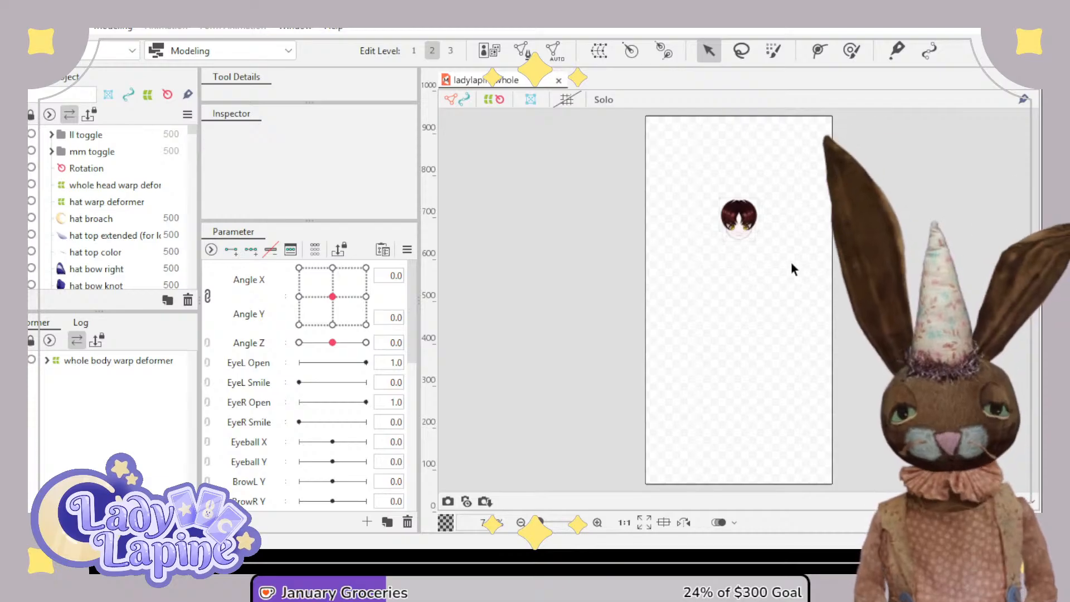
# - Preview the head's downward poses at Angle Y -30, with Angle X at 0 and at -30
pyautogui.scroll(5, 748, 262)
pyautogui.moveTo(728, 236); pyautogui.dragTo(740, 474)
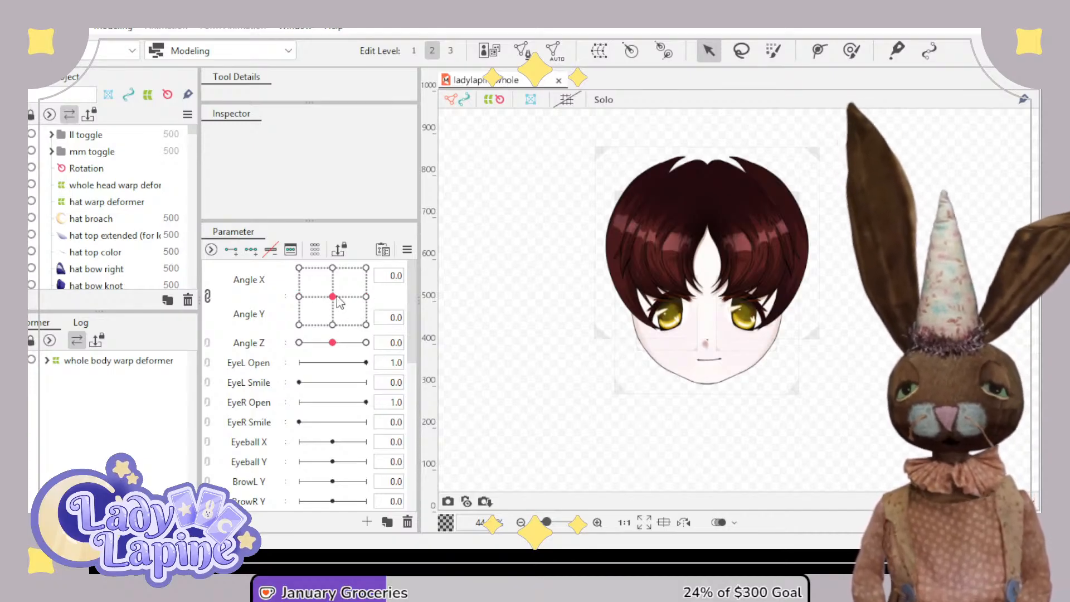
pyautogui.moveTo(337, 296); pyautogui.dragTo(335, 334)
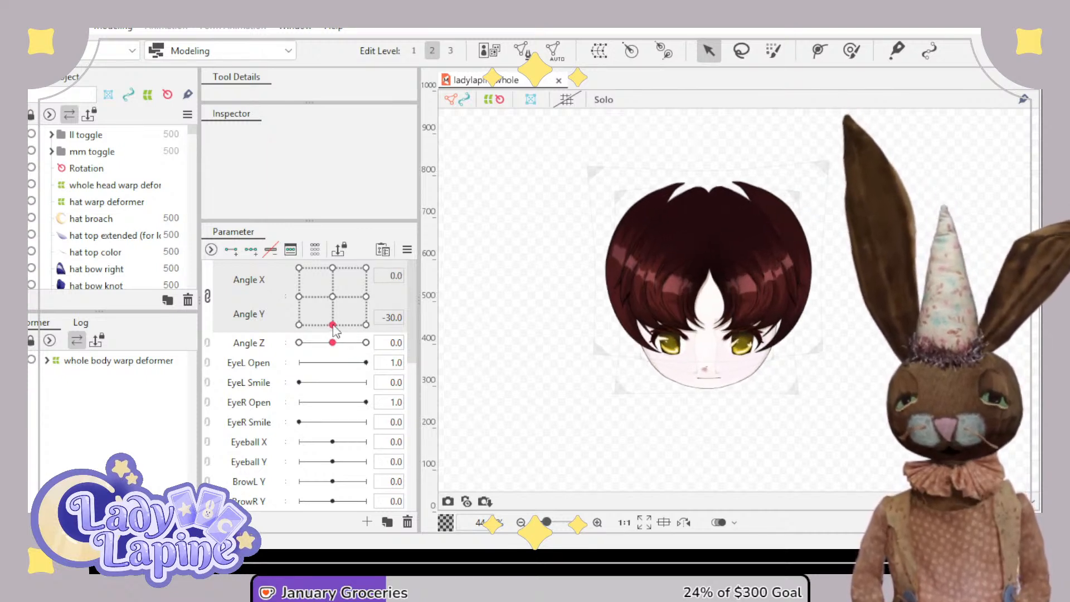
pyautogui.click(299, 325)
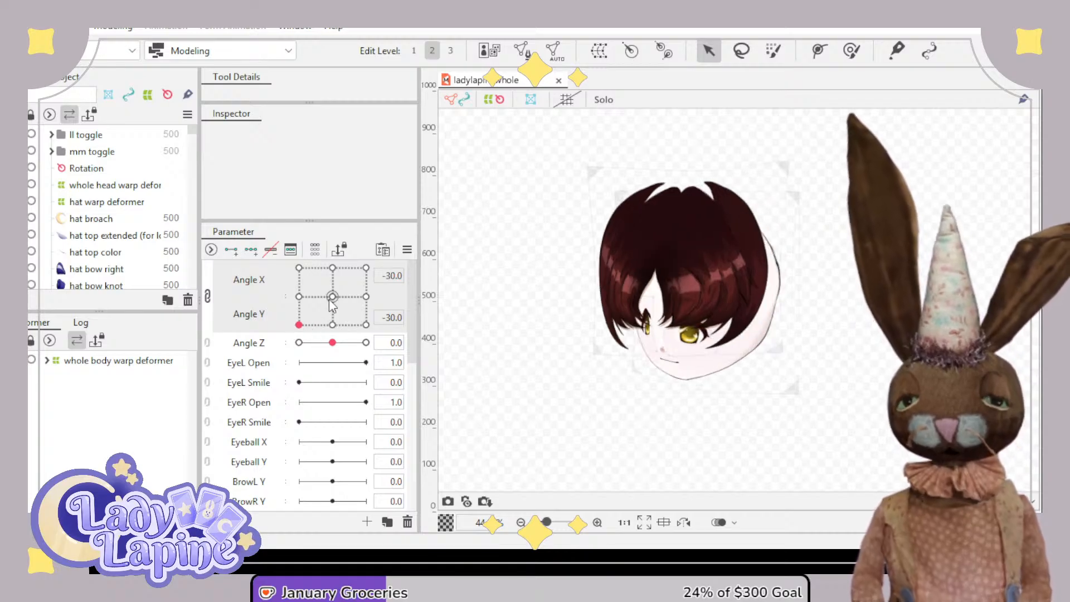
pyautogui.click(333, 325)
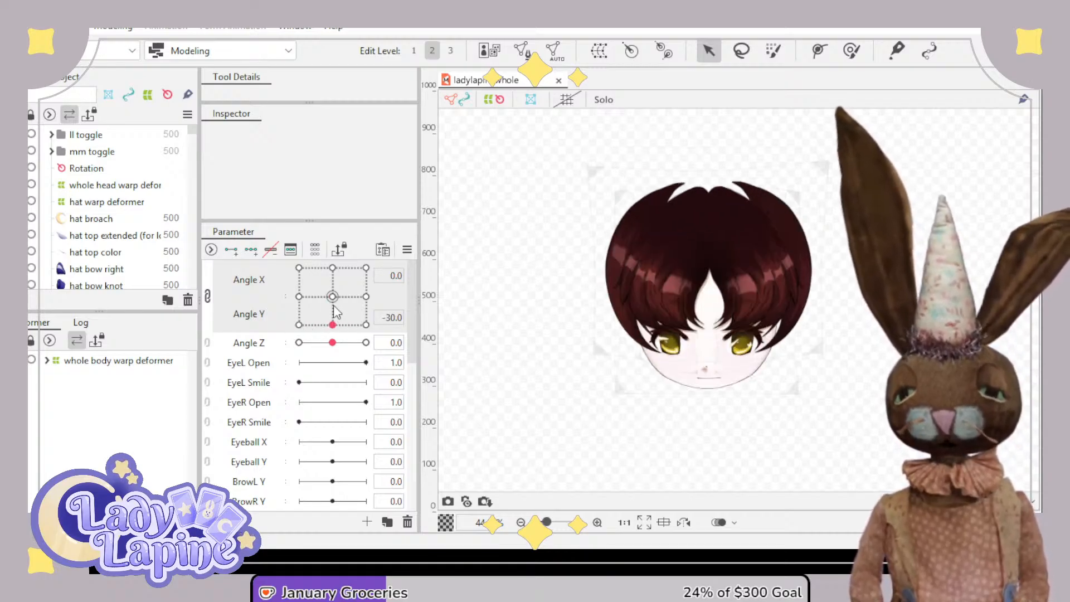
# - Set the head pose to Angle X 0 and Angle Y -30 for close editing of the face
pyautogui.moveTo(333, 298); pyautogui.dragTo(334, 334)
pyautogui.click(698, 356)
pyautogui.scroll(5, 707, 353)
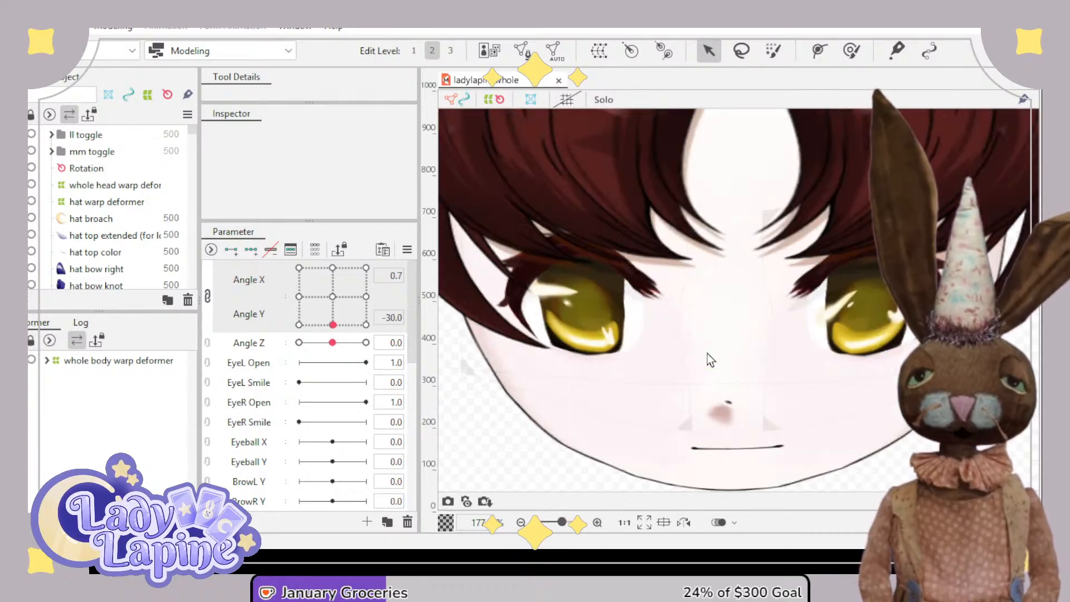
pyautogui.click(334, 328)
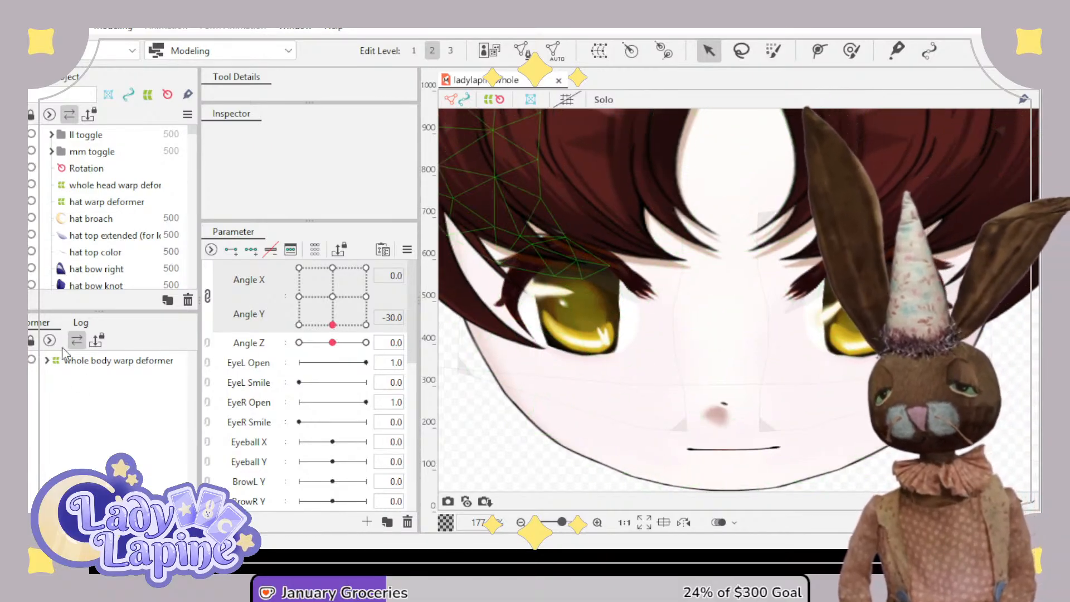
# - Shift the right eye warp deformer Warp29, found under the face warp deformer, inward toward the nose and slightly down
pyautogui.click(46, 360)
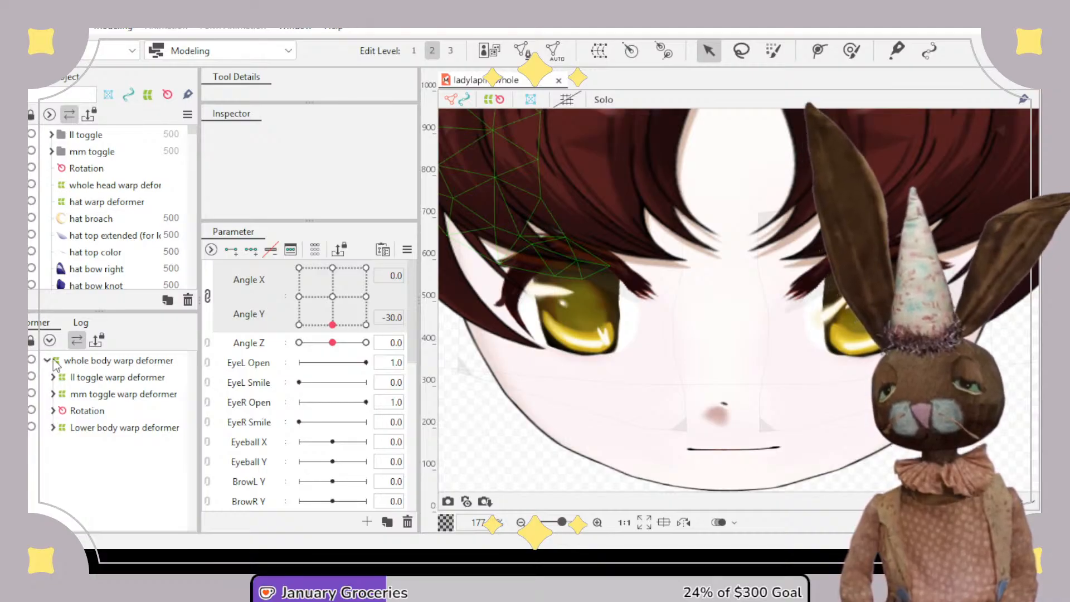
pyautogui.click(53, 411)
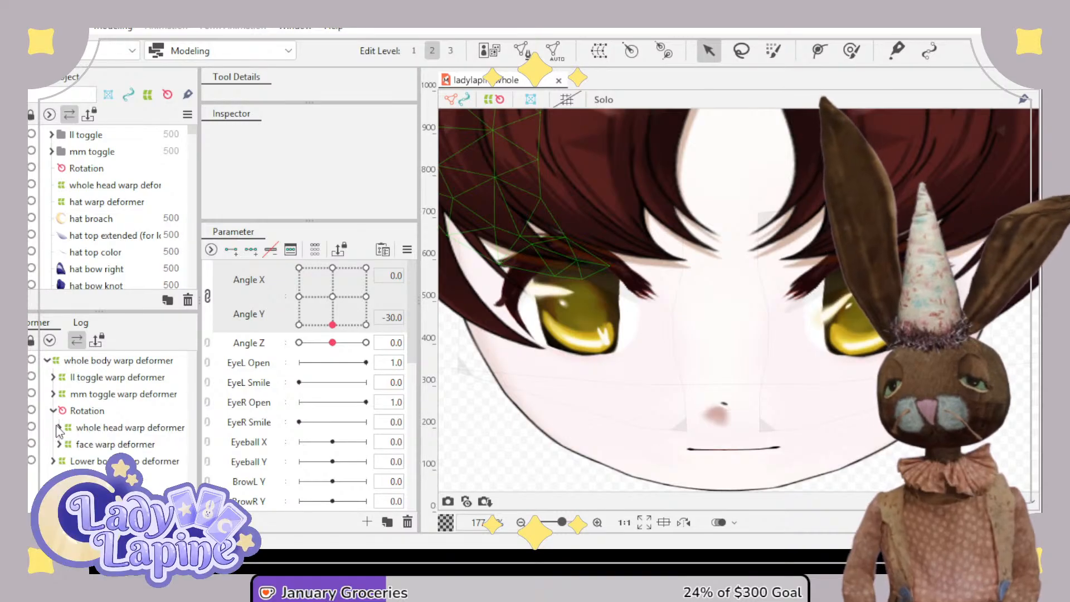
pyautogui.click(61, 428)
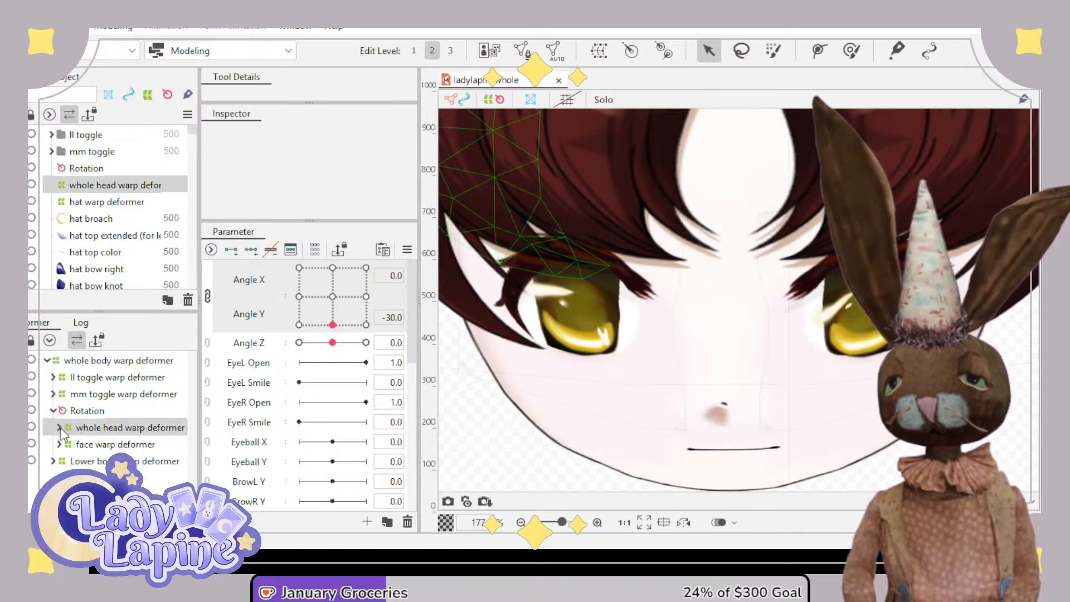
pyautogui.scroll(-5, 112, 404)
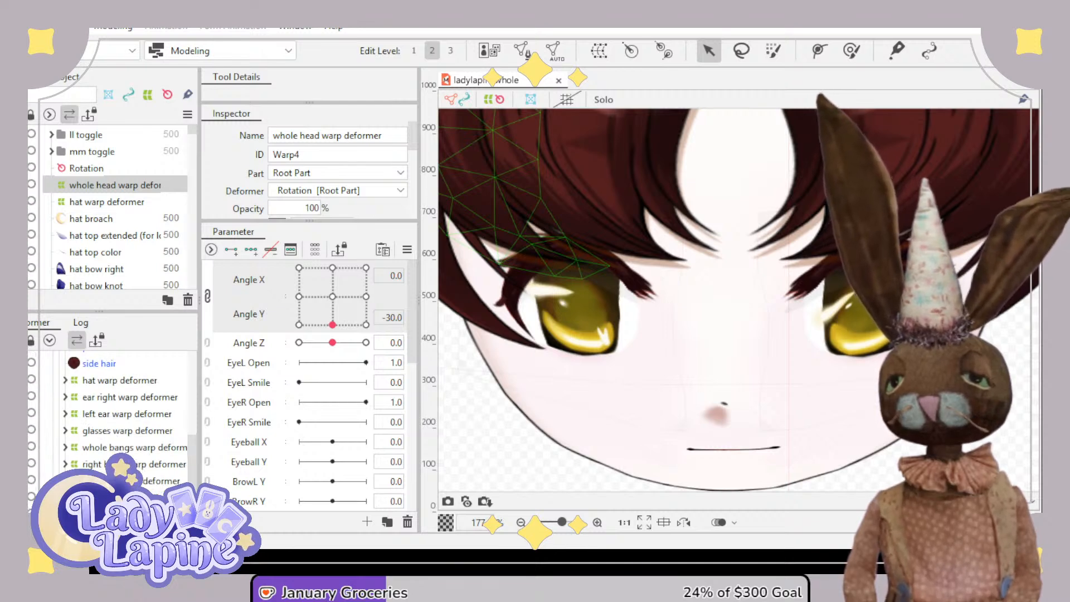
pyautogui.scroll(-2, 138, 441)
pyautogui.click(138, 449)
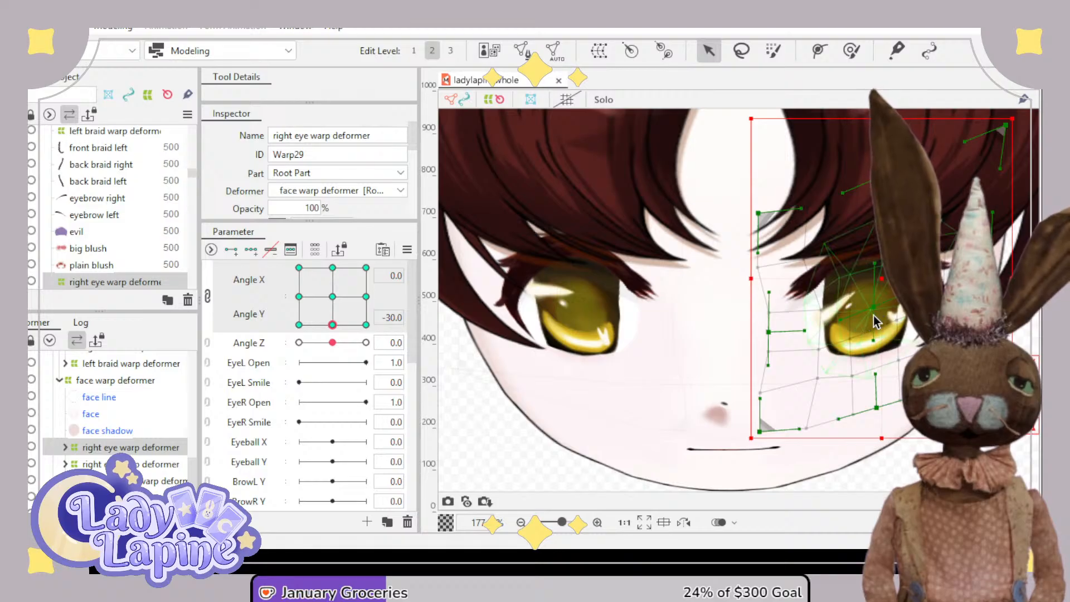
pyautogui.moveTo(887, 289); pyautogui.dragTo(870, 287)
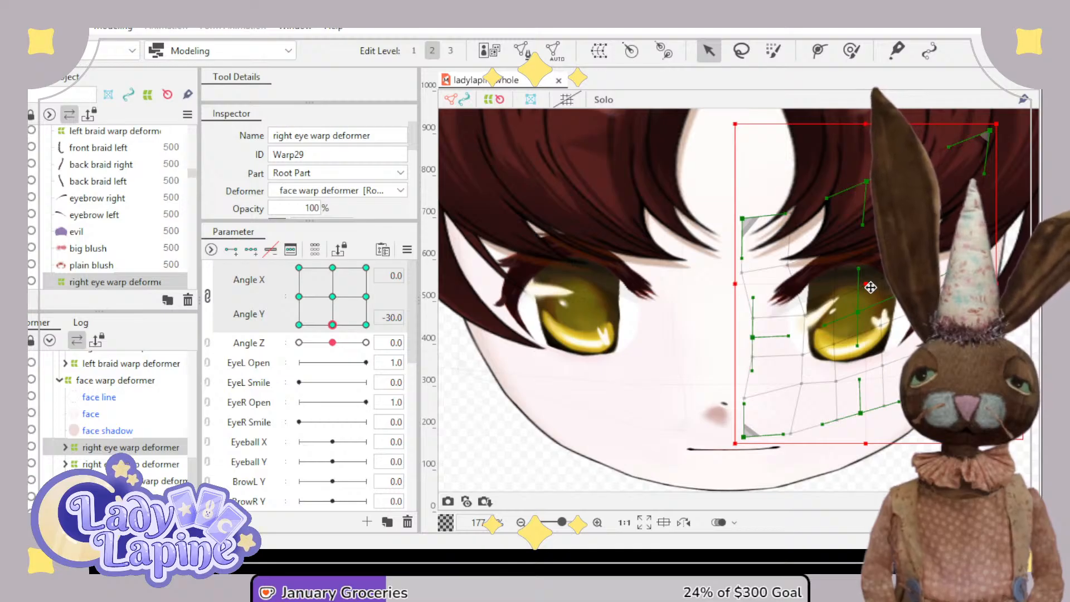
pyautogui.press('Up')
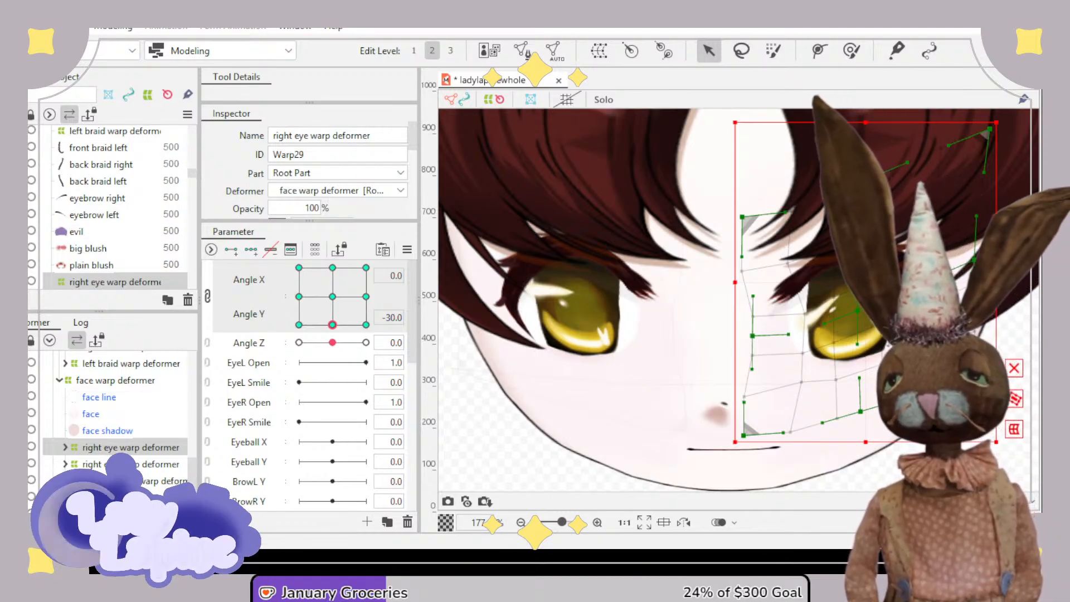
# - Shift the other eye's warp deformer, Warp20, inward toward the nose and slightly down to match
pyautogui.click(121, 464)
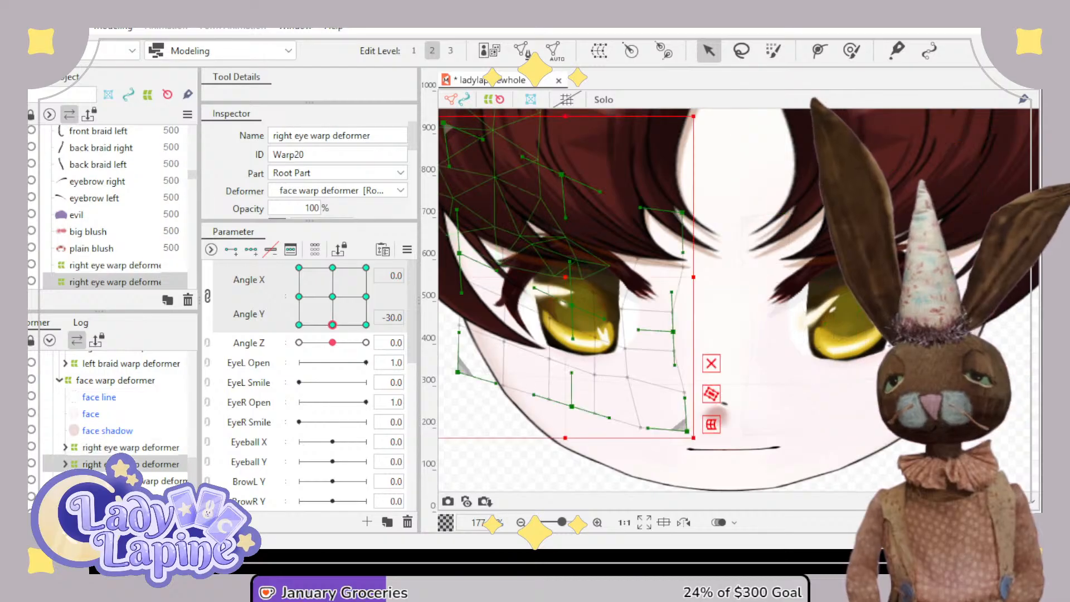
pyautogui.moveTo(568, 313); pyautogui.dragTo(577, 324)
pyautogui.hotkey('ctrl', 'z')
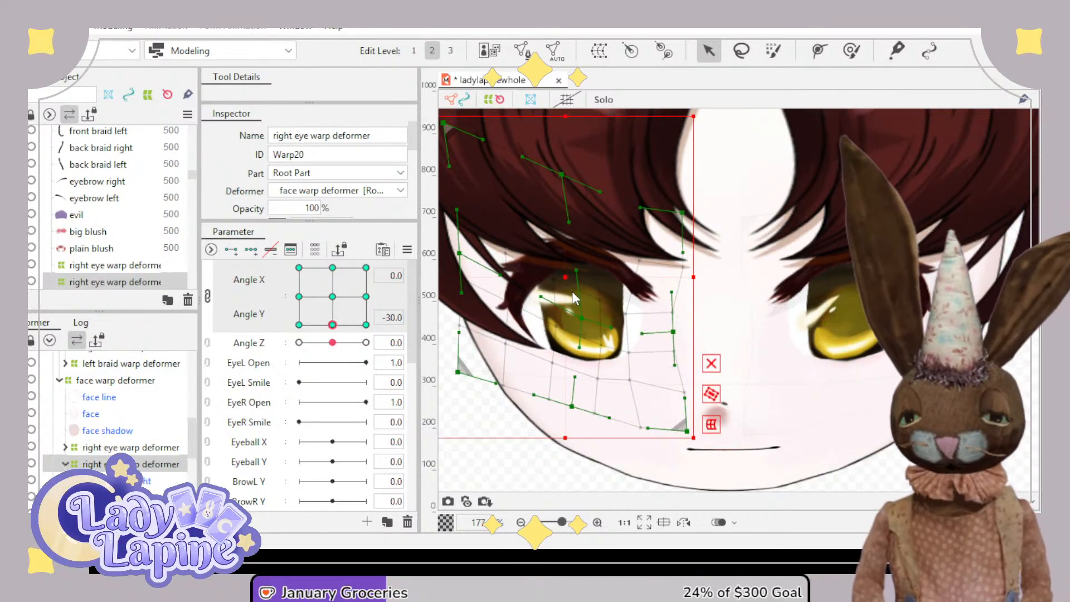
pyautogui.moveTo(561, 276); pyautogui.dragTo(572, 282)
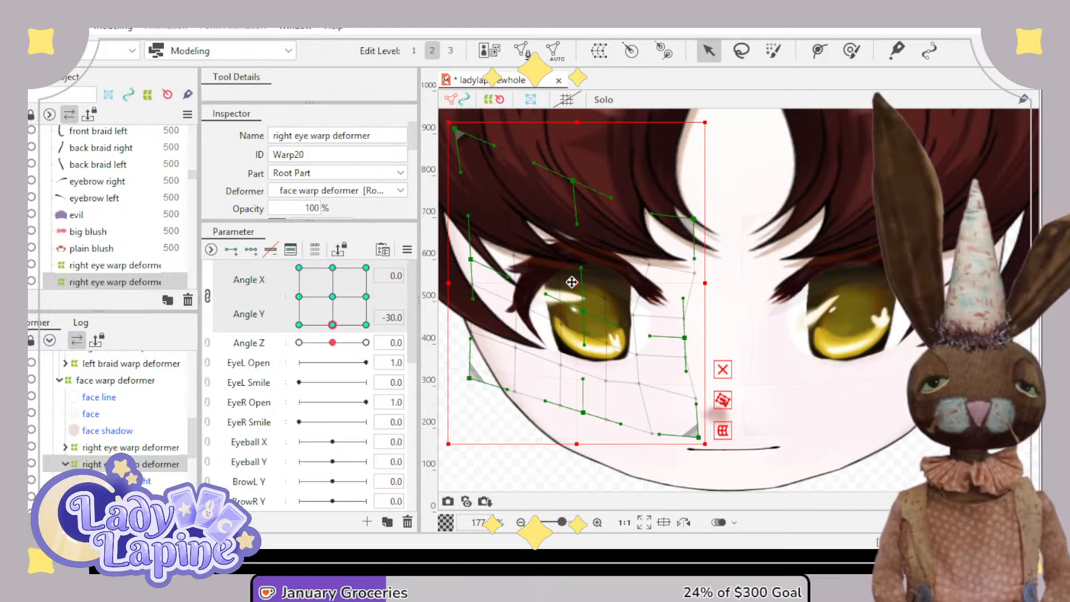
pyautogui.moveTo(572, 282); pyautogui.dragTo(574, 284)
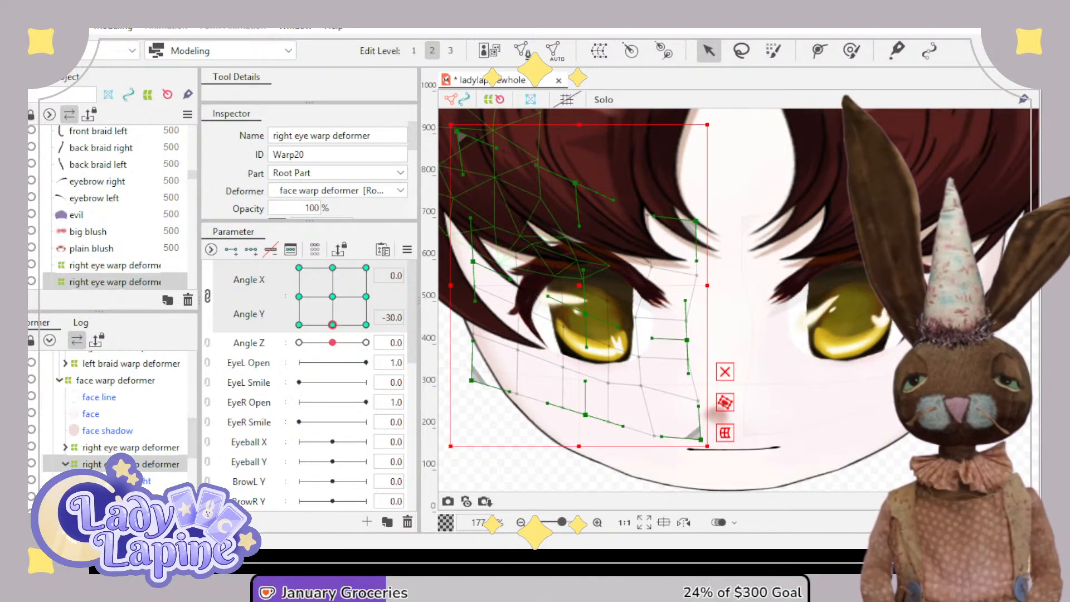
# - Select the face warp deformer and set the head pose to Angle X 0 and Angle Y 30
pyautogui.click(131, 447)
pyautogui.scroll(-5, 564, 319)
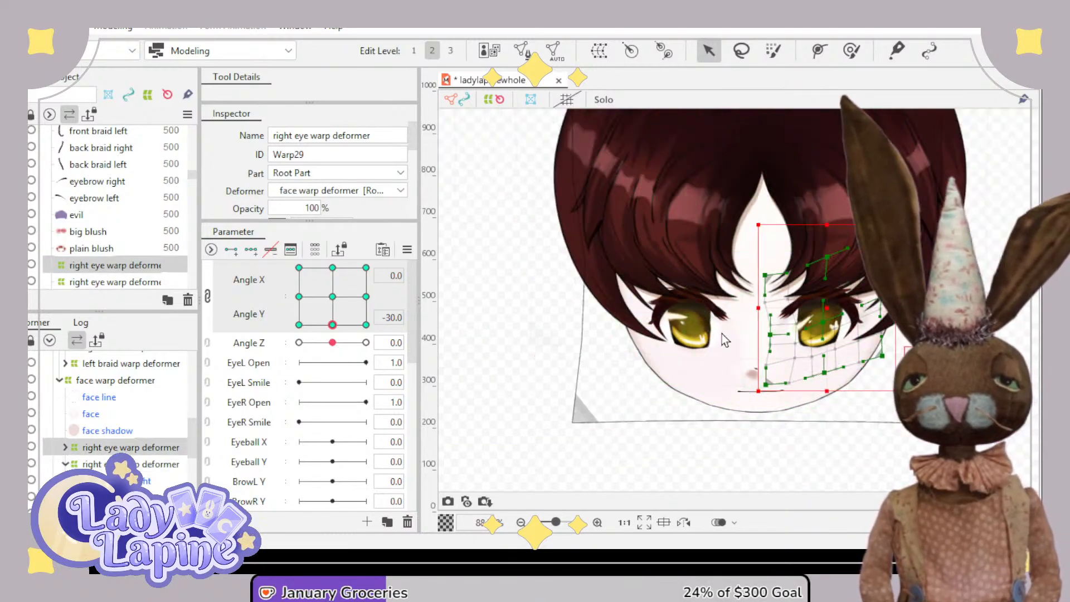
pyautogui.scroll(2, 803, 256)
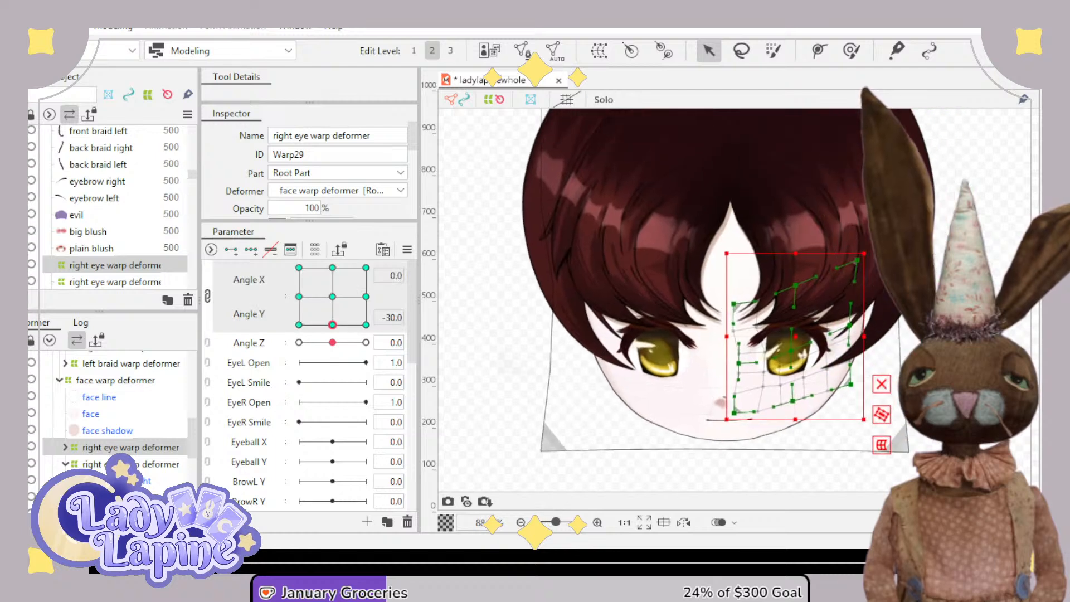
pyautogui.scroll(-2, 957, 268)
pyautogui.moveTo(669, 309); pyautogui.dragTo(609, 348)
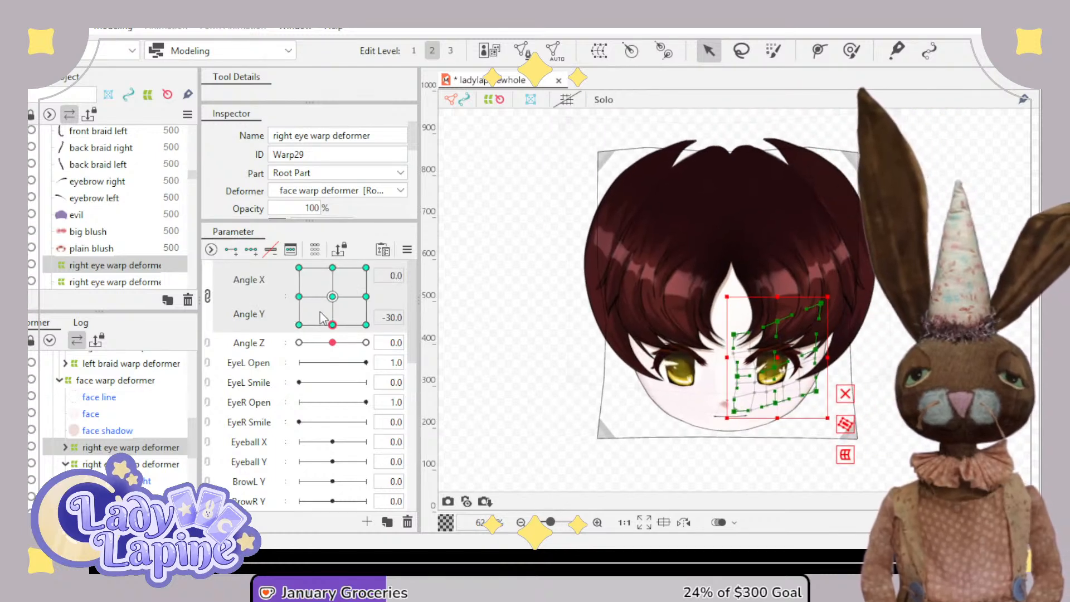
pyautogui.click(117, 381)
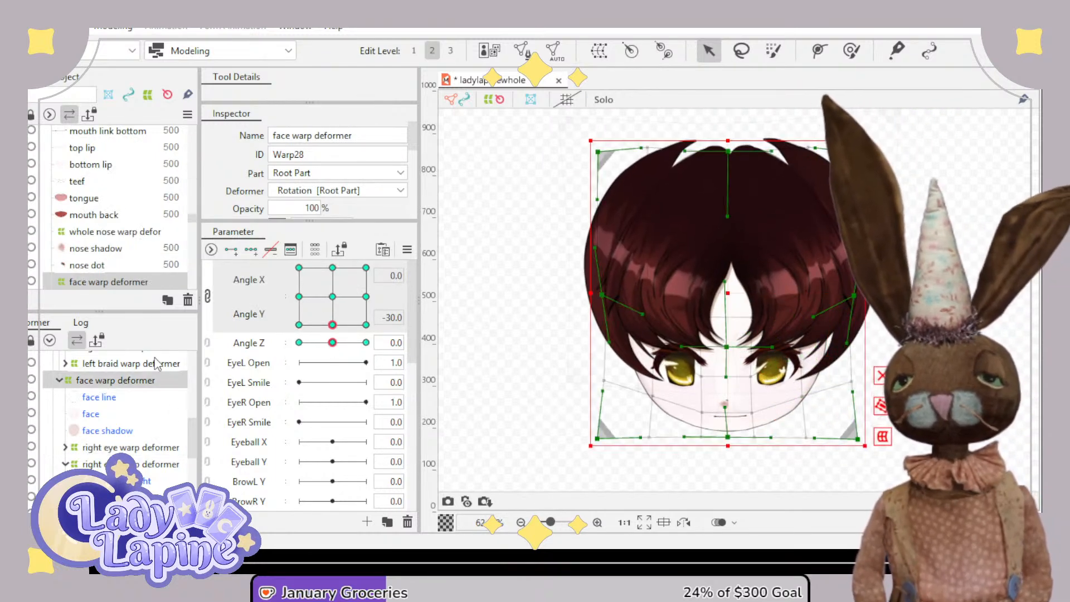
pyautogui.click(55, 380)
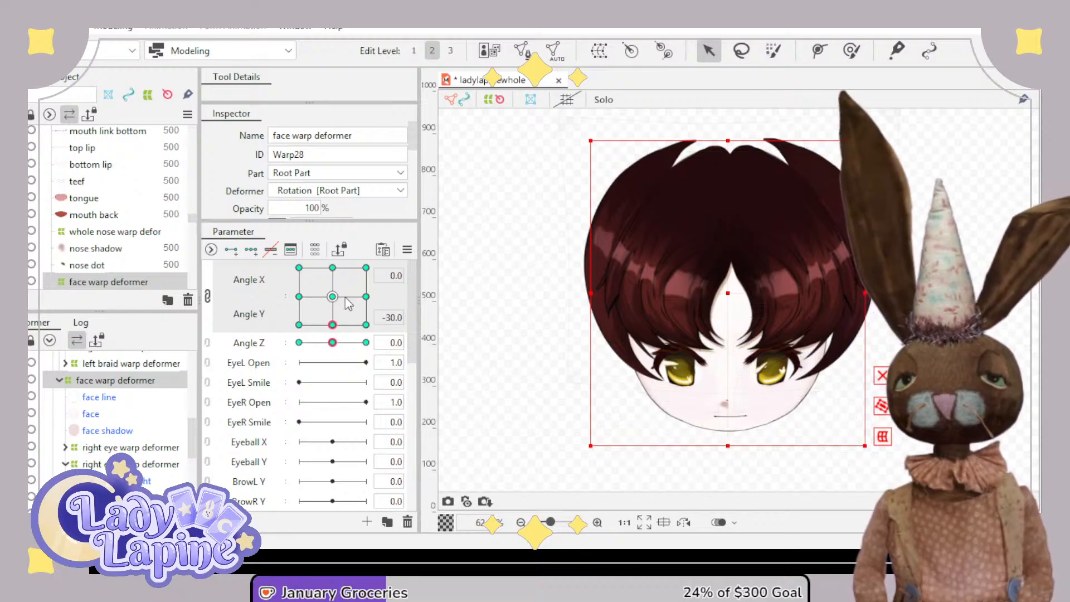
pyautogui.moveTo(349, 304); pyautogui.dragTo(389, 272)
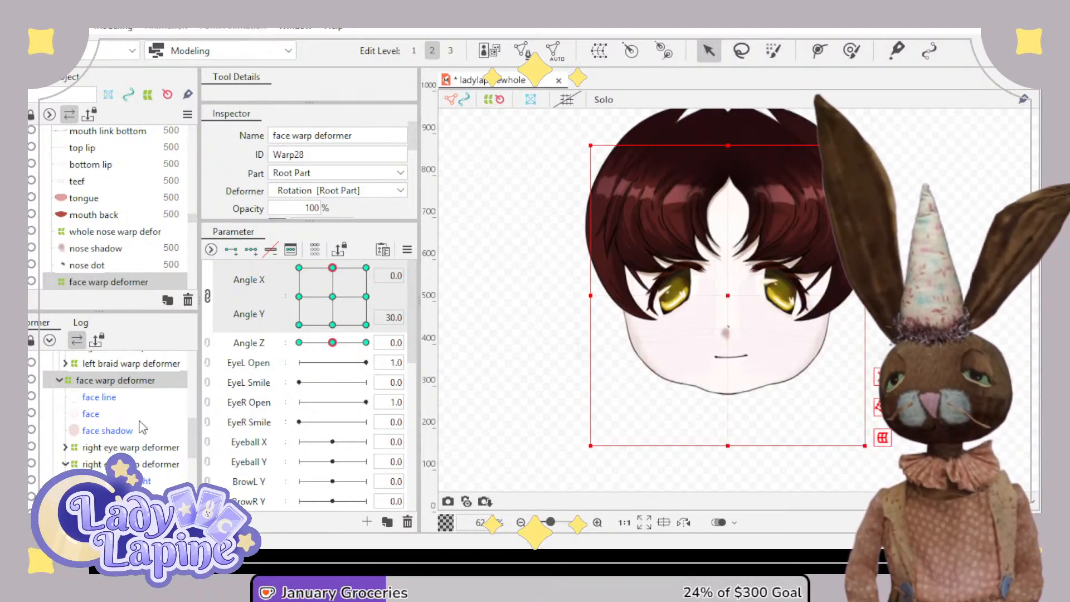
# - Narrow the whole bangs warp deformer by pulling its upper corners inward and down and its middle side points inward
pyautogui.scroll(-1, 142, 427)
pyautogui.scroll(4, 144, 432)
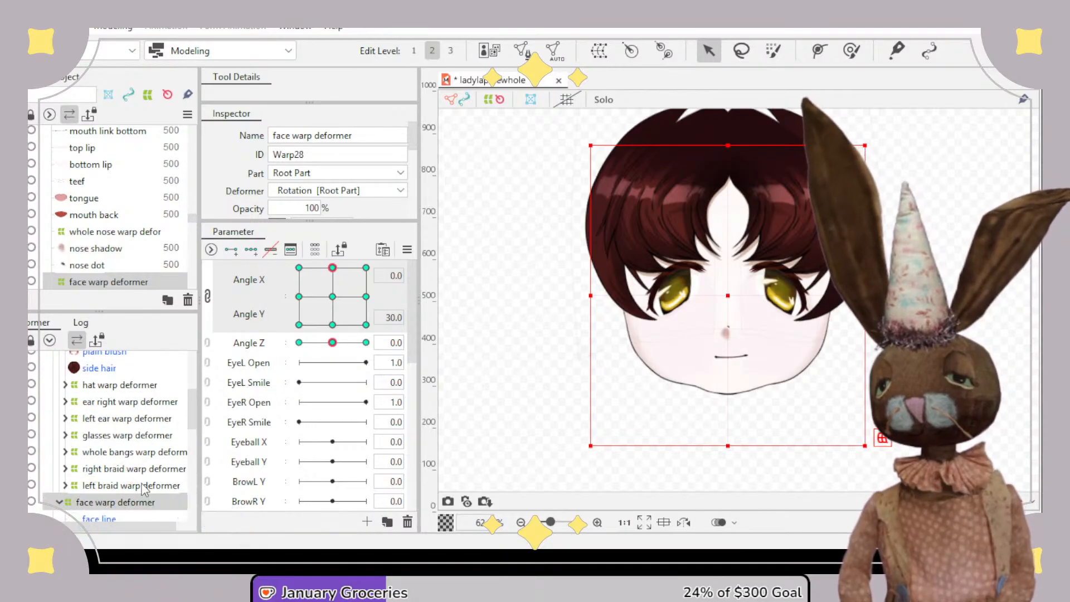
pyautogui.click(132, 454)
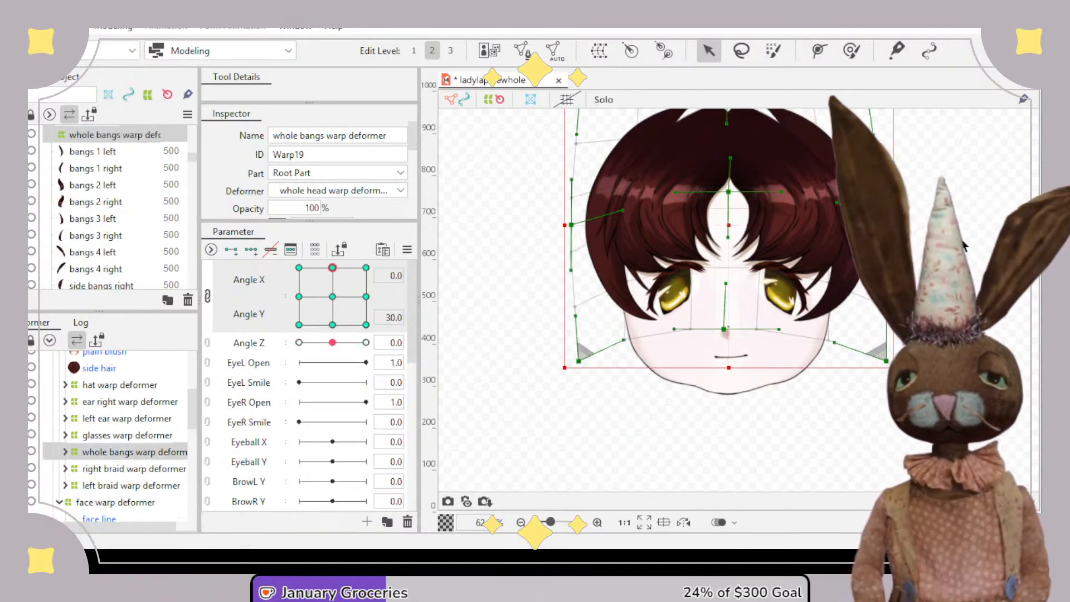
pyautogui.scroll(-2, 848, 213)
pyautogui.scroll(2, 848, 213)
pyautogui.moveTo(847, 213); pyautogui.dragTo(825, 277)
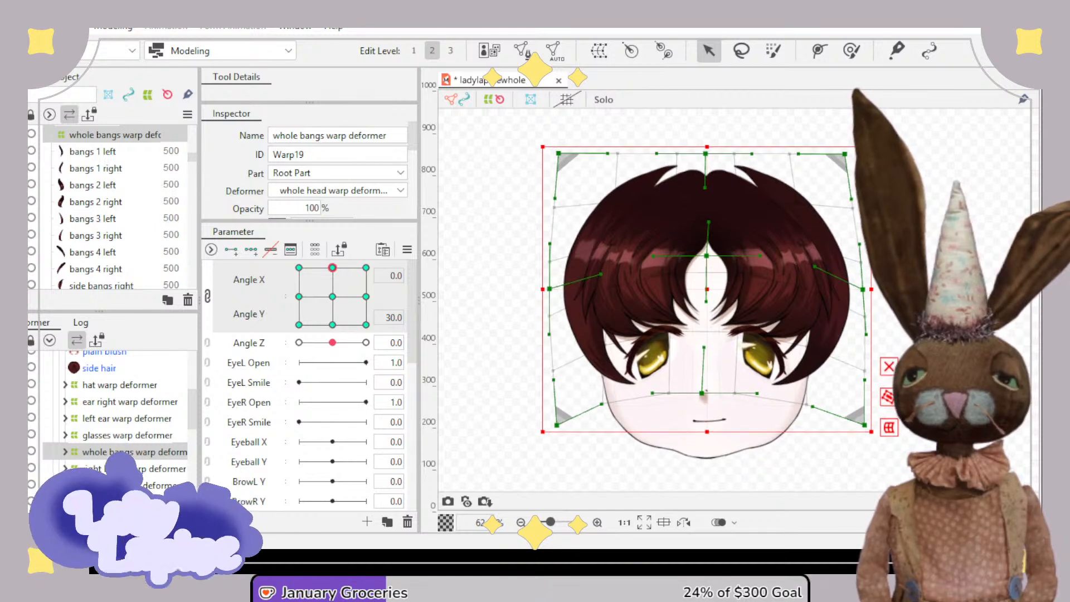
pyautogui.moveTo(559, 152); pyautogui.dragTo(587, 177)
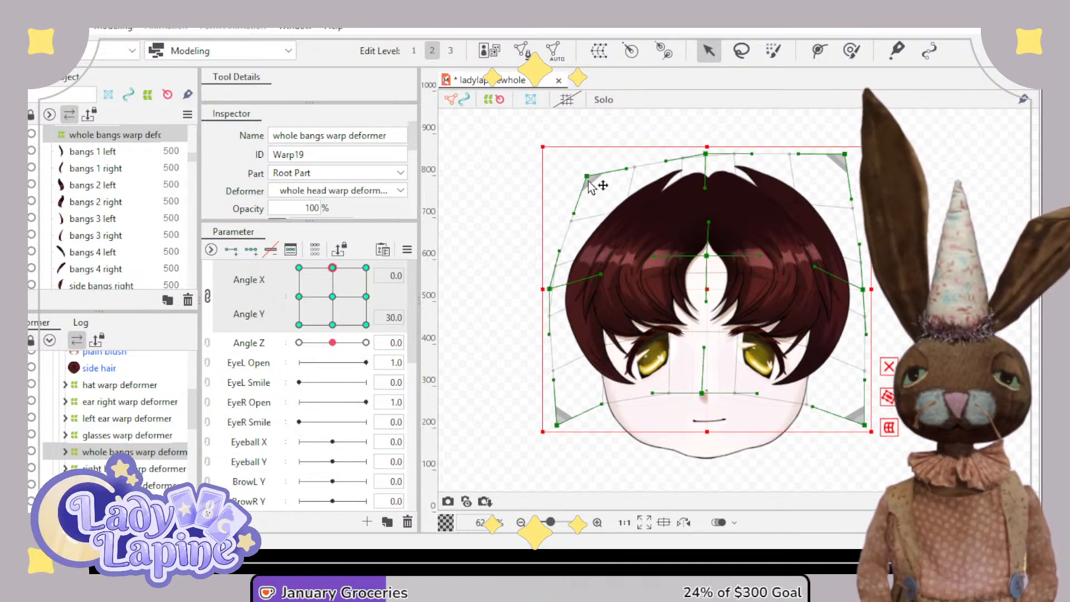
pyautogui.moveTo(847, 156); pyautogui.dragTo(811, 174)
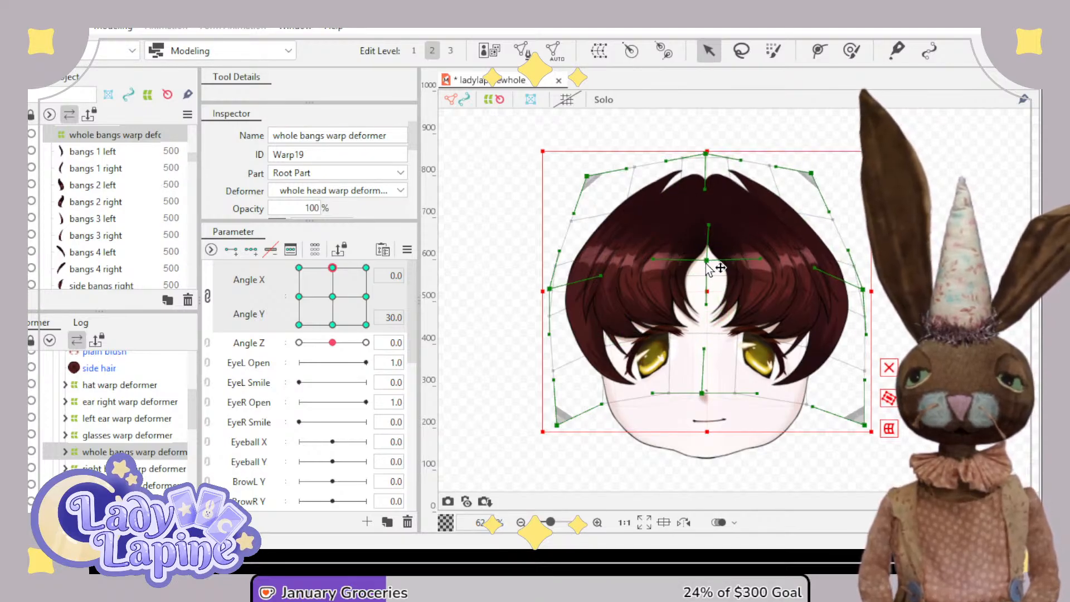
pyautogui.moveTo(555, 286)
pyautogui.mouseDown()
pyautogui.moveTo(580, 278)
pyautogui.moveTo(567, 285)
pyautogui.mouseUp()
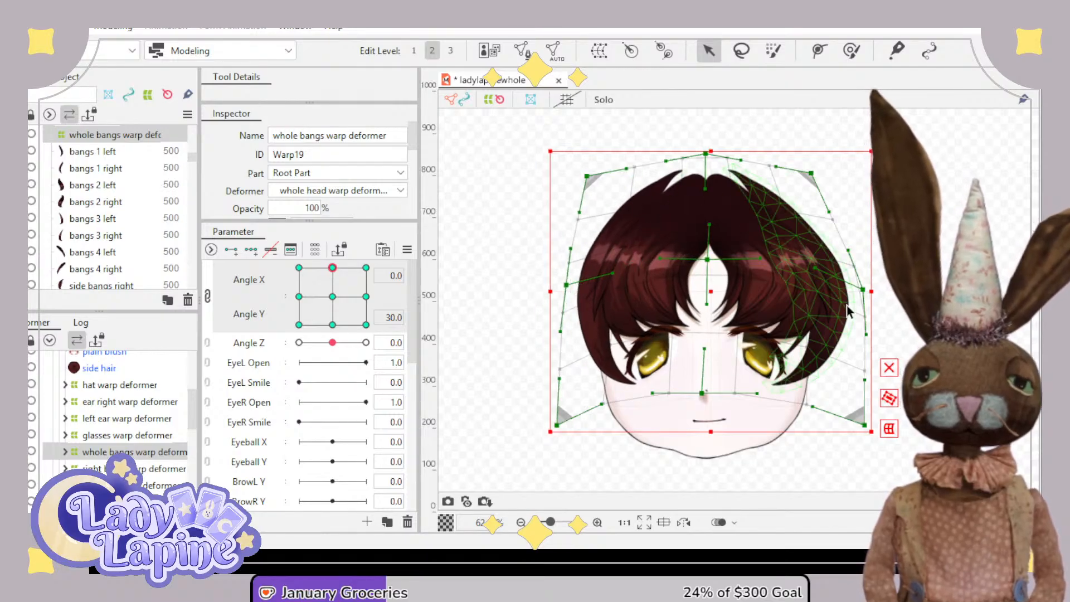
pyautogui.moveTo(863, 289); pyautogui.dragTo(852, 289)
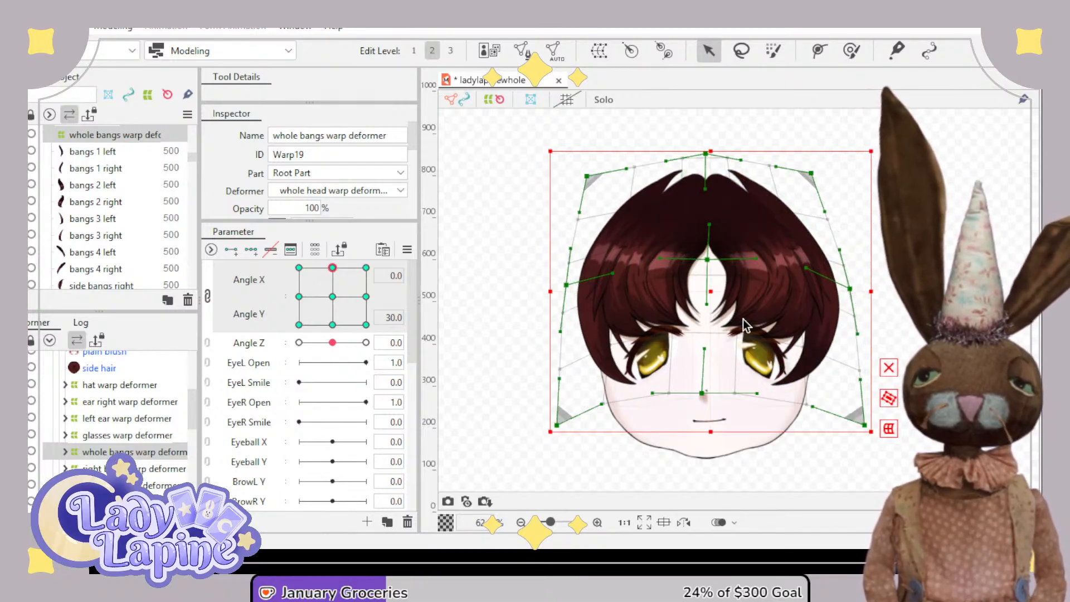
# - Raise the bangs deformer's lower center point slightly, and lower its center point and the three points along its top edge
pyautogui.moveTo(702, 394); pyautogui.dragTo(703, 387)
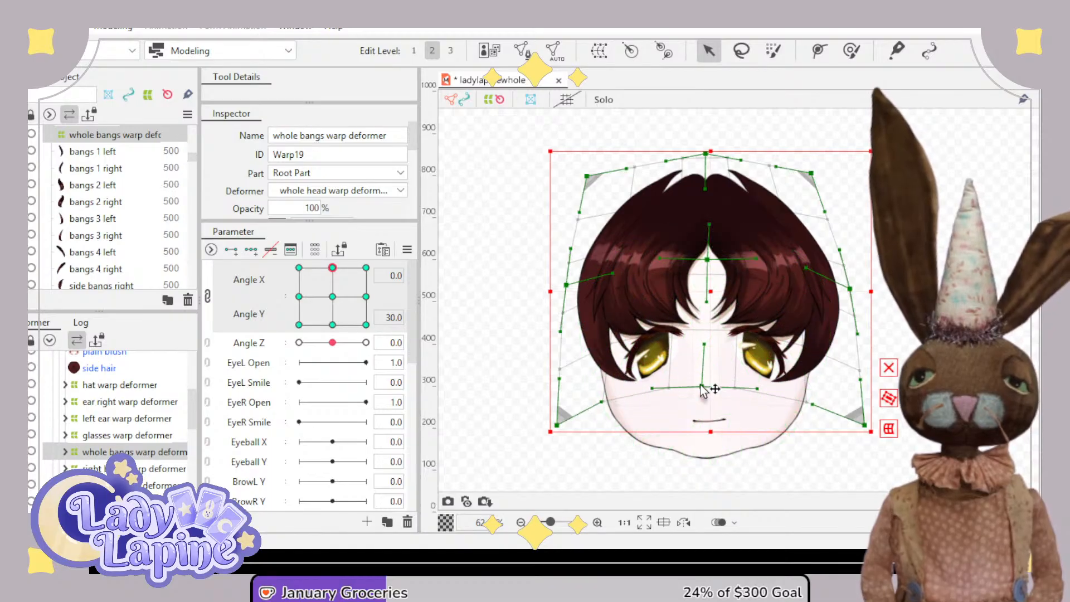
pyautogui.moveTo(707, 259); pyautogui.dragTo(709, 276)
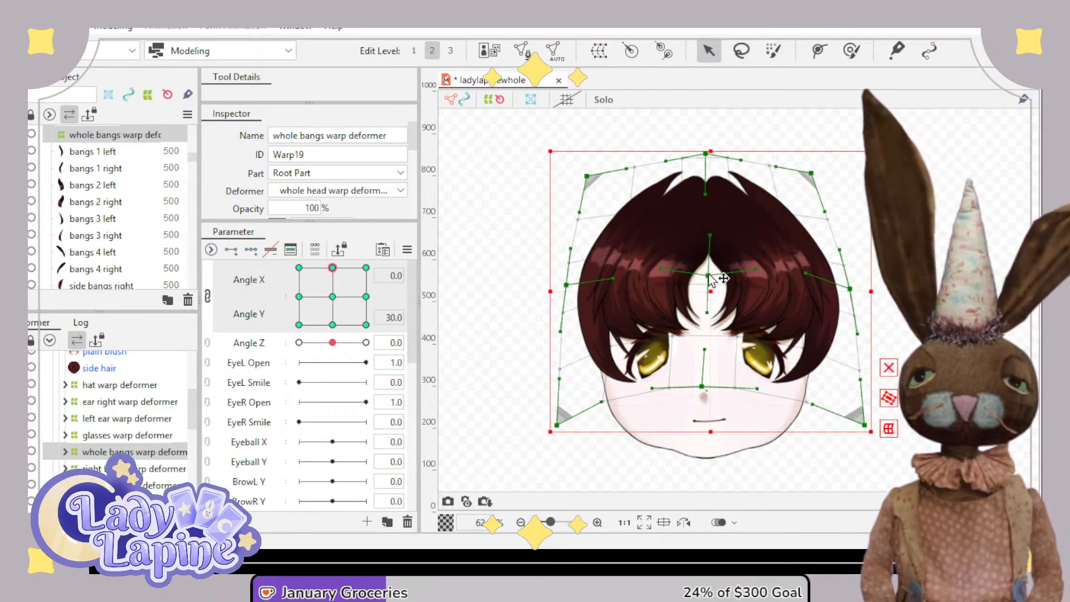
pyautogui.moveTo(705, 156); pyautogui.dragTo(706, 196)
pyautogui.moveTo(590, 176); pyautogui.dragTo(598, 199)
pyautogui.moveTo(811, 175); pyautogui.dragTo(808, 202)
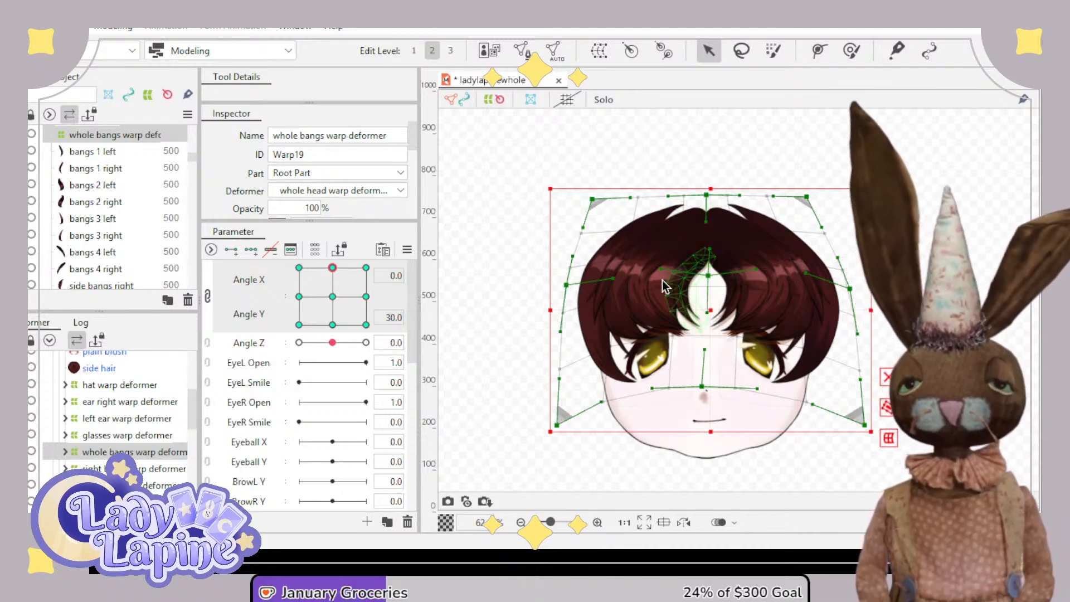
# - Arch the middle row of the bangs deformer by raising its center point and lowering both side points
pyautogui.moveTo(713, 276); pyautogui.dragTo(658, 269)
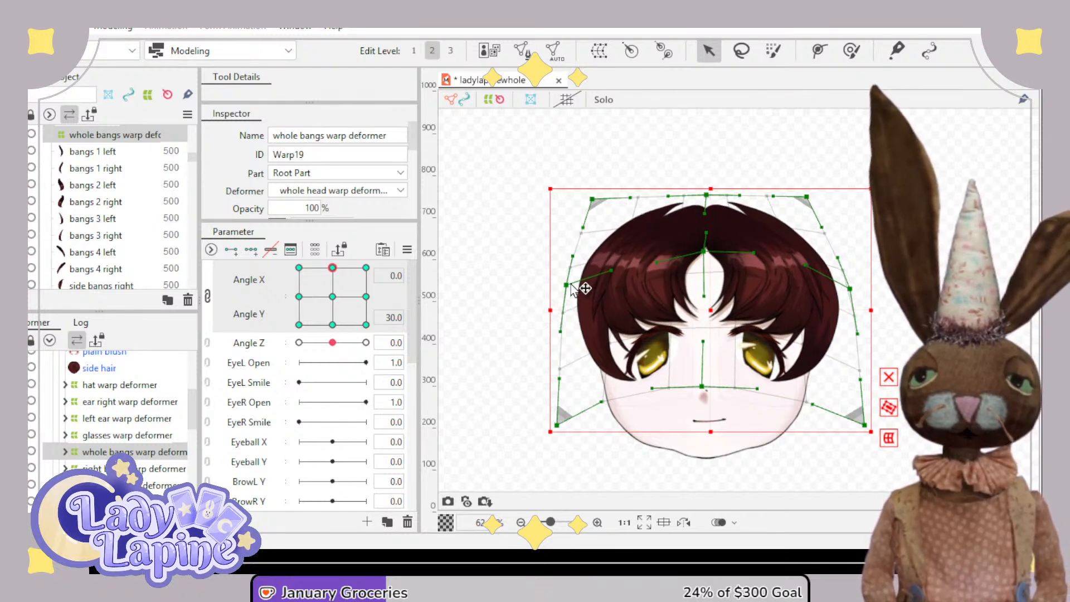
pyautogui.moveTo(568, 286); pyautogui.dragTo(567, 310)
pyautogui.moveTo(850, 289); pyautogui.dragTo(853, 314)
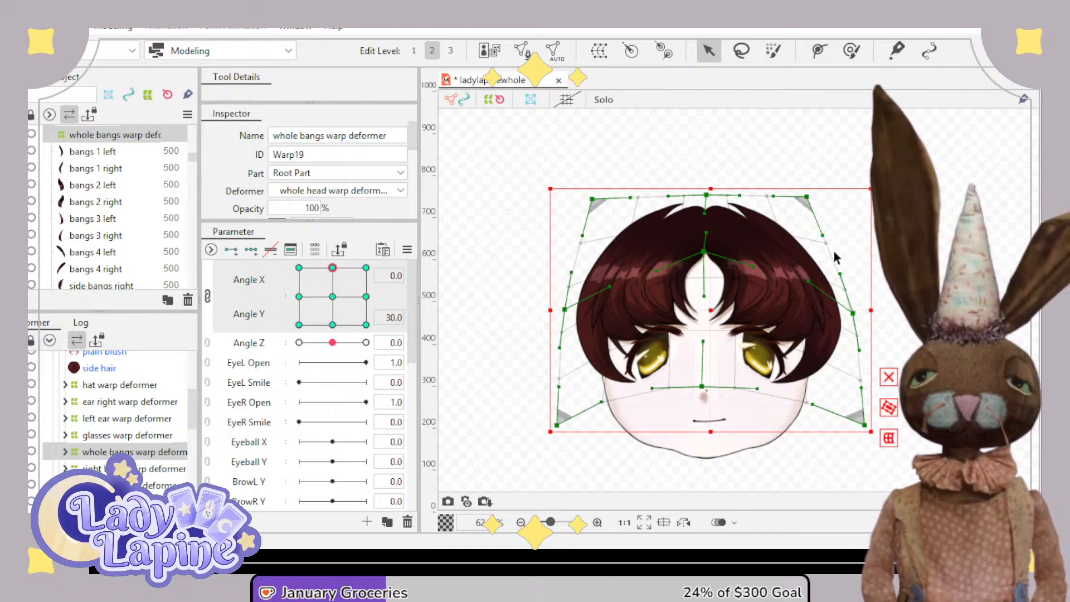
# - At Angle X -30 and Angle Y 0, narrow the whole bangs warp deformer from its left side and shift its center point slightly left
pyautogui.moveTo(332, 282); pyautogui.dragTo(277, 319)
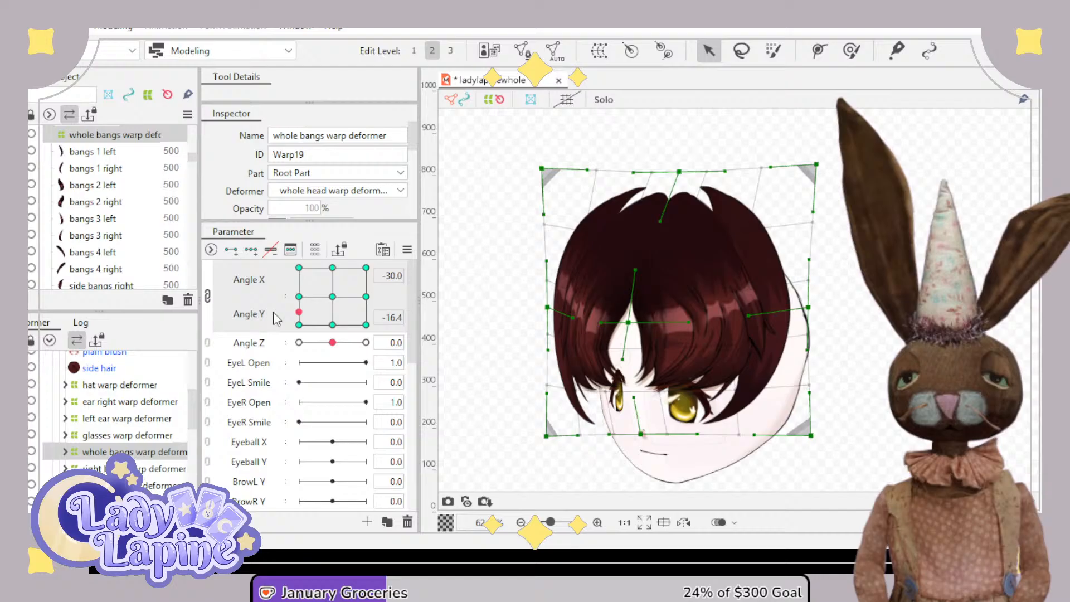
pyautogui.click(297, 297)
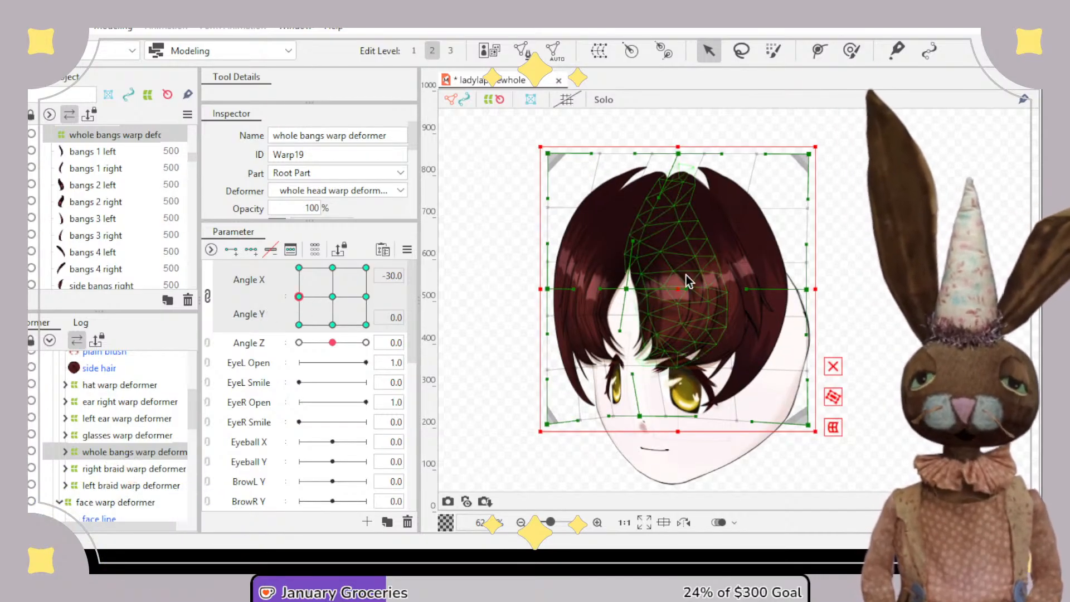
pyautogui.click(333, 297)
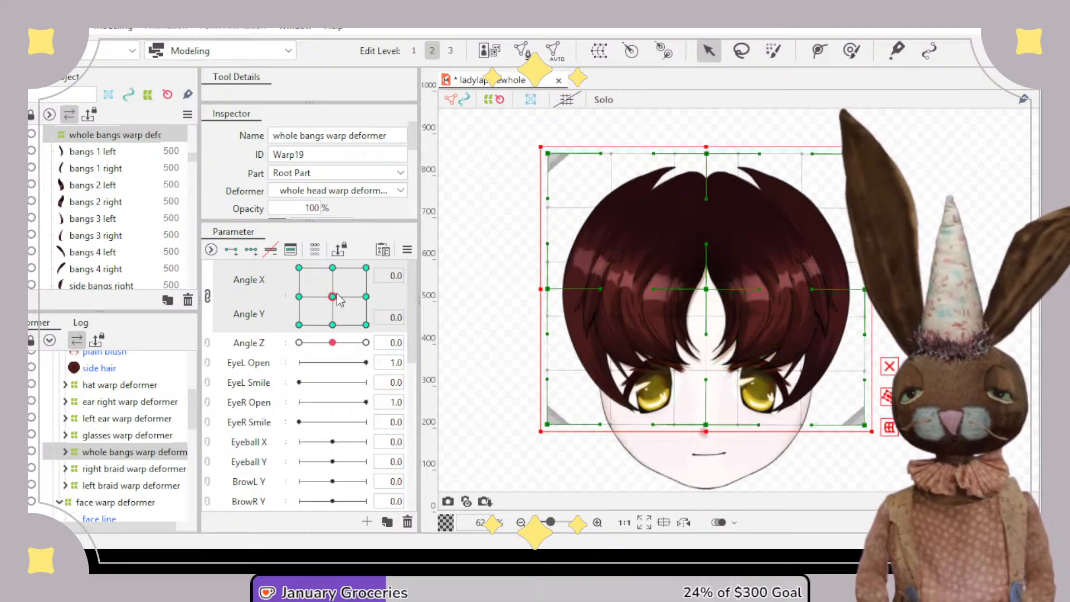
pyautogui.click(300, 295)
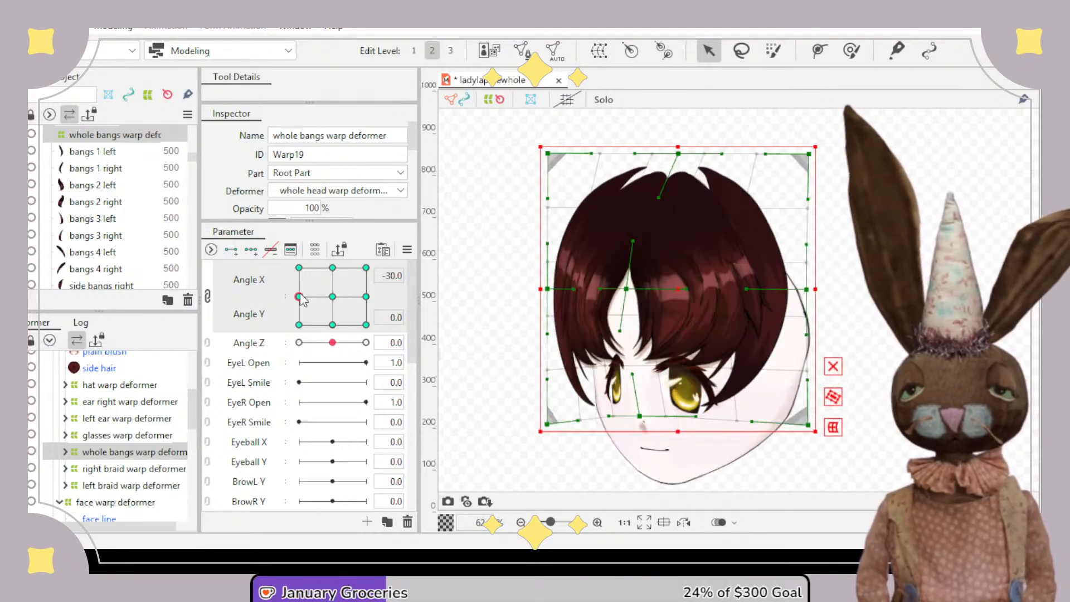
pyautogui.click(328, 297)
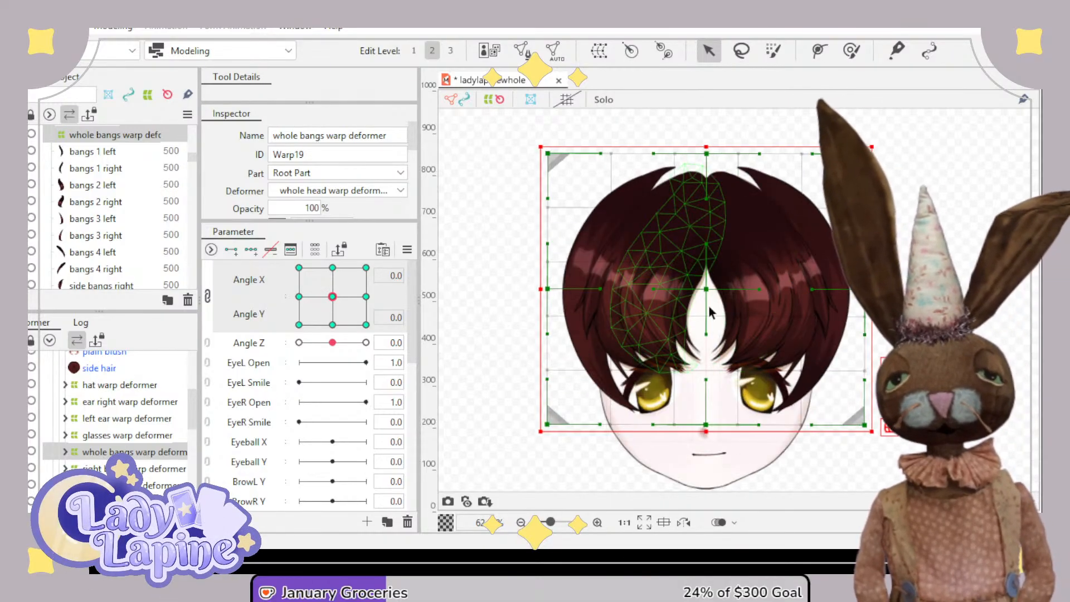
pyautogui.click(300, 297)
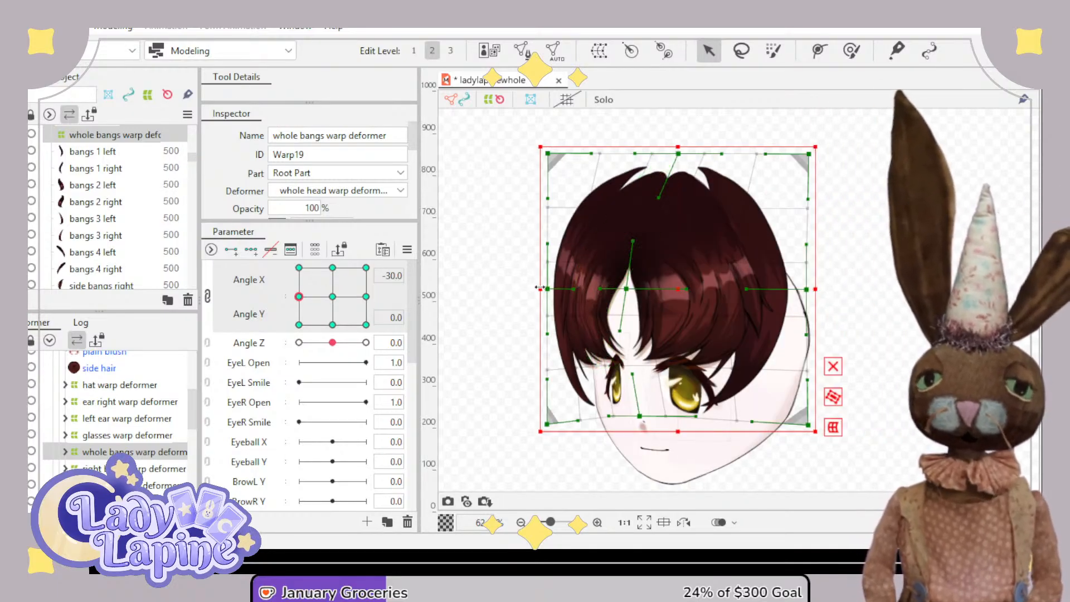
pyautogui.moveTo(540, 288); pyautogui.dragTo(554, 288)
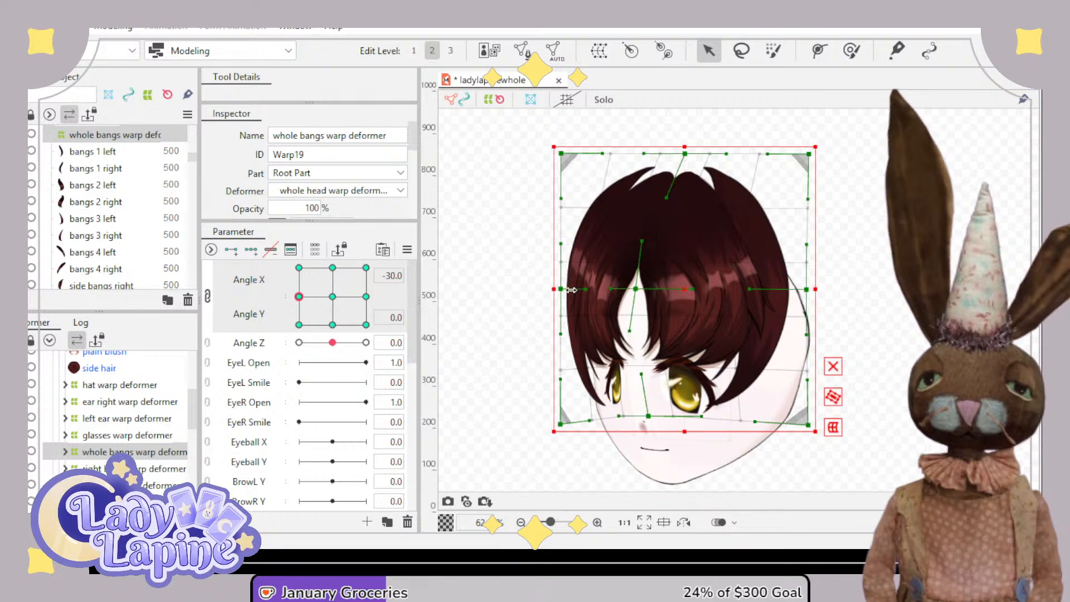
pyautogui.moveTo(636, 289); pyautogui.dragTo(624, 284)
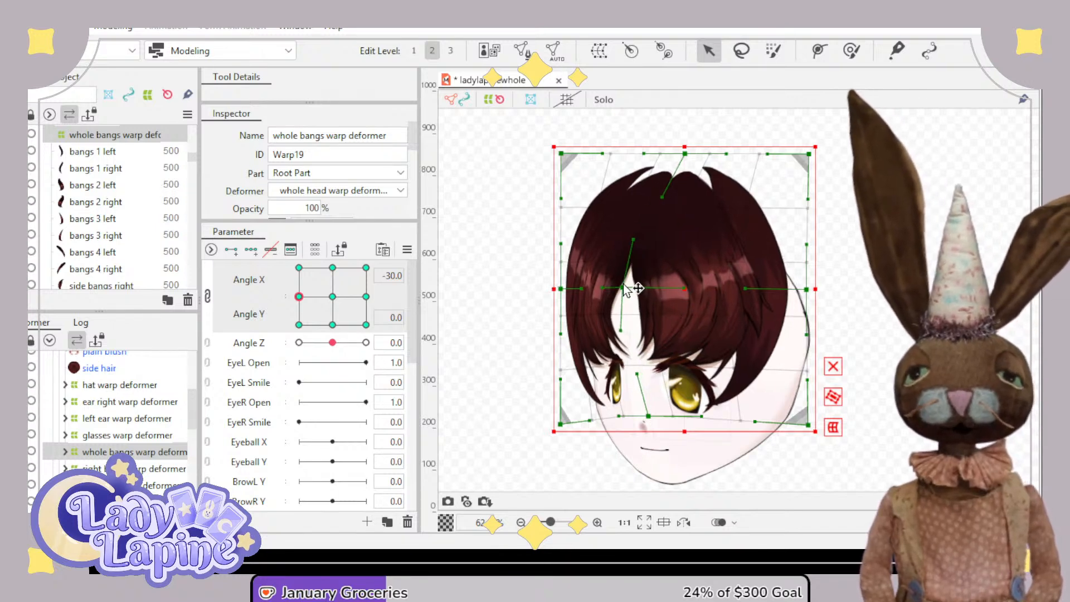
# - Pull the bangs deformer's upper left corner inward and down and nudge its lower left corner slightly inward
pyautogui.moveTo(562, 154); pyautogui.dragTo(583, 184)
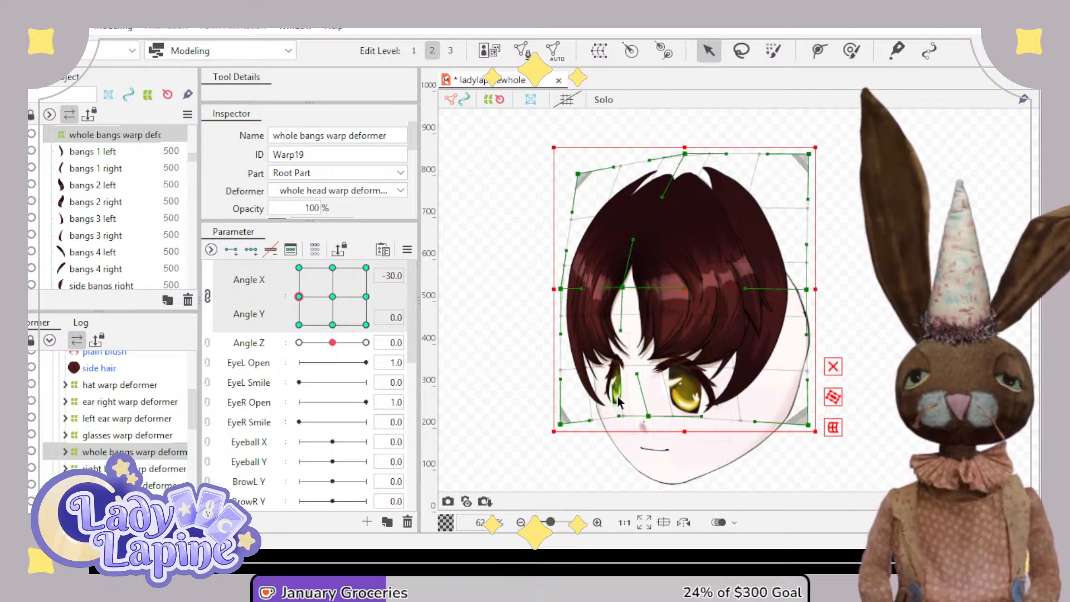
pyautogui.moveTo(561, 425); pyautogui.dragTo(563, 424)
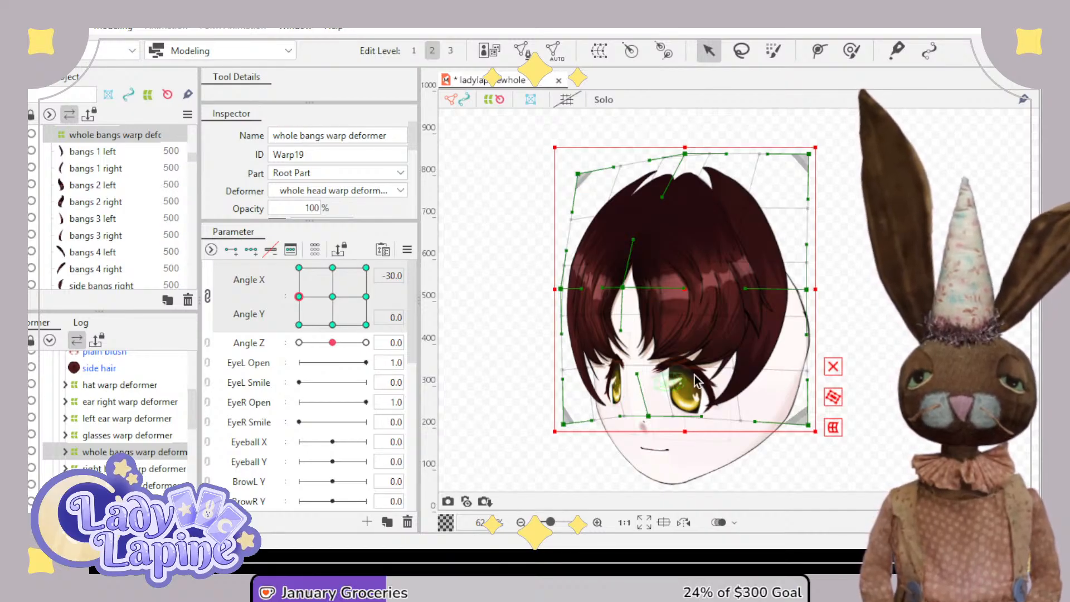
pyautogui.moveTo(811, 151); pyautogui.dragTo(821, 165)
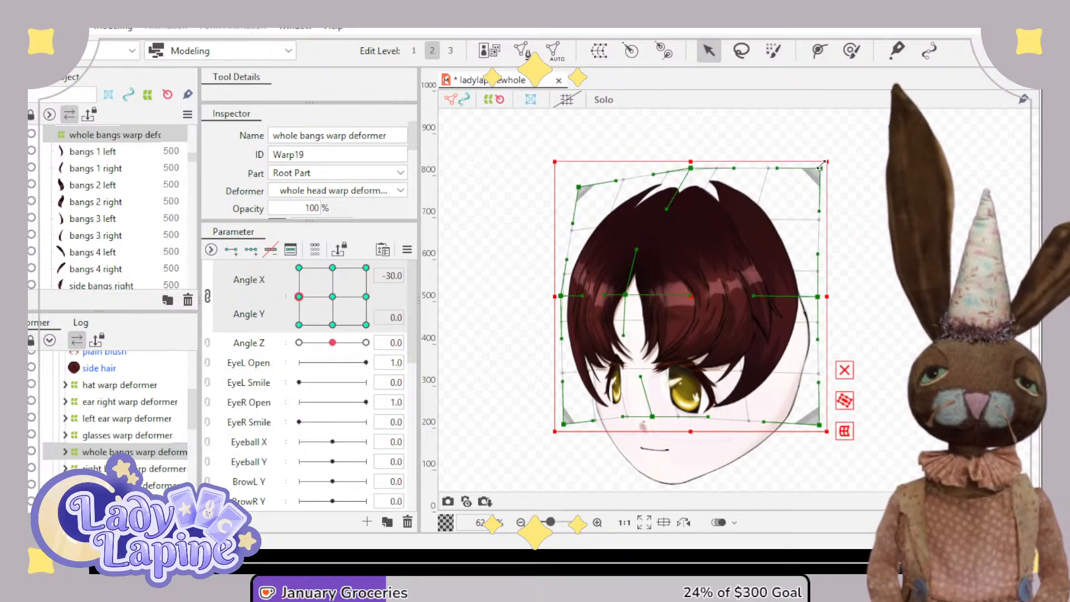
pyautogui.hotkey('ctrl', 'z')
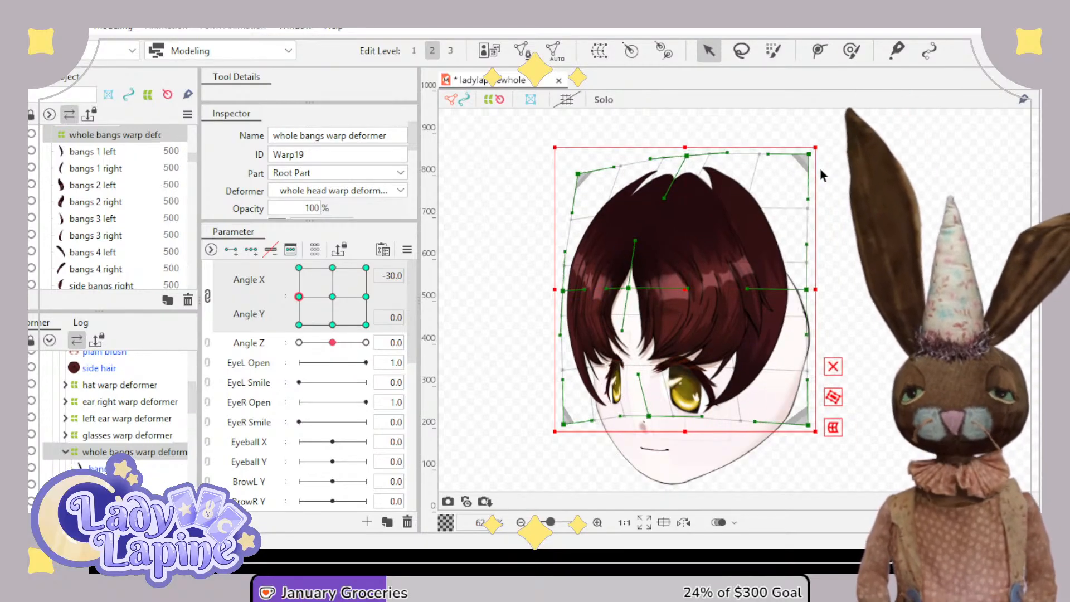
# - Compare the bangs shape at Angle X -30, 0 and 30 with Angle Y at 0
pyautogui.click(332, 296)
pyautogui.click(299, 297)
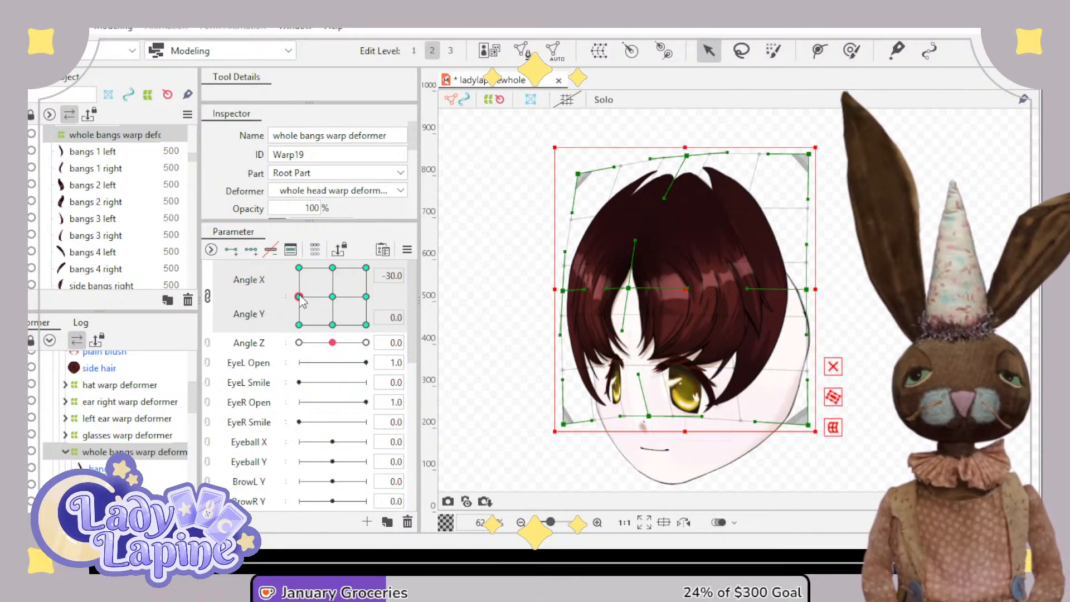
pyautogui.click(329, 298)
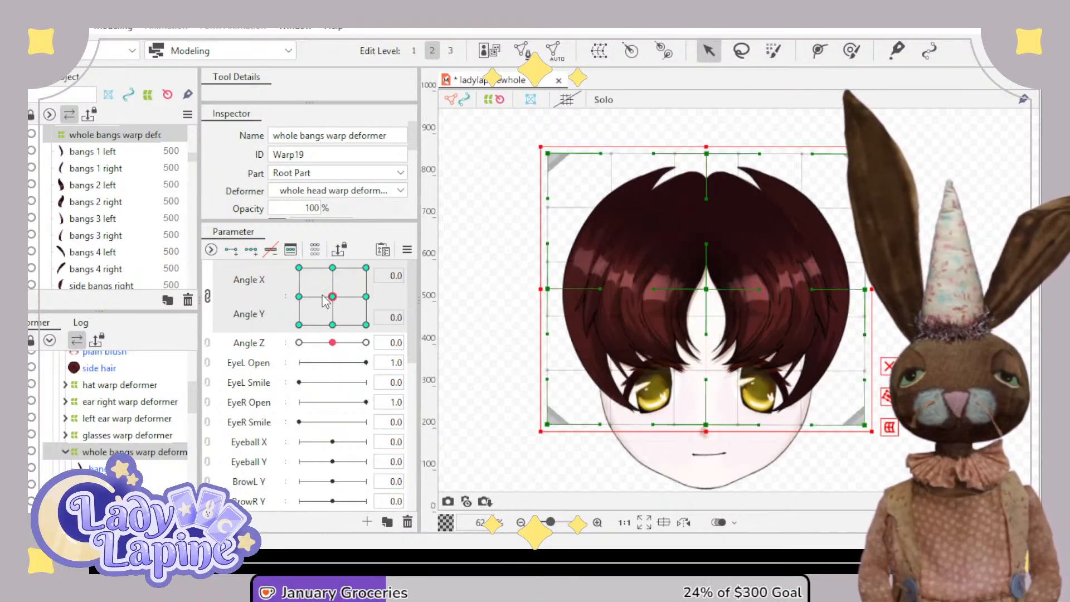
pyautogui.click(299, 297)
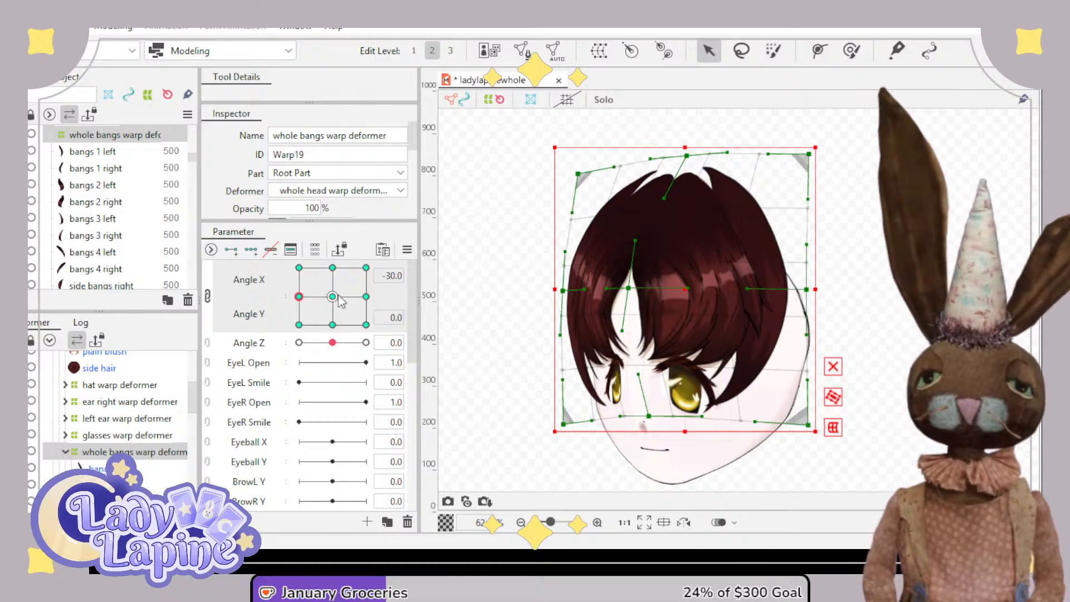
pyautogui.click(334, 297)
pyautogui.click(365, 297)
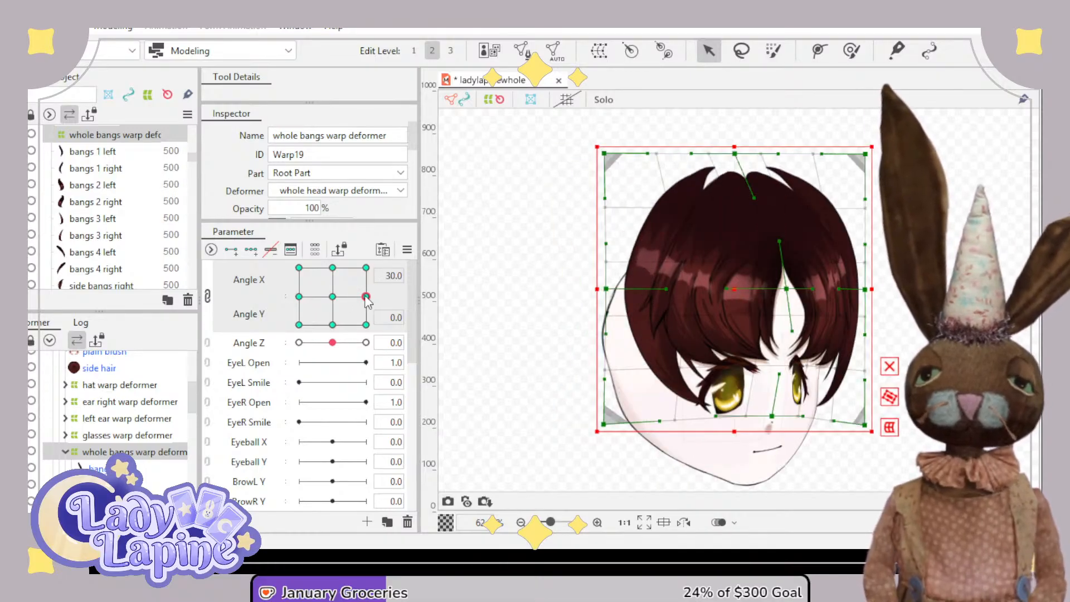
pyautogui.click(304, 297)
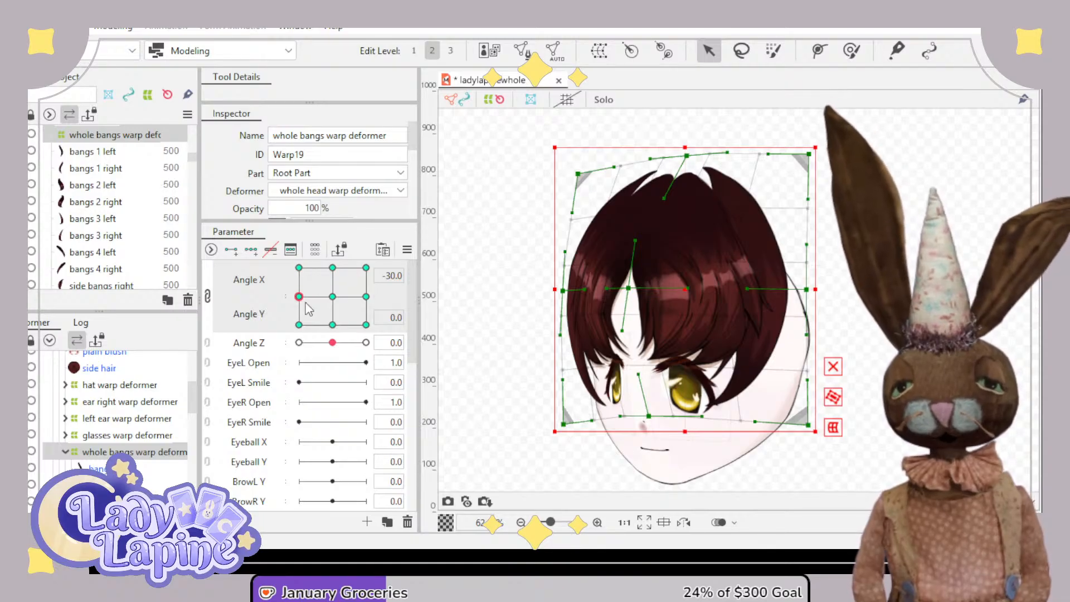
# - At Angle X 0 and Angle Y -30, move the whole bangs deformer down slightly
pyautogui.click(332, 296)
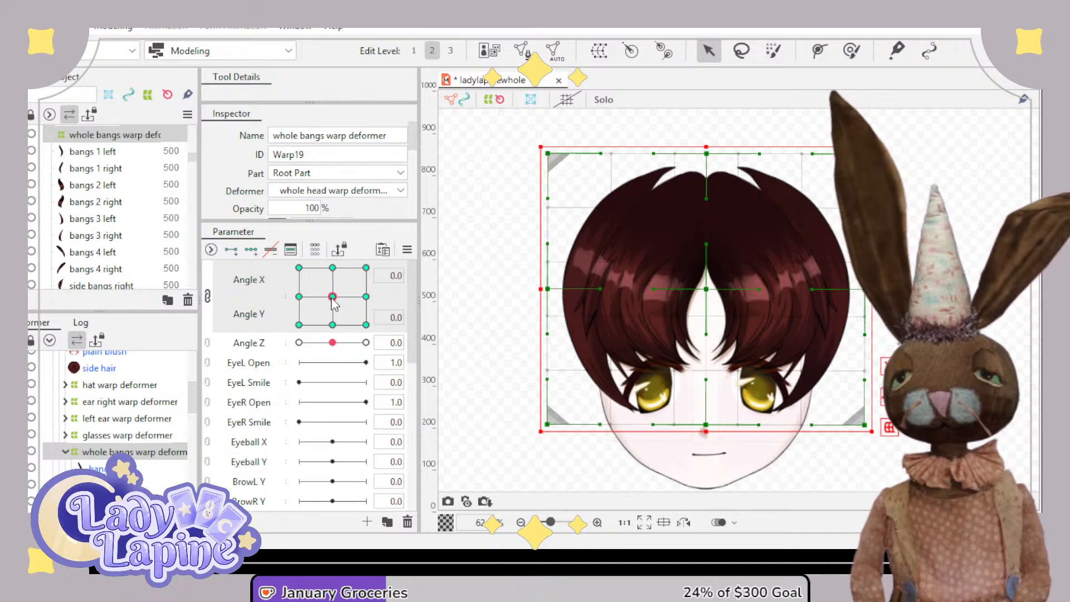
pyautogui.moveTo(305, 304); pyautogui.dragTo(333, 325)
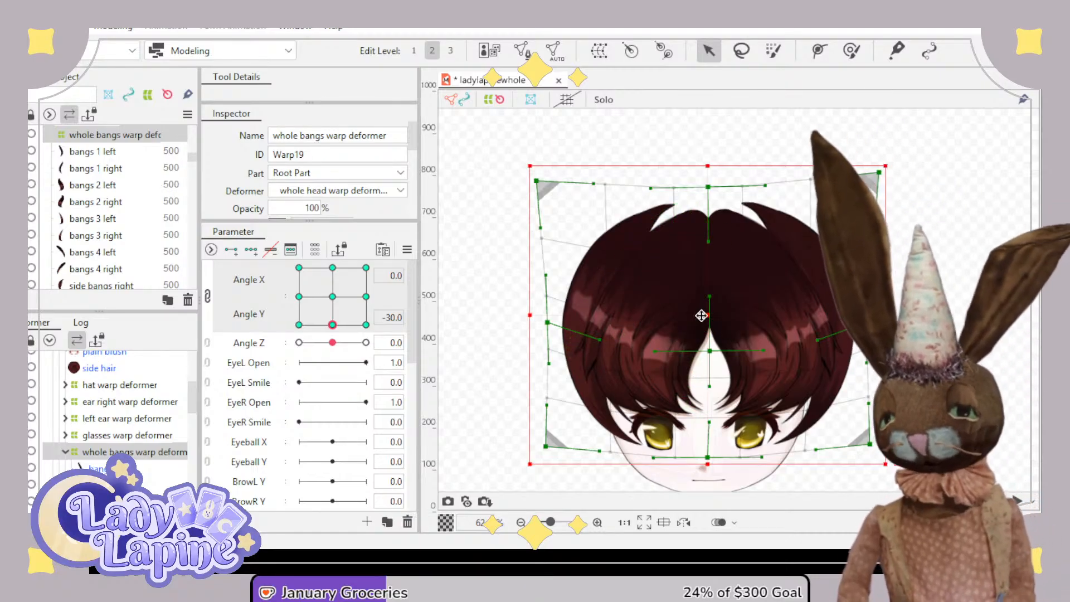
pyautogui.moveTo(712, 317); pyautogui.dragTo(712, 330)
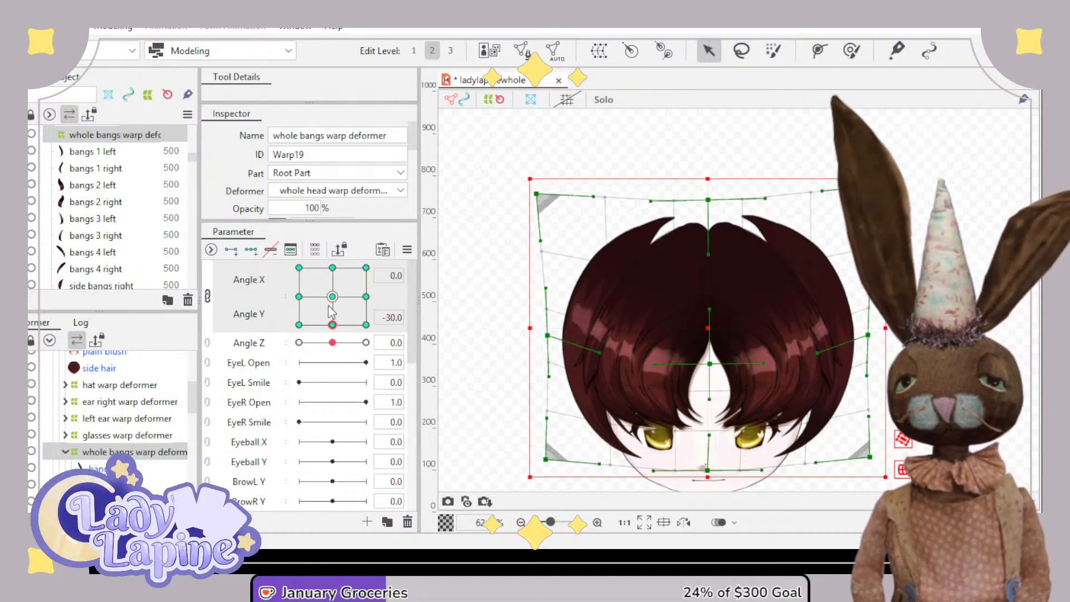
# - At Angle X 30 and Angle Y 0, narrow the bangs deformer by pulling its right side inward
pyautogui.click(298, 296)
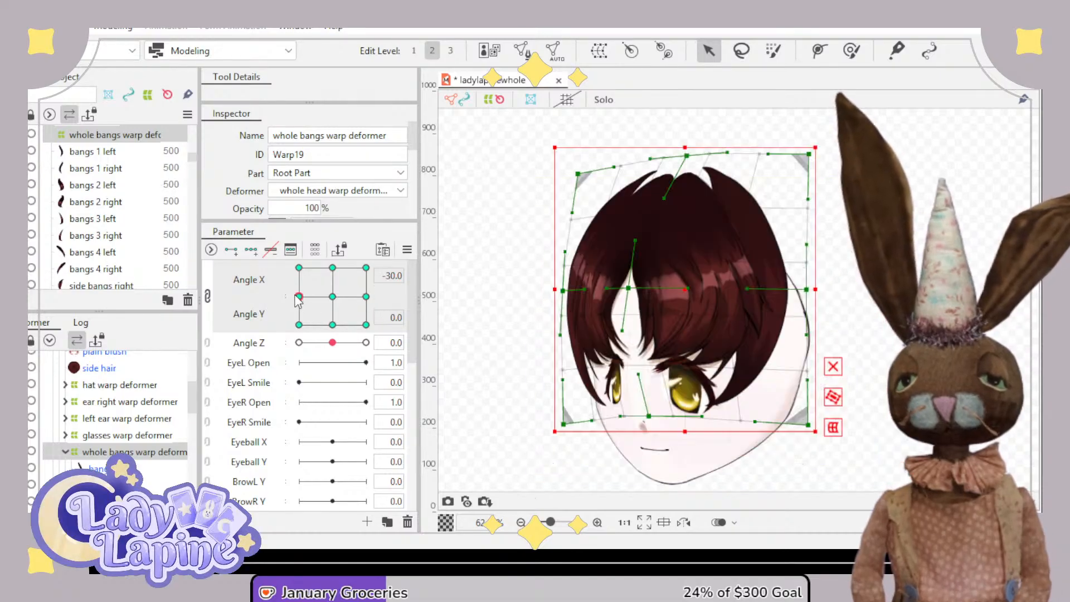
pyautogui.click(367, 296)
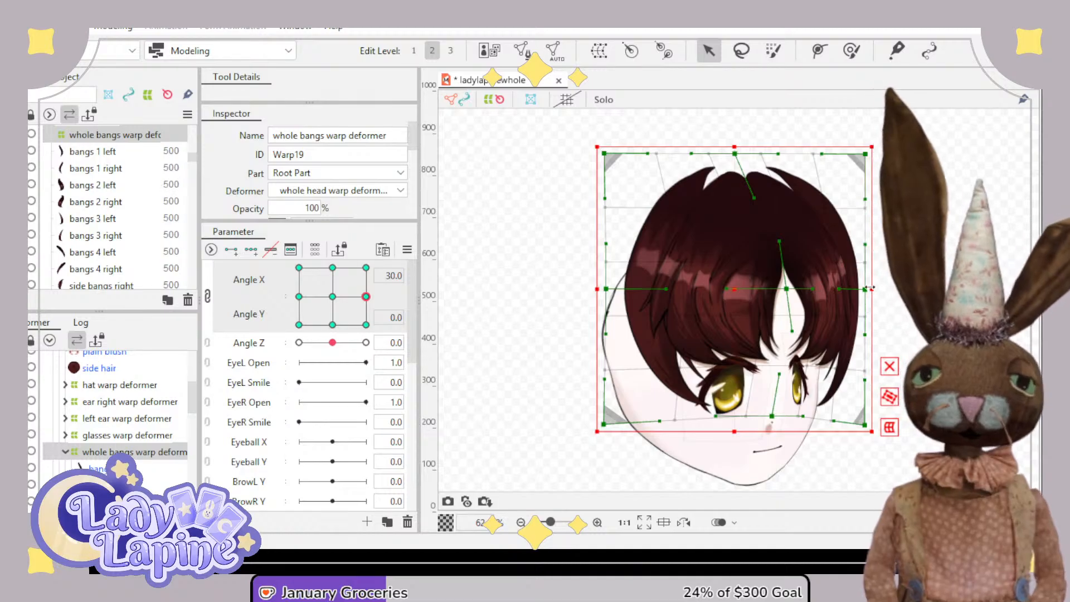
pyautogui.moveTo(870, 288); pyautogui.dragTo(855, 289)
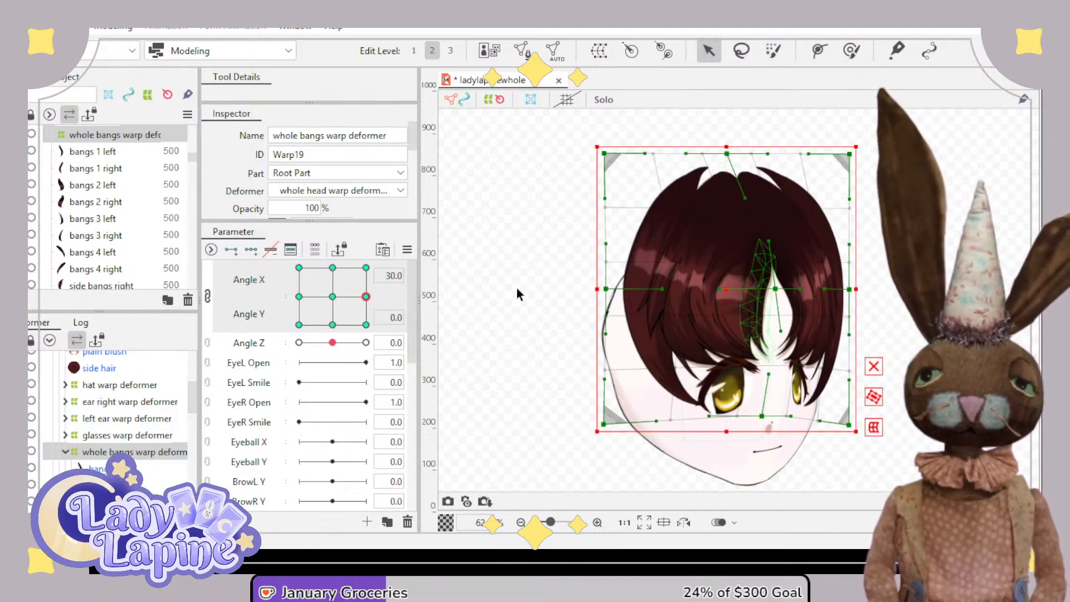
# - Return the head to Angle X -30 and Angle Y 0 and nudge the inner bangs near the deformer's center slightly right
pyautogui.click(299, 297)
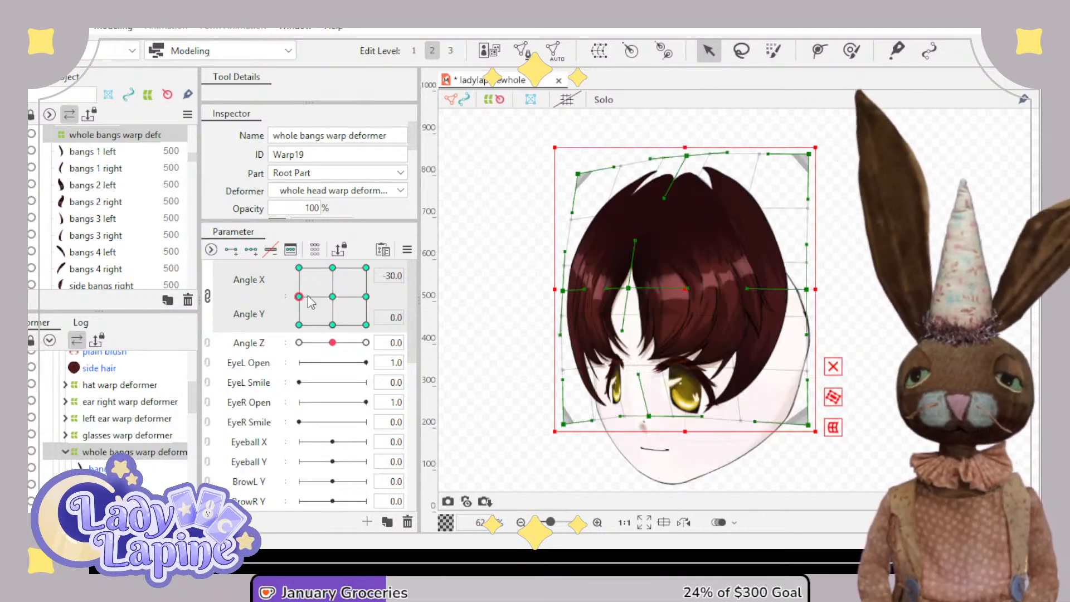
pyautogui.click(366, 297)
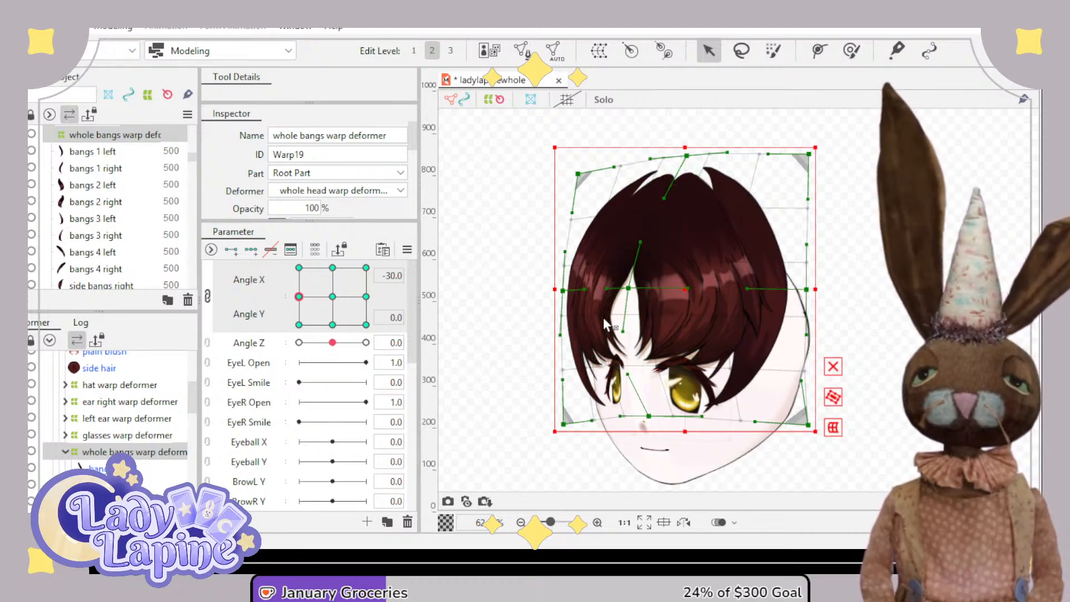
pyautogui.moveTo(604, 317); pyautogui.dragTo(609, 316)
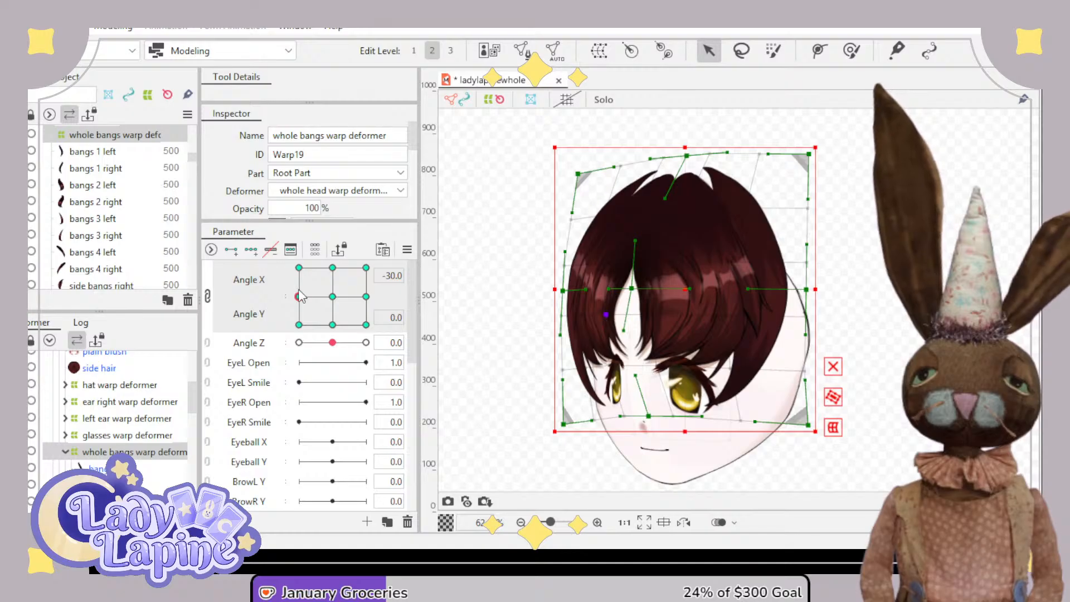
# - At Angle X -30 and Angle Y -30, narrow the bangs deformer from its left side, raise its lower left corner, and reshape its right side
pyautogui.moveTo(302, 296); pyautogui.dragTo(283, 342)
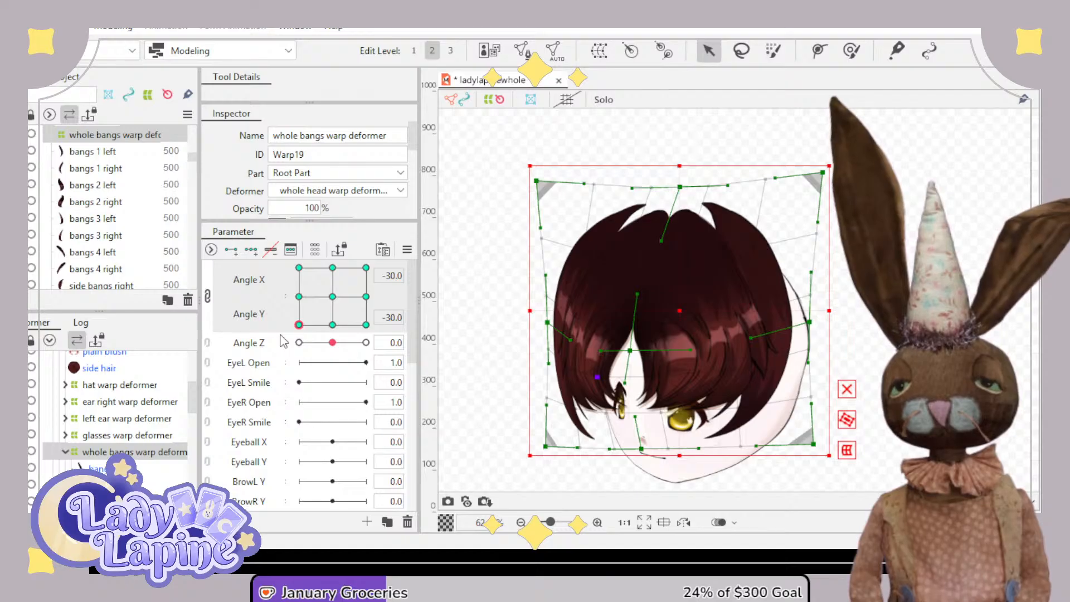
pyautogui.moveTo(530, 311); pyautogui.dragTo(550, 310)
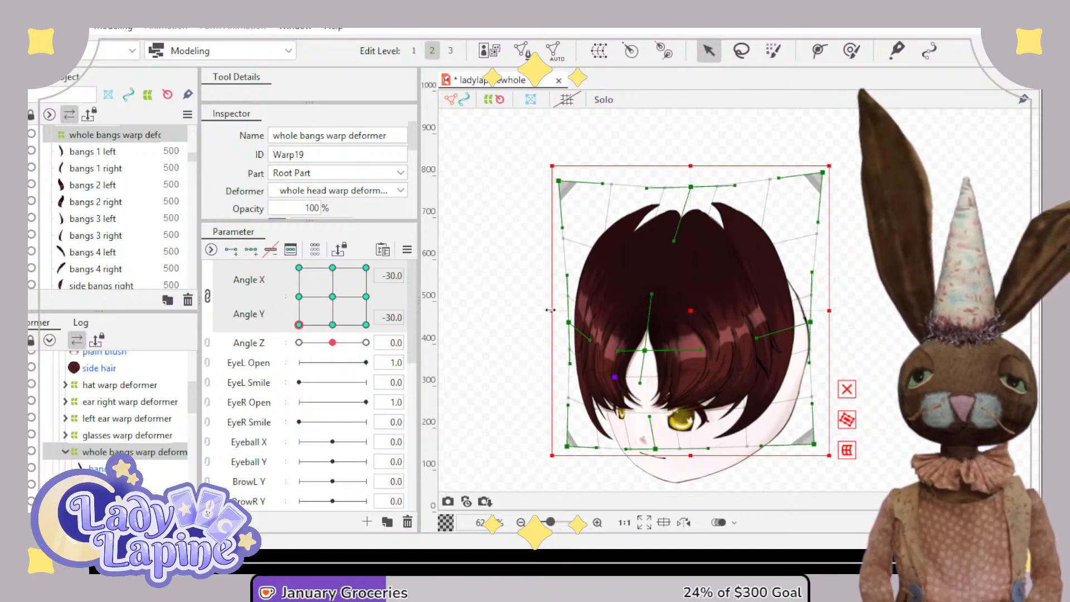
pyautogui.moveTo(567, 446); pyautogui.dragTo(564, 410)
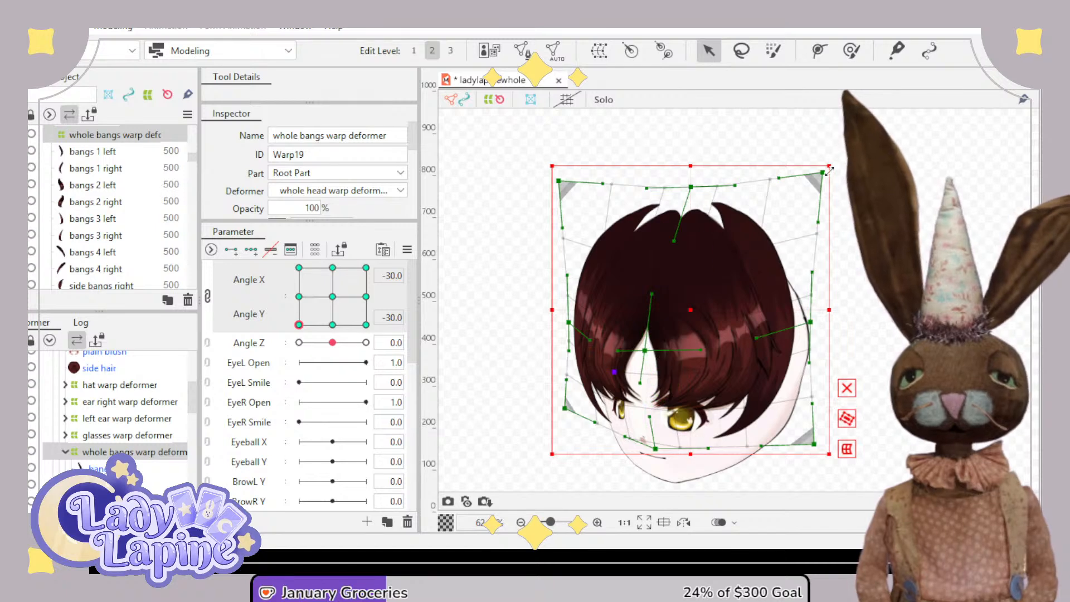
pyautogui.moveTo(825, 178); pyautogui.dragTo(841, 190)
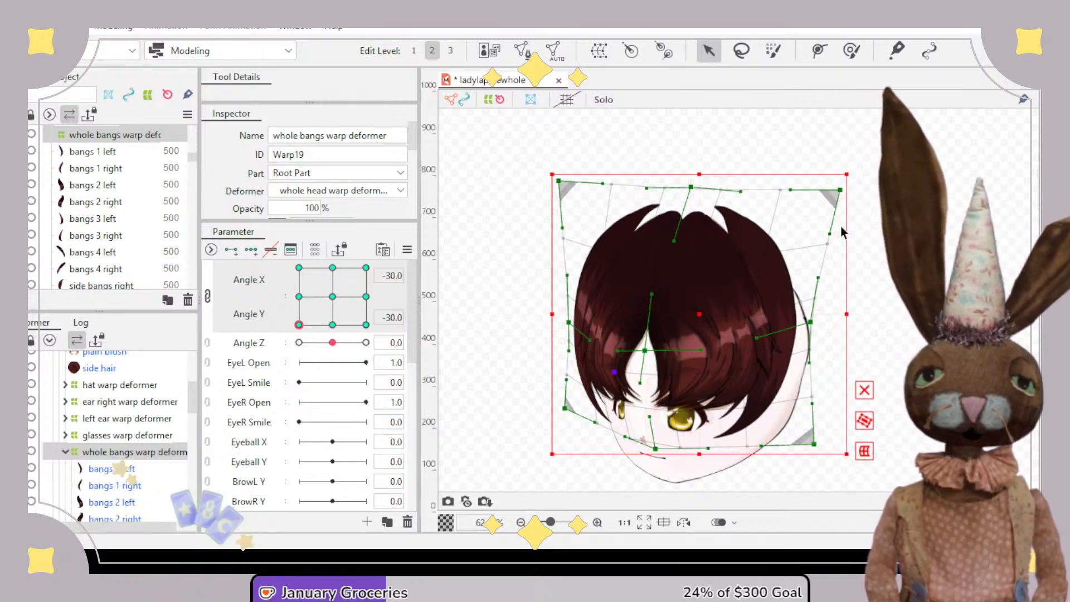
pyautogui.moveTo(812, 326); pyautogui.dragTo(807, 324)
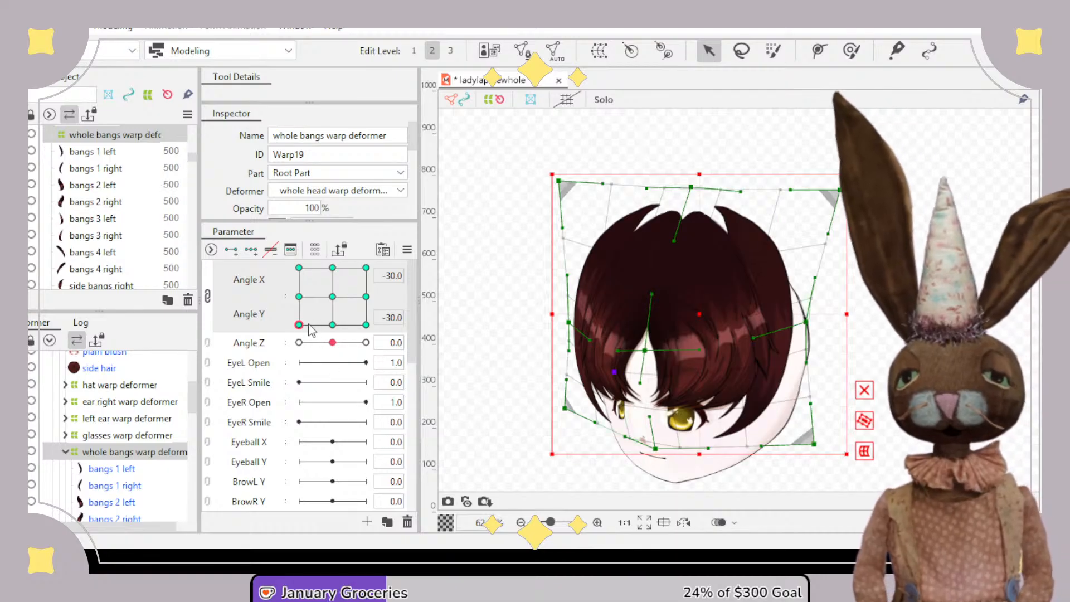
# - Unlink Angle X and Angle Y to preview the bangs' up and down movement, relink them, and check the bangs at several head angles
pyautogui.click(333, 325)
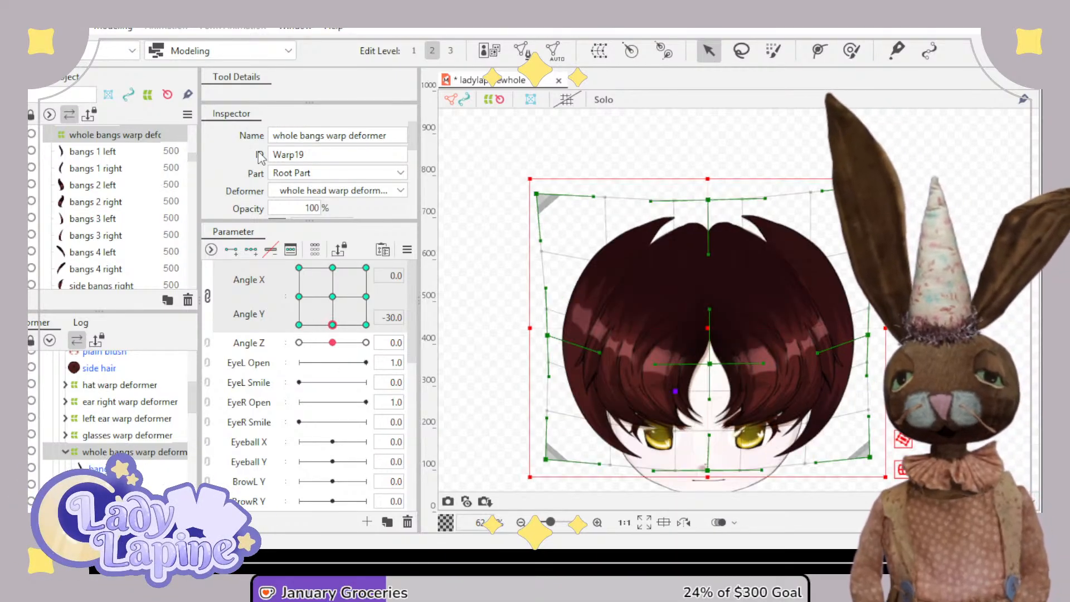
pyautogui.click(208, 299)
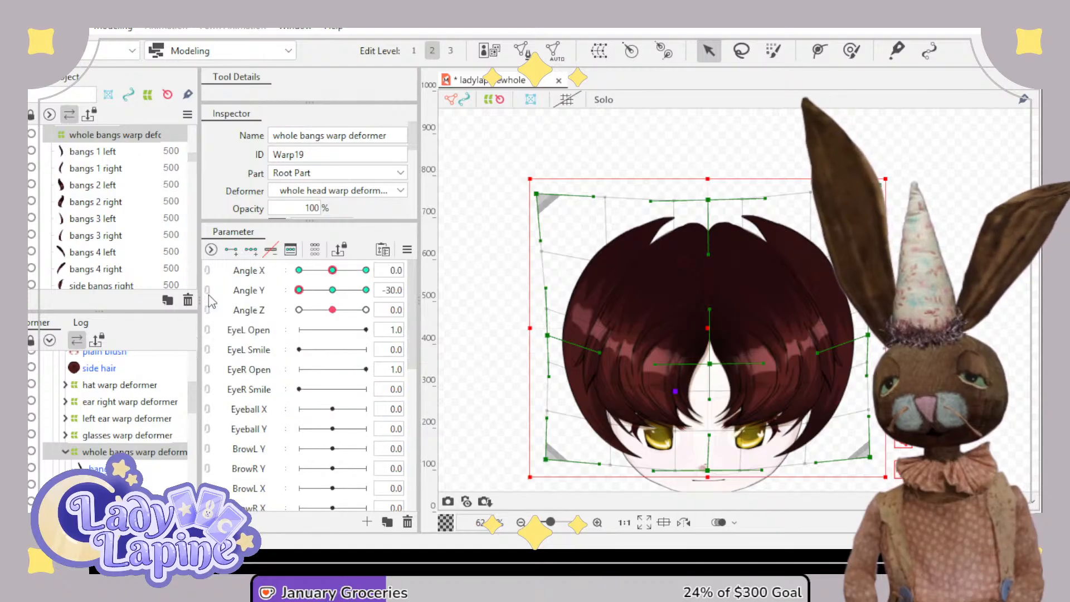
pyautogui.moveTo(300, 290); pyautogui.dragTo(333, 271)
pyautogui.click(208, 274)
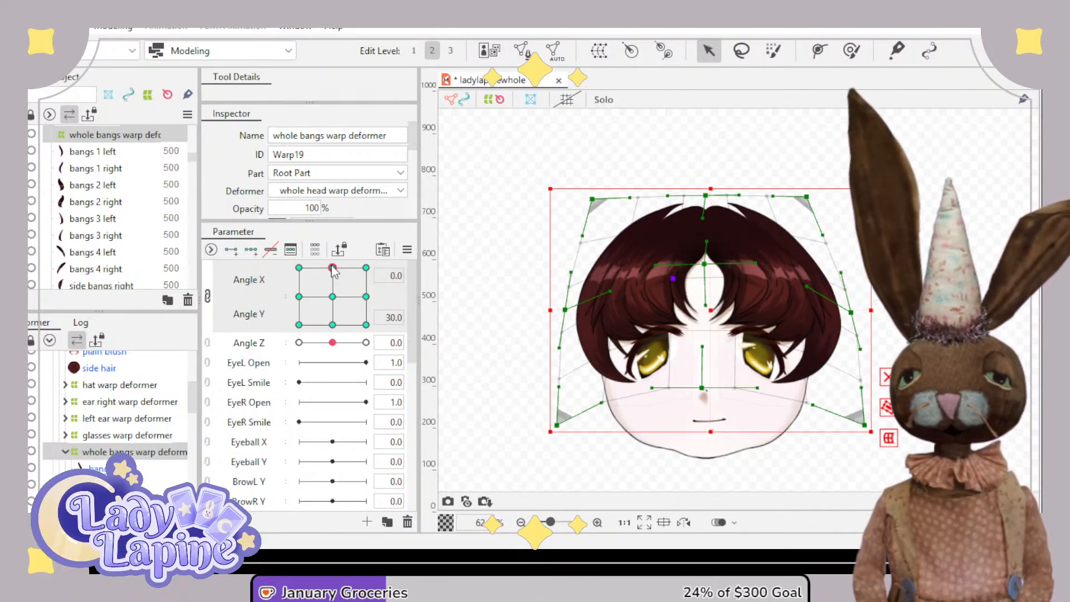
pyautogui.click(300, 296)
pyautogui.click(333, 296)
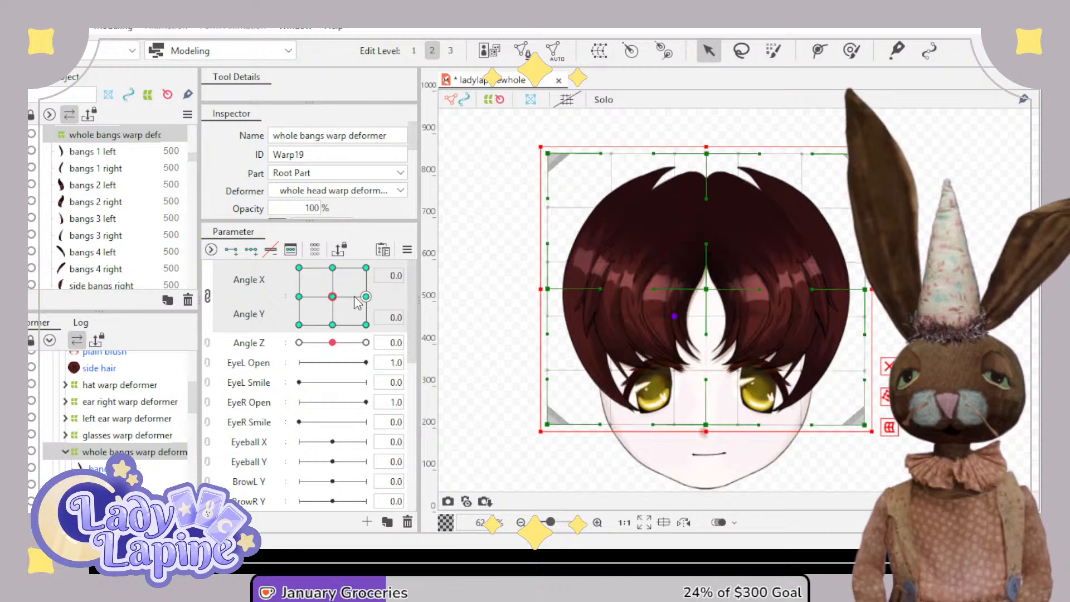
# - Compare the bangs across the Angle X and Angle Y extremes, including the straight down, straight up and diagonal head poses
pyautogui.click(366, 297)
pyautogui.click(332, 325)
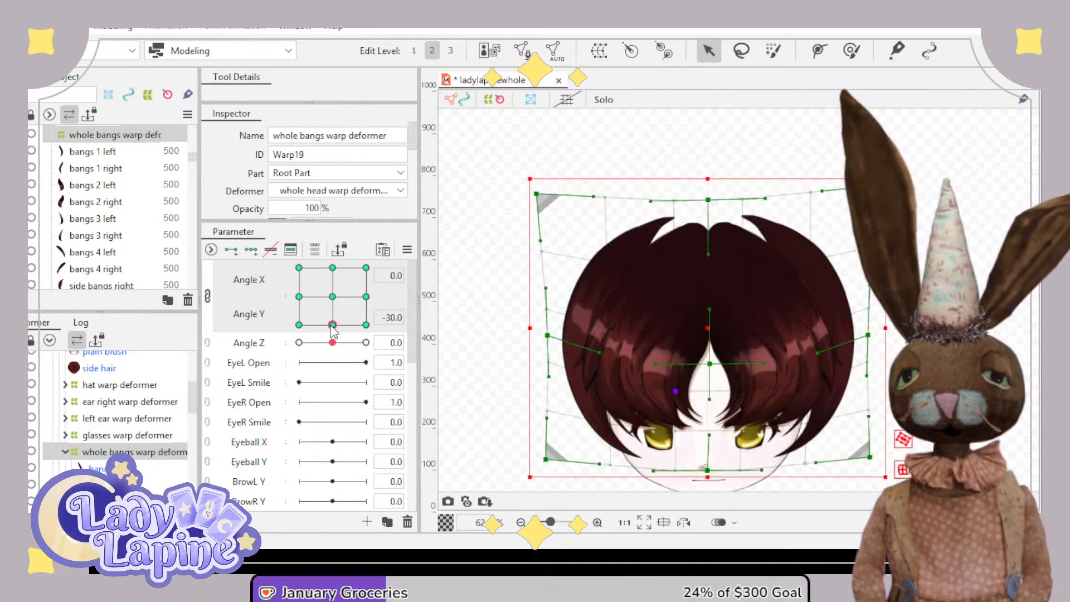
pyautogui.click(299, 324)
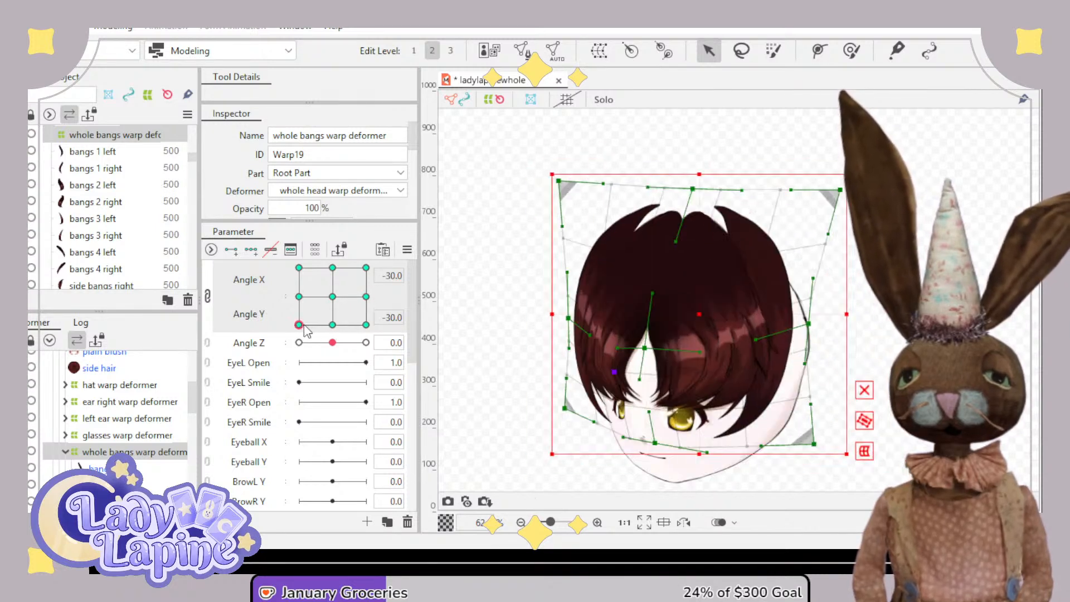
pyautogui.click(299, 268)
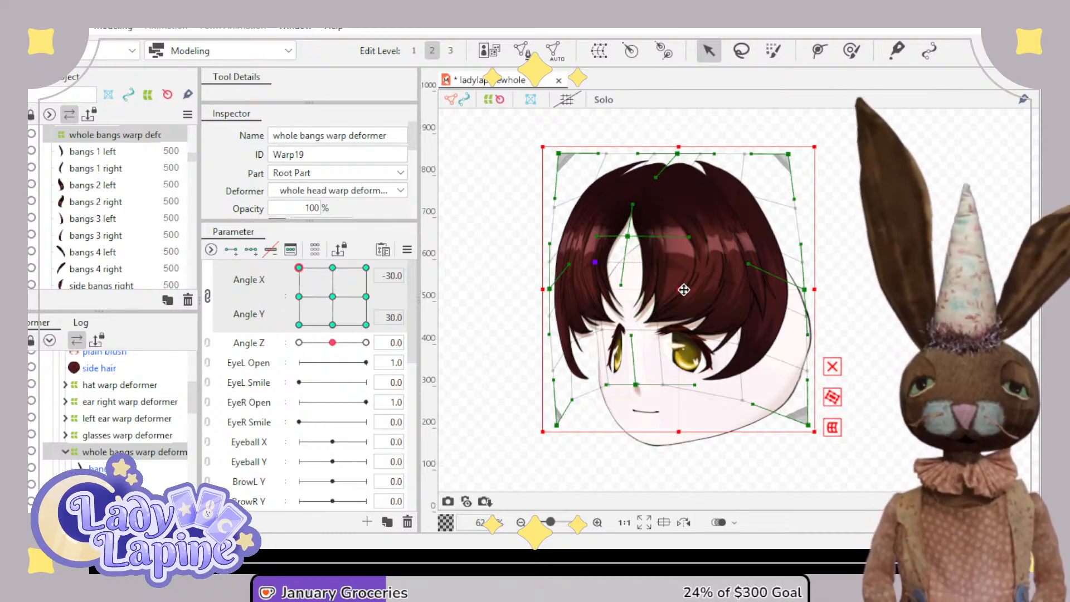
pyautogui.click(332, 269)
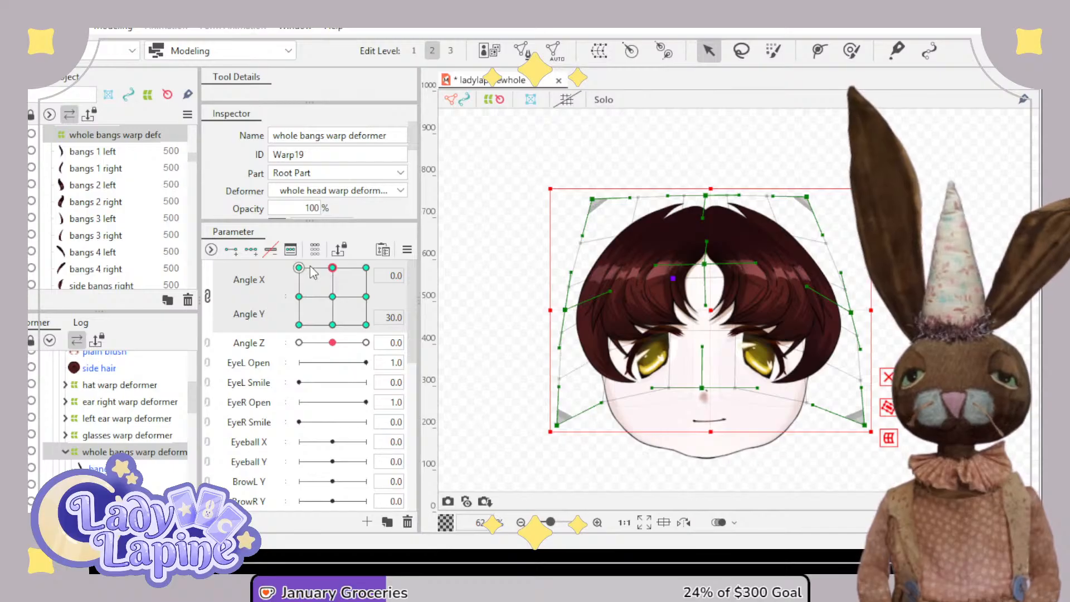
pyautogui.click(298, 268)
pyautogui.click(366, 268)
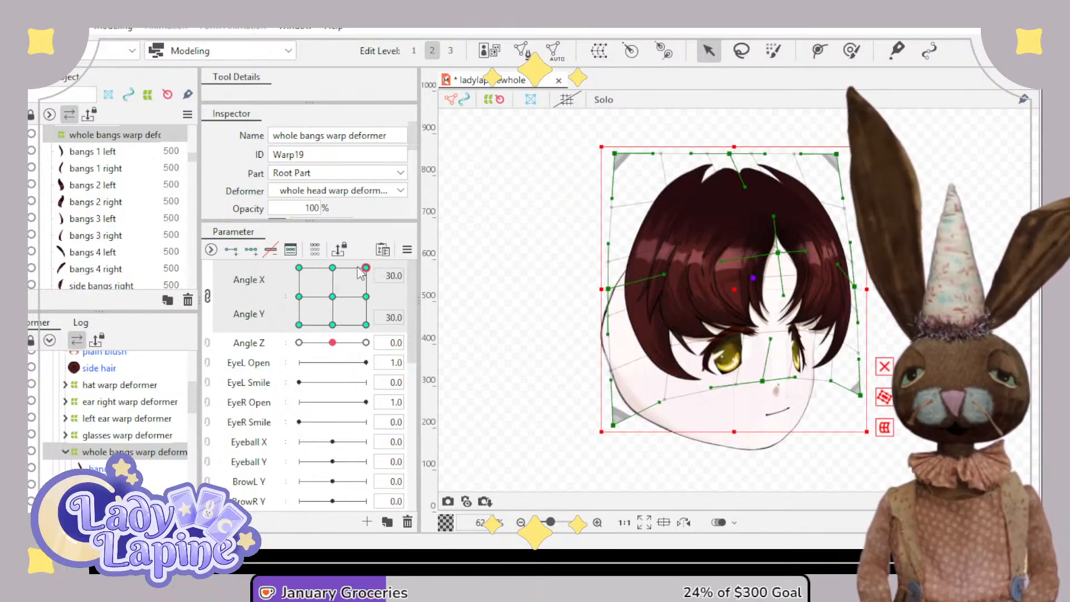
pyautogui.click(299, 268)
pyautogui.click(364, 324)
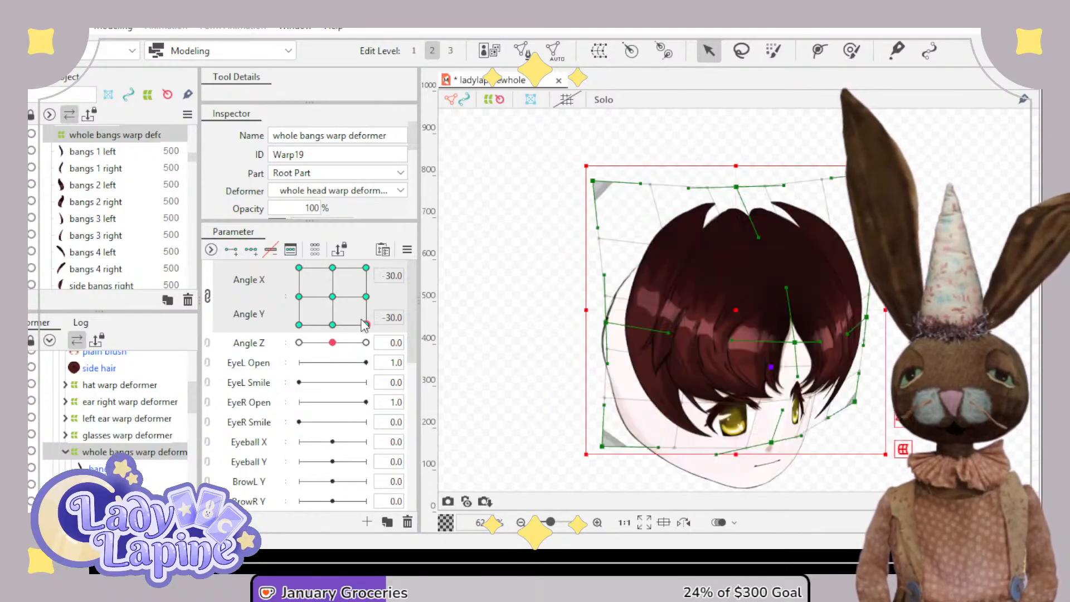
# - At Angle X -30 and Angle Y 30, shift the whole bangs deformer slightly right and lower its upper edge to flatten the hair
pyautogui.click(299, 268)
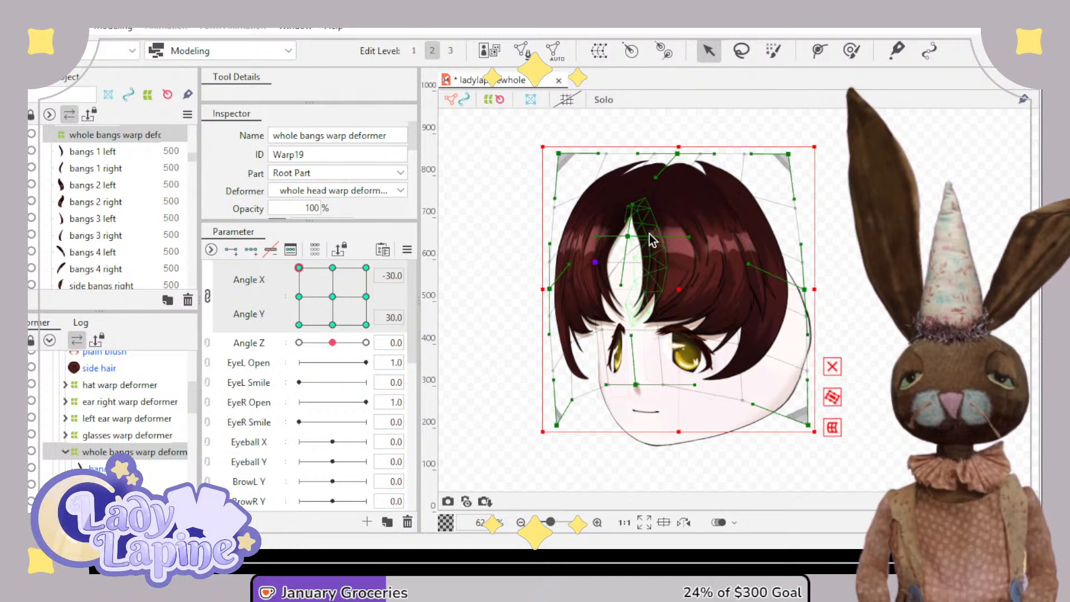
pyautogui.moveTo(682, 284)
pyautogui.mouseDown()
pyautogui.moveTo(697, 317)
pyautogui.moveTo(698, 287)
pyautogui.mouseUp()
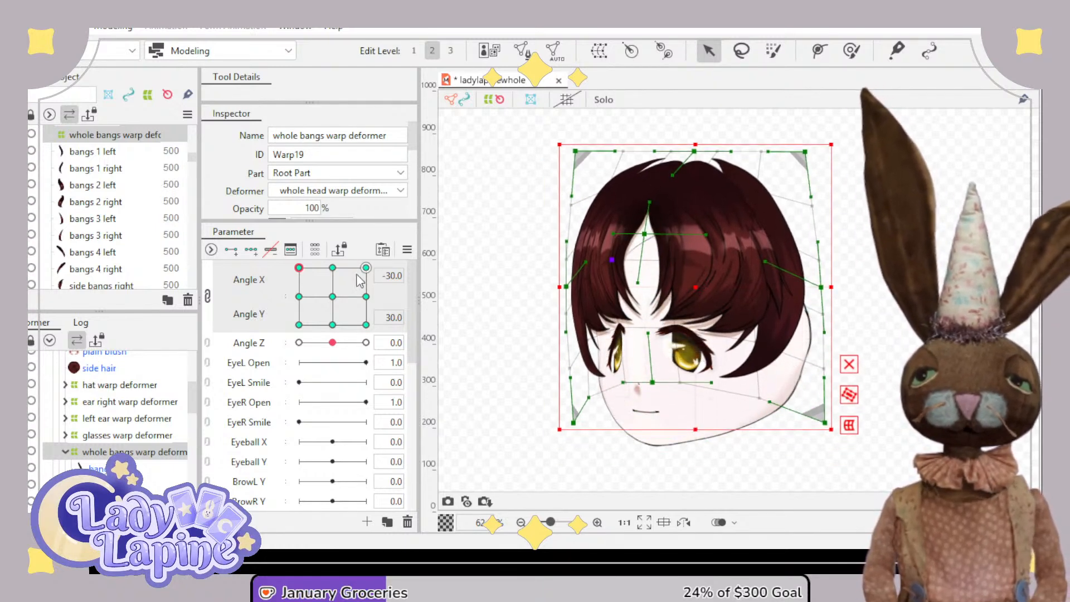
pyautogui.click(333, 267)
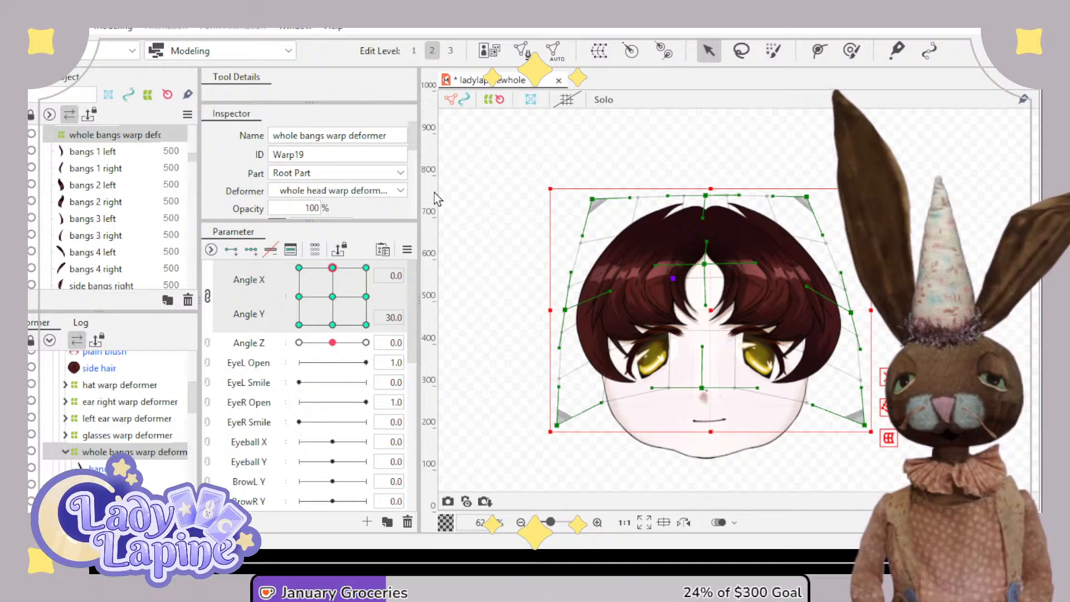
pyautogui.click(299, 268)
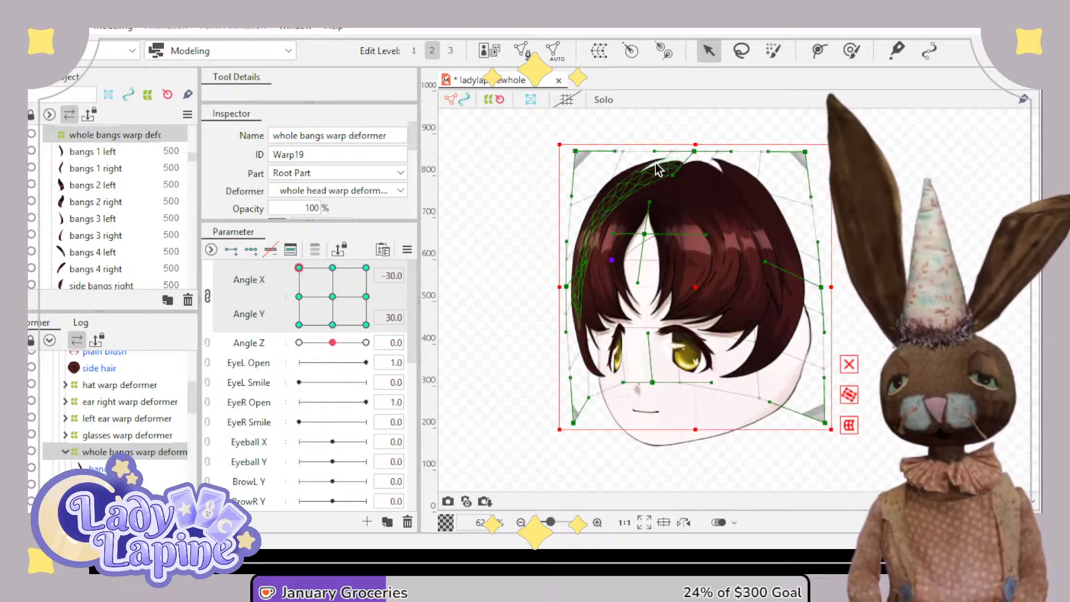
pyautogui.moveTo(694, 141); pyautogui.dragTo(692, 189)
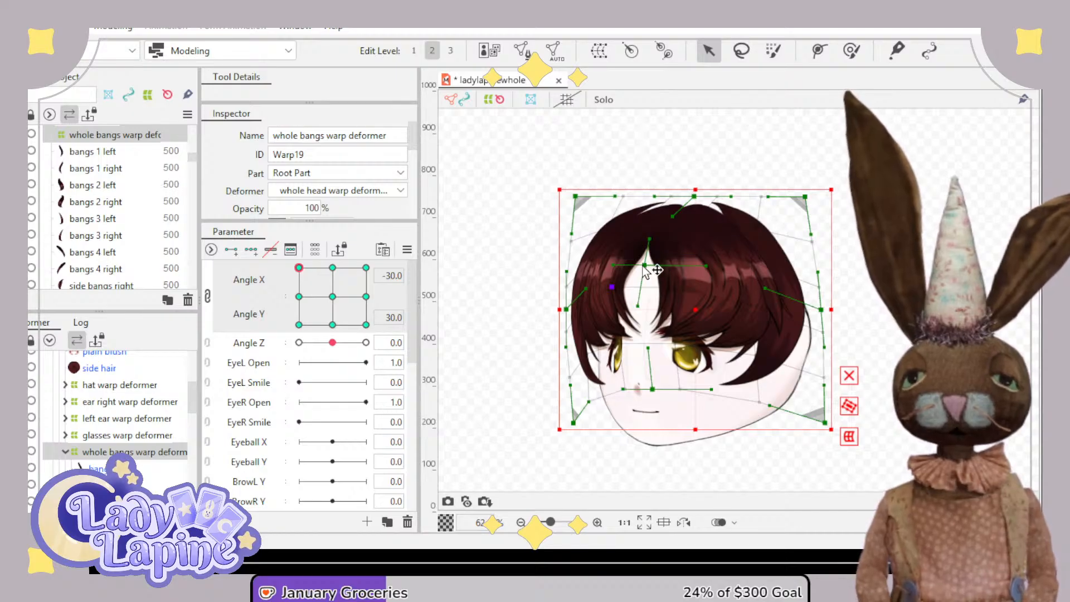
# - Nudge the bangs deformer's center point slightly left, and move its lower middle point and that point's upper handle left
pyautogui.moveTo(644, 265)
pyautogui.mouseDown()
pyautogui.moveTo(650, 284)
pyautogui.moveTo(615, 290)
pyautogui.moveTo(654, 261)
pyautogui.moveTo(643, 265)
pyautogui.mouseUp()
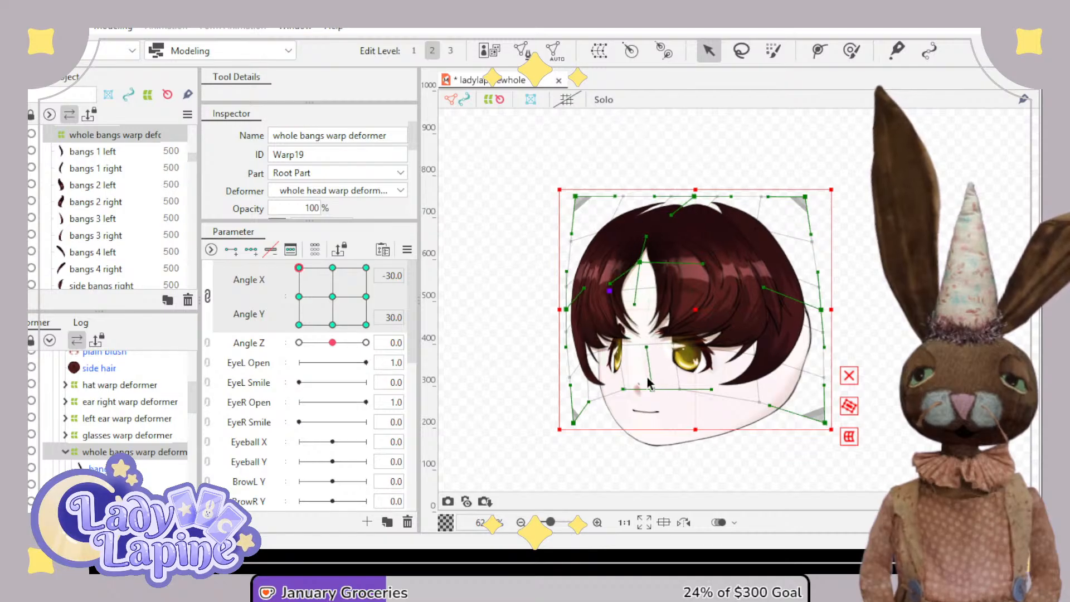
pyautogui.moveTo(653, 389); pyautogui.dragTo(637, 389)
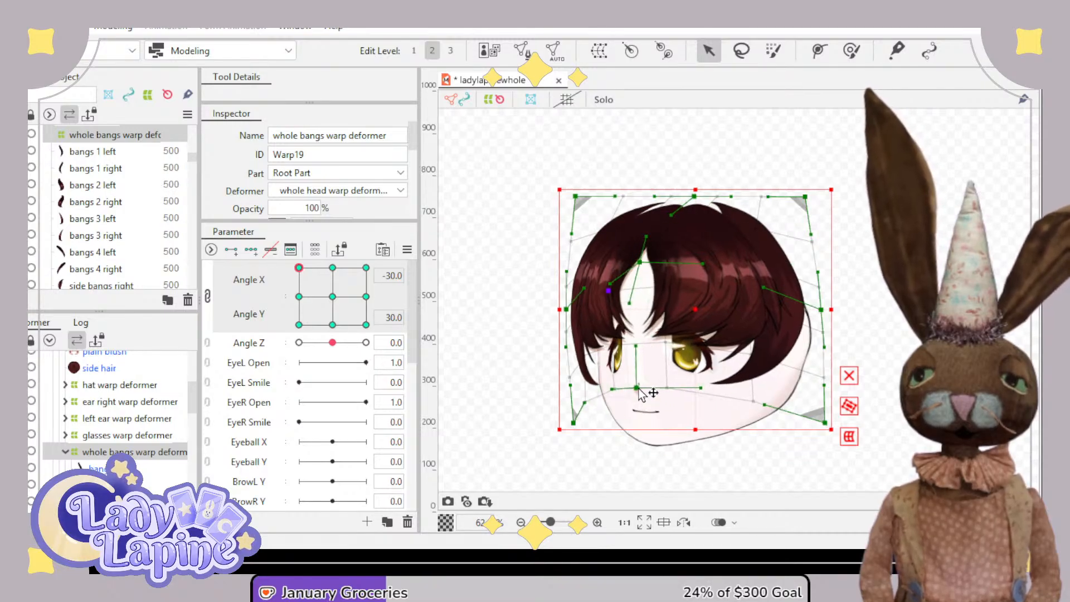
pyautogui.moveTo(635, 347); pyautogui.dragTo(625, 347)
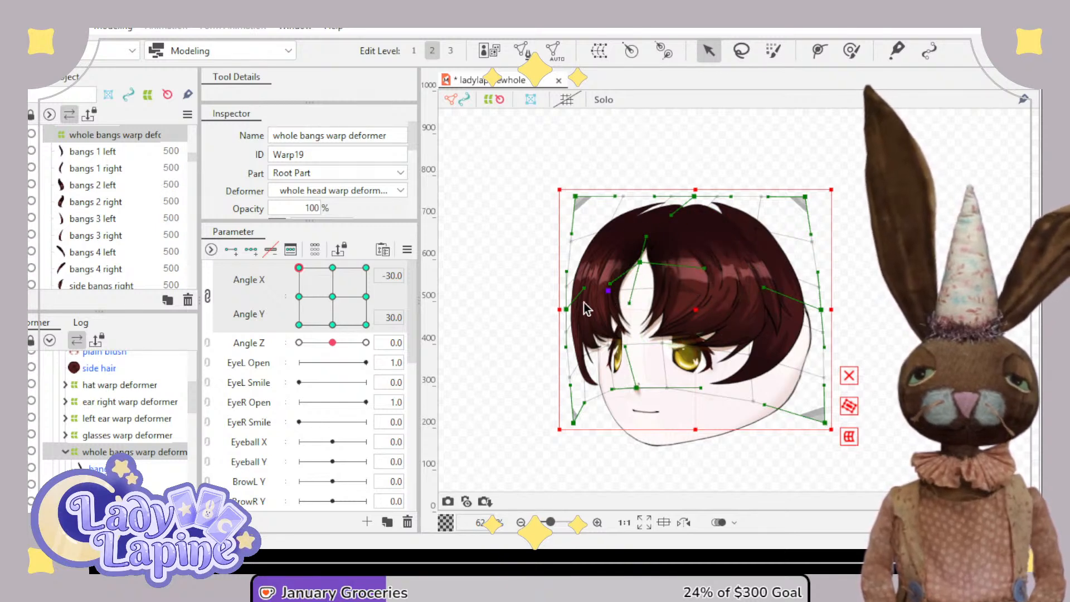
# - Narrow the bangs deformer from its left side, pull the upper left corner inward, and raise the lower left corner
pyautogui.moveTo(560, 309); pyautogui.dragTo(567, 310)
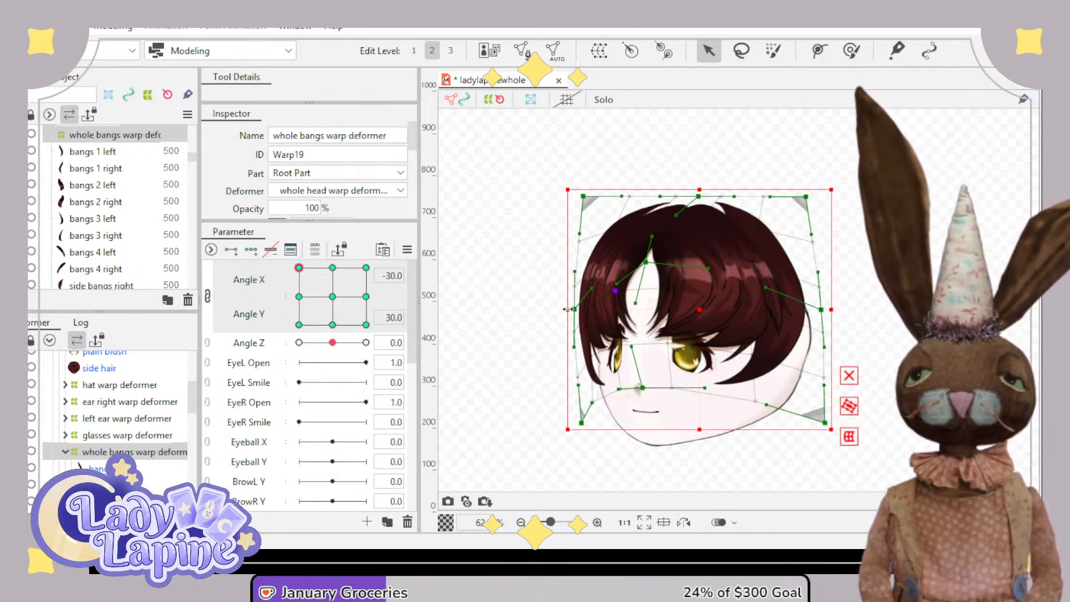
pyautogui.moveTo(583, 196); pyautogui.dragTo(596, 207)
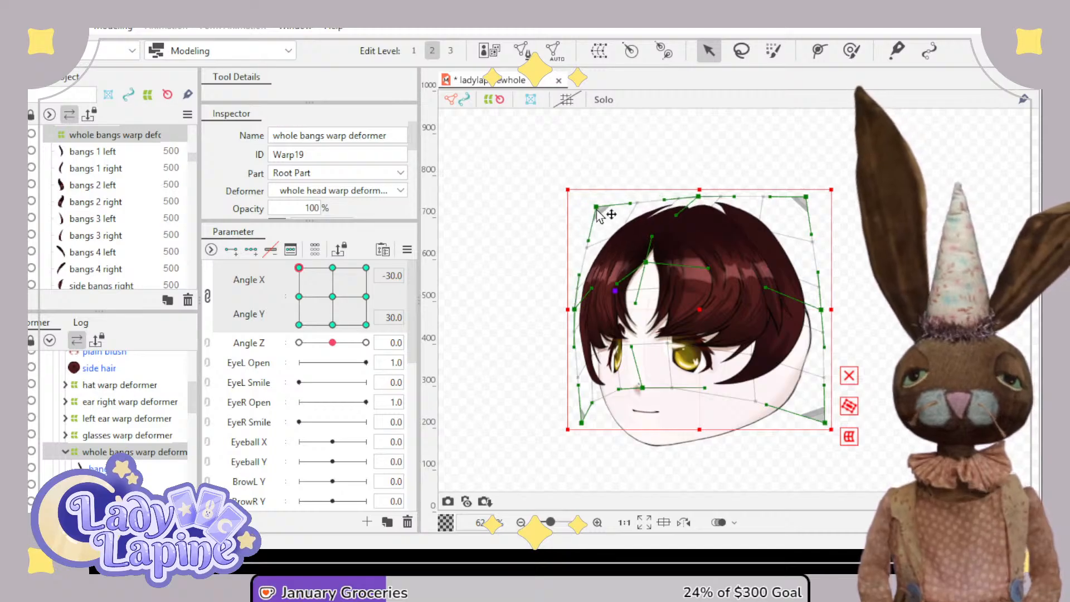
pyautogui.moveTo(582, 422); pyautogui.dragTo(583, 397)
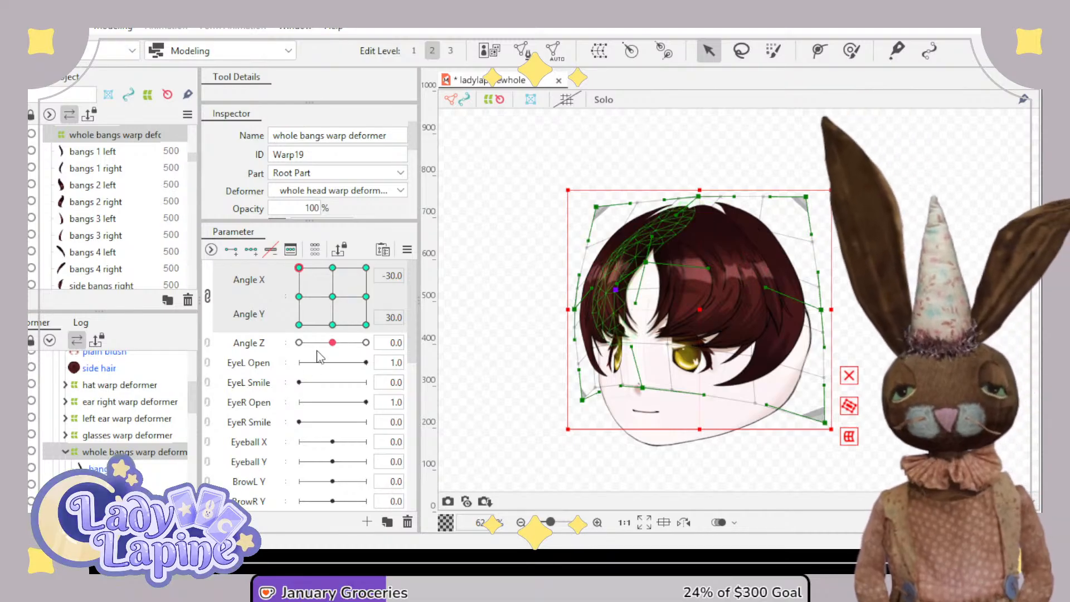
# - Preview the bangs' movement around Angle X -30 and Angle Y 30, compare with Angle X 0, and return the head to neutral
pyautogui.click(299, 268)
pyautogui.moveTo(305, 270)
pyautogui.mouseDown()
pyautogui.moveTo(370, 270)
pyautogui.moveTo(286, 266)
pyautogui.mouseUp()
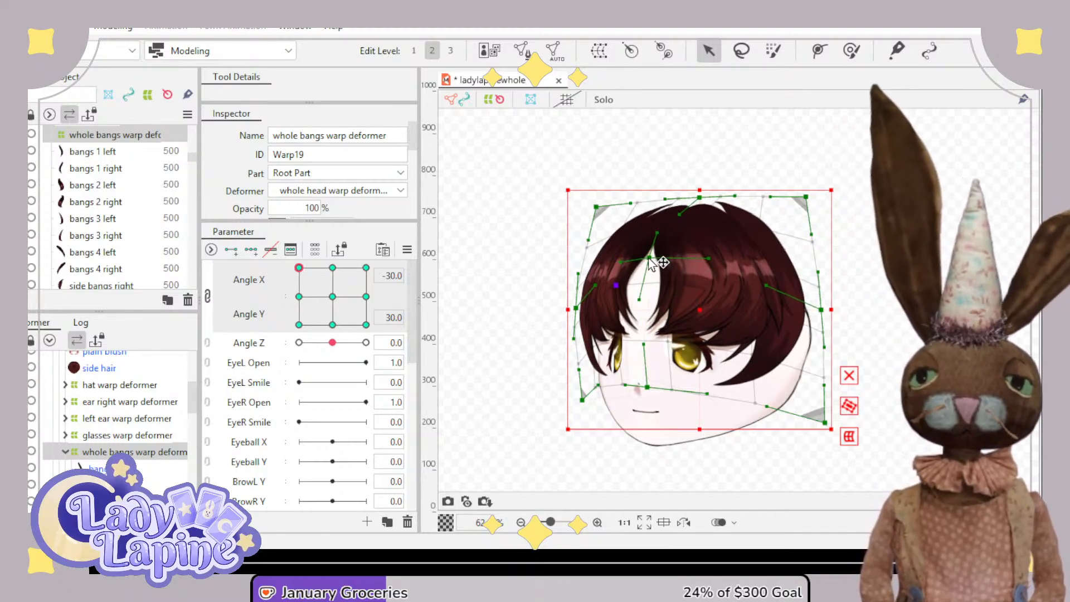
pyautogui.moveTo(299, 268)
pyautogui.mouseDown()
pyautogui.moveTo(352, 271)
pyautogui.moveTo(298, 270)
pyautogui.mouseUp()
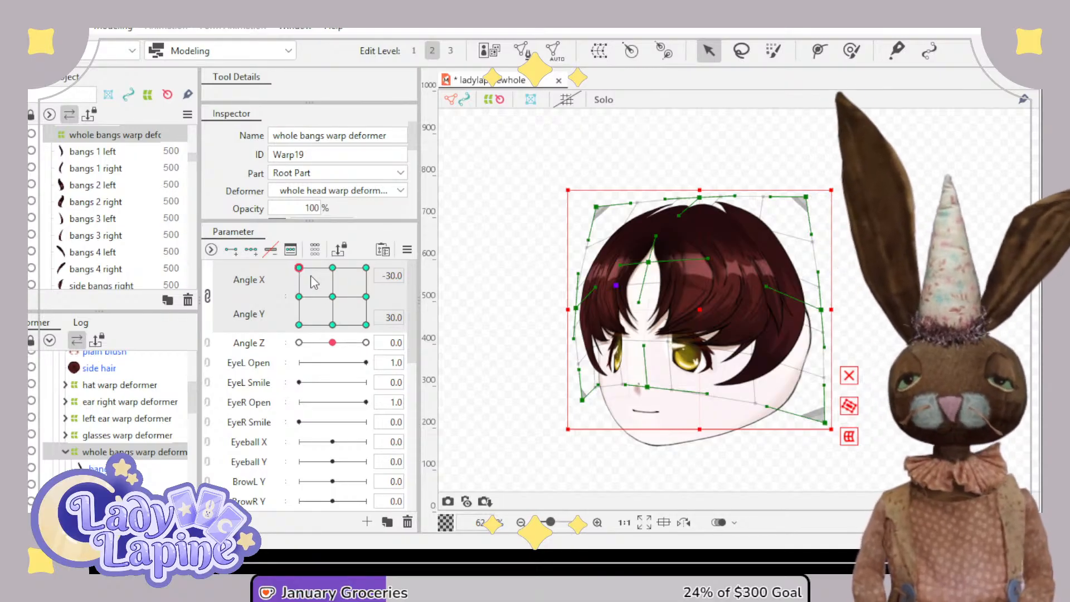
pyautogui.moveTo(305, 273)
pyautogui.mouseDown()
pyautogui.moveTo(331, 272)
pyautogui.moveTo(288, 265)
pyautogui.moveTo(343, 264)
pyautogui.moveTo(294, 258)
pyautogui.mouseUp()
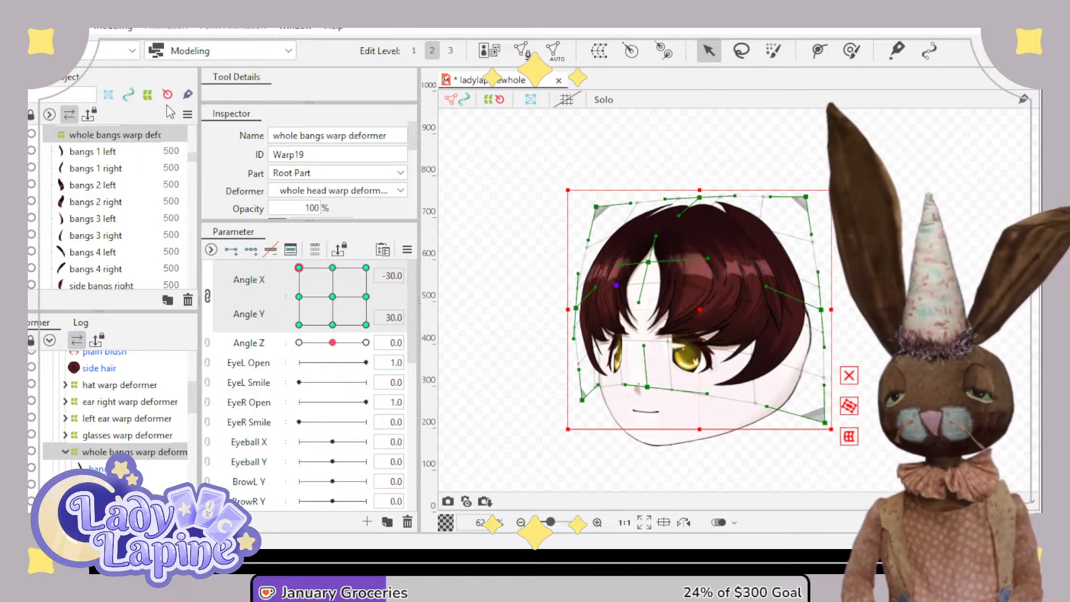
pyautogui.click(332, 267)
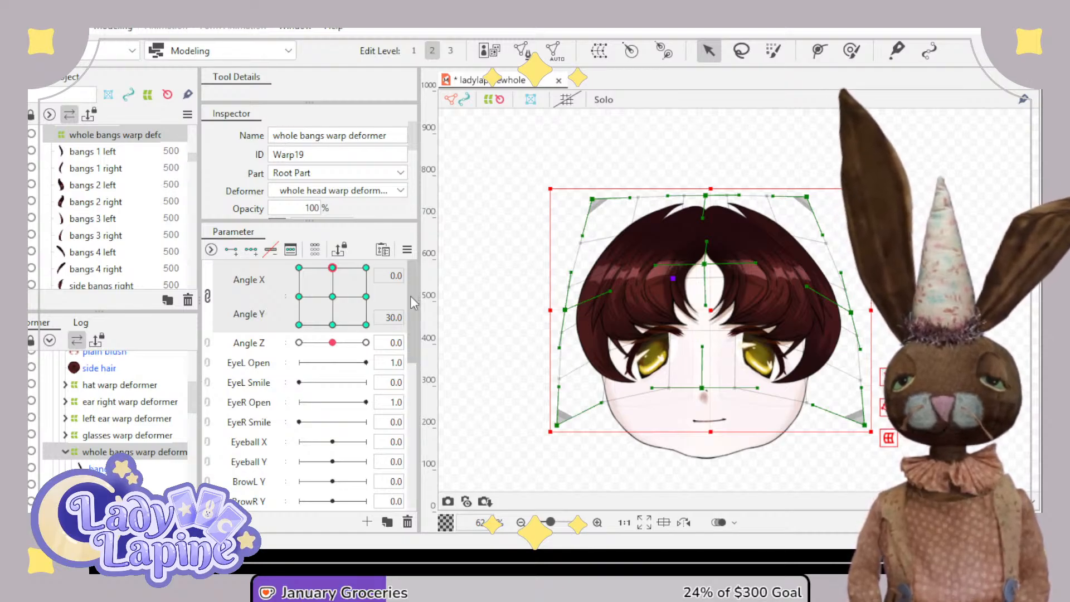
pyautogui.moveTo(332, 268); pyautogui.dragTo(332, 297)
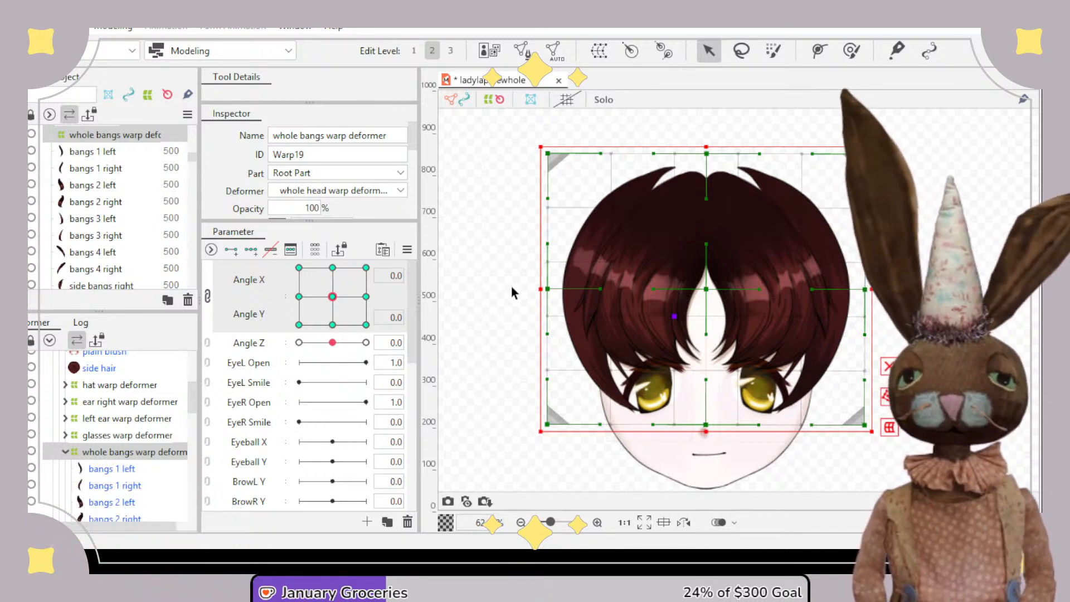
# - Unlink Angle X and Angle Y to try the head movement, relink them, and set the head to Angle X 0 and Angle Y 30
pyautogui.click(206, 297)
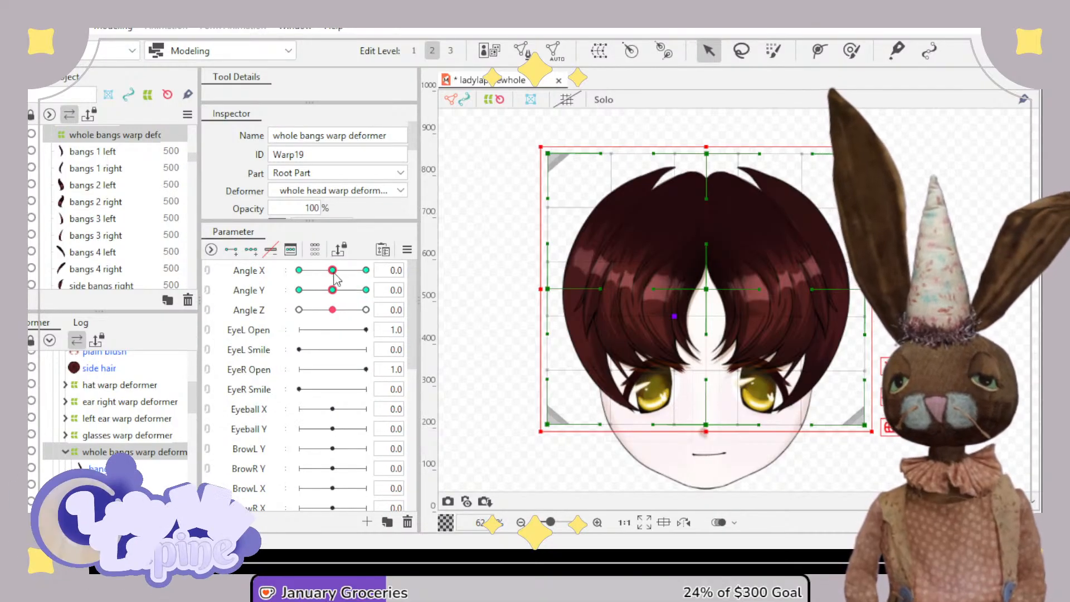
pyautogui.moveTo(332, 271)
pyautogui.mouseDown()
pyautogui.moveTo(286, 275)
pyautogui.moveTo(375, 273)
pyautogui.moveTo(284, 277)
pyautogui.moveTo(336, 274)
pyautogui.moveTo(287, 291)
pyautogui.moveTo(351, 291)
pyautogui.moveTo(286, 300)
pyautogui.moveTo(346, 291)
pyautogui.moveTo(328, 294)
pyautogui.moveTo(296, 271)
pyautogui.moveTo(386, 258)
pyautogui.moveTo(288, 256)
pyautogui.moveTo(318, 261)
pyautogui.moveTo(334, 280)
pyautogui.mouseUp()
pyautogui.click(208, 279)
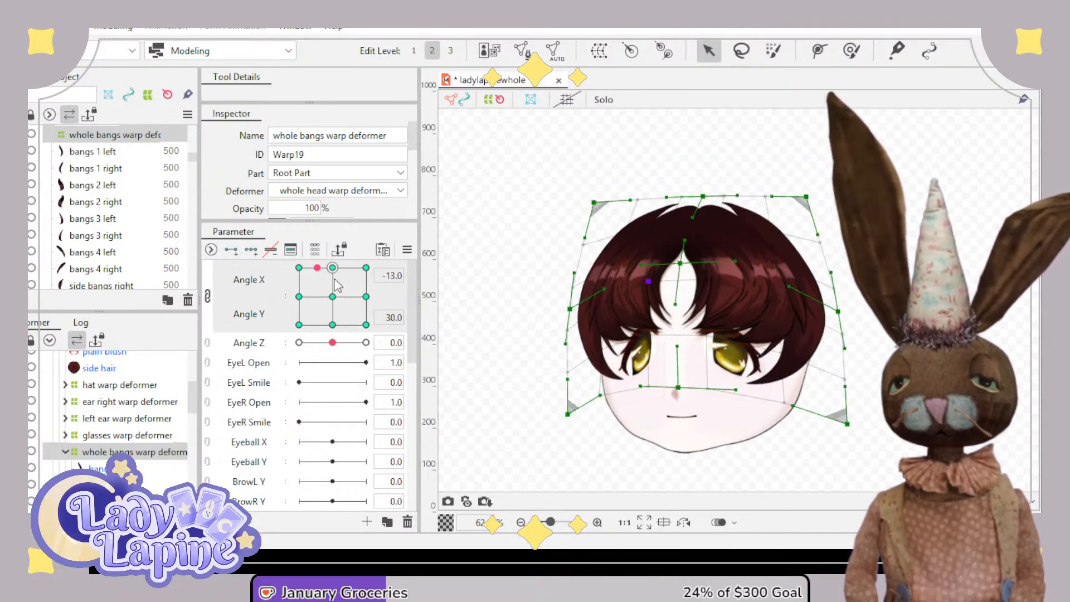
pyautogui.click(334, 268)
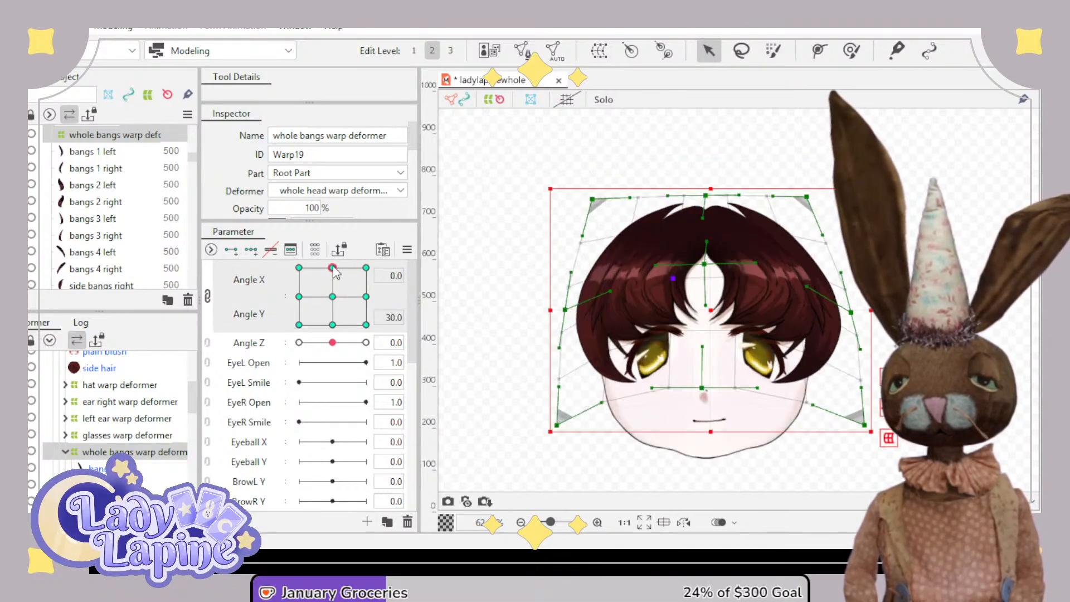
# - Unlink Angle X and Angle Y again and preview the head's turn between Angle X 0 and -30 with Angle Y at 30
pyautogui.click(209, 297)
pyautogui.moveTo(333, 277); pyautogui.dragTo(309, 273)
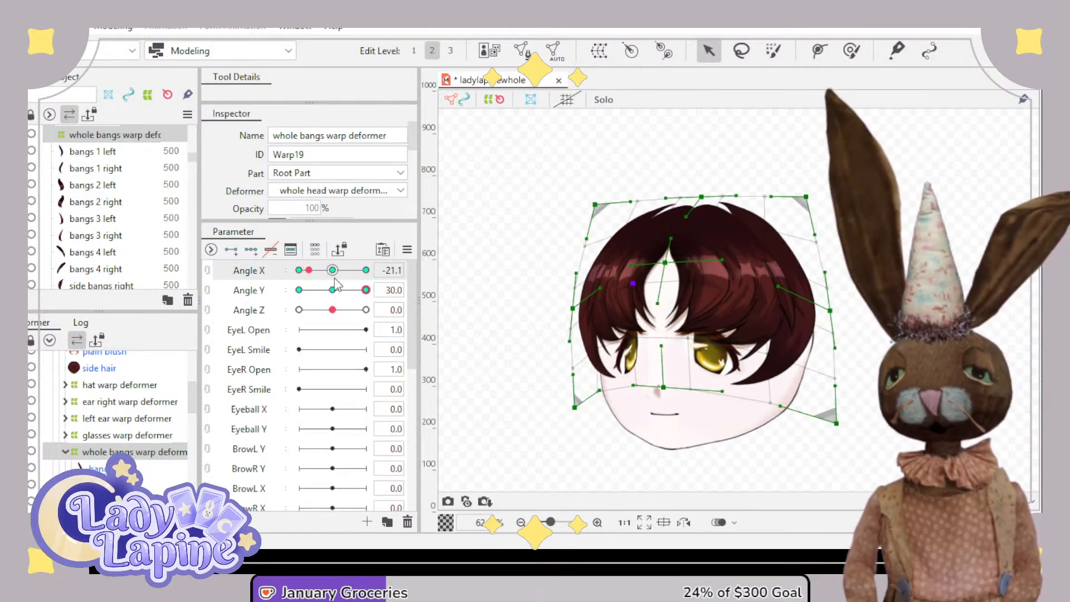
pyautogui.click(332, 269)
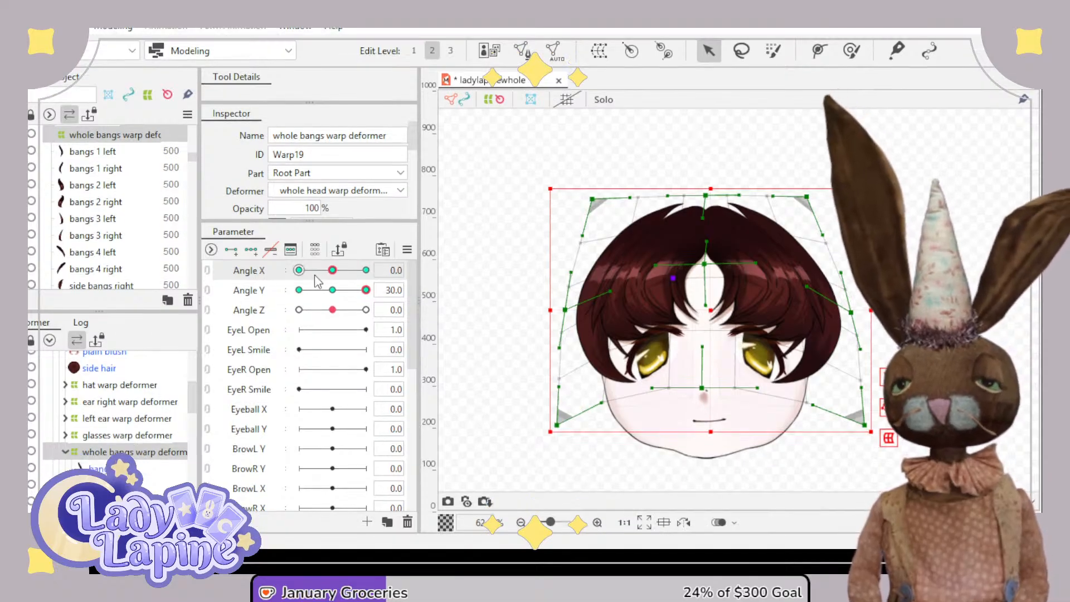
pyautogui.click(300, 270)
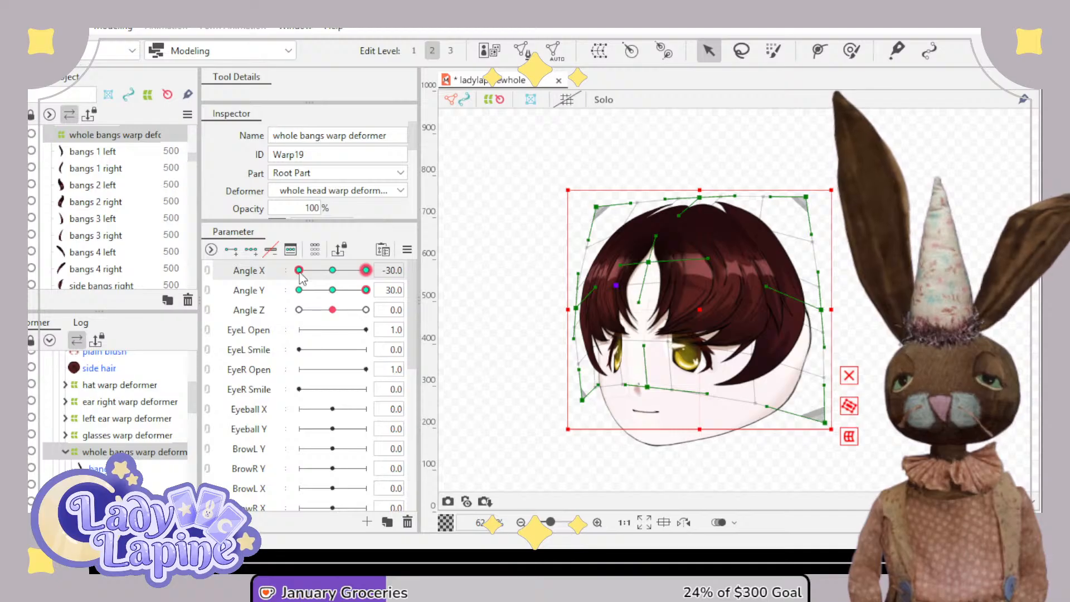
pyautogui.moveTo(301, 274)
pyautogui.mouseDown()
pyautogui.moveTo(372, 277)
pyautogui.moveTo(281, 272)
pyautogui.moveTo(377, 274)
pyautogui.moveTo(296, 274)
pyautogui.mouseUp()
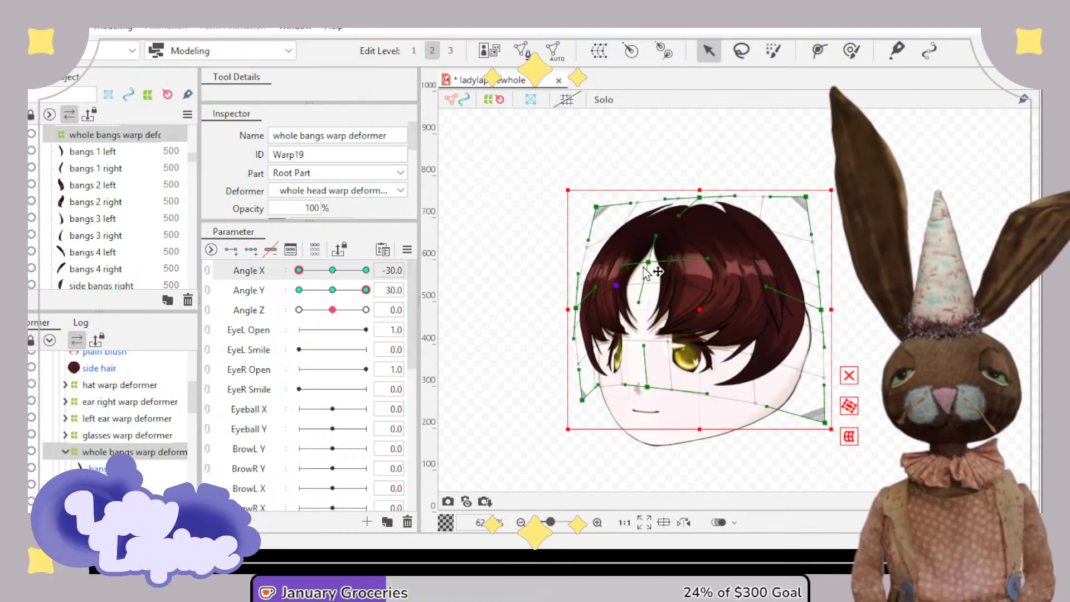
# - At Angle X -30 and Angle Y 30, push the bangs deformer's upper left corner and left edge outward and adjust its center point and side handles
pyautogui.moveTo(648, 262); pyautogui.dragTo(638, 267)
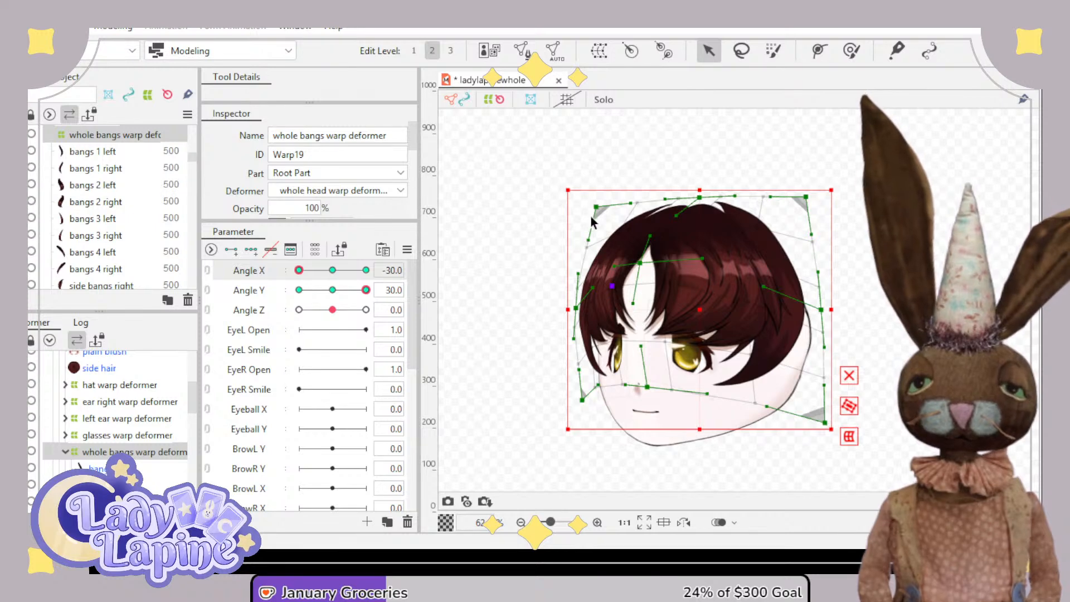
pyautogui.moveTo(597, 208); pyautogui.dragTo(591, 196)
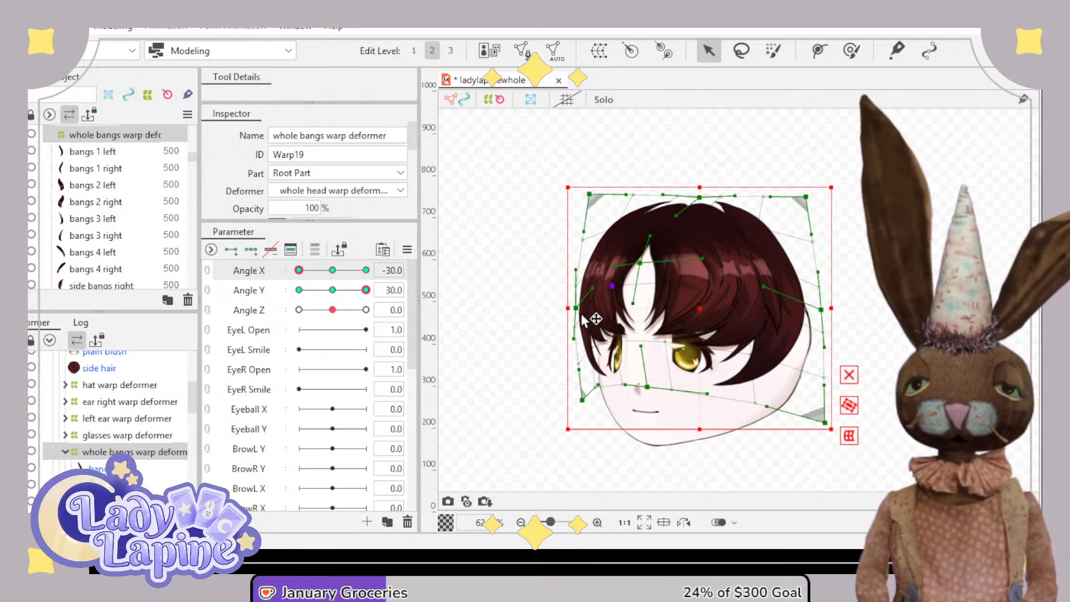
pyautogui.moveTo(578, 315); pyautogui.dragTo(572, 315)
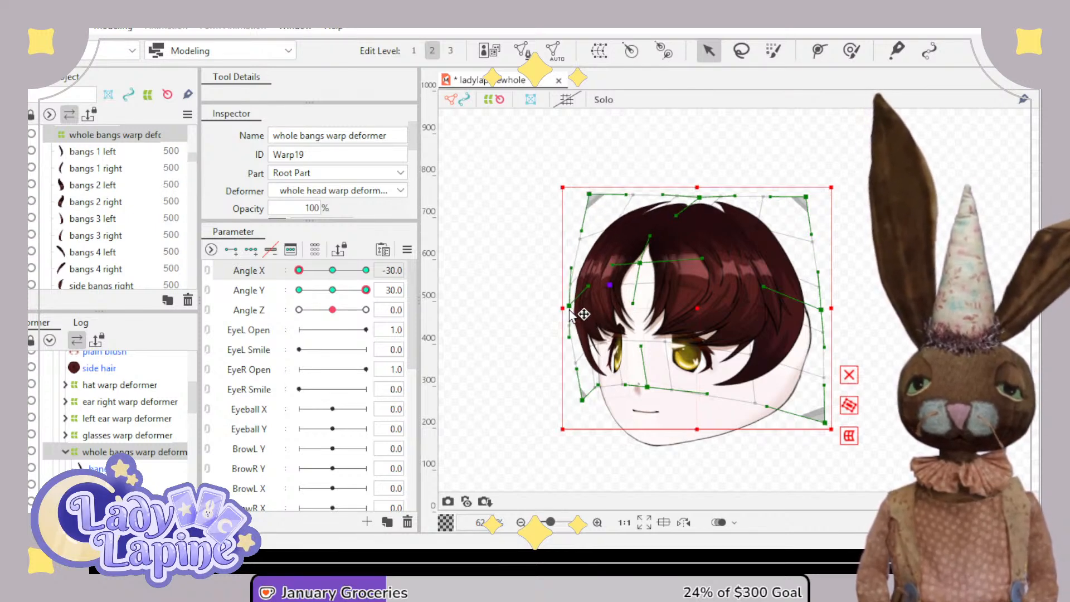
pyautogui.moveTo(583, 401); pyautogui.dragTo(586, 401)
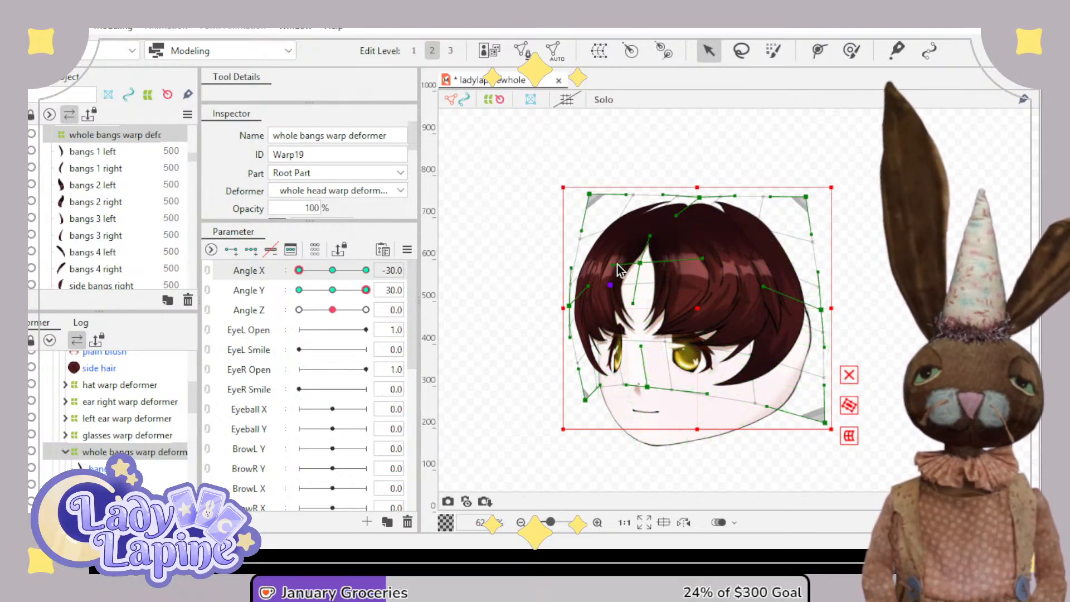
pyautogui.moveTo(614, 266); pyautogui.dragTo(614, 272)
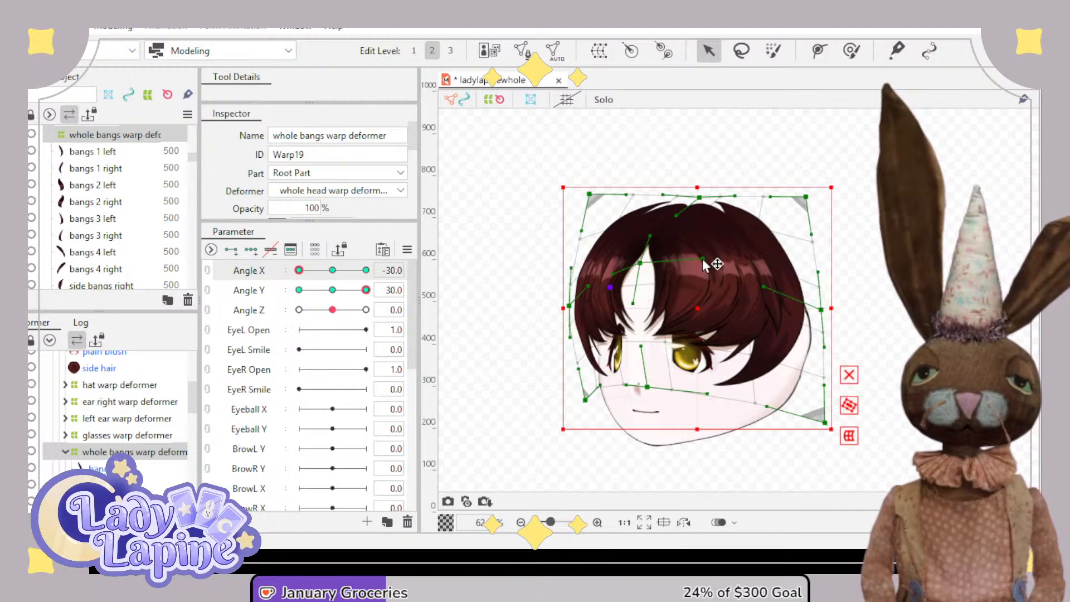
pyautogui.moveTo(702, 259); pyautogui.dragTo(666, 260)
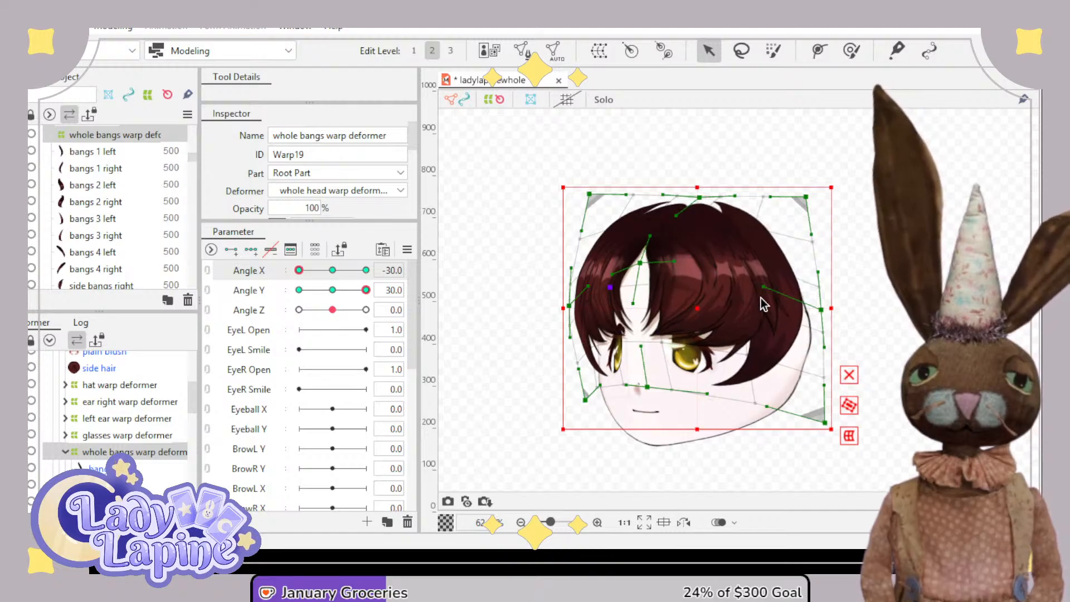
# - Reshape the inside of the bangs deformer, pulling the points around the right-hand strands toward the face and nudging the point beside the parting
pyautogui.moveTo(762, 288); pyautogui.dragTo(767, 282)
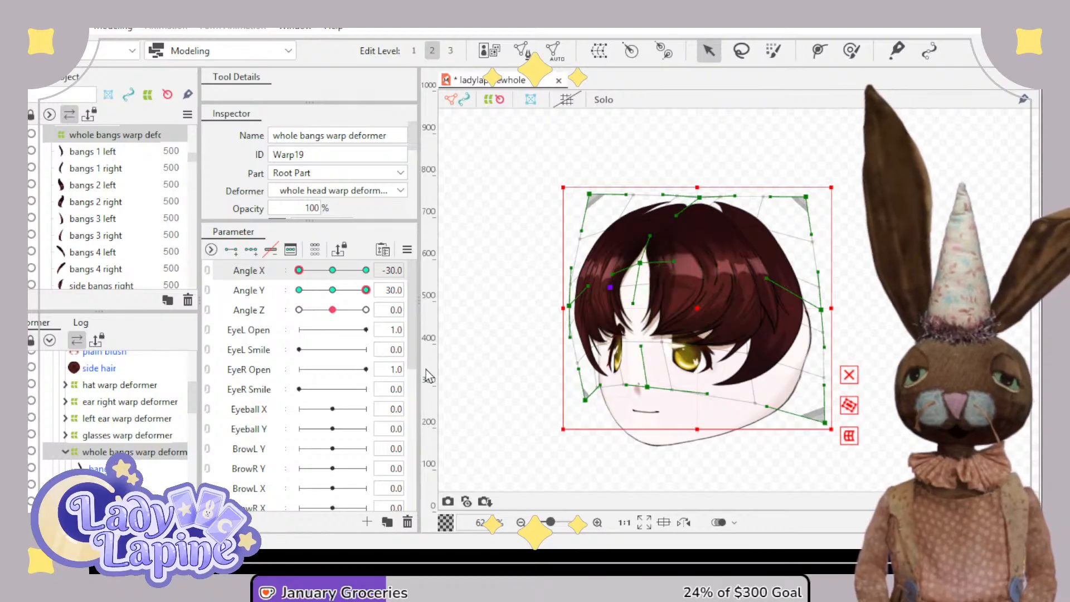
pyautogui.scroll(5, 763, 303)
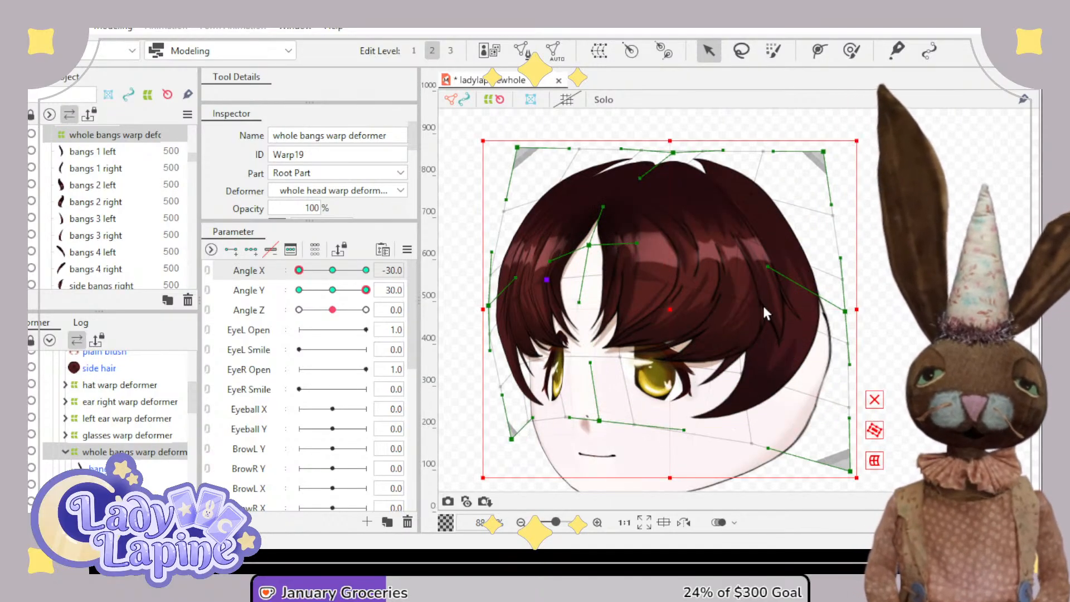
pyautogui.scroll(-2, 738, 306)
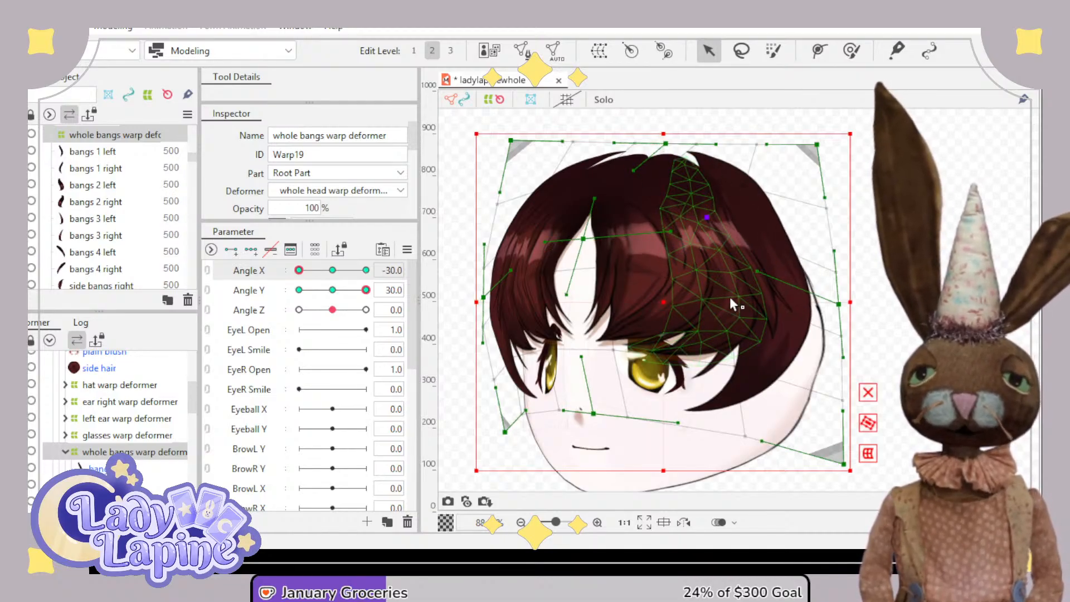
pyautogui.moveTo(717, 289); pyautogui.dragTo(700, 284)
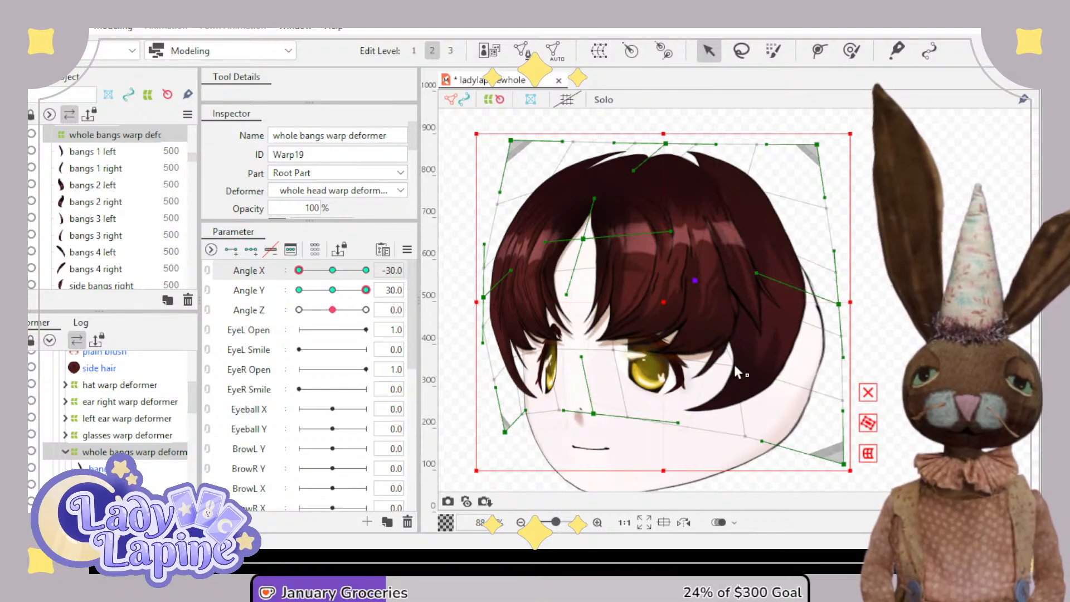
pyautogui.moveTo(734, 364); pyautogui.dragTo(700, 364)
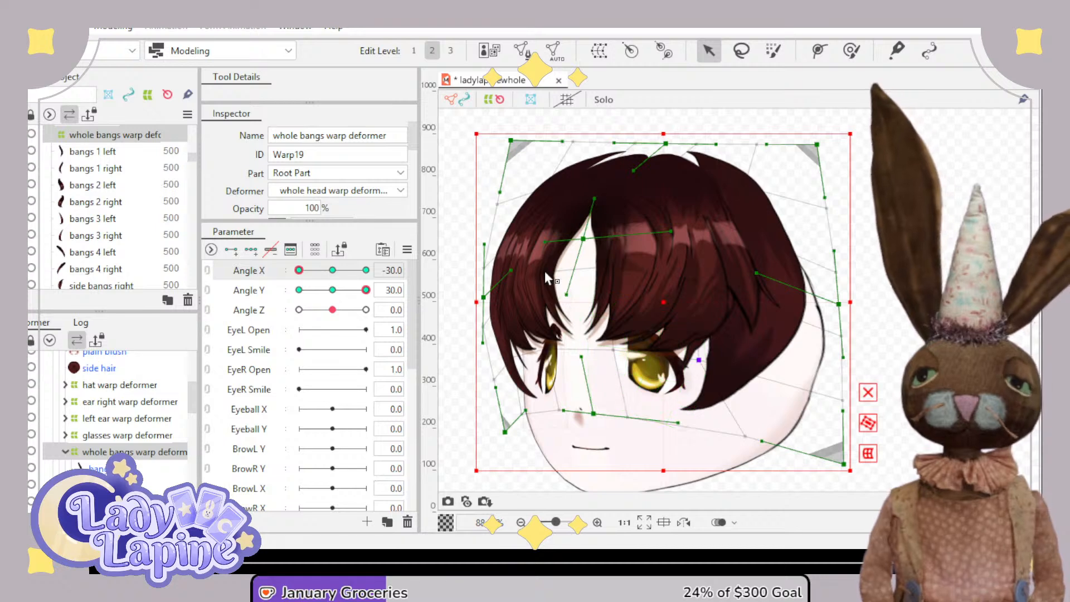
pyautogui.moveTo(544, 271); pyautogui.dragTo(550, 272)
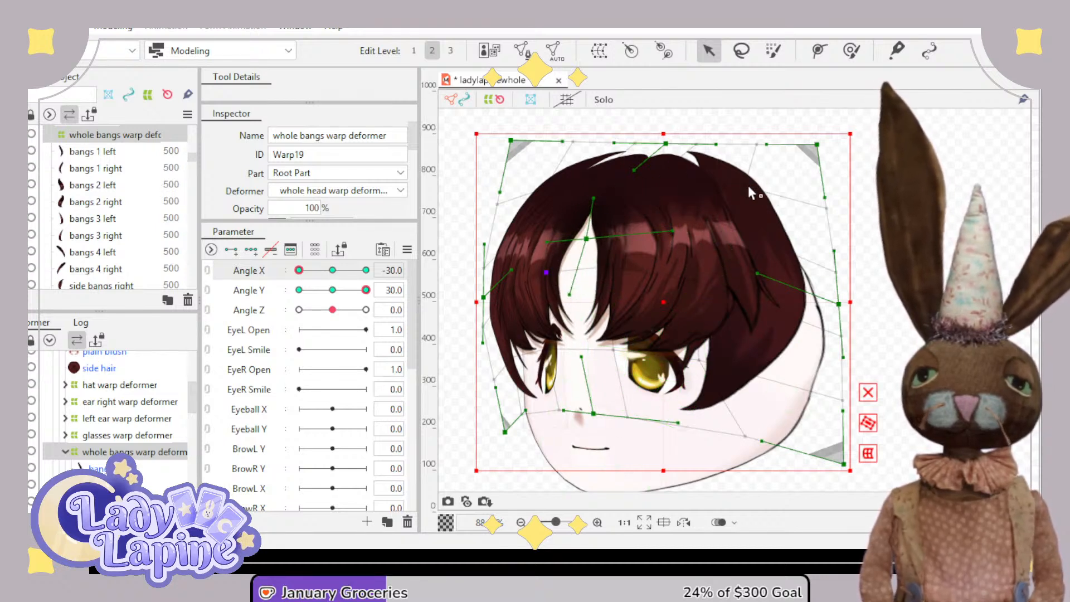
pyautogui.click(731, 181)
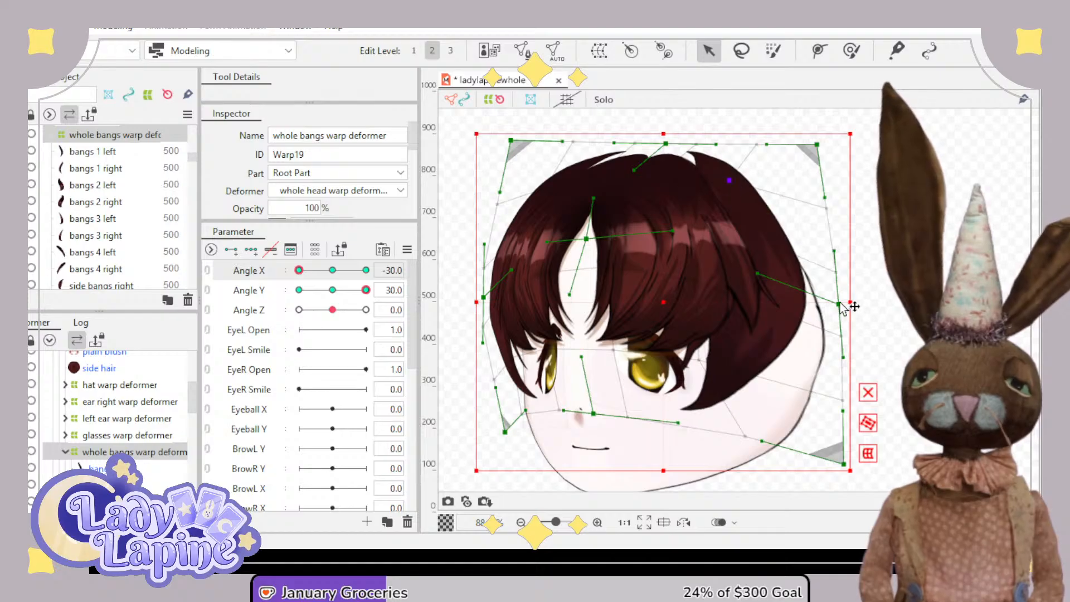
pyautogui.moveTo(851, 302)
pyautogui.mouseDown()
pyautogui.moveTo(814, 297)
pyautogui.moveTo(852, 299)
pyautogui.mouseUp()
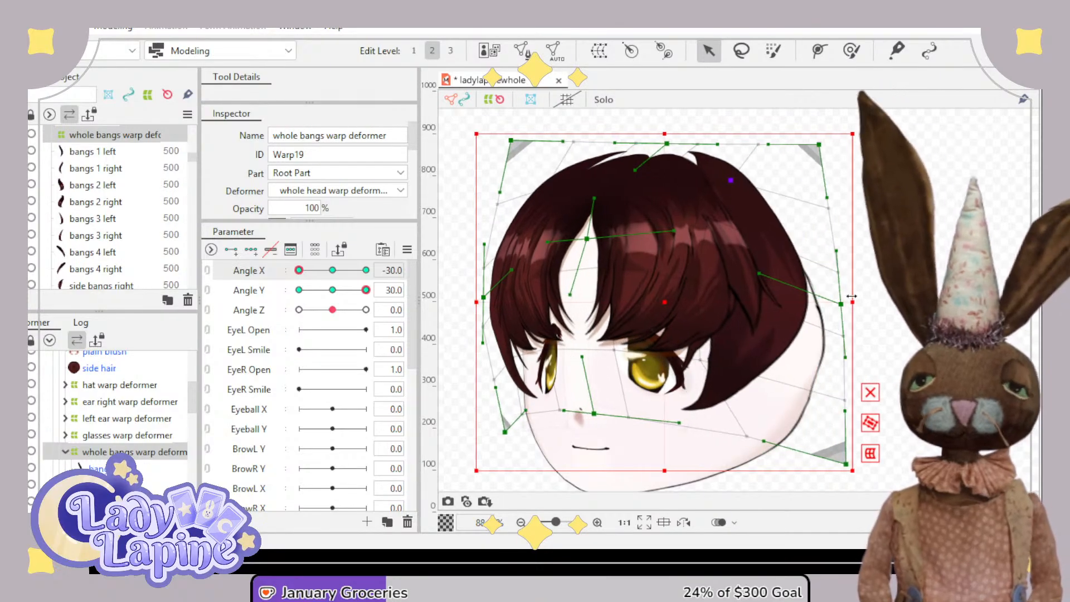
pyautogui.hotkey('ctrl', 'z')
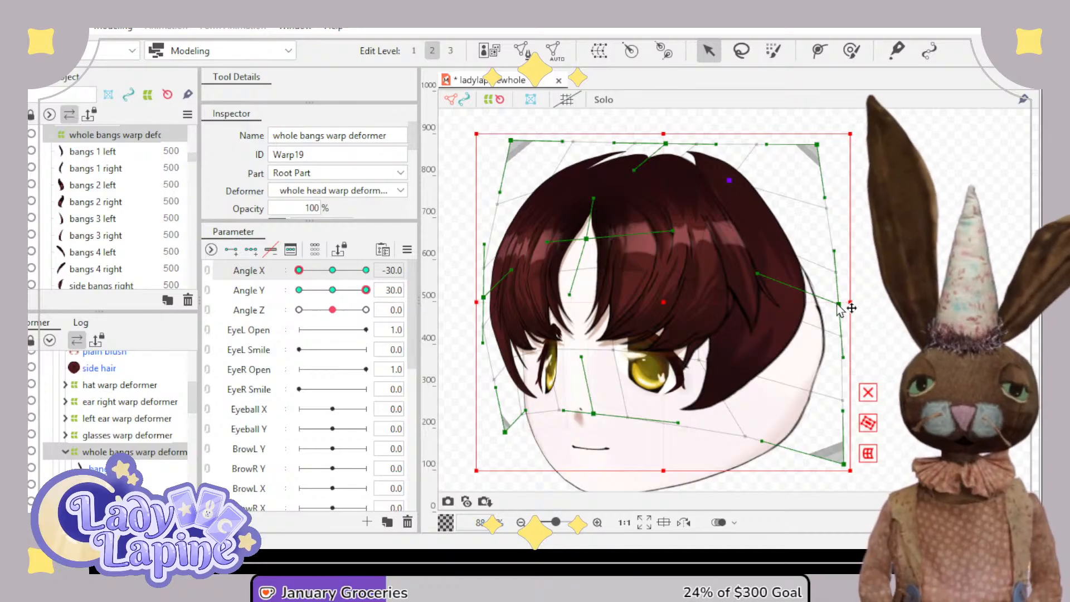
# - Pull the bangs deformer's right edge and lower right corner inward, adjust their handles, and check the turn from Angle X 0 to -30
pyautogui.moveTo(841, 305); pyautogui.dragTo(803, 299)
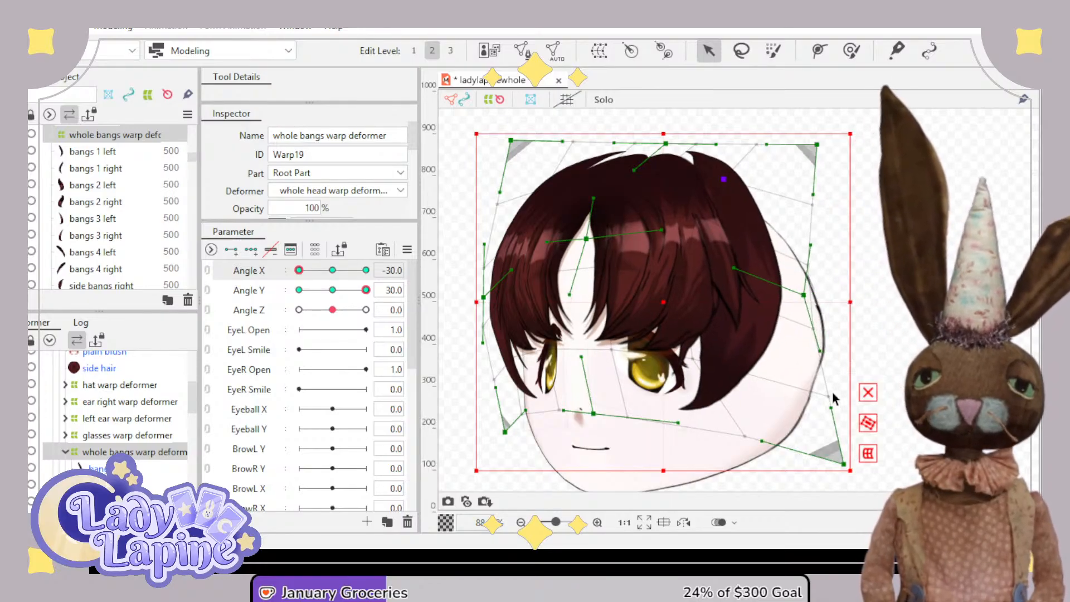
pyautogui.moveTo(844, 464); pyautogui.dragTo(798, 448)
pyautogui.moveTo(806, 347)
pyautogui.mouseDown()
pyautogui.moveTo(779, 349)
pyautogui.moveTo(803, 342)
pyautogui.moveTo(791, 343)
pyautogui.mouseUp()
pyautogui.moveTo(801, 397); pyautogui.dragTo(796, 398)
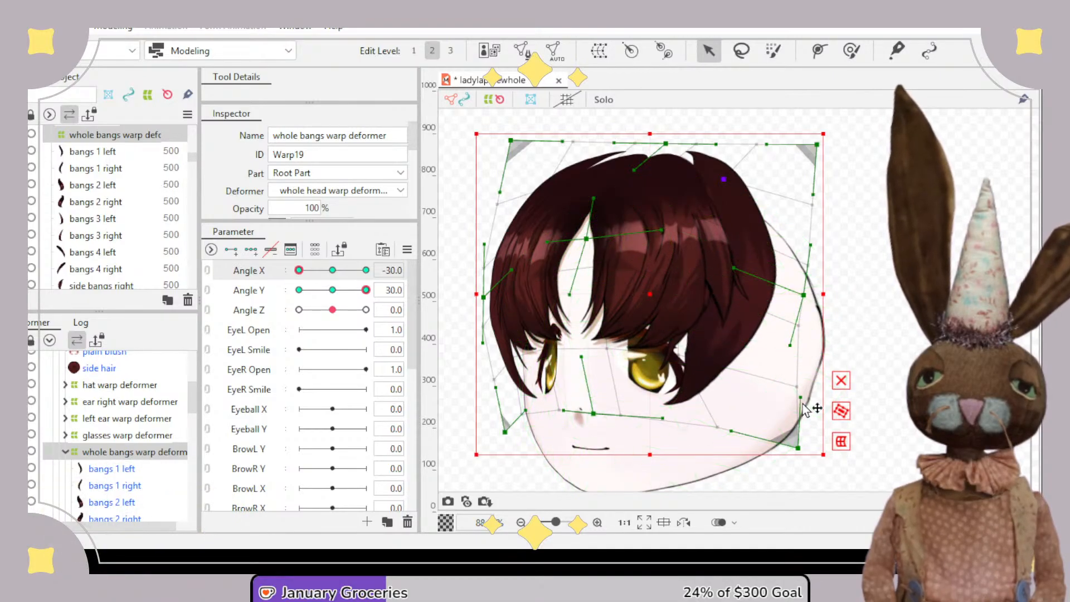
pyautogui.moveTo(814, 193); pyautogui.dragTo(831, 194)
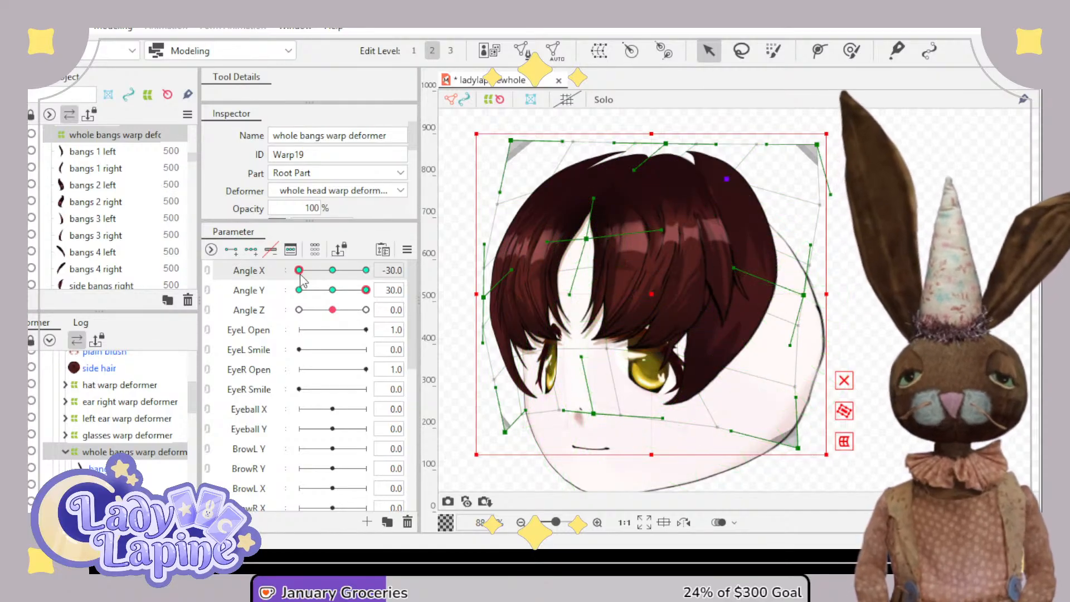
pyautogui.moveTo(334, 273); pyautogui.dragTo(296, 273)
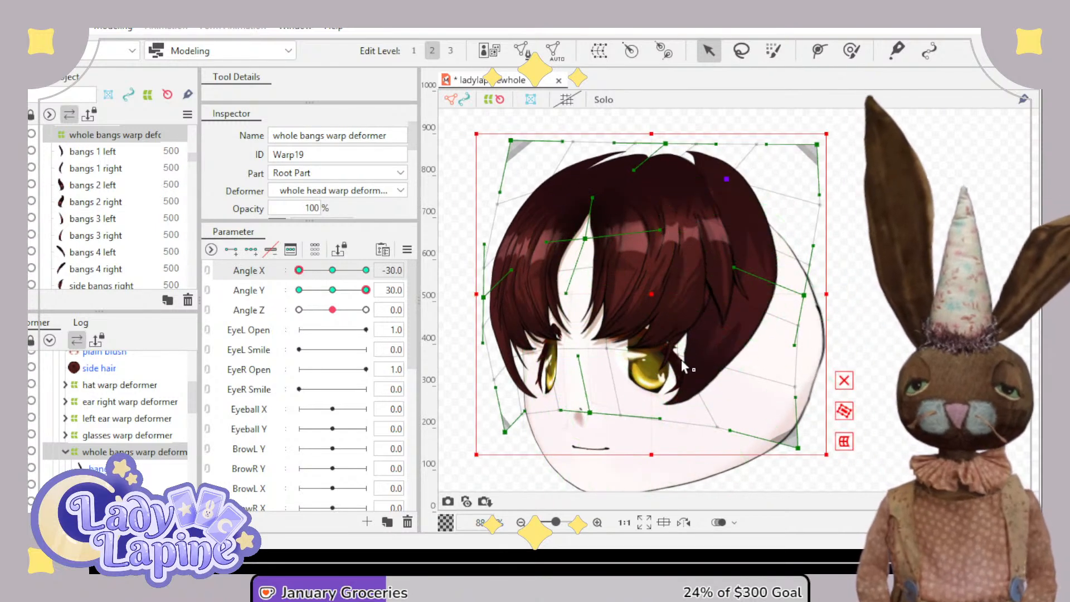
# - Shift the bangs deformer's lower and upper edge points left and draw its upper right and lower right corners further inward
pyautogui.moveTo(718, 426); pyautogui.dragTo(693, 423)
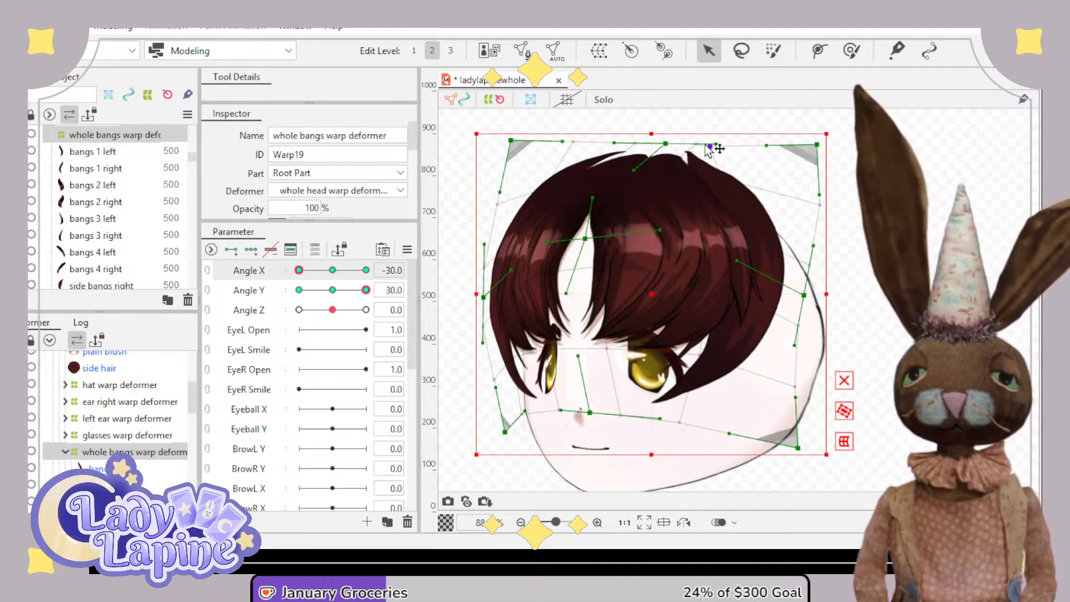
pyautogui.moveTo(690, 145); pyautogui.dragTo(682, 144)
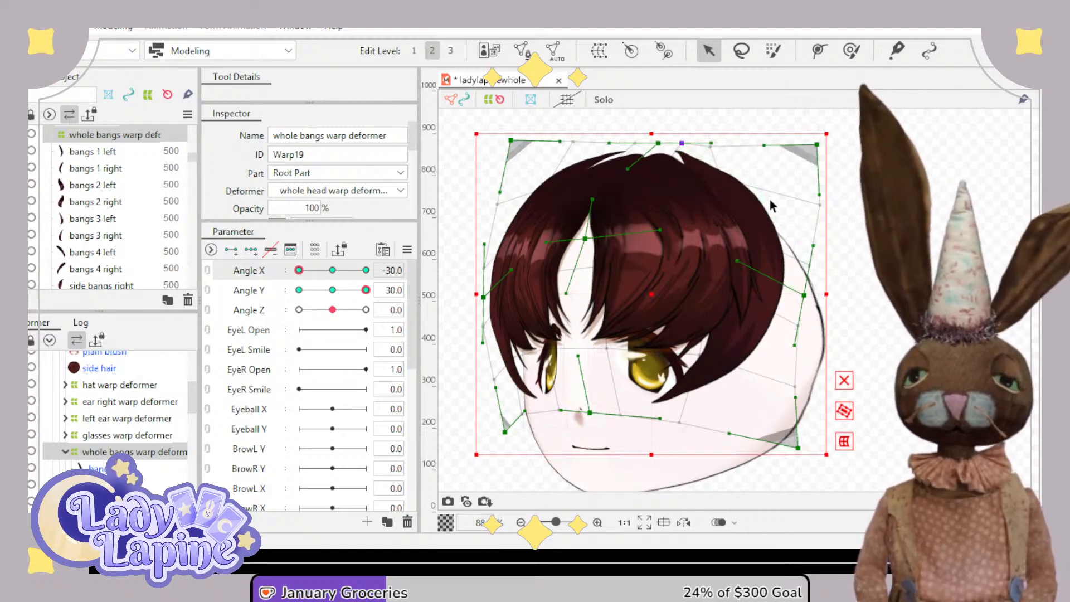
pyautogui.moveTo(816, 145)
pyautogui.mouseDown()
pyautogui.moveTo(794, 149)
pyautogui.moveTo(808, 149)
pyautogui.mouseUp()
pyautogui.moveTo(814, 199); pyautogui.dragTo(806, 198)
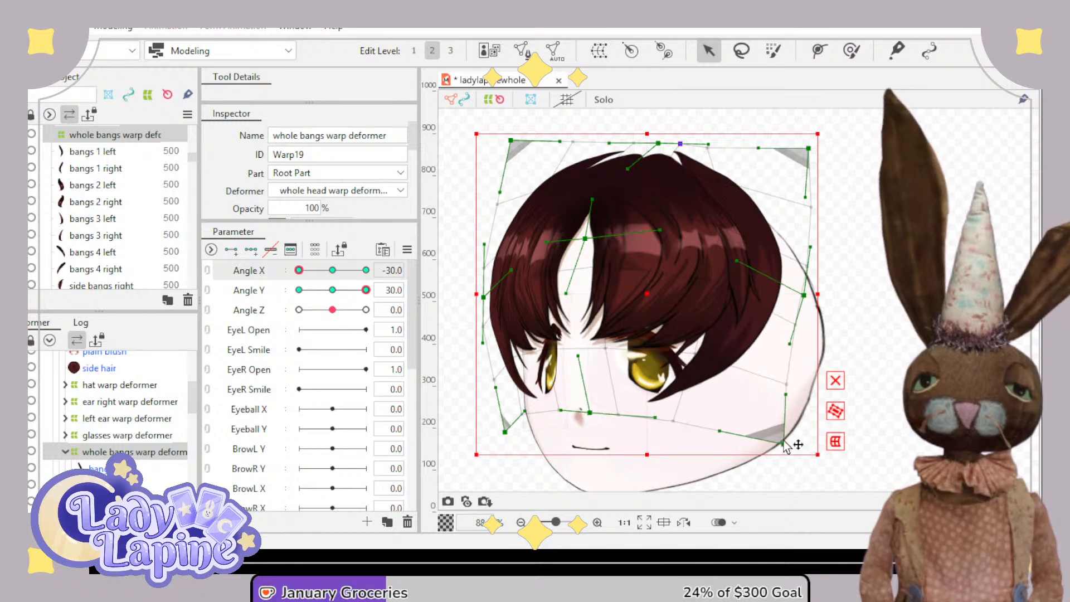
pyautogui.moveTo(799, 447); pyautogui.dragTo(758, 427)
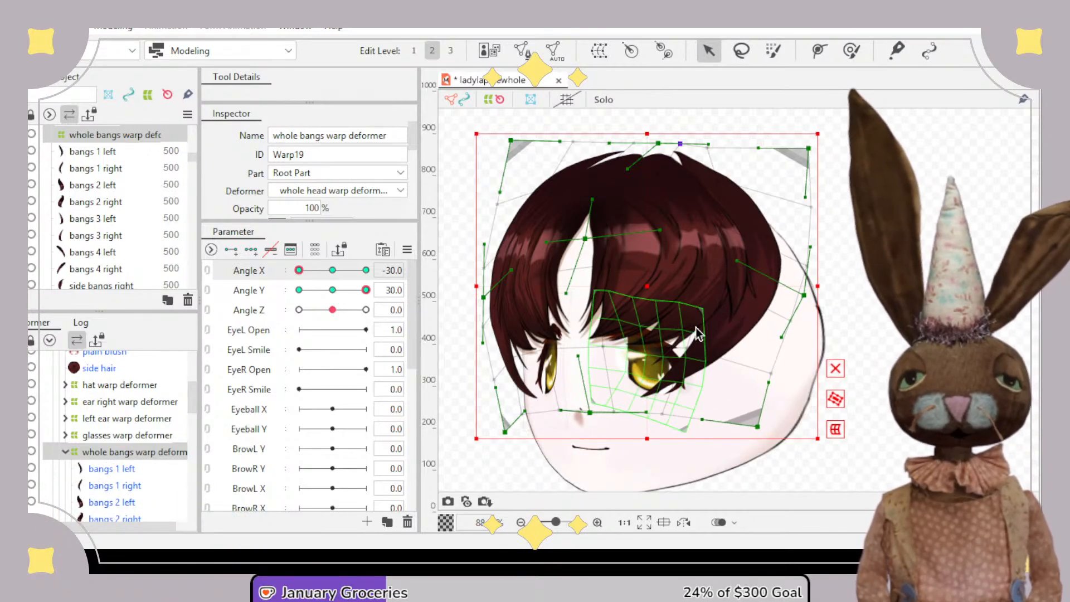
# - Move the inner points of the right-hand strands slightly outward and adjust the bangs deformer's lower right edge and bottom edge points
pyautogui.moveTo(691, 339); pyautogui.dragTo(711, 359)
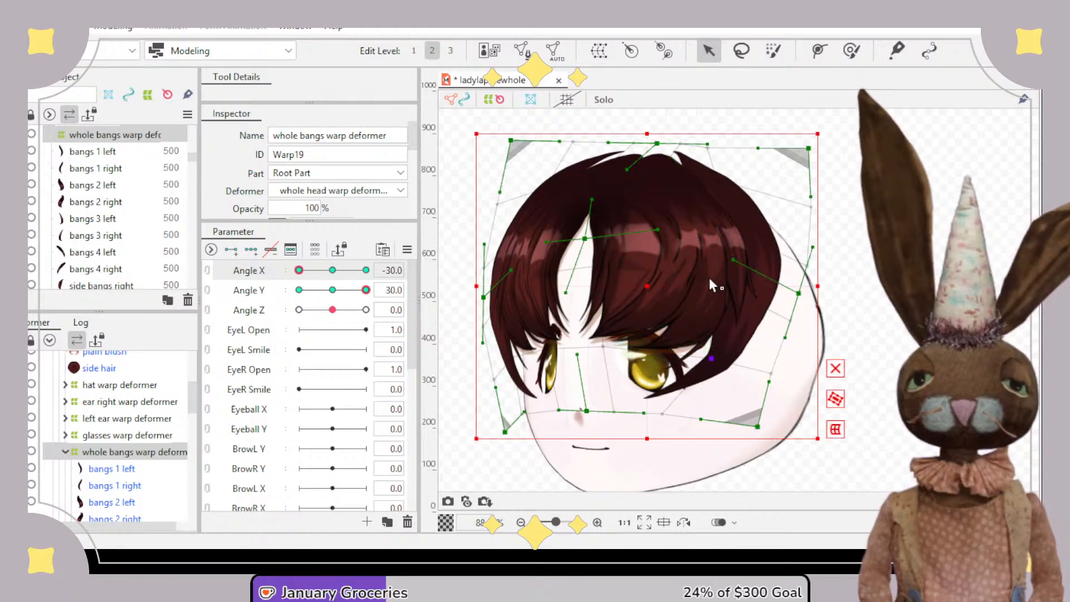
pyautogui.moveTo(709, 278); pyautogui.dragTo(723, 286)
pyautogui.moveTo(721, 226); pyautogui.dragTo(723, 224)
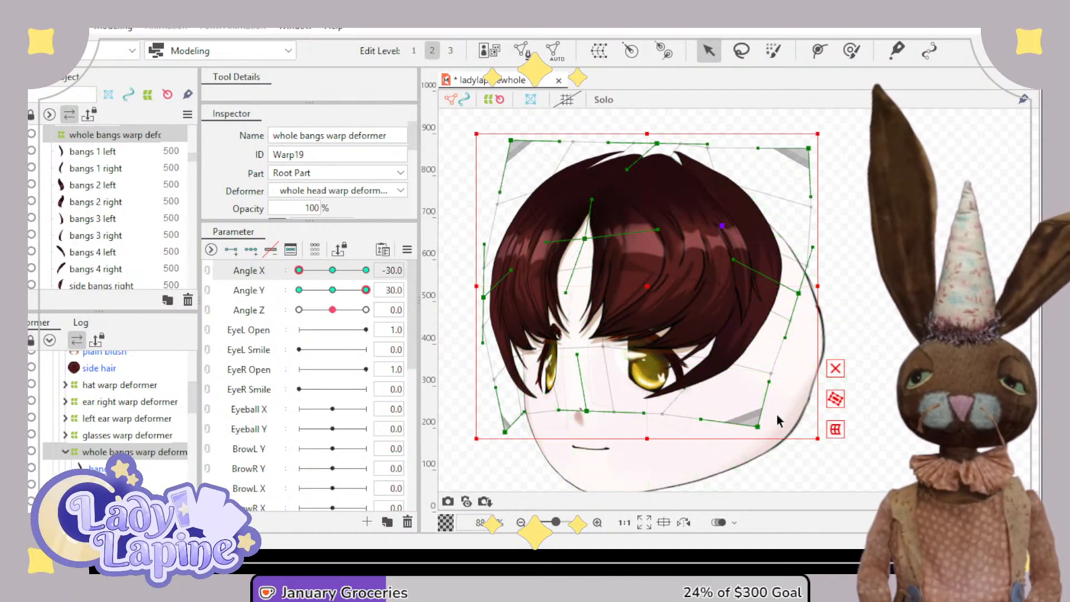
pyautogui.moveTo(770, 382)
pyautogui.mouseDown()
pyautogui.moveTo(763, 372)
pyautogui.moveTo(764, 380)
pyautogui.mouseUp()
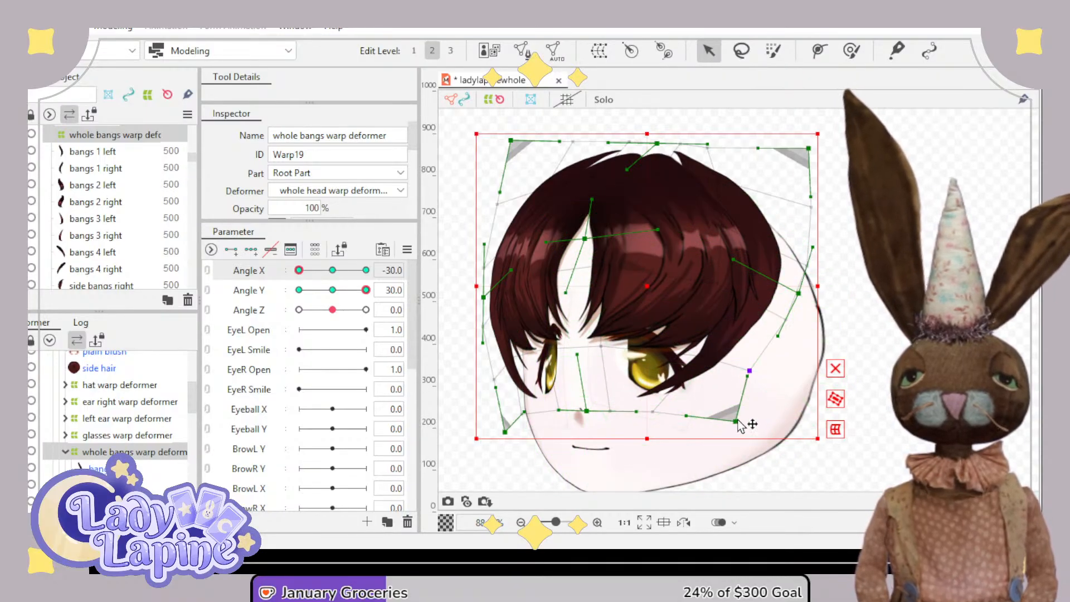
pyautogui.moveTo(756, 426); pyautogui.dragTo(689, 418)
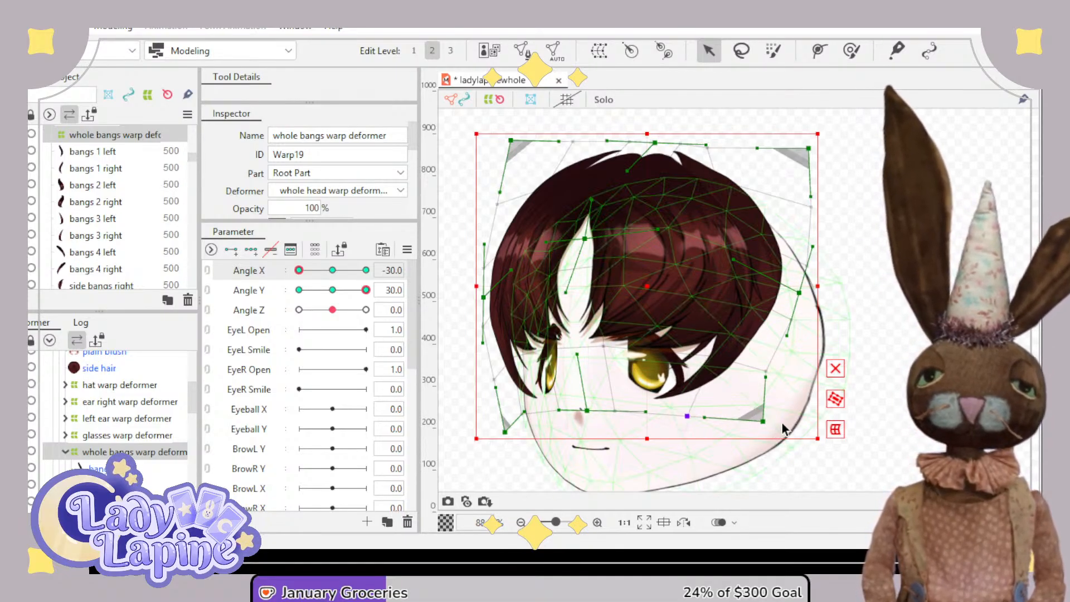
pyautogui.scroll(4, 780, 425)
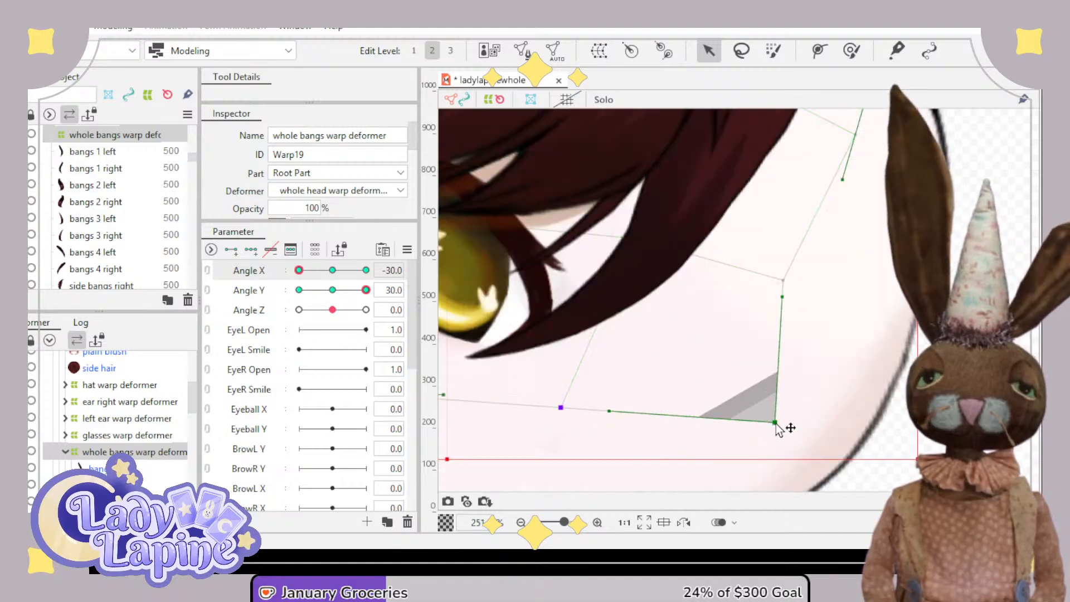
pyautogui.moveTo(777, 425)
pyautogui.mouseDown()
pyautogui.moveTo(749, 423)
pyautogui.moveTo(767, 431)
pyautogui.mouseUp()
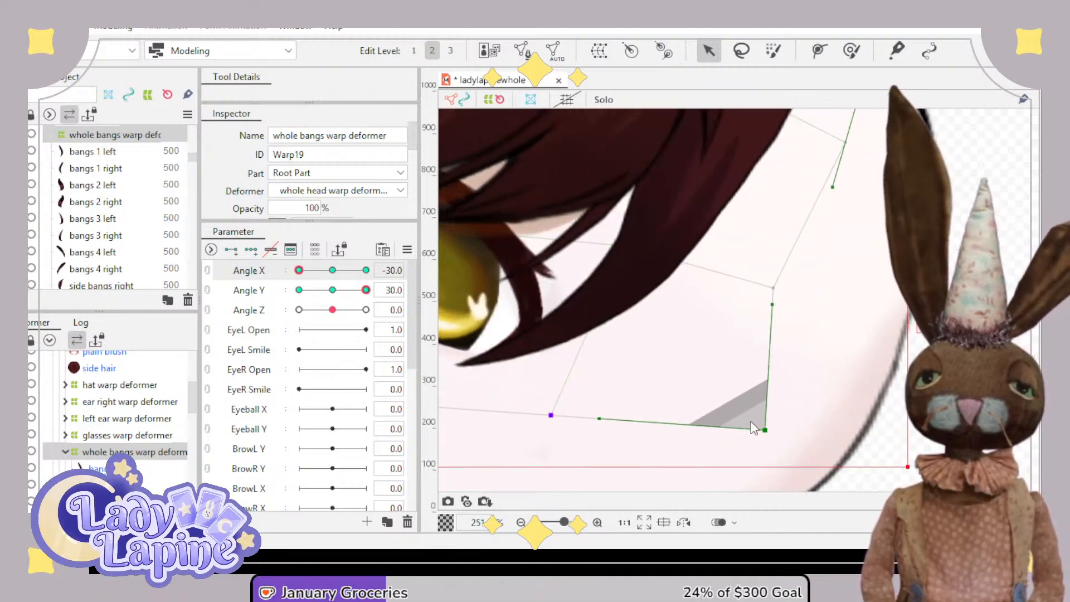
pyautogui.click(702, 384)
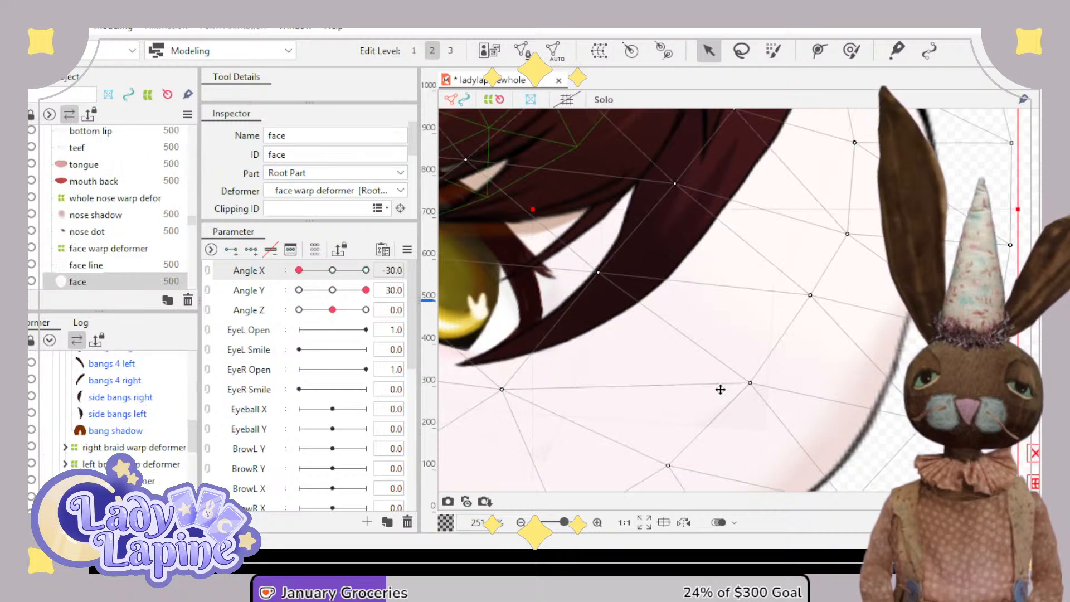
pyautogui.scroll(-3, 719, 393)
pyautogui.scroll(-2, 719, 397)
pyautogui.moveTo(718, 391); pyautogui.dragTo(761, 381)
pyautogui.scroll(4, 108, 431)
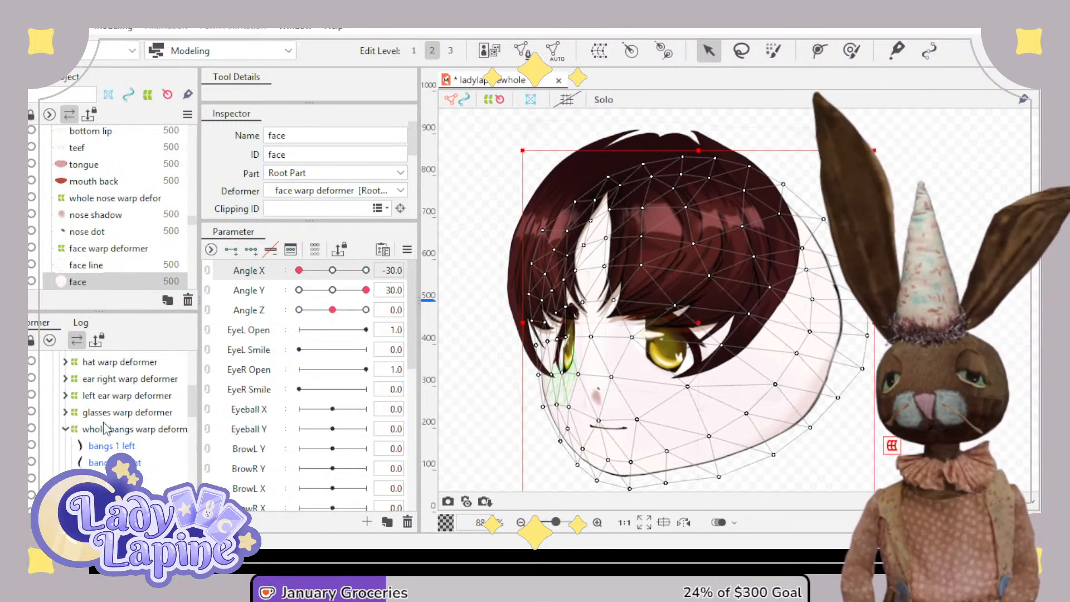
pyautogui.click(114, 429)
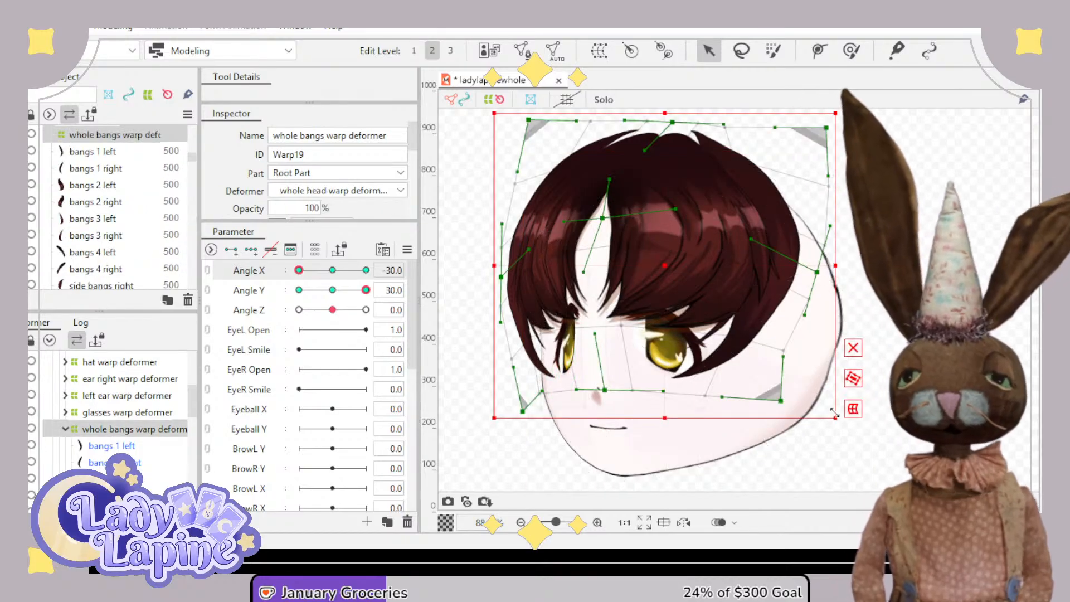
# - Smooth the lower right edge of the bangs deformer by adjusting the corner's upper handle and the edge points above it
pyautogui.moveTo(788, 357); pyautogui.dragTo(813, 362)
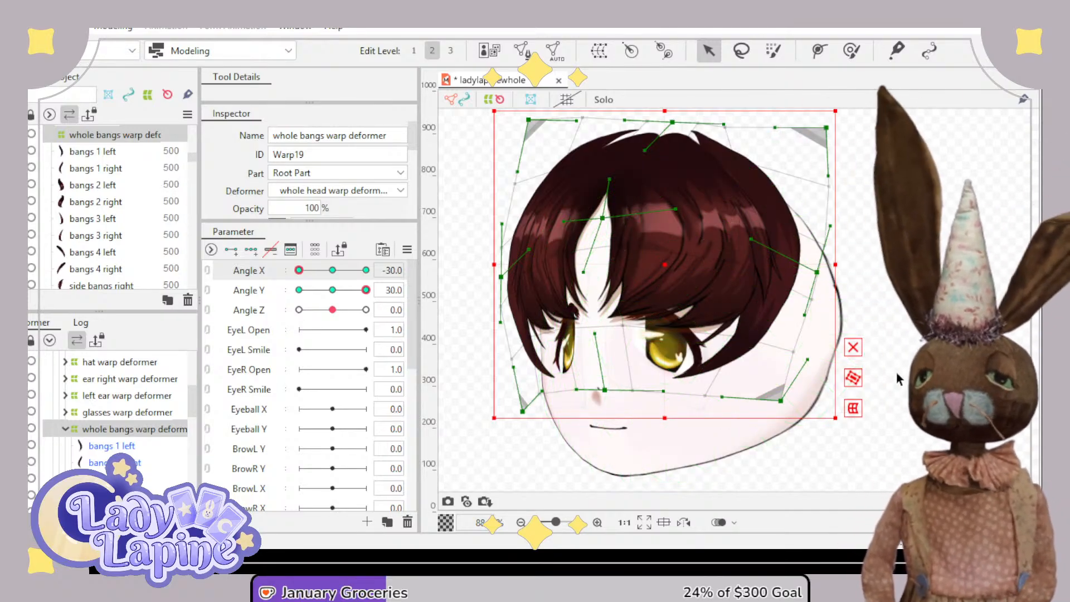
pyautogui.moveTo(813, 300); pyautogui.dragTo(815, 304)
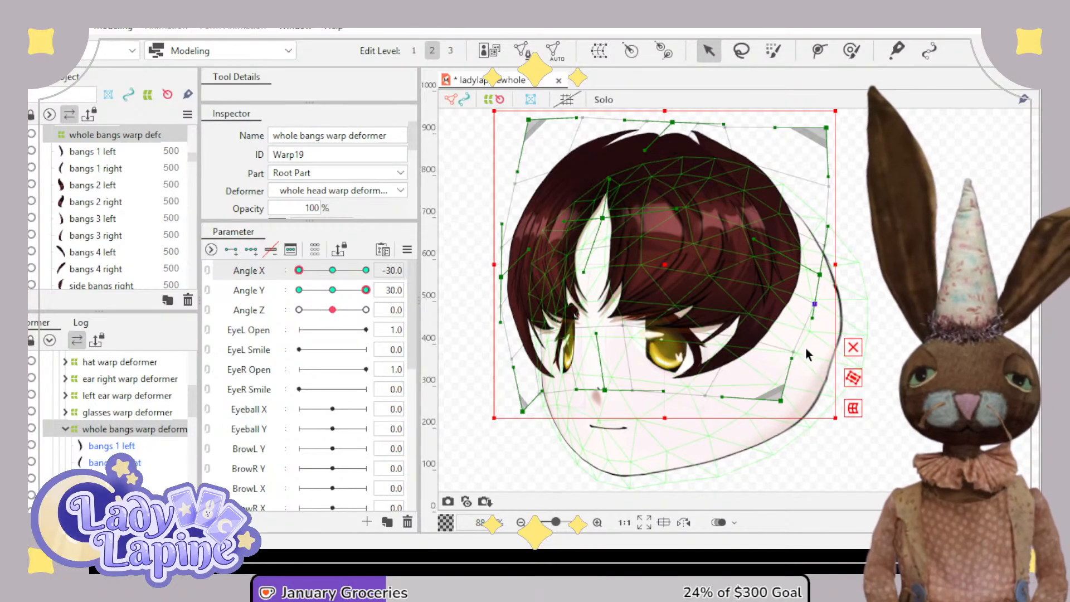
pyautogui.moveTo(794, 353); pyautogui.dragTo(797, 353)
pyautogui.moveTo(814, 304); pyautogui.dragTo(812, 297)
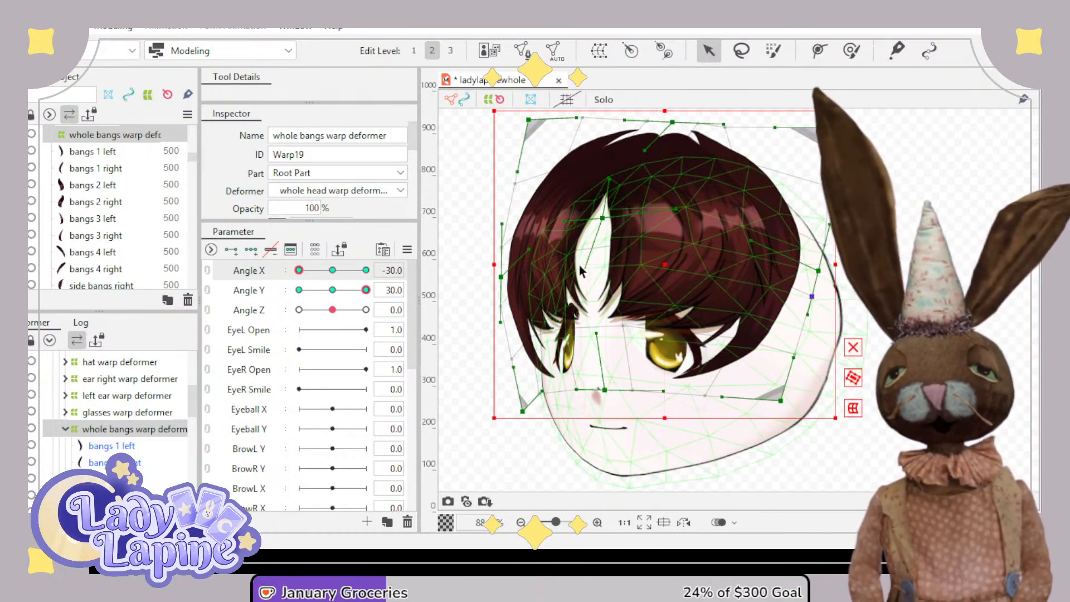
# - Move the bangs deformer's point beside the parting outward to the left and adjust the points around the crown's left side
pyautogui.scroll(4, 494, 301)
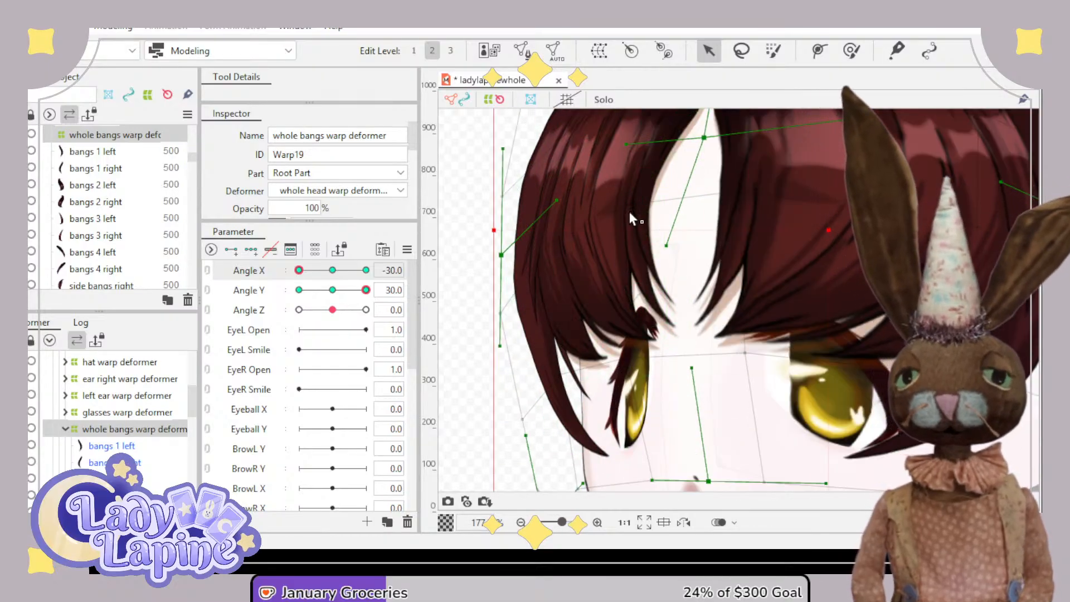
pyautogui.moveTo(630, 217); pyautogui.dragTo(601, 215)
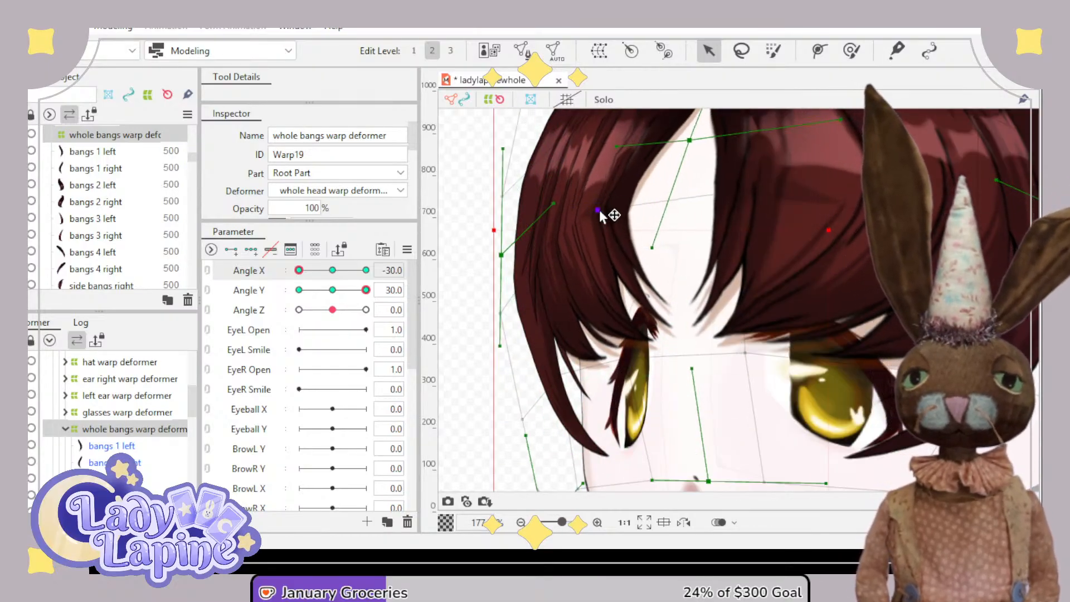
pyautogui.scroll(-2, 606, 310)
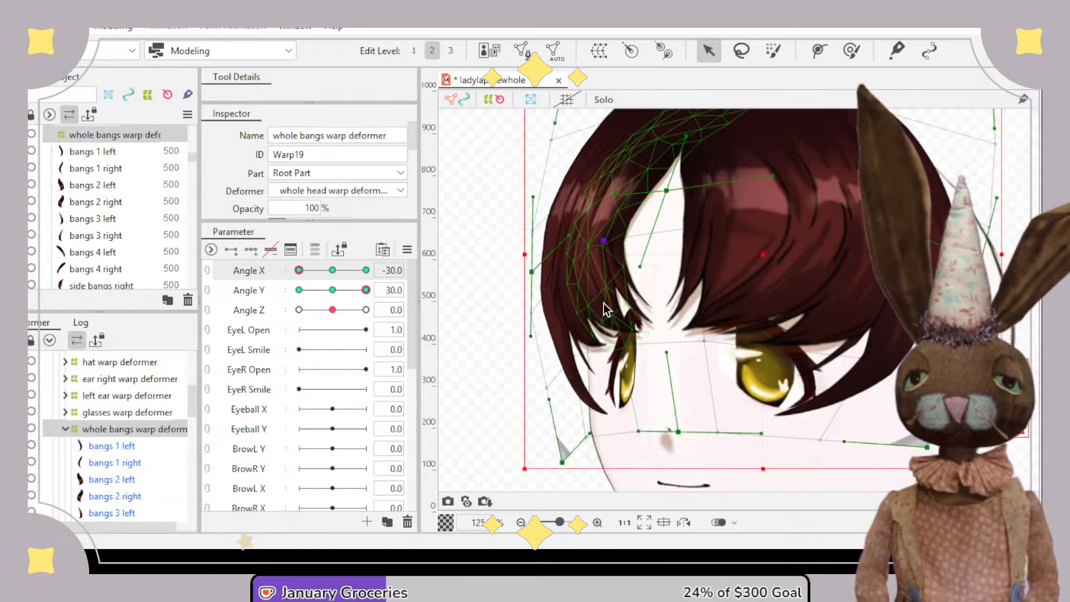
pyautogui.scroll(2, 603, 302)
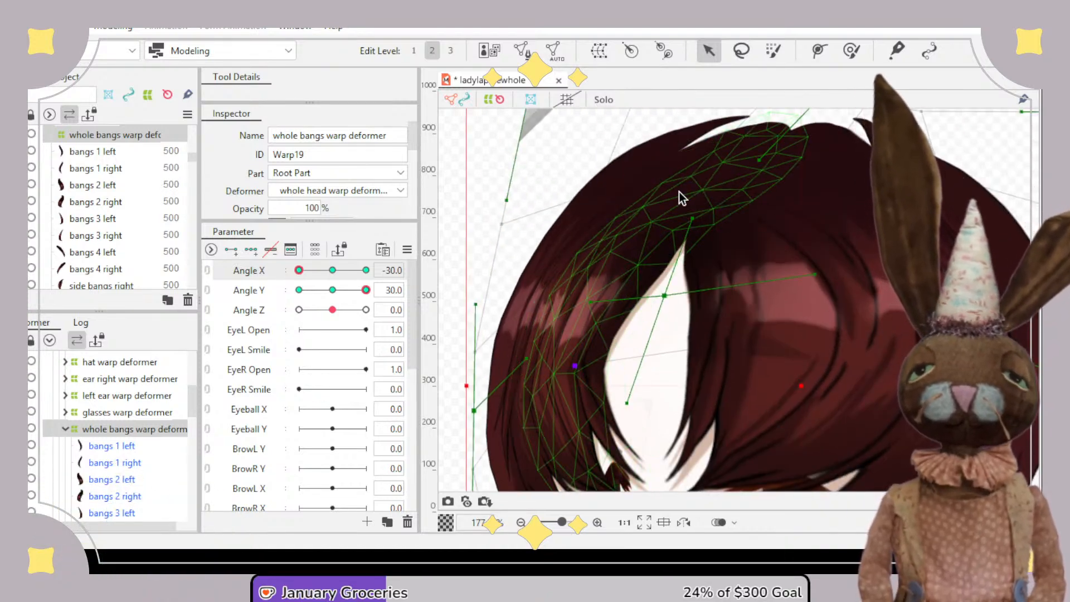
pyautogui.scroll(2, 692, 203)
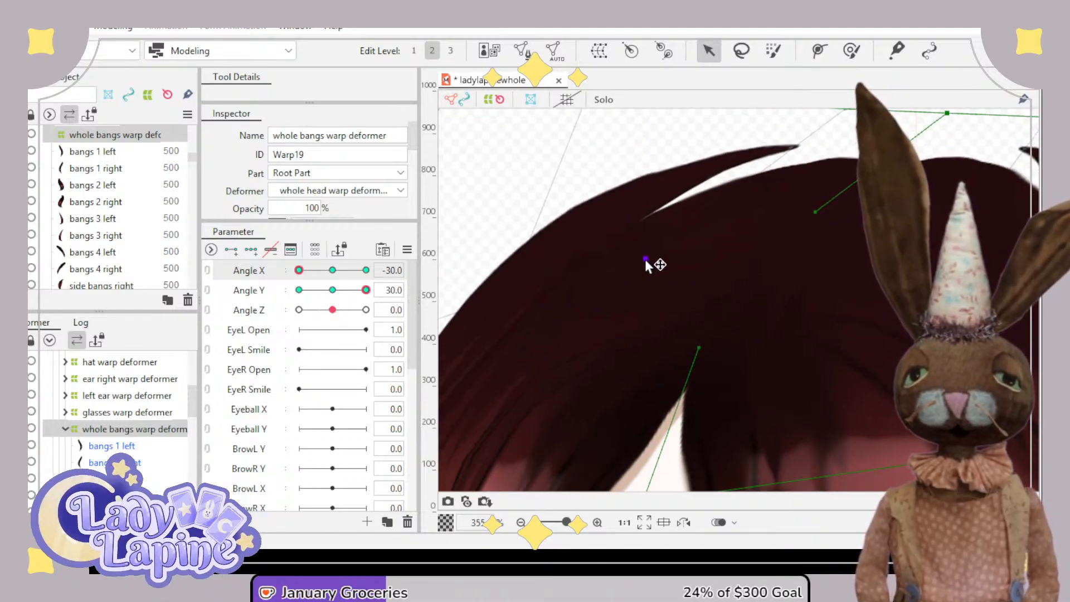
pyautogui.scroll(-4, 663, 284)
pyautogui.moveTo(694, 365); pyautogui.dragTo(689, 271)
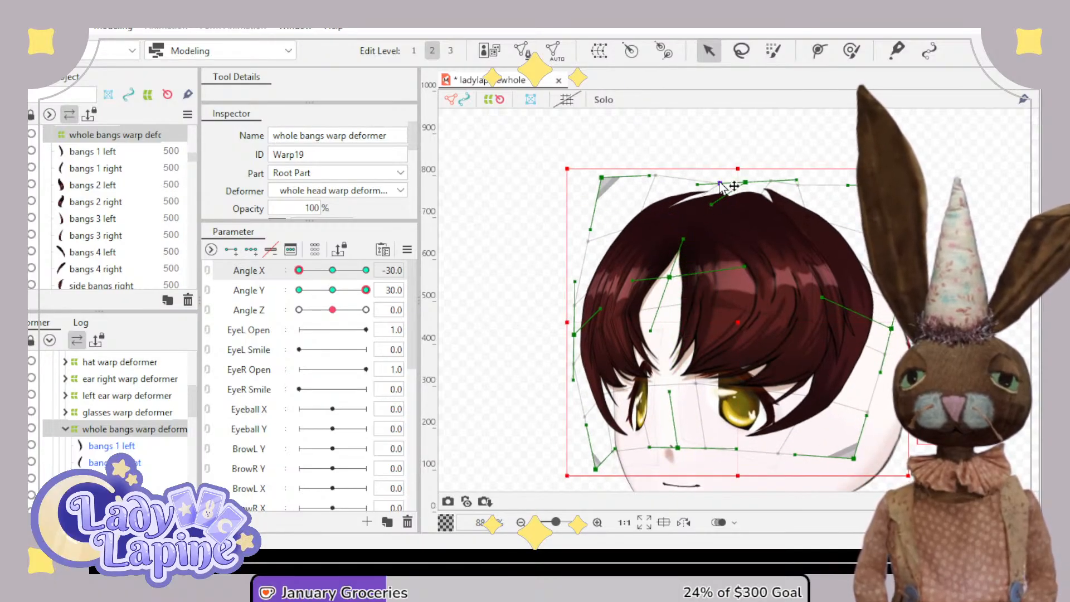
# - Lower the bangs deformer's upper left corner handle slightly and move the inner point beside the parting to the right to widen the gap
pyautogui.moveTo(653, 176); pyautogui.dragTo(655, 180)
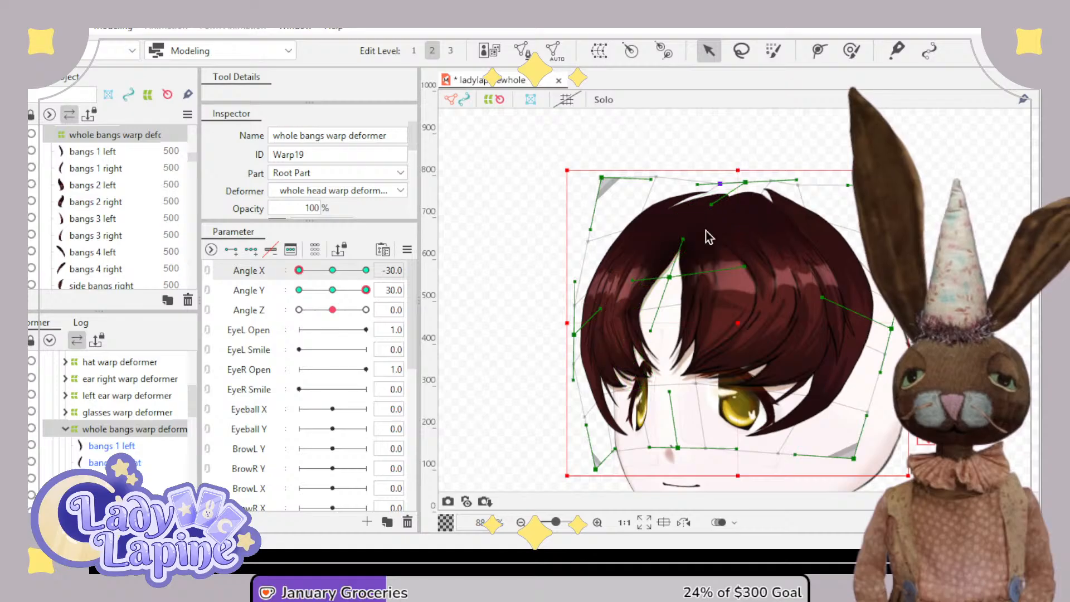
pyautogui.scroll(5, 552, 312)
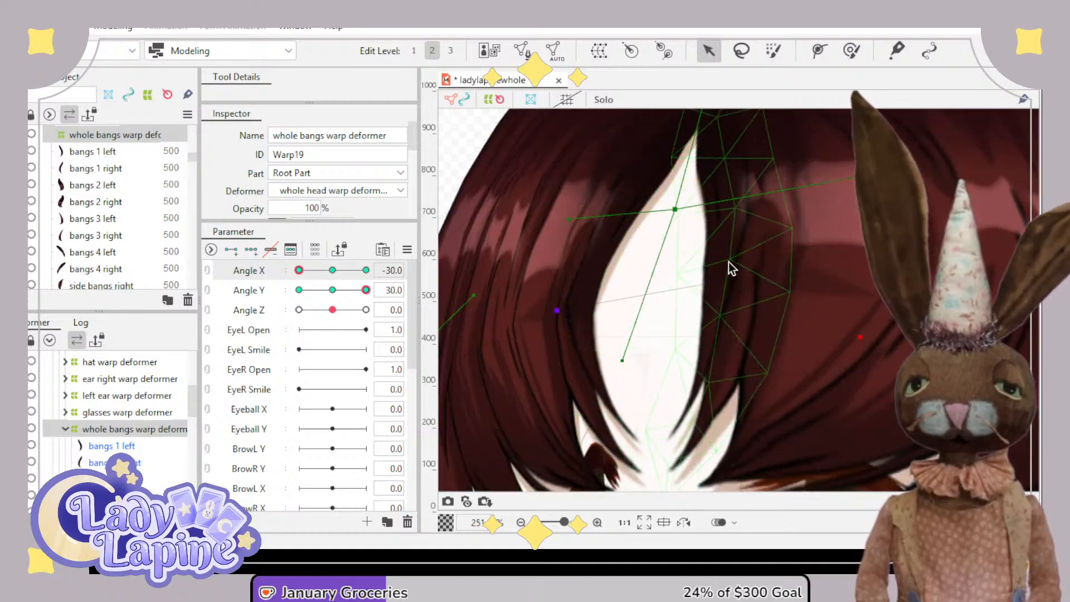
pyautogui.moveTo(732, 277); pyautogui.dragTo(745, 279)
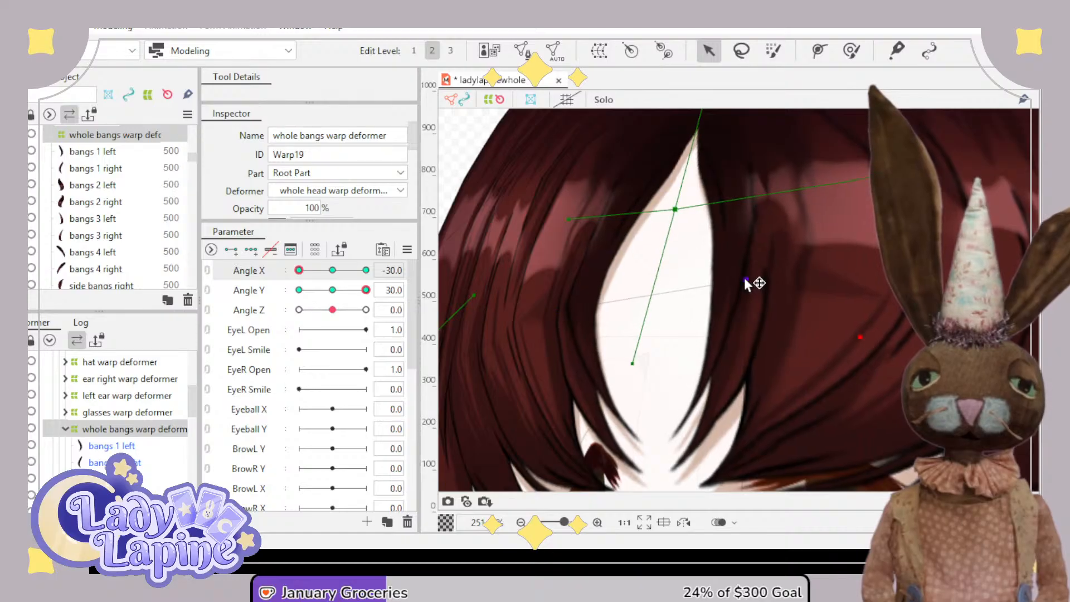
pyautogui.scroll(-5, 699, 319)
pyautogui.moveTo(704, 318); pyautogui.dragTo(666, 226)
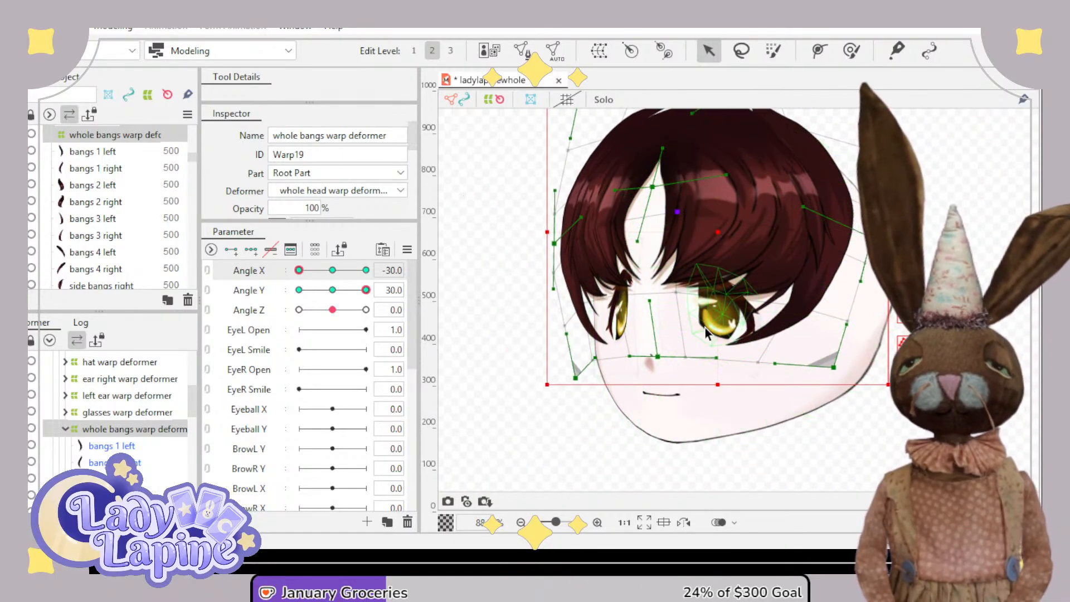
pyautogui.moveTo(705, 325); pyautogui.dragTo(678, 373)
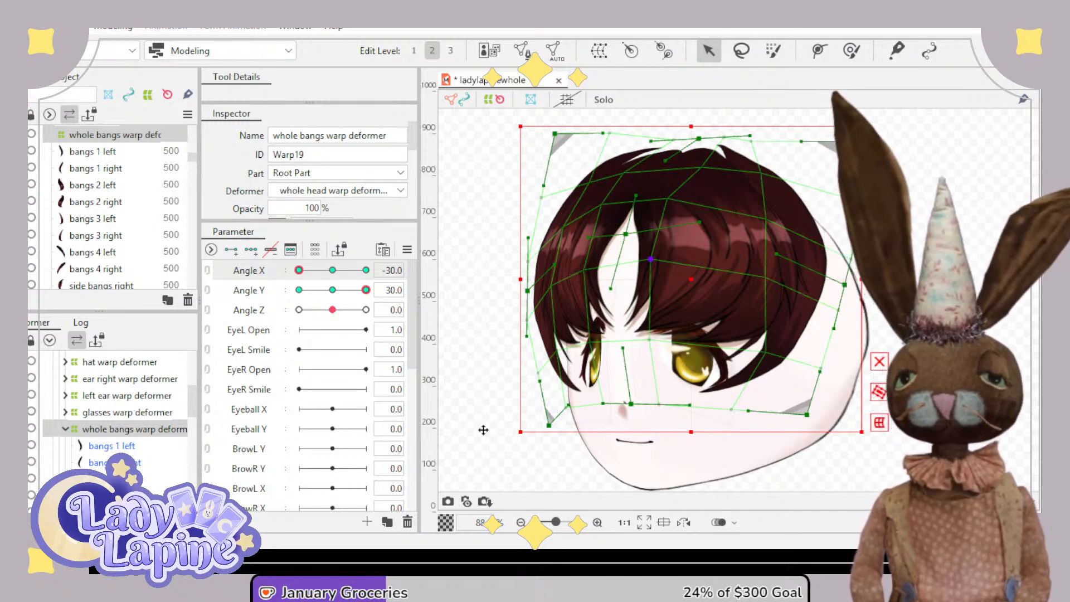
# - Set Angle X to 30 and move the bangs deformer's middle left edge point outward to the left
pyautogui.click(366, 270)
pyautogui.moveTo(299, 271); pyautogui.dragTo(330, 273)
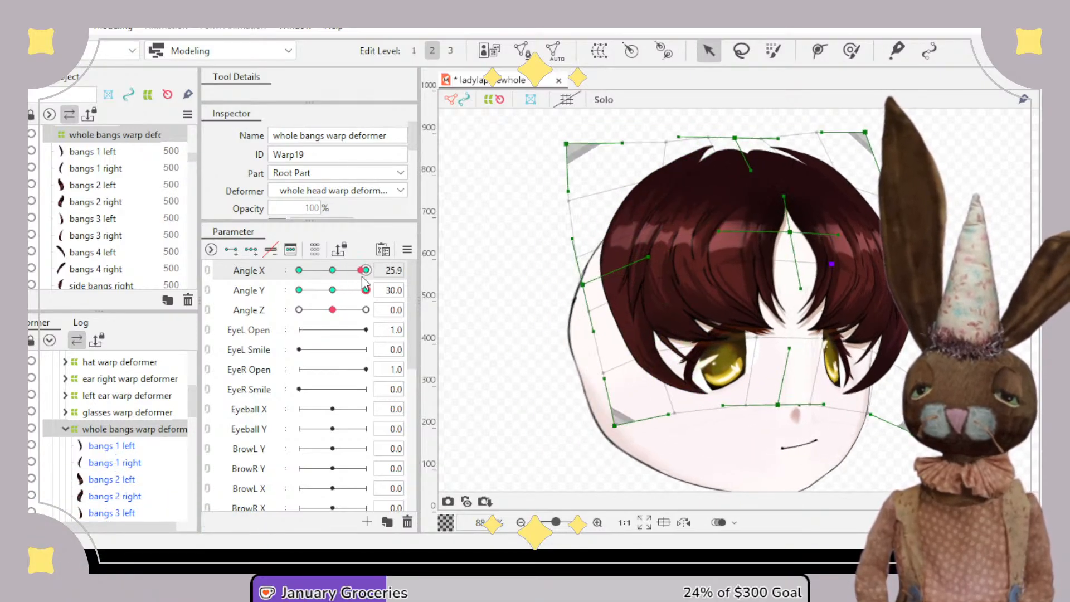
pyautogui.moveTo(363, 278)
pyautogui.mouseDown()
pyautogui.moveTo(314, 284)
pyautogui.moveTo(373, 283)
pyautogui.mouseUp()
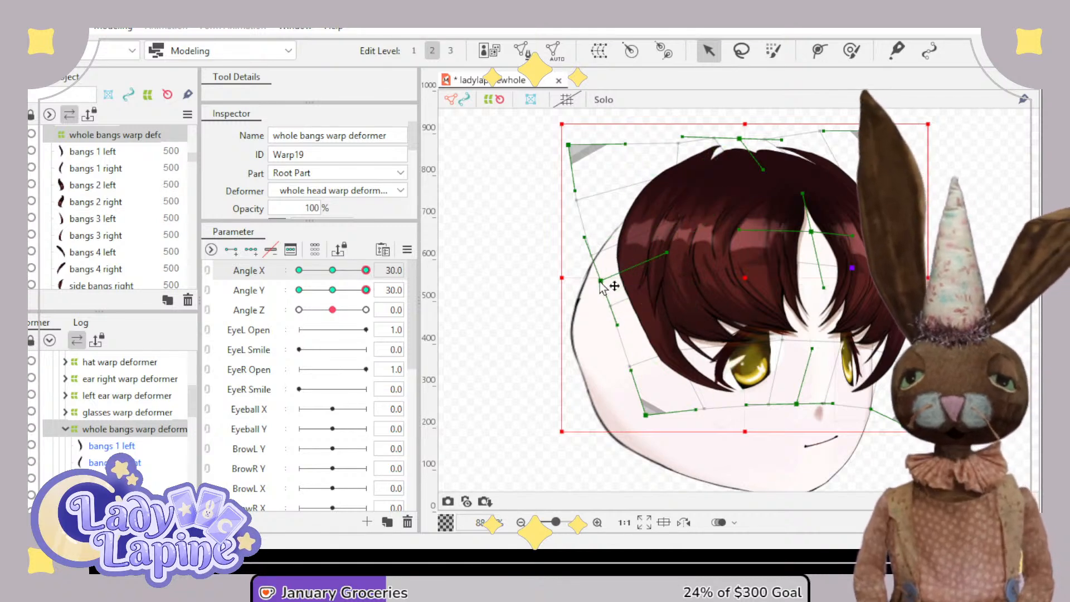
pyautogui.moveTo(600, 283)
pyautogui.mouseDown()
pyautogui.moveTo(542, 277)
pyautogui.moveTo(588, 281)
pyautogui.mouseUp()
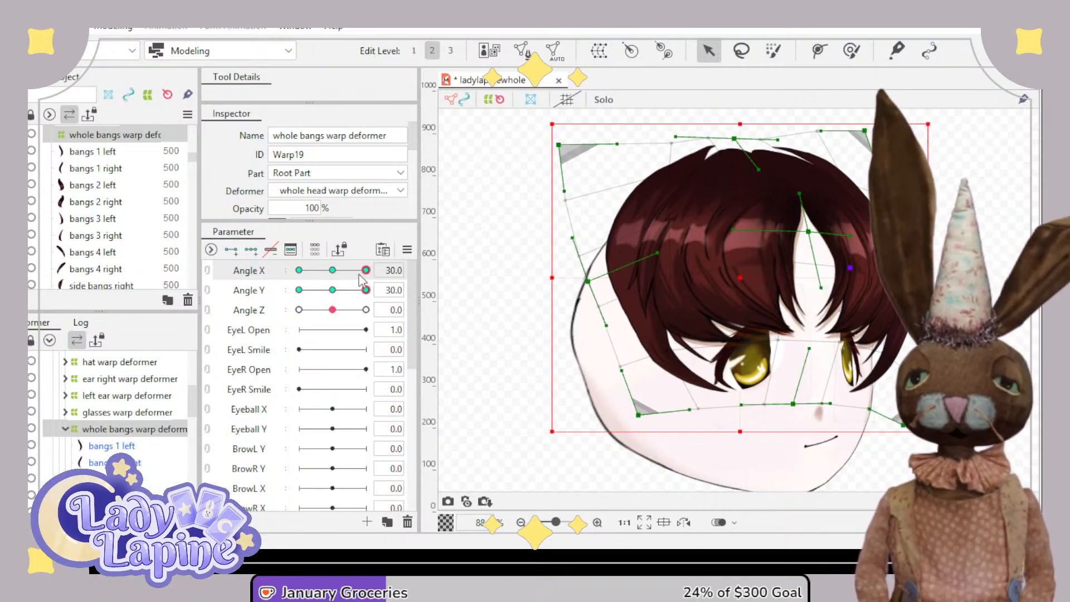
pyautogui.moveTo(361, 277)
pyautogui.mouseDown()
pyautogui.moveTo(333, 278)
pyautogui.moveTo(366, 279)
pyautogui.mouseUp()
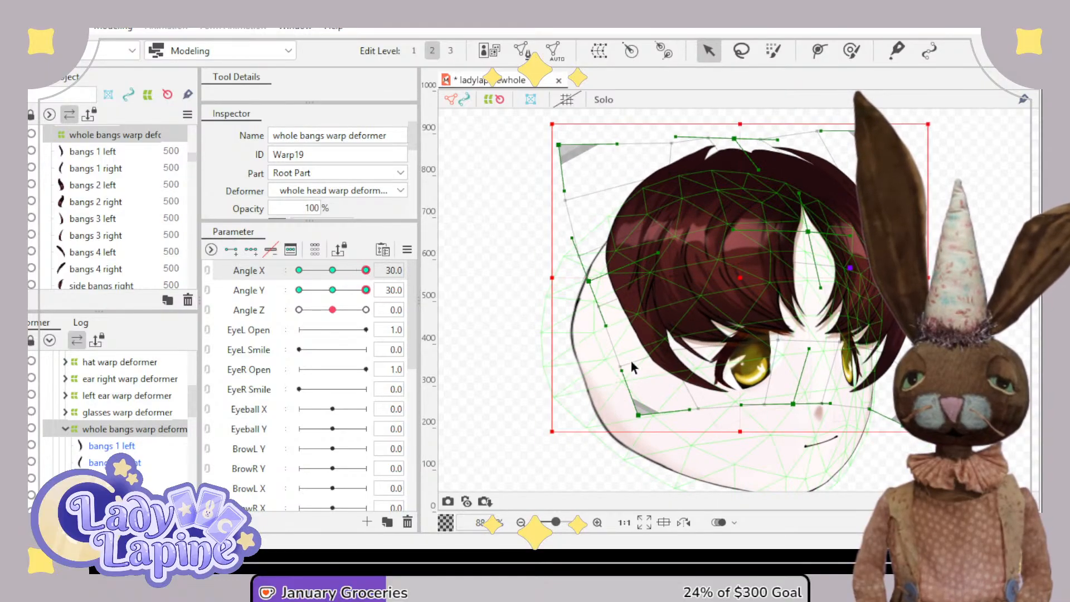
# - Round out the lower left edge of the bangs deformer by moving the points between the middle point and the lower corner outward
pyautogui.scroll(5, 624, 373)
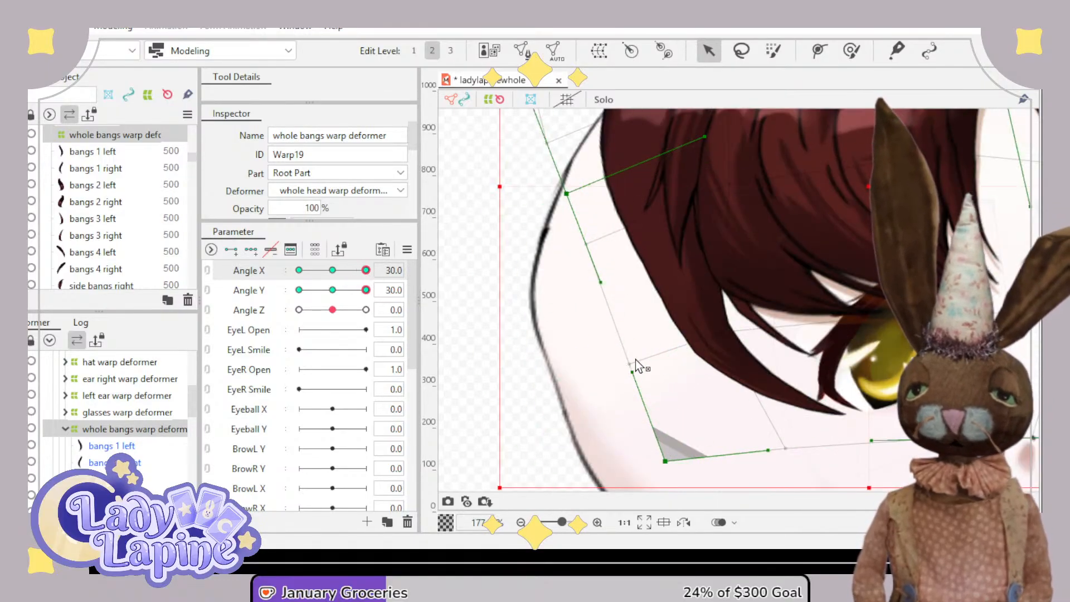
pyautogui.moveTo(627, 368); pyautogui.dragTo(617, 372)
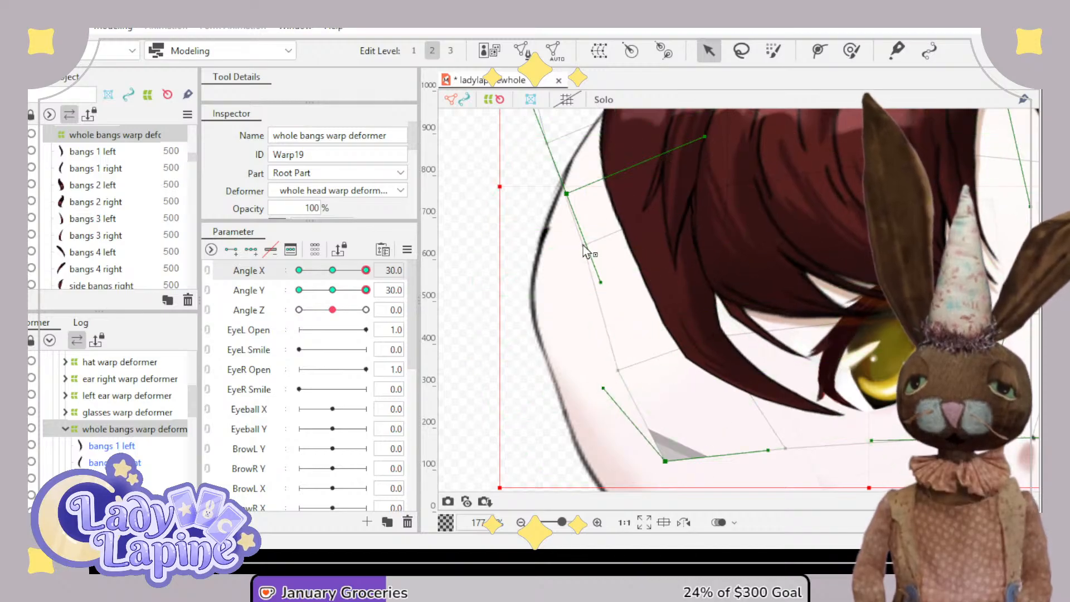
pyautogui.moveTo(586, 244)
pyautogui.mouseDown()
pyautogui.moveTo(557, 248)
pyautogui.moveTo(569, 251)
pyautogui.mouseUp()
pyautogui.moveTo(573, 289); pyautogui.dragTo(572, 284)
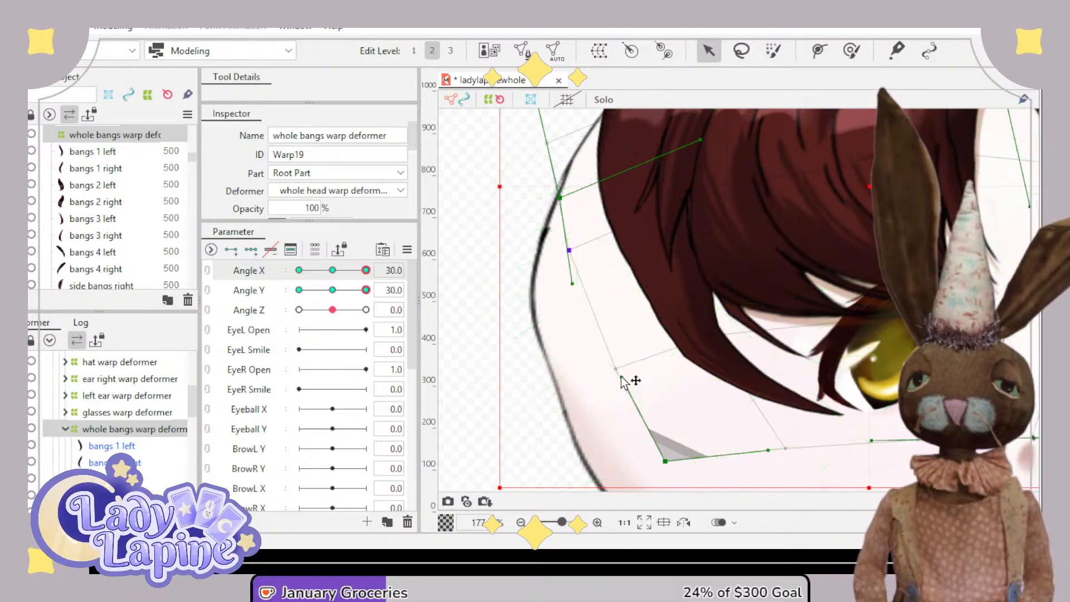
pyautogui.moveTo(621, 375); pyautogui.dragTo(612, 377)
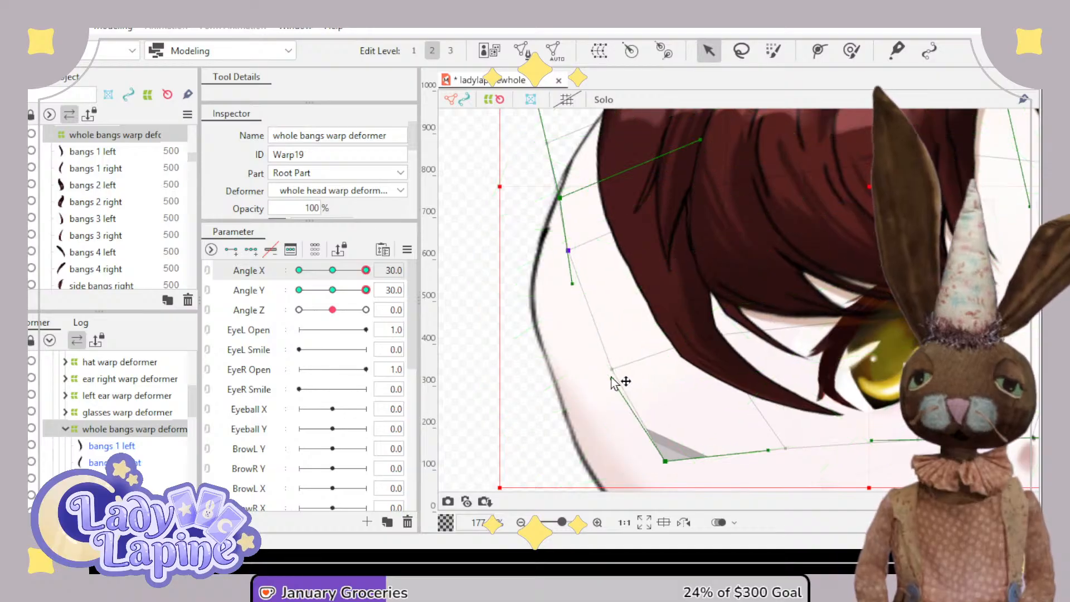
# - Raise the bangs deformer's lower edge point below the parting slightly and pull the point on the right edge inward
pyautogui.scroll(-5, 615, 384)
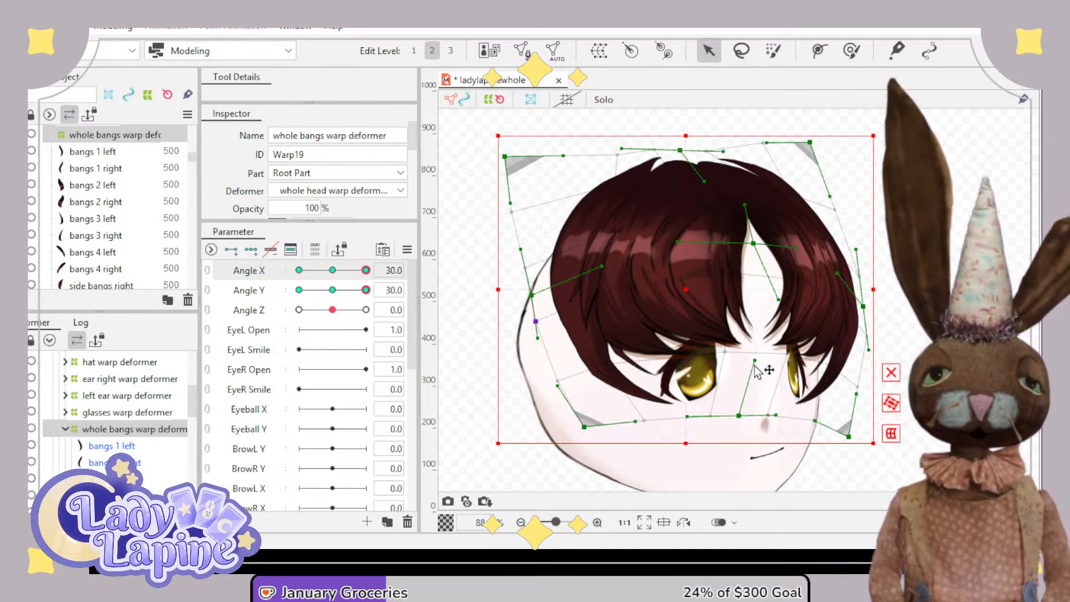
pyautogui.moveTo(739, 416)
pyautogui.mouseDown()
pyautogui.moveTo(772, 415)
pyautogui.moveTo(740, 411)
pyautogui.mouseUp()
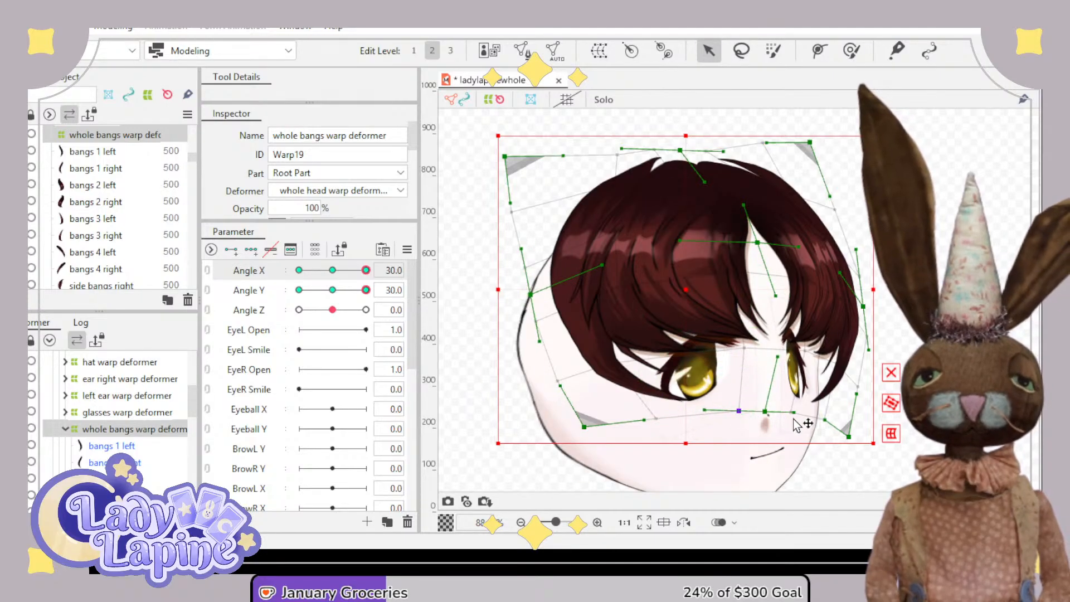
pyautogui.scroll(3, 897, 343)
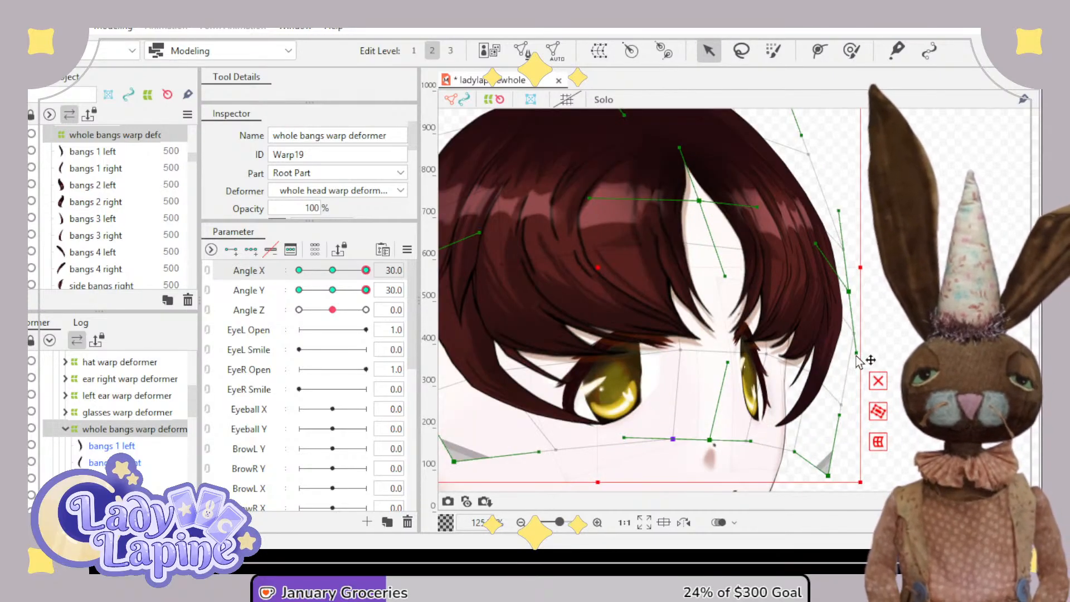
pyautogui.moveTo(854, 333); pyautogui.dragTo(846, 332)
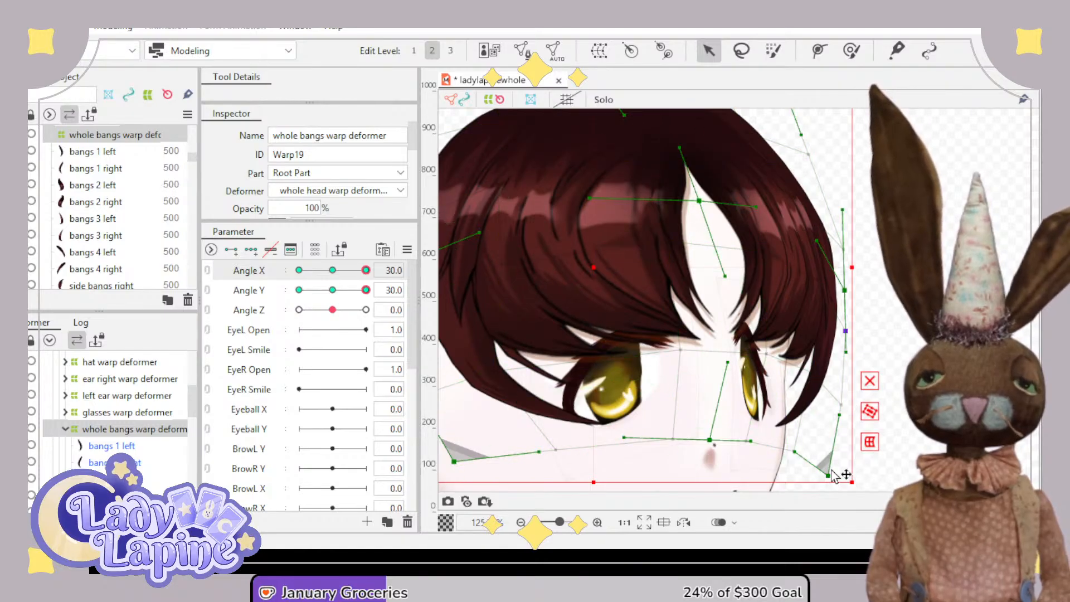
pyautogui.scroll(-3, 725, 430)
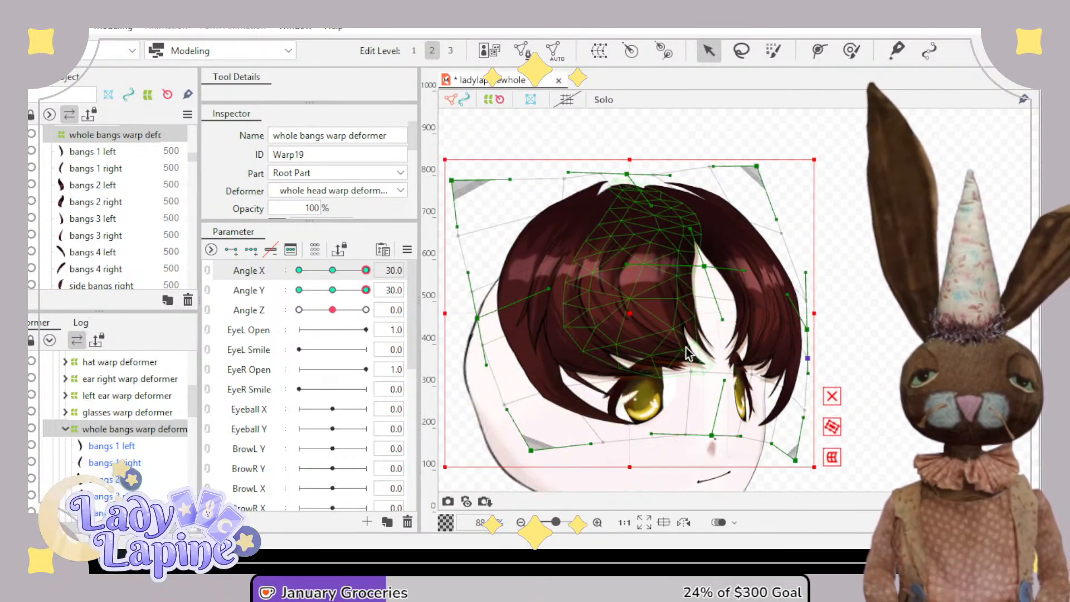
# - Shift the bangs deformer's bottom middle point slightly right, raise the lower right corner a little, and check the movement along Angle X
pyautogui.moveTo(690, 354); pyautogui.dragTo(722, 301)
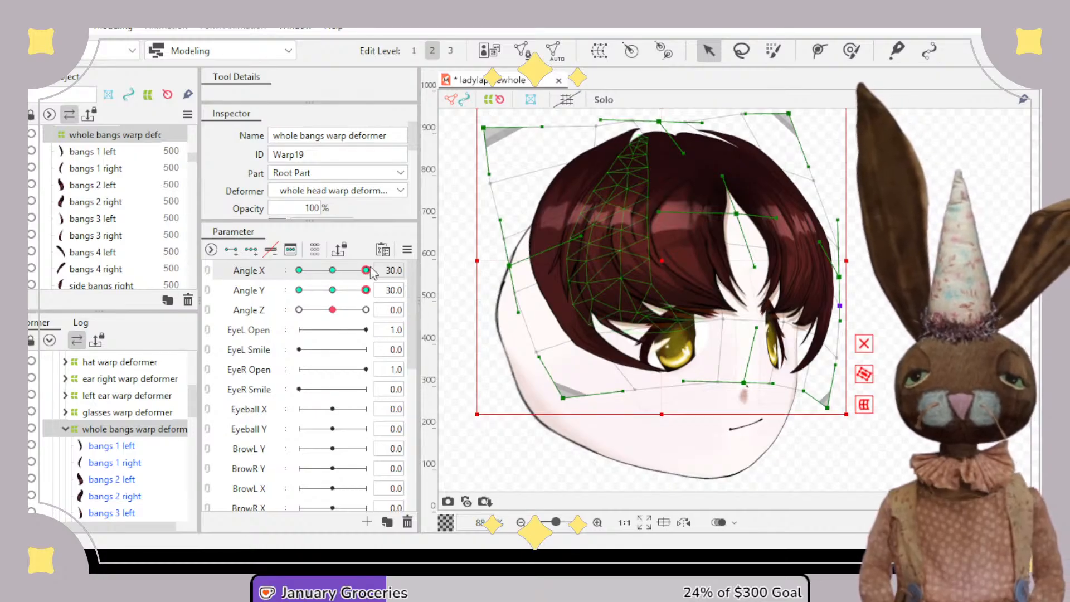
pyautogui.moveTo(371, 270)
pyautogui.mouseDown()
pyautogui.moveTo(332, 271)
pyautogui.moveTo(381, 268)
pyautogui.moveTo(286, 267)
pyautogui.moveTo(381, 269)
pyautogui.mouseUp()
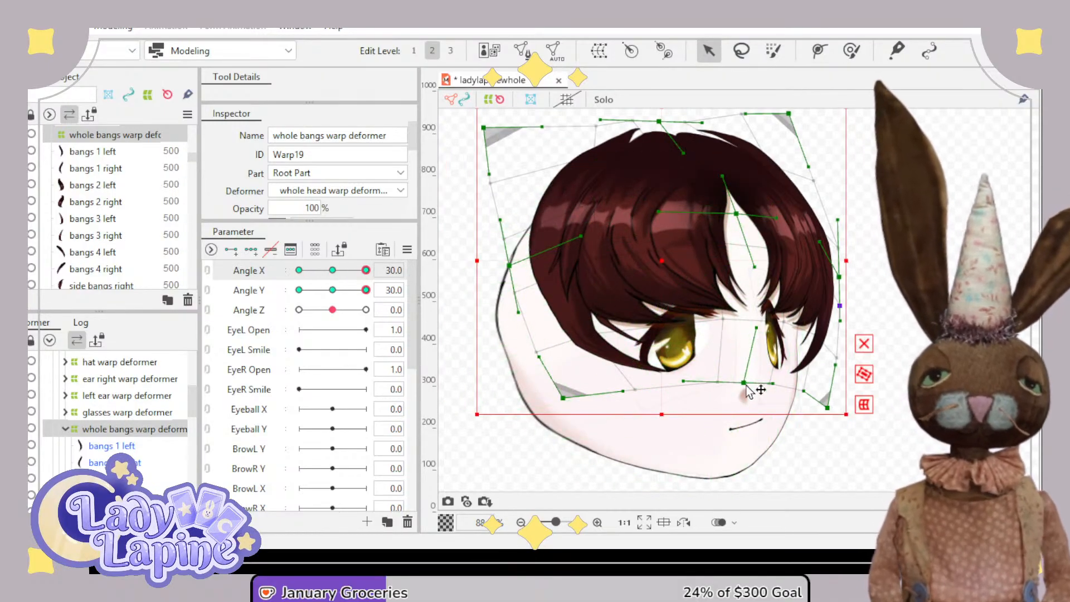
pyautogui.moveTo(747, 386); pyautogui.dragTo(755, 387)
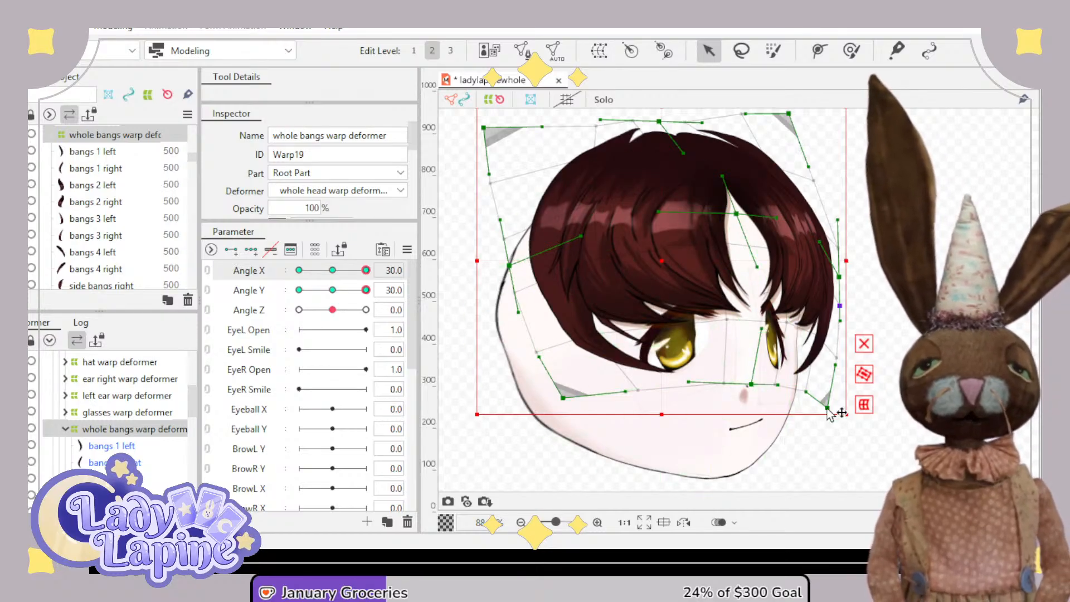
pyautogui.moveTo(806, 389); pyautogui.dragTo(829, 405)
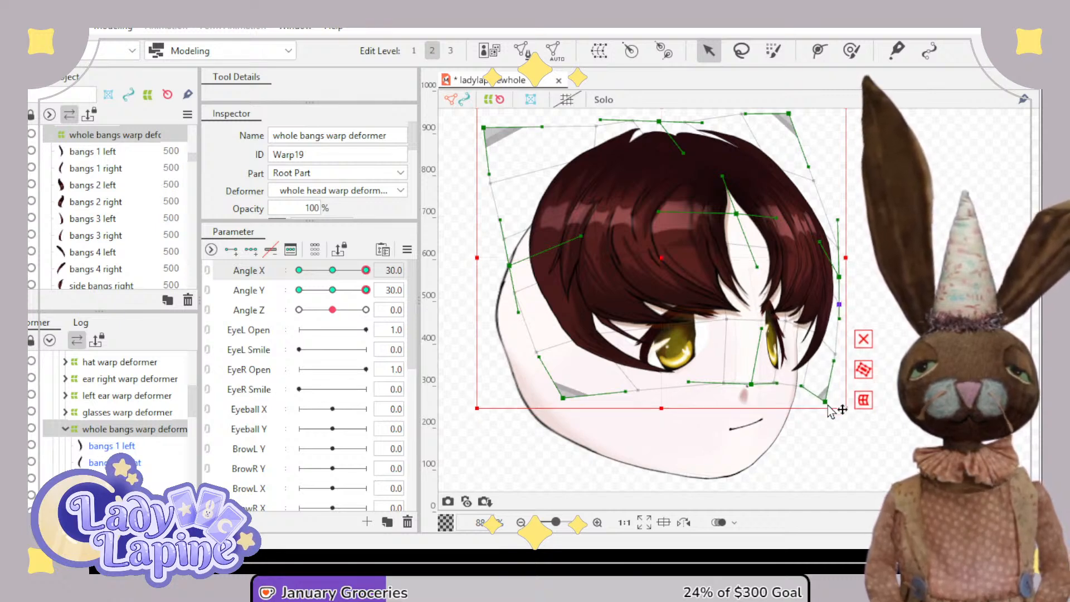
pyautogui.moveTo(345, 279); pyautogui.dragTo(369, 279)
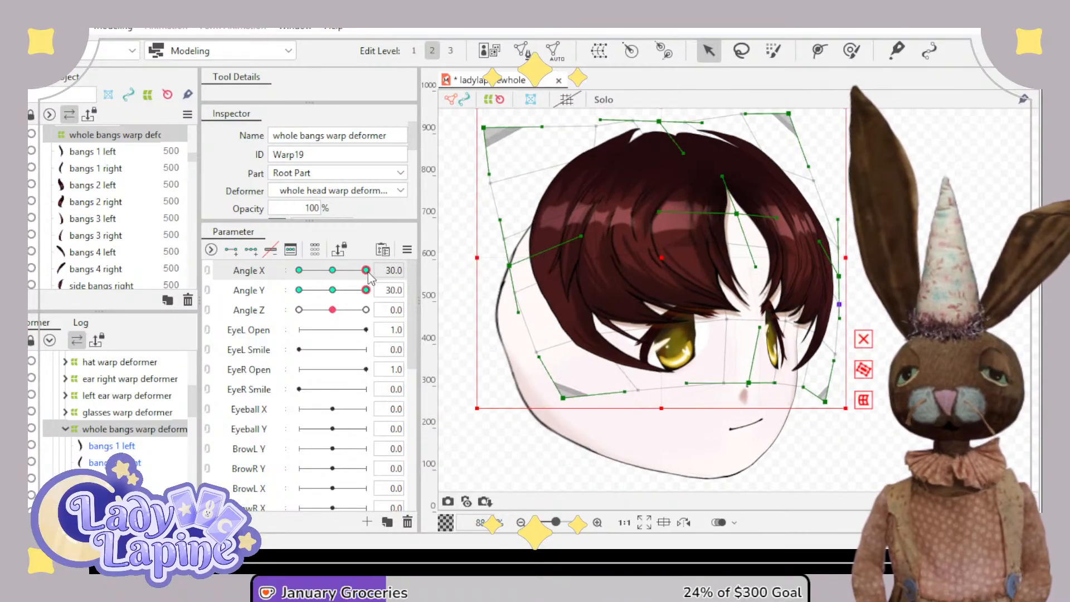
# - Set Angle X to 0, reselect the whole bangs warp deformer, and lower its top centre to flatten the crown
pyautogui.click(332, 269)
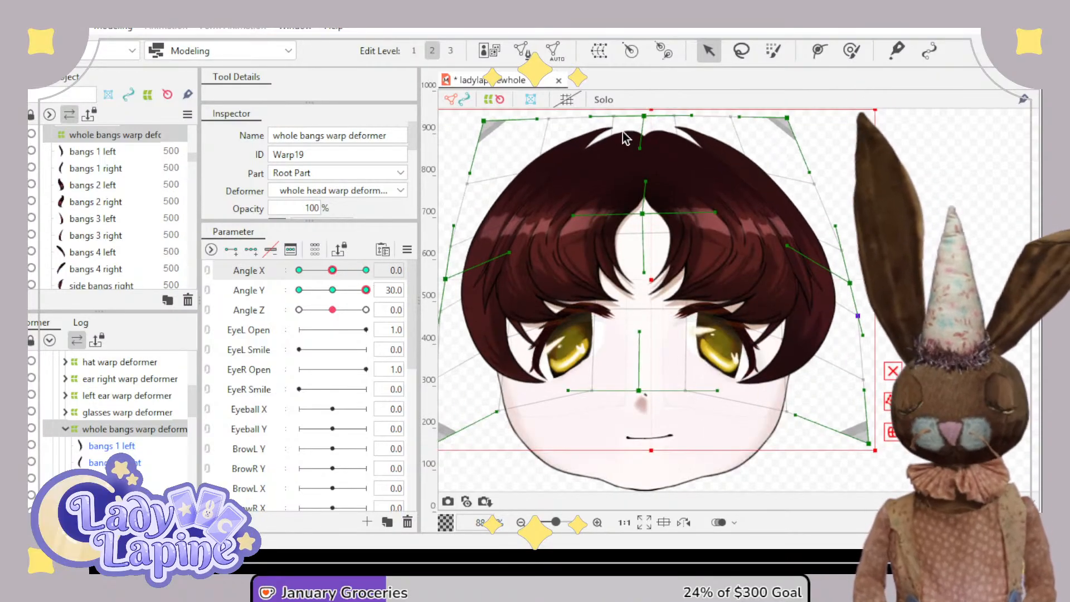
pyautogui.click(641, 149)
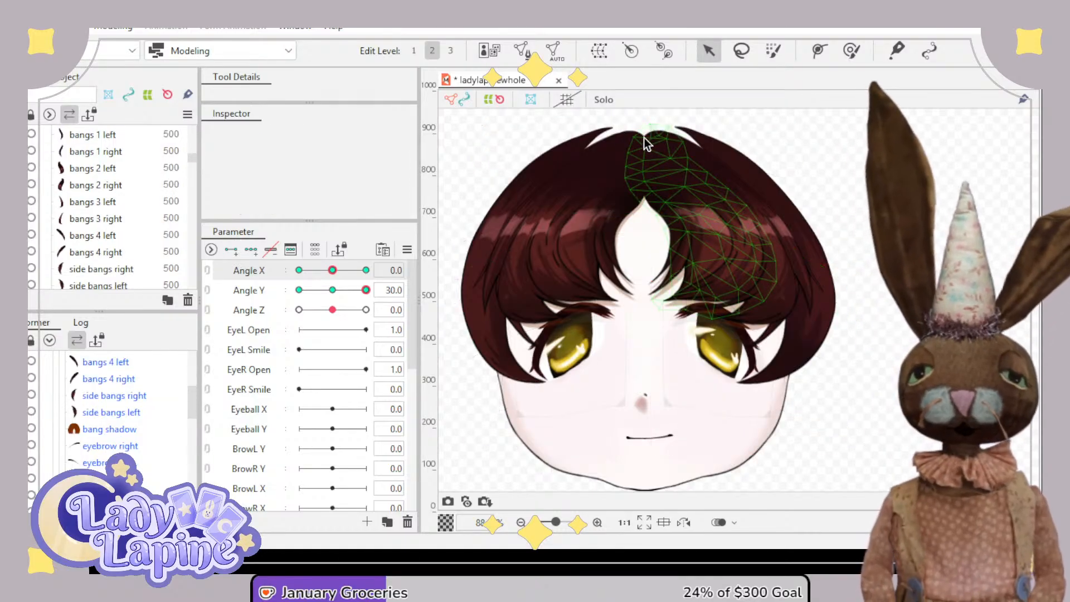
pyautogui.scroll(4, 97, 435)
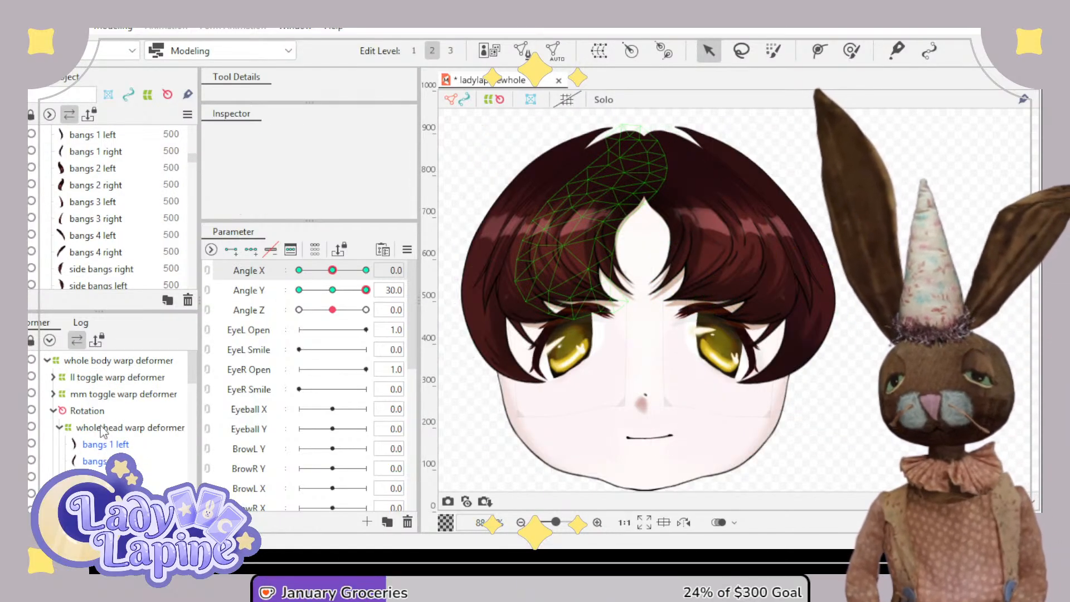
pyautogui.click(117, 428)
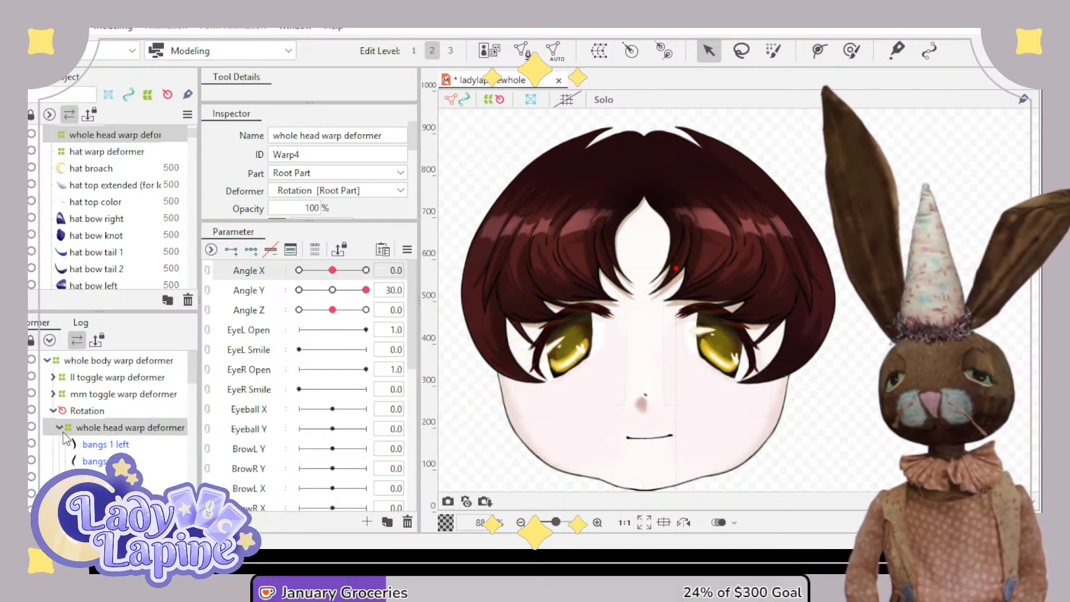
pyautogui.scroll(-1, 95, 436)
pyautogui.scroll(1, 117, 435)
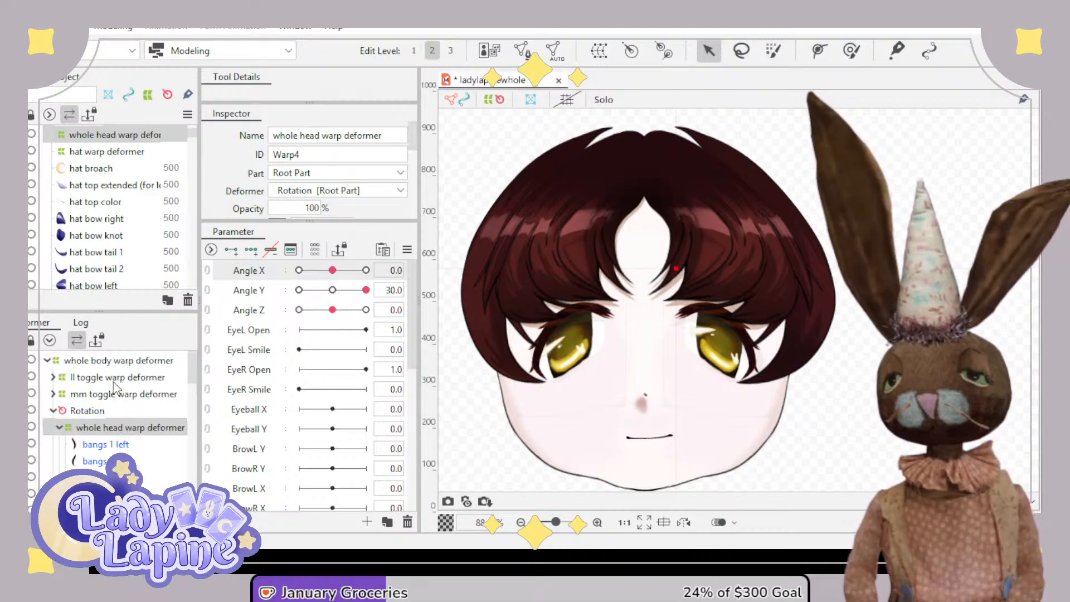
pyautogui.scroll(-1, 115, 387)
pyautogui.scroll(1, 119, 411)
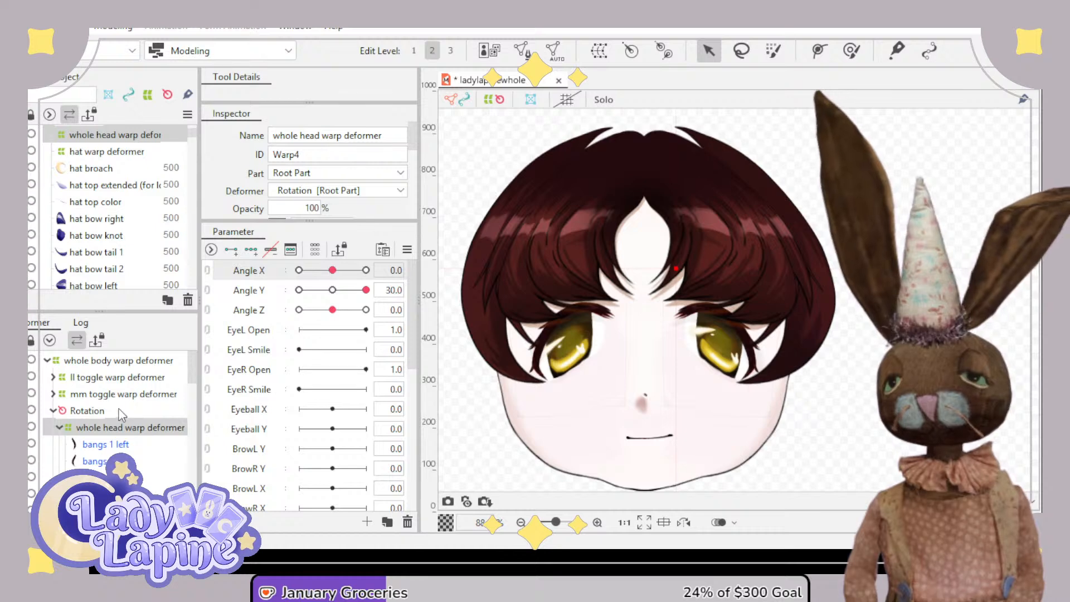
pyautogui.click(116, 413)
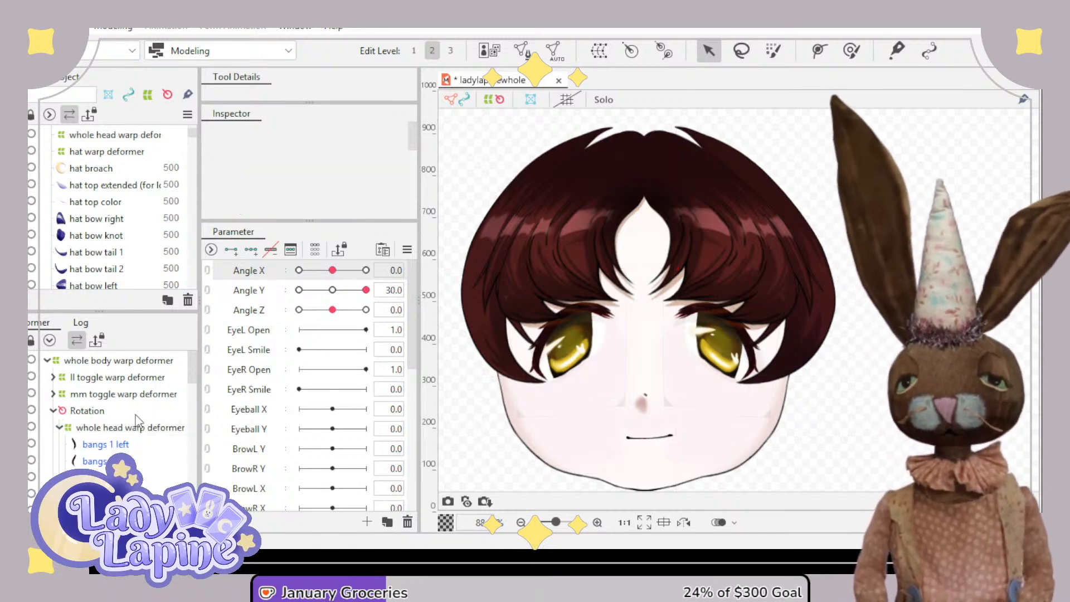
pyautogui.scroll(-2, 137, 418)
pyautogui.click(162, 496)
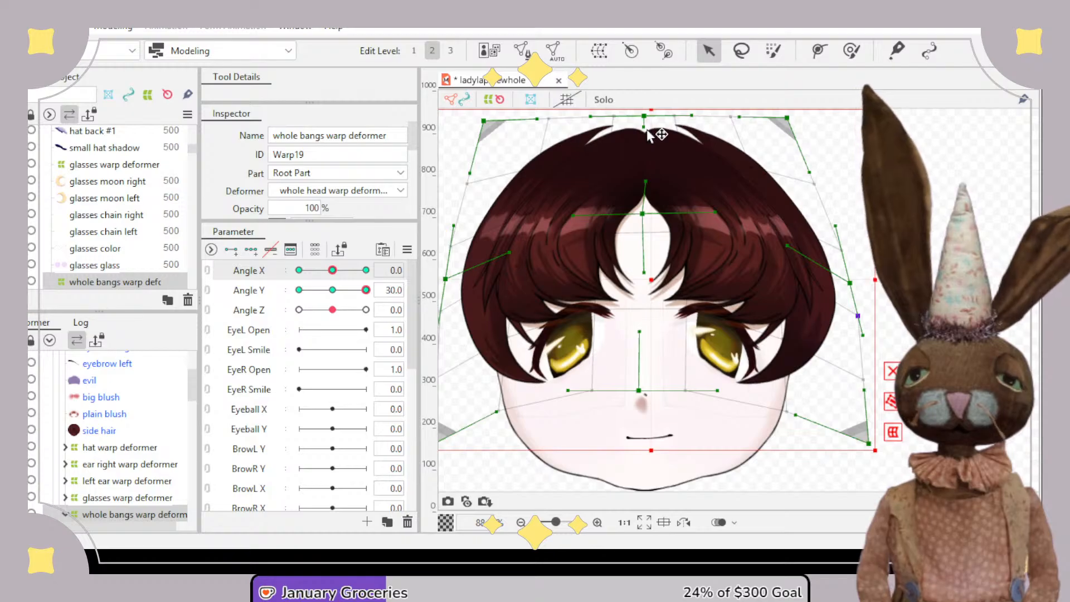
pyautogui.moveTo(647, 127); pyautogui.dragTo(647, 141)
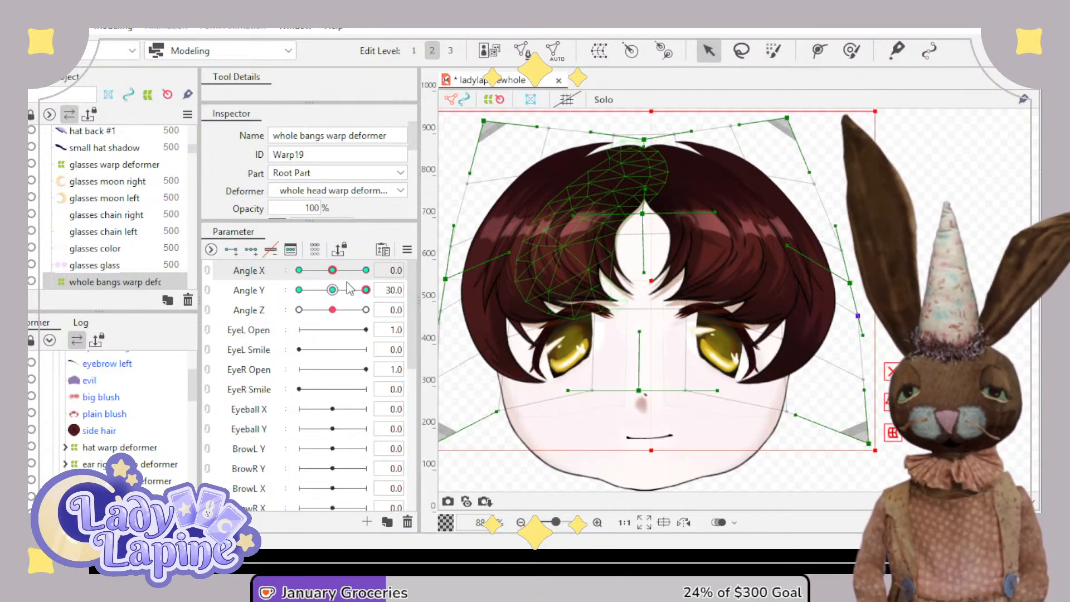
# - Set Angle X to 30 and lower the bangs deformer's top middle point and its handle to flatten the crown there too
pyautogui.moveTo(335, 271); pyautogui.dragTo(366, 271)
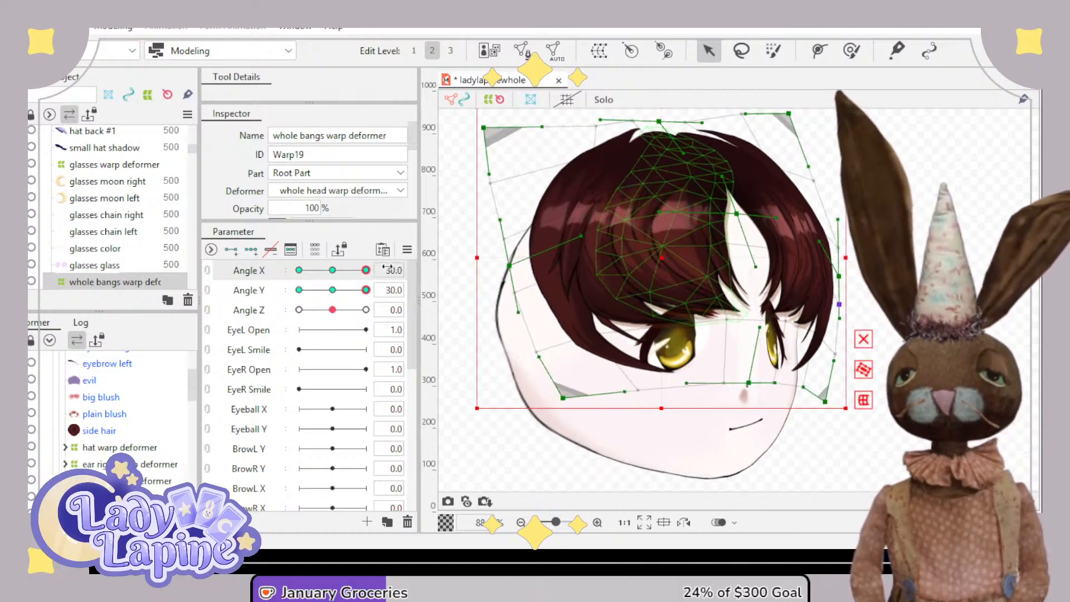
pyautogui.moveTo(688, 156); pyautogui.dragTo(661, 148)
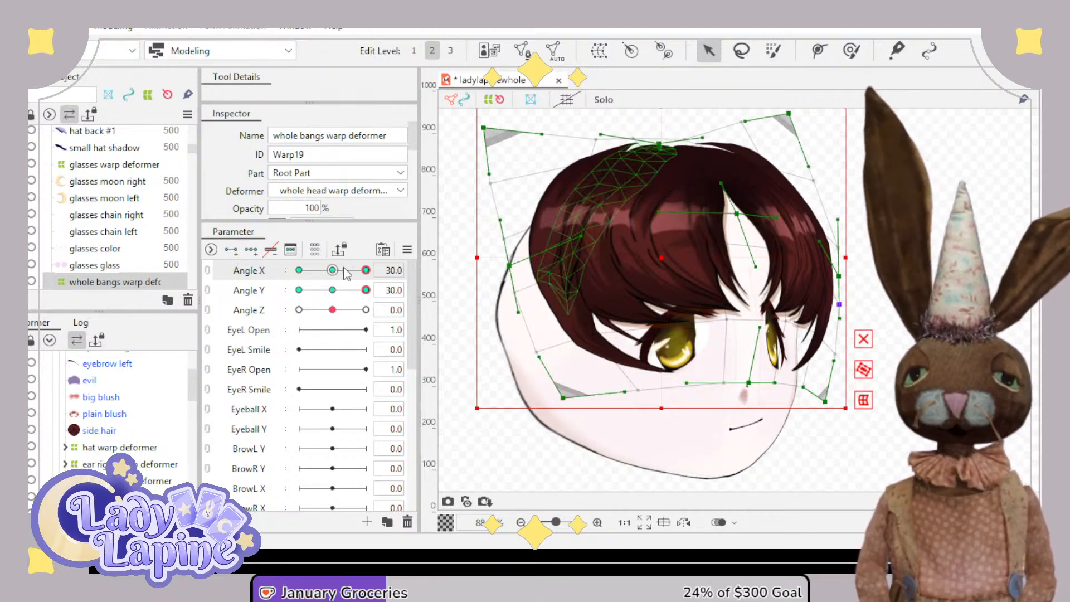
pyautogui.moveTo(346, 274)
pyautogui.mouseDown()
pyautogui.moveTo(332, 271)
pyautogui.moveTo(367, 271)
pyautogui.moveTo(317, 271)
pyautogui.moveTo(367, 271)
pyautogui.moveTo(334, 273)
pyautogui.moveTo(366, 272)
pyautogui.moveTo(344, 282)
pyautogui.mouseUp()
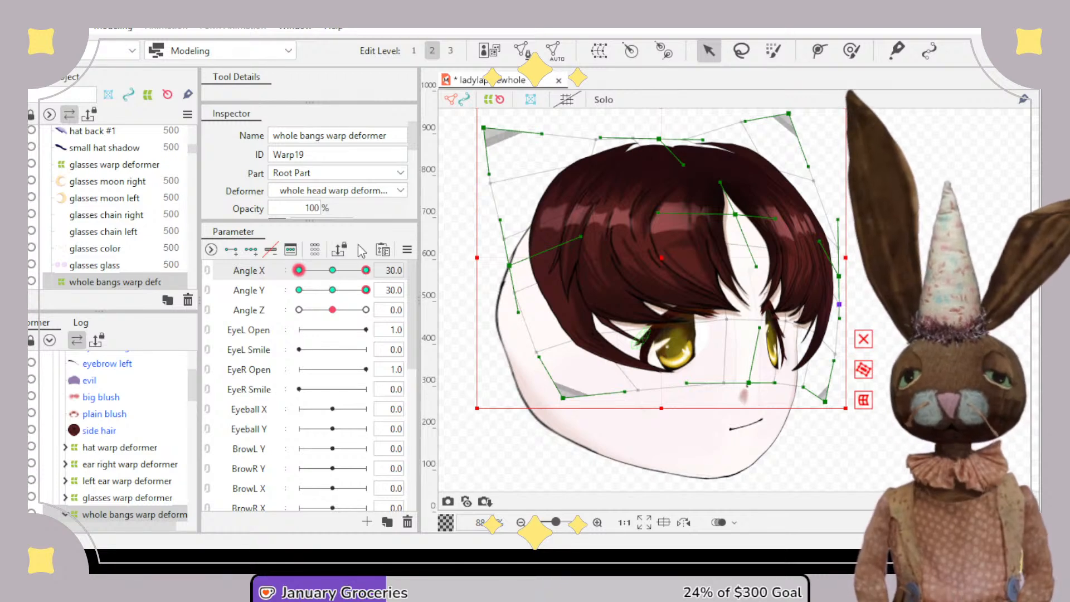
# - Examine the bangs at Angle X -30, then select the whole nose warp deformer and check its placement at Angle X 30 and -30
pyautogui.moveTo(365, 271); pyautogui.dragTo(284, 271)
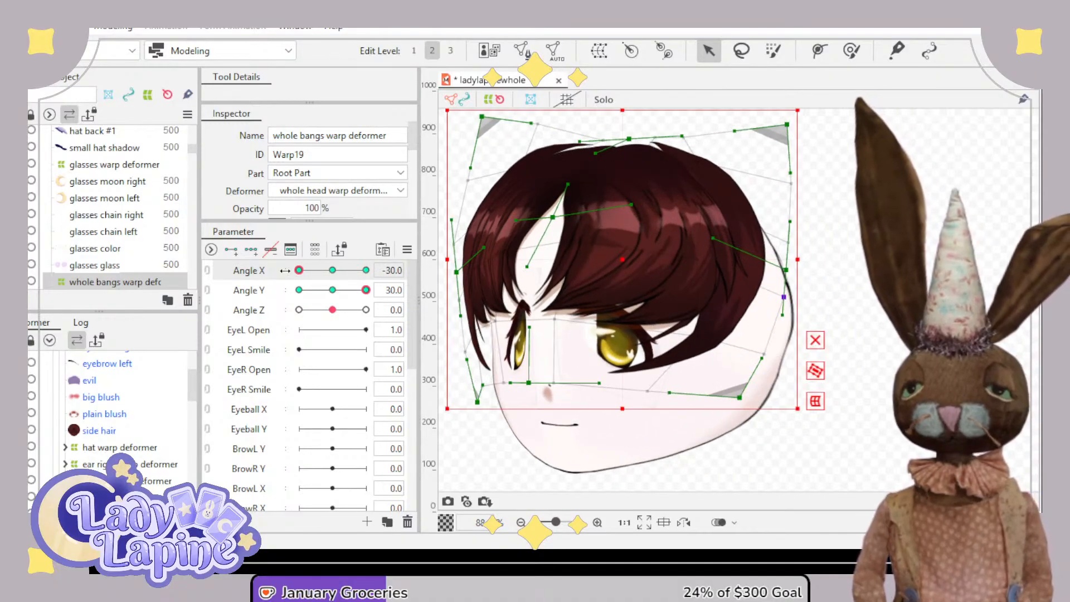
pyautogui.moveTo(285, 270); pyautogui.dragTo(314, 272)
pyautogui.scroll(-2, 121, 440)
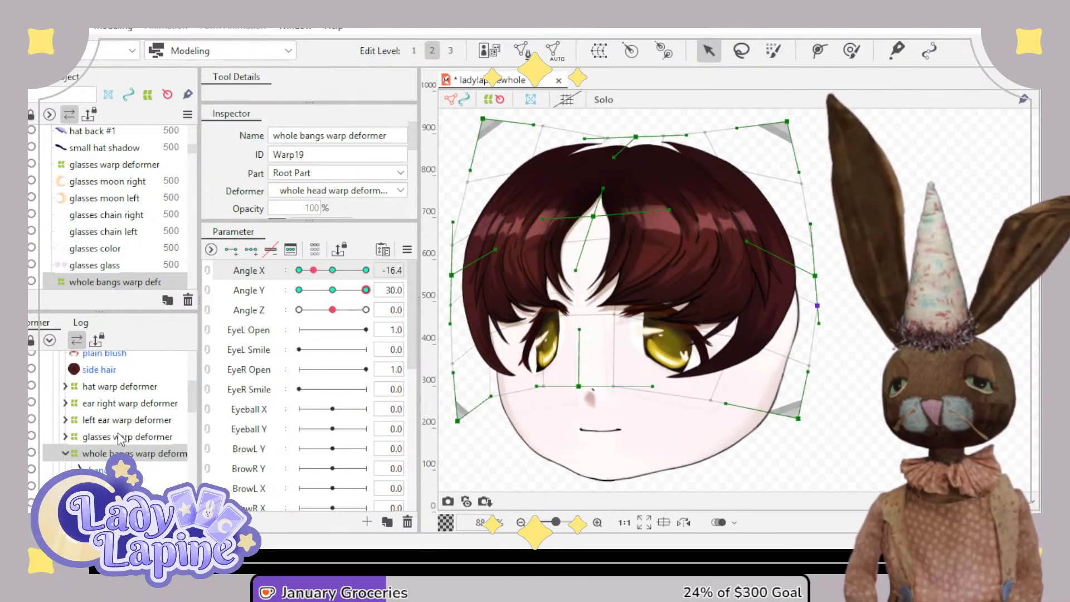
pyautogui.scroll(3, 121, 441)
pyautogui.scroll(-5, 122, 441)
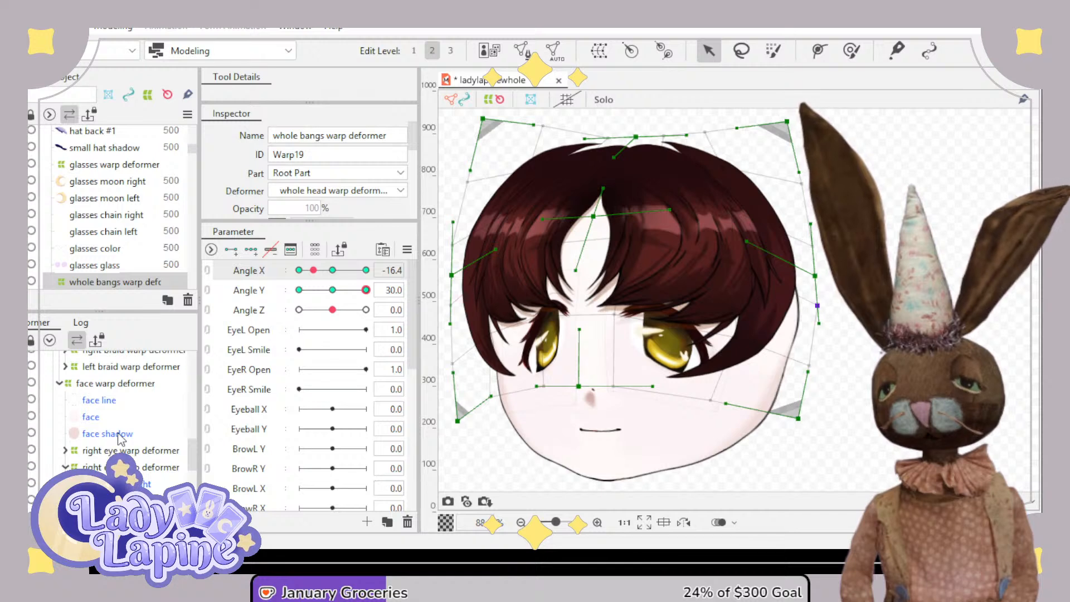
pyautogui.scroll(2, 119, 437)
pyautogui.scroll(-2, 122, 440)
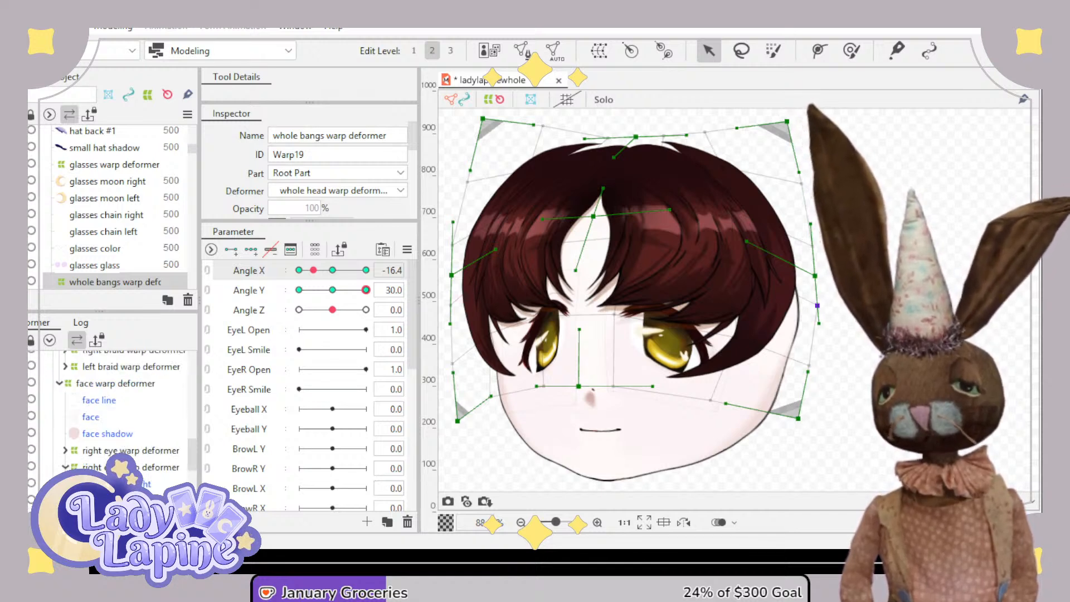
pyautogui.scroll(-3, 117, 423)
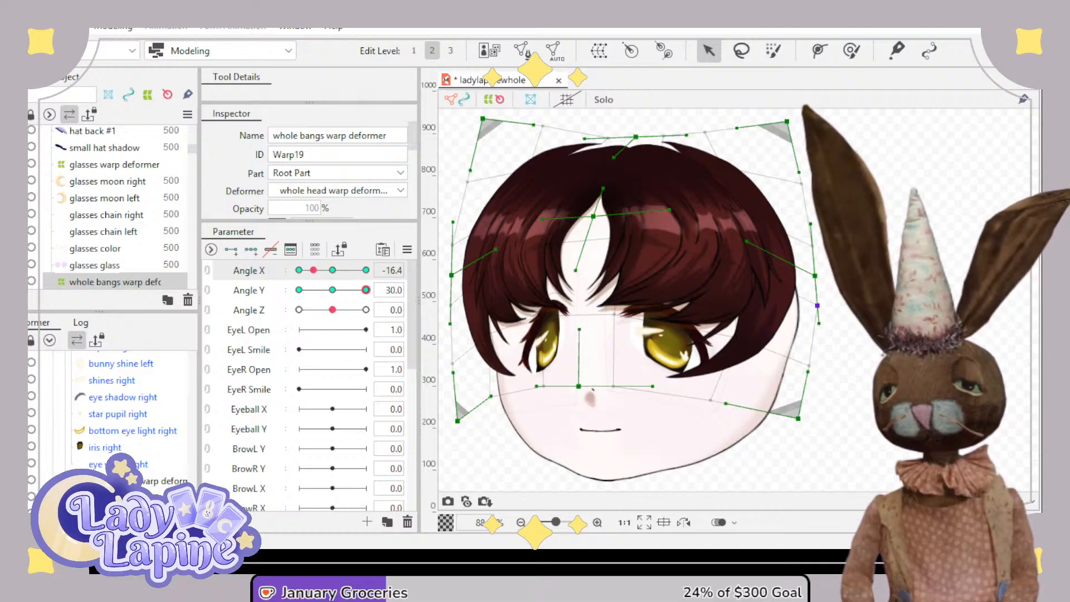
pyautogui.click(134, 497)
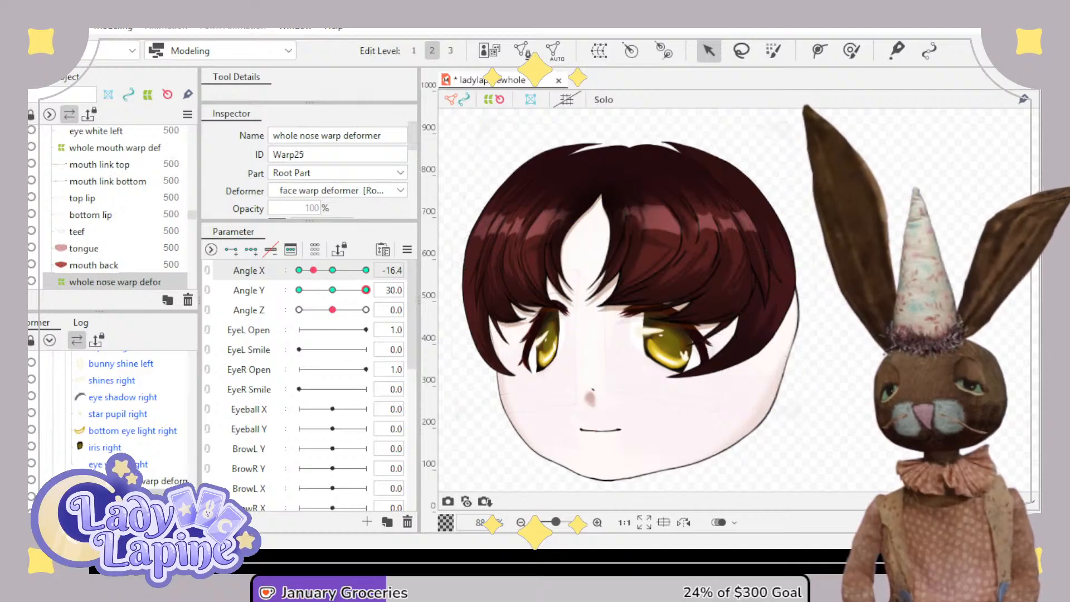
pyautogui.moveTo(314, 270); pyautogui.dragTo(386, 271)
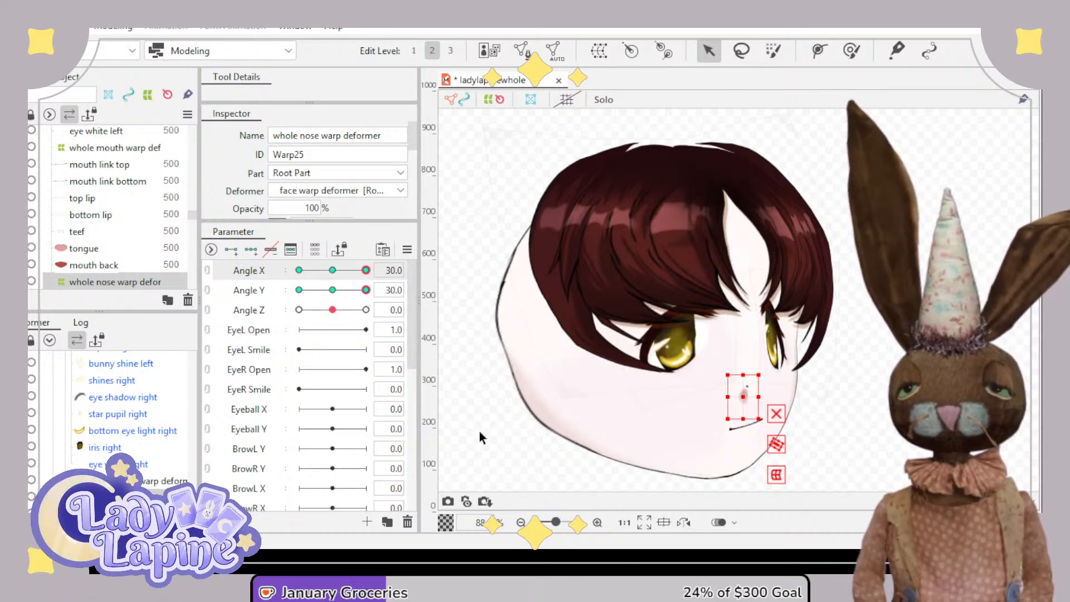
pyautogui.moveTo(299, 271); pyautogui.dragTo(287, 296)
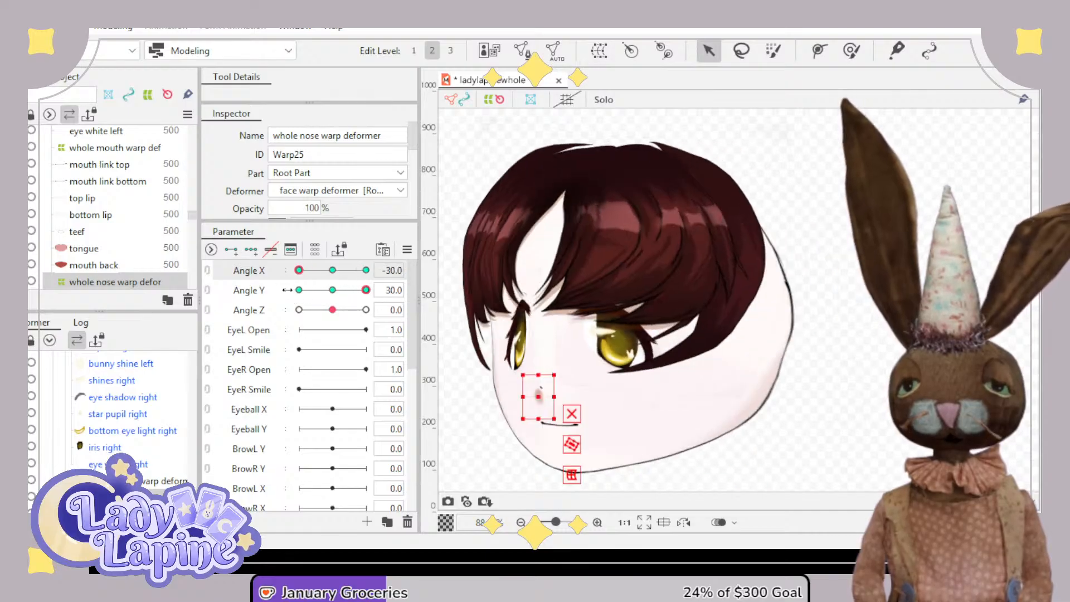
# - Reselect the whole bangs warp deformer at Angle X 30 and raise its inner grid points along the fringe above the eyes and nose bridge
pyautogui.scroll(10, 135, 424)
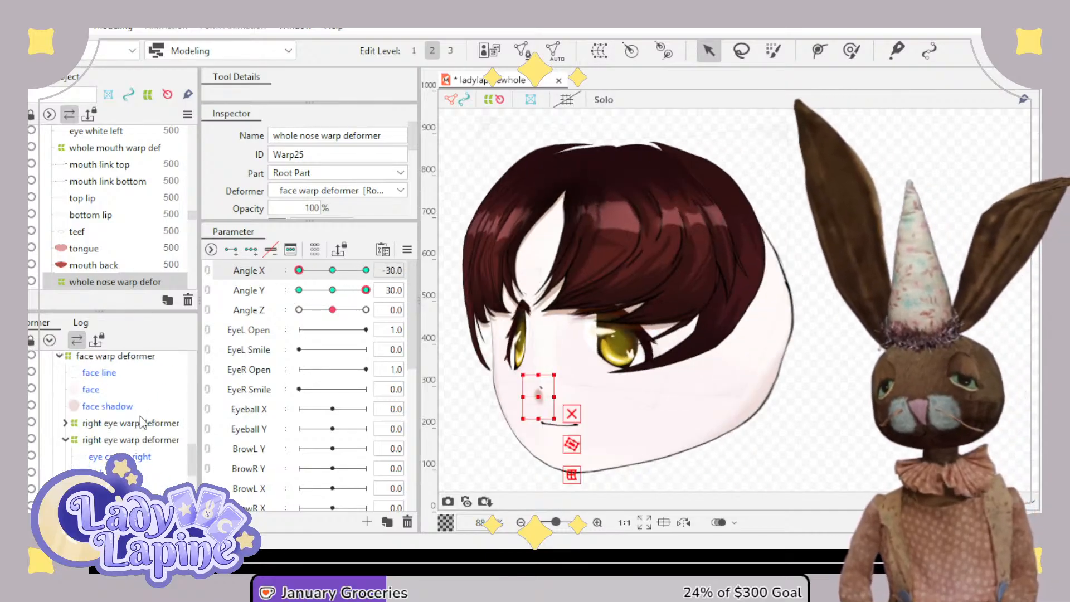
pyautogui.scroll(5, 150, 415)
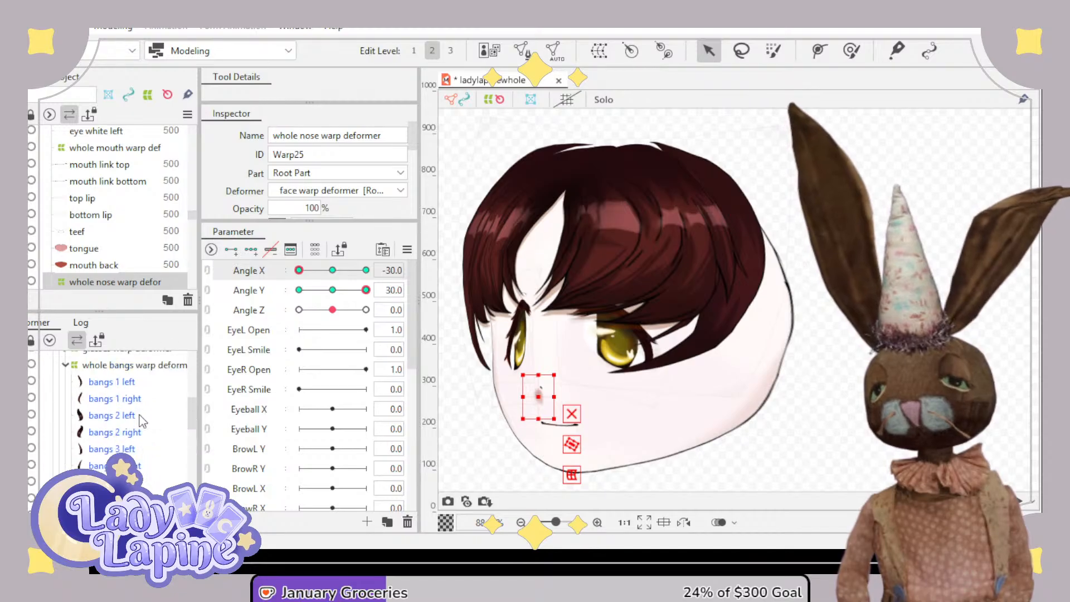
pyautogui.click(133, 426)
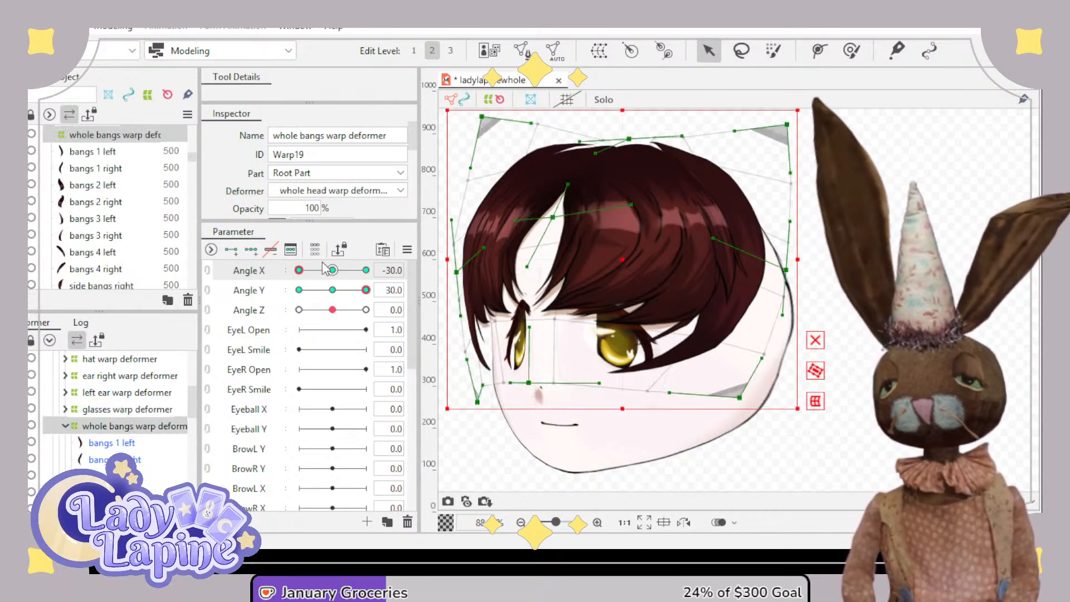
pyautogui.moveTo(332, 270); pyautogui.dragTo(368, 277)
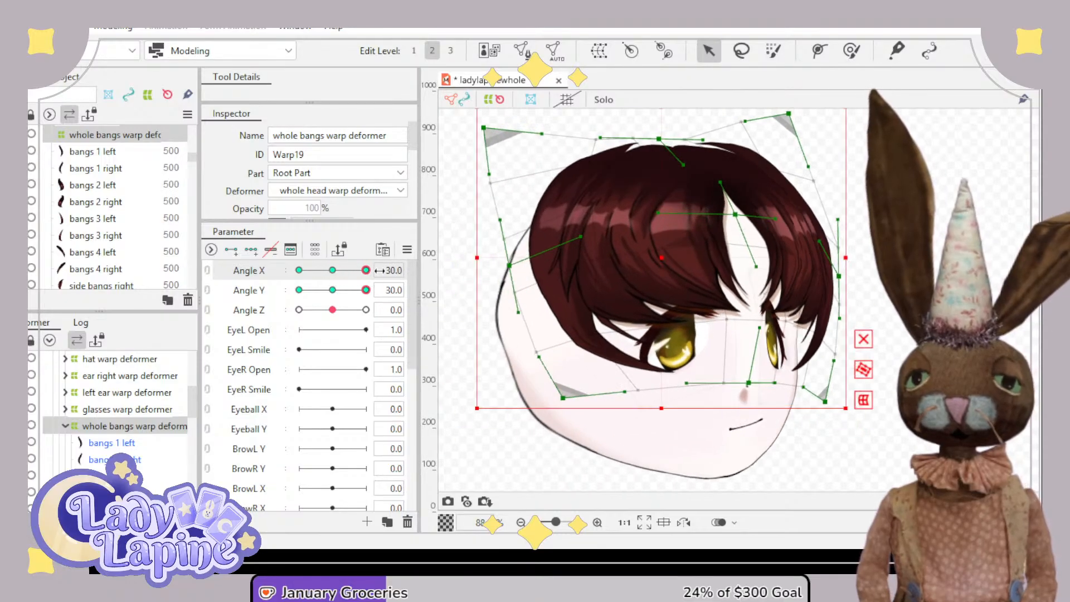
pyautogui.scroll(3, 719, 318)
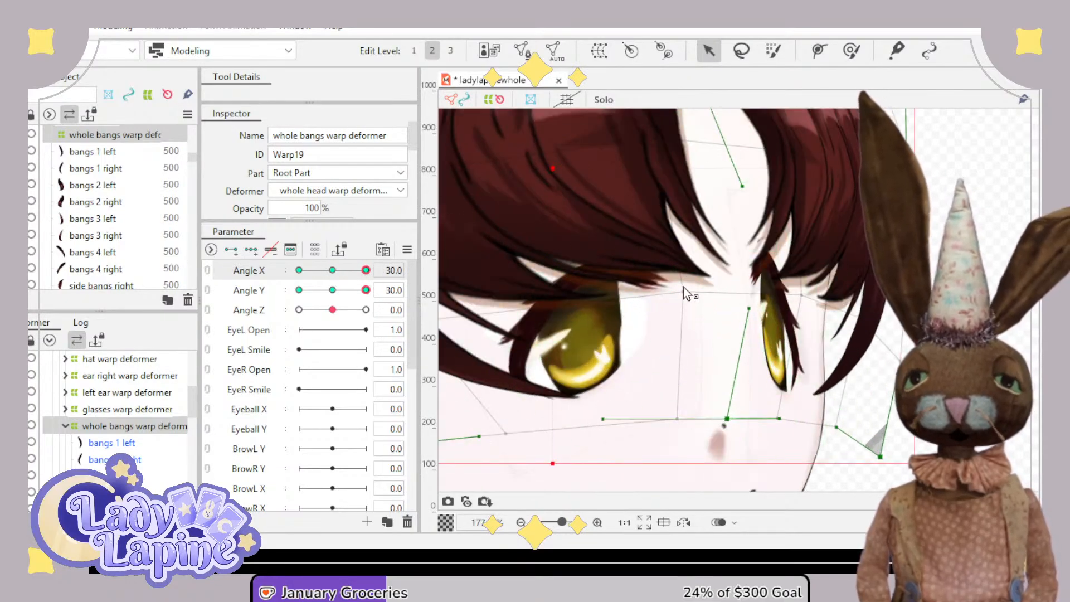
pyautogui.moveTo(684, 291); pyautogui.dragTo(682, 265)
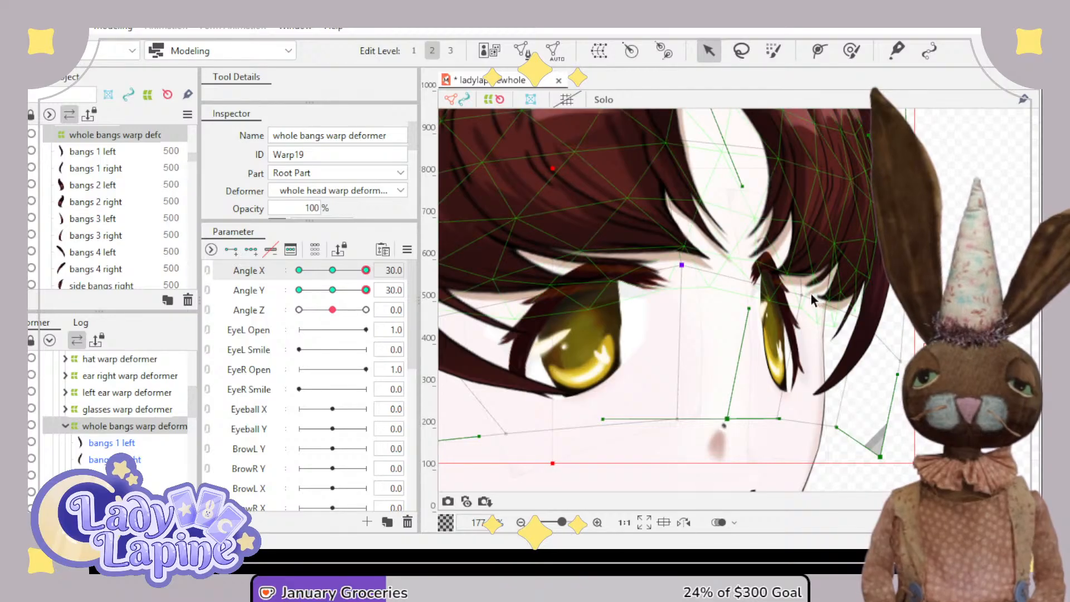
pyautogui.moveTo(801, 295); pyautogui.dragTo(801, 275)
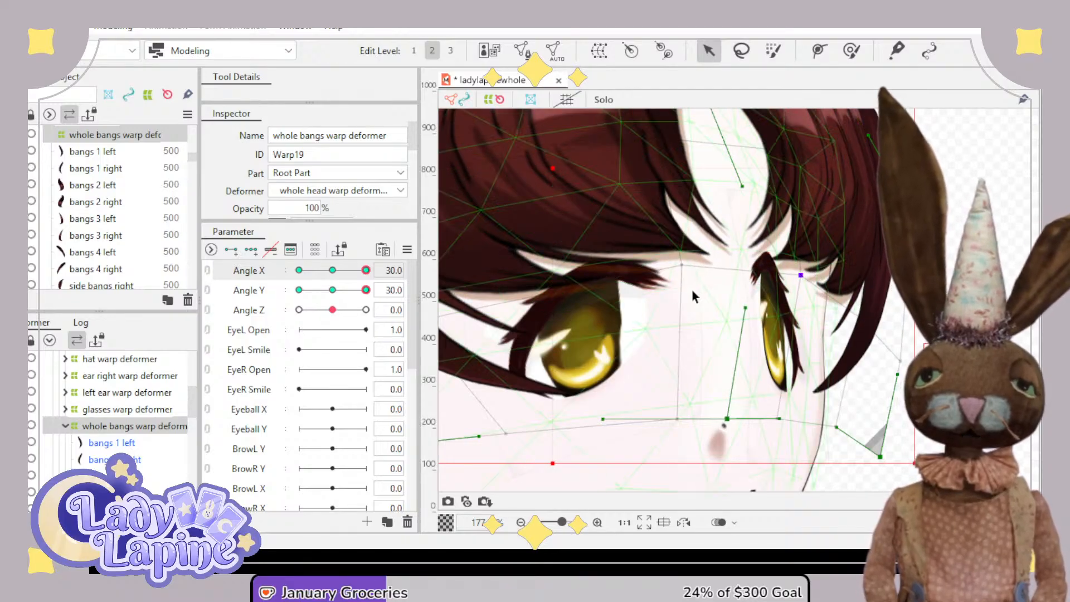
pyautogui.moveTo(554, 290); pyautogui.dragTo(543, 291)
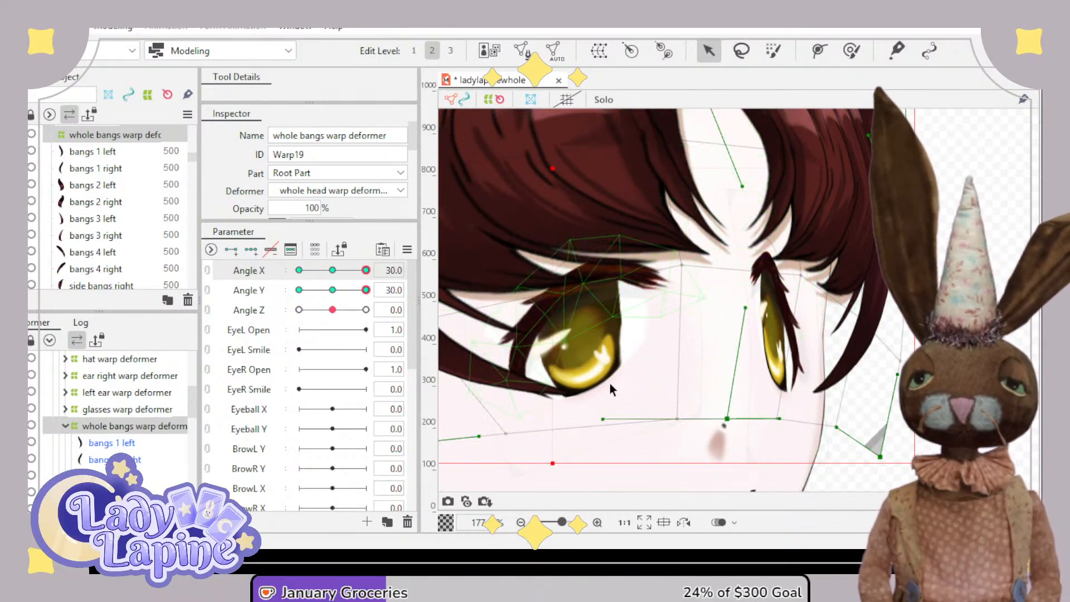
pyautogui.scroll(-5, 595, 370)
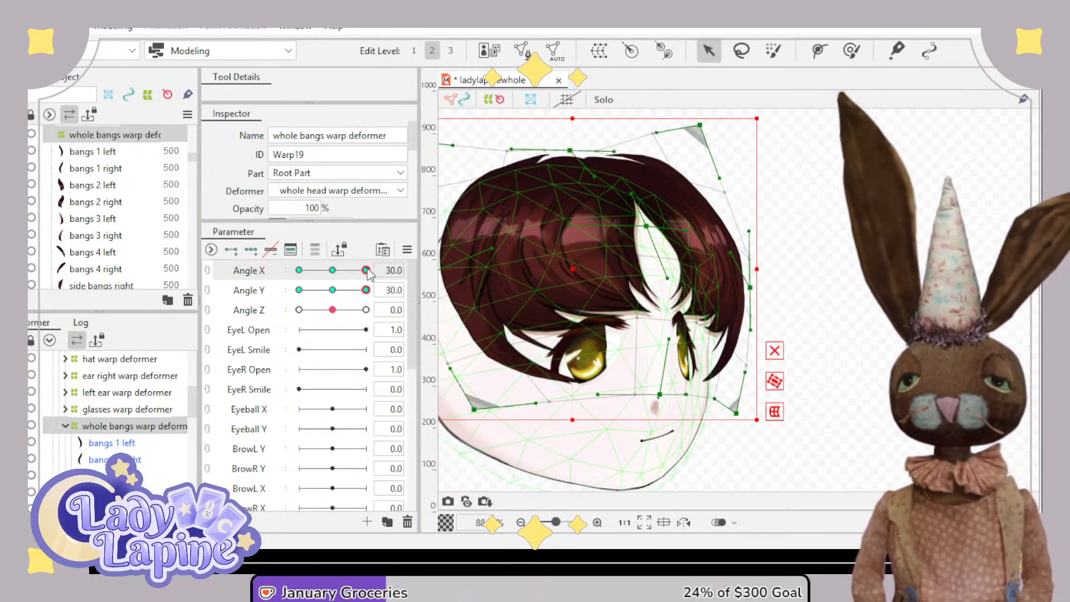
# - At Angle X 0, raise the bangs deformer's centre point at the parting slightly and check the movement along Angle X
pyautogui.moveTo(366, 270); pyautogui.dragTo(335, 274)
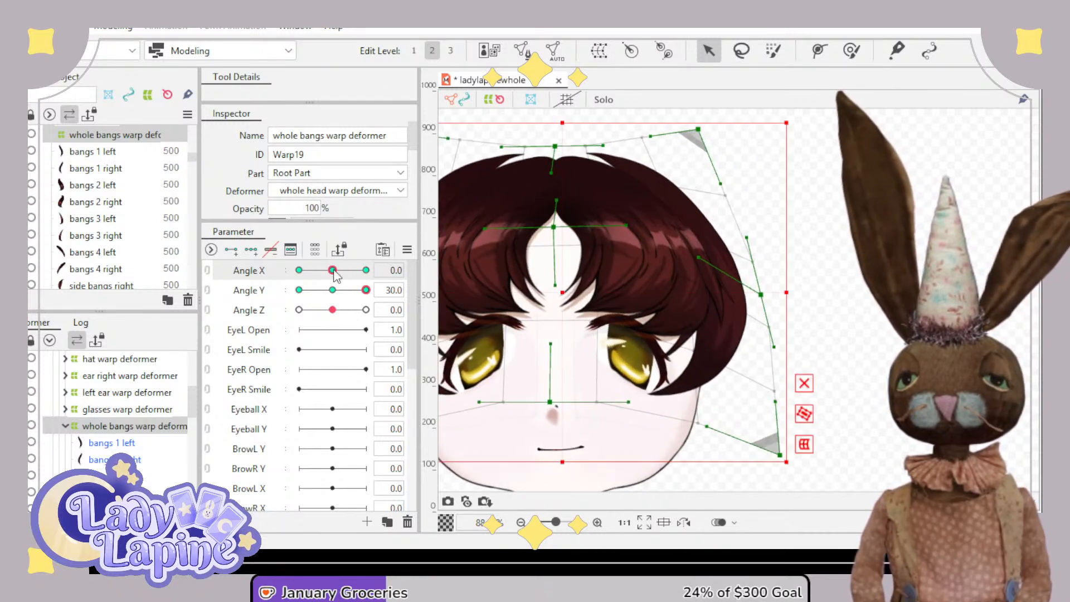
pyautogui.moveTo(554, 228); pyautogui.dragTo(554, 219)
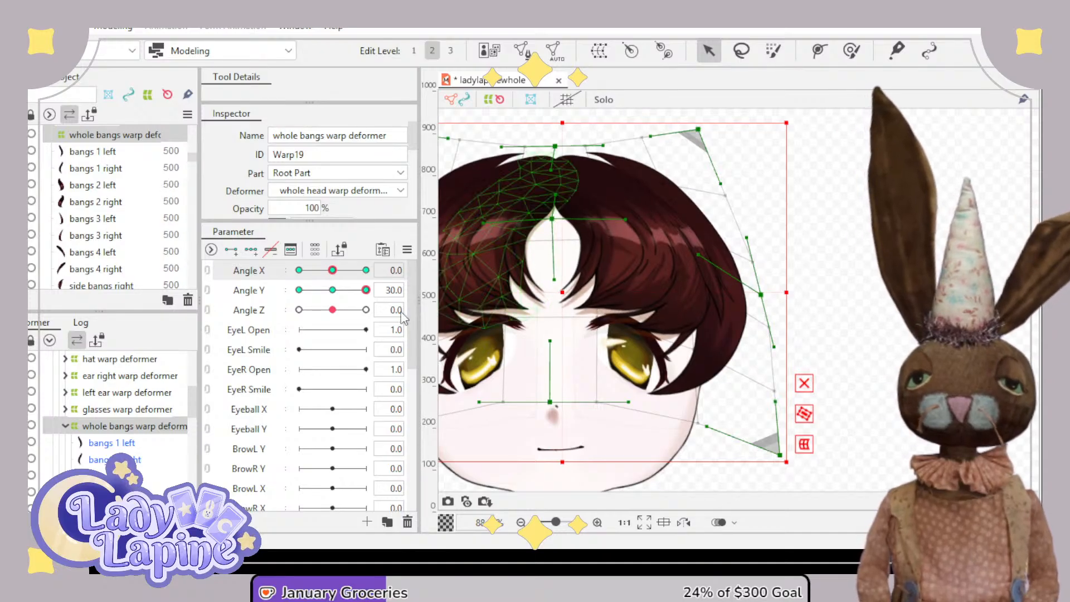
pyautogui.moveTo(332, 270); pyautogui.dragTo(373, 271)
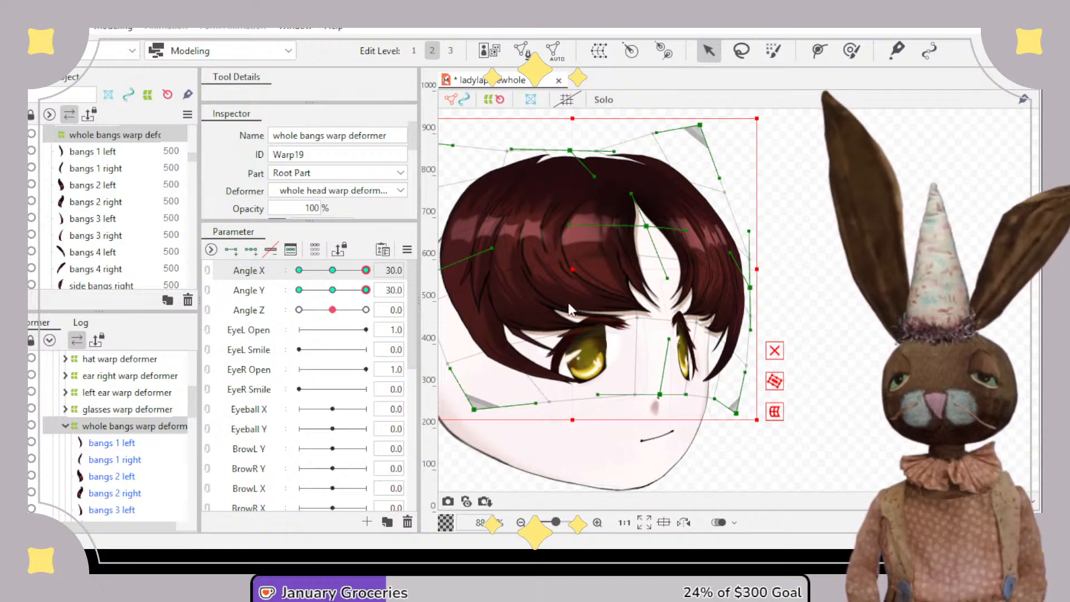
pyautogui.click(299, 270)
pyautogui.click(321, 271)
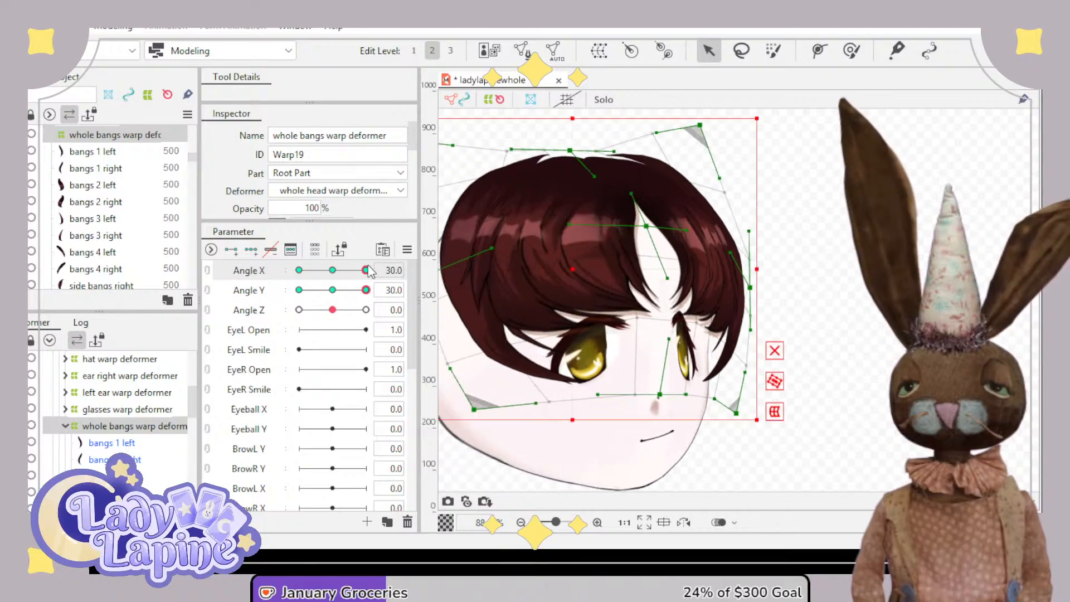
# - Link Angle X and Angle Y into one combined parameter grid with both set to 0
pyautogui.moveTo(603, 312); pyautogui.dragTo(755, 293)
pyautogui.moveTo(314, 274); pyautogui.dragTo(333, 296)
pyautogui.click(209, 274)
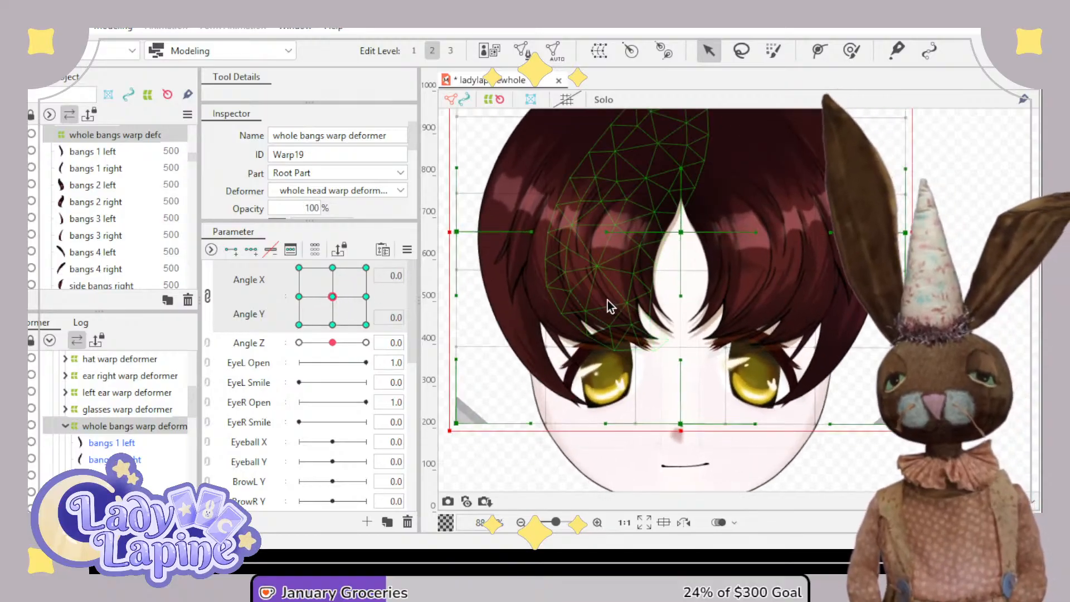
pyautogui.scroll(-5, 613, 306)
pyautogui.moveTo(617, 331); pyautogui.dragTo(654, 317)
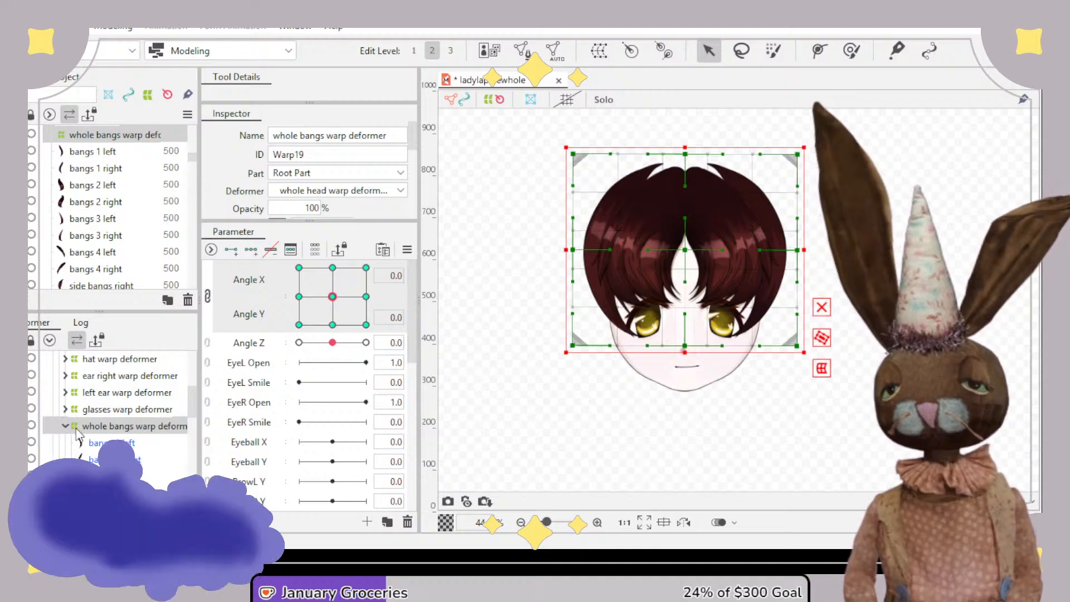
# - Examine the meshes inside the whole bangs warp deformer one by one, from bangs 1 left to bangs 4 left
pyautogui.scroll(-3, 114, 413)
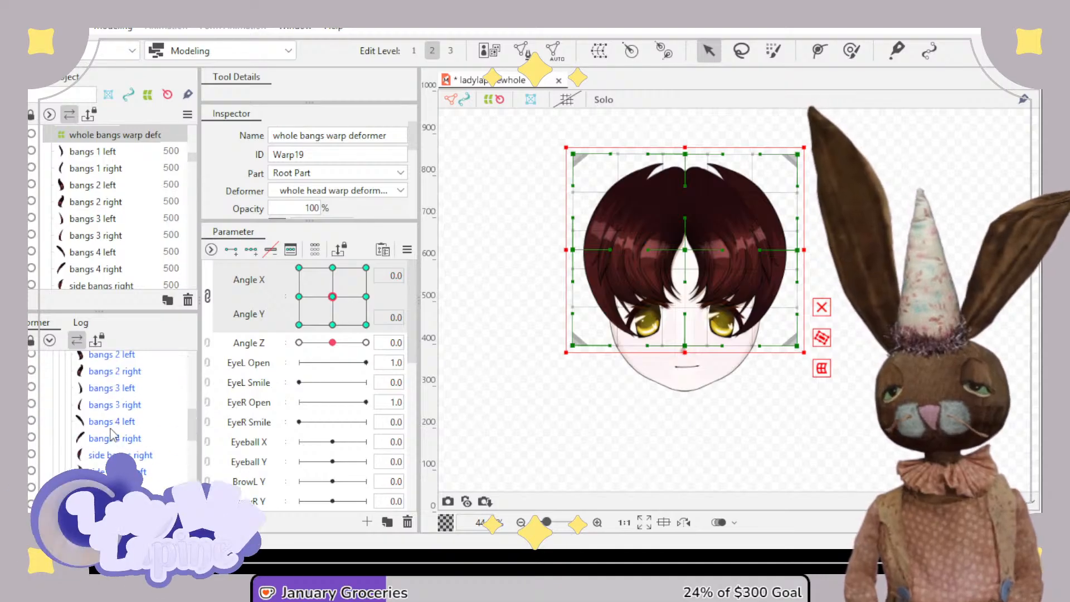
pyautogui.scroll(-2, 113, 433)
pyautogui.scroll(4, 107, 459)
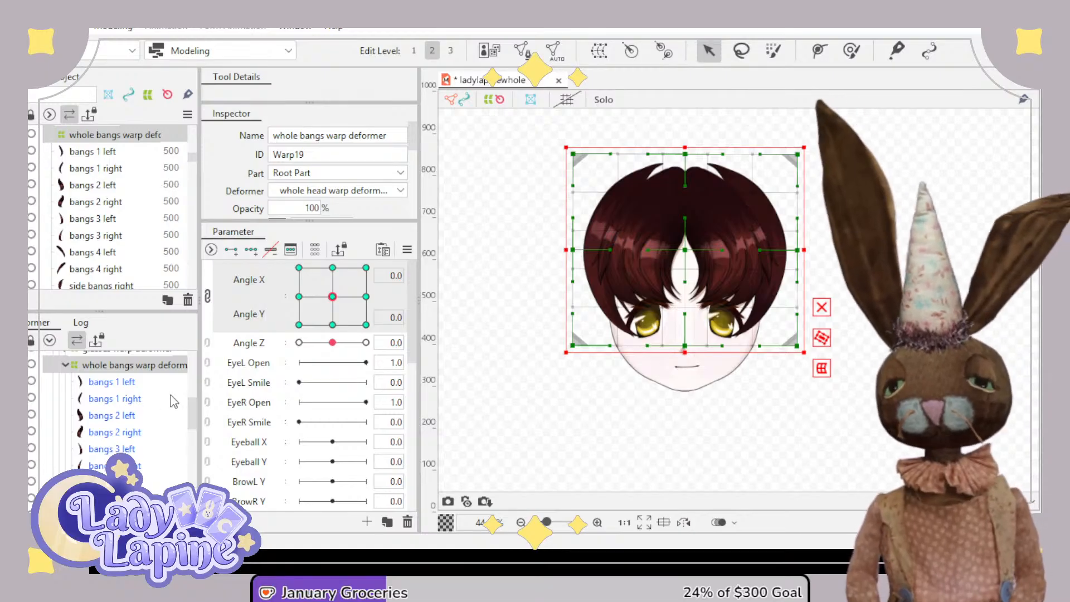
pyautogui.click(112, 382)
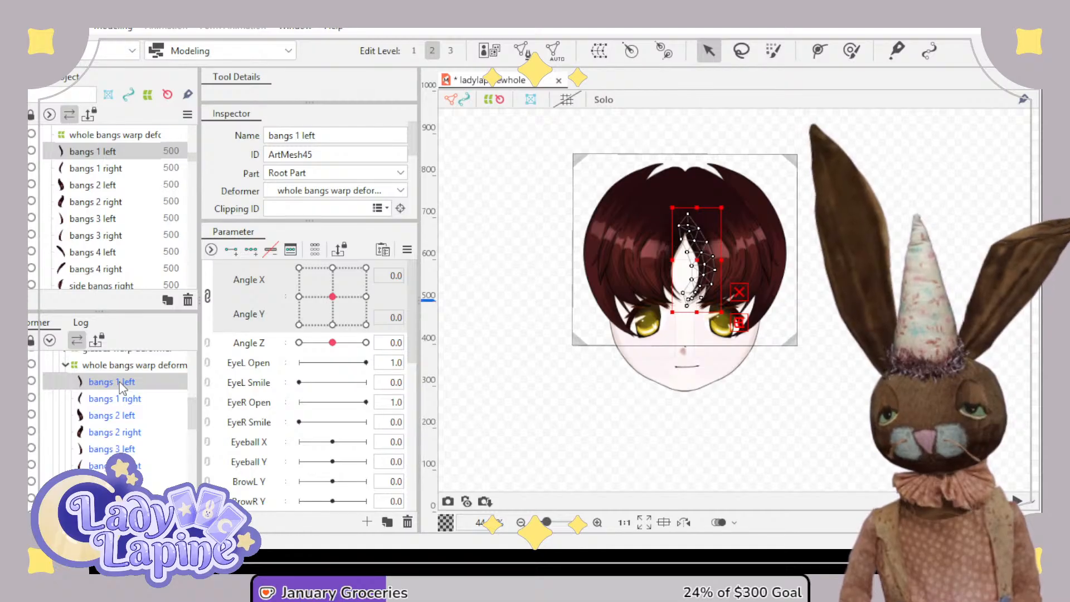
pyautogui.scroll(-3, 151, 455)
pyautogui.scroll(5, 144, 453)
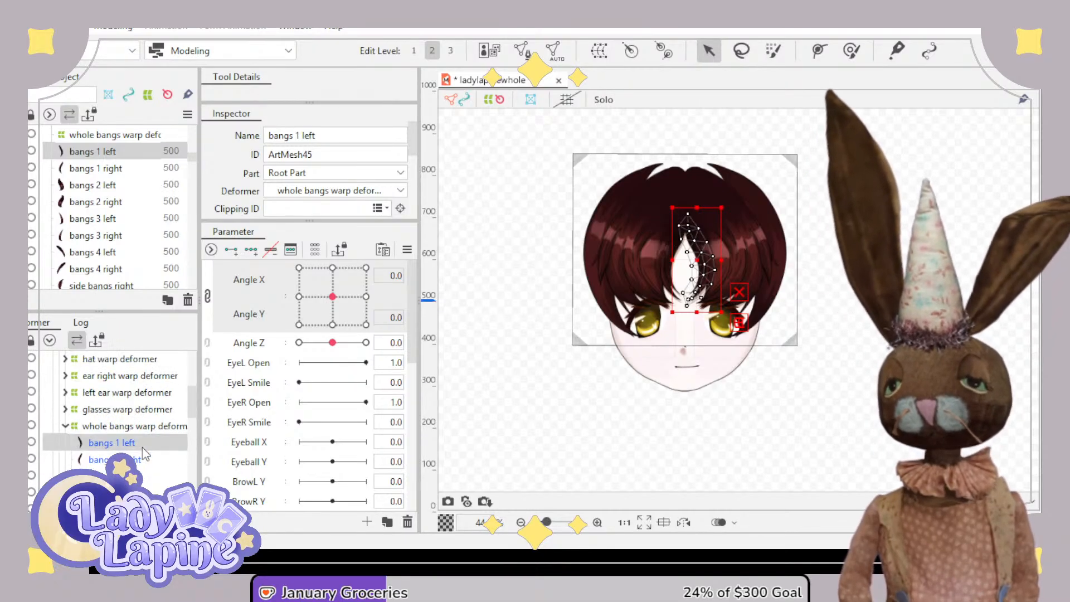
pyautogui.scroll(-3, 144, 452)
pyautogui.scroll(2, 145, 455)
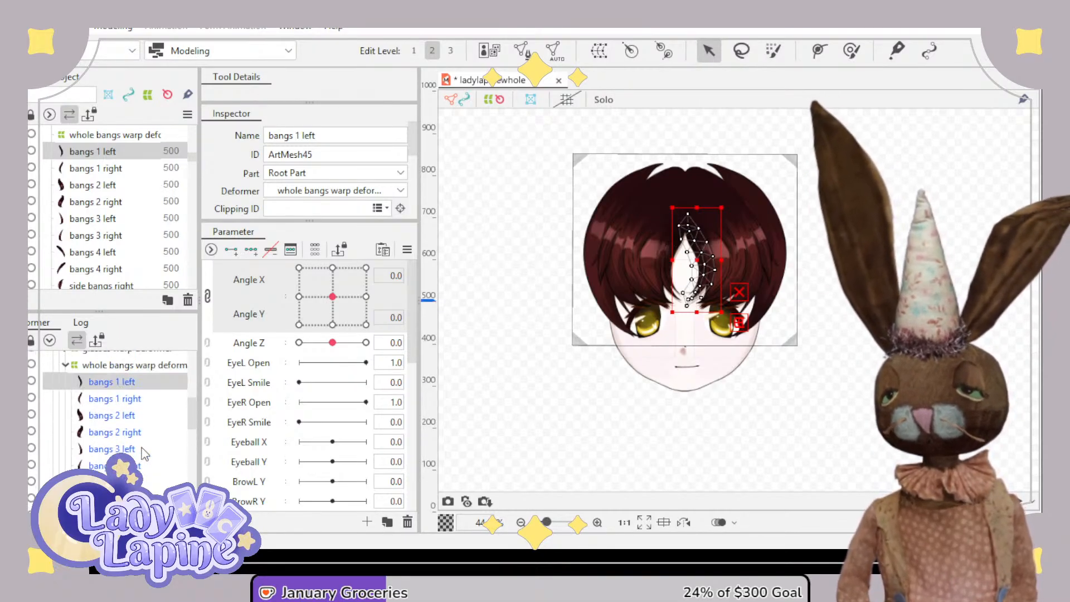
pyautogui.click(119, 400)
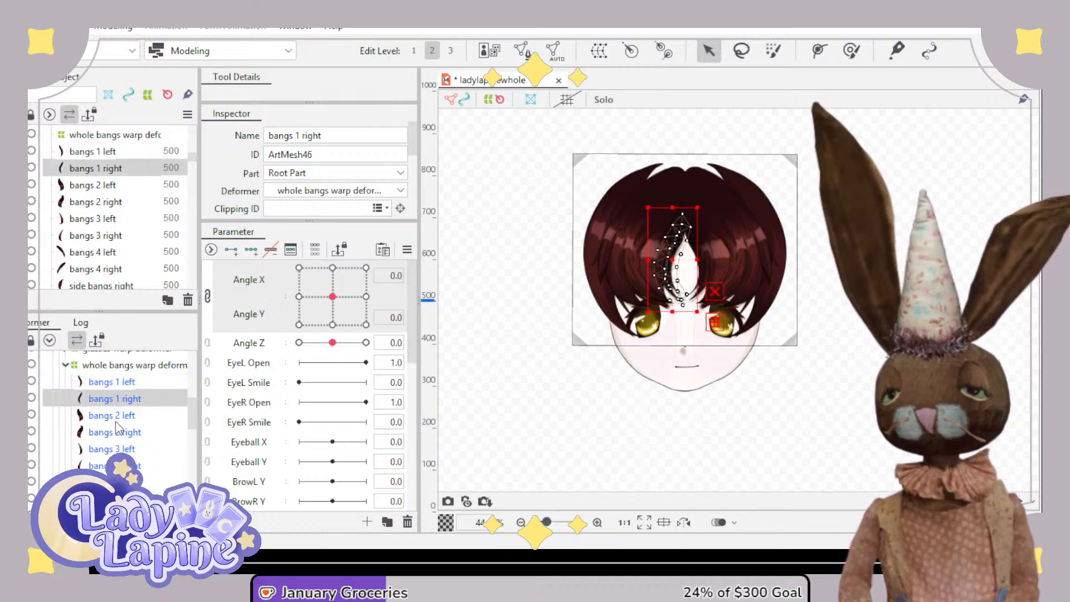
pyautogui.click(116, 432)
pyautogui.click(118, 449)
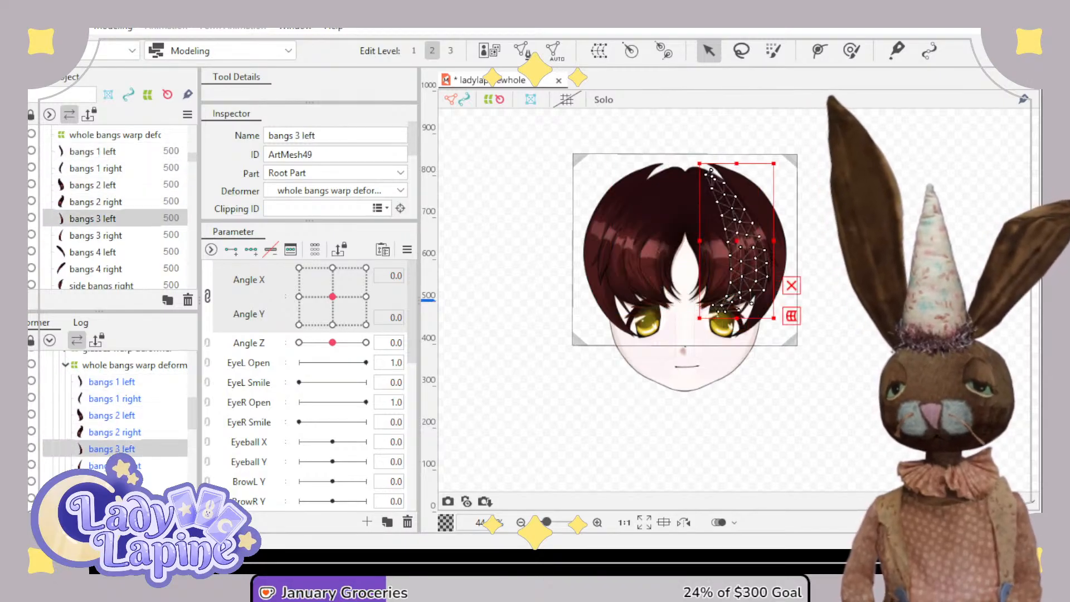
pyautogui.click(117, 466)
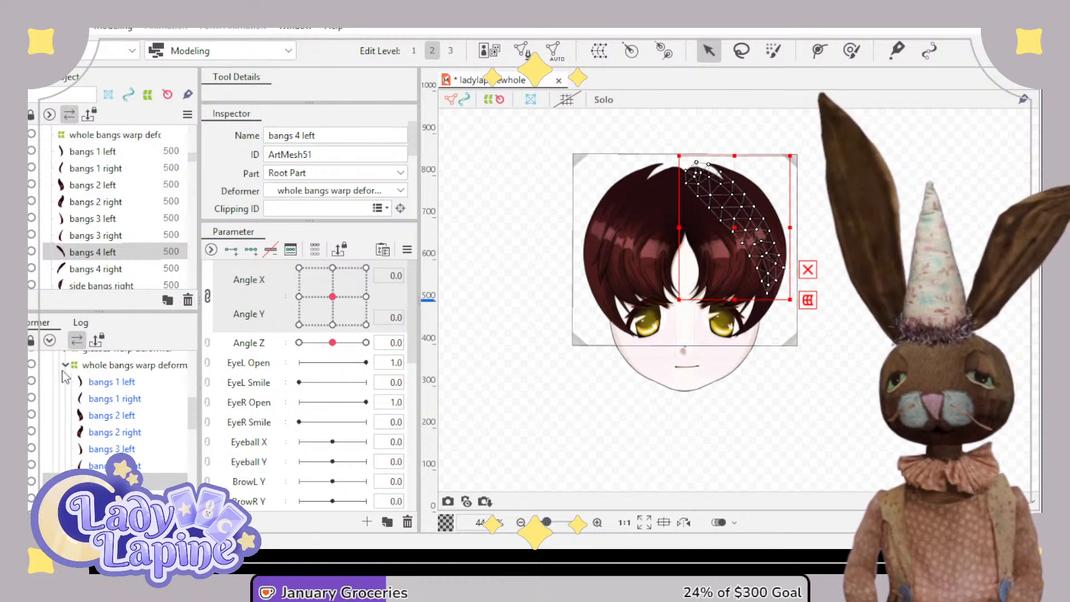
# - Look through the face and right eye deformers' contents and select the lash 1 right mesh
pyautogui.scroll(-10, 117, 424)
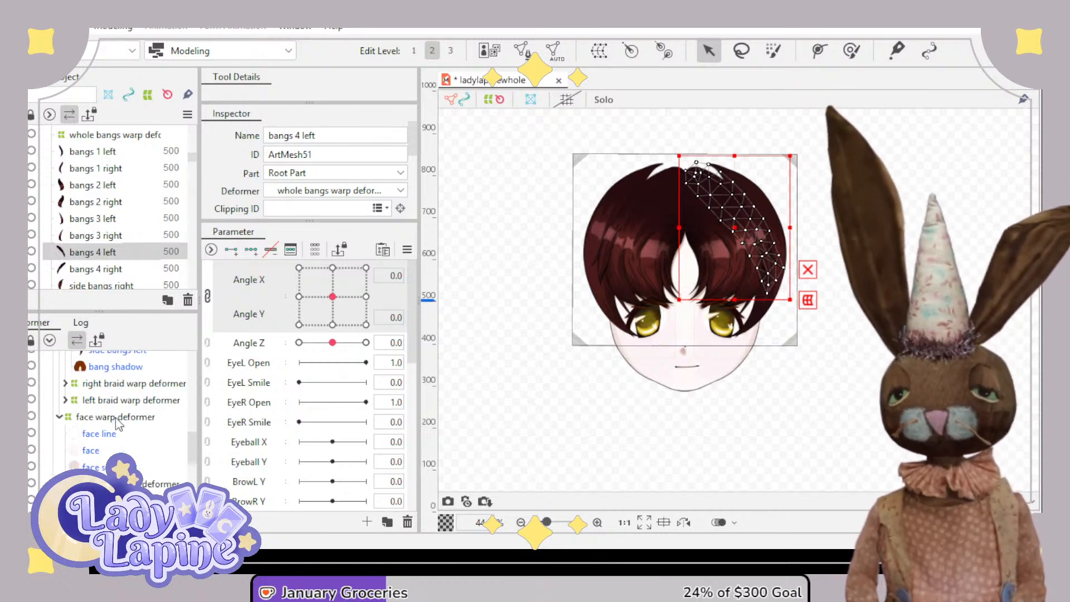
pyautogui.scroll(-3, 122, 418)
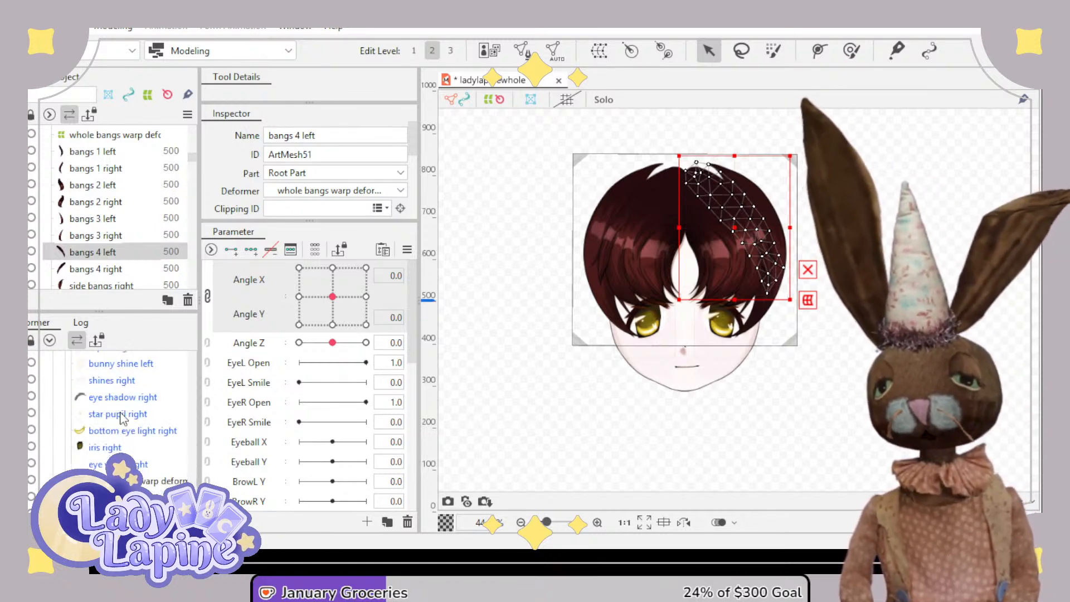
pyautogui.scroll(5, 123, 420)
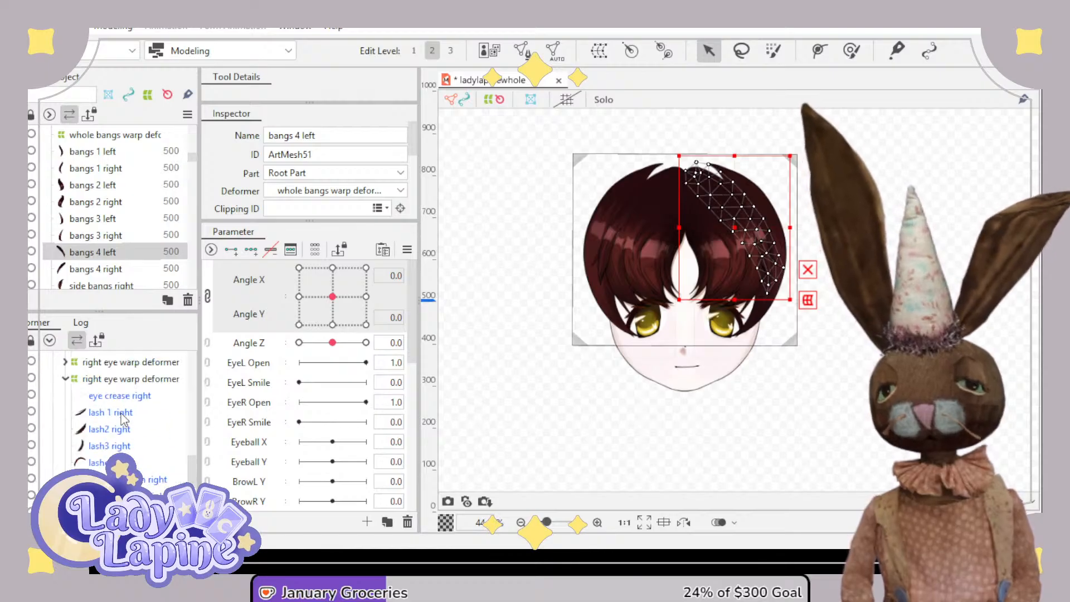
pyautogui.click(121, 416)
pyautogui.scroll(-3, 123, 421)
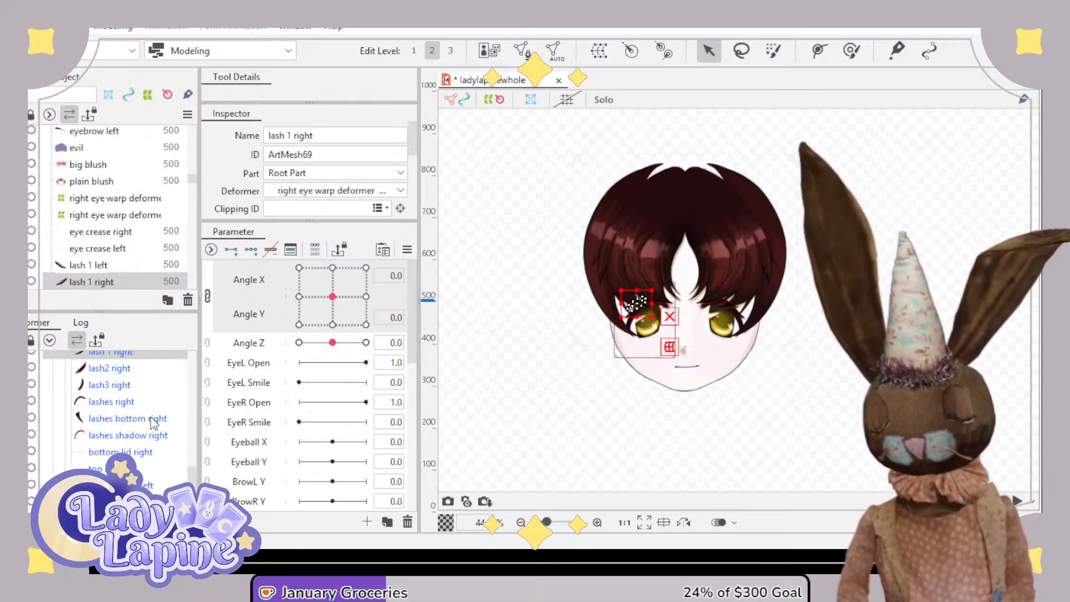
# - Create a warp deformer named "whole lashes warp deformer" around the right eye's lash meshes, from lash 1 right to lashes shadow right
pyautogui.keyDown('shift'); pyautogui.click(123, 437); pyautogui.keyUp('shift')
pyautogui.scroll(-3, 123, 441)
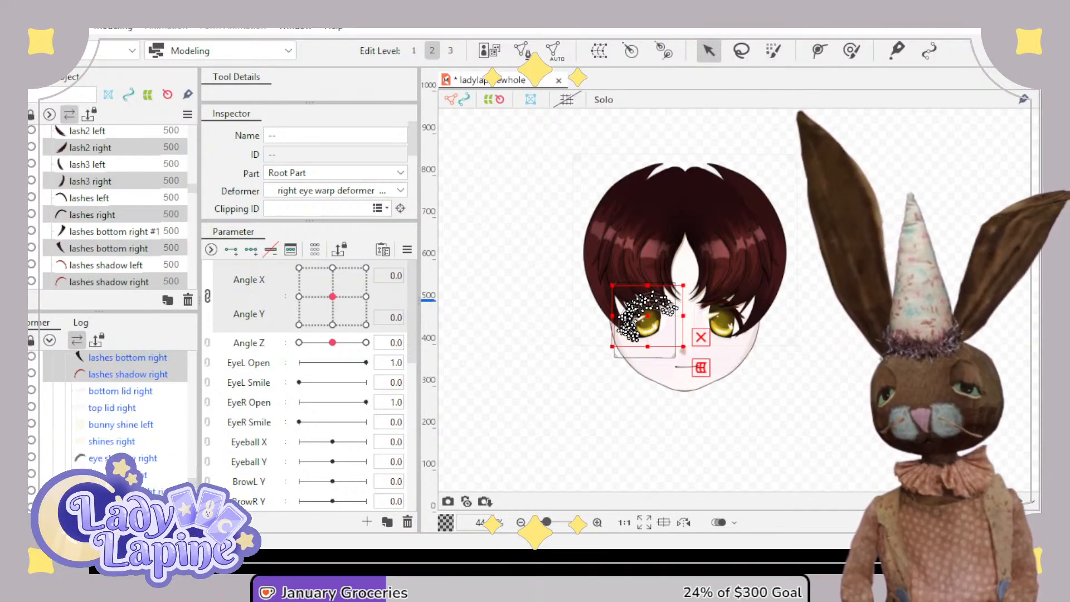
pyautogui.scroll(-3, 124, 442)
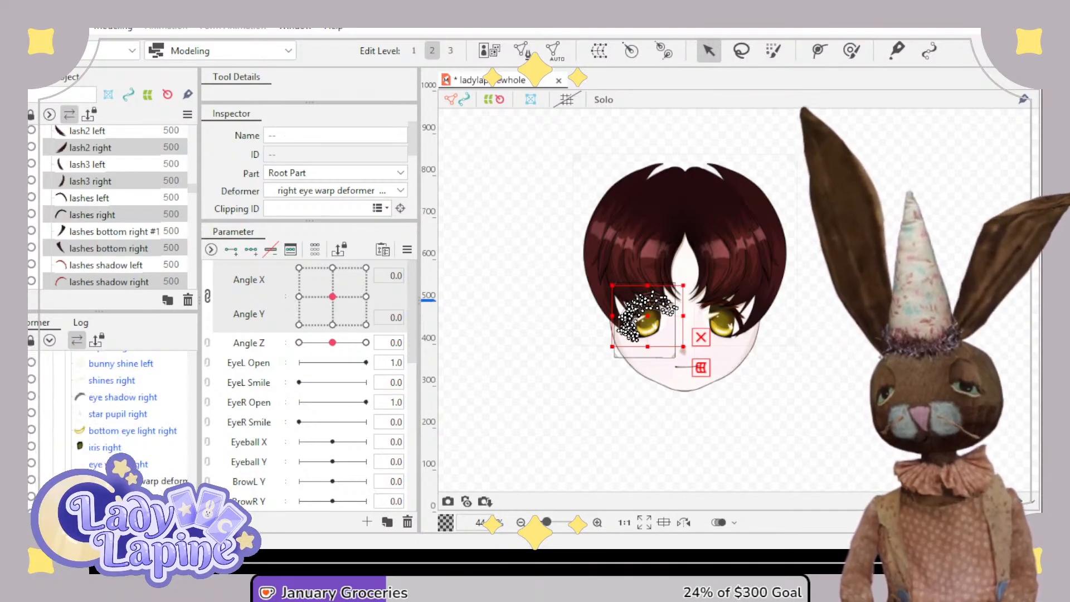
pyautogui.scroll(2, 152, 452)
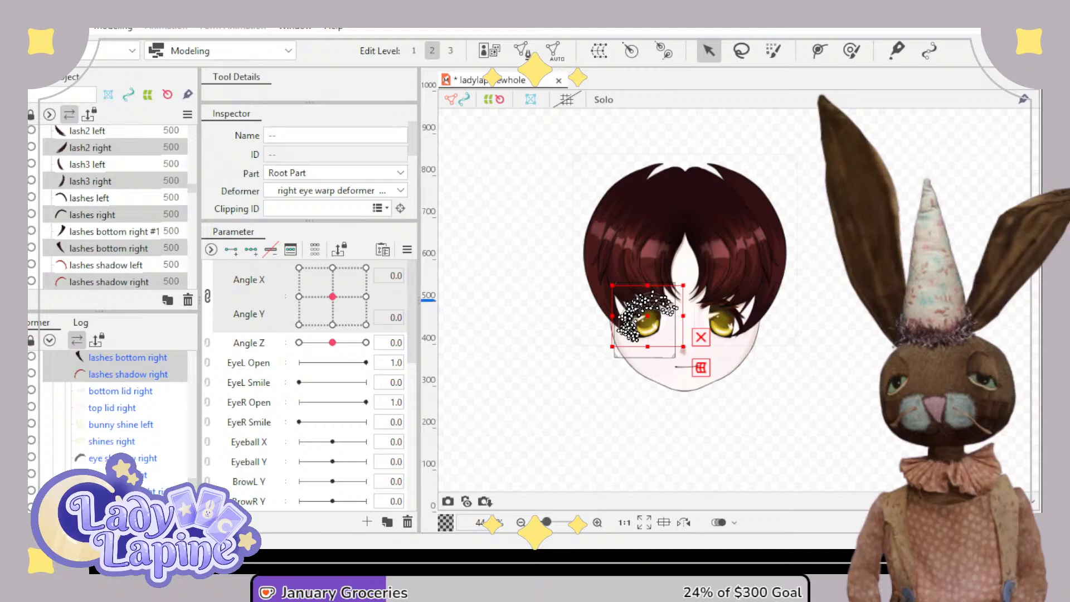
pyautogui.scroll(2, 120, 424)
pyautogui.scroll(-1, 120, 424)
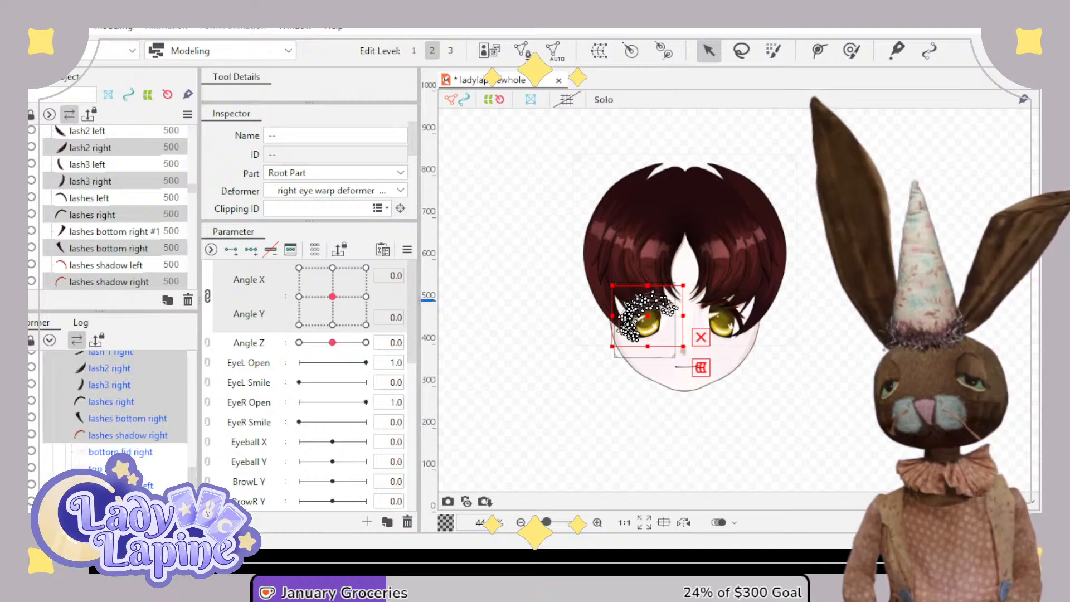
pyautogui.scroll(-1, 115, 418)
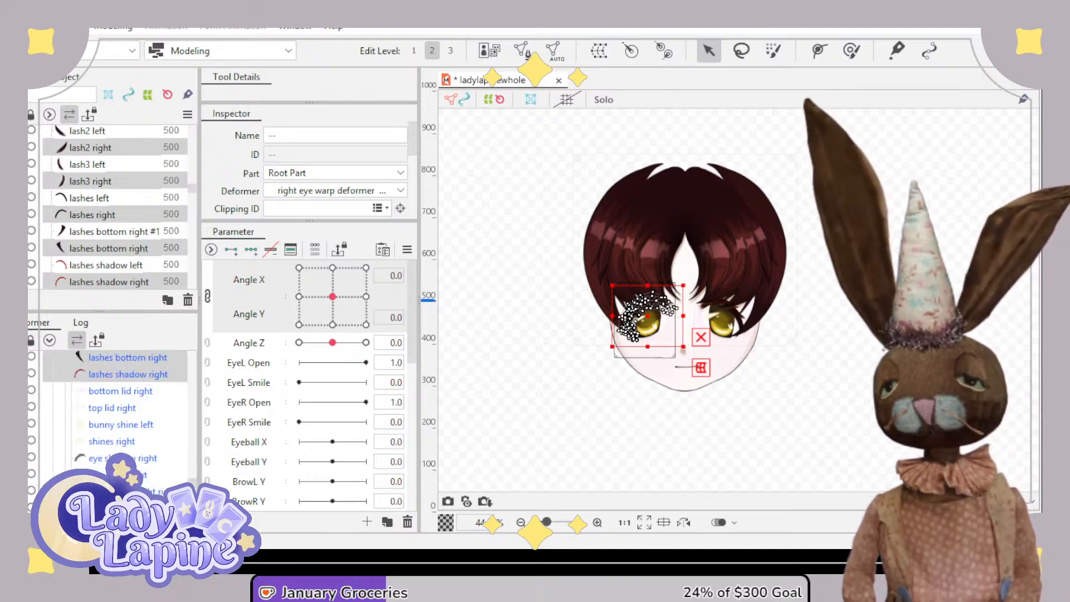
pyautogui.scroll(-1, 155, 446)
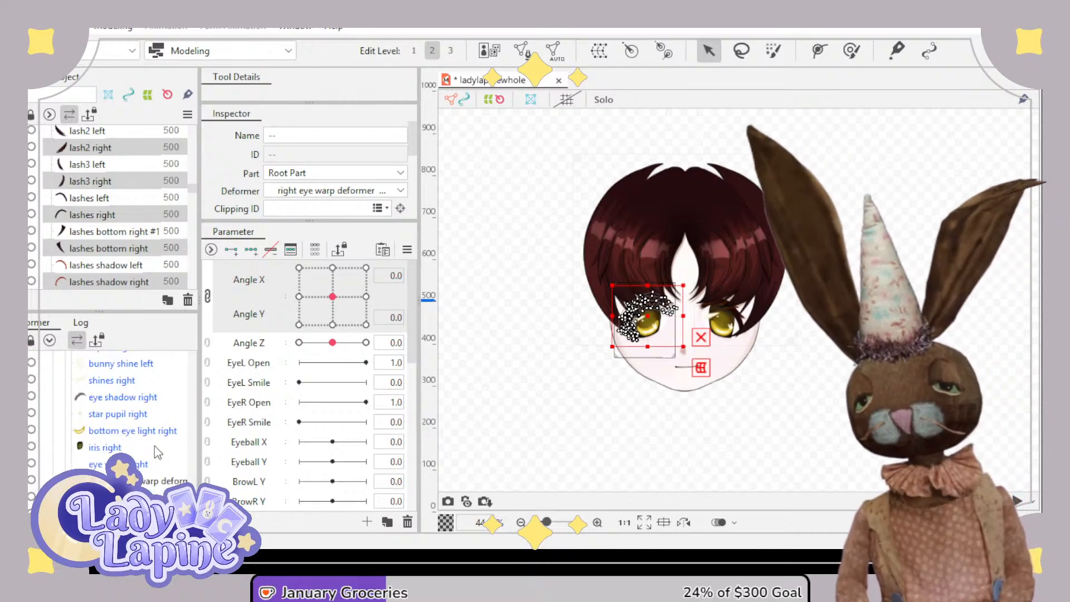
pyautogui.scroll(-5, 155, 446)
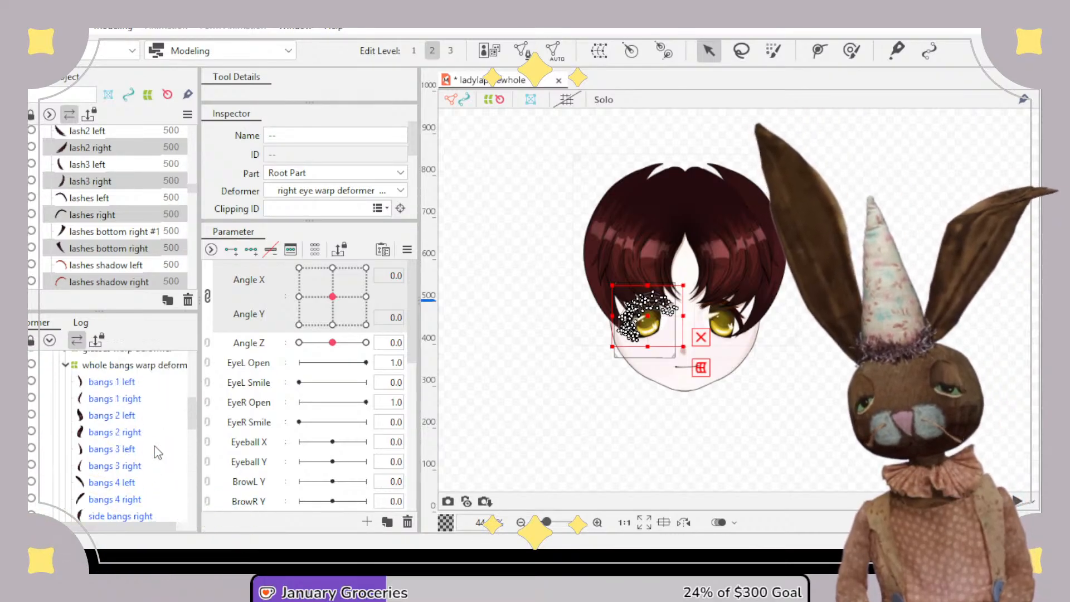
pyautogui.scroll(2, 158, 452)
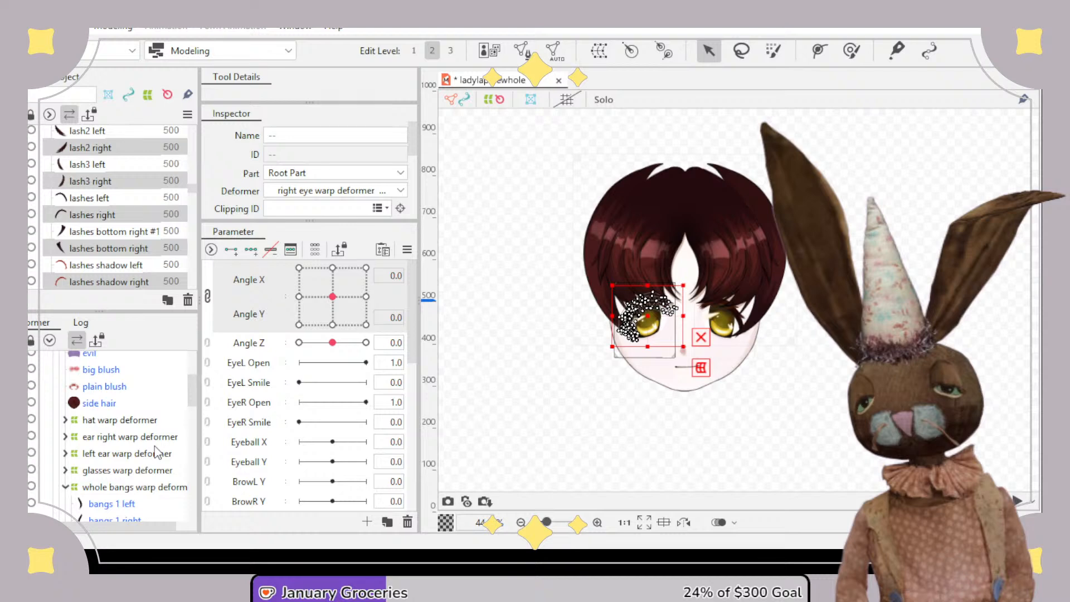
pyautogui.scroll(5, 158, 453)
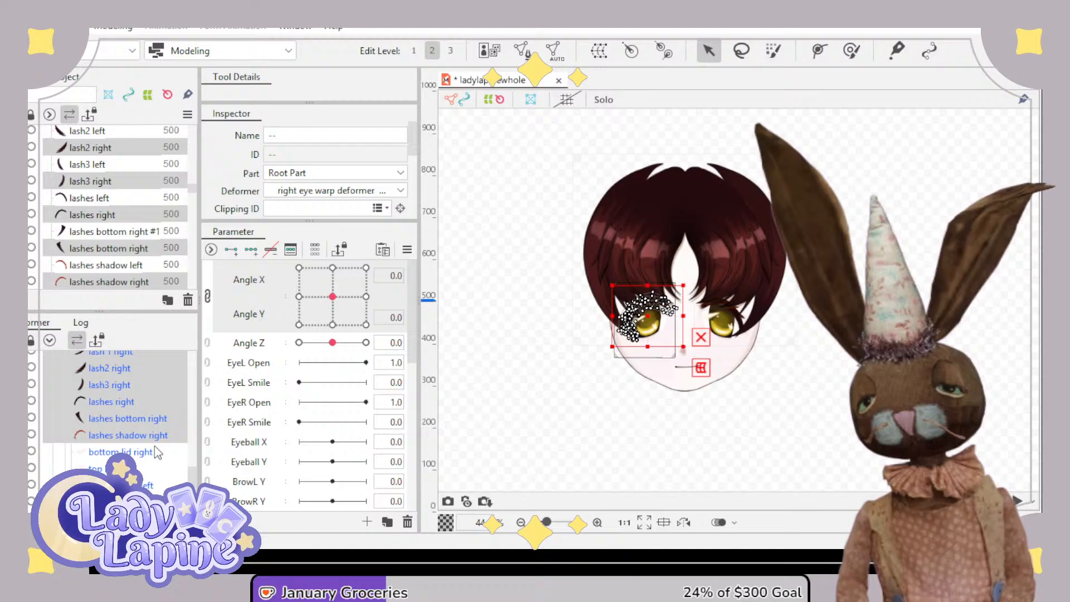
pyautogui.scroll(-2, 155, 447)
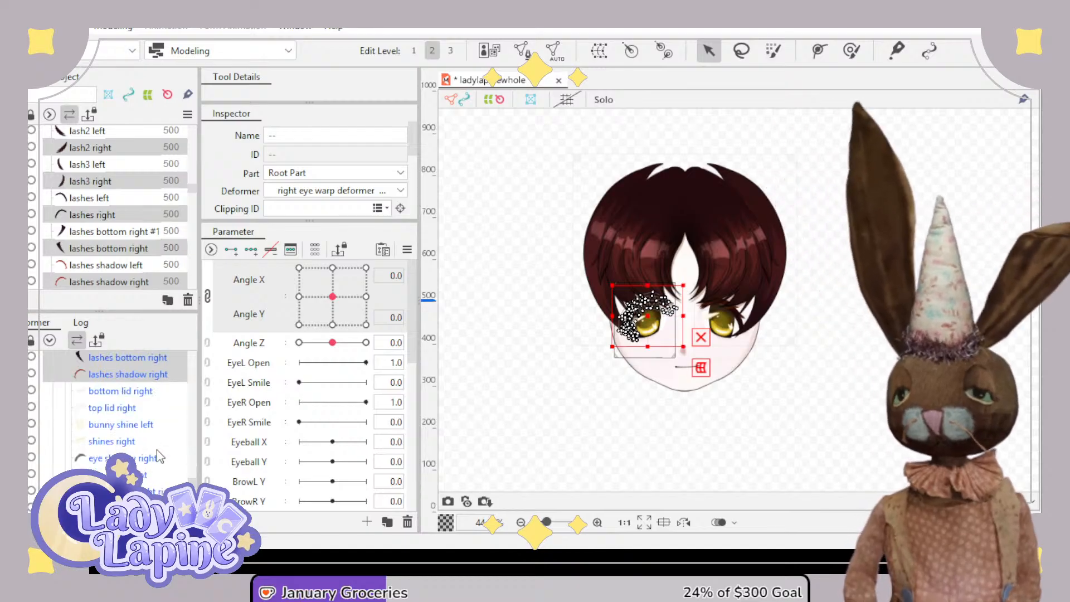
pyautogui.scroll(-2, 158, 456)
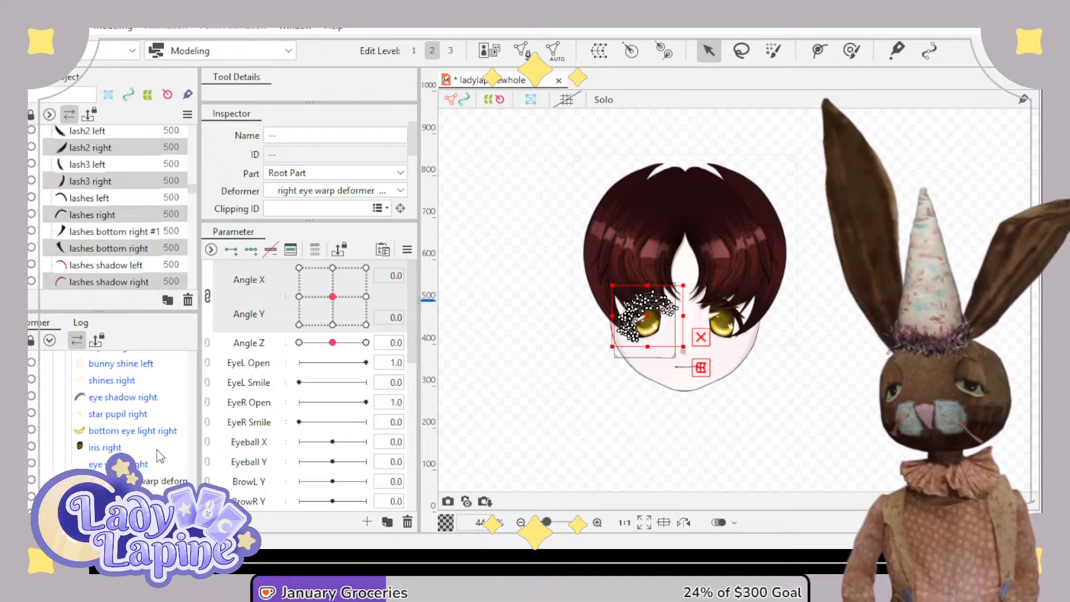
pyautogui.scroll(3, 158, 455)
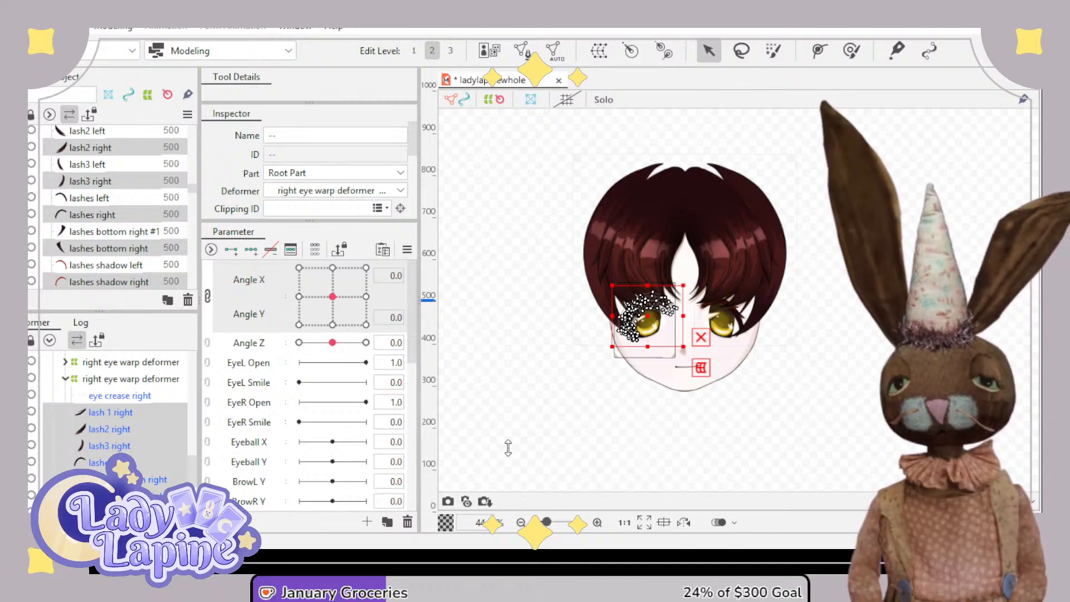
pyautogui.click(532, 440)
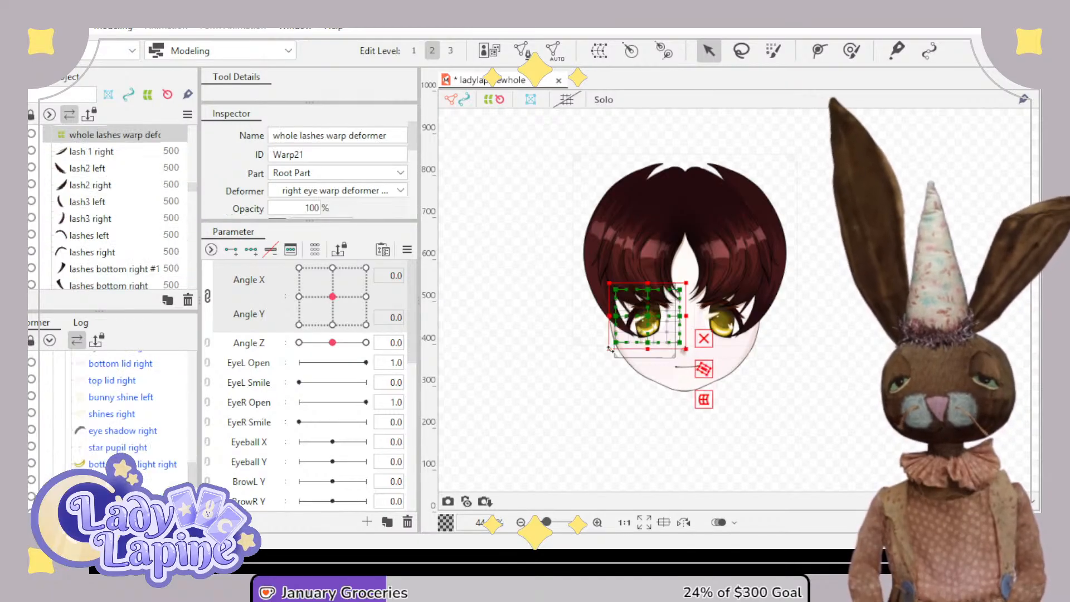
# - Add three keys on both Angle X and Angle Y to the right lashes' warp deformer and unlink the two parameters
pyautogui.scroll(5, 691, 309)
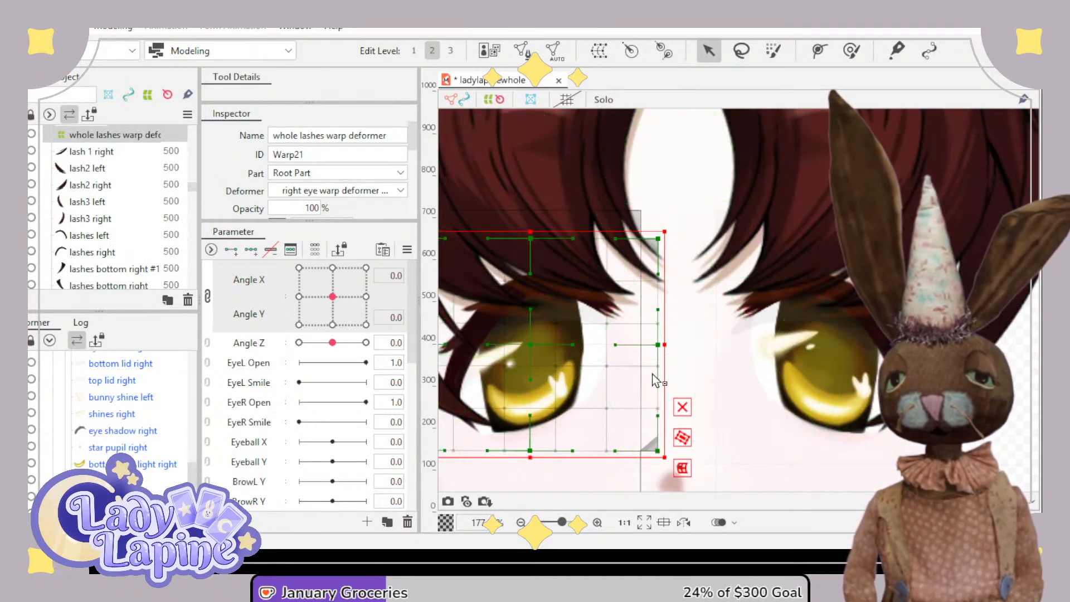
pyautogui.scroll(-3, 655, 380)
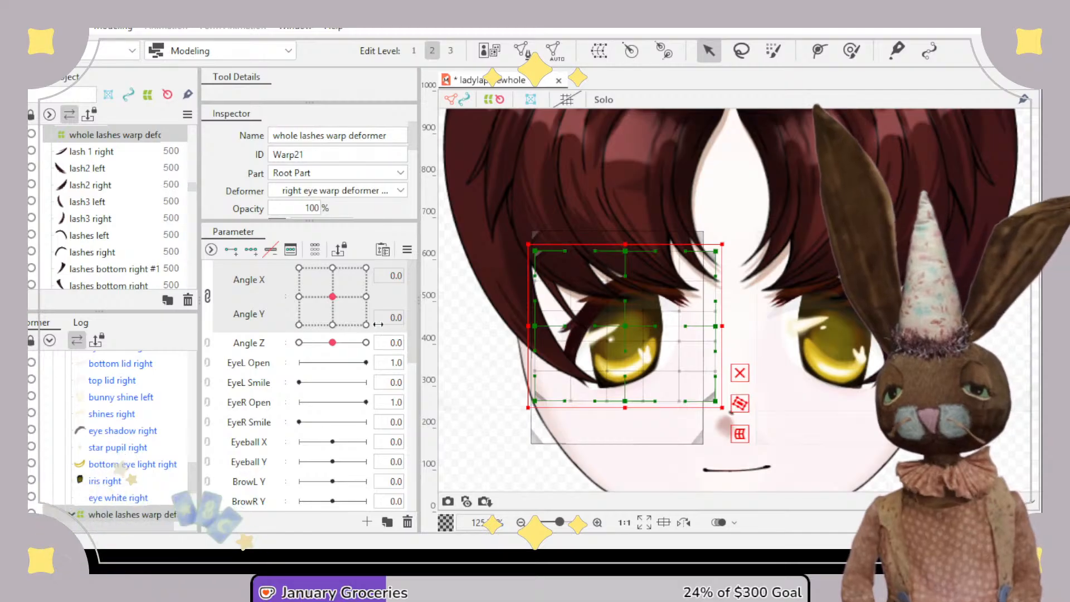
pyautogui.click(252, 251)
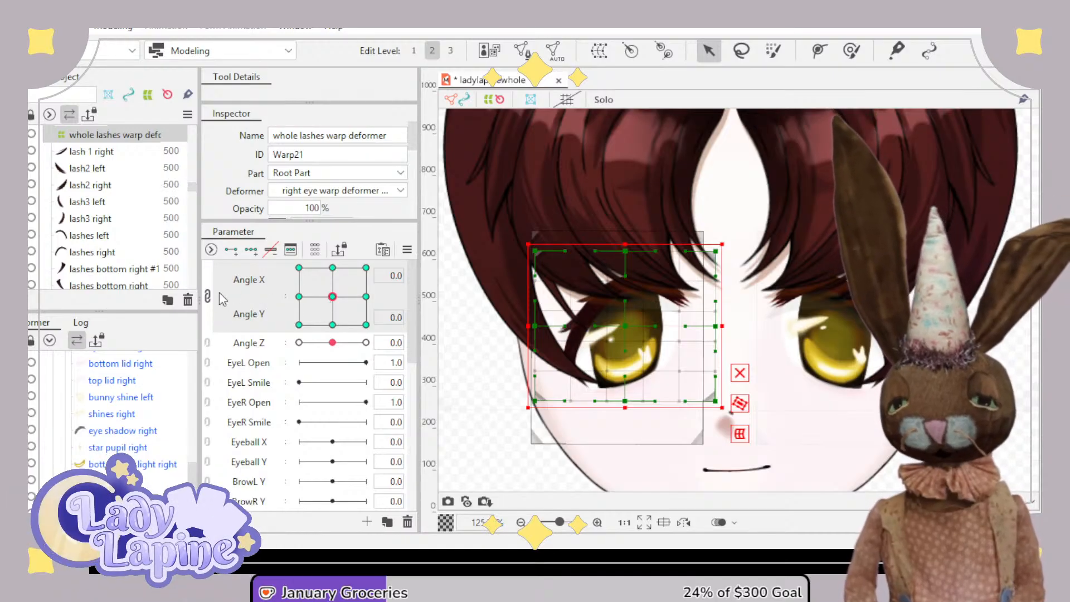
pyautogui.click(208, 296)
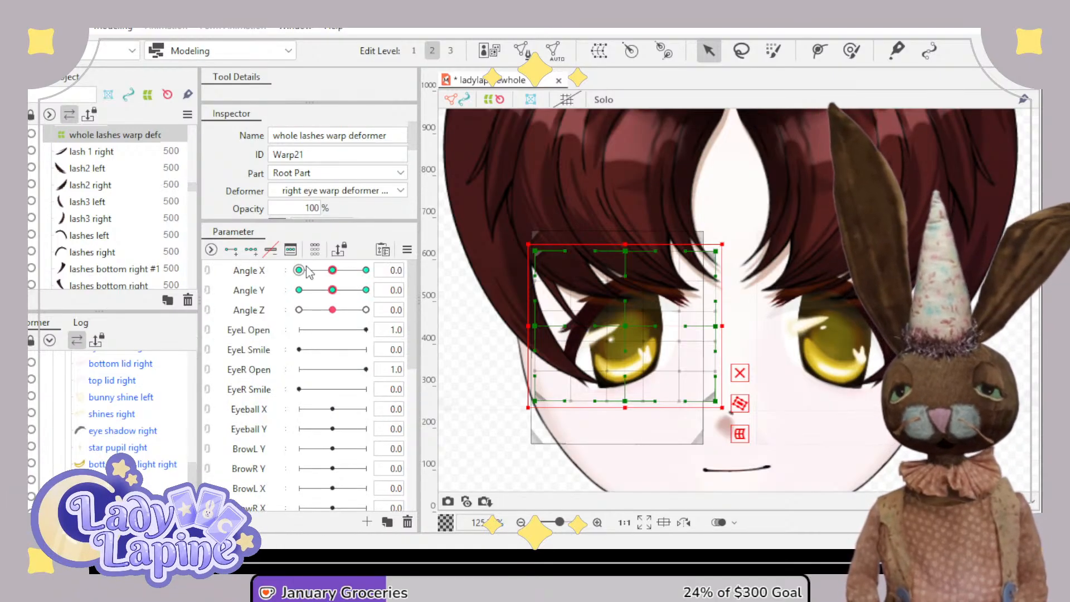
# - At Angle X -30, shift the whole lashes warp deformer slightly toward the face's outer edge, and check the eye at Angle X 30
pyautogui.moveTo(334, 270); pyautogui.dragTo(287, 274)
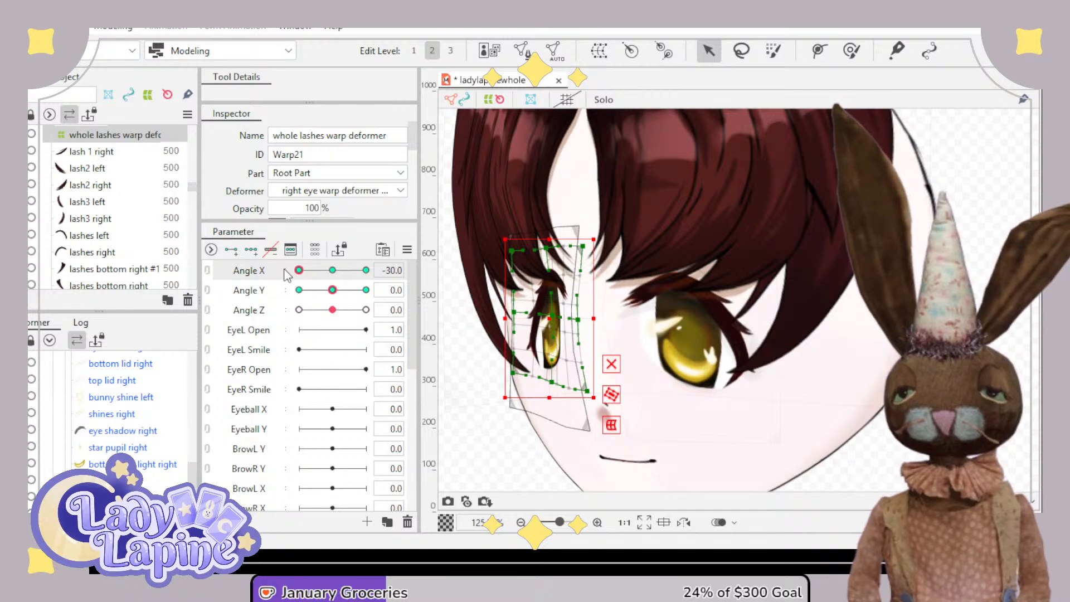
pyautogui.moveTo(547, 320); pyautogui.dragTo(541, 320)
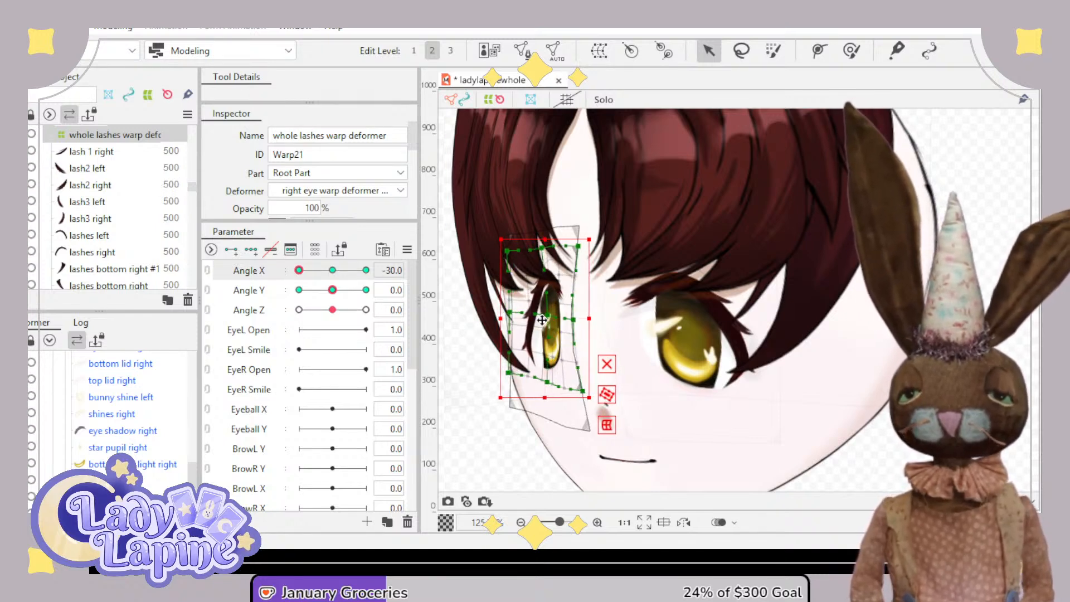
pyautogui.moveTo(542, 320); pyautogui.dragTo(540, 320)
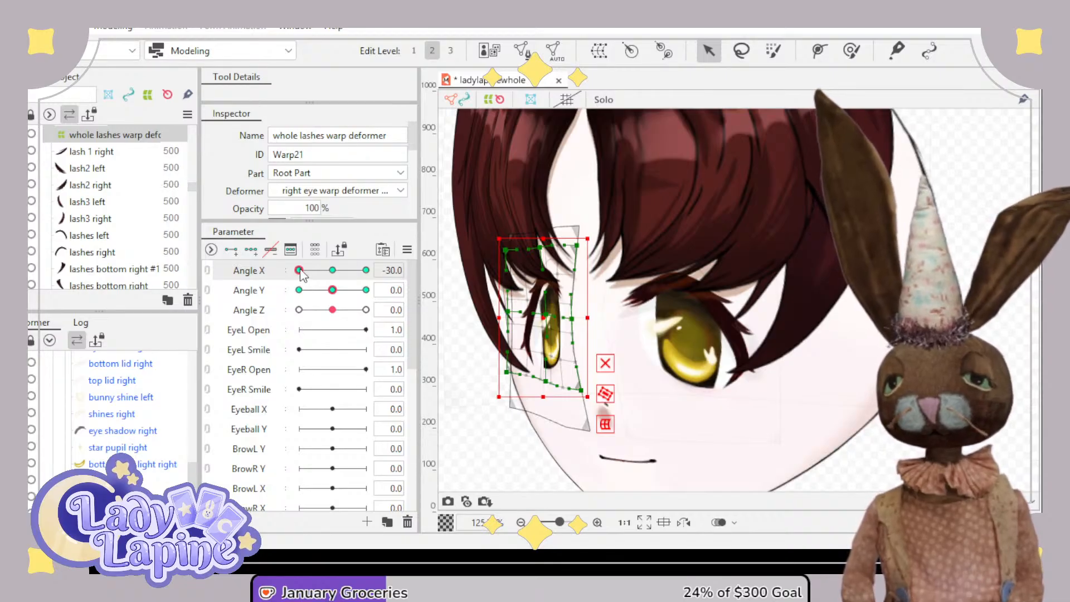
pyautogui.moveTo(300, 270); pyautogui.dragTo(374, 269)
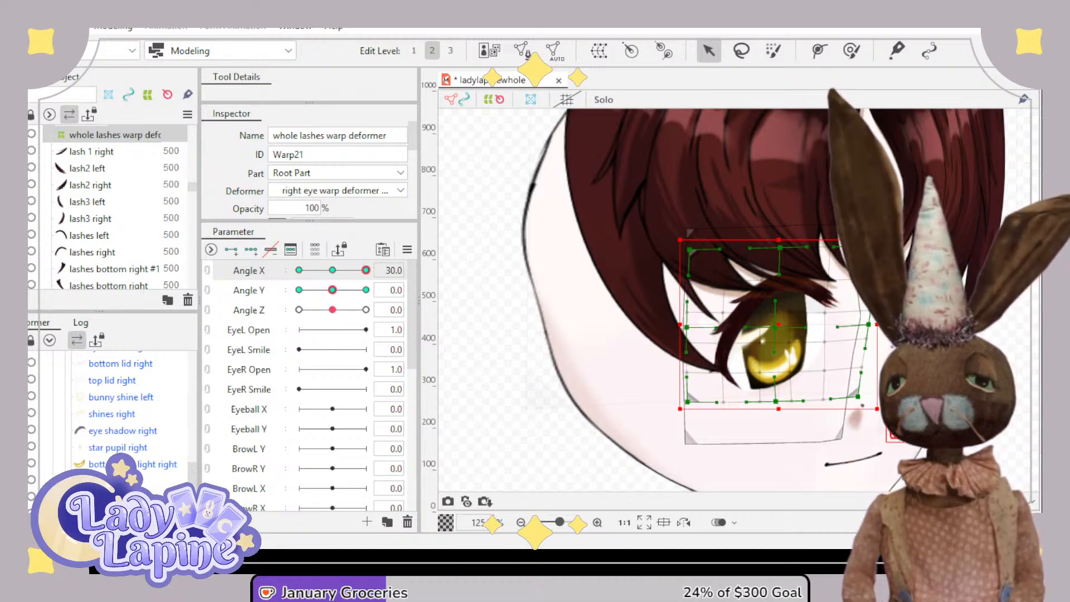
# - Create a warp deformer named "whole left lashes warp deformer" around the meshes from lash 1 left to lashes shadow left
pyautogui.scroll(2, 120, 418)
pyautogui.scroll(-7, 119, 418)
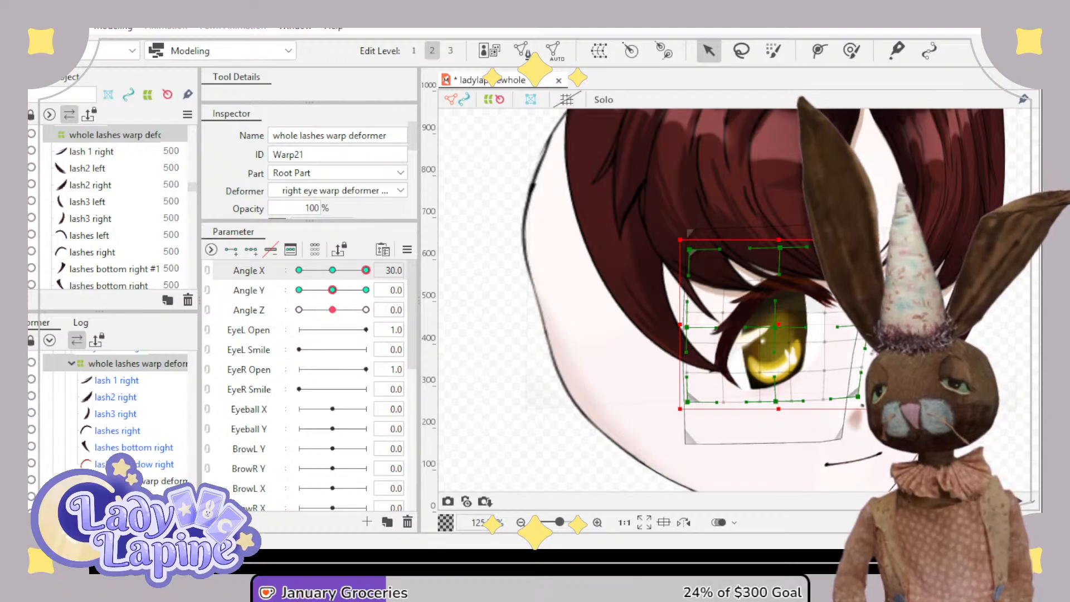
pyautogui.scroll(3, 95, 420)
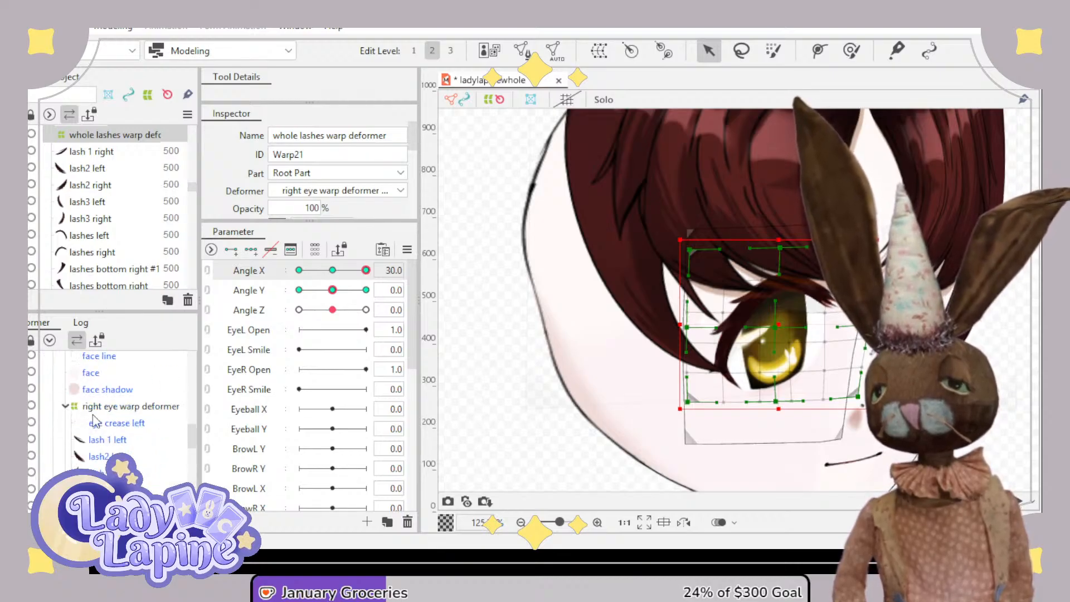
pyautogui.scroll(-2, 95, 422)
pyautogui.click(108, 379)
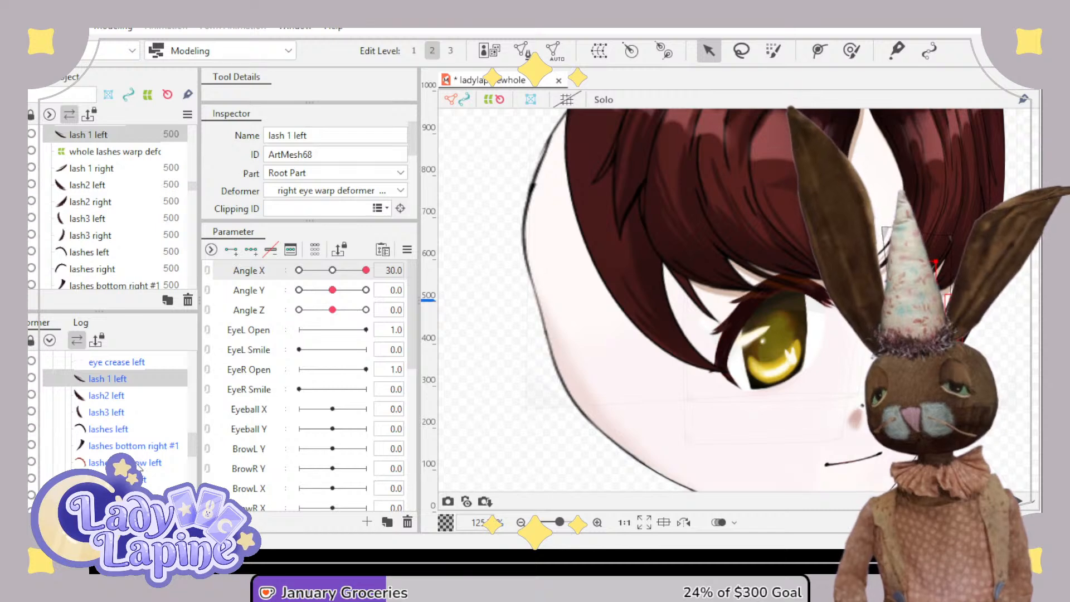
pyautogui.keyDown('shift'); pyautogui.click(139, 464); pyautogui.keyUp('shift')
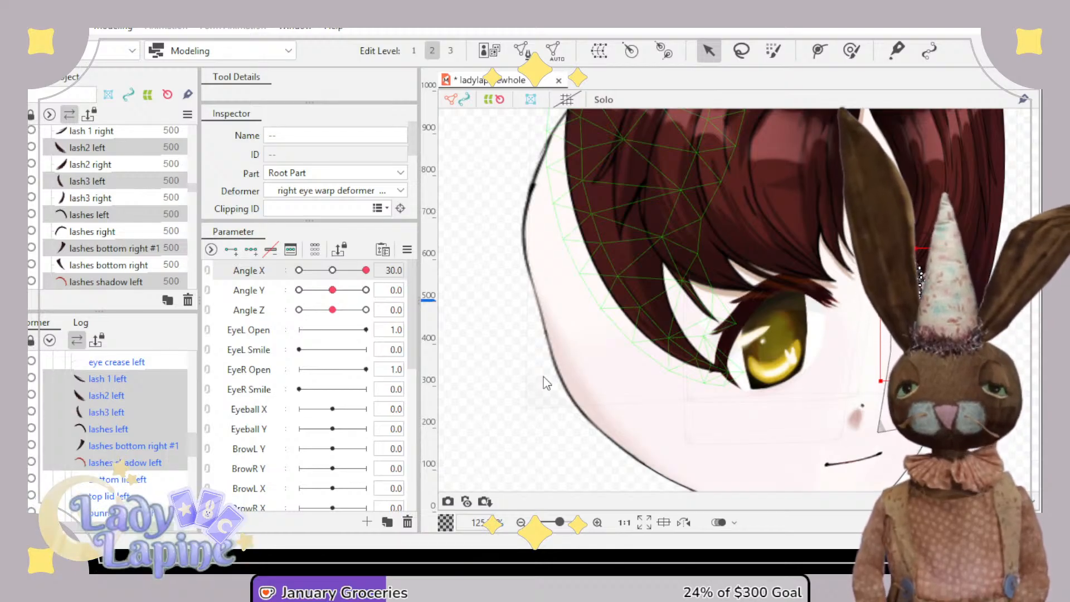
pyautogui.click(532, 431)
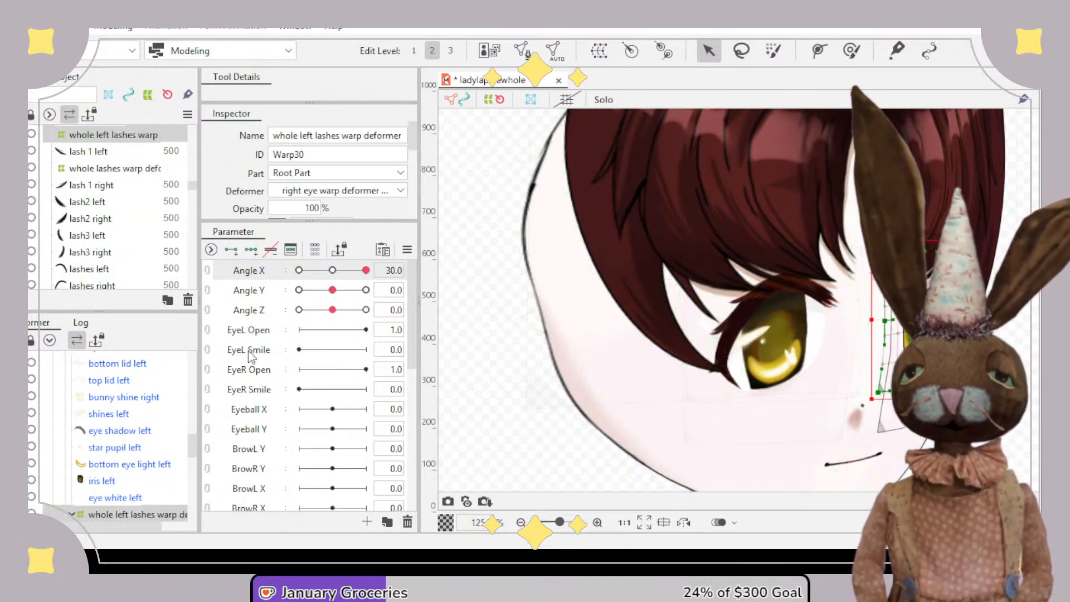
# - Add three Angle X keys to the whole left lashes warp deformer and set Angle X to -30 to inspect the far eye up close
pyautogui.click(252, 250)
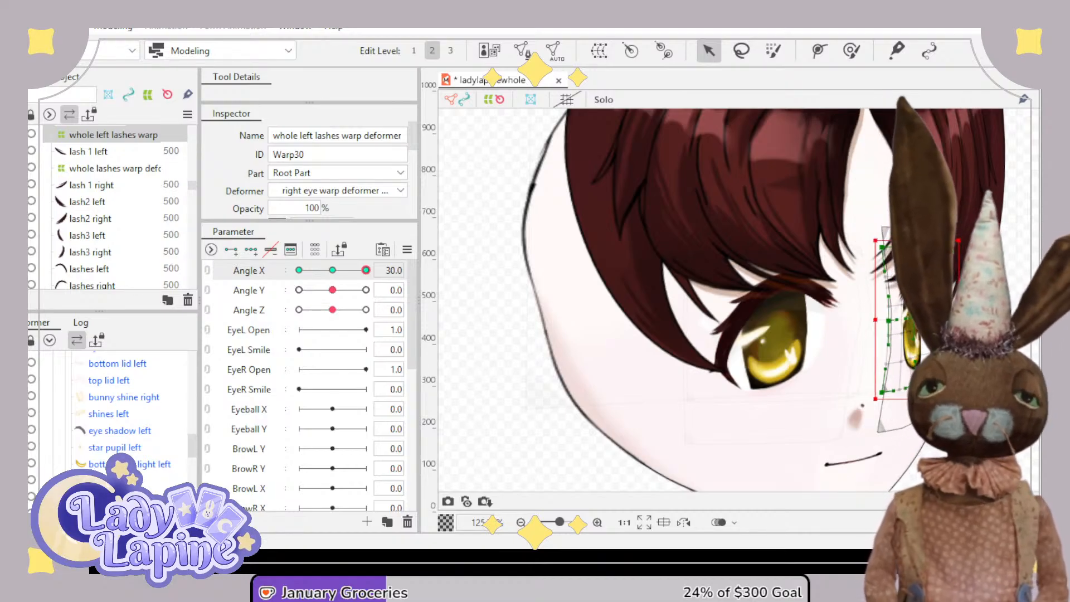
pyautogui.moveTo(365, 271); pyautogui.dragTo(283, 287)
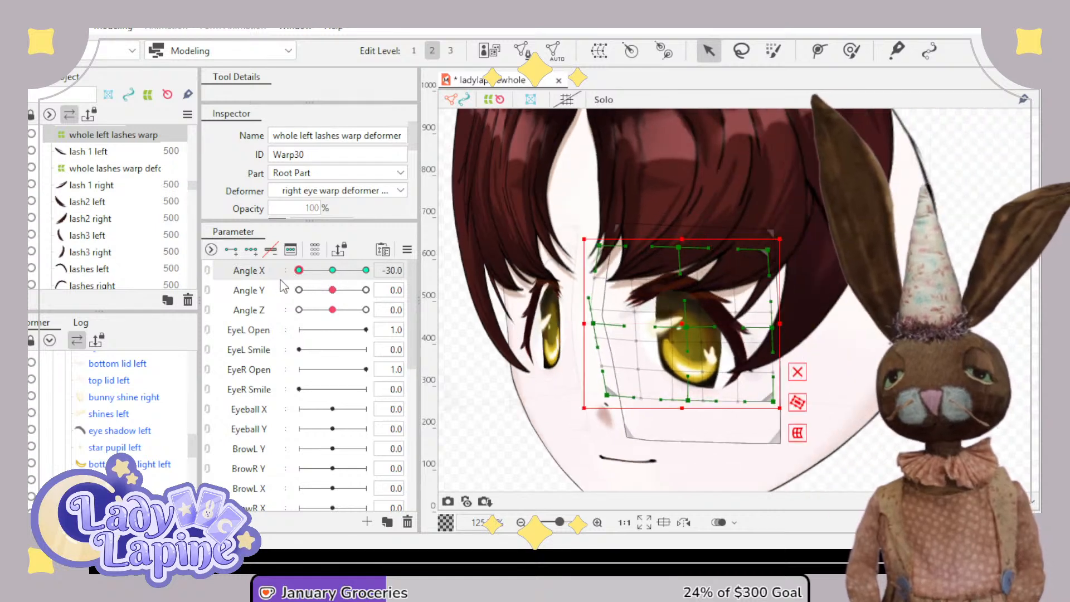
pyautogui.scroll(5, 561, 346)
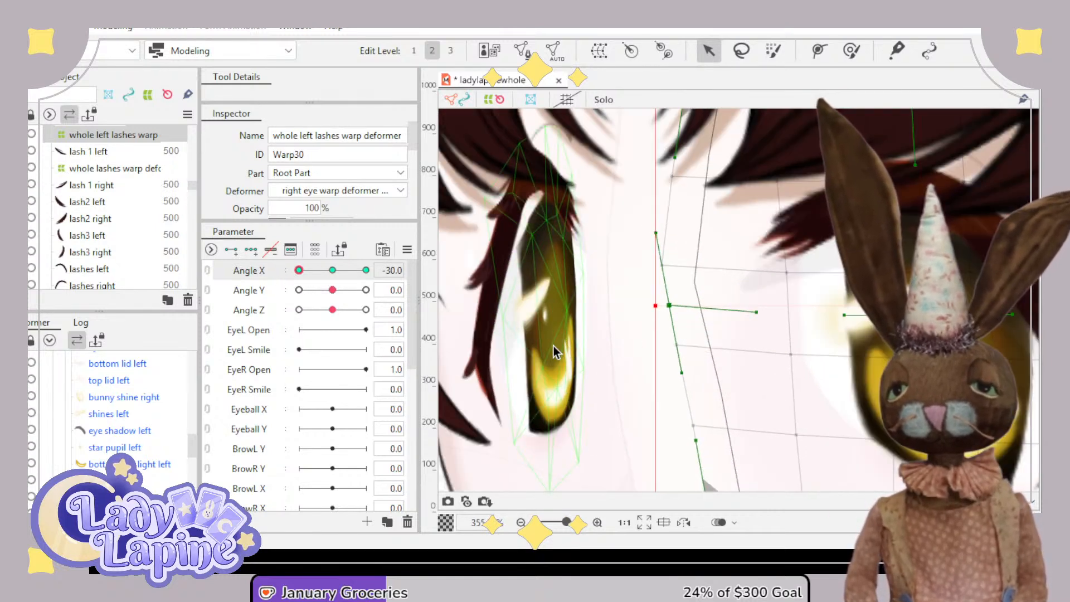
pyautogui.moveTo(555, 352); pyautogui.dragTo(637, 354)
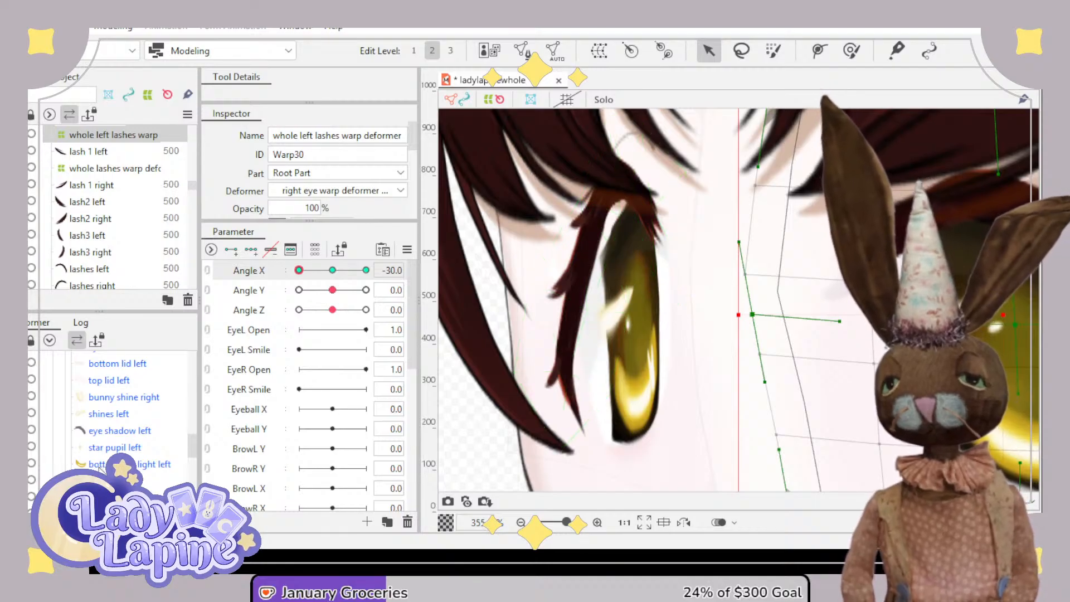
# - Look through the left eye's meshes and inspect the bottom lid left and top lid left meshes in turn
pyautogui.scroll(-3, 140, 427)
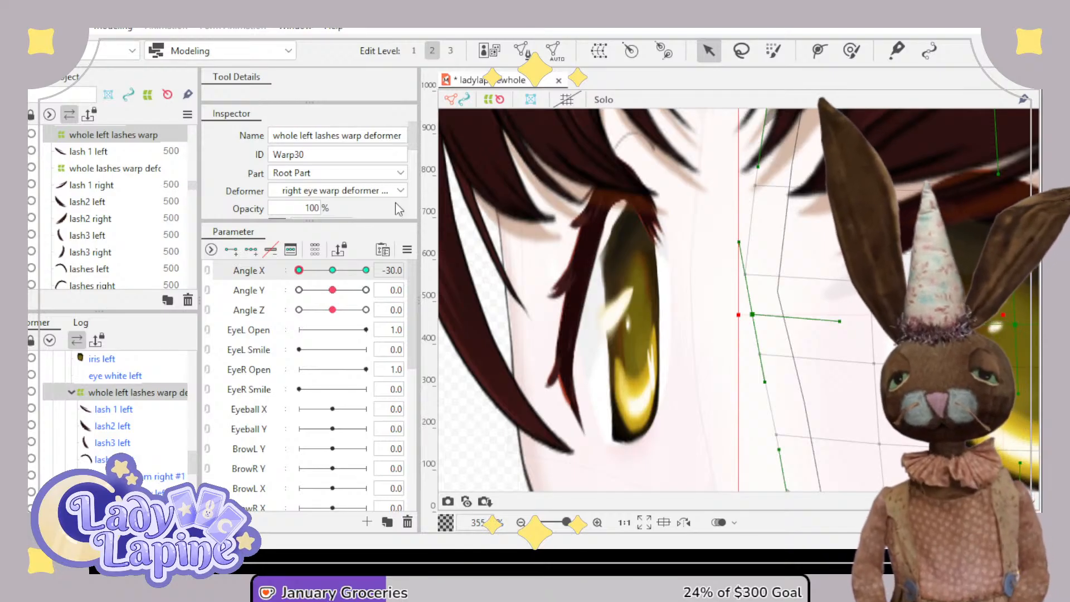
pyautogui.scroll(5, 138, 413)
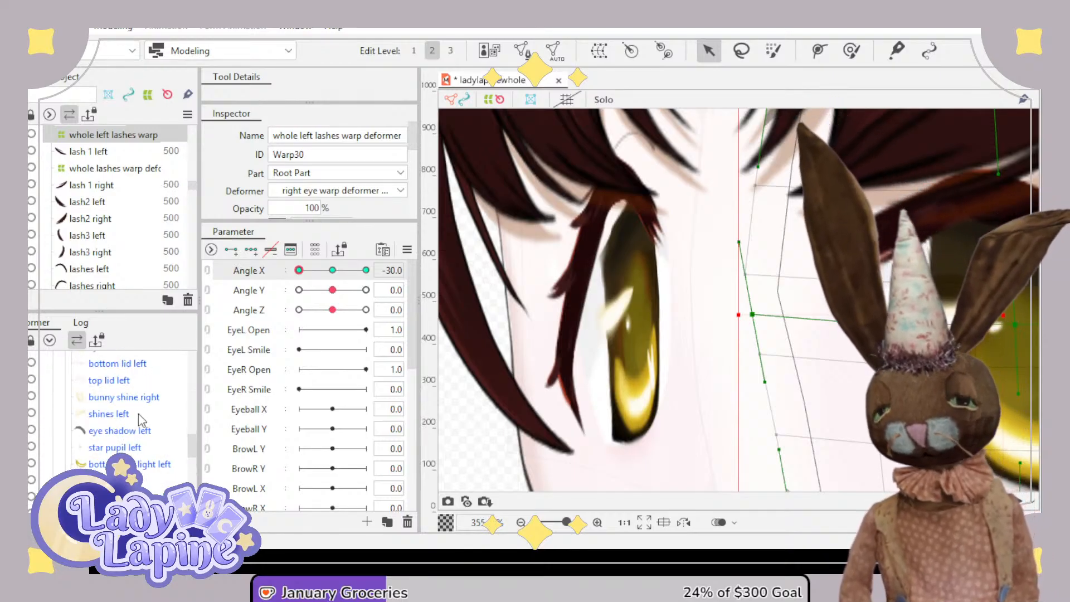
pyautogui.scroll(3, 138, 414)
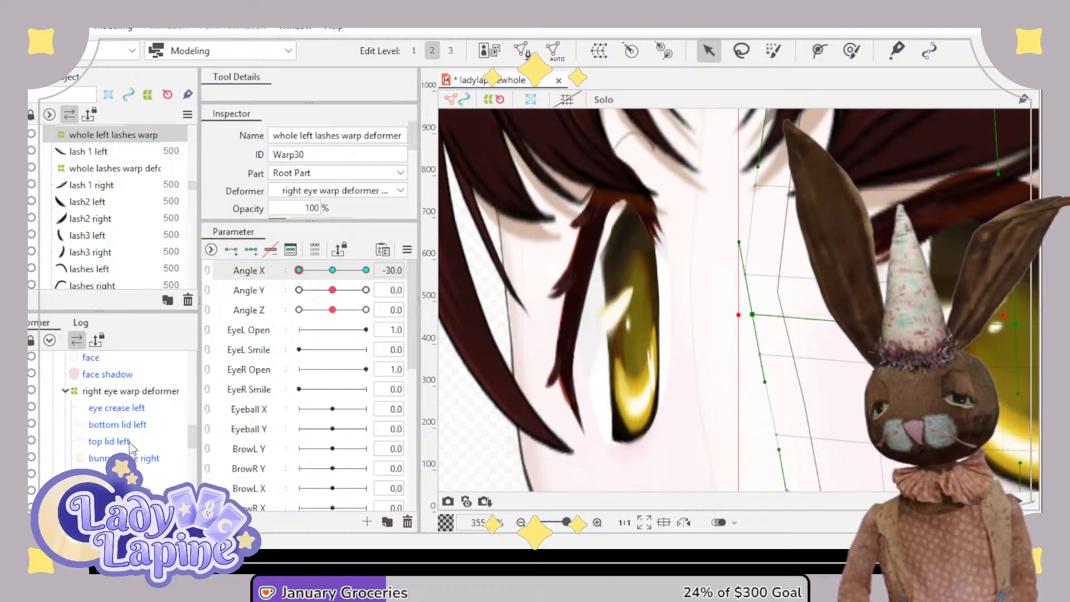
pyautogui.click(127, 425)
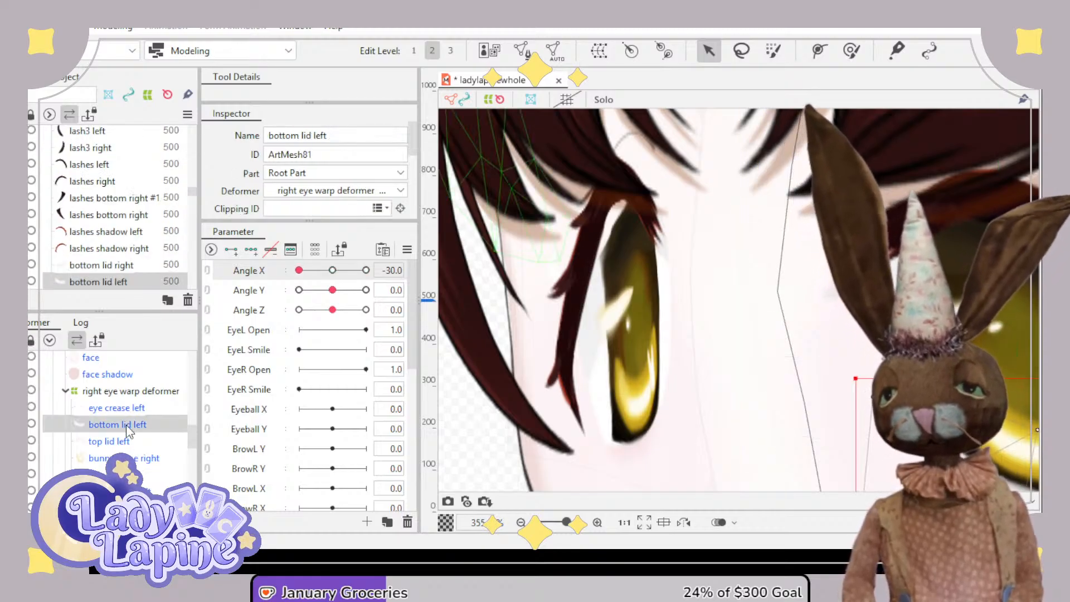
pyautogui.click(123, 446)
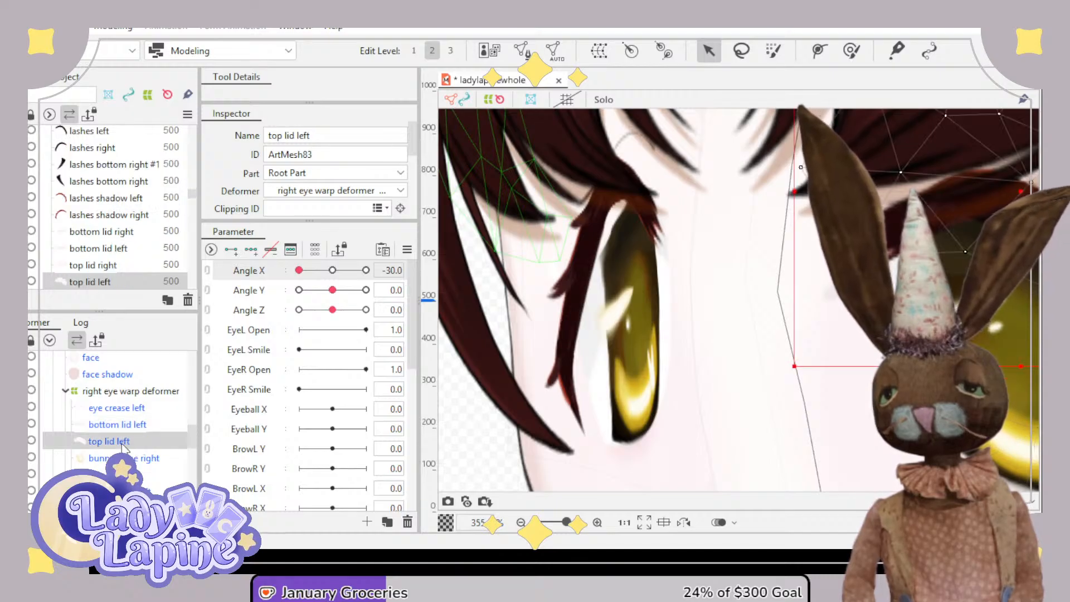
# - At Angle X -30, pull the inner edge points of the right eye's whole lashes warp deformer toward the nose to widen the upper lashes
pyautogui.scroll(3, 123, 449)
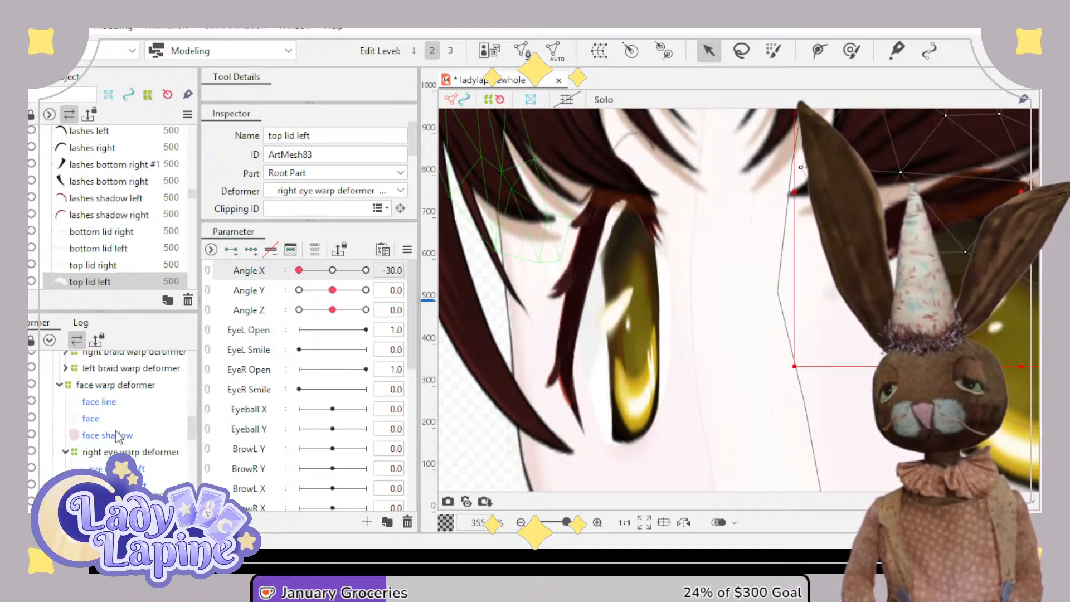
pyautogui.scroll(-3, 118, 437)
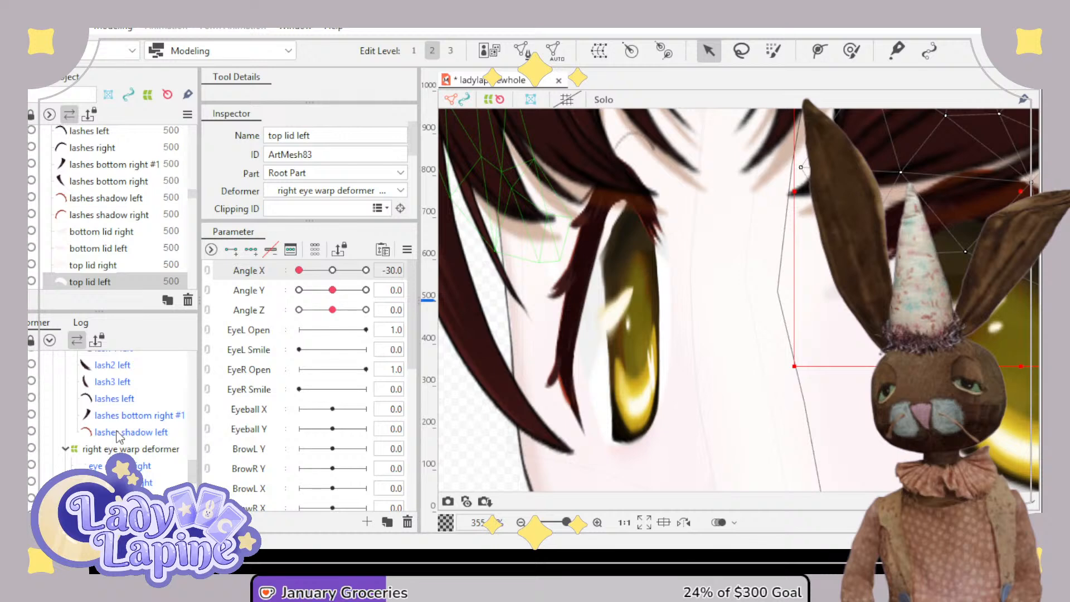
pyautogui.scroll(-3, 118, 436)
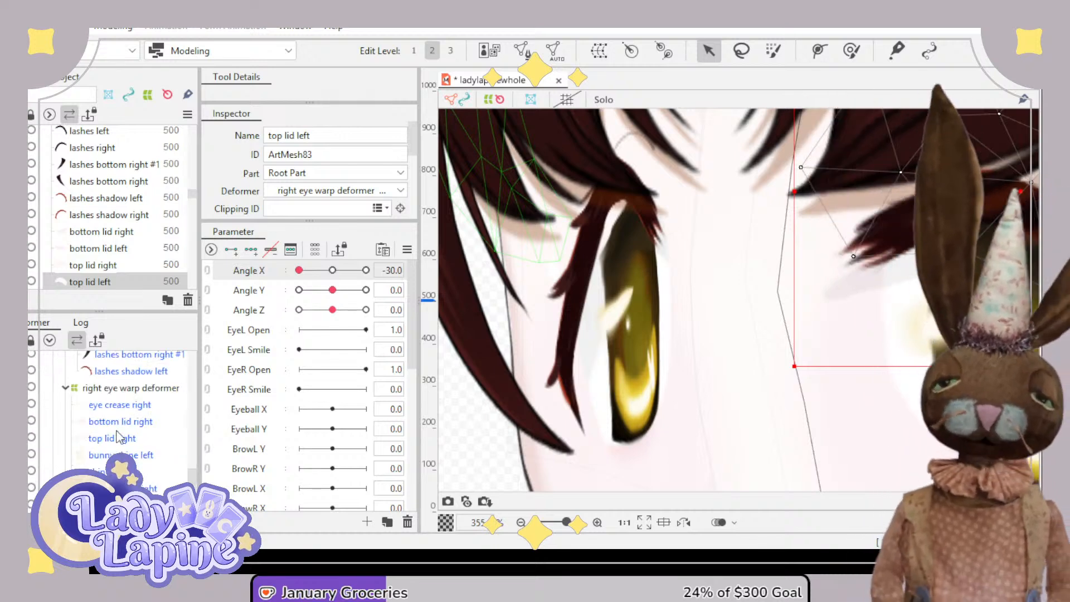
pyautogui.scroll(-5, 120, 436)
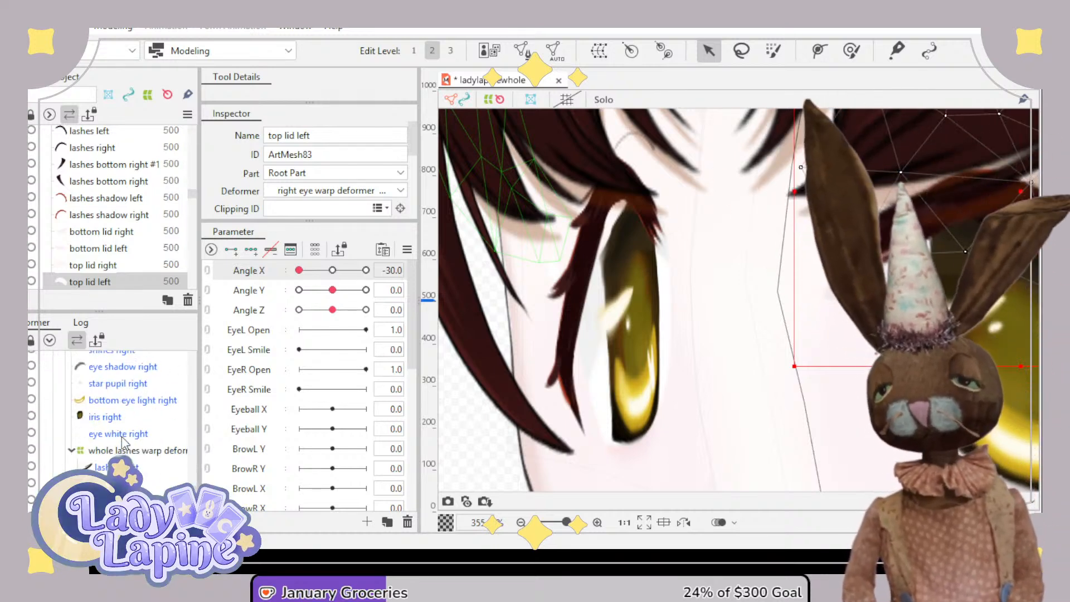
pyautogui.scroll(-5, 124, 442)
pyautogui.click(123, 420)
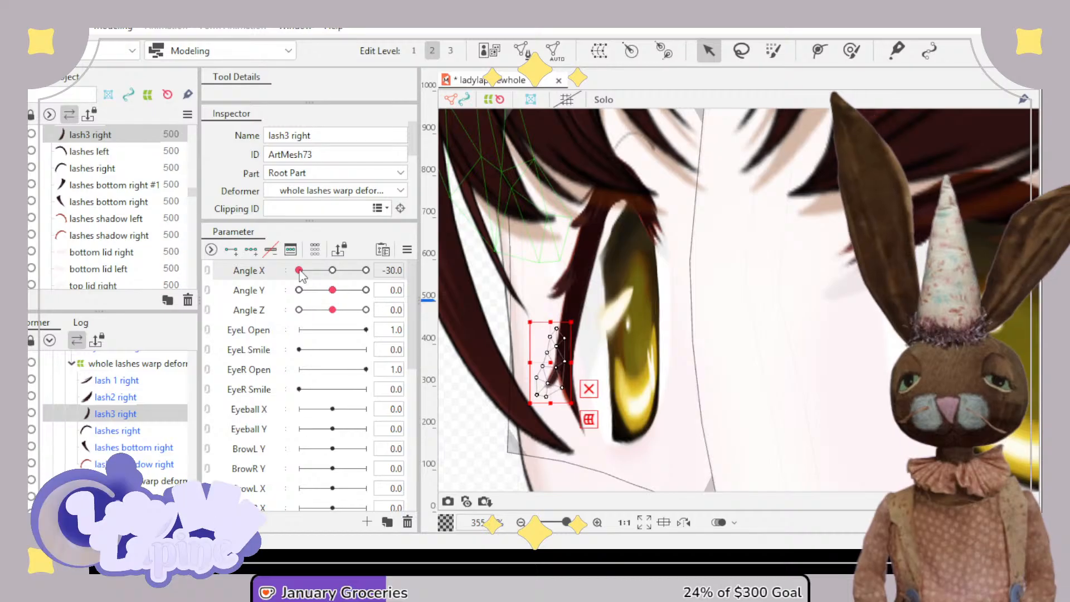
pyautogui.moveTo(300, 272)
pyautogui.mouseDown()
pyautogui.moveTo(344, 272)
pyautogui.moveTo(287, 276)
pyautogui.mouseUp()
pyautogui.scroll(1, 136, 432)
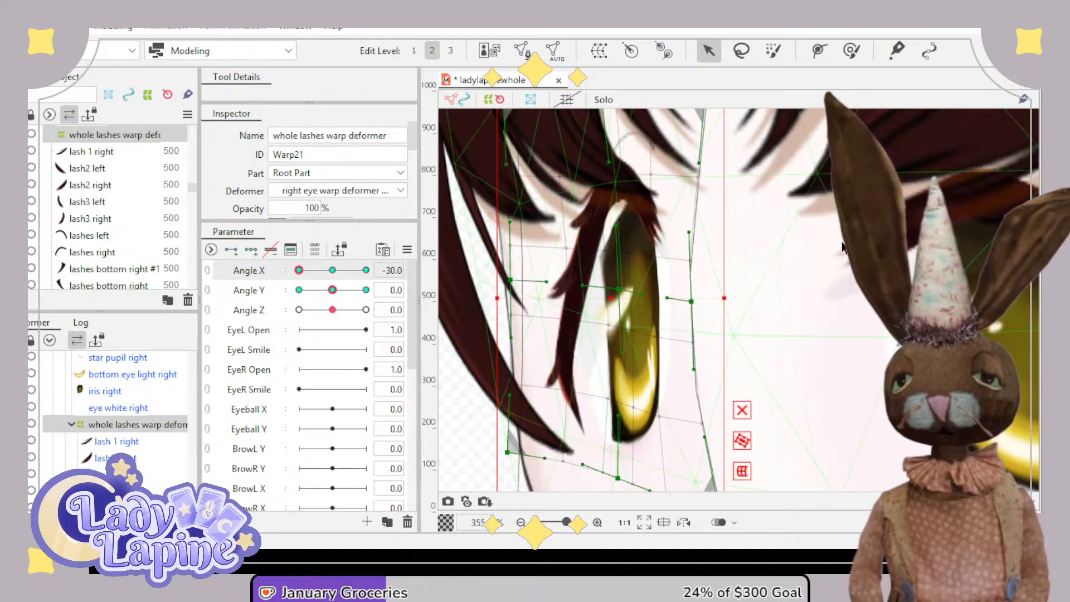
pyautogui.moveTo(653, 179); pyautogui.dragTo(681, 177)
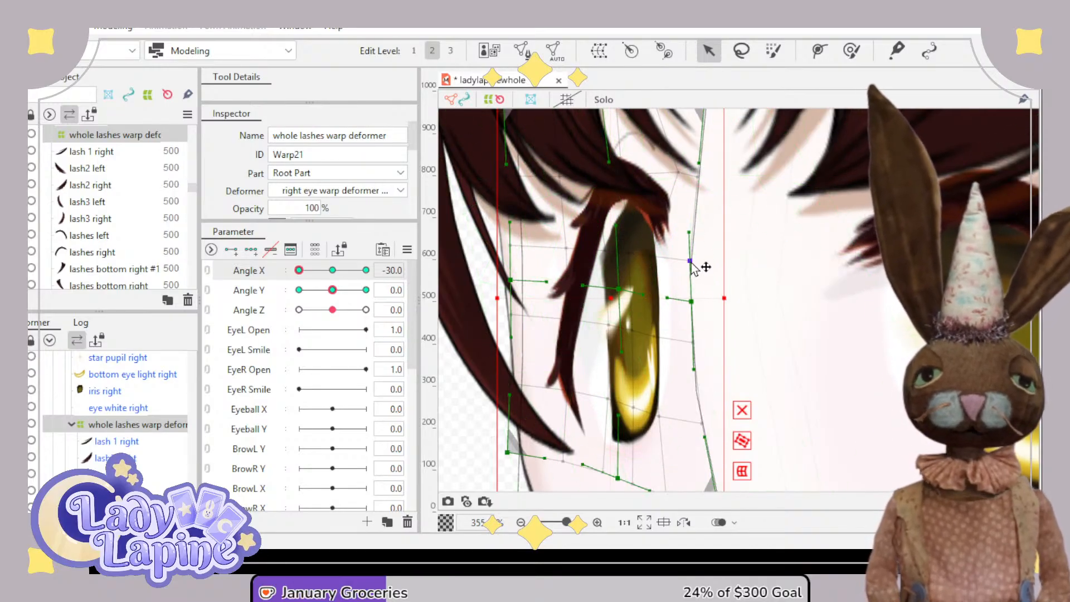
pyautogui.moveTo(700, 267); pyautogui.dragTo(712, 271)
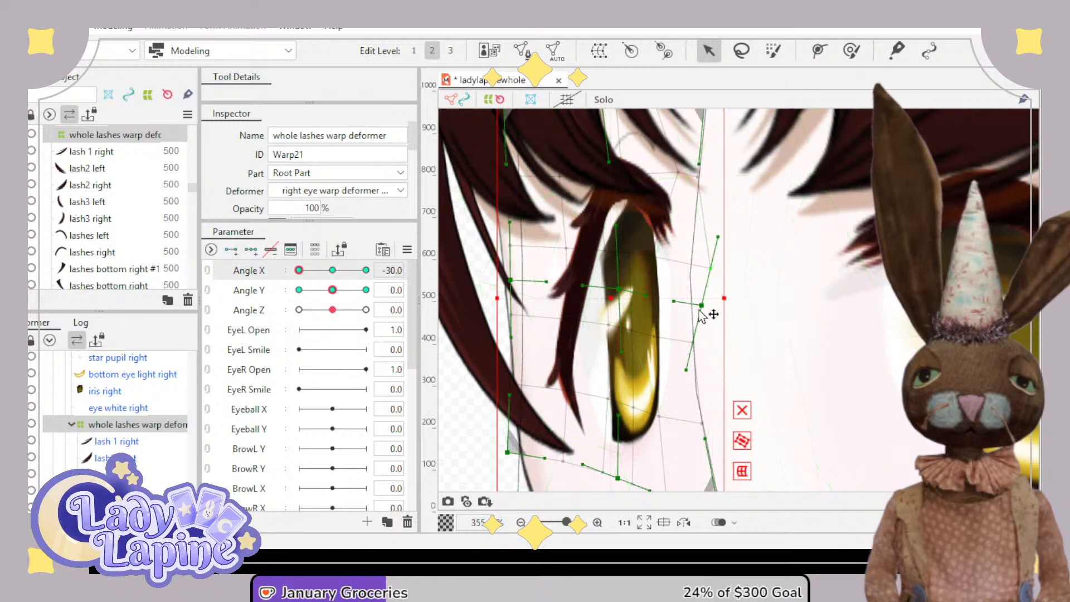
pyautogui.moveTo(704, 307); pyautogui.dragTo(724, 309)
# - Sweep Angle X between -30 and 30 to check how the right eye's lashes follow the head turn
pyautogui.click(316, 270)
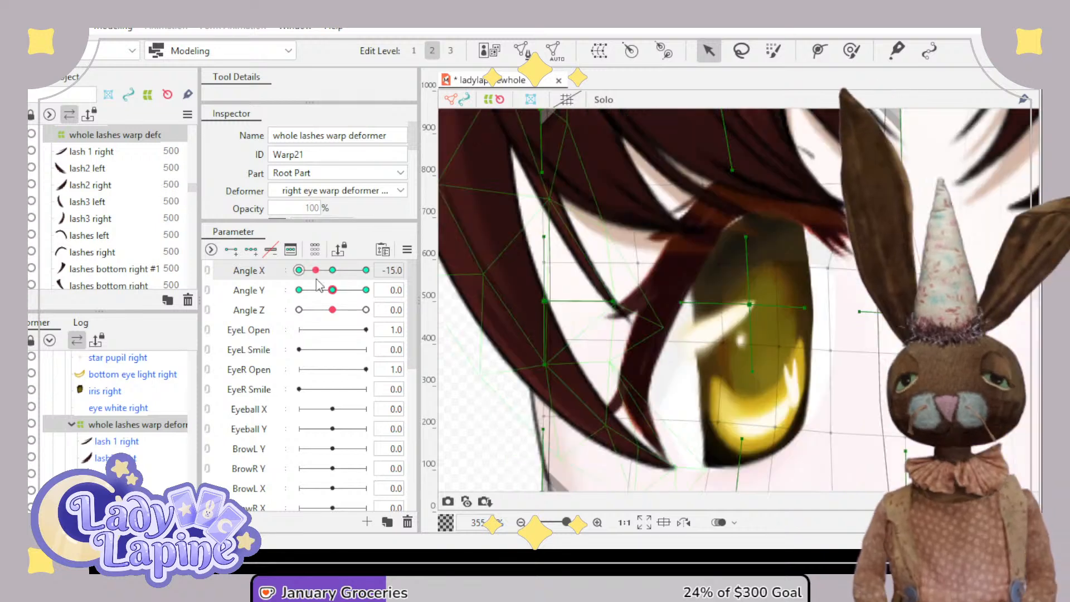
pyautogui.moveTo(316, 281); pyautogui.dragTo(299, 286)
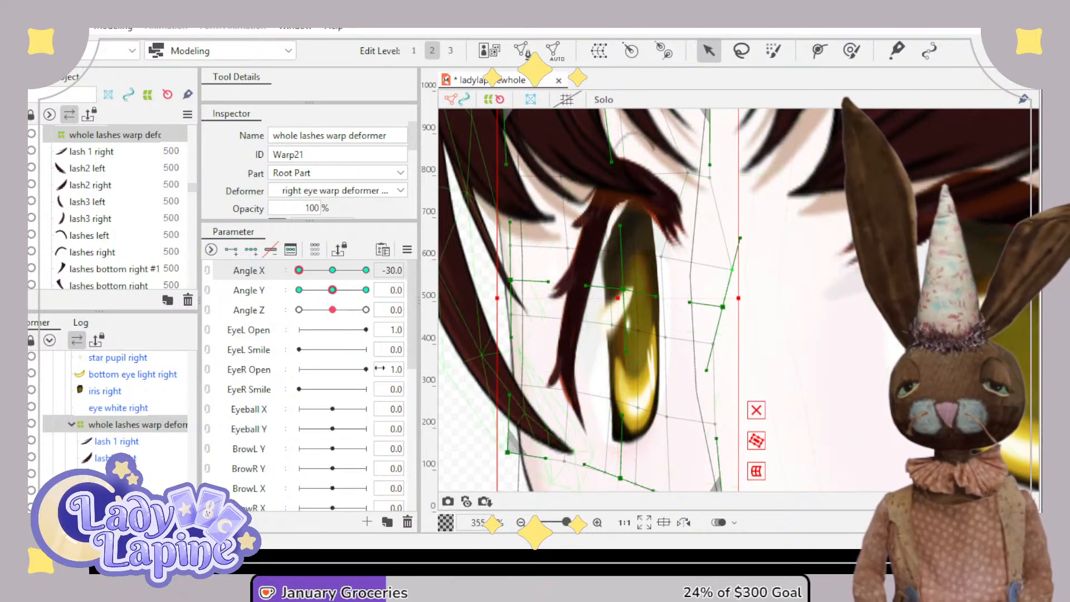
pyautogui.click(332, 271)
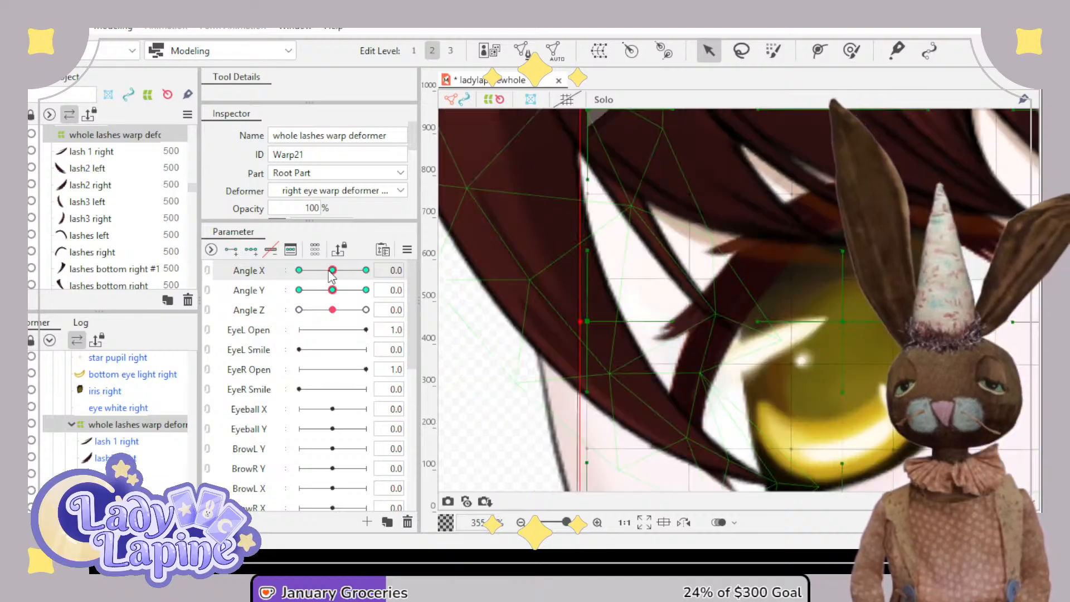
pyautogui.moveTo(332, 271); pyautogui.dragTo(377, 284)
pyautogui.scroll(-2, 782, 296)
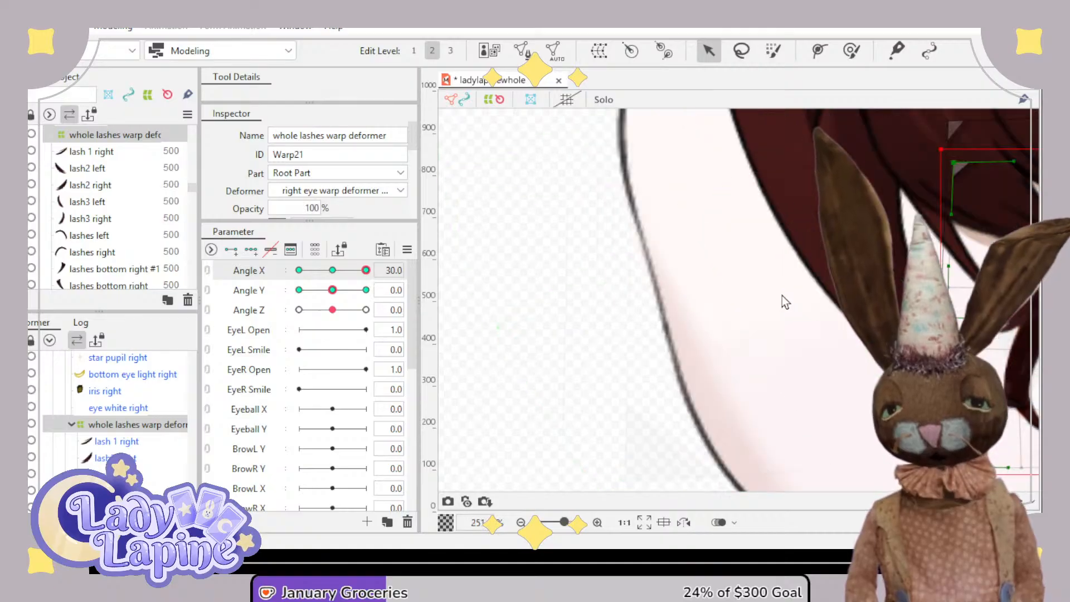
pyautogui.scroll(-4, 786, 298)
pyautogui.moveTo(864, 322); pyautogui.dragTo(622, 325)
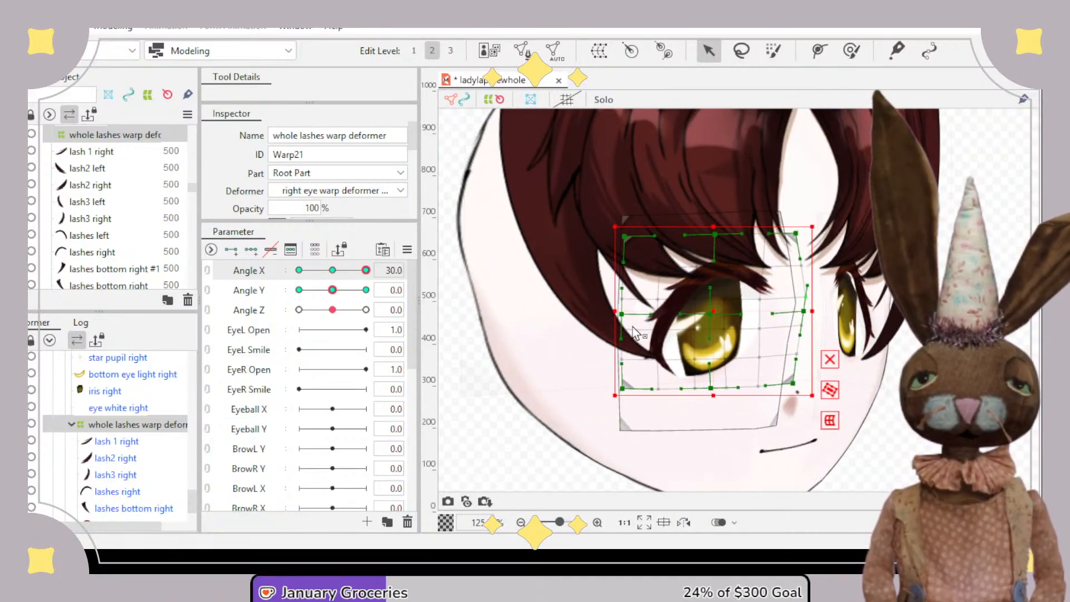
pyautogui.scroll(4, 634, 333)
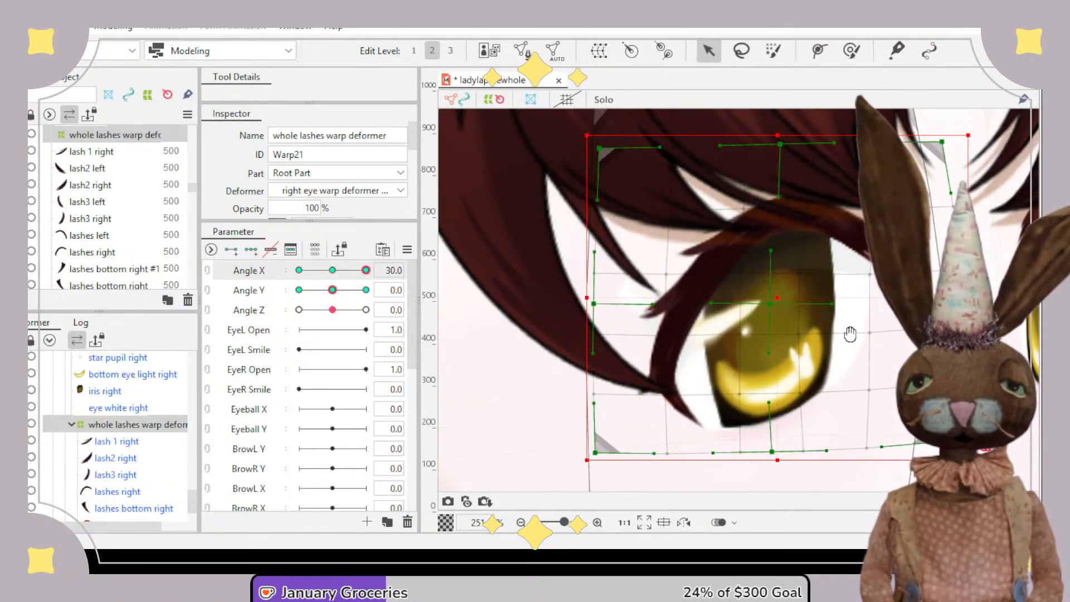
pyautogui.moveTo(850, 333); pyautogui.dragTo(784, 332)
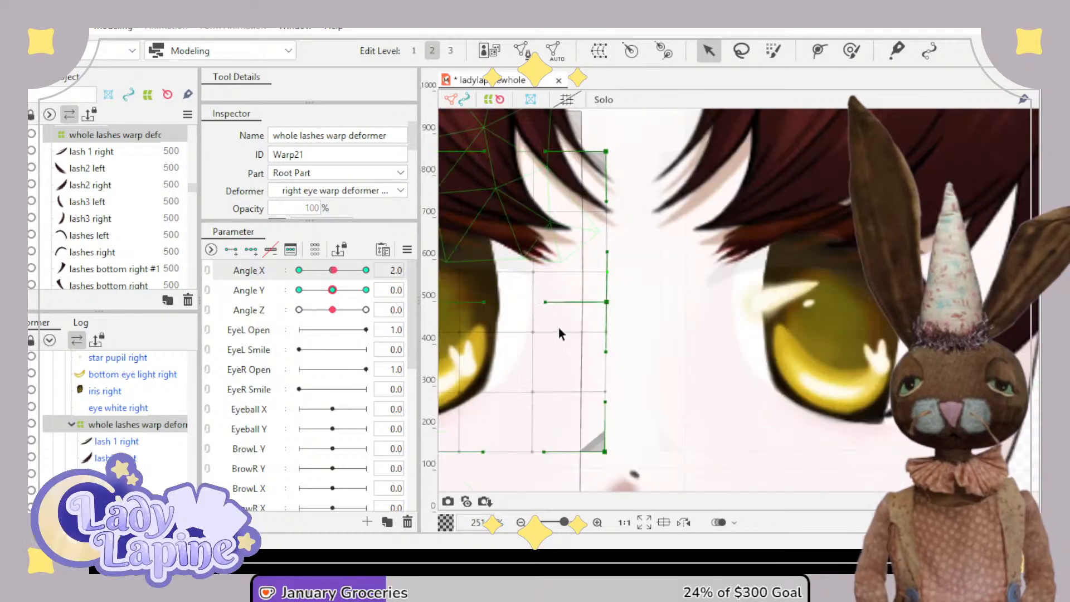
pyautogui.moveTo(599, 325); pyautogui.dragTo(659, 323)
pyautogui.scroll(-3, 660, 323)
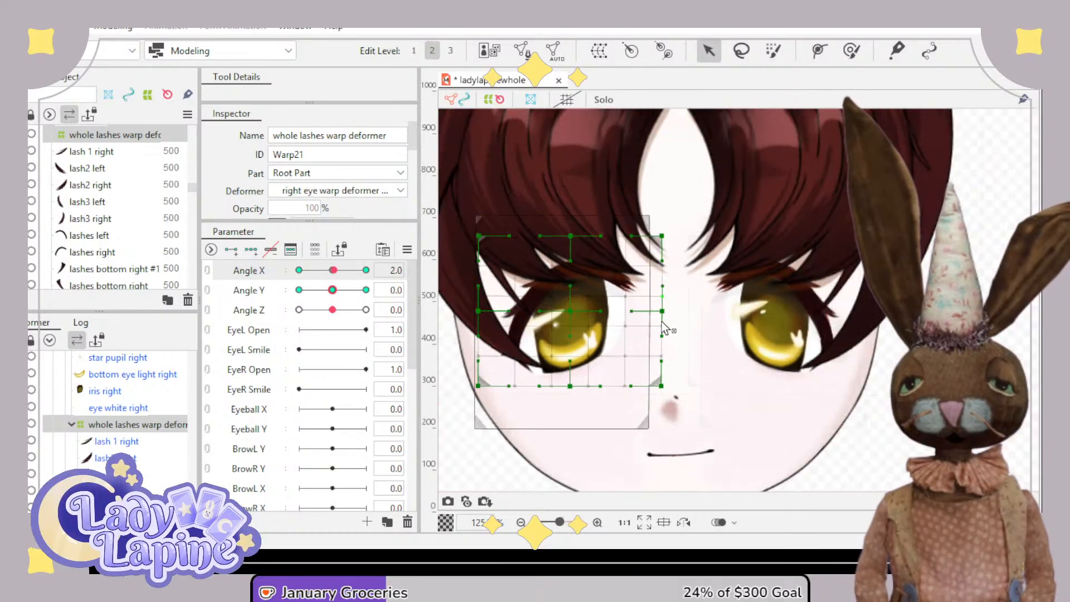
pyautogui.moveTo(333, 270); pyautogui.dragTo(369, 282)
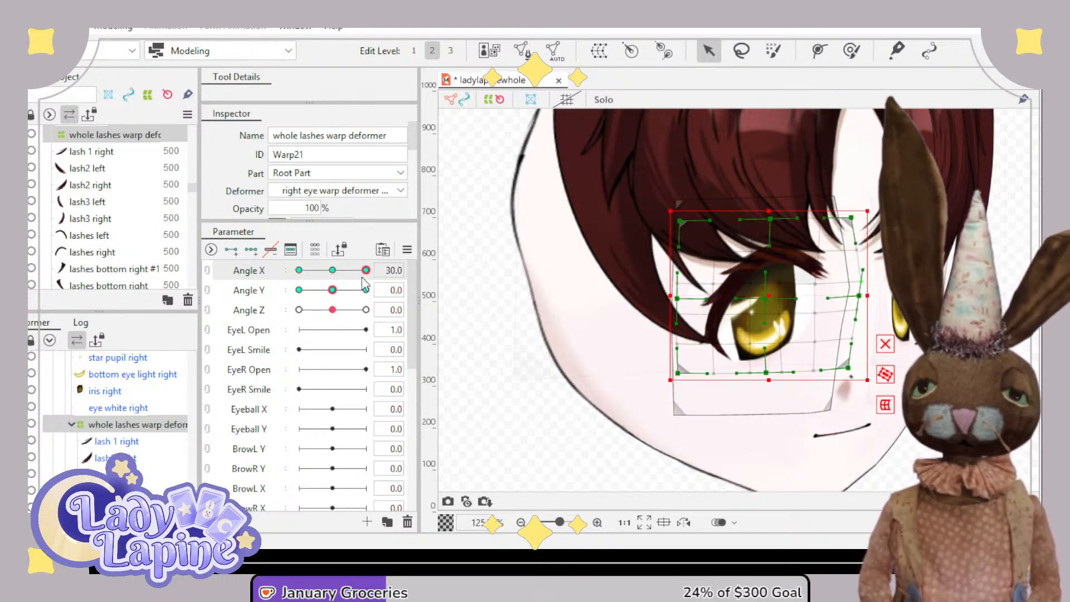
pyautogui.moveTo(366, 270); pyautogui.dragTo(296, 278)
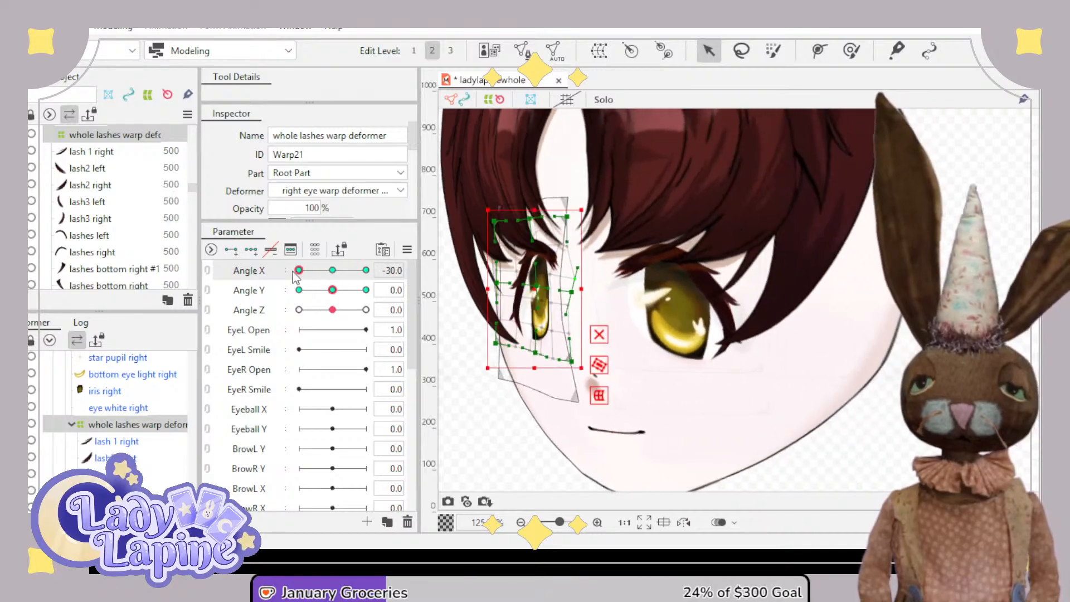
# - At Angle X -30, examine the far eye up close and inspect the lash 1 right, lash2 right and lash3 right meshes
pyautogui.scroll(5, 530, 297)
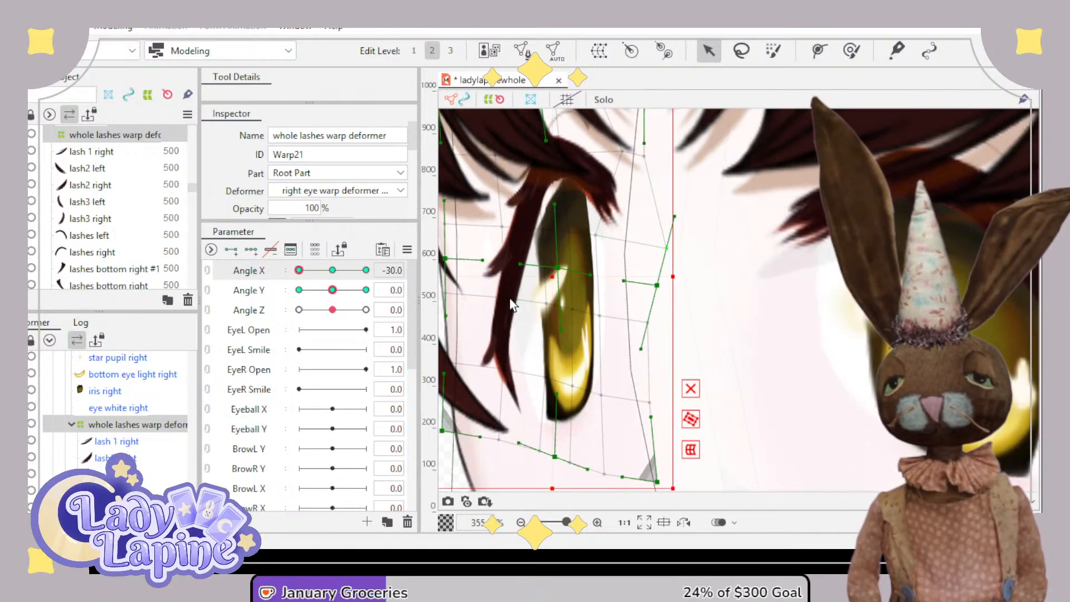
pyautogui.scroll(2, 510, 301)
pyautogui.moveTo(511, 299); pyautogui.dragTo(590, 323)
pyautogui.scroll(-2, 588, 321)
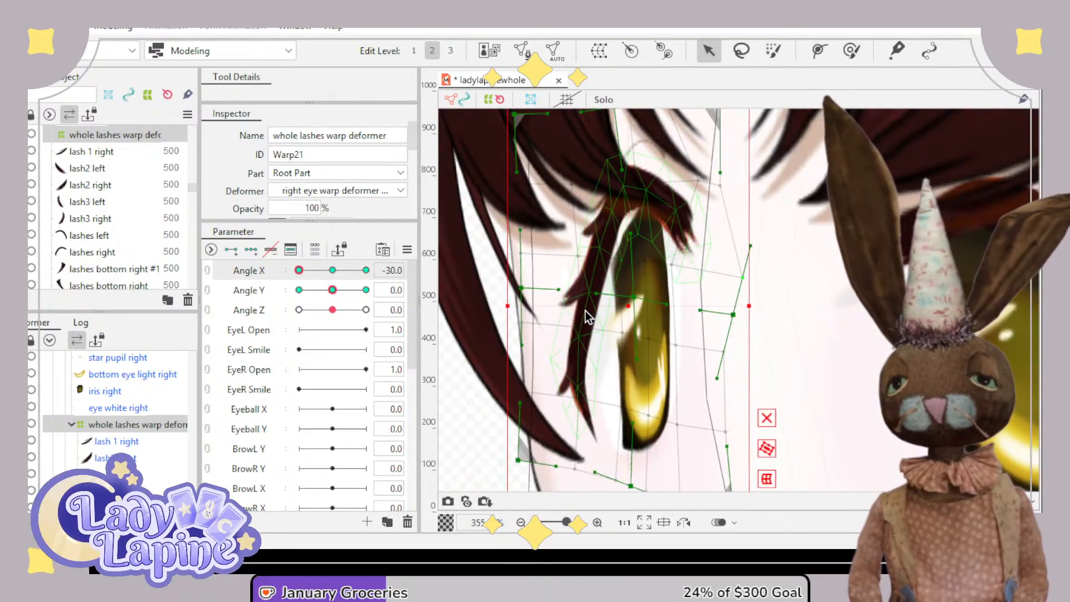
pyautogui.scroll(-2, 118, 460)
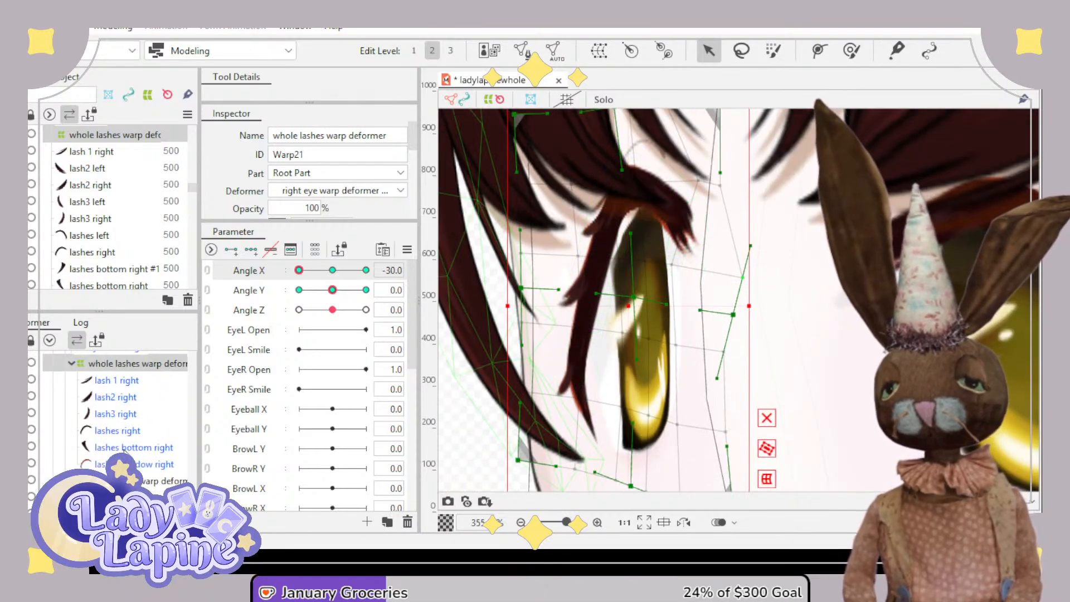
pyautogui.click(119, 380)
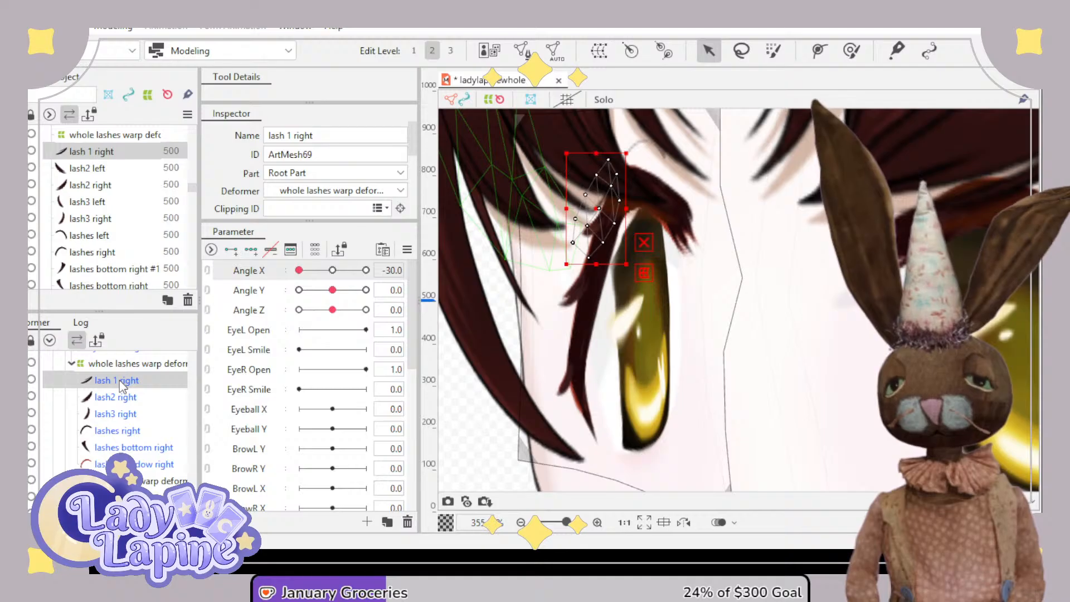
pyautogui.click(117, 397)
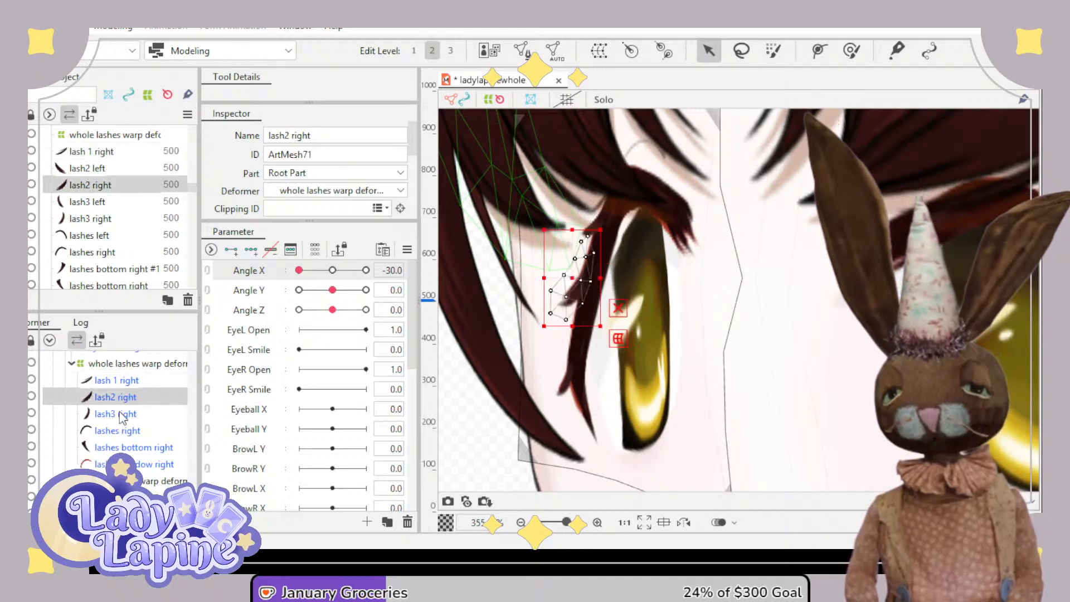
pyautogui.click(124, 415)
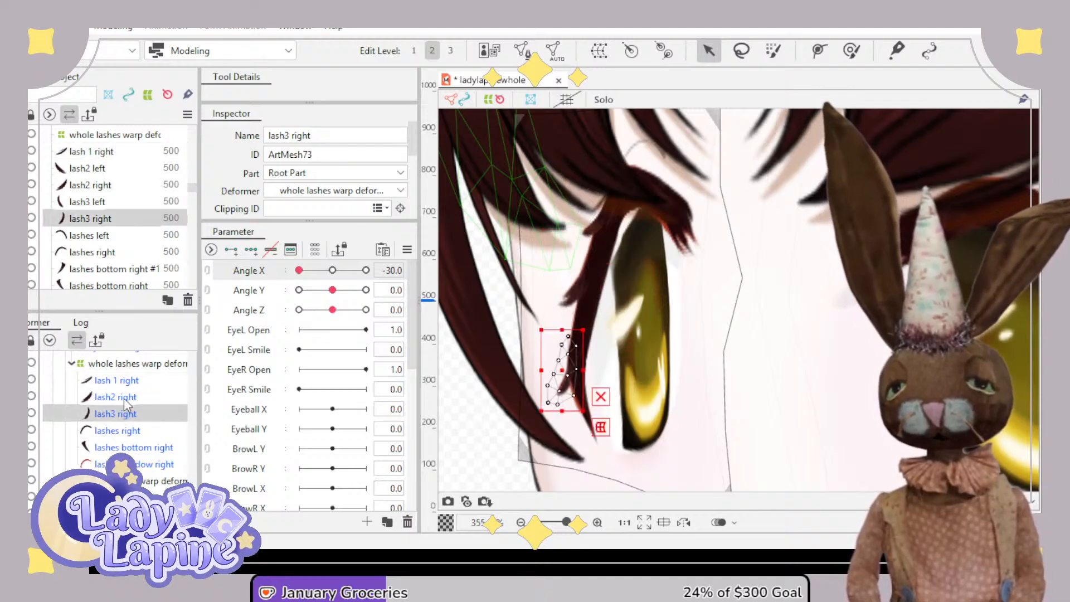
pyautogui.click(125, 397)
# - Create a warp deformer named "lash 1 right warp deformer" around the lash 1 right mesh and add three Angle X keys to it
pyautogui.click(122, 384)
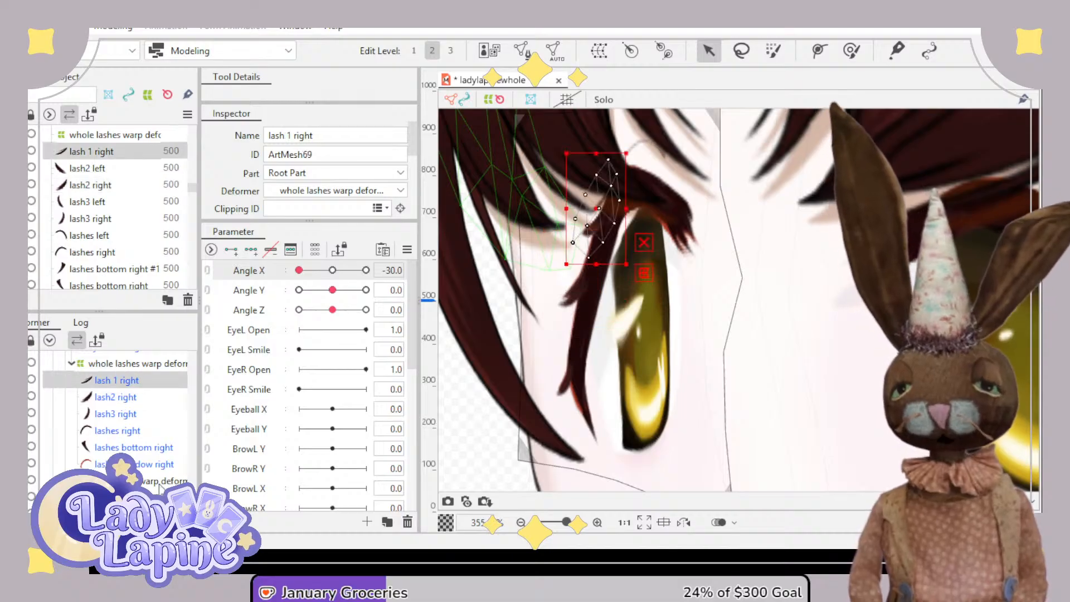
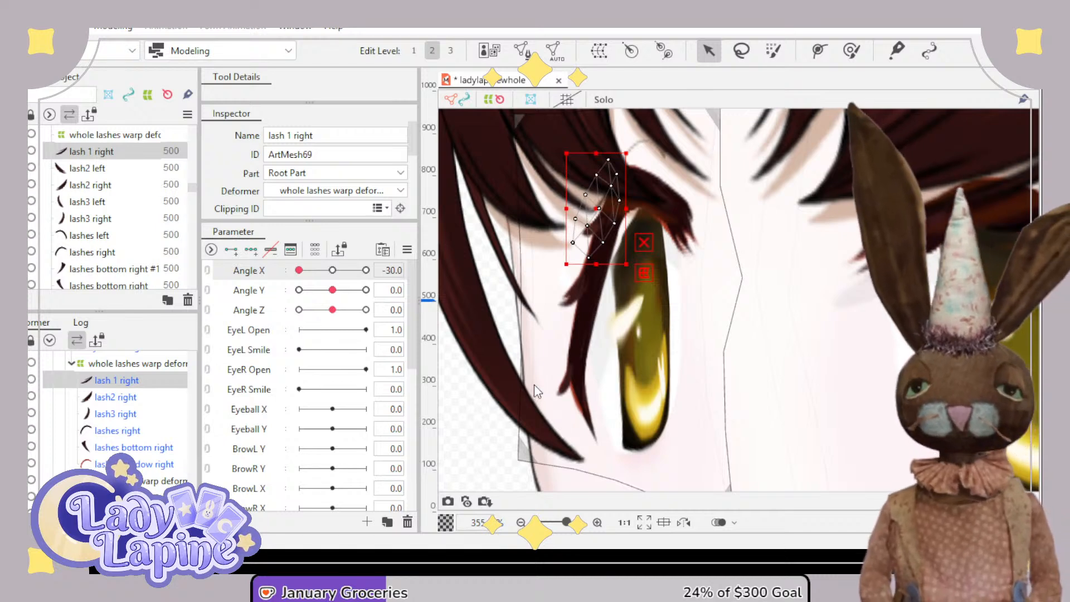
pyautogui.click(520, 433)
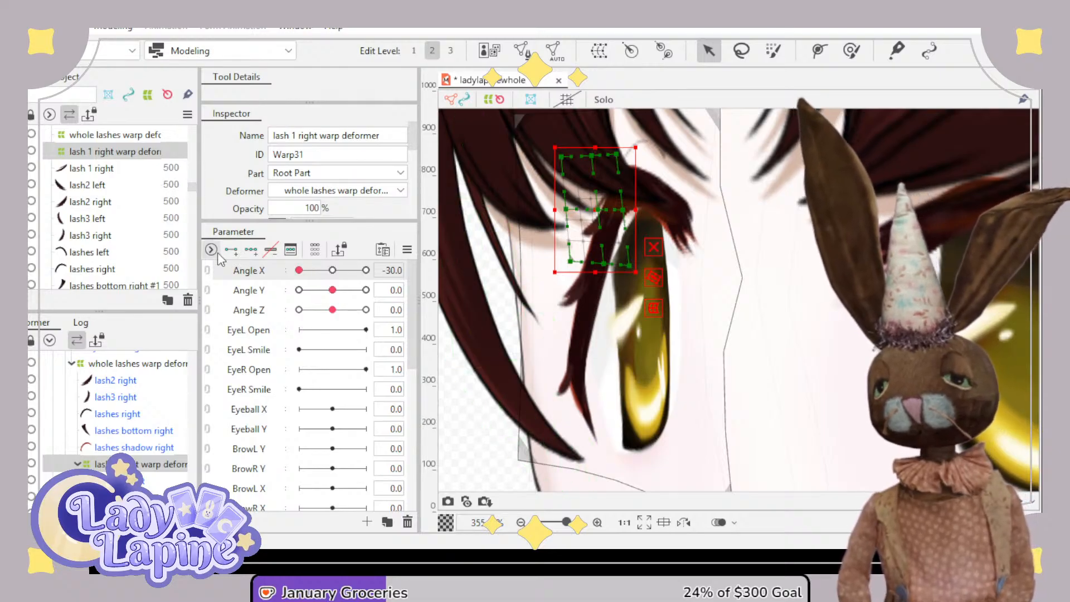
pyautogui.click(252, 252)
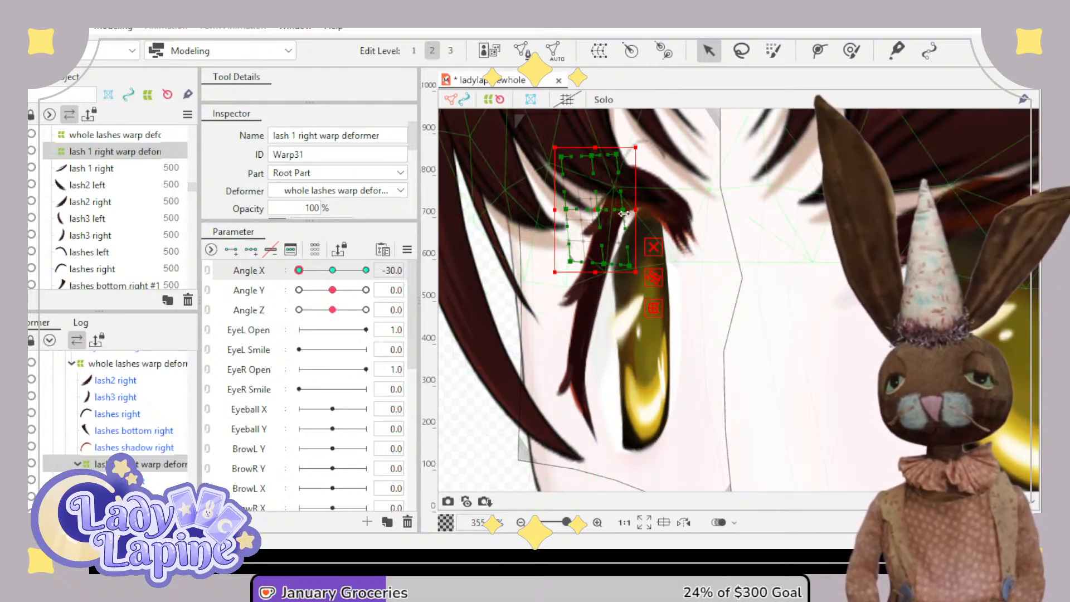
# - At Angle X -30, pull the outer middle and outer lower points of the lash 1 right warp deformer outward and slightly up to extend the lash
pyautogui.scroll(3, 587, 240)
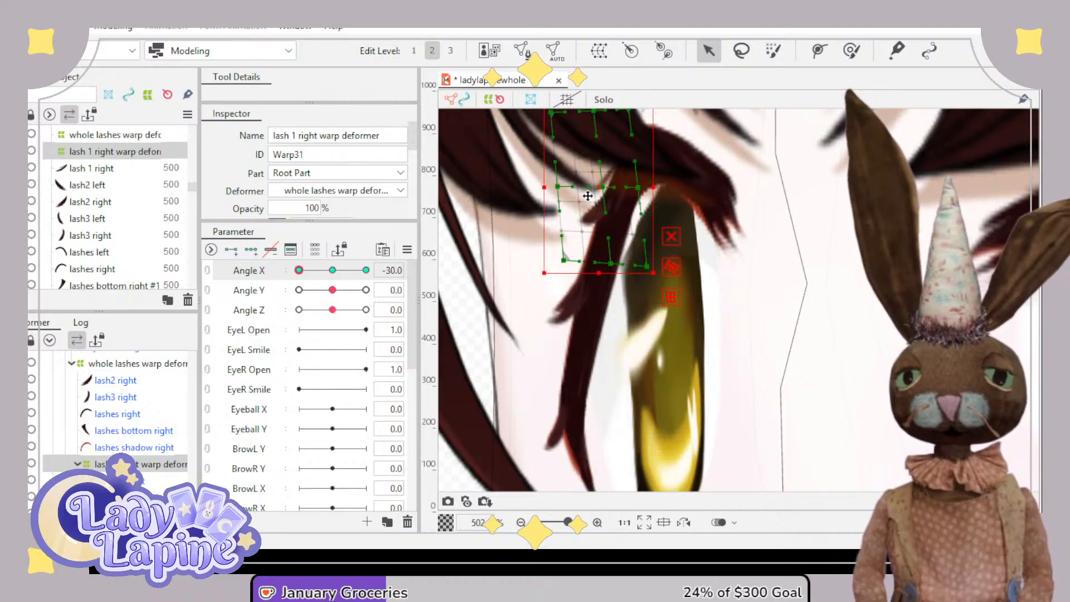
pyautogui.moveTo(779, 231); pyautogui.dragTo(868, 300)
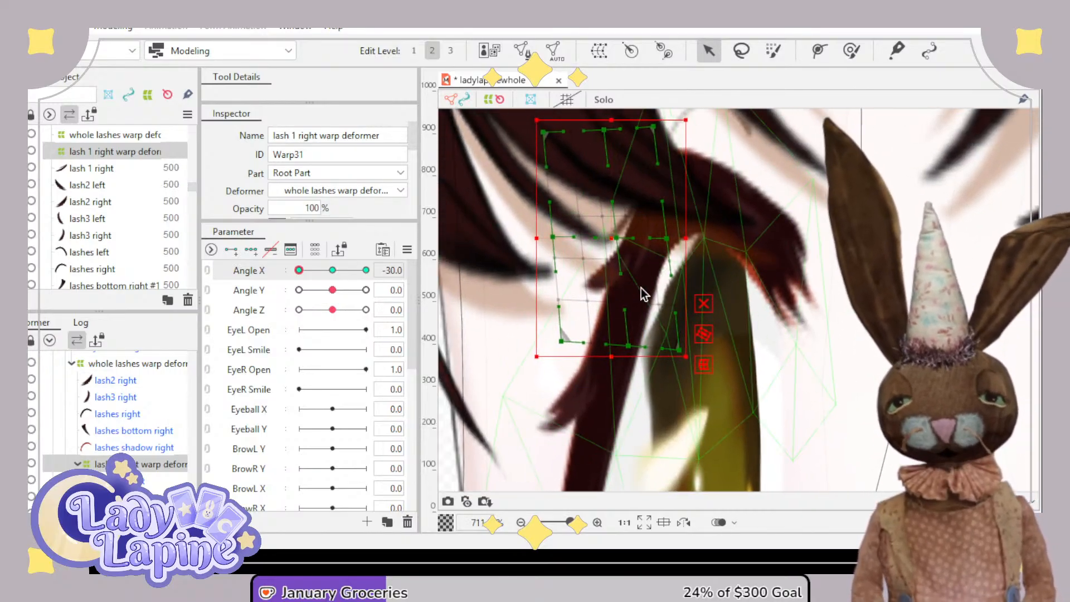
pyautogui.moveTo(553, 237); pyautogui.dragTo(521, 228)
pyautogui.moveTo(563, 341); pyautogui.dragTo(490, 319)
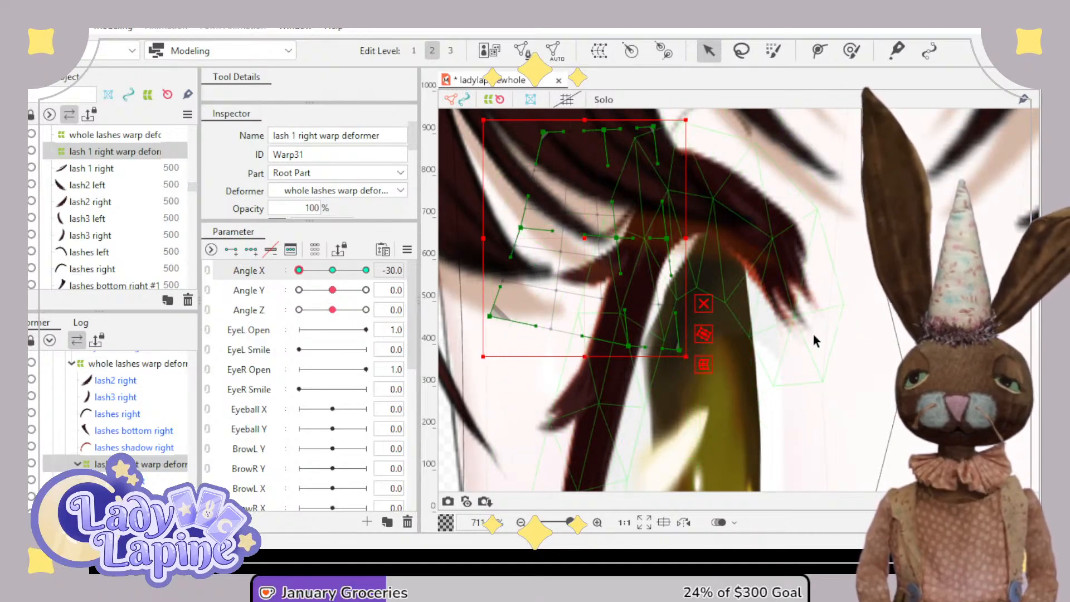
pyautogui.scroll(-3, 817, 334)
pyautogui.moveTo(843, 382); pyautogui.dragTo(727, 310)
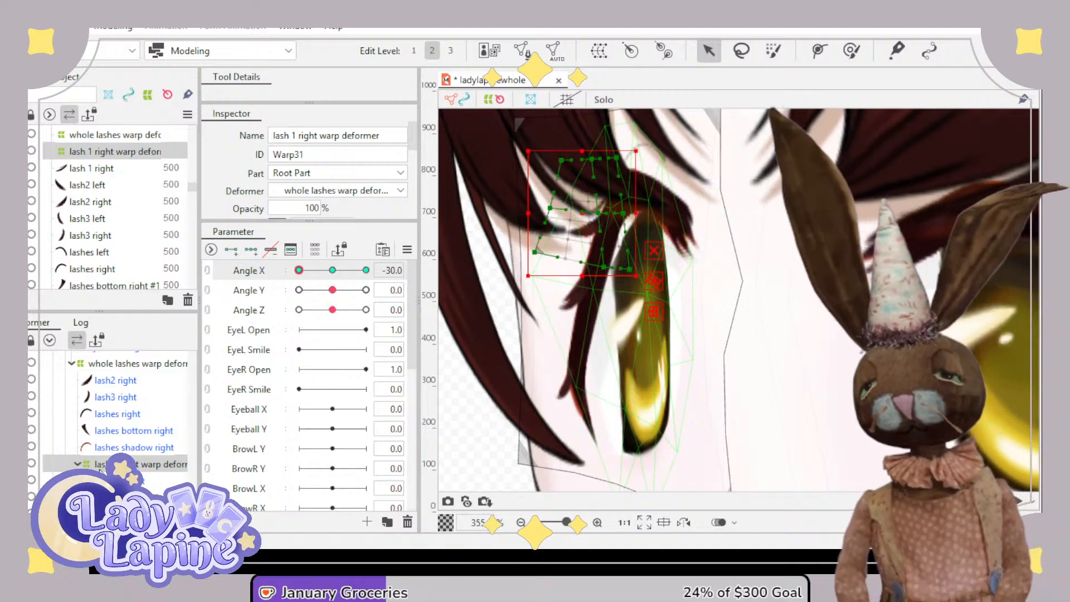
# - Create a warp deformer named "lash2 right warp deformer" around the lash2 right mesh and give it three Angle X keys
pyautogui.click(115, 380)
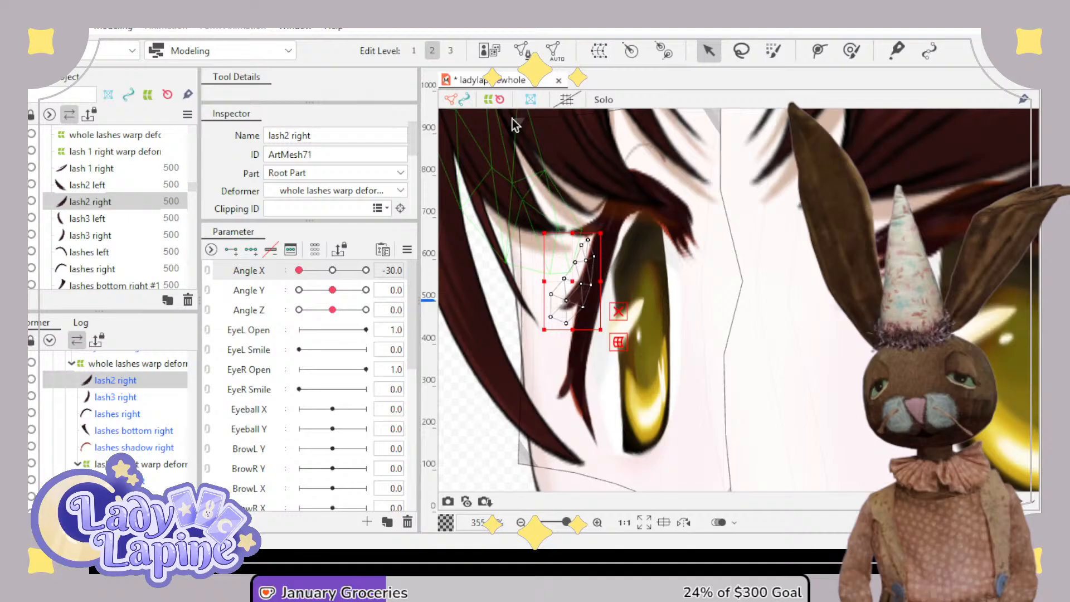
pyautogui.click(531, 99)
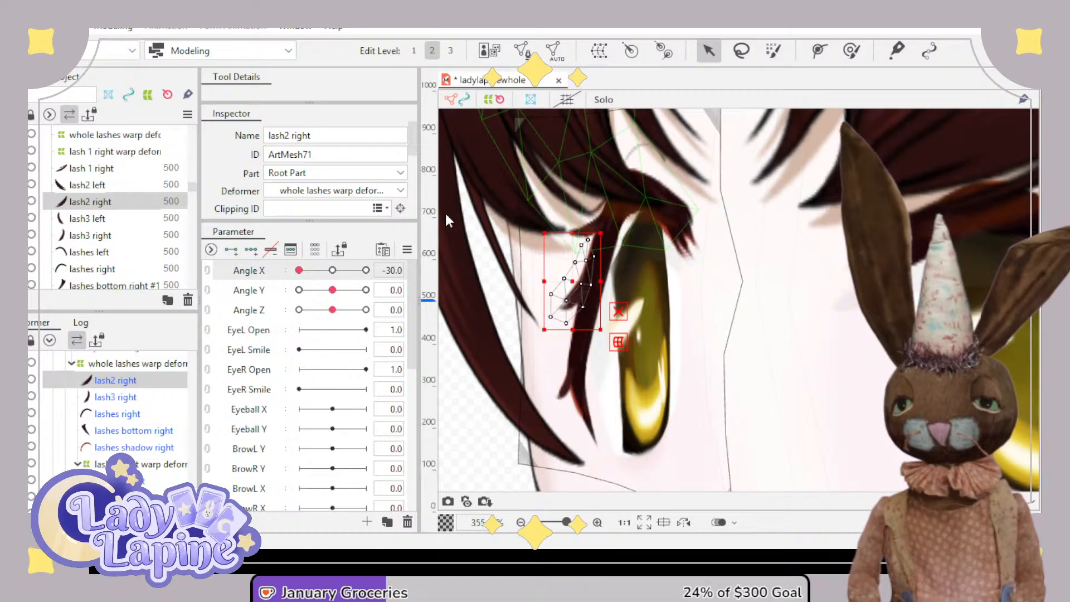
pyautogui.click(522, 440)
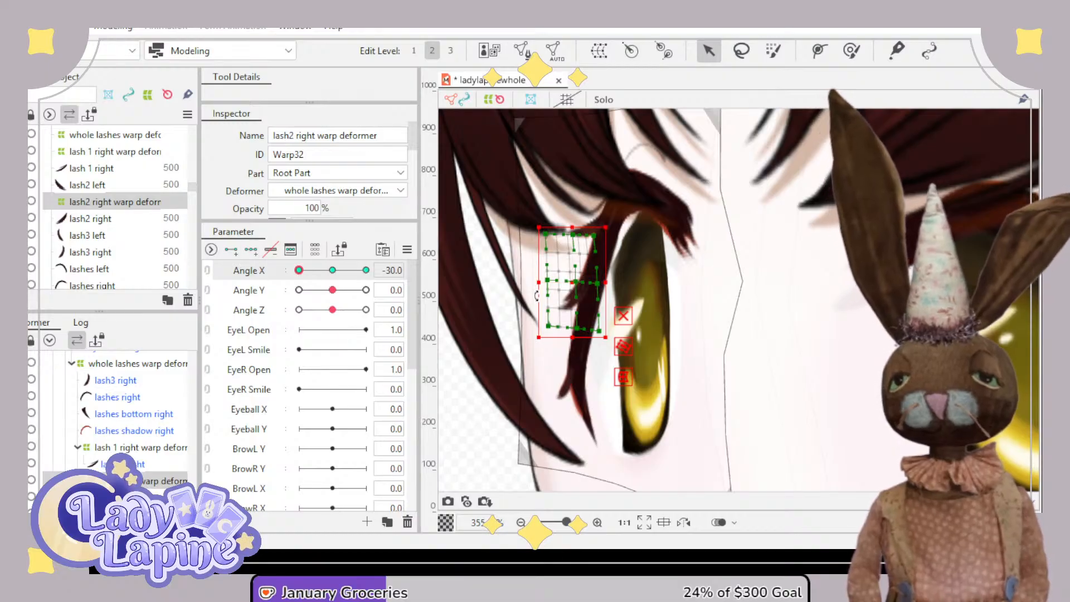
# - At Angle X -30, pull the outer lower and middle lower points of the lash2 right warp deformer outward to extend the lash
pyautogui.moveTo(547, 281); pyautogui.dragTo(514, 312)
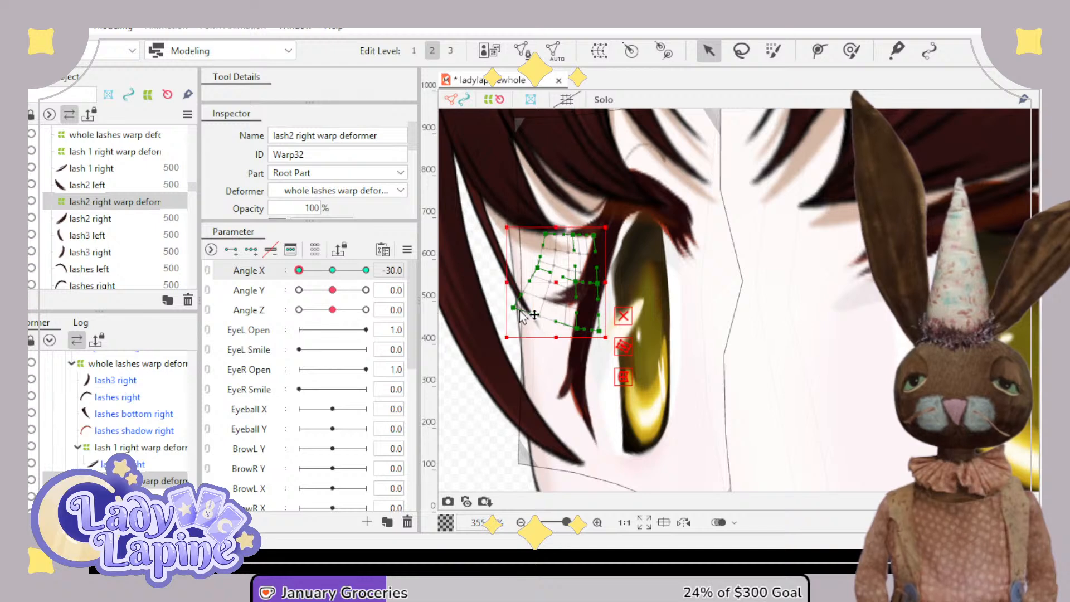
pyautogui.moveTo(578, 329); pyautogui.dragTo(565, 333)
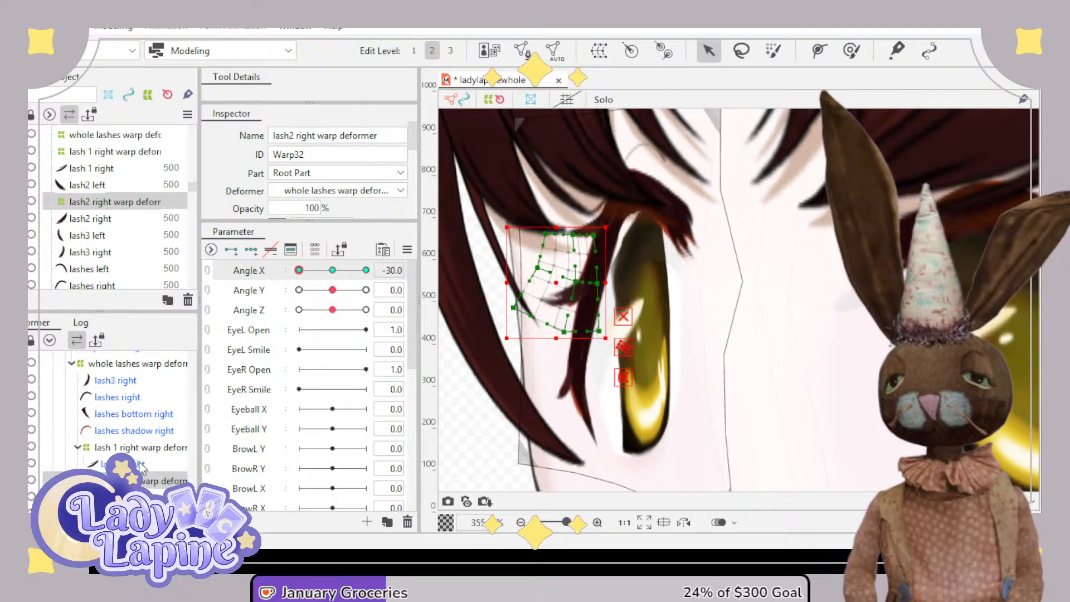
# - Create a warp deformer named "lash3 right warp deformer" around the lash3 right mesh and give it three Angle X keys
pyautogui.click(116, 380)
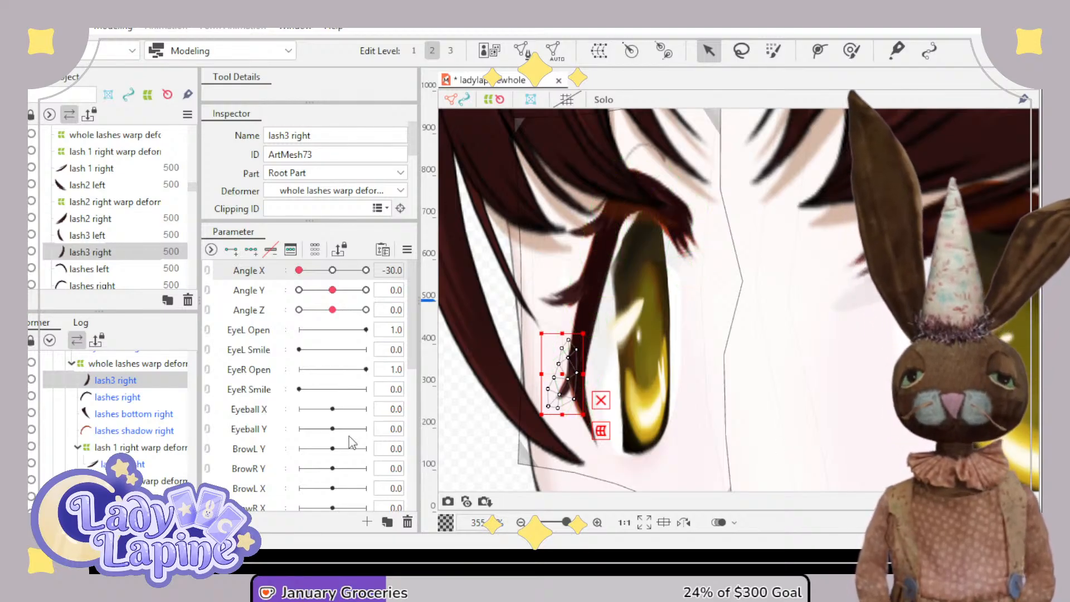
pyautogui.click(556, 436)
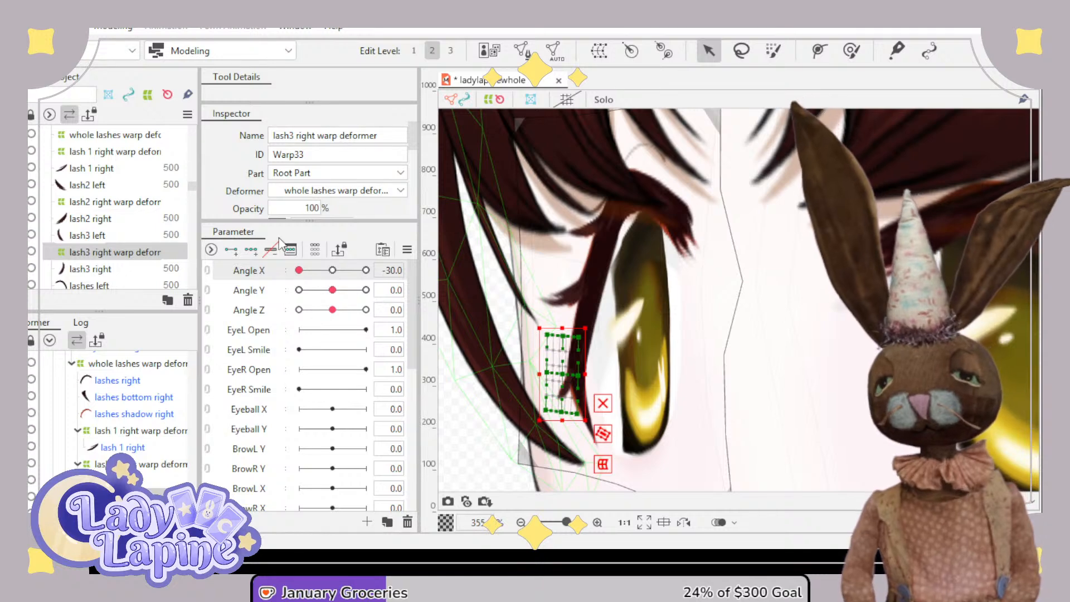
pyautogui.click(252, 250)
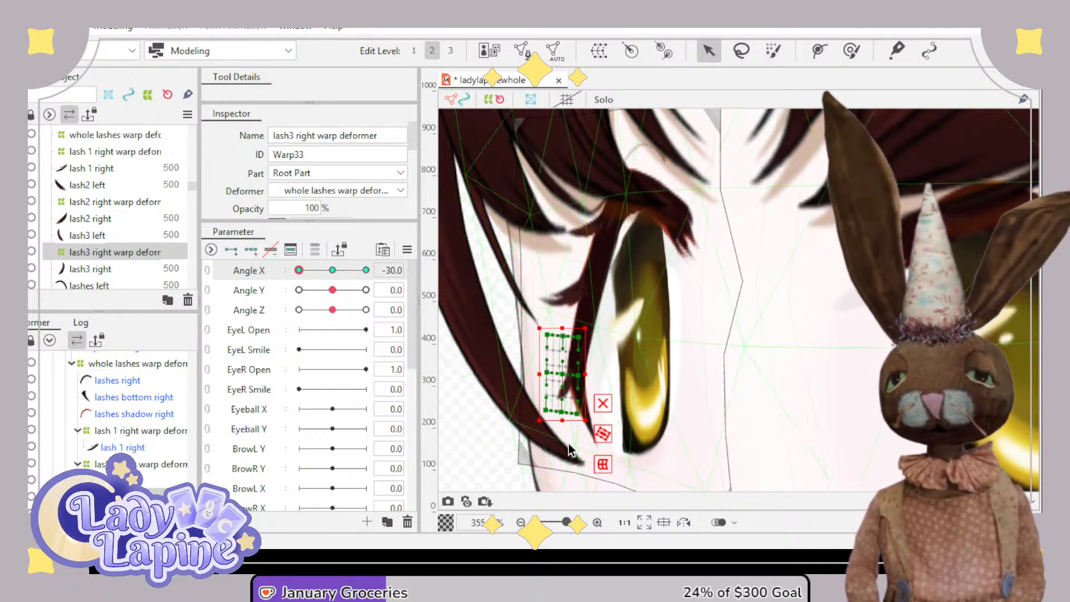
# - At Angle X -30, pull the outer lower points of the lash3 right warp deformer outward and its outer middle point outward and up
pyautogui.moveTo(546, 412)
pyautogui.mouseDown()
pyautogui.moveTo(533, 409)
pyautogui.moveTo(545, 408)
pyautogui.mouseUp()
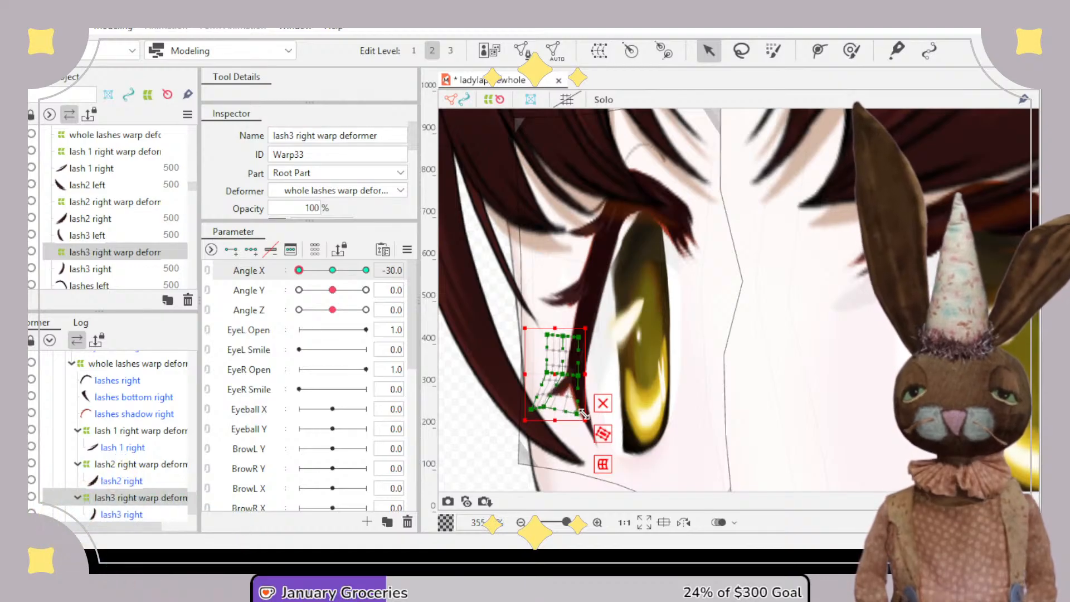
pyautogui.scroll(5, 559, 381)
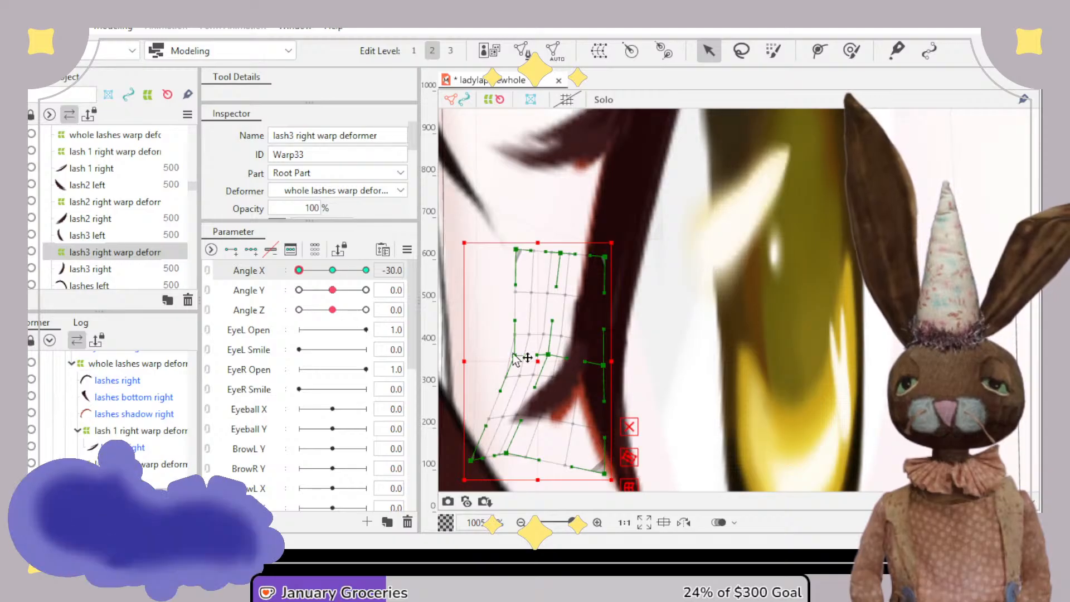
pyautogui.moveTo(515, 356); pyautogui.dragTo(487, 341)
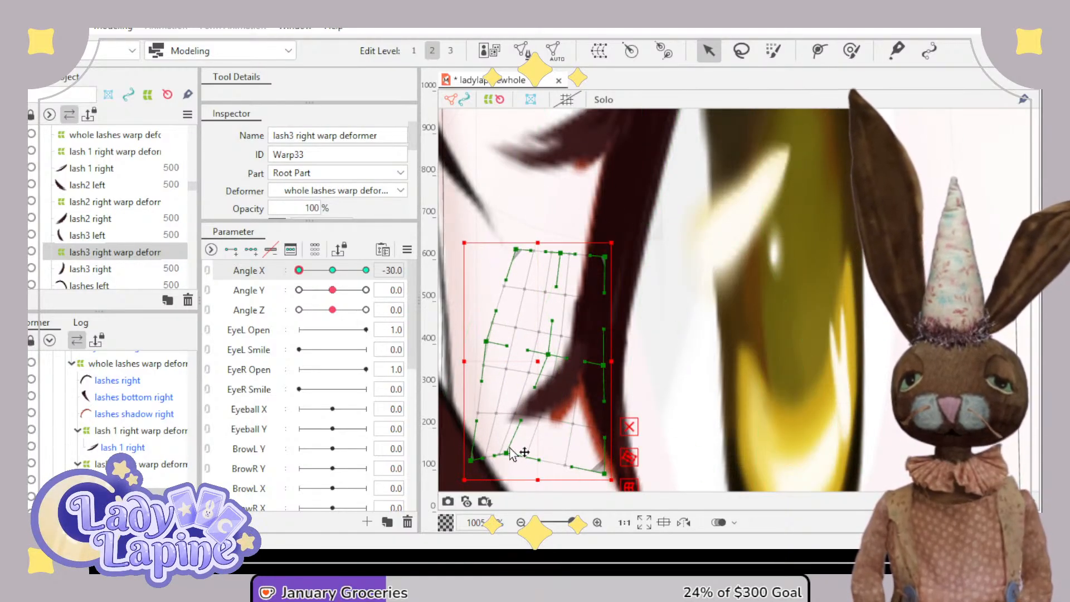
pyautogui.scroll(-3, 796, 316)
pyautogui.scroll(-3, 796, 316)
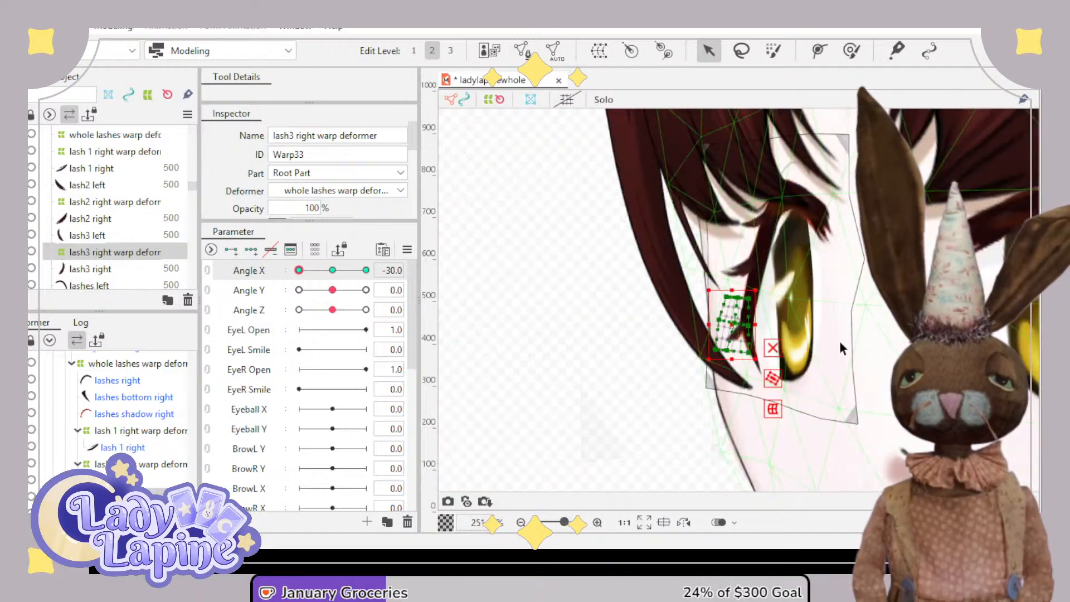
# - Add three Angle X keys to the top lid right mesh
pyautogui.moveTo(299, 270); pyautogui.dragTo(333, 270)
pyautogui.scroll(-1, 174, 456)
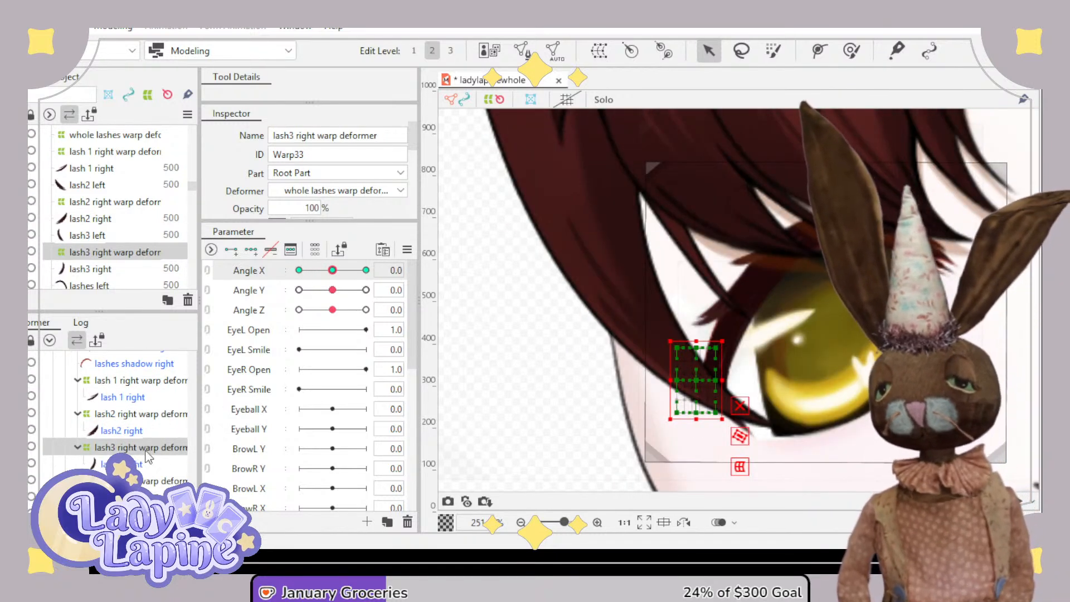
pyautogui.scroll(-5, 148, 457)
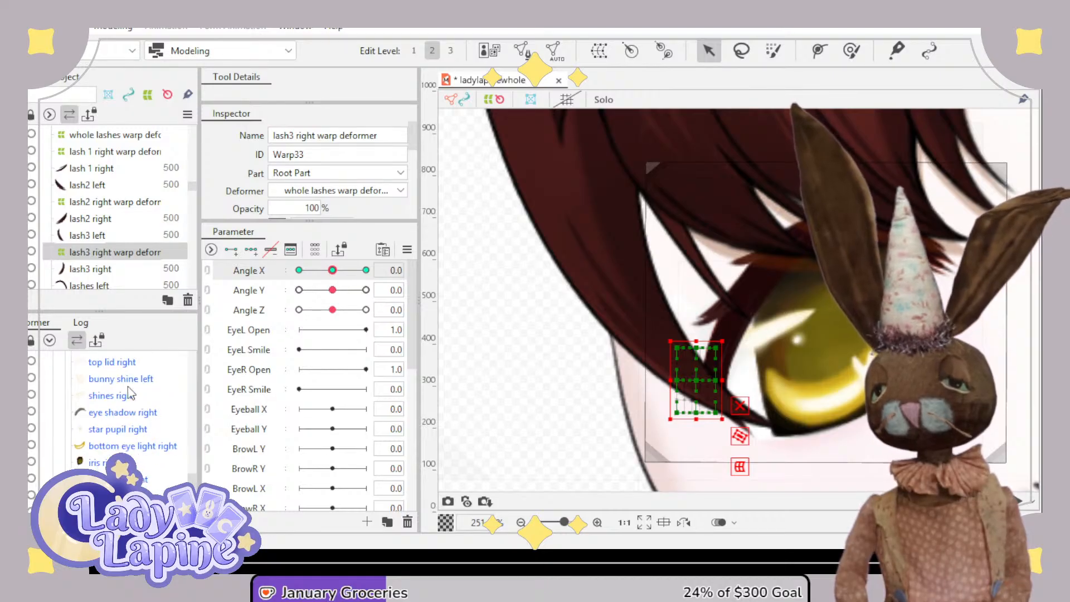
pyautogui.click(112, 362)
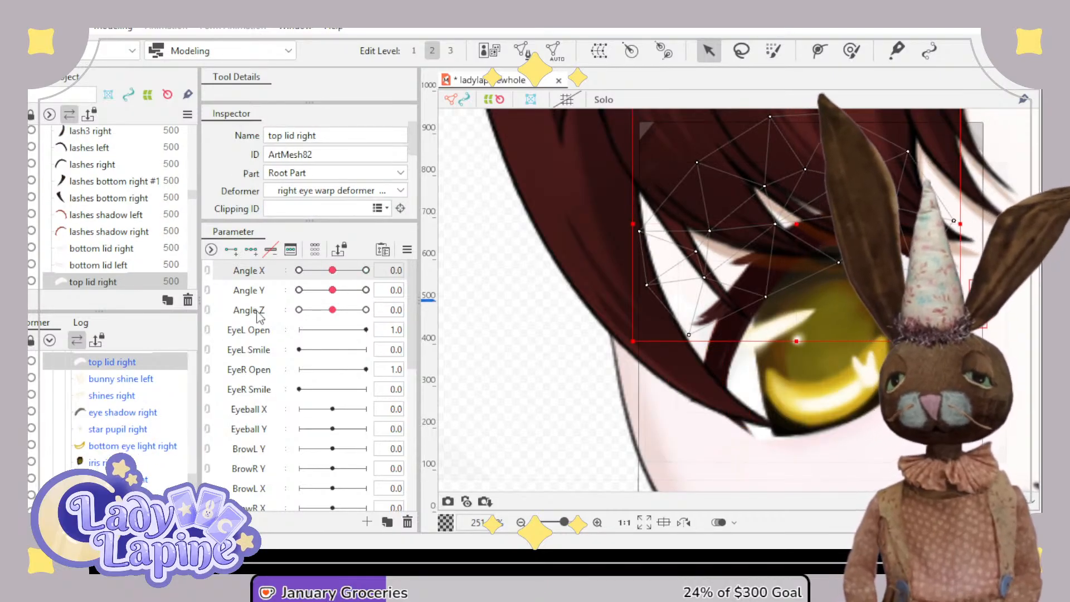
pyautogui.moveTo(332, 271); pyautogui.dragTo(289, 274)
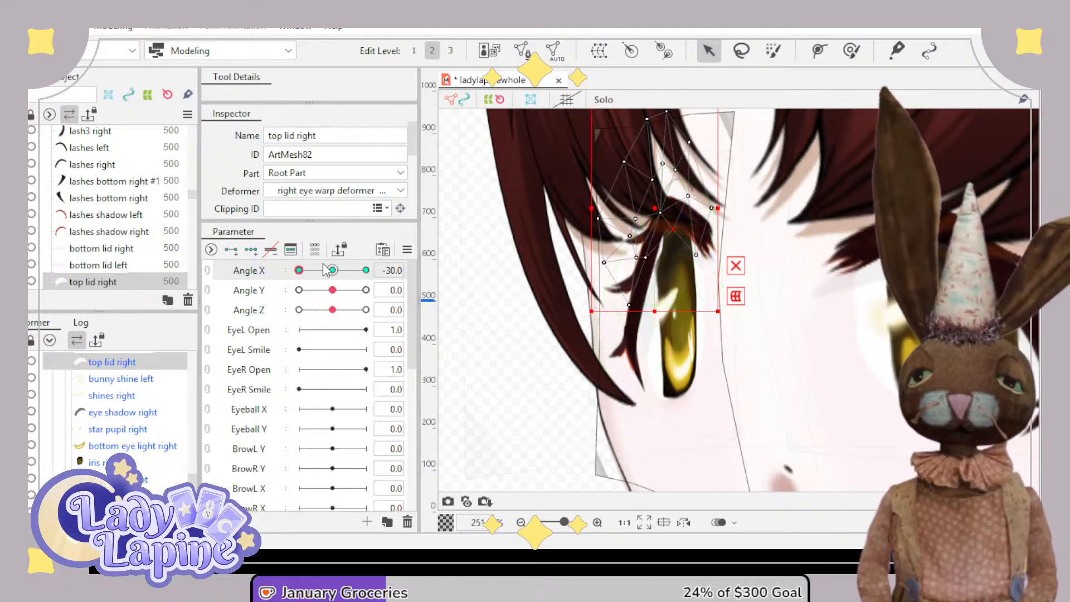
# - At Angle X -30, move the lower-edge points of the top lid right mesh outward and up to follow the upper lash line
pyautogui.moveTo(306, 271); pyautogui.dragTo(333, 271)
pyautogui.scroll(-4, 831, 406)
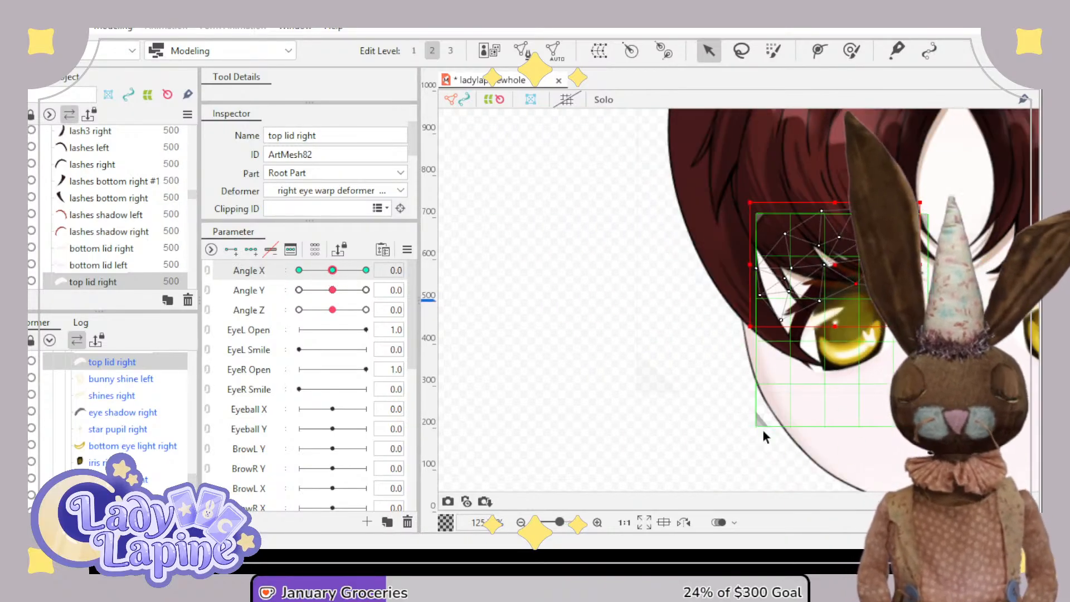
pyautogui.moveTo(814, 380); pyautogui.dragTo(575, 401)
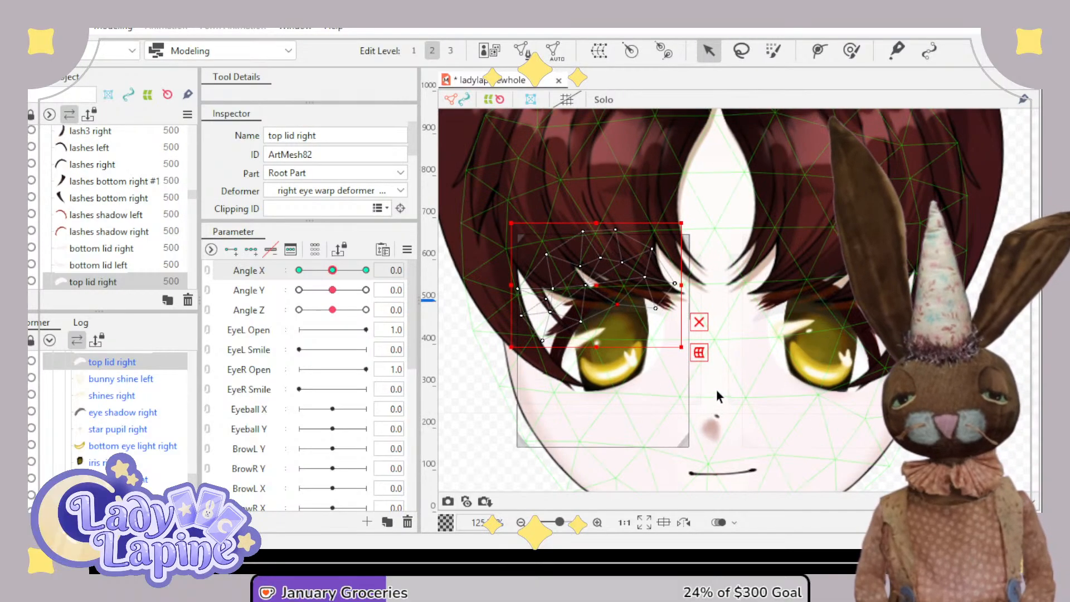
pyautogui.moveTo(332, 270); pyautogui.dragTo(299, 272)
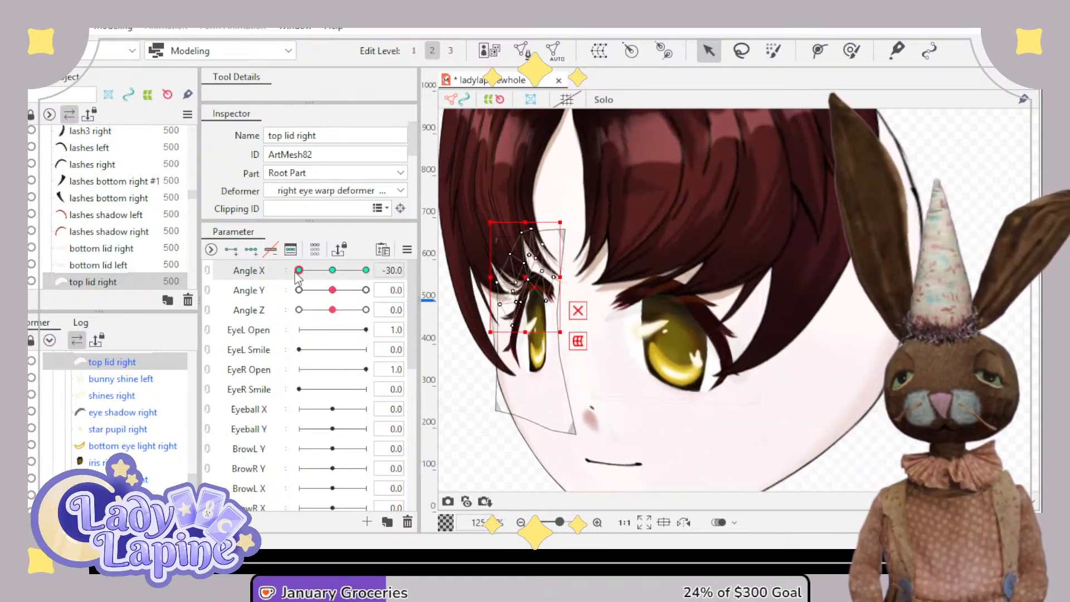
pyautogui.click(328, 273)
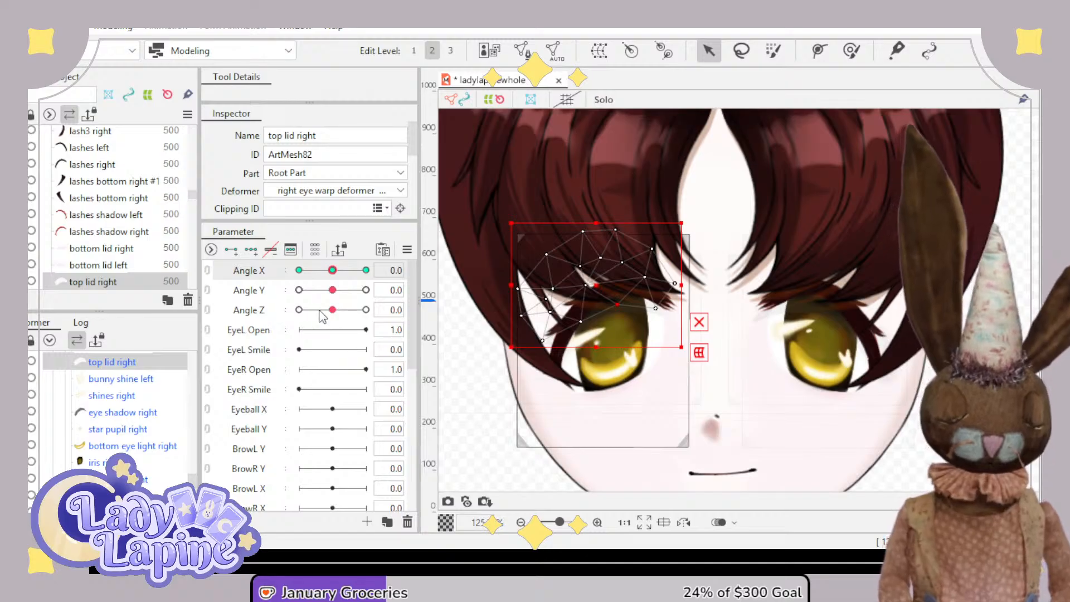
pyautogui.moveTo(332, 270); pyautogui.dragTo(289, 275)
pyautogui.scroll(5, 480, 309)
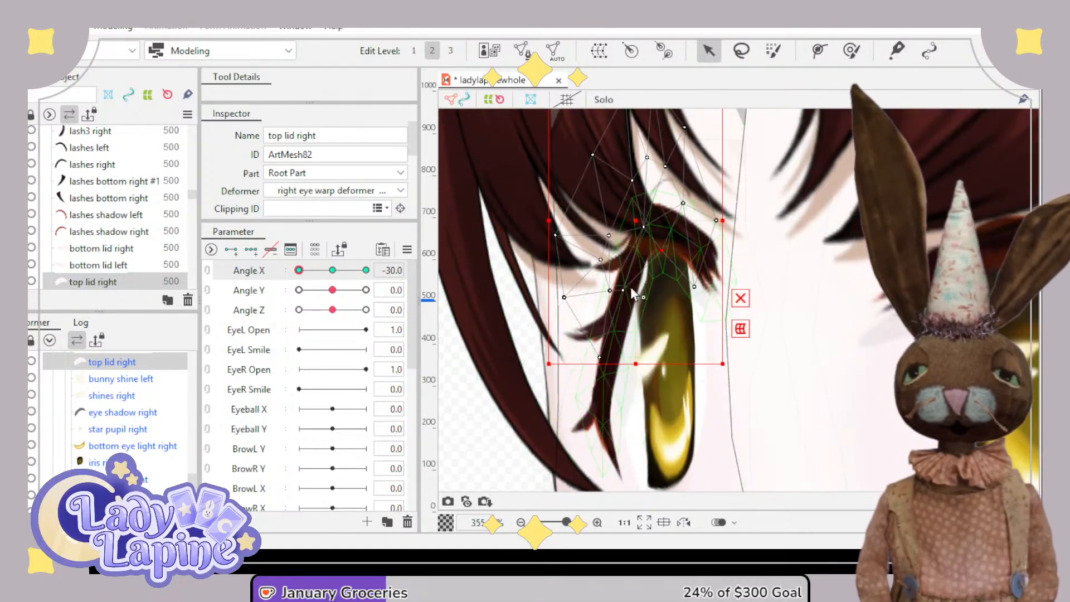
pyautogui.moveTo(631, 286); pyautogui.dragTo(617, 287)
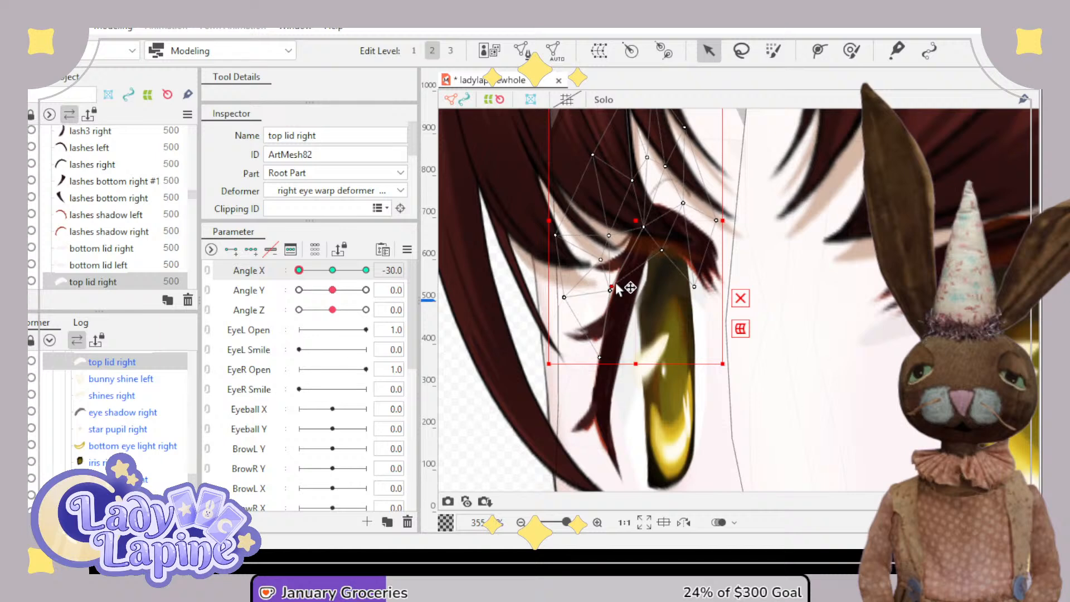
pyautogui.moveTo(667, 249); pyautogui.dragTo(663, 238)
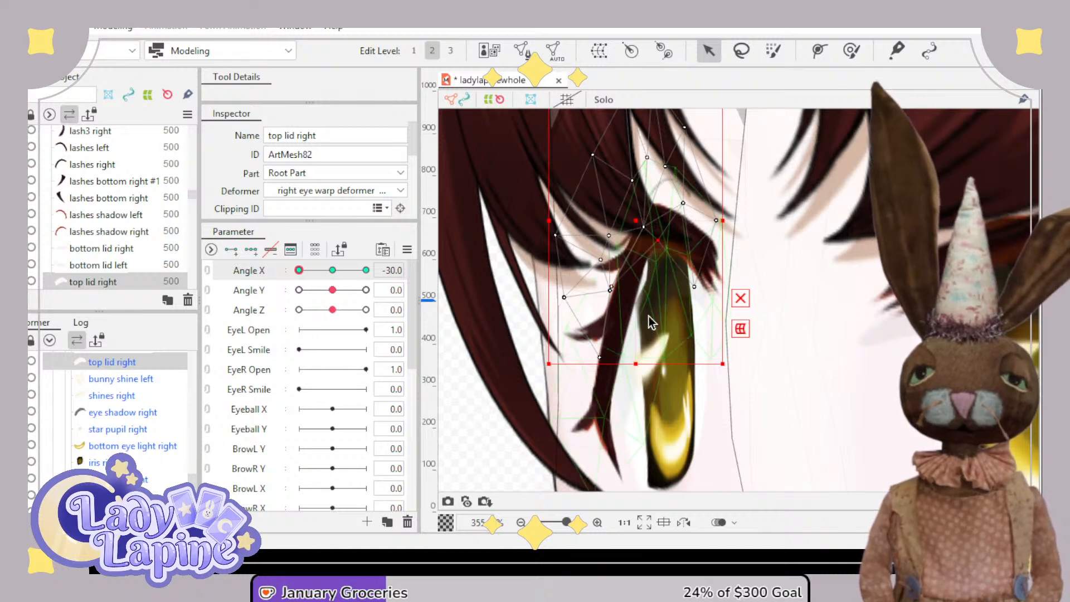
pyautogui.scroll(3, 649, 316)
# - Inspect the eye shadow right and lashes shadow right meshes under the upper lashes and undo back to the top lid right mesh
pyautogui.click(641, 238)
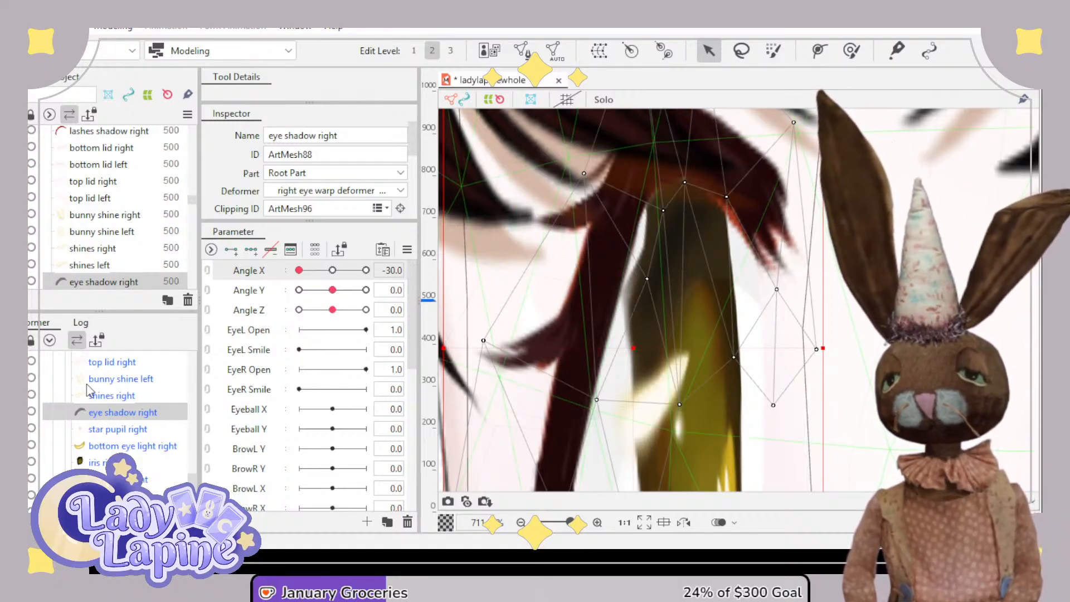
pyautogui.scroll(-5, 122, 404)
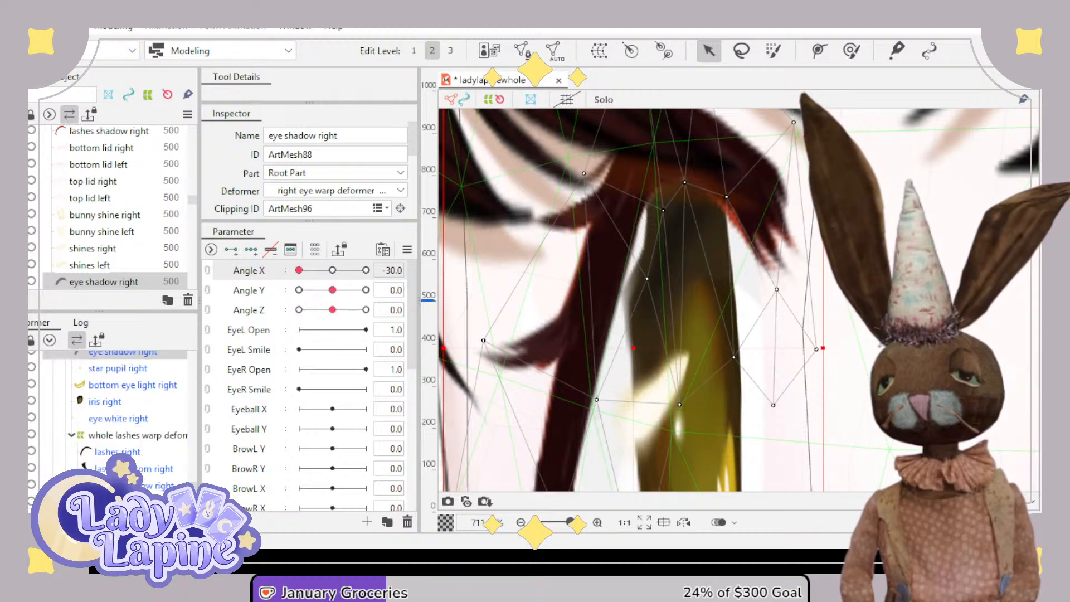
pyautogui.click(121, 425)
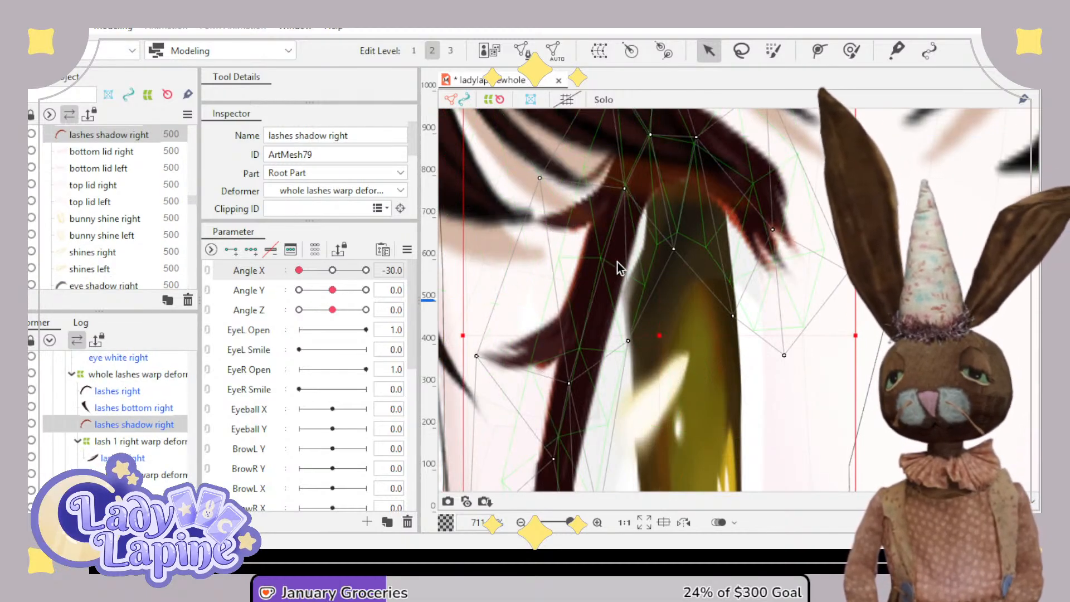
pyautogui.click(647, 255)
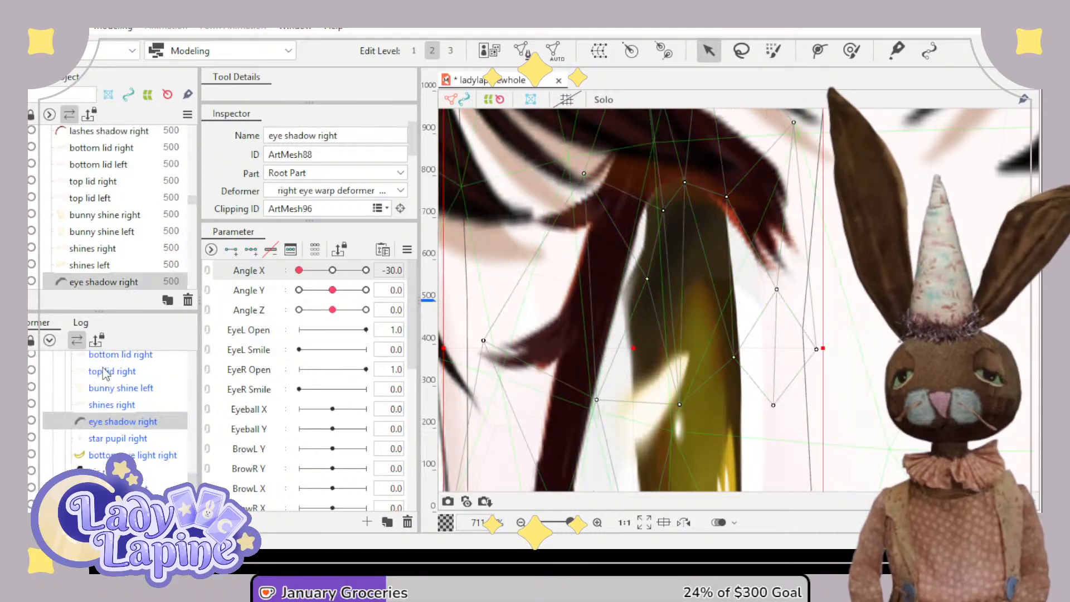
pyautogui.click(106, 372)
pyautogui.hotkey('ctrl', 'z')
pyautogui.hotkey('ctrl', 'z')
pyautogui.hotkey('ctrl', 'z')
pyautogui.hotkey('ctrl', 'z')
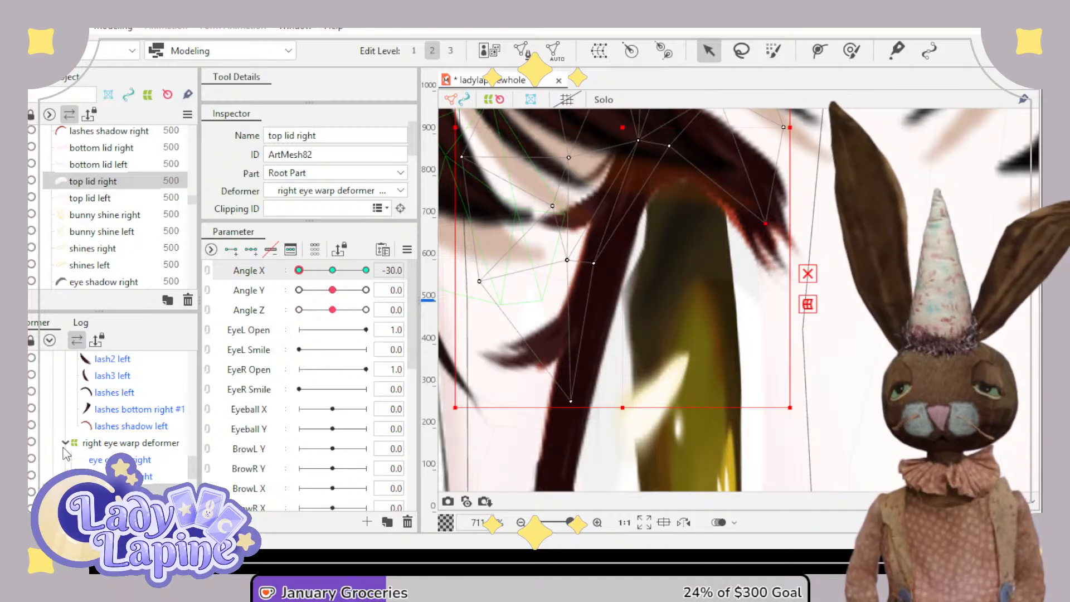
# - Examine the top lid, bunny shine, shines and bottom lid meshes one by one at Angle X -30 to see what each covers
pyautogui.scroll(1, 60, 466)
pyautogui.scroll(1, 107, 218)
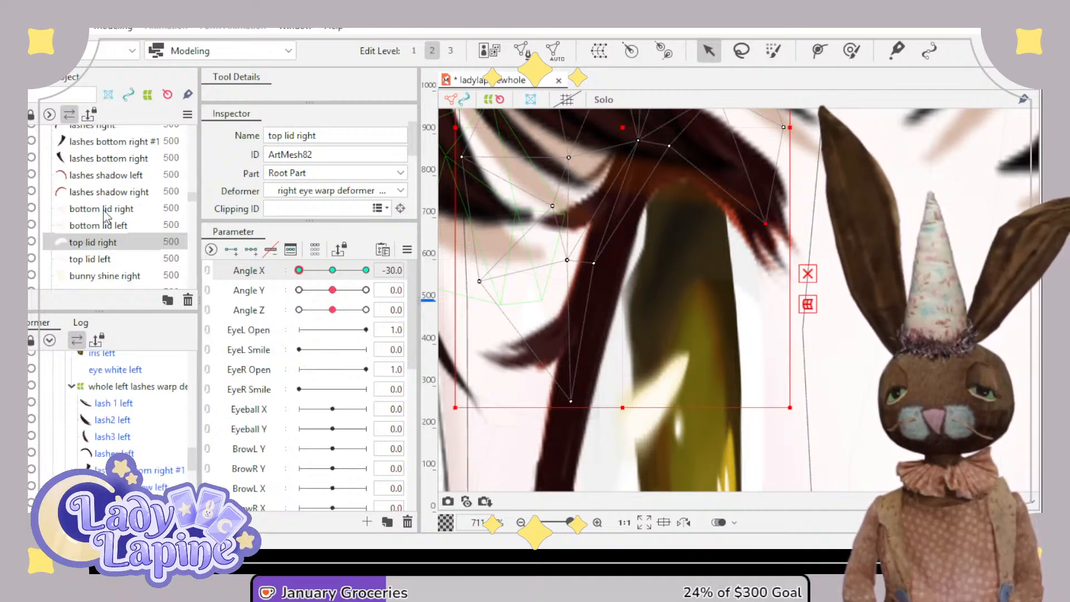
pyautogui.scroll(-1, 107, 217)
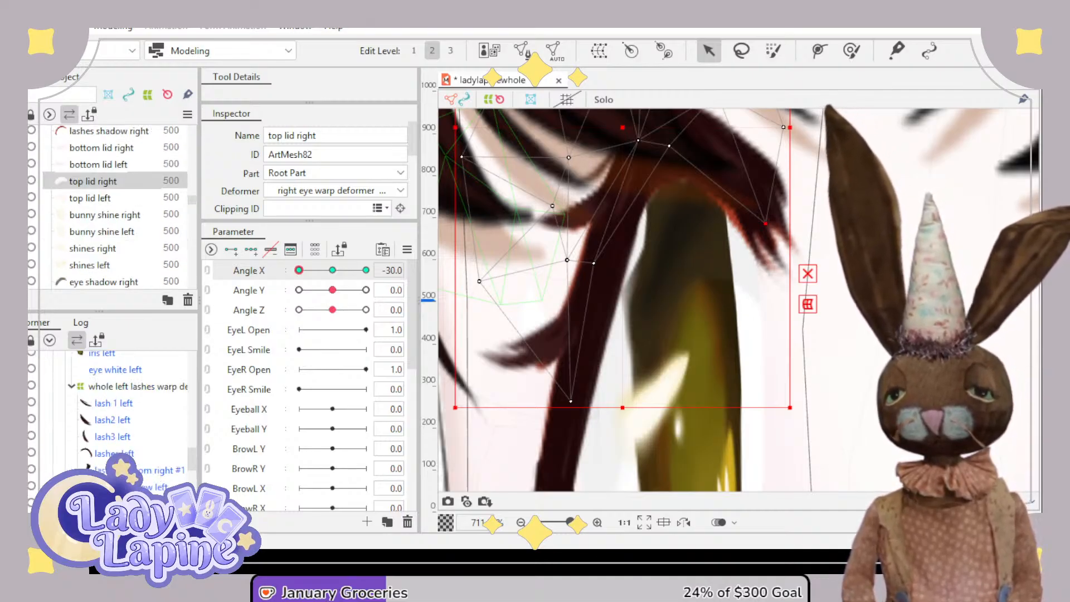
pyautogui.click(99, 199)
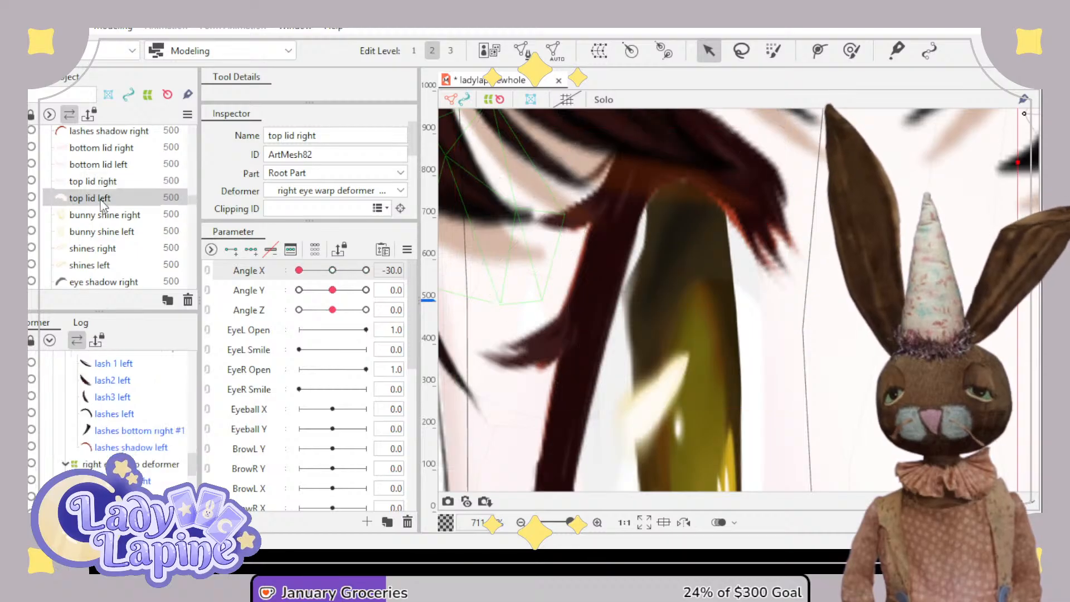
pyautogui.click(100, 217)
pyautogui.click(102, 233)
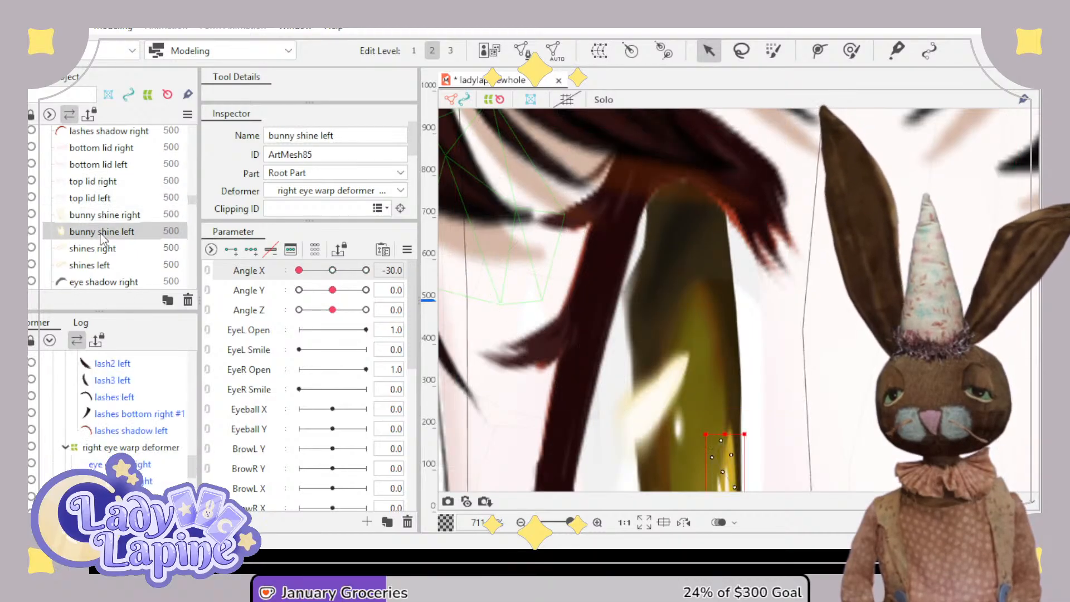
pyautogui.click(102, 250)
pyautogui.click(98, 268)
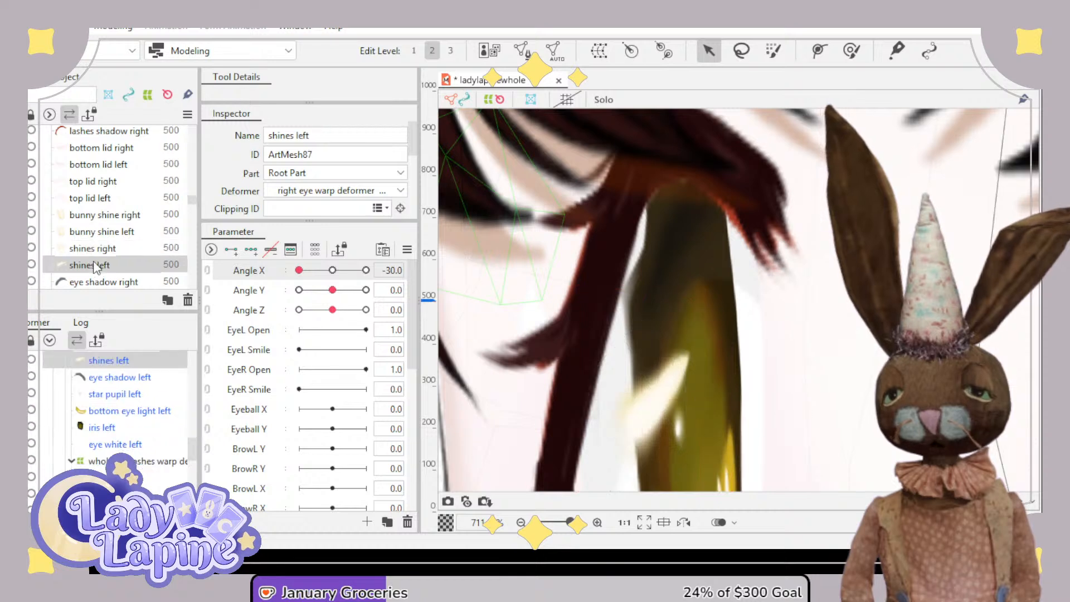
pyautogui.click(99, 148)
pyautogui.click(98, 165)
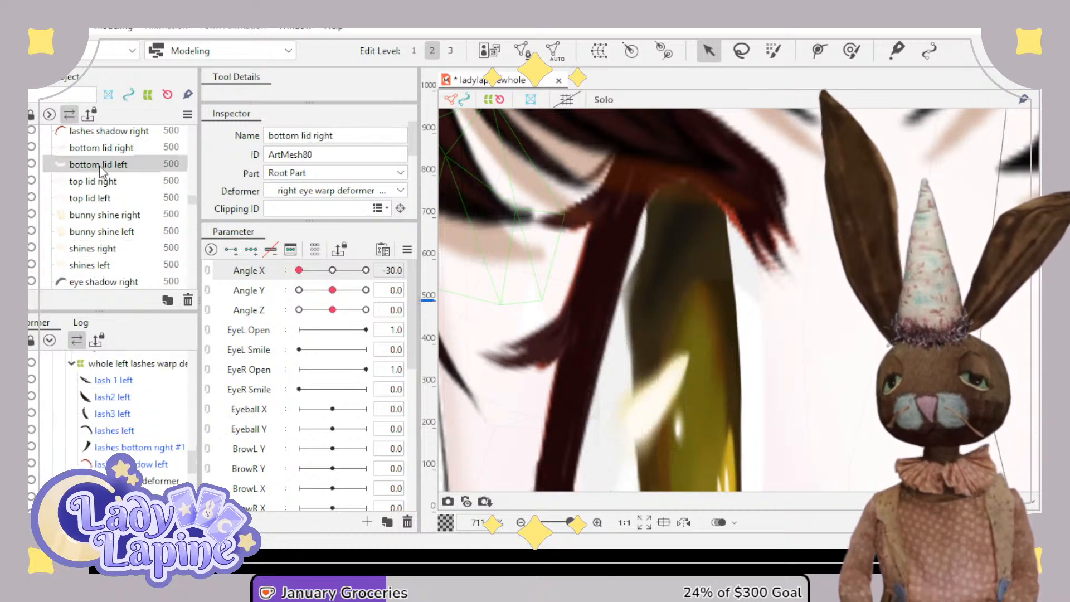
pyautogui.click(100, 181)
# - Check the bottom lid right, bottom lid left and top lid right meshes again at Angle X -30
pyautogui.scroll(5, 101, 201)
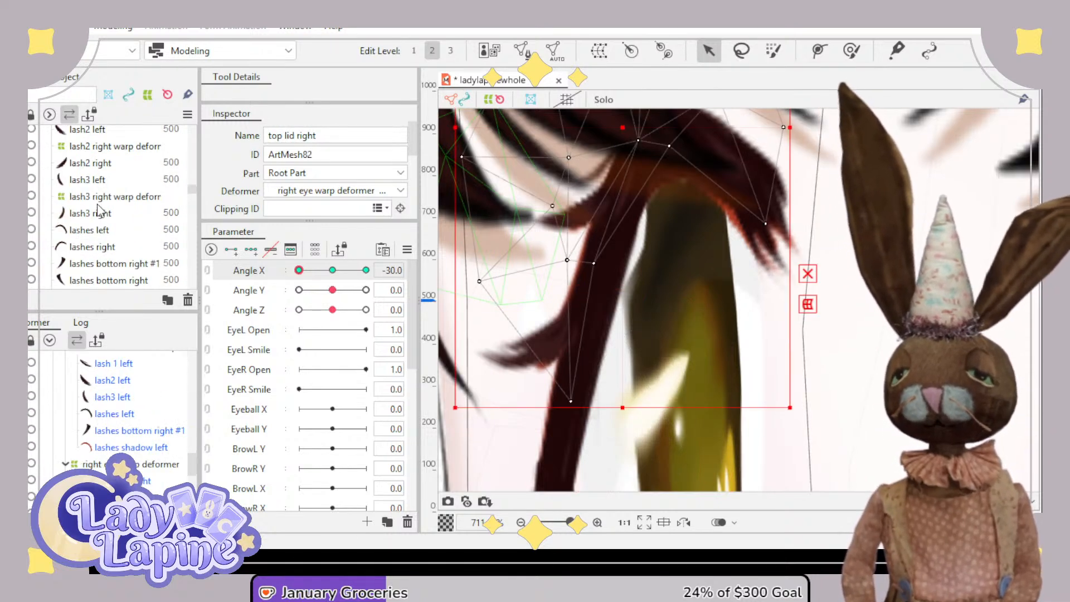
pyautogui.scroll(-2, 100, 223)
pyautogui.click(103, 267)
pyautogui.scroll(-2, 104, 267)
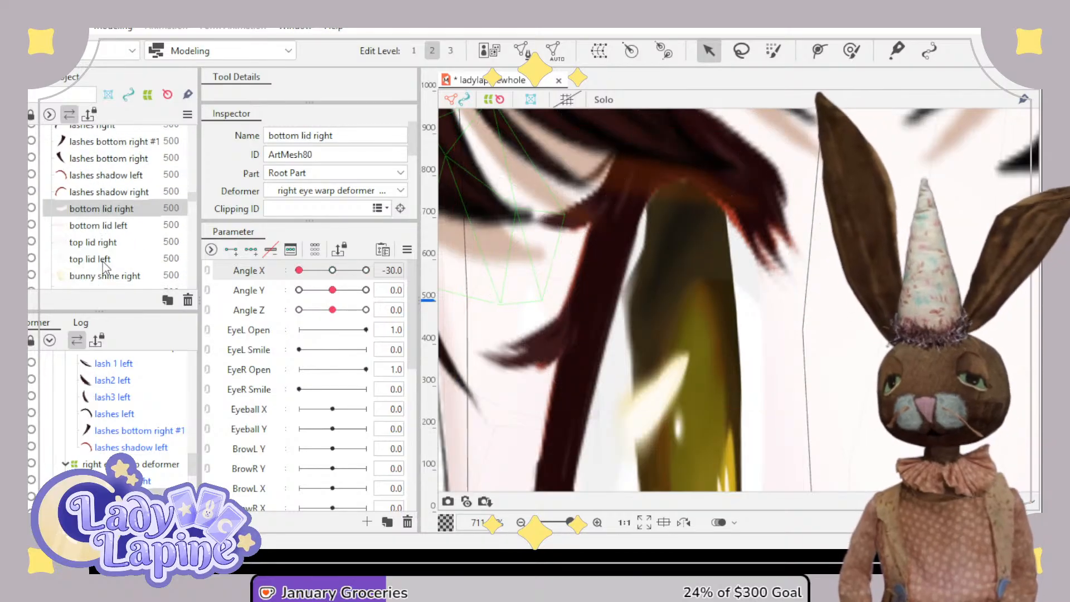
pyautogui.click(82, 226)
pyautogui.click(86, 243)
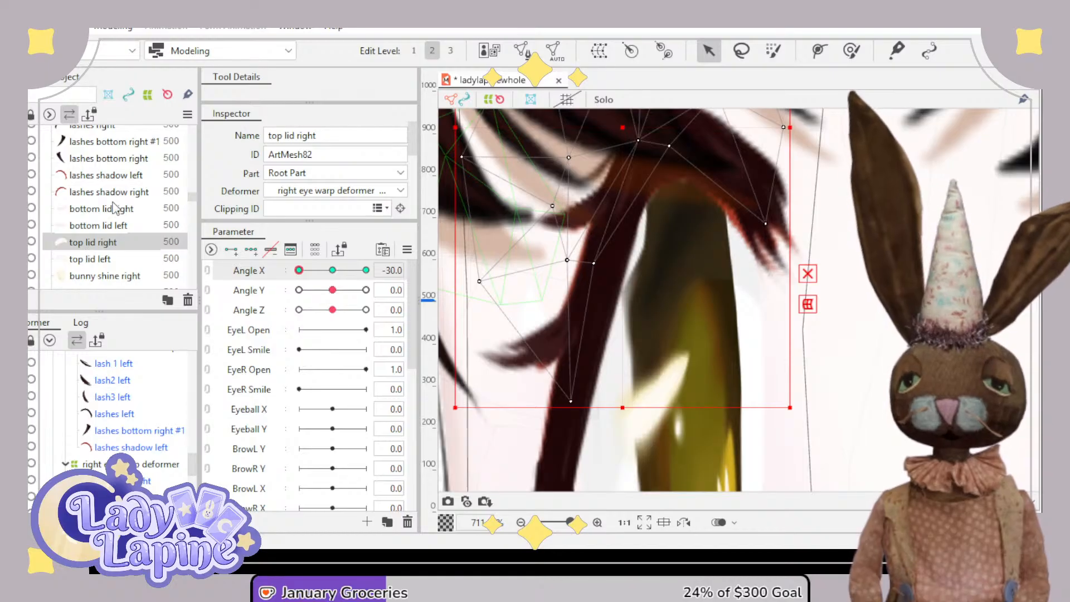
pyautogui.scroll(4, 115, 205)
pyautogui.scroll(8, 109, 432)
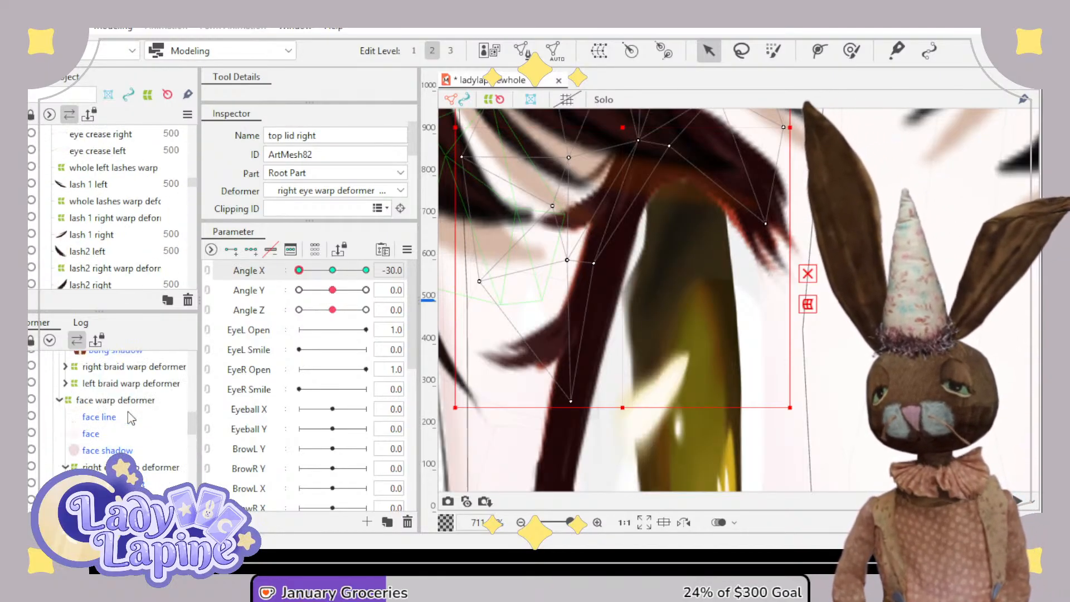
# - Adjust the bang shadow mesh points around the right eye at Angle X -30, moving the one beside the lashes up and outward
pyautogui.scroll(2, 131, 418)
pyautogui.click(117, 411)
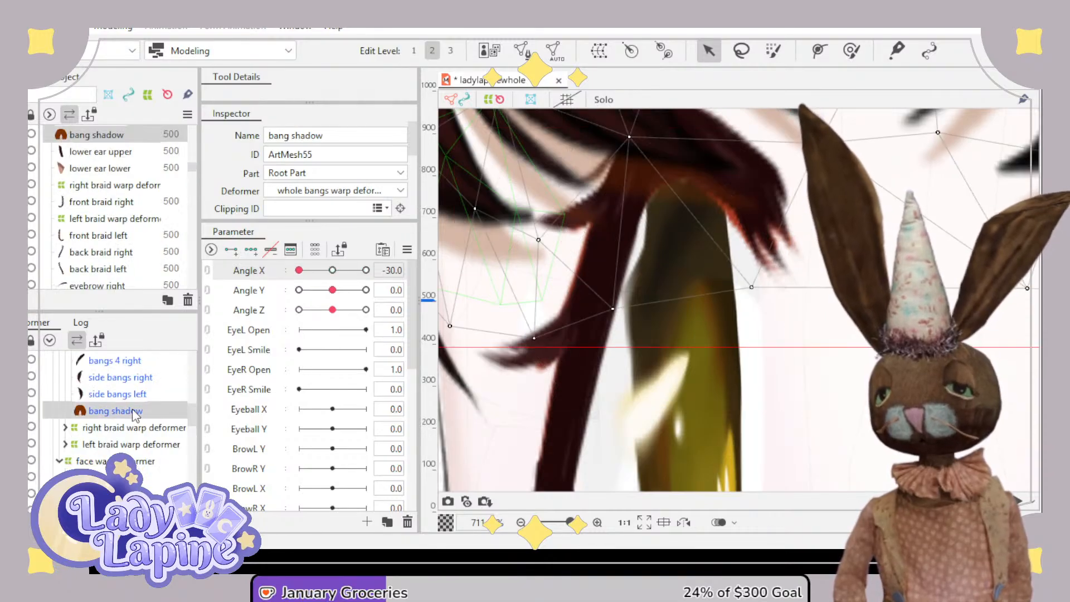
pyautogui.moveTo(613, 309); pyautogui.dragTo(604, 298)
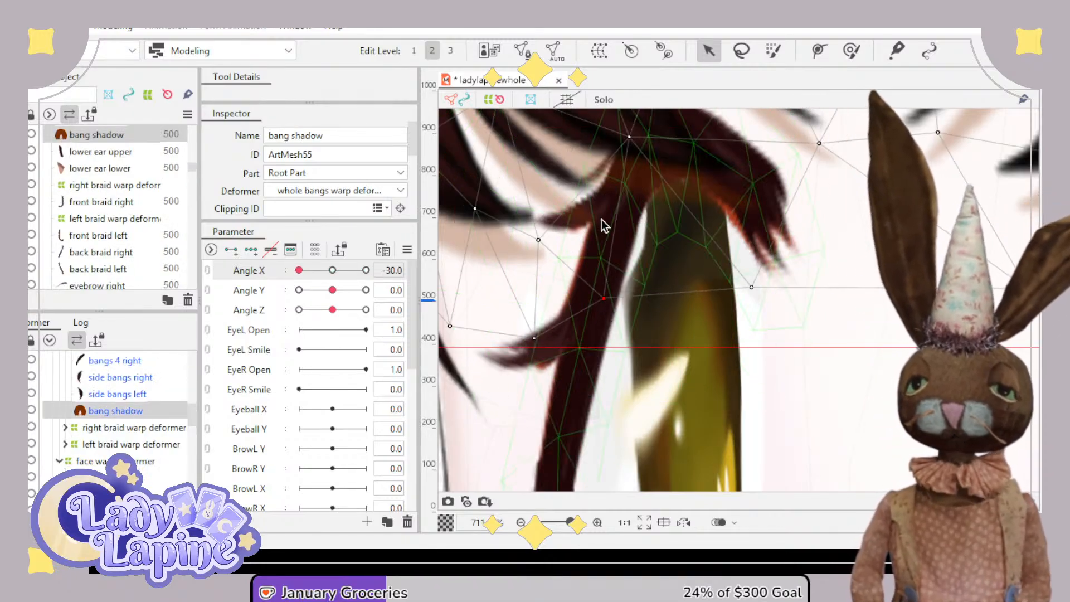
pyautogui.moveTo(752, 287)
pyautogui.mouseDown()
pyautogui.moveTo(745, 269)
pyautogui.moveTo(750, 277)
pyautogui.moveTo(688, 237)
pyautogui.moveTo(711, 250)
pyautogui.moveTo(712, 401)
pyautogui.moveTo(772, 308)
pyautogui.moveTo(777, 292)
pyautogui.moveTo(734, 287)
pyautogui.moveTo(768, 277)
pyautogui.moveTo(747, 285)
pyautogui.mouseUp()
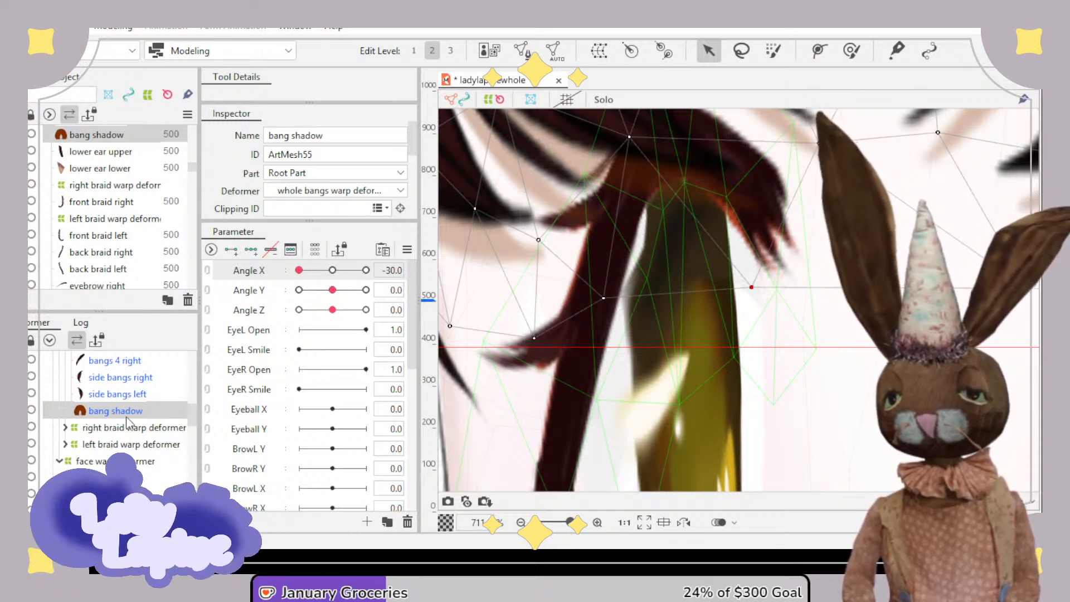
# - Move the upper points of the iris right mesh outward toward the lashes at Angle X -30 and add three Angle X keys
pyautogui.scroll(-5, 134, 424)
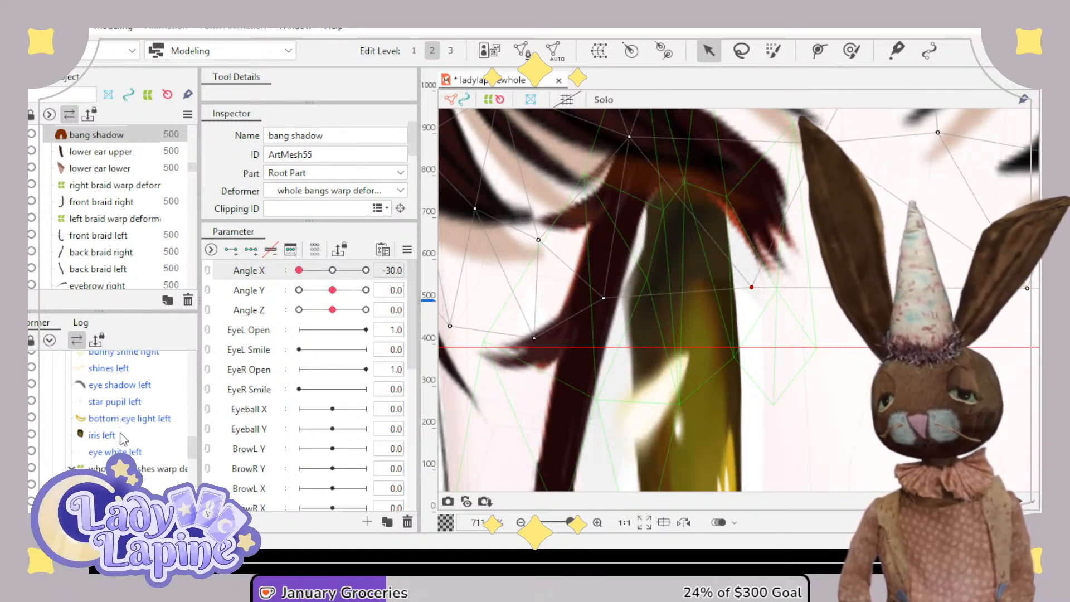
pyautogui.click(116, 433)
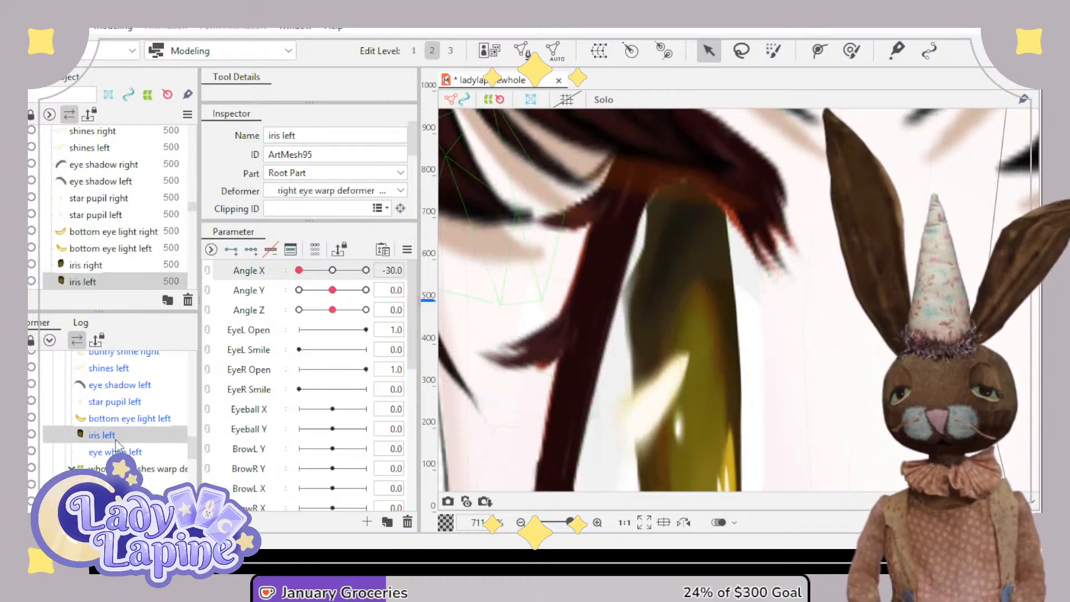
pyautogui.scroll(-3, 117, 443)
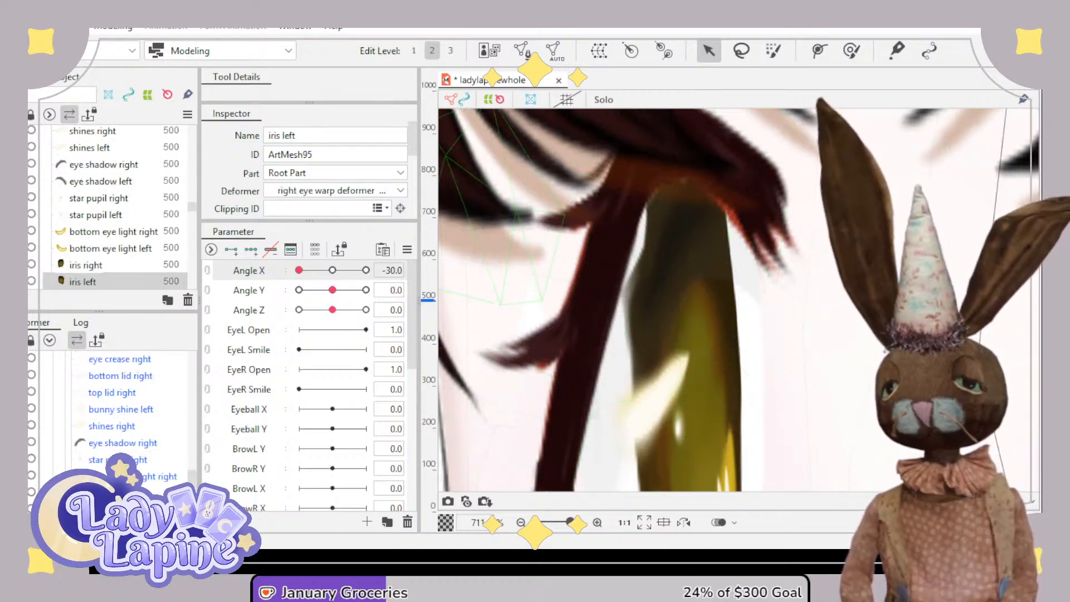
pyautogui.click(118, 493)
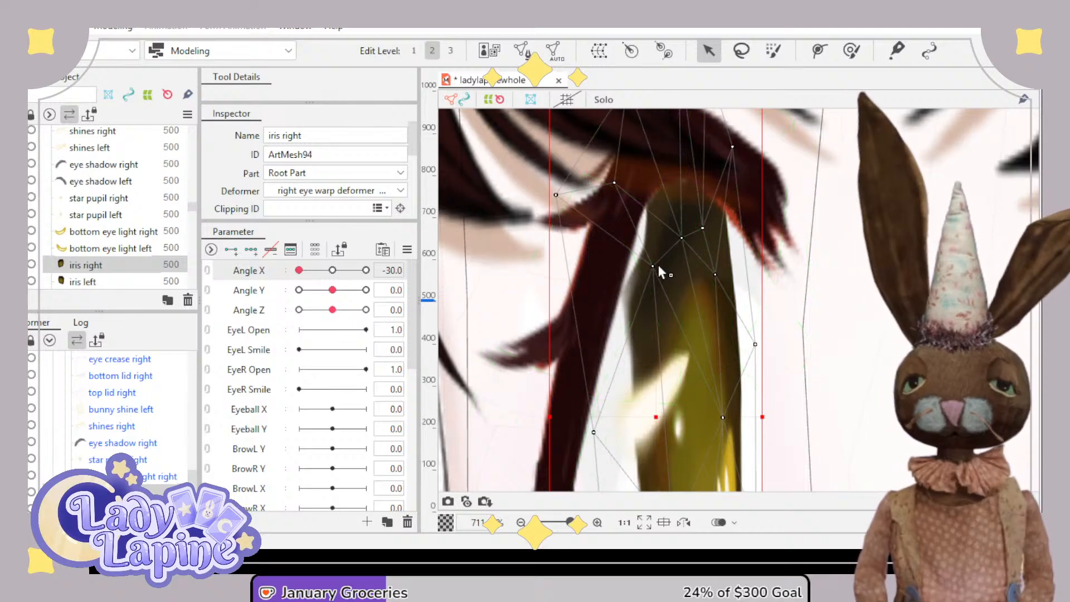
pyautogui.moveTo(658, 266)
pyautogui.mouseDown()
pyautogui.moveTo(672, 272)
pyautogui.moveTo(662, 273)
pyautogui.mouseUp()
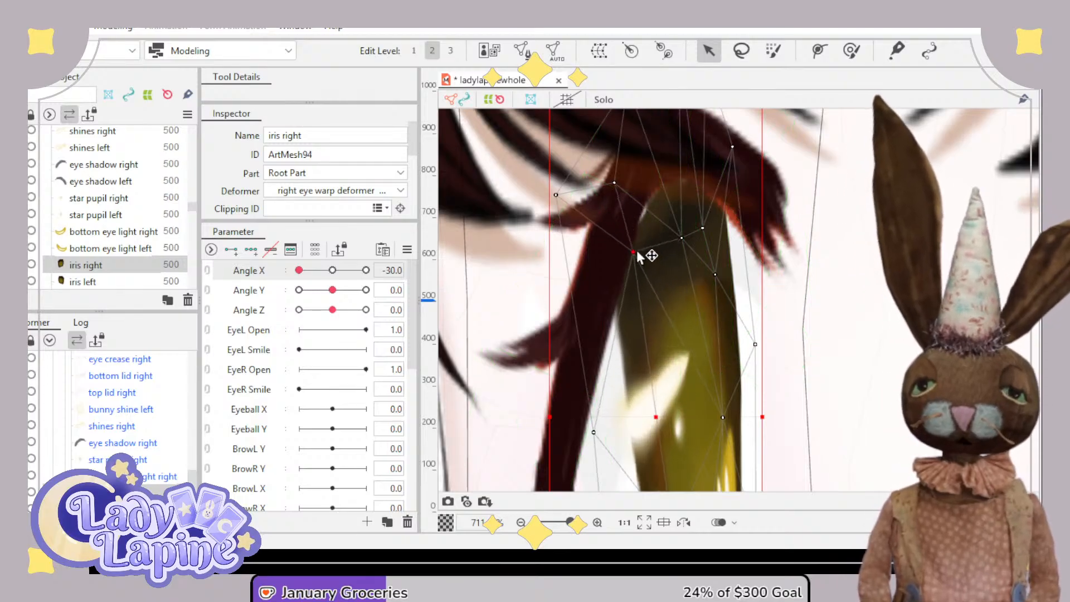
pyautogui.scroll(-5, 781, 345)
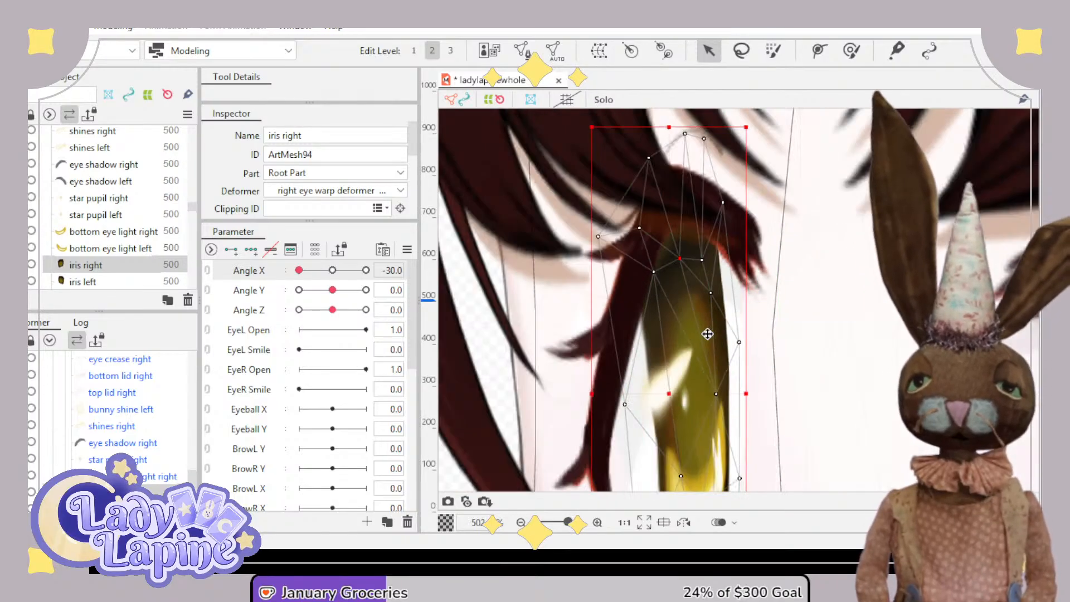
pyautogui.moveTo(825, 369); pyautogui.dragTo(659, 267)
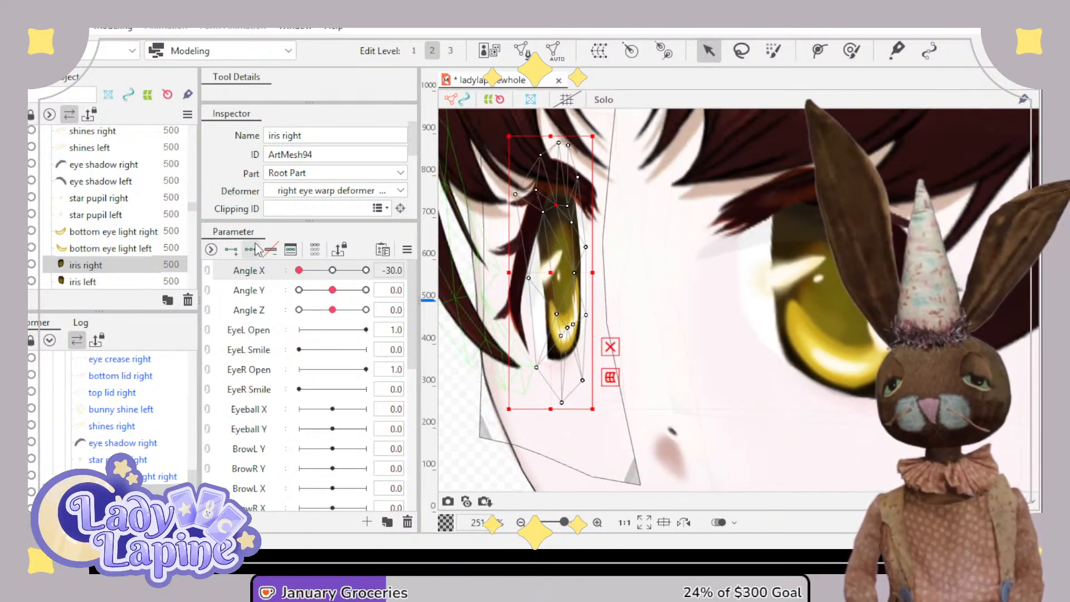
pyautogui.moveTo(304, 274); pyautogui.dragTo(333, 276)
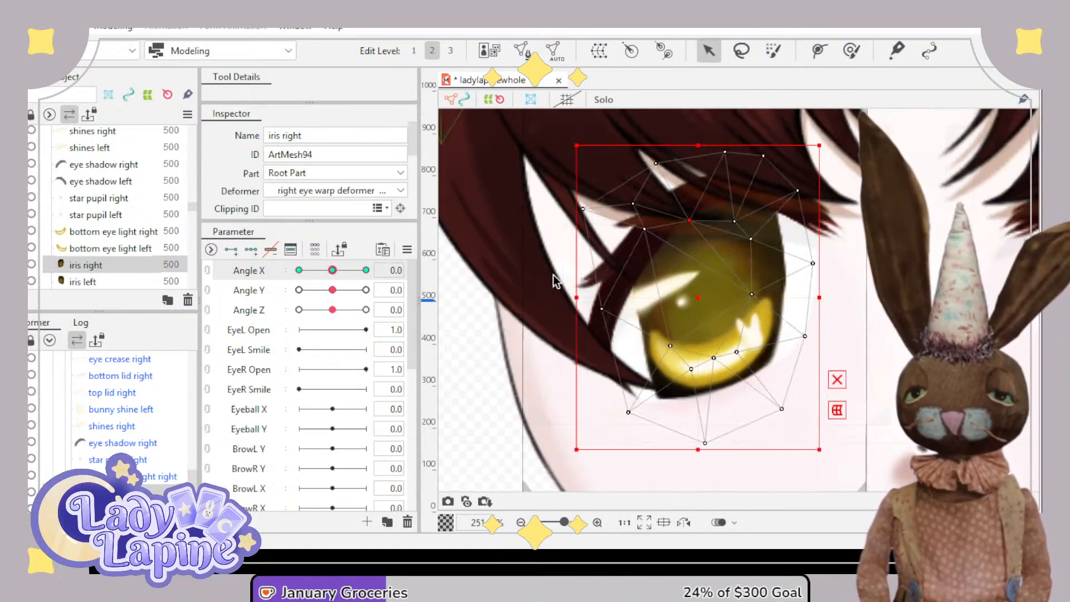
# - Preview the right eye on the whole face while varying Angle X and look through the deformer hierarchy
pyautogui.scroll(-5, 962, 290)
pyautogui.moveTo(945, 309); pyautogui.dragTo(734, 349)
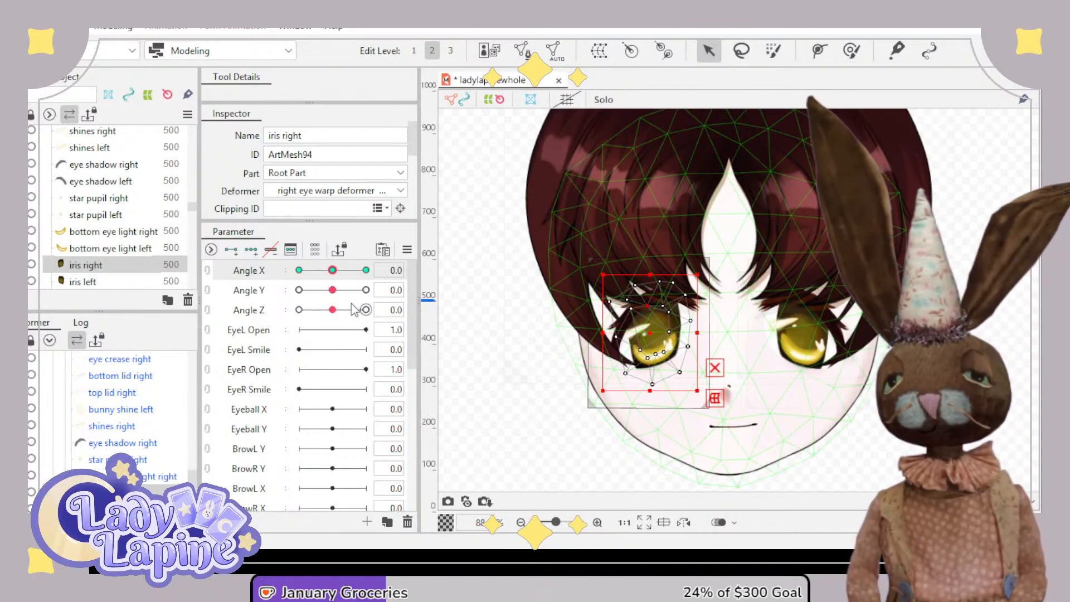
pyautogui.moveTo(332, 270); pyautogui.dragTo(307, 267)
pyautogui.click(332, 270)
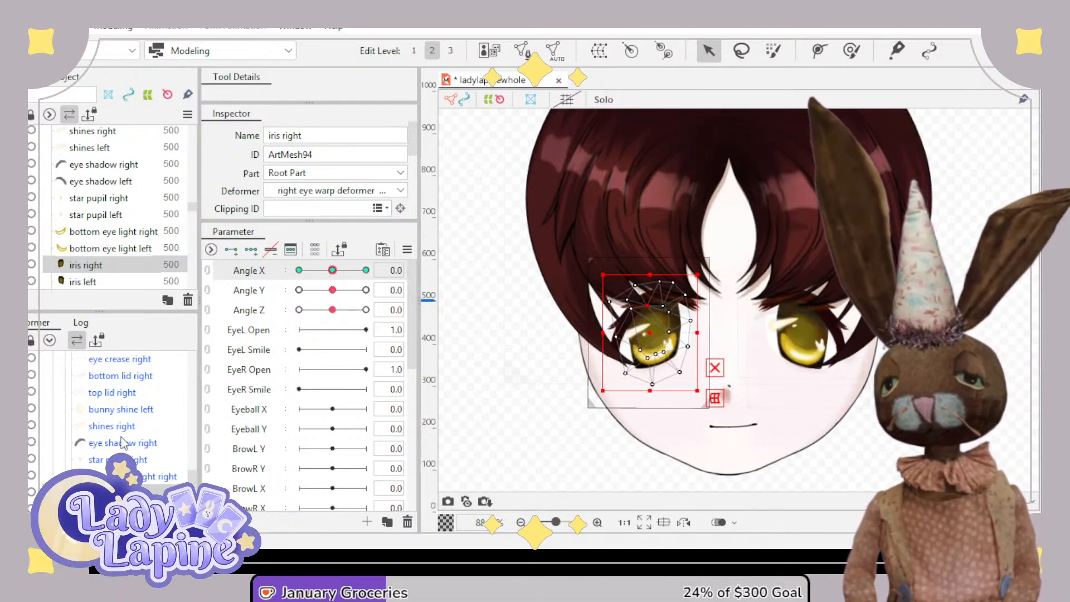
pyautogui.scroll(-5, 146, 460)
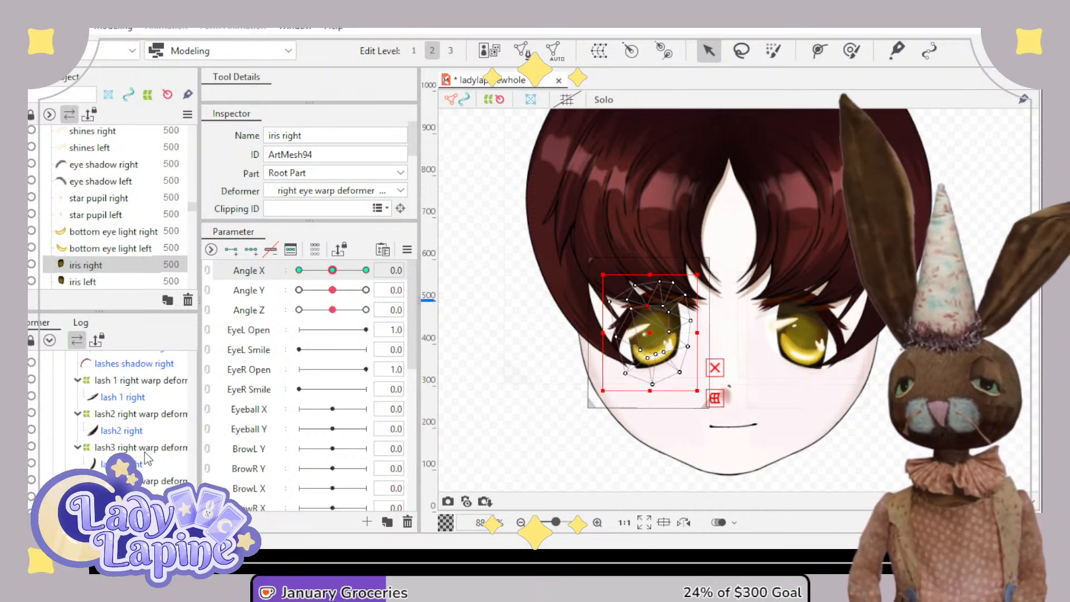
pyautogui.scroll(5, 146, 459)
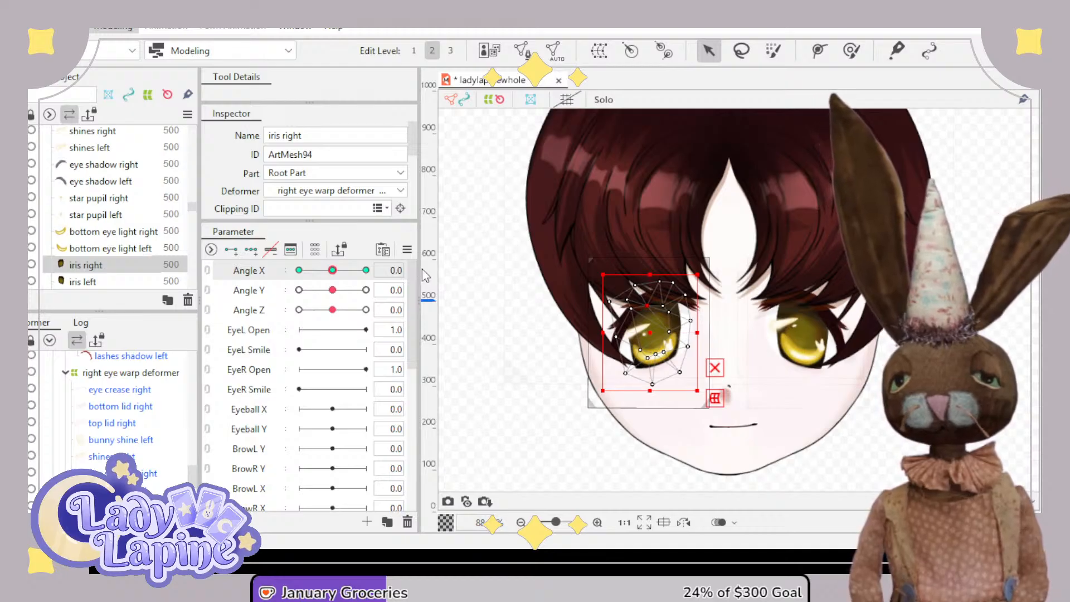
pyautogui.click(511, 406)
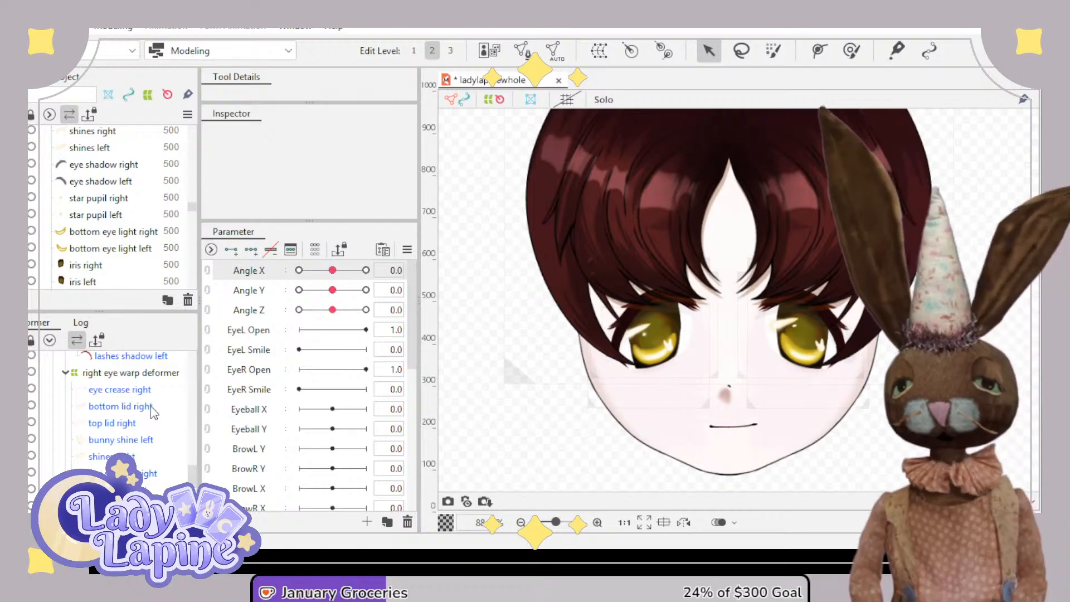
pyautogui.scroll(5, 143, 426)
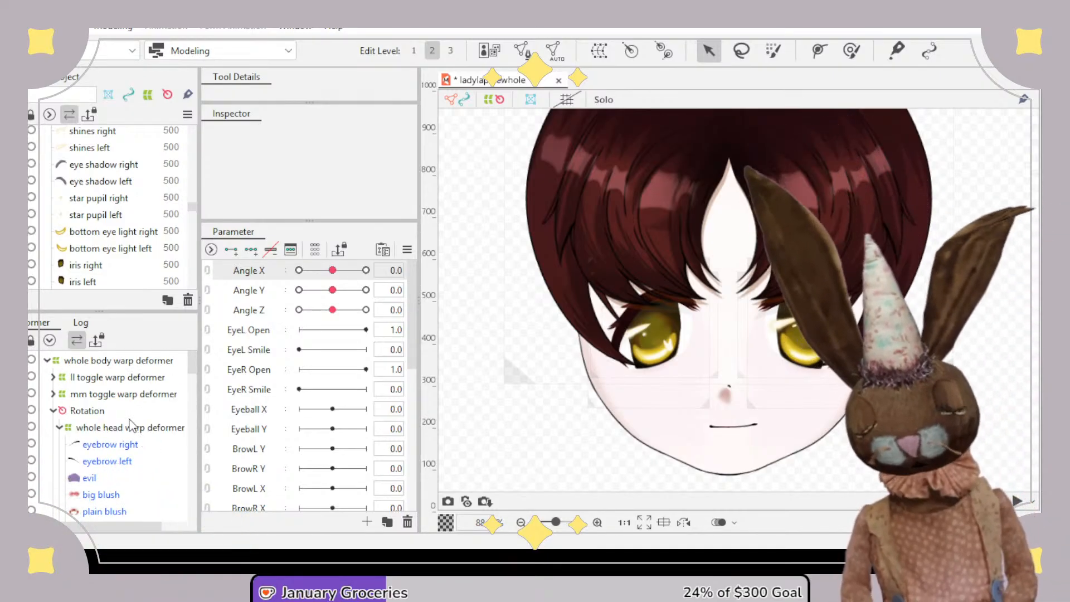
# - Preview the whole head at different Angle X and Angle Y values, including the side hair at Angle Y 30
pyautogui.moveTo(333, 270)
pyautogui.mouseDown()
pyautogui.moveTo(285, 272)
pyautogui.moveTo(369, 272)
pyautogui.moveTo(335, 276)
pyautogui.moveTo(337, 284)
pyautogui.mouseUp()
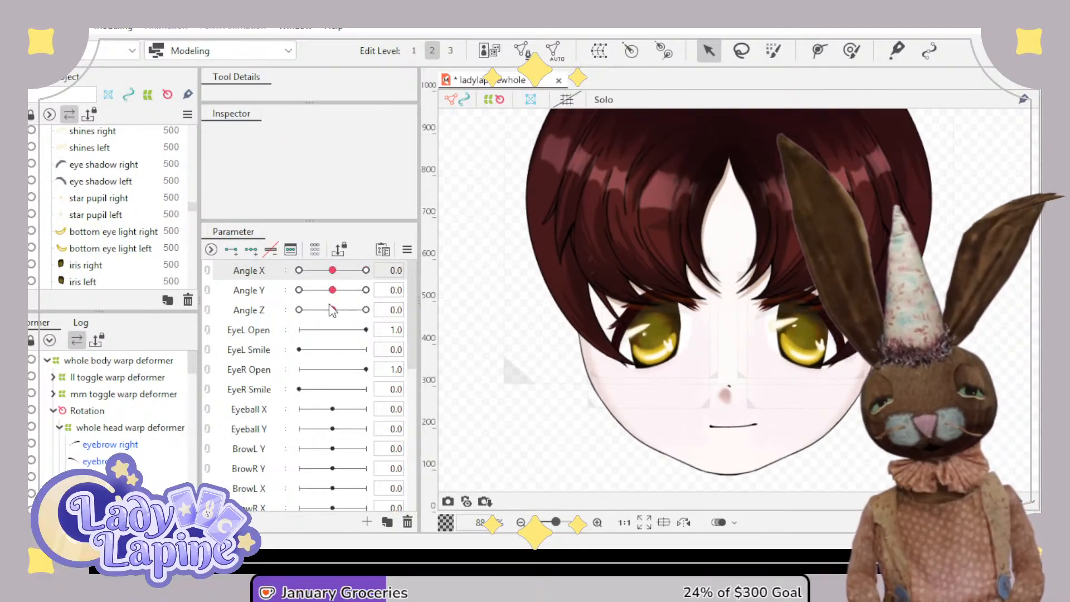
pyautogui.scroll(-3, 895, 314)
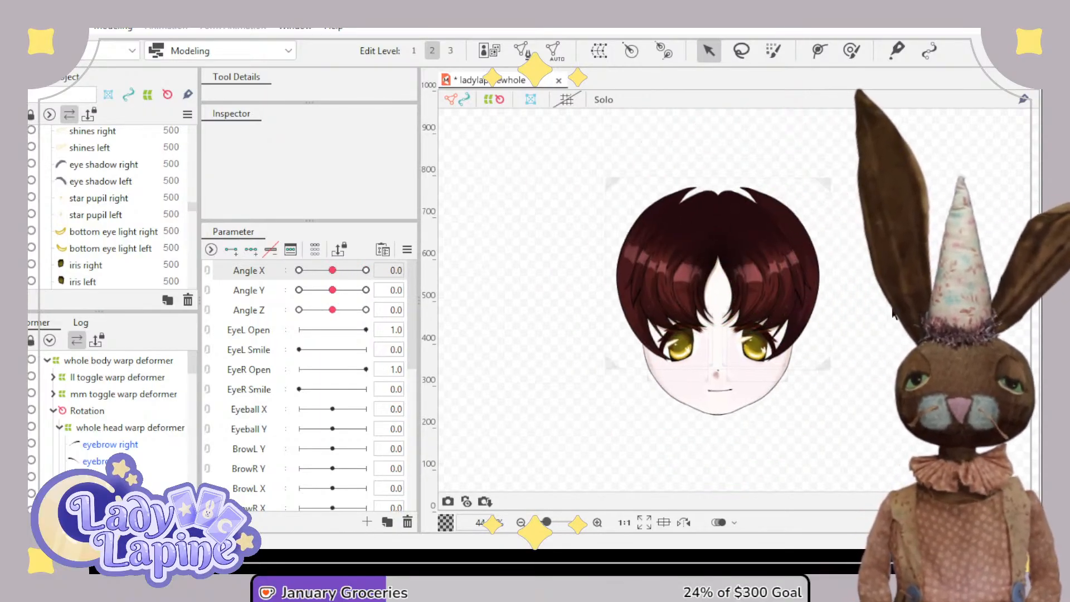
pyautogui.scroll(-5, 140, 401)
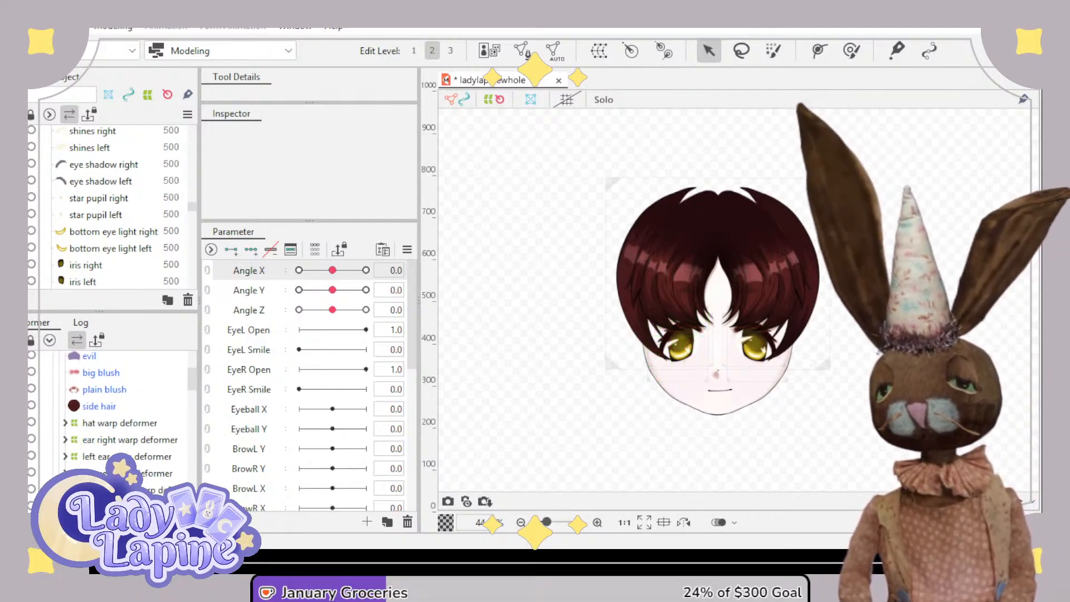
pyautogui.moveTo(332, 270); pyautogui.dragTo(379, 285)
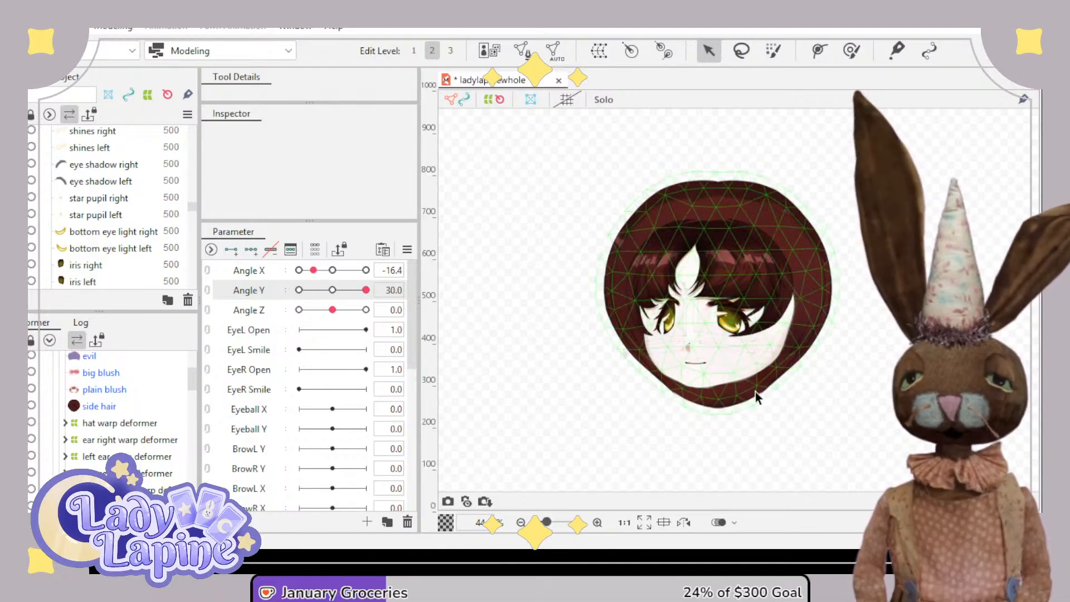
pyautogui.click(333, 270)
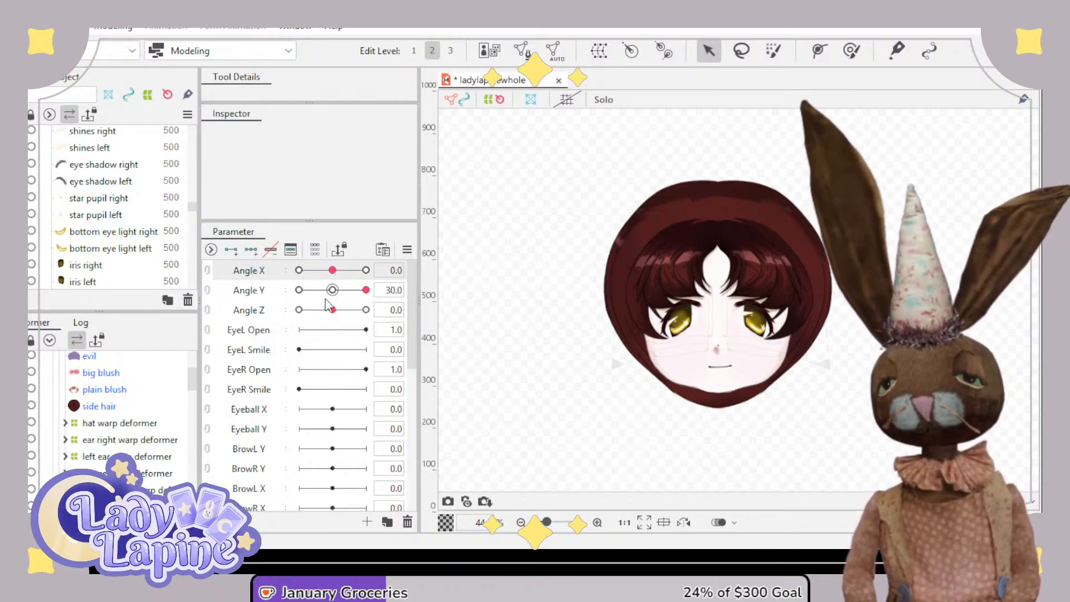
pyautogui.click(333, 291)
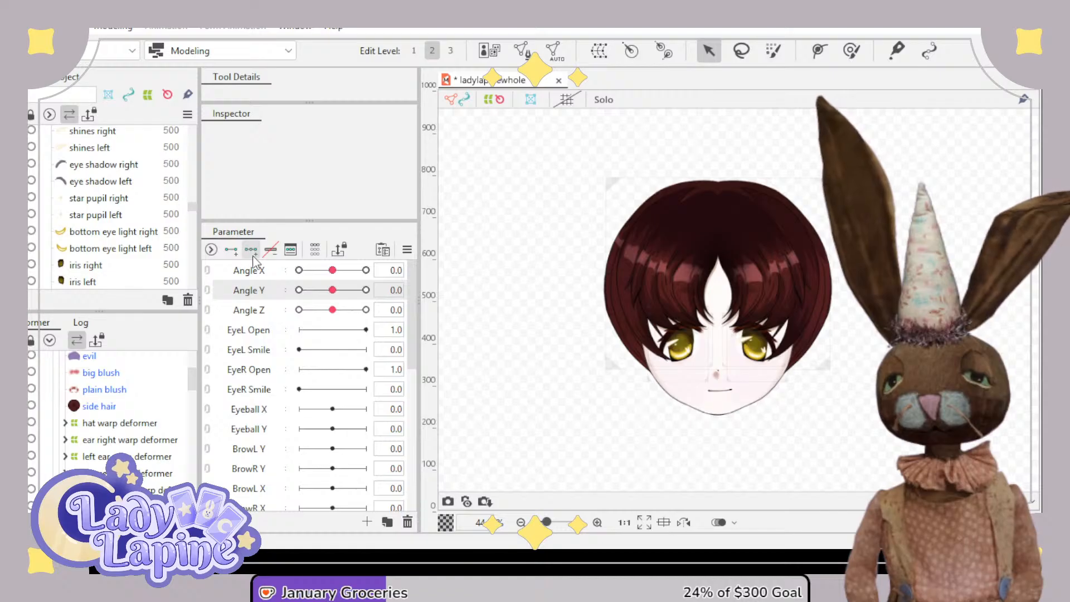
pyautogui.click(366, 290)
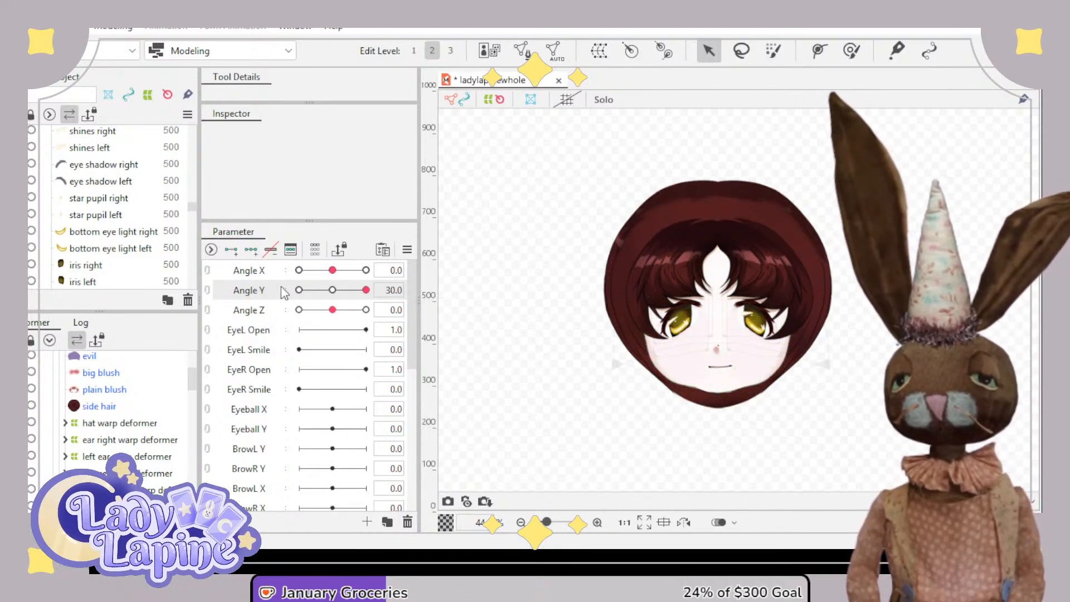
# - At Angle Y 0, create a side hair warp deformer around the side hair mesh and add three Angle Y keys
pyautogui.click(333, 291)
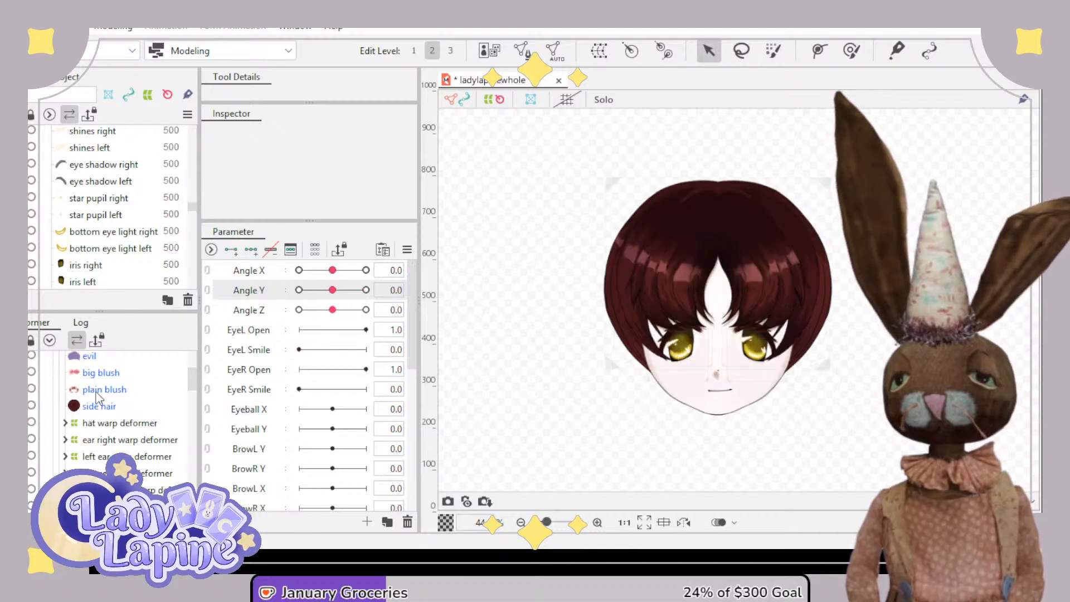
pyautogui.click(106, 407)
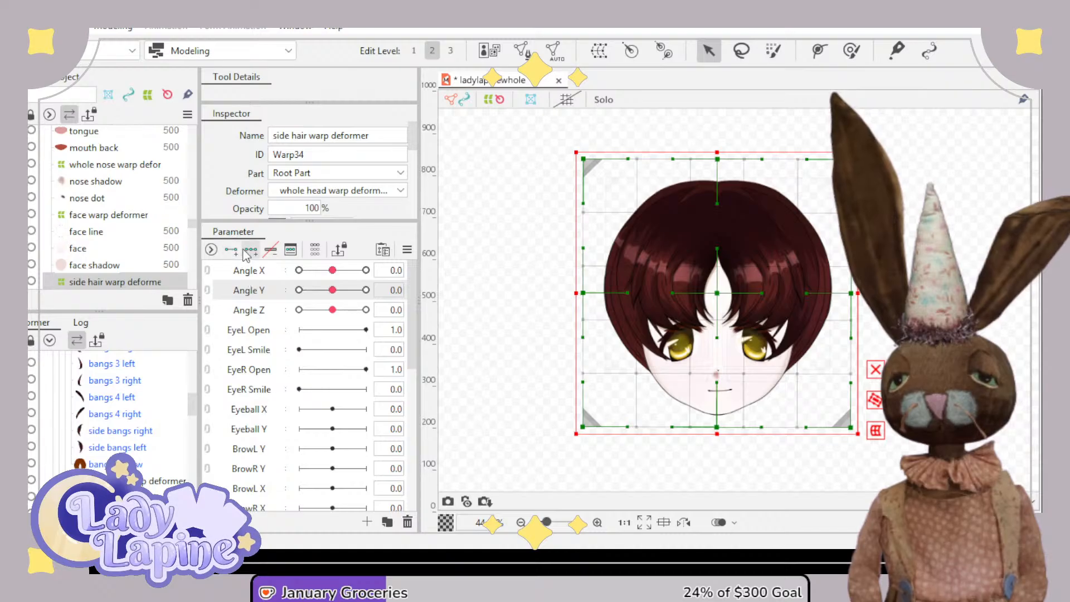
pyautogui.click(251, 249)
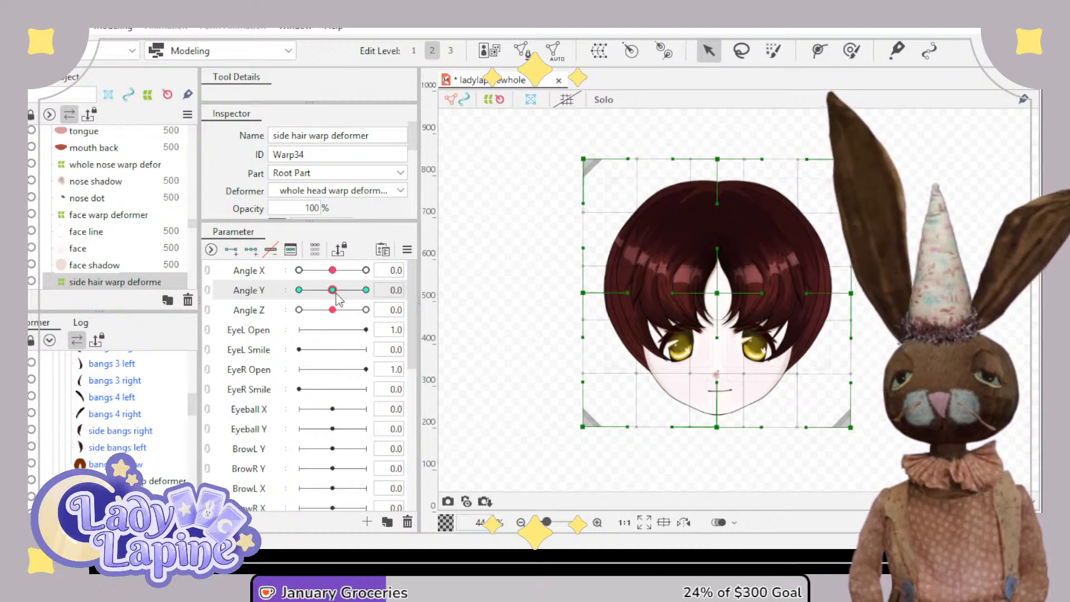
# - At Angle Y 30, raise the lower edge of the side hair warp deformer, pull its upper corners inward and down, and lower its top edge
pyautogui.moveTo(336, 294); pyautogui.dragTo(365, 290)
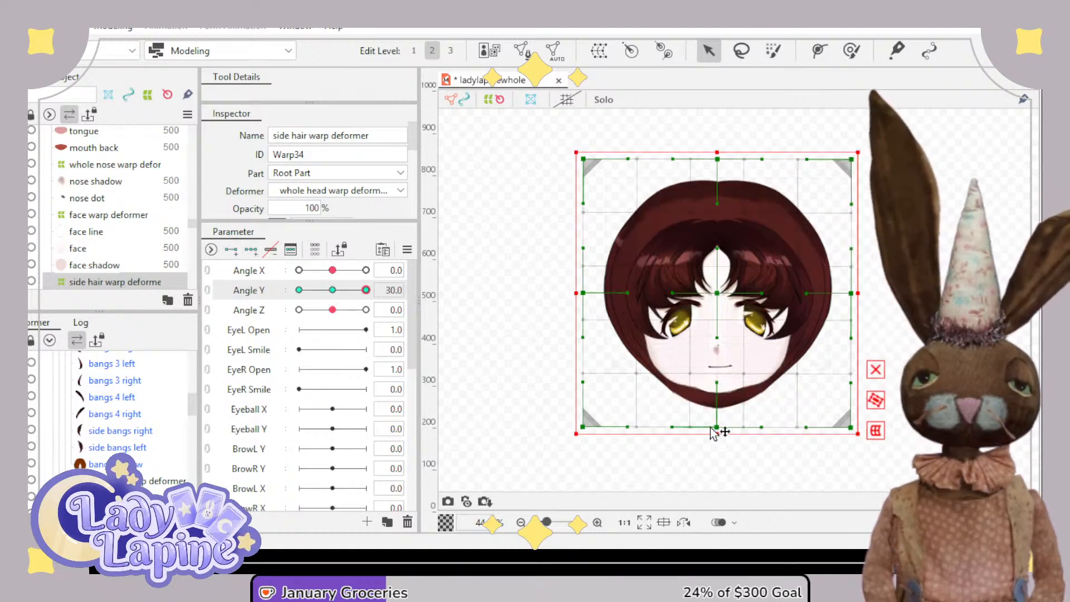
pyautogui.moveTo(715, 438)
pyautogui.mouseDown()
pyautogui.moveTo(715, 391)
pyautogui.moveTo(715, 420)
pyautogui.mouseUp()
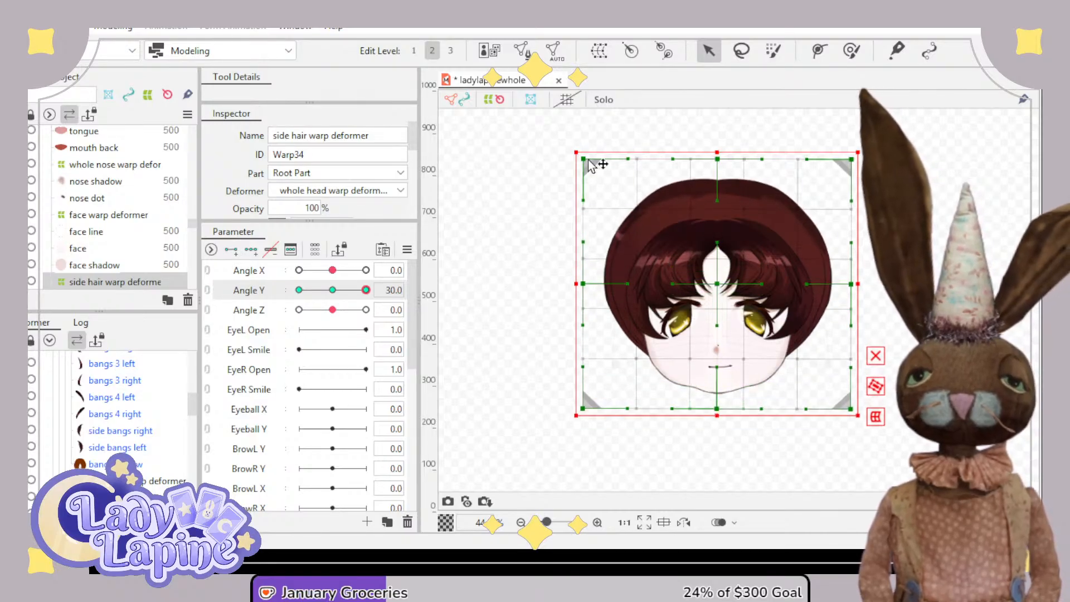
pyautogui.moveTo(586, 161); pyautogui.dragTo(611, 181)
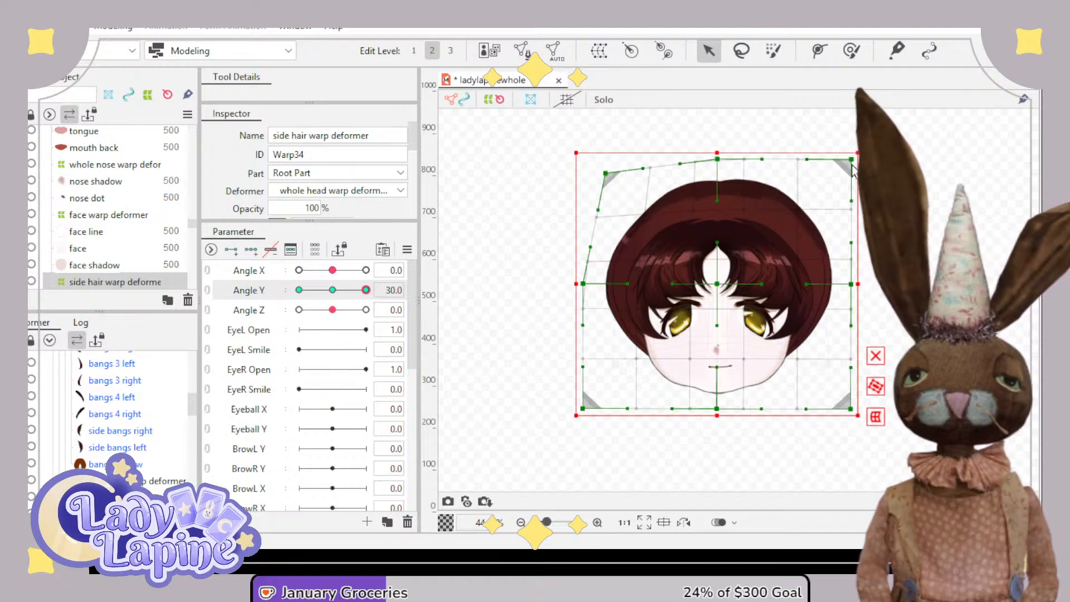
pyautogui.moveTo(852, 166); pyautogui.dragTo(835, 193)
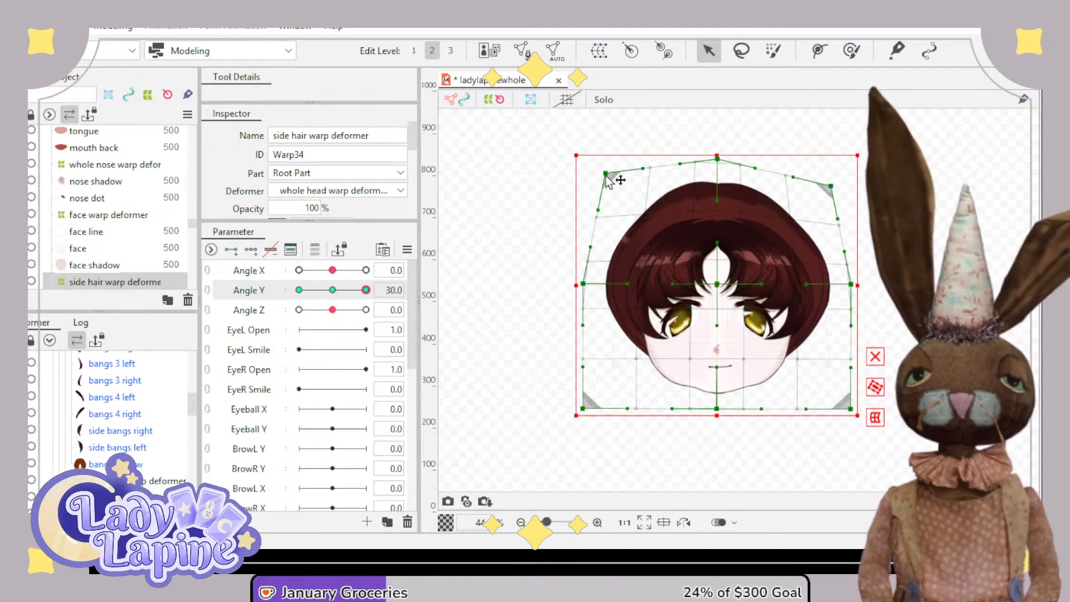
pyautogui.moveTo(717, 156); pyautogui.dragTo(719, 174)
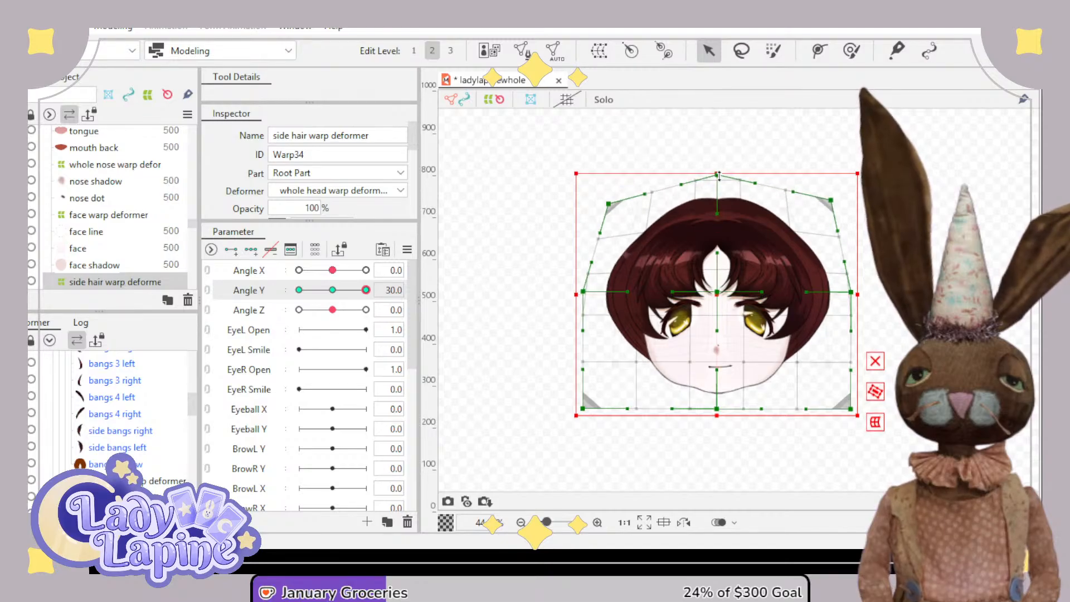
pyautogui.hotkey('ctrl', 'z')
# - Refine the side hair warp at Angle Y 30 by adjusting the upper corners, narrowing both side midpoints and lowering the top centre, and return Angle Y to 0
pyautogui.moveTo(830, 207); pyautogui.dragTo(828, 198)
pyautogui.moveTo(608, 211); pyautogui.dragTo(605, 194)
pyautogui.moveTo(584, 296); pyautogui.dragTo(593, 296)
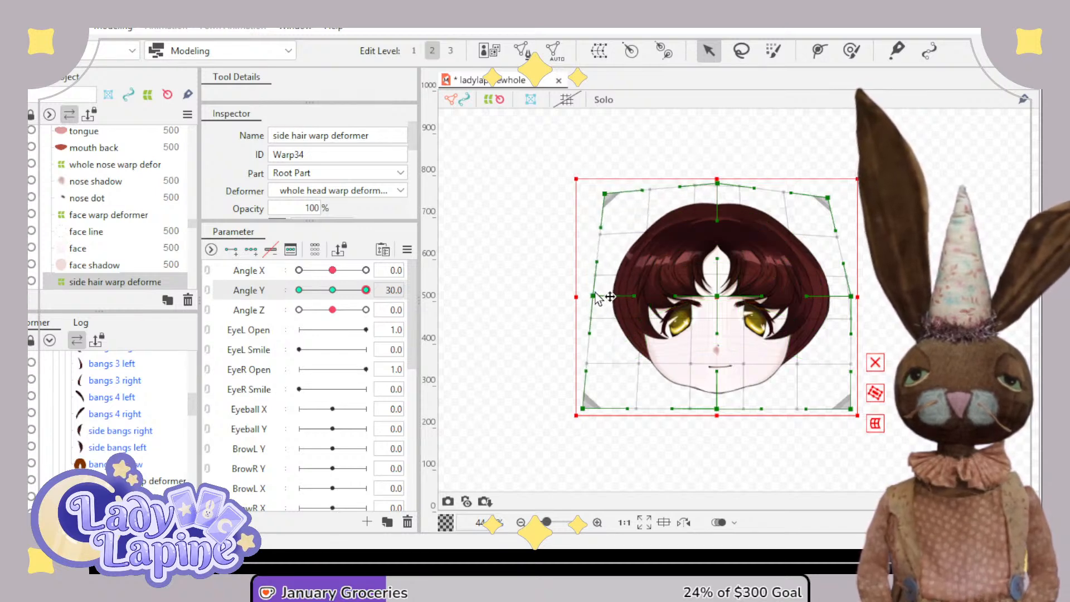
pyautogui.moveTo(852, 298); pyautogui.dragTo(842, 296)
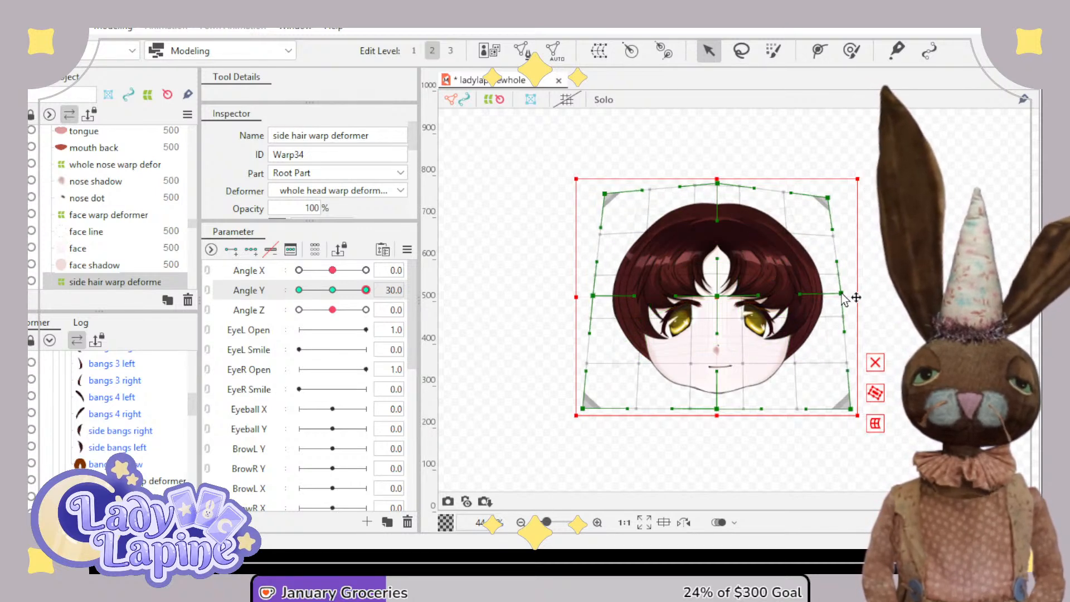
pyautogui.moveTo(719, 186); pyautogui.dragTo(720, 203)
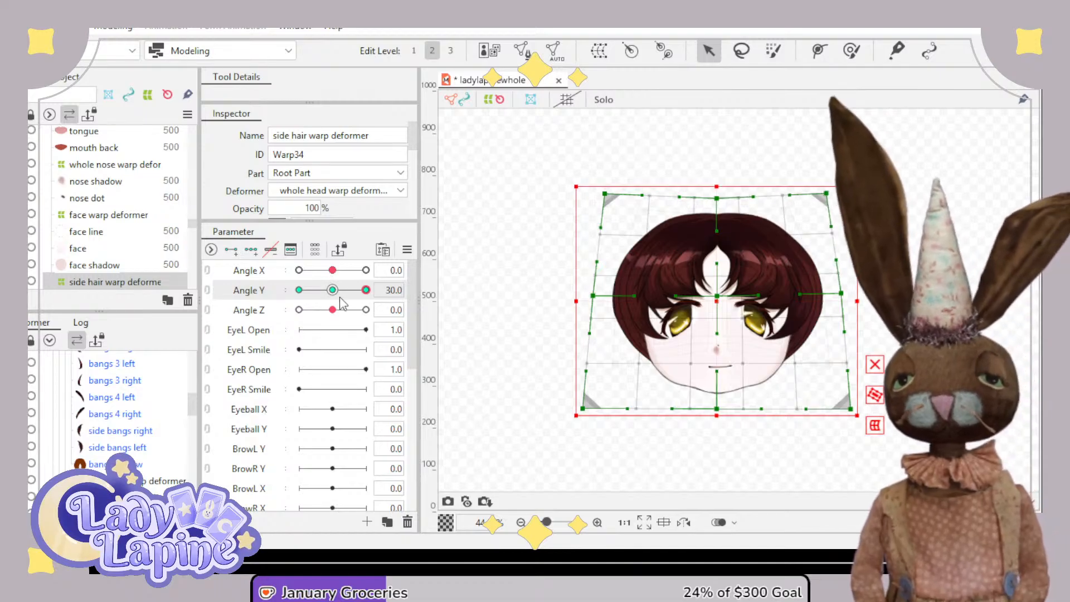
pyautogui.moveTo(366, 290); pyautogui.dragTo(332, 276)
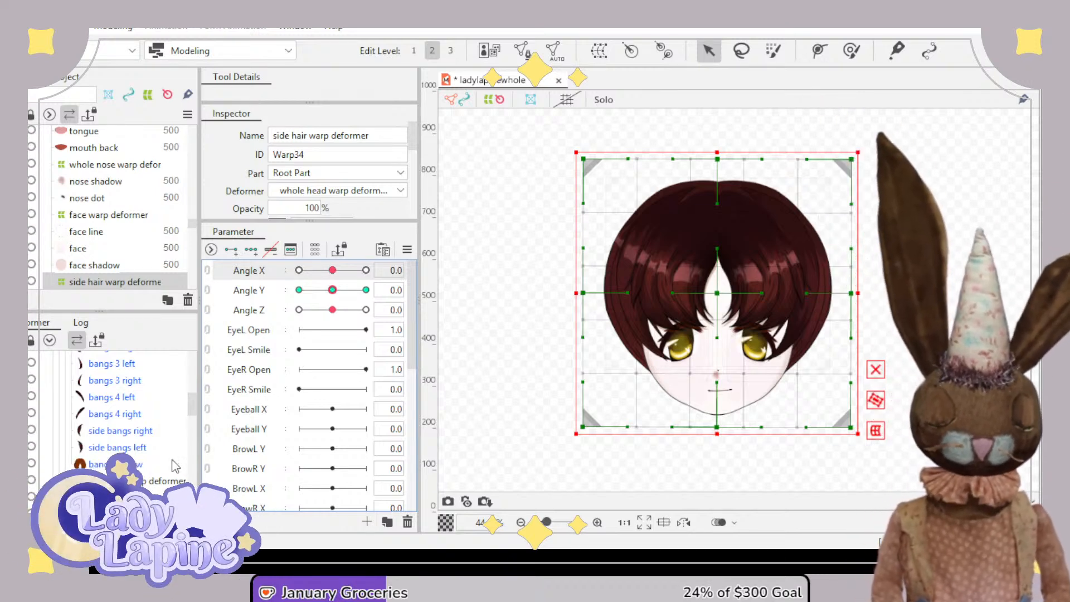
# - Look through the deformer hierarchy under the whole head warp deformer for the braid deformers
pyautogui.scroll(-3, 166, 466)
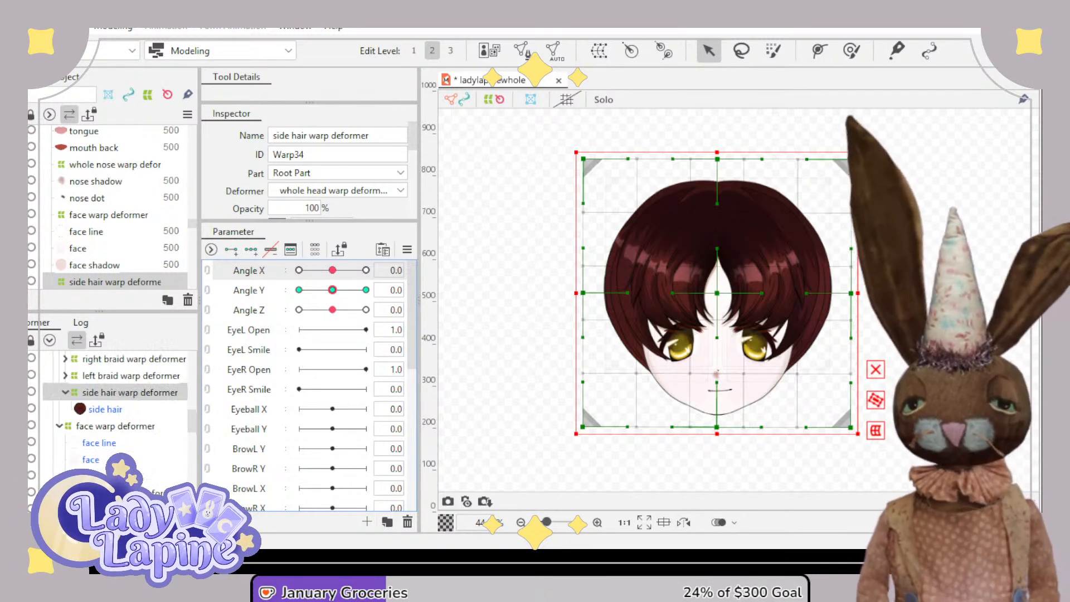
pyautogui.scroll(-2, 112, 413)
pyautogui.scroll(-6, 112, 412)
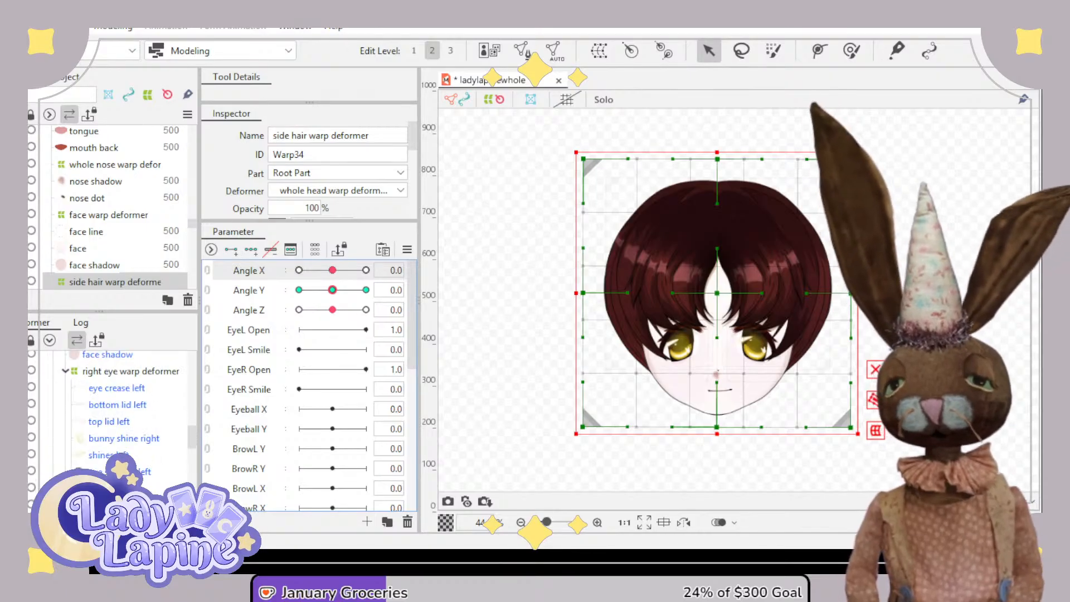
pyautogui.scroll(-4, 112, 412)
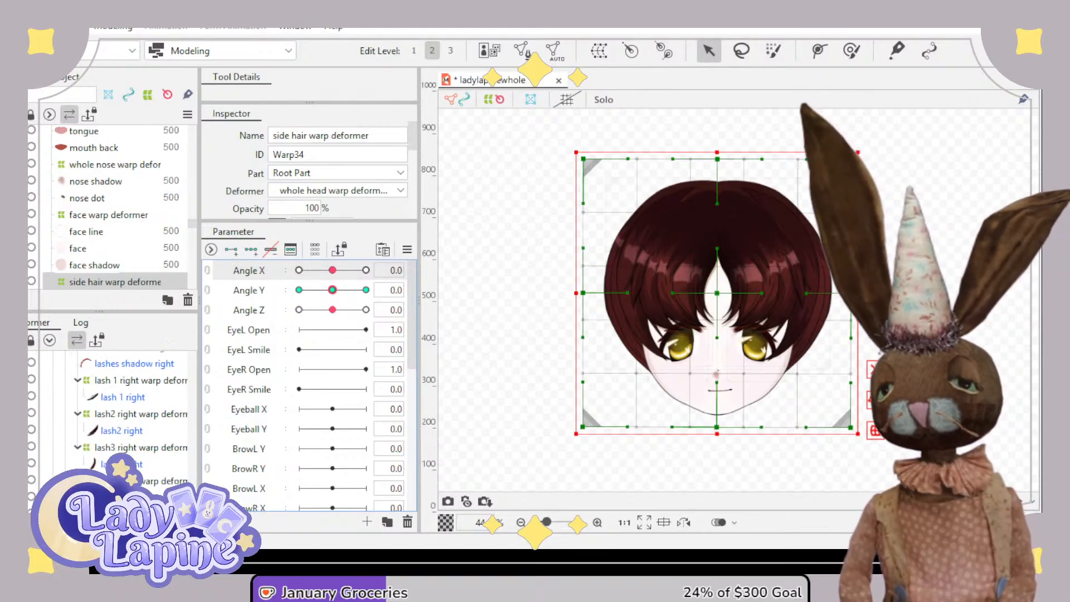
pyautogui.scroll(-6, 112, 413)
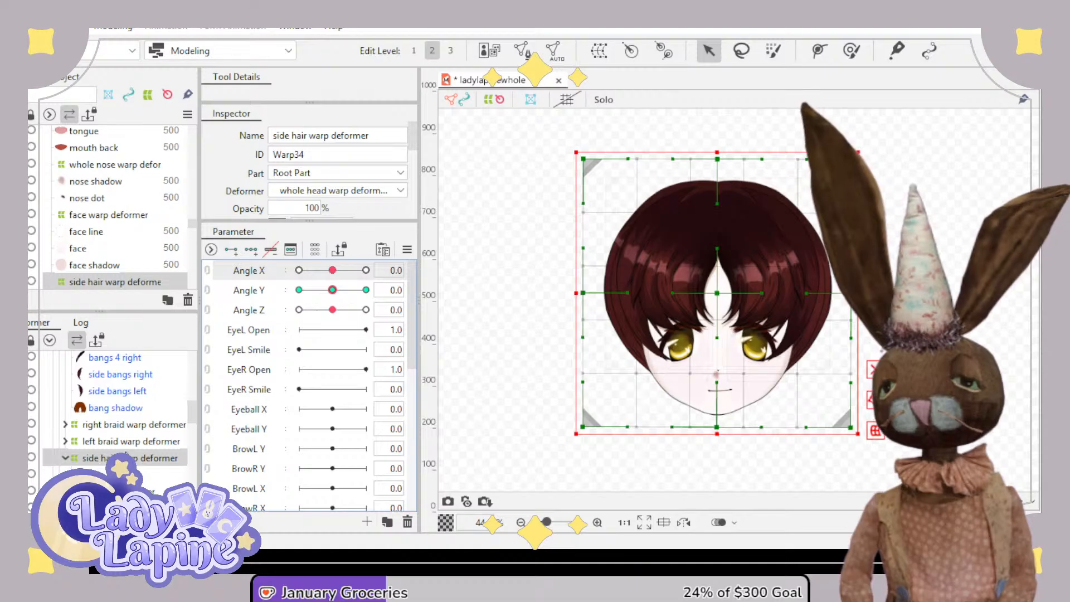
pyautogui.scroll(-6, 112, 413)
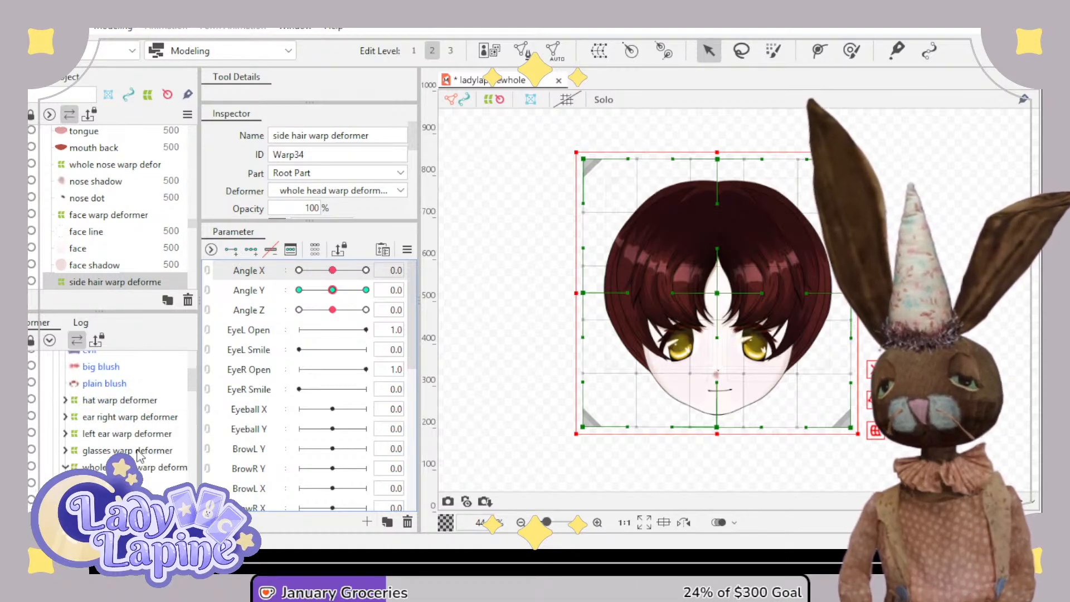
pyautogui.scroll(-6, 132, 456)
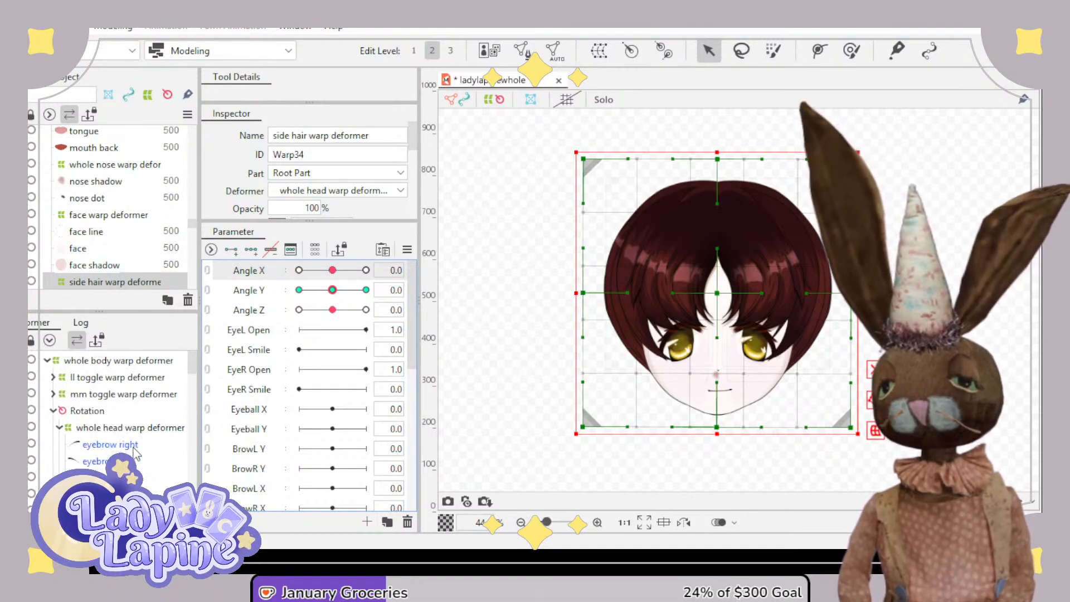
pyautogui.scroll(6, 135, 455)
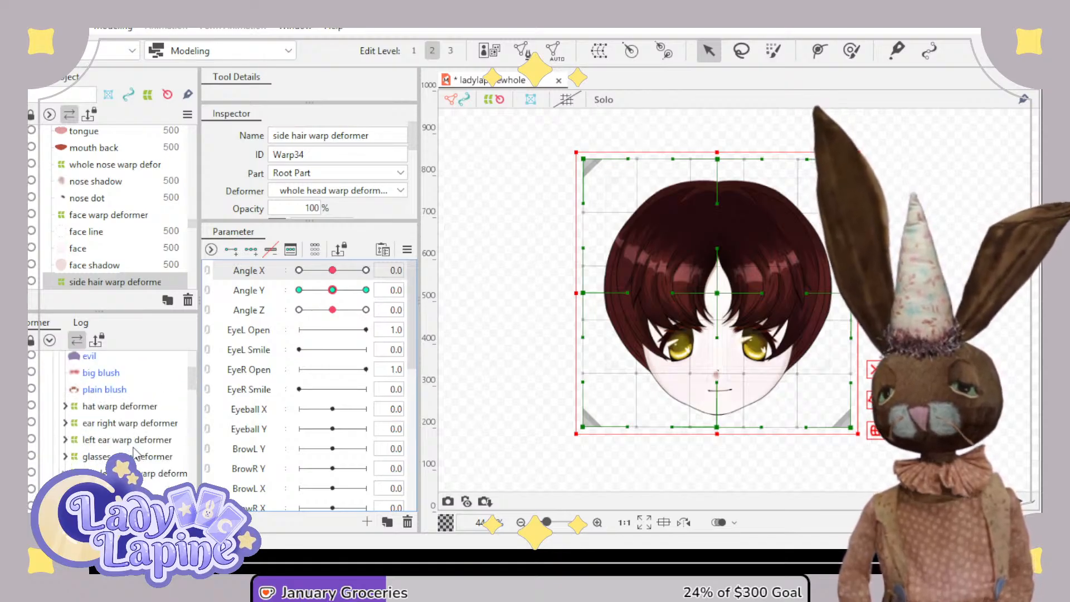
pyautogui.scroll(-6, 134, 453)
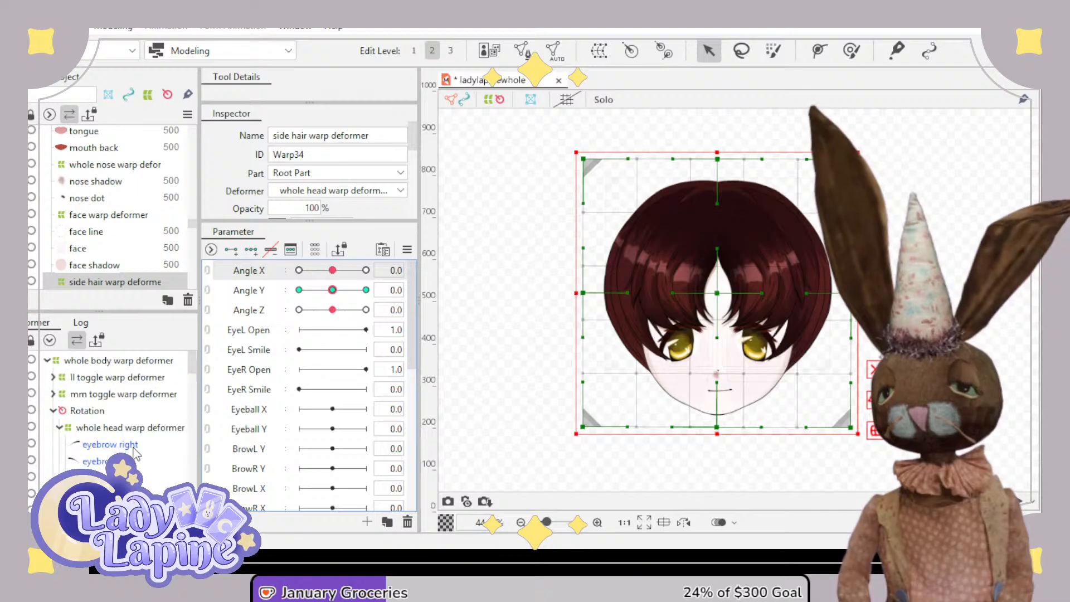
pyautogui.scroll(6, 135, 454)
pyautogui.scroll(-6, 128, 469)
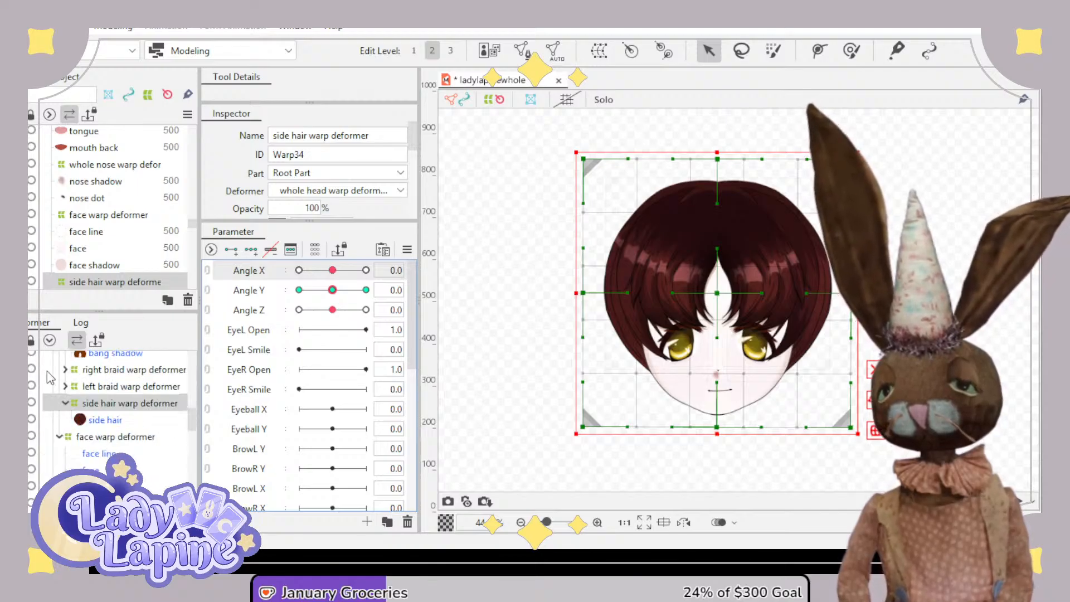
# - Expand the right and left braid warp deformers and make their front and back braids visible on the model
pyautogui.click(65, 370)
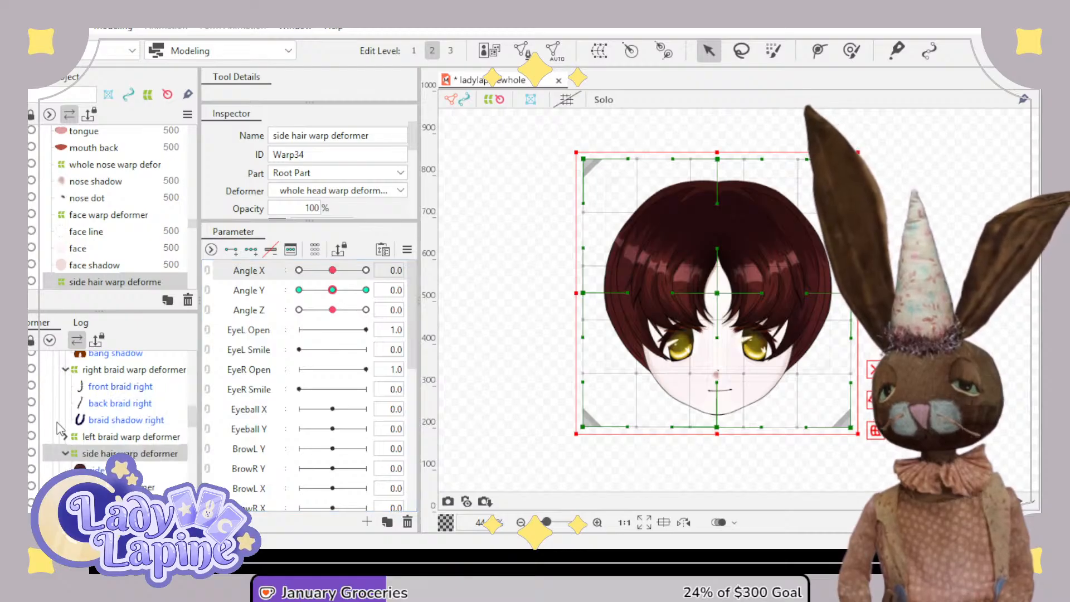
pyautogui.click(17, 387)
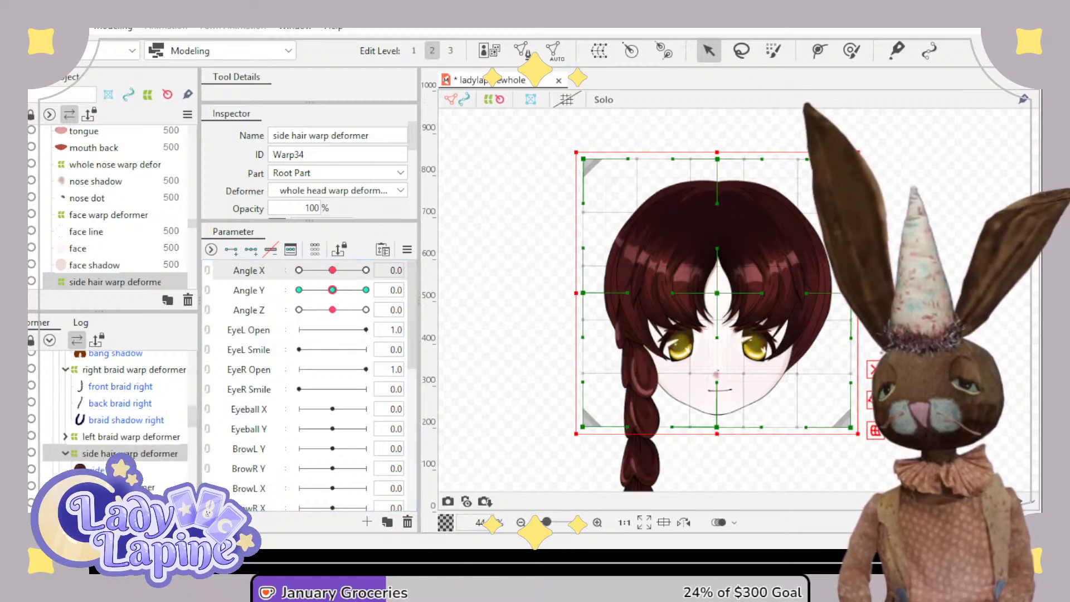
pyautogui.click(17, 403)
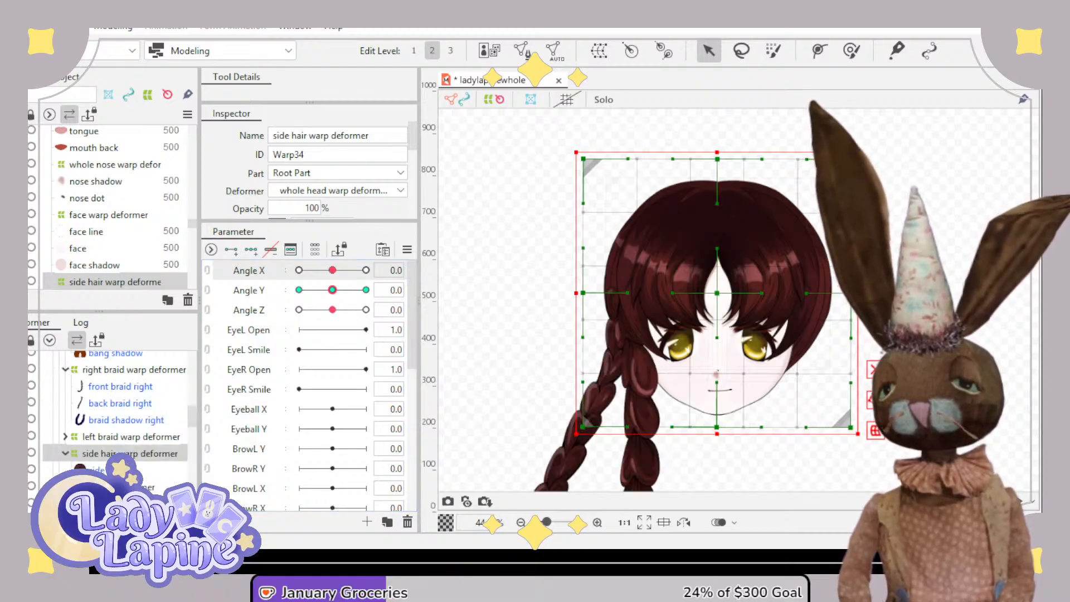
pyautogui.click(62, 439)
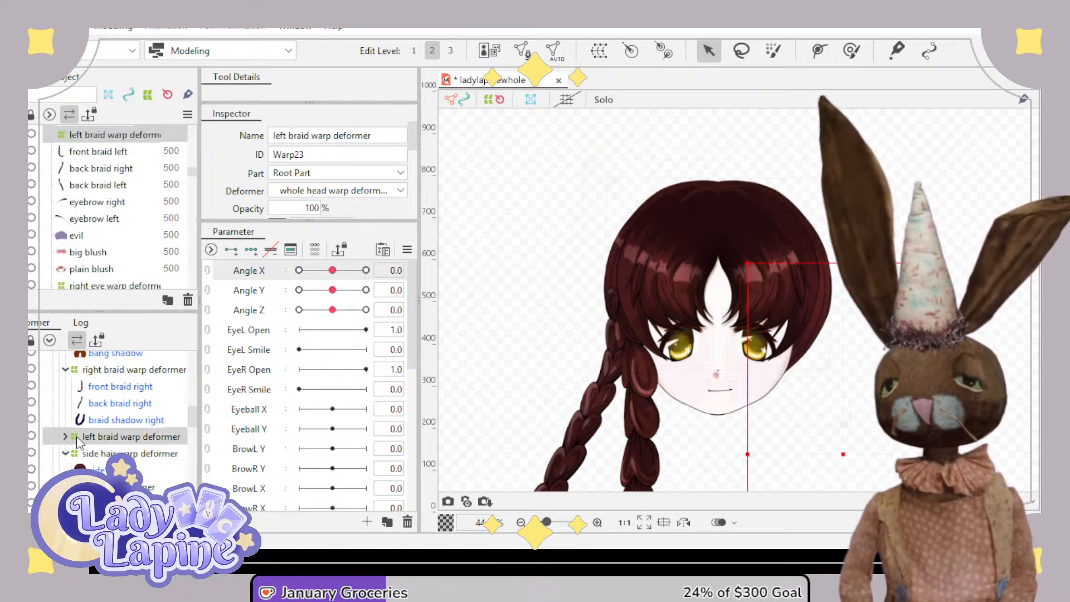
pyautogui.click(64, 437)
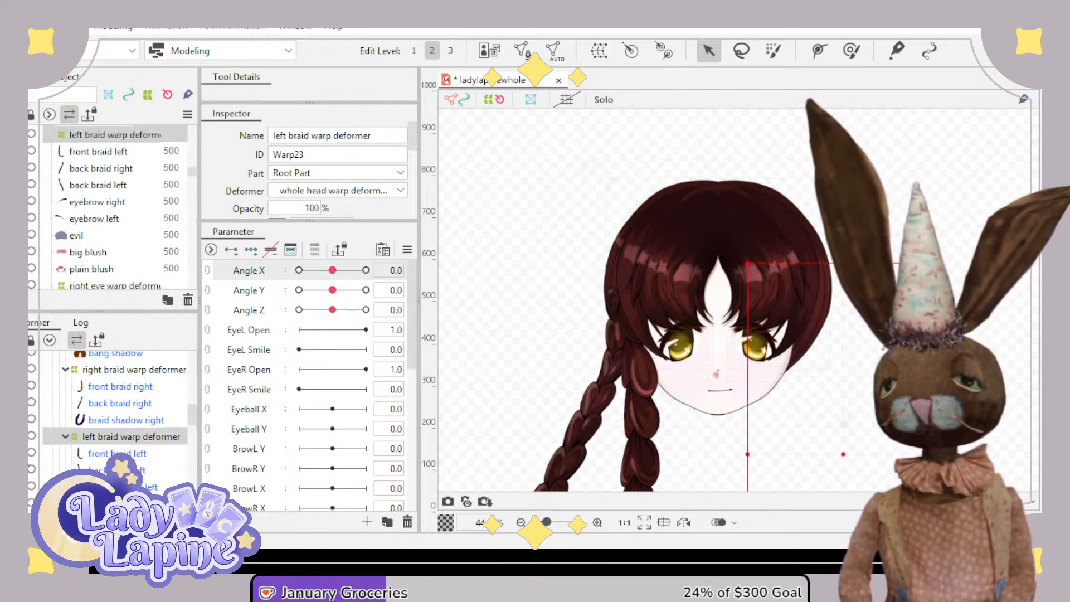
pyautogui.click(17, 453)
pyautogui.click(17, 470)
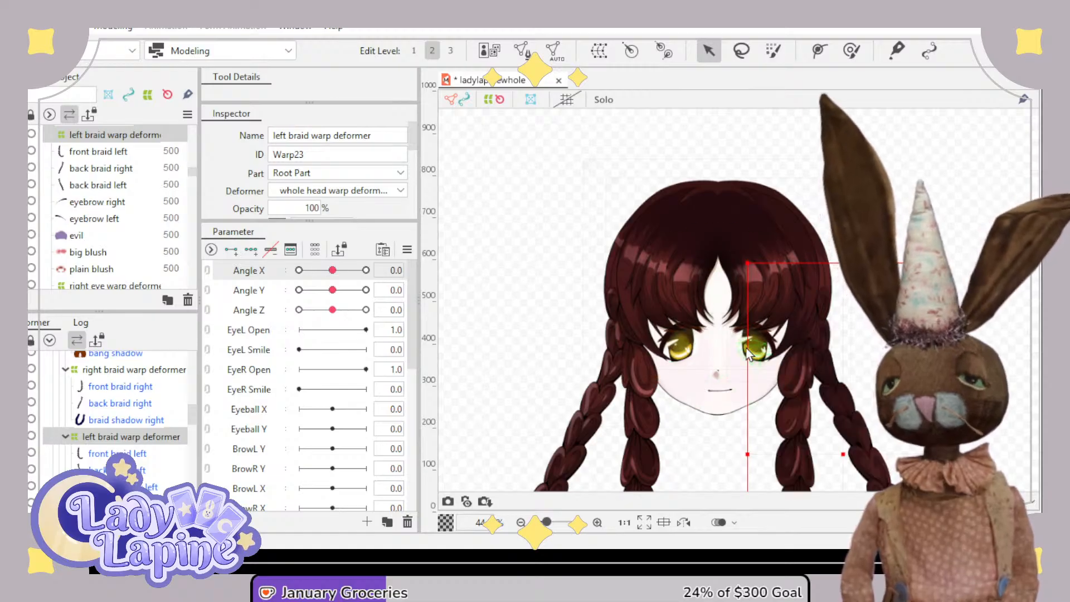
# - Add three Angle X keys to the right braid warp deformer and nudge the deformer slightly upward at Angle X -30
pyautogui.scroll(-2, 815, 347)
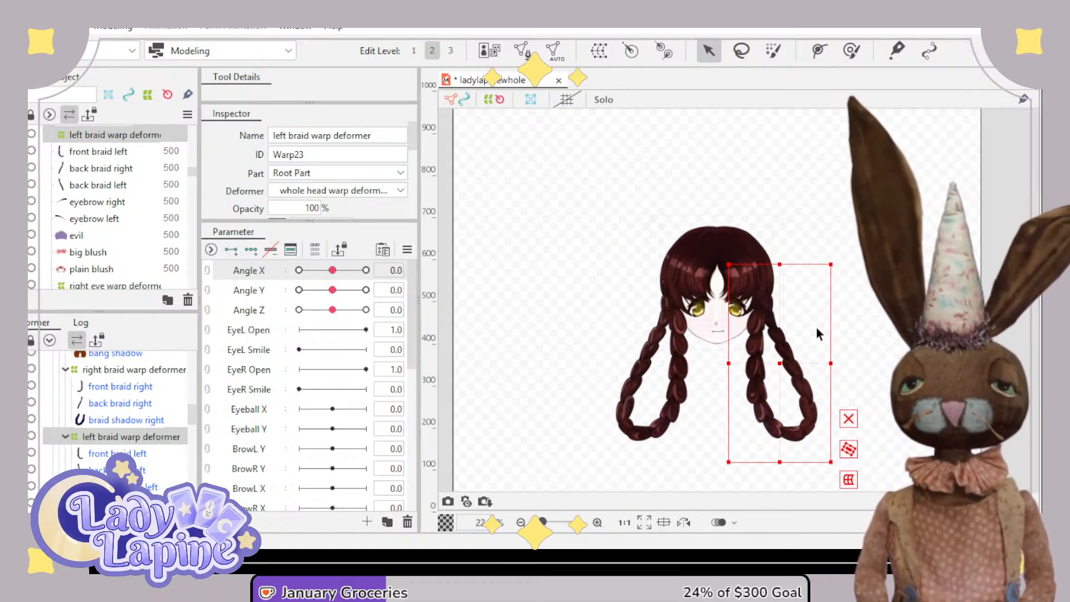
pyautogui.scroll(2, 815, 346)
pyautogui.moveTo(798, 308); pyautogui.dragTo(864, 328)
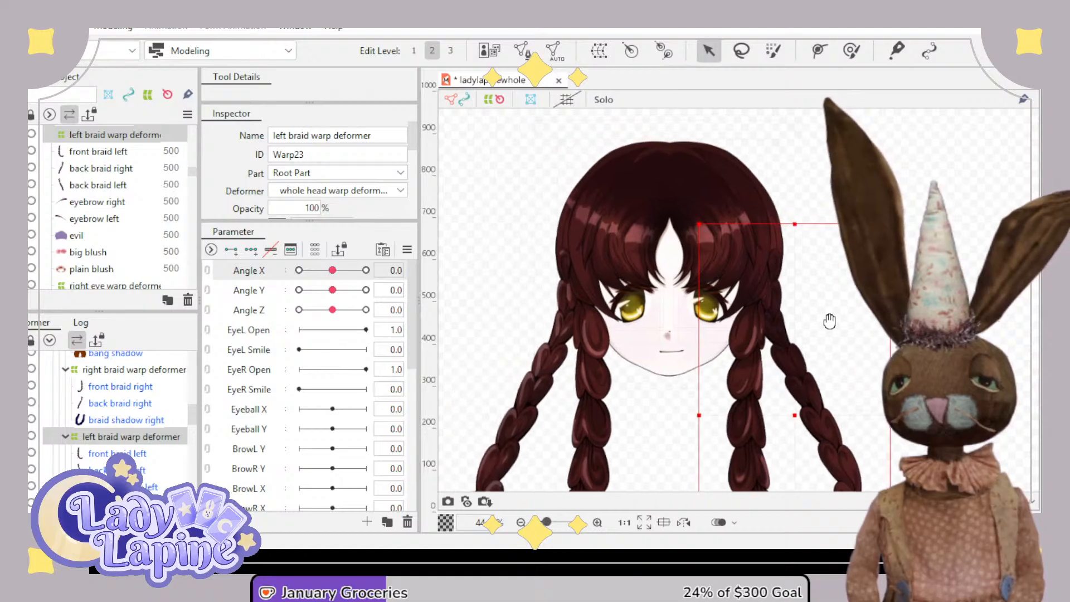
pyautogui.click(122, 371)
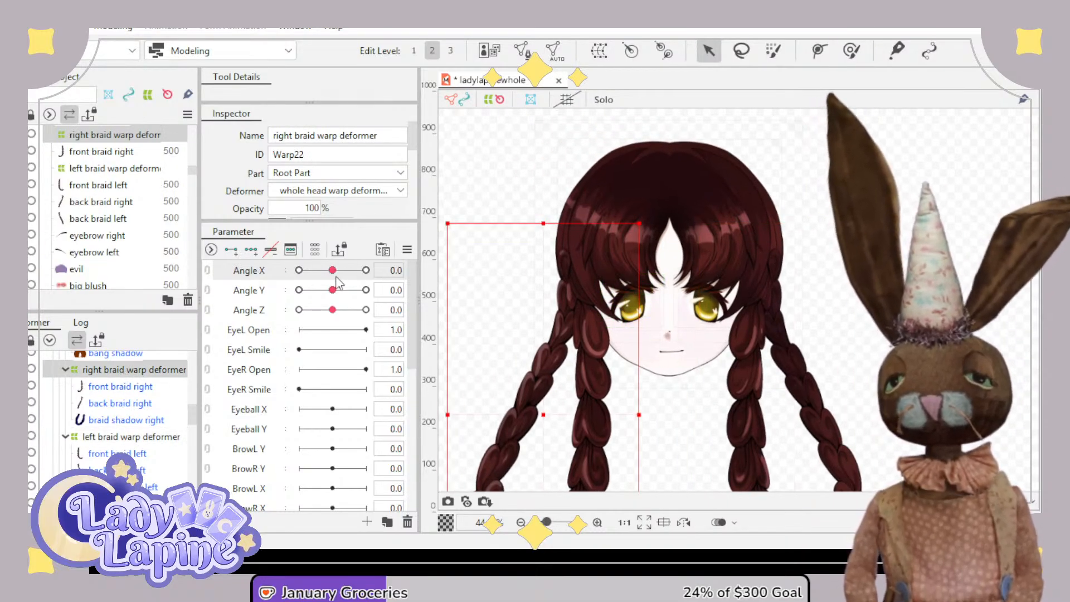
pyautogui.moveTo(332, 270); pyautogui.dragTo(284, 277)
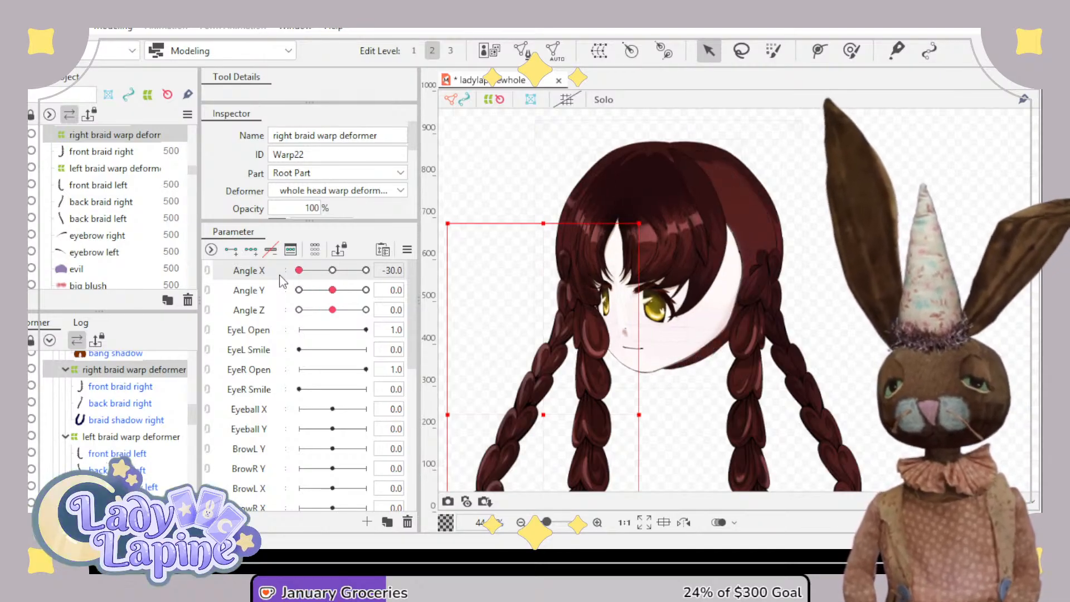
pyautogui.moveTo(300, 270)
pyautogui.mouseDown()
pyautogui.moveTo(329, 271)
pyautogui.moveTo(285, 277)
pyautogui.moveTo(330, 274)
pyautogui.moveTo(294, 275)
pyautogui.mouseUp()
pyautogui.click(252, 251)
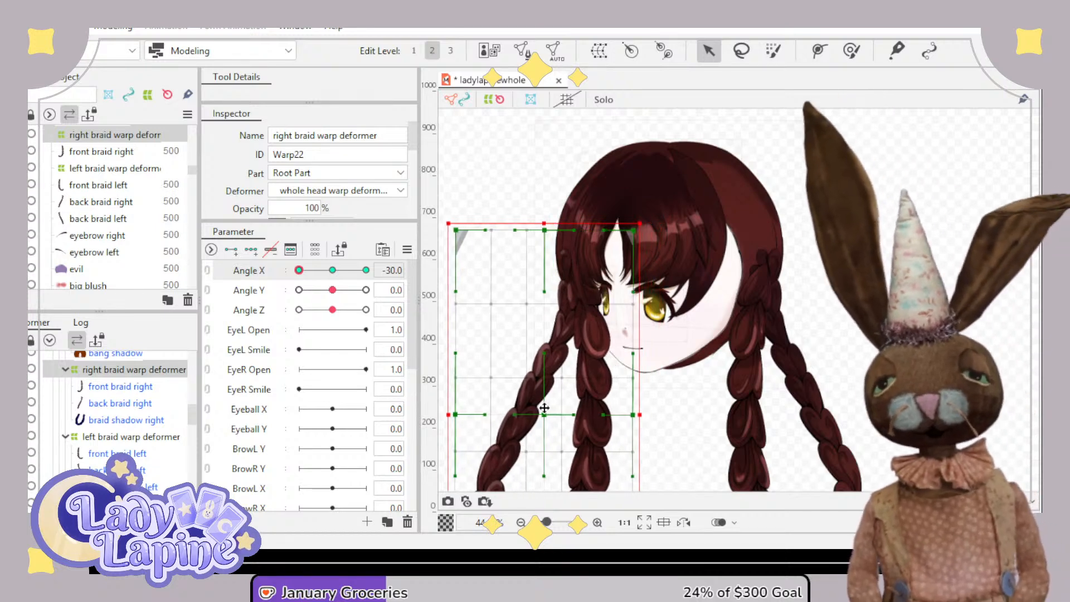
pyautogui.moveTo(544, 408)
pyautogui.mouseDown()
pyautogui.moveTo(575, 401)
pyautogui.moveTo(545, 398)
pyautogui.mouseUp()
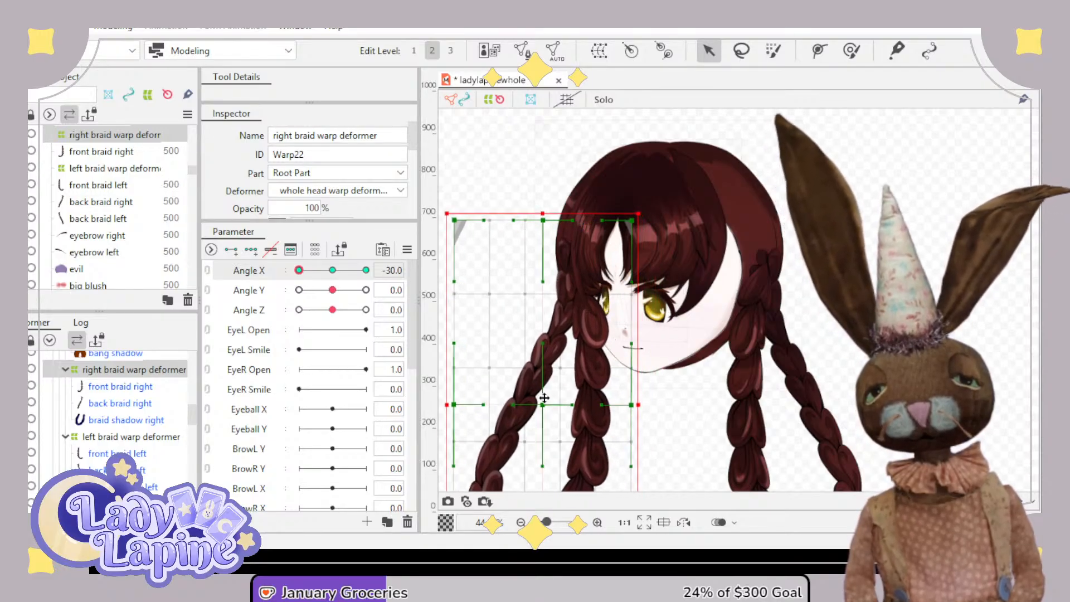
pyautogui.click(332, 270)
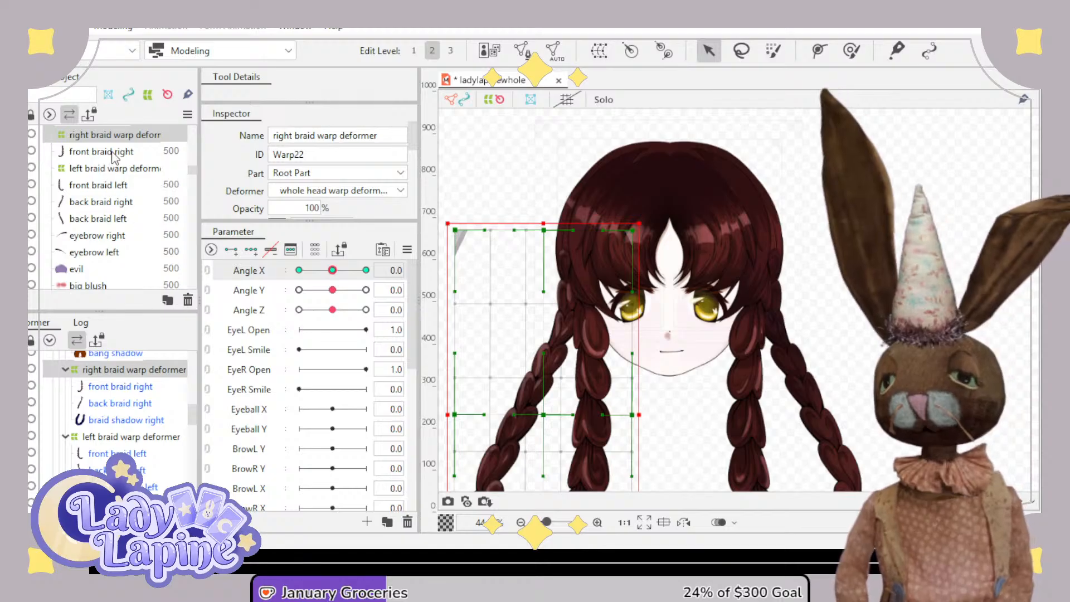
# - Reorder the back braid right and back braid left parts so they sit between face and face shadow
pyautogui.click(103, 201)
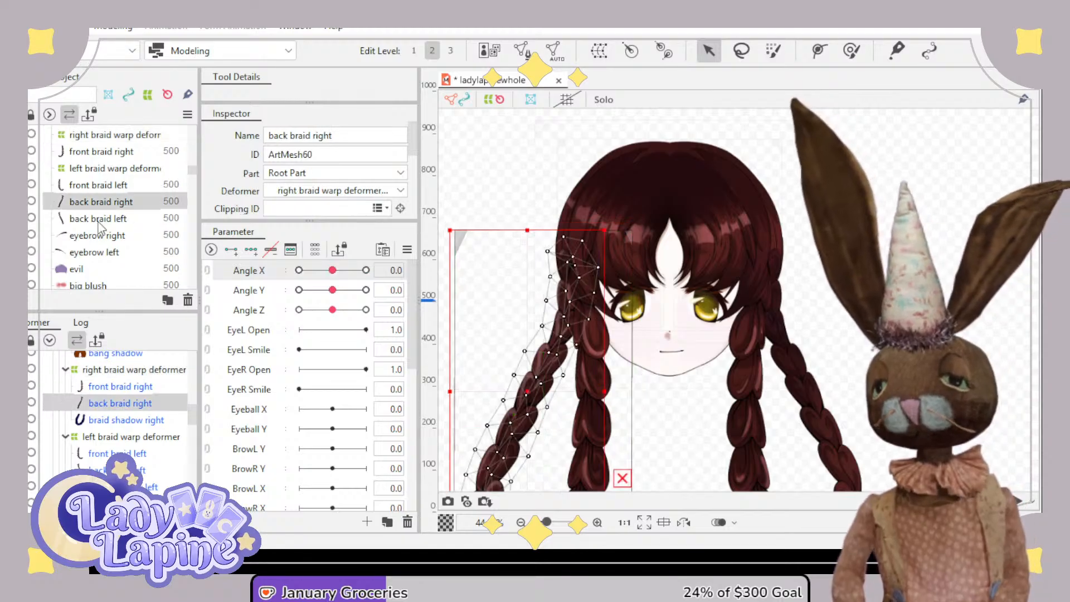
pyautogui.keyDown('ctrl'); pyautogui.click(106, 220); pyautogui.keyUp('ctrl')
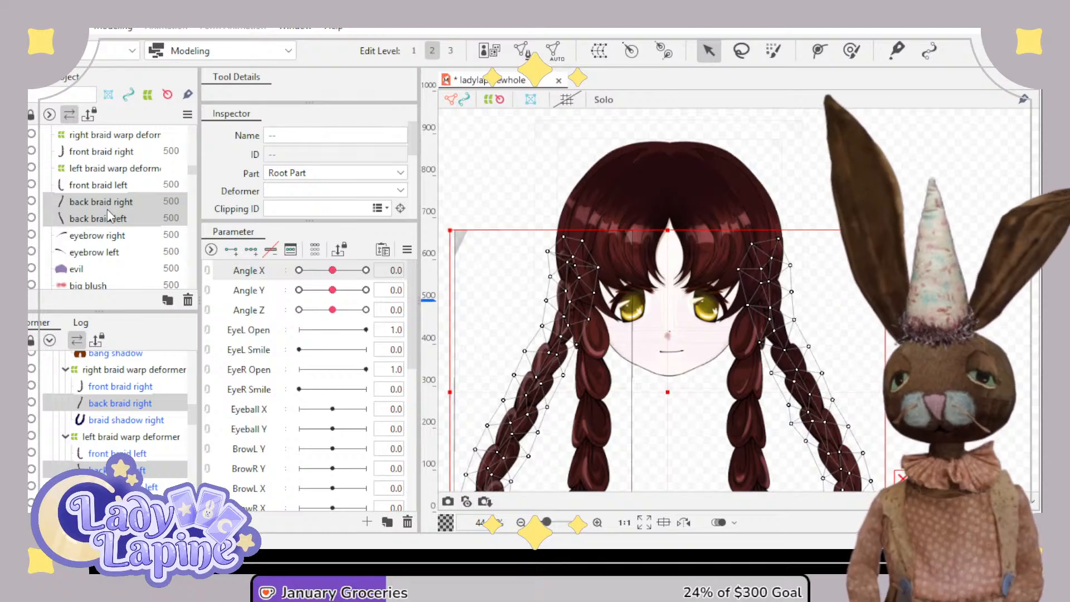
pyautogui.moveTo(110, 217)
pyautogui.mouseDown()
pyautogui.moveTo(112, 290)
pyautogui.moveTo(119, 234)
pyautogui.mouseUp()
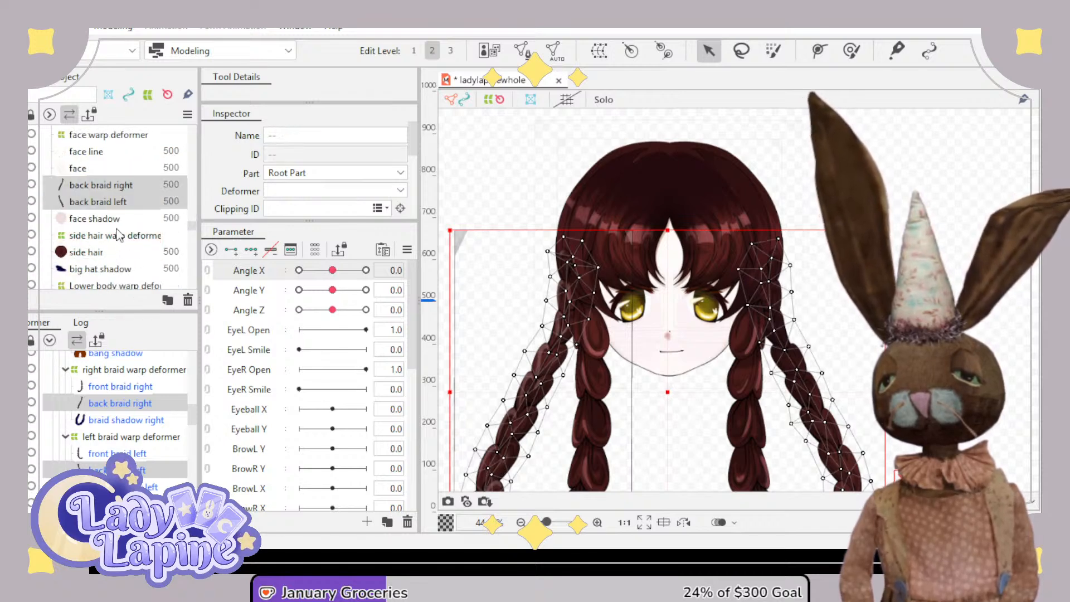
# - Try shifting the back braid right mesh slightly outward at Angle X -30, and undo the shift
pyautogui.click(108, 401)
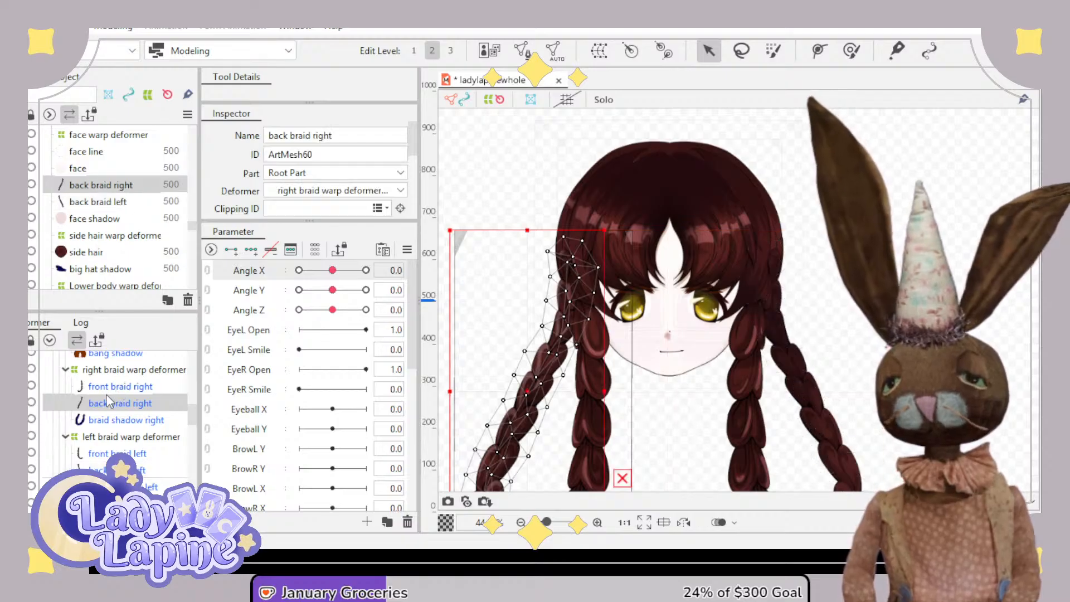
pyautogui.moveTo(336, 272); pyautogui.dragTo(289, 277)
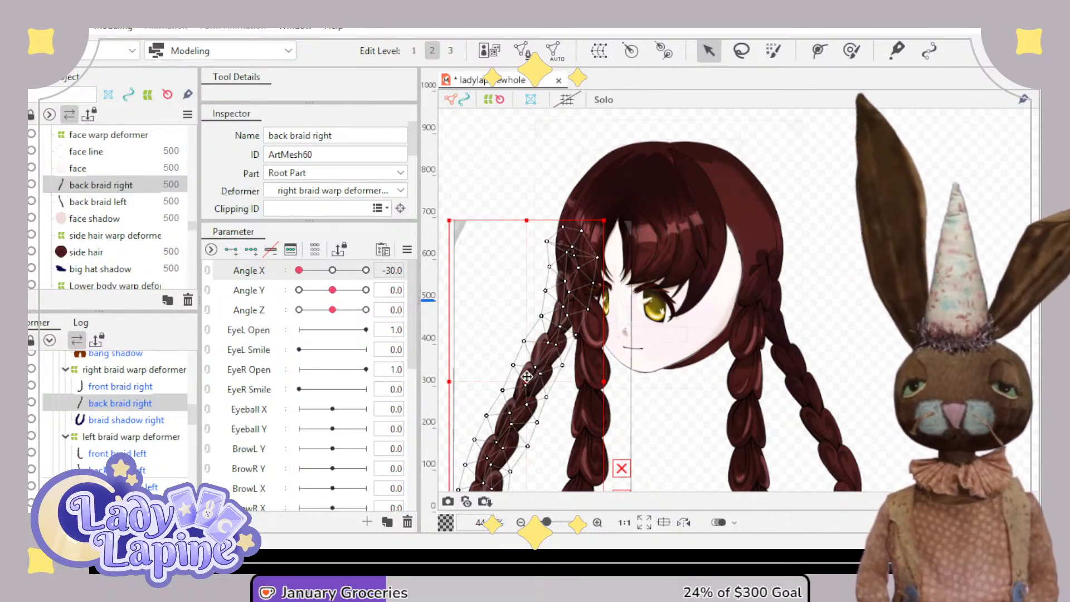
pyautogui.moveTo(529, 378); pyautogui.dragTo(518, 384)
pyautogui.hotkey('ctrl', 'z')
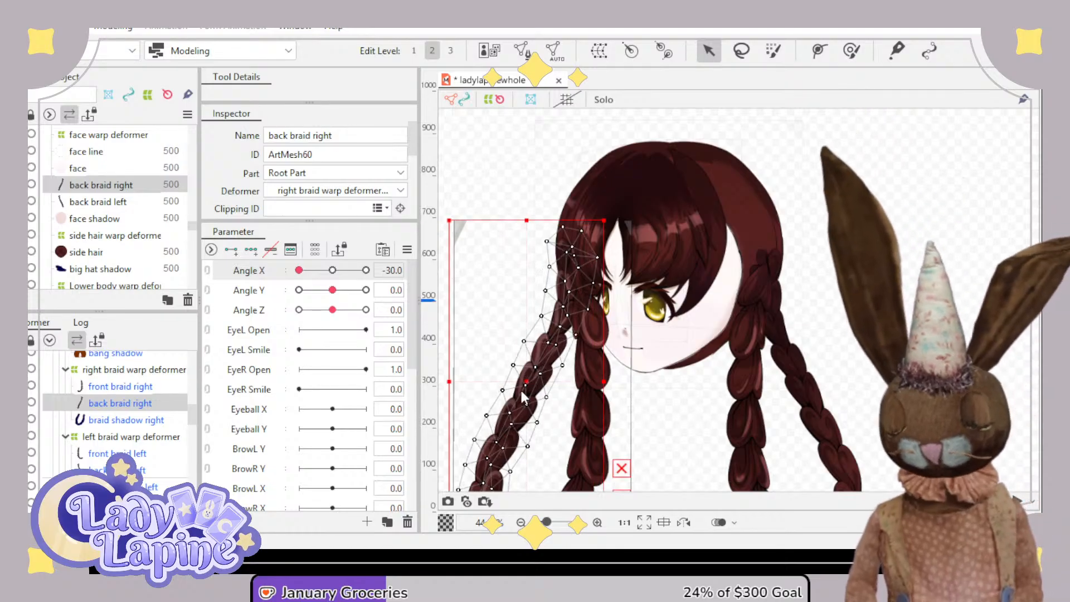
# - Shift the right braid warp deformer slightly toward the face at Angle X -30 and return Angle X to 0
pyautogui.click(107, 385)
pyautogui.click(109, 371)
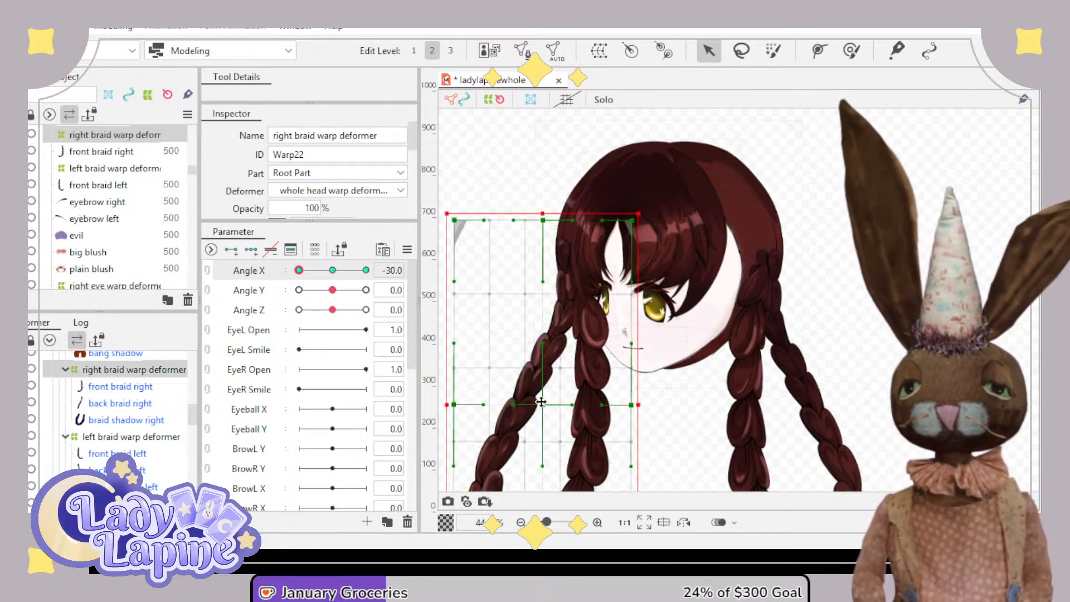
pyautogui.moveTo(541, 401); pyautogui.dragTo(544, 399)
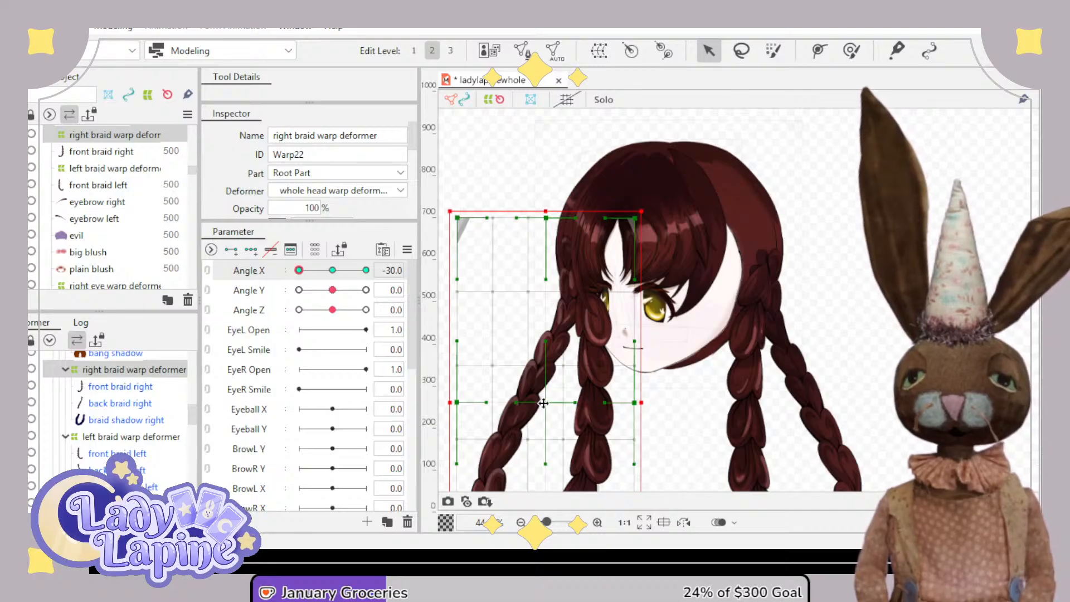
pyautogui.click(330, 272)
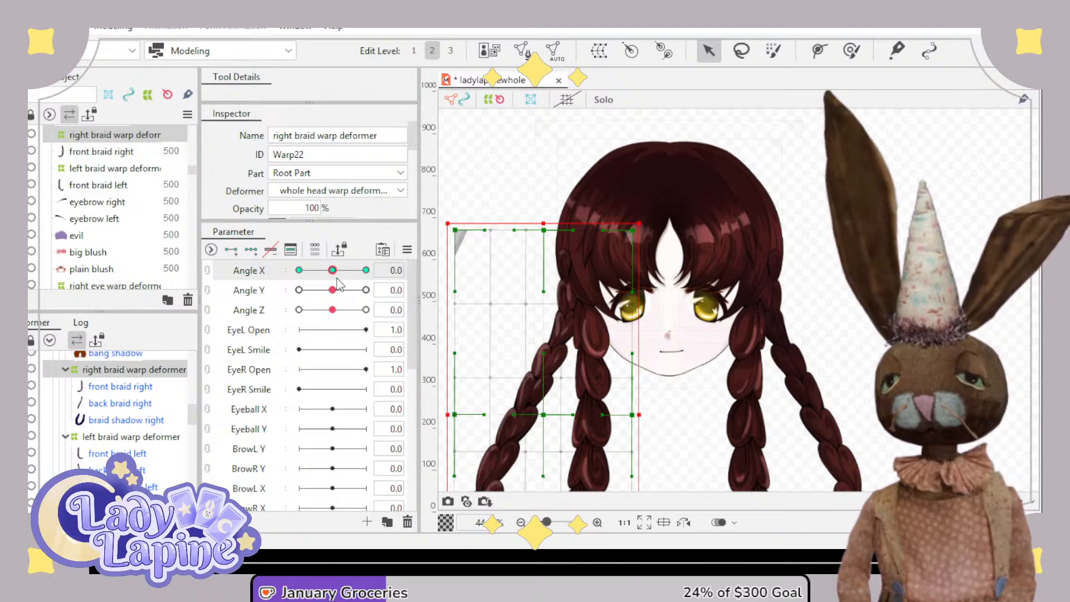
# - Reset the right braid warp deformer's Angle X keyforms by deleting and re-adding its three keys, and check the pose at -30
pyautogui.moveTo(336, 273); pyautogui.dragTo(298, 273)
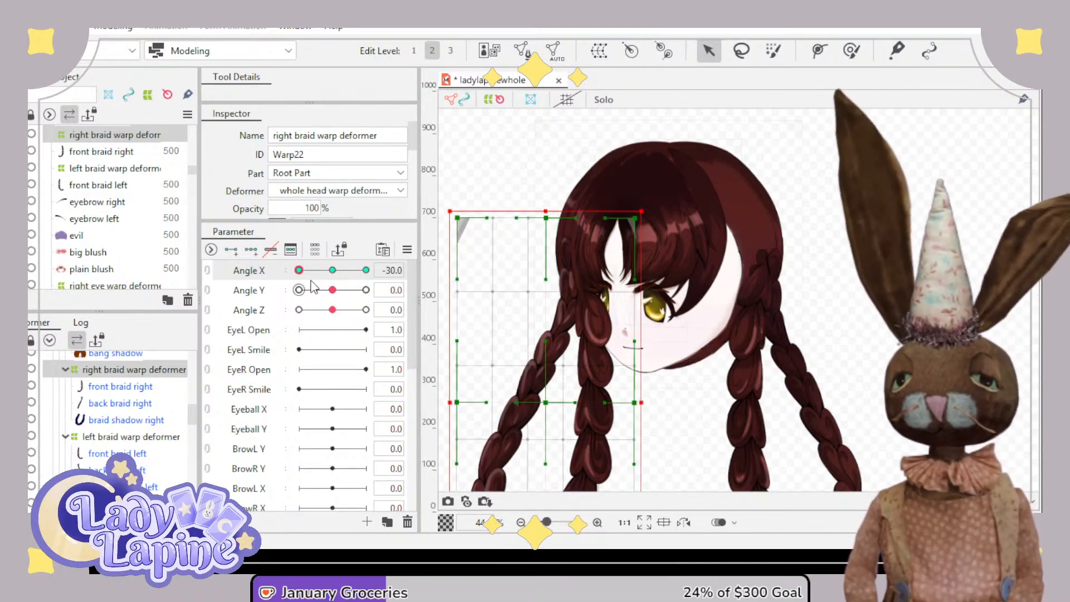
pyautogui.click(332, 271)
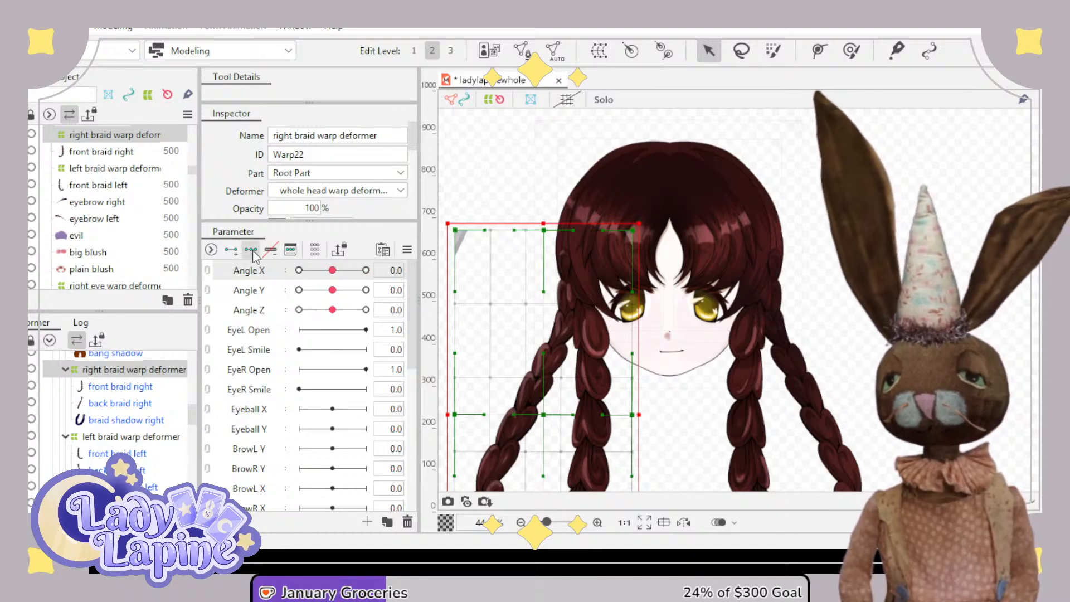
pyautogui.moveTo(331, 272); pyautogui.dragTo(292, 273)
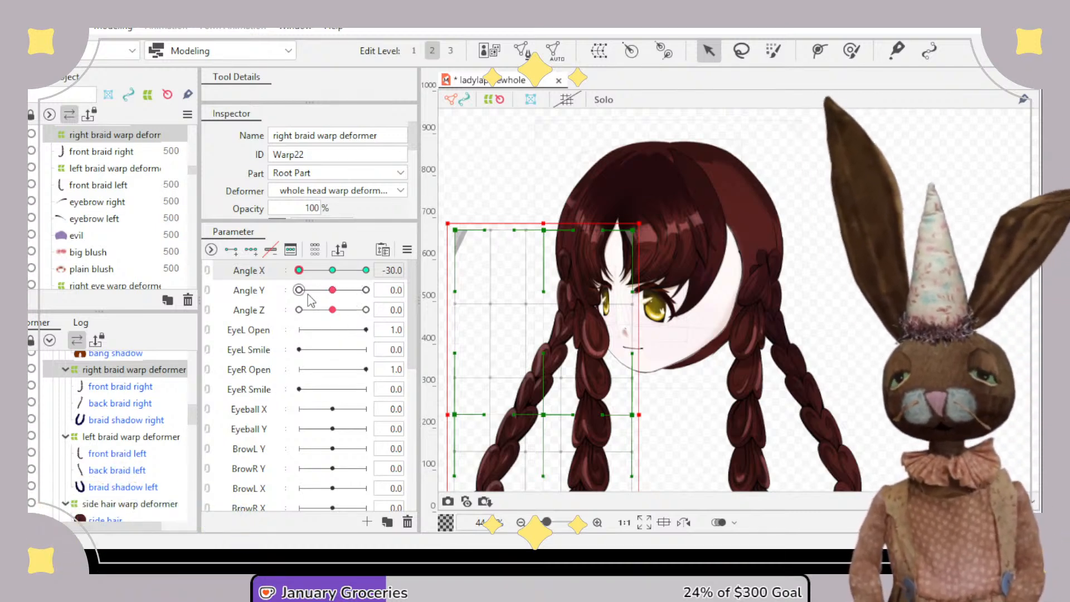
pyautogui.click(332, 270)
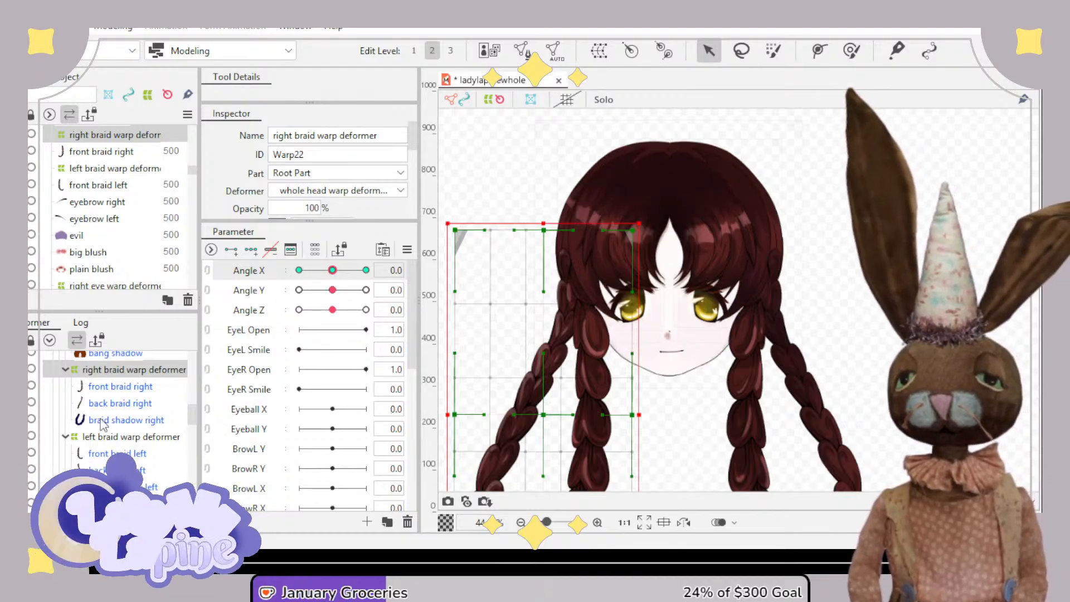
# - At Angle X 30, move the right braid warp deformer horizontally inward toward the face
pyautogui.click(129, 436)
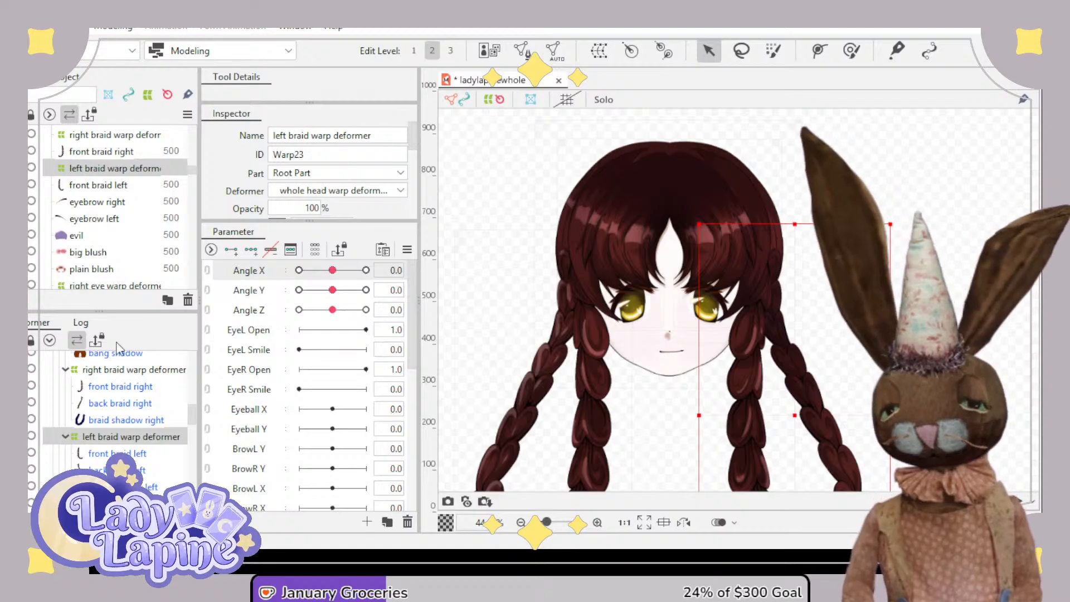
pyautogui.click(99, 373)
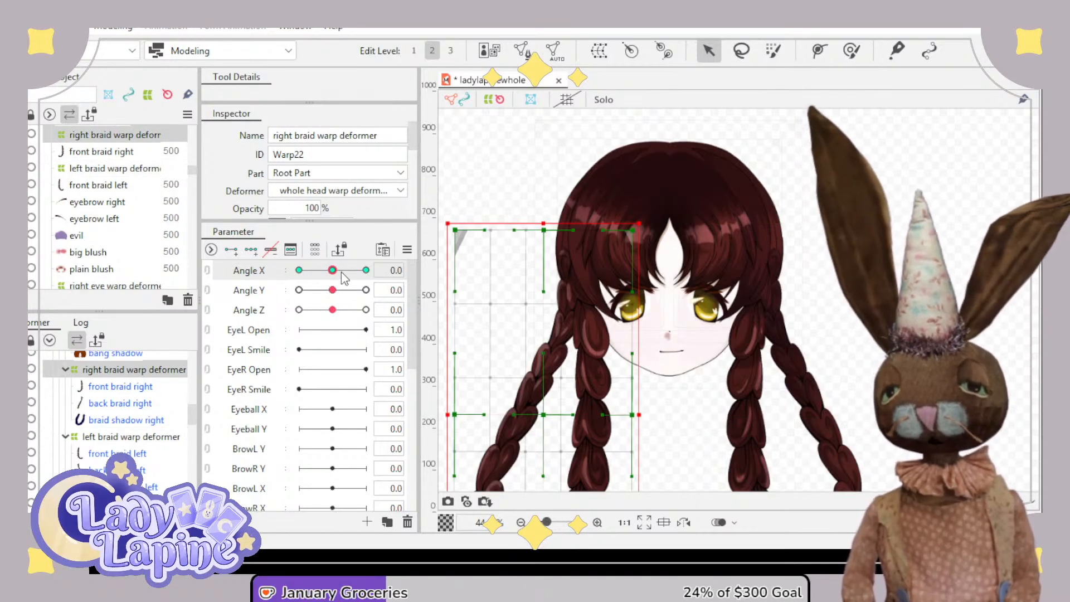
pyautogui.click(366, 270)
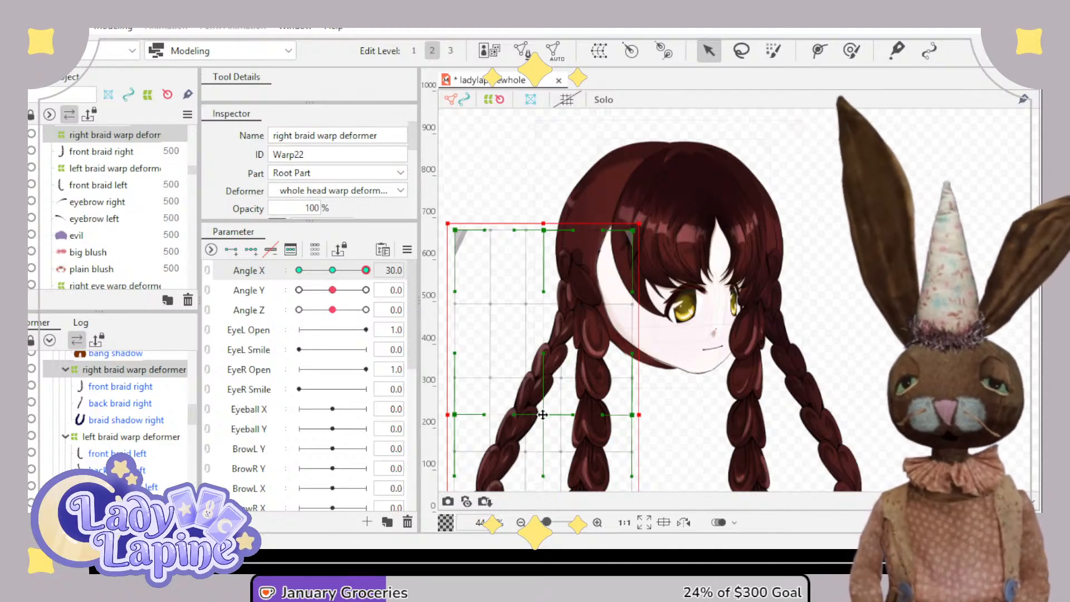
pyautogui.moveTo(543, 415); pyautogui.dragTo(577, 415)
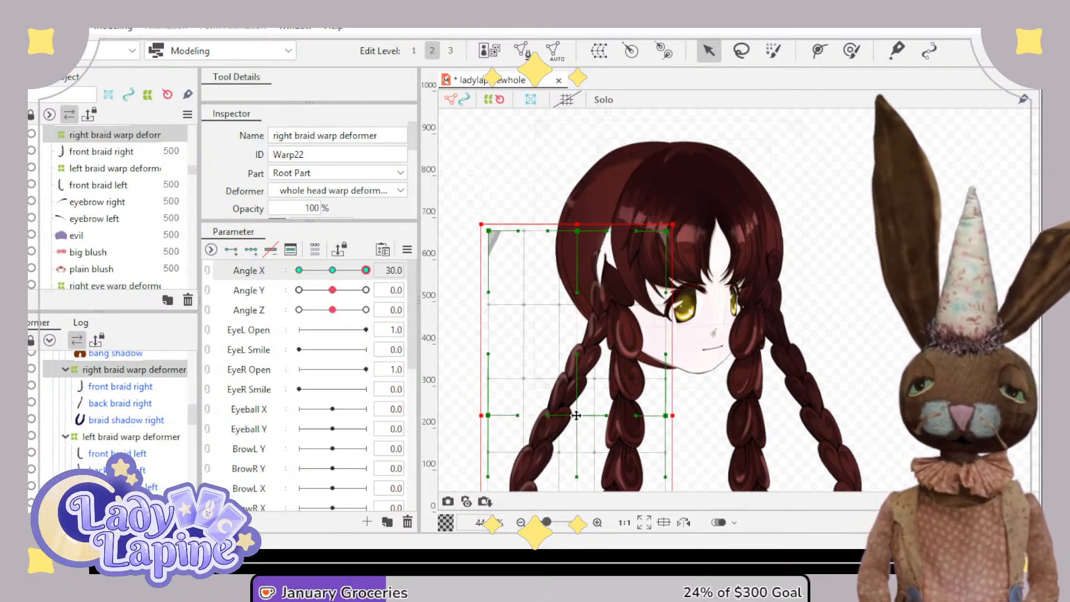
# - Preview the right braid's motion across Angle X from 30 to -30 and return the parameter to 0
pyautogui.moveTo(365, 270)
pyautogui.mouseDown()
pyautogui.moveTo(332, 273)
pyautogui.moveTo(379, 269)
pyautogui.mouseUp()
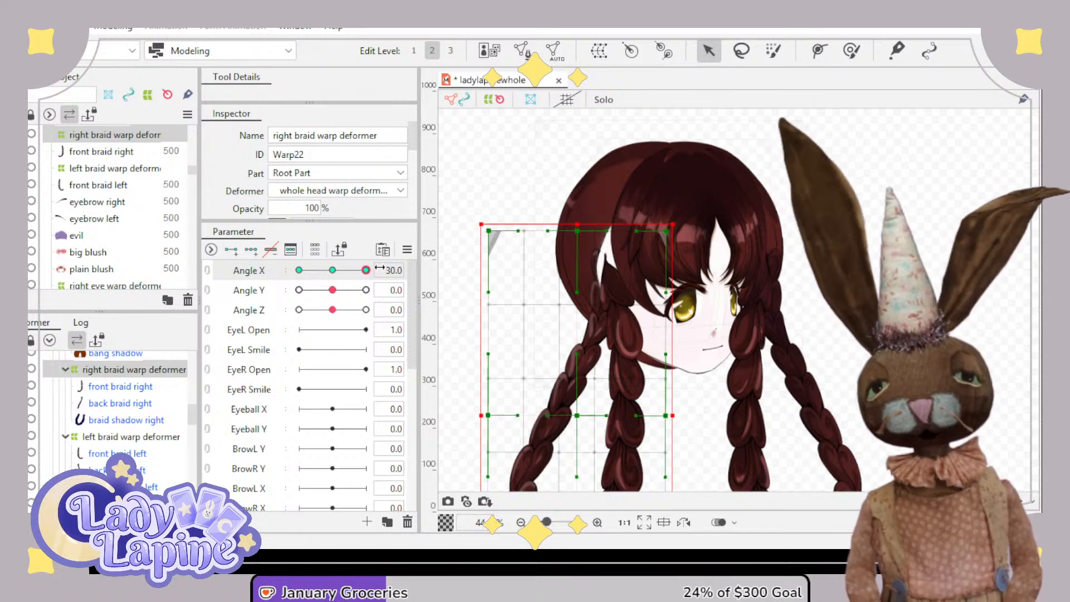
pyautogui.moveTo(365, 271); pyautogui.dragTo(332, 271)
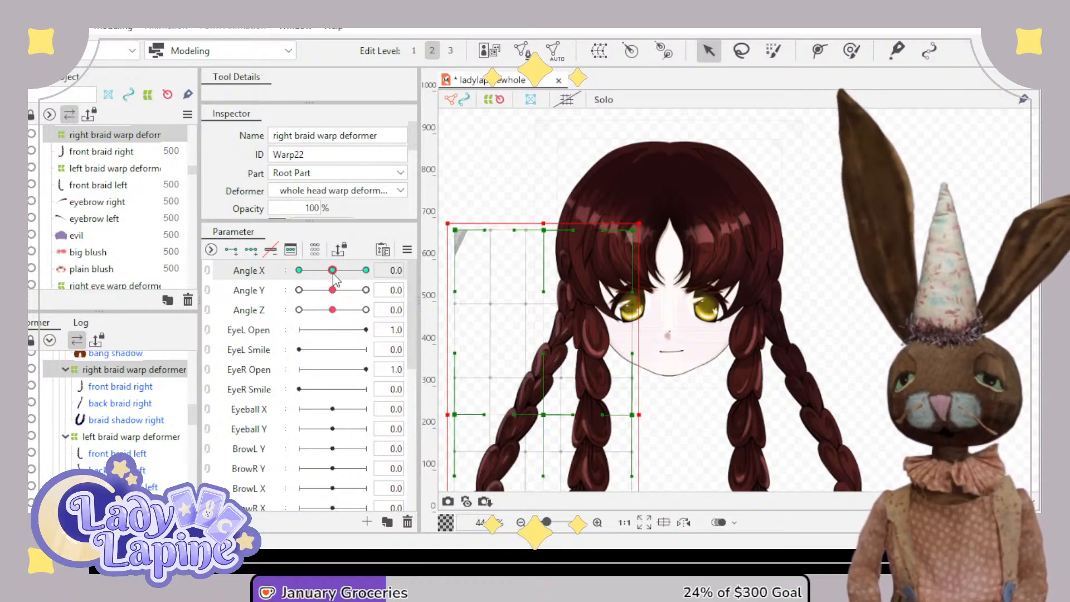
pyautogui.moveTo(333, 271); pyautogui.dragTo(366, 270)
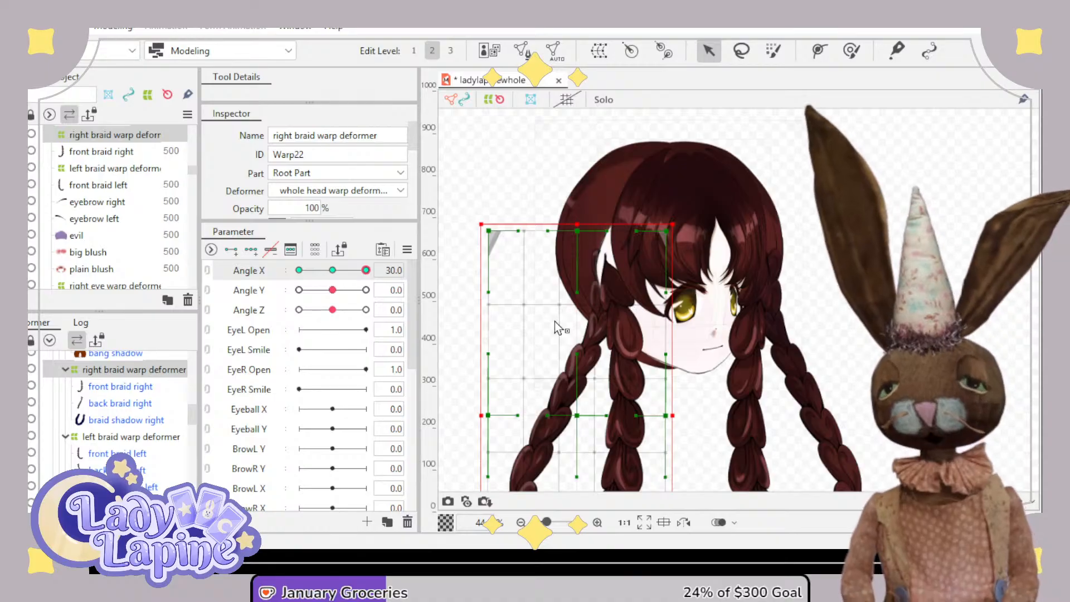
pyautogui.moveTo(366, 273); pyautogui.dragTo(300, 288)
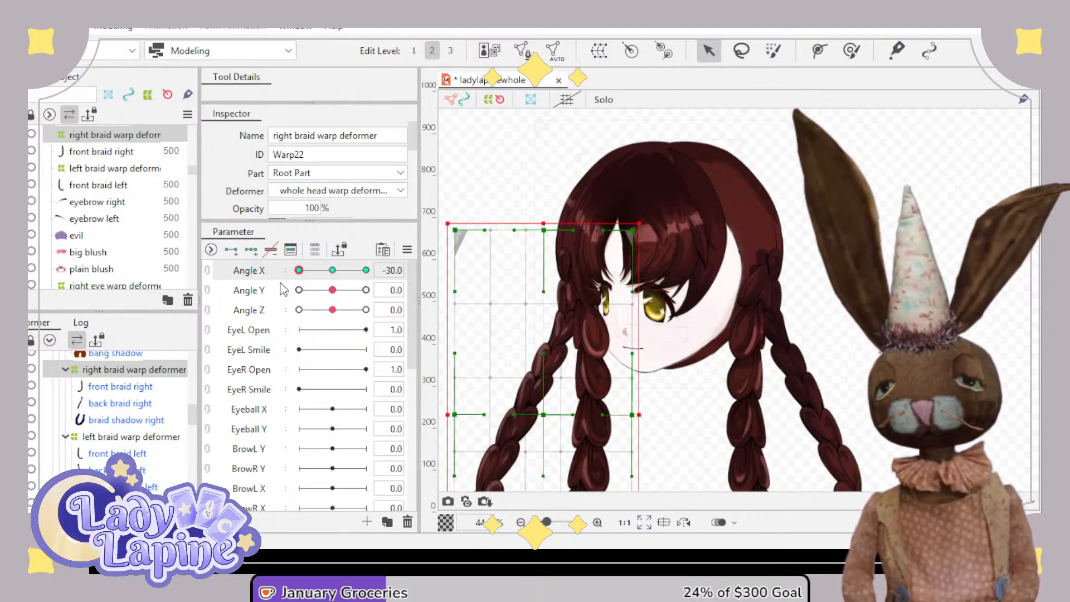
pyautogui.moveTo(299, 270); pyautogui.dragTo(330, 270)
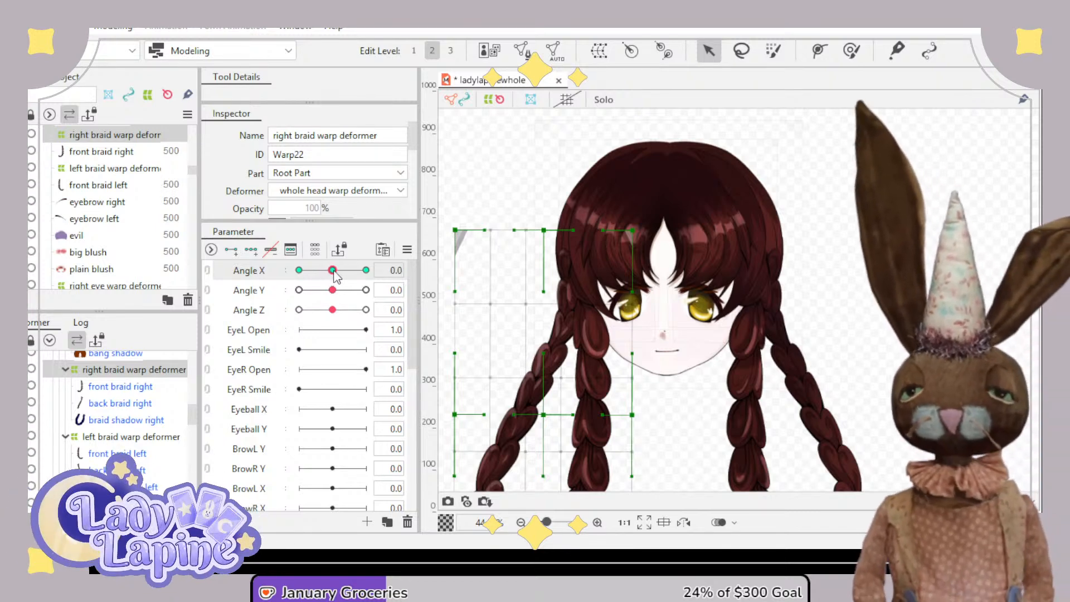
pyautogui.click(333, 270)
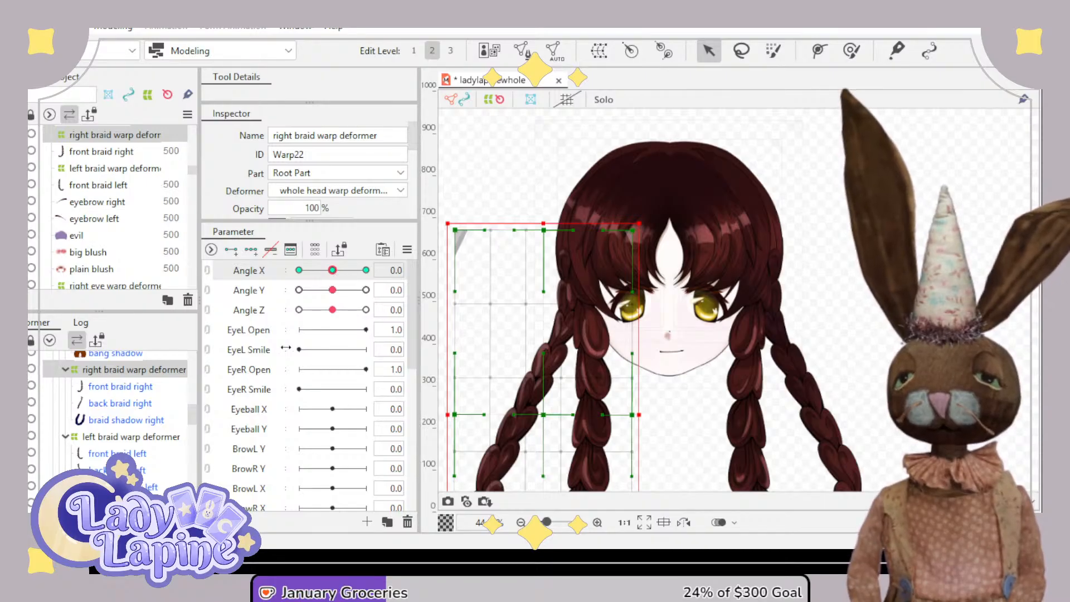
# - At Angle X 30, rotate the right braid warp deformer slightly counterclockwise so the braid's lower end swings toward the face
pyautogui.click(130, 437)
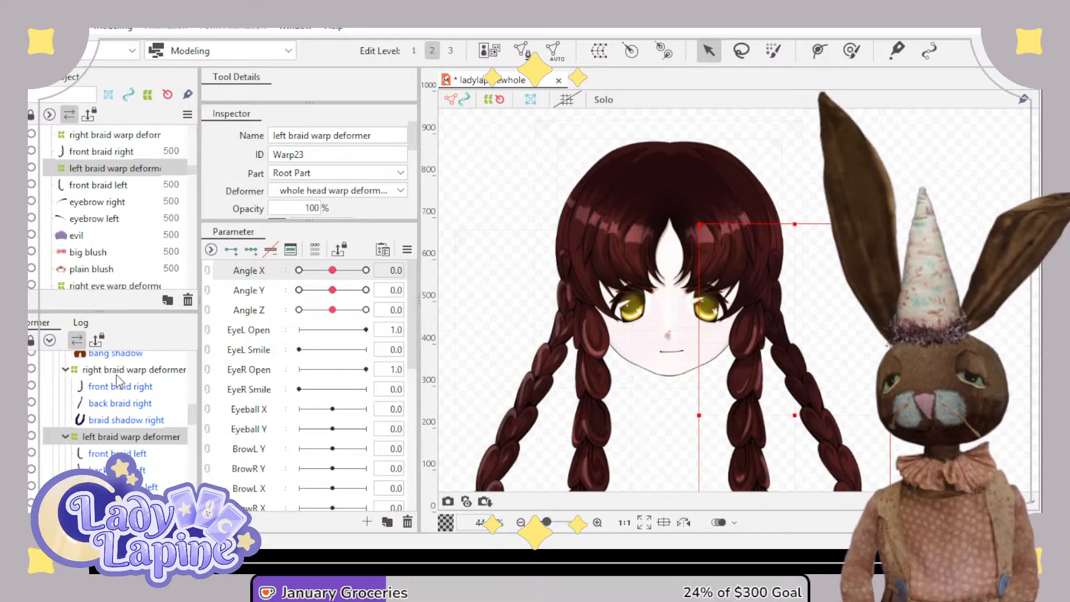
pyautogui.click(134, 370)
pyautogui.moveTo(332, 270); pyautogui.dragTo(374, 276)
pyautogui.scroll(-4, 854, 272)
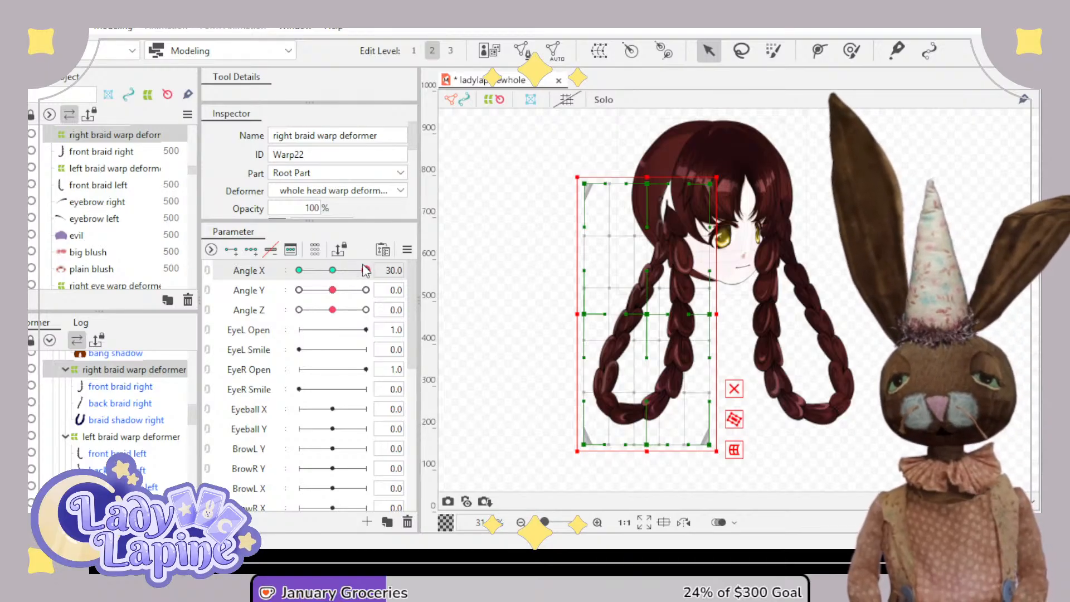
pyautogui.moveTo(366, 270); pyautogui.dragTo(334, 274)
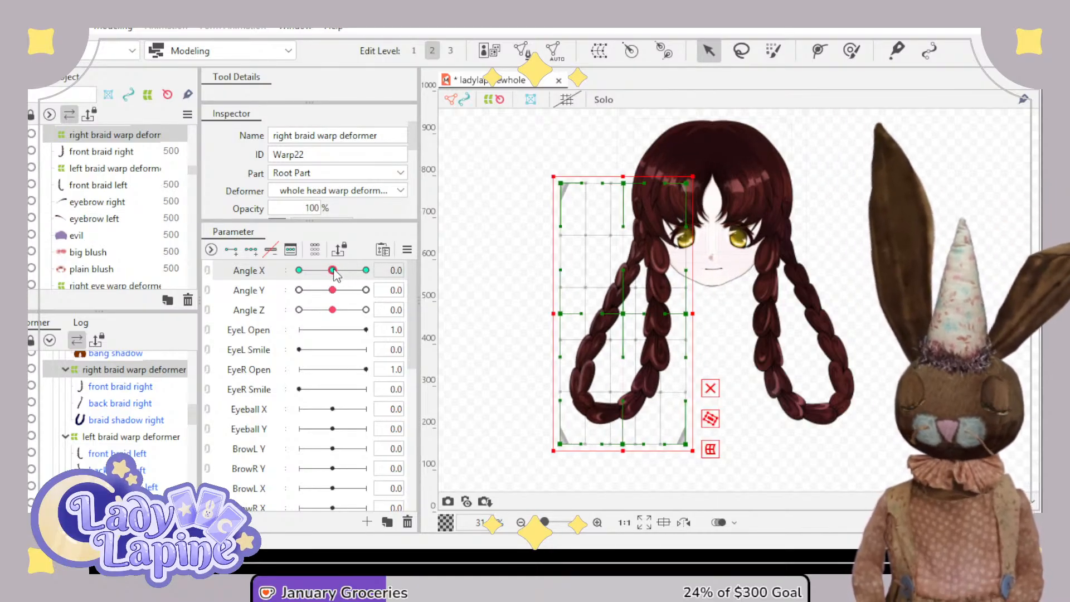
pyautogui.moveTo(335, 273); pyautogui.dragTo(369, 271)
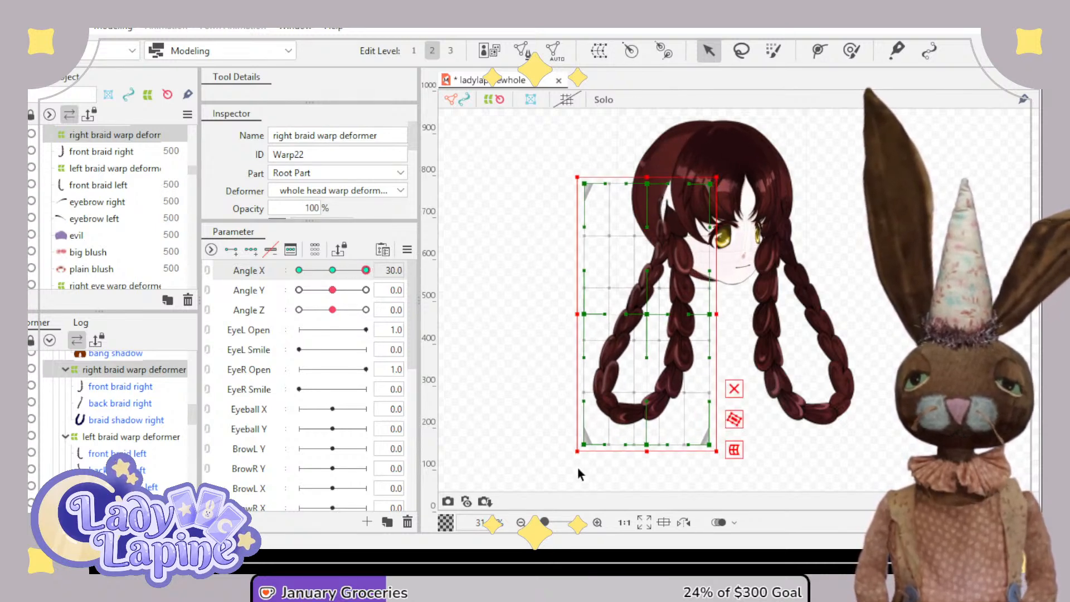
pyautogui.moveTo(577, 466); pyautogui.dragTo(595, 469)
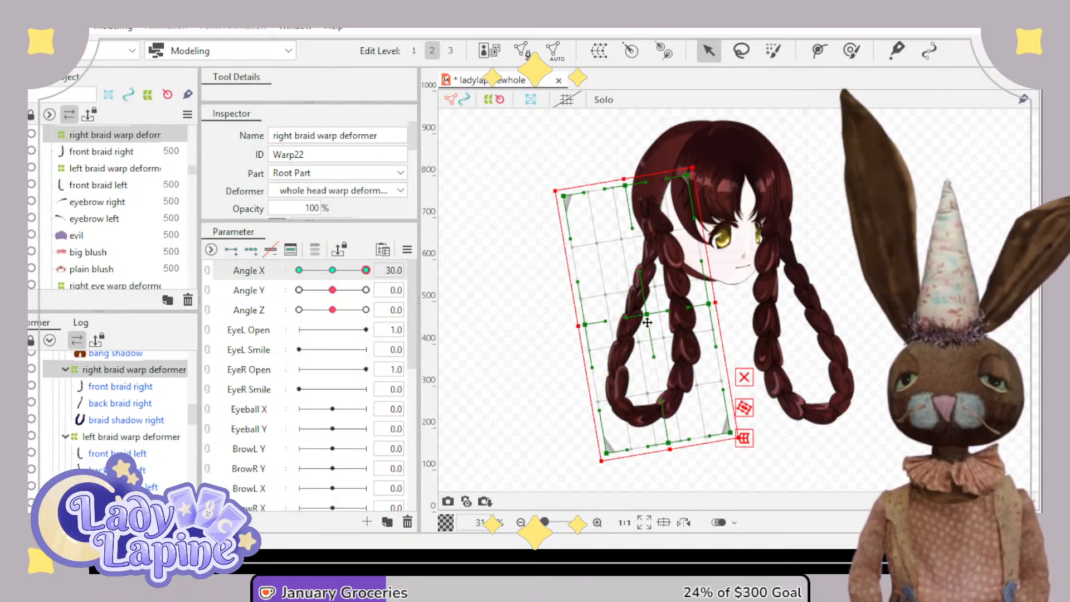
# - At Angle X 30, shift the right braid warp deformer further toward the face and rotate it slightly more counterclockwise, checking the head turn
pyautogui.moveTo(648, 323); pyautogui.dragTo(666, 326)
pyautogui.moveTo(366, 270)
pyautogui.mouseDown()
pyautogui.moveTo(333, 272)
pyautogui.moveTo(370, 283)
pyautogui.mouseUp()
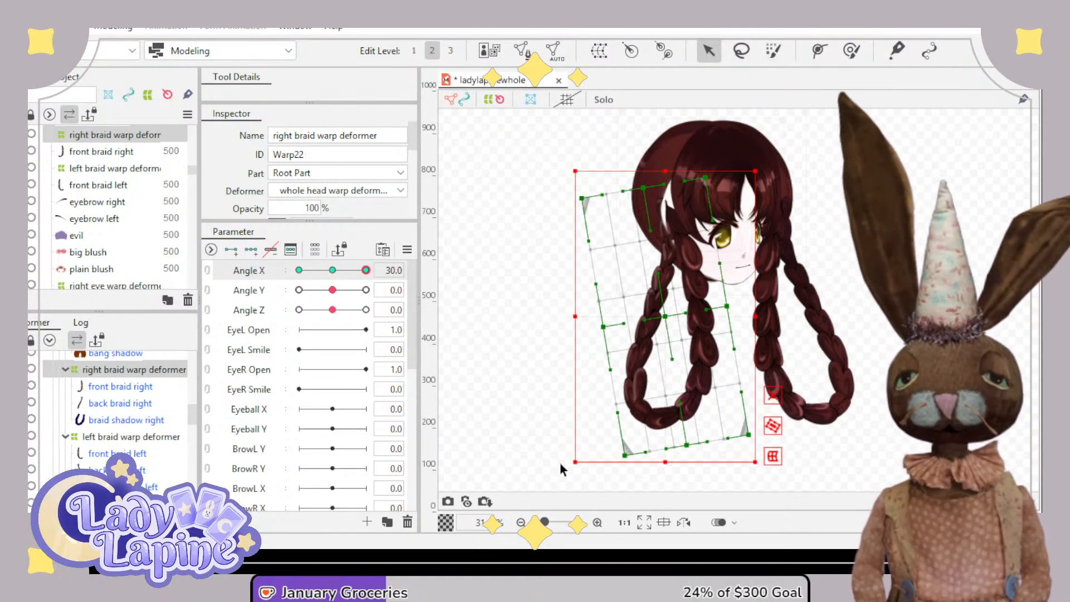
pyautogui.moveTo(567, 461); pyautogui.dragTo(578, 473)
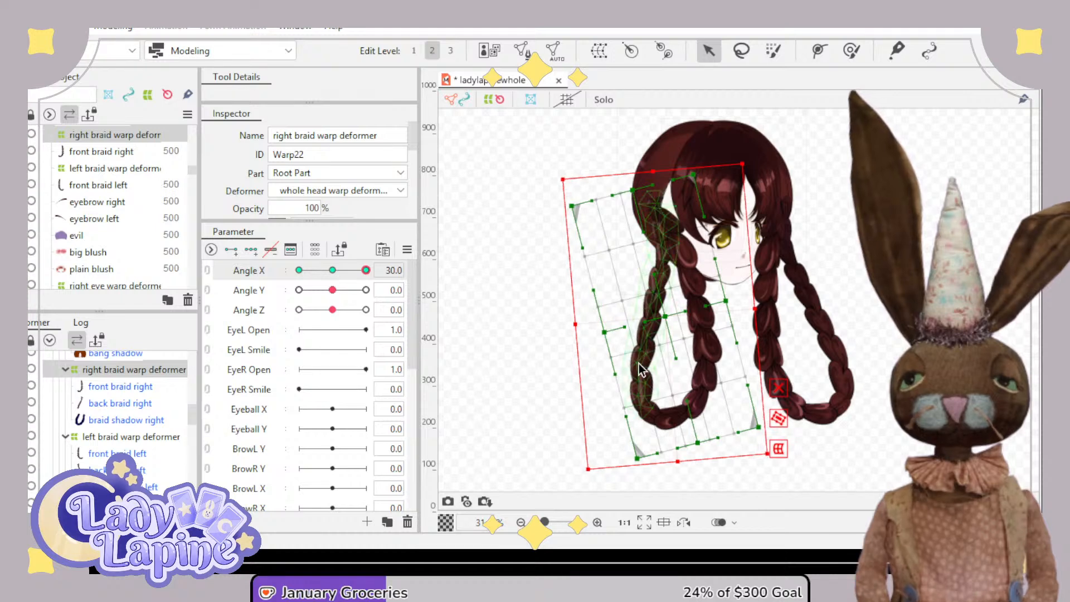
pyautogui.moveTo(670, 314); pyautogui.dragTo(674, 314)
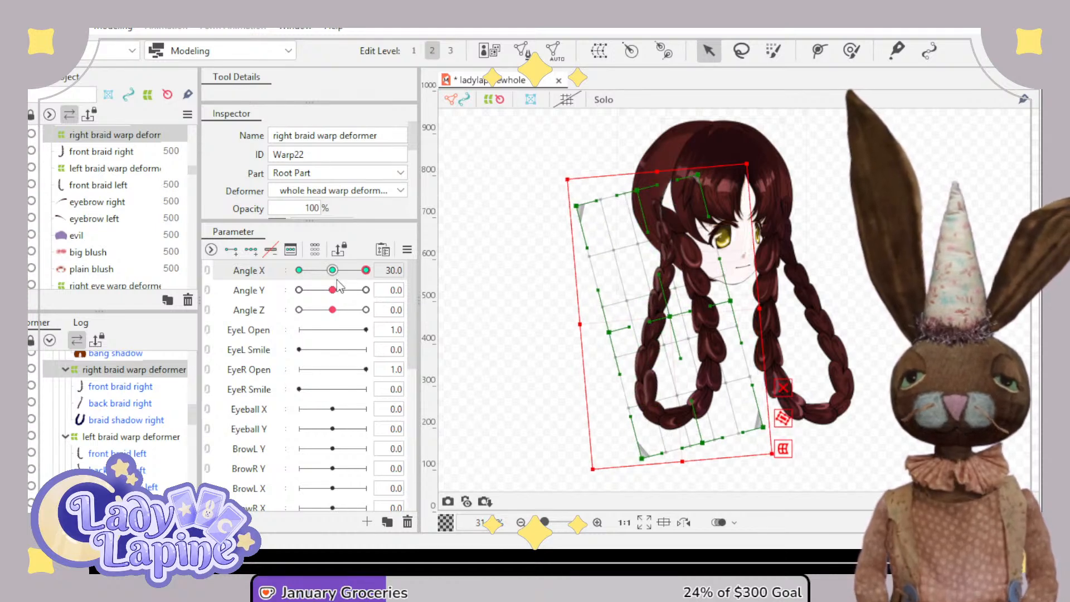
pyautogui.moveTo(366, 273)
pyautogui.mouseDown()
pyautogui.moveTo(333, 273)
pyautogui.moveTo(373, 267)
pyautogui.mouseUp()
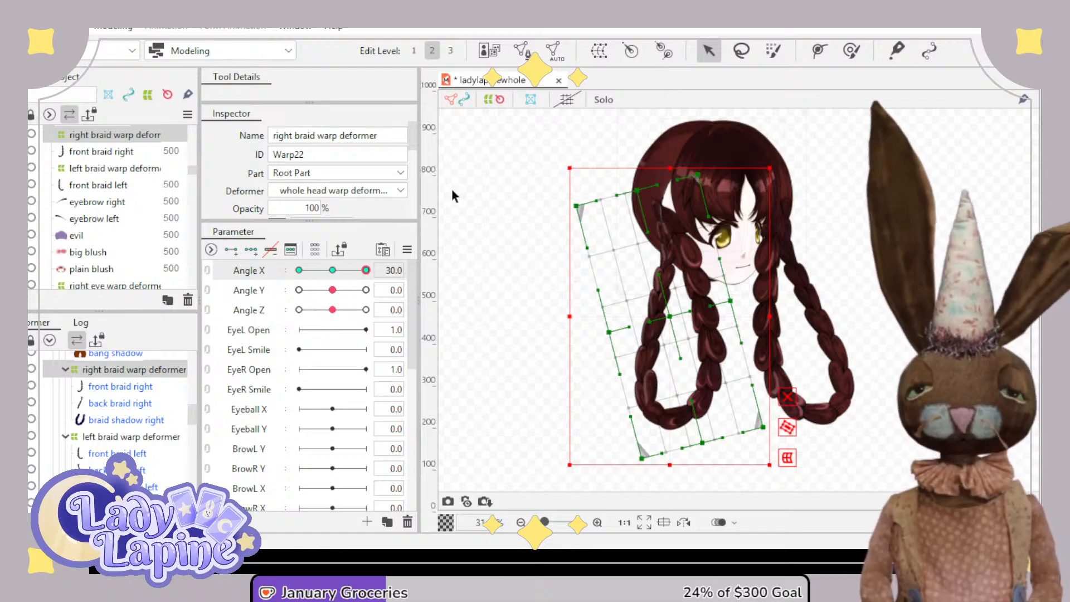
# - Pull the right braid warp deformer's bottom control points toward the face at Angle X 30, and preview the turn back to 0
pyautogui.moveTo(365, 270); pyautogui.dragTo(382, 290)
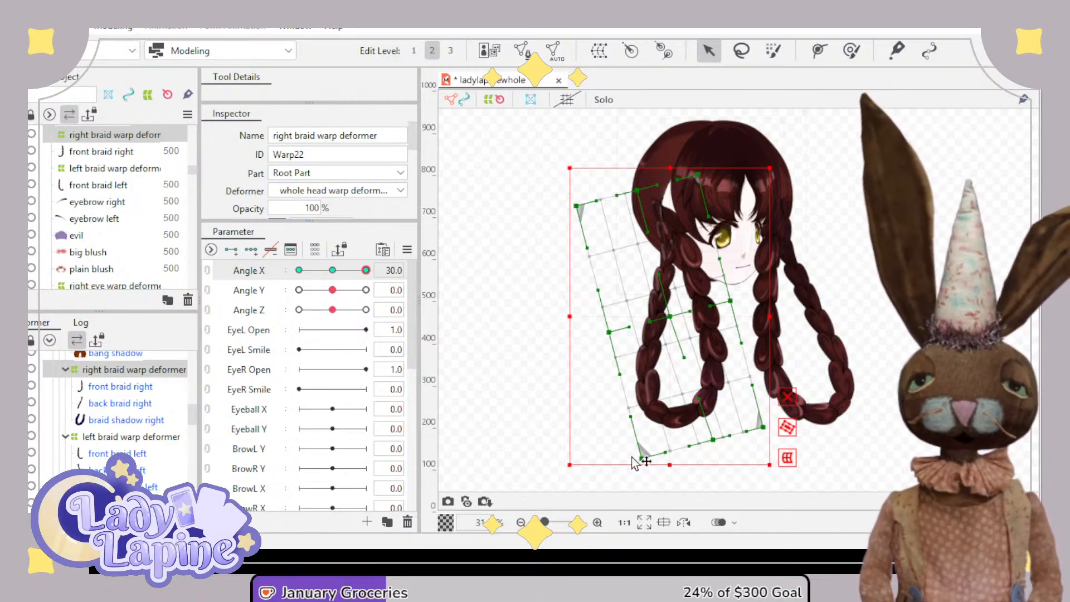
pyautogui.moveTo(659, 457); pyautogui.dragTo(662, 459)
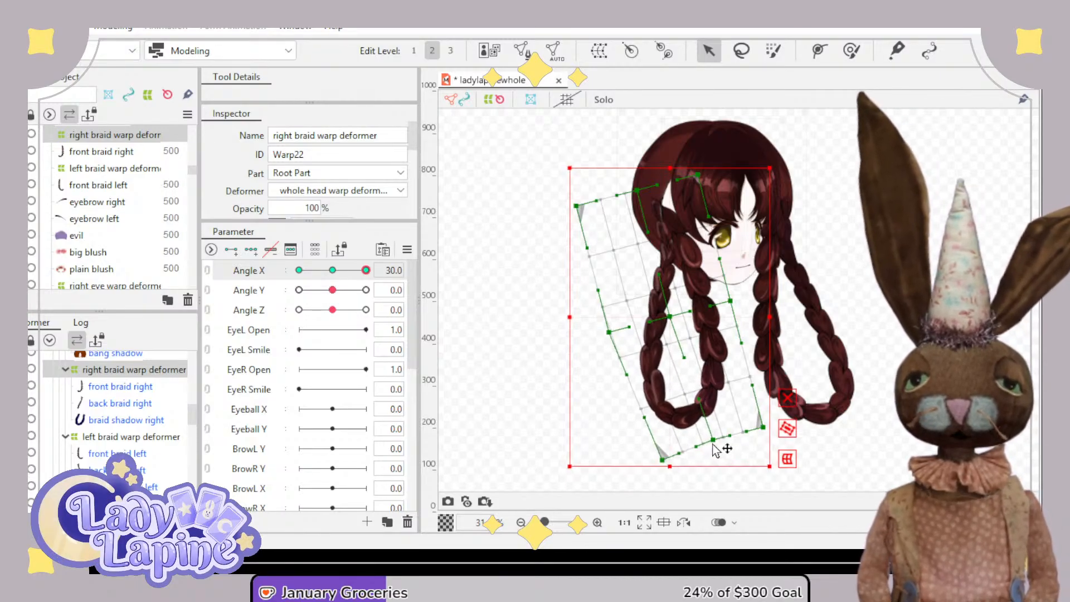
pyautogui.moveTo(763, 425); pyautogui.dragTo(783, 412)
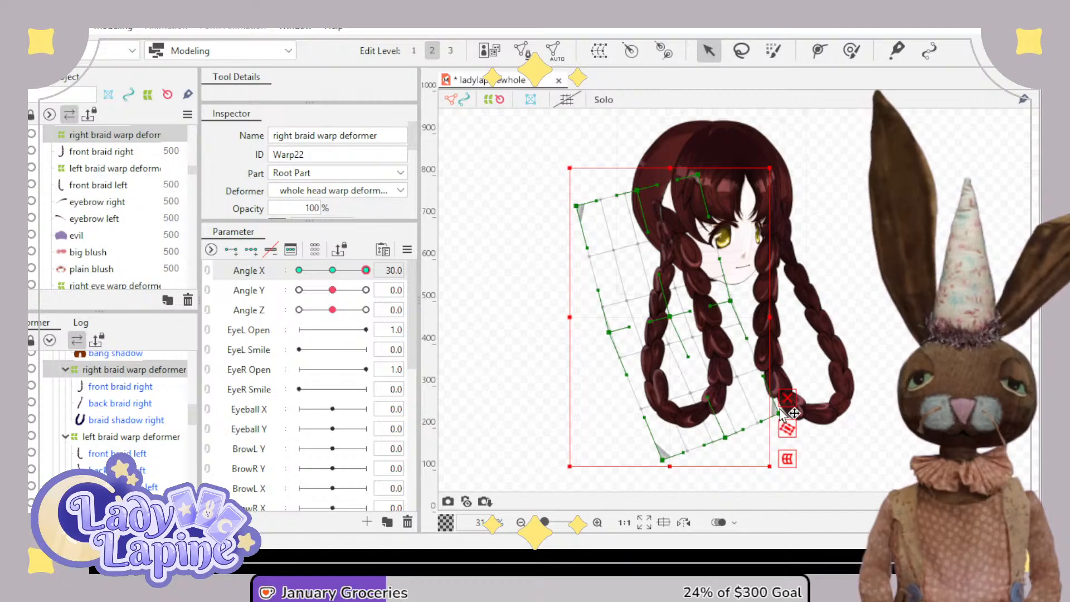
pyautogui.moveTo(366, 286); pyautogui.dragTo(306, 278)
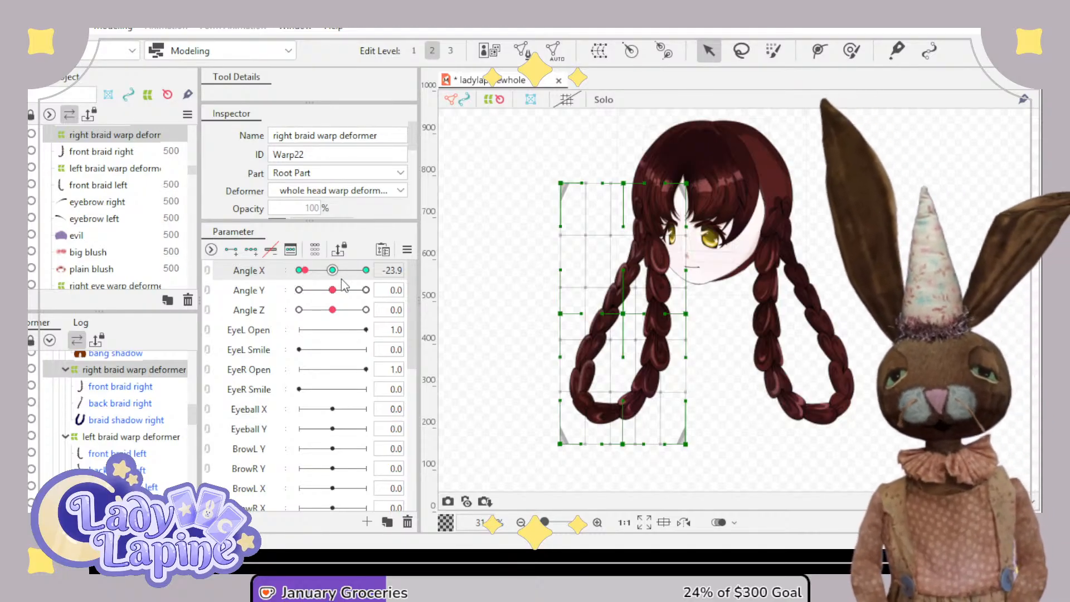
pyautogui.moveTo(364, 270); pyautogui.dragTo(334, 273)
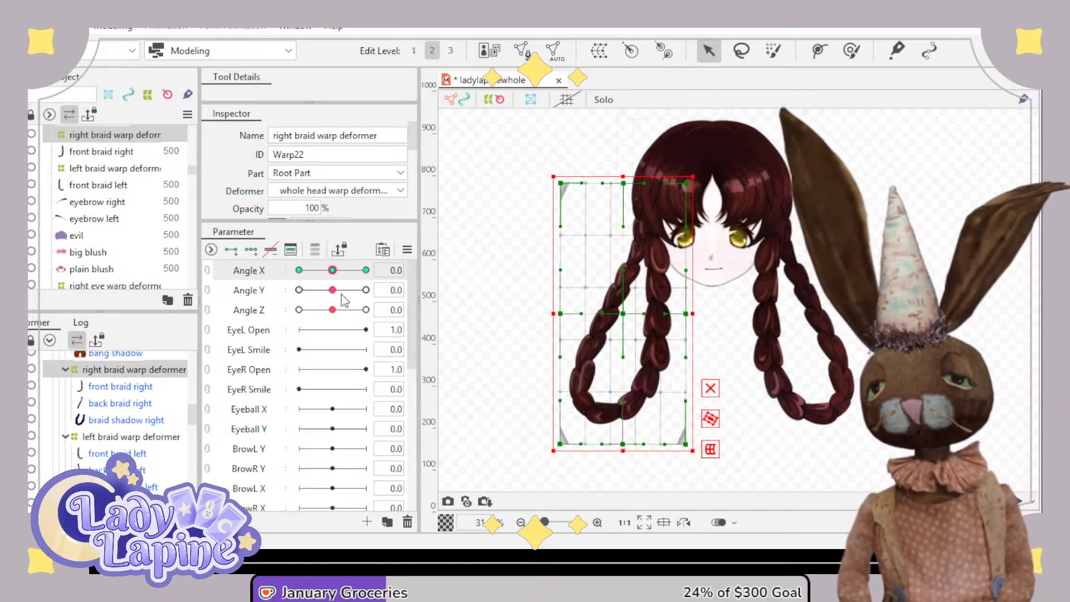
# - At Angle X -30, rotate the right braid warp deformer counterclockwise and move it slightly inward toward the face
pyautogui.moveTo(334, 275); pyautogui.dragTo(287, 268)
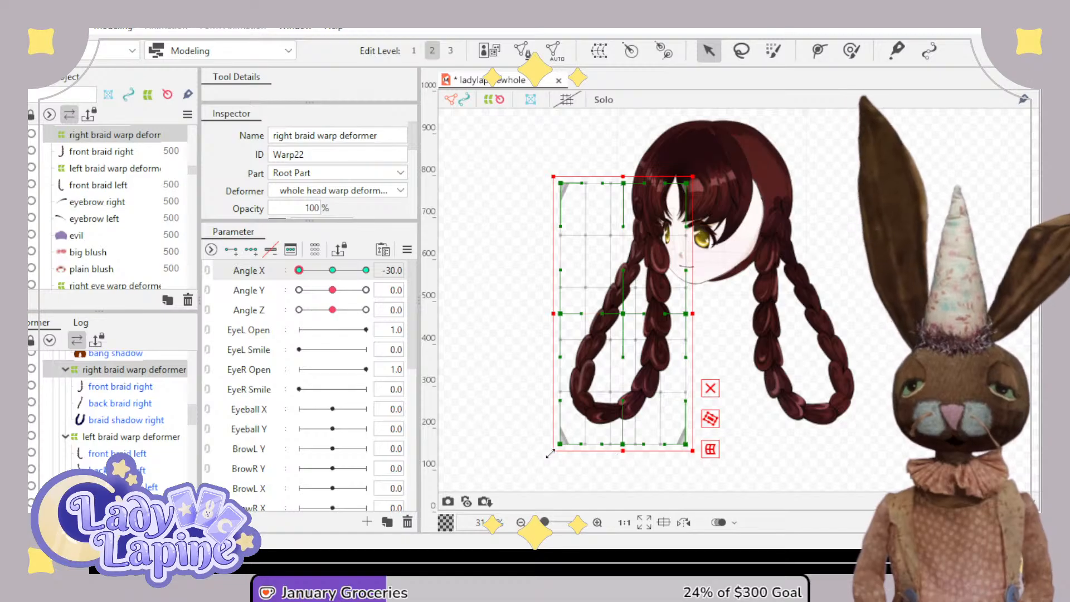
pyautogui.moveTo(546, 455); pyautogui.dragTo(572, 480)
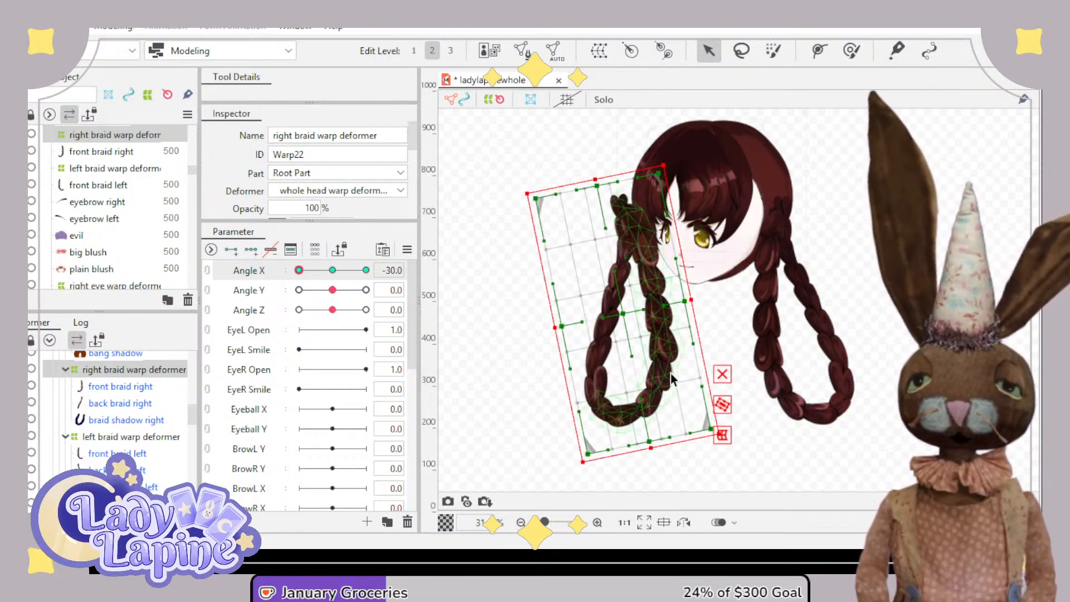
pyautogui.moveTo(622, 317); pyautogui.dragTo(640, 316)
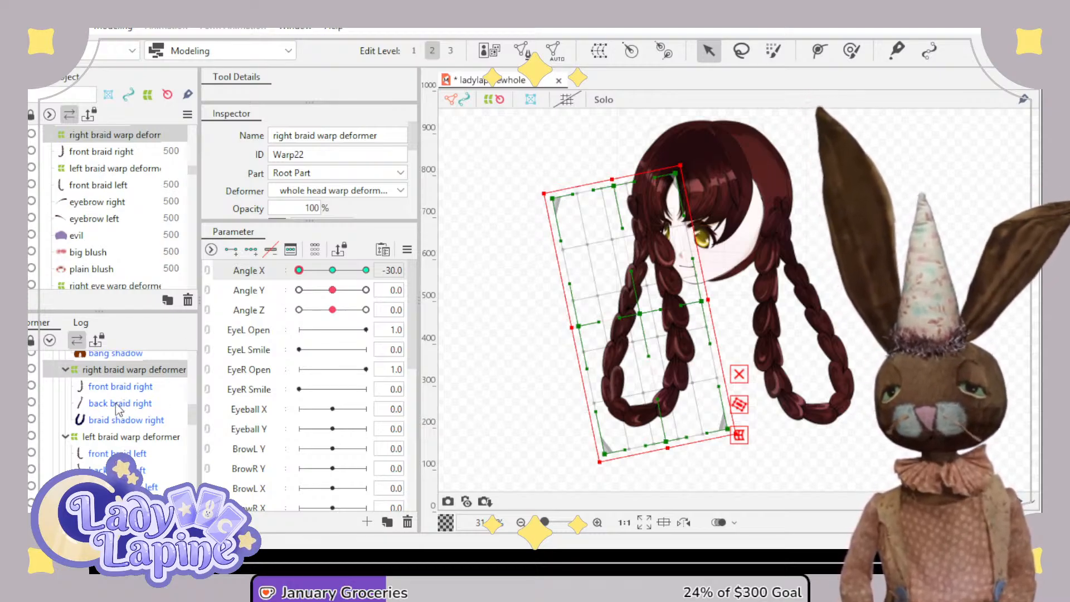
# - Try shifting inner grid points of the right braid warp deformer around the back braid at Angle X -30, and undo the moves
pyautogui.scroll(2, 513, 391)
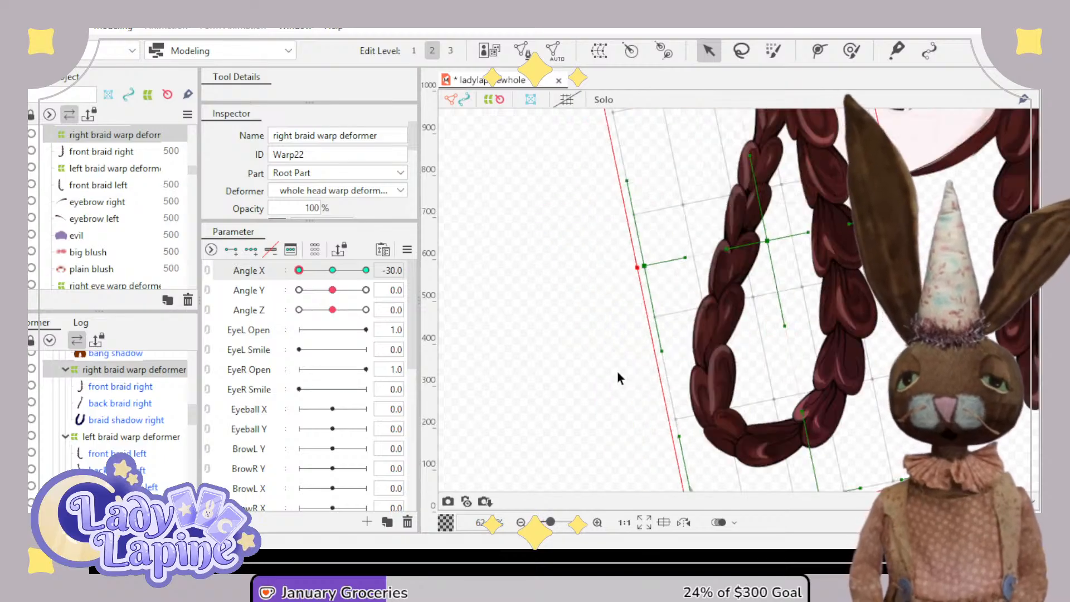
pyautogui.moveTo(617, 378); pyautogui.dragTo(533, 374)
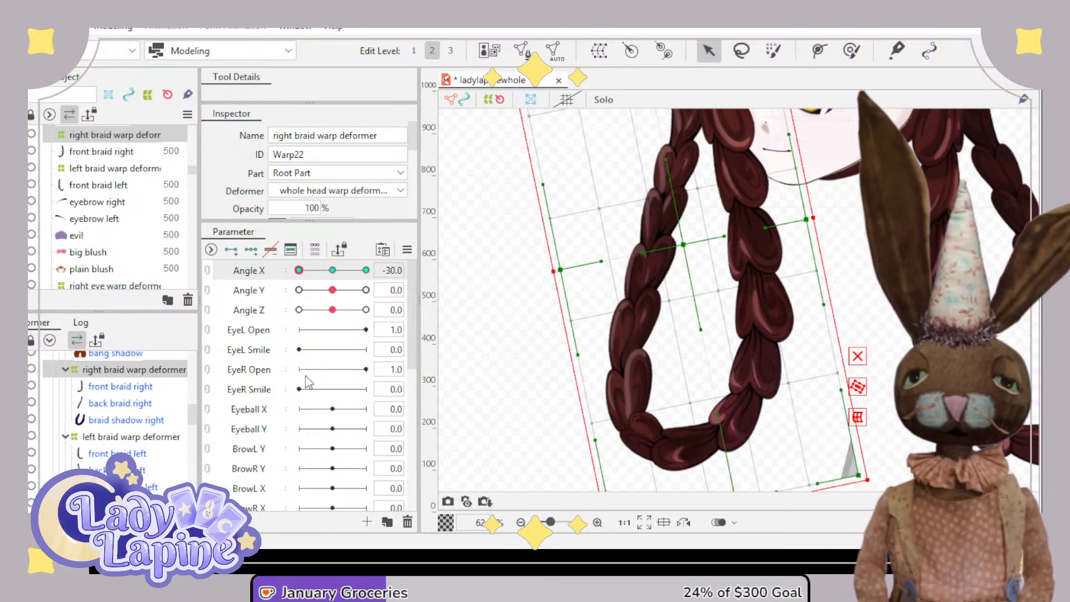
pyautogui.click(126, 400)
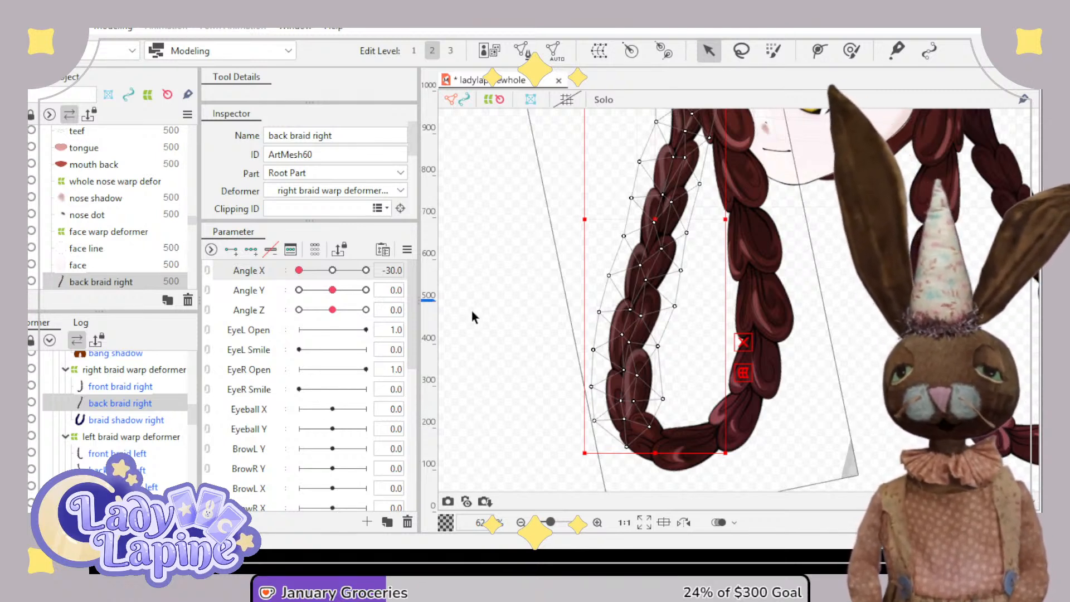
pyautogui.scroll(-4, 471, 311)
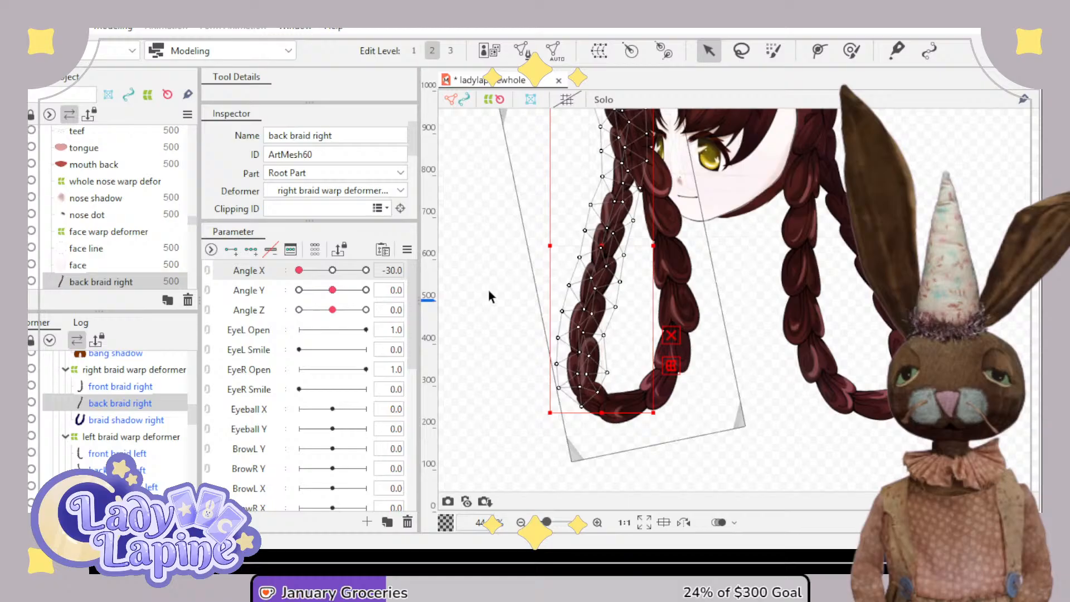
pyautogui.click(121, 371)
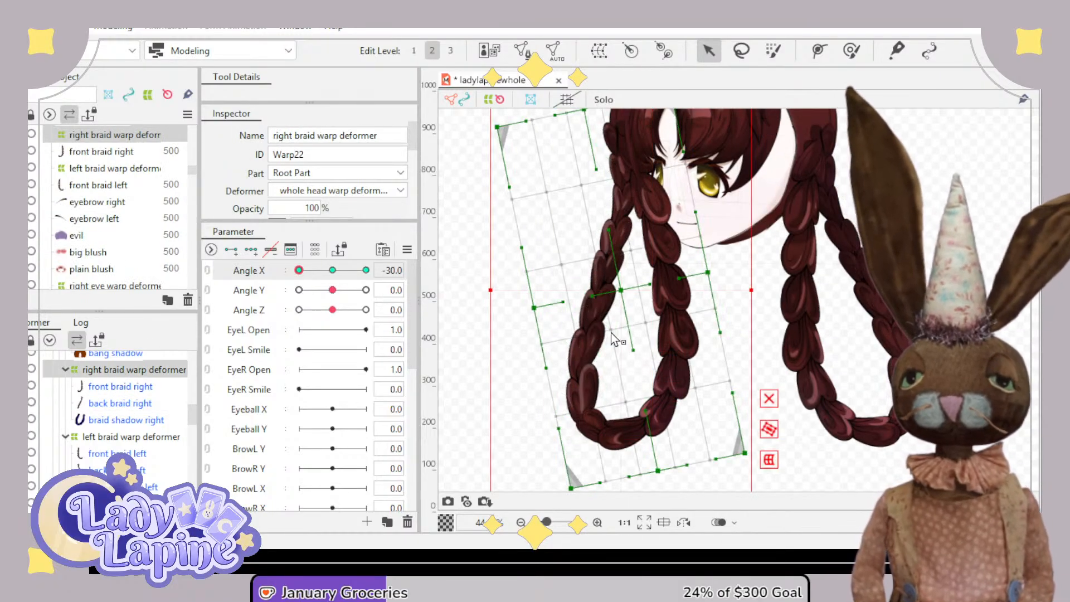
pyautogui.moveTo(611, 333); pyautogui.dragTo(589, 342)
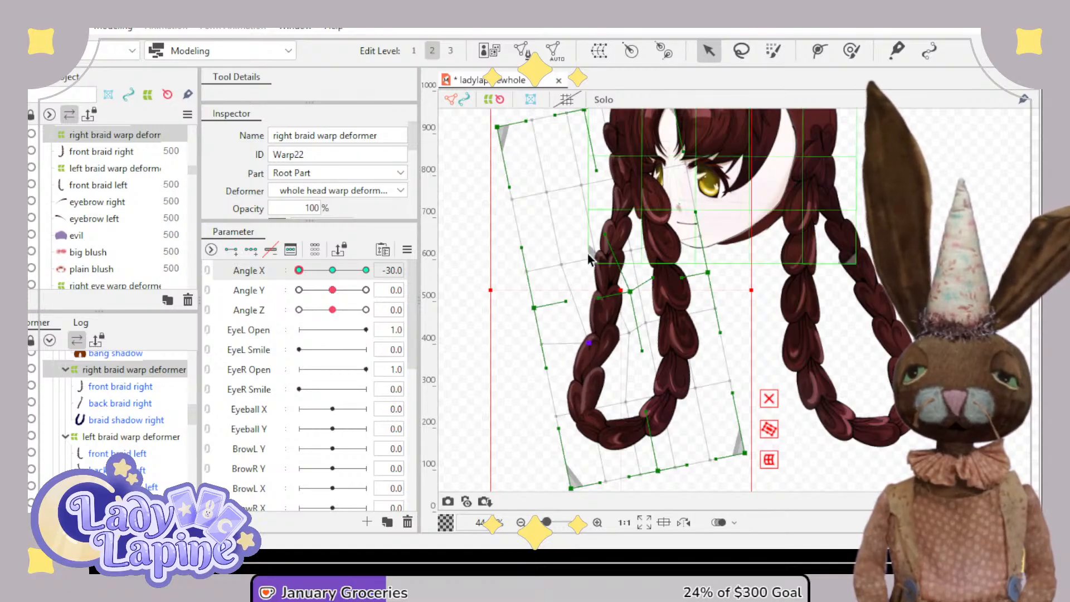
pyautogui.moveTo(565, 266); pyautogui.dragTo(576, 266)
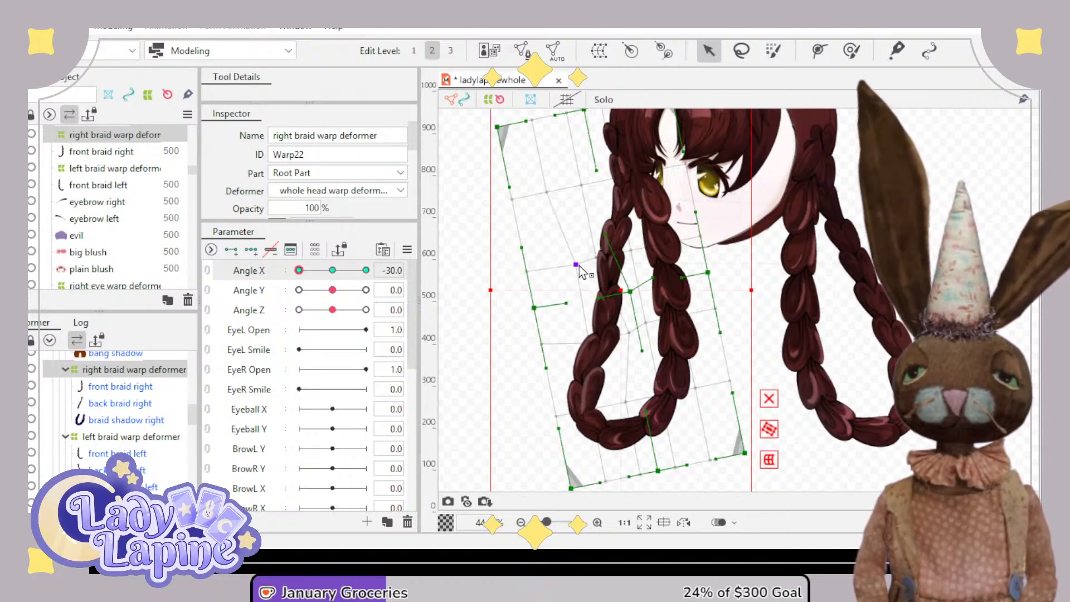
pyautogui.hotkey('ctrl', 'z')
pyautogui.hotkey('ctrl', 'z')
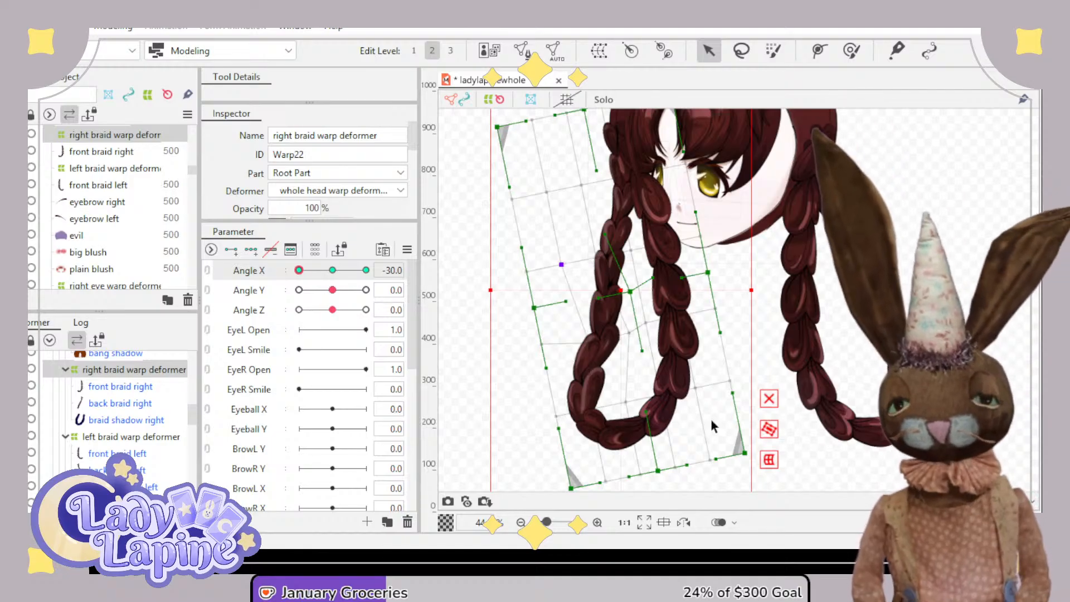
pyautogui.hotkey('ctrl', 'z')
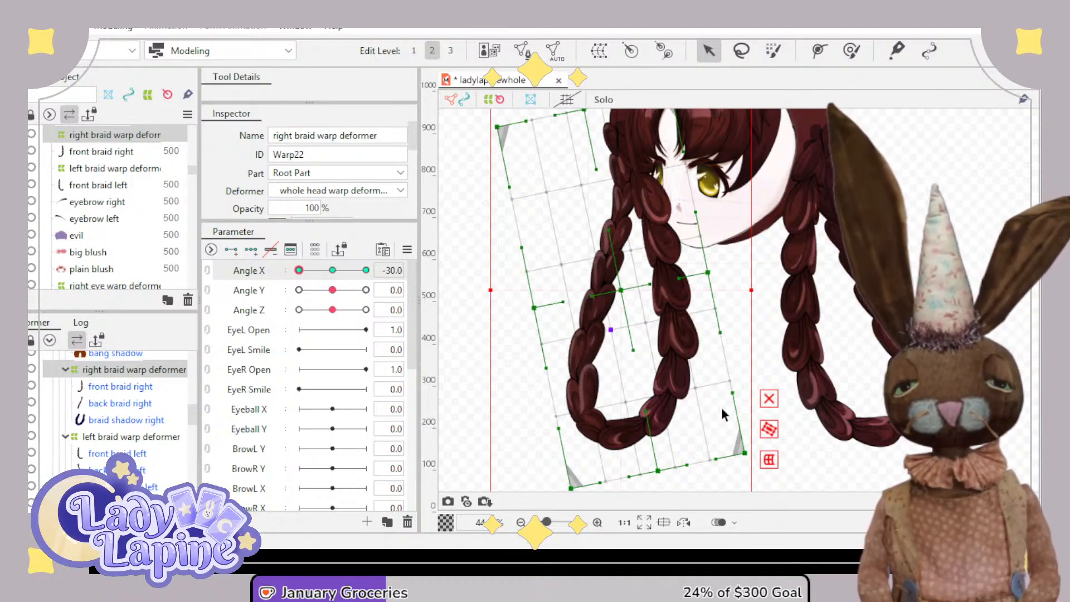
# - Select the back braid right mesh, add its three Angle X keys, and activate the Deform Brush
pyautogui.click(118, 403)
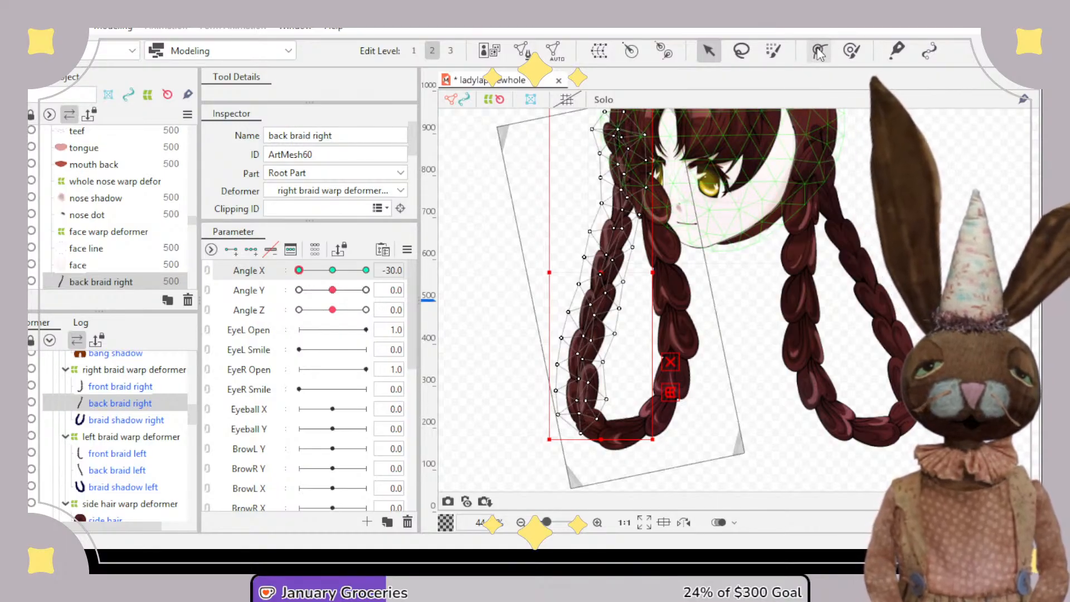
pyautogui.click(819, 50)
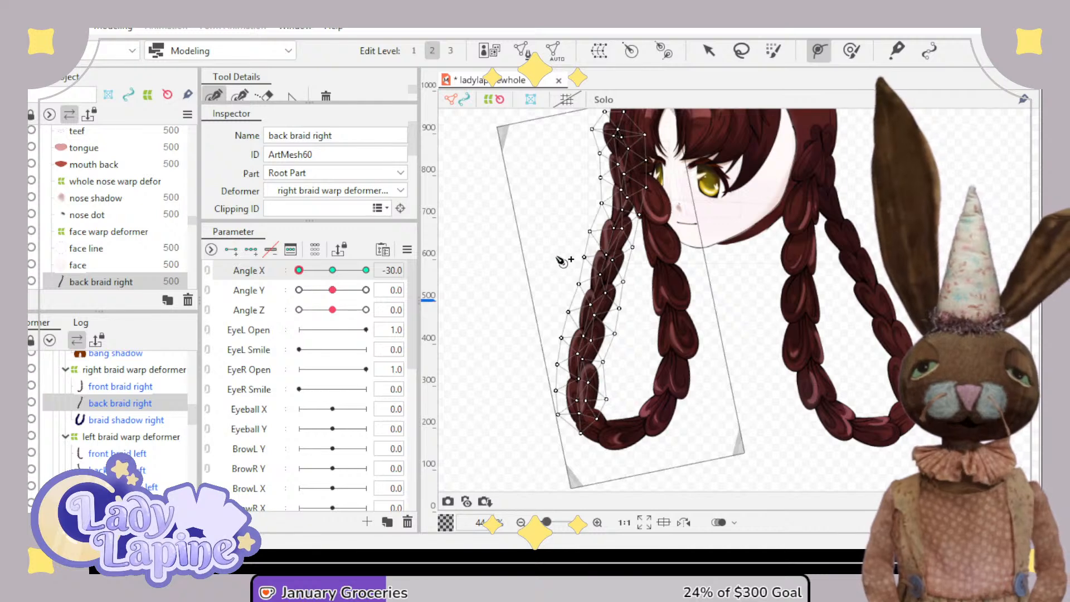
pyautogui.click(851, 50)
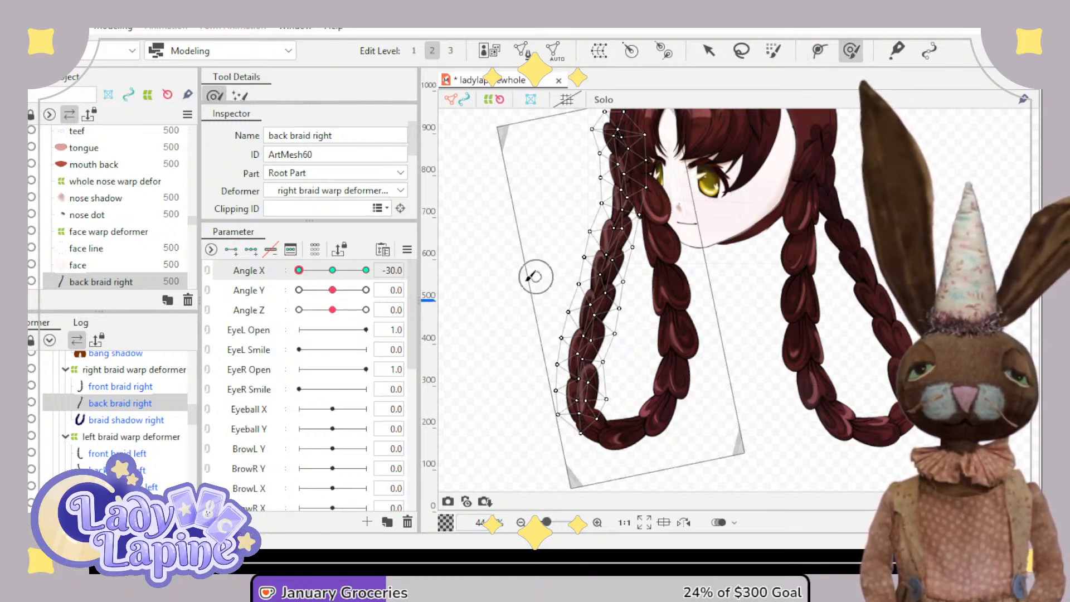
pyautogui.scroll(1, 496, 285)
pyautogui.scroll(-3, 496, 287)
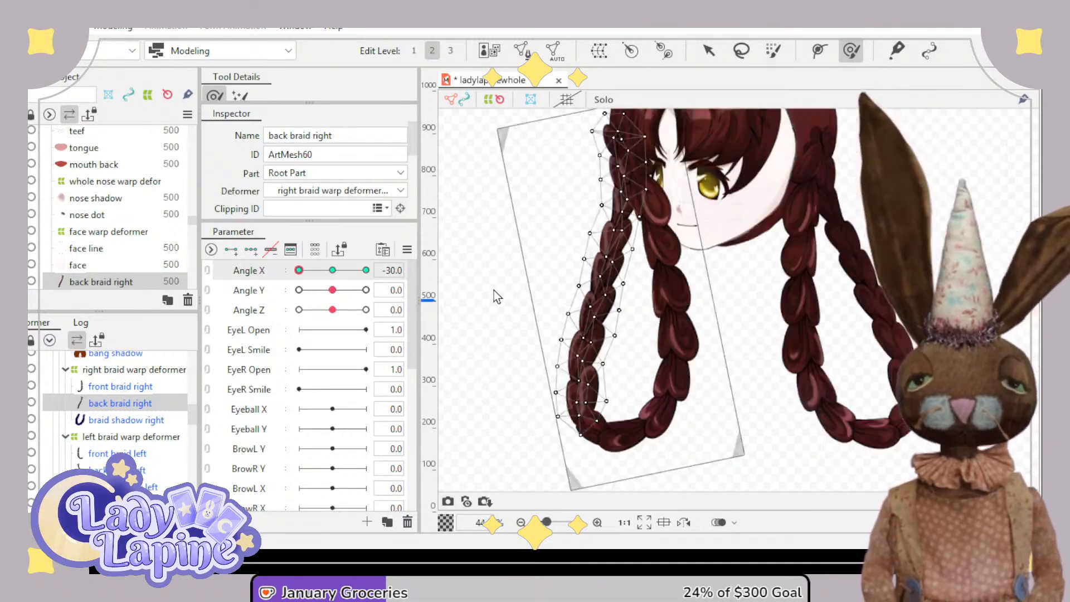
pyautogui.scroll(2, 501, 284)
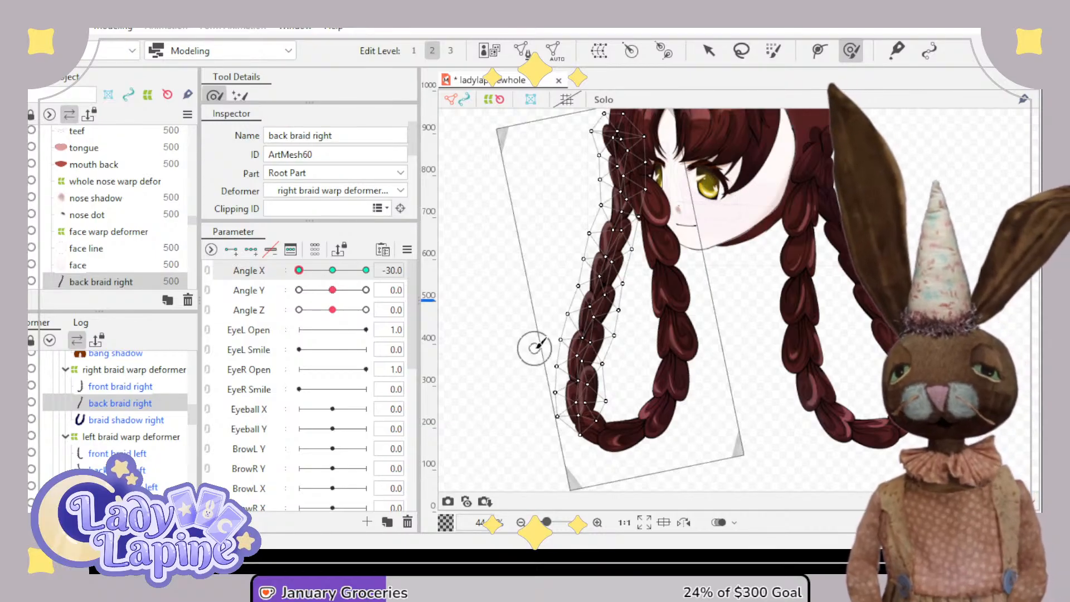
pyautogui.scroll(5, 537, 349)
pyautogui.scroll(2, 614, 282)
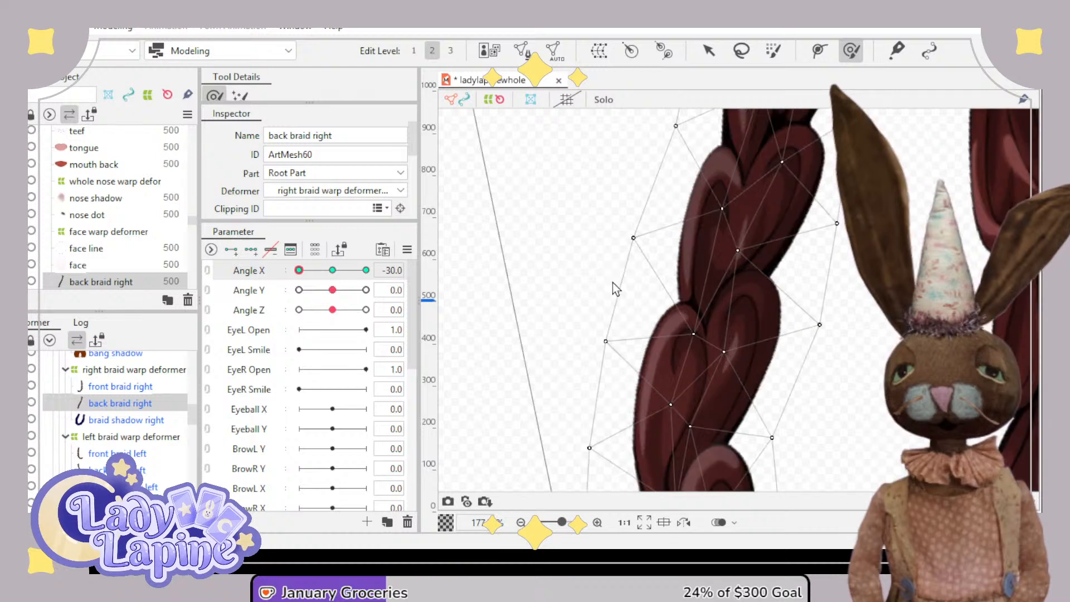
pyautogui.scroll(-7, 613, 283)
pyautogui.scroll(-5, 610, 283)
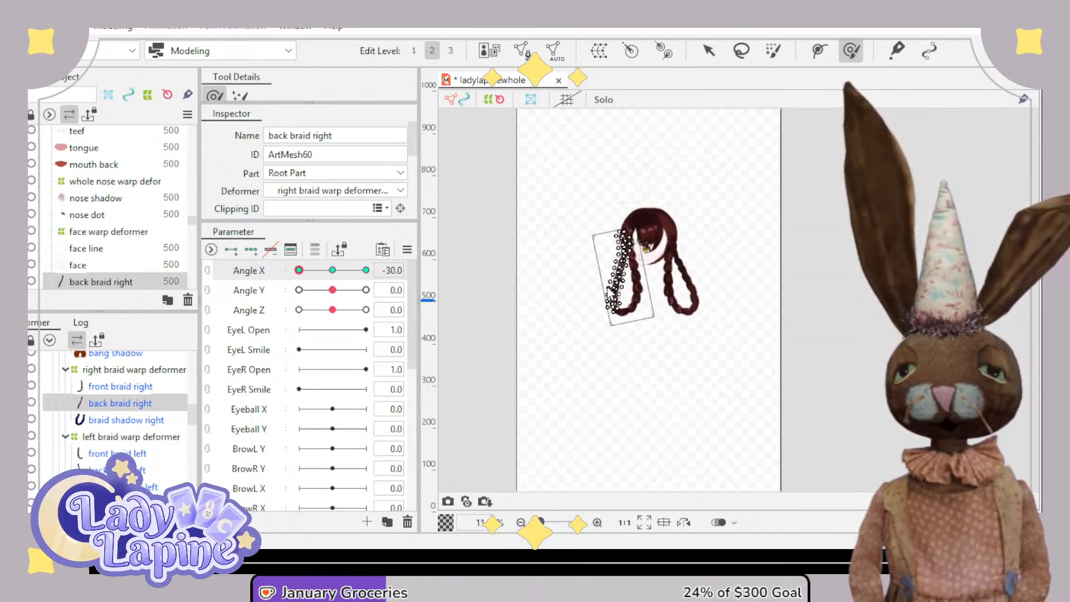
pyautogui.scroll(2, 596, 287)
pyautogui.scroll(6, 577, 290)
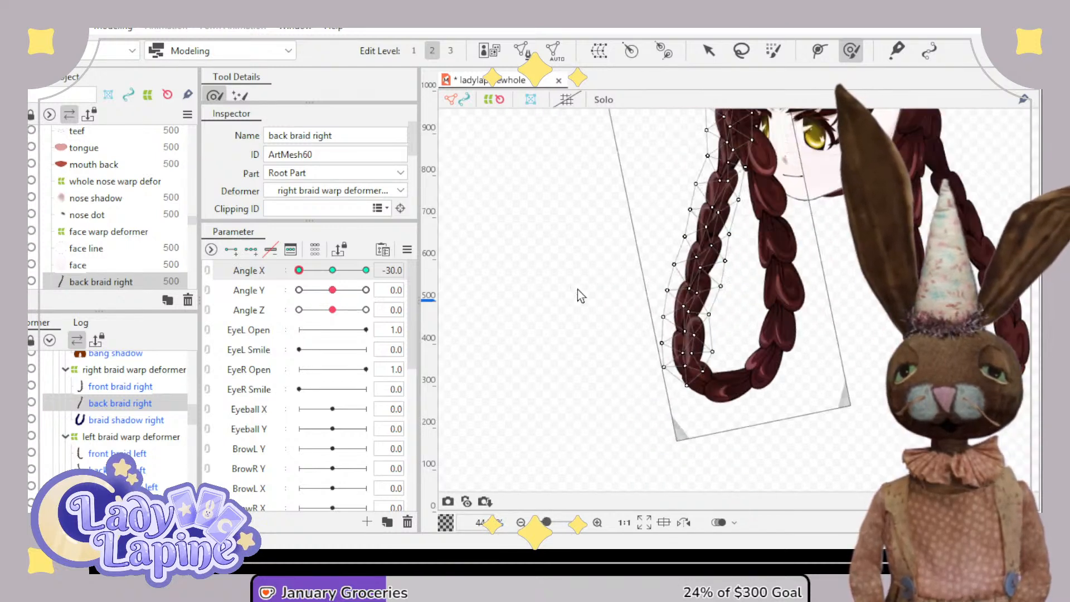
pyautogui.scroll(-5, 594, 305)
pyautogui.scroll(2, 597, 307)
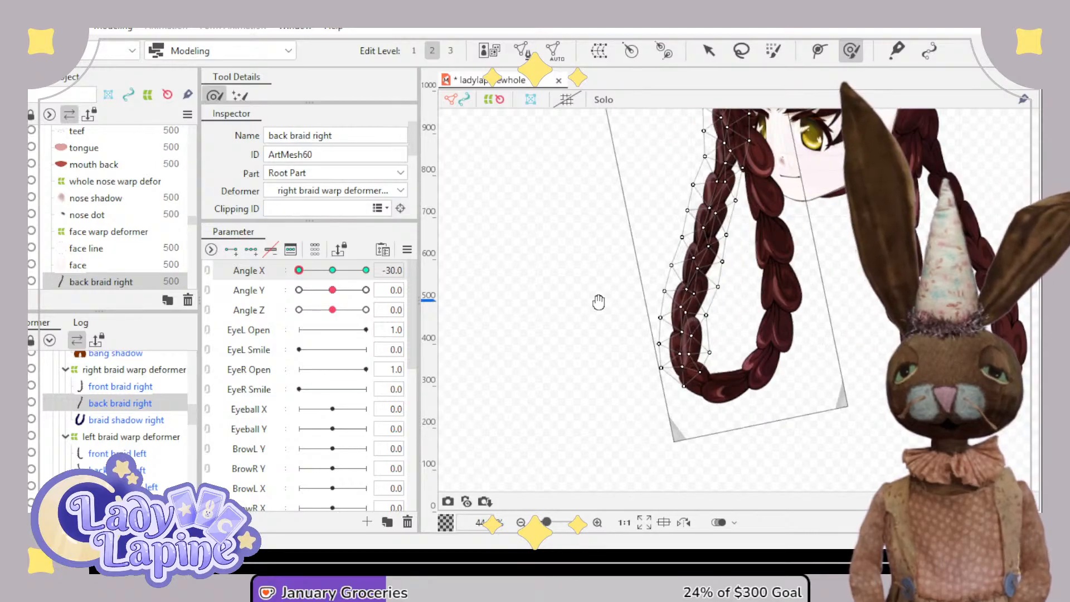
pyautogui.moveTo(599, 301); pyautogui.dragTo(535, 343)
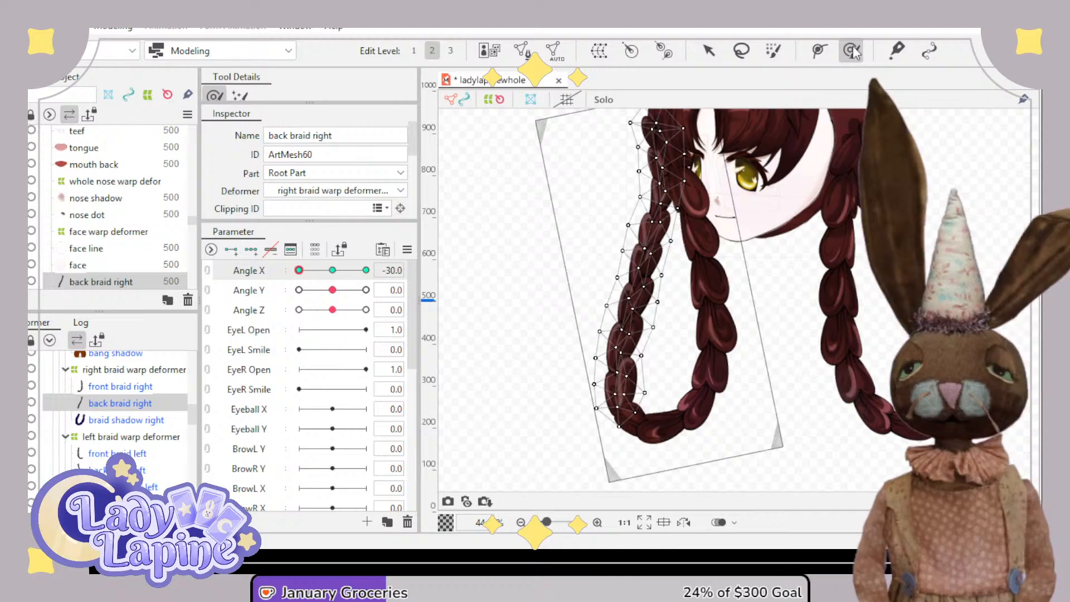
# - Dock the Tool Details palette in its own column beside the canvas so the Deform Brush settings are accessible
pyautogui.scroll(-2, 252, 123)
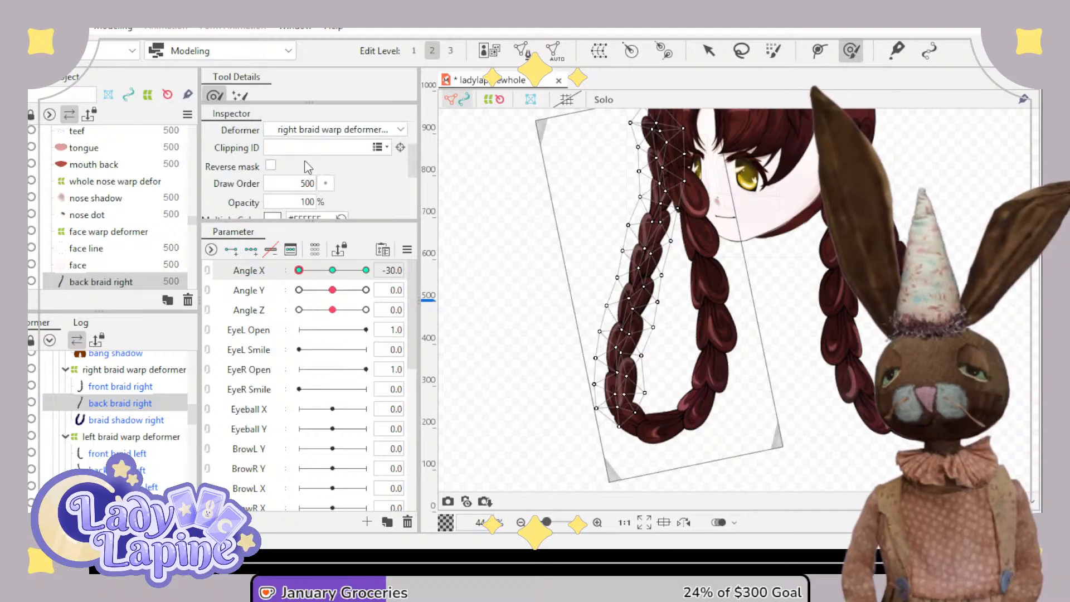
pyautogui.scroll(-2, 308, 167)
pyautogui.scroll(4, 313, 175)
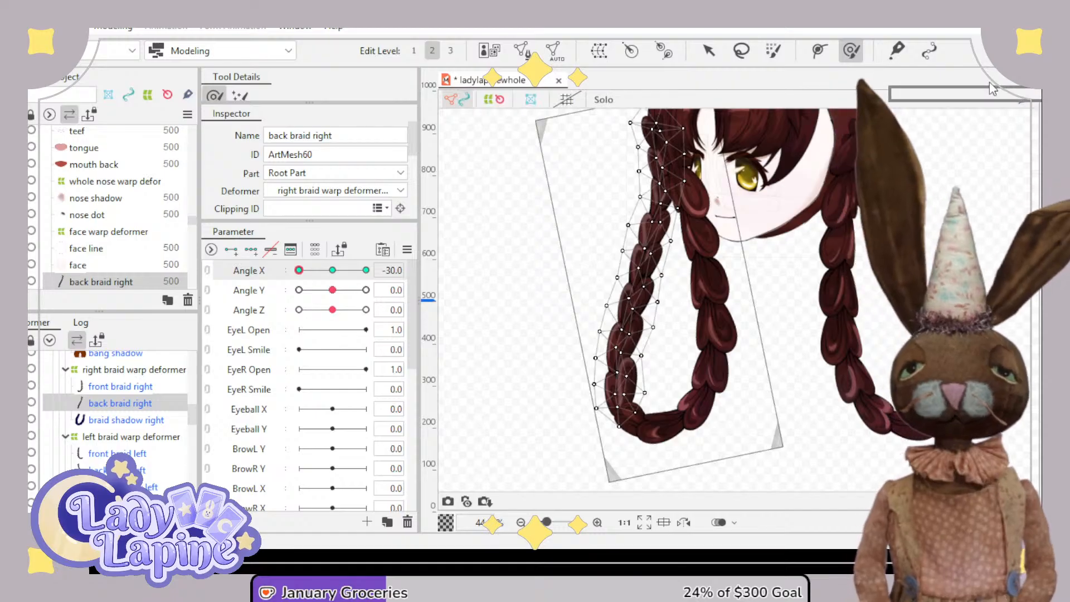
pyautogui.moveTo(988, 84); pyautogui.dragTo(985, 74)
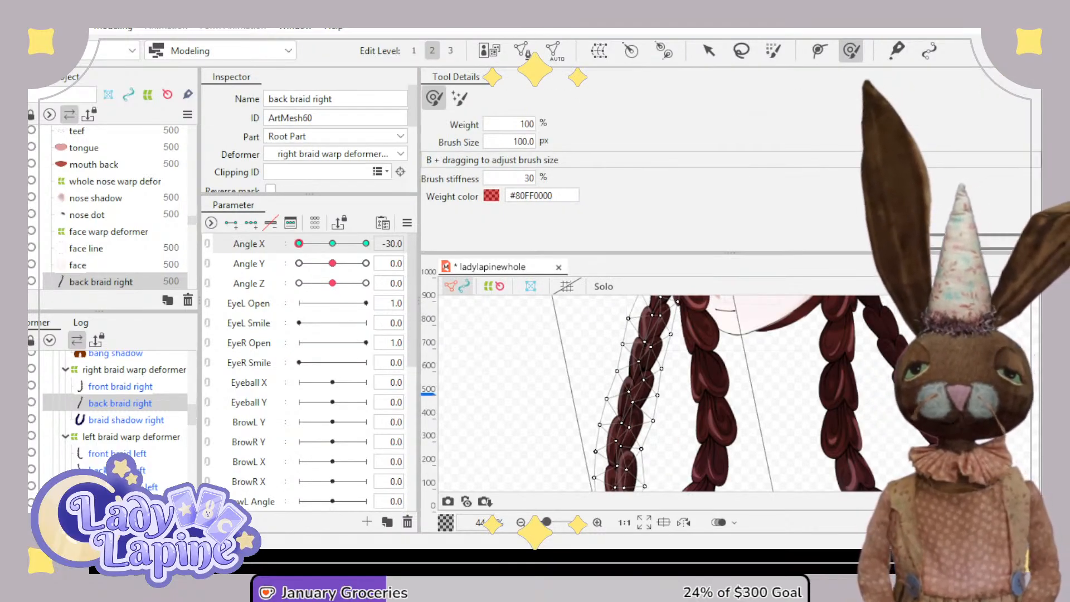
pyautogui.moveTo(985, 76); pyautogui.dragTo(1029, 290)
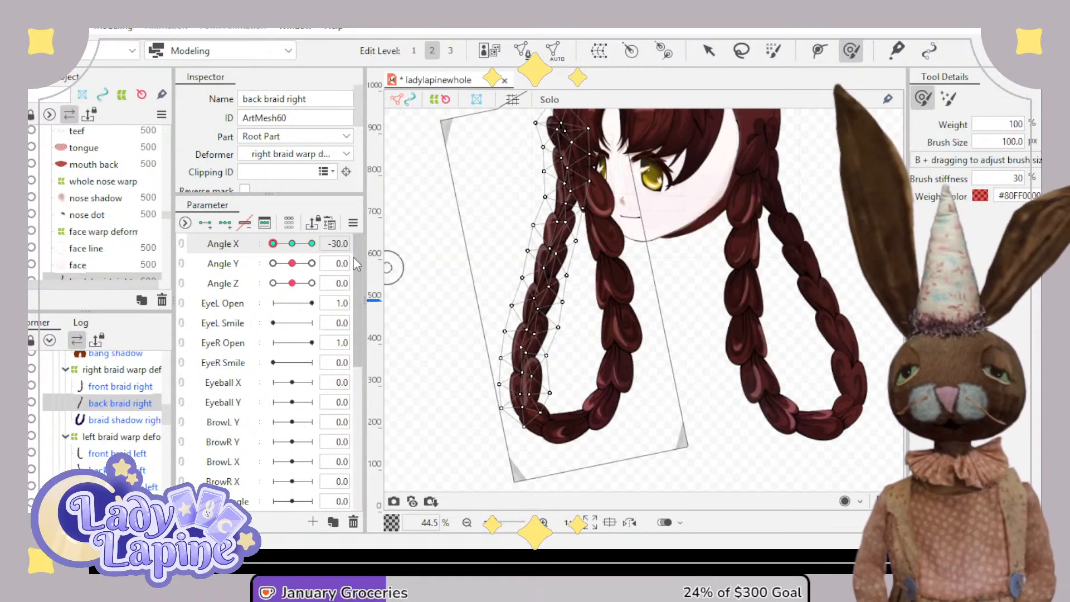
# - Narrow the palettes beside the canvas to enlarge the workspace, and set the Deform Brush size to 500 px
pyautogui.moveTo(363, 266); pyautogui.dragTo(336, 266)
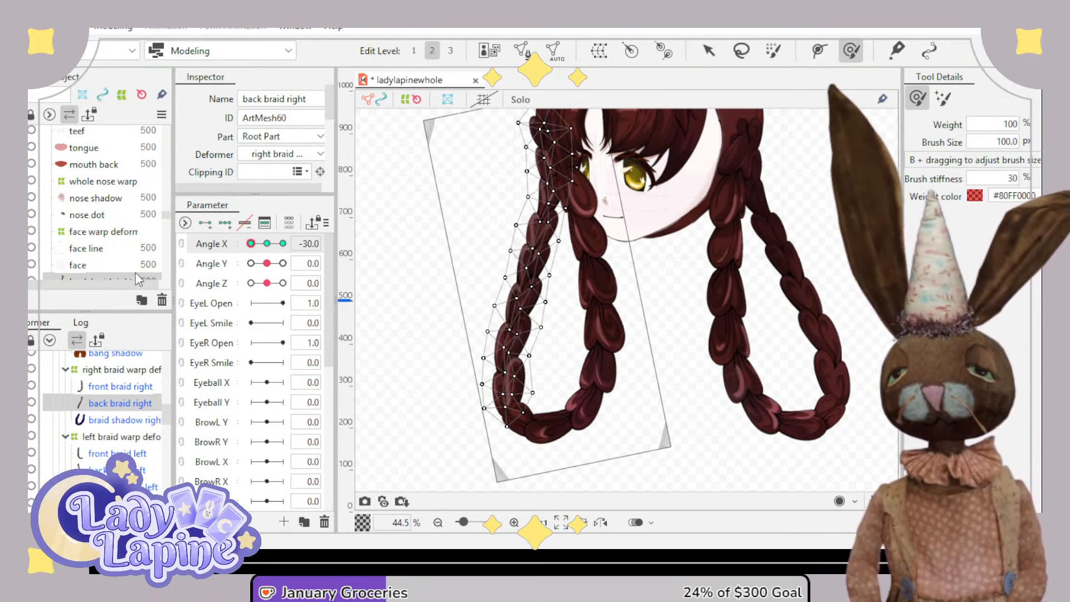
pyautogui.moveTo(173, 267); pyautogui.dragTo(158, 267)
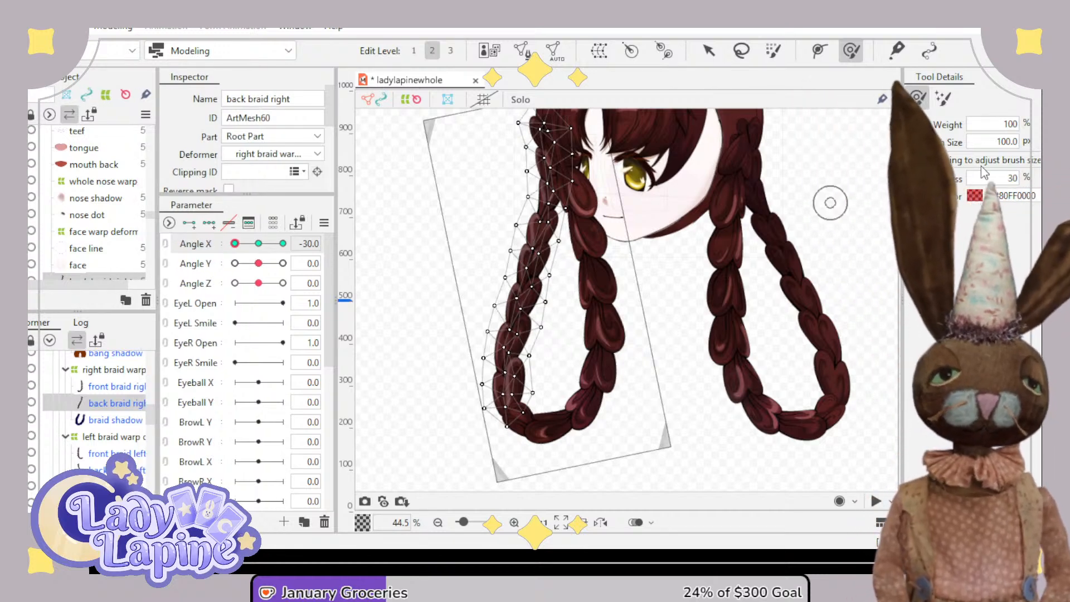
pyautogui.click(986, 144)
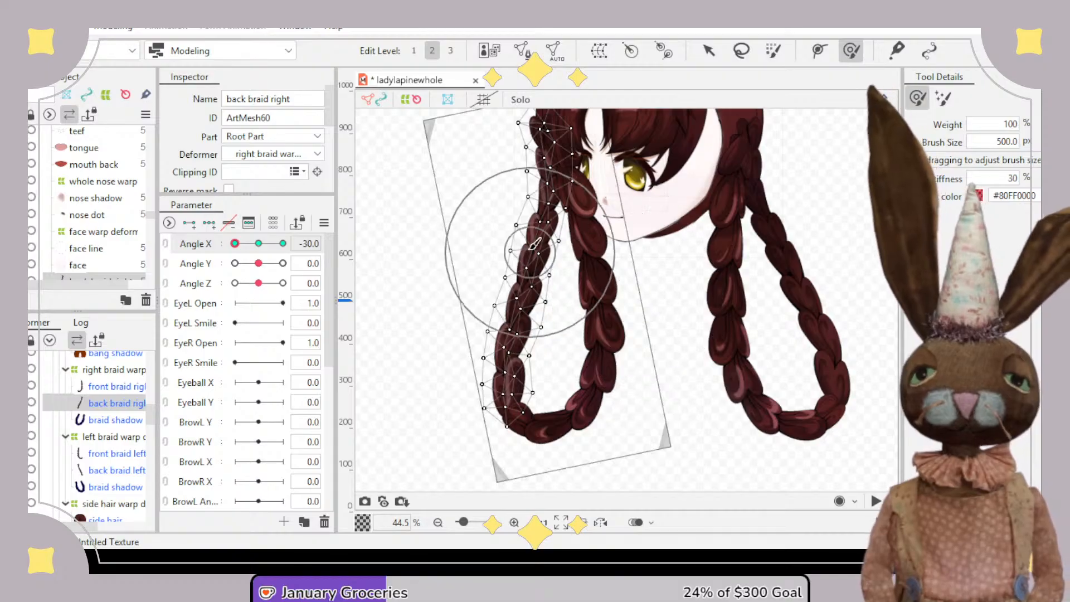
# - With the Deform Brush at Angle X -30, push the back braid right mesh toward the front braid along its length
pyautogui.moveTo(457, 251); pyautogui.dragTo(500, 263)
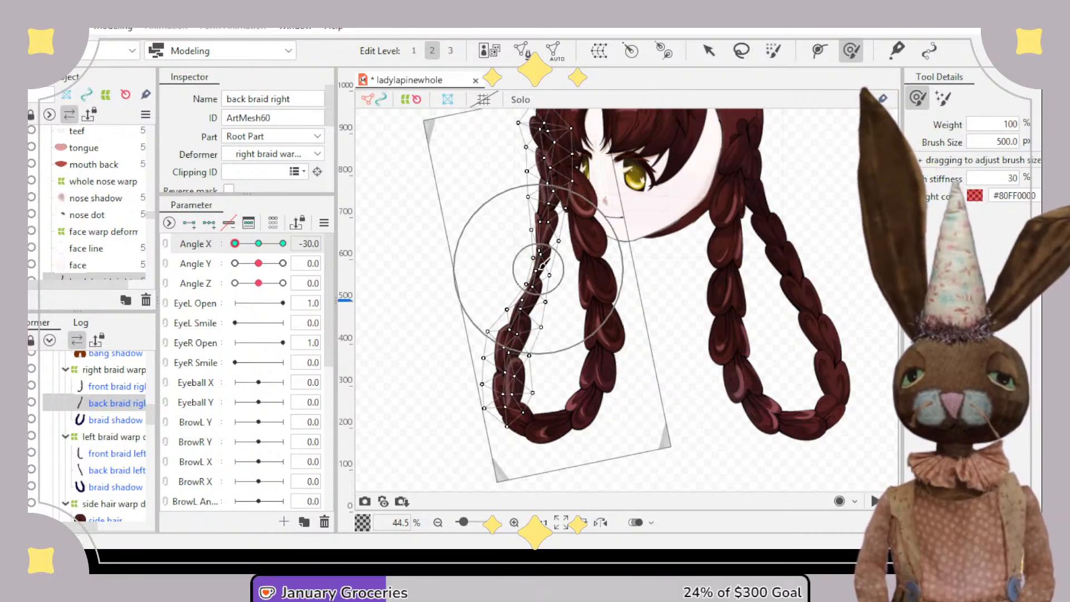
pyautogui.hotkey('ctrl', 'z')
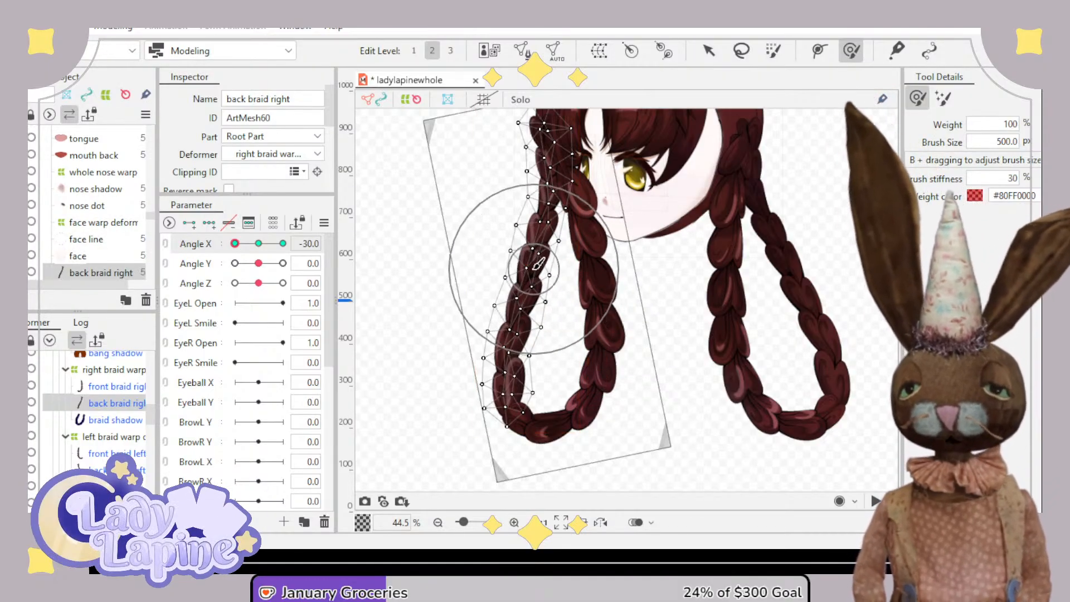
pyautogui.moveTo(533, 268); pyautogui.dragTo(546, 268)
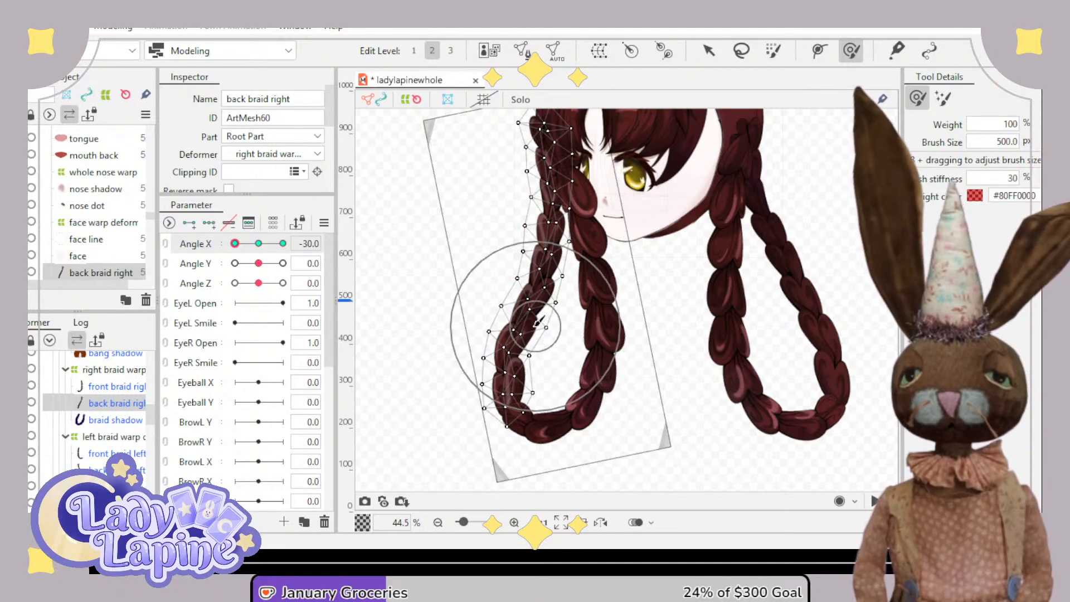
pyautogui.moveTo(520, 328)
pyautogui.mouseDown()
pyautogui.moveTo(537, 330)
pyautogui.moveTo(527, 359)
pyautogui.mouseUp()
pyautogui.moveTo(549, 241); pyautogui.dragTo(551, 236)
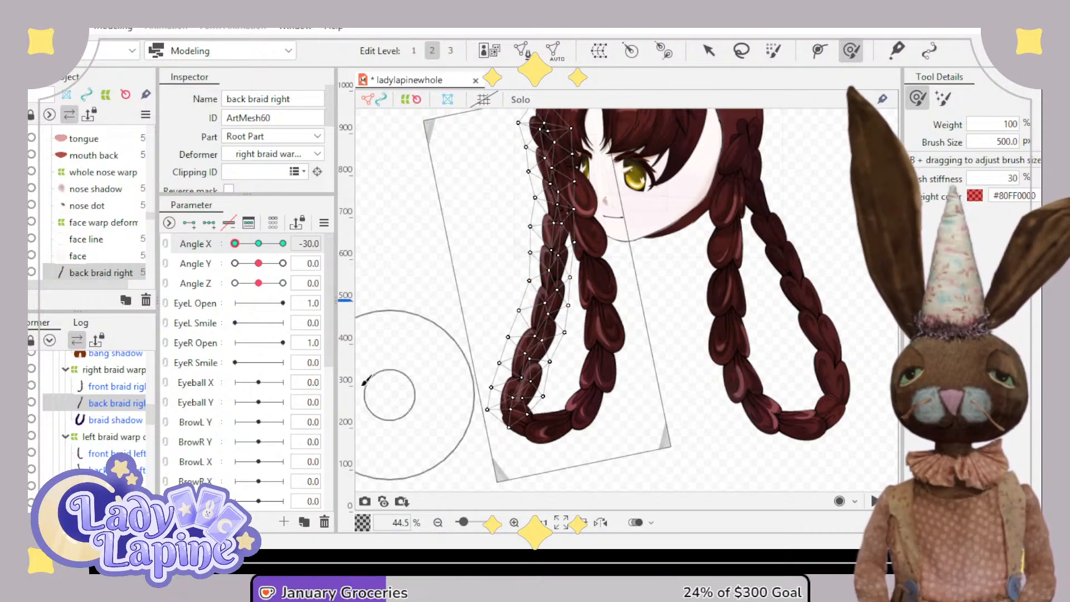
pyautogui.moveTo(244, 249)
pyautogui.mouseDown()
pyautogui.moveTo(277, 249)
pyautogui.moveTo(236, 249)
pyautogui.mouseUp()
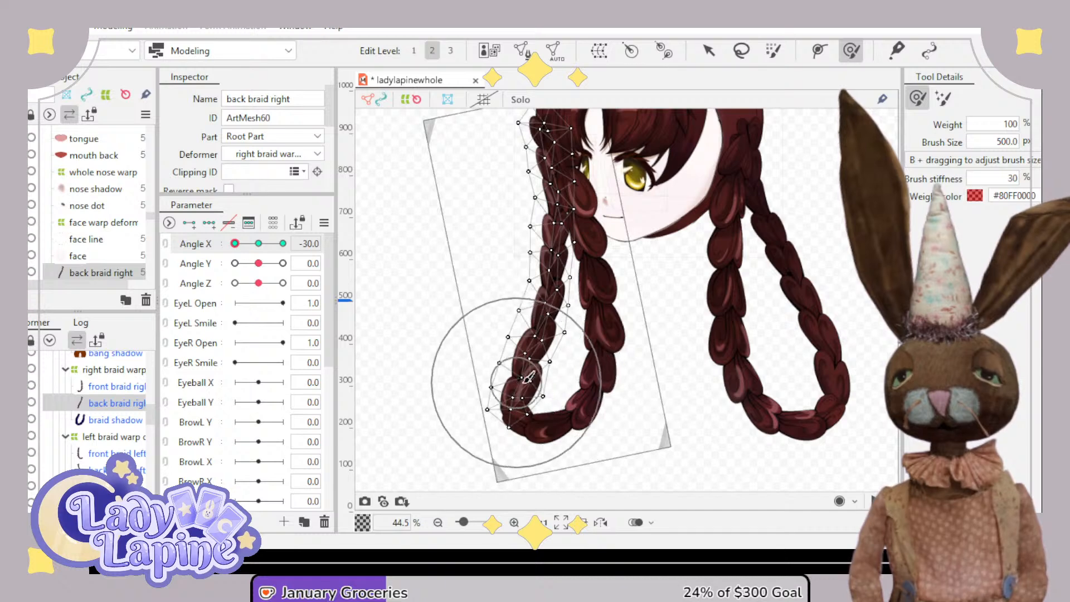
pyautogui.moveTo(538, 397)
pyautogui.mouseDown()
pyautogui.moveTo(517, 392)
pyautogui.moveTo(534, 397)
pyautogui.mouseUp()
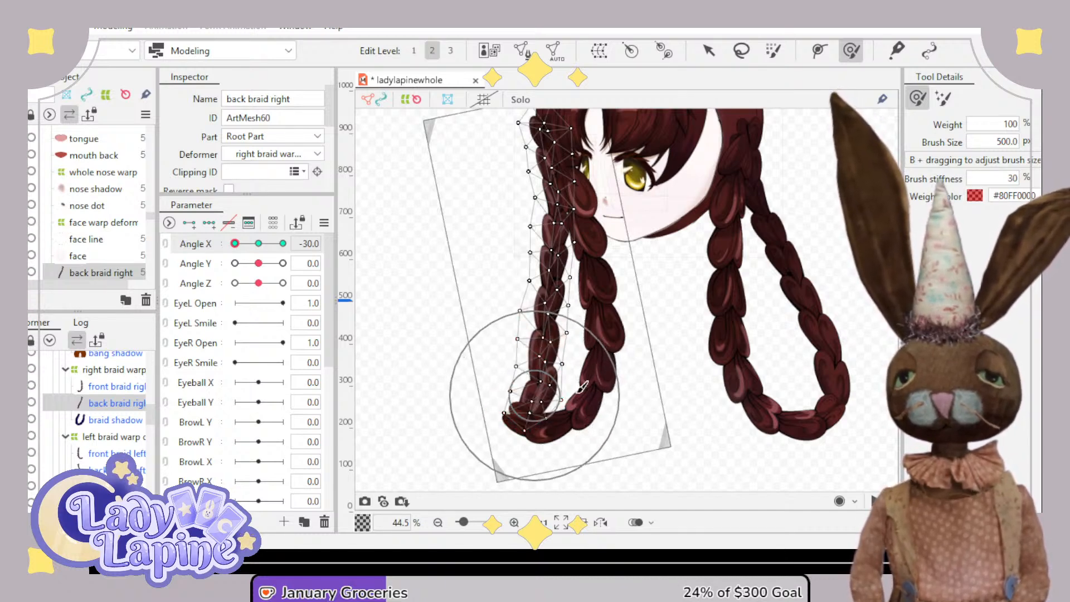
# - Add three Angle X keys to the front braid right mesh, and brush it at -30 so its loop closes toward the back braid
pyautogui.click(124, 386)
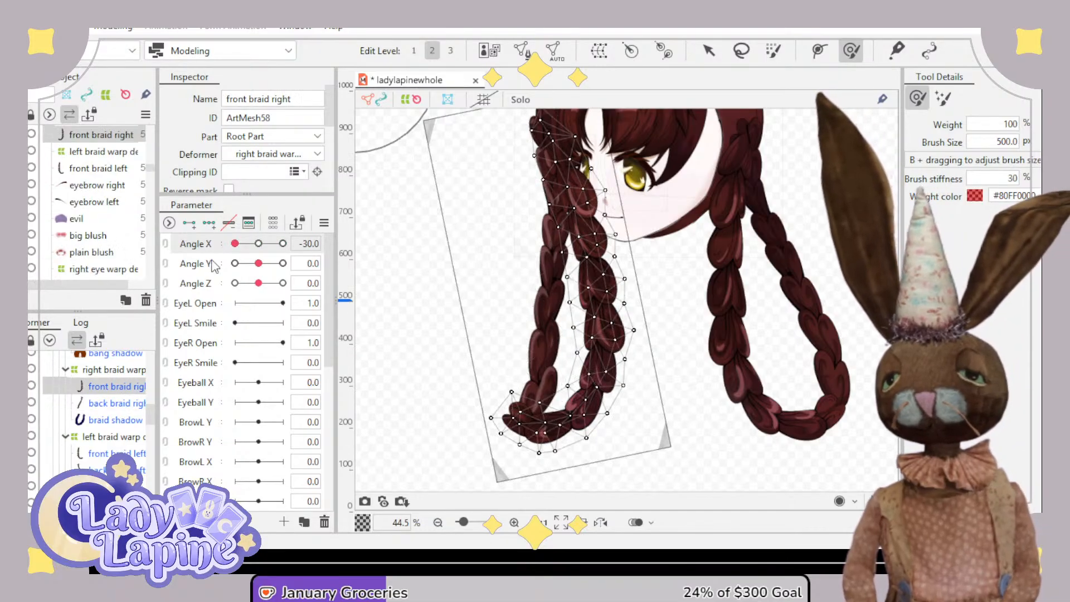
pyautogui.click(208, 226)
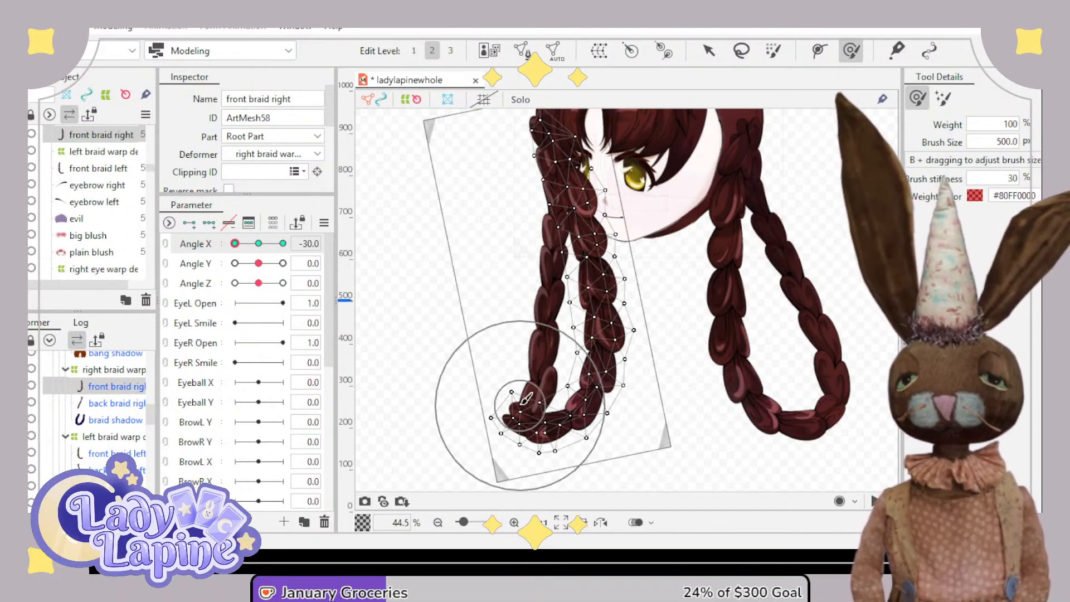
pyautogui.moveTo(528, 411); pyautogui.dragTo(550, 413)
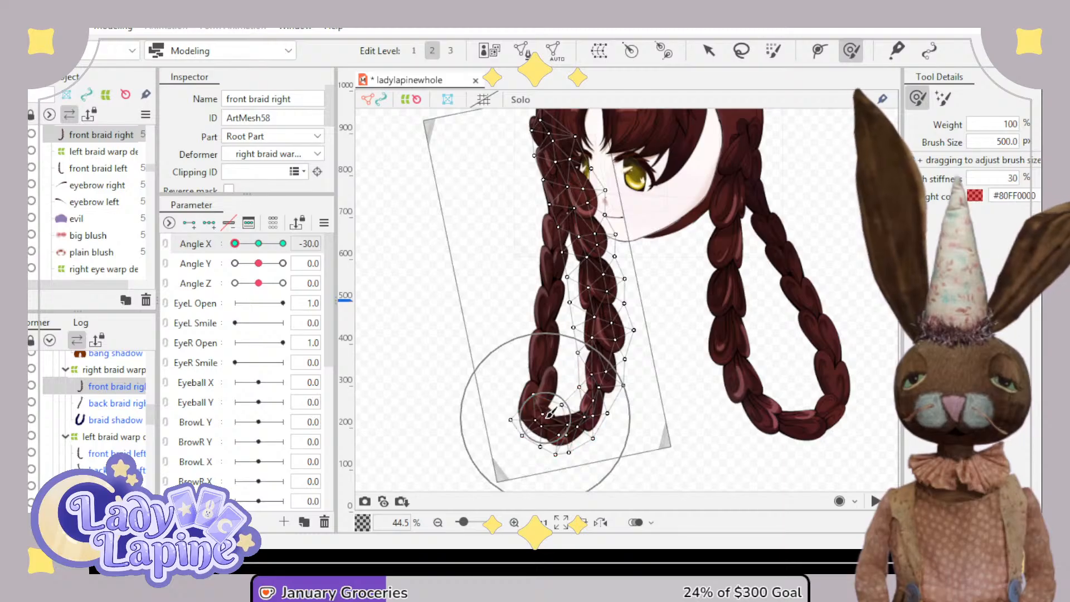
pyautogui.moveTo(609, 385)
pyautogui.mouseDown()
pyautogui.moveTo(598, 371)
pyautogui.moveTo(601, 301)
pyautogui.moveTo(584, 294)
pyautogui.mouseUp()
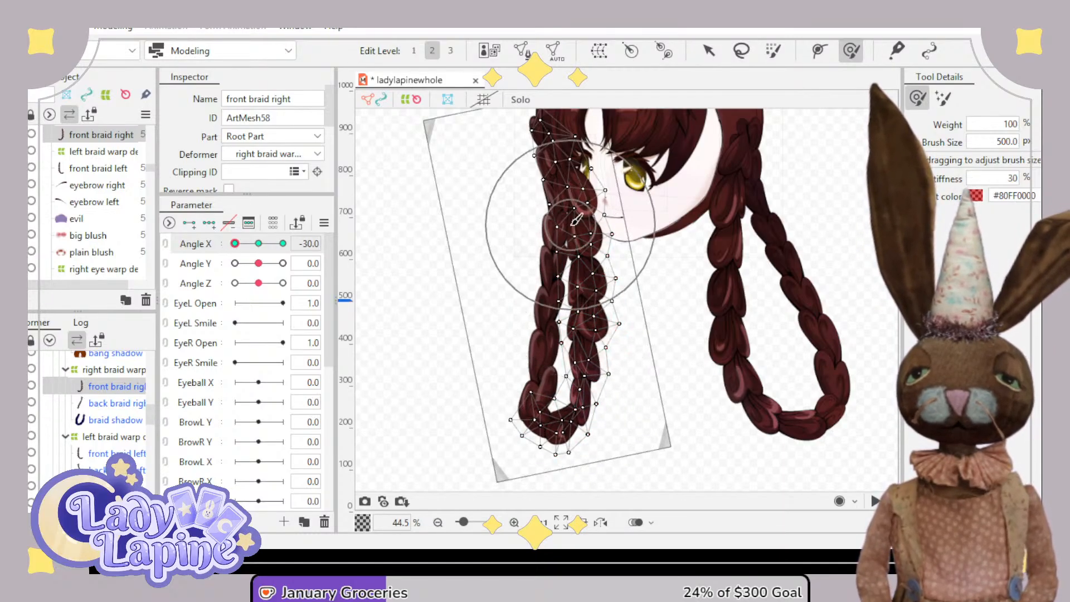
pyautogui.moveTo(576, 221); pyautogui.dragTo(560, 223)
pyautogui.moveTo(562, 262)
pyautogui.mouseDown()
pyautogui.moveTo(576, 290)
pyautogui.moveTo(566, 388)
pyautogui.mouseUp()
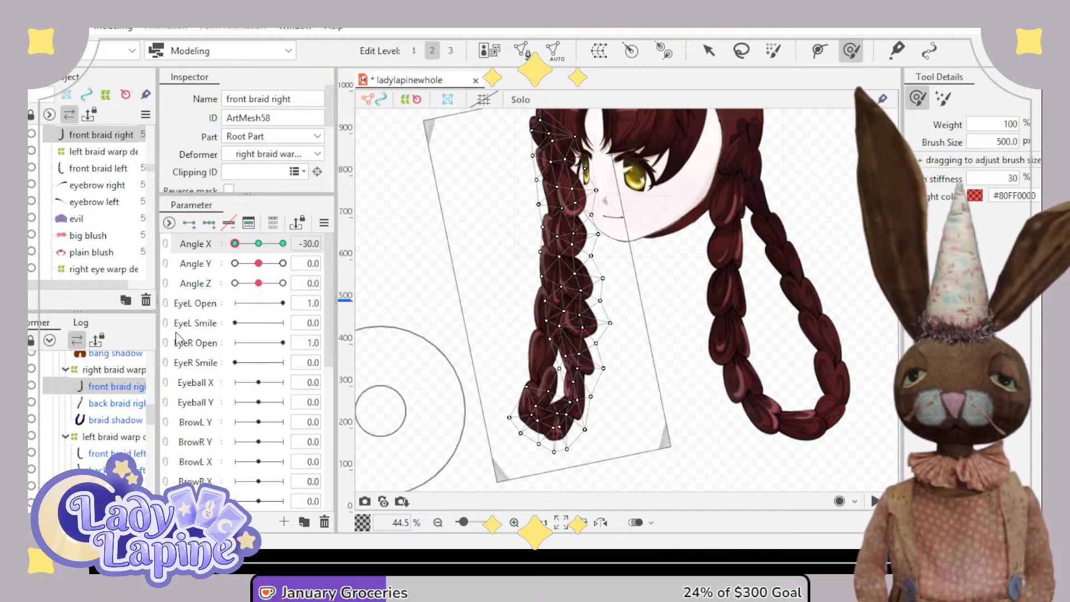
# - Scrub Angle X between -30 and 0 with the mesh and deformer outlines hidden to check how the right braid follows the head turn
pyautogui.moveTo(236, 244); pyautogui.dragTo(259, 244)
pyautogui.scroll(-3, 552, 245)
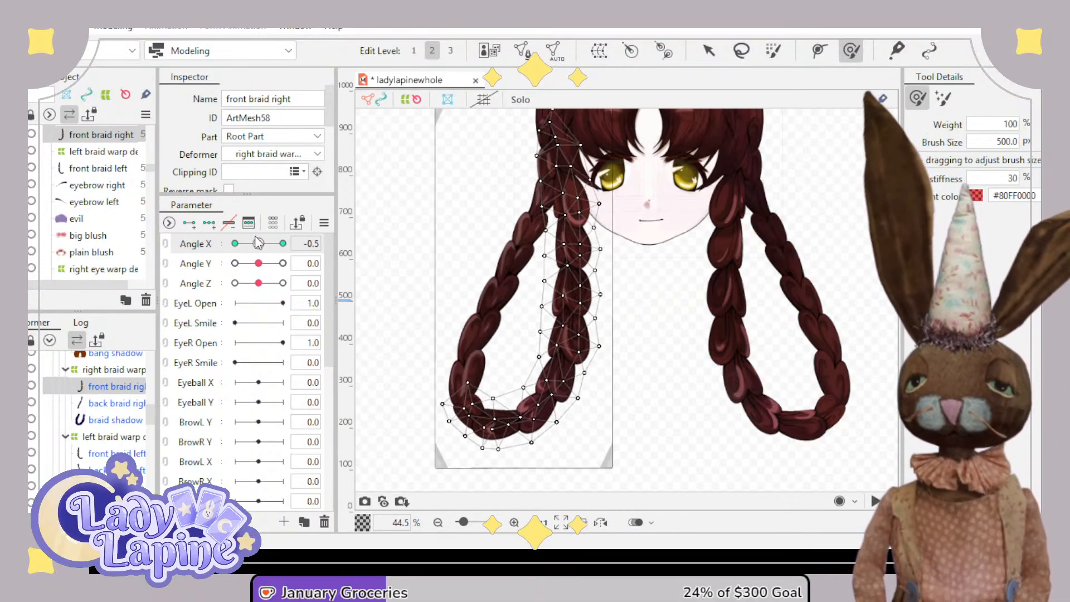
pyautogui.scroll(-1, 561, 243)
pyautogui.moveTo(592, 237); pyautogui.dragTo(577, 295)
pyautogui.scroll(1, 576, 295)
pyautogui.click(185, 310)
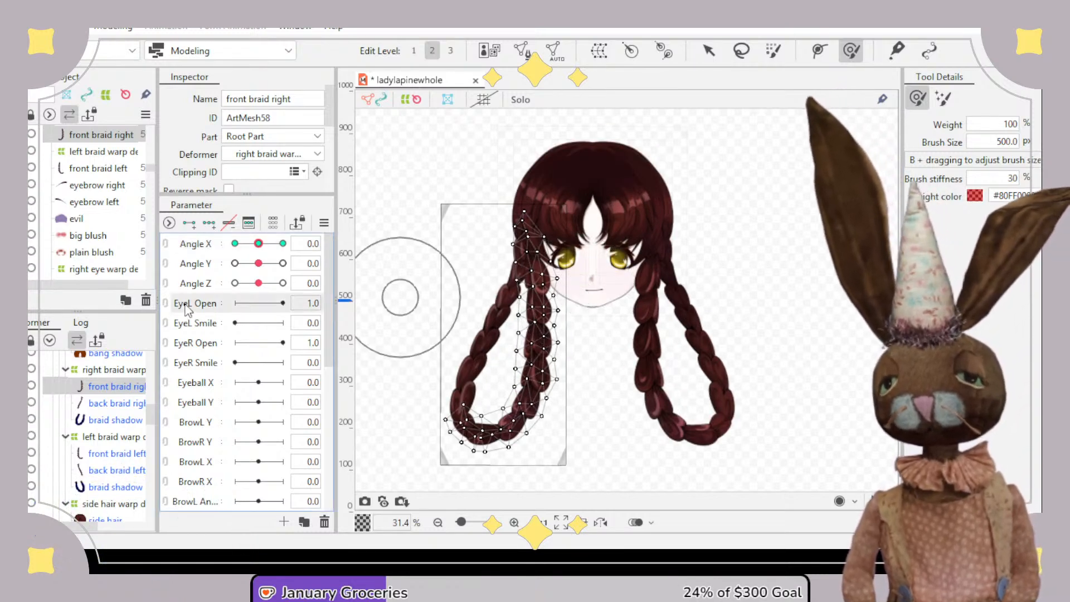
pyautogui.click(186, 243)
pyautogui.click(111, 370)
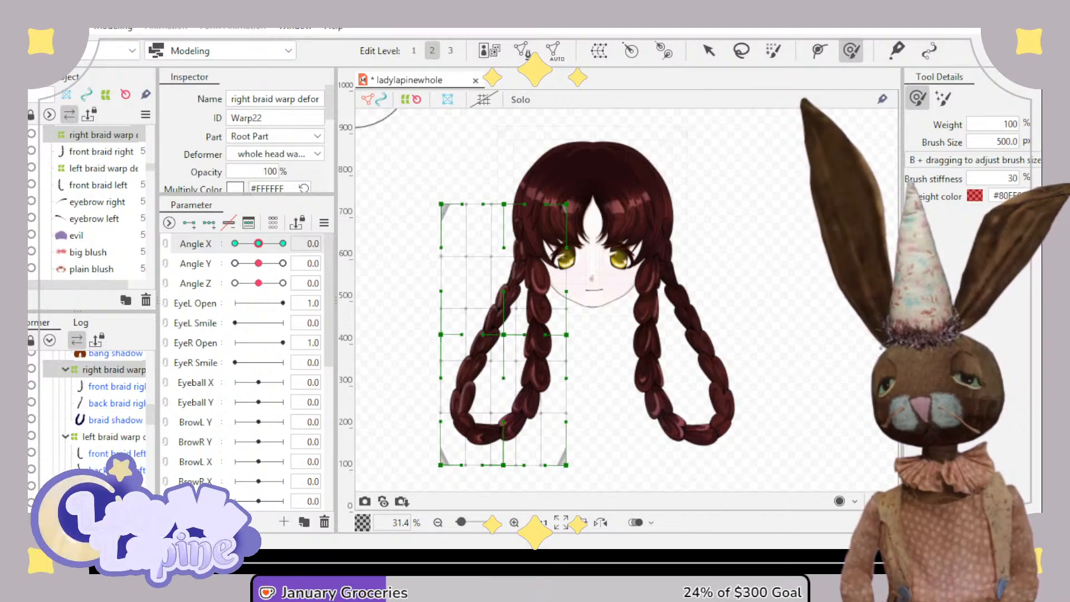
pyautogui.click(15, 369)
pyautogui.moveTo(259, 244); pyautogui.dragTo(216, 257)
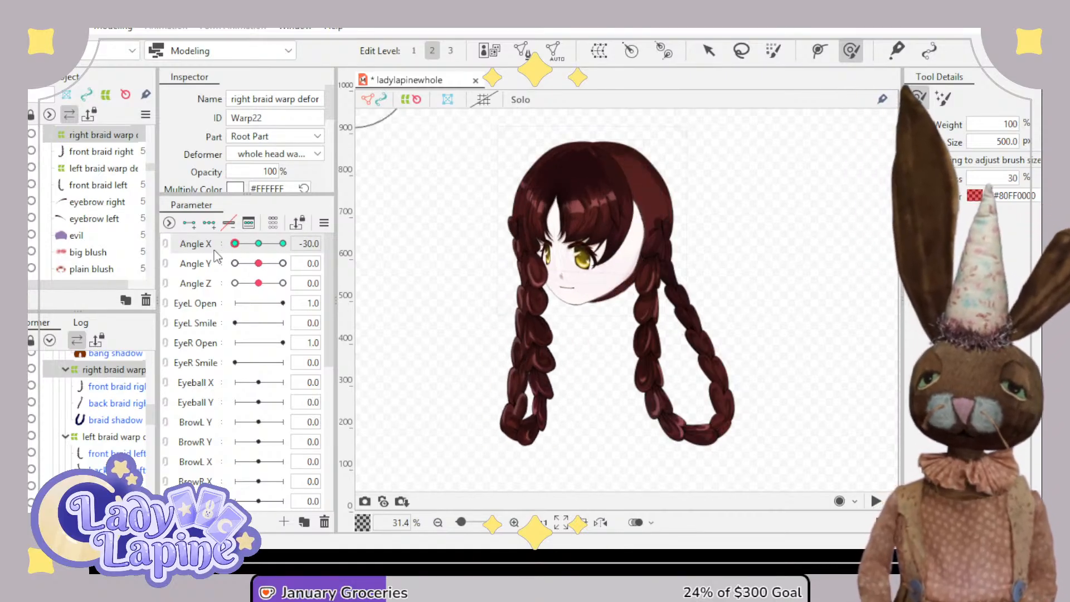
# - Reselect the front braid right mesh at Angle X -30 to refine the lower end of its loop
pyautogui.click(116, 398)
pyautogui.click(120, 374)
pyautogui.click(115, 386)
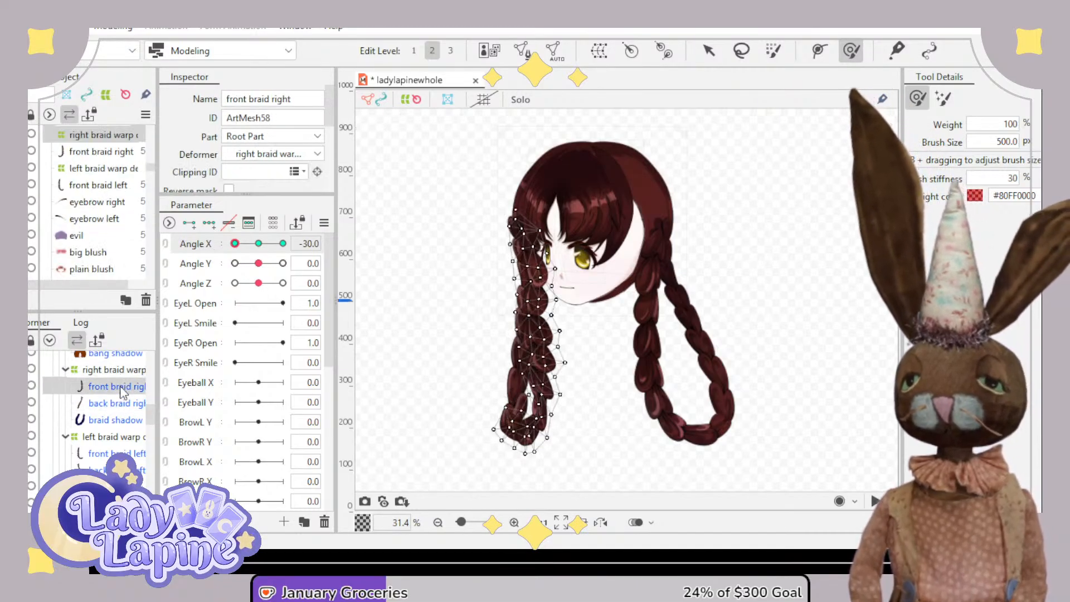
pyautogui.scroll(4, 565, 382)
pyautogui.moveTo(504, 447); pyautogui.dragTo(498, 439)
pyautogui.scroll(4, 655, 392)
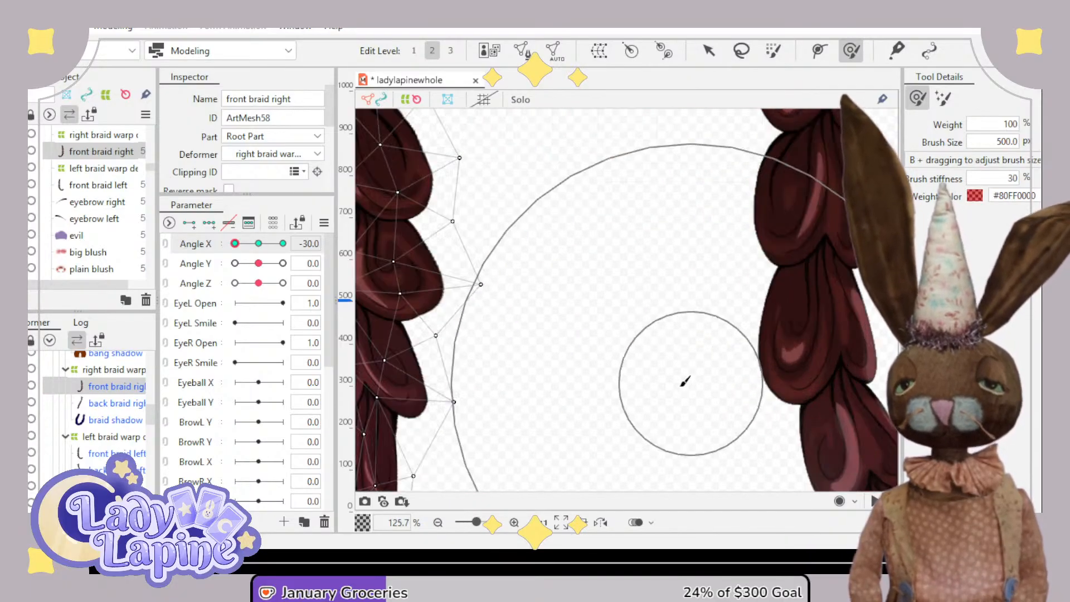
pyautogui.moveTo(658, 401); pyautogui.dragTo(898, 304)
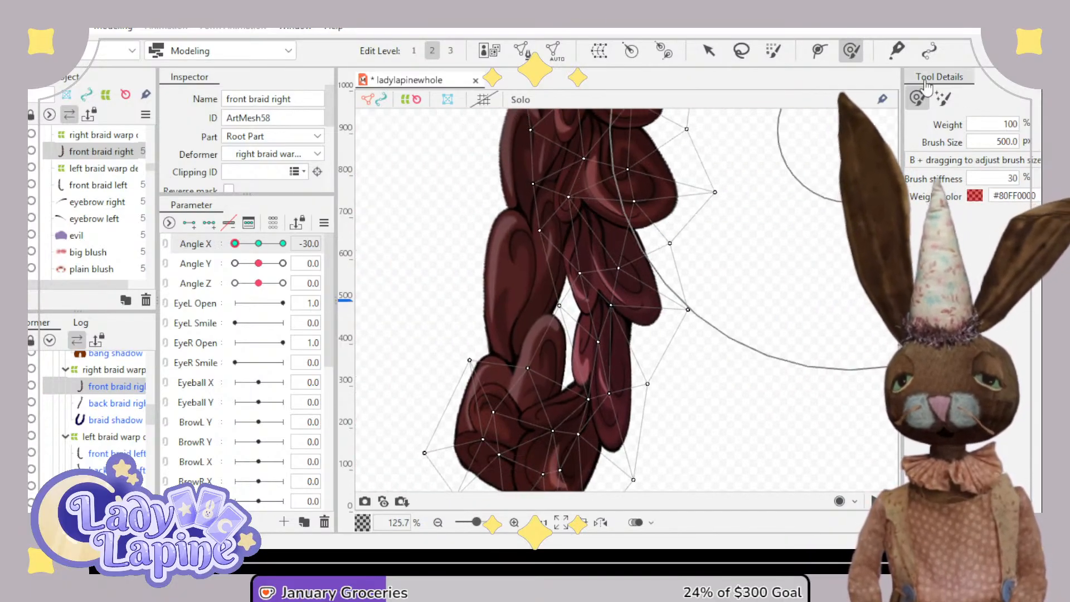
pyautogui.click(819, 51)
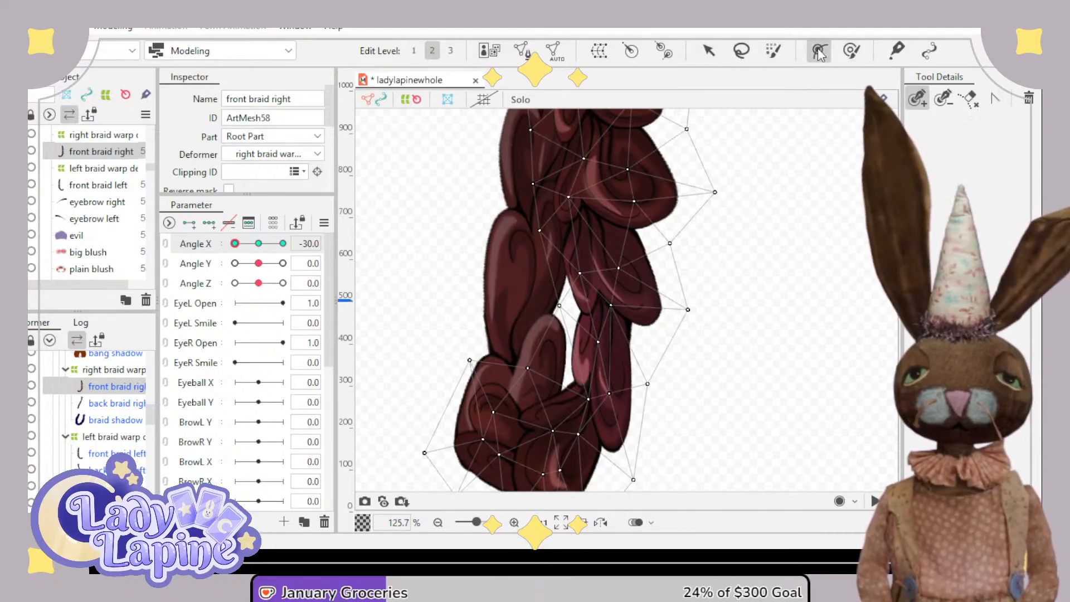
pyautogui.click(558, 307)
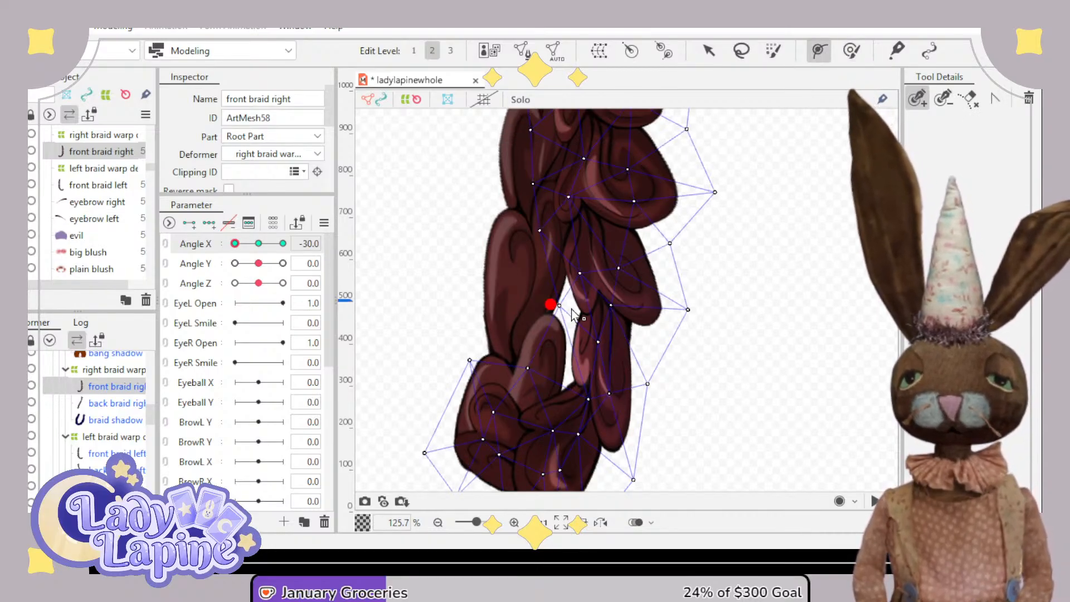
pyautogui.hotkey('ctrl', 'z')
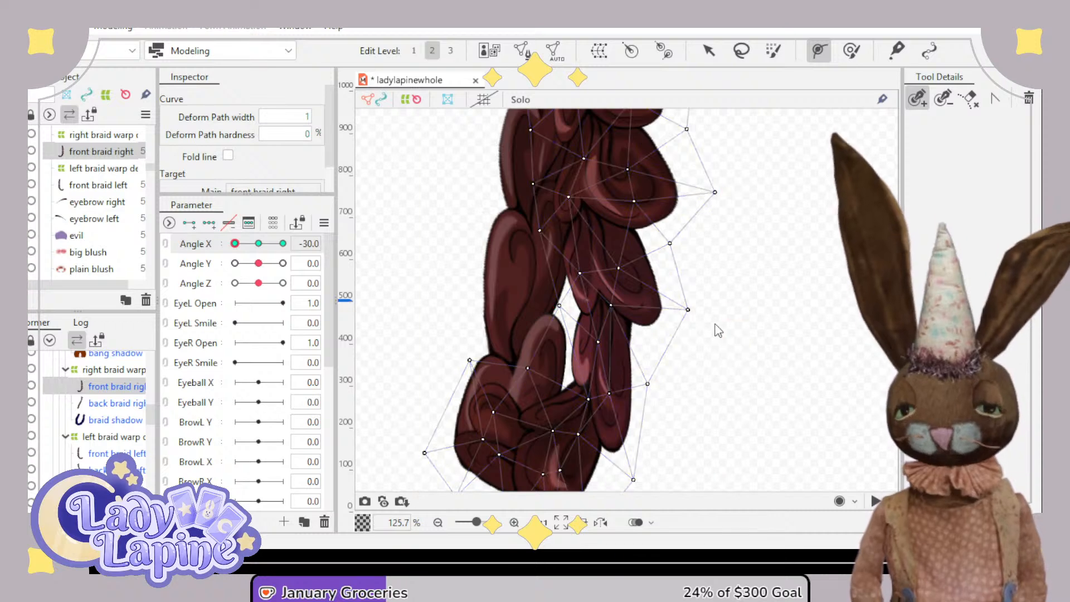
# - Move the inner vertices at the lower end of the front braid right toward the back braid, and check the result along Angle X
pyautogui.click(709, 51)
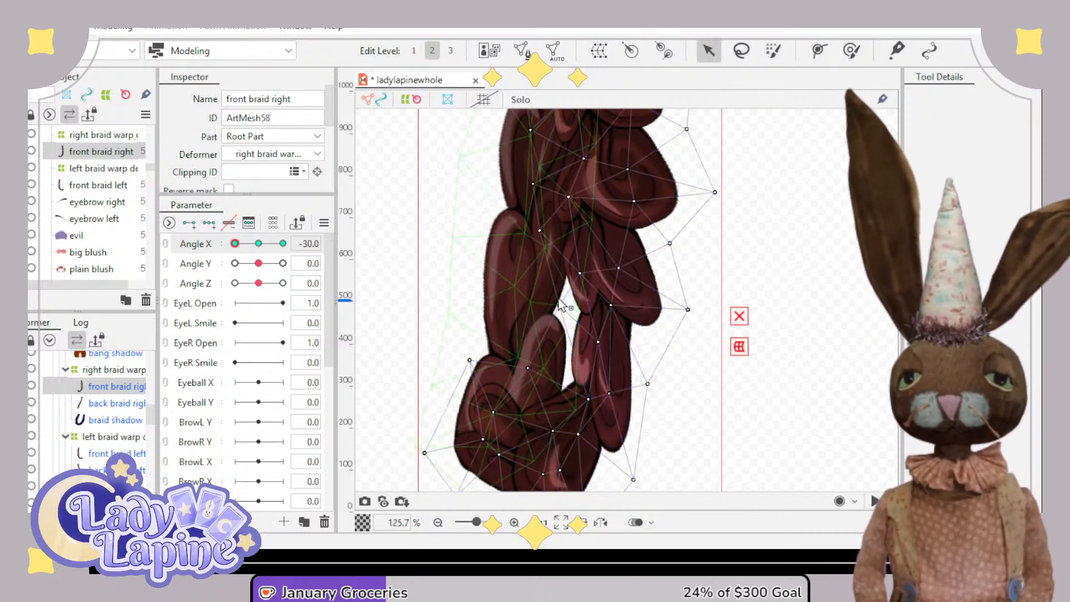
pyautogui.moveTo(559, 305); pyautogui.dragTo(547, 300)
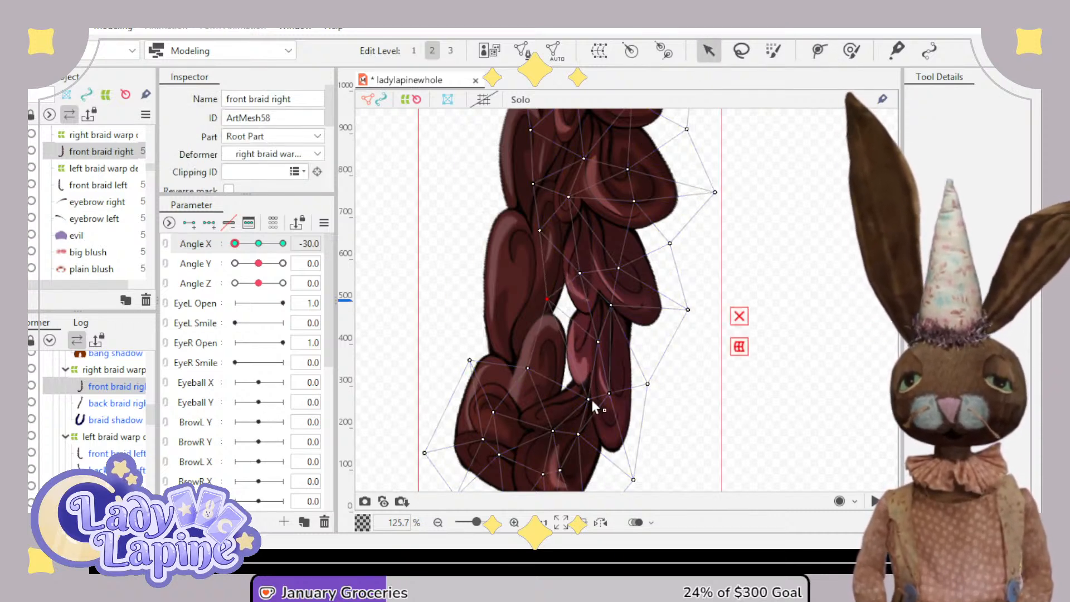
pyautogui.moveTo(584, 395); pyautogui.dragTo(512, 375)
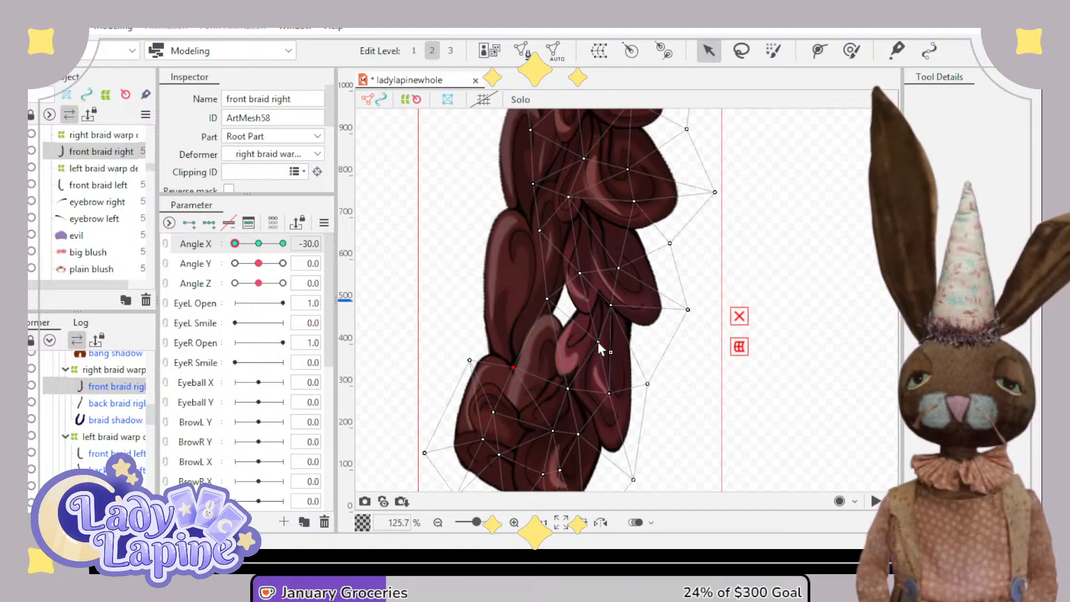
pyautogui.scroll(-5, 581, 366)
pyautogui.moveTo(717, 275); pyautogui.dragTo(645, 350)
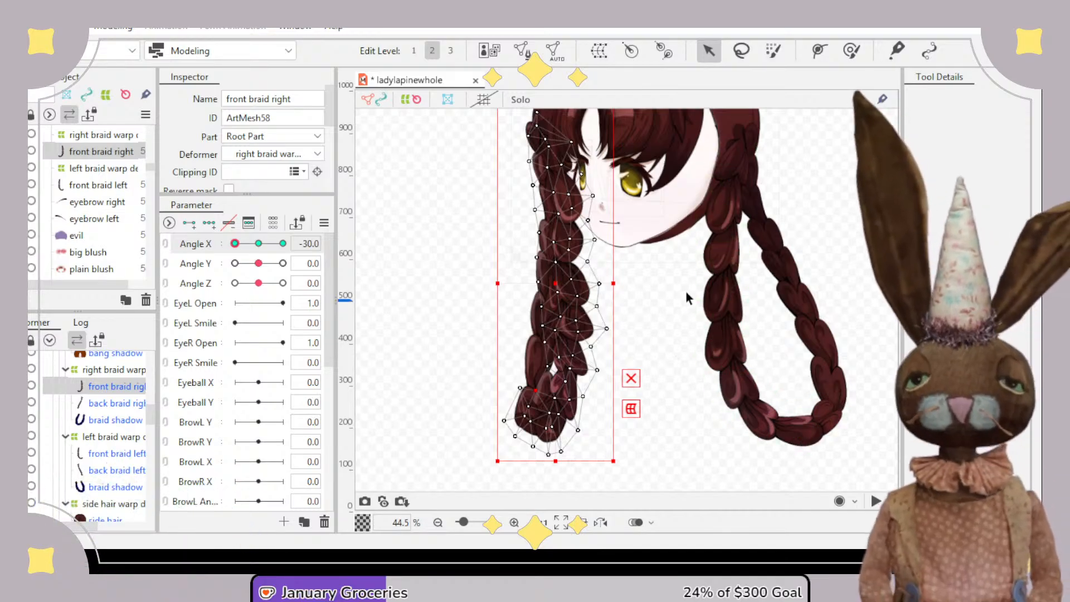
pyautogui.moveTo(696, 278); pyautogui.dragTo(707, 313)
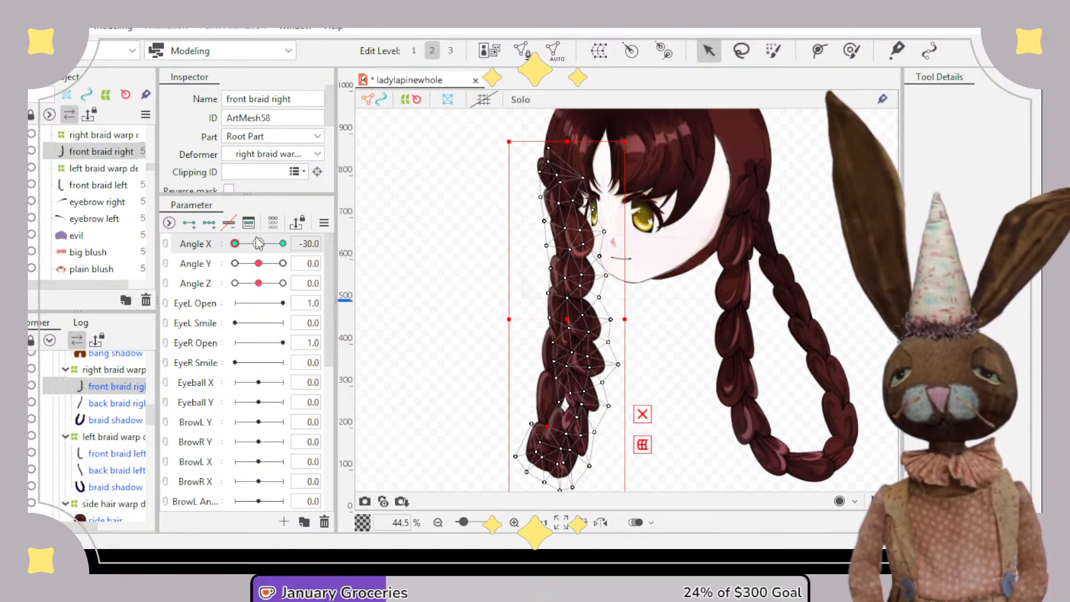
pyautogui.moveTo(258, 244); pyautogui.dragTo(220, 255)
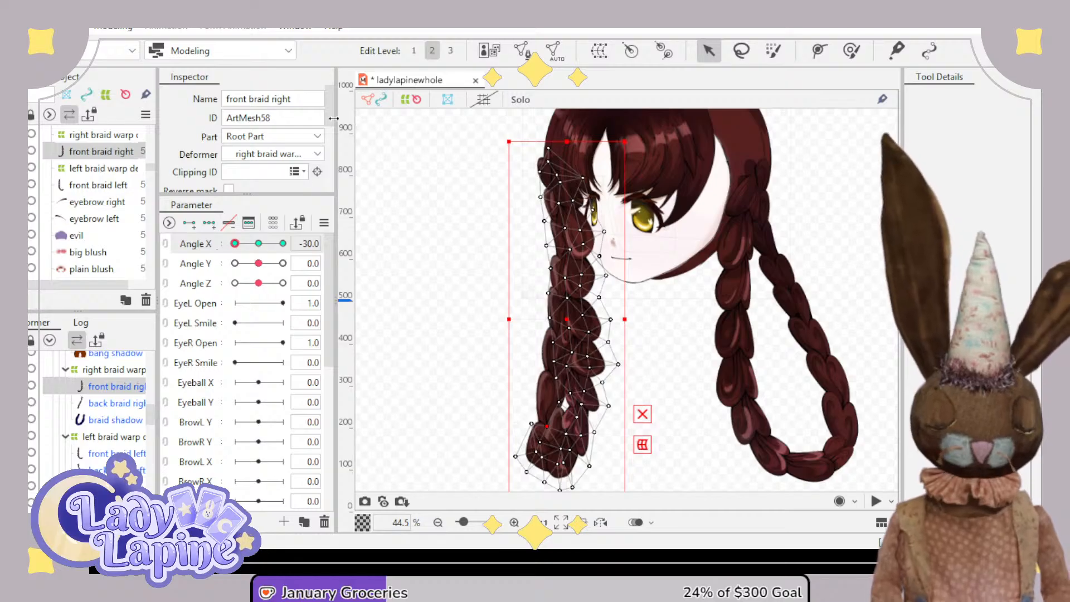
# - Narrow the upper part of the front braid right beside the face with the Deform Brush at Angle X -30, and select back braid right
pyautogui.scroll(5, 598, 244)
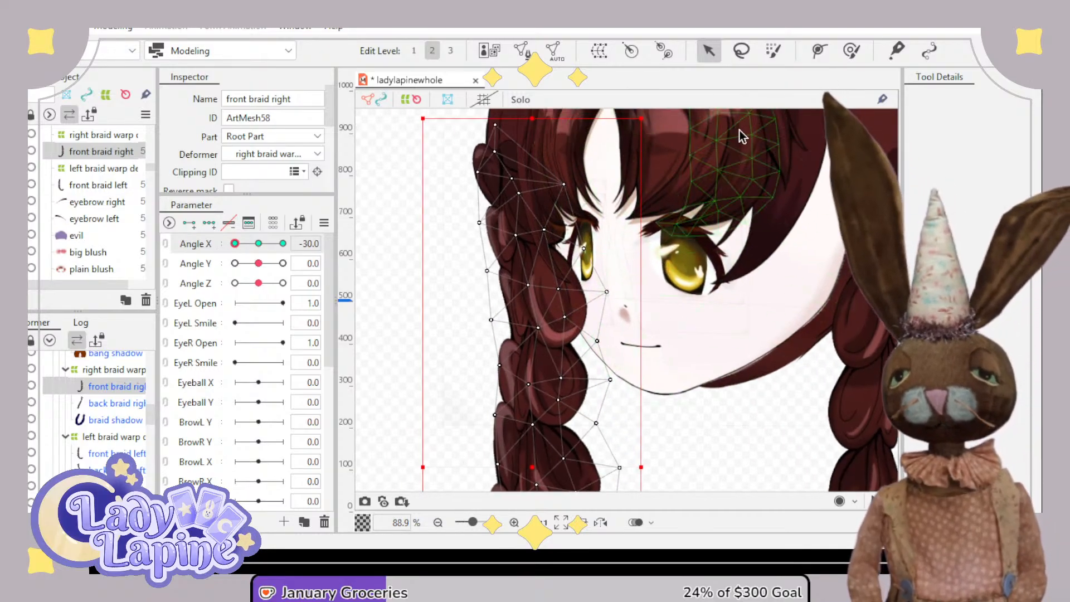
pyautogui.click(851, 50)
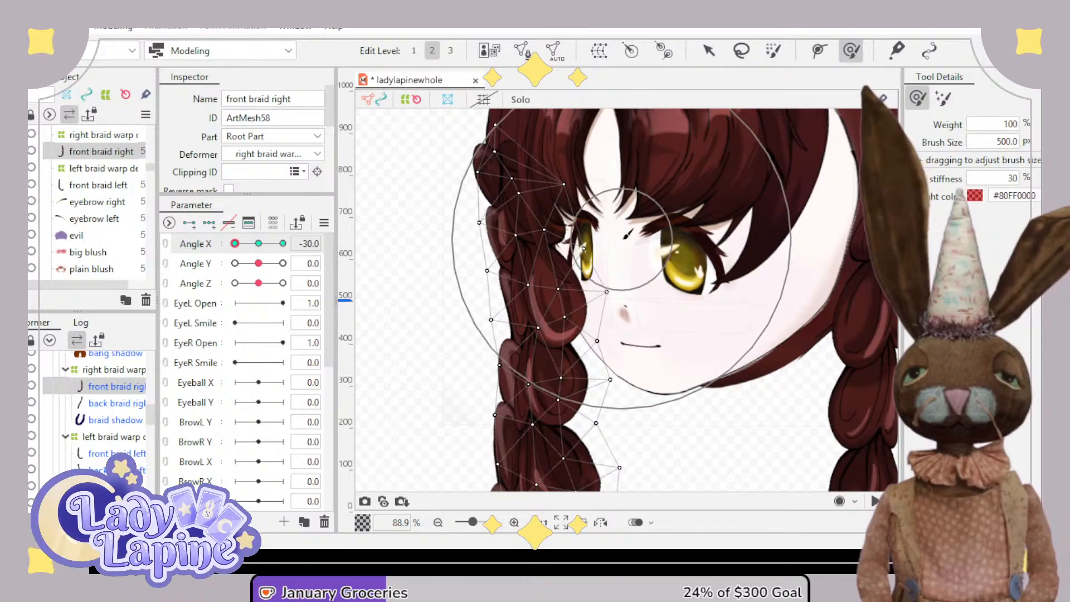
pyautogui.moveTo(604, 258); pyautogui.dragTo(600, 257)
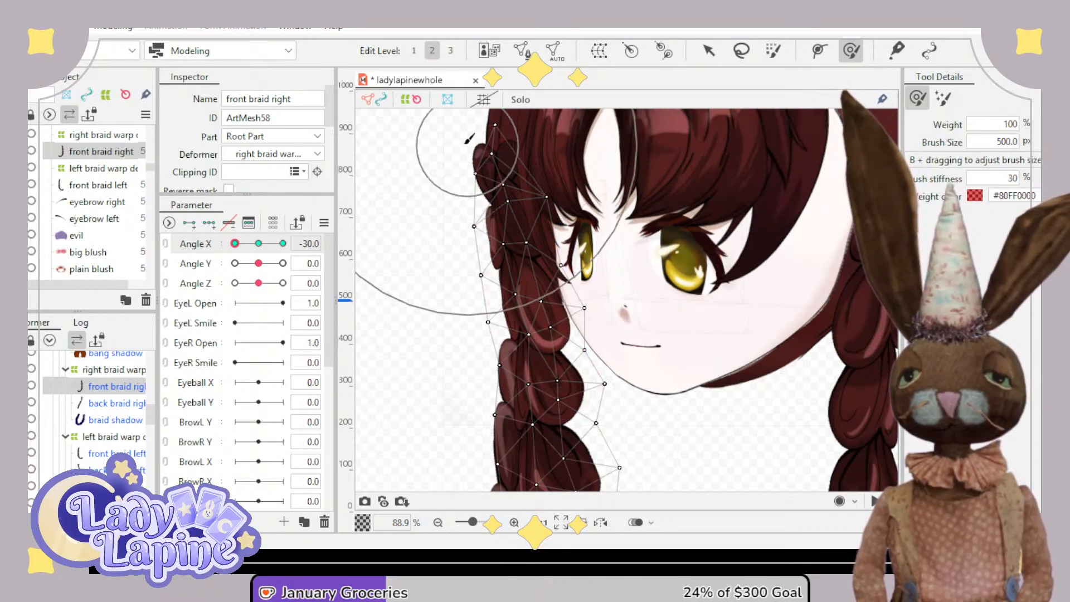
pyautogui.moveTo(438, 133); pyautogui.dragTo(454, 137)
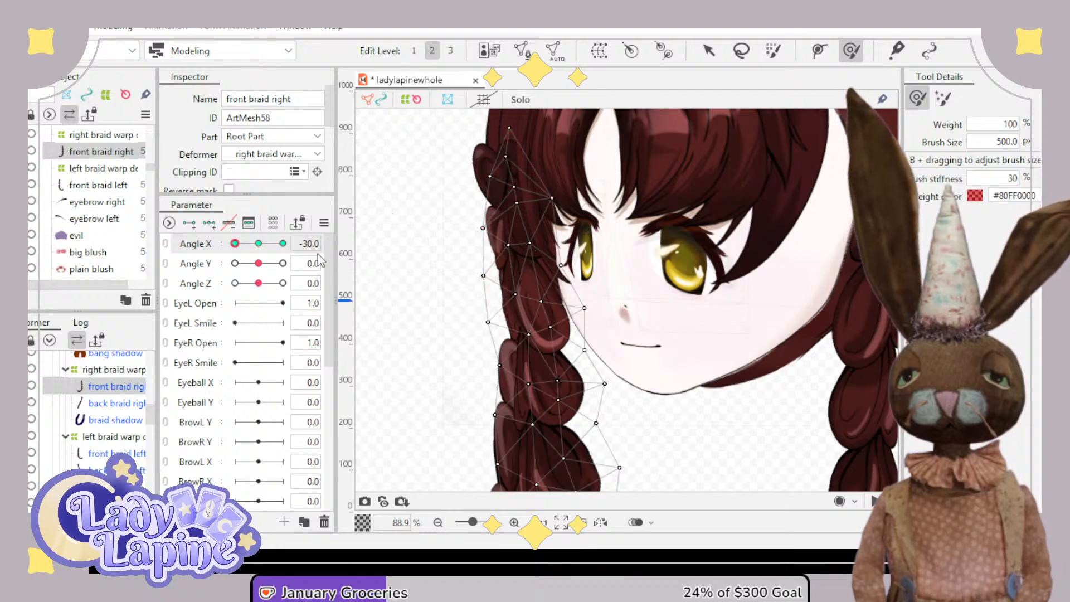
pyautogui.click(84, 403)
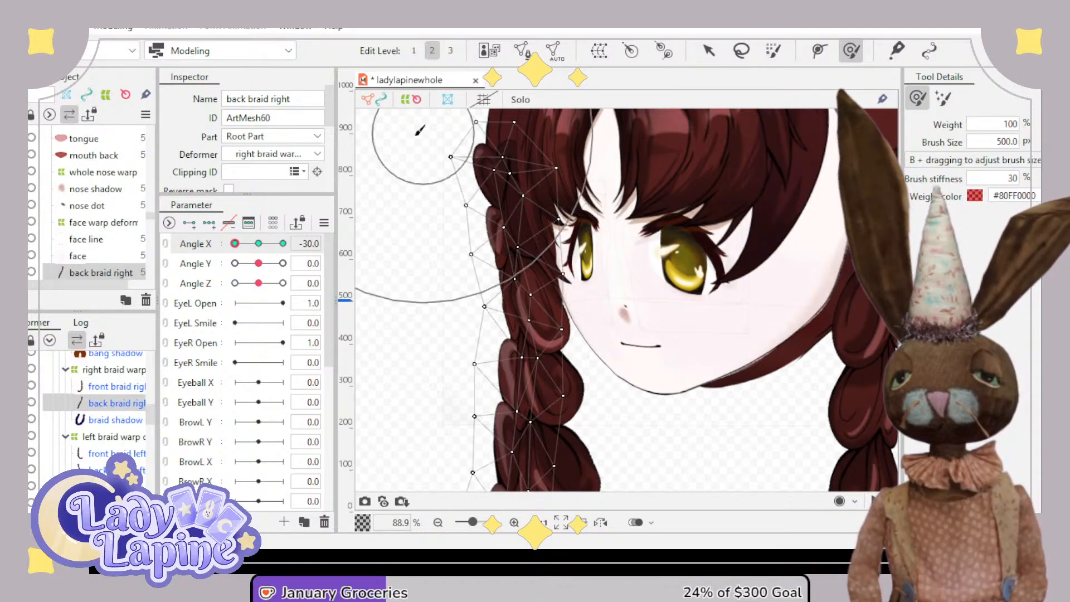
# - Pull the outer vertices of the upper back braid right inward at Angle X -30, and return Angle X to 0
pyautogui.moveTo(438, 133); pyautogui.dragTo(438, 133)
pyautogui.scroll(-6, 770, 251)
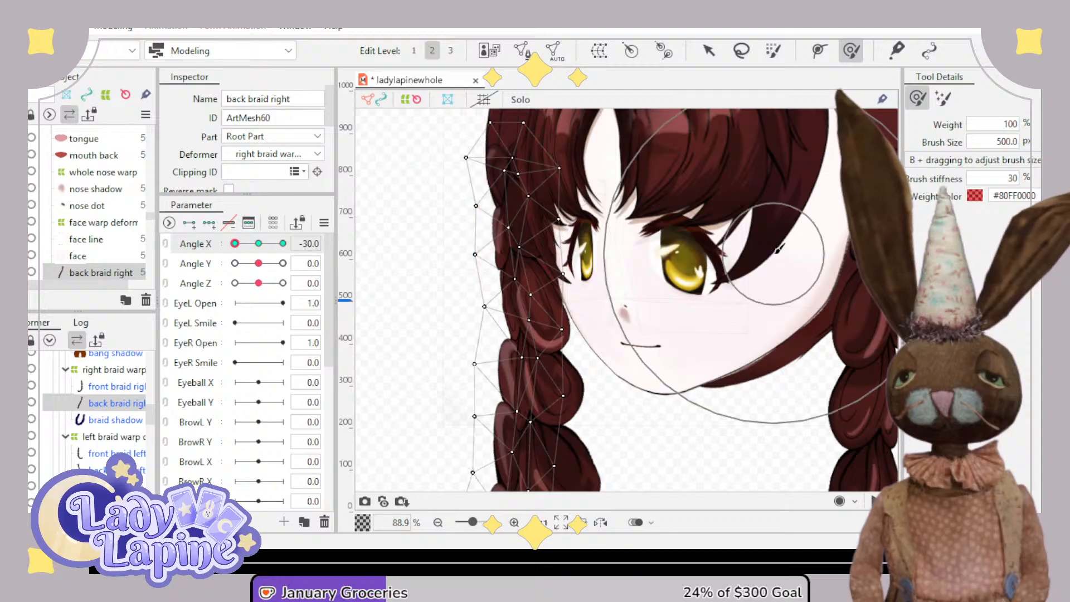
pyautogui.moveTo(765, 252); pyautogui.dragTo(664, 233)
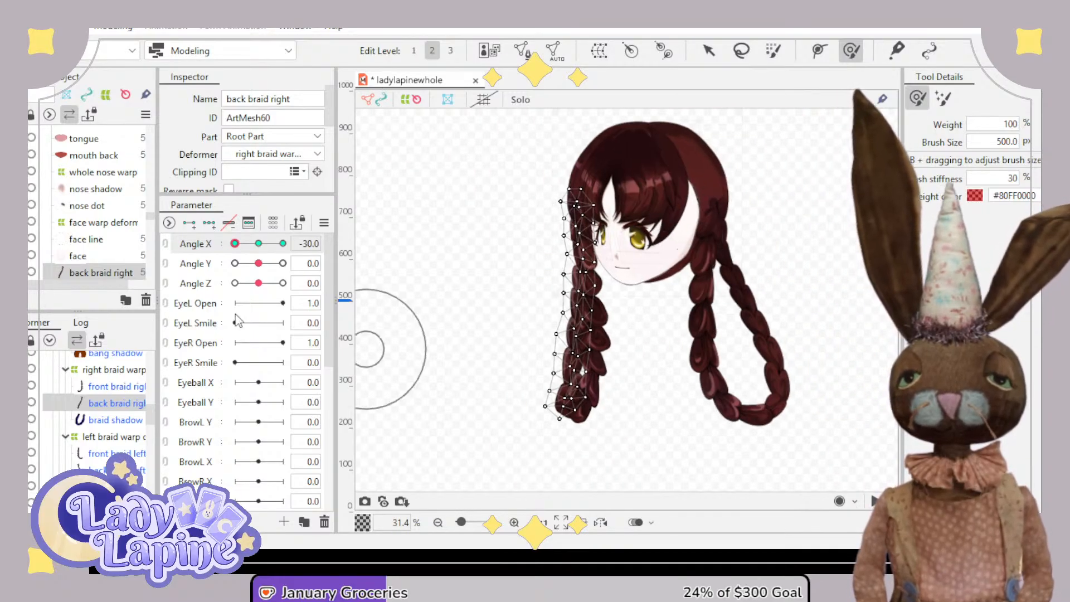
pyautogui.moveTo(237, 246); pyautogui.dragTo(261, 246)
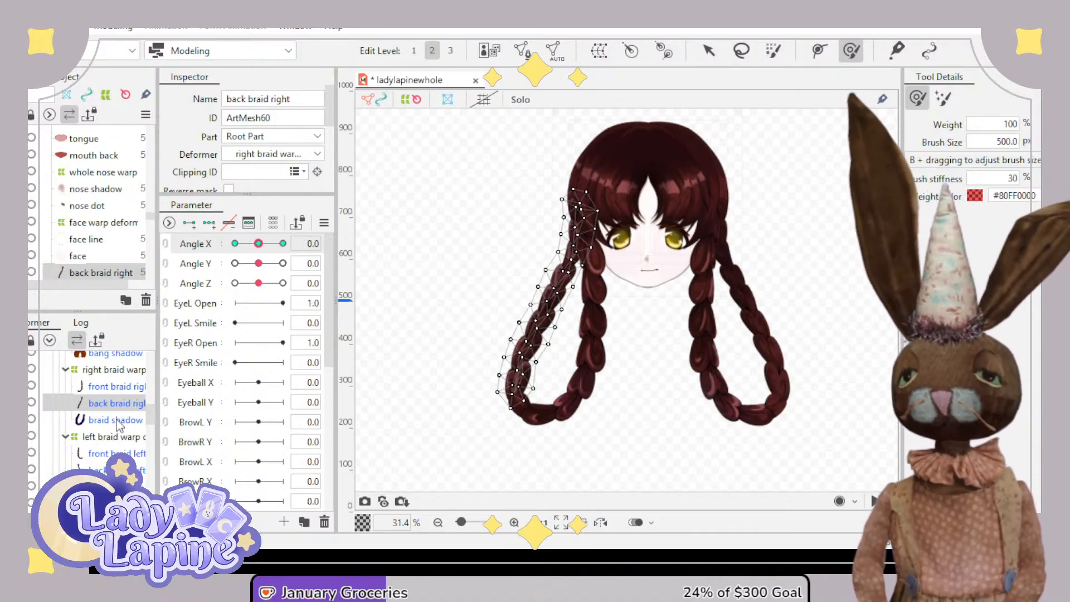
# - Rotate the right braid warp deformer at Angle X 0 so its lower end swings toward the face, and shift it toward the head
pyautogui.click(113, 369)
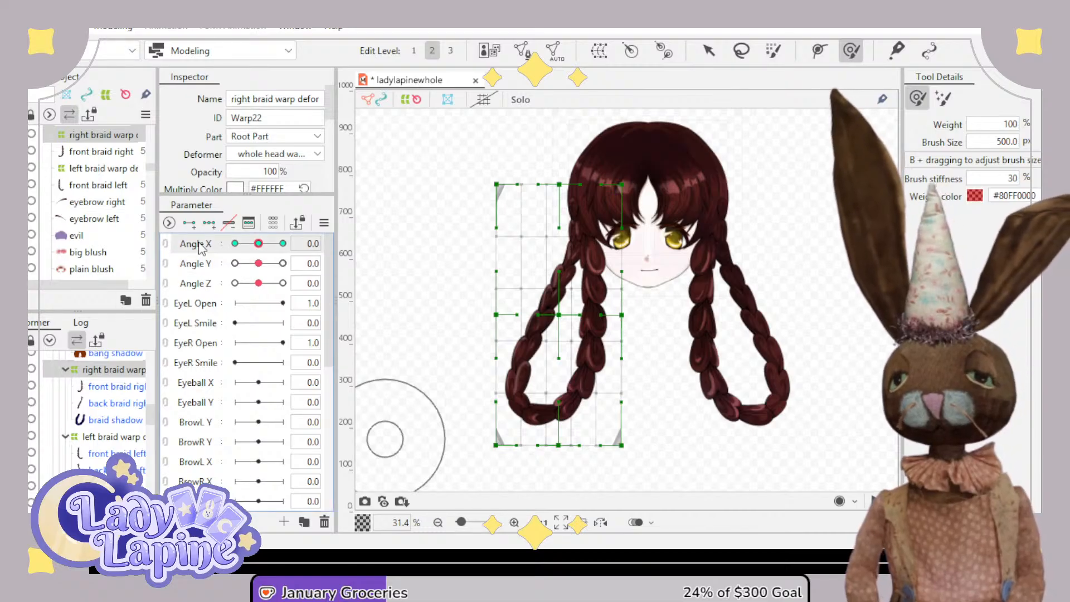
pyautogui.click(710, 51)
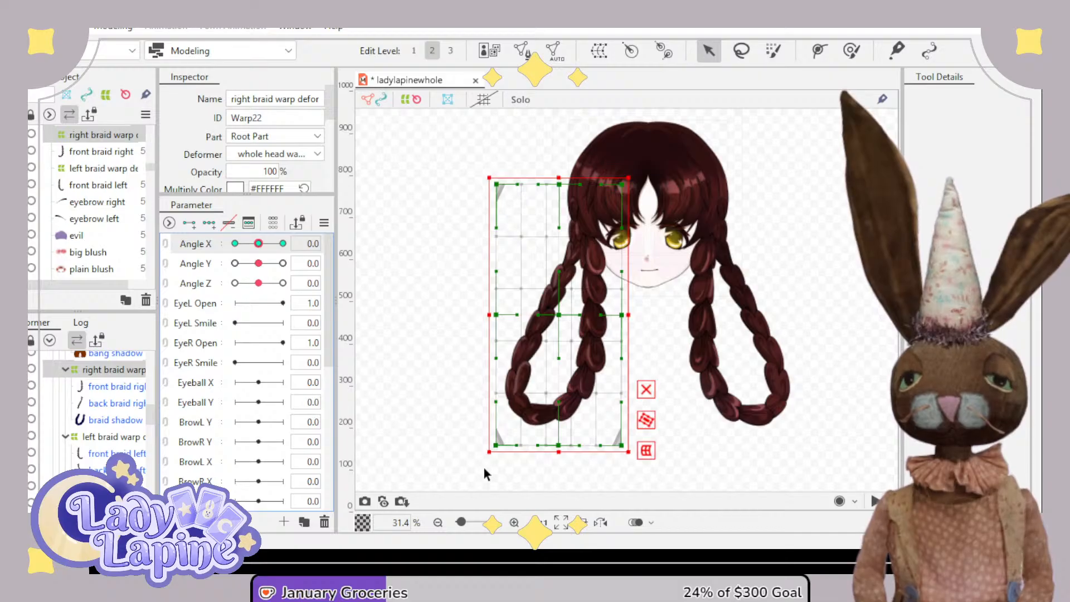
pyautogui.moveTo(483, 460); pyautogui.dragTo(513, 489)
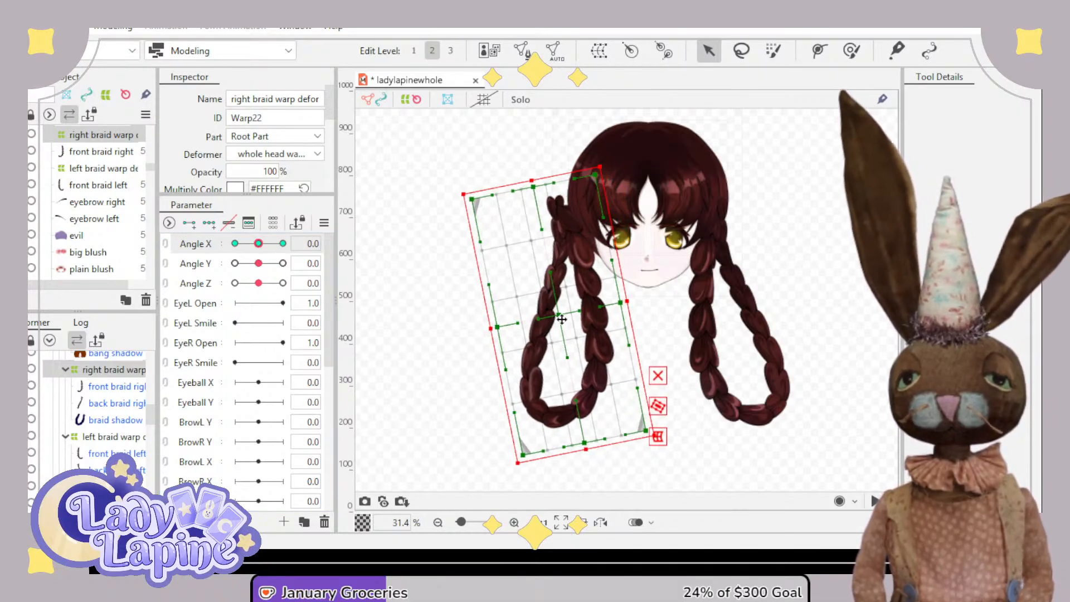
pyautogui.moveTo(562, 320); pyautogui.dragTo(581, 323)
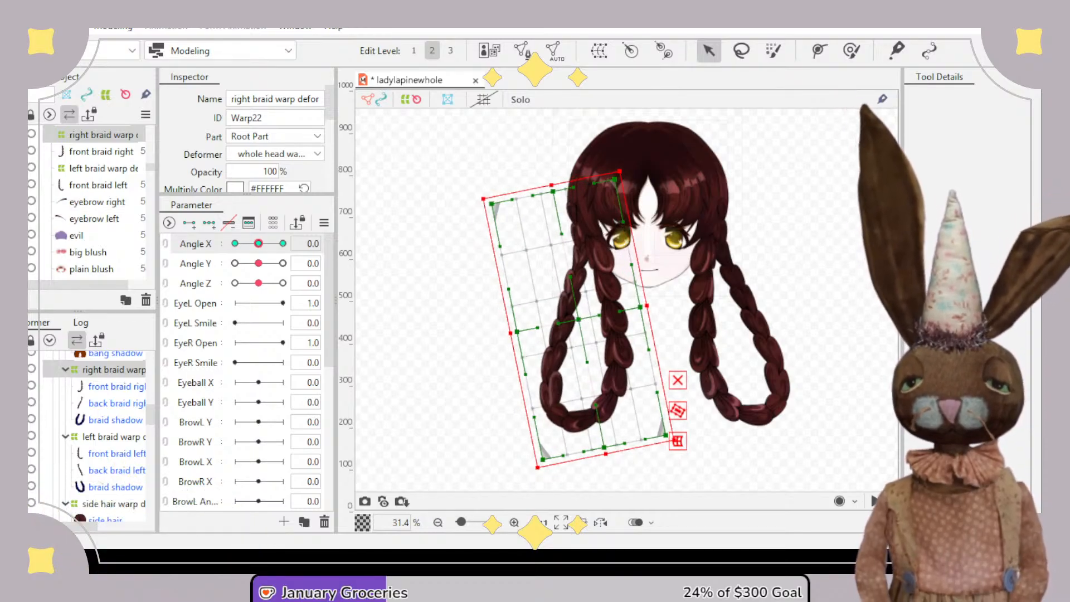
# - Push the upper part of the front braid right away from the face with the Deform Brush at Angle X 0
pyautogui.click(112, 387)
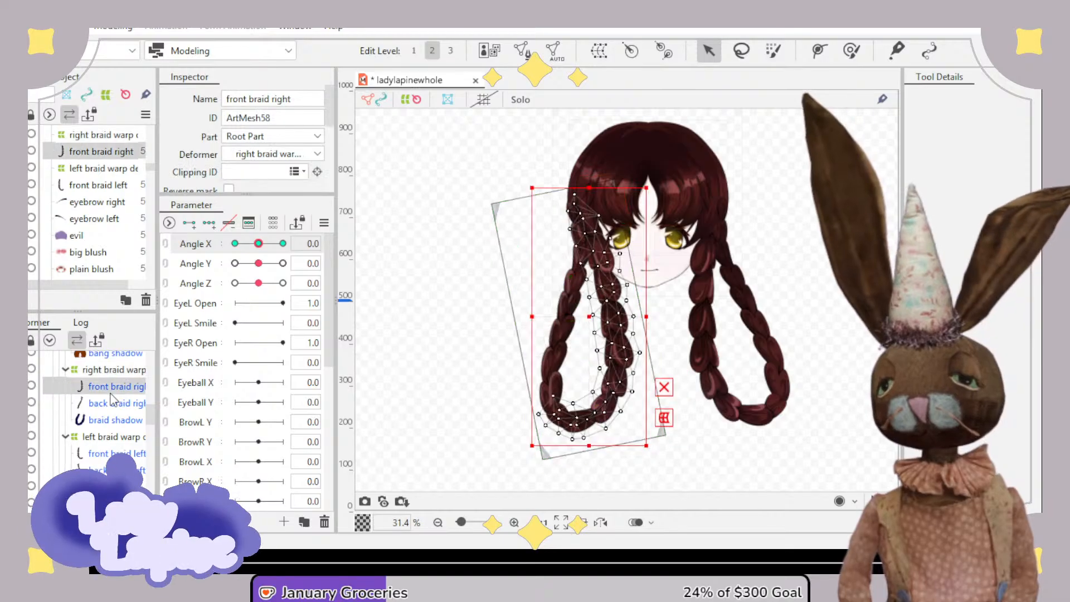
pyautogui.click(851, 51)
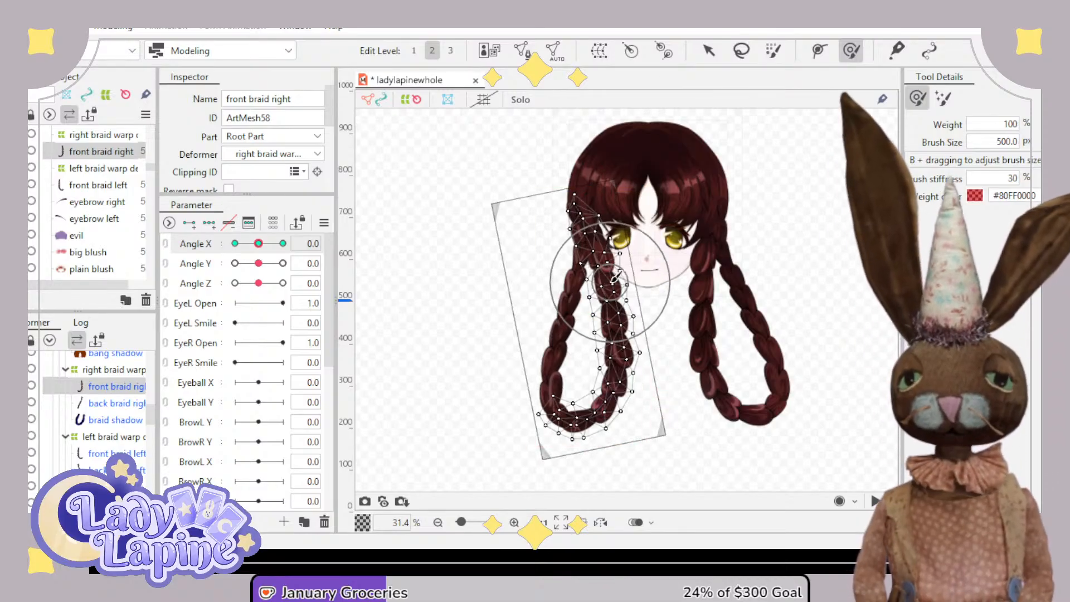
pyautogui.moveTo(592, 263)
pyautogui.mouseDown()
pyautogui.moveTo(580, 278)
pyautogui.moveTo(596, 279)
pyautogui.mouseUp()
pyautogui.moveTo(605, 317); pyautogui.dragTo(602, 317)
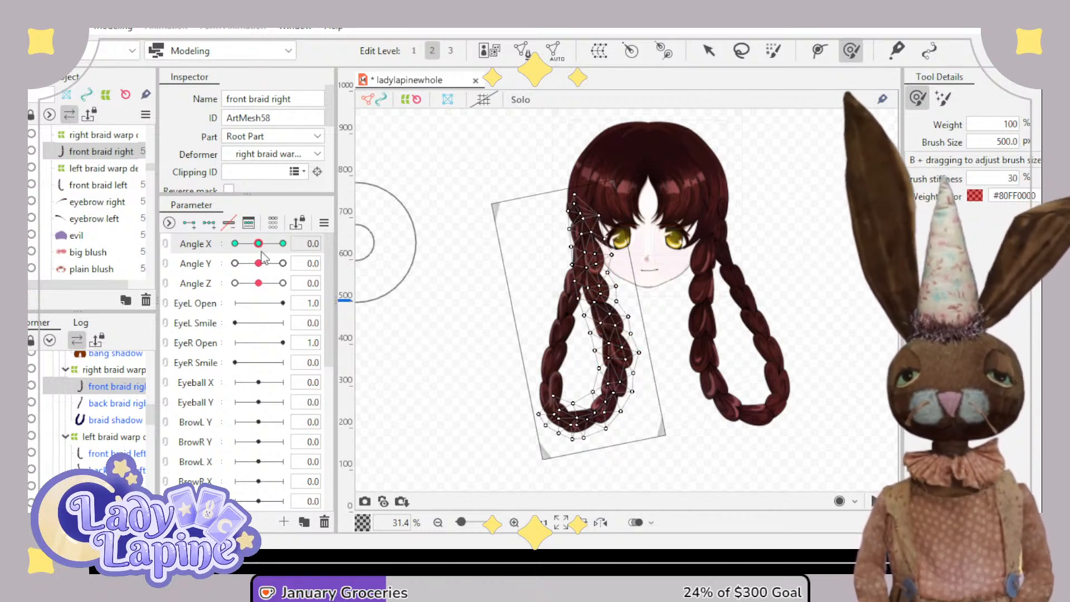
# - Reshape the lower half of the front braid right at Angle X -30 so it sits closer to the back braid
pyautogui.moveTo(255, 251)
pyautogui.mouseDown()
pyautogui.moveTo(234, 248)
pyautogui.moveTo(290, 248)
pyautogui.moveTo(233, 247)
pyautogui.moveTo(289, 241)
pyautogui.moveTo(237, 247)
pyautogui.mouseUp()
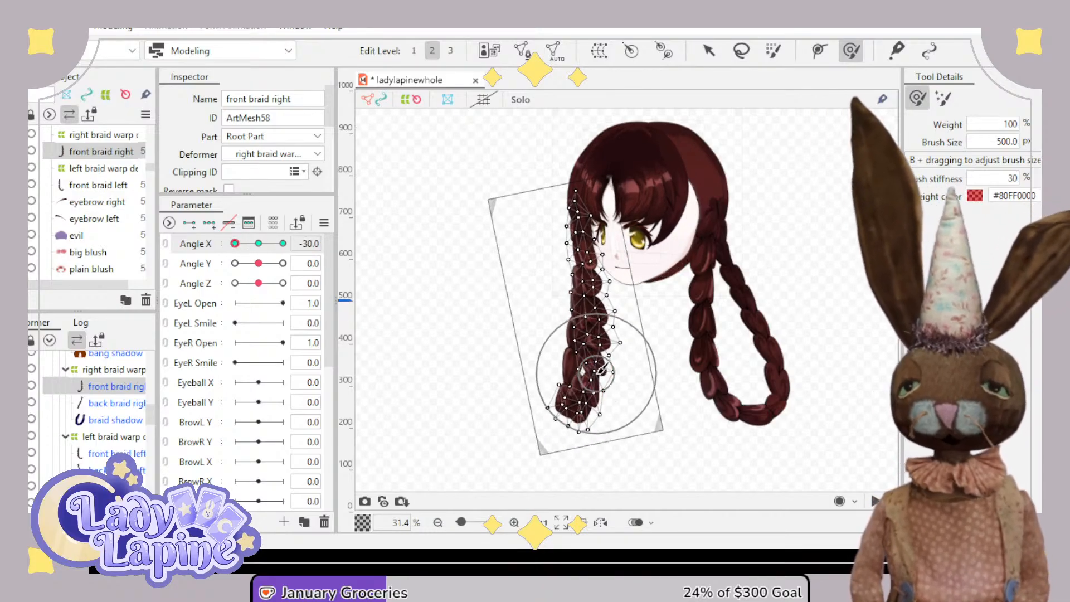
pyautogui.moveTo(608, 384)
pyautogui.mouseDown()
pyautogui.moveTo(600, 365)
pyautogui.moveTo(594, 383)
pyautogui.mouseUp()
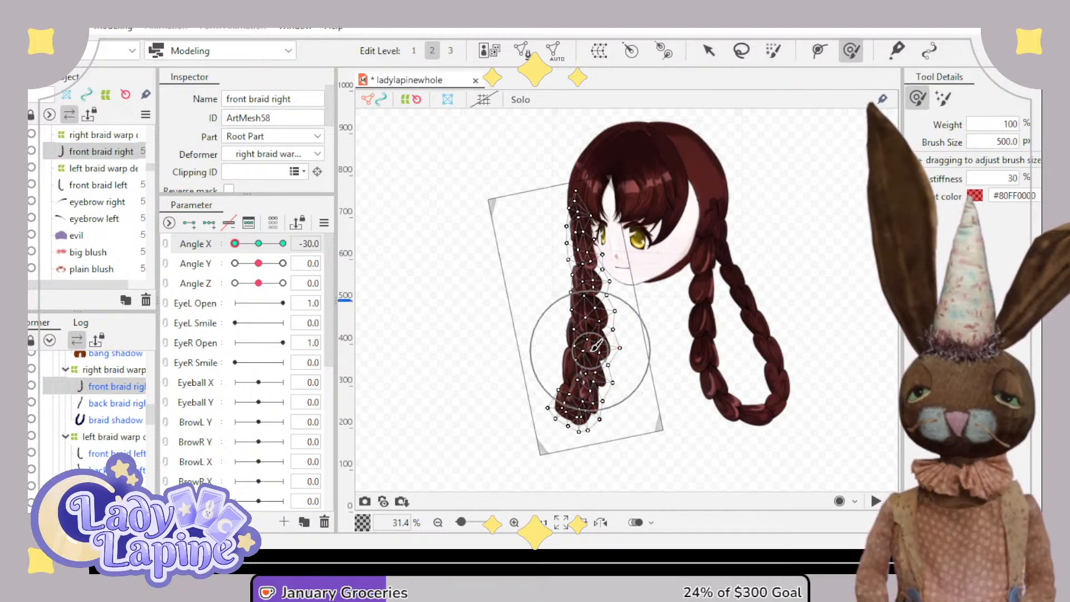
pyautogui.moveTo(595, 346); pyautogui.dragTo(594, 386)
# - Scrub Angle X between -30 and 0 to examine how the right braid moves with the head turn
pyautogui.moveTo(246, 247)
pyautogui.mouseDown()
pyautogui.moveTo(258, 246)
pyautogui.moveTo(234, 246)
pyautogui.moveTo(281, 246)
pyautogui.moveTo(226, 246)
pyautogui.mouseUp()
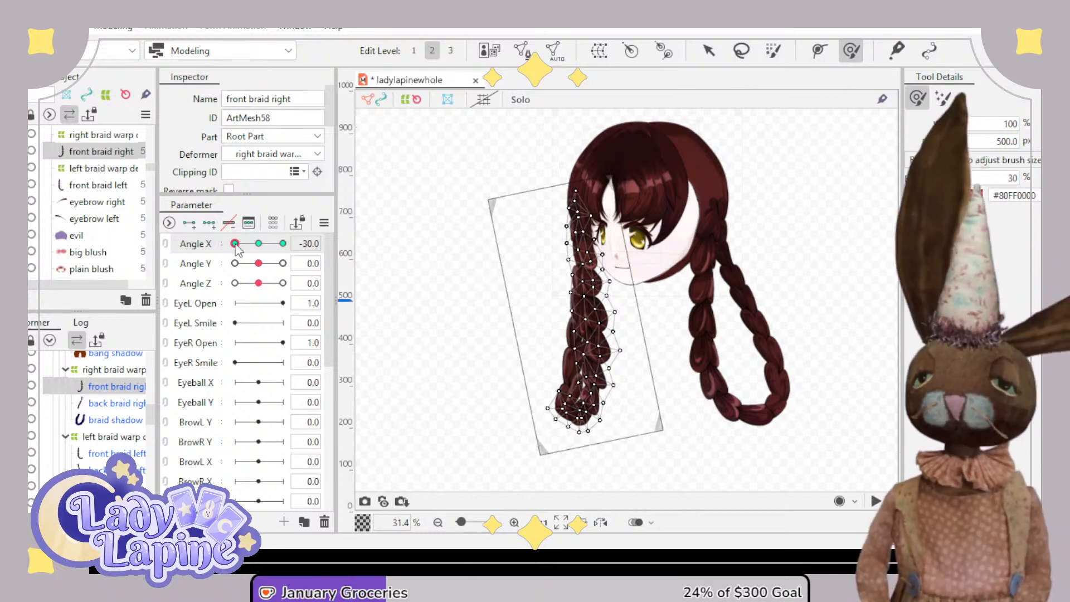
pyautogui.moveTo(235, 247)
pyautogui.mouseDown()
pyautogui.moveTo(248, 247)
pyautogui.moveTo(226, 247)
pyautogui.moveTo(264, 252)
pyautogui.moveTo(213, 257)
pyautogui.moveTo(272, 249)
pyautogui.moveTo(235, 248)
pyautogui.mouseUp()
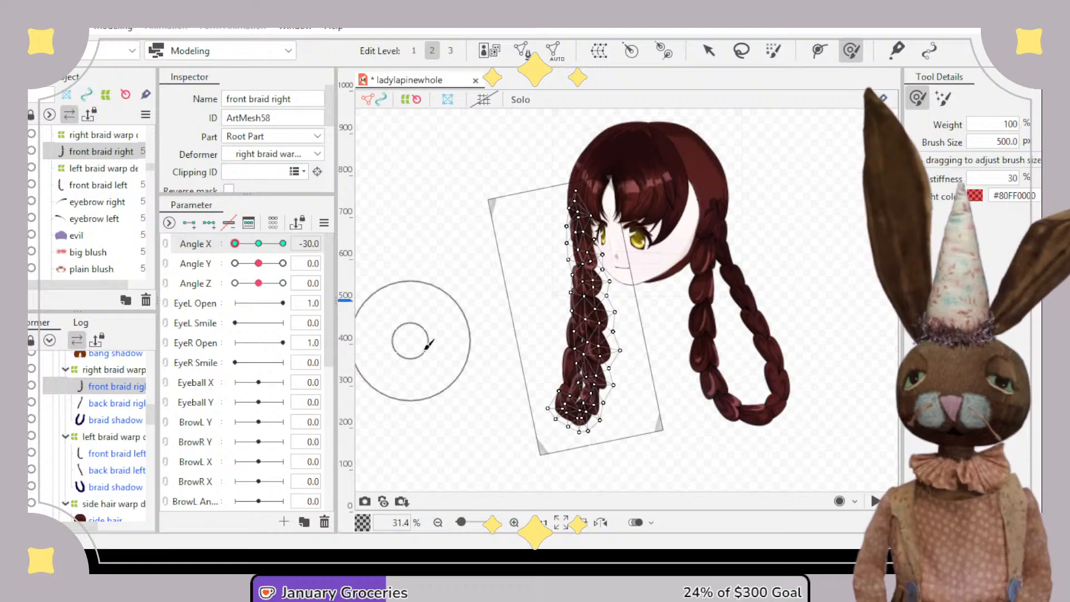
pyautogui.scroll(3, 520, 390)
pyautogui.moveTo(643, 443); pyautogui.dragTo(636, 424)
pyautogui.scroll(-3, 462, 349)
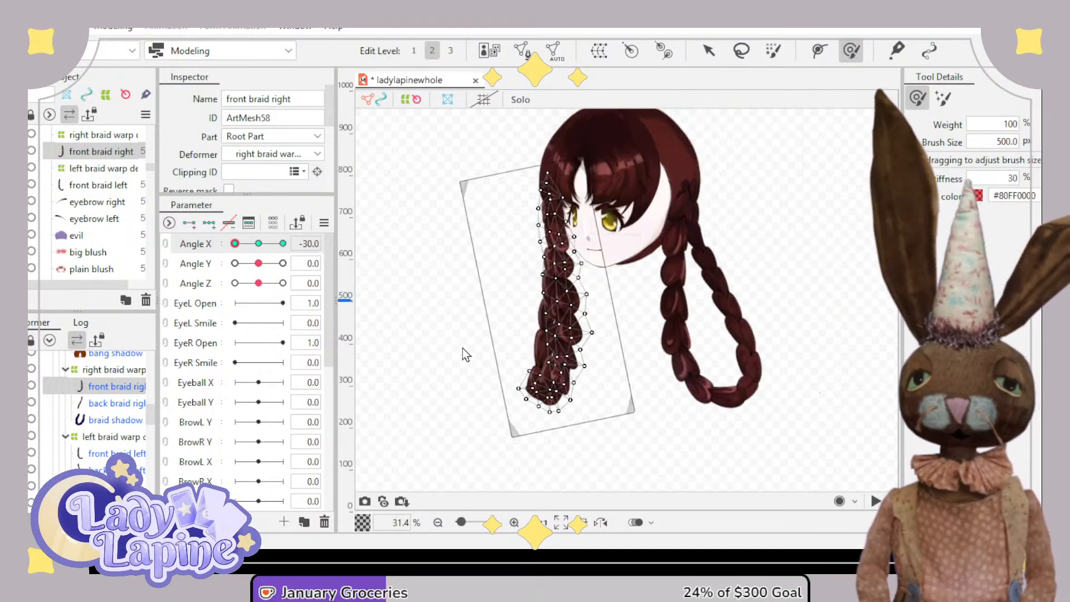
pyautogui.moveTo(236, 246); pyautogui.dragTo(258, 244)
pyautogui.click(258, 243)
pyautogui.scroll(-2, 411, 269)
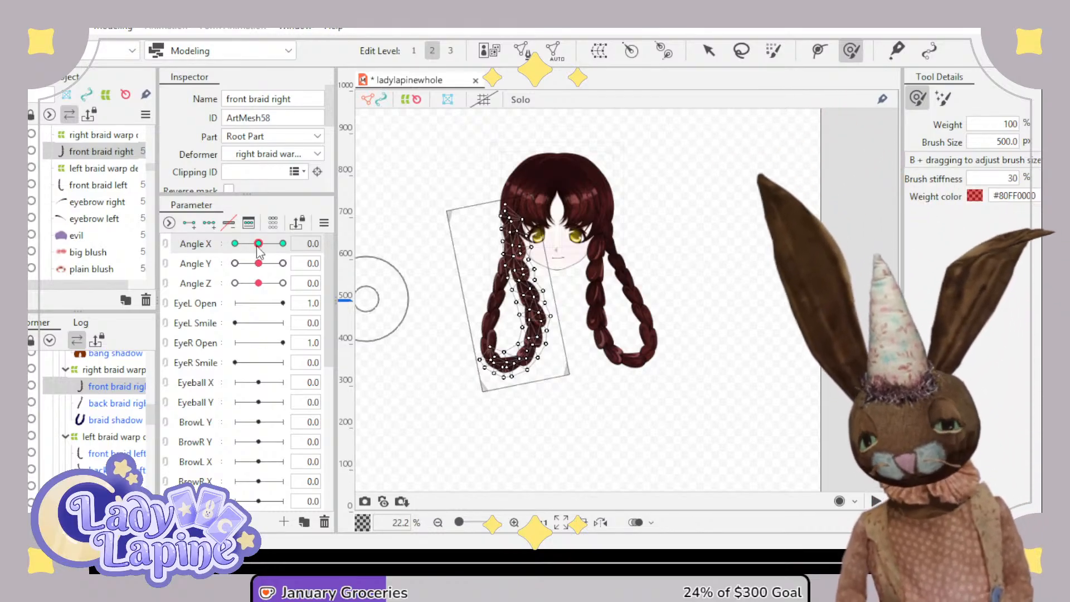
pyautogui.click(233, 244)
pyautogui.moveTo(234, 243); pyautogui.dragTo(260, 248)
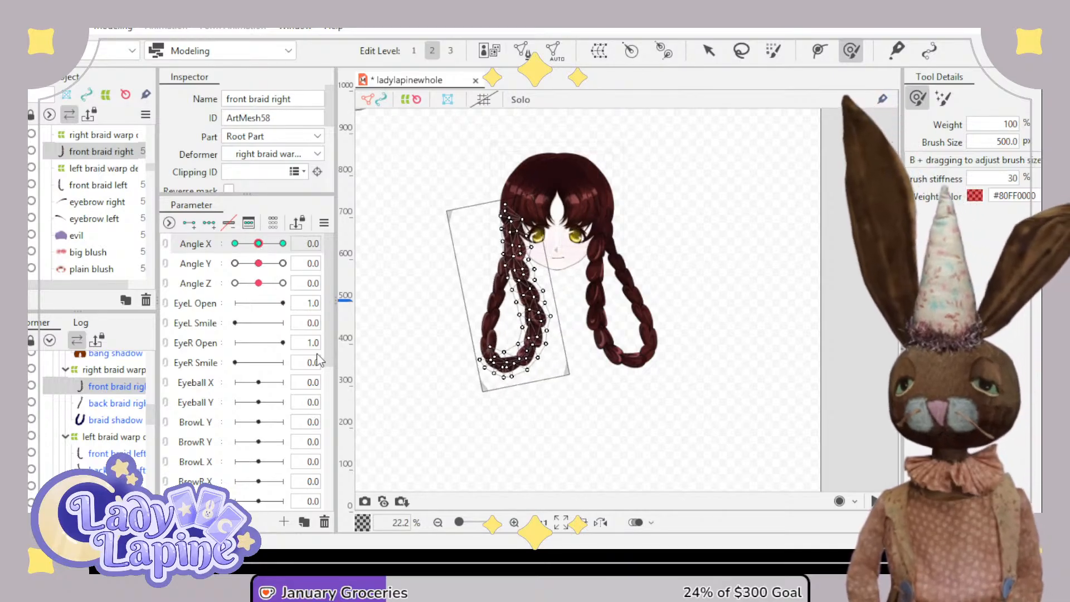
# - Rotate the right braid warp deformer partly back at Angle X 0, nudge it outward, and compare the pose with Angle X -30
pyautogui.click(112, 372)
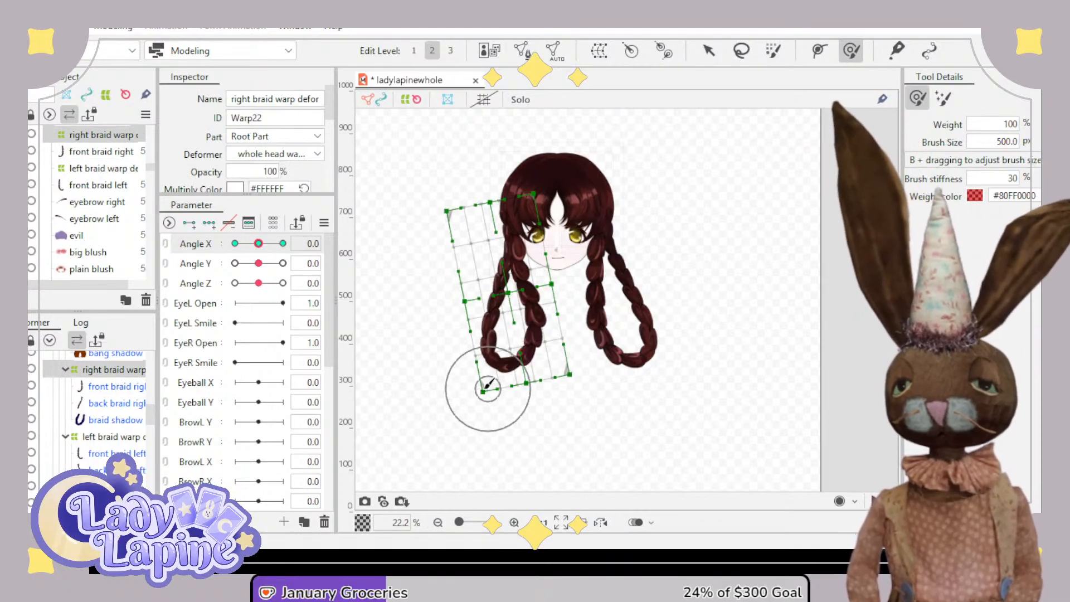
pyautogui.click(717, 54)
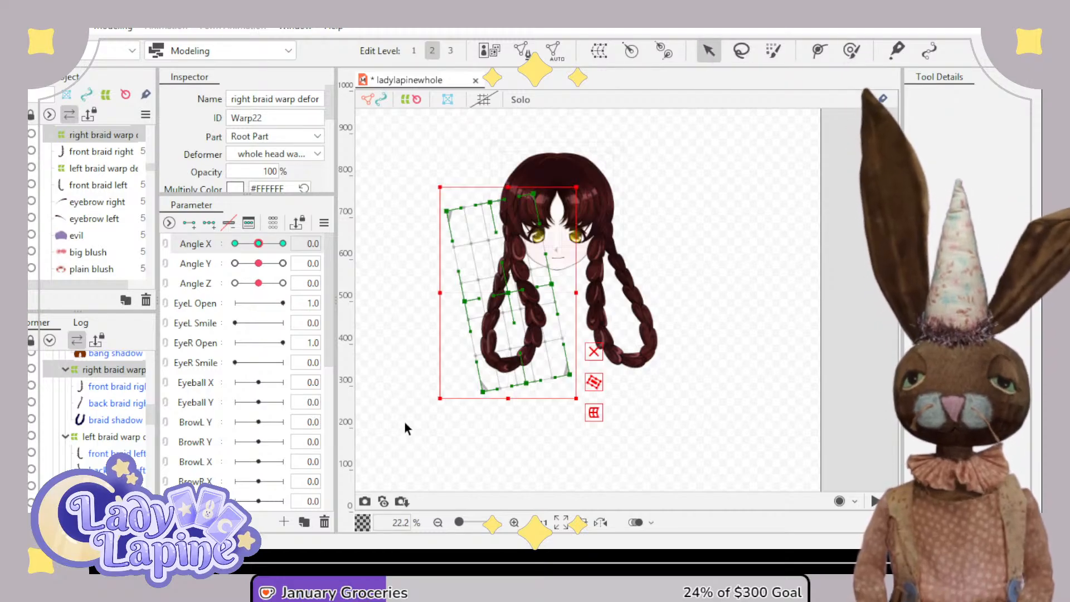
pyautogui.moveTo(432, 405); pyautogui.dragTo(419, 402)
pyautogui.moveTo(507, 302); pyautogui.dragTo(502, 295)
pyautogui.moveTo(260, 245)
pyautogui.mouseDown()
pyautogui.moveTo(233, 246)
pyautogui.moveTo(286, 247)
pyautogui.moveTo(233, 256)
pyautogui.moveTo(286, 251)
pyautogui.moveTo(234, 257)
pyautogui.moveTo(284, 251)
pyautogui.moveTo(234, 256)
pyautogui.moveTo(281, 252)
pyautogui.moveTo(259, 251)
pyautogui.mouseUp()
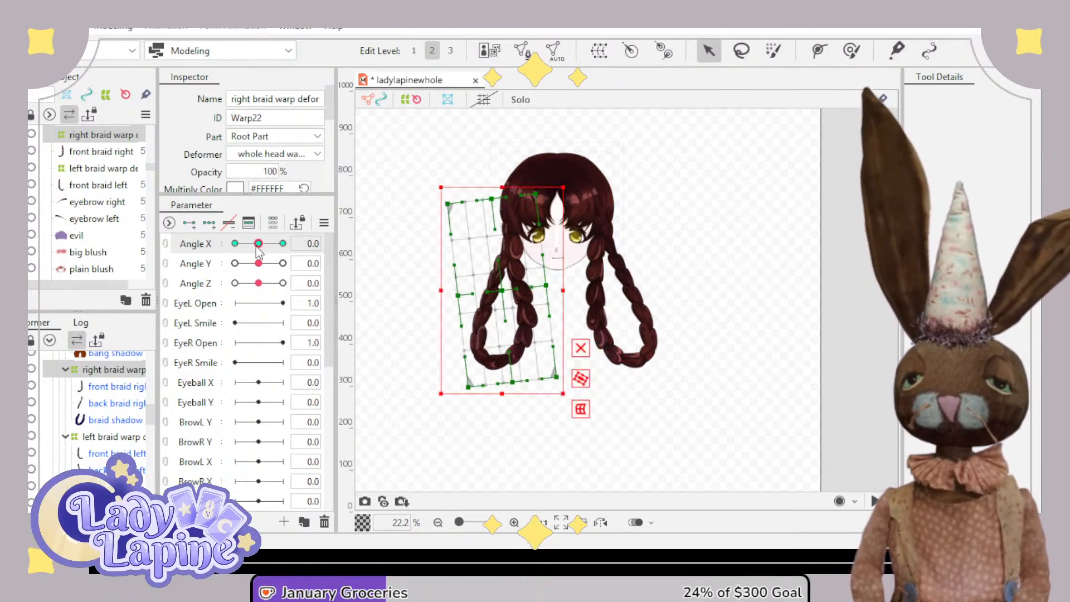
pyautogui.scroll(3, 700, 297)
pyautogui.moveTo(726, 292); pyautogui.dragTo(795, 307)
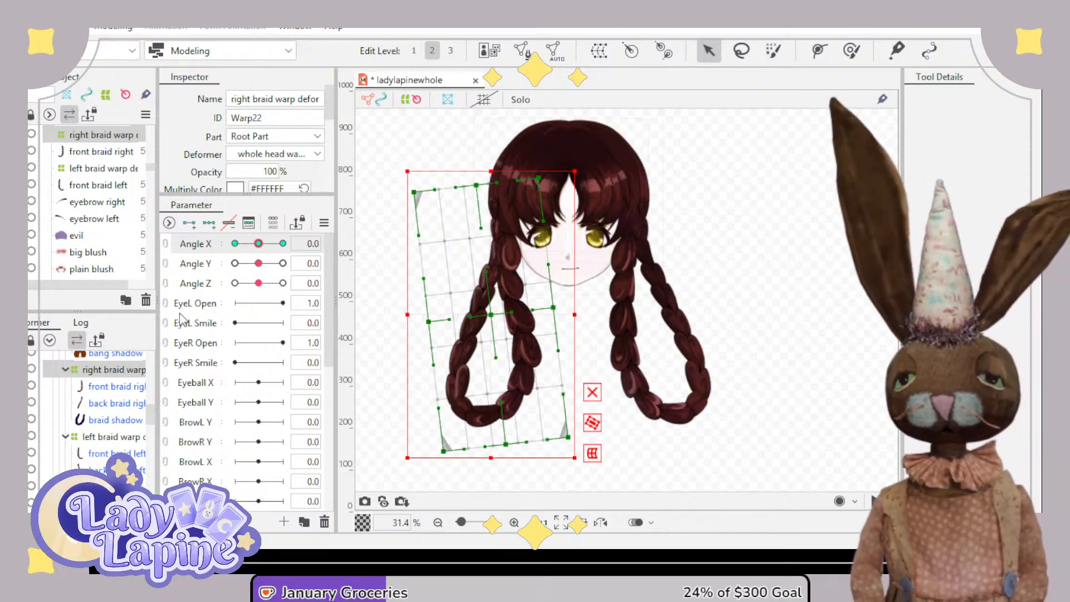
pyautogui.moveTo(258, 244)
pyautogui.mouseDown()
pyautogui.moveTo(214, 248)
pyautogui.moveTo(282, 255)
pyautogui.moveTo(215, 256)
pyautogui.moveTo(279, 259)
pyautogui.moveTo(245, 260)
pyautogui.mouseUp()
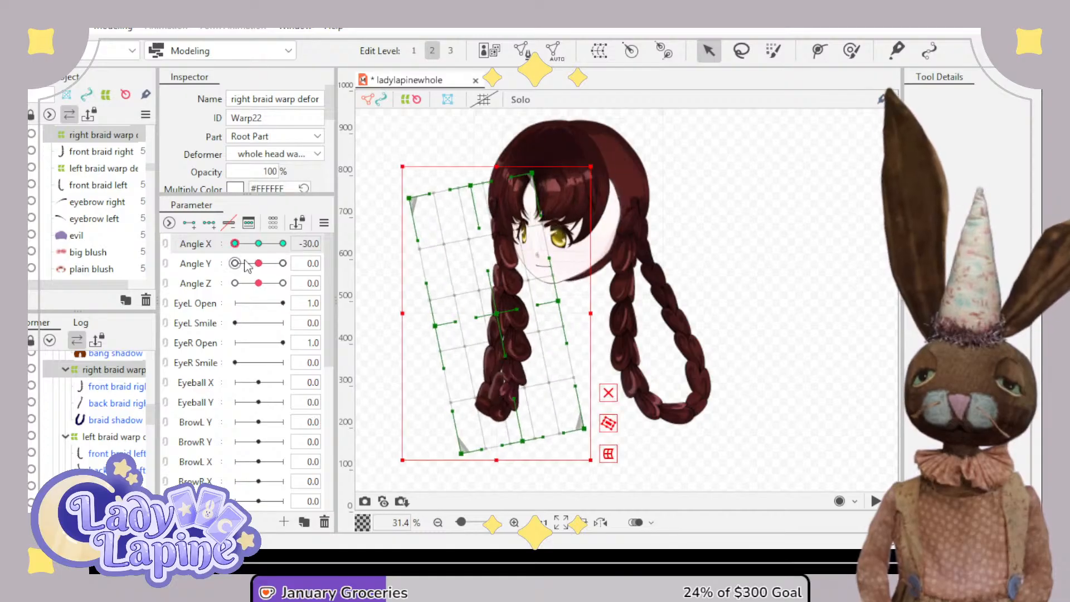
pyautogui.click(258, 244)
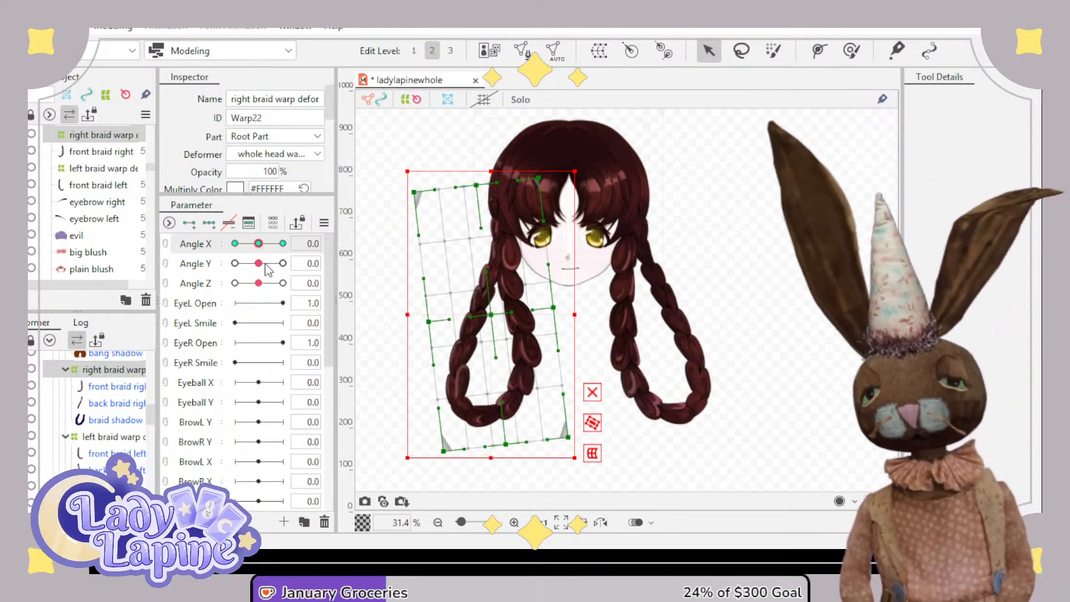
# - Add keys at -30, 0 and 30 on Angle Y for the right braid warp deformer, and move it down at -30
pyautogui.moveTo(258, 263)
pyautogui.mouseDown()
pyautogui.moveTo(222, 270)
pyautogui.moveTo(271, 277)
pyautogui.mouseUp()
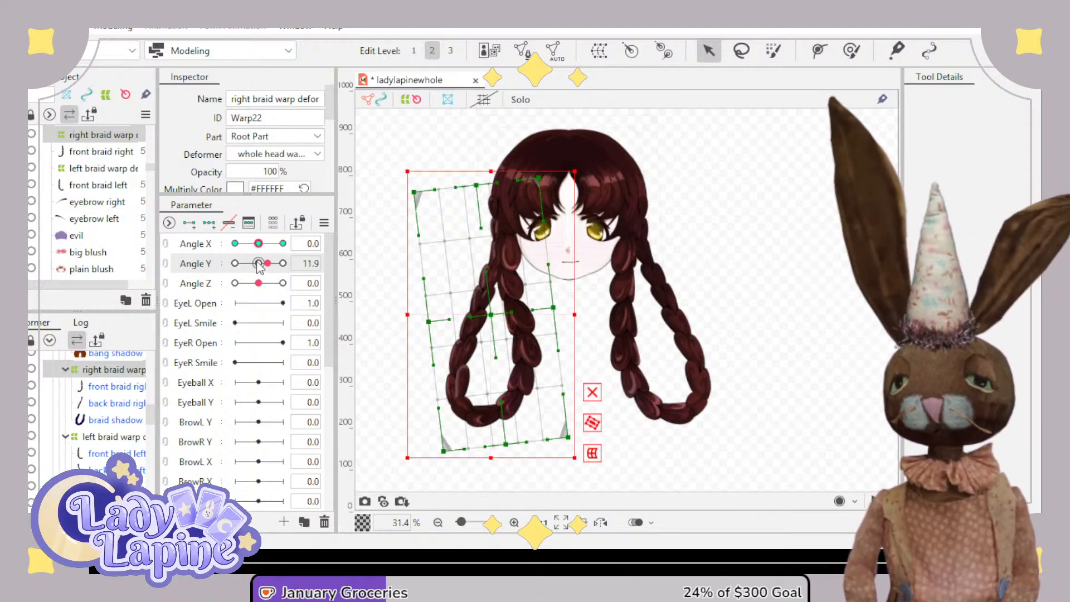
pyautogui.moveTo(259, 266); pyautogui.dragTo(260, 268)
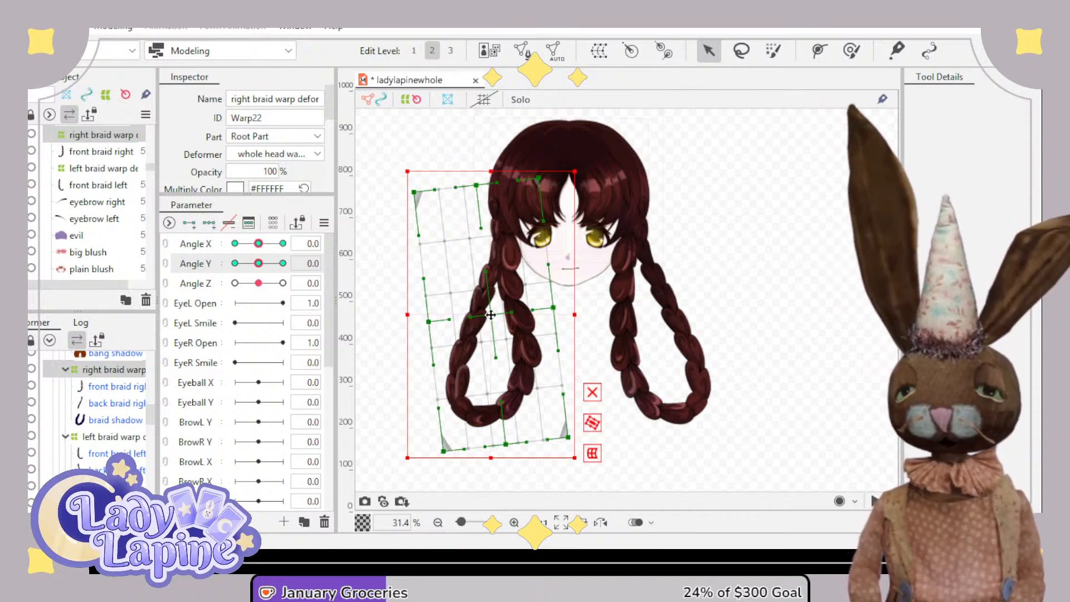
pyautogui.moveTo(494, 313); pyautogui.dragTo(494, 328)
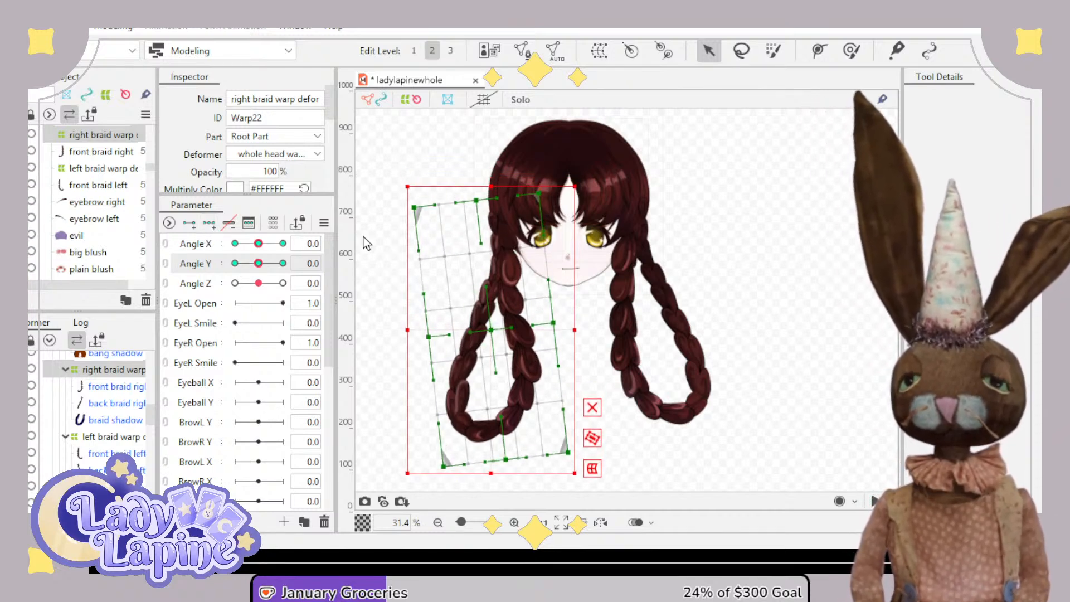
pyautogui.hotkey('ctrl', 'z')
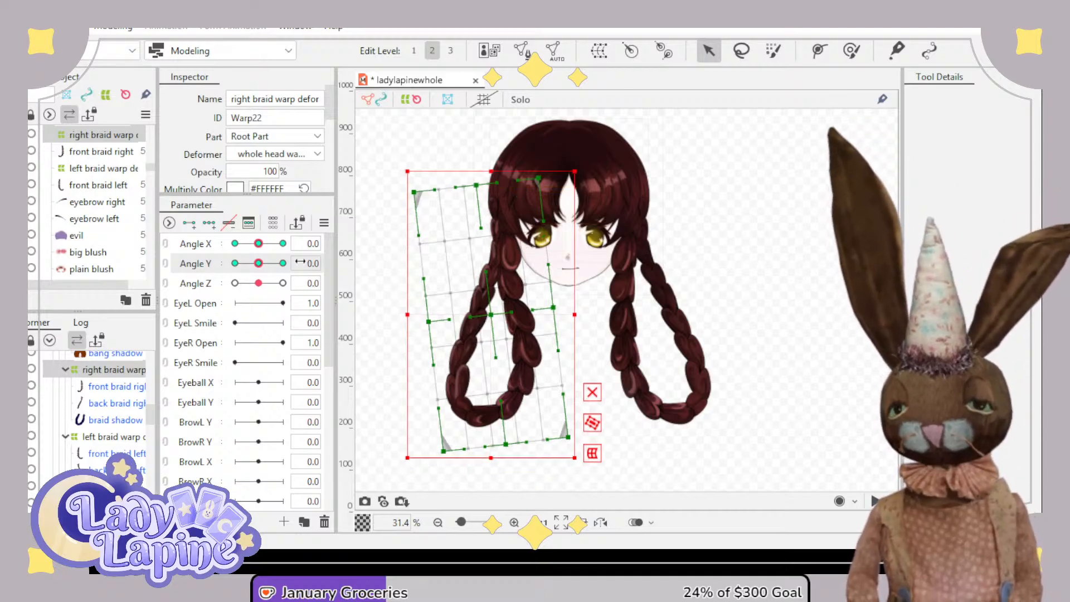
pyautogui.moveTo(260, 264); pyautogui.dragTo(235, 265)
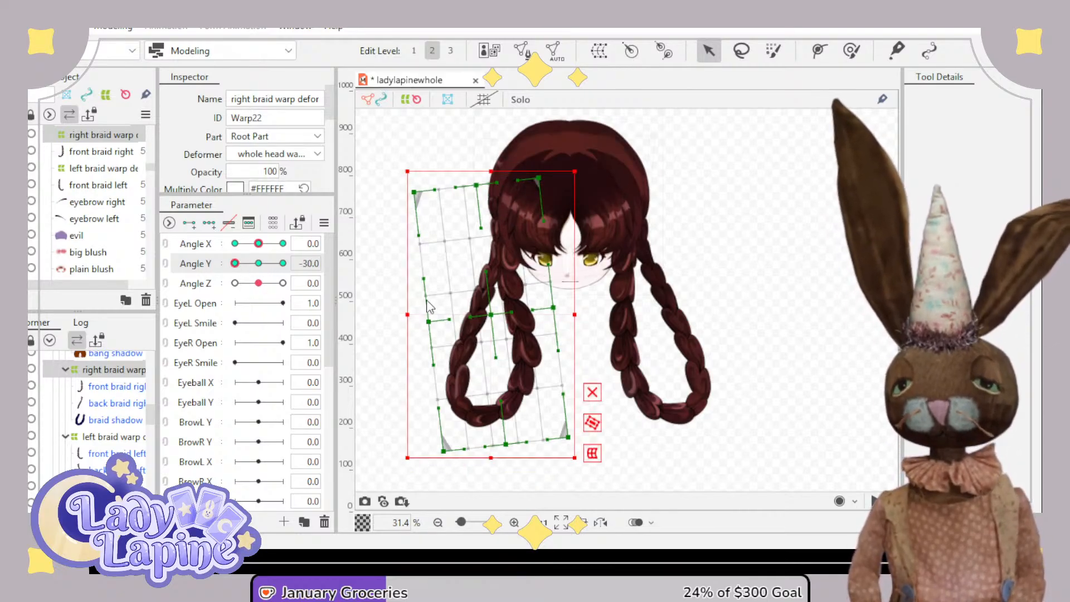
pyautogui.moveTo(493, 314); pyautogui.dragTo(490, 332)
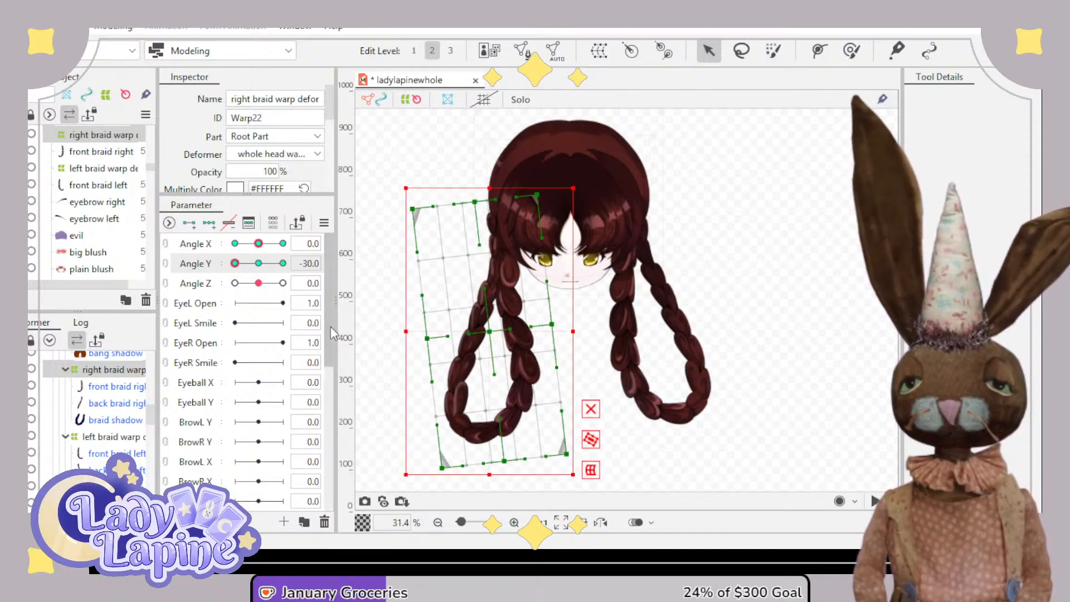
# - Raise the right braid warp deformer at Angle Y 30, and pull its upper middle control point down toward the head
pyautogui.moveTo(241, 267); pyautogui.dragTo(290, 266)
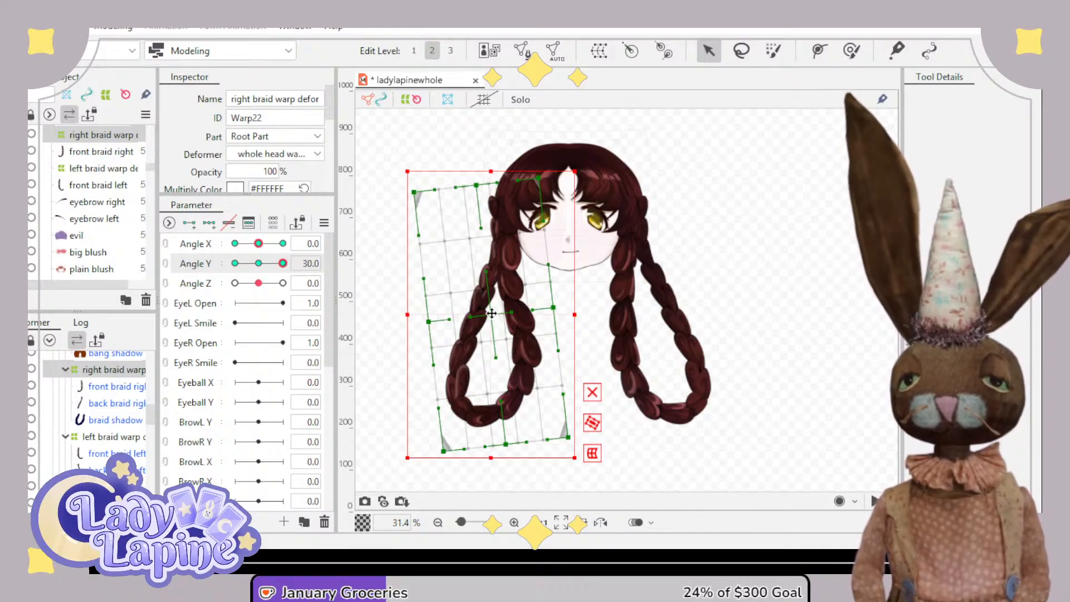
pyautogui.moveTo(491, 313); pyautogui.dragTo(491, 291)
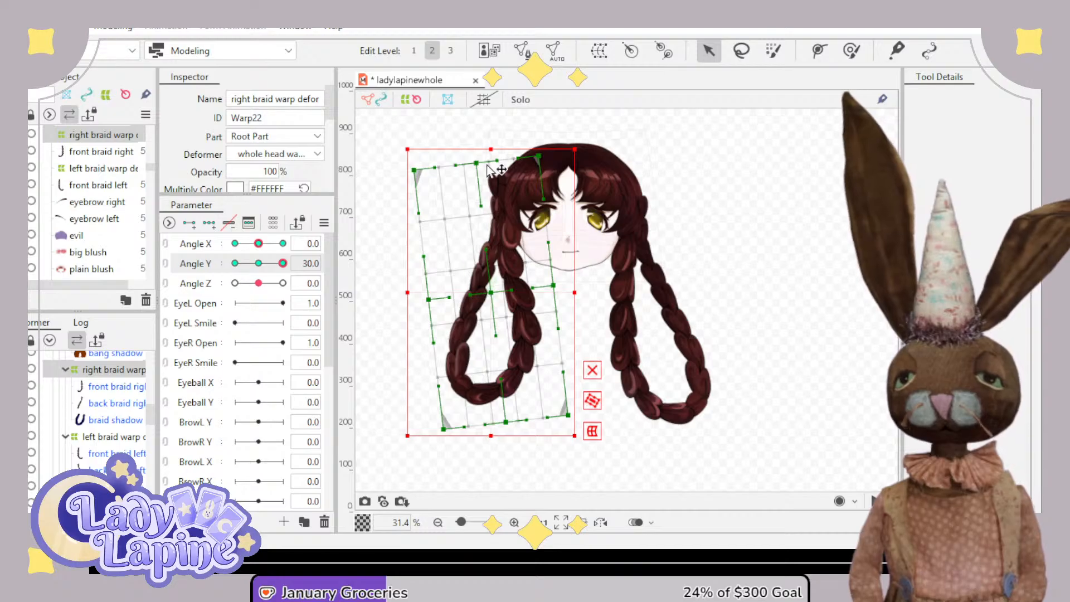
pyautogui.moveTo(477, 169); pyautogui.dragTo(487, 184)
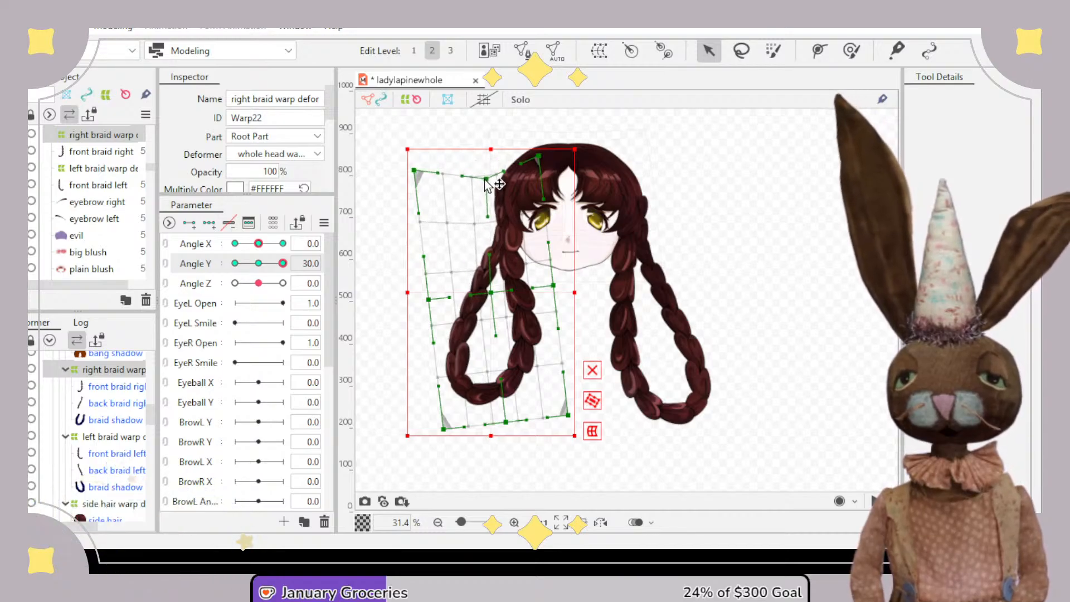
pyautogui.click(266, 248)
pyautogui.click(263, 249)
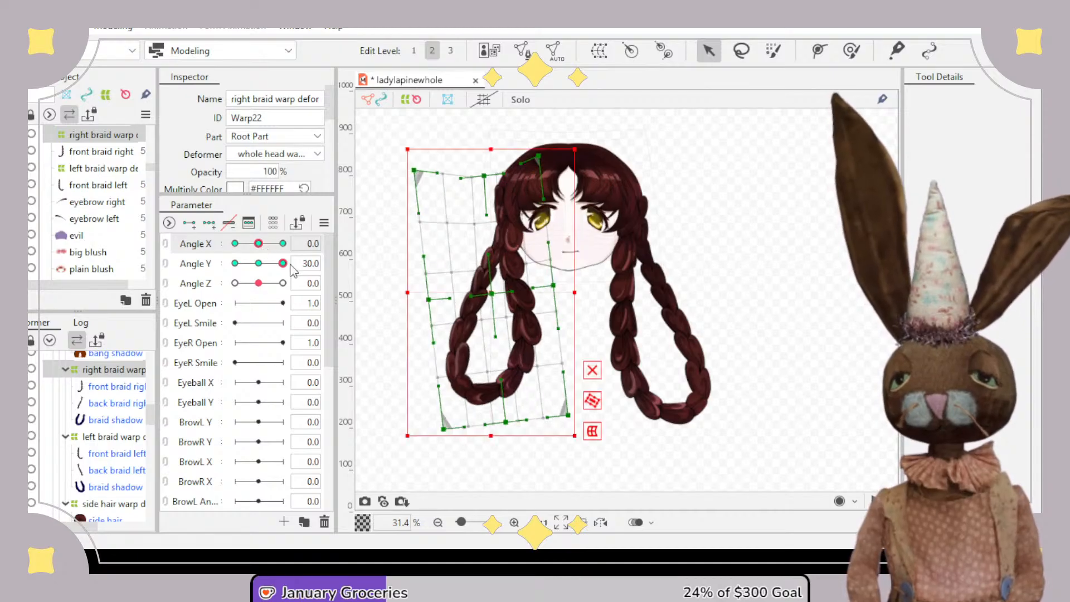
pyautogui.moveTo(283, 264)
pyautogui.mouseDown()
pyautogui.moveTo(237, 269)
pyautogui.moveTo(299, 272)
pyautogui.moveTo(232, 273)
pyautogui.moveTo(298, 274)
pyautogui.moveTo(222, 277)
pyautogui.moveTo(298, 278)
pyautogui.mouseUp()
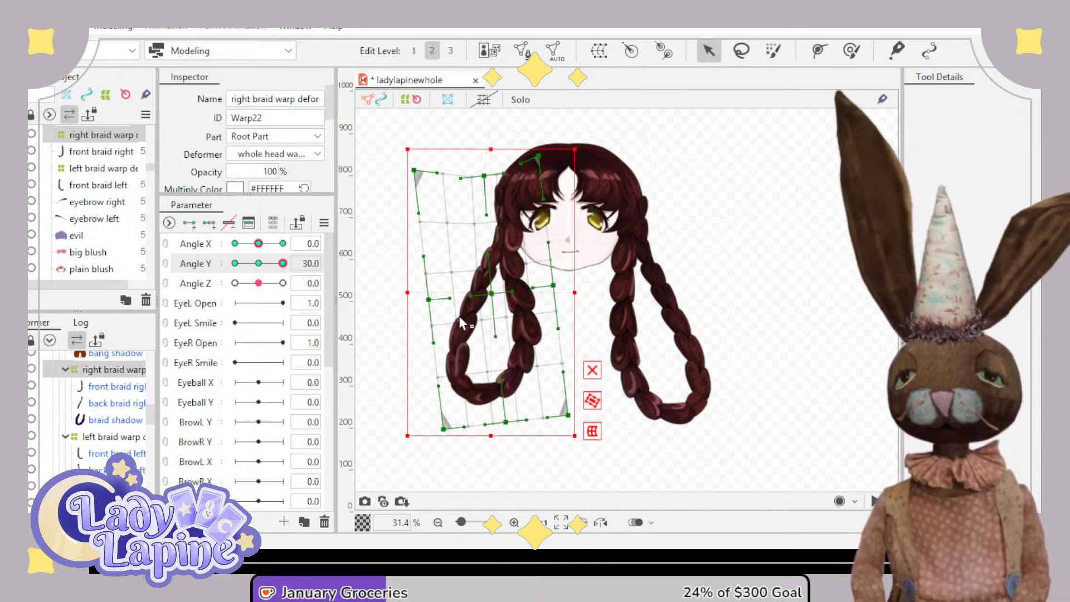
pyautogui.moveTo(492, 296); pyautogui.dragTo(492, 284)
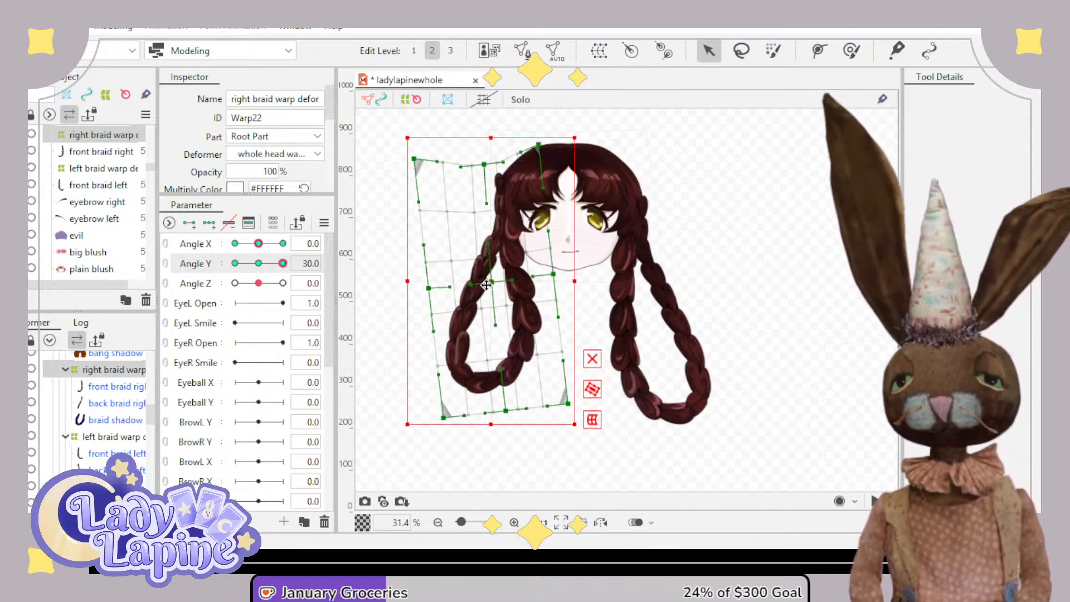
# - Undo the last raise of the right braid warp deformer, then bow its middle control points outward and pull its lower corners inward at Angle Y 30
pyautogui.hotkey('ctrl', 'z')
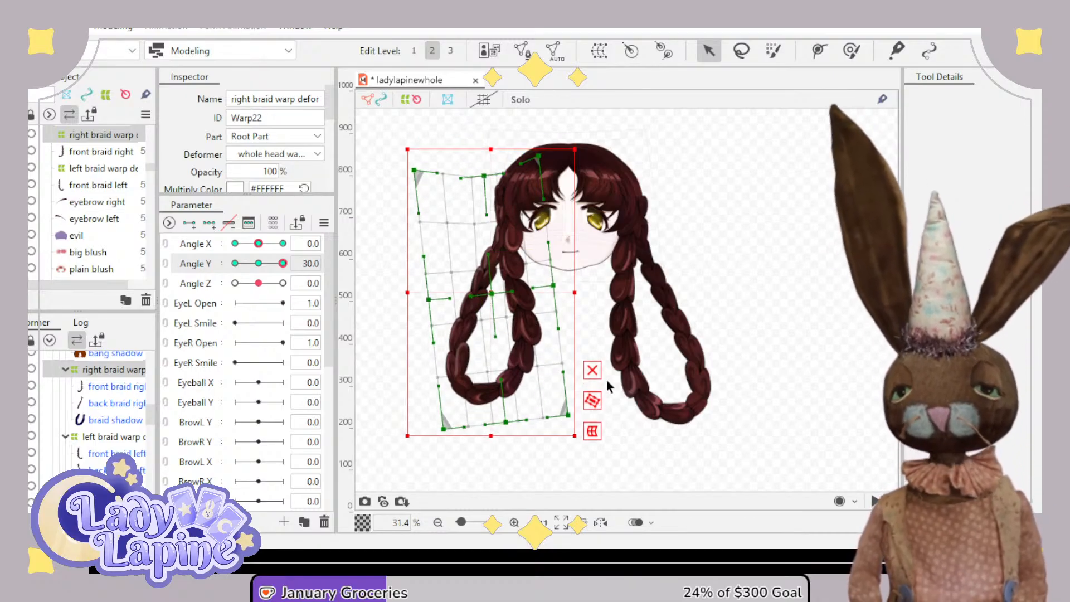
pyautogui.click(593, 365)
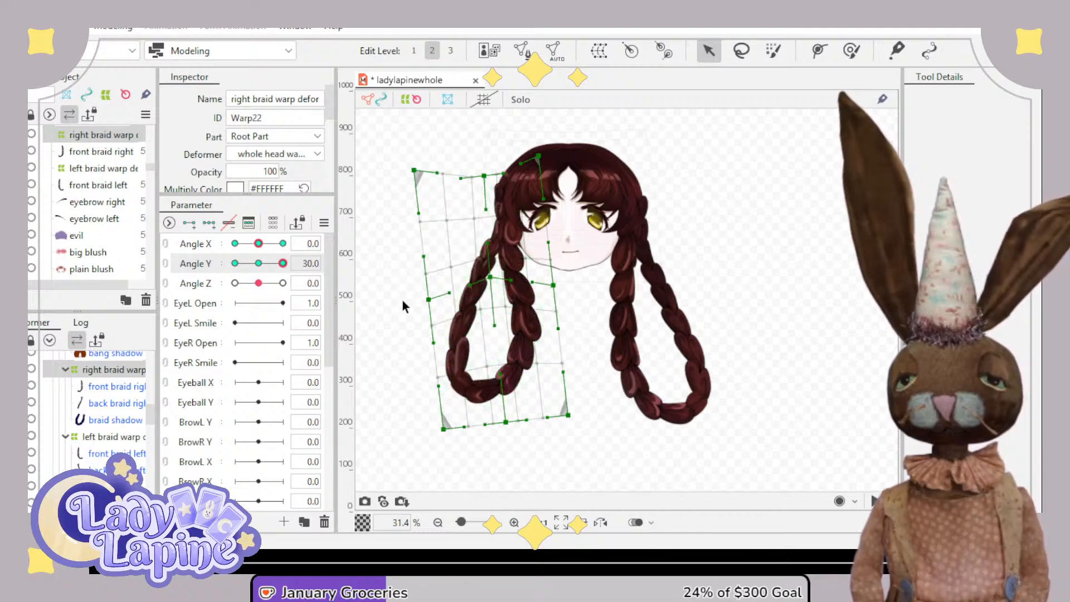
pyautogui.moveTo(433, 303); pyautogui.dragTo(428, 303)
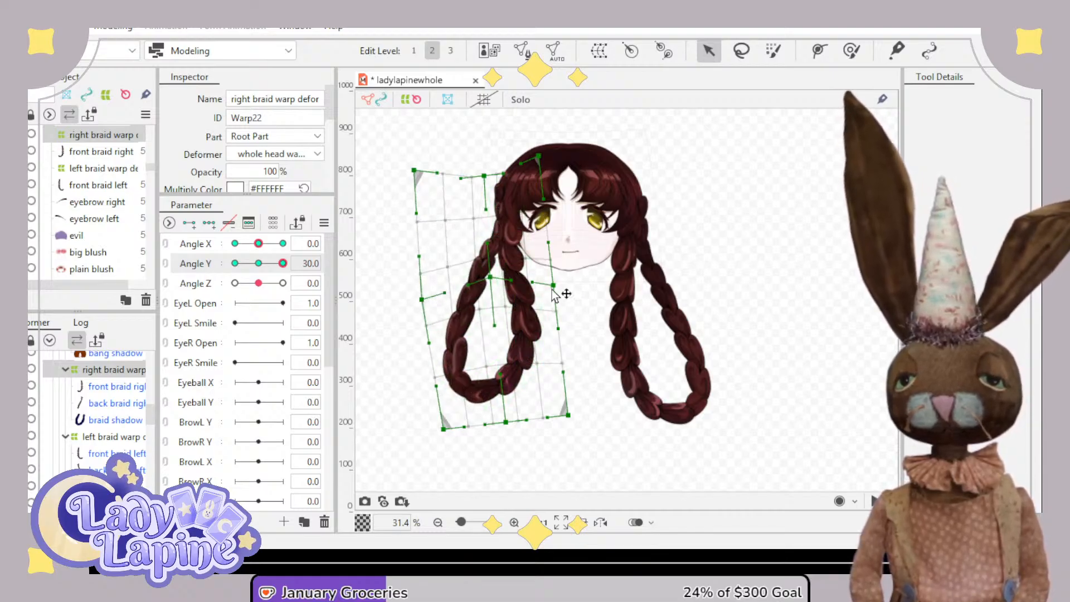
pyautogui.moveTo(552, 289); pyautogui.dragTo(561, 287)
pyautogui.moveTo(444, 431); pyautogui.dragTo(456, 422)
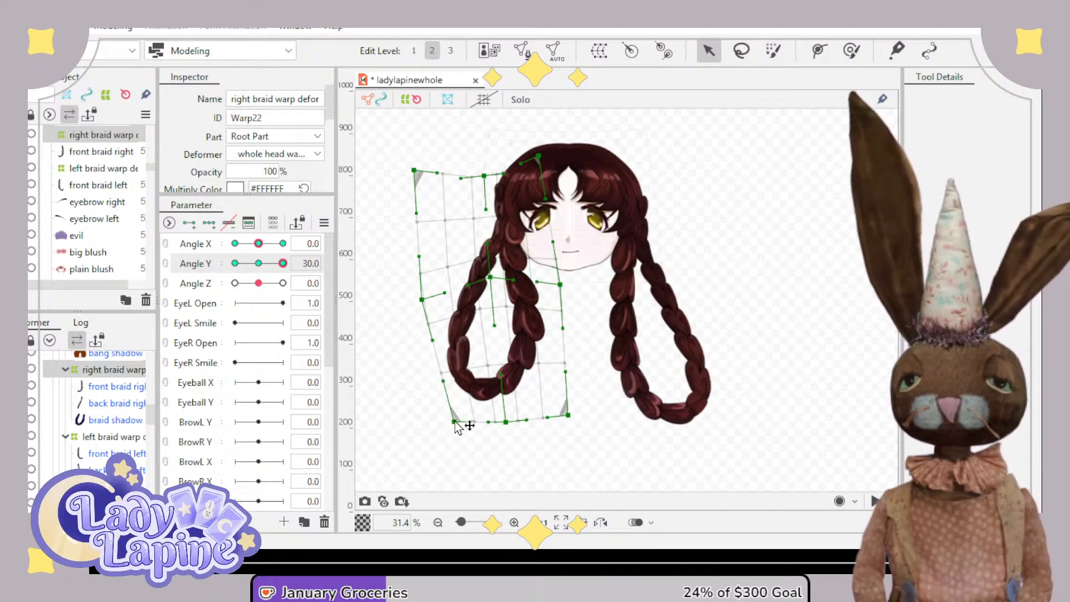
pyautogui.moveTo(568, 416); pyautogui.dragTo(507, 418)
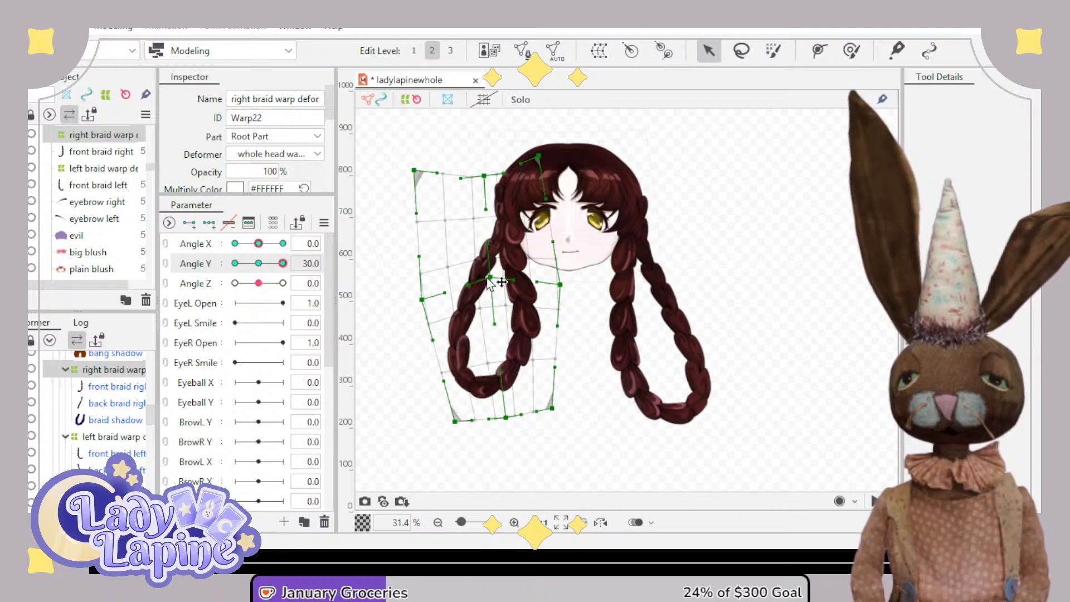
pyautogui.moveTo(433, 297); pyautogui.dragTo(410, 295)
pyautogui.moveTo(562, 291); pyautogui.dragTo(567, 293)
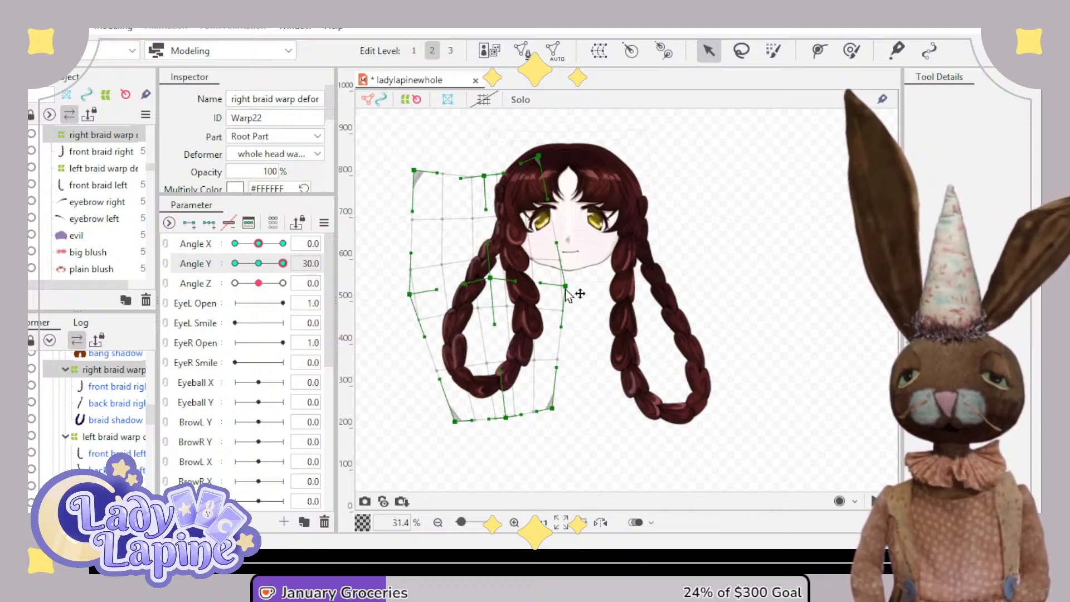
# - Return Angle X and Angle Y to 0 and link them into one combined parameter grid
pyautogui.moveTo(259, 244); pyautogui.dragTo(283, 281)
pyautogui.moveTo(259, 244)
pyautogui.mouseDown()
pyautogui.moveTo(245, 246)
pyautogui.moveTo(265, 256)
pyautogui.moveTo(259, 250)
pyautogui.mouseUp()
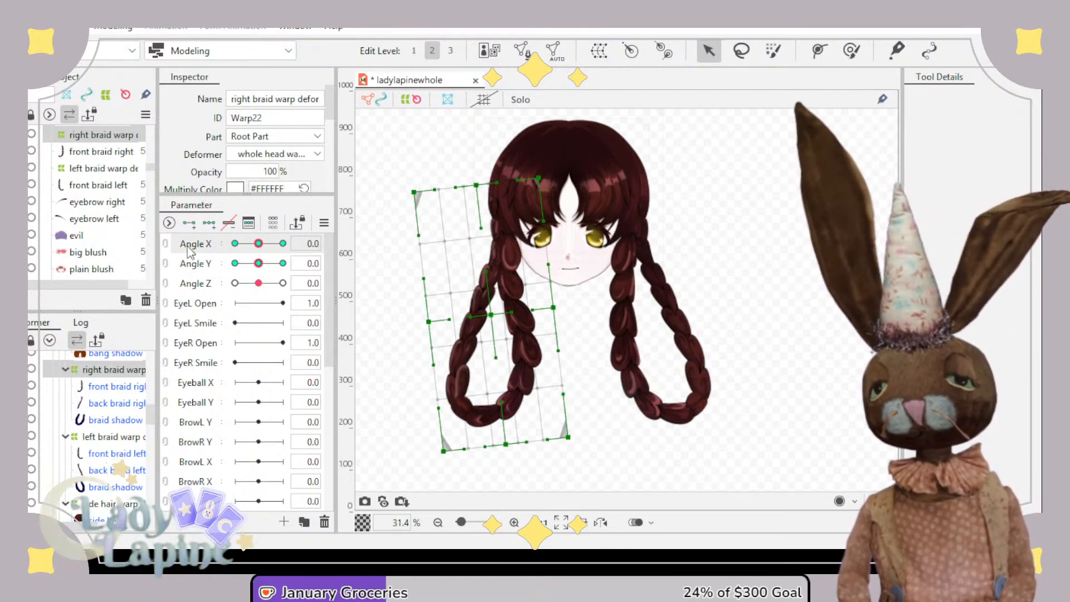
pyautogui.click(166, 244)
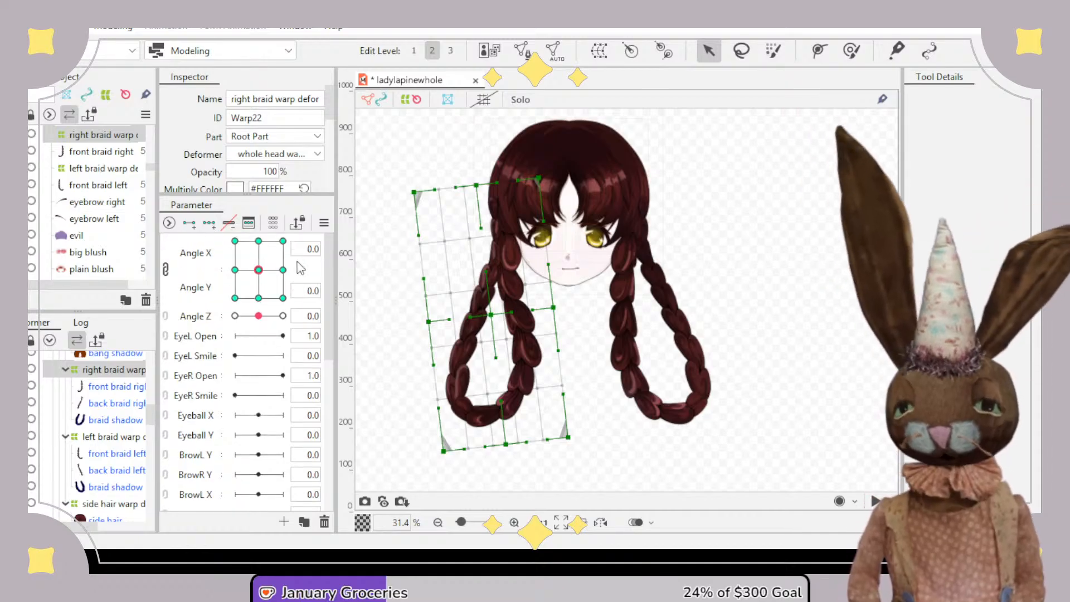
# - Scrub the combined grid to Angle X -30, Angle Y -30 and back to 0, 0 to examine how the right braid follows
pyautogui.moveTo(260, 274); pyautogui.dragTo(206, 312)
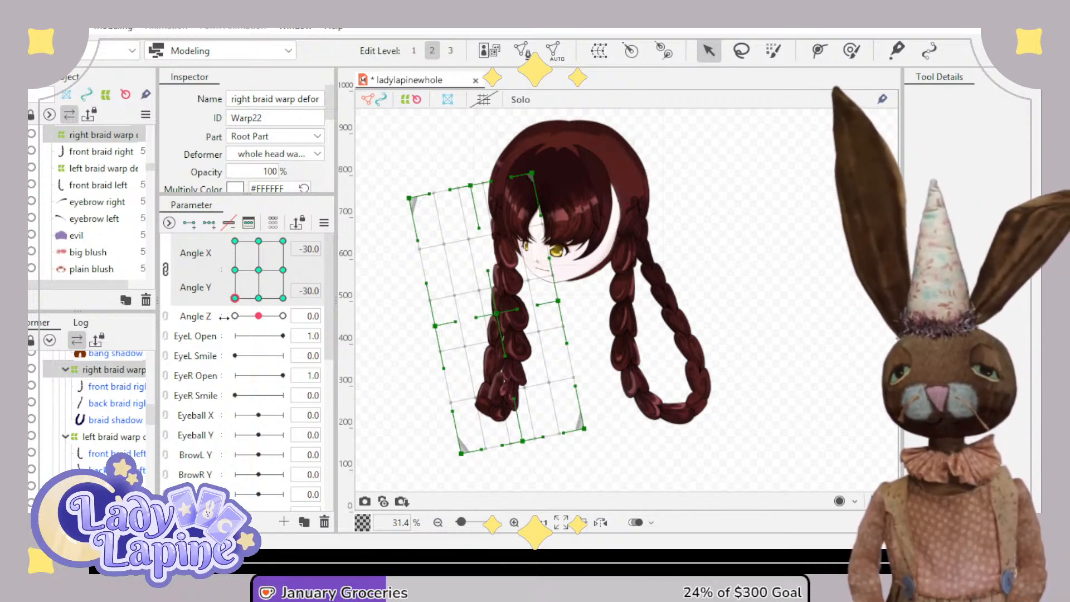
pyautogui.click(197, 317)
pyautogui.click(205, 284)
pyautogui.moveTo(281, 273); pyautogui.dragTo(258, 271)
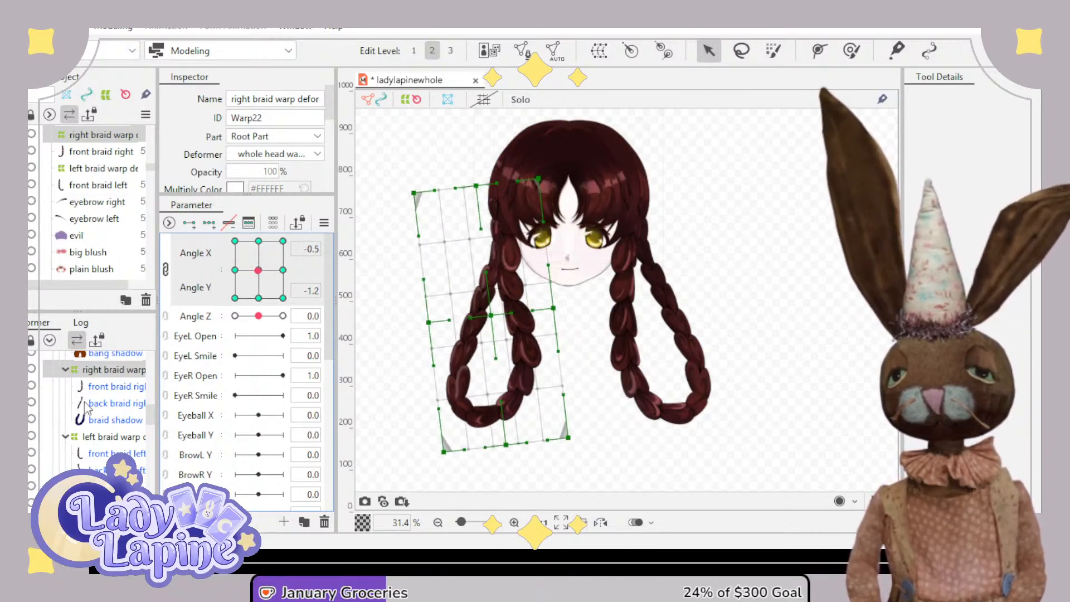
pyautogui.click(97, 388)
pyautogui.click(105, 372)
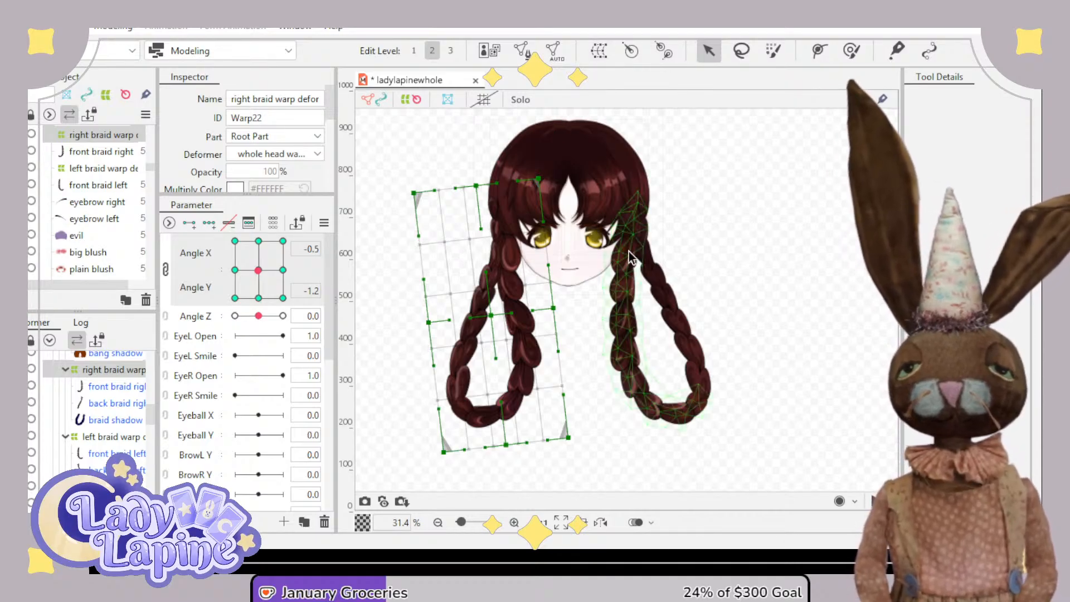
pyautogui.click(260, 270)
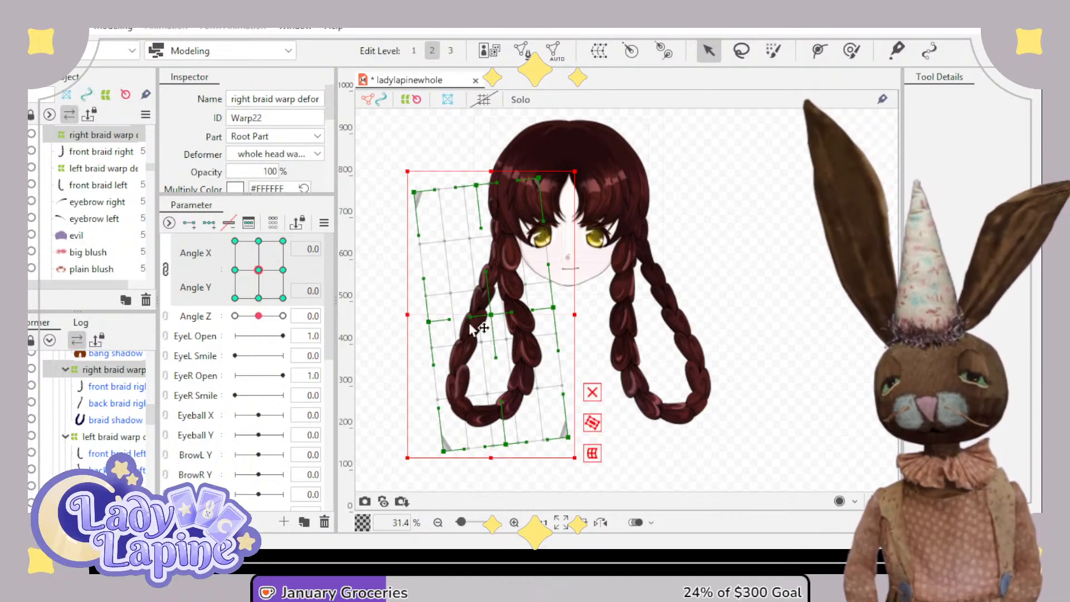
# - Lower the right braid warp deformer at Angle X -30, Angle Y -30, and raise it at Angle X -30, Angle Y 30
pyautogui.moveTo(261, 273); pyautogui.dragTo(236, 305)
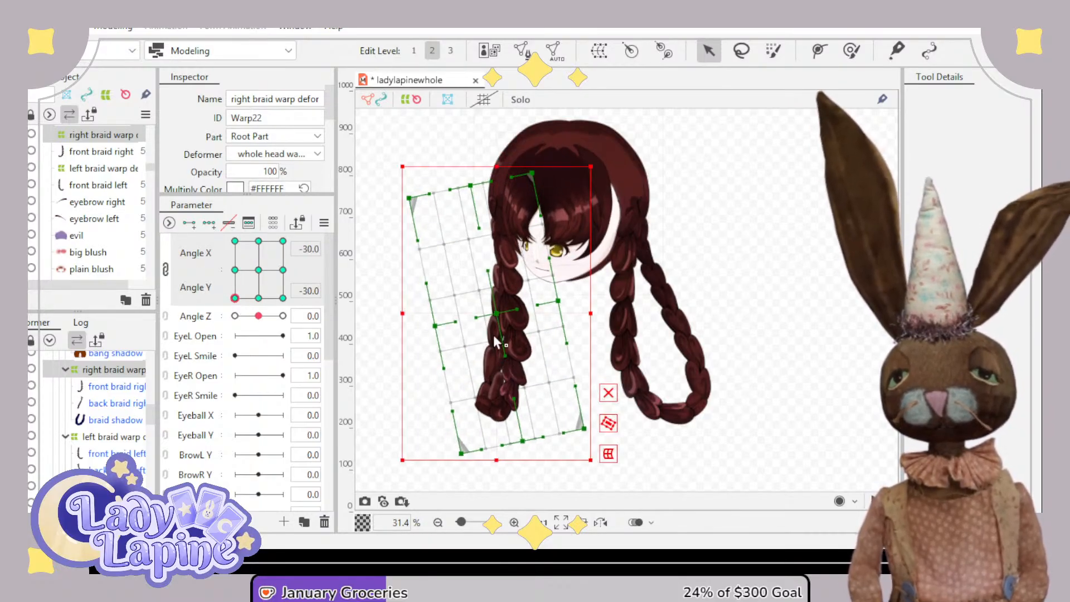
pyautogui.moveTo(495, 323); pyautogui.dragTo(500, 341)
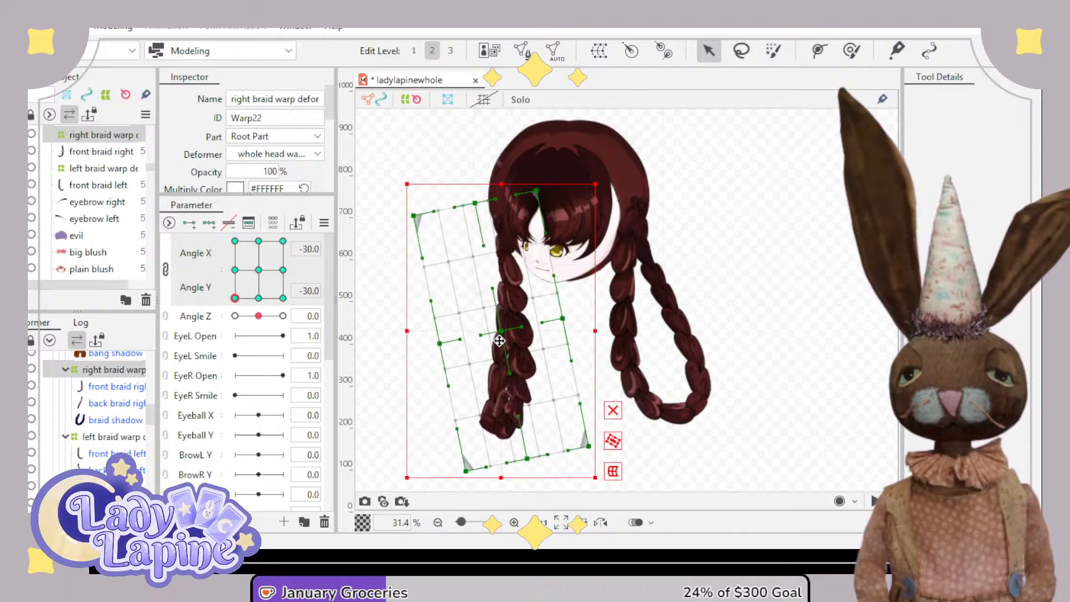
pyautogui.moveTo(236, 298); pyautogui.dragTo(236, 295)
pyautogui.click(235, 240)
pyautogui.click(524, 316)
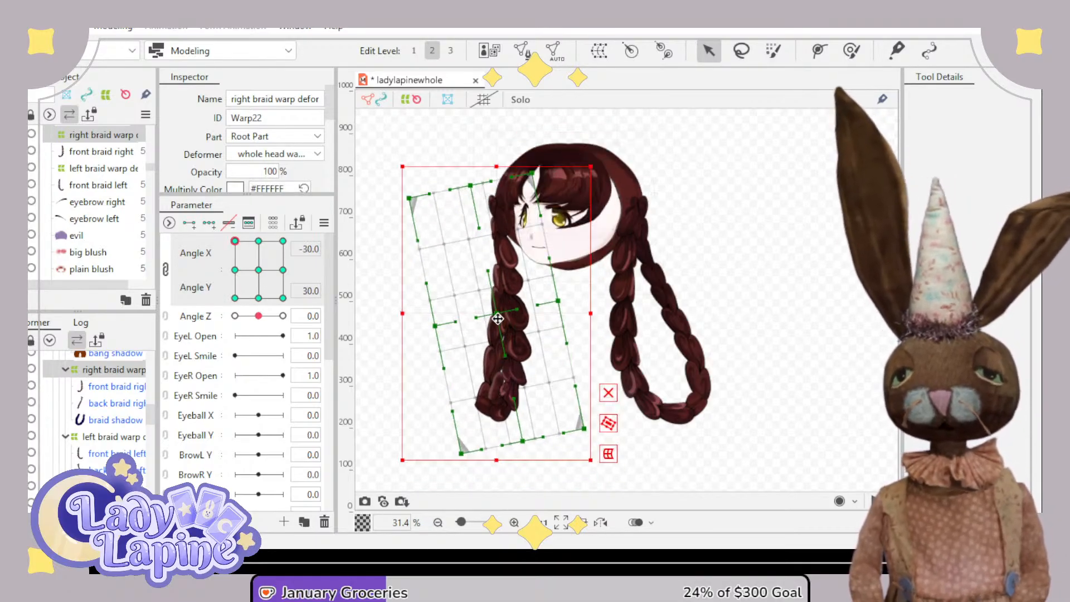
pyautogui.moveTo(498, 319); pyautogui.dragTo(495, 279)
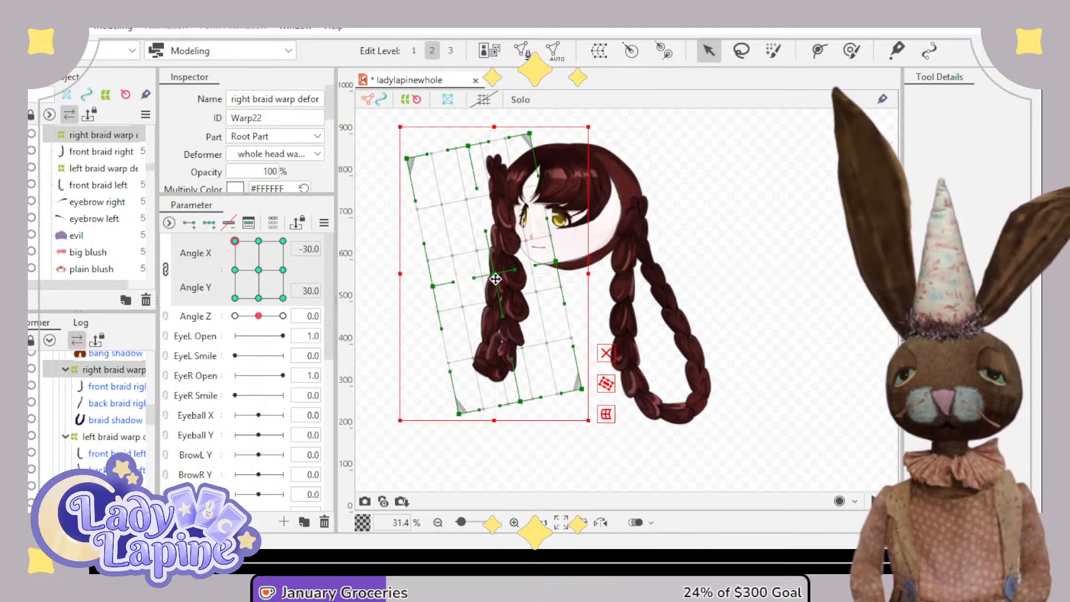
# - Pull the right braid warp's upper control points and handles down toward the head so the braid's top tucks against the bangs at this corner pose
pyautogui.moveTo(466, 147); pyautogui.dragTo(461, 153)
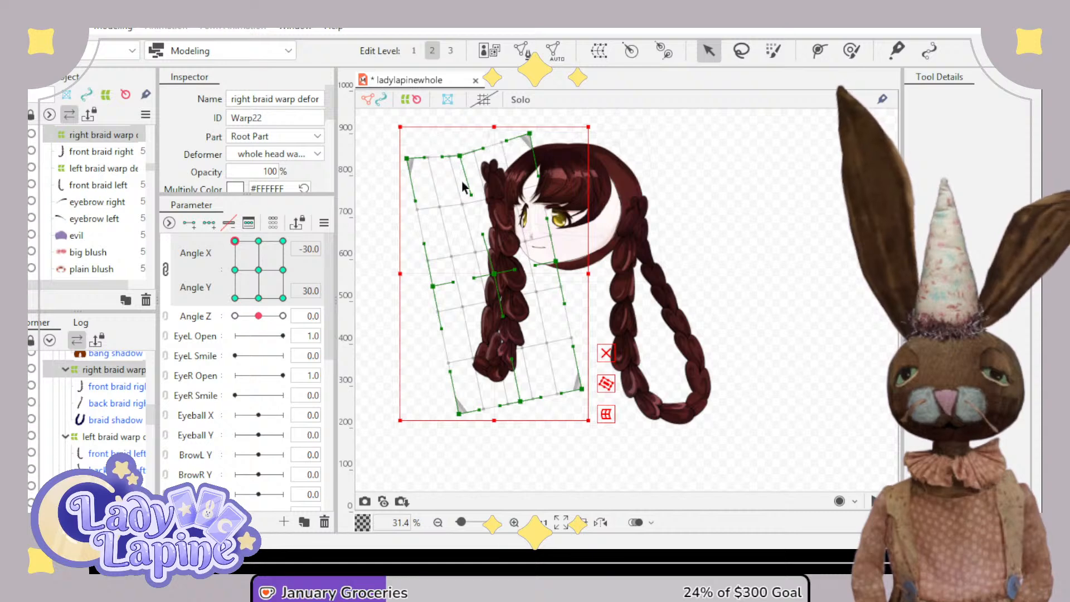
pyautogui.scroll(5, 464, 180)
pyautogui.moveTo(526, 144); pyautogui.dragTo(502, 220)
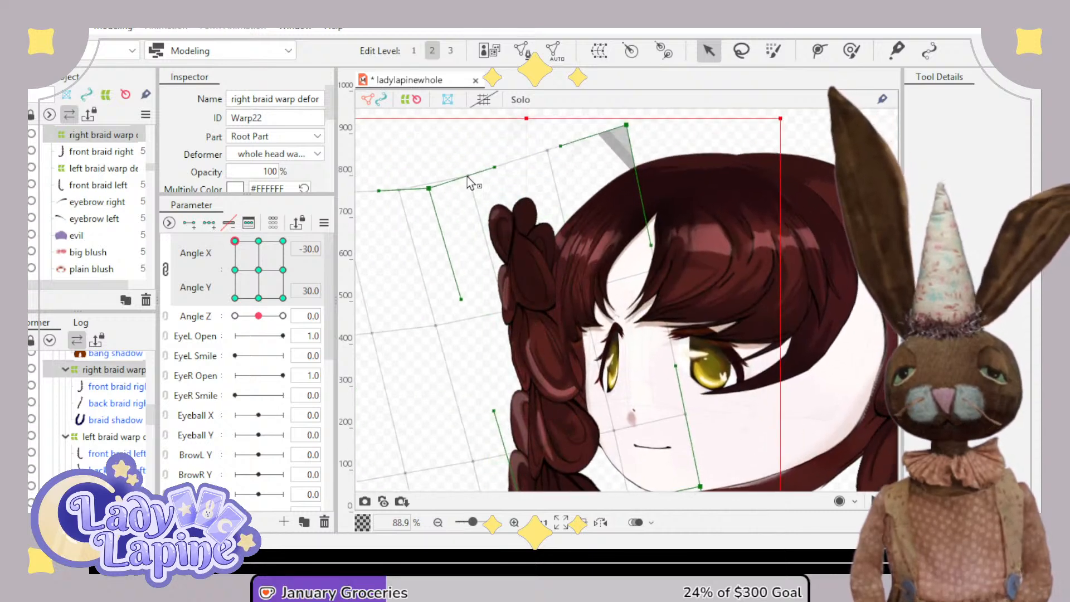
pyautogui.moveTo(469, 177); pyautogui.dragTo(509, 207)
pyautogui.moveTo(554, 155); pyautogui.dragTo(599, 302)
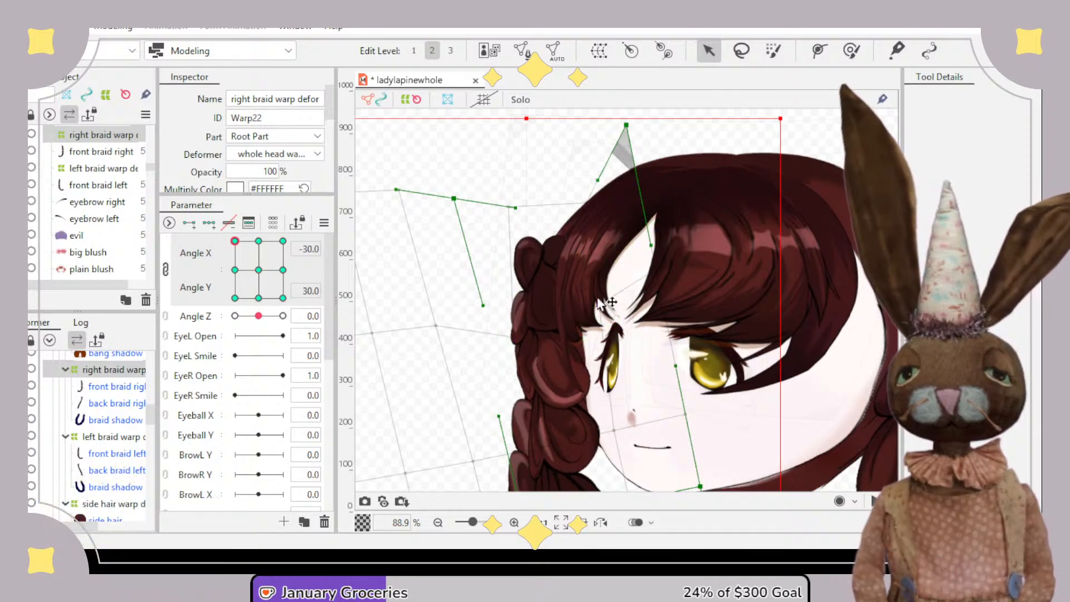
pyautogui.moveTo(394, 194); pyautogui.dragTo(484, 206)
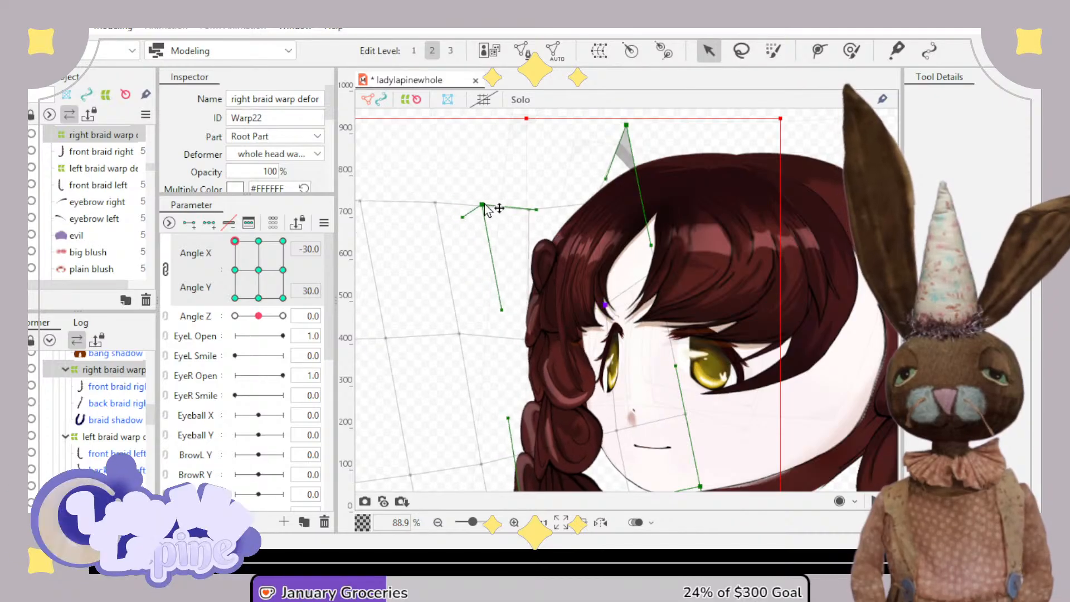
pyautogui.scroll(-3, 647, 294)
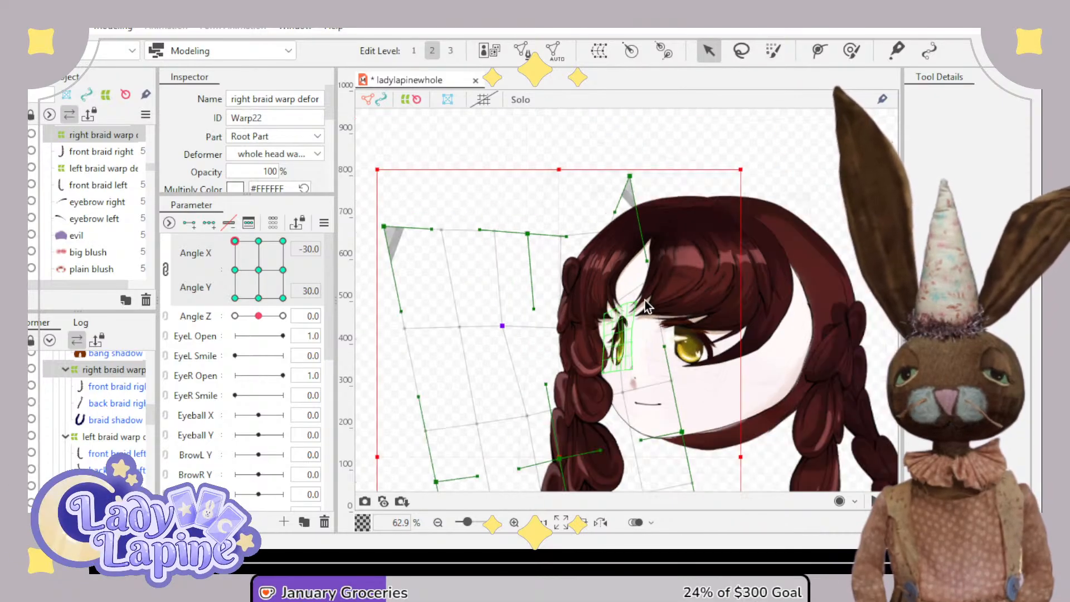
# - Nudge the right braid warp's inner grid points beside the cheek away from the face at Angle X -30, Angle Y 30
pyautogui.moveTo(666, 343); pyautogui.dragTo(678, 285)
pyautogui.scroll(3, 647, 295)
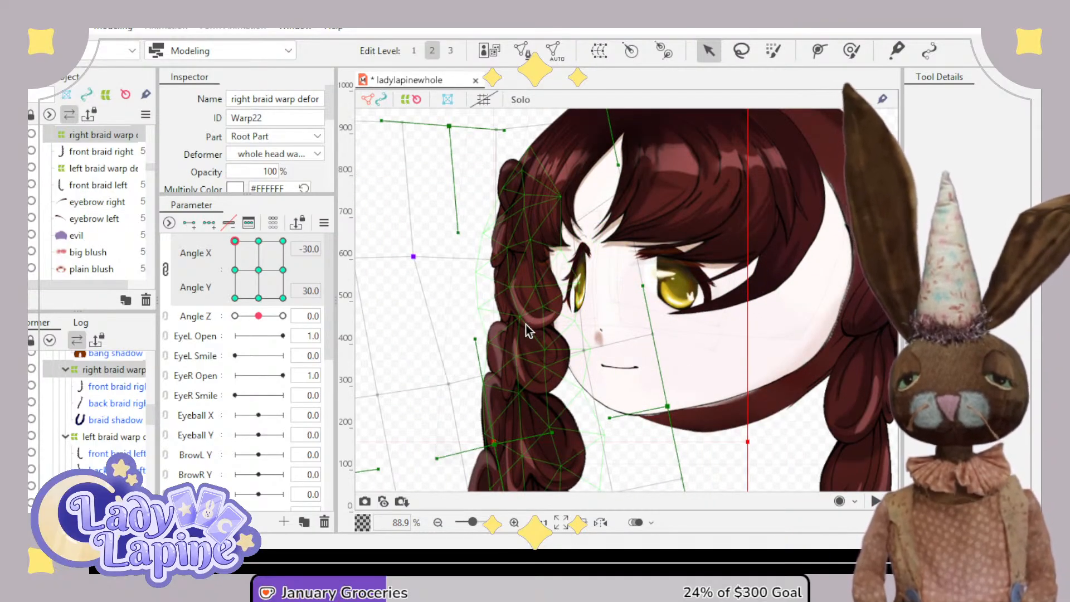
pyautogui.moveTo(449, 384); pyautogui.dragTo(437, 380)
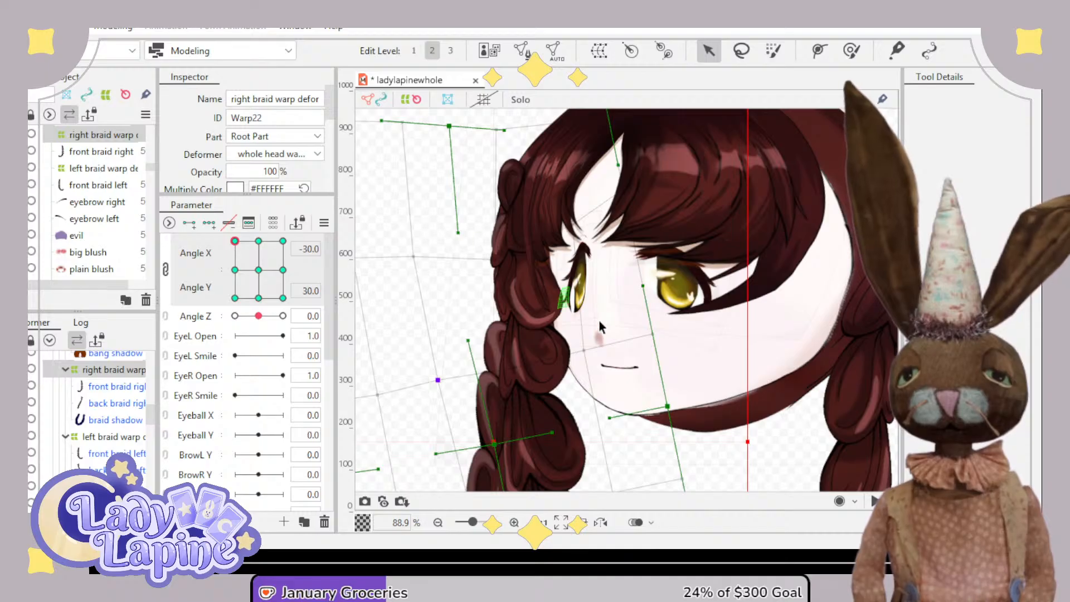
pyautogui.moveTo(585, 352); pyautogui.dragTo(566, 352)
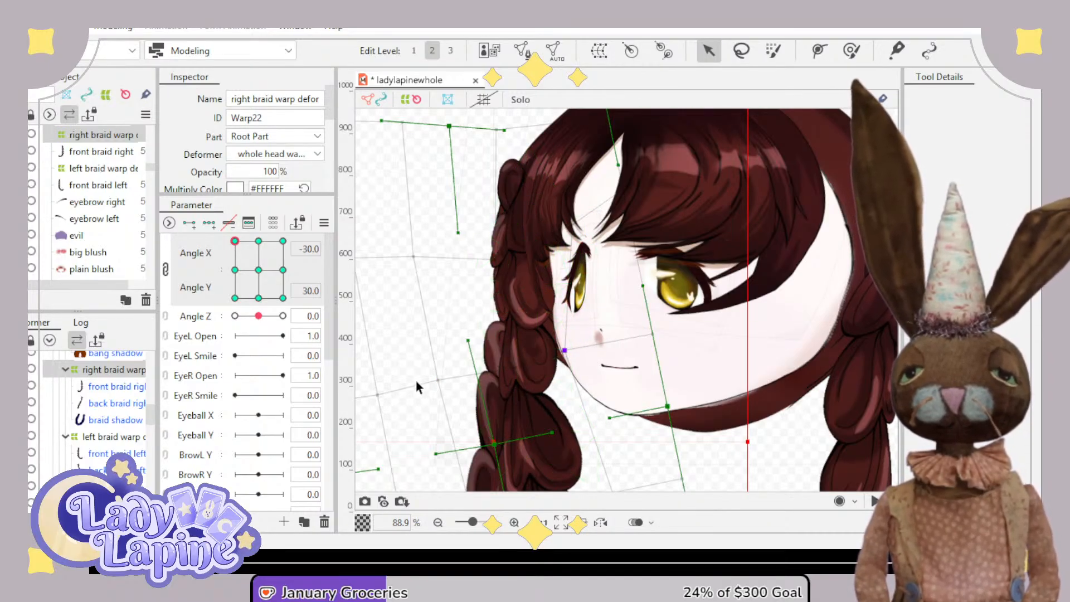
pyautogui.scroll(-3, 421, 371)
# - Lower the inner handle of the right braid warp's upper middle control point to tuck the braid root under the hair, and check the whole pose
pyautogui.scroll(5, 440, 245)
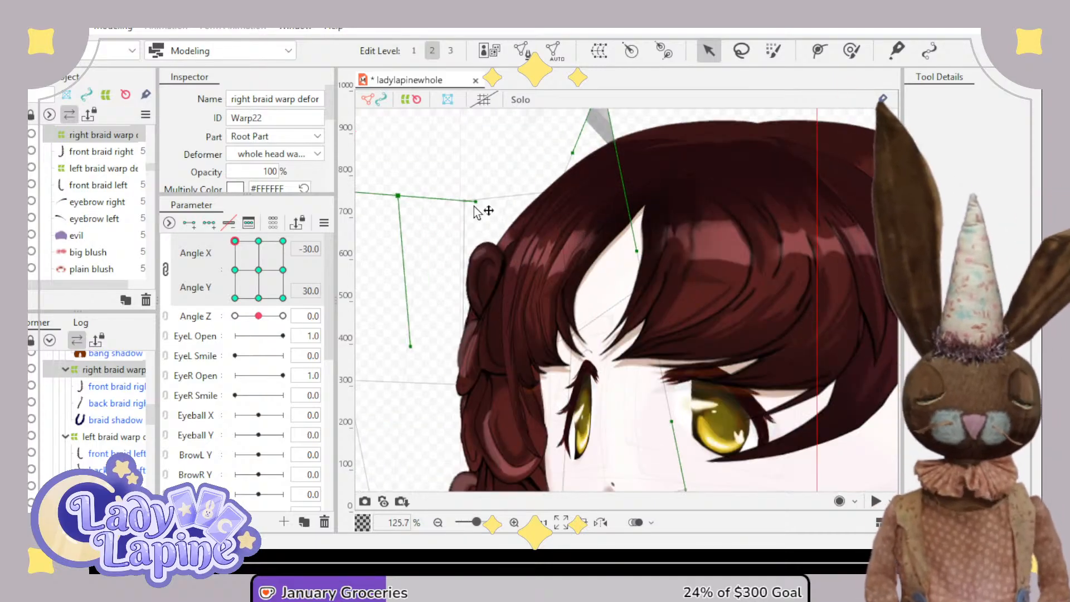
pyautogui.moveTo(475, 202); pyautogui.dragTo(485, 223)
pyautogui.scroll(-6, 494, 241)
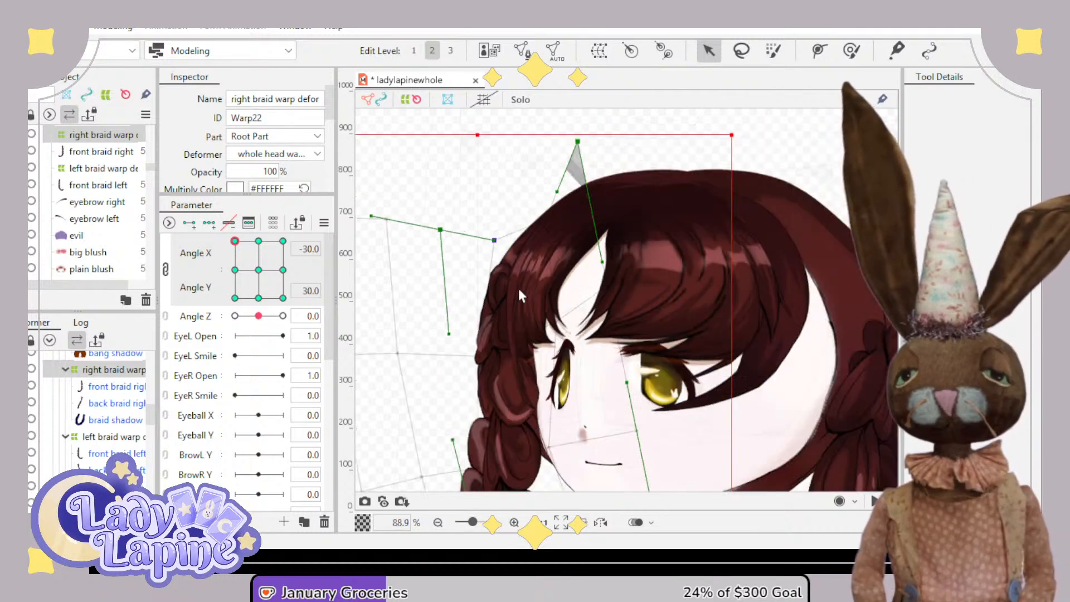
pyautogui.moveTo(708, 353); pyautogui.dragTo(776, 289)
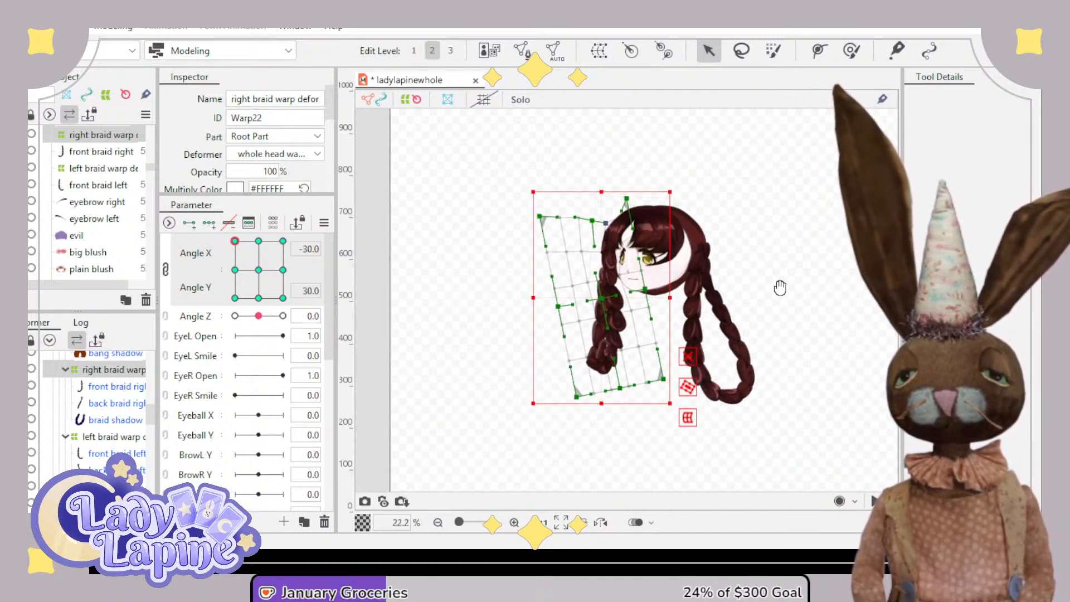
pyautogui.scroll(2, 780, 290)
pyautogui.moveTo(234, 243)
pyautogui.mouseDown()
pyautogui.moveTo(233, 316)
pyautogui.moveTo(230, 222)
pyautogui.moveTo(235, 350)
pyautogui.moveTo(233, 239)
pyautogui.mouseUp()
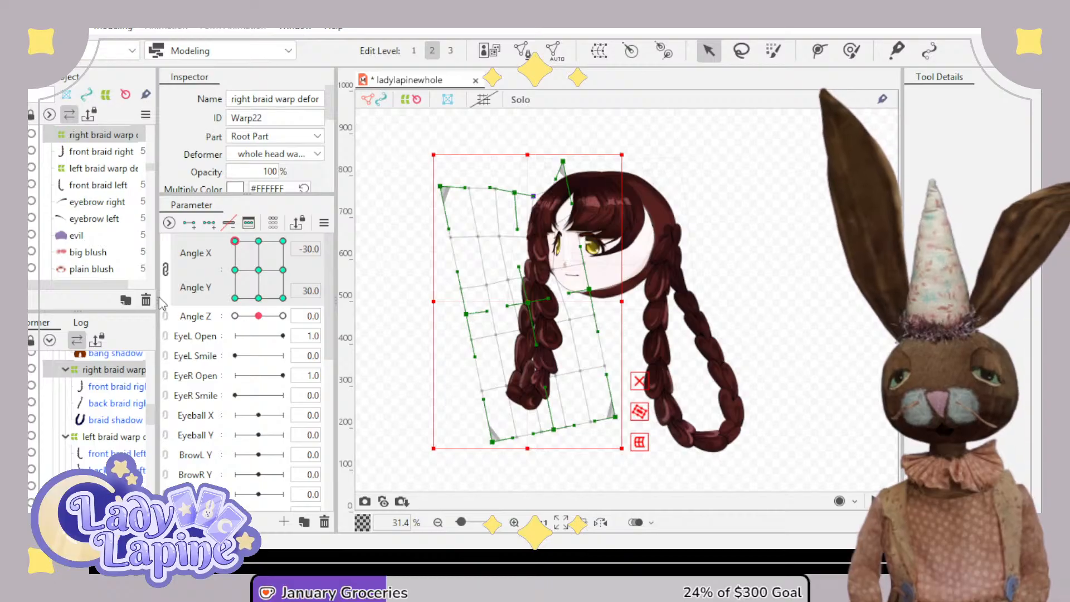
# - Squash the side hair warp deformer upward from its lower edge at Angle X -30, Angle Y 30, and check it at 0, 0 and -30, 0
pyautogui.scroll(4, 102, 413)
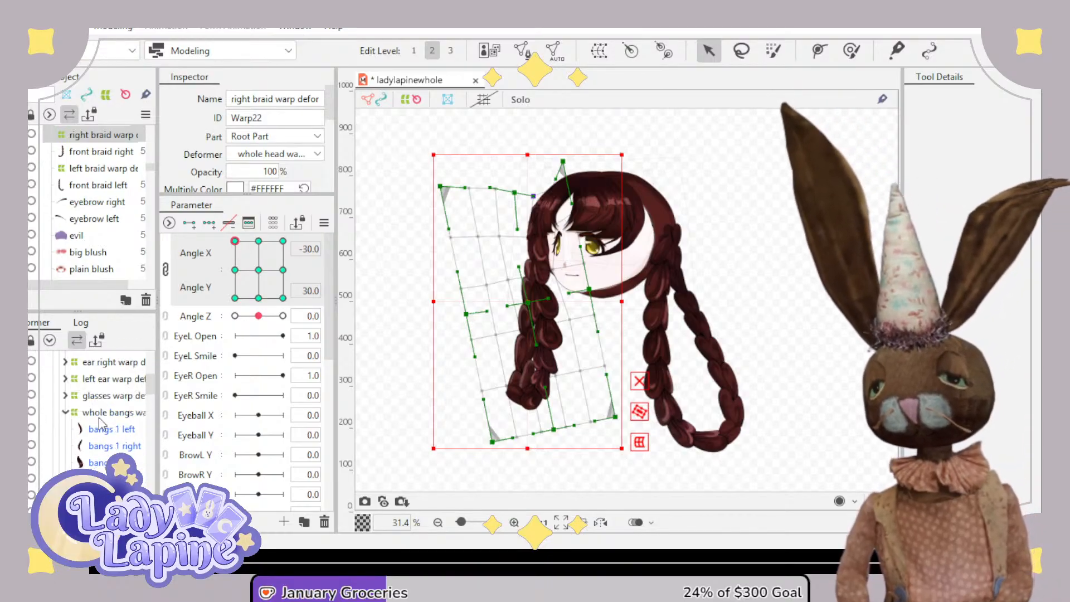
pyautogui.scroll(-3, 100, 423)
pyautogui.scroll(-3, 102, 424)
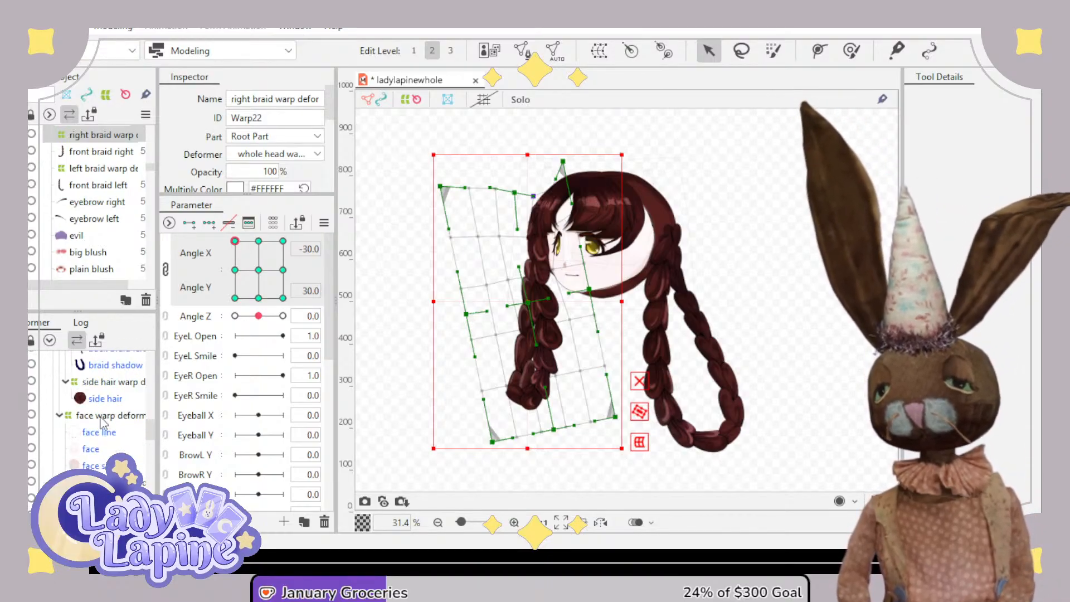
pyautogui.click(104, 399)
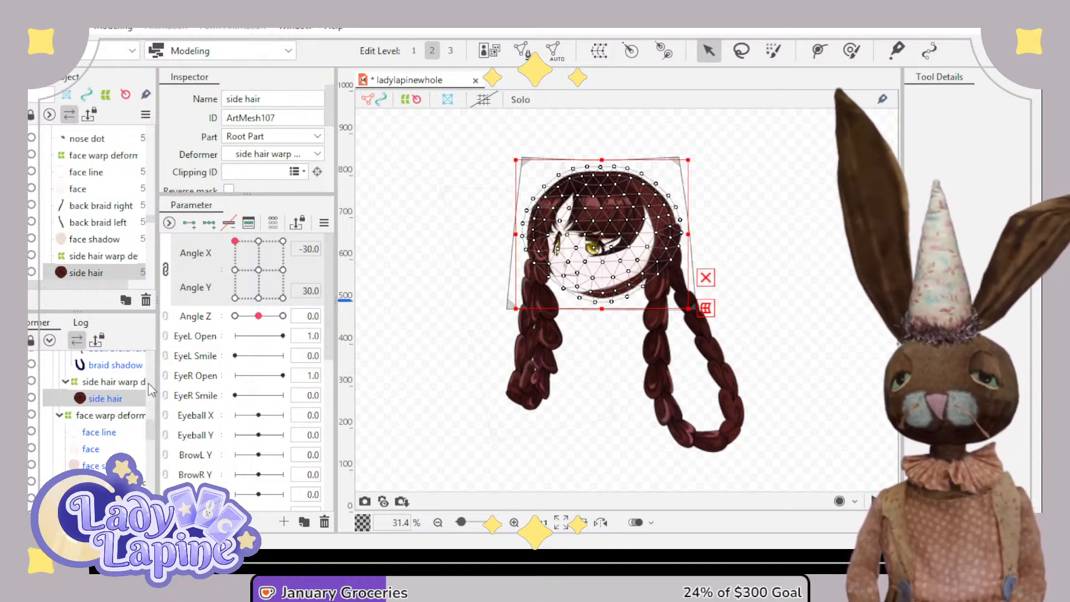
pyautogui.click(132, 383)
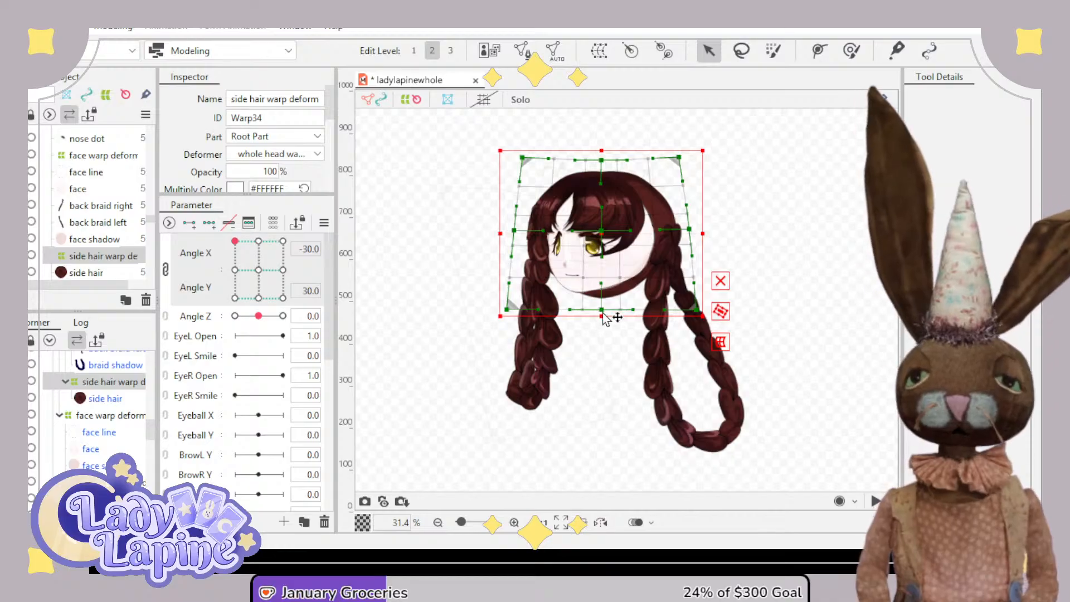
pyautogui.moveTo(606, 318); pyautogui.dragTo(602, 301)
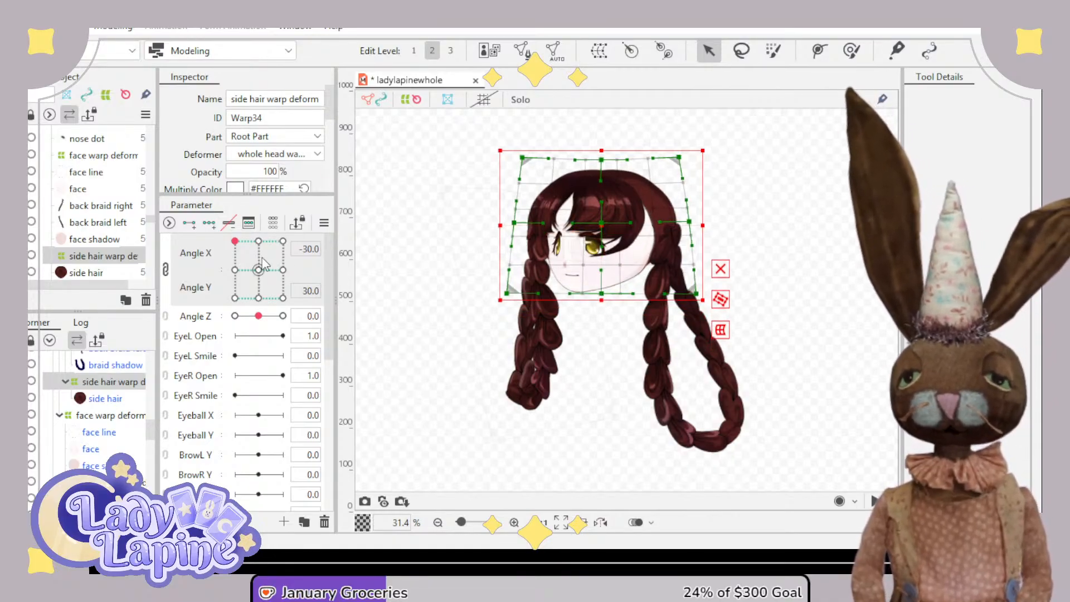
pyautogui.click(259, 270)
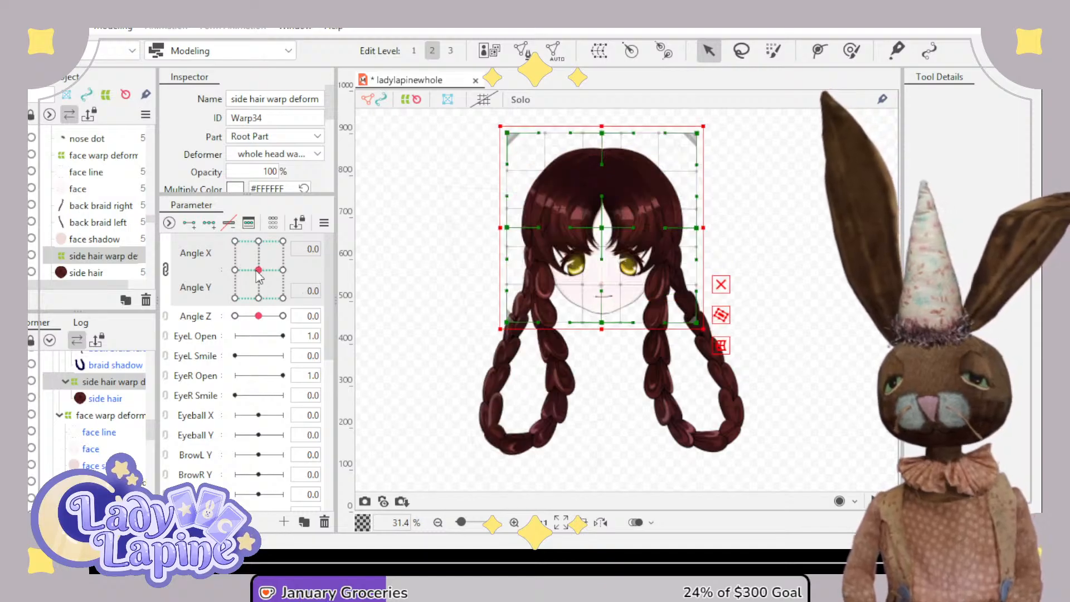
pyautogui.moveTo(259, 271); pyautogui.dragTo(235, 271)
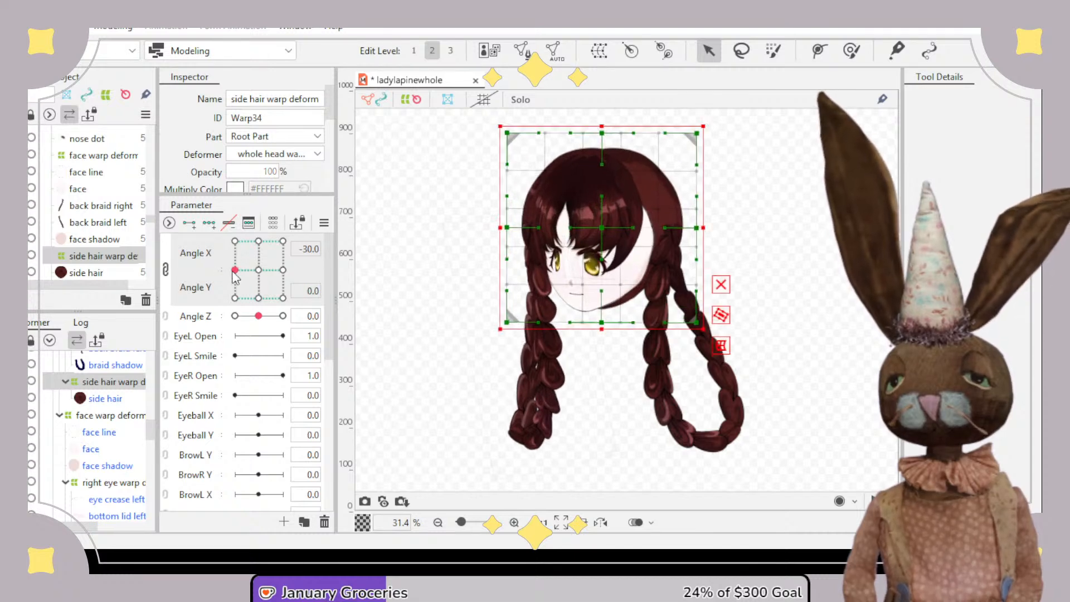
# - Add three keyforms to the side hair warp deformer and squash it upward from its lower edge at Angle X -30, Angle Y 0 and -30
pyautogui.click(215, 223)
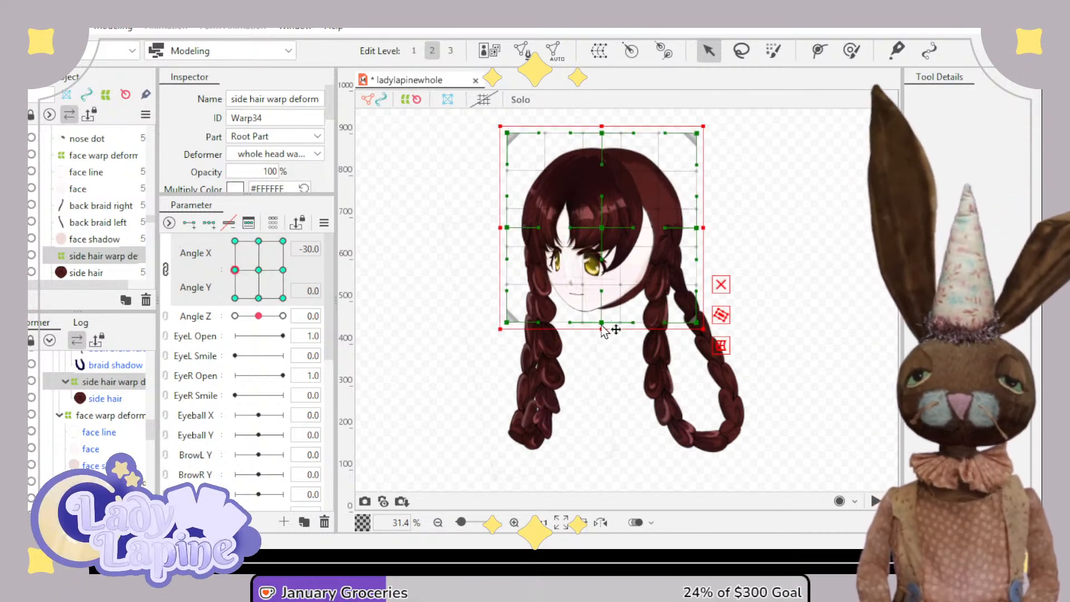
pyautogui.moveTo(602, 333); pyautogui.dragTo(602, 317)
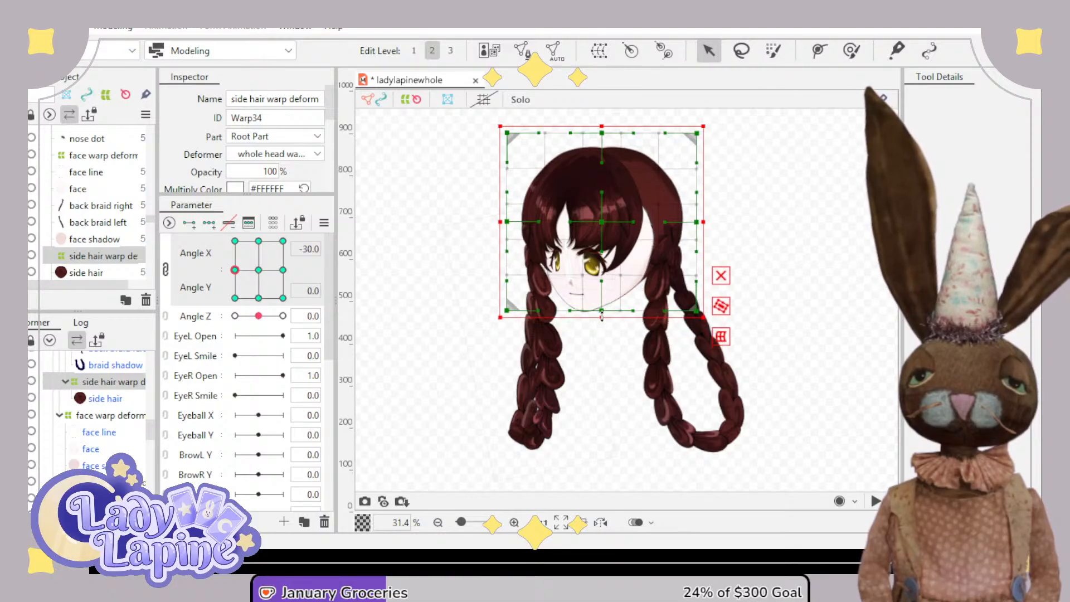
pyautogui.click(235, 298)
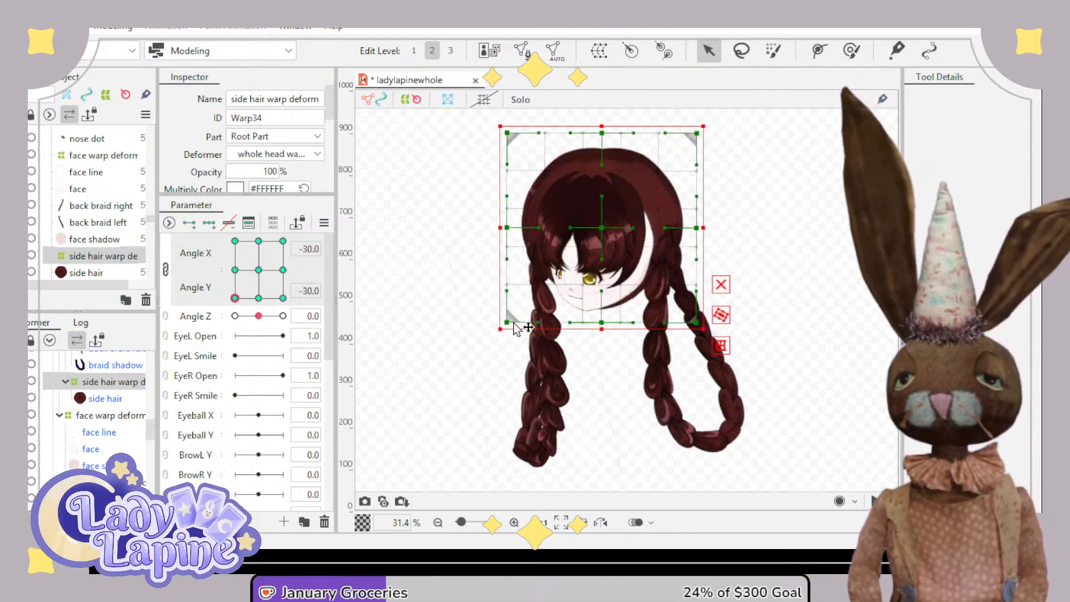
pyautogui.moveTo(602, 332); pyautogui.dragTo(601, 316)
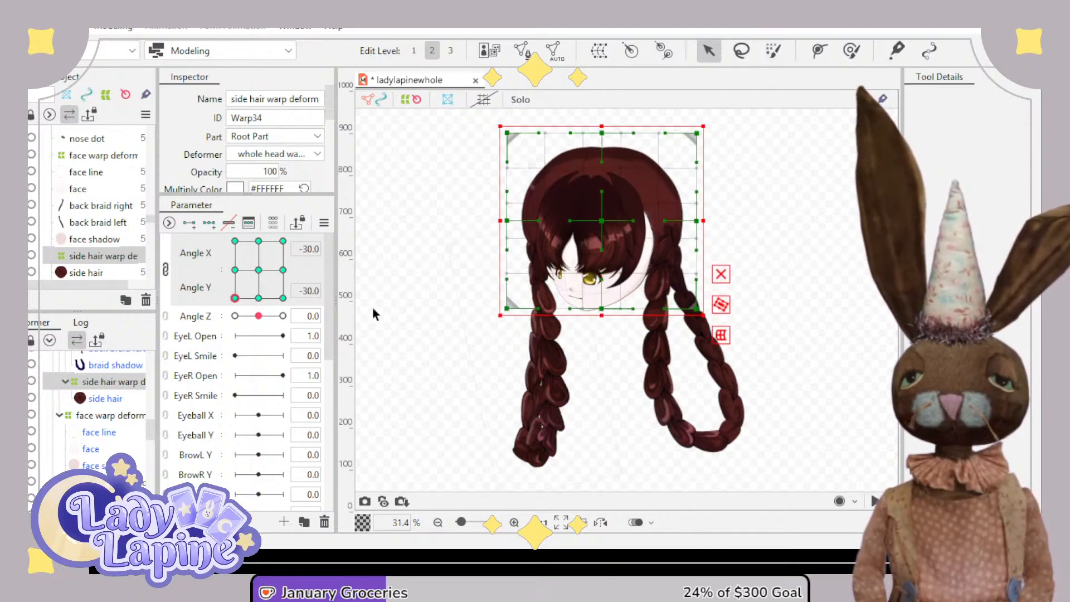
# - Check the side hair across the Angle X and Angle Y poses, from left and right turns to up and down nods
pyautogui.click(235, 270)
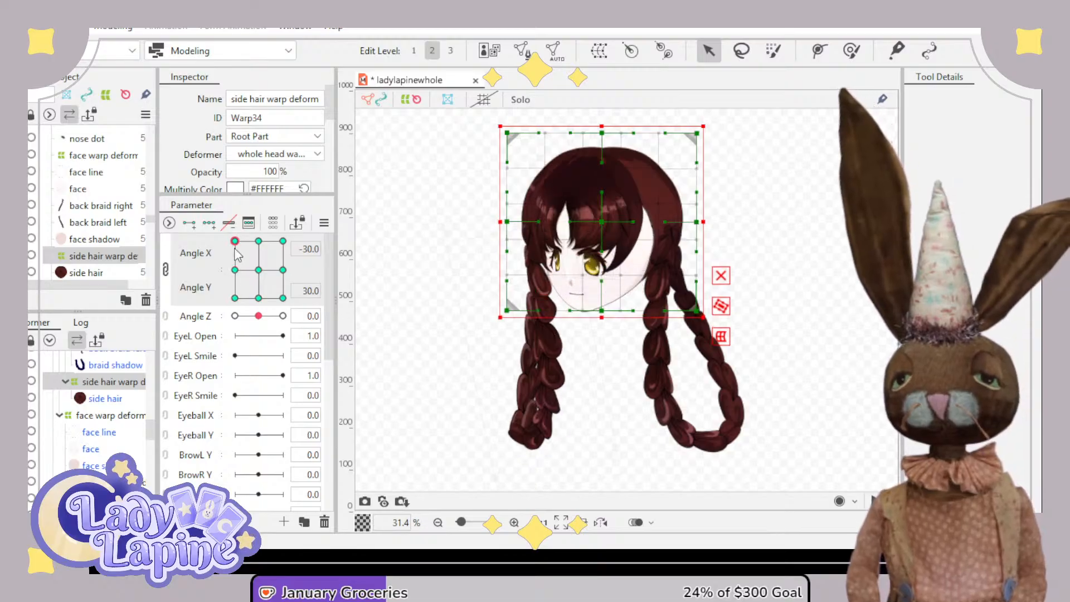
pyautogui.click(235, 298)
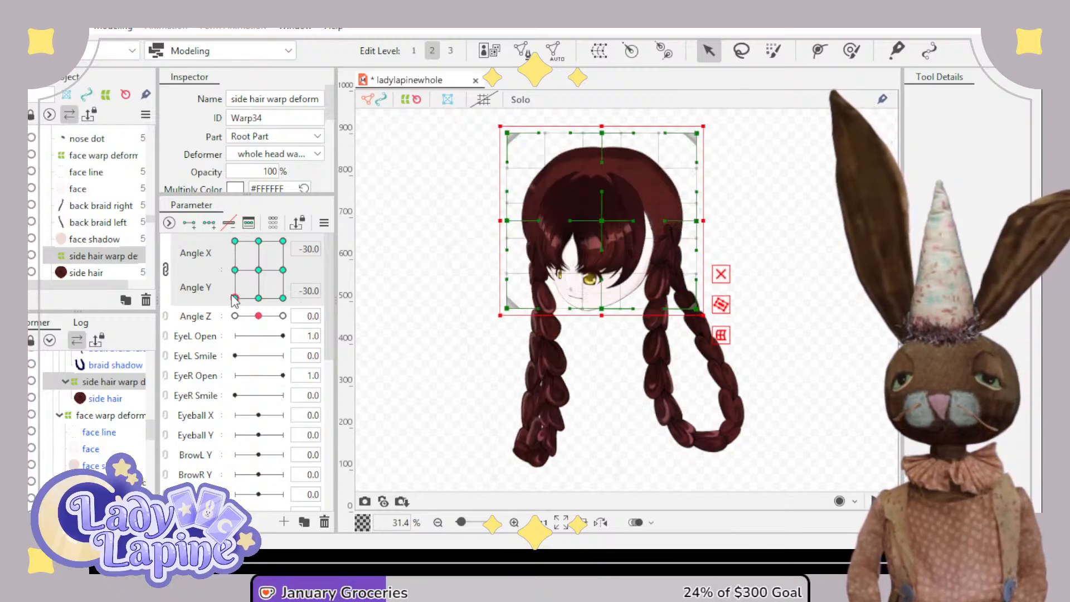
pyautogui.click(259, 299)
pyautogui.click(283, 298)
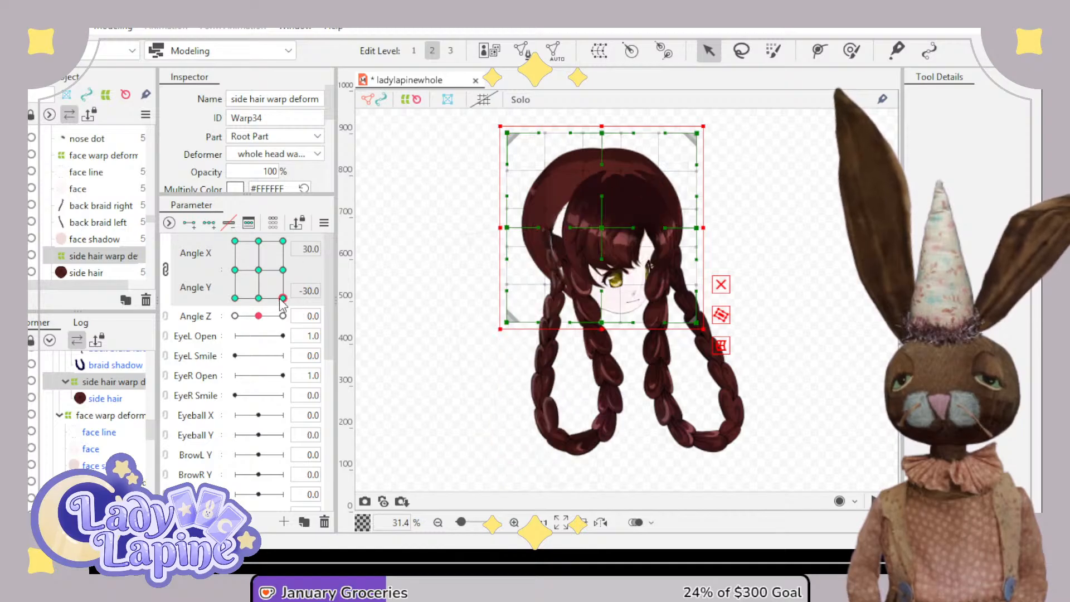
pyautogui.click(283, 271)
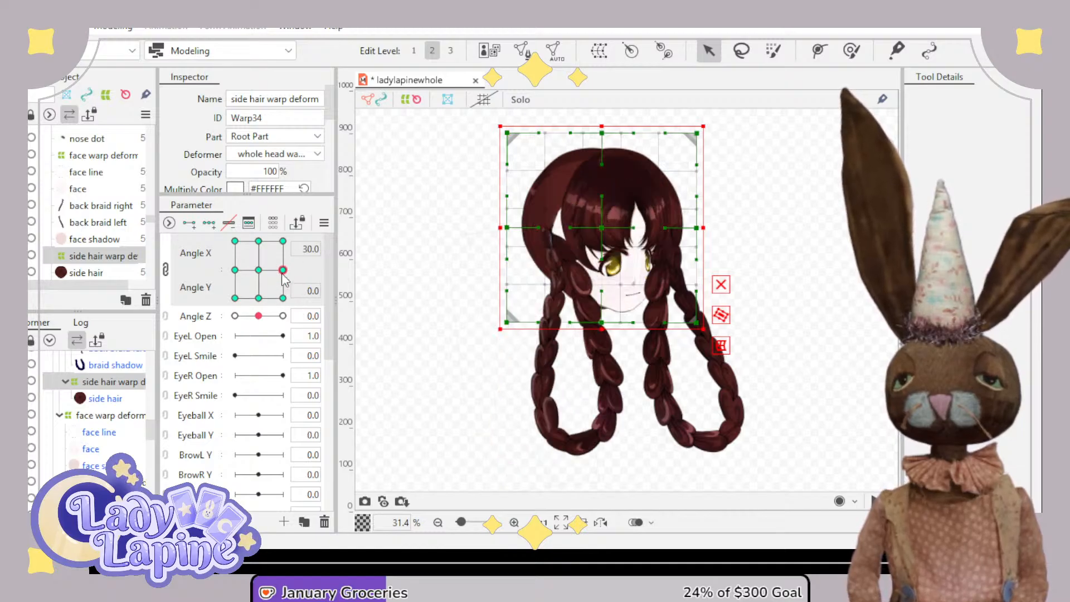
pyautogui.click(258, 242)
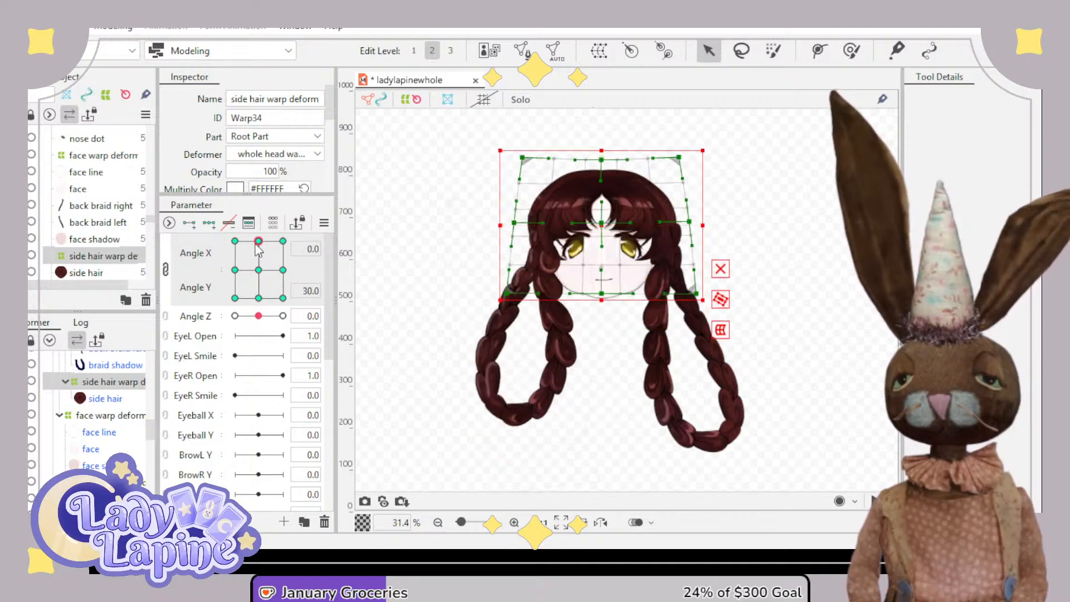
pyautogui.click(259, 298)
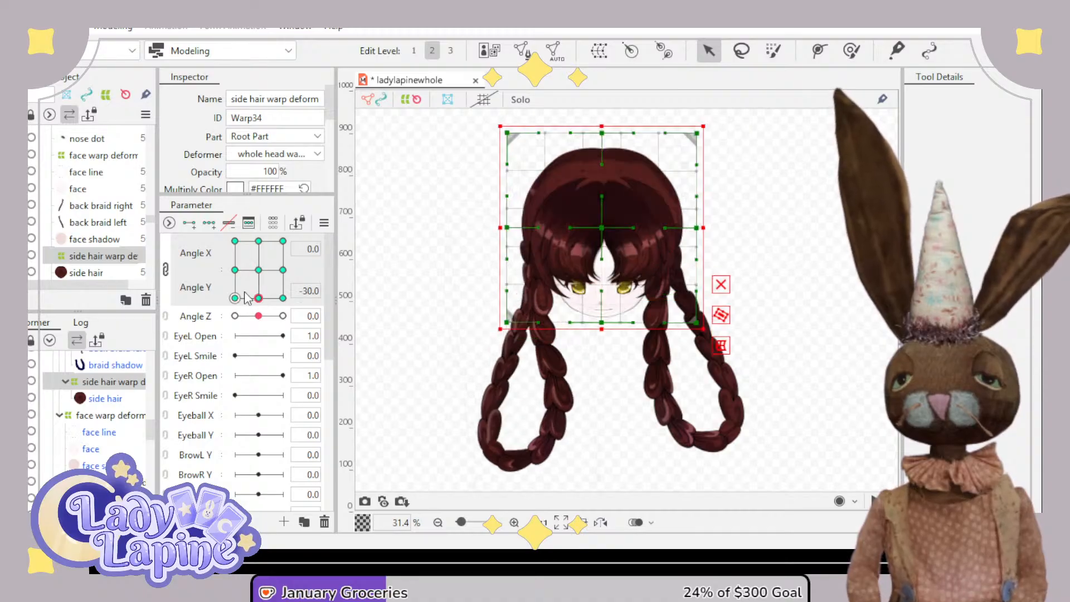
pyautogui.moveTo(235, 299)
pyautogui.mouseDown()
pyautogui.moveTo(227, 235)
pyautogui.moveTo(223, 272)
pyautogui.moveTo(248, 251)
pyautogui.moveTo(271, 255)
pyautogui.moveTo(263, 297)
pyautogui.moveTo(261, 245)
pyautogui.moveTo(233, 252)
pyautogui.moveTo(241, 310)
pyautogui.moveTo(245, 259)
pyautogui.moveTo(262, 282)
pyautogui.moveTo(265, 225)
pyautogui.moveTo(245, 259)
pyautogui.moveTo(266, 301)
pyautogui.mouseUp()
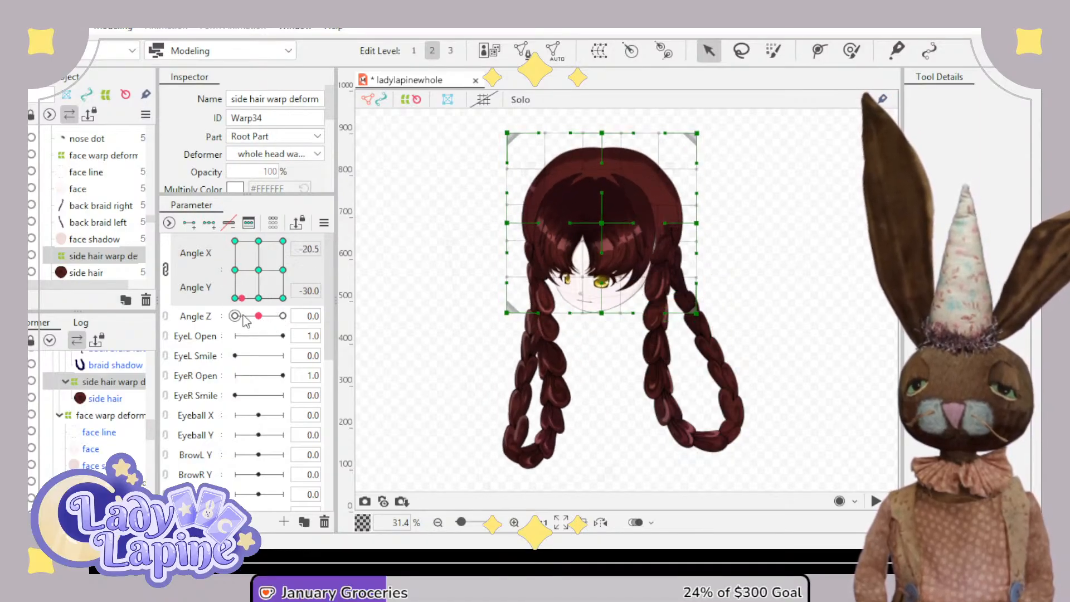
pyautogui.click(257, 242)
pyautogui.moveTo(265, 227)
pyautogui.mouseDown()
pyautogui.moveTo(279, 303)
pyautogui.moveTo(249, 317)
pyautogui.moveTo(283, 312)
pyautogui.moveTo(271, 318)
pyautogui.moveTo(238, 254)
pyautogui.moveTo(283, 267)
pyautogui.moveTo(306, 214)
pyautogui.moveTo(271, 268)
pyautogui.moveTo(308, 220)
pyautogui.mouseUp()
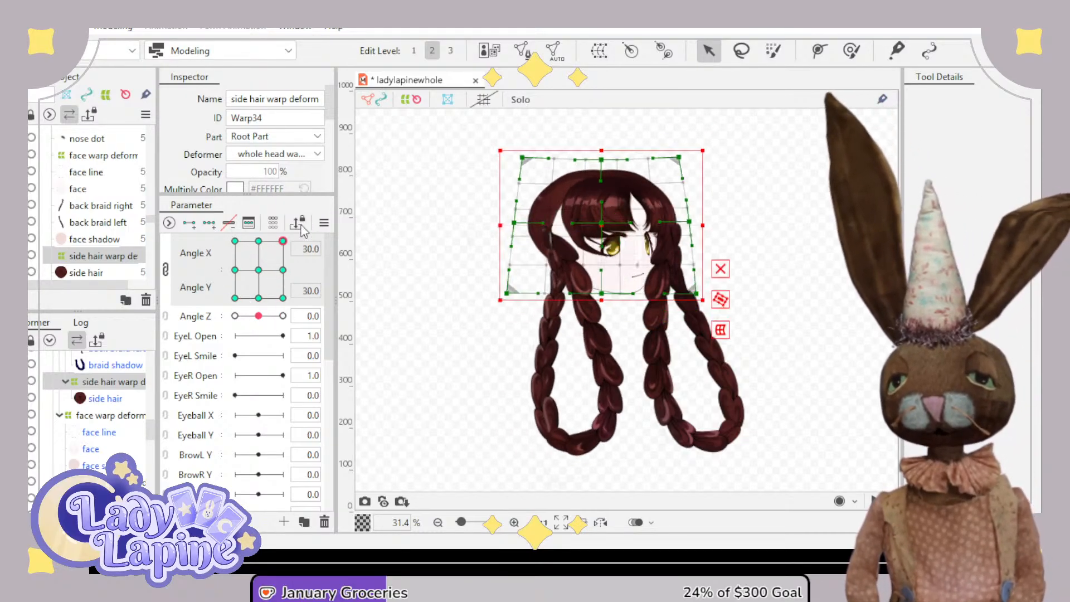
# - Move the right braid warp deformer up at Angle X 30, Angle Y 30 to follow the raised head, and check the pose
pyautogui.scroll(4, 98, 424)
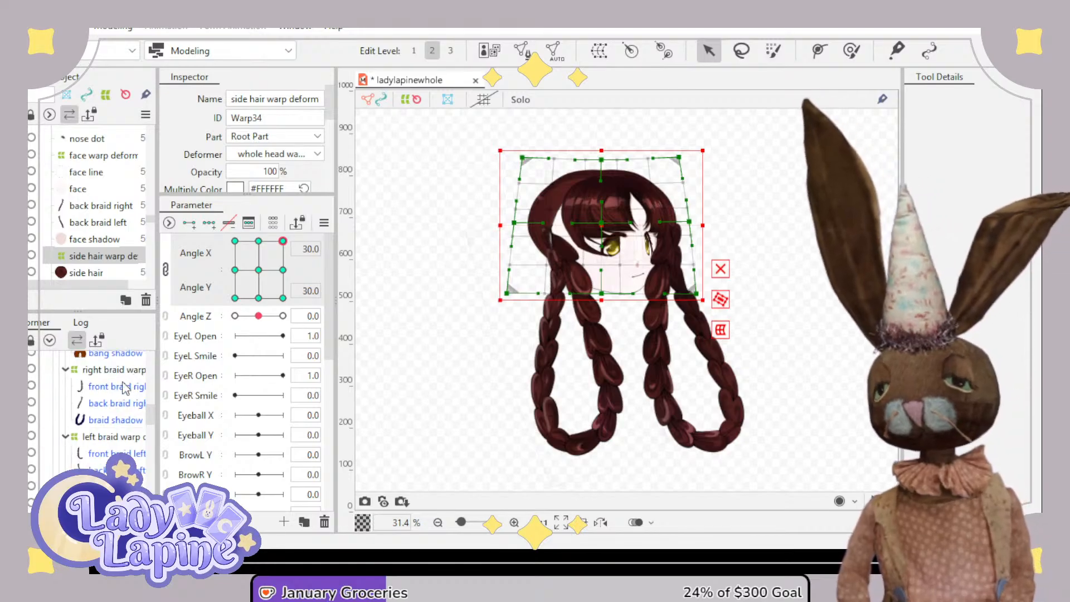
pyautogui.click(96, 434)
pyautogui.click(111, 370)
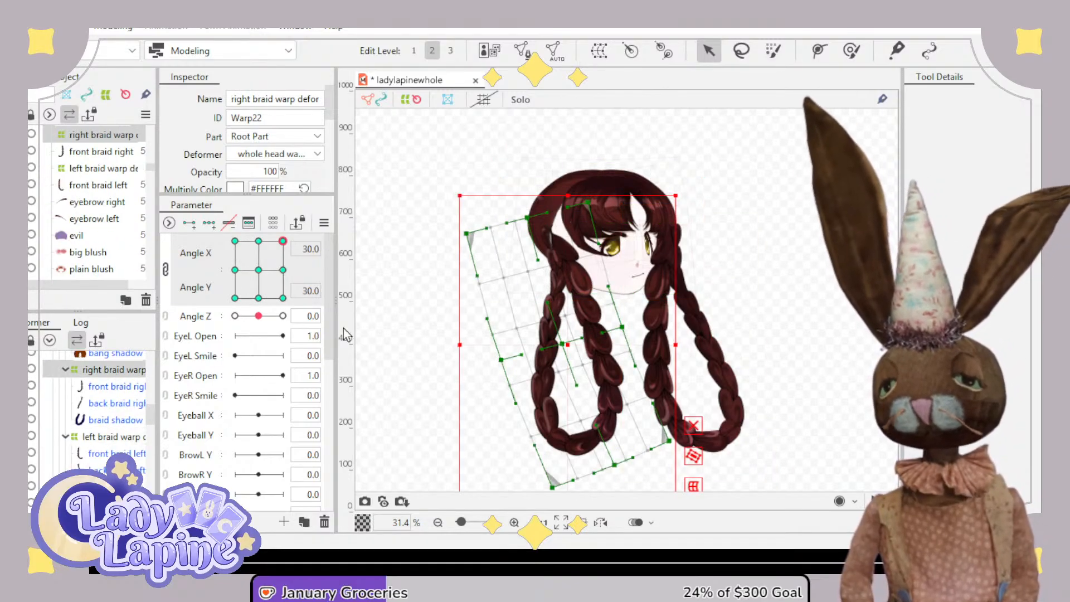
pyautogui.moveTo(567, 344); pyautogui.dragTo(567, 324)
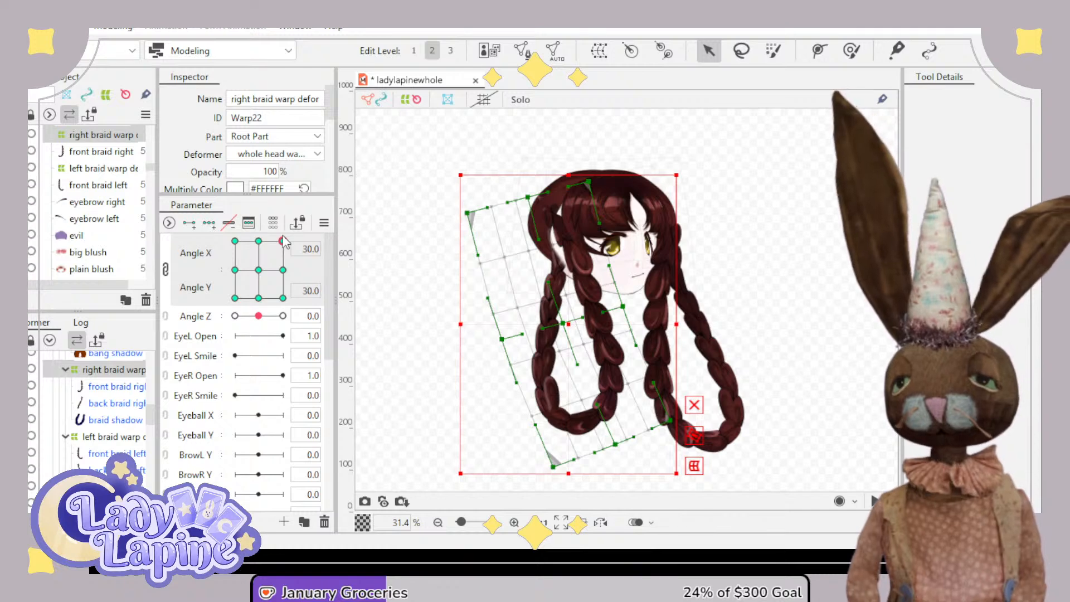
pyautogui.moveTo(283, 245); pyautogui.dragTo(318, 246)
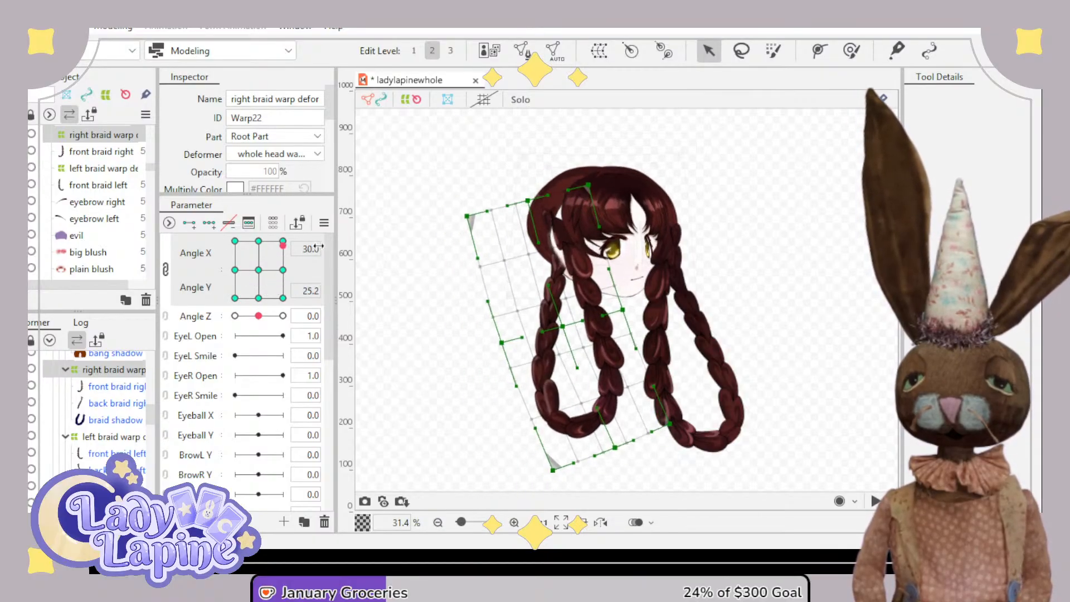
pyautogui.click(284, 245)
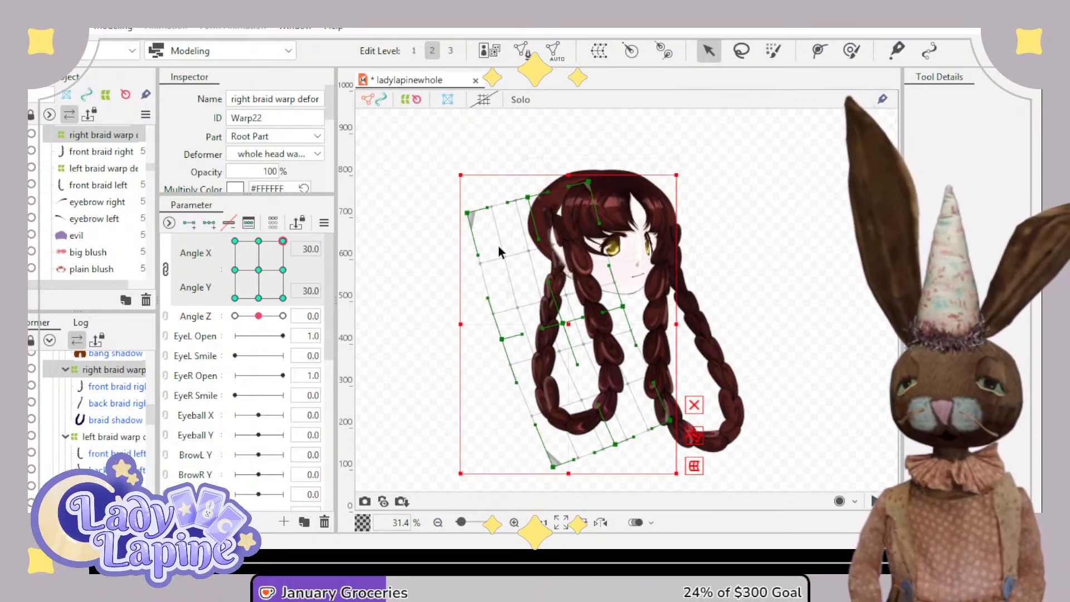
# - Inspect the right braid's root up close at this corner, and check the braid at the neutral and Angle X -30, Angle Y 30 poses
pyautogui.scroll(3, 569, 268)
pyautogui.moveTo(567, 237); pyautogui.dragTo(587, 303)
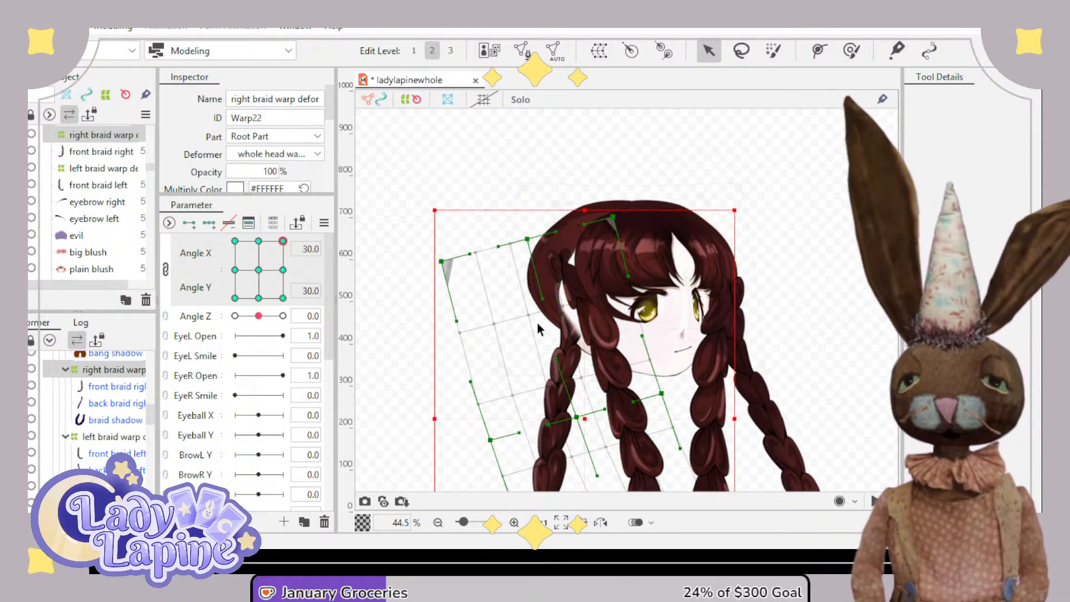
pyautogui.scroll(3, 557, 332)
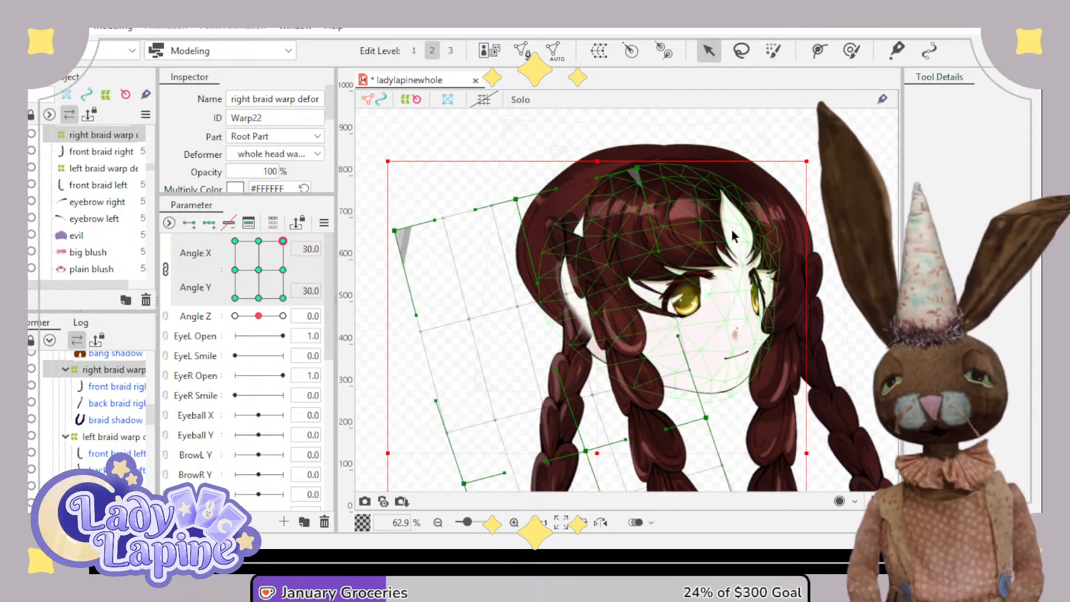
pyautogui.scroll(-3, 591, 331)
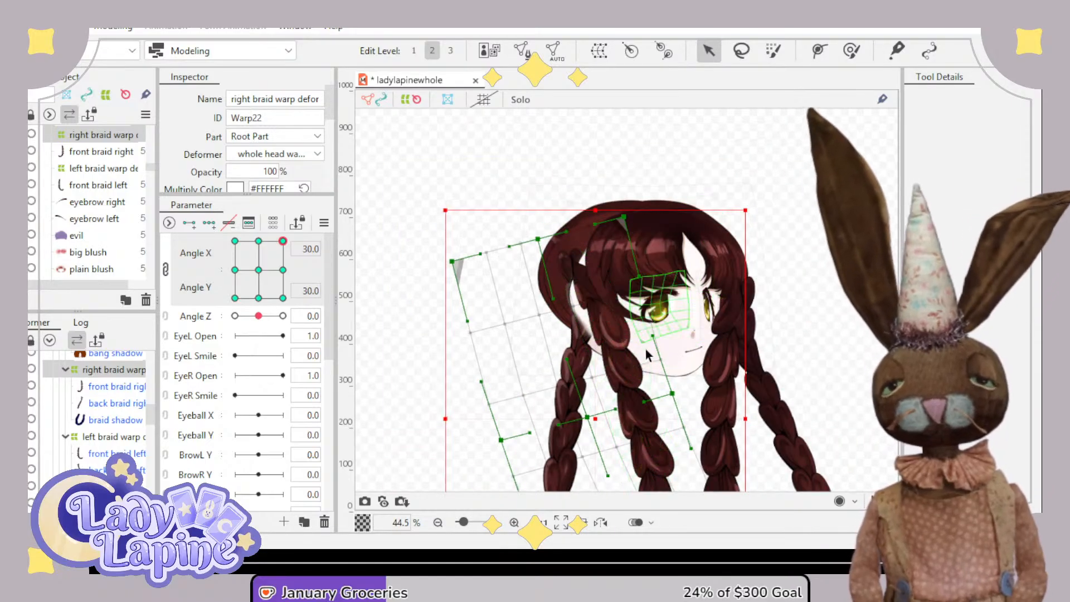
pyautogui.moveTo(646, 349); pyautogui.dragTo(609, 308)
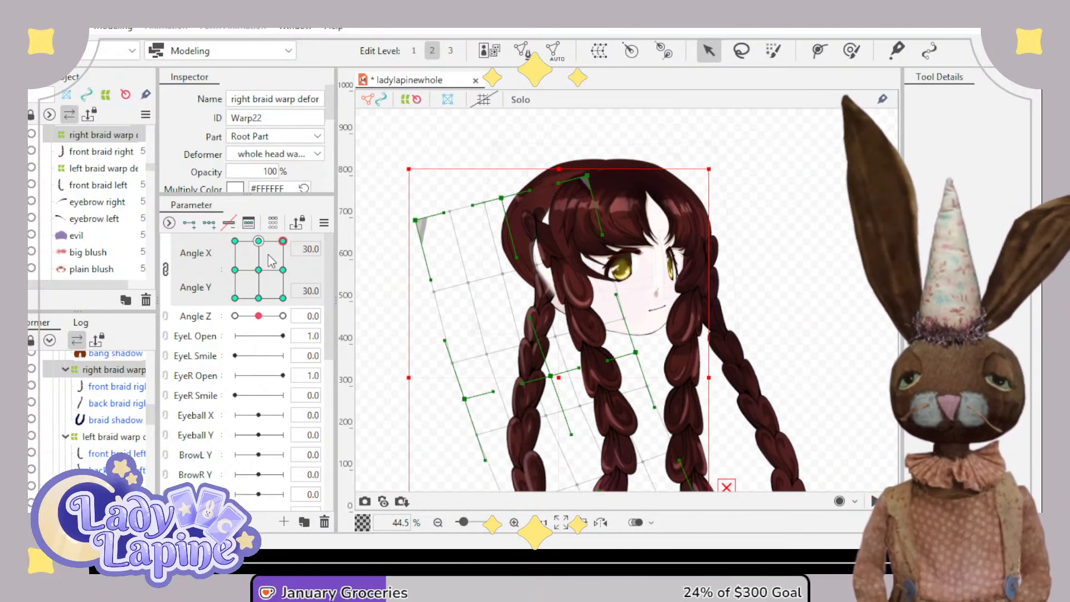
pyautogui.moveTo(269, 256)
pyautogui.mouseDown()
pyautogui.moveTo(235, 285)
pyautogui.moveTo(288, 328)
pyautogui.moveTo(285, 260)
pyautogui.moveTo(254, 269)
pyautogui.moveTo(278, 251)
pyautogui.moveTo(238, 271)
pyautogui.moveTo(280, 255)
pyautogui.moveTo(241, 241)
pyautogui.moveTo(262, 268)
pyautogui.moveTo(254, 301)
pyautogui.moveTo(258, 270)
pyautogui.mouseUp()
pyautogui.click(549, 321)
pyautogui.scroll(-3, 726, 297)
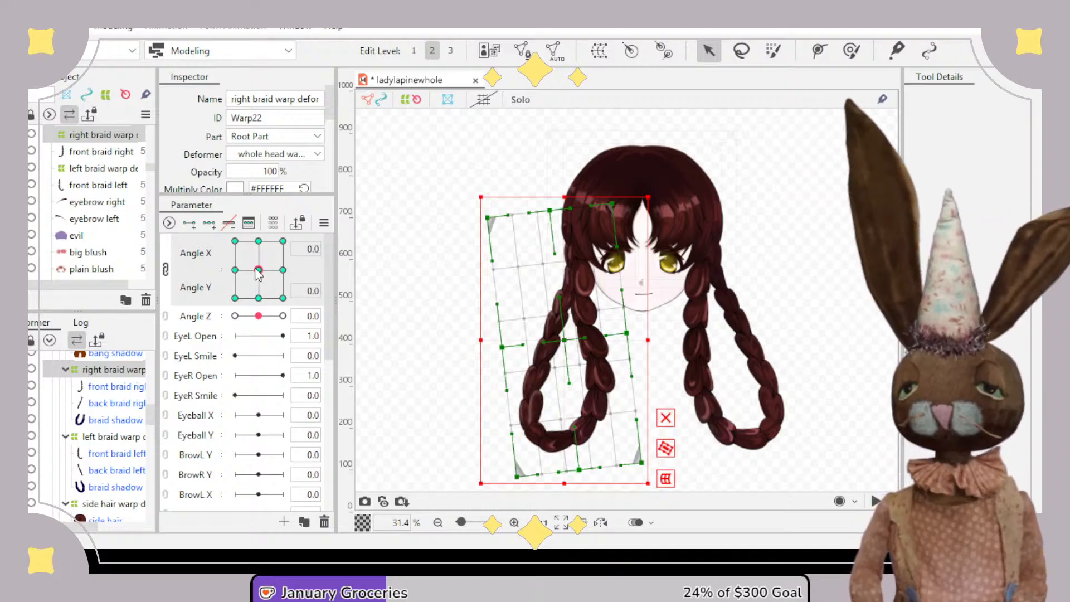
pyautogui.moveTo(258, 270); pyautogui.dragTo(234, 240)
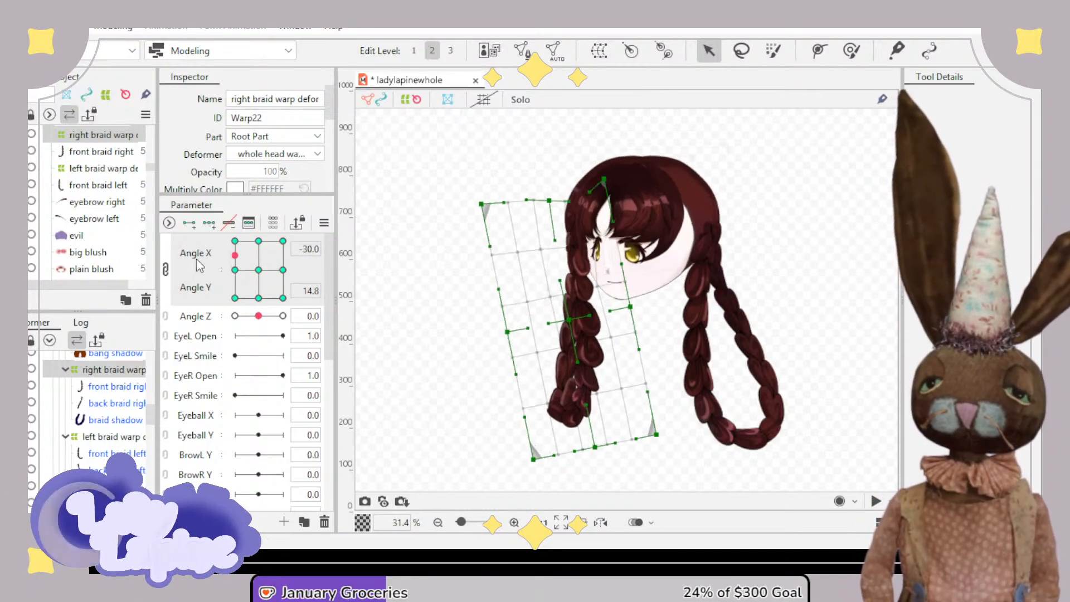
pyautogui.moveTo(258, 317)
pyautogui.mouseDown()
pyautogui.moveTo(234, 316)
pyautogui.moveTo(281, 316)
pyautogui.moveTo(235, 316)
pyautogui.moveTo(280, 316)
pyautogui.moveTo(240, 321)
pyautogui.moveTo(278, 317)
pyautogui.moveTo(239, 335)
pyautogui.moveTo(251, 337)
pyautogui.moveTo(262, 319)
pyautogui.mouseUp()
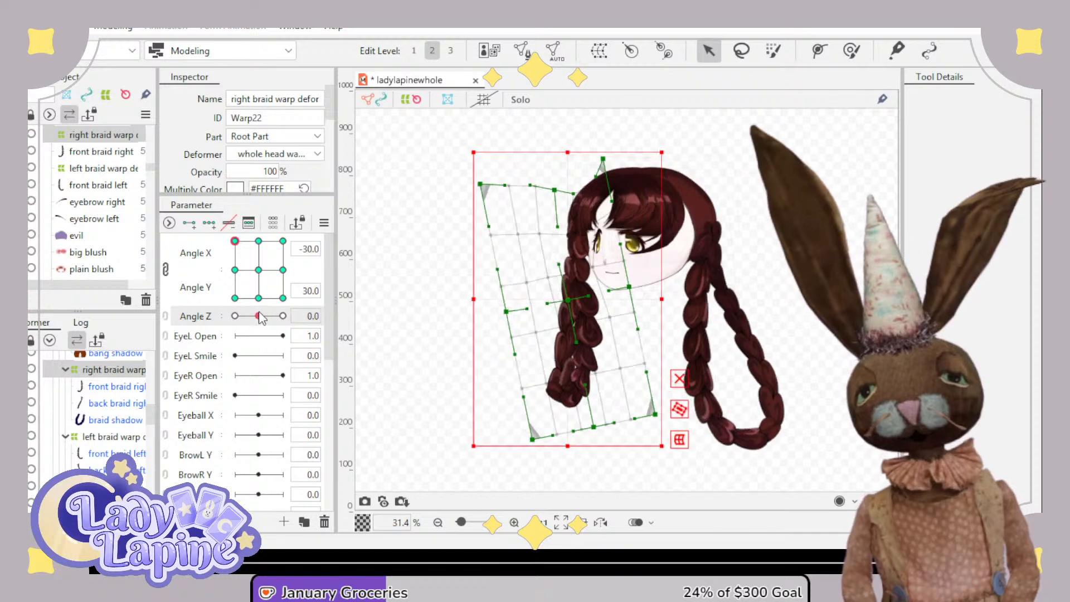
# - Move the right braid warp deformer down at Angle X 30, Angle Y -30, and return both angles to 0
pyautogui.moveTo(235, 242); pyautogui.dragTo(298, 304)
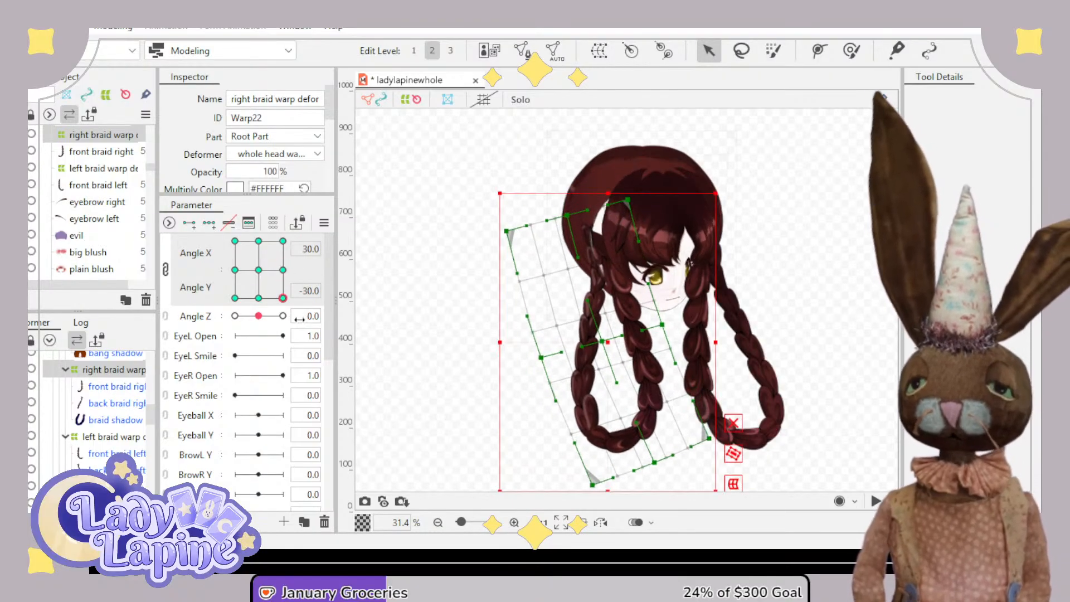
pyautogui.moveTo(613, 350); pyautogui.dragTo(614, 368)
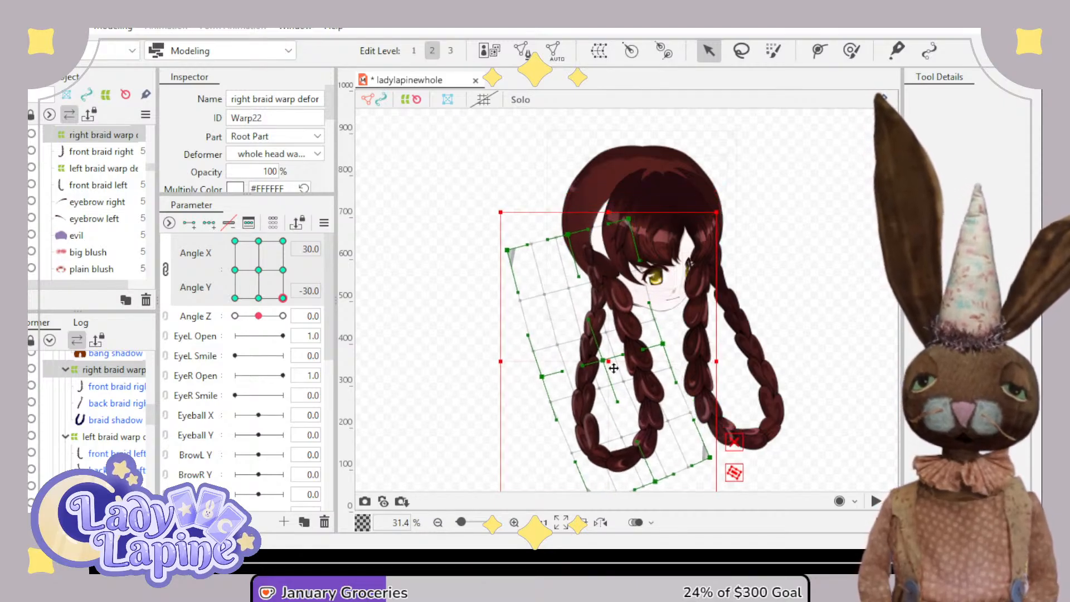
pyautogui.moveTo(279, 300); pyautogui.dragTo(259, 273)
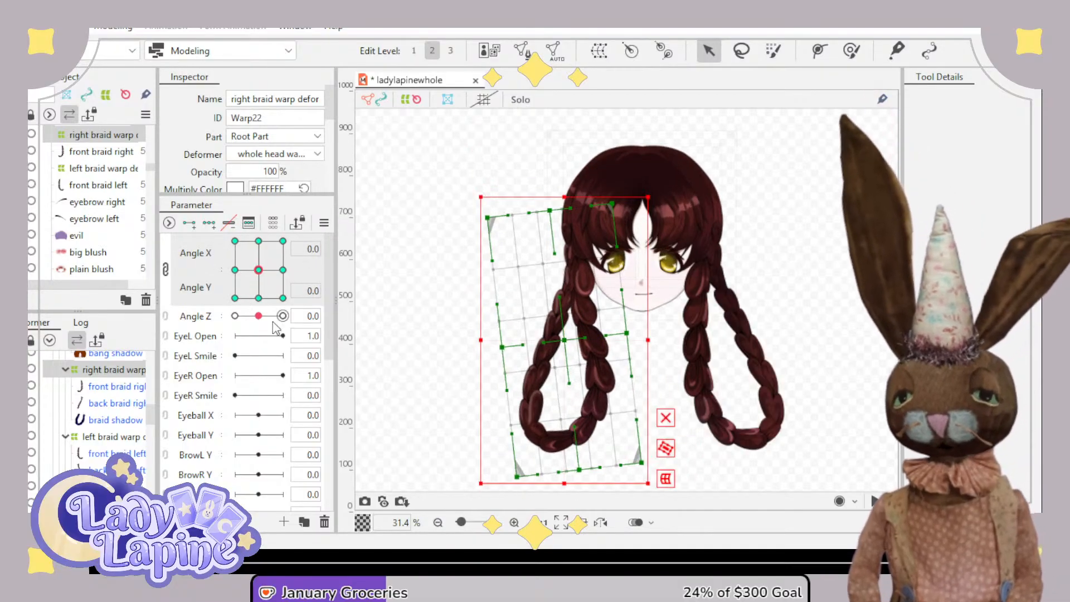
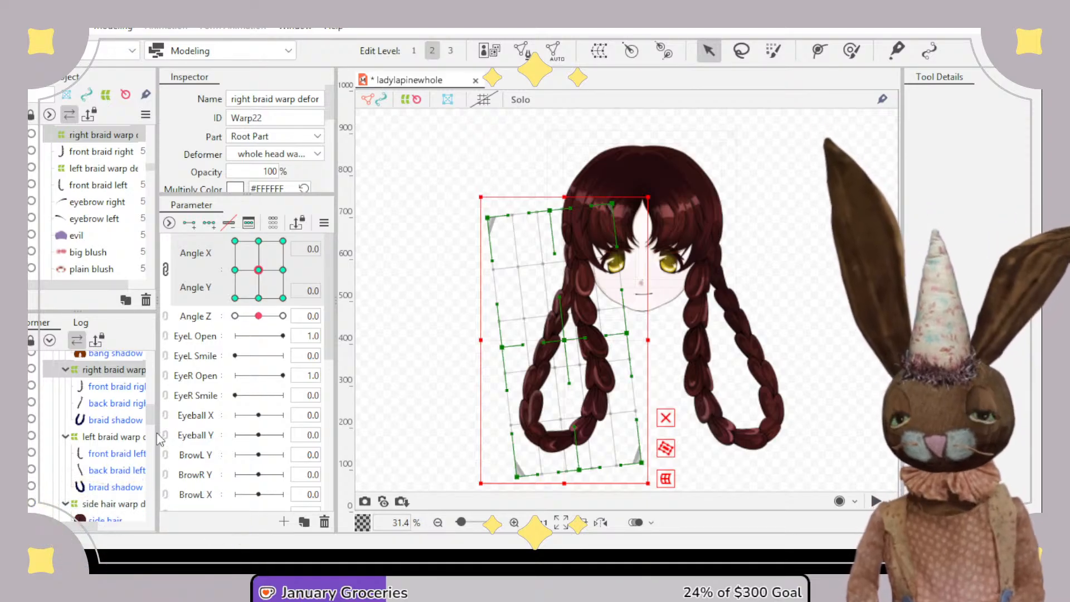
# - Paste a copy of the right braid warp deformer, try parenting it to the left braid warp deformer, and undo that reparenting
pyautogui.hotkey('ctrl', 'v')
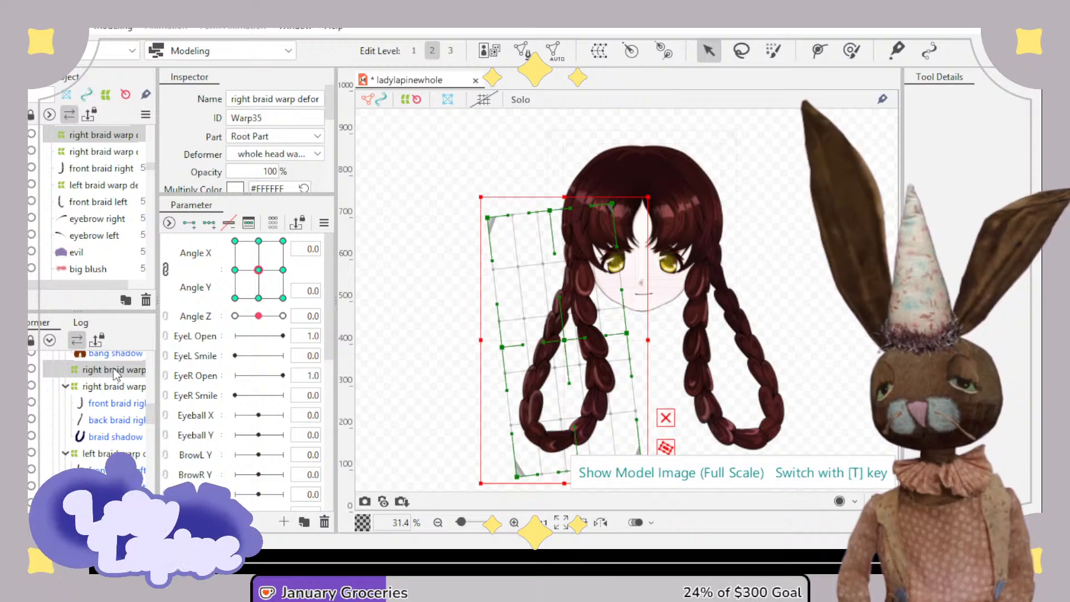
pyautogui.moveTo(113, 370); pyautogui.dragTo(114, 460)
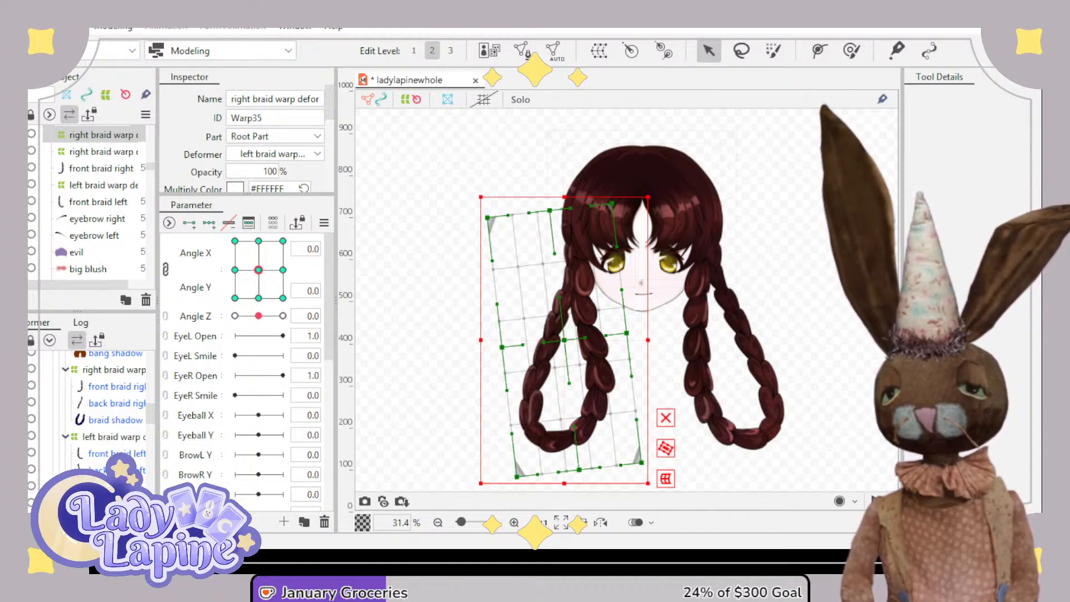
pyautogui.hotkey('ctrl', 'z')
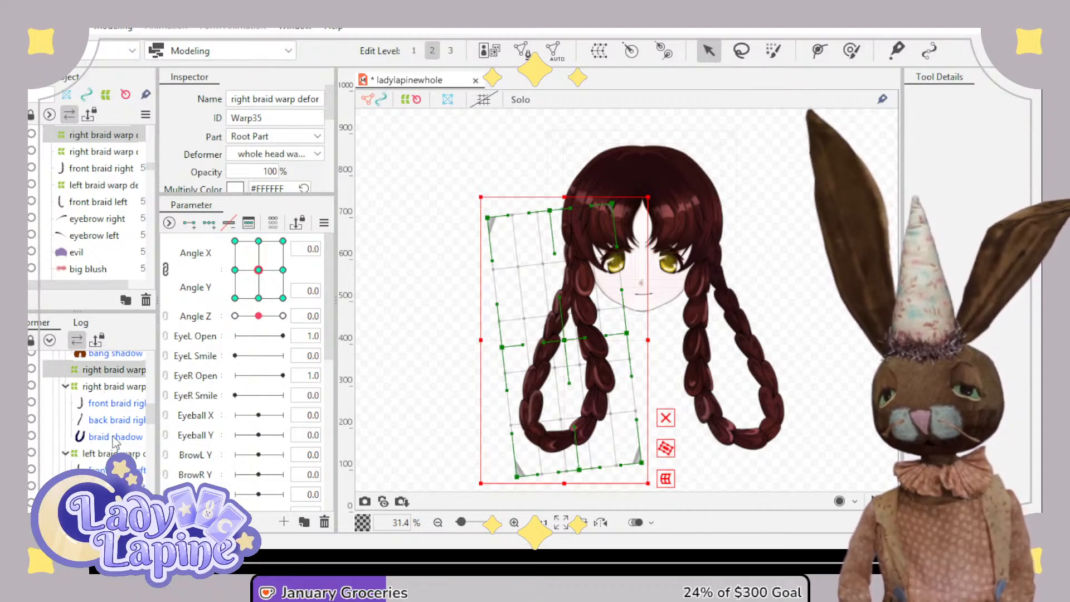
# - Try to move the left braid's meshes together within the deformer hierarchy
pyautogui.click(101, 470)
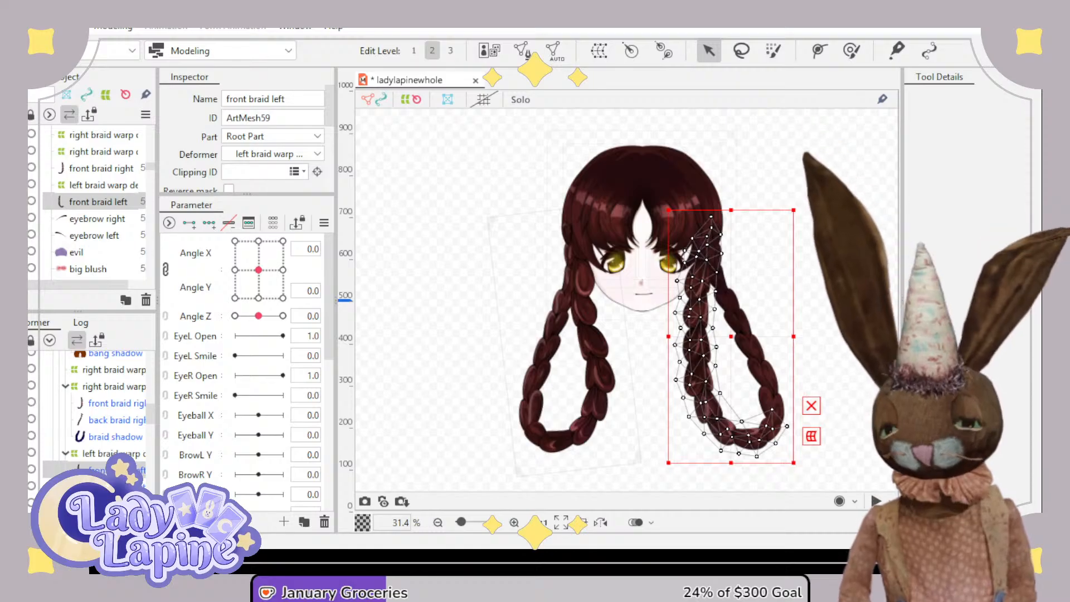
pyautogui.keyDown('shift'); pyautogui.click(106, 504); pyautogui.keyUp('shift')
pyautogui.moveTo(109, 487); pyautogui.dragTo(117, 461)
# - Select the copied right braid warp deformer and look through its remaining properties down to the original shape settings
pyautogui.click(114, 373)
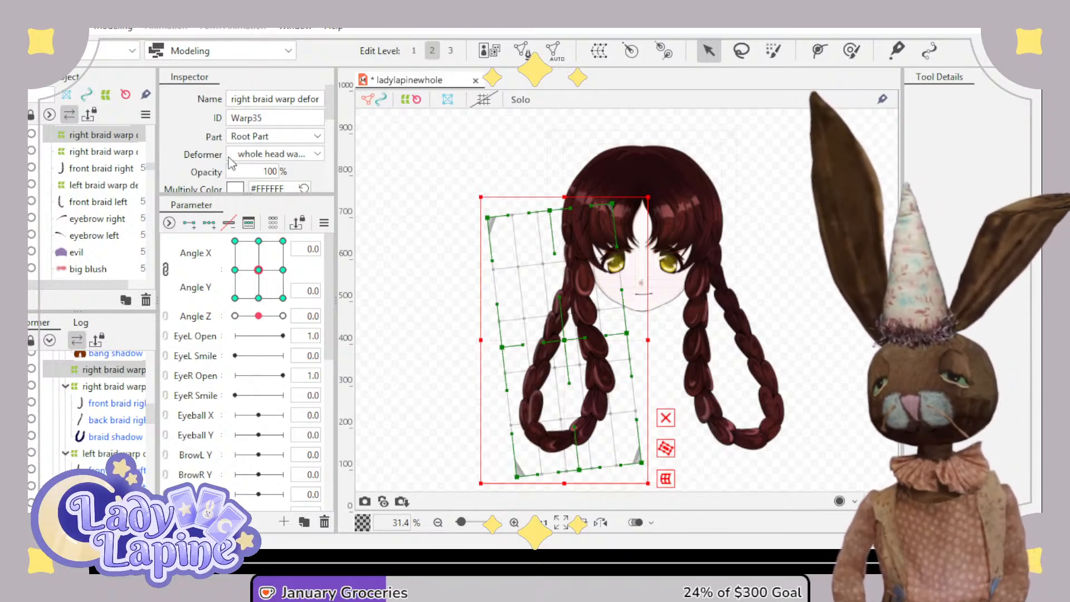
pyautogui.scroll(-5, 226, 164)
pyautogui.scroll(-2, 225, 166)
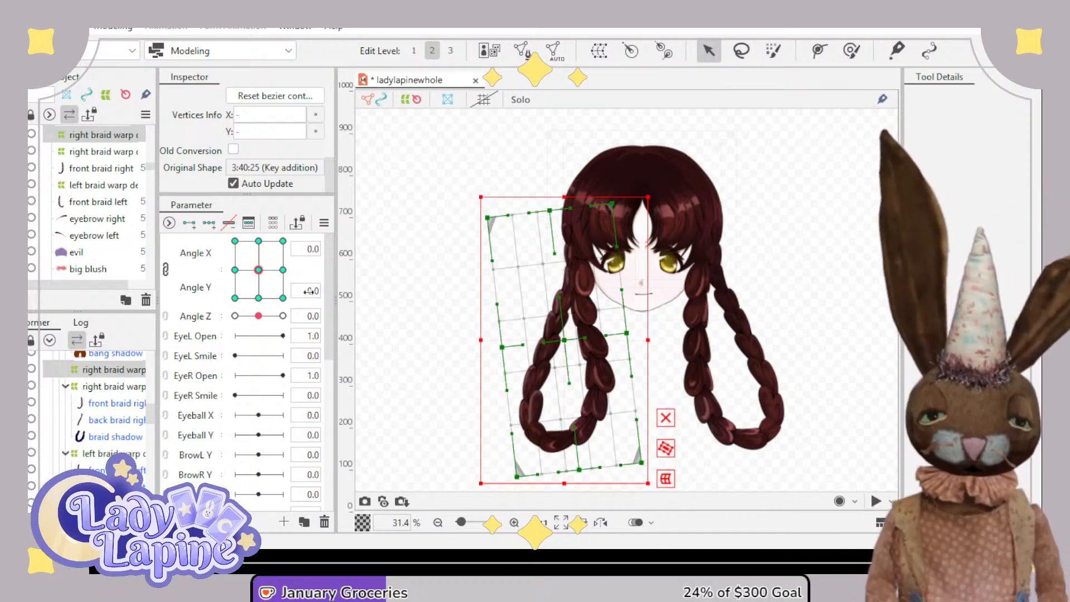
pyautogui.moveTo(258, 270)
pyautogui.mouseDown()
pyautogui.moveTo(241, 241)
pyautogui.moveTo(249, 279)
pyautogui.moveTo(216, 259)
pyautogui.moveTo(233, 245)
pyautogui.moveTo(274, 297)
pyautogui.moveTo(285, 263)
pyautogui.moveTo(236, 245)
pyautogui.moveTo(258, 282)
pyautogui.moveTo(259, 270)
pyautogui.mouseUp()
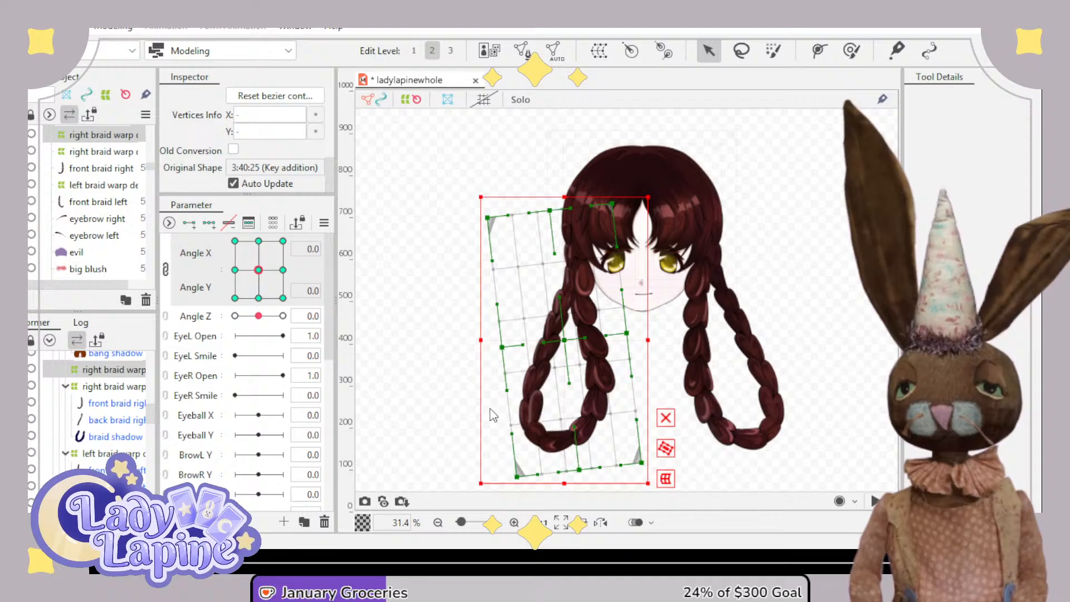
# - Mirror the copied right braid warp deformer onto the left braid and try to move the left braid's meshes under it
pyautogui.hotkey('ctrl', 'z')
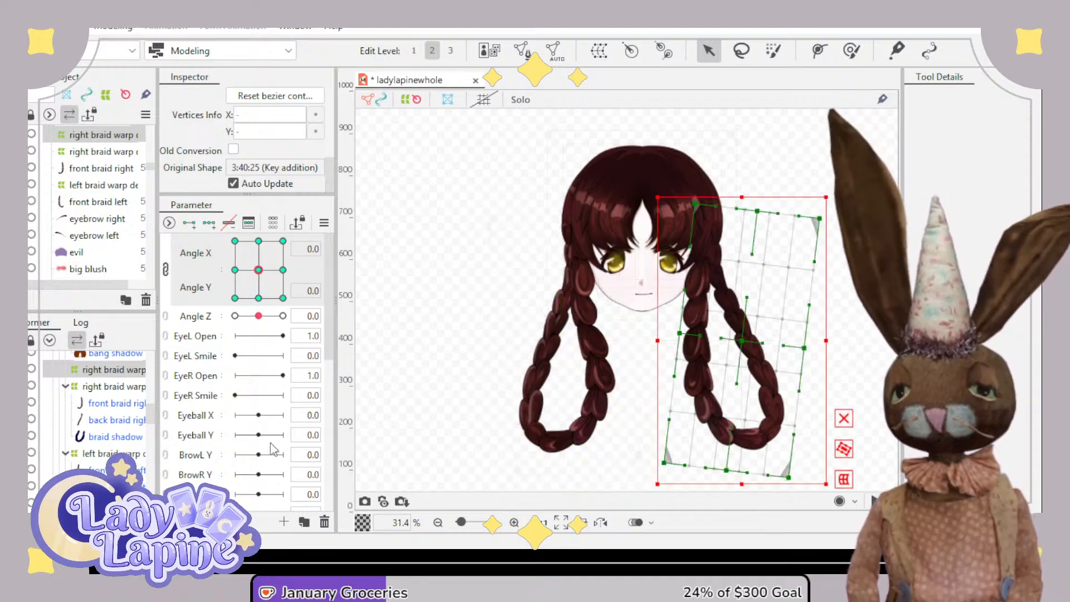
pyautogui.click(114, 470)
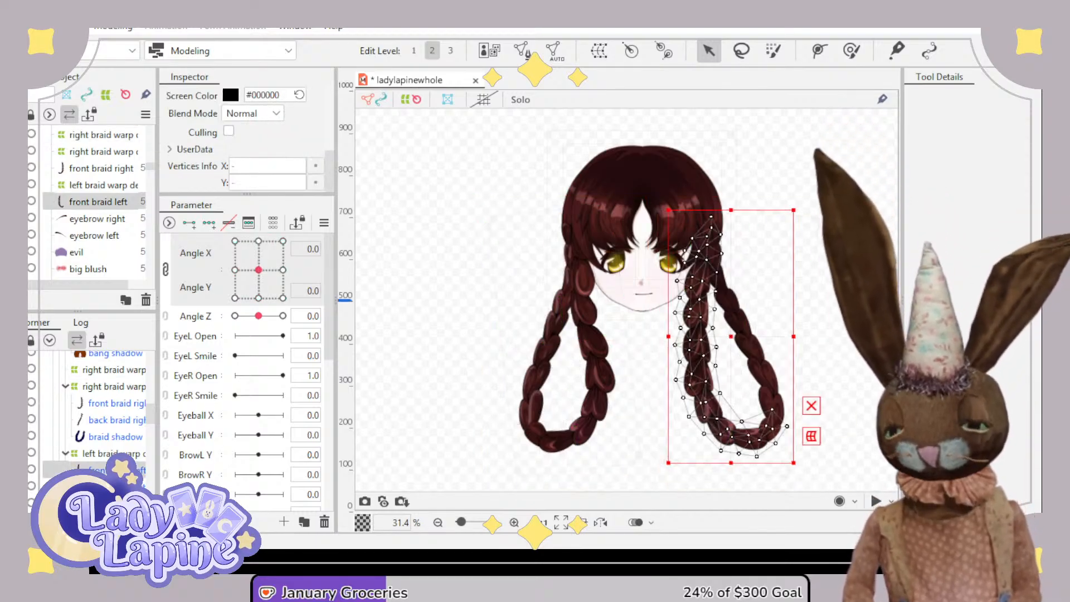
pyautogui.keyDown('shift'); pyautogui.click(114, 503); pyautogui.keyUp('shift')
pyautogui.scroll(-4, 125, 391)
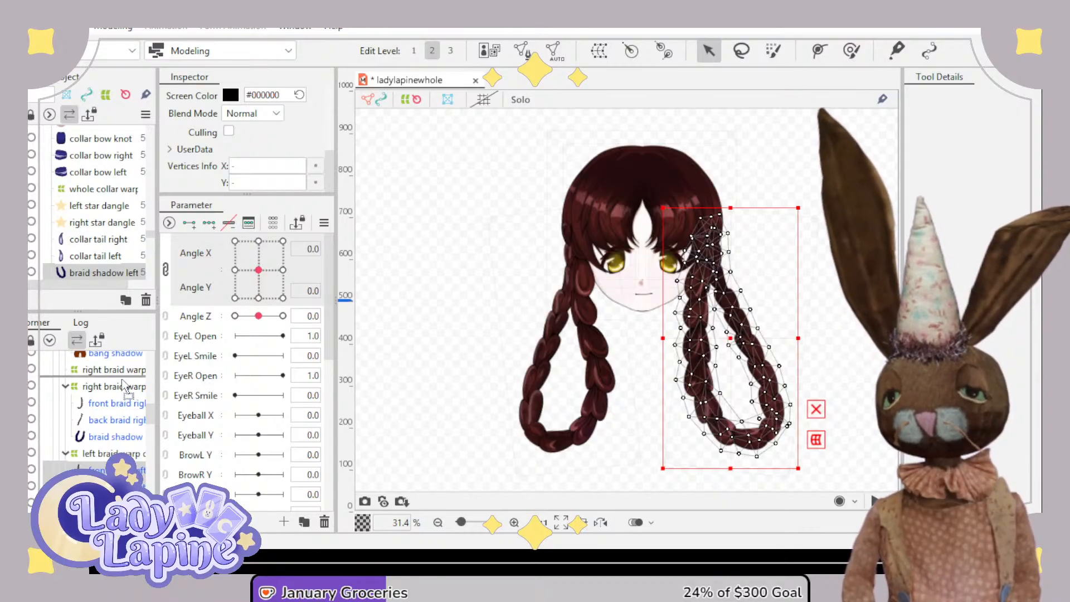
pyautogui.scroll(3, 124, 435)
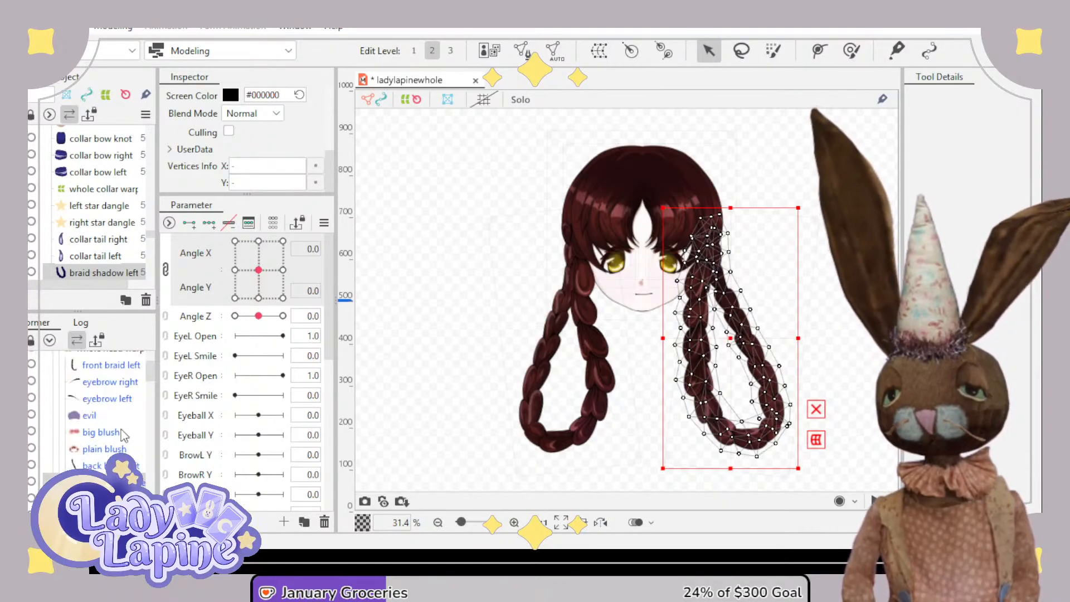
pyautogui.scroll(-3, 124, 436)
pyautogui.scroll(3, 123, 436)
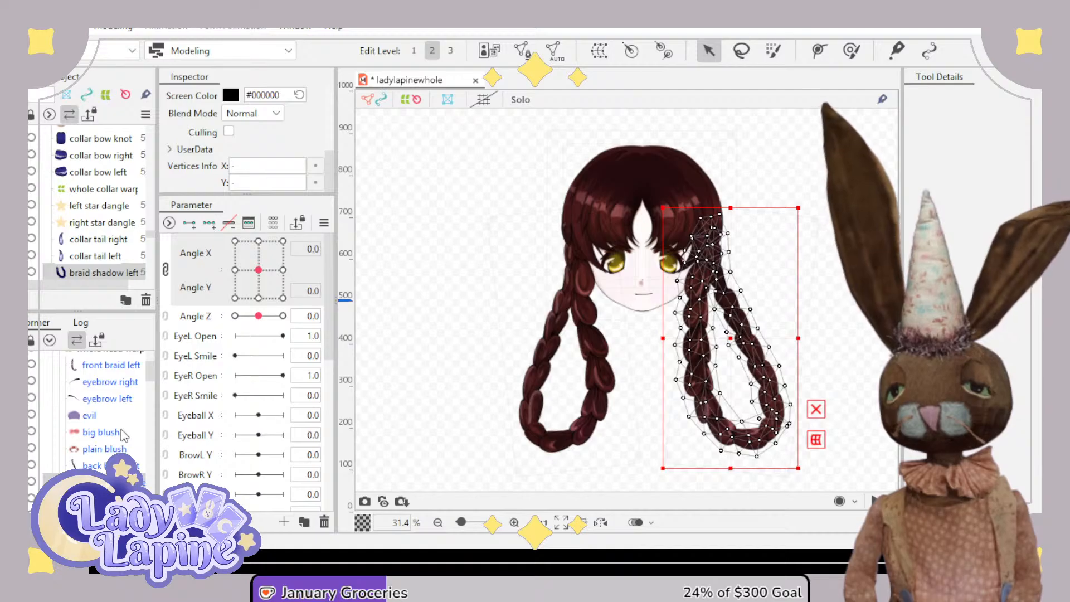
pyautogui.scroll(-3, 123, 436)
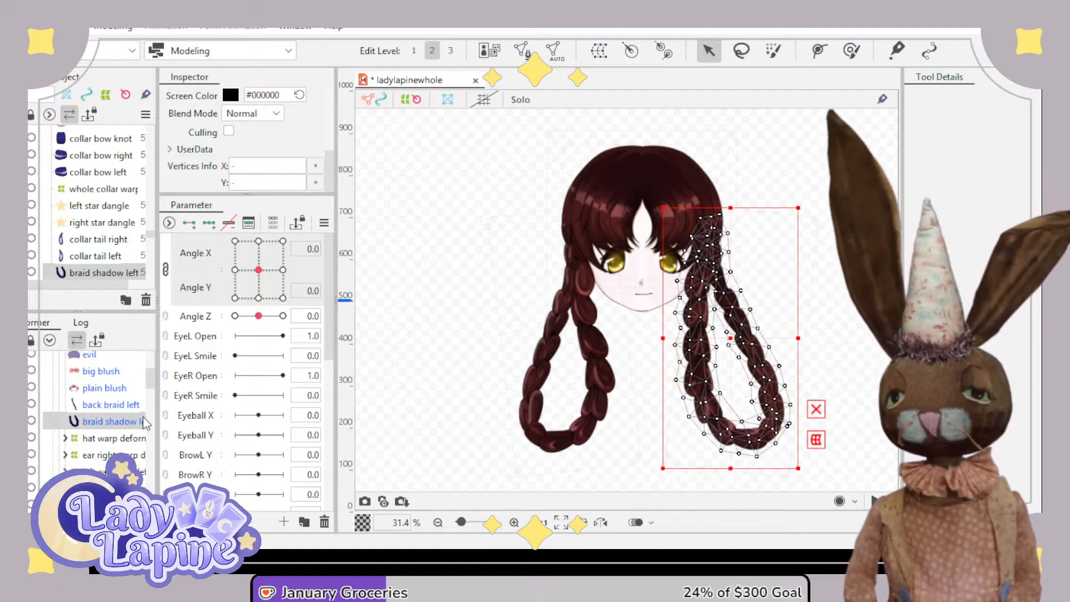
pyautogui.scroll(-3, 144, 424)
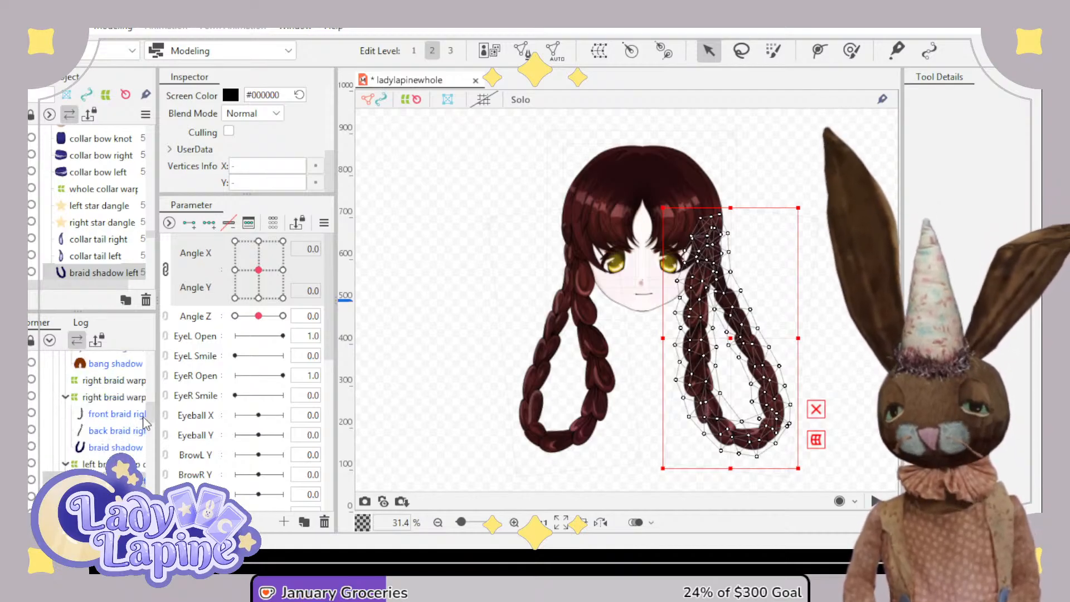
# - Delete the copied right braid warp deformer and check the left braid warp deformer for Angle X and Y keys
pyautogui.click(122, 382)
pyautogui.press('Delete')
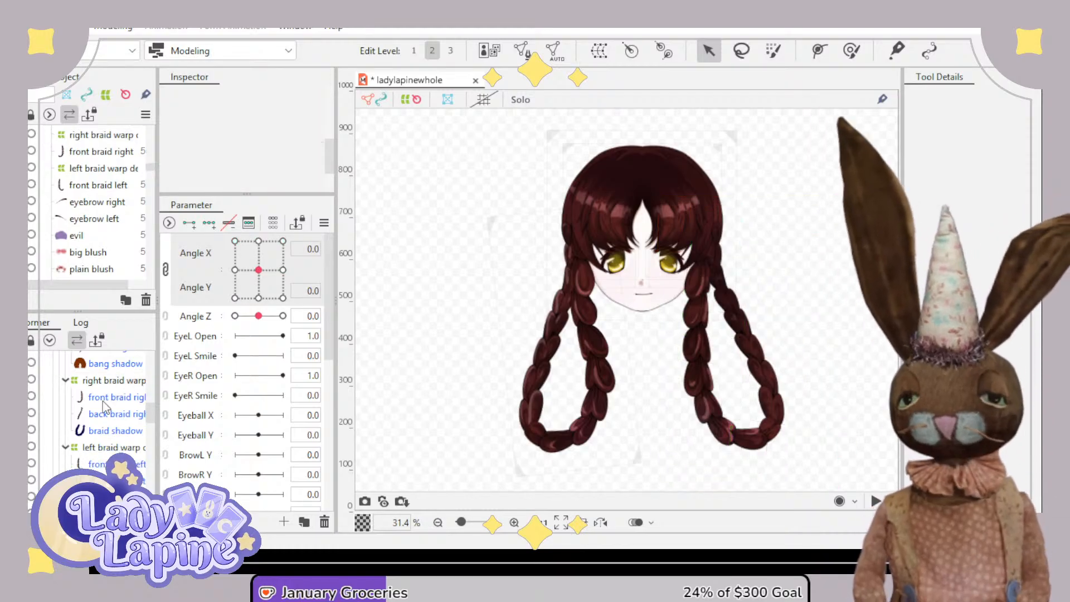
pyautogui.click(114, 448)
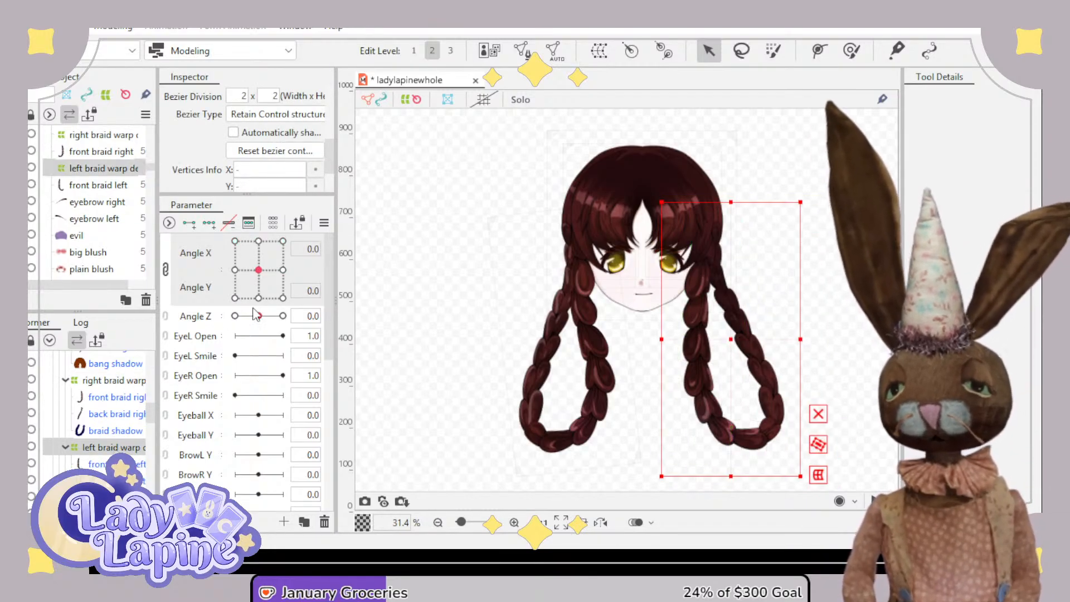
pyautogui.moveTo(259, 270)
pyautogui.mouseDown()
pyautogui.moveTo(267, 245)
pyautogui.moveTo(279, 270)
pyautogui.moveTo(246, 267)
pyautogui.moveTo(261, 280)
pyautogui.mouseUp()
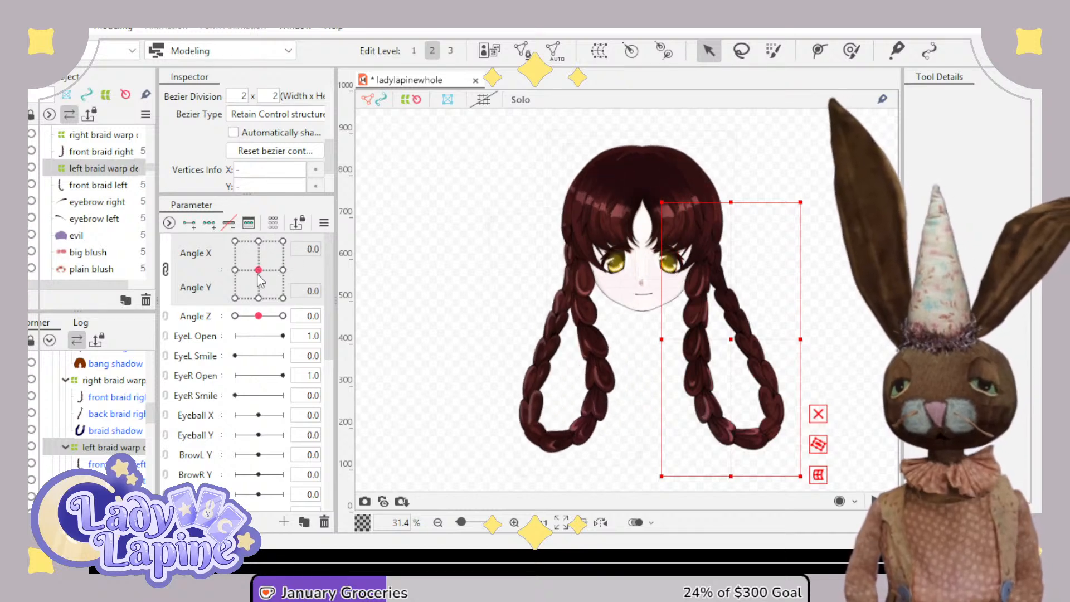
# - Paste a copy of the right braid warp deformer with its front, back and shadow meshes, and mirror it onto the left side
pyautogui.click(117, 381)
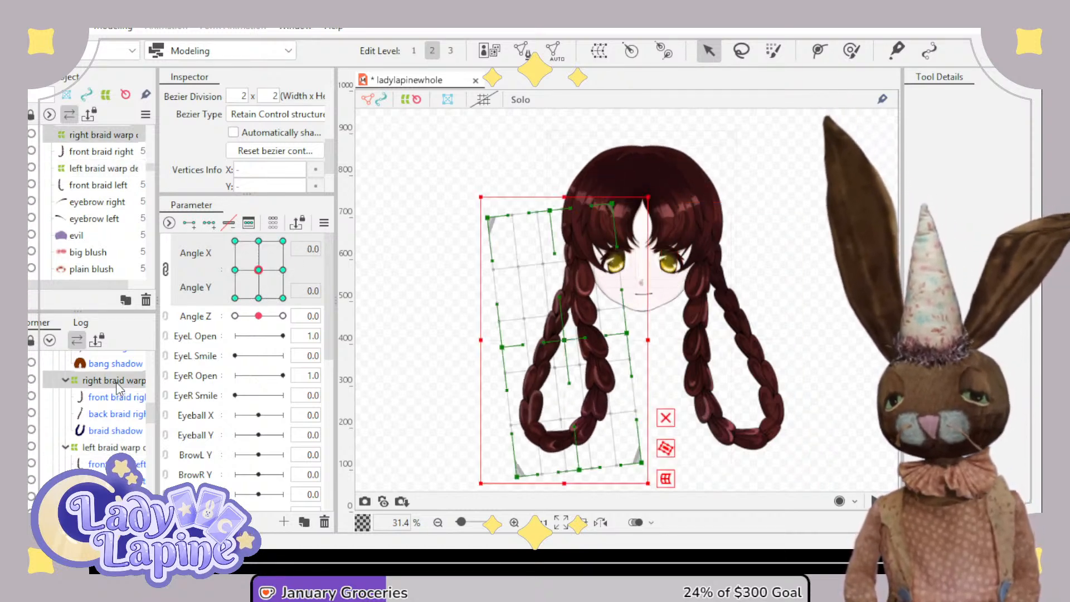
pyautogui.keyDown('shift'); pyautogui.click(112, 430); pyautogui.keyUp('shift')
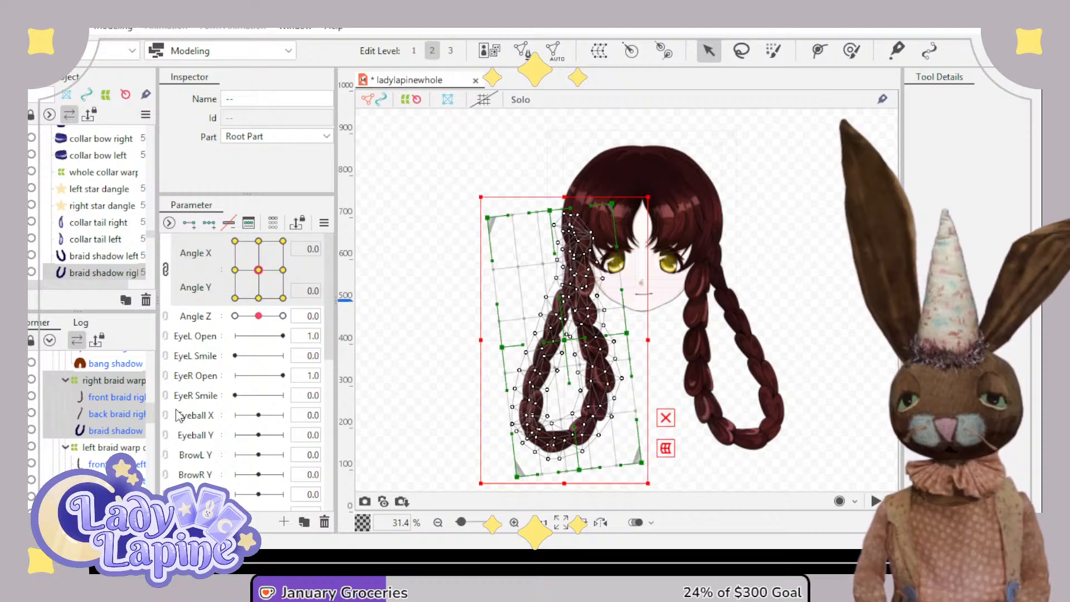
pyautogui.hotkey('ctrl', 'v')
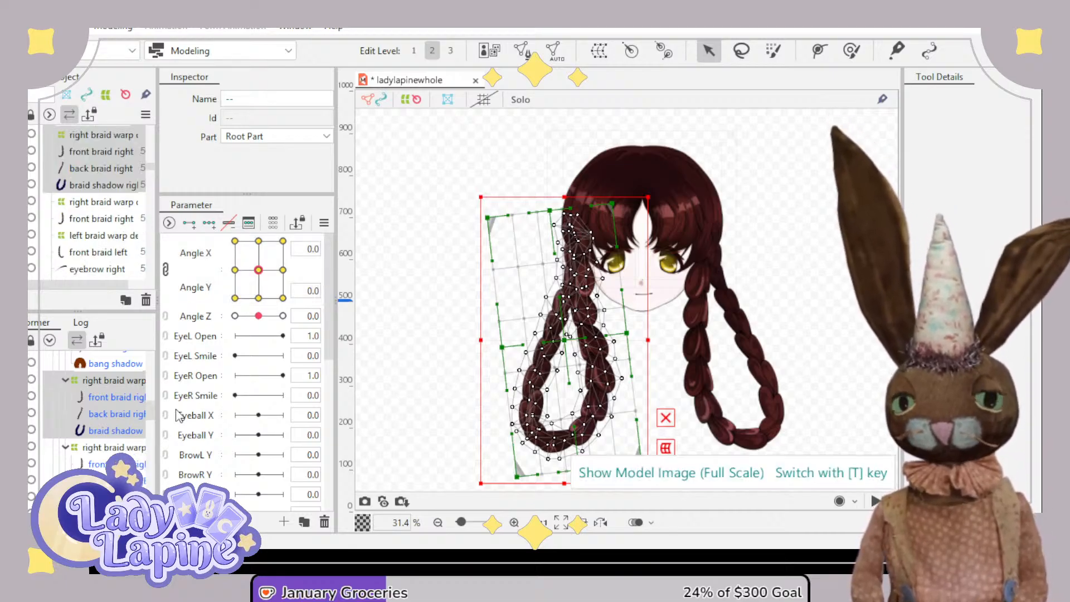
pyautogui.scroll(3, 72, 435)
pyautogui.scroll(-3, 73, 436)
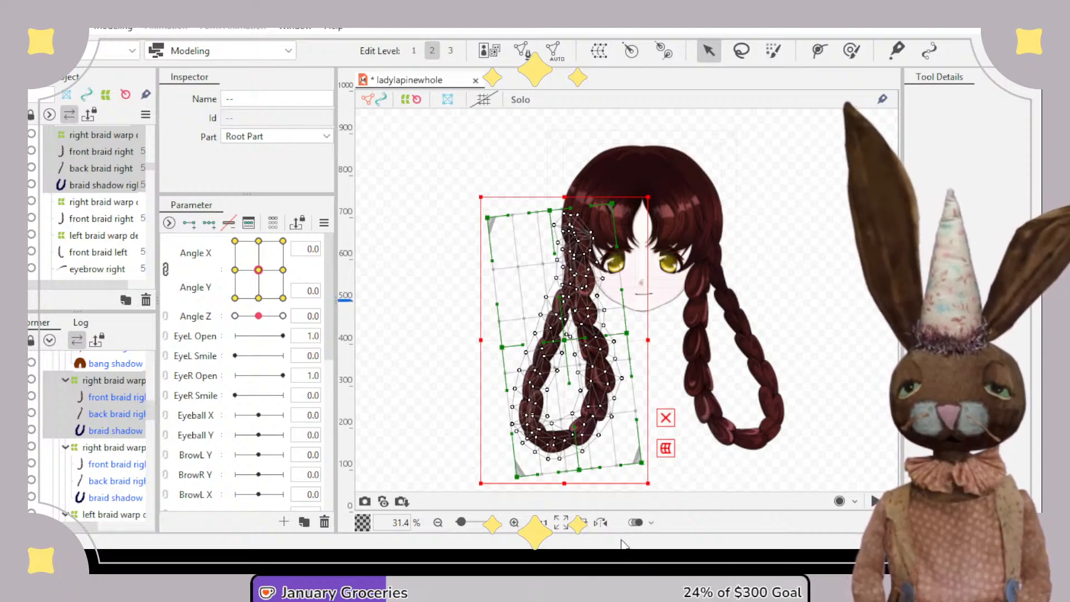
pyautogui.click(501, 410)
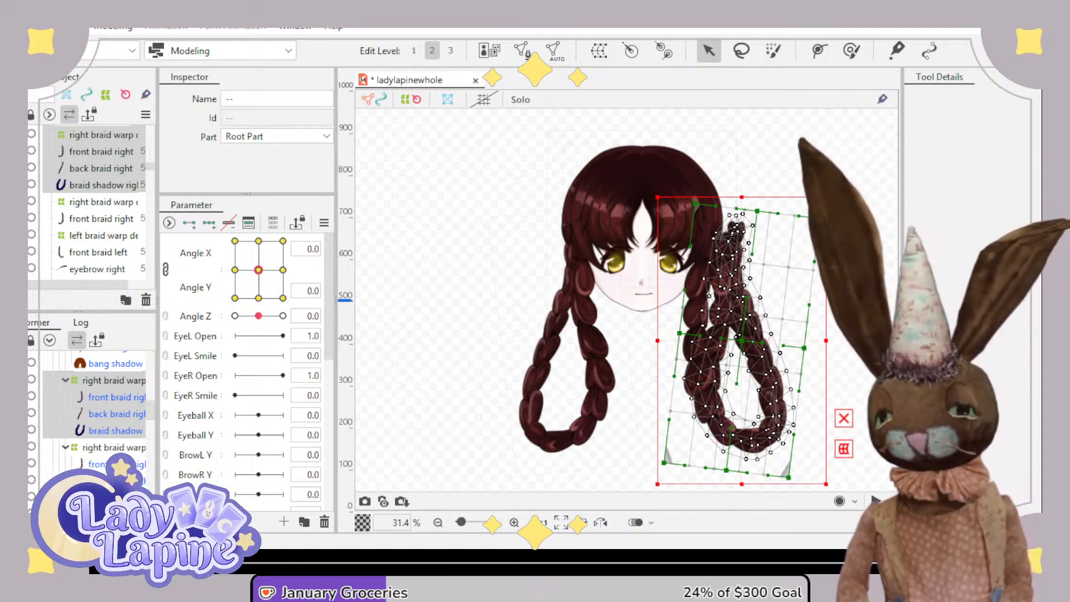
# - Hide the original left braid's meshes, leaving the right braid and the mirrored copy shown
pyautogui.click(15, 218)
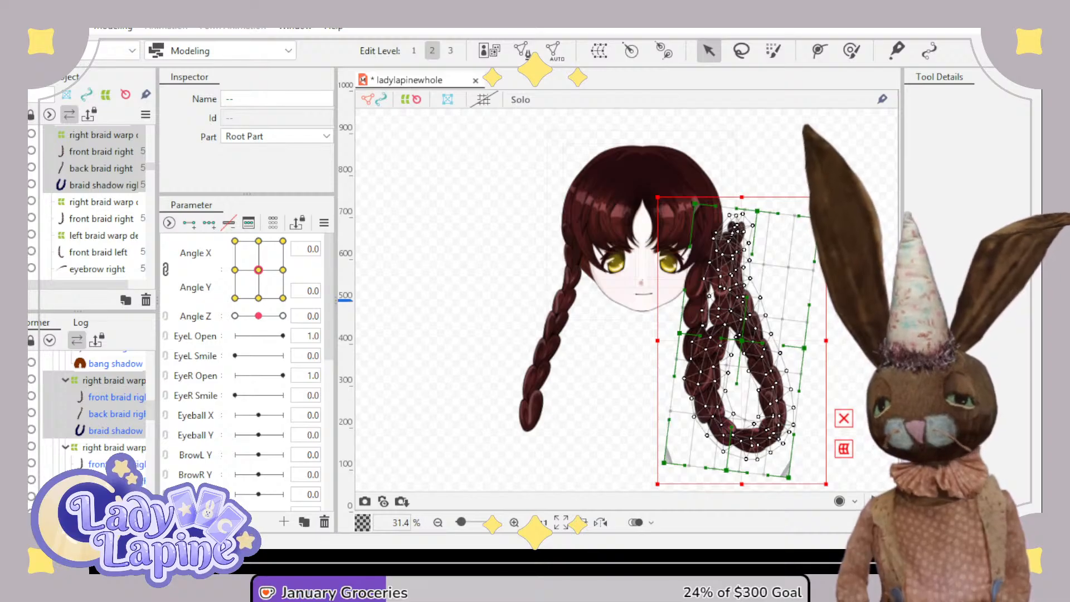
pyautogui.click(15, 219)
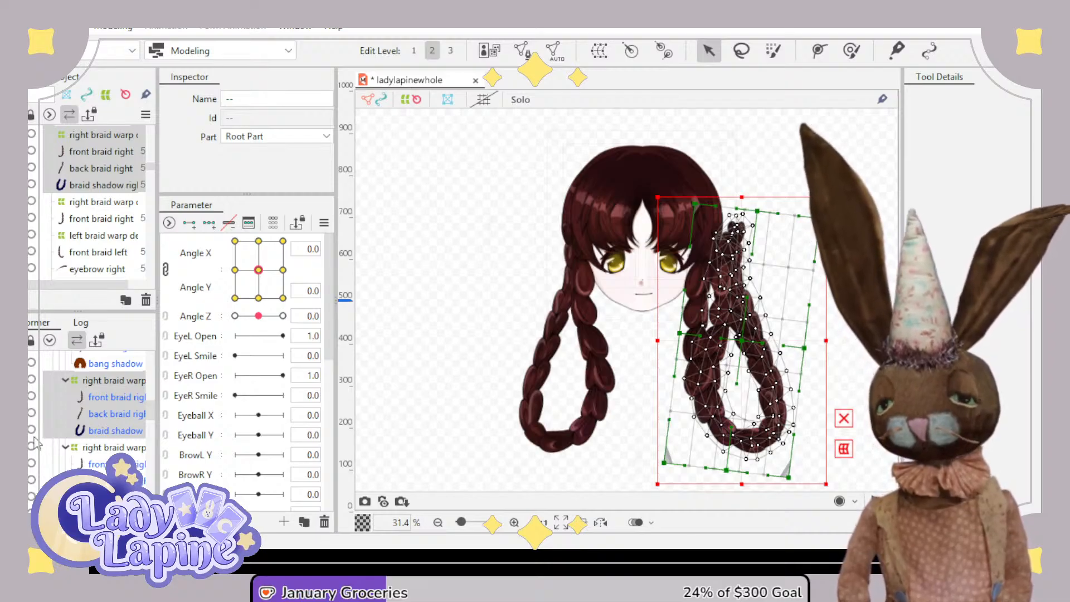
pyautogui.scroll(-1, 39, 443)
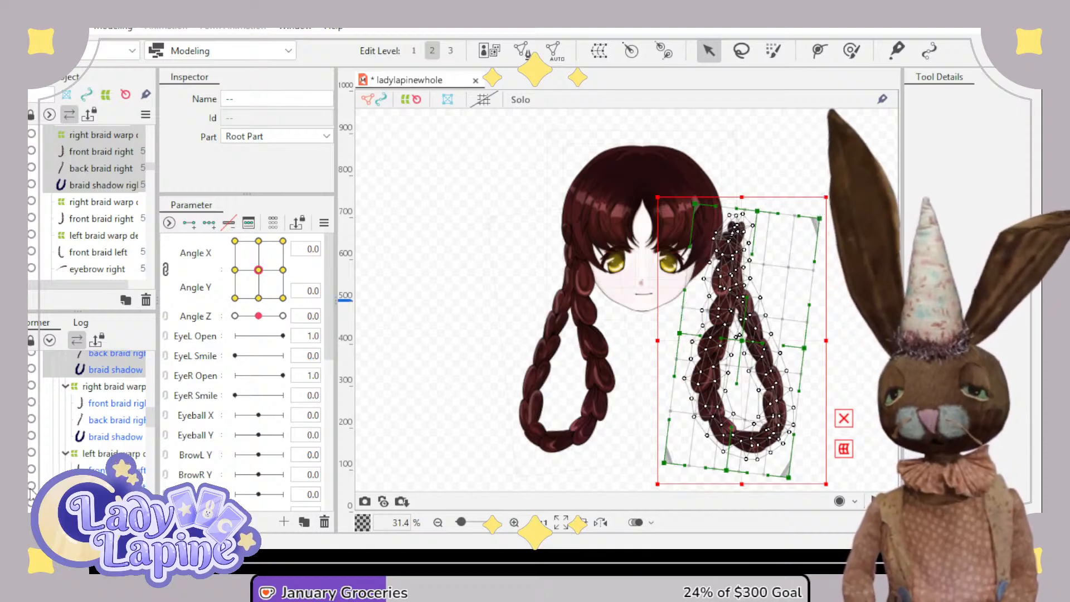
# - Try to move the mirrored braid inward against the head at the neutral pose, test it at Angle X 30, and undo
pyautogui.moveTo(258, 269)
pyautogui.mouseDown()
pyautogui.moveTo(279, 246)
pyautogui.moveTo(285, 284)
pyautogui.moveTo(240, 247)
pyautogui.moveTo(277, 256)
pyautogui.moveTo(269, 280)
pyautogui.moveTo(244, 260)
pyautogui.moveTo(298, 263)
pyautogui.moveTo(218, 261)
pyautogui.moveTo(302, 269)
pyautogui.moveTo(213, 272)
pyautogui.moveTo(267, 271)
pyautogui.moveTo(241, 270)
pyautogui.mouseUp()
pyautogui.click(258, 280)
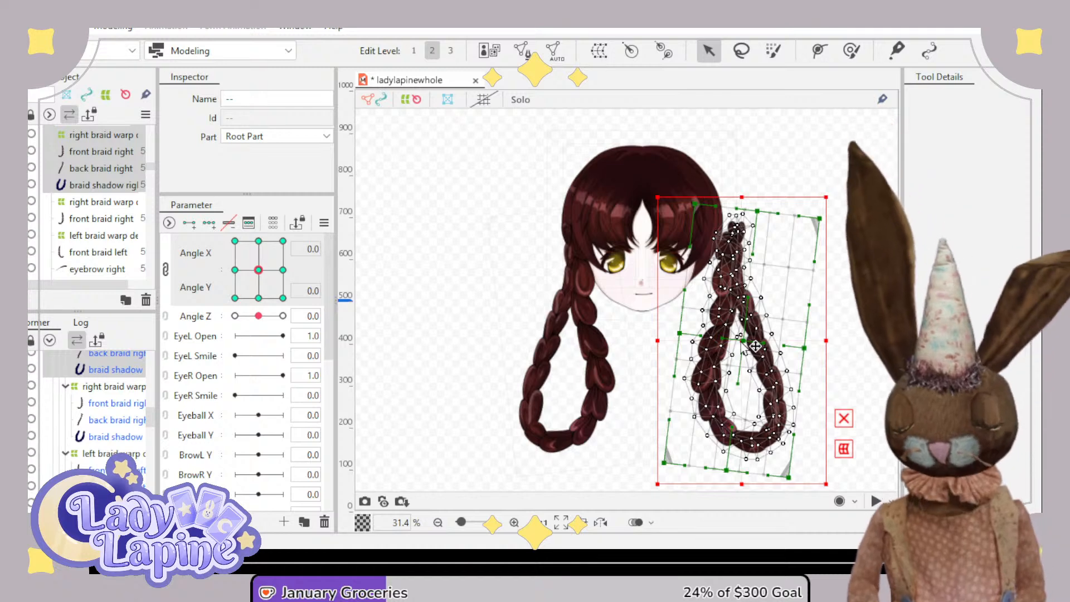
pyautogui.moveTo(746, 335); pyautogui.dragTo(723, 334)
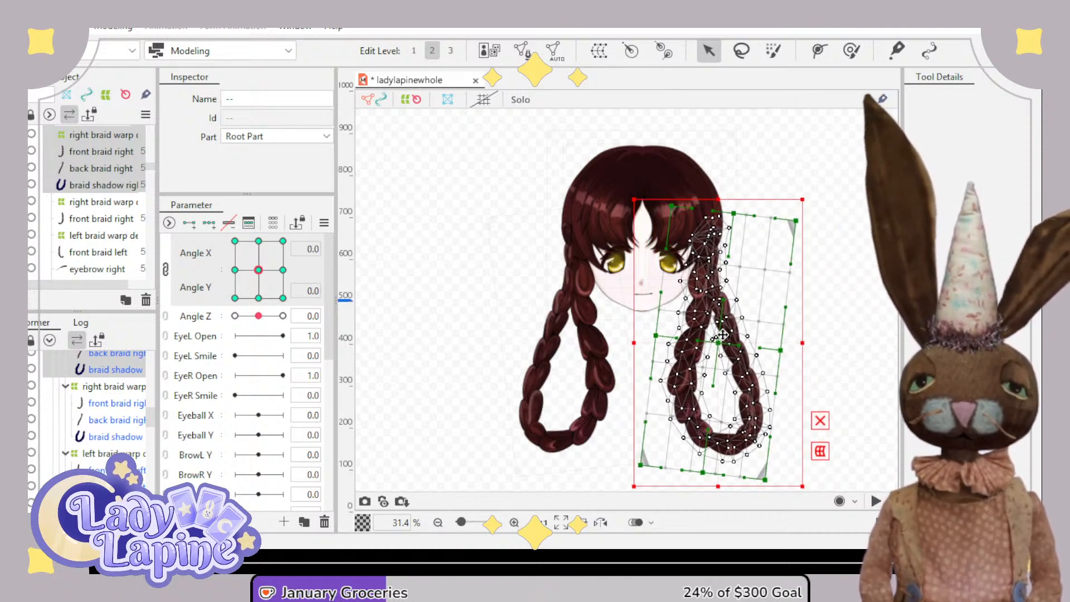
pyautogui.moveTo(260, 270); pyautogui.dragTo(284, 270)
pyautogui.click(725, 335)
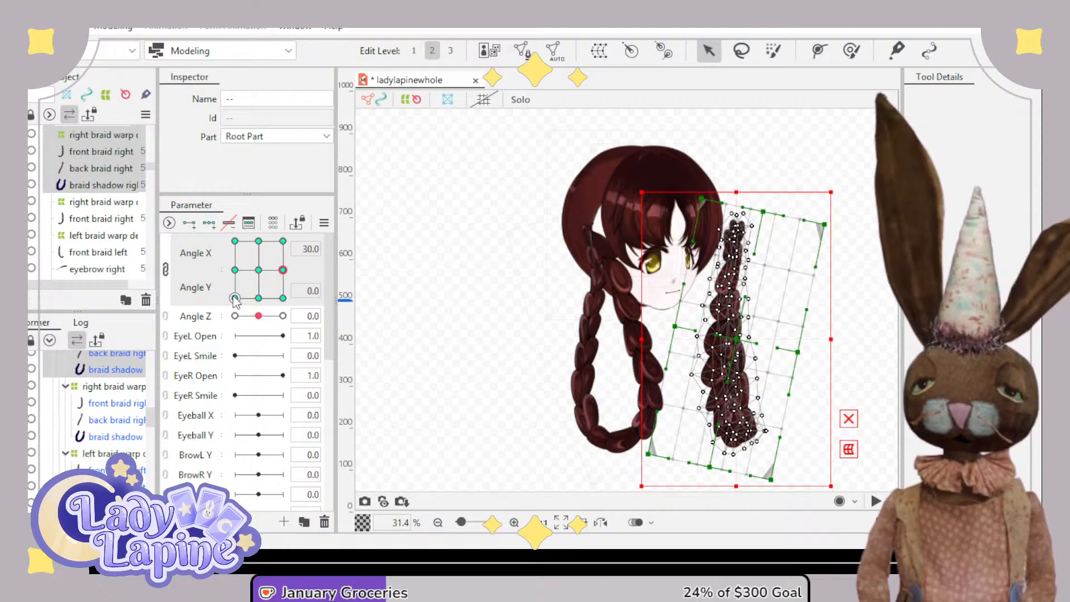
pyautogui.click(259, 270)
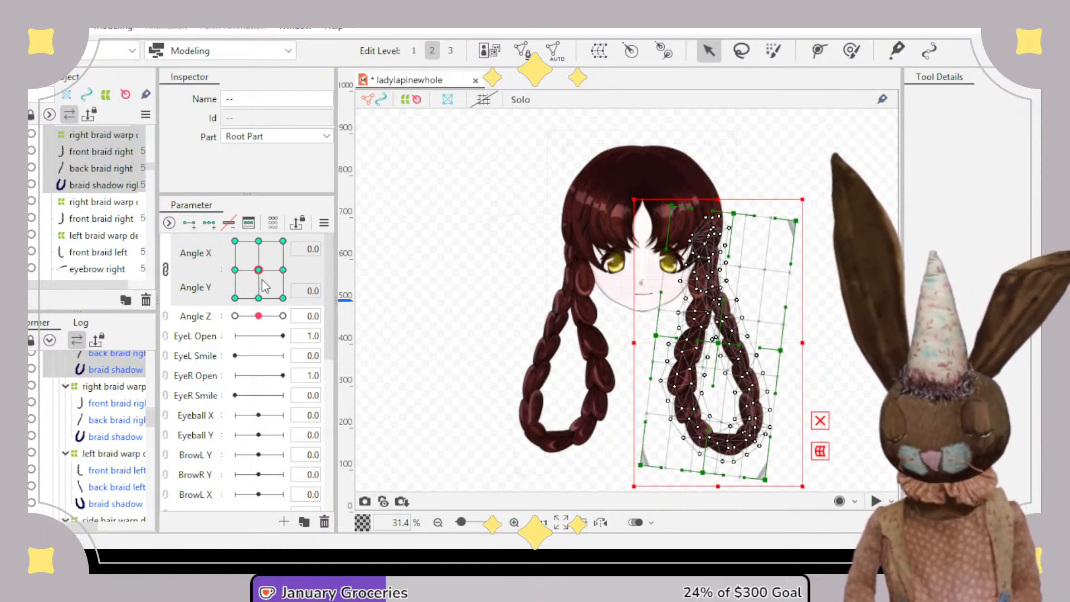
pyautogui.hotkey('ctrl', 'z')
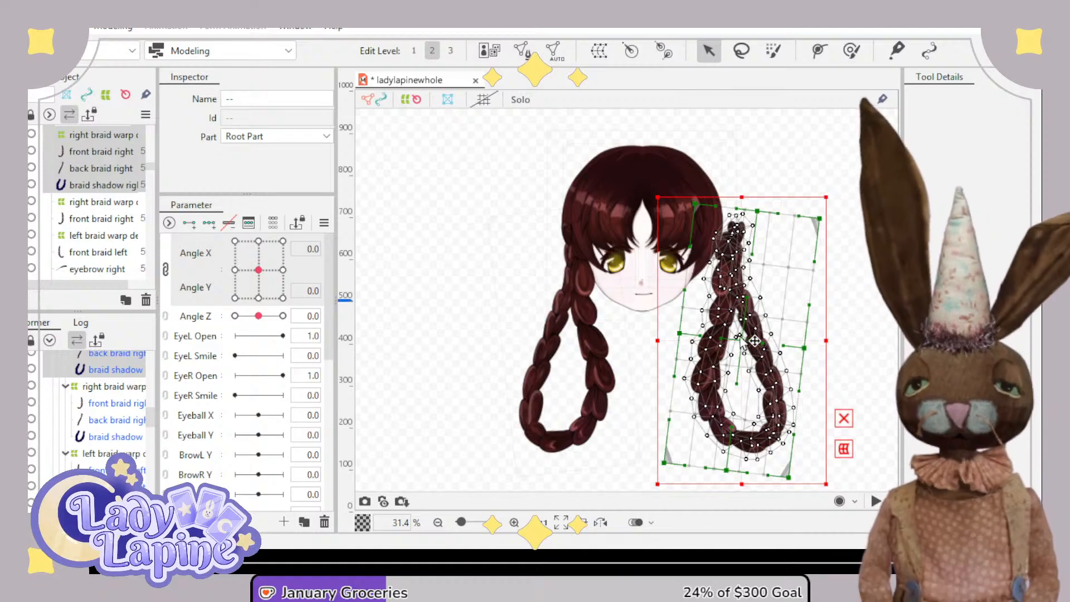
# - Try to move the mirrored braid inward without Angle X and Y keys, add three keys per axis, and undo both changes
pyautogui.moveTo(734, 267); pyautogui.dragTo(710, 269)
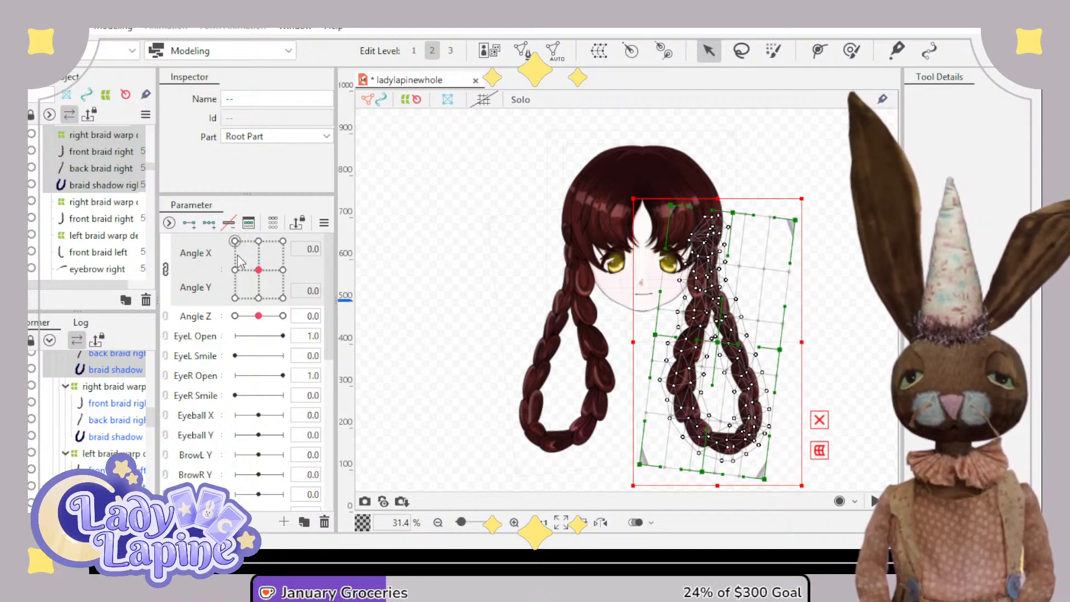
pyautogui.click(209, 224)
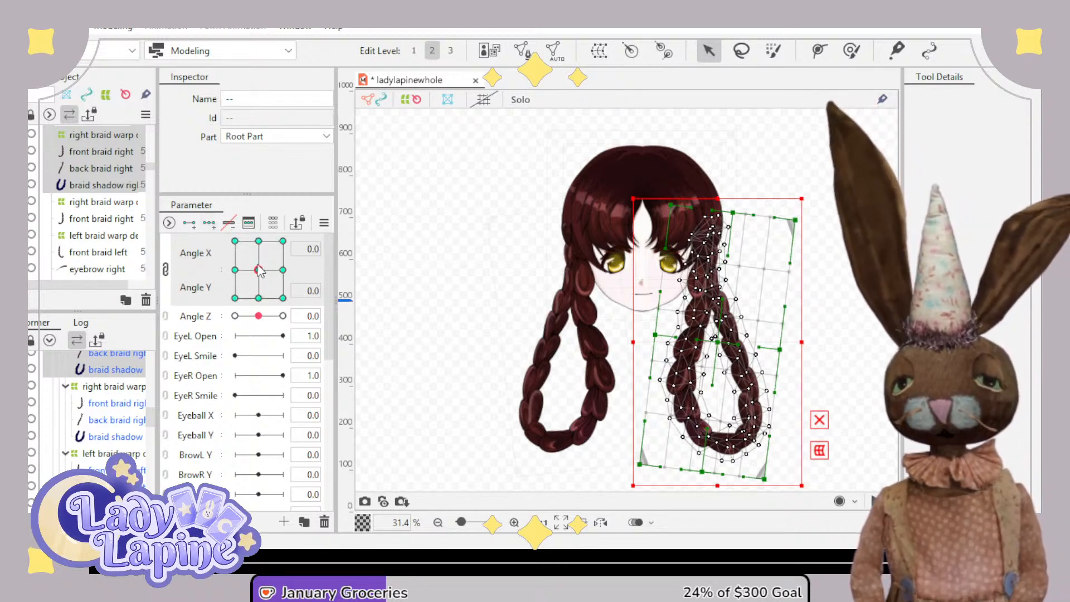
pyautogui.moveTo(259, 270)
pyautogui.mouseDown()
pyautogui.moveTo(240, 236)
pyautogui.moveTo(264, 279)
pyautogui.mouseUp()
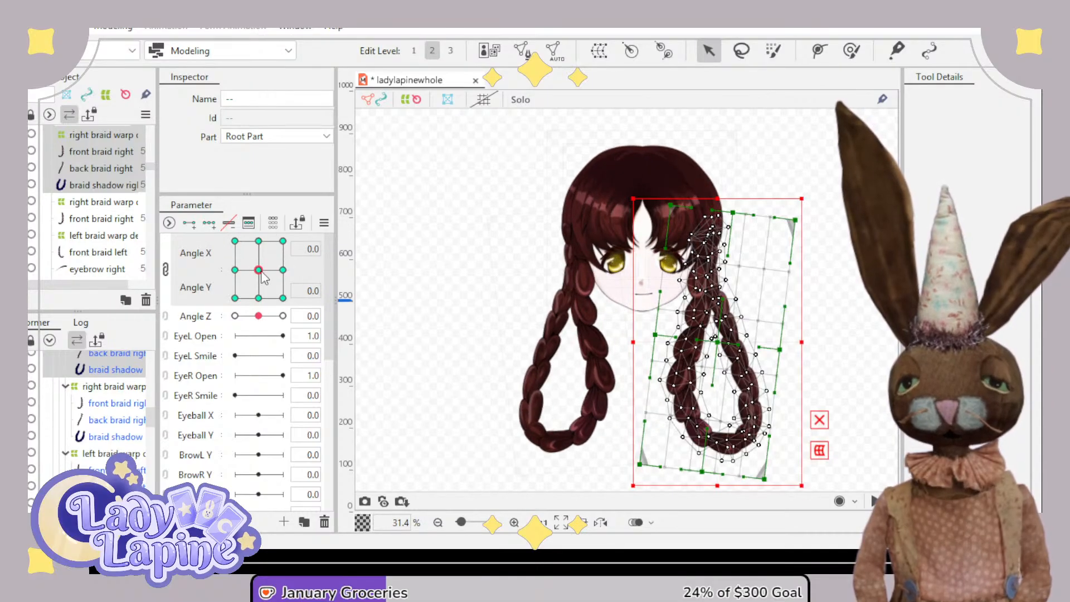
pyautogui.hotkey('ctrl', 'z')
pyautogui.hotkey('ctrl', 'z')
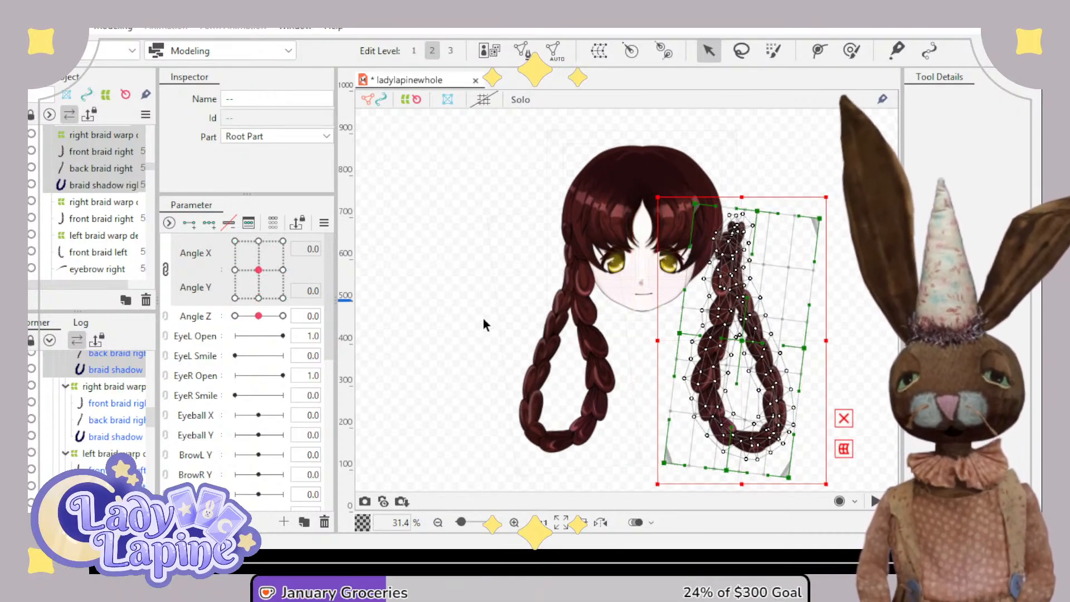
# - Restore the Angle X and Y keys for the whole mirrored braid and move it inward against the head at the neutral pose
pyautogui.hotkey('ctrl', 'y')
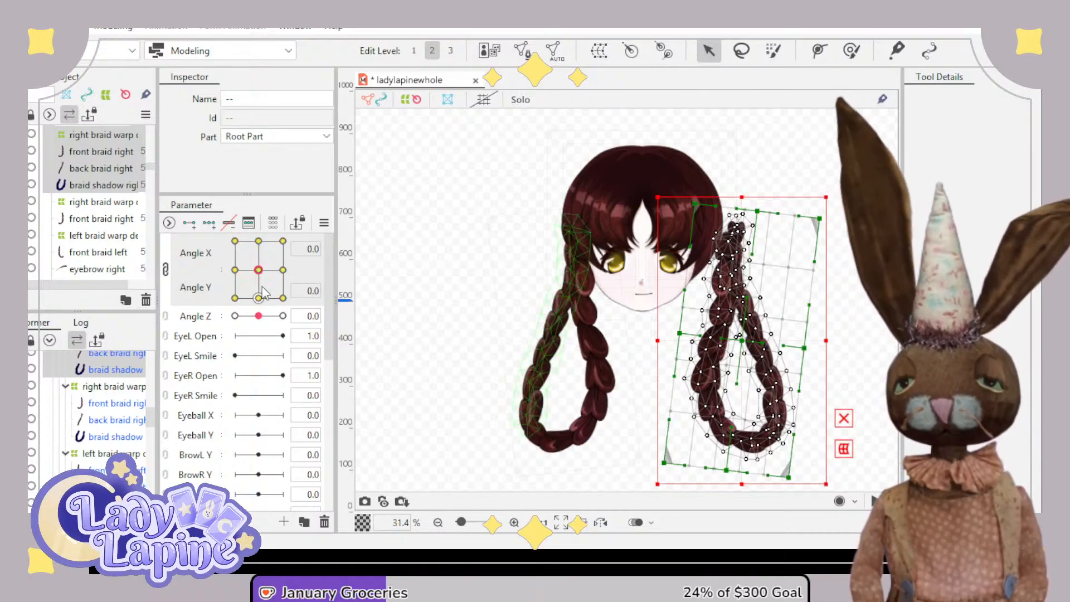
pyautogui.moveTo(258, 270)
pyautogui.mouseDown()
pyautogui.moveTo(282, 240)
pyautogui.moveTo(240, 266)
pyautogui.moveTo(260, 282)
pyautogui.moveTo(236, 300)
pyautogui.moveTo(233, 257)
pyautogui.moveTo(267, 287)
pyautogui.moveTo(258, 269)
pyautogui.mouseUp()
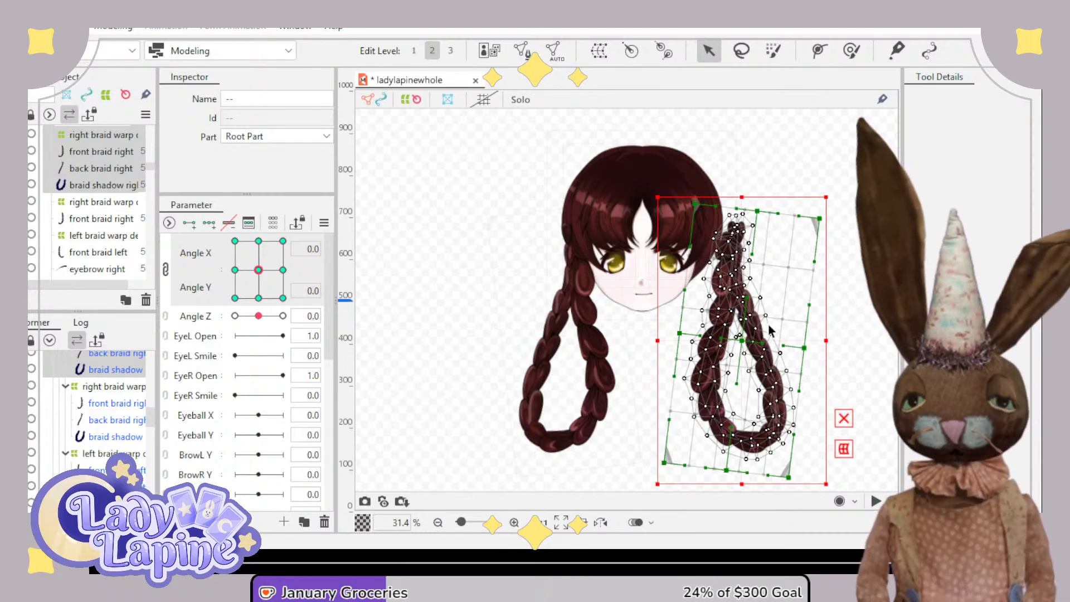
pyautogui.moveTo(740, 252); pyautogui.dragTo(716, 254)
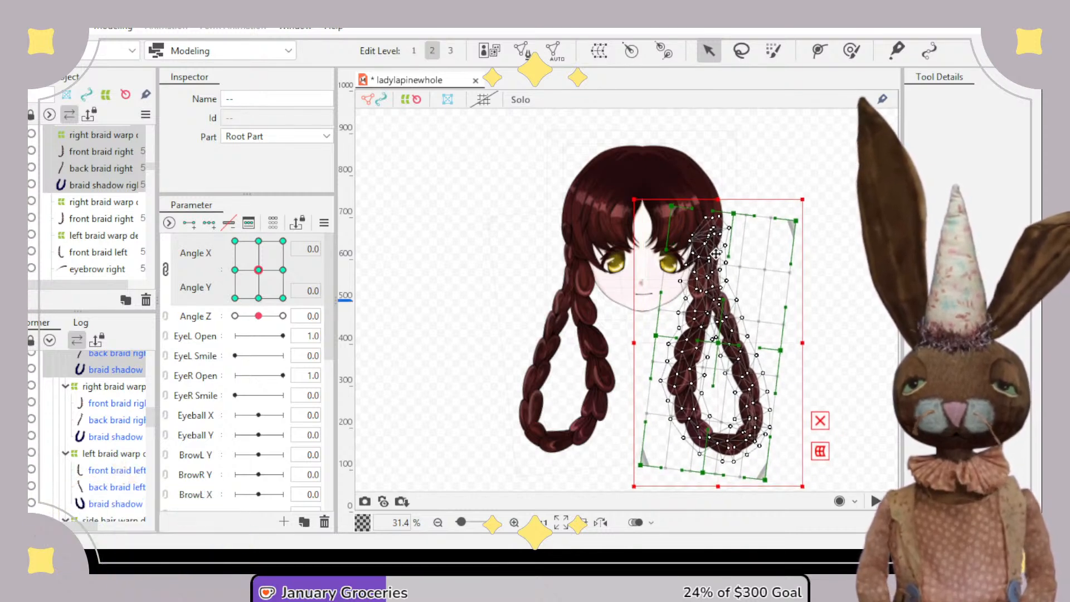
# - Move the mirrored braid inward at Angle X 30 and Angle X -30, with Angle Y at 0
pyautogui.click(283, 270)
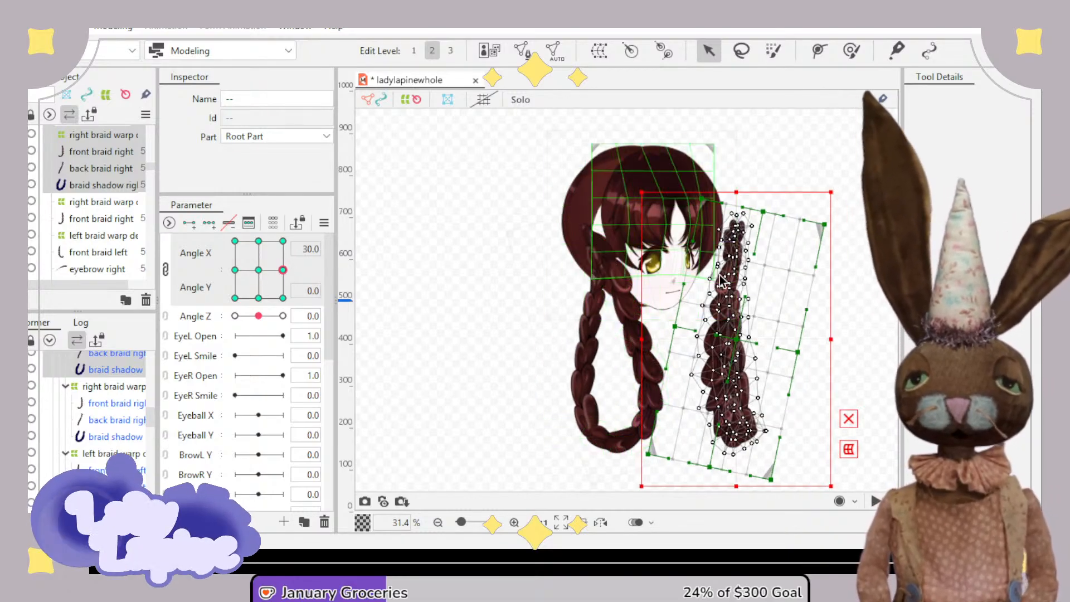
pyautogui.moveTo(729, 281); pyautogui.dragTo(708, 279)
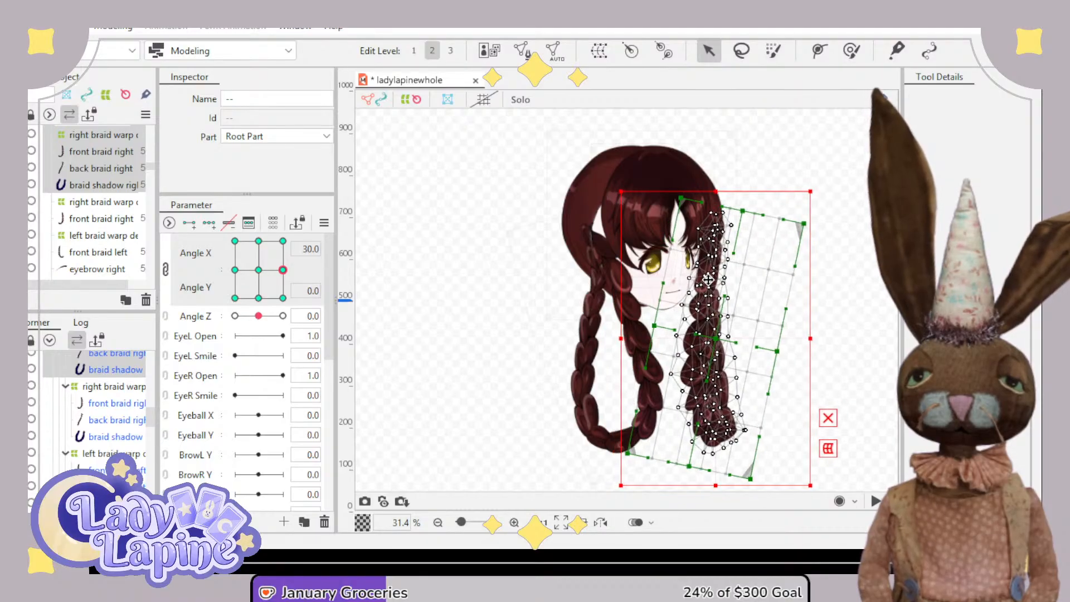
pyautogui.click(234, 270)
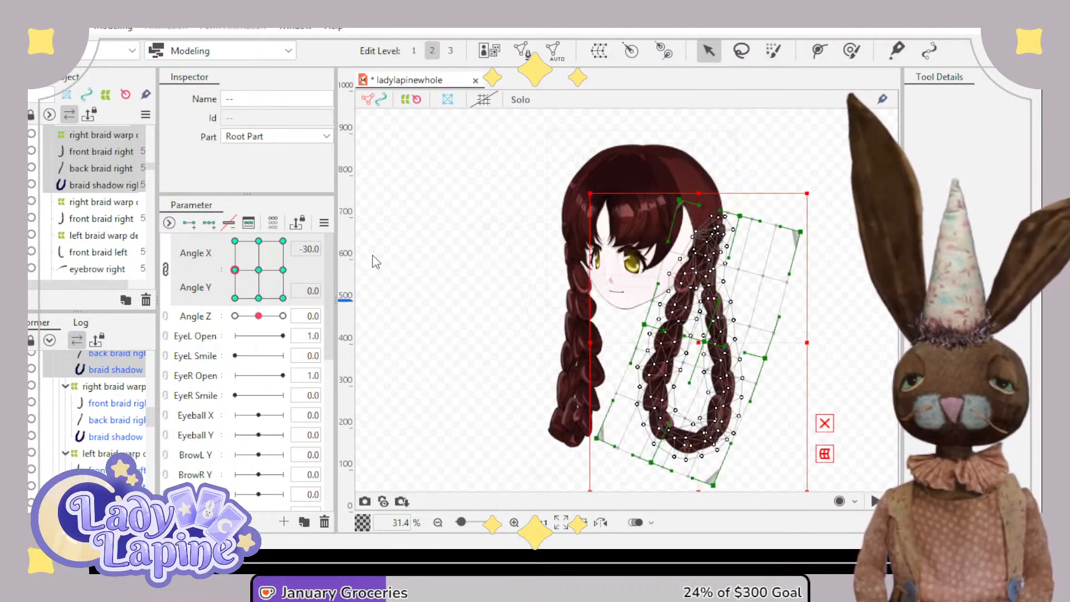
pyautogui.moveTo(706, 297); pyautogui.dragTo(681, 296)
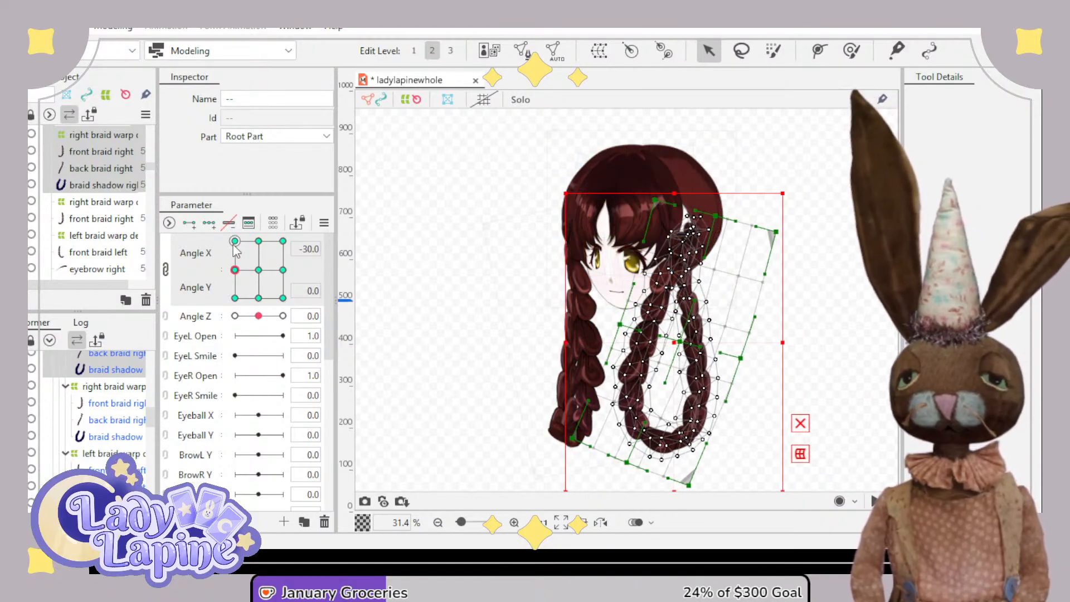
pyautogui.click(276, 273)
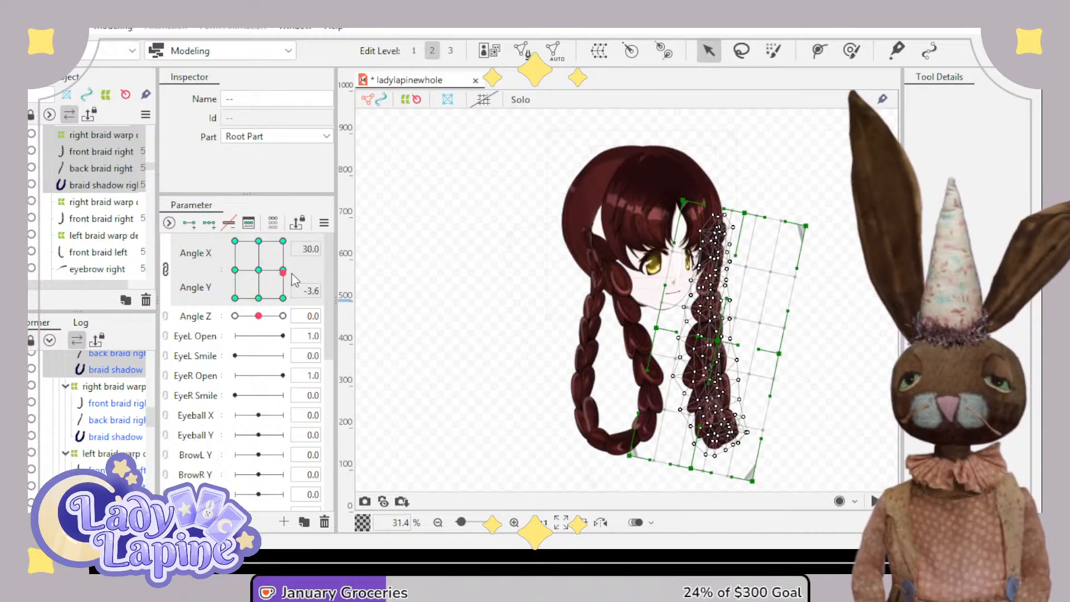
# - Move the mirrored braid inward against the head at Angle Y -30 for Angle X -30, 30 and 0
pyautogui.moveTo(281, 280); pyautogui.dragTo(235, 298)
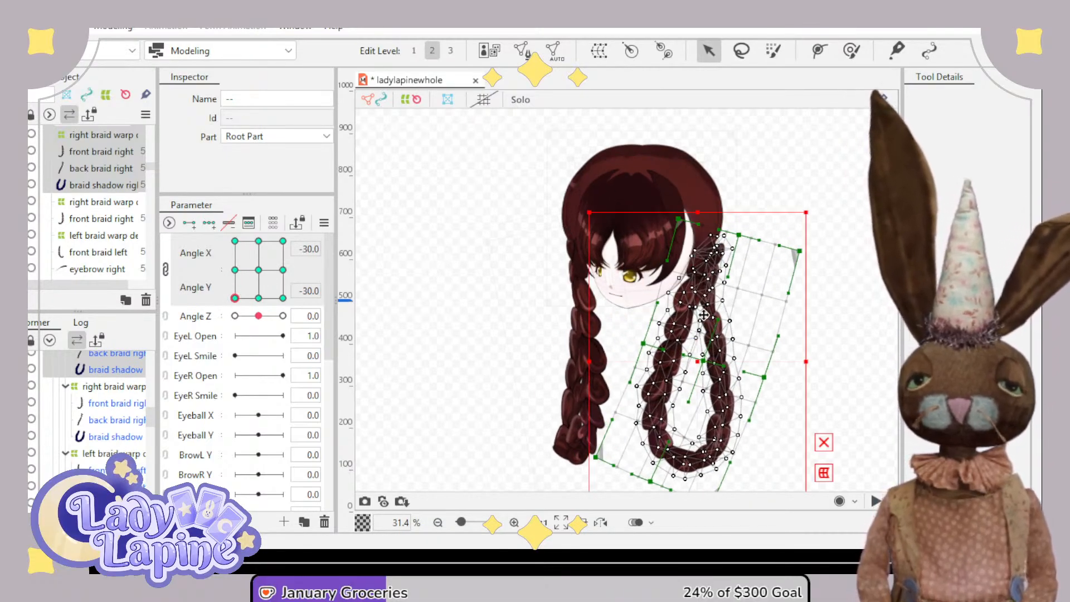
pyautogui.moveTo(703, 315); pyautogui.dragTo(681, 315)
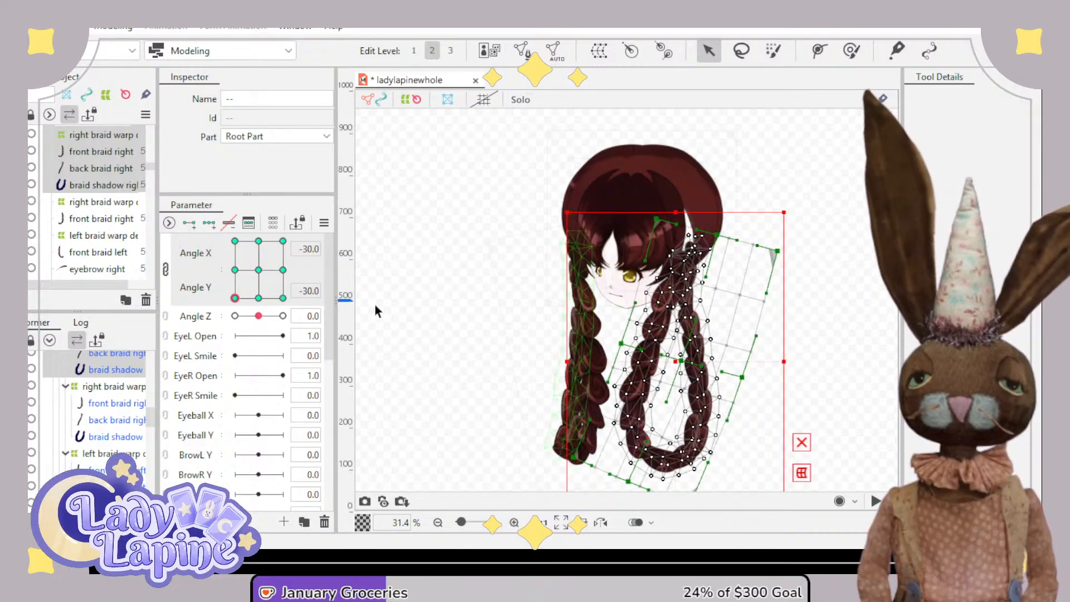
pyautogui.click(283, 298)
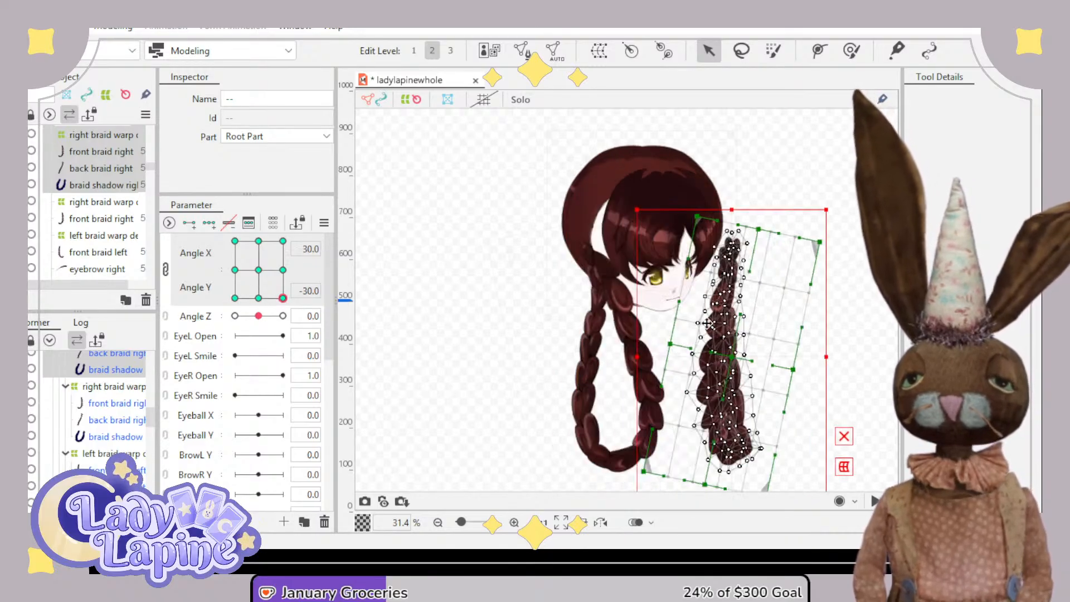
pyautogui.moveTo(725, 329); pyautogui.dragTo(703, 329)
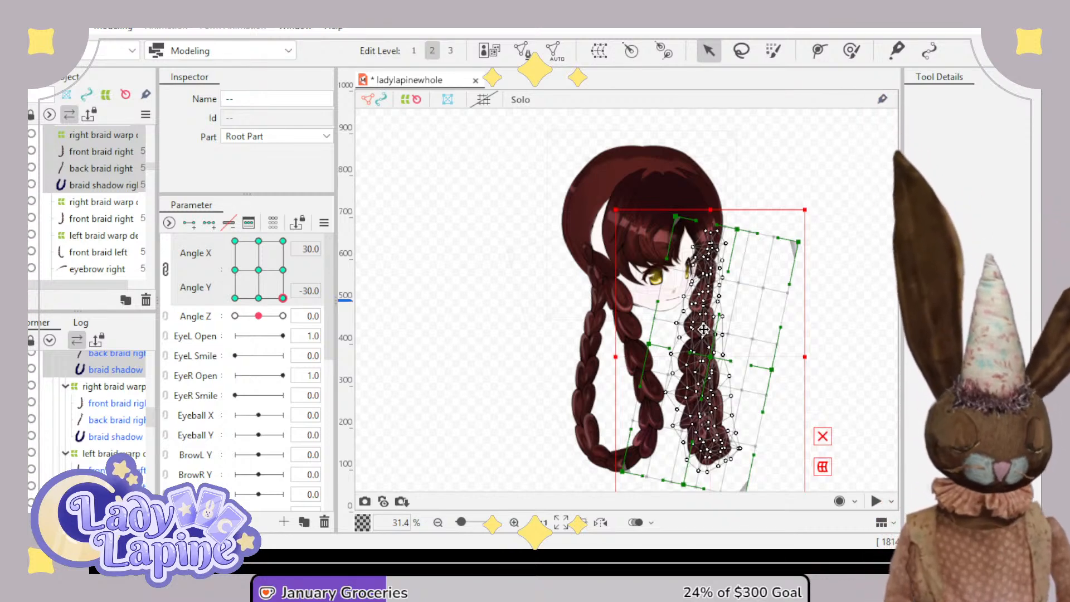
pyautogui.moveTo(282, 298); pyautogui.dragTo(258, 299)
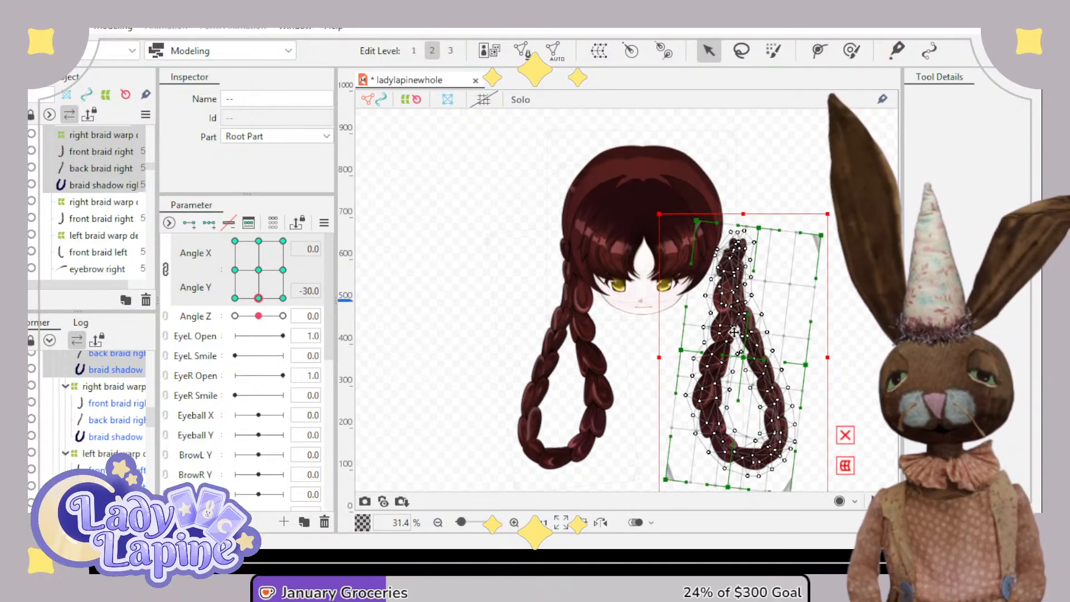
pyautogui.moveTo(747, 314); pyautogui.dragTo(710, 286)
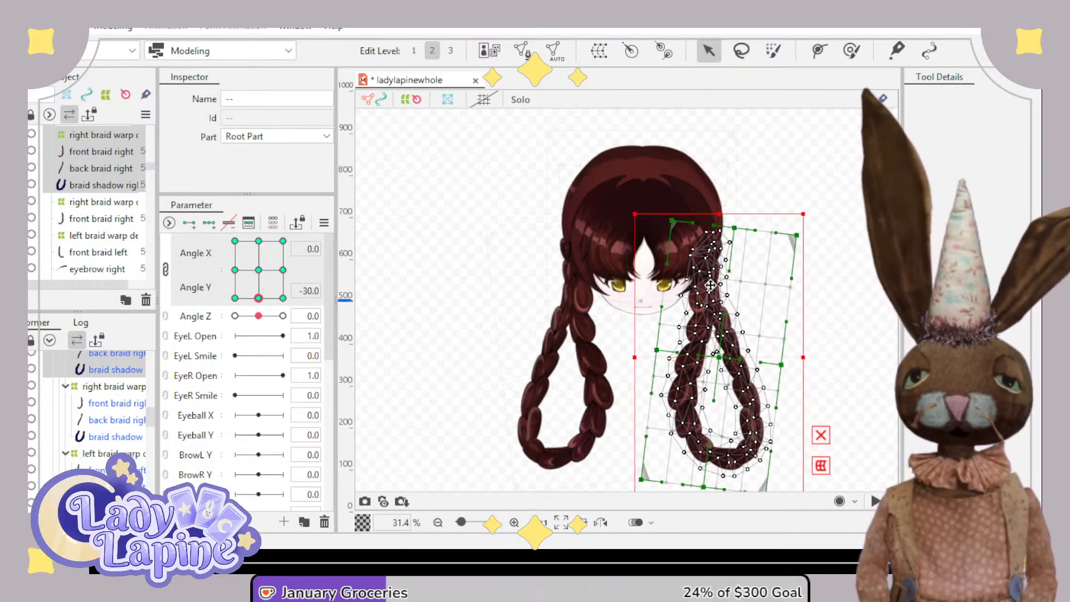
# - Move the mirrored braid inward against the head at Angle Y 30 for Angle X 30, 0 and -30
pyautogui.moveTo(255, 300); pyautogui.dragTo(283, 241)
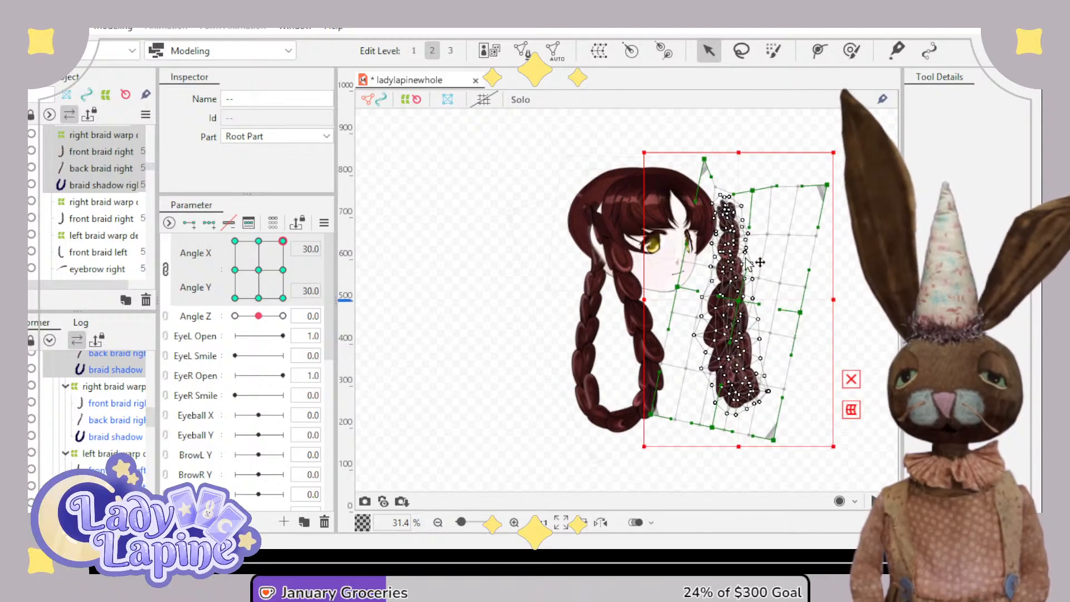
pyautogui.moveTo(731, 255); pyautogui.dragTo(710, 252)
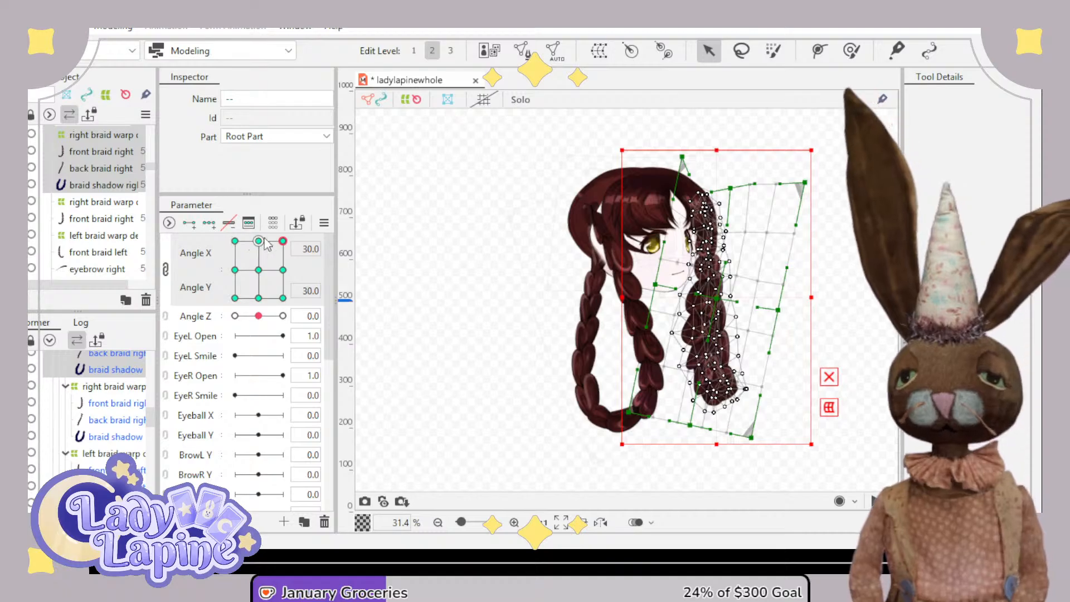
pyautogui.moveTo(267, 244)
pyautogui.mouseDown()
pyautogui.moveTo(250, 246)
pyautogui.moveTo(258, 241)
pyautogui.mouseUp()
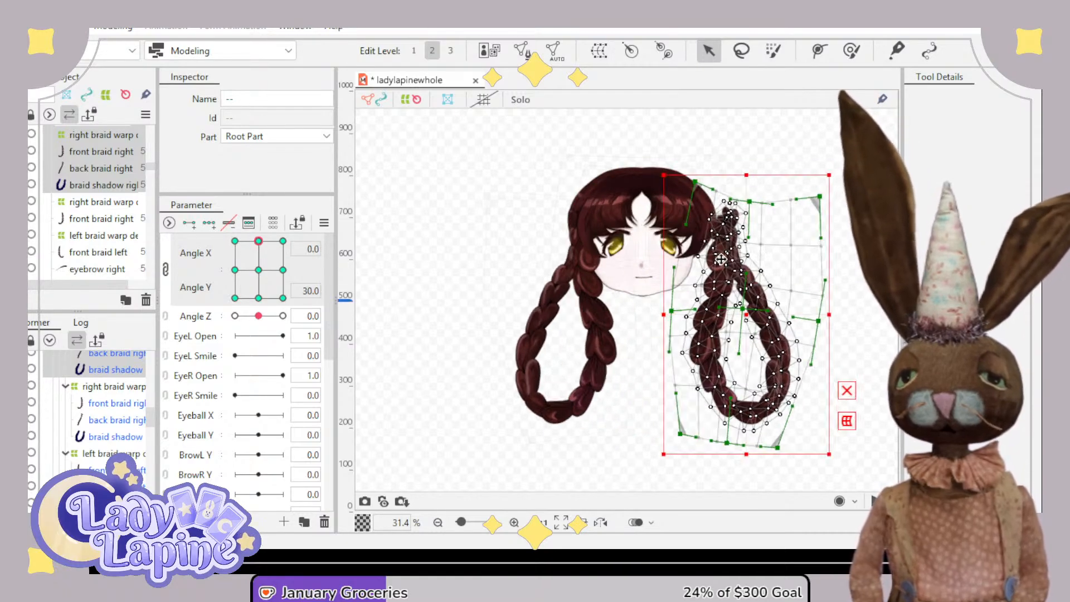
pyautogui.moveTo(721, 259); pyautogui.dragTo(702, 257)
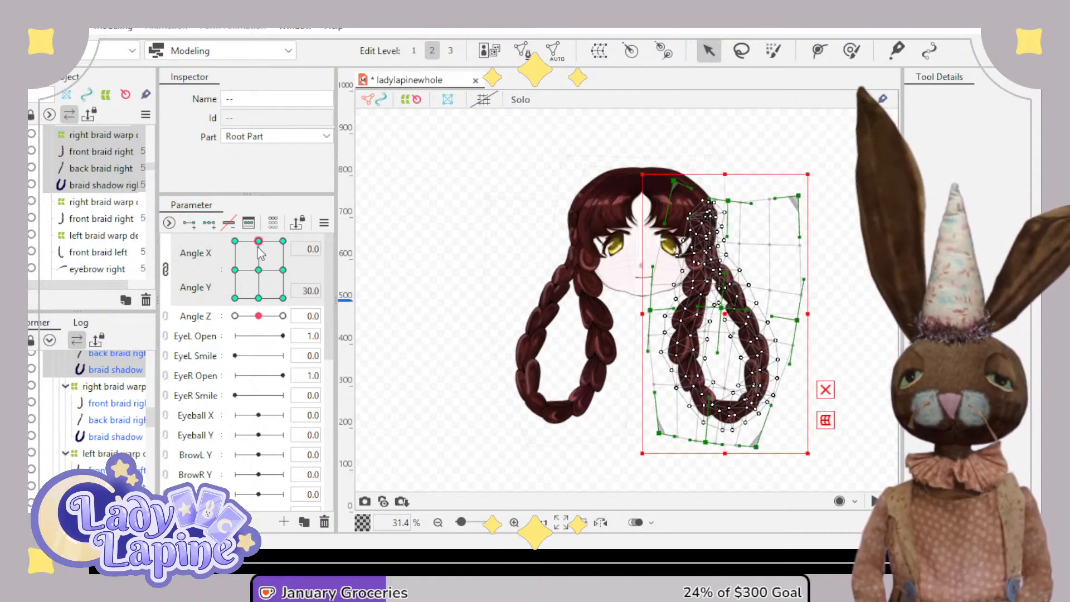
pyautogui.moveTo(260, 253); pyautogui.dragTo(235, 241)
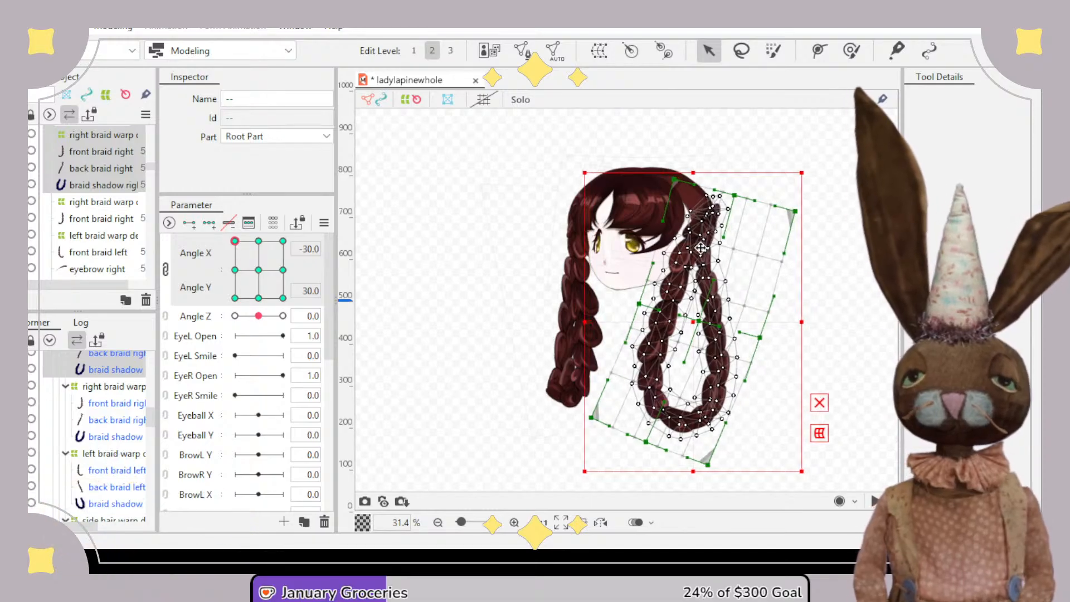
pyautogui.moveTo(701, 248); pyautogui.dragTo(686, 248)
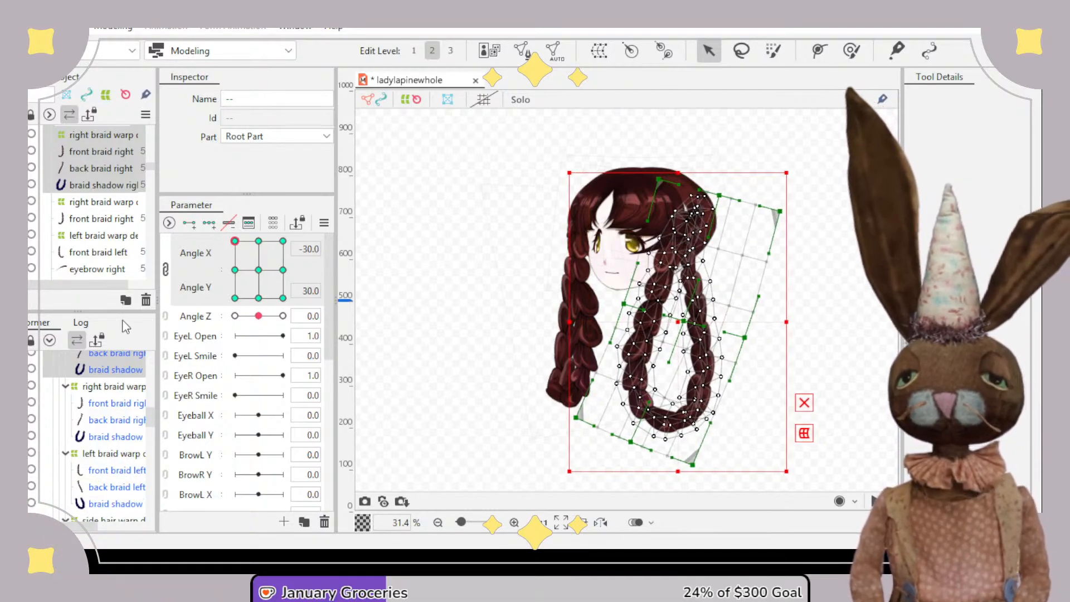
# - Select only the mirrored braid's warp deformer, preview its motion, and nudge it slightly down at Angle X -30, Angle Y 30
pyautogui.scroll(1, 30, 390)
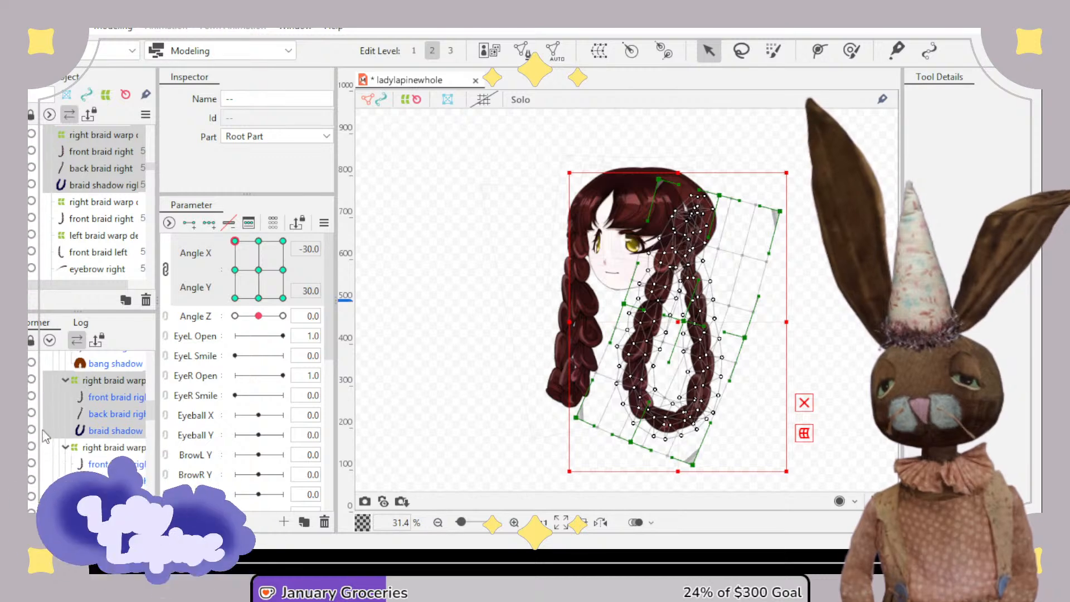
pyautogui.click(77, 380)
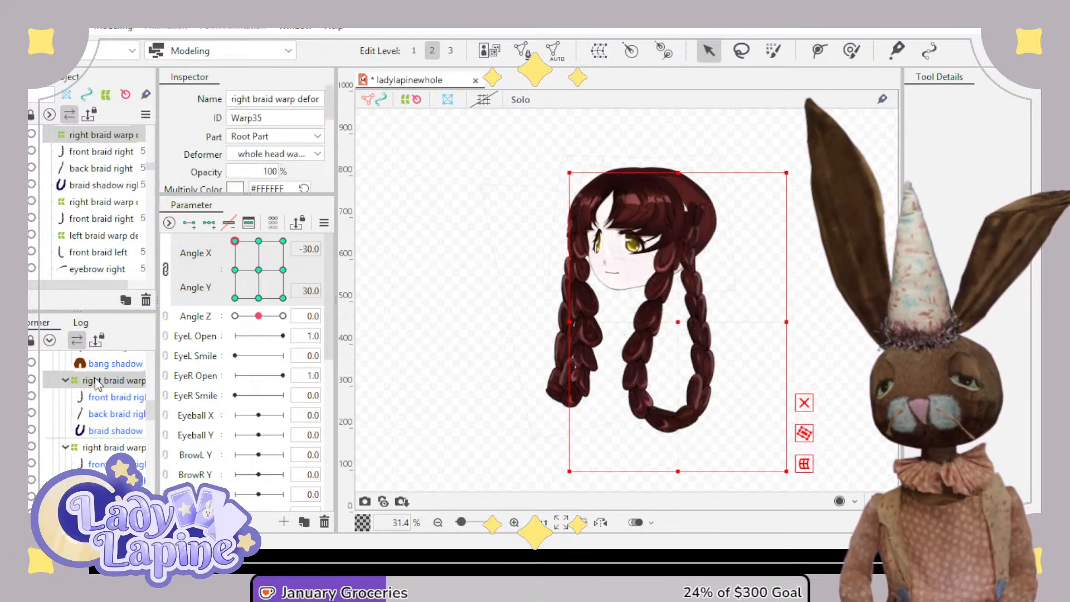
pyautogui.moveTo(234, 240); pyautogui.dragTo(265, 334)
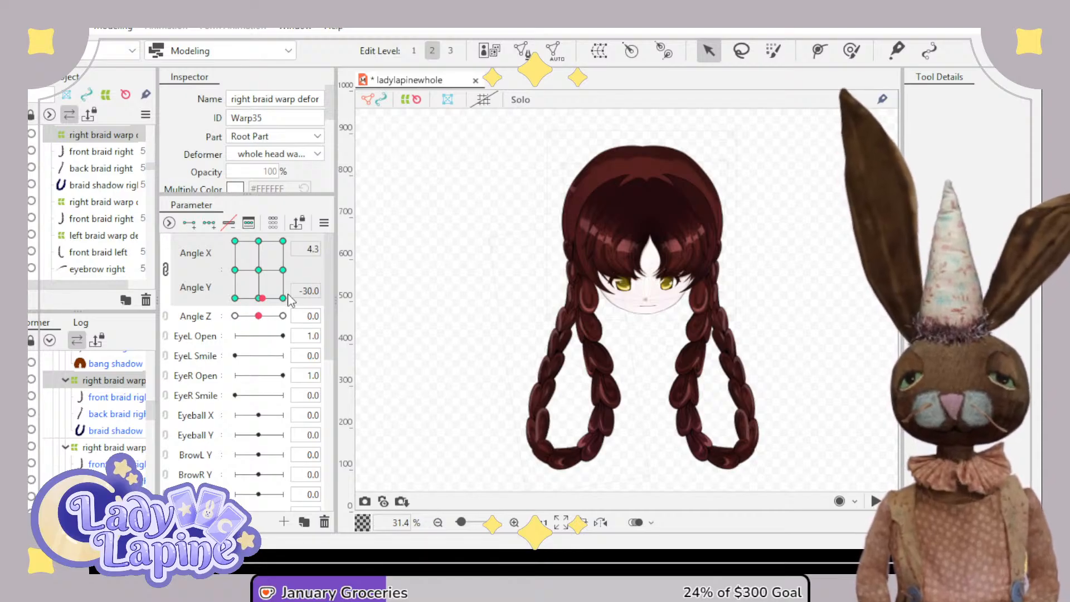
pyautogui.moveTo(263, 299); pyautogui.dragTo(235, 244)
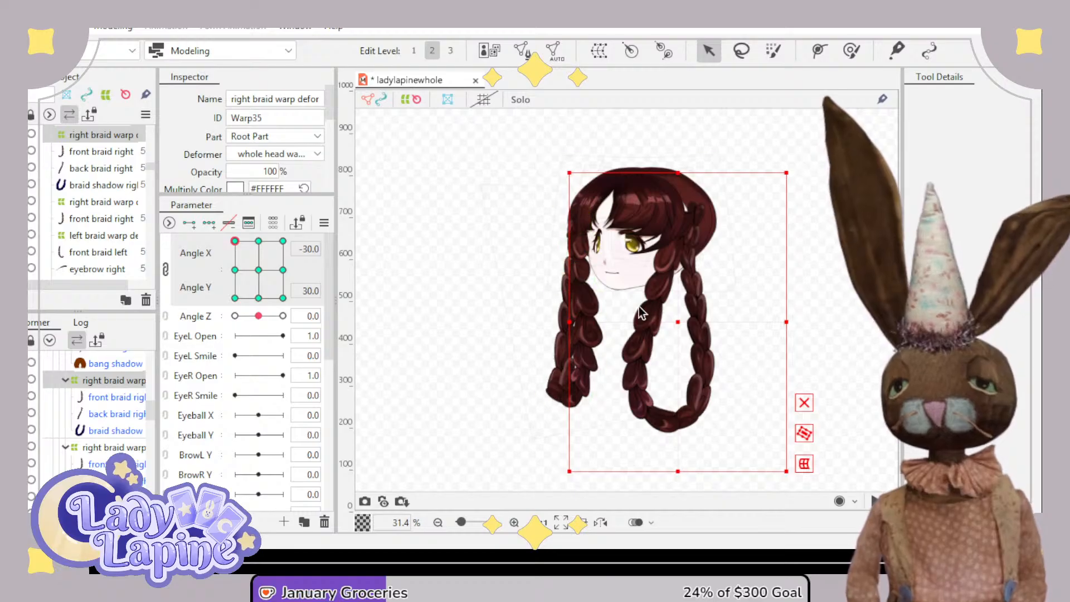
pyautogui.click(680, 334)
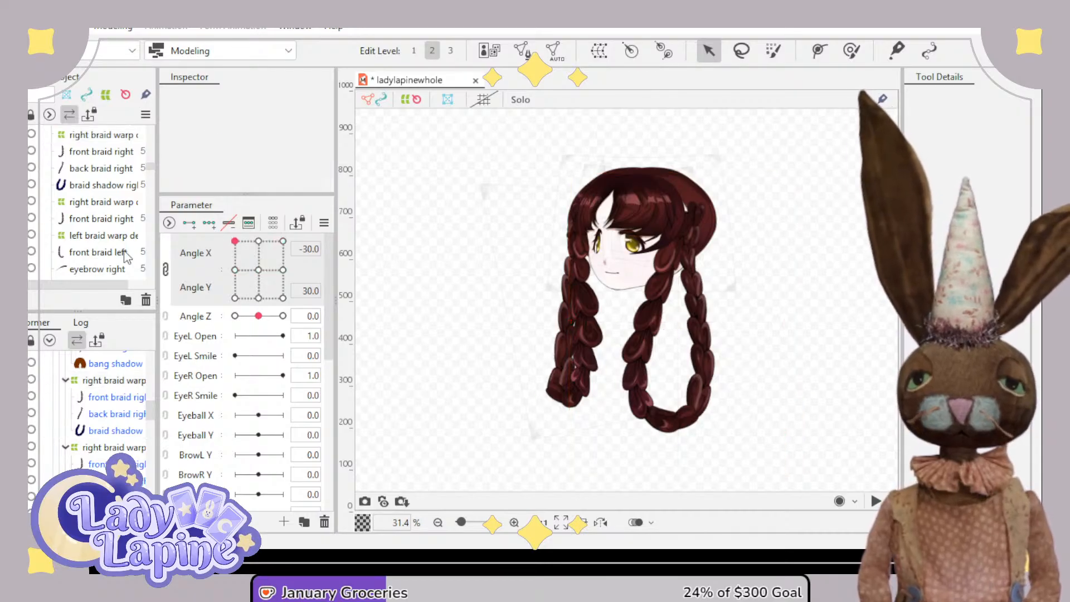
pyautogui.click(115, 381)
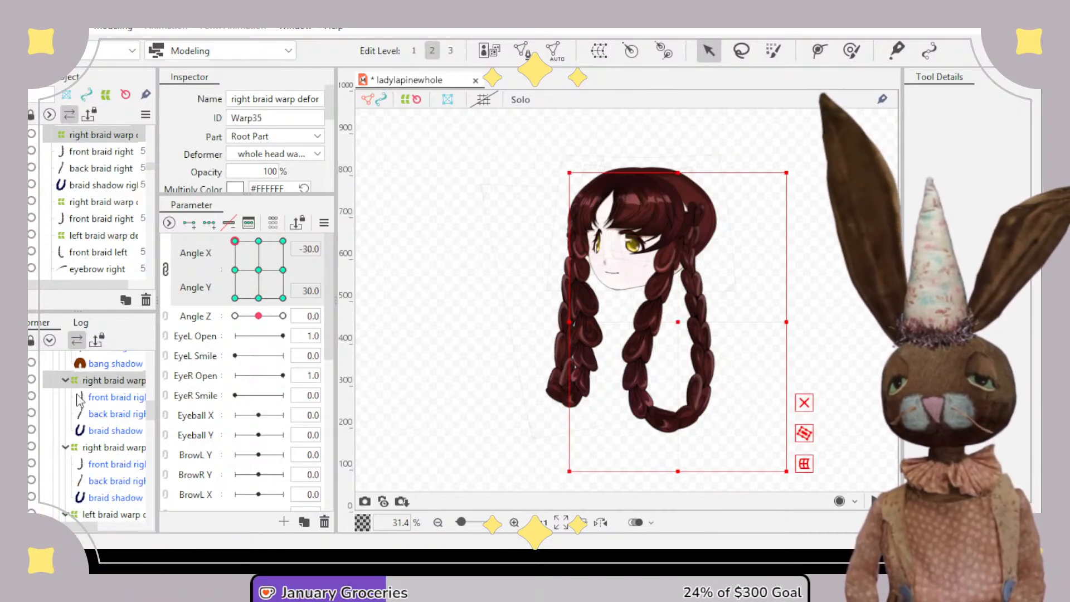
pyautogui.click(114, 453)
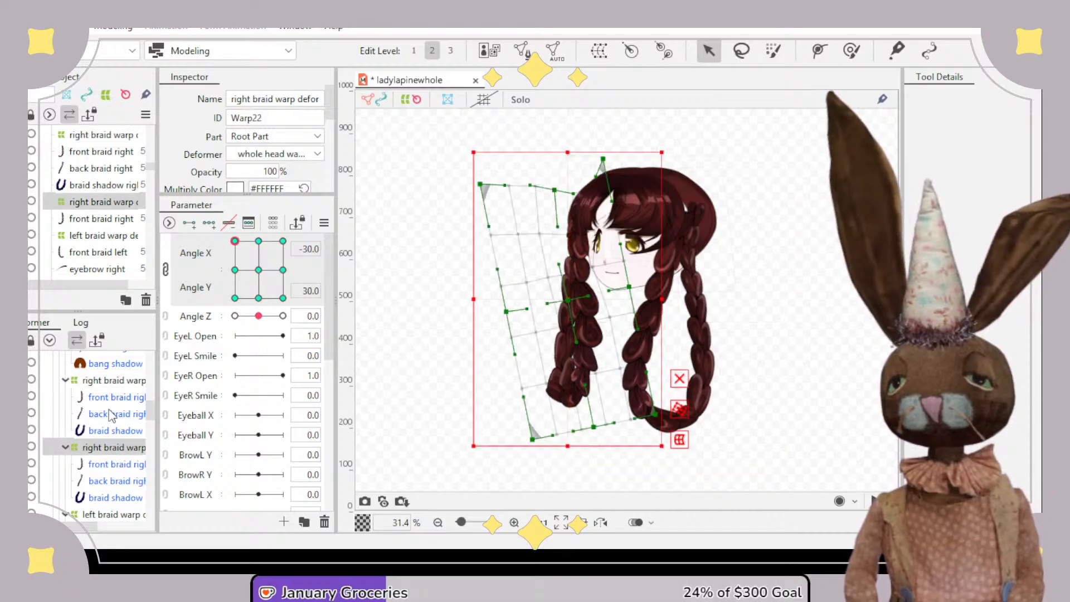
pyautogui.click(108, 383)
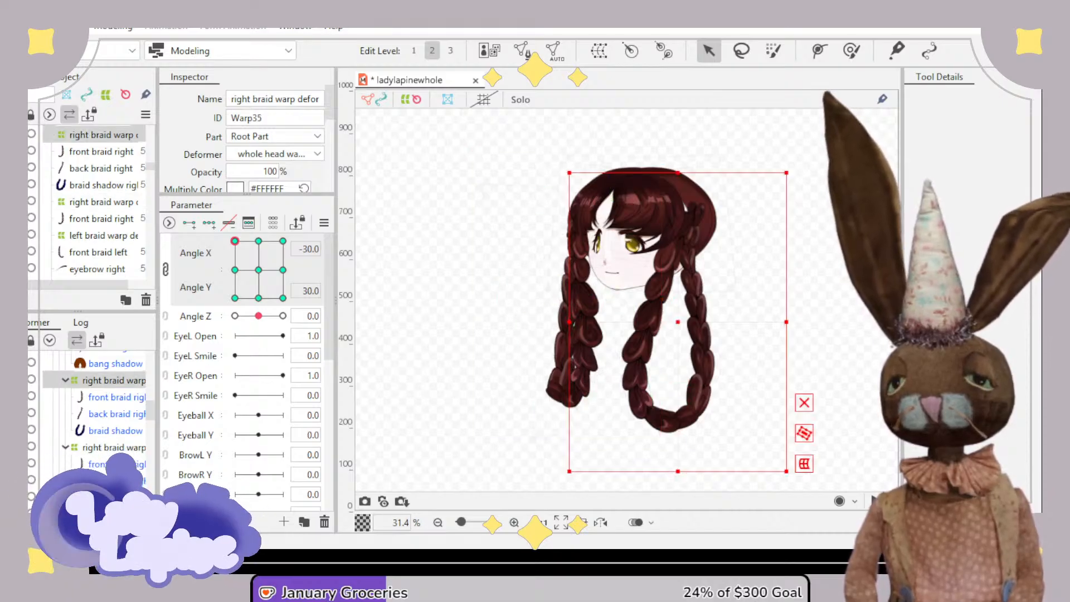
pyautogui.moveTo(673, 325); pyautogui.dragTo(674, 329)
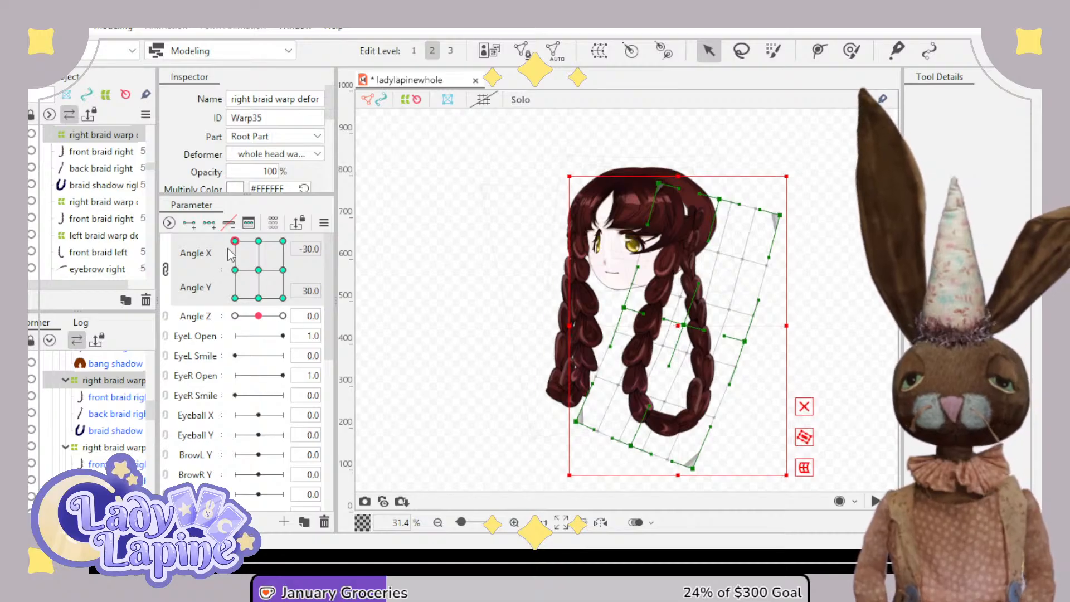
# - Check the mirrored braid's motion across Angle X and Y and return both angles to 0
pyautogui.moveTo(228, 249); pyautogui.dragTo(257, 288)
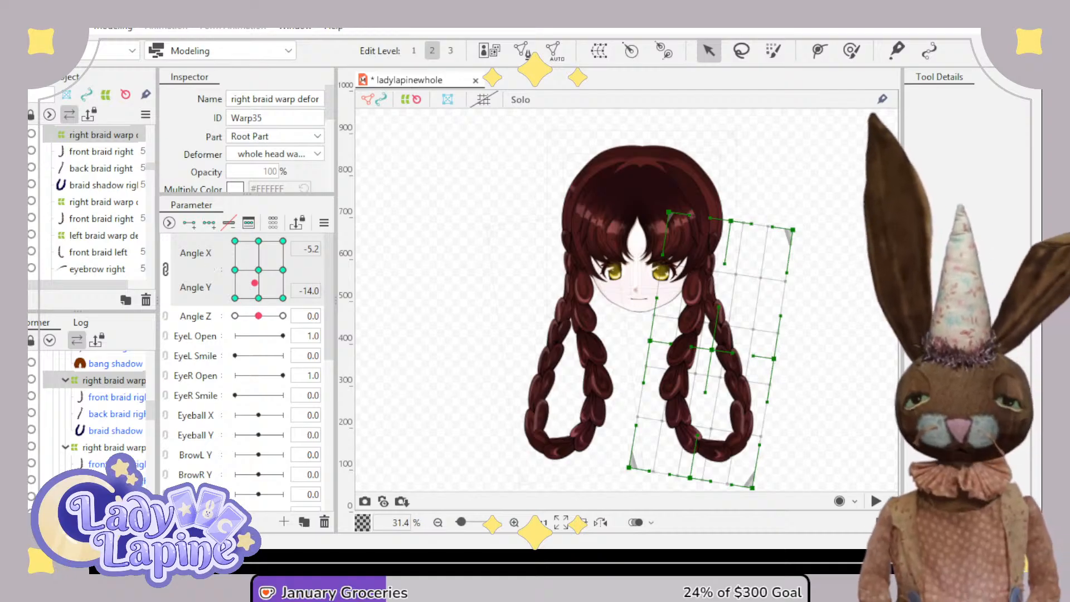
pyautogui.click(19, 380)
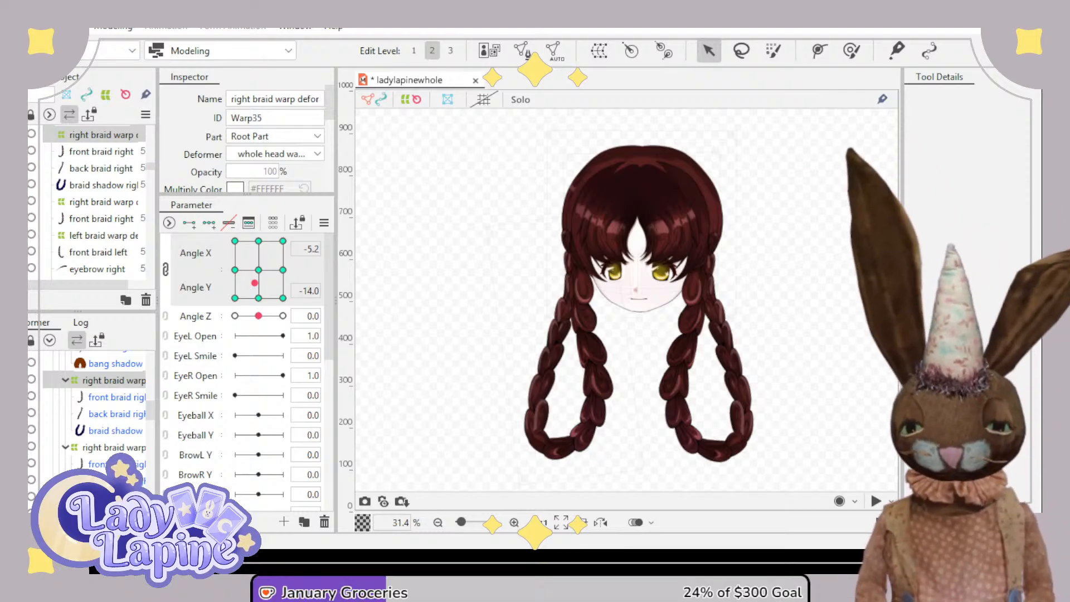
pyautogui.moveTo(256, 290)
pyautogui.mouseDown()
pyautogui.moveTo(244, 262)
pyautogui.moveTo(222, 255)
pyautogui.moveTo(258, 272)
pyautogui.moveTo(260, 242)
pyautogui.moveTo(274, 266)
pyautogui.moveTo(237, 277)
pyautogui.moveTo(229, 253)
pyautogui.moveTo(287, 250)
pyautogui.moveTo(228, 233)
pyautogui.moveTo(283, 258)
pyautogui.moveTo(242, 292)
pyautogui.moveTo(260, 245)
pyautogui.moveTo(291, 248)
pyautogui.moveTo(231, 243)
pyautogui.moveTo(268, 258)
pyautogui.moveTo(258, 270)
pyautogui.mouseUp()
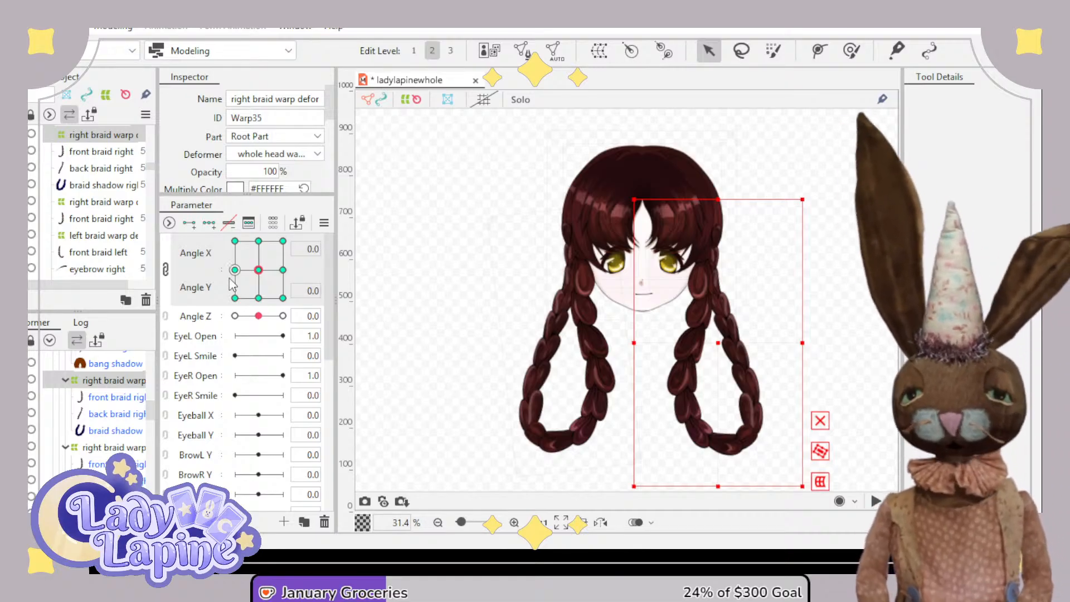
pyautogui.moveTo(258, 270)
pyautogui.mouseDown()
pyautogui.moveTo(246, 237)
pyautogui.moveTo(260, 224)
pyautogui.moveTo(262, 292)
pyautogui.moveTo(261, 250)
pyautogui.moveTo(261, 281)
pyautogui.moveTo(278, 266)
pyautogui.moveTo(250, 266)
pyautogui.moveTo(237, 246)
pyautogui.moveTo(283, 243)
pyautogui.moveTo(262, 244)
pyautogui.moveTo(258, 270)
pyautogui.mouseUp()
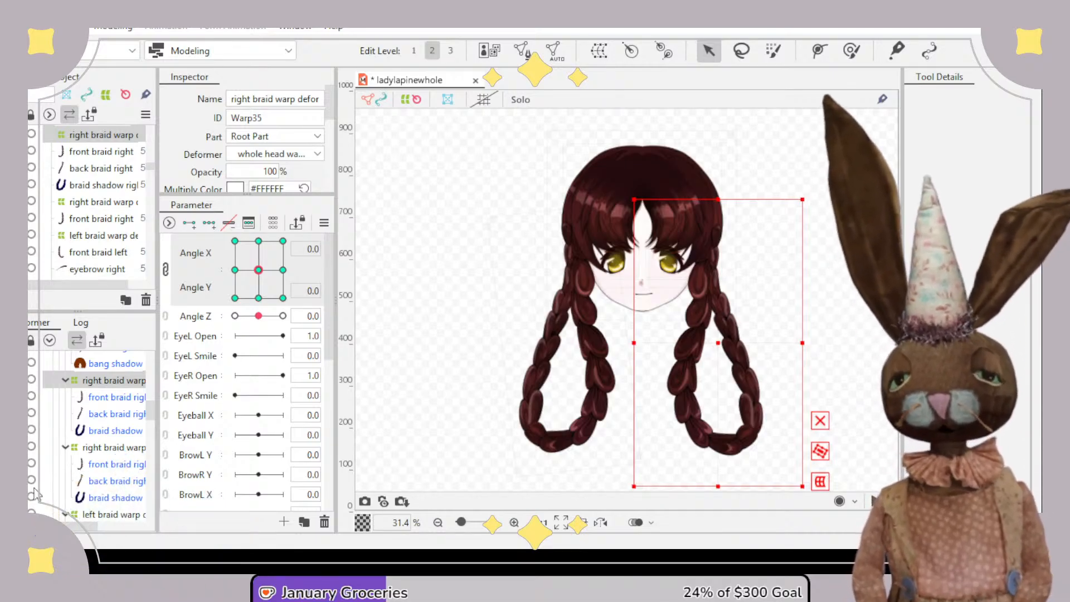
# - Delete the original left braid warp deformer together with its front braid, back braid and braid shadow
pyautogui.scroll(-2, 89, 477)
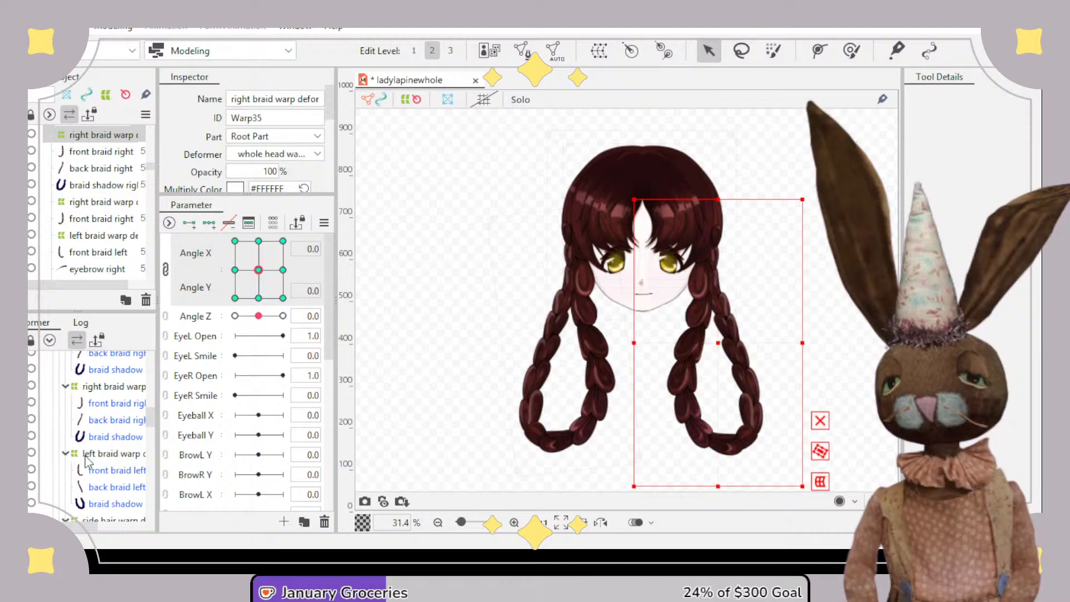
pyautogui.click(87, 459)
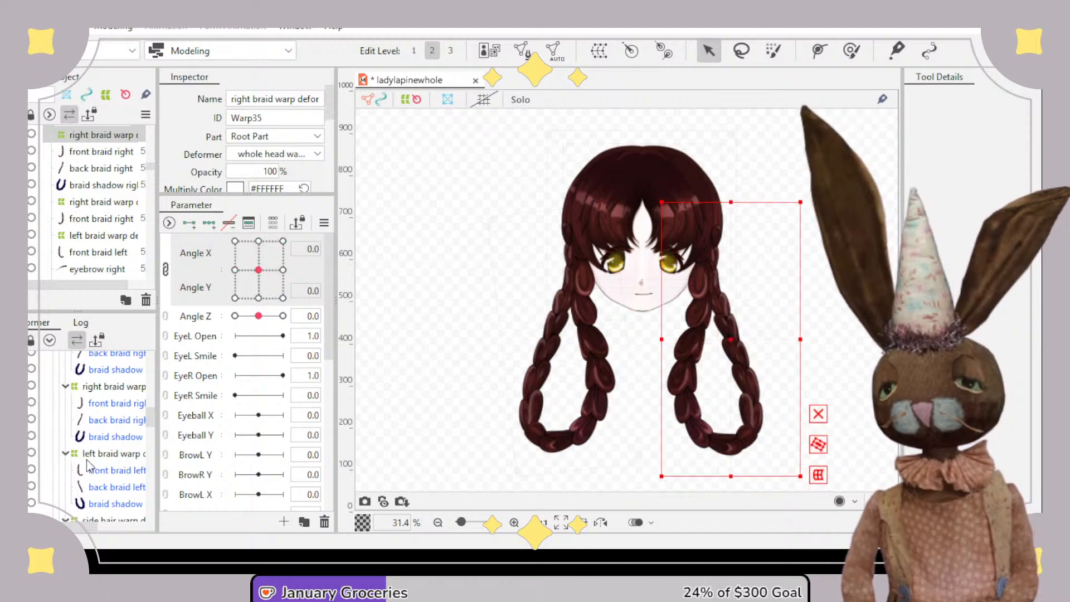
pyautogui.keyDown('shift'); pyautogui.click(115, 505); pyautogui.keyUp('shift')
pyautogui.press('Delete')
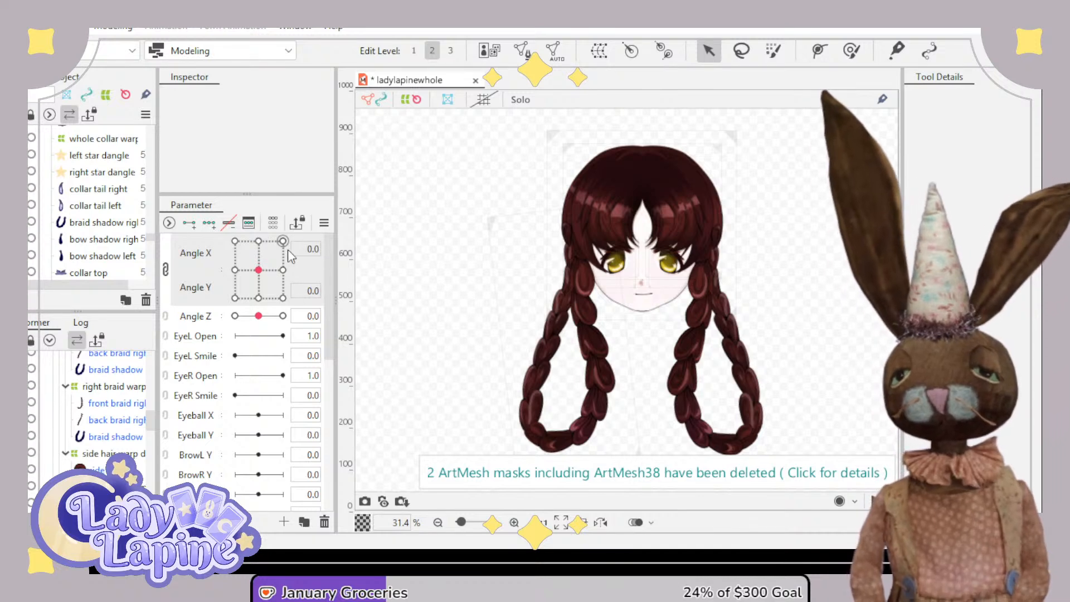
# - Preview how the head and both braids move across Angle X, Y and Z, and reset the pose to neutral
pyautogui.moveTo(259, 279)
pyautogui.mouseDown()
pyautogui.moveTo(246, 261)
pyautogui.moveTo(282, 243)
pyautogui.moveTo(252, 291)
pyautogui.moveTo(255, 255)
pyautogui.moveTo(270, 258)
pyautogui.moveTo(260, 268)
pyautogui.moveTo(276, 271)
pyautogui.moveTo(284, 297)
pyautogui.moveTo(277, 243)
pyautogui.moveTo(245, 243)
pyautogui.moveTo(241, 276)
pyautogui.moveTo(262, 261)
pyautogui.moveTo(283, 297)
pyautogui.moveTo(255, 253)
pyautogui.moveTo(270, 275)
pyautogui.moveTo(262, 271)
pyautogui.mouseUp()
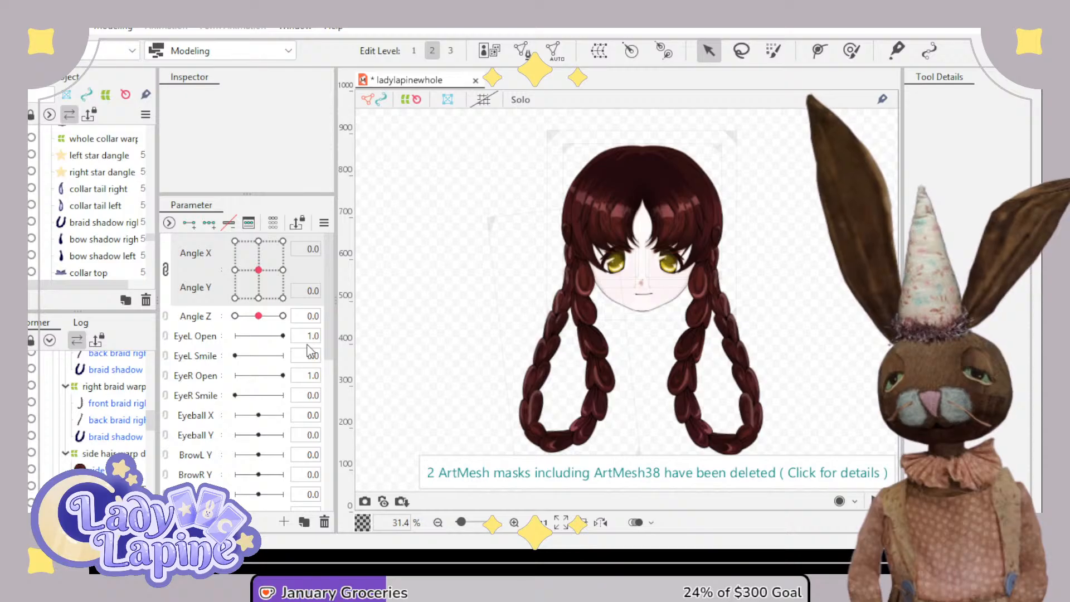
pyautogui.moveTo(258, 316); pyautogui.dragTo(284, 240)
pyautogui.moveTo(259, 316)
pyautogui.mouseDown()
pyautogui.moveTo(285, 317)
pyautogui.moveTo(225, 318)
pyautogui.moveTo(284, 316)
pyautogui.moveTo(259, 318)
pyautogui.mouseUp()
pyautogui.moveTo(258, 272)
pyautogui.mouseDown()
pyautogui.moveTo(240, 306)
pyautogui.moveTo(274, 283)
pyautogui.mouseUp()
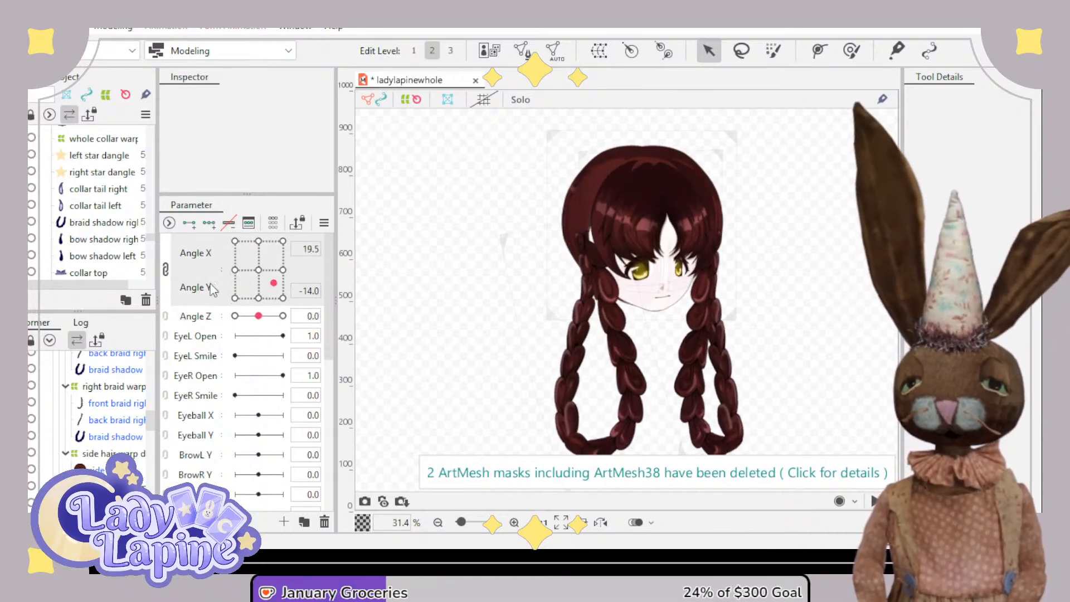
pyautogui.click(167, 318)
pyautogui.click(166, 341)
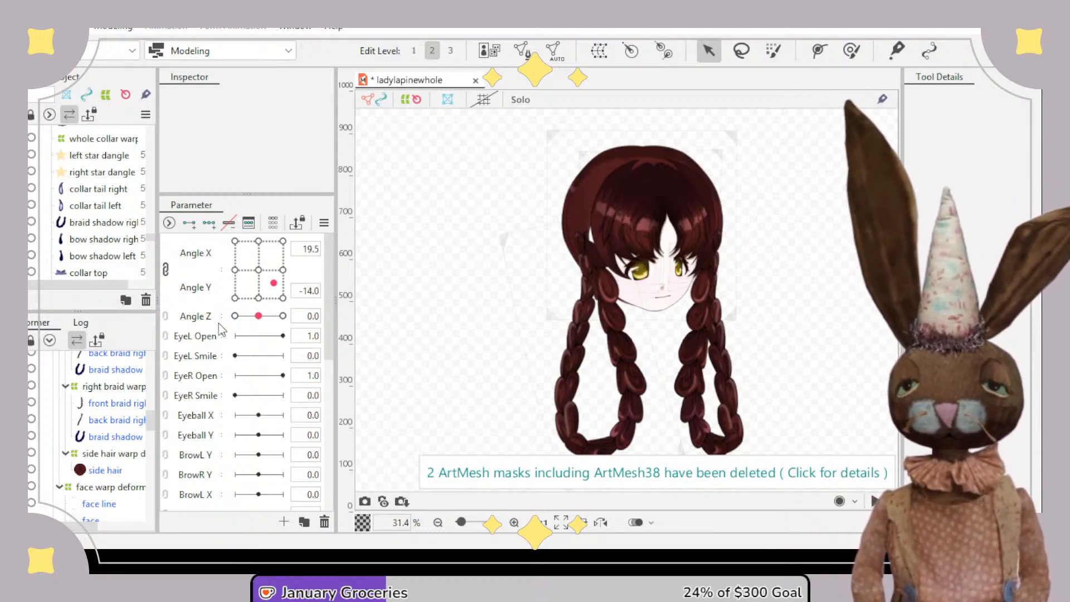
pyautogui.click(259, 270)
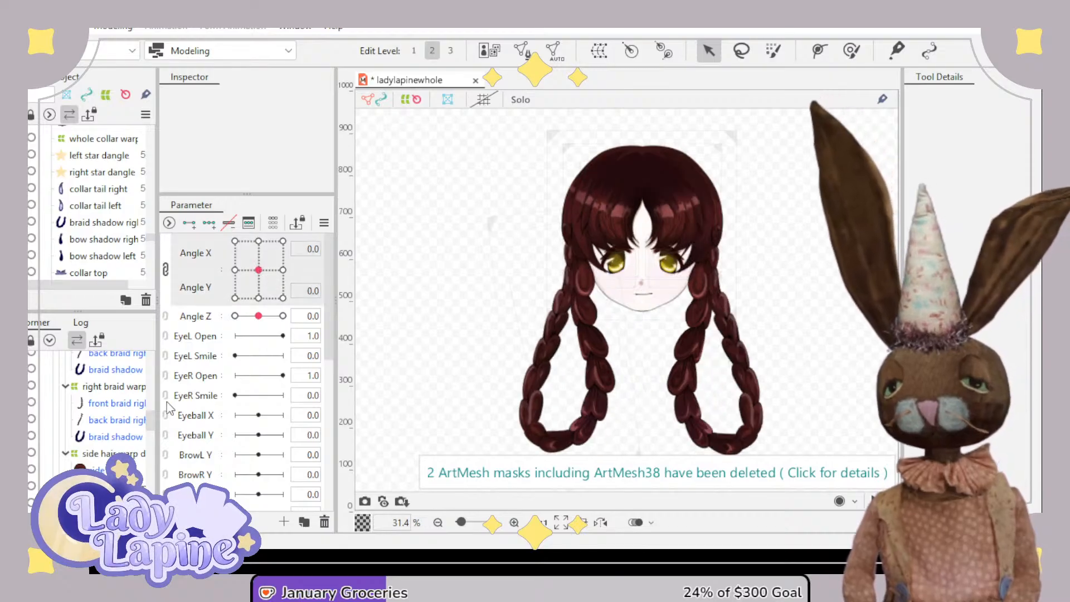
pyautogui.moveTo(252, 272); pyautogui.dragTo(302, 269)
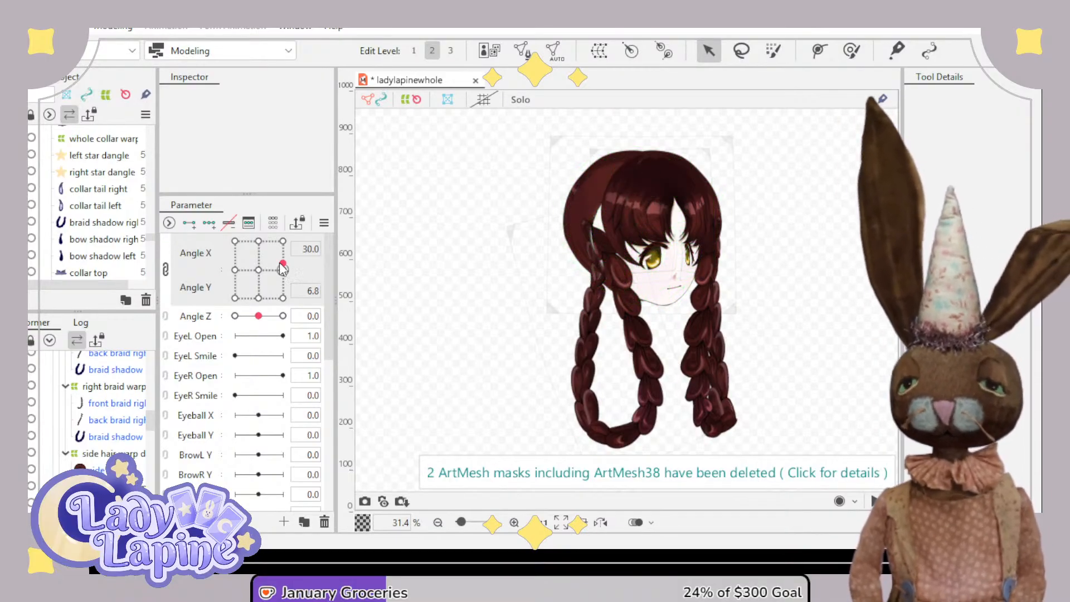
pyautogui.moveTo(284, 270); pyautogui.dragTo(275, 222)
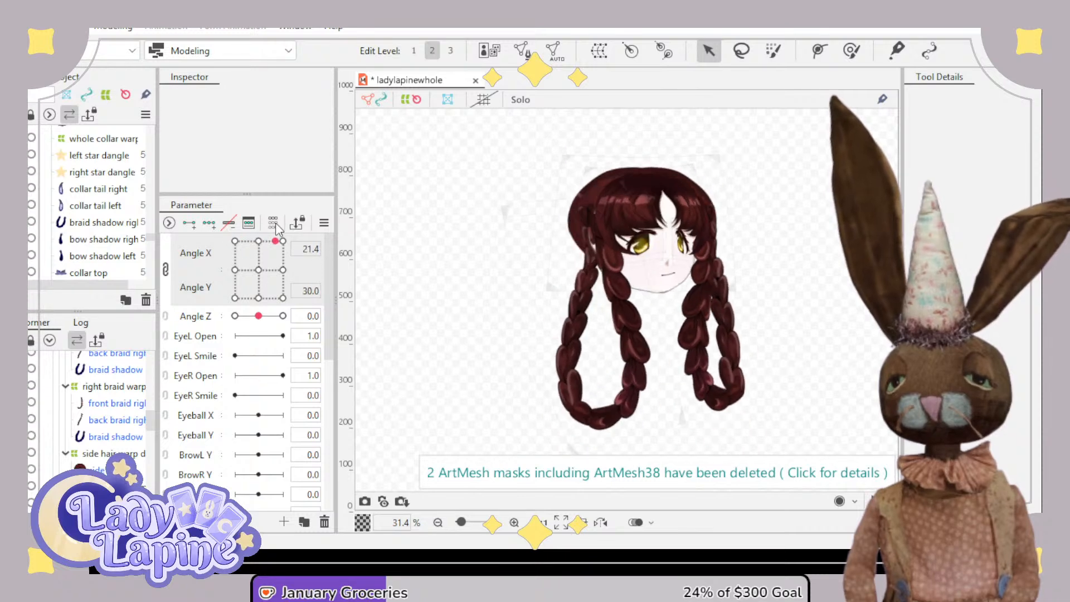
pyautogui.click(276, 223)
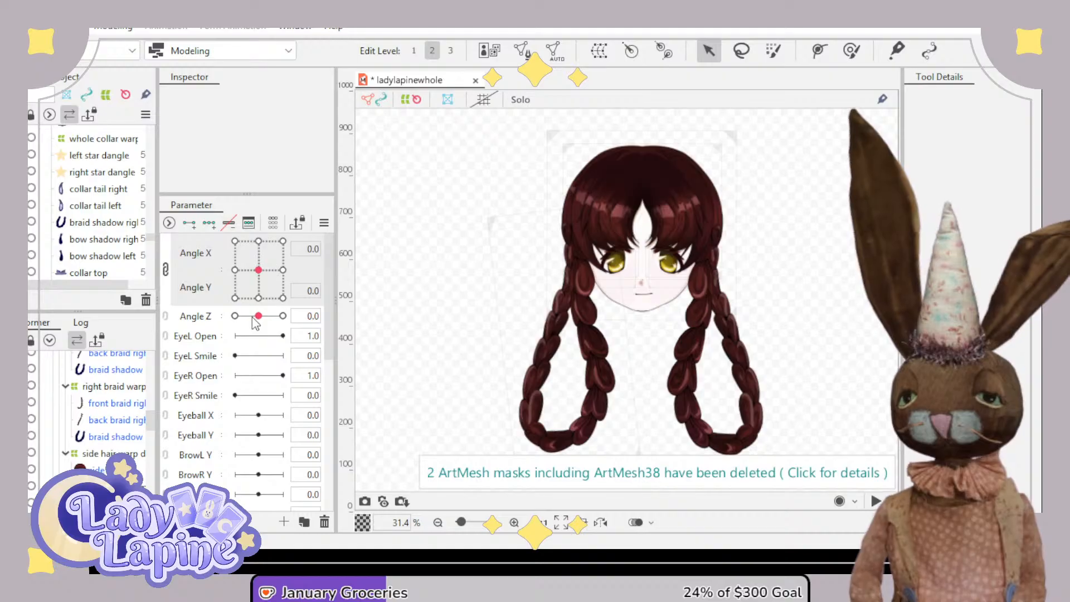
# - Preview the head and both braids at combinations of Angle X, Y and Z extremes and return all three angles to 0
pyautogui.moveTo(253, 317)
pyautogui.mouseDown()
pyautogui.moveTo(223, 324)
pyautogui.moveTo(259, 316)
pyautogui.mouseUp()
pyautogui.moveTo(264, 270); pyautogui.dragTo(302, 271)
pyautogui.click(284, 271)
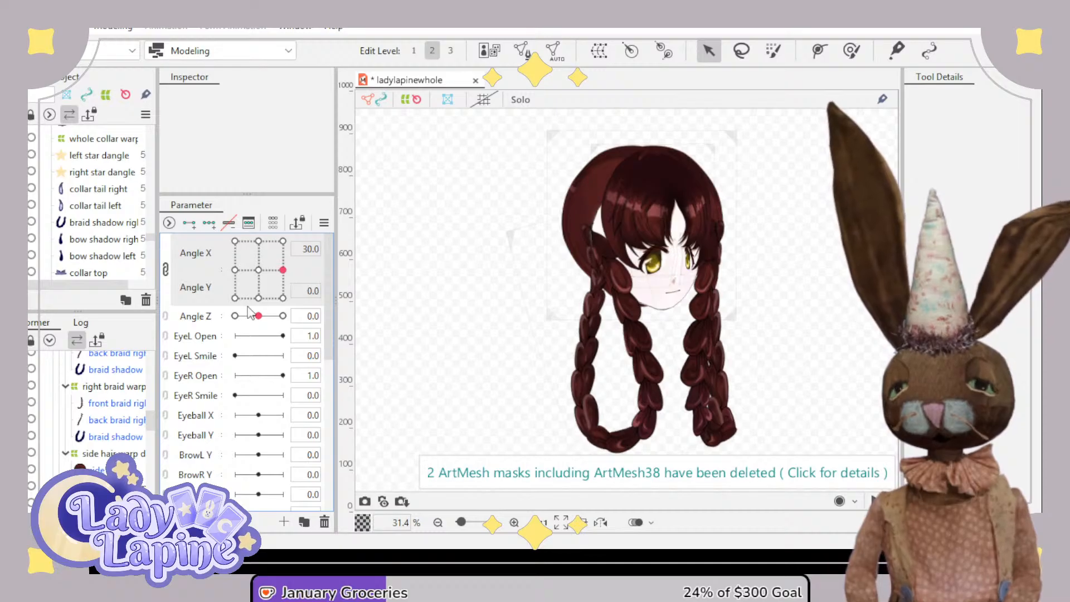
pyautogui.moveTo(249, 313); pyautogui.dragTo(277, 330)
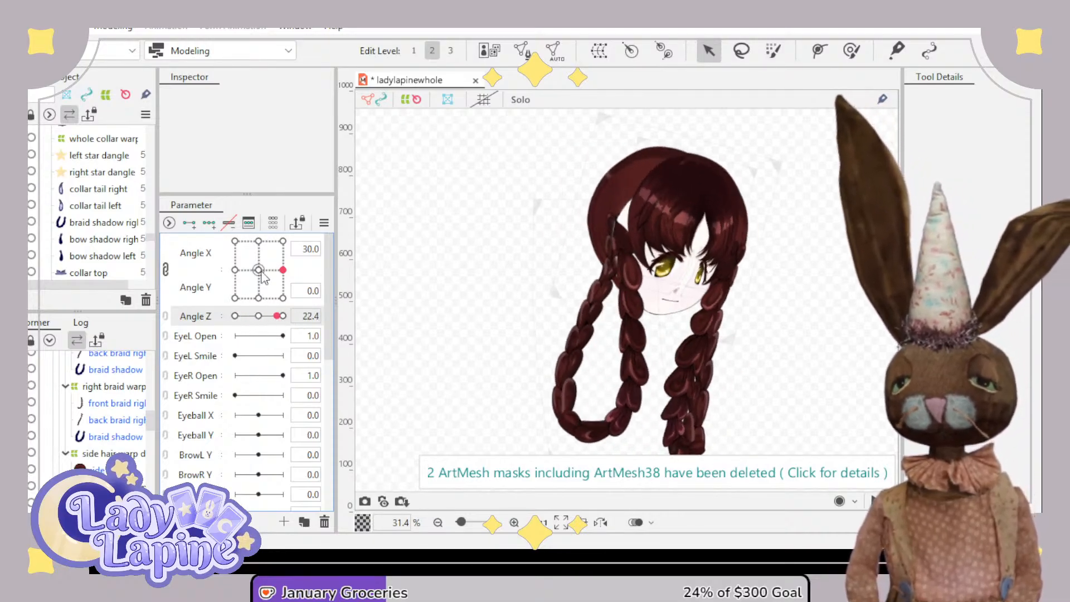
pyautogui.moveTo(262, 273); pyautogui.dragTo(233, 269)
pyautogui.moveTo(276, 316); pyautogui.dragTo(260, 317)
pyautogui.moveTo(234, 268); pyautogui.dragTo(235, 238)
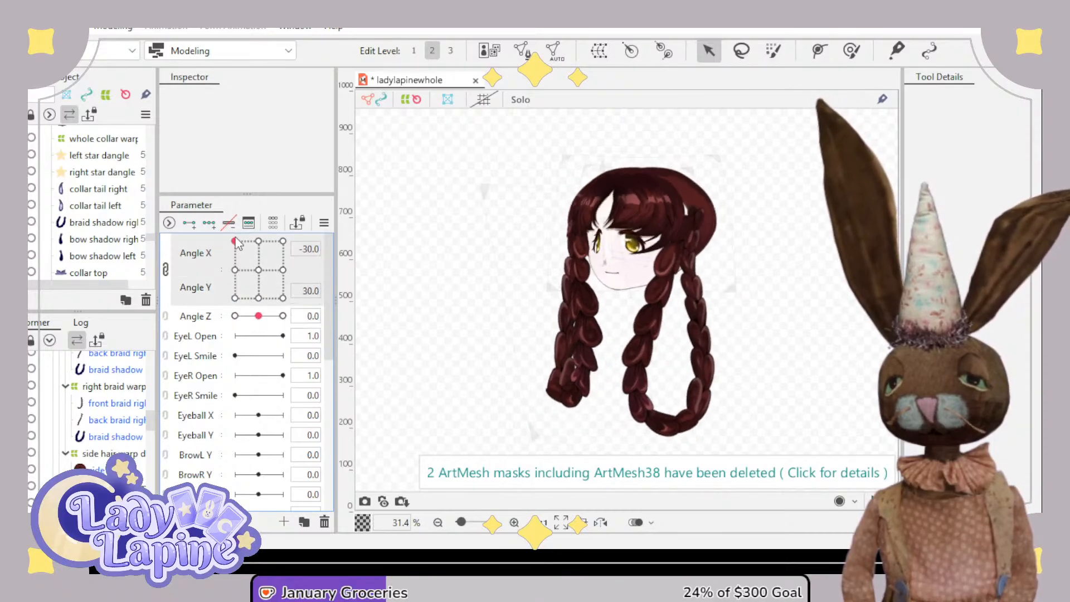
pyautogui.moveTo(259, 316); pyautogui.dragTo(273, 342)
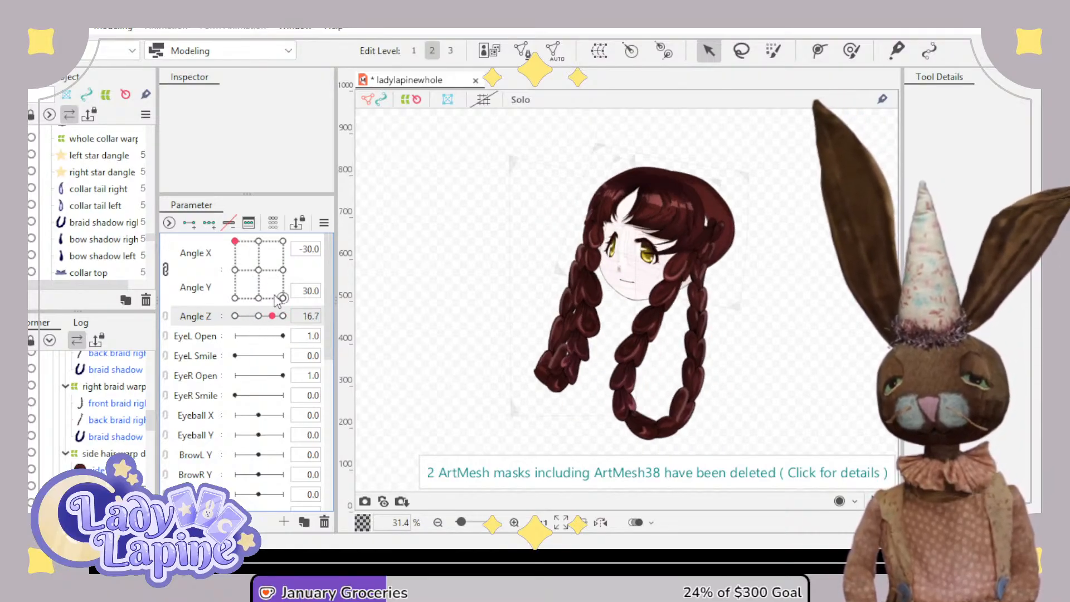
pyautogui.click(261, 320)
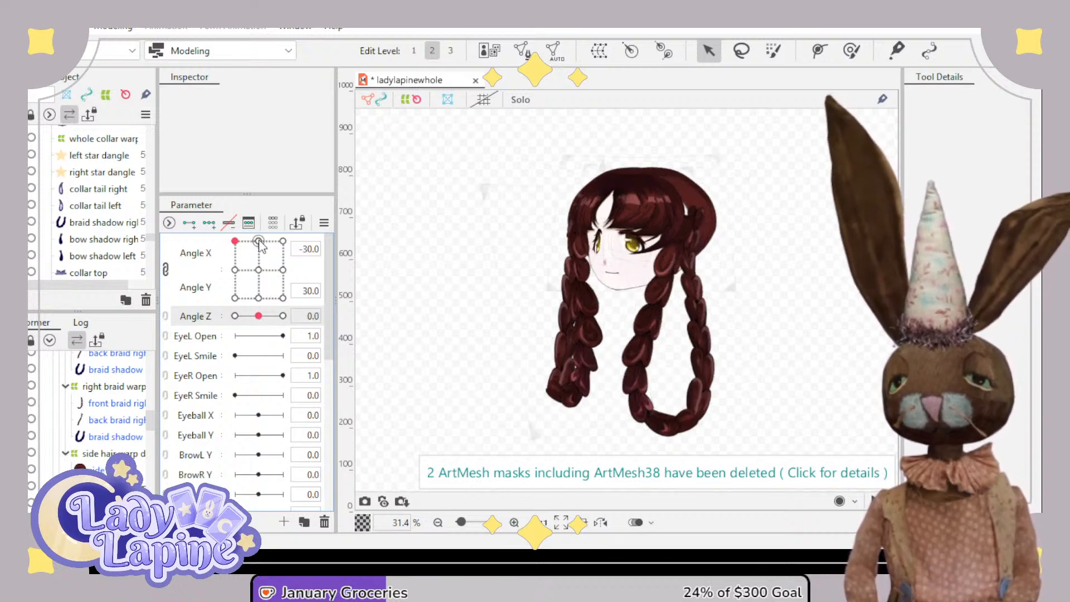
pyautogui.click(259, 271)
pyautogui.moveTo(262, 319)
pyautogui.mouseDown()
pyautogui.moveTo(243, 316)
pyautogui.moveTo(261, 316)
pyautogui.moveTo(260, 328)
pyautogui.mouseUp()
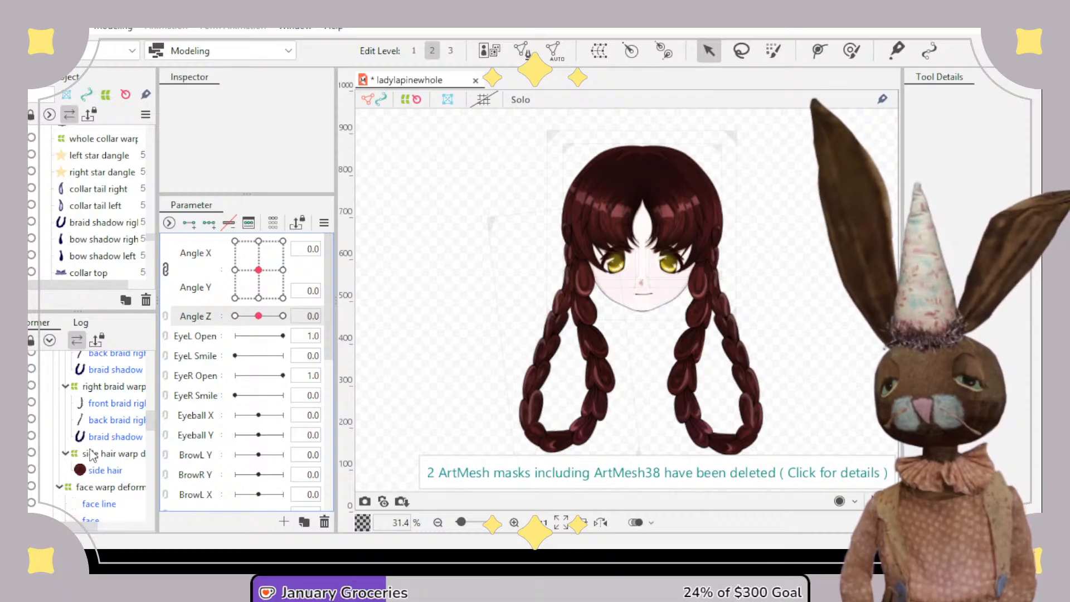
# - Inspect the whole head, hat and right ear warp deformers for Angle Z keys
pyautogui.scroll(-5, 92, 455)
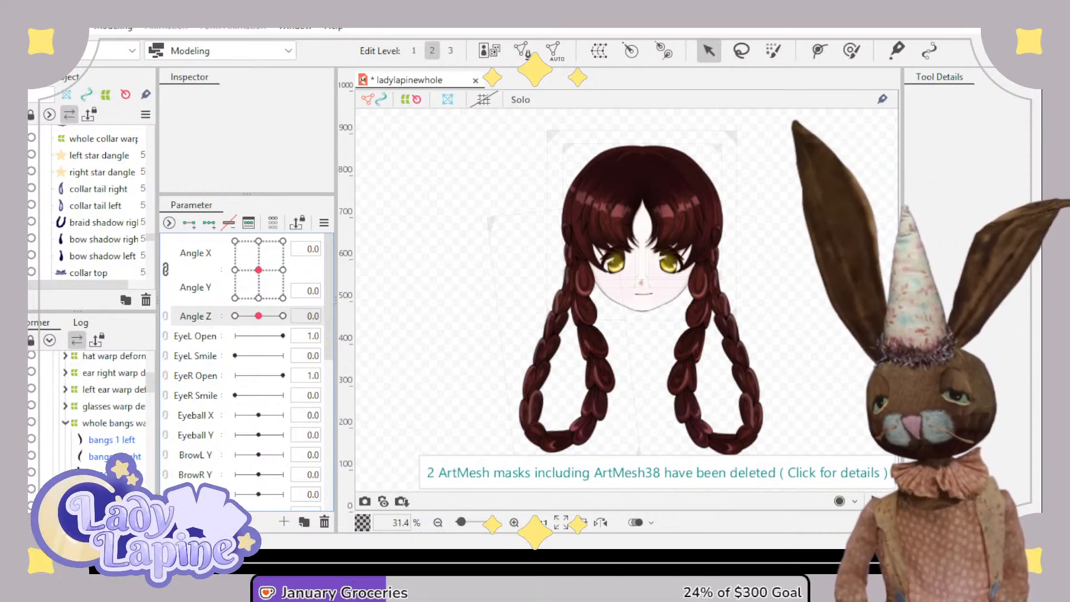
pyautogui.scroll(-5, 96, 470)
pyautogui.click(98, 380)
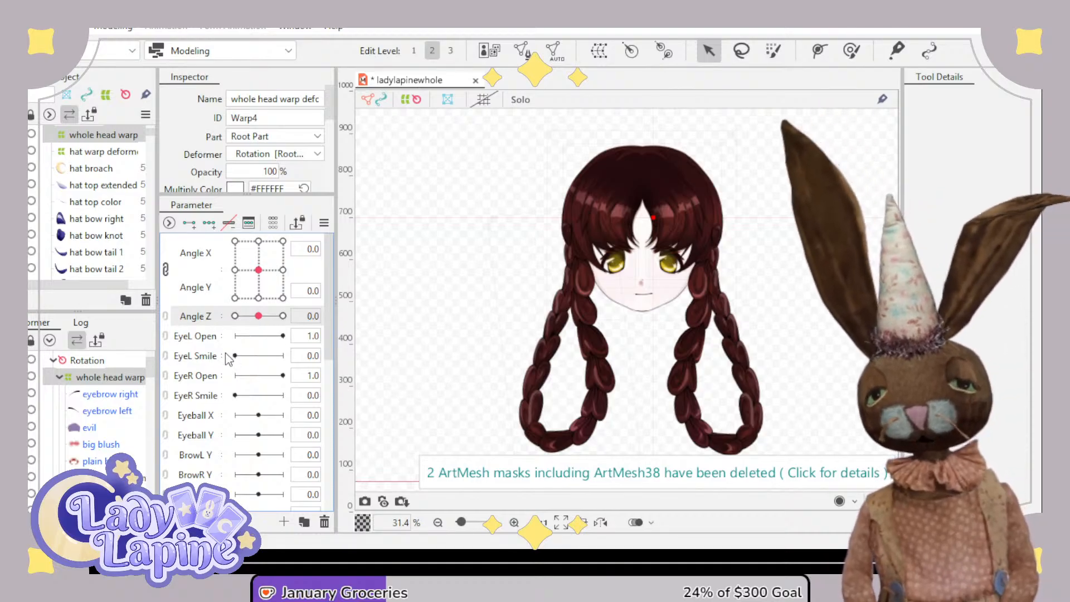
pyautogui.click(274, 223)
pyautogui.click(274, 223)
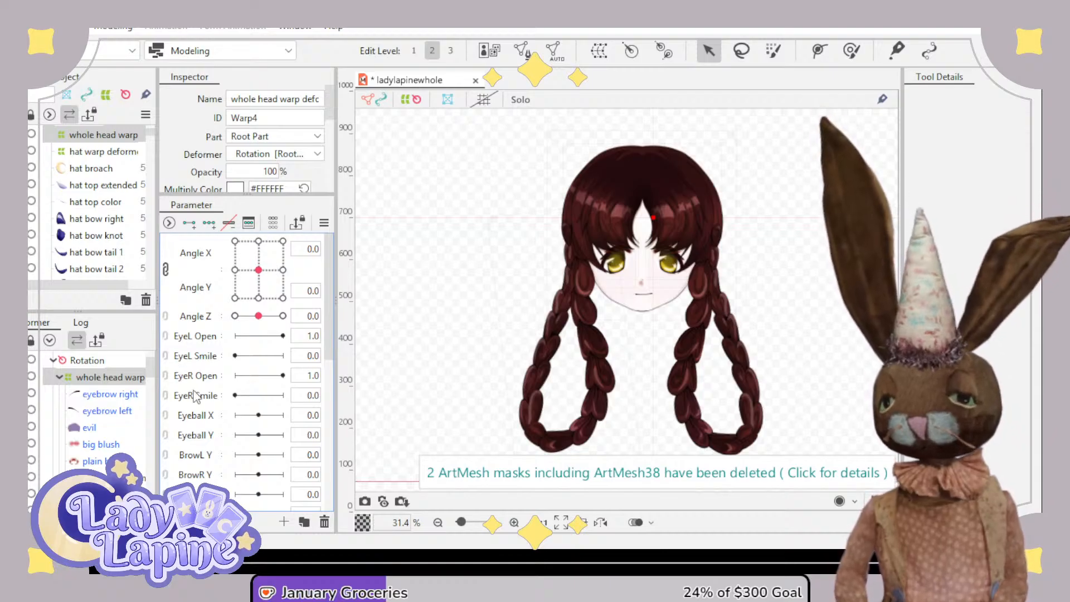
pyautogui.scroll(-2, 121, 422)
pyautogui.click(116, 419)
pyautogui.click(113, 434)
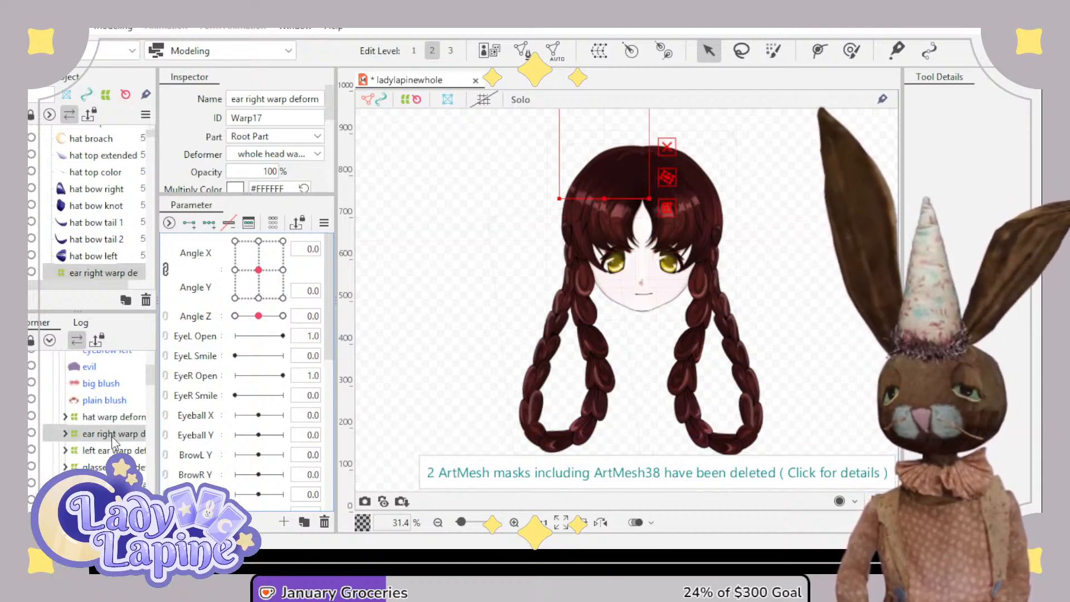
pyautogui.scroll(3, 81, 409)
# - Clear the Angle Z keys from the head's Rotation deformer and work down through the head, hat, ear, glasses and whole bangs deformers
pyautogui.click(84, 414)
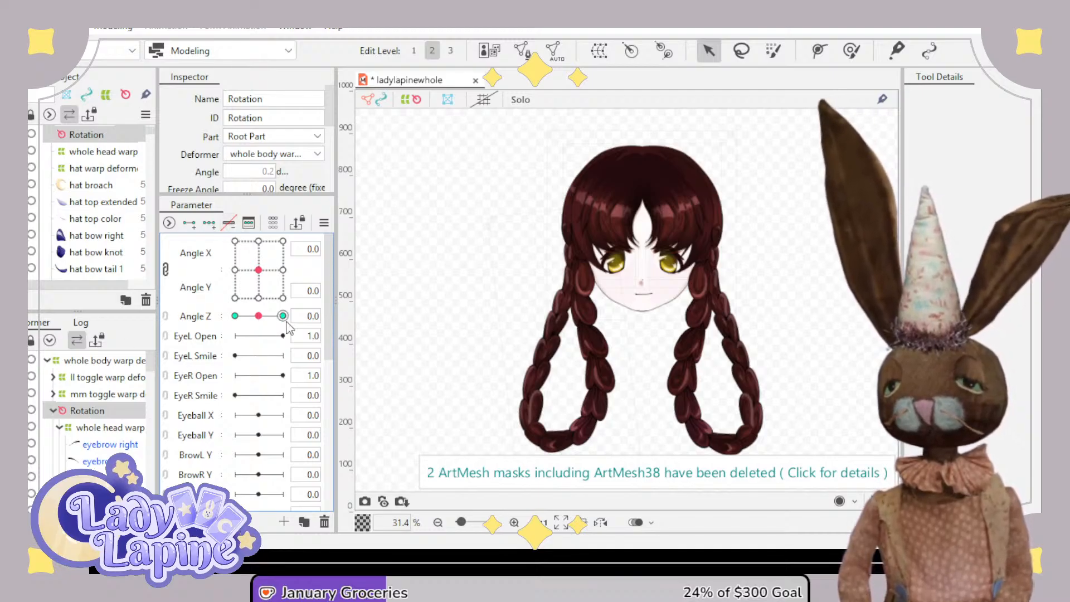
pyautogui.click(210, 320)
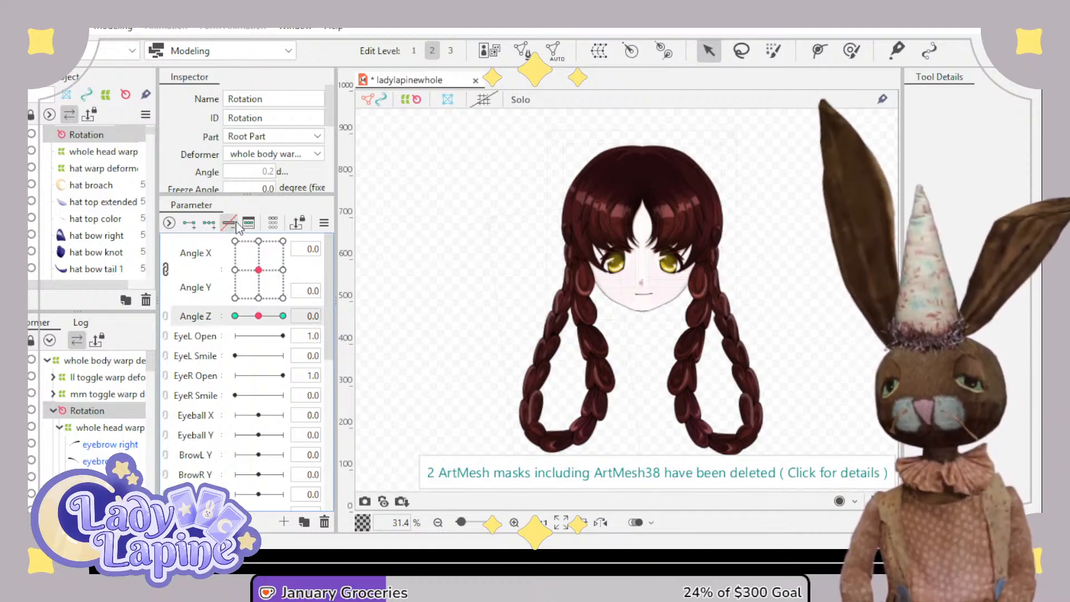
pyautogui.click(106, 428)
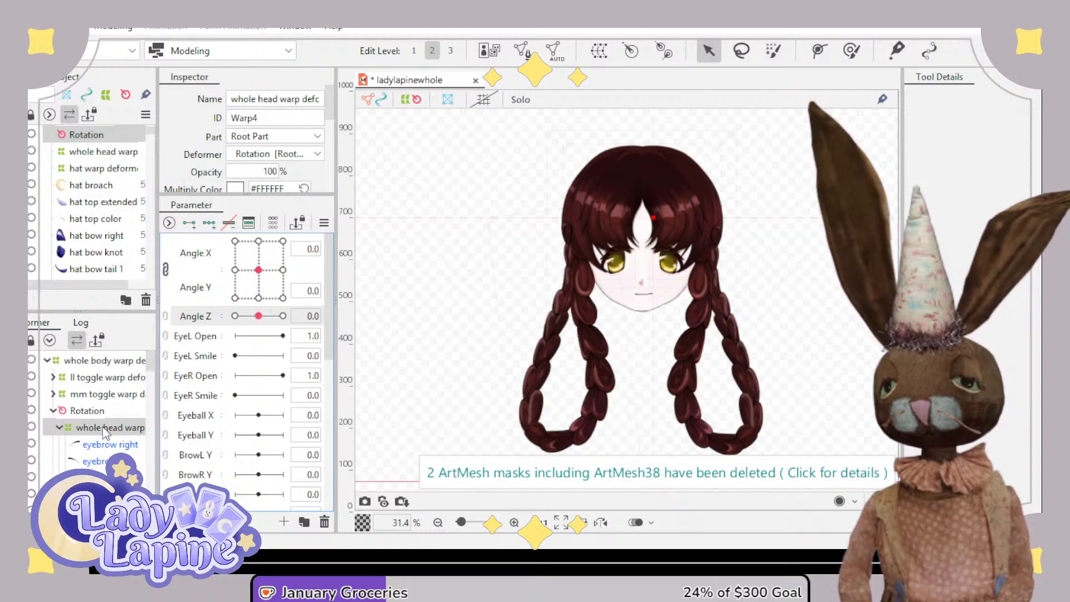
pyautogui.scroll(-5, 104, 441)
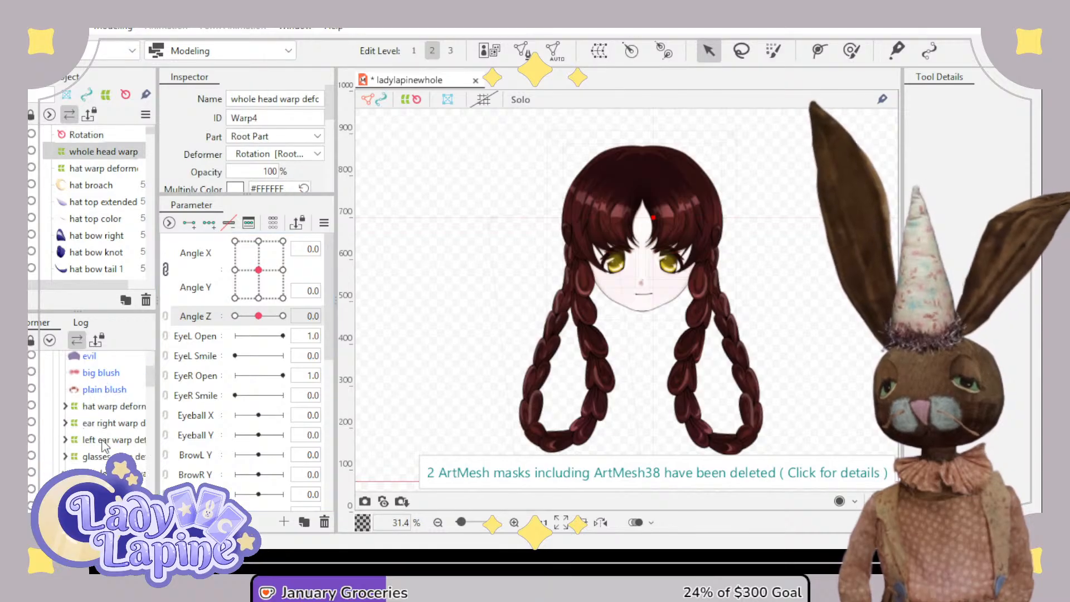
pyautogui.click(102, 409)
pyautogui.click(103, 423)
pyautogui.click(104, 440)
pyautogui.click(106, 458)
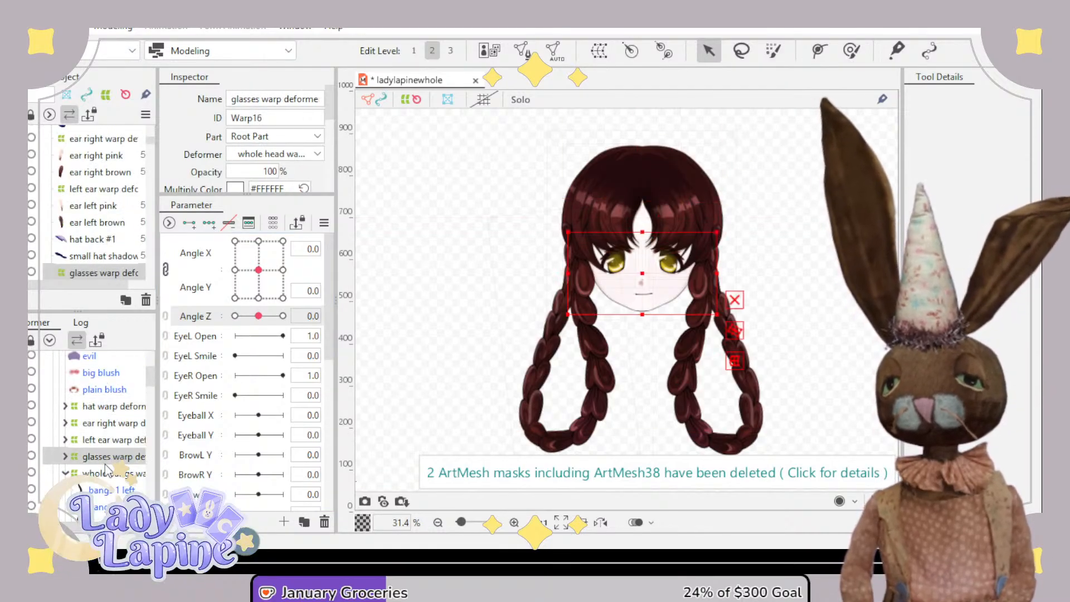
pyautogui.click(106, 472)
pyautogui.scroll(-2, 106, 468)
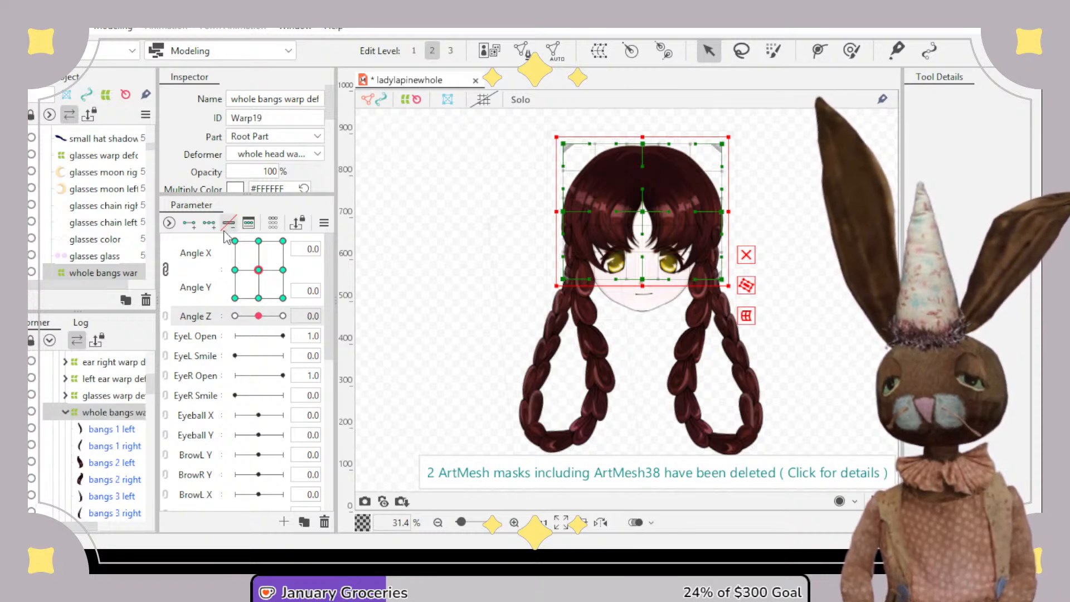
# - Clear the remaining Angle Z keys from both braid warp deformers, the side hair warp deformer and the face warp deformer
pyautogui.scroll(-5, 100, 369)
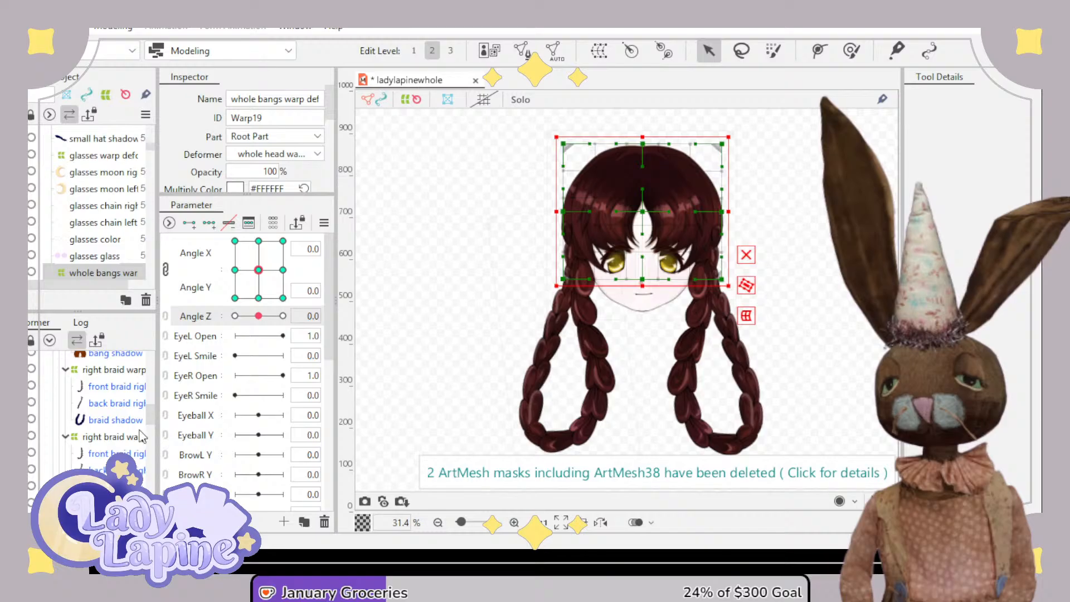
pyautogui.click(100, 370)
pyautogui.click(102, 437)
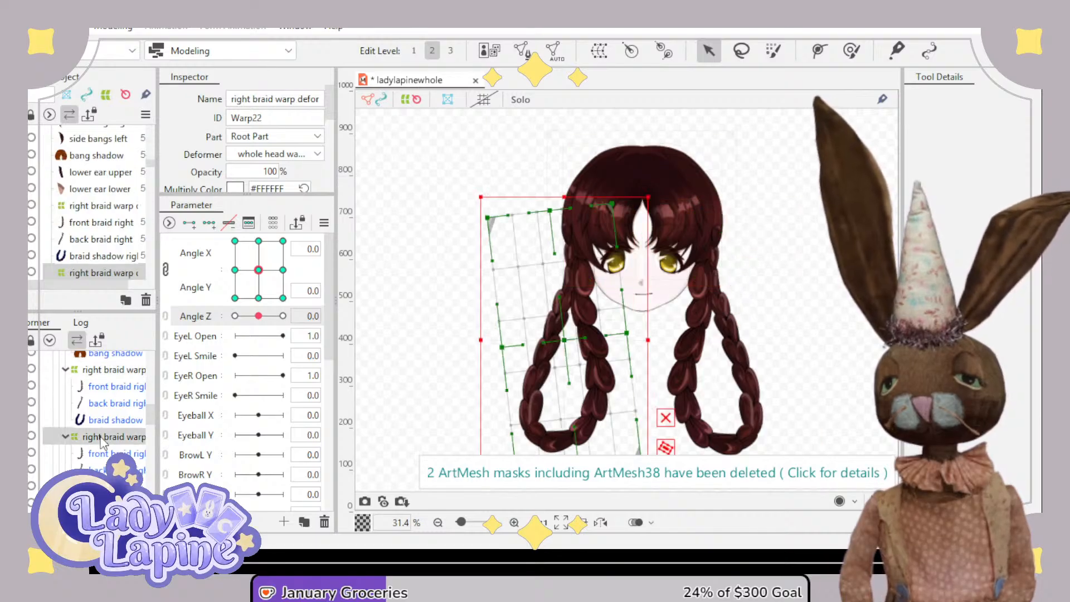
pyautogui.scroll(-1, 102, 443)
pyautogui.click(102, 443)
pyautogui.click(106, 477)
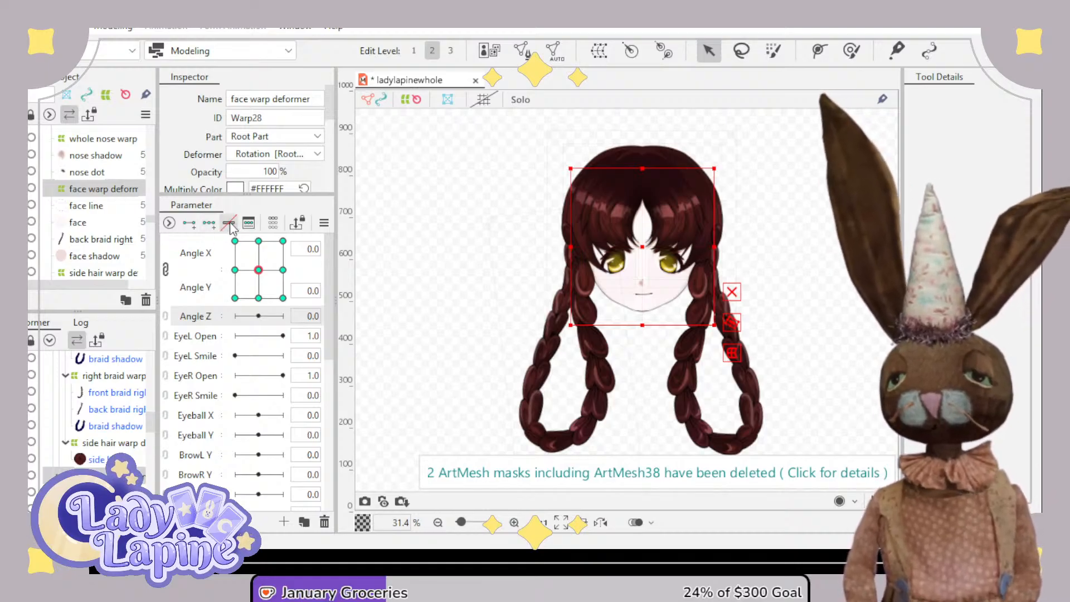
# - Add three Angle Z keys at -30, 0 and 30 to the head's Rotation deformer
pyautogui.scroll(-5, 92, 465)
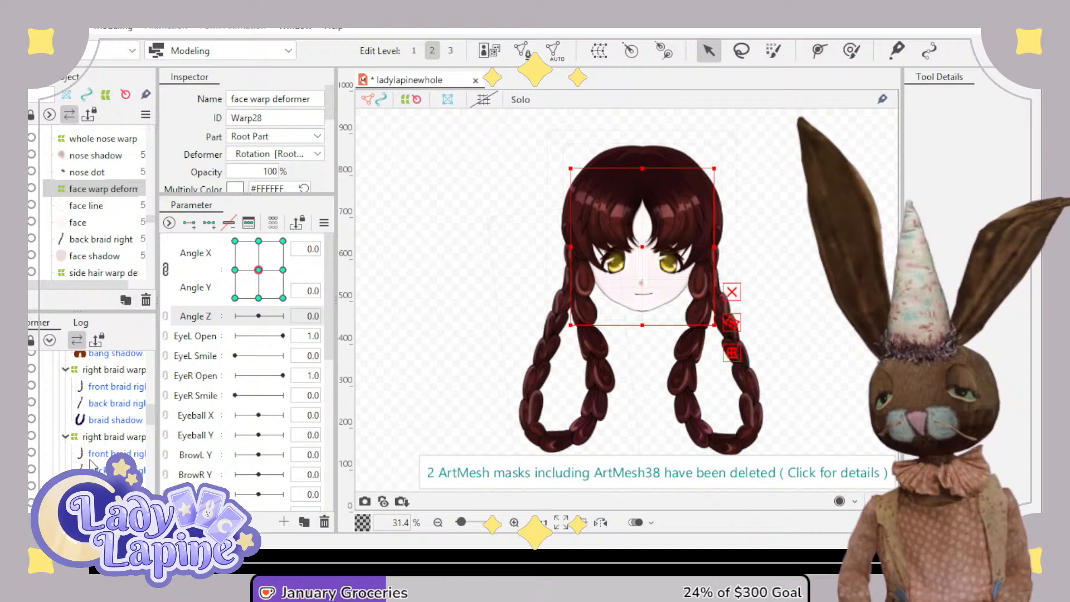
pyautogui.scroll(-5, 92, 466)
pyautogui.scroll(-5, 104, 422)
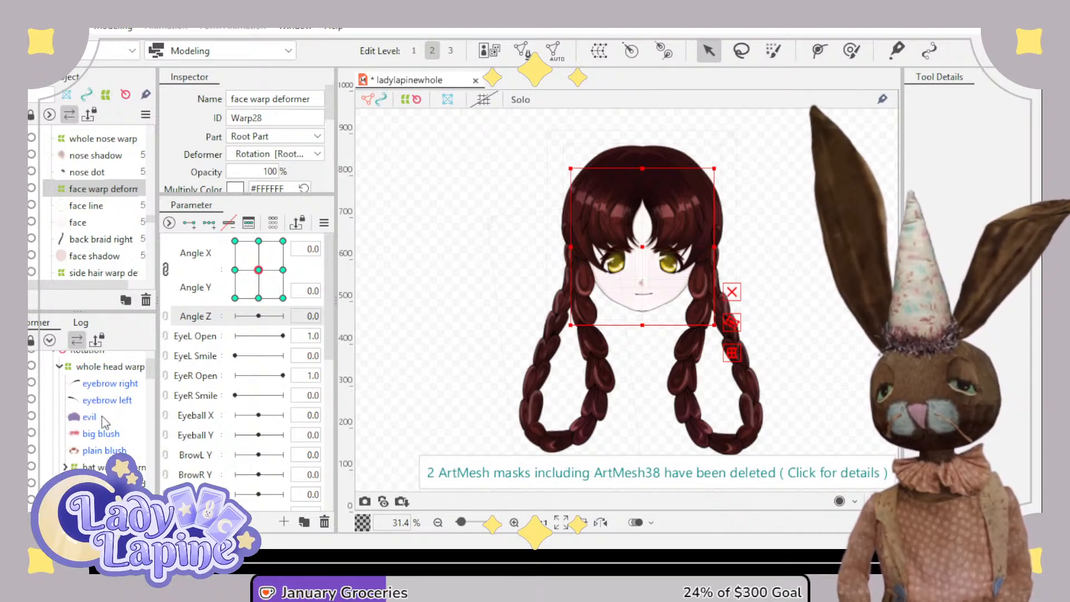
pyautogui.scroll(1, 102, 402)
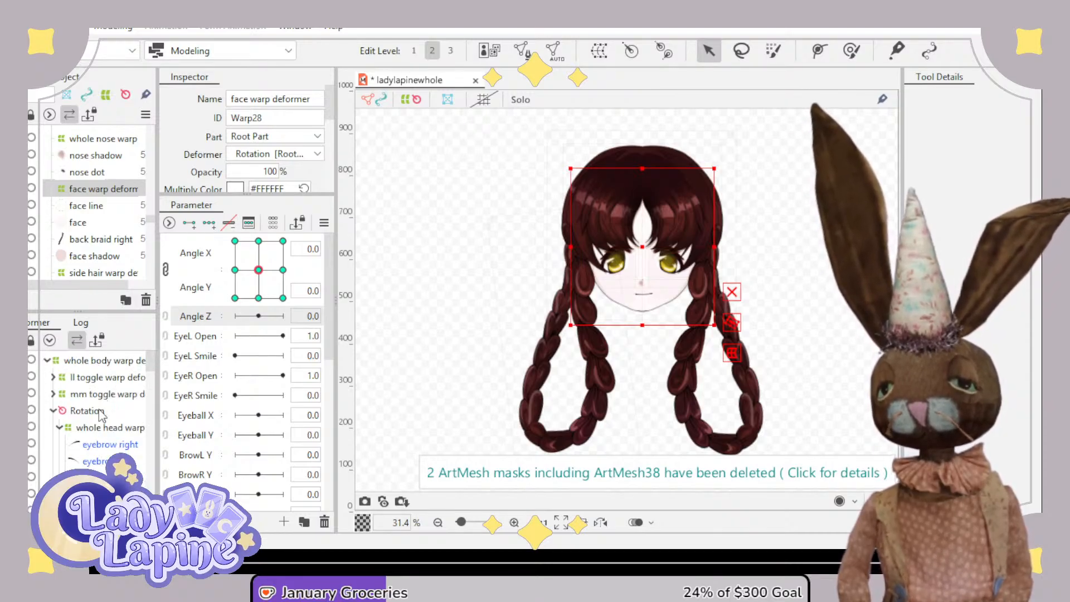
pyautogui.click(86, 411)
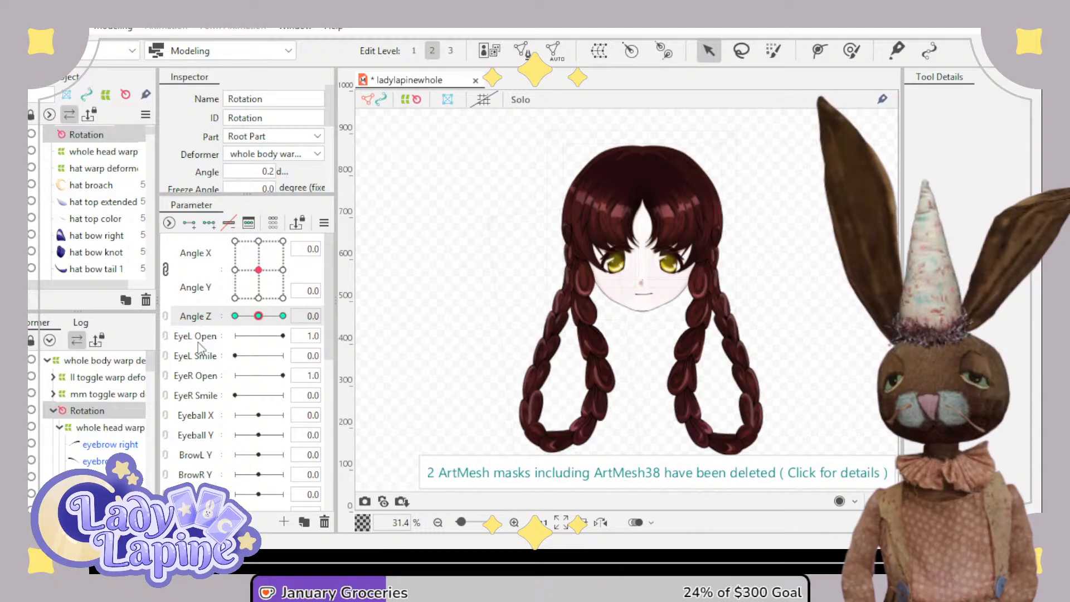
# - Rotate the head's Rotation deformer to about -20.2° at Angle Z -30 and 20.4° at Angle Z 30, and return to neutral
pyautogui.moveTo(261, 322); pyautogui.dragTo(224, 321)
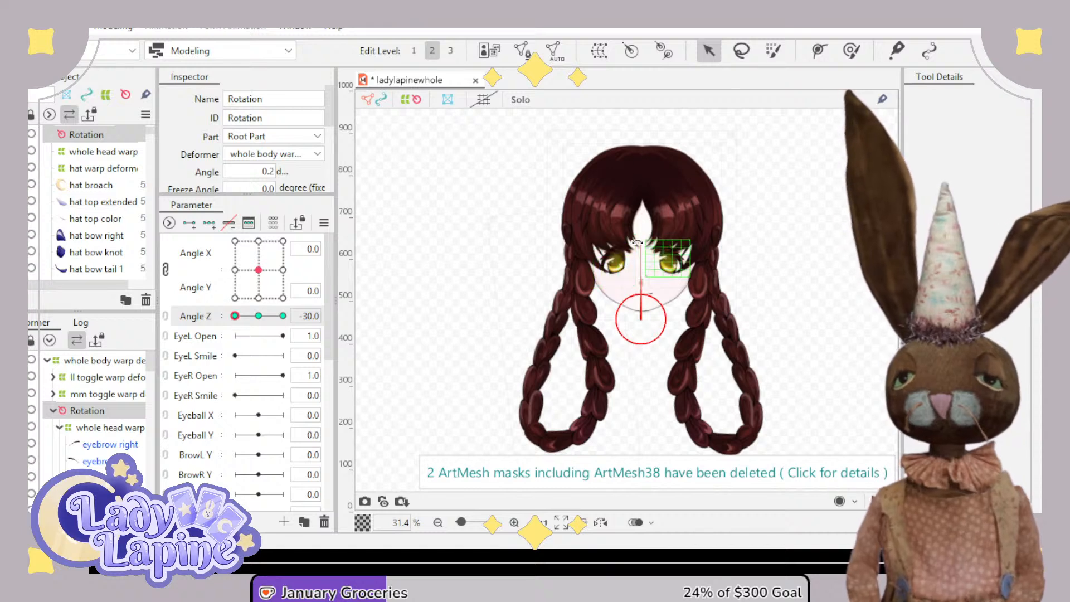
pyautogui.moveTo(634, 246); pyautogui.dragTo(607, 251)
pyautogui.moveTo(235, 318); pyautogui.dragTo(283, 316)
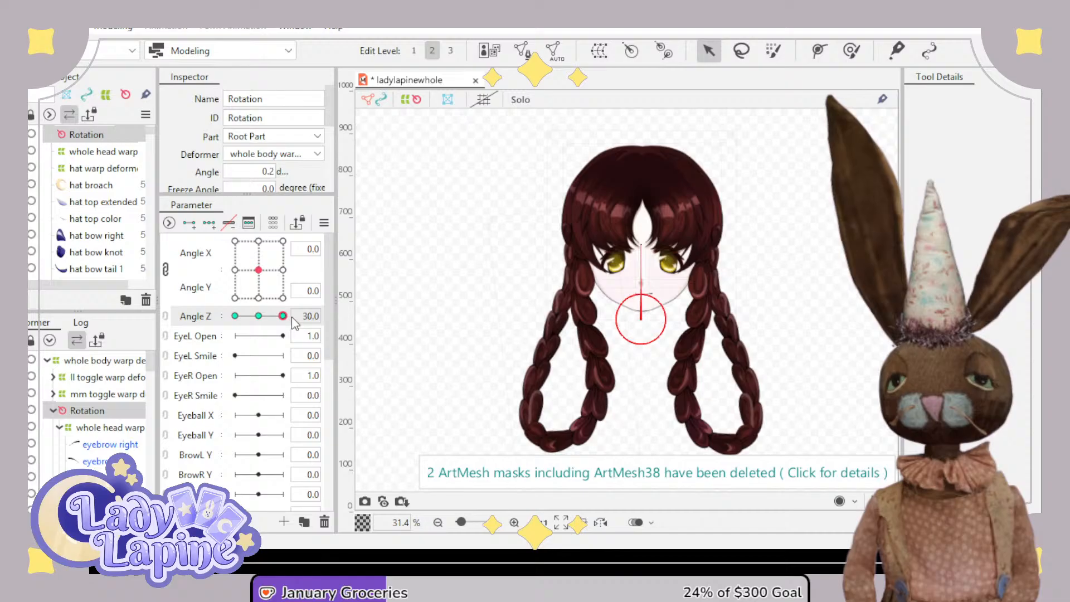
pyautogui.moveTo(641, 240); pyautogui.dragTo(670, 241)
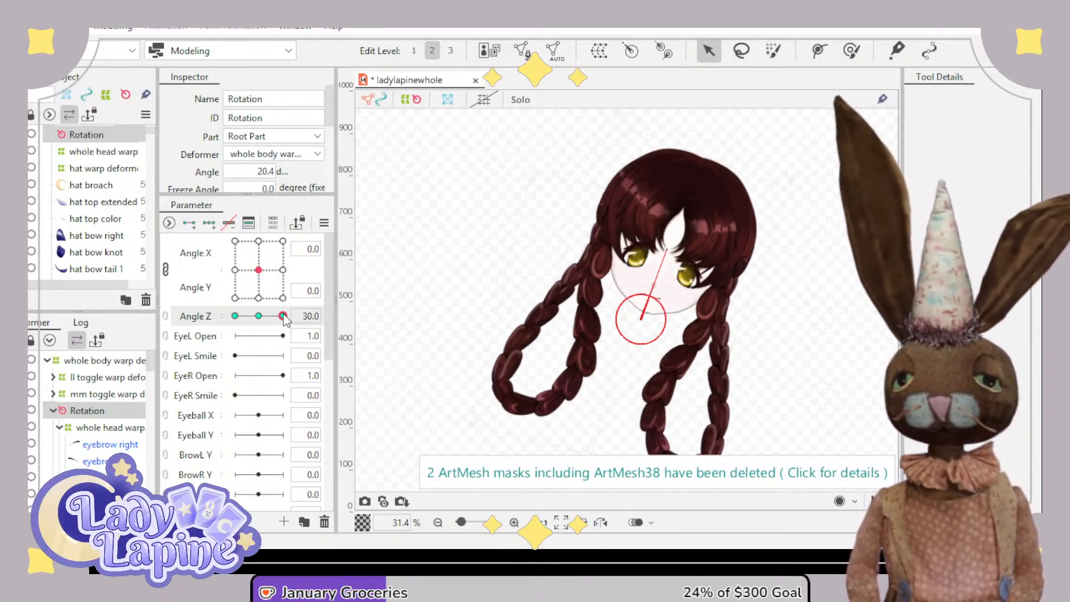
pyautogui.moveTo(283, 317); pyautogui.dragTo(234, 317)
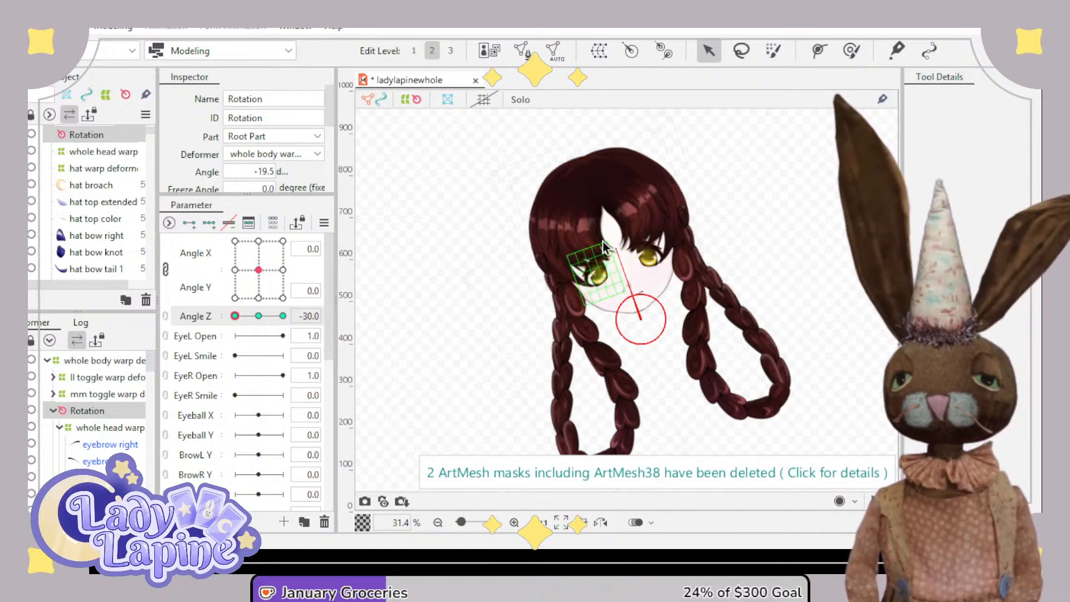
pyautogui.moveTo(607, 245); pyautogui.dragTo(614, 249)
pyautogui.moveTo(236, 316); pyautogui.dragTo(270, 320)
pyautogui.click(258, 316)
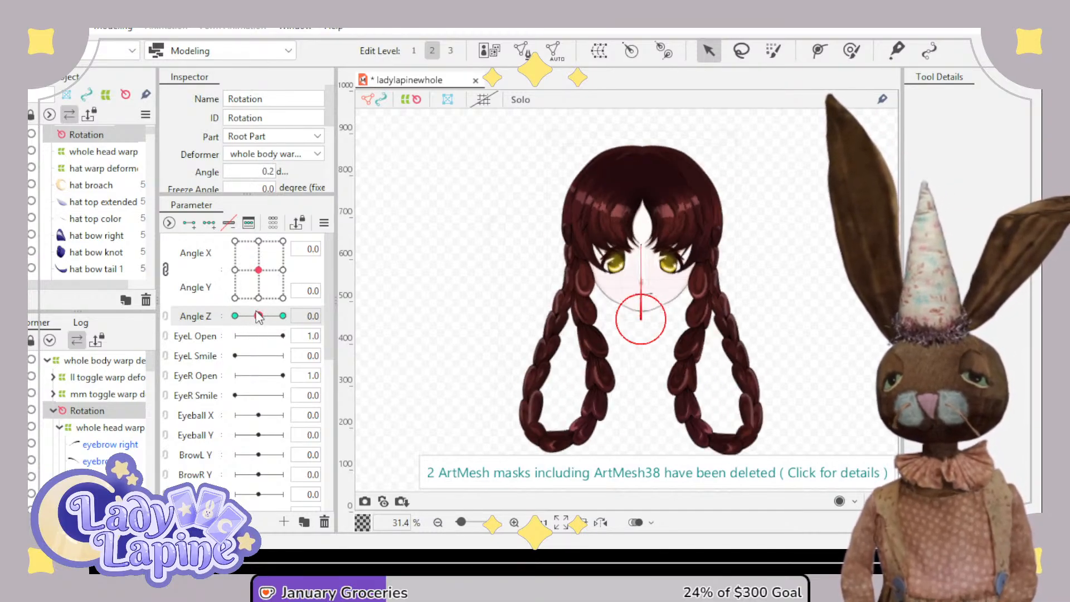
# - Preview the new head tilt at Angle Z 30 and -30, check the Angle X and Y motion, and reset the pose to neutral
pyautogui.click(282, 316)
pyautogui.moveTo(260, 272)
pyautogui.mouseDown()
pyautogui.moveTo(276, 281)
pyautogui.moveTo(260, 242)
pyautogui.moveTo(283, 245)
pyautogui.moveTo(238, 240)
pyautogui.moveTo(235, 299)
pyautogui.moveTo(288, 302)
pyautogui.moveTo(259, 253)
pyautogui.moveTo(296, 232)
pyautogui.moveTo(268, 229)
pyautogui.moveTo(259, 270)
pyautogui.mouseUp()
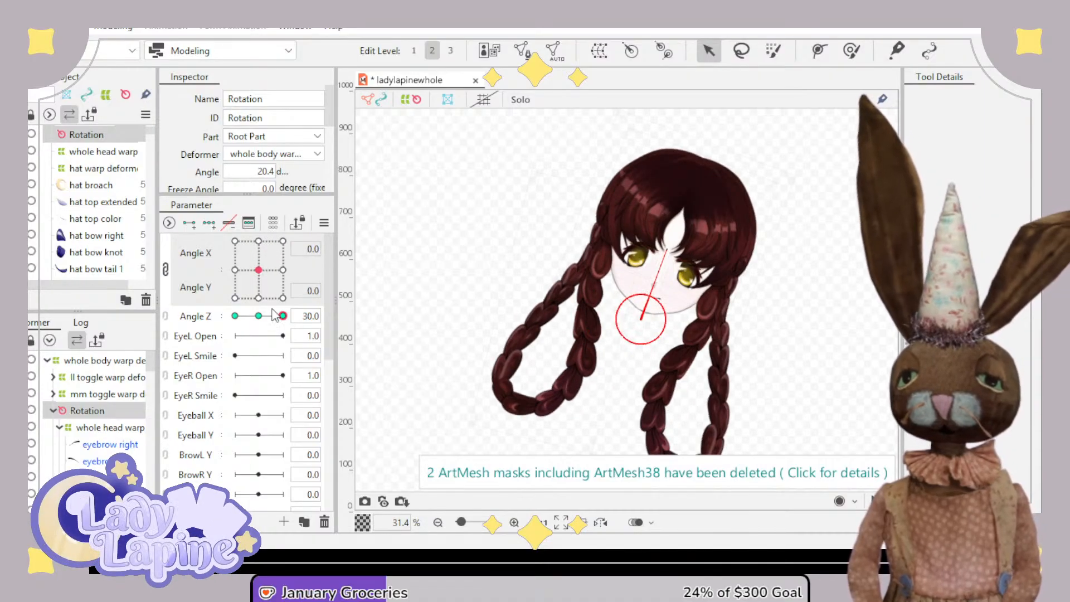
pyautogui.moveTo(283, 317); pyautogui.dragTo(235, 316)
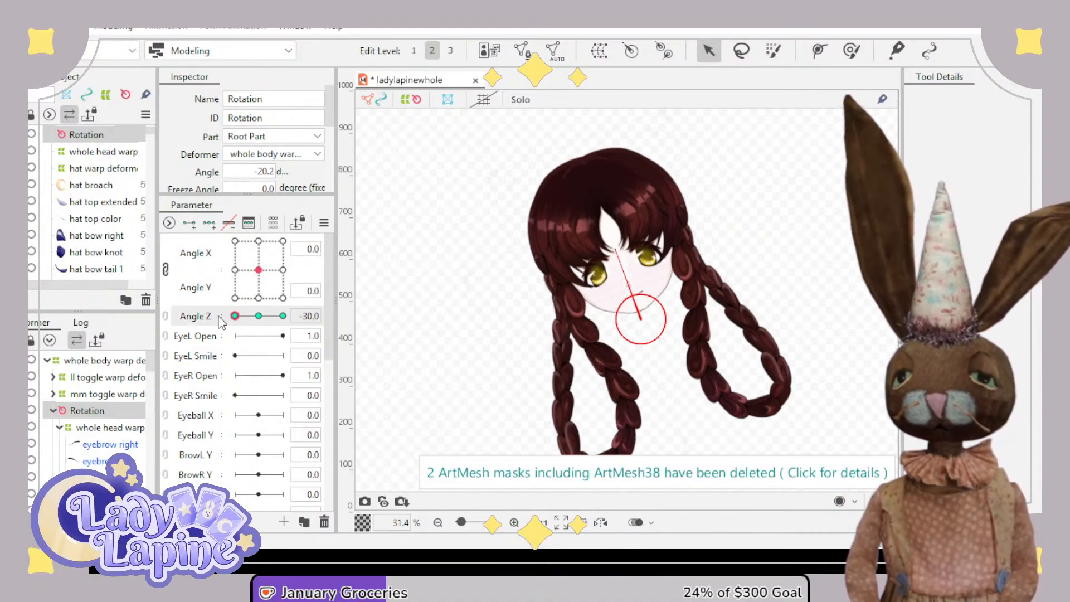
pyautogui.moveTo(259, 270)
pyautogui.mouseDown()
pyautogui.moveTo(261, 245)
pyautogui.moveTo(238, 265)
pyautogui.moveTo(262, 267)
pyautogui.moveTo(260, 256)
pyautogui.mouseUp()
pyautogui.click(261, 269)
pyautogui.click(259, 316)
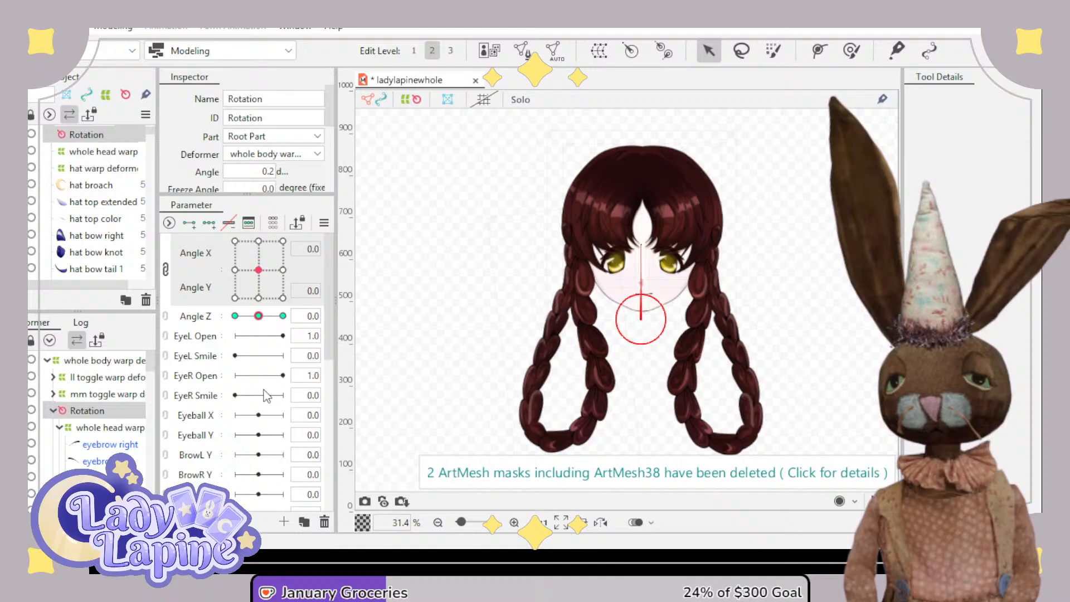
pyautogui.click(262, 268)
pyautogui.moveTo(263, 270); pyautogui.dragTo(272, 241)
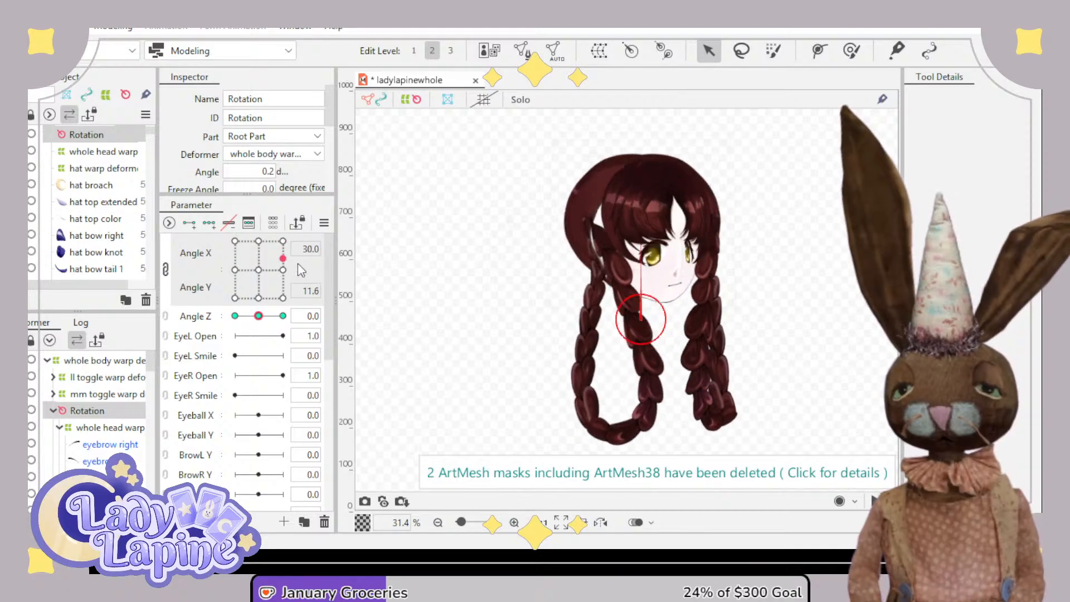
pyautogui.click(258, 270)
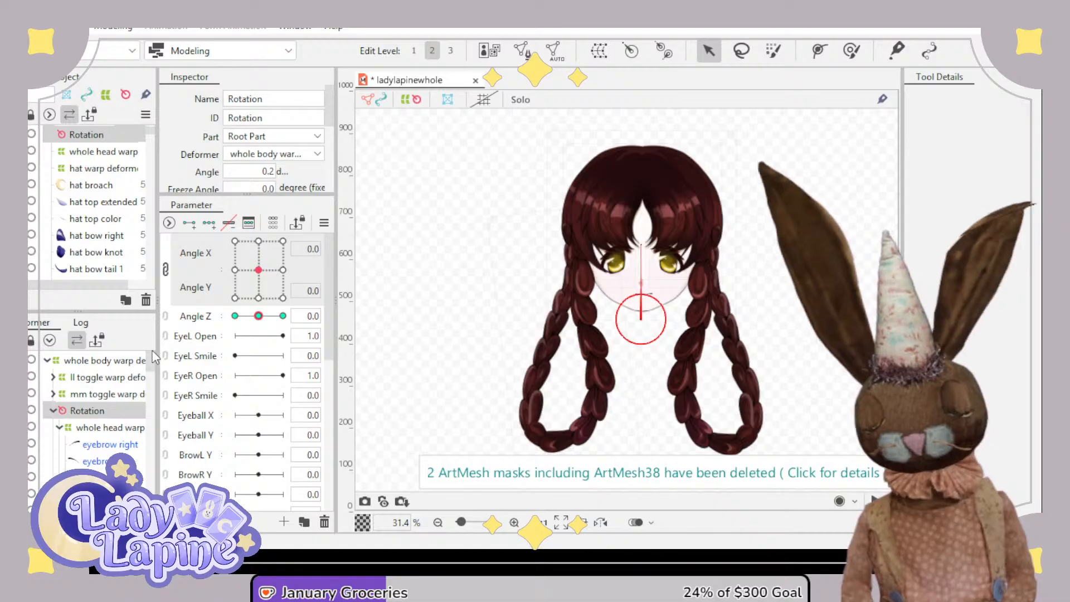
pyautogui.click(257, 277)
pyautogui.moveTo(258, 281)
pyautogui.mouseDown()
pyautogui.moveTo(269, 257)
pyautogui.moveTo(269, 296)
pyautogui.moveTo(259, 270)
pyautogui.mouseUp()
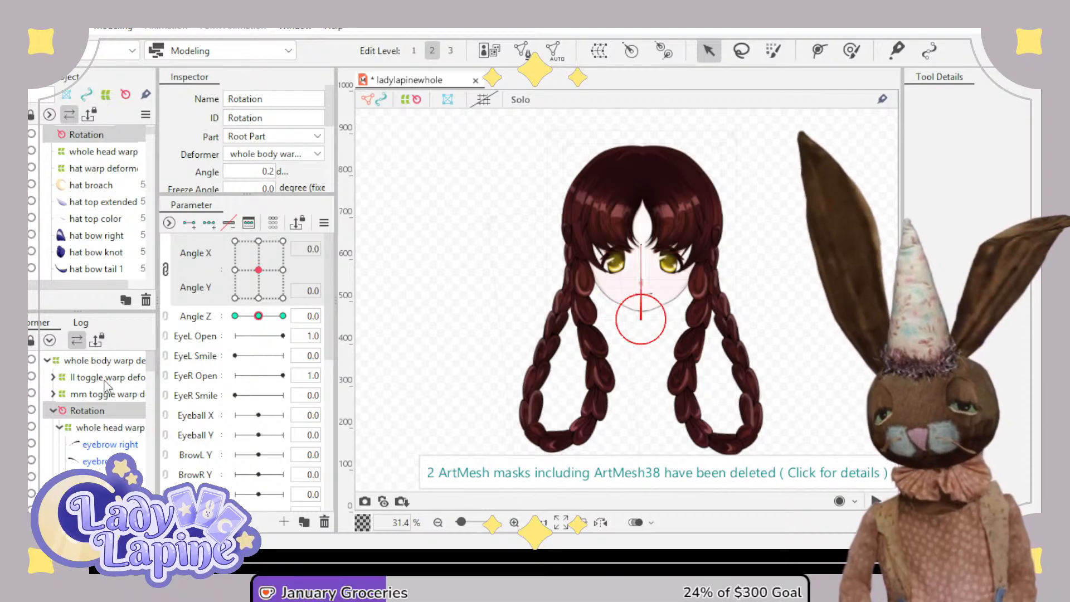
# - Make the hidden witch hat parts visible, including the crown and the wide brim
pyautogui.scroll(1, 92, 268)
pyautogui.scroll(-5, 100, 248)
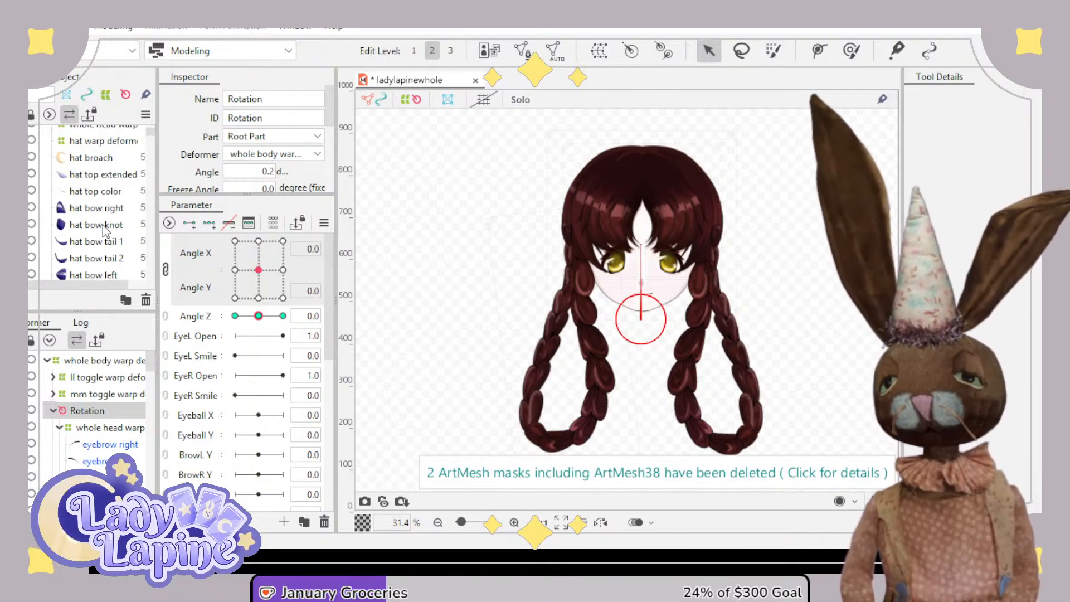
pyautogui.scroll(-3, 105, 230)
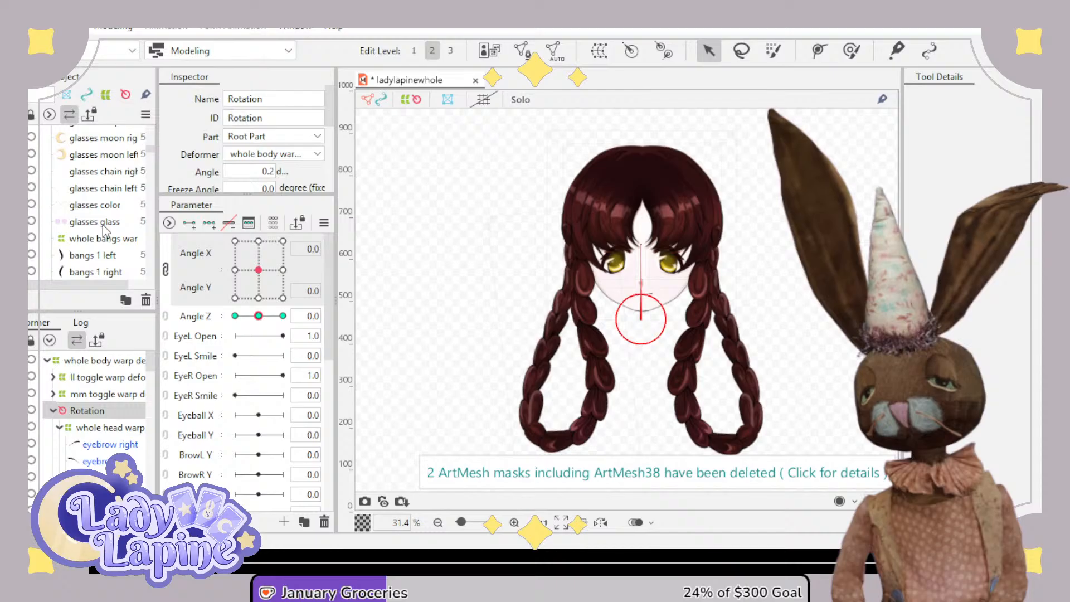
pyautogui.scroll(3, 105, 229)
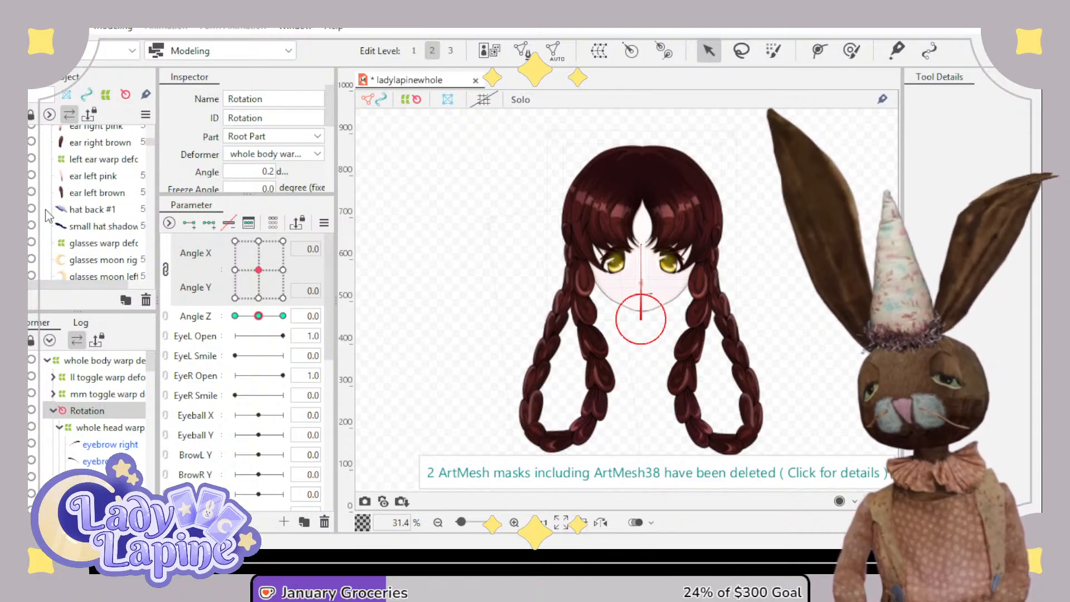
pyautogui.scroll(-2, 100, 466)
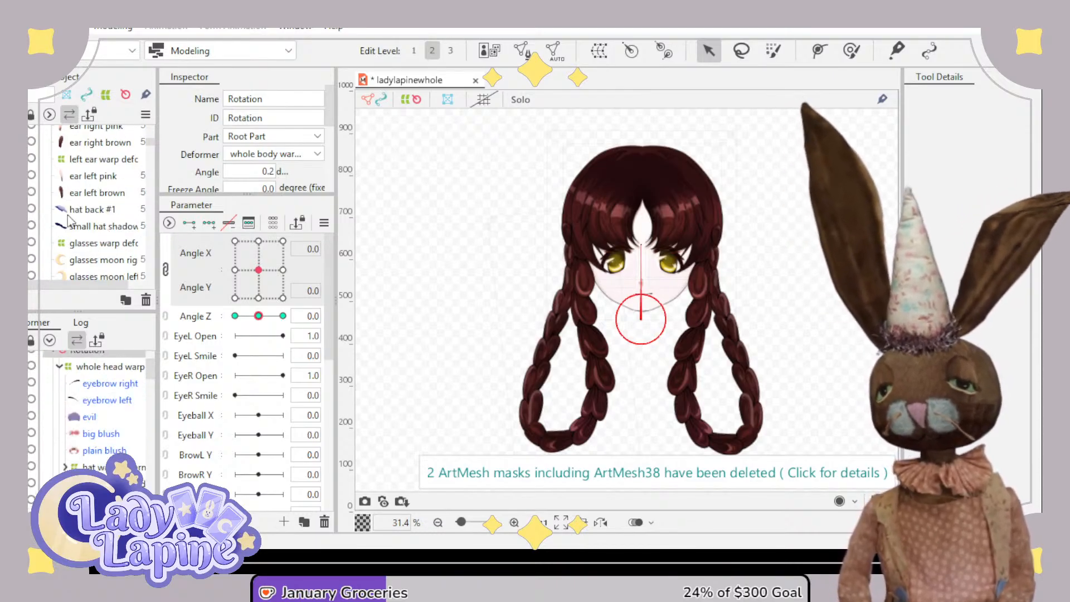
pyautogui.hotkey('ctrl', 'z')
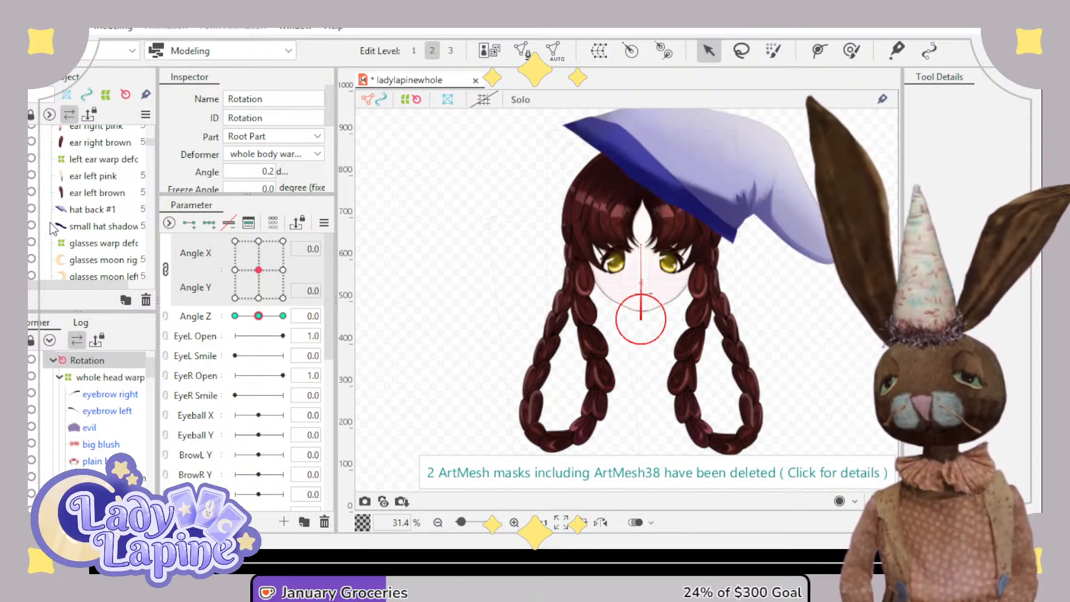
pyautogui.scroll(5, 54, 229)
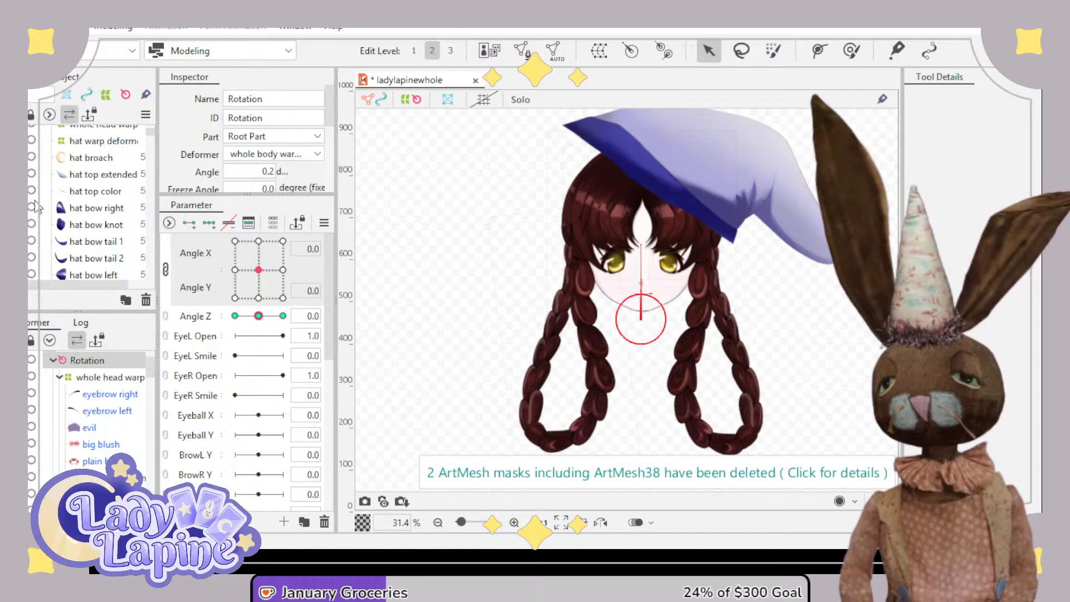
pyautogui.click(14, 192)
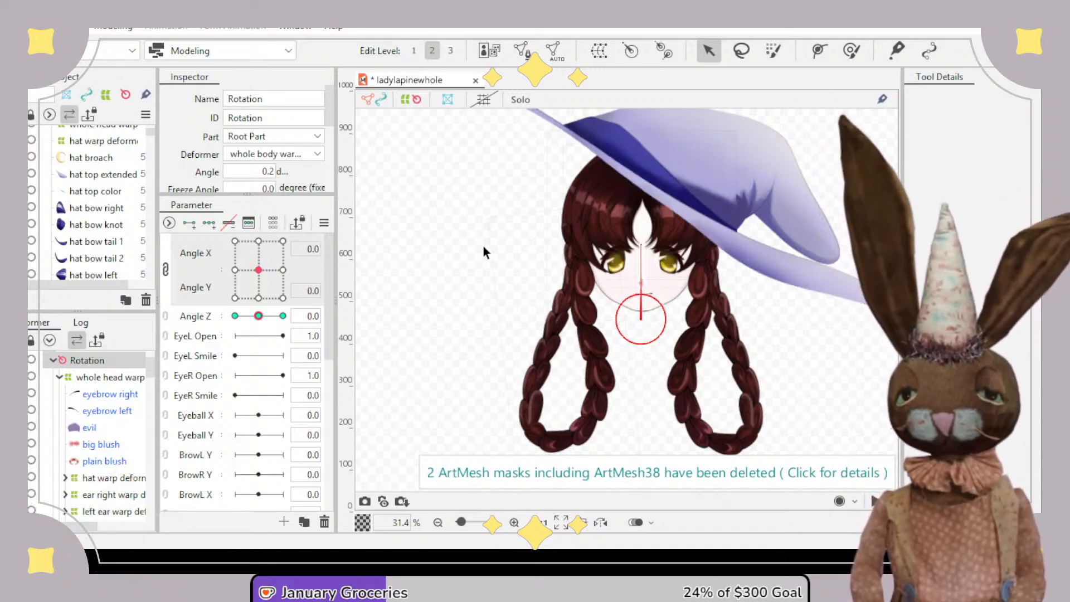
# - Add three keys each on Angle X and Angle Y to the hat warp deformer
pyautogui.scroll(-3, 483, 246)
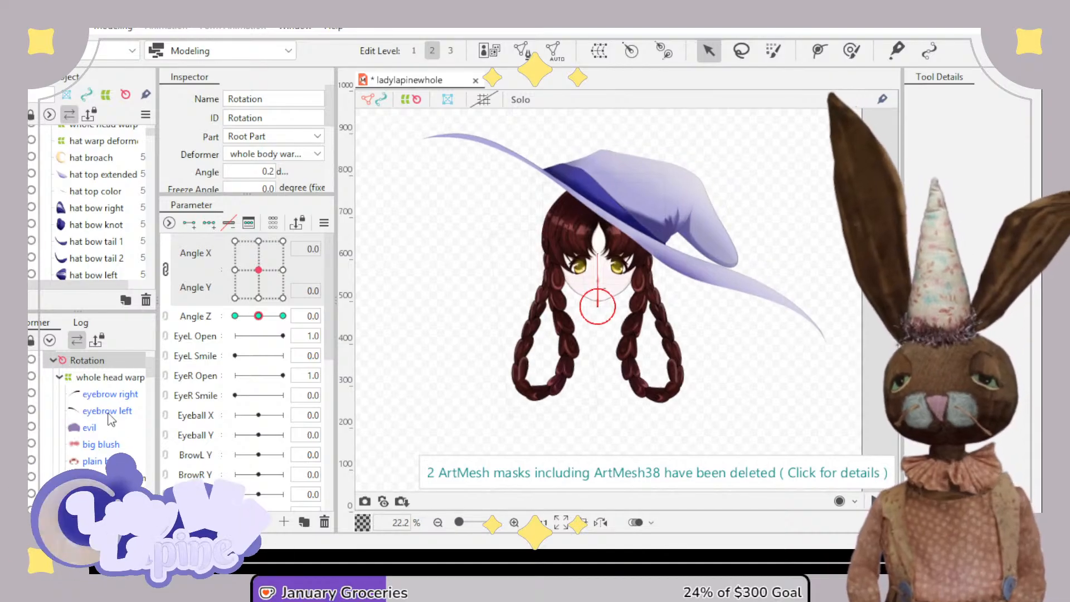
pyautogui.scroll(1, 105, 412)
pyautogui.scroll(-5, 110, 417)
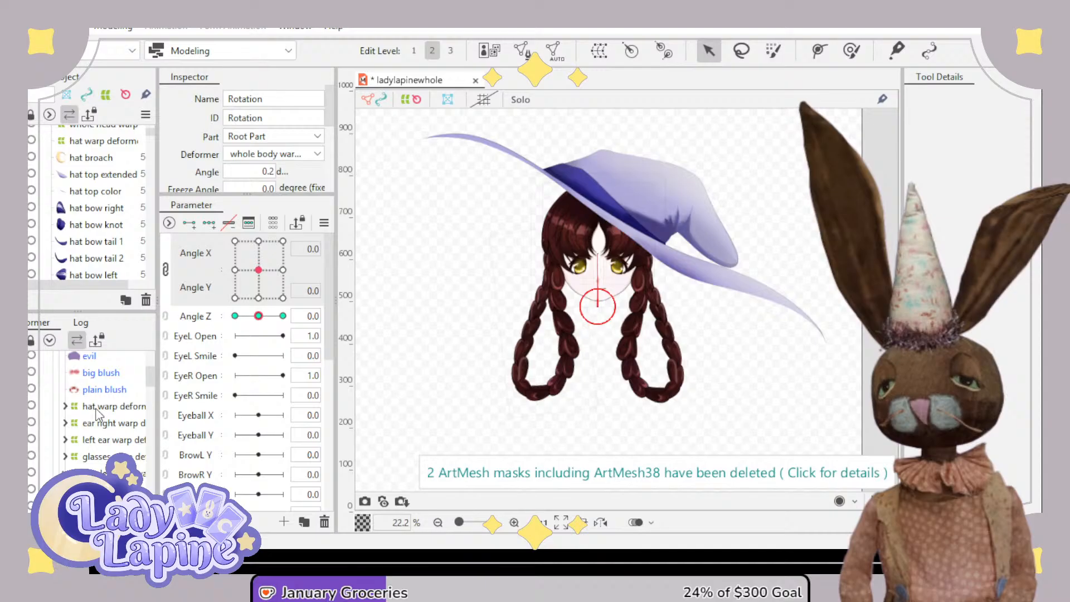
pyautogui.click(106, 412)
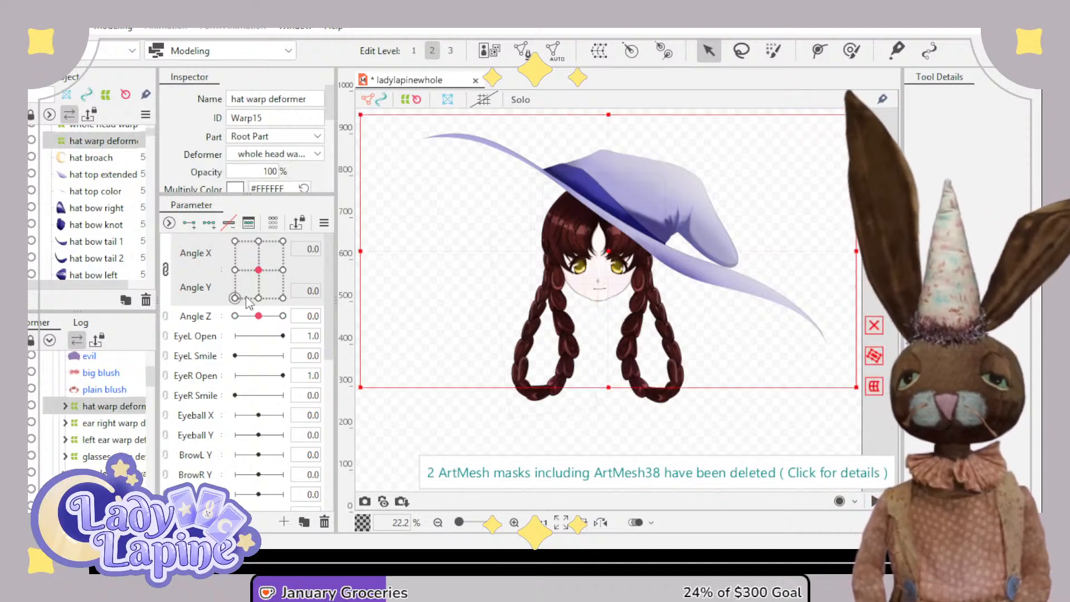
pyautogui.click(210, 224)
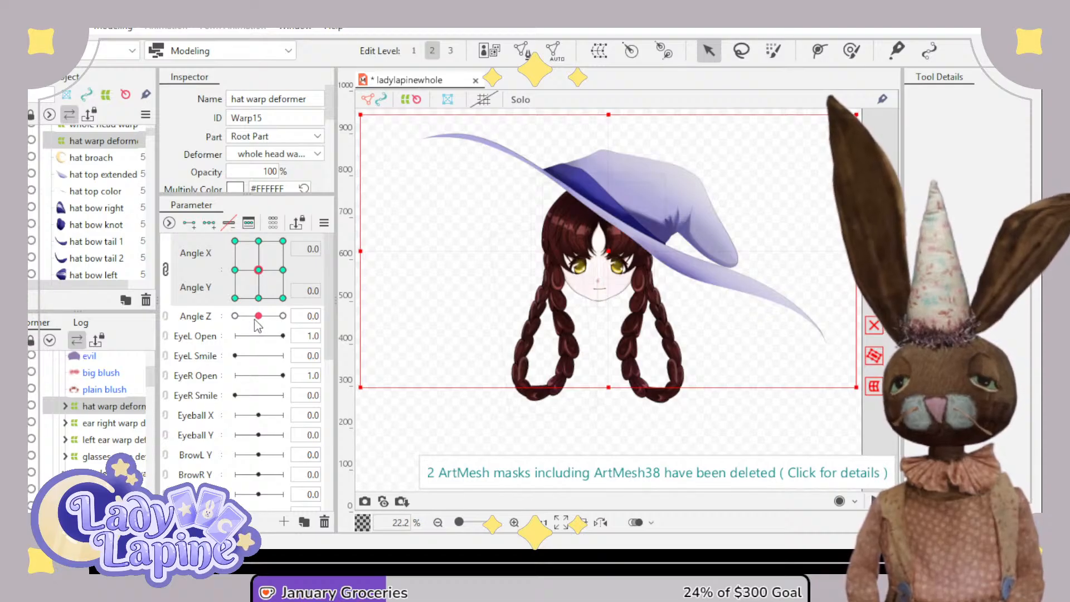
pyautogui.moveTo(258, 315)
pyautogui.mouseDown()
pyautogui.moveTo(246, 321)
pyautogui.moveTo(259, 318)
pyautogui.mouseUp()
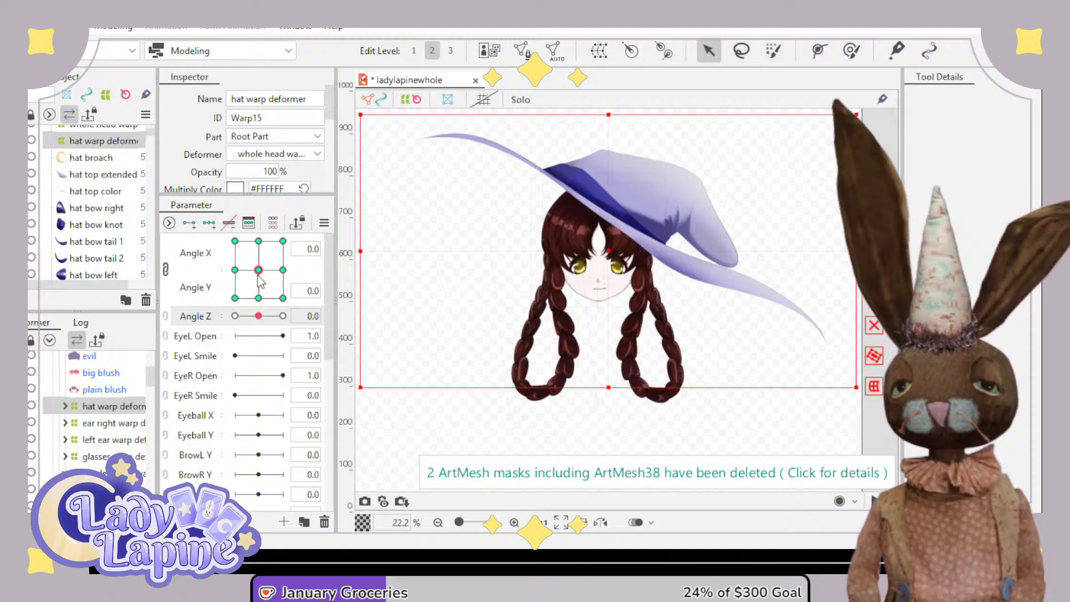
# - At Angle Y 30, pull the hat warp deformer's two upper corners inward and lower its upper middle point slightly
pyautogui.moveTo(258, 271); pyautogui.dragTo(258, 241)
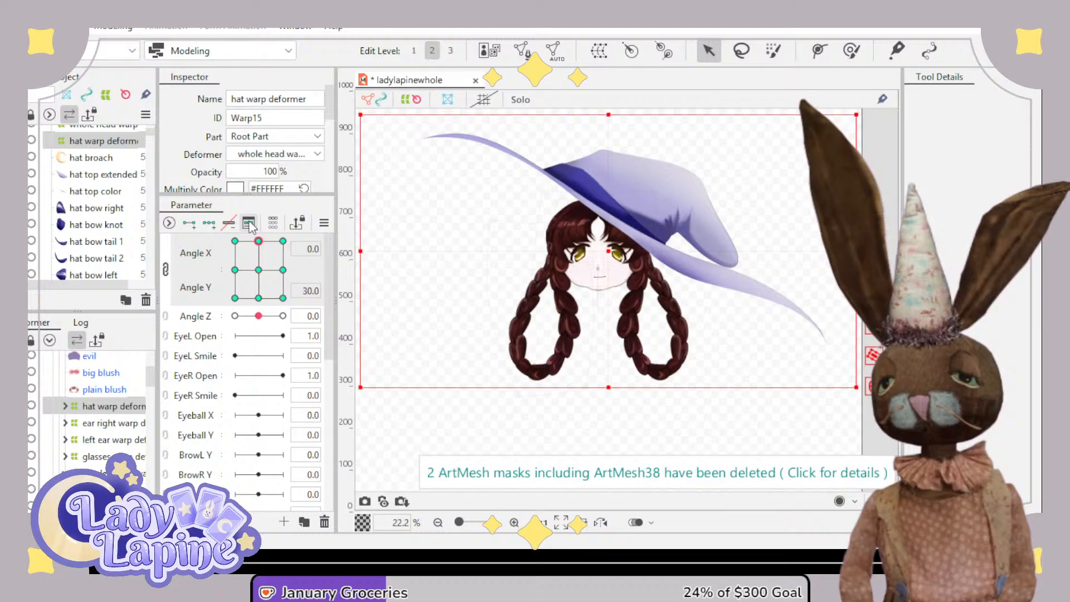
pyautogui.click(259, 270)
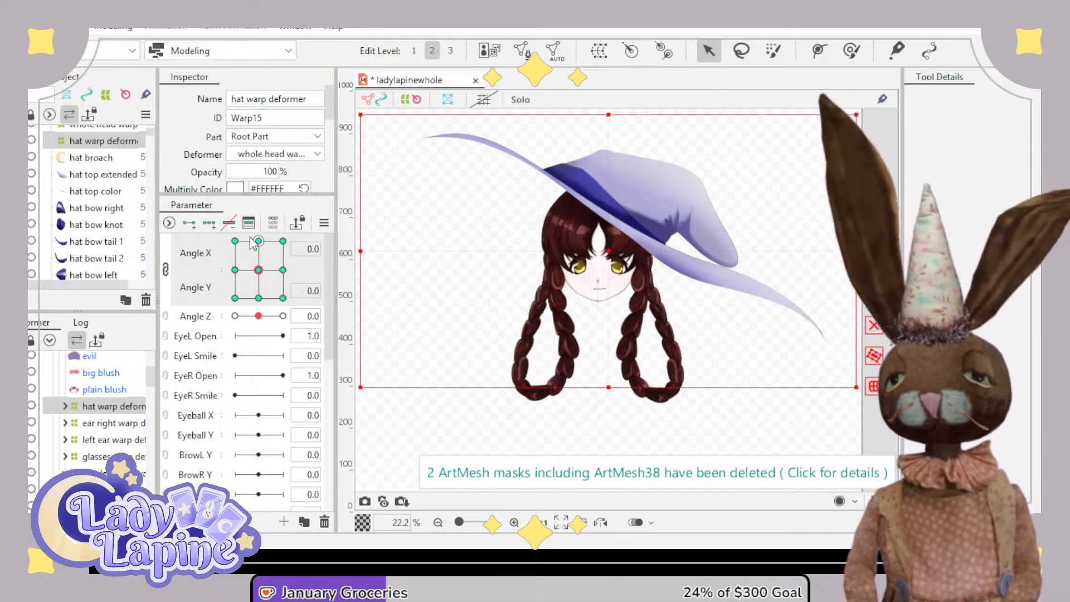
pyautogui.click(258, 241)
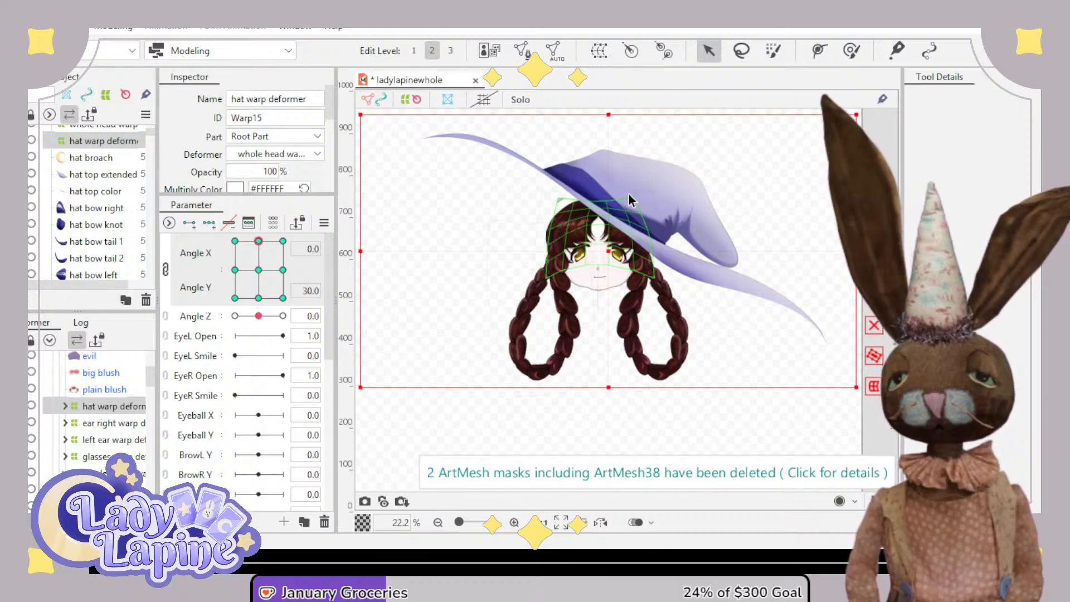
pyautogui.click(368, 119)
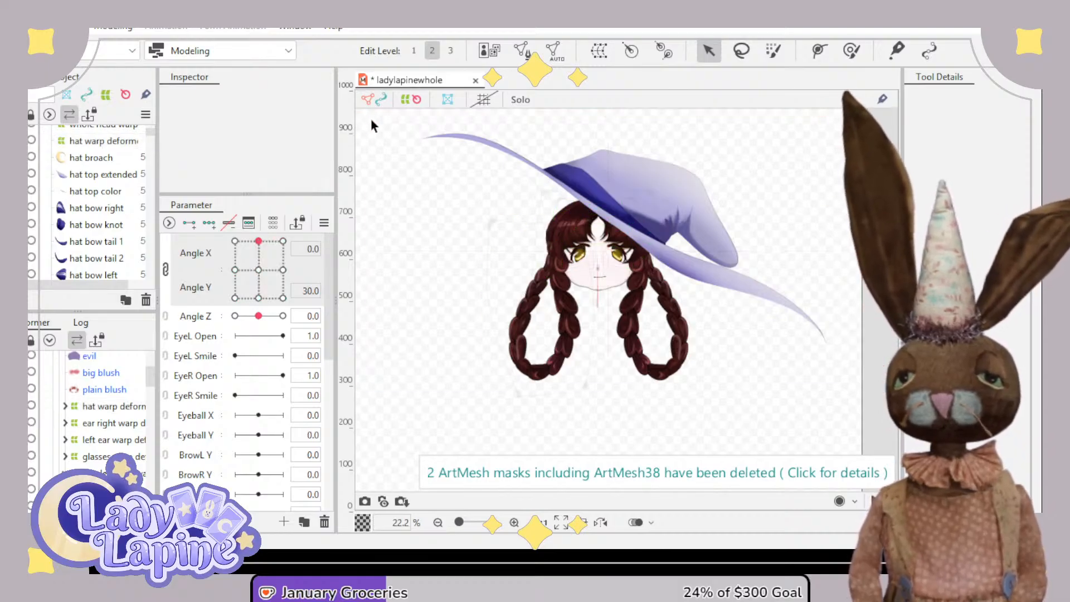
pyautogui.click(113, 407)
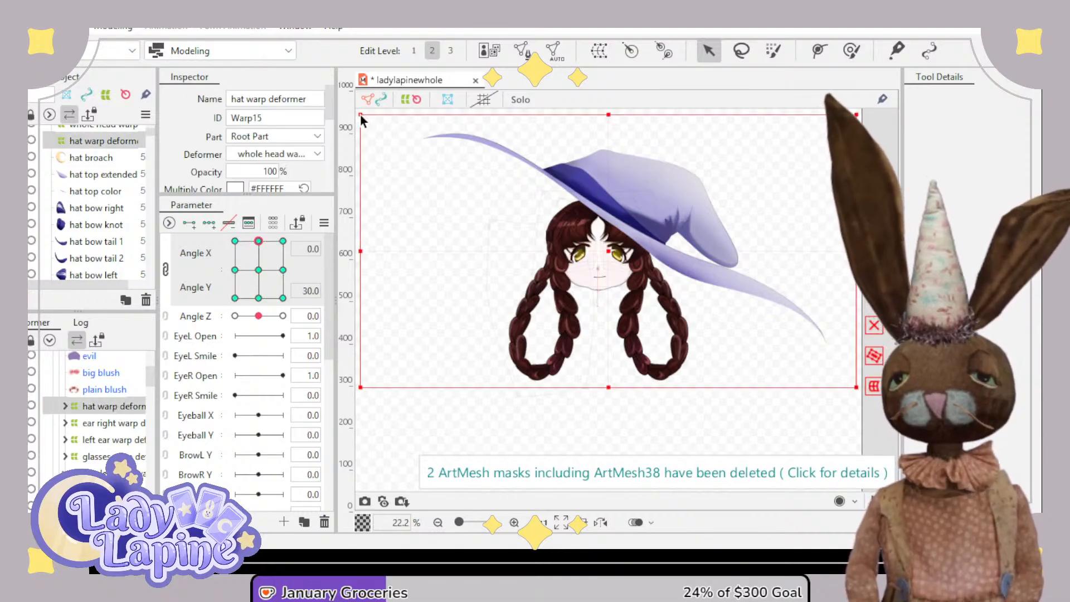
pyautogui.moveTo(379, 144); pyautogui.dragTo(379, 144)
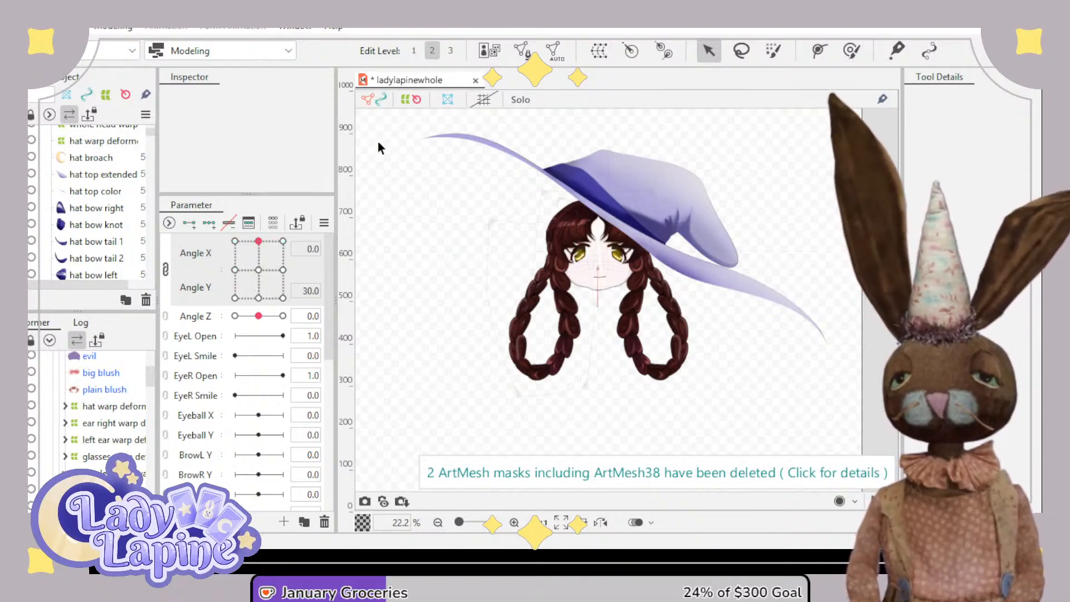
pyautogui.click(109, 407)
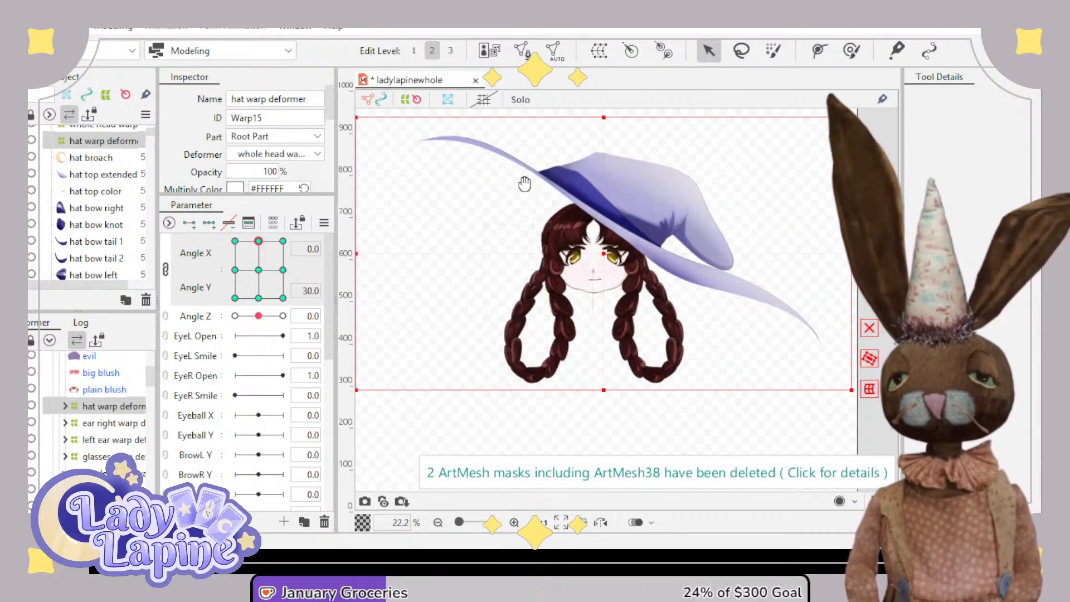
pyautogui.moveTo(525, 184); pyautogui.dragTo(541, 204)
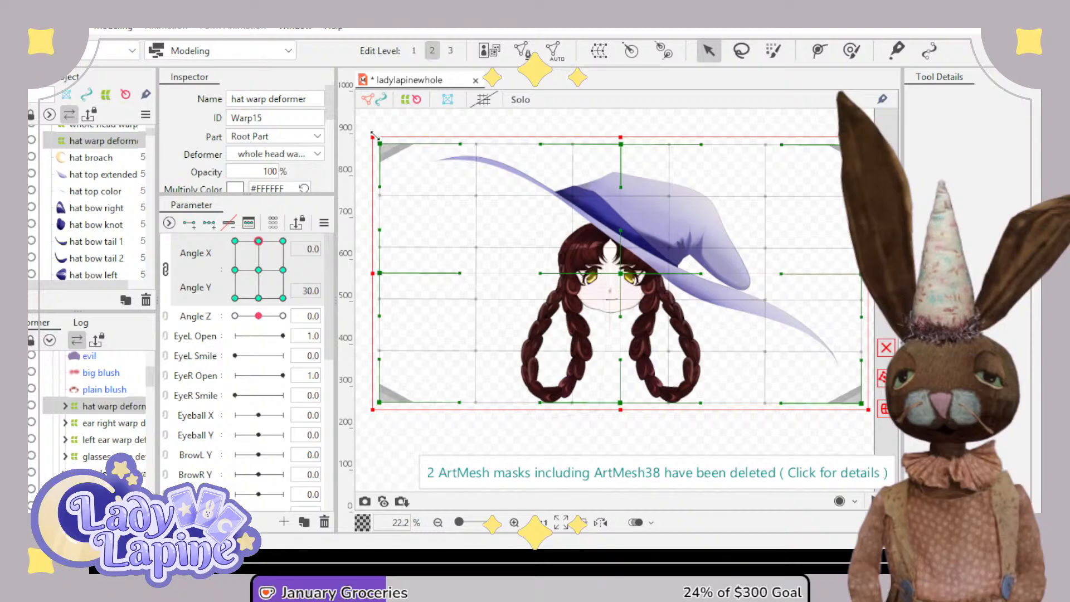
pyautogui.moveTo(380, 144); pyautogui.dragTo(423, 163)
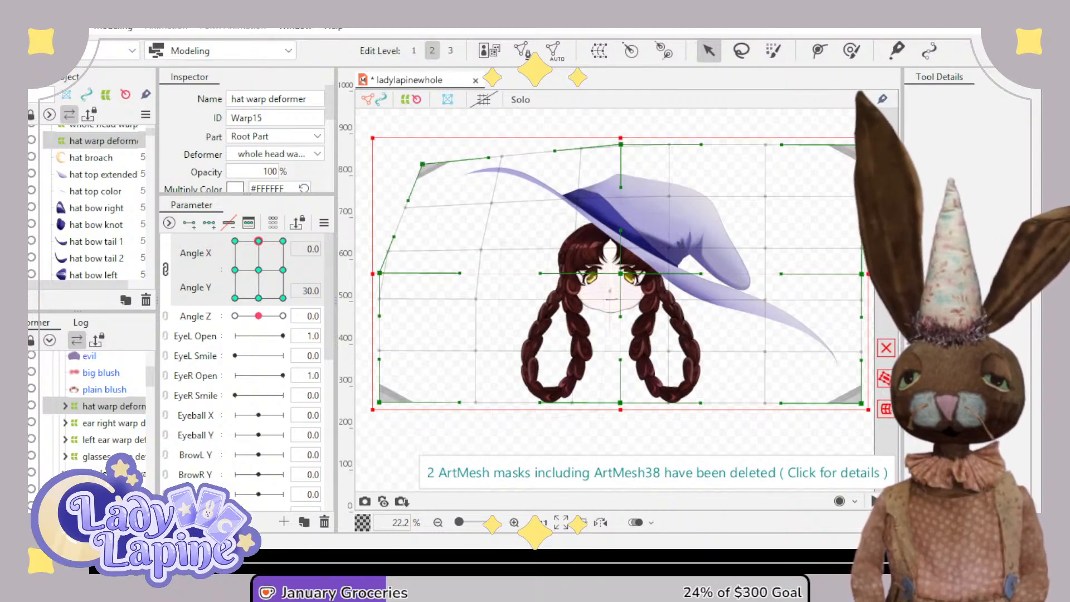
pyautogui.moveTo(863, 146); pyautogui.dragTo(822, 164)
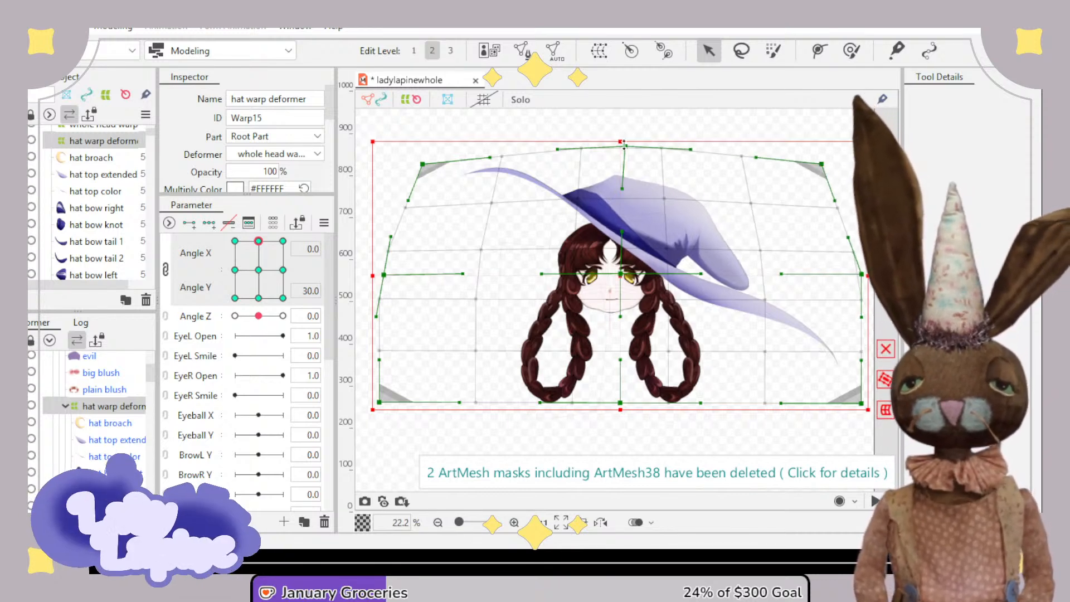
pyautogui.moveTo(625, 146)
pyautogui.mouseDown()
pyautogui.moveTo(629, 173)
pyautogui.moveTo(629, 159)
pyautogui.mouseUp()
pyautogui.moveTo(671, 245); pyautogui.dragTo(669, 246)
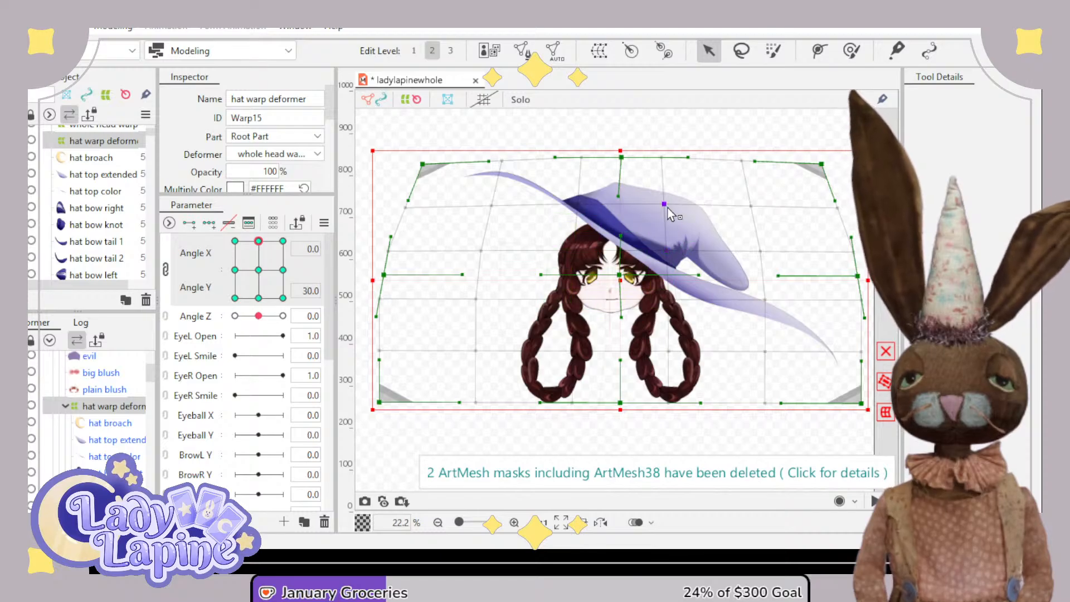
pyautogui.moveTo(668, 207); pyautogui.dragTo(623, 111)
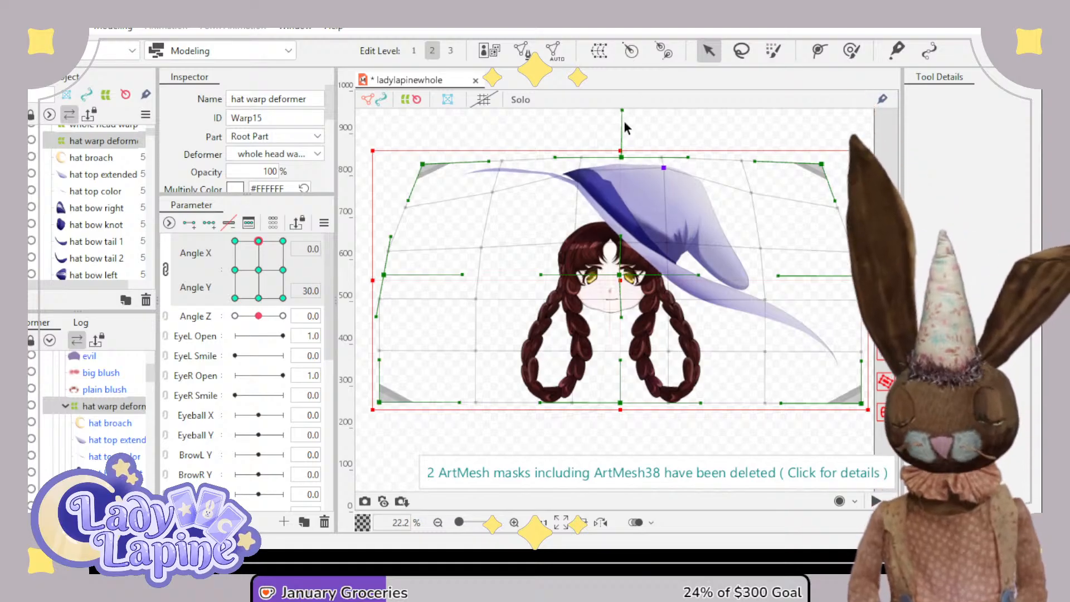
pyautogui.hotkey('ctrl', 'z')
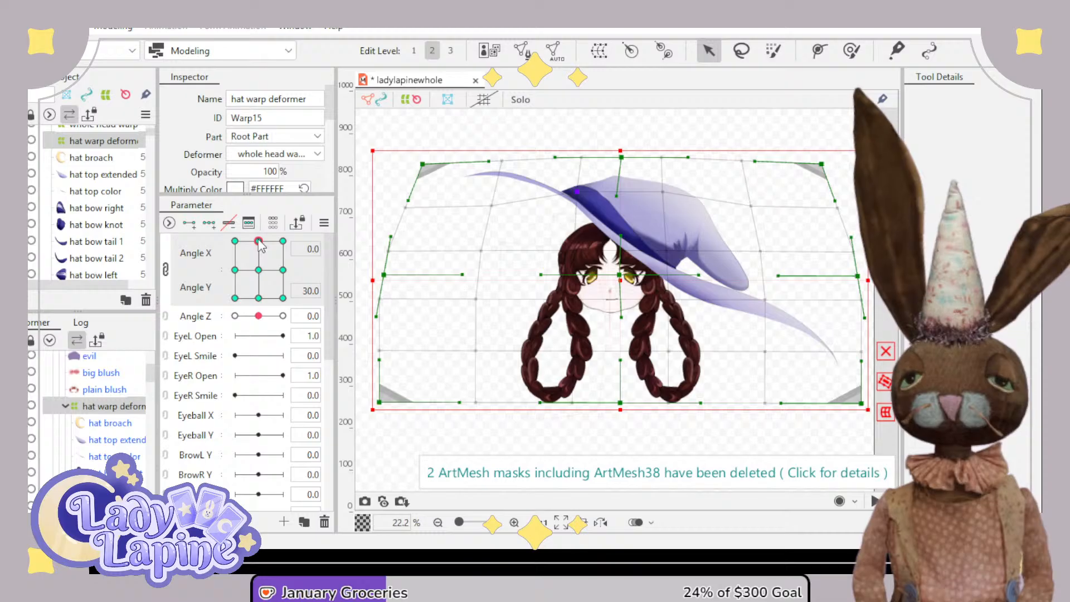
pyautogui.moveTo(258, 241)
pyautogui.mouseDown()
pyautogui.moveTo(262, 267)
pyautogui.moveTo(266, 230)
pyautogui.moveTo(258, 240)
pyautogui.mouseUp()
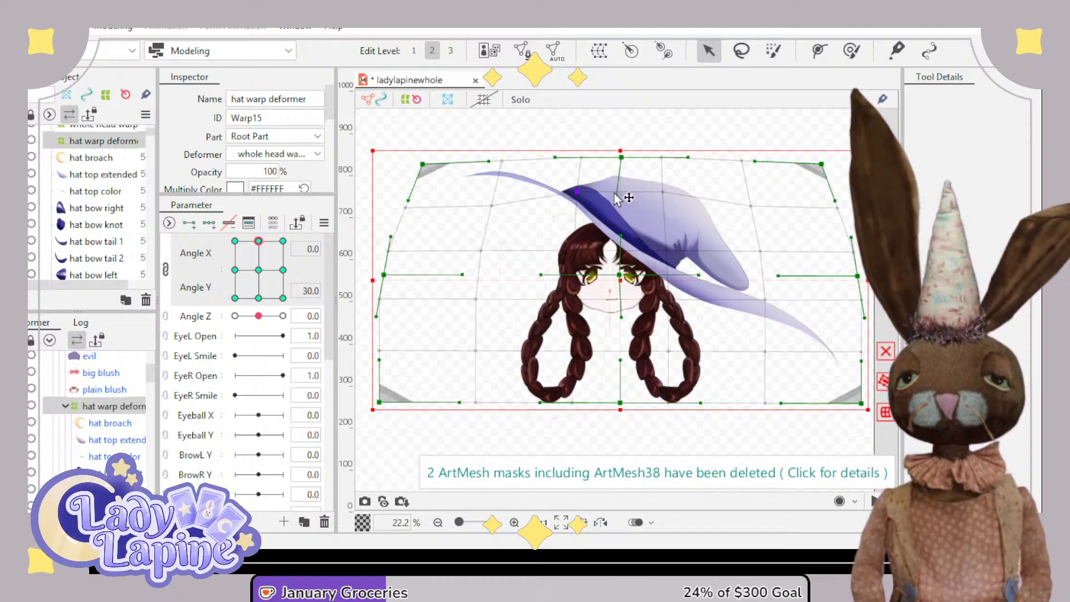
# - Lower the two inner grid points across the hat's crown slightly at Angle Y 30, checking the shape with small Angle X turns
pyautogui.moveTo(577, 191); pyautogui.dragTo(577, 219)
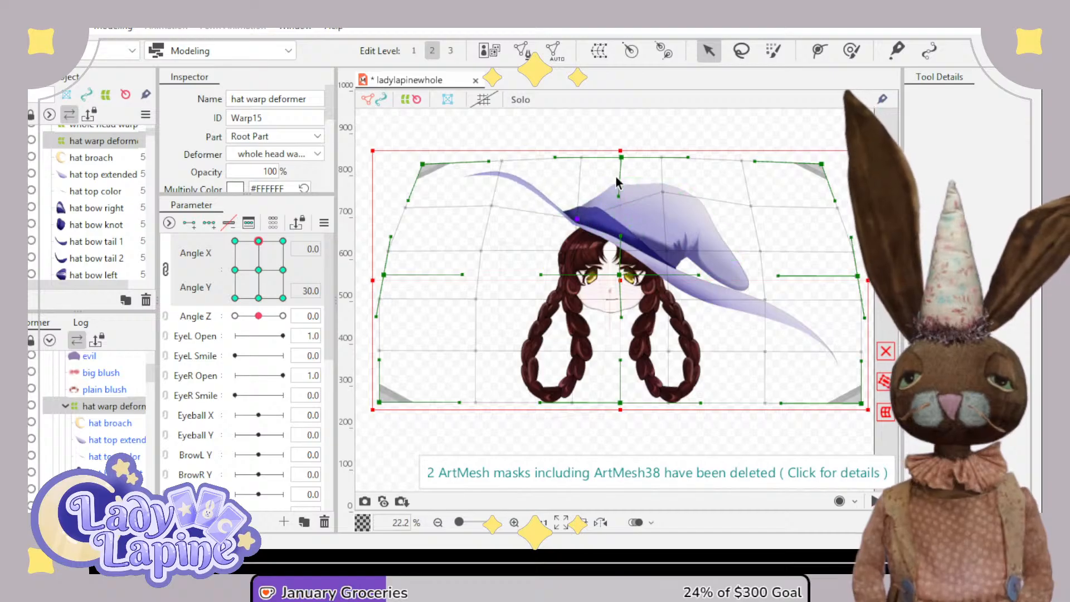
pyautogui.moveTo(258, 241)
pyautogui.mouseDown()
pyautogui.moveTo(261, 278)
pyautogui.moveTo(259, 241)
pyautogui.mouseUp()
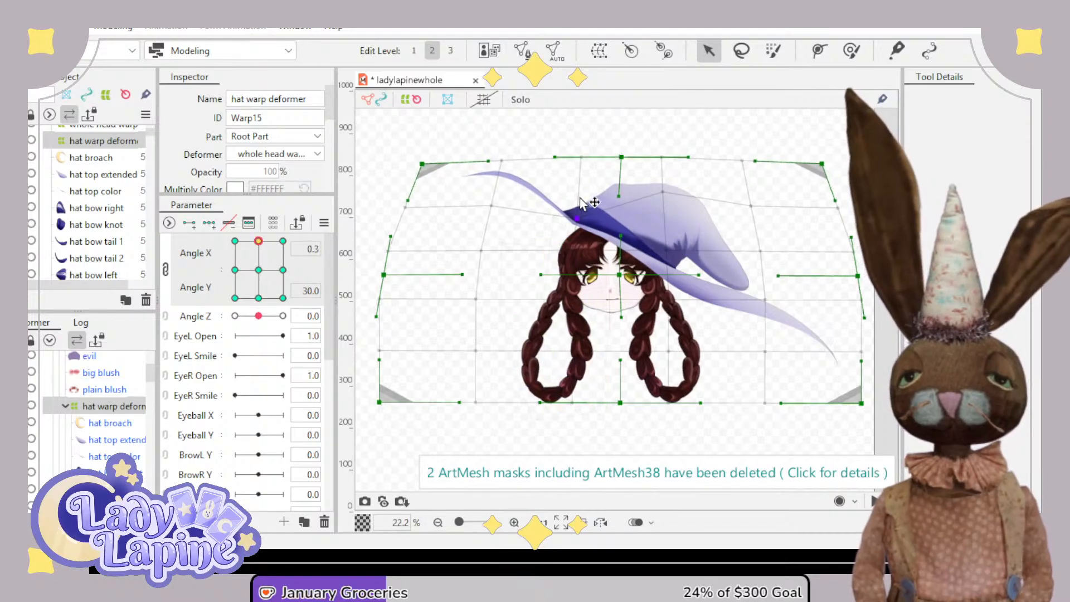
pyautogui.hotkey('ctrl', 'z')
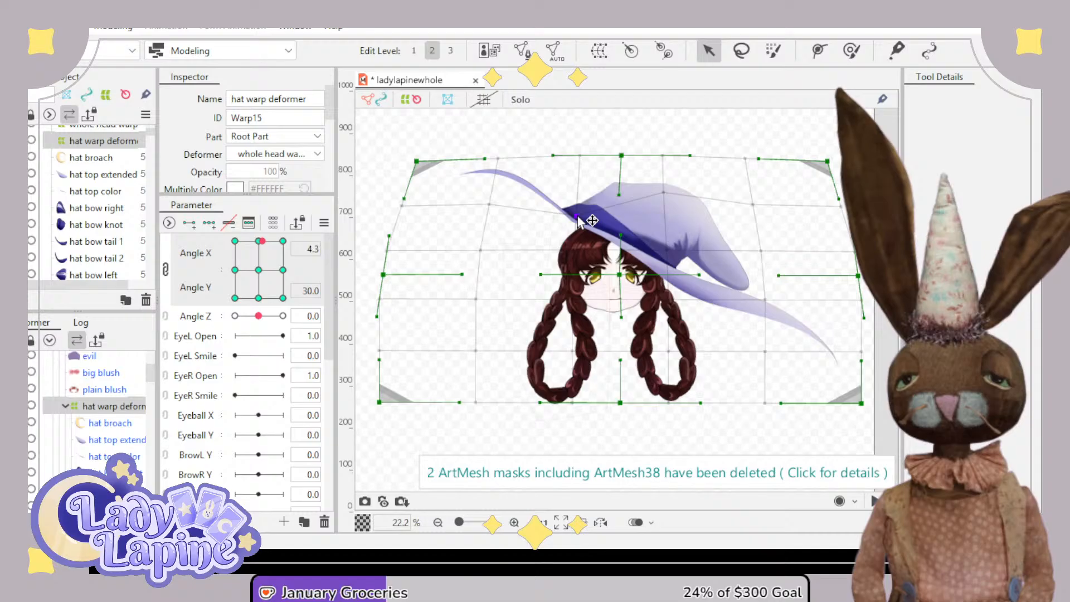
pyautogui.hotkey('ctrl', 'z')
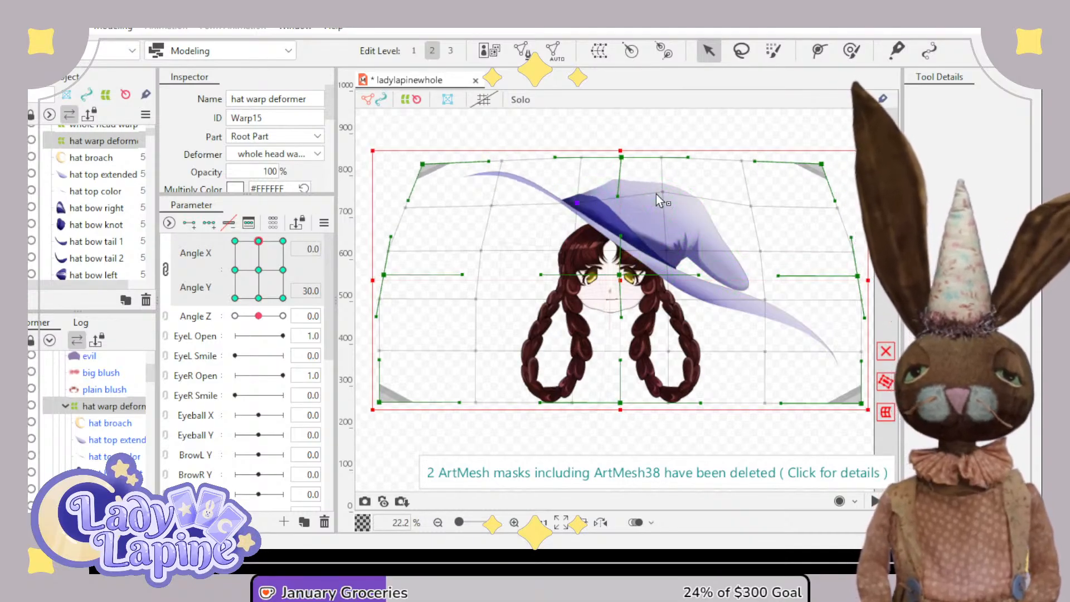
pyautogui.moveTo(662, 193); pyautogui.dragTo(664, 201)
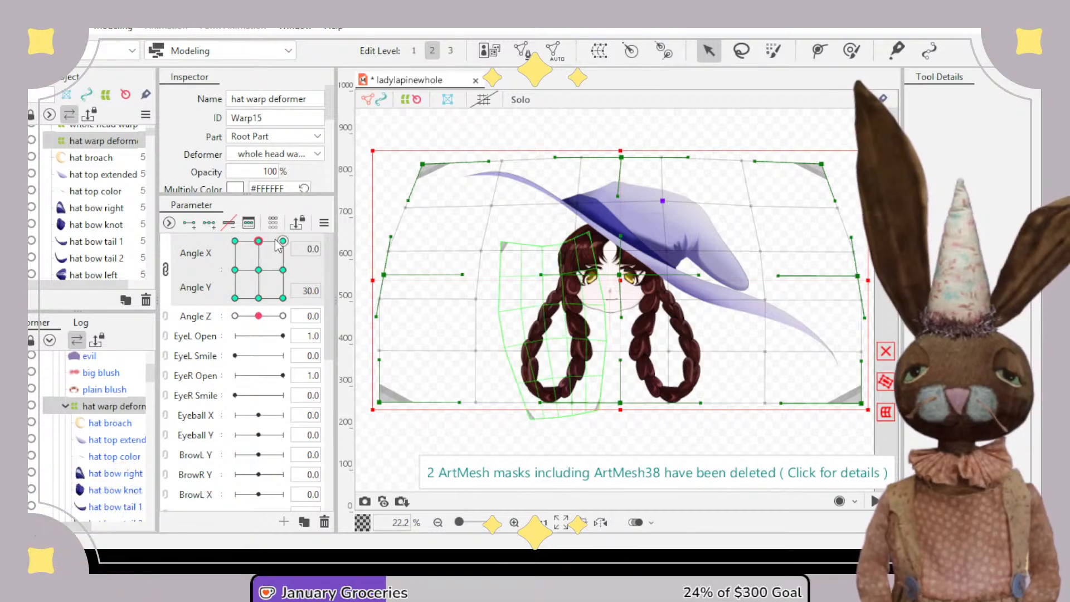
pyautogui.moveTo(276, 241)
pyautogui.mouseDown()
pyautogui.moveTo(260, 262)
pyautogui.moveTo(263, 229)
pyautogui.mouseUp()
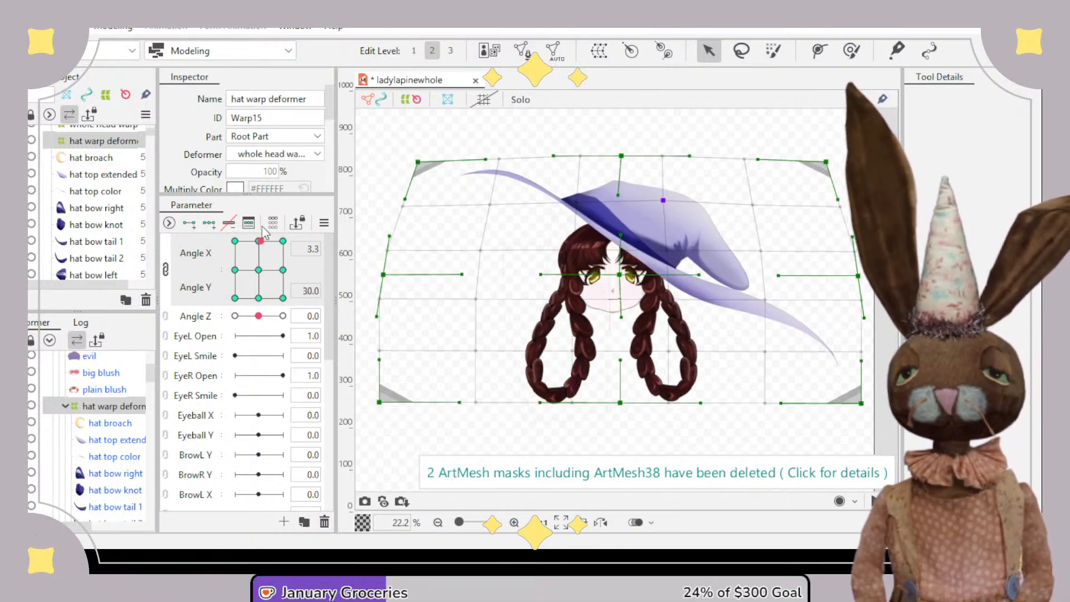
pyautogui.moveTo(664, 202); pyautogui.dragTo(664, 211)
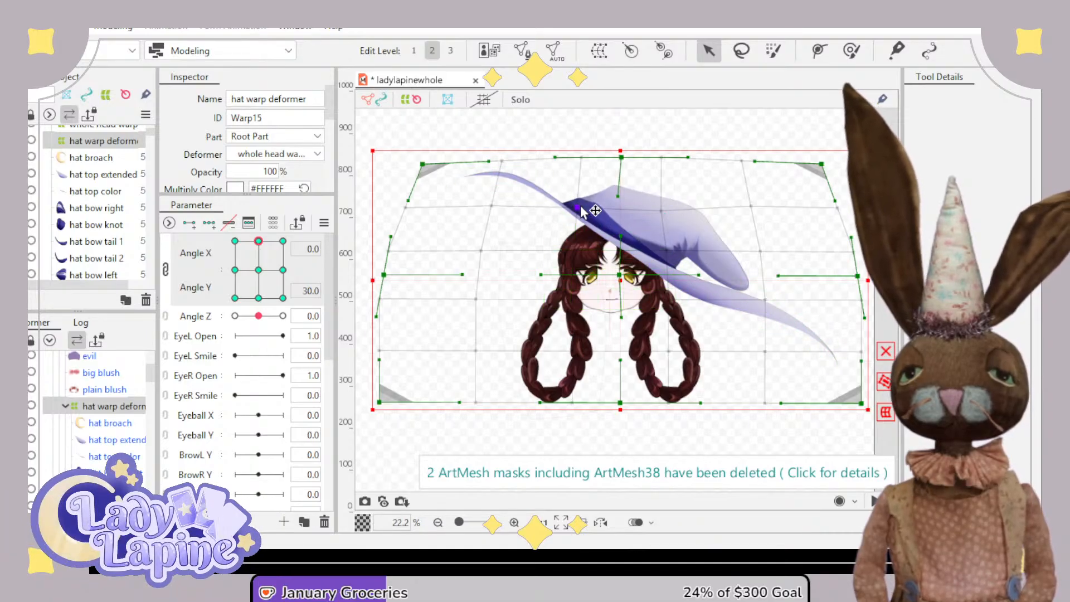
# - At Angle Y -30, lower the two inner grid points across the hat's crown on the hat warp deformer
pyautogui.moveTo(258, 241); pyautogui.dragTo(269, 241)
pyautogui.moveTo(264, 209); pyautogui.dragTo(264, 329)
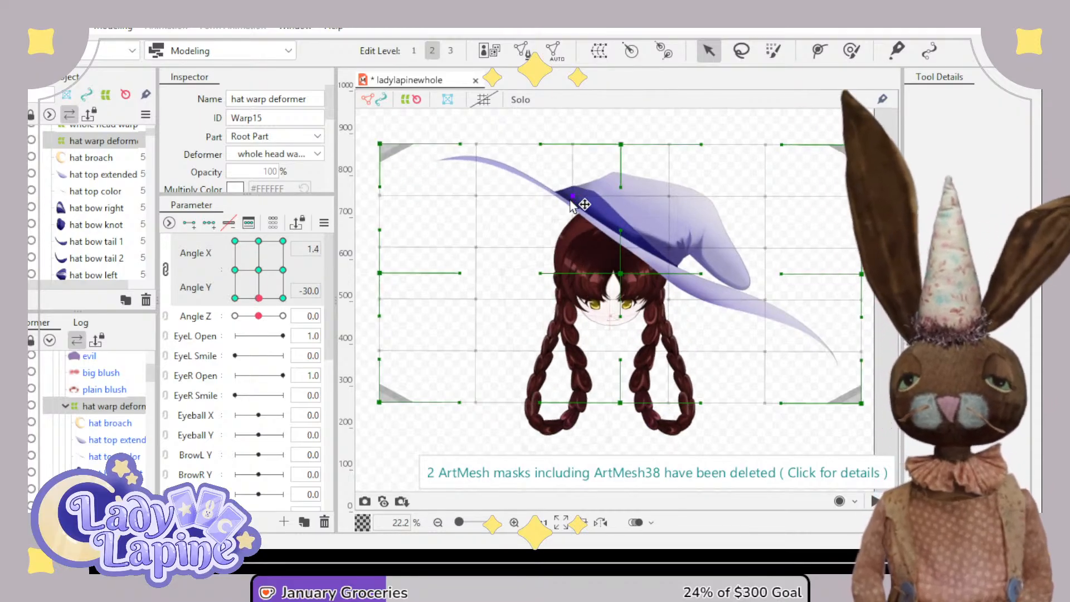
pyautogui.moveTo(571, 199); pyautogui.dragTo(572, 221)
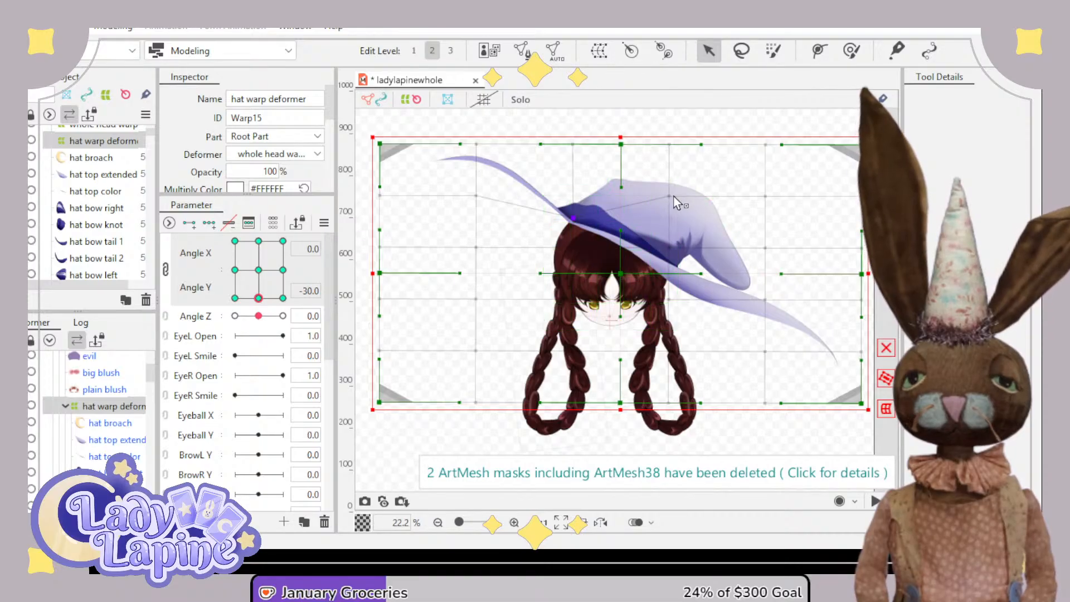
pyautogui.moveTo(673, 197); pyautogui.dragTo(677, 222)
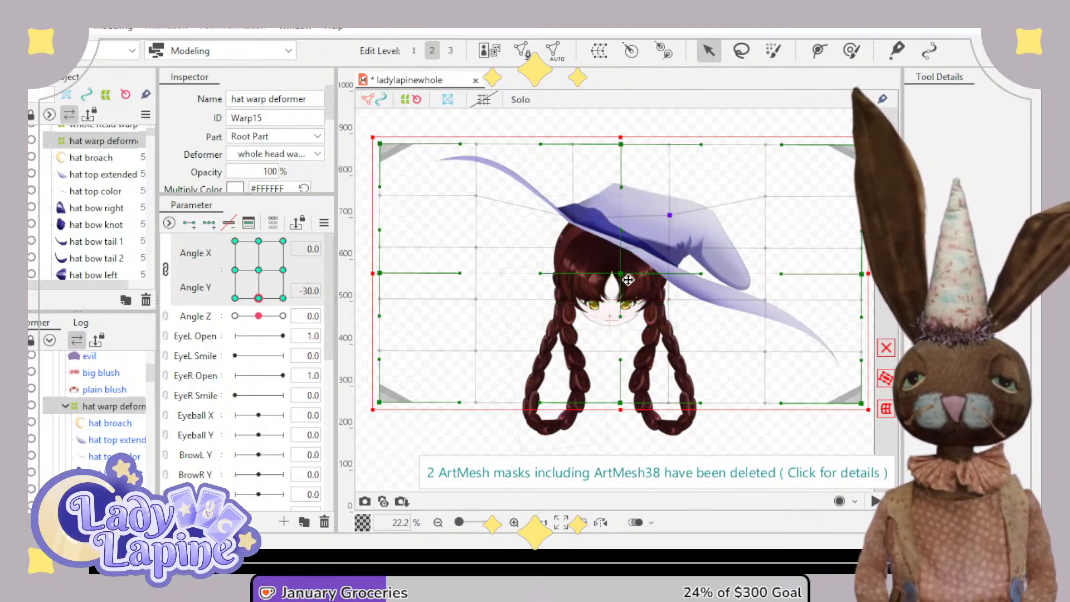
# - At Angle Y -30, shift the whole hat warp deformer down over the forehead and stretch its upper edge upward, checking the motion through Angle Y
pyautogui.moveTo(618, 277); pyautogui.dragTo(616, 294)
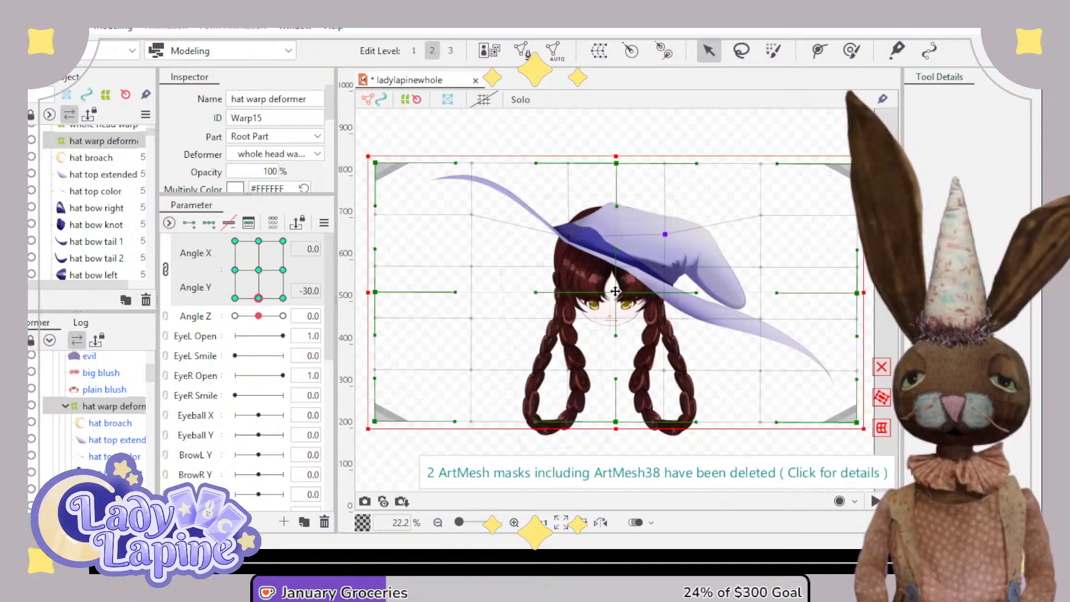
pyautogui.moveTo(616, 157); pyautogui.dragTo(617, 110)
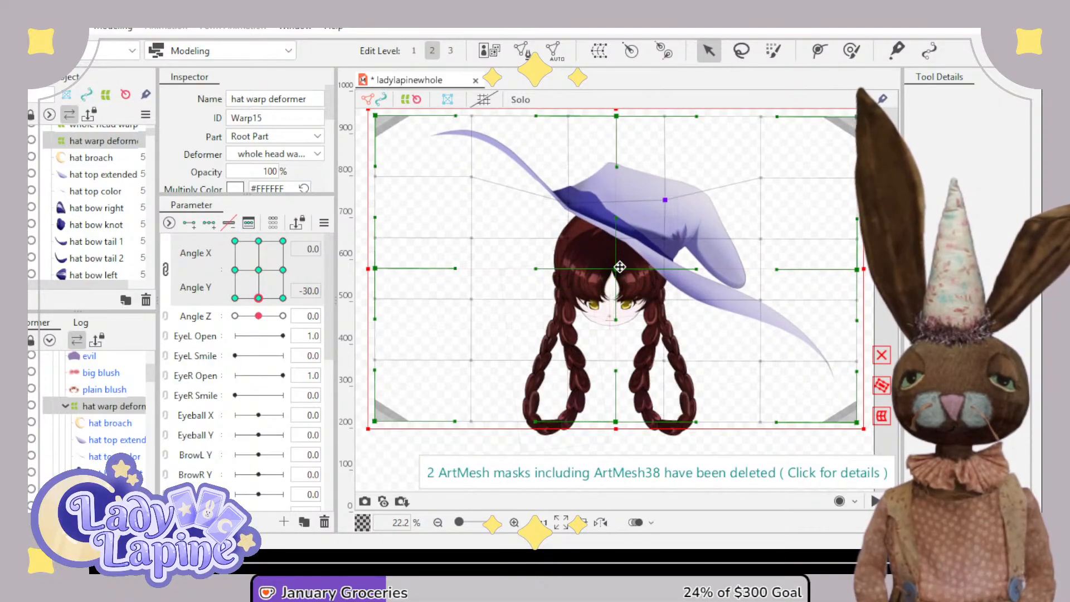
pyautogui.moveTo(258, 298); pyautogui.dragTo(262, 237)
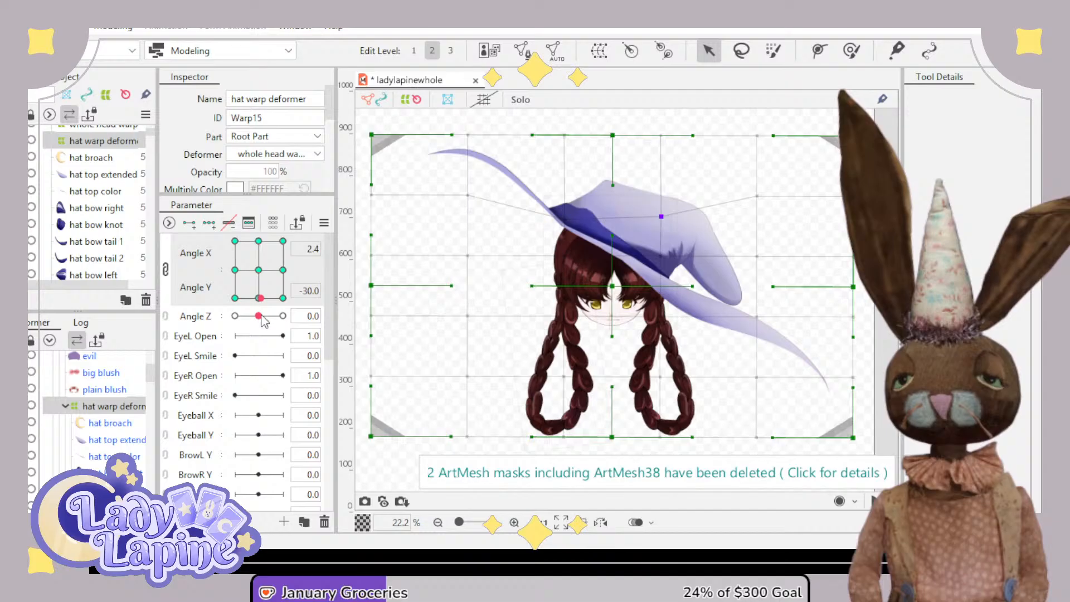
pyautogui.moveTo(259, 240); pyautogui.dragTo(263, 310)
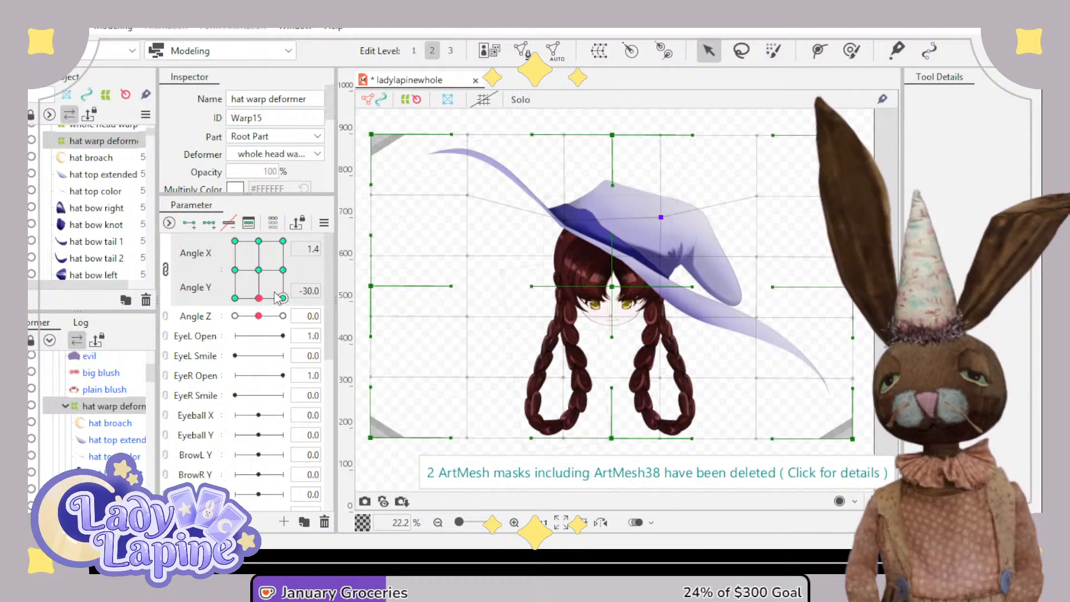
pyautogui.moveTo(265, 299)
pyautogui.mouseDown()
pyautogui.moveTo(260, 234)
pyautogui.moveTo(259, 304)
pyautogui.mouseUp()
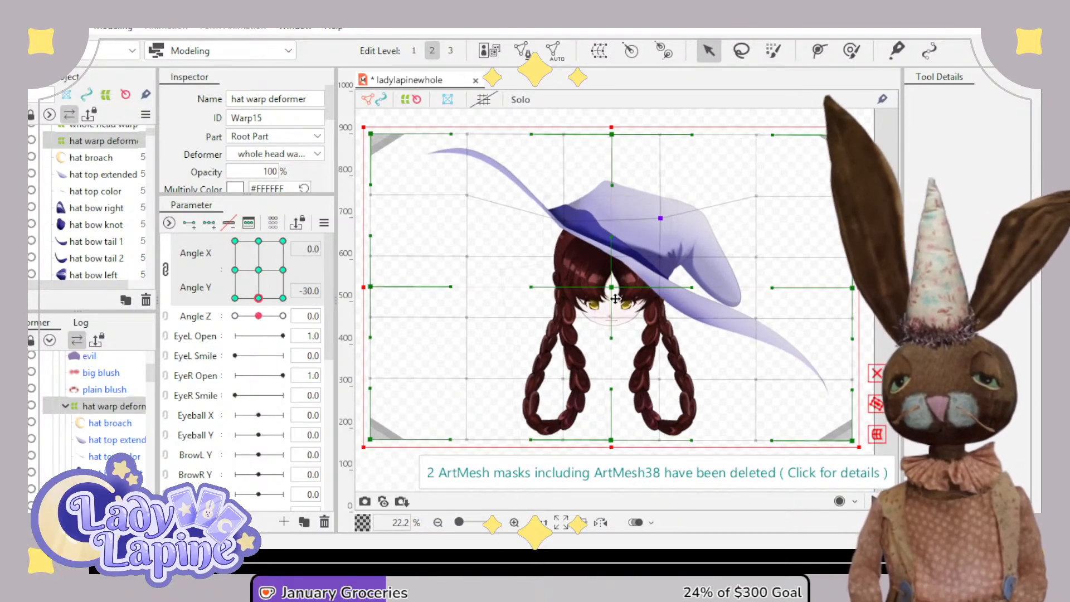
pyautogui.moveTo(615, 286); pyautogui.dragTo(612, 298)
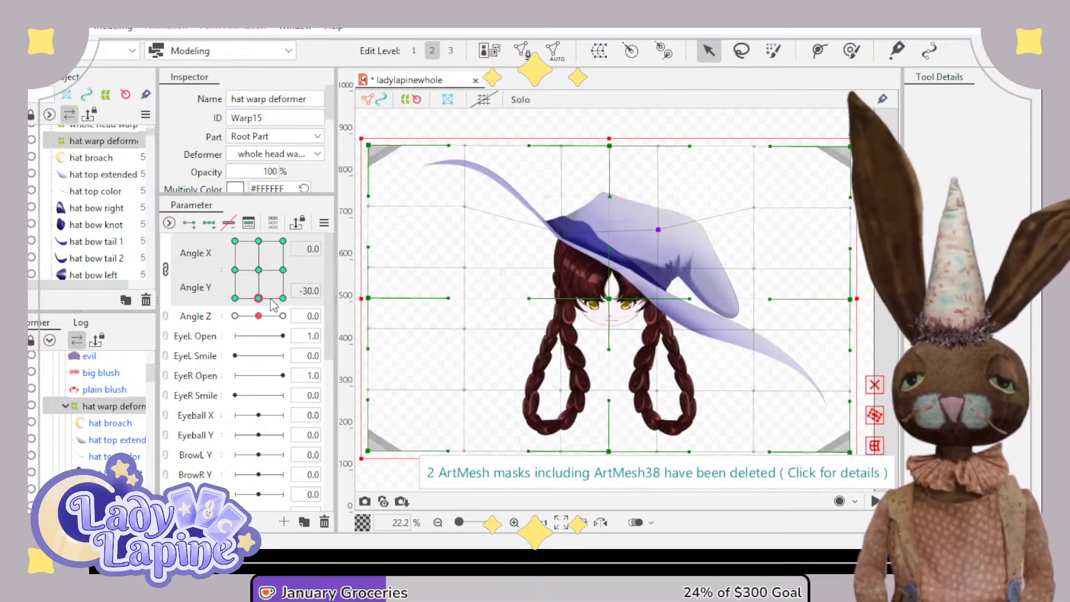
# - At Angle Y 30, raise the whole hat warp deformer slightly and pull its two upper corners down
pyautogui.moveTo(260, 299); pyautogui.dragTo(262, 242)
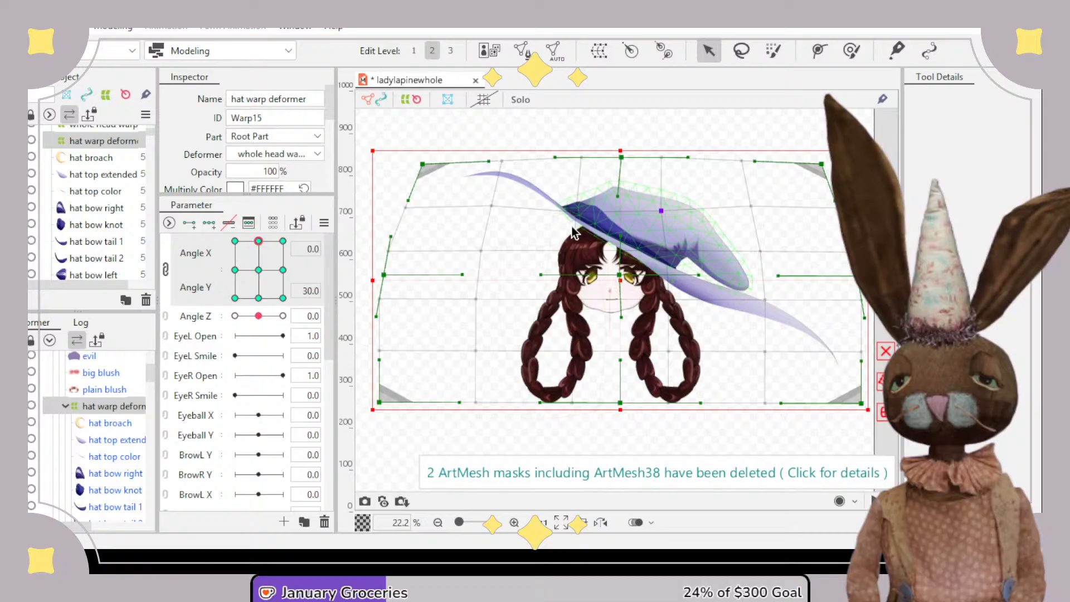
pyautogui.moveTo(619, 277); pyautogui.dragTo(623, 262)
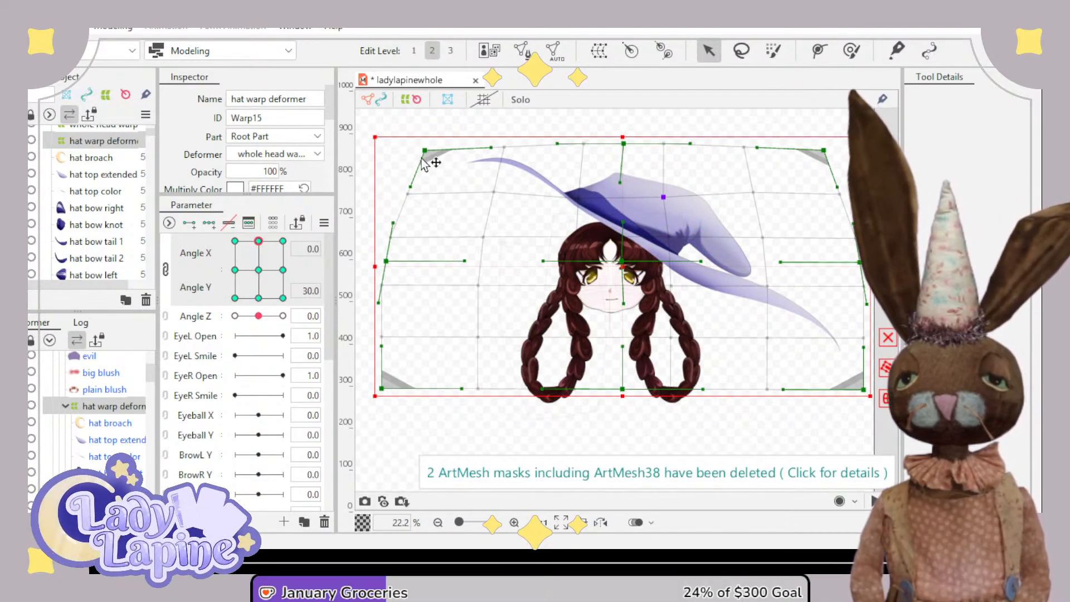
pyautogui.moveTo(424, 159); pyautogui.dragTo(434, 199)
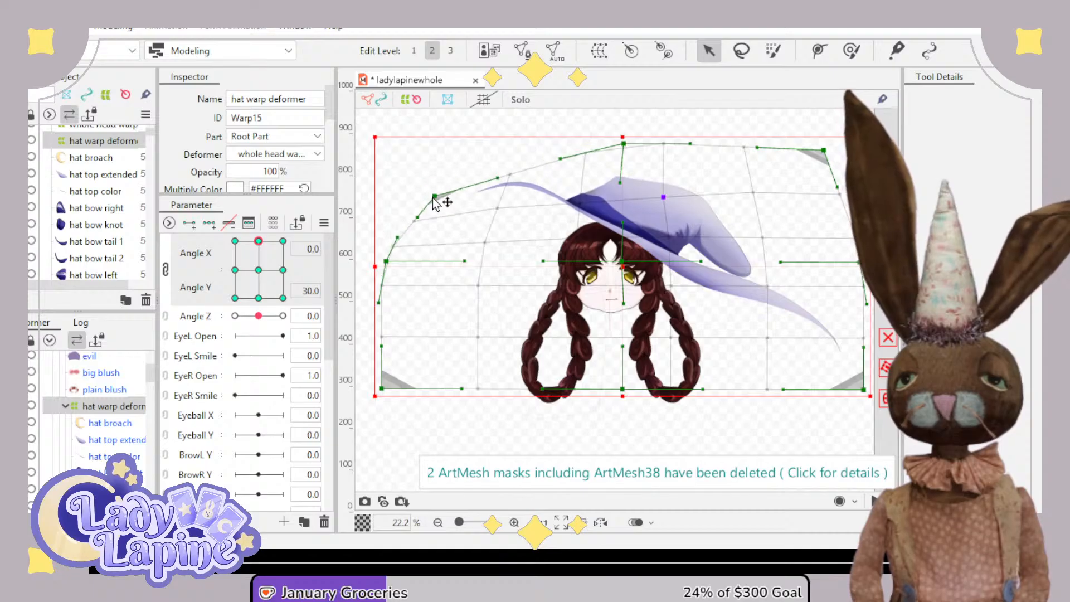
pyautogui.moveTo(824, 150); pyautogui.dragTo(821, 193)
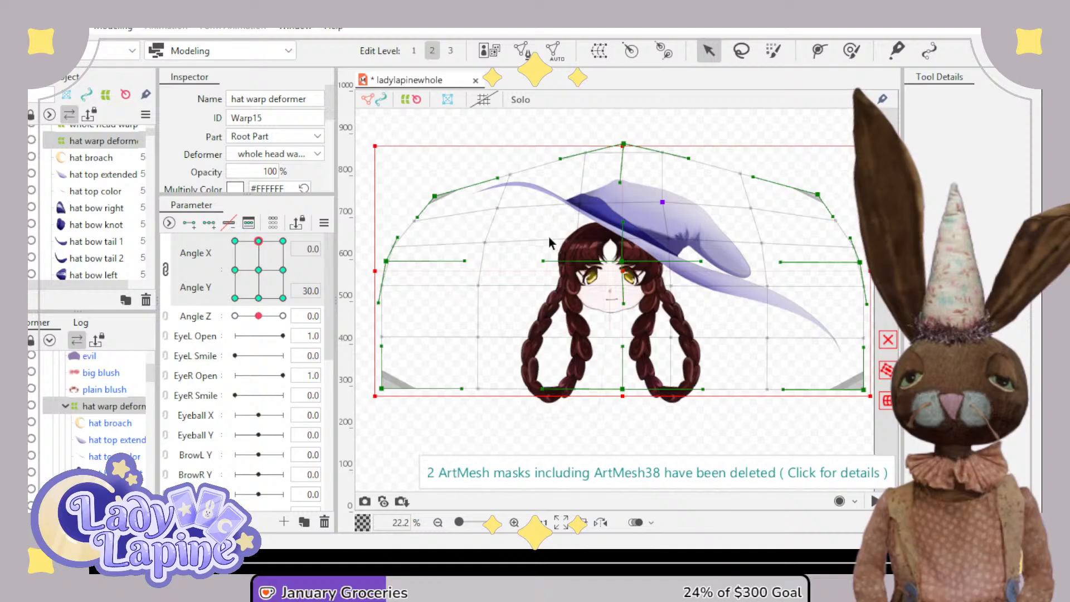
# - At Angle Y -30, pull the hat warp deformer's lower-left corner upward and slightly inward
pyautogui.moveTo(259, 242); pyautogui.dragTo(264, 305)
pyautogui.moveTo(368, 451); pyautogui.dragTo(381, 414)
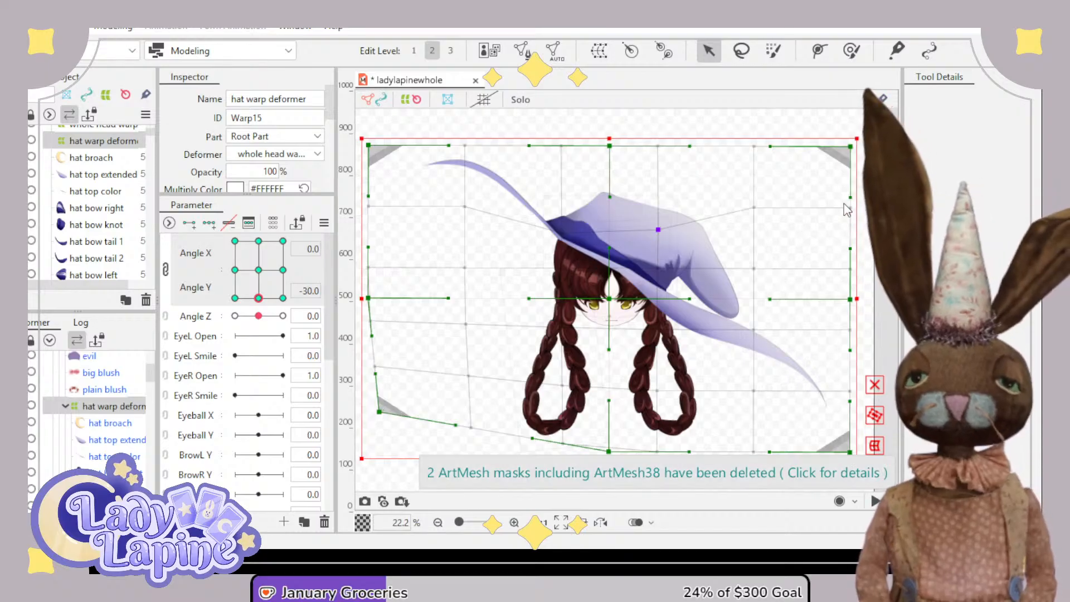
pyautogui.click(820, 300)
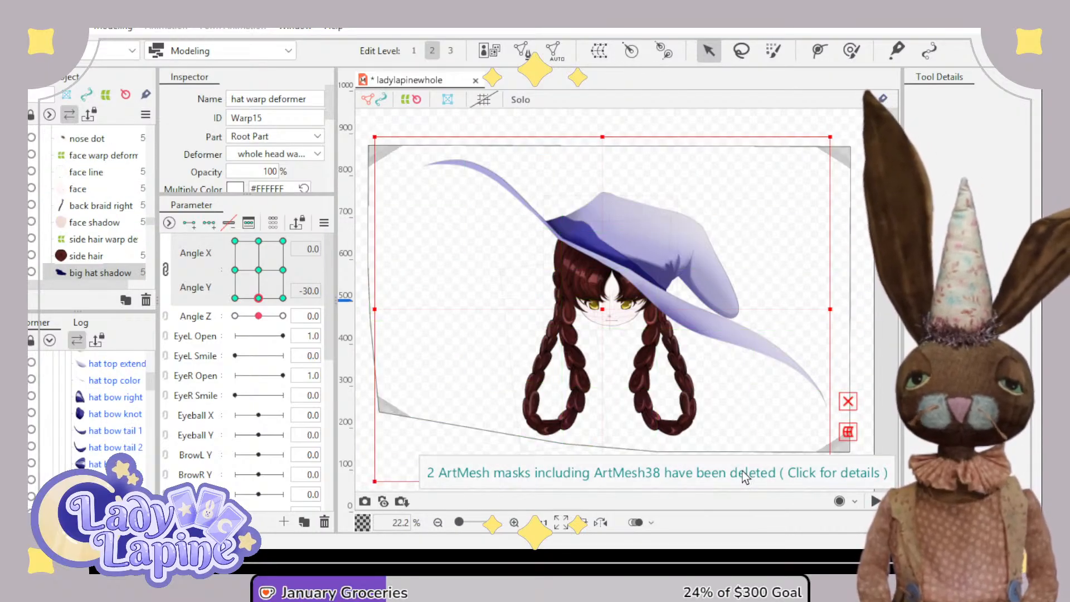
# - Locate the hat warp deformer in the deformer hierarchy to select it again
pyautogui.scroll(-2, 718, 377)
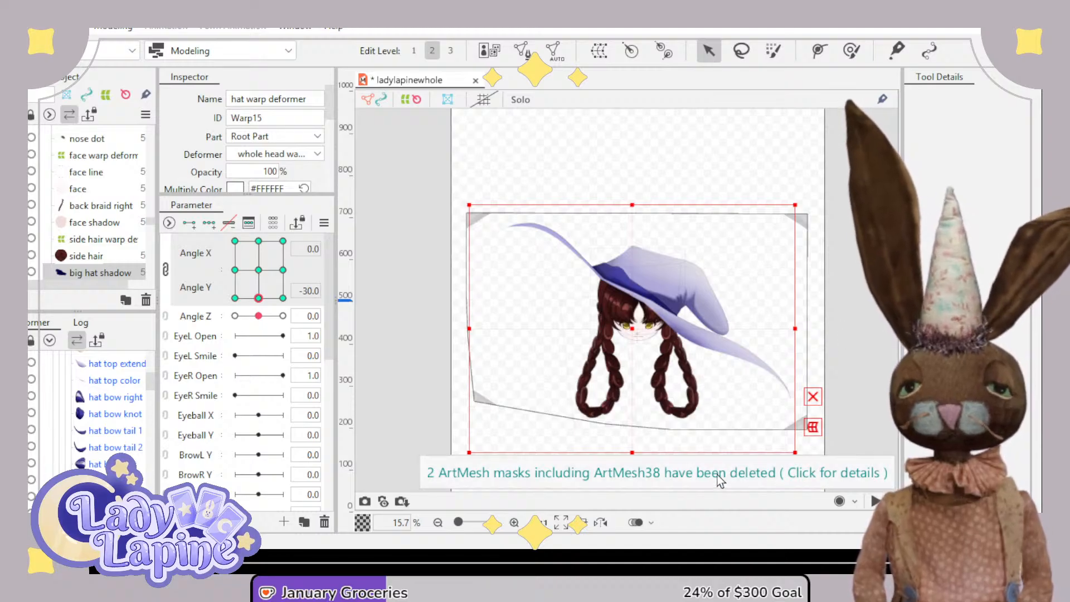
pyautogui.scroll(4, 705, 368)
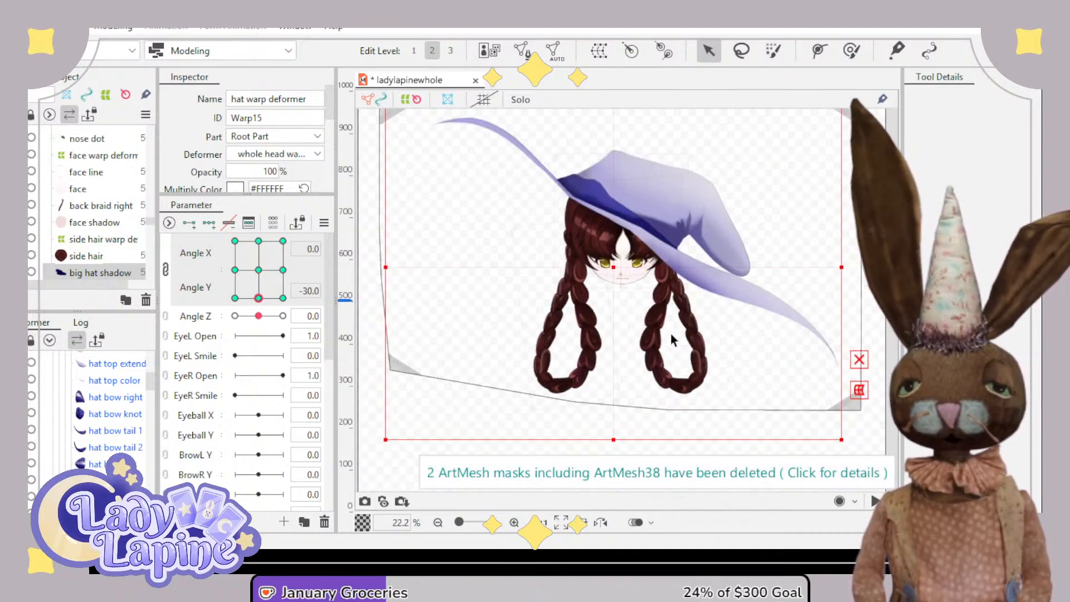
pyautogui.scroll(-3, 63, 446)
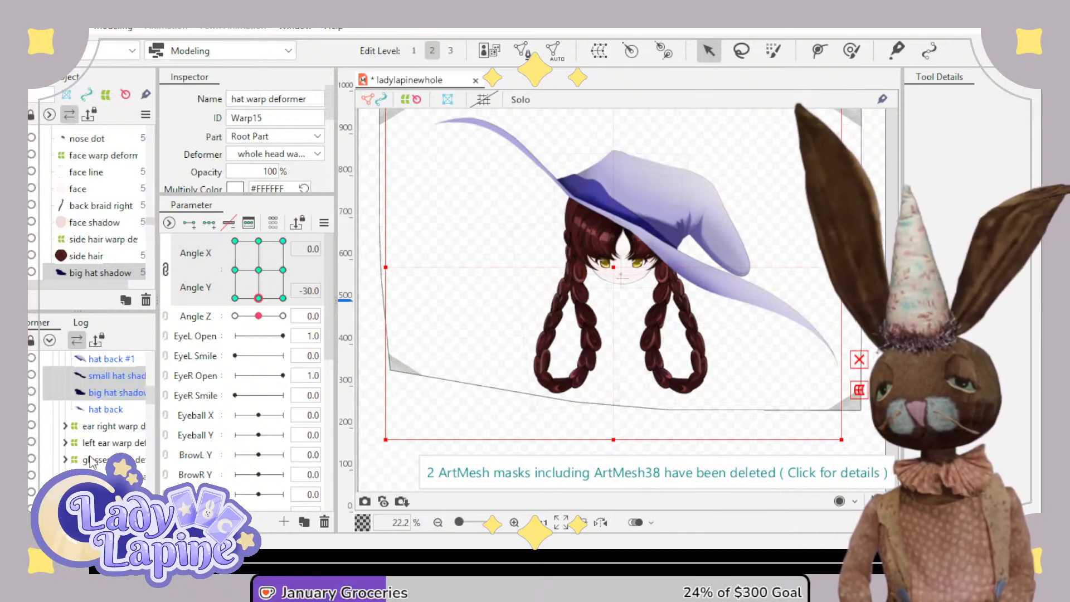
pyautogui.scroll(3, 81, 469)
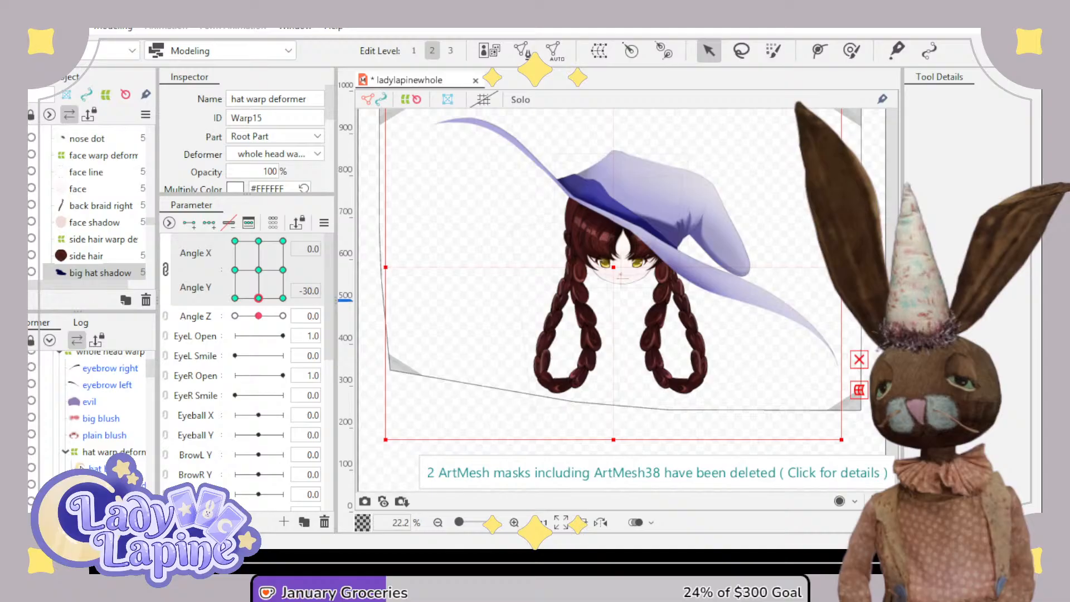
# - At Angle Y -30, raise the lower right corner of the hat warp deformer and bend its grid beside the face
pyautogui.click(83, 453)
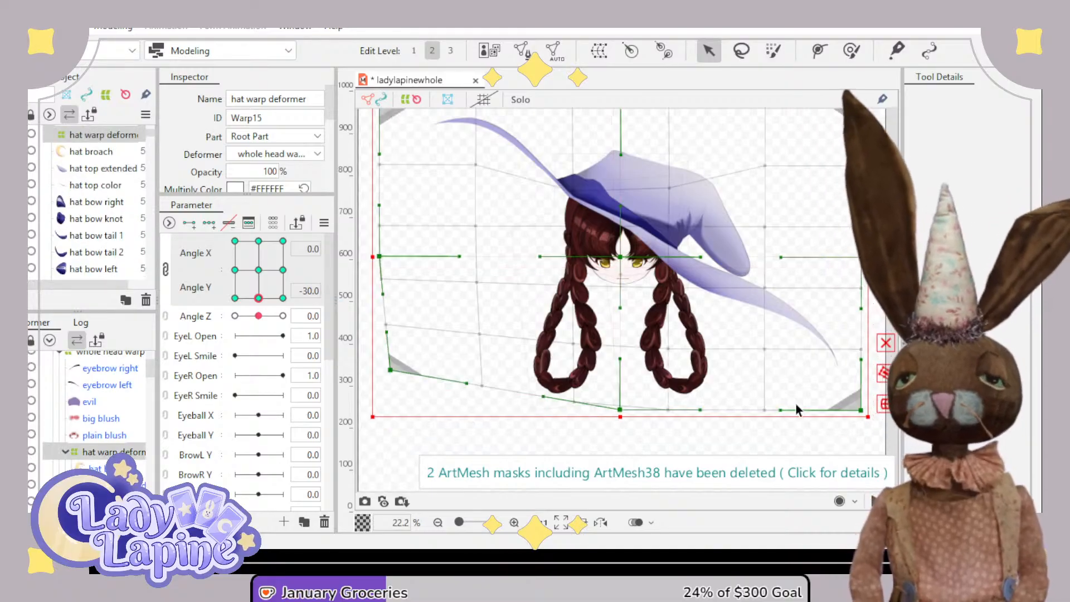
pyautogui.moveTo(861, 410); pyautogui.dragTo(865, 373)
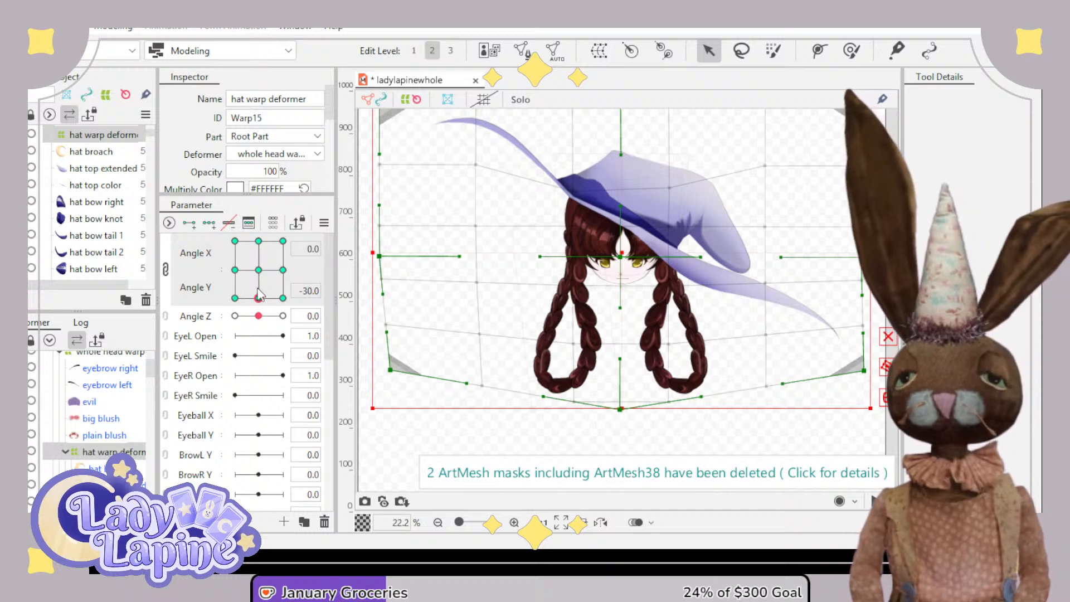
pyautogui.moveTo(259, 294)
pyautogui.mouseDown()
pyautogui.moveTo(262, 226)
pyautogui.moveTo(264, 317)
pyautogui.moveTo(260, 252)
pyautogui.moveTo(259, 298)
pyautogui.mouseUp()
pyautogui.scroll(2, 626, 268)
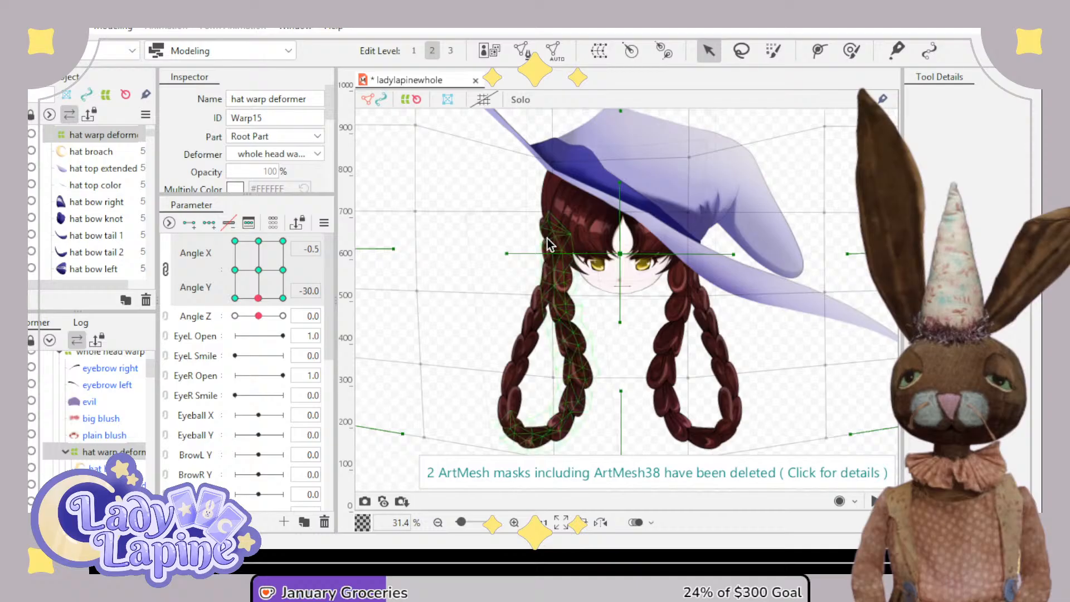
pyautogui.click(550, 215)
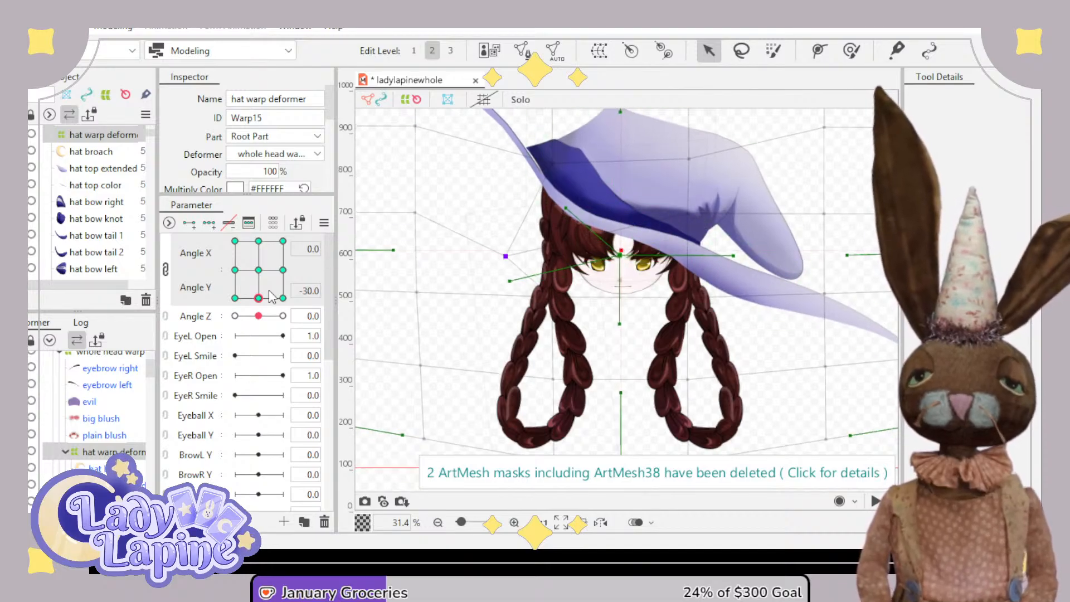
# - Set Angle Y to 30 and lower the whole hat warp deformer onto the head
pyautogui.moveTo(259, 305); pyautogui.dragTo(261, 244)
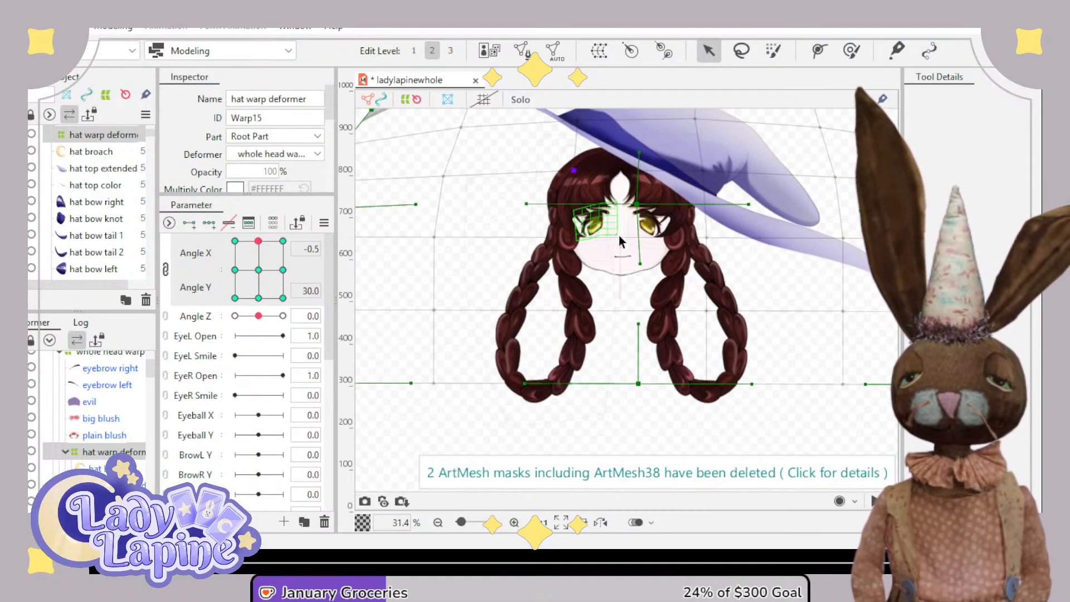
pyautogui.moveTo(620, 237); pyautogui.dragTo(615, 286)
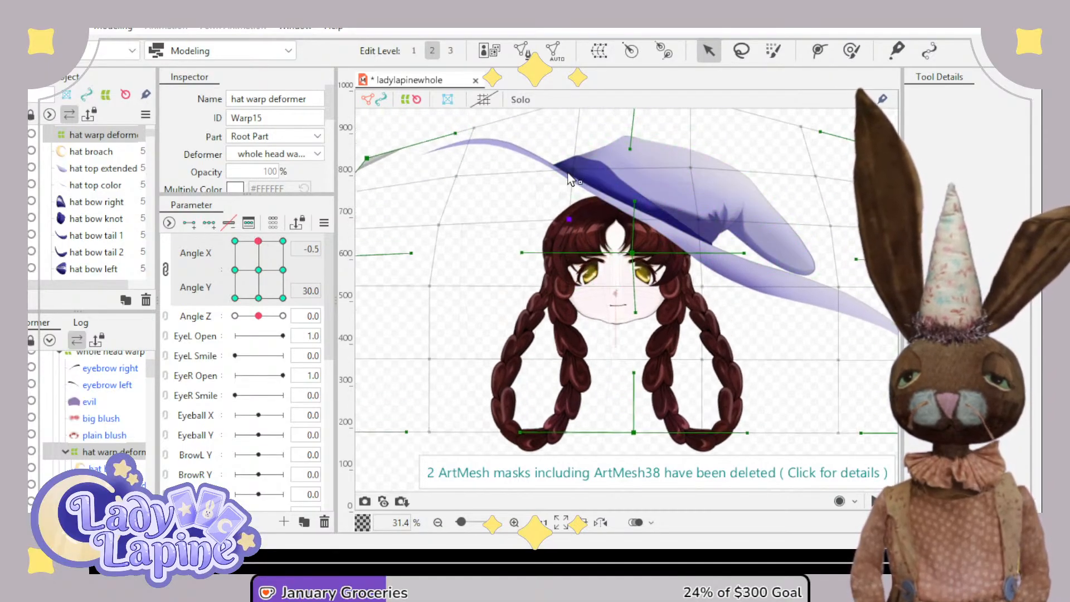
# - Try shifting the left brim points of the hat warp deformer and tilting its upper centre handle at Angle Y 30
pyautogui.moveTo(570, 178); pyautogui.dragTo(450, 185)
pyautogui.moveTo(459, 139); pyautogui.dragTo(443, 143)
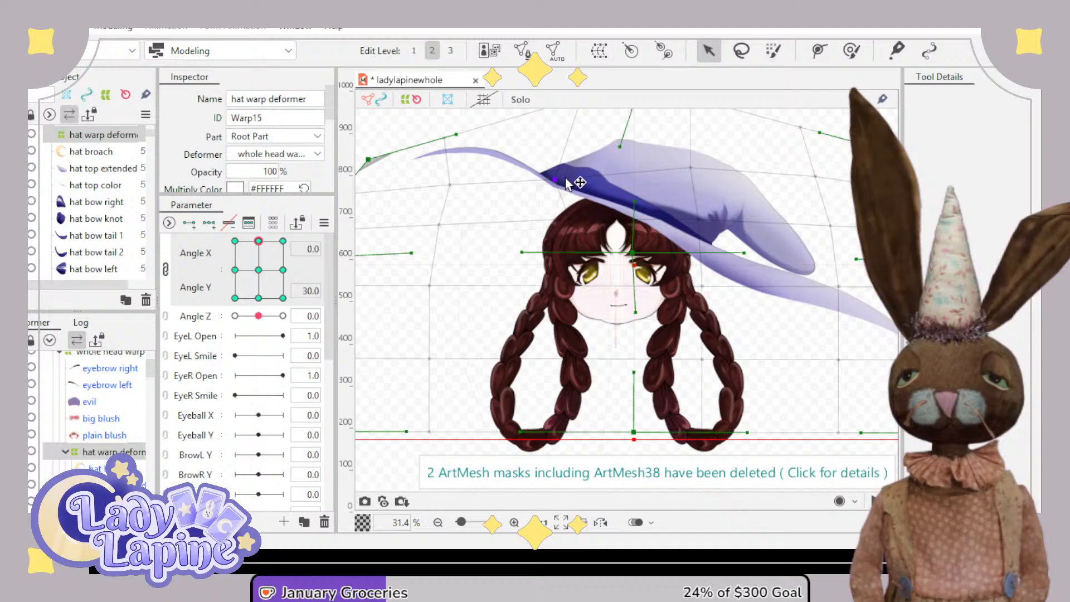
pyautogui.scroll(3, 650, 288)
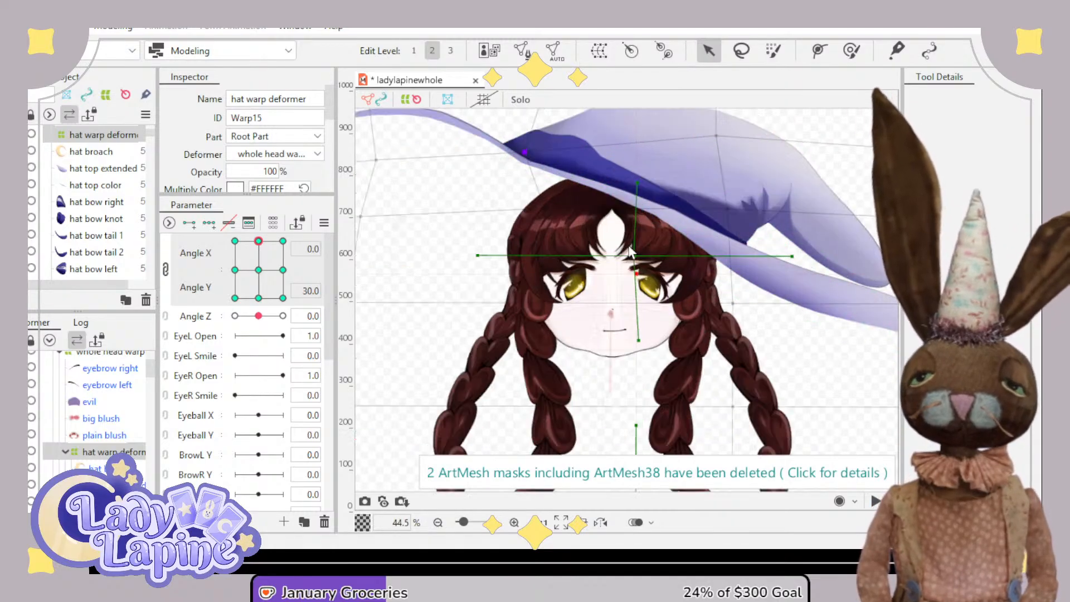
pyautogui.scroll(4, 658, 227)
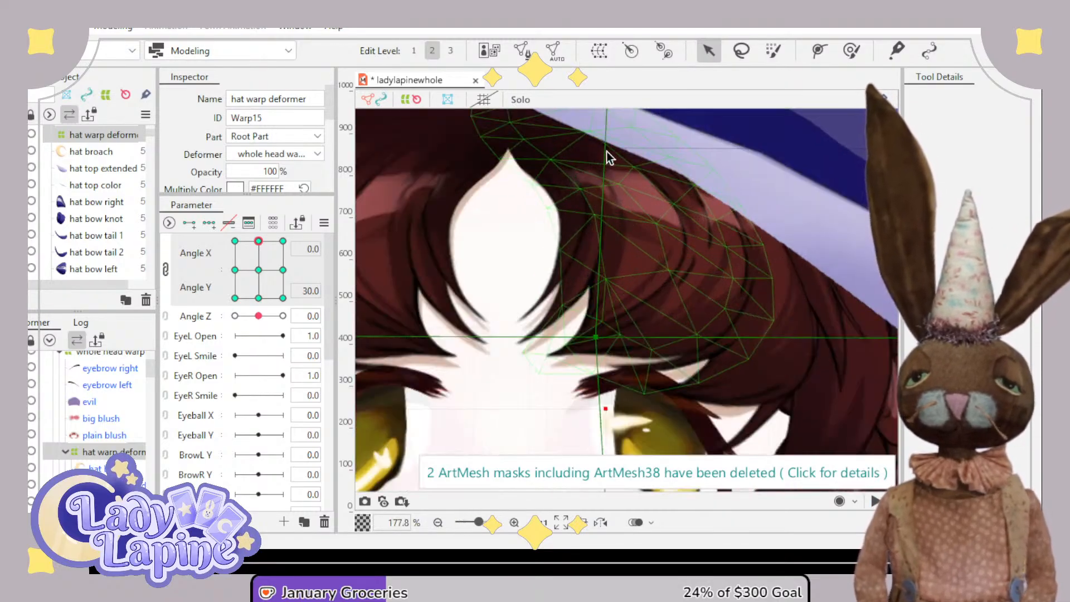
pyautogui.scroll(-3, 613, 184)
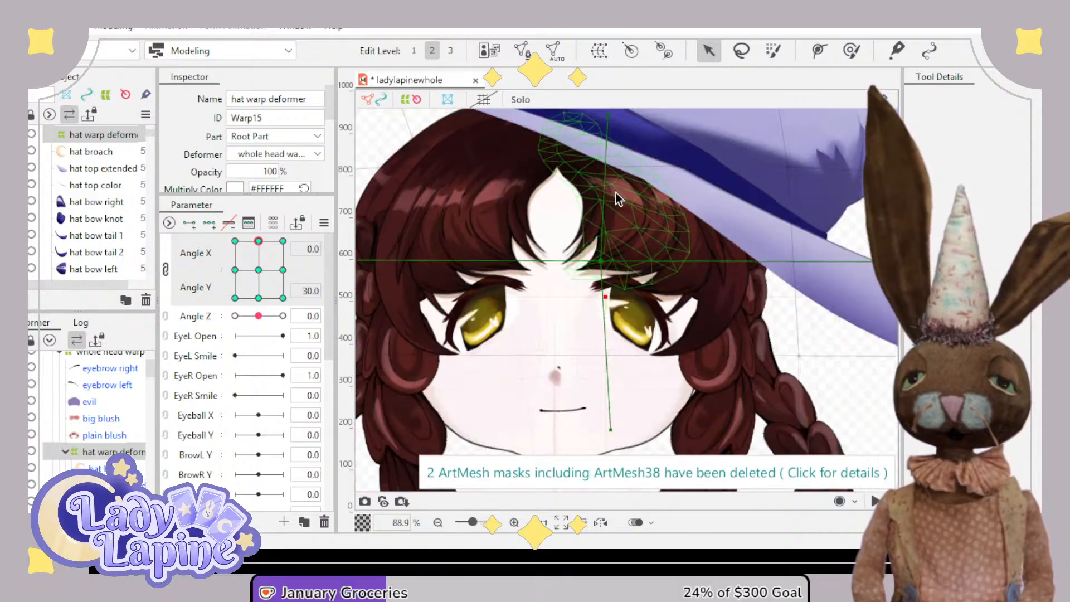
pyautogui.scroll(-1, 617, 194)
pyautogui.moveTo(617, 195); pyautogui.dragTo(605, 279)
pyautogui.scroll(2, 630, 238)
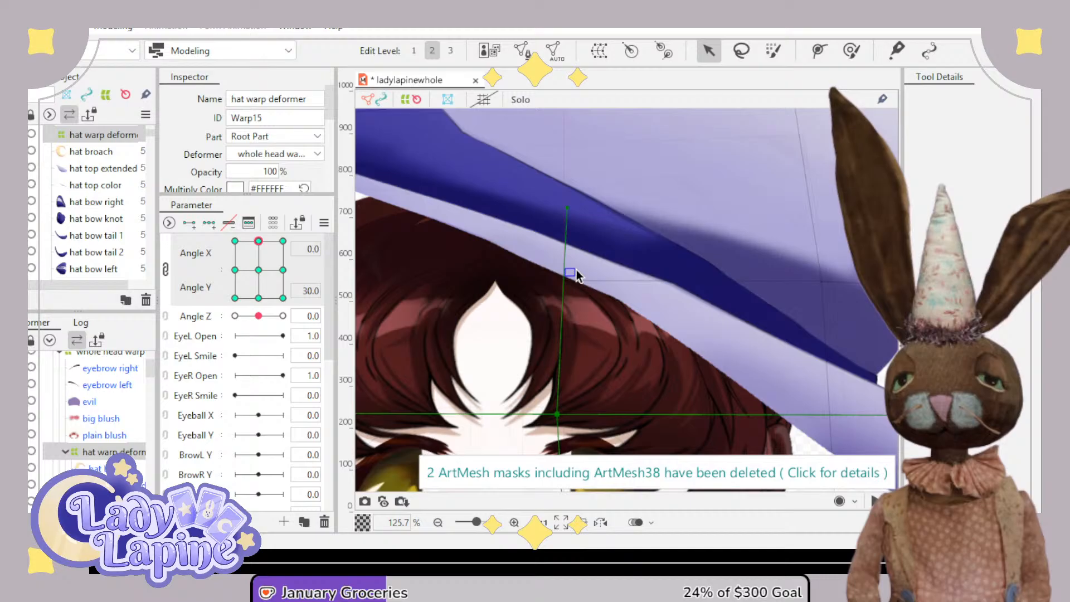
pyautogui.scroll(2, 577, 272)
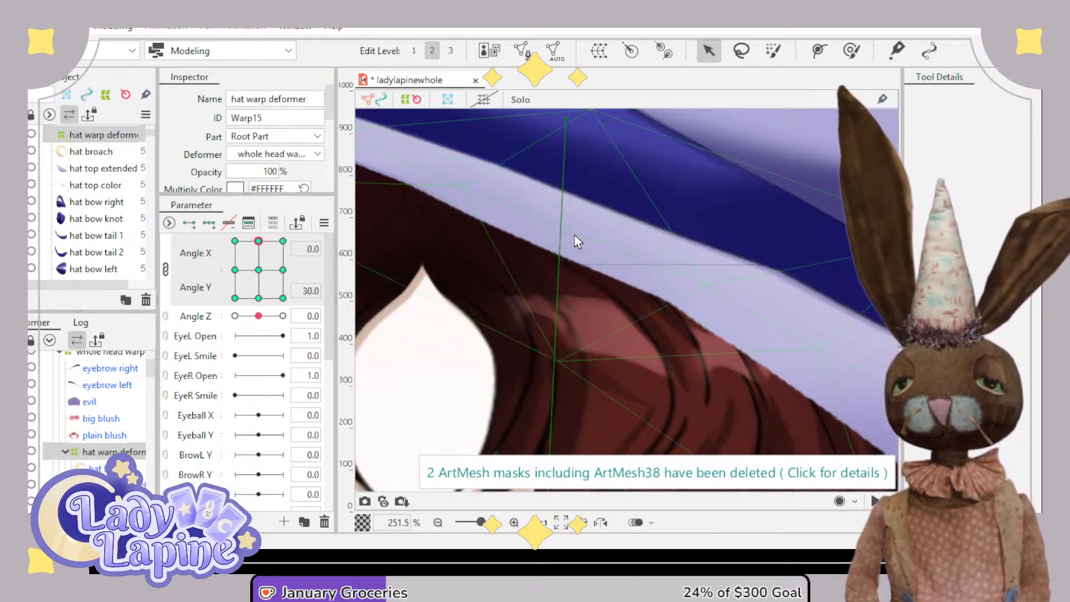
pyautogui.scroll(-6, 574, 235)
pyautogui.moveTo(576, 226); pyautogui.dragTo(595, 195)
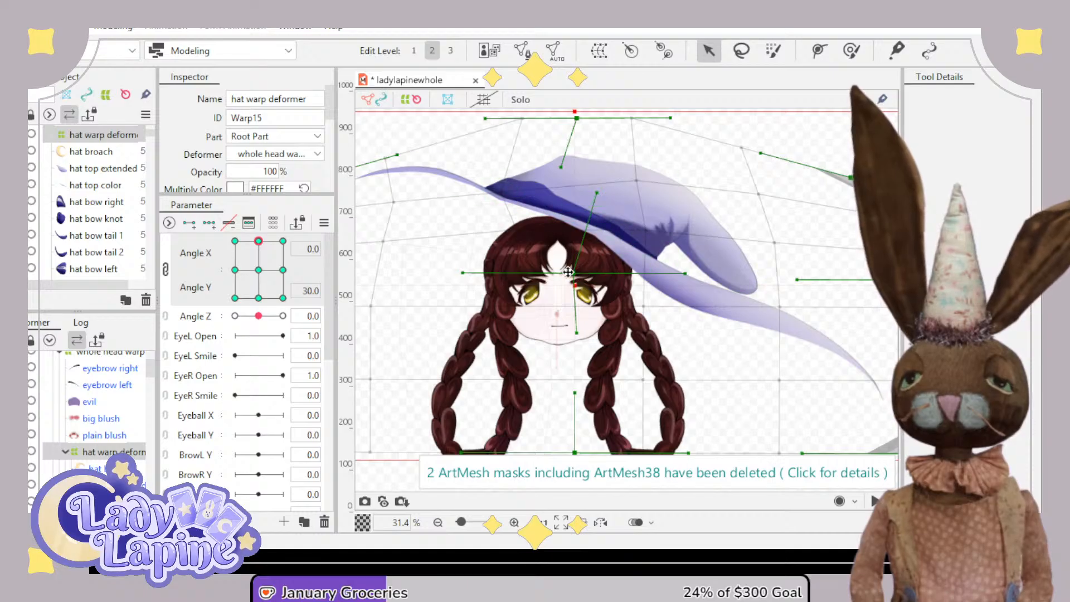
# - Lower the hat warp deformer further, extend its centre handle up and to the right, and test the head turn
pyautogui.moveTo(568, 273); pyautogui.dragTo(559, 289)
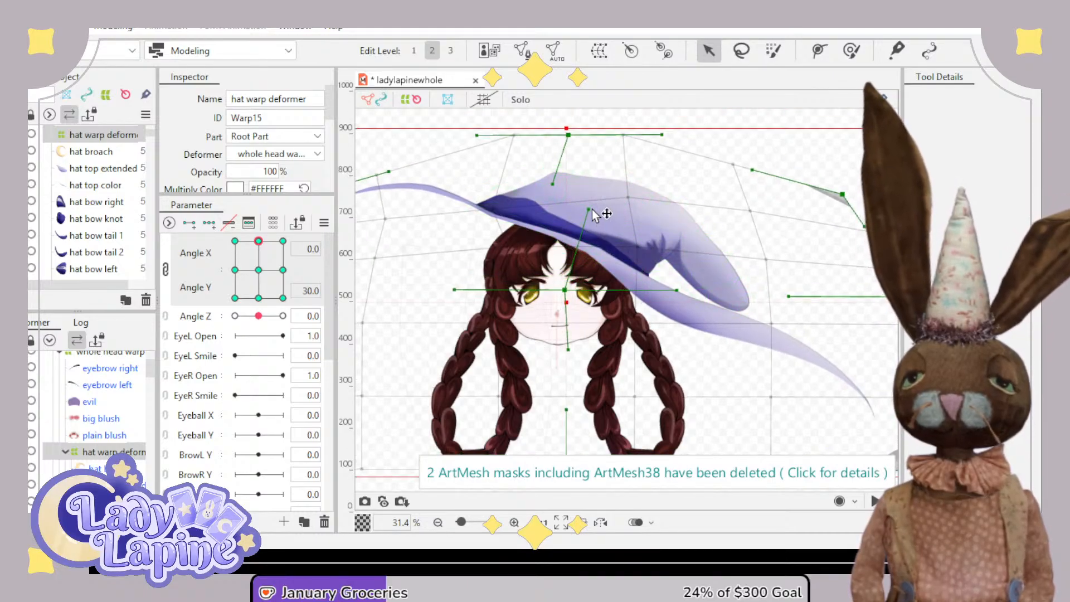
pyautogui.moveTo(591, 209); pyautogui.dragTo(644, 144)
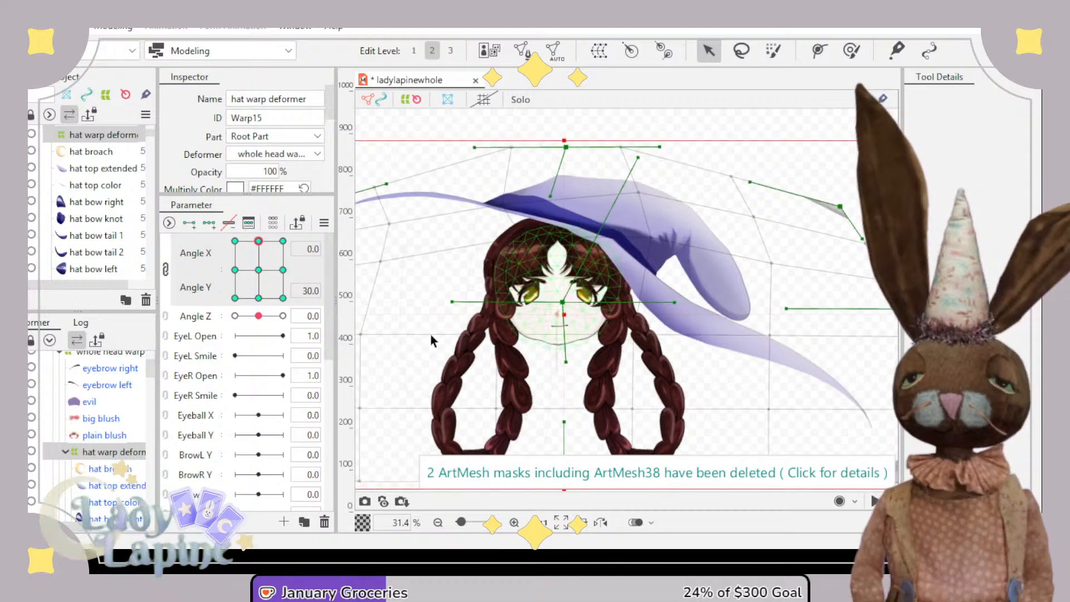
pyautogui.moveTo(258, 242); pyautogui.dragTo(266, 218)
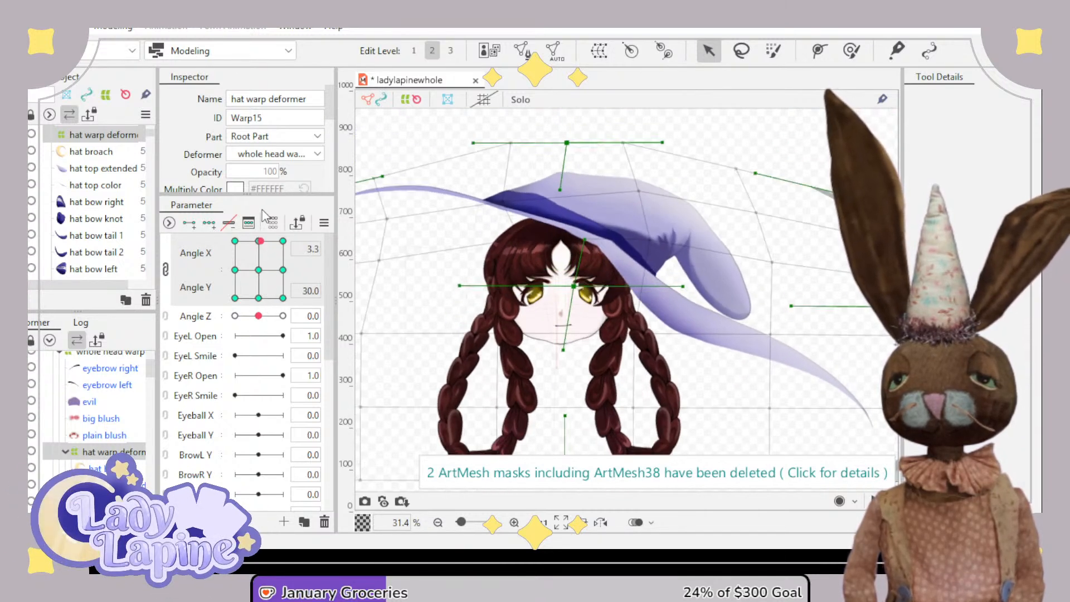
# - Reposition the hat warp deformer's centre and upper grid points around the crown at Angle Y 30
pyautogui.click(638, 197)
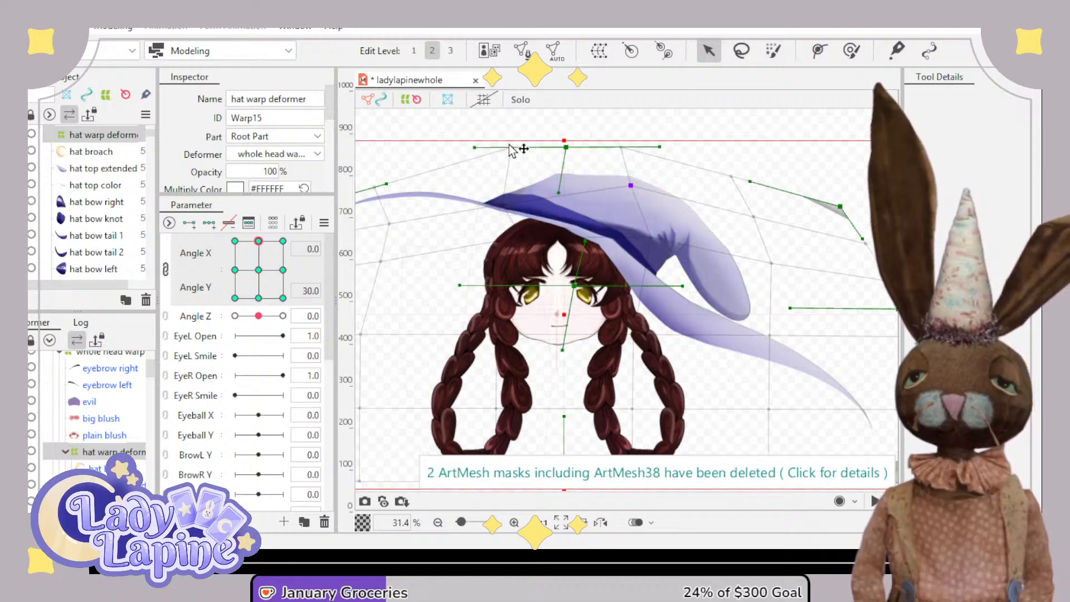
pyautogui.moveTo(623, 148); pyautogui.dragTo(564, 150)
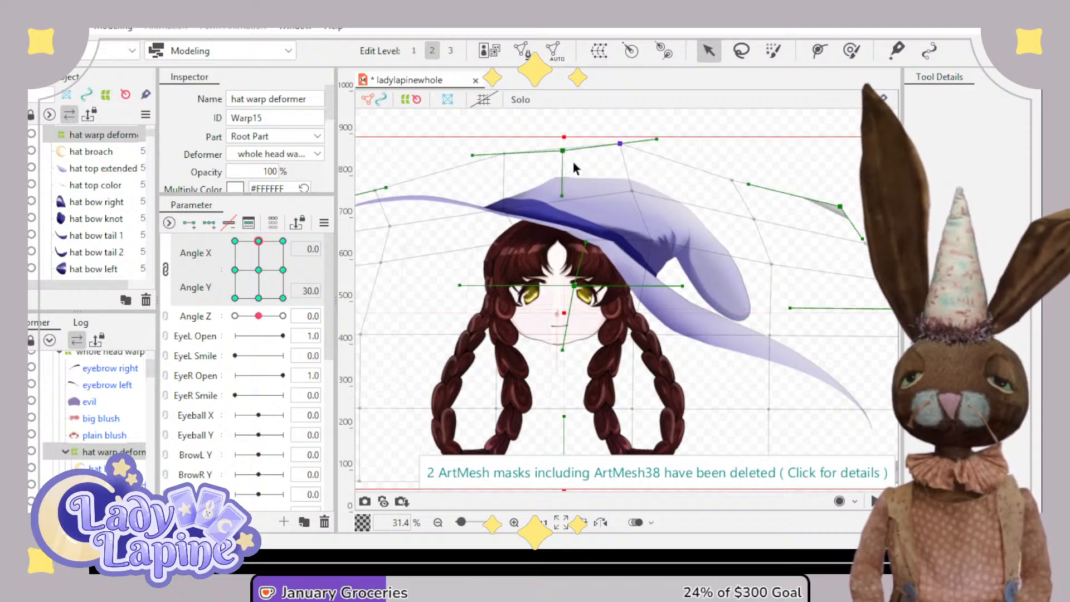
pyautogui.moveTo(633, 192)
pyautogui.mouseDown()
pyautogui.moveTo(640, 172)
pyautogui.moveTo(621, 188)
pyautogui.mouseUp()
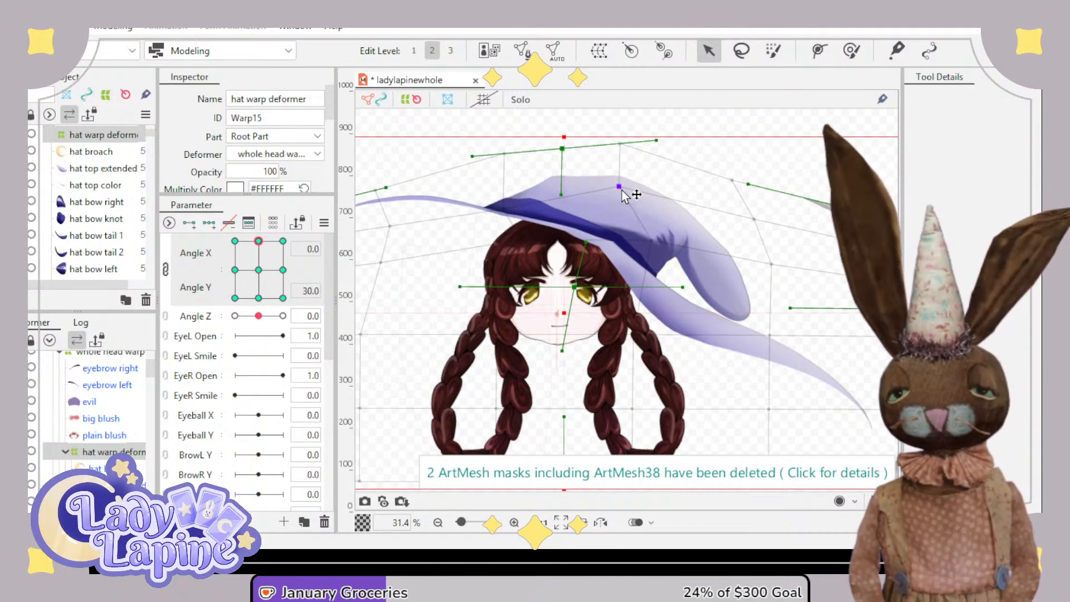
pyautogui.moveTo(661, 240); pyautogui.dragTo(634, 229)
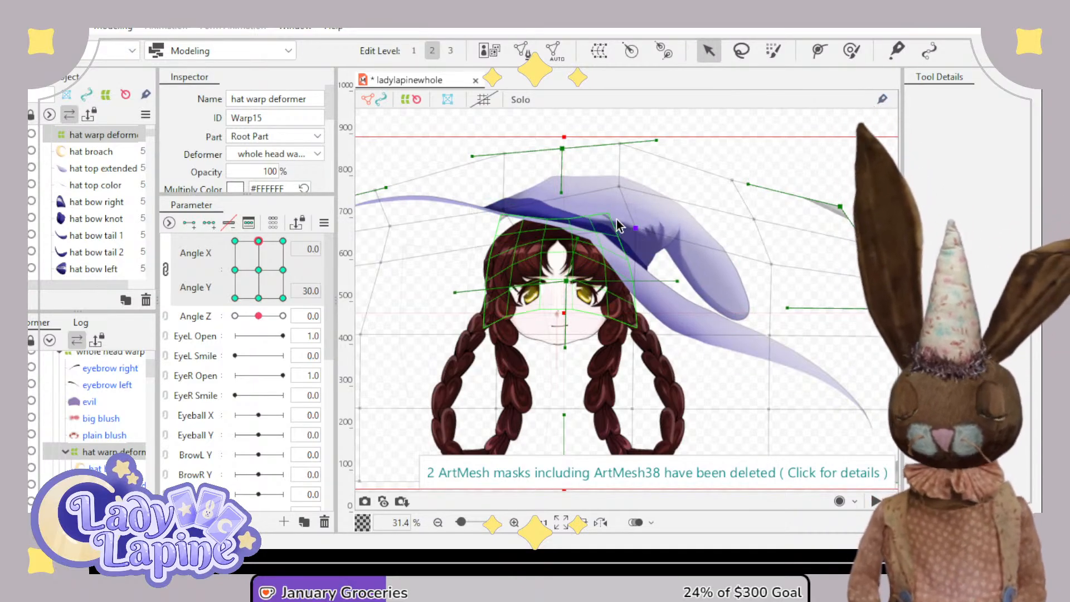
# - Undo the reshaping of the hat warp deformer at Angle Y 30 back to its lowered but unbent form
pyautogui.hotkey('ctrl', 'z')
pyautogui.hotkey('ctrl', 'z')
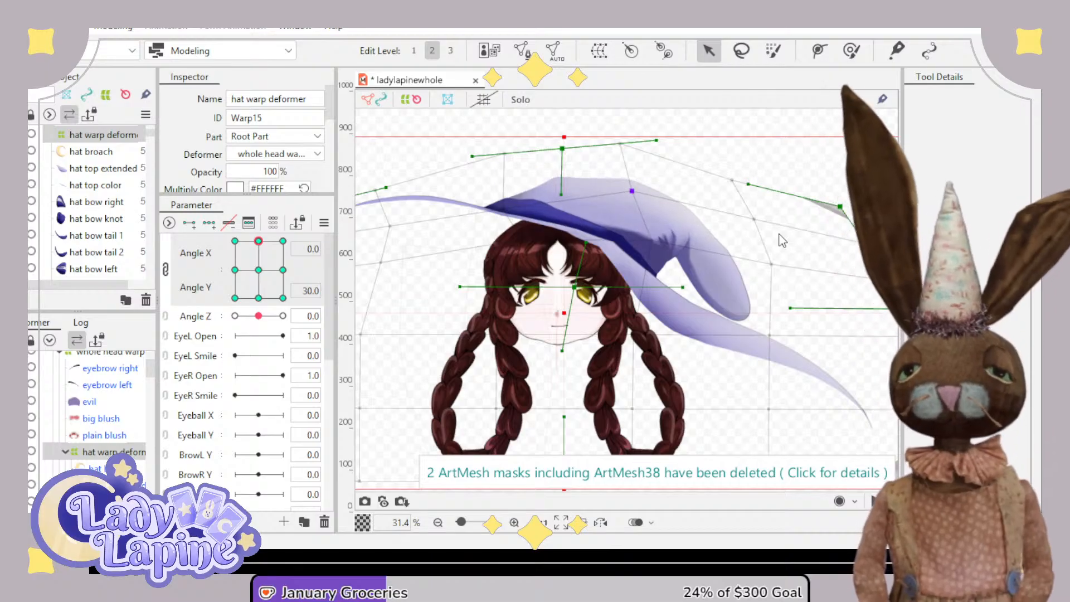
pyautogui.hotkey('ctrl', 'z')
pyautogui.hotkey('ctrl', 'z')
pyautogui.hotkey('ctrl', 'z')
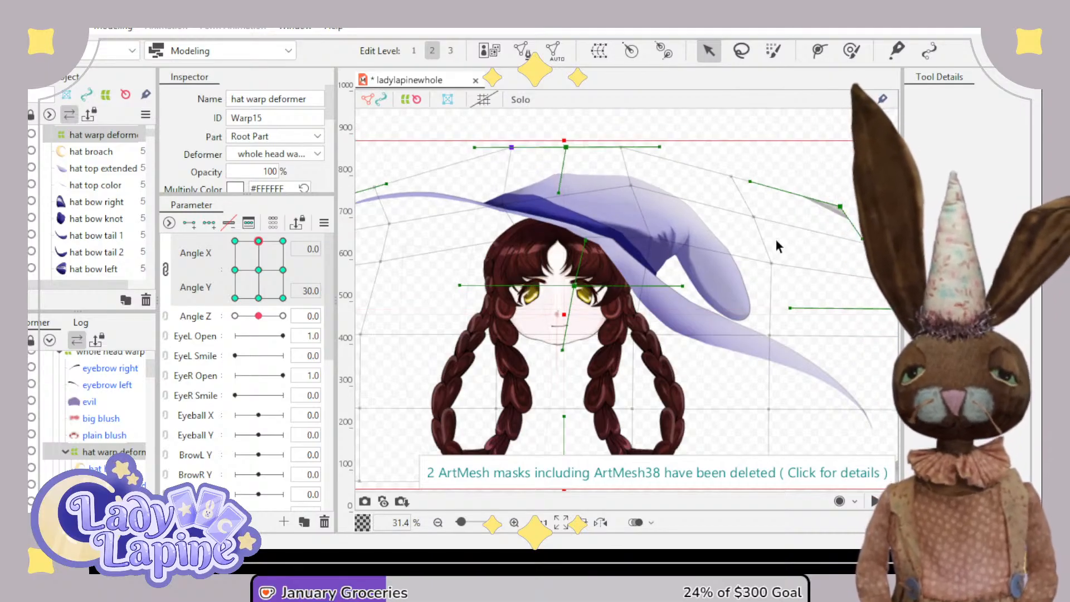
pyautogui.hotkey('ctrl', 'z')
pyautogui.hotkey('ctrl', 'z')
pyautogui.hotkey('ctrl', 'z')
pyautogui.hotkey('ctrl', 'z')
pyautogui.hotkey('ctrl', 'z')
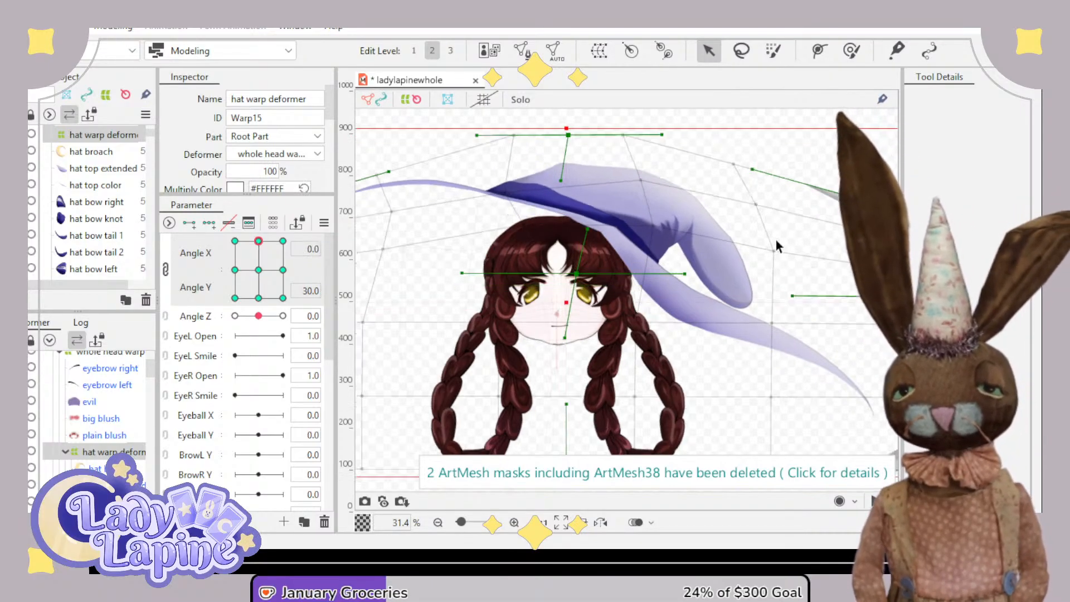
pyautogui.hotkey('ctrl', 'z')
pyautogui.hotkey('ctrl', 'z')
pyautogui.hotkey('ctrl', 'z')
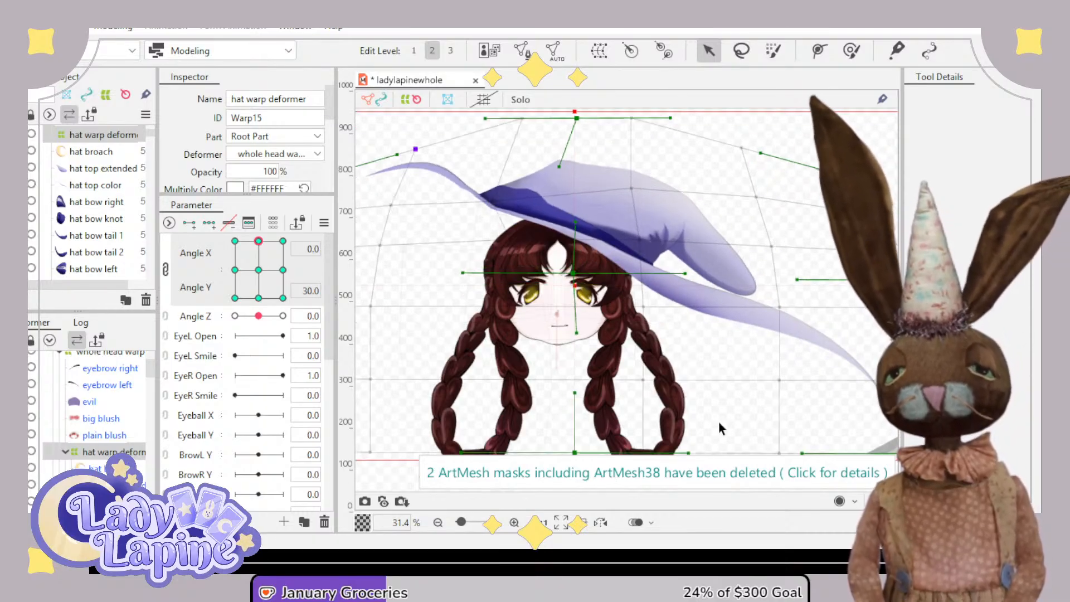
pyautogui.hotkey('ctrl', 'z')
pyautogui.hotkey('ctrl', 'z')
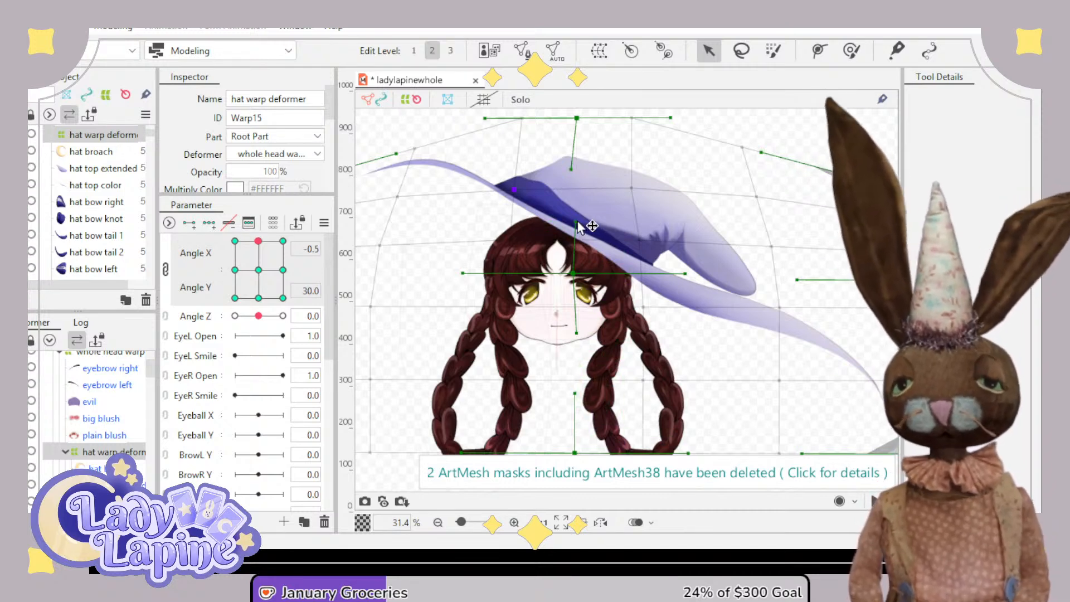
pyautogui.hotkey('ctrl', 'z')
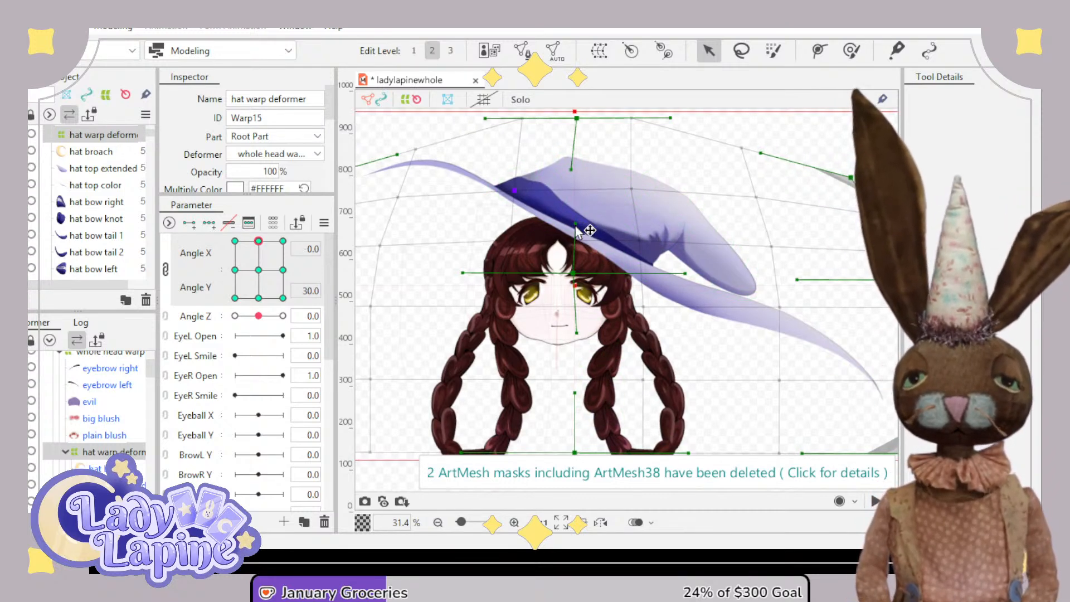
# - At Angle Y 30, stretch the hat warp deformer's centre handle far up and right, lower the deformer, and adjust the grid points over the crown
pyautogui.moveTo(583, 224); pyautogui.dragTo(713, 77)
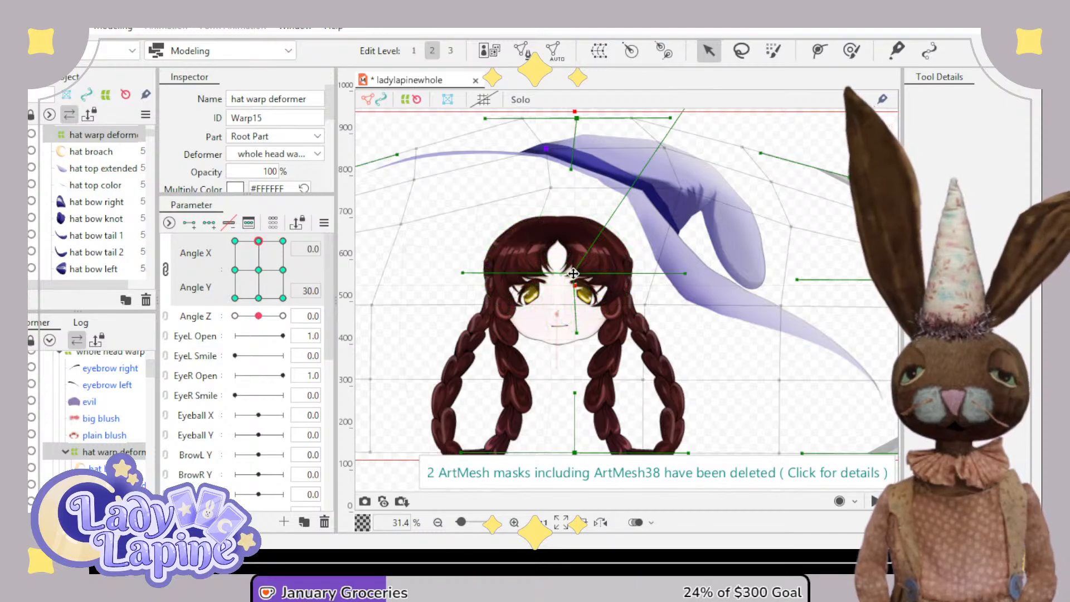
pyautogui.moveTo(573, 272); pyautogui.dragTo(547, 320)
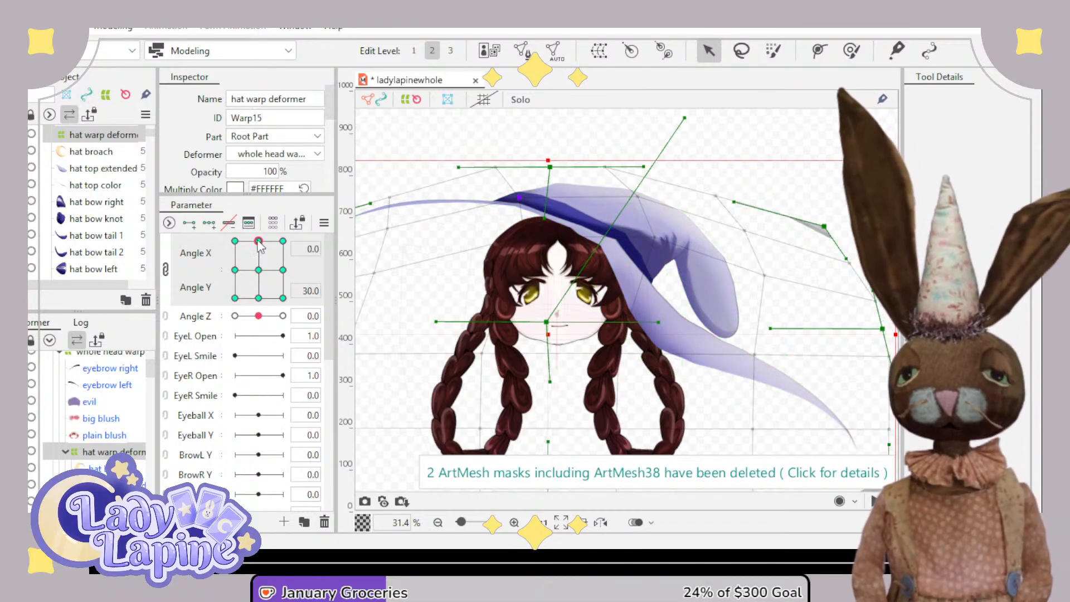
pyautogui.moveTo(258, 242)
pyautogui.mouseDown()
pyautogui.moveTo(259, 291)
pyautogui.moveTo(258, 240)
pyautogui.mouseUp()
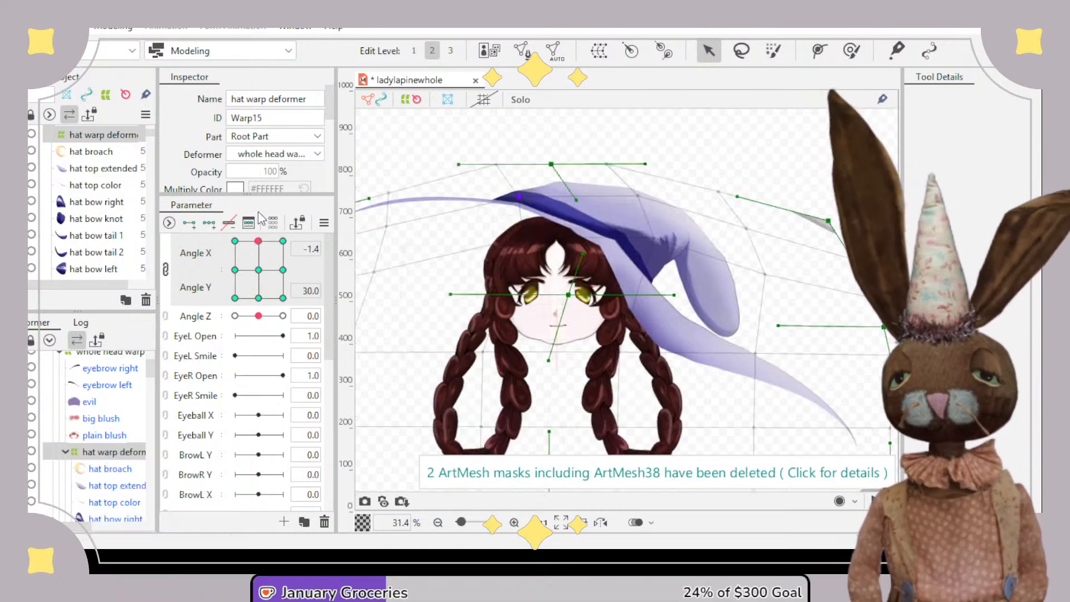
pyautogui.click(639, 199)
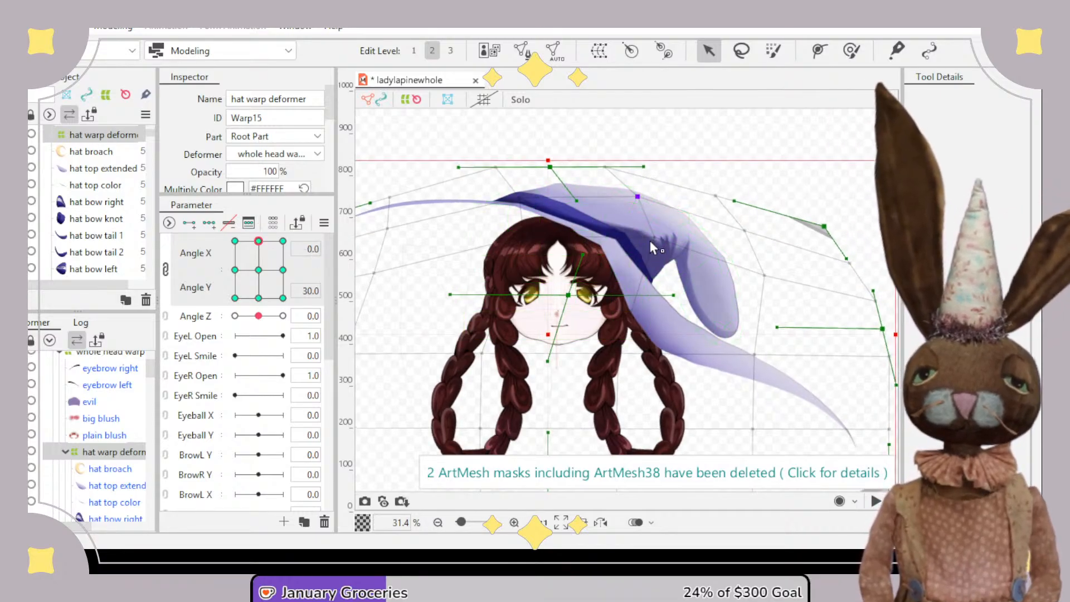
pyautogui.moveTo(639, 197); pyautogui.dragTo(656, 236)
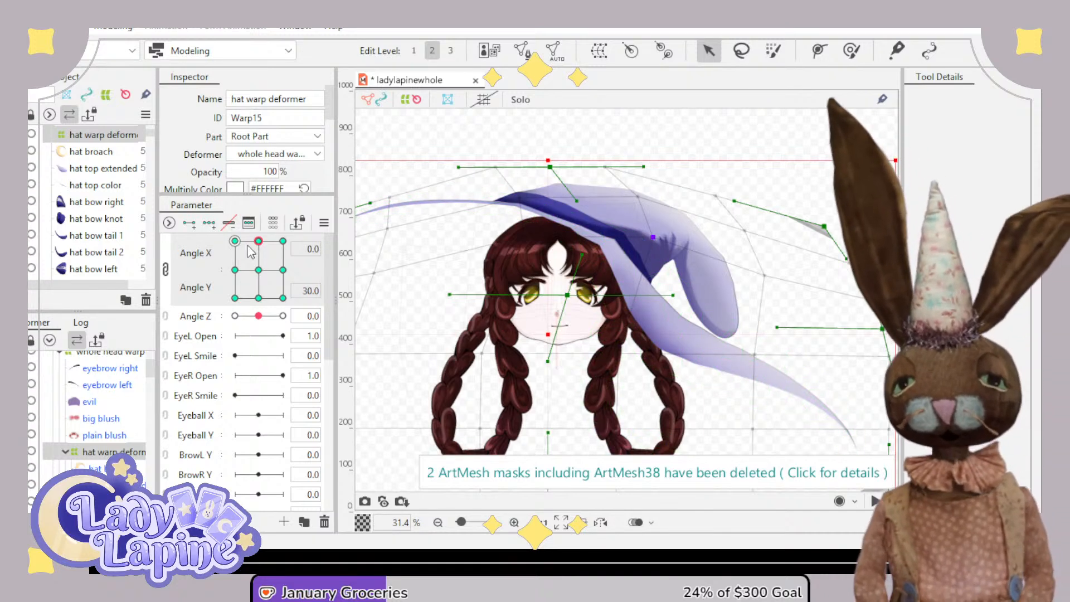
# - Reset Angle Y to 0 and show the hat broach, the extended hat top and the hat bow parts
pyautogui.moveTo(258, 241); pyautogui.dragTo(259, 269)
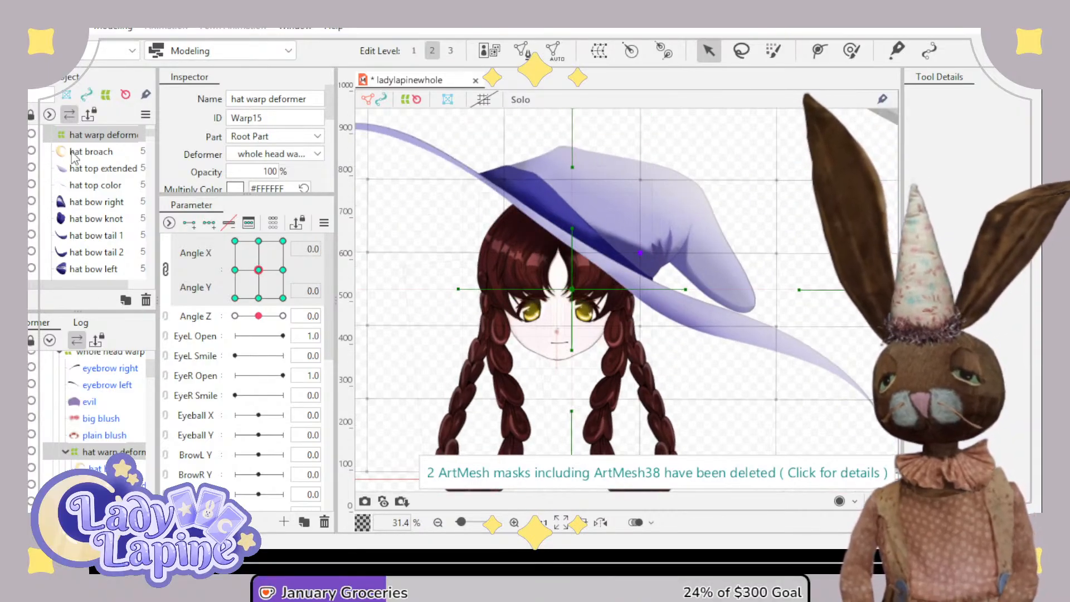
pyautogui.click(16, 151)
pyautogui.click(16, 168)
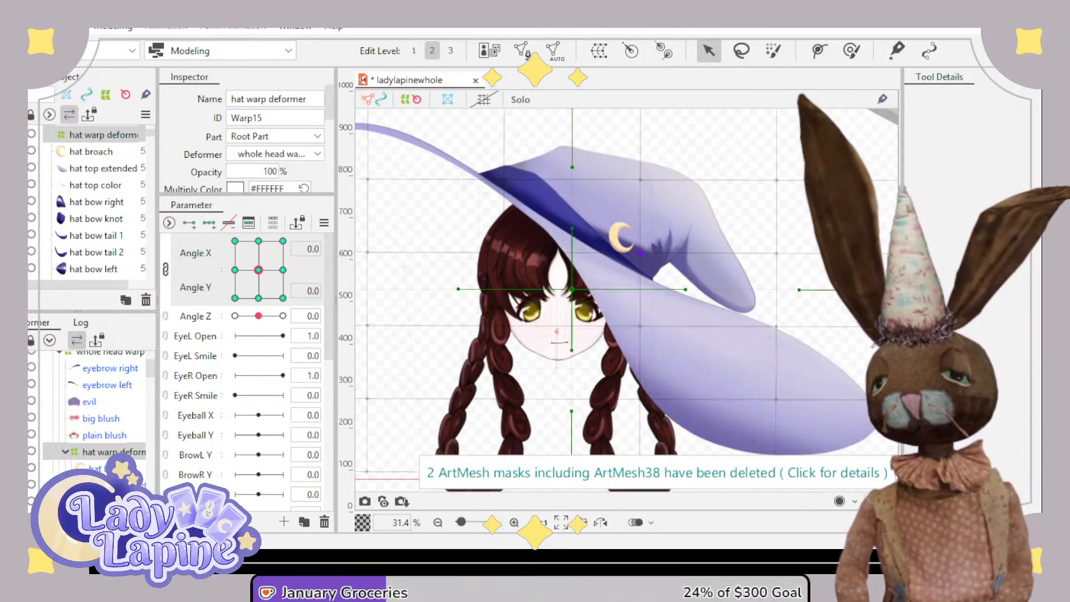
pyautogui.click(15, 201)
pyautogui.click(16, 219)
pyautogui.click(16, 236)
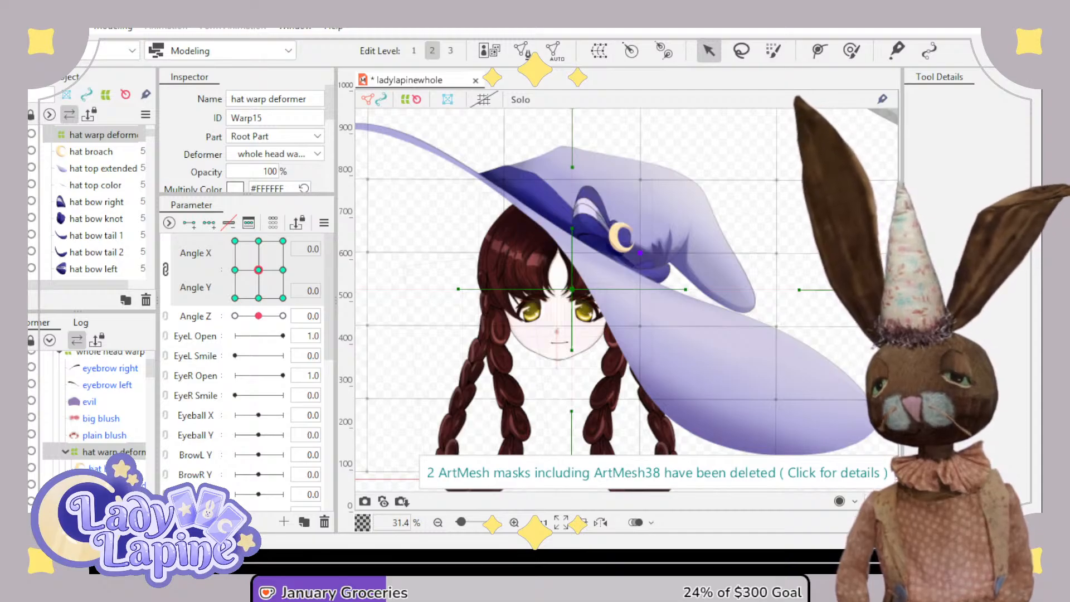
pyautogui.click(31, 252)
pyautogui.scroll(-2, 38, 243)
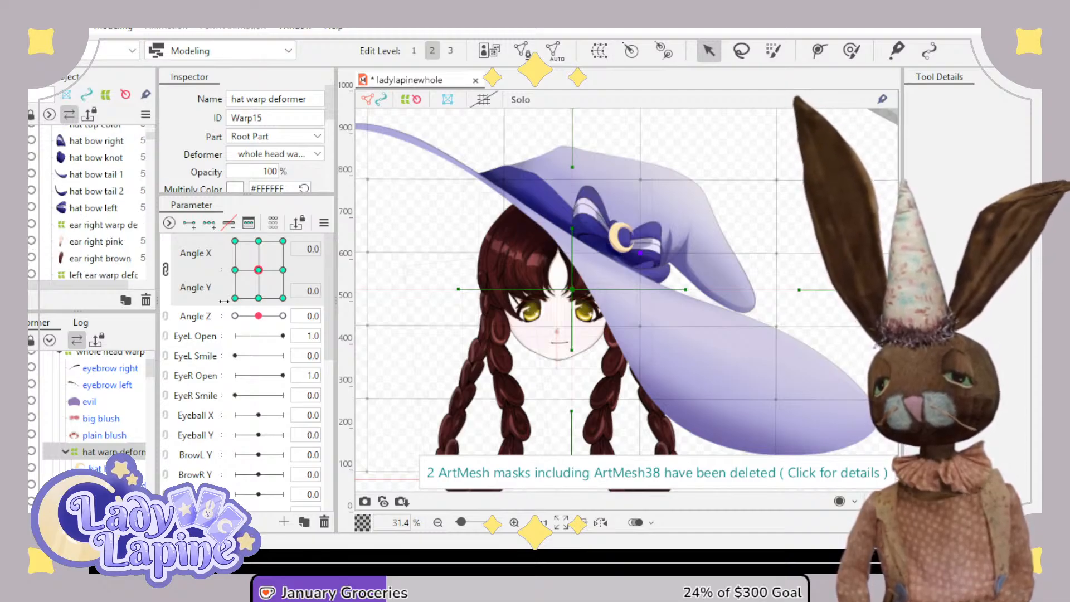
# - Preview the hat across combined Angle X and Angle Y poses and return both parameters to 0
pyautogui.moveTo(258, 270); pyautogui.dragTo(262, 241)
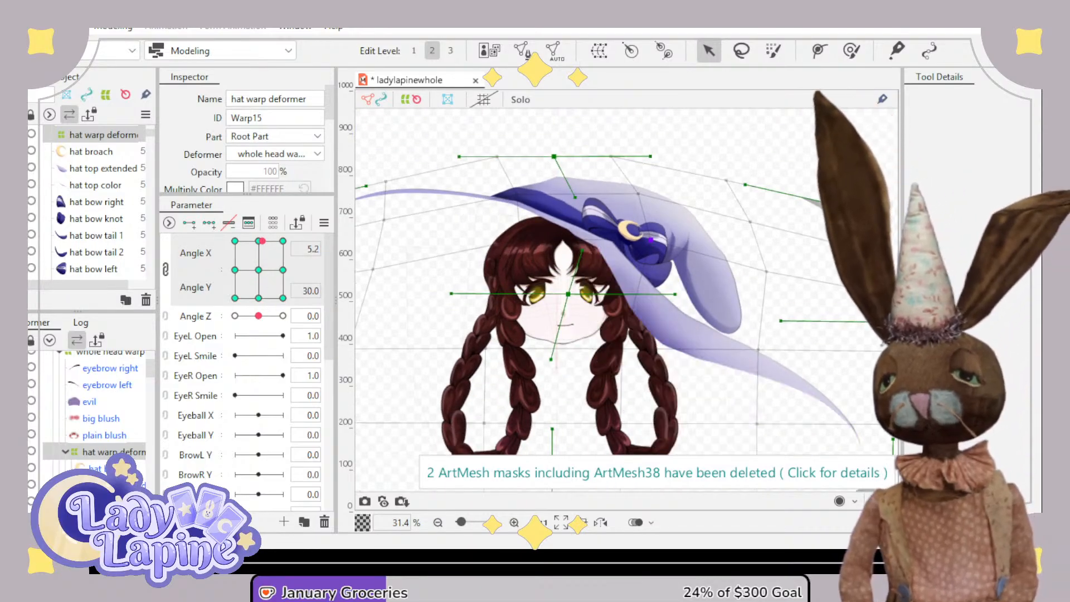
pyautogui.click(265, 252)
pyautogui.moveTo(264, 253)
pyautogui.mouseDown()
pyautogui.moveTo(264, 317)
pyautogui.moveTo(265, 253)
pyautogui.moveTo(272, 294)
pyautogui.moveTo(258, 273)
pyautogui.moveTo(277, 255)
pyautogui.mouseUp()
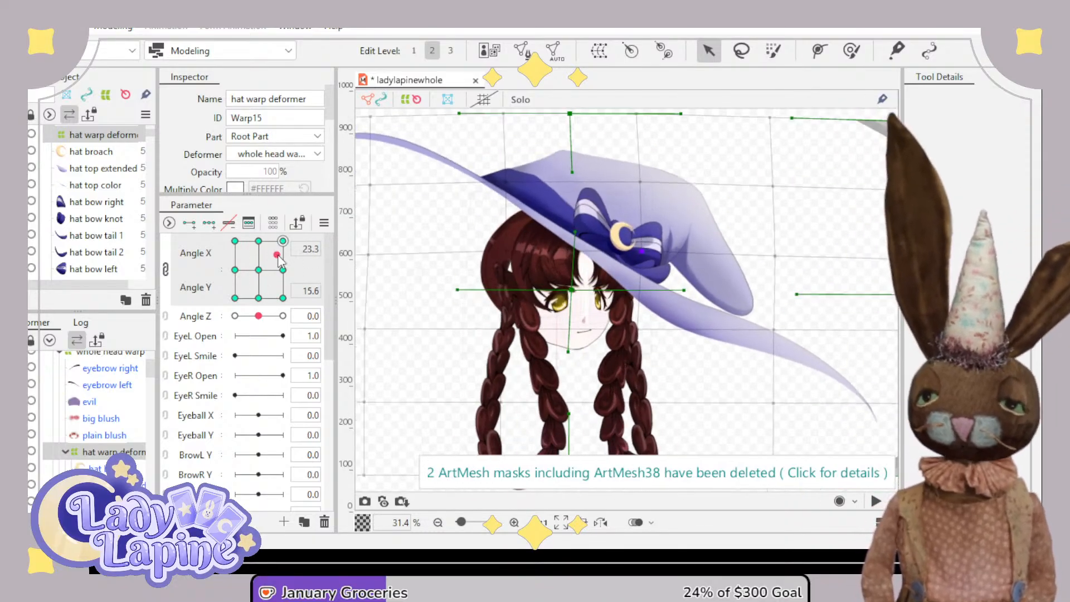
pyautogui.click(259, 270)
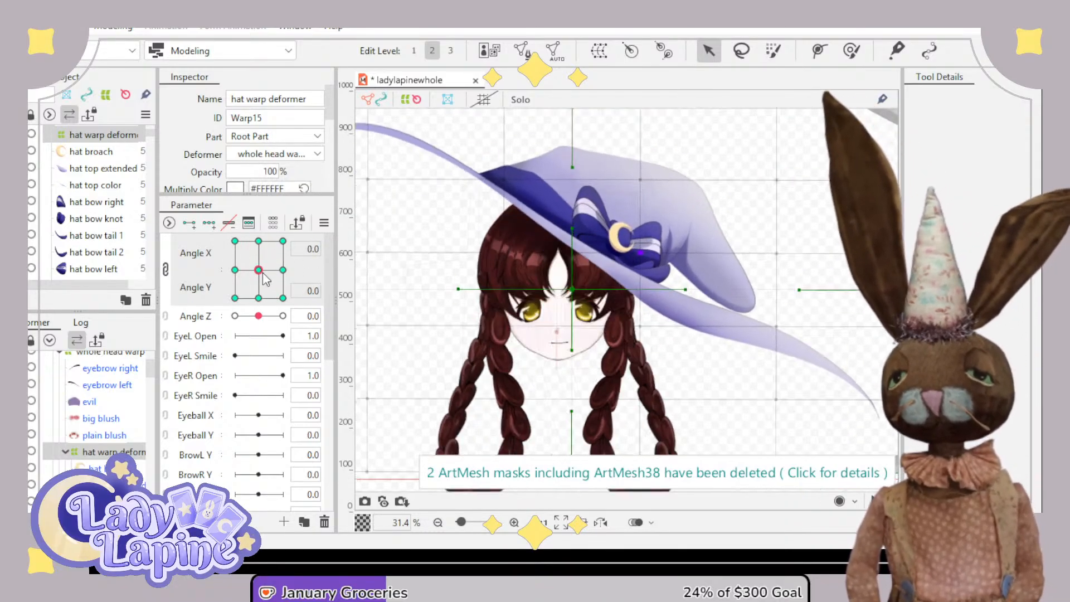
# - Unlink the Angle X and Angle Y parameters, check the hat at Angle Y 30, and return Angle Y to 0
pyautogui.click(166, 269)
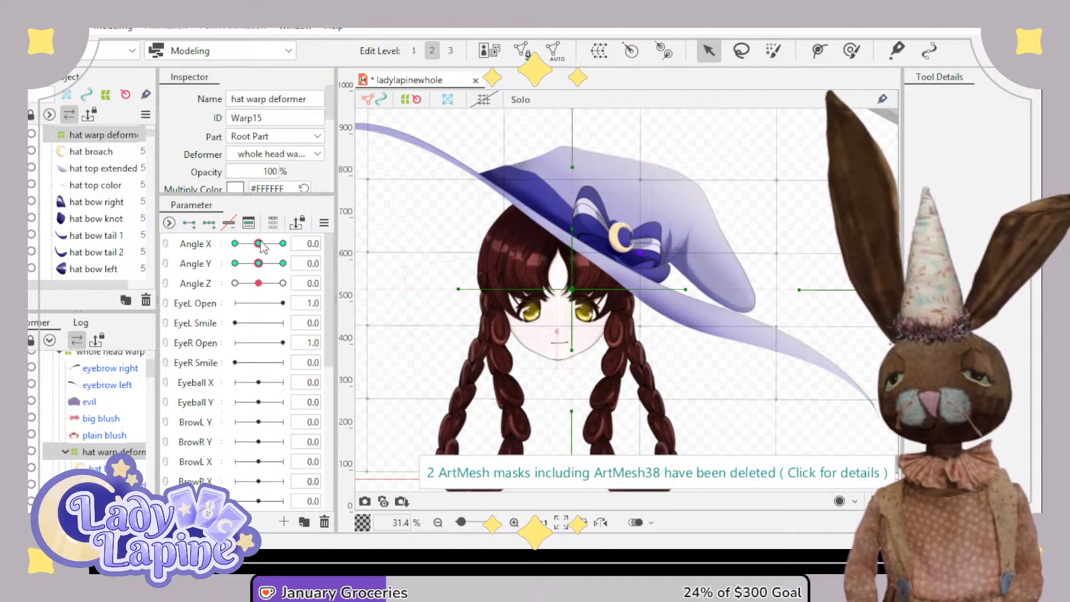
pyautogui.moveTo(259, 244); pyautogui.dragTo(296, 263)
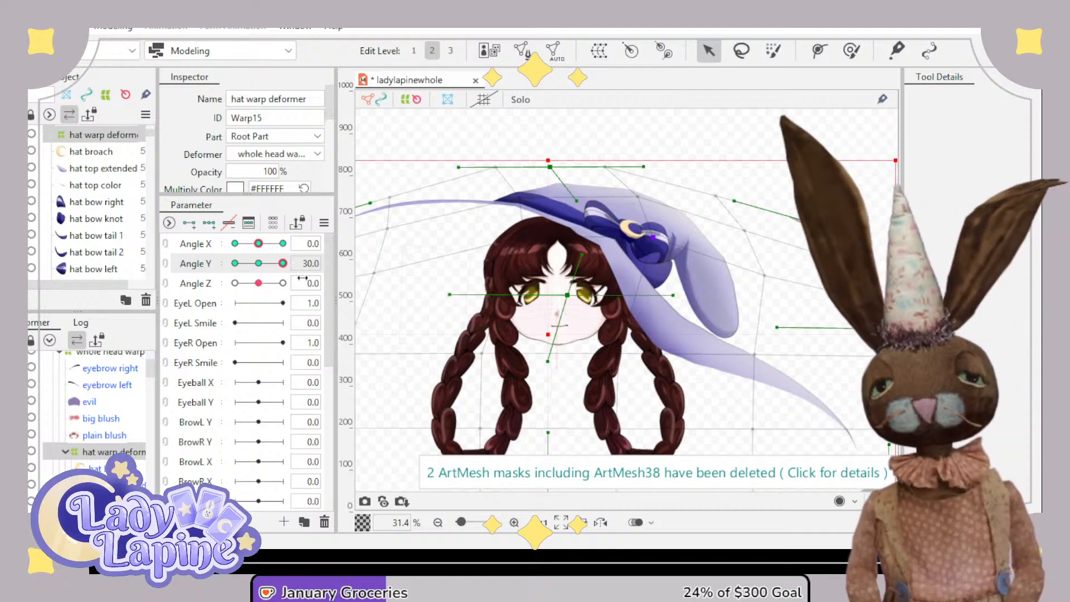
pyautogui.click(259, 264)
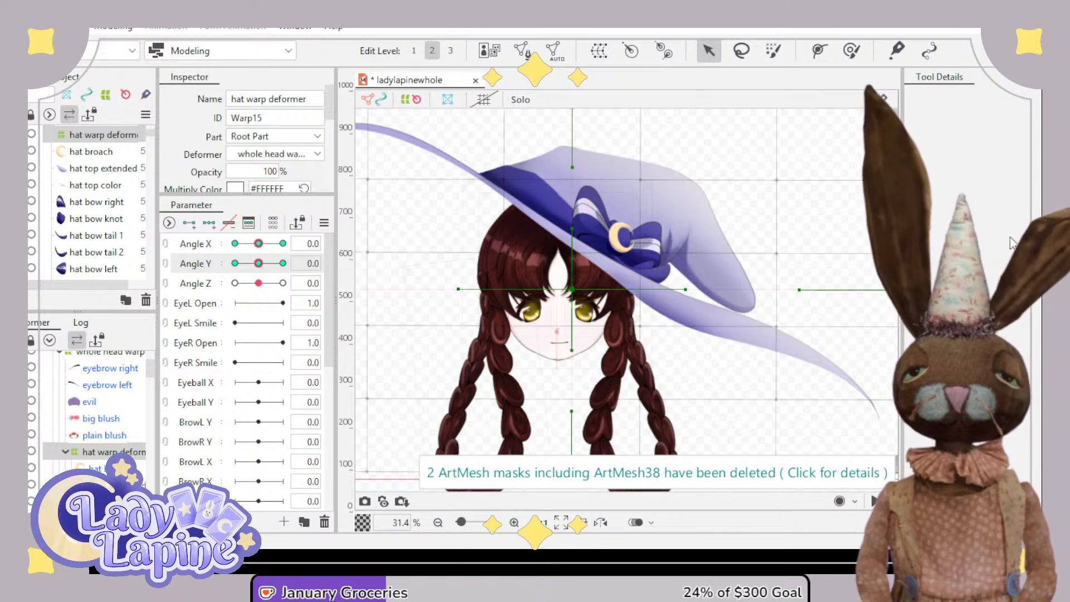
# - Set the hat warp deformer's warp division to 10 x 10
pyautogui.scroll(-3, 277, 135)
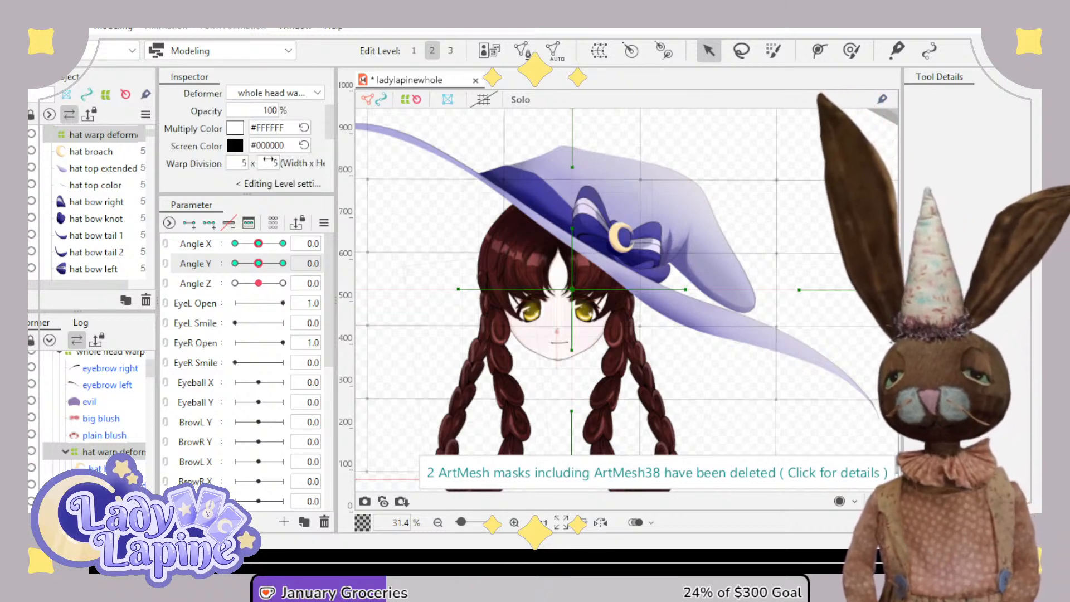
pyautogui.scroll(-3, 270, 161)
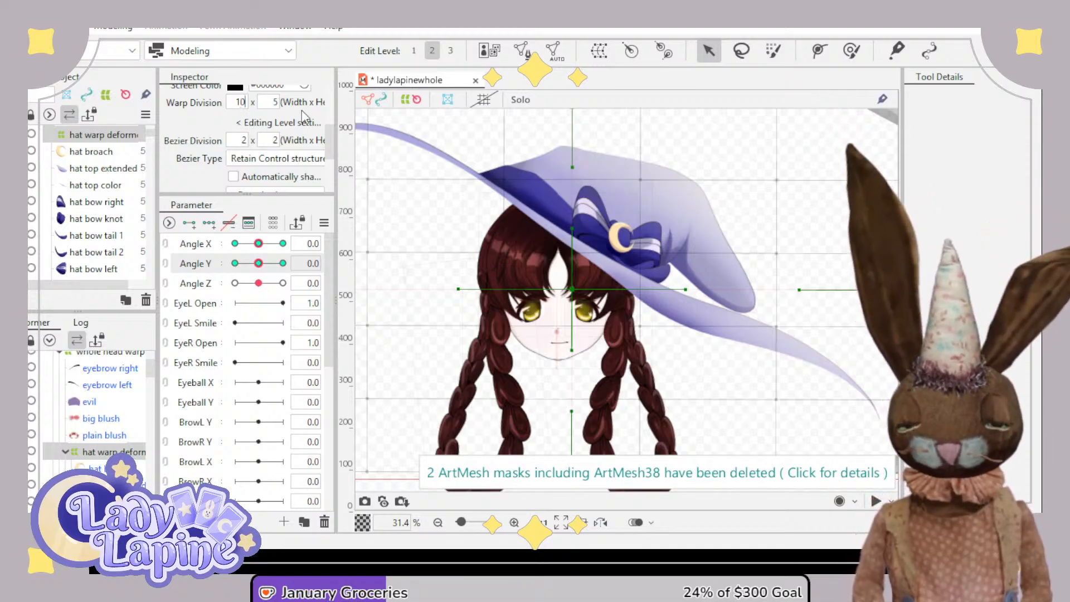
pyautogui.doubleClick(271, 102)
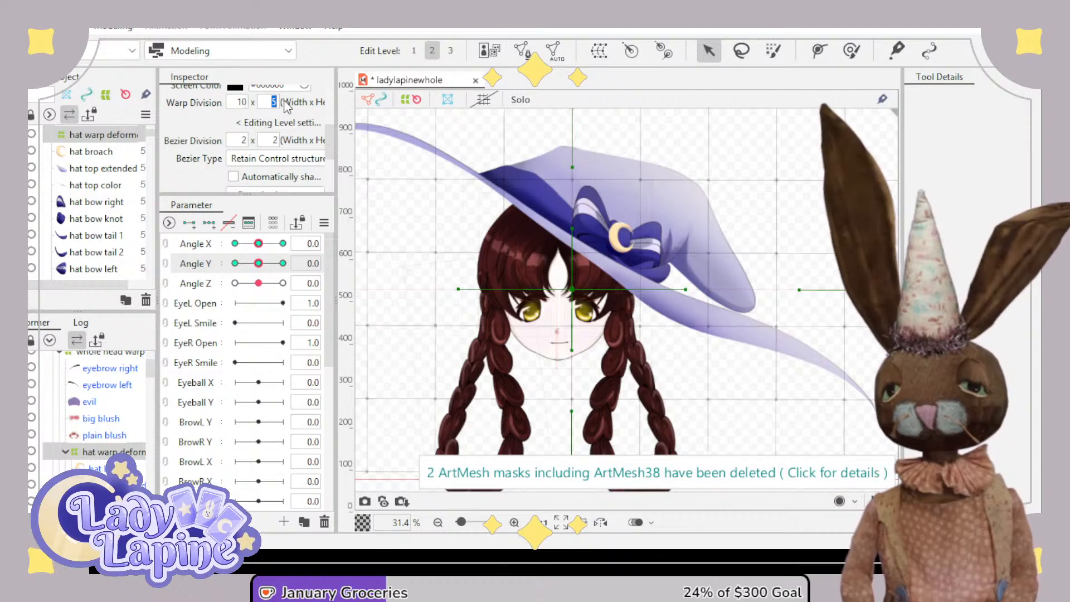
pyautogui.write('10')
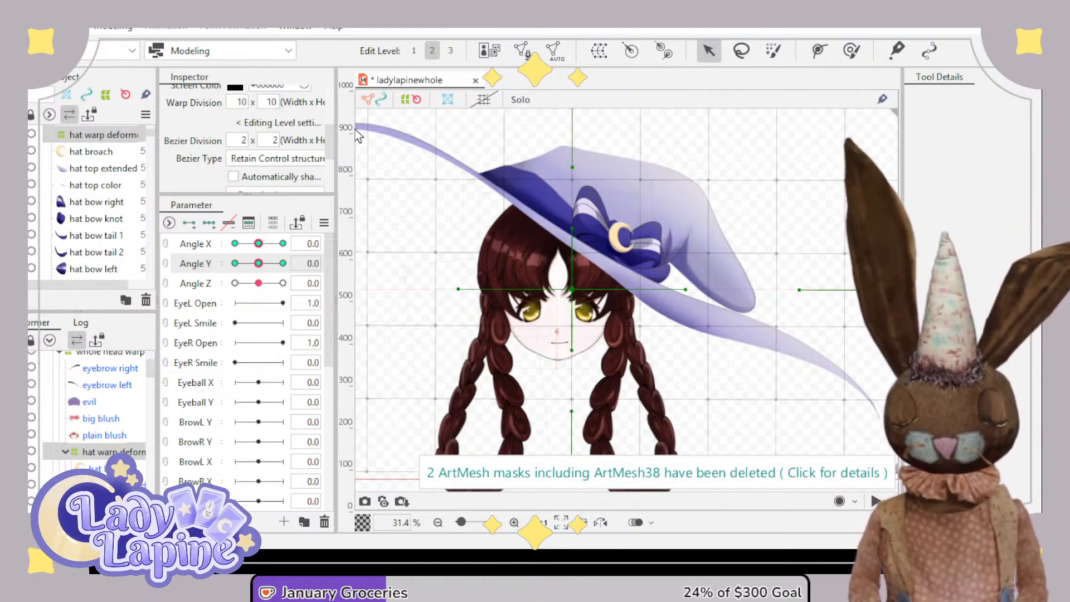
pyautogui.press('Return')
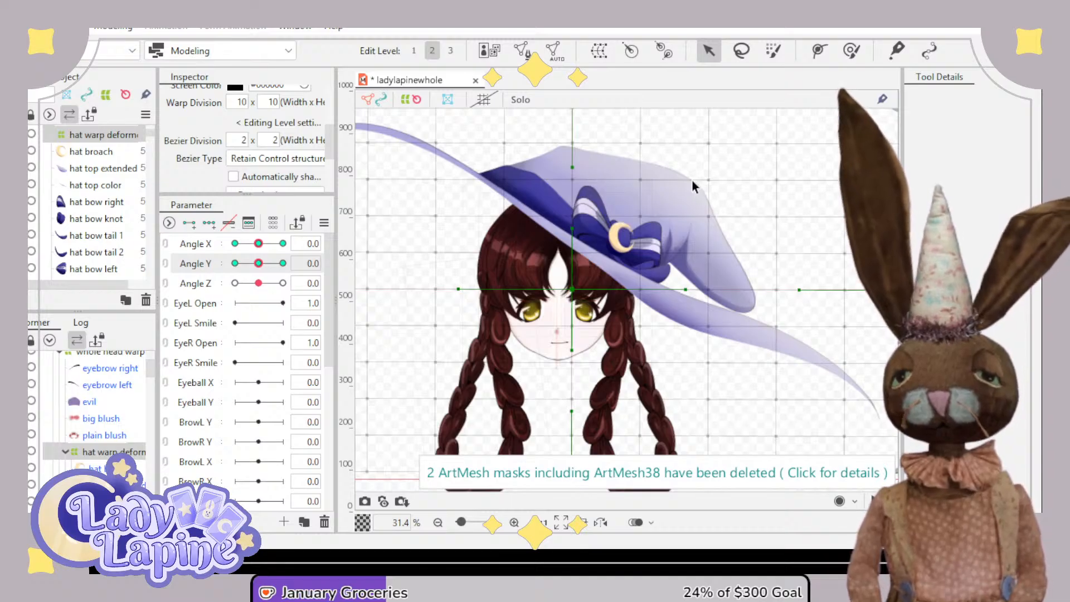
# - Set the hat warp deformer's warp division to 7 x 7
pyautogui.moveTo(235, 103); pyautogui.dragTo(370, 140)
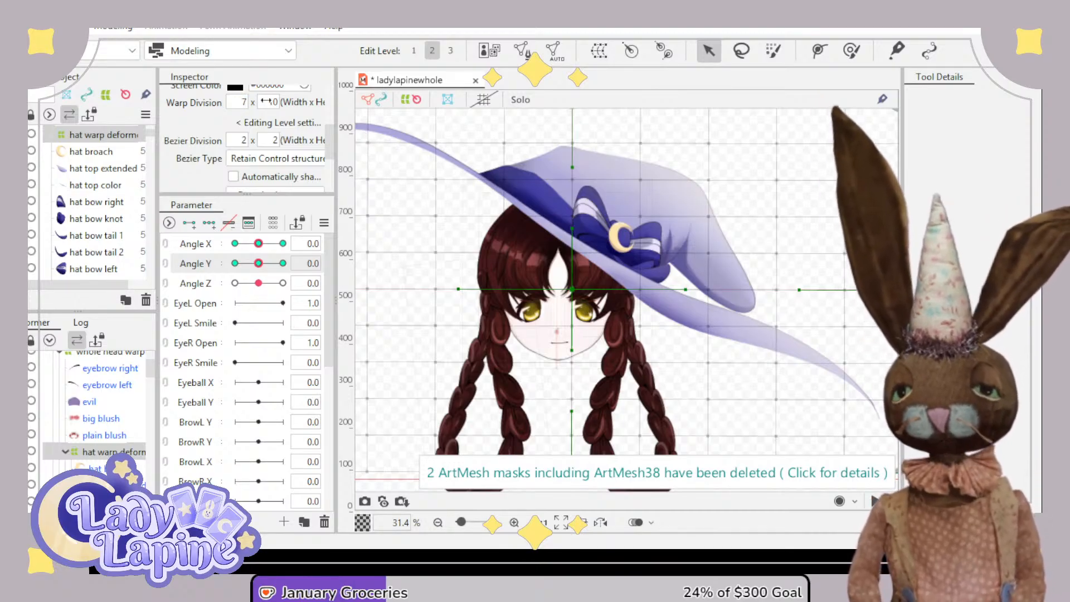
pyautogui.press('Return')
pyautogui.moveTo(271, 102); pyautogui.dragTo(293, 104)
pyautogui.write('7')
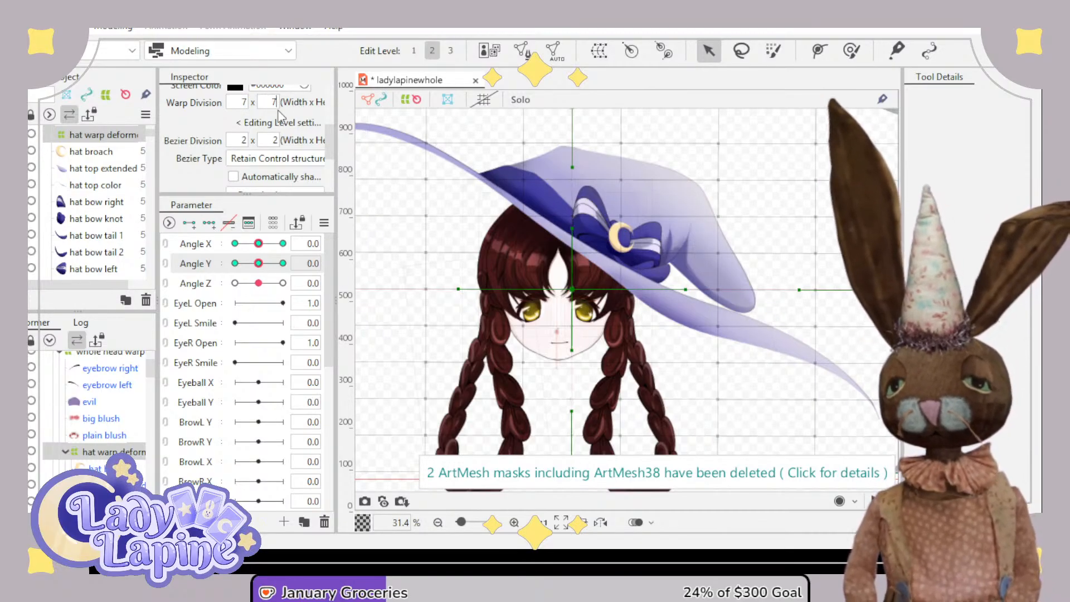
pyautogui.press('Return')
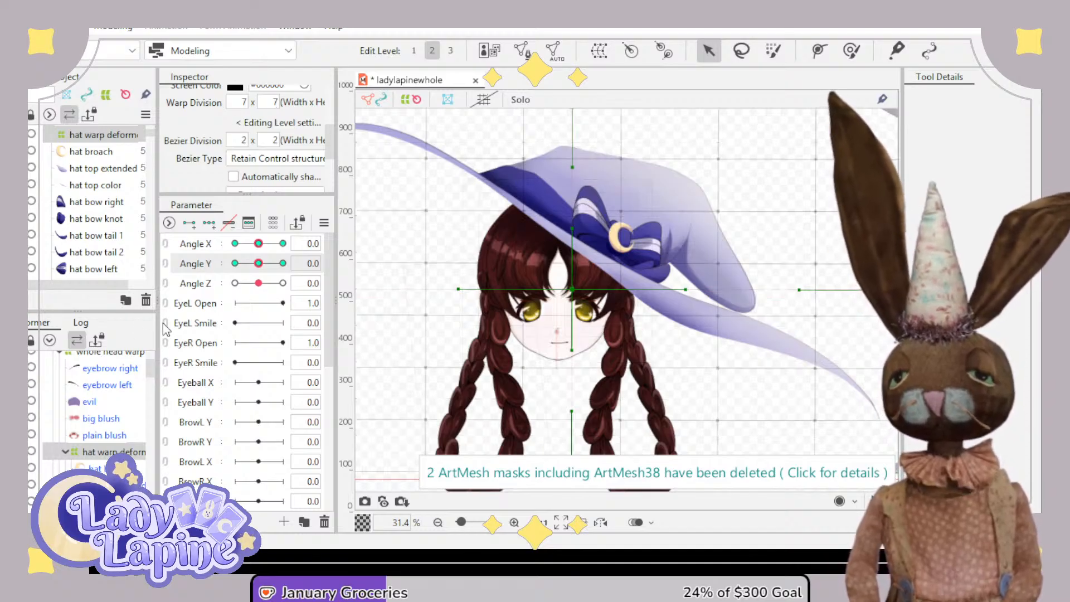
# - At Angle Y 30, adjust the hat deformer's grid point where the crown tip meets the brim and swing the centre's Bezier handles
pyautogui.moveTo(258, 244); pyautogui.dragTo(297, 257)
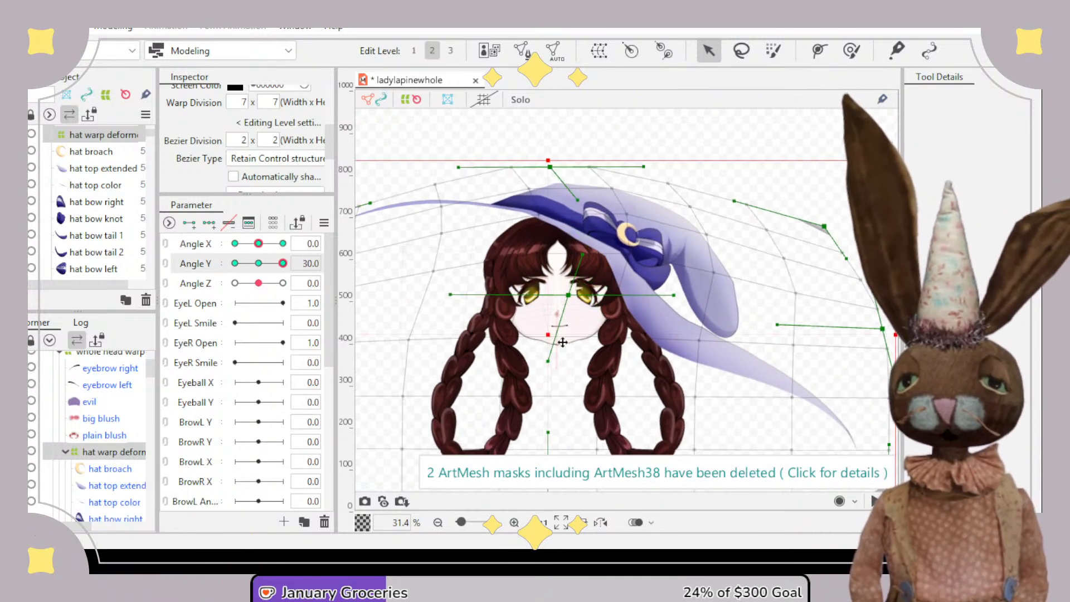
pyautogui.scroll(2, 660, 339)
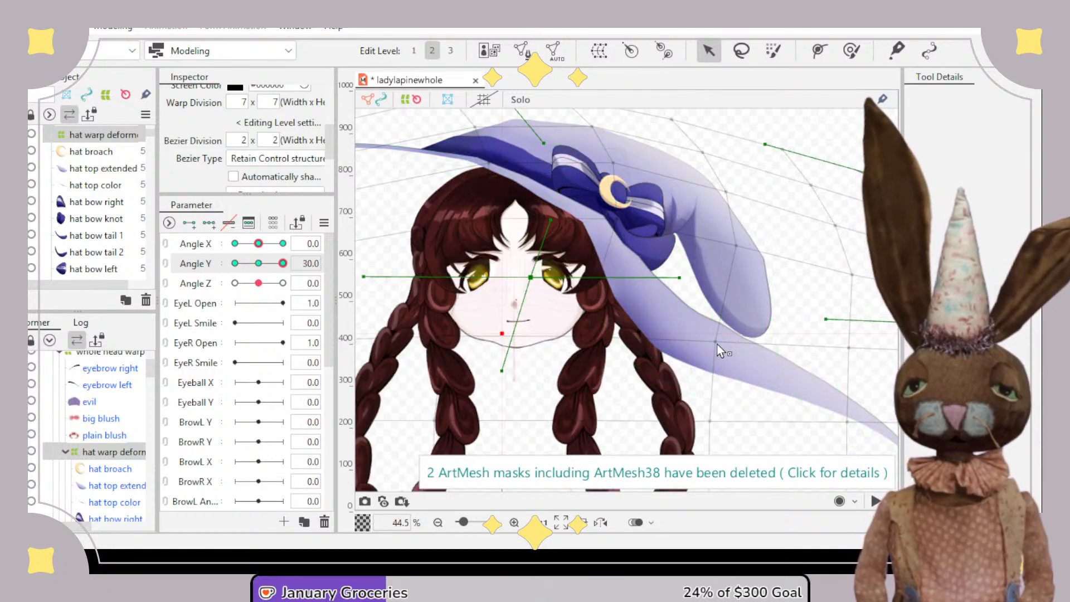
pyautogui.moveTo(716, 343); pyautogui.dragTo(743, 324)
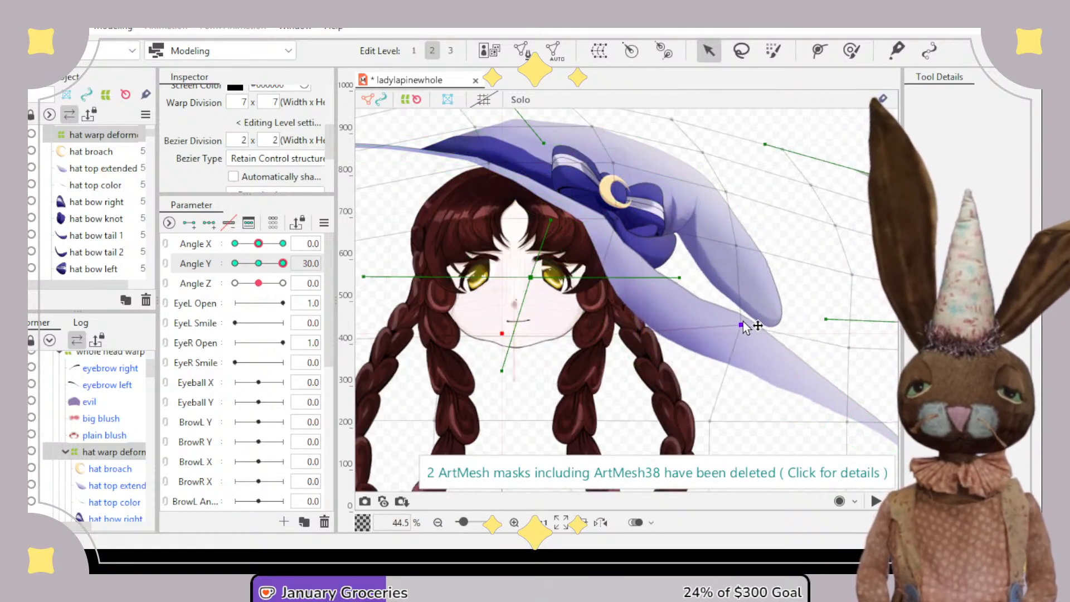
pyautogui.hotkey('ctrl', 'z')
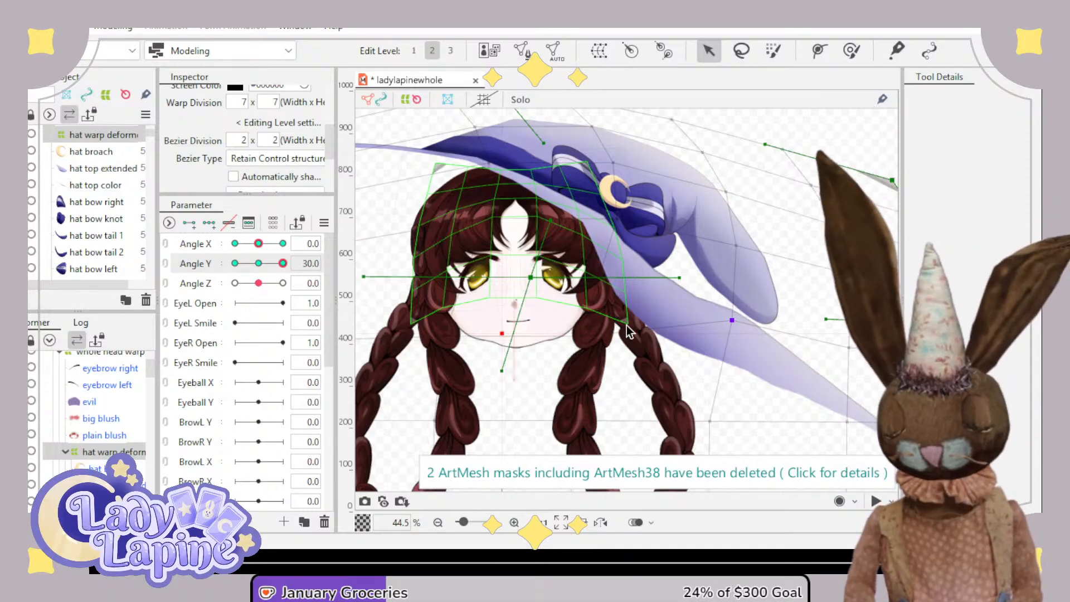
pyautogui.moveTo(503, 371); pyautogui.dragTo(551, 339)
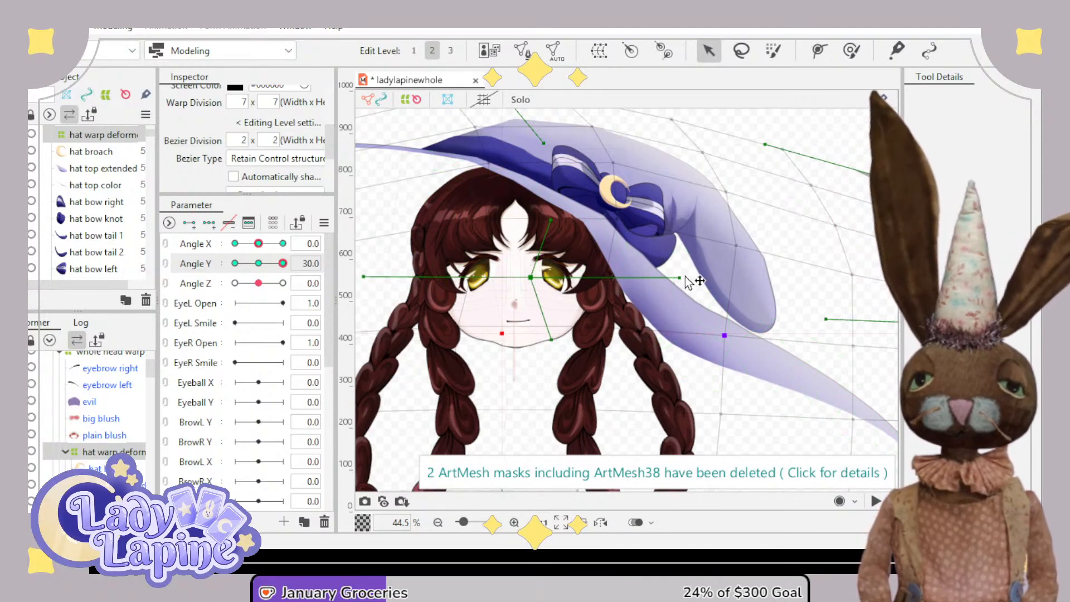
pyautogui.moveTo(679, 277); pyautogui.dragTo(679, 267)
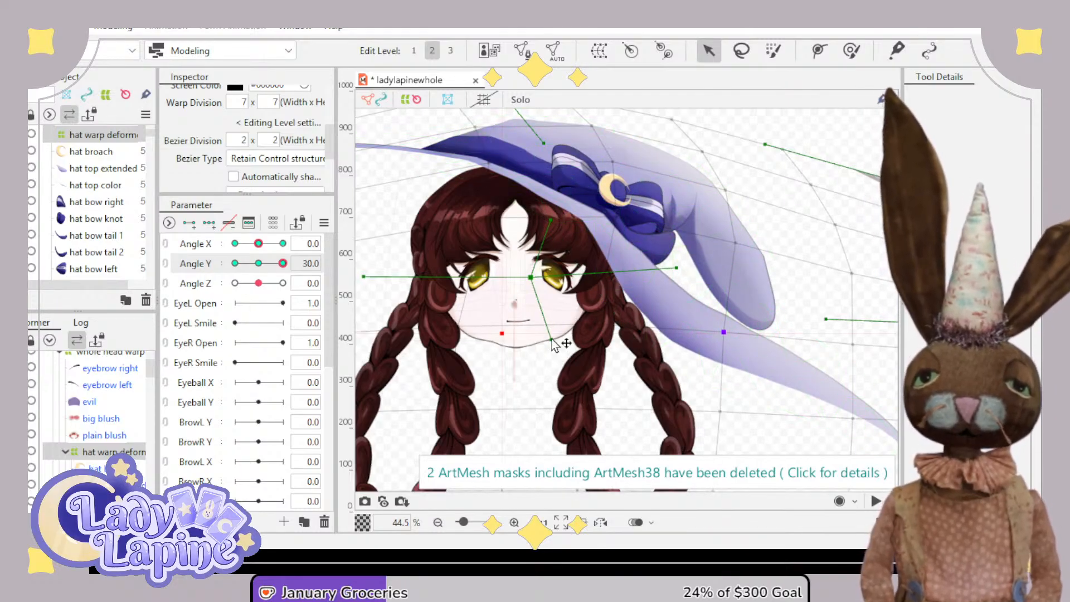
# - At Angle Y -30, reposition the hat deformer's grid point below the bow and adjust the centre's Bezier handle along the brim
pyautogui.scroll(-3, 518, 346)
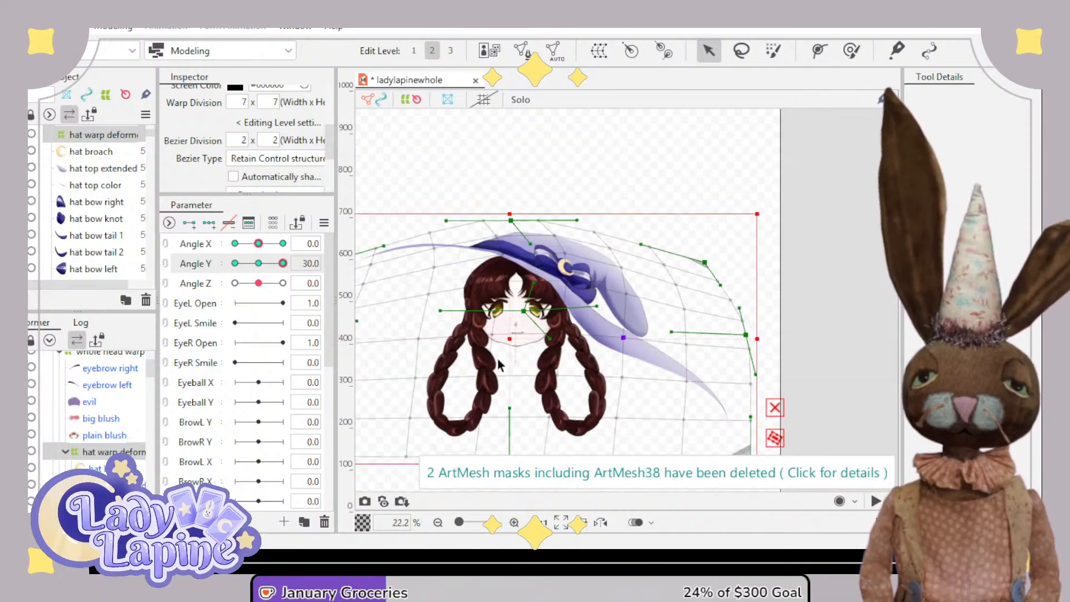
pyautogui.scroll(-1, 517, 346)
pyautogui.moveTo(527, 363); pyautogui.dragTo(562, 311)
pyautogui.scroll(1, 545, 358)
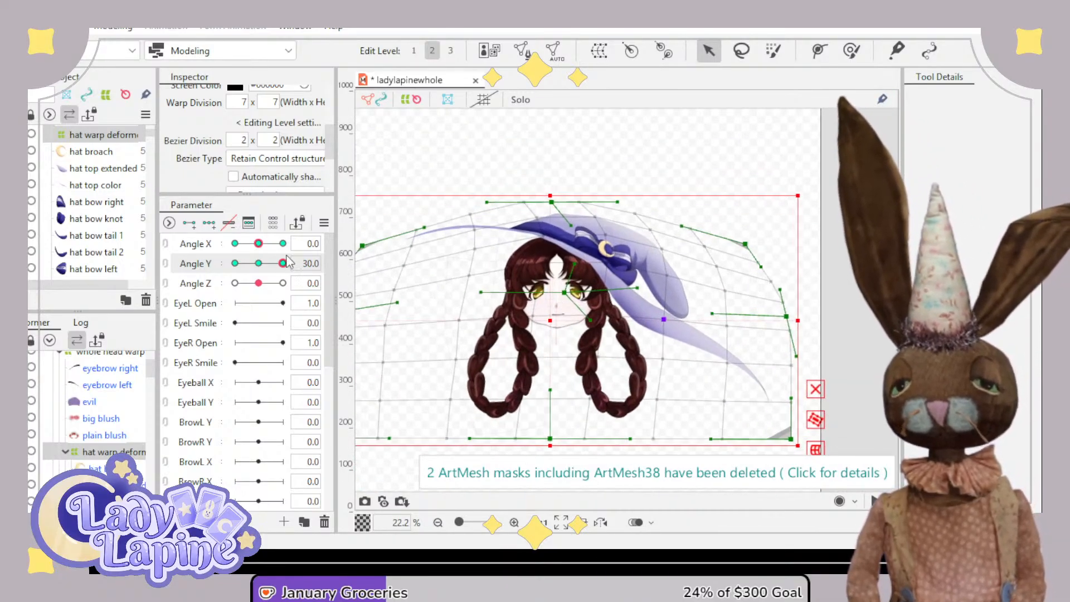
pyautogui.moveTo(285, 263); pyautogui.dragTo(214, 269)
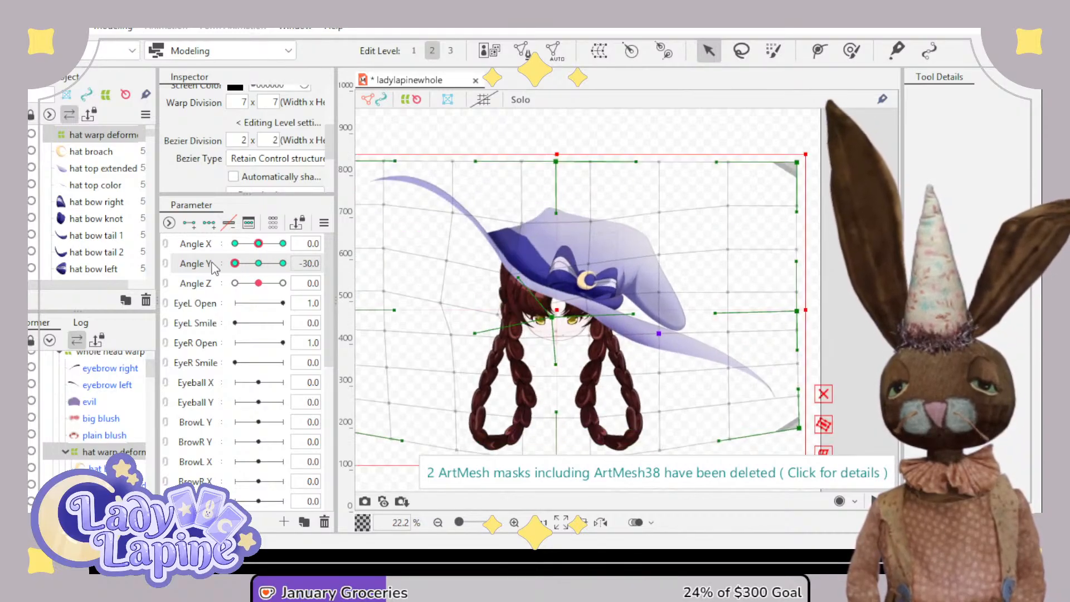
pyautogui.scroll(2, 584, 286)
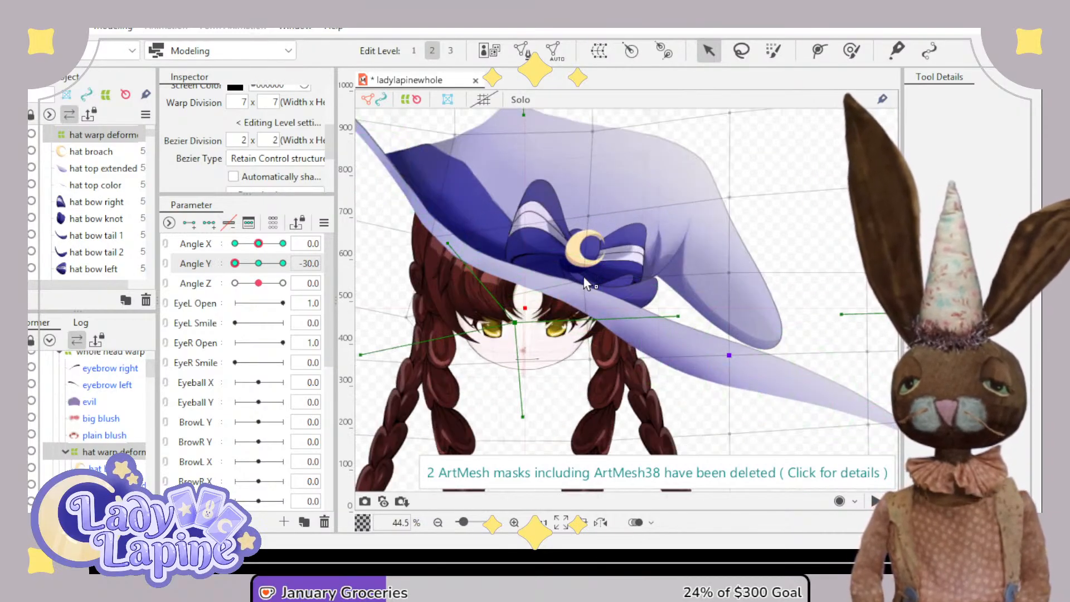
pyautogui.moveTo(586, 280); pyautogui.dragTo(567, 305)
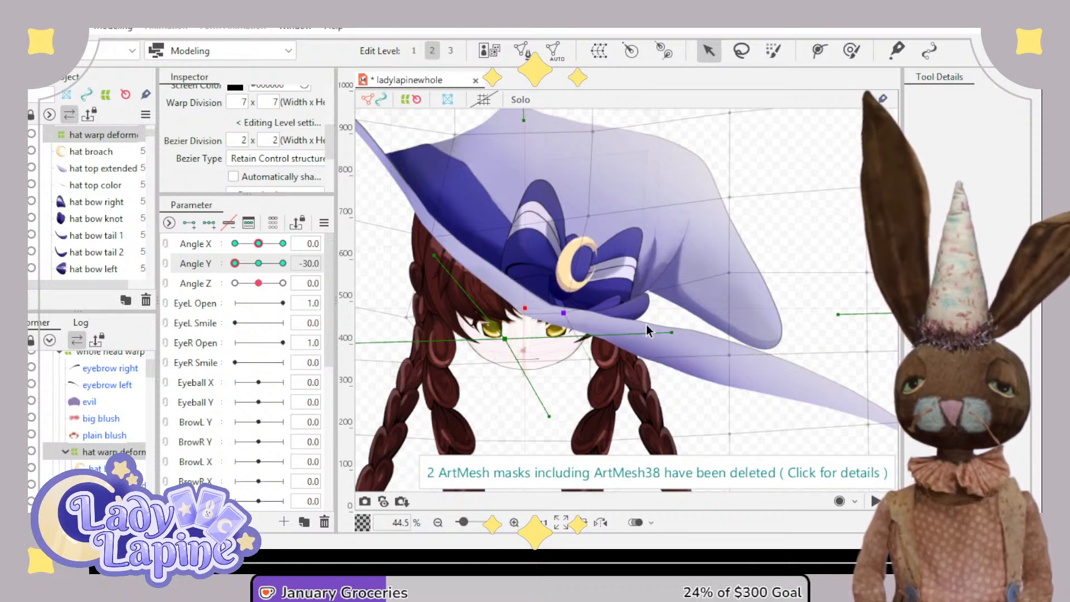
pyautogui.click(648, 343)
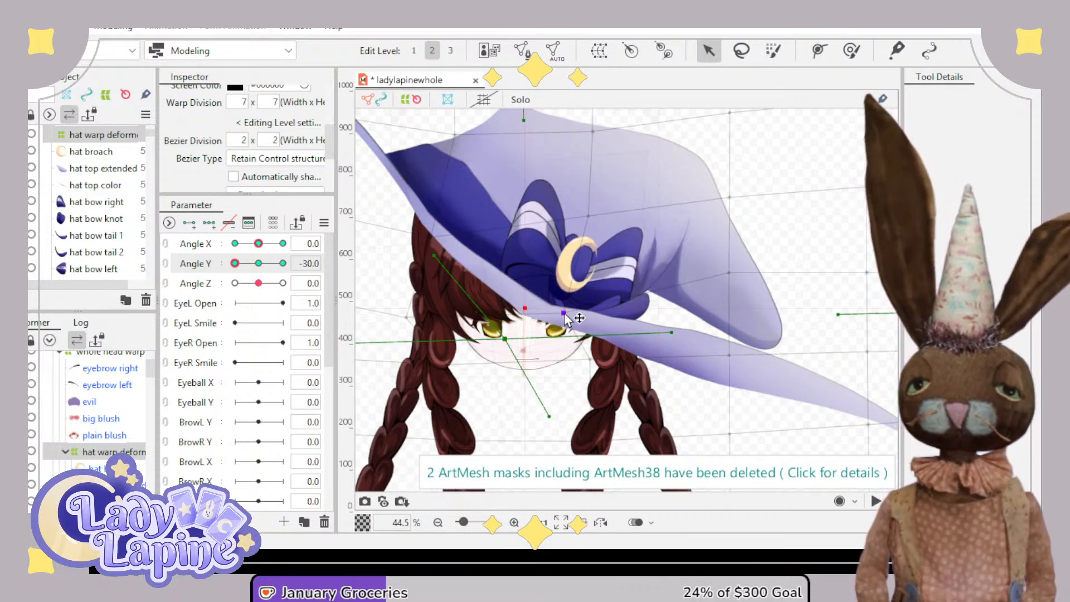
pyautogui.moveTo(564, 315); pyautogui.dragTo(592, 318)
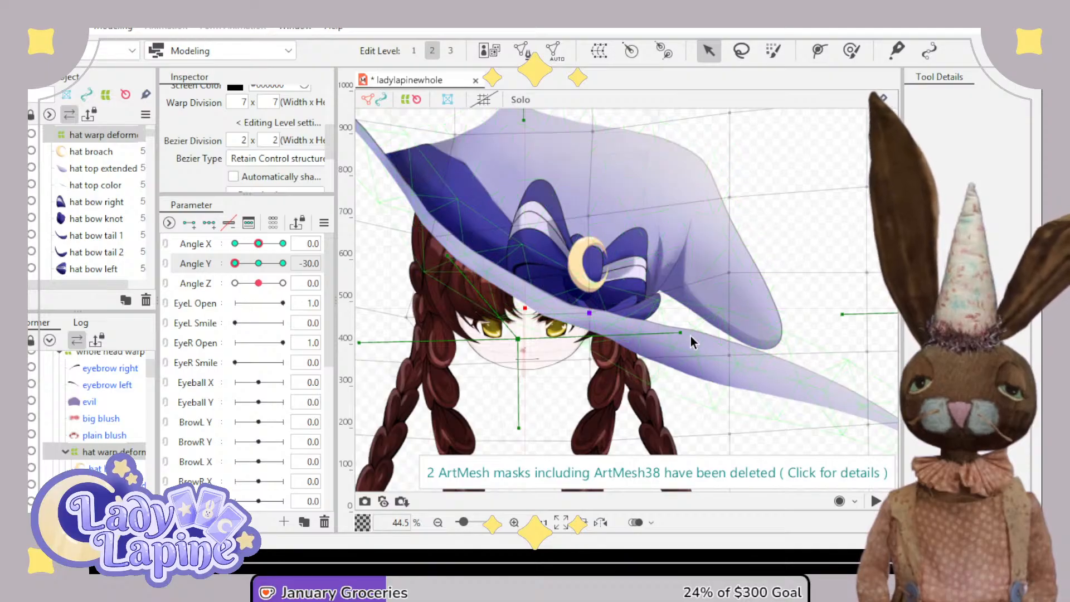
pyautogui.moveTo(687, 331)
pyautogui.mouseDown()
pyautogui.moveTo(695, 323)
pyautogui.moveTo(686, 341)
pyautogui.mouseUp()
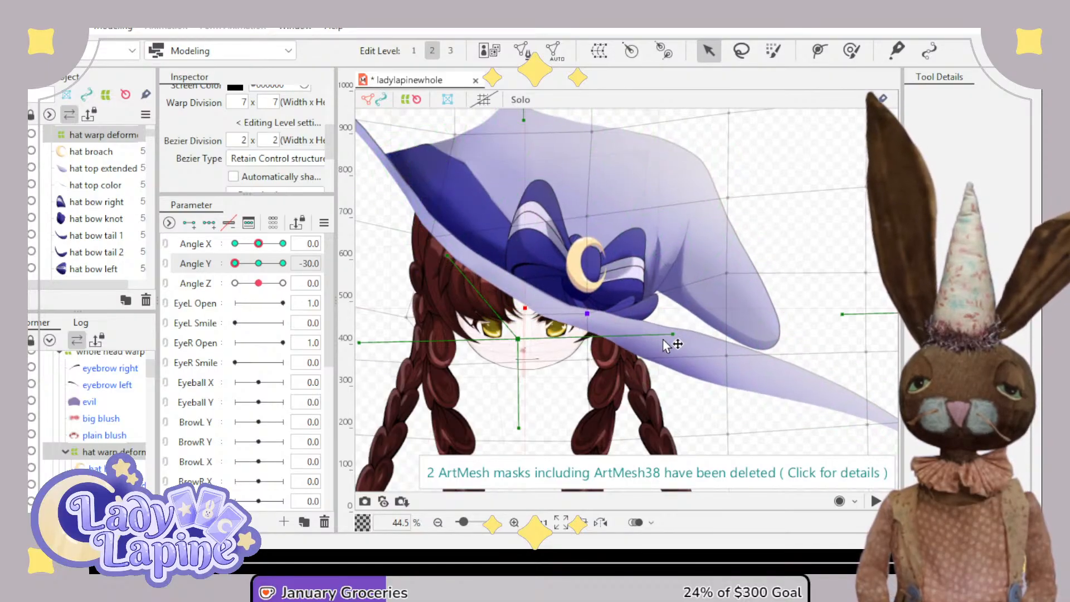
# - Return Angle Y to 0 and check the whole hat in its neutral pose
pyautogui.moveTo(236, 264); pyautogui.dragTo(260, 268)
pyautogui.scroll(-2, 509, 285)
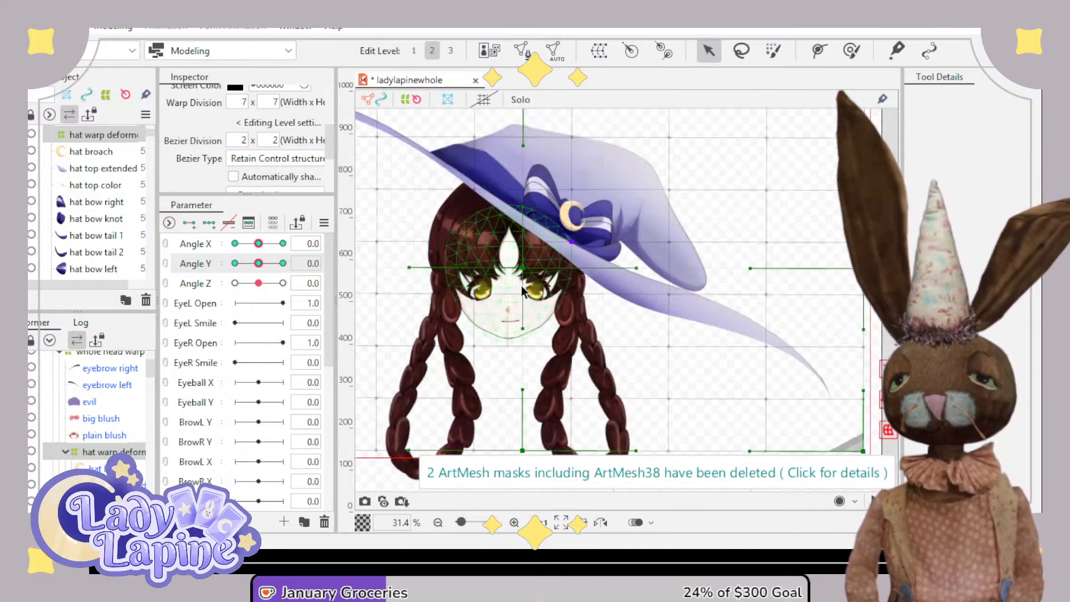
pyautogui.moveTo(509, 285); pyautogui.dragTo(550, 259)
pyautogui.moveTo(258, 263)
pyautogui.mouseDown()
pyautogui.moveTo(235, 266)
pyautogui.moveTo(299, 263)
pyautogui.moveTo(233, 273)
pyautogui.moveTo(259, 268)
pyautogui.mouseUp()
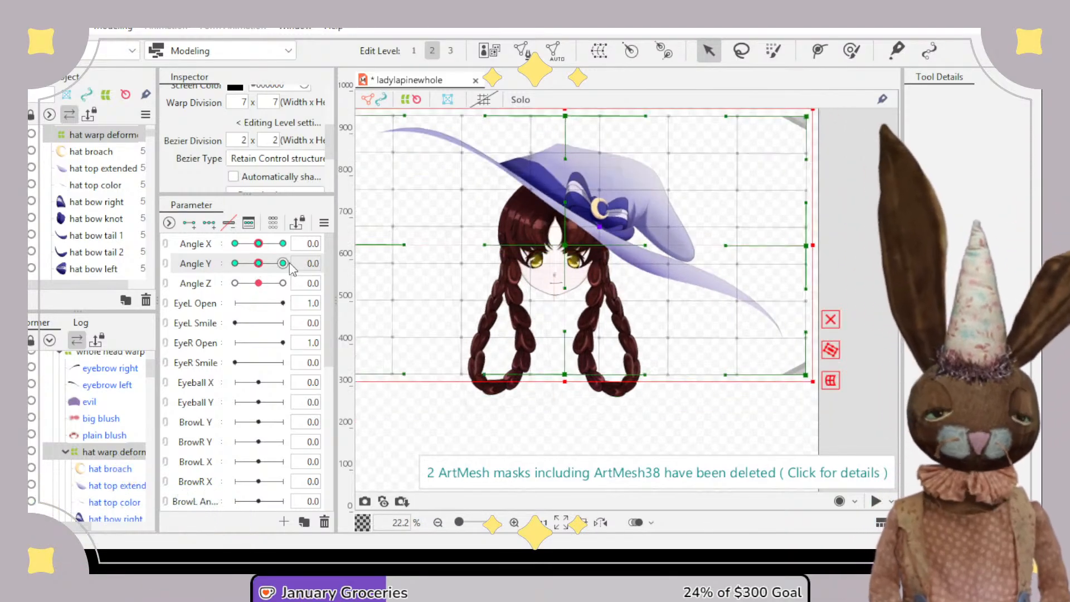
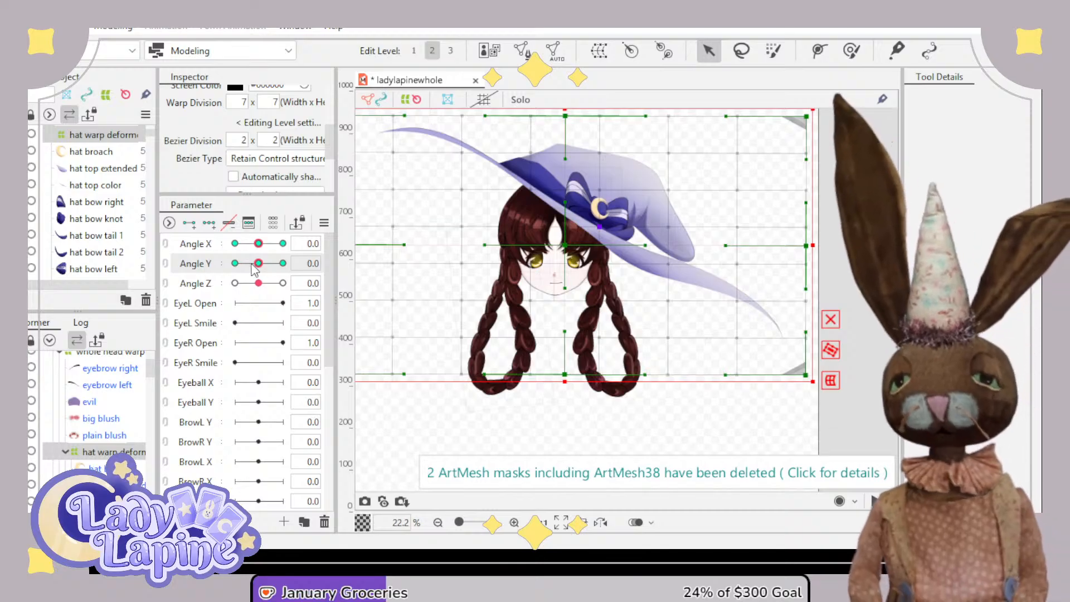
# - At Angle Y -30, pull the hat deformer's grid points at the crown's front edge and above the moon broach downward and outward
pyautogui.moveTo(259, 263); pyautogui.dragTo(234, 270)
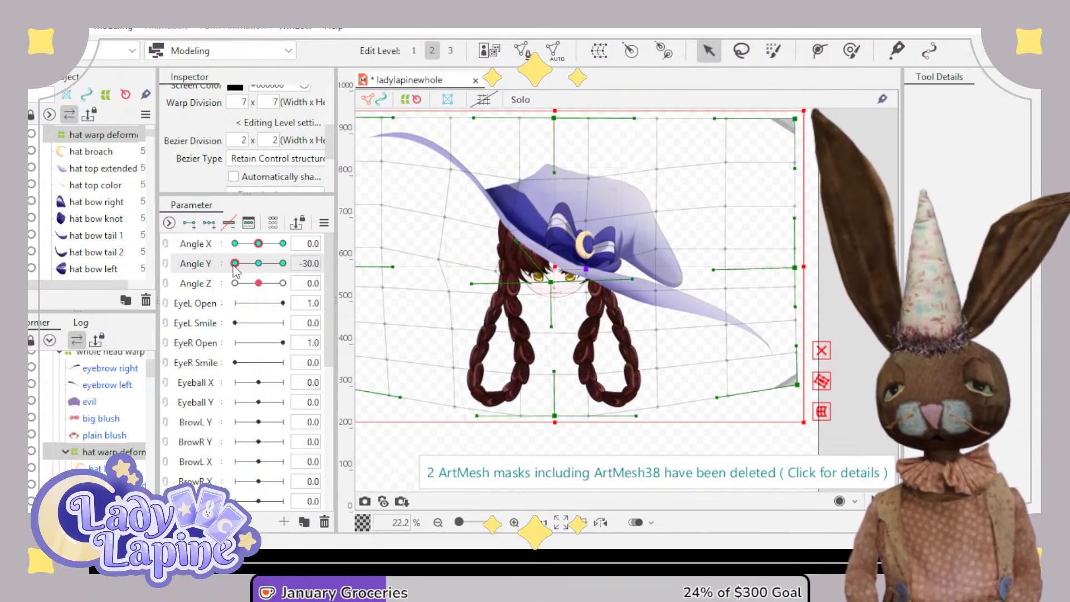
pyautogui.scroll(3, 556, 217)
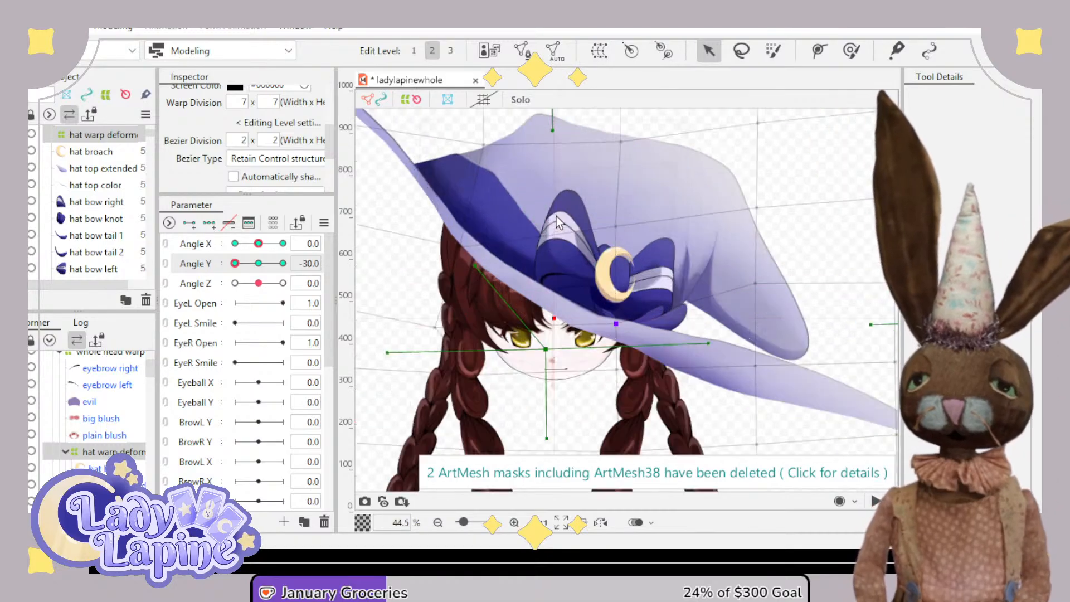
pyautogui.moveTo(489, 149); pyautogui.dragTo(466, 163)
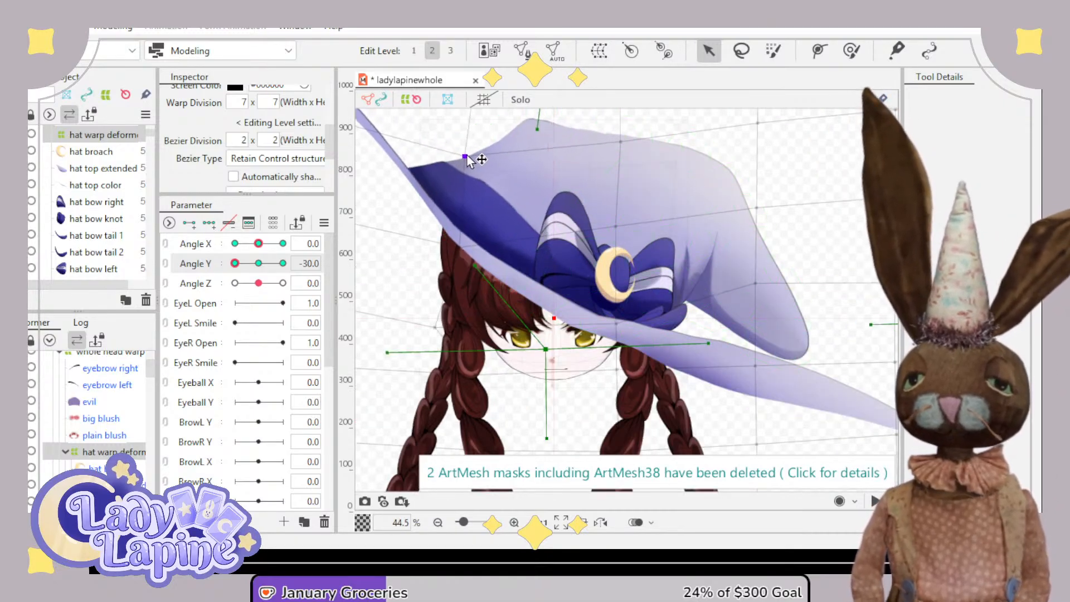
pyautogui.moveTo(617, 228); pyautogui.dragTo(598, 262)
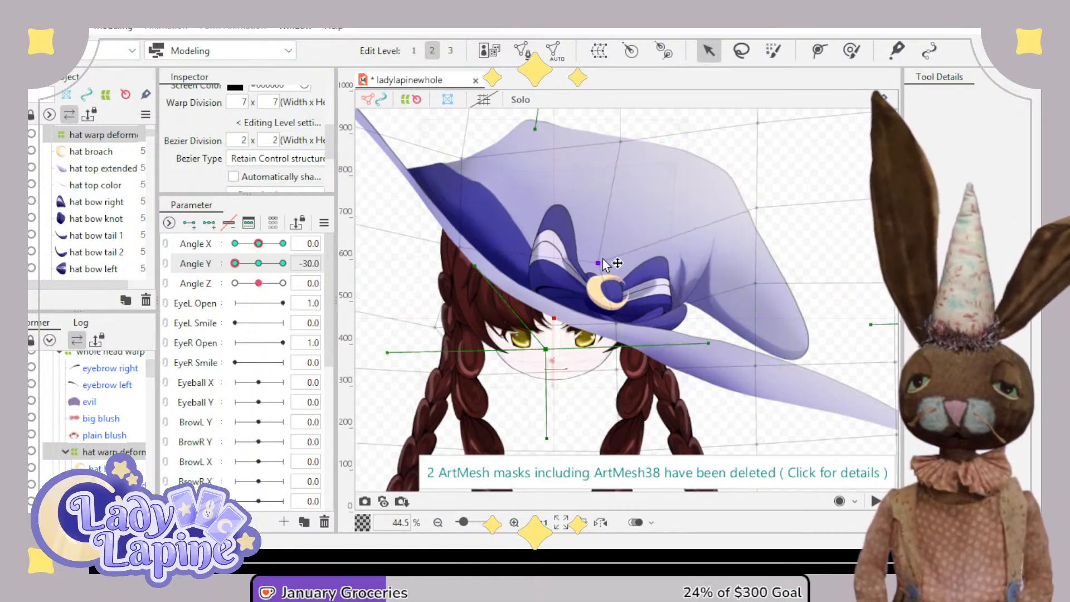
pyautogui.moveTo(460, 158); pyautogui.dragTo(453, 160)
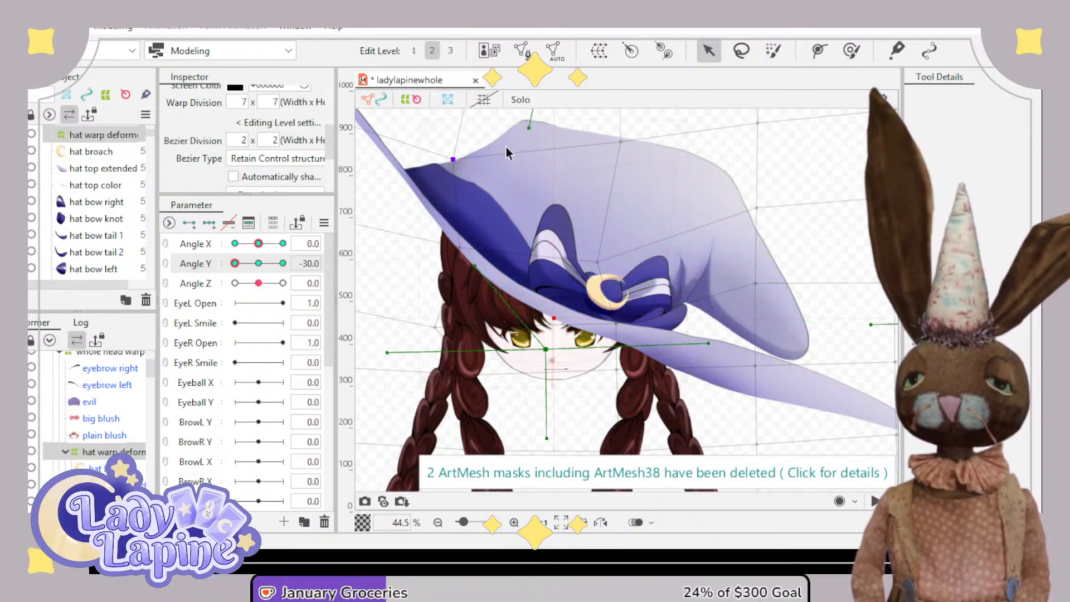
pyautogui.moveTo(620, 144); pyautogui.dragTo(606, 121)
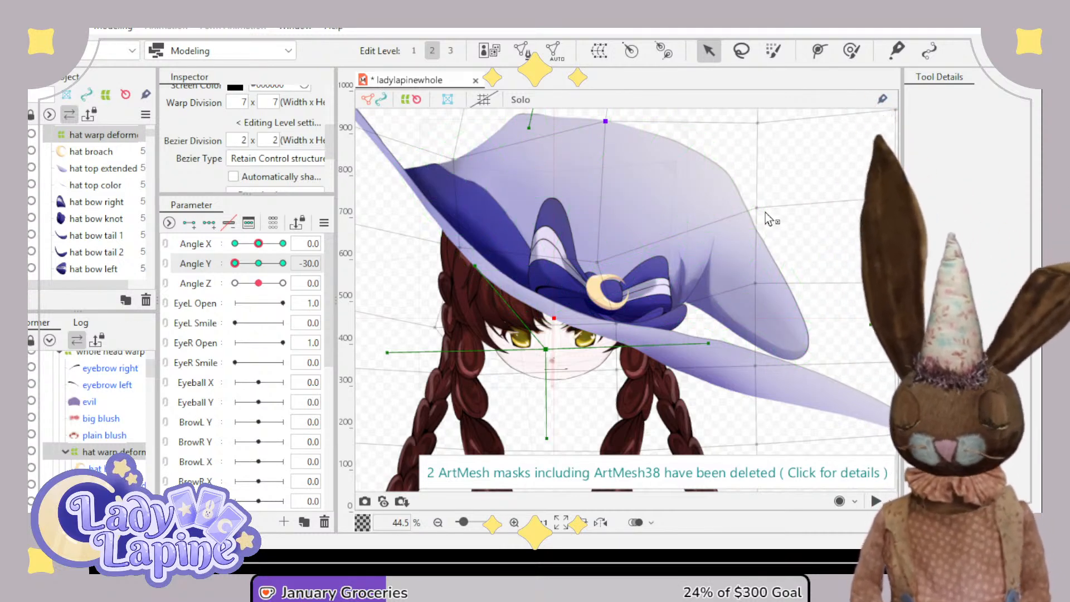
pyautogui.hotkey('ctrl', 'z')
pyautogui.hotkey('ctrl', 'z')
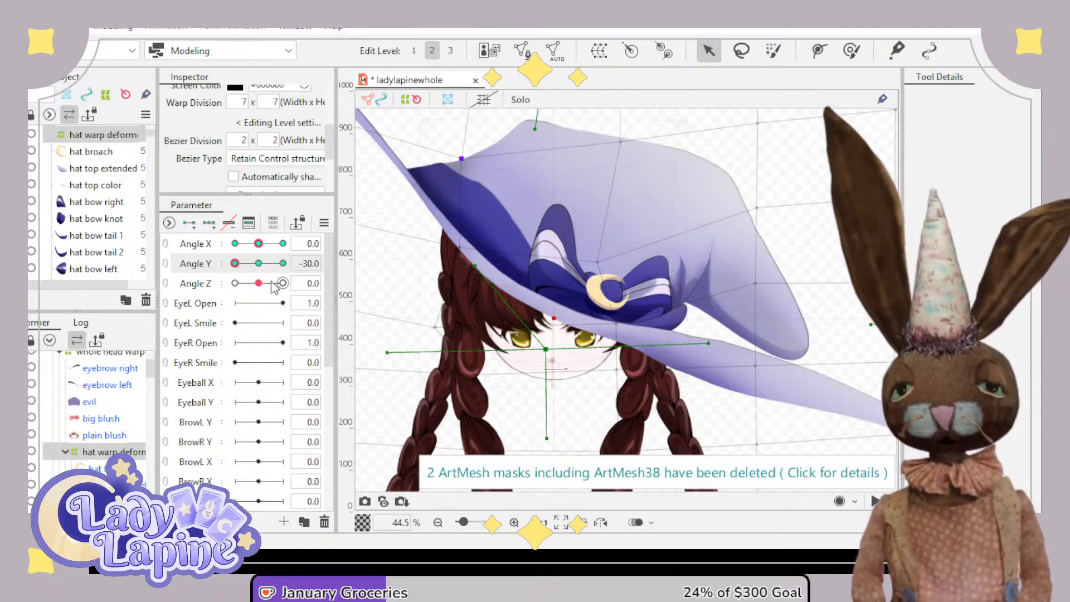
# - Return Angle Y to 0 and clear the hat warp deformer's Angle Y keyforms
pyautogui.click(258, 264)
pyautogui.scroll(-3, 623, 263)
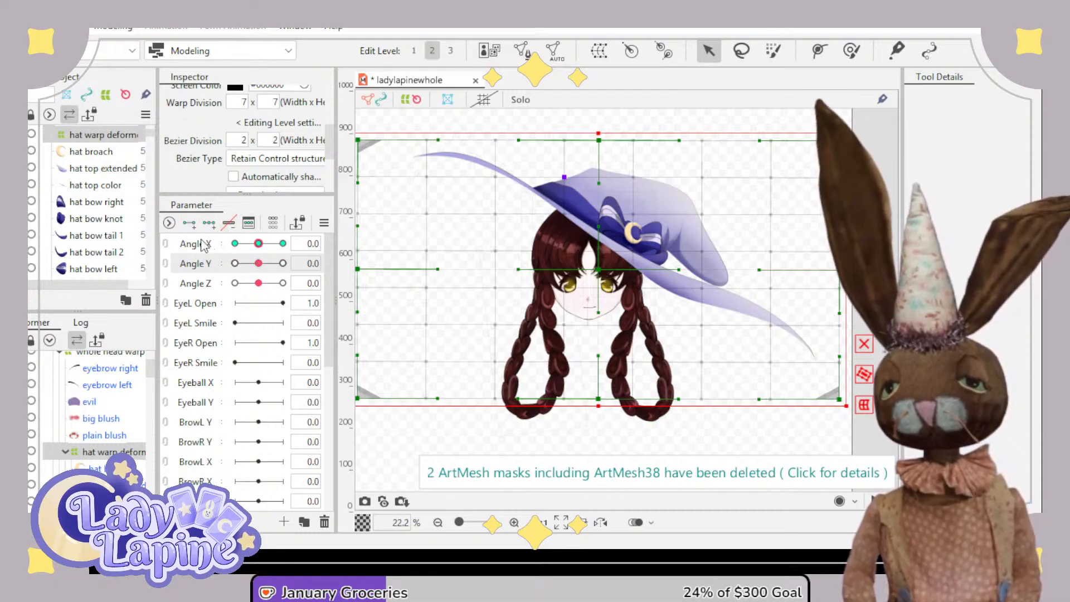
pyautogui.click(202, 241)
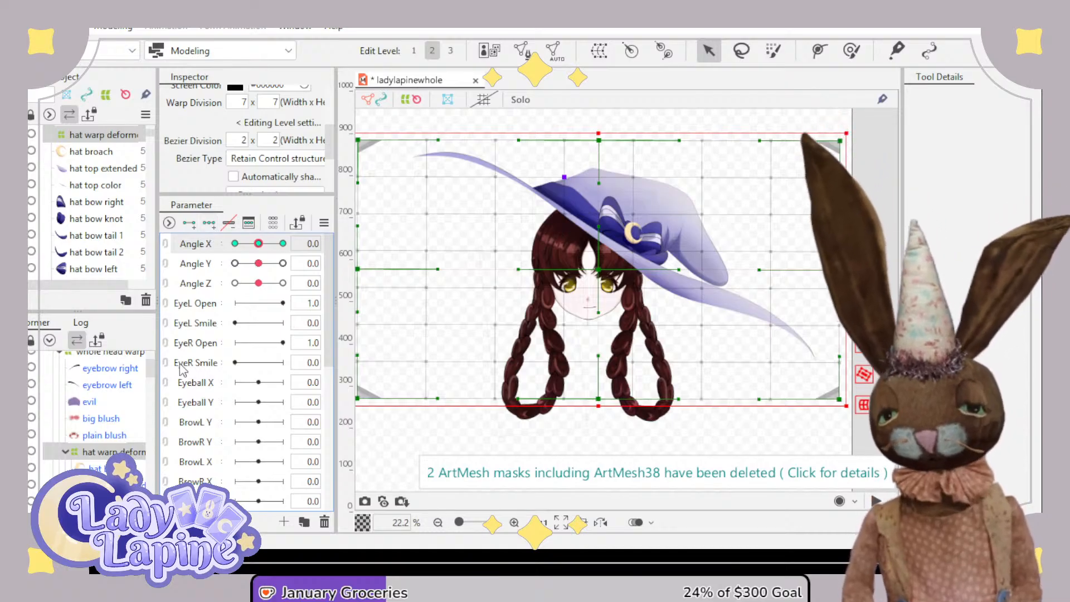
# - Wrap the hat broach, all five bow meshes and hat back #1 in a 7 x 7 warp deformer named hat not brim warp
pyautogui.scroll(-3, 99, 413)
pyautogui.scroll(-4, 111, 413)
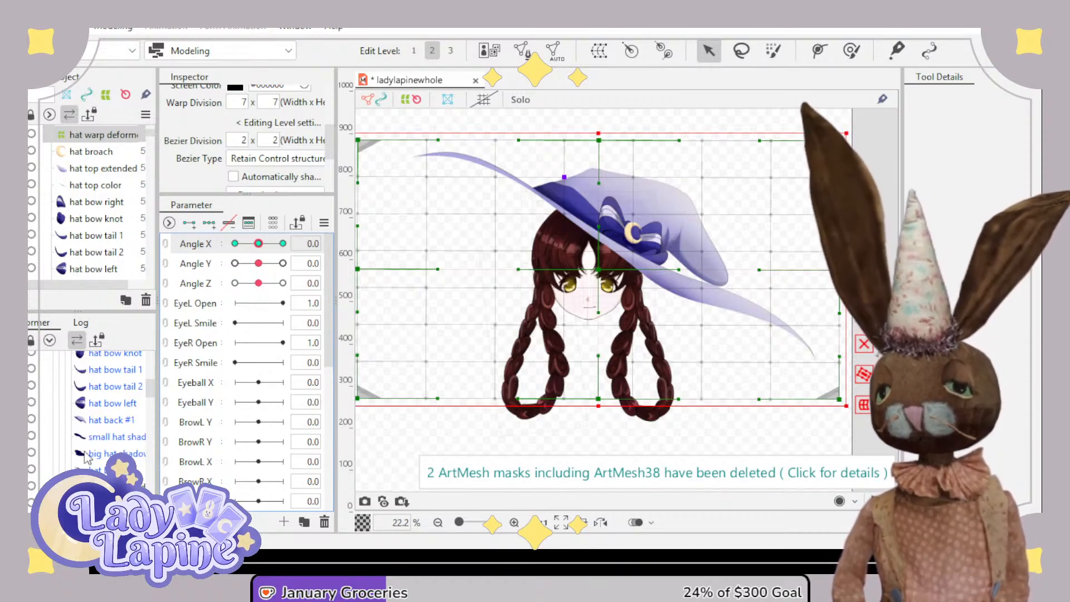
pyautogui.scroll(7, 86, 457)
pyautogui.click(112, 412)
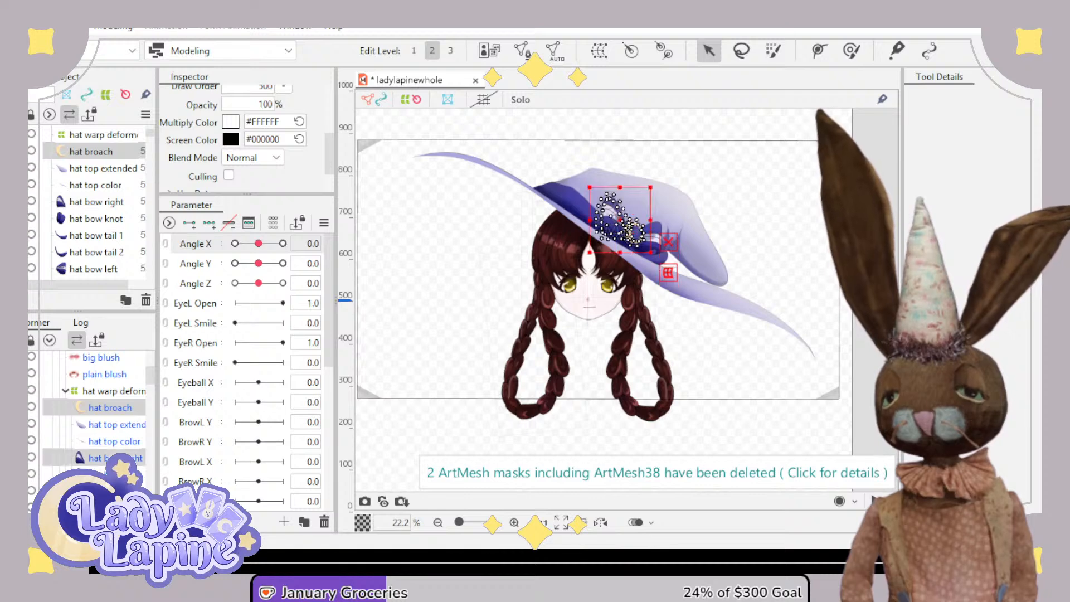
pyautogui.click(112, 458)
pyautogui.keyDown('ctrl'); pyautogui.click(112, 475); pyautogui.keyUp('ctrl')
pyautogui.scroll(-3, 110, 446)
pyautogui.keyDown('ctrl'); pyautogui.click(111, 431); pyautogui.keyUp('ctrl')
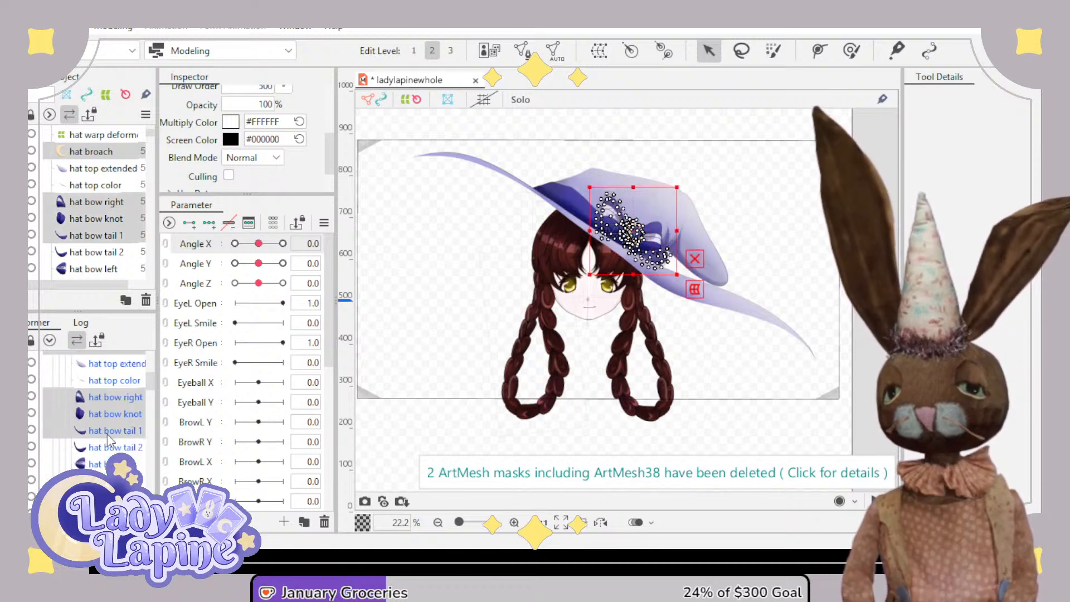
pyautogui.keyDown('ctrl'); pyautogui.click(111, 447); pyautogui.keyUp('ctrl')
pyautogui.keyDown('ctrl'); pyautogui.click(97, 463); pyautogui.keyUp('ctrl')
pyautogui.keyDown('ctrl'); pyautogui.click(112, 480); pyautogui.keyUp('ctrl')
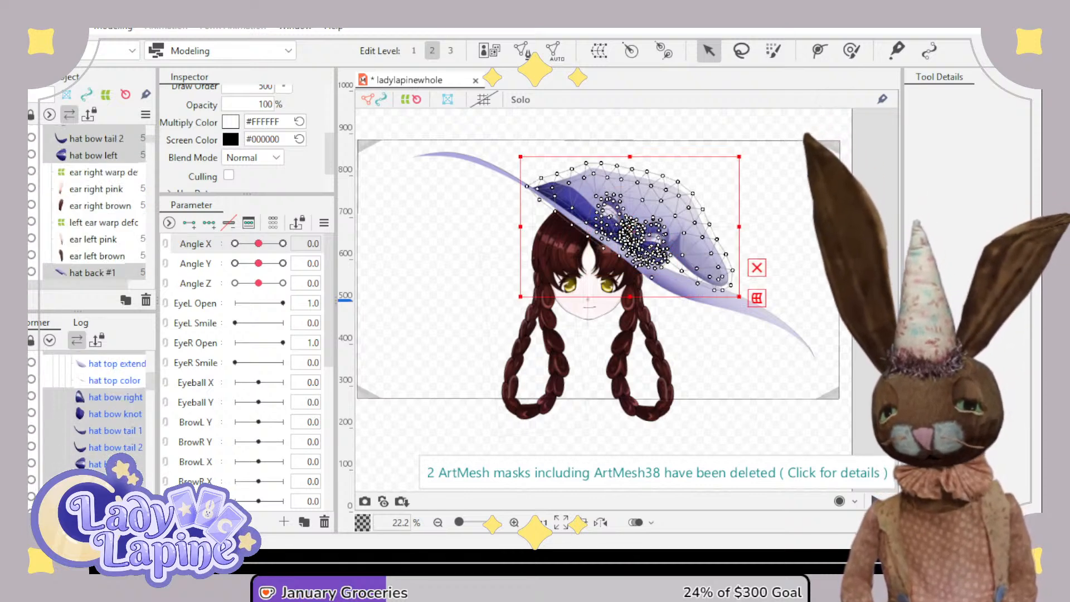
pyautogui.scroll(-3, 112, 446)
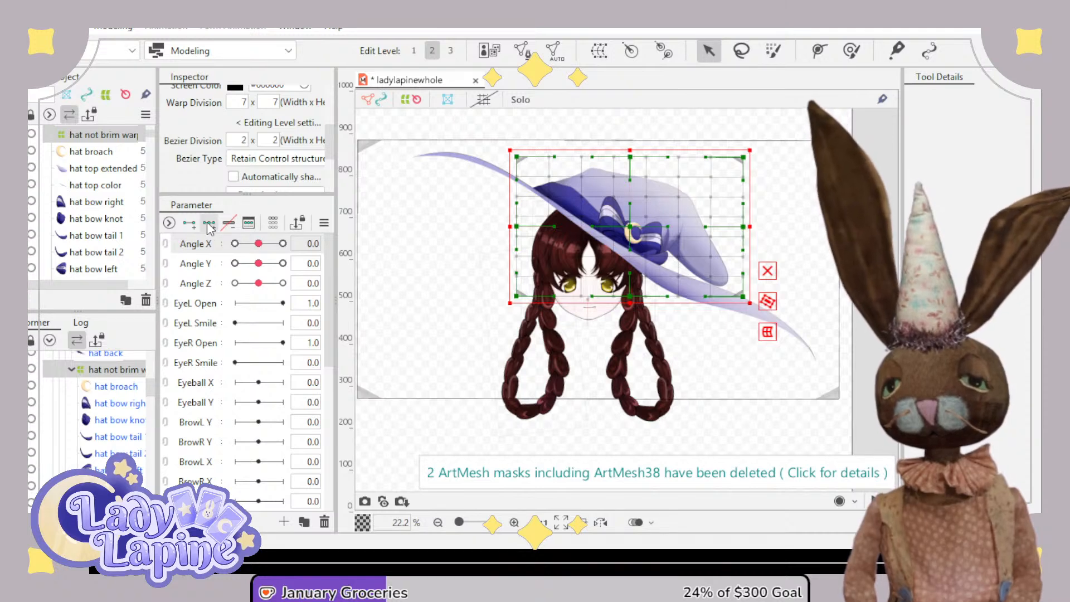
# - Add three keyforms each on Angle X and Angle Y to the hat not brim warp deformer
pyautogui.click(193, 268)
pyautogui.click(206, 224)
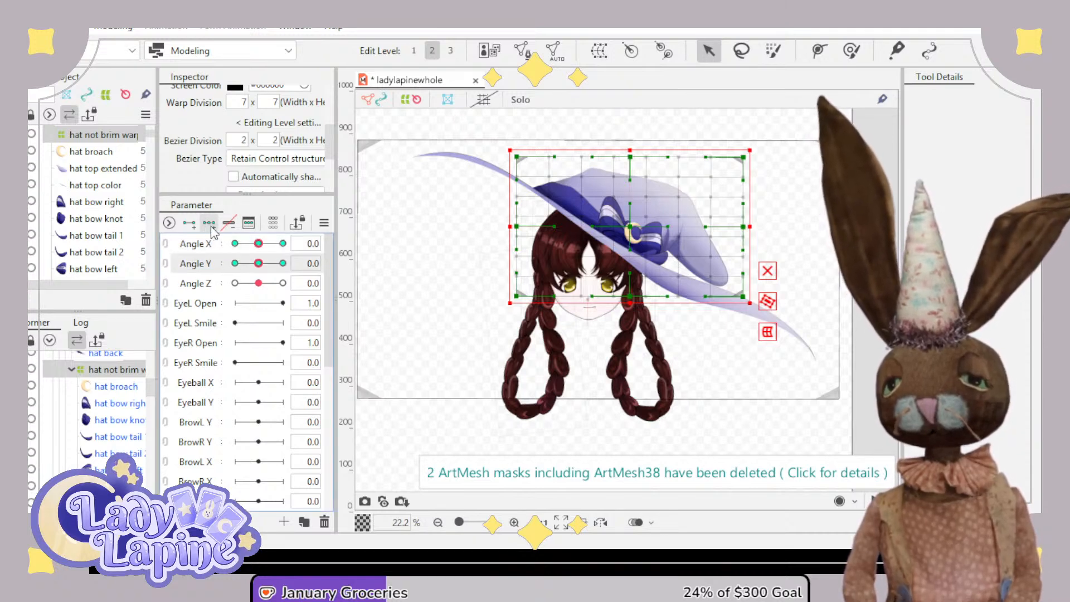
pyautogui.moveTo(258, 245); pyautogui.dragTo(264, 273)
pyautogui.click(257, 244)
pyautogui.click(167, 244)
pyautogui.click(167, 270)
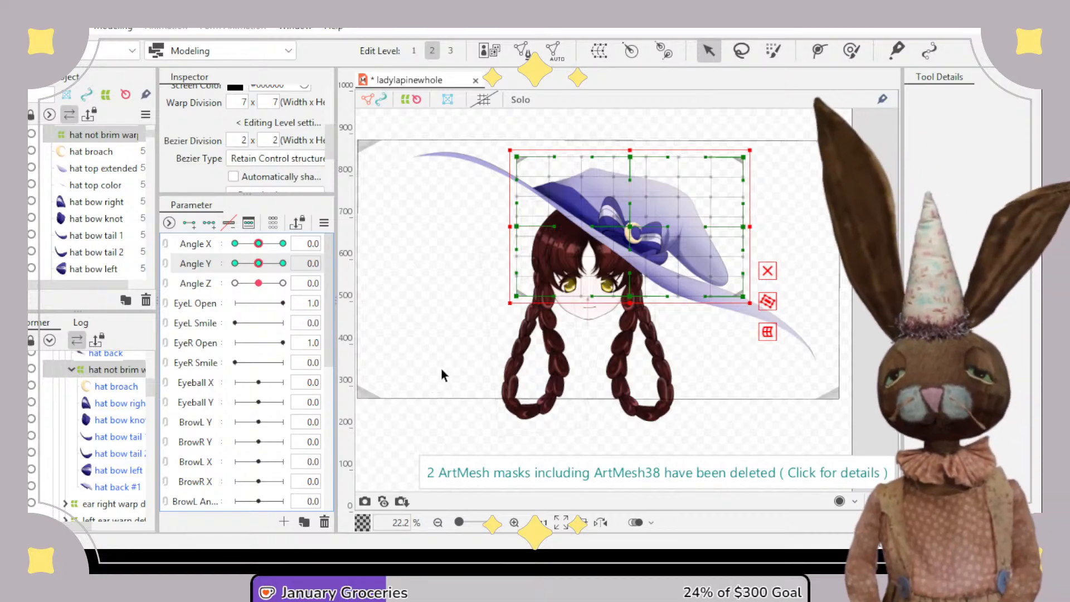
# - At Angle Y 30, pull the three front-edge control points of the hat not brim deformer downward, swinging the upper corner outward
pyautogui.scroll(2, 443, 374)
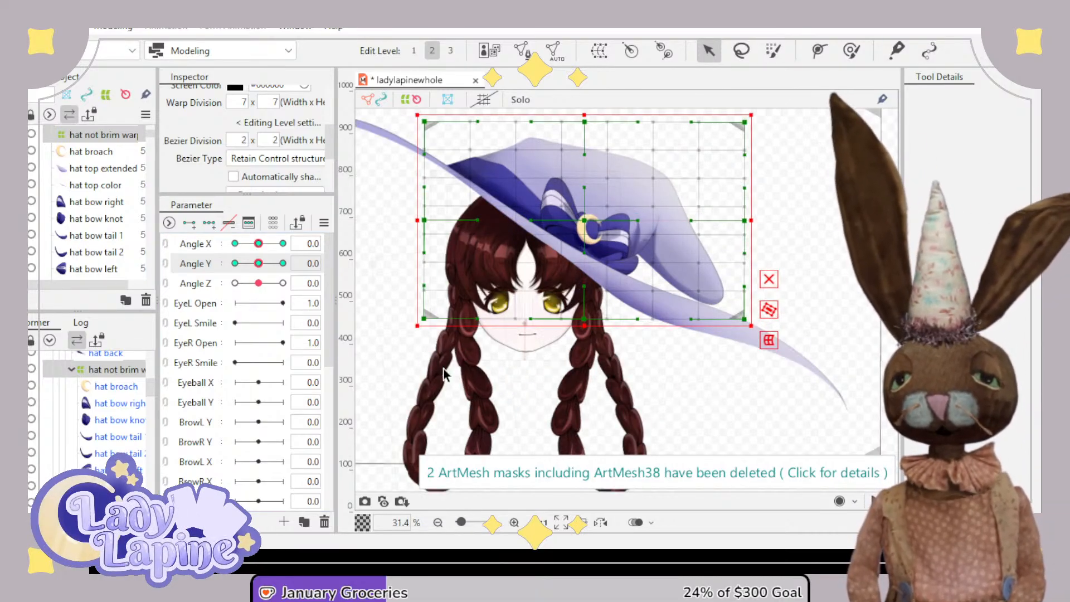
pyautogui.scroll(1, 520, 335)
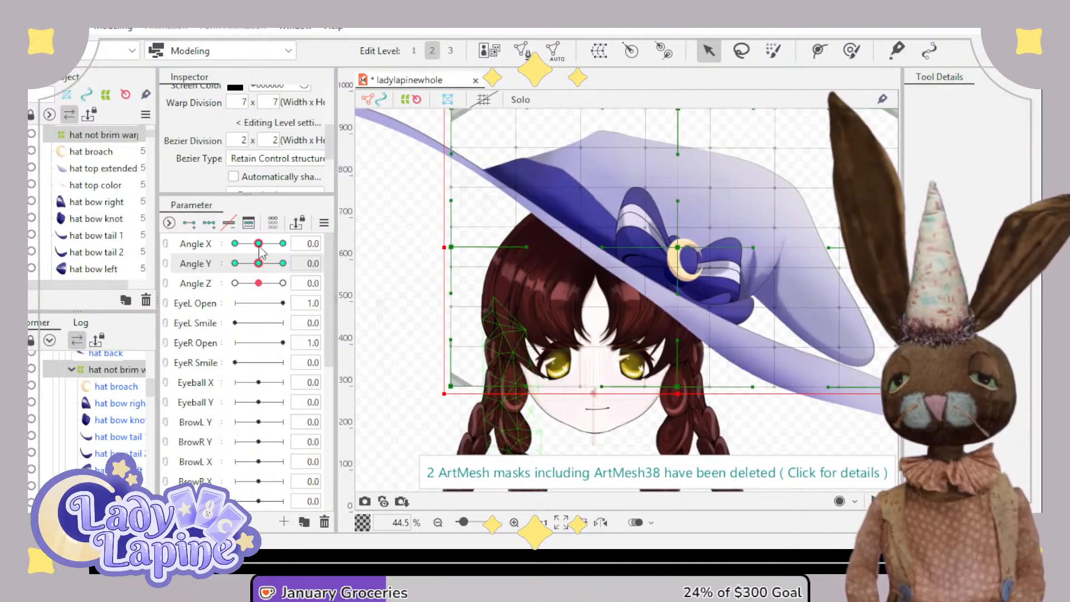
pyautogui.moveTo(255, 268); pyautogui.dragTo(295, 262)
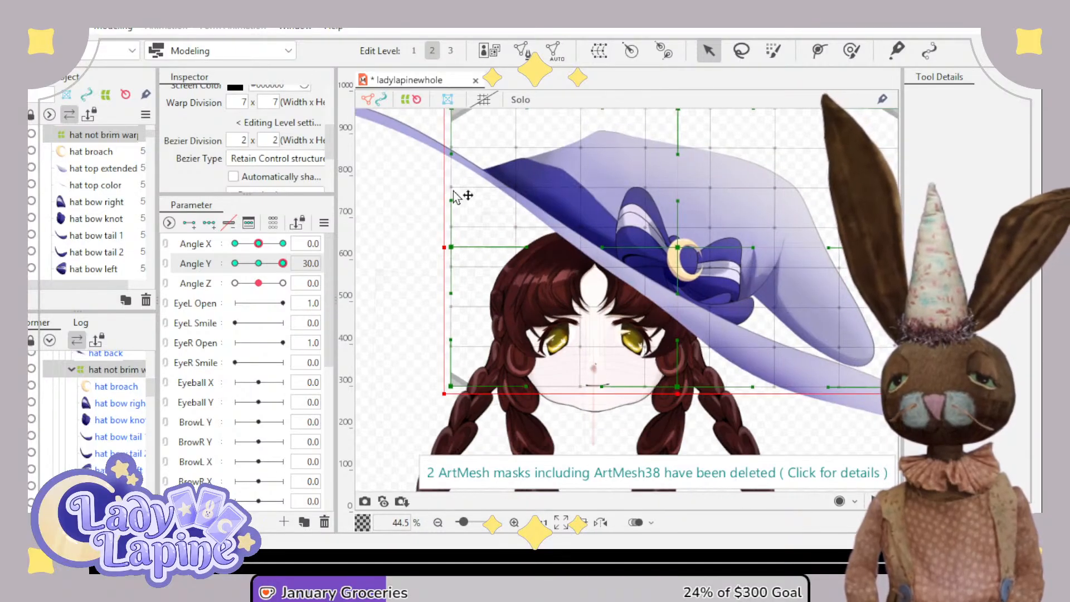
pyautogui.scroll(-1, 512, 337)
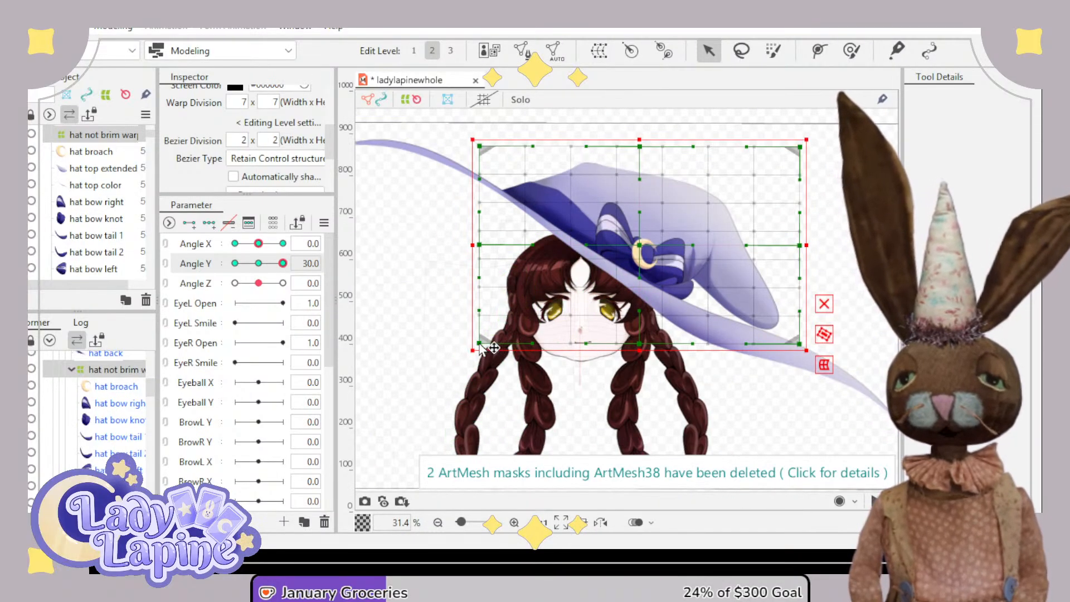
pyautogui.moveTo(480, 344); pyautogui.dragTo(482, 360)
pyautogui.moveTo(479, 246); pyautogui.dragTo(477, 289)
pyautogui.moveTo(481, 155); pyautogui.dragTo(444, 194)
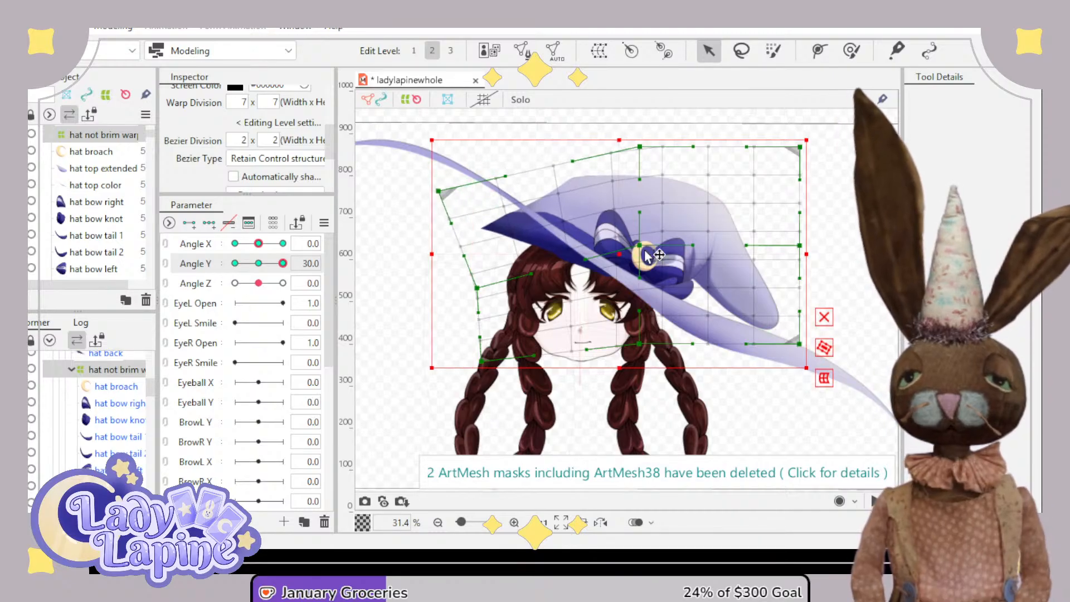
# - Raise the hat not brim deformer's centre control point at the moon broach for Angle Y 30
pyautogui.scroll(5, 636, 252)
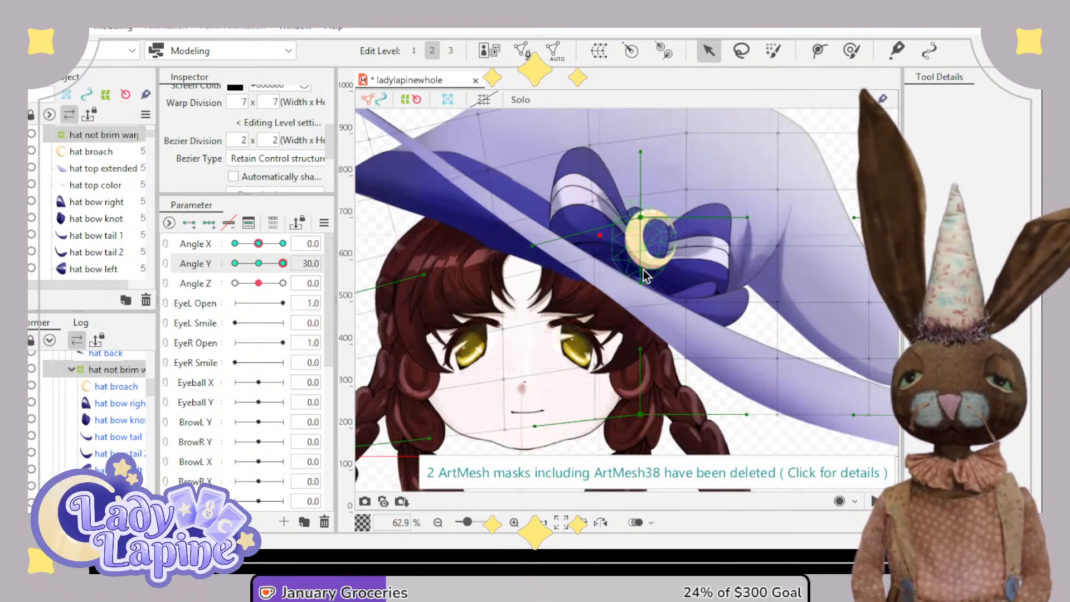
pyautogui.moveTo(640, 217); pyautogui.dragTo(657, 151)
pyautogui.scroll(-5, 645, 285)
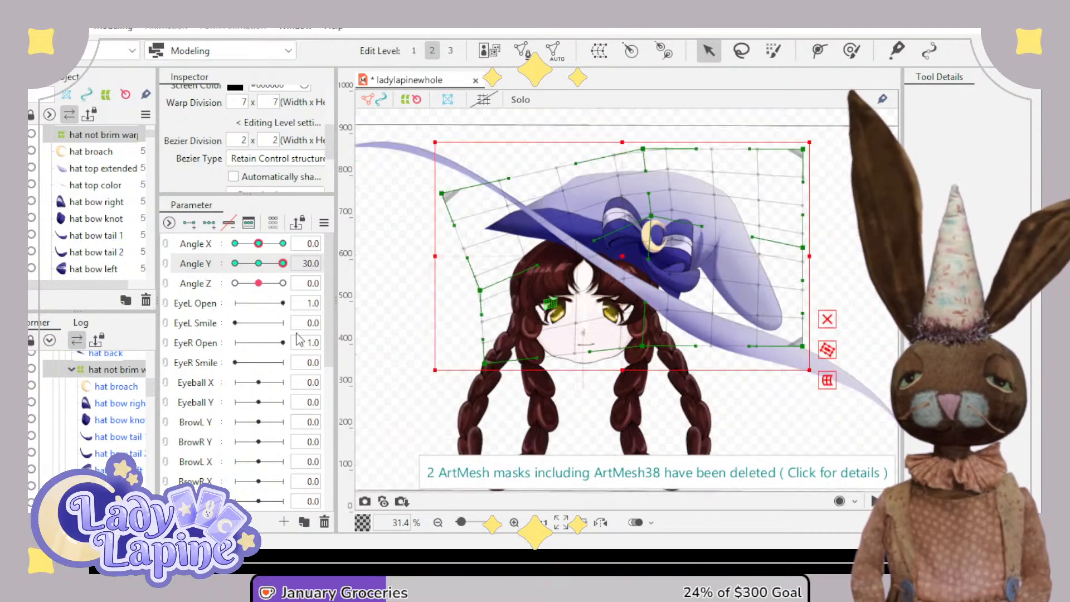
# - Hide the hat's light-coloured brim mesh to expose the crown and bow
pyautogui.scroll(3, 35, 483)
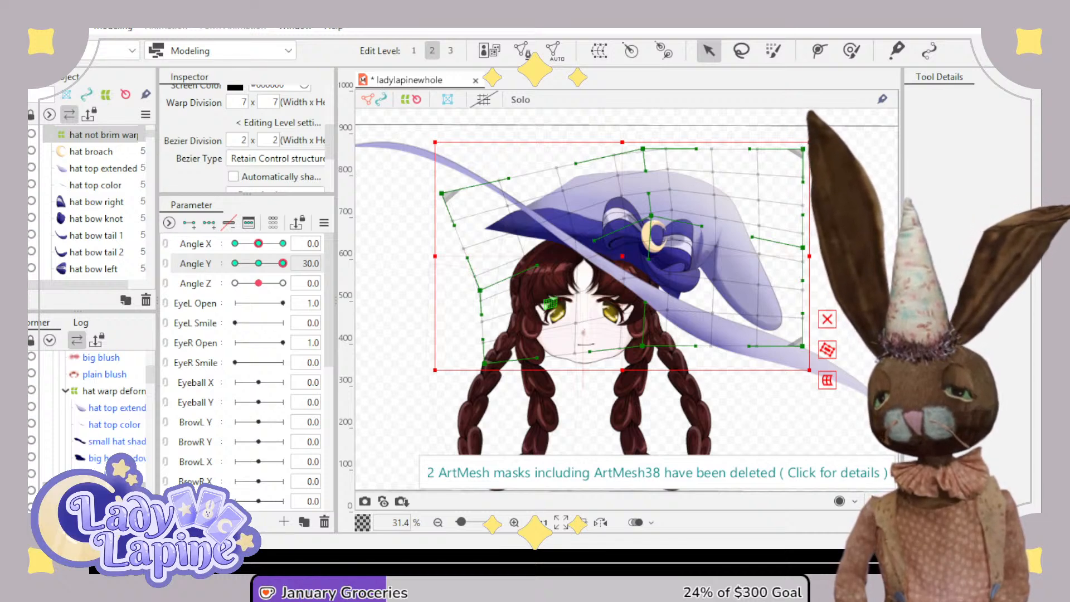
pyautogui.click(17, 424)
pyautogui.scroll(-3, 39, 427)
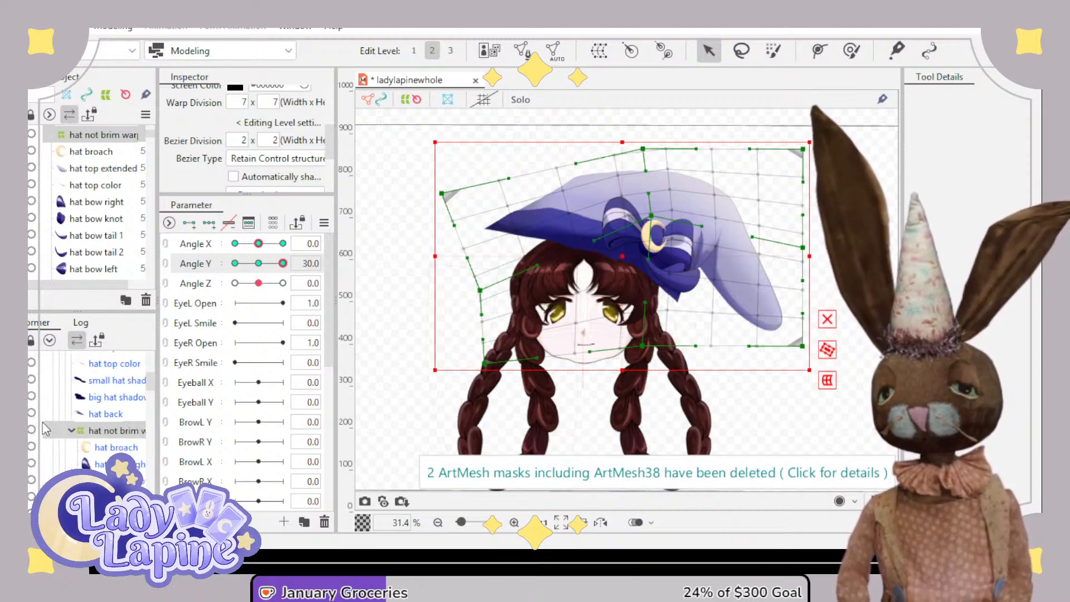
# - At Angle Y 30, reshape the crown deformer's upper and middle front-edge points and shift the whole deformer slightly down
pyautogui.scroll(2, 522, 346)
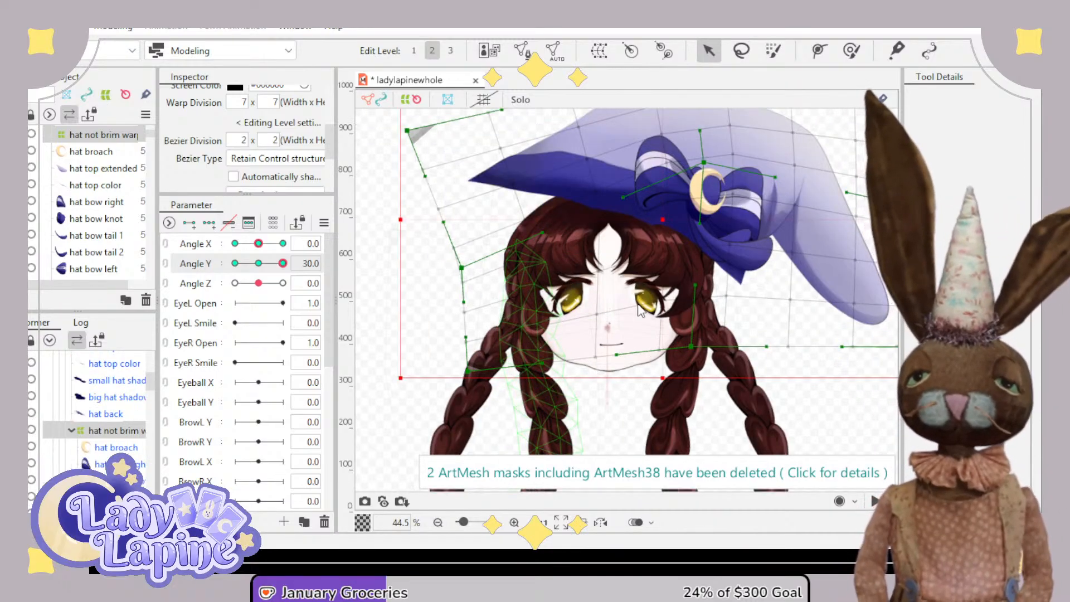
pyautogui.scroll(3, 641, 239)
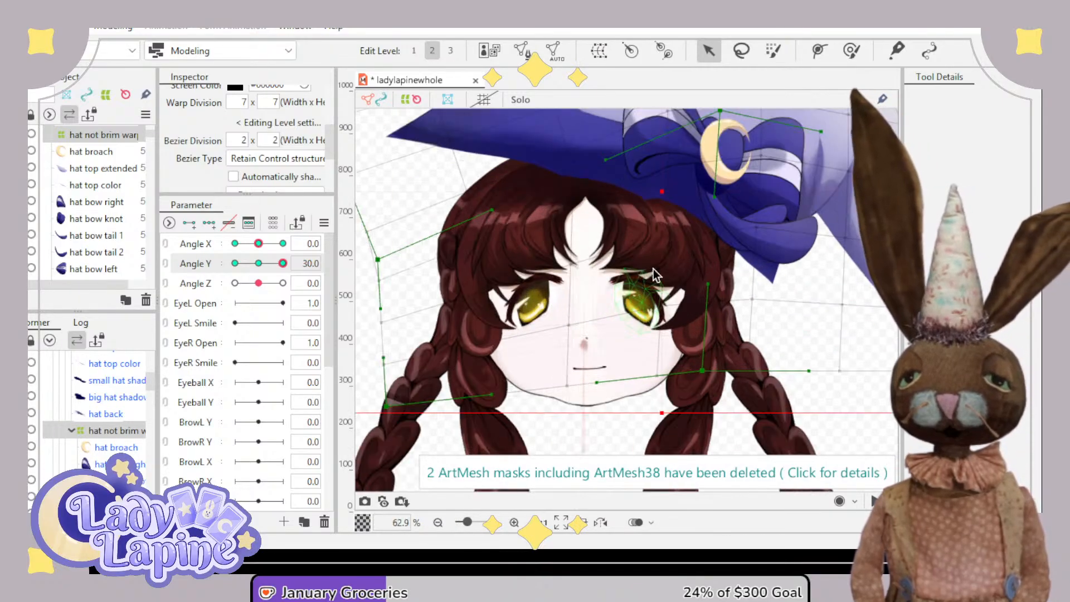
pyautogui.scroll(-2, 663, 272)
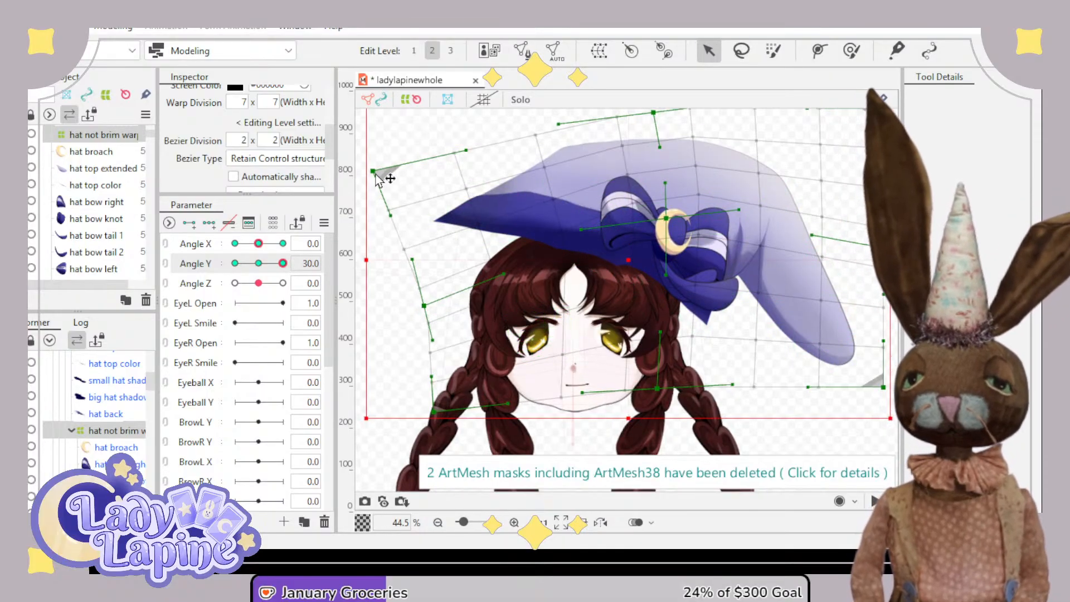
pyautogui.moveTo(371, 174); pyautogui.dragTo(367, 211)
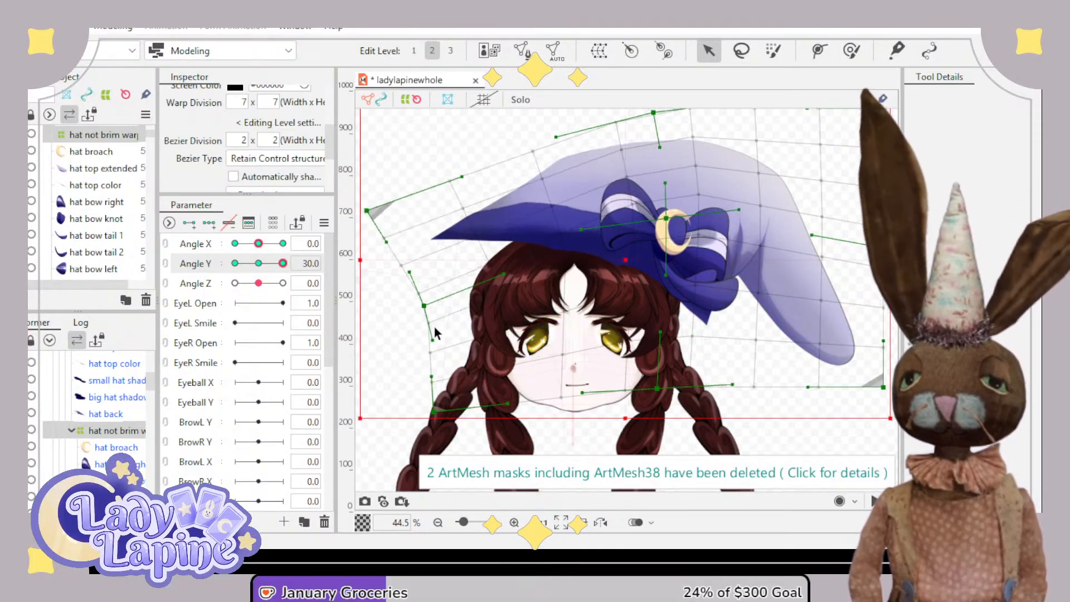
pyautogui.moveTo(423, 309); pyautogui.dragTo(433, 308)
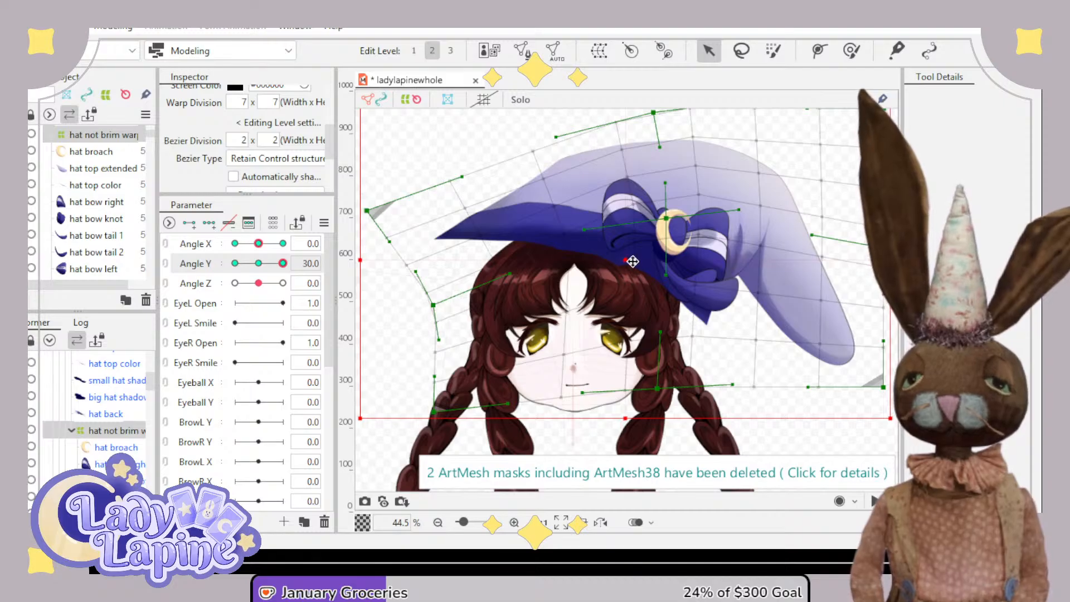
pyautogui.moveTo(633, 258); pyautogui.dragTo(636, 264)
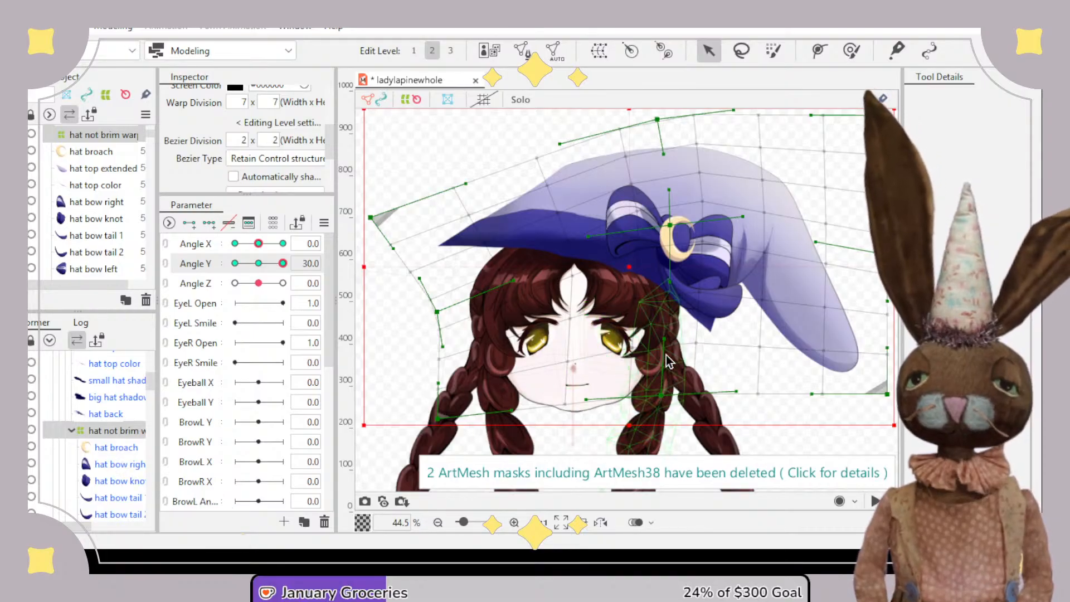
# - At Angle Y 30, adjust the crown deformer's Bezier handles along the front edge and beside the moon broach to narrow the bow
pyautogui.moveTo(666, 339)
pyautogui.mouseDown()
pyautogui.moveTo(674, 312)
pyautogui.moveTo(672, 324)
pyautogui.mouseUp()
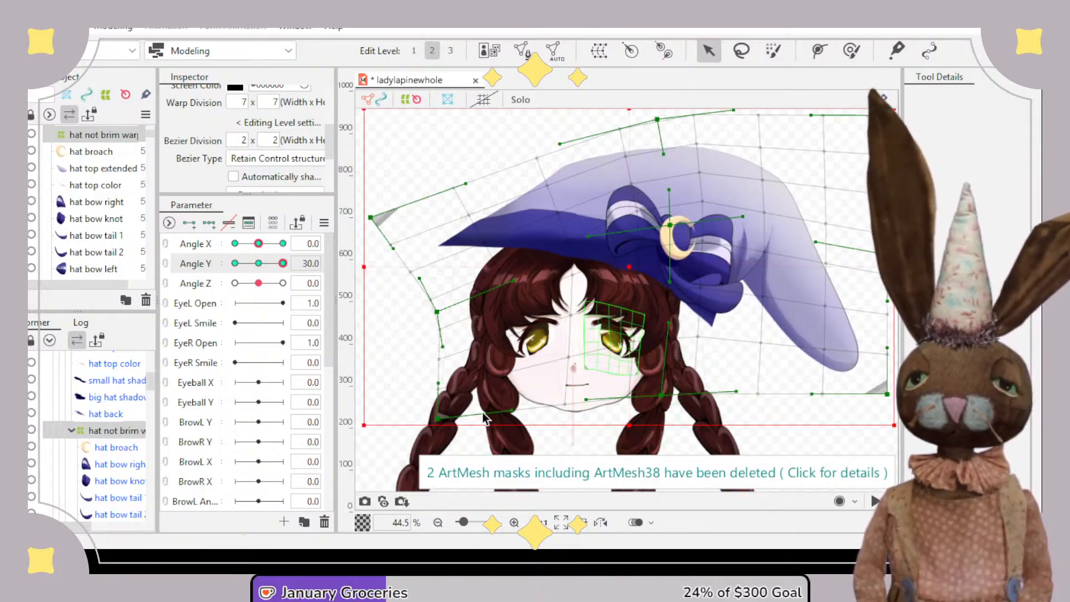
pyautogui.moveTo(514, 414); pyautogui.dragTo(556, 381)
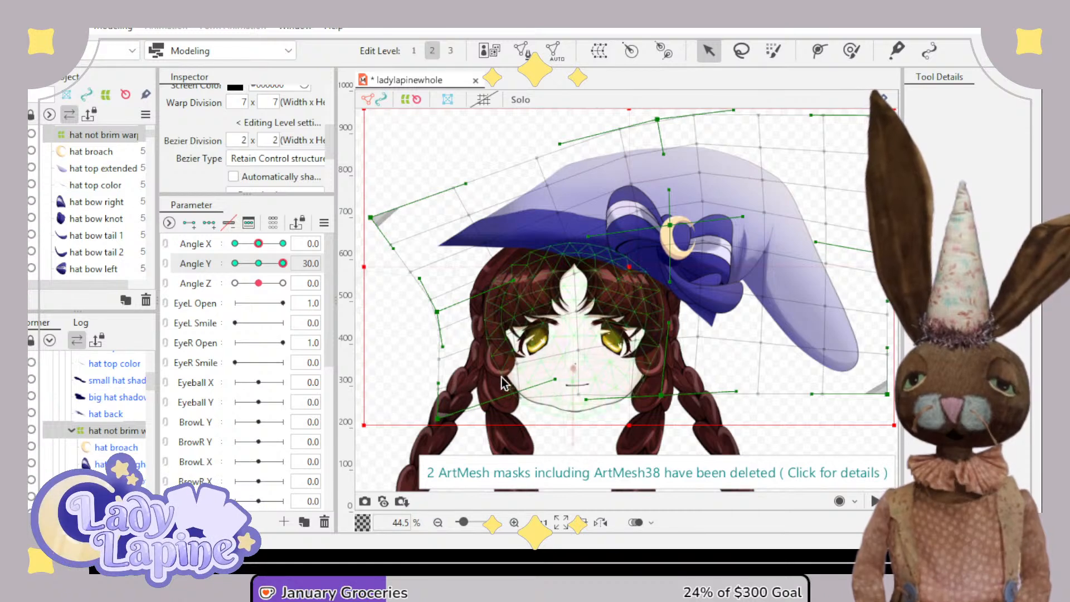
pyautogui.moveTo(443, 347); pyautogui.dragTo(512, 306)
pyautogui.moveTo(589, 237); pyautogui.dragTo(658, 218)
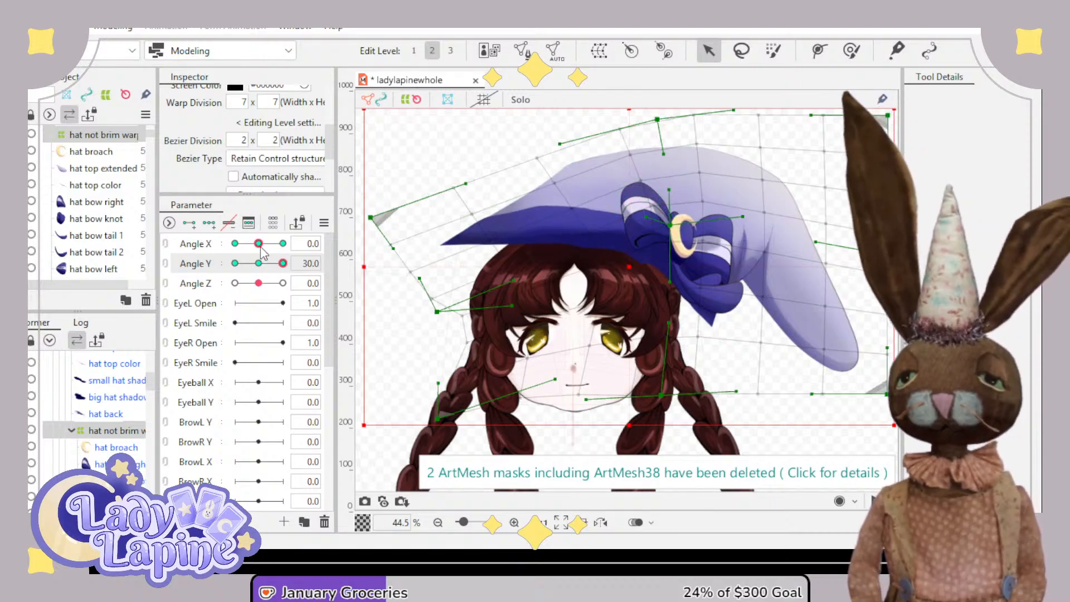
pyautogui.moveTo(283, 263)
pyautogui.mouseDown()
pyautogui.moveTo(262, 266)
pyautogui.moveTo(285, 264)
pyautogui.mouseUp()
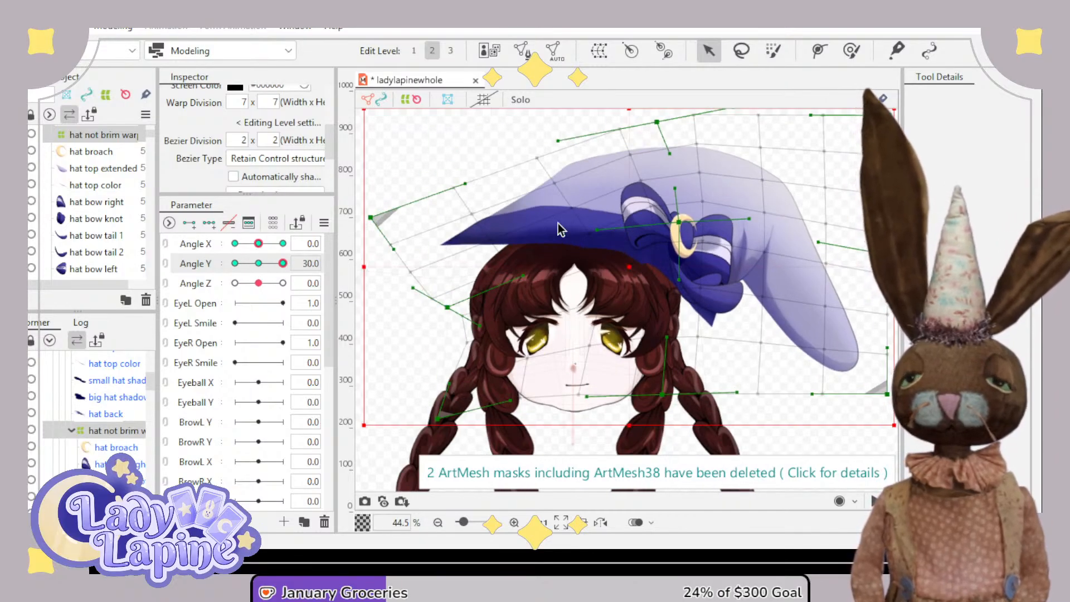
# - Lower the crown deformer's upper middle point and pull its upper back corner down and inward at Angle Y 30
pyautogui.moveTo(658, 126); pyautogui.dragTo(646, 151)
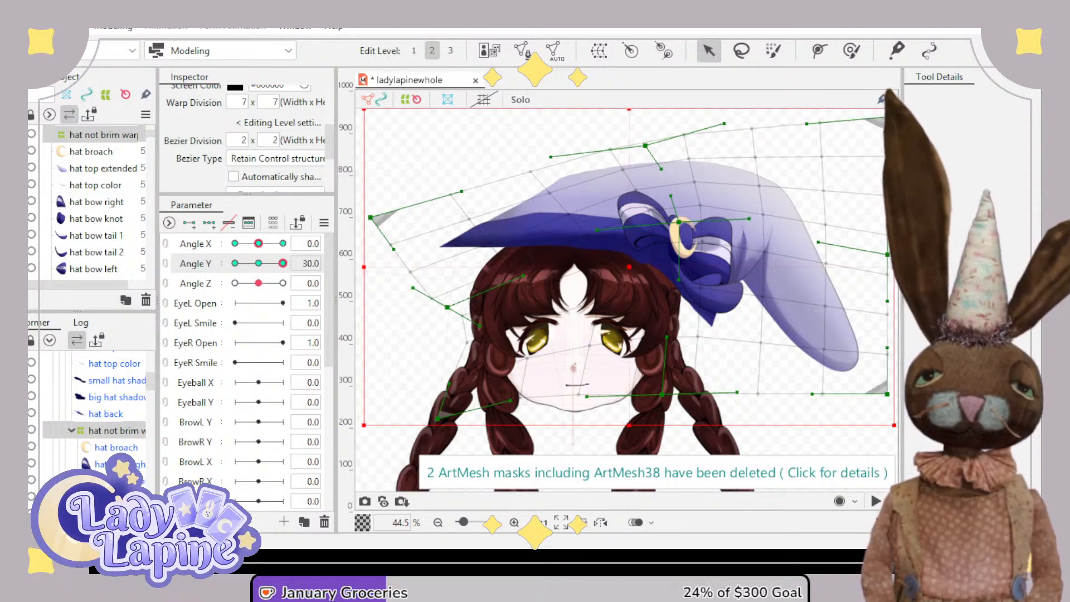
pyautogui.moveTo(894, 109); pyautogui.dragTo(843, 151)
pyautogui.hotkey('ctrl', 'z')
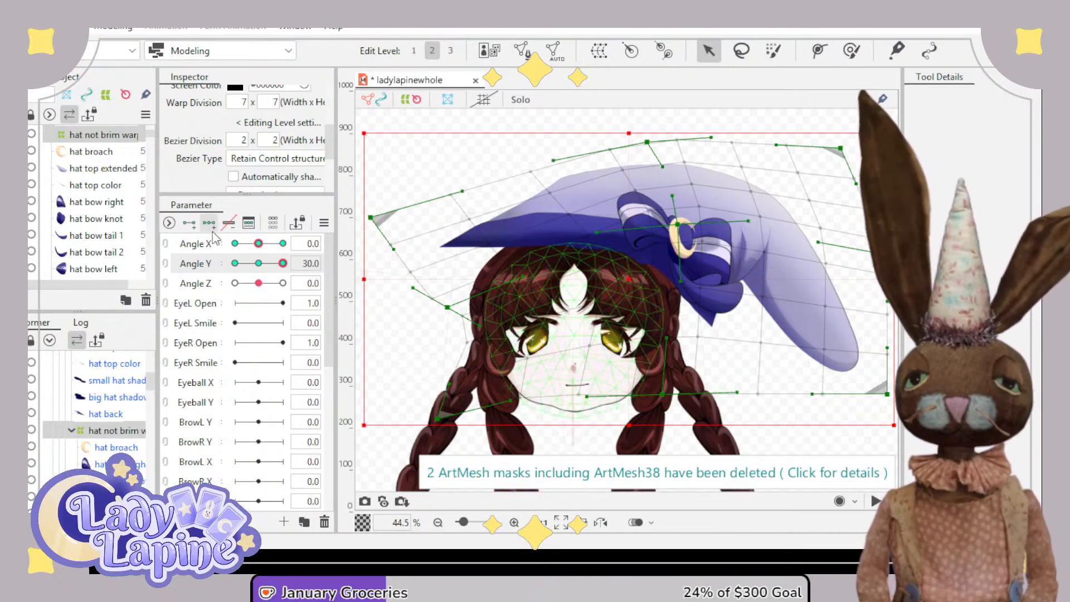
# - Raise the crown deformer's lower back corner at Angle Y 30 and set Angle Y to -30
pyautogui.click(265, 245)
pyautogui.moveTo(266, 245); pyautogui.dragTo(292, 268)
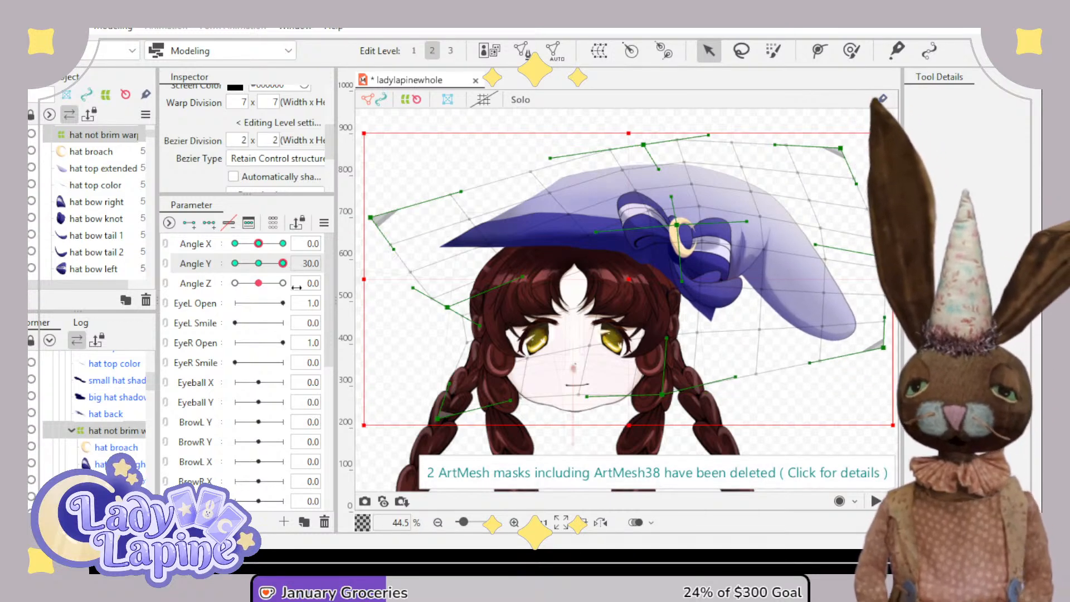
pyautogui.moveTo(278, 262); pyautogui.dragTo(222, 273)
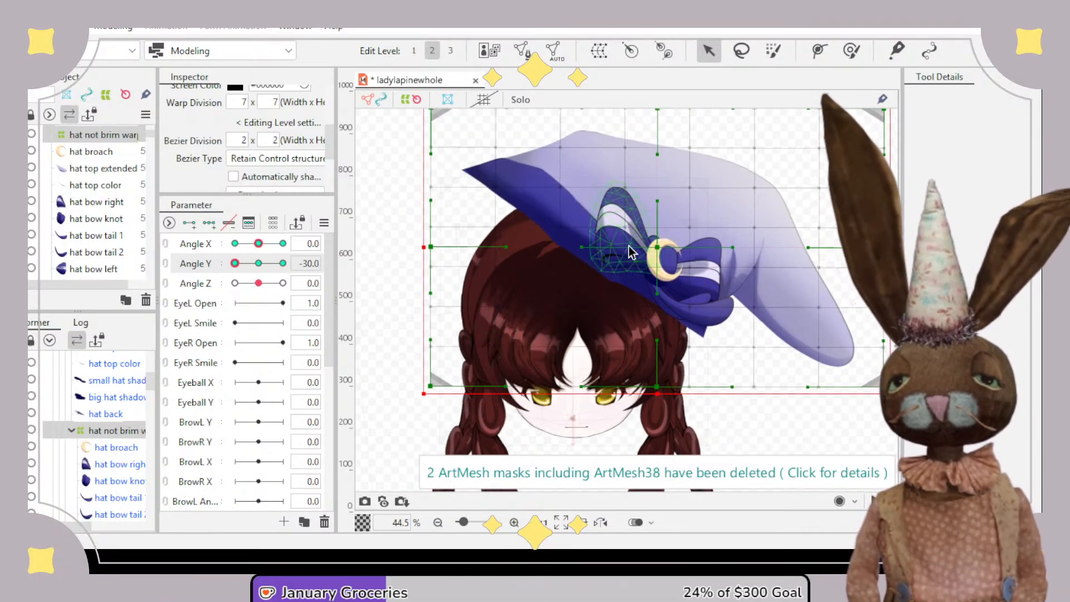
# - At Angle Y -30, move the whole crown deformer down and reshape its centre, front-edge and upper-middle Bezier handles
pyautogui.moveTo(657, 247); pyautogui.dragTo(652, 277)
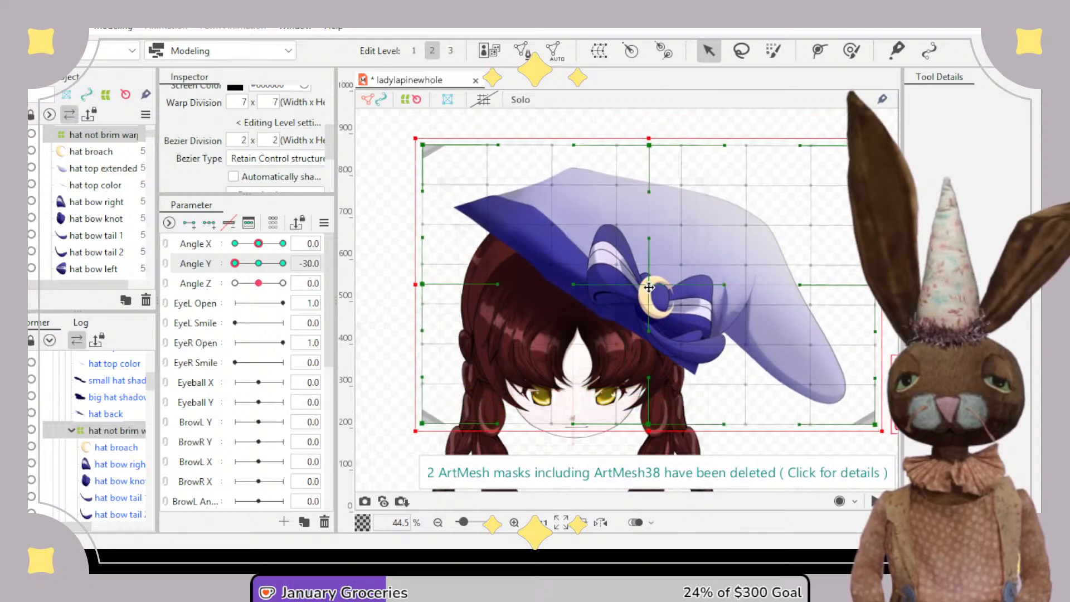
pyautogui.moveTo(577, 273); pyautogui.dragTo(499, 361)
pyautogui.moveTo(500, 278); pyautogui.dragTo(420, 330)
pyautogui.moveTo(651, 184); pyautogui.dragTo(585, 149)
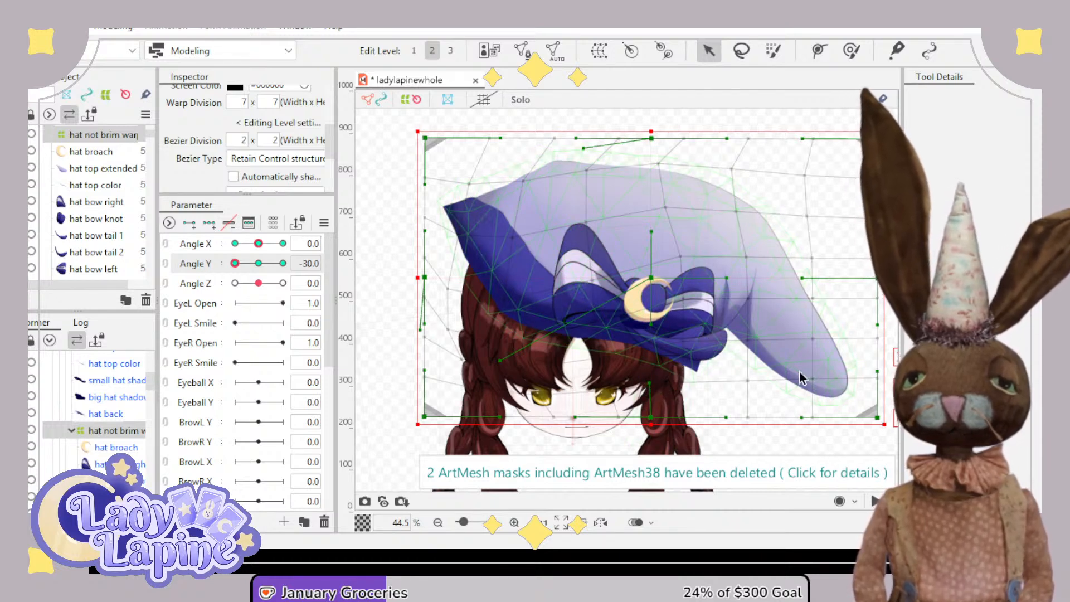
# - Raise the crown deformer's lower back corner and upper middle point, and adjust its upper front corner's handles at Angle Y -30
pyautogui.moveTo(880, 419); pyautogui.dragTo(890, 376)
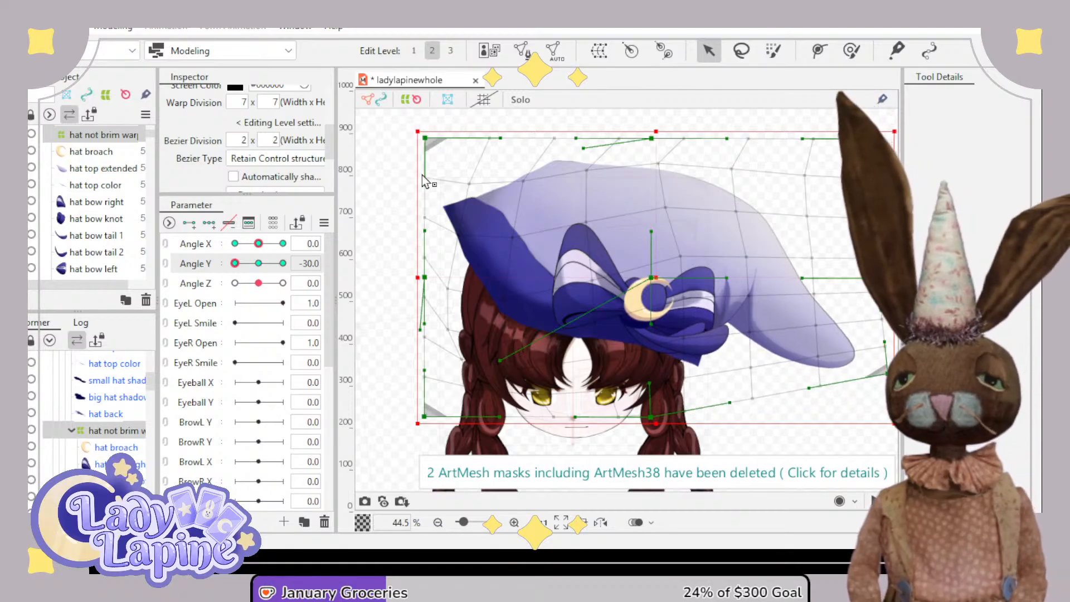
pyautogui.moveTo(428, 188); pyautogui.dragTo(436, 222)
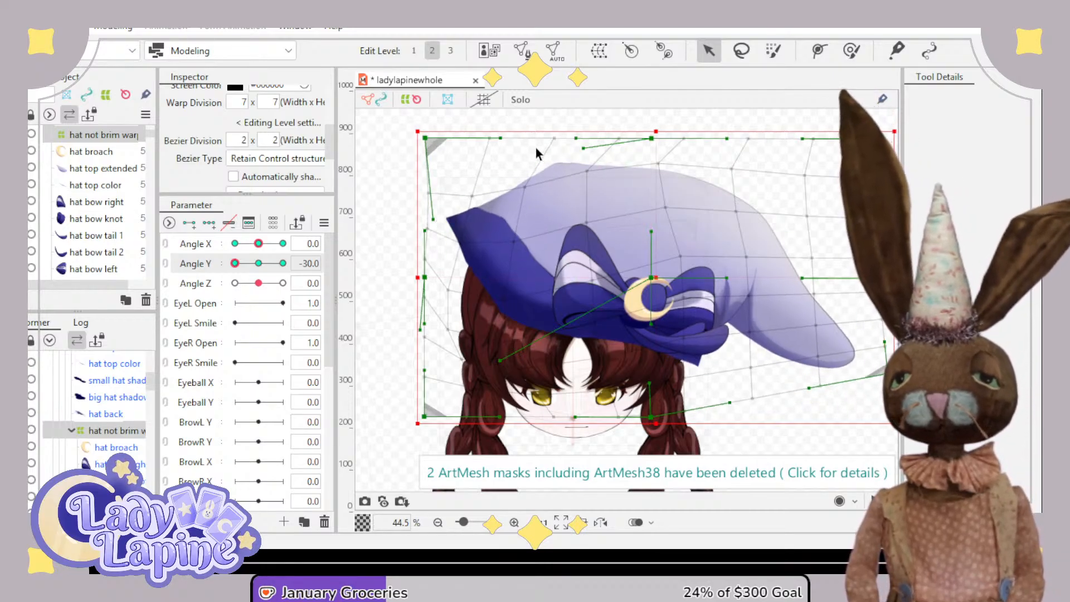
pyautogui.moveTo(500, 137); pyautogui.dragTo(491, 103)
pyautogui.moveTo(651, 139); pyautogui.dragTo(651, 132)
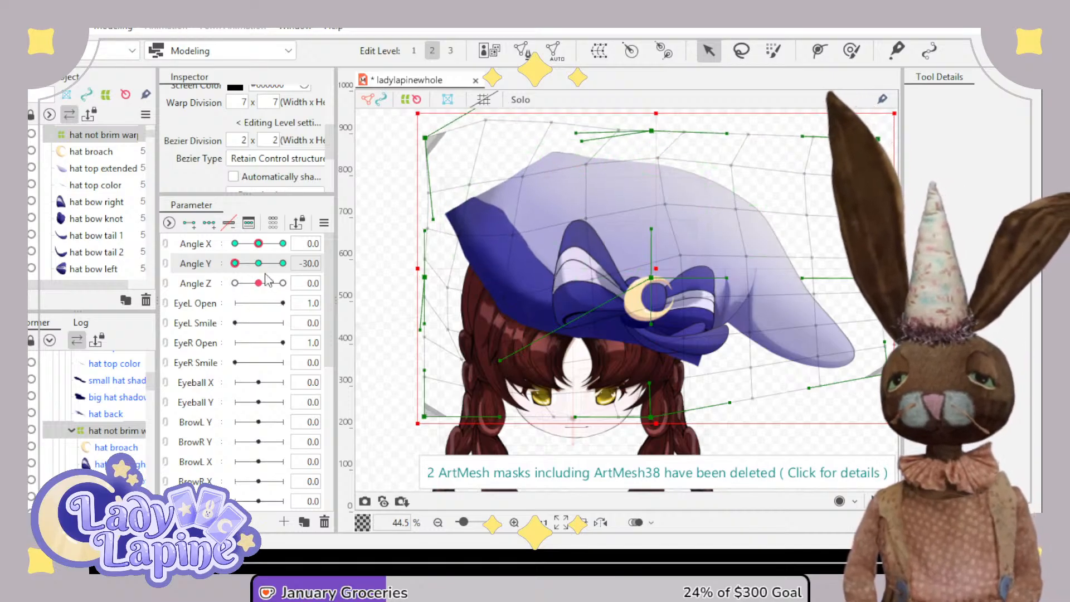
pyautogui.moveTo(245, 269)
pyautogui.mouseDown()
pyautogui.moveTo(290, 264)
pyautogui.moveTo(221, 273)
pyautogui.moveTo(290, 266)
pyautogui.moveTo(224, 277)
pyautogui.moveTo(273, 277)
pyautogui.moveTo(235, 263)
pyautogui.mouseUp()
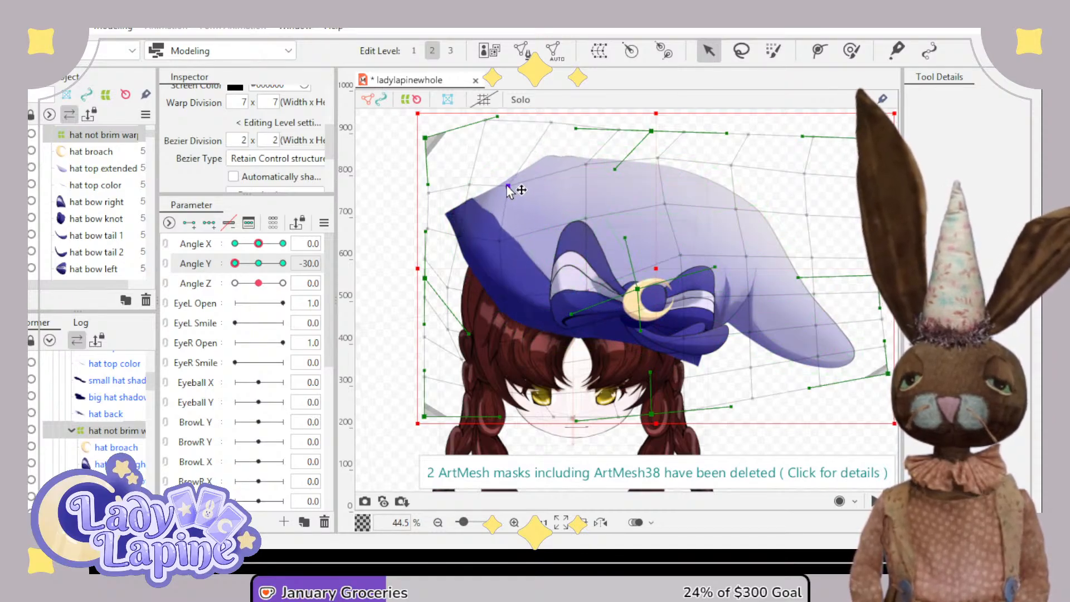
# - Fine-tune the crown deformer's grid around the bow's front loop at Angle Y -30, checking the motion along Angle Y
pyautogui.moveTo(503, 186); pyautogui.dragTo(583, 229)
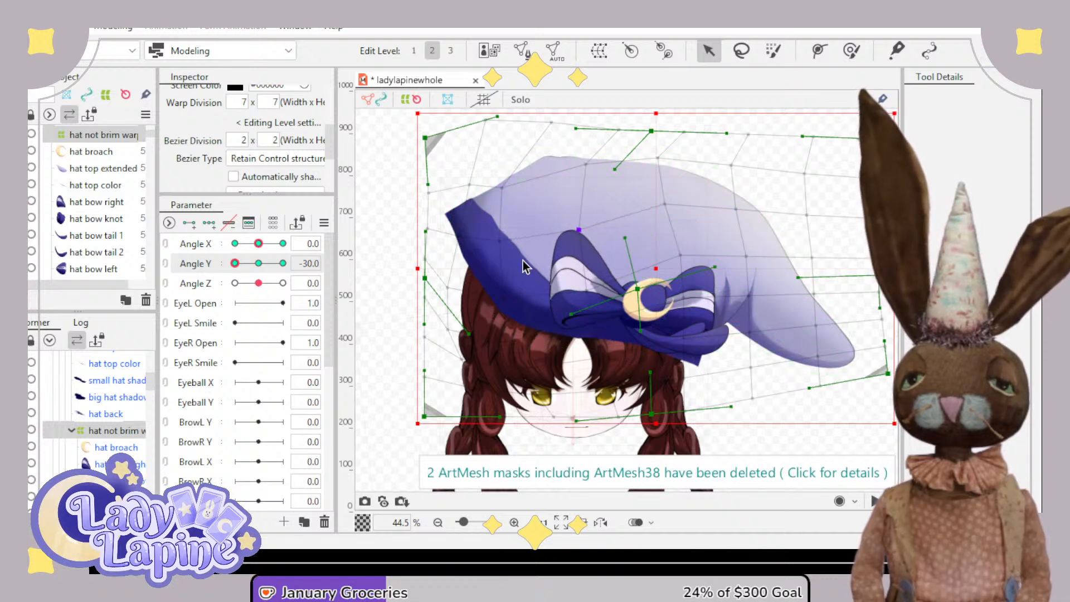
pyautogui.moveTo(235, 263)
pyautogui.mouseDown()
pyautogui.moveTo(284, 265)
pyautogui.moveTo(225, 272)
pyautogui.moveTo(306, 274)
pyautogui.moveTo(224, 279)
pyautogui.mouseUp()
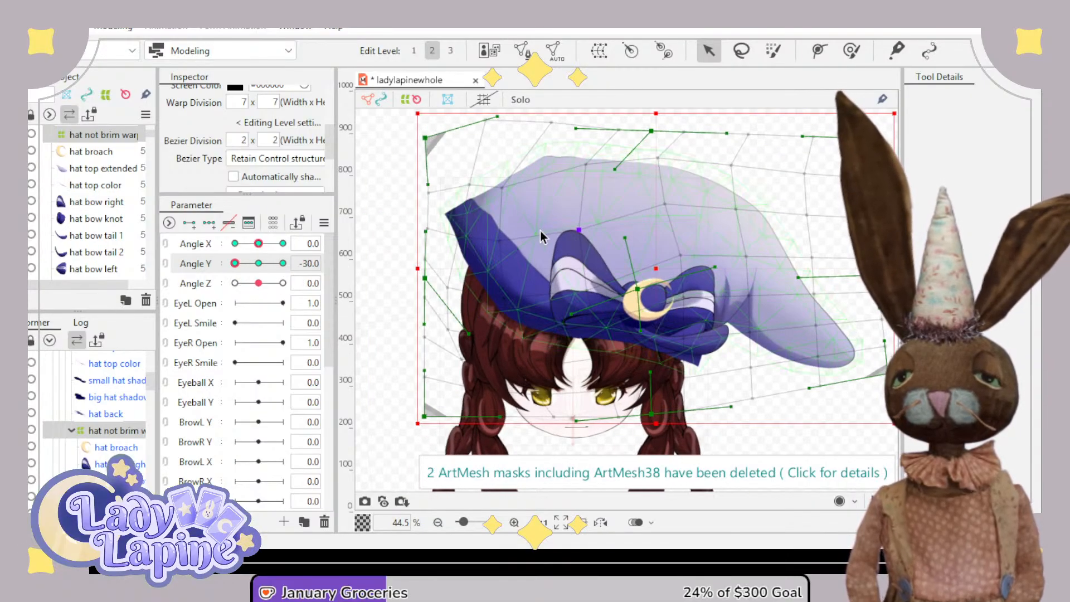
pyautogui.moveTo(593, 294); pyautogui.dragTo(597, 293)
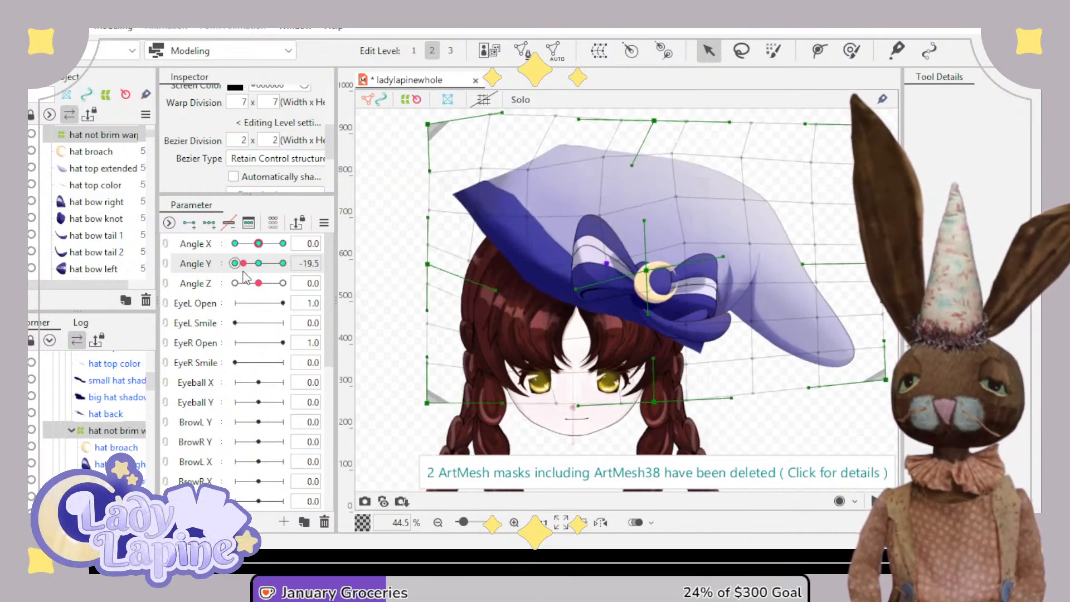
pyautogui.moveTo(220, 275)
pyautogui.mouseDown()
pyautogui.moveTo(295, 271)
pyautogui.moveTo(222, 286)
pyautogui.mouseUp()
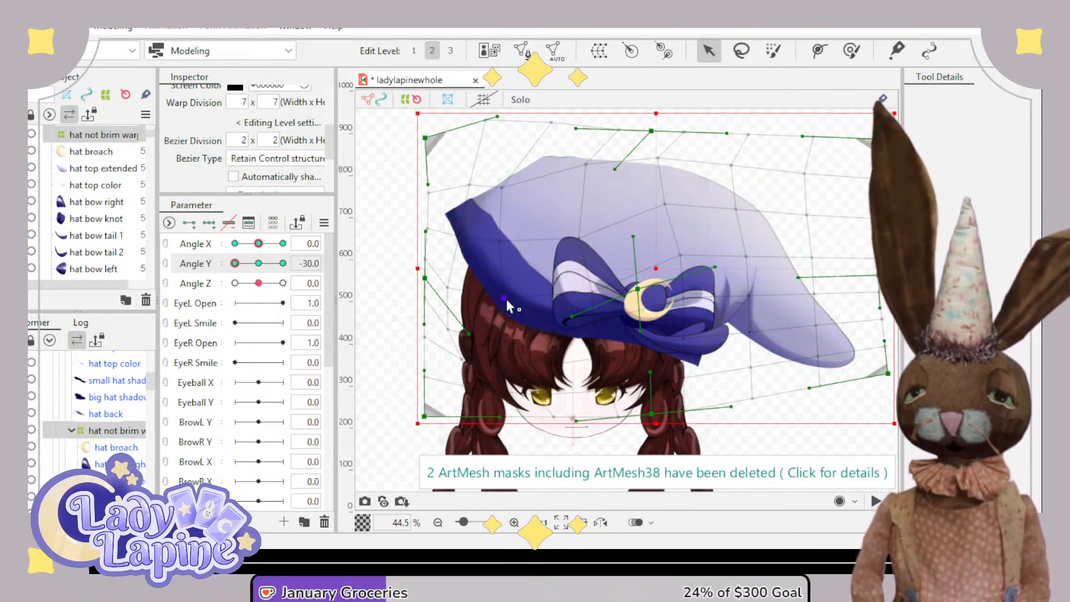
pyautogui.moveTo(597, 290); pyautogui.dragTo(601, 291)
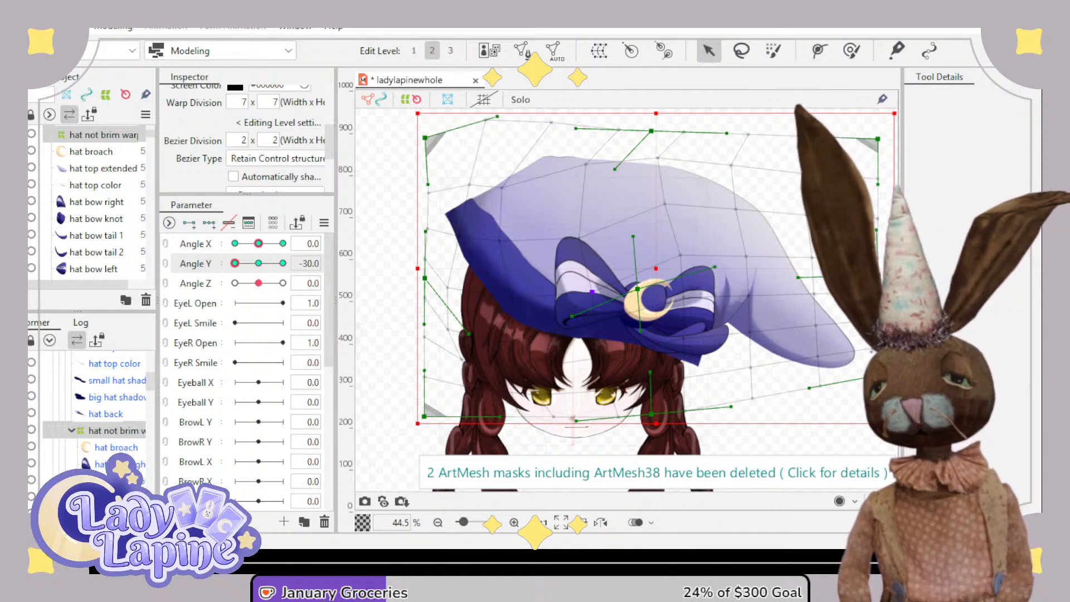
pyautogui.click(592, 299)
# - Move the broach and all bow pieces out of the crown deformer into the main hat warp deformer, and check the crown at Angle Y 0
pyautogui.click(116, 447)
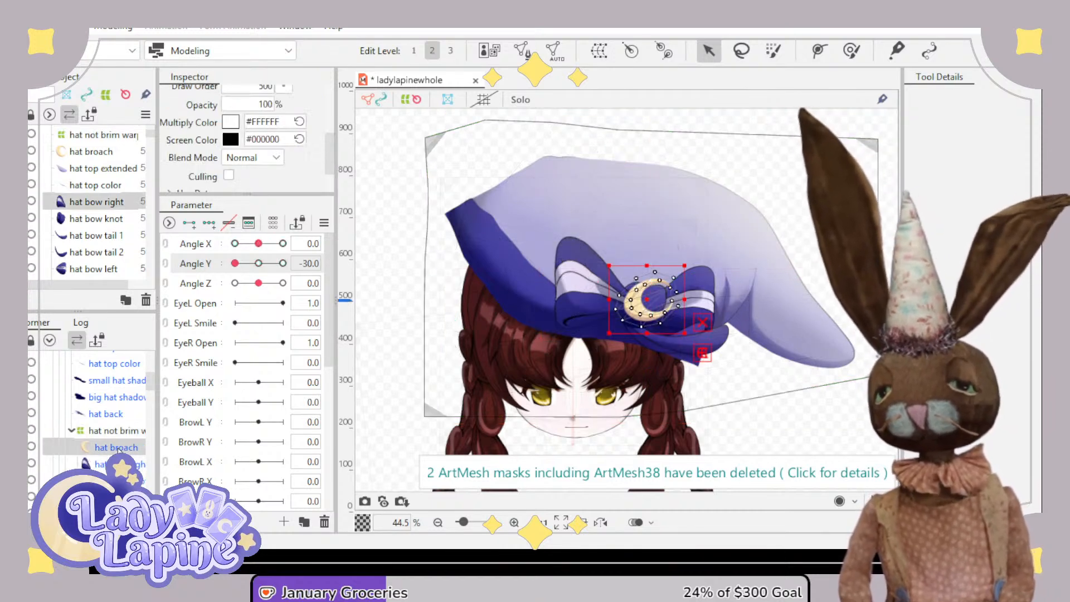
pyautogui.scroll(-3, 118, 451)
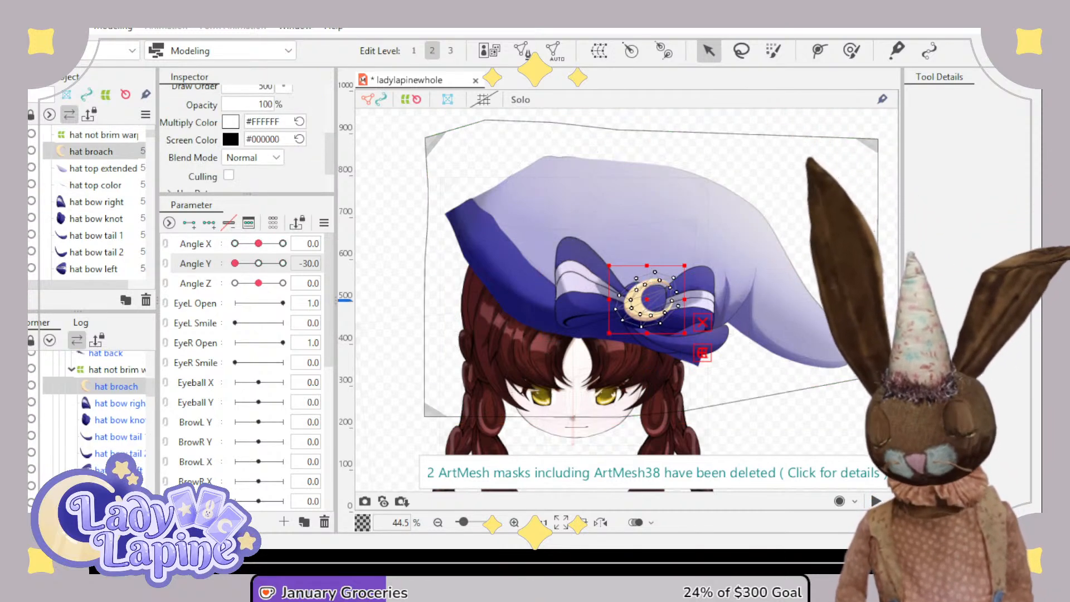
pyautogui.keyDown('shift'); pyautogui.click(121, 470); pyautogui.keyUp('shift')
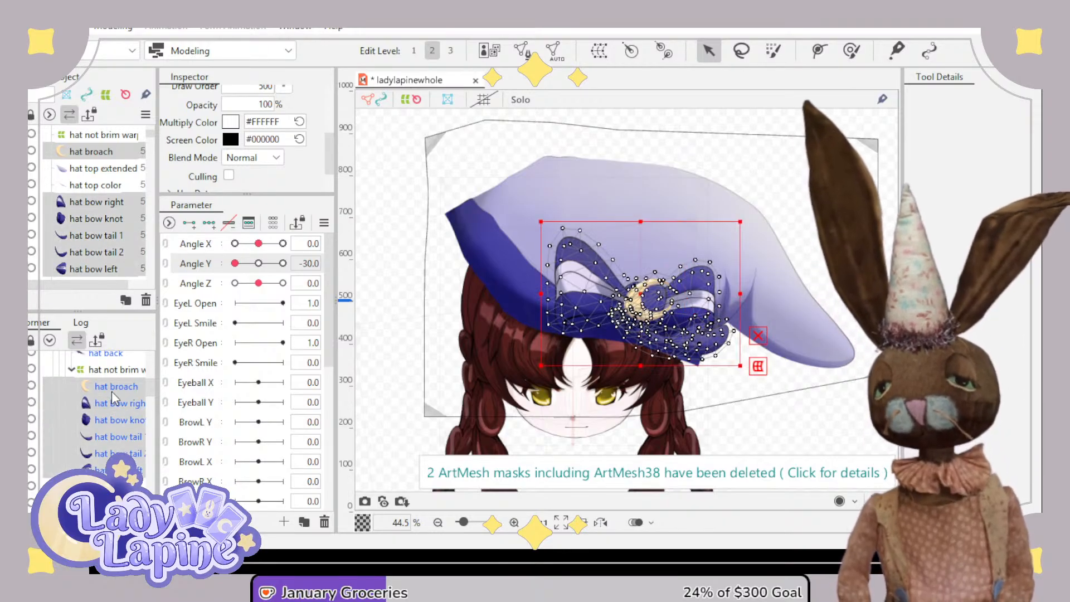
pyautogui.click(260, 264)
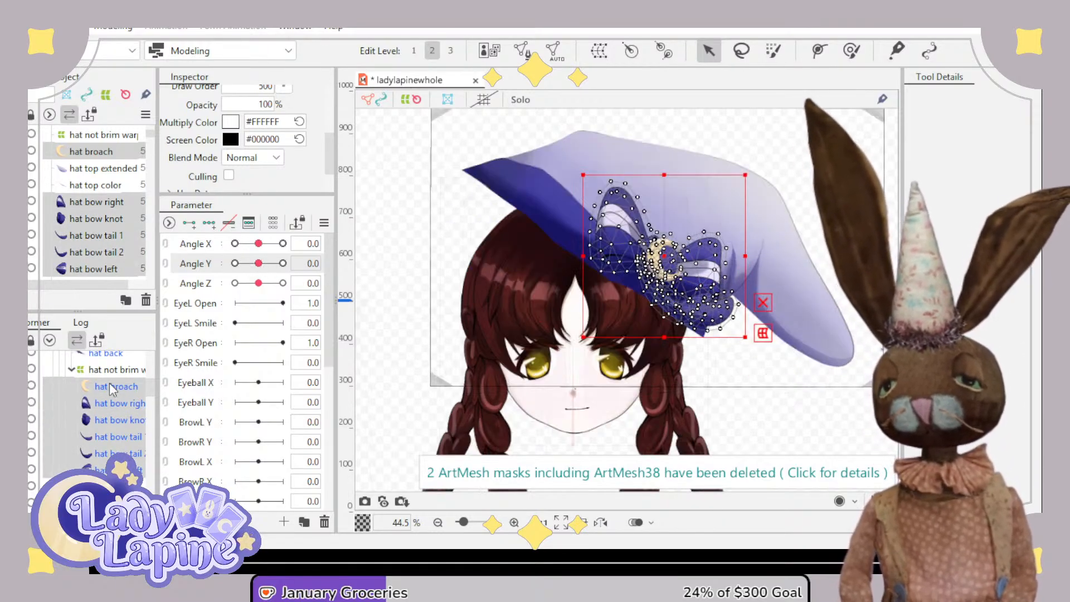
pyautogui.scroll(-3, 113, 362)
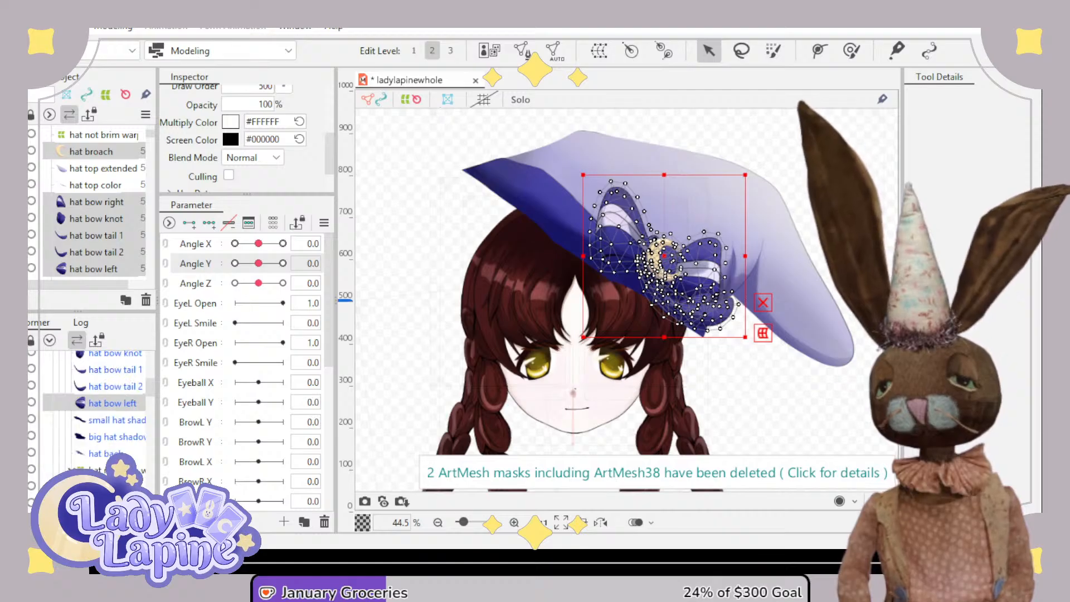
pyautogui.click(124, 470)
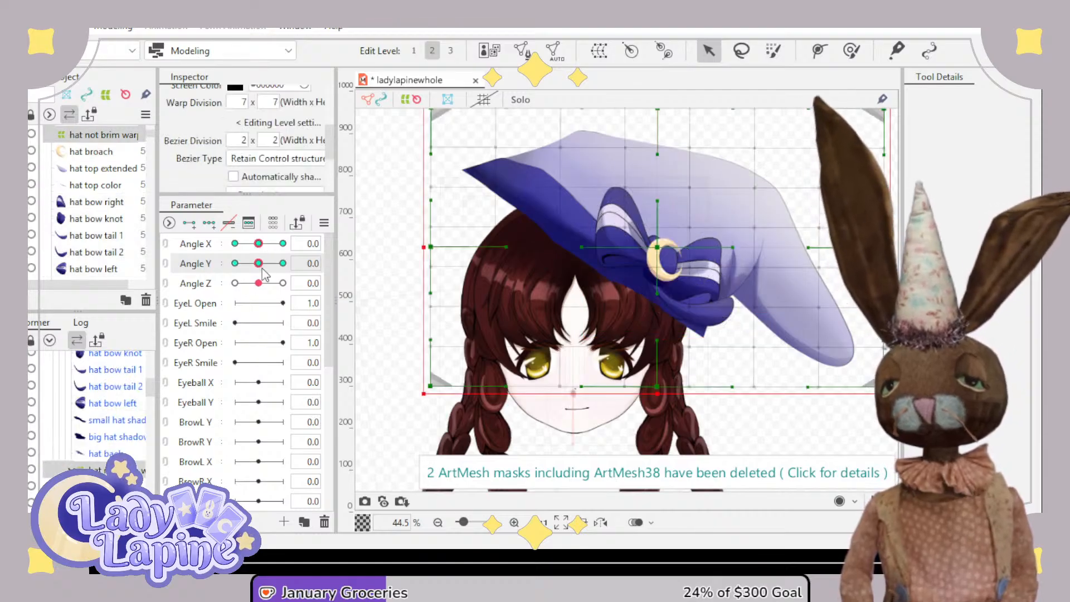
pyautogui.moveTo(259, 264)
pyautogui.mouseDown()
pyautogui.moveTo(294, 264)
pyautogui.moveTo(196, 291)
pyautogui.moveTo(261, 270)
pyautogui.mouseUp()
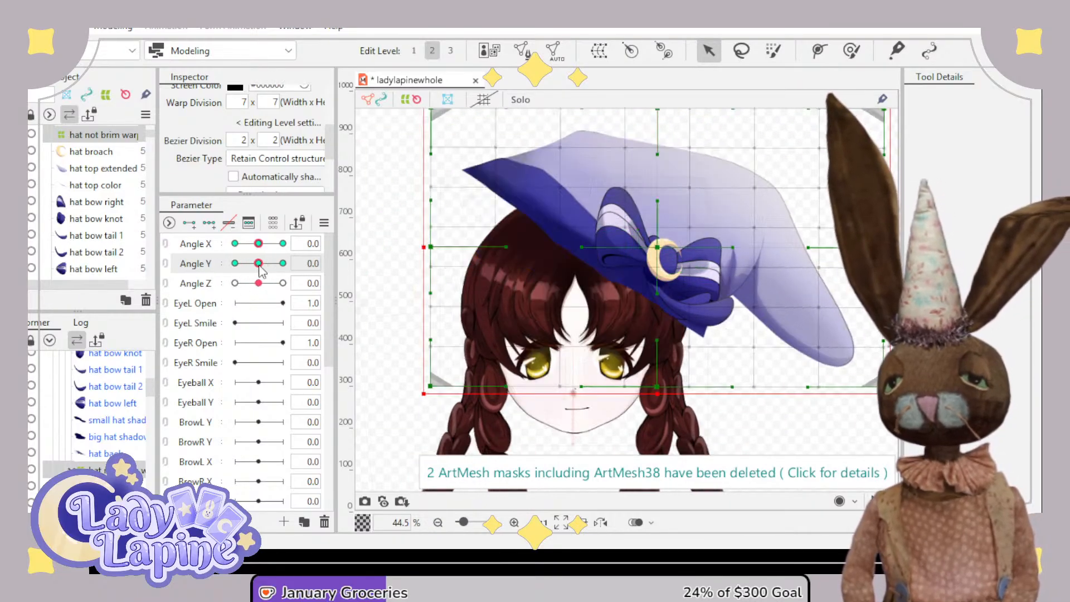
# - Create a 7 x 7 hat bow warp deformer around the broach and all five bow pieces, leaving out the hat shadows and hat back
pyautogui.click(113, 454)
pyautogui.scroll(3, 114, 440)
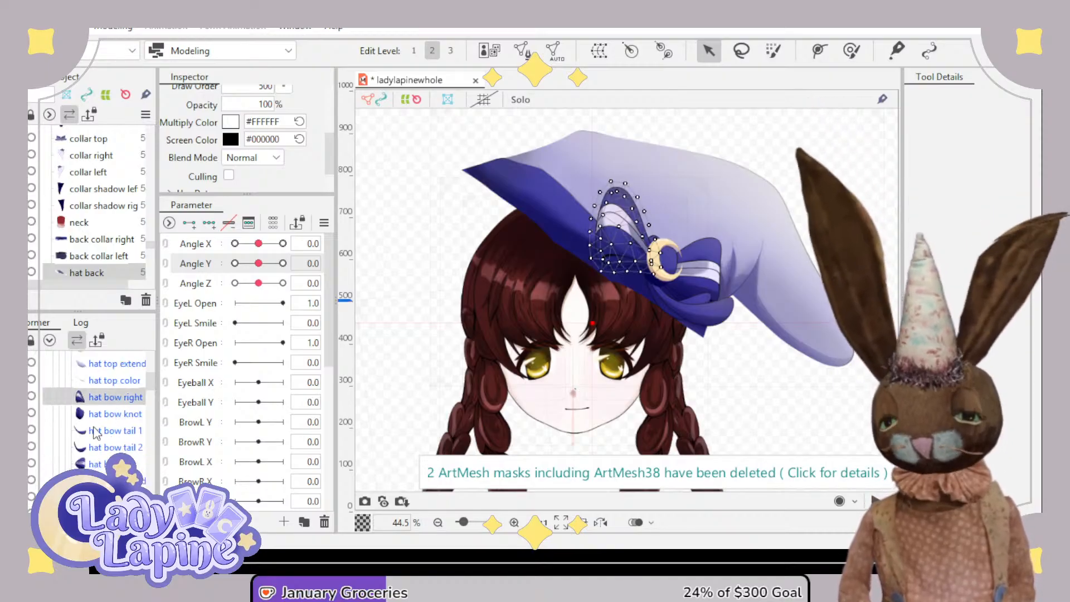
pyautogui.keyDown('shift'); pyautogui.click(110, 416); pyautogui.keyUp('shift')
pyautogui.keyDown('shift'); pyautogui.click(110, 400); pyautogui.keyUp('shift')
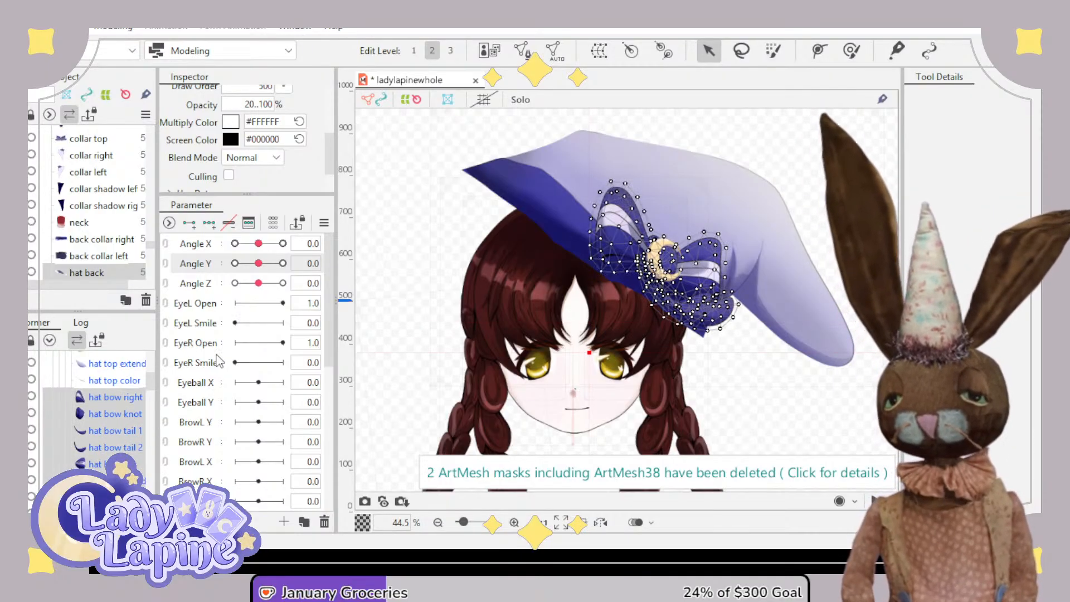
pyautogui.scroll(-3, 134, 421)
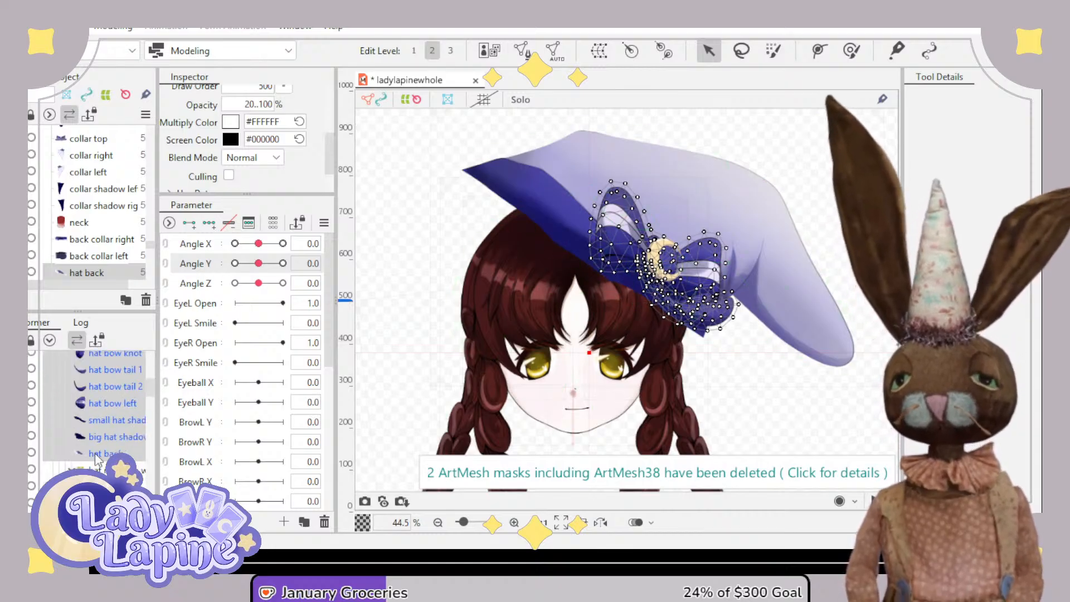
pyautogui.keyDown('ctrl'); pyautogui.click(116, 453); pyautogui.keyUp('ctrl')
pyautogui.keyDown('ctrl'); pyautogui.click(107, 436); pyautogui.keyUp('ctrl')
pyautogui.keyDown('ctrl'); pyautogui.click(103, 421); pyautogui.keyUp('ctrl')
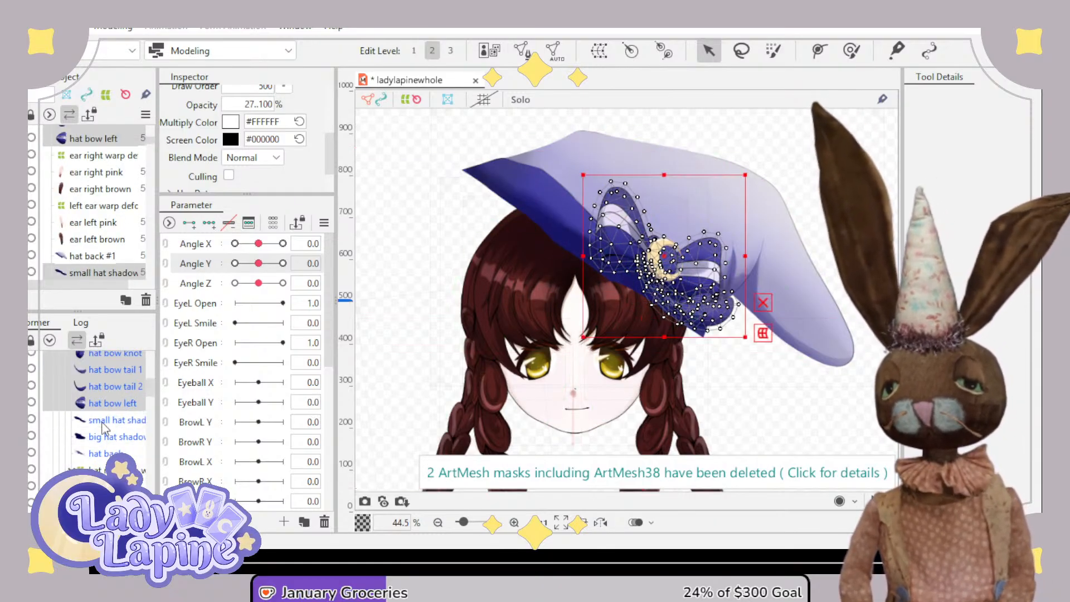
pyautogui.scroll(6, 120, 420)
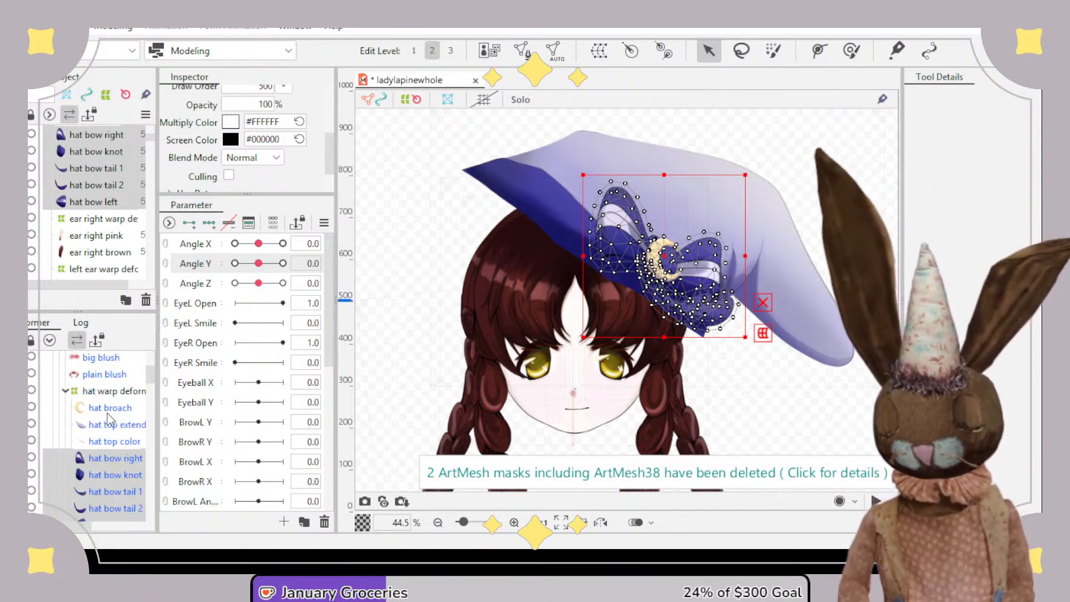
pyautogui.keyDown('ctrl'); pyautogui.click(102, 410); pyautogui.keyUp('ctrl')
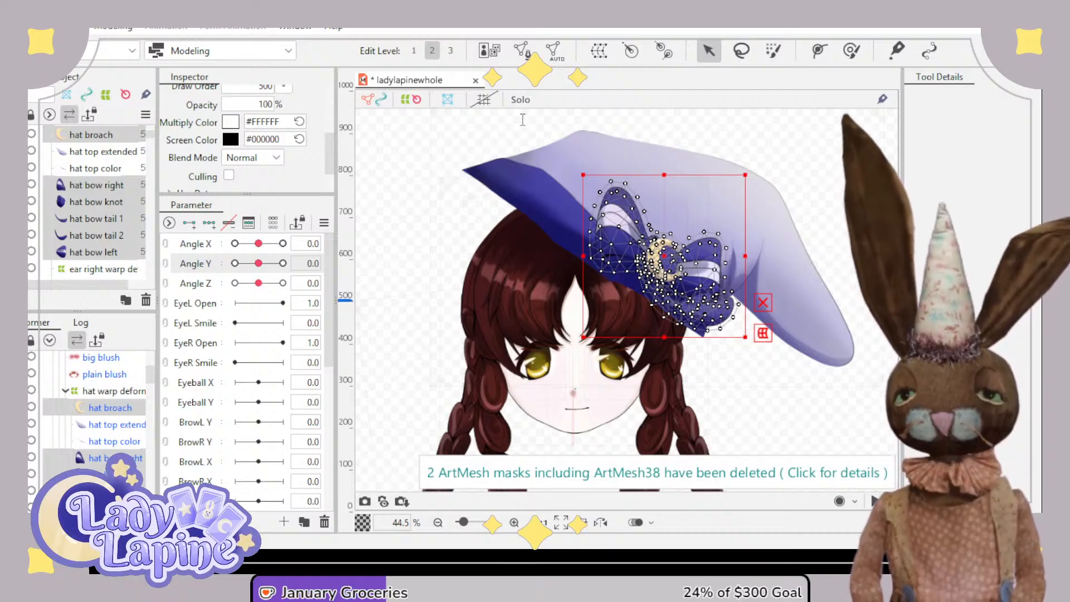
pyautogui.click(525, 437)
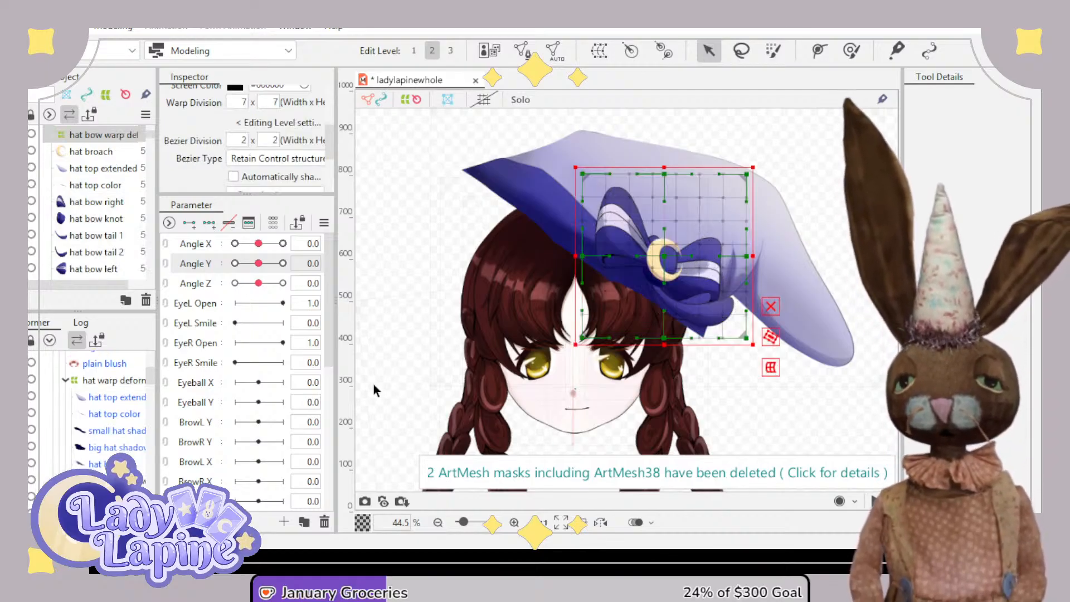
# - Check the crown deformer's motion along Angle Y and add three keys on Angle X and Angle Y to the bow deformer
pyautogui.scroll(-2, 120, 468)
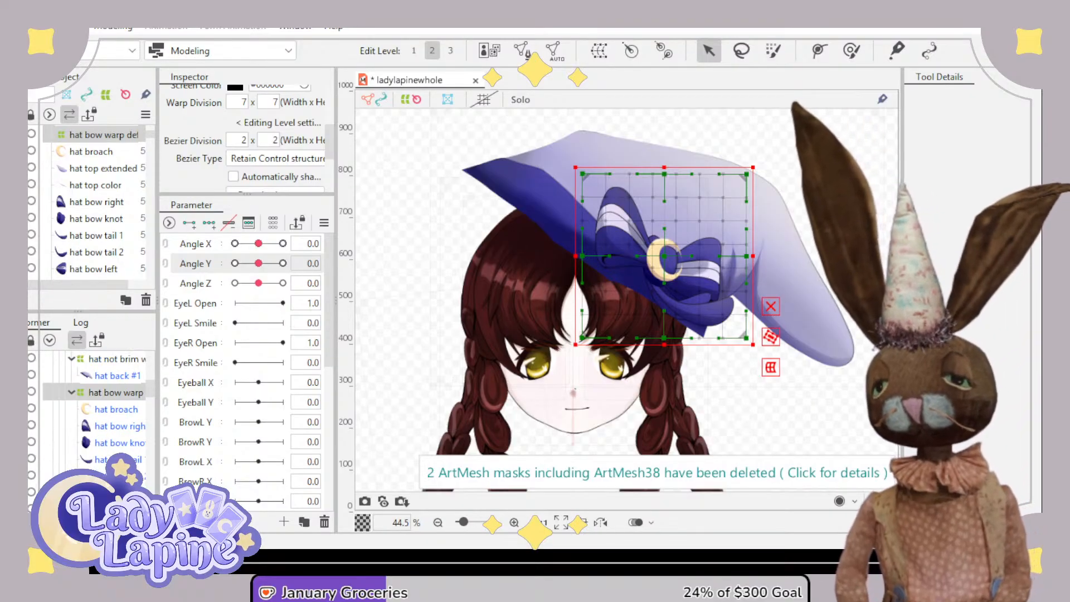
pyautogui.click(112, 360)
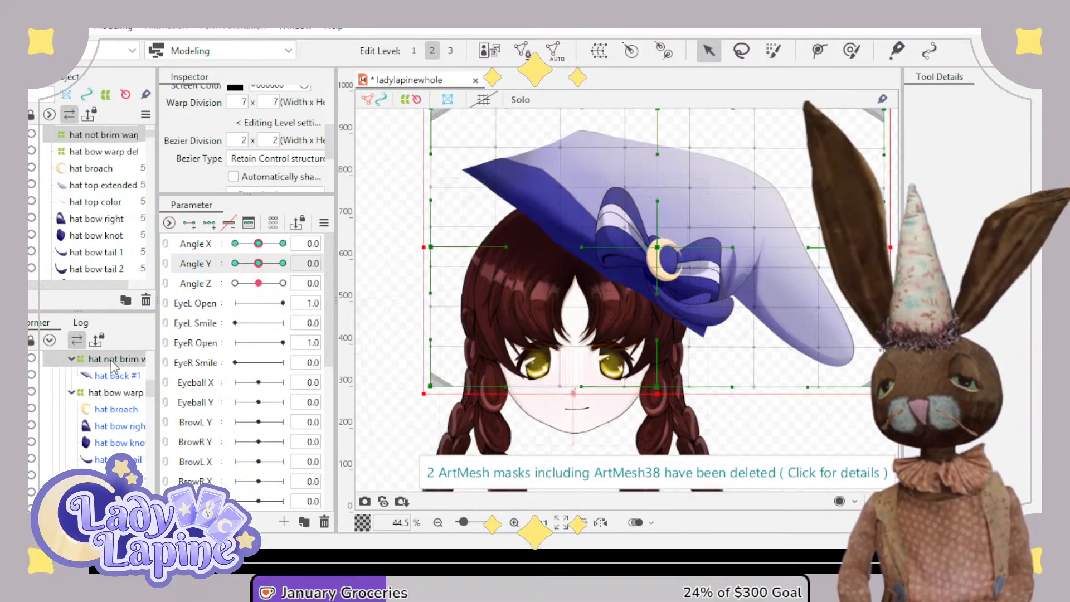
pyautogui.moveTo(258, 263)
pyautogui.mouseDown()
pyautogui.moveTo(290, 265)
pyautogui.moveTo(235, 263)
pyautogui.moveTo(294, 261)
pyautogui.moveTo(223, 279)
pyautogui.moveTo(262, 279)
pyautogui.moveTo(229, 285)
pyautogui.moveTo(259, 267)
pyautogui.mouseUp()
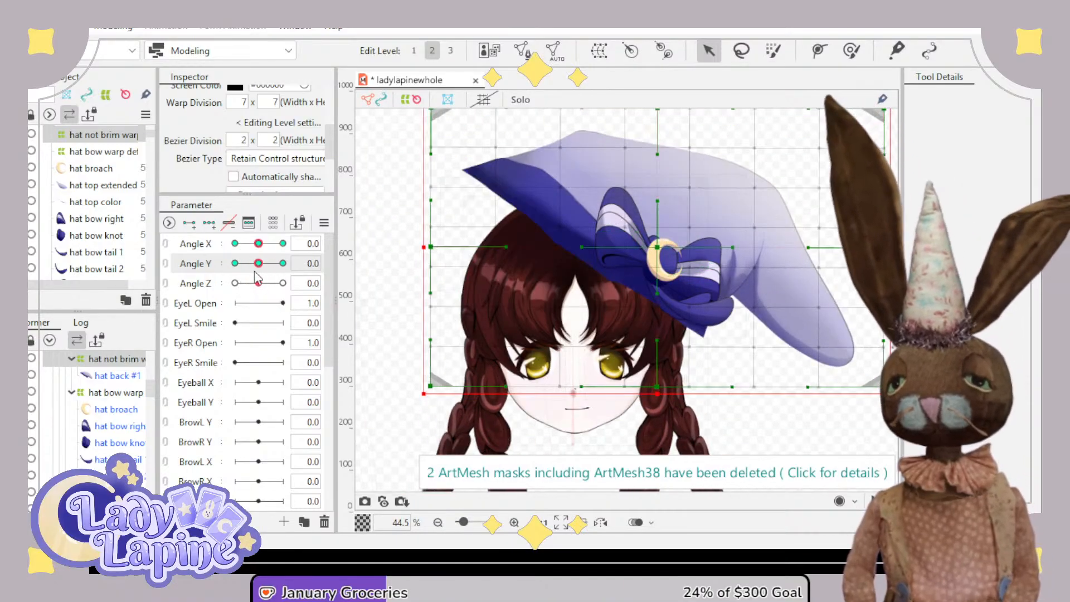
pyautogui.click(124, 396)
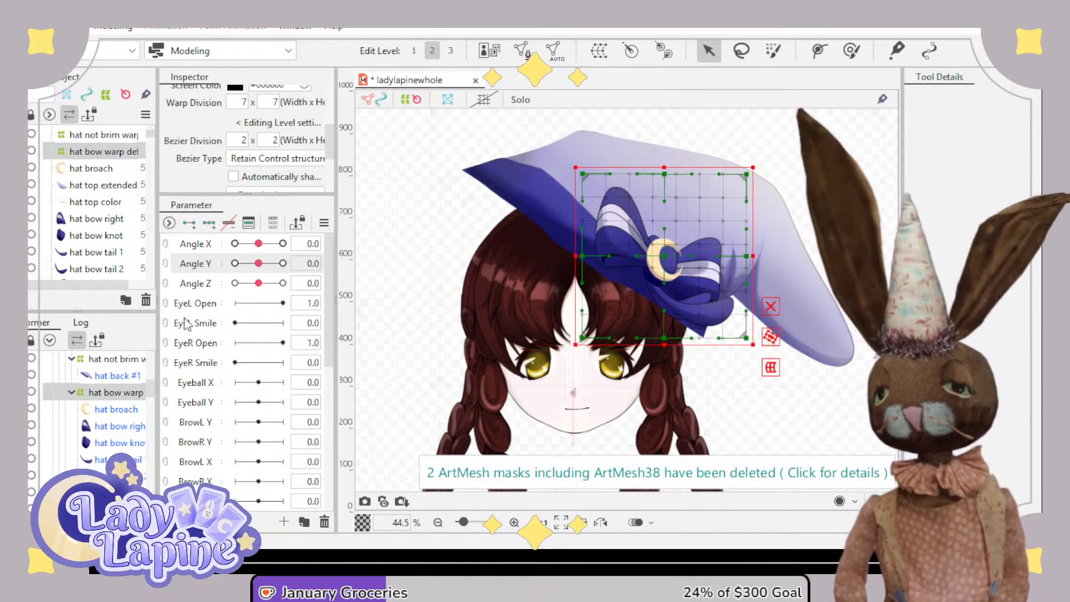
pyautogui.click(208, 244)
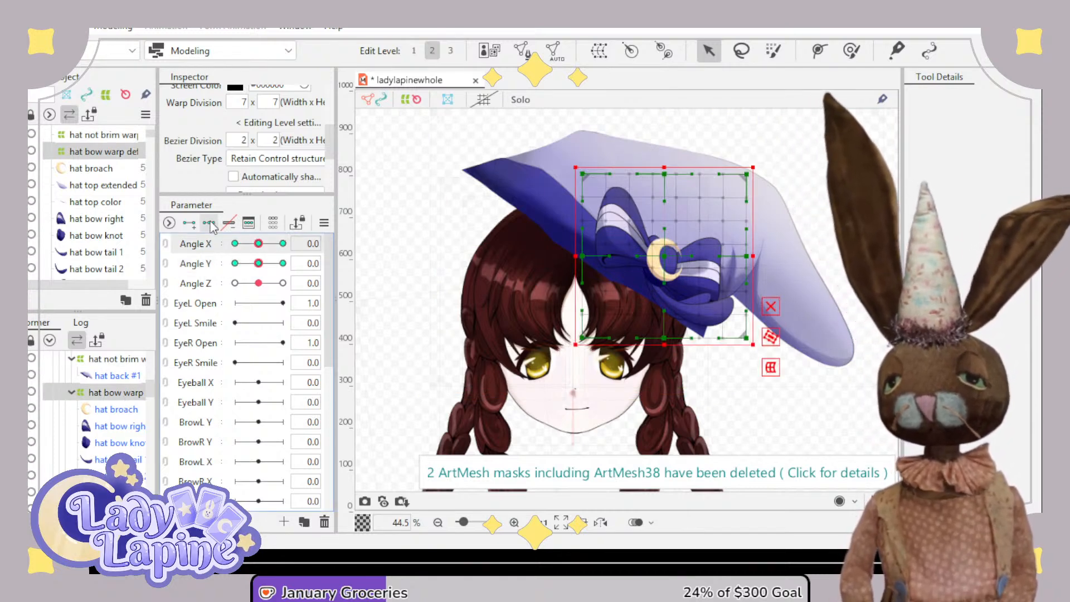
pyautogui.click(201, 267)
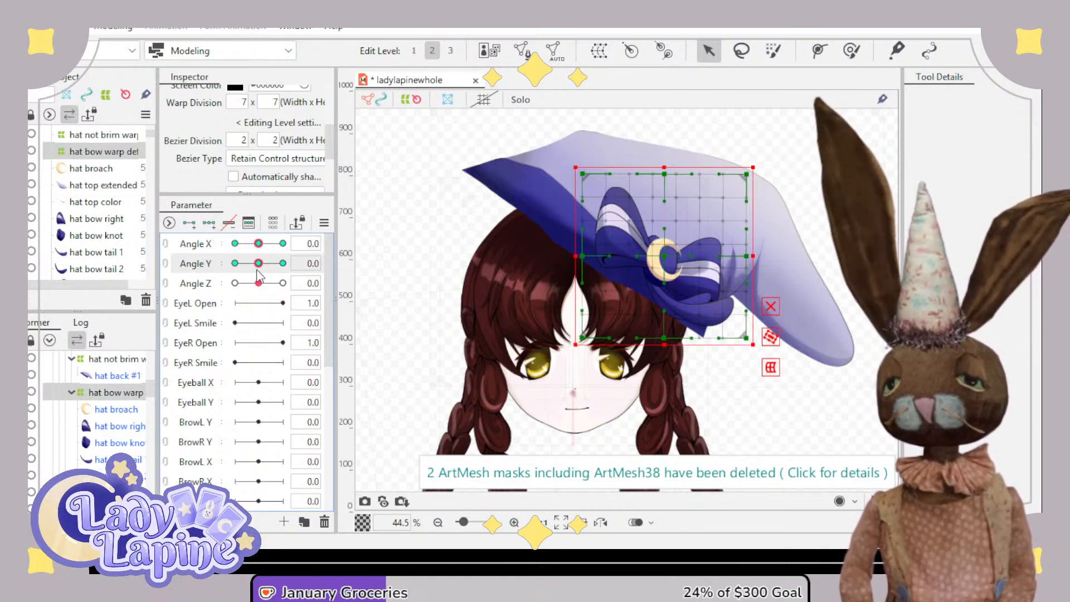
# - At Angle Y 30, move the hat bow deformer up on the hat and pull its left edge slightly inward
pyautogui.moveTo(258, 268); pyautogui.dragTo(283, 263)
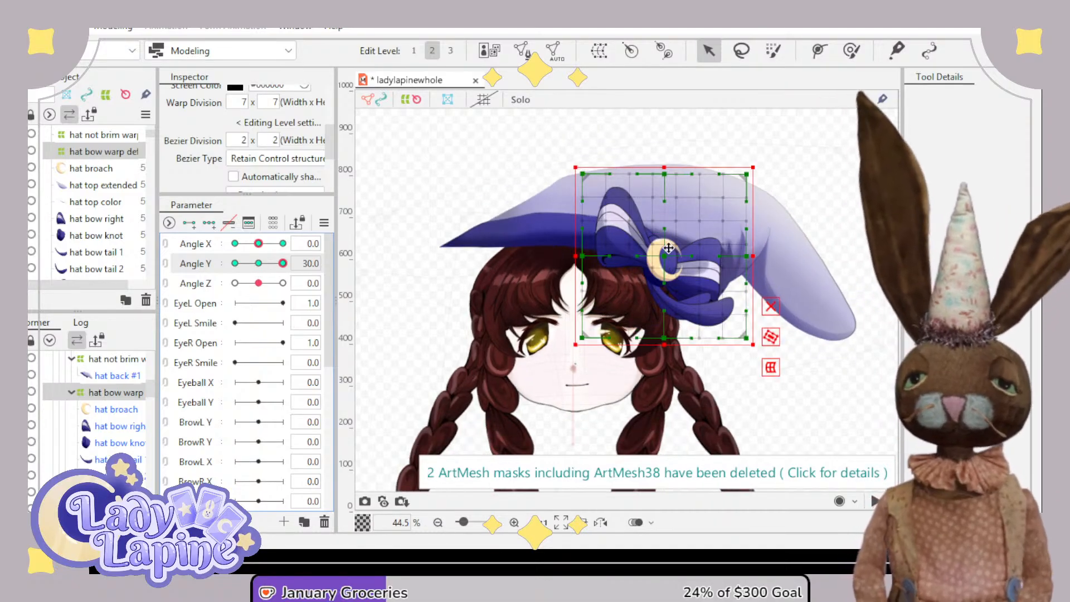
pyautogui.moveTo(668, 254); pyautogui.dragTo(673, 233)
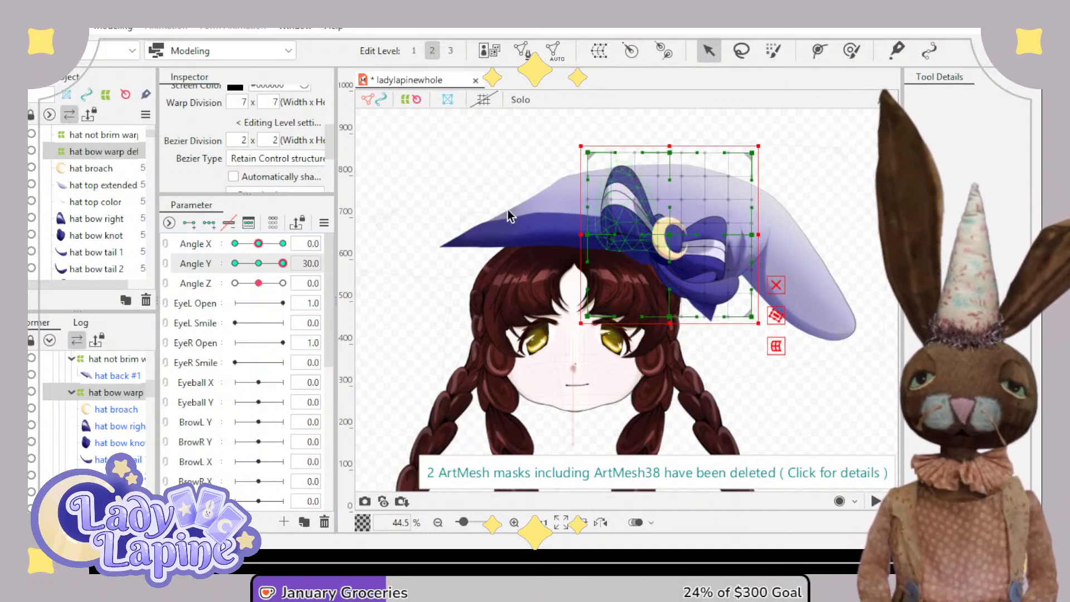
pyautogui.moveTo(585, 147); pyautogui.dragTo(588, 149)
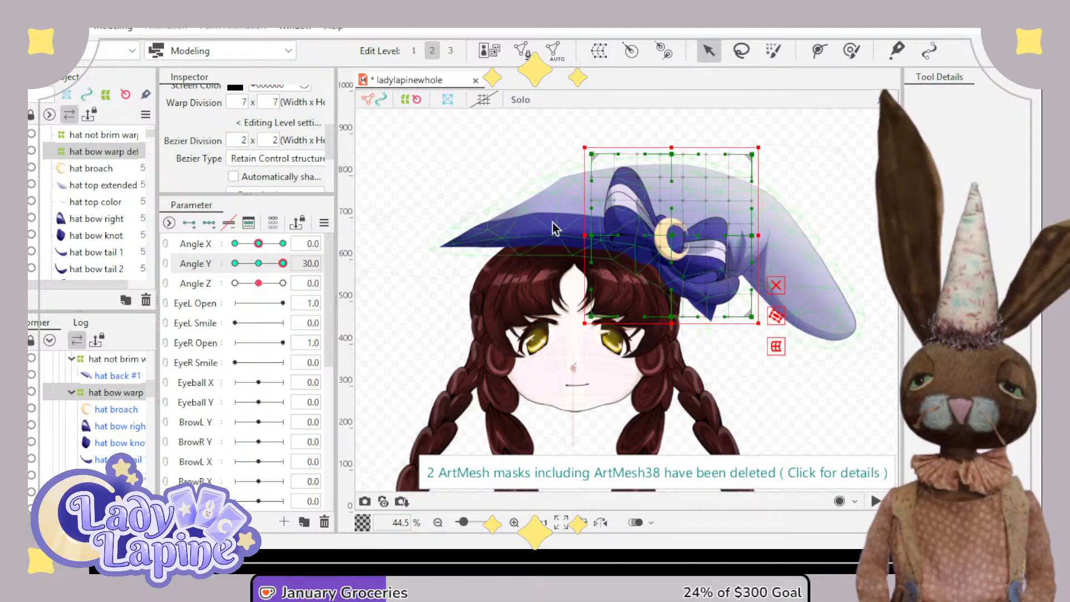
pyautogui.scroll(5, 671, 193)
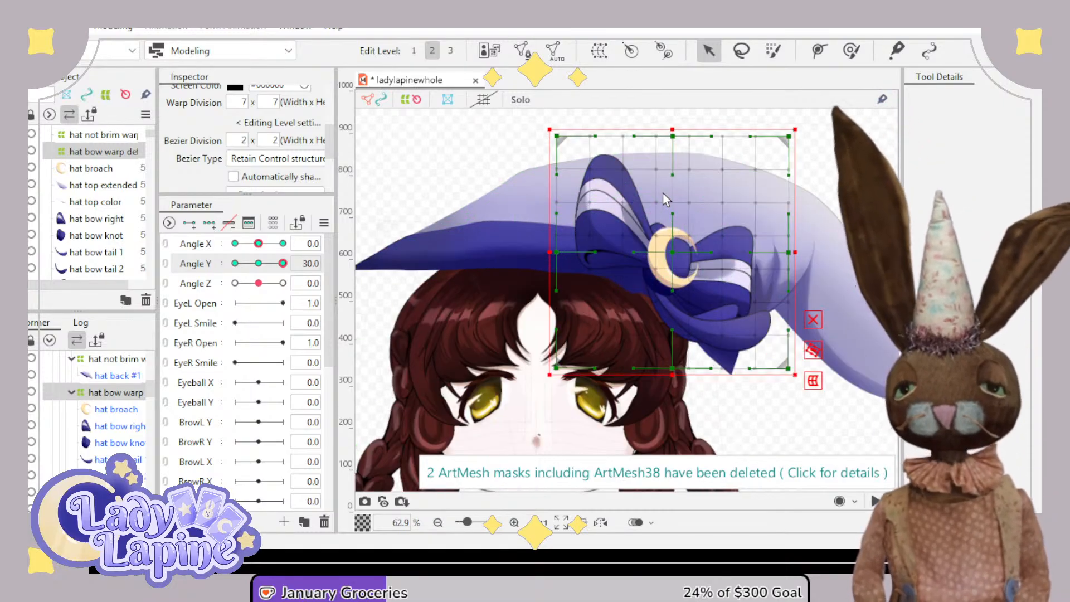
# - Taper the top of the bow deformer at Angle Y 30 by pulling both upper corners inward and lowering the top edge
pyautogui.moveTo(513, 114); pyautogui.dragTo(536, 157)
pyautogui.moveTo(841, 114); pyautogui.dragTo(820, 150)
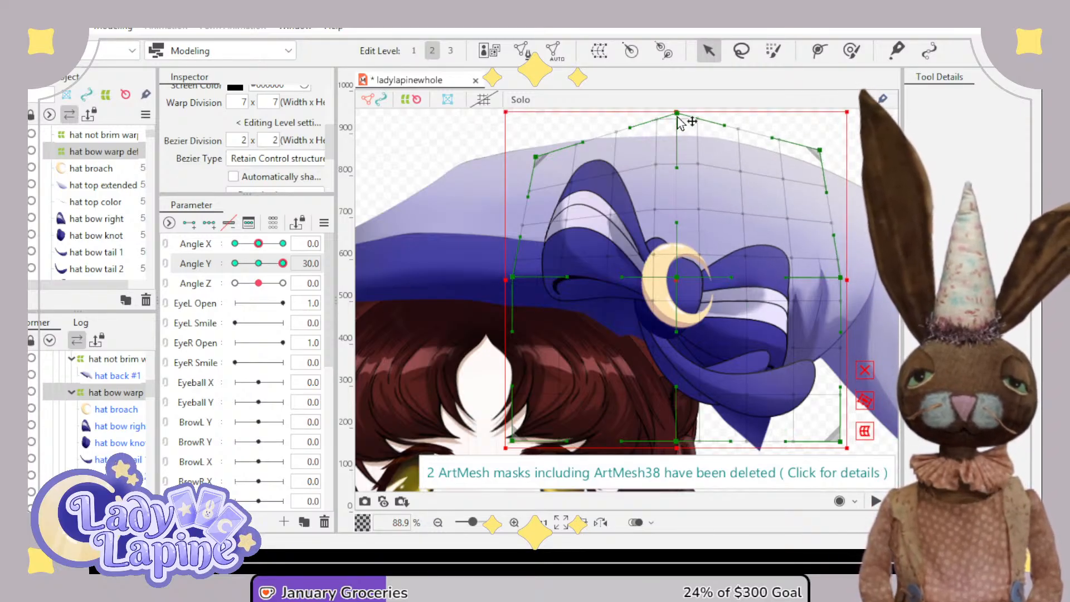
pyautogui.moveTo(678, 117); pyautogui.dragTo(680, 157)
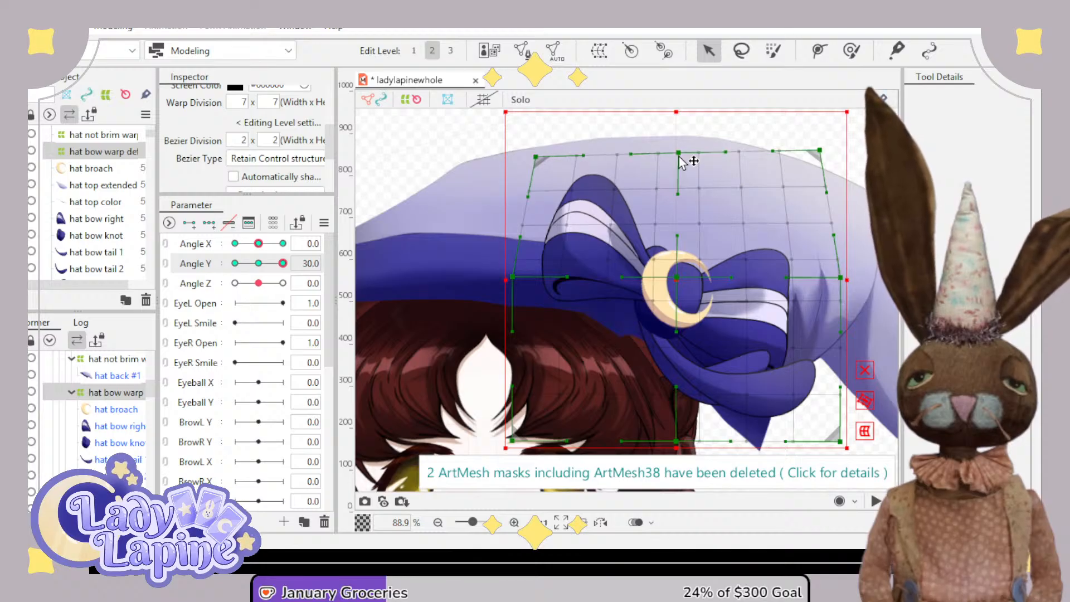
pyautogui.moveTo(820, 150); pyautogui.dragTo(795, 156)
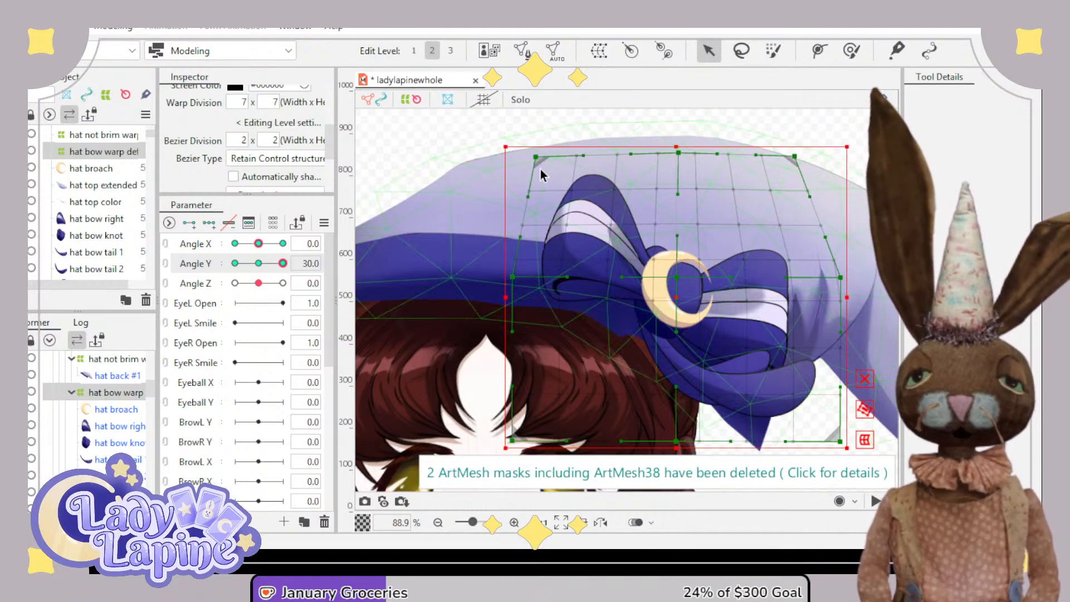
pyautogui.moveTo(536, 158); pyautogui.dragTo(557, 159)
pyautogui.moveTo(677, 154); pyautogui.dragTo(677, 165)
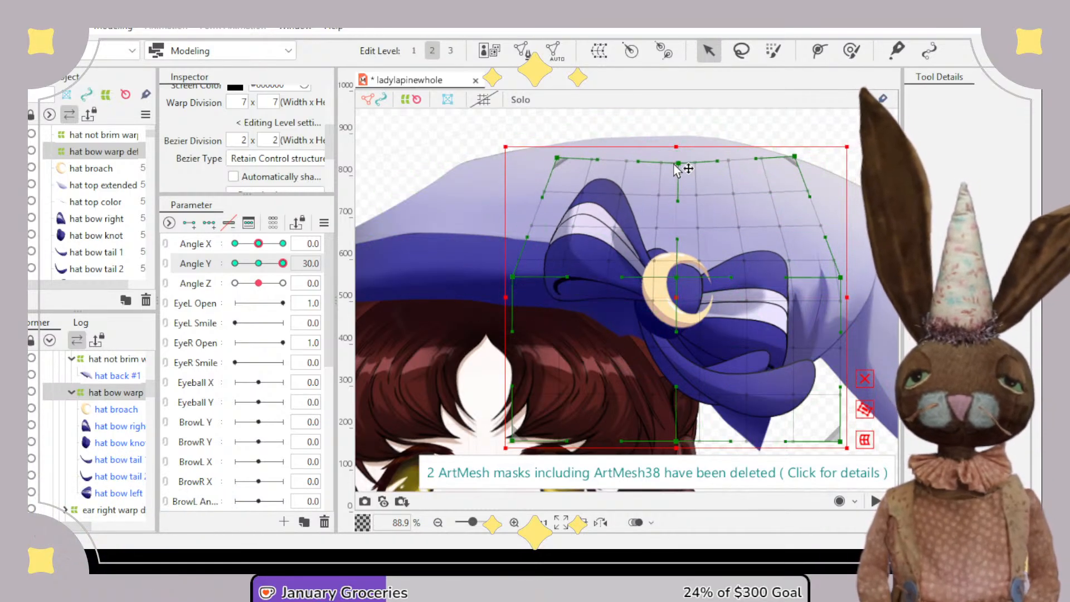
# - At Angle Y -30, move the bow deformer down onto the brim and bring its lower-left corner and left middle point inward
pyautogui.moveTo(277, 267); pyautogui.dragTo(222, 272)
pyautogui.scroll(-3, 556, 258)
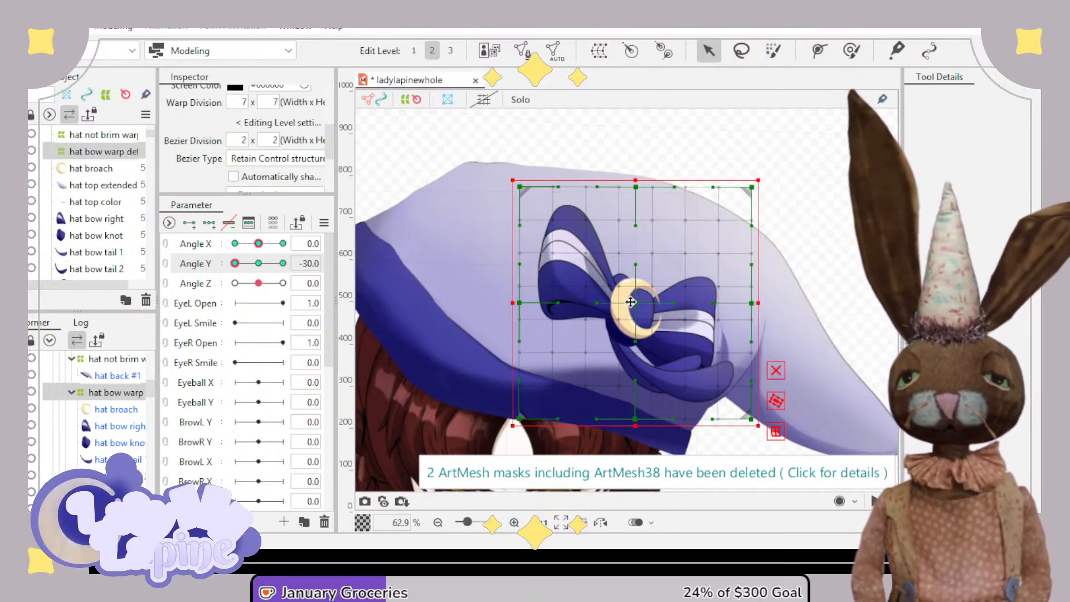
pyautogui.moveTo(629, 338); pyautogui.dragTo(600, 396)
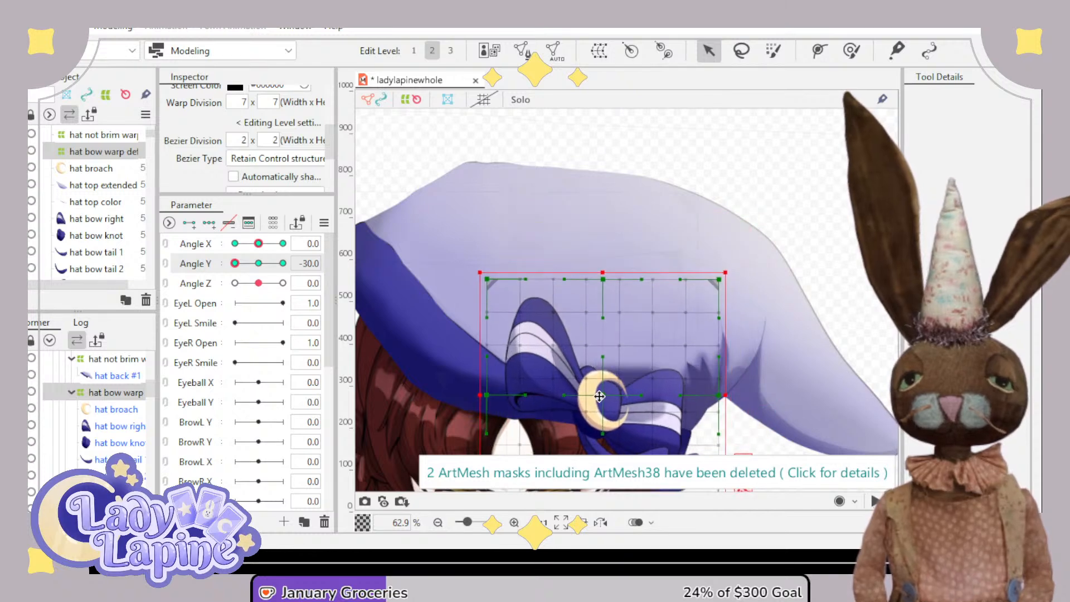
pyautogui.scroll(-3, 619, 223)
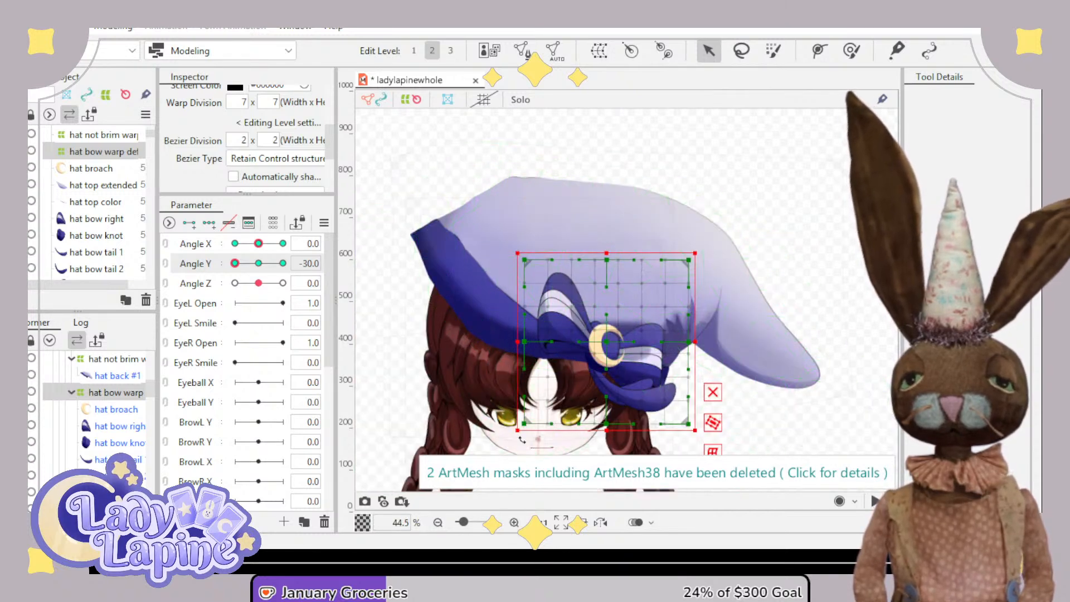
pyautogui.moveTo(525, 425); pyautogui.dragTo(557, 419)
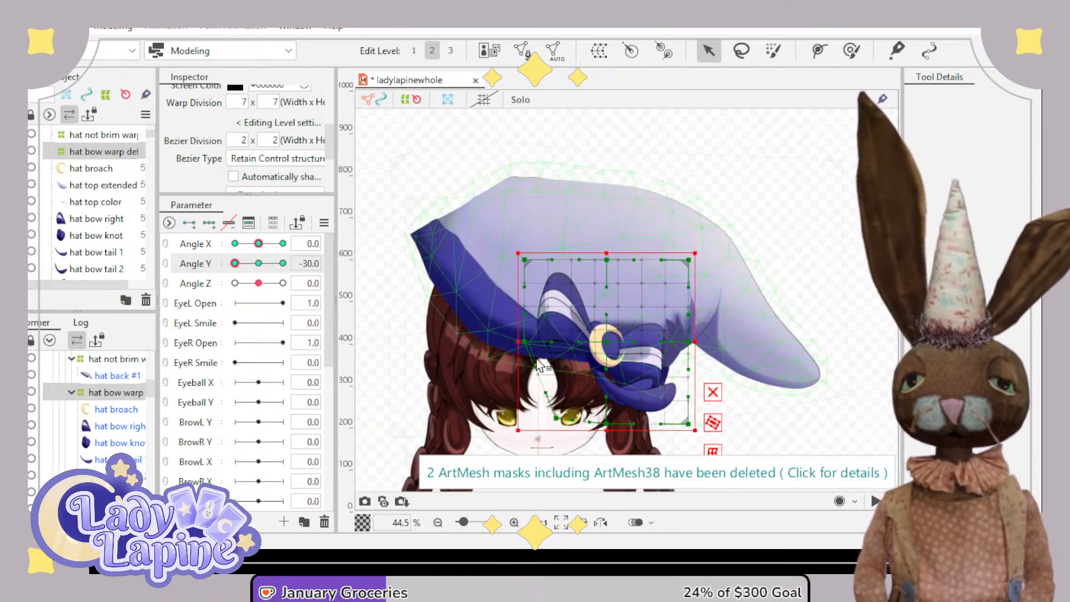
pyautogui.moveTo(690, 424); pyautogui.dragTo(693, 425)
pyautogui.moveTo(525, 343); pyautogui.dragTo(533, 343)
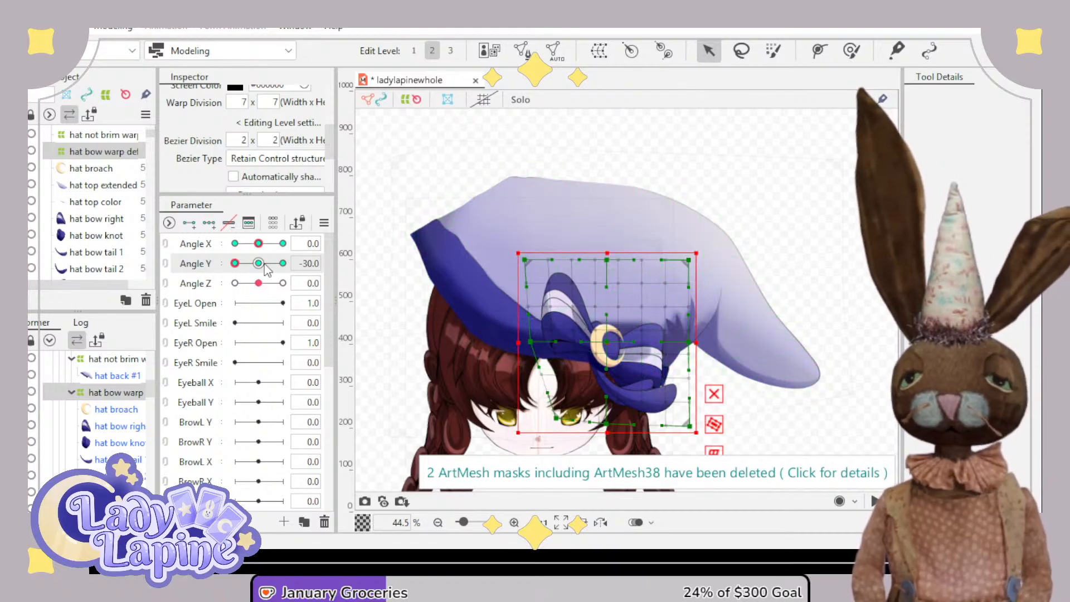
# - Check the bow along Angle Y, then at Angle Y 30 arch the bow deformer's top edge and middle row upward
pyautogui.moveTo(237, 264); pyautogui.dragTo(229, 285)
pyautogui.click(283, 263)
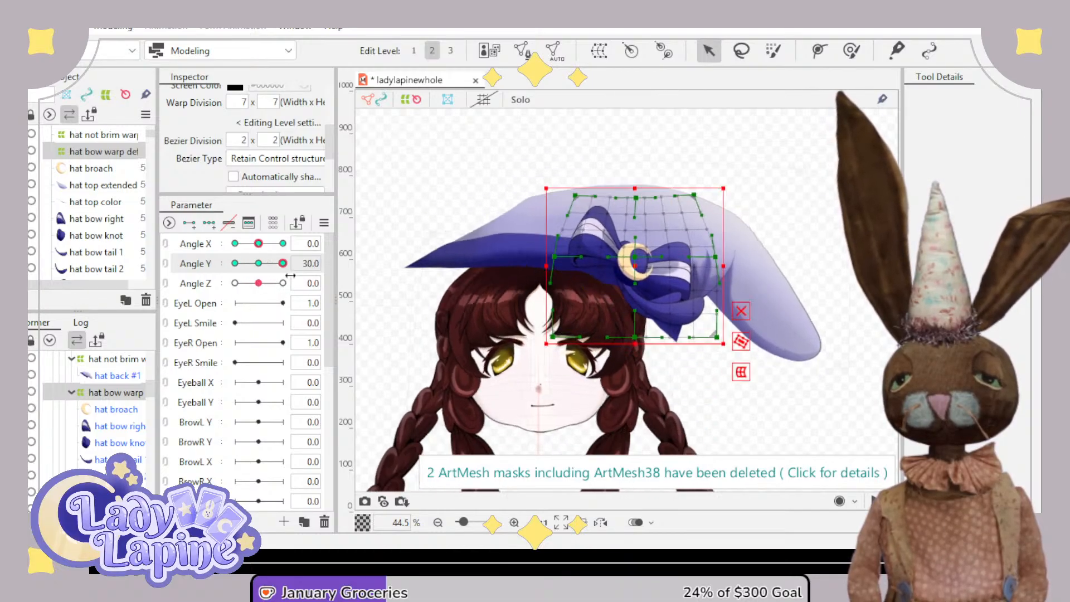
pyautogui.moveTo(294, 276)
pyautogui.mouseDown()
pyautogui.moveTo(231, 281)
pyautogui.moveTo(297, 273)
pyautogui.mouseUp()
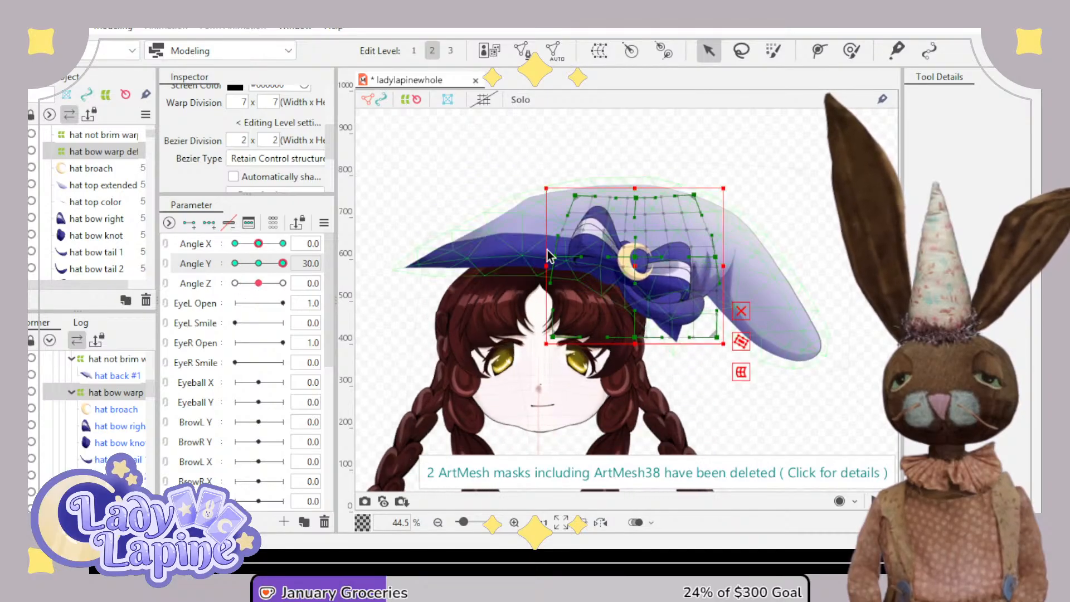
pyautogui.scroll(2, 552, 245)
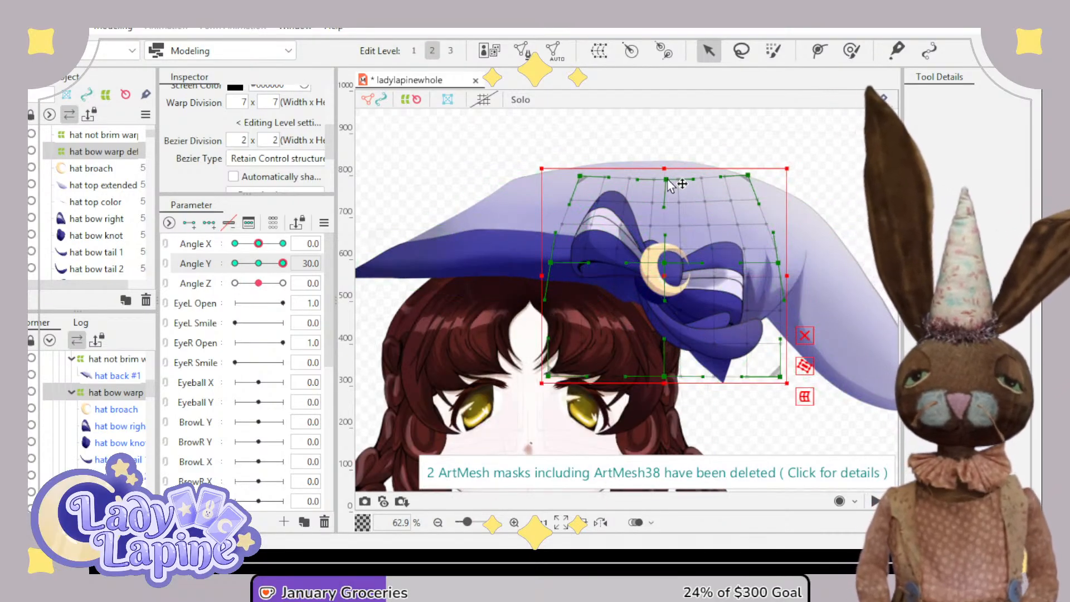
pyautogui.moveTo(668, 178); pyautogui.dragTo(668, 162)
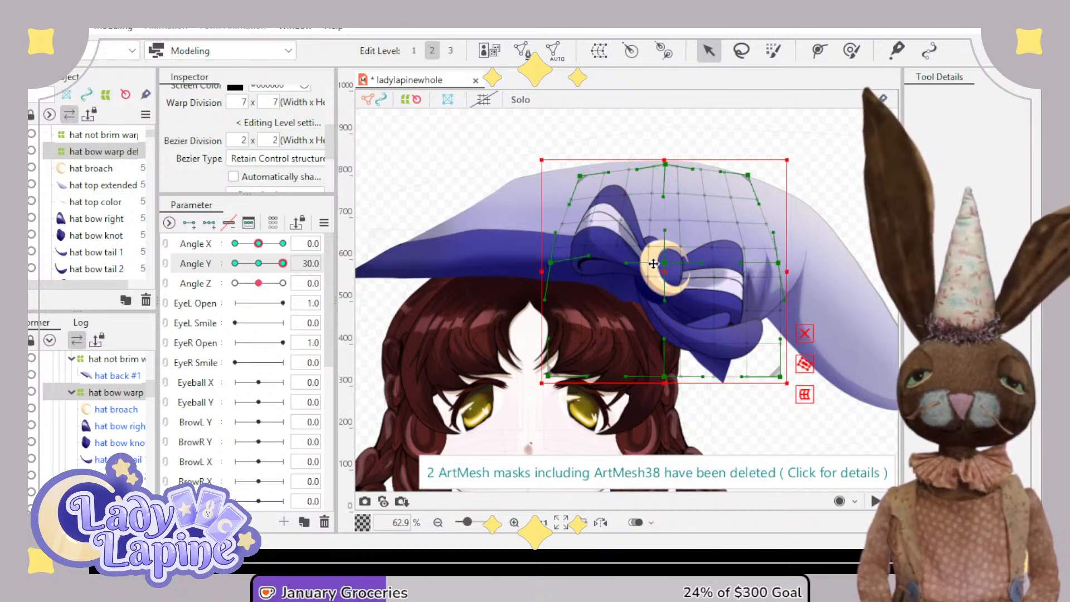
pyautogui.scroll(3, 664, 263)
pyautogui.scroll(-5, 752, 283)
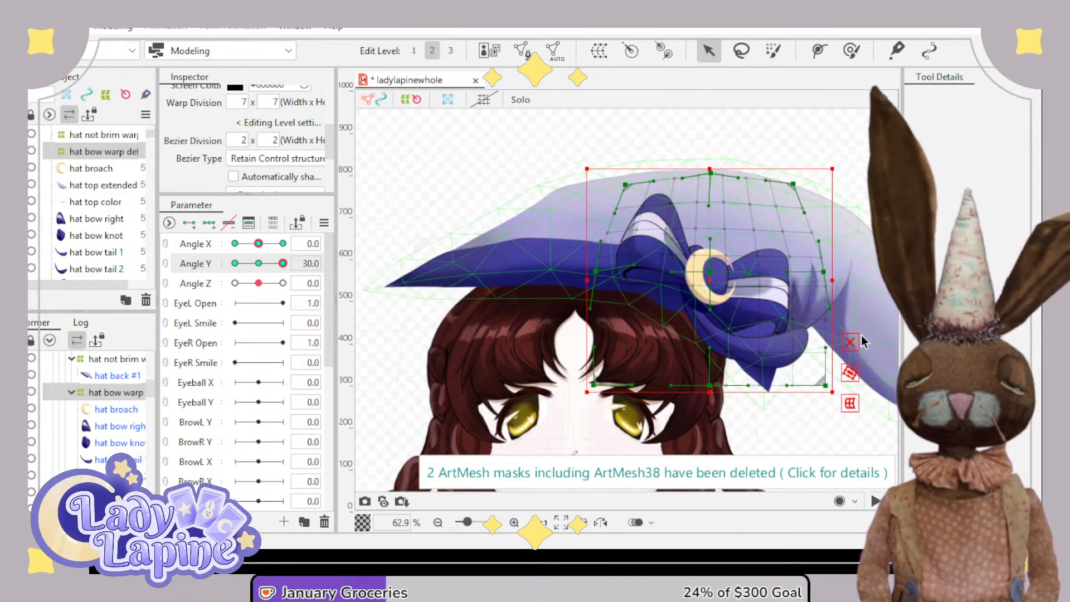
pyautogui.scroll(3, 694, 267)
pyautogui.moveTo(691, 260); pyautogui.dragTo(692, 234)
pyautogui.moveTo(801, 252); pyautogui.dragTo(799, 246)
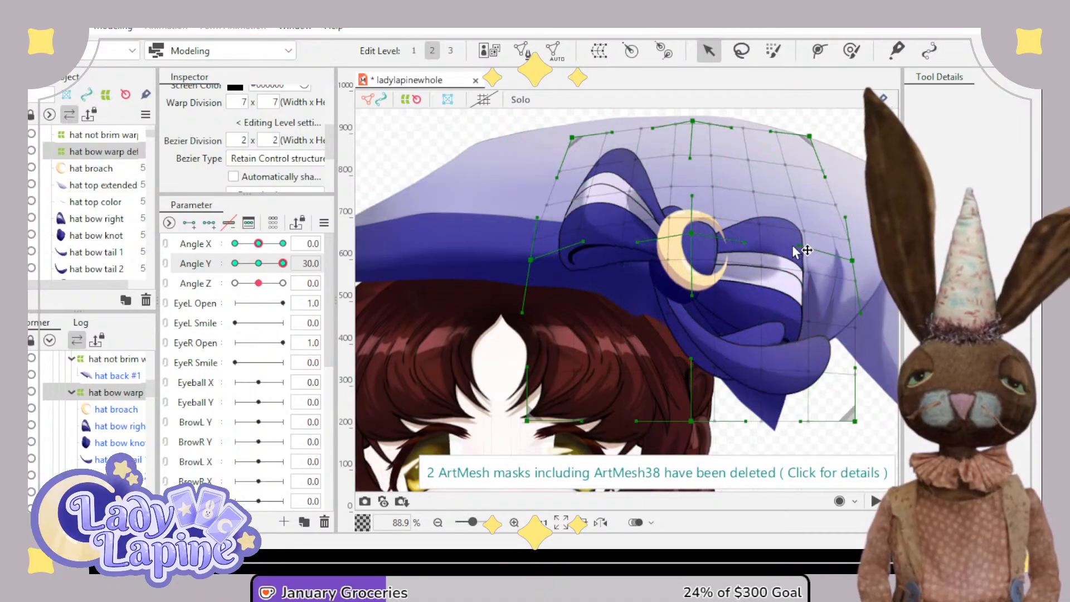
# - Reselect the hat bow warp deformer and move the whole bow slightly down at Angle Y 30
pyautogui.click(694, 254)
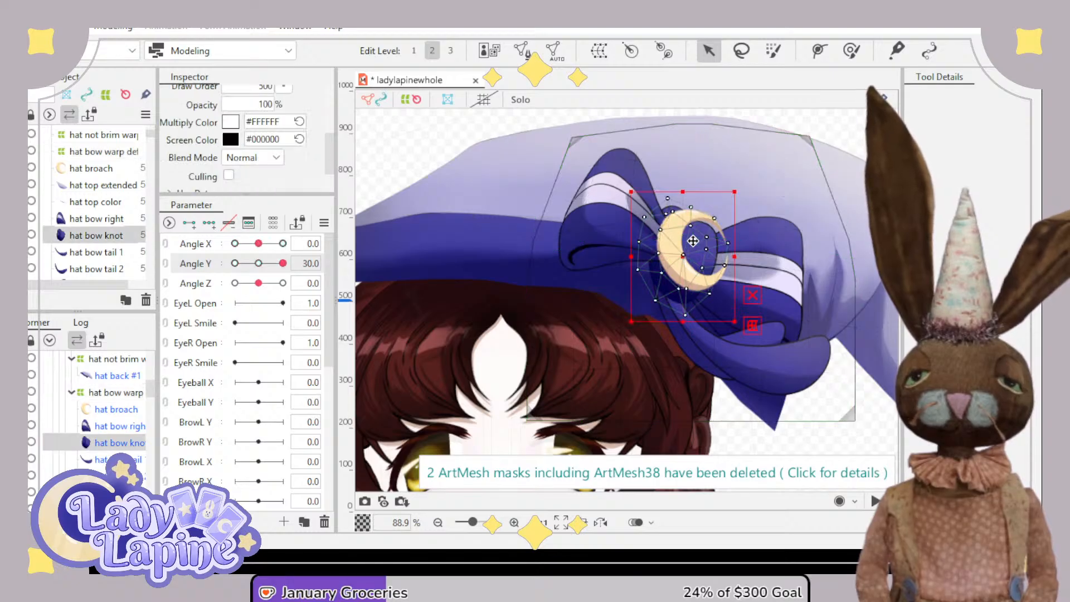
pyautogui.click(605, 234)
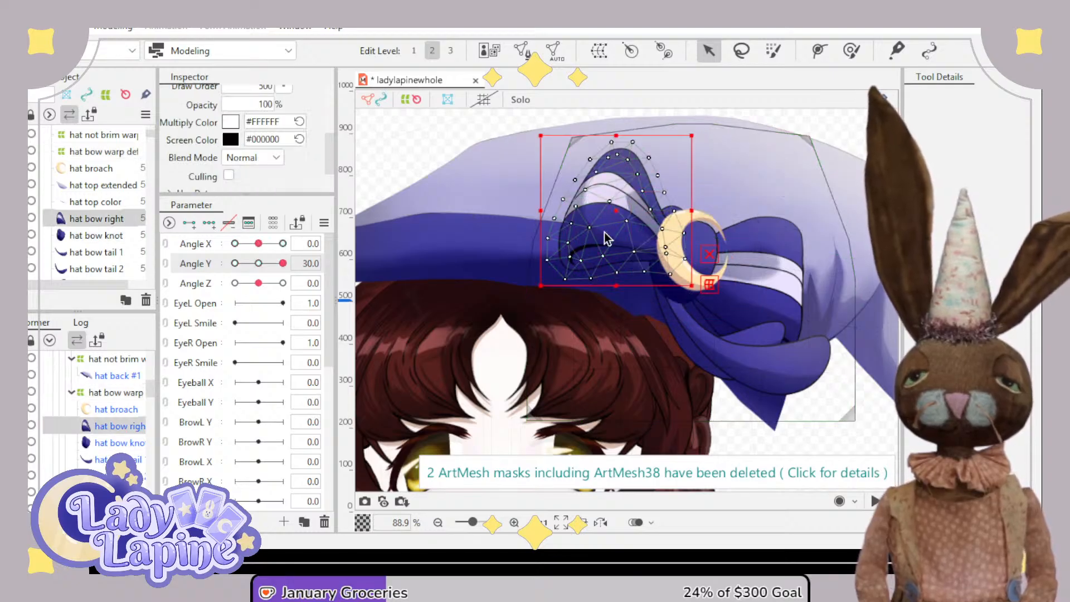
pyautogui.click(811, 156)
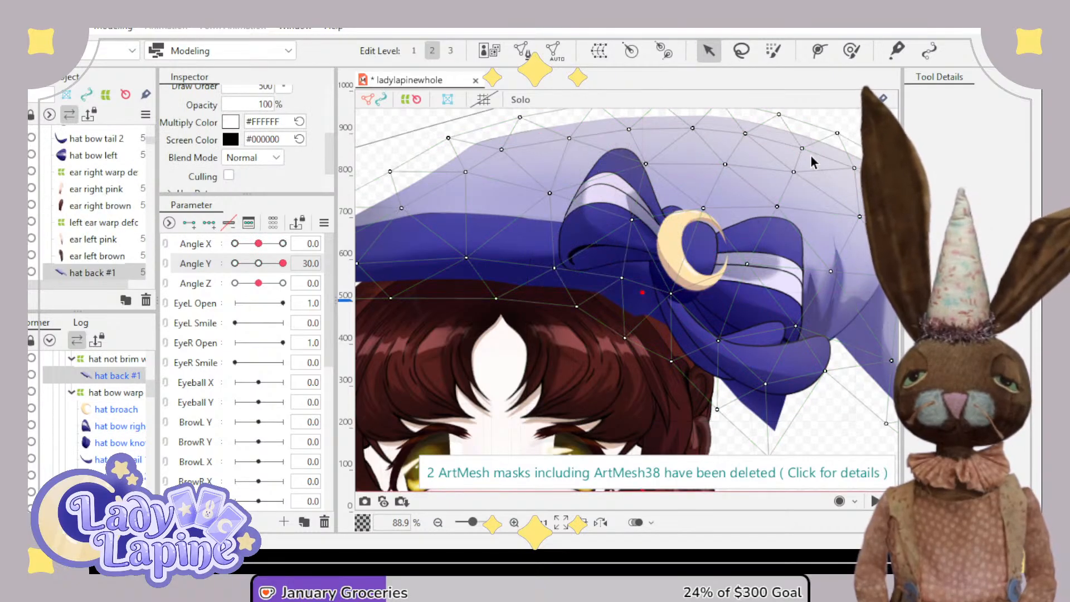
pyautogui.click(115, 392)
pyautogui.moveTo(696, 275); pyautogui.dragTo(694, 288)
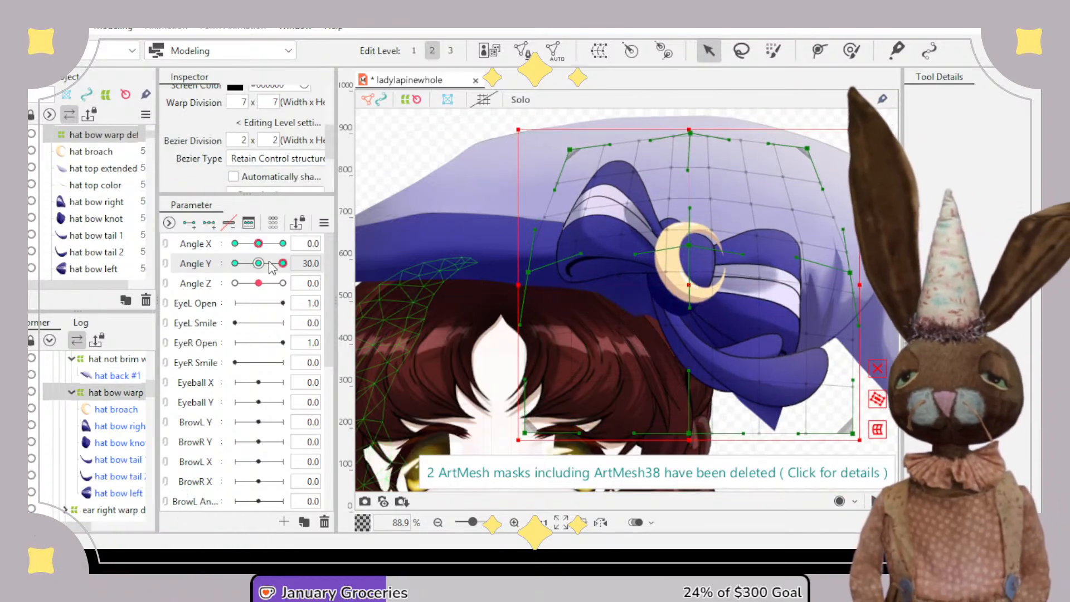
# - Check the bow's motion along the Angle Y range and return the head to the neutral pose
pyautogui.moveTo(283, 263); pyautogui.dragTo(337, 265)
pyautogui.scroll(-6, 459, 285)
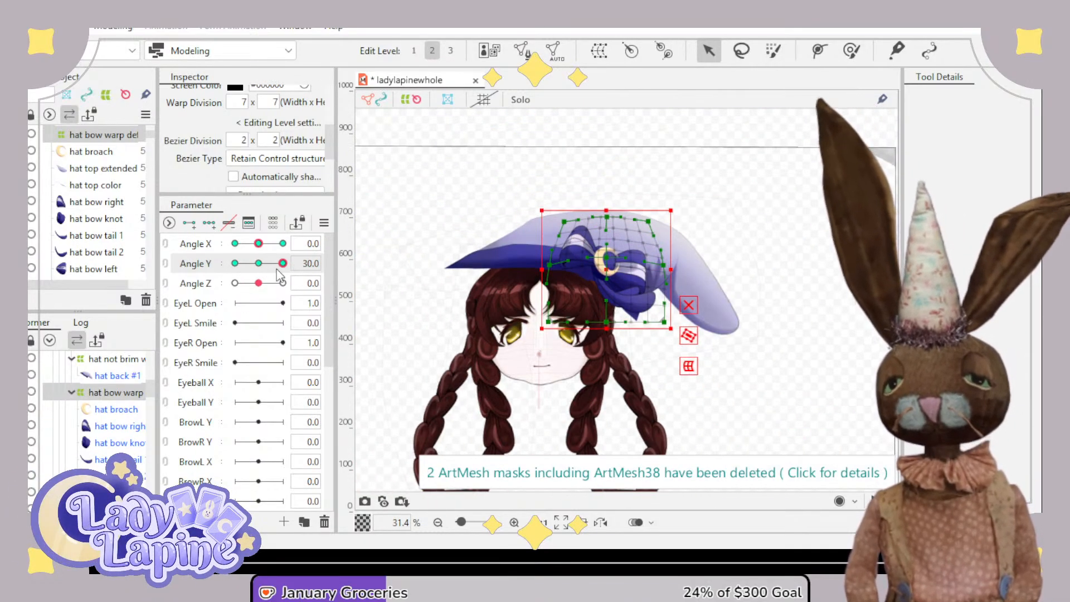
pyautogui.moveTo(281, 267); pyautogui.dragTo(252, 285)
pyautogui.click(259, 265)
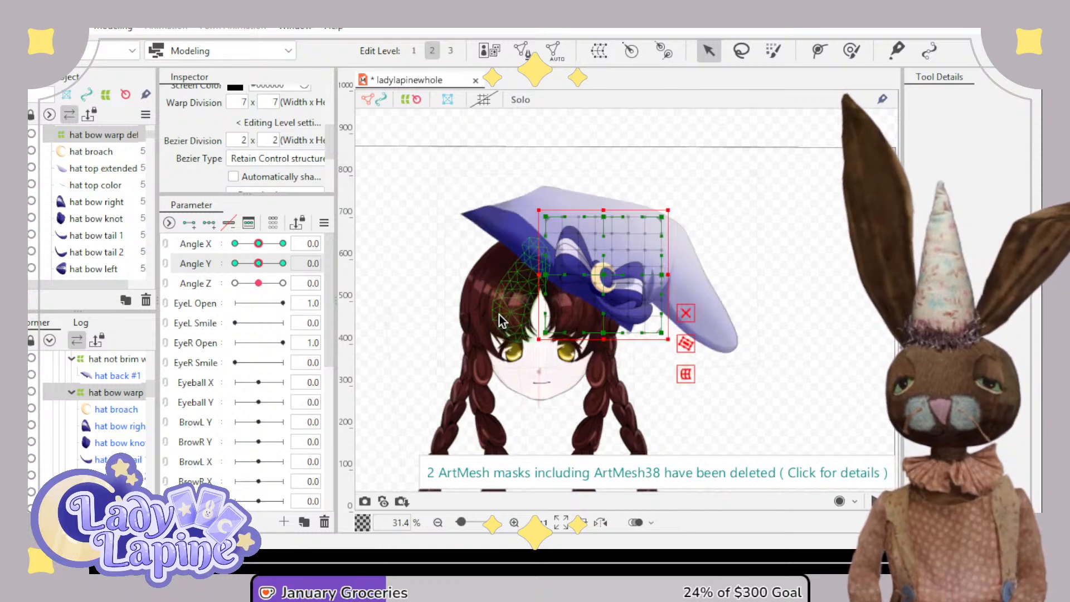
pyautogui.scroll(-2, 500, 313)
pyautogui.moveTo(444, 330); pyautogui.dragTo(488, 283)
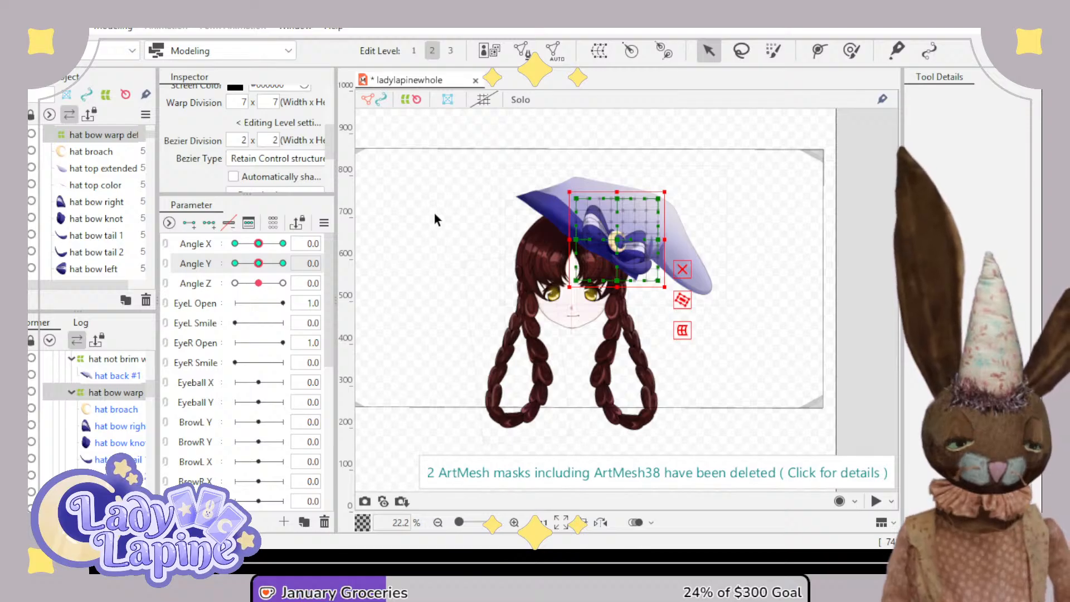
pyautogui.moveTo(258, 263)
pyautogui.mouseDown()
pyautogui.moveTo(282, 262)
pyautogui.moveTo(236, 254)
pyautogui.moveTo(259, 262)
pyautogui.moveTo(282, 250)
pyautogui.moveTo(263, 262)
pyautogui.moveTo(272, 244)
pyautogui.moveTo(285, 246)
pyautogui.moveTo(260, 247)
pyautogui.mouseUp()
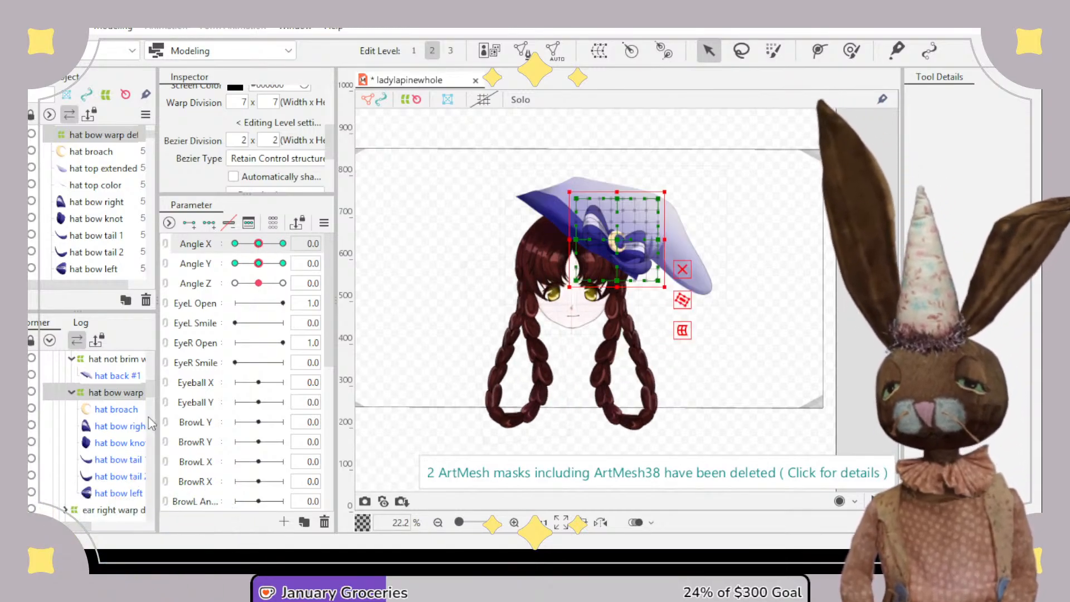
# - Select the crown warp deformer and, at Angle X 30, pull its right corners and right middle point inward
pyautogui.click(127, 359)
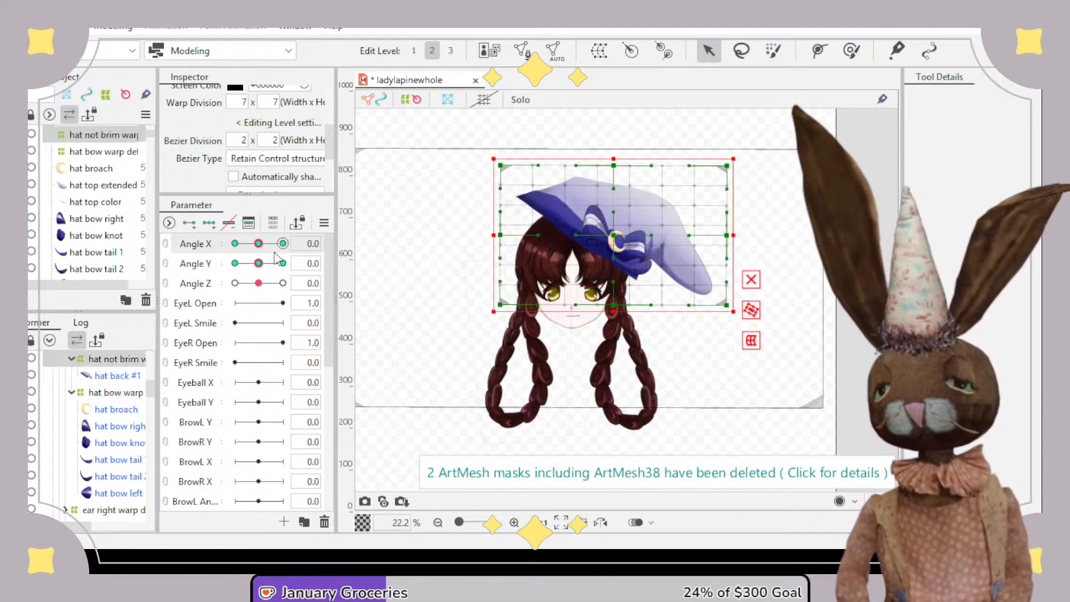
pyautogui.moveTo(259, 246); pyautogui.dragTo(284, 244)
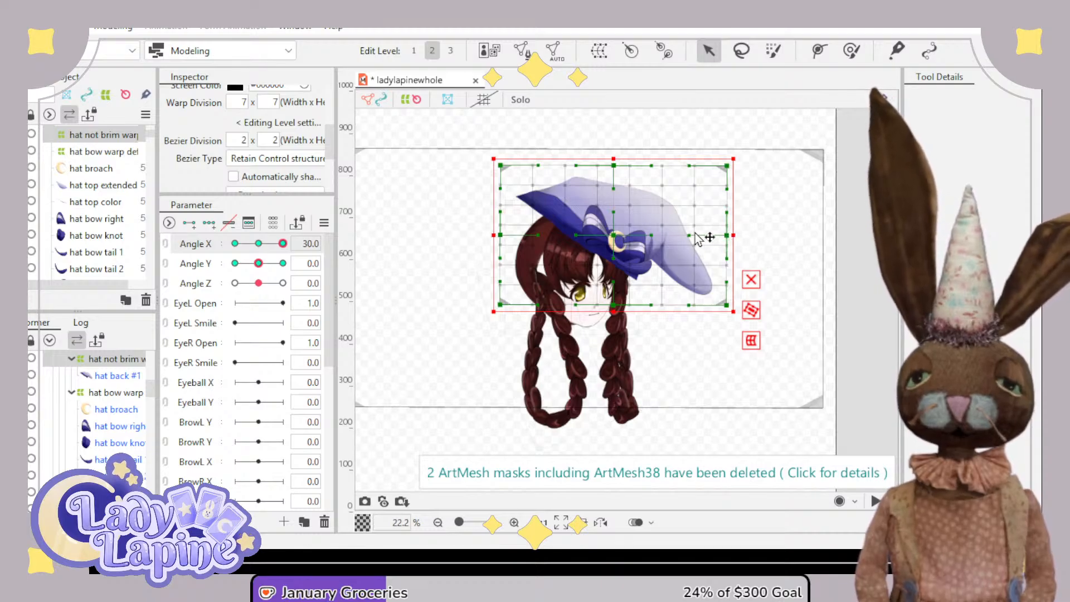
pyautogui.moveTo(731, 238); pyautogui.dragTo(686, 239)
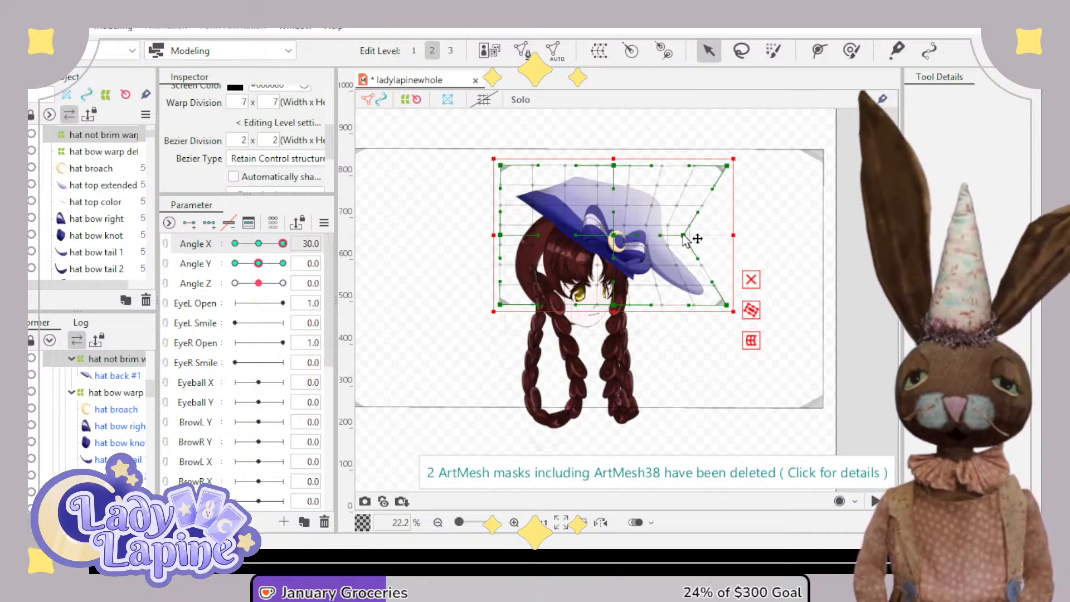
pyautogui.moveTo(727, 307); pyautogui.dragTo(666, 305)
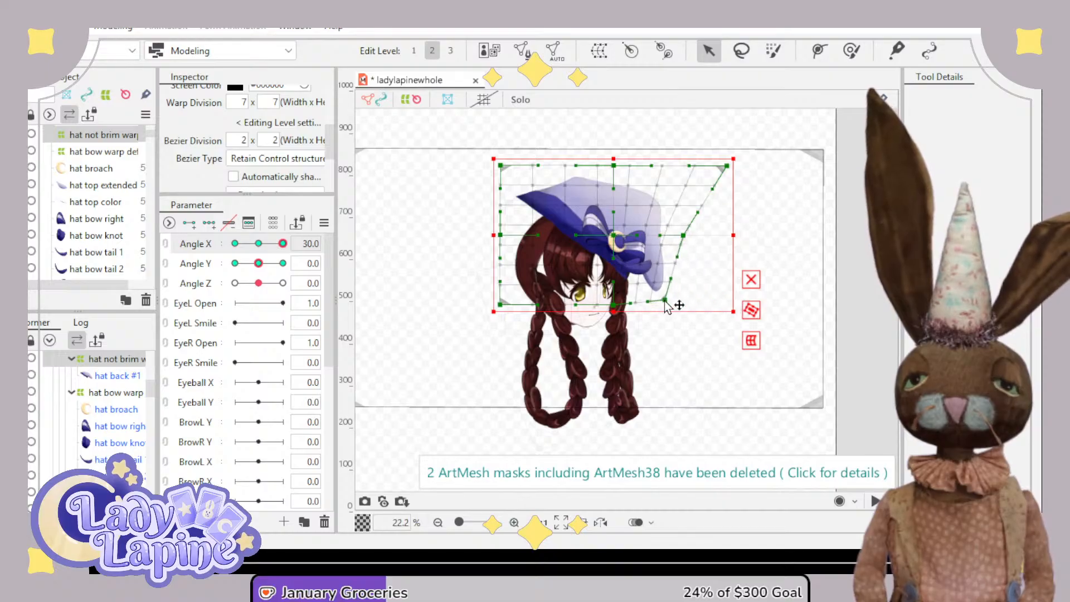
pyautogui.moveTo(730, 172); pyautogui.dragTo(673, 170)
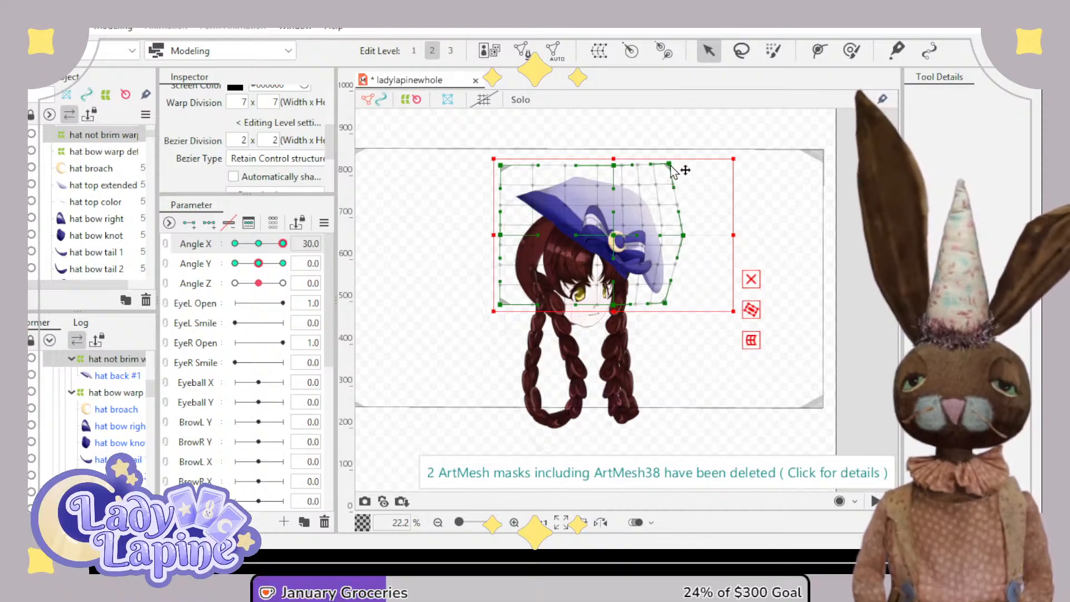
# - At Angle X 30, bend the crown deformer's centre point up and right, pull its top-left corner down and raise the left middle handle
pyautogui.scroll(3, 619, 241)
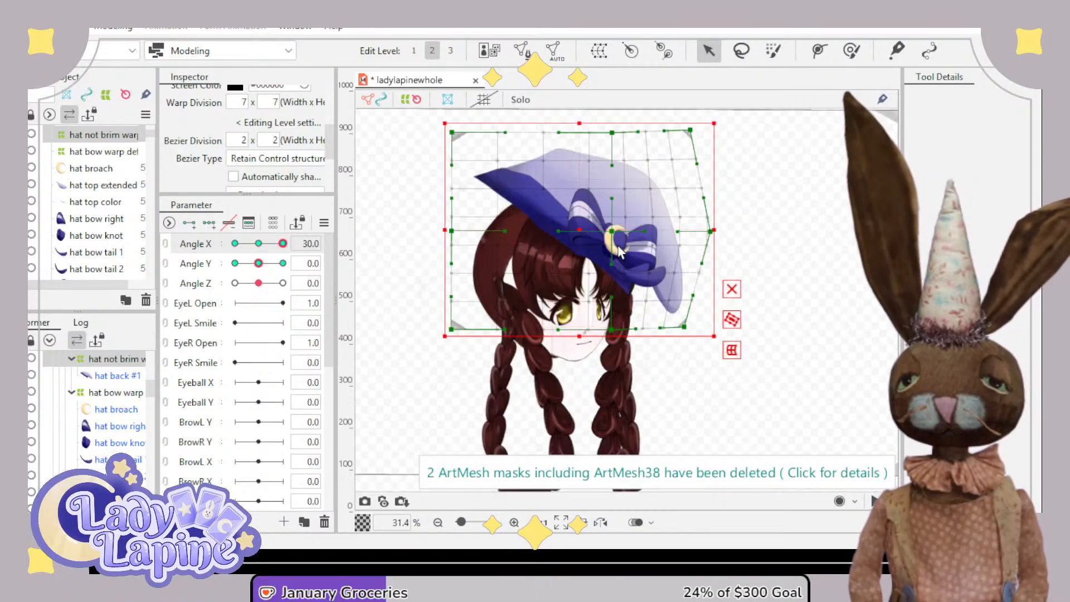
pyautogui.moveTo(609, 230); pyautogui.dragTo(618, 207)
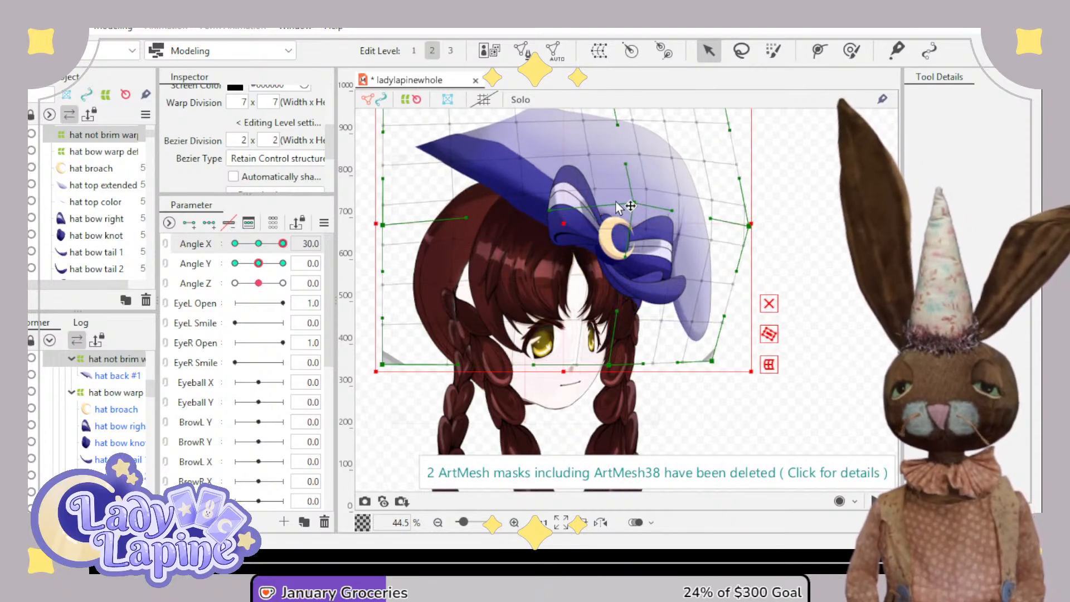
pyautogui.moveTo(385, 225); pyautogui.dragTo(431, 256)
pyautogui.scroll(-2, 416, 240)
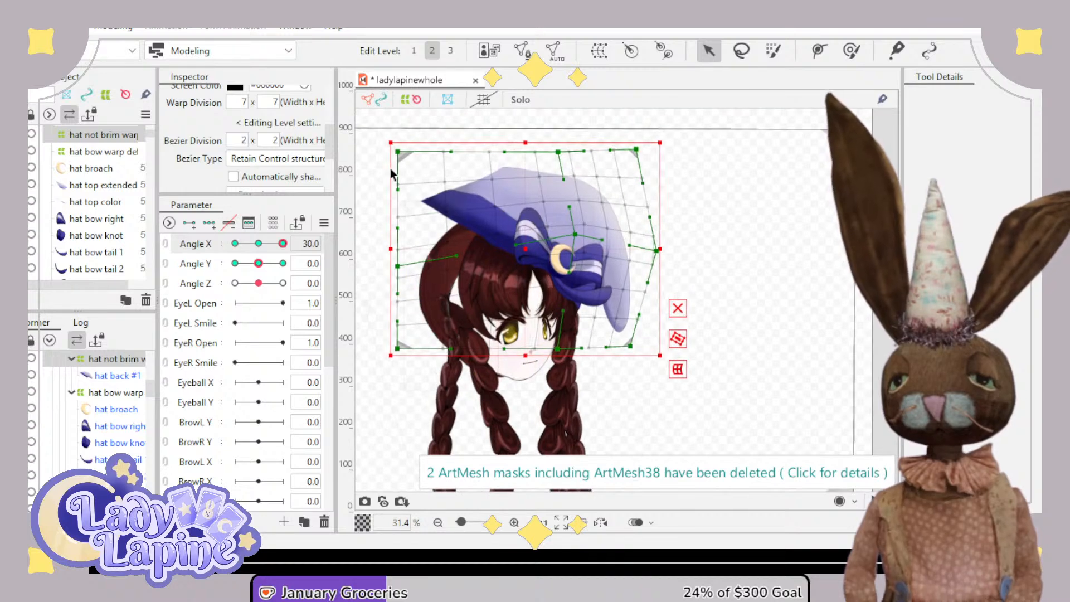
pyautogui.moveTo(398, 152); pyautogui.dragTo(393, 168)
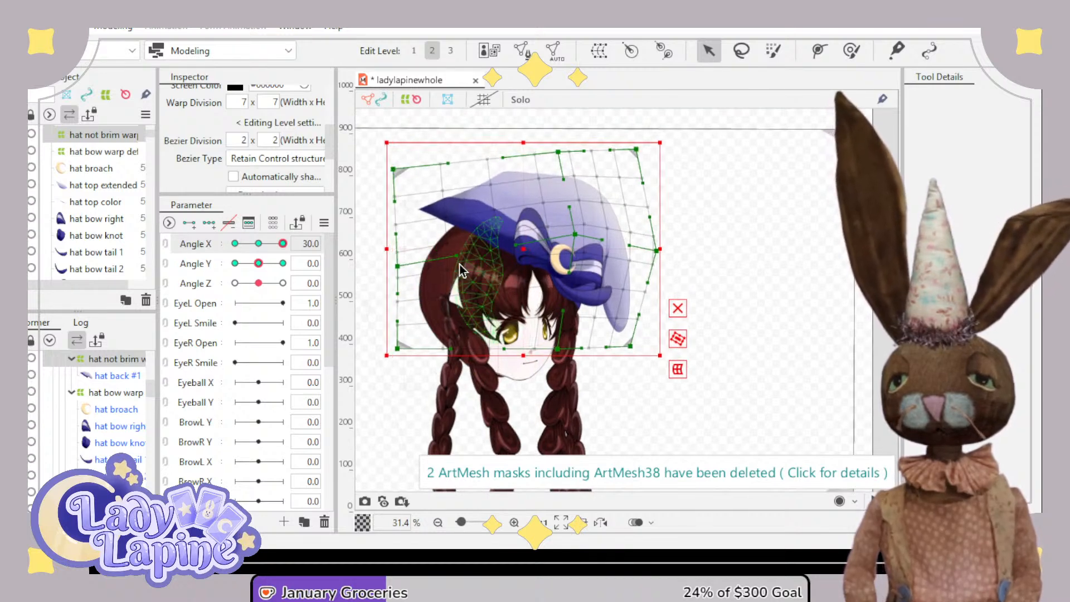
pyautogui.moveTo(456, 251); pyautogui.dragTo(454, 233)
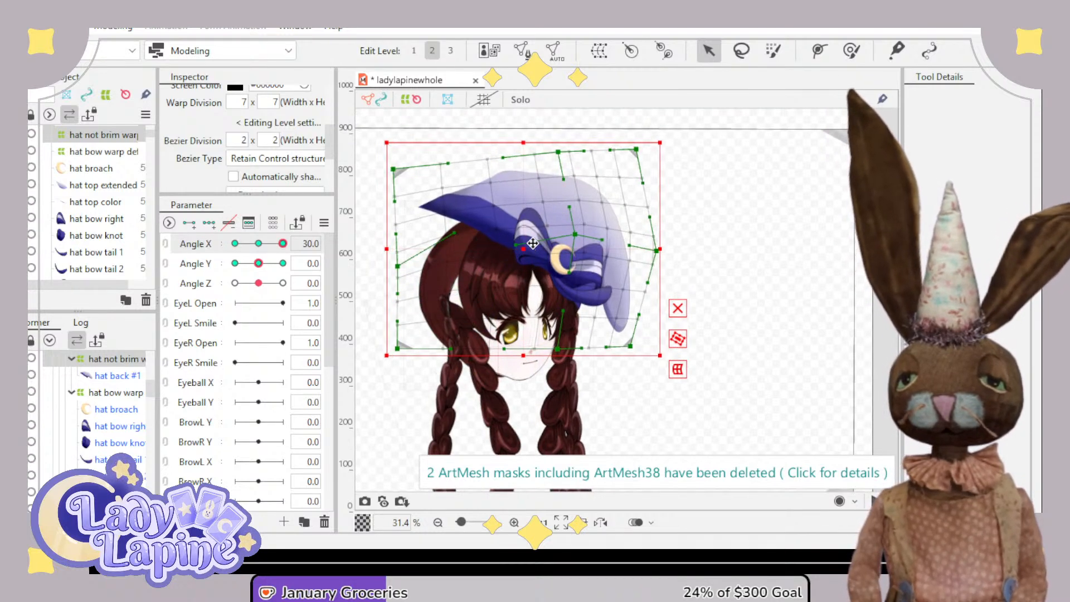
# - Pull the crown deformer's top-left corner and left middle point further outward and down at Angle X 30, then reshape the left middle handle
pyautogui.scroll(2, 533, 244)
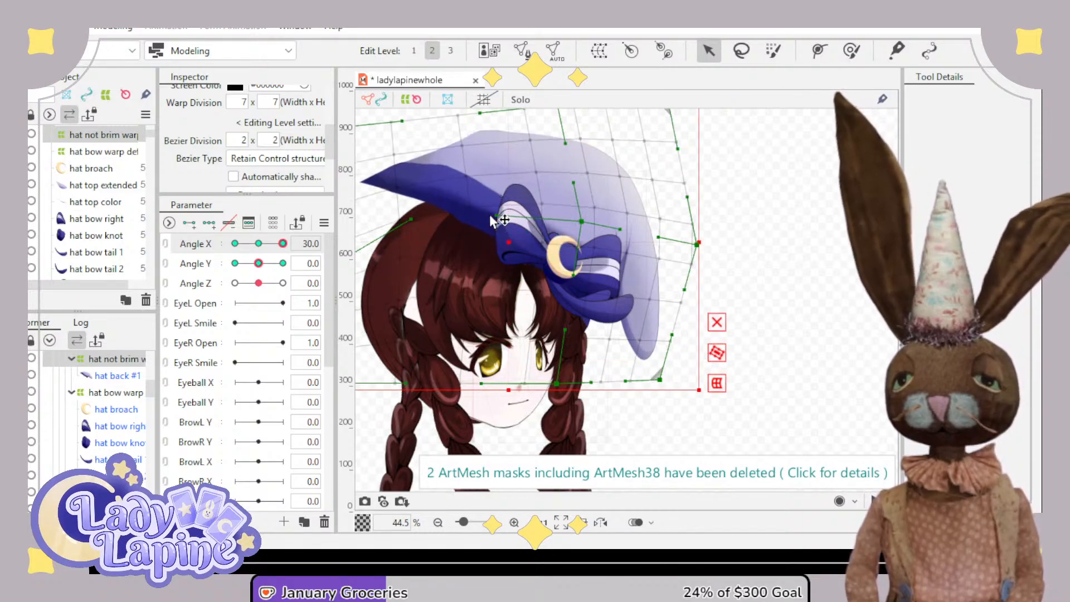
pyautogui.scroll(-2, 565, 270)
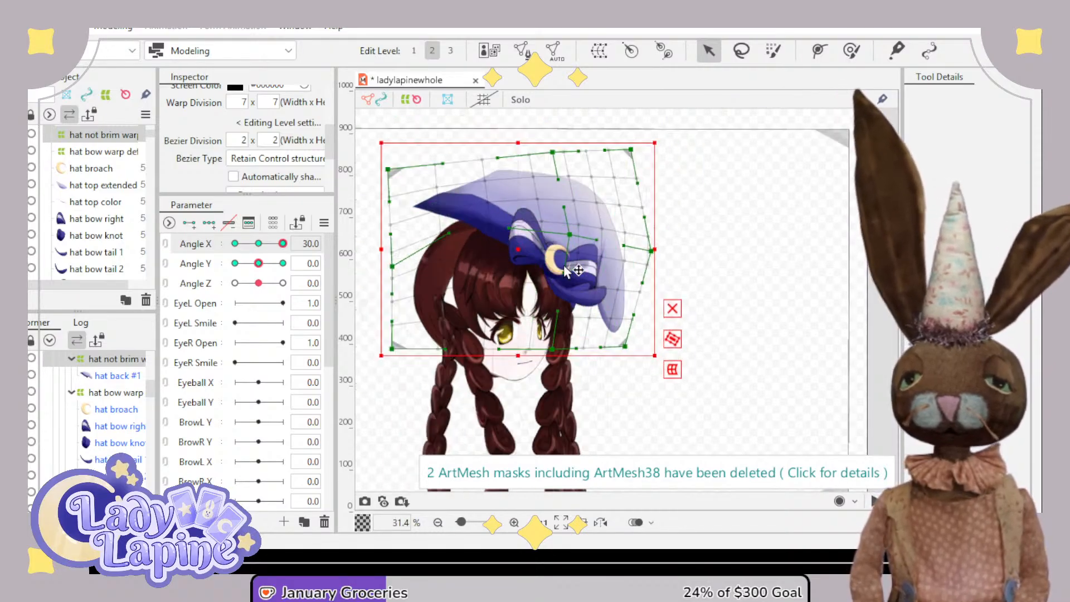
pyautogui.hscroll(-1, 523, 289)
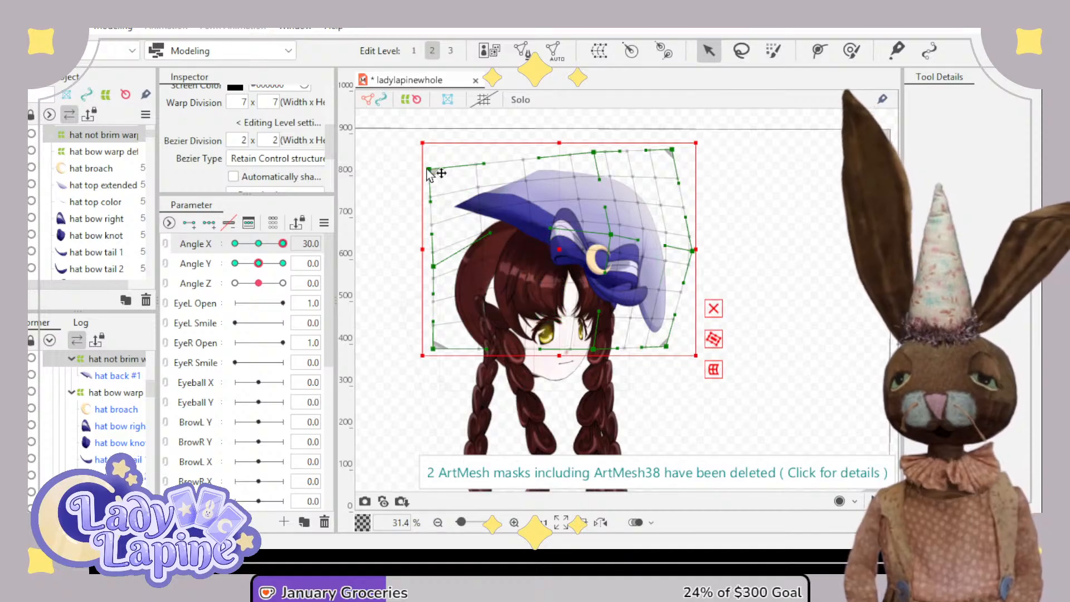
pyautogui.moveTo(428, 174); pyautogui.dragTo(418, 186)
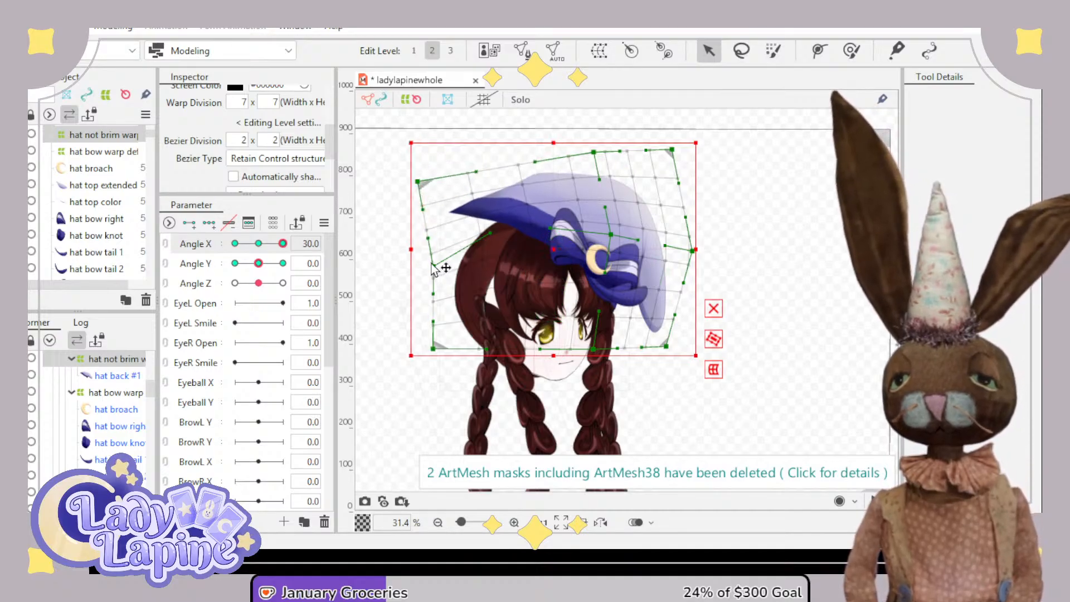
pyautogui.moveTo(434, 269); pyautogui.dragTo(431, 277)
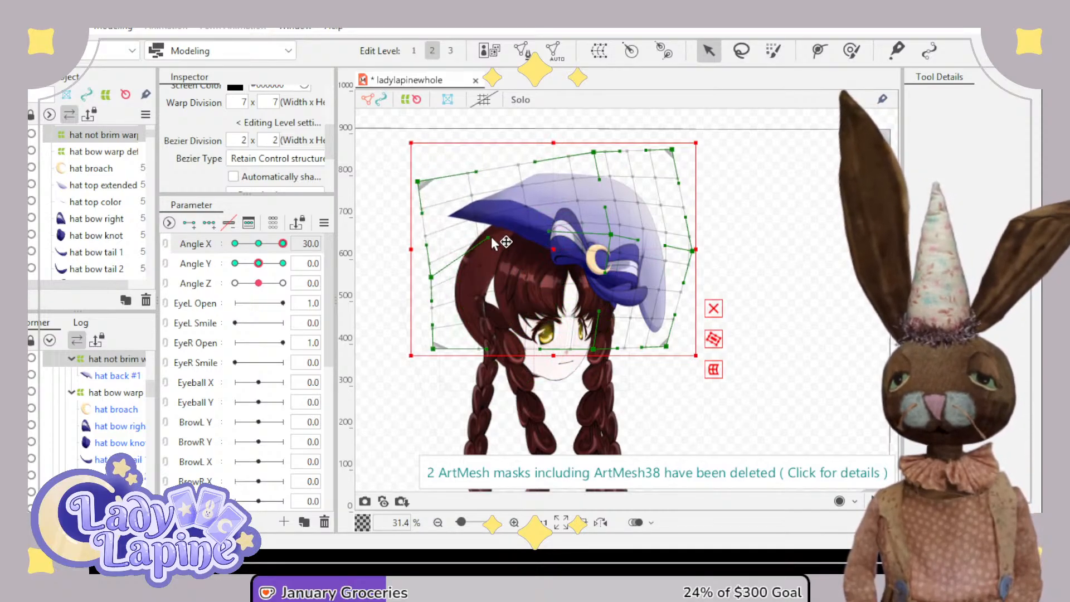
pyautogui.moveTo(490, 237); pyautogui.dragTo(399, 245)
pyautogui.moveTo(282, 244)
pyautogui.mouseDown()
pyautogui.moveTo(253, 244)
pyautogui.moveTo(296, 244)
pyautogui.mouseUp()
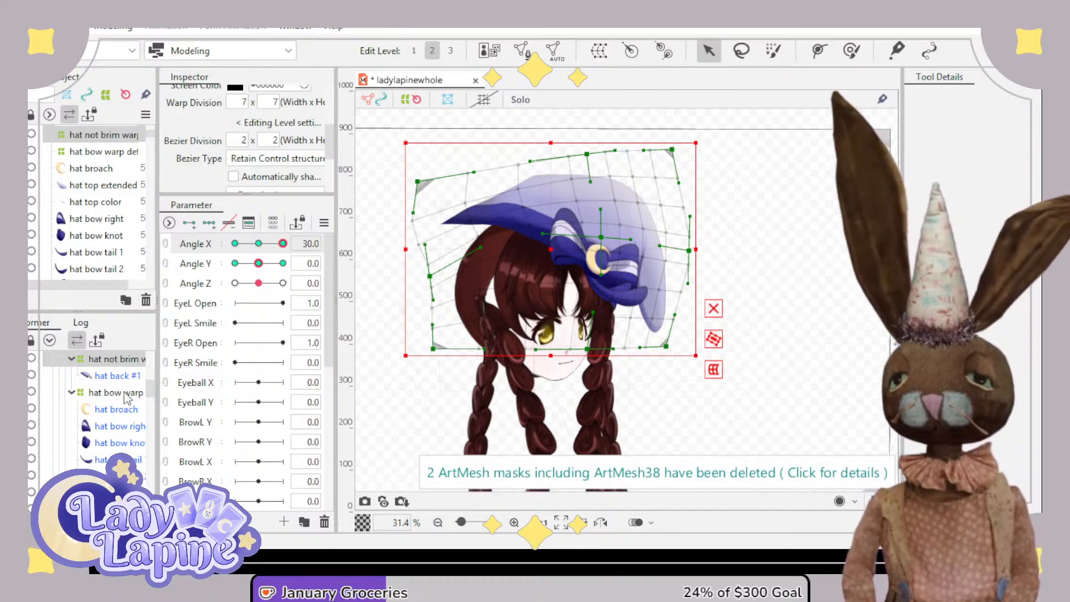
pyautogui.click(104, 409)
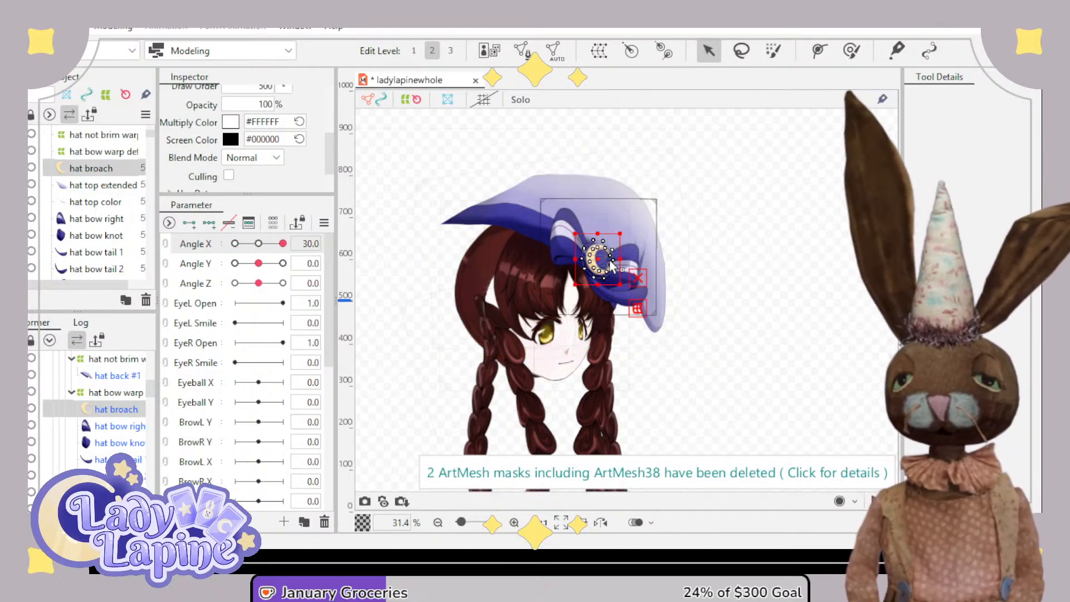
pyautogui.moveTo(597, 258); pyautogui.dragTo(601, 266)
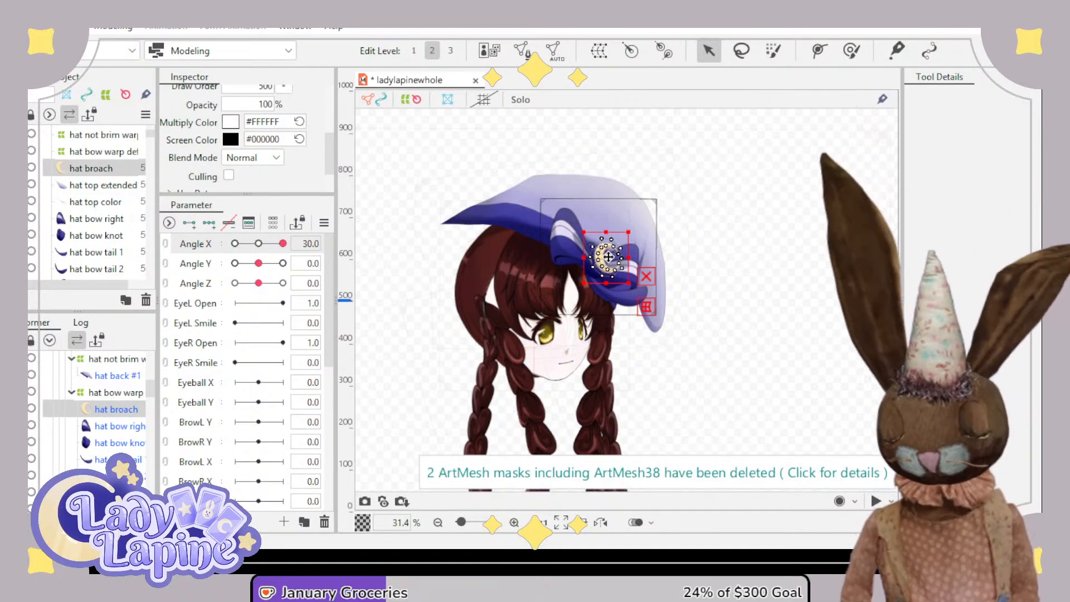
pyautogui.hotkey('ctrl', 'z')
# - Move the hat bow warp deformer right and slightly up at Angle X 30, then pull its top corners, right middle and bottom-right points inward
pyautogui.click(124, 393)
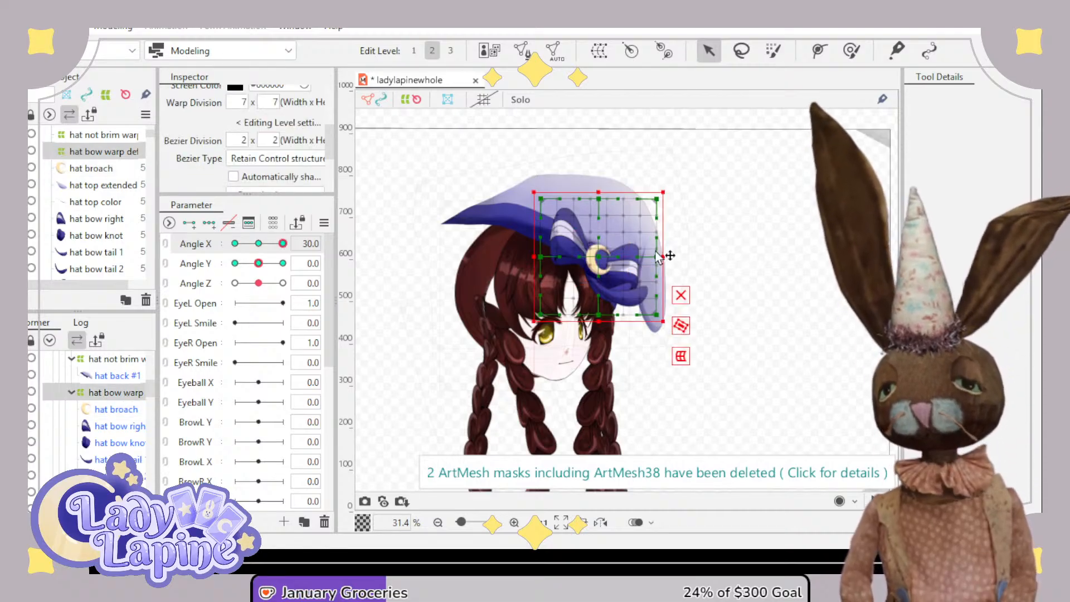
pyautogui.moveTo(601, 260)
pyautogui.mouseDown()
pyautogui.moveTo(623, 240)
pyautogui.moveTo(618, 254)
pyautogui.mouseUp()
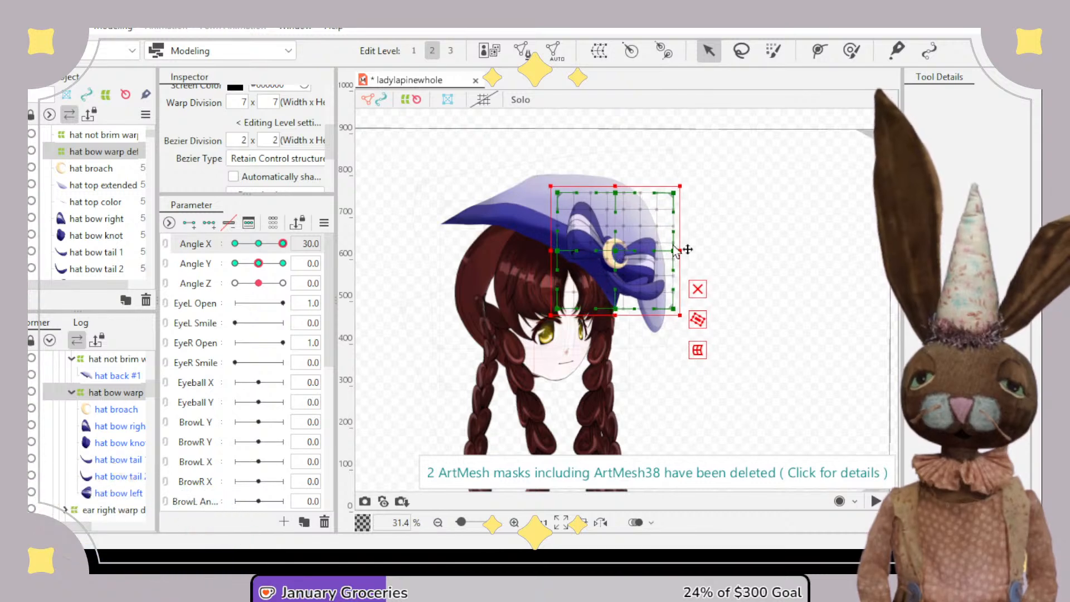
pyautogui.scroll(2, 748, 221)
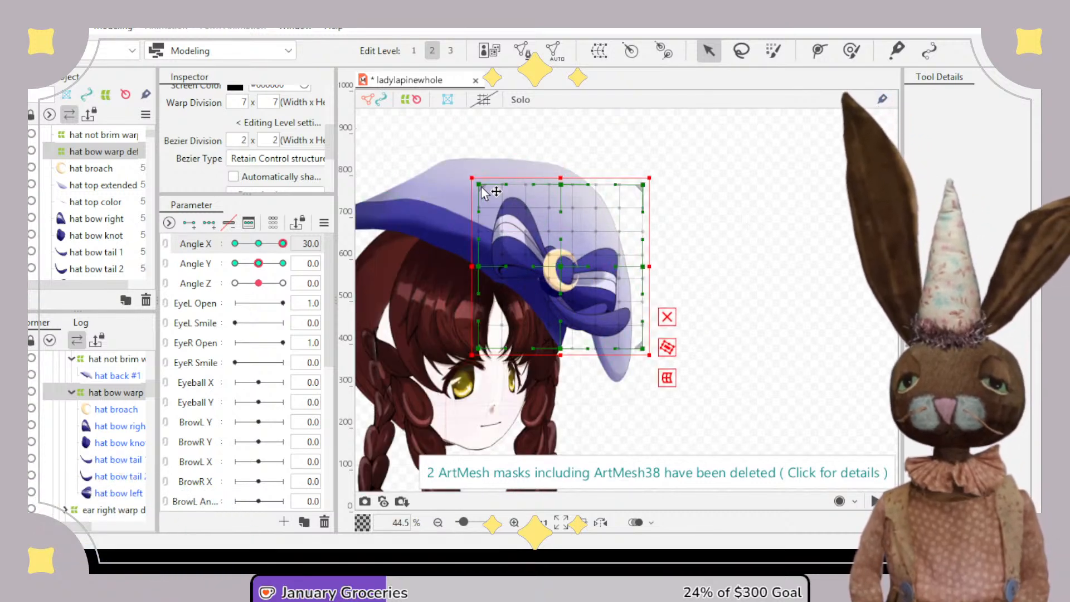
pyautogui.moveTo(482, 191); pyautogui.dragTo(499, 199)
pyautogui.moveTo(647, 189); pyautogui.dragTo(630, 181)
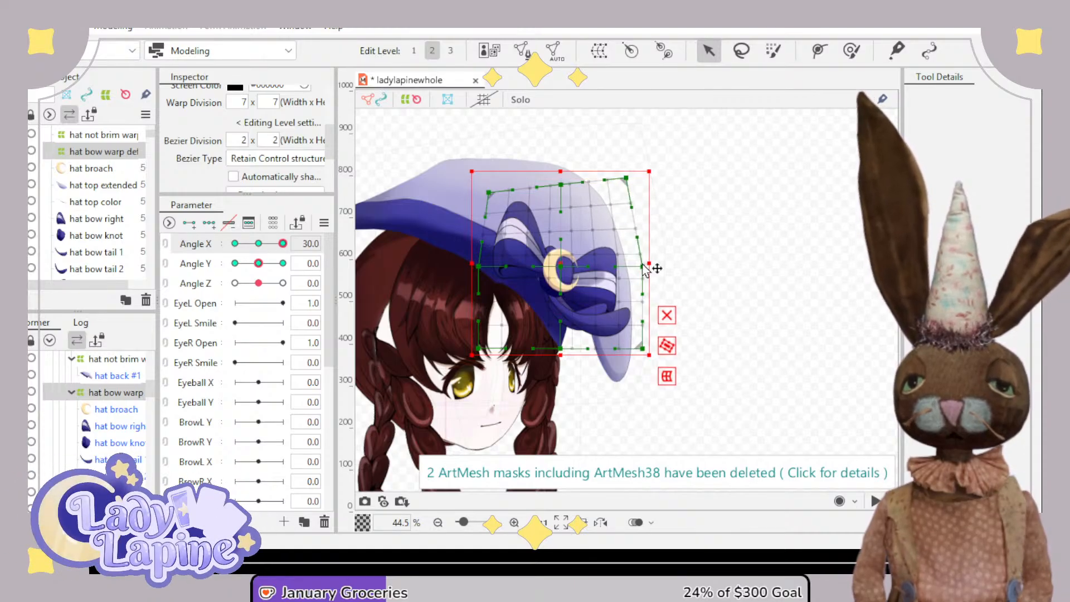
pyautogui.moveTo(644, 267); pyautogui.dragTo(629, 260)
pyautogui.moveTo(645, 350); pyautogui.dragTo(640, 345)
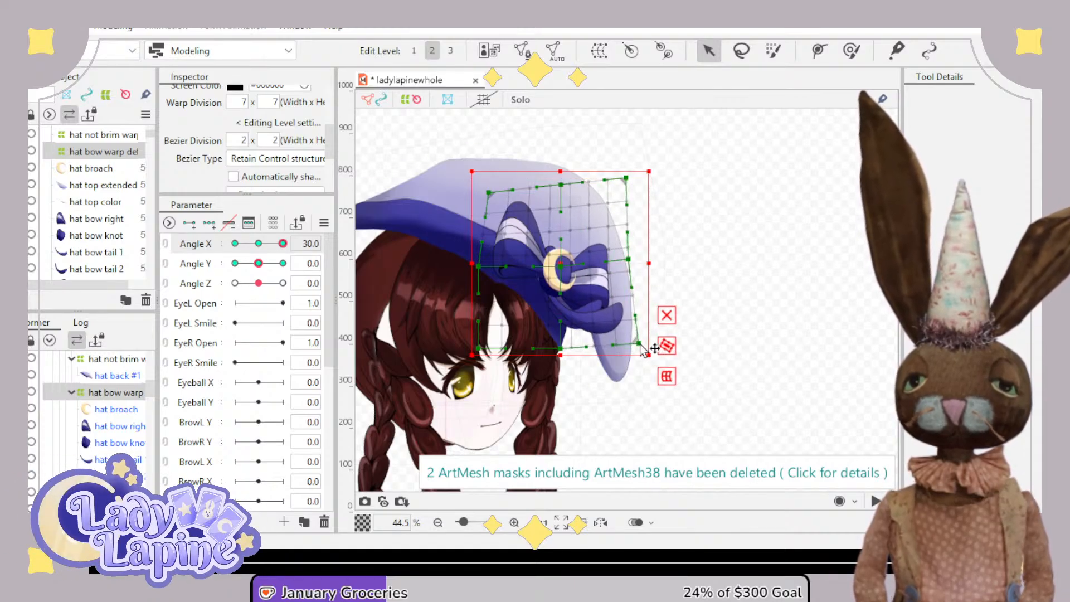
pyautogui.moveTo(627, 179); pyautogui.dragTo(606, 195)
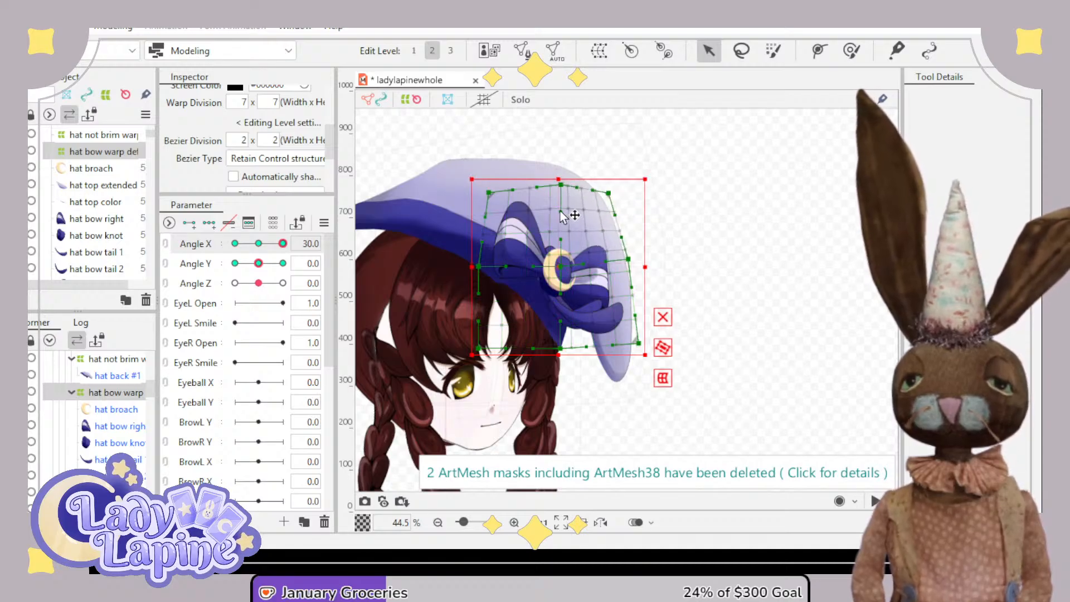
pyautogui.scroll(-2, 394, 294)
pyautogui.moveTo(373, 293); pyautogui.dragTo(517, 283)
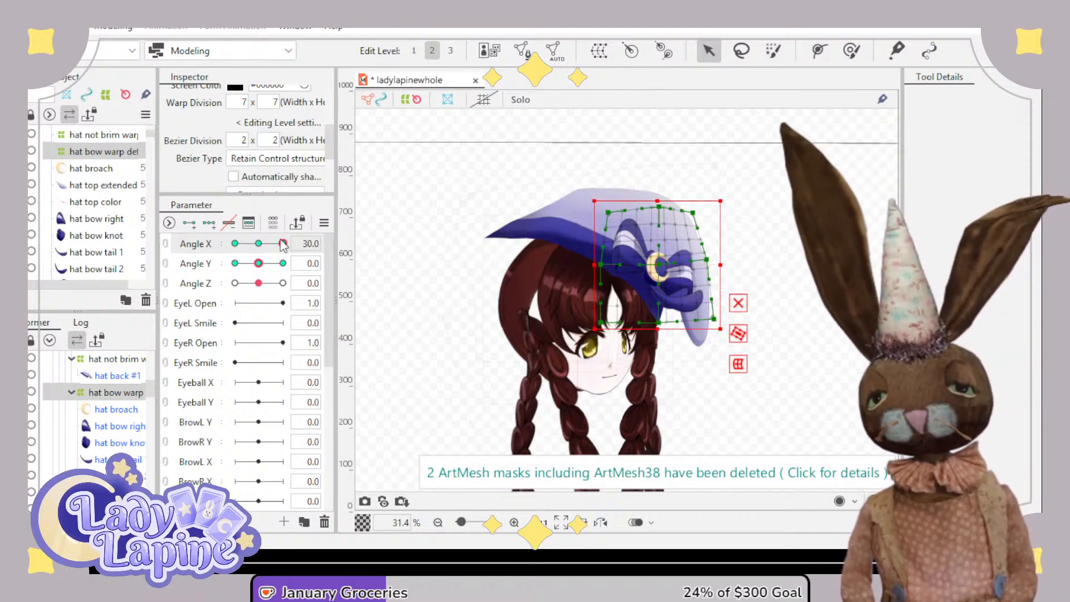
# - At Angle X -30, shift the crown warp deformer left and slightly down, then pull its top-left corner and upper-left edge handle inward
pyautogui.moveTo(283, 244); pyautogui.dragTo(205, 241)
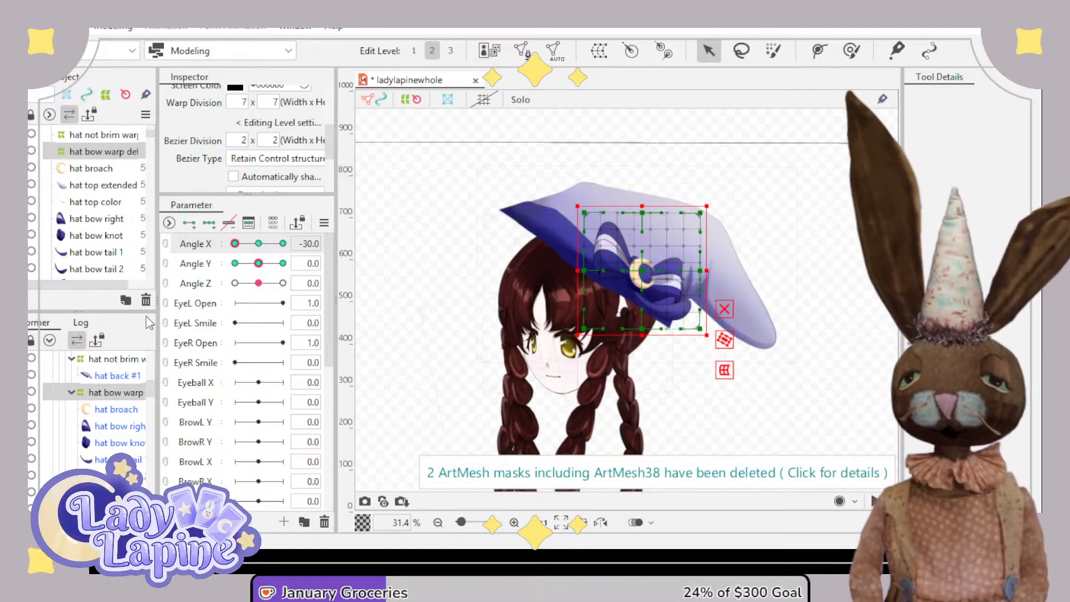
pyautogui.click(91, 361)
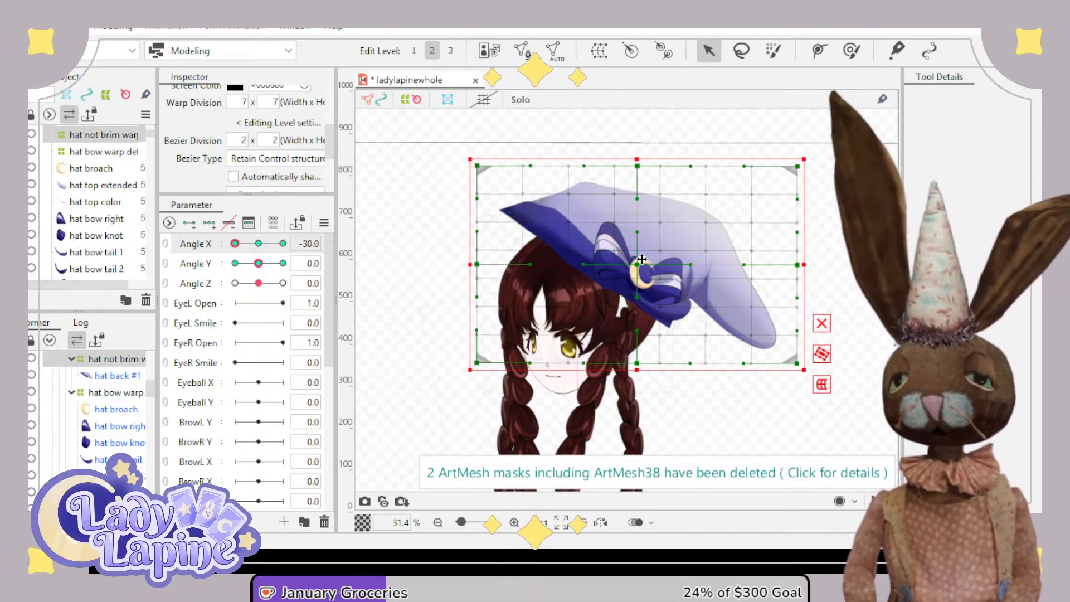
pyautogui.moveTo(634, 262); pyautogui.dragTo(609, 270)
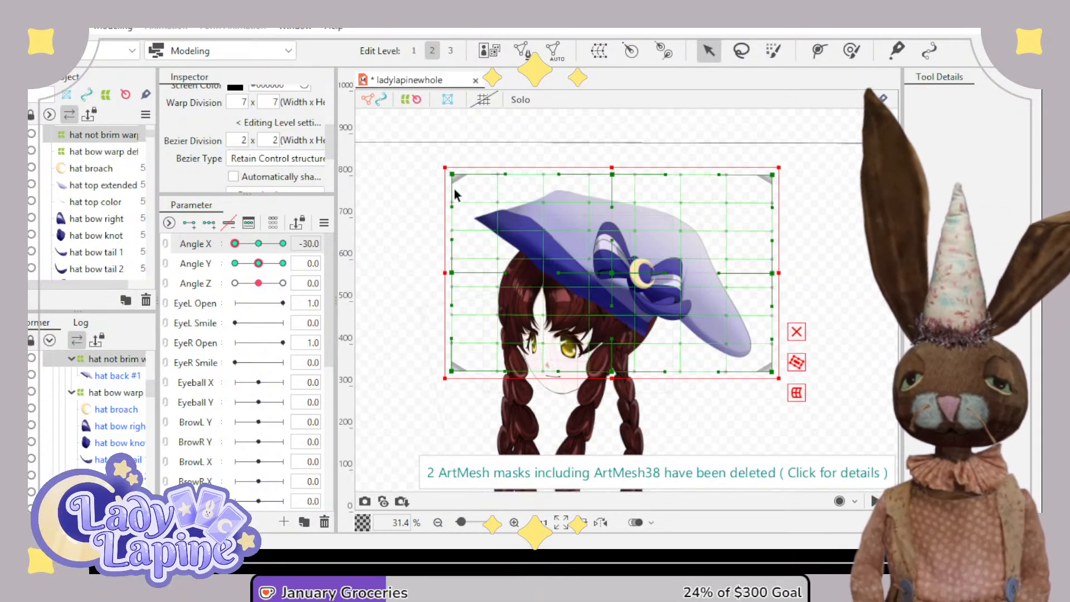
pyautogui.moveTo(456, 180); pyautogui.dragTo(477, 193)
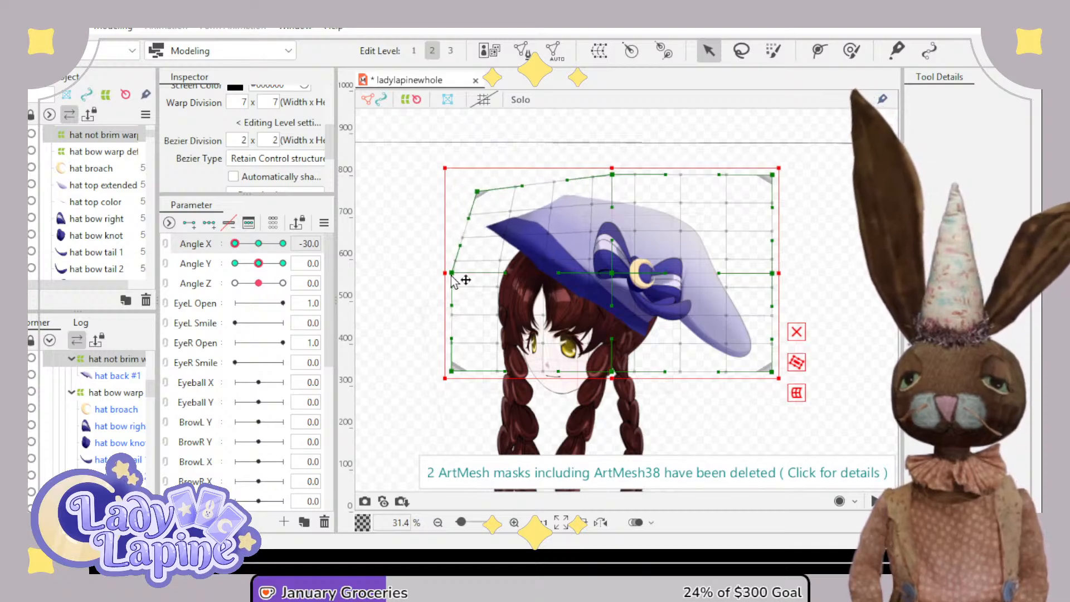
pyautogui.moveTo(462, 246); pyautogui.dragTo(474, 254)
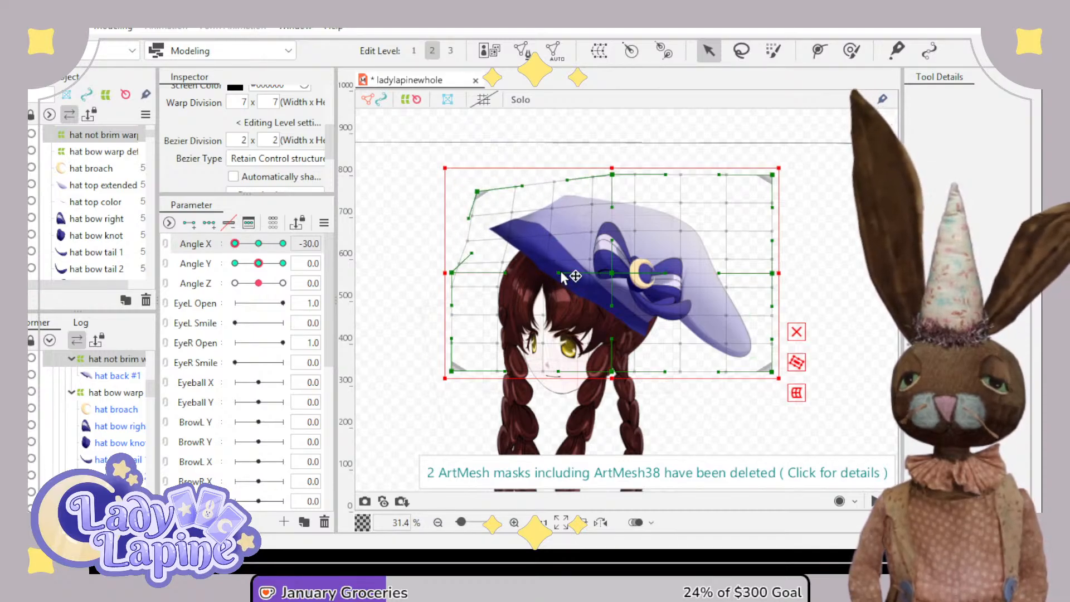
# - Curve the crown grid at Angle X -30 by bending its centre, top middle and right middle handles left and down
pyautogui.moveTo(561, 275); pyautogui.dragTo(470, 277)
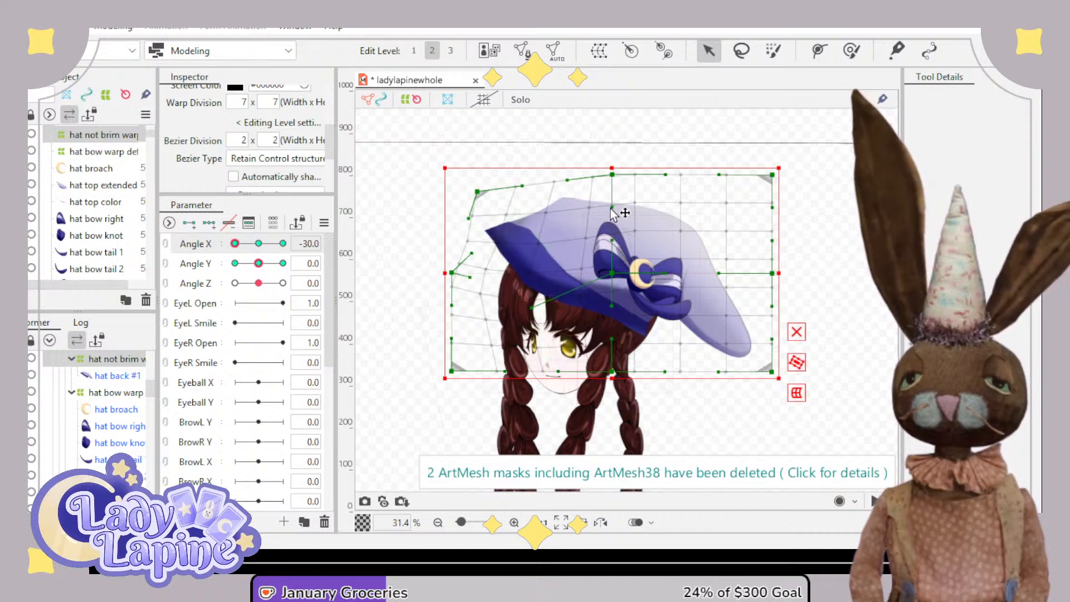
pyautogui.moveTo(613, 208); pyautogui.dragTo(585, 219)
pyautogui.moveTo(567, 183); pyautogui.dragTo(541, 185)
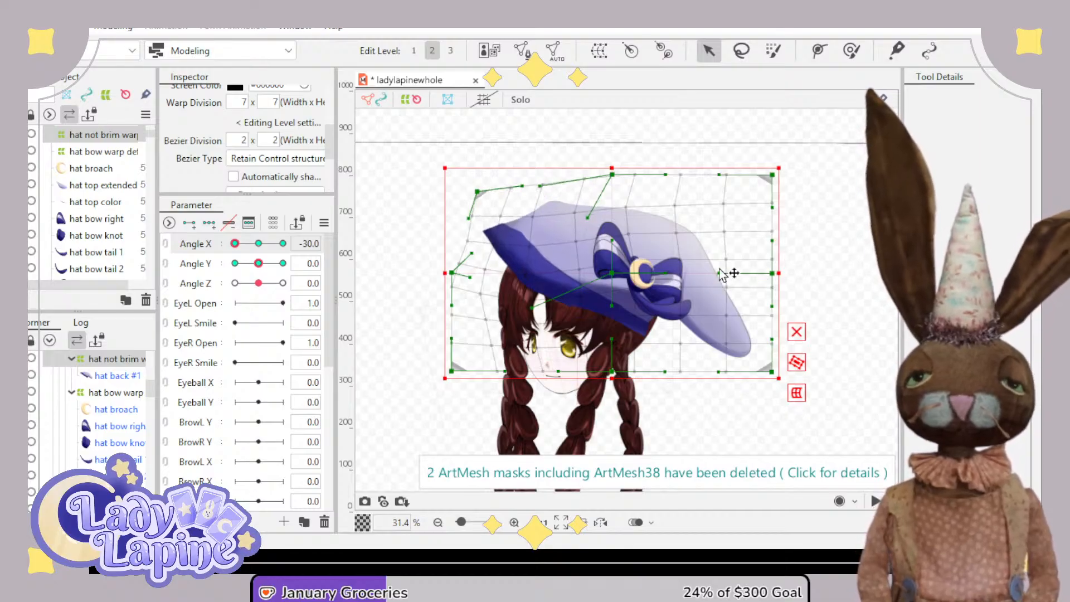
pyautogui.moveTo(723, 275); pyautogui.dragTo(722, 286)
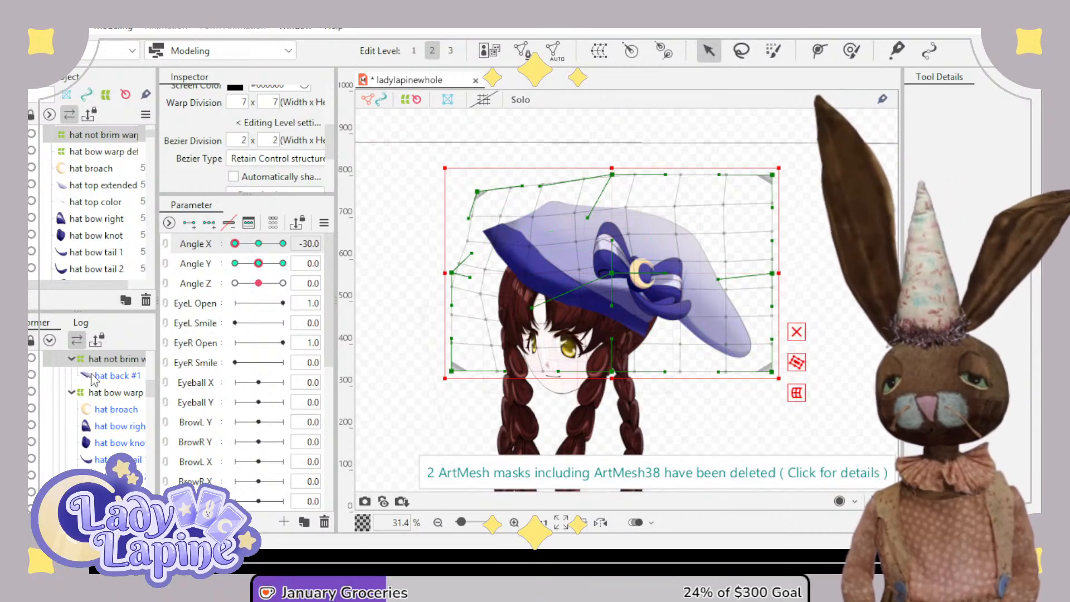
# - Select the hat bow warp deformer and move the whole bow left and slightly down at Angle X -30
pyautogui.click(101, 393)
pyautogui.moveTo(647, 267); pyautogui.dragTo(595, 283)
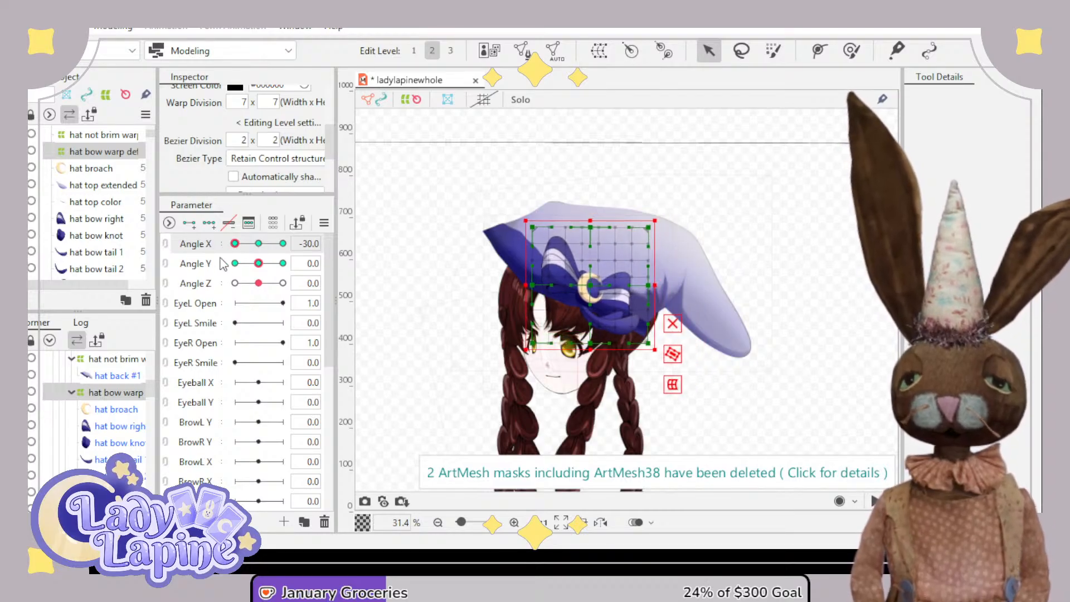
# - Reselect the crown warp deformer, adjust its centre and right middle handles at Angle X -30, and place its bottom-right corner slightly outward
pyautogui.click(112, 359)
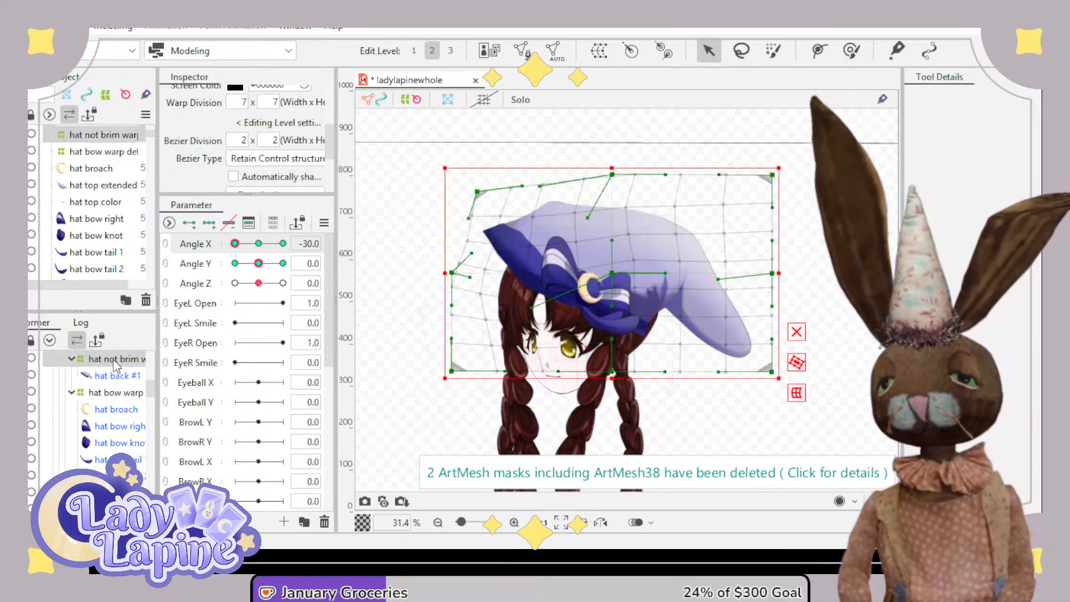
pyautogui.moveTo(667, 282); pyautogui.dragTo(624, 281)
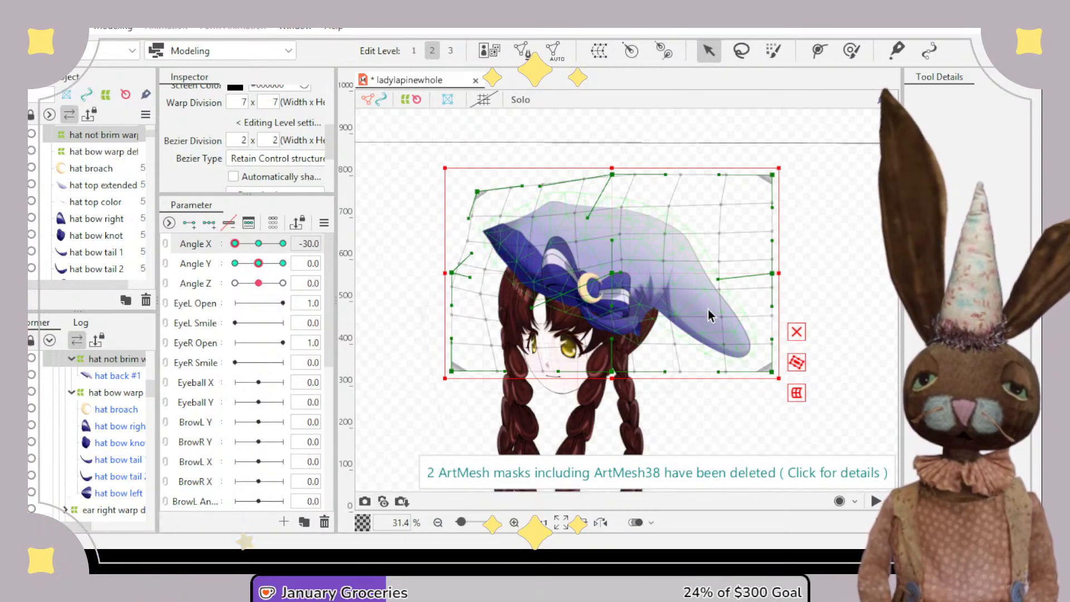
pyautogui.moveTo(719, 279)
pyautogui.mouseDown()
pyautogui.moveTo(731, 278)
pyautogui.moveTo(718, 279)
pyautogui.mouseUp()
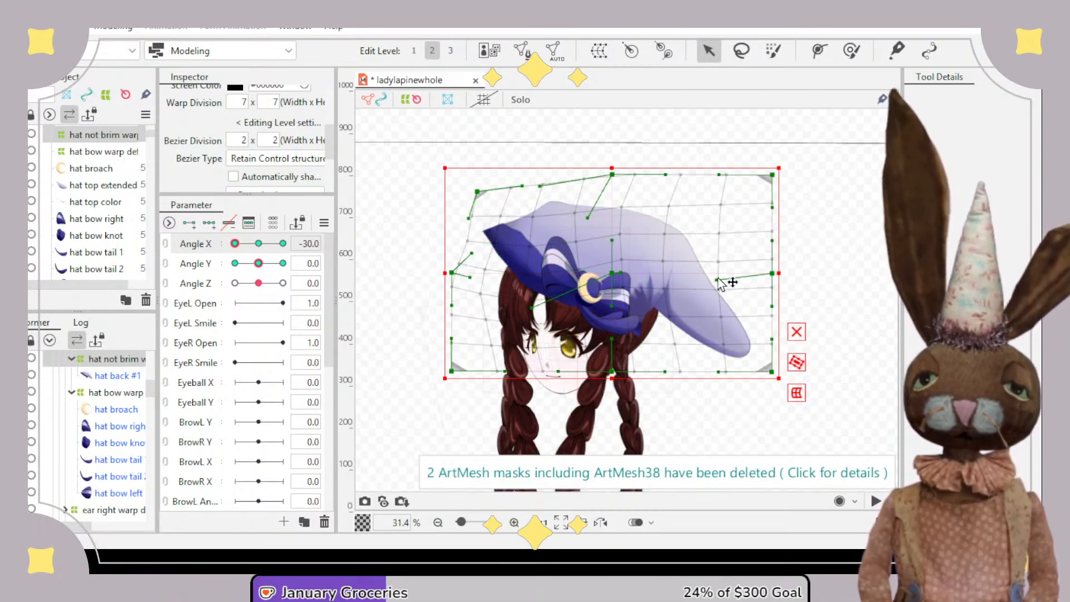
pyautogui.moveTo(774, 373); pyautogui.dragTo(736, 378)
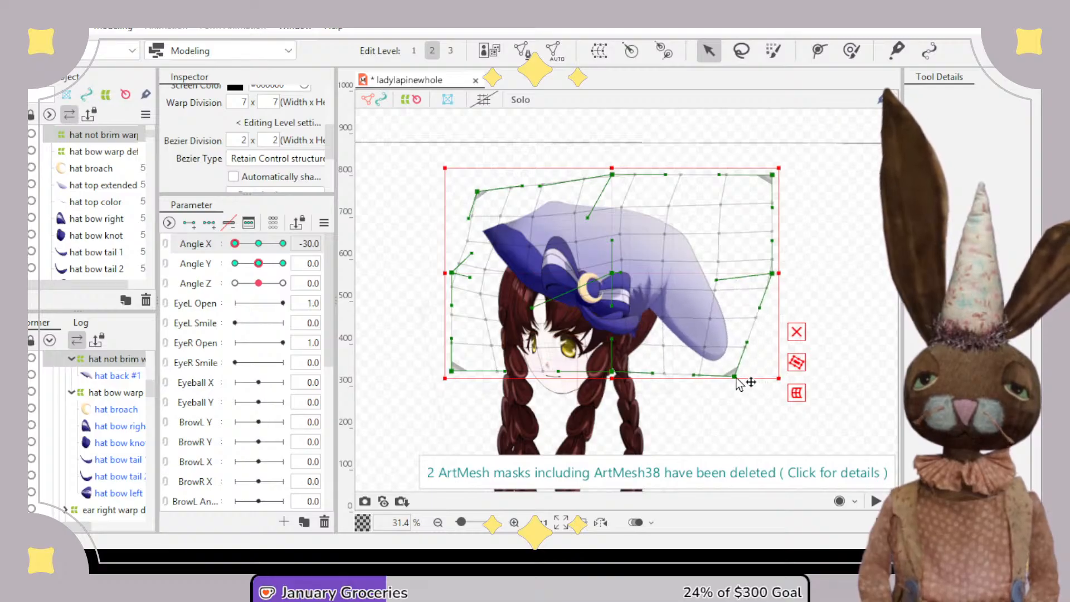
pyautogui.moveTo(234, 244)
pyautogui.mouseDown()
pyautogui.moveTo(283, 246)
pyautogui.moveTo(226, 251)
pyautogui.moveTo(287, 245)
pyautogui.moveTo(226, 248)
pyautogui.mouseUp()
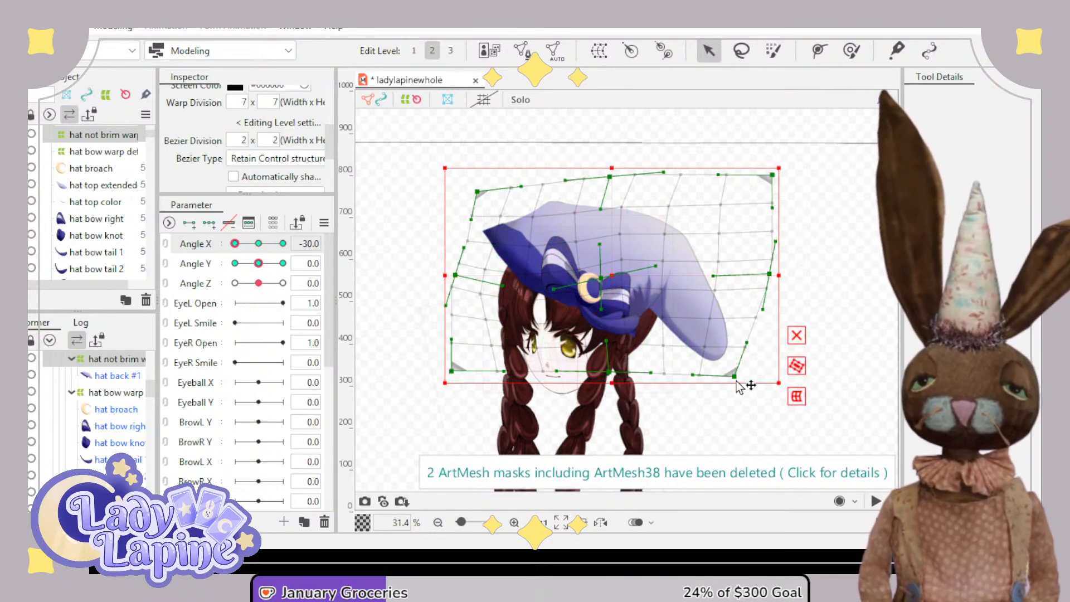
pyautogui.moveTo(739, 386); pyautogui.dragTo(785, 382)
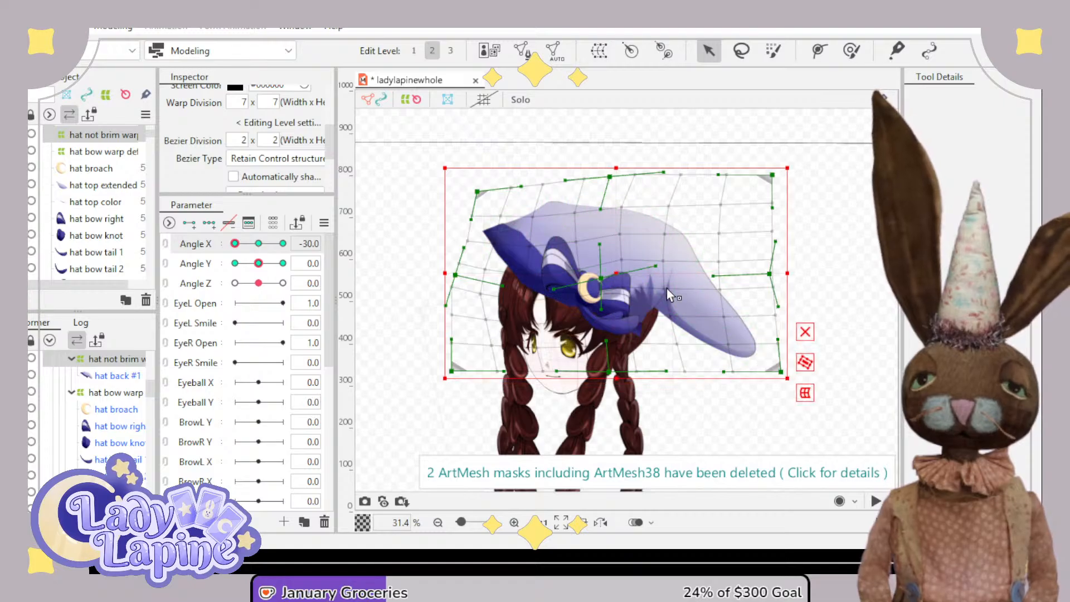
# - At Angle X -30, refine the crown warp deformer's right middle handles and extend the bottom middle handle outward and down, then return Angle X to 0
pyautogui.moveTo(715, 276); pyautogui.dragTo(745, 277)
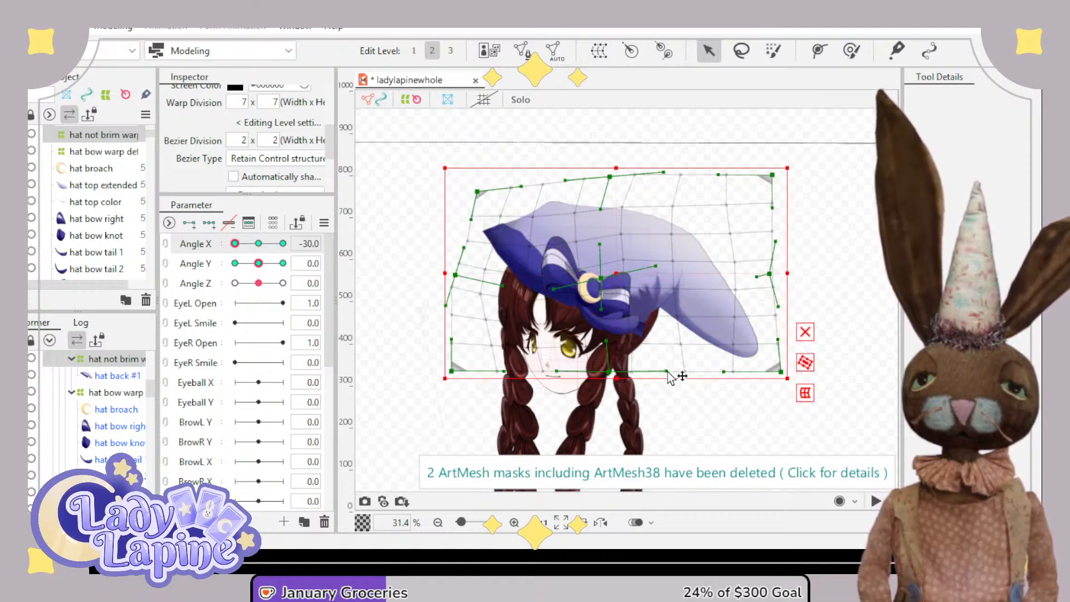
pyautogui.moveTo(667, 371); pyautogui.dragTo(740, 387)
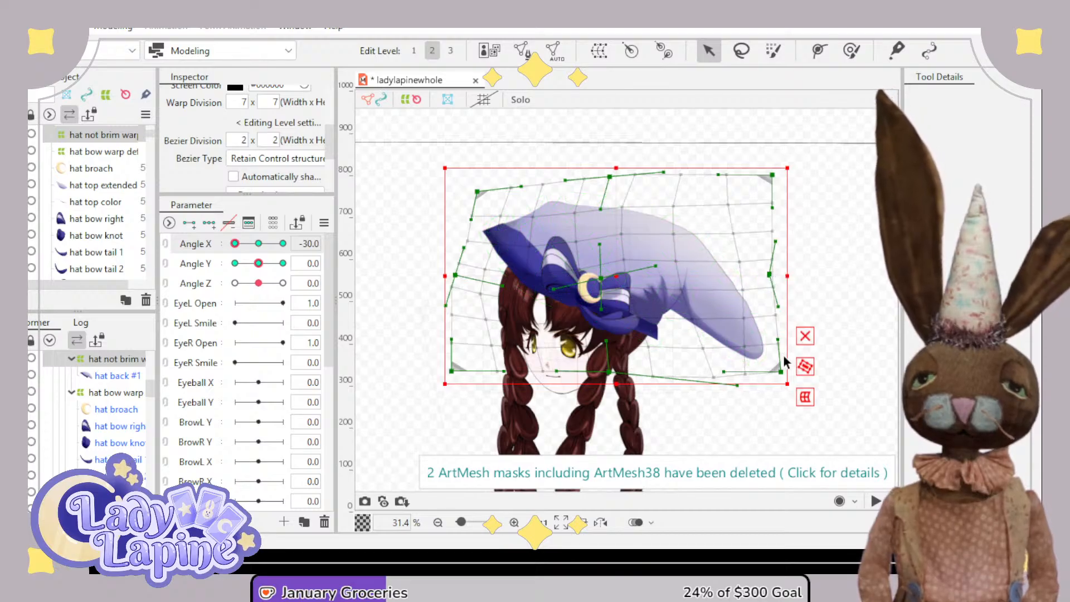
pyautogui.moveTo(779, 310); pyautogui.dragTo(774, 343)
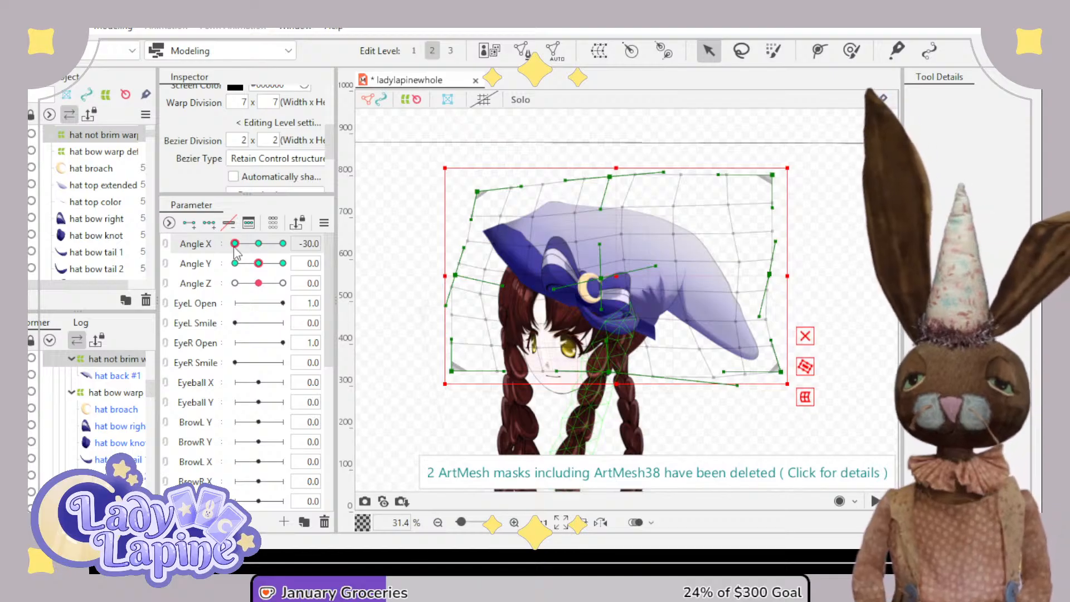
pyautogui.moveTo(235, 246); pyautogui.dragTo(258, 258)
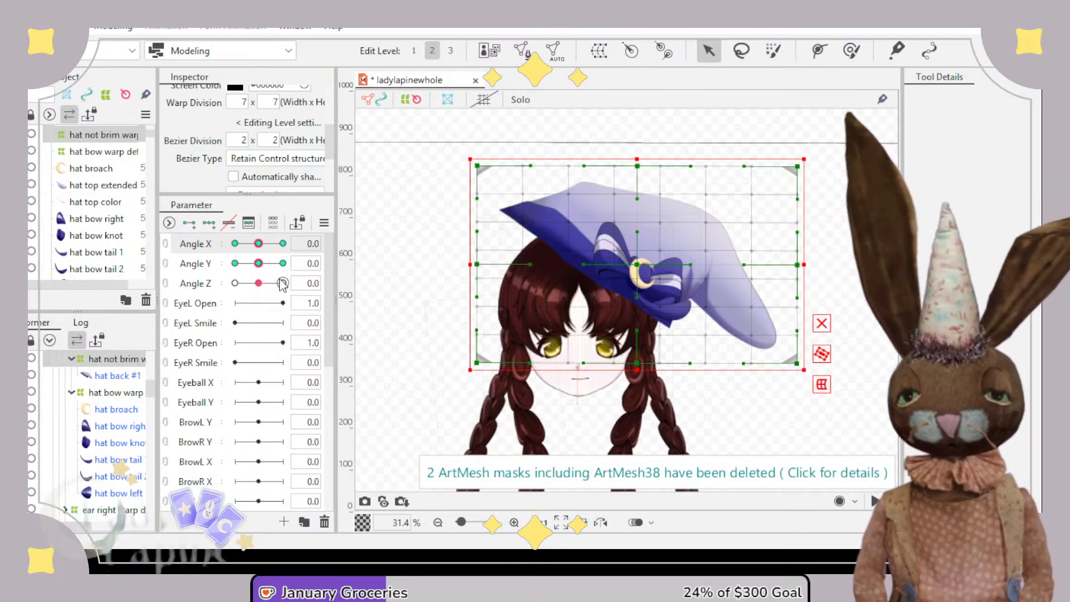
# - At Angle X -30, raise the whole crown warp deformer slightly, then raise the hat bow warp deformer and nudge it right
pyautogui.scroll(-2, 510, 268)
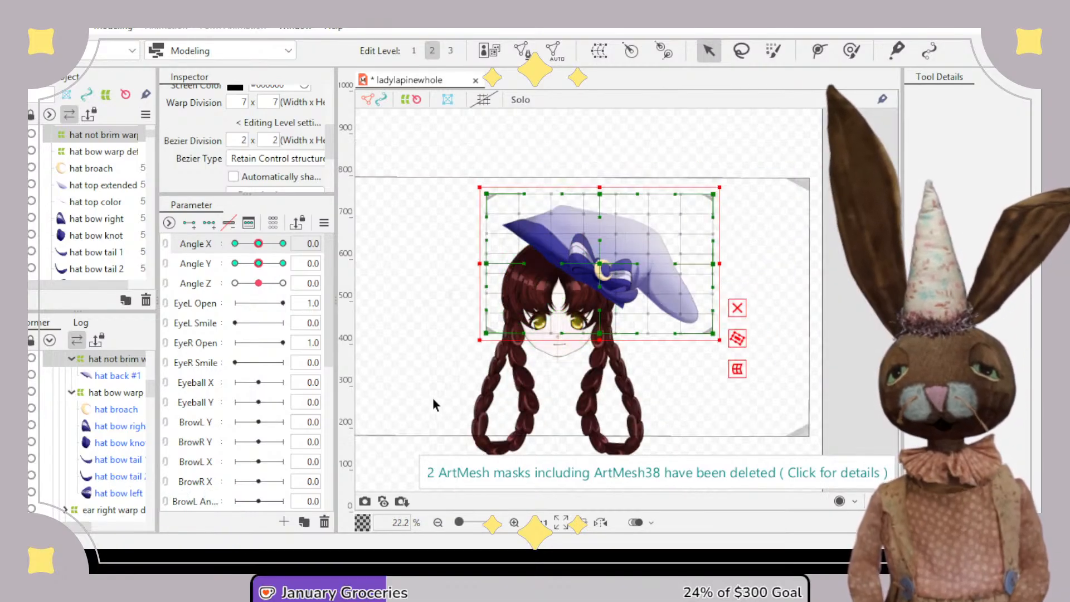
pyautogui.moveTo(426, 393); pyautogui.dragTo(462, 341)
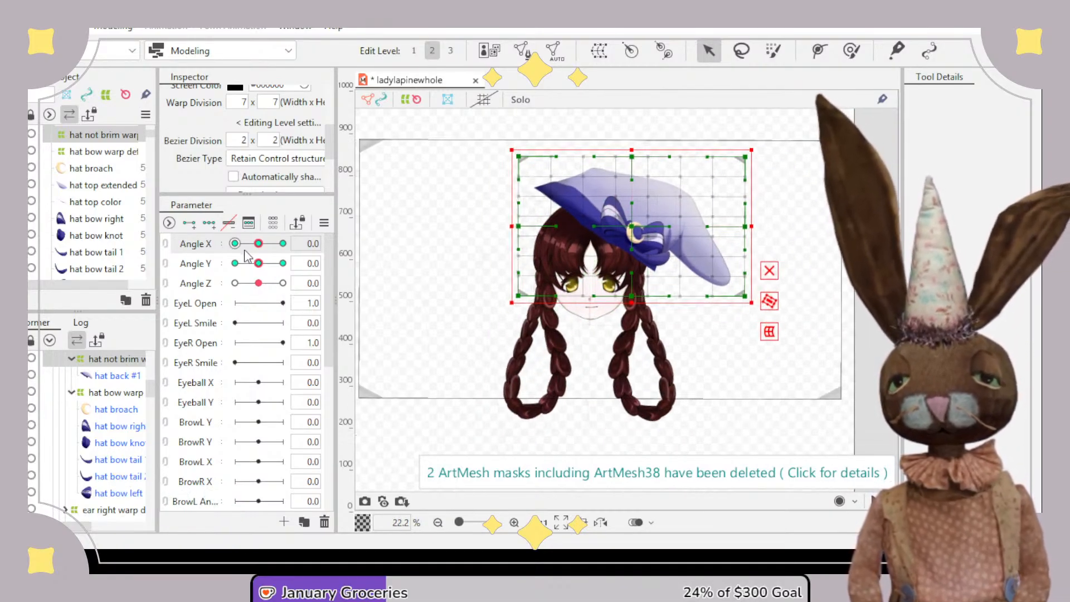
pyautogui.moveTo(263, 248); pyautogui.dragTo(221, 244)
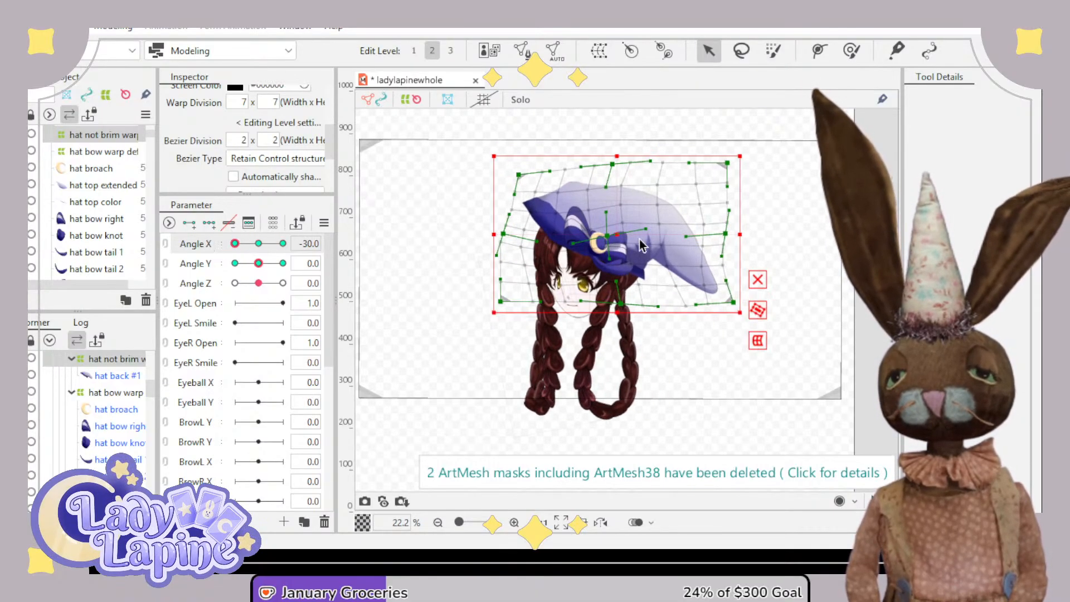
pyautogui.moveTo(612, 234); pyautogui.dragTo(620, 225)
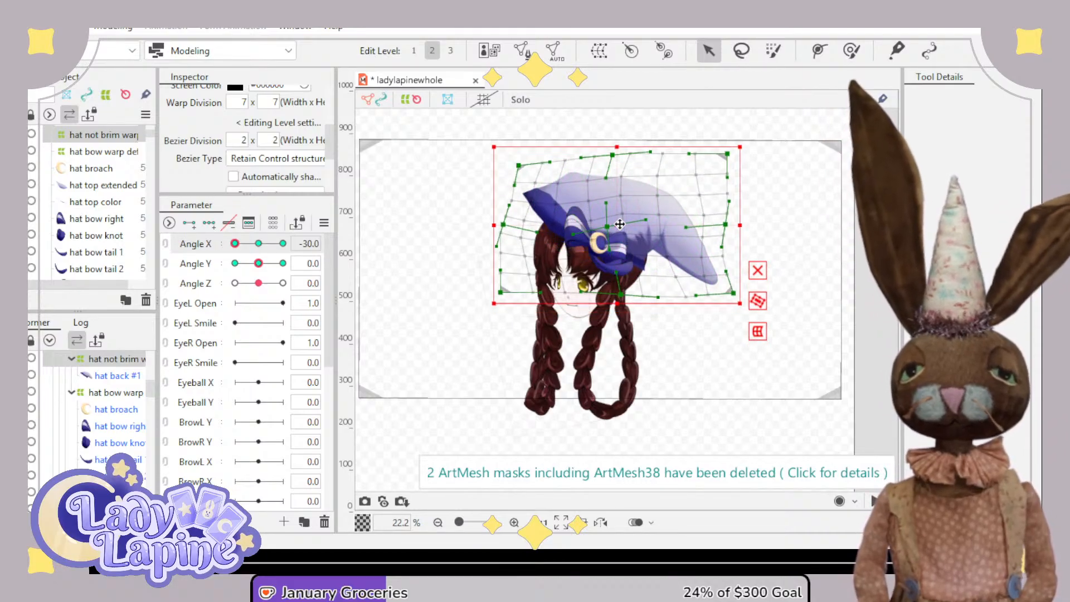
pyautogui.click(98, 394)
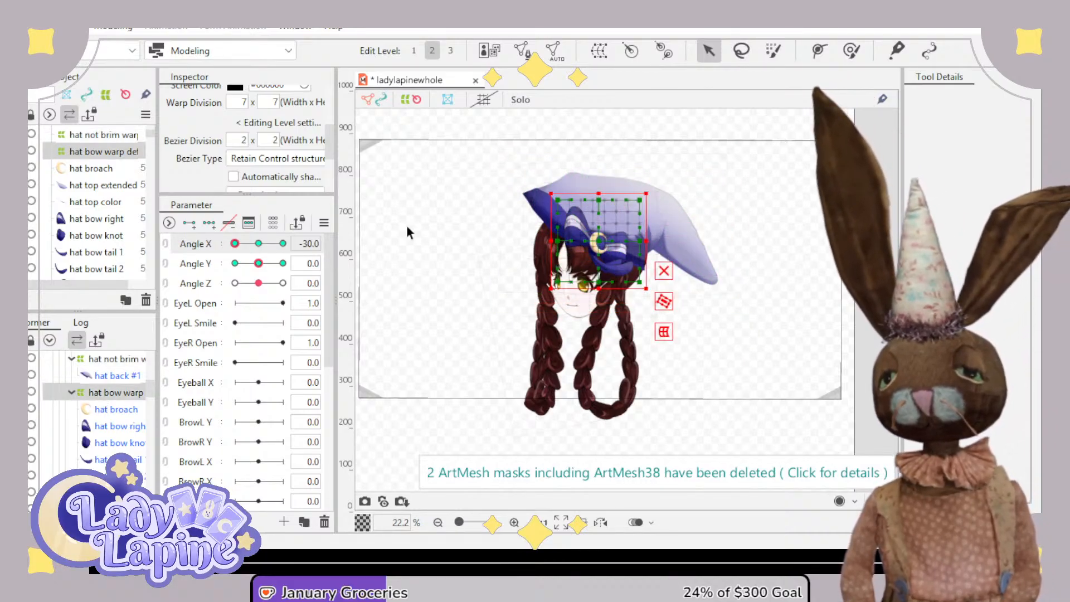
pyautogui.moveTo(595, 241); pyautogui.dragTo(598, 229)
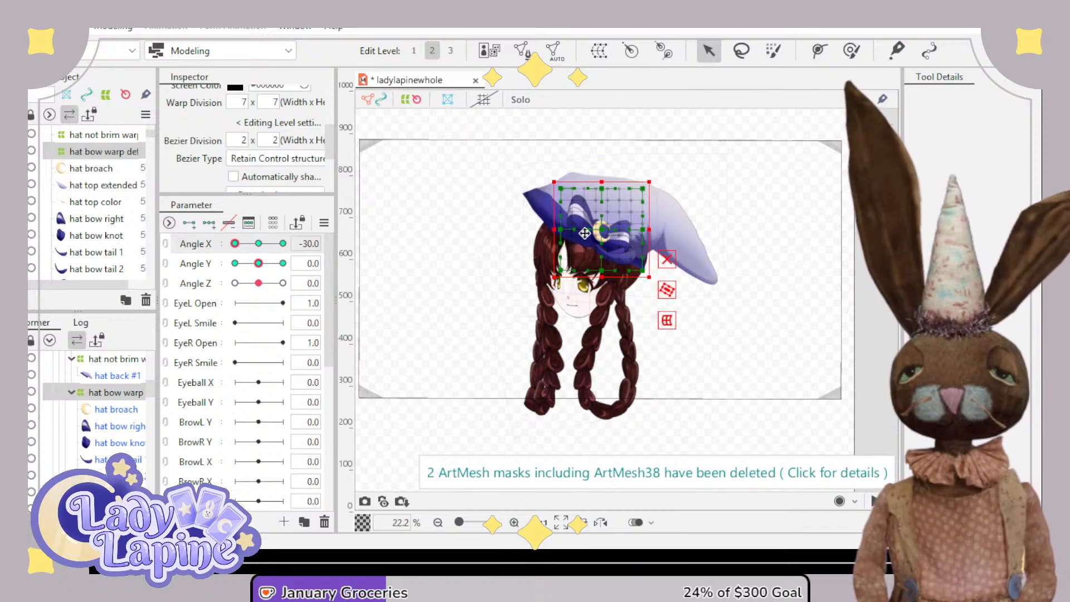
# - At Angle Y 30, reshape the brim by moving two left grid points of the crown warp deformer downward and raising the brim near the bow
pyautogui.moveTo(235, 243); pyautogui.dragTo(291, 255)
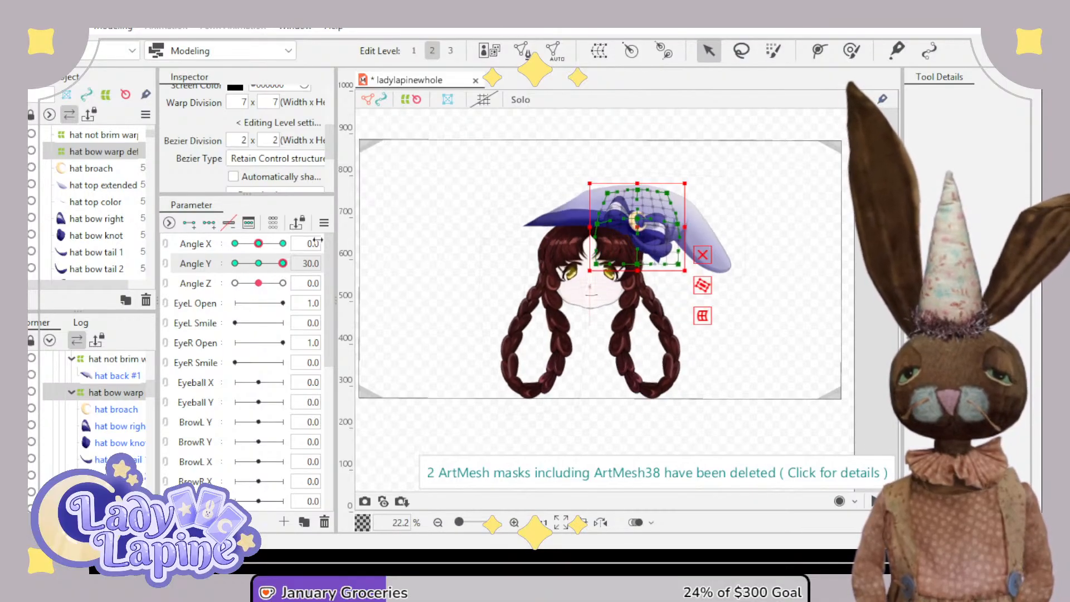
pyautogui.click(105, 361)
pyautogui.scroll(2, 488, 300)
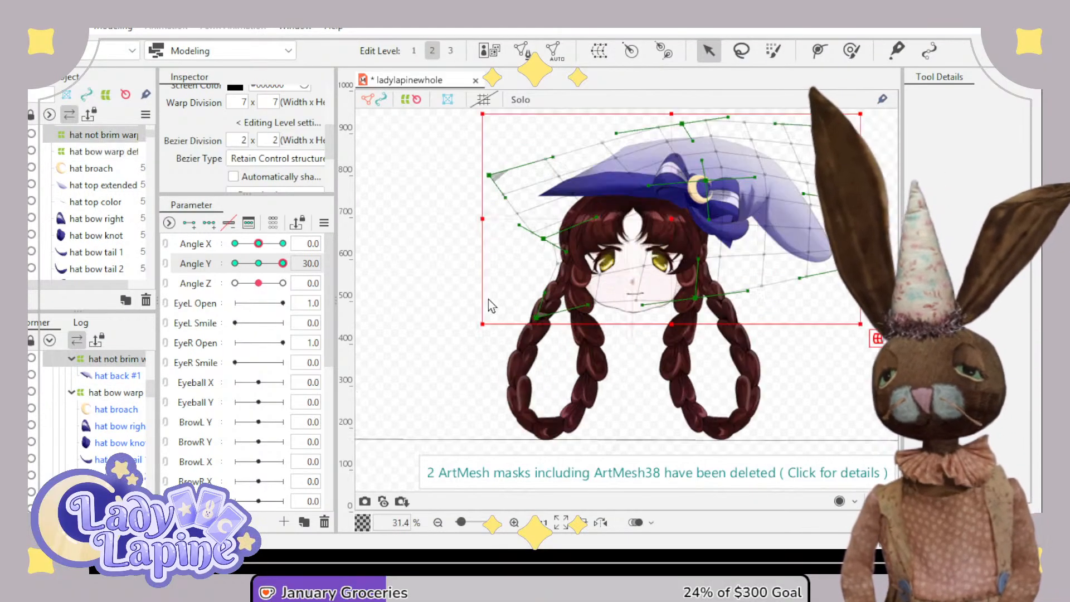
pyautogui.scroll(1, 641, 272)
pyautogui.moveTo(708, 218); pyautogui.dragTo(632, 337)
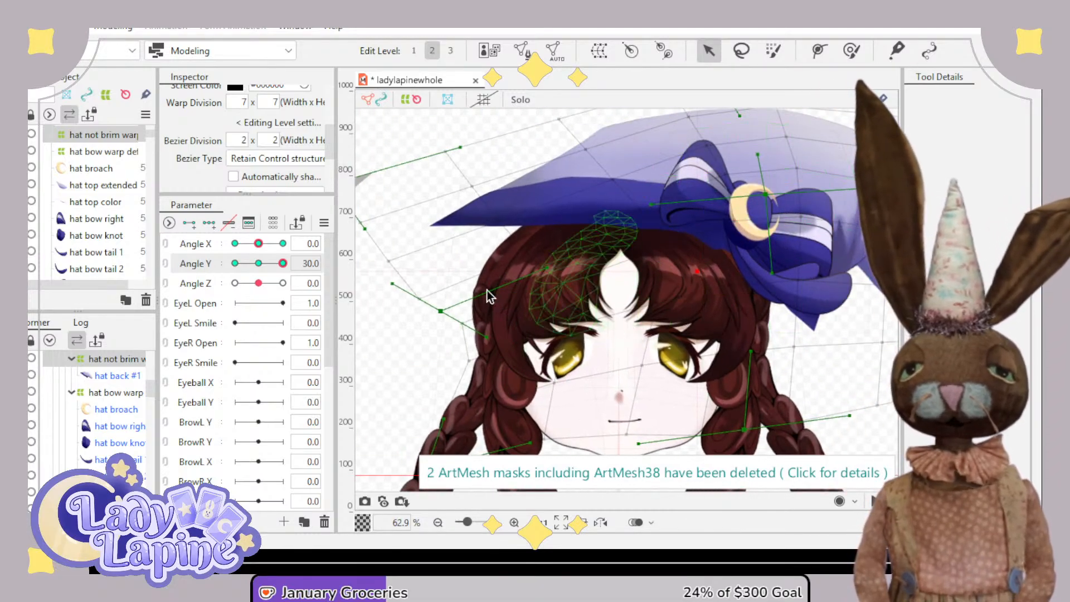
pyautogui.moveTo(389, 263); pyautogui.dragTo(435, 297)
pyautogui.moveTo(474, 186); pyautogui.dragTo(474, 196)
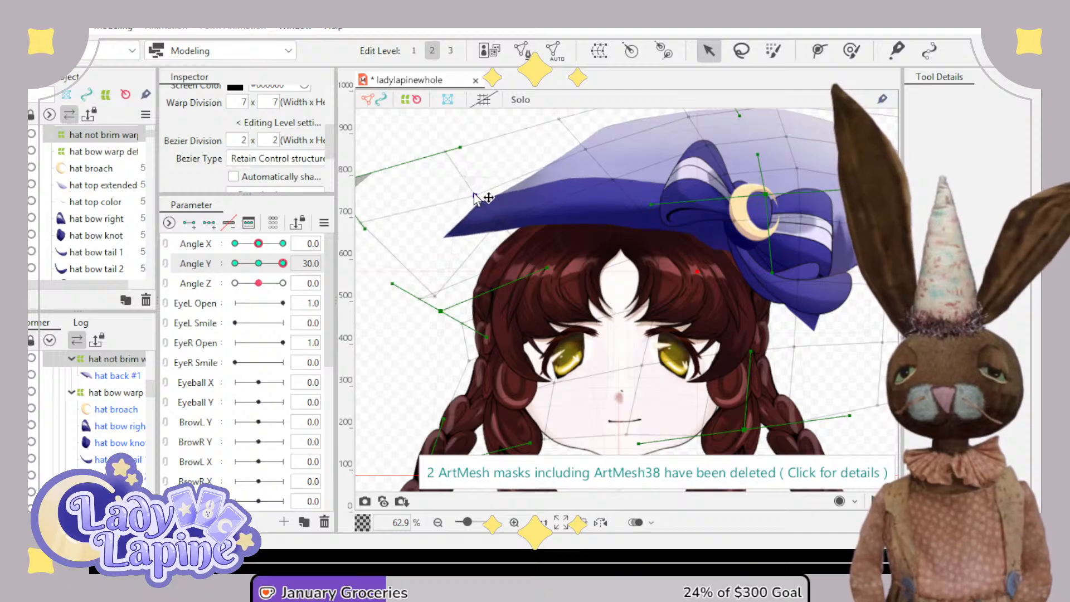
pyautogui.moveTo(639, 212); pyautogui.dragTo(640, 186)
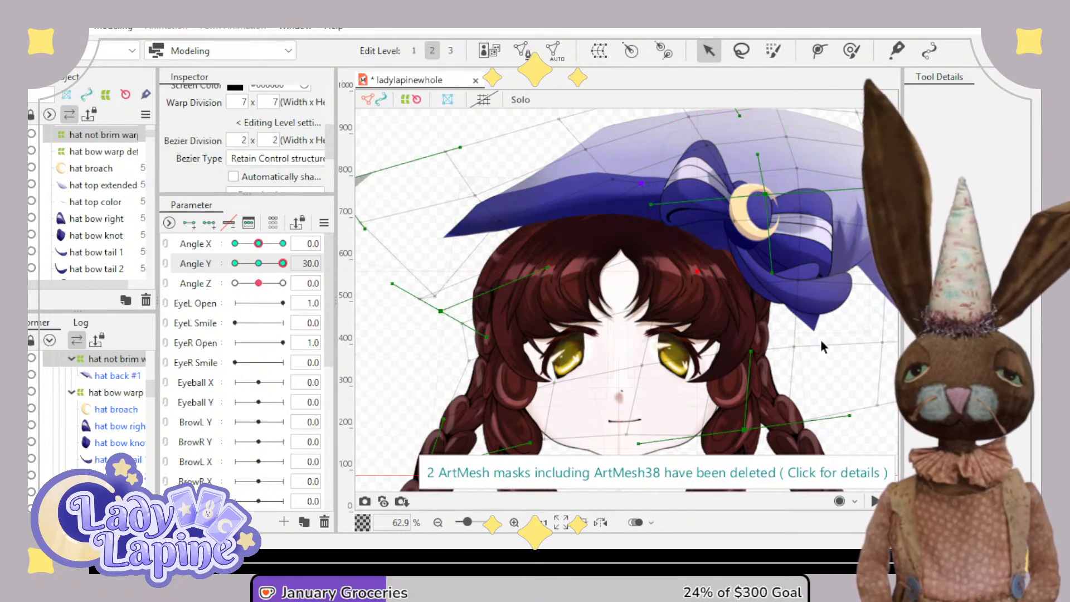
# - Return Angle X and Angle Y to 0 and link them into one combined parameter grid
pyautogui.scroll(-4, 613, 252)
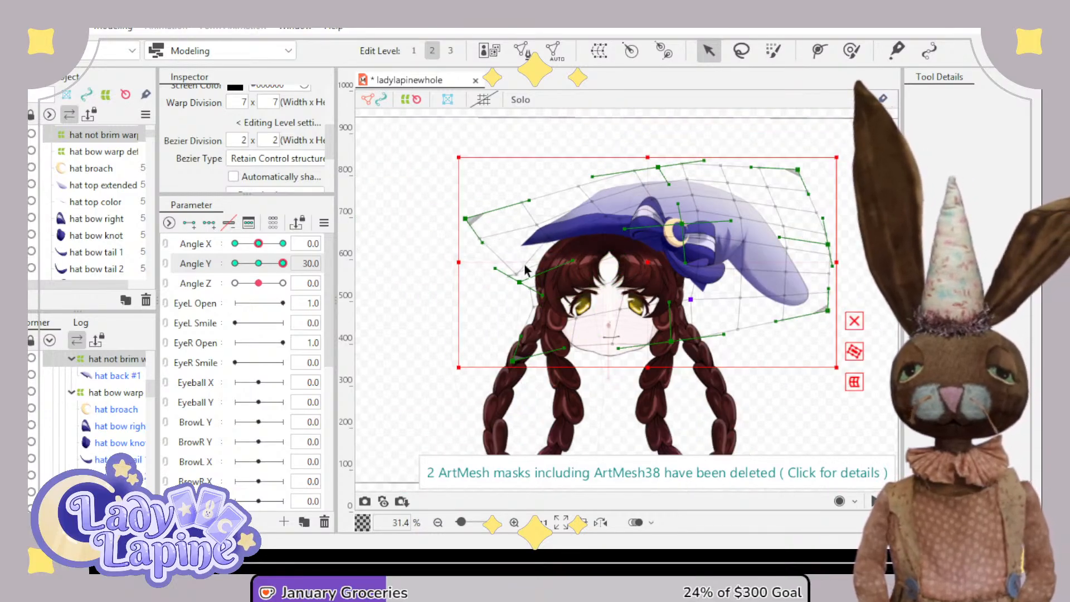
pyautogui.scroll(-2, 557, 279)
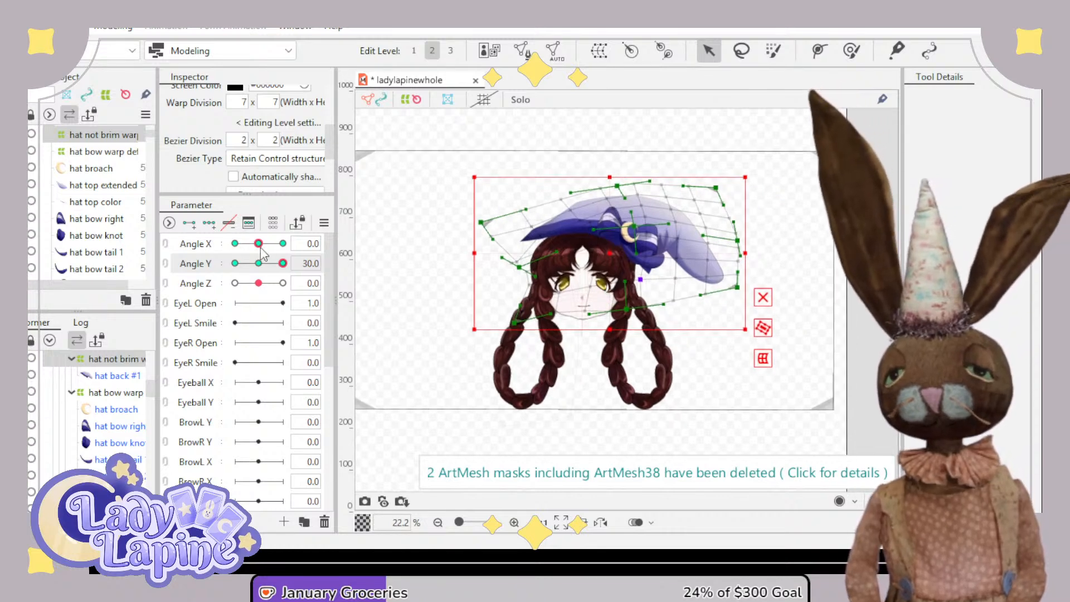
pyautogui.moveTo(260, 249); pyautogui.dragTo(259, 271)
pyautogui.click(165, 245)
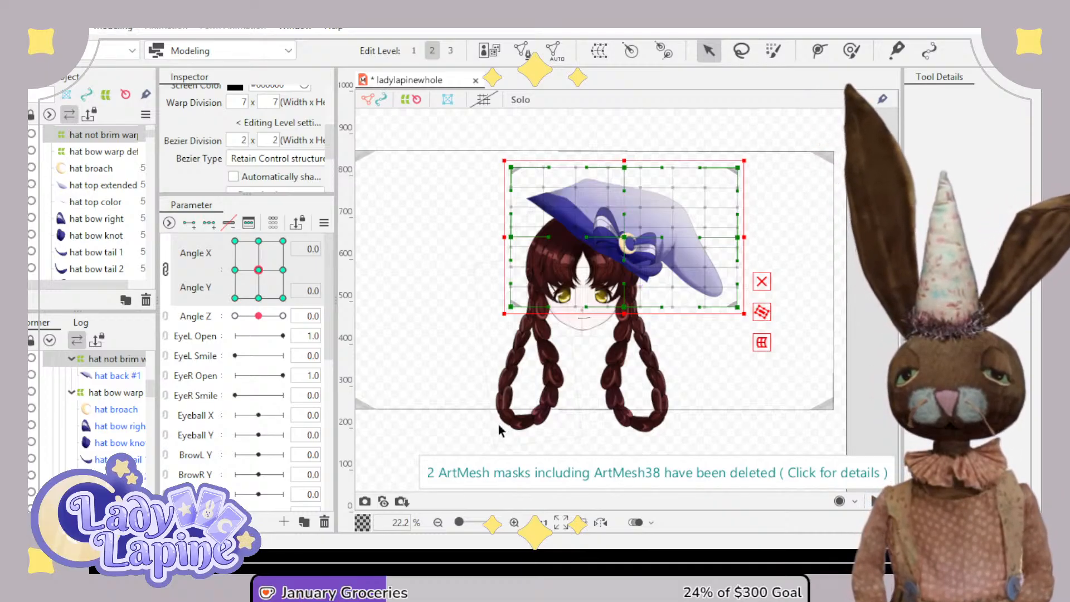
# - At Angle X 30 and Angle Y 30, lower the crown grid's centre point and top middle handle, and compare with the -30/-30 corner
pyautogui.moveTo(258, 270); pyautogui.dragTo(342, 229)
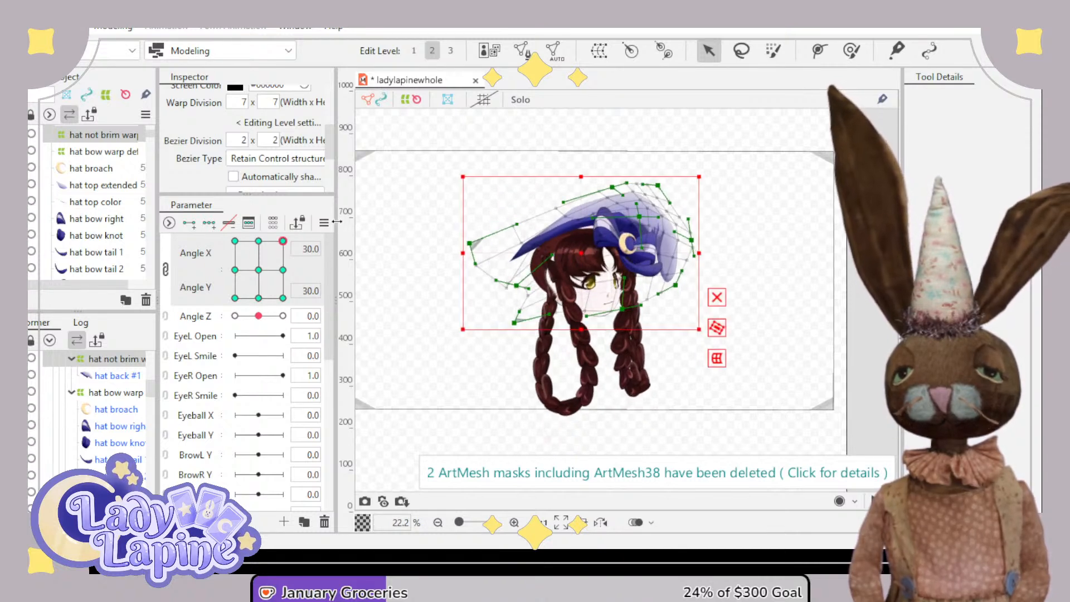
pyautogui.scroll(4, 675, 234)
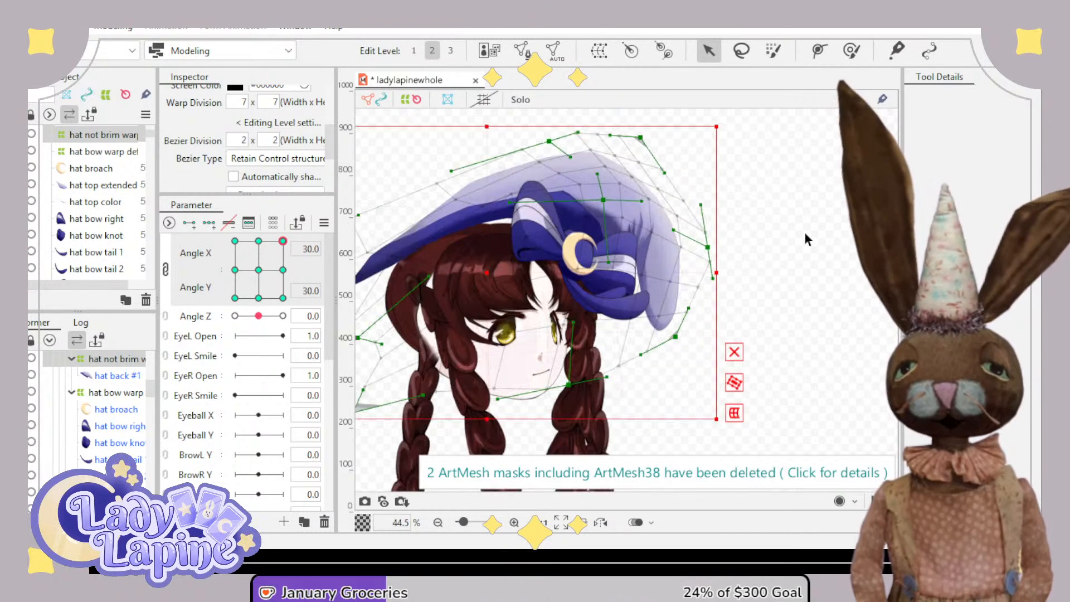
pyautogui.moveTo(805, 233); pyautogui.dragTo(891, 231)
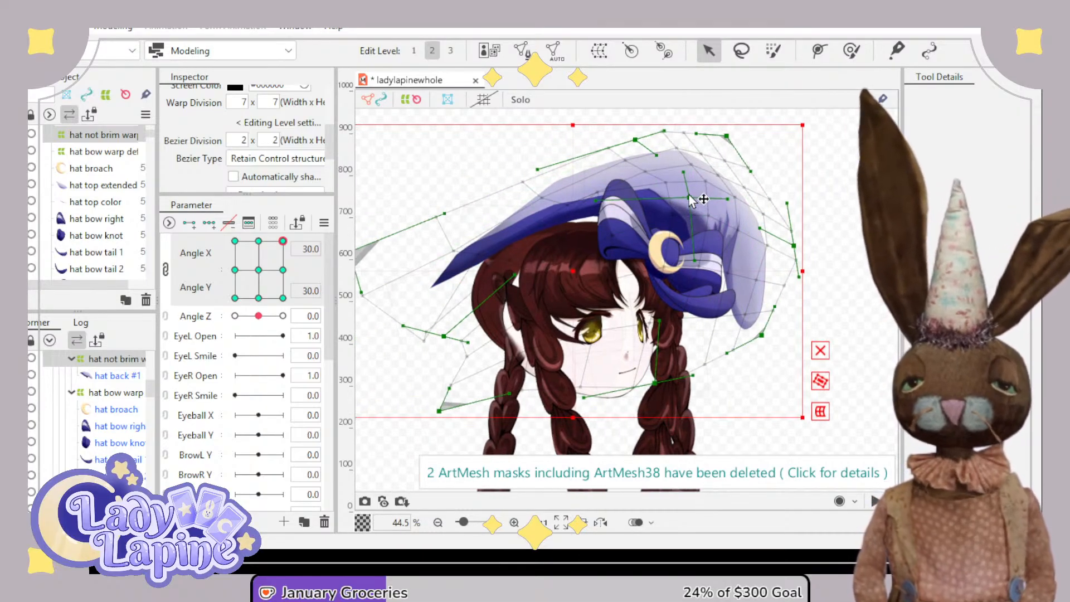
pyautogui.moveTo(693, 203); pyautogui.dragTo(680, 240)
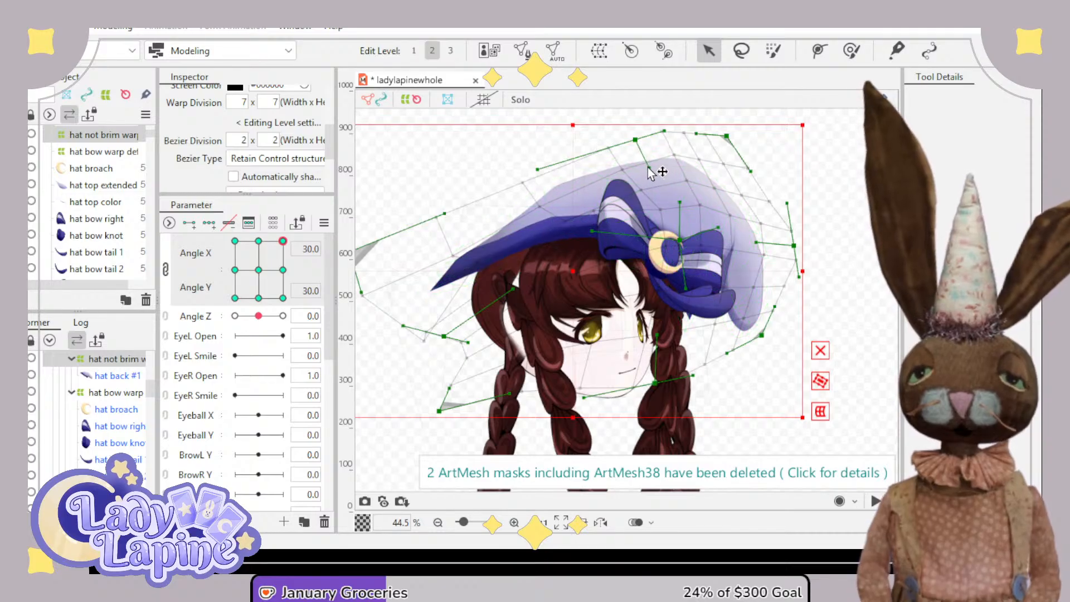
pyautogui.moveTo(667, 135); pyautogui.dragTo(666, 146)
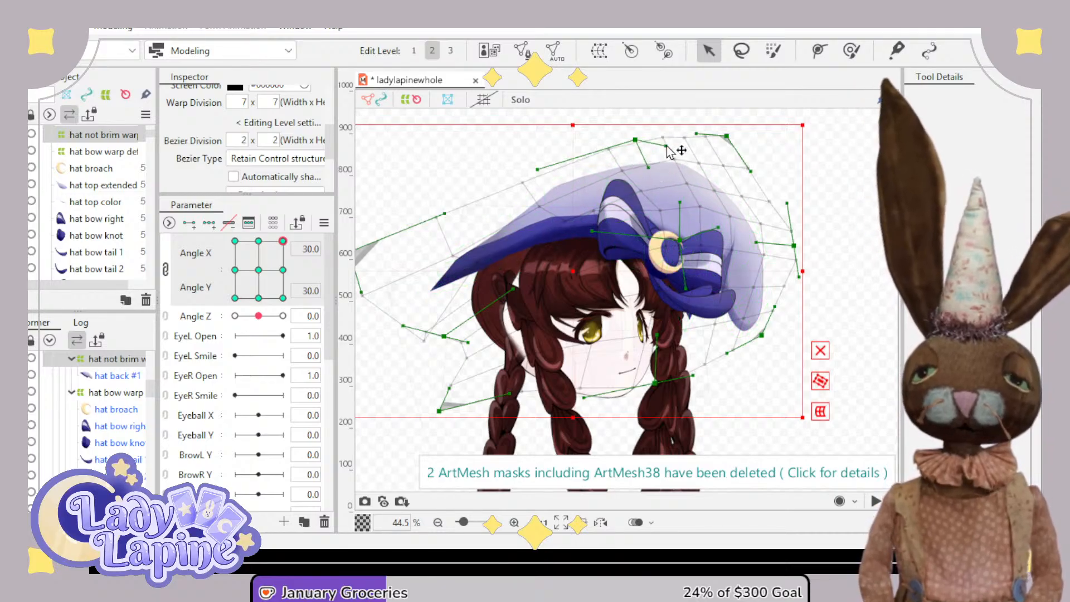
pyautogui.scroll(-2, 453, 338)
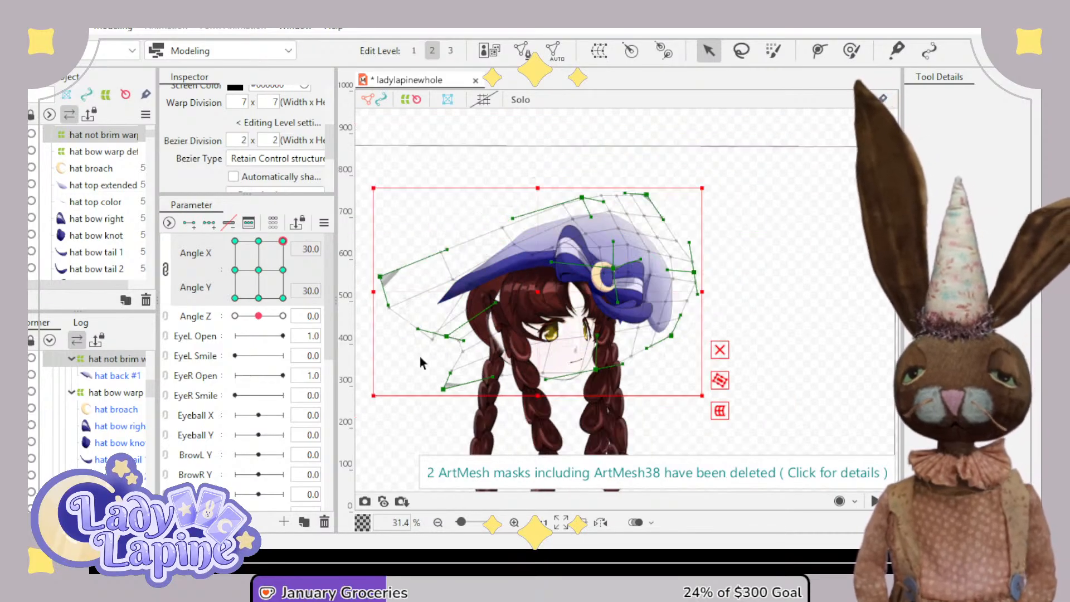
pyautogui.moveTo(422, 354); pyautogui.dragTo(465, 349)
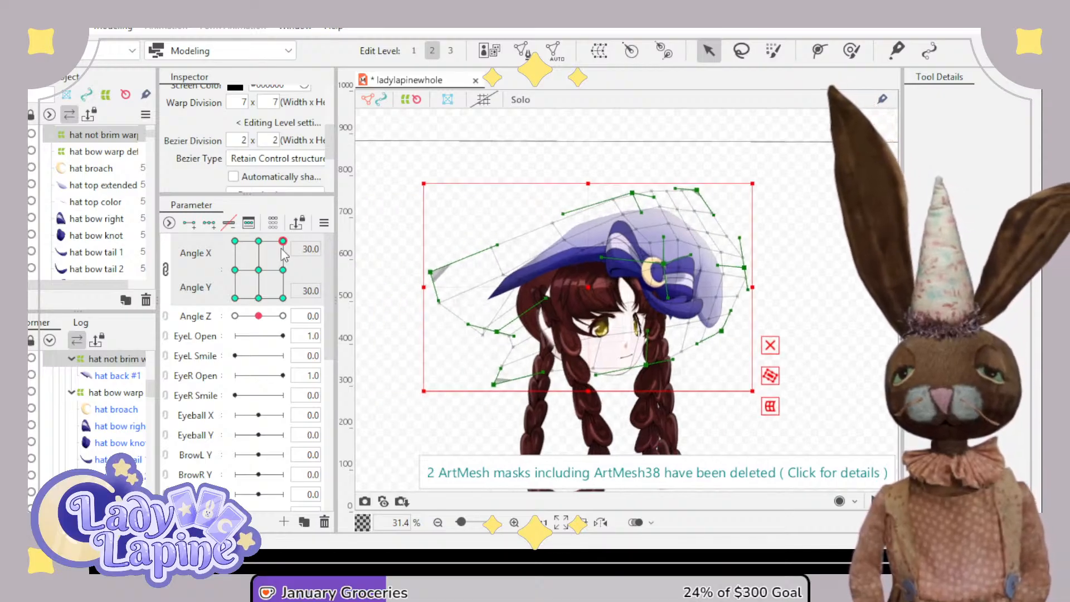
pyautogui.moveTo(283, 241); pyautogui.dragTo(210, 308)
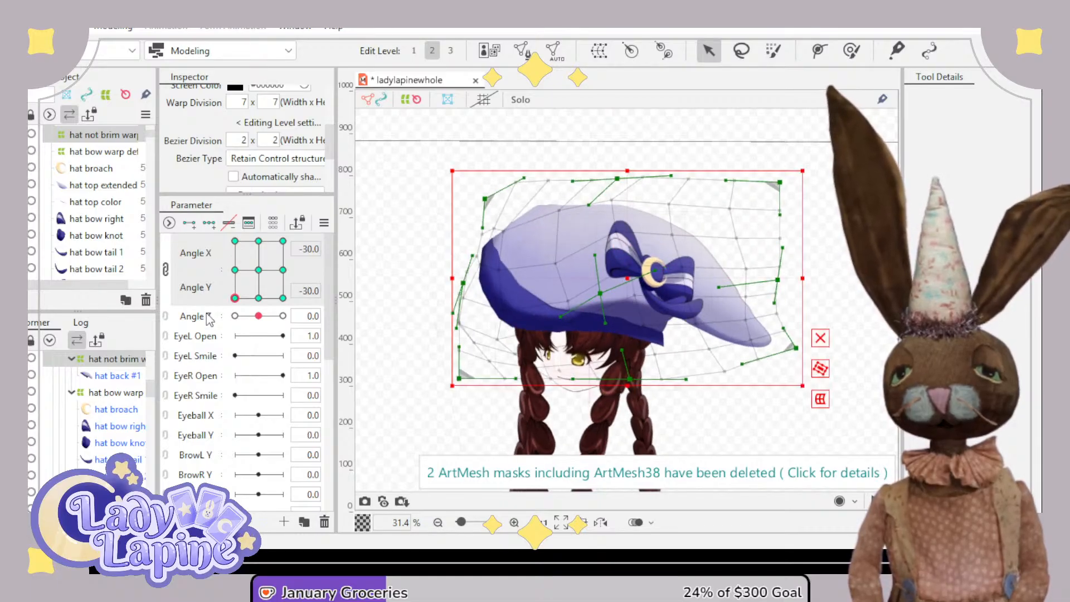
pyautogui.moveTo(212, 304); pyautogui.dragTo(290, 225)
# - Select the hat bow warp deformer at Angle X 30 and Angle Y 30, scale it down slightly, and move it up and right
pyautogui.click(120, 397)
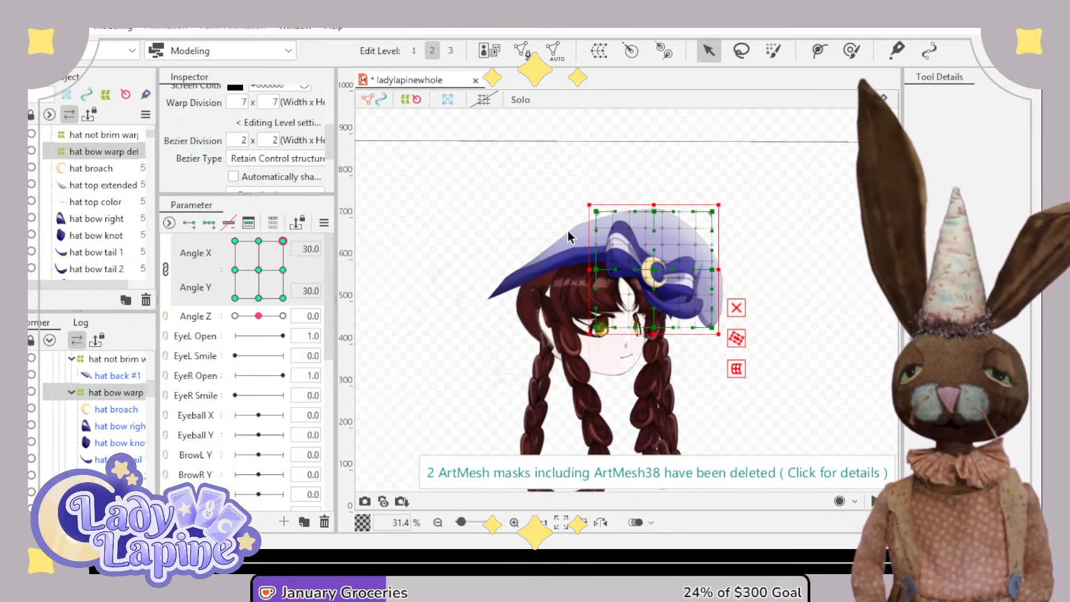
pyautogui.scroll(4, 848, 272)
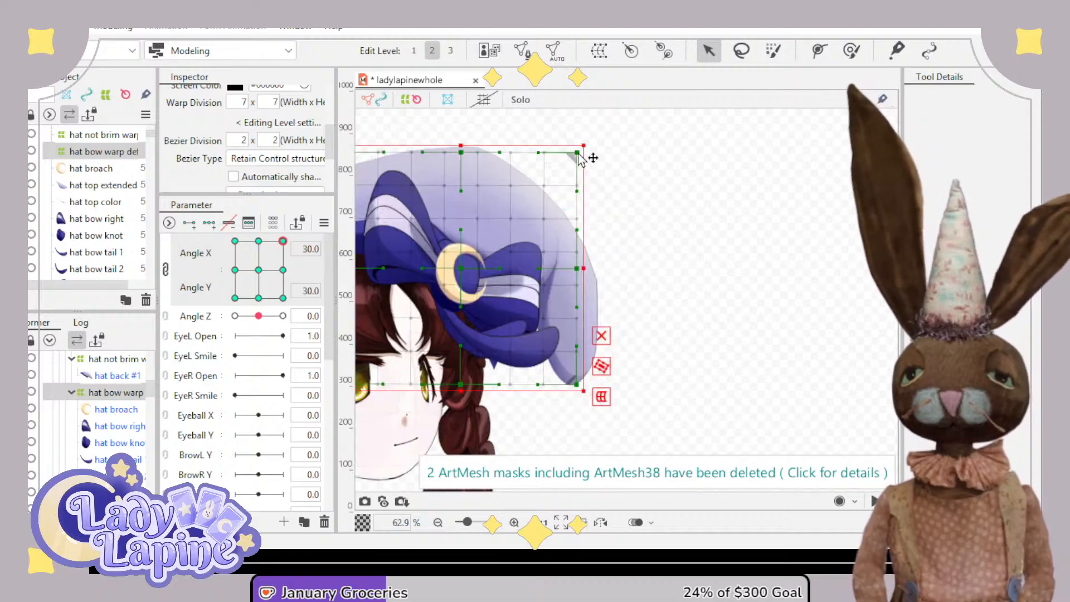
pyautogui.moveTo(681, 213); pyautogui.dragTo(810, 223)
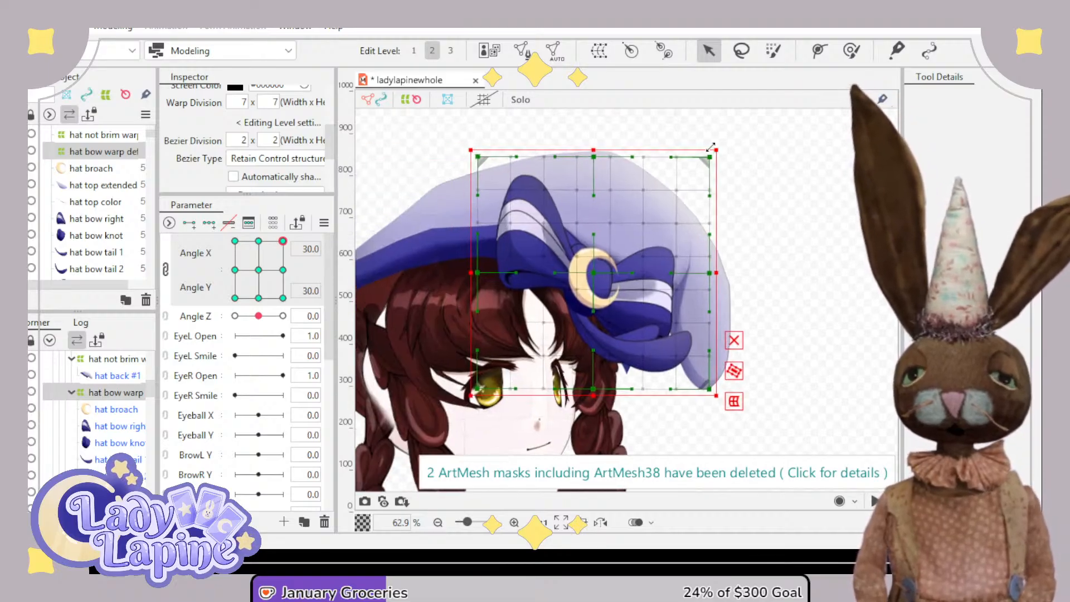
pyautogui.moveTo(717, 151); pyautogui.dragTo(691, 178)
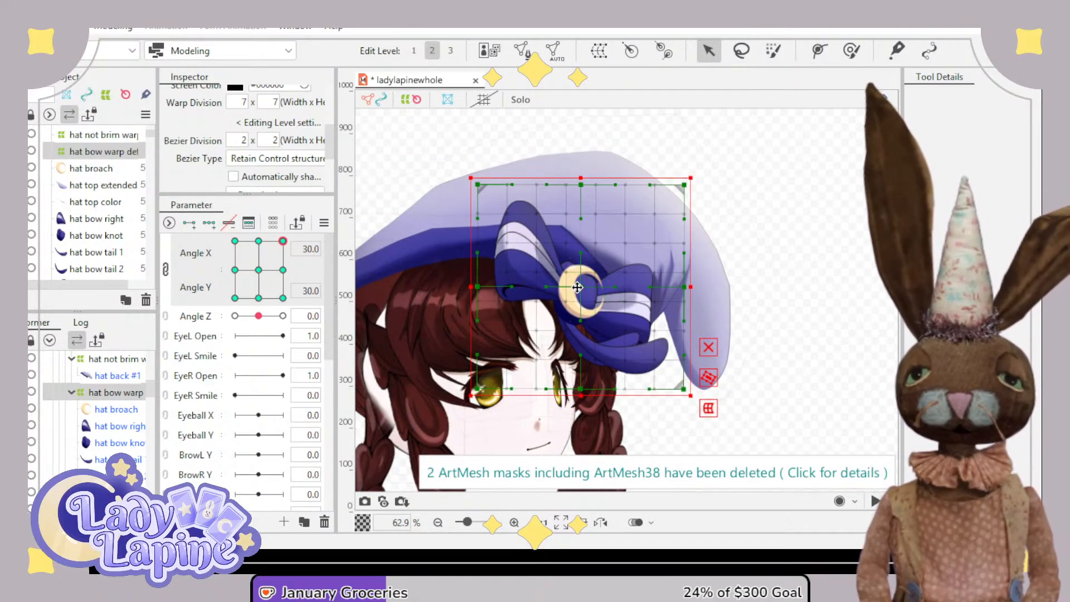
pyautogui.moveTo(579, 287); pyautogui.dragTo(612, 268)
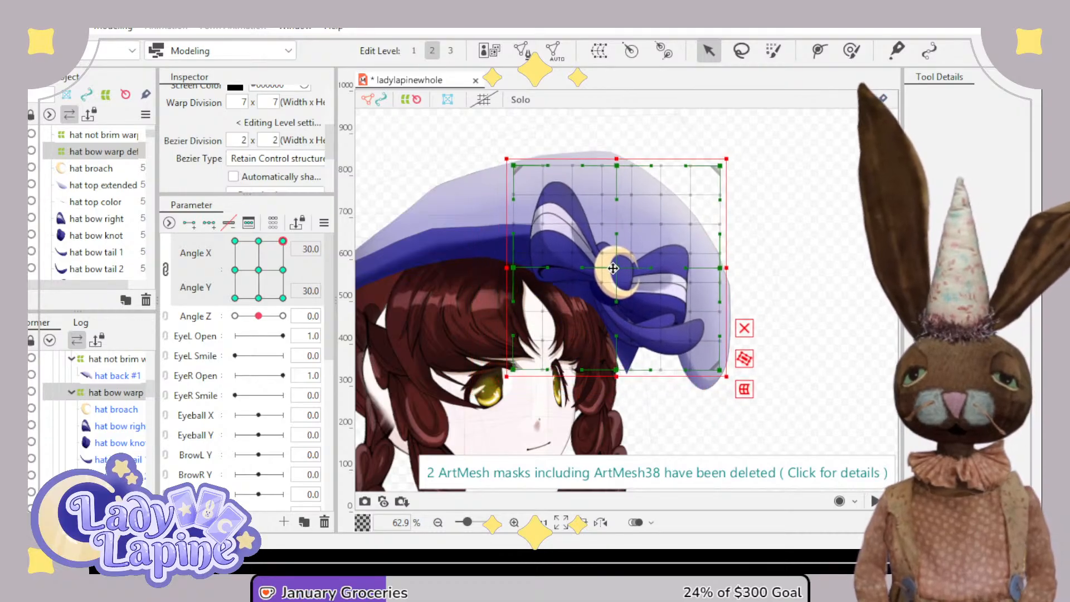
# - Pull the bow warp's top corners inward, lower its top middle point, and move its right middle point inward at Angle X 30, Angle Y 30
pyautogui.moveTo(513, 165); pyautogui.dragTo(529, 180)
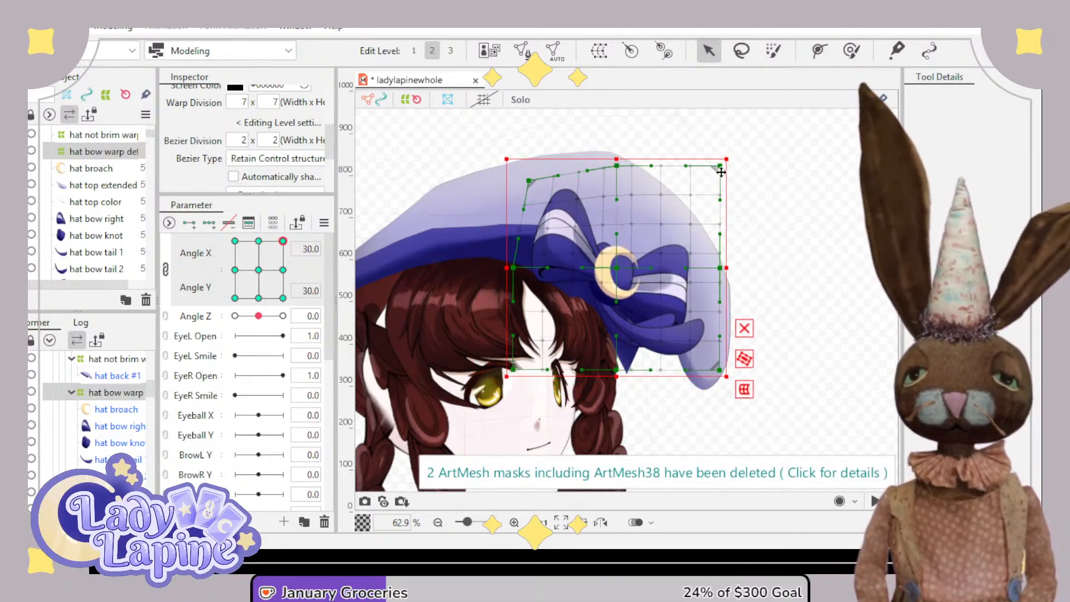
pyautogui.moveTo(720, 166); pyautogui.dragTo(704, 181)
pyautogui.moveTo(618, 170); pyautogui.dragTo(619, 189)
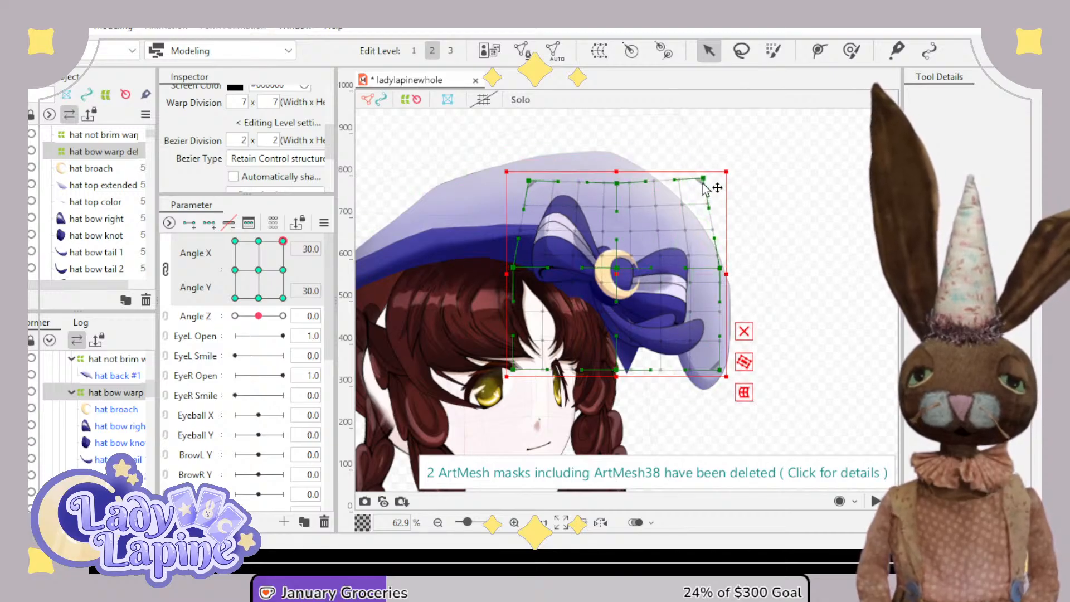
pyautogui.moveTo(704, 182); pyautogui.dragTo(689, 191)
pyautogui.moveTo(721, 270); pyautogui.dragTo(709, 269)
pyautogui.scroll(-5, 524, 299)
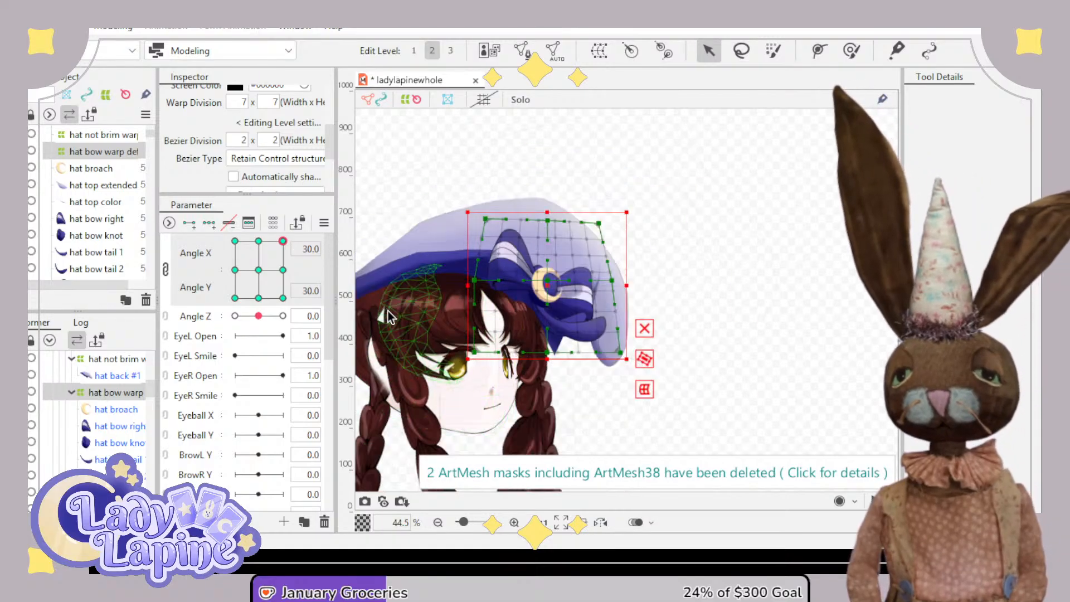
# - At Angle X -30 and Angle Y 30, move the bow warp deformer left and slightly up onto the hat band
pyautogui.moveTo(284, 243); pyautogui.dragTo(229, 247)
pyautogui.click(259, 242)
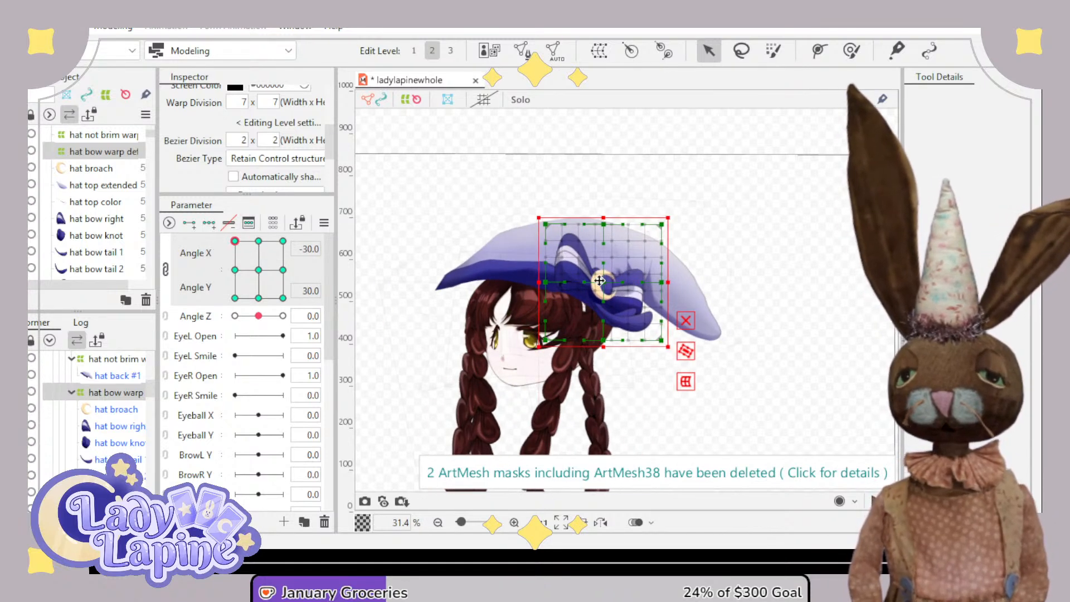
pyautogui.moveTo(600, 281); pyautogui.dragTo(561, 271)
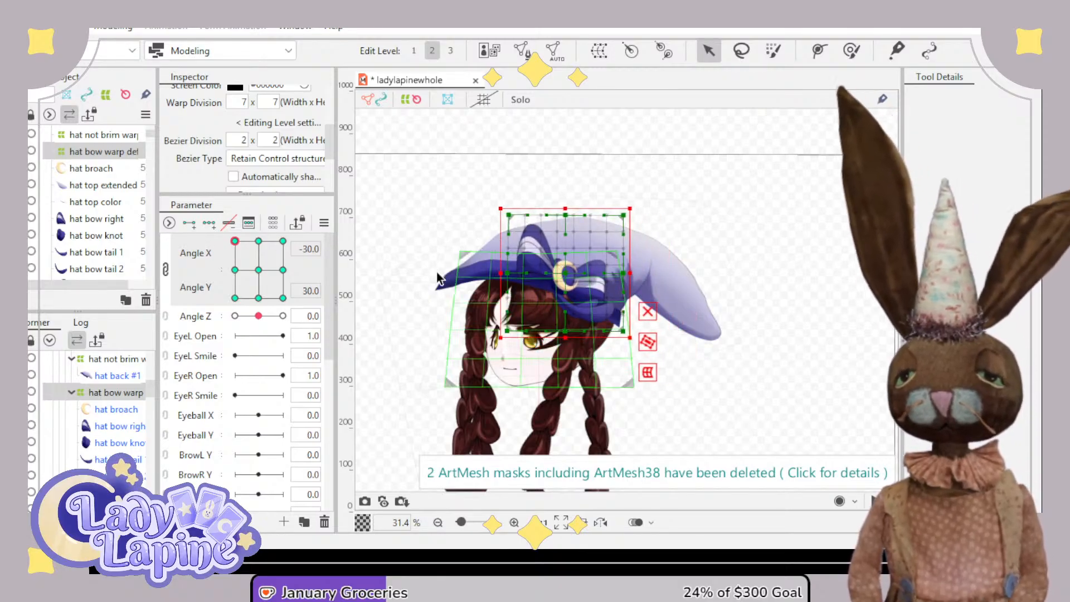
# - At Angle X -30 and Angle Y -30, move the bow warp down and left, and push its bottom corners and side middle points outward
pyautogui.moveTo(237, 248); pyautogui.dragTo(234, 302)
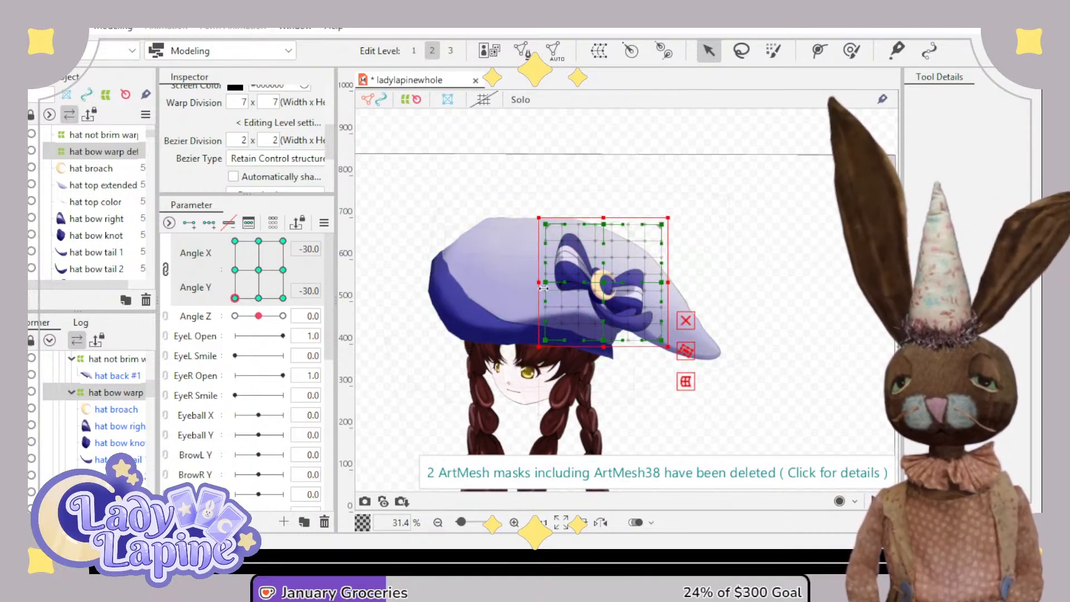
pyautogui.moveTo(607, 279); pyautogui.dragTo(554, 323)
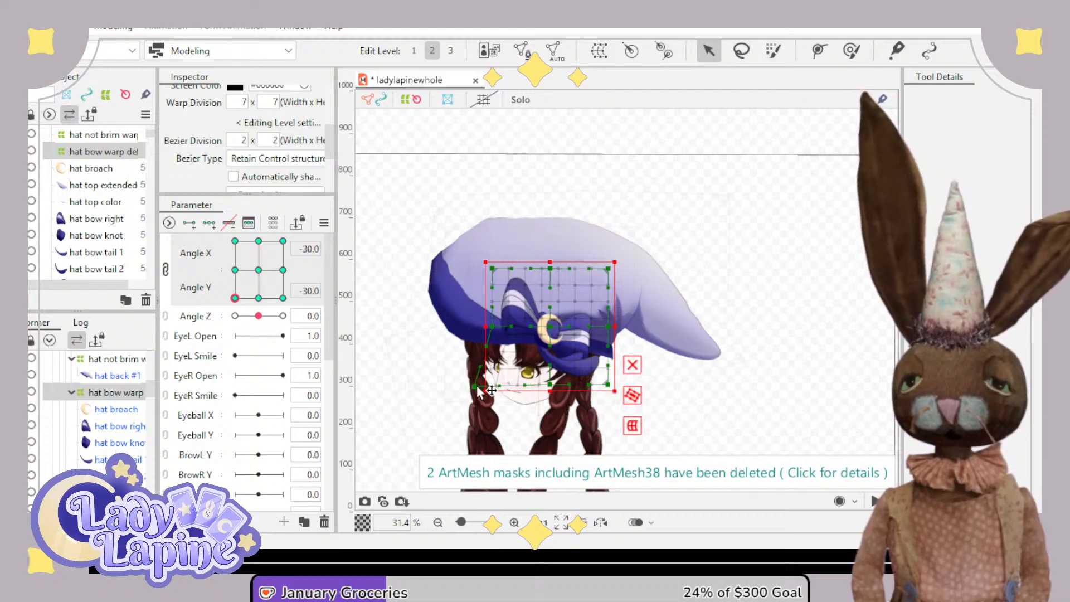
pyautogui.moveTo(478, 387); pyautogui.dragTo(477, 387)
pyautogui.moveTo(493, 327); pyautogui.dragTo(485, 327)
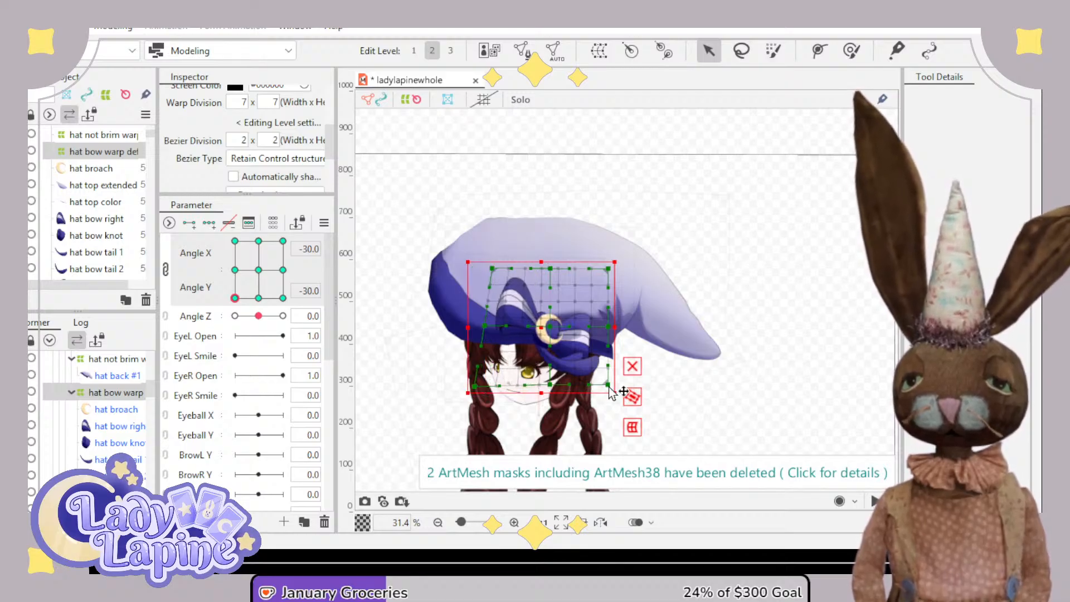
pyautogui.moveTo(613, 393); pyautogui.dragTo(633, 398)
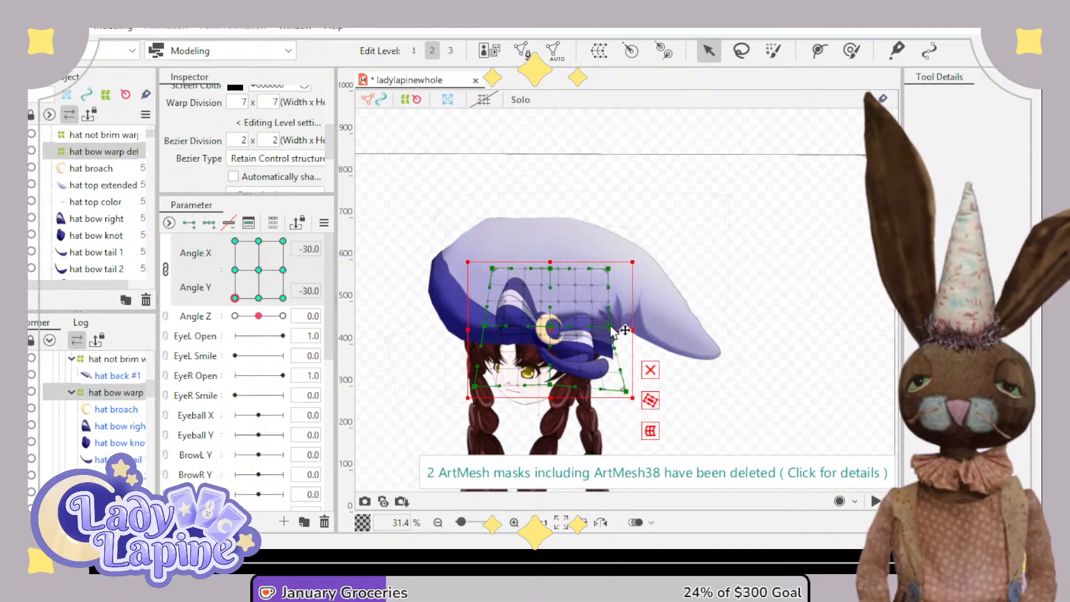
pyautogui.moveTo(613, 330); pyautogui.dragTo(618, 332)
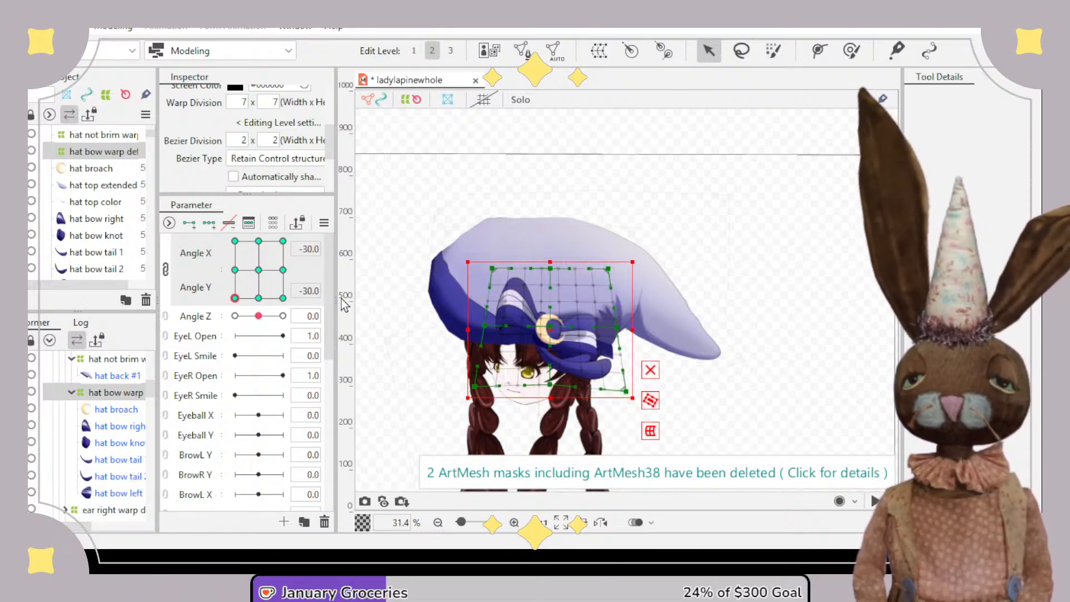
# - At Angle X 30 and Angle Y -30, move the bow warp down and slightly right, pull its top corners inward, and lower its top middle point
pyautogui.moveTo(246, 298); pyautogui.dragTo(313, 301)
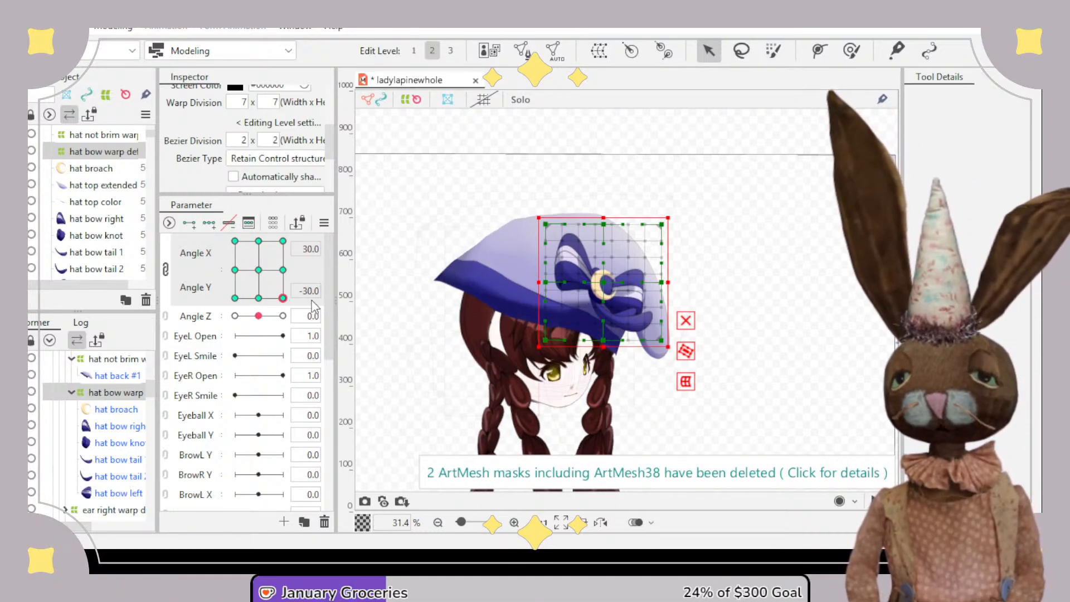
pyautogui.moveTo(604, 282); pyautogui.dragTo(617, 321)
pyautogui.scroll(3, 756, 324)
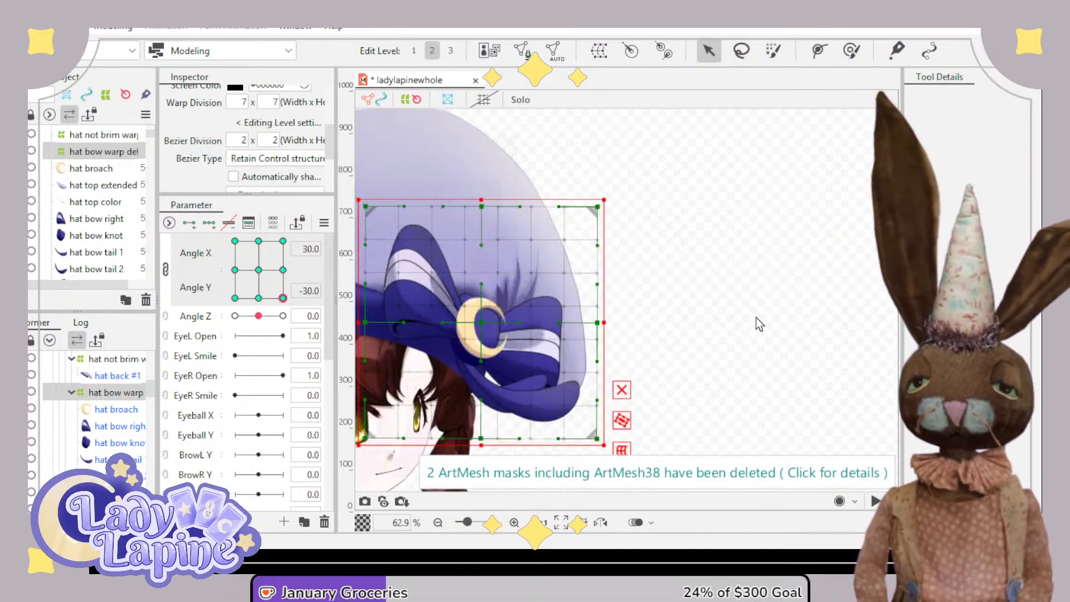
pyautogui.moveTo(719, 227); pyautogui.dragTo(824, 233)
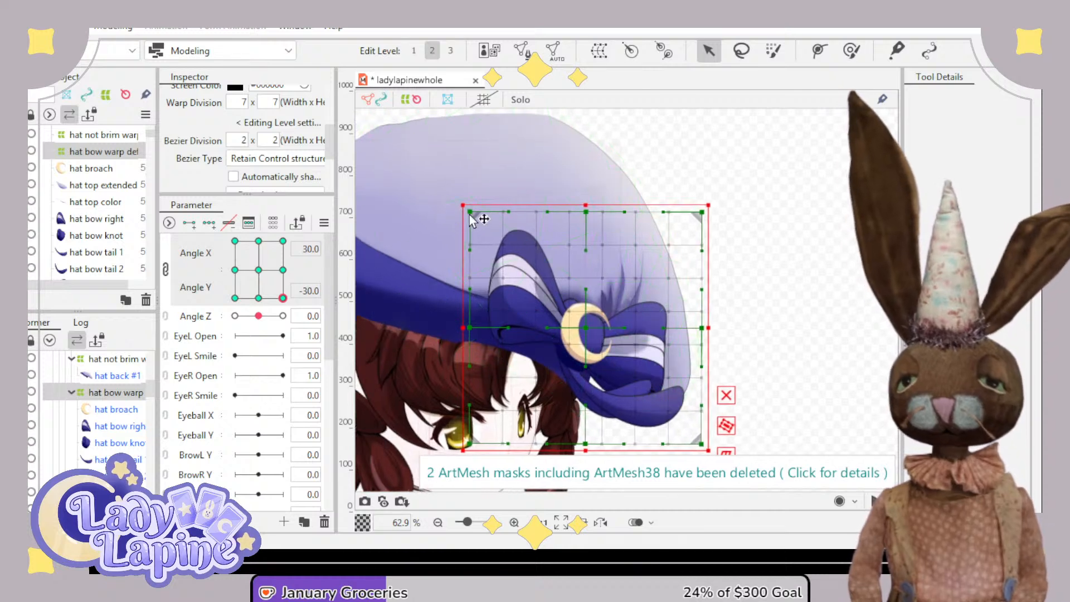
pyautogui.moveTo(471, 213); pyautogui.dragTo(514, 251)
pyautogui.moveTo(591, 218); pyautogui.dragTo(610, 235)
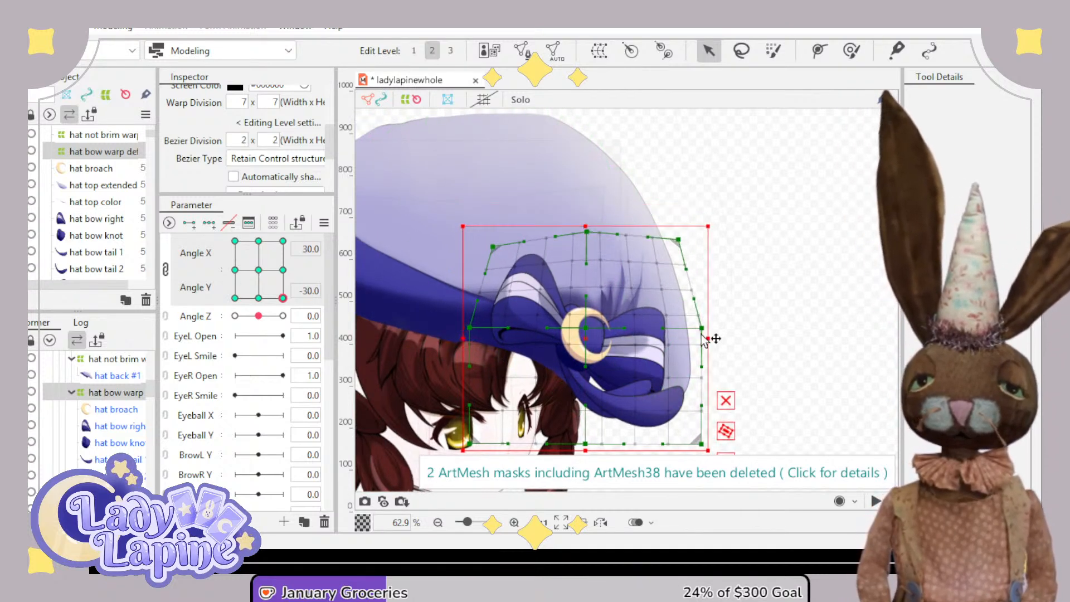
pyautogui.scroll(-3, 795, 307)
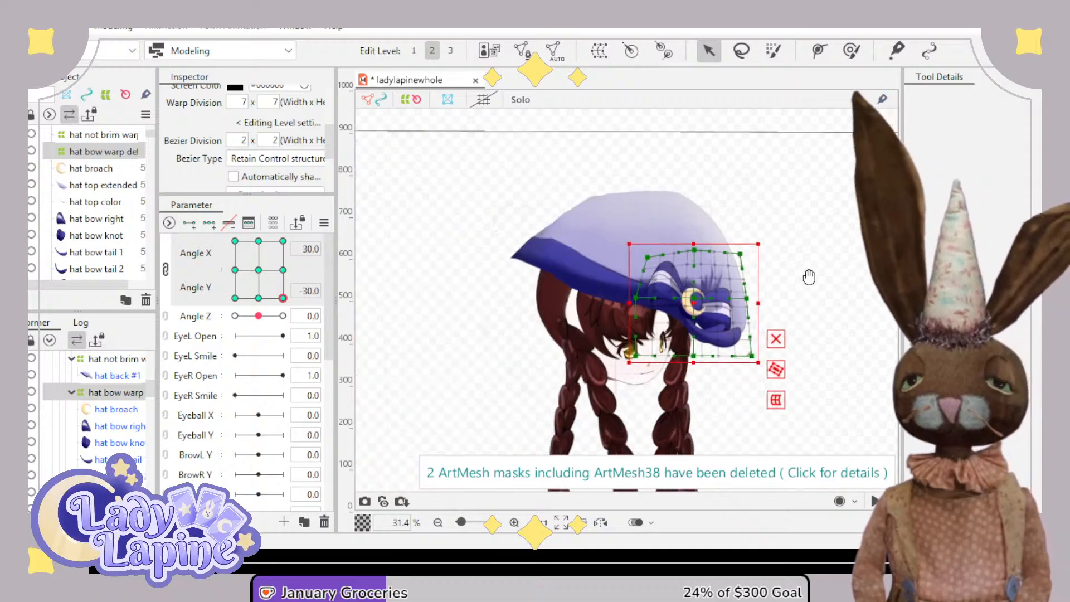
# - Return Angle X and Angle Y to 0 and select the hat warp deformer that contains the brim parts
pyautogui.moveTo(266, 289)
pyautogui.mouseDown()
pyautogui.moveTo(258, 276)
pyautogui.moveTo(274, 248)
pyautogui.moveTo(250, 312)
pyautogui.moveTo(234, 249)
pyautogui.moveTo(279, 243)
pyautogui.moveTo(284, 271)
pyautogui.moveTo(230, 259)
pyautogui.moveTo(268, 251)
pyautogui.moveTo(244, 241)
pyautogui.moveTo(279, 259)
pyautogui.moveTo(234, 278)
pyautogui.moveTo(257, 265)
pyautogui.moveTo(279, 273)
pyautogui.moveTo(279, 248)
pyautogui.moveTo(240, 252)
pyautogui.moveTo(269, 276)
pyautogui.moveTo(246, 291)
pyautogui.moveTo(237, 243)
pyautogui.moveTo(271, 239)
pyautogui.moveTo(287, 259)
pyautogui.moveTo(283, 272)
pyautogui.moveTo(241, 272)
pyautogui.moveTo(262, 270)
pyautogui.moveTo(267, 285)
pyautogui.moveTo(237, 282)
pyautogui.moveTo(273, 295)
pyautogui.moveTo(237, 276)
pyautogui.moveTo(259, 259)
pyautogui.moveTo(252, 312)
pyautogui.moveTo(267, 246)
pyautogui.moveTo(262, 285)
pyautogui.moveTo(258, 270)
pyautogui.mouseUp()
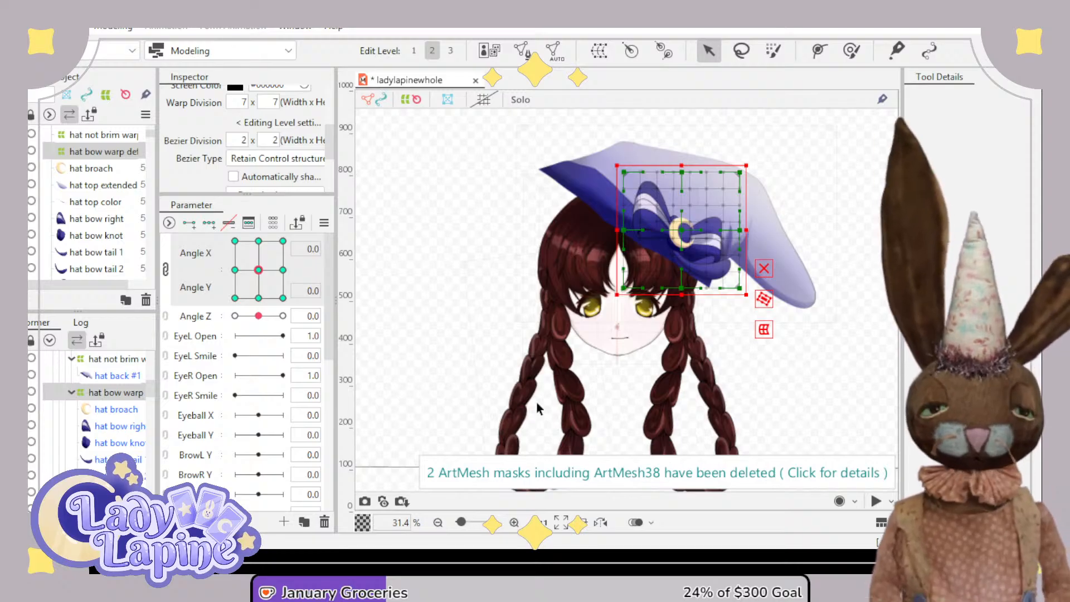
pyautogui.moveTo(236, 270)
pyautogui.mouseDown()
pyautogui.moveTo(260, 275)
pyautogui.moveTo(272, 241)
pyautogui.moveTo(272, 257)
pyautogui.moveTo(257, 266)
pyautogui.mouseUp()
pyautogui.scroll(-2, 107, 411)
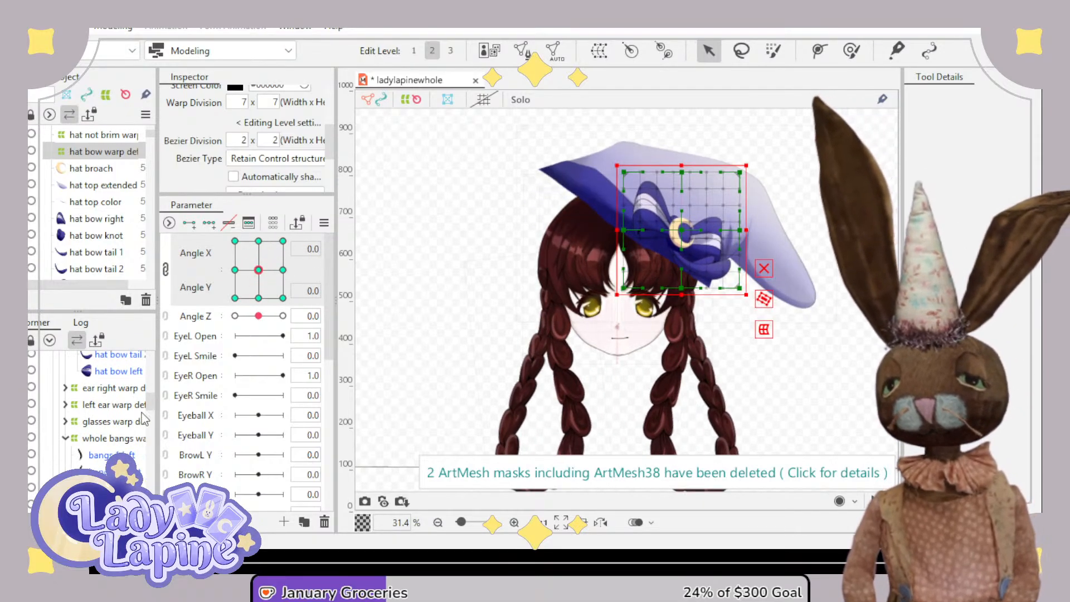
pyautogui.scroll(2, 103, 396)
pyautogui.scroll(1, 106, 403)
pyautogui.scroll(2, 106, 410)
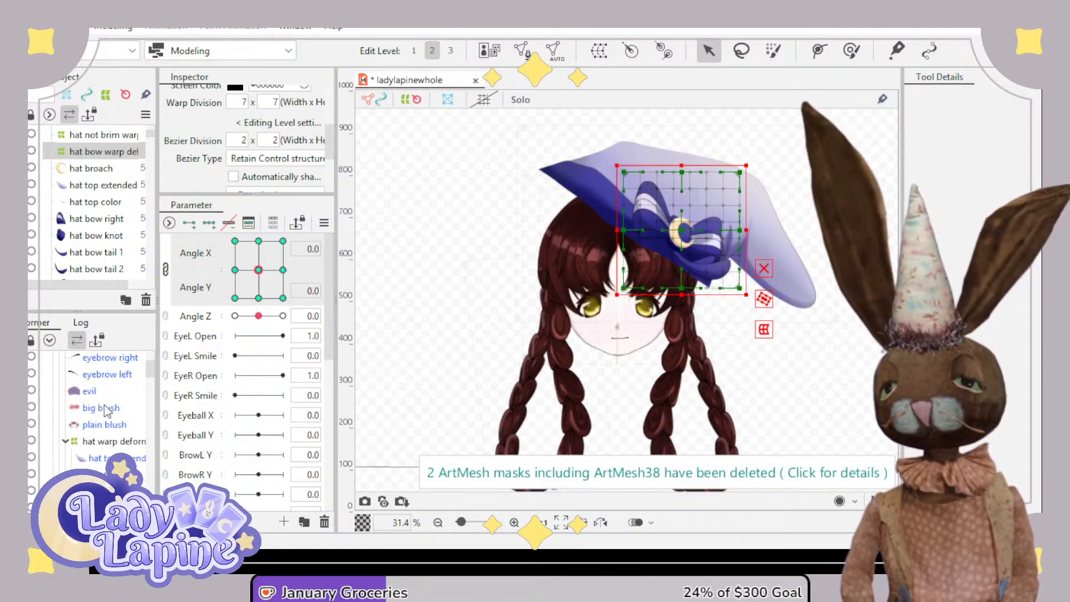
pyautogui.scroll(-1, 104, 411)
pyautogui.click(102, 381)
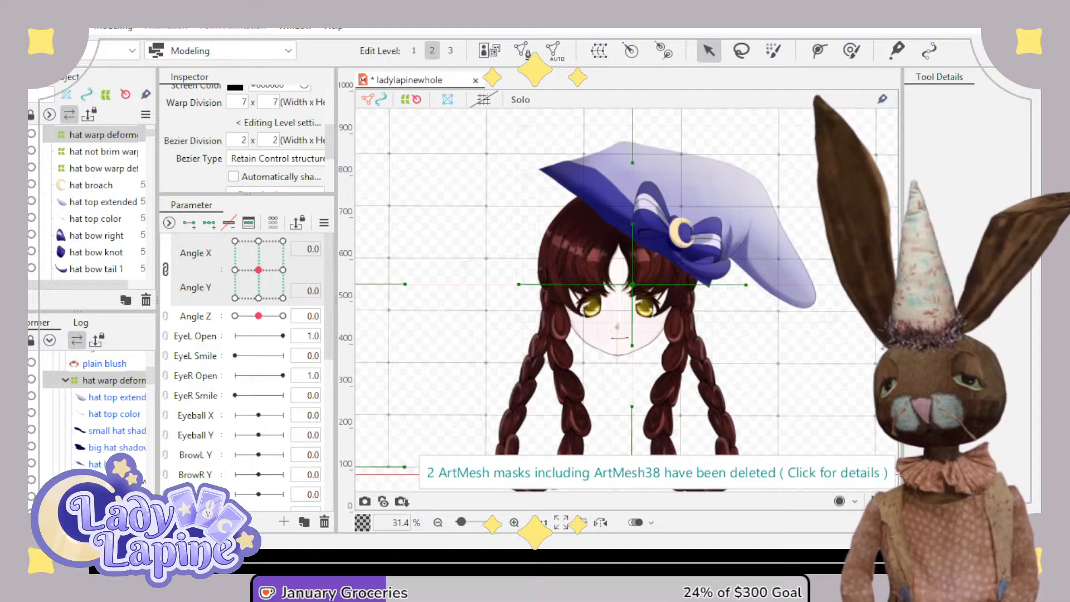
# - Show the two hidden hat brim layers so the whole hat is displayed within its warp grid
pyautogui.click(18, 464)
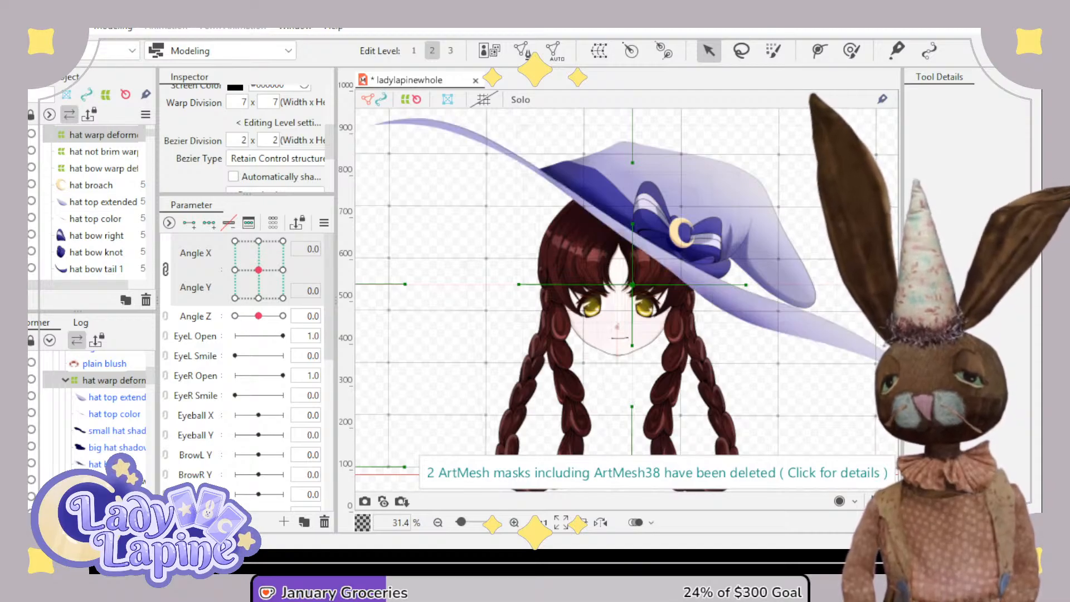
pyautogui.click(19, 481)
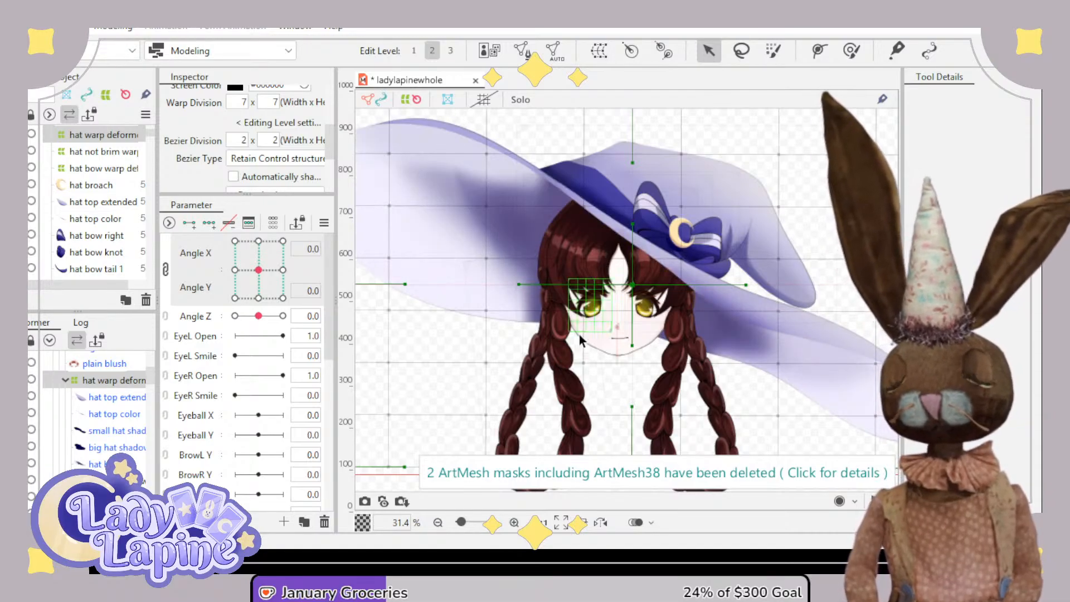
pyautogui.scroll(-2, 591, 286)
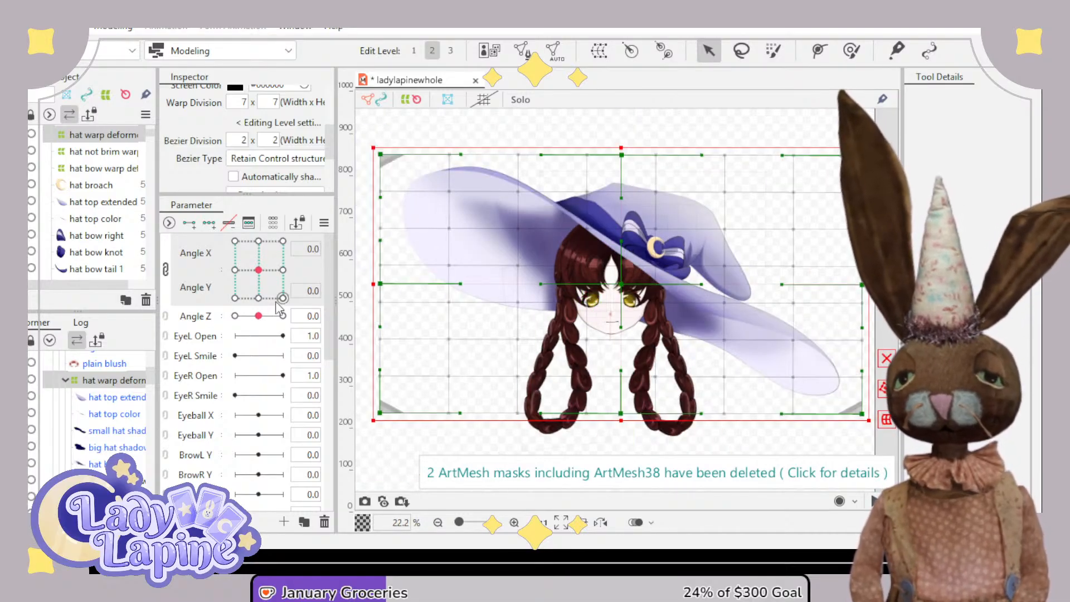
# - Check the linked Angle X and Angle Y grid, and add three keyforms per angle to the hat warp deformer
pyautogui.moveTo(258, 271)
pyautogui.mouseDown()
pyautogui.moveTo(276, 245)
pyautogui.moveTo(217, 285)
pyautogui.moveTo(245, 277)
pyautogui.moveTo(284, 321)
pyautogui.moveTo(266, 272)
pyautogui.moveTo(237, 271)
pyautogui.moveTo(254, 303)
pyautogui.moveTo(254, 251)
pyautogui.moveTo(264, 282)
pyautogui.mouseUp()
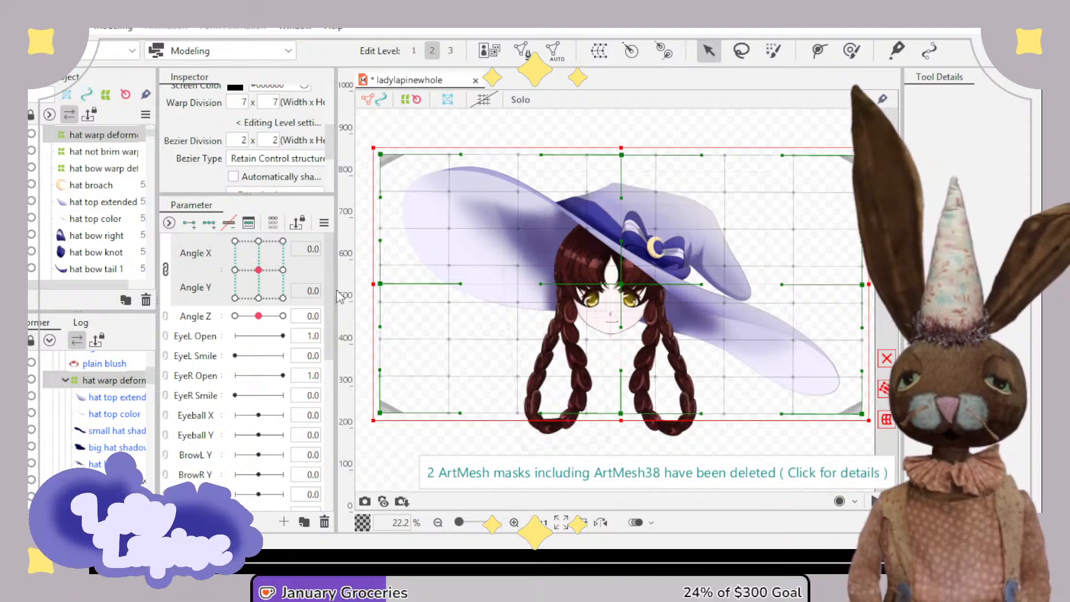
pyautogui.moveTo(259, 270); pyautogui.dragTo(261, 238)
pyautogui.click(259, 270)
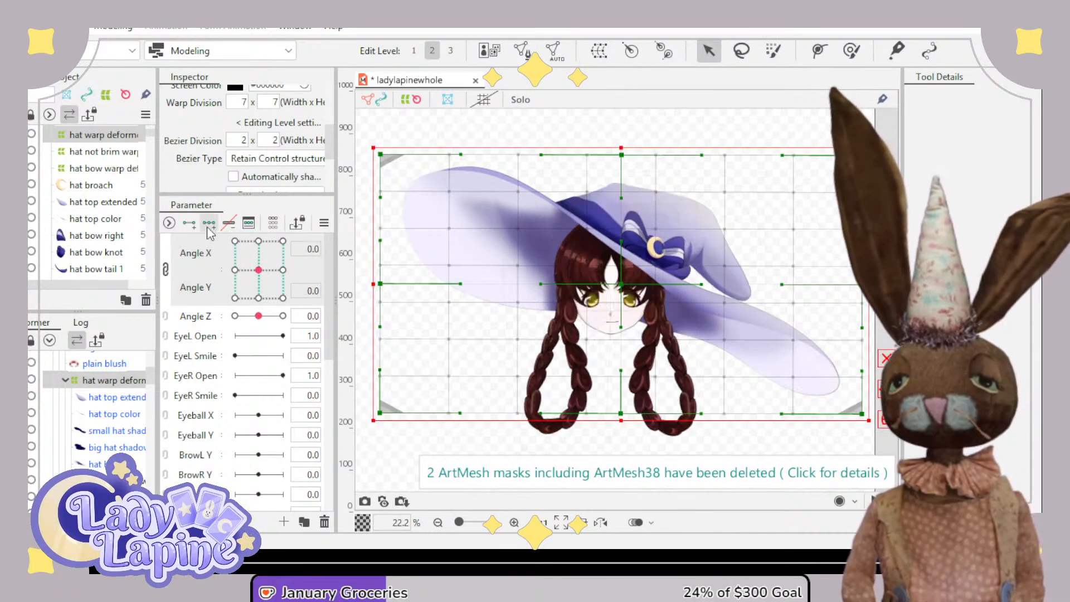
pyautogui.click(208, 224)
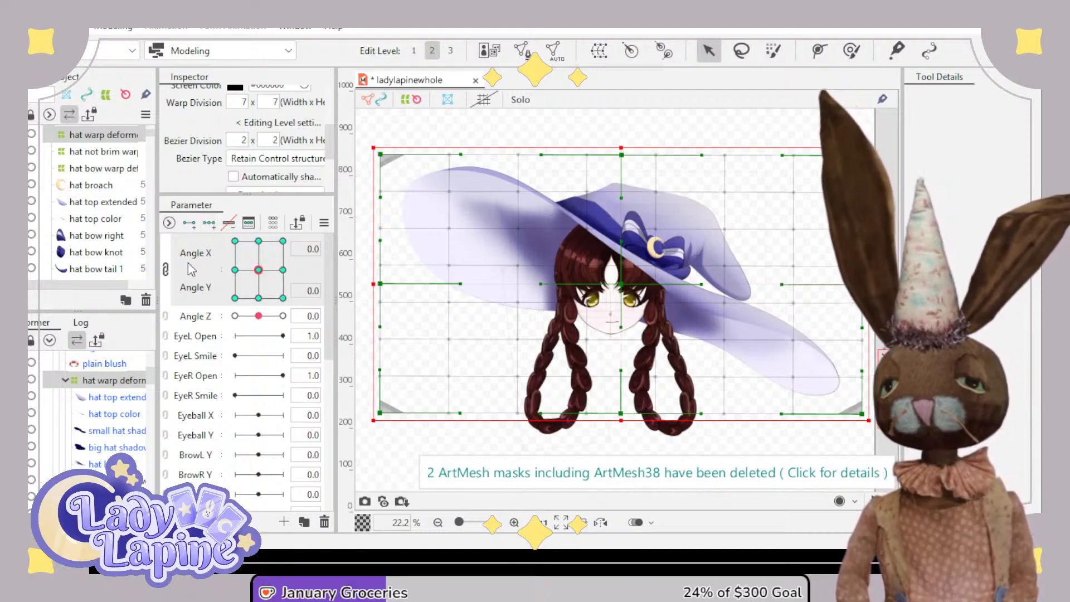
pyautogui.click(166, 269)
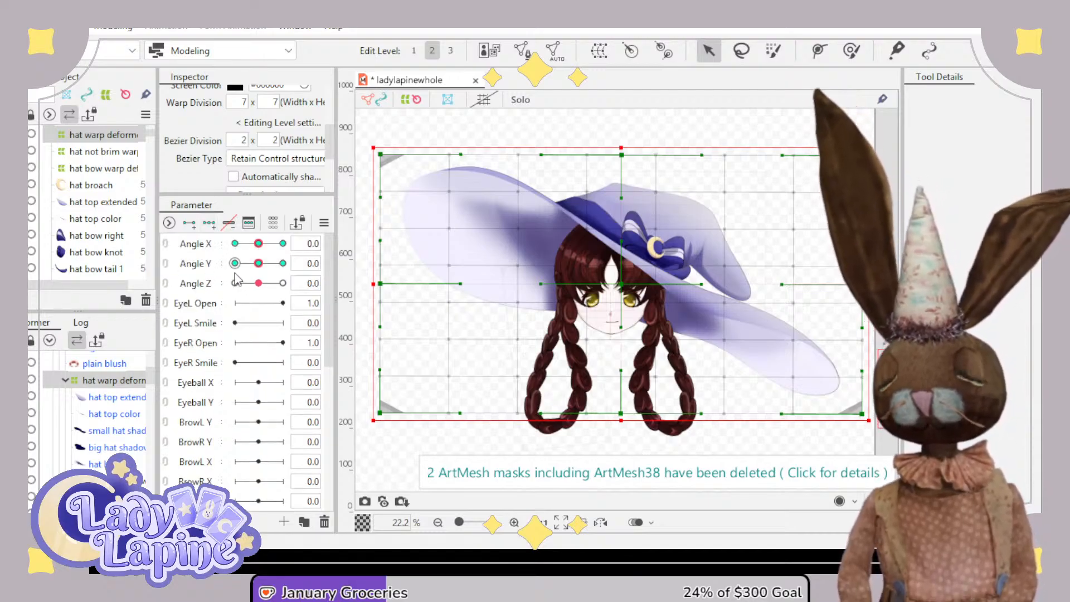
pyautogui.moveTo(258, 284)
pyautogui.mouseDown()
pyautogui.moveTo(280, 284)
pyautogui.moveTo(233, 283)
pyautogui.moveTo(255, 282)
pyautogui.mouseUp()
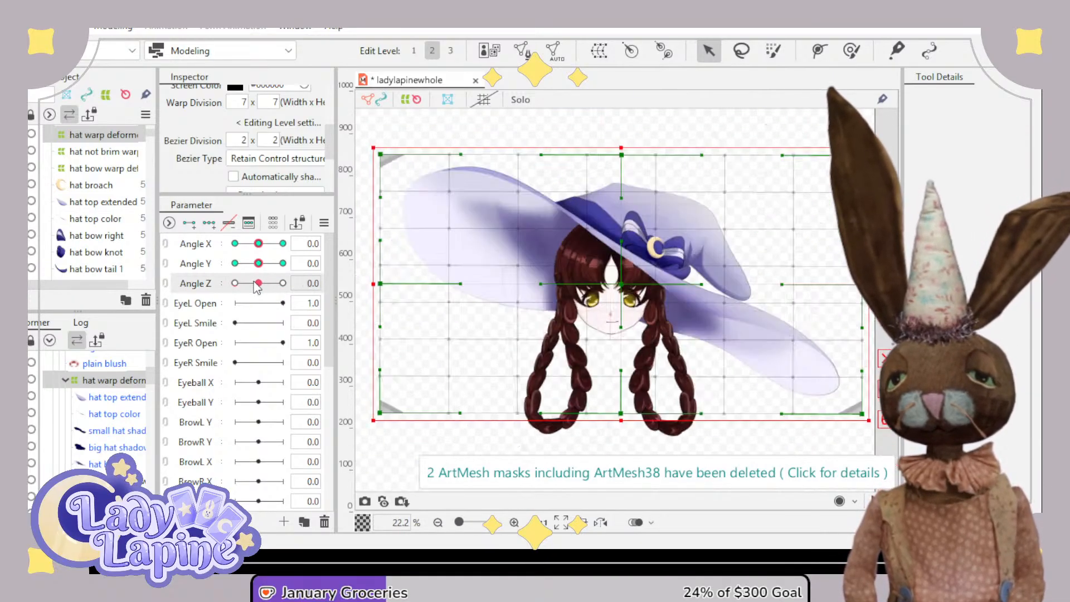
pyautogui.click(165, 253)
# - Preview the hat at Angle Z 30 and -30 with varied Angle X and Angle Y positions, and return all three angles to 0
pyautogui.moveTo(259, 316); pyautogui.dragTo(283, 316)
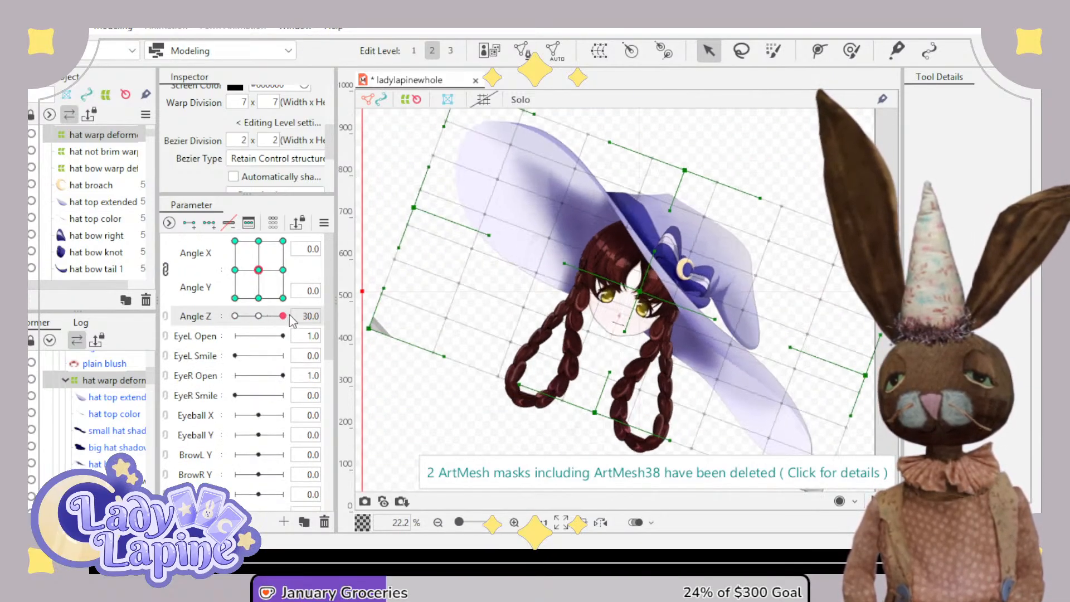
pyautogui.moveTo(258, 270)
pyautogui.mouseDown()
pyautogui.moveTo(230, 241)
pyautogui.moveTo(279, 274)
pyautogui.moveTo(248, 256)
pyautogui.moveTo(242, 267)
pyautogui.mouseUp()
pyautogui.moveTo(282, 317); pyautogui.dragTo(233, 317)
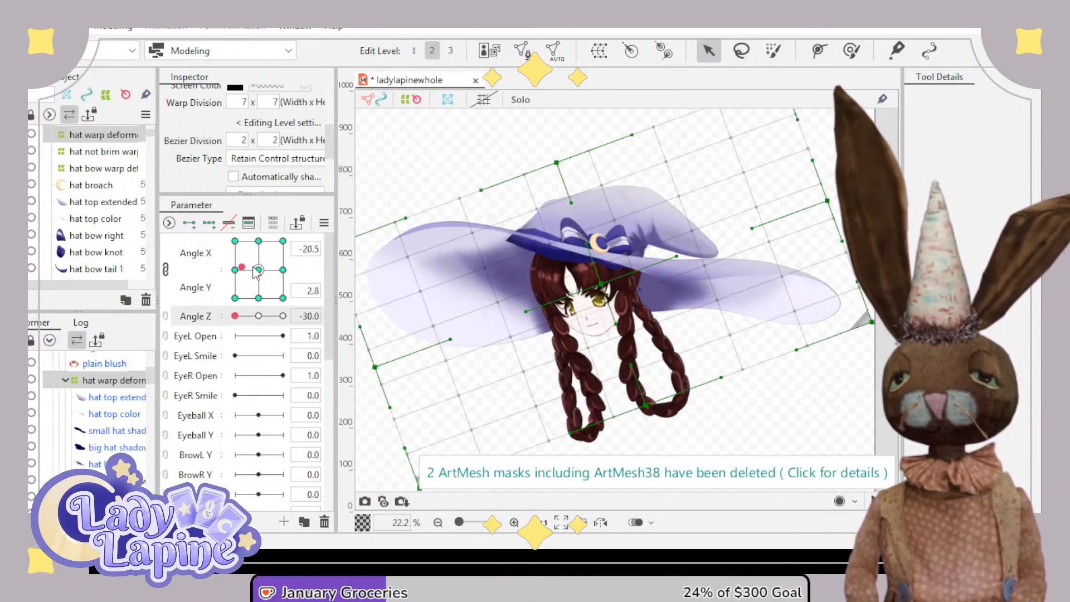
pyautogui.moveTo(254, 268)
pyautogui.mouseDown()
pyautogui.moveTo(264, 290)
pyautogui.moveTo(269, 260)
pyautogui.mouseUp()
pyautogui.click(258, 317)
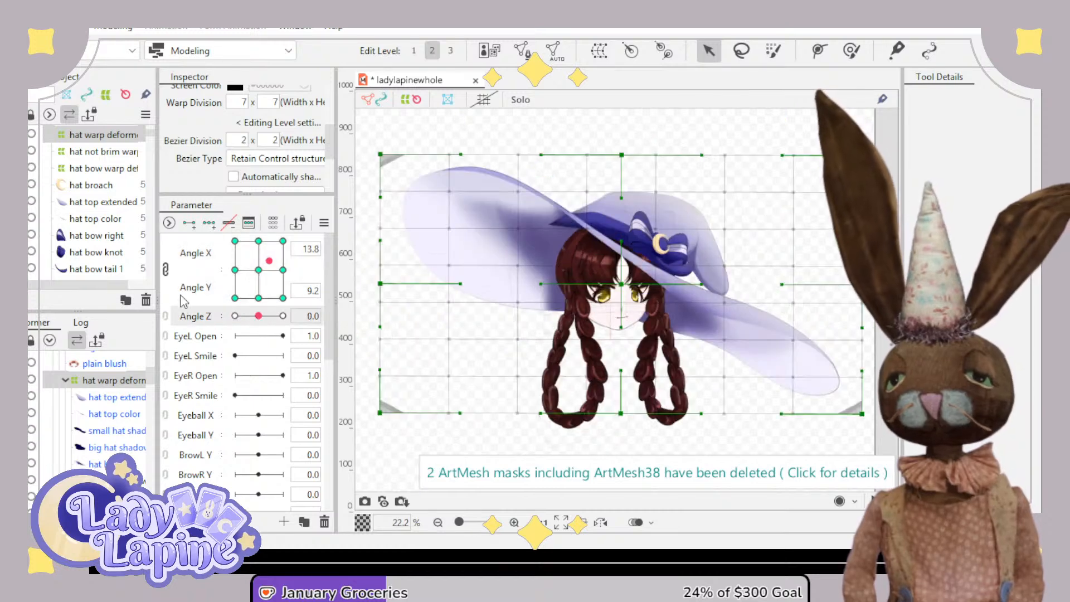
pyautogui.click(258, 271)
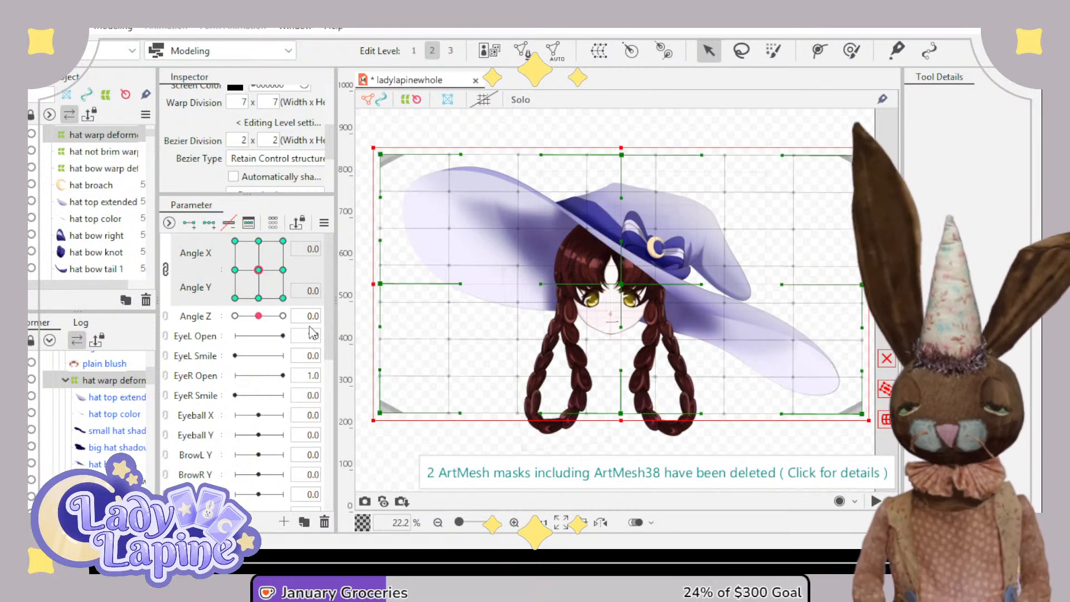
pyautogui.moveTo(262, 273); pyautogui.dragTo(220, 282)
pyautogui.click(258, 269)
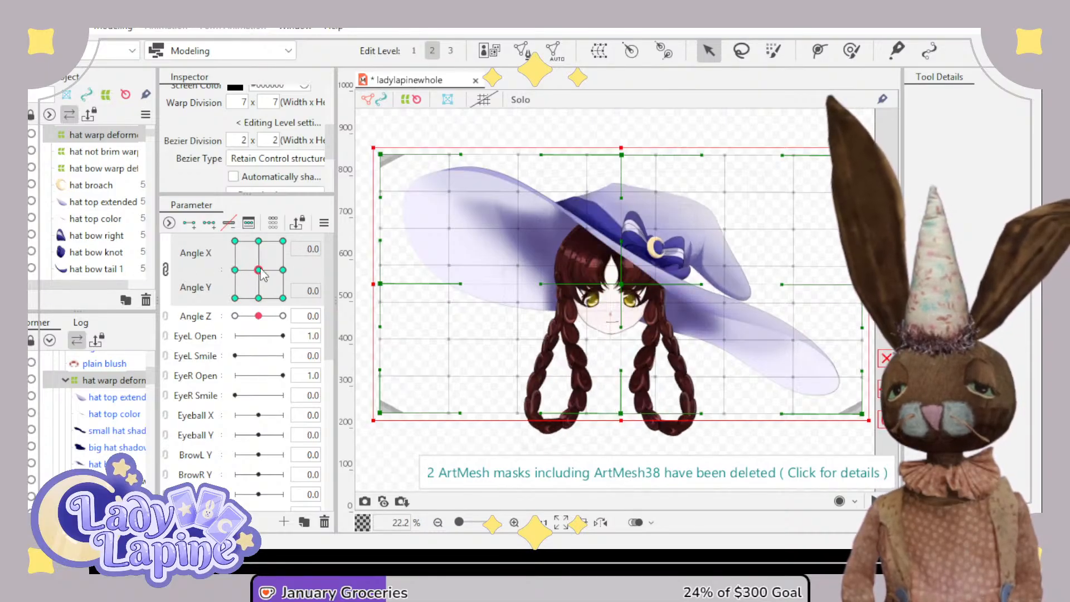
# - Unlink Angle X from Angle Y, and try stretching the hat warp deformer's bottom edge downward at Angle Y 30
pyautogui.click(166, 270)
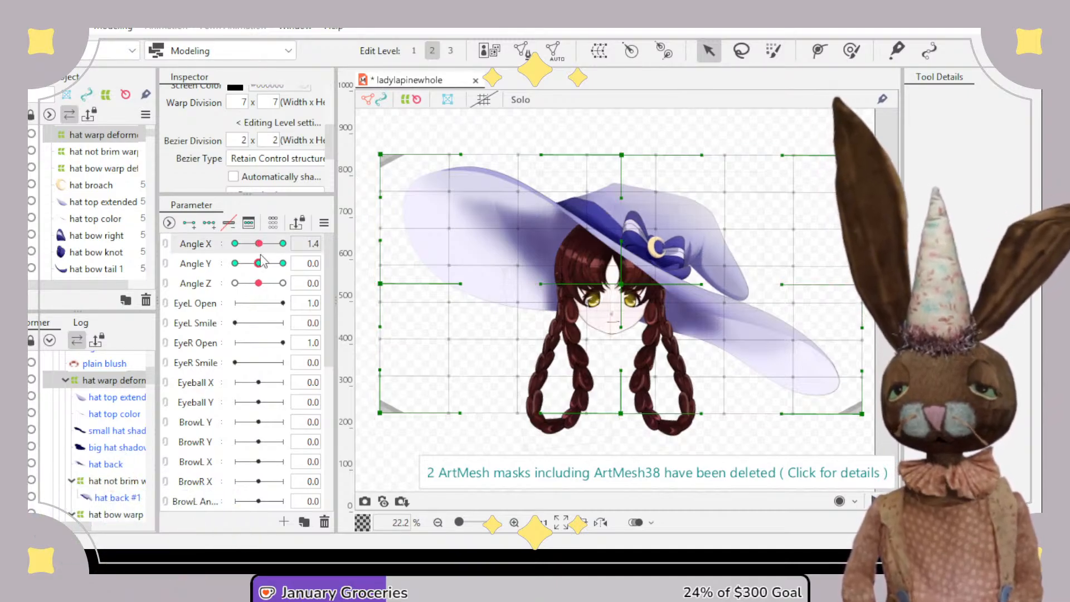
pyautogui.click(282, 263)
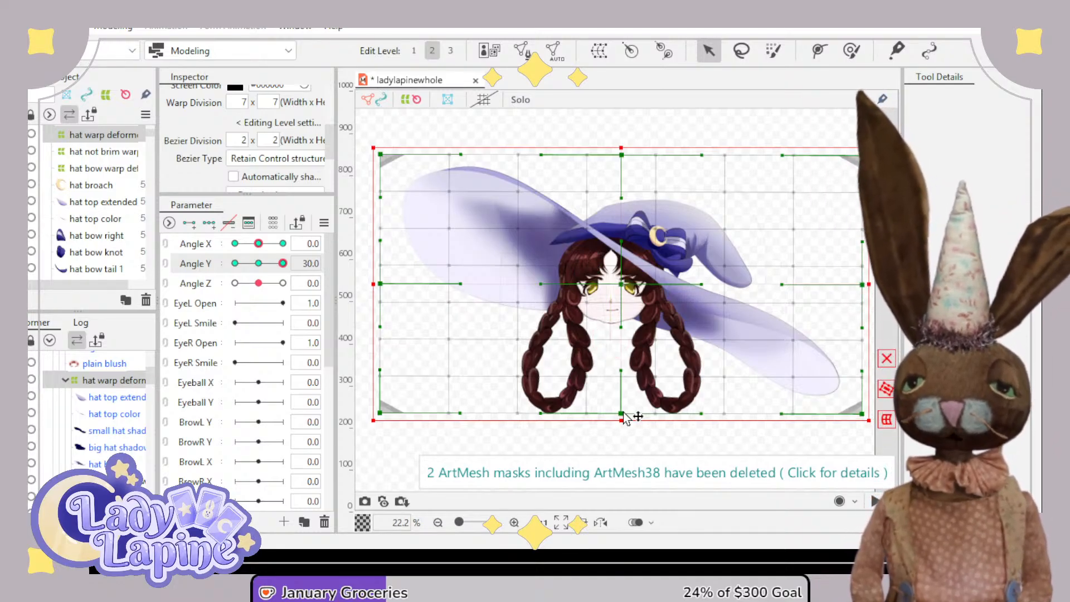
pyautogui.moveTo(624, 427); pyautogui.dragTo(626, 463)
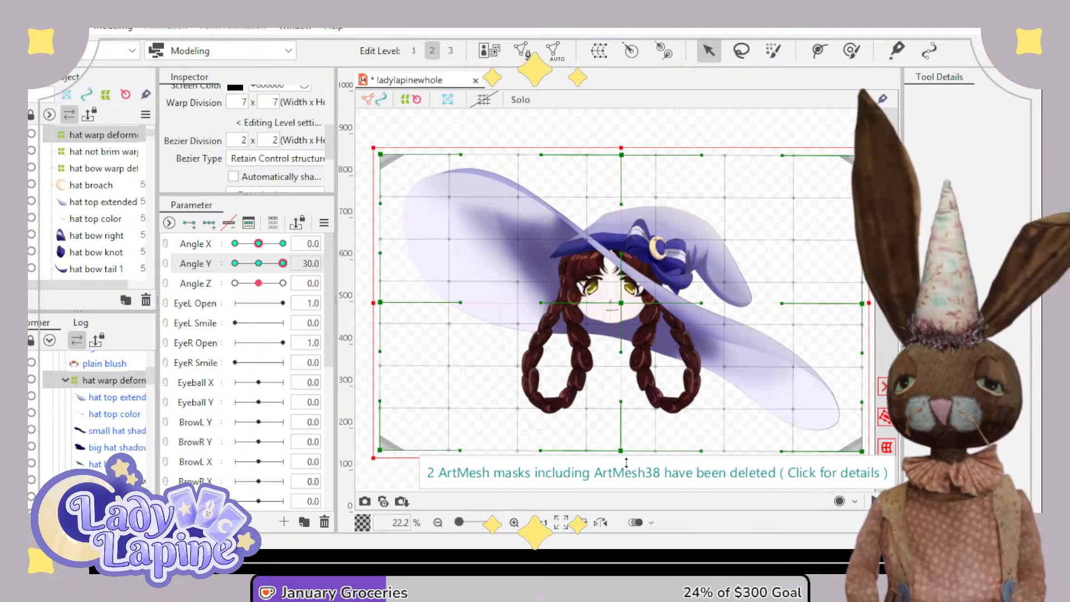
pyautogui.hotkey('ctrl', 'z')
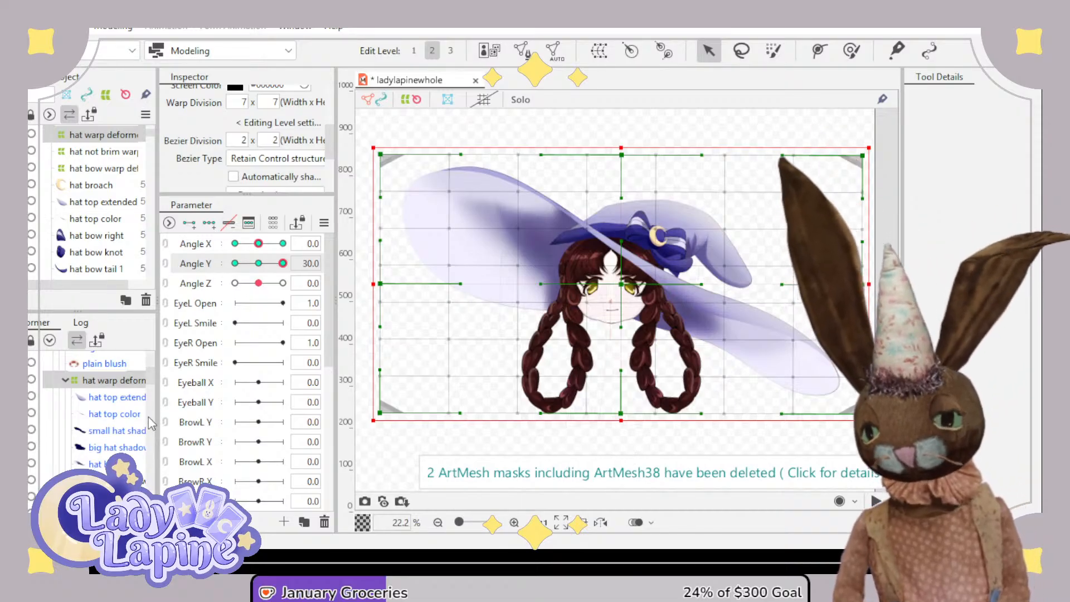
# - Create a warp deformer for the hat brim and shadows around the hat top extended, hat top color, small and big hat shadow, and hat back meshes
pyautogui.click(104, 152)
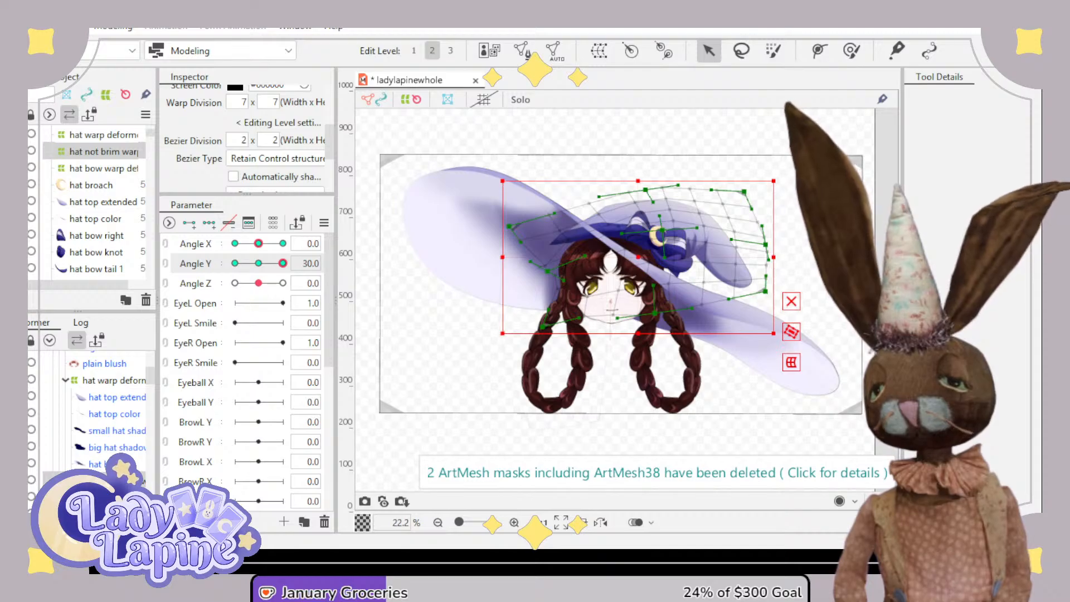
pyautogui.scroll(-2, 101, 407)
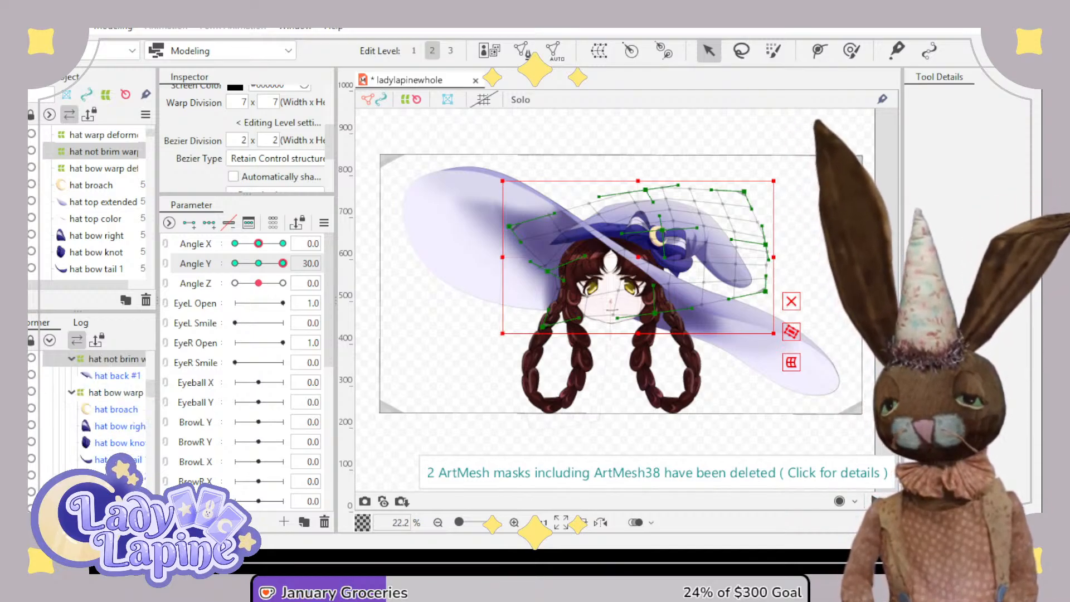
pyautogui.scroll(3, 111, 401)
pyautogui.click(122, 398)
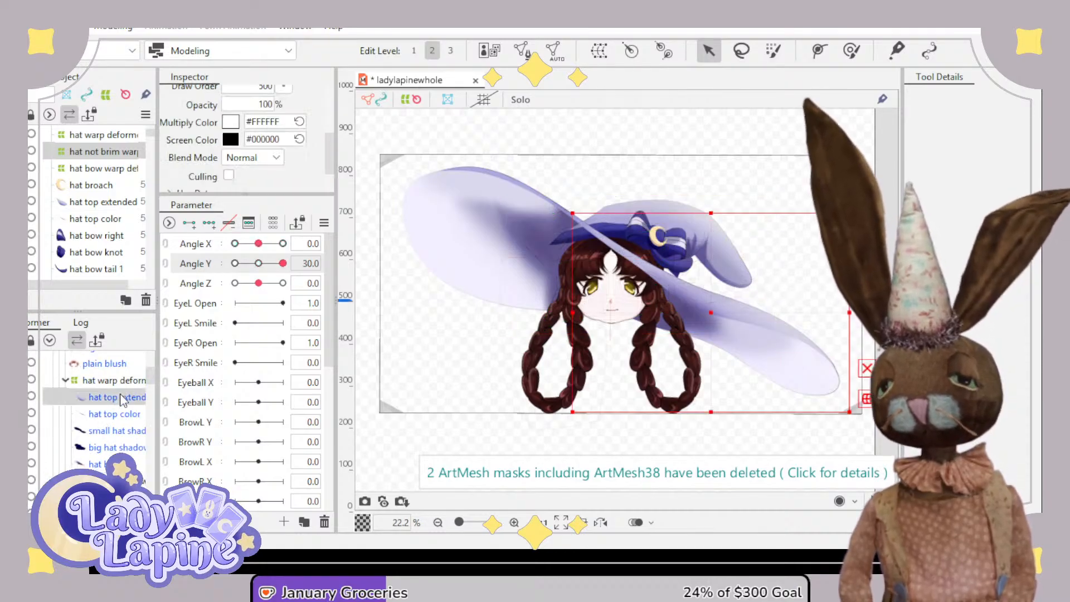
pyautogui.keyDown('ctrl'); pyautogui.click(120, 414); pyautogui.keyUp('ctrl')
pyautogui.keyDown('ctrl'); pyautogui.click(118, 431); pyautogui.keyUp('ctrl')
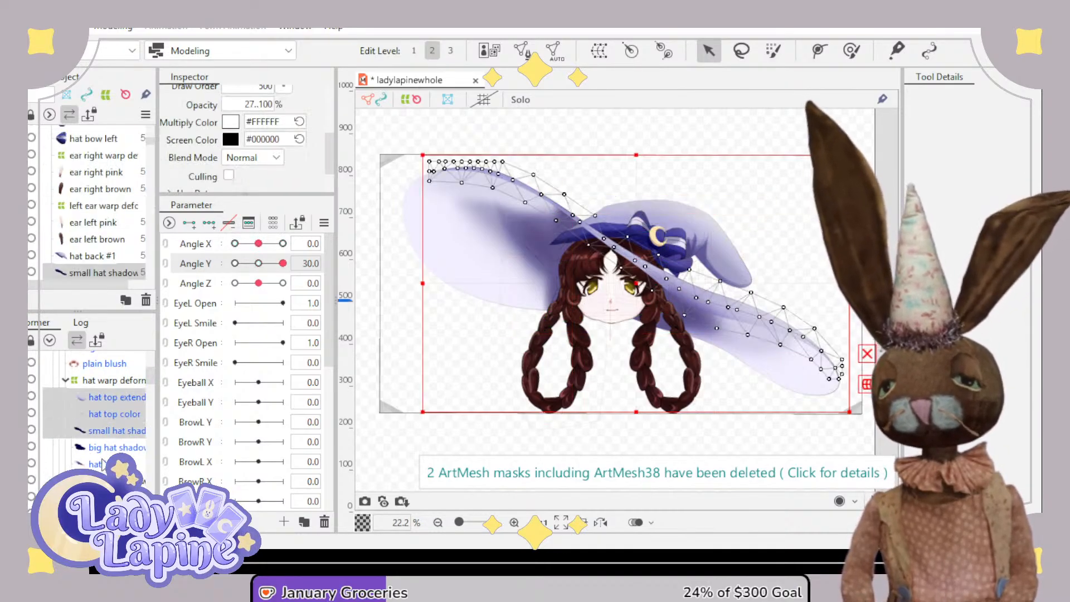
pyautogui.keyDown('shift'); pyautogui.click(102, 464); pyautogui.keyUp('shift')
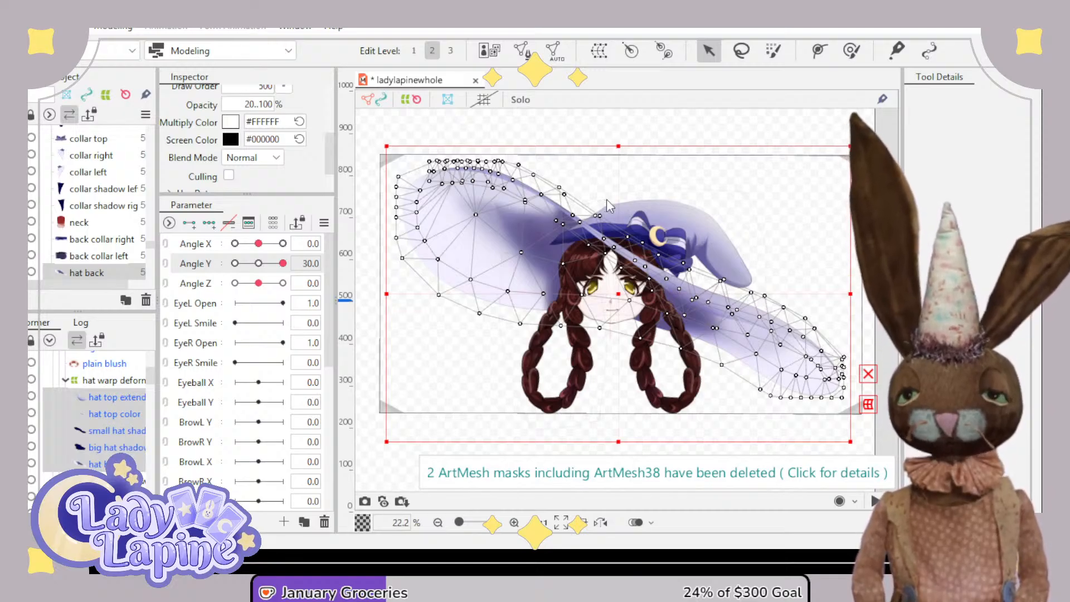
pyautogui.click(533, 435)
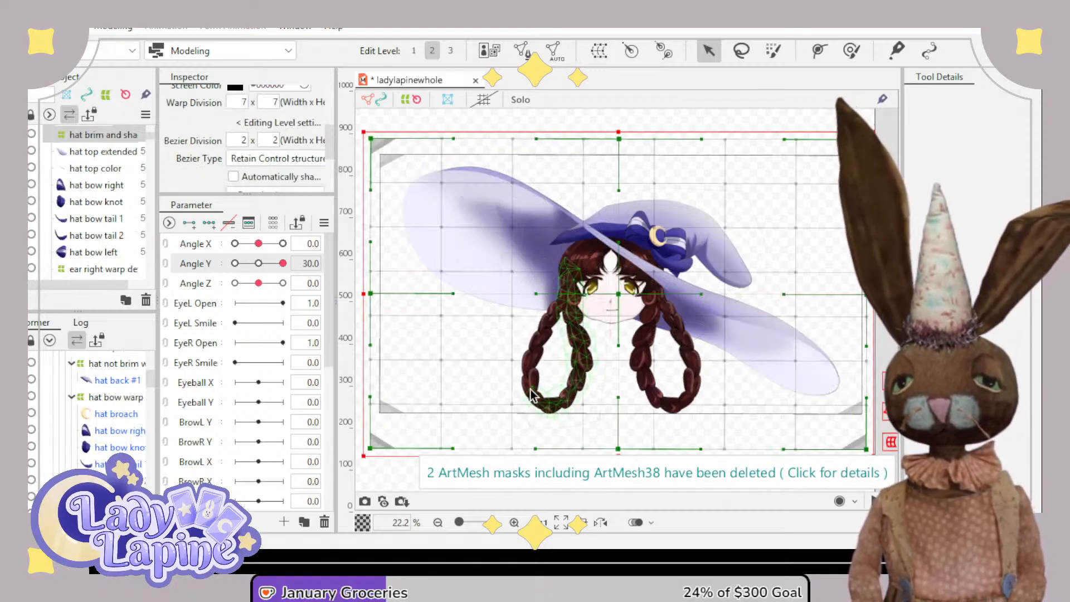
# - Remove the Angle X and Angle Y keyforms from the parent hat warp deformer
pyautogui.scroll(2, 134, 418)
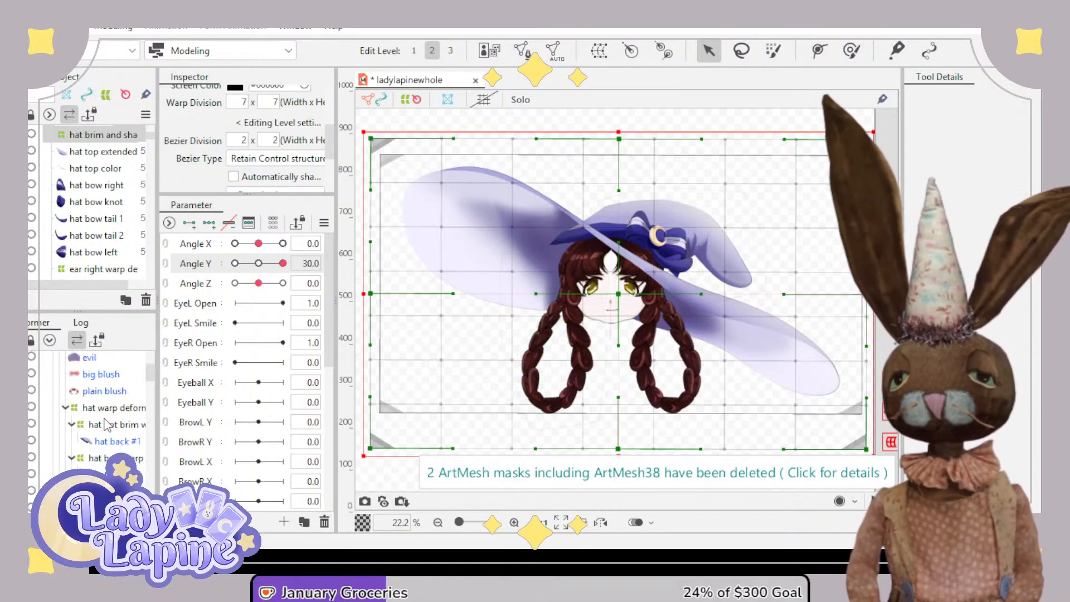
pyautogui.click(109, 410)
pyautogui.click(204, 242)
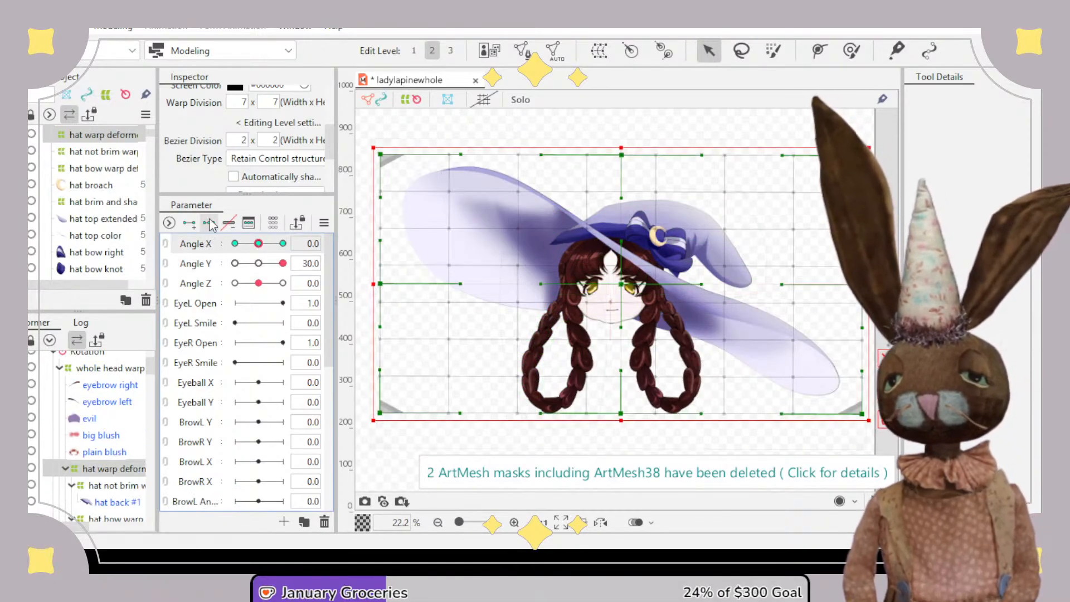
# - Add three keyforms each on Angle X and Angle Y to the hat brim and shadow warp, and set Angle Y to 30
pyautogui.scroll(-3, 140, 434)
pyautogui.scroll(-2, 139, 437)
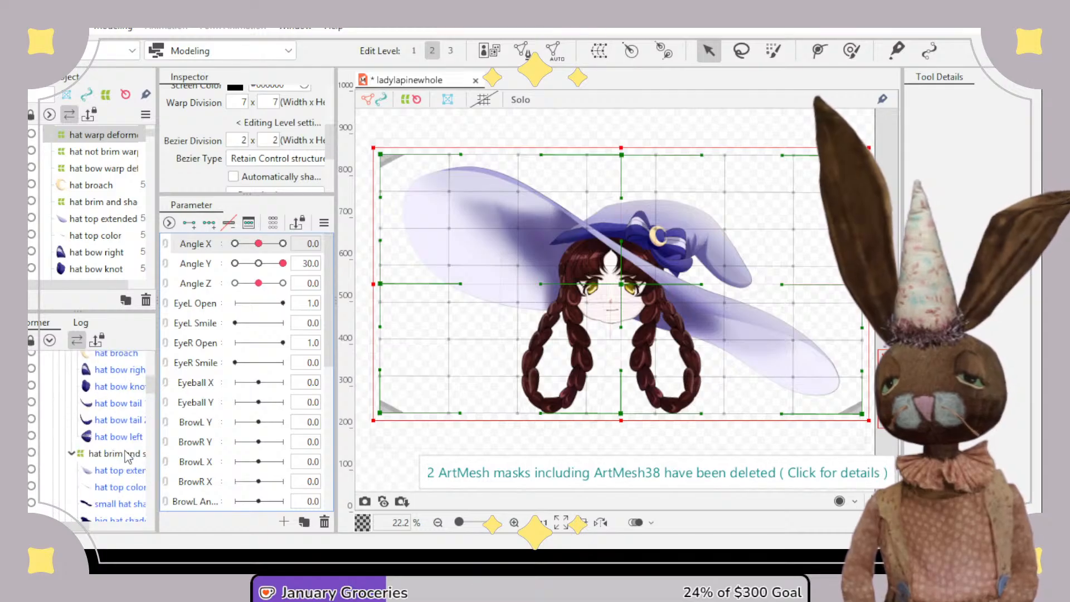
pyautogui.click(111, 453)
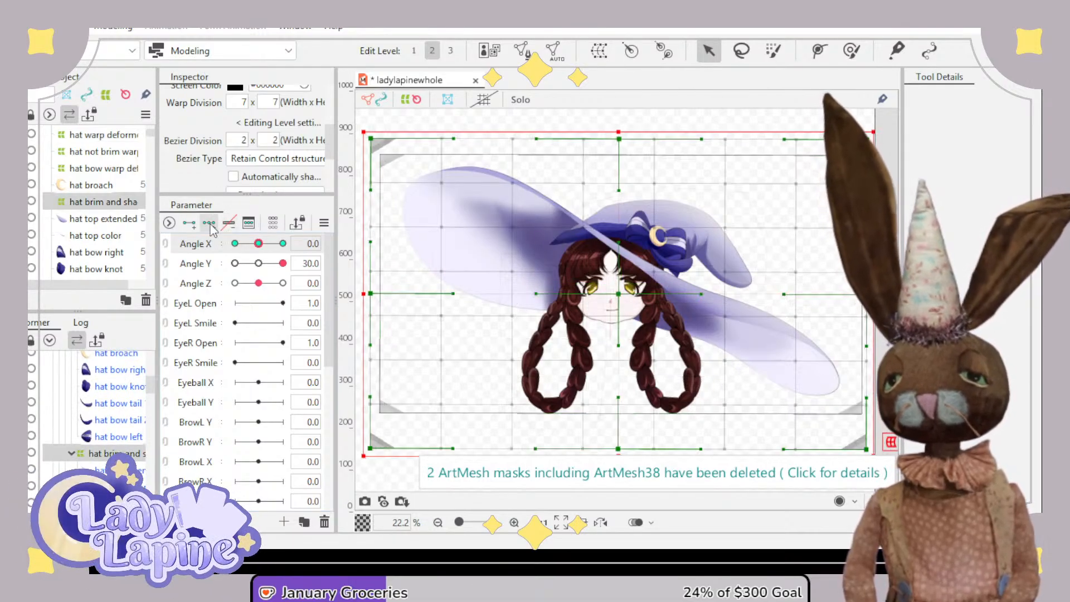
pyautogui.moveTo(259, 243); pyautogui.dragTo(258, 242)
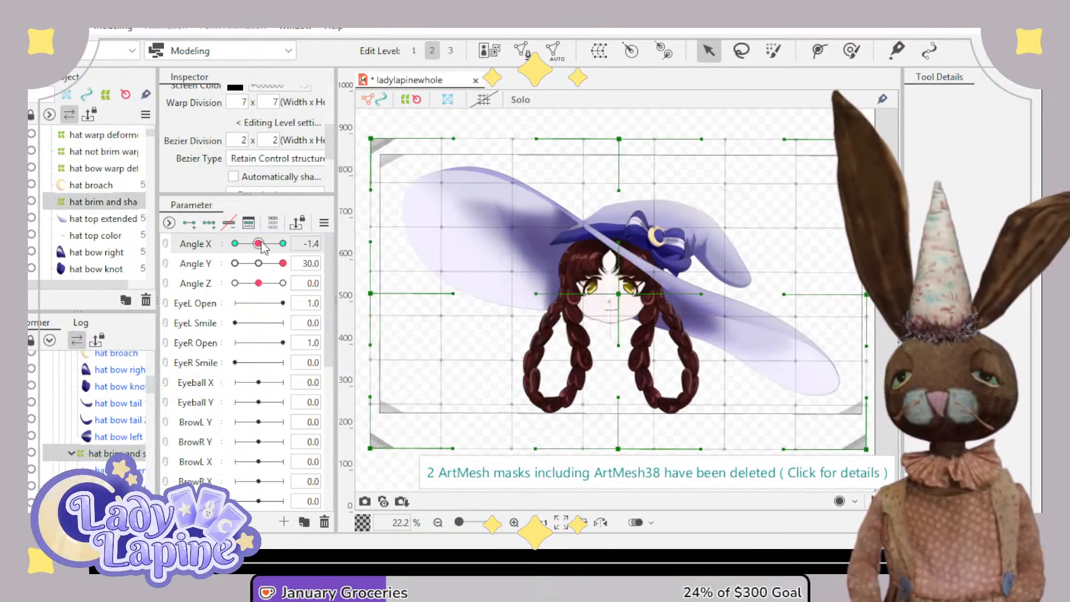
pyautogui.click(258, 243)
pyautogui.click(258, 266)
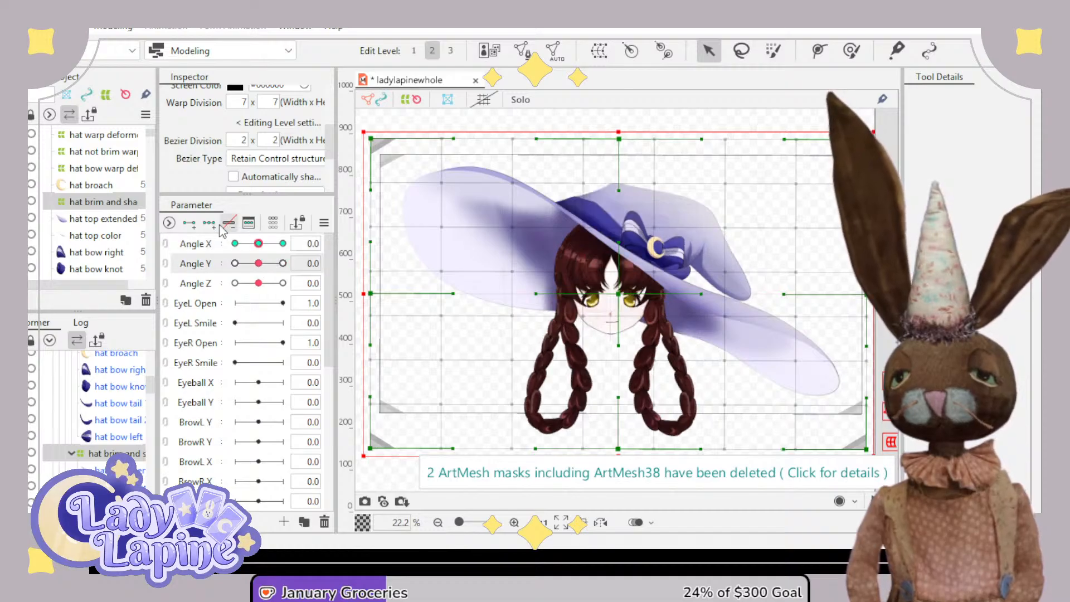
pyautogui.moveTo(258, 271)
pyautogui.mouseDown()
pyautogui.moveTo(276, 266)
pyautogui.moveTo(256, 275)
pyautogui.mouseUp()
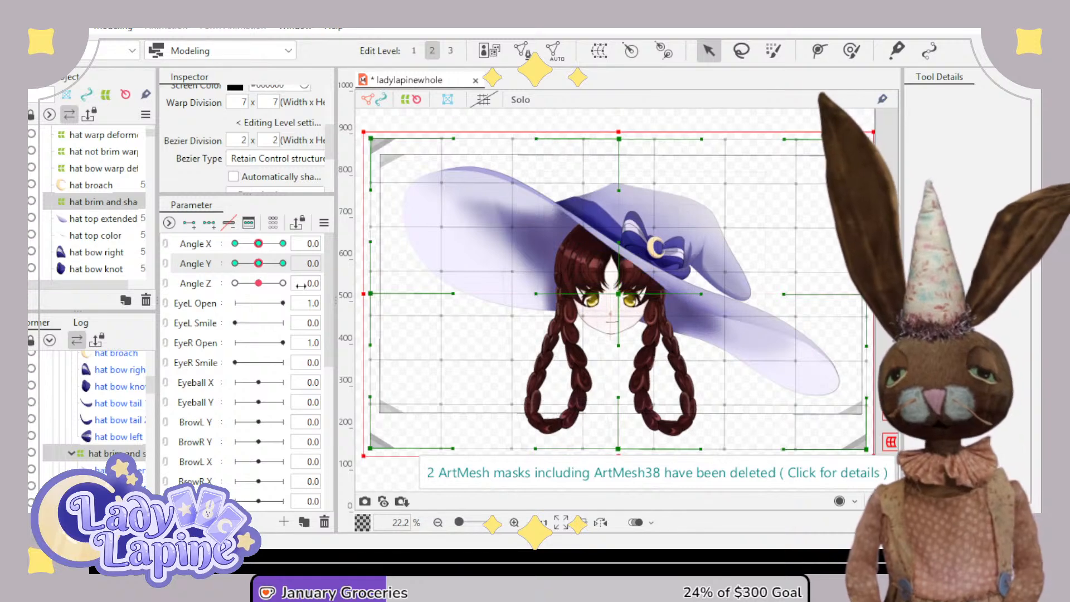
pyautogui.click(283, 263)
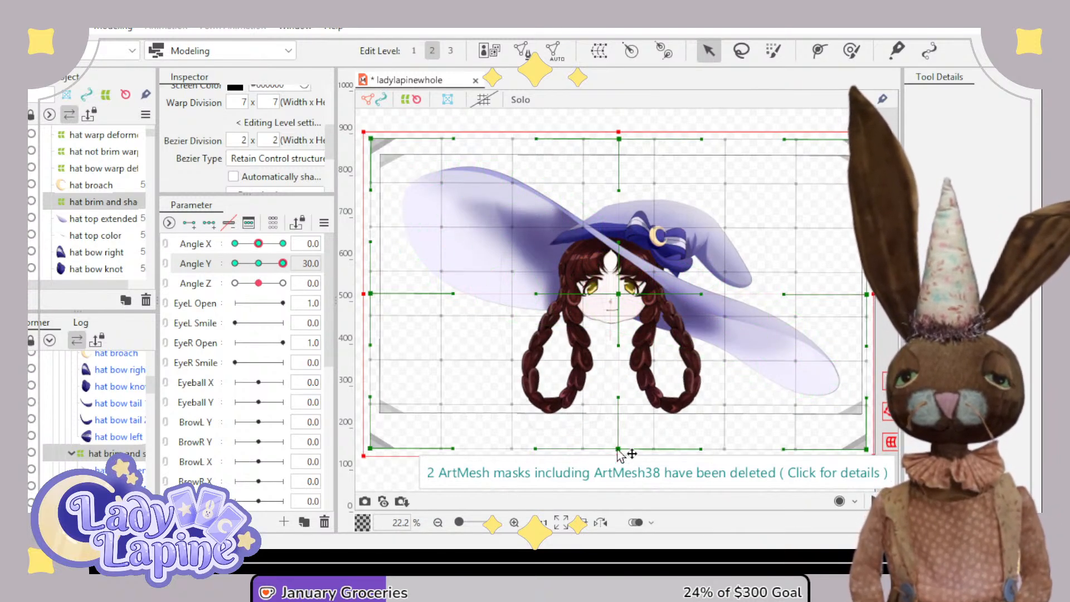
# - Try stretching the brim warp's bottom edge downward and lowering its top center point at Angle Y 30, and undo the changes
pyautogui.scroll(-3, 624, 422)
pyautogui.moveTo(697, 328); pyautogui.dragTo(702, 196)
pyautogui.scroll(3, 684, 329)
pyautogui.moveTo(639, 328); pyautogui.dragTo(699, 416)
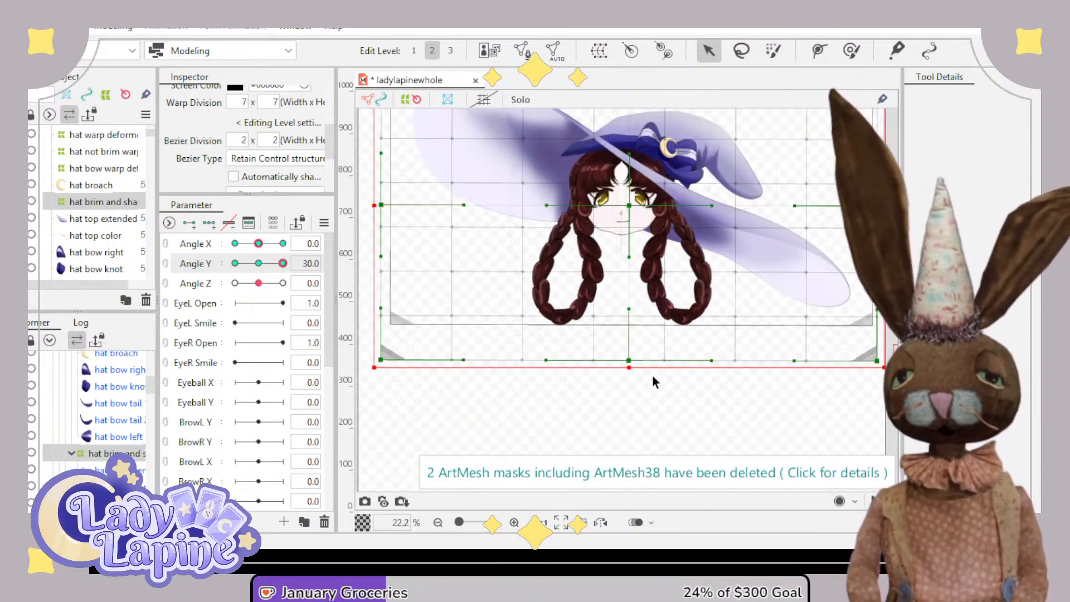
pyautogui.moveTo(630, 372); pyautogui.dragTo(643, 470)
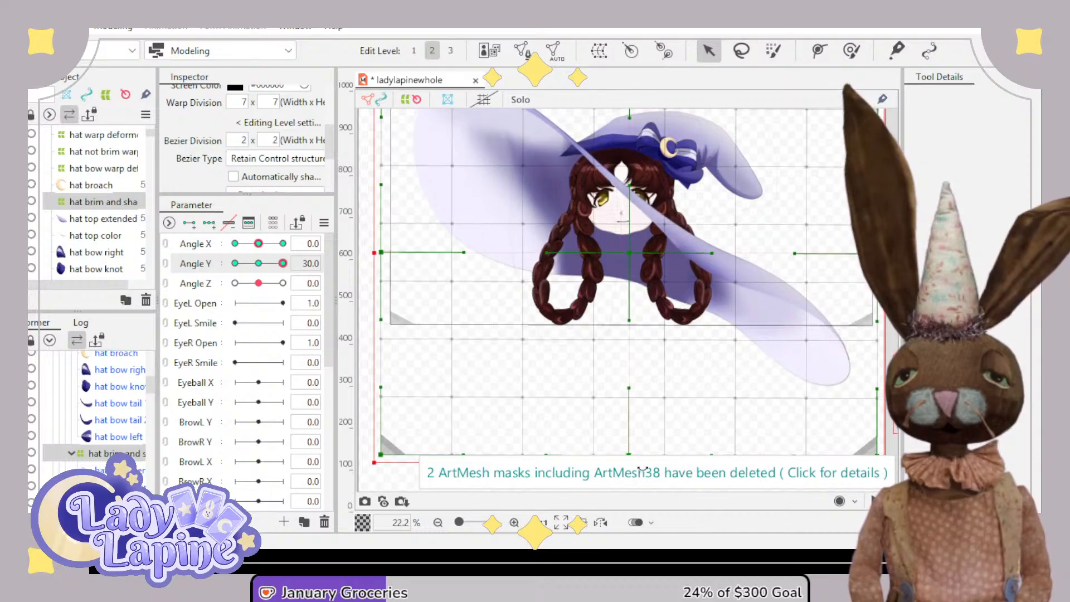
pyautogui.scroll(2, 637, 335)
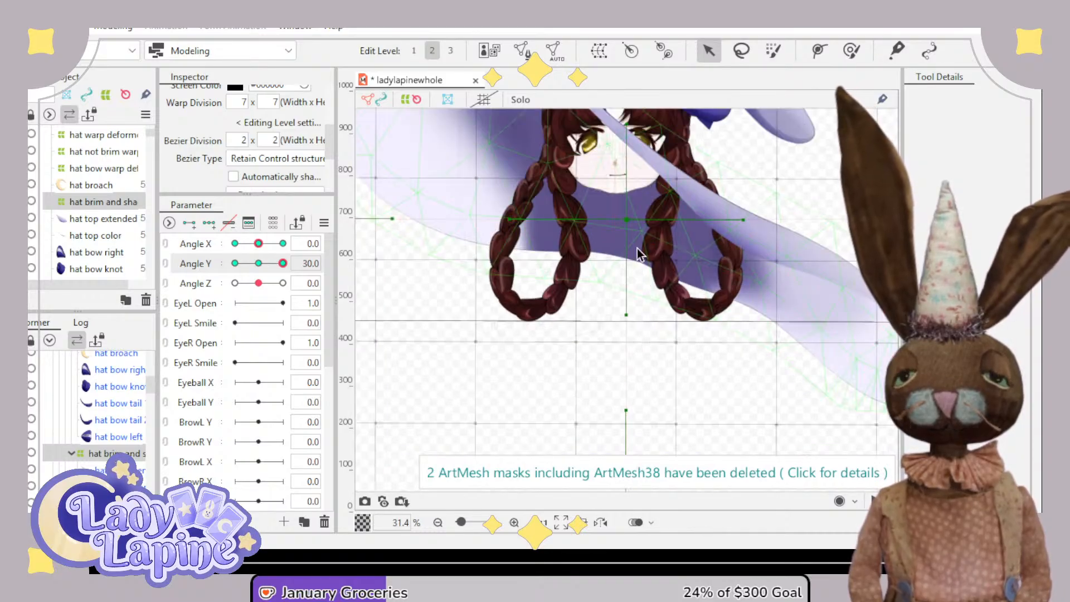
pyautogui.scroll(-3, 637, 249)
pyautogui.scroll(-1, 639, 263)
pyautogui.moveTo(648, 259); pyautogui.dragTo(633, 299)
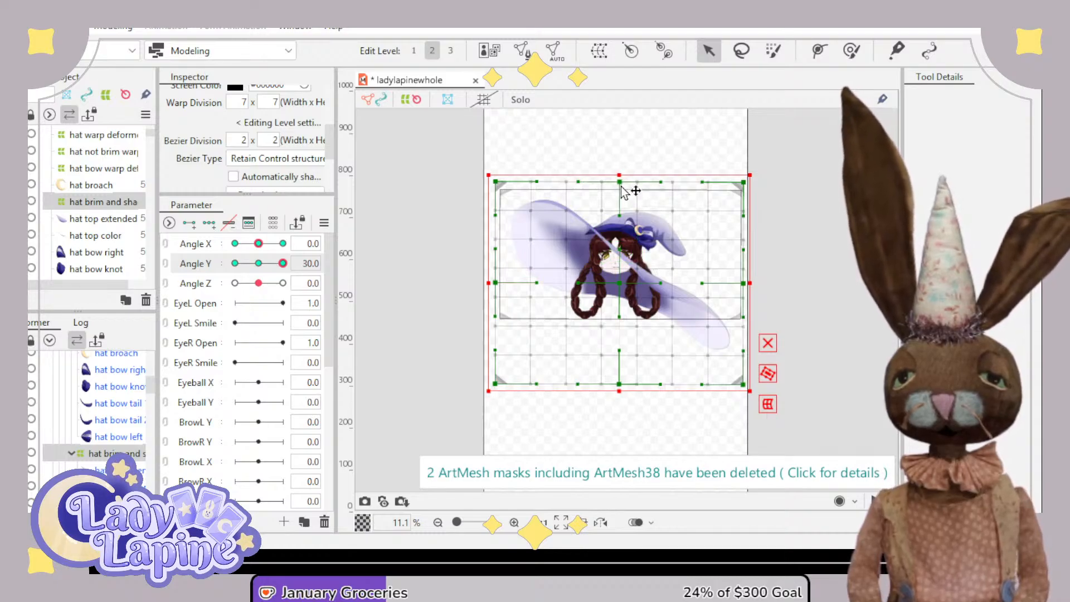
pyautogui.moveTo(622, 187); pyautogui.dragTo(623, 204)
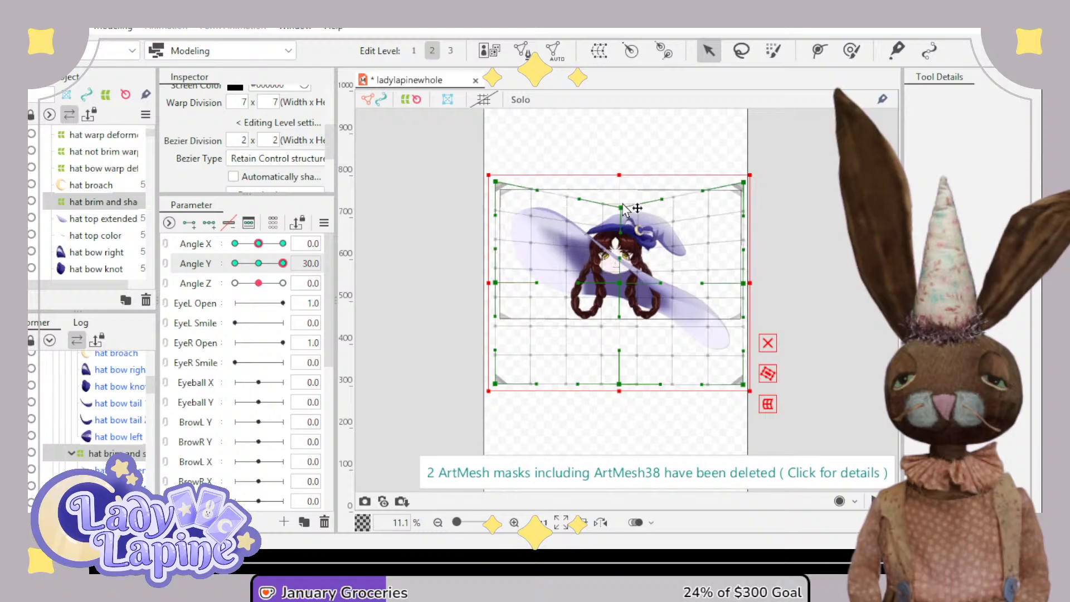
pyautogui.hotkey('ctrl', 'z')
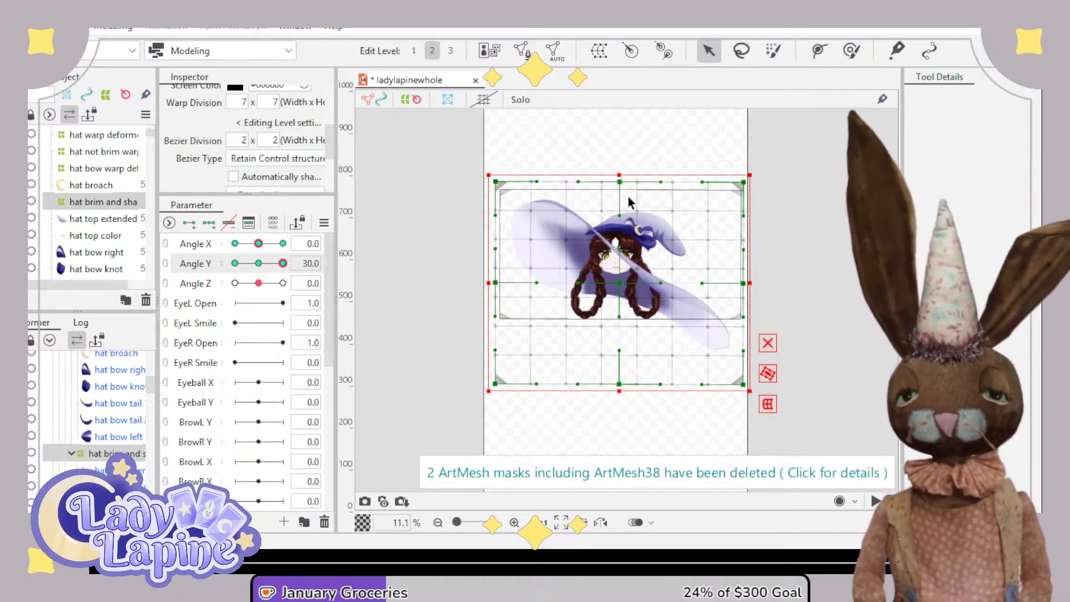
# - At Angle Y 30, curve the lower middle of the brim warp downward and shift the whole warp slightly up
pyautogui.scroll(2, 629, 200)
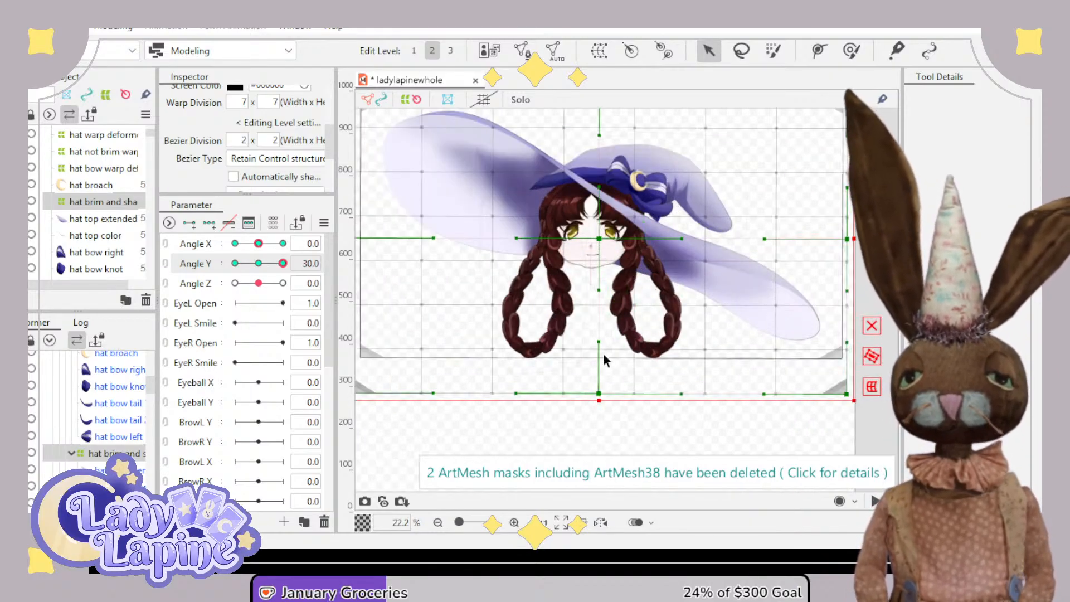
pyautogui.moveTo(604, 348); pyautogui.dragTo(604, 385)
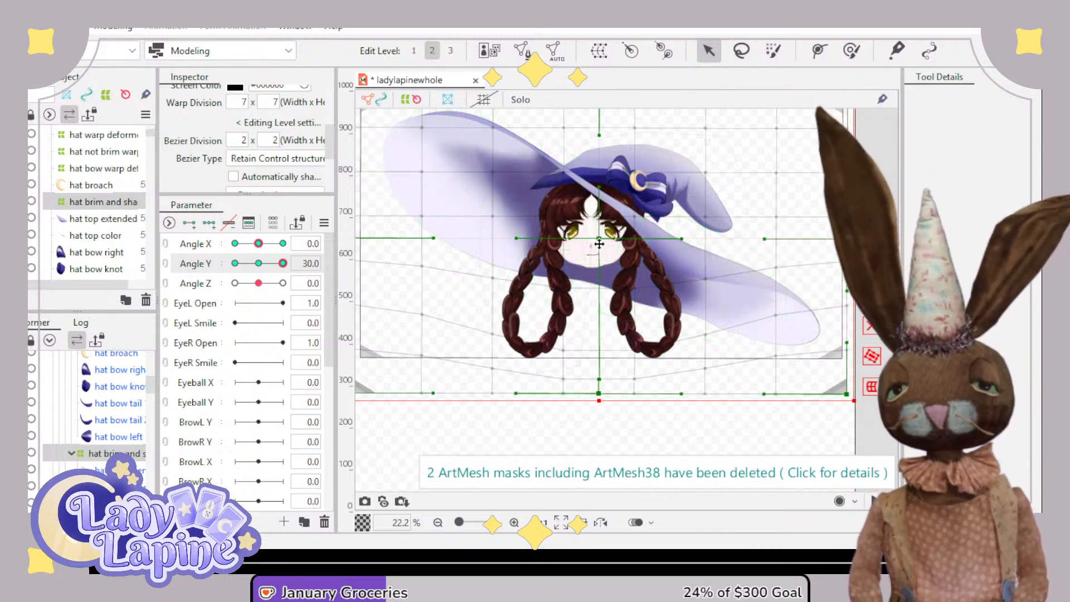
pyautogui.moveTo(599, 244); pyautogui.dragTo(599, 222)
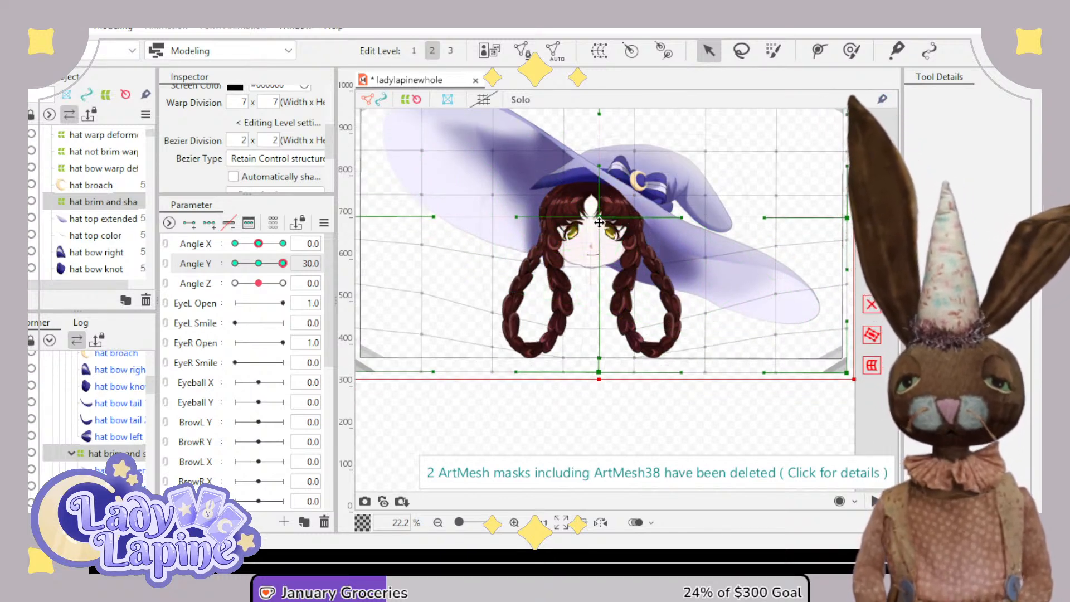
pyautogui.moveTo(599, 222); pyautogui.dragTo(600, 225)
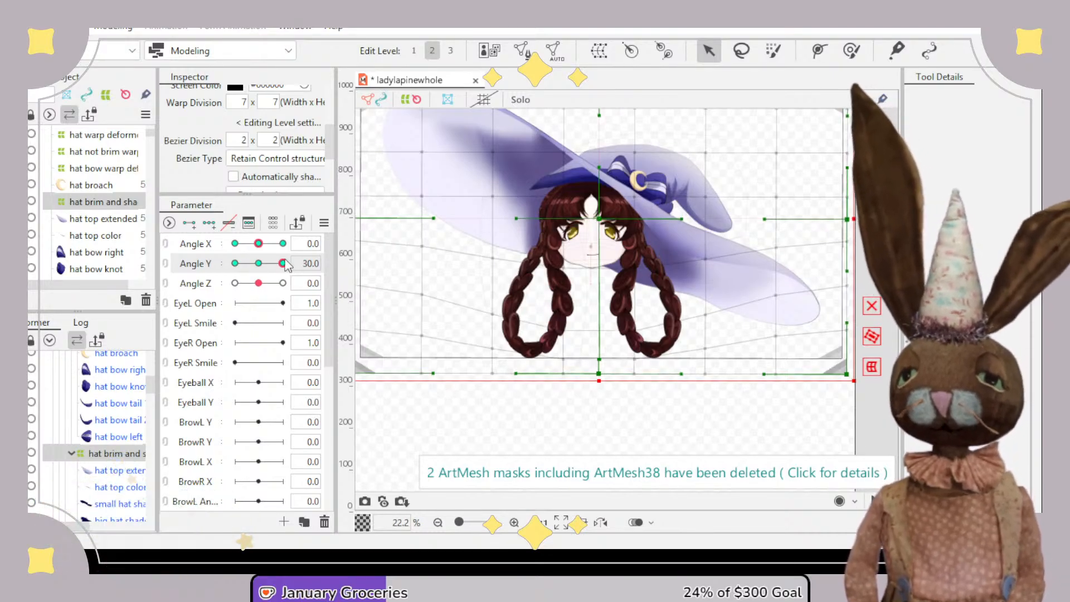
# - At Angle Y -30, move the brim warp down and slightly left, and curve its middle grid lines upward
pyautogui.moveTo(283, 263); pyautogui.dragTo(235, 267)
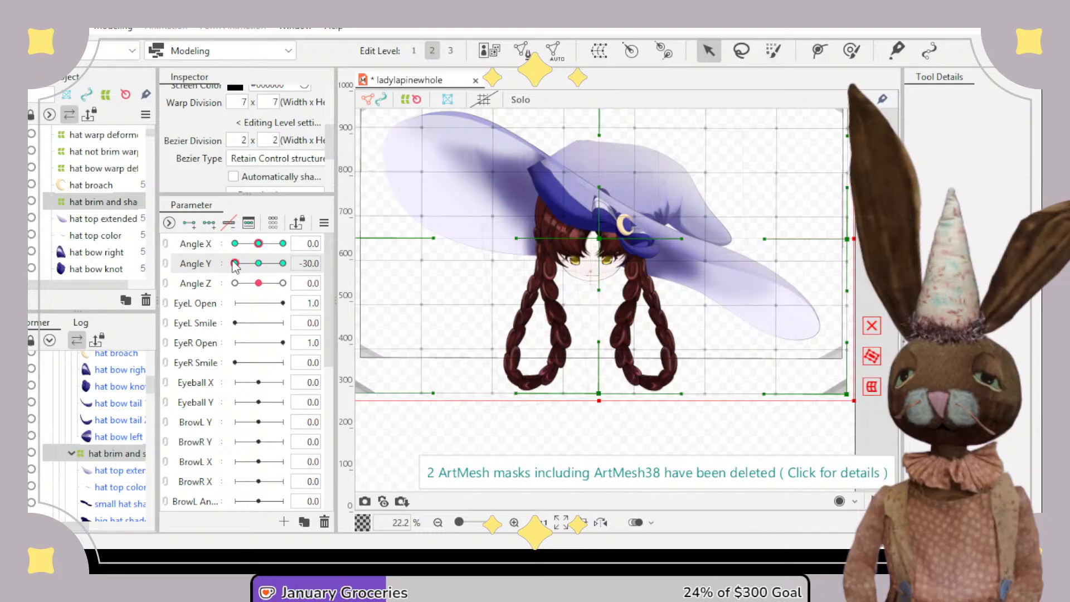
pyautogui.moveTo(602, 239); pyautogui.dragTo(595, 273)
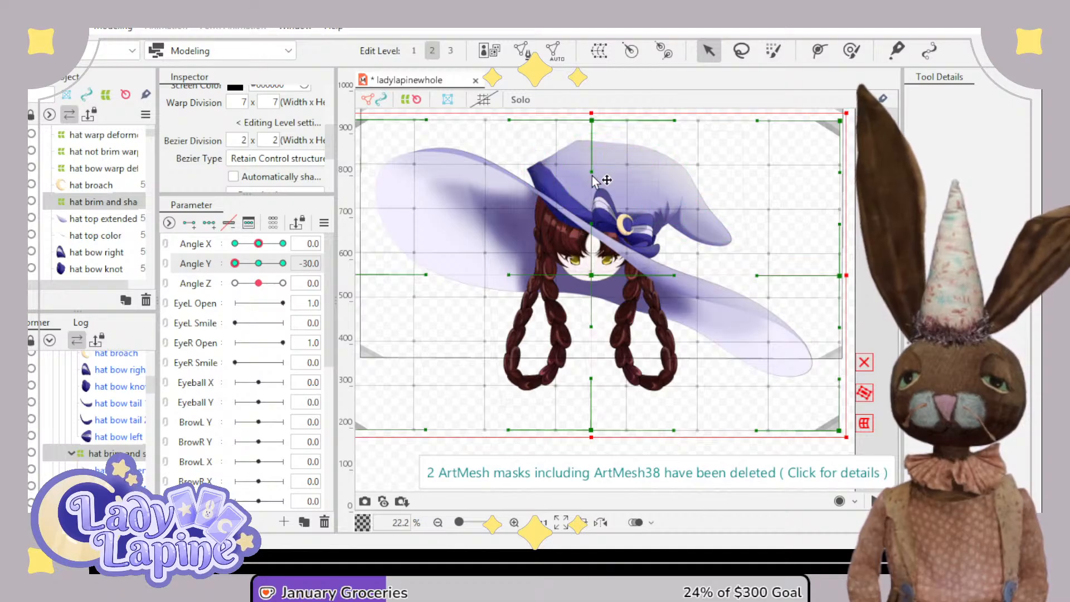
pyautogui.moveTo(593, 170); pyautogui.dragTo(592, 126)
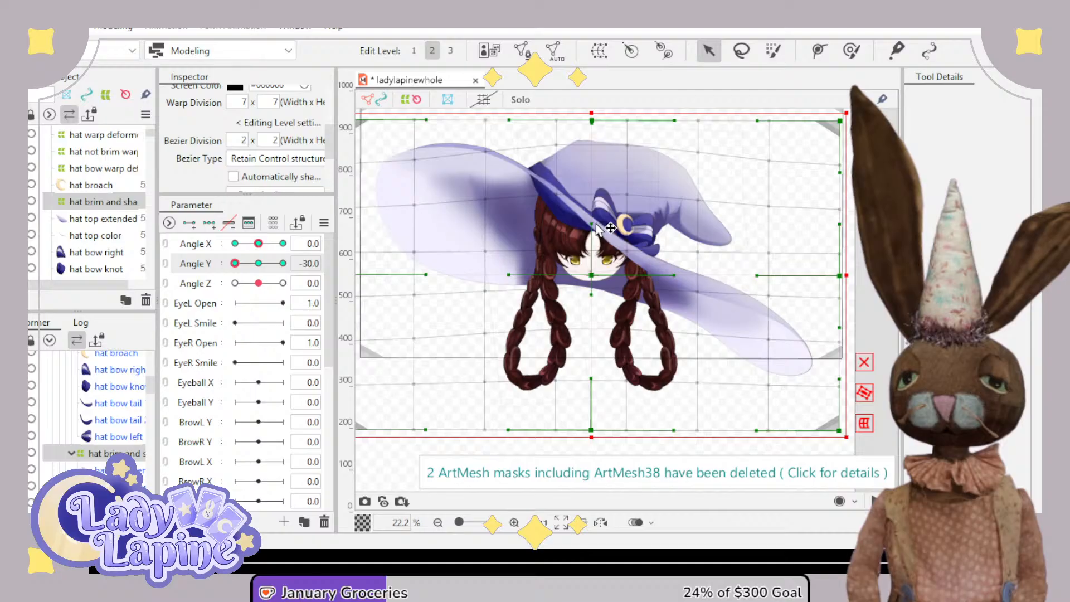
pyautogui.moveTo(596, 224); pyautogui.dragTo(596, 177)
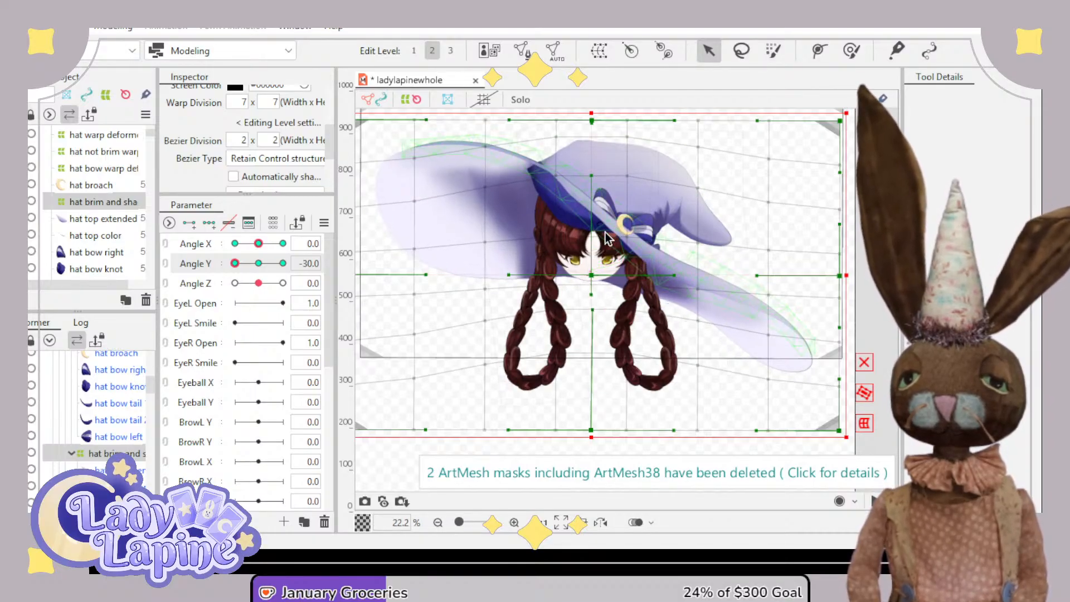
pyautogui.moveTo(592, 276); pyautogui.dragTo(579, 276)
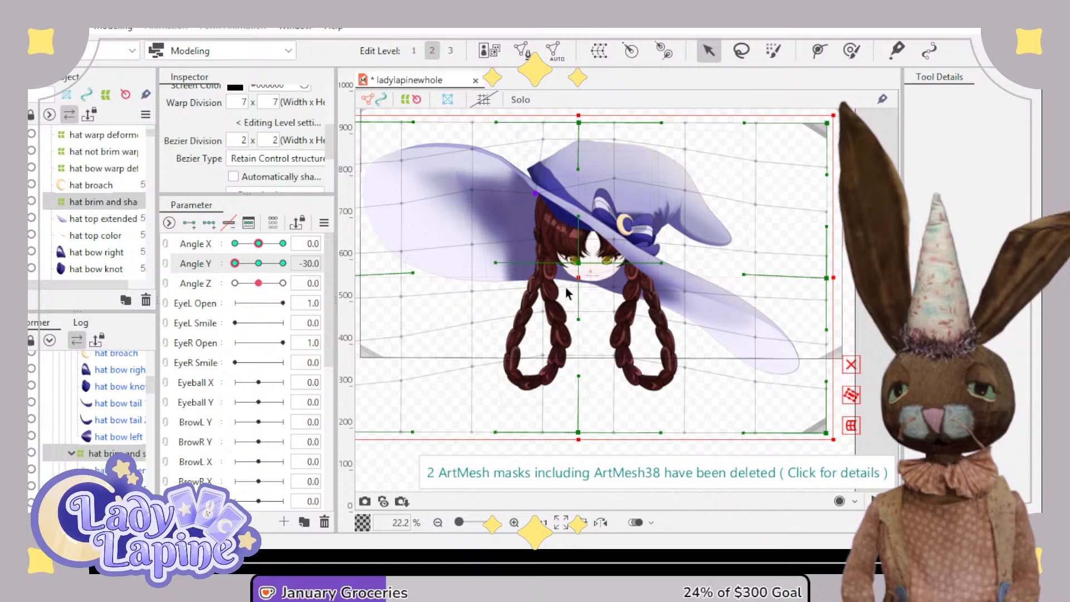
pyautogui.moveTo(580, 266); pyautogui.dragTo(582, 258)
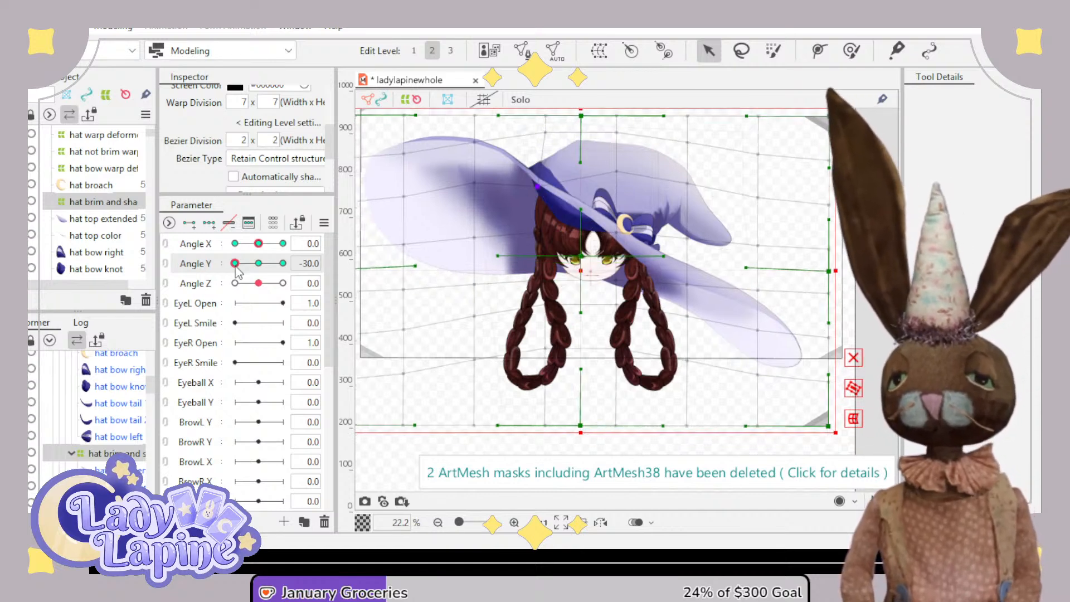
# - At Angle Y -30, use the deform brush to pull the middle of the hat top color mesh downward
pyautogui.moveTo(236, 267)
pyautogui.mouseDown()
pyautogui.moveTo(295, 264)
pyautogui.moveTo(265, 266)
pyautogui.moveTo(217, 294)
pyautogui.moveTo(295, 281)
pyautogui.moveTo(225, 285)
pyautogui.moveTo(291, 282)
pyautogui.moveTo(256, 272)
pyautogui.mouseUp()
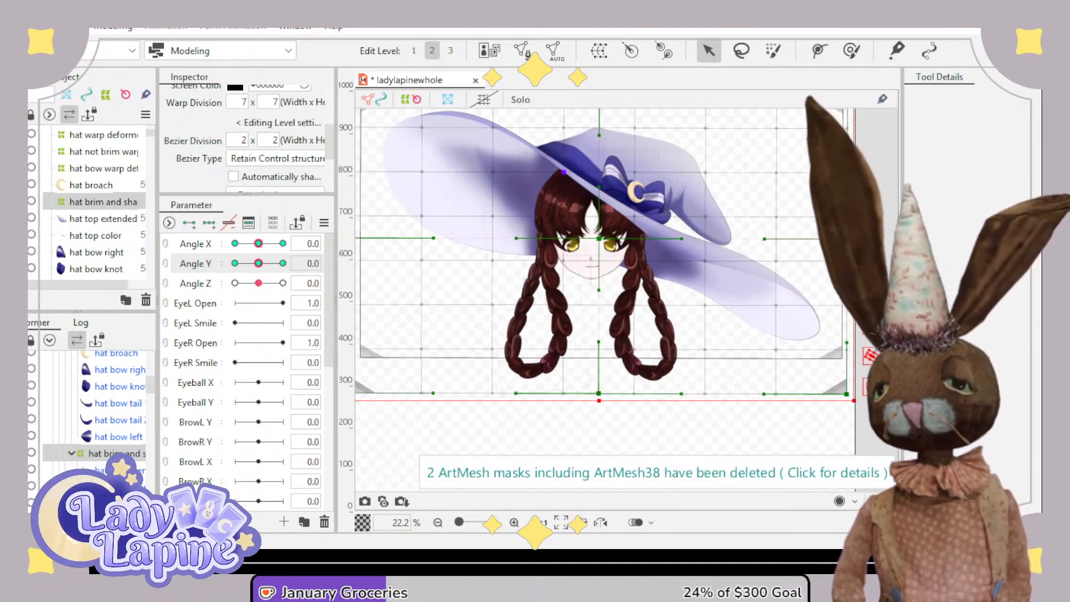
pyautogui.click(120, 486)
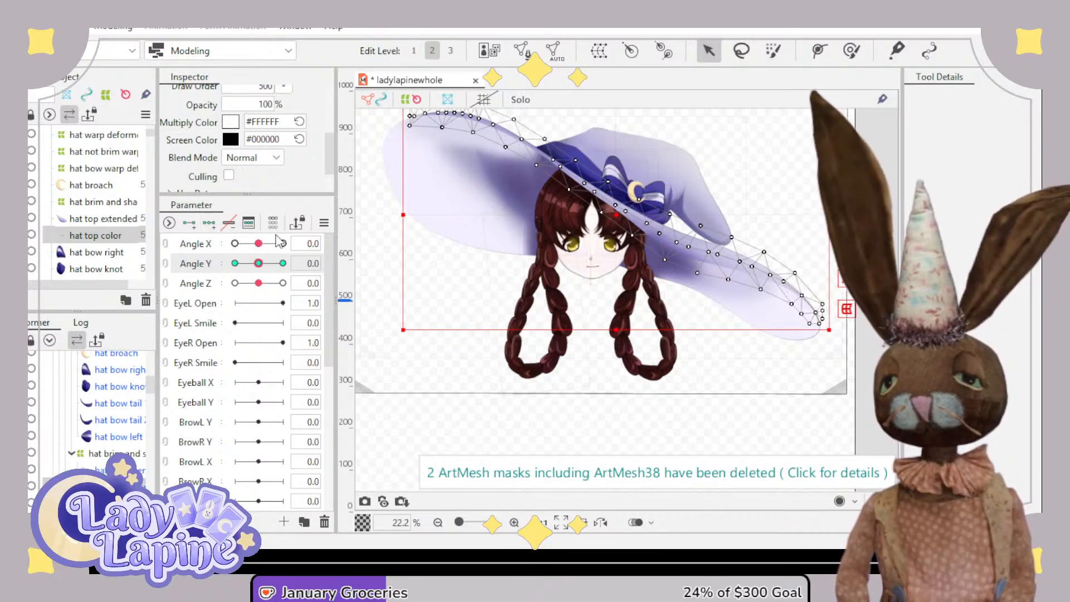
pyautogui.scroll(2, 592, 287)
pyautogui.scroll(2, 588, 256)
pyautogui.moveTo(586, 254); pyautogui.dragTo(588, 377)
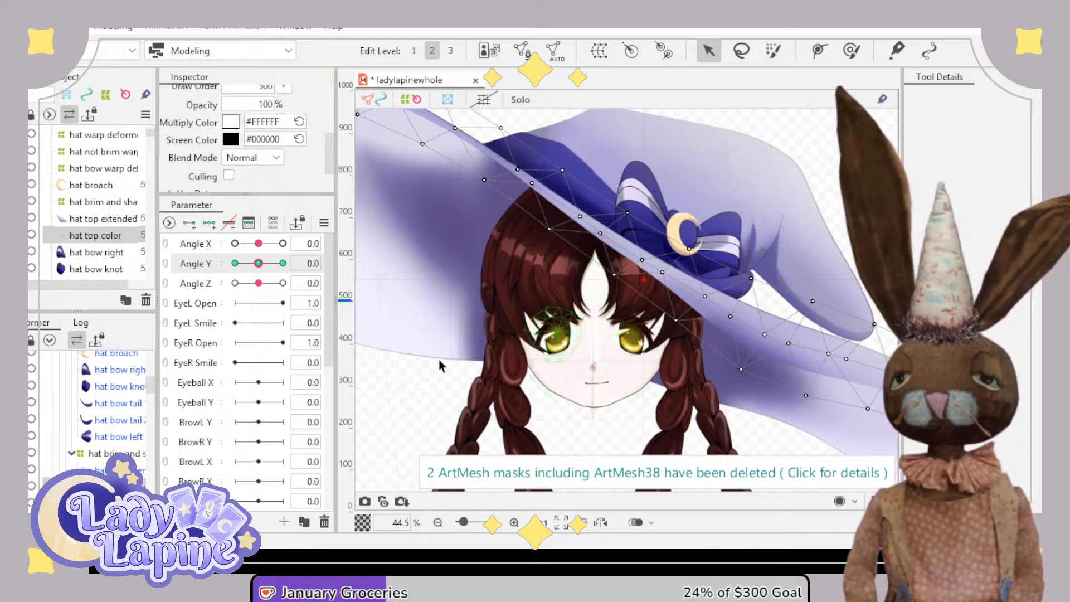
pyautogui.click(235, 263)
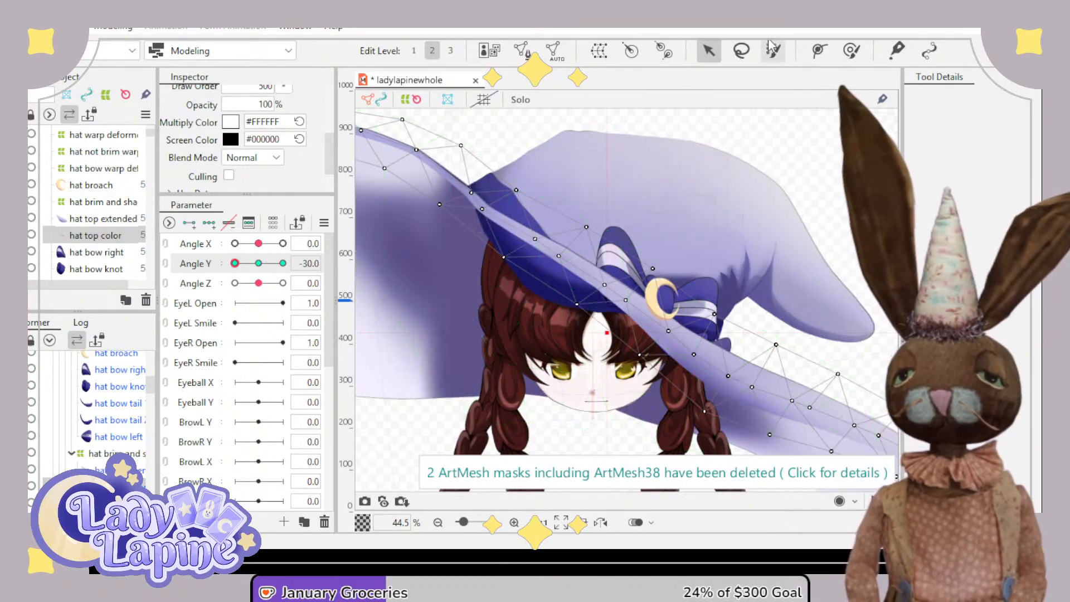
pyautogui.click(851, 51)
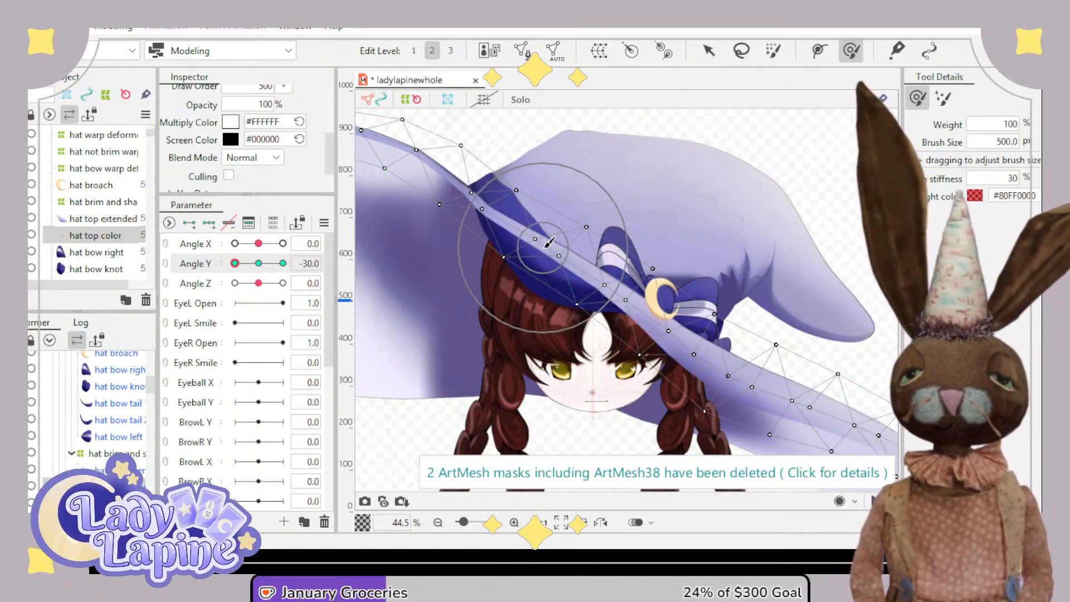
pyautogui.moveTo(591, 245)
pyautogui.mouseDown()
pyautogui.moveTo(542, 268)
pyautogui.moveTo(537, 289)
pyautogui.moveTo(591, 277)
pyautogui.moveTo(600, 262)
pyautogui.moveTo(614, 301)
pyautogui.moveTo(644, 316)
pyautogui.mouseUp()
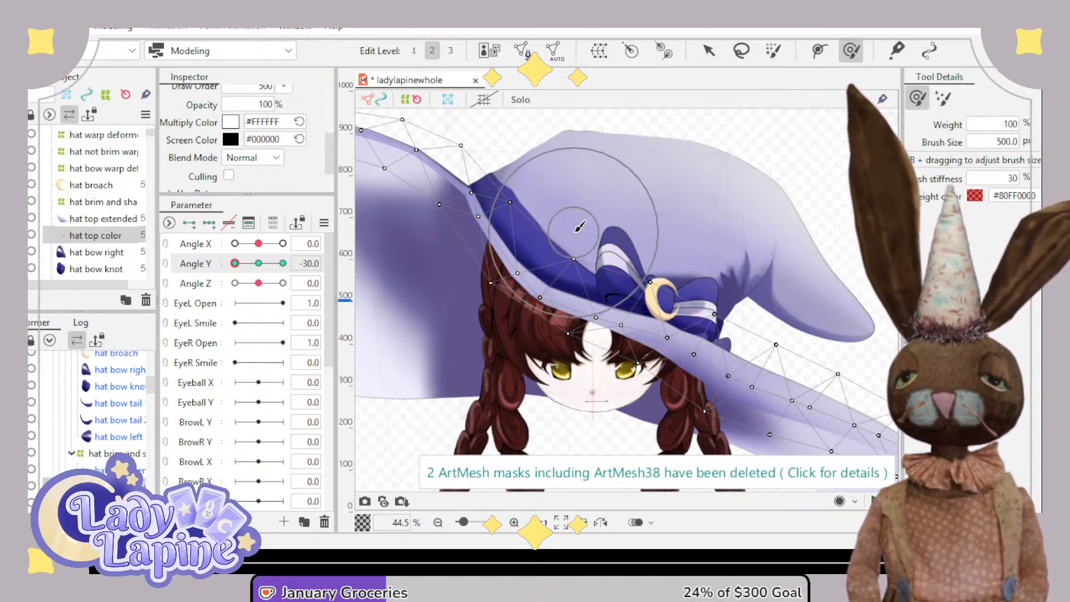
pyautogui.scroll(-3, 585, 223)
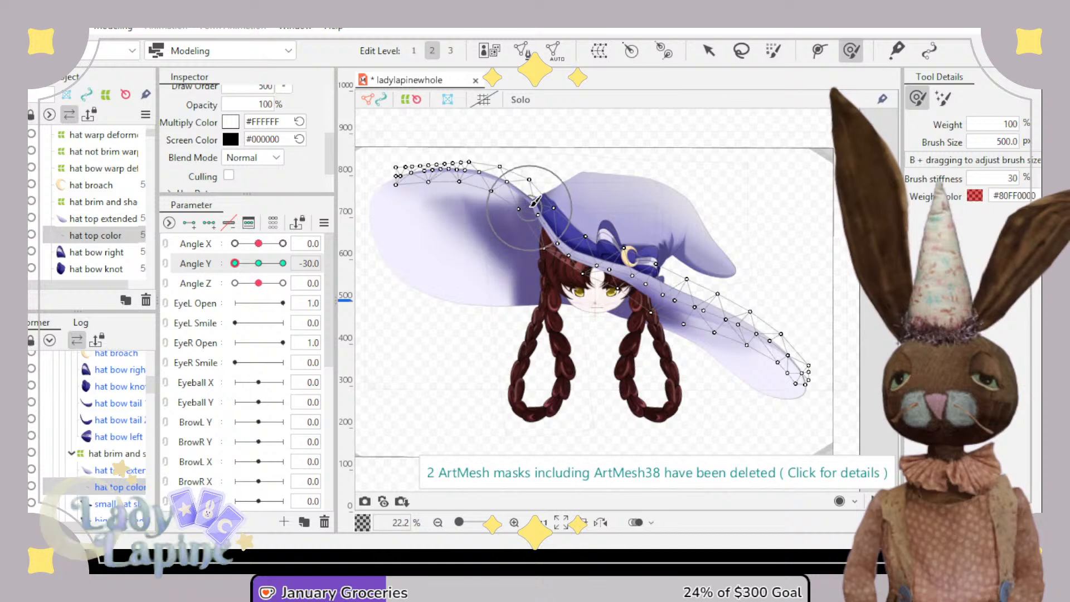
pyautogui.moveTo(531, 201); pyautogui.dragTo(529, 203)
# - At Angle Y 30, rotate the left half of the hat top color mesh counterclockwise and move it down
pyautogui.moveTo(271, 263); pyautogui.dragTo(338, 261)
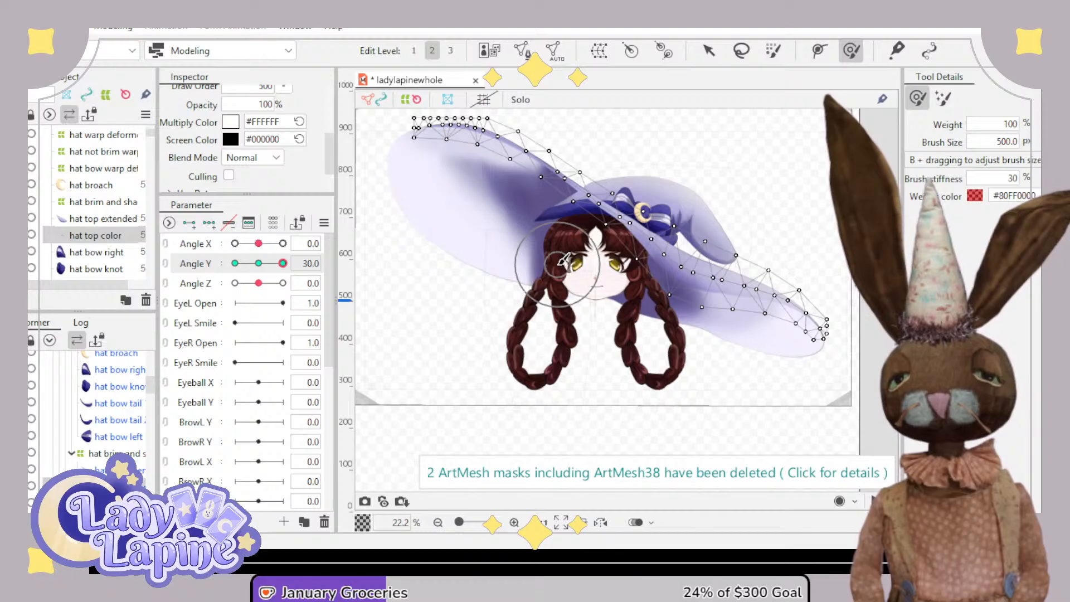
pyautogui.click(709, 50)
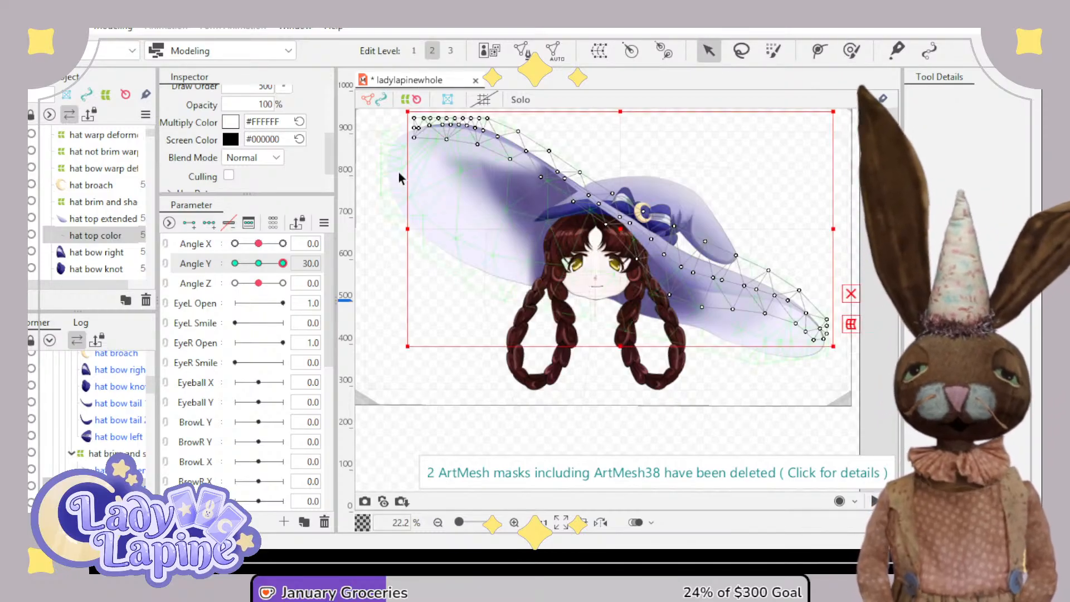
pyautogui.moveTo(375, 246); pyautogui.dragTo(613, 99)
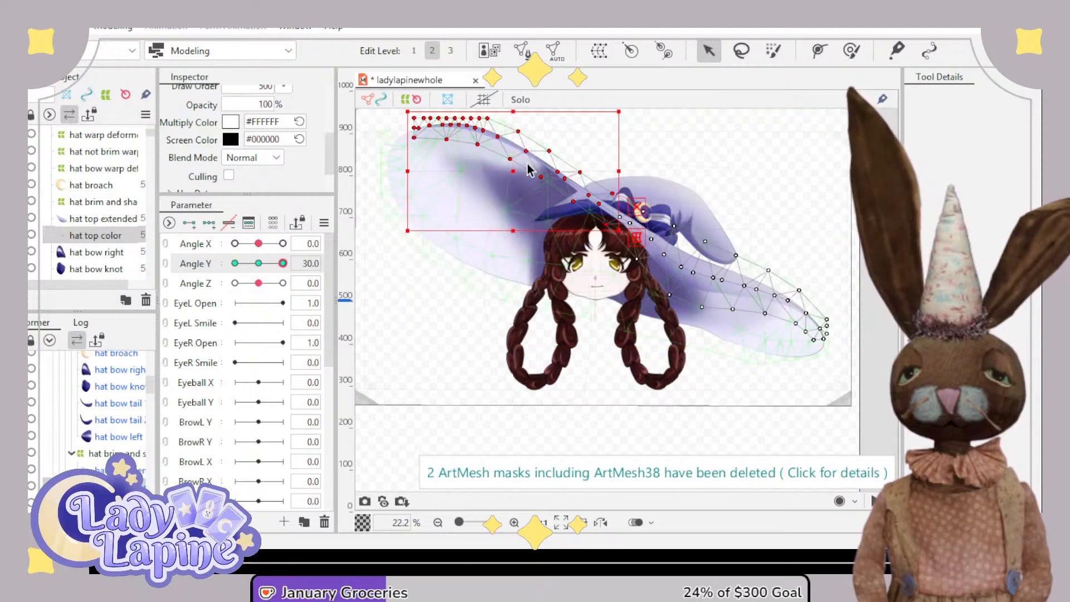
pyautogui.moveTo(510, 174); pyautogui.dragTo(508, 184)
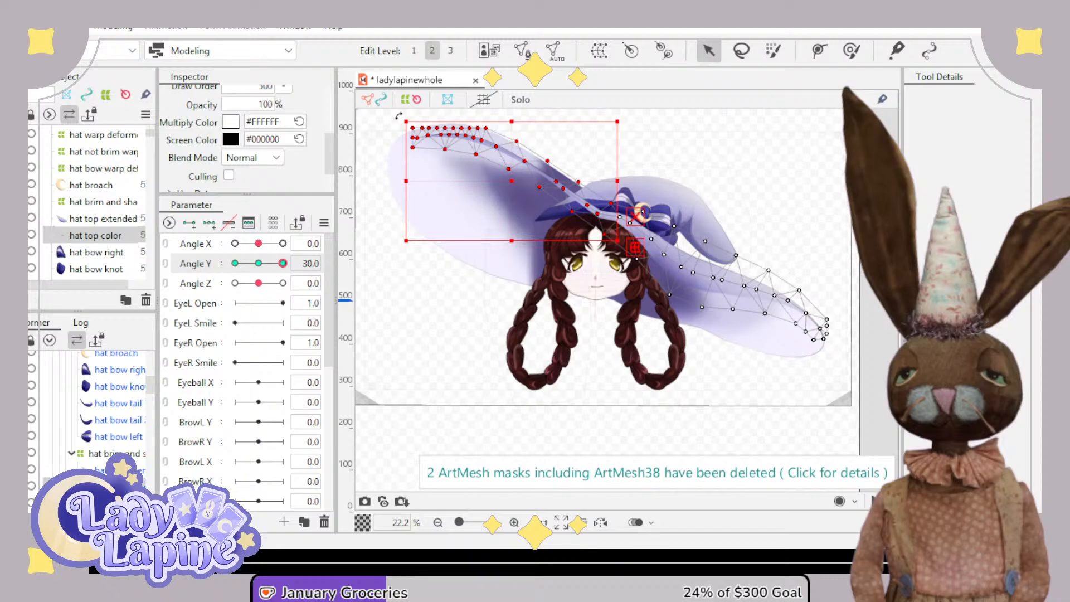
pyautogui.moveTo(398, 116); pyautogui.dragTo(392, 123)
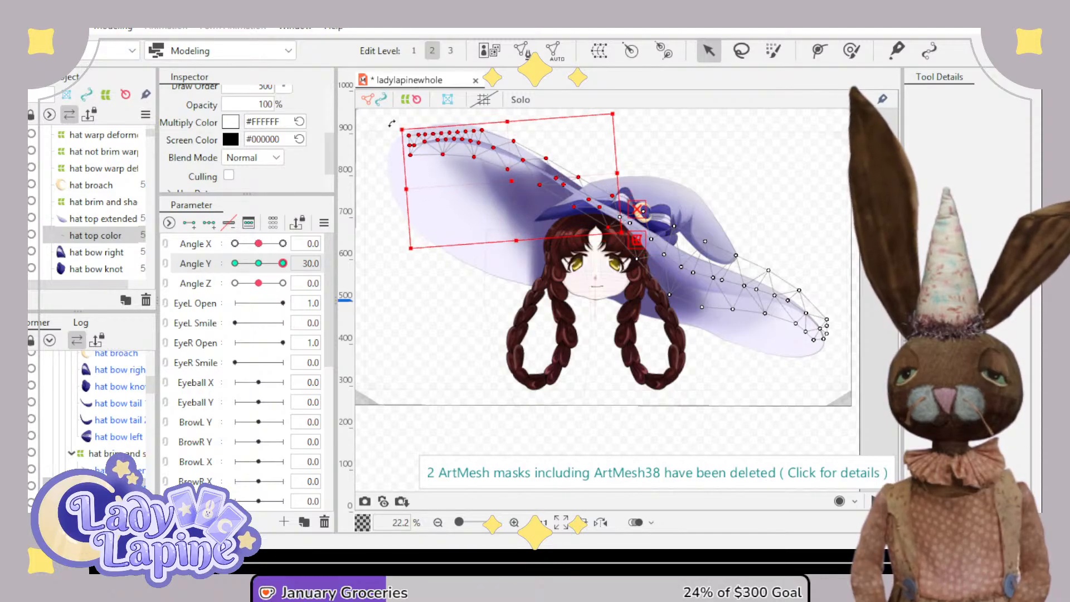
pyautogui.moveTo(501, 182); pyautogui.dragTo(495, 205)
pyautogui.moveTo(387, 147); pyautogui.dragTo(379, 177)
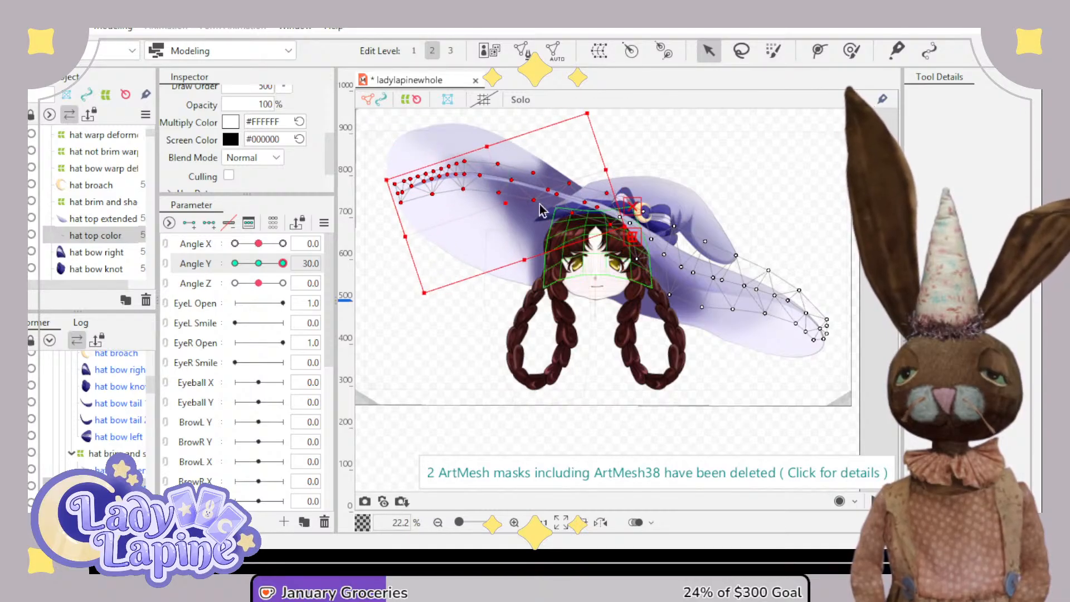
pyautogui.moveTo(501, 205); pyautogui.dragTo(492, 202)
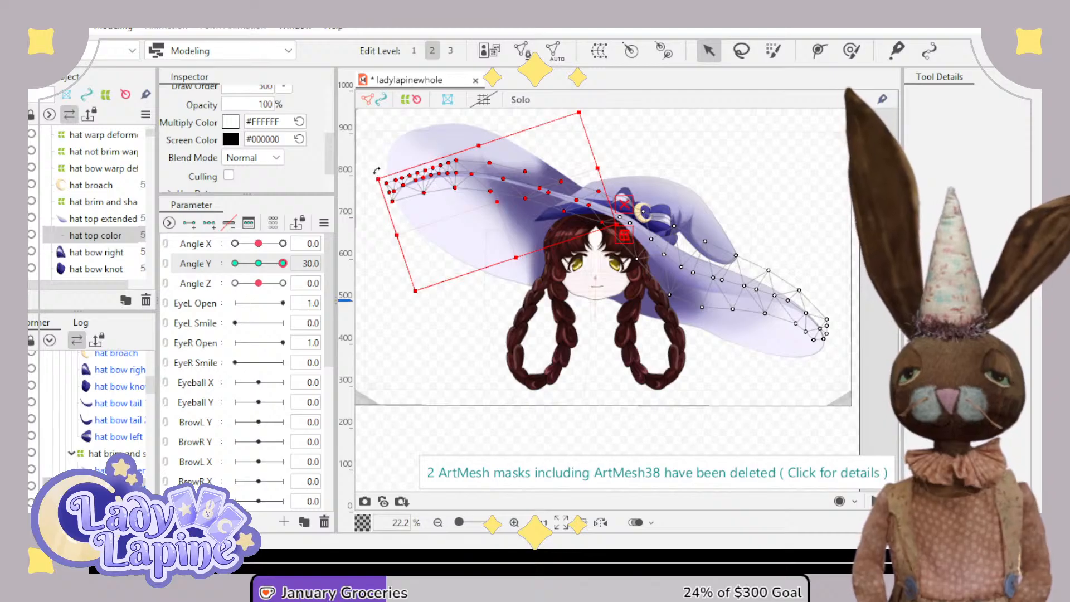
pyautogui.moveTo(377, 170); pyautogui.dragTo(375, 184)
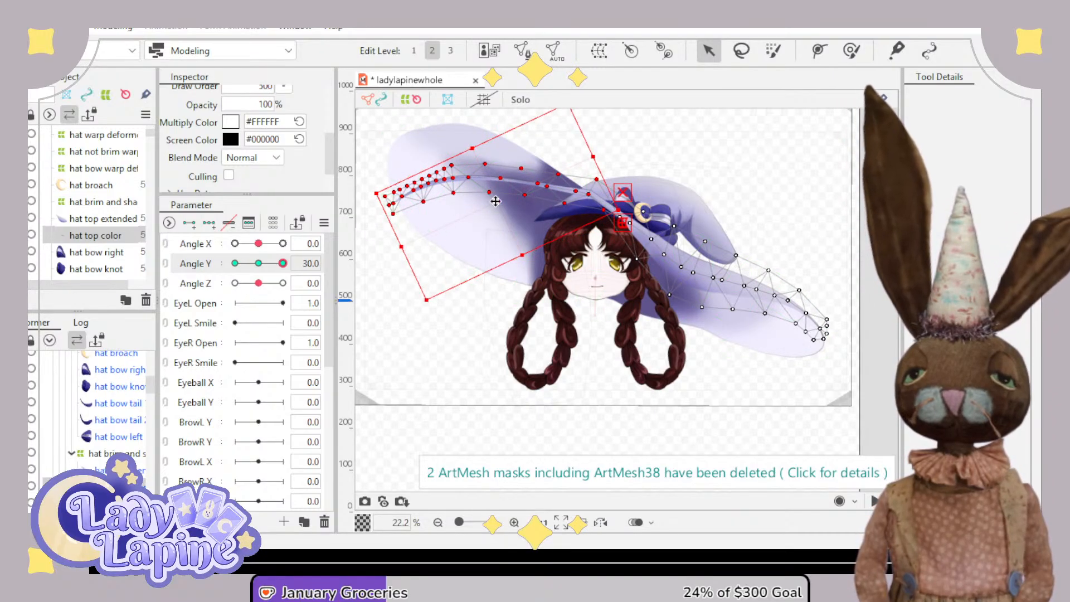
pyautogui.moveTo(486, 203); pyautogui.dragTo(493, 216)
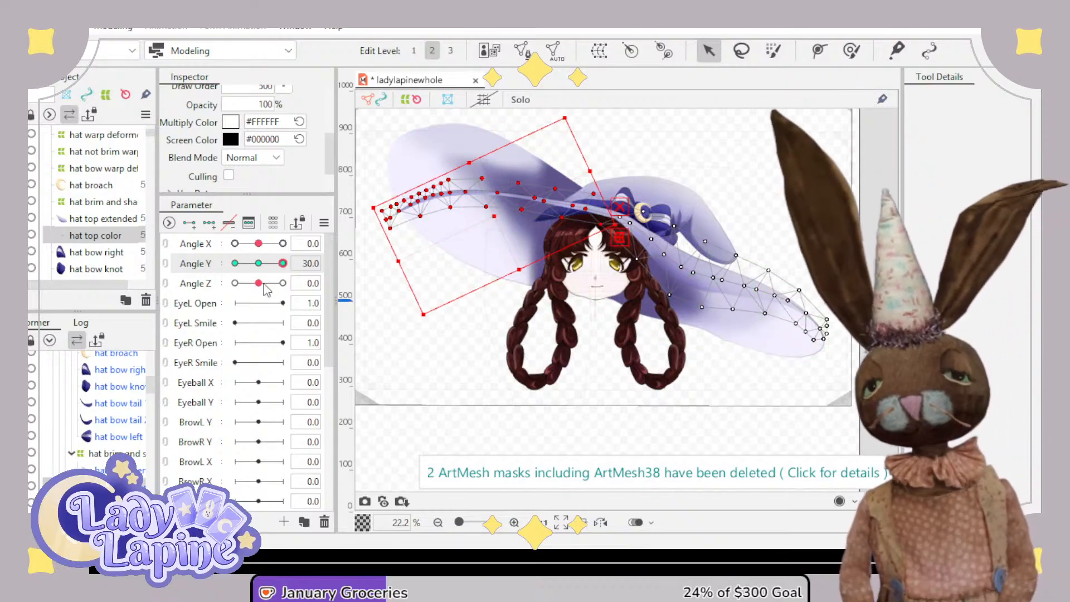
# - At Angle Y -30, rotate the outer left end of the hat top color mesh clockwise and raise it, and return Angle Y to 0
pyautogui.moveTo(283, 263); pyautogui.dragTo(234, 264)
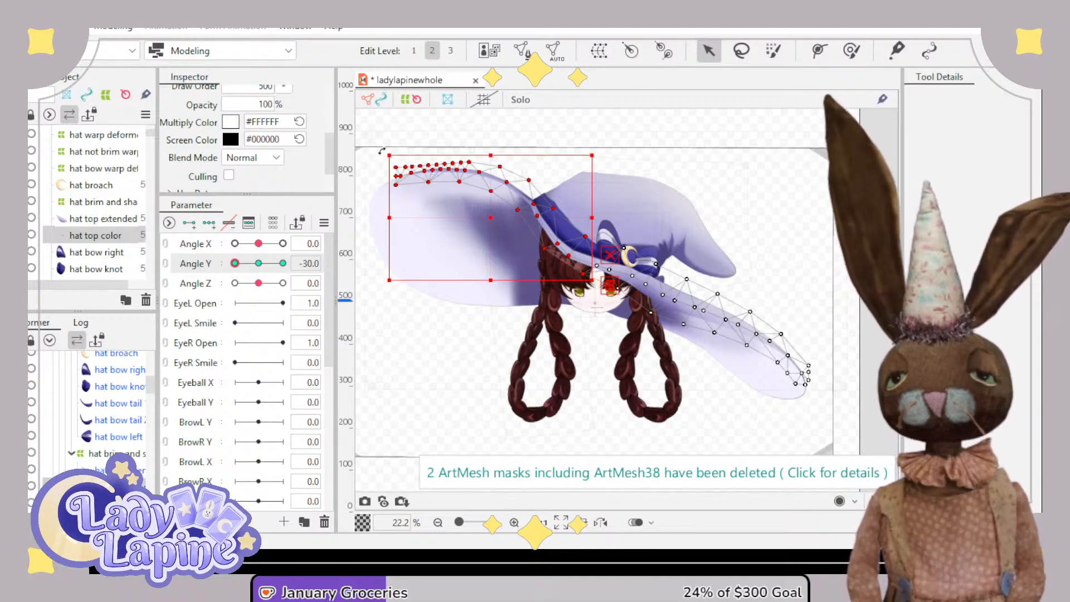
pyautogui.moveTo(382, 151)
pyautogui.mouseDown()
pyautogui.moveTo(395, 133)
pyautogui.moveTo(379, 147)
pyautogui.mouseUp()
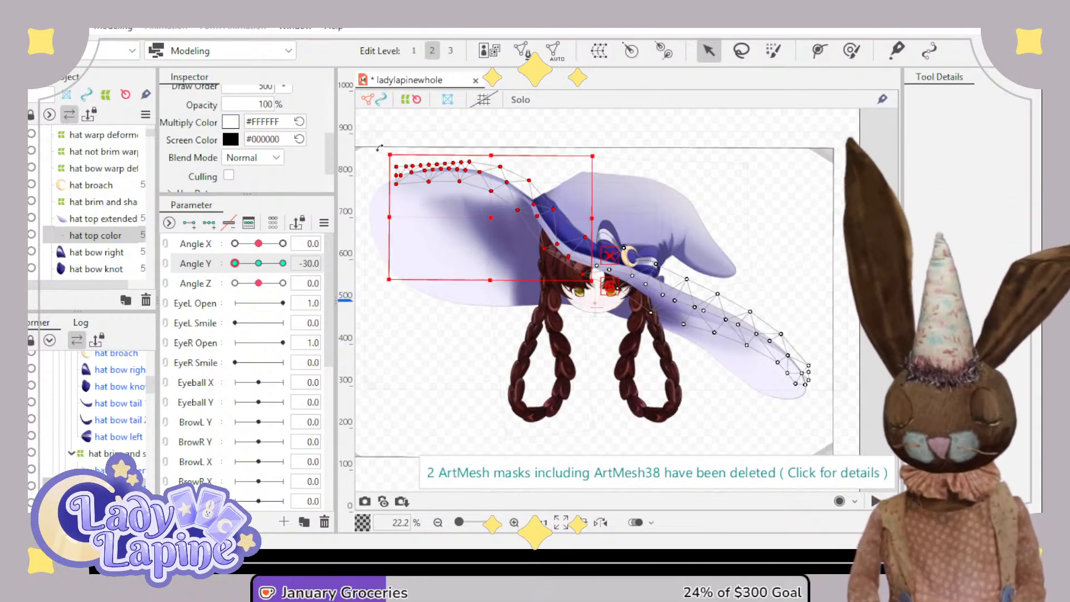
pyautogui.click(379, 252)
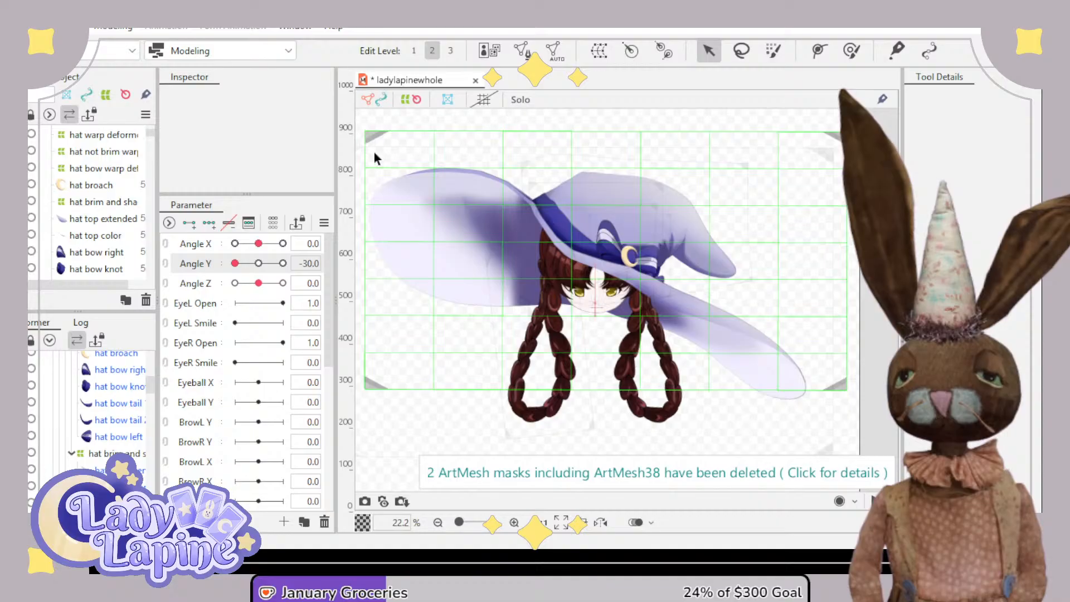
pyautogui.click(96, 235)
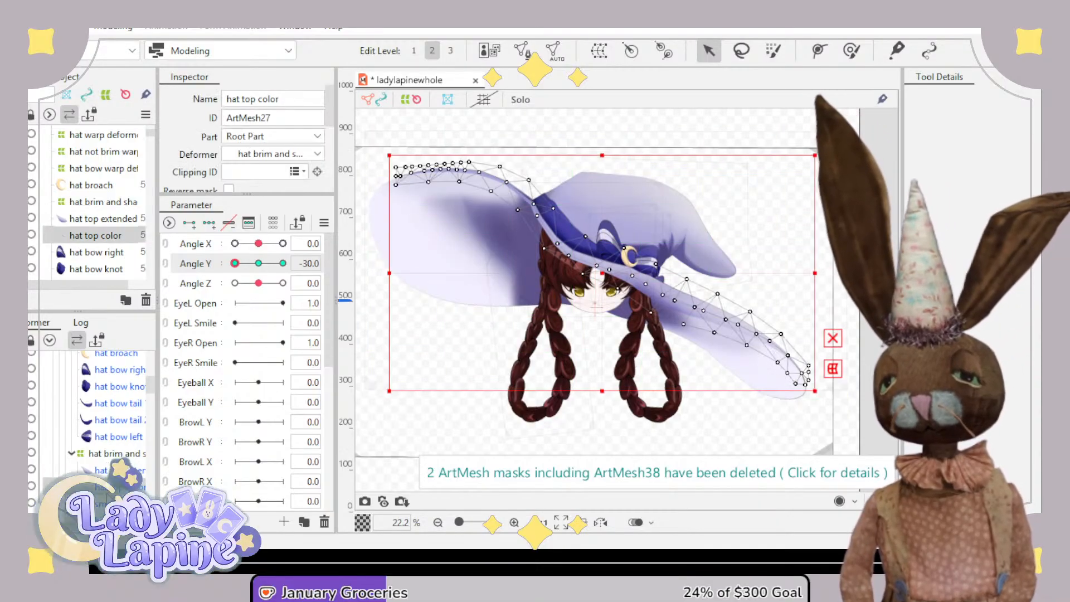
pyautogui.moveTo(377, 127); pyautogui.dragTo(580, 204)
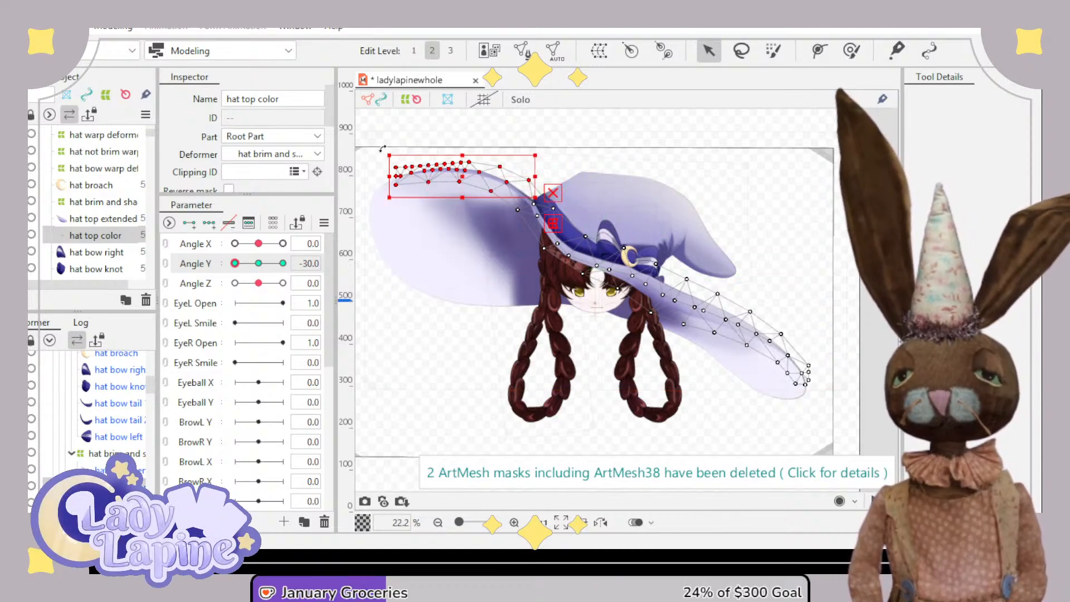
pyautogui.moveTo(383, 149); pyautogui.dragTo(480, 167)
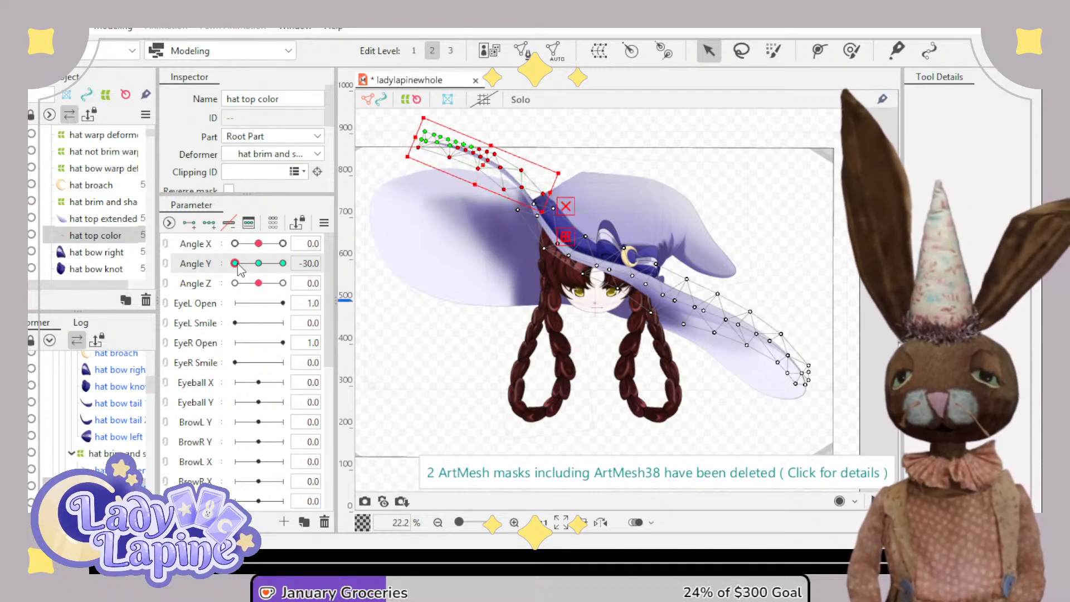
pyautogui.moveTo(237, 265); pyautogui.dragTo(266, 263)
pyautogui.click(259, 264)
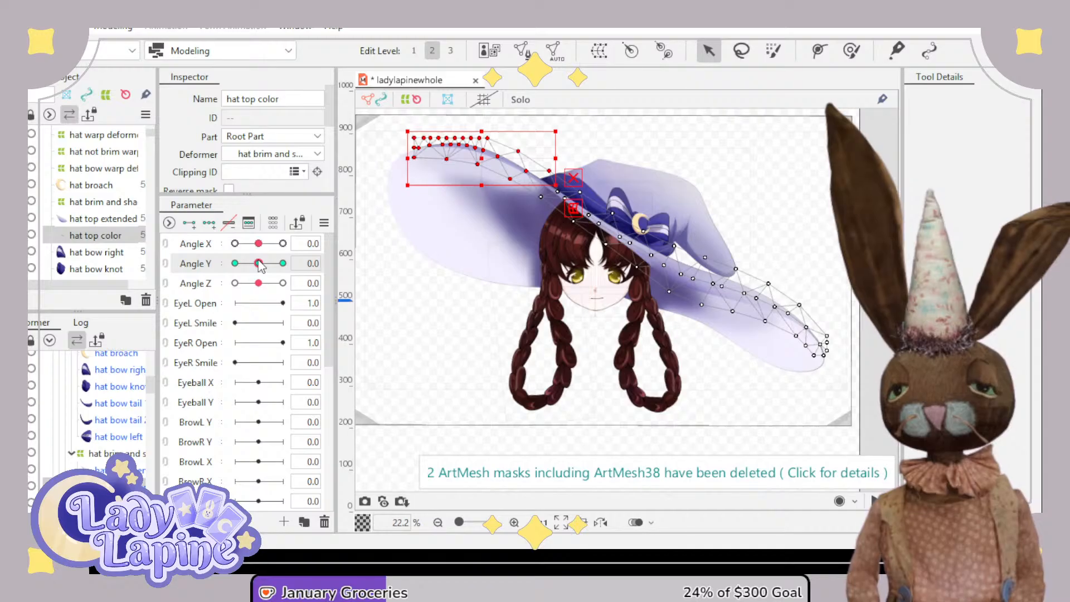
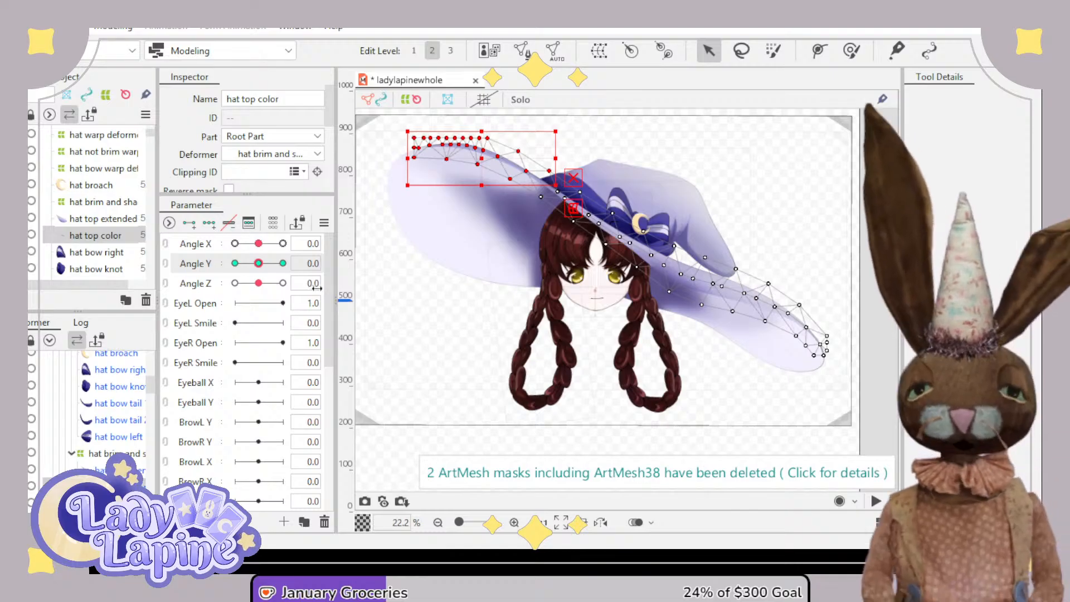
# - At Angle Y 30, rotate the left half of the hat back mesh counterclockwise
pyautogui.moveTo(259, 263)
pyautogui.mouseDown()
pyautogui.moveTo(248, 263)
pyautogui.moveTo(278, 264)
pyautogui.moveTo(251, 270)
pyautogui.mouseUp()
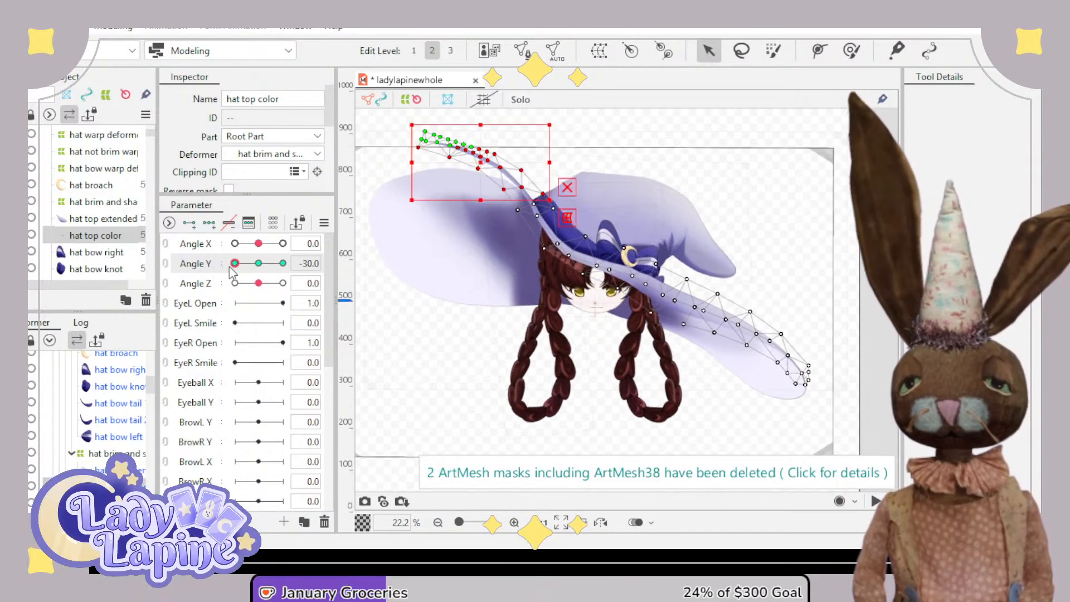
pyautogui.moveTo(230, 267); pyautogui.dragTo(300, 265)
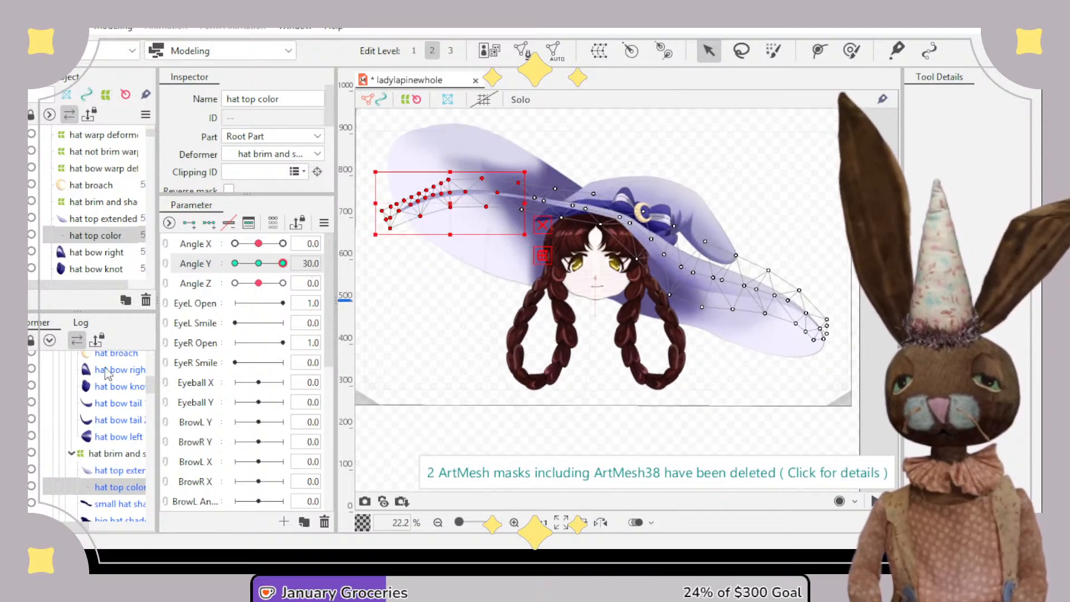
pyautogui.scroll(-2, 119, 485)
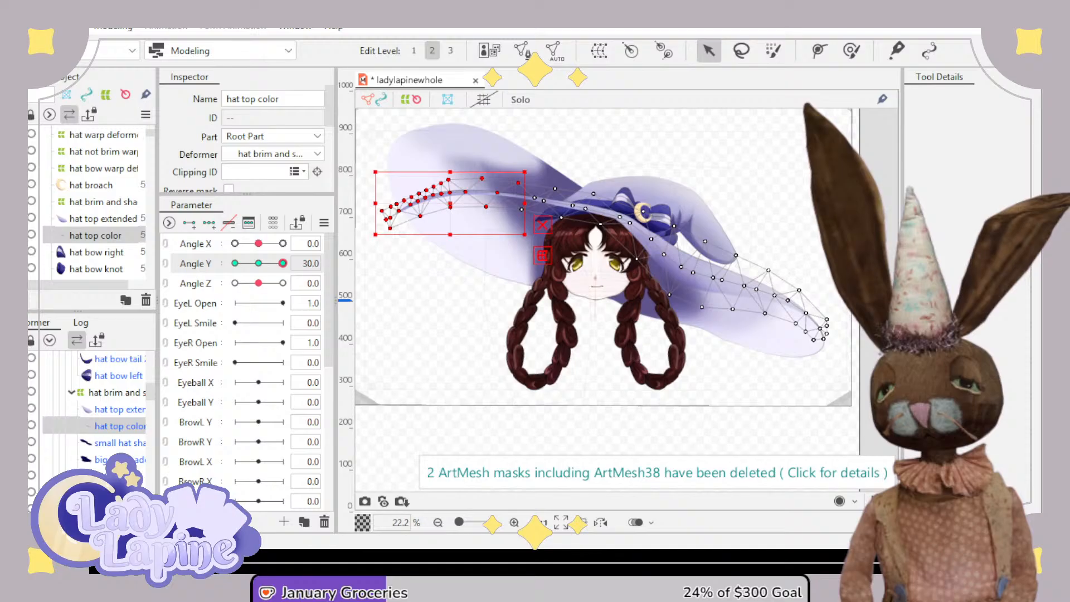
pyautogui.click(119, 493)
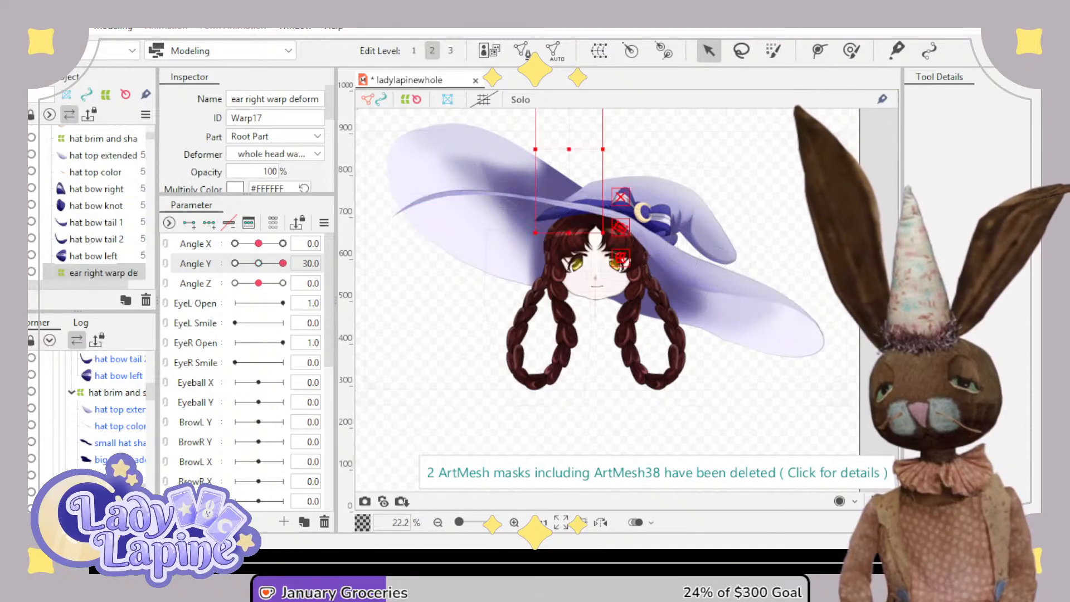
pyautogui.scroll(-2, 508, 359)
pyautogui.moveTo(486, 329); pyautogui.dragTo(497, 376)
pyautogui.click(498, 295)
pyautogui.scroll(2, 424, 382)
pyautogui.moveTo(389, 116); pyautogui.dragTo(644, 368)
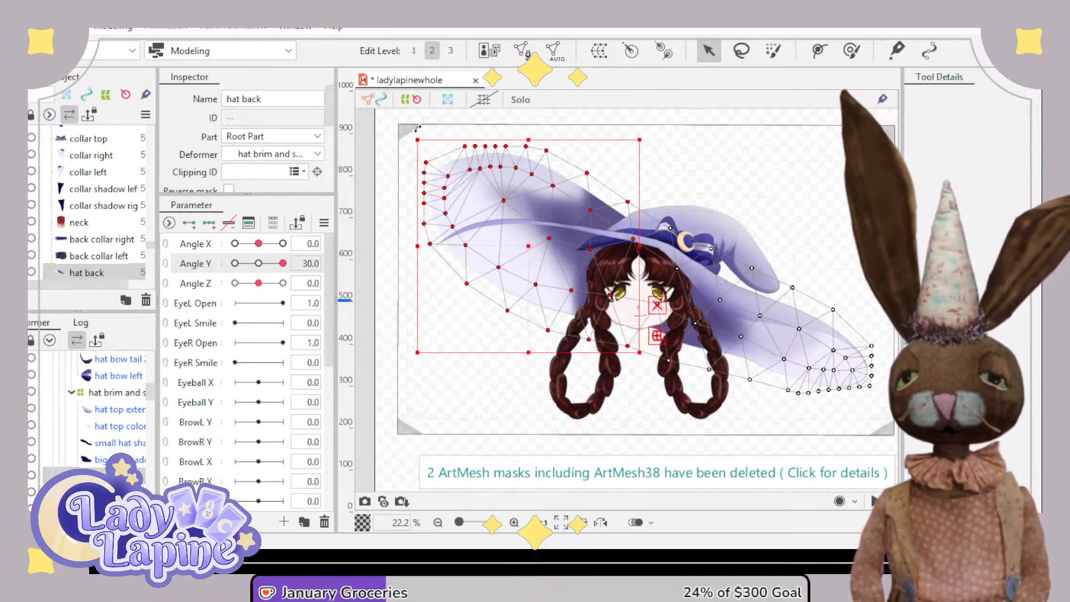
pyautogui.moveTo(417, 128); pyautogui.dragTo(394, 186)
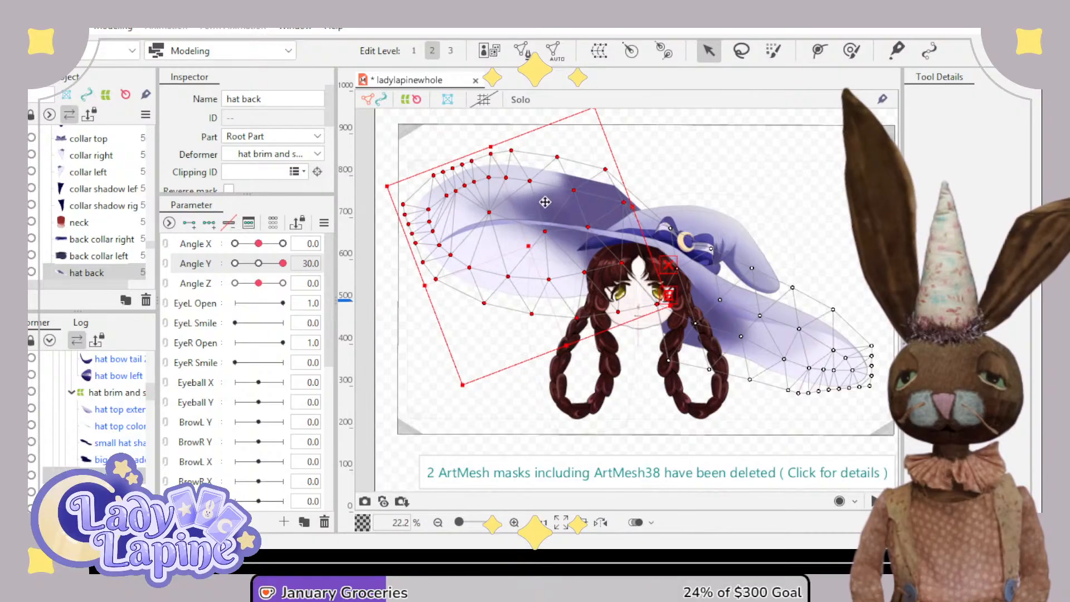
# - Move the left half of the hat back mesh down to line up with the front brim edge, keeping a slight counterclockwise tilt
pyautogui.click(524, 230)
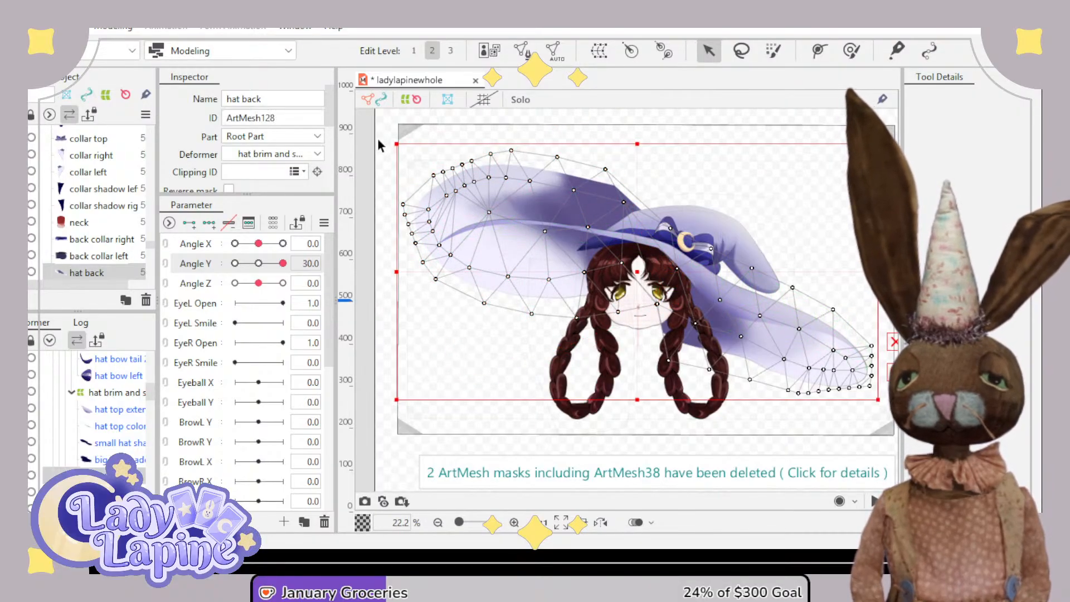
pyautogui.moveTo(434, 170); pyautogui.dragTo(630, 357)
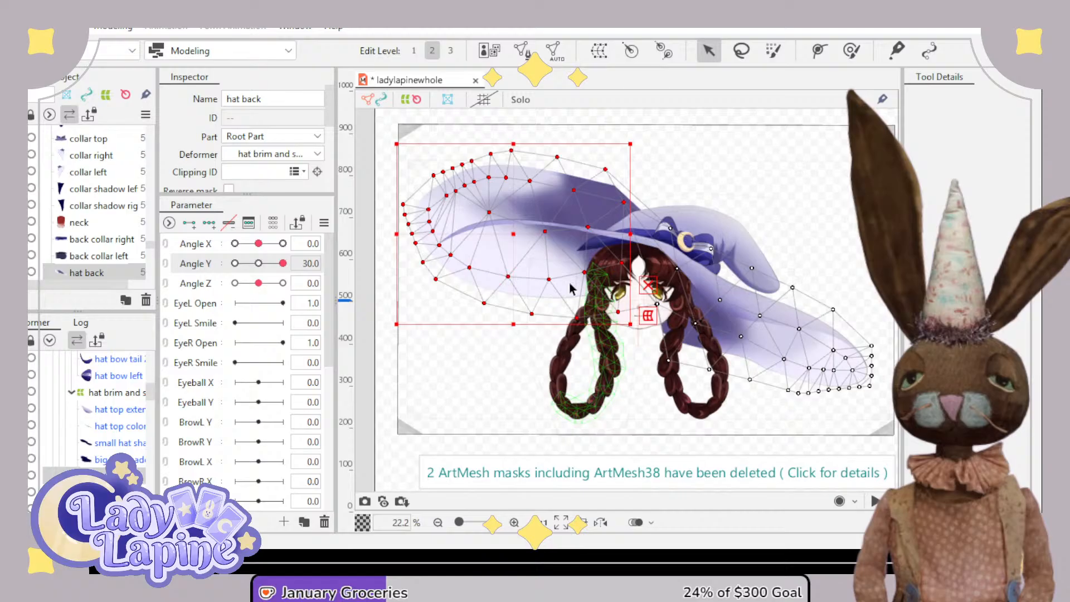
pyautogui.moveTo(519, 235); pyautogui.dragTo(515, 290)
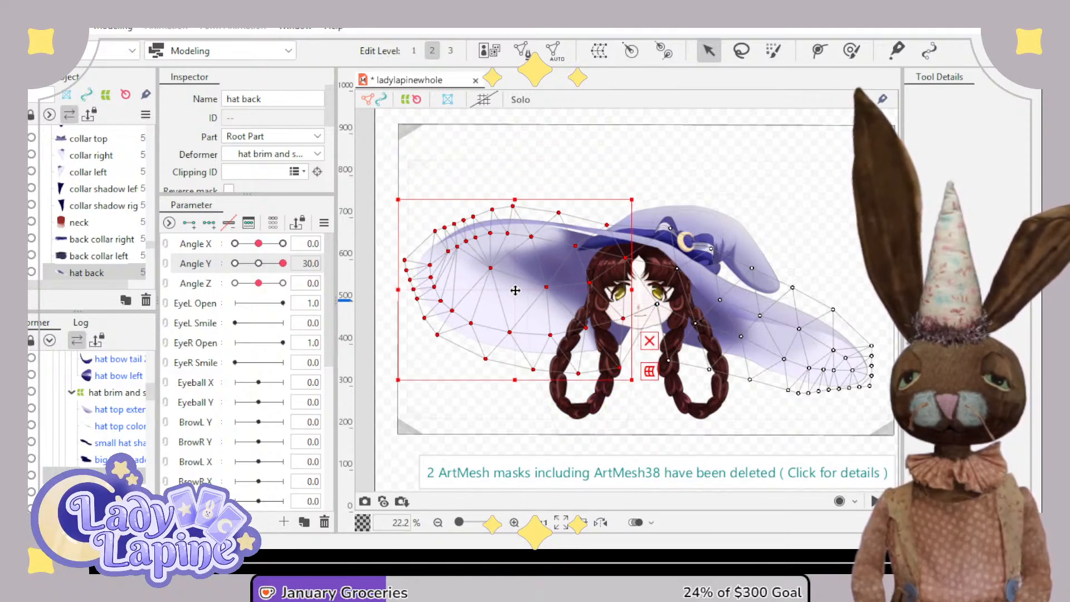
pyautogui.moveTo(575, 247); pyautogui.dragTo(576, 243)
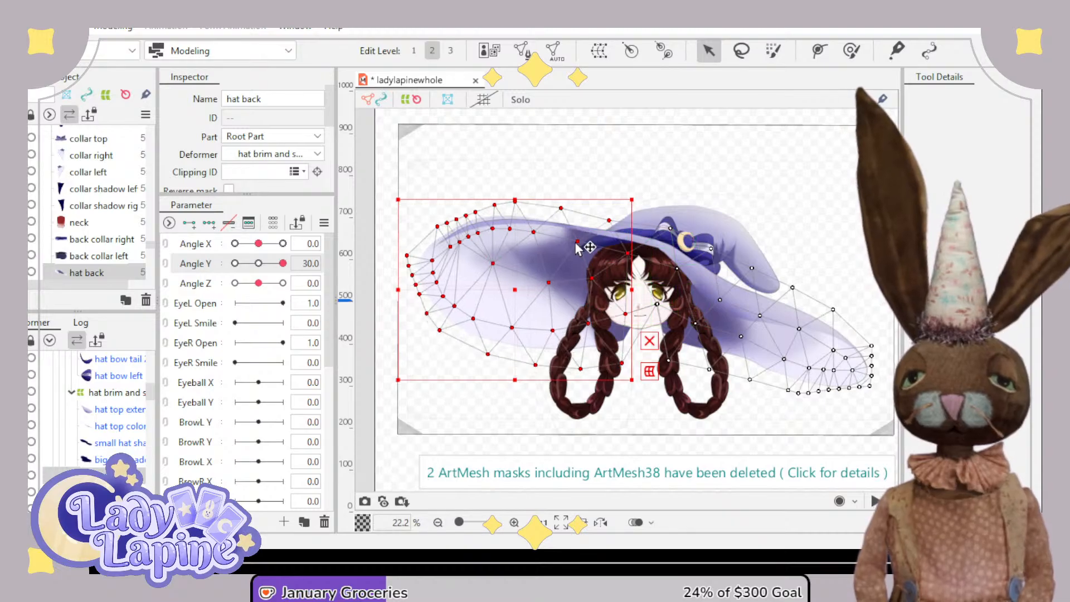
pyautogui.moveTo(517, 296); pyautogui.dragTo(518, 303)
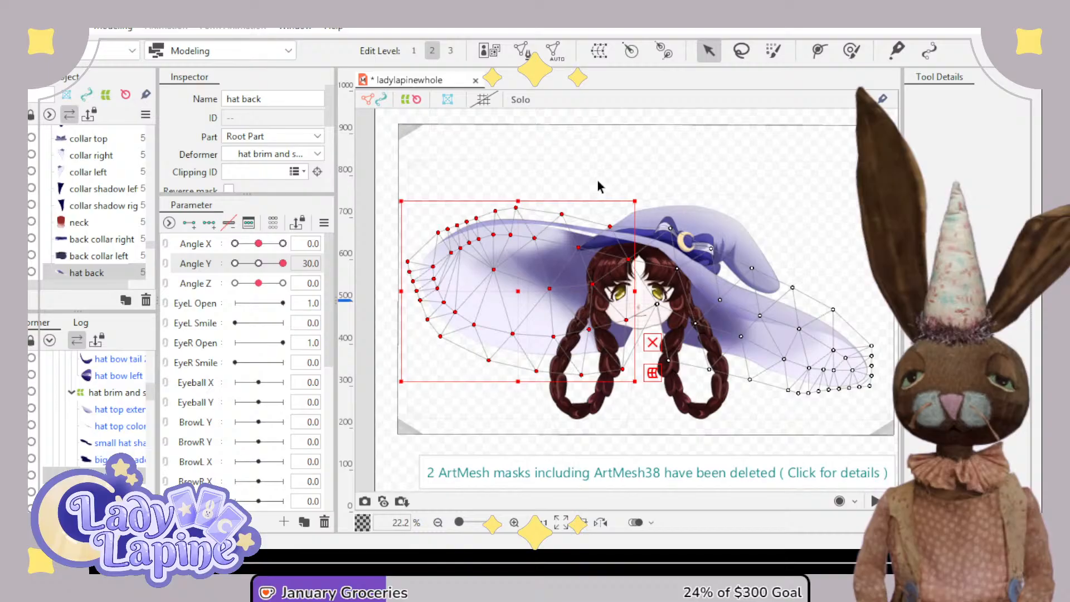
# - At Angle Y 30, try raising three hat back vertices around the underside of the front brim and above the face
pyautogui.click(618, 170)
pyautogui.scroll(3, 641, 309)
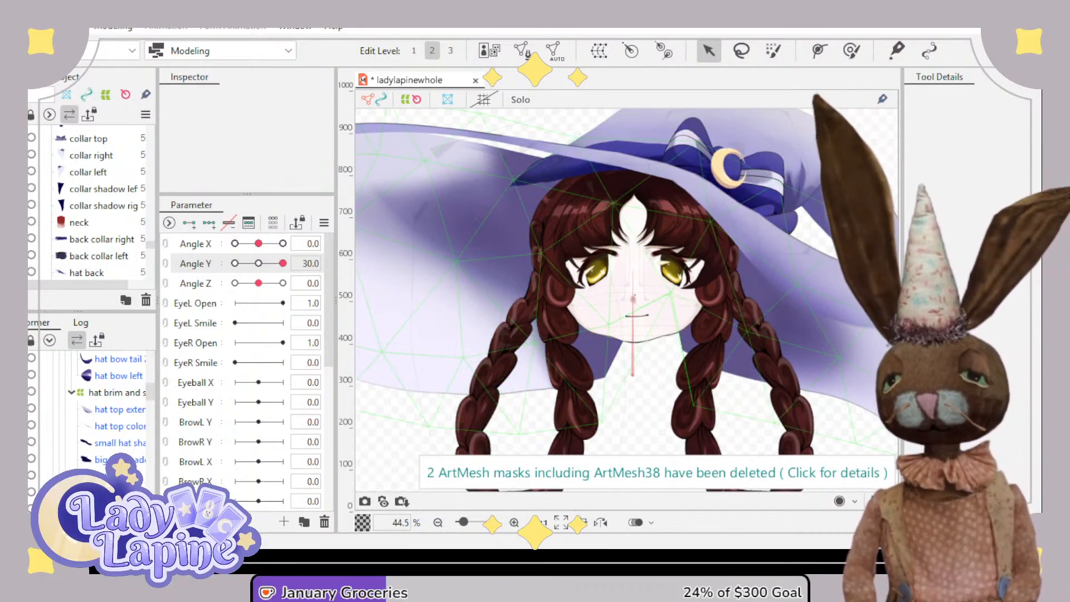
pyautogui.click(465, 220)
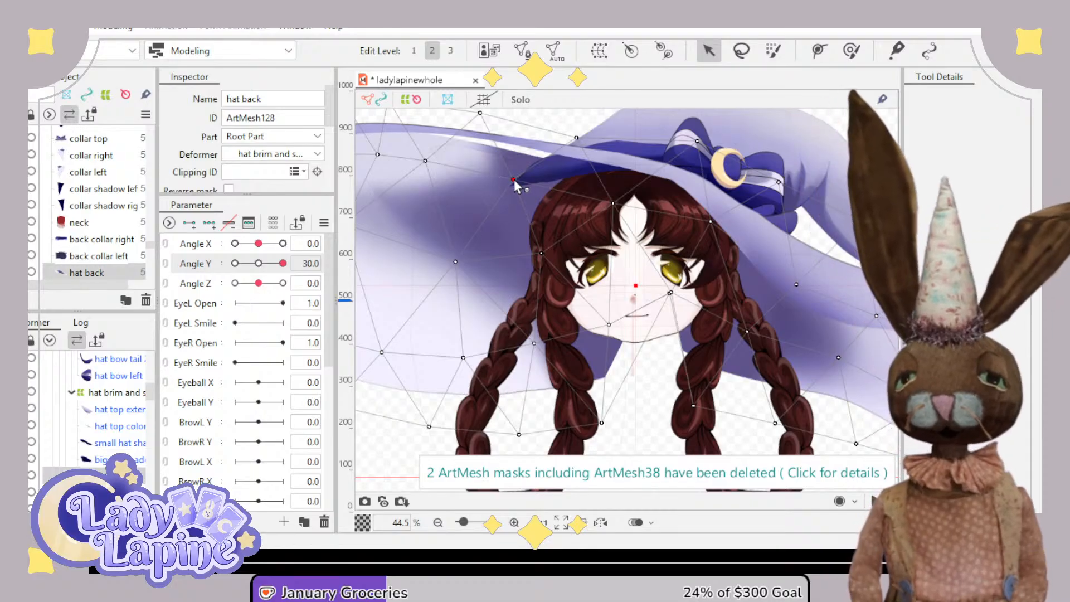
pyautogui.moveTo(514, 179); pyautogui.dragTo(515, 166)
pyautogui.moveTo(427, 161); pyautogui.dragTo(430, 145)
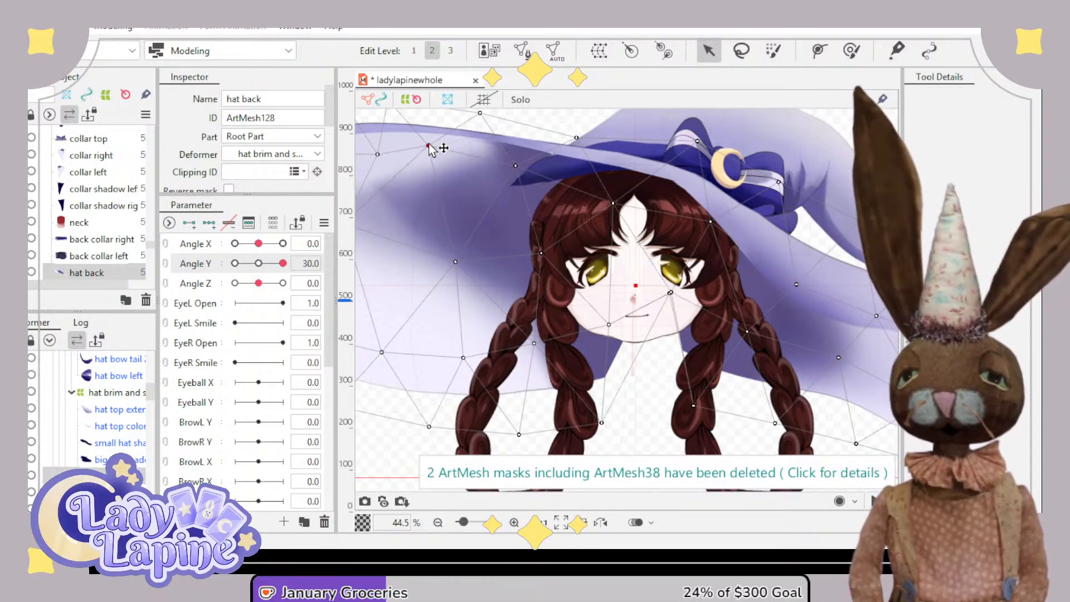
pyautogui.moveTo(614, 204); pyautogui.dragTo(637, 183)
pyautogui.scroll(-5, 585, 312)
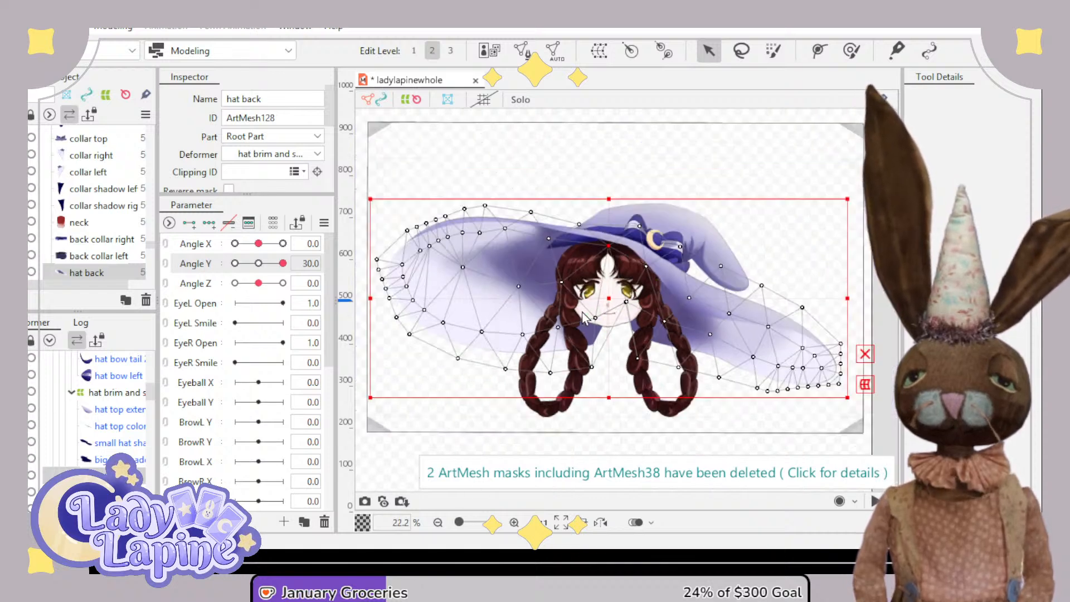
pyautogui.moveTo(283, 264); pyautogui.dragTo(313, 268)
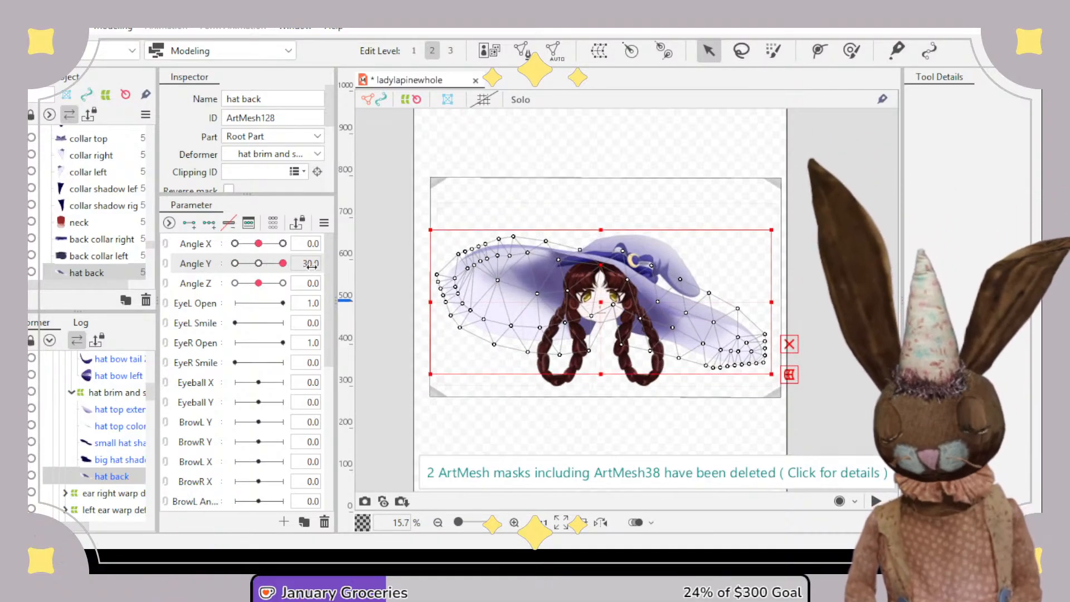
# - Undo the recent hat back mesh edits, and at Angle Y -30 raise the tilted left half of the mesh slightly
pyautogui.hotkey('ctrl', 'z')
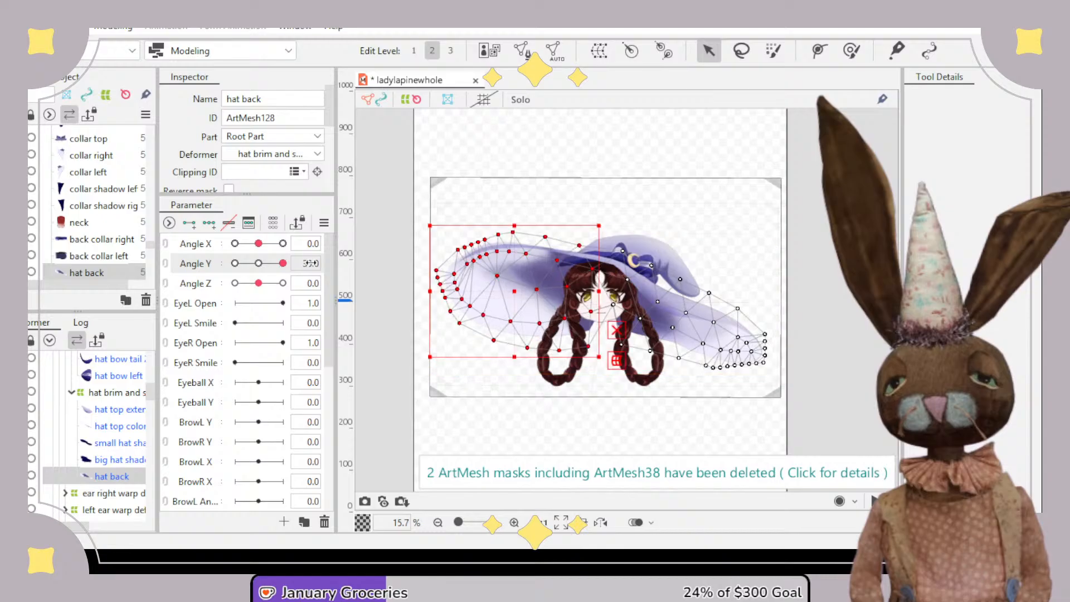
pyautogui.hotkey('ctrl', 'z')
pyautogui.hotkey('ctrl', 'z')
pyautogui.hotkey('ctrl', 'z')
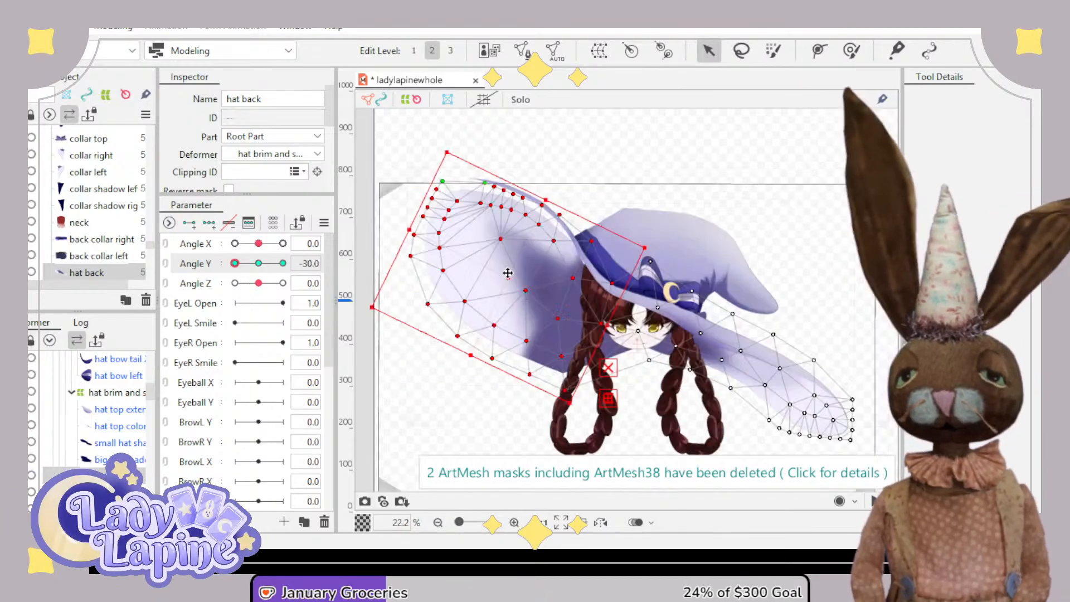
pyautogui.moveTo(513, 275); pyautogui.dragTo(512, 262)
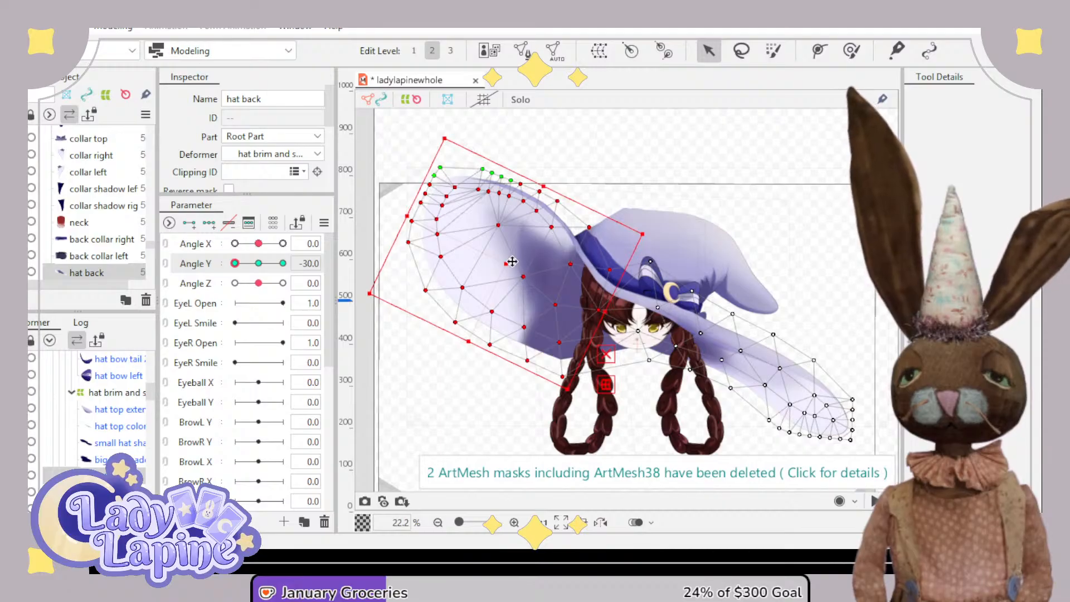
# - At Angle Y 30, move the right half of the hat top color mesh slightly up and outward
pyautogui.moveTo(255, 269); pyautogui.dragTo(286, 263)
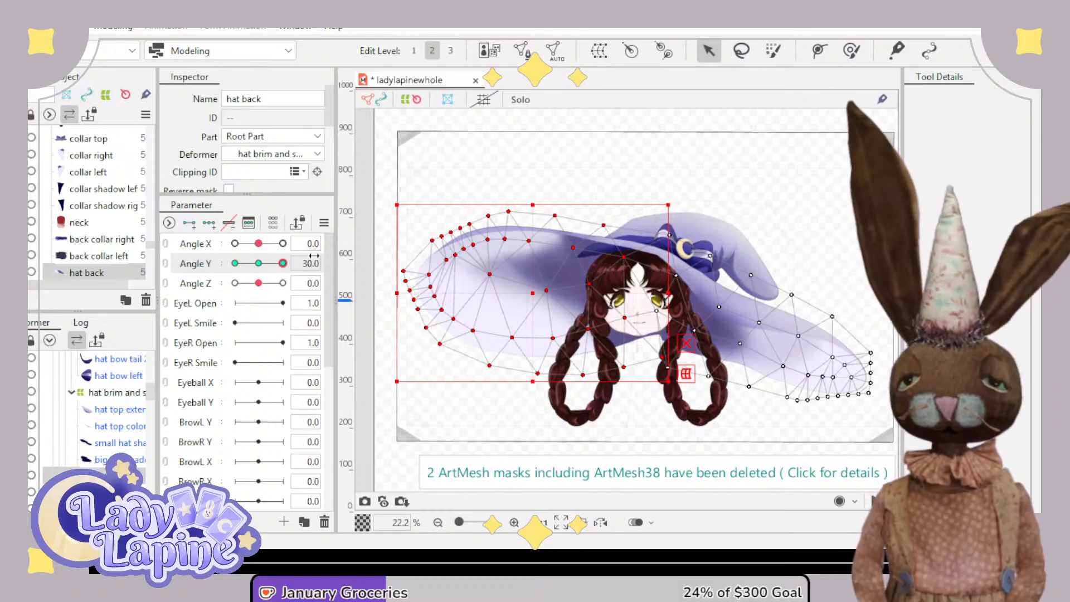
pyautogui.click(120, 425)
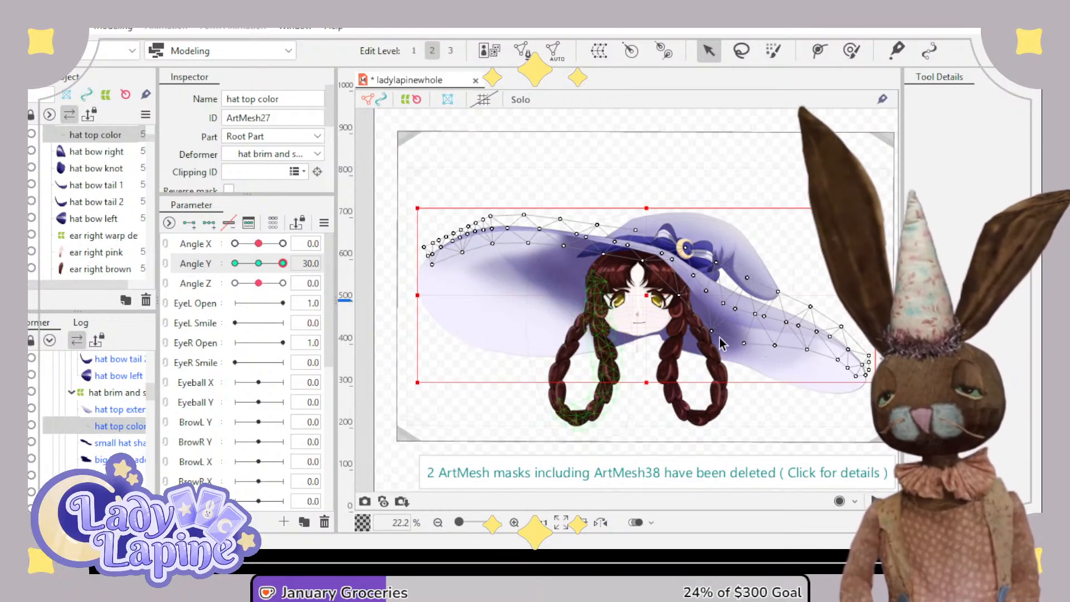
pyautogui.moveTo(647, 363); pyautogui.dragTo(881, 339)
pyautogui.moveTo(628, 421); pyautogui.dragTo(892, 259)
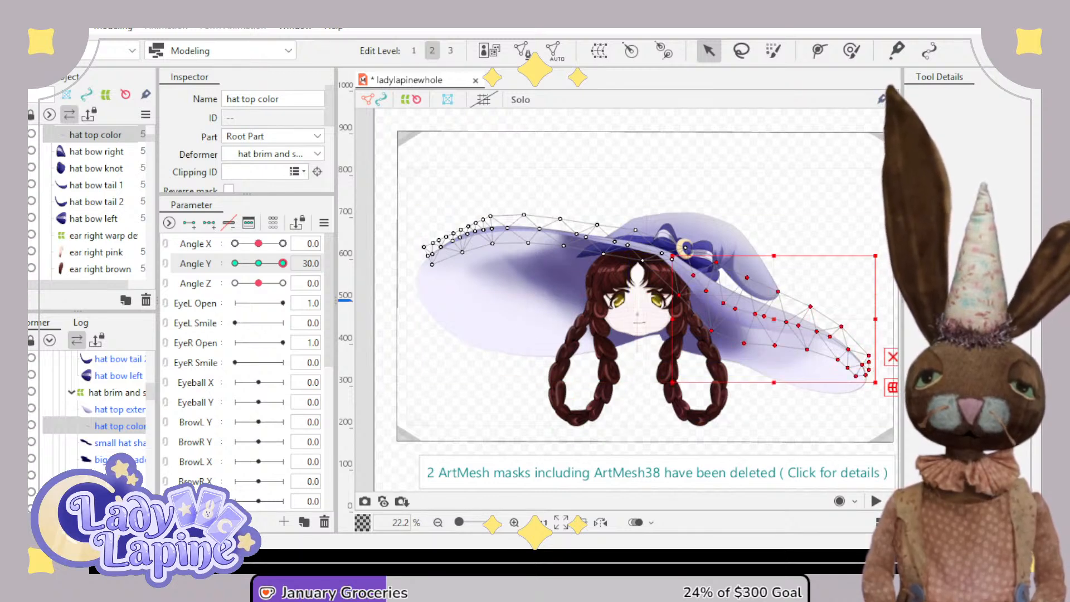
pyautogui.moveTo(777, 310)
pyautogui.mouseDown()
pyautogui.moveTo(732, 319)
pyautogui.moveTo(789, 313)
pyautogui.mouseUp()
pyautogui.hotkey('ctrl', 'z')
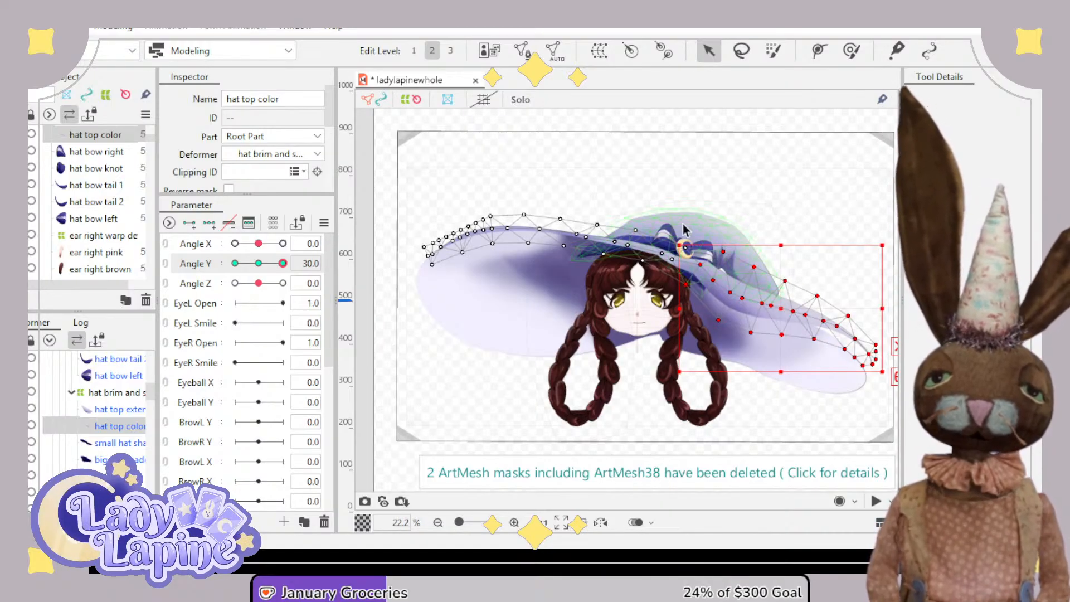
# - At Angle Y 30, reposition four hat top color vertices around the bow to smooth the brim beneath it
pyautogui.scroll(4, 667, 286)
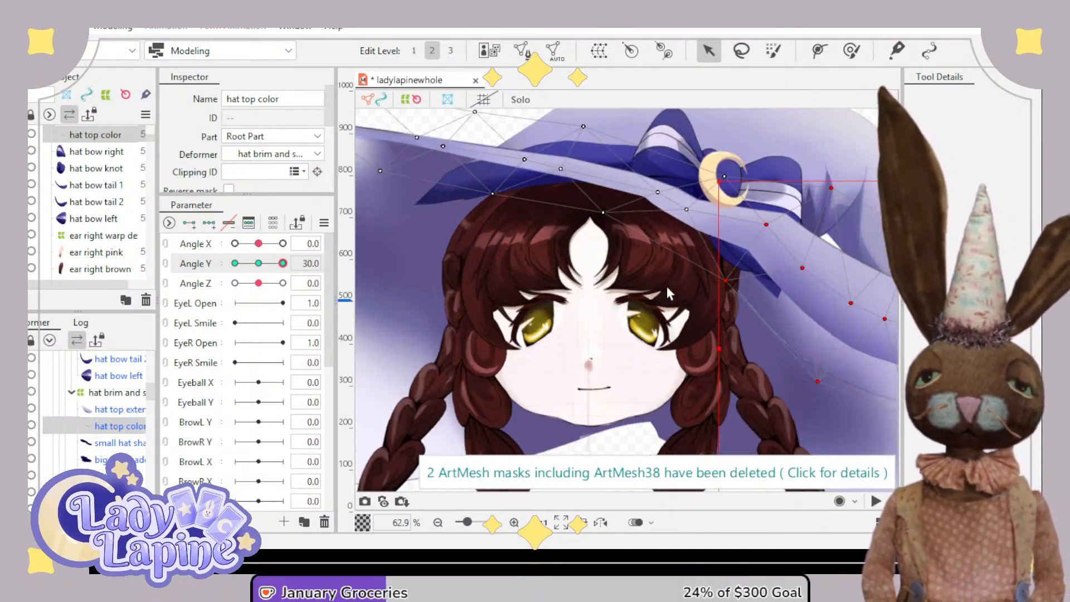
pyautogui.click(692, 199)
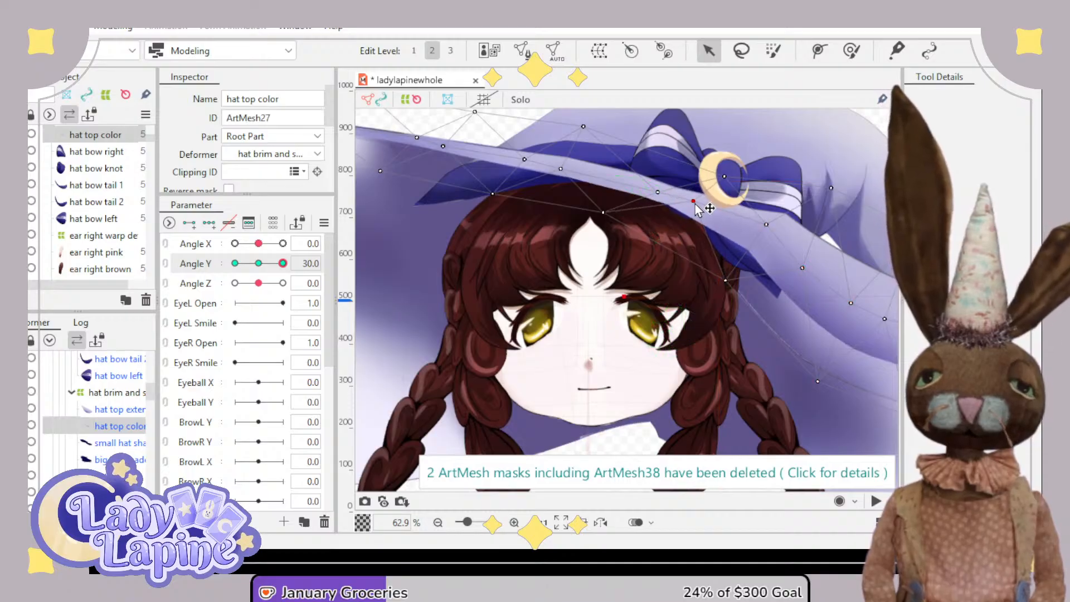
pyautogui.click(811, 200)
pyautogui.moveTo(812, 200); pyautogui.dragTo(820, 198)
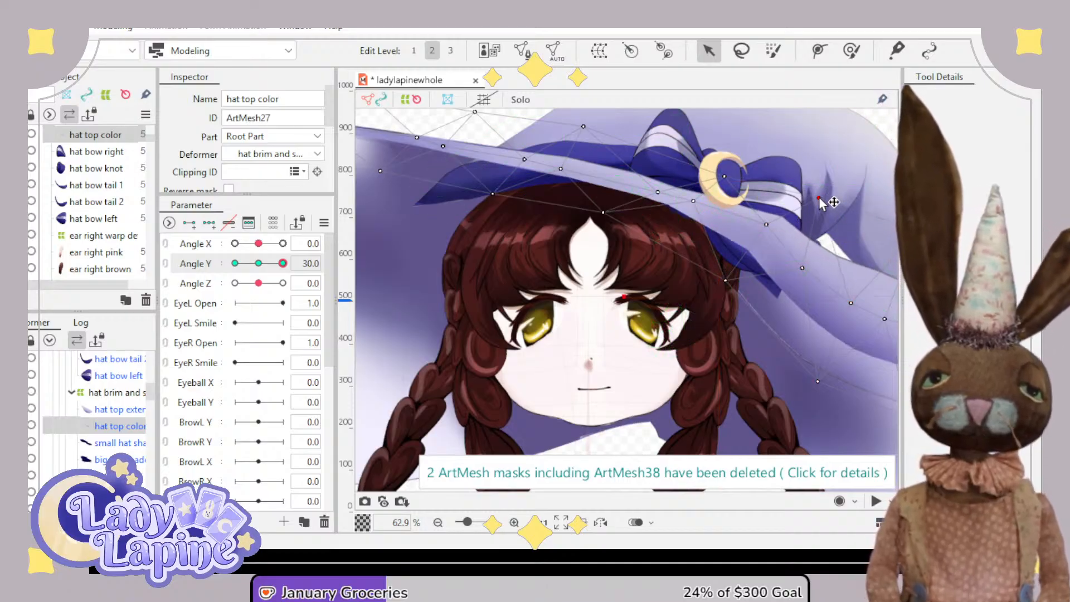
pyautogui.moveTo(767, 225); pyautogui.dragTo(756, 229)
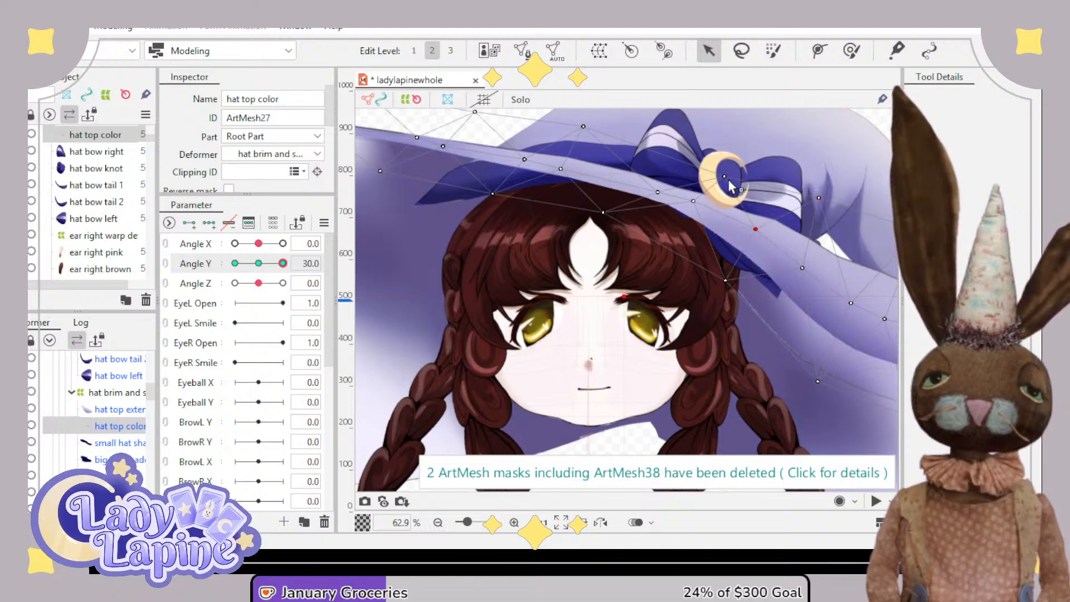
pyautogui.moveTo(737, 178); pyautogui.dragTo(755, 185)
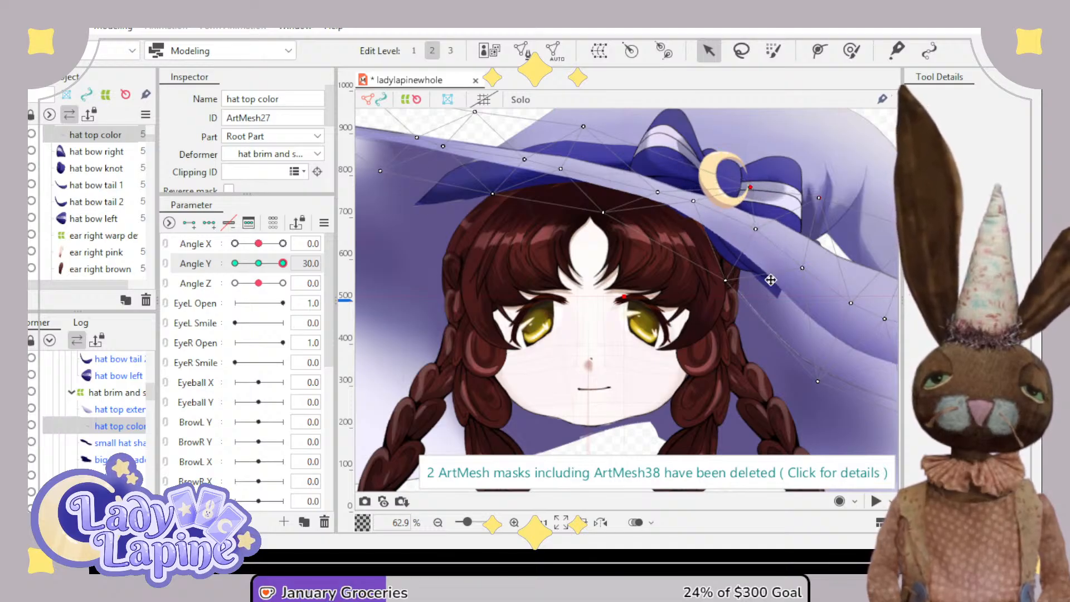
pyautogui.scroll(-6, 647, 284)
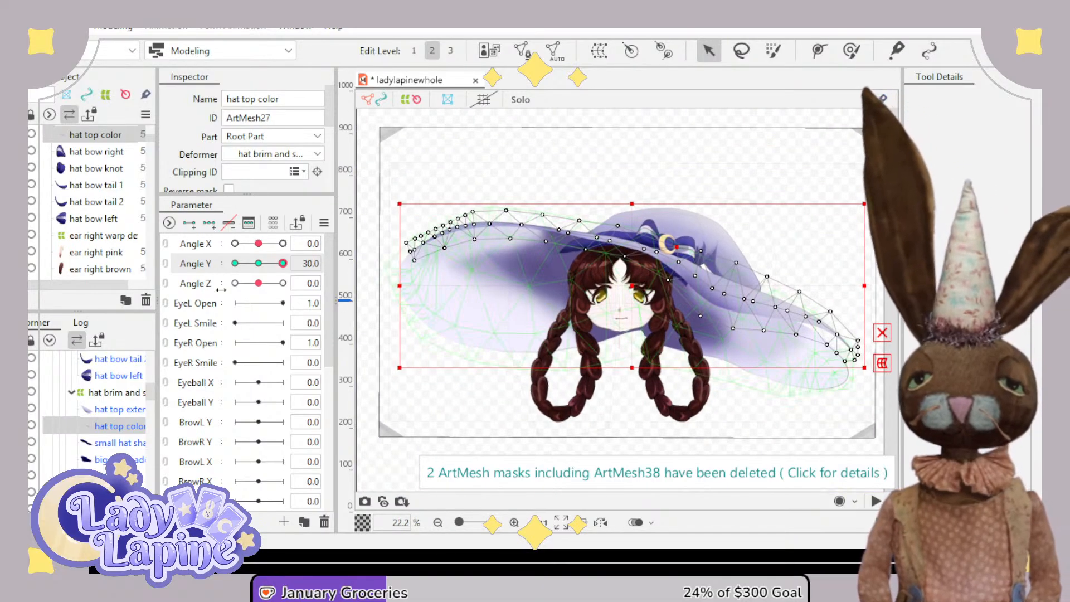
pyautogui.moveTo(283, 263)
pyautogui.mouseDown()
pyautogui.moveTo(227, 265)
pyautogui.moveTo(299, 258)
pyautogui.mouseUp()
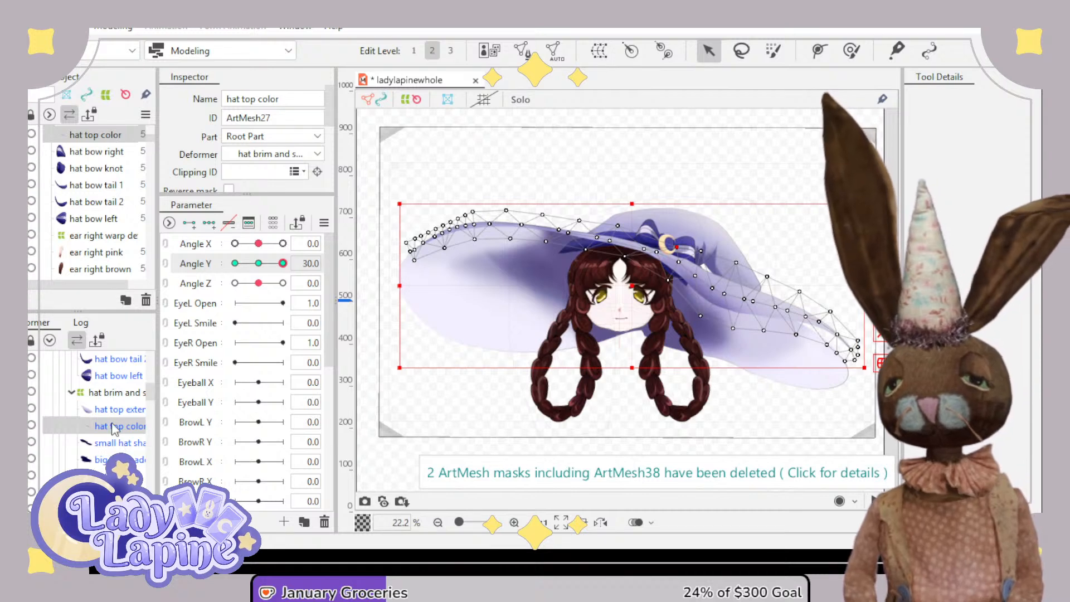
# - At Angle Y 30, rotate the right half of the hat back mesh counterclockwise and raise it slightly
pyautogui.click(116, 476)
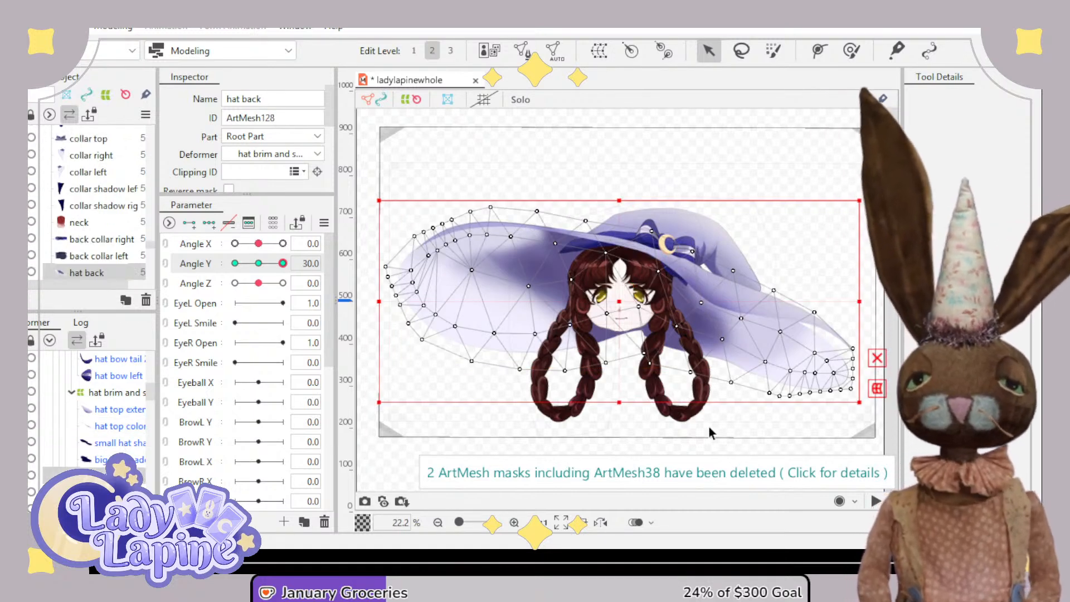
pyautogui.moveTo(708, 425); pyautogui.dragTo(885, 272)
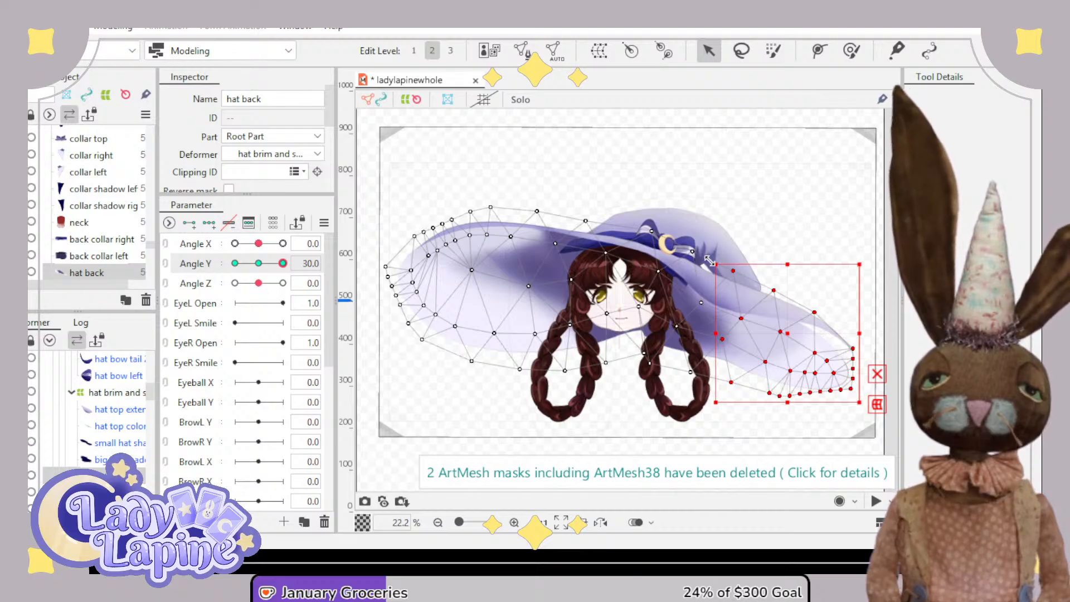
pyautogui.moveTo(706, 260); pyautogui.dragTo(697, 277)
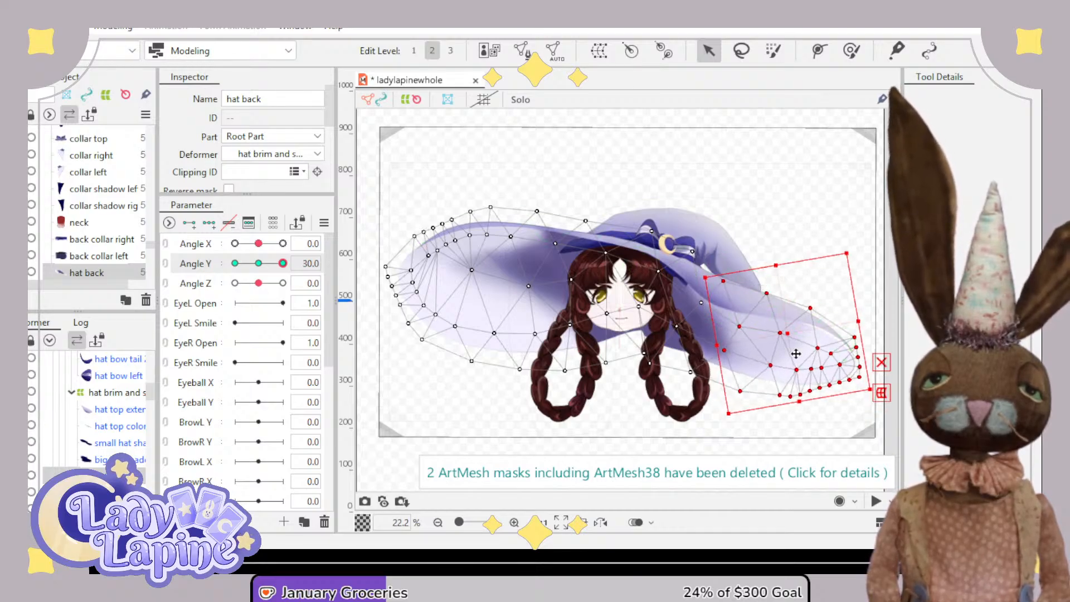
pyautogui.moveTo(784, 337); pyautogui.dragTo(783, 333)
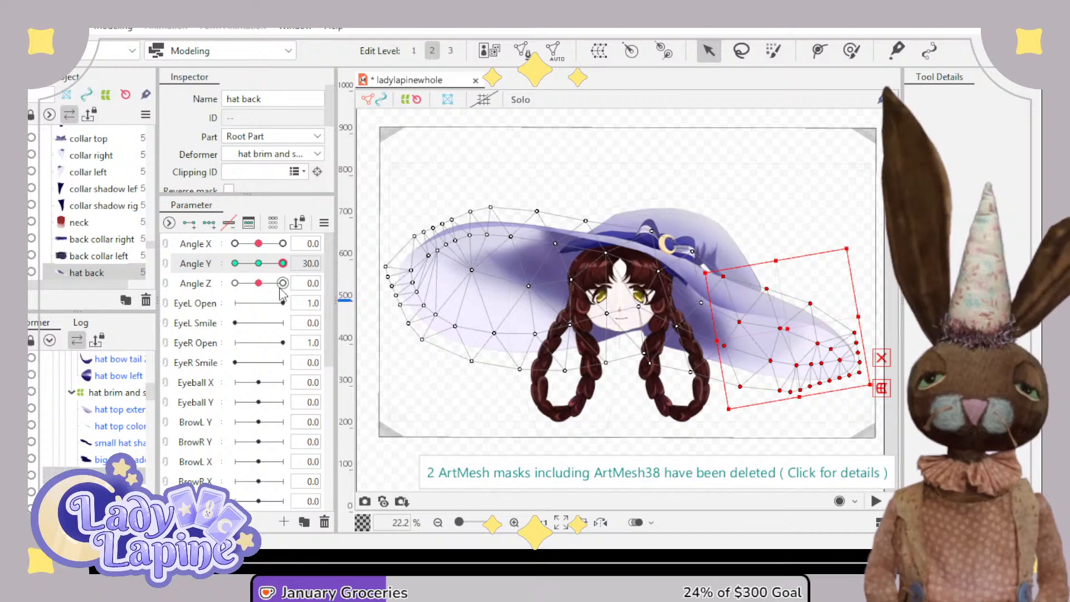
# - Examine the hat's movement across Angle Y from -30 to 30 and with Angle X and Angle Y temporarily linked
pyautogui.moveTo(289, 268); pyautogui.dragTo(266, 309)
pyautogui.click(260, 264)
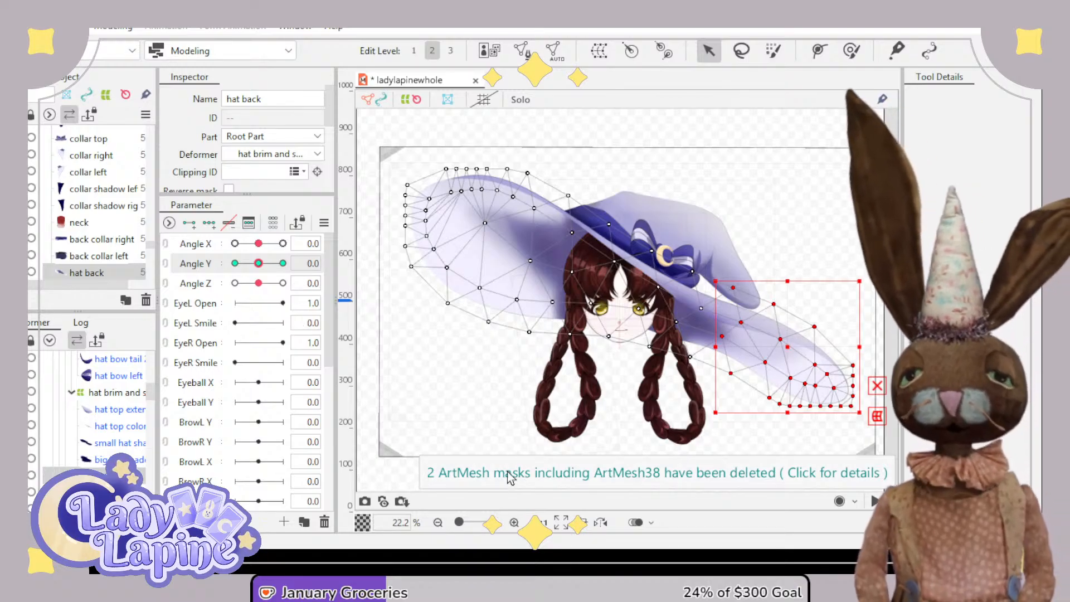
pyautogui.moveTo(243, 270)
pyautogui.mouseDown()
pyautogui.moveTo(299, 266)
pyautogui.moveTo(225, 269)
pyautogui.moveTo(265, 277)
pyautogui.moveTo(301, 267)
pyautogui.moveTo(218, 271)
pyautogui.moveTo(296, 264)
pyautogui.moveTo(234, 271)
pyautogui.mouseUp()
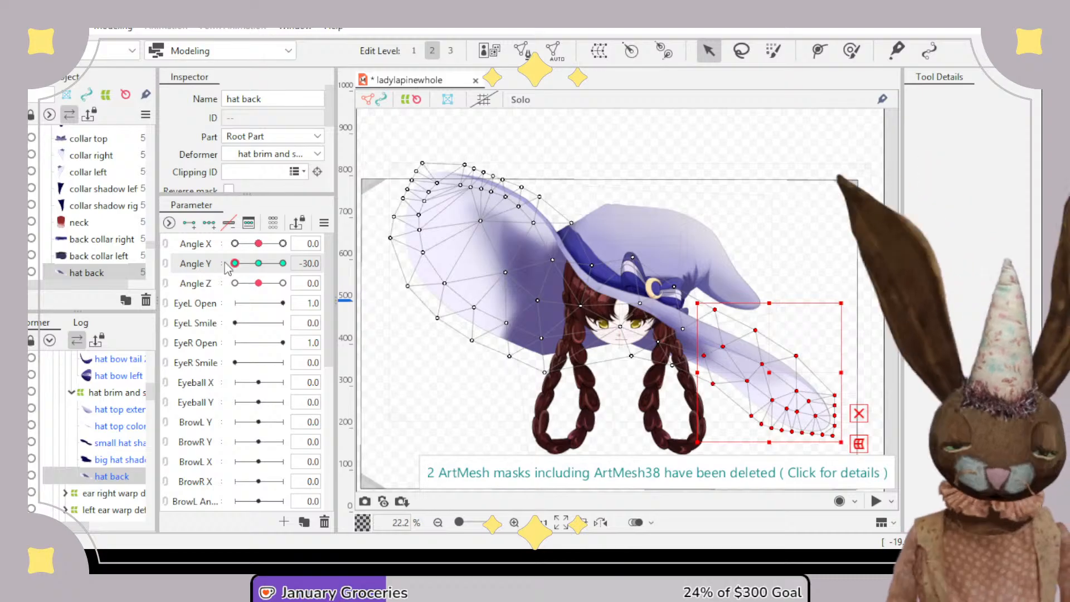
pyautogui.moveTo(235, 264); pyautogui.dragTo(300, 267)
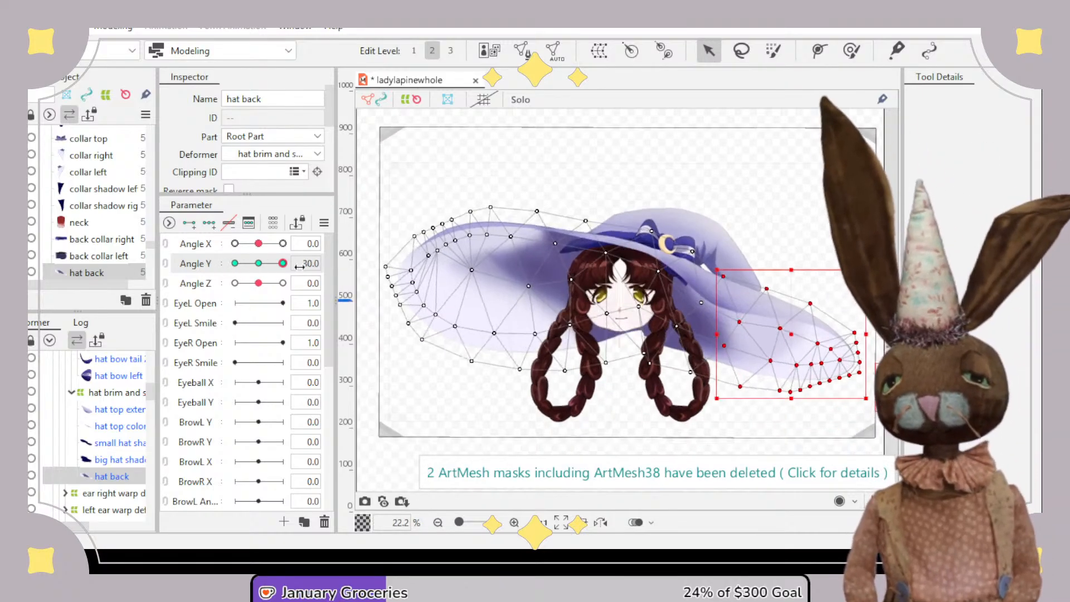
pyautogui.click(259, 264)
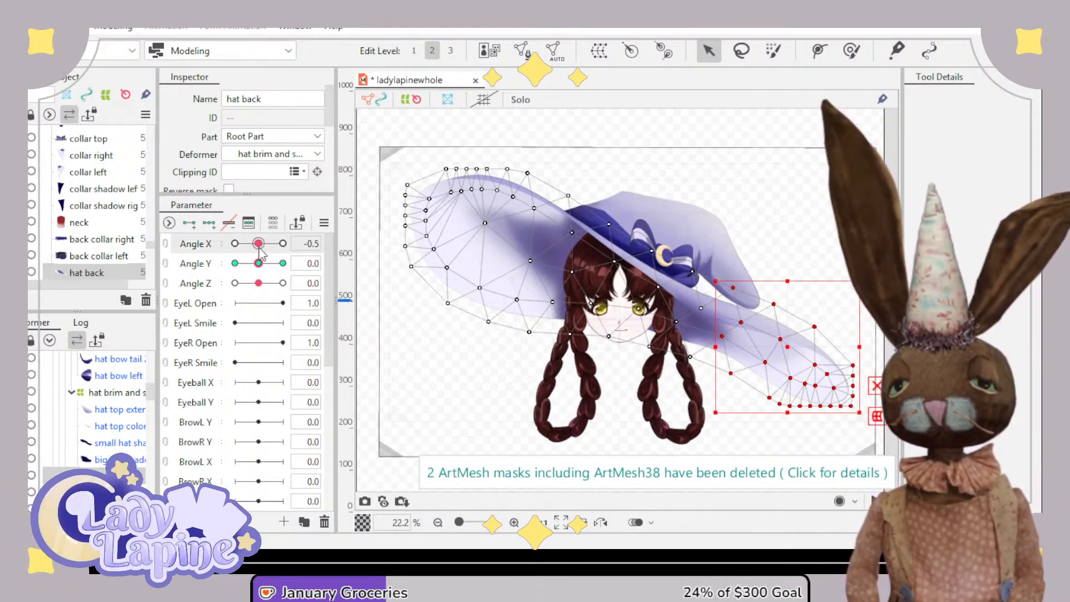
pyautogui.click(168, 248)
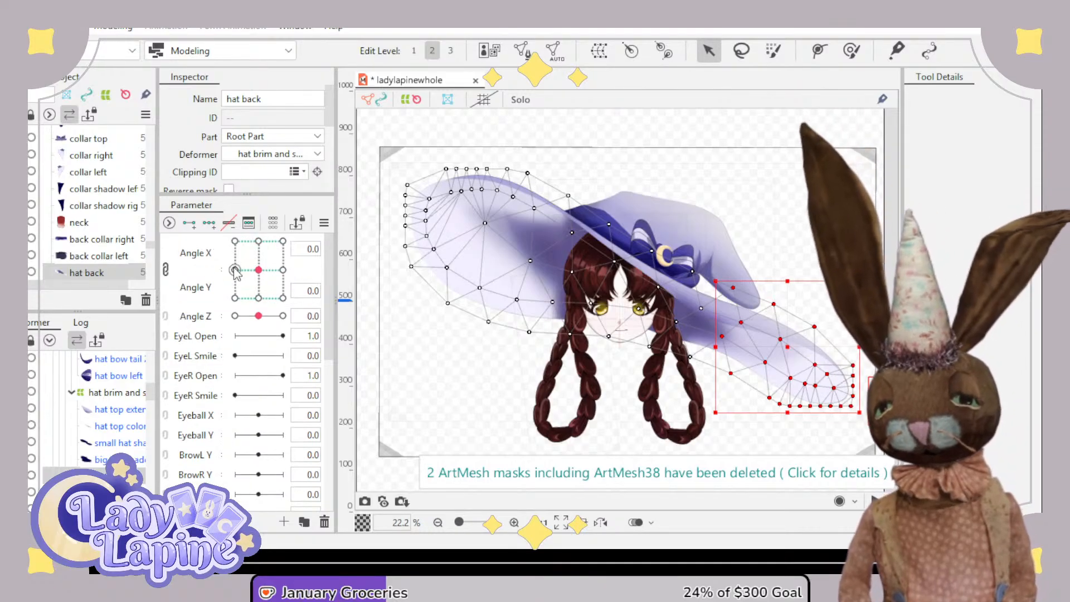
pyautogui.moveTo(258, 271); pyautogui.dragTo(211, 317)
pyautogui.moveTo(249, 311); pyautogui.dragTo(268, 287)
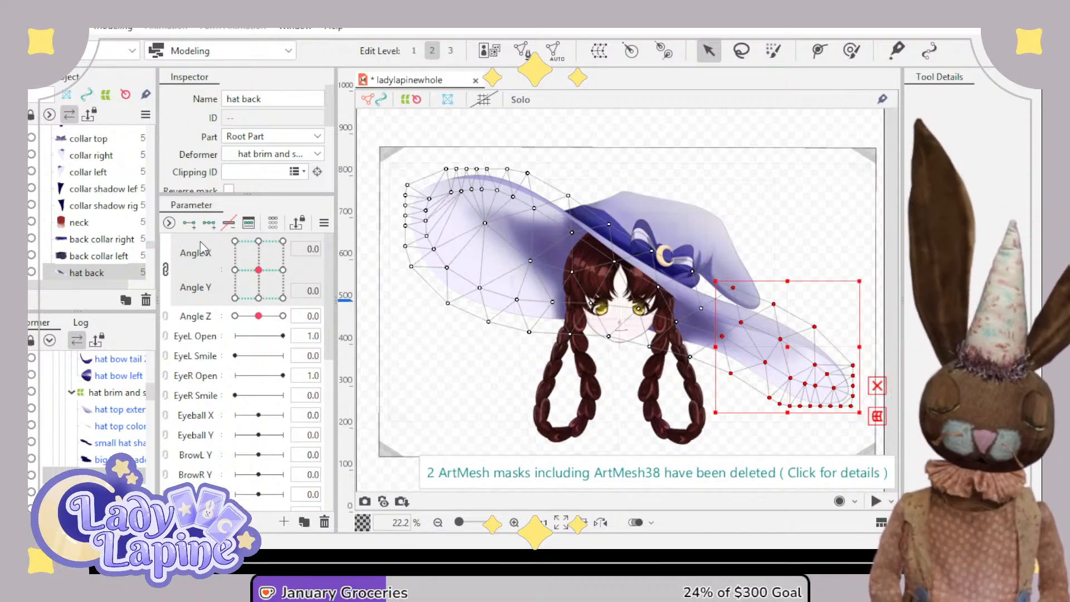
pyautogui.click(166, 270)
# - At Angle Y -30, select the left half of the hat back mesh
pyautogui.moveTo(258, 244); pyautogui.dragTo(213, 279)
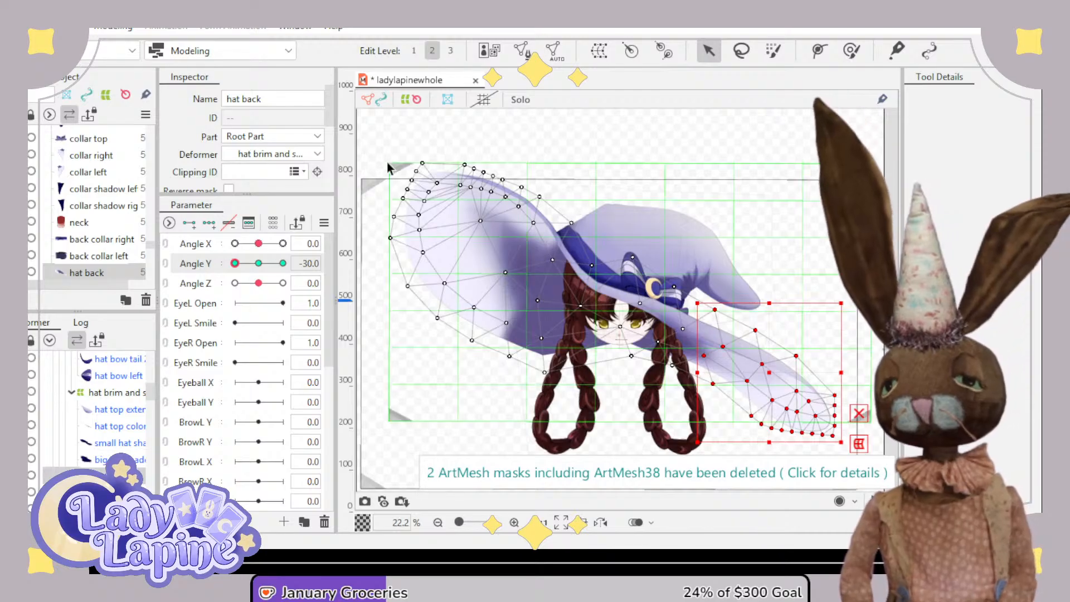
pyautogui.moveTo(377, 114); pyautogui.dragTo(580, 411)
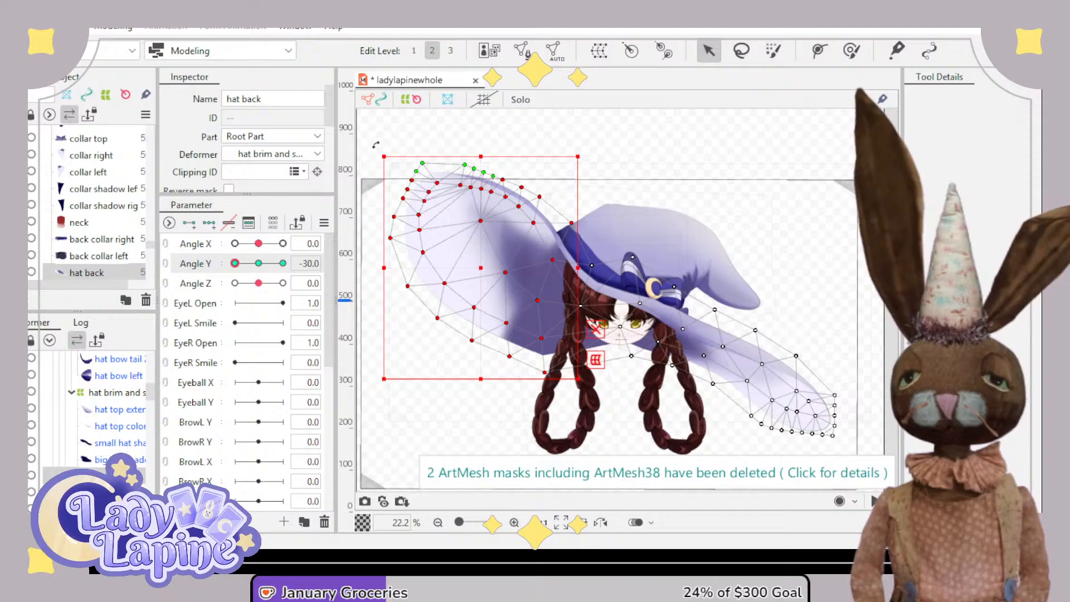
# - At Angle Y -30, rotate the selected left brim vertices of hat back counterclockwise and shift them slightly down and left
pyautogui.moveTo(381, 147); pyautogui.dragTo(441, 198)
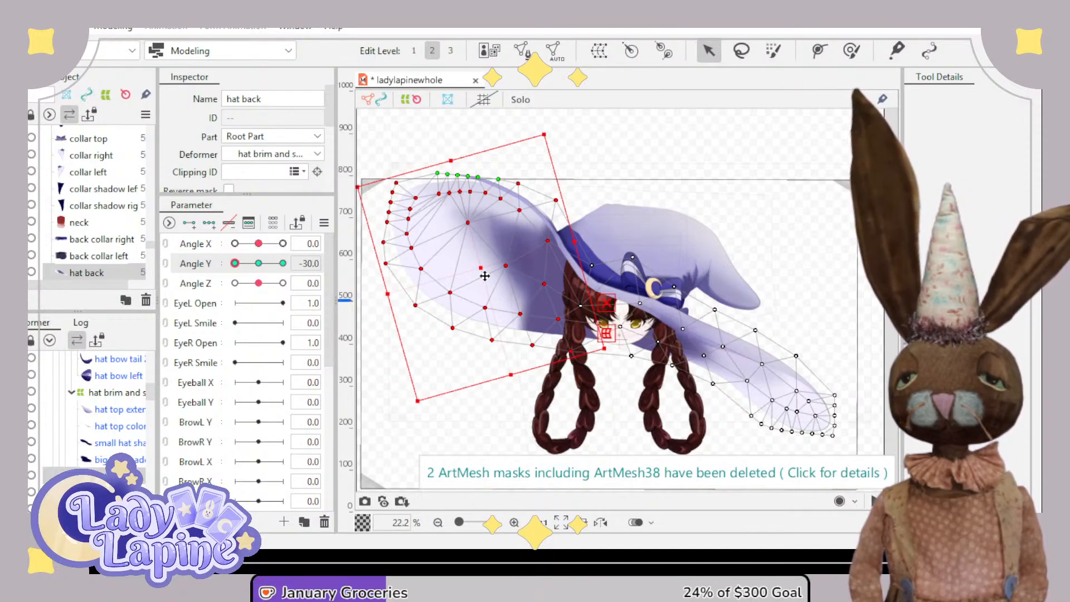
pyautogui.moveTo(485, 276); pyautogui.dragTo(473, 289)
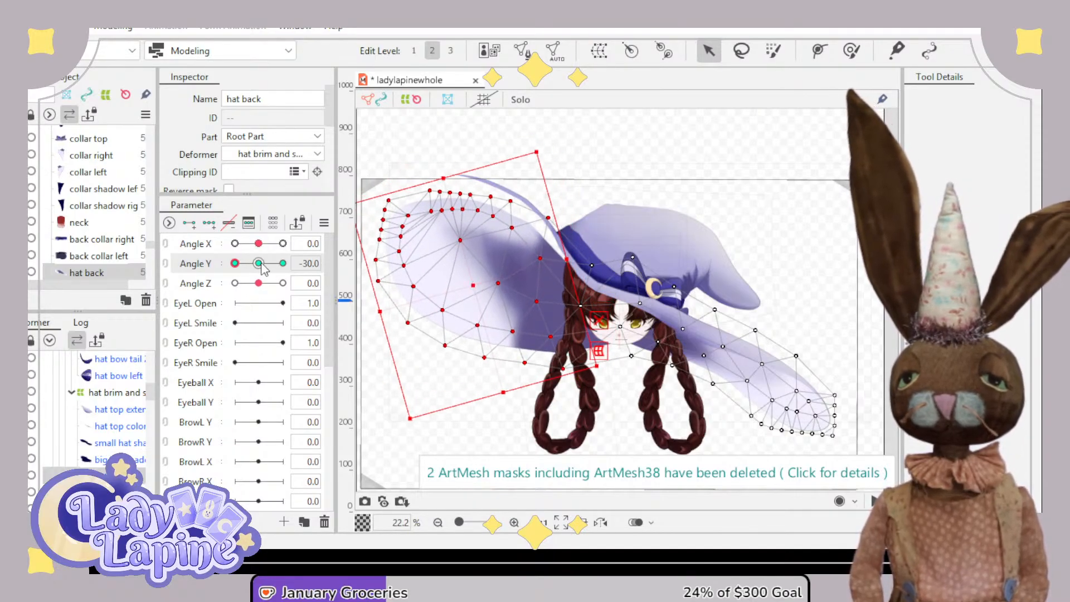
pyautogui.moveTo(237, 264)
pyautogui.mouseDown()
pyautogui.moveTo(271, 266)
pyautogui.moveTo(228, 275)
pyautogui.mouseUp()
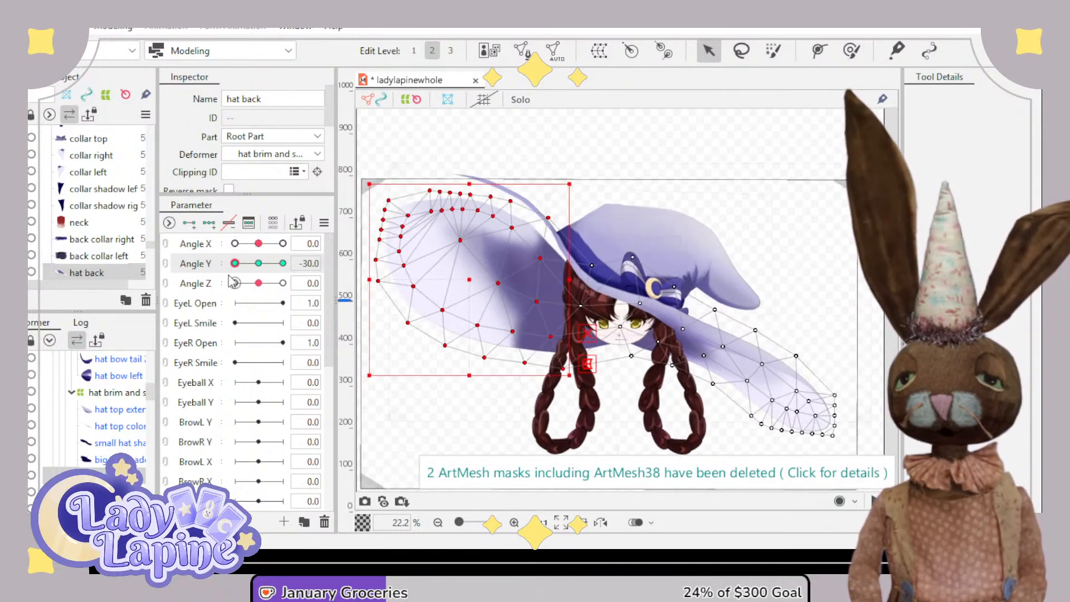
# - Rotate the left-end vertices of hat top color slightly counterclockwise and lower them toward the brim at Angle Y -30
pyautogui.click(114, 426)
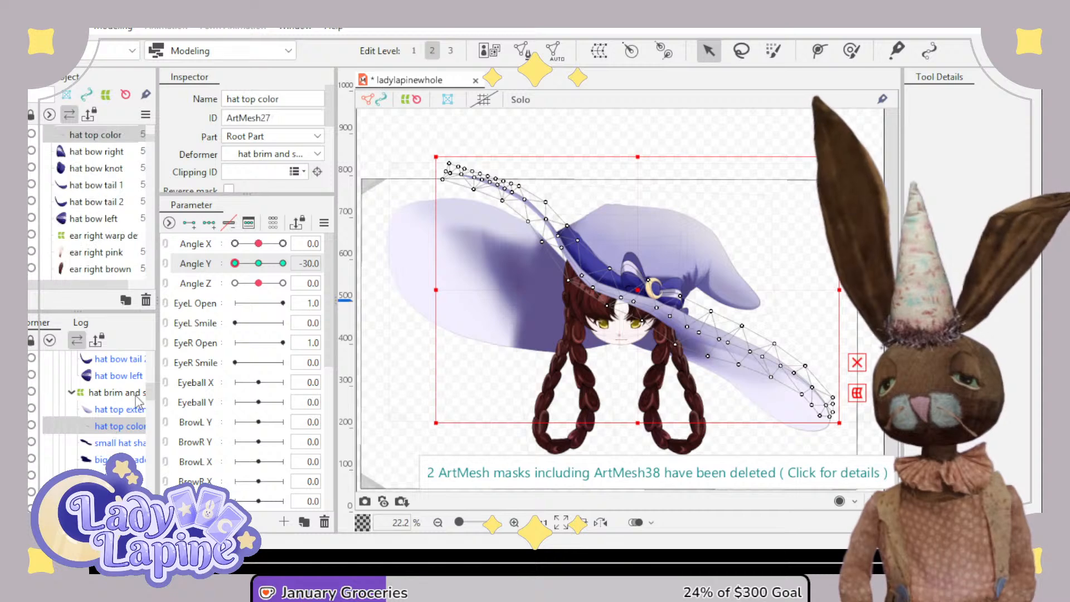
pyautogui.moveTo(407, 127); pyautogui.dragTo(606, 277)
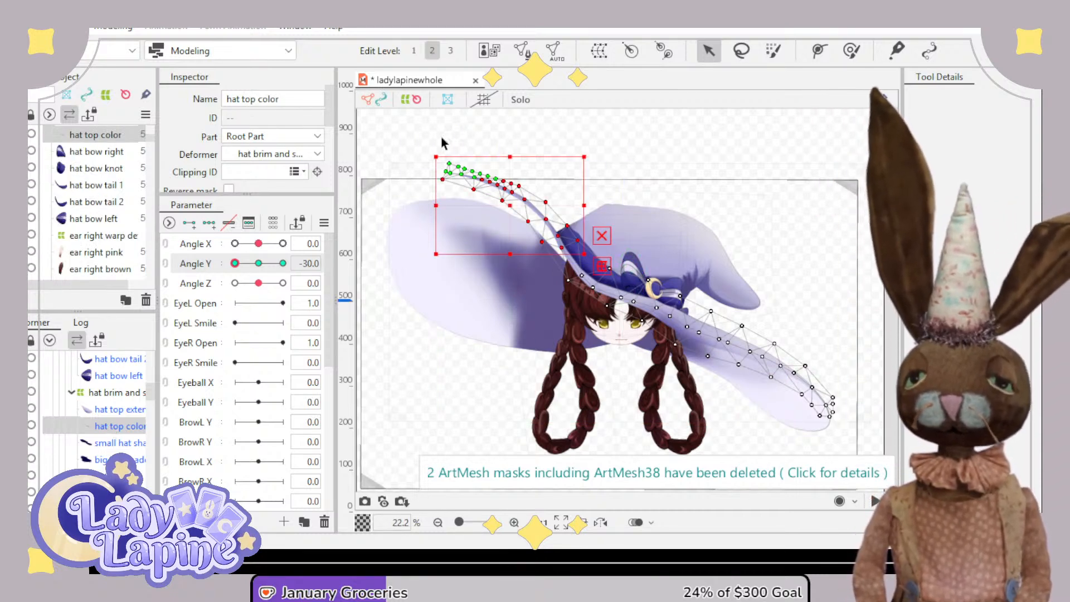
pyautogui.moveTo(427, 159); pyautogui.dragTo(424, 163)
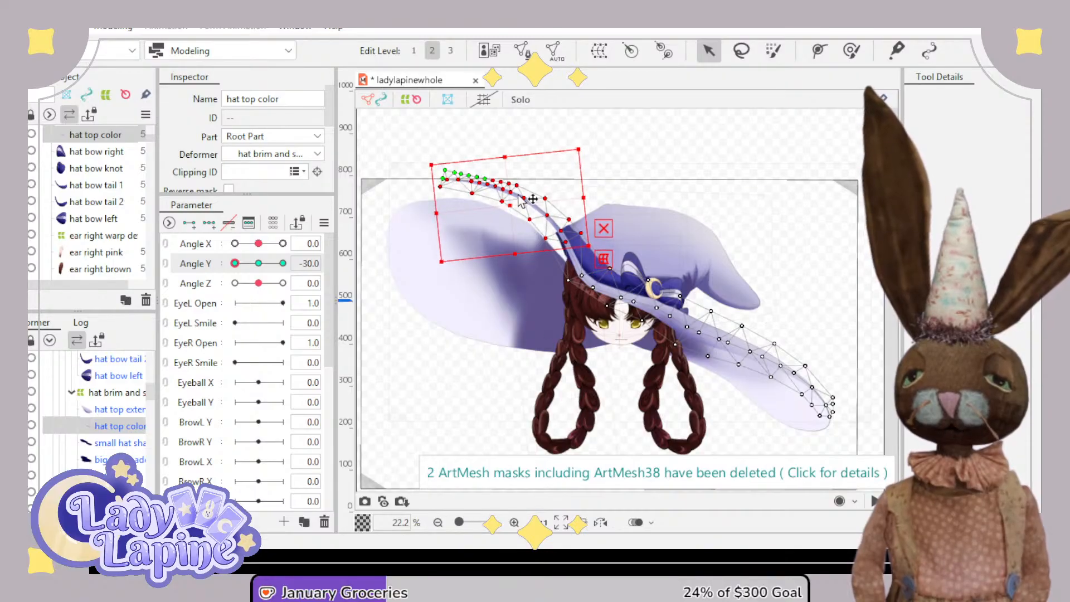
pyautogui.moveTo(509, 199); pyautogui.dragTo(502, 213)
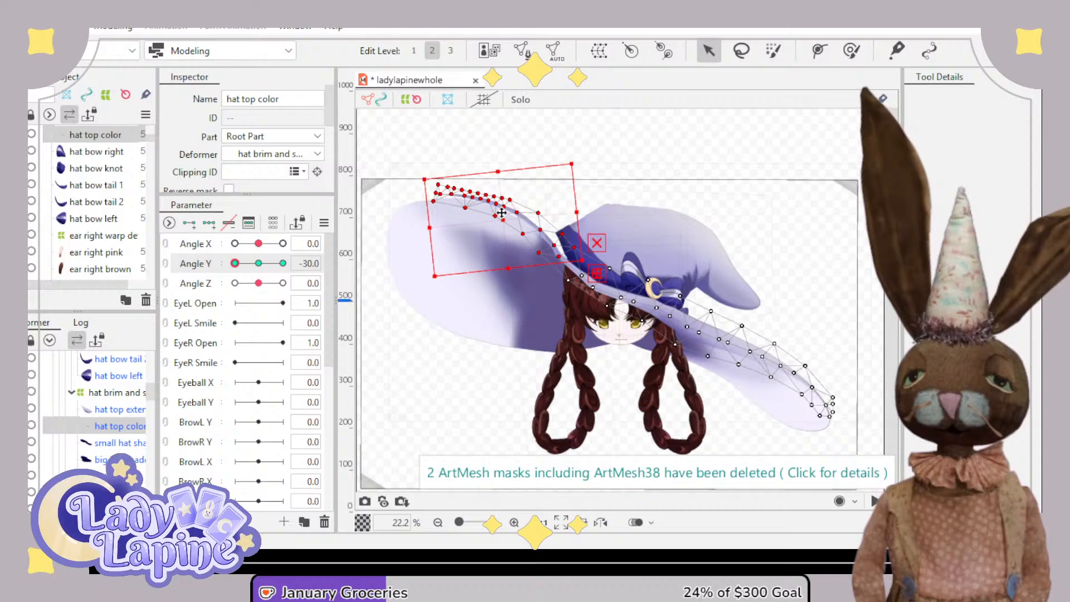
# - Rotate the outer left tip vertices of hat top color slightly and nudge them down-left to meet the hat back edge
pyautogui.moveTo(406, 149); pyautogui.dragTo(522, 225)
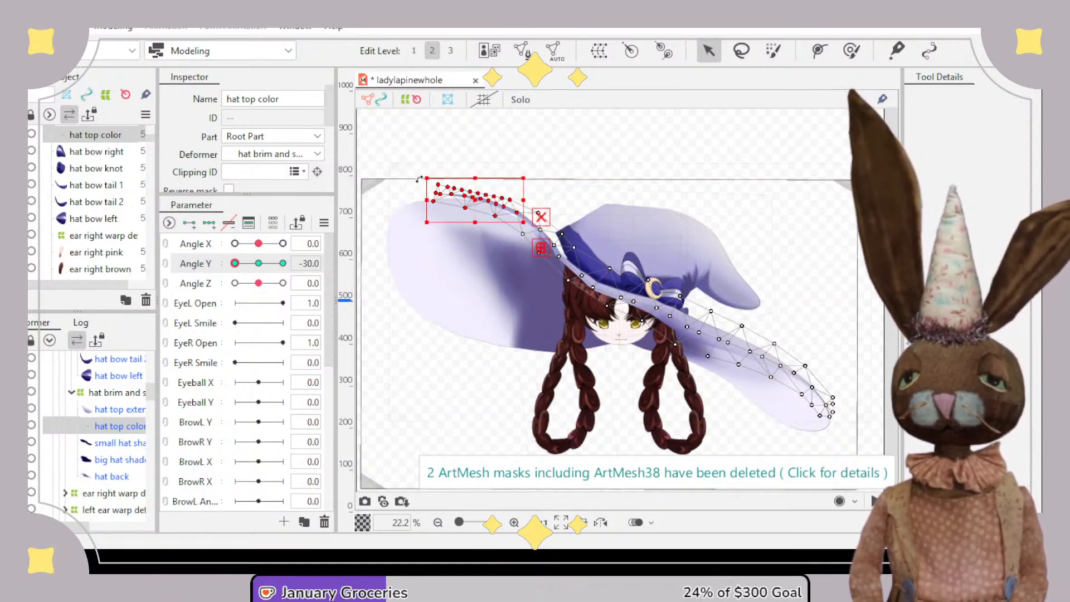
pyautogui.moveTo(420, 179); pyautogui.dragTo(418, 183)
pyautogui.scroll(2, 470, 156)
pyautogui.scroll(1, 472, 246)
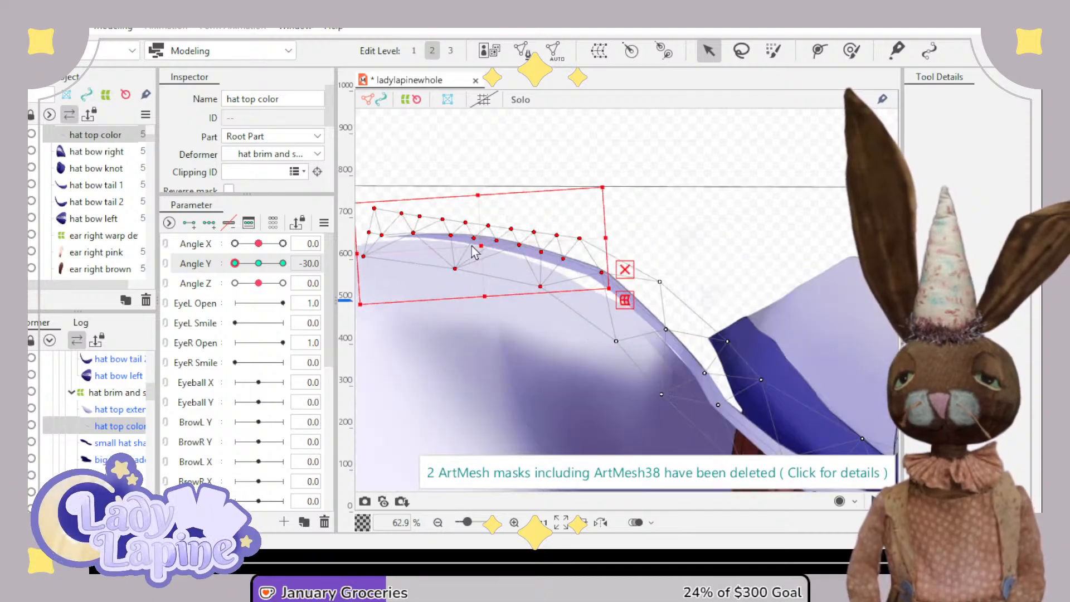
pyautogui.moveTo(488, 252); pyautogui.dragTo(475, 257)
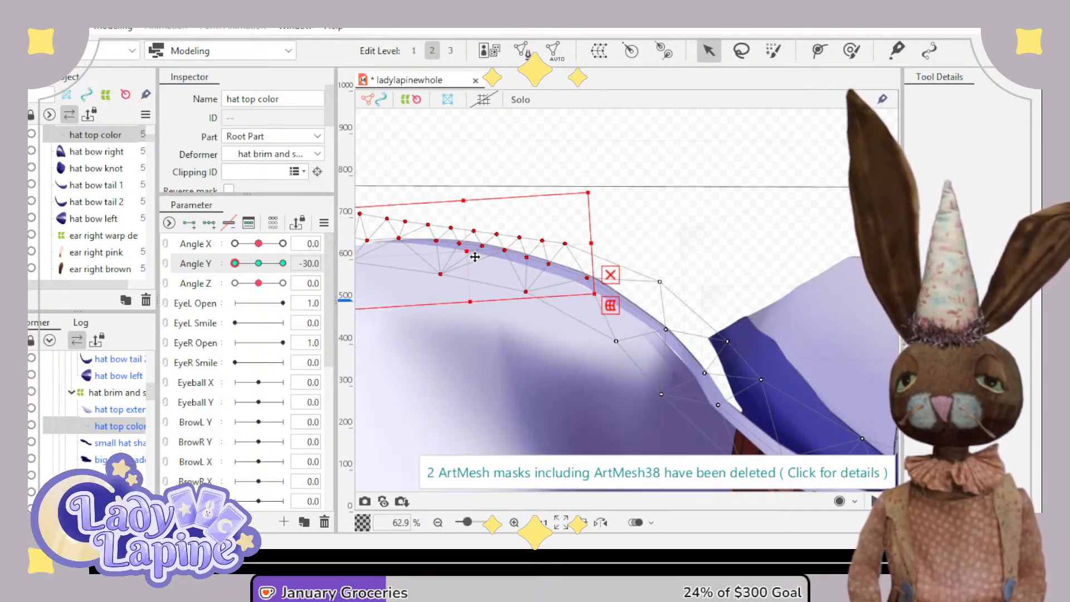
# - Nudge individual hat top color vertices between the left tip and the crown onto the brim edge, and test the Angle Y motion
pyautogui.click(691, 240)
pyautogui.click(600, 294)
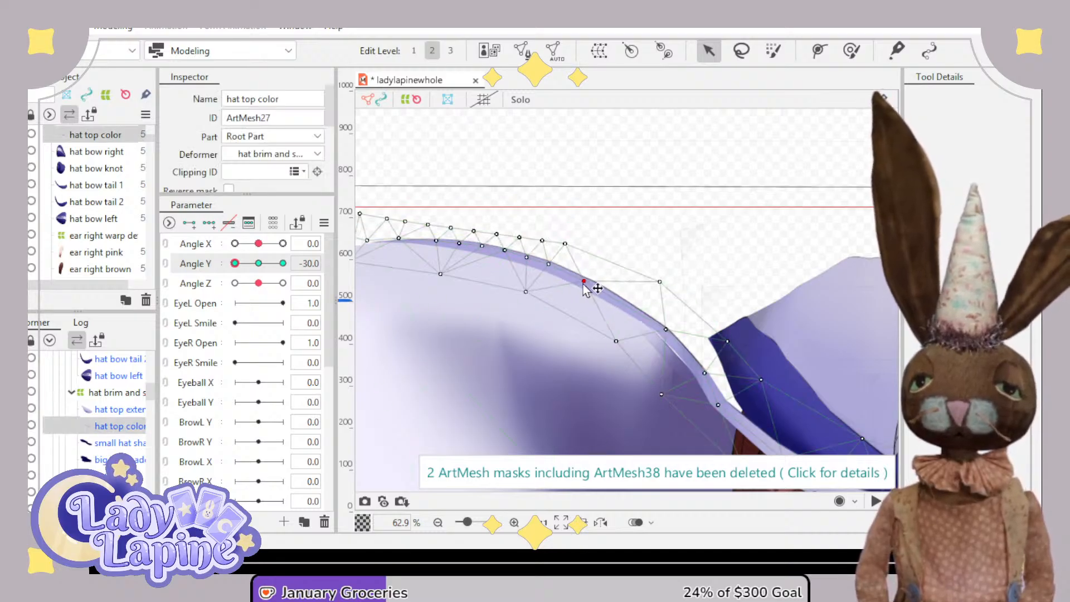
pyautogui.moveTo(666, 330); pyautogui.dragTo(654, 333)
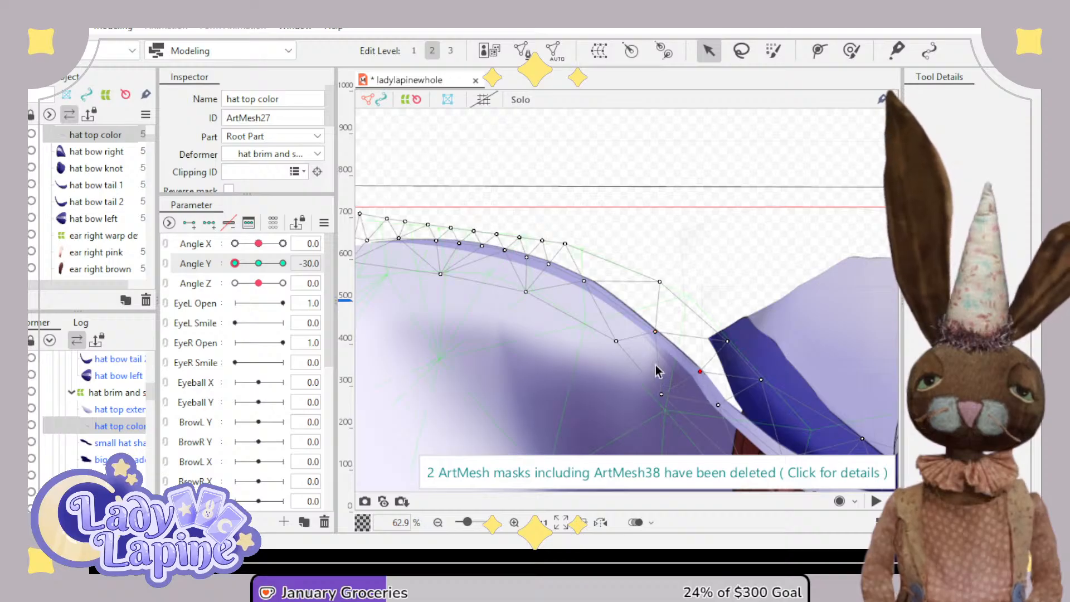
pyautogui.scroll(-2, 691, 312)
pyautogui.scroll(-2, 677, 284)
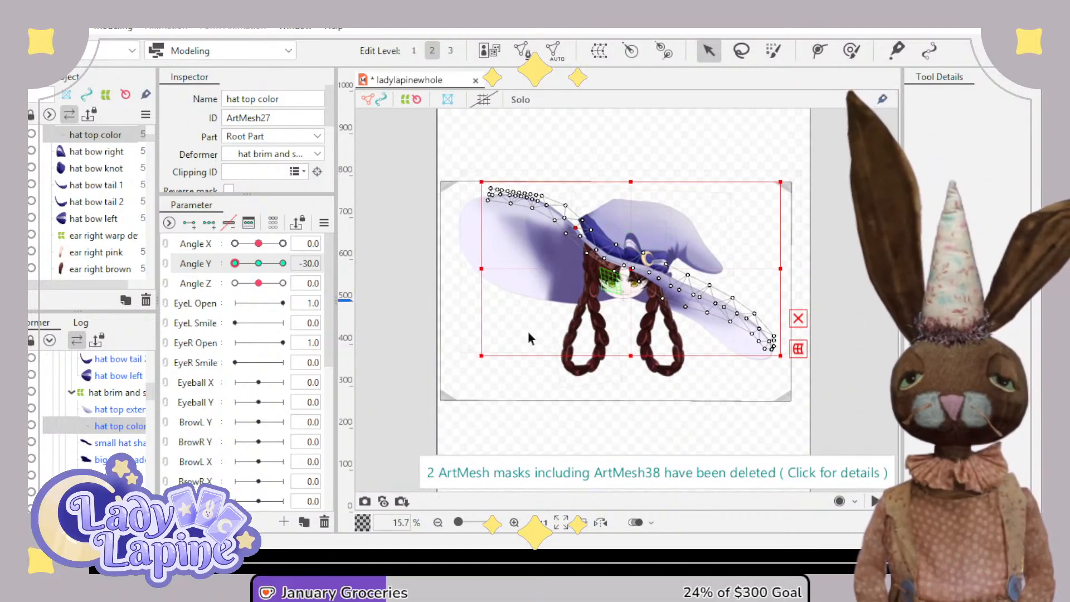
pyautogui.moveTo(237, 261); pyautogui.dragTo(216, 272)
pyautogui.click(258, 263)
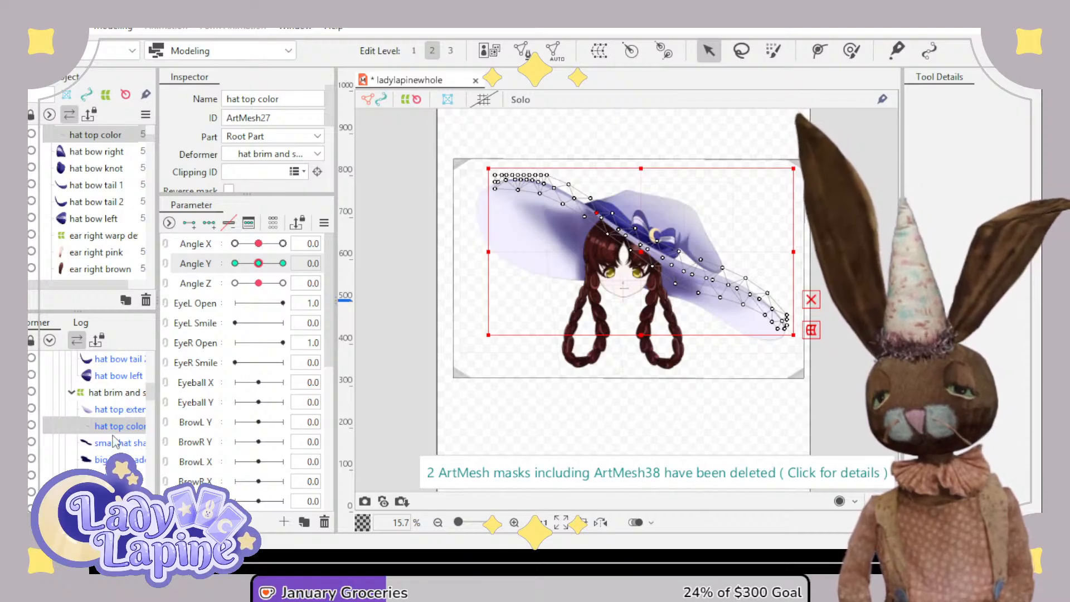
# - At Angle Y 30, raise the upper-left corner of the hat not brim warp deformer and adjust the grid points beside it
pyautogui.scroll(5, 115, 442)
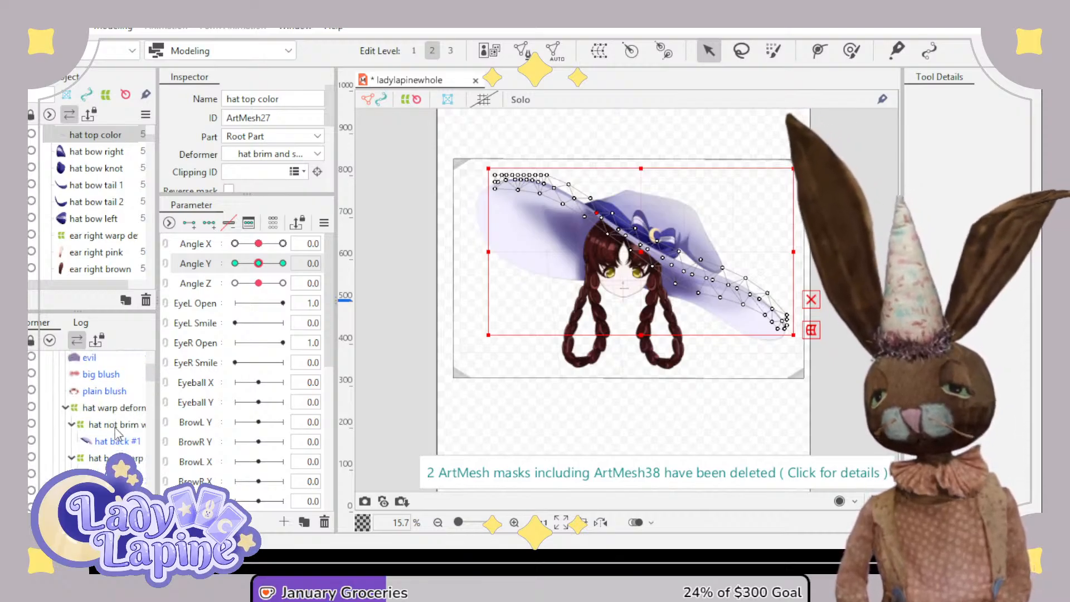
pyautogui.click(115, 427)
pyautogui.scroll(5, 541, 234)
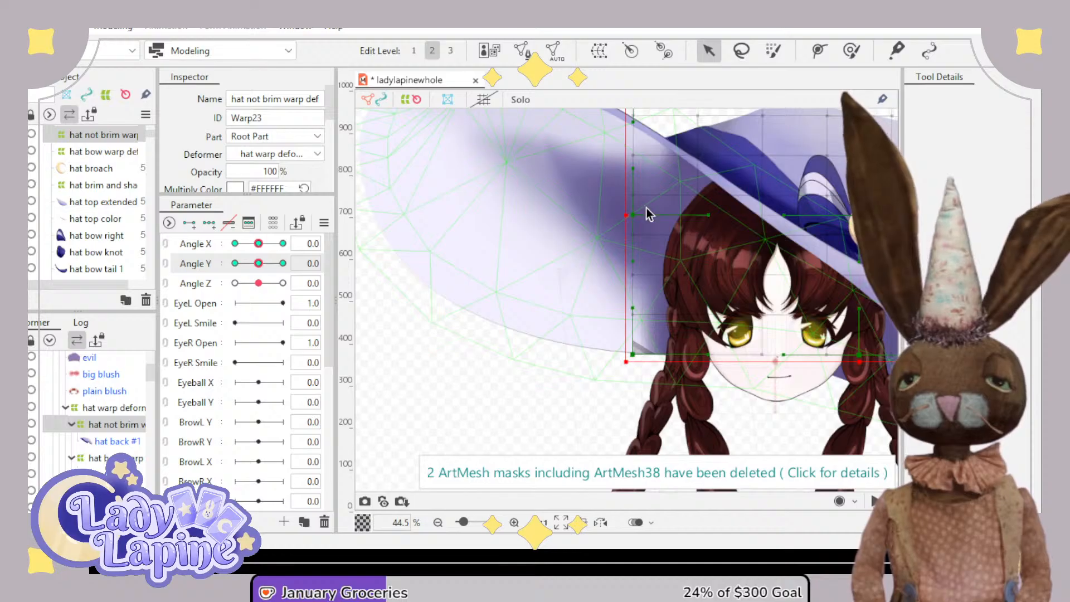
pyautogui.moveTo(646, 208); pyautogui.dragTo(500, 311)
pyautogui.moveTo(258, 268); pyautogui.dragTo(286, 265)
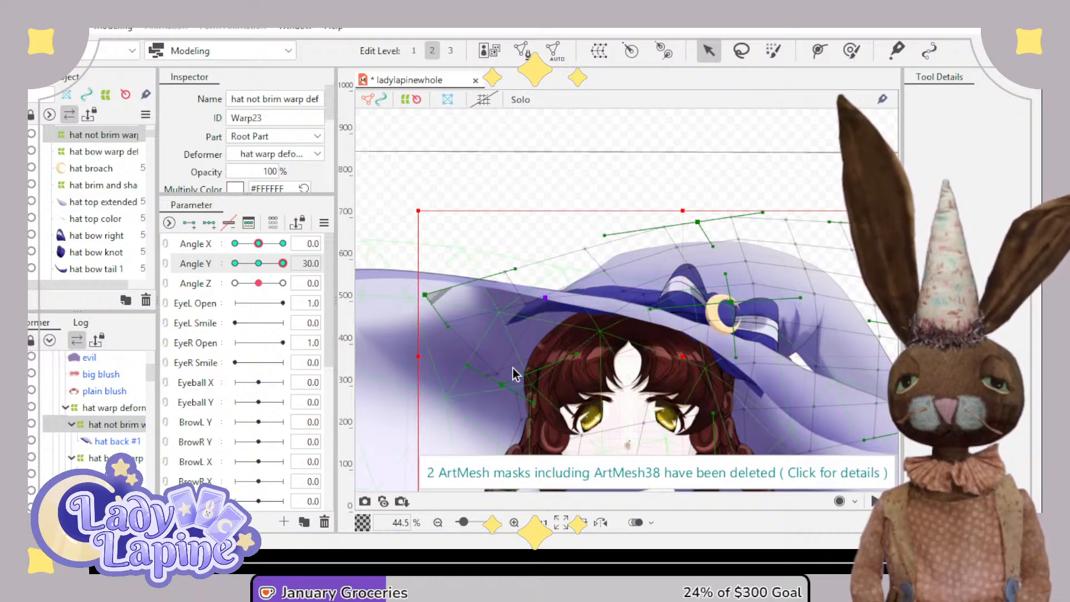
pyautogui.moveTo(429, 301); pyautogui.dragTo(441, 261)
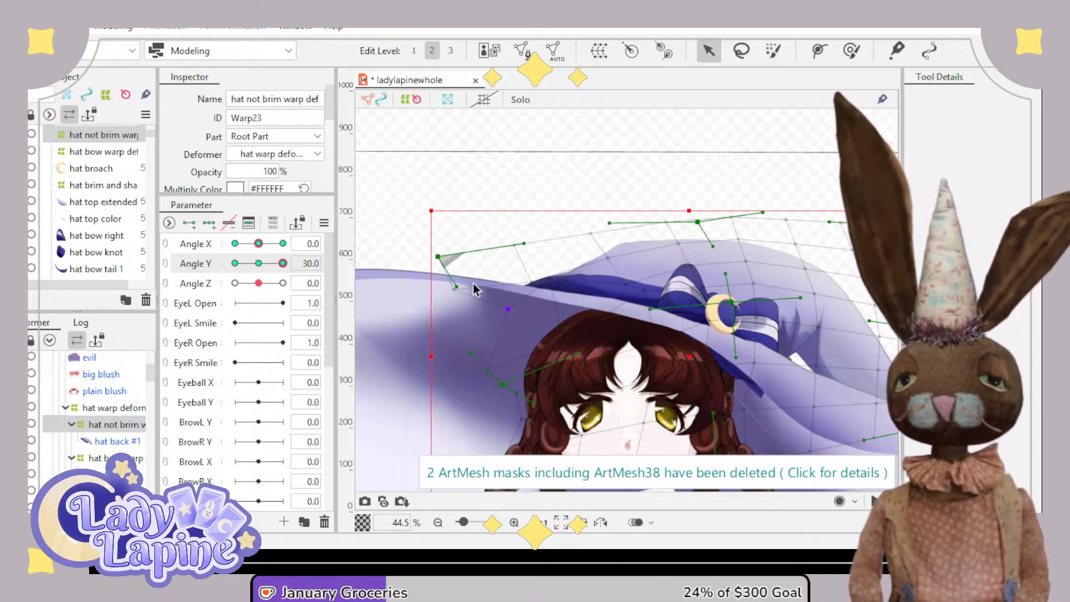
pyautogui.moveTo(546, 281); pyautogui.dragTo(548, 292)
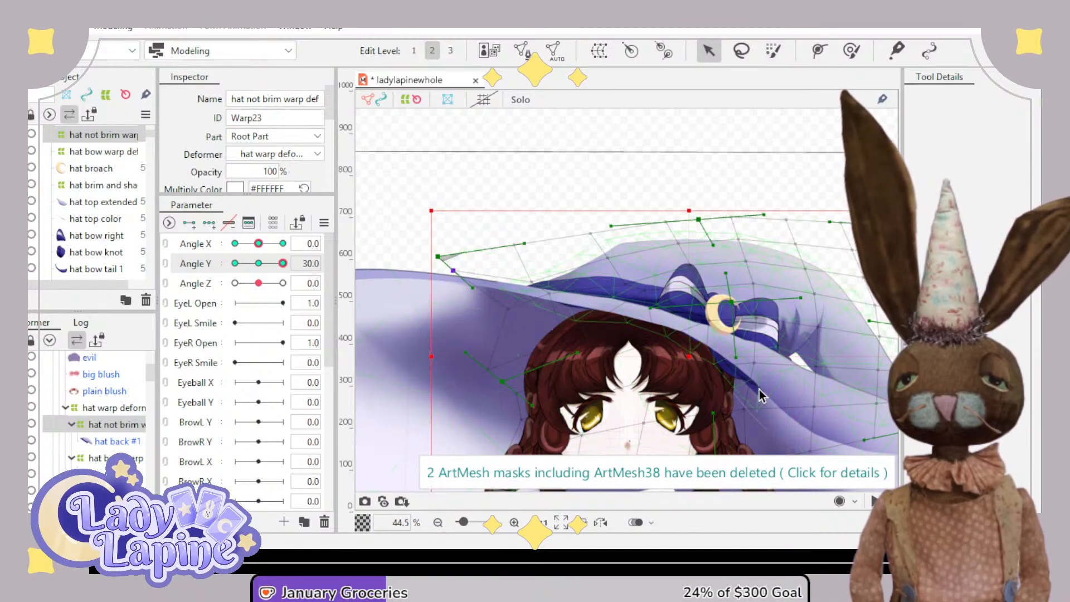
# - Select the hat bow warp deformer for editing at Angle Y 30
pyautogui.scroll(-2, 763, 372)
pyautogui.moveTo(763, 373); pyautogui.dragTo(659, 318)
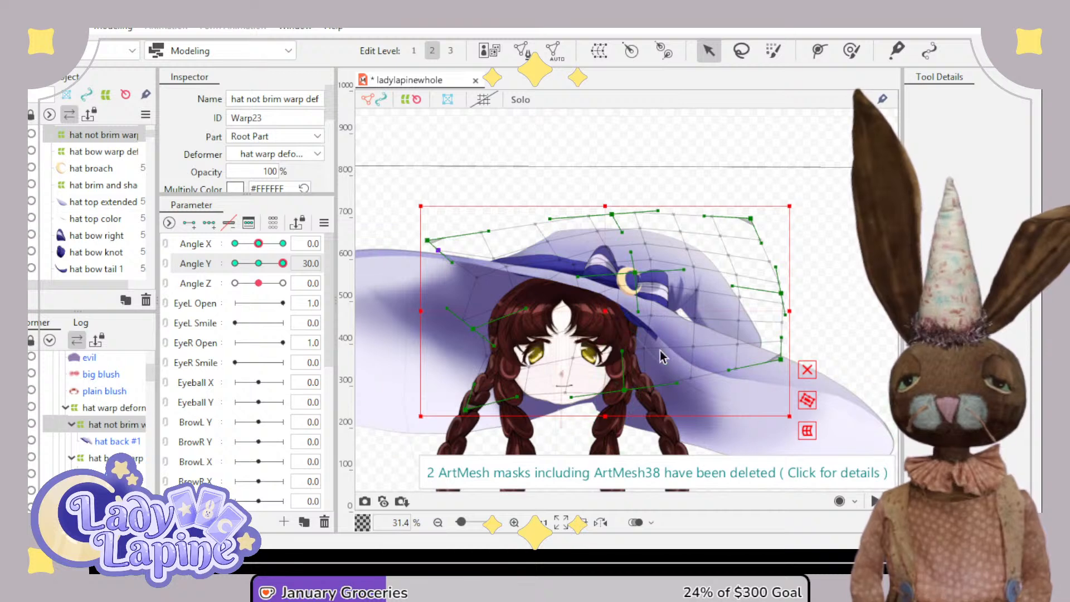
pyautogui.scroll(2, 677, 342)
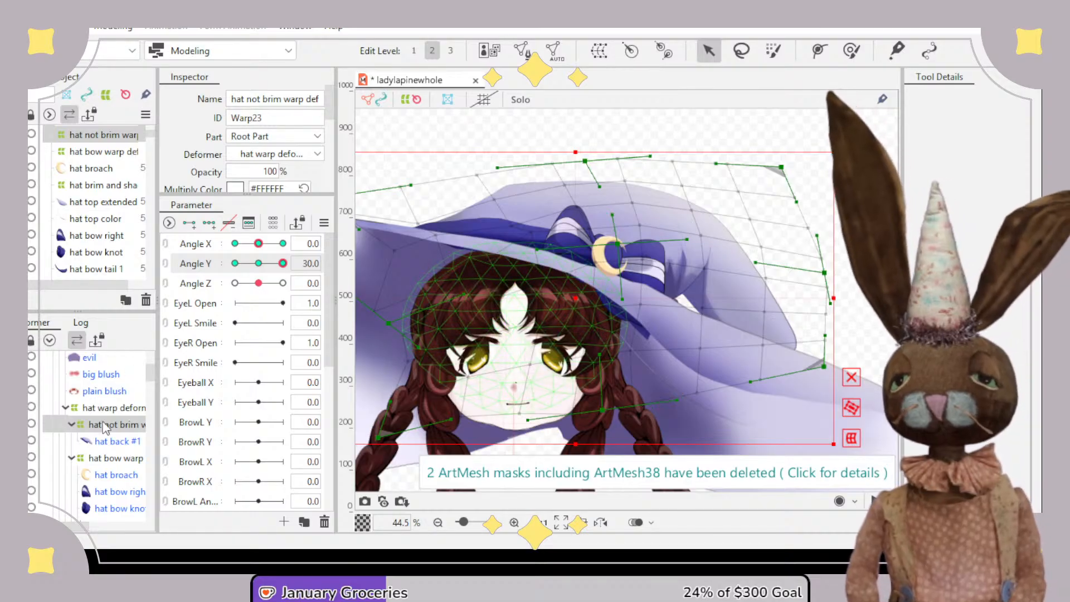
pyautogui.click(109, 468)
pyautogui.scroll(2, 653, 375)
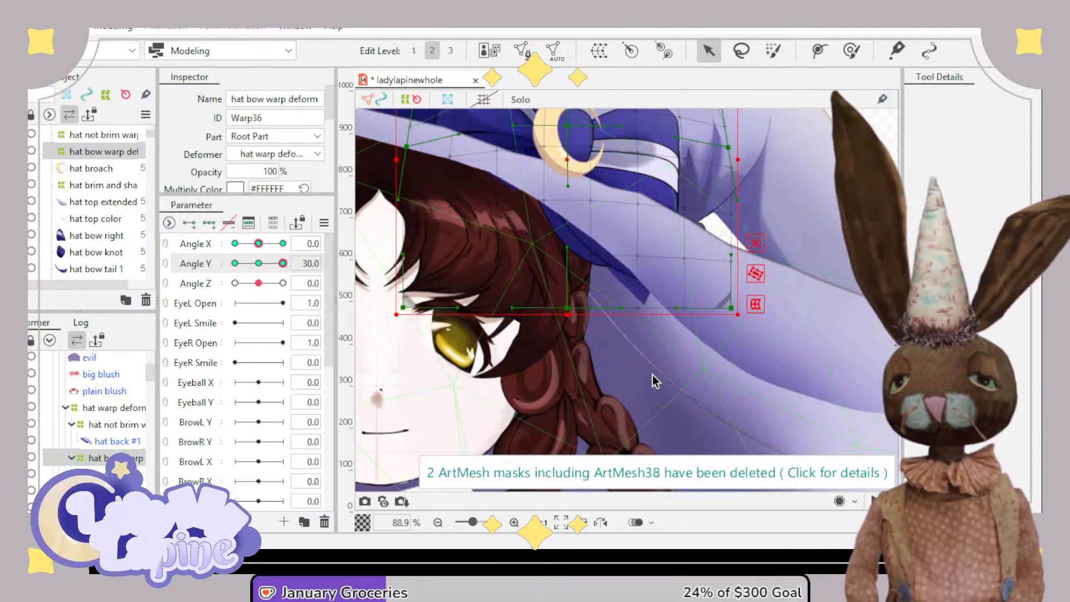
pyautogui.moveTo(593, 255); pyautogui.dragTo(628, 211)
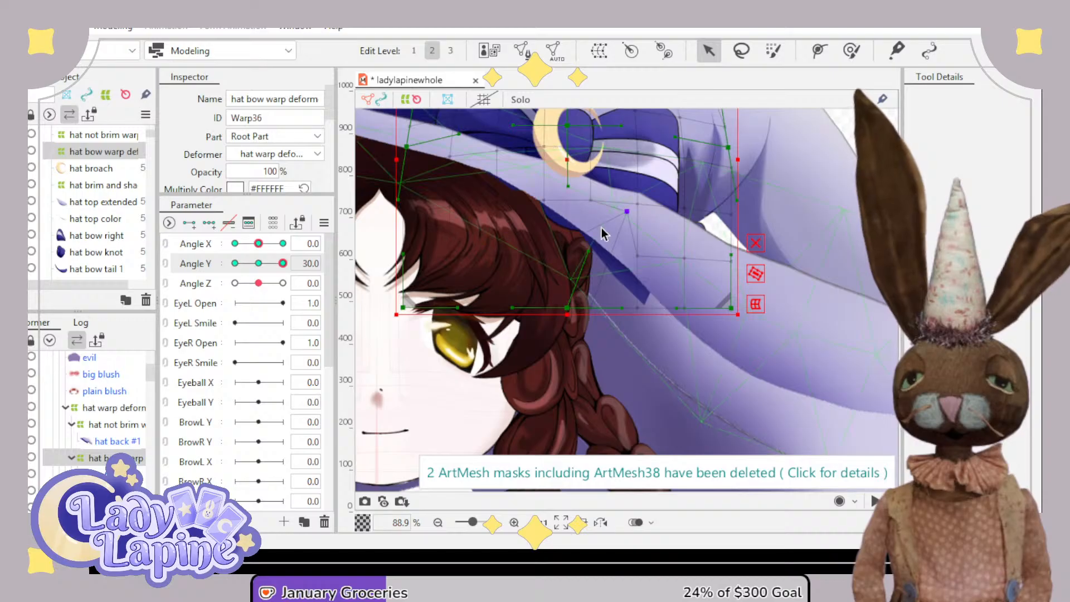
pyautogui.moveTo(545, 199)
pyautogui.mouseDown()
pyautogui.moveTo(552, 178)
pyautogui.moveTo(540, 199)
pyautogui.mouseUp()
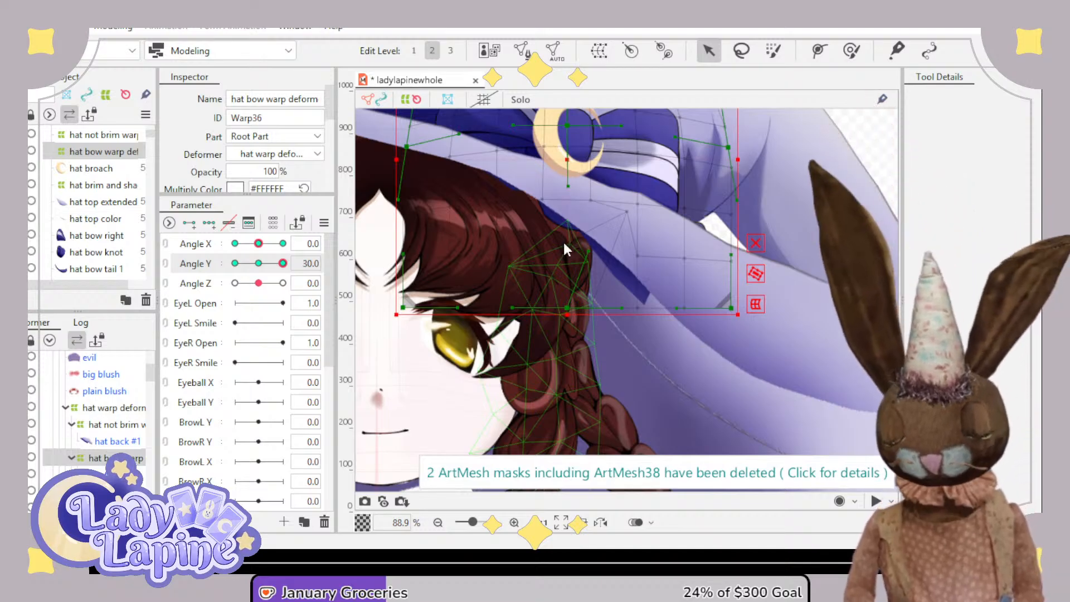
pyautogui.hotkey('ctrl', 'z')
pyautogui.hotkey('ctrl', 'z')
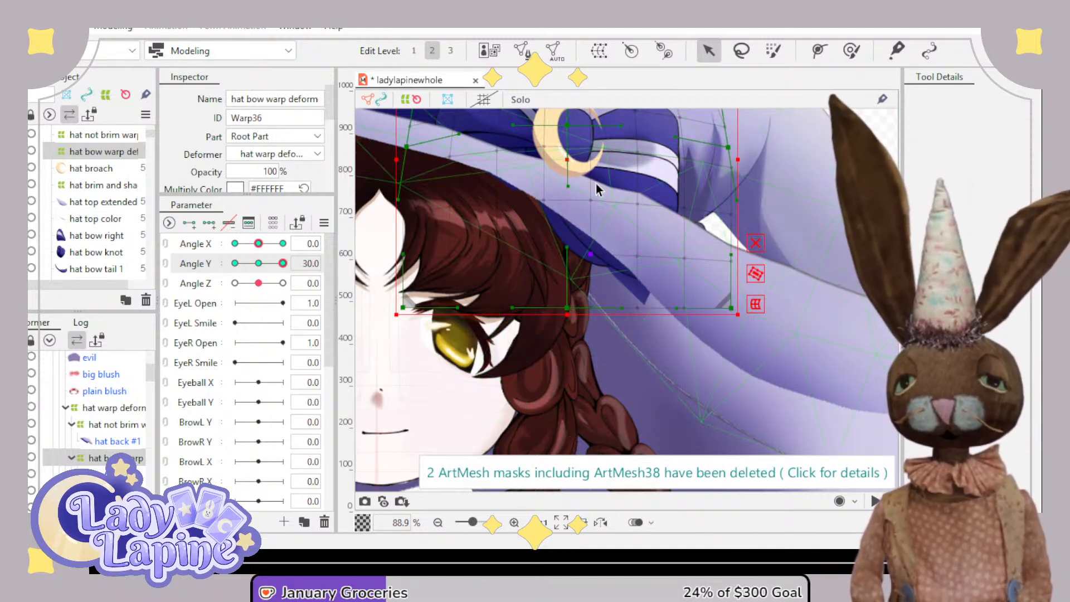
# - Raise the middle and lower-center control points of the hat bow warp deformer at Angle Y 30 and fine-tune its lower-right points
pyautogui.moveTo(569, 186); pyautogui.dragTo(571, 159)
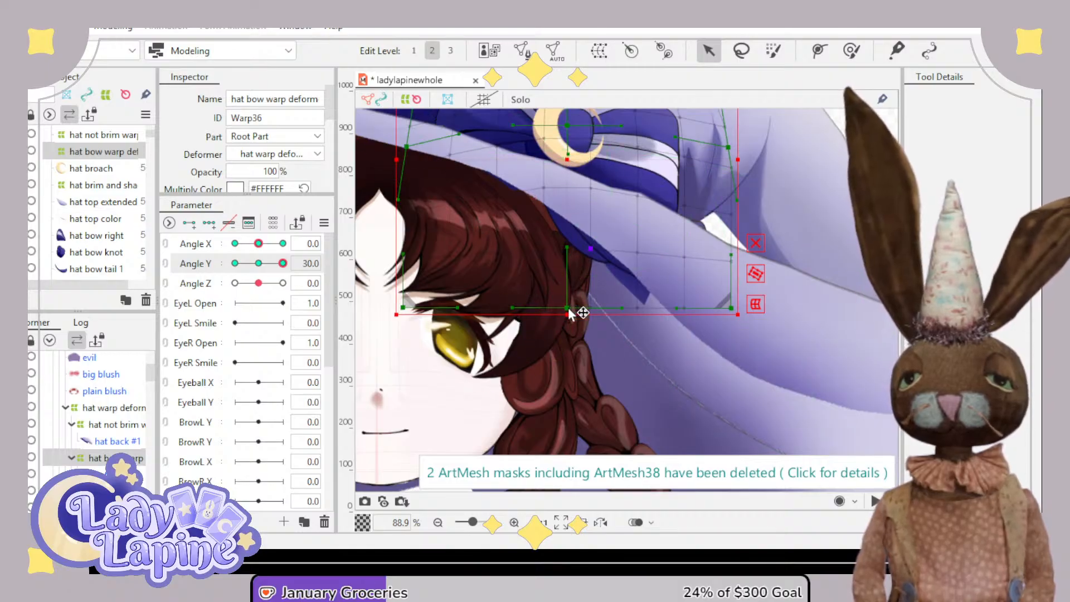
pyautogui.moveTo(569, 308); pyautogui.dragTo(573, 269)
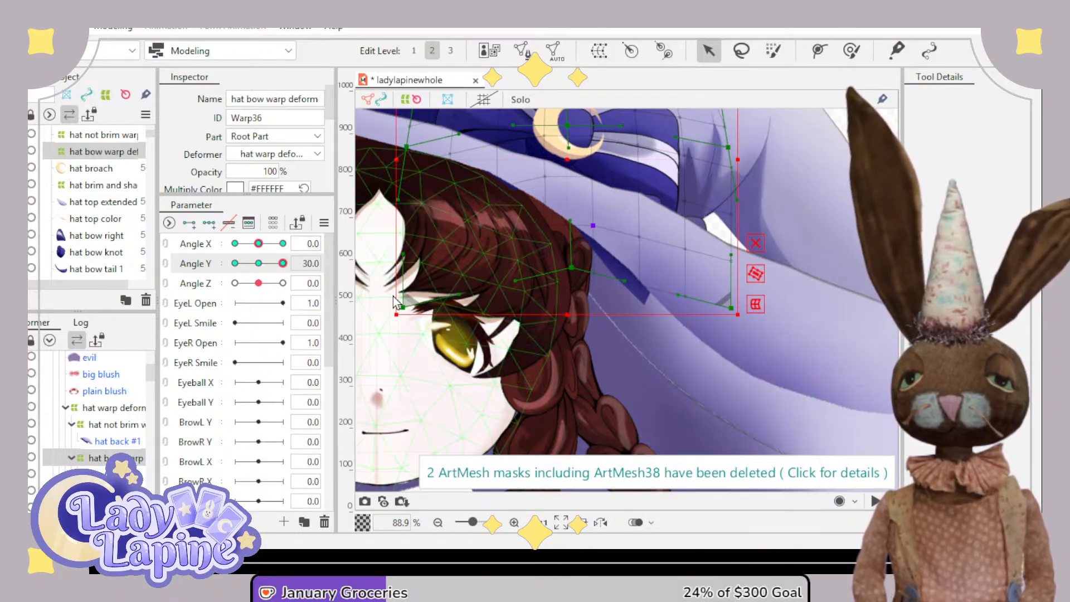
pyautogui.moveTo(648, 287); pyautogui.dragTo(649, 274)
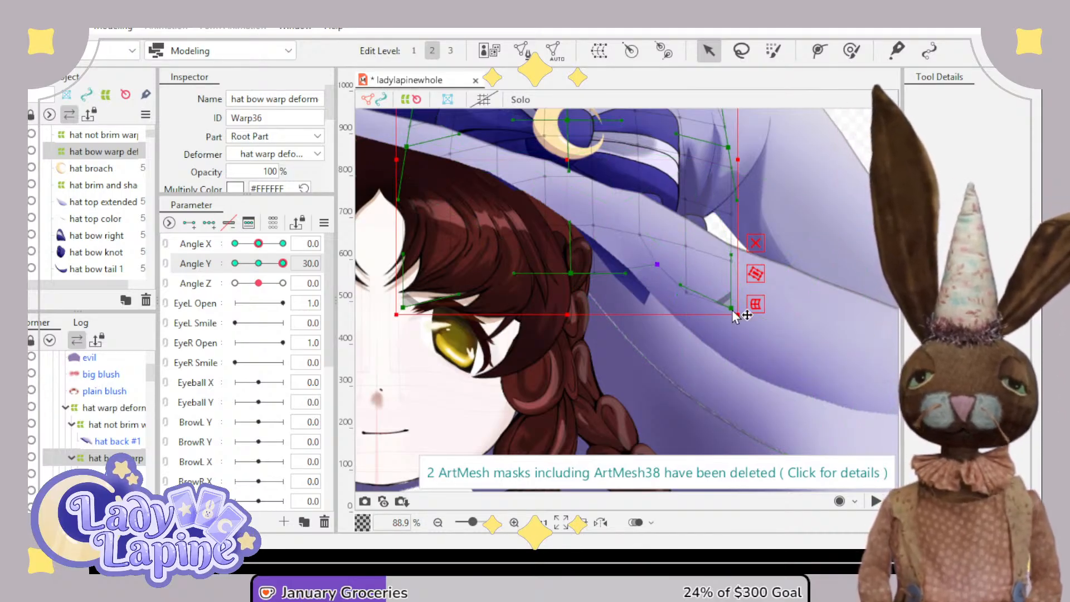
pyautogui.moveTo(734, 308); pyautogui.dragTo(735, 307)
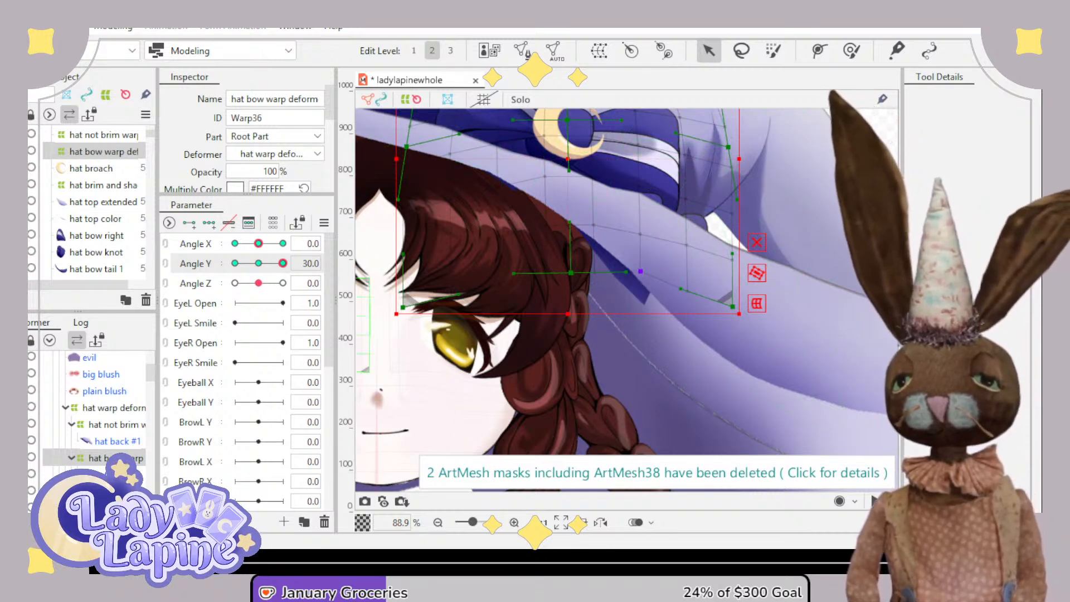
# - Inspect the individual hat bow meshes at Angle Y 30, including the knot, the tails and the left loop
pyautogui.click(97, 236)
pyautogui.click(96, 252)
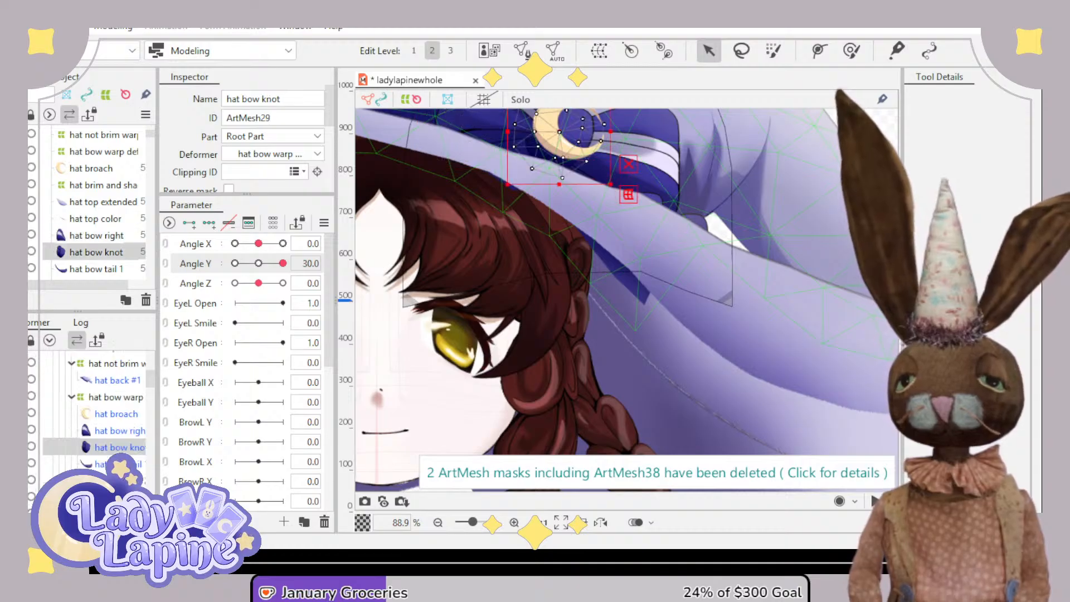
pyautogui.click(100, 465)
pyautogui.click(101, 481)
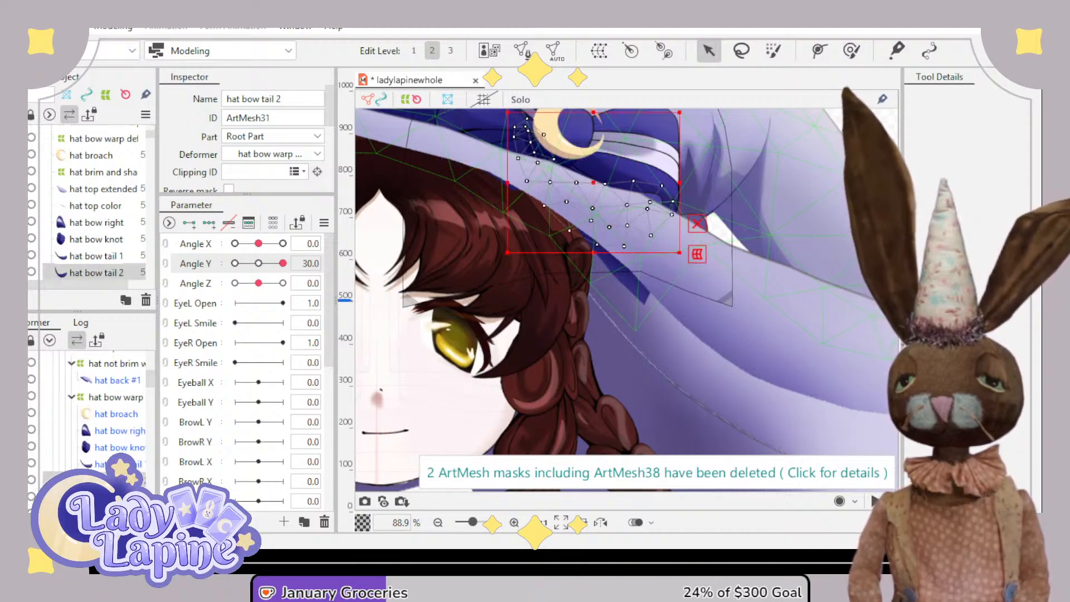
pyautogui.click(100, 498)
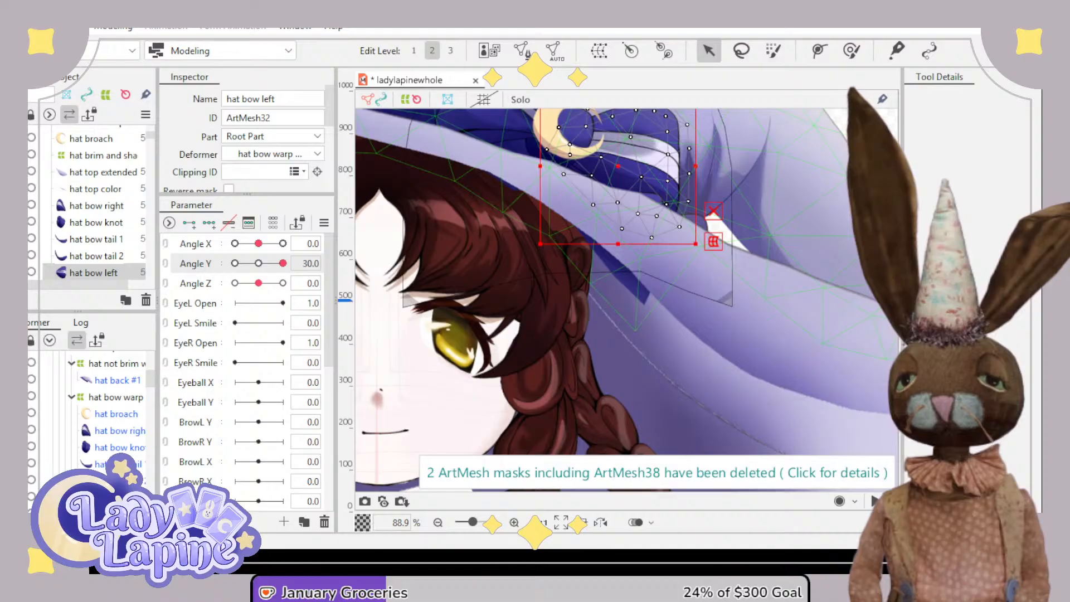
pyautogui.scroll(-5, 560, 343)
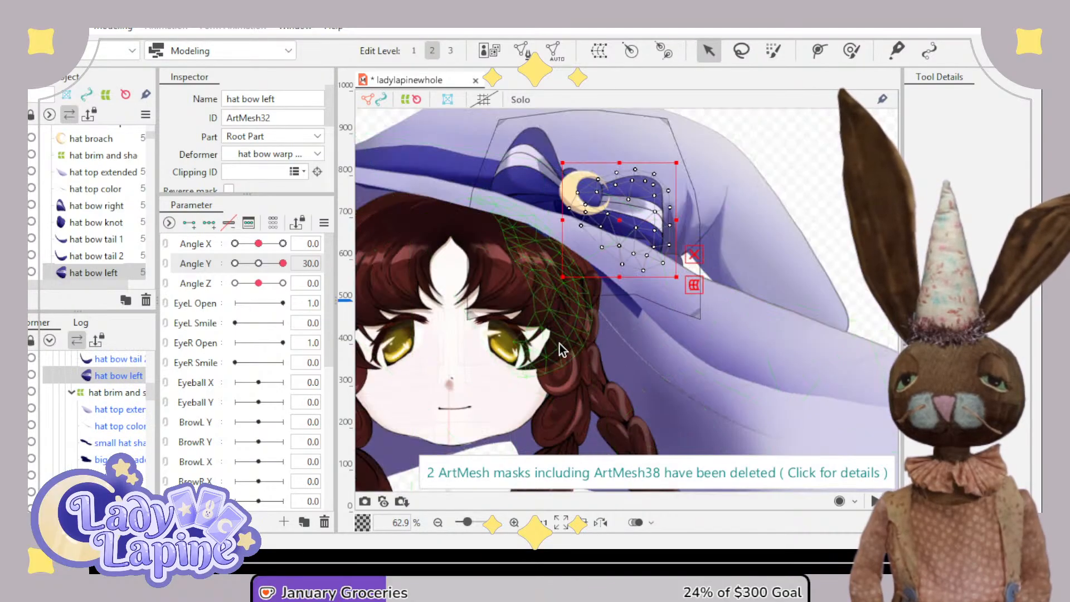
pyautogui.scroll(3, 515, 357)
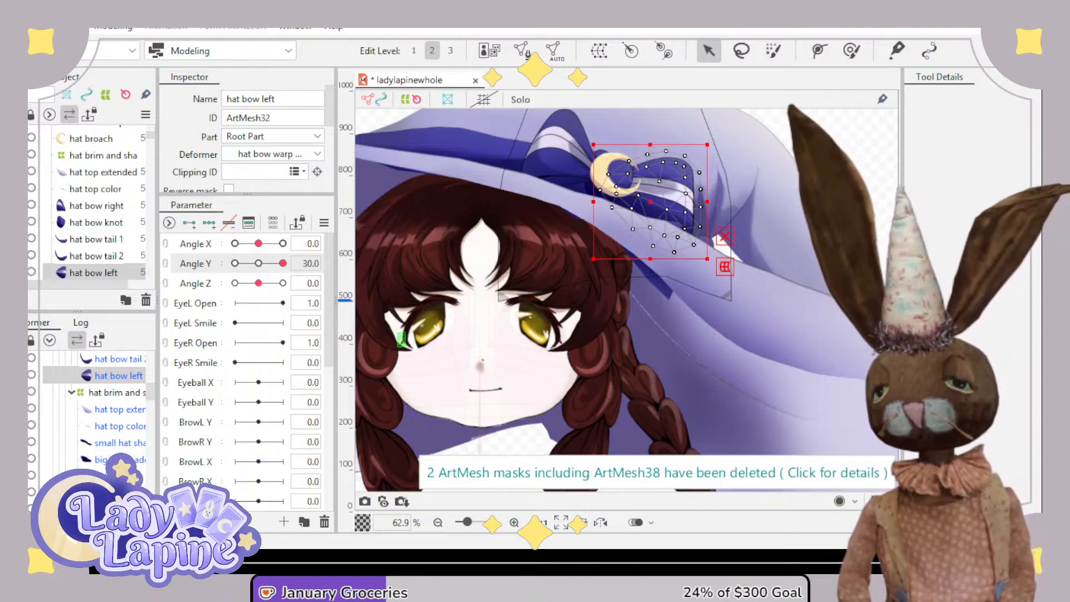
pyautogui.scroll(5, 105, 455)
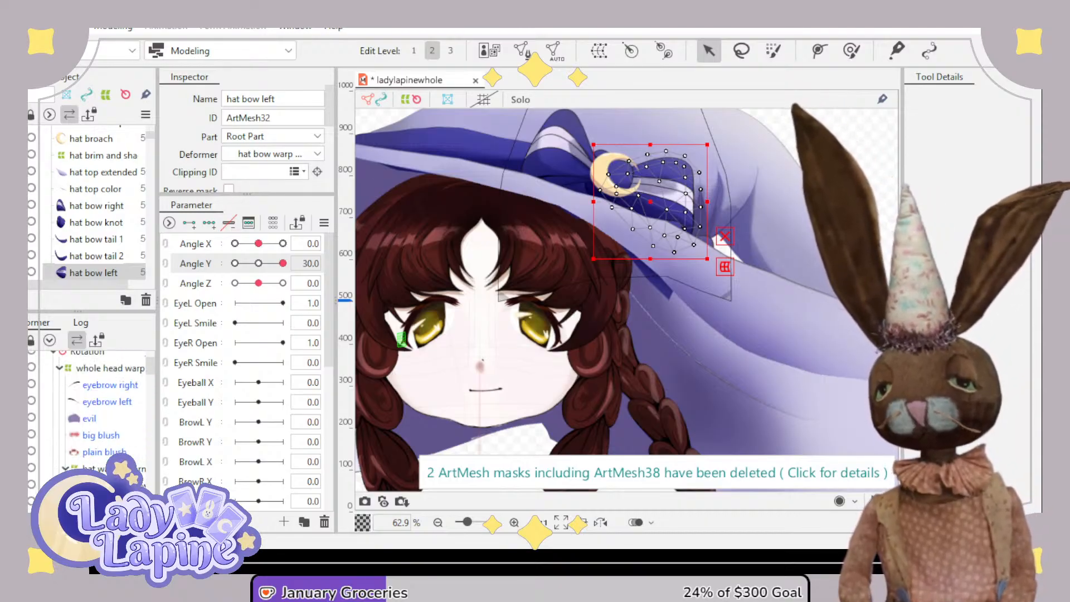
# - Select the hat not brim warp deformer and examine how the crown, bow and brim fit around the head at Angle Y 30
pyautogui.click(679, 276)
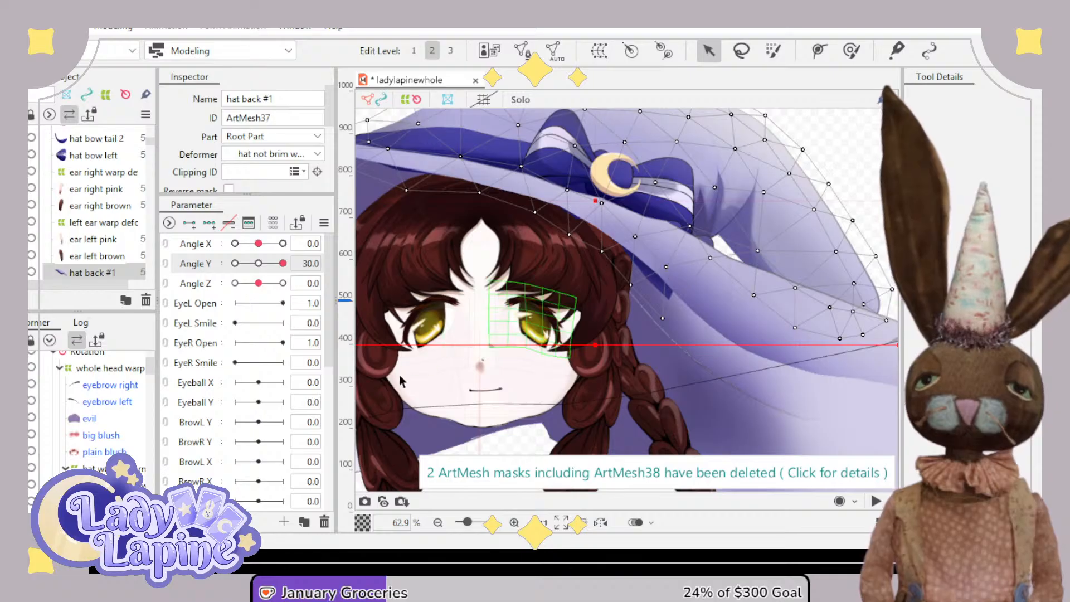
pyautogui.click(631, 284)
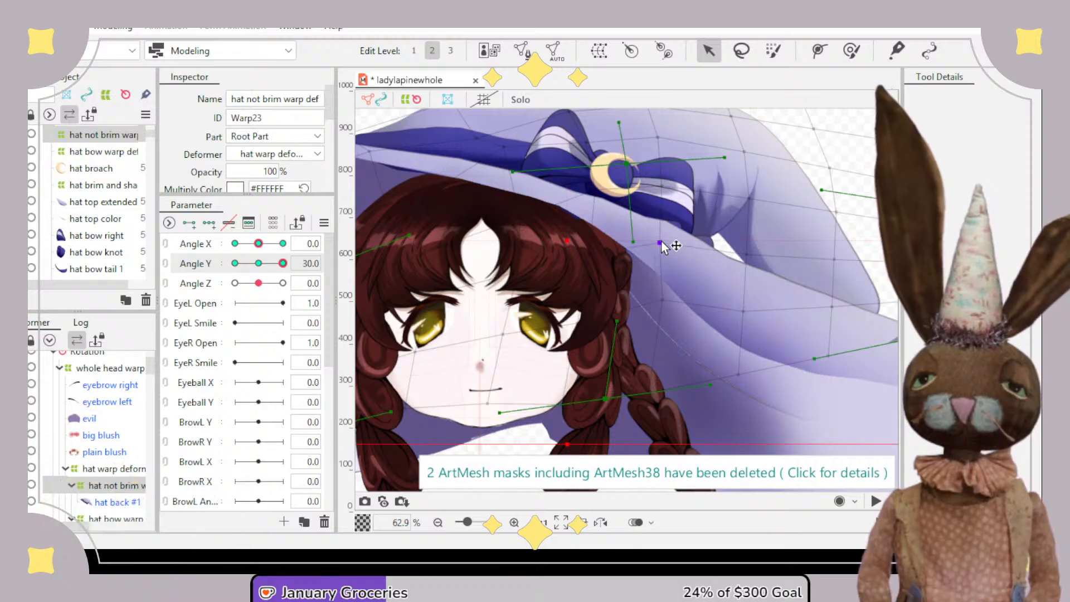
pyautogui.scroll(5, 568, 251)
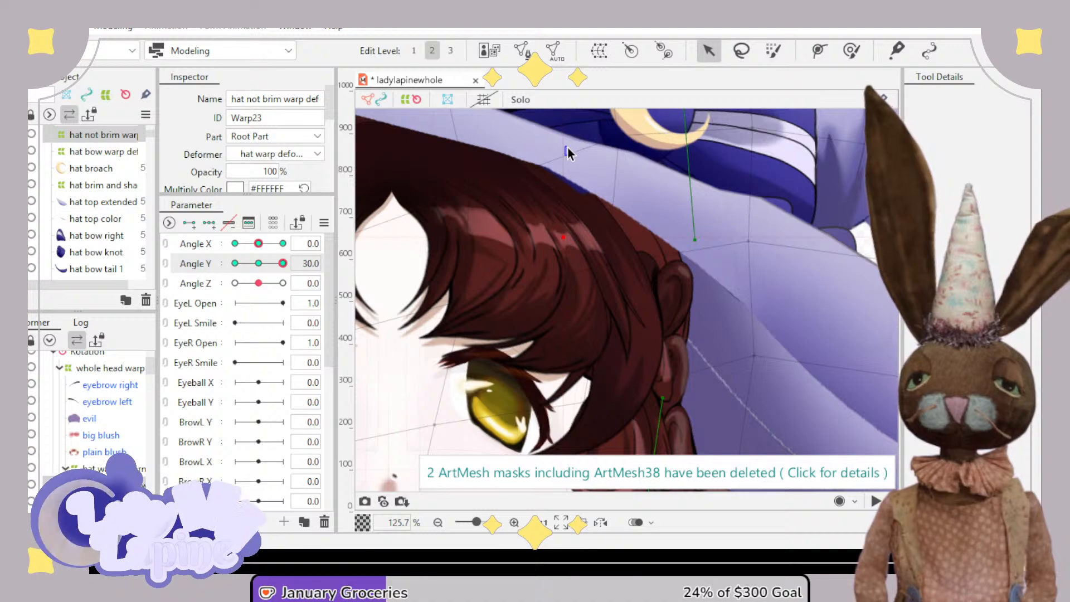
pyautogui.scroll(2, 534, 268)
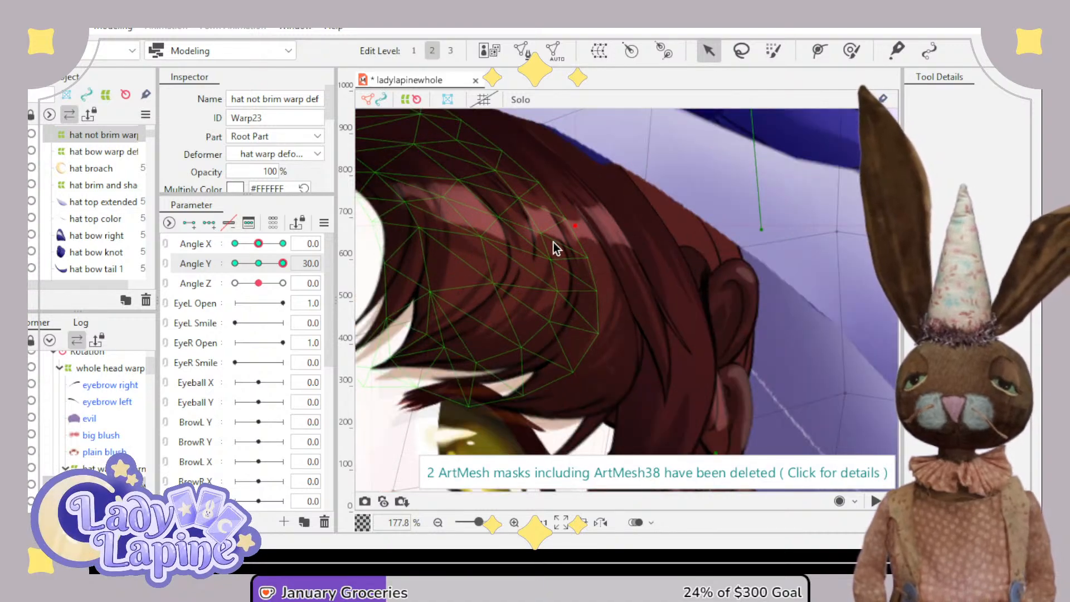
pyautogui.scroll(2, 554, 246)
pyautogui.scroll(-4, 608, 209)
pyautogui.moveTo(607, 205); pyautogui.dragTo(613, 367)
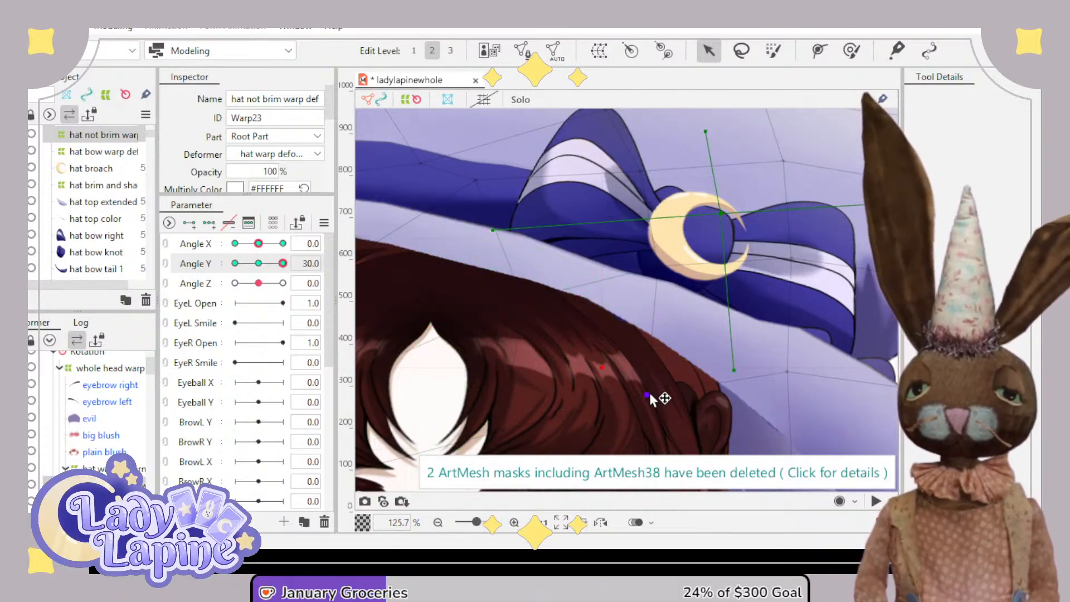
pyautogui.scroll(-5, 668, 362)
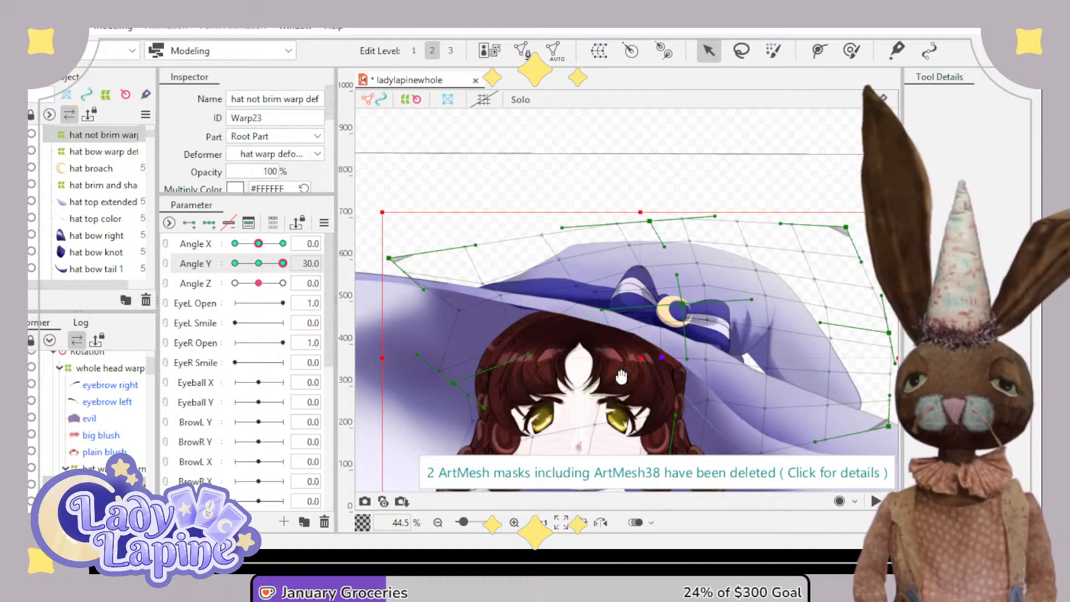
pyautogui.scroll(5, 621, 376)
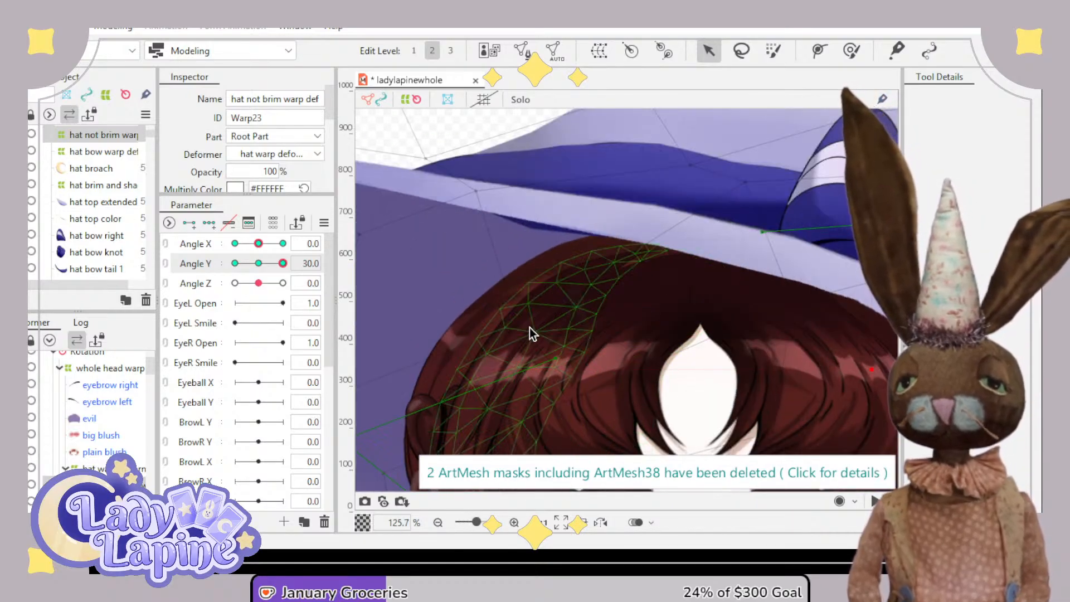
pyautogui.scroll(-2, 725, 312)
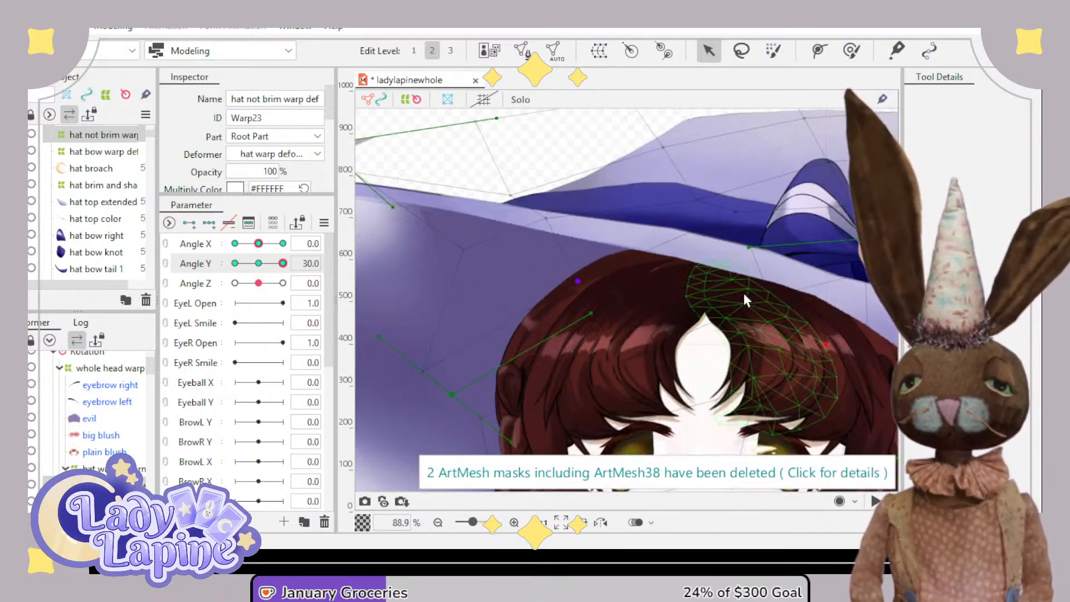
pyautogui.scroll(-4, 745, 299)
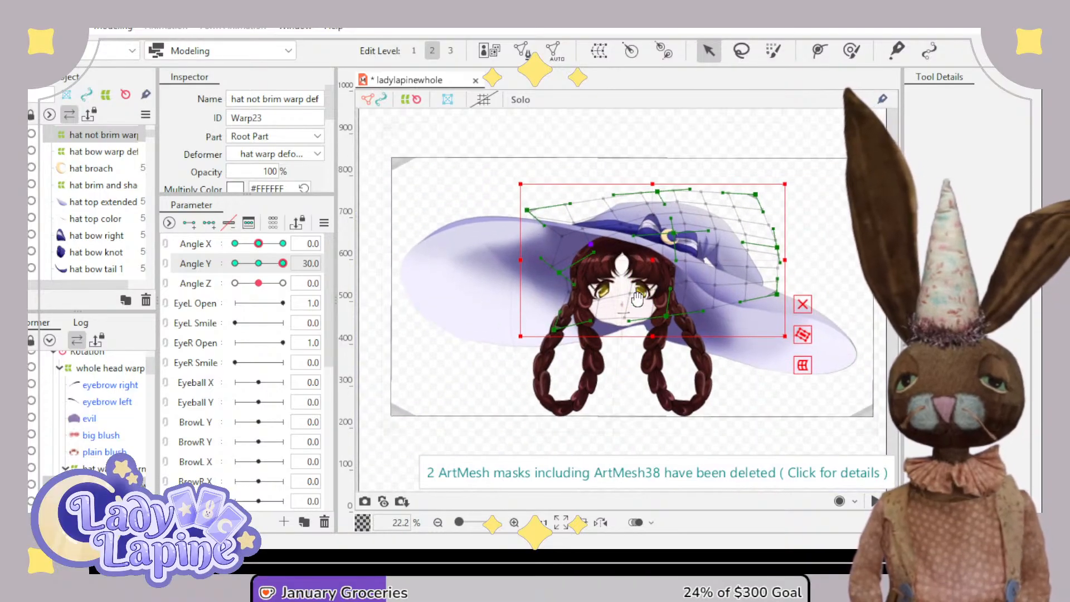
# - At Angle Y -30, reshape the left-side points of the hat not brim warp deformer to close the gap between crown band and brim
pyautogui.moveTo(283, 263); pyautogui.dragTo(233, 269)
pyautogui.scroll(6, 520, 256)
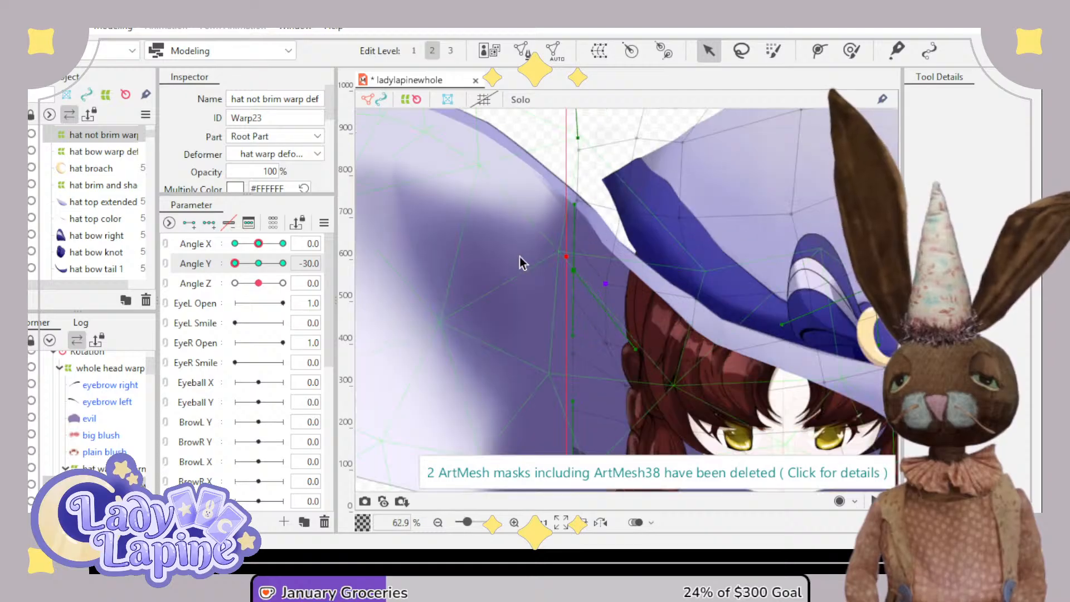
pyautogui.moveTo(520, 256); pyautogui.dragTo(480, 332)
pyautogui.moveTo(577, 286); pyautogui.dragTo(560, 310)
pyautogui.moveTo(535, 228); pyautogui.dragTo(561, 308)
pyautogui.moveTo(518, 255); pyautogui.dragTo(661, 373)
pyautogui.scroll(-3, 782, 373)
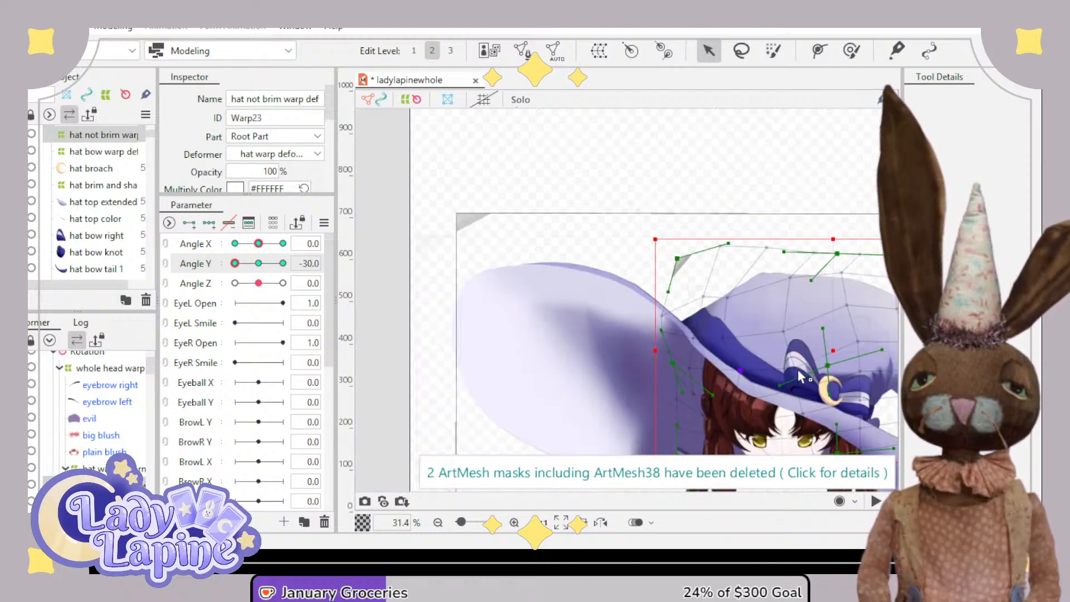
pyautogui.moveTo(783, 373); pyautogui.dragTo(635, 296)
pyautogui.scroll(-1, 634, 296)
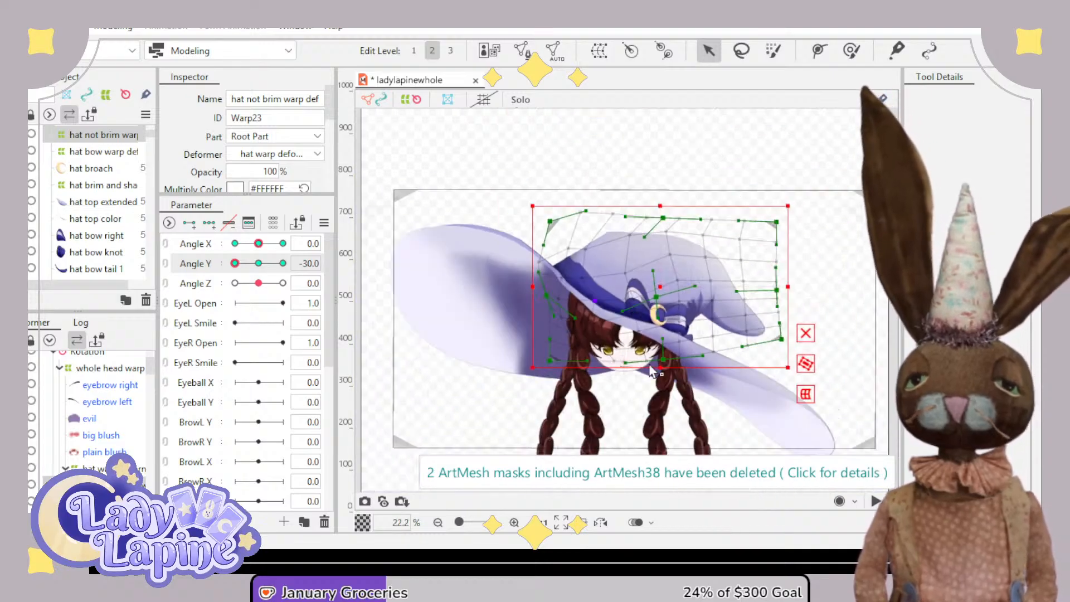
# - Set Angle Y to 0 and Angle X to -30, and check the hat top extended, hat top color and hat back meshes
pyautogui.moveTo(235, 264); pyautogui.dragTo(259, 264)
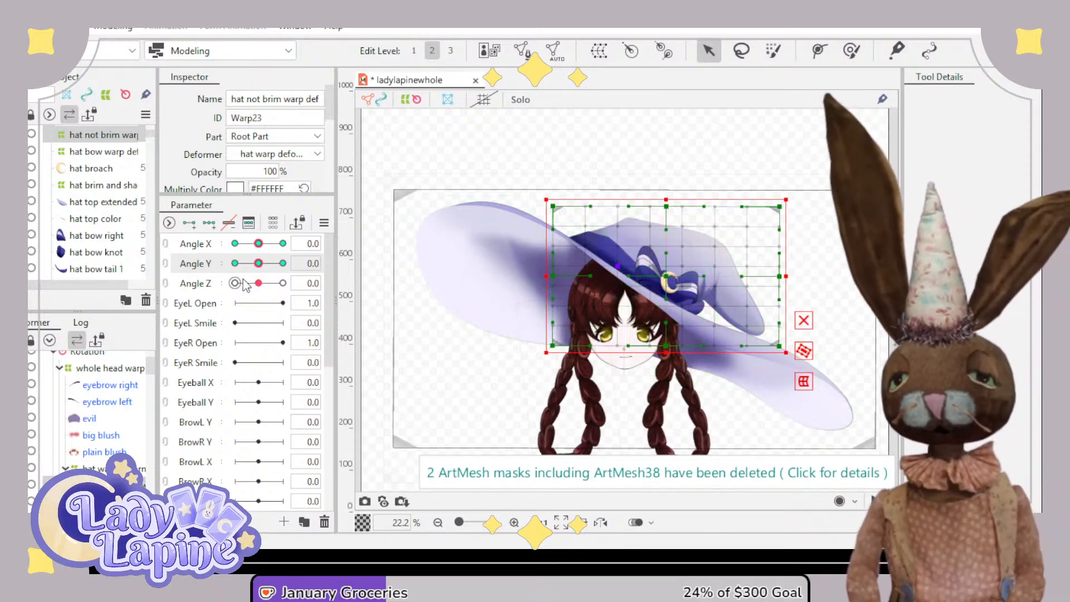
pyautogui.moveTo(258, 263); pyautogui.dragTo(210, 245)
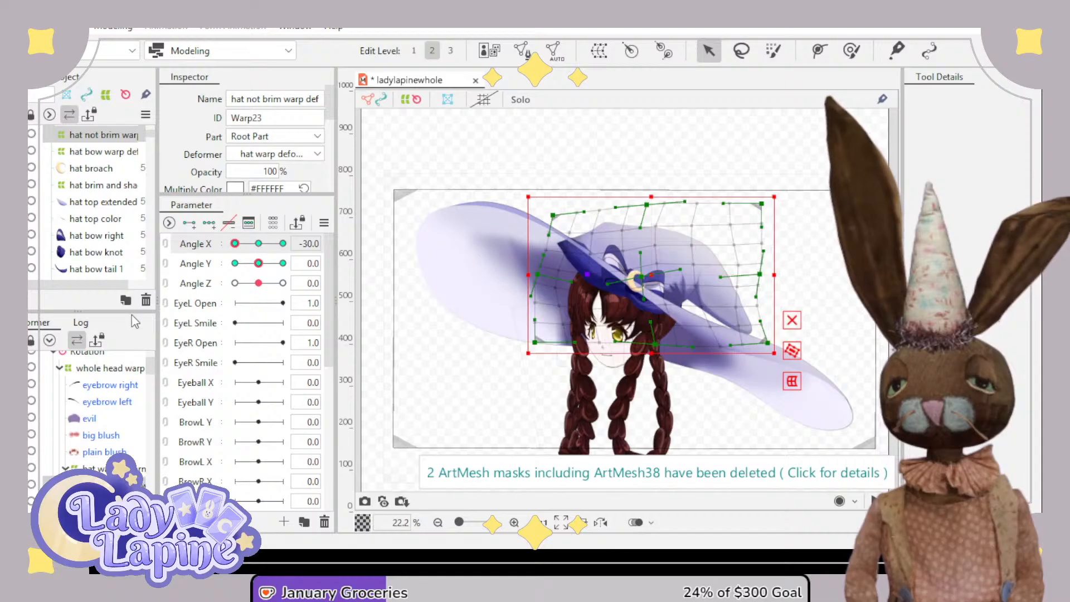
pyautogui.scroll(-8, 90, 440)
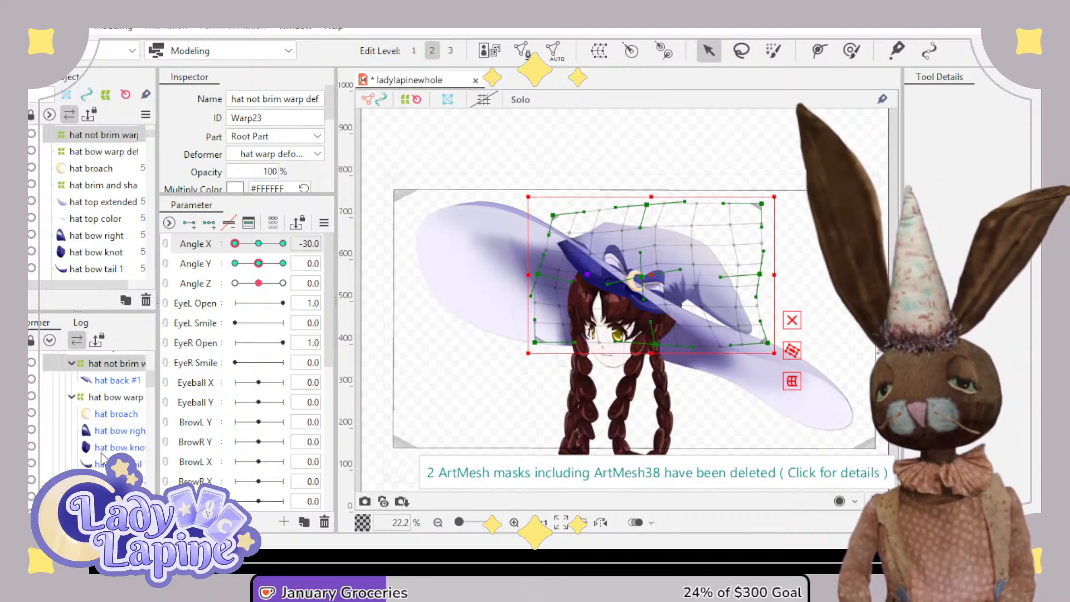
pyautogui.click(112, 393)
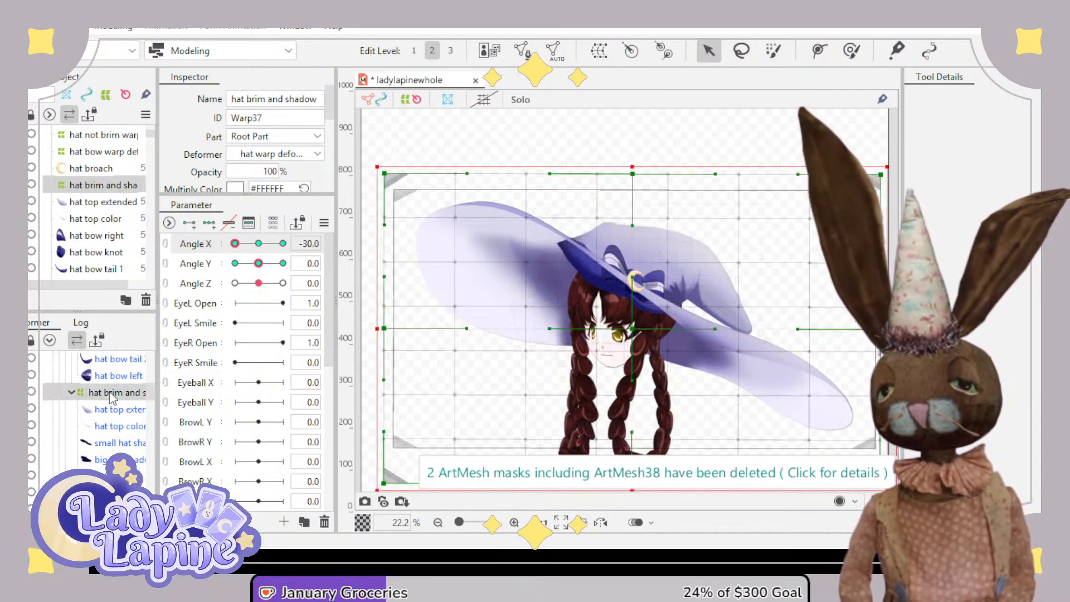
pyautogui.click(120, 411)
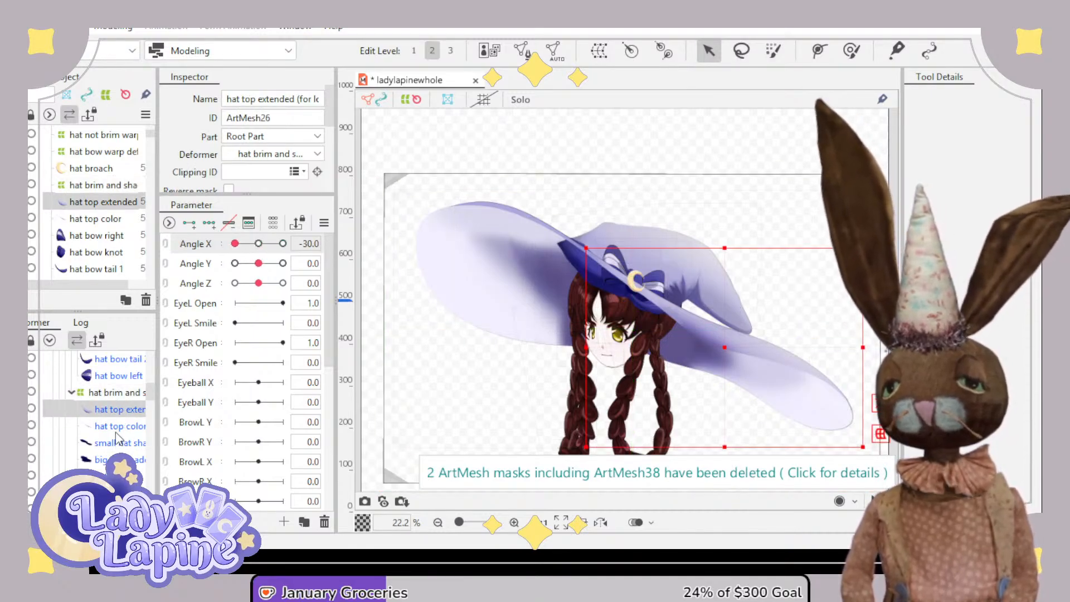
pyautogui.click(119, 427)
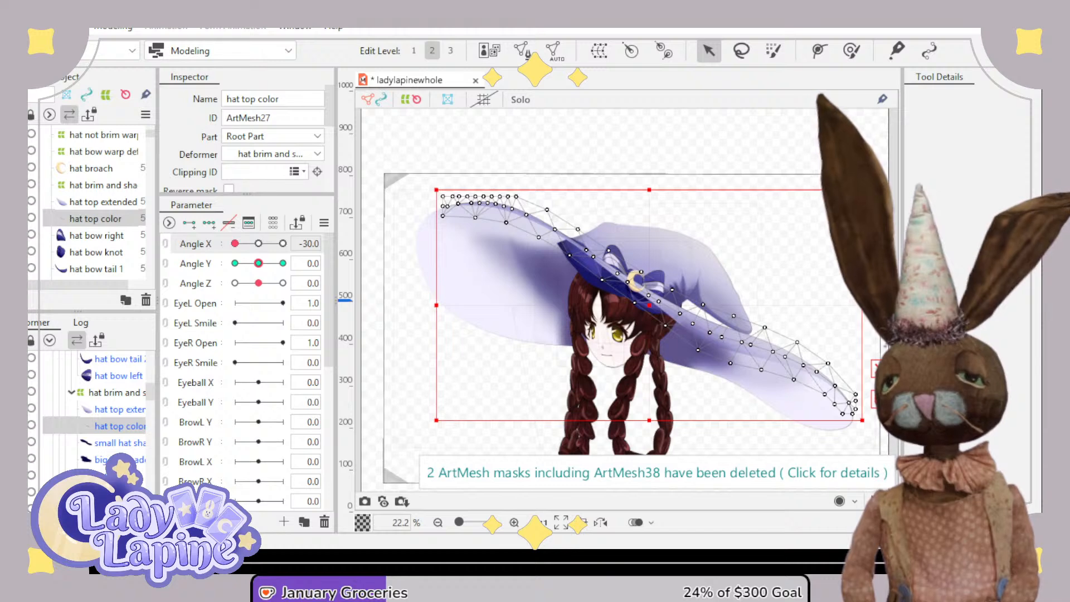
pyautogui.click(122, 477)
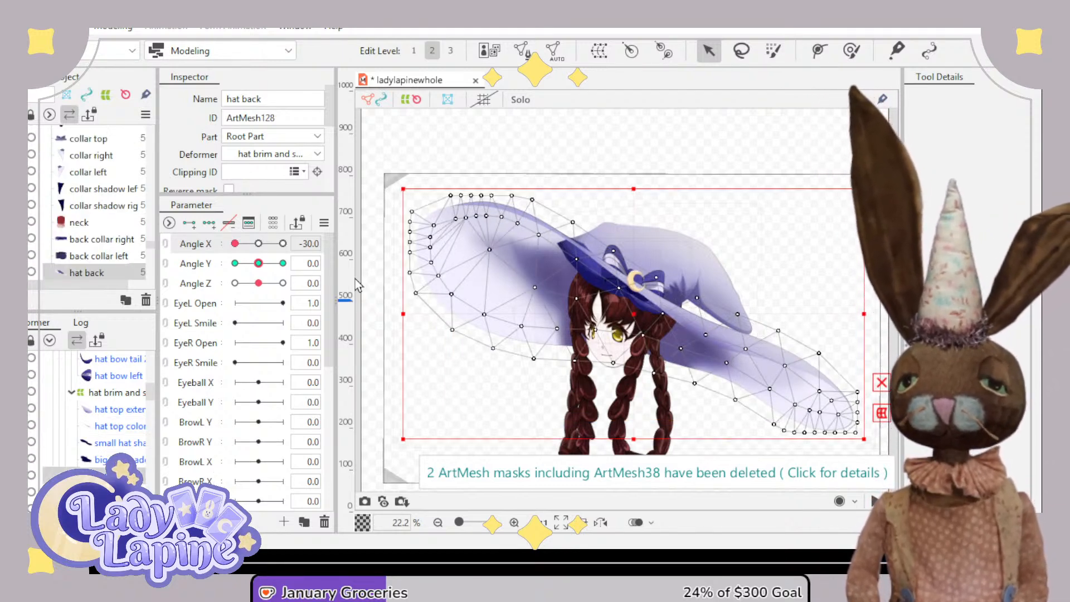
# - At Angle X -30, rotate the hat brim and shadow warp deformer clockwise and shift it slightly left and down
pyautogui.click(115, 393)
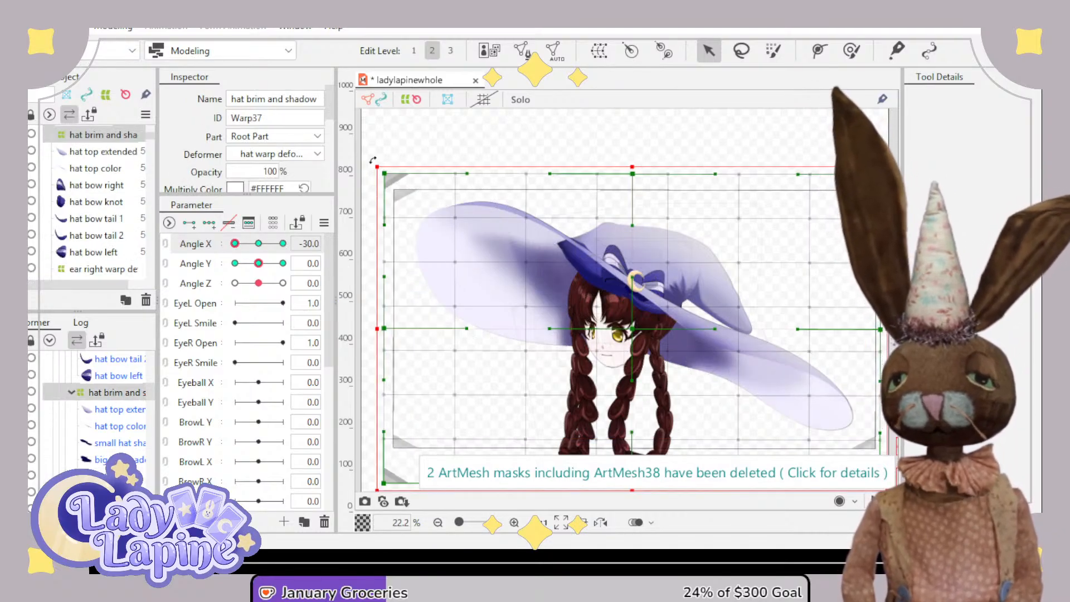
pyautogui.moveTo(371, 160); pyautogui.dragTo(434, 116)
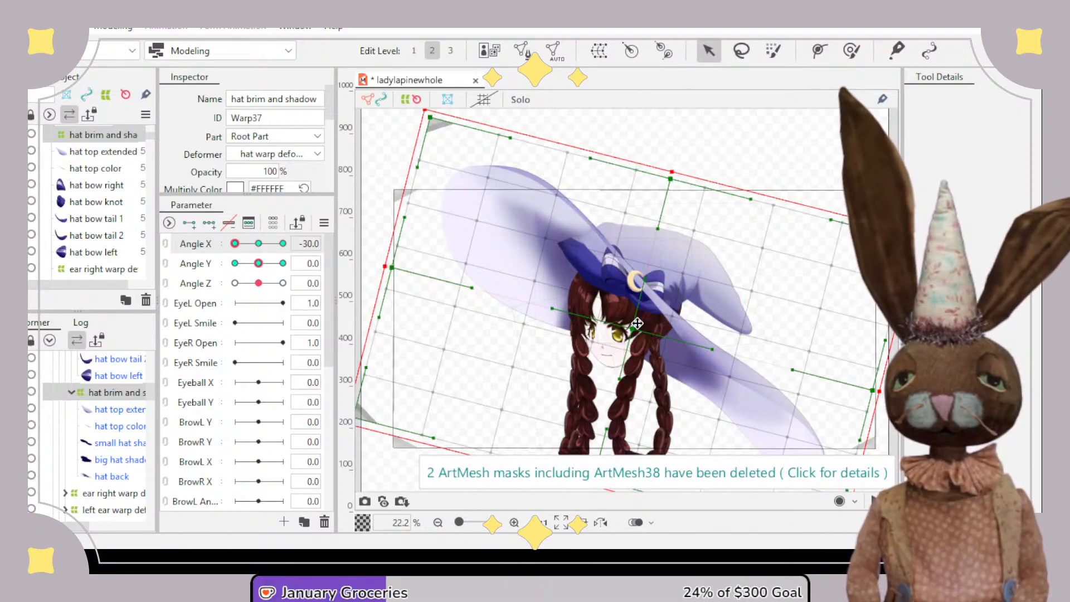
pyautogui.moveTo(625, 339); pyautogui.dragTo(602, 346)
pyautogui.scroll(-2, 801, 277)
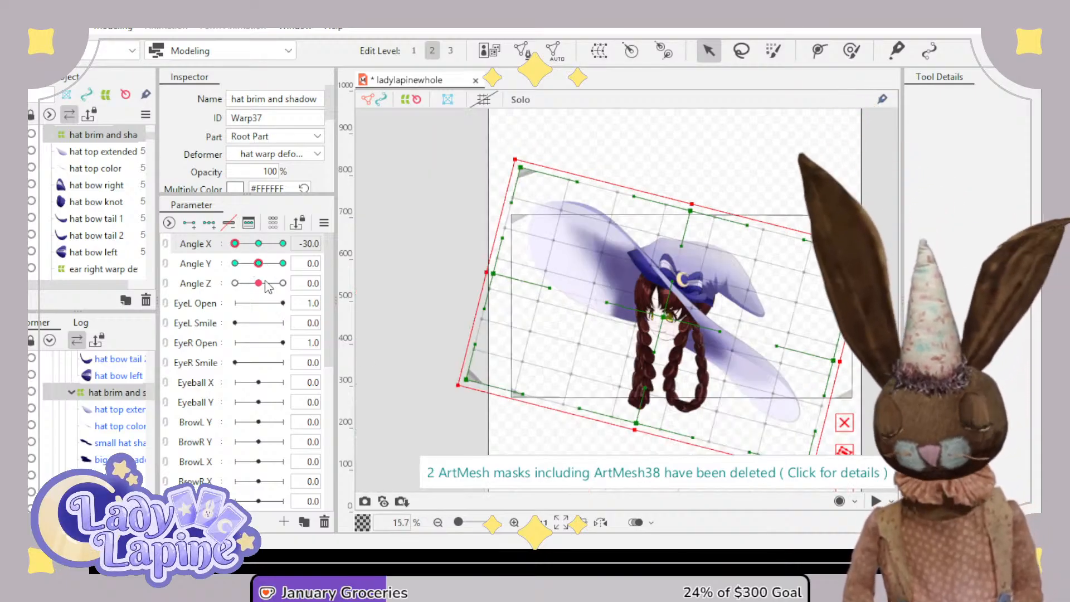
# - At Angle X 30, rotate the hat brim and shadow warp deformer counterclockwise and shift it slightly up
pyautogui.moveTo(235, 244); pyautogui.dragTo(300, 240)
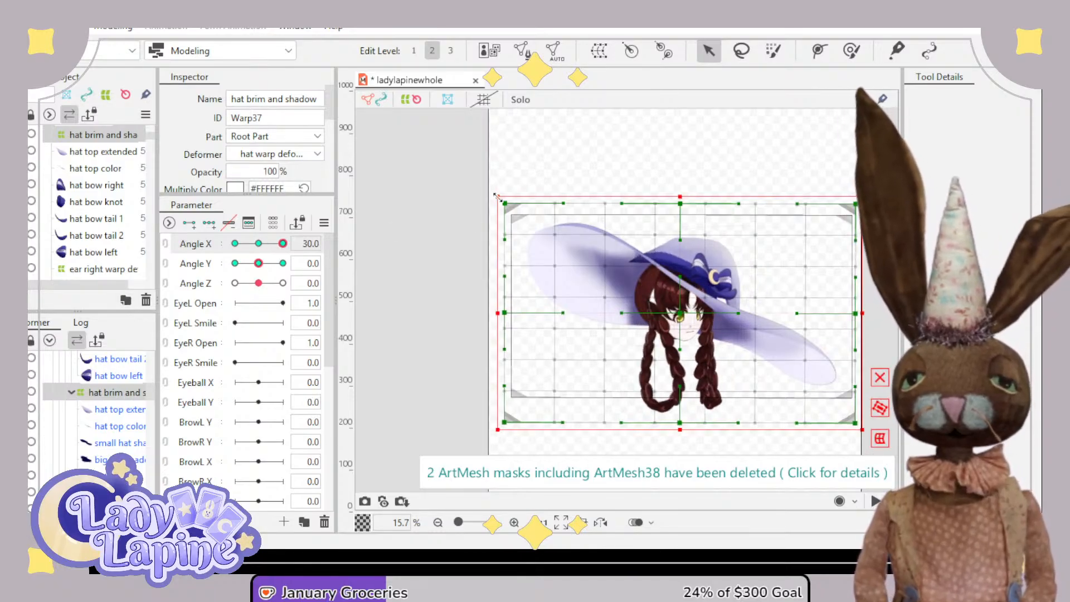
pyautogui.moveTo(487, 195); pyautogui.dragTo(474, 236)
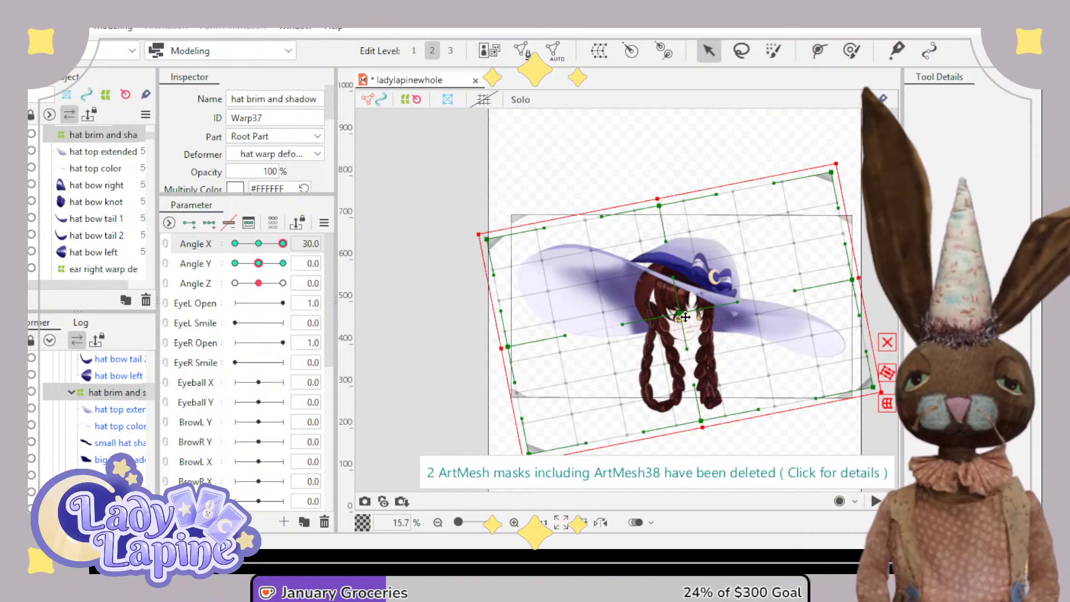
pyautogui.moveTo(686, 317); pyautogui.dragTo(682, 305)
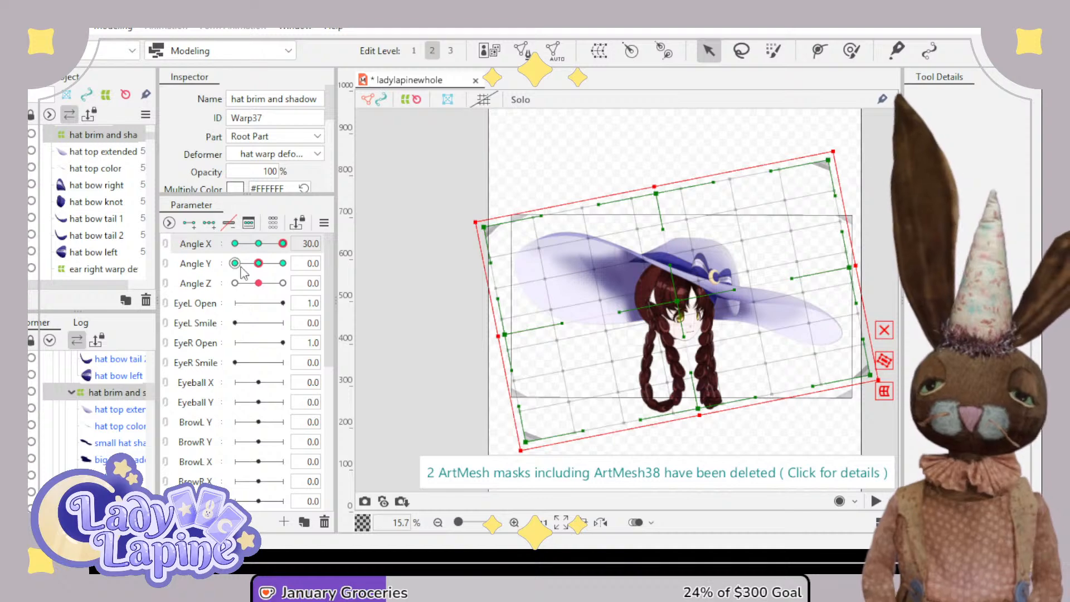
# - Return Angle X to -30, rotate the right-half vertices of the hat back mesh counterclockwise and move them up and right
pyautogui.moveTo(284, 243); pyautogui.dragTo(226, 319)
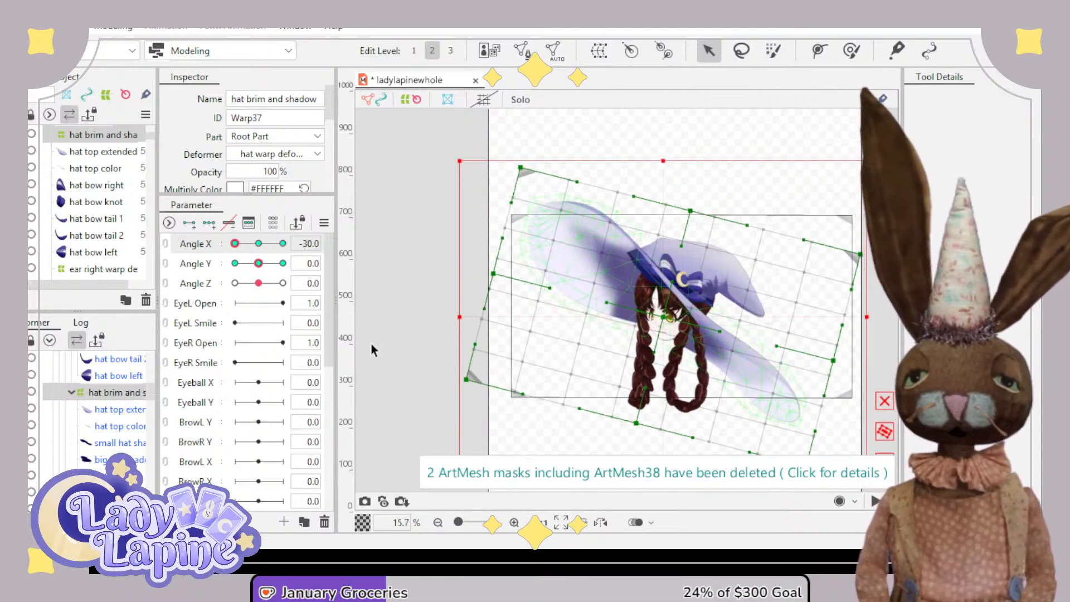
pyautogui.click(601, 300)
pyautogui.scroll(-2, 712, 372)
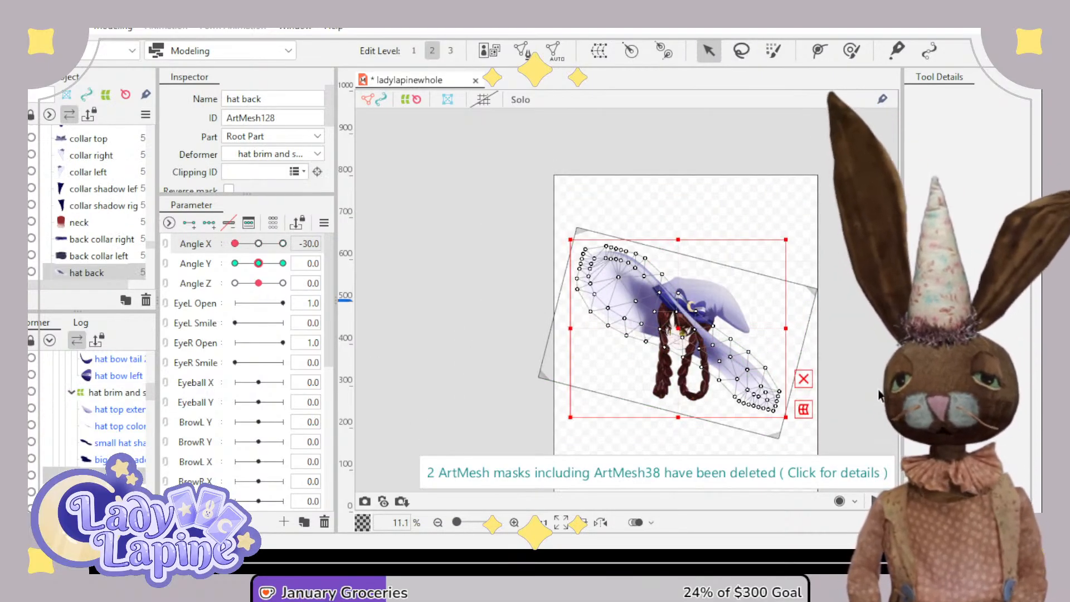
pyautogui.scroll(4, 870, 407)
pyautogui.moveTo(758, 426); pyautogui.dragTo(485, 198)
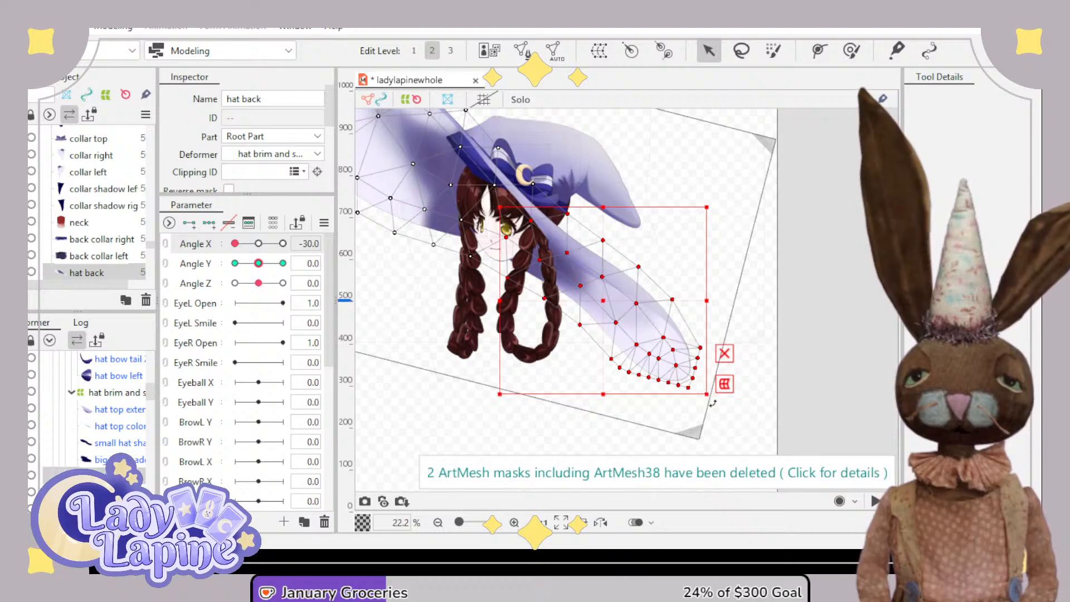
pyautogui.moveTo(713, 405); pyautogui.dragTo(742, 363)
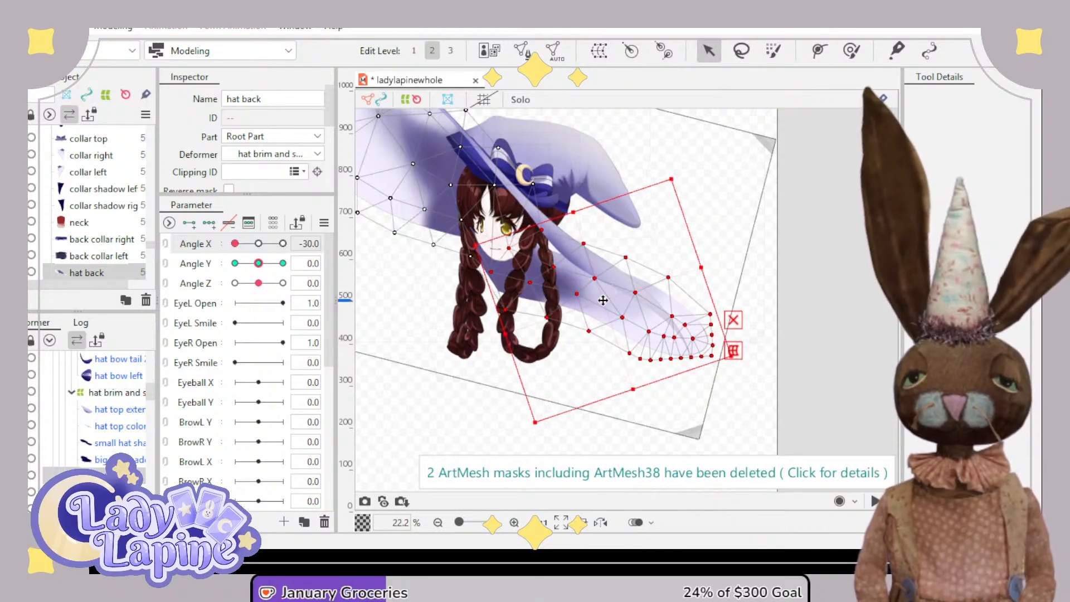
pyautogui.moveTo(608, 292); pyautogui.dragTo(628, 264)
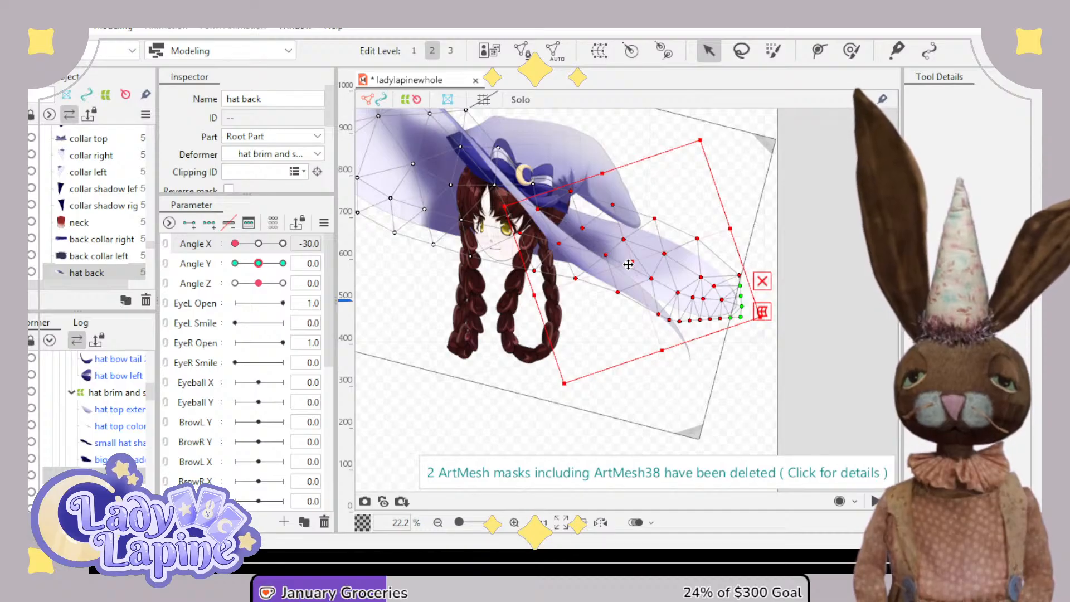
# - At Angle X -30, rotate the right-half vertices of the hat top color mesh counterclockwise, move them up and right, and bend the tip downward
pyautogui.click(113, 427)
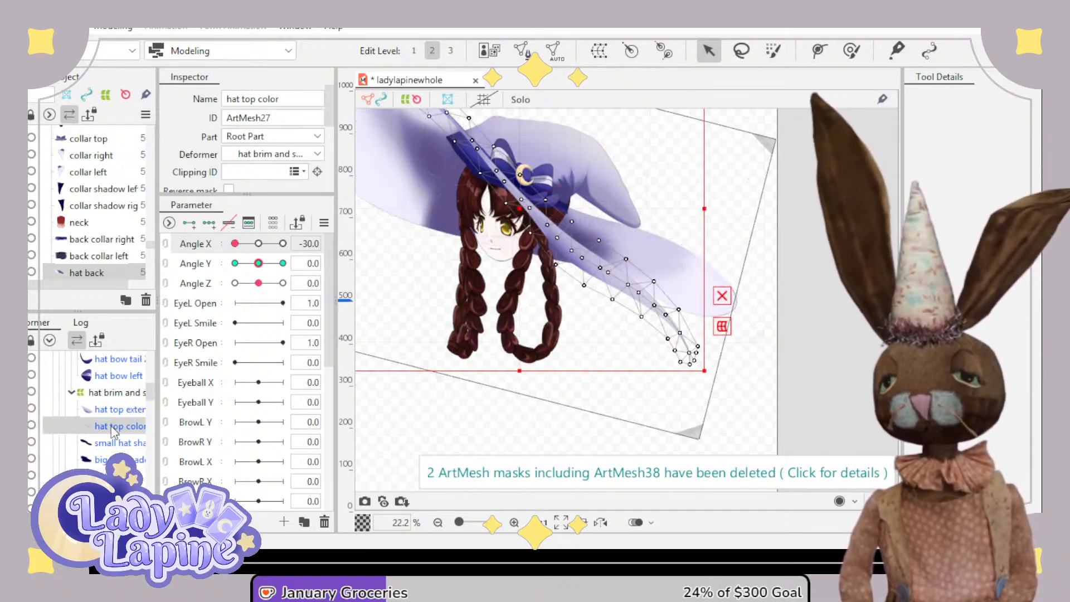
pyautogui.moveTo(742, 399); pyautogui.dragTo(491, 166)
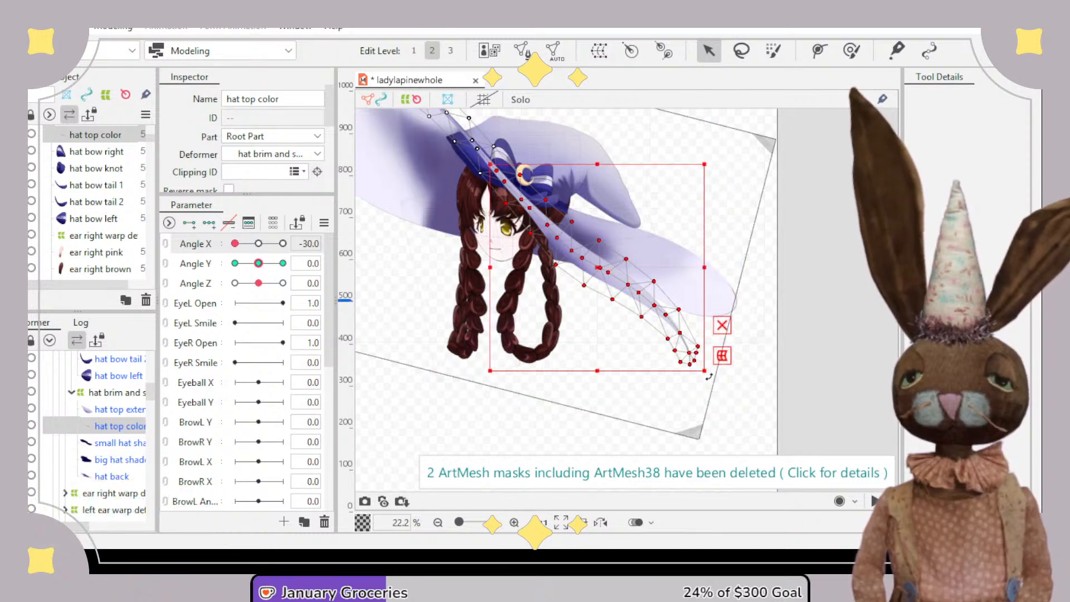
pyautogui.moveTo(712, 376); pyautogui.dragTo(747, 332)
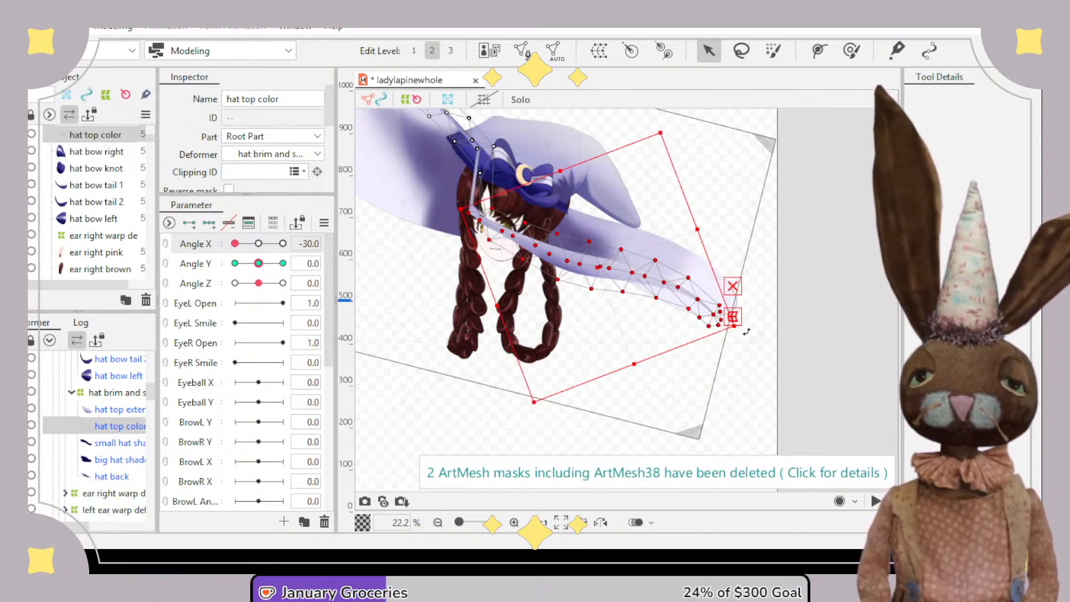
pyautogui.moveTo(602, 268); pyautogui.dragTo(635, 228)
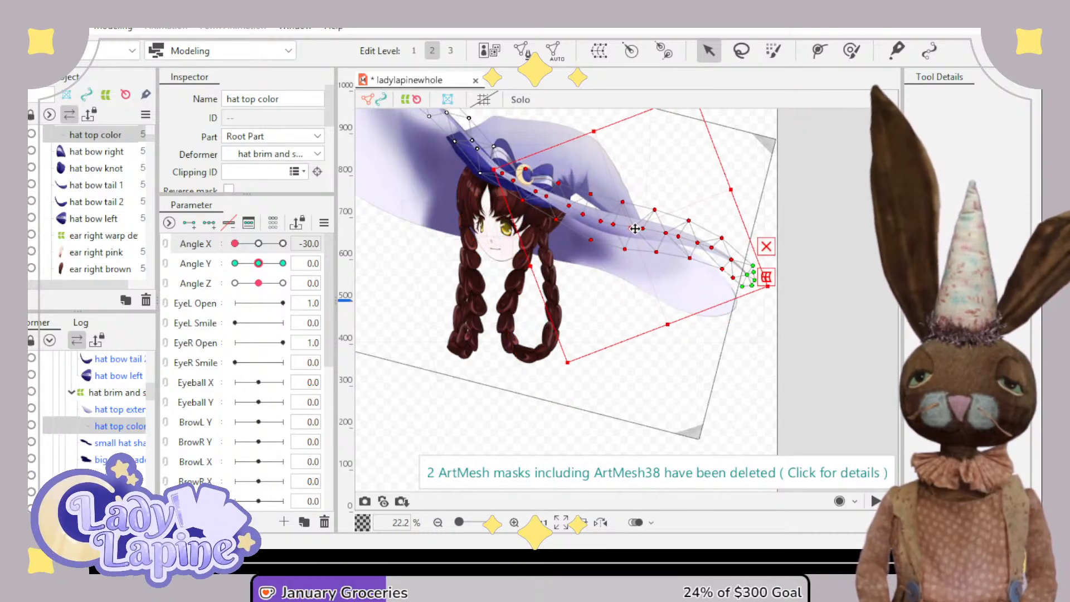
pyautogui.moveTo(796, 333); pyautogui.dragTo(674, 221)
pyautogui.moveTo(769, 297); pyautogui.dragTo(737, 316)
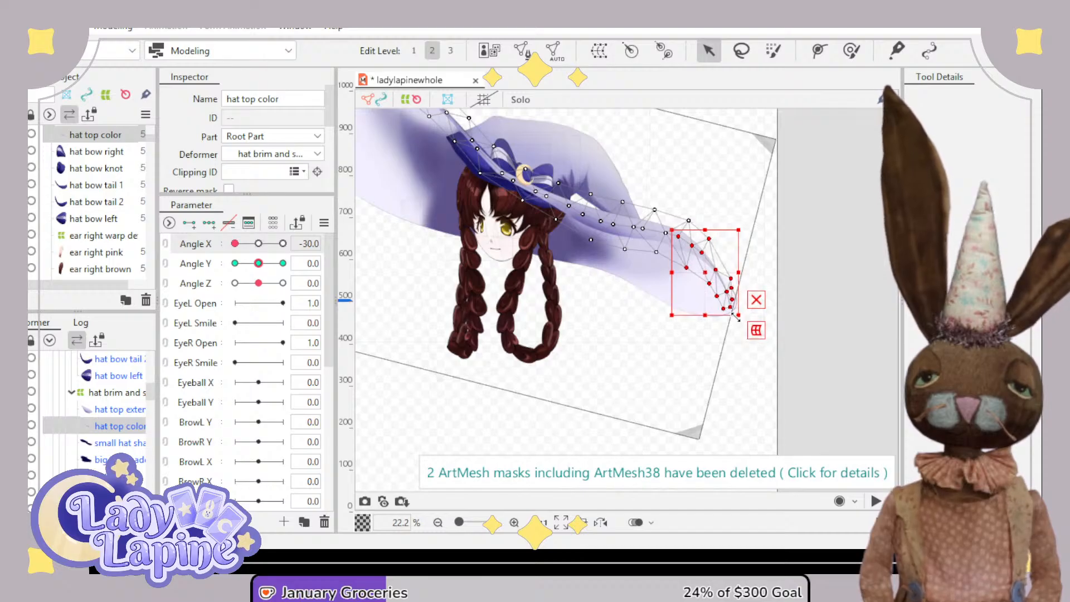
# - Preview the hat at Angle X 30 and 0 and across the Angle Y range to check the reshaped hat top color mesh
pyautogui.moveTo(259, 263); pyautogui.dragTo(299, 244)
pyautogui.scroll(-2, 471, 278)
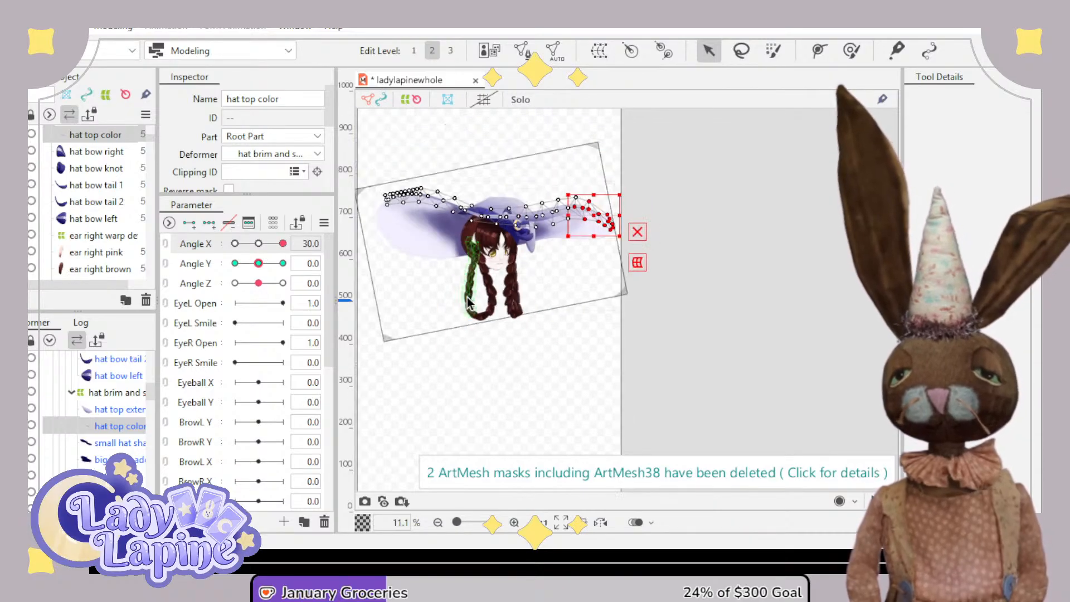
pyautogui.moveTo(472, 279); pyautogui.dragTo(526, 303)
pyautogui.scroll(1, 525, 302)
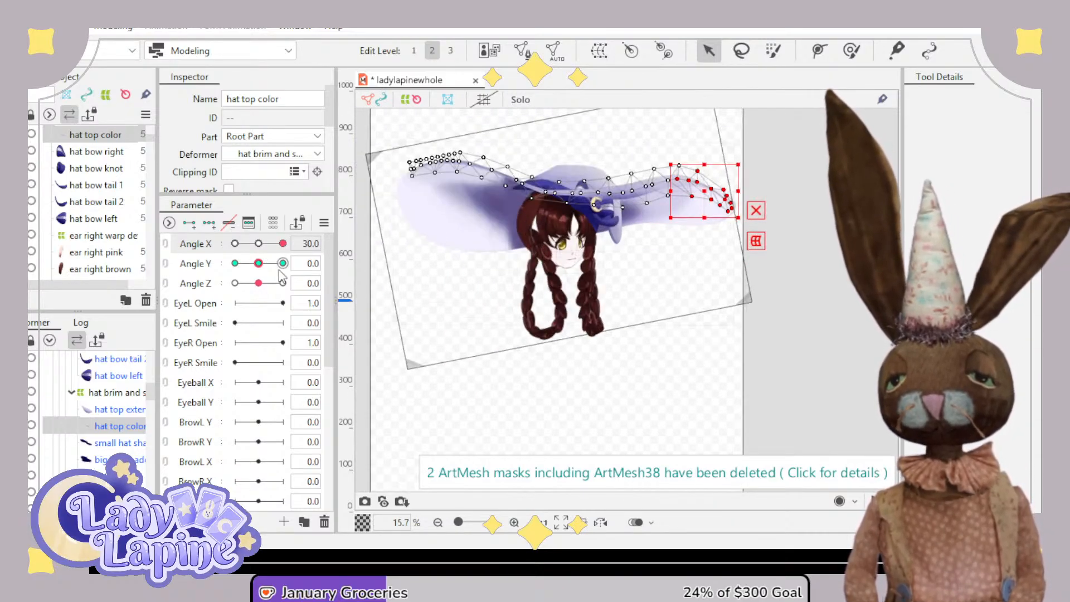
pyautogui.moveTo(285, 245); pyautogui.dragTo(226, 276)
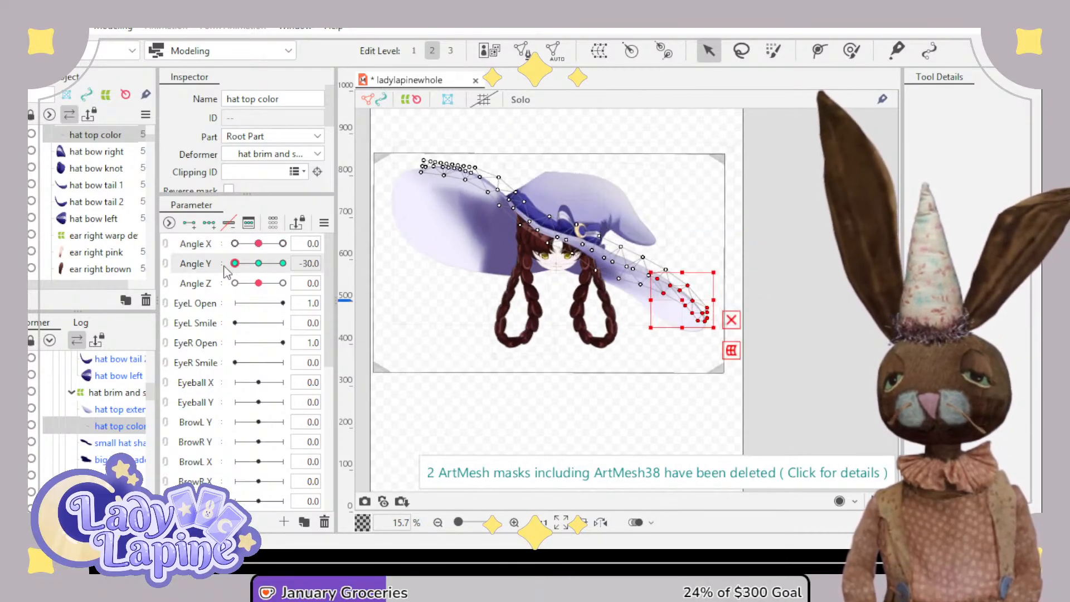
pyautogui.click(254, 264)
pyautogui.moveTo(259, 244)
pyautogui.mouseDown()
pyautogui.moveTo(212, 249)
pyautogui.moveTo(284, 253)
pyautogui.moveTo(238, 258)
pyautogui.moveTo(262, 246)
pyautogui.mouseUp()
# - Undo the reshaping of the hat top color and hat back meshes
pyautogui.hotkey('ctrl', 'z')
pyautogui.hotkey('ctrl', 'z')
pyautogui.hotkey('ctrl', 'z')
pyautogui.hotkey('ctrl', 'z')
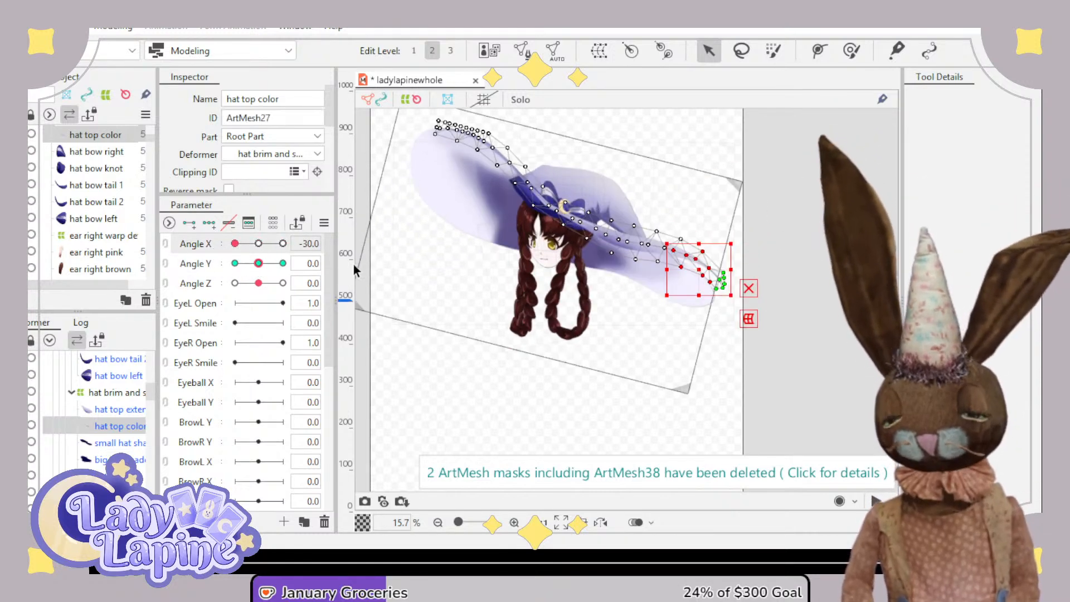
pyautogui.hotkey('ctrl', 'z')
pyautogui.hotkey('ctrl', 'z')
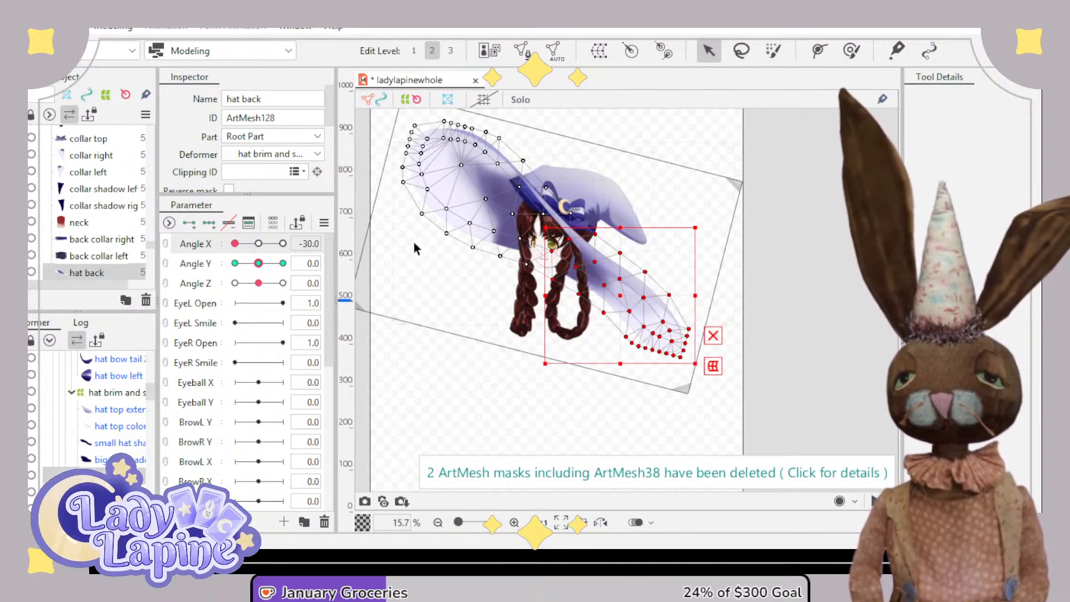
pyautogui.hotkey('ctrl', 'z')
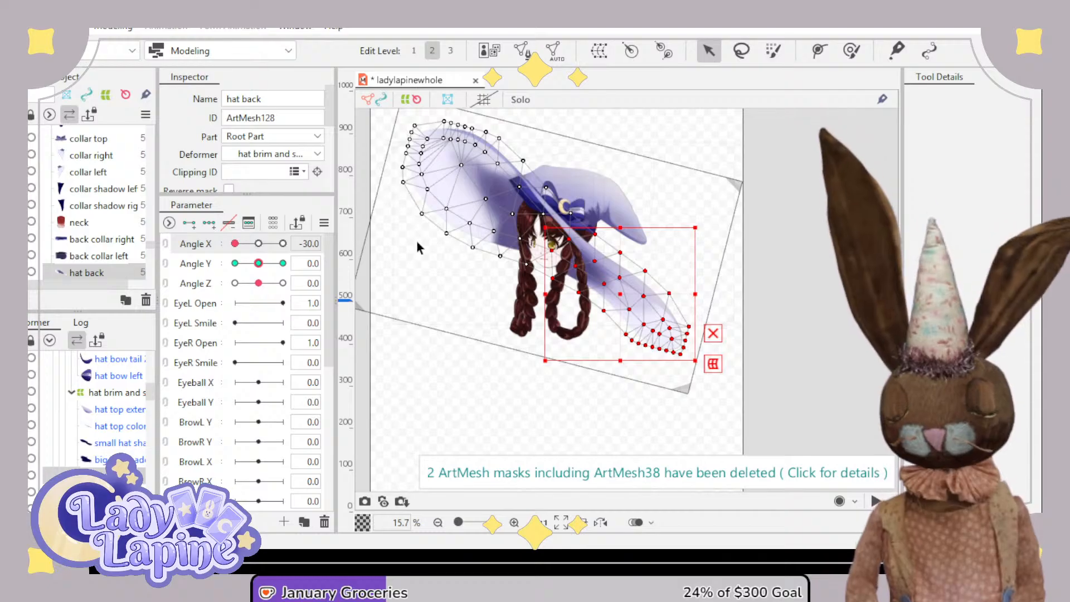
pyautogui.moveTo(261, 265)
pyautogui.mouseDown()
pyautogui.moveTo(246, 267)
pyautogui.moveTo(288, 267)
pyautogui.moveTo(260, 270)
pyautogui.mouseUp()
pyautogui.hotkey('ctrl', 'z')
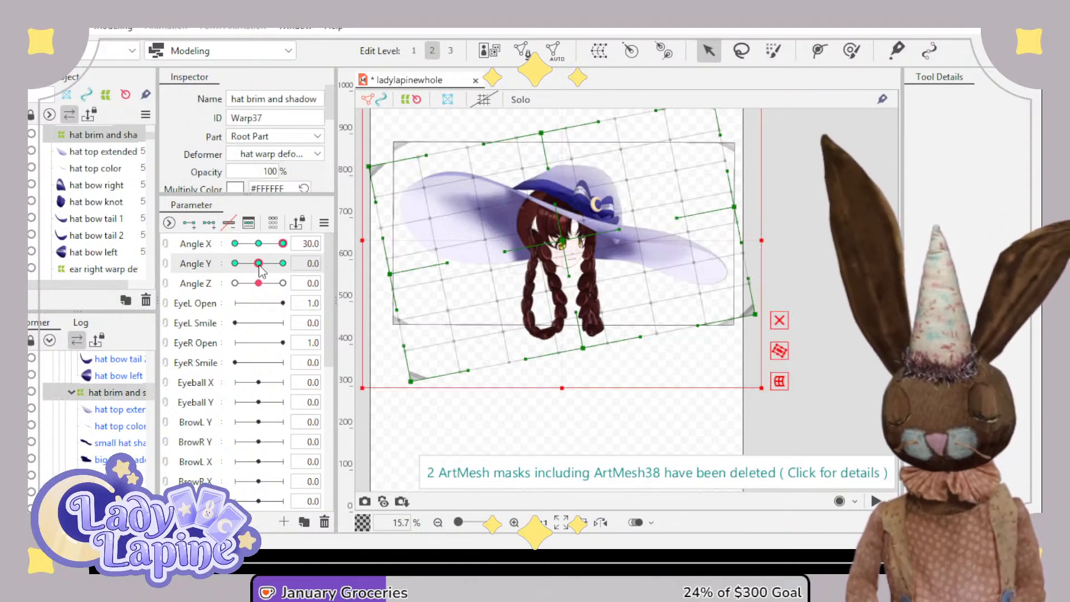
# - Return Angle X to 0 and compare the parameter keys of the hat brim and shadow deformer, hat back and hat top extended meshes
pyautogui.moveTo(287, 245); pyautogui.dragTo(234, 244)
pyautogui.click(258, 244)
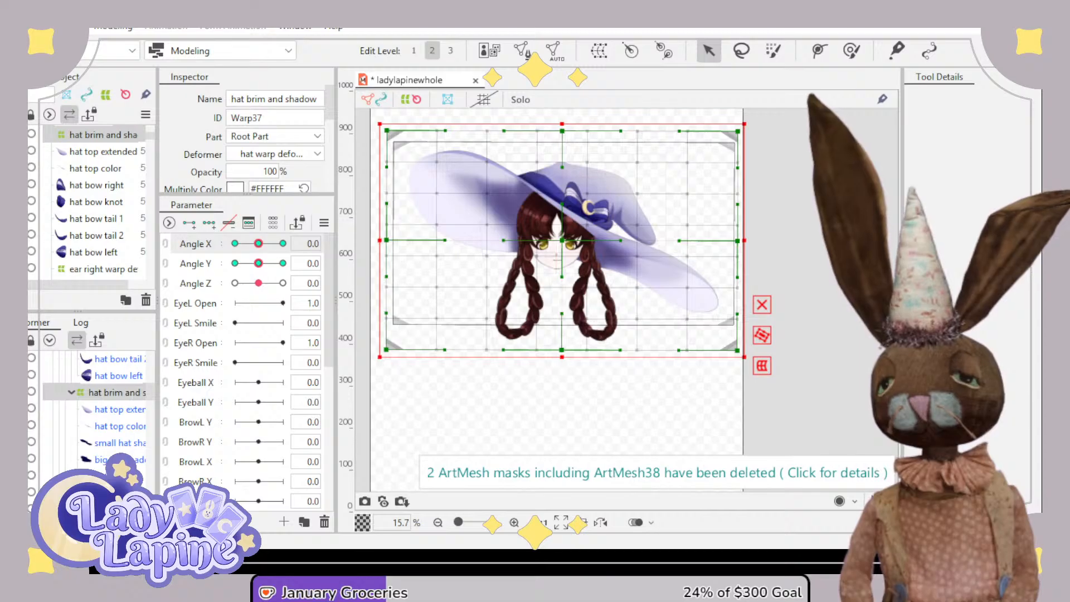
pyautogui.click(118, 476)
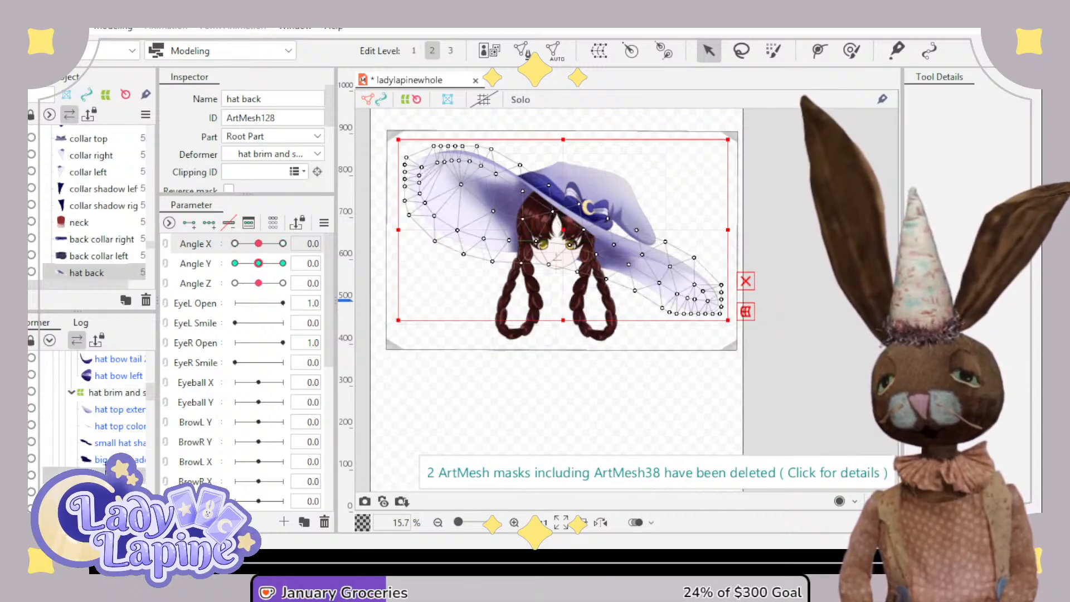
pyautogui.click(109, 394)
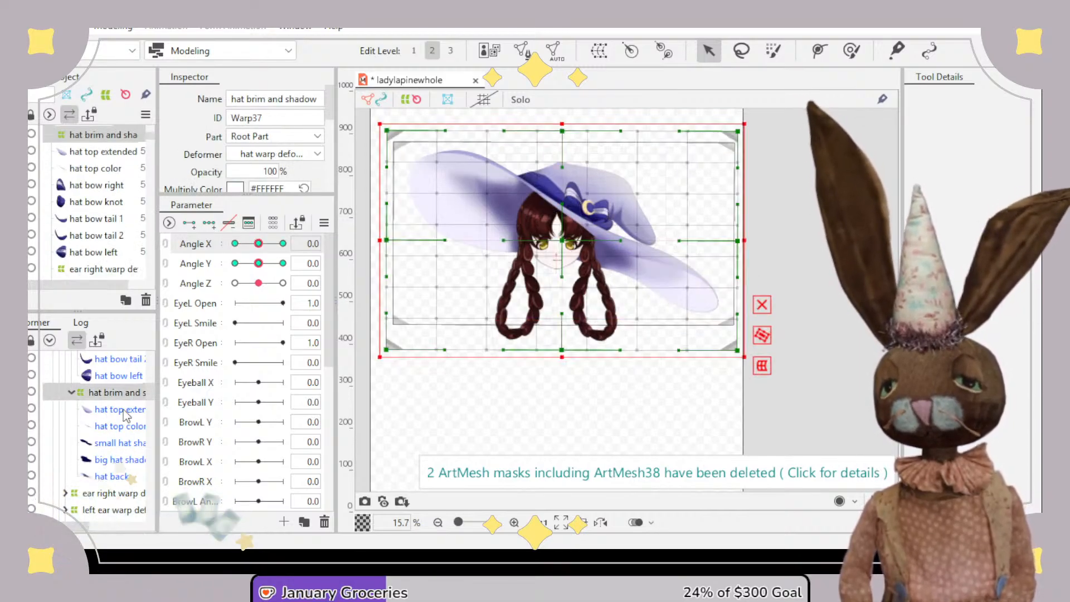
pyautogui.click(120, 410)
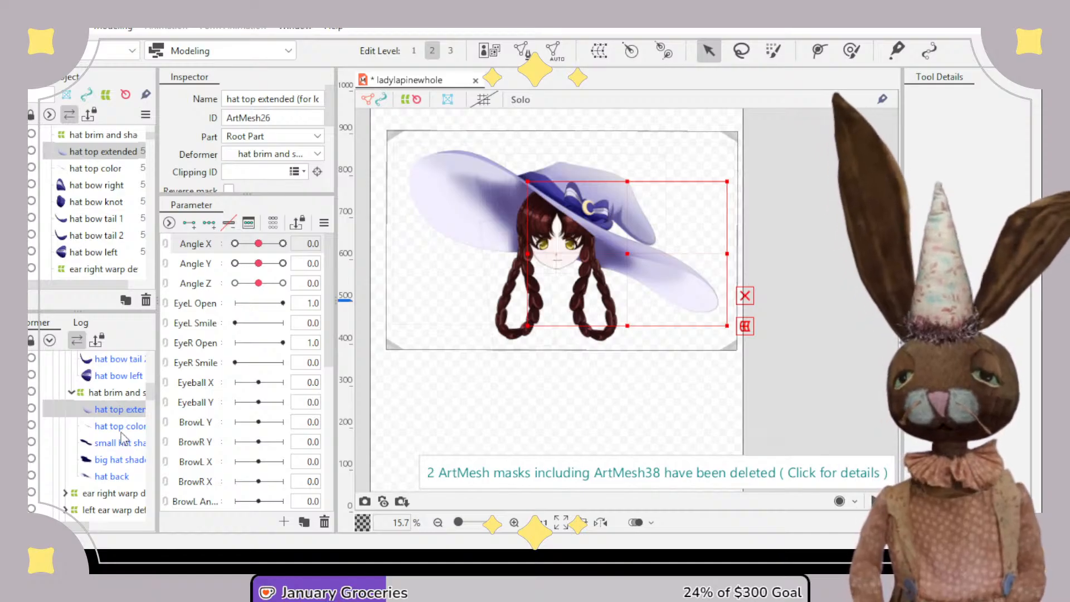
# - Add three keys on Angle X to the hat top color mesh
pyautogui.click(123, 426)
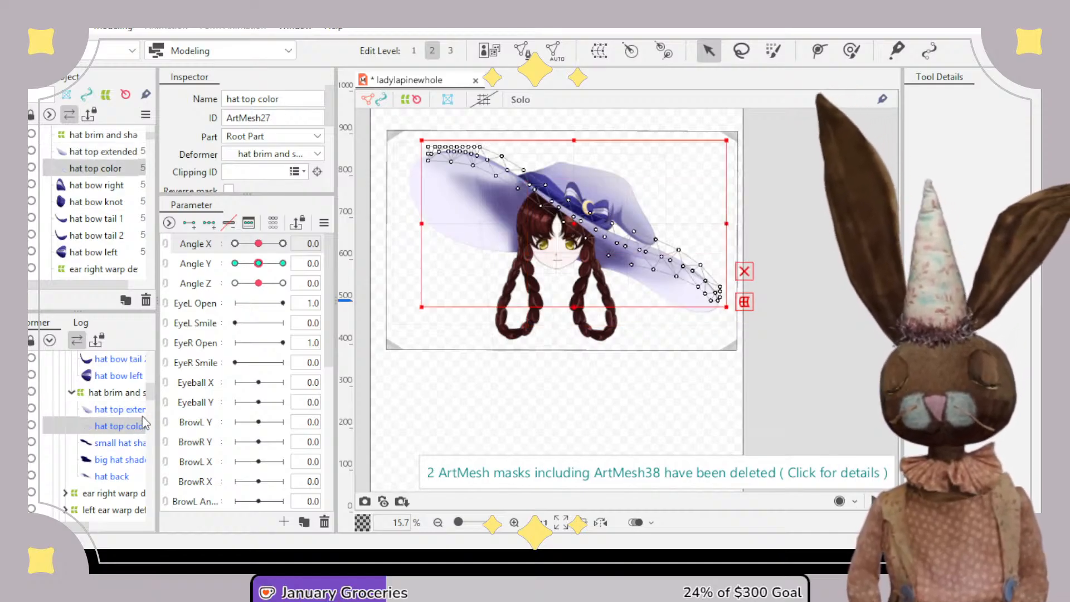
pyautogui.moveTo(258, 244)
pyautogui.mouseDown()
pyautogui.moveTo(225, 246)
pyautogui.moveTo(258, 245)
pyautogui.mouseUp()
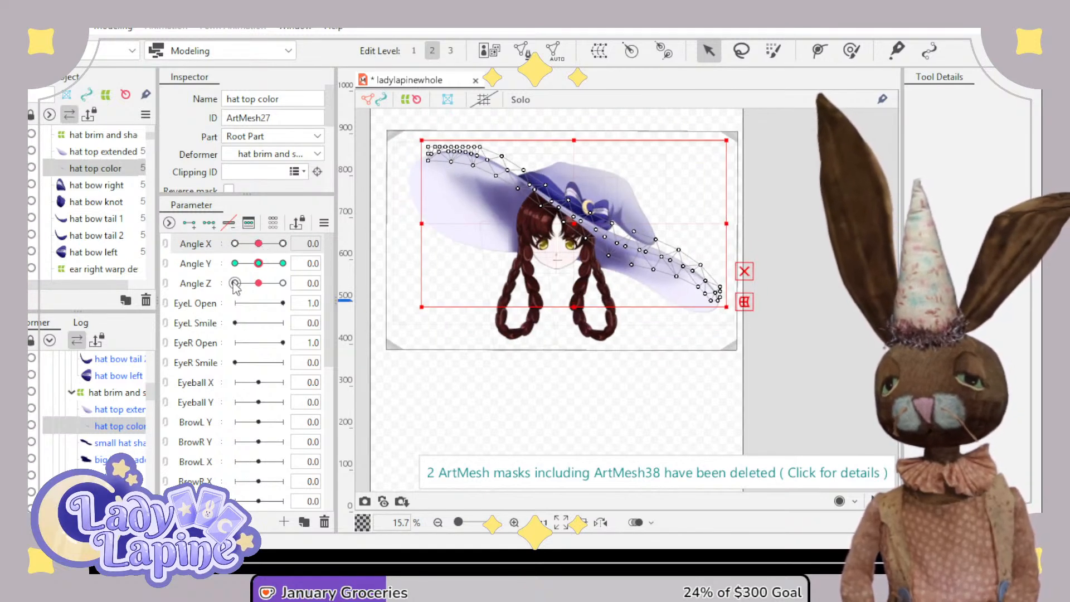
pyautogui.click(209, 223)
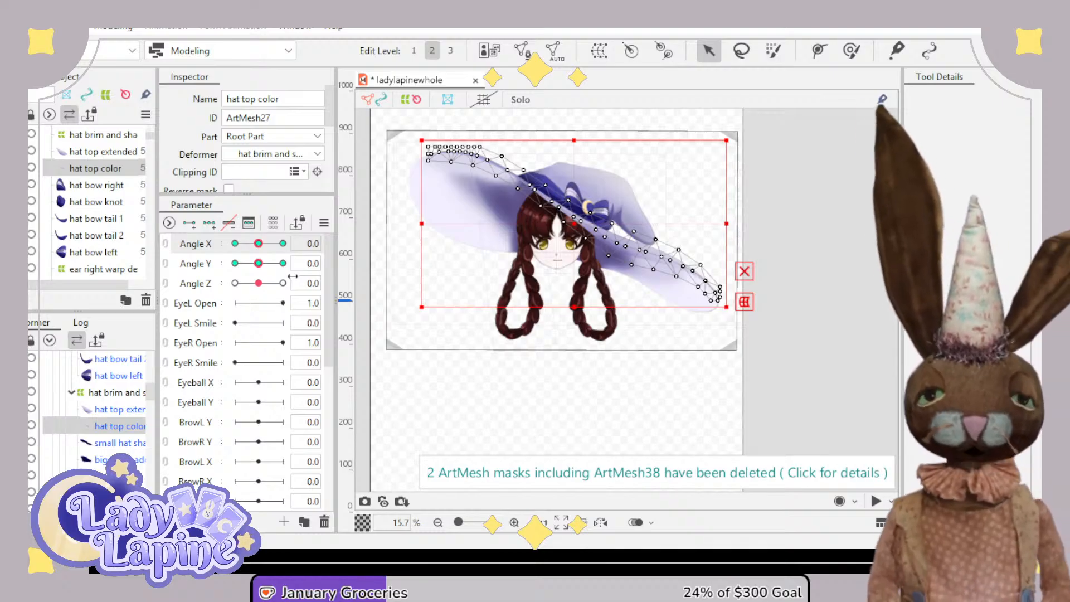
# - Link Angle X and Angle Y to inspect their combined key grid for the hat top color mesh, and unlink them
pyautogui.click(169, 242)
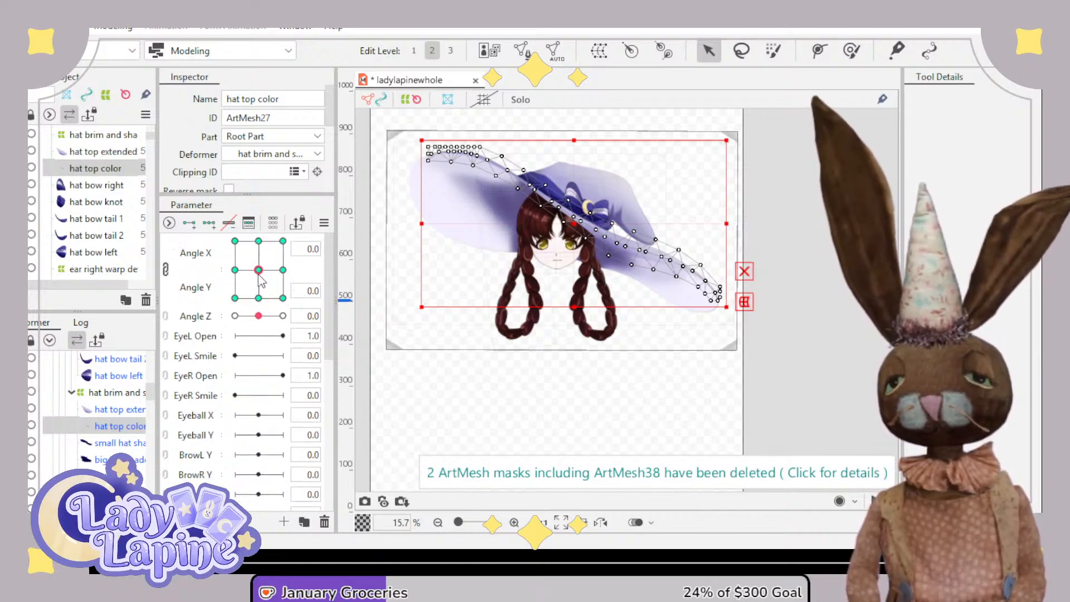
pyautogui.moveTo(258, 270)
pyautogui.mouseDown()
pyautogui.moveTo(266, 260)
pyautogui.moveTo(209, 226)
pyautogui.moveTo(212, 279)
pyautogui.moveTo(230, 314)
pyautogui.moveTo(226, 286)
pyautogui.moveTo(260, 277)
pyautogui.mouseUp()
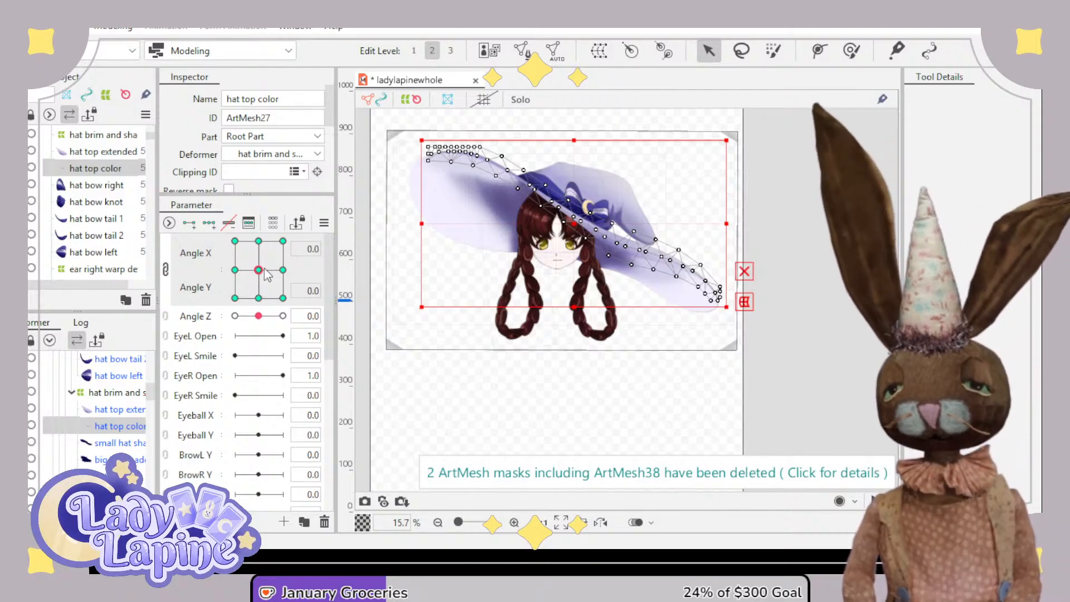
pyautogui.click(165, 270)
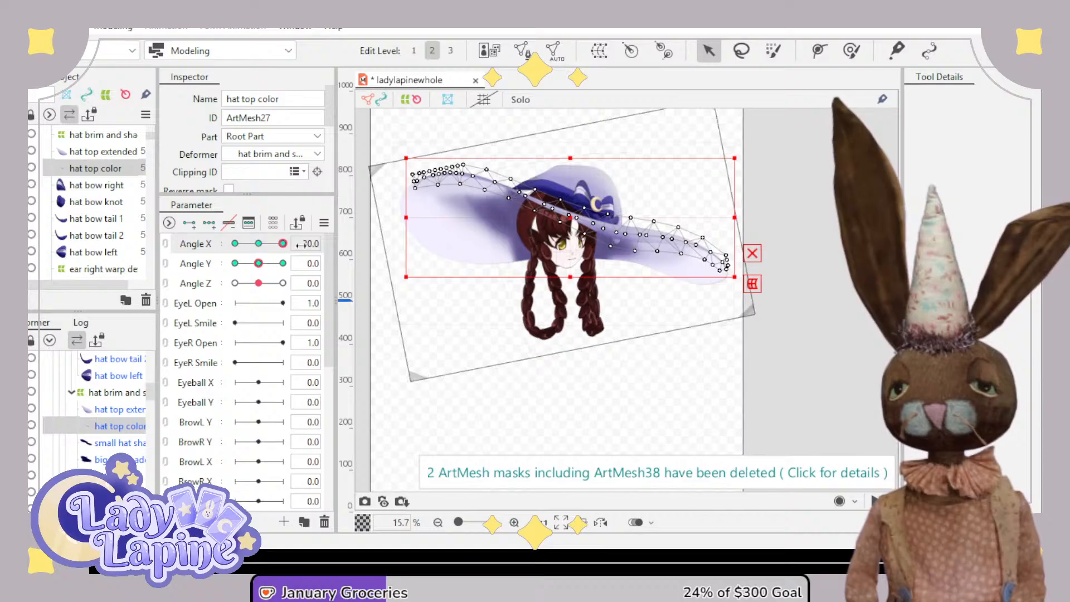
# - At Angle X -30, rotate the right-half vertices of the hat top color mesh counterclockwise and move them up and right
pyautogui.moveTo(301, 243); pyautogui.dragTo(220, 253)
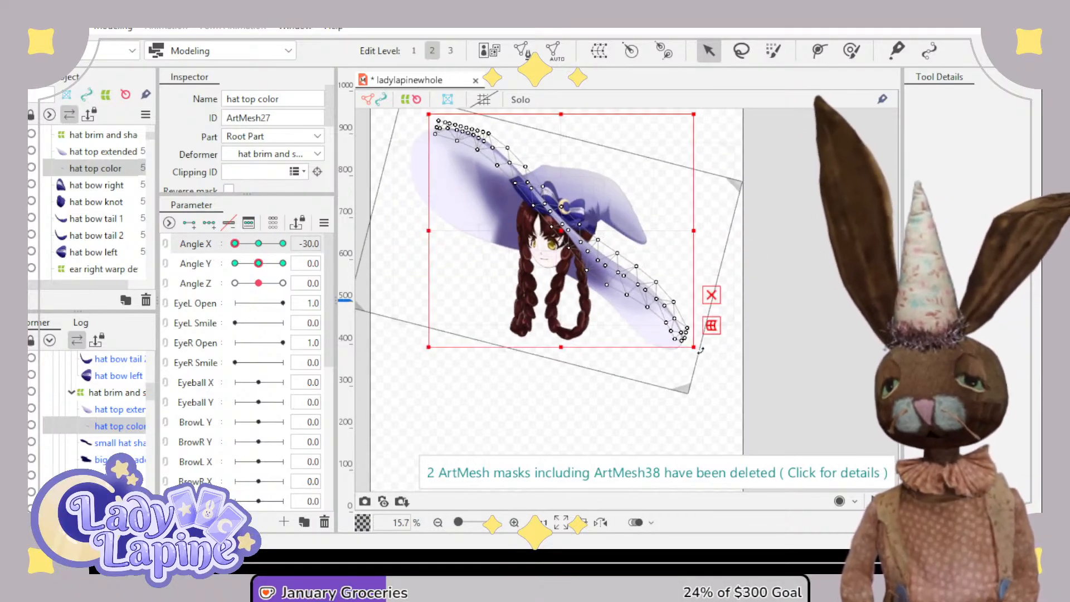
pyautogui.moveTo(715, 368); pyautogui.dragTo(551, 222)
pyautogui.moveTo(700, 348); pyautogui.dragTo(709, 323)
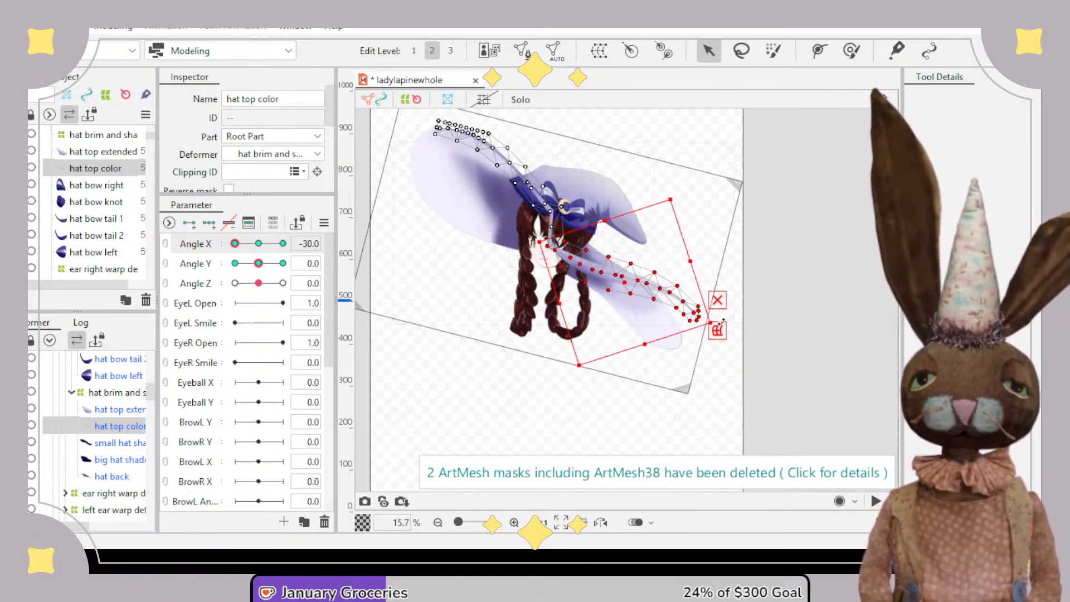
pyautogui.moveTo(621, 288); pyautogui.dragTo(640, 265)
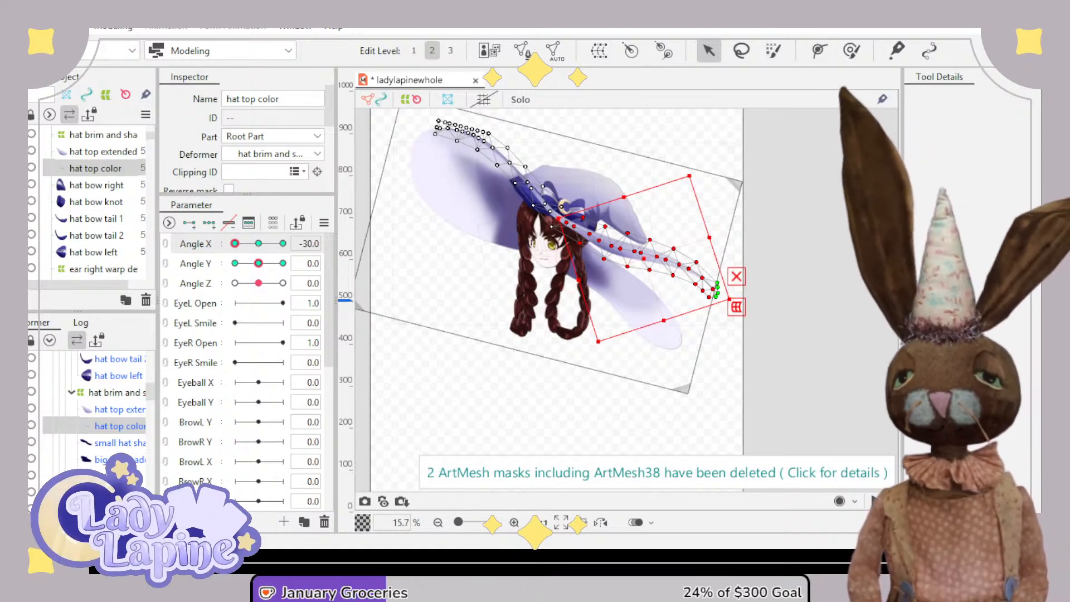
# - Add three Angle X keys to the hat back mesh, rotate its right-half vertices counterclockwise at -30, and move them up and right
pyautogui.click(125, 476)
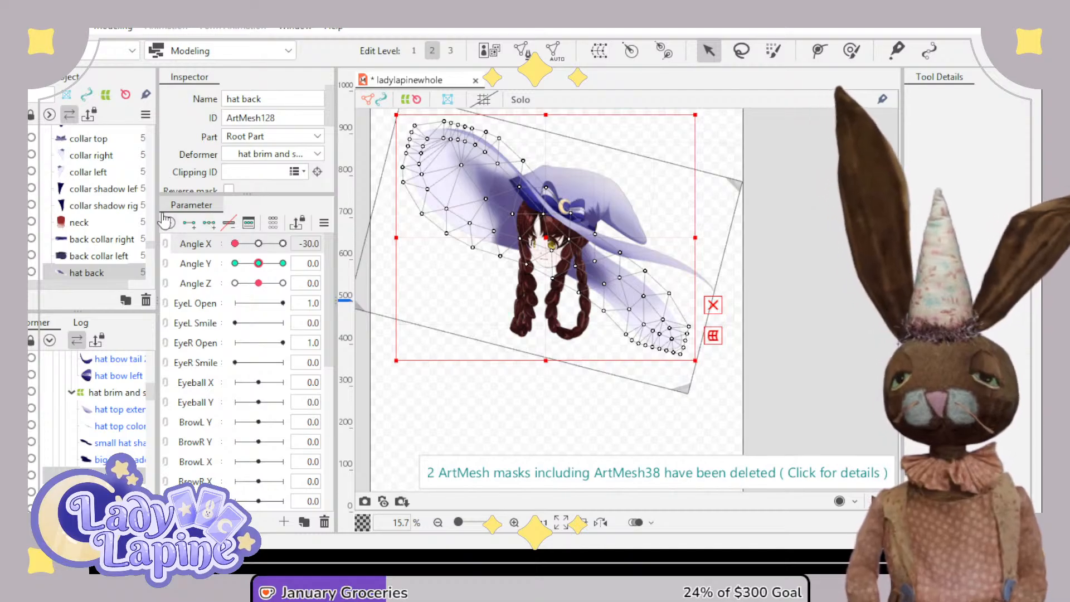
pyautogui.click(209, 223)
pyautogui.moveTo(718, 386); pyautogui.dragTo(545, 236)
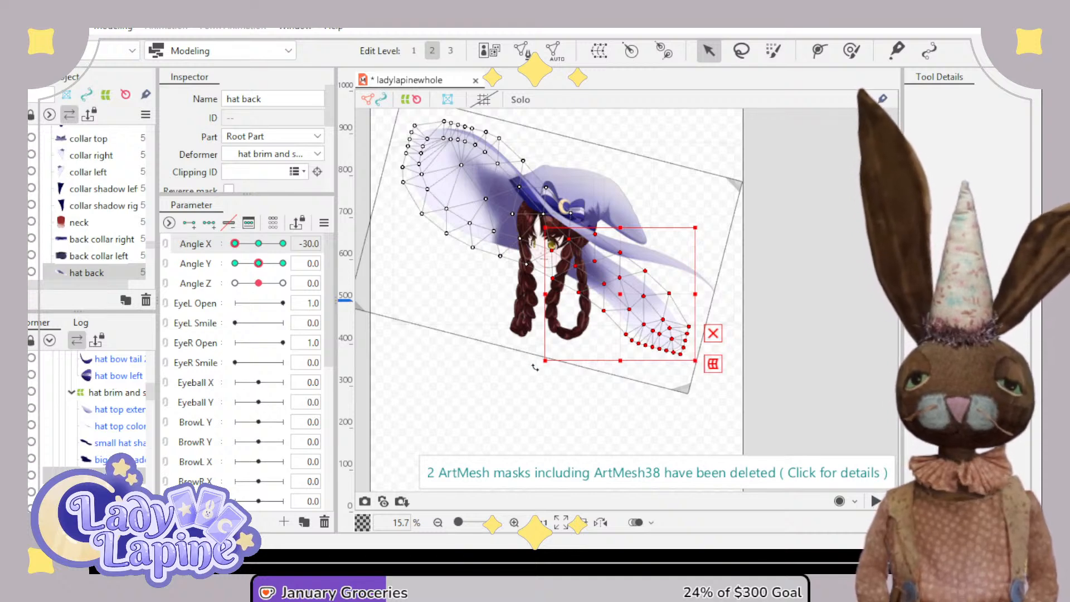
pyautogui.moveTo(535, 368); pyautogui.dragTo(575, 371)
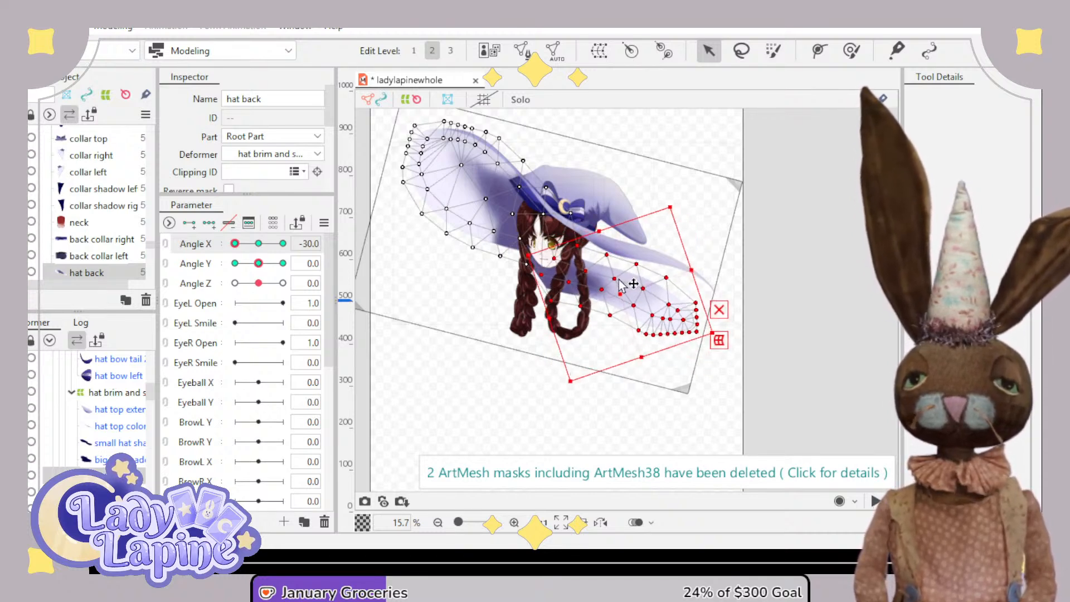
pyautogui.moveTo(614, 297); pyautogui.dragTo(638, 275)
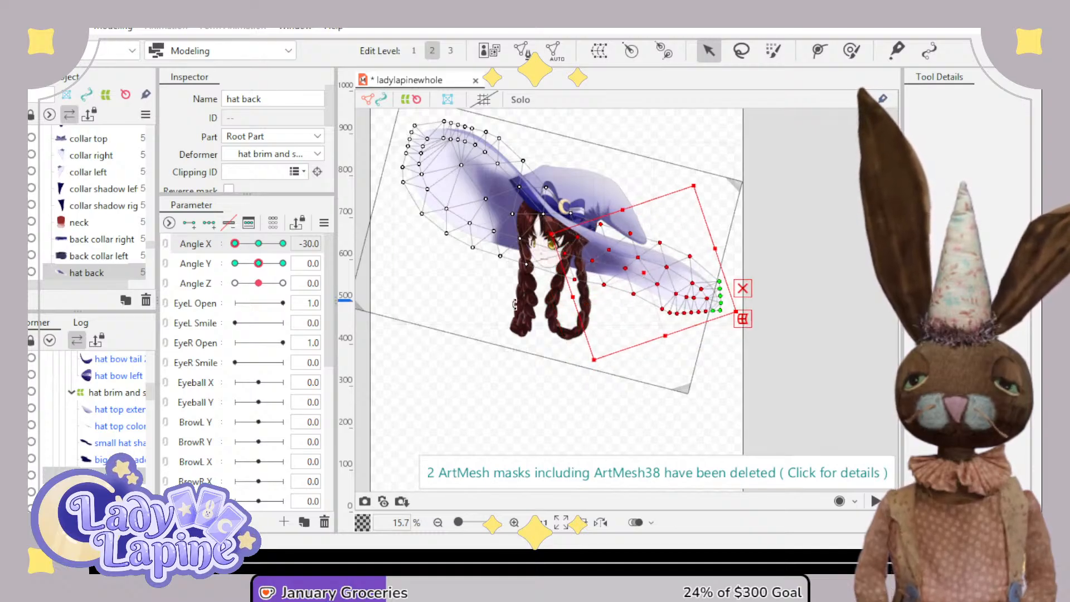
pyautogui.moveTo(238, 249); pyautogui.dragTo(221, 267)
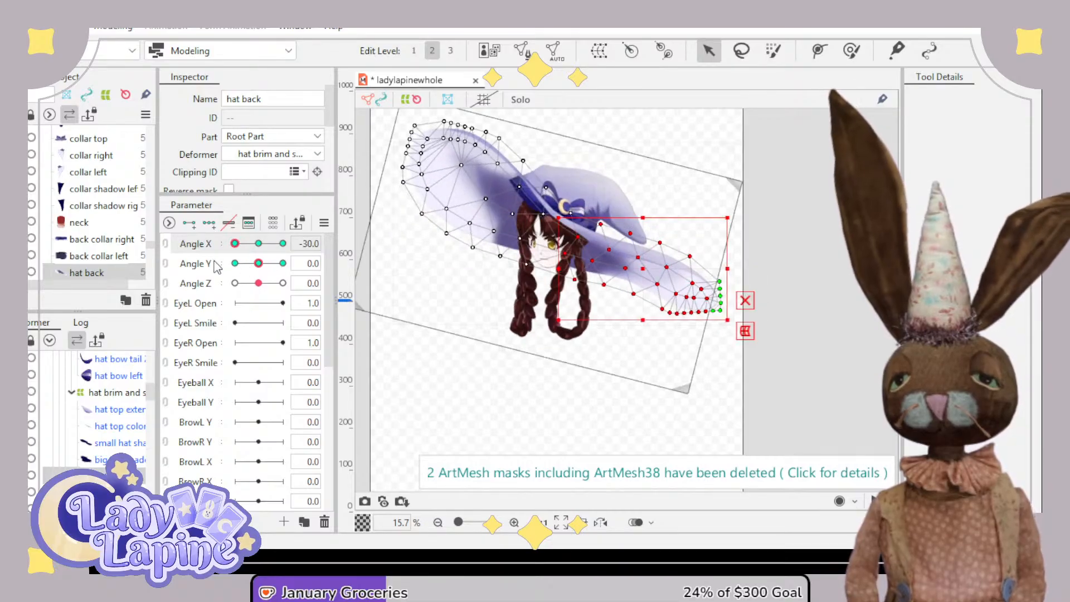
# - At Angle X -30, rotate the hat brim and shadow warp deformer further clockwise and preview the Angle X movement
pyautogui.scroll(-2, 401, 293)
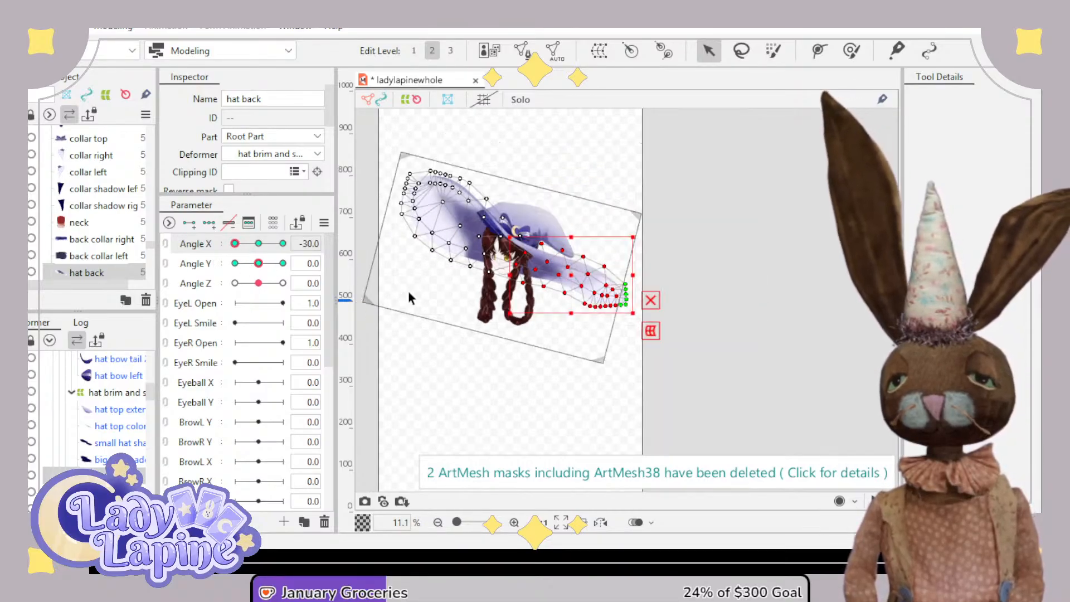
pyautogui.moveTo(408, 289); pyautogui.dragTo(432, 313)
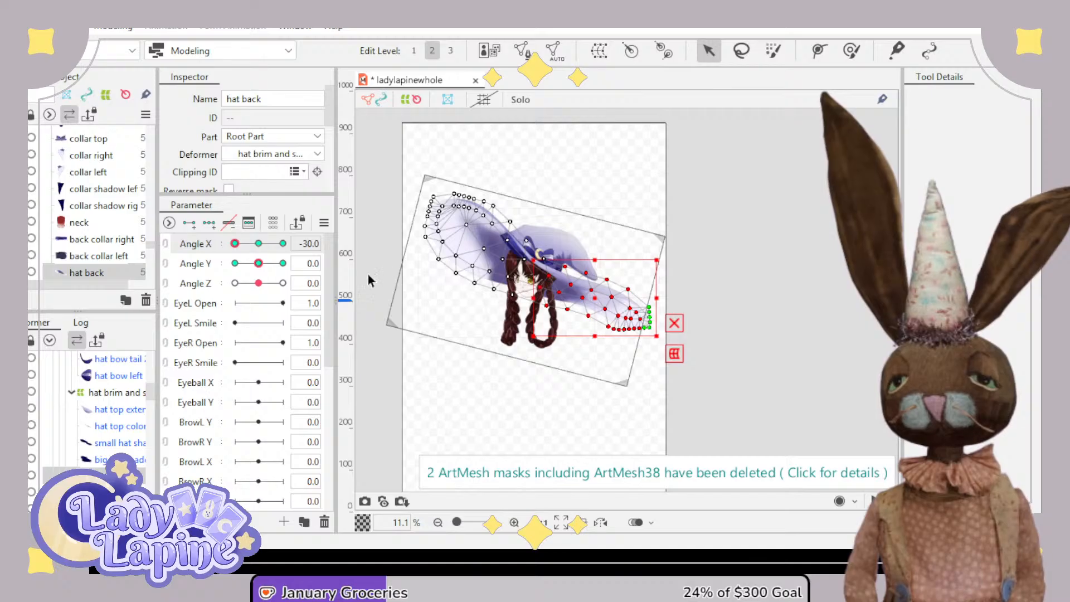
pyautogui.click(110, 394)
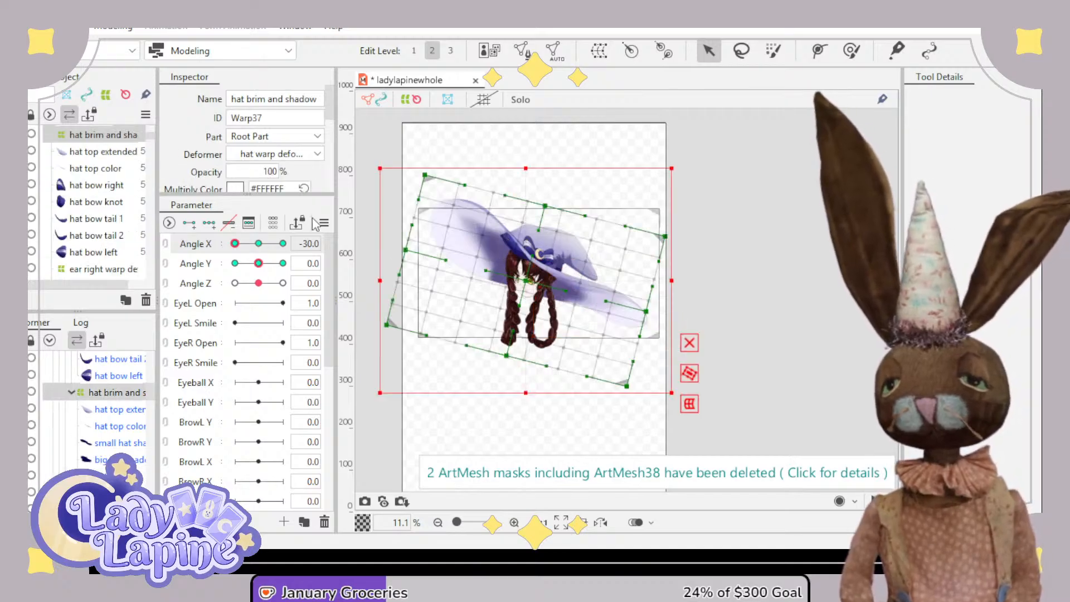
pyautogui.moveTo(379, 160); pyautogui.dragTo(409, 153)
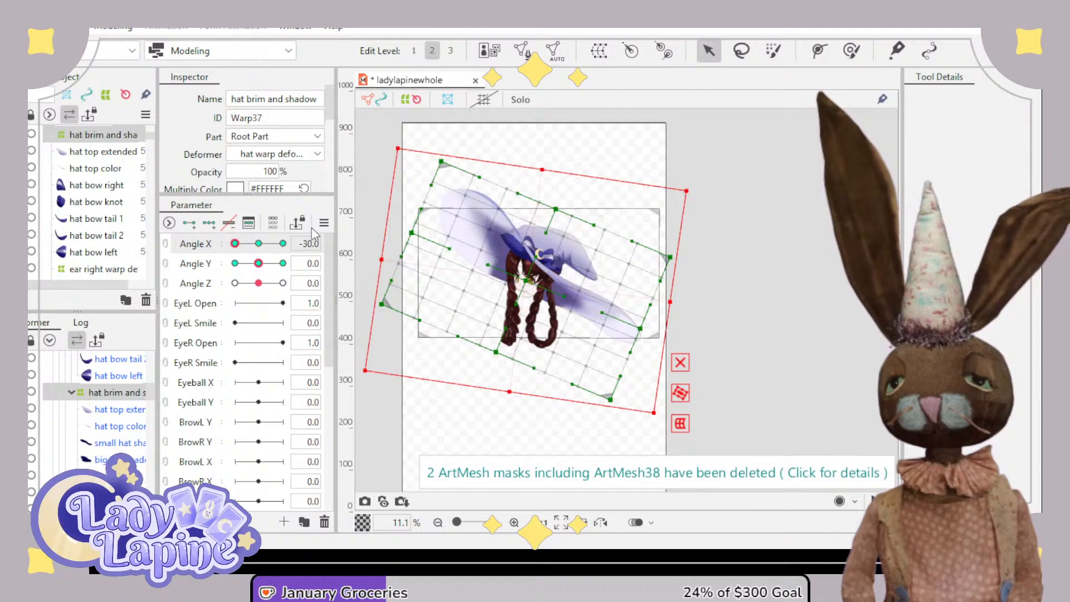
pyautogui.moveTo(283, 244); pyautogui.dragTo(218, 249)
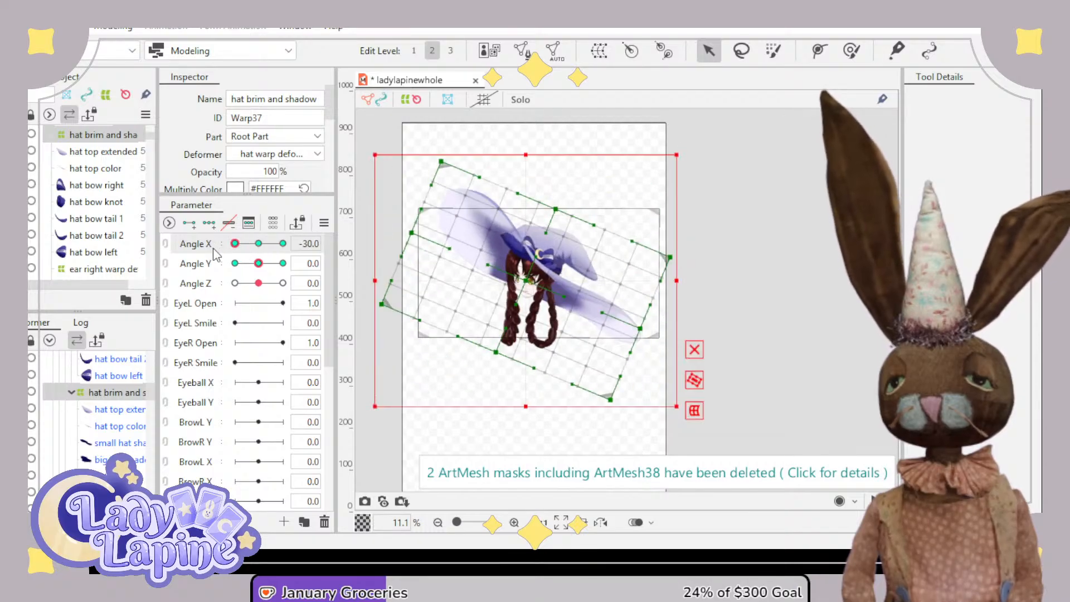
# - At Angle X -30, narrow the hat brim and shadow warp deformer horizontally and shift it slightly left
pyautogui.moveTo(371, 151); pyautogui.dragTo(385, 149)
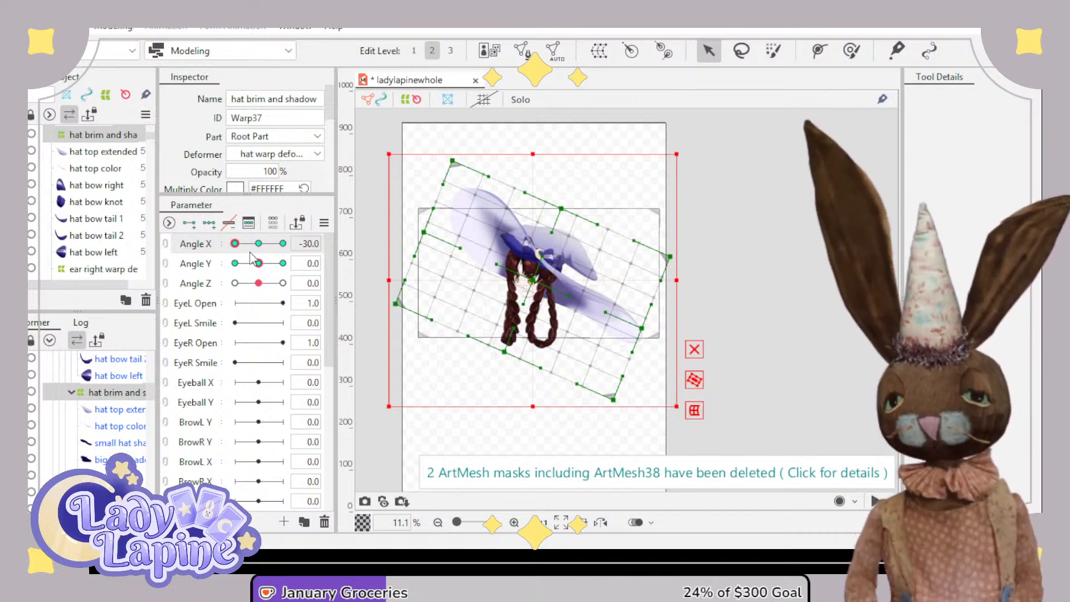
pyautogui.moveTo(237, 245); pyautogui.dragTo(211, 261)
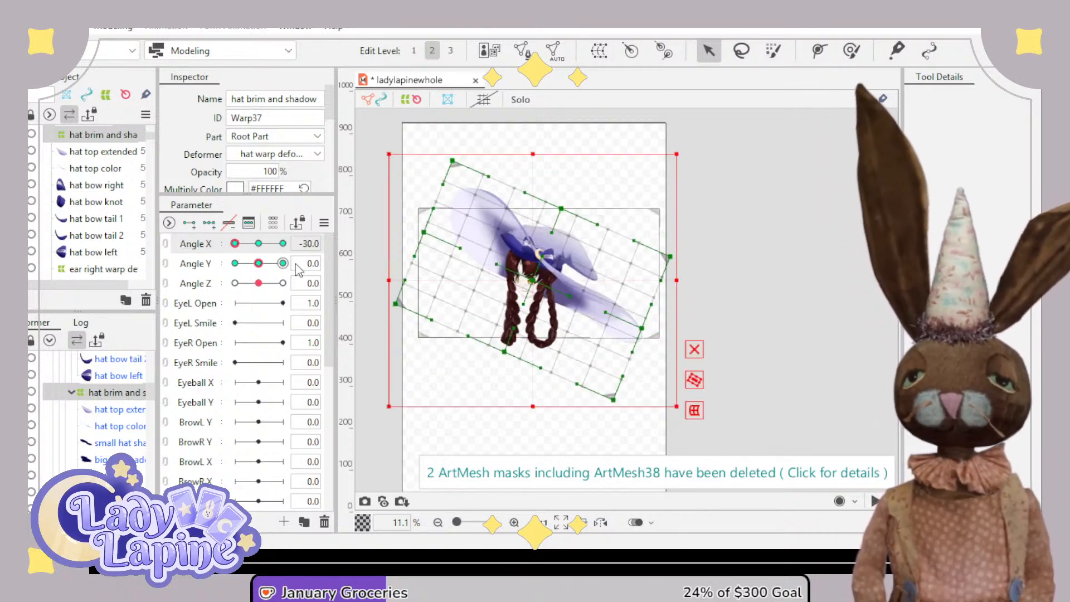
pyautogui.moveTo(388, 278); pyautogui.dragTo(402, 279)
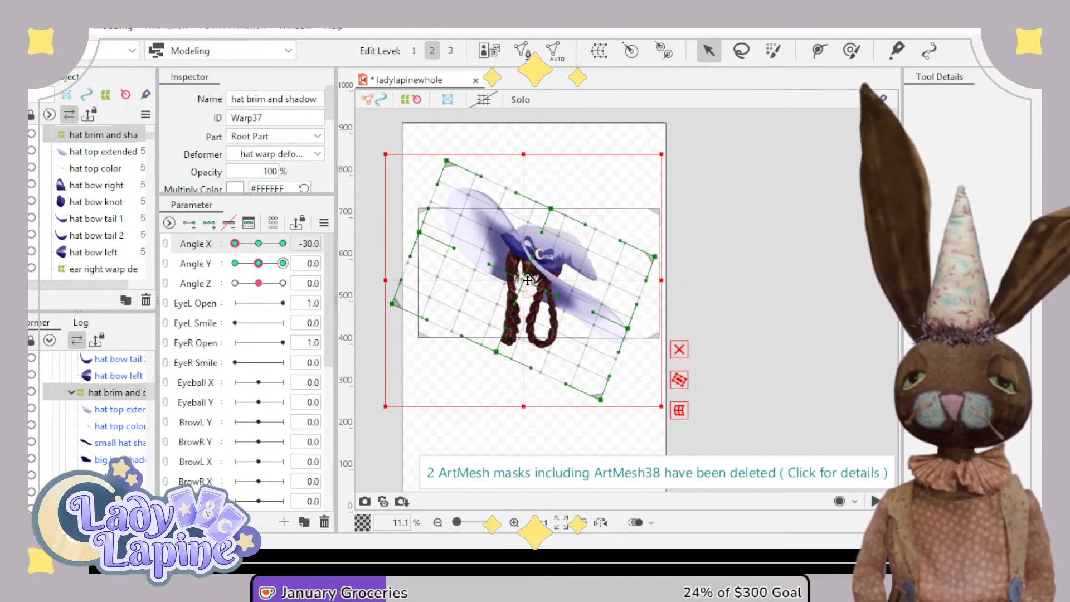
pyautogui.click(236, 246)
# - At Angle X 30, move the hat brim and shadow warp deformer slightly up
pyautogui.moveTo(239, 250); pyautogui.dragTo(301, 243)
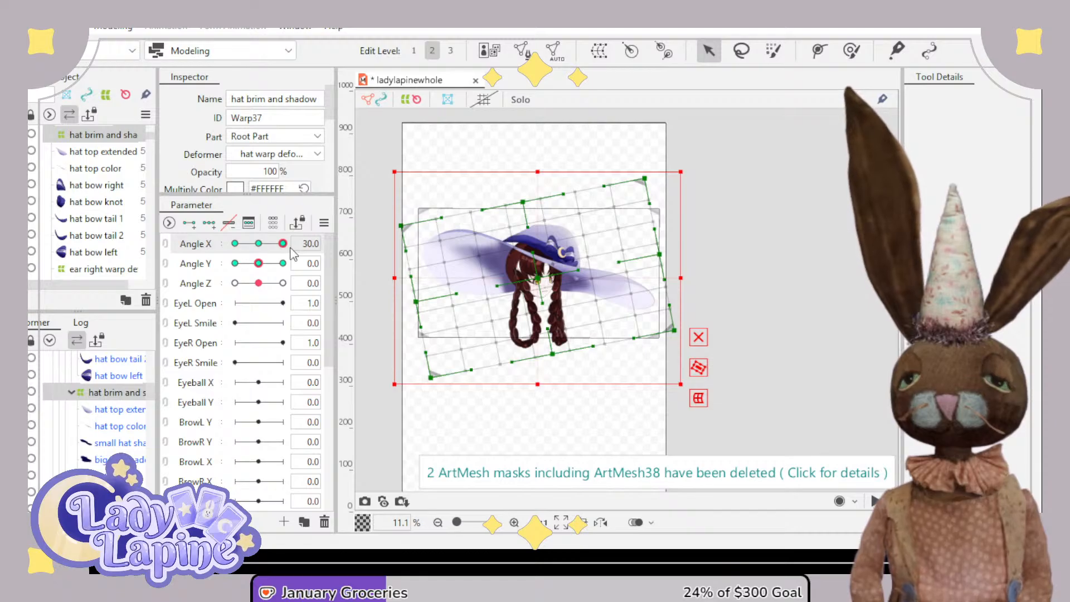
pyautogui.moveTo(283, 243)
pyautogui.mouseDown()
pyautogui.moveTo(207, 256)
pyautogui.moveTo(291, 252)
pyautogui.mouseUp()
pyautogui.moveTo(532, 279); pyautogui.dragTo(532, 272)
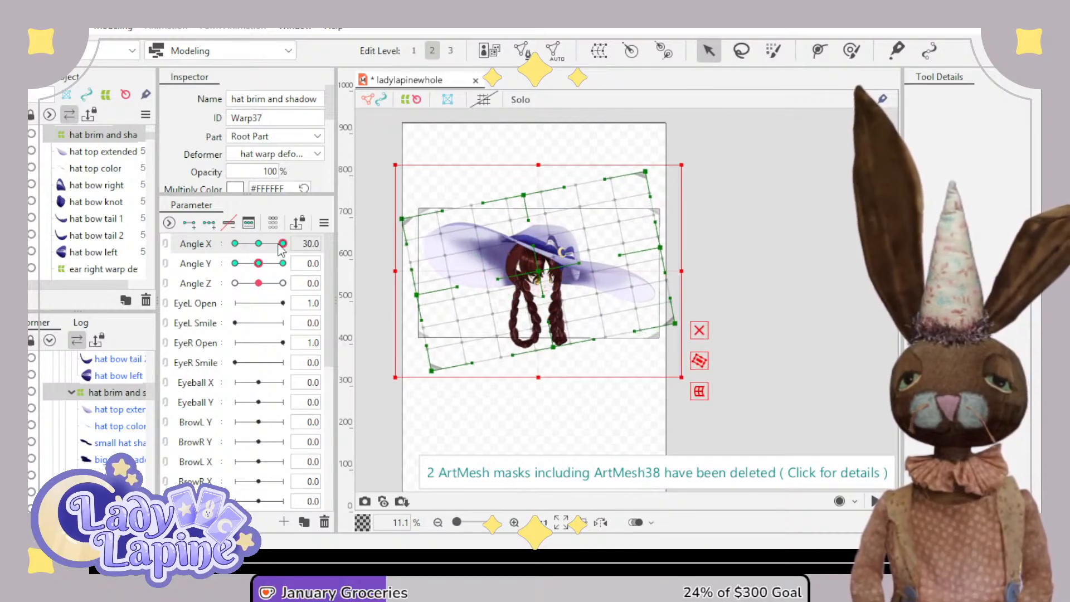
pyautogui.moveTo(283, 244)
pyautogui.mouseDown()
pyautogui.moveTo(217, 252)
pyautogui.moveTo(295, 244)
pyautogui.moveTo(230, 252)
pyautogui.moveTo(291, 258)
pyautogui.mouseUp()
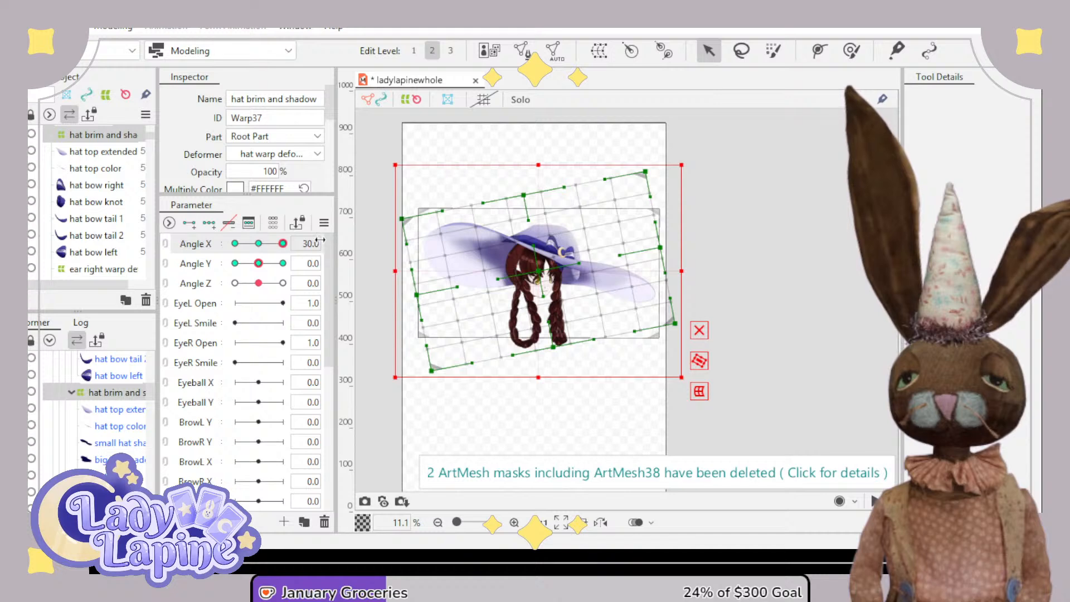
# - Preview the hat through the Angle Y range, then examine it up close at Angle X -30
pyautogui.click(259, 243)
pyautogui.click(284, 263)
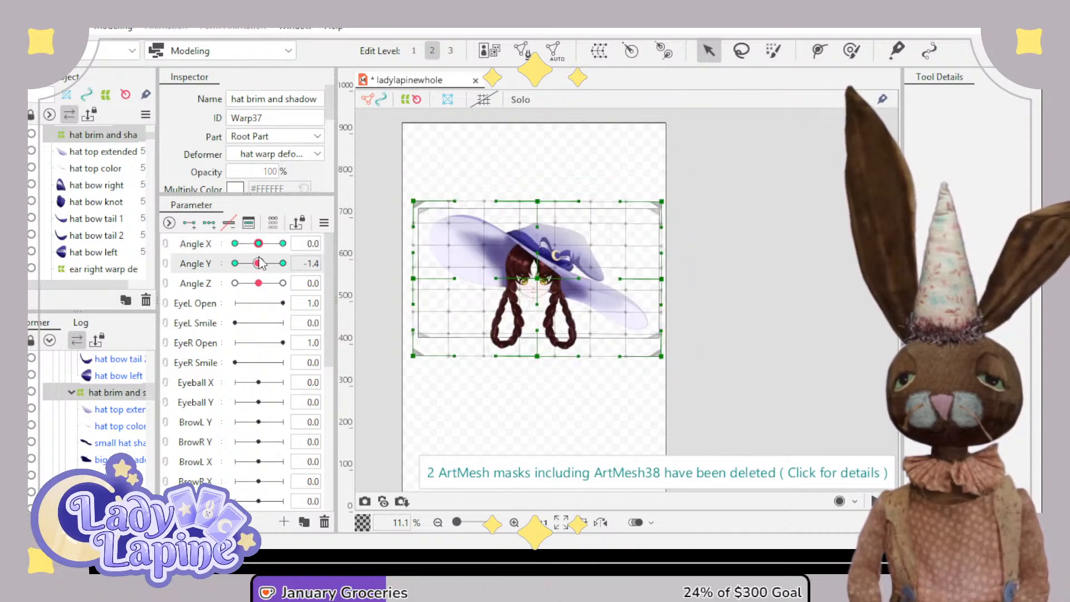
pyautogui.moveTo(283, 264); pyautogui.dragTo(233, 272)
pyautogui.click(259, 263)
pyautogui.click(235, 244)
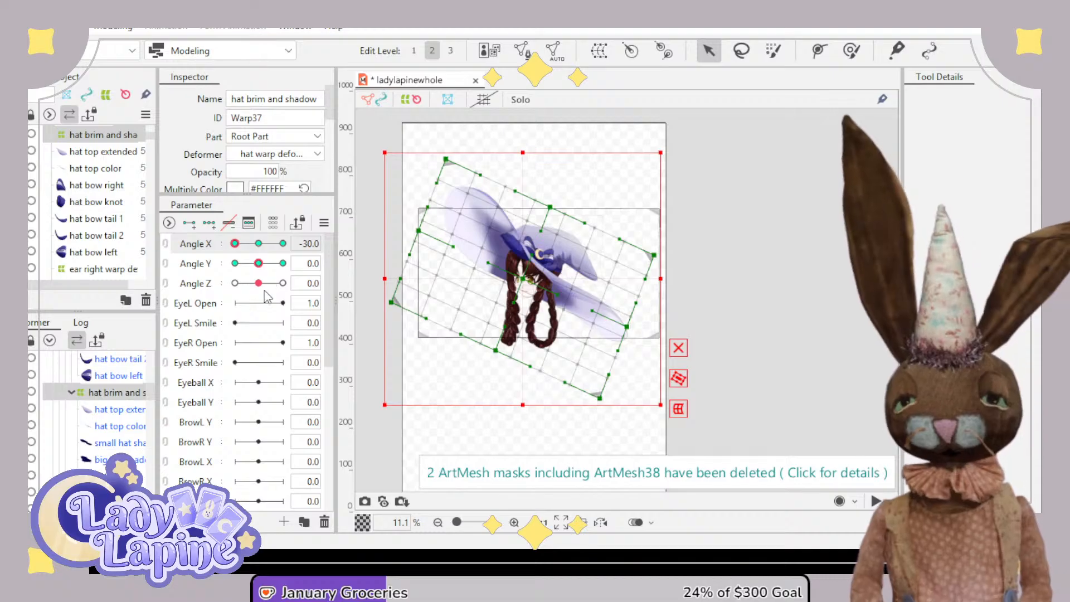
pyautogui.scroll(3, 595, 315)
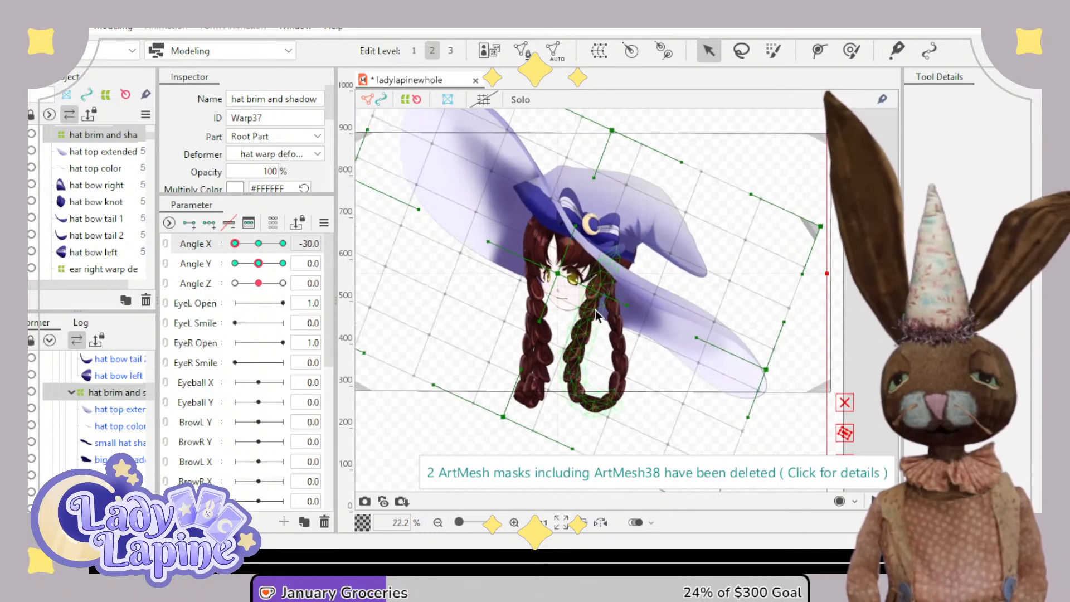
pyautogui.moveTo(235, 244)
pyautogui.mouseDown()
pyautogui.moveTo(281, 245)
pyautogui.moveTo(227, 249)
pyautogui.mouseUp()
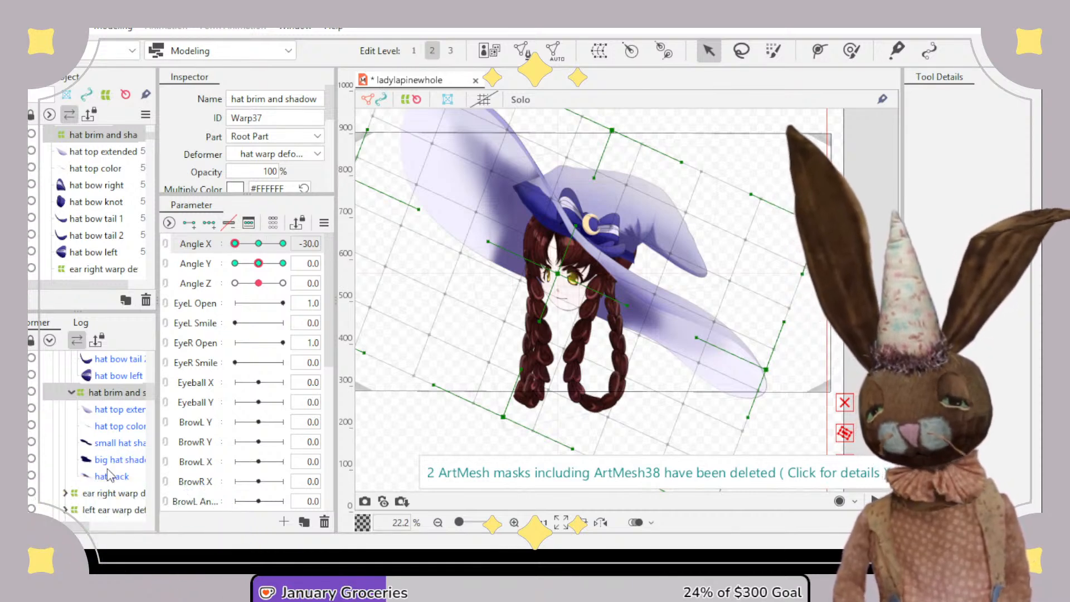
# - At Angle X -30, pull the hat not brim warp deformer's left-edge points up and right and its lower-middle points down
pyautogui.scroll(-5, 116, 446)
pyautogui.scroll(5, 116, 446)
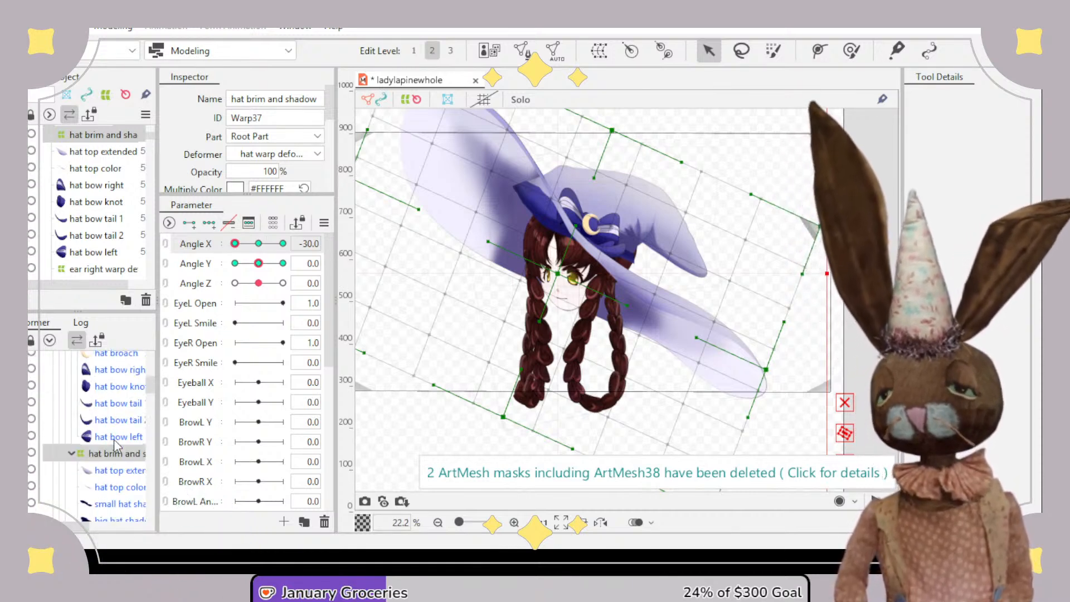
pyautogui.click(118, 380)
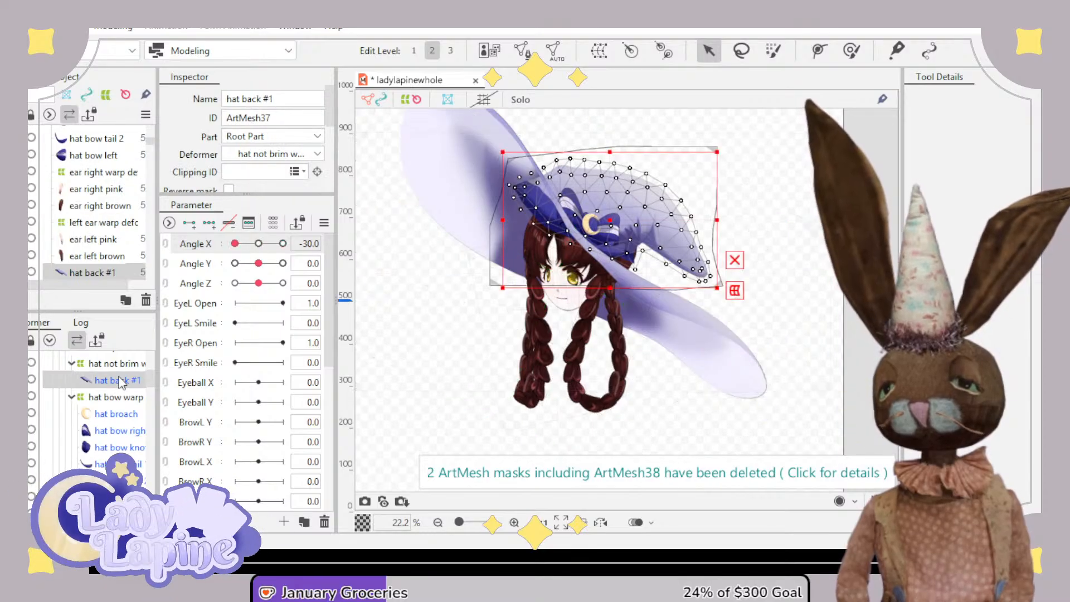
pyautogui.click(115, 367)
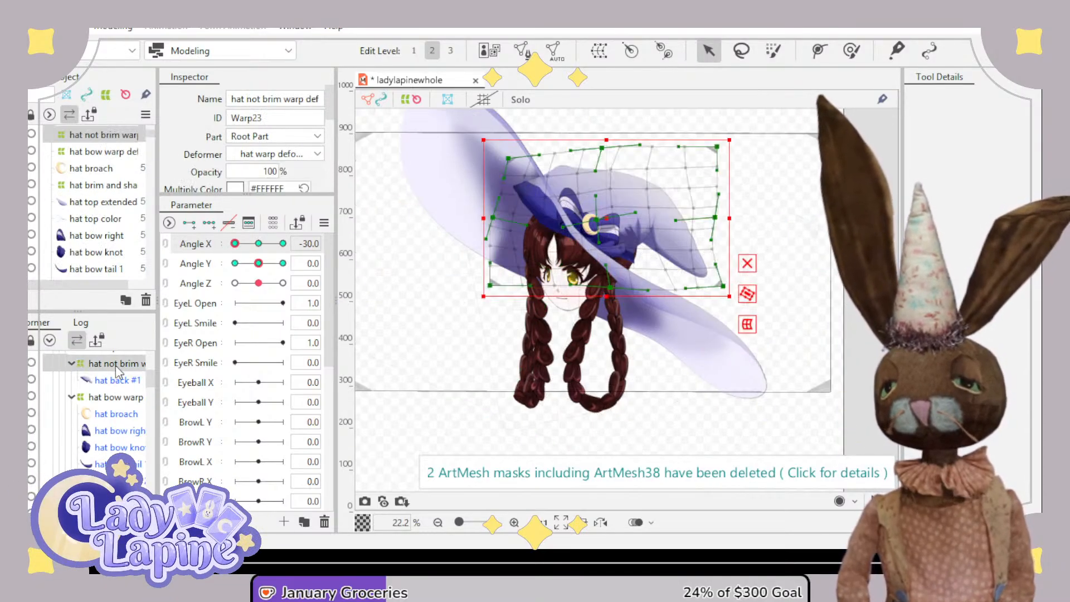
pyautogui.scroll(3, 504, 192)
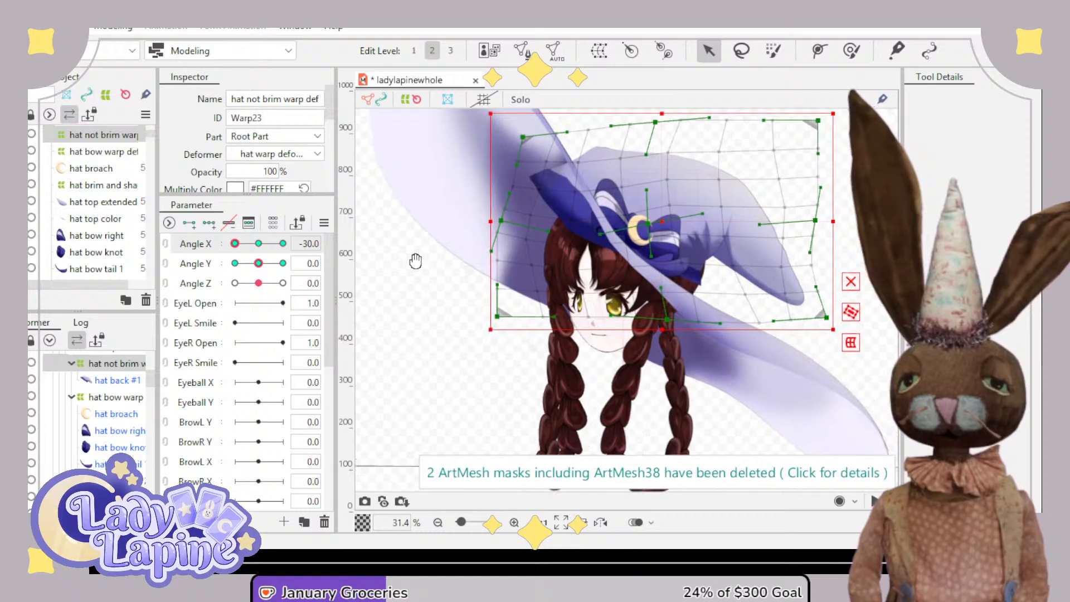
pyautogui.moveTo(460, 270); pyautogui.dragTo(502, 153)
pyautogui.moveTo(478, 278)
pyautogui.mouseDown()
pyautogui.moveTo(491, 273)
pyautogui.moveTo(488, 285)
pyautogui.mouseUp()
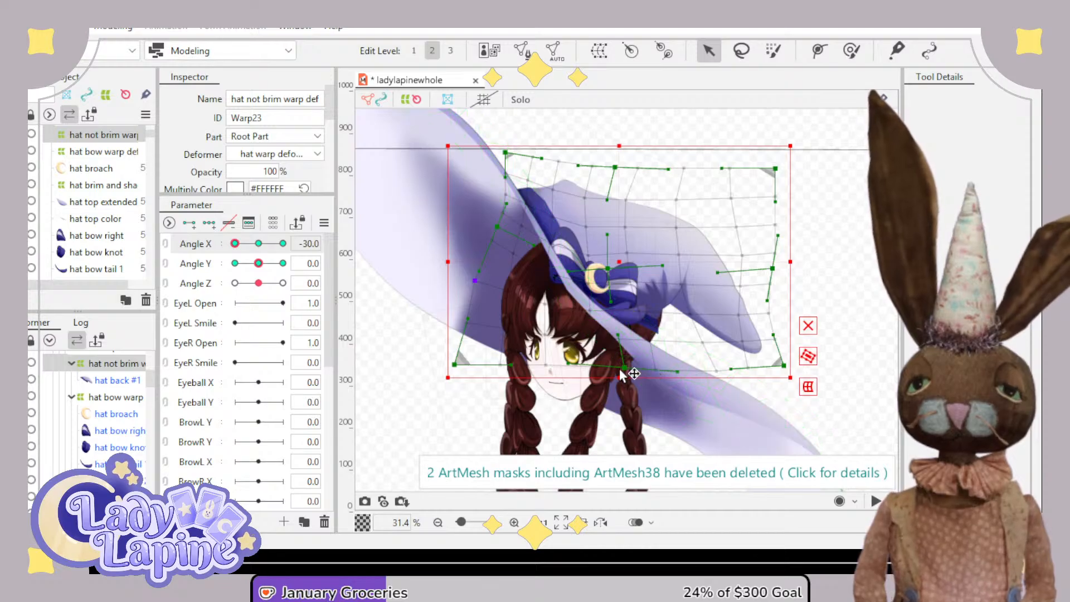
pyautogui.moveTo(623, 375); pyautogui.dragTo(659, 437)
pyautogui.moveTo(688, 327); pyautogui.dragTo(703, 363)
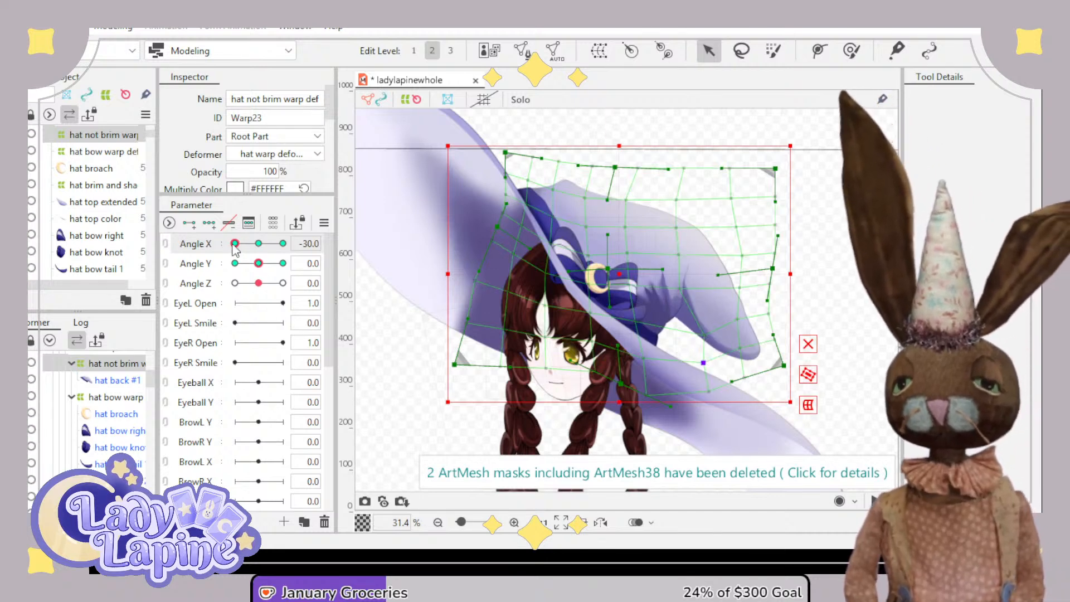
# - At Angle X 30, raise the hat not brim warp deformer's upper-left corner and pull the curve handles over the crown and hat band down
pyautogui.moveTo(233, 245); pyautogui.dragTo(301, 244)
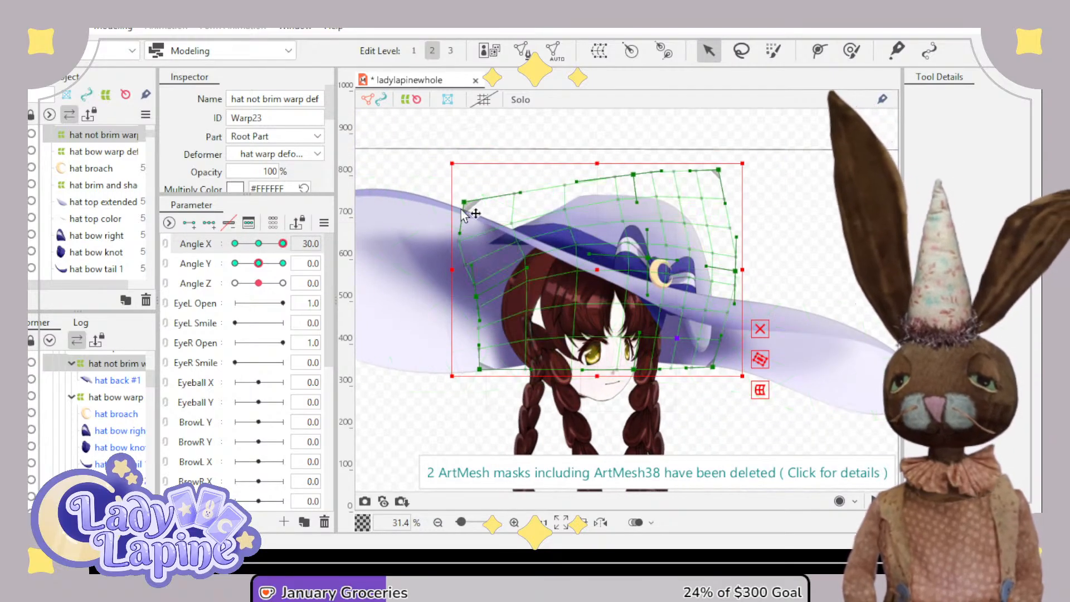
pyautogui.moveTo(464, 208); pyautogui.dragTo(472, 159)
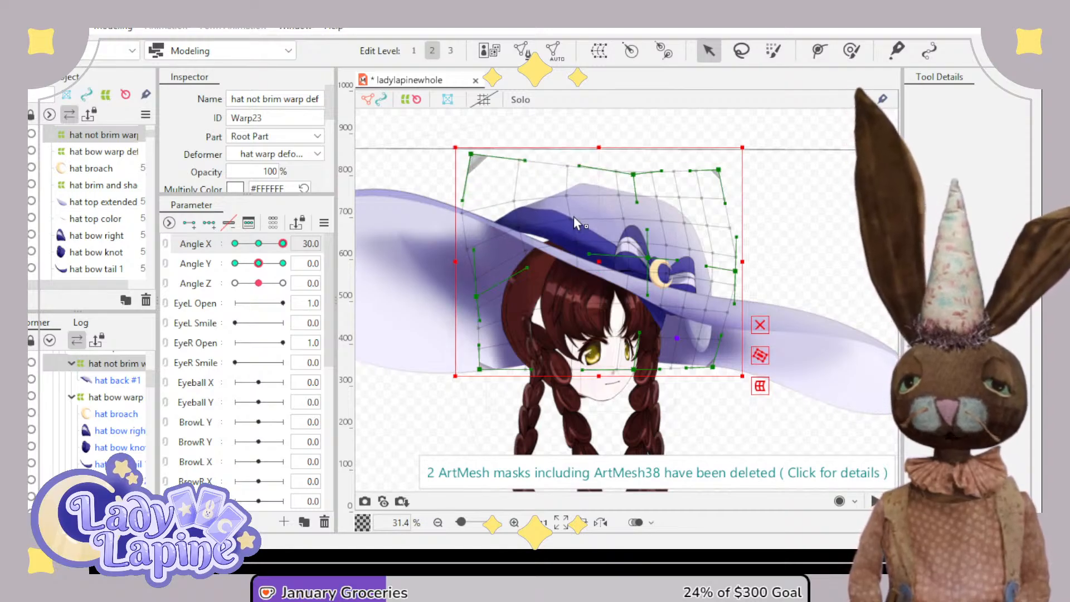
pyautogui.moveTo(574, 218); pyautogui.dragTo(574, 223)
pyautogui.moveTo(580, 170); pyautogui.dragTo(578, 201)
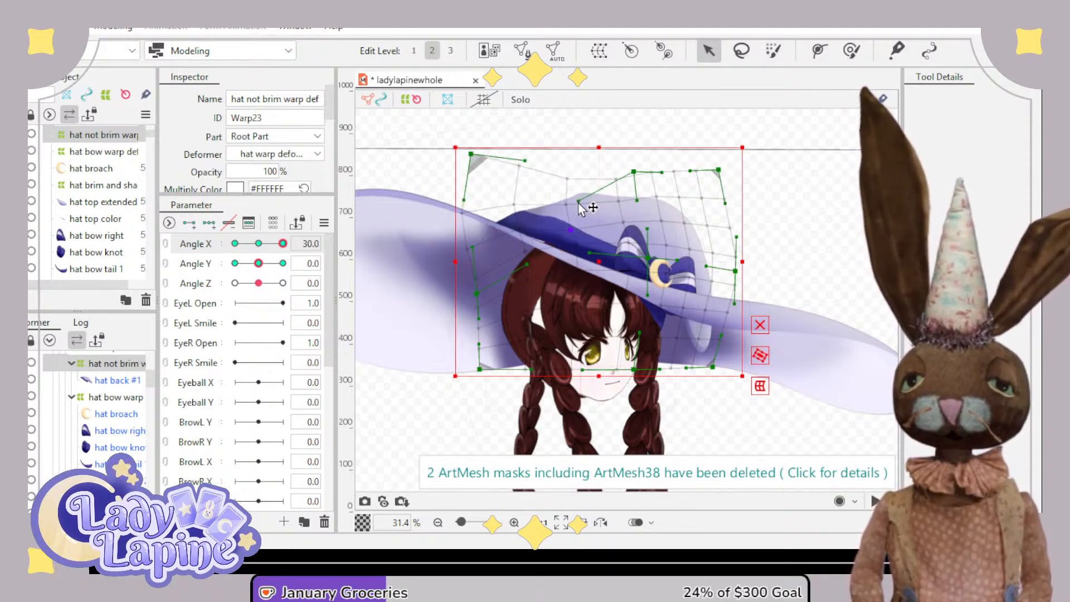
pyautogui.scroll(5, 597, 250)
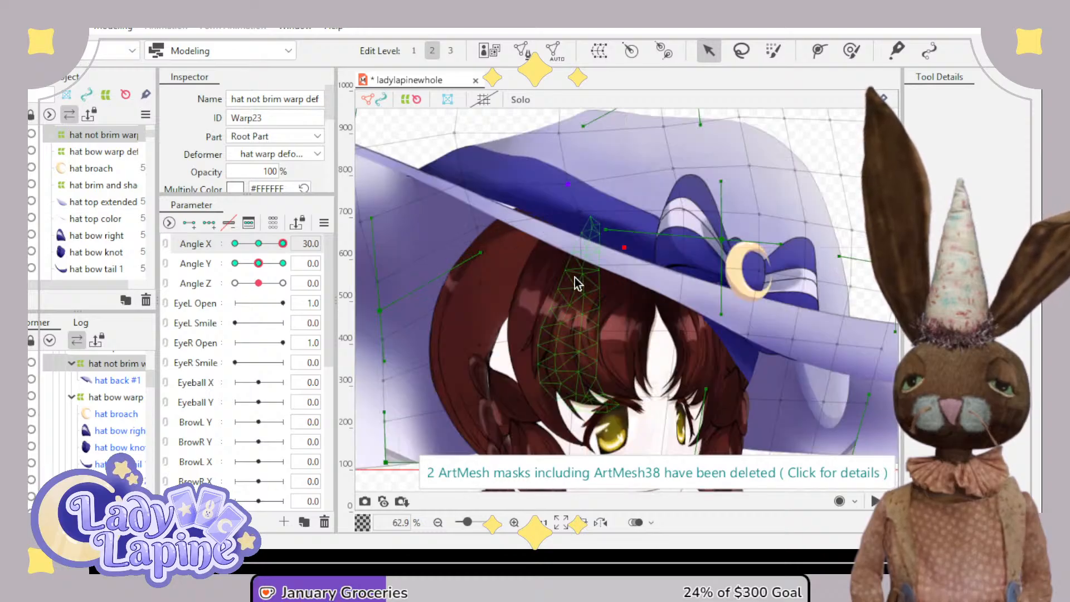
pyautogui.moveTo(617, 215); pyautogui.dragTo(607, 249)
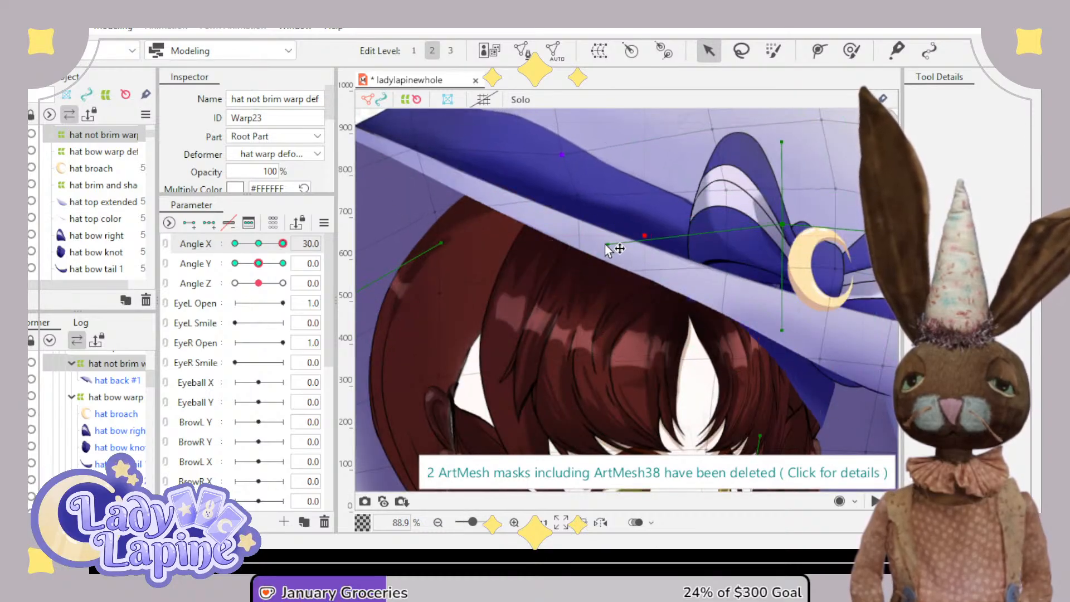
# - At Angle X 30, move the hat not brim warp deformer's lower-right corner up and right and raise its bottom-centre point
pyautogui.scroll(-4, 715, 304)
pyautogui.moveTo(715, 304); pyautogui.dragTo(562, 271)
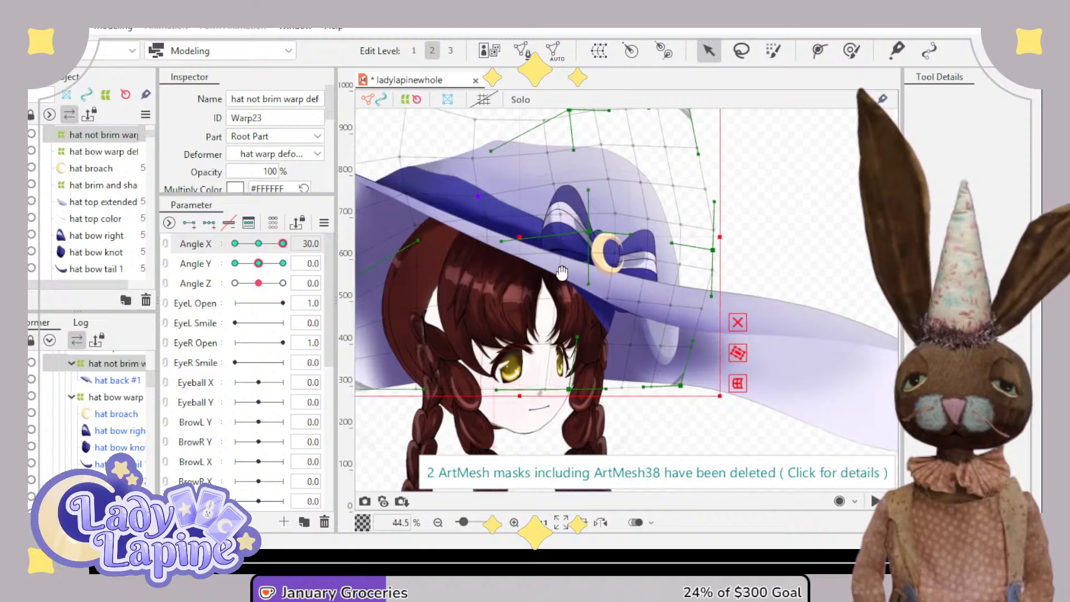
pyautogui.moveTo(684, 386); pyautogui.dragTo(726, 316)
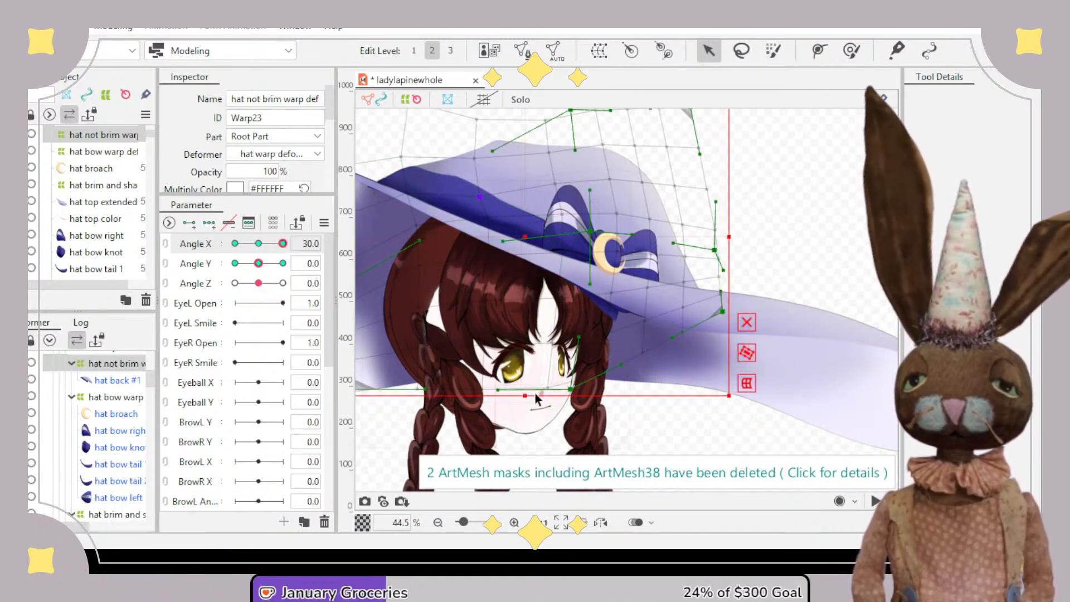
pyautogui.moveTo(575, 391); pyautogui.dragTo(575, 359)
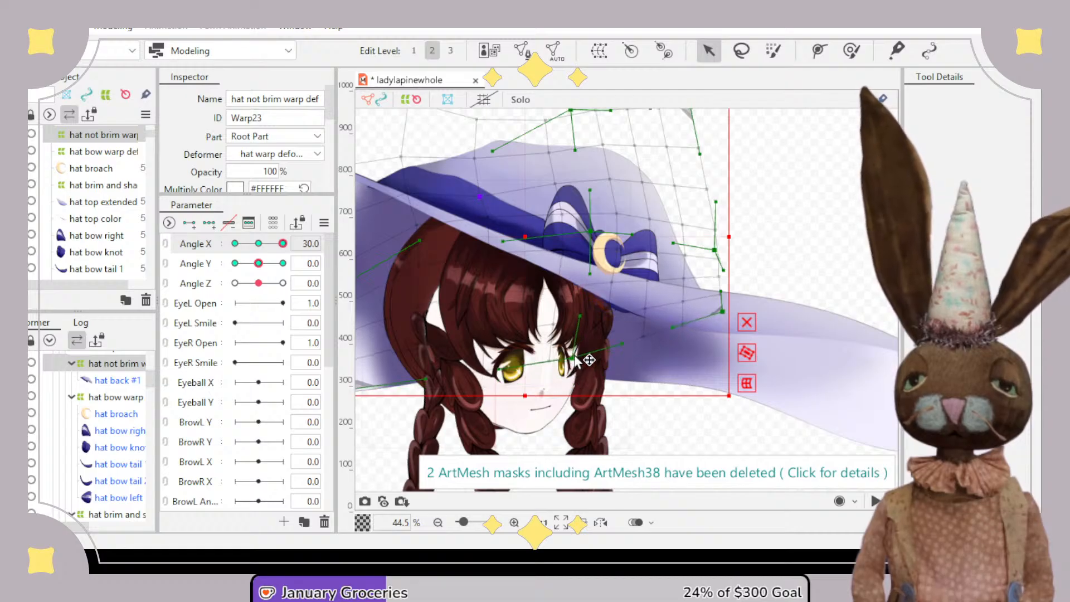
# - At Angle X -30, move the whole hat not brim warp deformer slightly down and right, and preview the Angle X movement
pyautogui.click(235, 243)
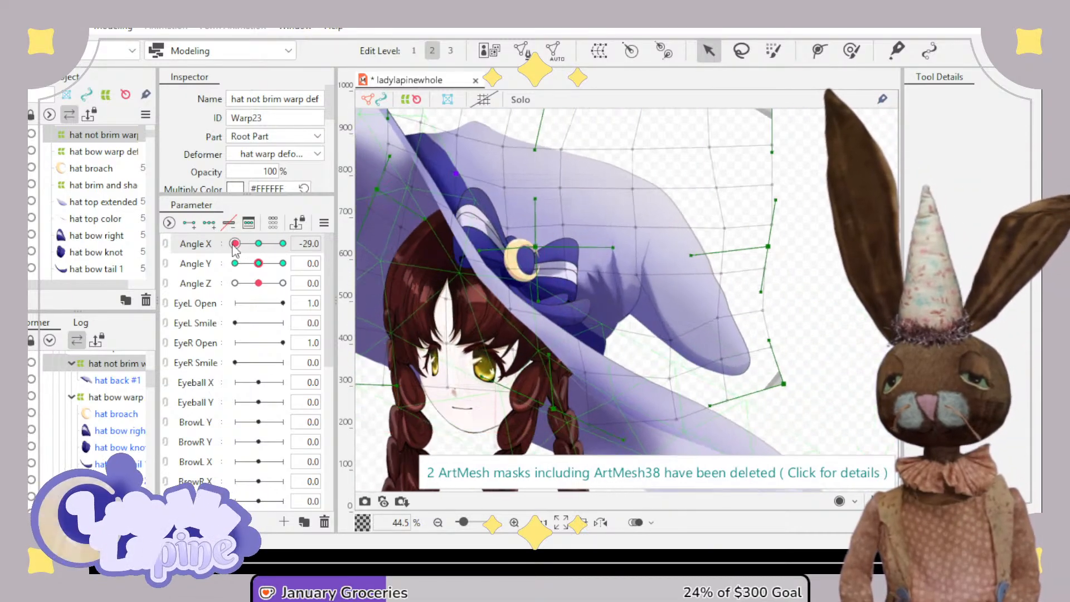
pyautogui.moveTo(220, 251); pyautogui.dragTo(205, 267)
pyautogui.scroll(-4, 445, 330)
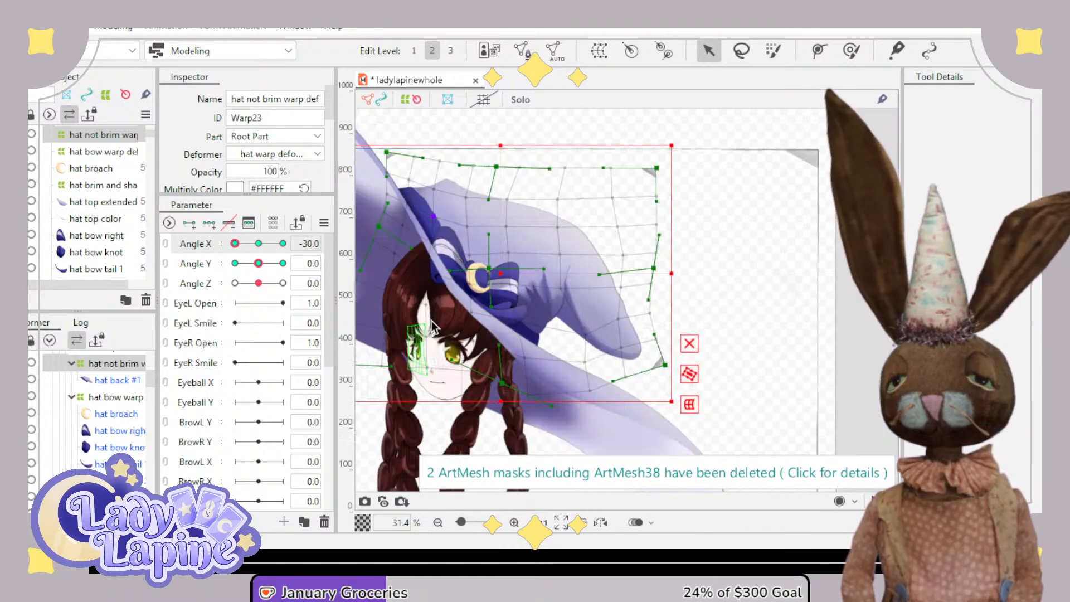
pyautogui.moveTo(445, 330); pyautogui.dragTo(545, 303)
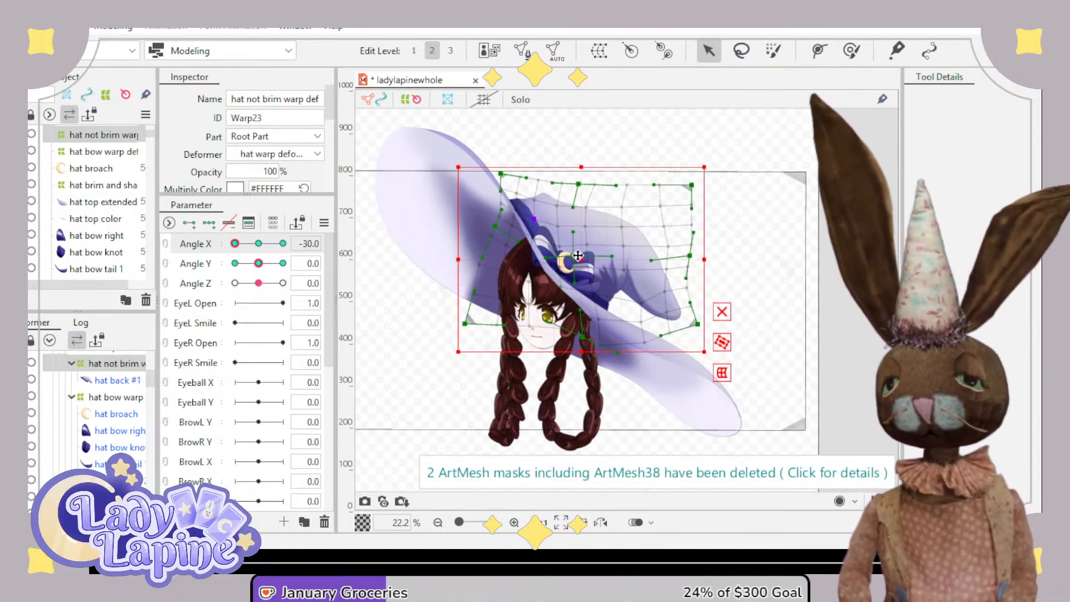
pyautogui.moveTo(585, 257); pyautogui.dragTo(593, 269)
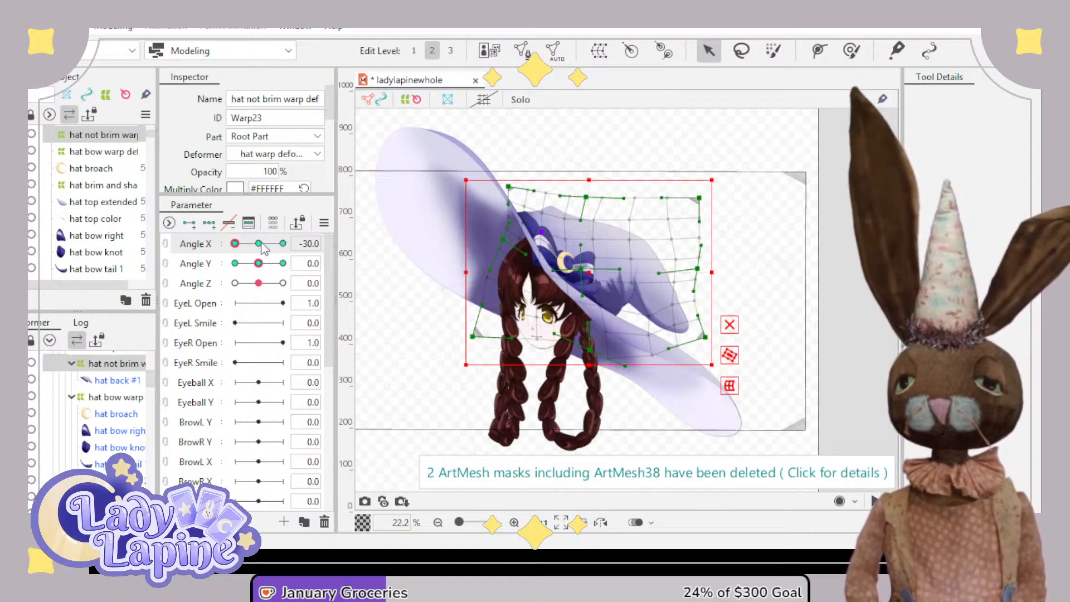
pyautogui.click(283, 243)
pyautogui.moveTo(283, 243); pyautogui.dragTo(258, 258)
# - At Angle X -30, move the middle control point of the hat bow warp deformer's left edge up and right
pyautogui.click(103, 397)
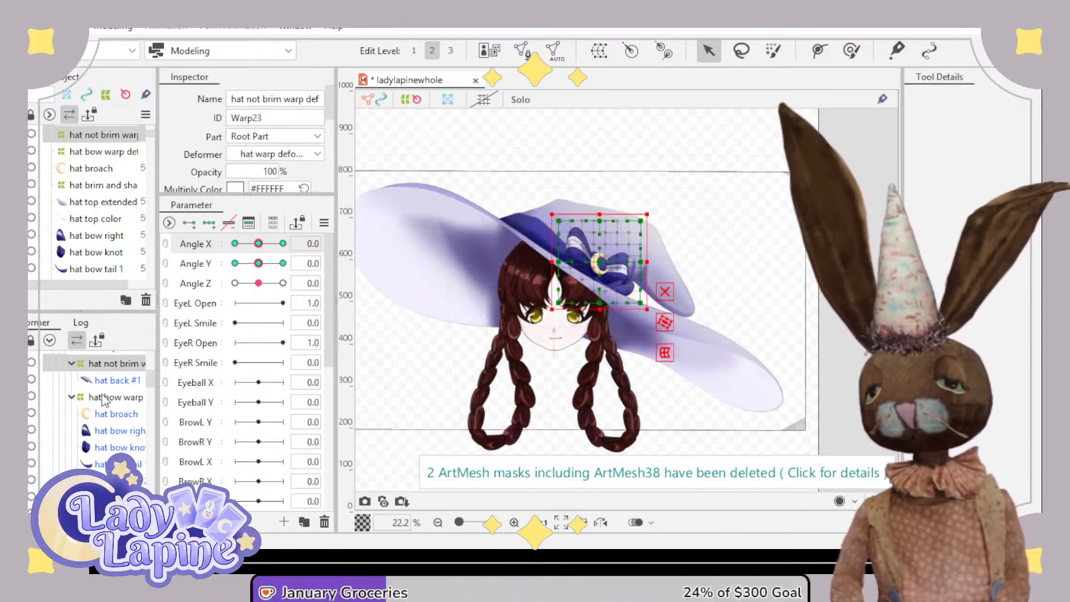
pyautogui.scroll(3, 549, 282)
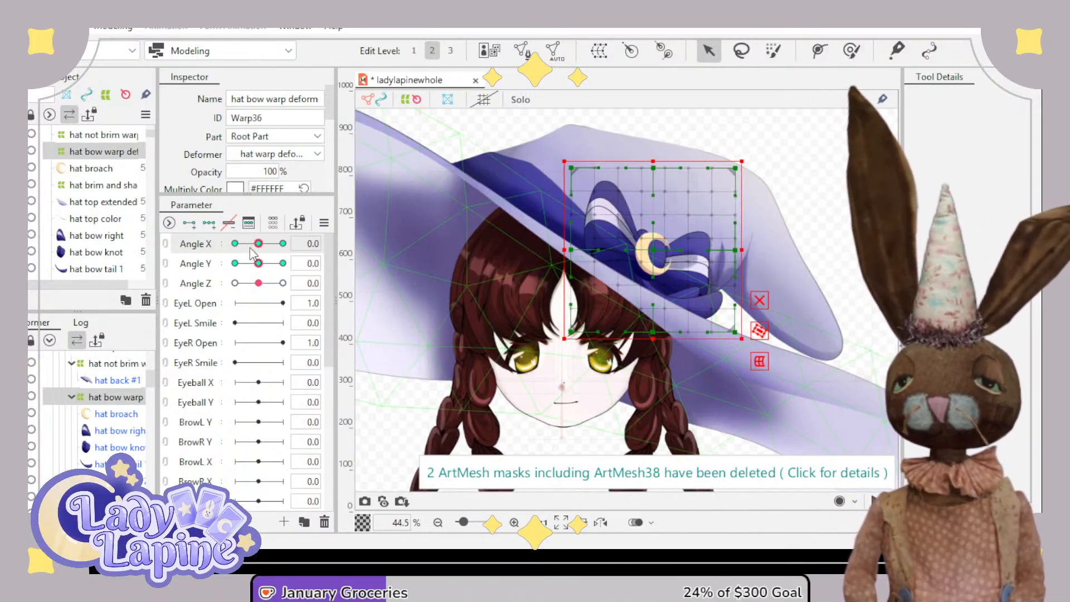
pyautogui.moveTo(258, 244); pyautogui.dragTo(220, 246)
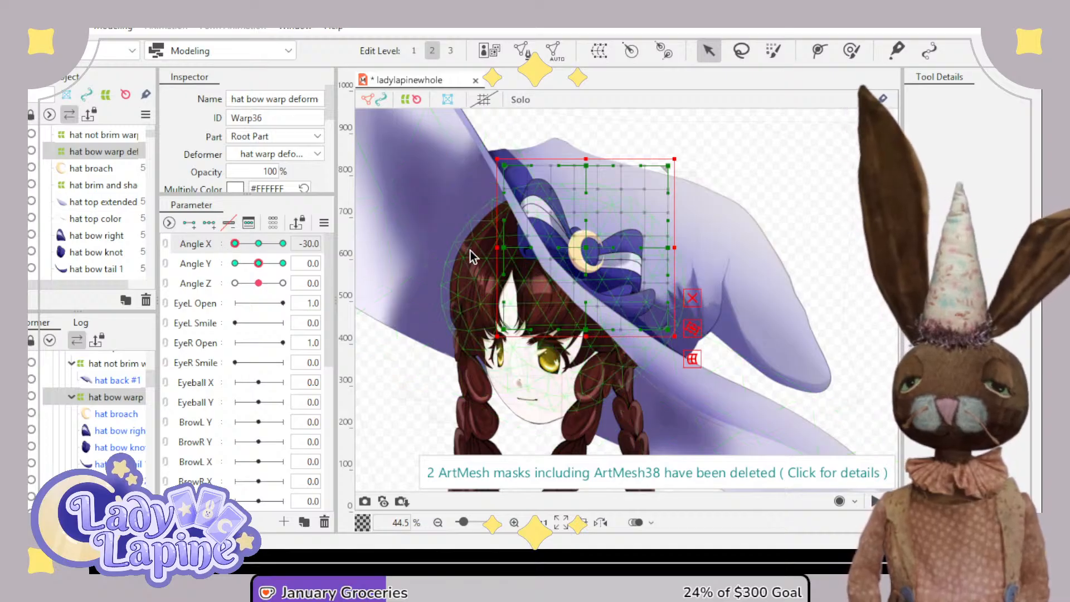
pyautogui.scroll(3, 566, 255)
pyautogui.moveTo(535, 251); pyautogui.dragTo(565, 215)
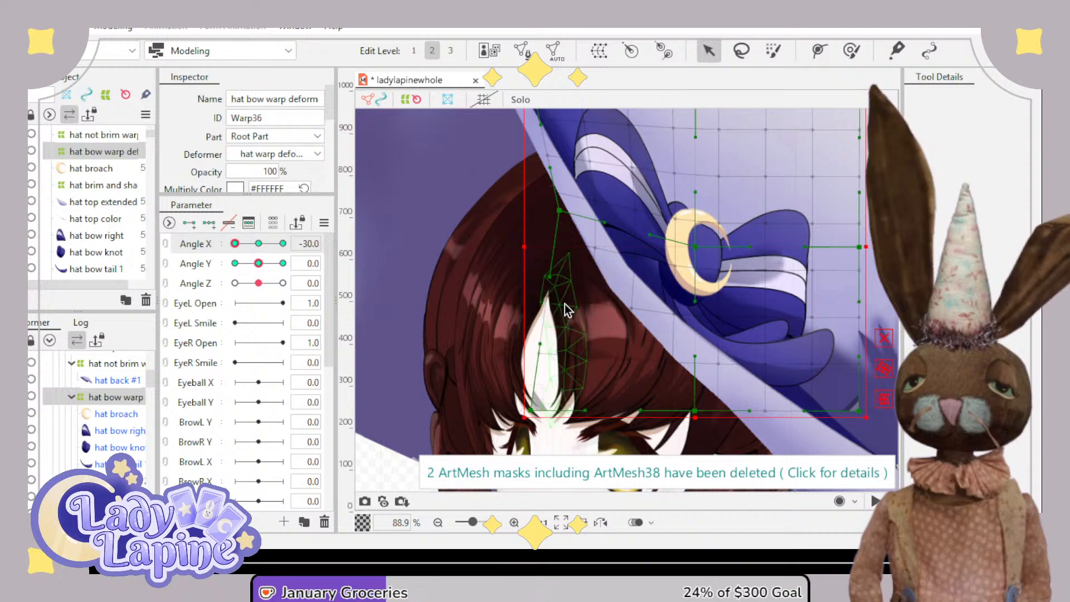
pyautogui.scroll(-4, 564, 304)
# - Preview the hat bow at Angle X 30, return Angle X to 0, and link Angle X with Angle Y
pyautogui.moveTo(234, 243); pyautogui.dragTo(283, 243)
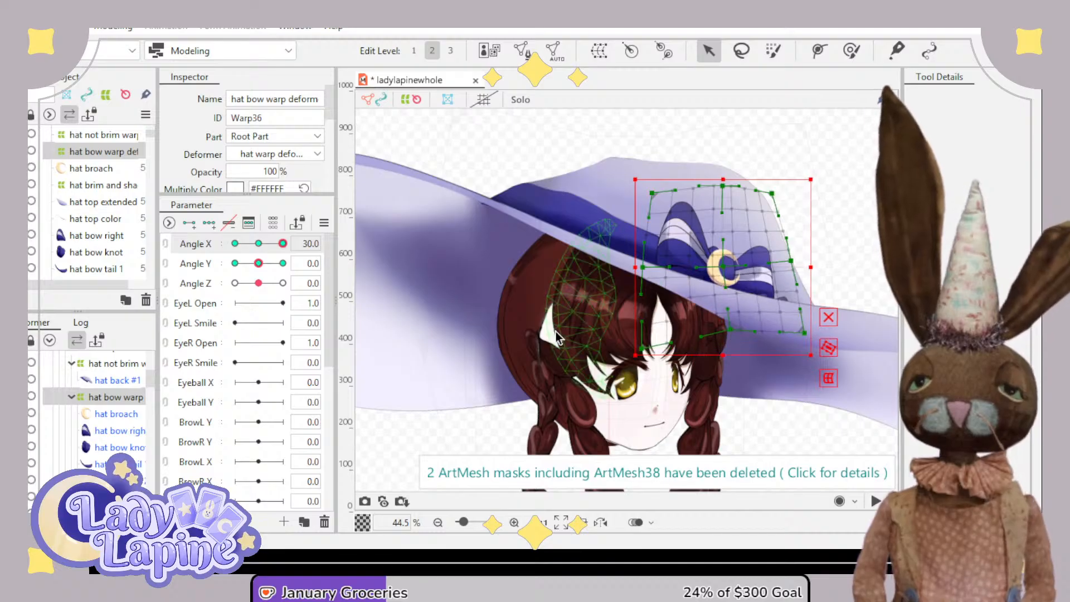
pyautogui.scroll(-1, 559, 355)
pyautogui.scroll(-1, 559, 355)
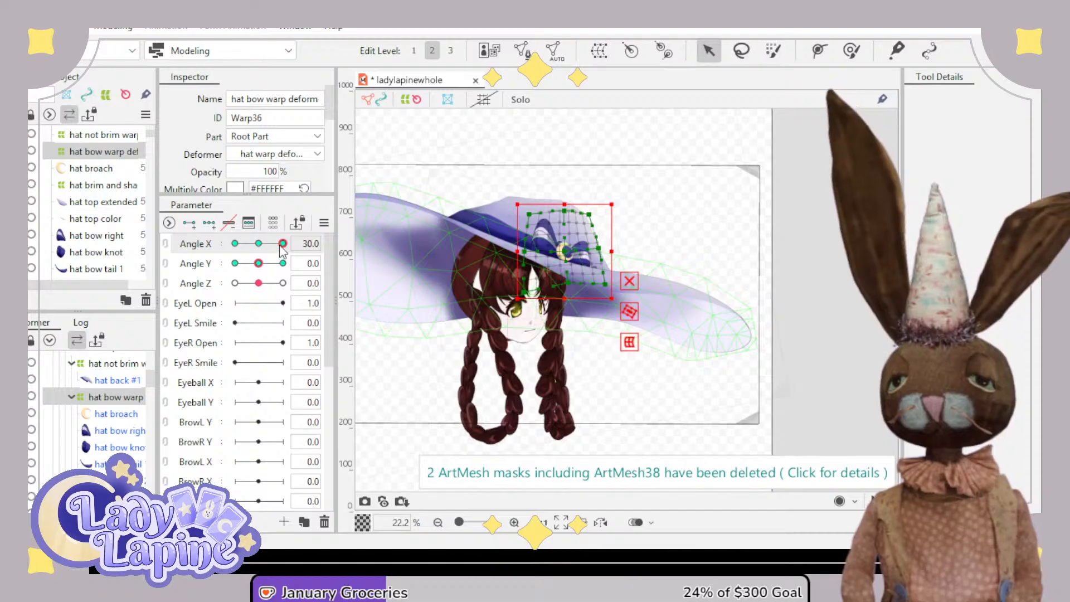
pyautogui.moveTo(283, 244); pyautogui.dragTo(259, 279)
pyautogui.click(166, 245)
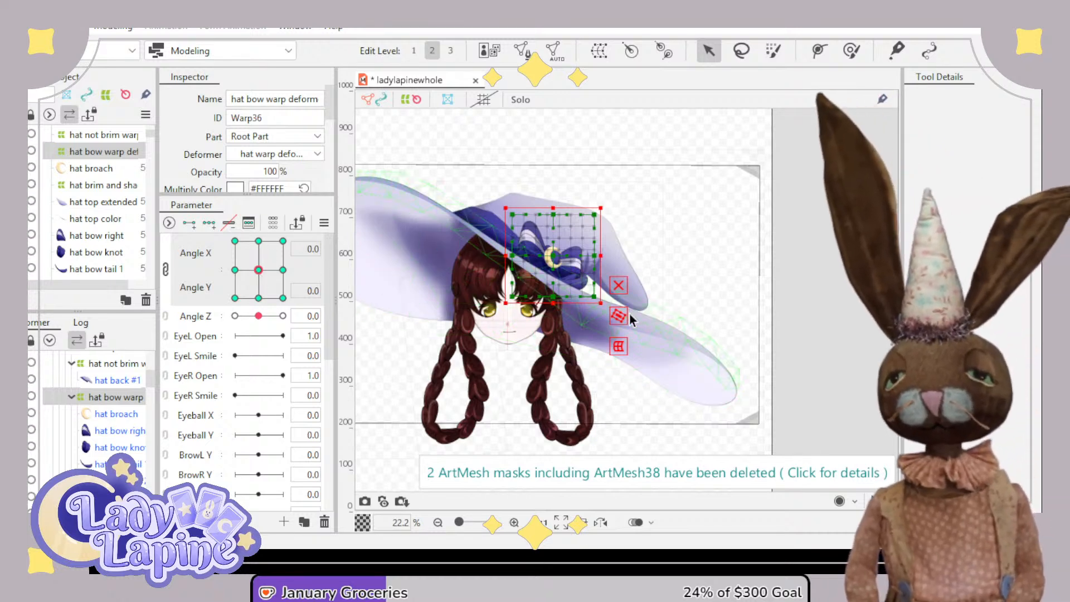
# - Pose the head at Angle X -30 and Angle Y 30
pyautogui.scroll(-2, 630, 314)
pyautogui.moveTo(565, 363); pyautogui.dragTo(619, 340)
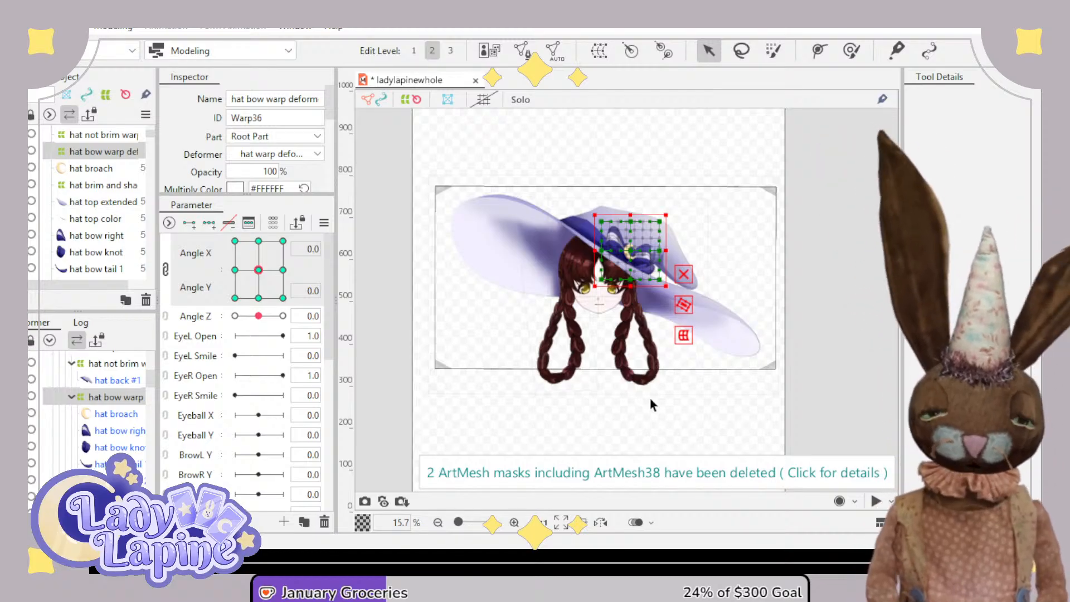
pyautogui.scroll(5, 615, 318)
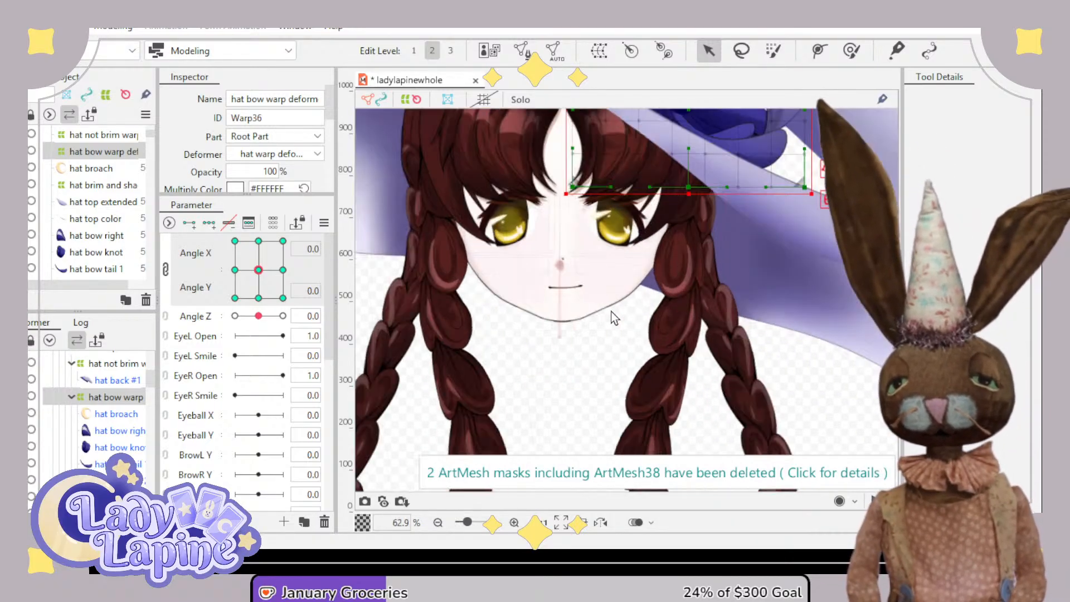
pyautogui.scroll(-4, 613, 320)
pyautogui.scroll(2, 544, 354)
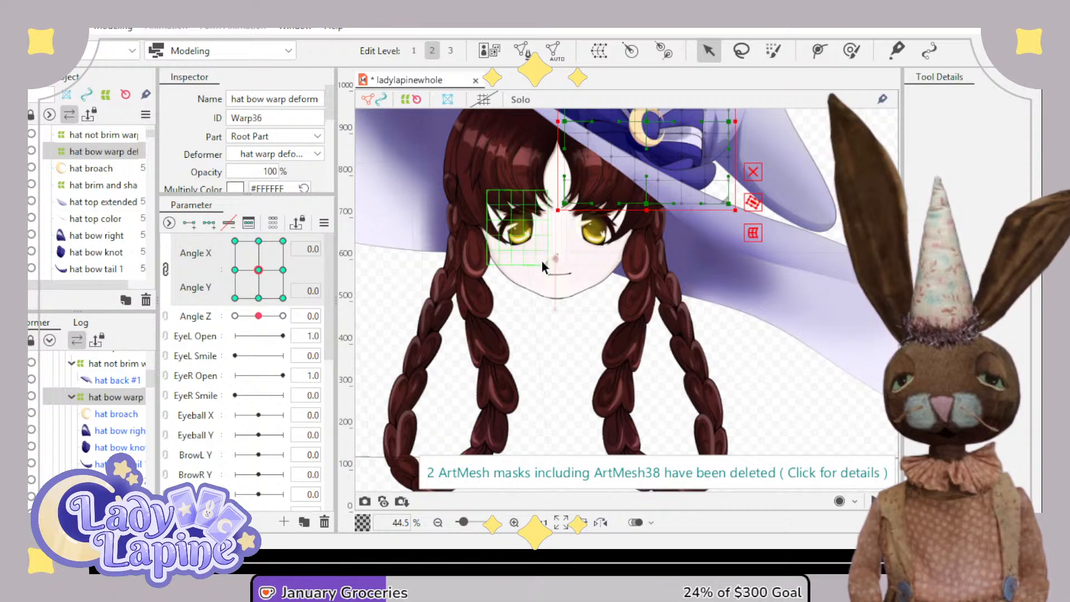
pyautogui.moveTo(542, 261); pyautogui.dragTo(543, 351)
pyautogui.moveTo(271, 279); pyautogui.dragTo(227, 220)
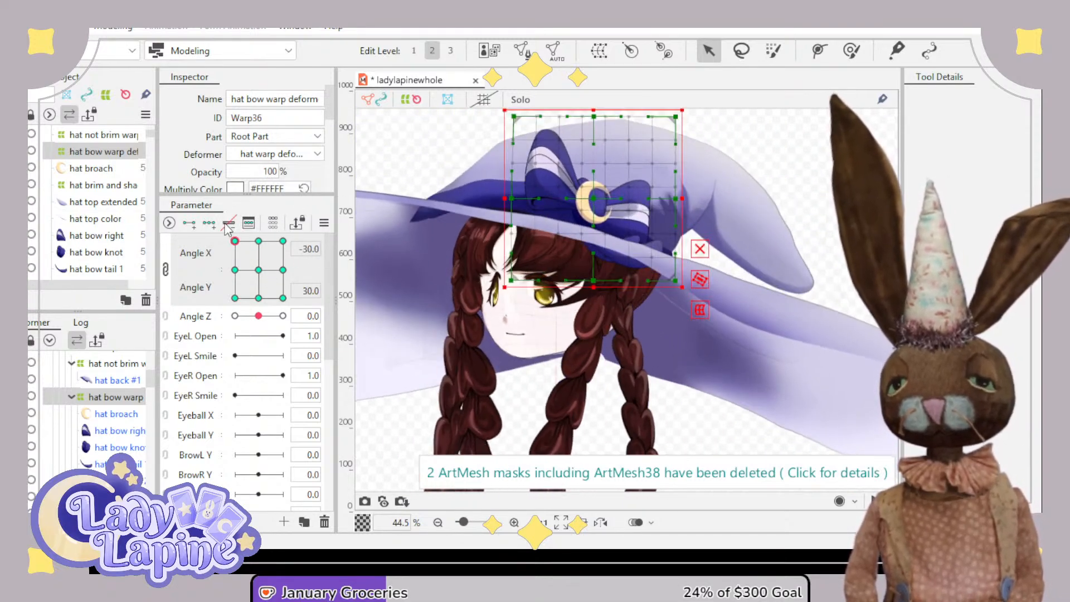
# - At Angle X -30 and Angle Y 30, shift the hat not brim warp deformer's upper-left corner up and right and reshape its upper left edge
pyautogui.click(101, 364)
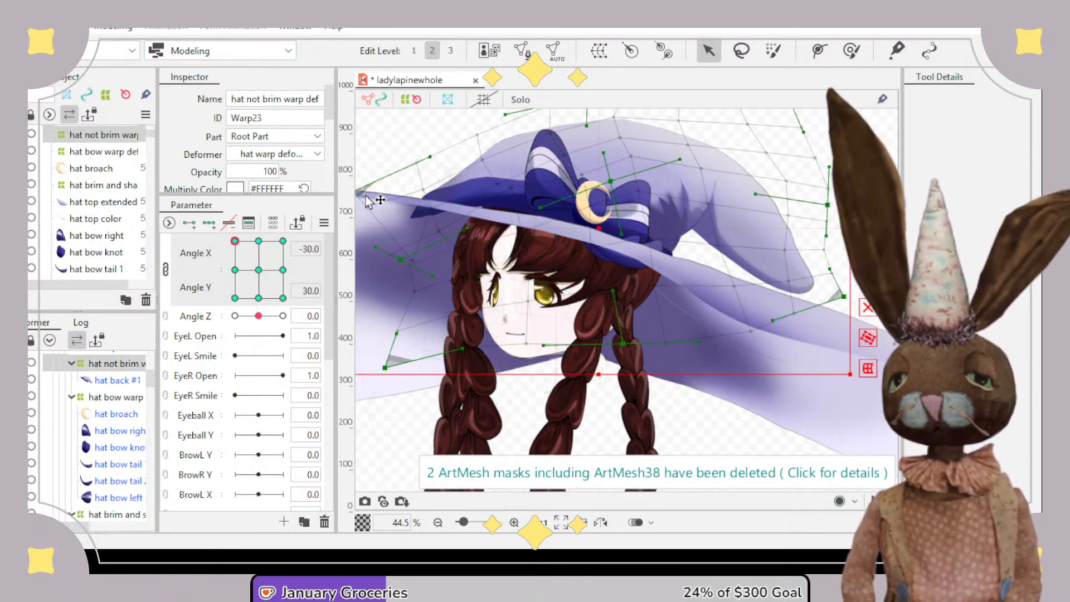
pyautogui.moveTo(367, 201); pyautogui.dragTo(383, 187)
pyautogui.scroll(3, 432, 280)
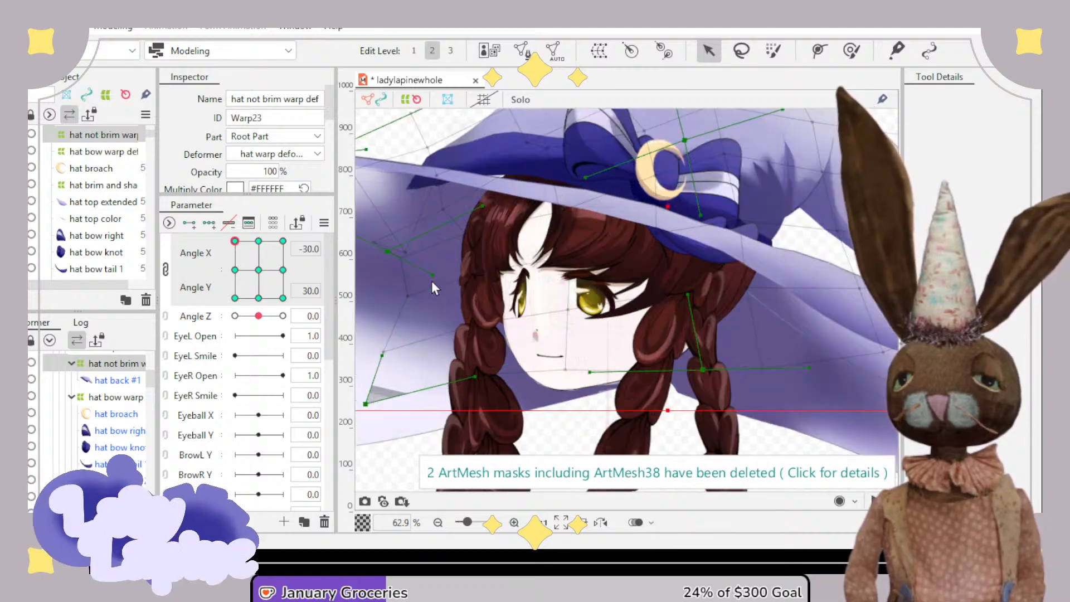
pyautogui.scroll(3, 432, 280)
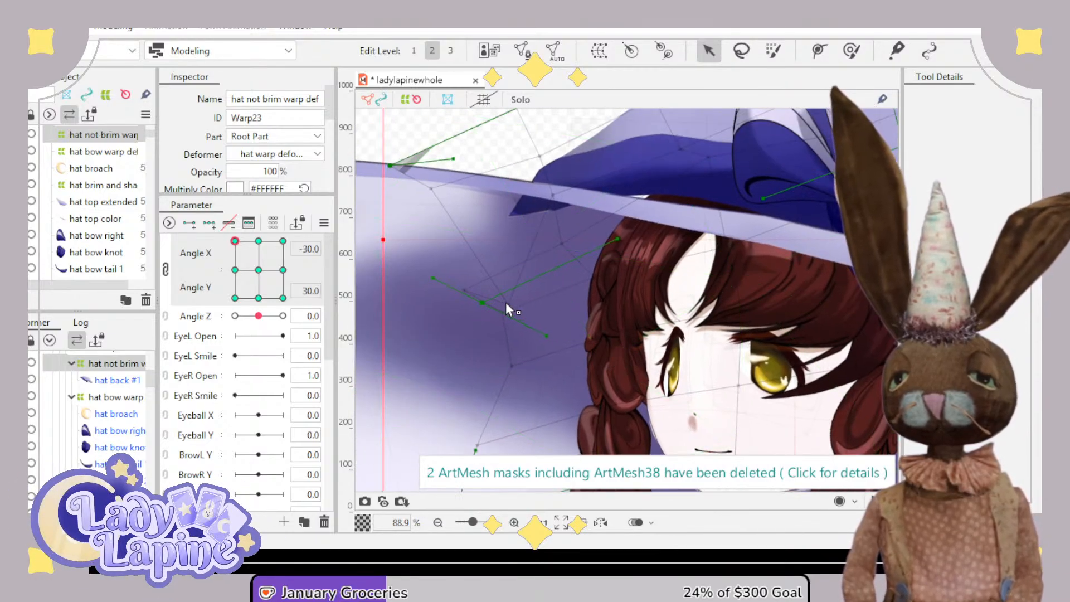
pyautogui.moveTo(506, 304); pyautogui.dragTo(457, 223)
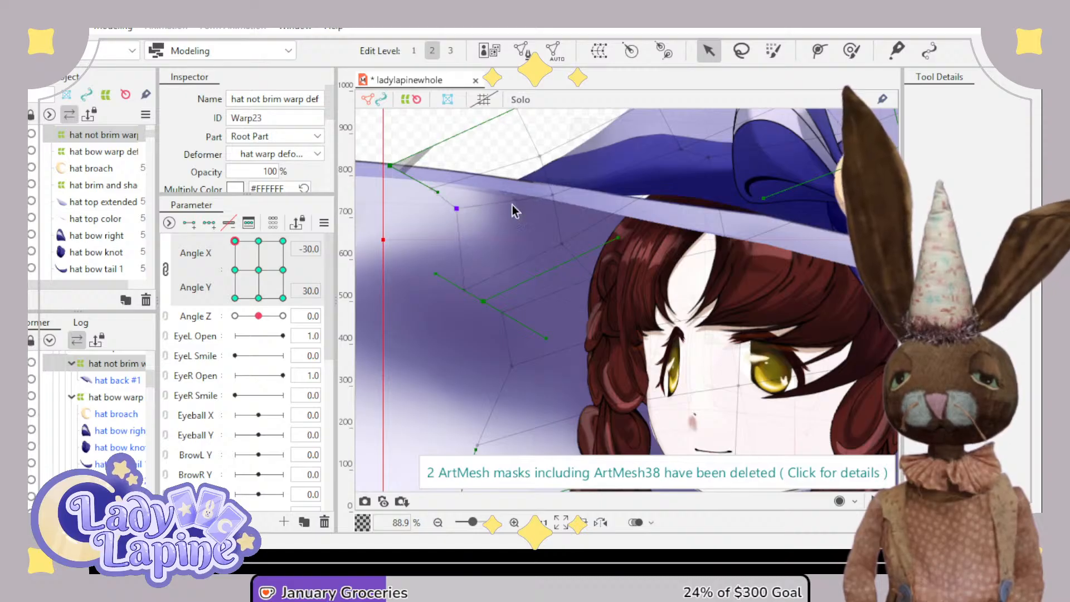
pyautogui.click(700, 201)
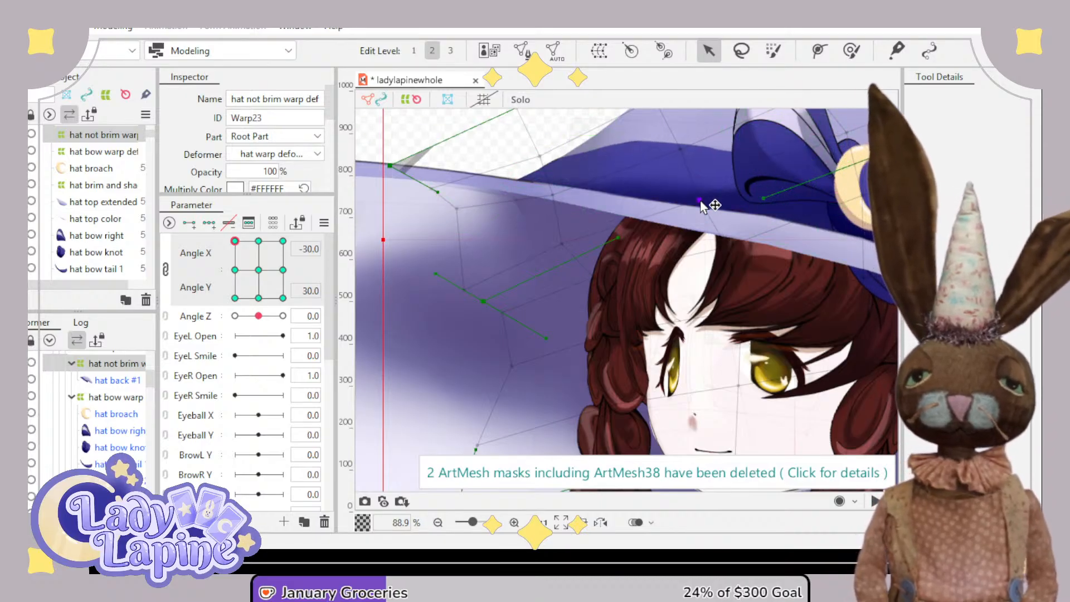
pyautogui.moveTo(770, 355); pyautogui.dragTo(478, 350)
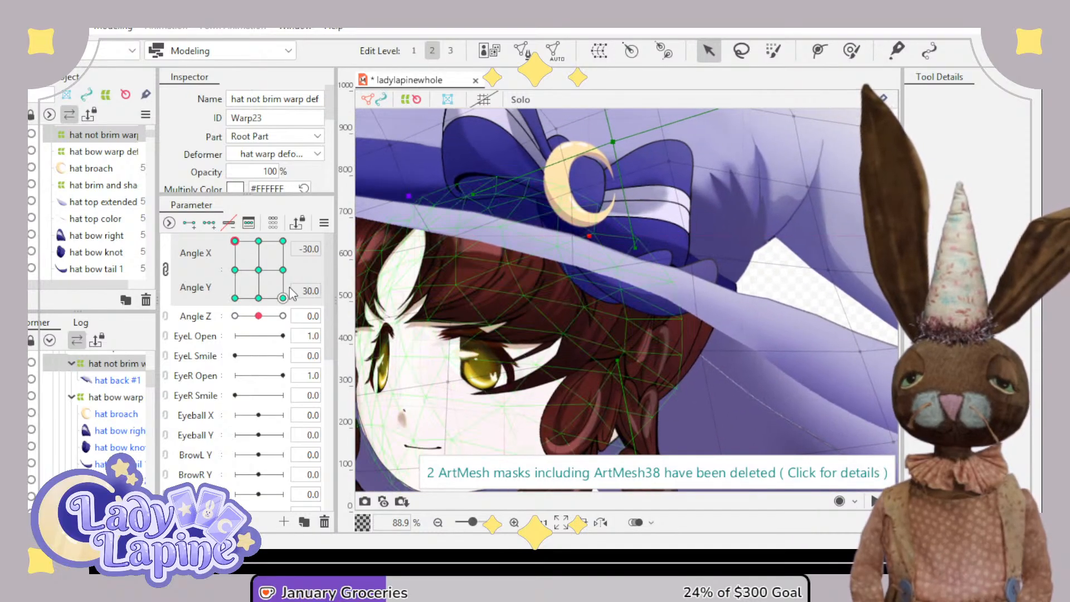
# - At Angle X -30 and Angle Y 30, nudge the hat bow warp deformer down and move its lower-right corner and bottom-centre point up and right
pyautogui.click(98, 401)
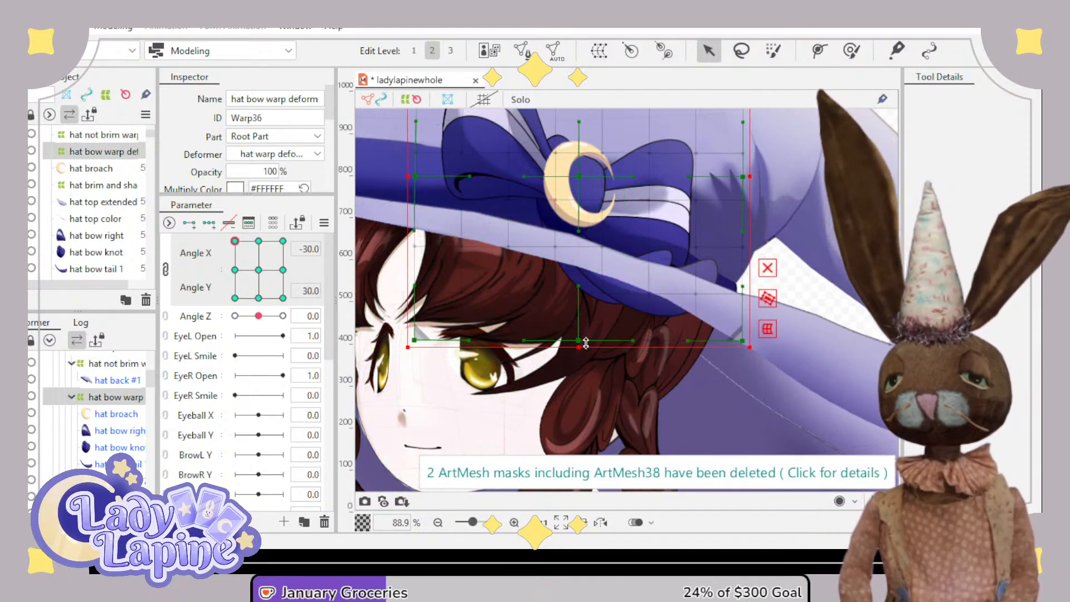
pyautogui.moveTo(579, 350)
pyautogui.mouseDown()
pyautogui.moveTo(582, 323)
pyautogui.moveTo(582, 352)
pyautogui.mouseUp()
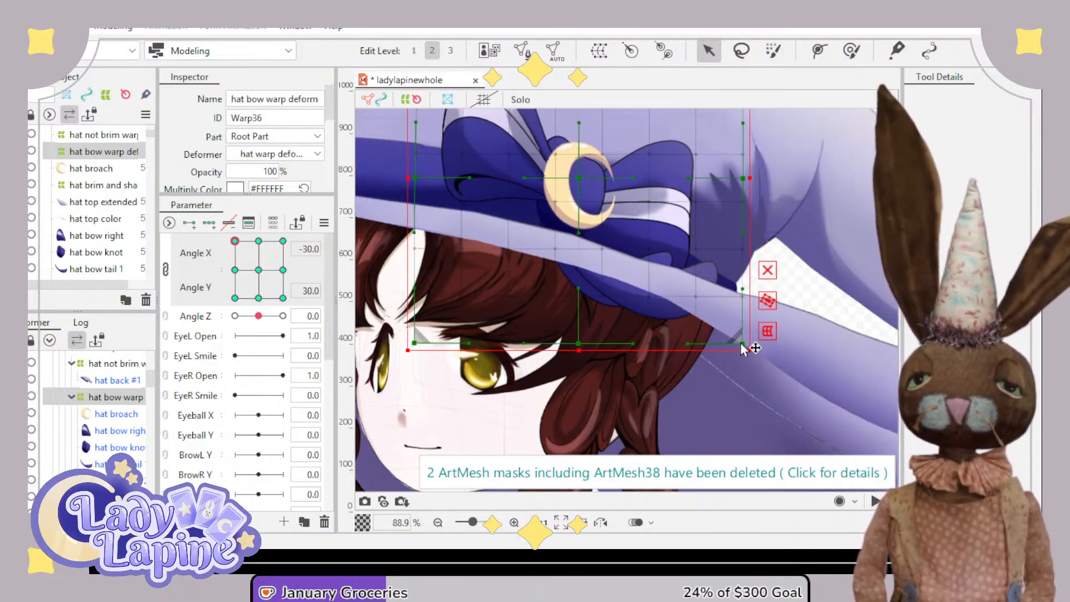
pyautogui.moveTo(743, 342); pyautogui.dragTo(821, 302)
pyautogui.moveTo(582, 343); pyautogui.dragTo(633, 306)
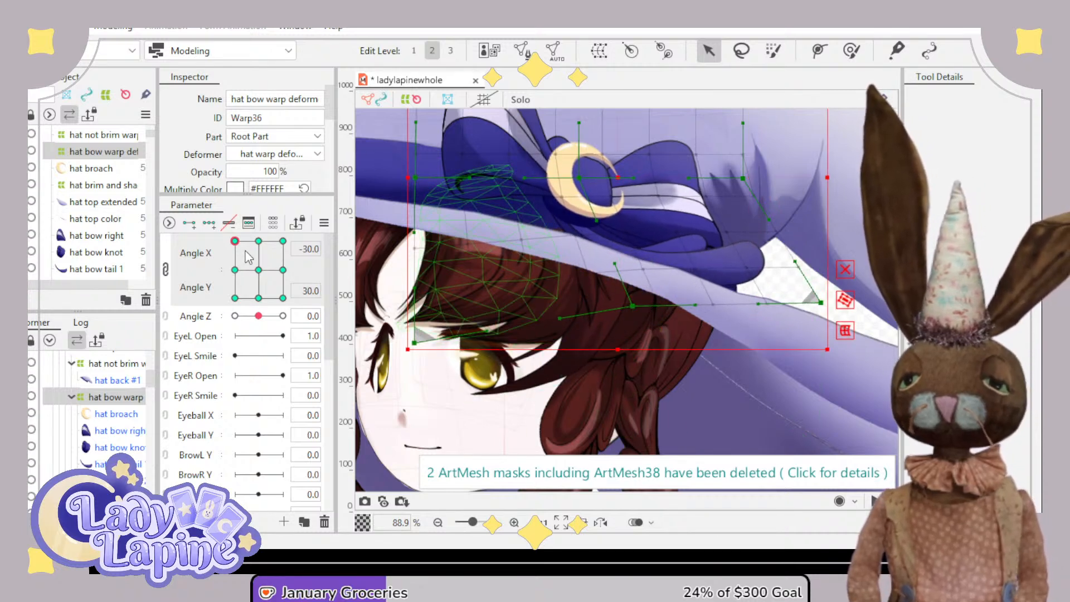
# - Pose the head at Angle X 30 and Angle Y 30 and look over the whole hat
pyautogui.moveTo(235, 241); pyautogui.dragTo(310, 237)
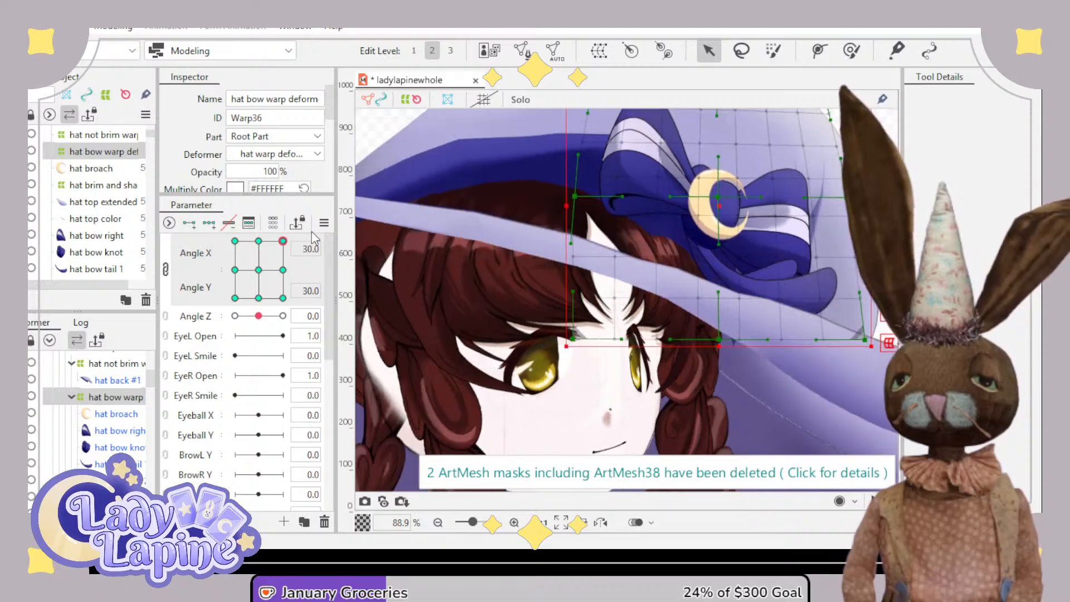
pyautogui.scroll(-6, 613, 341)
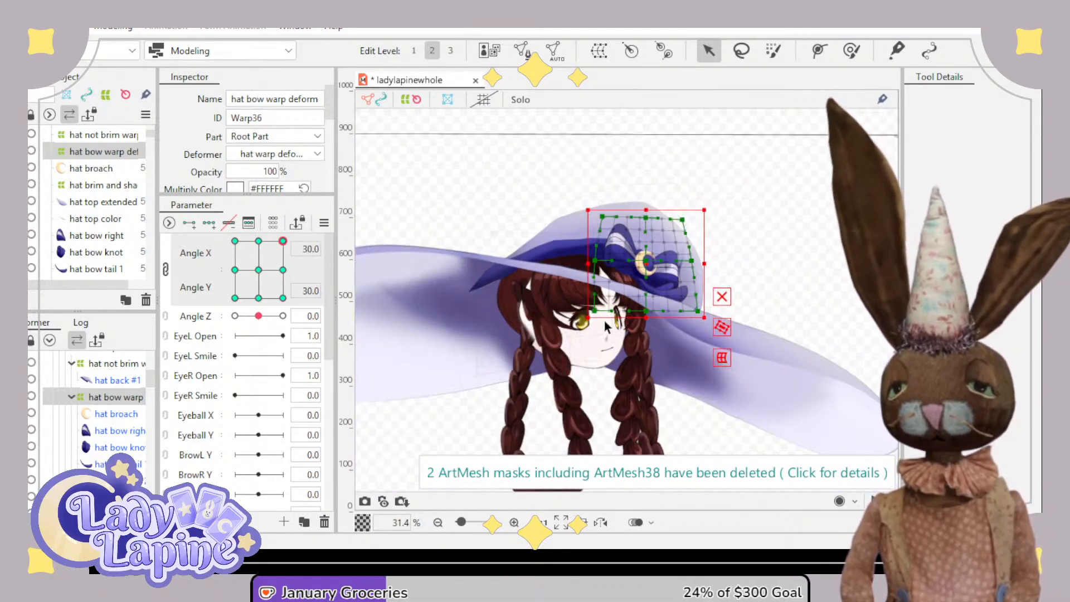
pyautogui.scroll(2, 613, 341)
pyautogui.moveTo(607, 338); pyautogui.dragTo(610, 306)
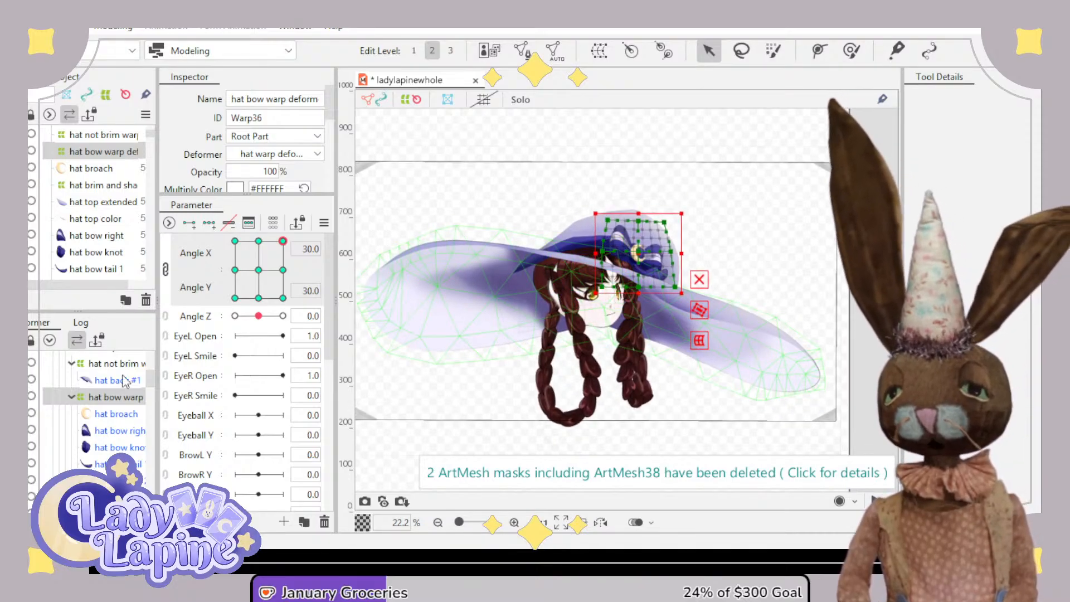
pyautogui.scroll(-2, 112, 435)
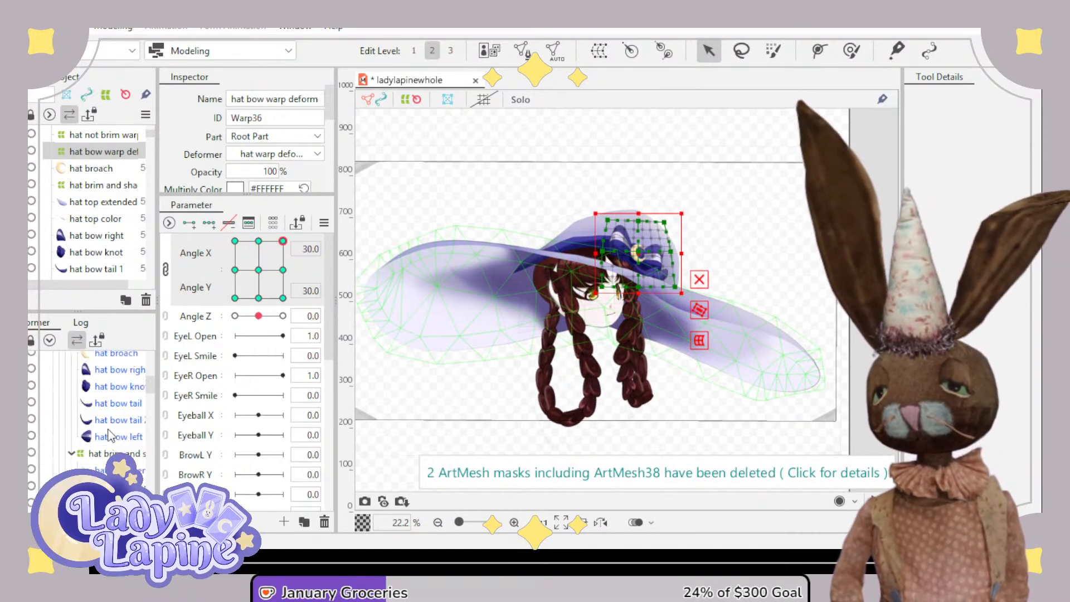
pyautogui.scroll(-4, 109, 435)
pyautogui.scroll(2, 106, 430)
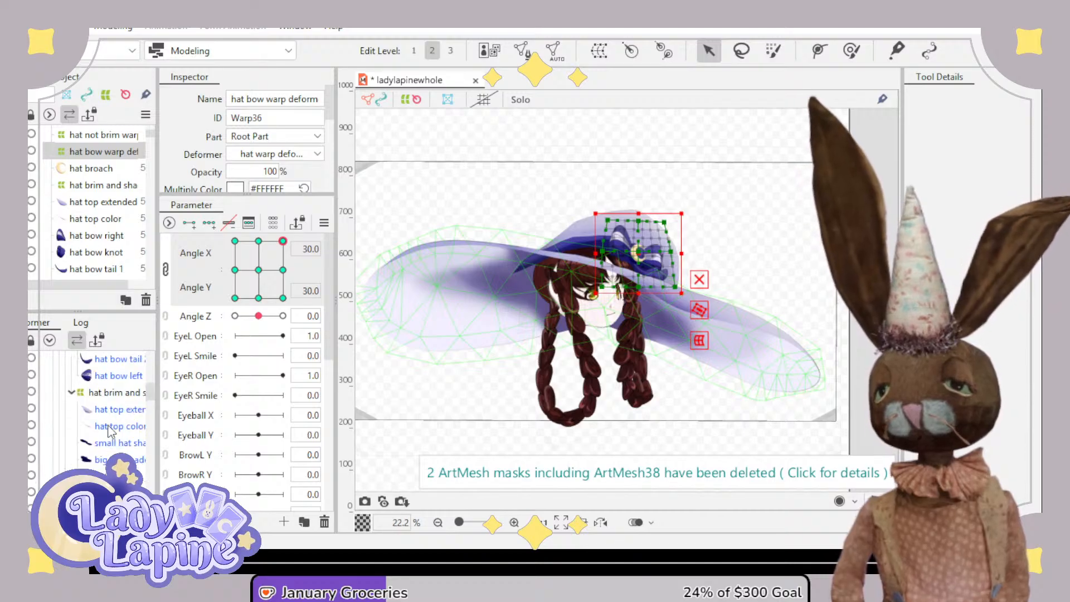
# - Select the hat top color art mesh, switch to the Deform Brush, and examine the brim's edge
pyautogui.click(122, 426)
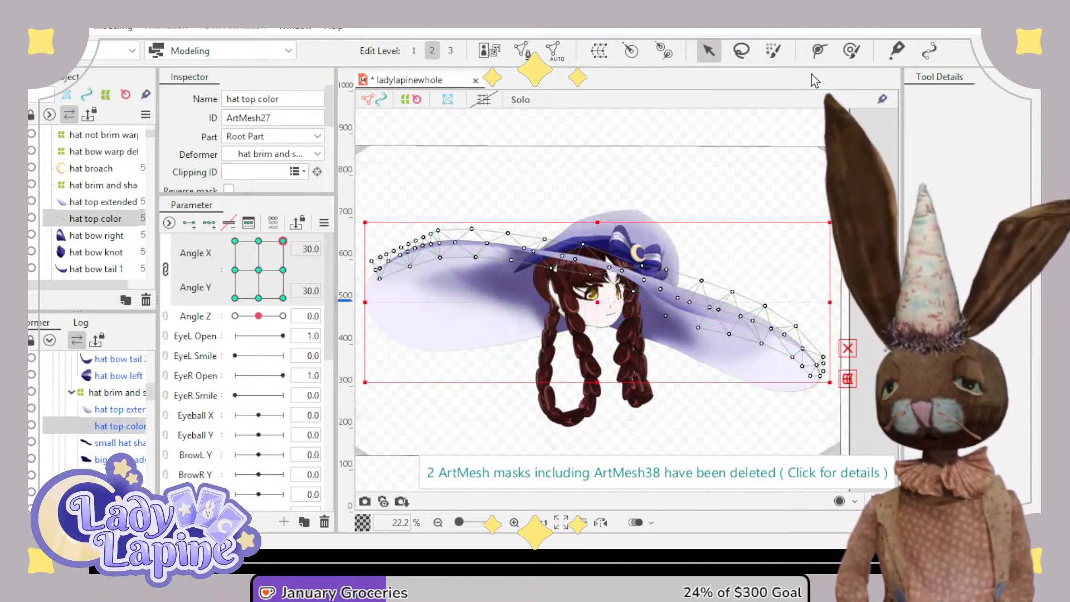
pyautogui.click(852, 51)
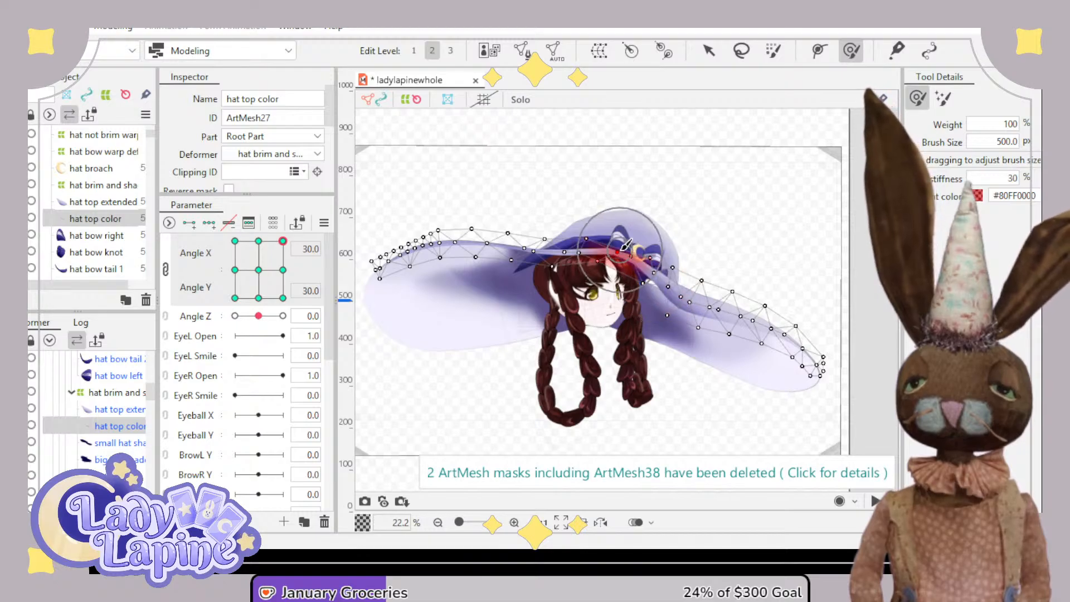
pyautogui.scroll(2, 705, 330)
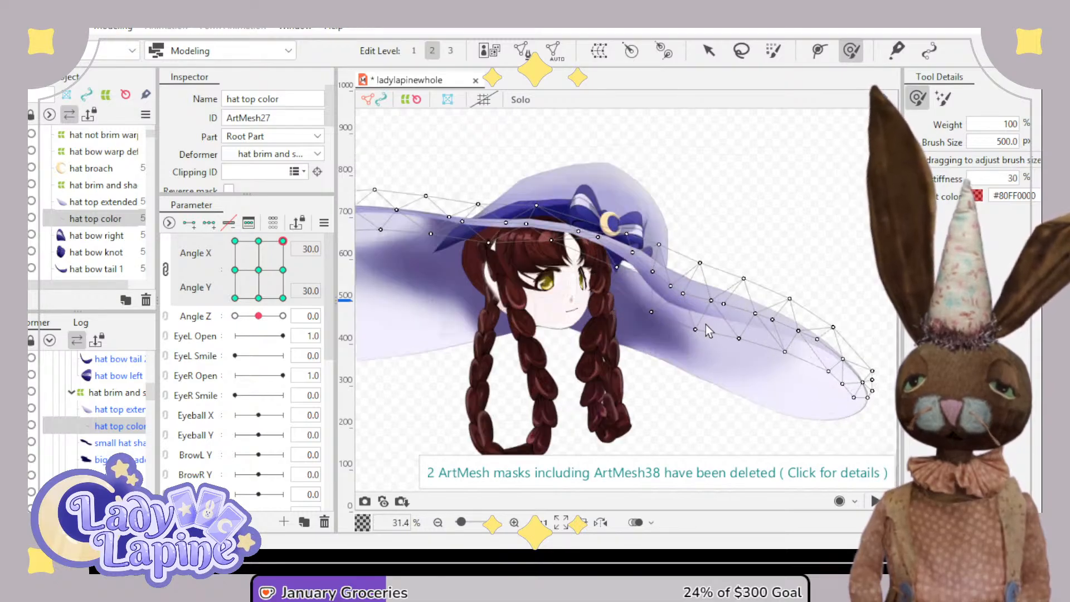
pyautogui.moveTo(583, 322); pyautogui.dragTo(703, 403)
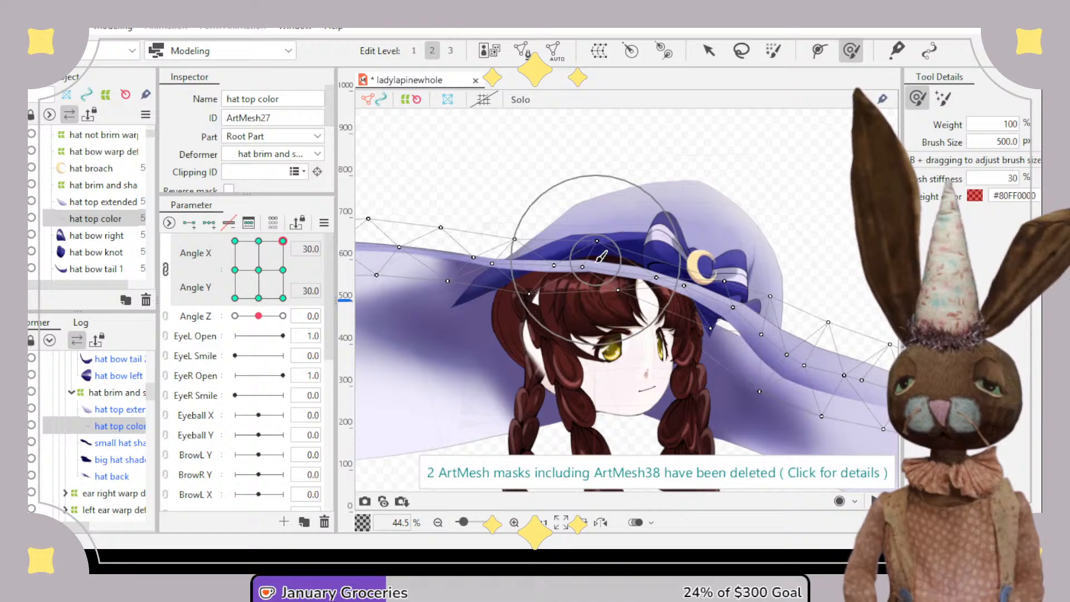
pyautogui.scroll(-2, 477, 363)
pyautogui.moveTo(475, 366); pyautogui.dragTo(556, 323)
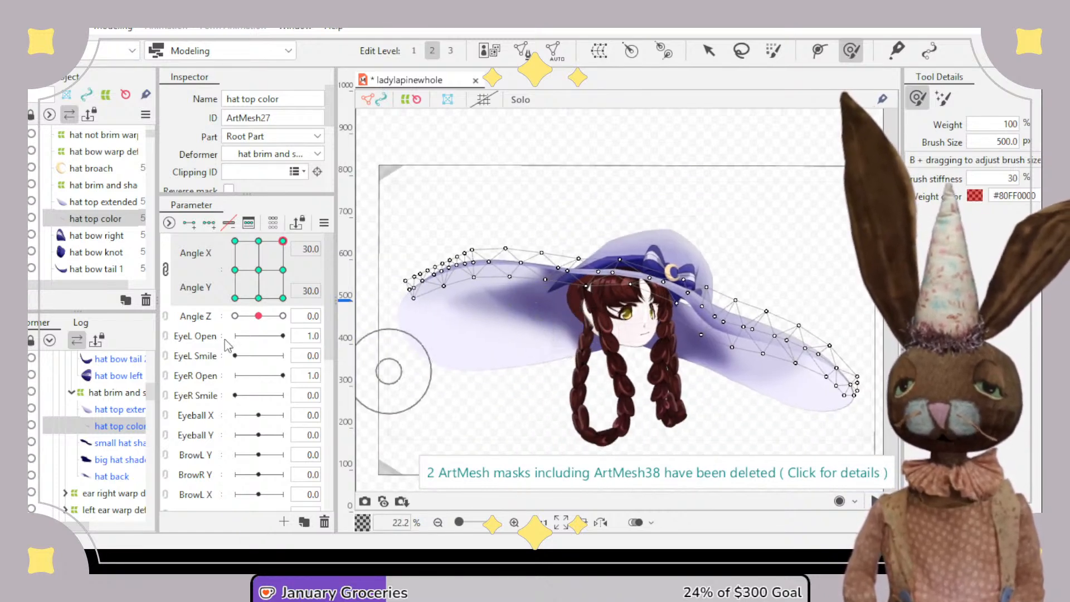
# - At Angle X 30 and Angle Y 30, brush the hat not brim warp deformer's left side up and right and its lower-right side slightly outward
pyautogui.scroll(3, 112, 407)
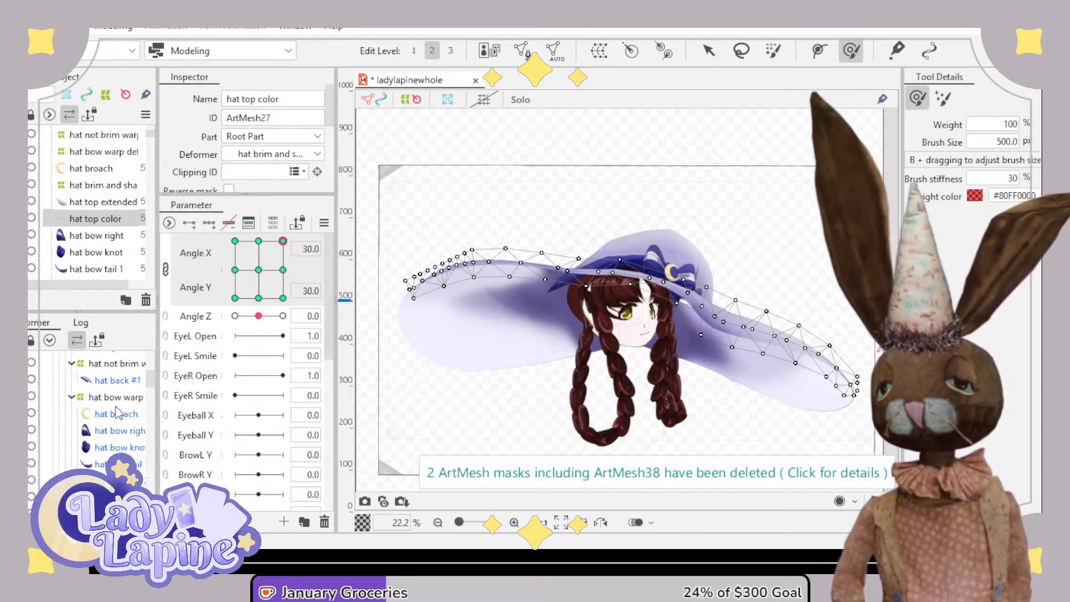
pyautogui.click(113, 363)
pyautogui.scroll(2, 501, 213)
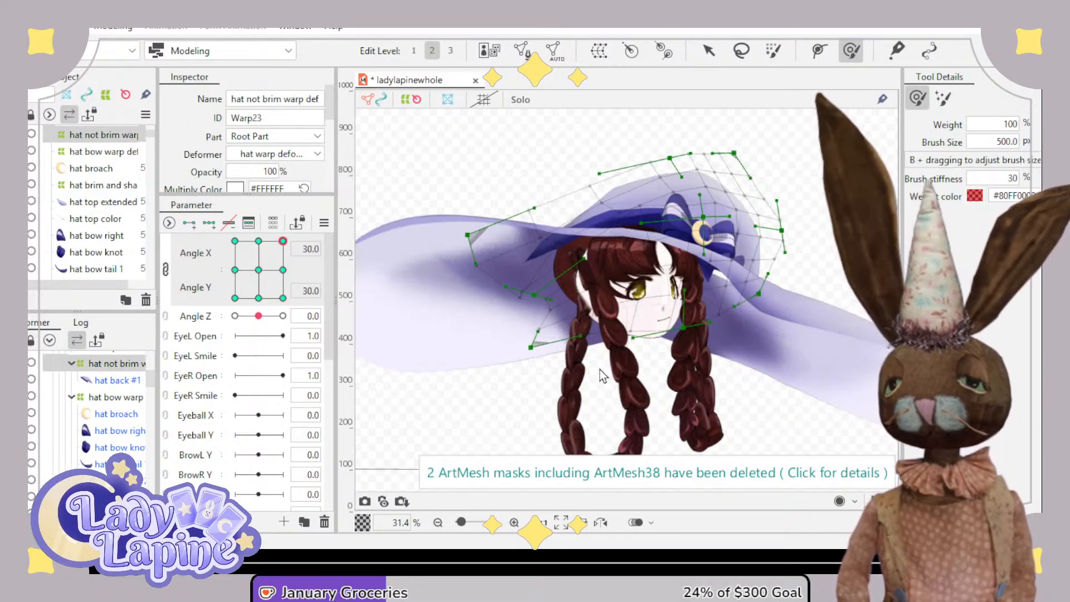
pyautogui.moveTo(499, 214)
pyautogui.mouseDown()
pyautogui.moveTo(503, 177)
pyautogui.moveTo(525, 149)
pyautogui.moveTo(516, 189)
pyautogui.mouseUp()
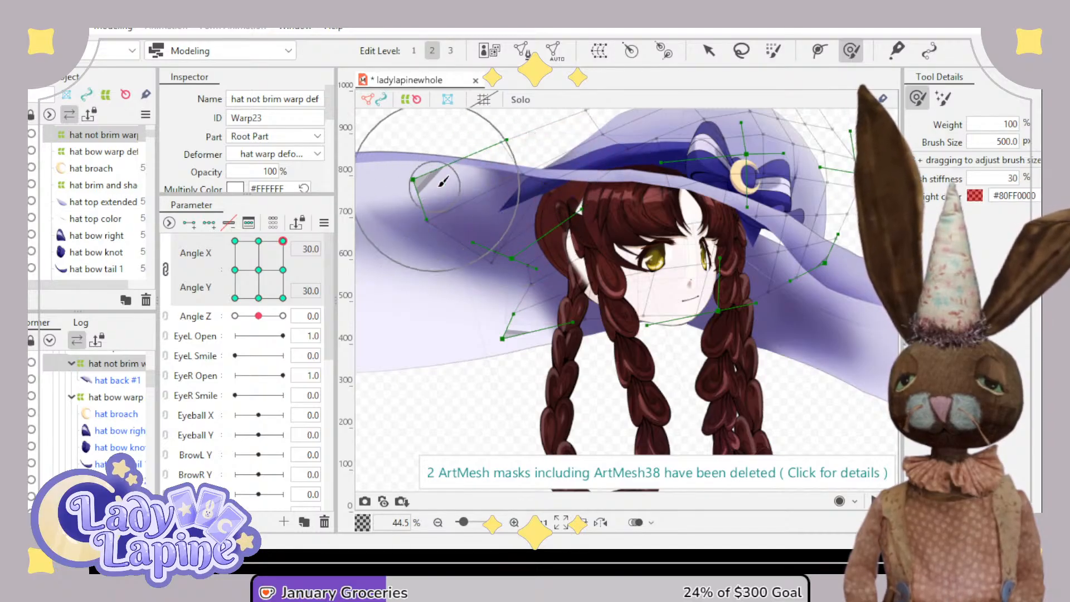
pyautogui.moveTo(439, 184); pyautogui.dragTo(446, 144)
pyautogui.moveTo(503, 161); pyautogui.dragTo(499, 142)
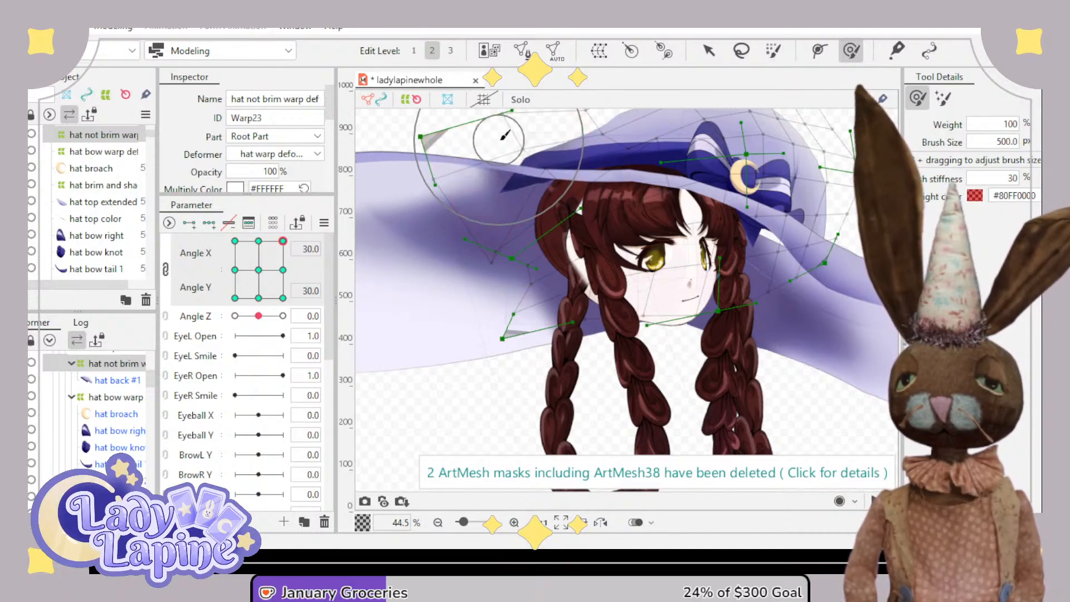
pyautogui.moveTo(491, 254); pyautogui.dragTo(487, 206)
pyautogui.moveTo(433, 185)
pyautogui.mouseDown()
pyautogui.moveTo(469, 163)
pyautogui.moveTo(495, 186)
pyautogui.mouseUp()
pyautogui.moveTo(635, 175)
pyautogui.mouseDown()
pyautogui.moveTo(631, 189)
pyautogui.moveTo(665, 190)
pyautogui.mouseUp()
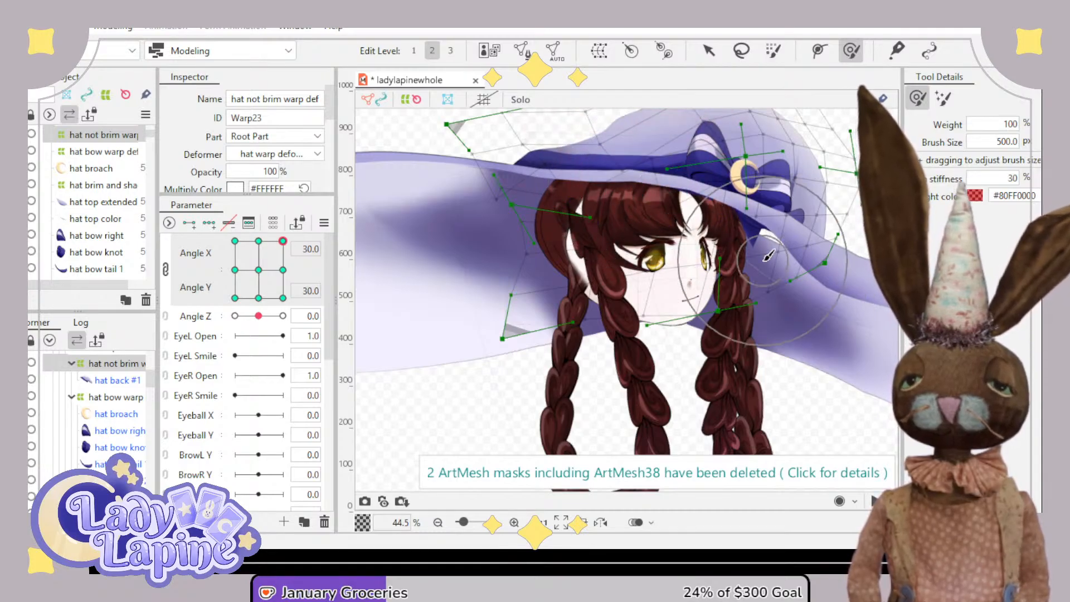
pyautogui.moveTo(751, 259); pyautogui.dragTo(801, 248)
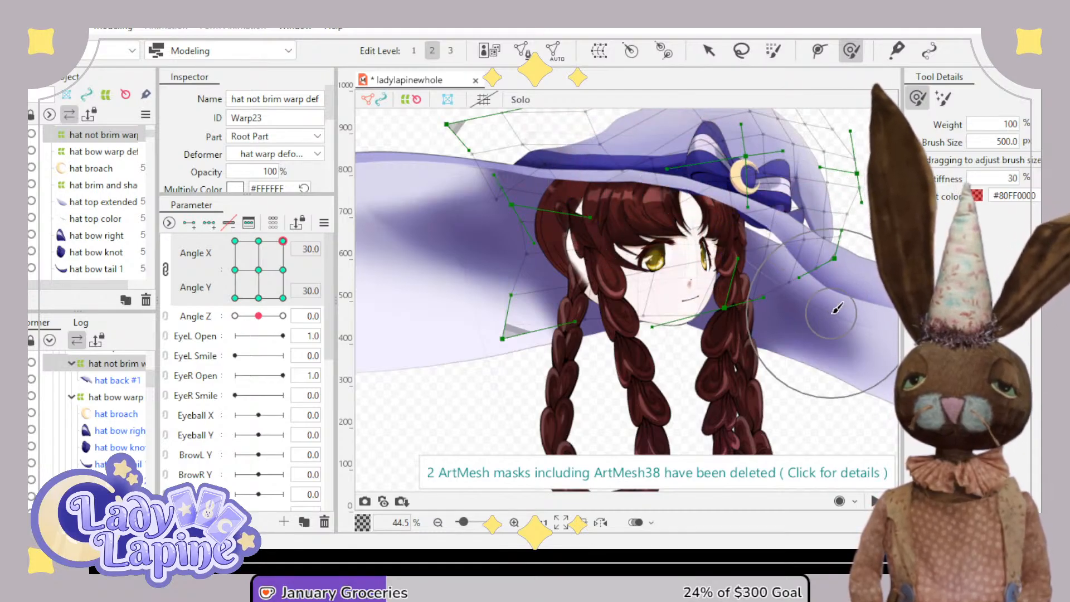
# - Check the hat back art mesh, then select the hat bow warp deformer and inspect it at Angle X 30 and Angle Y 30
pyautogui.scroll(-3, 101, 462)
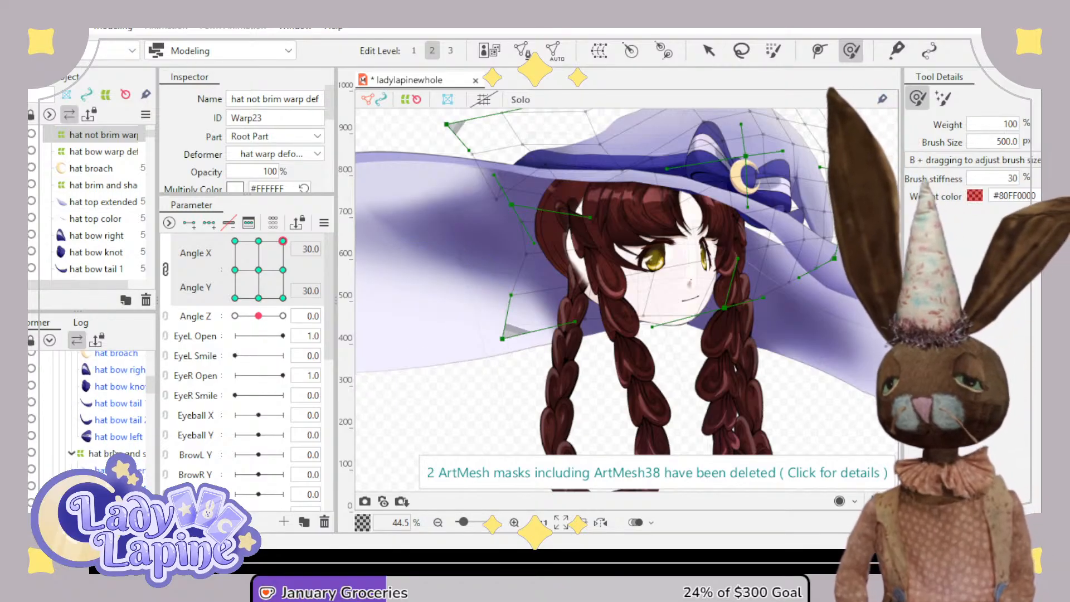
pyautogui.click(112, 415)
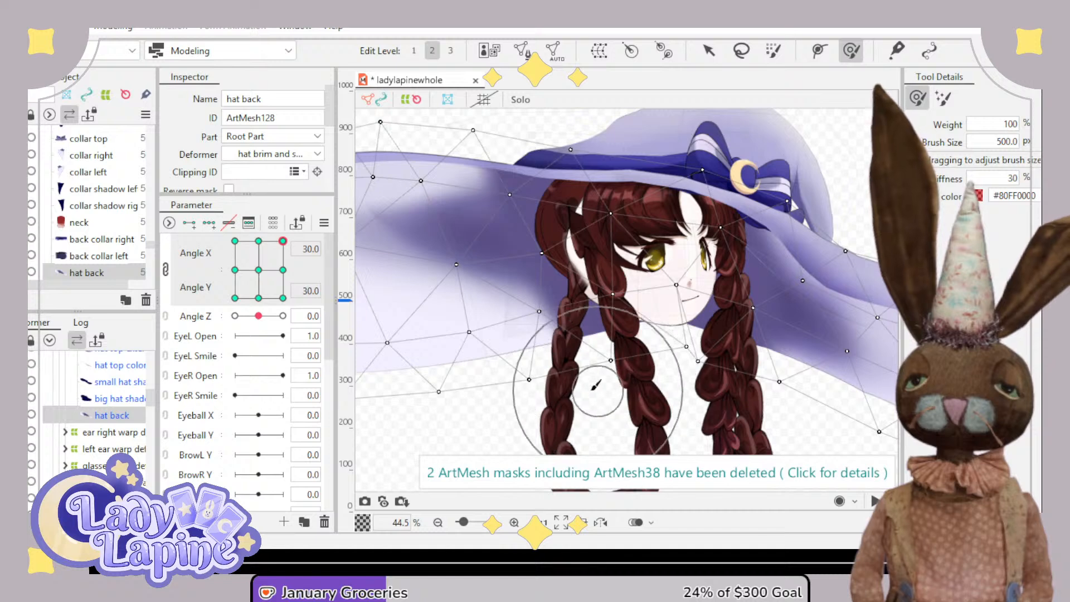
pyautogui.scroll(2, 114, 433)
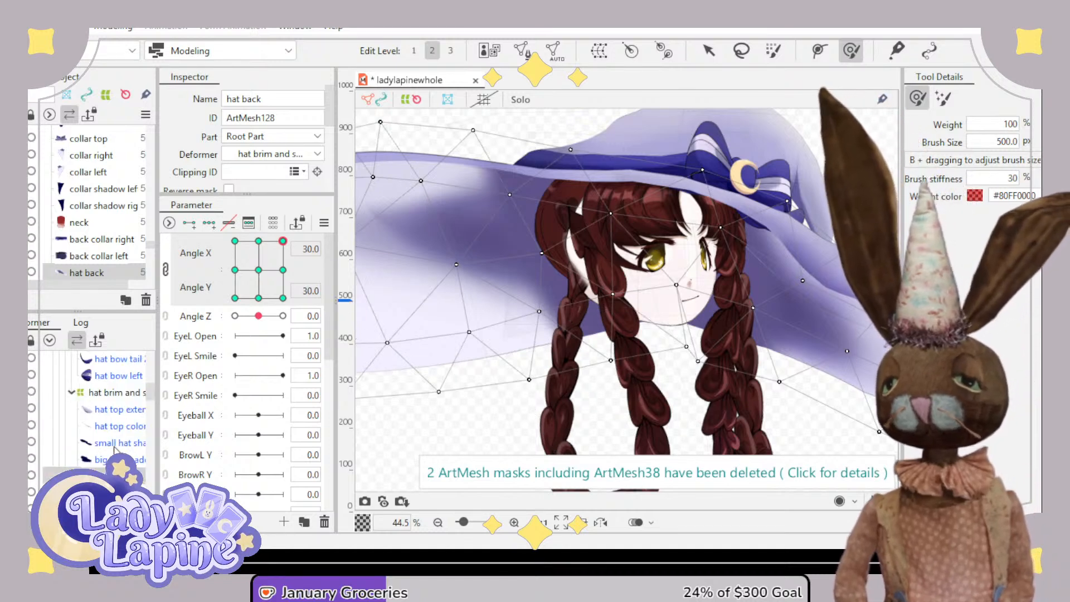
pyautogui.scroll(3, 114, 451)
pyautogui.click(95, 457)
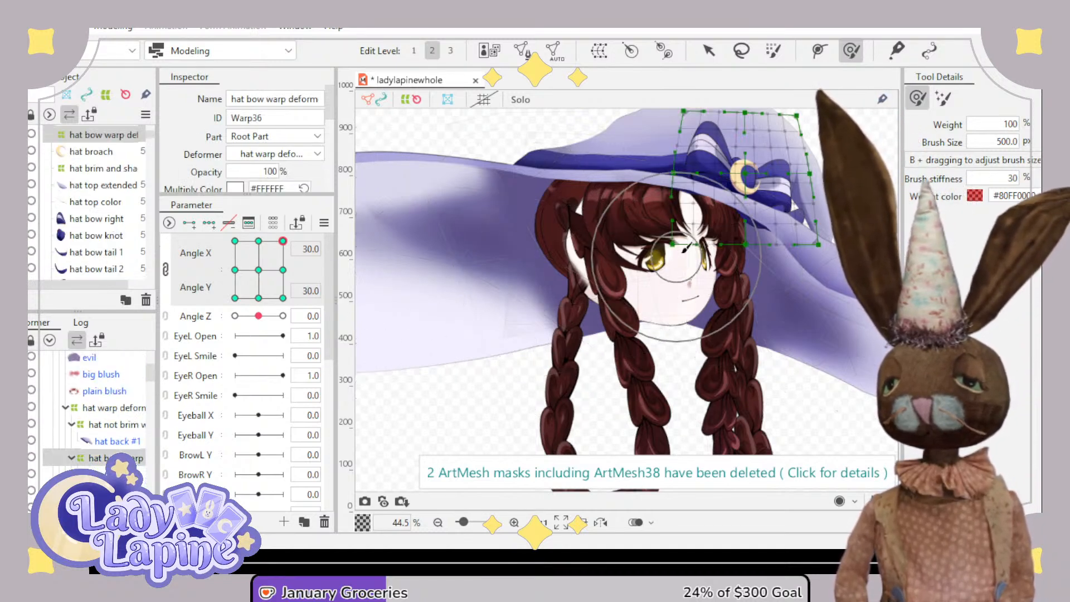
pyautogui.scroll(-3, 698, 330)
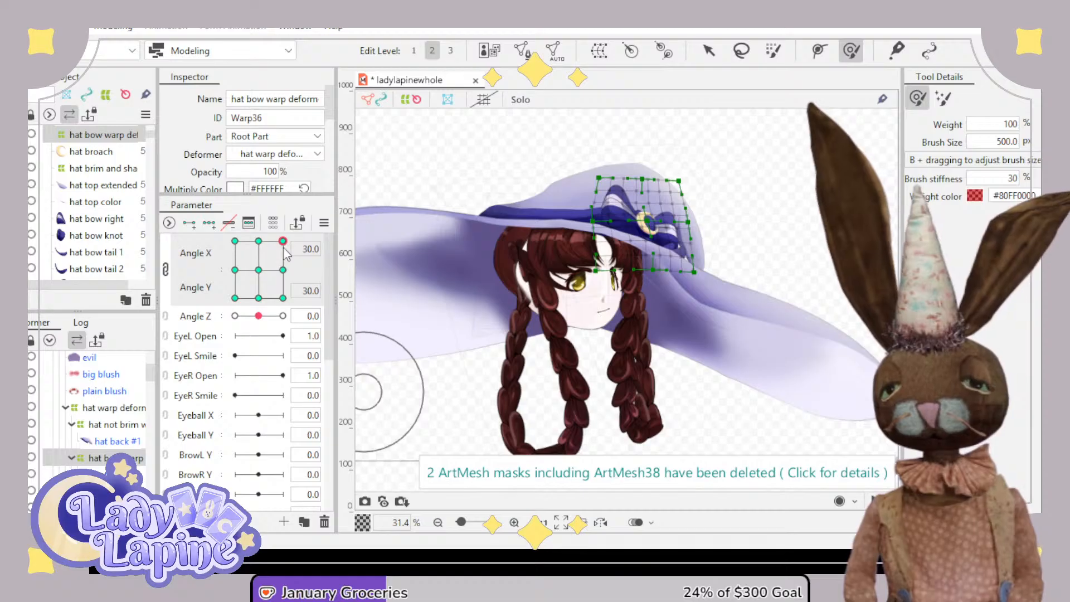
pyautogui.moveTo(283, 241)
pyautogui.mouseDown()
pyautogui.moveTo(220, 243)
pyautogui.moveTo(284, 238)
pyautogui.mouseUp()
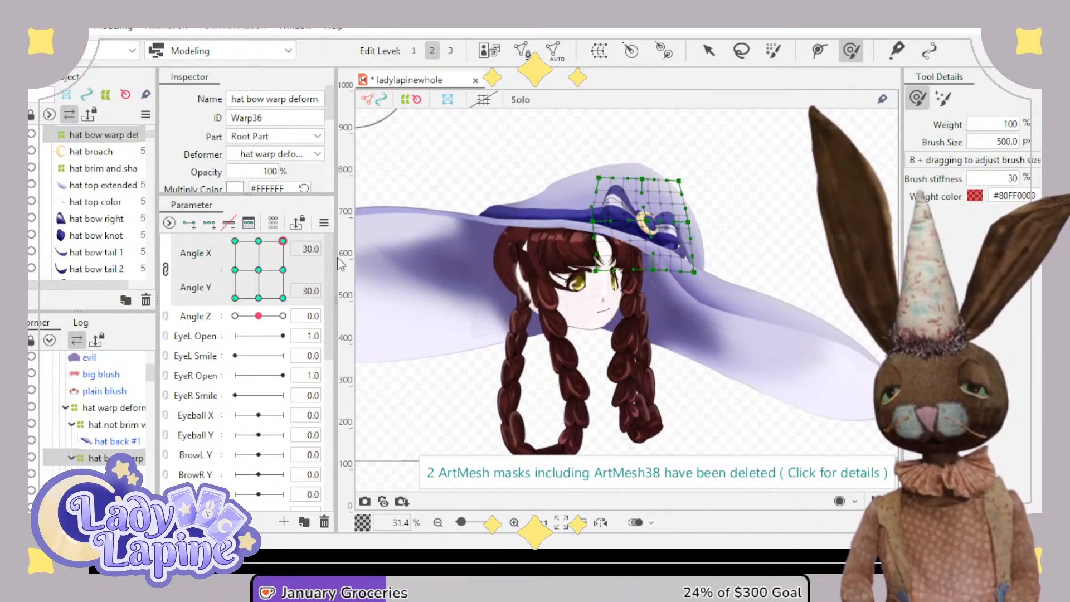
# - At Angle X 30 and Angle Y 30, move the hat not brim warp deformer's grid point above the hatband up and right
pyautogui.scroll(2, 506, 322)
pyautogui.moveTo(485, 234); pyautogui.dragTo(546, 355)
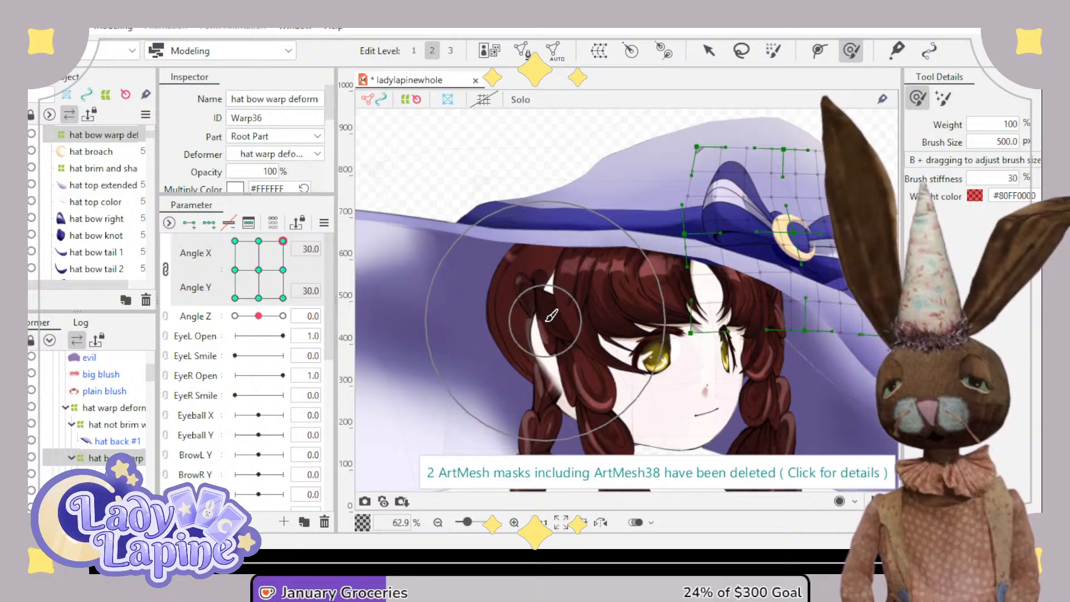
pyautogui.scroll(-2, 552, 316)
pyautogui.scroll(1, 554, 380)
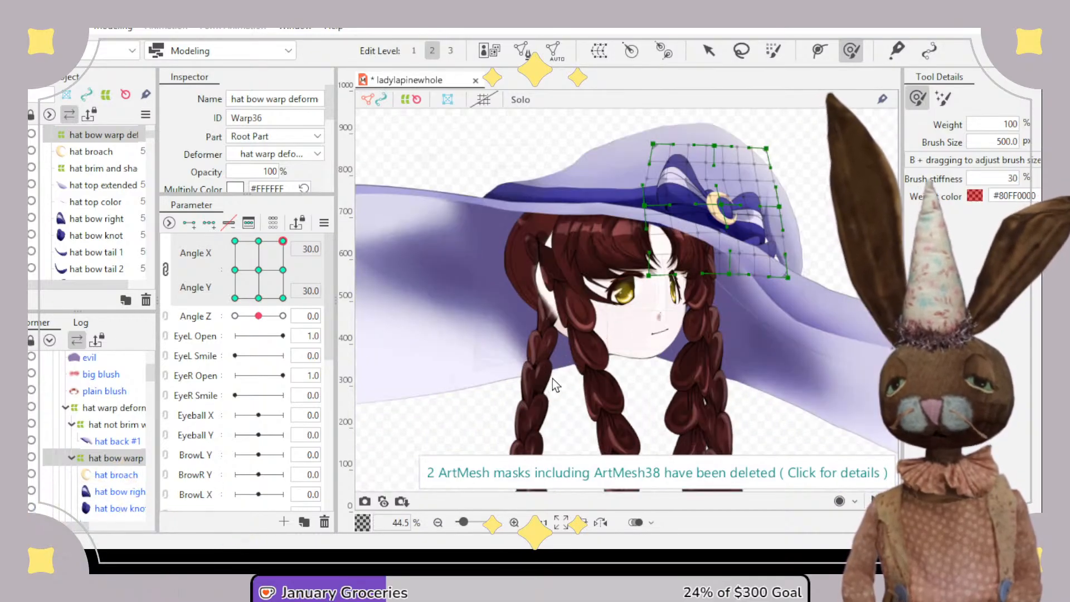
pyautogui.scroll(1, 541, 371)
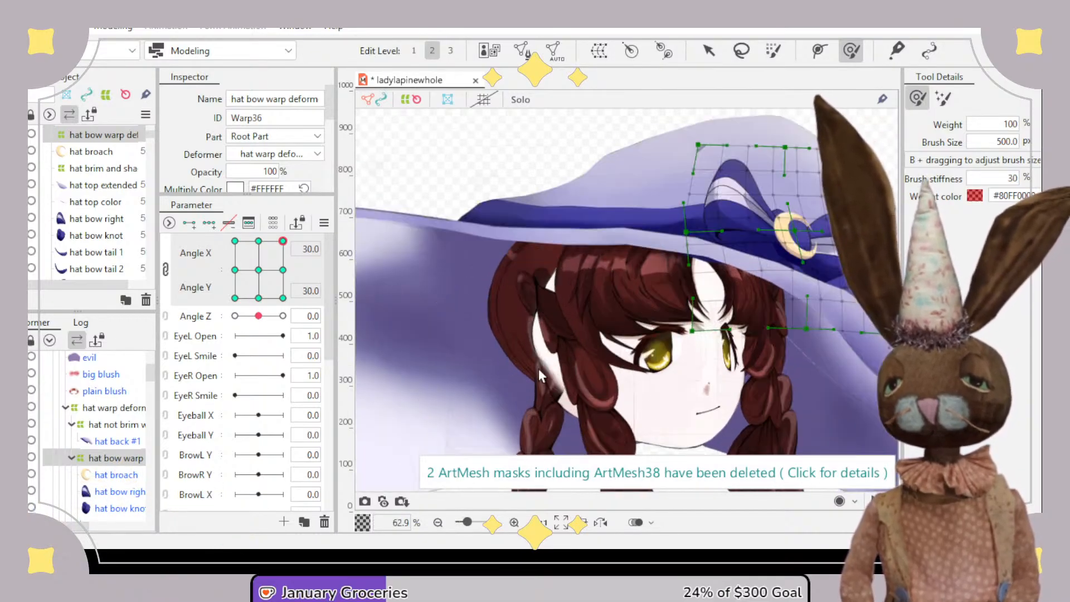
pyautogui.click(111, 426)
pyautogui.scroll(1, 595, 303)
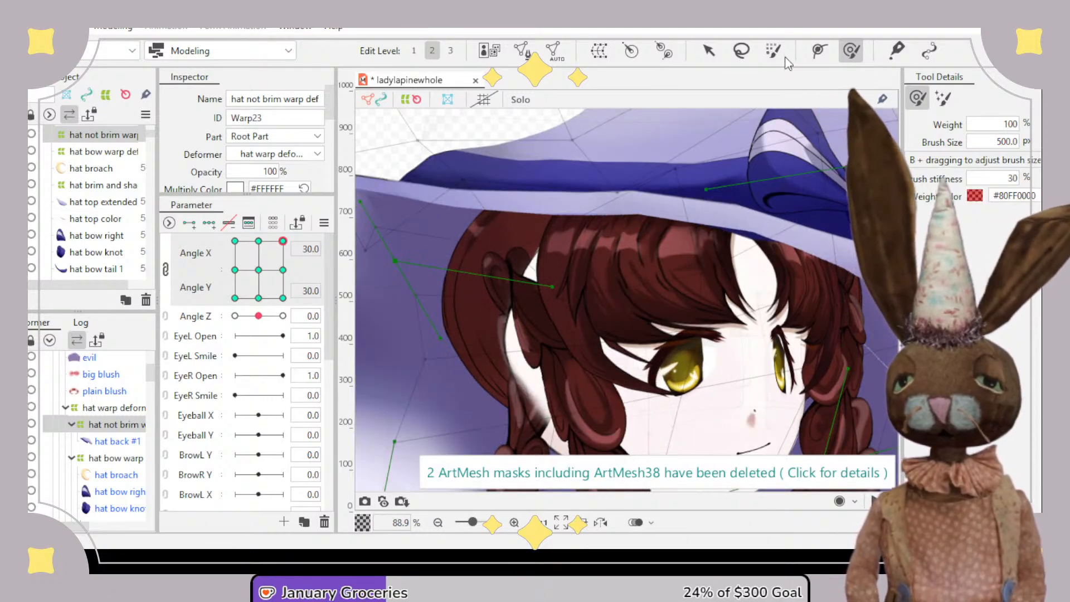
pyautogui.click(708, 51)
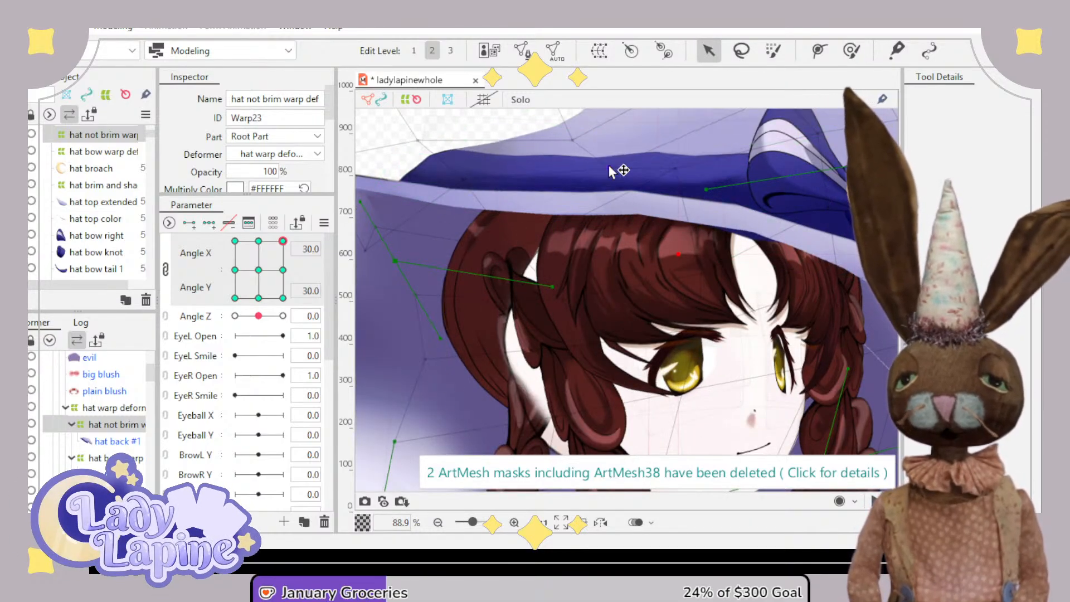
pyautogui.moveTo(610, 166); pyautogui.dragTo(591, 127)
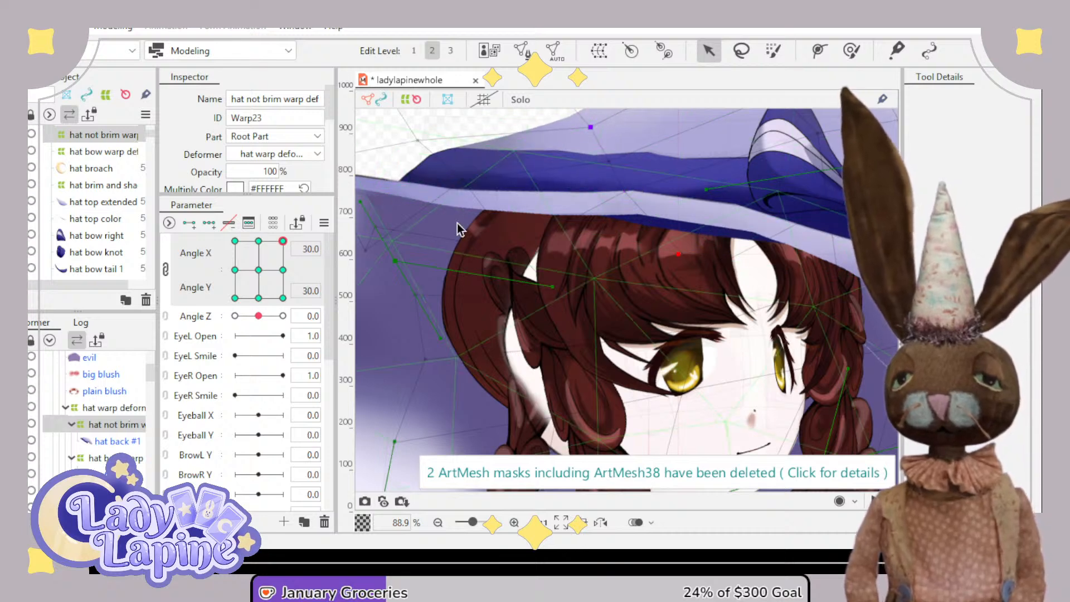
# - Adjust the same deformer's left-edge points and inward handle beside the back hair, lowering the handle slightly, and review the whole hat
pyautogui.moveTo(473, 257); pyautogui.dragTo(539, 278)
pyautogui.moveTo(462, 281)
pyautogui.mouseDown()
pyautogui.moveTo(452, 297)
pyautogui.moveTo(434, 259)
pyautogui.moveTo(432, 275)
pyautogui.moveTo(440, 237)
pyautogui.moveTo(427, 261)
pyautogui.moveTo(465, 300)
pyautogui.moveTo(457, 305)
pyautogui.moveTo(461, 281)
pyautogui.mouseUp()
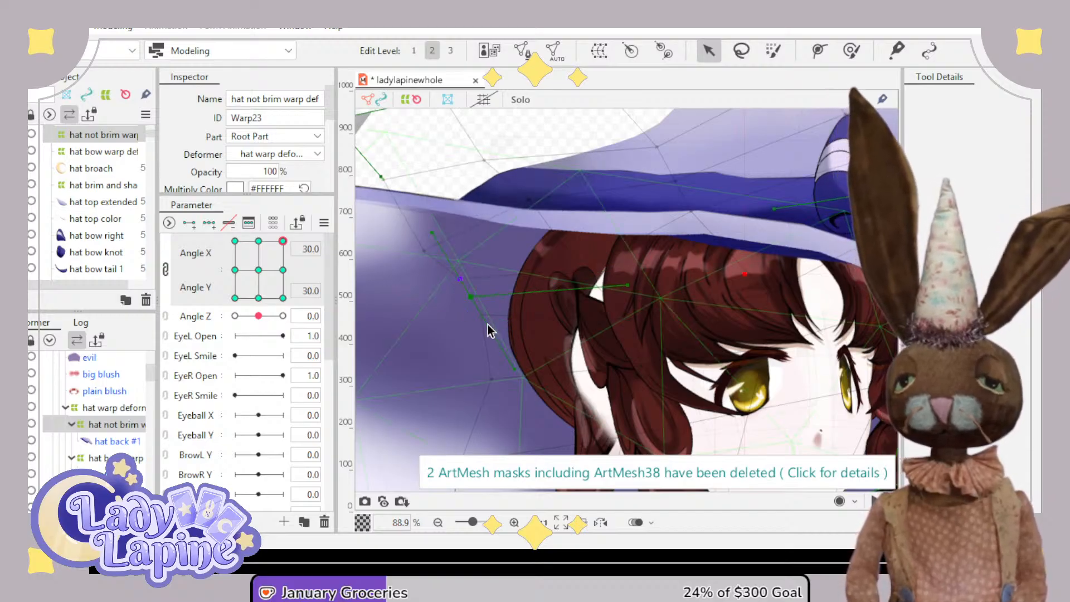
pyautogui.moveTo(486, 324); pyautogui.dragTo(480, 329)
pyautogui.moveTo(624, 291)
pyautogui.mouseDown()
pyautogui.moveTo(619, 274)
pyautogui.moveTo(619, 305)
pyautogui.mouseUp()
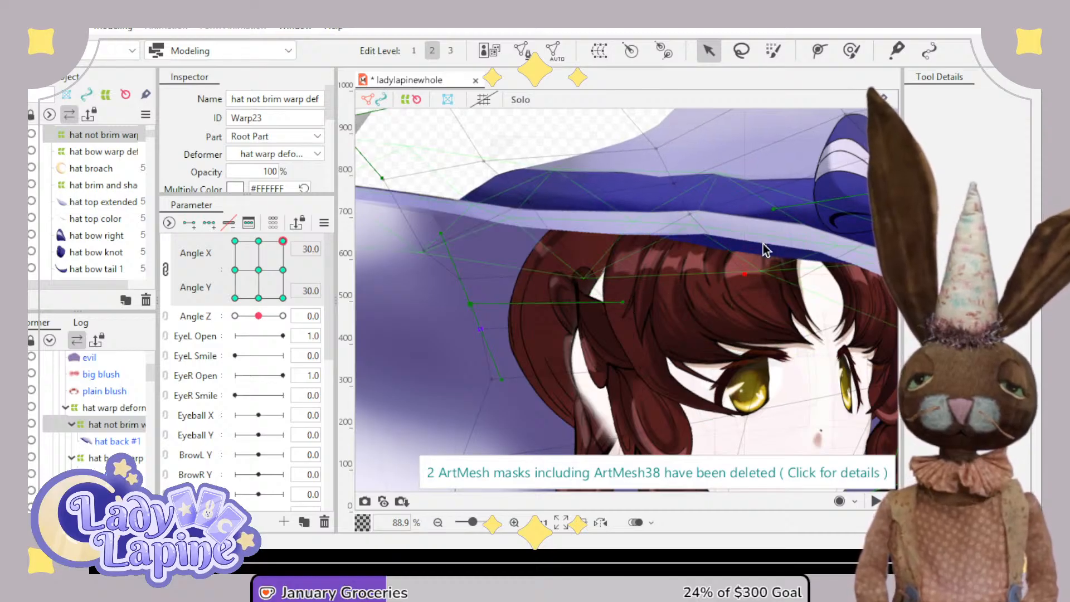
pyautogui.moveTo(764, 246); pyautogui.dragTo(692, 314)
pyautogui.click(765, 193)
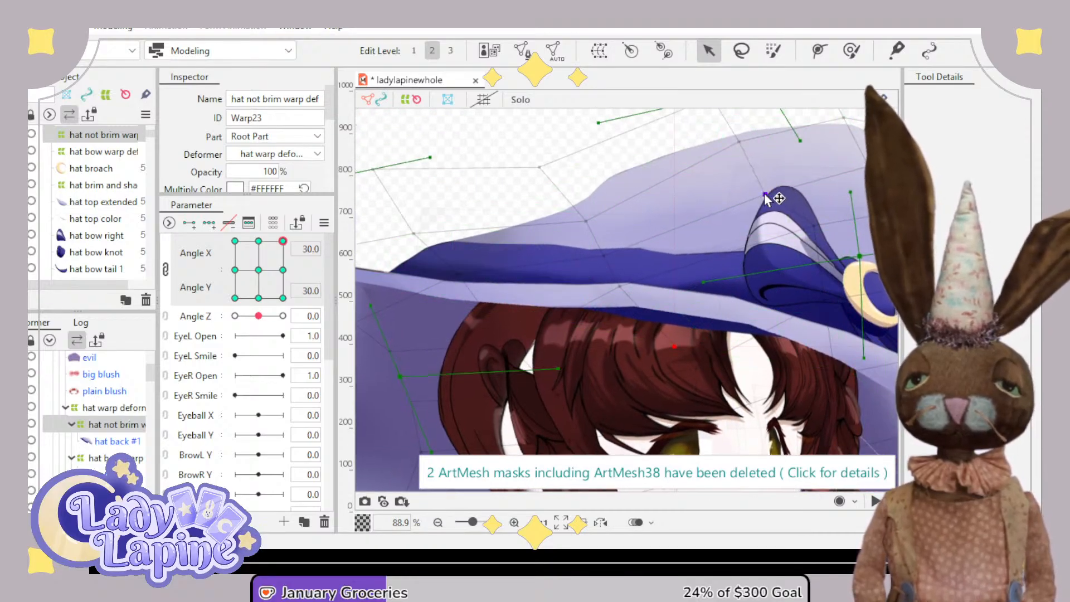
pyautogui.moveTo(697, 366); pyautogui.dragTo(621, 230)
pyautogui.scroll(-3, 647, 316)
pyautogui.scroll(-3, 621, 262)
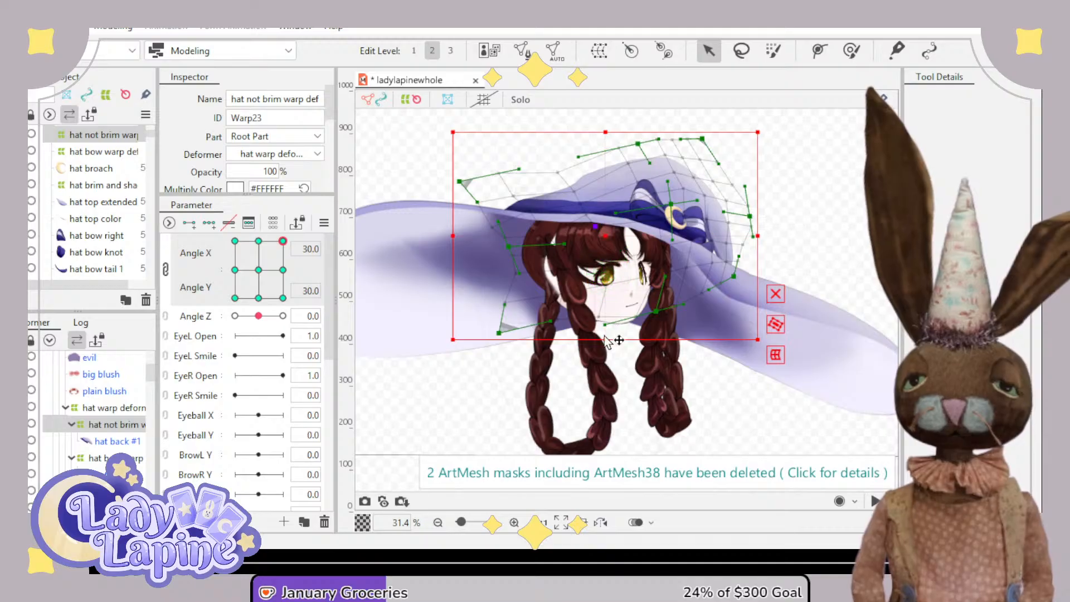
pyautogui.moveTo(606, 339); pyautogui.dragTo(635, 352)
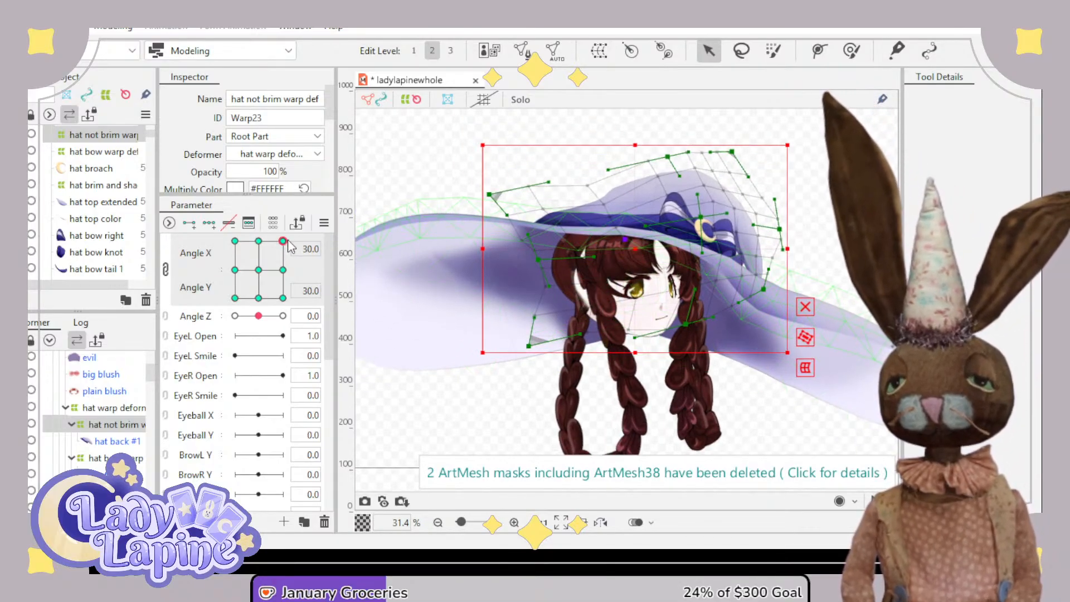
# - At Angle X 30 and Angle Y -30, brush the hat top color art mesh's brim edge left of the bow slightly down and left
pyautogui.moveTo(289, 244); pyautogui.dragTo(286, 315)
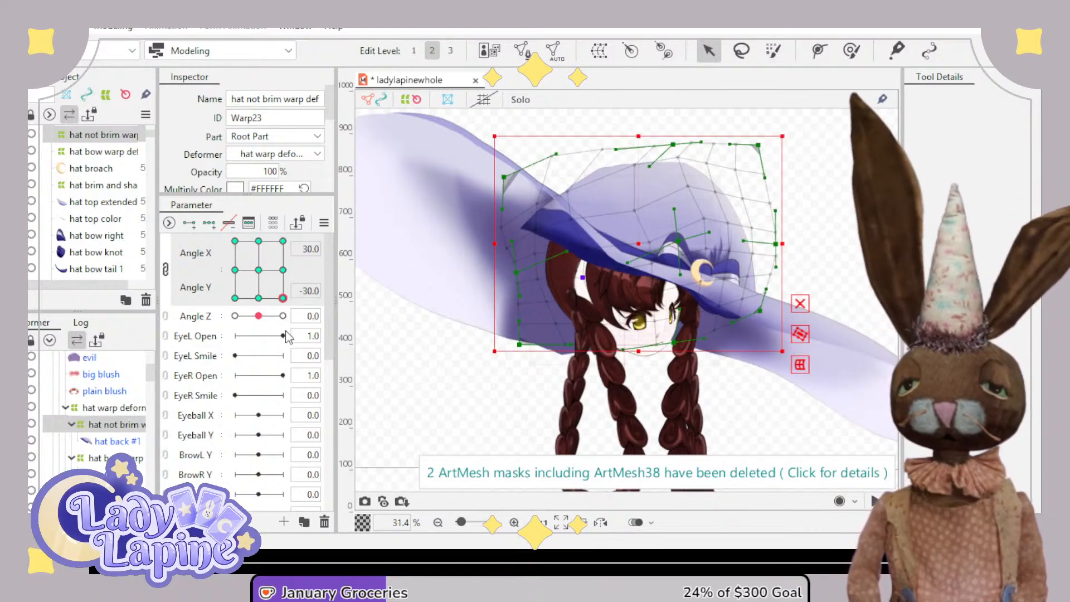
pyautogui.scroll(-5, 92, 413)
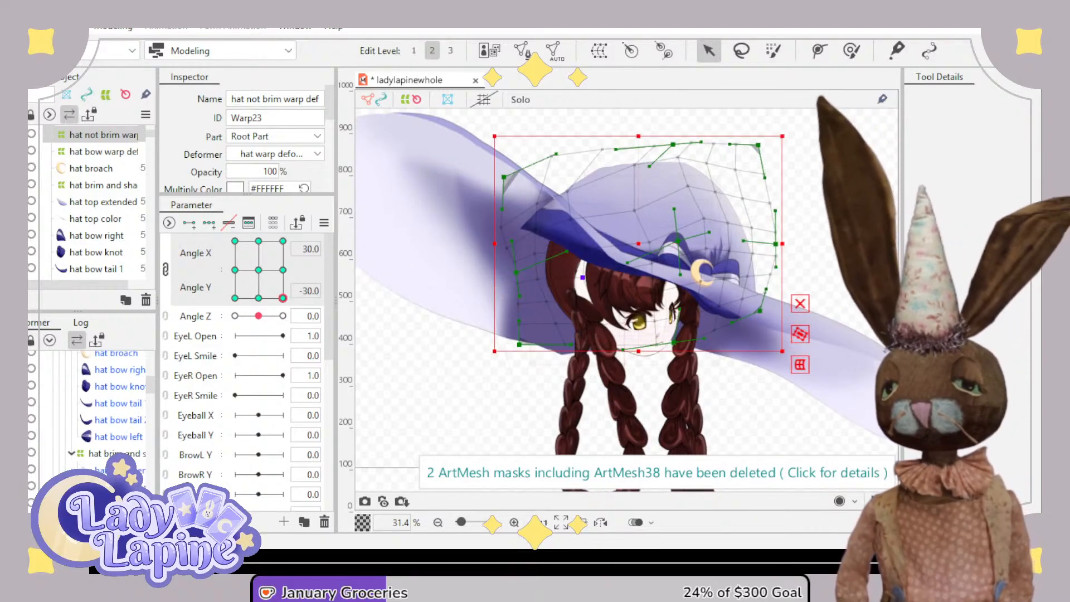
pyautogui.click(119, 425)
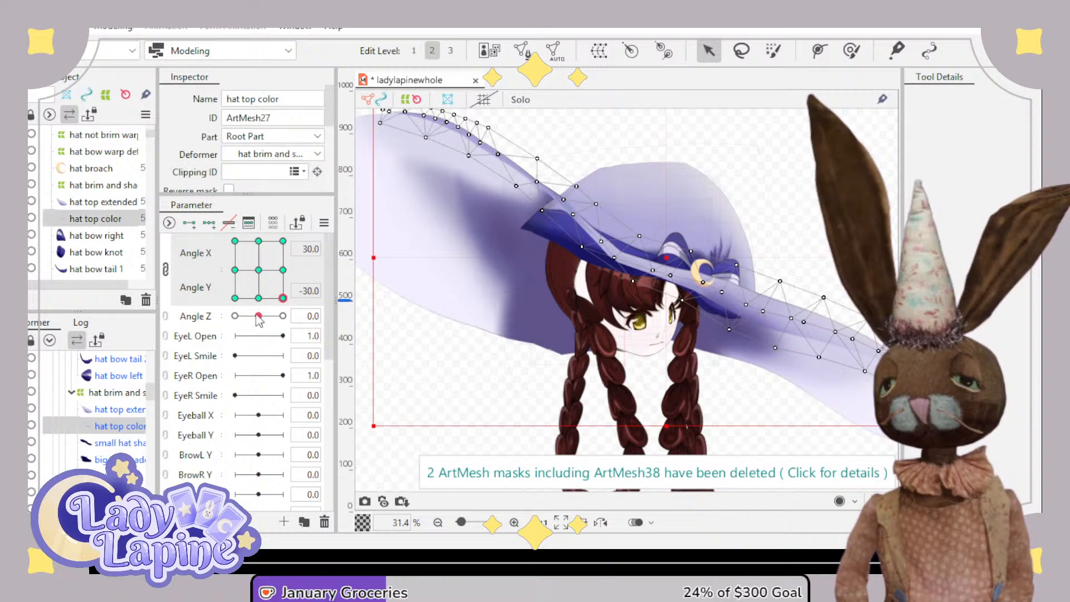
pyautogui.click(852, 50)
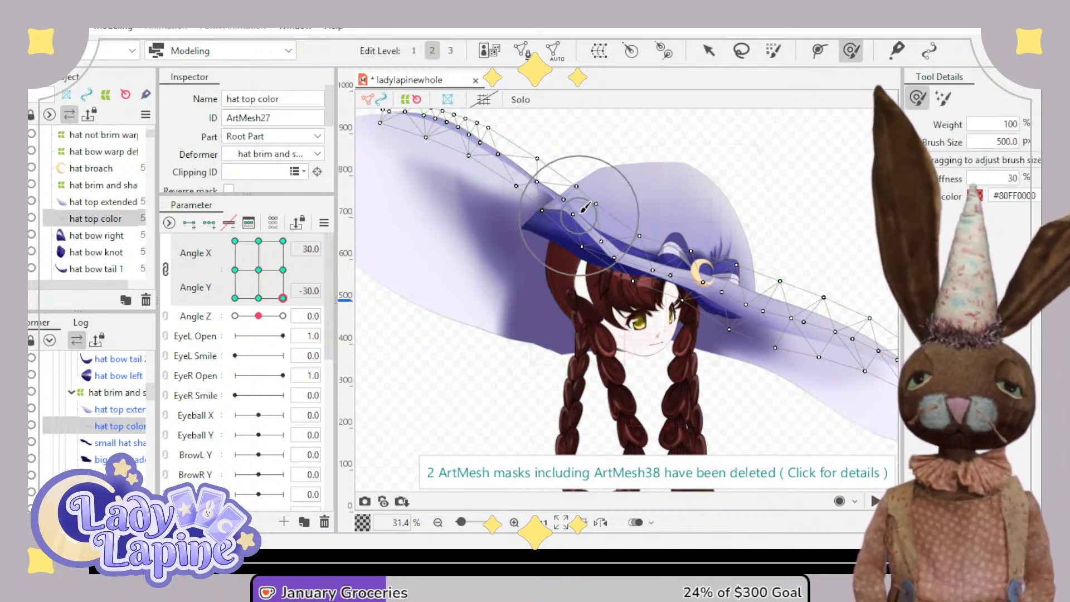
pyautogui.click(562, 218)
pyautogui.moveTo(586, 224); pyautogui.dragTo(587, 234)
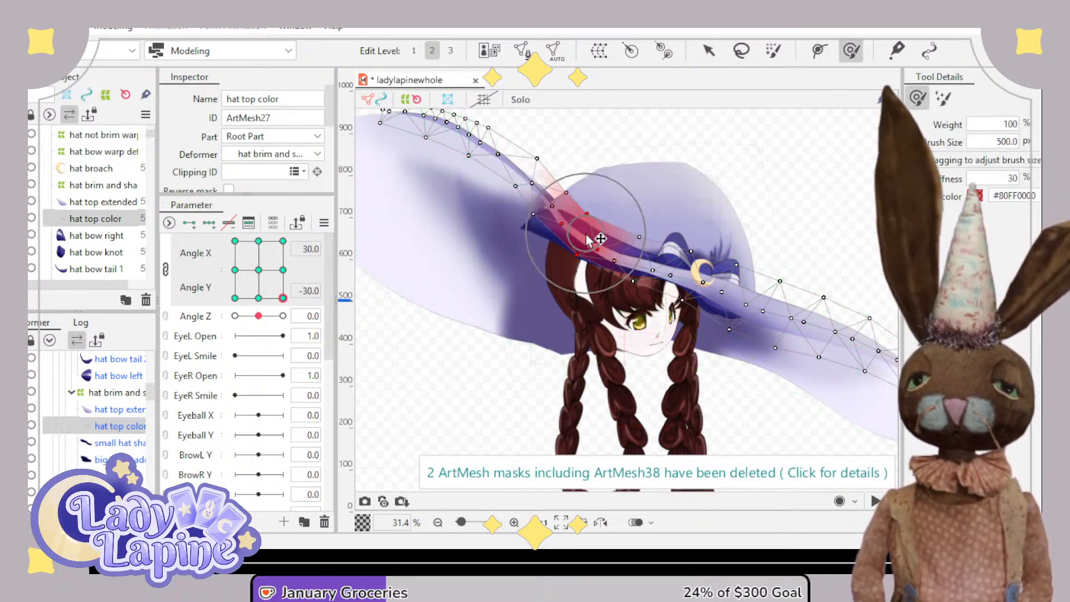
pyautogui.moveTo(537, 197); pyautogui.dragTo(529, 198)
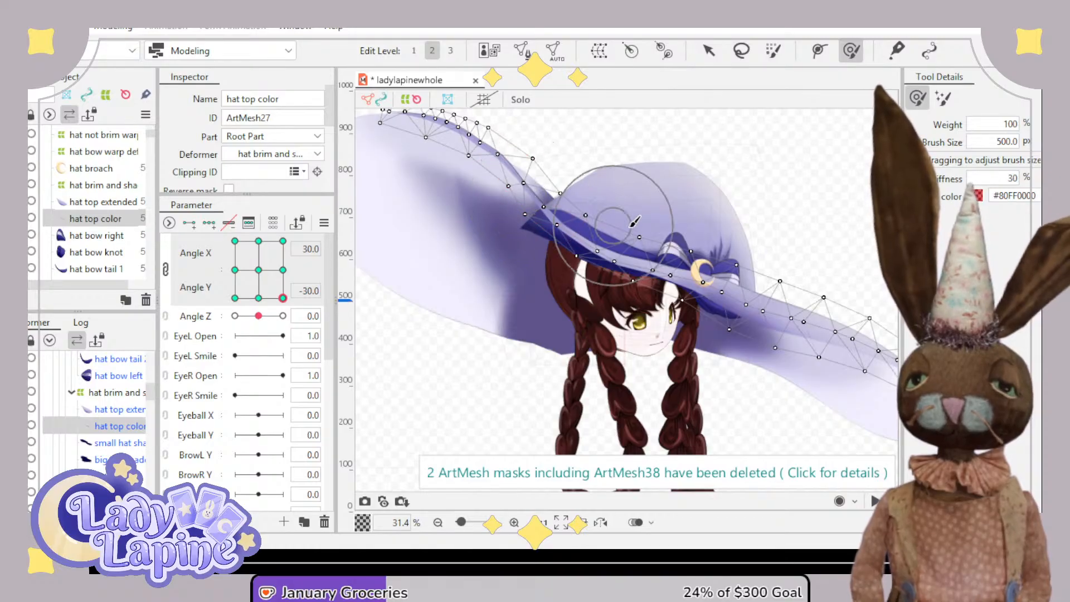
pyautogui.moveTo(667, 262); pyautogui.dragTo(653, 262)
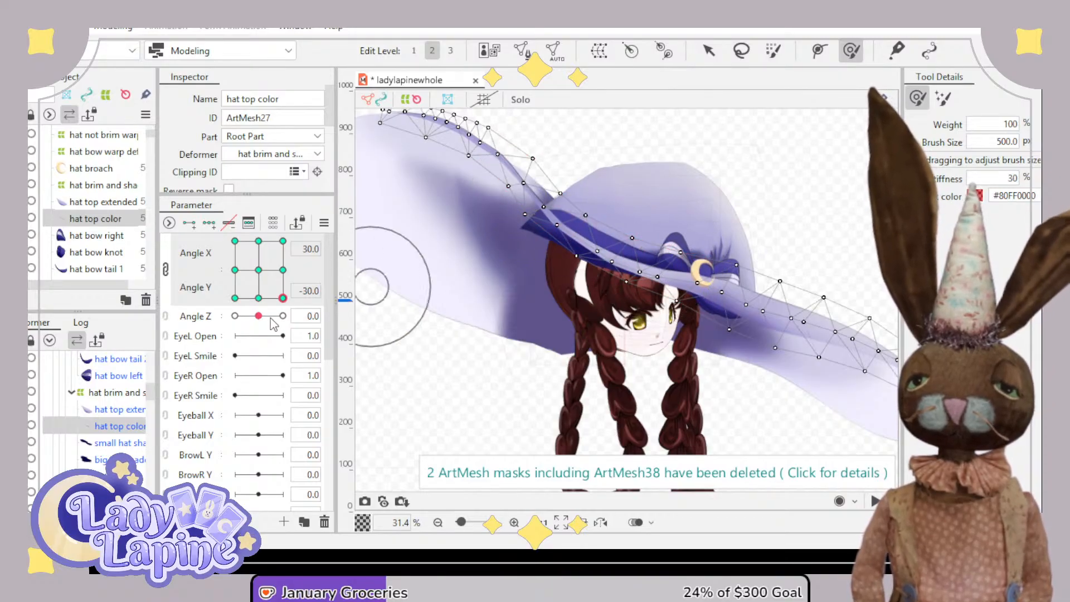
# - Pull the hat not brim warp deformer's left-edge points up and slightly right behind the brim at Angle X 30 and Angle Y -30
pyautogui.scroll(3, 110, 395)
pyautogui.click(109, 366)
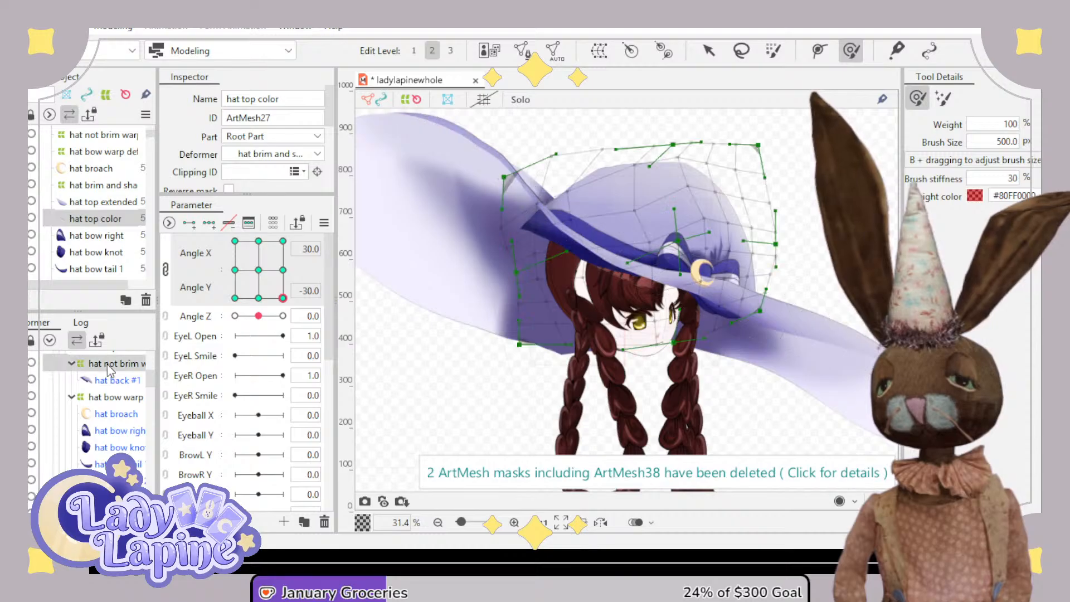
pyautogui.scroll(2, 492, 241)
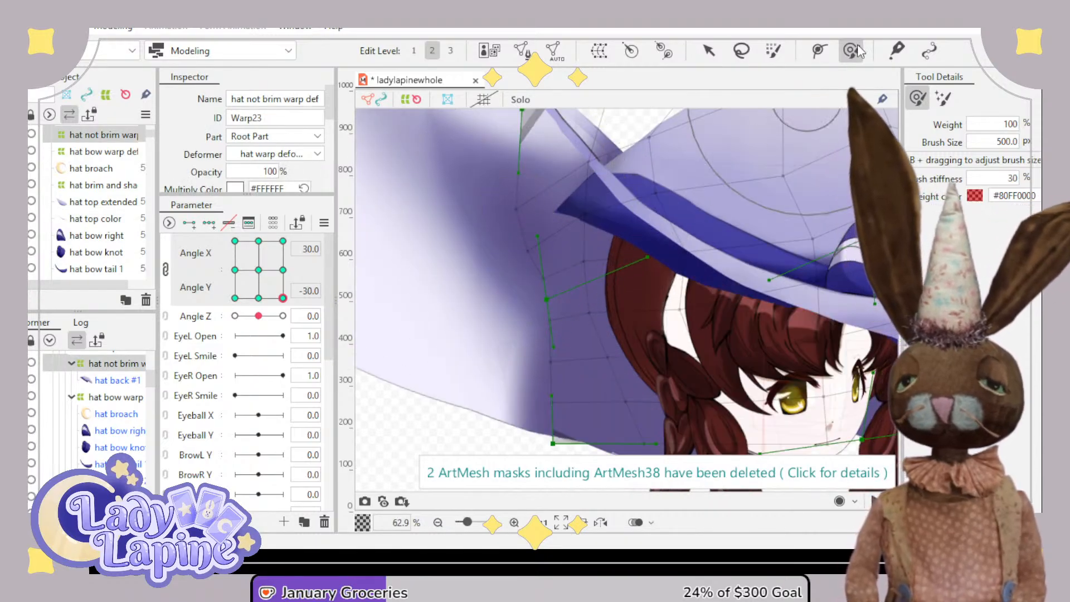
pyautogui.click(708, 51)
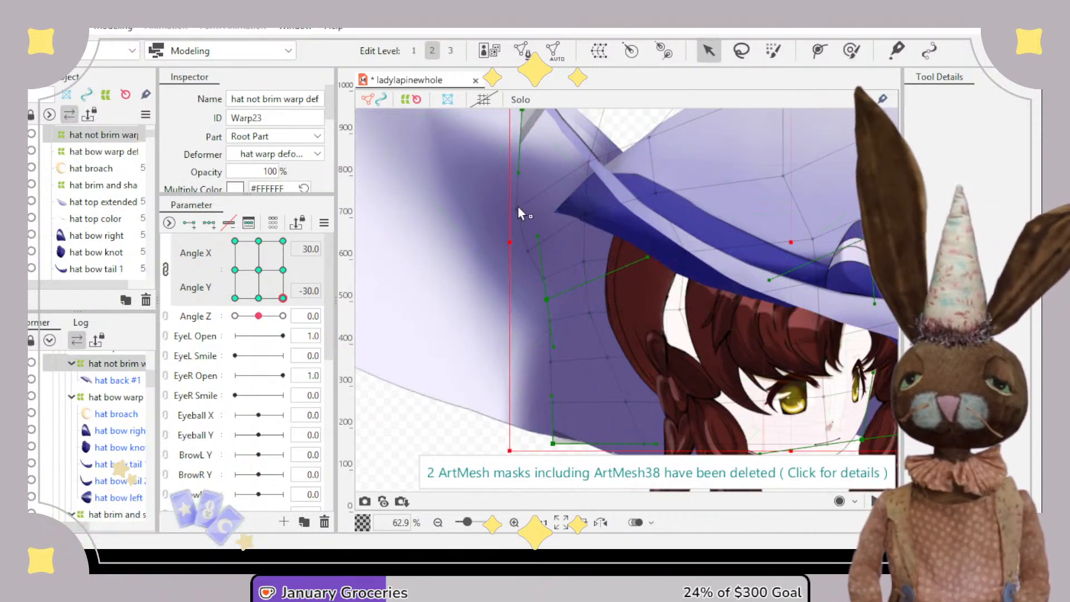
pyautogui.moveTo(533, 182); pyautogui.dragTo(533, 175)
pyautogui.moveTo(530, 257); pyautogui.dragTo(538, 219)
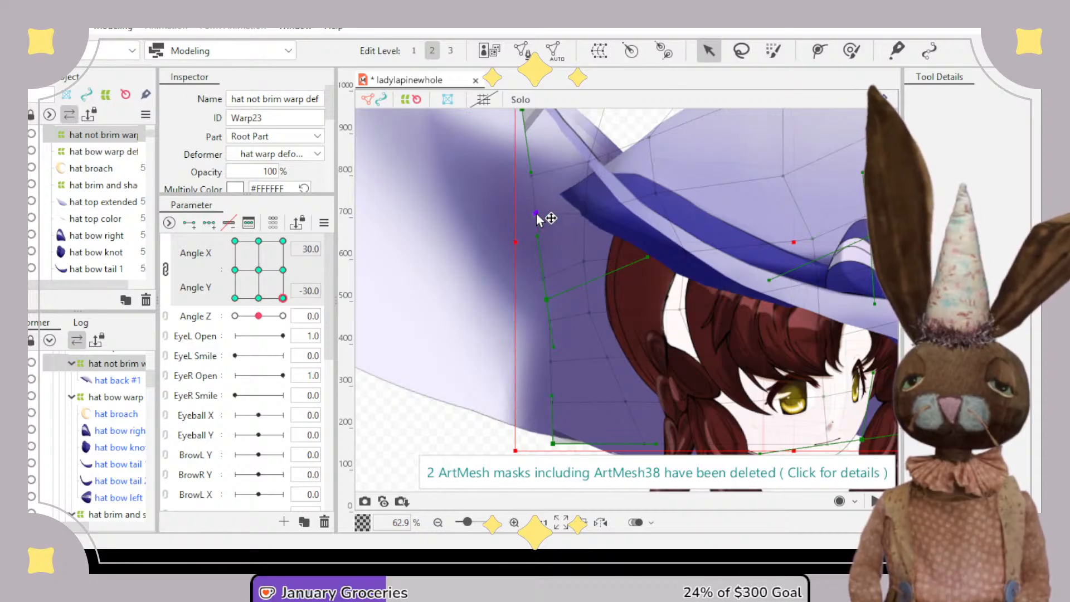
pyautogui.moveTo(547, 300); pyautogui.dragTo(549, 266)
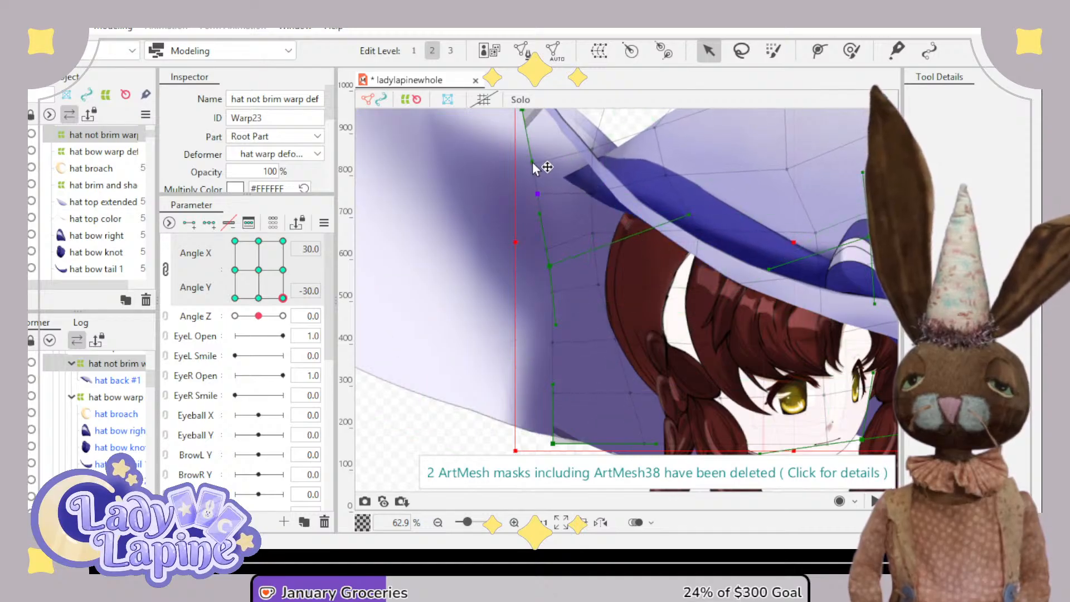
pyautogui.moveTo(539, 163); pyautogui.dragTo(600, 84)
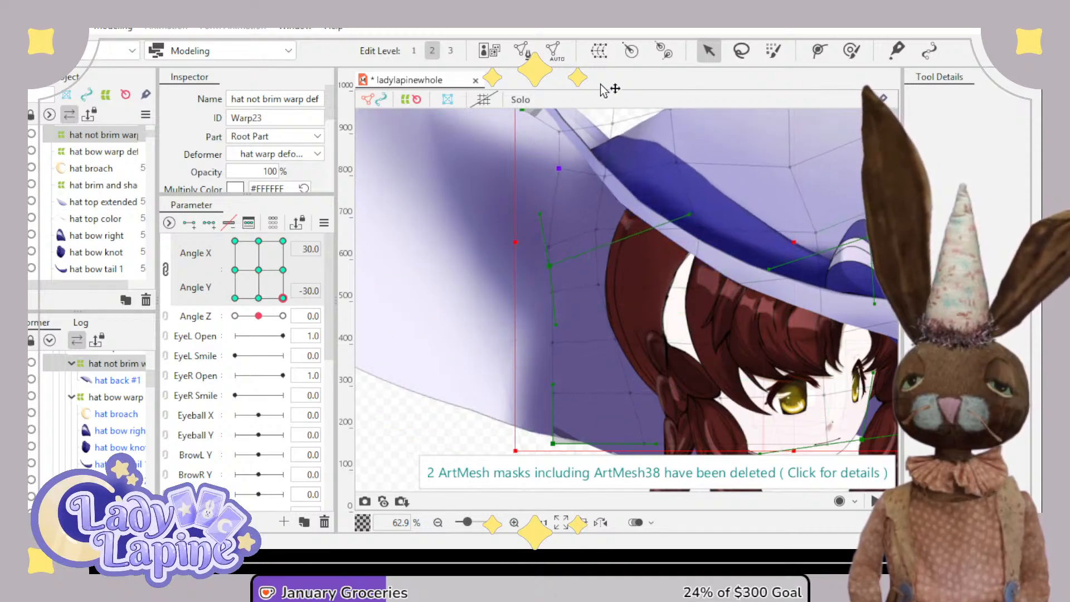
# - Move the hat back art mesh's point left of the hair and its lower-edge point by the left braid slightly upward
pyautogui.scroll(-2, 734, 407)
pyautogui.moveTo(732, 372); pyautogui.dragTo(602, 342)
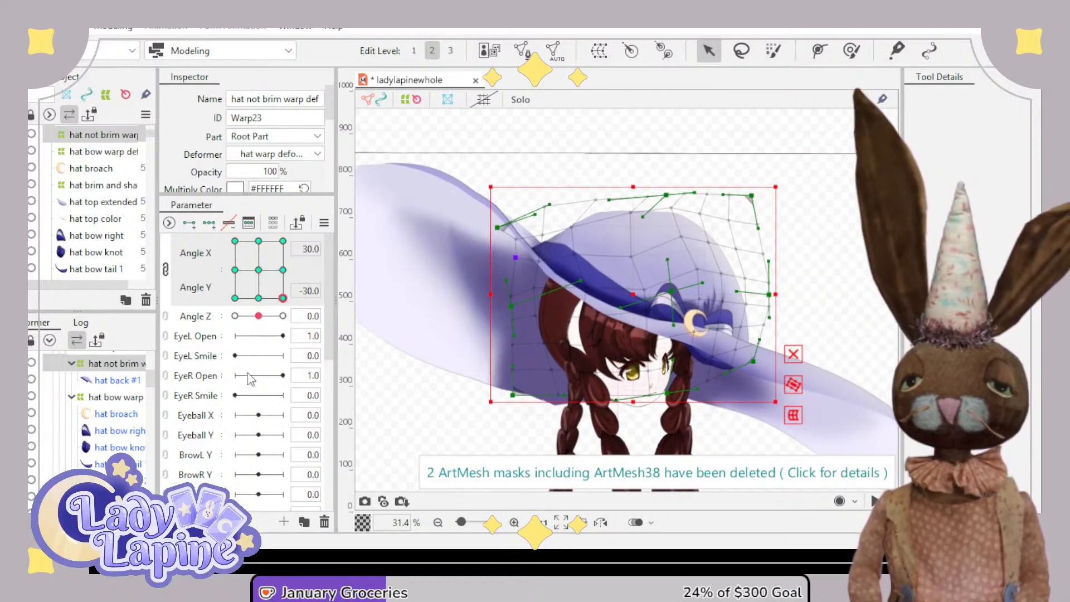
pyautogui.scroll(-3, 101, 466)
pyautogui.click(114, 416)
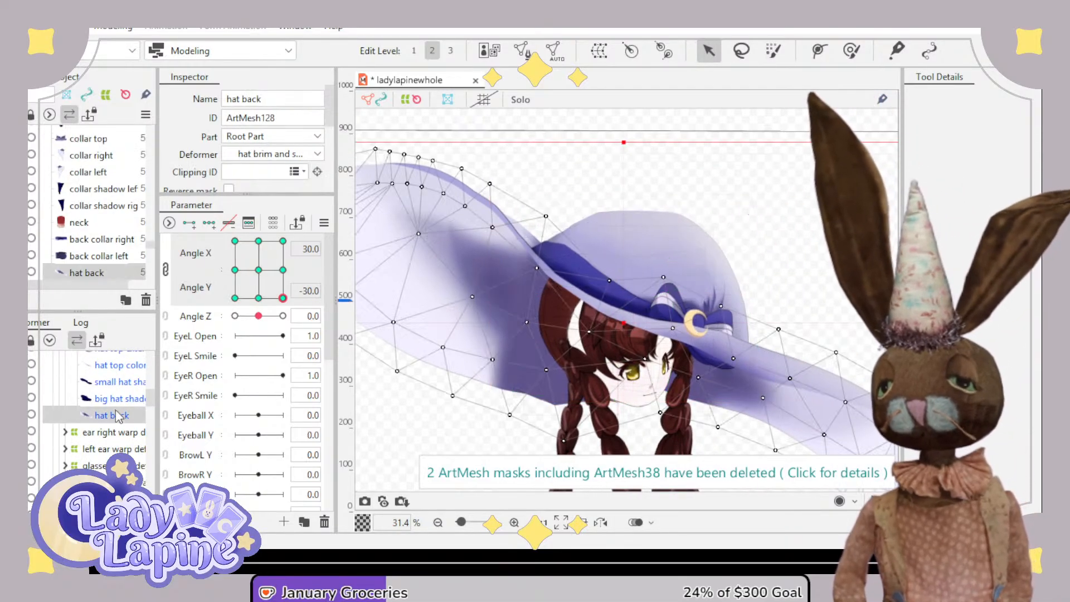
pyautogui.scroll(1, 460, 296)
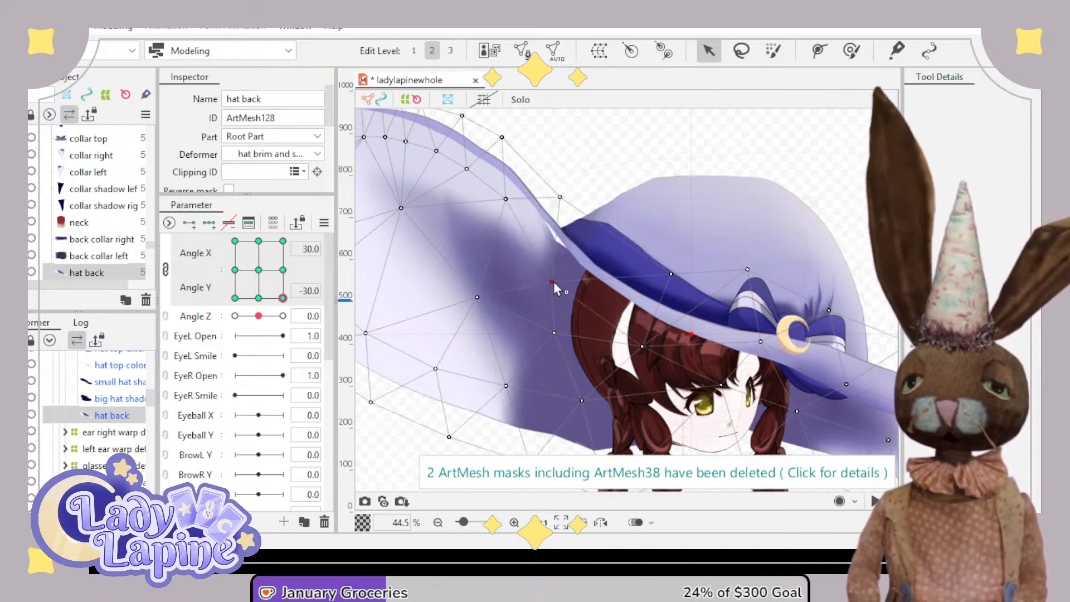
pyautogui.scroll(-2, 697, 276)
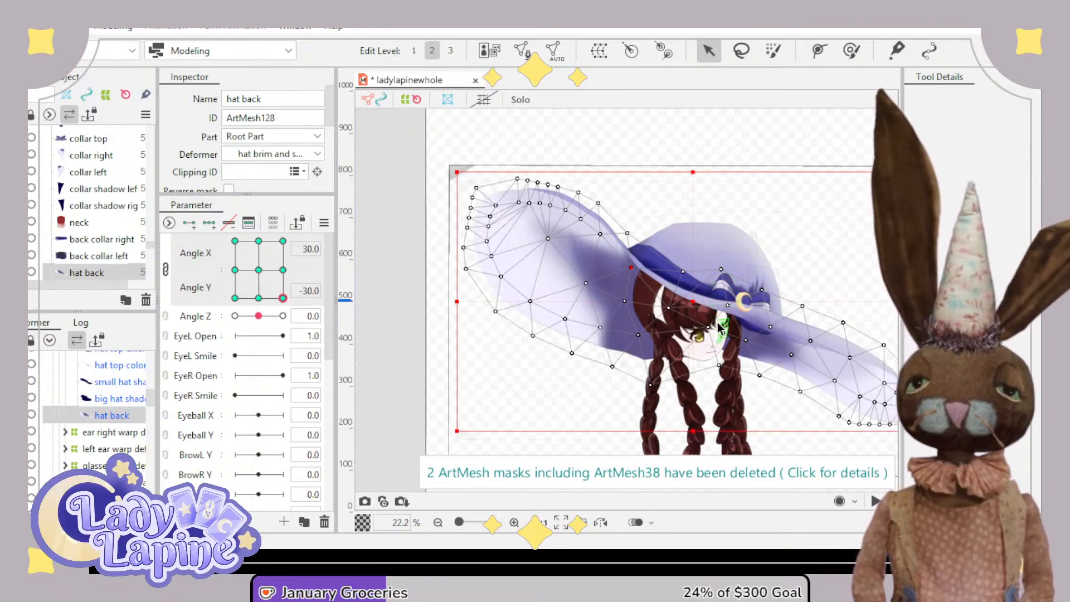
pyautogui.scroll(2, 622, 426)
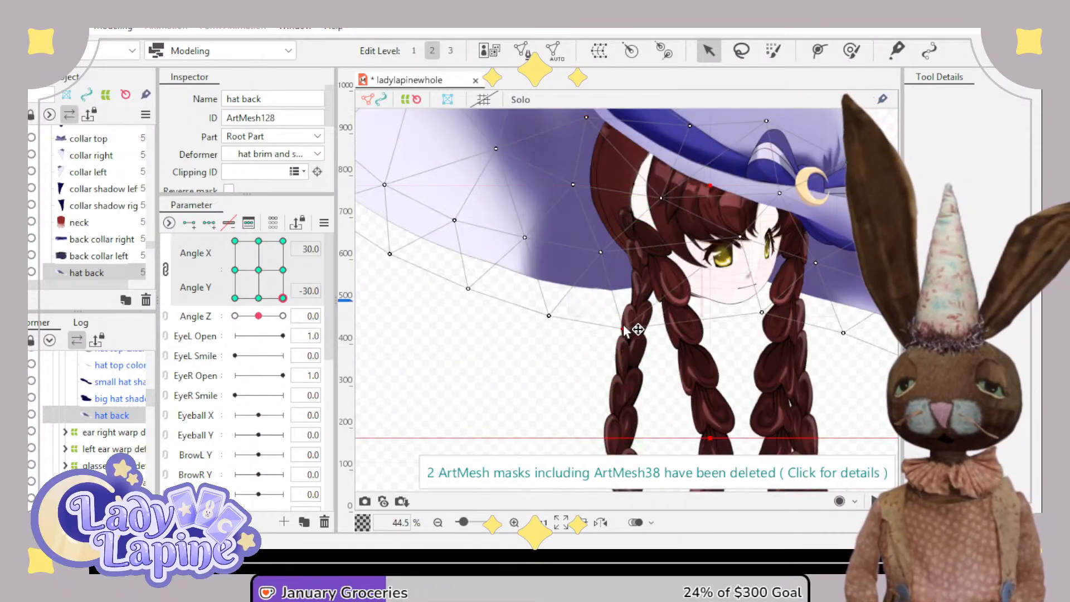
pyautogui.scroll(-1, 669, 370)
pyautogui.scroll(-1, 672, 372)
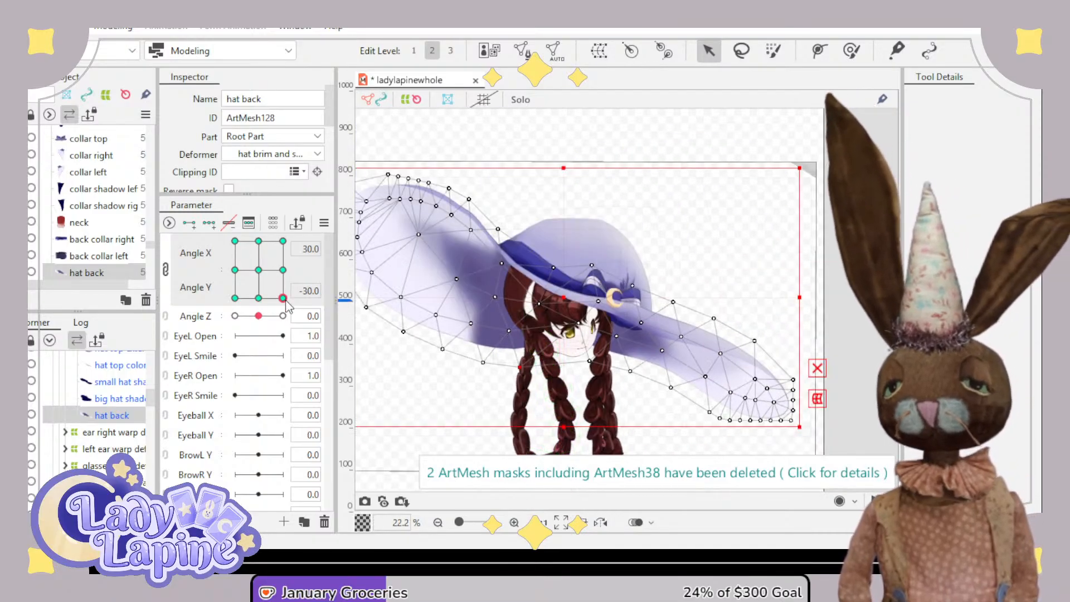
# - At Angle X -30 and Angle Y -30, shift the whole hat brim and shadow warp deformer left and slightly down
pyautogui.moveTo(283, 298); pyautogui.dragTo(235, 298)
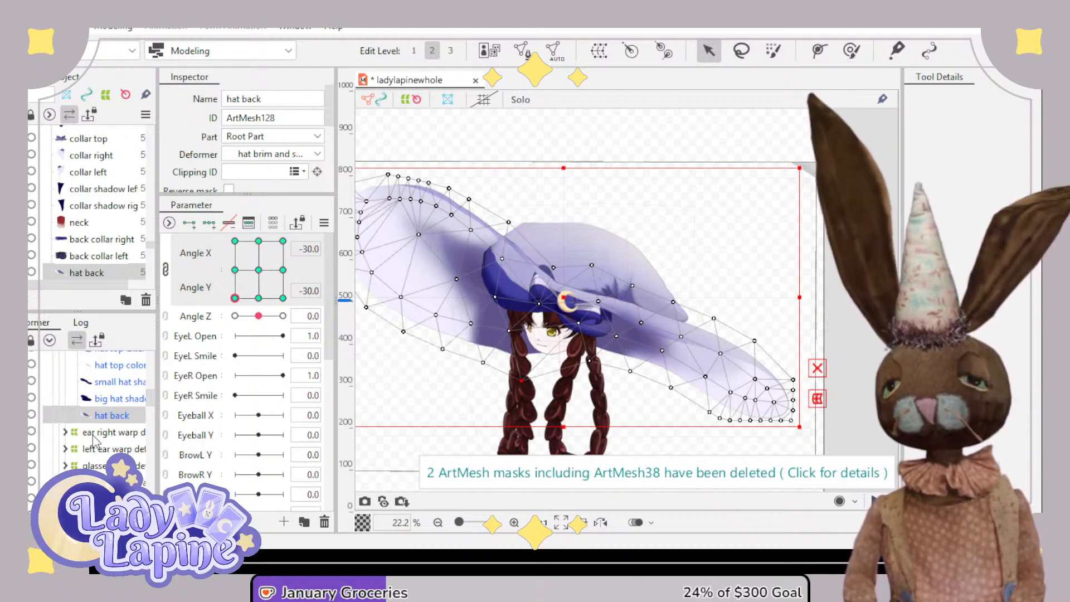
pyautogui.scroll(1, 106, 432)
pyautogui.click(109, 393)
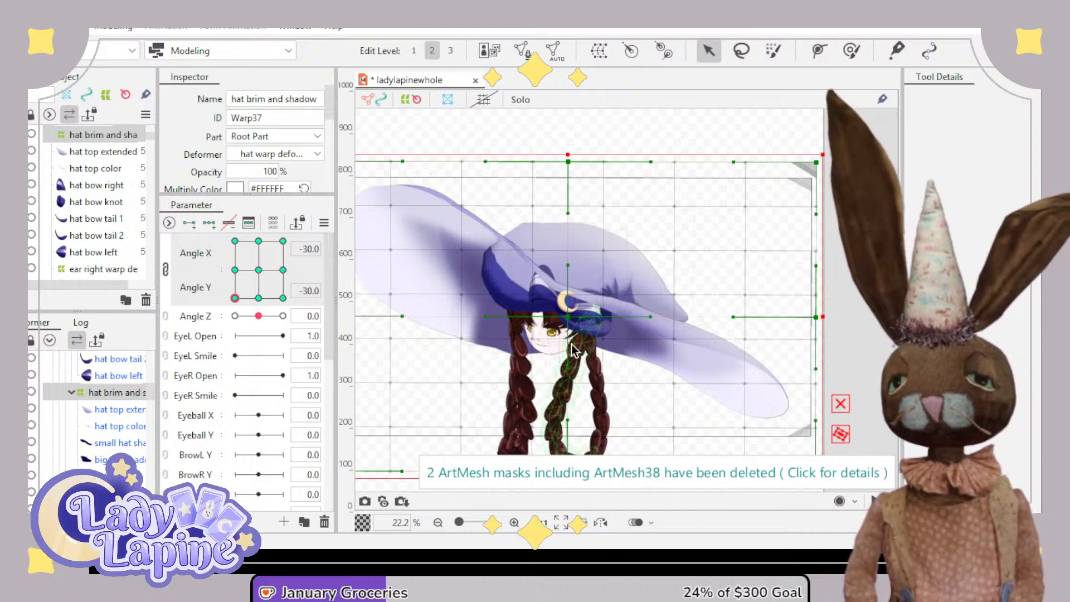
pyautogui.moveTo(564, 323); pyautogui.dragTo(536, 331)
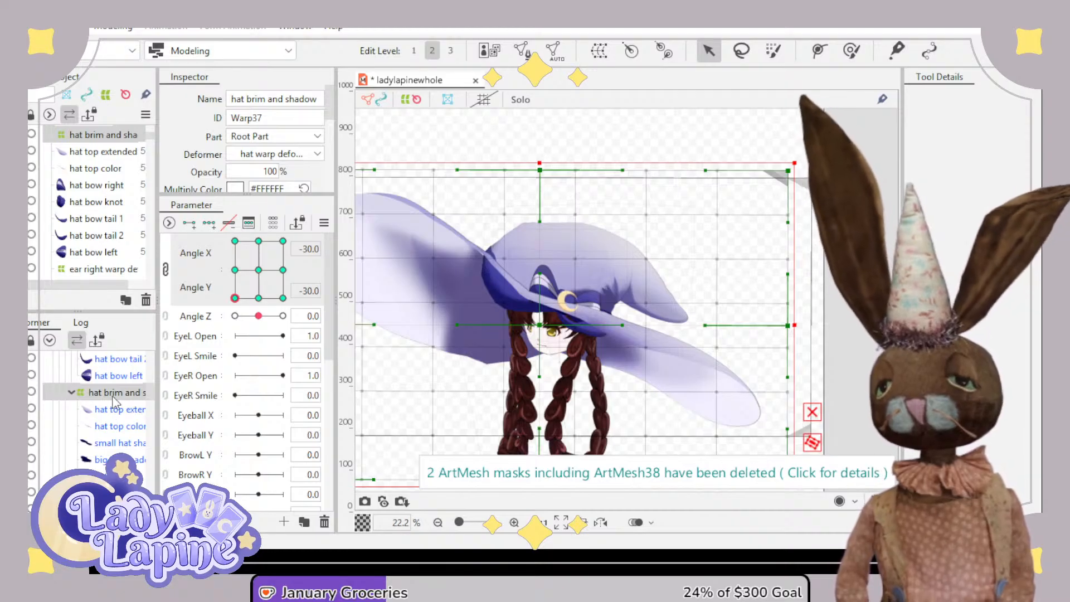
# - At Angle X -30 and Angle Y -30, move the hat back art mesh's lower-edge point beside the left braid slightly up and right
pyautogui.click(120, 477)
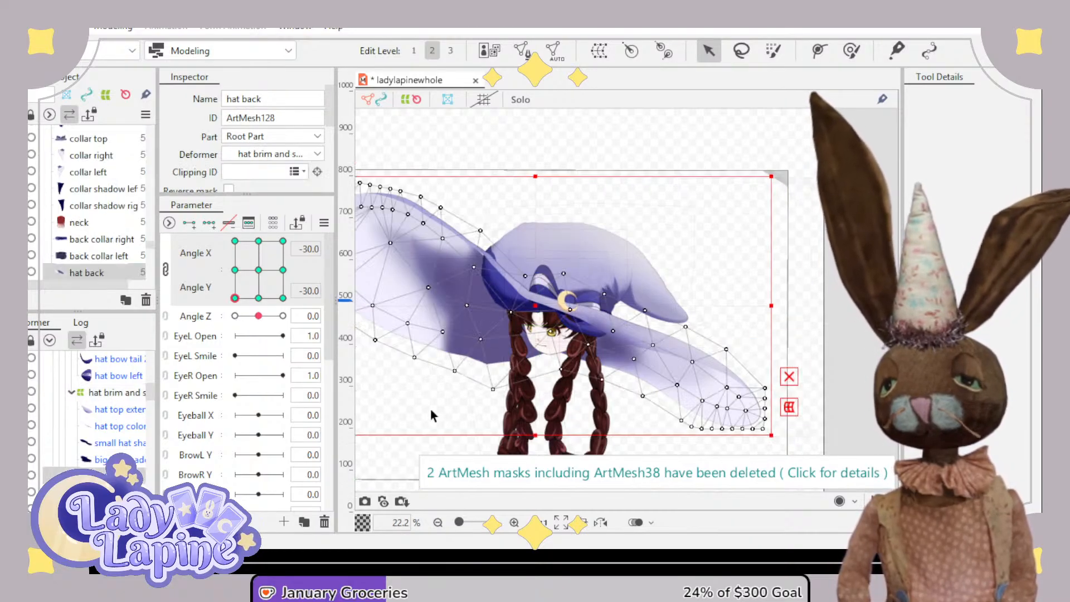
pyautogui.moveTo(496, 390); pyautogui.dragTo(500, 374)
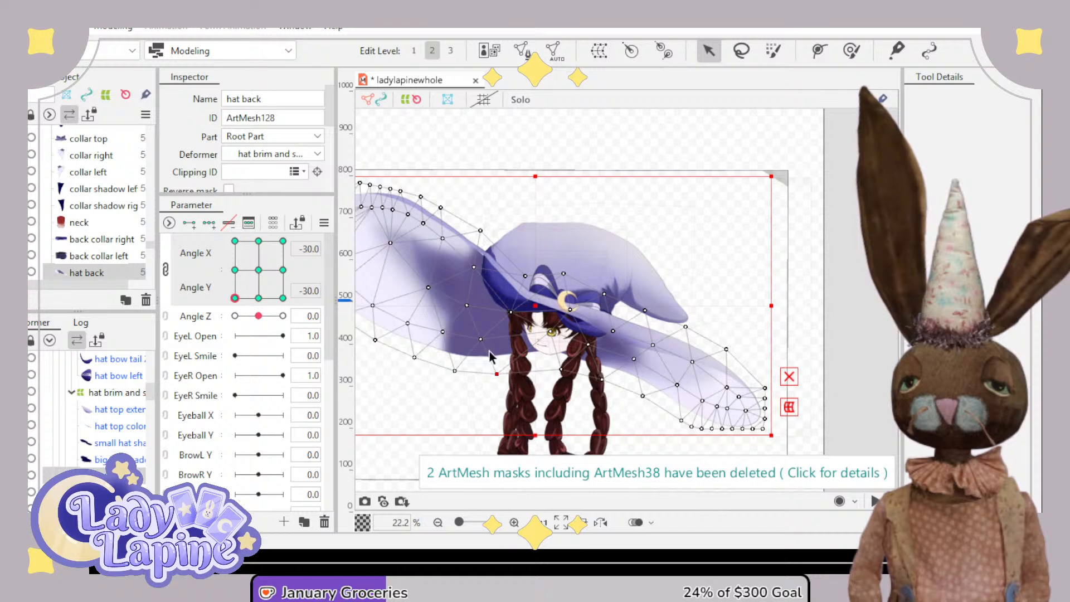
# - Brush the hat top color art mesh's upper points beside the left base of the crown down and slightly left
pyautogui.click(119, 426)
pyautogui.click(854, 51)
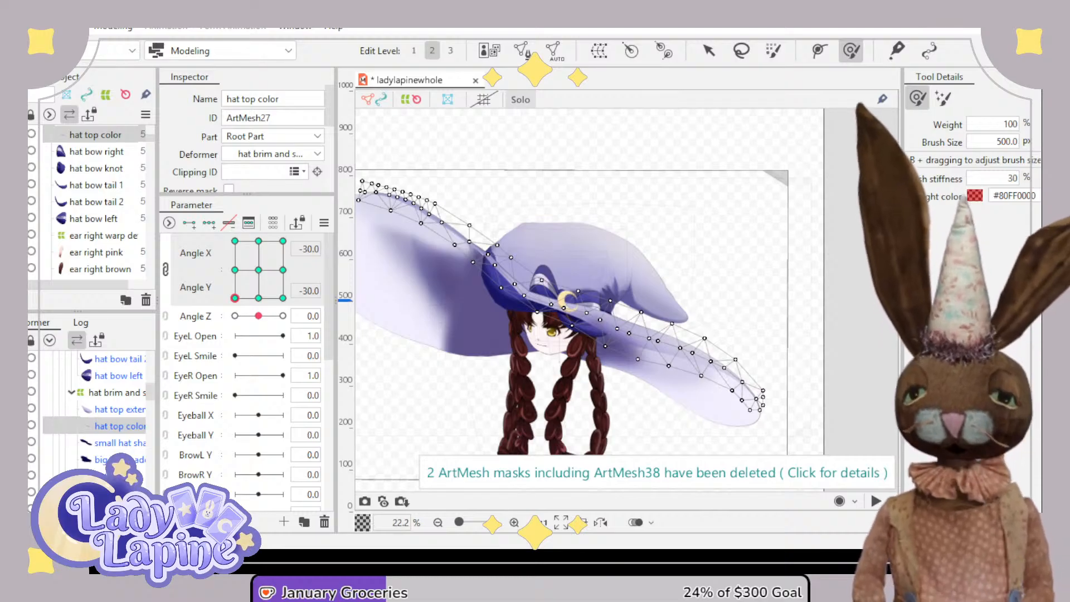
pyautogui.moveTo(509, 246)
pyautogui.mouseDown()
pyautogui.moveTo(502, 276)
pyautogui.moveTo(493, 274)
pyautogui.mouseUp()
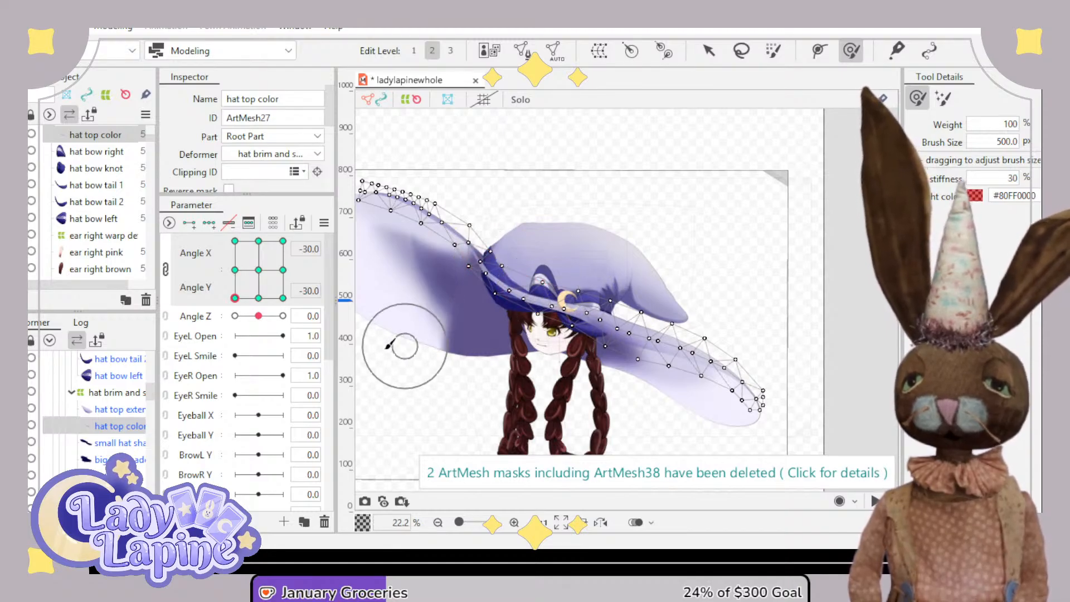
# - Pull the hat not brim warp deformer's lower-left corner point up and right behind the brim at Angle X -30 and Angle Y -30
pyautogui.scroll(3, 115, 405)
pyautogui.scroll(2, 117, 406)
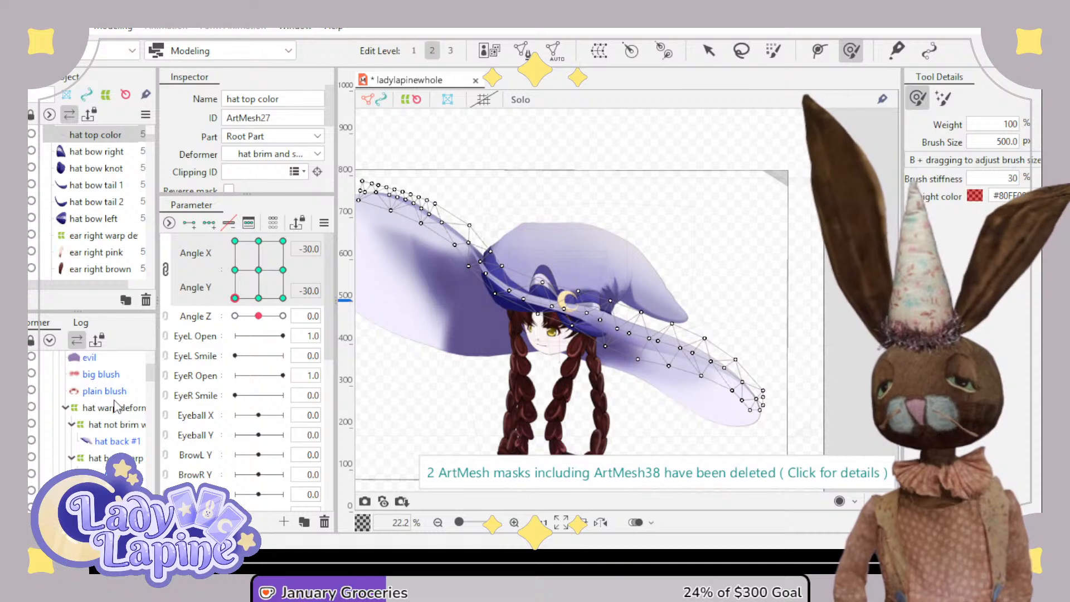
pyautogui.click(116, 425)
pyautogui.scroll(3, 457, 362)
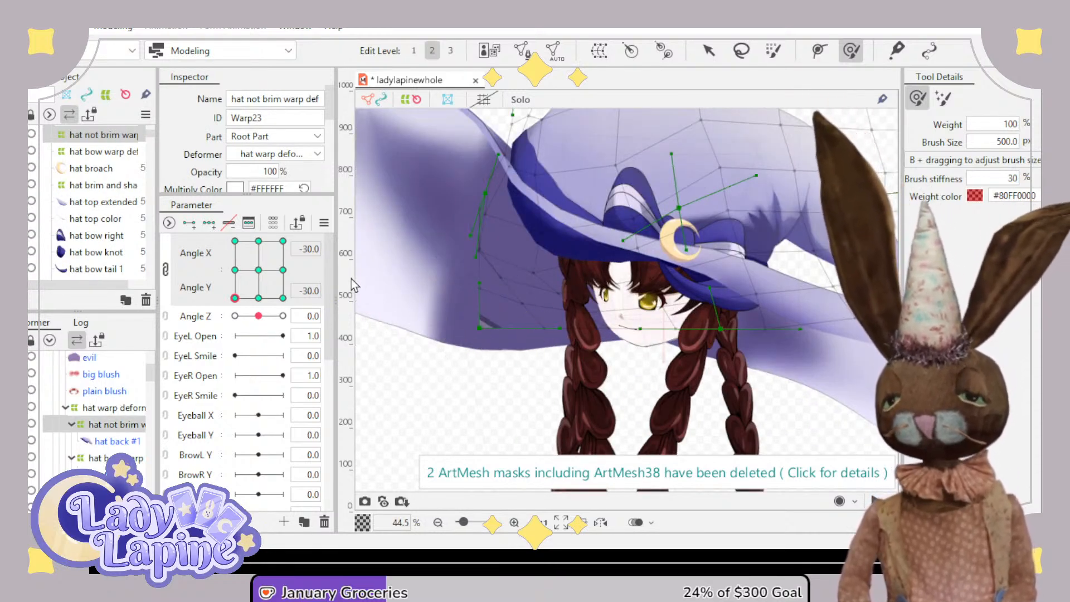
pyautogui.click(709, 51)
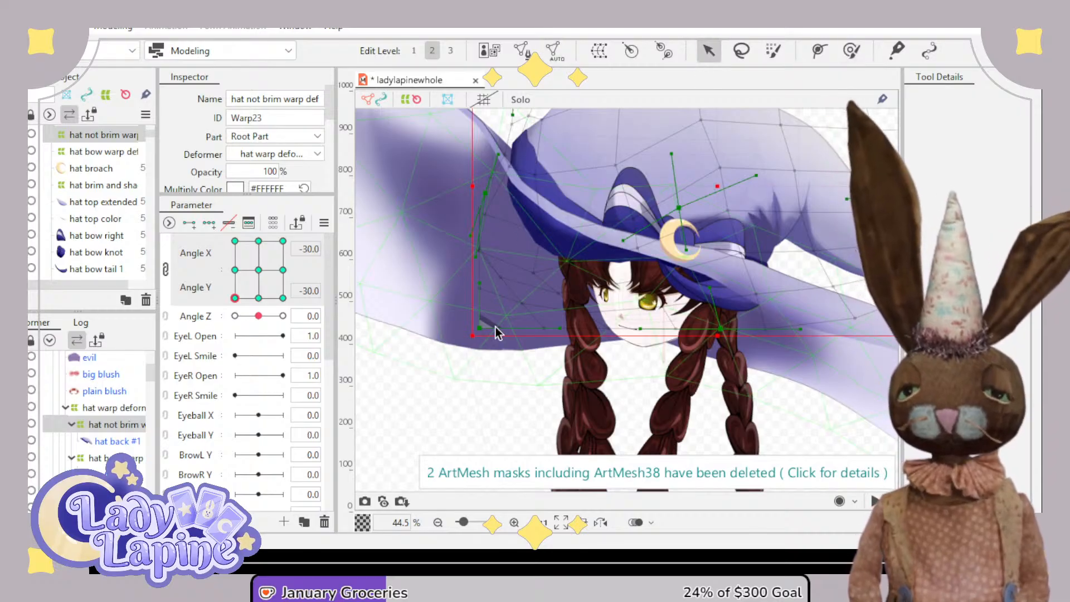
pyautogui.moveTo(483, 332); pyautogui.dragTo(505, 307)
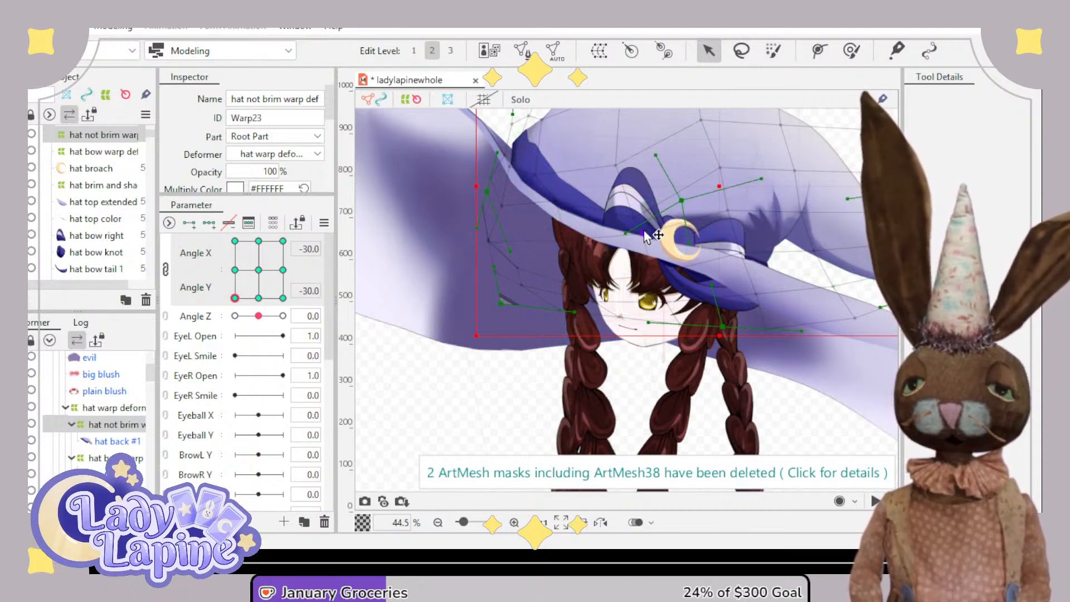
pyautogui.scroll(-3, 568, 343)
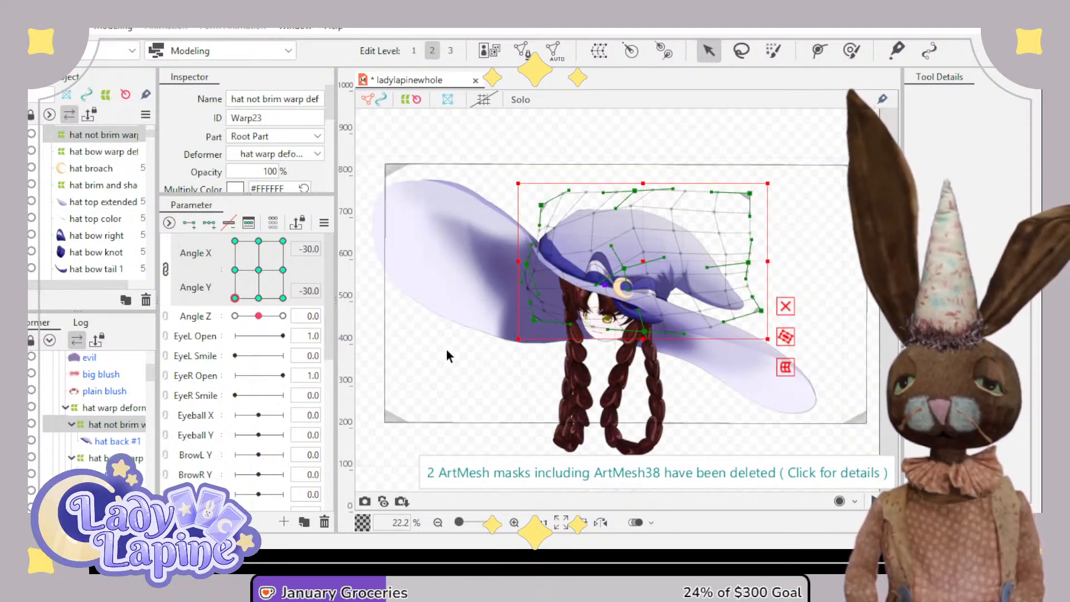
# - Try shifting the hat back art mesh's left-half points to the right, undo the moves and clear the selection
pyautogui.scroll(-5, 106, 446)
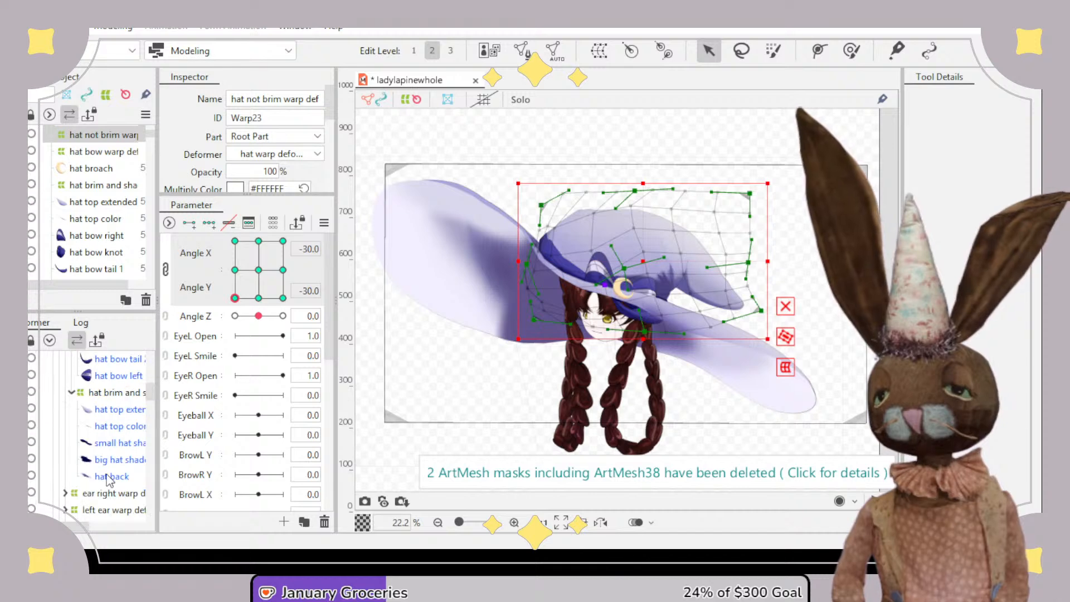
pyautogui.scroll(-3, 107, 463)
pyautogui.click(104, 417)
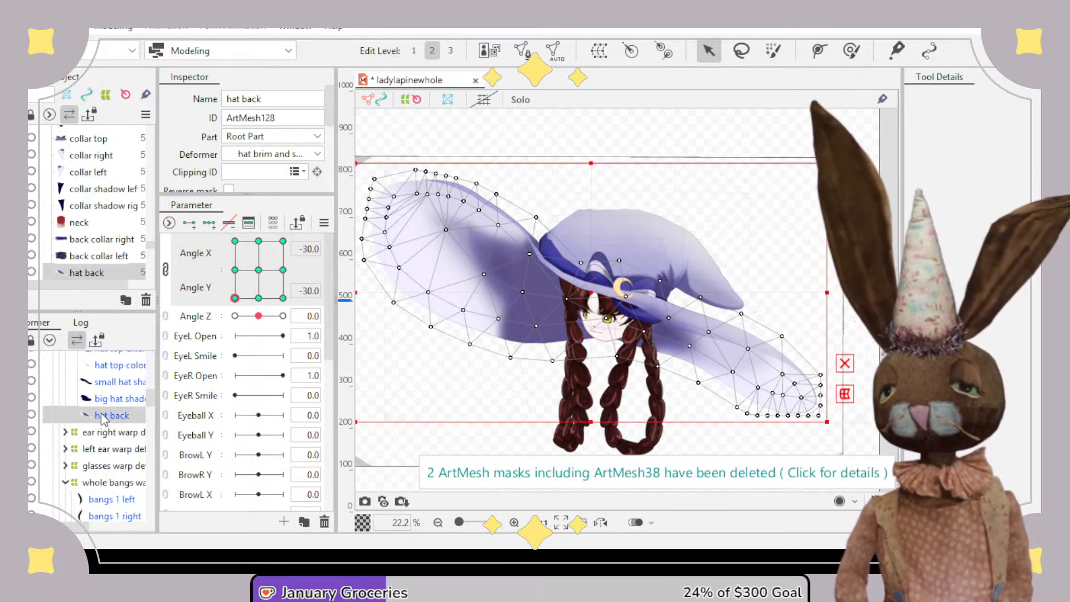
pyautogui.scroll(-2, 527, 352)
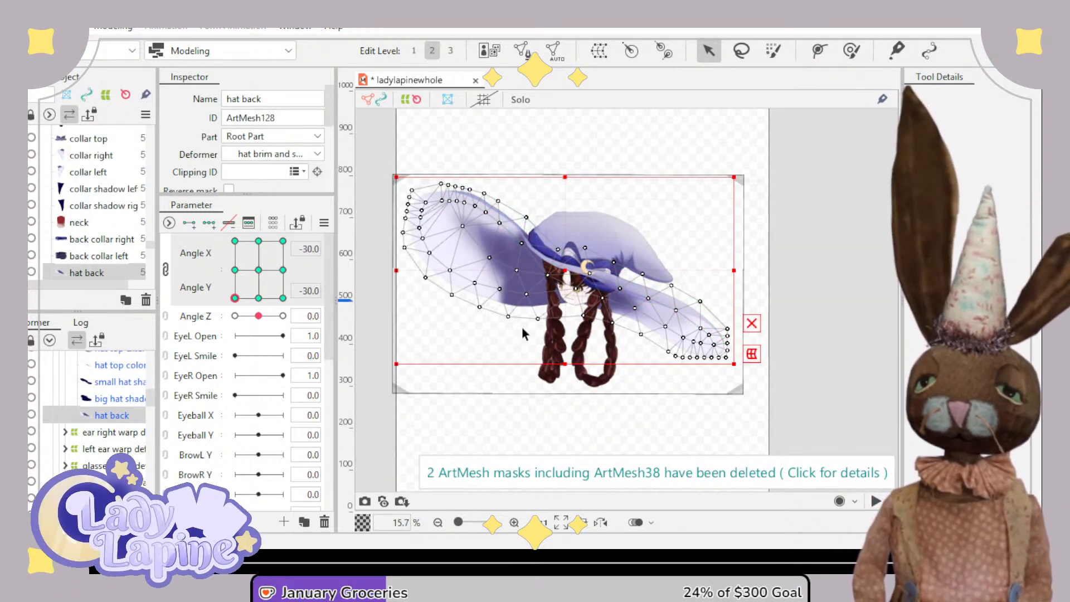
pyautogui.moveTo(377, 147); pyautogui.dragTo(546, 343)
pyautogui.moveTo(470, 259); pyautogui.dragTo(496, 257)
pyautogui.scroll(4, 704, 216)
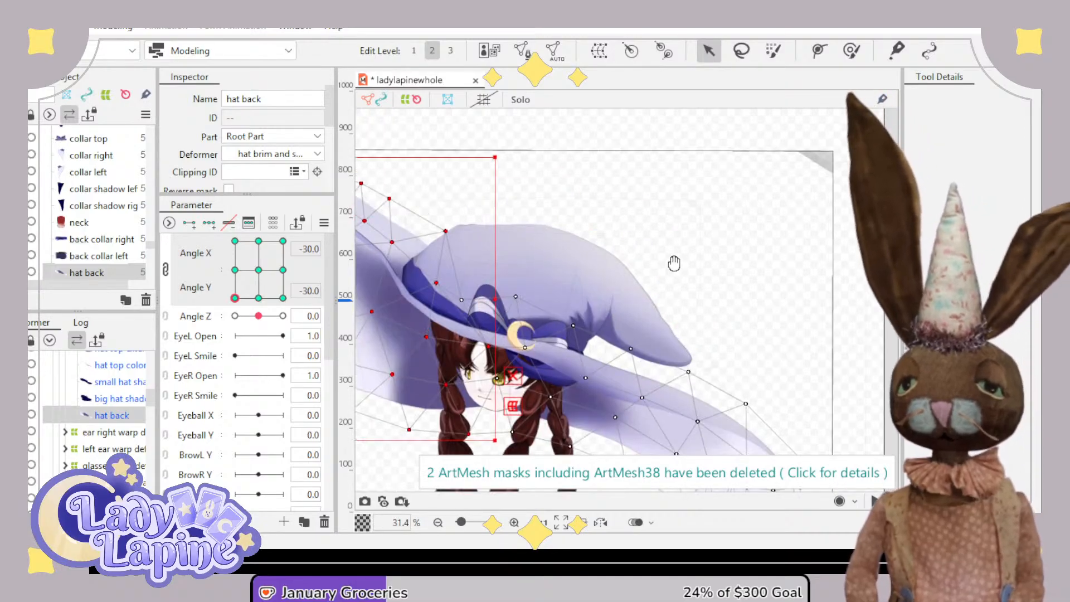
pyautogui.moveTo(674, 262); pyautogui.dragTo(839, 250)
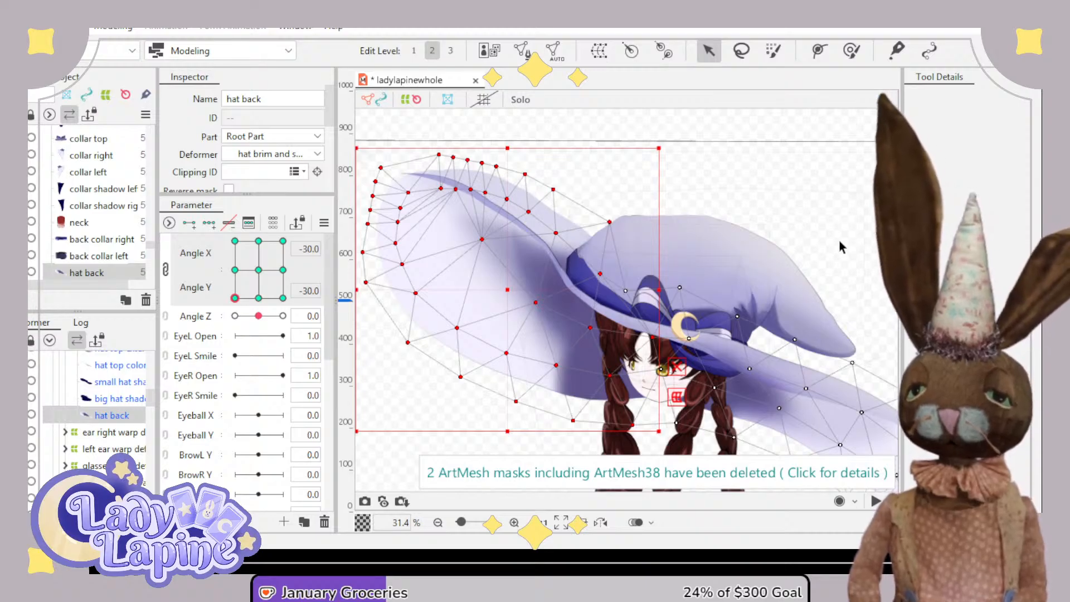
pyautogui.hotkey('ctrl', 'z')
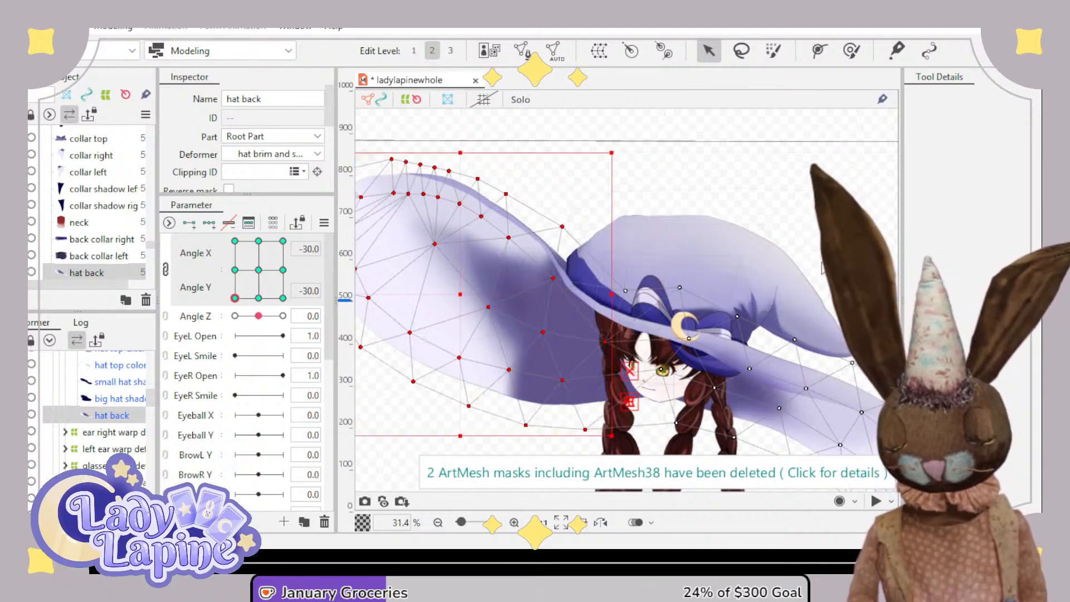
pyautogui.scroll(-2, 797, 284)
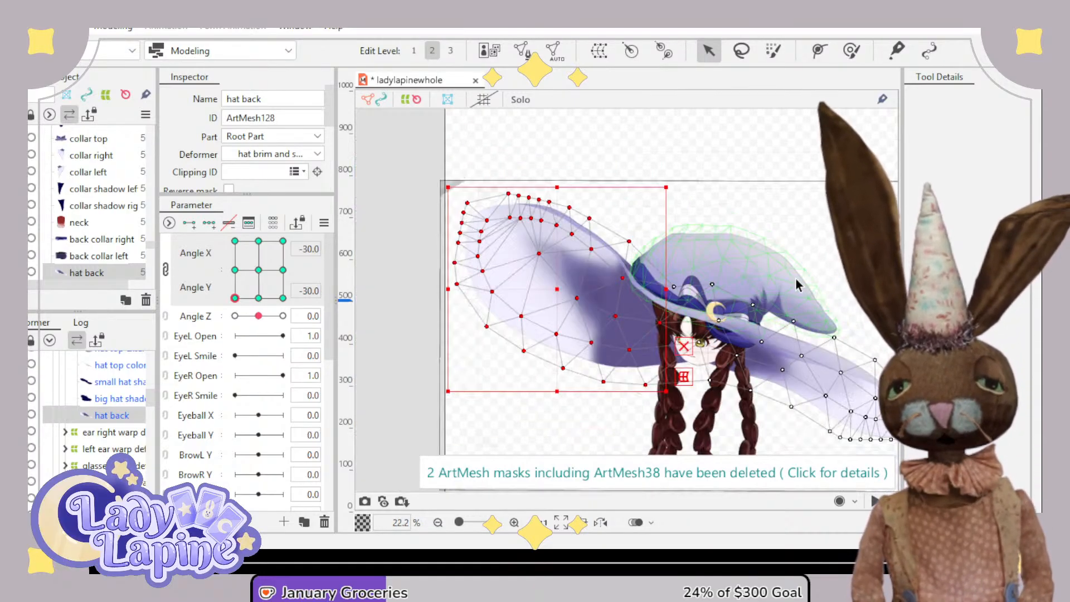
pyautogui.scroll(2, 797, 285)
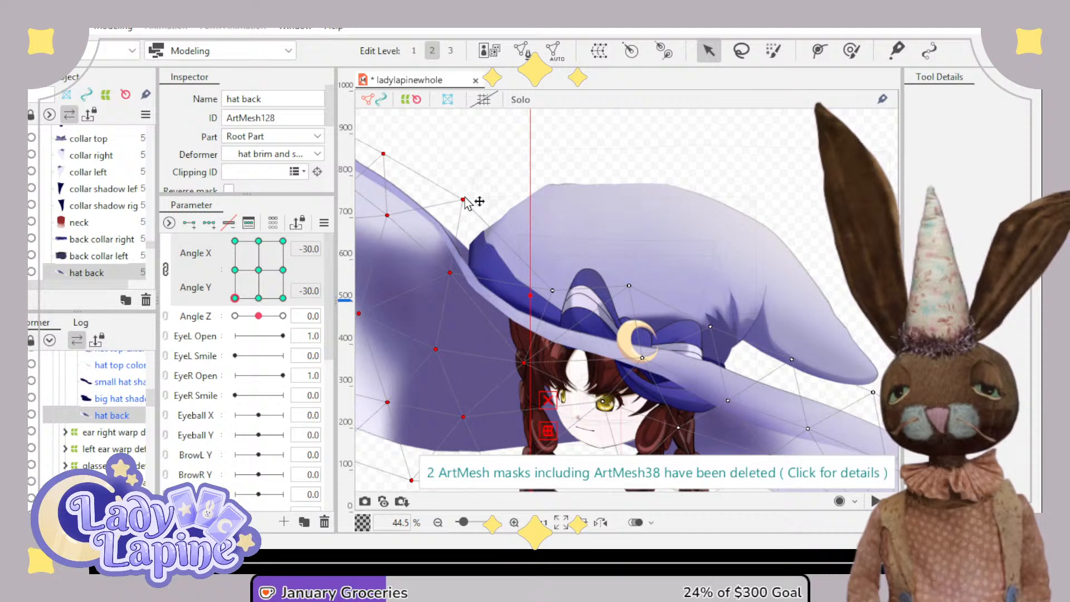
pyautogui.moveTo(467, 204); pyautogui.dragTo(476, 194)
pyautogui.hotkey('ctrl', 'z')
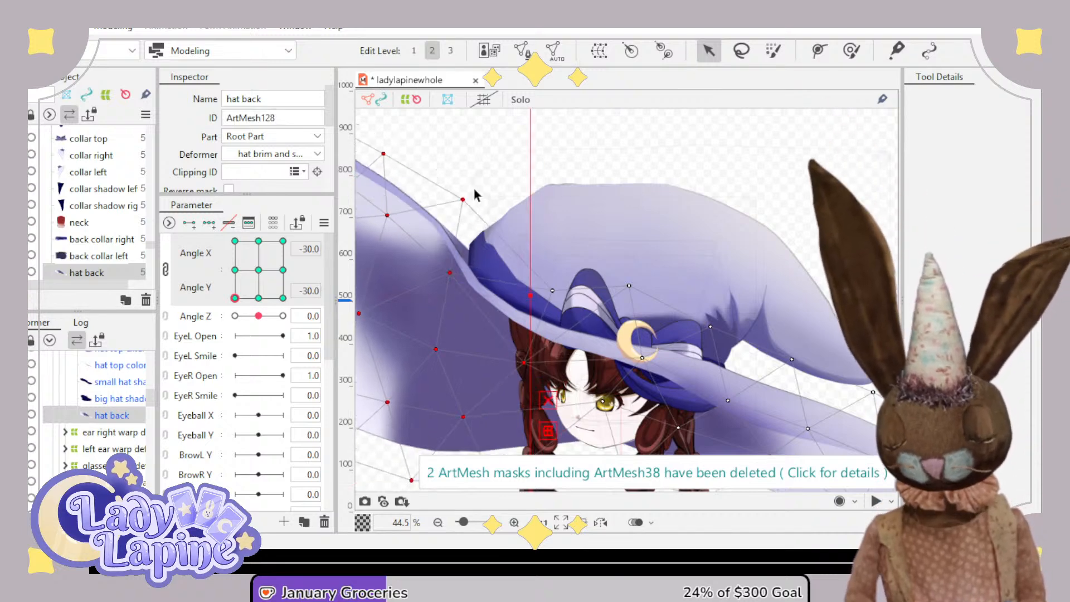
pyautogui.click(469, 167)
pyautogui.click(468, 167)
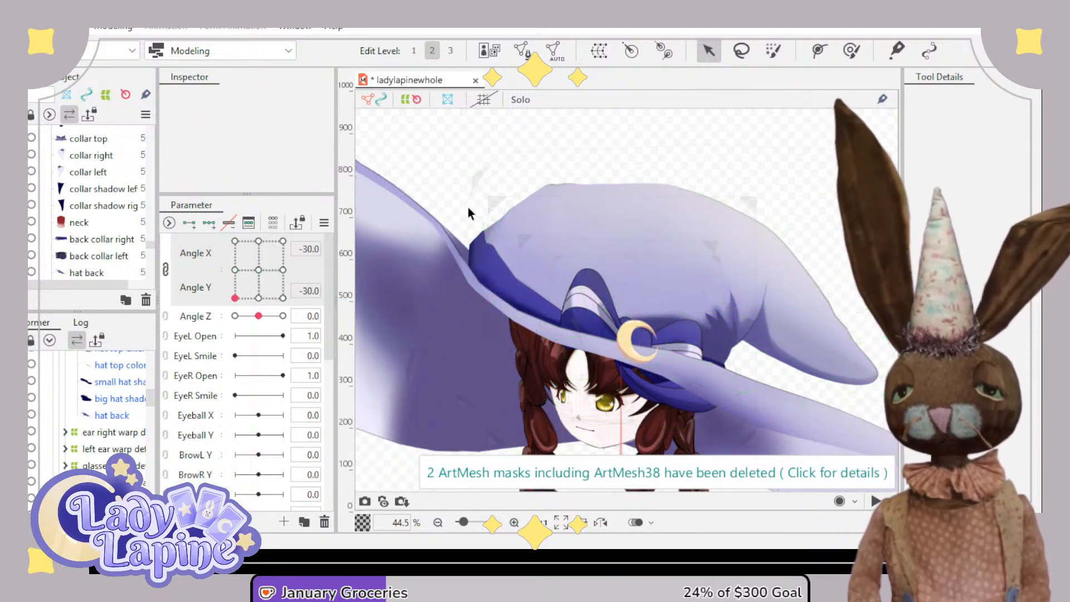
# - Move the hat back art mesh's points left of the crown slightly right and raise its point behind the crown above the bow
pyautogui.click(434, 286)
pyautogui.moveTo(464, 200); pyautogui.dragTo(480, 201)
pyautogui.moveTo(553, 291); pyautogui.dragTo(566, 258)
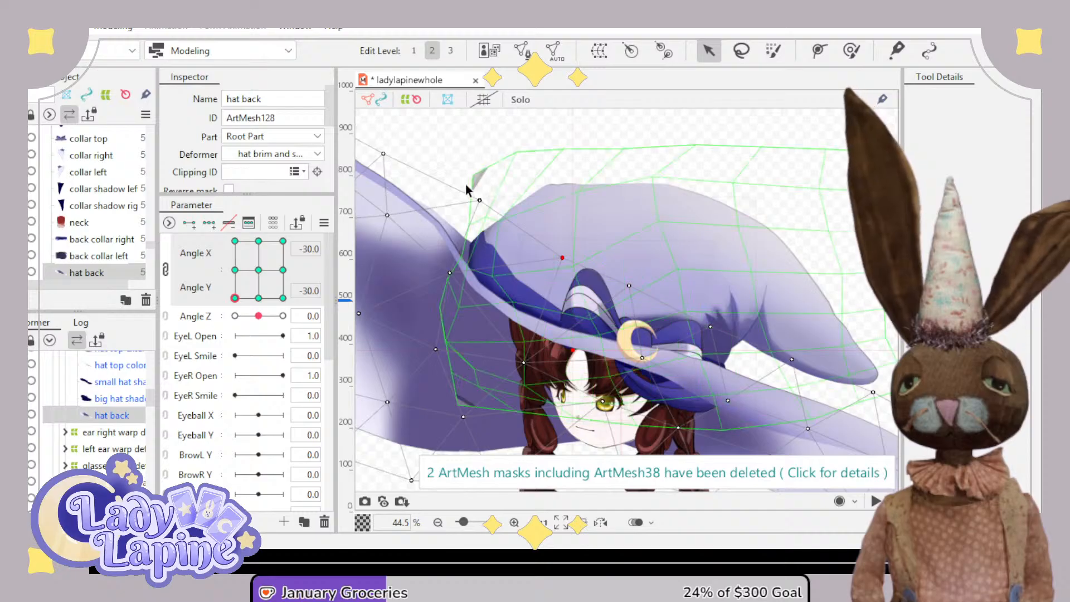
pyautogui.click(481, 199)
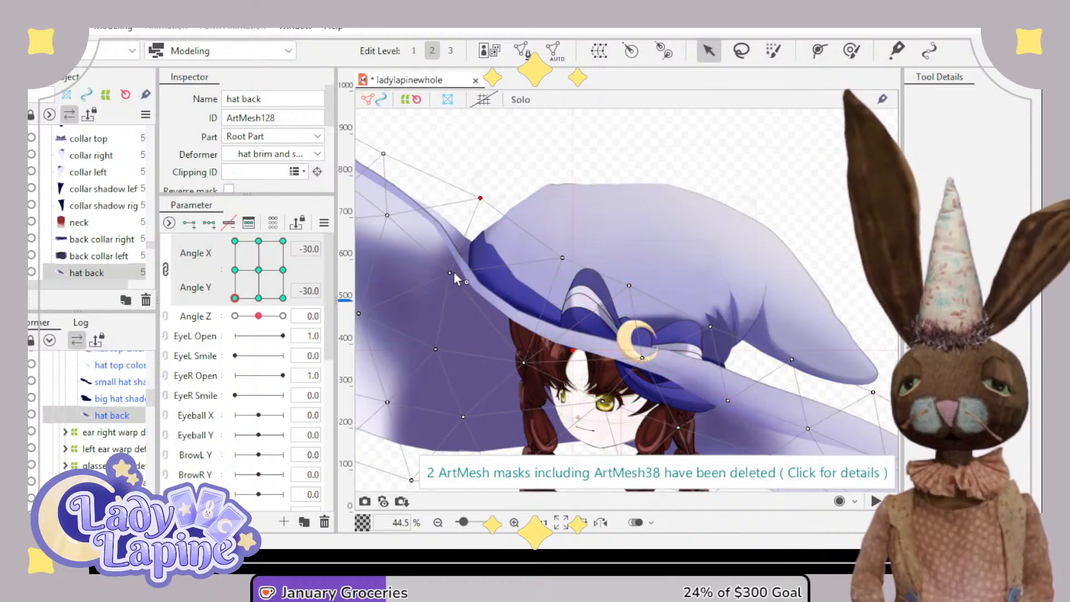
pyautogui.scroll(-5, 620, 325)
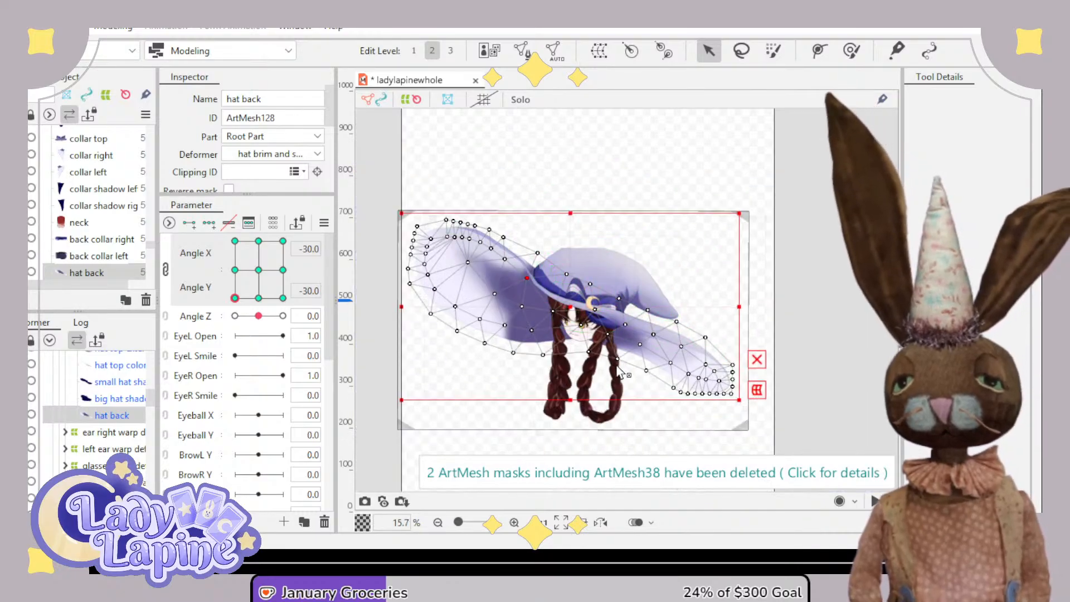
# - Reorder the hat broach art mesh in the parts list, placing it between hat top color and hat bow right
pyautogui.scroll(3, 105, 404)
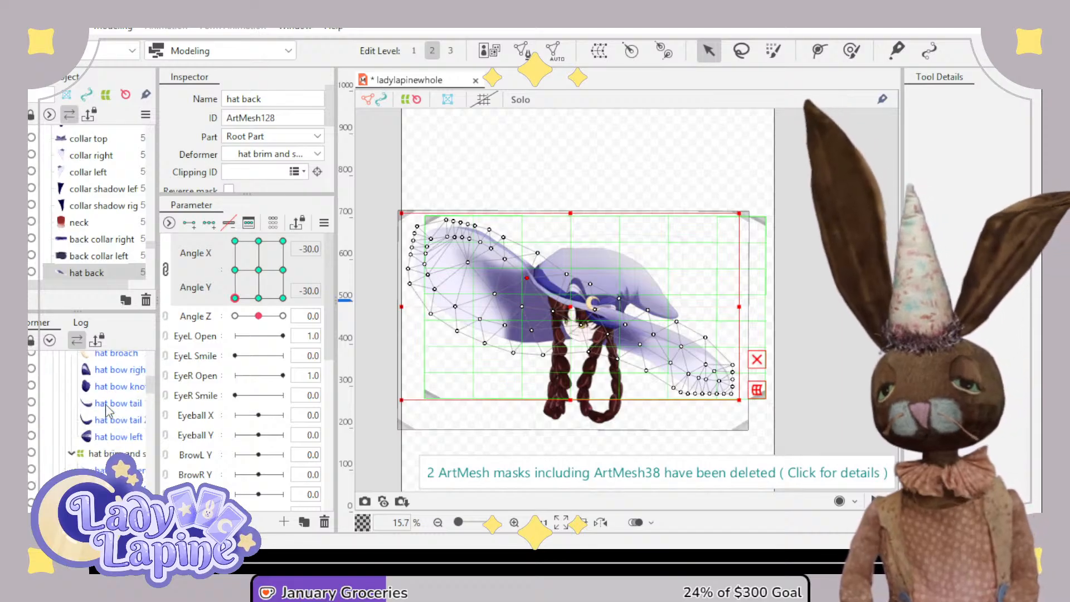
pyautogui.click(103, 399)
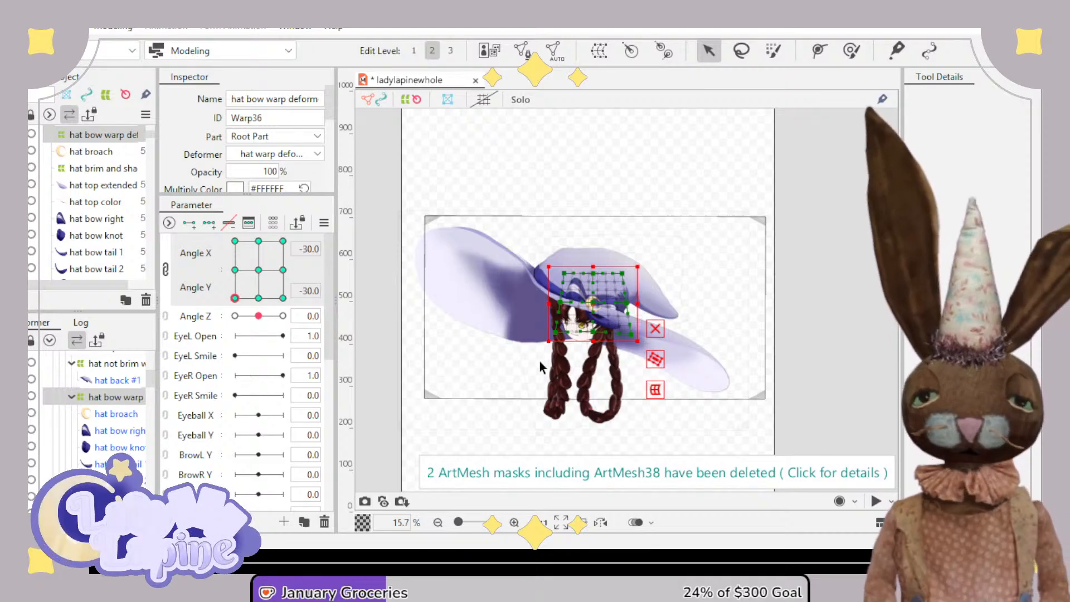
pyautogui.scroll(2, 590, 366)
pyautogui.scroll(3, 591, 368)
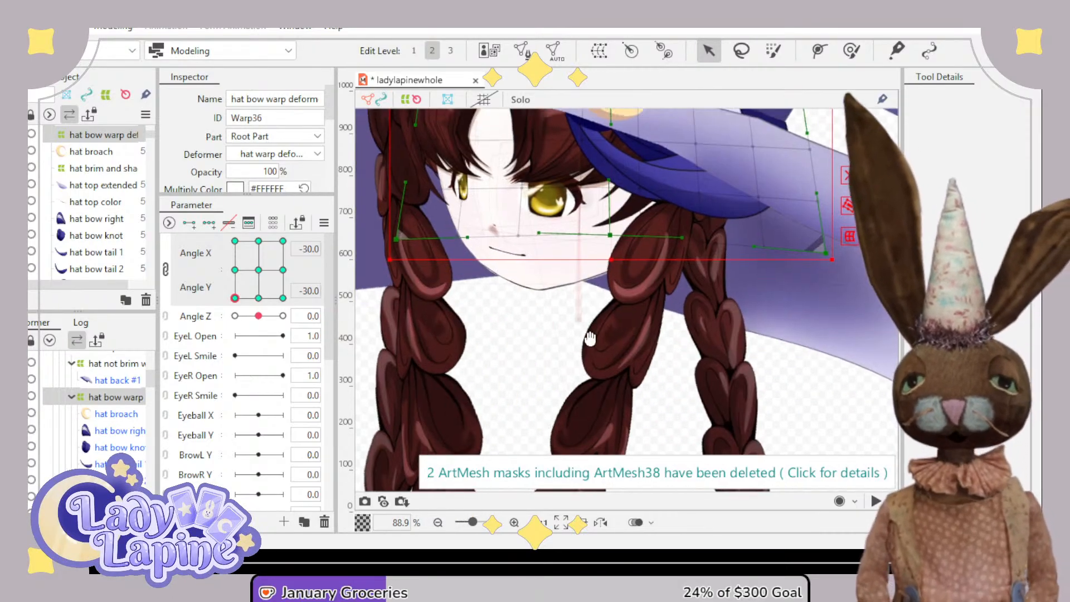
pyautogui.scroll(-1, 586, 342)
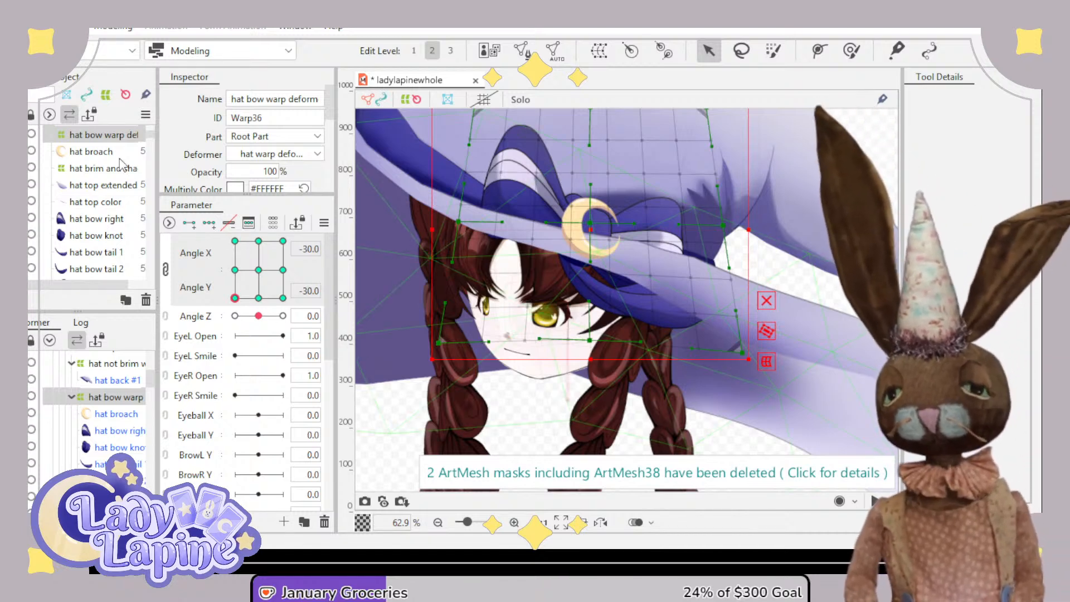
pyautogui.click(90, 153)
pyautogui.moveTo(90, 156)
pyautogui.mouseDown()
pyautogui.moveTo(84, 215)
pyautogui.moveTo(75, 210)
pyautogui.mouseUp()
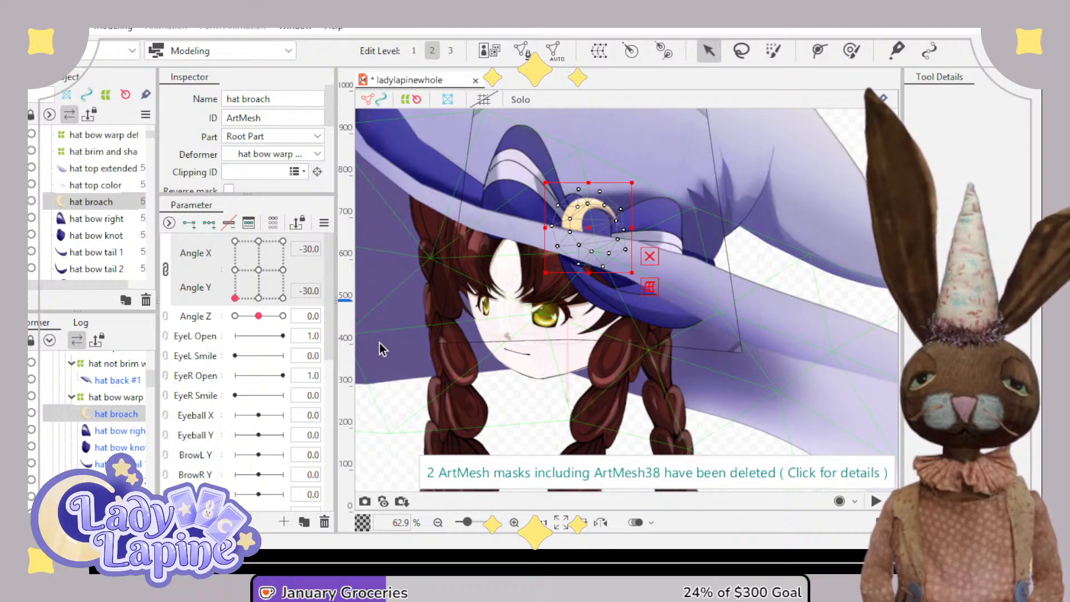
# - Pull the hat bow warp deformer's lower middle point up to the brim so the bow tails tuck behind it
pyautogui.click(101, 397)
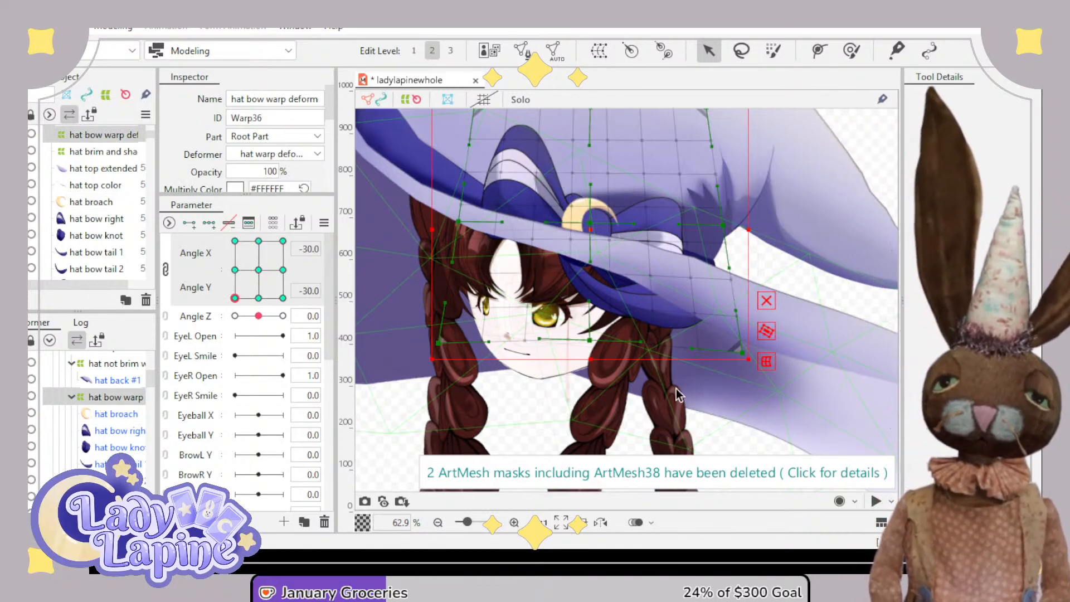
pyautogui.moveTo(595, 346); pyautogui.dragTo(604, 272)
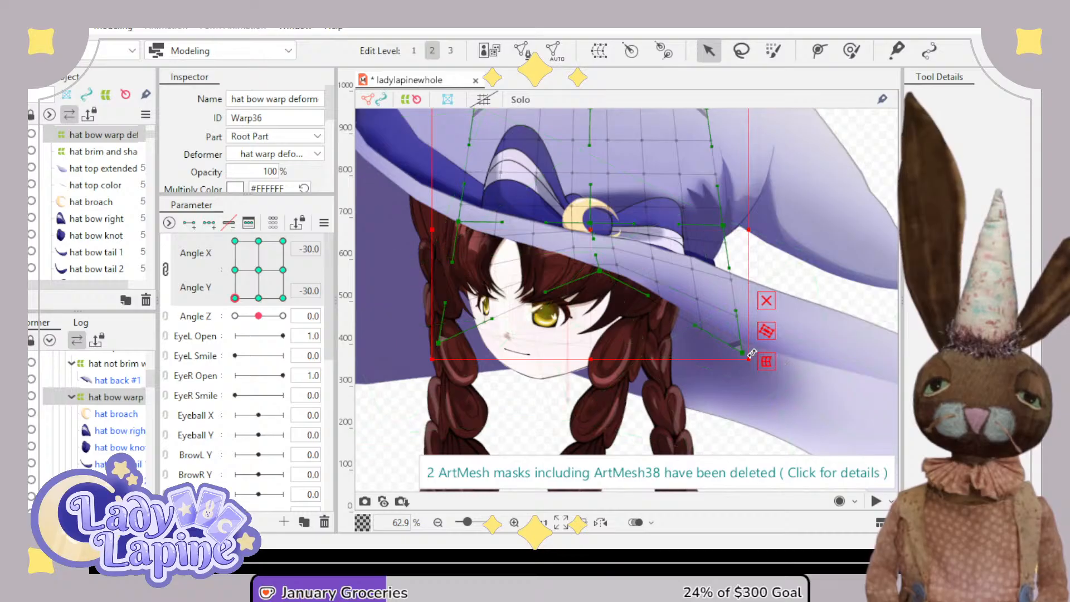
pyautogui.scroll(-6, 747, 351)
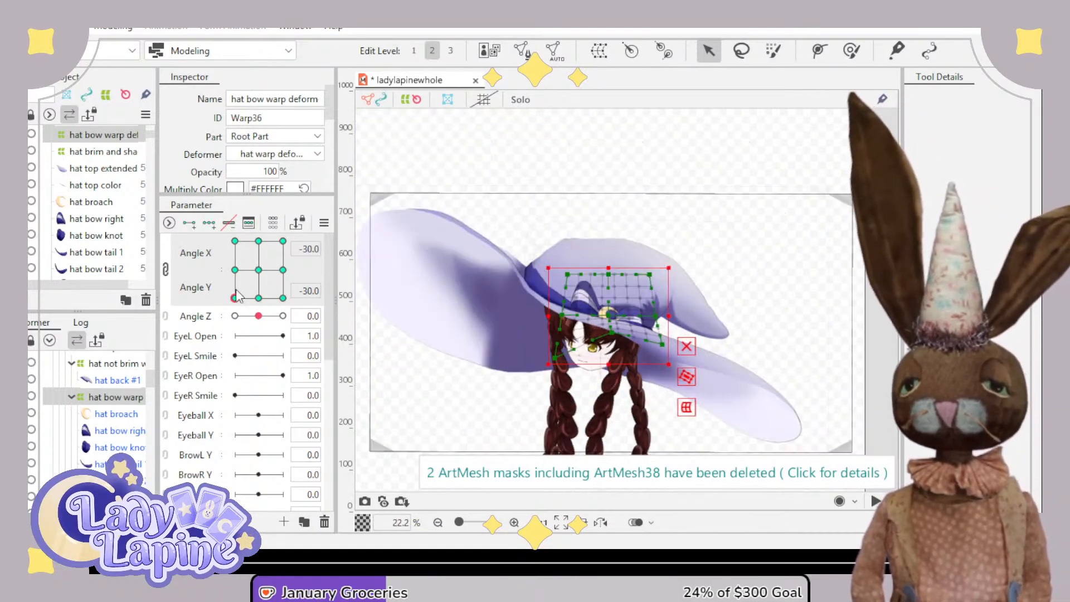
# - At Angle X -30 and Angle Y 30, rotate the hat top color art mesh's left-half points clockwise and move them up
pyautogui.moveTo(236, 291); pyautogui.dragTo(196, 232)
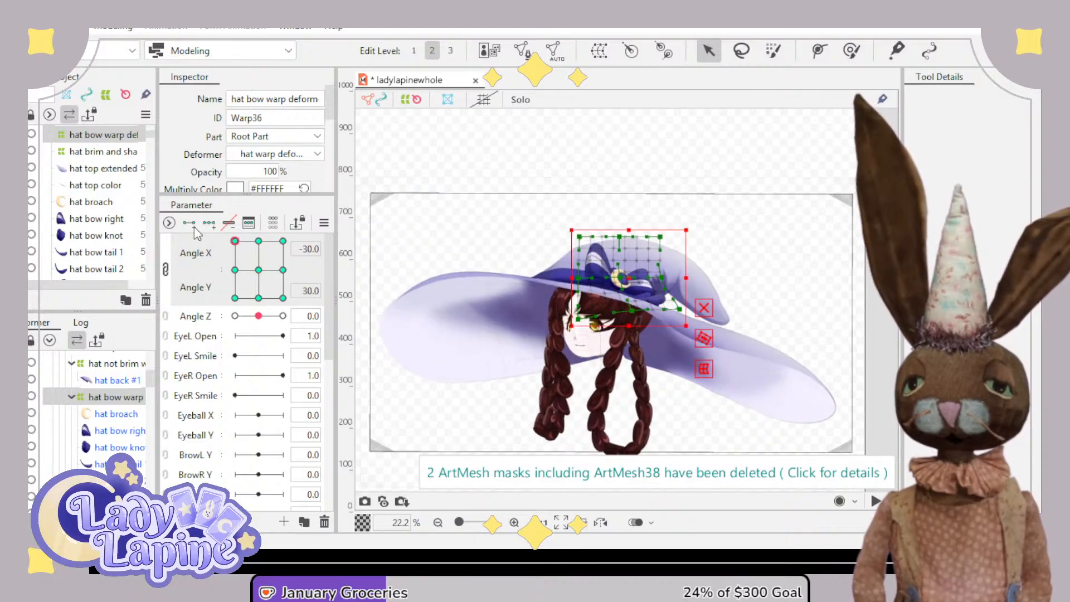
pyautogui.scroll(-3, 123, 429)
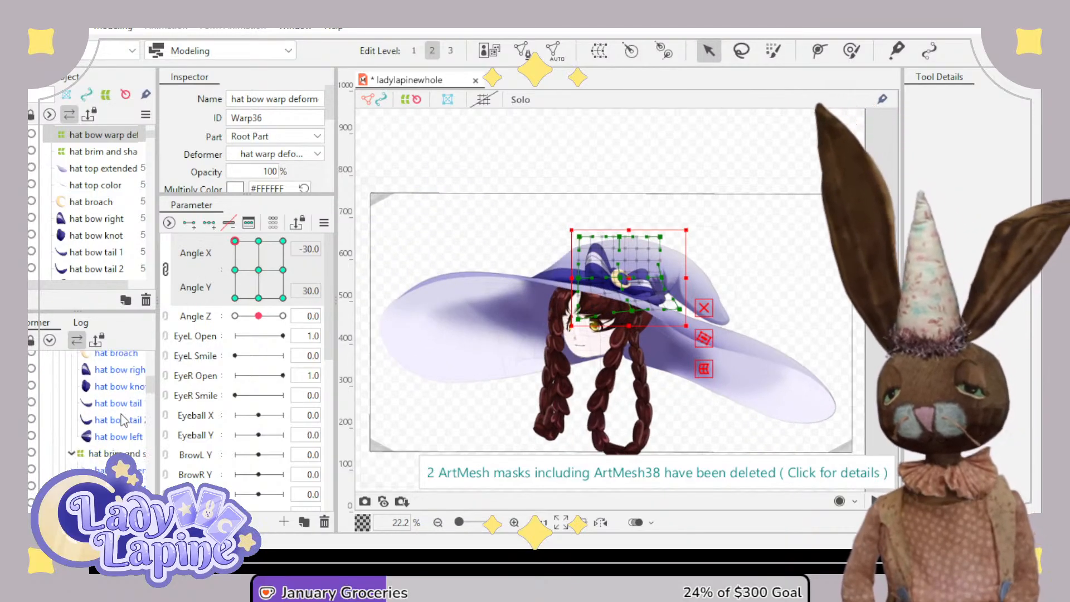
pyautogui.click(119, 426)
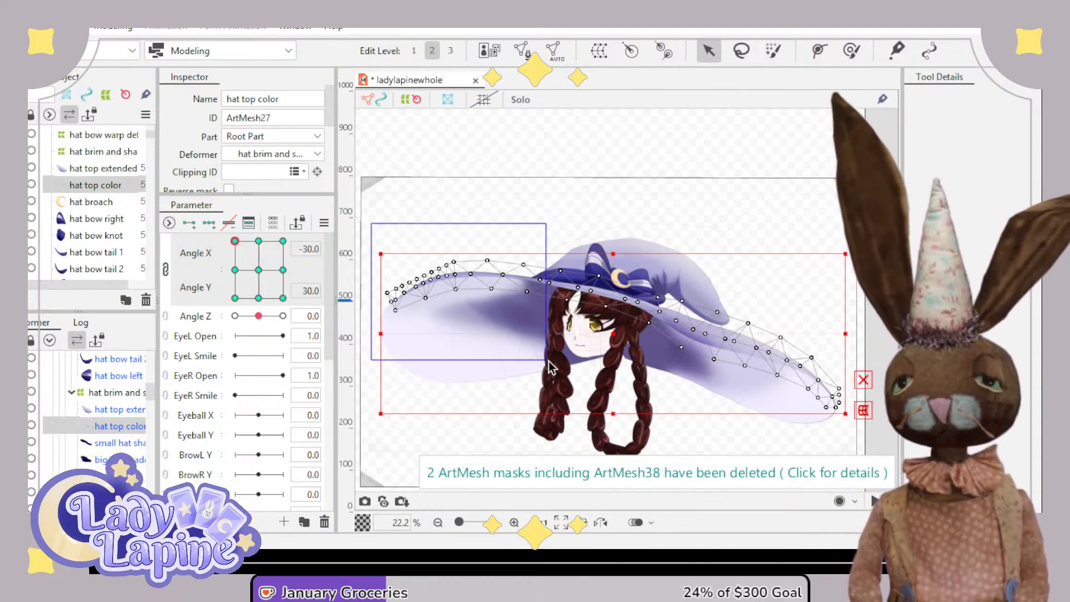
pyautogui.moveTo(549, 361); pyautogui.dragTo(585, 366)
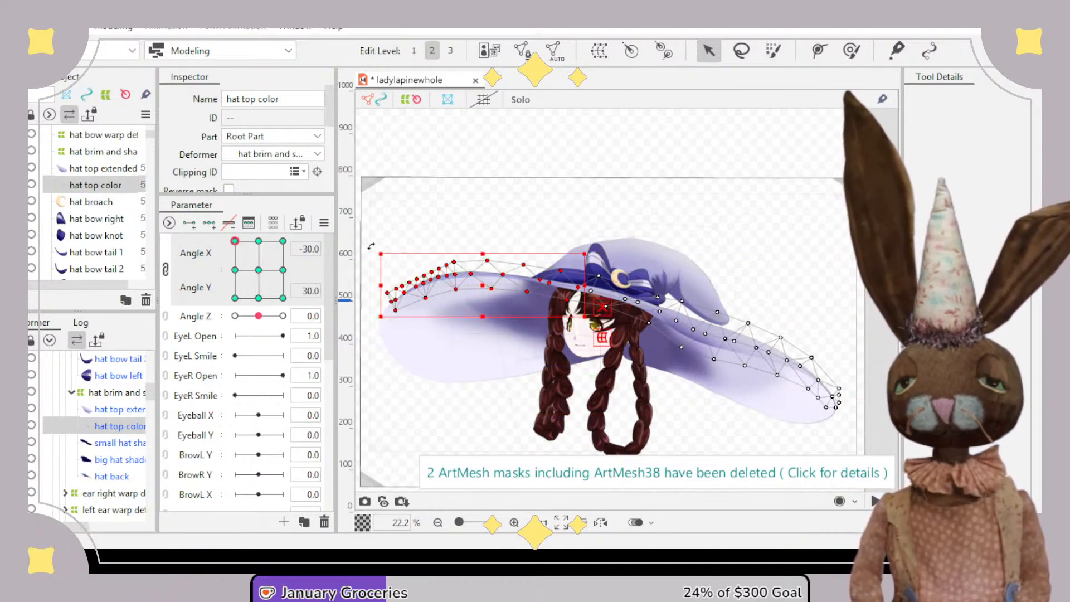
pyautogui.moveTo(380, 242); pyautogui.dragTo(414, 212)
pyautogui.moveTo(492, 304); pyautogui.dragTo(505, 250)
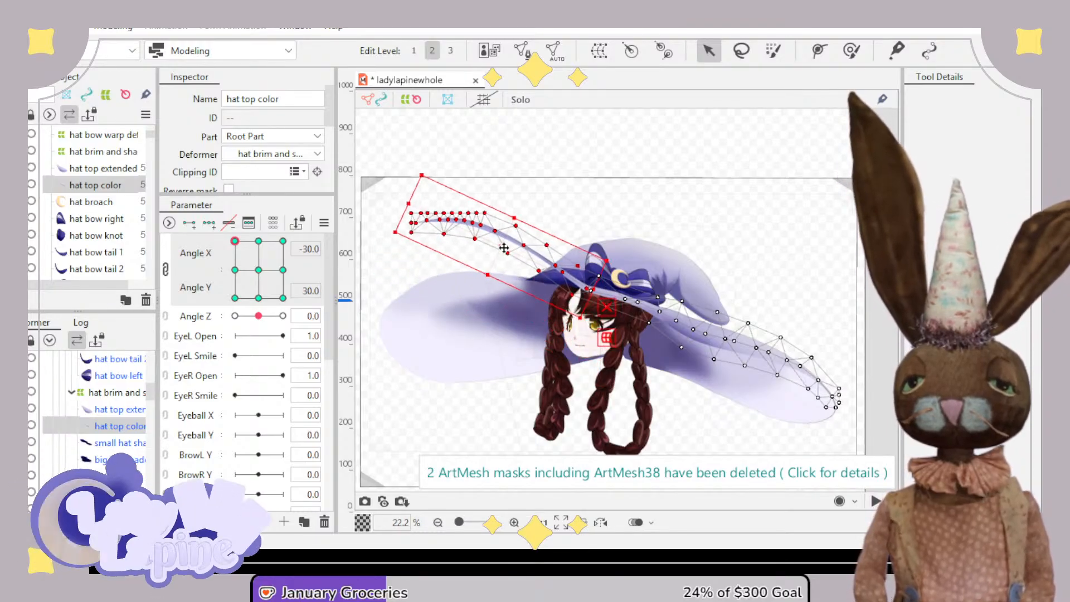
# - At Angle X -30 and Angle Y 30, rotate the hat back art mesh's left-half points clockwise and move them up behind the brim edge
pyautogui.click(238, 246)
pyautogui.moveTo(238, 241)
pyautogui.mouseDown()
pyautogui.moveTo(286, 240)
pyautogui.moveTo(231, 240)
pyautogui.moveTo(205, 332)
pyautogui.moveTo(207, 228)
pyautogui.moveTo(212, 312)
pyautogui.moveTo(209, 235)
pyautogui.moveTo(208, 273)
pyautogui.moveTo(234, 276)
pyautogui.moveTo(236, 306)
pyautogui.moveTo(233, 246)
pyautogui.mouseUp()
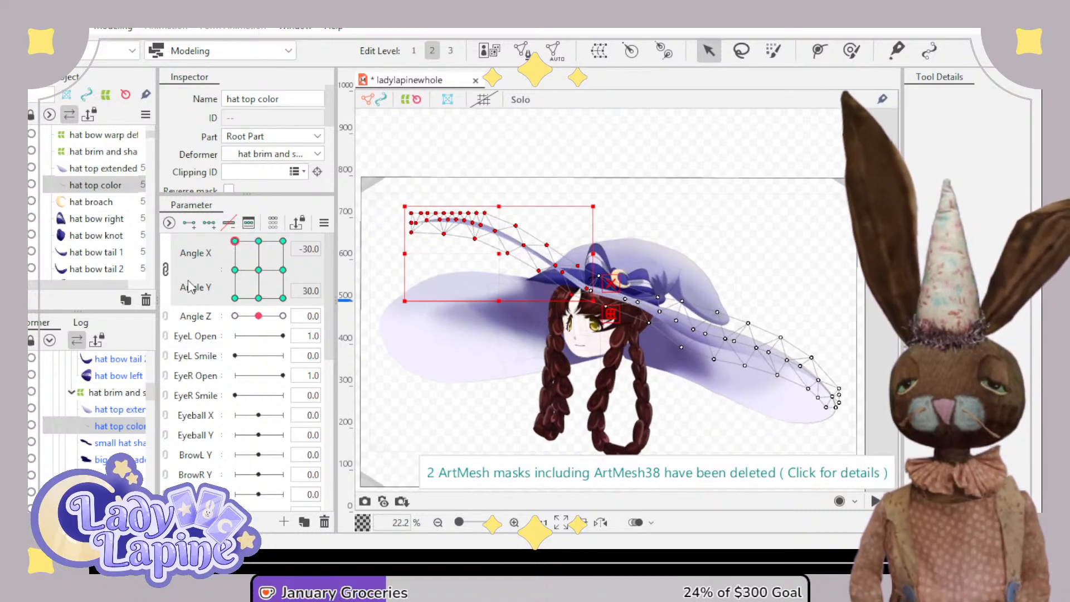
pyautogui.click(453, 335)
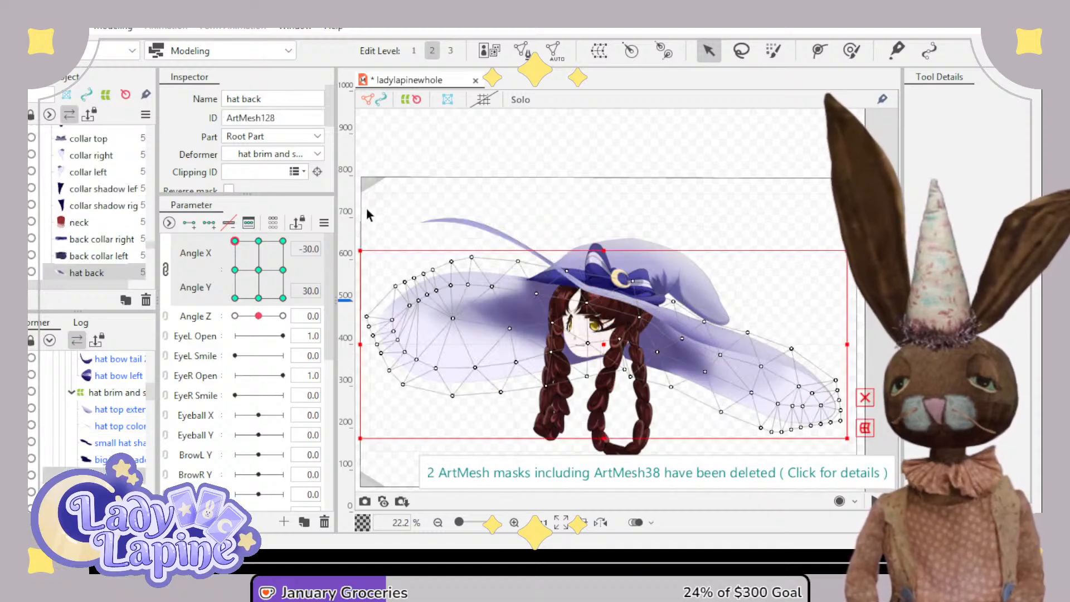
pyautogui.moveTo(367, 208); pyautogui.dragTo(607, 427)
pyautogui.moveTo(598, 244); pyautogui.dragTo(623, 299)
pyautogui.moveTo(466, 320); pyautogui.dragTo(467, 278)
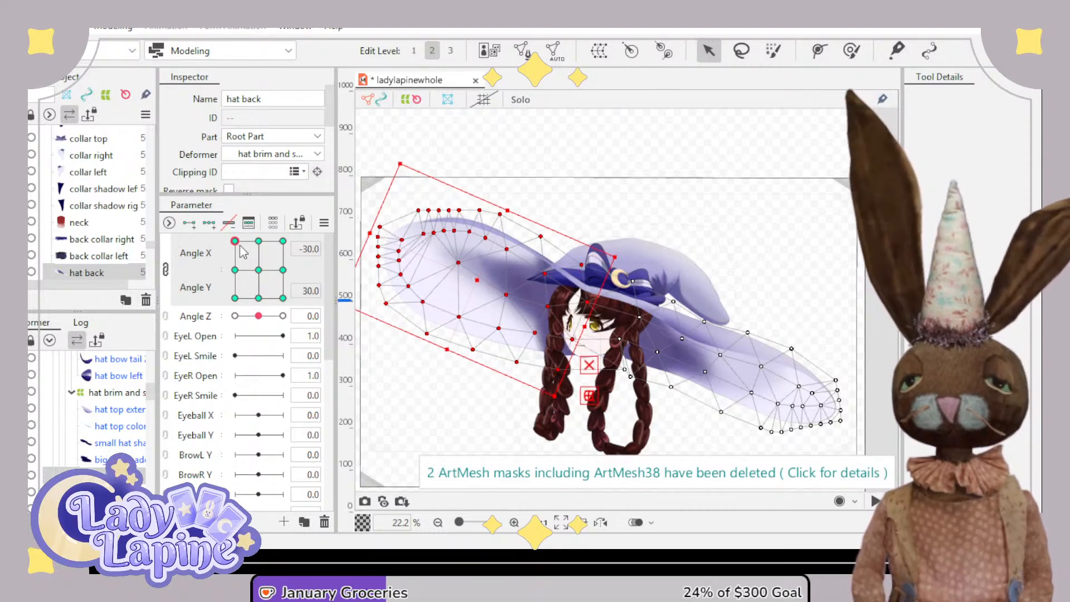
# - At Angle X -30 and Angle Y 0, rotate the hat back art mesh's left-half points counterclockwise and shift them slightly down and left
pyautogui.moveTo(244, 252); pyautogui.dragTo(222, 340)
pyautogui.moveTo(235, 298)
pyautogui.mouseDown()
pyautogui.moveTo(233, 245)
pyautogui.moveTo(234, 298)
pyautogui.mouseUp()
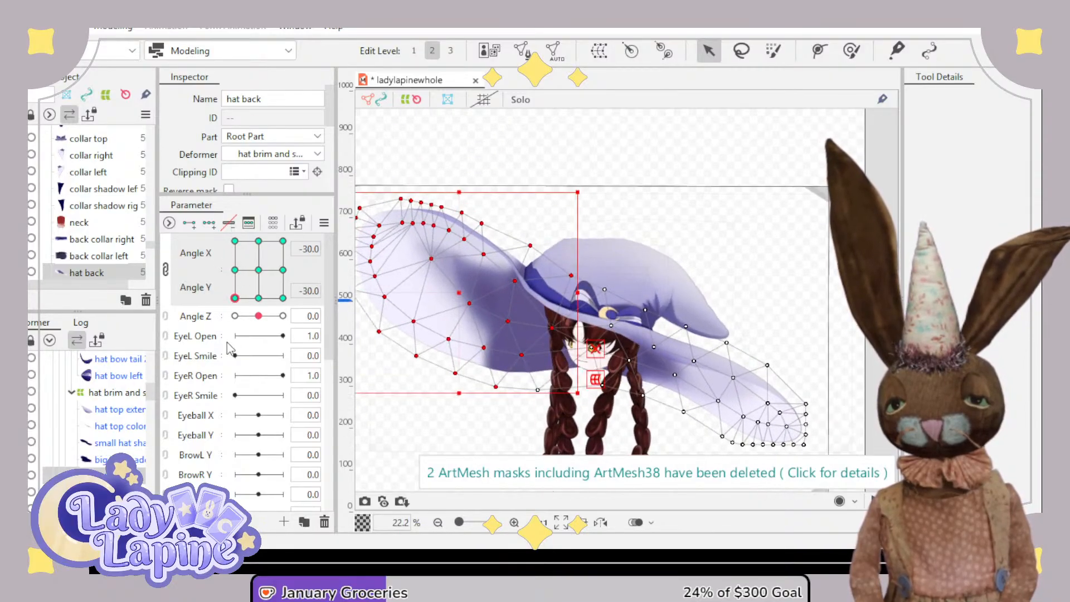
pyautogui.scroll(-3, 745, 297)
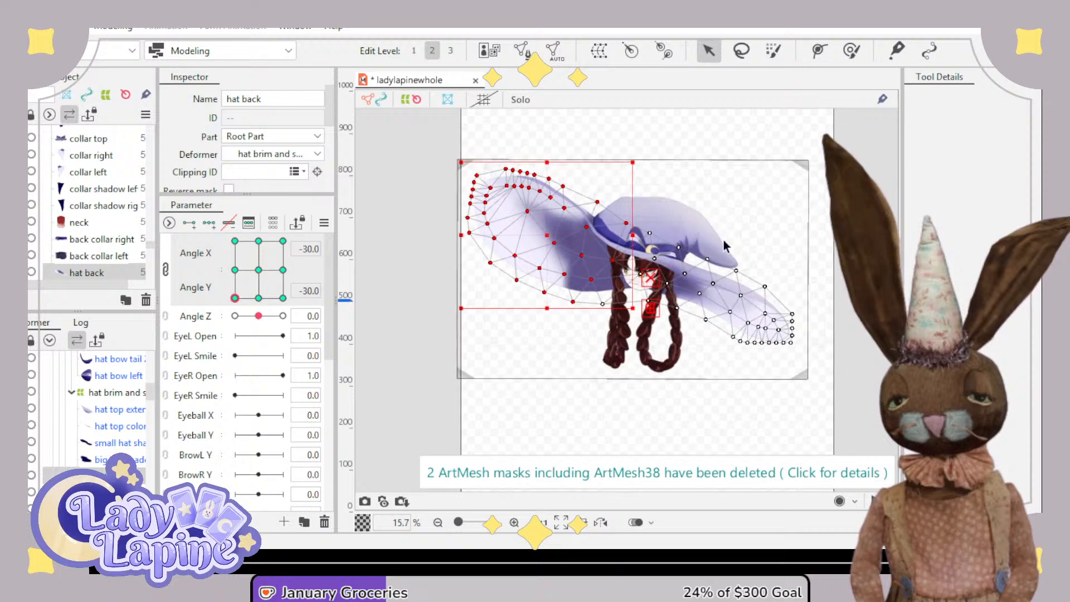
pyautogui.scroll(-1, 758, 311)
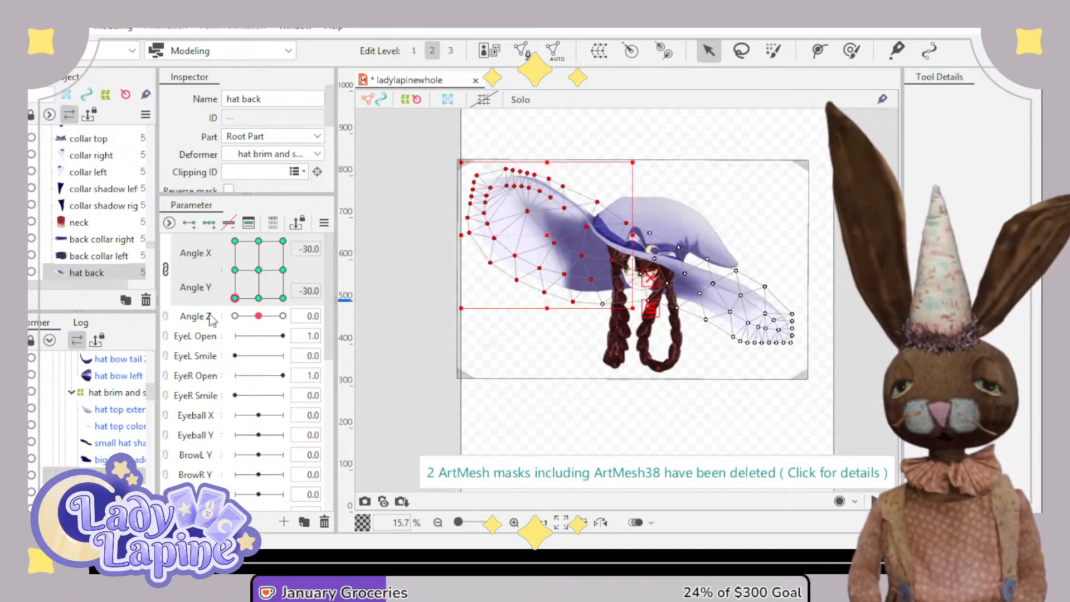
pyautogui.moveTo(233, 299)
pyautogui.mouseDown()
pyautogui.moveTo(234, 240)
pyautogui.moveTo(234, 304)
pyautogui.moveTo(235, 276)
pyautogui.moveTo(262, 279)
pyautogui.moveTo(211, 269)
pyautogui.moveTo(212, 218)
pyautogui.moveTo(289, 217)
pyautogui.moveTo(230, 214)
pyautogui.moveTo(222, 310)
pyautogui.moveTo(291, 333)
pyautogui.moveTo(233, 329)
pyautogui.moveTo(218, 343)
pyautogui.moveTo(310, 348)
pyautogui.moveTo(217, 346)
pyautogui.moveTo(290, 351)
pyautogui.moveTo(239, 360)
pyautogui.moveTo(258, 366)
pyautogui.moveTo(271, 354)
pyautogui.moveTo(242, 340)
pyautogui.moveTo(234, 282)
pyautogui.moveTo(281, 276)
pyautogui.moveTo(233, 284)
pyautogui.moveTo(287, 283)
pyautogui.moveTo(222, 290)
pyautogui.moveTo(268, 283)
pyautogui.moveTo(215, 279)
pyautogui.moveTo(291, 273)
pyautogui.moveTo(253, 268)
pyautogui.moveTo(222, 268)
pyautogui.moveTo(294, 271)
pyautogui.moveTo(229, 275)
pyautogui.moveTo(296, 281)
pyautogui.moveTo(233, 281)
pyautogui.moveTo(321, 287)
pyautogui.moveTo(235, 291)
pyautogui.mouseUp()
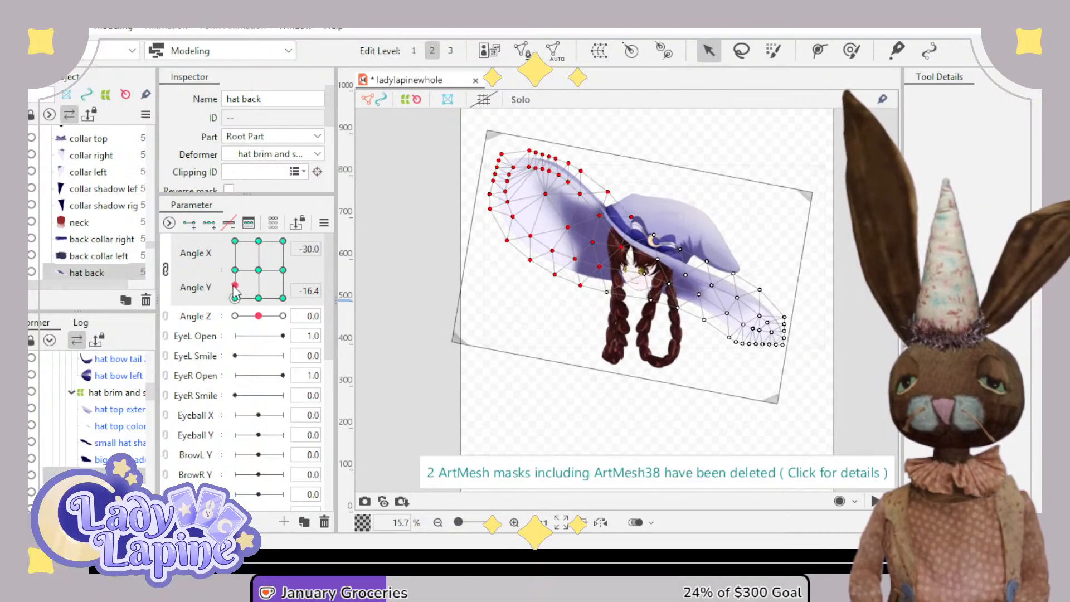
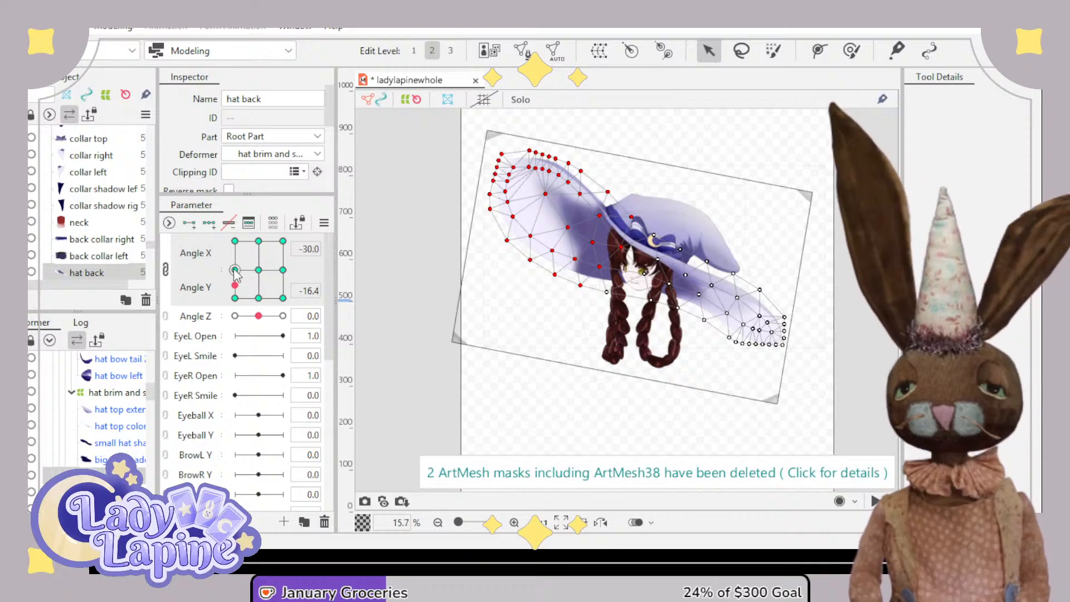
pyautogui.click(235, 270)
pyautogui.moveTo(498, 115); pyautogui.dragTo(477, 145)
pyautogui.moveTo(572, 203); pyautogui.dragTo(558, 216)
# - At Angle X 0 and Angle Y -30, rotate the hat back art mesh's left-half points counterclockwise, lower them, and flatten their height
pyautogui.moveTo(238, 273); pyautogui.dragTo(272, 354)
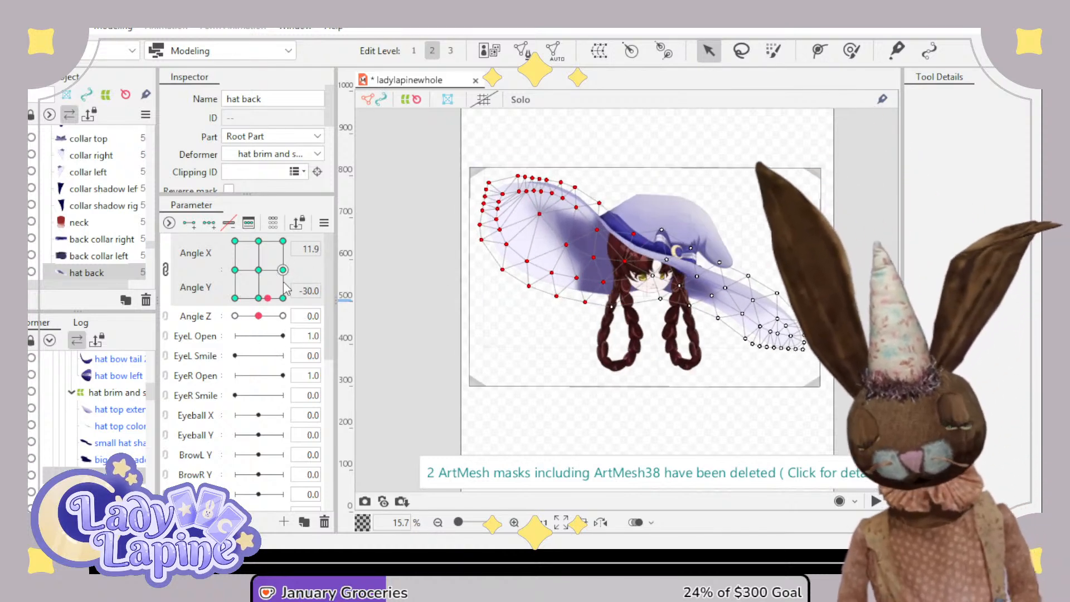
pyautogui.click(258, 299)
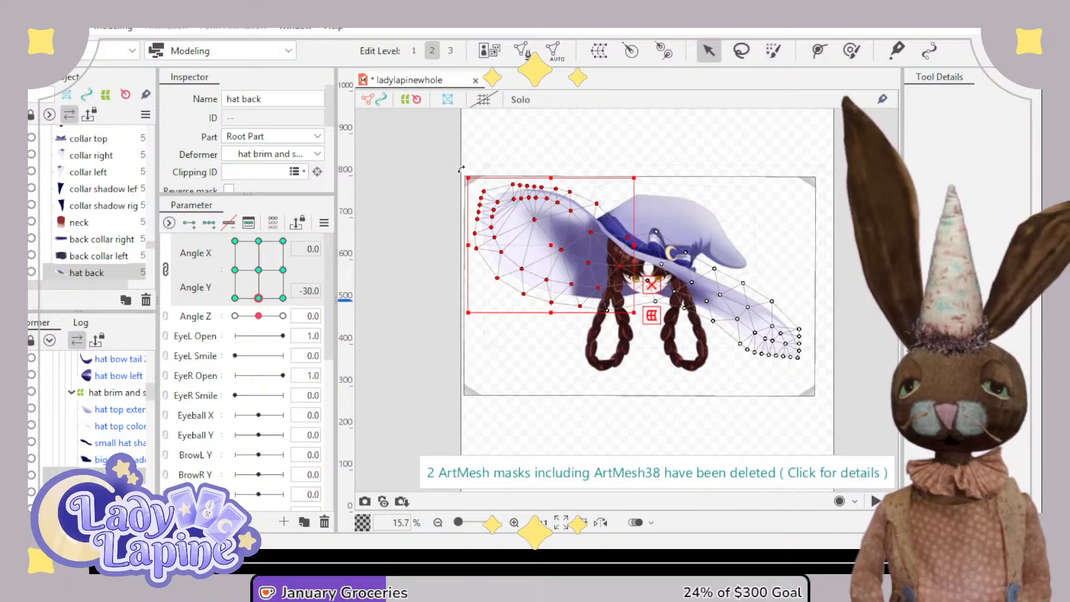
pyautogui.moveTo(460, 168); pyautogui.dragTo(446, 202)
pyautogui.moveTo(536, 249)
pyautogui.mouseDown()
pyautogui.moveTo(530, 265)
pyautogui.moveTo(547, 263)
pyautogui.mouseUp()
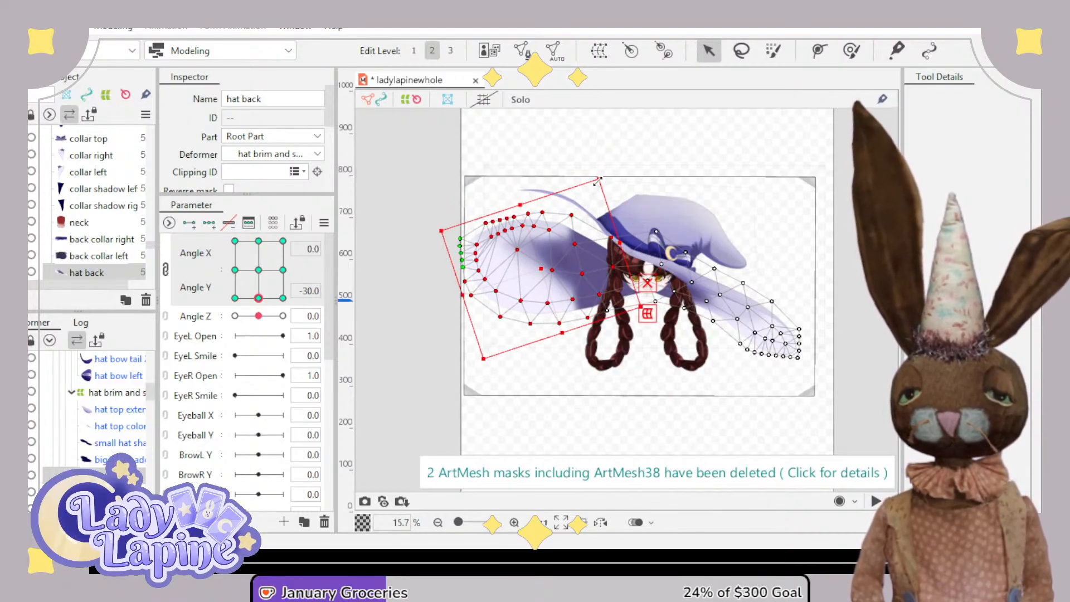
pyautogui.moveTo(598, 181); pyautogui.dragTo(611, 173)
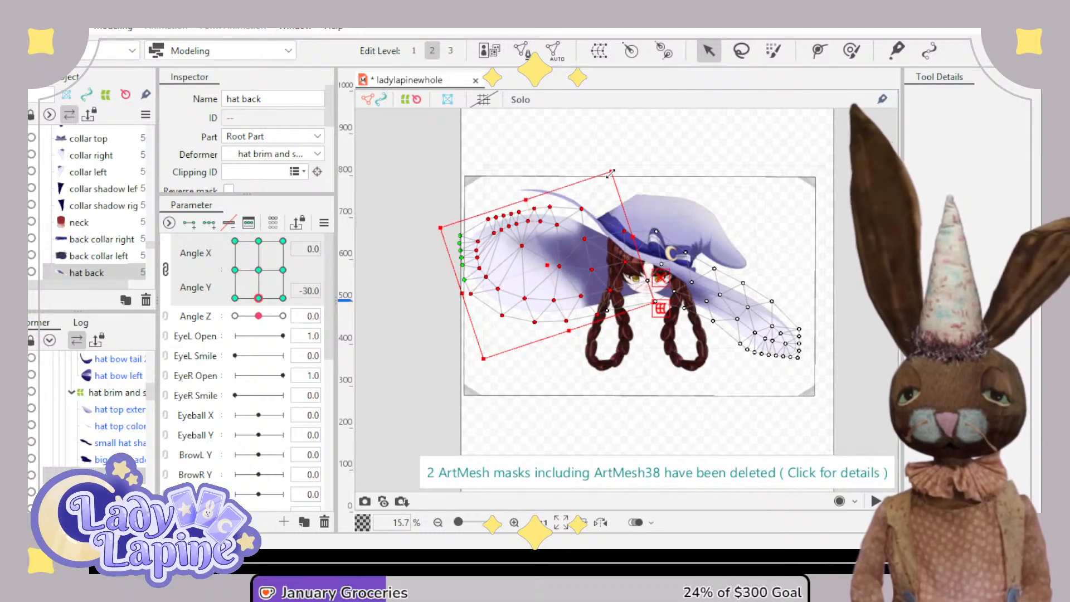
pyautogui.moveTo(524, 198); pyautogui.dragTo(536, 239)
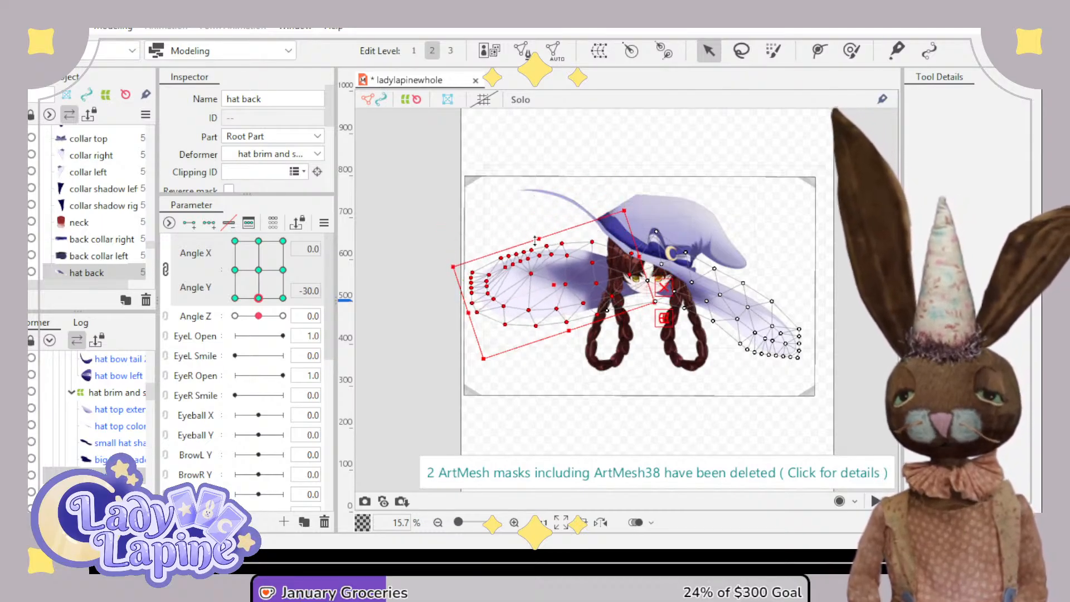
pyautogui.moveTo(443, 266); pyautogui.dragTo(444, 282)
pyautogui.moveTo(551, 283); pyautogui.dragTo(546, 286)
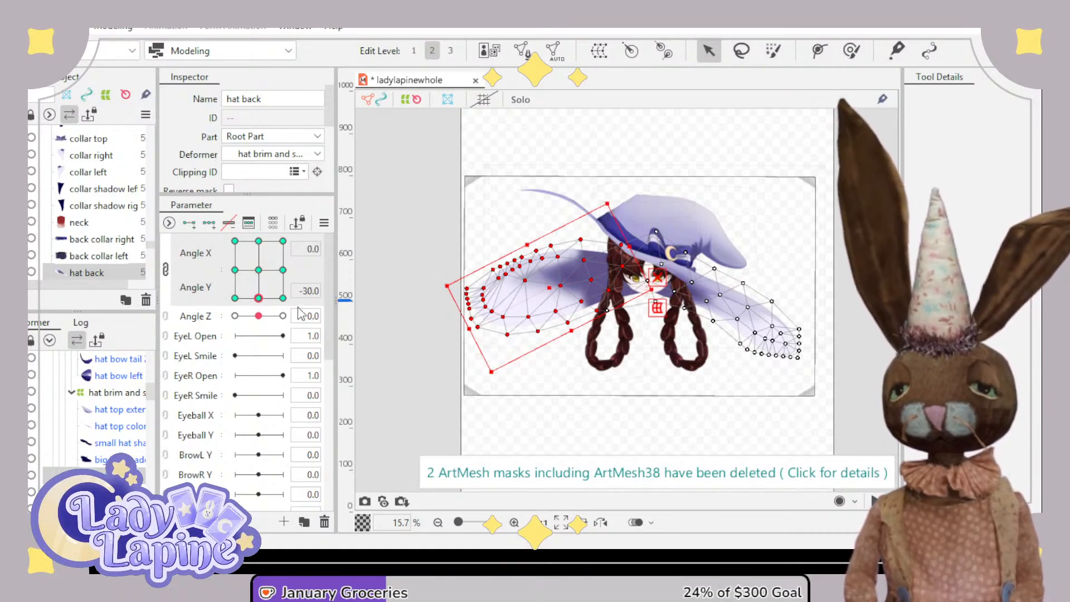
# - At Angle X 0 and Angle Y -30, rotate the hat top color art mesh's left-half points counterclockwise and lower them onto the back brim's upper edge
pyautogui.click(107, 427)
pyautogui.moveTo(486, 148); pyautogui.dragTo(656, 285)
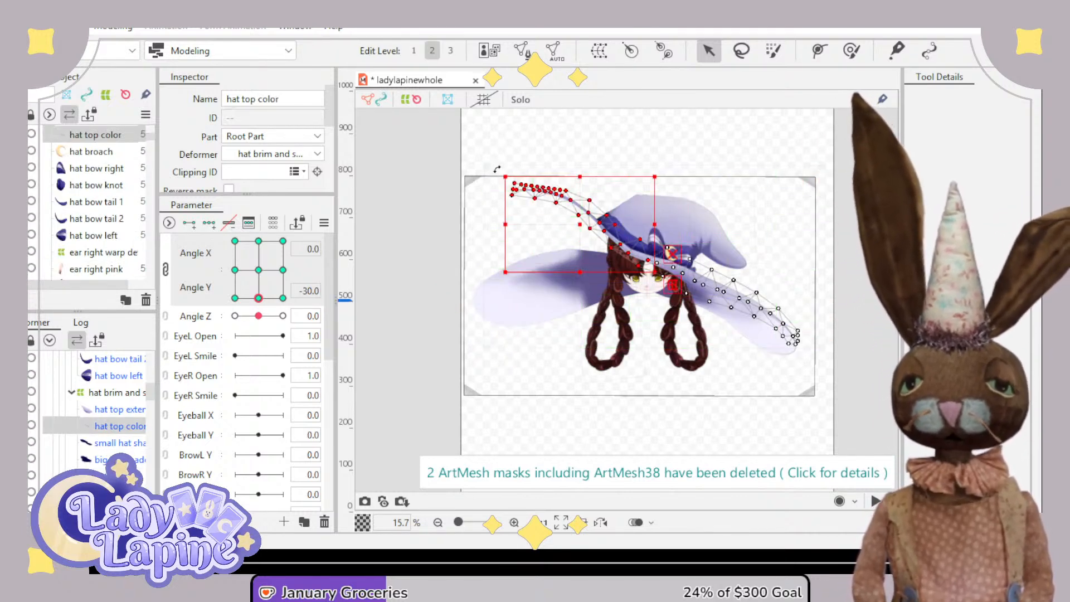
pyautogui.moveTo(497, 171); pyautogui.dragTo(476, 226)
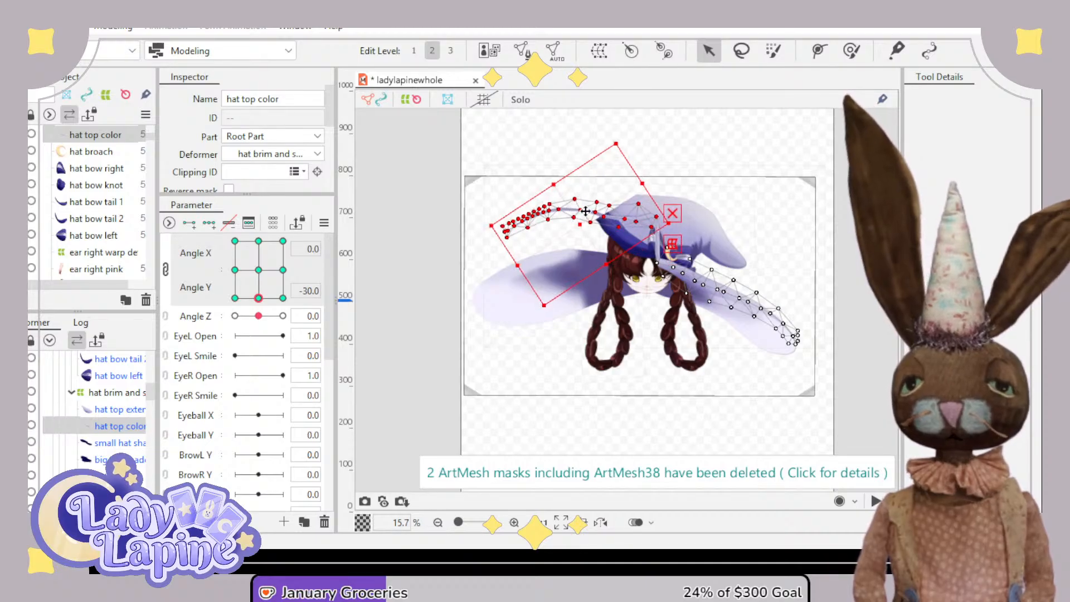
pyautogui.moveTo(585, 211); pyautogui.dragTo(566, 259)
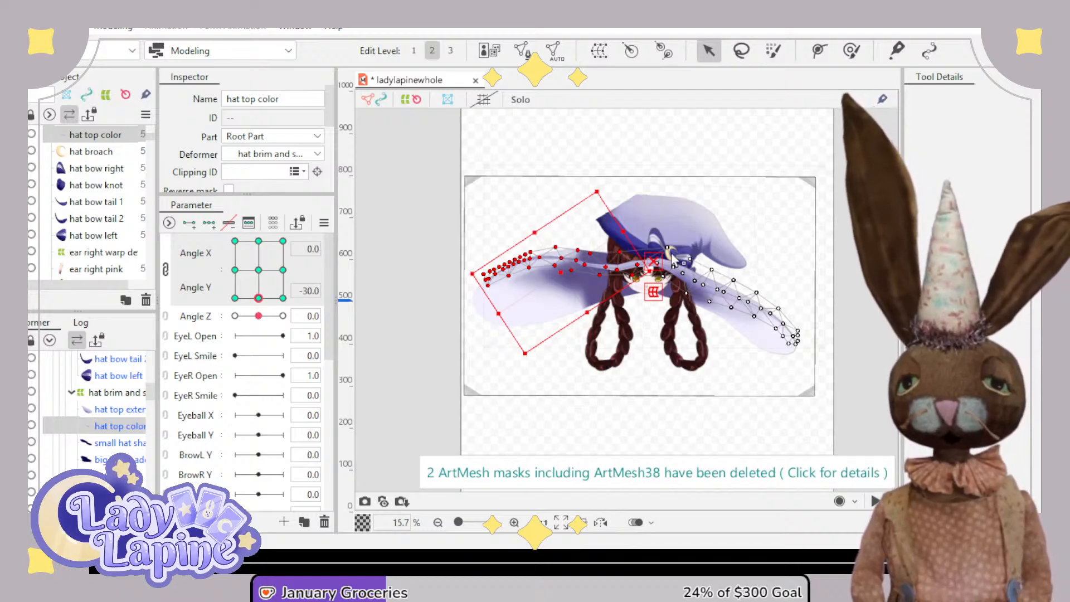
pyautogui.click(403, 266)
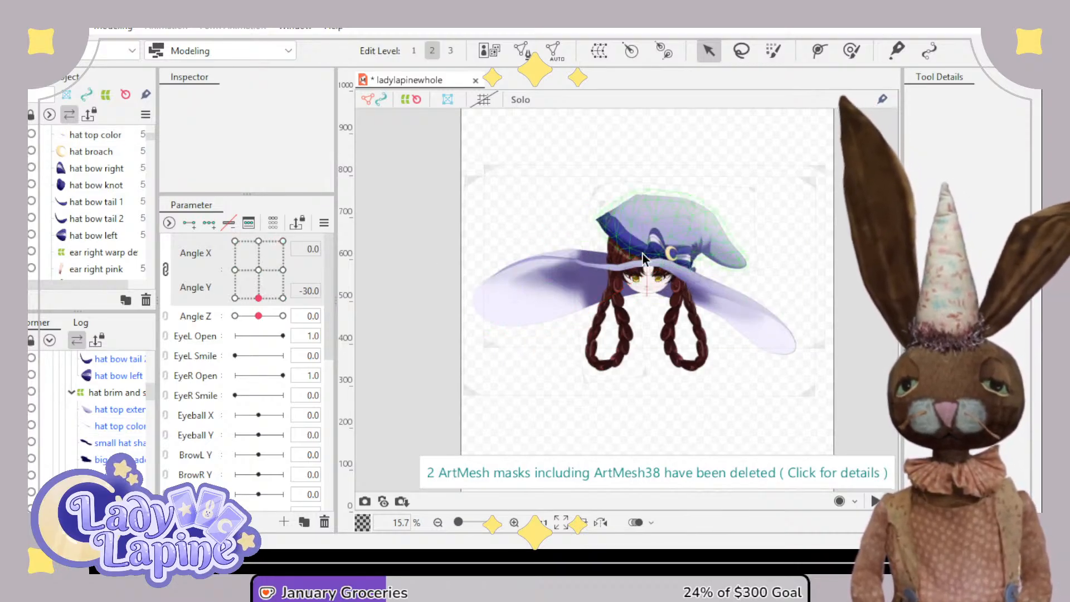
# - Smooth the middle of the hat top color art mesh into an even arch above the face using the deform brush
pyautogui.scroll(3, 591, 290)
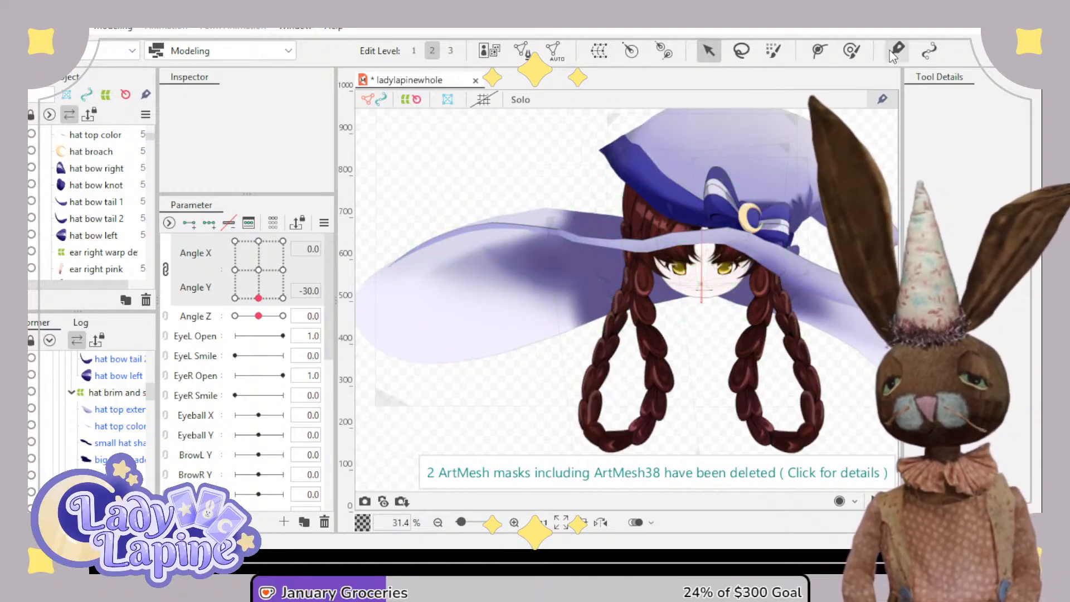
pyautogui.click(852, 51)
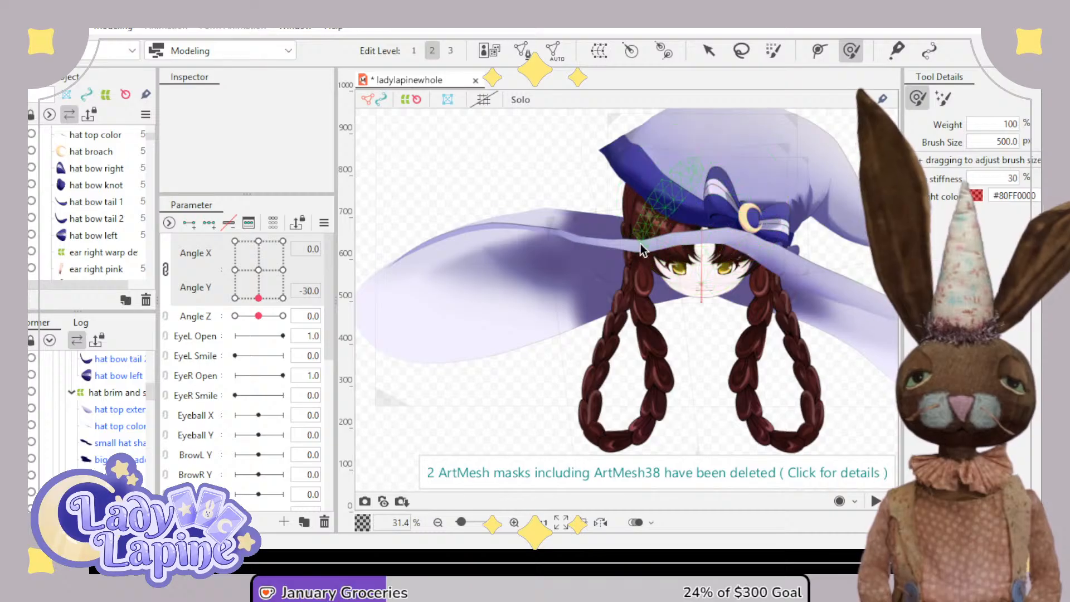
pyautogui.click(127, 429)
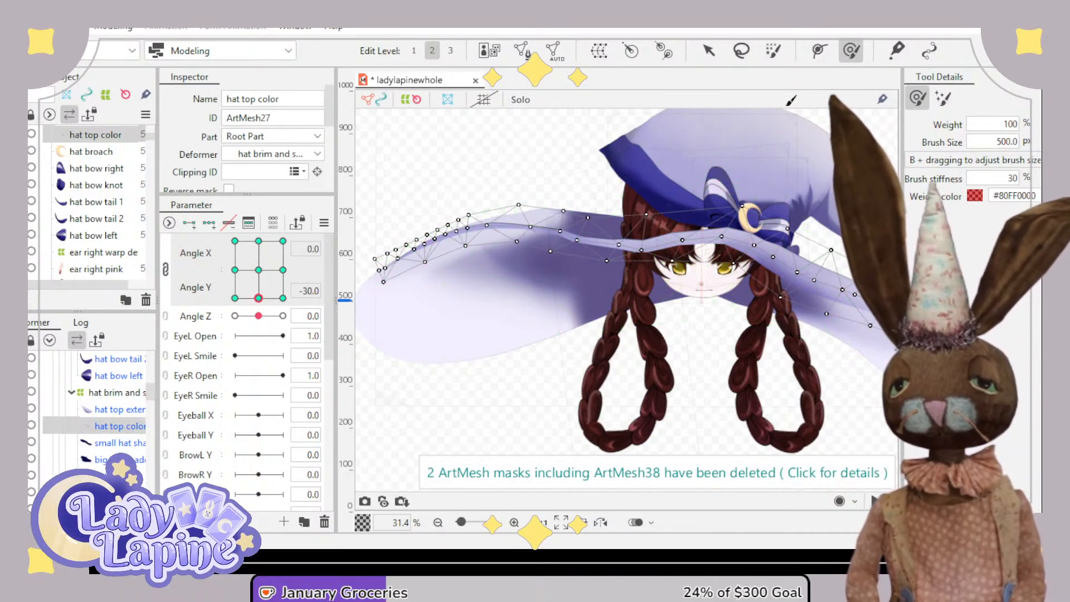
pyautogui.moveTo(661, 232)
pyautogui.mouseDown()
pyautogui.moveTo(665, 204)
pyautogui.moveTo(657, 221)
pyautogui.moveTo(614, 225)
pyautogui.moveTo(514, 213)
pyautogui.mouseUp()
pyautogui.moveTo(639, 234)
pyautogui.mouseDown()
pyautogui.moveTo(638, 224)
pyautogui.moveTo(691, 226)
pyautogui.mouseUp()
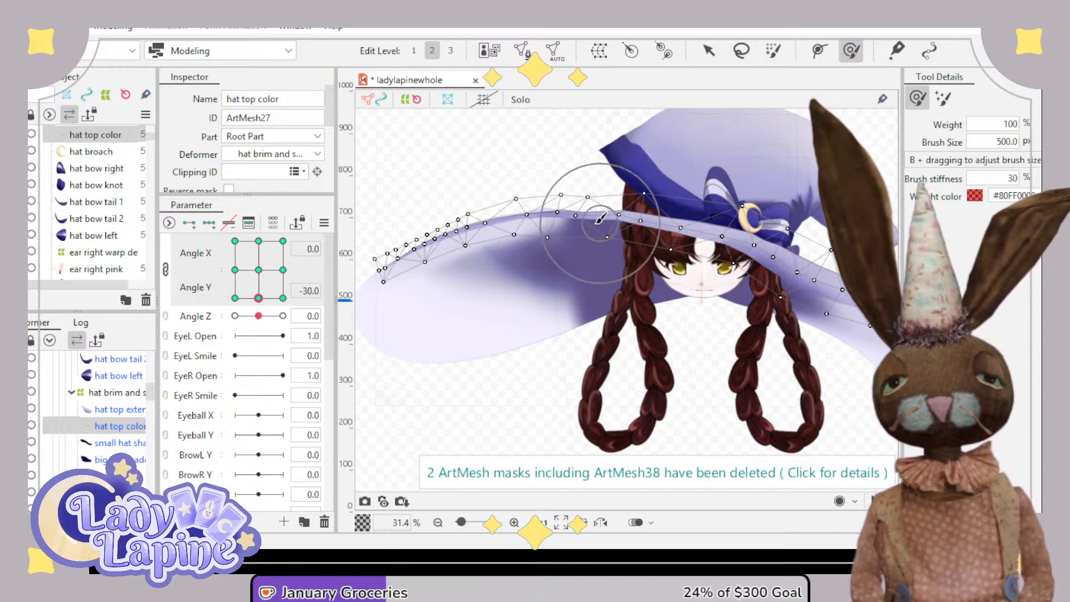
pyautogui.moveTo(600, 219)
pyautogui.mouseDown()
pyautogui.moveTo(576, 196)
pyautogui.moveTo(626, 210)
pyautogui.moveTo(653, 252)
pyautogui.moveTo(647, 234)
pyautogui.moveTo(604, 250)
pyautogui.mouseUp()
pyautogui.scroll(-3, 552, 345)
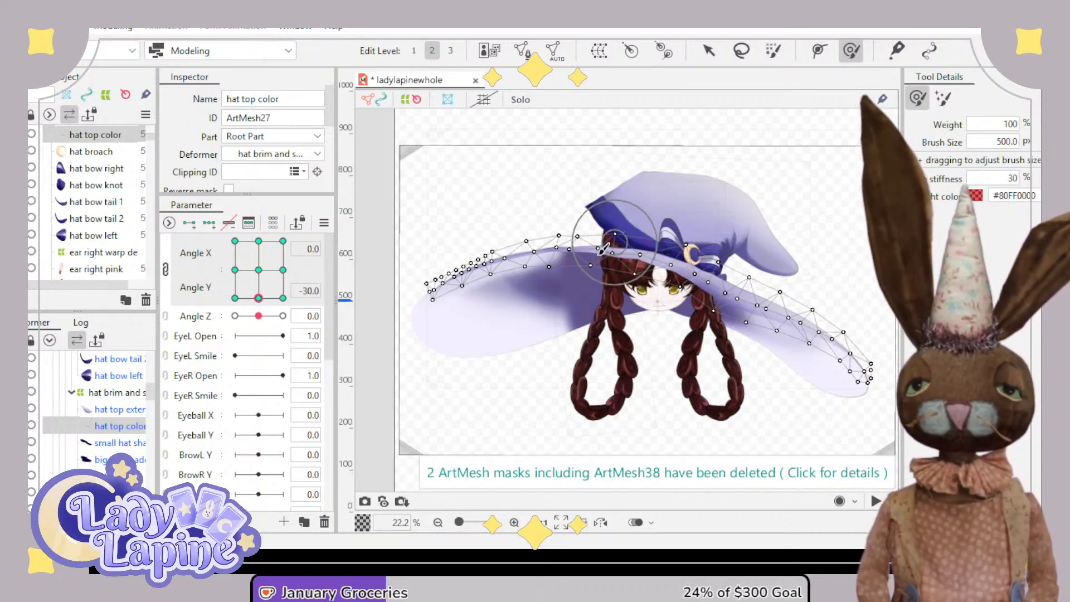
pyautogui.moveTo(259, 300)
pyautogui.mouseDown()
pyautogui.moveTo(219, 303)
pyautogui.moveTo(262, 332)
pyautogui.moveTo(259, 304)
pyautogui.mouseUp()
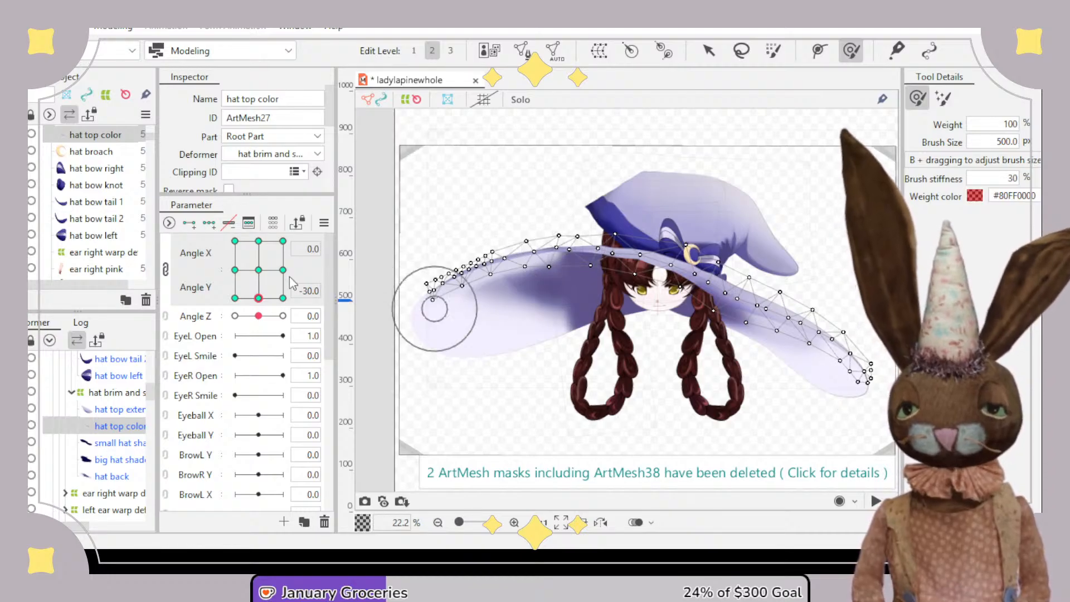
# - At Angle X 30 and Angle Y -30, rotate the hat top color art mesh's left-half points counterclockwise and move them down
pyautogui.moveTo(259, 298); pyautogui.dragTo(284, 298)
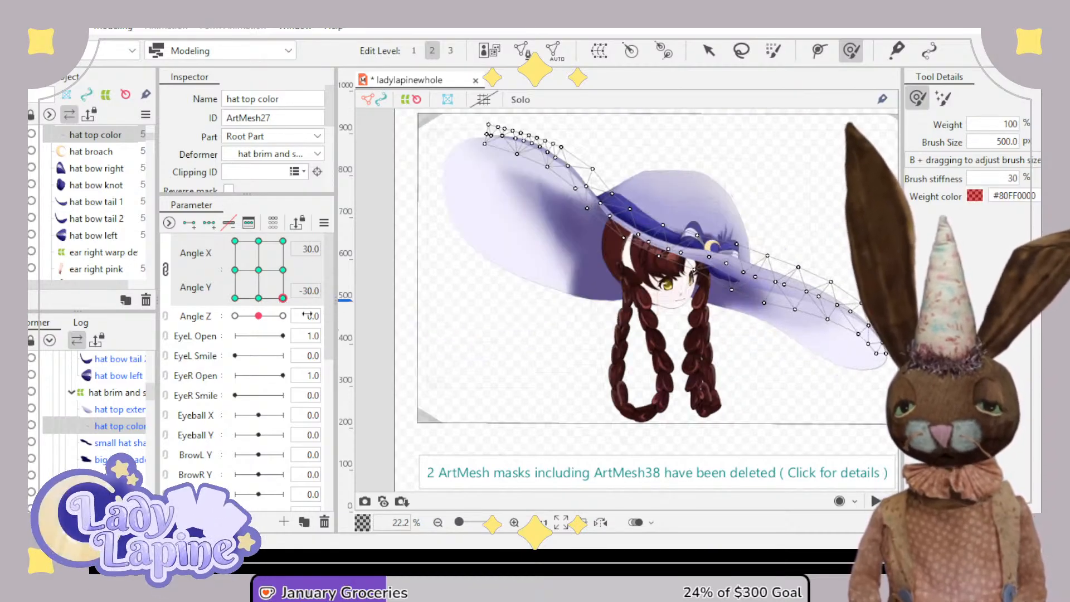
pyautogui.click(709, 51)
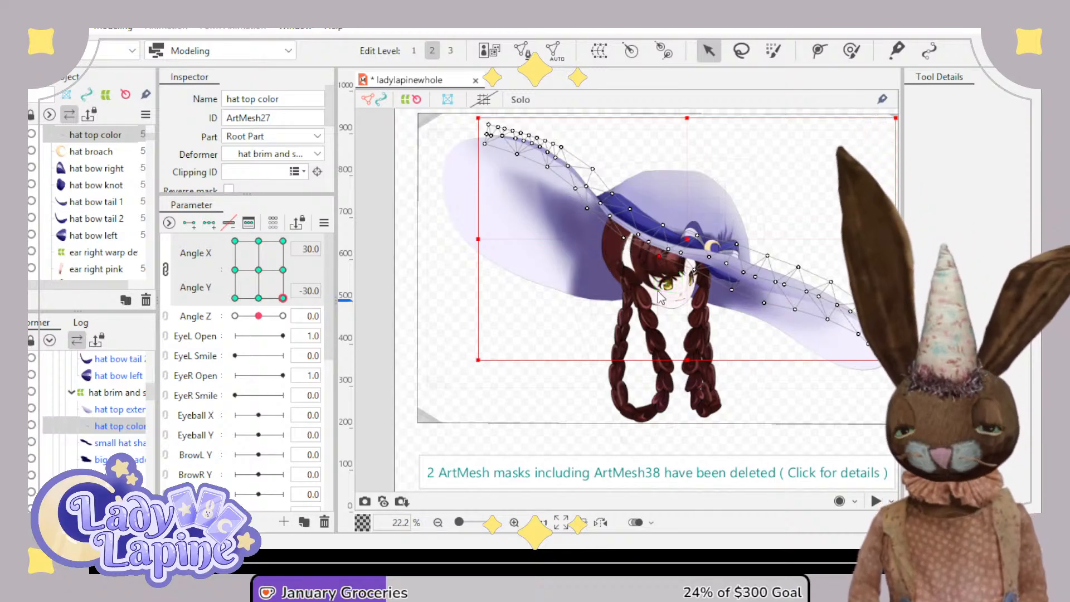
pyautogui.scroll(-3, 451, 232)
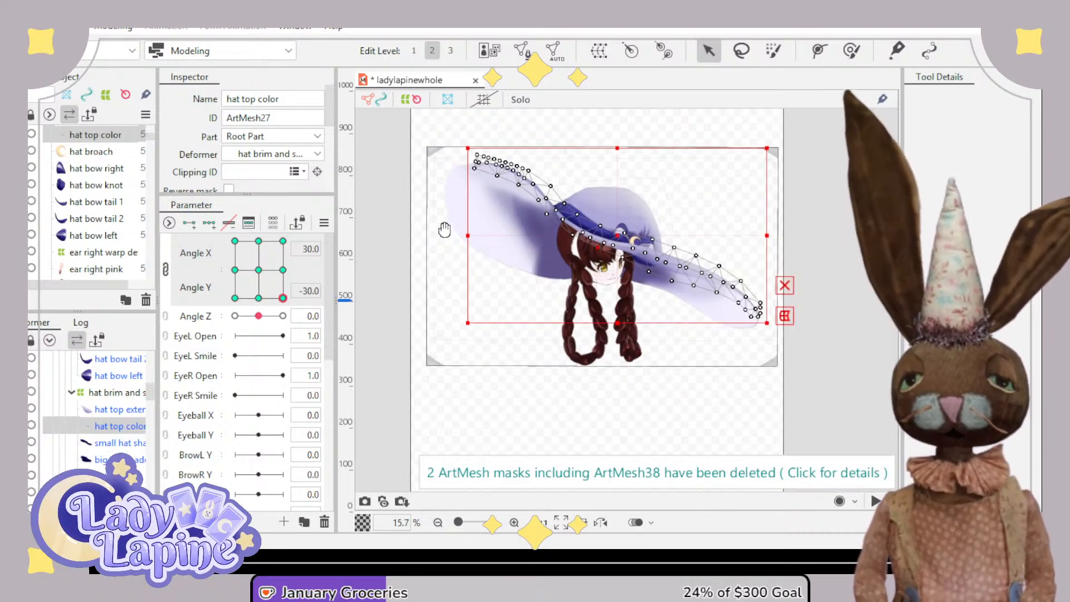
pyautogui.moveTo(432, 132); pyautogui.dragTo(596, 299)
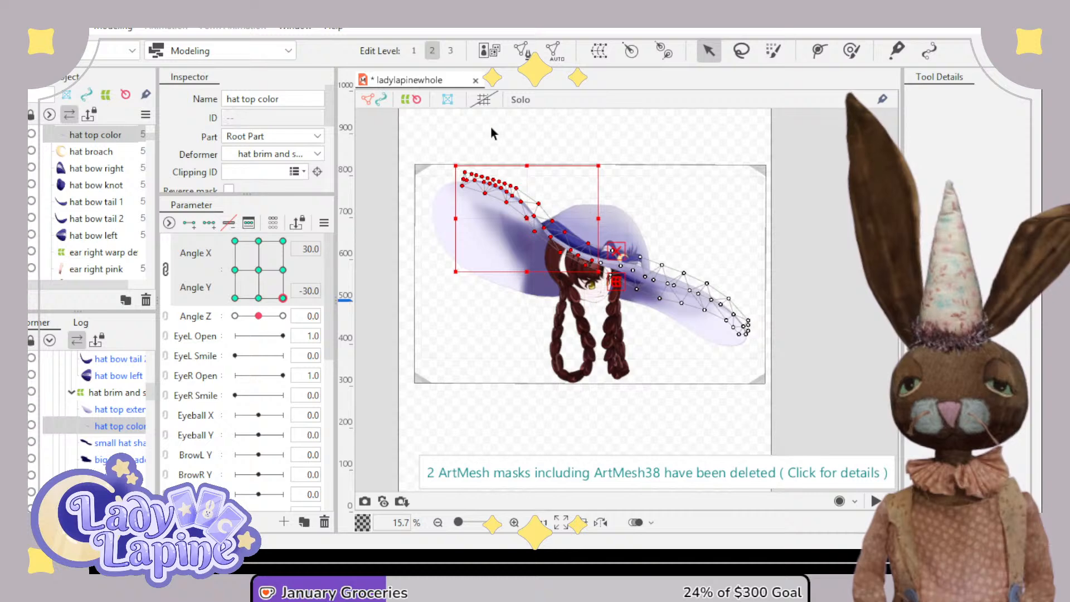
pyautogui.moveTo(449, 160); pyautogui.dragTo(433, 196)
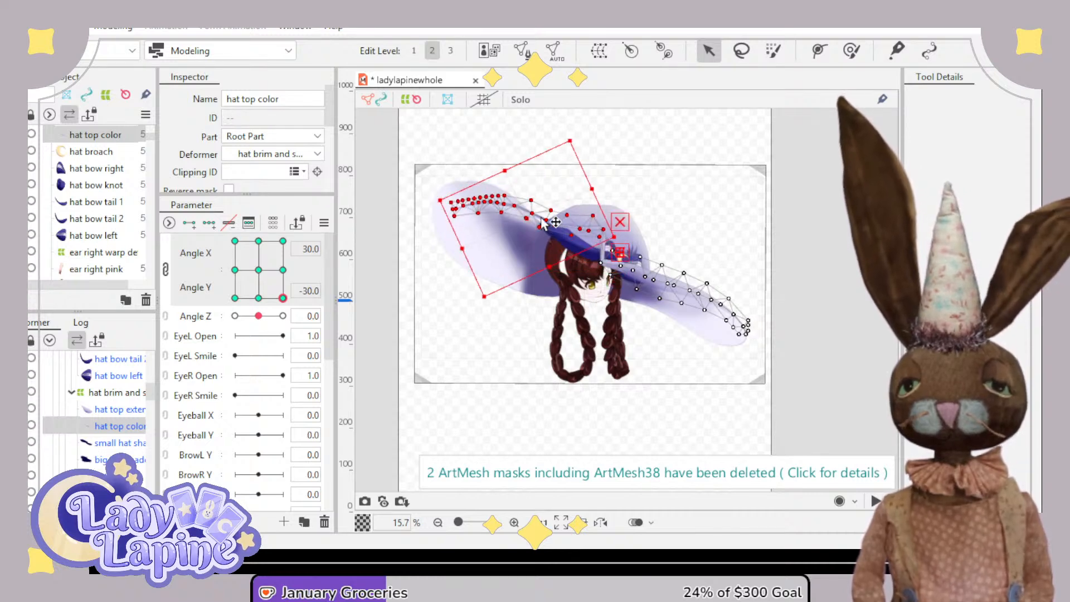
pyautogui.moveTo(529, 218); pyautogui.dragTo(516, 252)
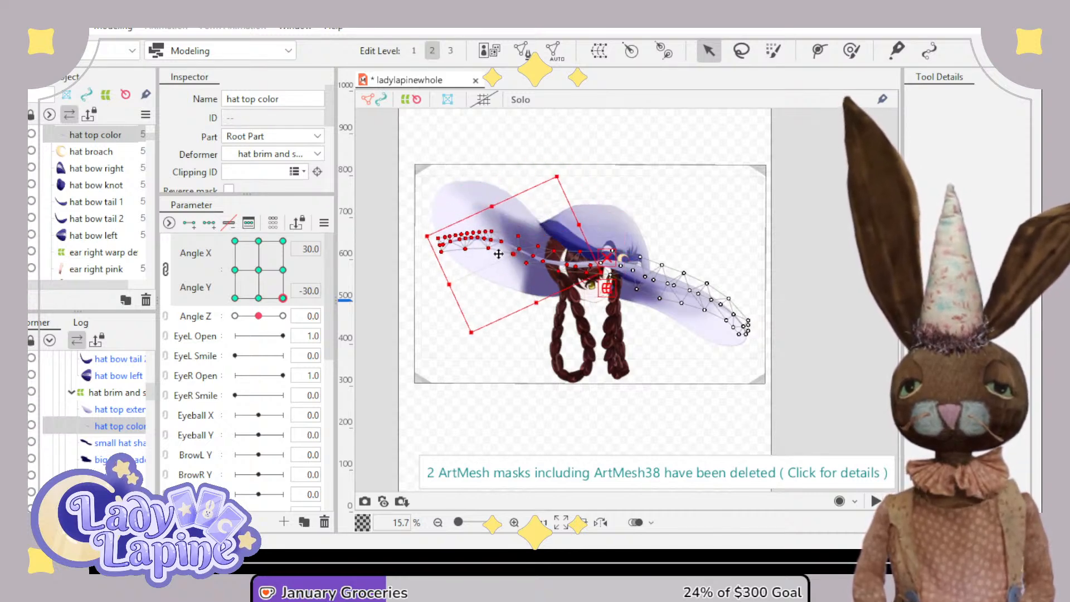
pyautogui.moveTo(422, 228); pyautogui.dragTo(419, 249)
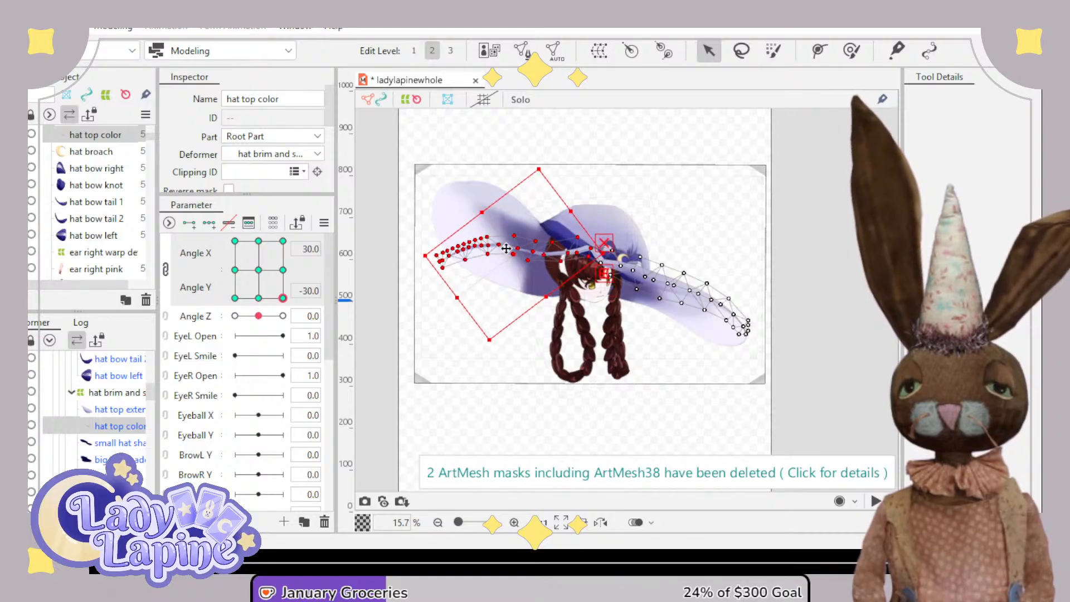
pyautogui.moveTo(506, 249); pyautogui.dragTo(504, 265)
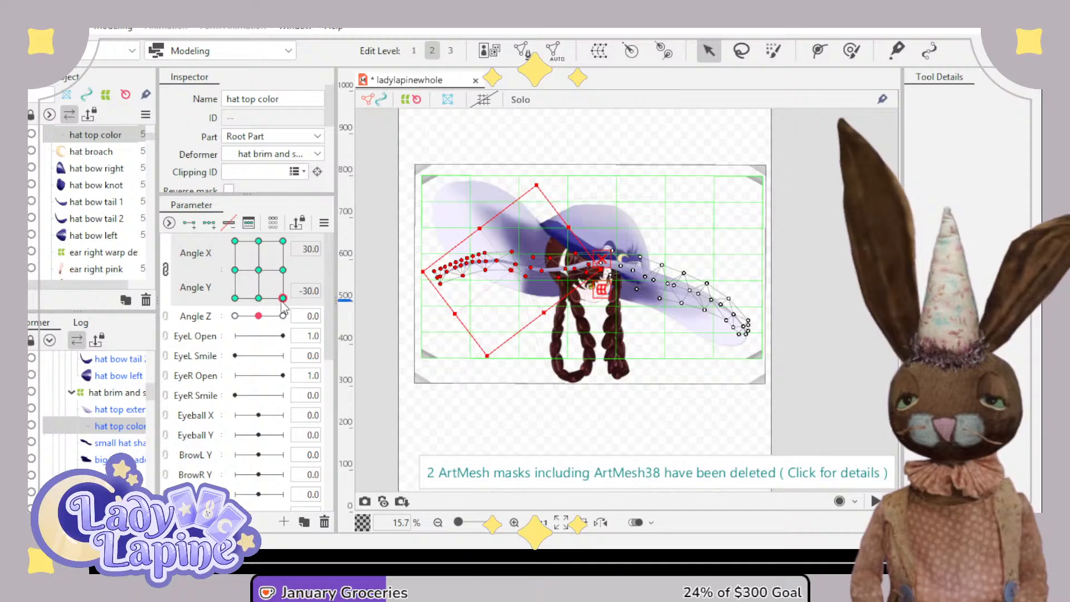
# - At Angle X -30 and Angle Y -30, rotate the hat top color art mesh's left-half points counterclockwise and lower them
pyautogui.moveTo(283, 304); pyautogui.dragTo(231, 309)
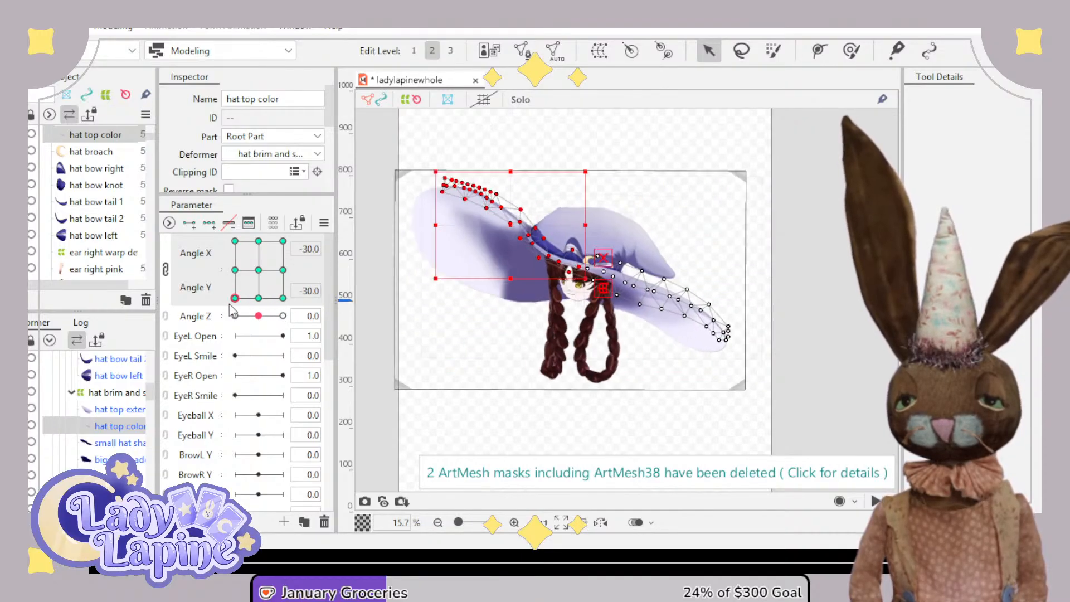
pyautogui.click(428, 166)
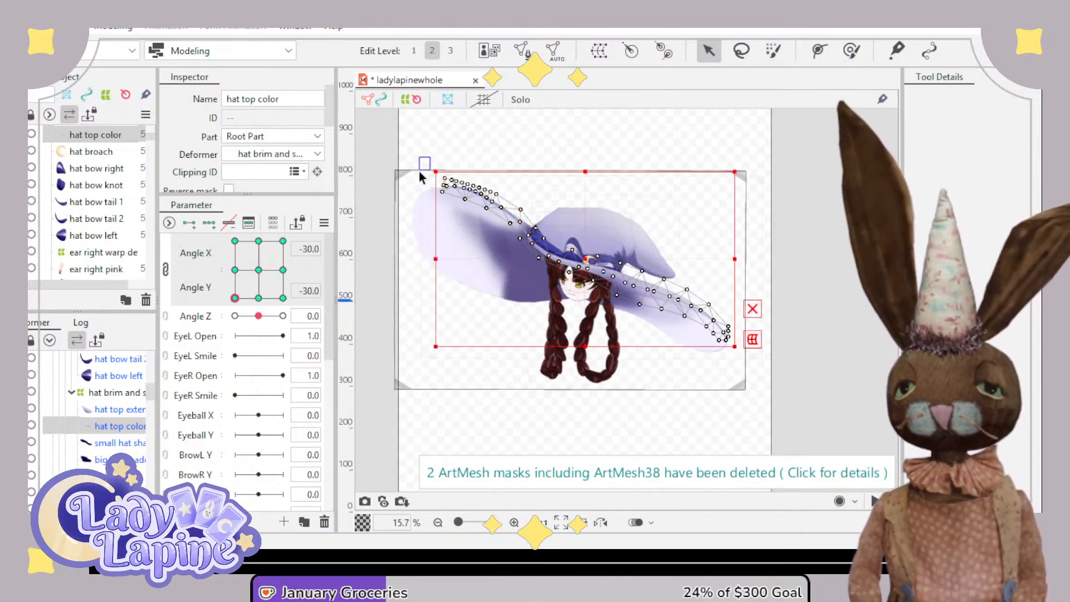
pyautogui.moveTo(417, 161); pyautogui.dragTo(556, 298)
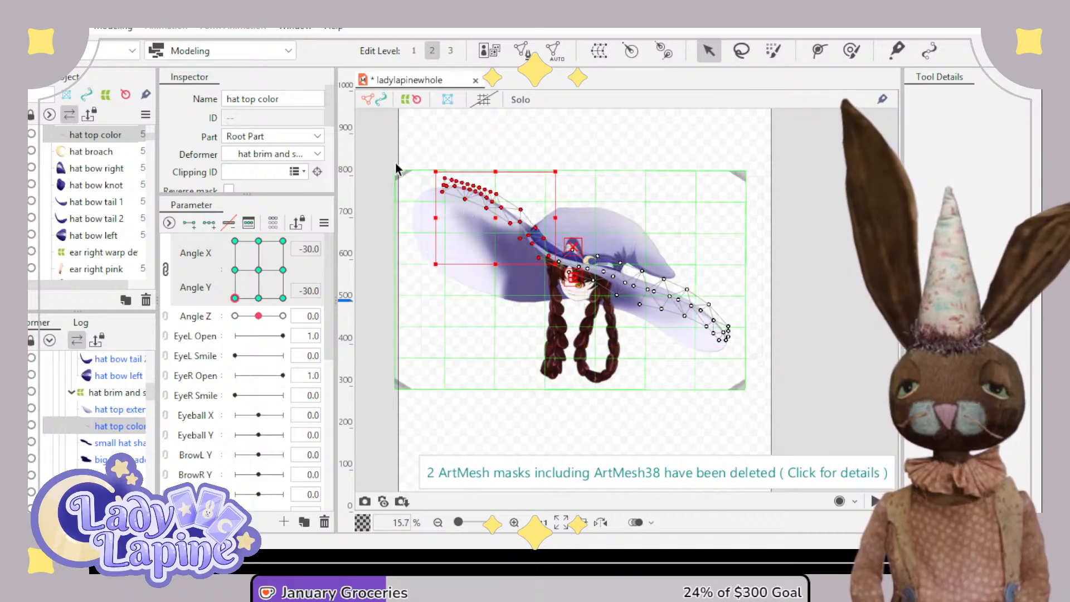
pyautogui.moveTo(400, 168); pyautogui.dragTo(416, 186)
pyautogui.moveTo(481, 208); pyautogui.dragTo(478, 239)
pyautogui.moveTo(408, 208); pyautogui.dragTo(408, 231)
pyautogui.moveTo(485, 232); pyautogui.dragTo(477, 248)
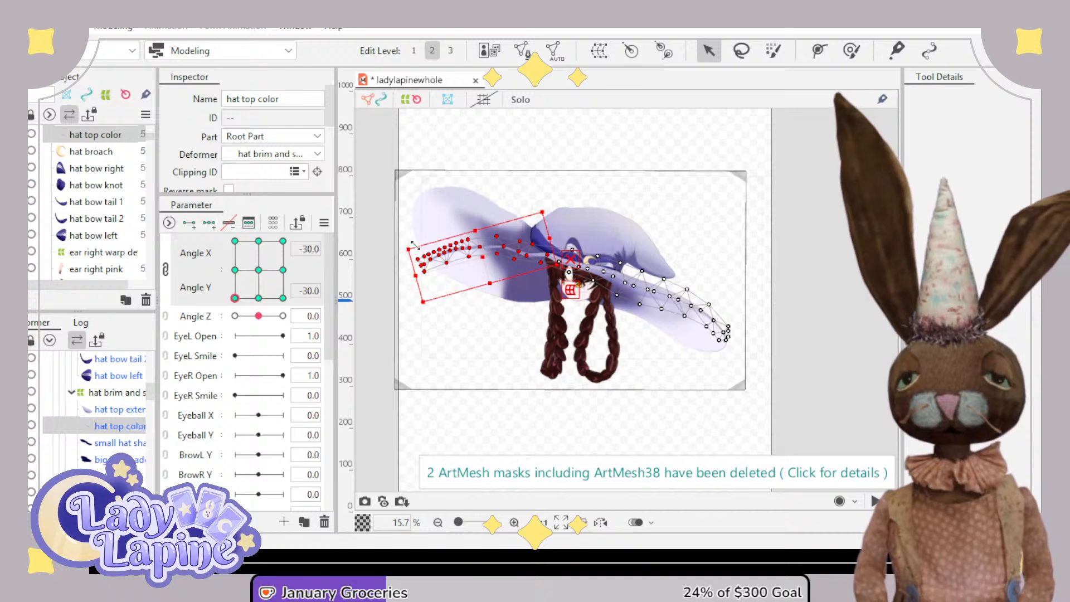
# - Smooth the hat top color mesh where it meets the hair with the deform brush, and fine-tune its nearby points
pyautogui.click(851, 50)
pyautogui.scroll(5, 497, 341)
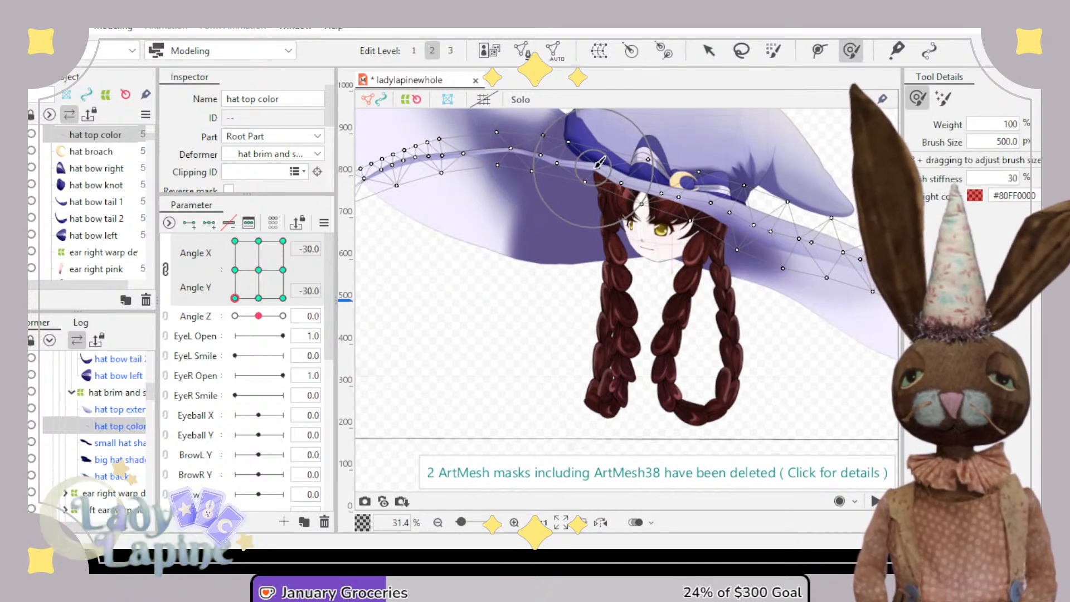
pyautogui.moveTo(567, 164)
pyautogui.mouseDown()
pyautogui.moveTo(571, 155)
pyautogui.moveTo(629, 180)
pyautogui.mouseUp()
pyautogui.press('v')
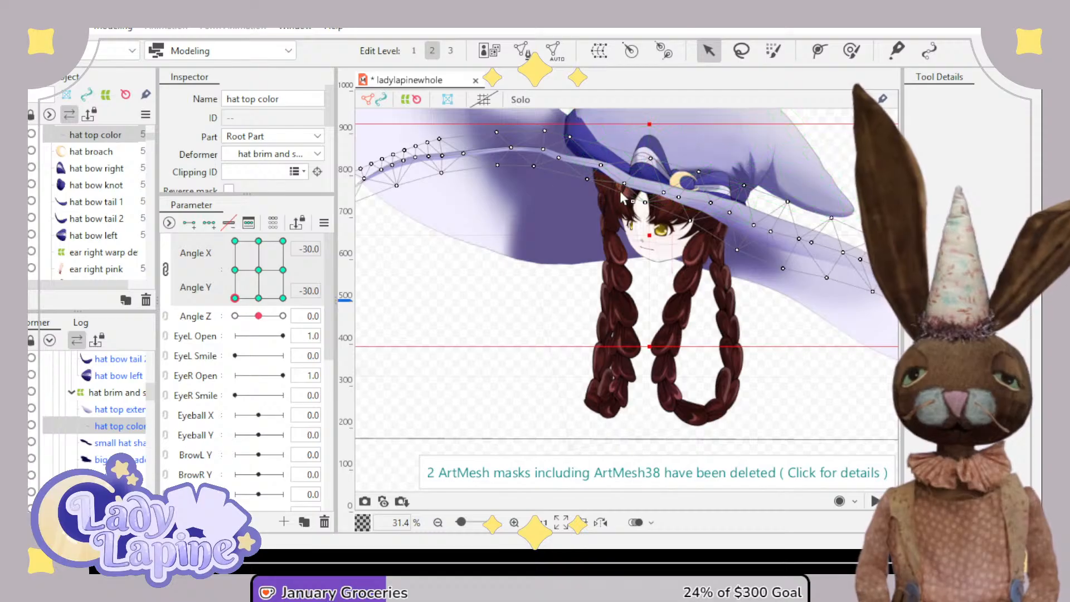
pyautogui.click(630, 189)
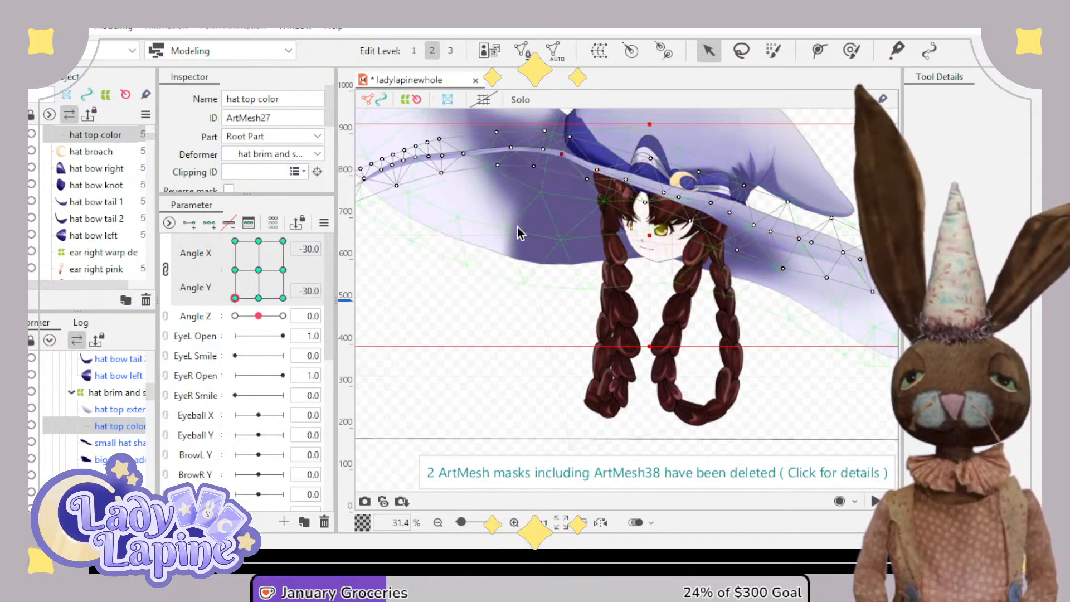
pyautogui.scroll(-3, 524, 234)
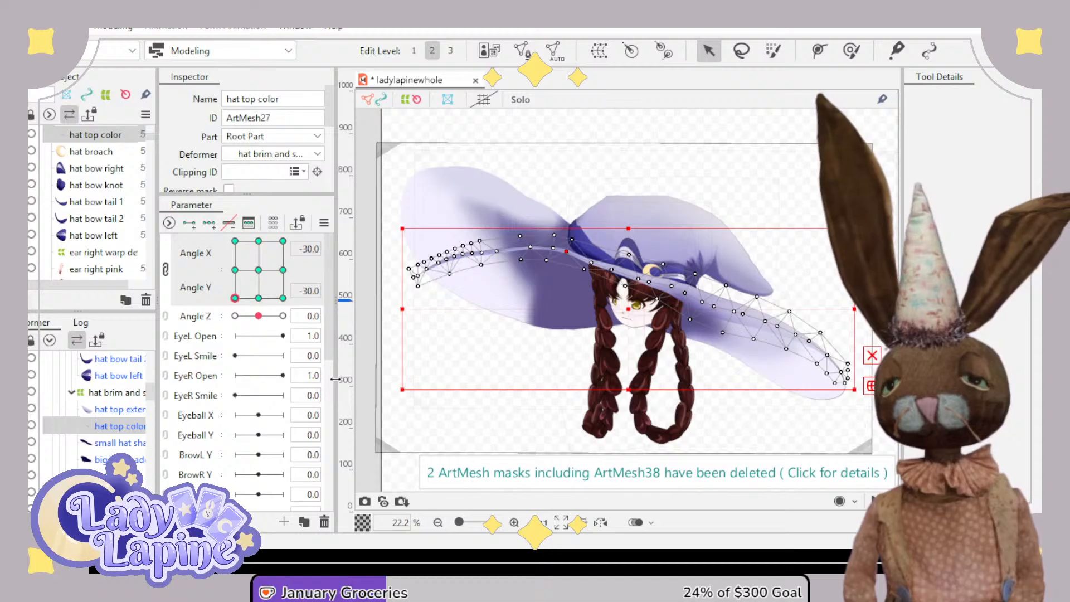
# - At Angle X 30 and Angle Y -30, raise and smooth the dip in the hat top color mesh beside the face using the deform brush
pyautogui.moveTo(235, 298); pyautogui.dragTo(294, 335)
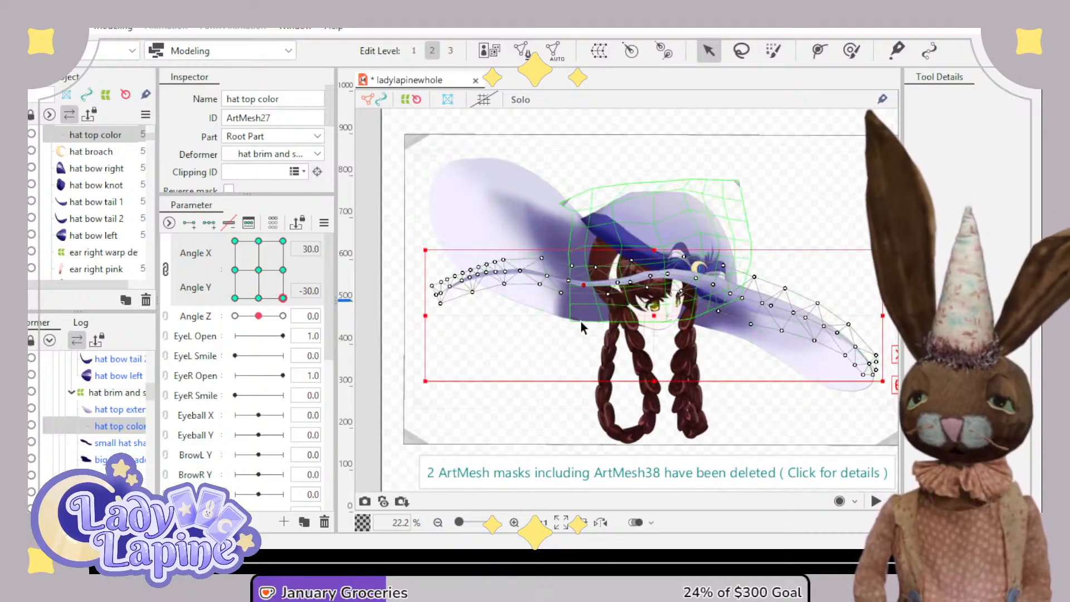
pyautogui.scroll(4, 591, 321)
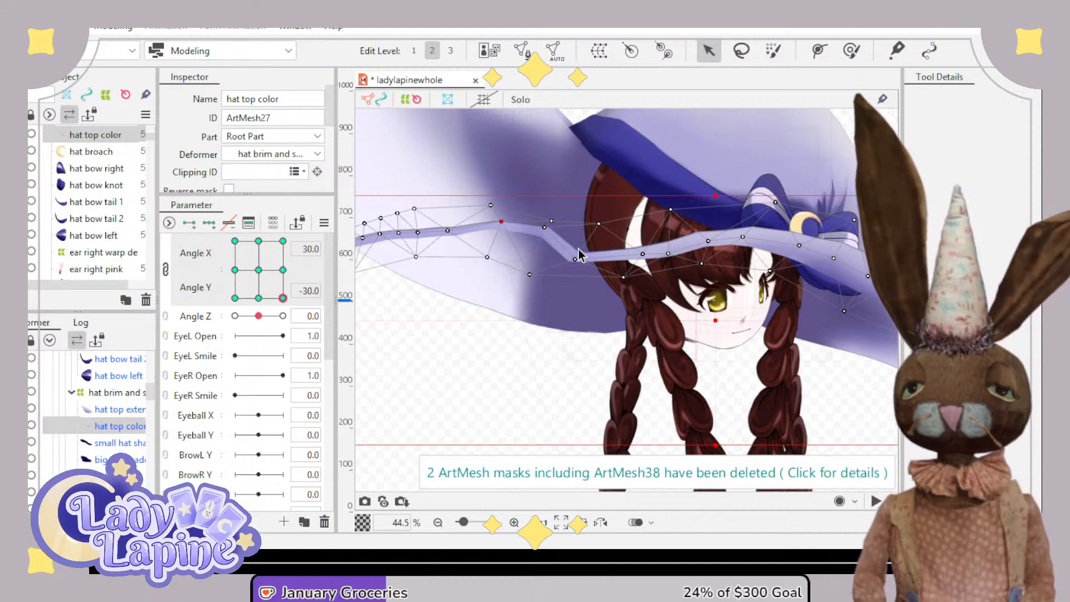
pyautogui.press('b')
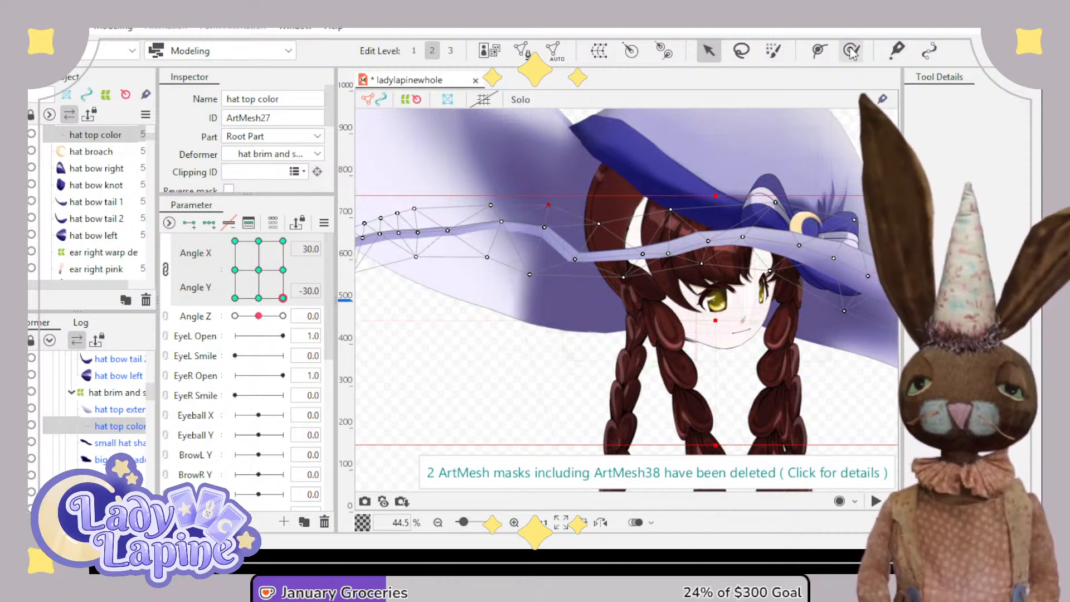
pyautogui.moveTo(576, 268)
pyautogui.mouseDown()
pyautogui.moveTo(589, 227)
pyautogui.moveTo(589, 245)
pyautogui.moveTo(548, 219)
pyautogui.moveTo(542, 227)
pyautogui.moveTo(601, 199)
pyautogui.mouseUp()
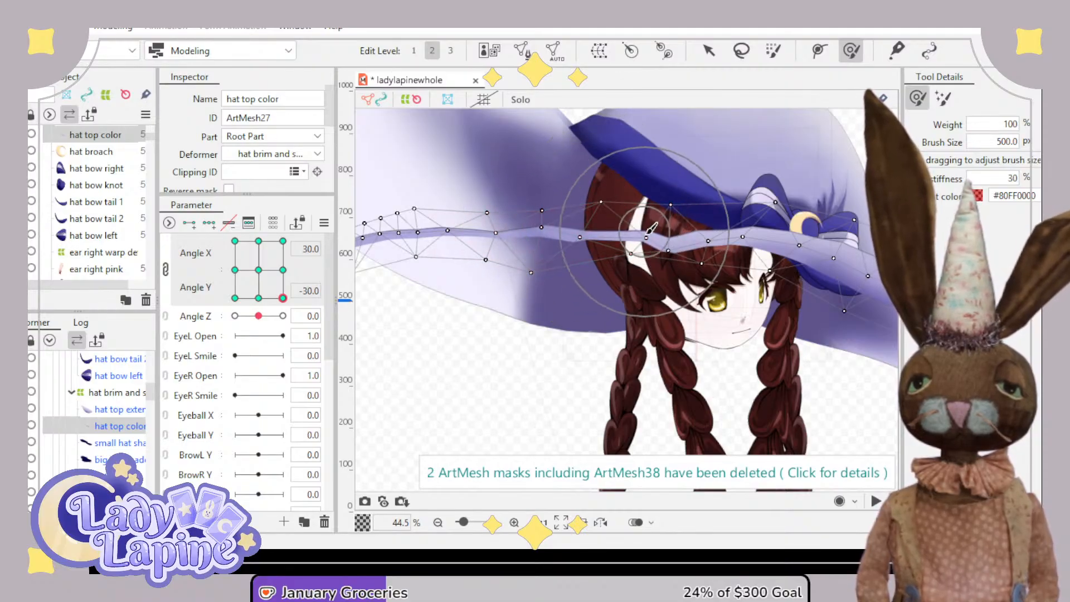
pyautogui.moveTo(648, 237)
pyautogui.mouseDown()
pyautogui.moveTo(676, 250)
pyautogui.moveTo(645, 223)
pyautogui.moveTo(637, 232)
pyautogui.moveTo(618, 157)
pyautogui.moveTo(622, 240)
pyautogui.mouseUp()
pyautogui.click(708, 51)
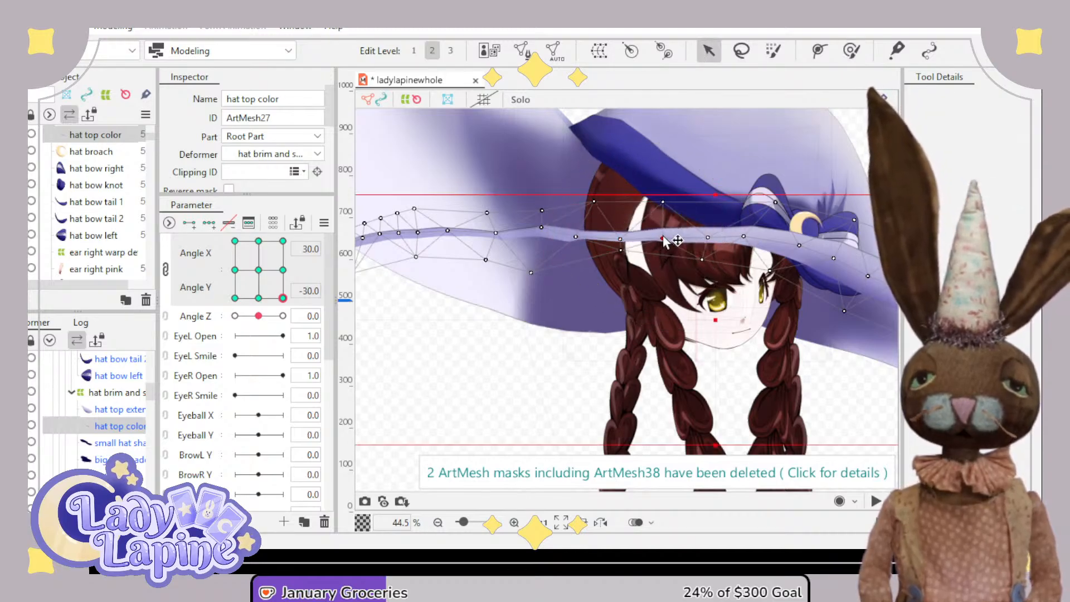
# - Reposition individual hat top color mesh points around the back of the hair to even out the brim strip
pyautogui.moveTo(542, 228); pyautogui.dragTo(579, 234)
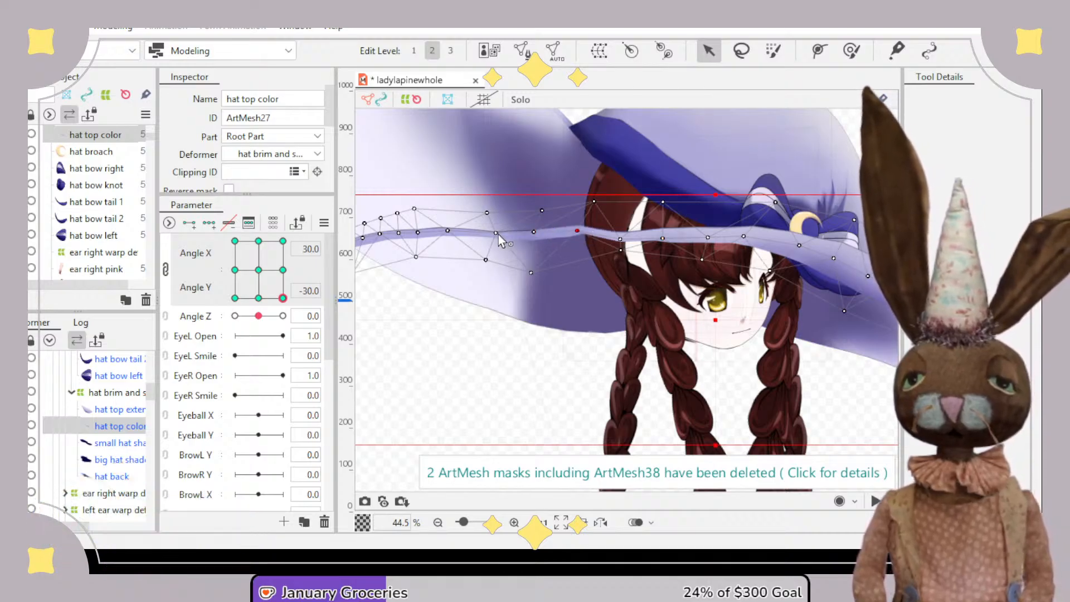
pyautogui.click(535, 230)
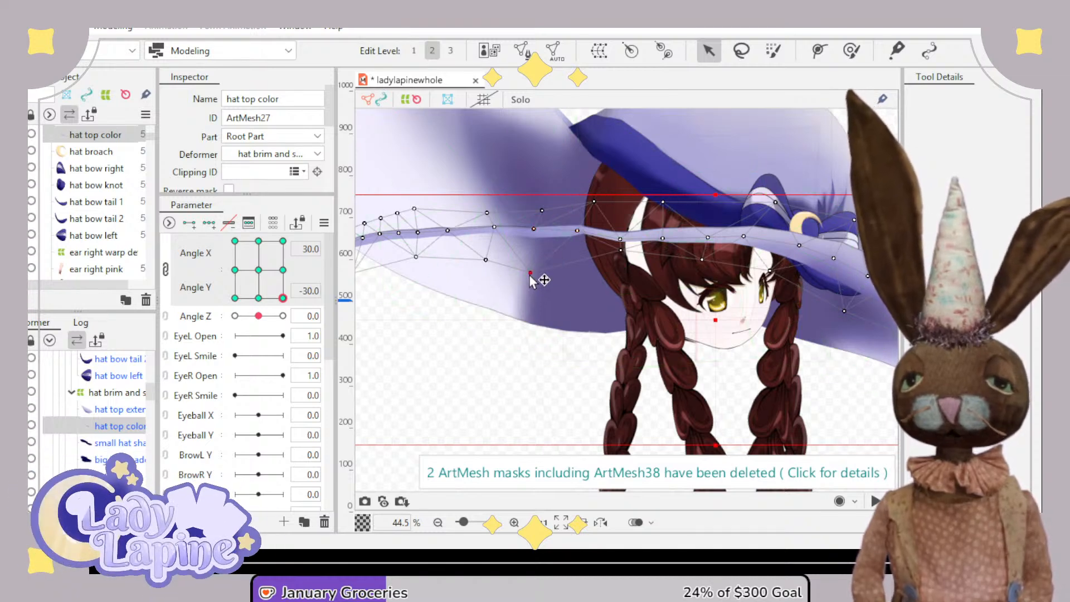
pyautogui.click(541, 247)
pyautogui.moveTo(540, 251); pyautogui.dragTo(540, 262)
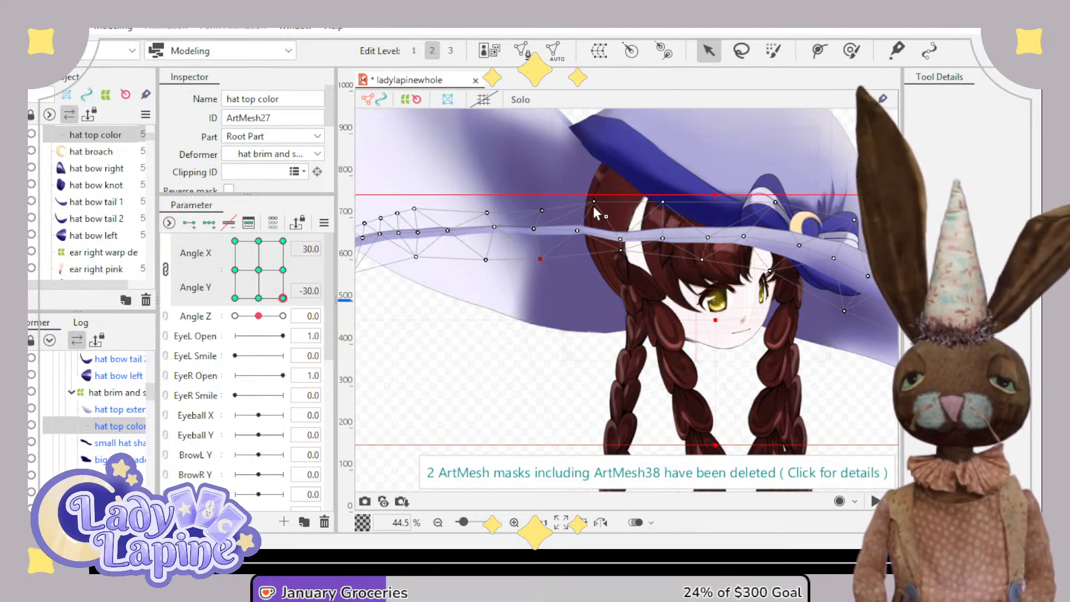
pyautogui.moveTo(594, 205); pyautogui.dragTo(585, 218)
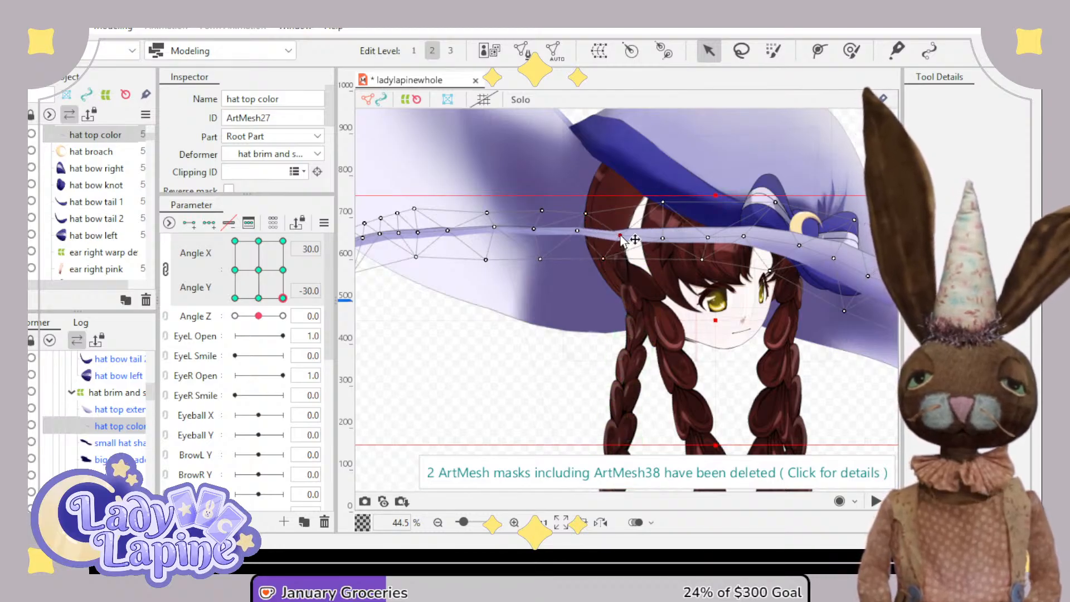
pyautogui.scroll(-3, 571, 314)
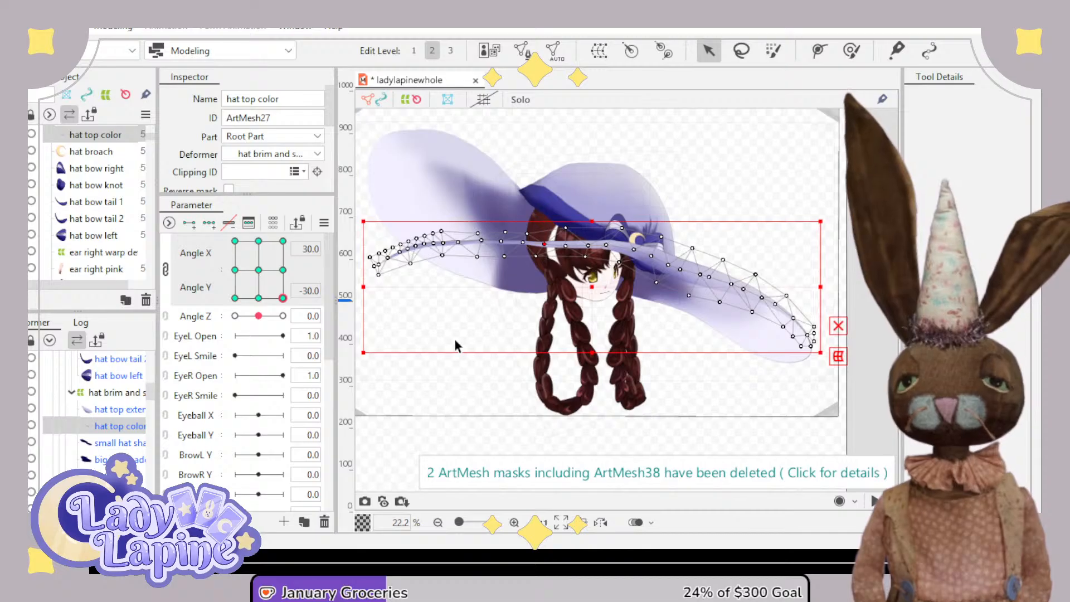
# - Preview the hat brim across the Angle Y -30 poses and compare Angle X 30 with the neutral pose
pyautogui.moveTo(282, 299); pyautogui.dragTo(209, 320)
pyautogui.moveTo(560, 326); pyautogui.dragTo(598, 320)
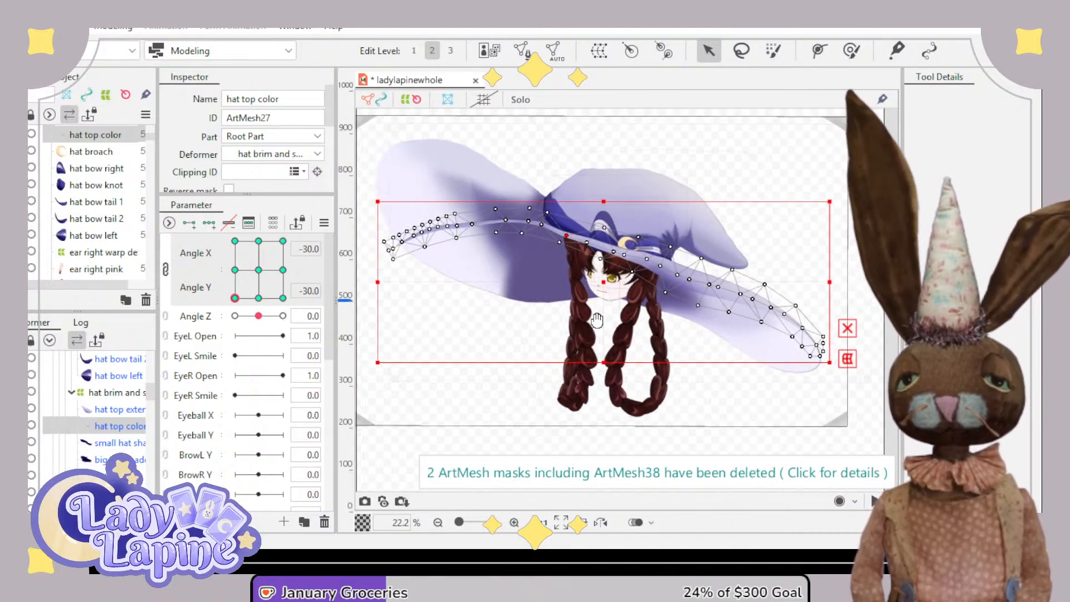
pyautogui.moveTo(243, 297); pyautogui.dragTo(299, 284)
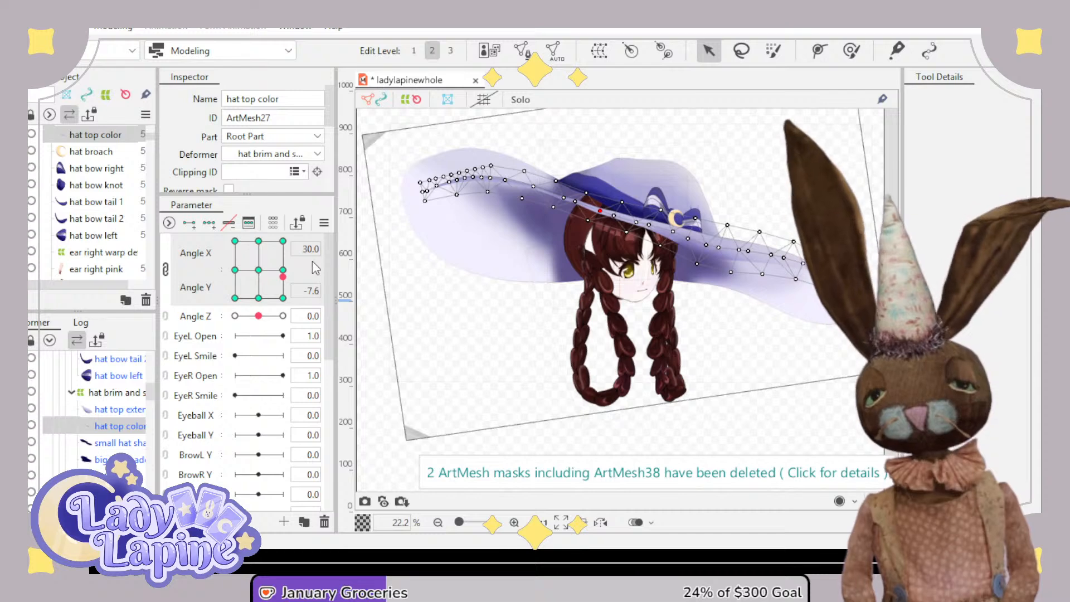
pyautogui.click(283, 269)
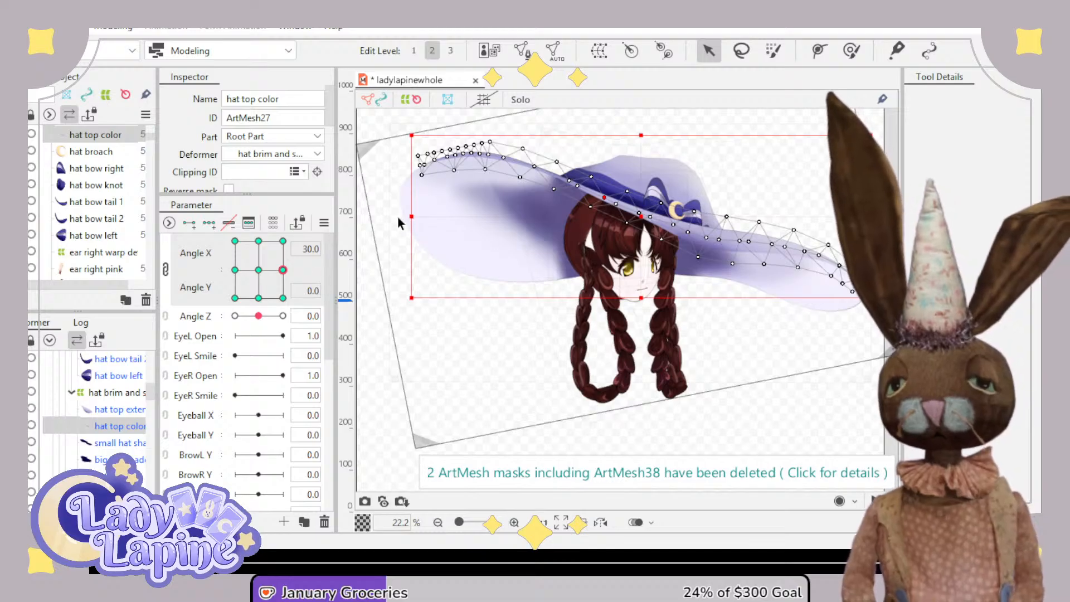
pyautogui.click(259, 270)
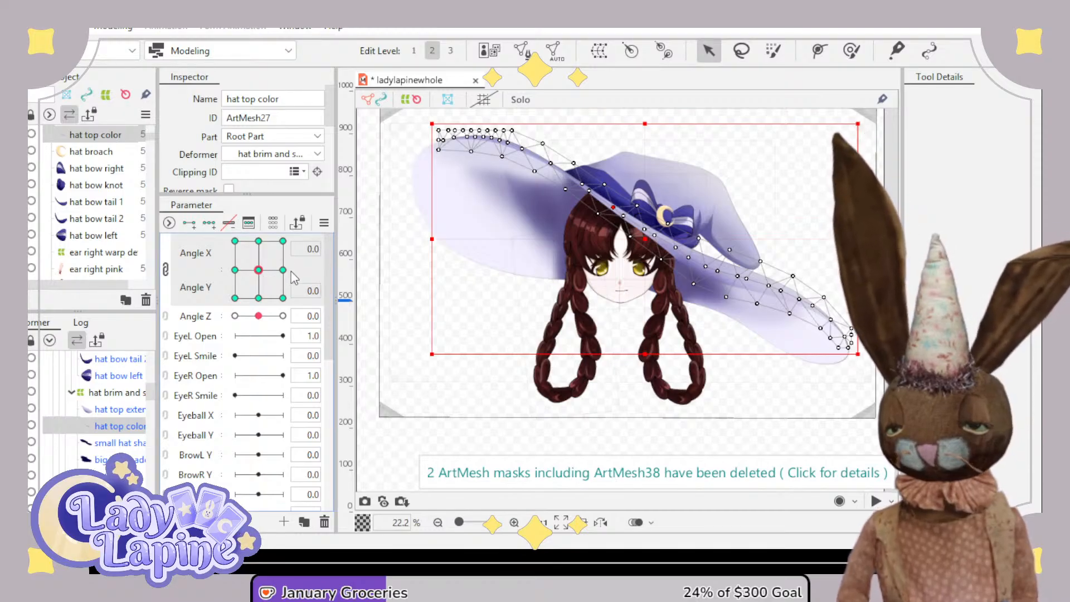
# - At Angle X 30 and Angle Y 0, rotate the whole hat top color art mesh clockwise and move it slightly down
pyautogui.click(283, 270)
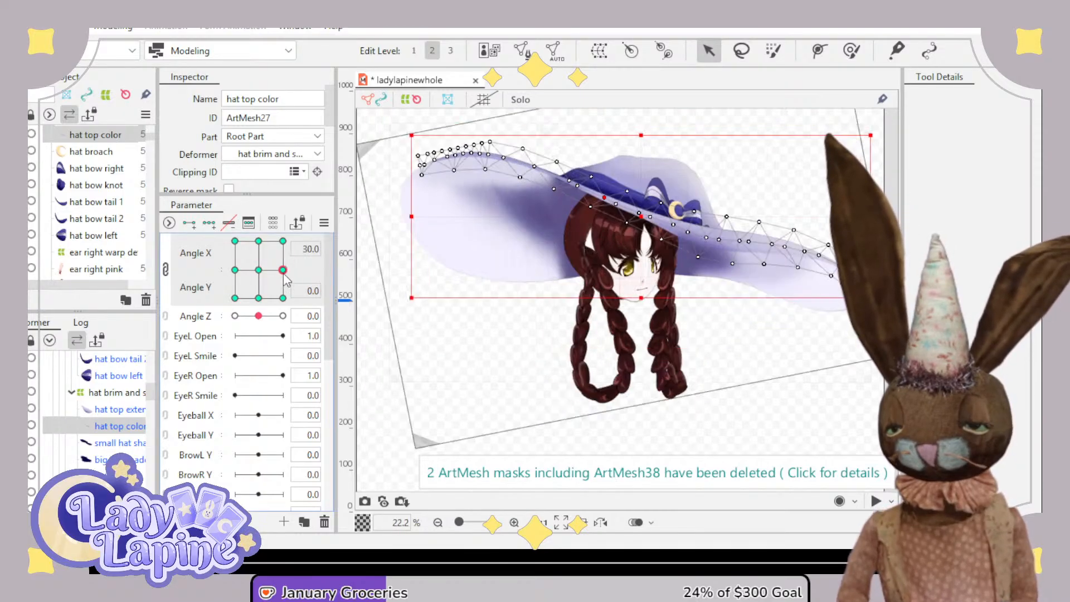
pyautogui.moveTo(875, 129); pyautogui.dragTo(891, 206)
pyautogui.moveTo(643, 221); pyautogui.dragTo(656, 250)
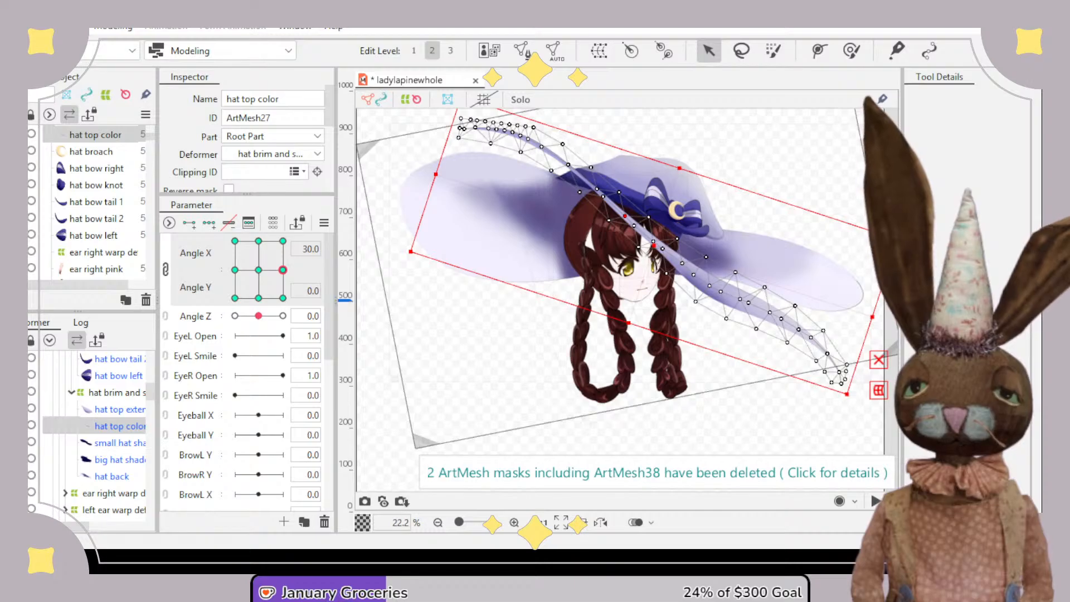
# - Compare the tilted hat brim and shadow warp deformer with the rotated hat top color mesh at Angle X 30 and Angle Y 0
pyautogui.click(111, 395)
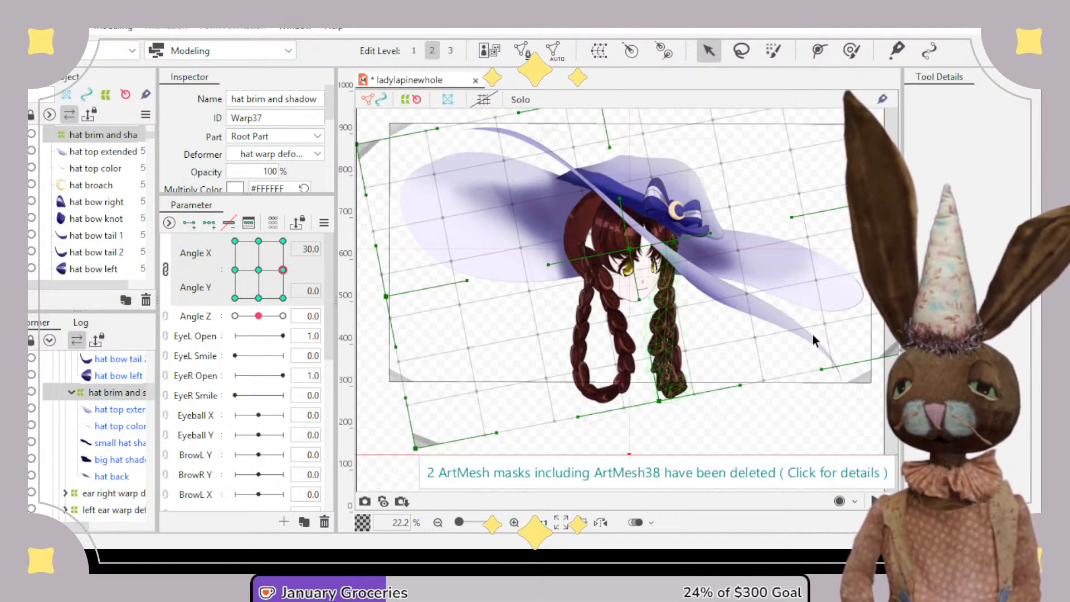
pyautogui.scroll(-2, 639, 341)
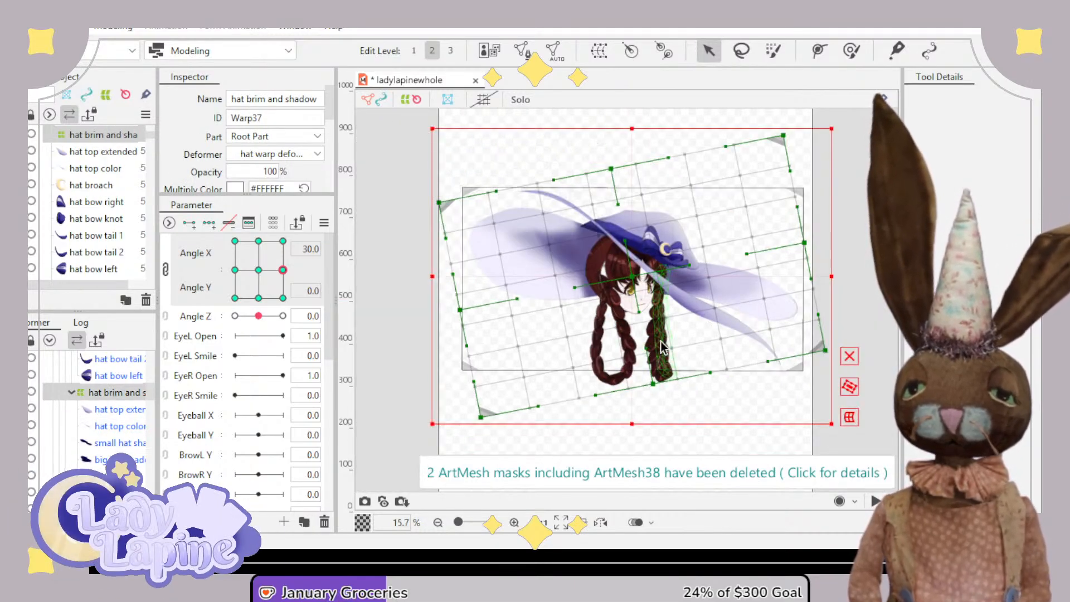
pyautogui.scroll(-1, 724, 349)
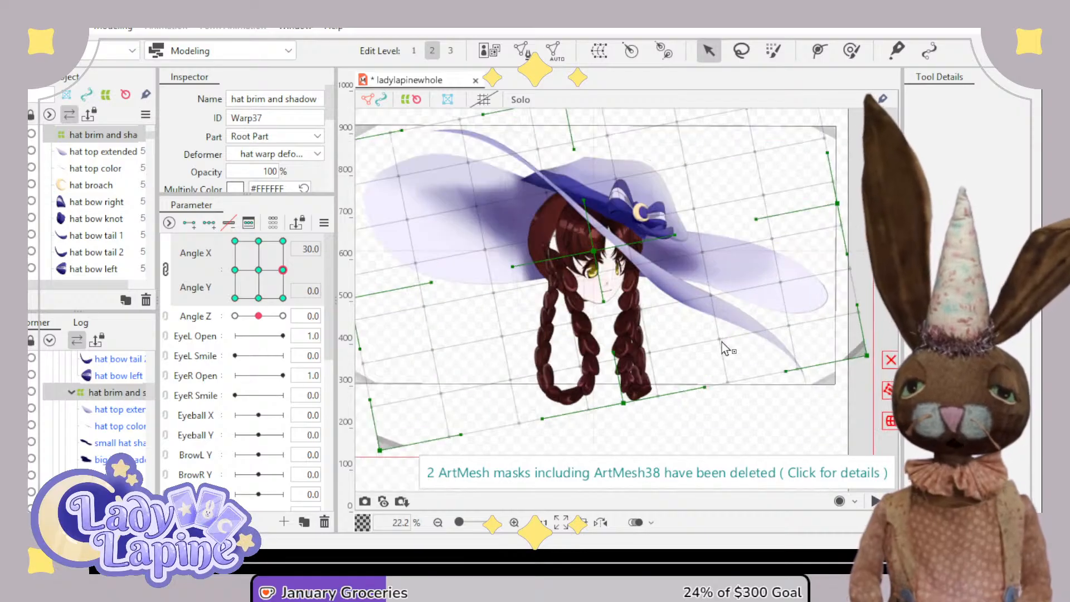
pyautogui.scroll(1, 721, 344)
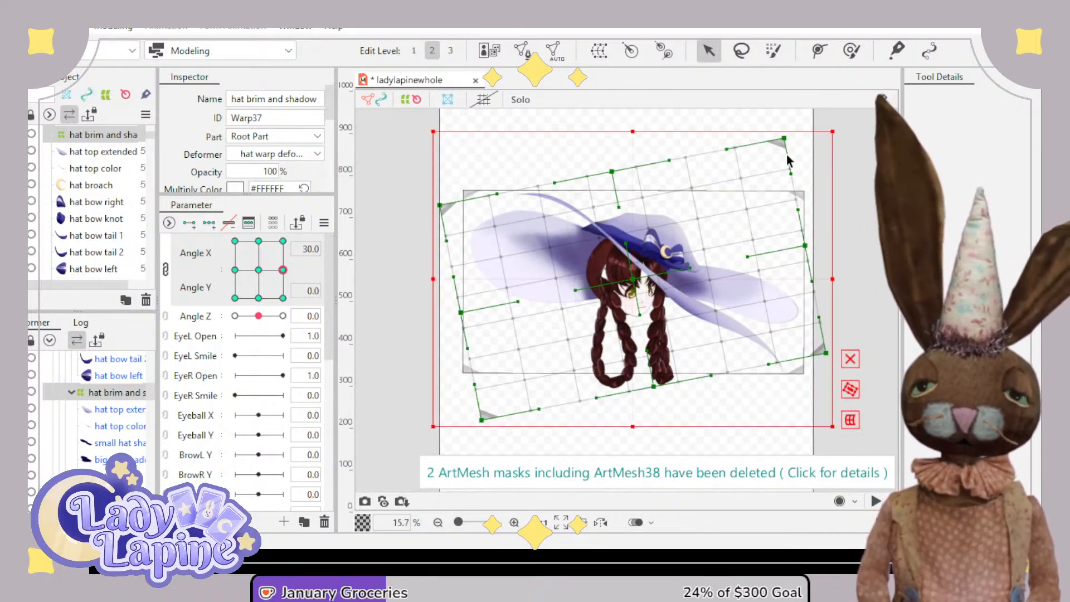
pyautogui.click(107, 427)
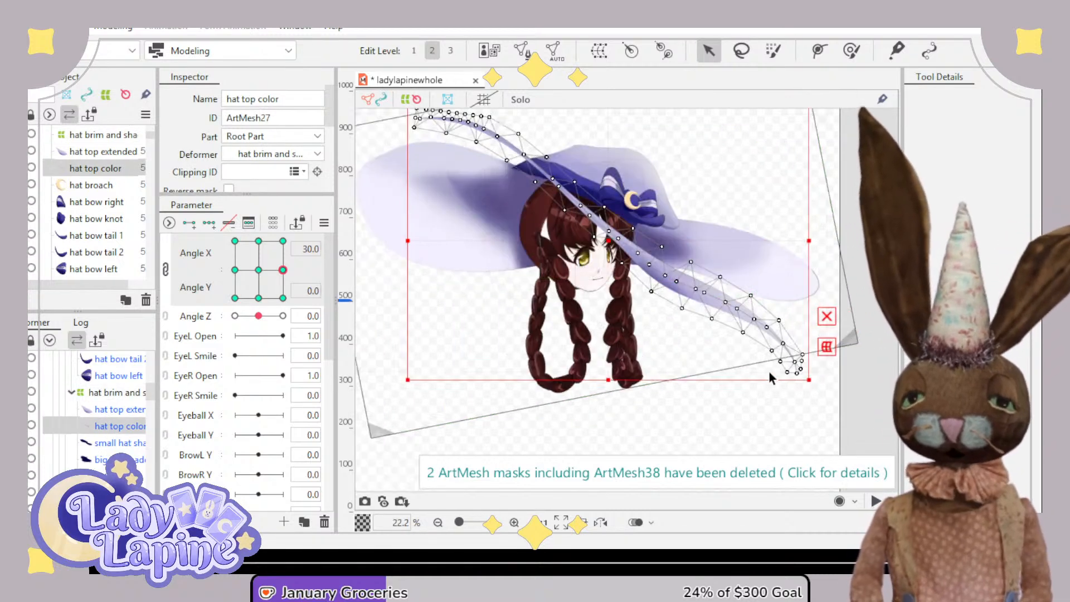
pyautogui.scroll(1, 803, 384)
pyautogui.moveTo(810, 380)
pyautogui.mouseDown()
pyautogui.moveTo(801, 367)
pyautogui.moveTo(810, 387)
pyautogui.mouseUp()
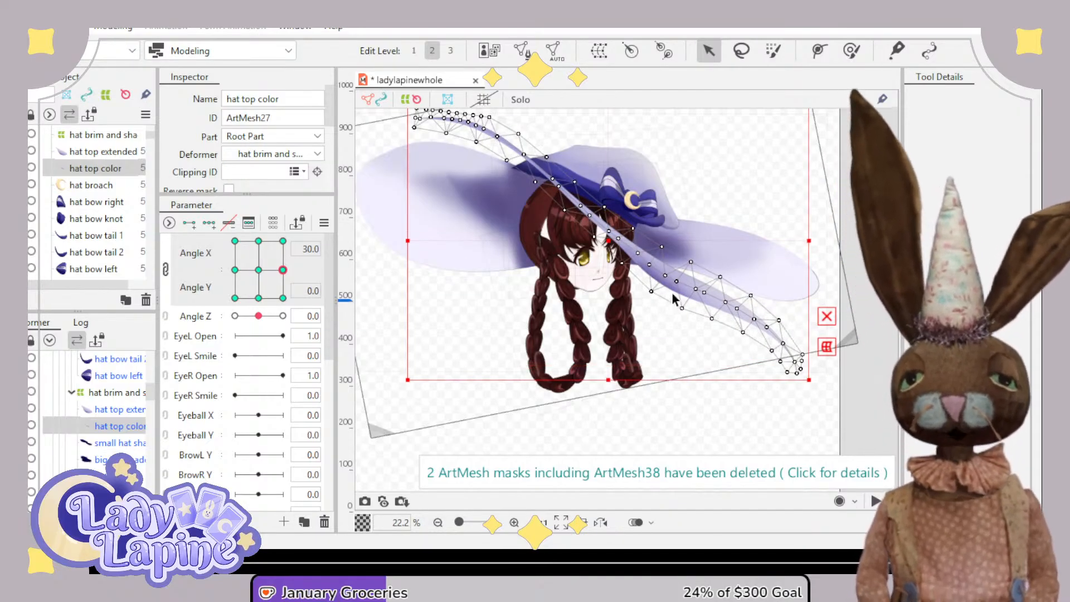
pyautogui.moveTo(667, 283); pyautogui.dragTo(697, 303)
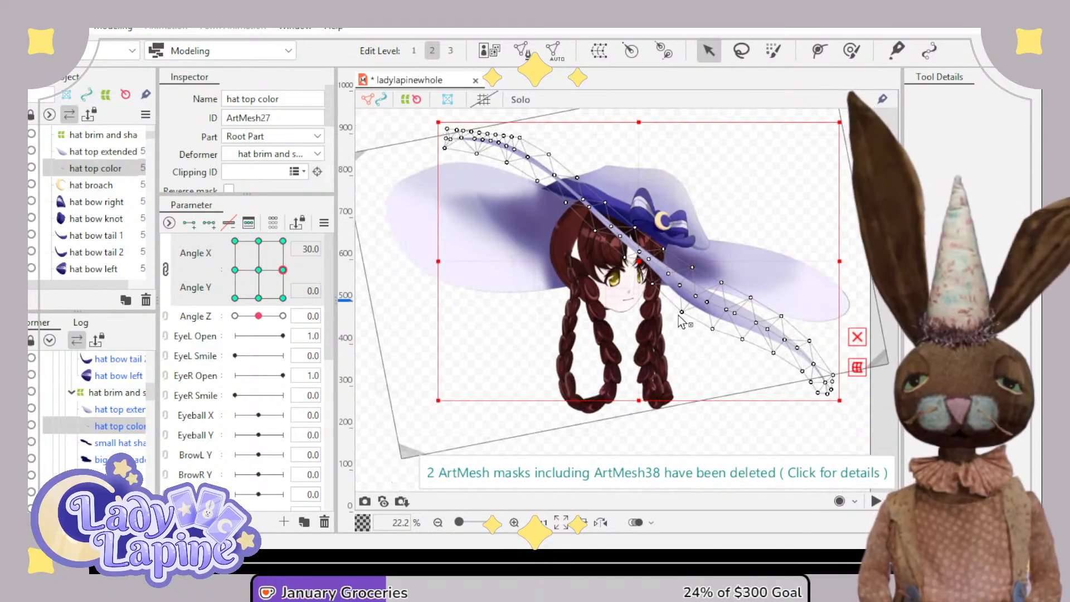
# - Delete the hat brim and shadow warp deformer's Angle X and Angle Y keys at the neutral pose, and test a slight head movement
pyautogui.click(128, 393)
pyautogui.click(258, 270)
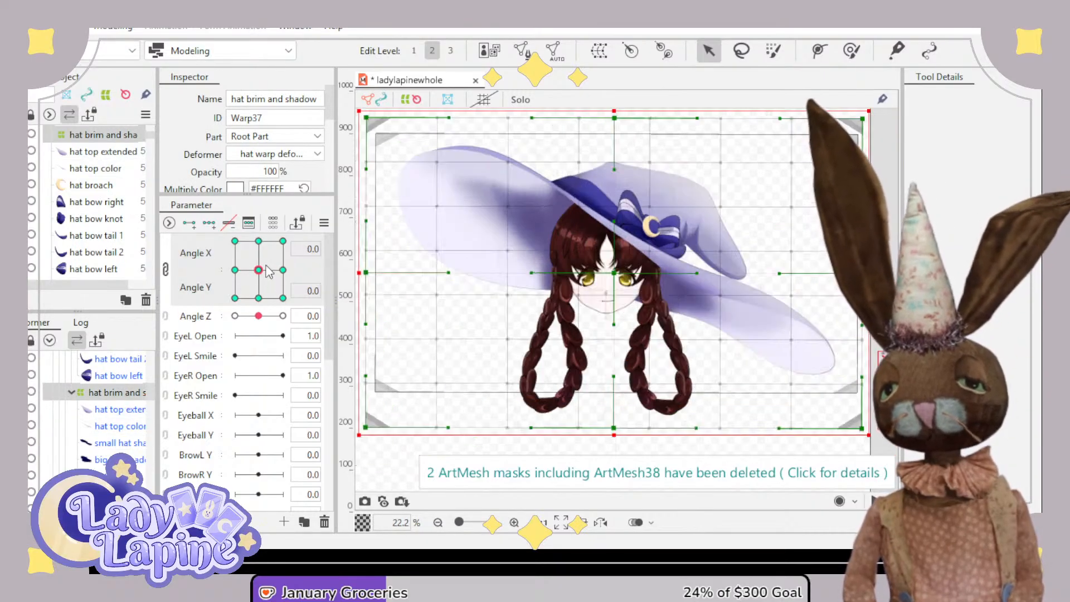
pyautogui.click(230, 225)
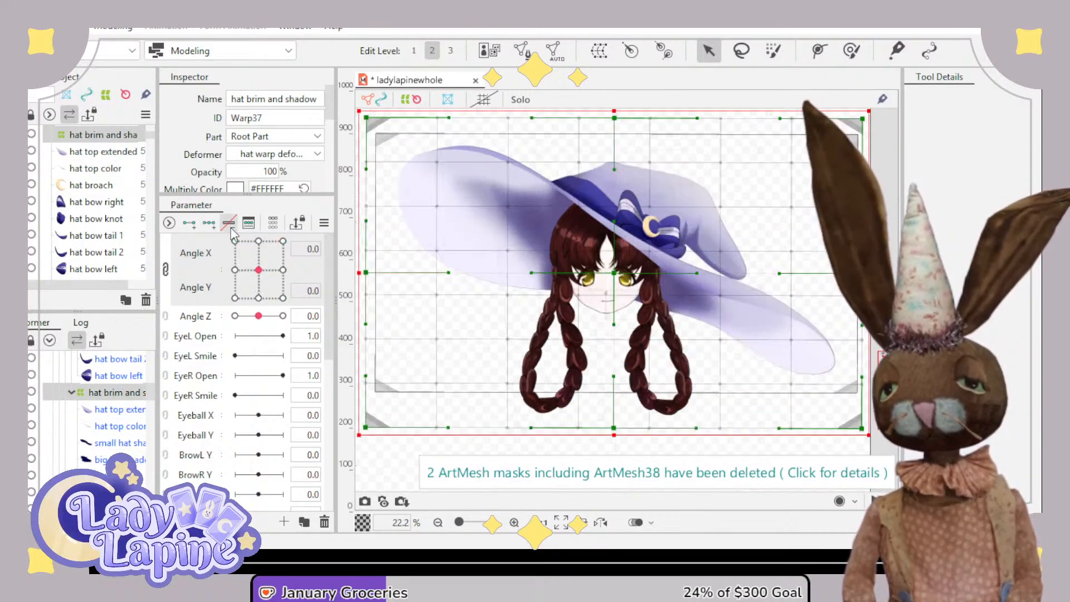
pyautogui.moveTo(257, 271)
pyautogui.mouseDown()
pyautogui.moveTo(264, 283)
pyautogui.moveTo(252, 260)
pyautogui.moveTo(280, 257)
pyautogui.moveTo(244, 280)
pyautogui.moveTo(260, 273)
pyautogui.mouseUp()
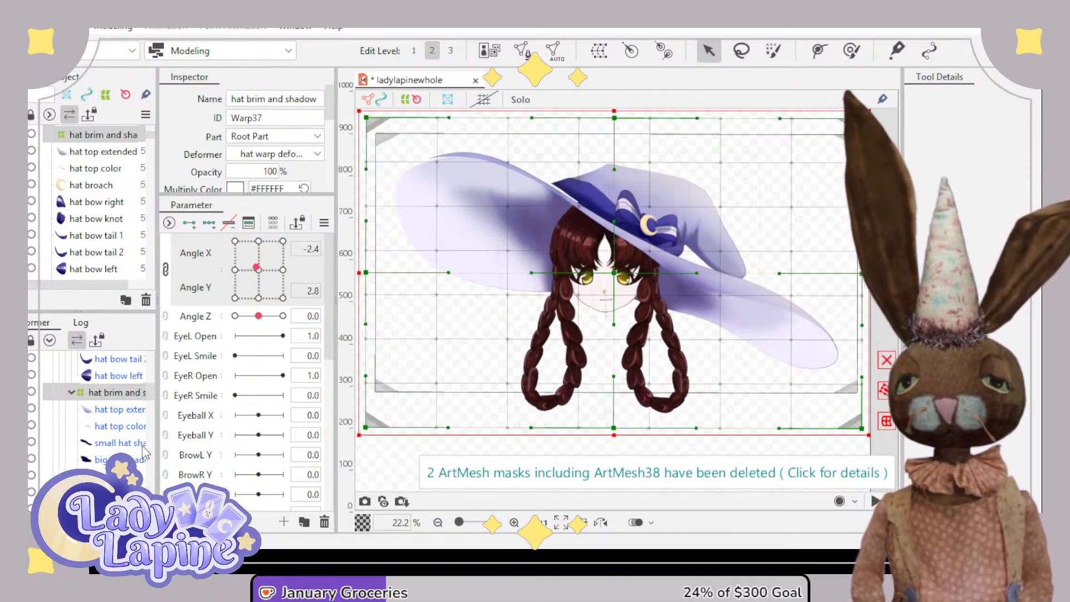
pyautogui.click(260, 271)
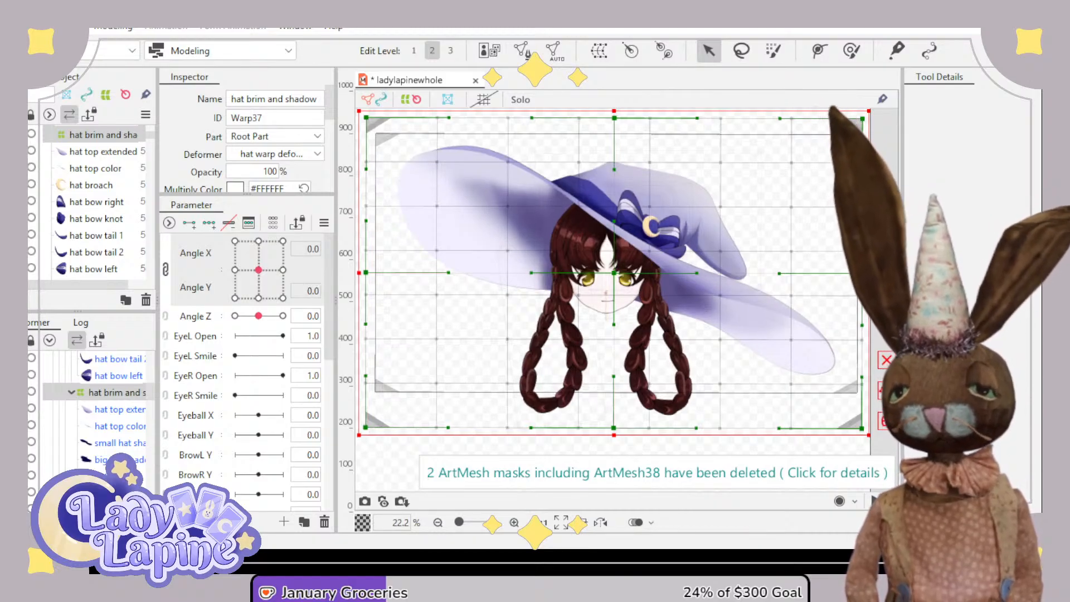
# - Delete the hat back art mesh's Angle X and Angle Y keys and test a slight head movement
pyautogui.click(115, 476)
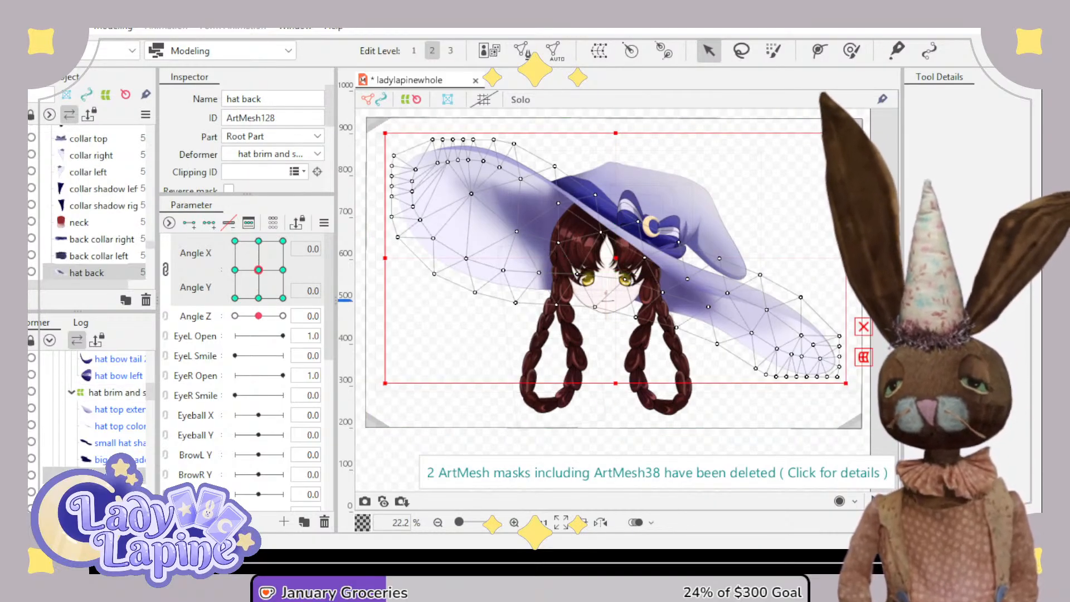
pyautogui.click(234, 224)
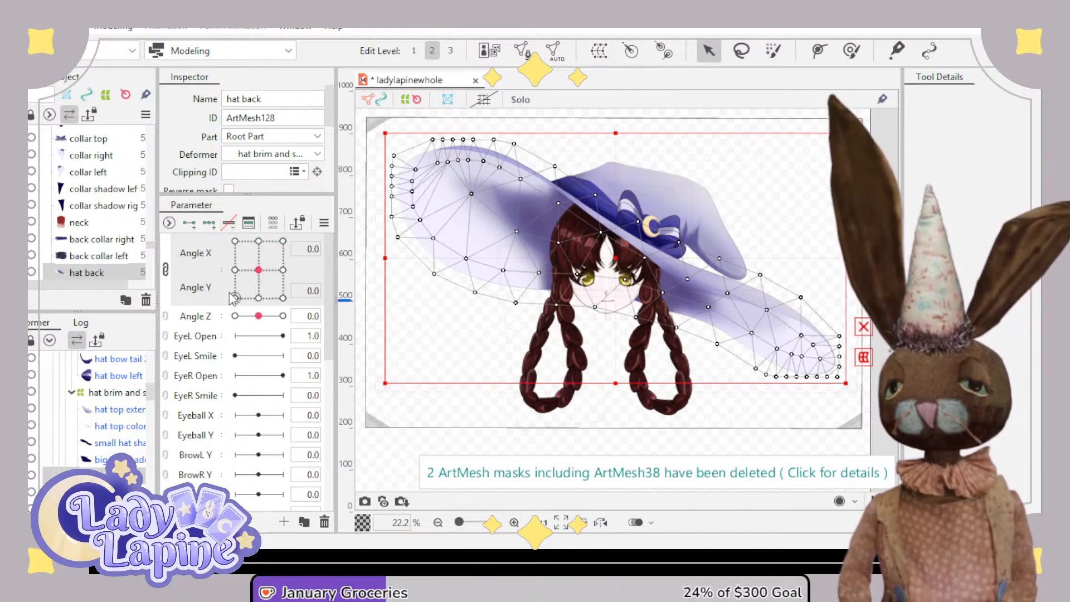
pyautogui.moveTo(234, 299); pyautogui.dragTo(262, 271)
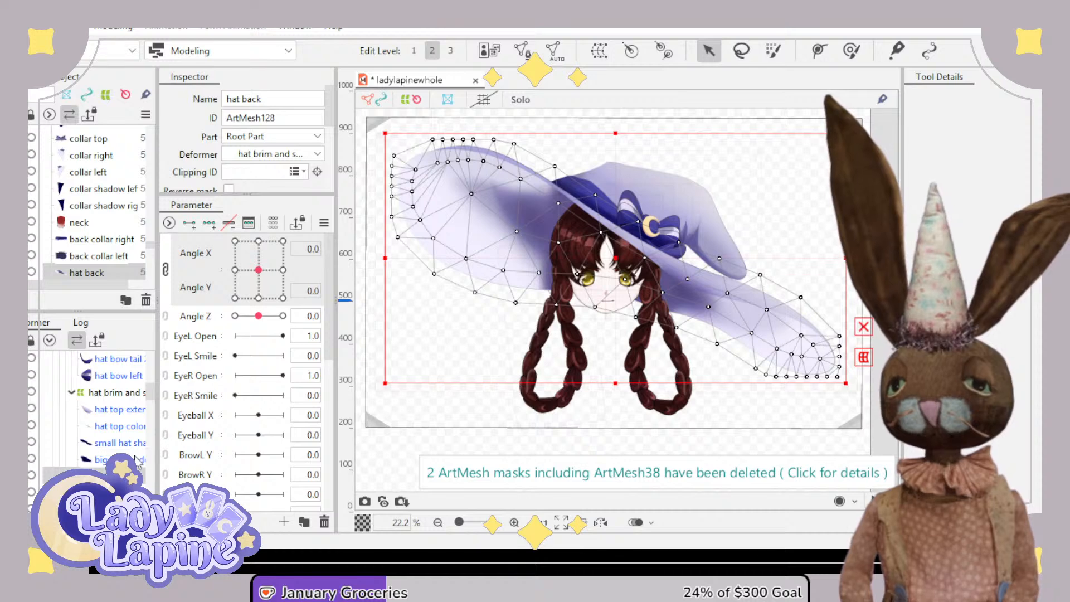
# - Check the hat brim and shadow warp deformer, hat back and hat top color for remaining Angle X and Angle Y keys
pyautogui.click(128, 394)
pyautogui.moveTo(263, 291)
pyautogui.mouseDown()
pyautogui.moveTo(283, 241)
pyautogui.moveTo(235, 241)
pyautogui.moveTo(224, 273)
pyautogui.moveTo(231, 290)
pyautogui.moveTo(245, 299)
pyautogui.moveTo(260, 273)
pyautogui.moveTo(263, 284)
pyautogui.mouseUp()
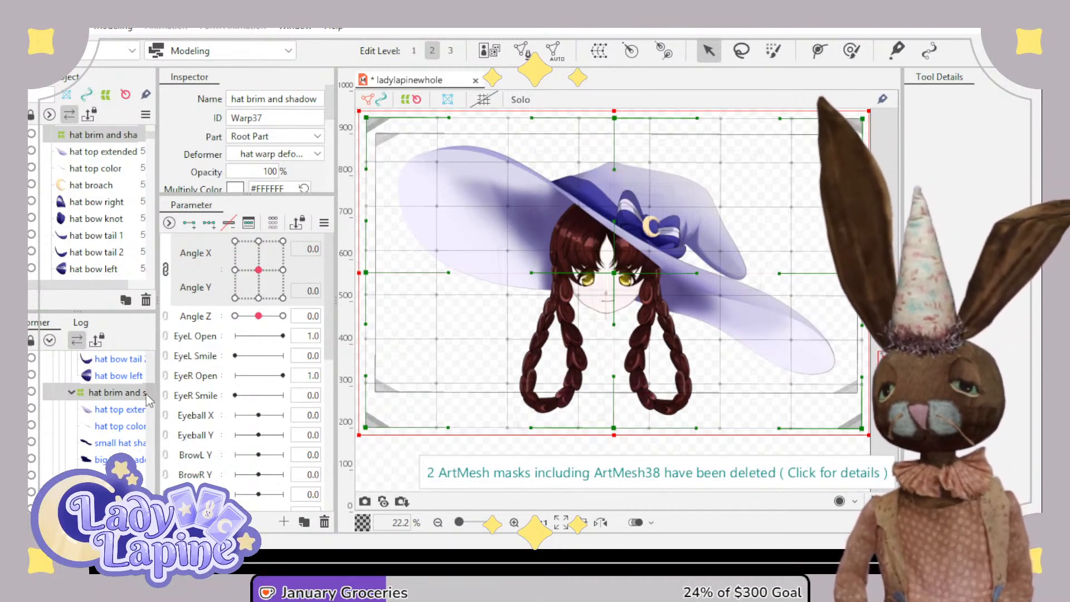
pyautogui.click(119, 476)
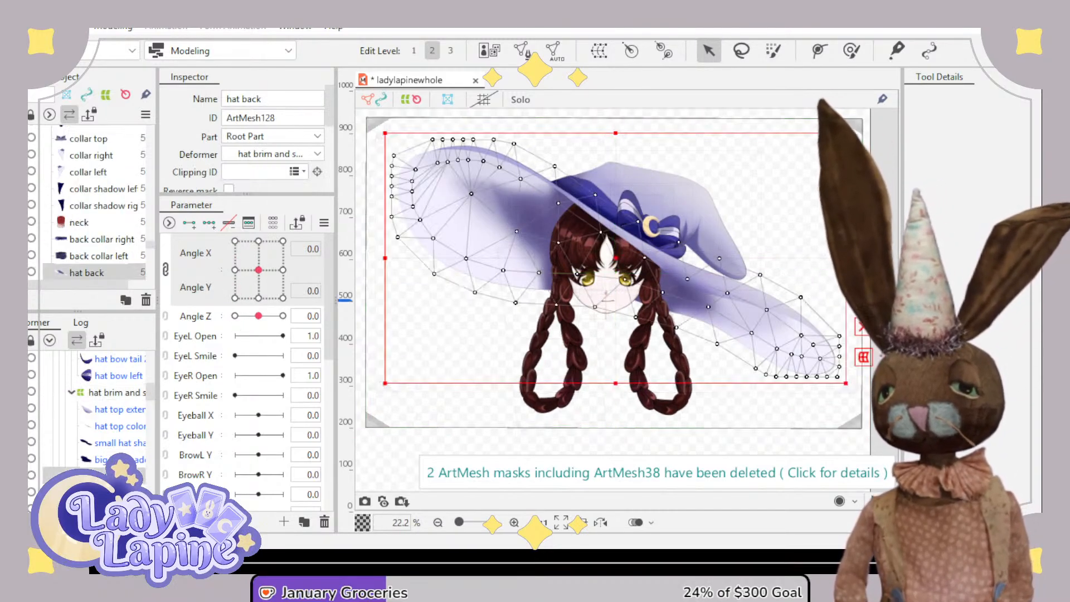
pyautogui.click(120, 427)
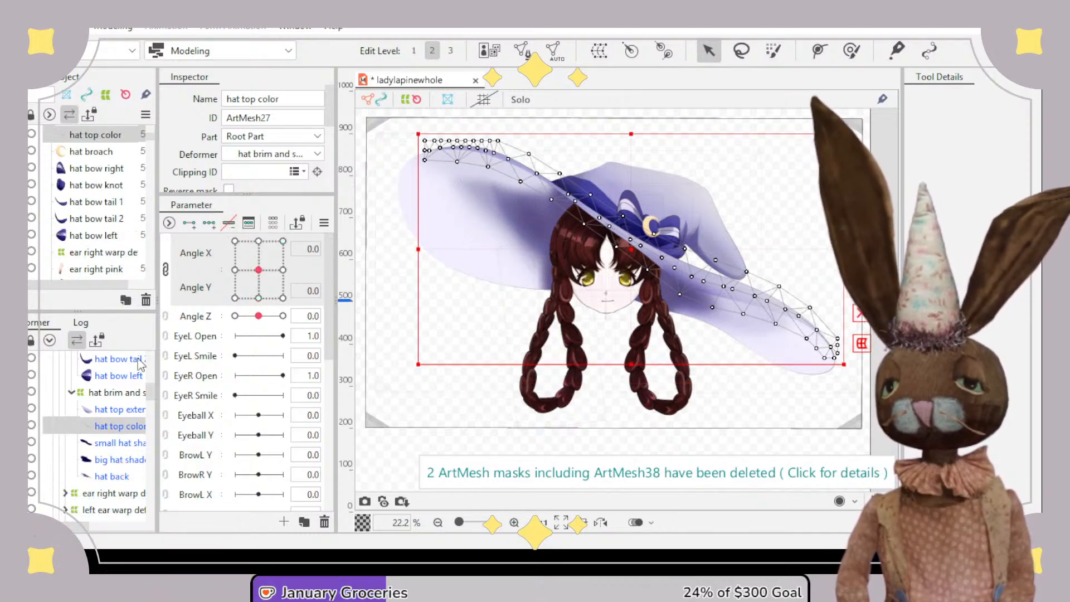
pyautogui.moveTo(250, 276); pyautogui.dragTo(251, 282)
pyautogui.click(259, 270)
# - Try to narrow the right side of the hat brim and shadow warp deformer at Angle X 30 and Angle Y 2
pyautogui.click(98, 394)
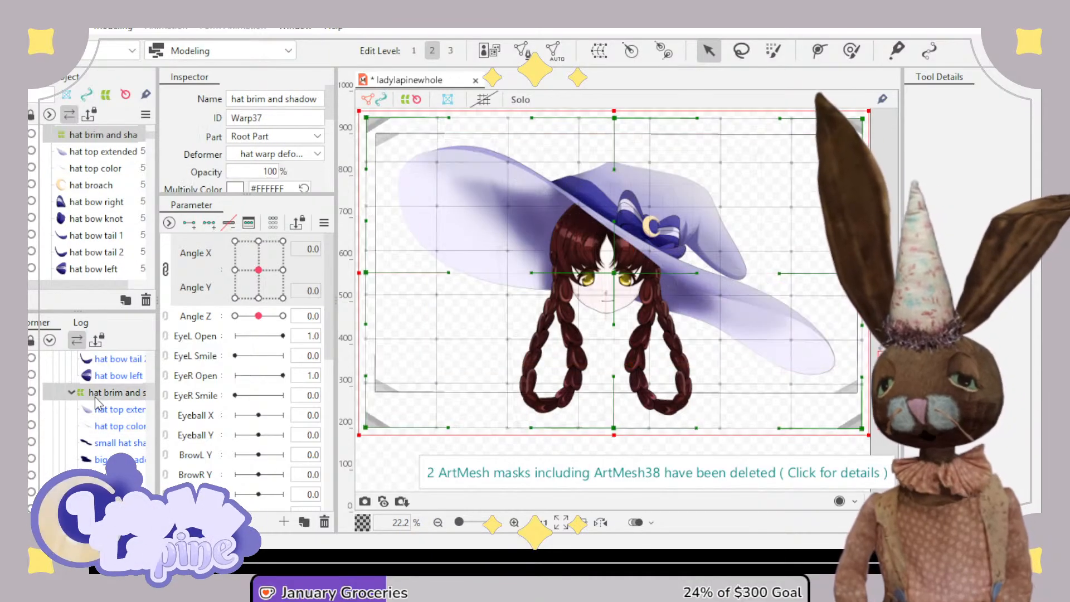
pyautogui.scroll(-2, 487, 380)
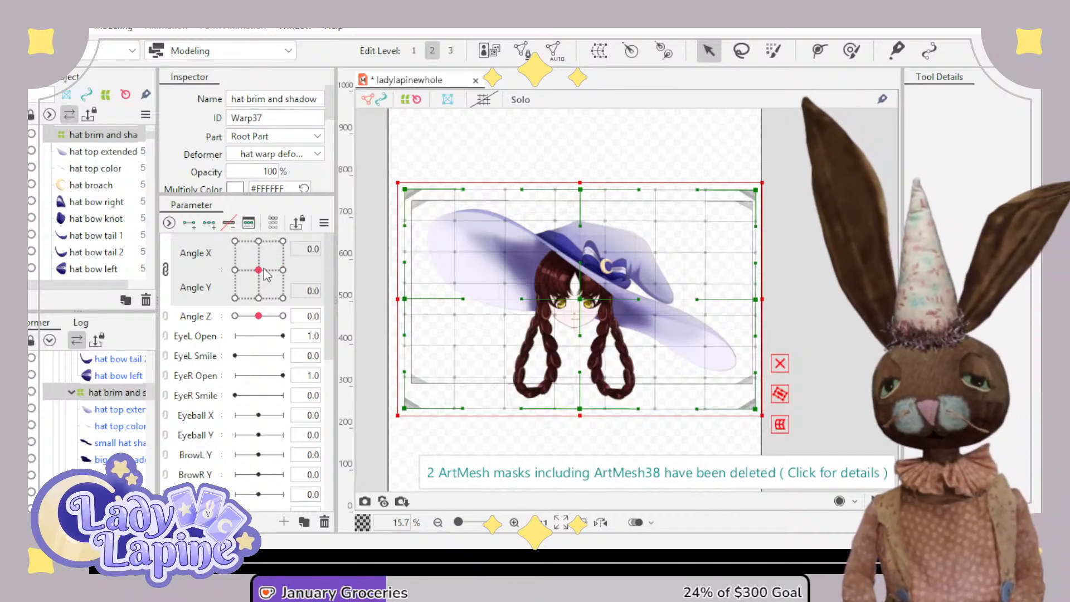
pyautogui.moveTo(265, 269); pyautogui.dragTo(310, 269)
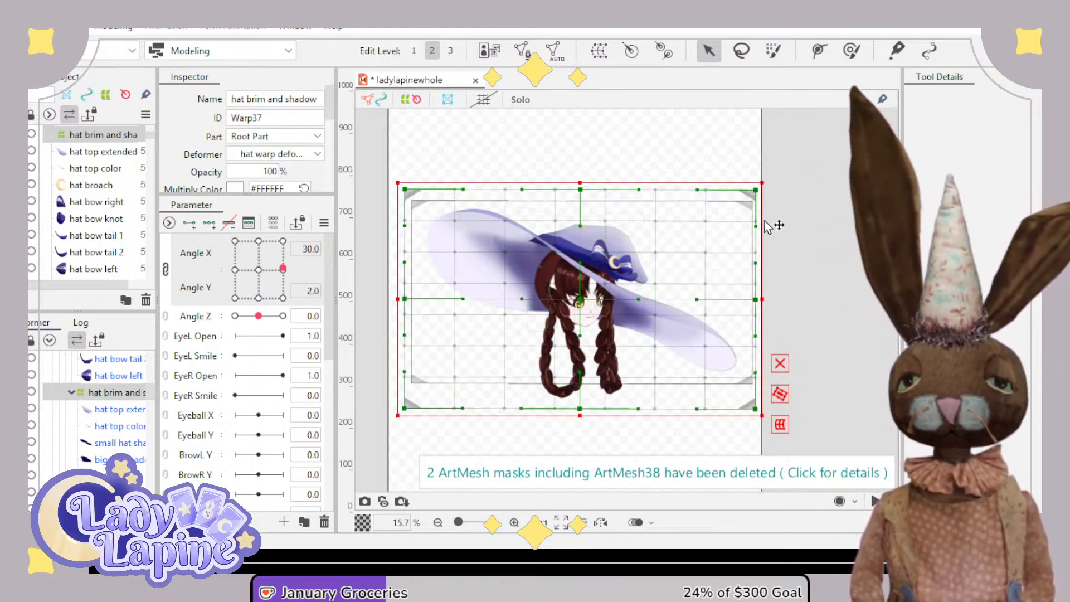
pyautogui.moveTo(768, 191); pyautogui.dragTo(770, 208)
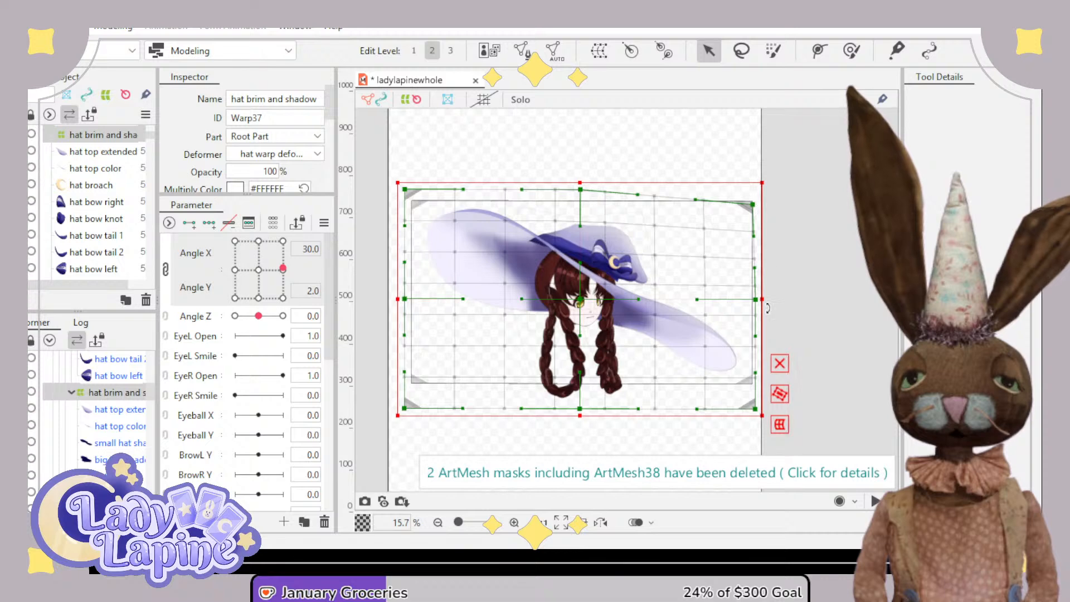
pyautogui.moveTo(758, 416); pyautogui.dragTo(722, 415)
pyautogui.moveTo(757, 305); pyautogui.dragTo(726, 303)
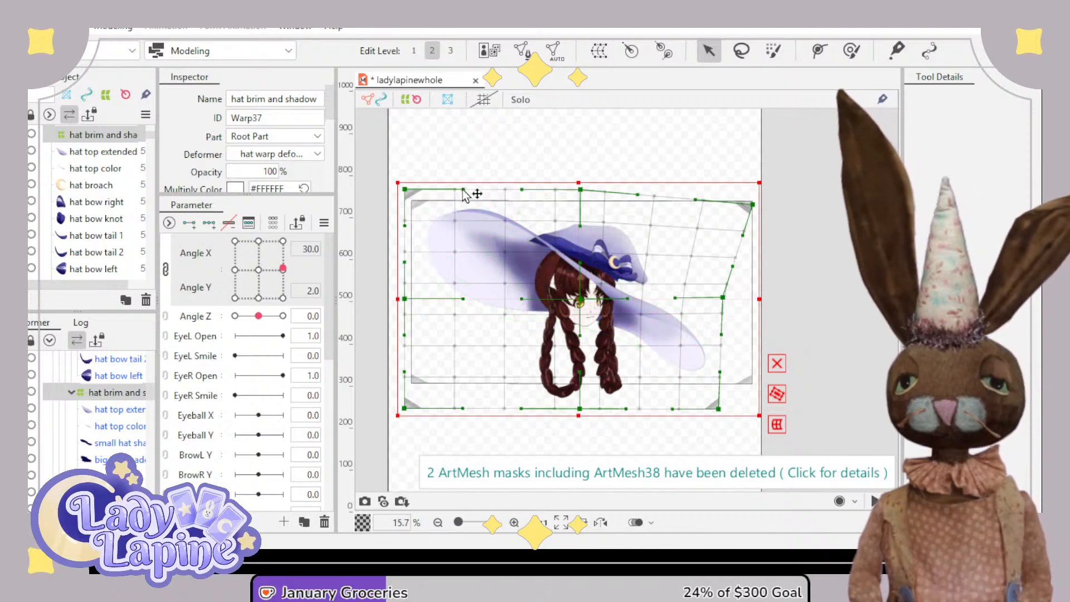
# - Try to raise the brim warp's upper-left corner, move its lower-left corner outward and pull its left midpoint inward, undoing the accidental rotation
pyautogui.moveTo(406, 190); pyautogui.dragTo(408, 158)
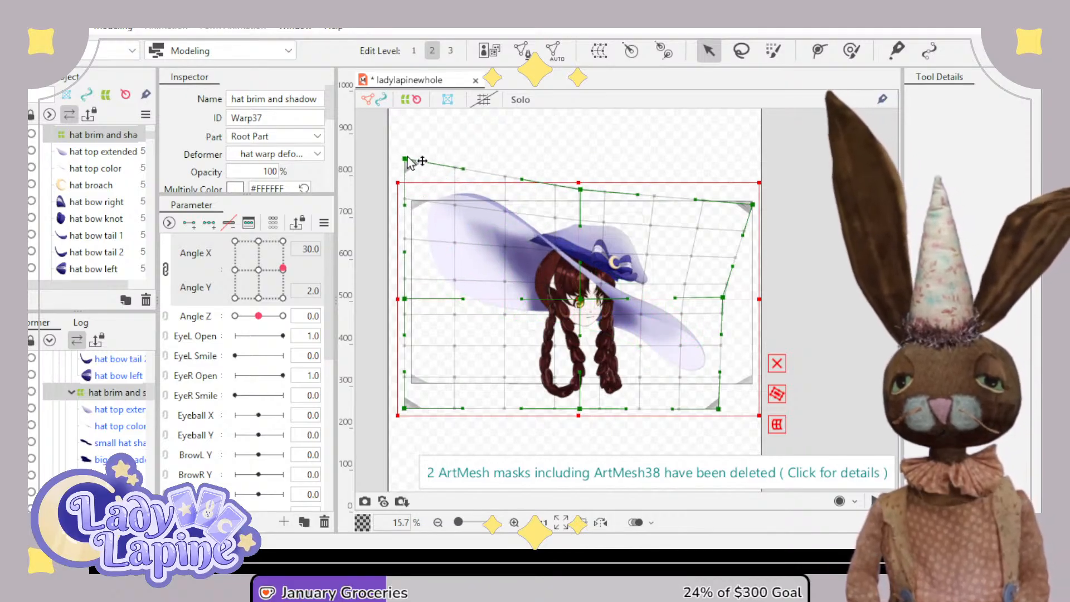
pyautogui.moveTo(406, 409); pyautogui.dragTo(395, 411)
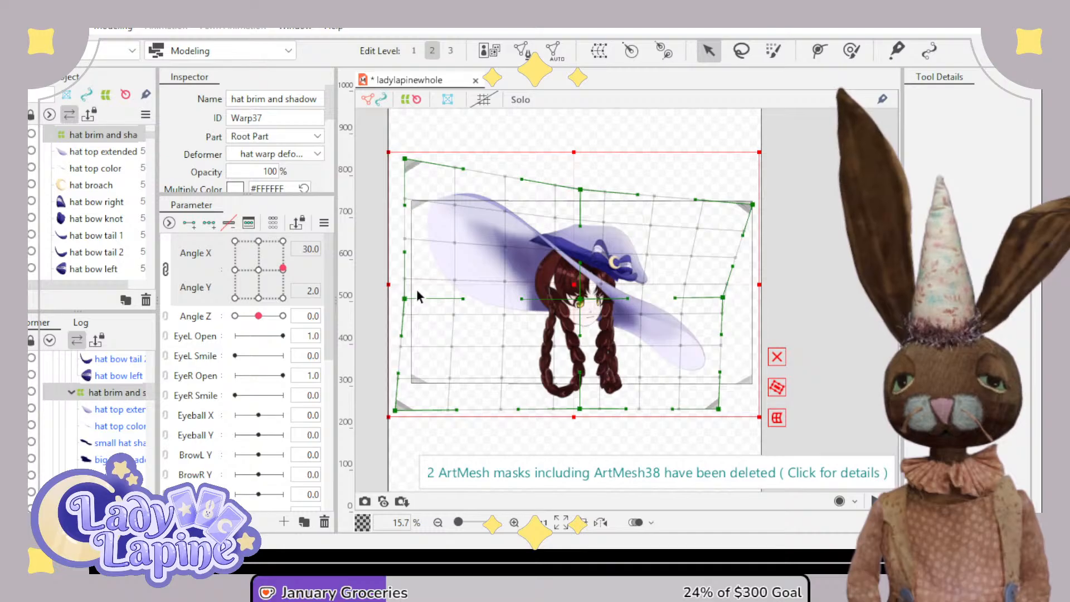
pyautogui.moveTo(406, 300); pyautogui.dragTo(440, 300)
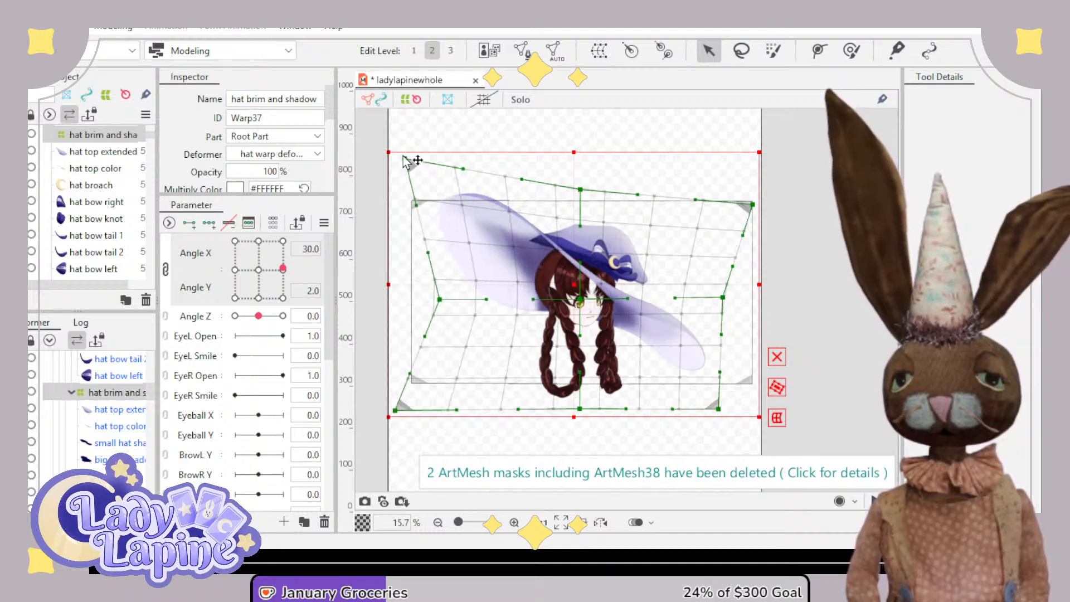
pyautogui.moveTo(410, 162); pyautogui.dragTo(419, 175)
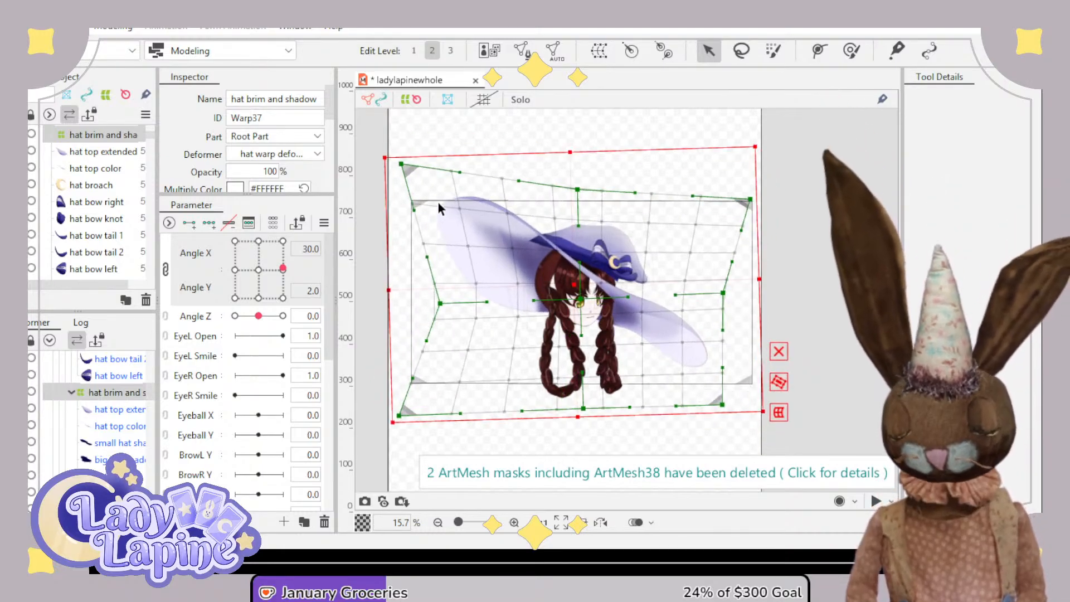
pyautogui.hotkey('ctrl', 'z')
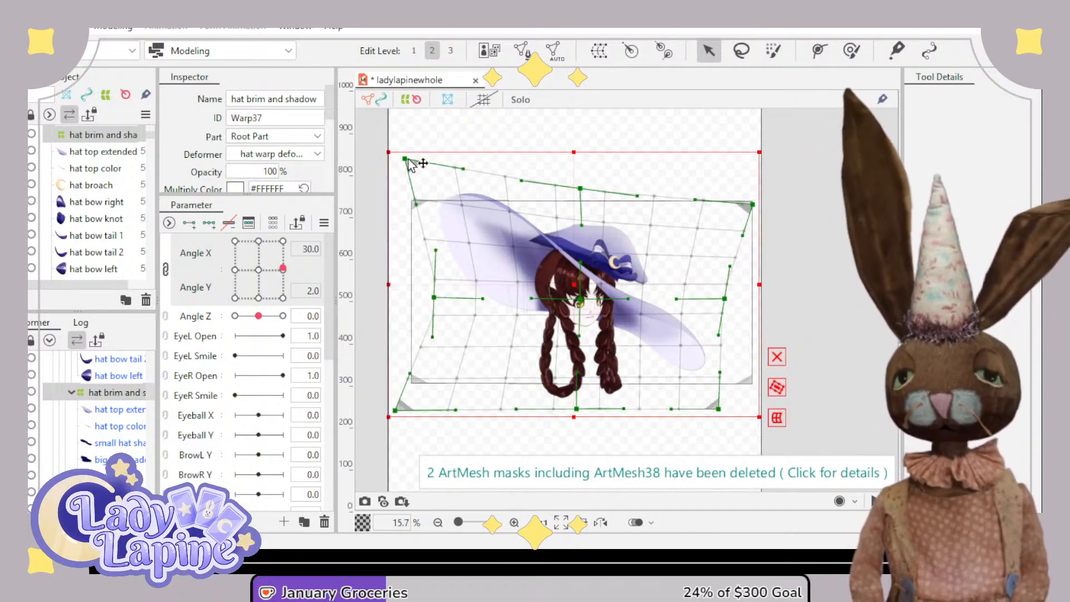
# - Try to pull the brim warp's left corners and upper-right corner inward, shift its center right, and compare with the neutral pose
pyautogui.moveTo(410, 162); pyautogui.dragTo(455, 150)
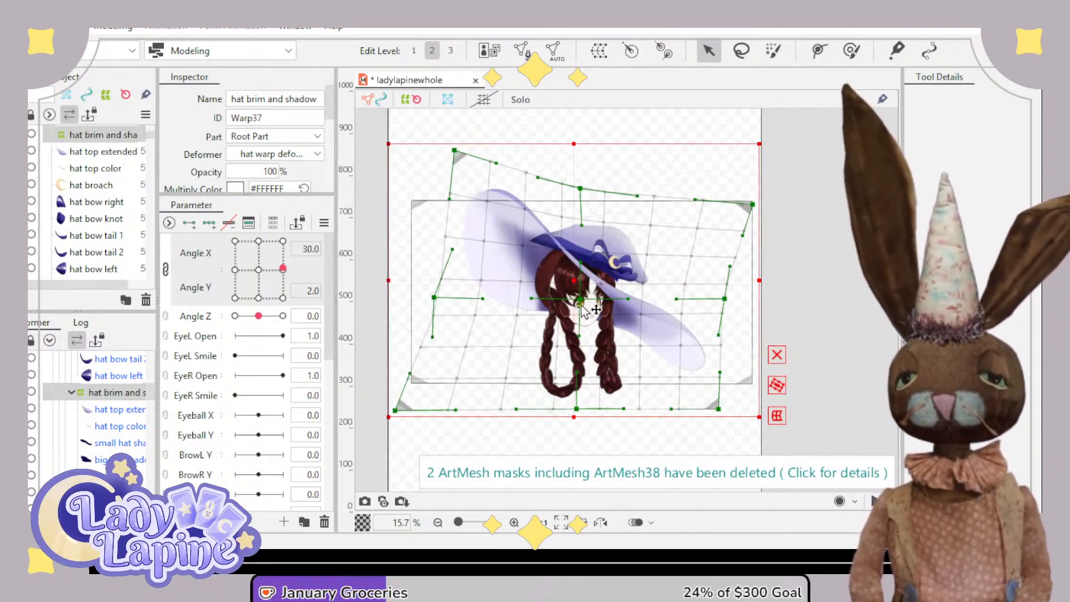
pyautogui.moveTo(581, 305); pyautogui.dragTo(597, 305)
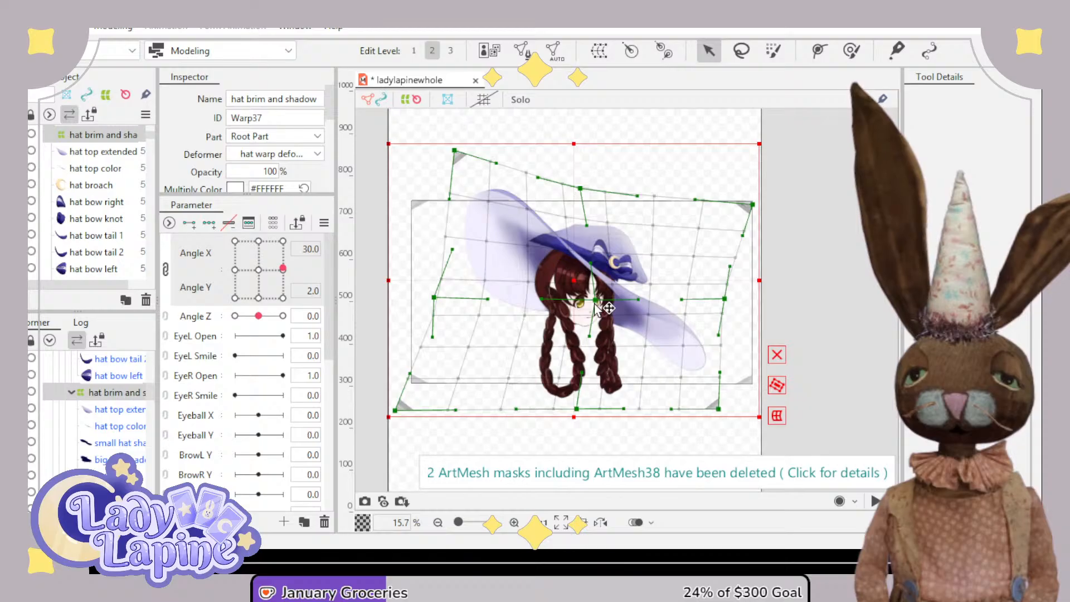
pyautogui.moveTo(394, 412); pyautogui.dragTo(450, 409)
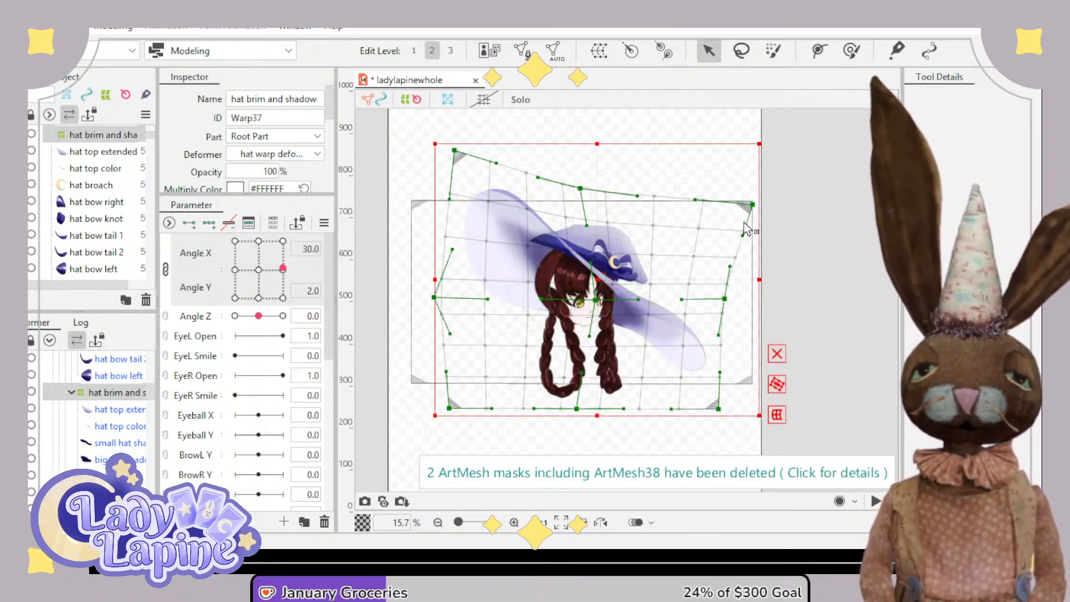
pyautogui.moveTo(759, 205); pyautogui.dragTo(732, 214)
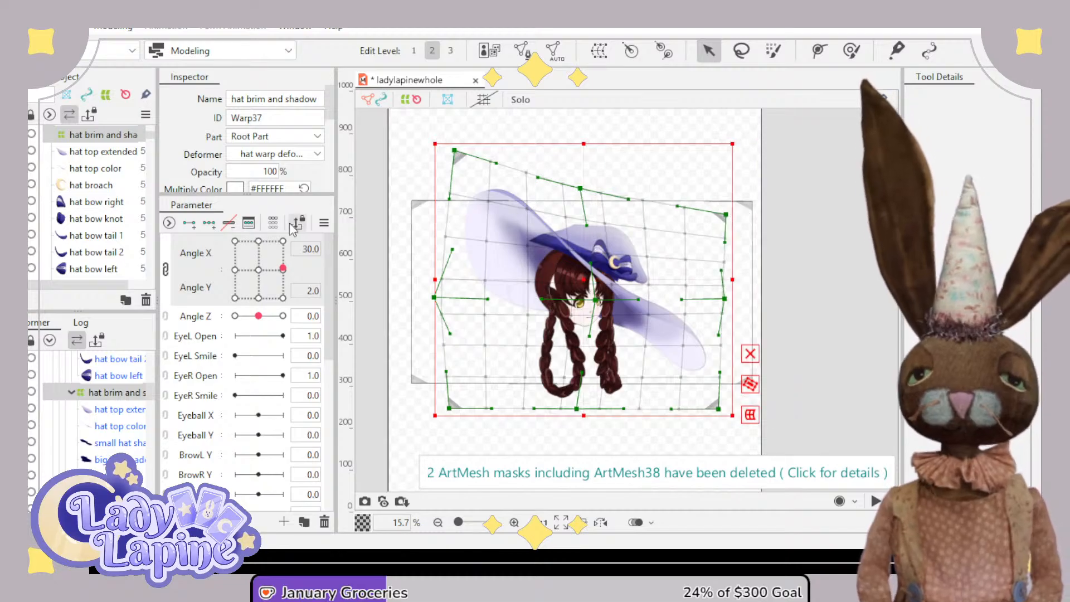
pyautogui.moveTo(283, 270); pyautogui.dragTo(259, 271)
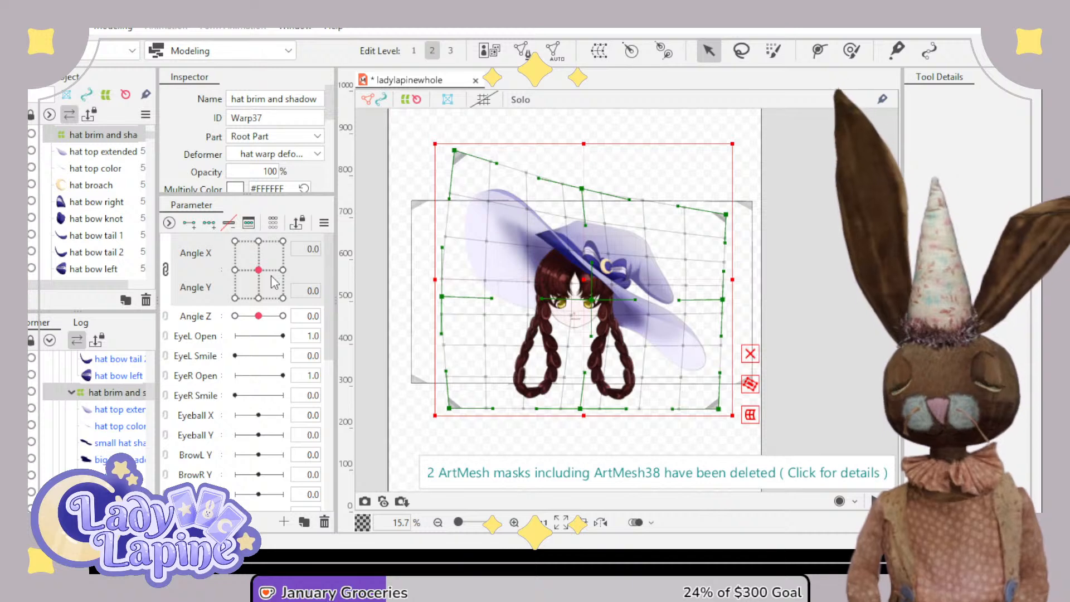
# - Undo all the reshaping of the hat brim and shadow warp deformer made without Angle keys
pyautogui.hotkey('ctrl', 'z')
pyautogui.hotkey('ctrl', 'z')
pyautogui.hotkey('ctrl', 'z')
pyautogui.hotkey('ctrl', 'z')
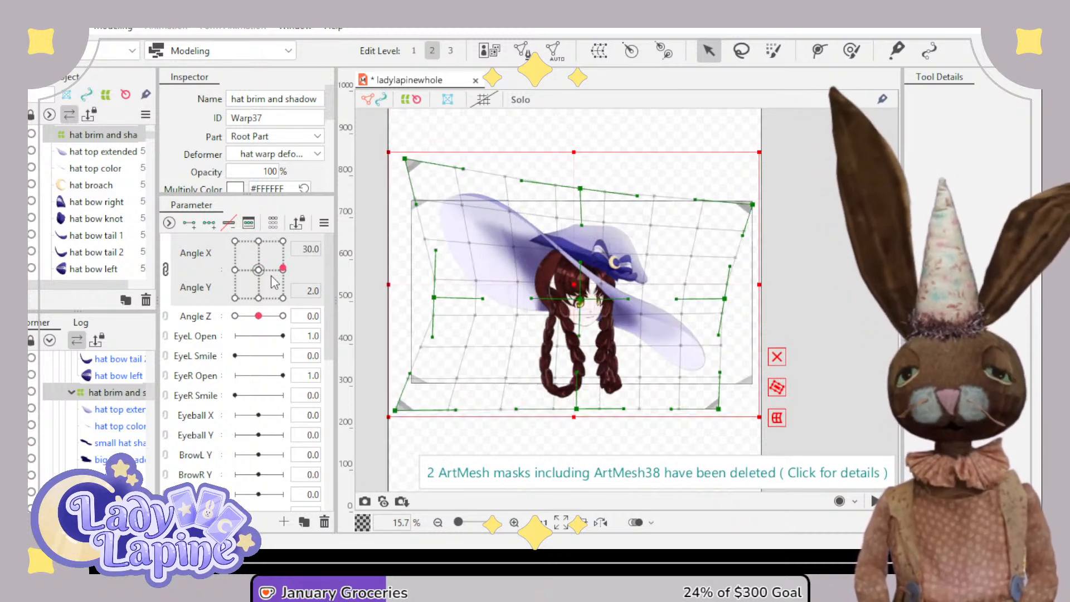
pyautogui.hotkey('ctrl', 'z')
pyautogui.hotkey('ctrl', 'z')
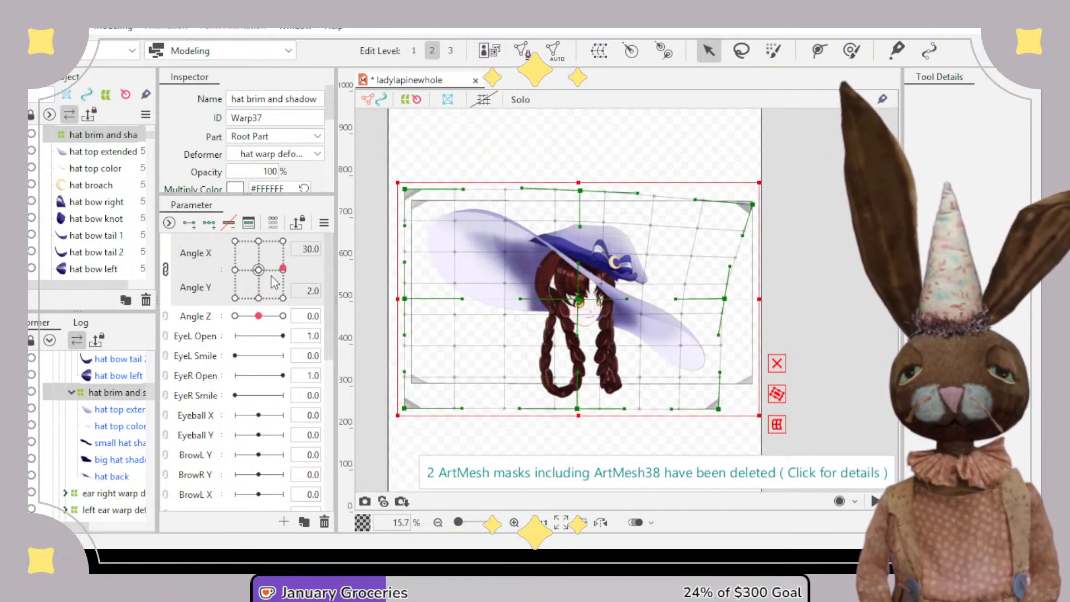
pyautogui.hotkey('ctrl', 'z')
pyautogui.hotkey('ctrl', 'z')
pyautogui.hotkey('ctrl', 'z')
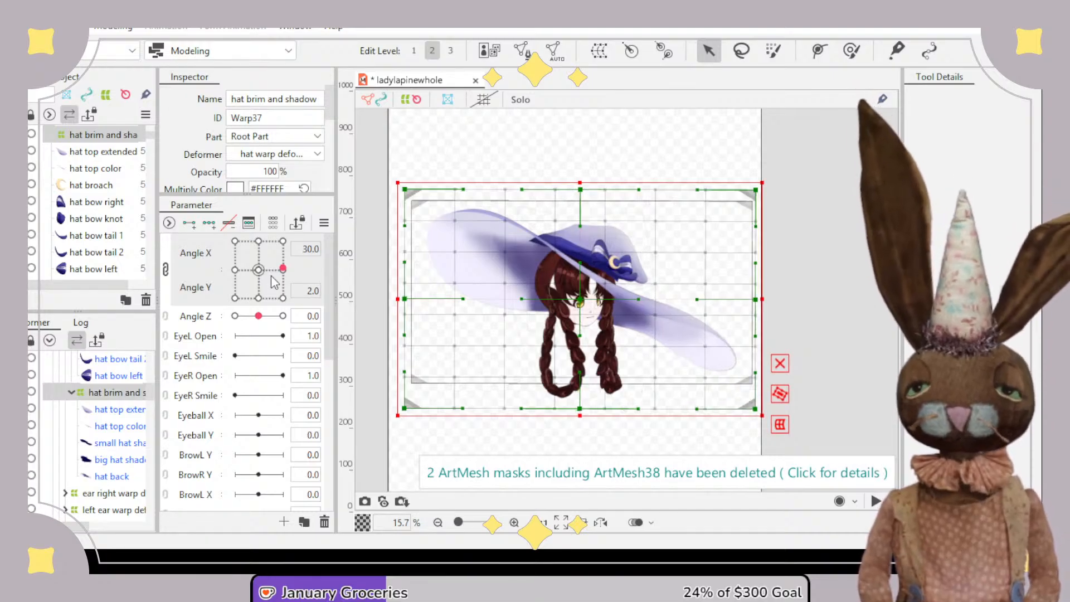
# - Add three keys each on Angle X and Angle Y to the hat brim and shadow warp deformer, and go to Angle X 30, Angle Y 0
pyautogui.click(261, 271)
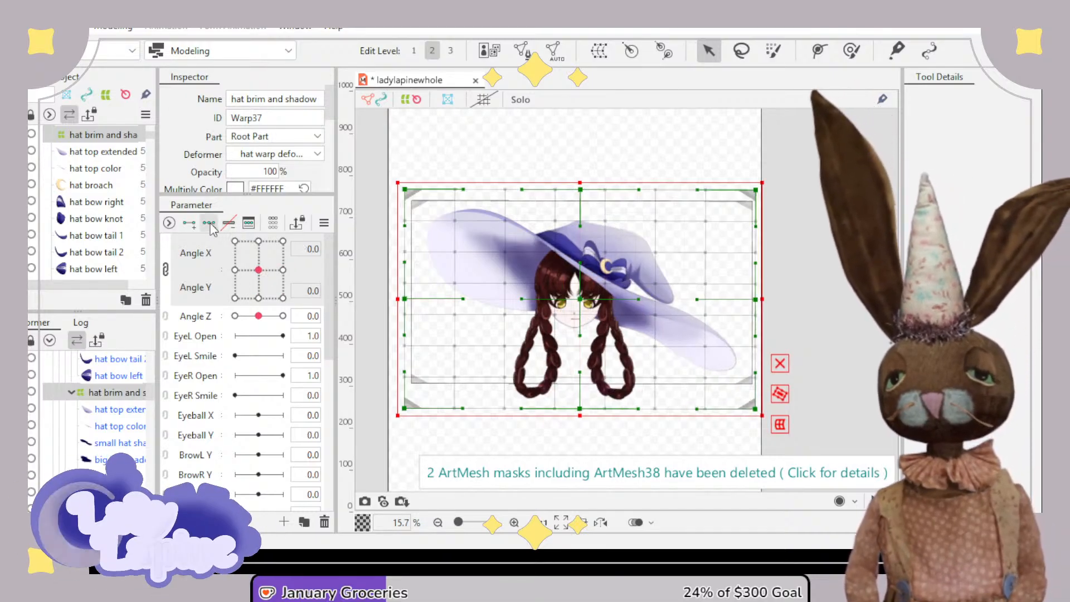
pyautogui.click(282, 263)
pyautogui.click(295, 270)
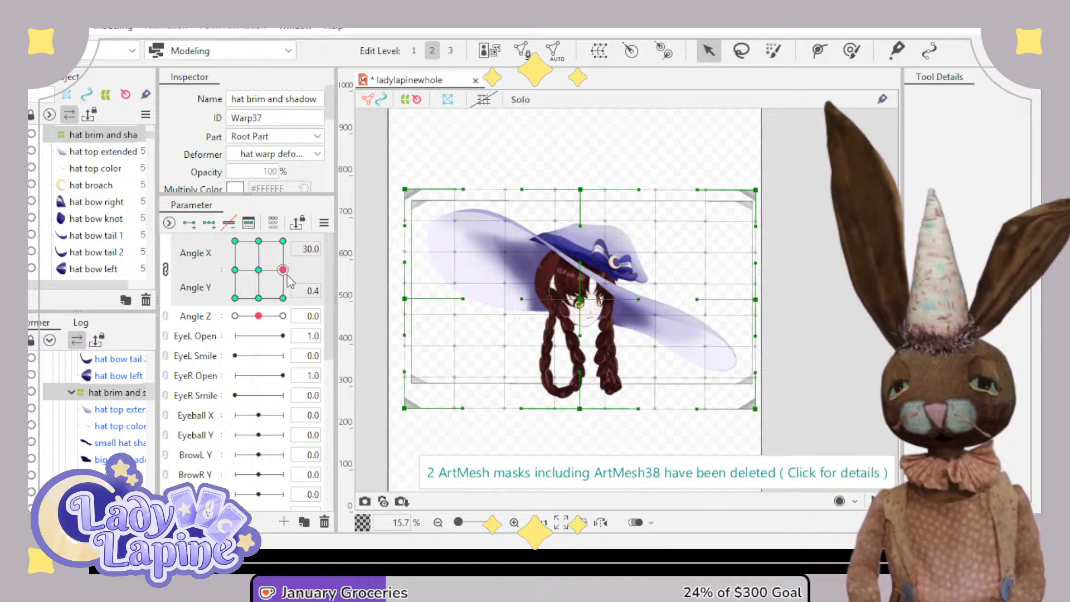
pyautogui.click(458, 287)
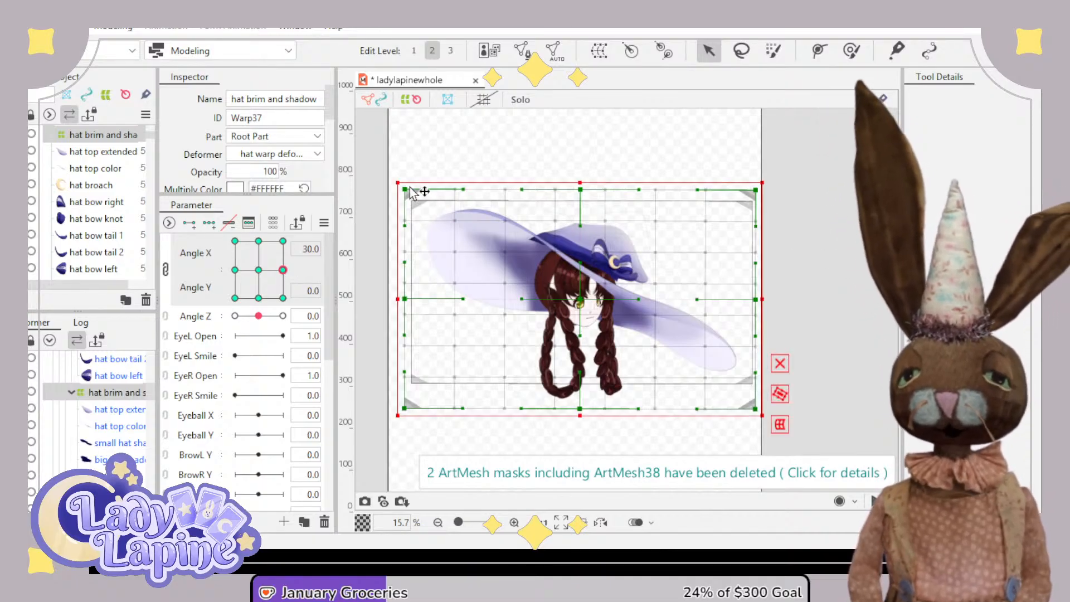
# - At Angle X 30, stretch the brim warp's left corners vertically and pull its whole left side inward
pyautogui.moveTo(411, 189); pyautogui.dragTo(410, 166)
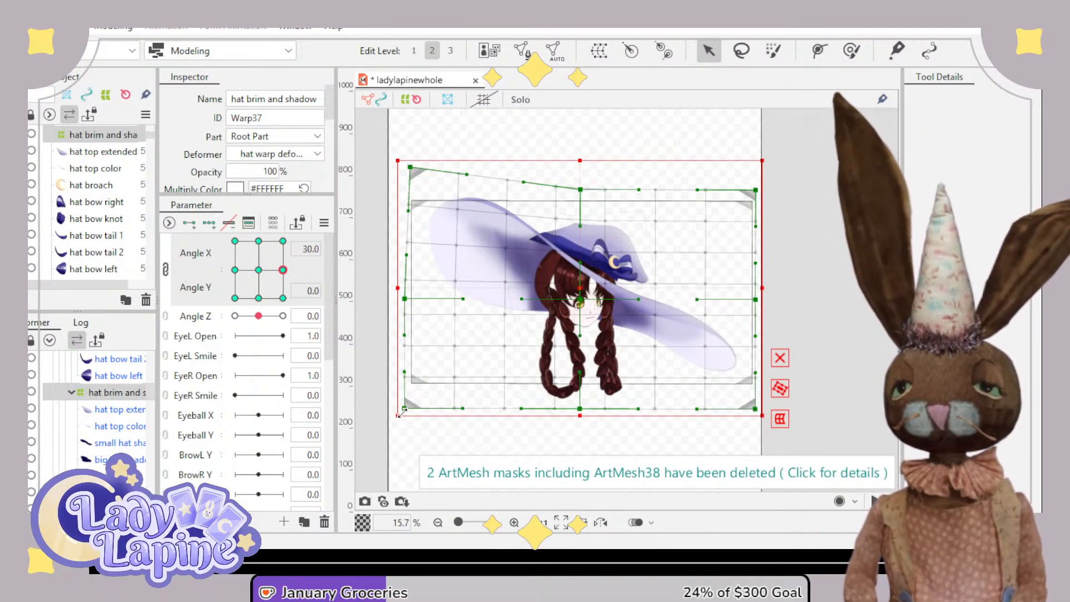
pyautogui.moveTo(406, 409); pyautogui.dragTo(406, 439)
pyautogui.moveTo(407, 300); pyautogui.dragTo(452, 296)
pyautogui.moveTo(411, 166); pyautogui.dragTo(456, 165)
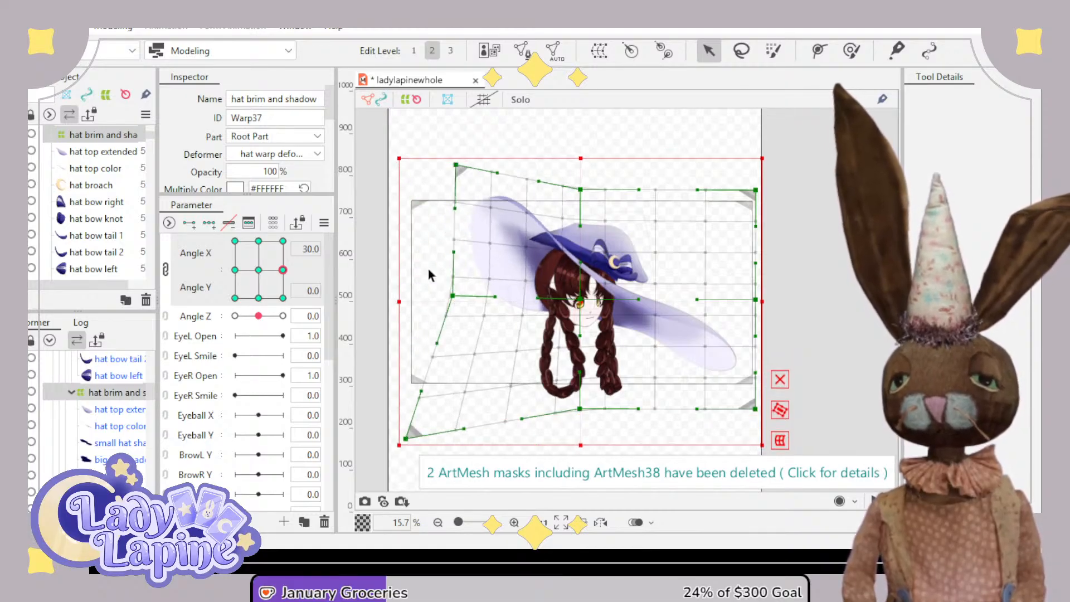
pyautogui.moveTo(407, 440); pyautogui.dragTo(440, 439)
# - Pull the brim warp's right midpoint and both right corners inward at Angle X 30 and Angle Y 0
pyautogui.moveTo(757, 304); pyautogui.dragTo(711, 302)
pyautogui.moveTo(756, 410); pyautogui.dragTo(722, 411)
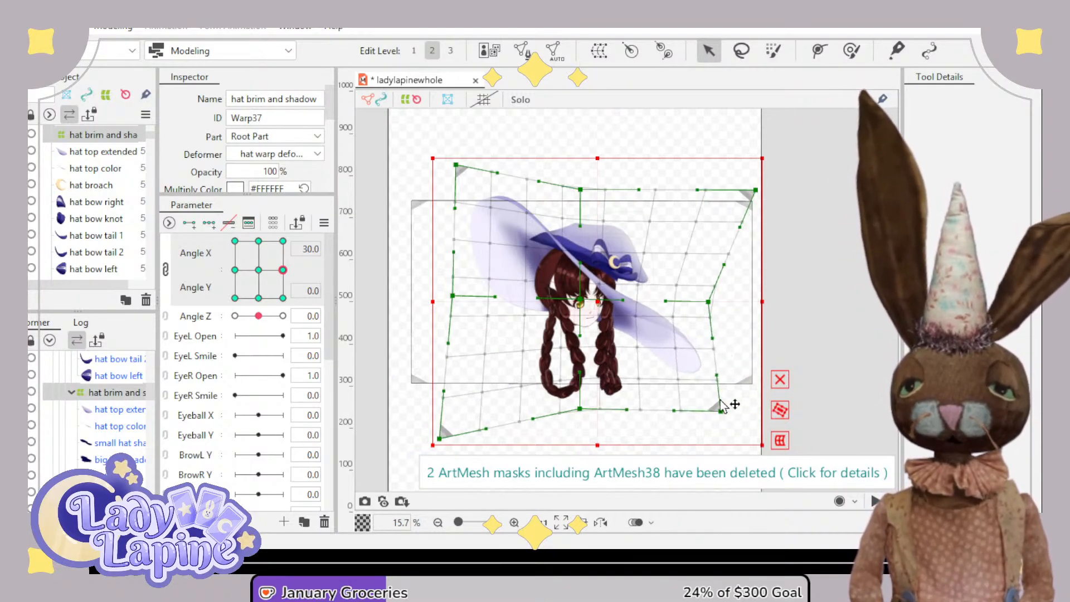
pyautogui.moveTo(756, 190); pyautogui.dragTo(725, 189)
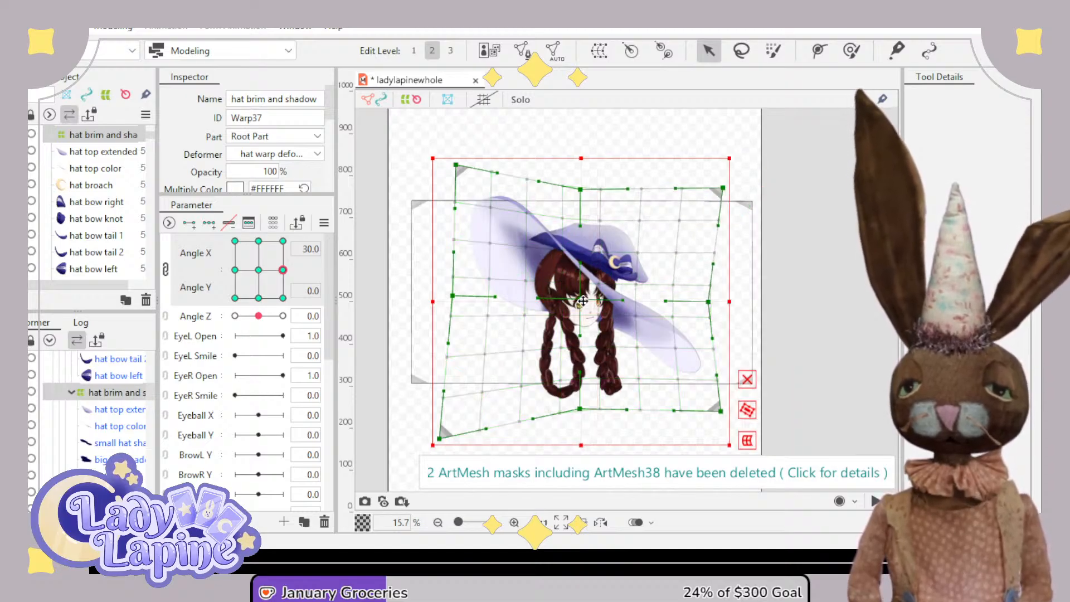
pyautogui.click(738, 375)
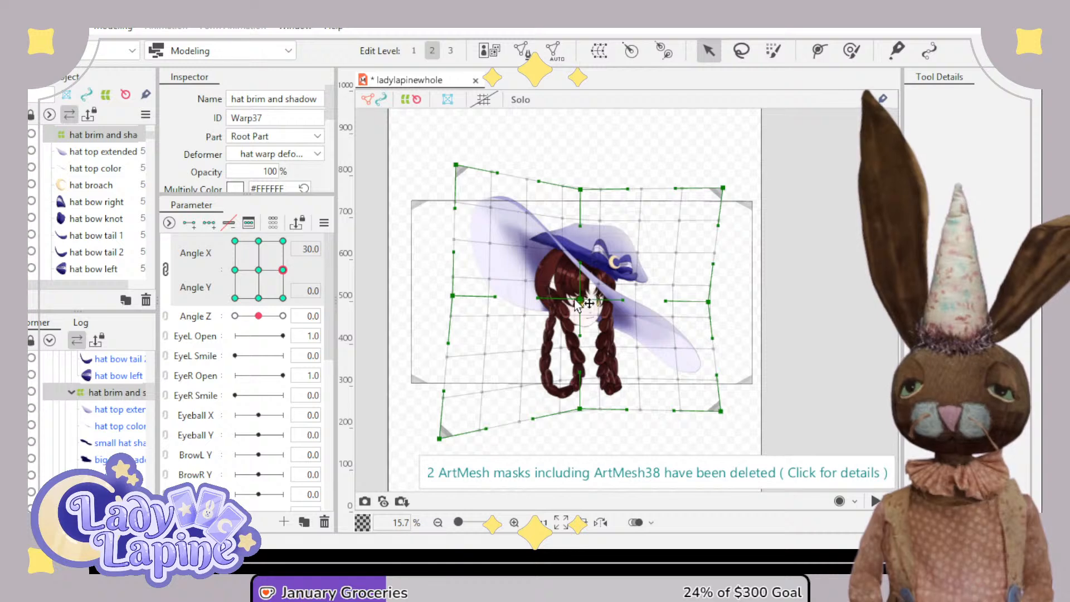
# - At Angle X 30, shift the brim warp's centre point slightly right and pull its left midpoint and both left corners outward
pyautogui.moveTo(579, 303); pyautogui.dragTo(596, 307)
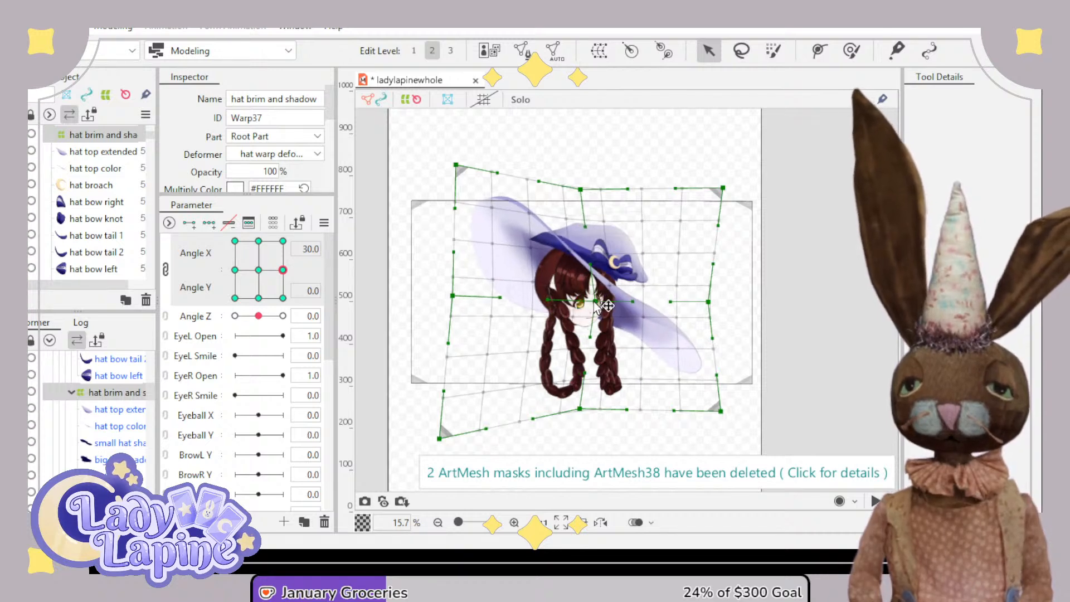
pyautogui.moveTo(457, 166); pyautogui.dragTo(425, 149)
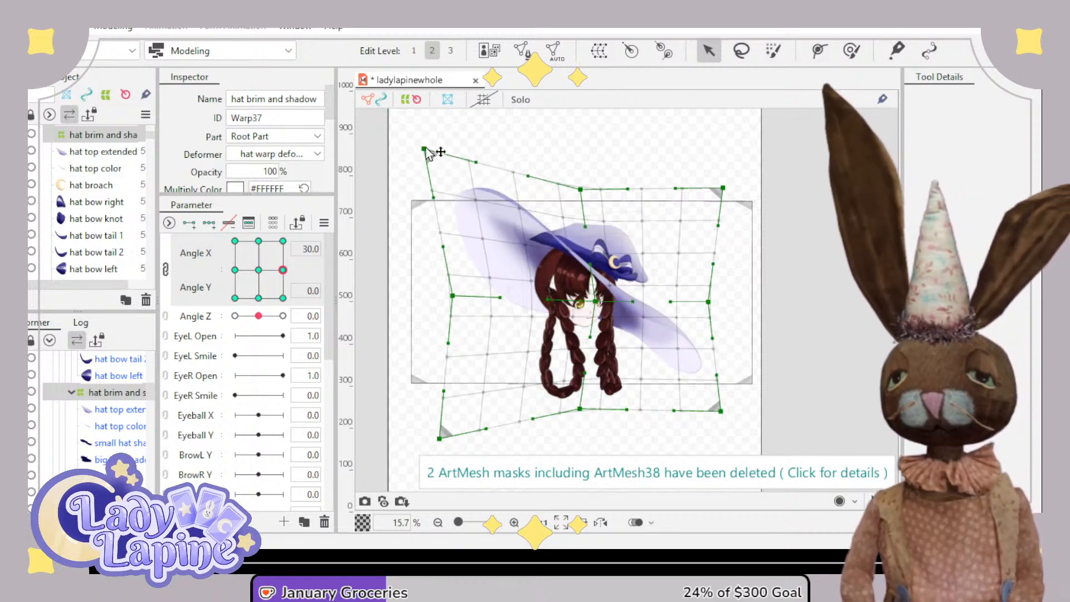
pyautogui.moveTo(453, 296); pyautogui.dragTo(407, 297)
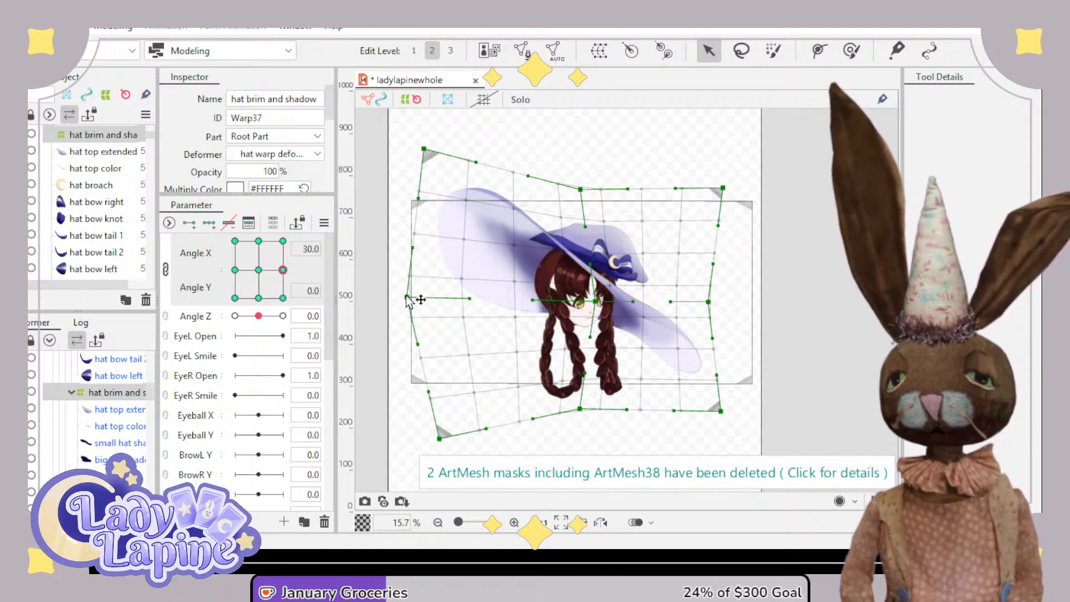
pyautogui.moveTo(439, 439); pyautogui.dragTo(432, 472)
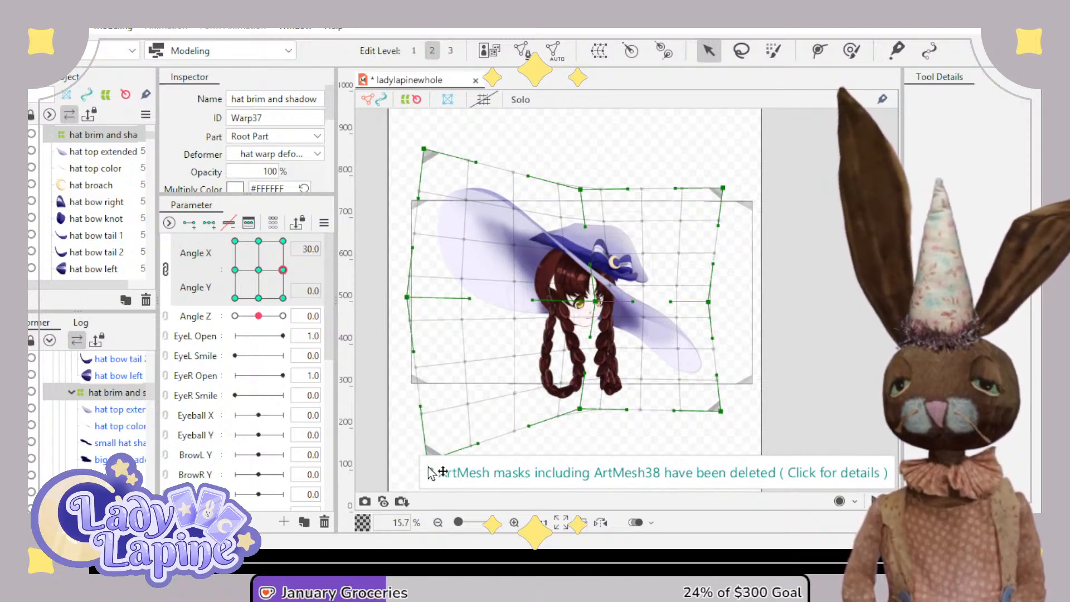
# - Nudge the brim warp's right midpoint inward and pull its lower-right corner and bottom midpoint down and to the left
pyautogui.moveTo(709, 303); pyautogui.dragTo(700, 304)
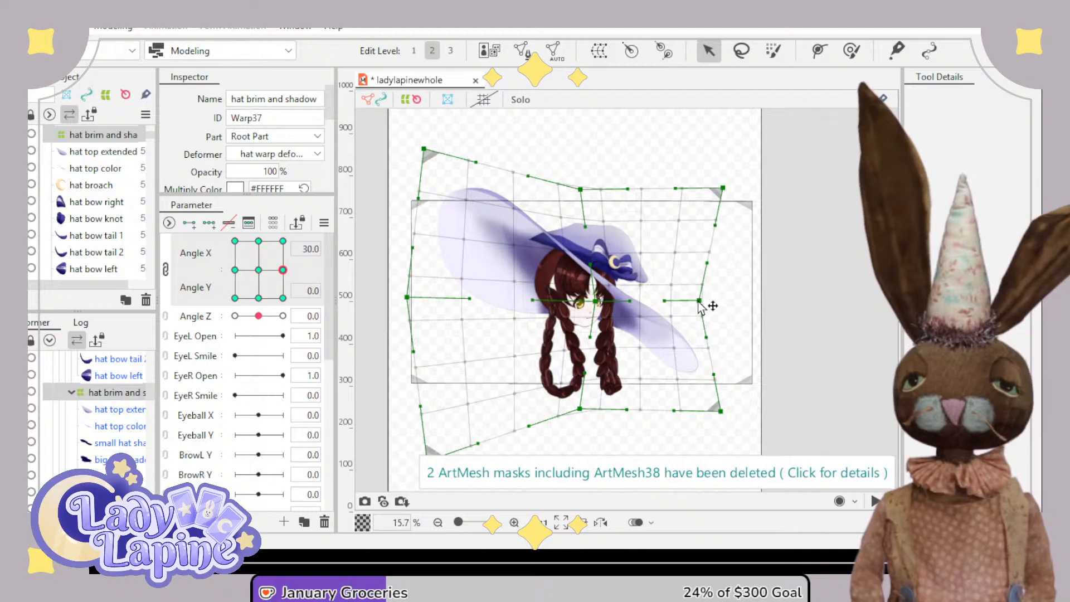
pyautogui.moveTo(720, 416); pyautogui.dragTo(708, 428)
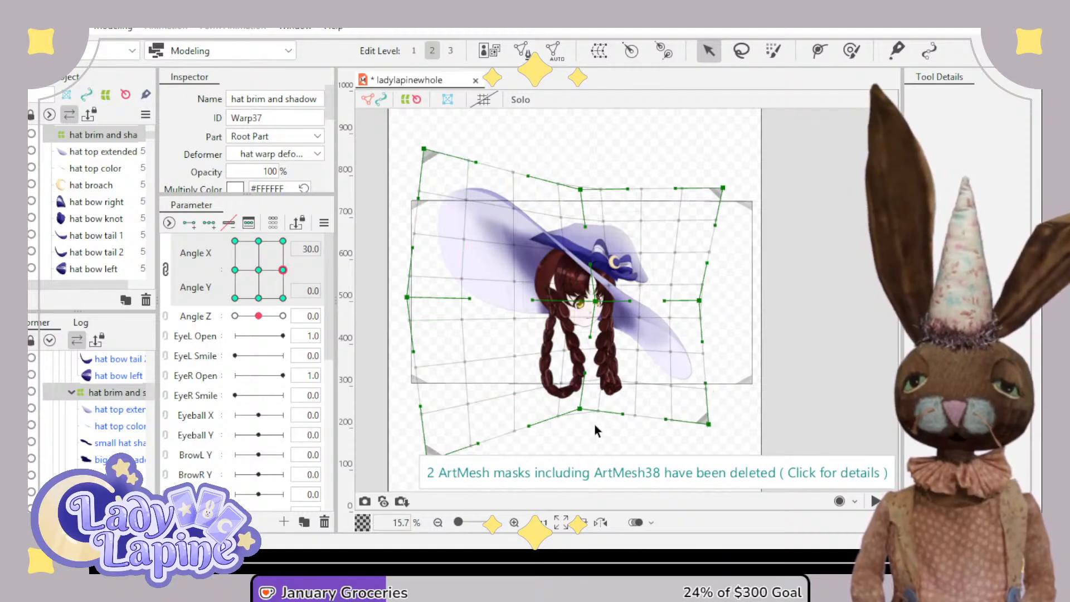
pyautogui.moveTo(580, 415); pyautogui.dragTo(563, 443)
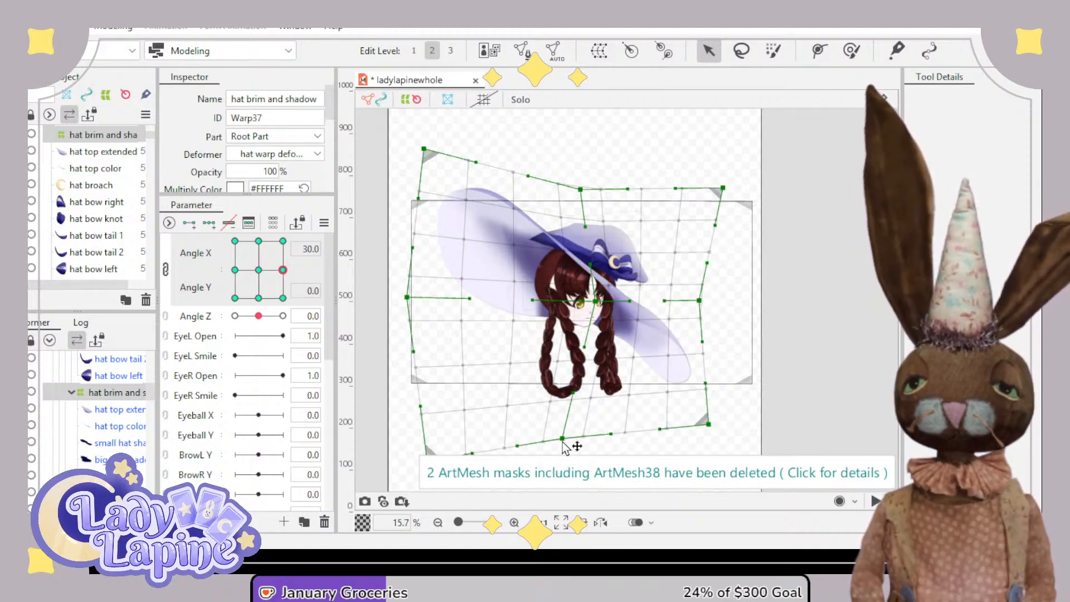
pyautogui.moveTo(282, 276)
pyautogui.mouseDown()
pyautogui.moveTo(257, 278)
pyautogui.moveTo(306, 272)
pyautogui.moveTo(284, 271)
pyautogui.mouseUp()
# - Swing the brim warp's inner curve handles below the top midpoint and above the centre point to the right at Angle X 30
pyautogui.scroll(2, 474, 291)
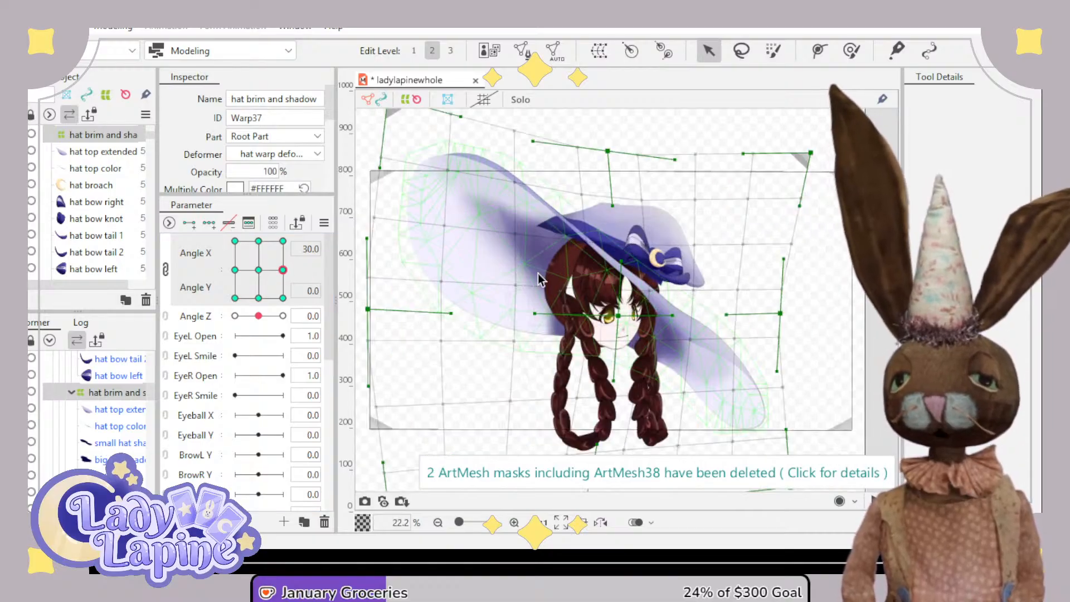
pyautogui.moveTo(626, 204); pyautogui.dragTo(719, 171)
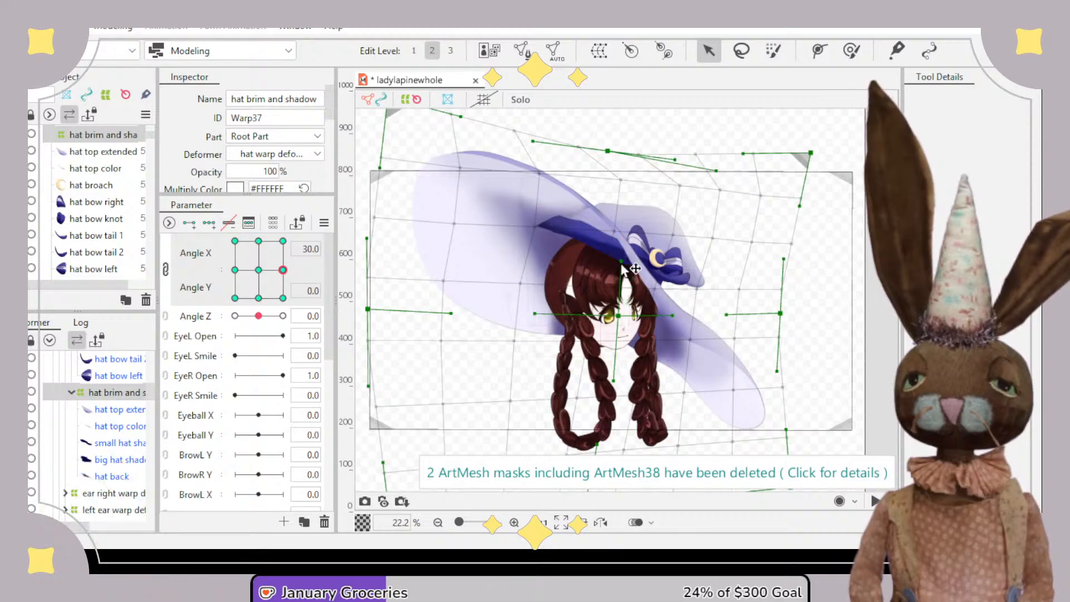
pyautogui.moveTo(620, 261); pyautogui.dragTo(654, 292)
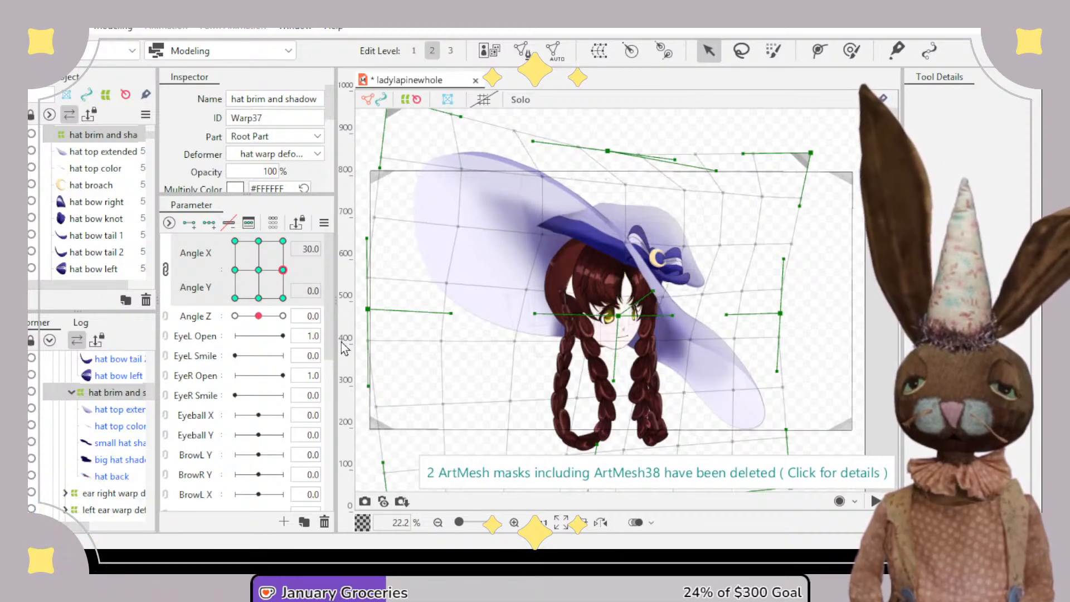
pyautogui.moveTo(284, 273); pyautogui.dragTo(307, 278)
pyautogui.scroll(-2, 664, 278)
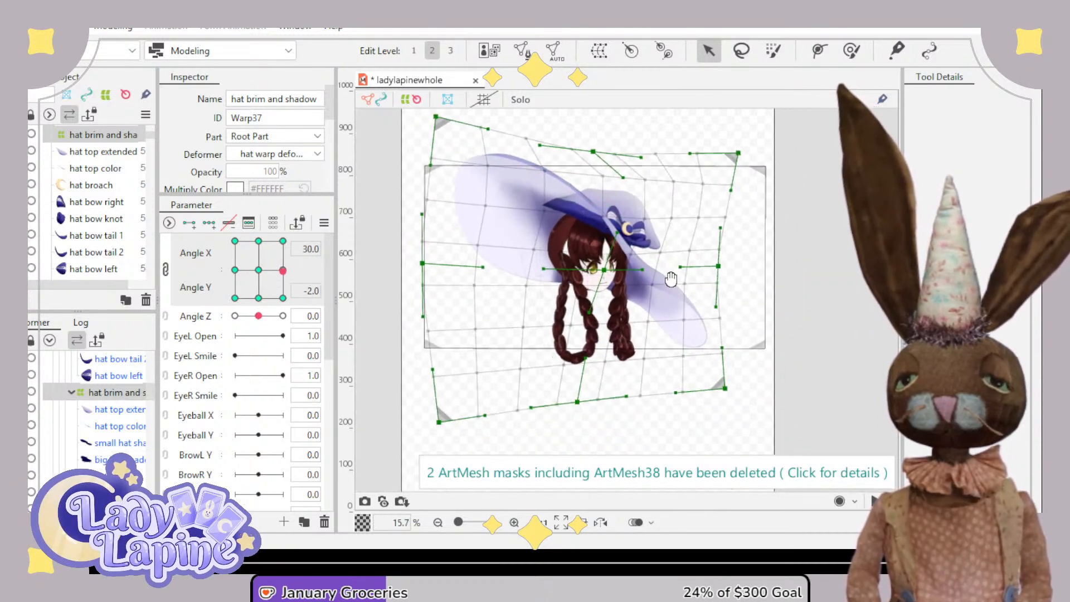
# - Adjust the curve handles on the brim warp's bottom and right side, and compare the hat between Angle X 0 and 30
pyautogui.moveTo(585, 360); pyautogui.dragTo(427, 383)
pyautogui.moveTo(679, 267); pyautogui.dragTo(698, 262)
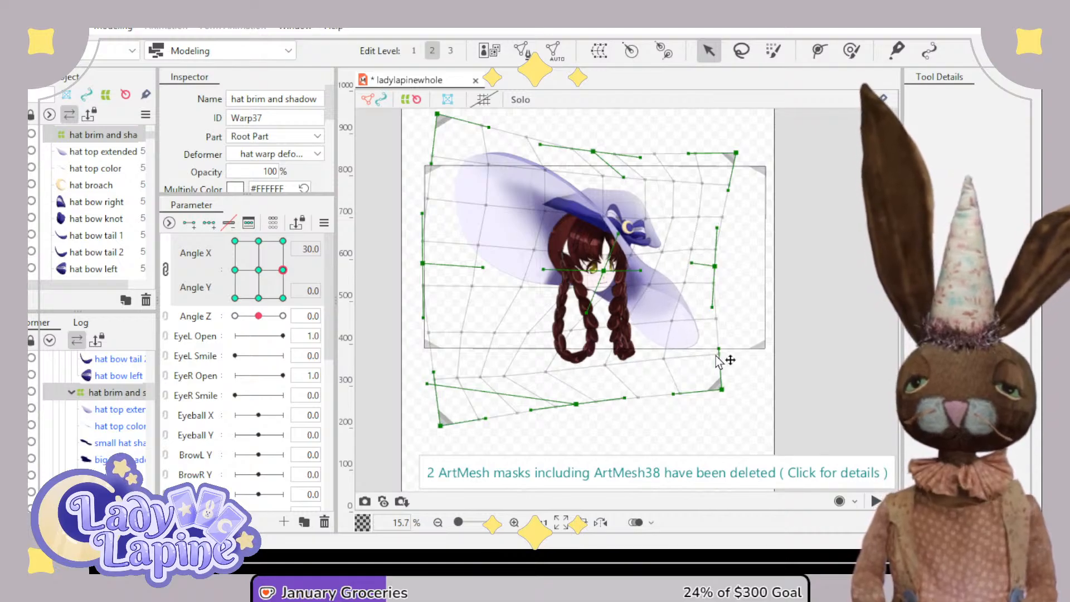
pyautogui.moveTo(717, 355); pyautogui.dragTo(719, 341)
pyautogui.moveTo(286, 280)
pyautogui.mouseDown()
pyautogui.moveTo(257, 277)
pyautogui.moveTo(294, 282)
pyautogui.moveTo(264, 279)
pyautogui.moveTo(293, 281)
pyautogui.moveTo(286, 275)
pyautogui.mouseUp()
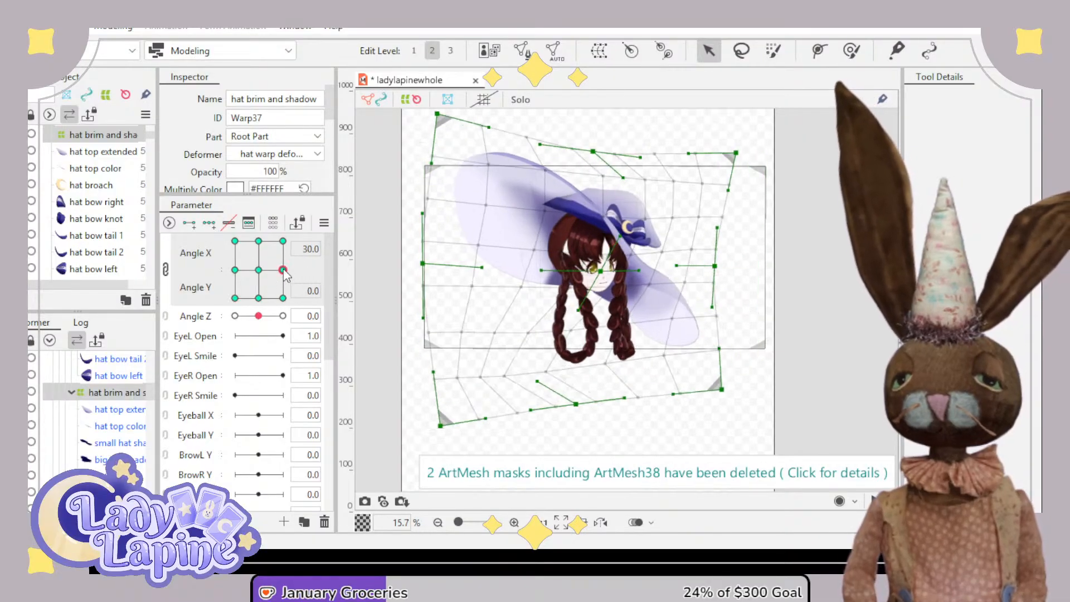
pyautogui.click(258, 270)
pyautogui.click(282, 271)
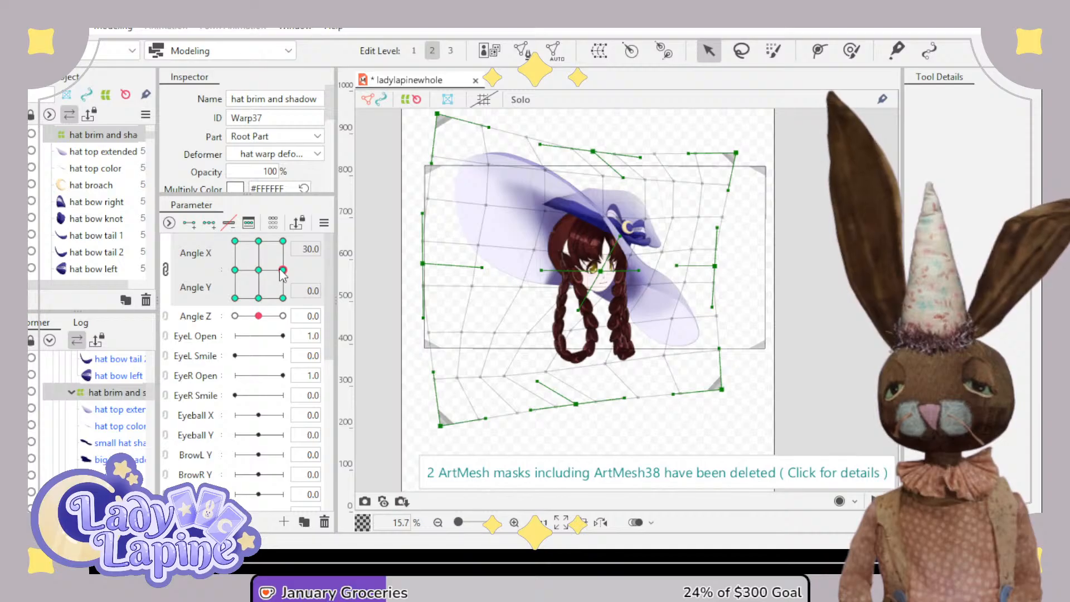
pyautogui.click(259, 271)
pyautogui.click(283, 271)
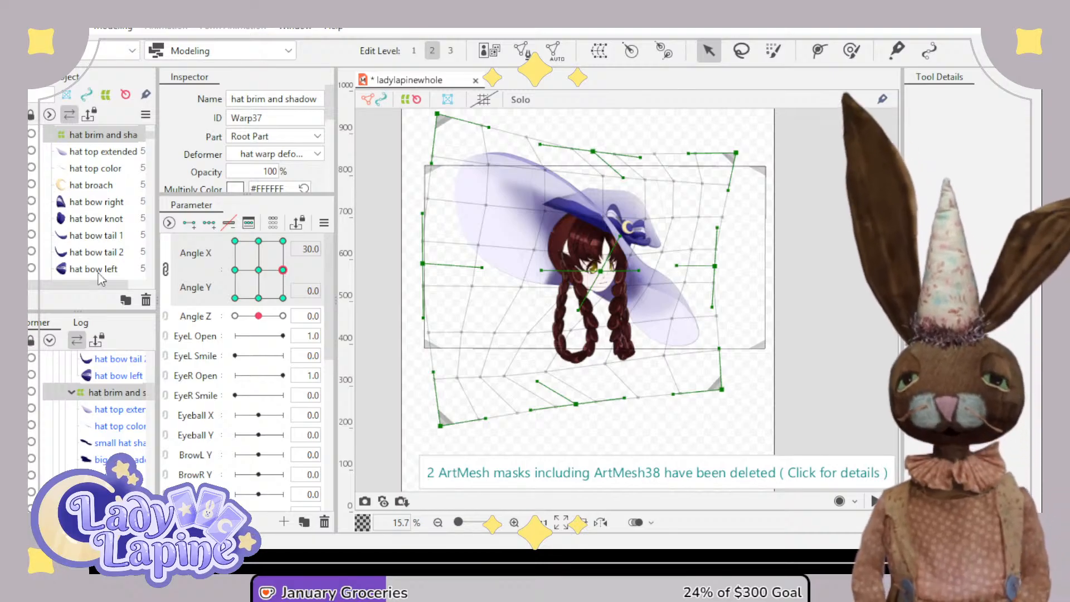
# - Refine the curve handle above the brim warp's bottom midpoint by moving it slightly up and to the right
pyautogui.scroll(2, 641, 290)
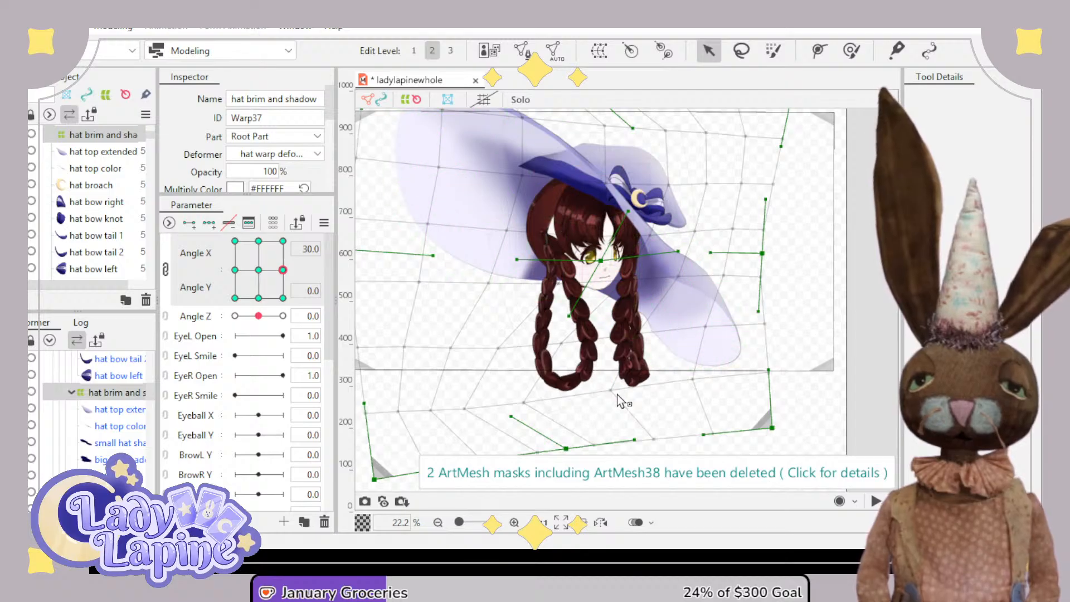
pyautogui.moveTo(516, 426); pyautogui.dragTo(544, 415)
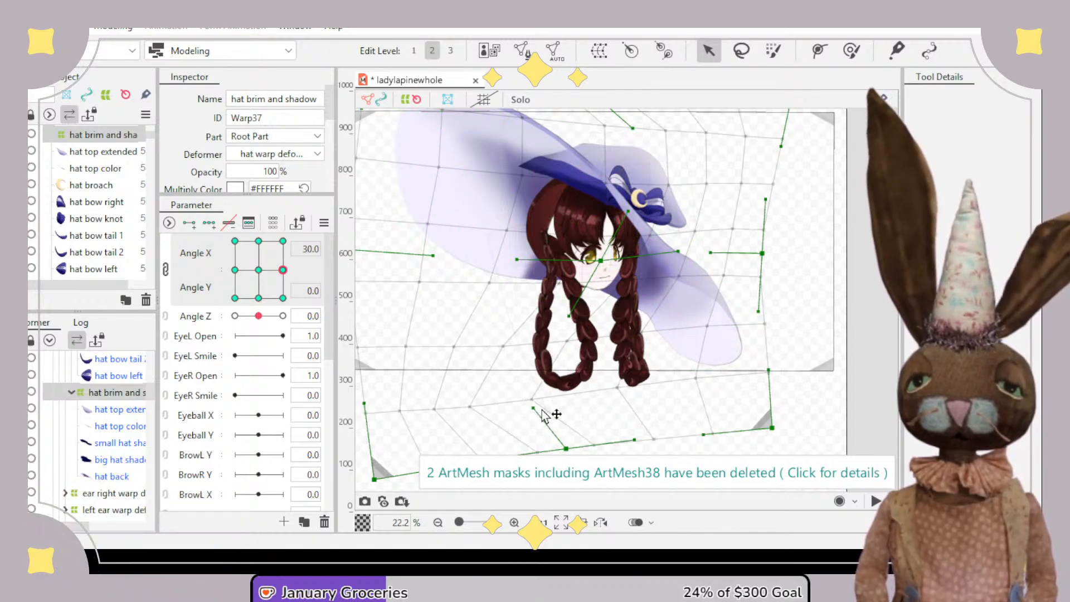
pyautogui.hotkey('ctrl', 'z')
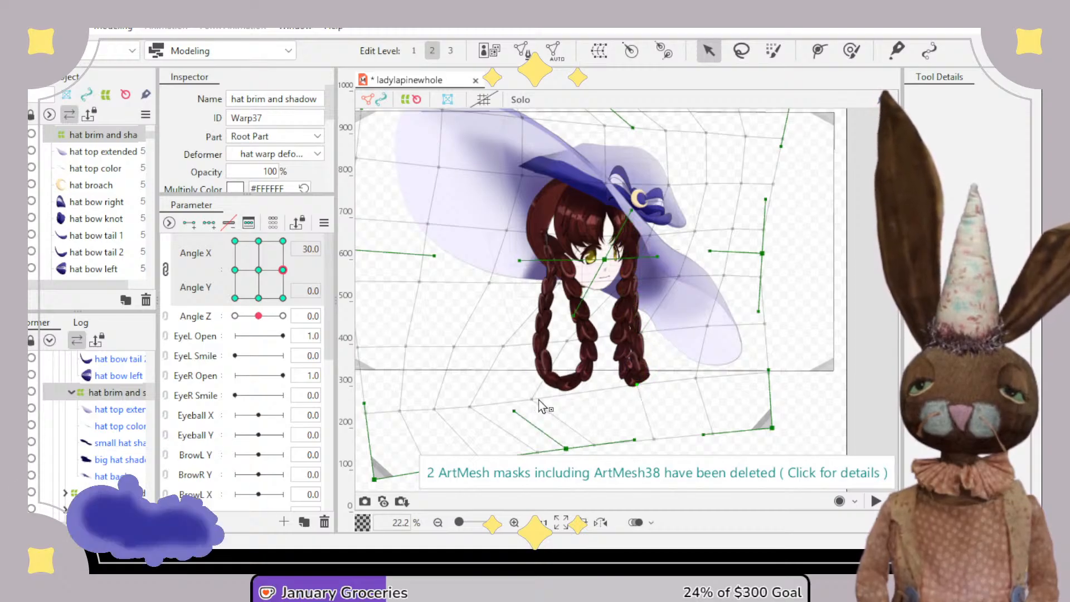
pyautogui.moveTo(533, 401); pyautogui.dragTo(564, 394)
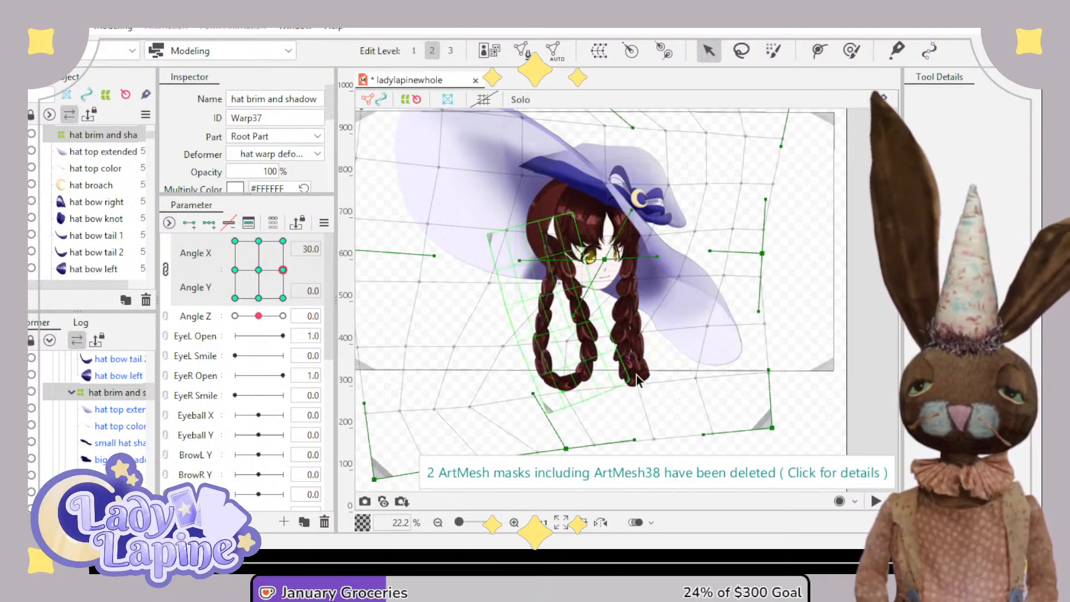
# - Reposition the single inner grid point over the brim's right side, beside the braid, to smooth the shape at Angle X 30
pyautogui.scroll(2, 636, 354)
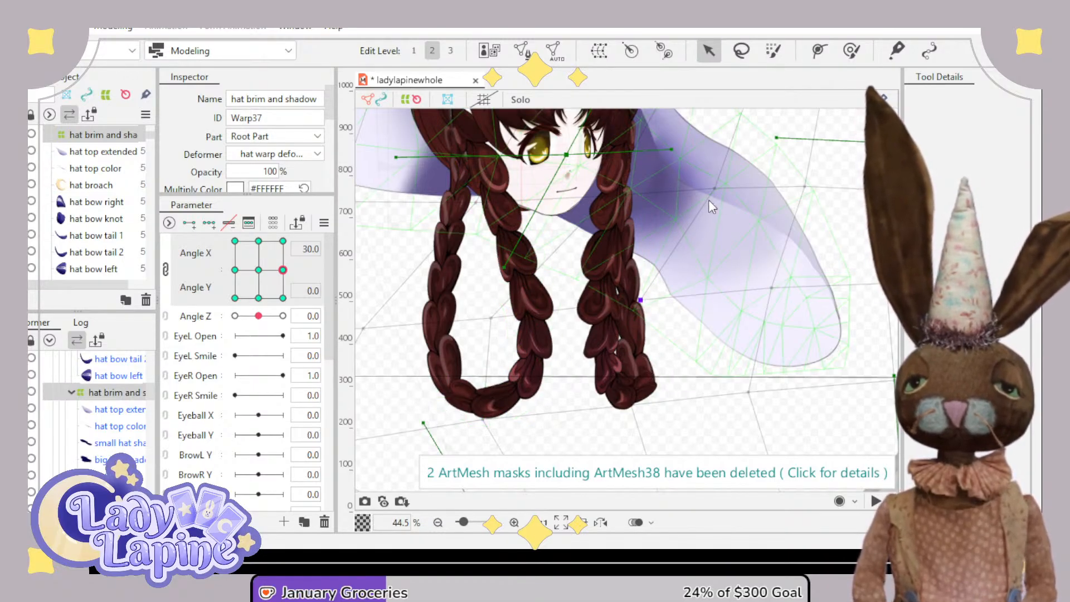
pyautogui.moveTo(716, 189); pyautogui.dragTo(687, 208)
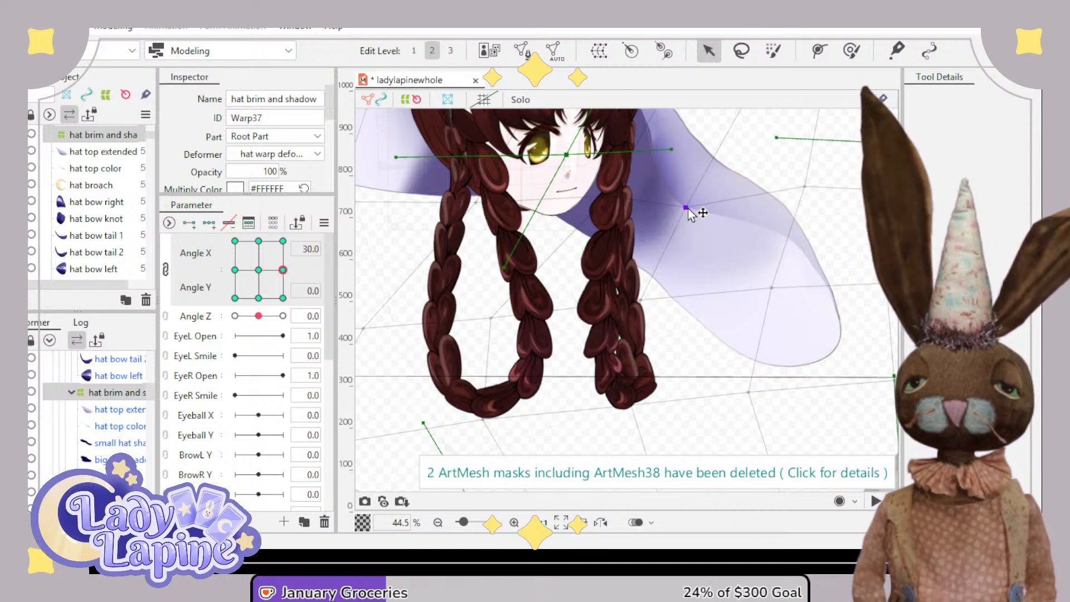
pyautogui.scroll(-1, 694, 212)
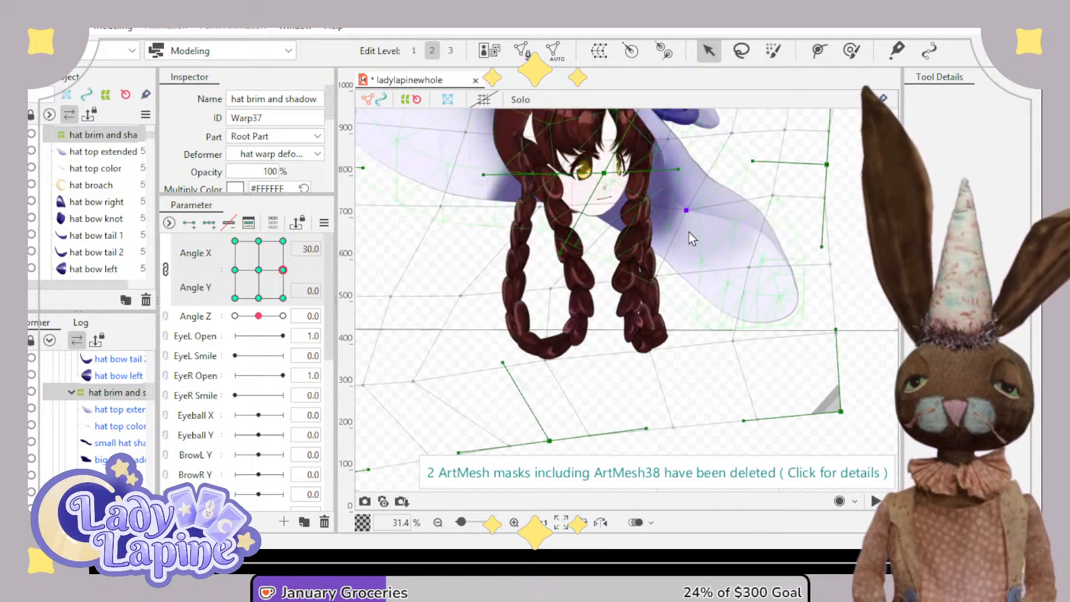
pyautogui.scroll(-2, 688, 234)
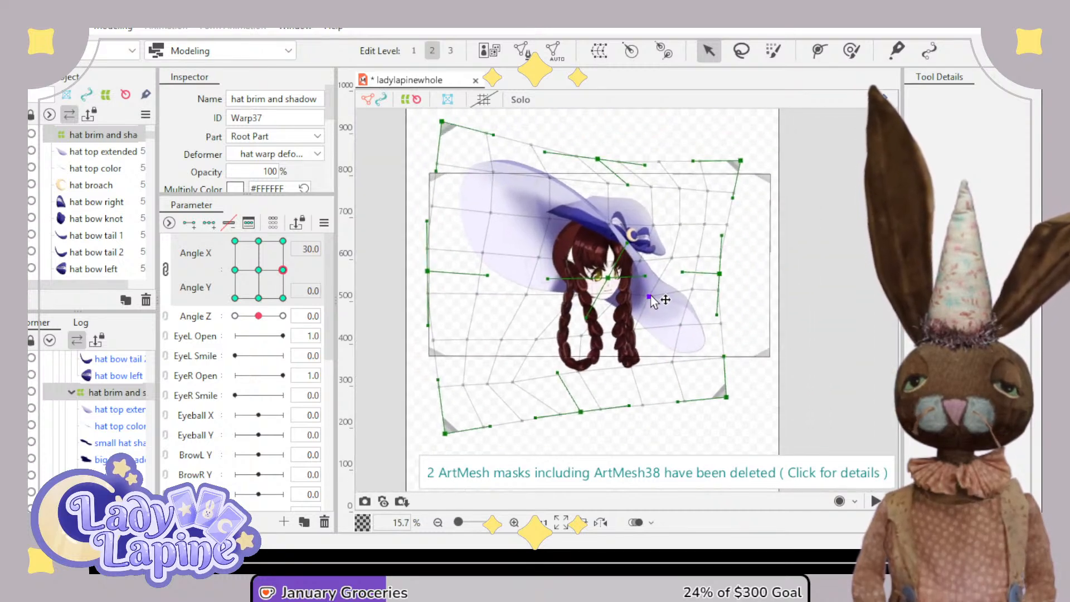
pyautogui.moveTo(652, 301); pyautogui.dragTo(657, 286)
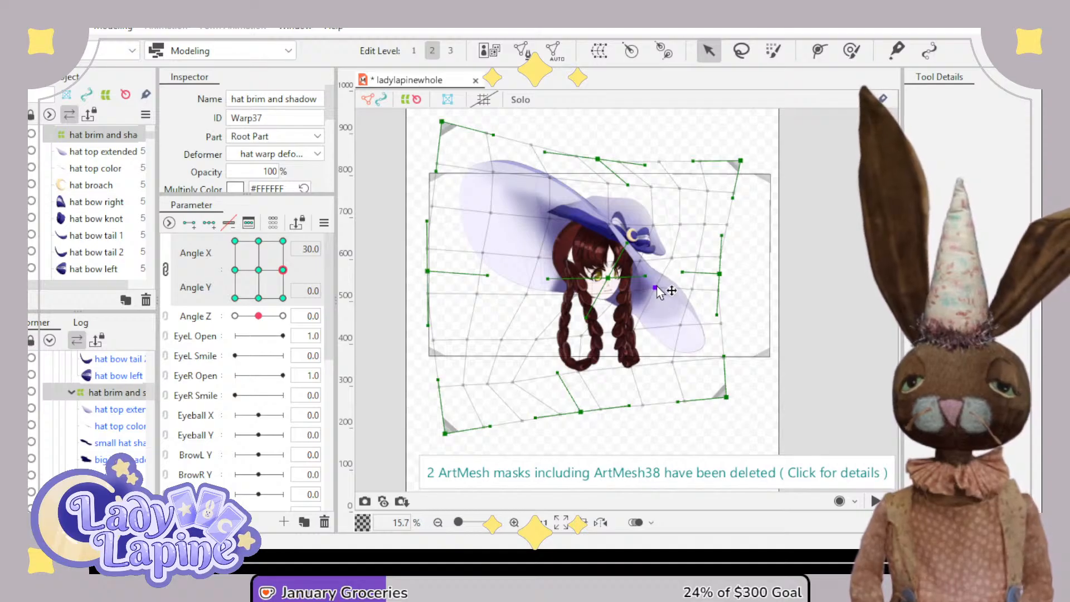
# - At Angle X -30, Angle Y 0, pull the brim warp's upper-left corner and left midpoint inward and its lower-right corner down and inward
pyautogui.moveTo(264, 278); pyautogui.dragTo(237, 270)
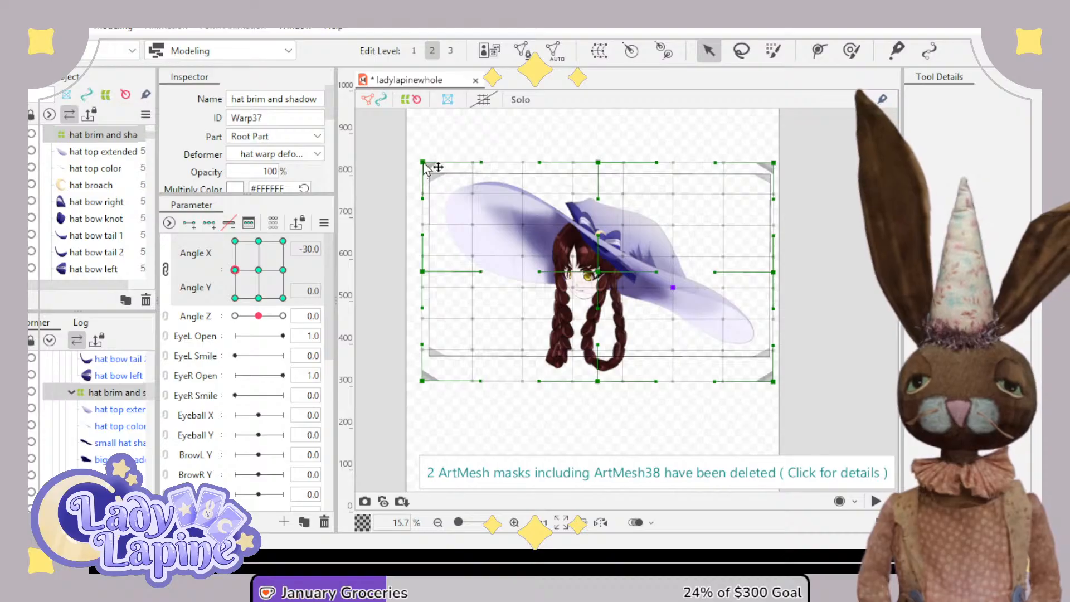
pyautogui.moveTo(424, 162); pyautogui.dragTo(497, 105)
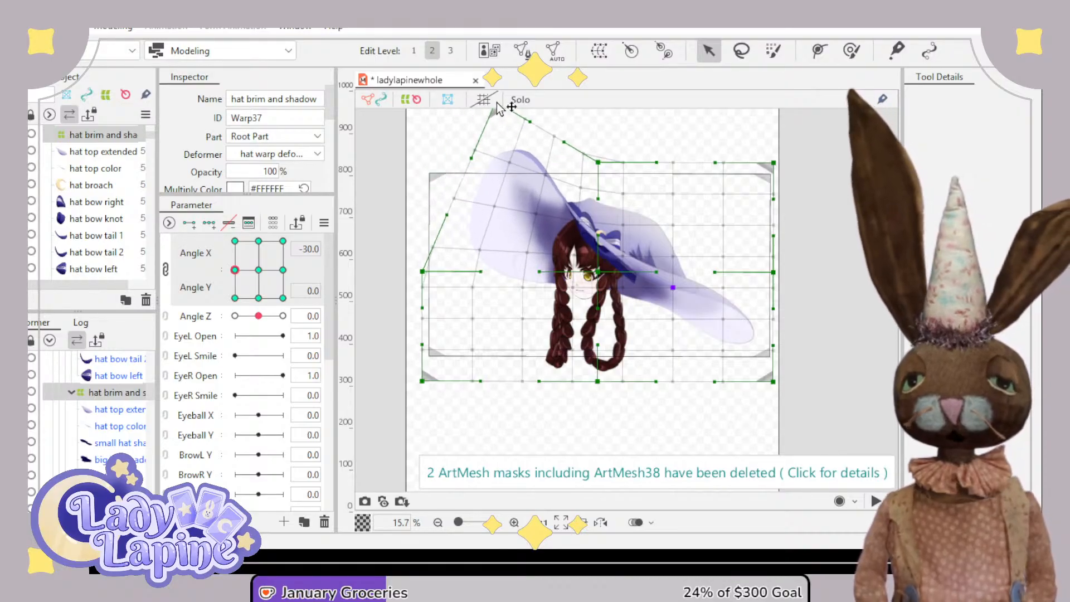
pyautogui.moveTo(422, 272); pyautogui.dragTo(471, 264)
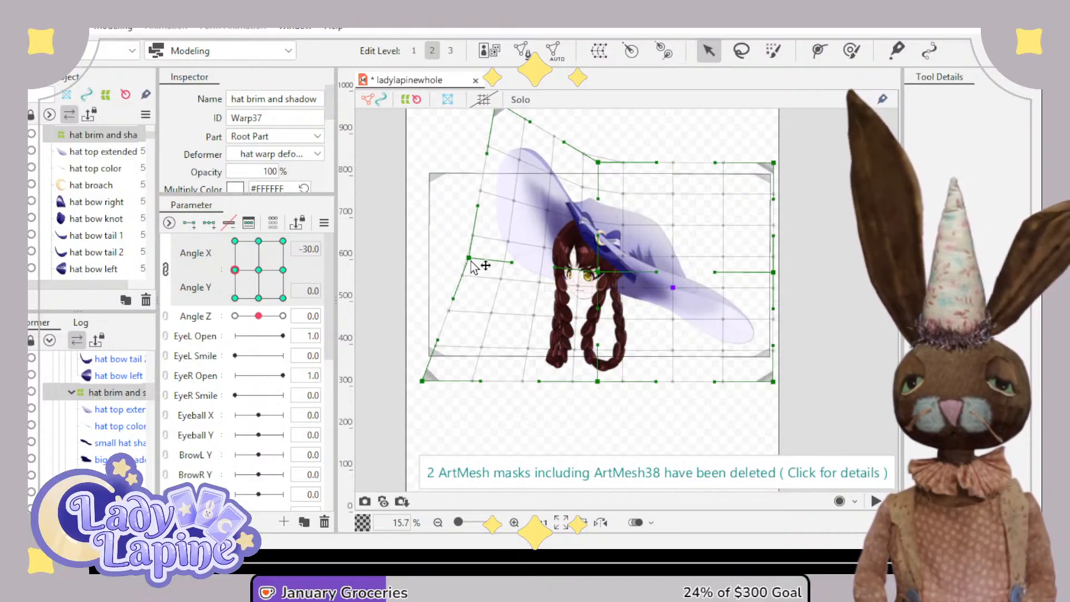
pyautogui.moveTo(779, 384); pyautogui.dragTo(723, 427)
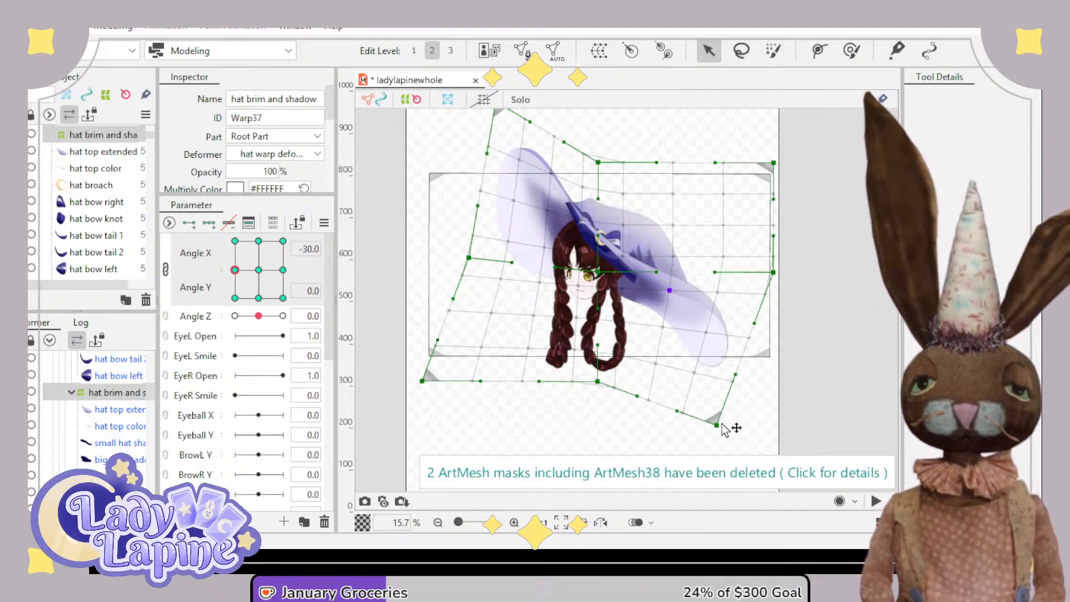
# - At Angle X -30, Angle Y 0, pull the hat brim warp's right-middle and centre points down and inward and lower its upper-left corner
pyautogui.moveTo(778, 274); pyautogui.dragTo(728, 304)
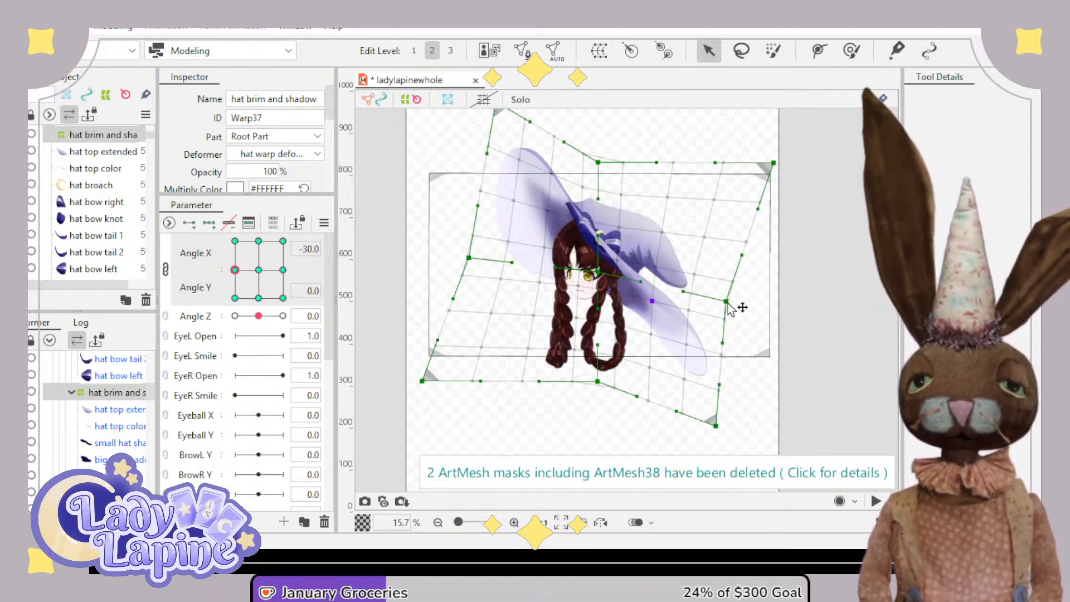
pyautogui.moveTo(599, 278); pyautogui.dragTo(568, 290)
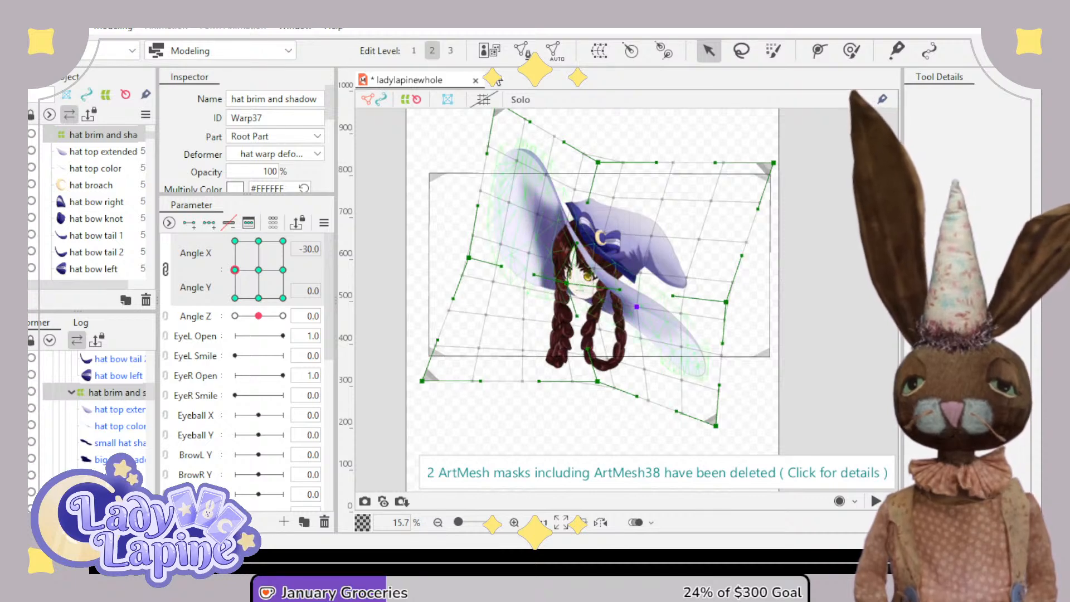
pyautogui.scroll(-2, 524, 200)
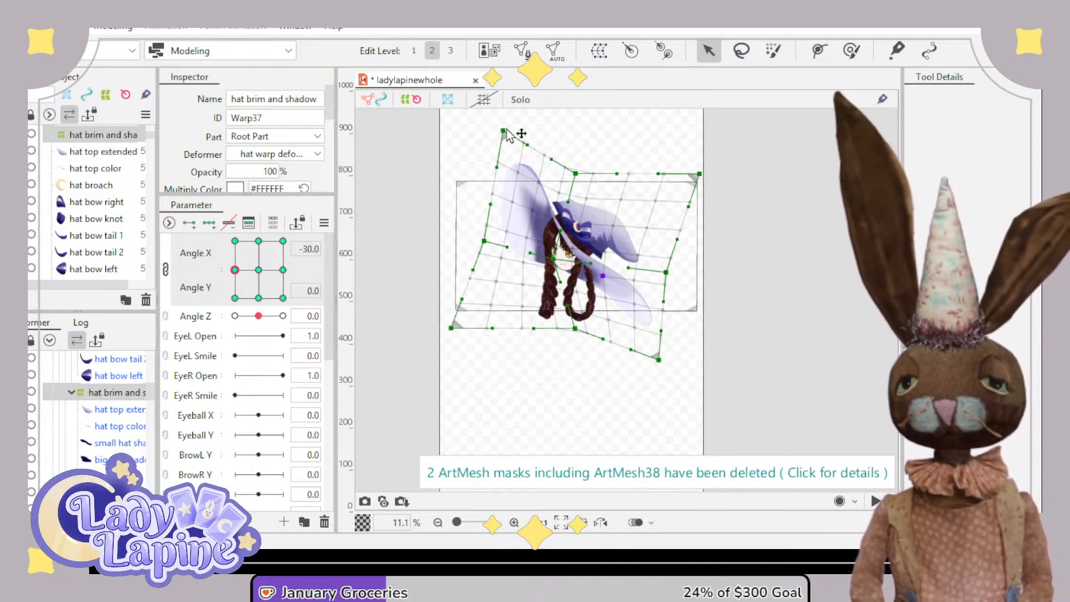
pyautogui.moveTo(507, 131); pyautogui.dragTo(493, 171)
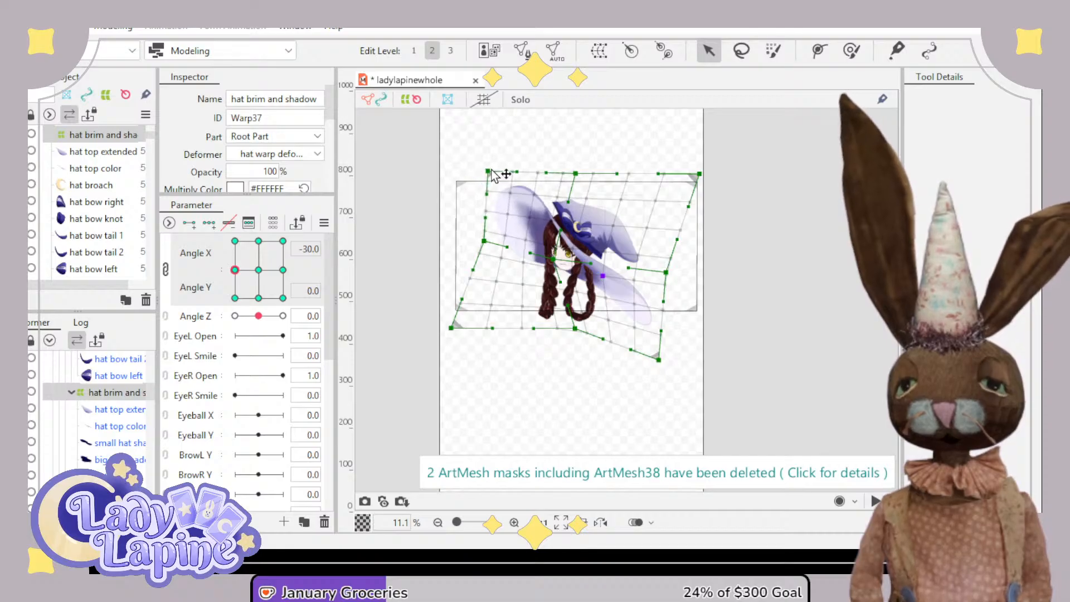
pyautogui.moveTo(242, 277); pyautogui.dragTo(218, 276)
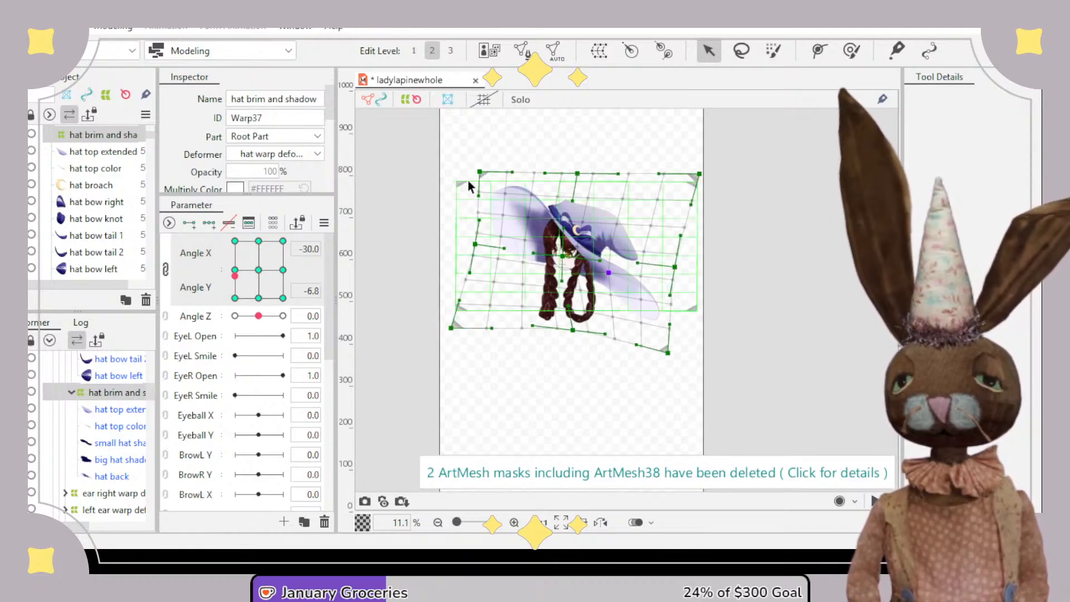
# - Raise the brim warp's upper-left corner partway at Angle X -30 and preview the head turn
pyautogui.click(492, 176)
pyautogui.moveTo(494, 178); pyautogui.dragTo(496, 157)
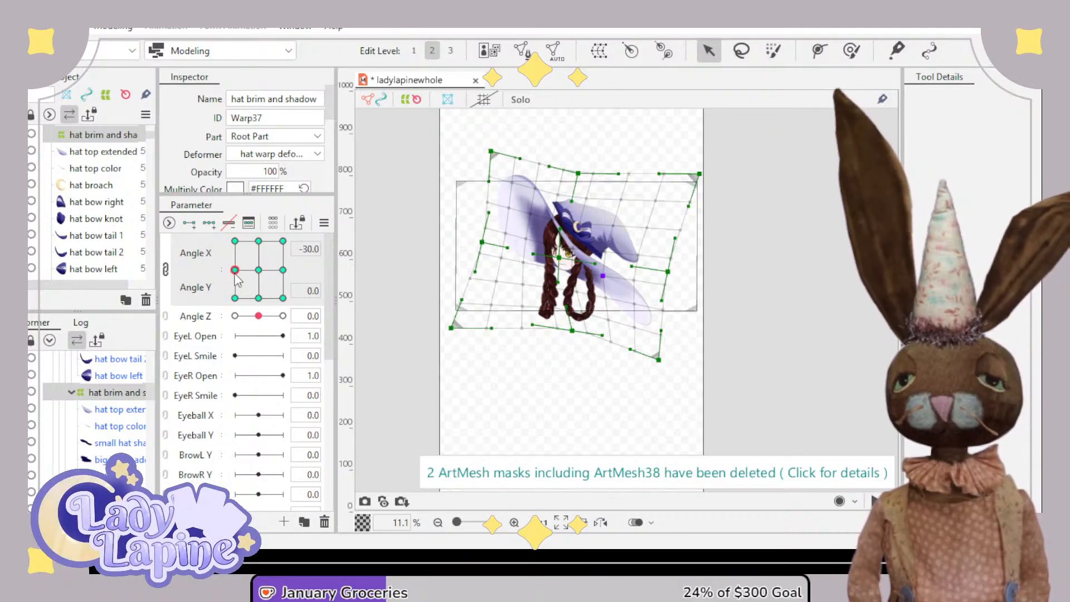
pyautogui.moveTo(235, 269); pyautogui.dragTo(206, 265)
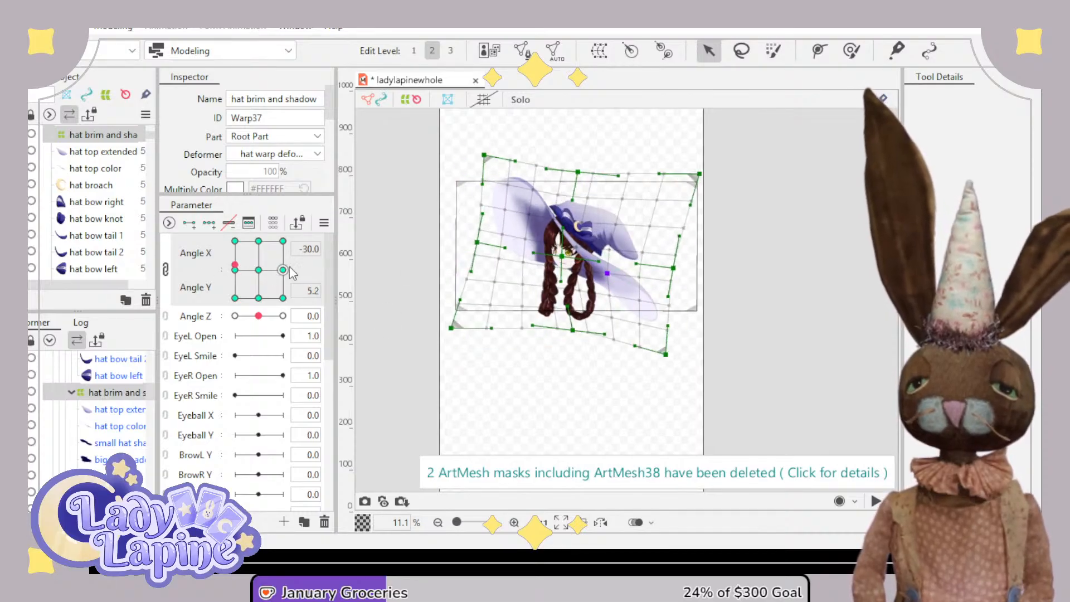
pyautogui.scroll(1, 531, 315)
pyautogui.moveTo(591, 293); pyautogui.dragTo(565, 338)
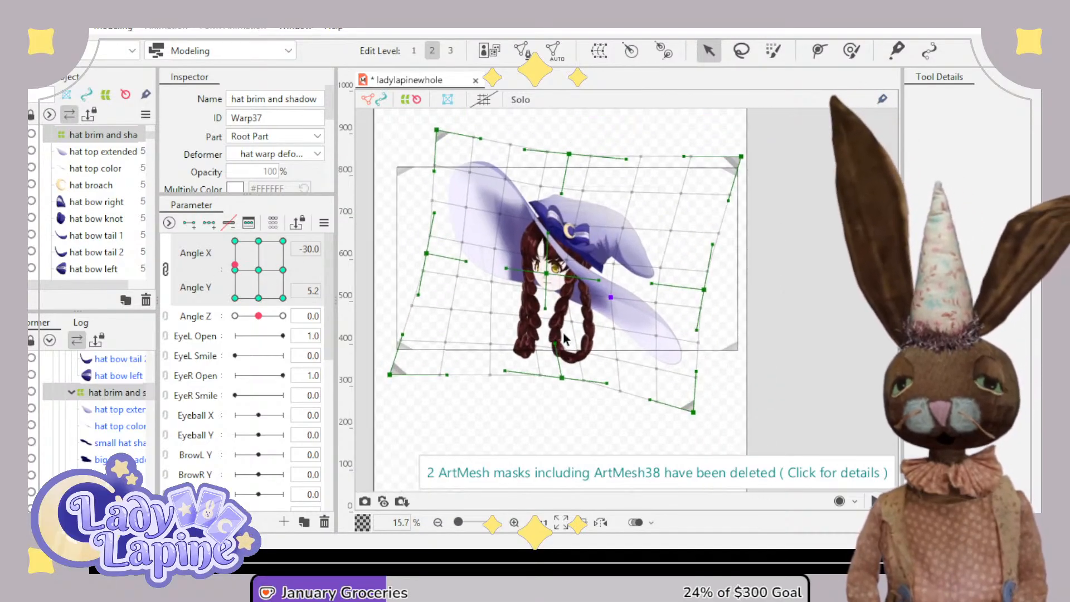
# - At Angle X -30, Angle Y 0, bend the right-middle and centre points' inner curve handles upward to smooth the brim
pyautogui.click(237, 270)
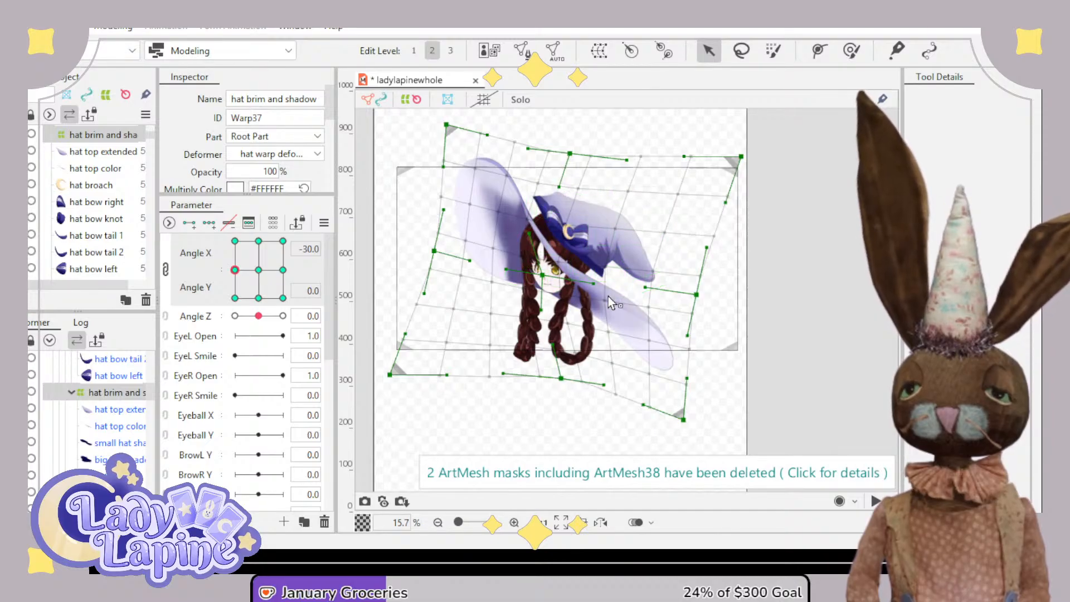
pyautogui.moveTo(647, 286); pyautogui.dragTo(660, 267)
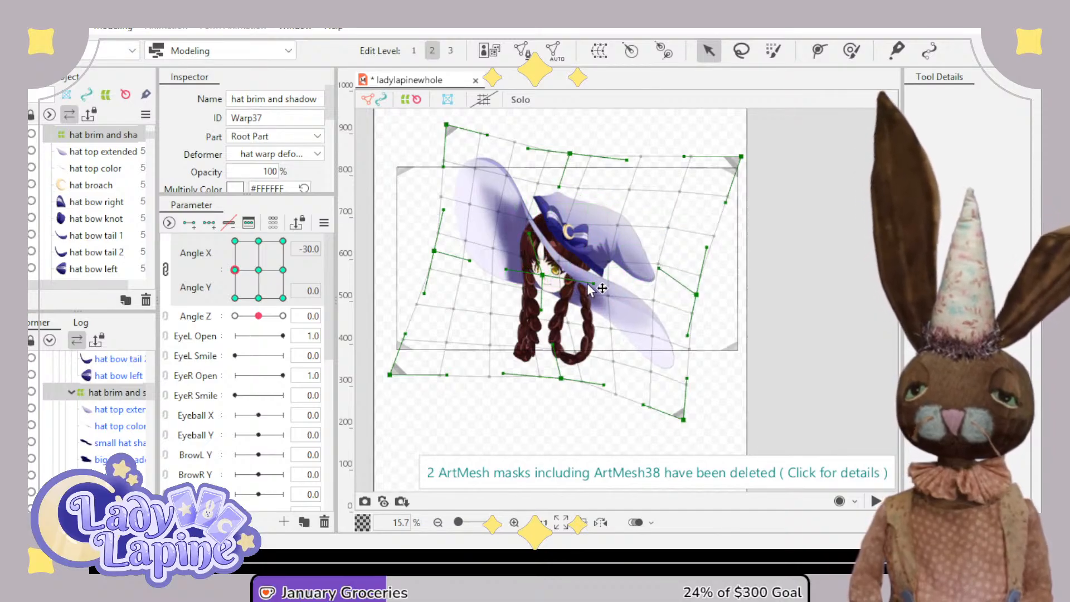
pyautogui.moveTo(591, 284); pyautogui.dragTo(600, 270)
# - At Angle X 30, Angle Y 0, adjust the brim warp's lower-right, bottom-middle and right-edge curve handles, then preview the pose
pyautogui.moveTo(236, 271); pyautogui.dragTo(283, 266)
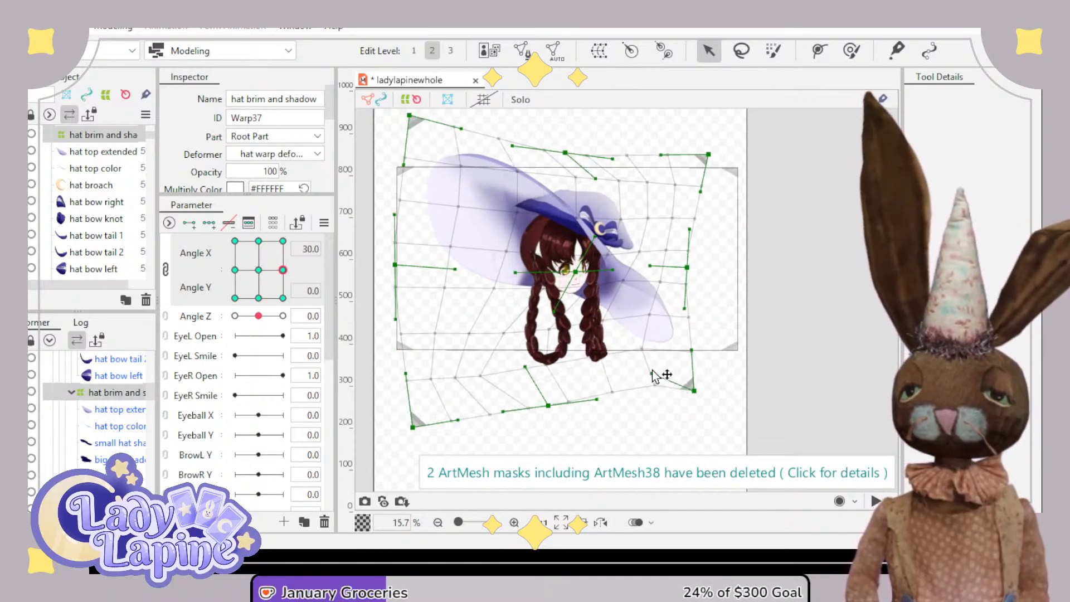
pyautogui.moveTo(652, 371); pyautogui.dragTo(662, 365)
pyautogui.moveTo(601, 405); pyautogui.dragTo(612, 375)
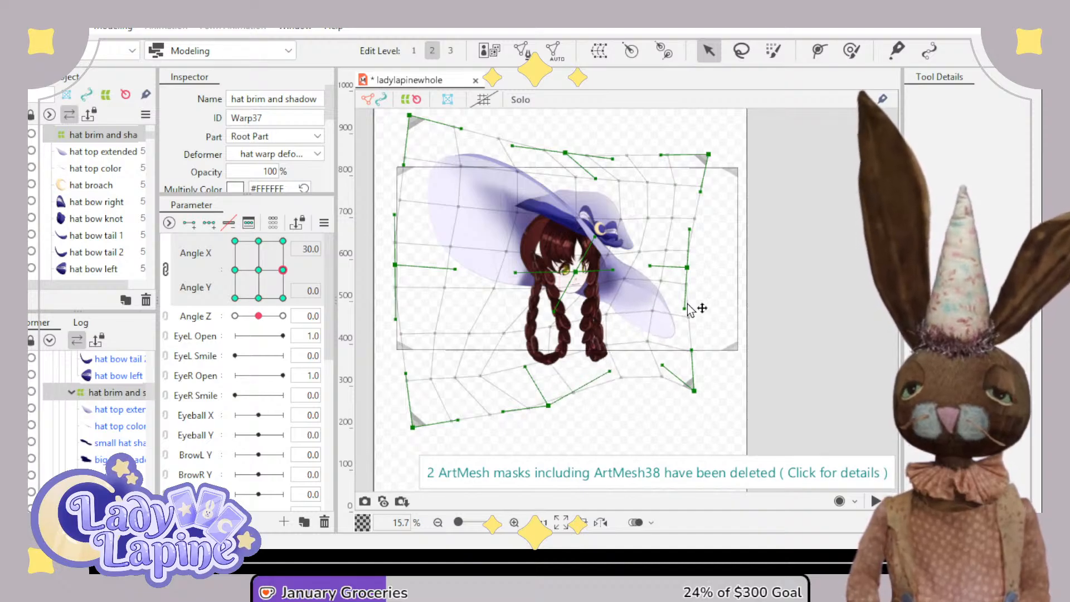
pyautogui.moveTo(689, 305); pyautogui.dragTo(696, 319)
pyautogui.moveTo(284, 271)
pyautogui.mouseDown()
pyautogui.moveTo(223, 277)
pyautogui.moveTo(290, 277)
pyautogui.mouseUp()
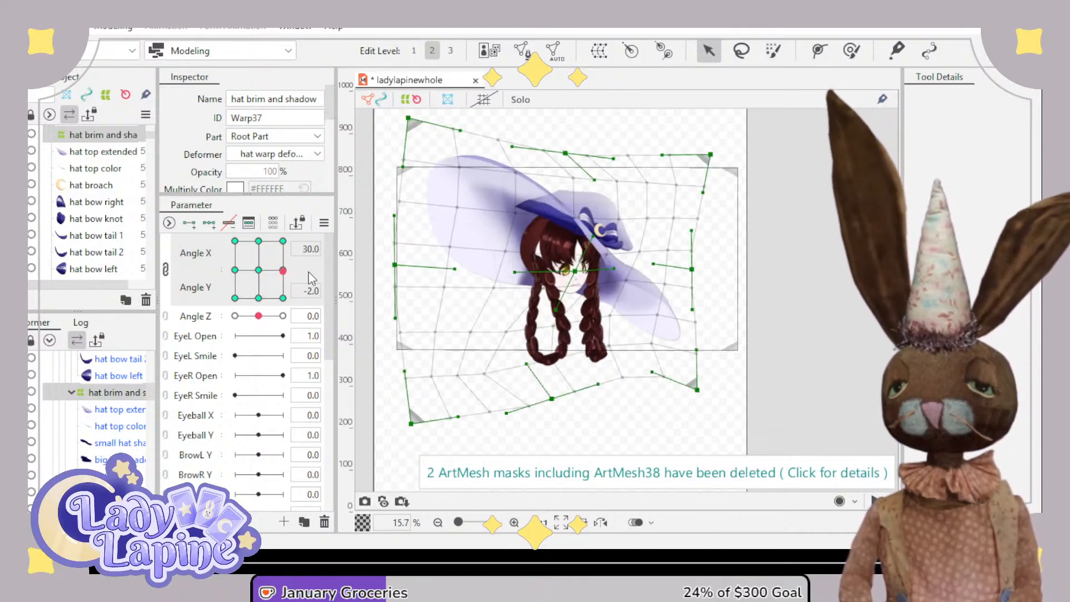
# - Extend the brim warp's lower-right corner downward and outward at Angle X 30, Angle Y 0
pyautogui.moveTo(699, 392); pyautogui.dragTo(708, 429)
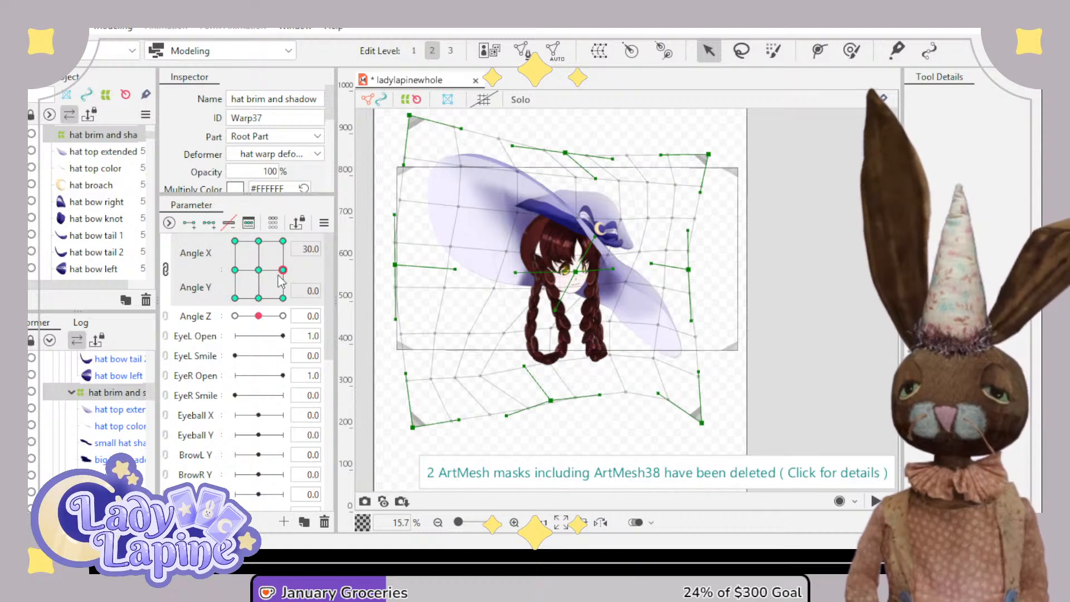
pyautogui.moveTo(279, 277)
pyautogui.mouseDown()
pyautogui.moveTo(226, 279)
pyautogui.moveTo(300, 275)
pyautogui.mouseUp()
pyautogui.click(674, 397)
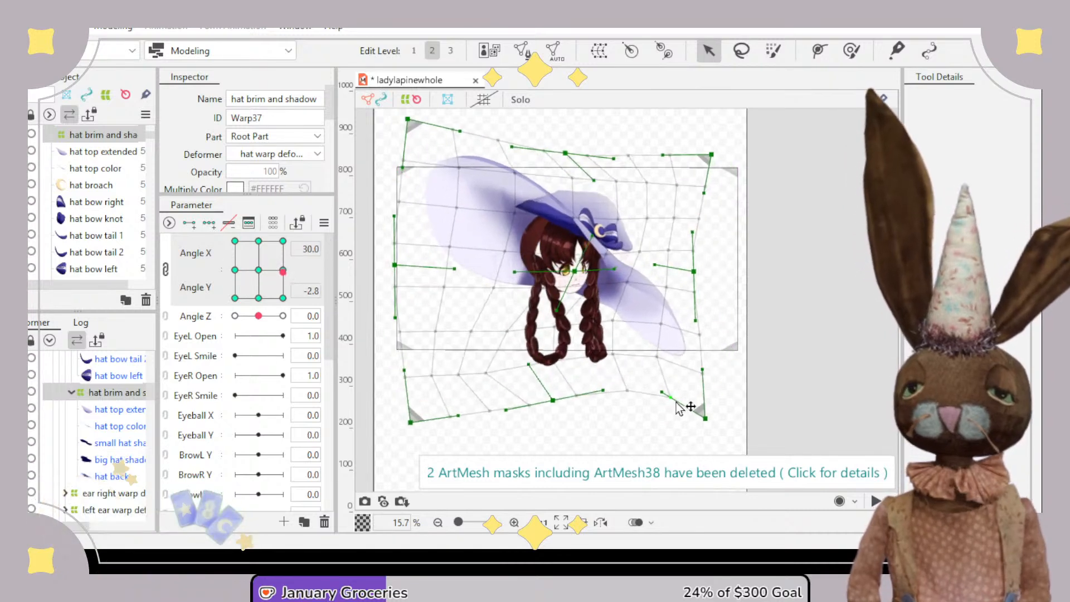
pyautogui.moveTo(705, 426); pyautogui.dragTo(720, 435)
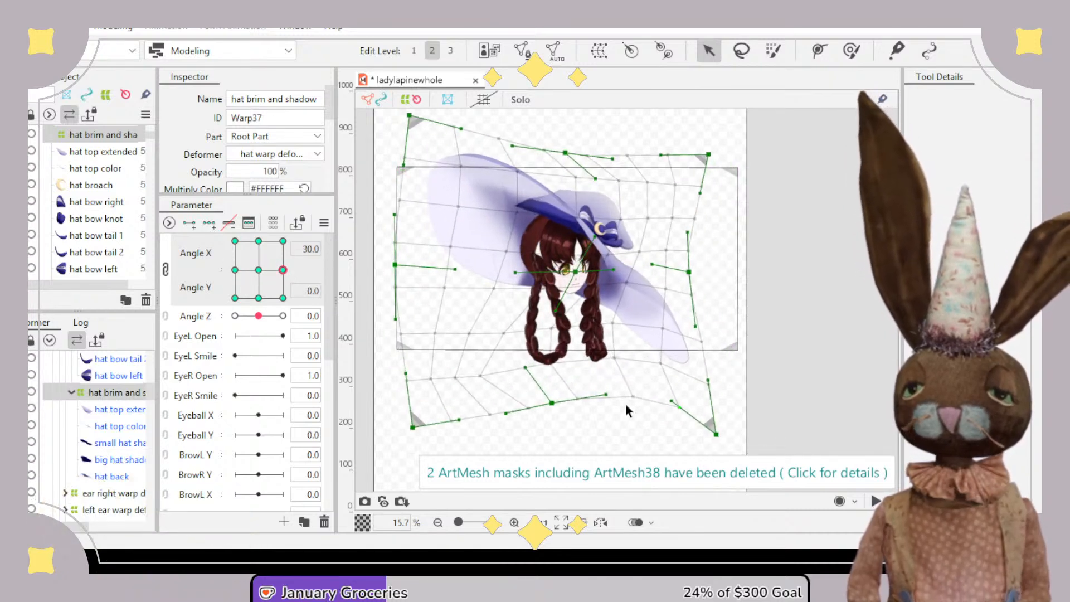
# - At Angle X 30, lower the brim warp's bottom-middle point, straighten its upper curve handle, and preview the pose
pyautogui.moveTo(562, 403); pyautogui.dragTo(568, 419)
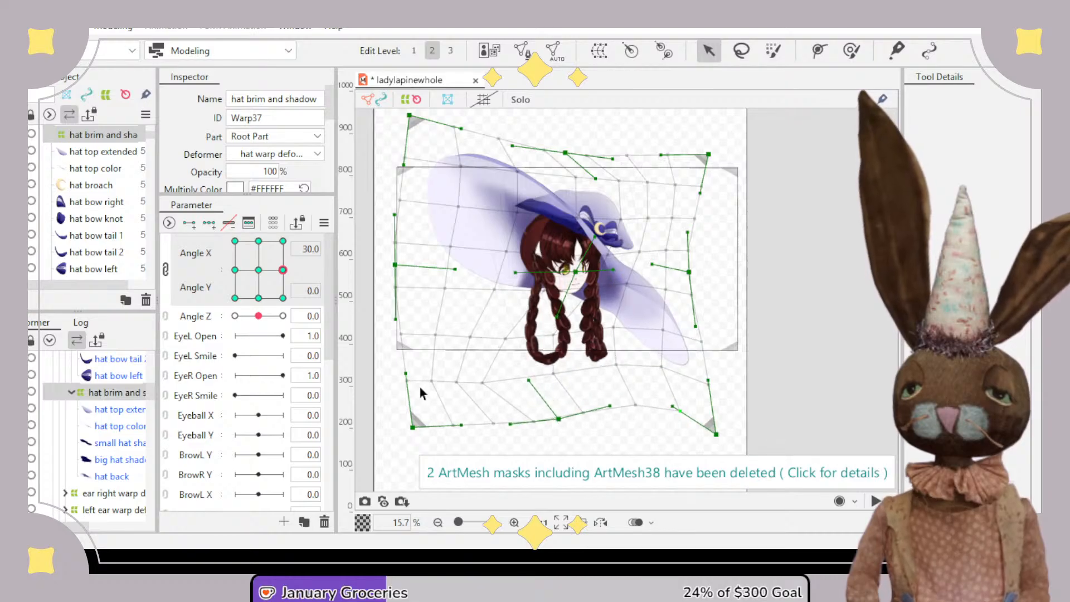
pyautogui.moveTo(528, 381); pyautogui.dragTo(566, 376)
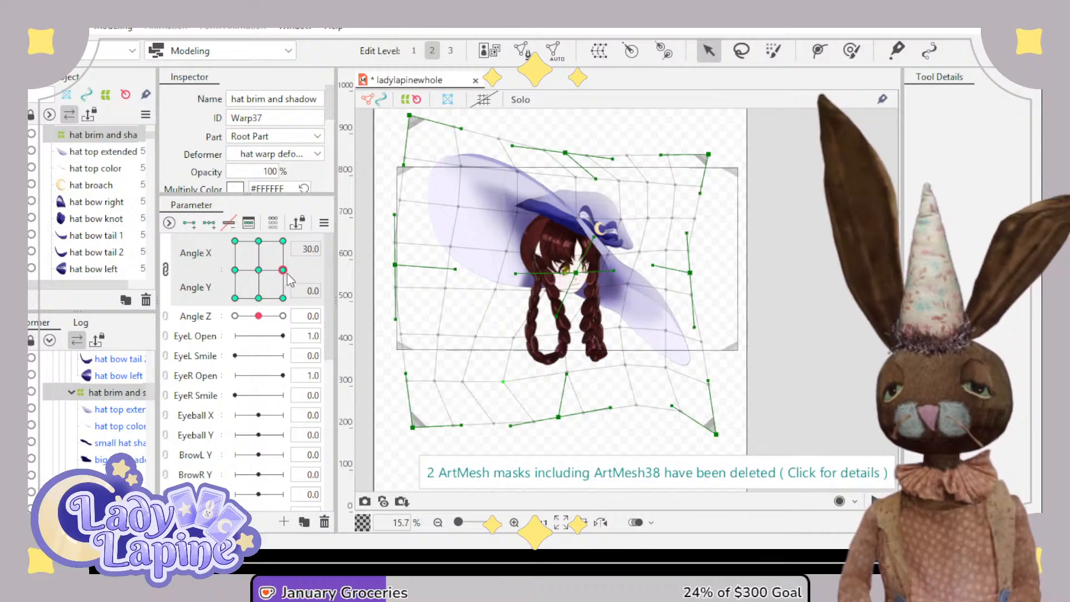
pyautogui.moveTo(285, 271)
pyautogui.mouseDown()
pyautogui.moveTo(237, 273)
pyautogui.moveTo(305, 273)
pyautogui.mouseUp()
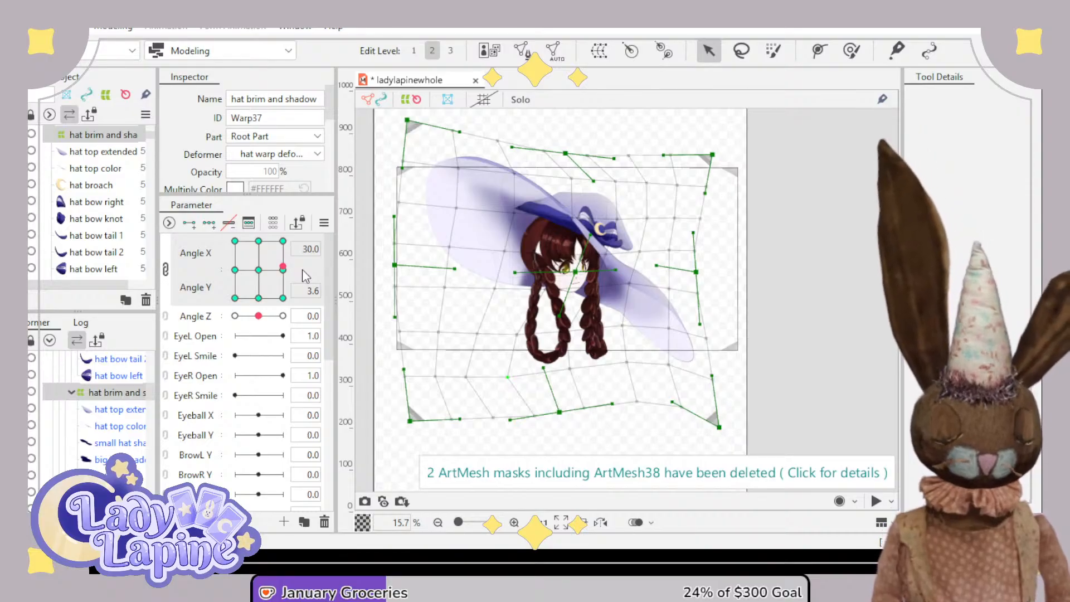
# - Reset the head angles to 0, pose the head at Angle Y 30, and reselect the hat brim and shadow warp deformer
pyautogui.click(260, 270)
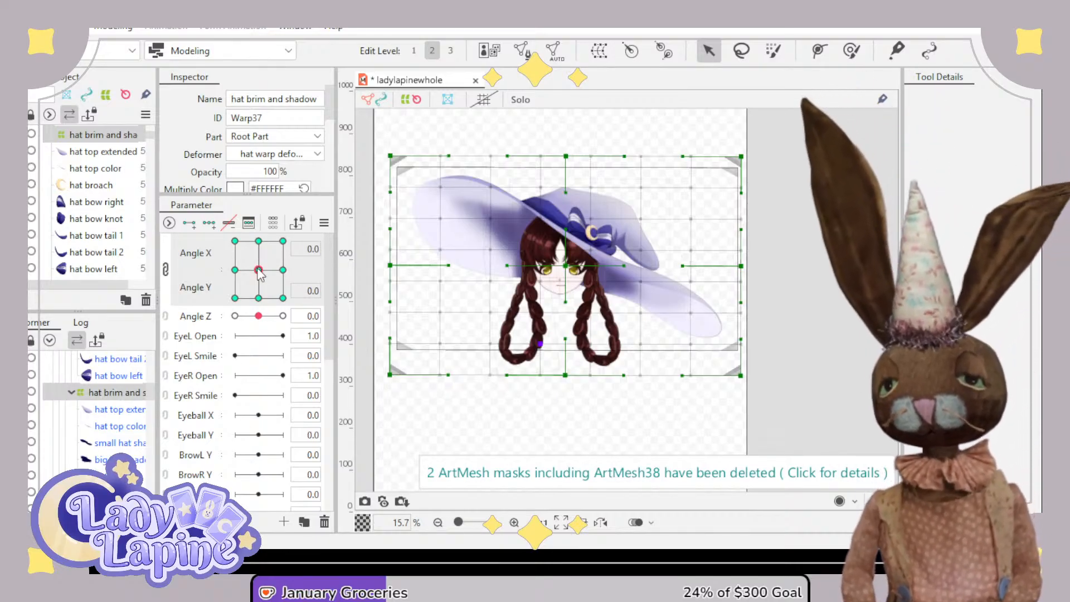
pyautogui.moveTo(260, 273); pyautogui.dragTo(261, 241)
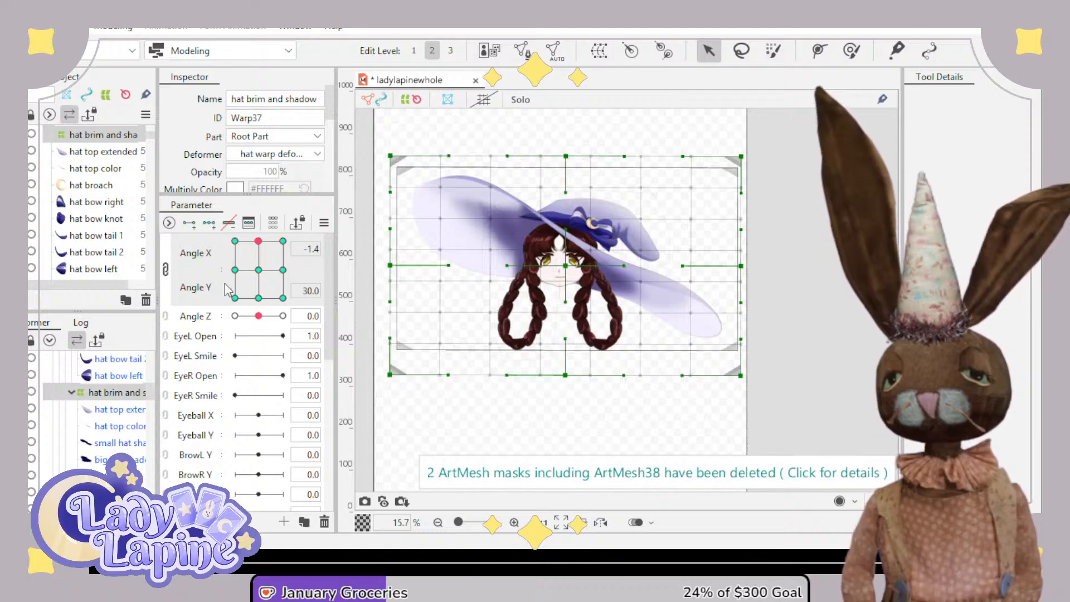
pyautogui.click(111, 411)
pyautogui.click(111, 393)
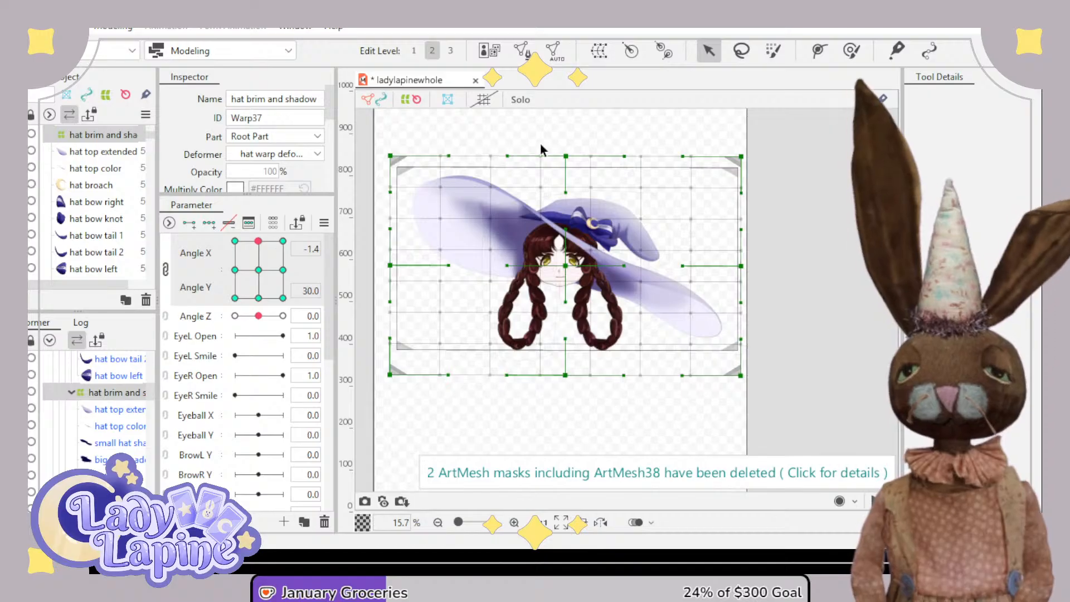
pyautogui.click(762, 233)
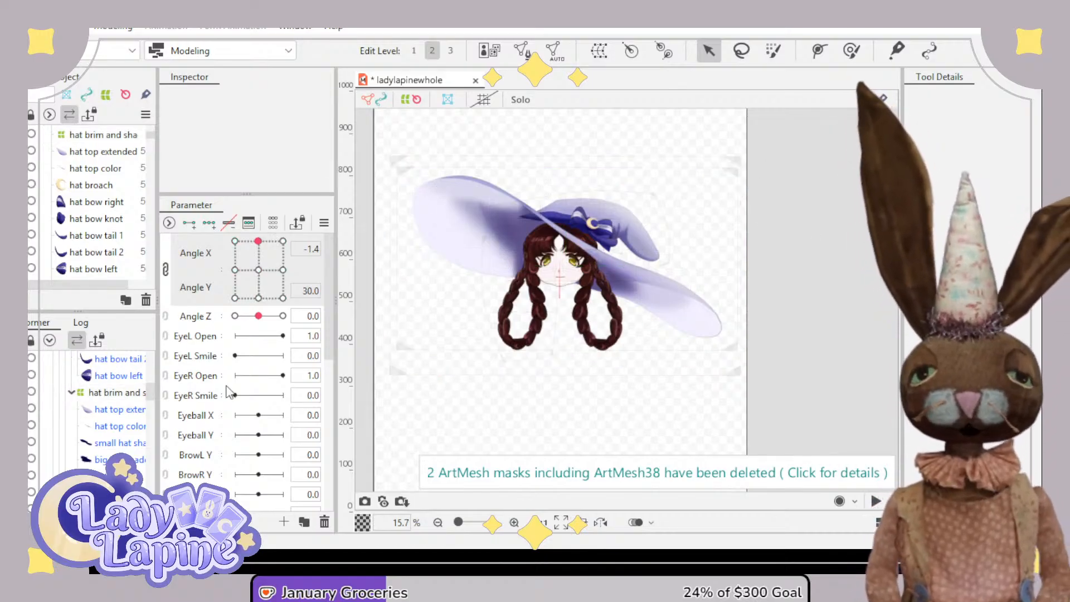
pyautogui.click(102, 411)
pyautogui.click(110, 395)
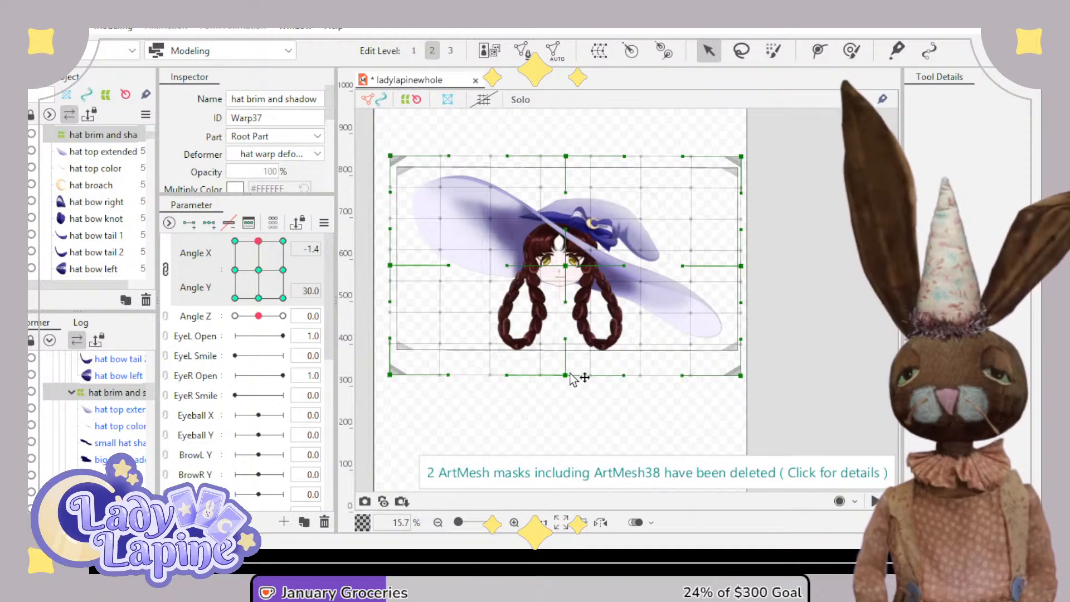
# - At Angle X 0, Angle Y 30, curve the brim warp's bottom downward, raise its top, widen its upper-left corner, and shift it up-left
pyautogui.moveTo(565, 375); pyautogui.dragTo(581, 458)
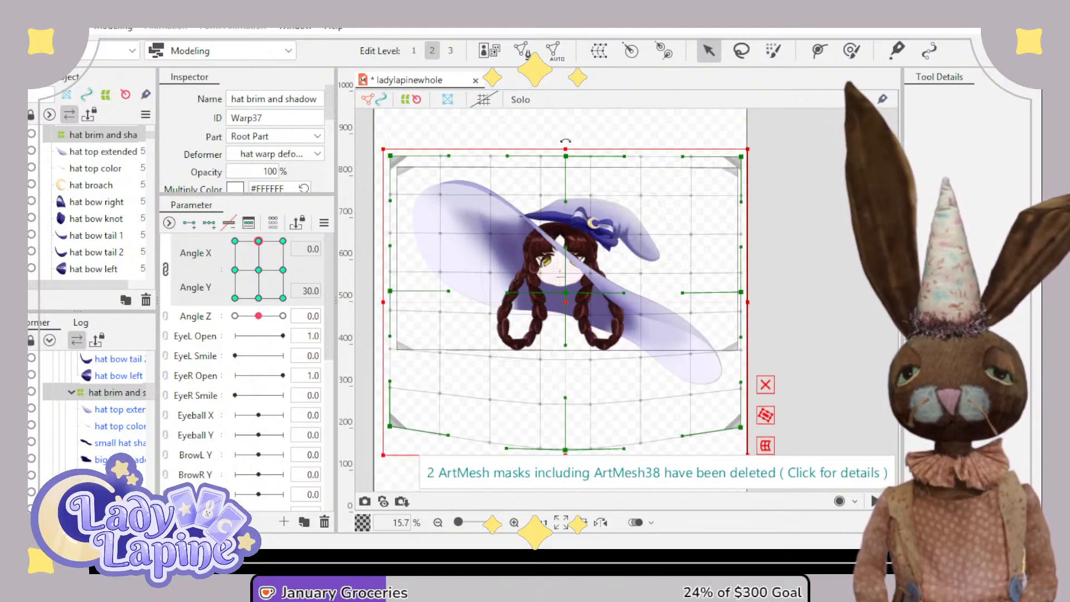
pyautogui.moveTo(567, 145); pyautogui.dragTo(547, 119)
pyautogui.moveTo(390, 130); pyautogui.dragTo(369, 160)
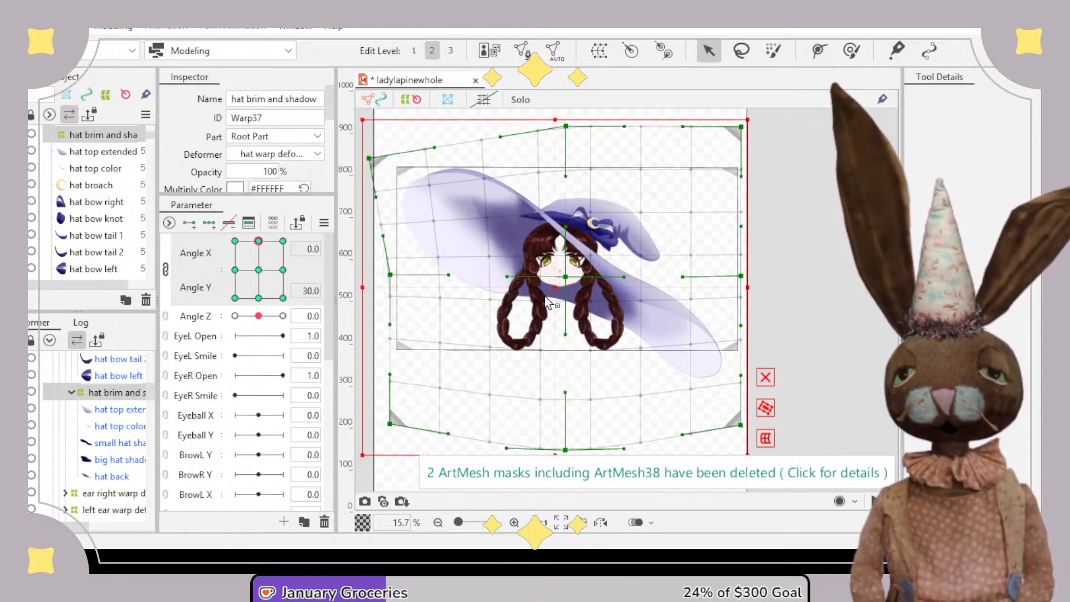
pyautogui.moveTo(581, 280); pyautogui.dragTo(552, 265)
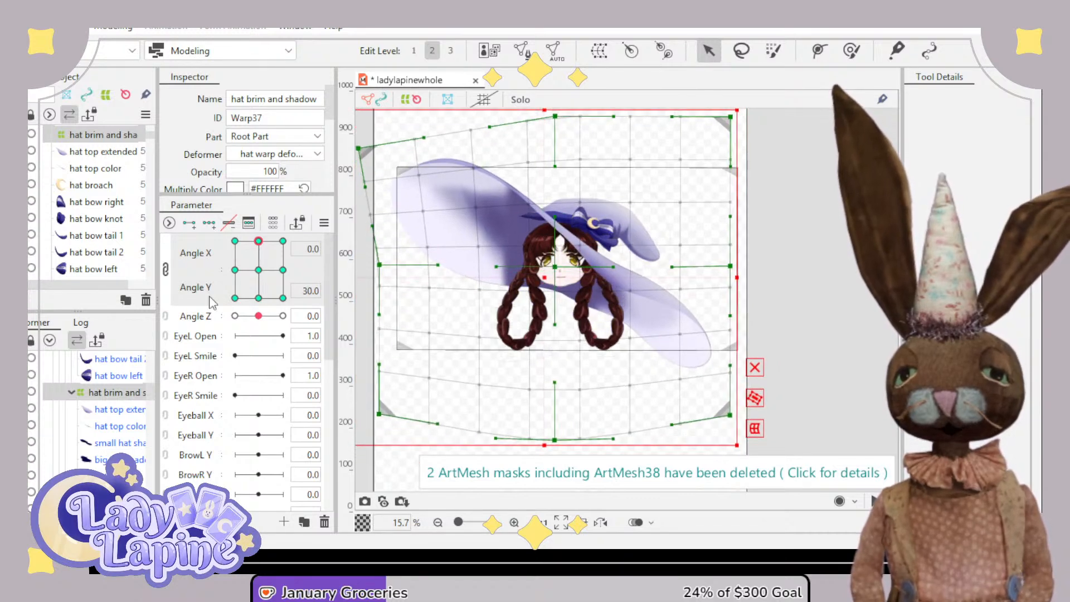
pyautogui.moveTo(259, 243); pyautogui.dragTo(261, 267)
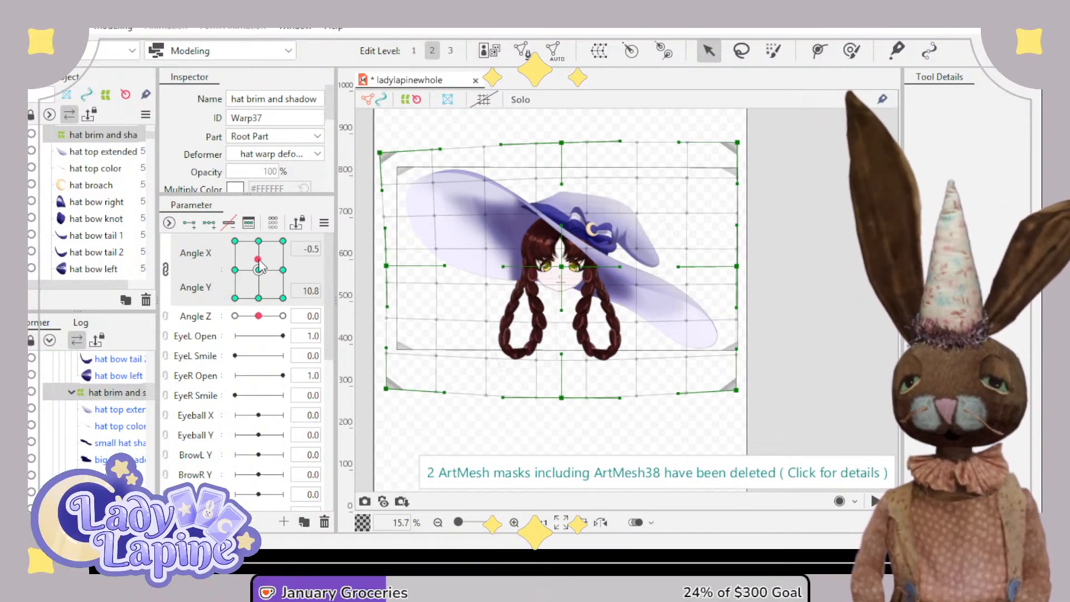
pyautogui.click(259, 271)
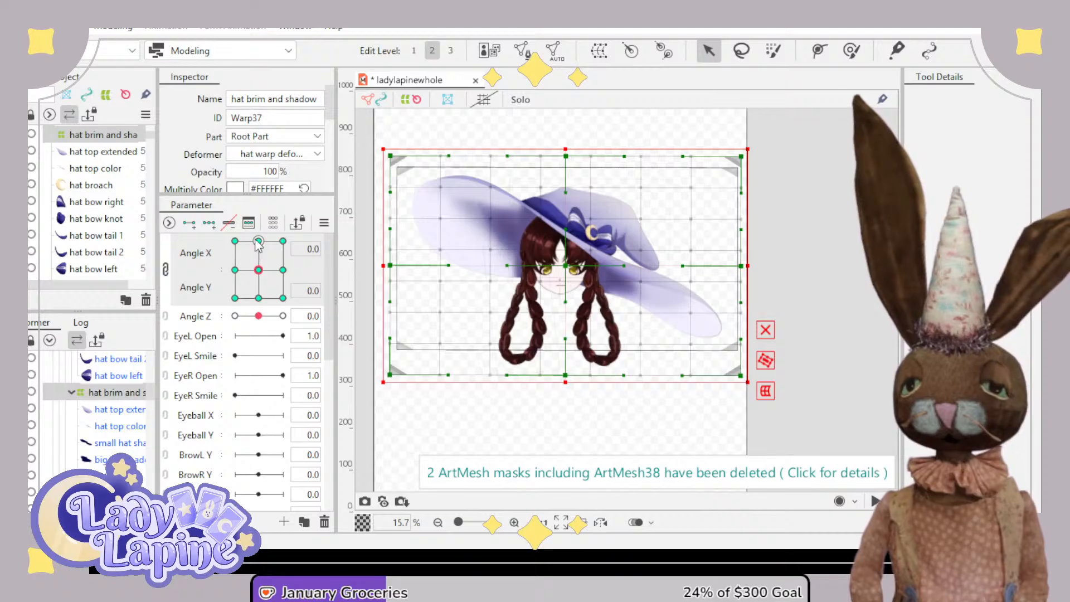
pyautogui.click(259, 242)
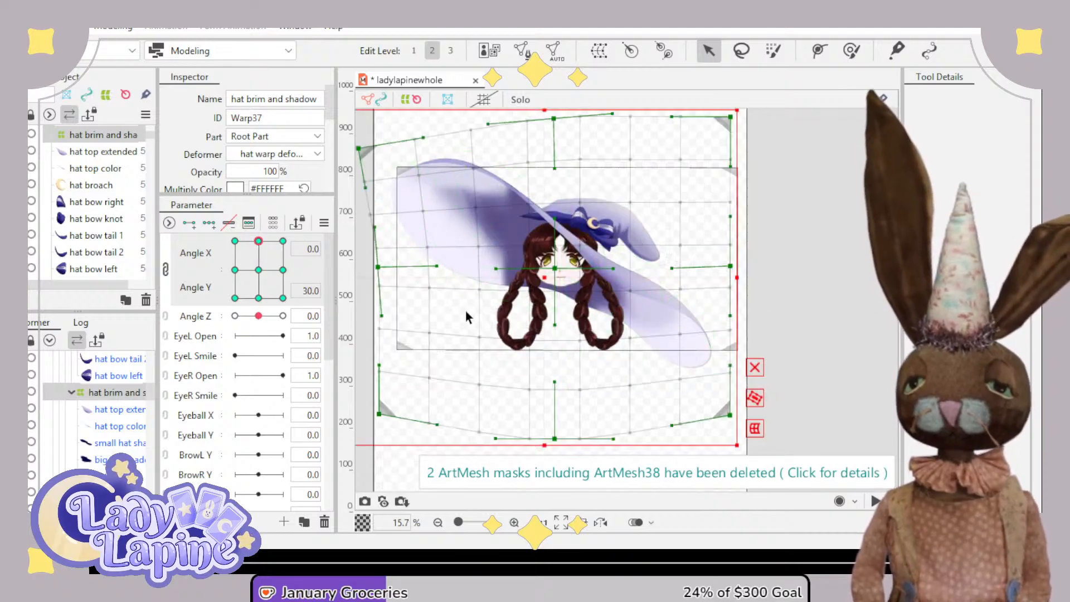
# - At Angle X 0, Angle Y 30, move the brim warp's upper-left corner inward, lower its top-middle point, and preview the head tilt
pyautogui.scroll(-2, 385, 206)
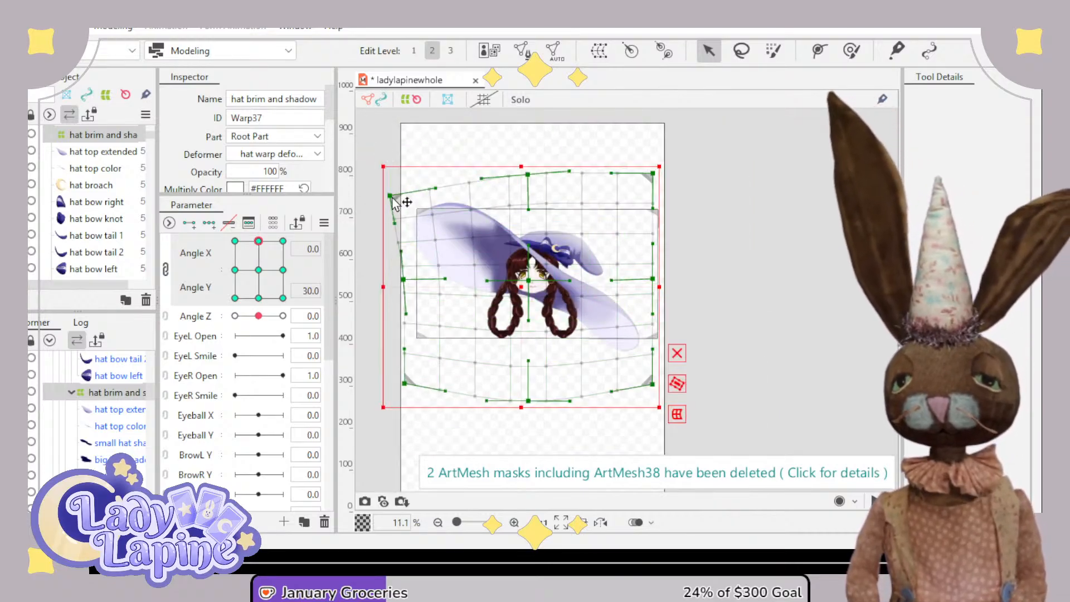
pyautogui.moveTo(392, 200)
pyautogui.mouseDown()
pyautogui.moveTo(418, 202)
pyautogui.moveTo(408, 198)
pyautogui.mouseUp()
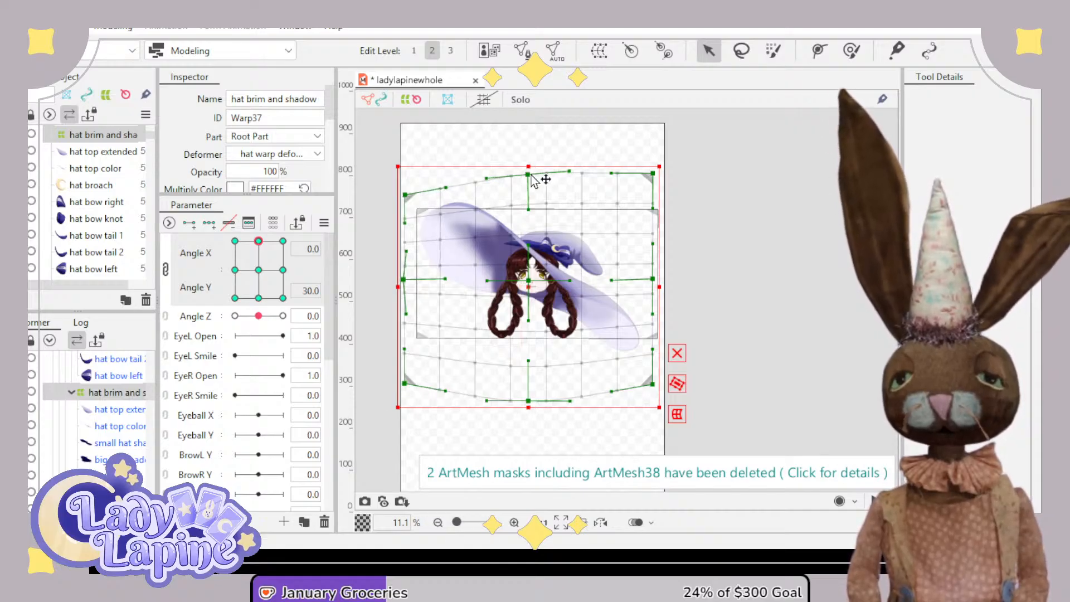
pyautogui.moveTo(529, 175); pyautogui.dragTo(533, 215)
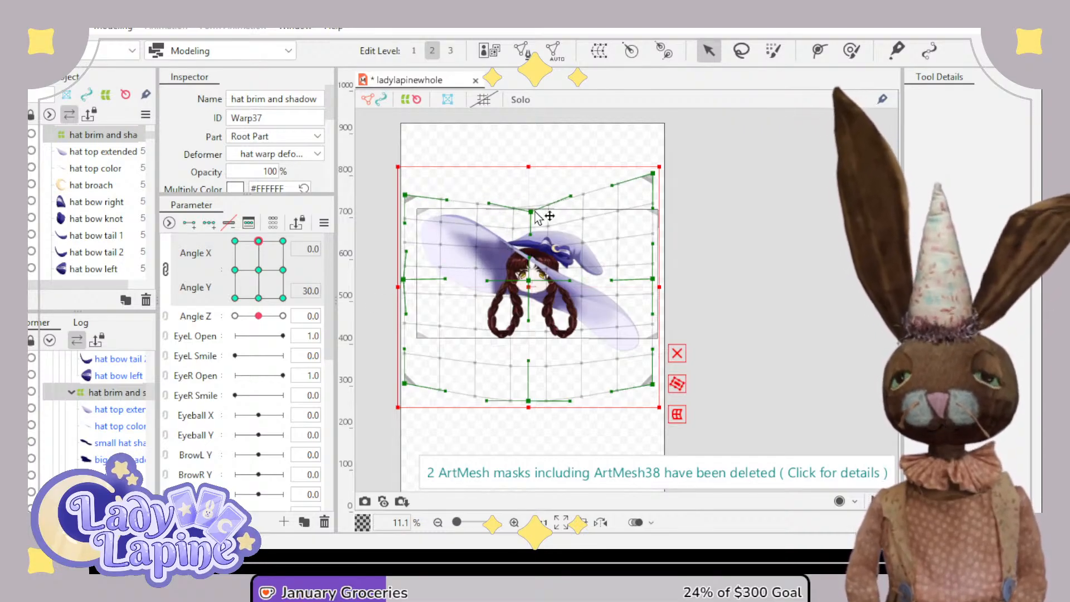
pyautogui.moveTo(537, 218); pyautogui.dragTo(537, 200)
pyautogui.click(260, 245)
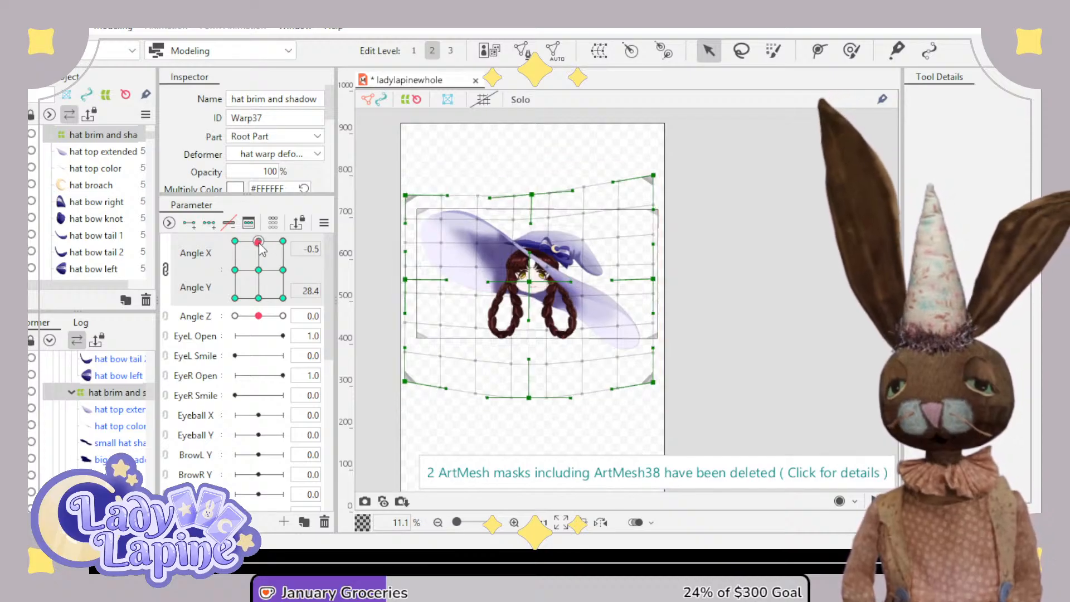
pyautogui.moveTo(262, 250); pyautogui.dragTo(267, 278)
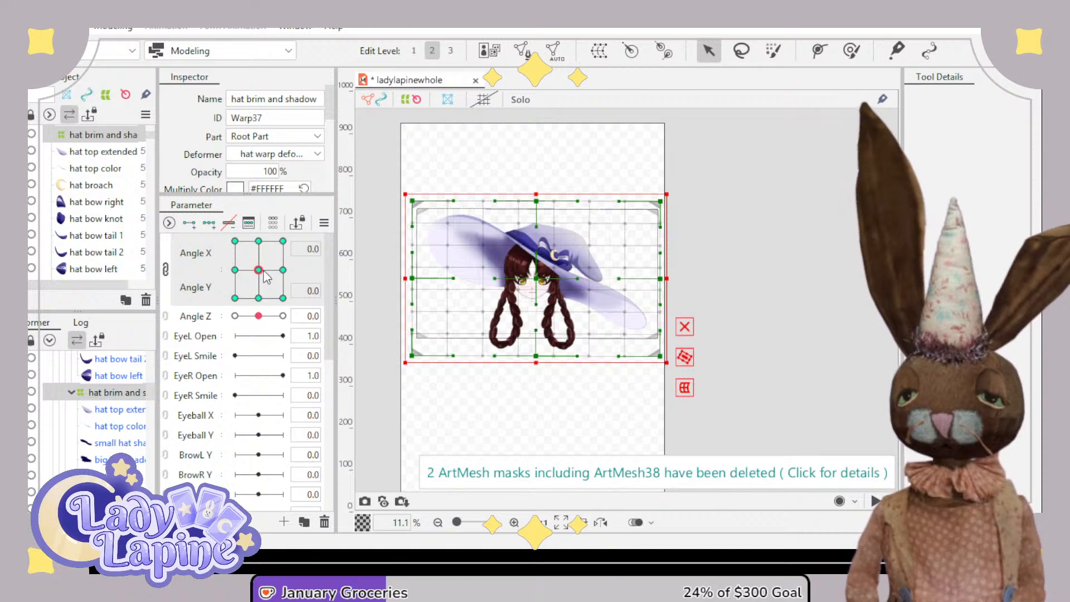
# - Return the head to Angle X 0, Angle Y 30, select the brim warp, and shift it upward to align with the head
pyautogui.moveTo(265, 273); pyautogui.dragTo(263, 243)
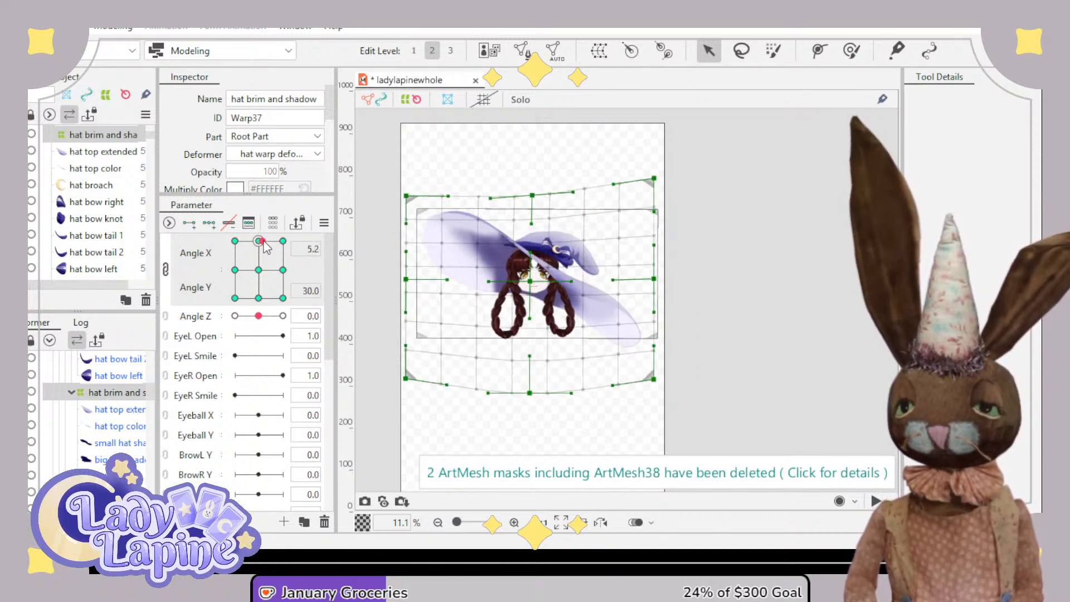
pyautogui.click(546, 285)
pyautogui.moveTo(534, 280); pyautogui.dragTo(525, 266)
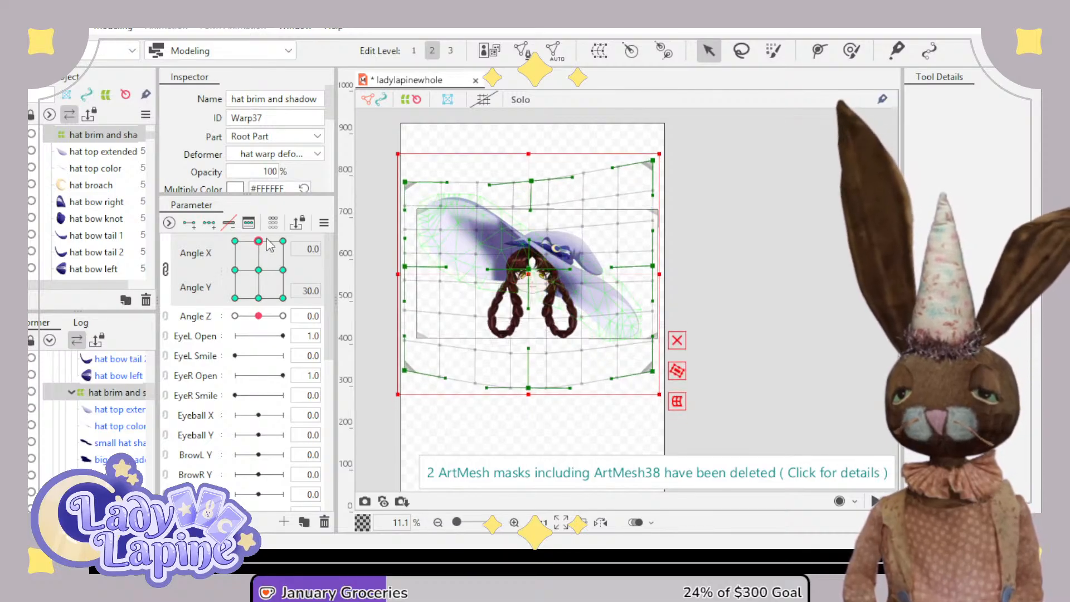
pyautogui.moveTo(266, 246)
pyautogui.mouseDown()
pyautogui.moveTo(259, 286)
pyautogui.moveTo(263, 242)
pyautogui.mouseUp()
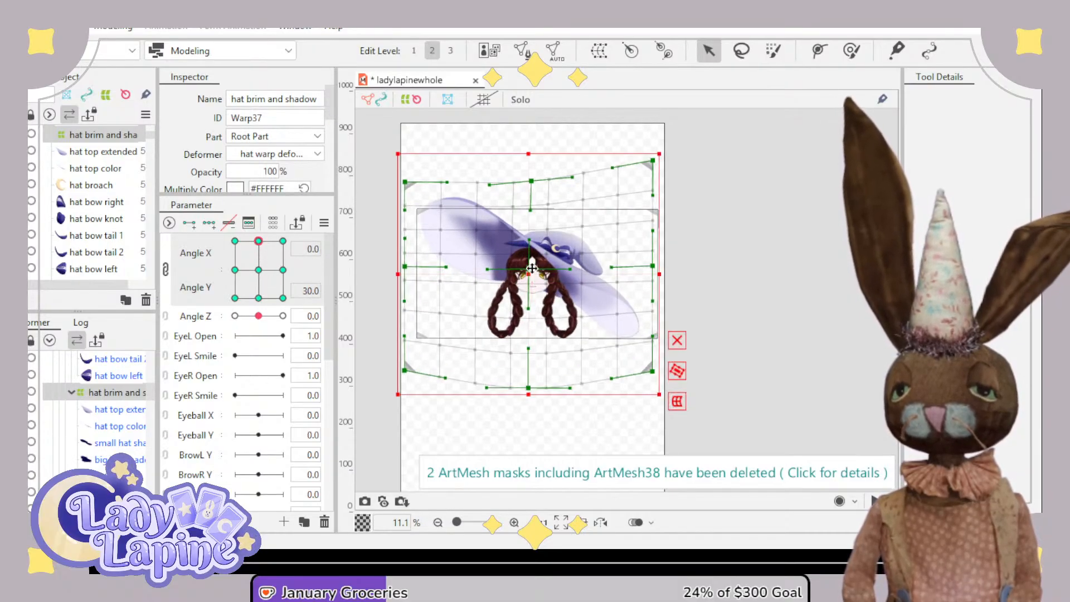
pyautogui.moveTo(533, 268); pyautogui.dragTo(537, 264)
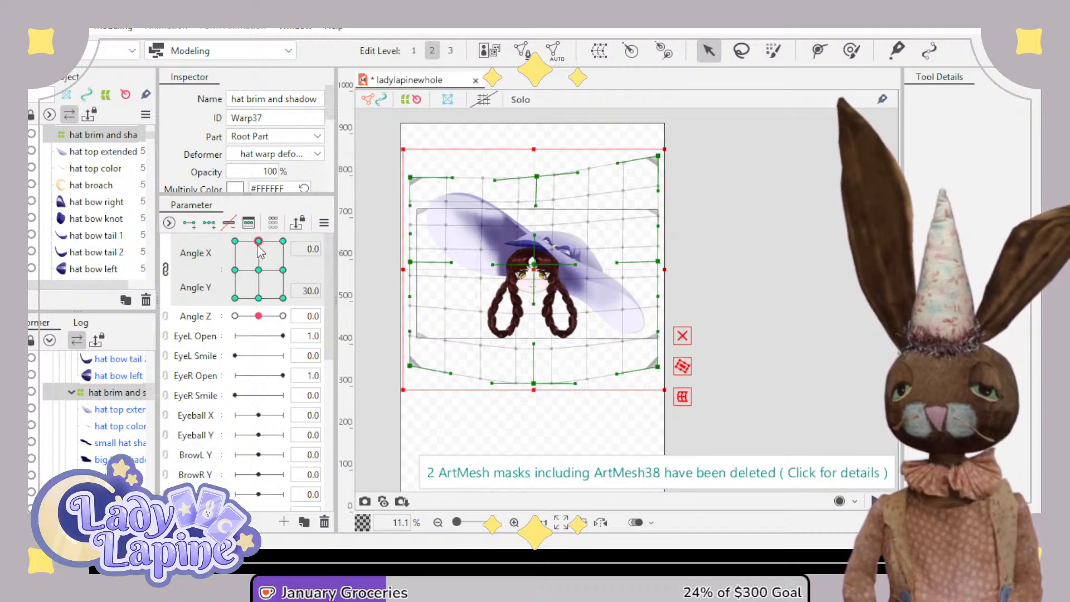
# - At Angle X 0, Angle Y -30, lower the brim warp and move its lower-left corner and middle-left point inward and up
pyautogui.moveTo(260, 249); pyautogui.dragTo(260, 304)
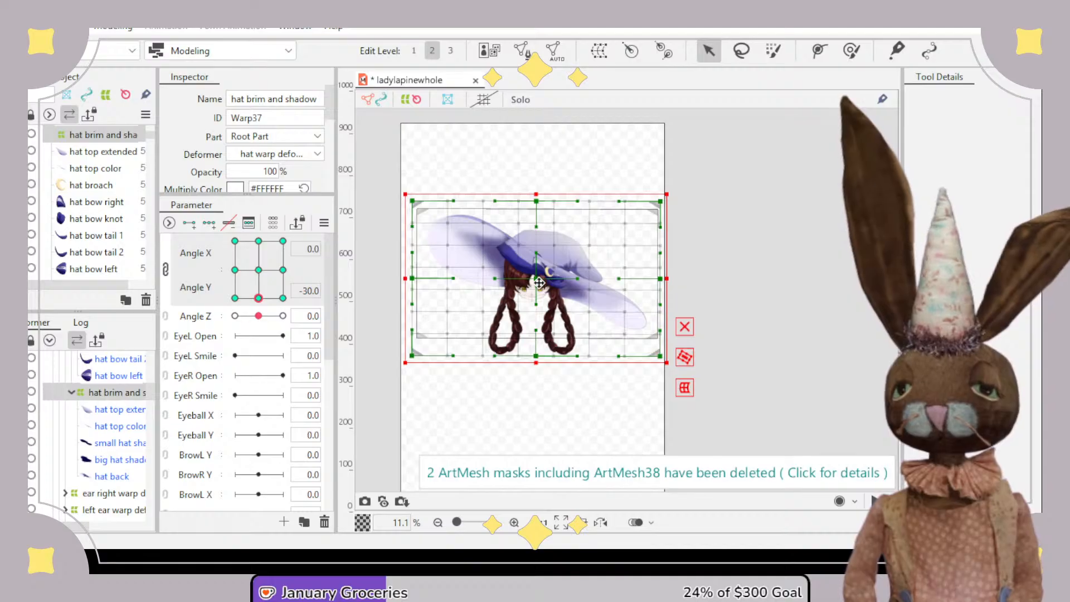
pyautogui.moveTo(539, 282); pyautogui.dragTo(539, 315)
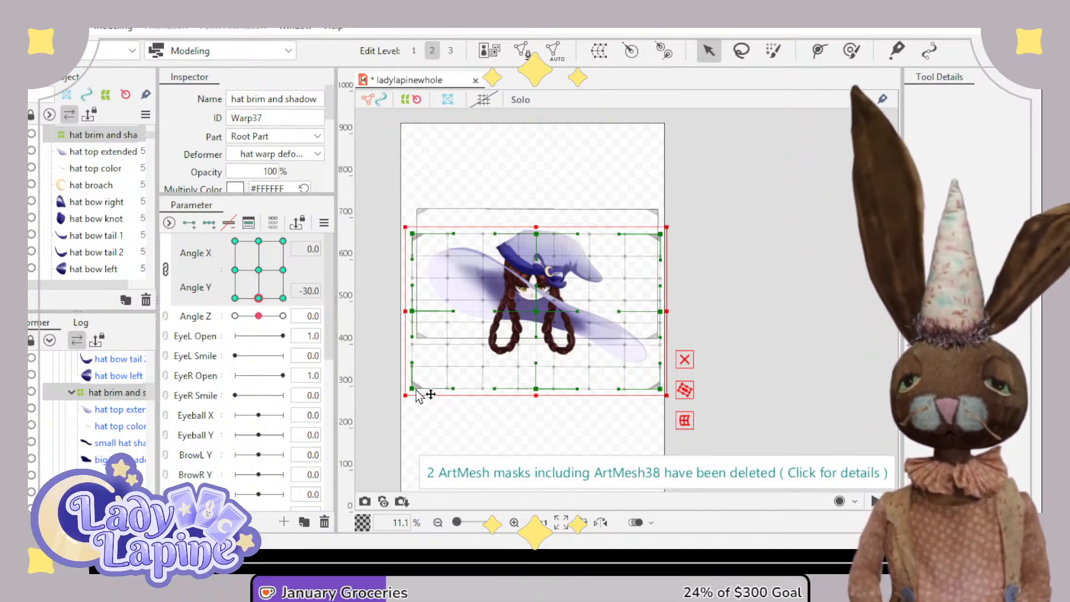
pyautogui.moveTo(419, 395); pyautogui.dragTo(428, 383)
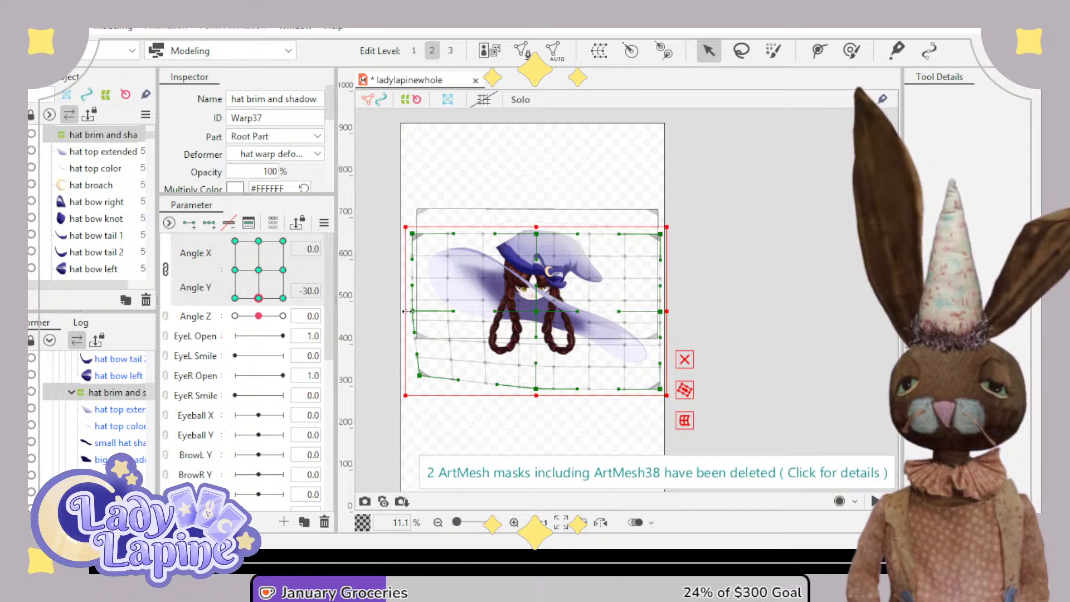
pyautogui.moveTo(415, 315); pyautogui.dragTo(435, 269)
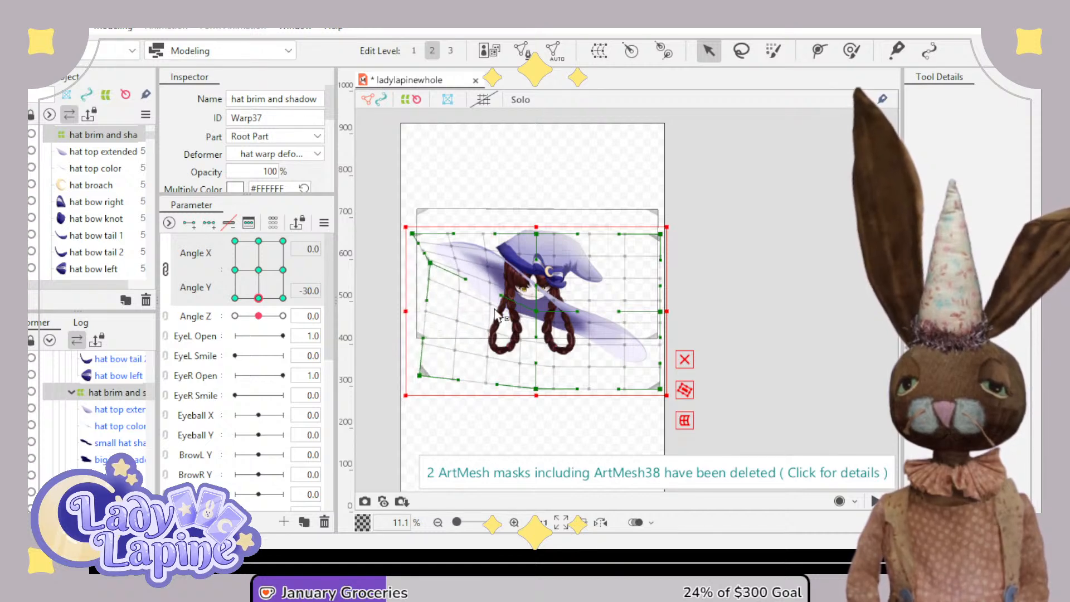
# - Bend the brim warp's lower half upward with the curve handles of its lower corners and bottom-middle point, and level the middle-left point's handle
pyautogui.moveTo(458, 385); pyautogui.dragTo(434, 333)
pyautogui.moveTo(466, 280); pyautogui.dragTo(457, 262)
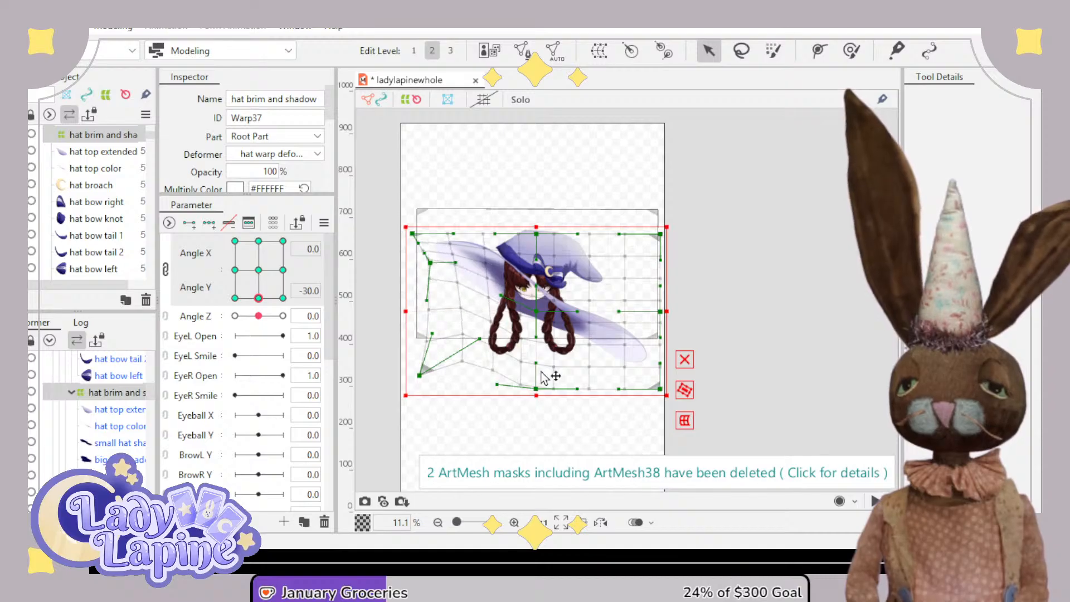
pyautogui.moveTo(542, 372); pyautogui.dragTo(538, 323)
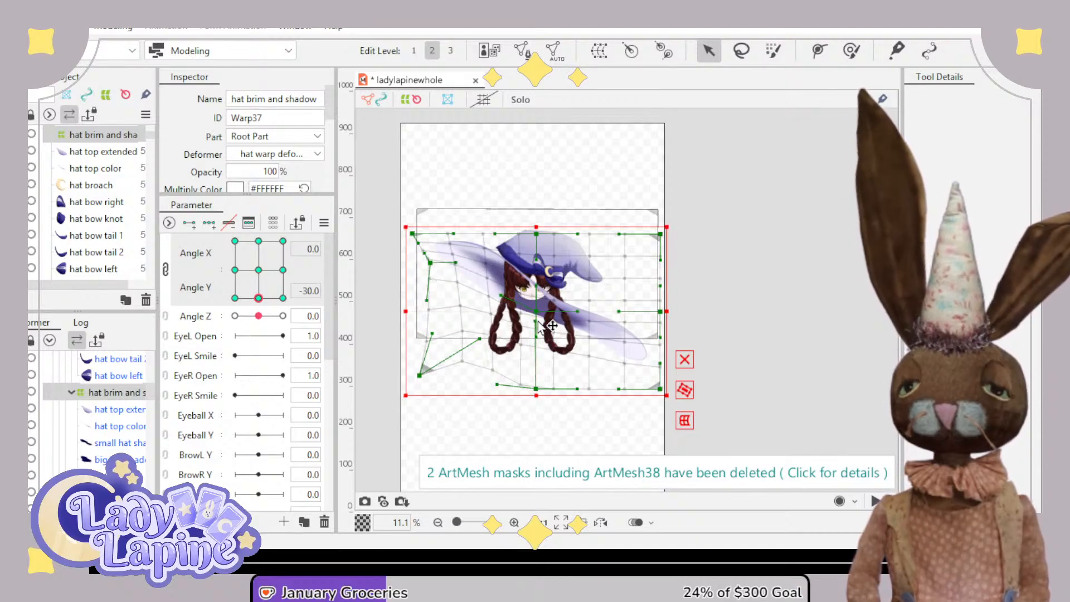
pyautogui.moveTo(628, 390); pyautogui.dragTo(651, 365)
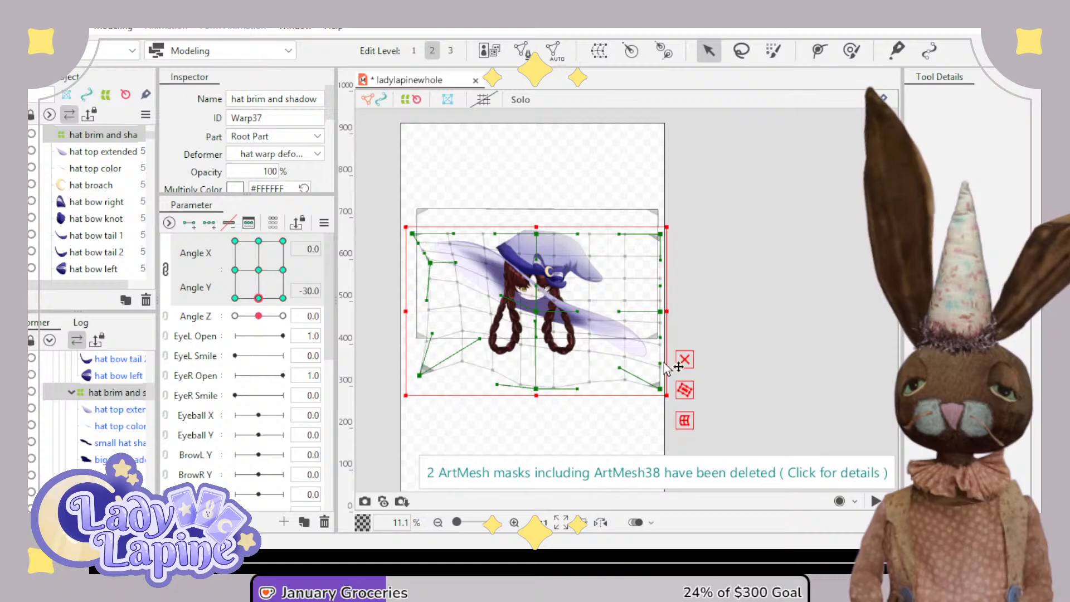
# - At Angle X 0, Angle Y -30, lower the brim warp center point's upper curve handle and raise its left handle
pyautogui.scroll(5, 541, 324)
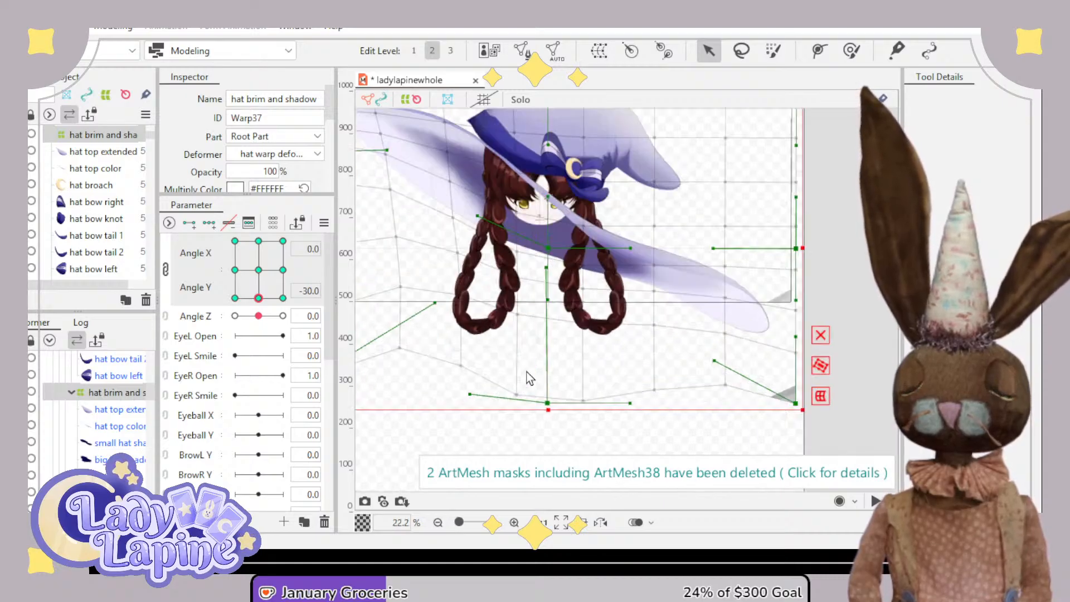
pyautogui.moveTo(557, 266); pyautogui.dragTo(557, 210)
pyautogui.scroll(-3, 554, 212)
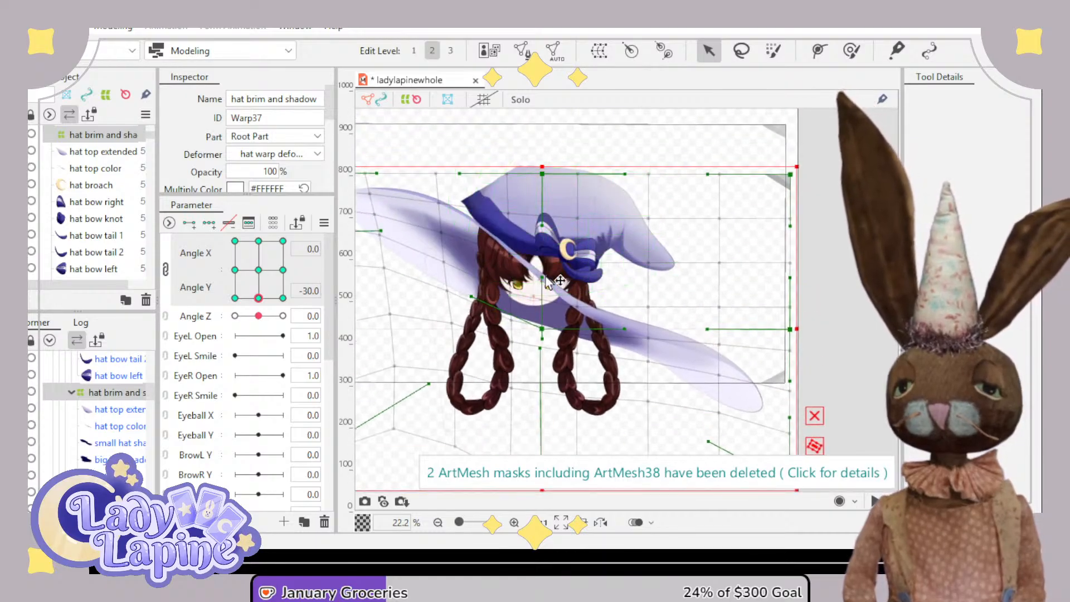
pyautogui.moveTo(542, 277); pyautogui.dragTo(540, 318)
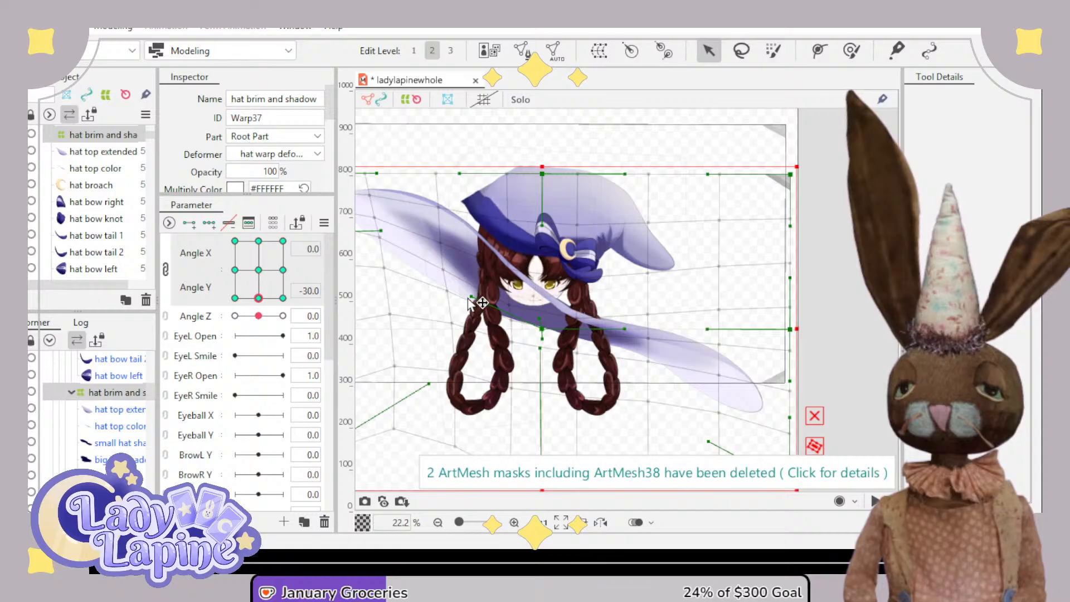
pyautogui.moveTo(468, 299); pyautogui.dragTo(467, 274)
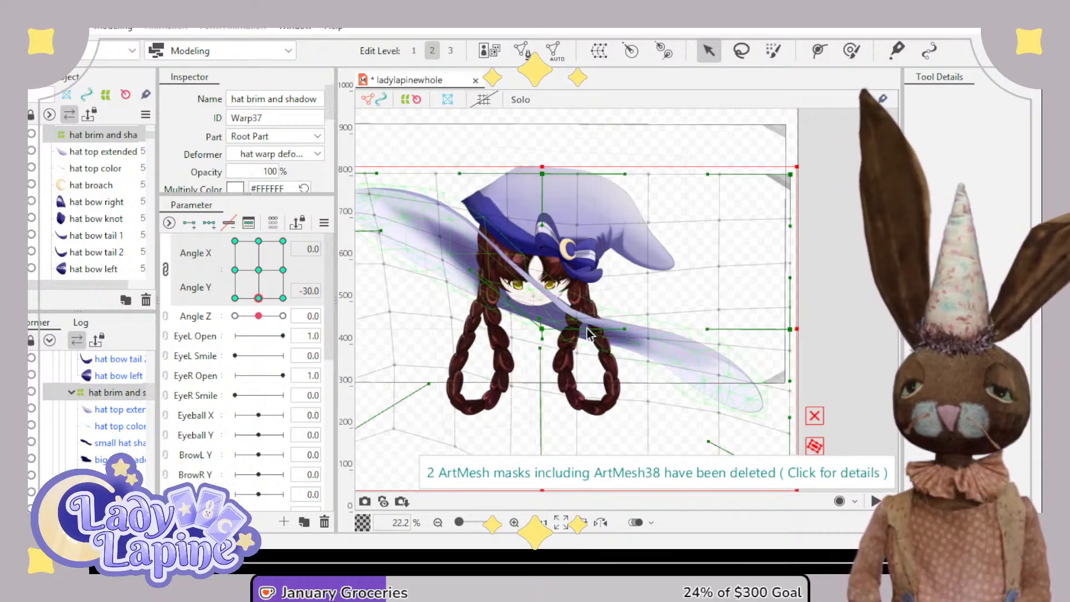
pyautogui.scroll(3, 501, 379)
pyautogui.scroll(-2, 500, 379)
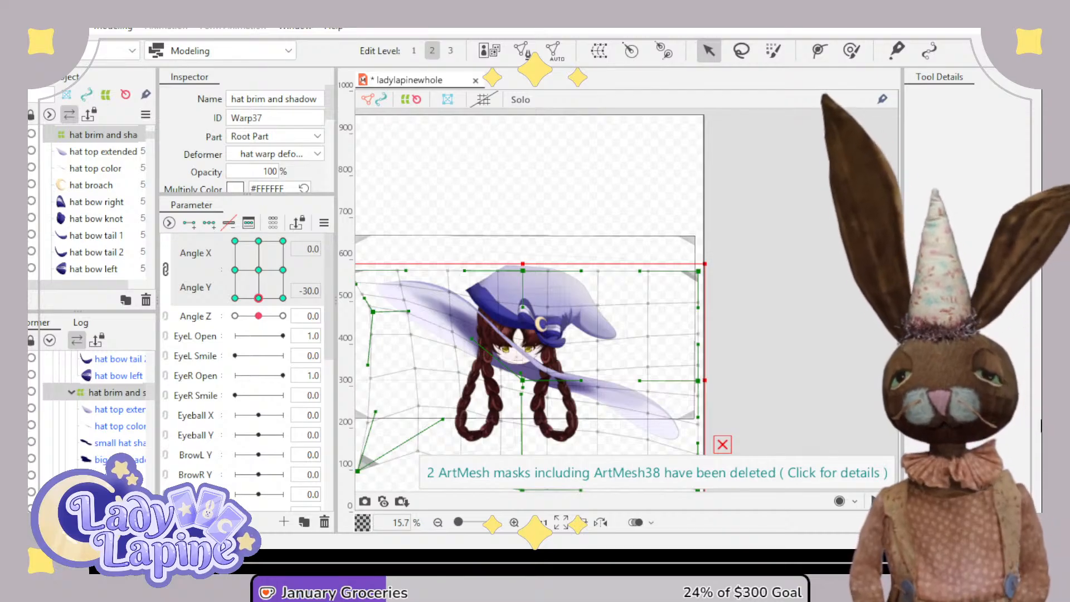
pyautogui.scroll(-2, 663, 419)
pyautogui.moveTo(538, 361); pyautogui.dragTo(528, 303)
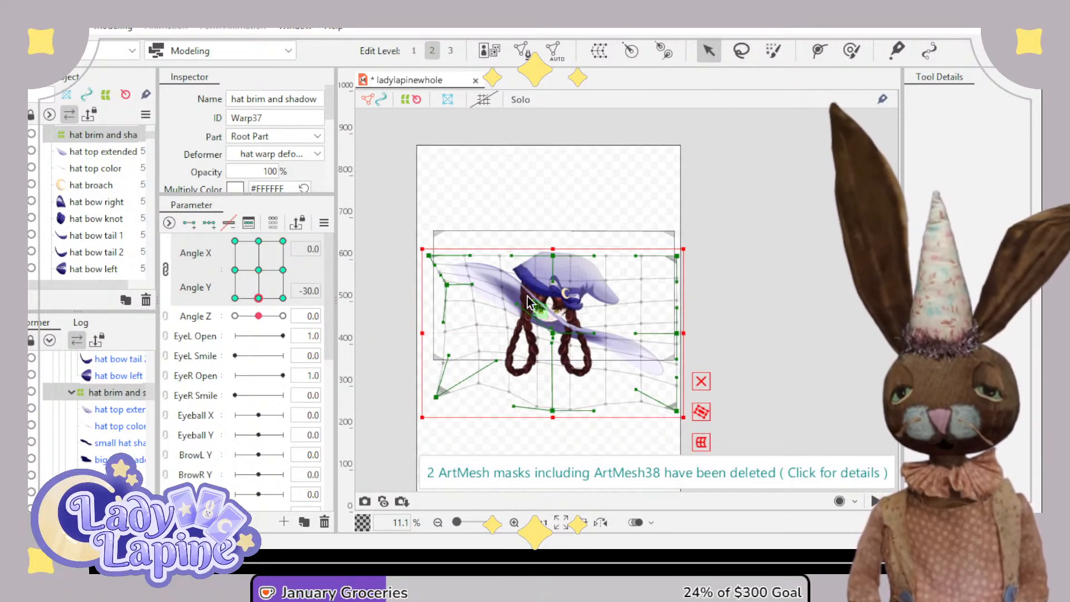
pyautogui.scroll(2, 528, 302)
pyautogui.moveTo(567, 340); pyautogui.dragTo(557, 333)
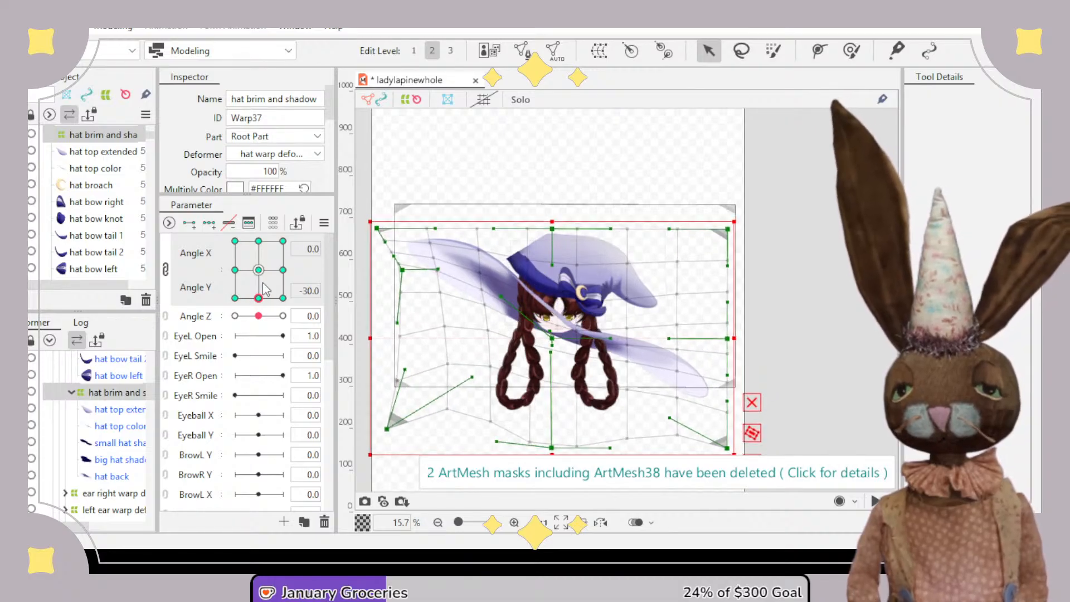
# - Shift the brim warp slightly up-right at Angle X 30, Angle Y 30, and left and slightly up at Angle X -30, Angle Y 30
pyautogui.moveTo(258, 299); pyautogui.dragTo(318, 241)
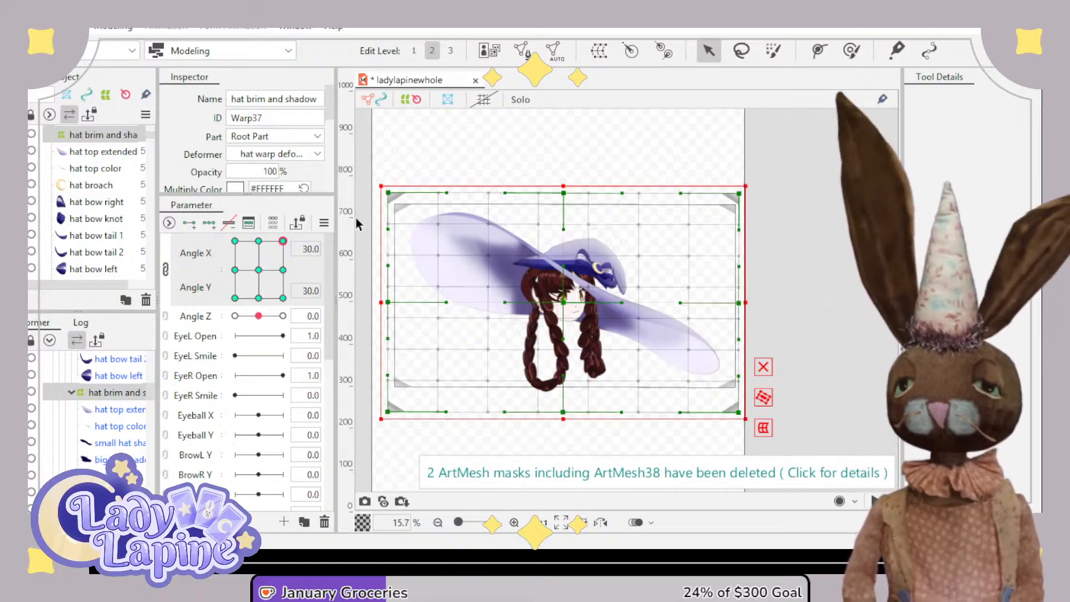
pyautogui.moveTo(566, 311); pyautogui.dragTo(571, 288)
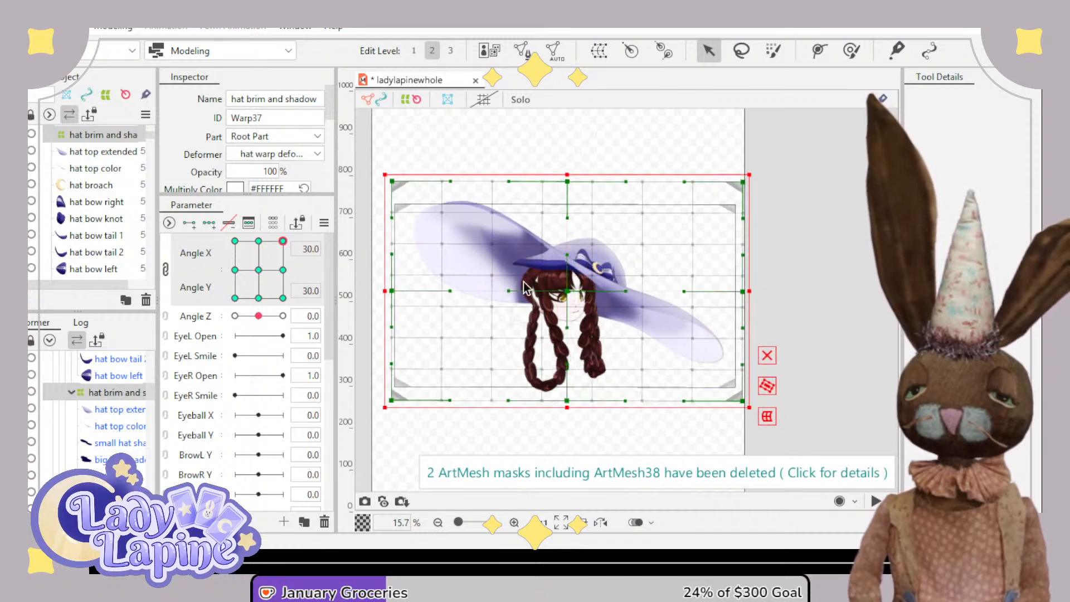
pyautogui.click(234, 241)
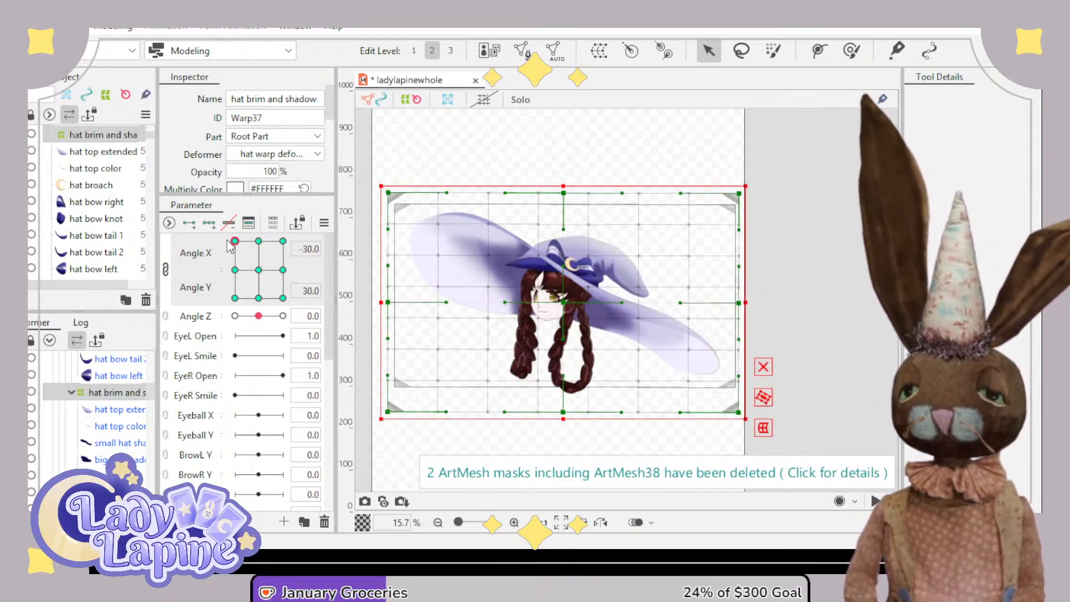
pyautogui.moveTo(564, 297); pyautogui.dragTo(543, 293)
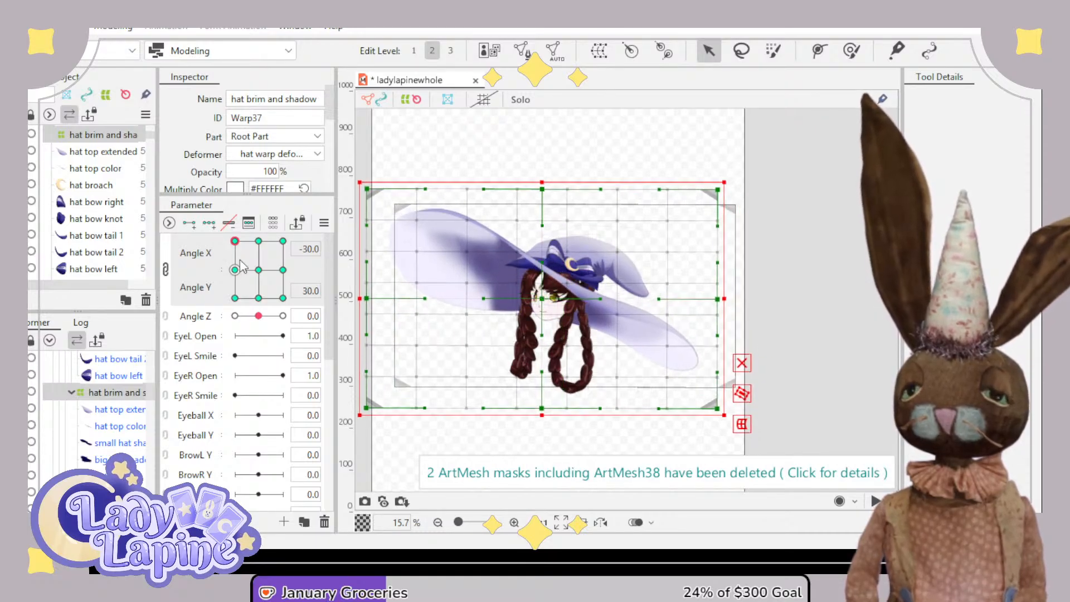
# - Shift the brim warp down-left at Angle X -30, Angle Y -30, and down and slightly left at Angle X 30, Angle Y -30
pyautogui.click(235, 298)
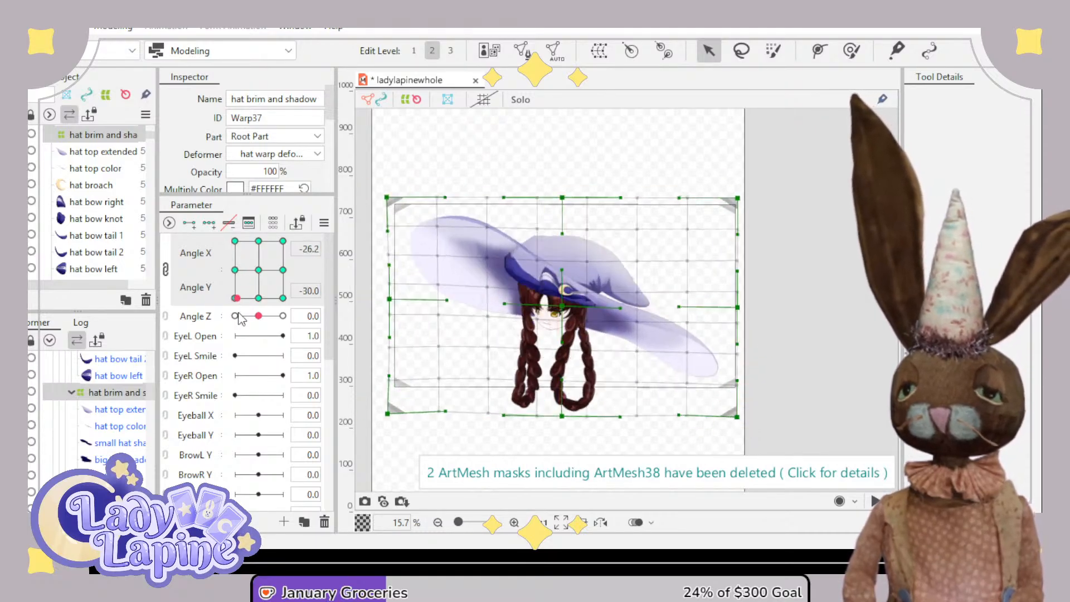
pyautogui.click(561, 305)
pyautogui.moveTo(563, 303); pyautogui.dragTo(544, 316)
pyautogui.click(283, 298)
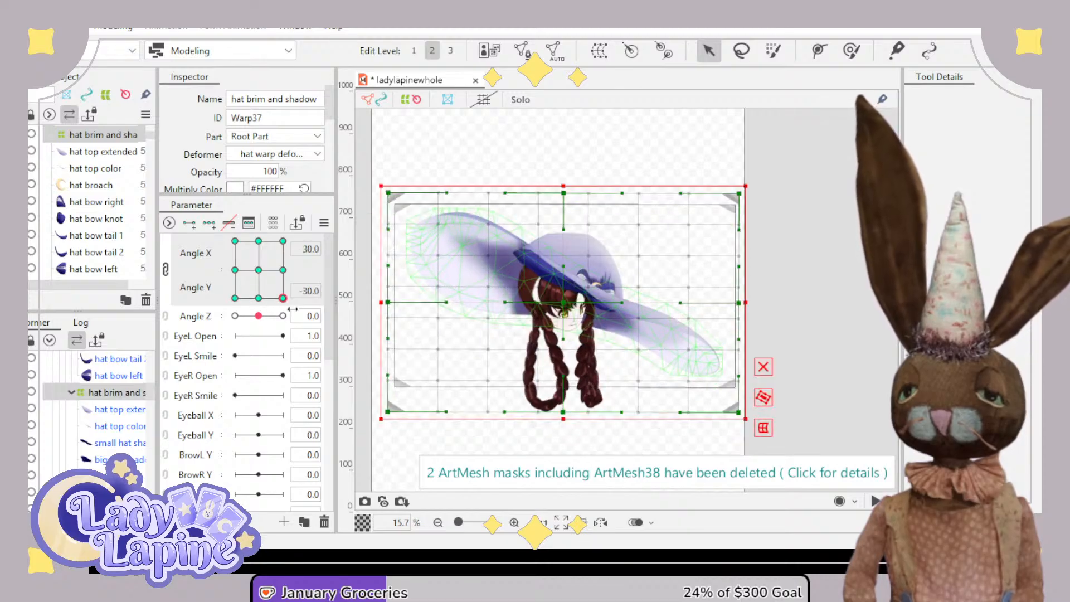
pyautogui.moveTo(559, 309); pyautogui.dragTo(560, 327)
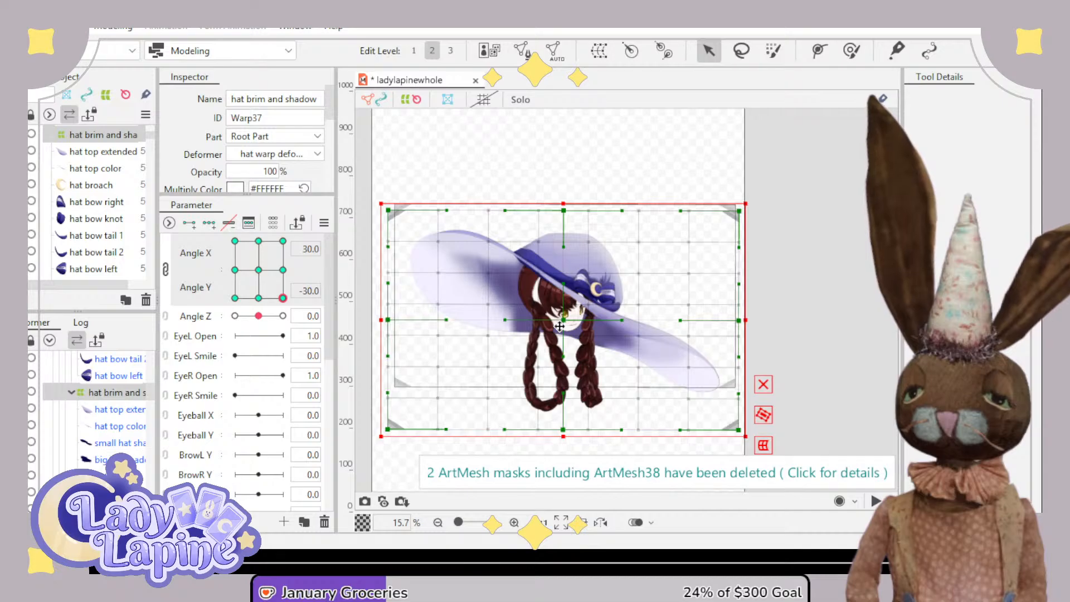
pyautogui.moveTo(560, 327); pyautogui.dragTo(556, 328)
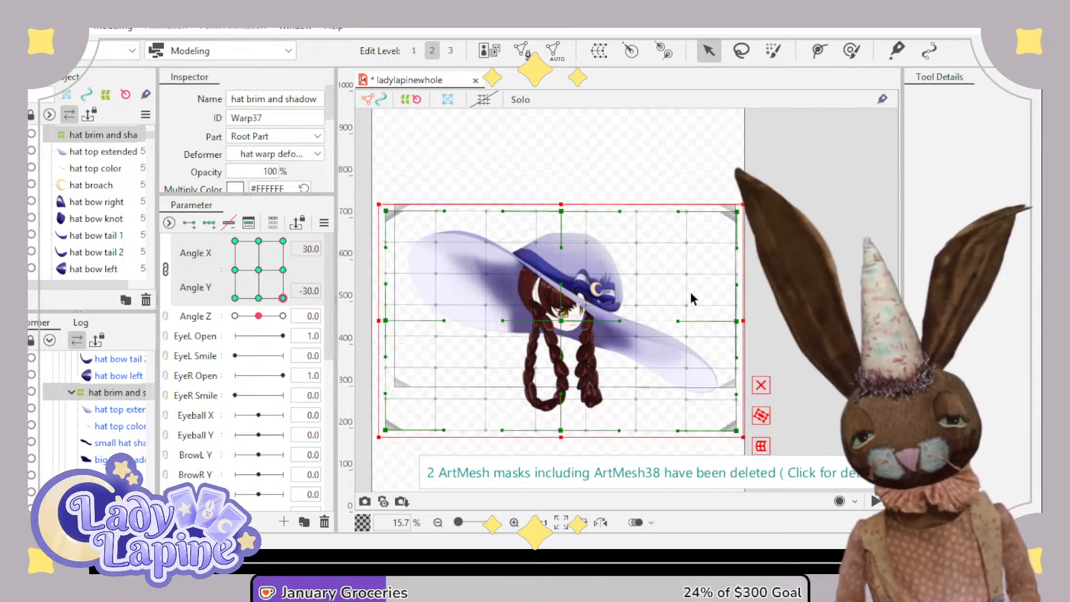
# - At Angle X 0, Angle Y 30, compress the brim warp downward from its top edge and readjust its top-middle point
pyautogui.moveTo(282, 299); pyautogui.dragTo(262, 212)
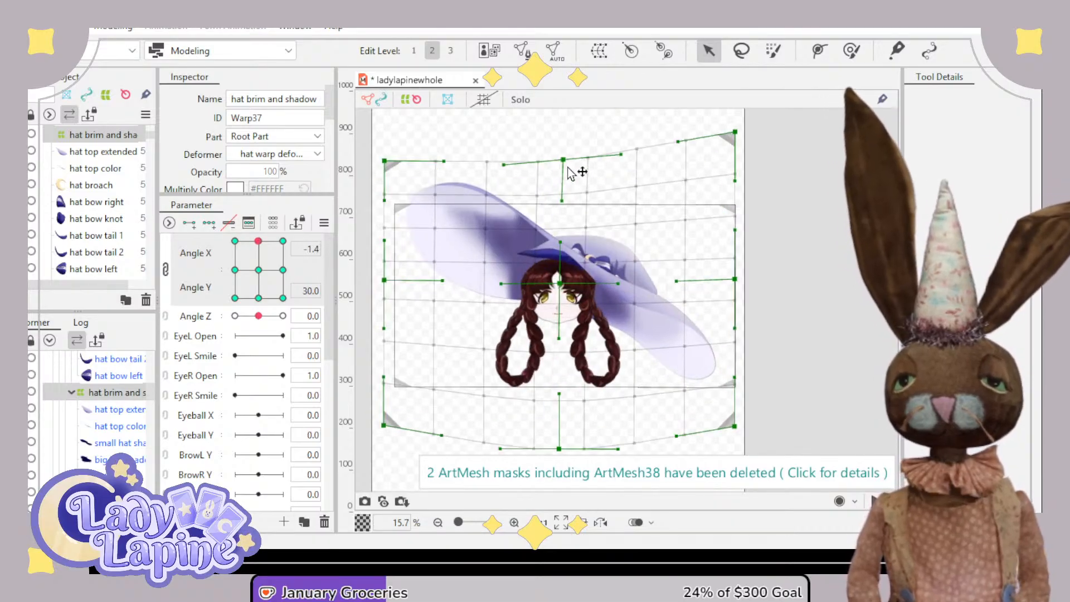
pyautogui.moveTo(567, 166); pyautogui.dragTo(558, 175)
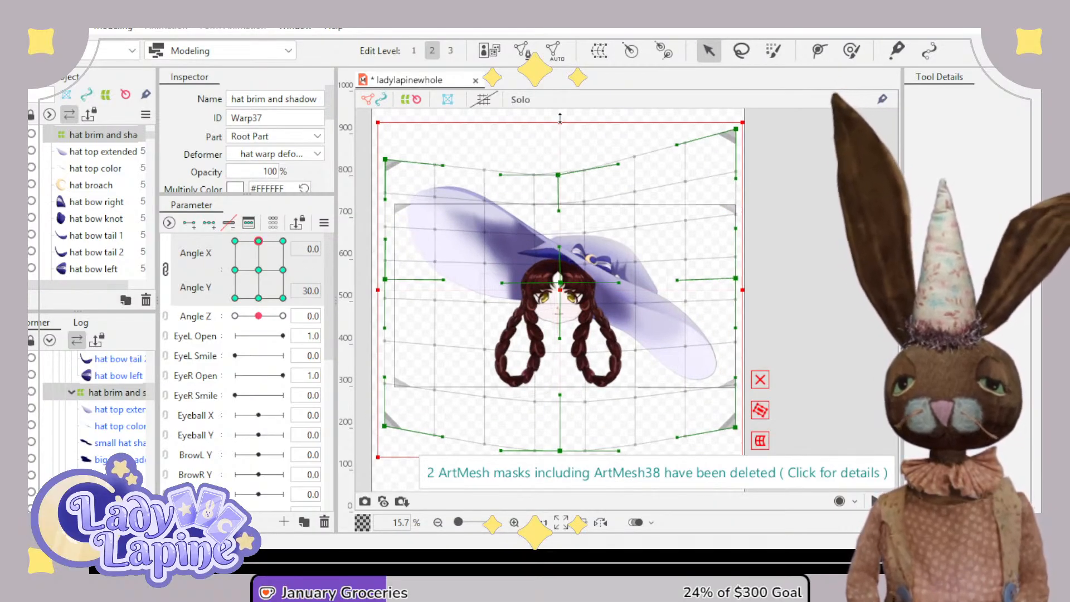
pyautogui.moveTo(561, 118); pyautogui.dragTo(560, 167)
pyautogui.moveTo(561, 219); pyautogui.dragTo(560, 208)
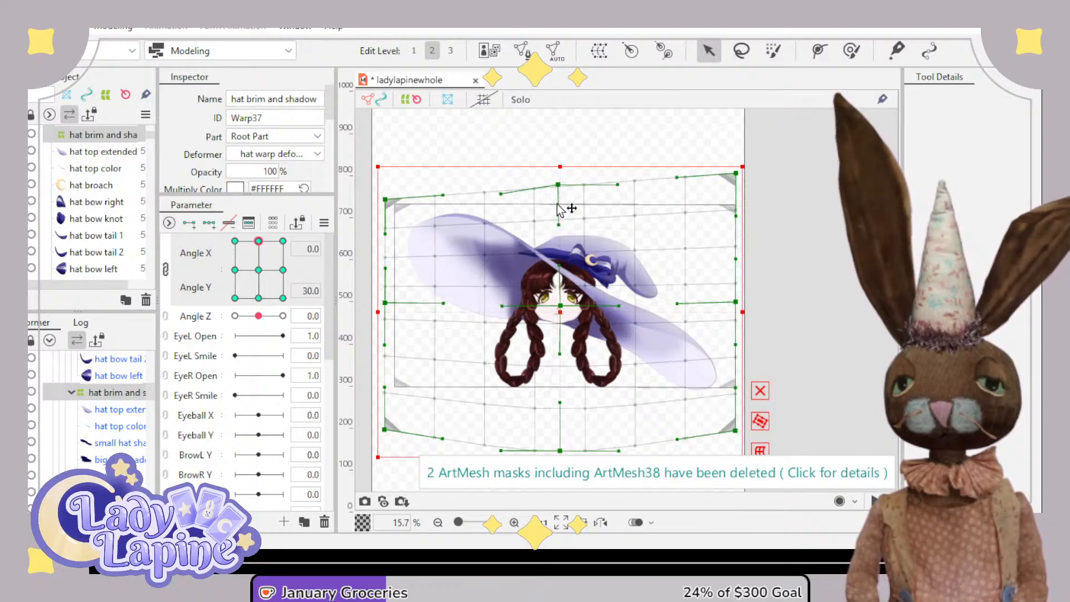
pyautogui.moveTo(557, 303)
pyautogui.mouseDown()
pyautogui.moveTo(562, 291)
pyautogui.moveTo(559, 304)
pyautogui.mouseUp()
# - Narrow the brim warp from its left side at Angle X -30, Angle Y 30 and at Angle X -30, Angle Y -30
pyautogui.moveTo(258, 240); pyautogui.dragTo(199, 237)
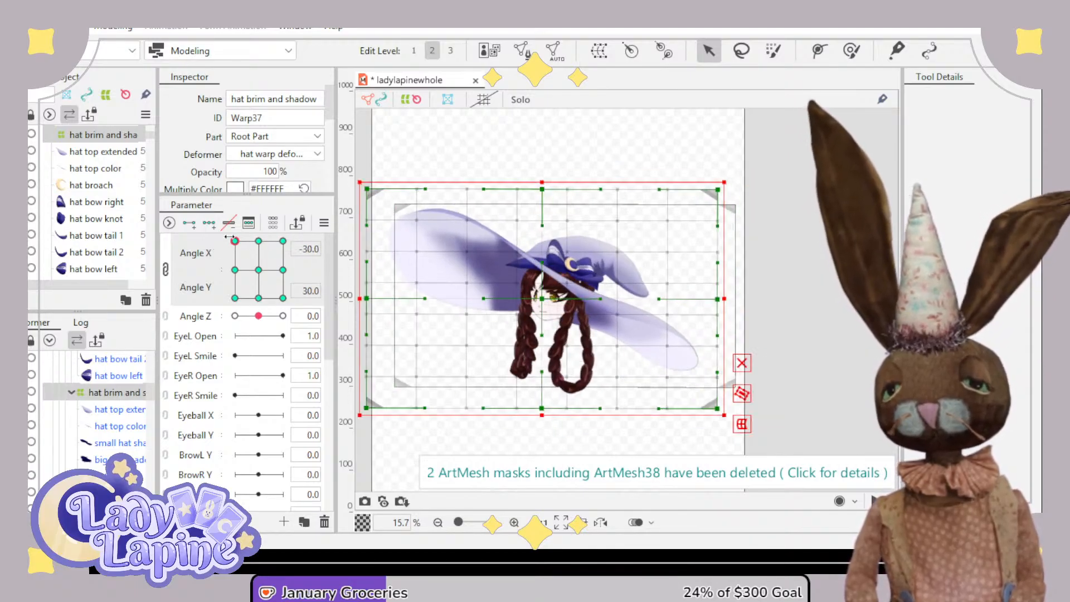
pyautogui.moveTo(490, 442); pyautogui.dragTo(532, 447)
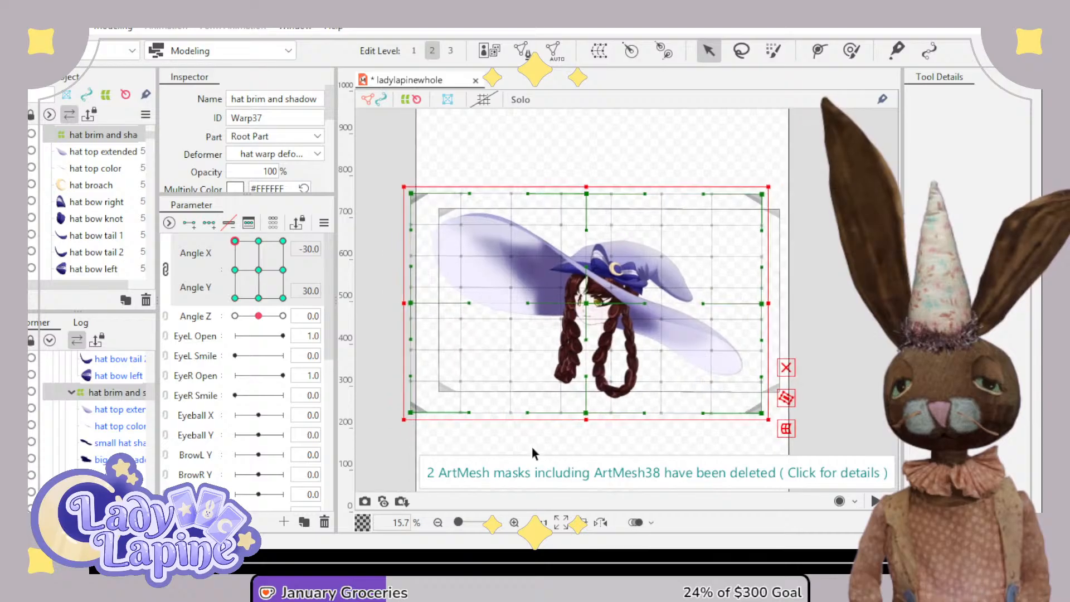
pyautogui.moveTo(404, 304); pyautogui.dragTo(421, 304)
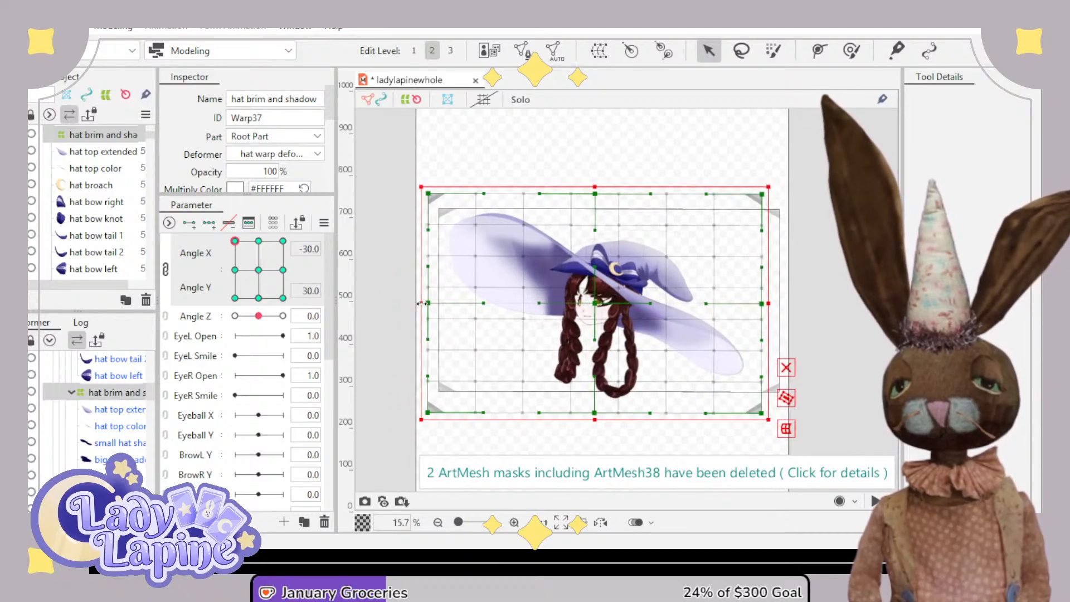
pyautogui.moveTo(252, 250); pyautogui.dragTo(238, 321)
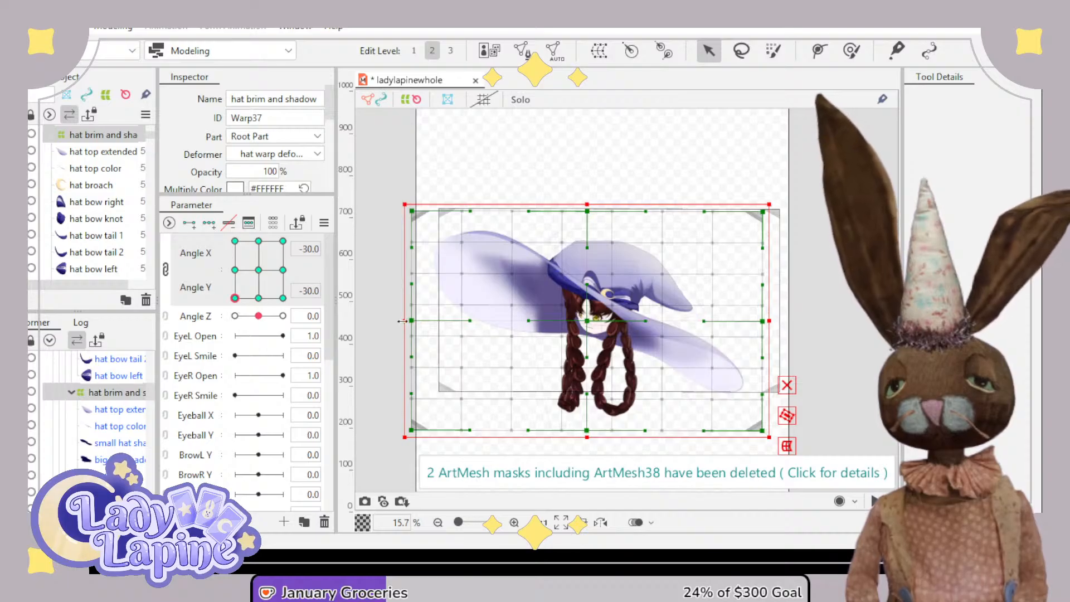
pyautogui.moveTo(403, 321); pyautogui.dragTo(417, 322)
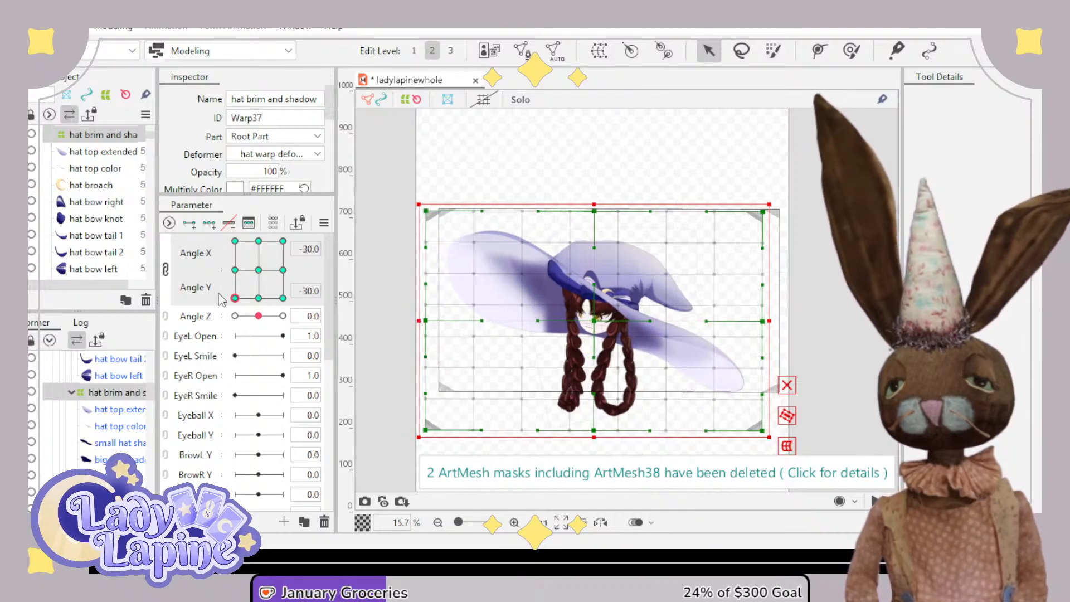
pyautogui.moveTo(234, 298); pyautogui.dragTo(232, 342)
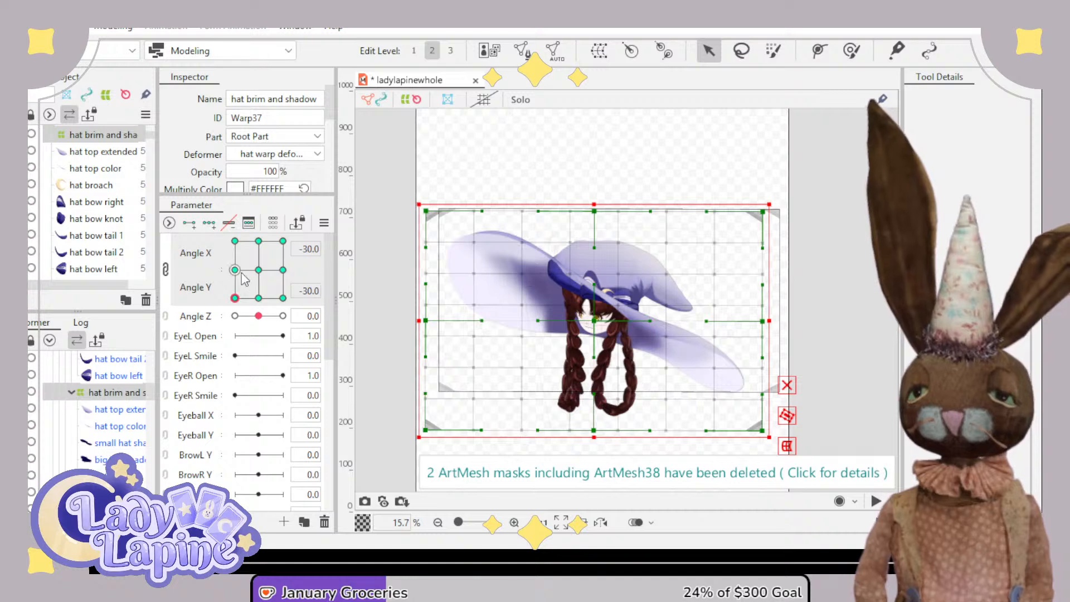
# - Inspect the hat brim at Angle X 0, Angle Y 30, comparing it with the hat top extended part shown and hidden
pyautogui.click(262, 273)
pyautogui.click(260, 243)
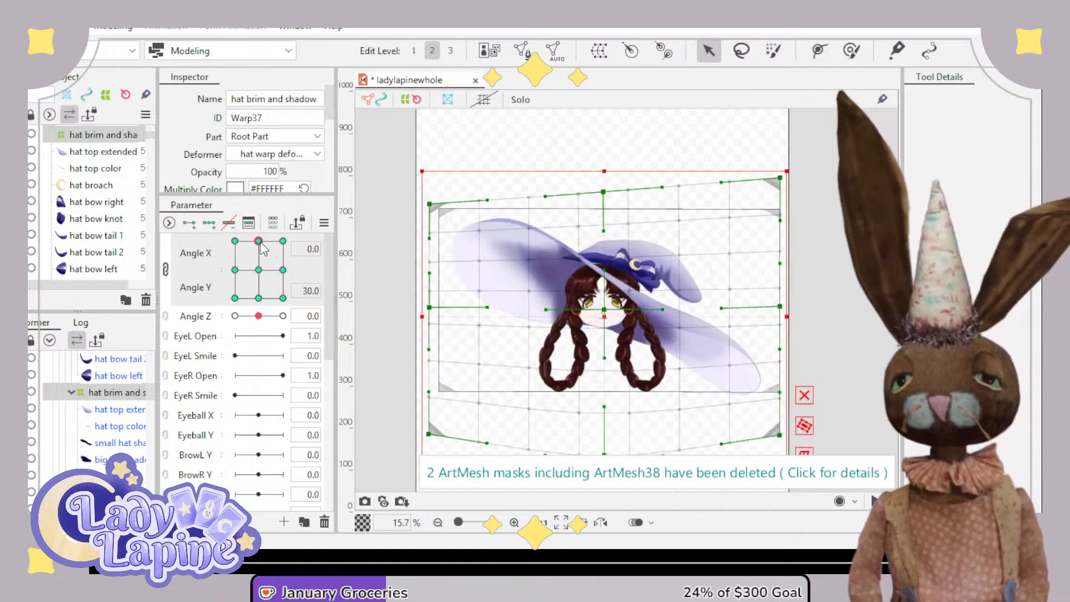
pyautogui.scroll(4, 409, 308)
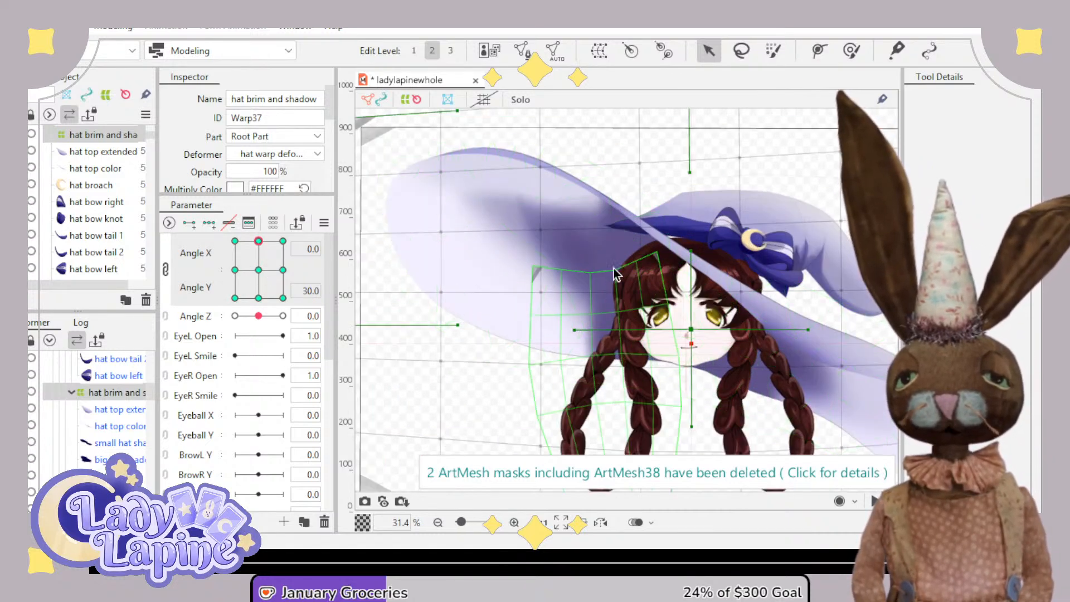
pyautogui.moveTo(592, 260); pyautogui.dragTo(470, 279)
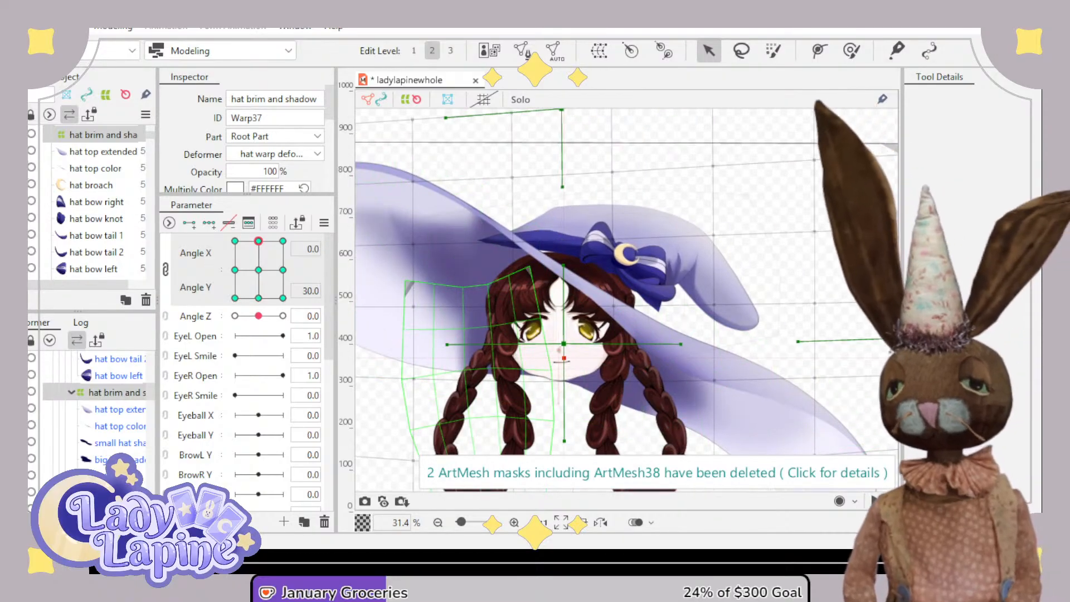
pyautogui.scroll(-3, 251, 335)
pyautogui.scroll(-2, 554, 326)
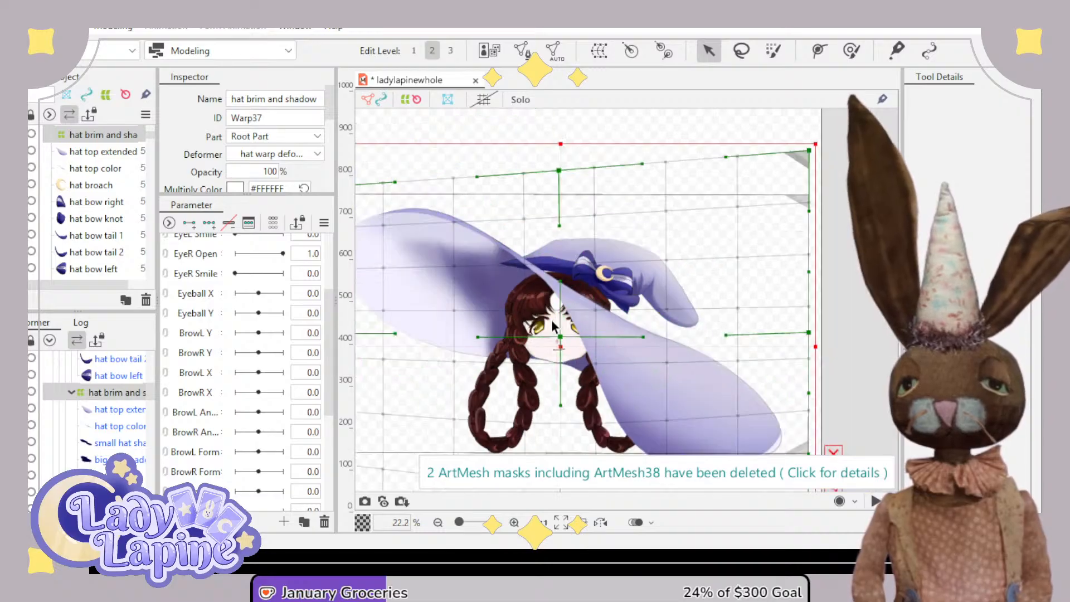
pyautogui.scroll(-1, 472, 342)
pyautogui.moveTo(469, 342); pyautogui.dragTo(483, 305)
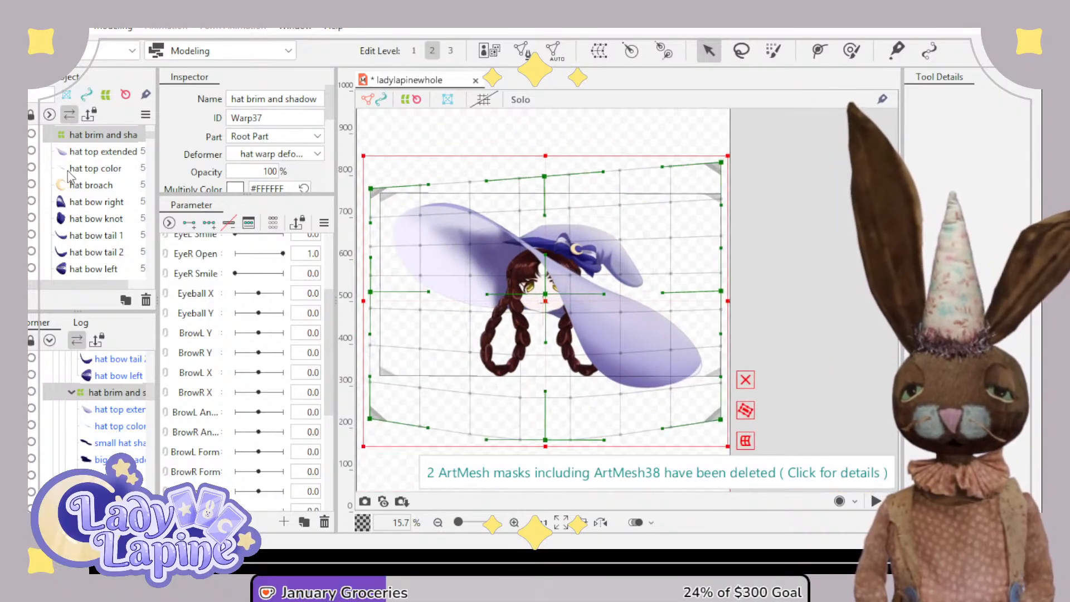
pyautogui.click(13, 152)
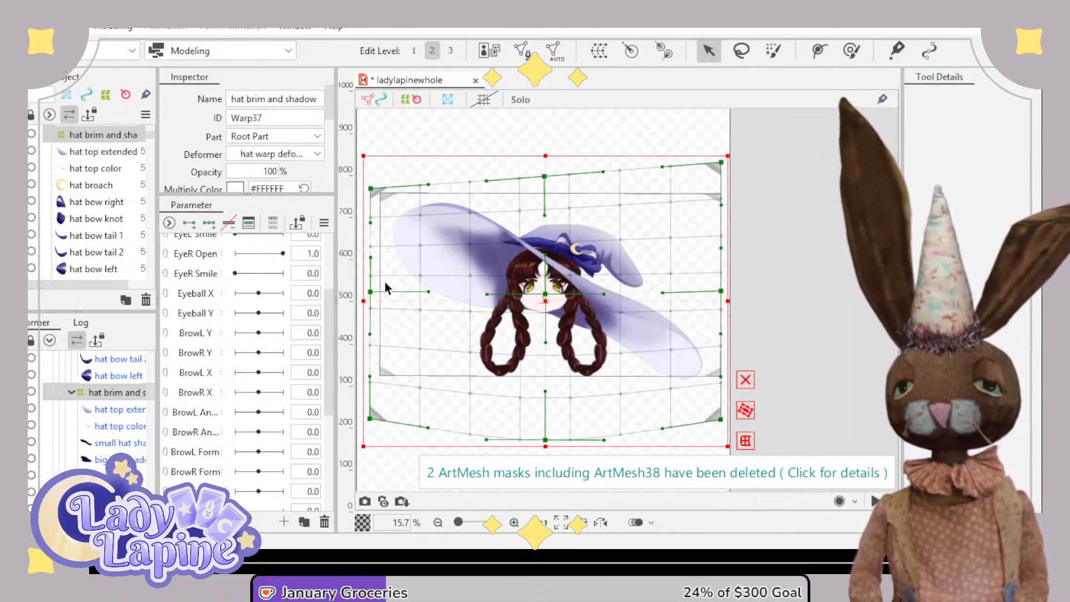
pyautogui.moveTo(408, 278); pyautogui.dragTo(390, 326)
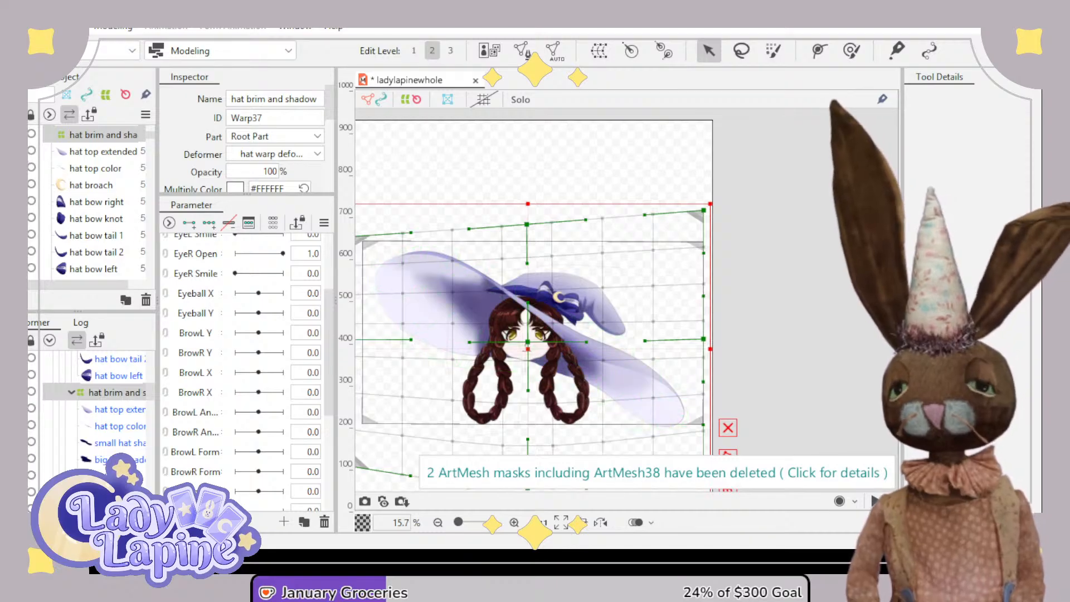
pyautogui.click(14, 151)
pyautogui.scroll(5, 201, 325)
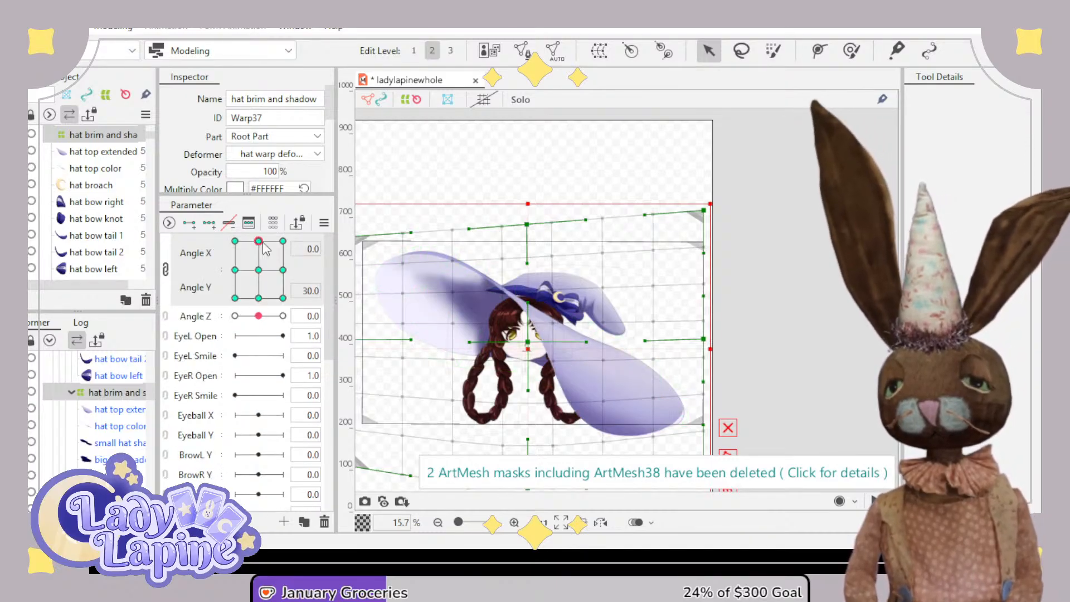
# - Preview the hat between Angle X -30 and centre, return to Angle X 0, Angle Y 0, and show the hat top extended part
pyautogui.moveTo(265, 246); pyautogui.dragTo(221, 274)
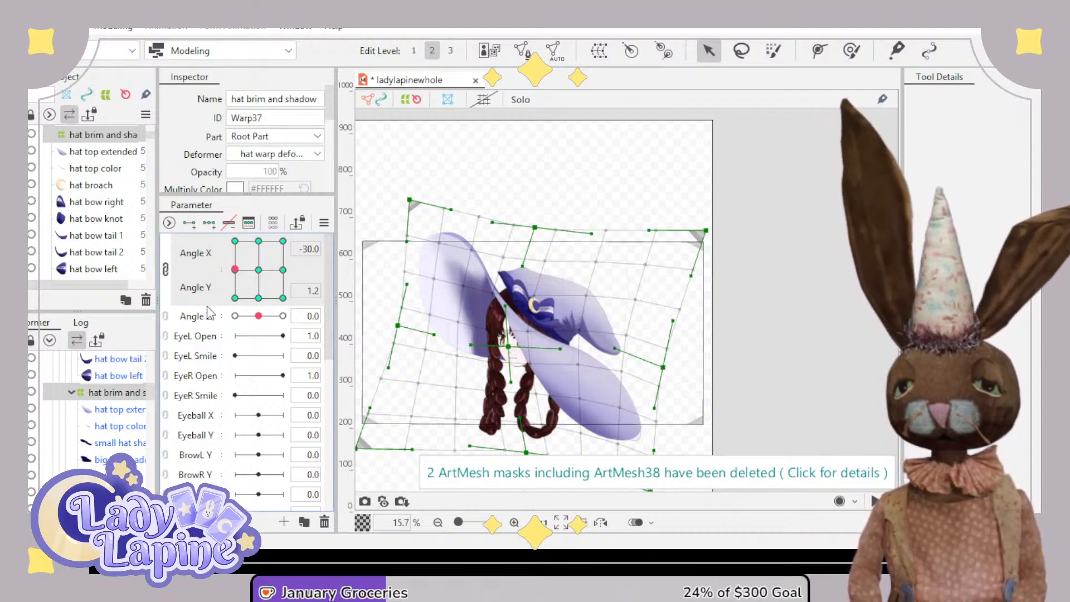
pyautogui.moveTo(239, 272); pyautogui.dragTo(258, 275)
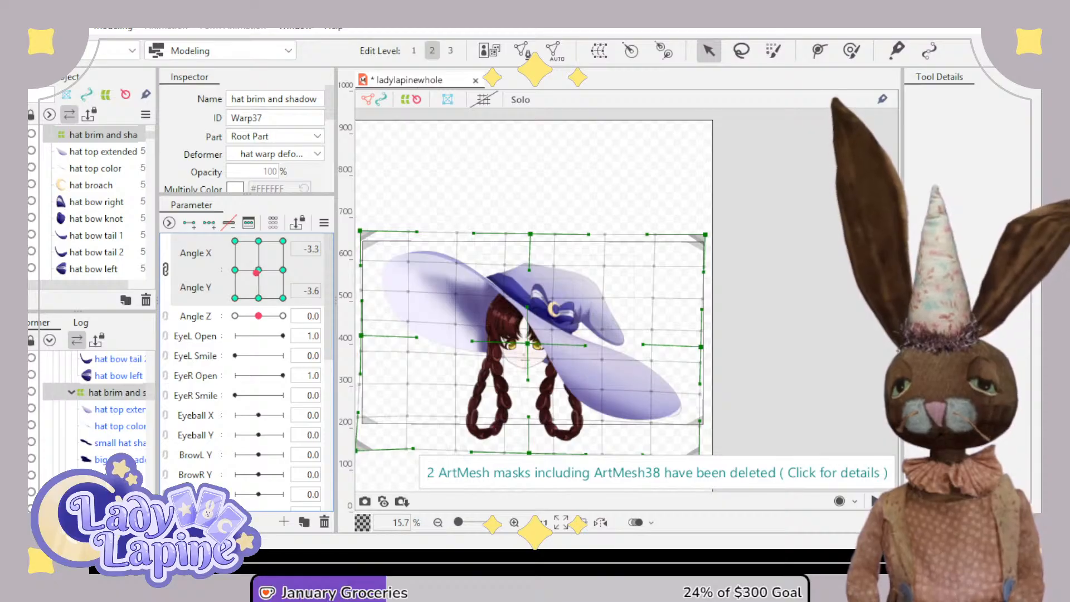
pyautogui.moveTo(256, 274); pyautogui.dragTo(200, 270)
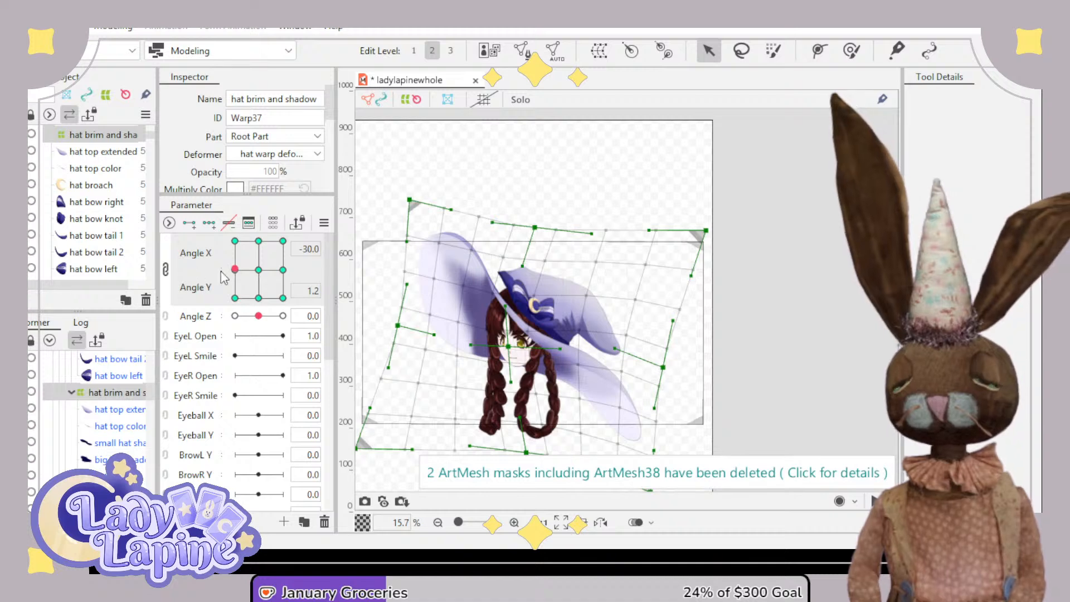
pyautogui.click(258, 270)
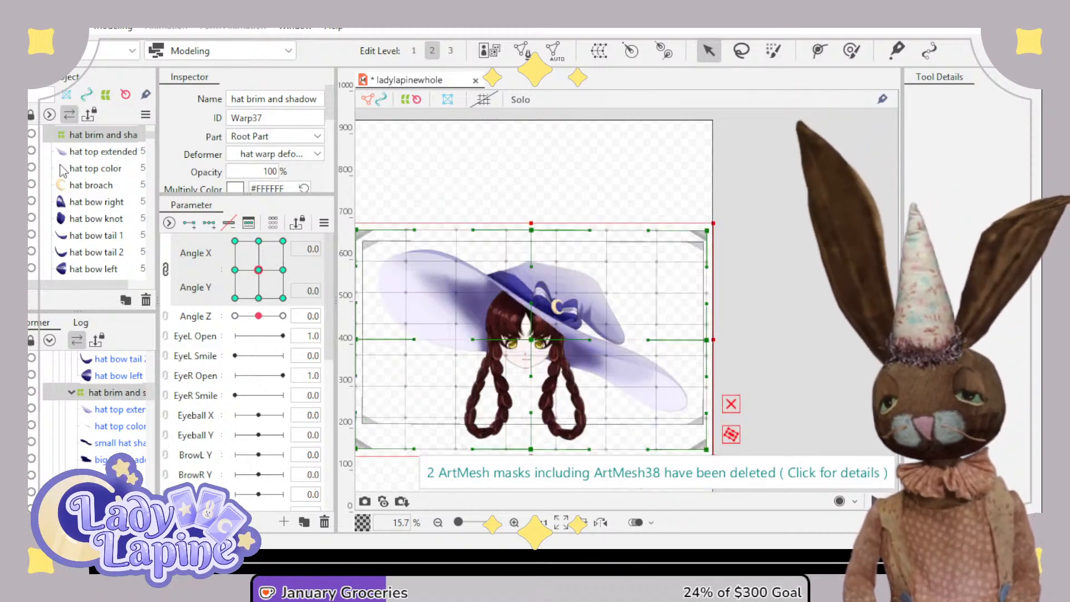
pyautogui.hotkey('ctrl', 'z')
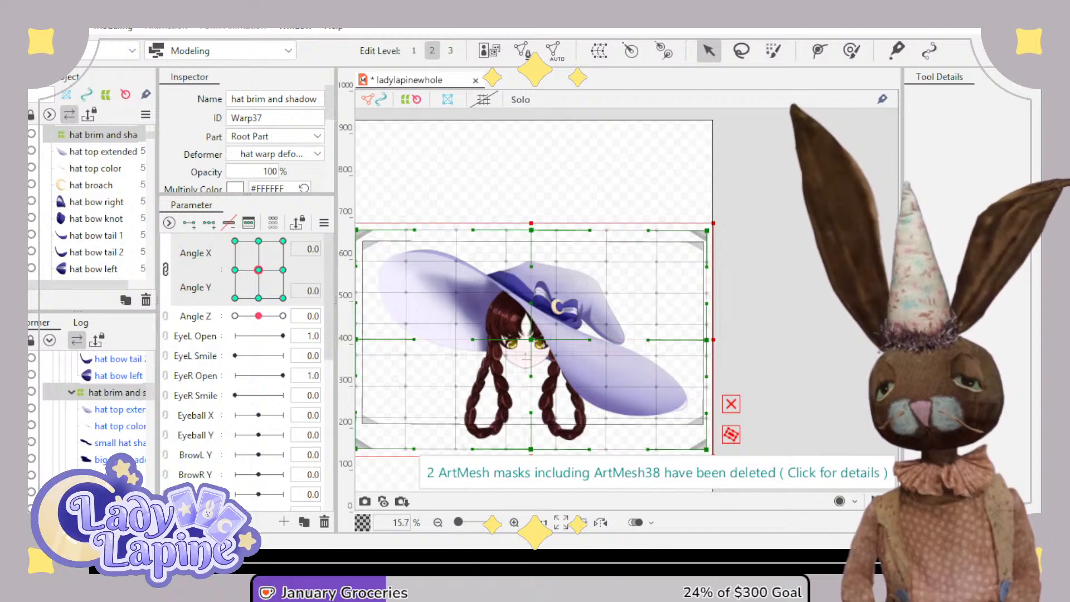
# - Select the hat top extended mesh at Angle X 0, Angle Y 0
pyautogui.click(130, 411)
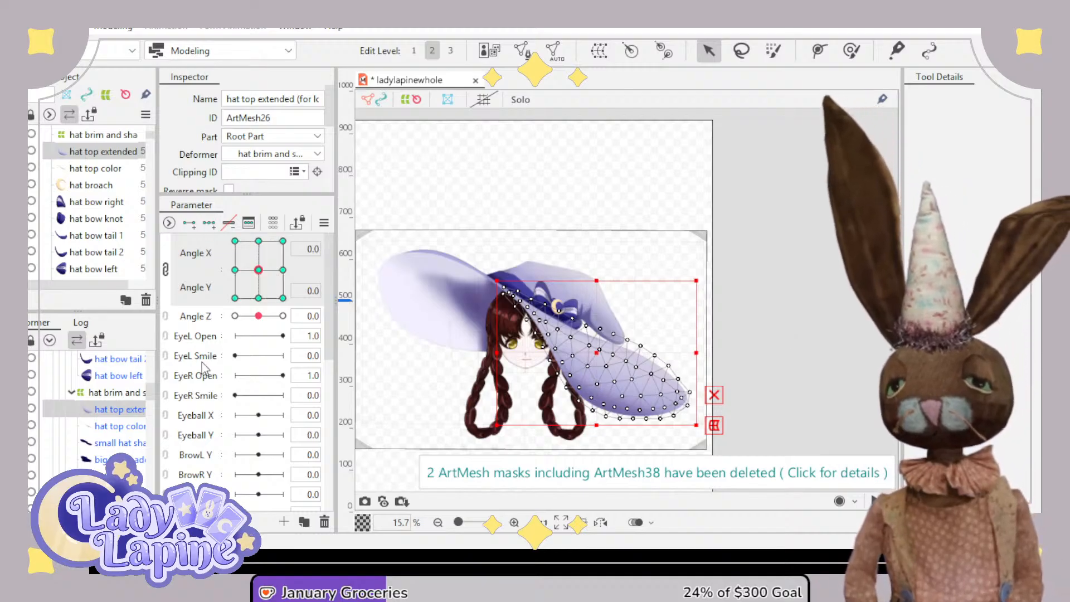
pyautogui.scroll(2, 543, 307)
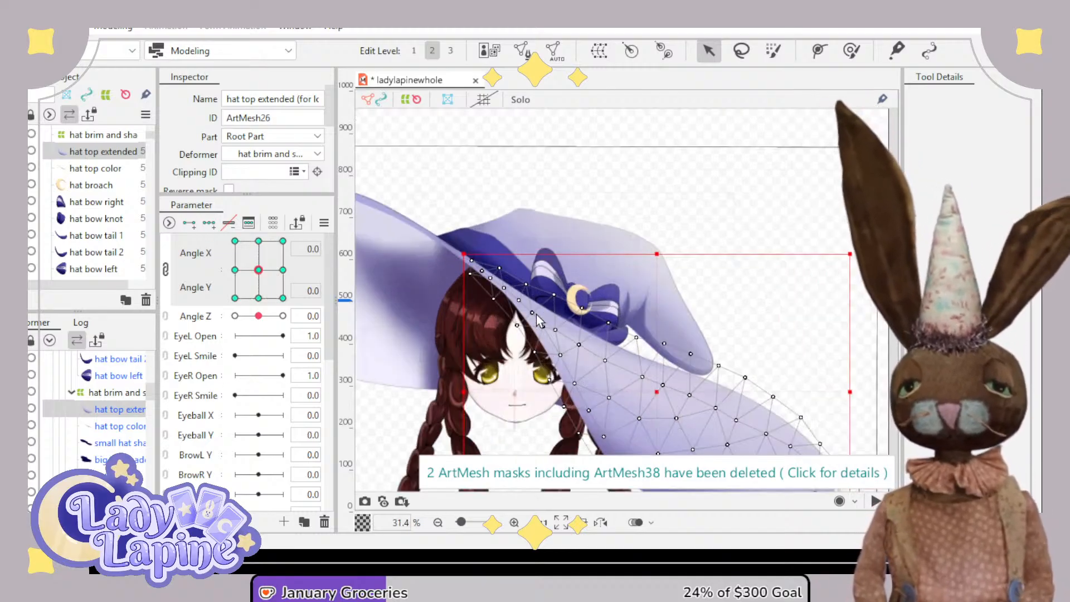
pyautogui.moveTo(679, 286); pyautogui.dragTo(640, 163)
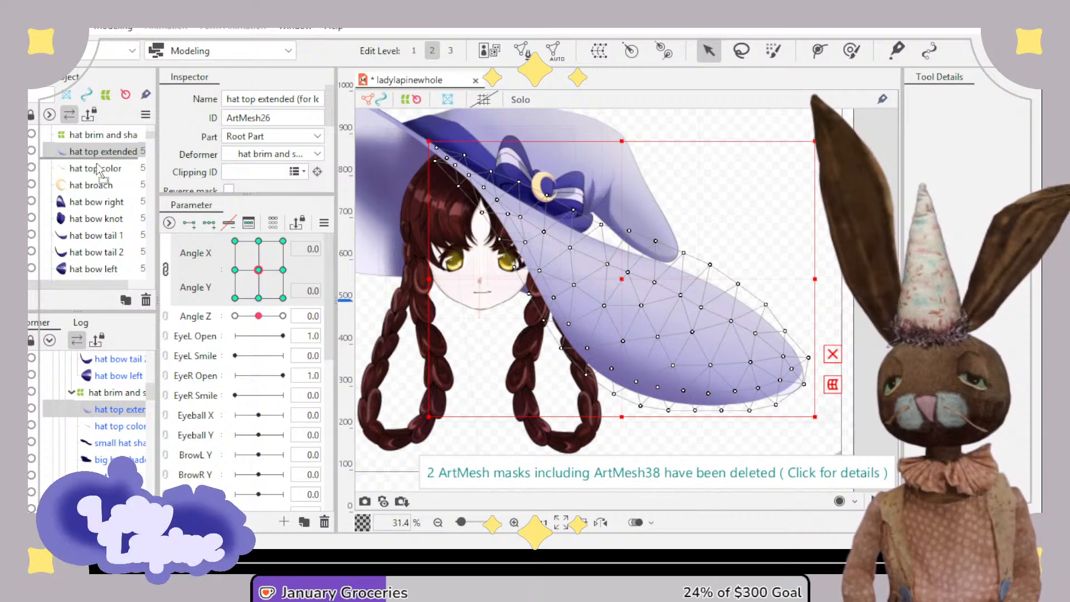
# - Try to reorder the part list and shrink the hat top extended mesh from its lower-left corner, undoing the resize
pyautogui.moveTo(103, 187); pyautogui.dragTo(91, 142)
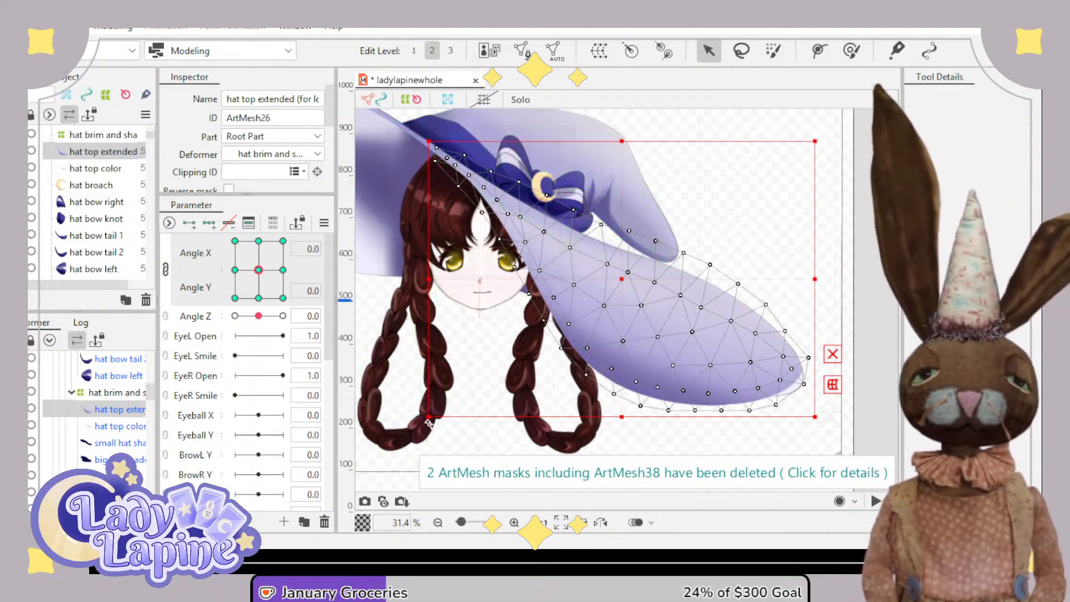
pyautogui.moveTo(430, 416); pyautogui.dragTo(463, 406)
pyautogui.hotkey('ctrl', 'z')
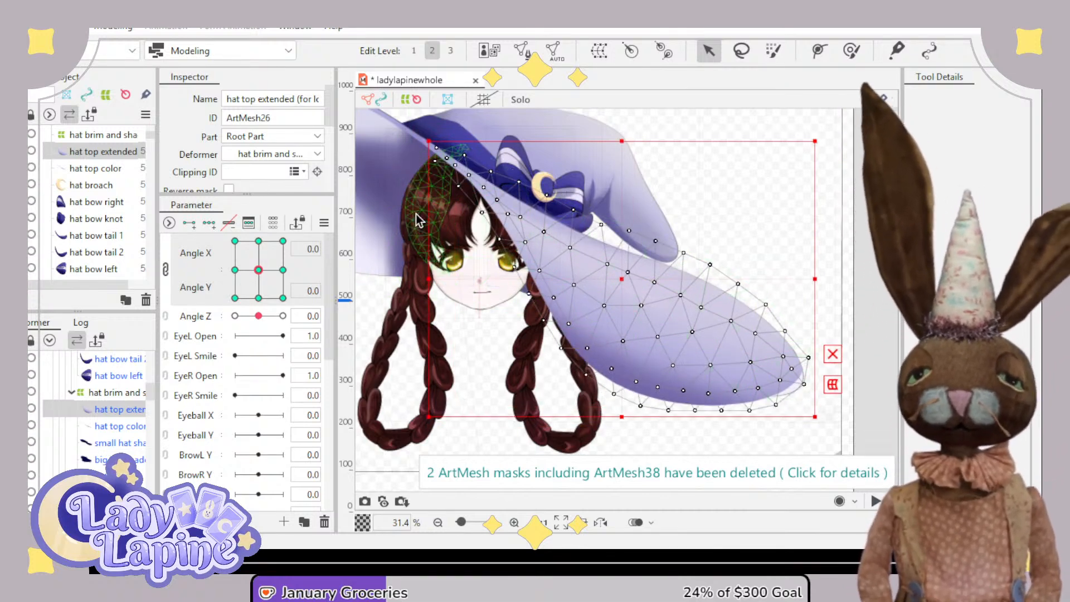
# - Try to squeeze the hat top extended mesh up against the brim's upper edge with the 500 px deform brush
pyautogui.click(851, 50)
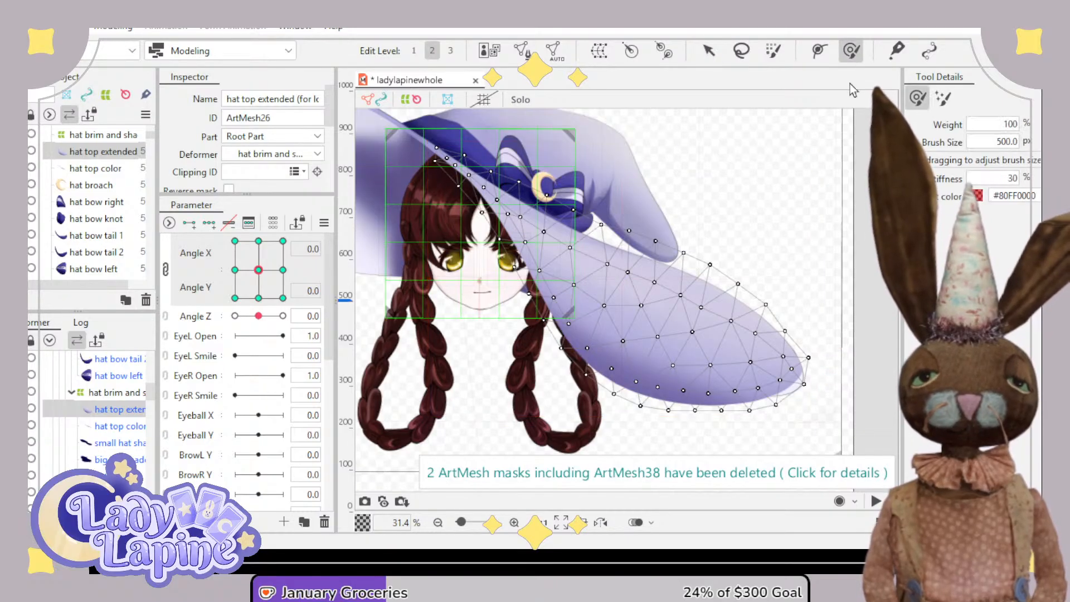
pyautogui.moveTo(621, 340); pyautogui.dragTo(658, 306)
pyautogui.moveTo(647, 376)
pyautogui.mouseDown()
pyautogui.moveTo(700, 336)
pyautogui.moveTo(754, 336)
pyautogui.mouseUp()
pyautogui.moveTo(563, 354); pyautogui.dragTo(601, 300)
pyautogui.moveTo(618, 370)
pyautogui.mouseDown()
pyautogui.moveTo(648, 352)
pyautogui.moveTo(661, 377)
pyautogui.moveTo(717, 390)
pyautogui.mouseUp()
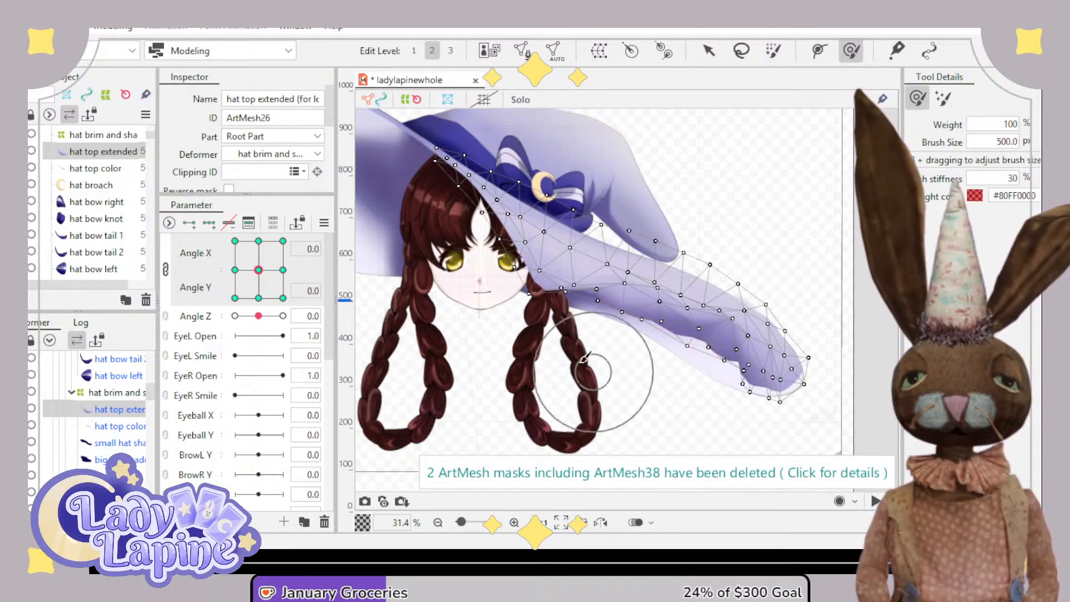
pyautogui.moveTo(593, 373)
pyautogui.mouseDown()
pyautogui.moveTo(547, 303)
pyautogui.moveTo(557, 307)
pyautogui.moveTo(552, 264)
pyautogui.moveTo(525, 262)
pyautogui.moveTo(526, 226)
pyautogui.moveTo(501, 238)
pyautogui.moveTo(508, 193)
pyautogui.mouseUp()
pyautogui.moveTo(576, 215)
pyautogui.mouseDown()
pyautogui.moveTo(567, 230)
pyautogui.moveTo(573, 223)
pyautogui.mouseUp()
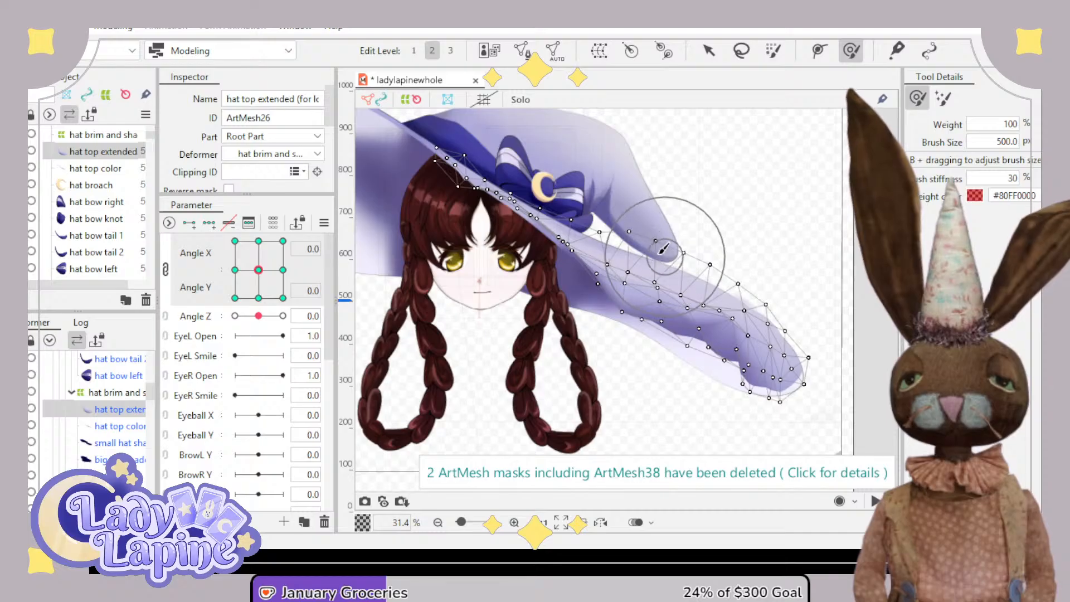
pyautogui.moveTo(619, 313); pyautogui.dragTo(632, 287)
pyautogui.moveTo(662, 329)
pyautogui.mouseDown()
pyautogui.moveTo(692, 312)
pyautogui.moveTo(704, 345)
pyautogui.moveTo(745, 339)
pyautogui.moveTo(735, 368)
pyautogui.moveTo(775, 364)
pyautogui.moveTo(790, 388)
pyautogui.moveTo(645, 301)
pyautogui.mouseUp()
pyautogui.moveTo(658, 217); pyautogui.dragTo(655, 232)
pyautogui.moveTo(651, 239); pyautogui.dragTo(653, 250)
pyautogui.moveTo(721, 252)
pyautogui.mouseDown()
pyautogui.moveTo(717, 272)
pyautogui.moveTo(801, 304)
pyautogui.mouseUp()
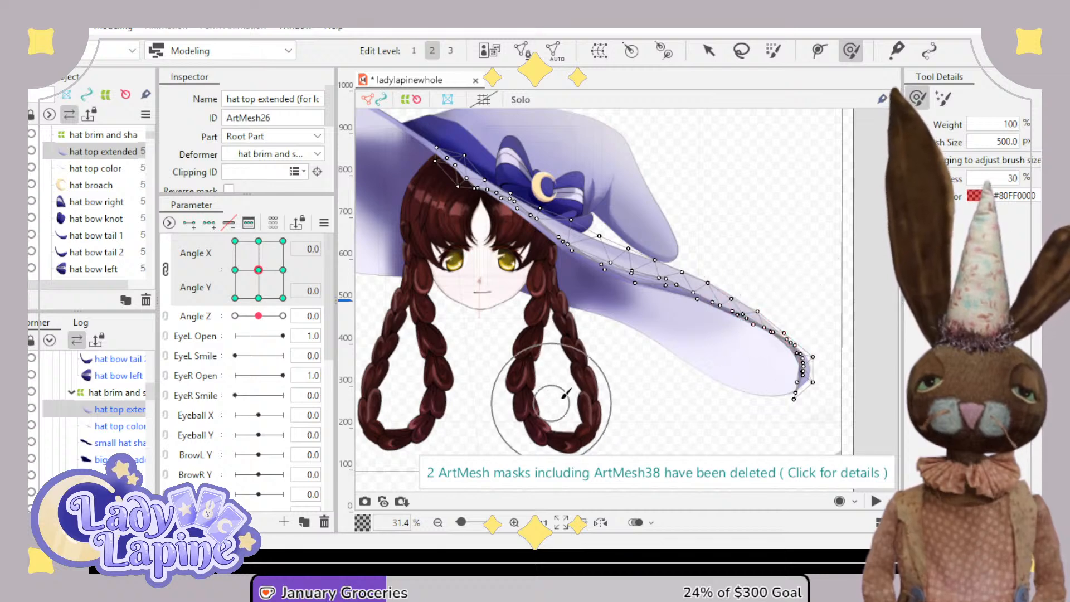
# - Try to push the middle of the hat top color mesh up and left with the deform brush
pyautogui.click(117, 394)
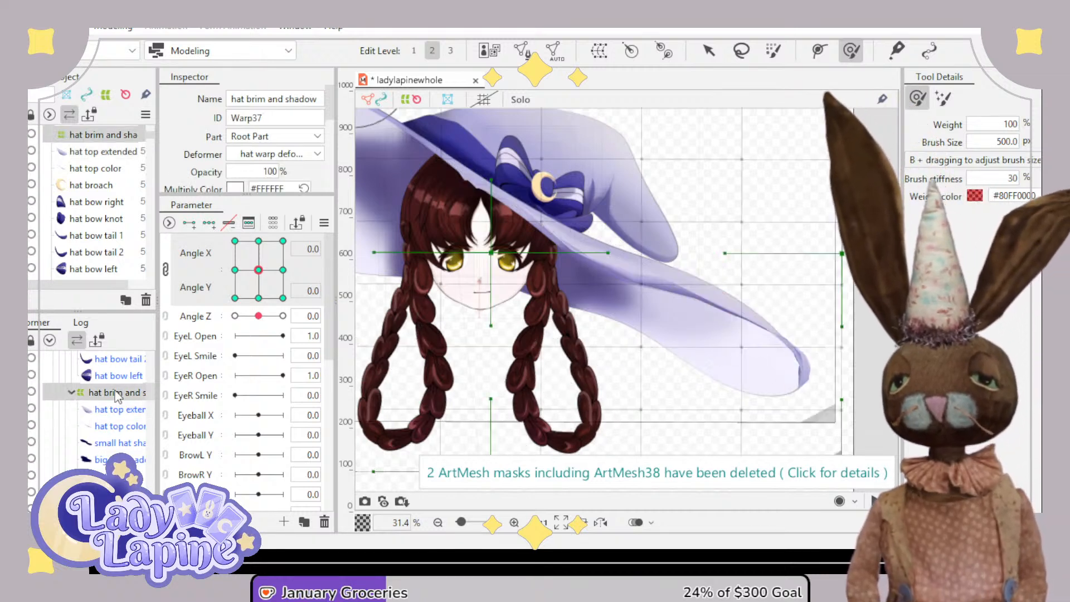
pyautogui.click(117, 426)
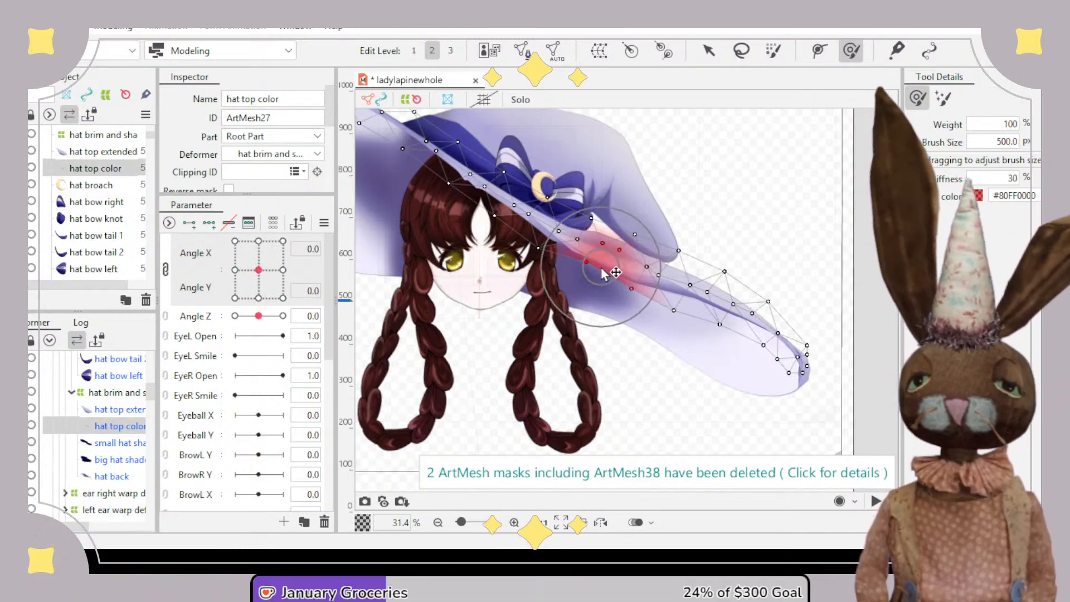
pyautogui.moveTo(604, 273)
pyautogui.mouseDown()
pyautogui.moveTo(557, 249)
pyautogui.moveTo(566, 235)
pyautogui.moveTo(501, 232)
pyautogui.moveTo(518, 206)
pyautogui.mouseUp()
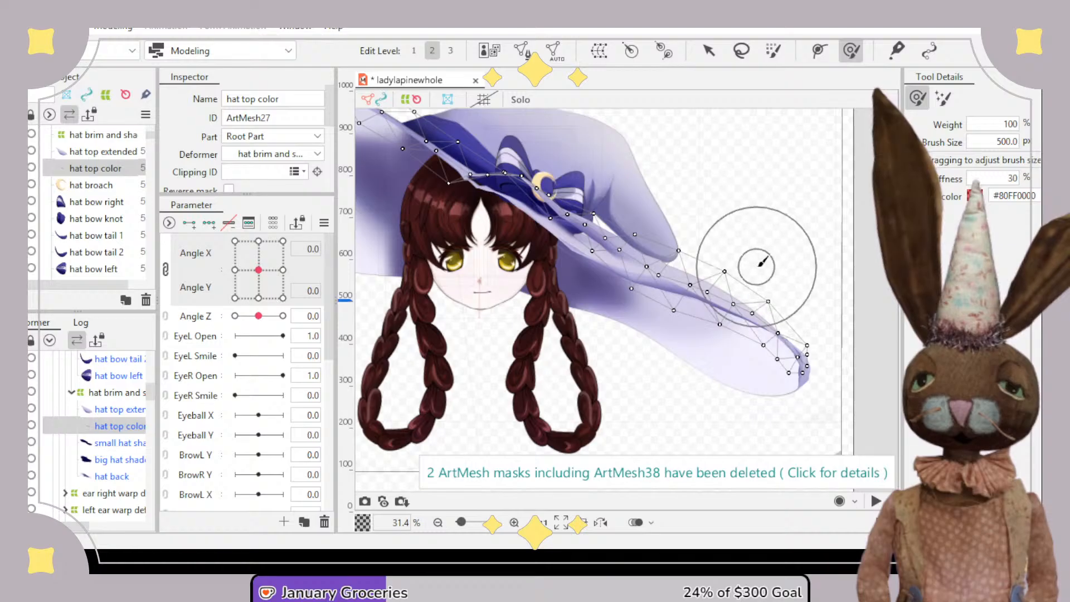
# - Undo the deform brush strokes on the hat top color and hat top extended meshes
pyautogui.hotkey('ctrl', 'z')
pyautogui.hotkey('ctrl', 'z')
pyautogui.hotkey('ctrl', 'z')
pyautogui.hotkey('ctrl', 'z')
pyautogui.hotkey('ctrl', 'z')
pyautogui.hotkey('ctrl', 'z')
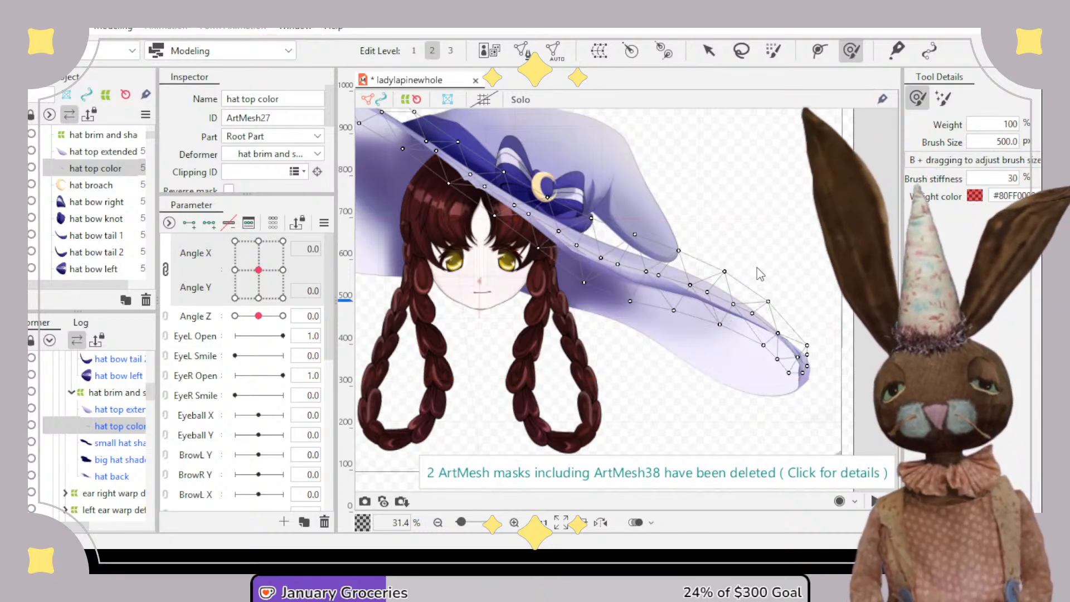
pyautogui.hotkey('ctrl', 'z')
pyautogui.hotkey('ctrl', 'z')
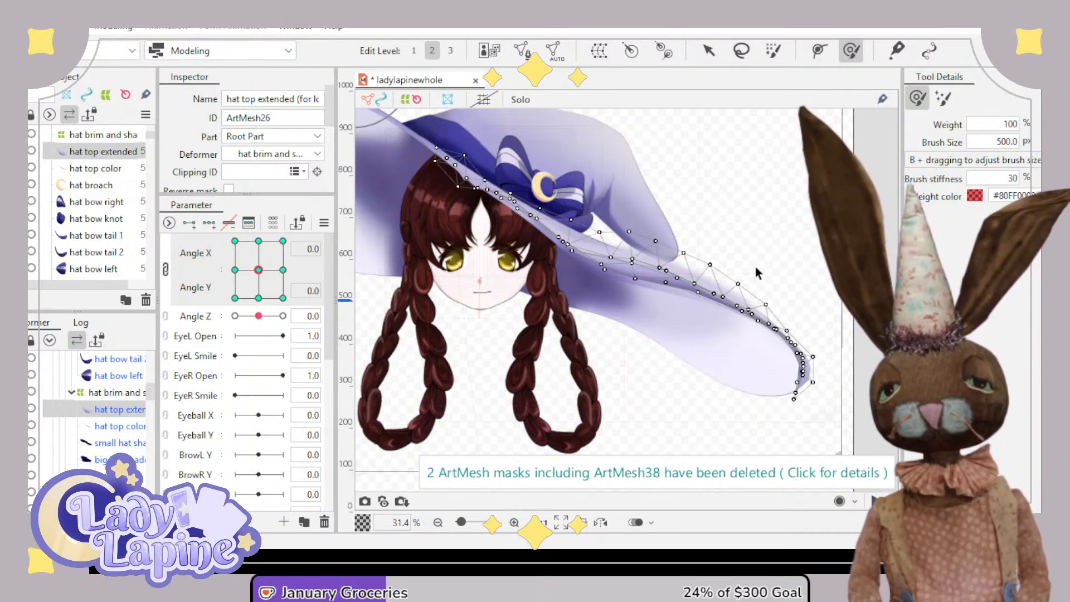
pyautogui.hotkey('ctrl', 'z')
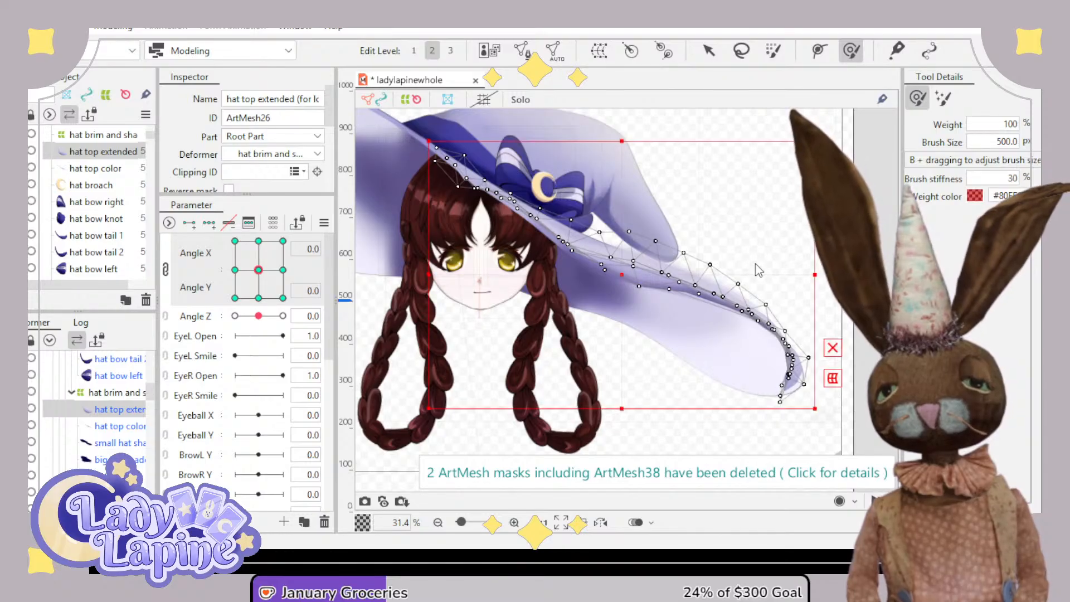
pyautogui.hotkey('ctrl', 'z')
pyautogui.hotkey('ctrl', 'z')
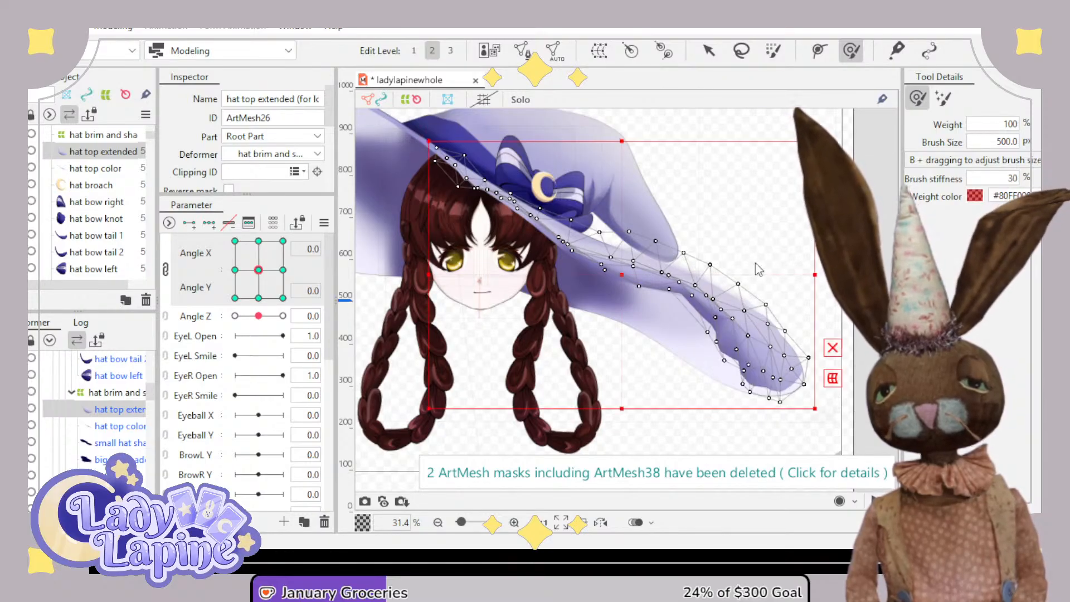
pyautogui.hotkey('ctrl', 'z')
pyautogui.hotkey('ctrl', 'z')
pyautogui.hotkey('ctrl', 'z')
pyautogui.hotkey('ctrl', 'z')
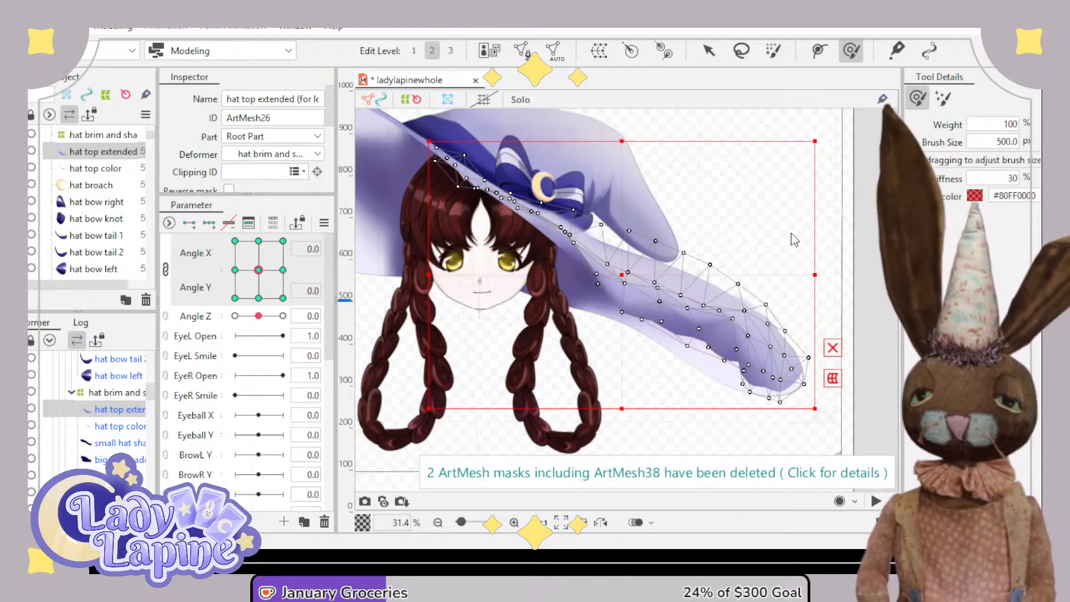
pyautogui.hotkey('ctrl', 'z')
pyautogui.hotkey('ctrl', 'z')
pyautogui.hotkey('ctrl', 'z')
pyautogui.hotkey('ctrl', 'z')
pyautogui.hotkey('ctrl', 'z')
pyautogui.hotkey('ctrl', 'z')
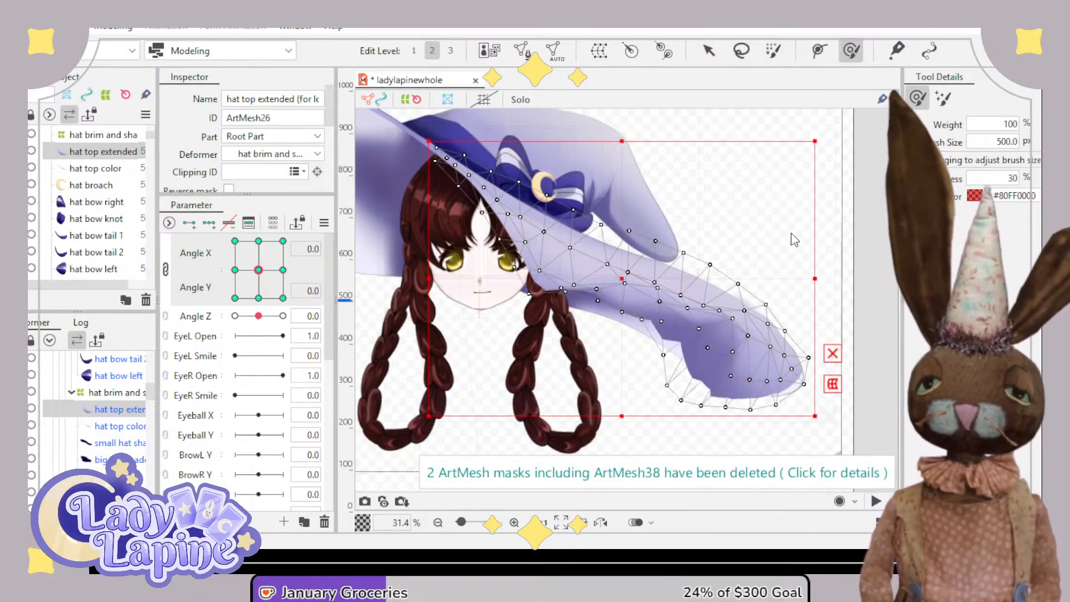
pyautogui.hotkey('ctrl', 'z')
pyautogui.hotkey('ctrl', 'z')
pyautogui.hotkey('ctrl', 'z')
pyautogui.hotkey('ctrl', 'z')
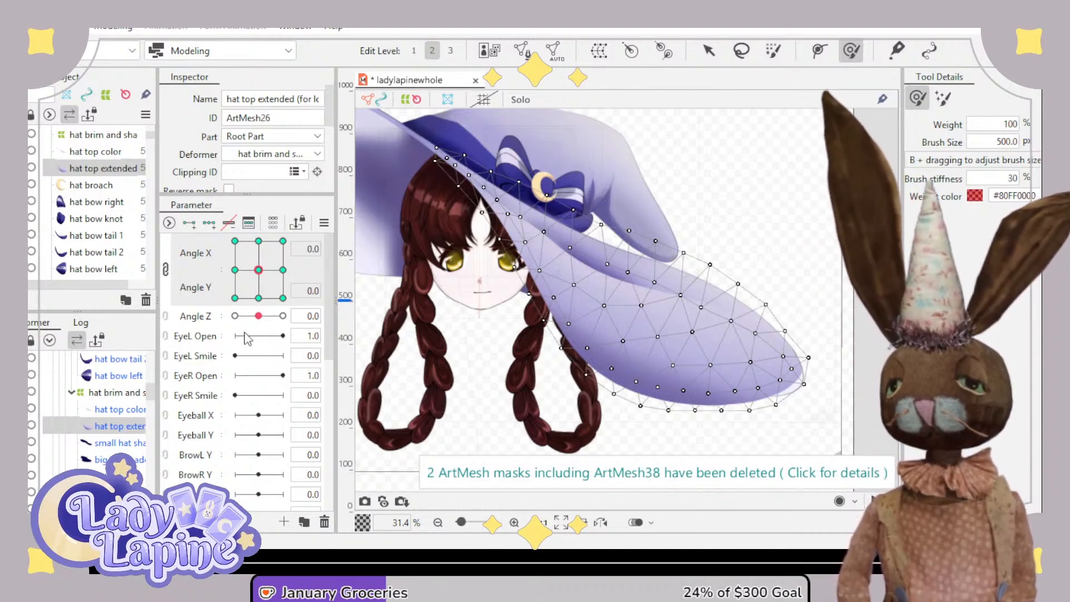
# - Clip the hat top extended mesh to ArtMesh27 and test Reverse mask, leaving it off
pyautogui.hotkey('ctrl', 'z')
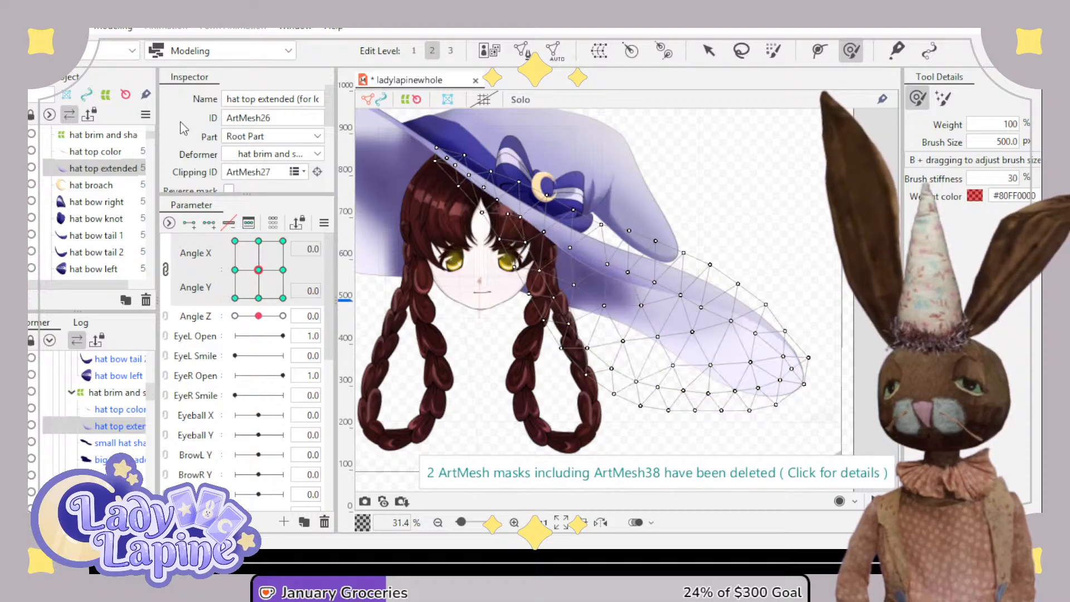
pyautogui.scroll(-3, 205, 177)
pyautogui.click(229, 129)
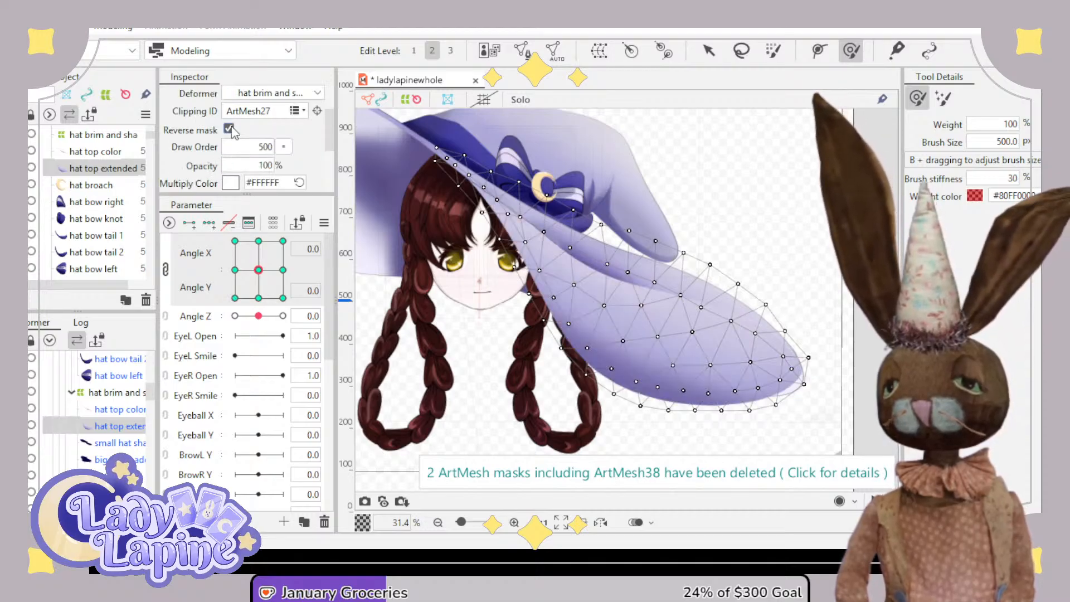
pyautogui.click(230, 129)
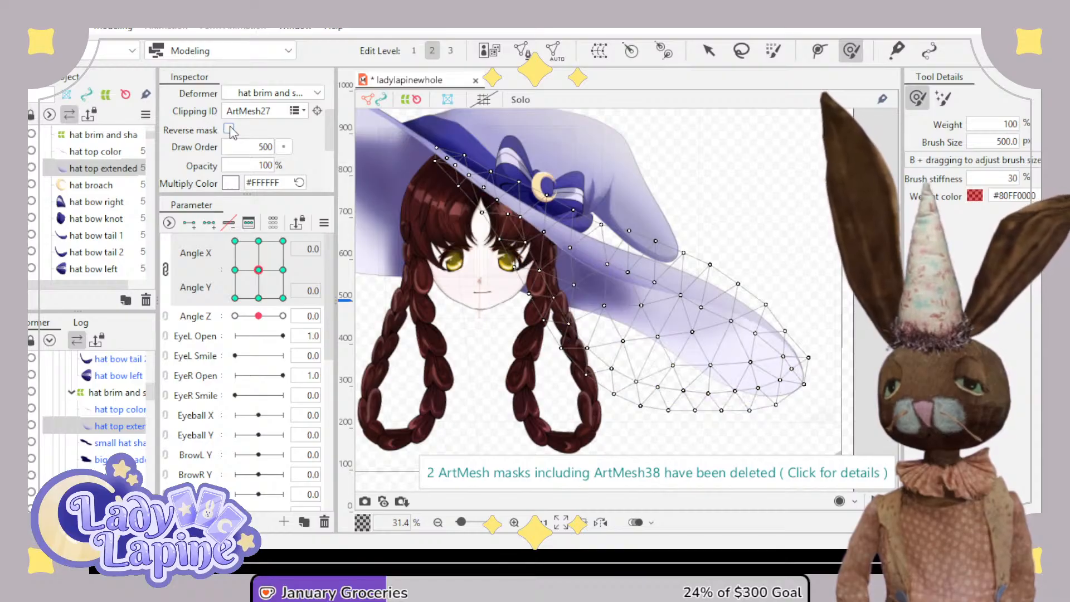
# - Test Reverse mask on the hat top extended mesh, leave it off, and clear the mesh's Clipping ID
pyautogui.click(229, 129)
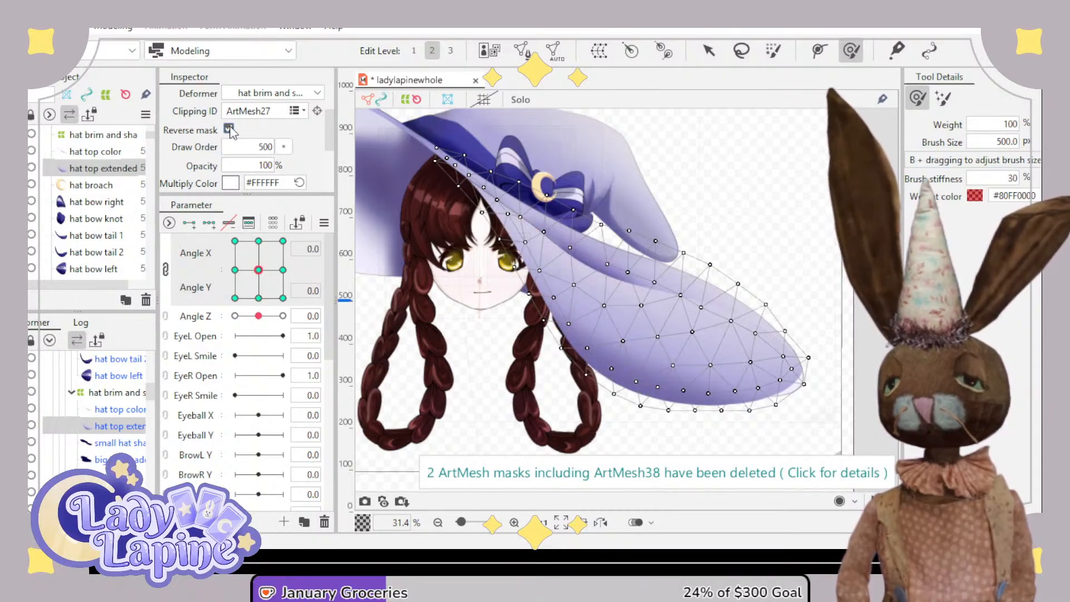
pyautogui.click(229, 130)
pyautogui.doubleClick(253, 111)
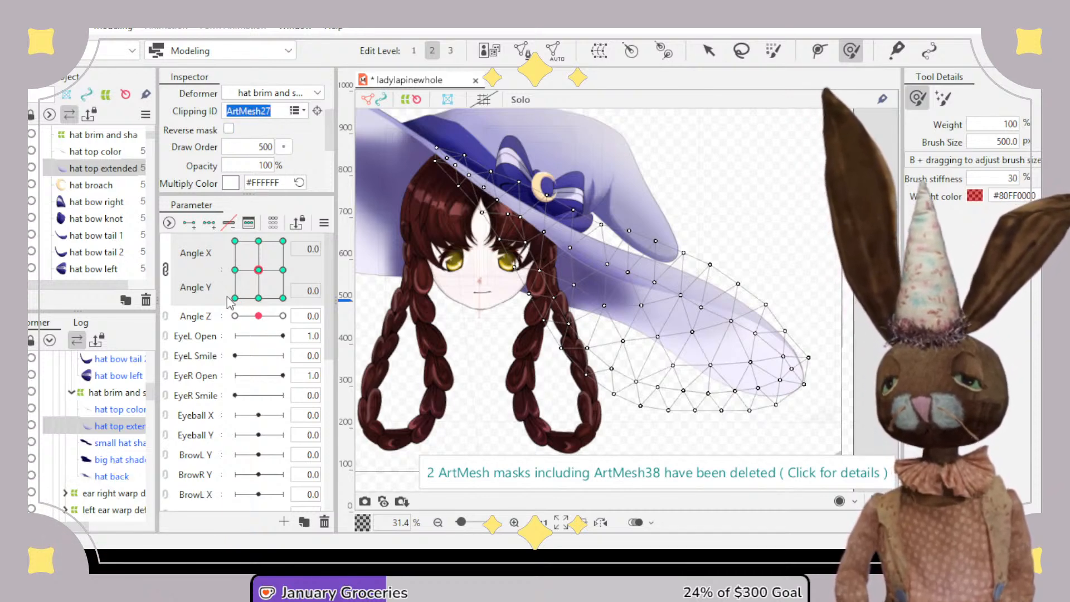
pyautogui.press('Delete')
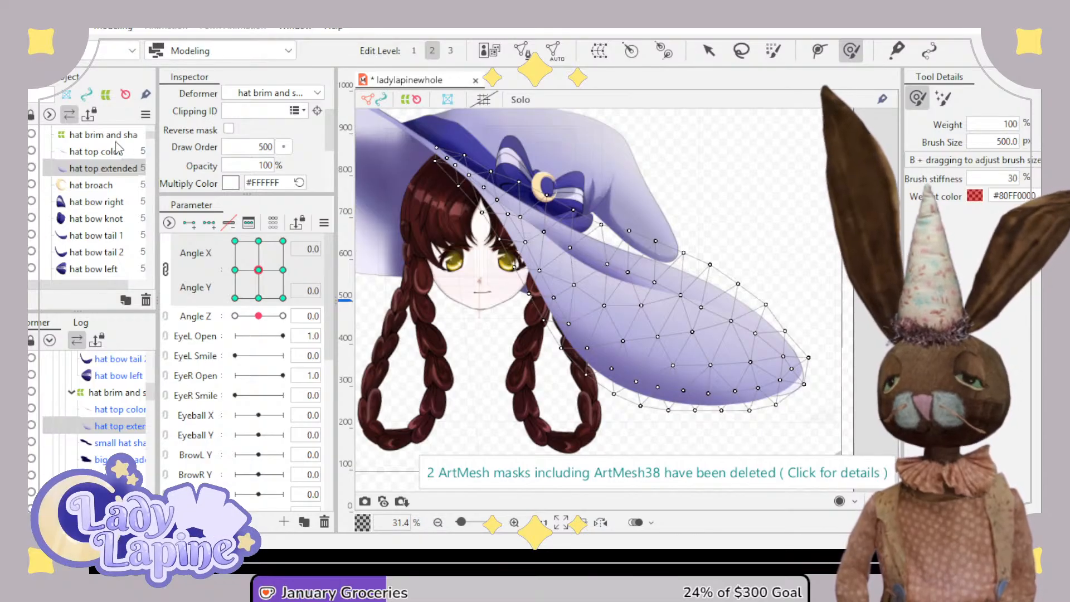
# - Clip the hat top color mesh to ArtMesh26 and turn on Reverse mask for it
pyautogui.click(118, 151)
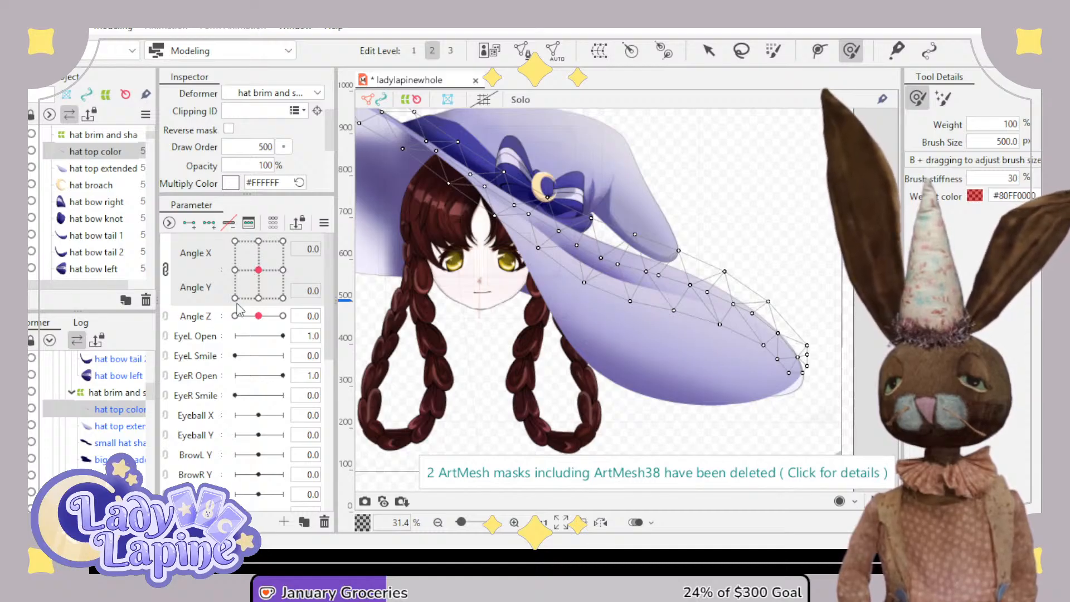
pyautogui.hotkey('ctrl', 'z')
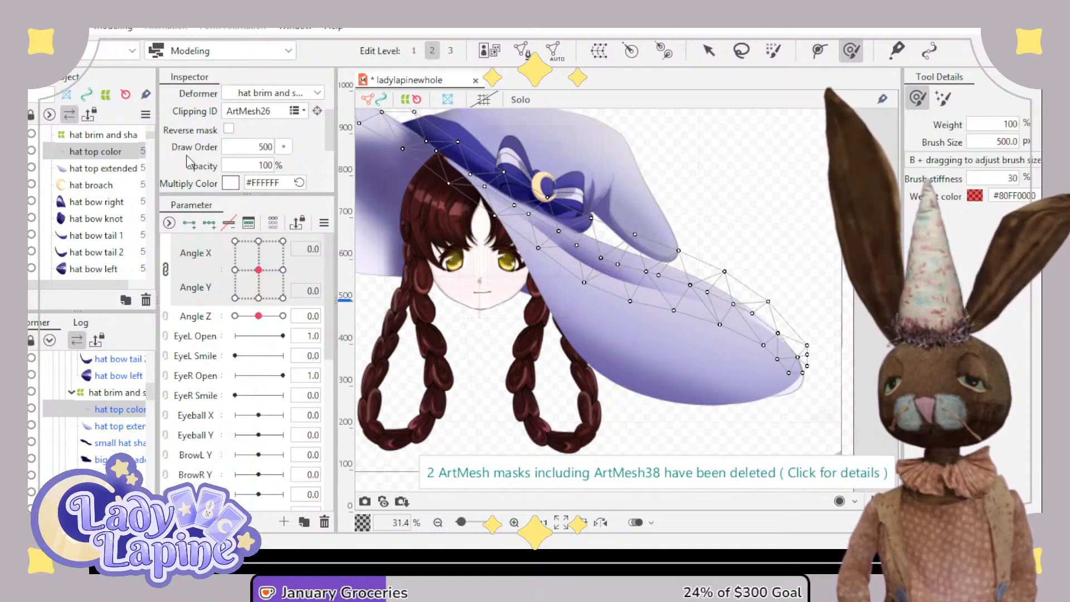
pyautogui.click(228, 129)
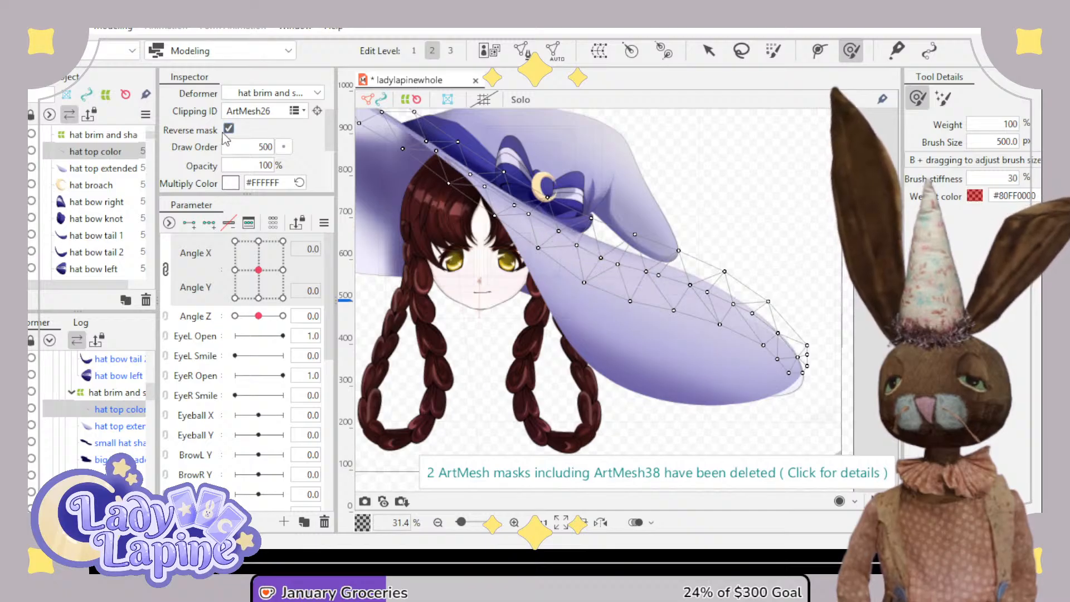
pyautogui.scroll(-2, 529, 176)
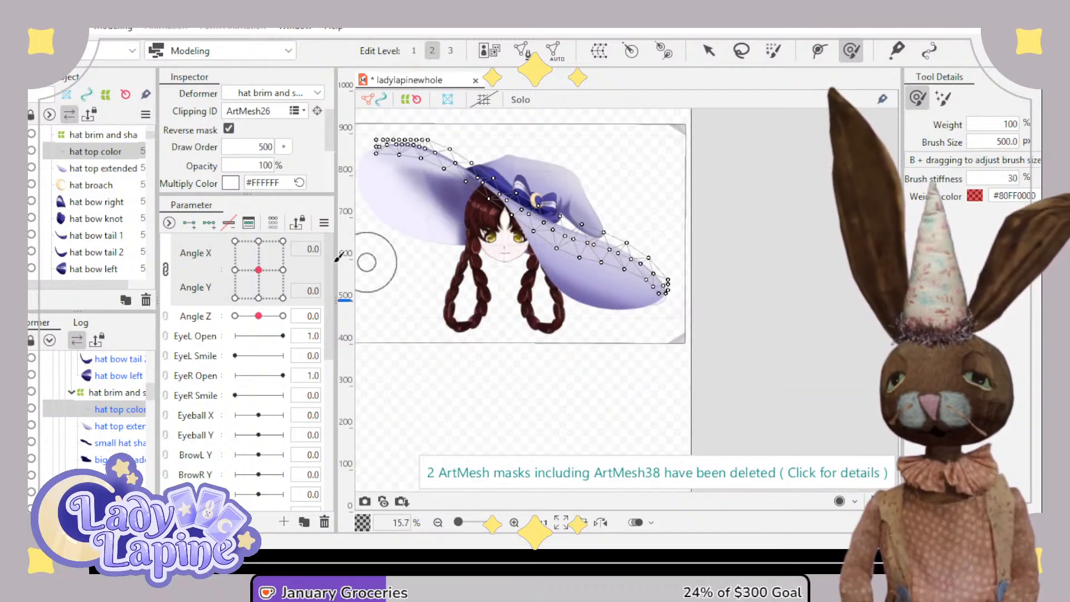
# - Lasso the lower vertices of the hat top extended mesh and try to squash them upward to about half their height
pyautogui.click(78, 169)
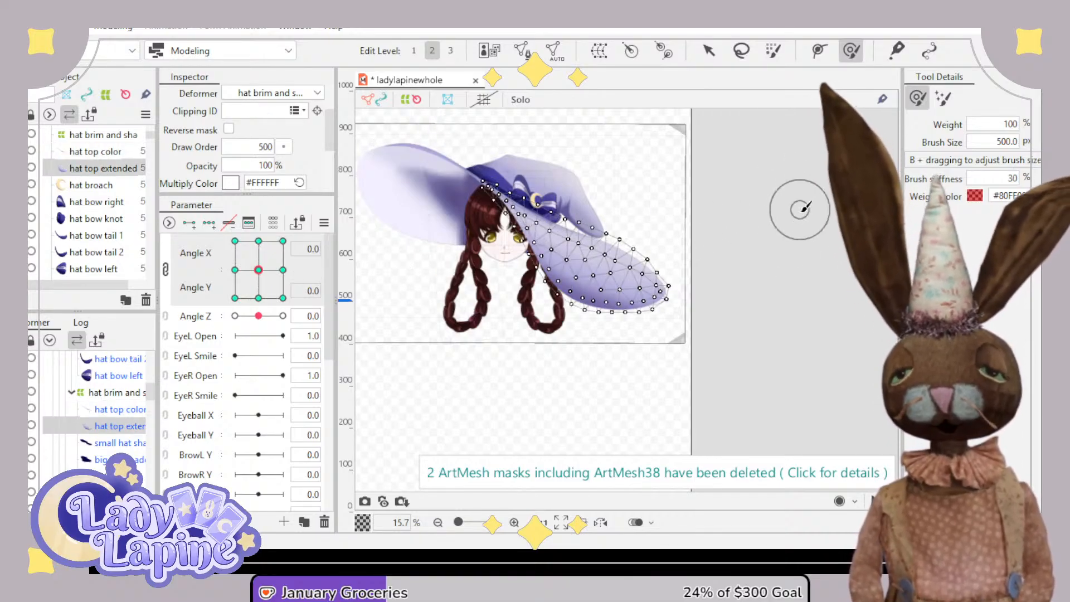
pyautogui.scroll(4, 800, 210)
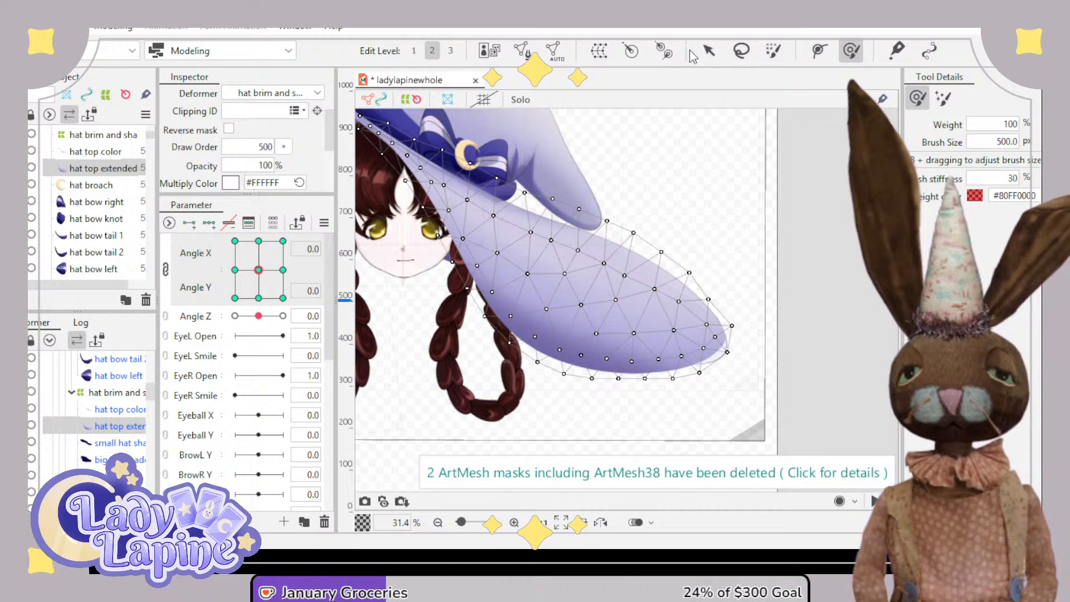
pyautogui.click(709, 51)
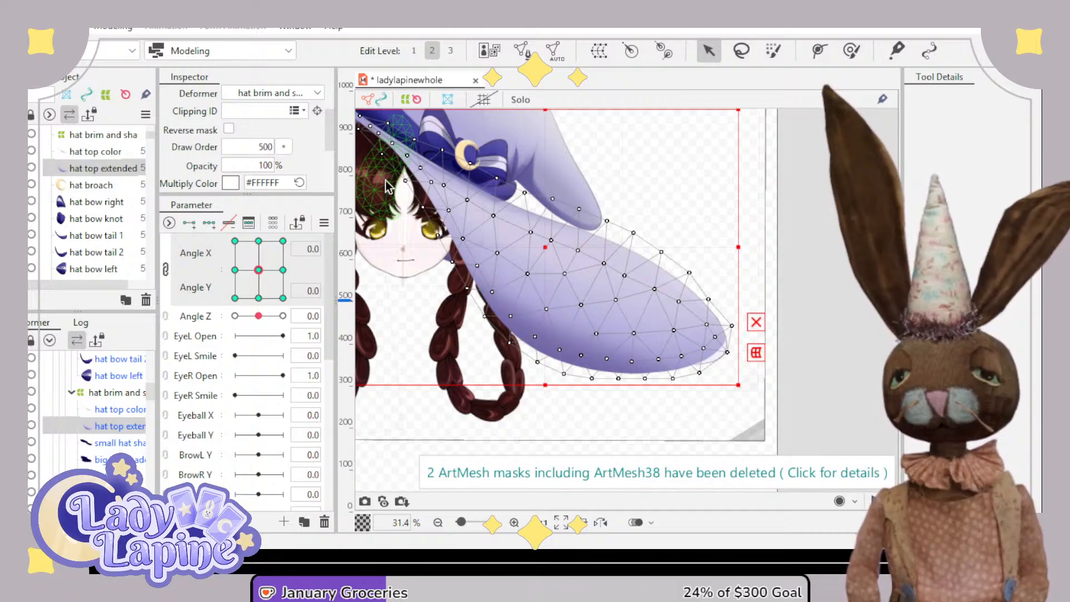
pyautogui.click(742, 50)
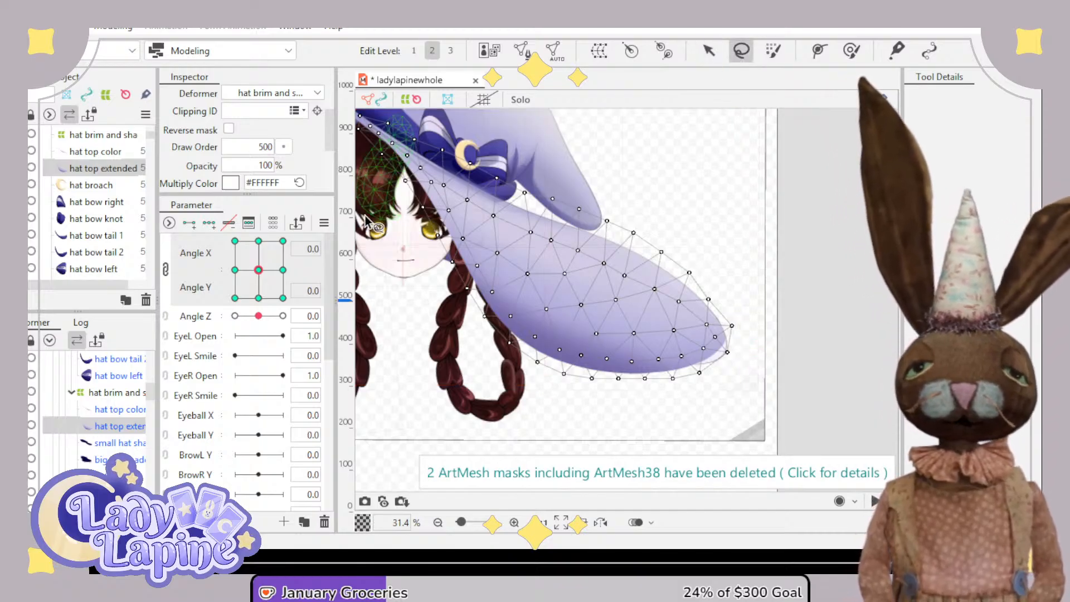
pyautogui.moveTo(386, 169); pyautogui.dragTo(456, 194)
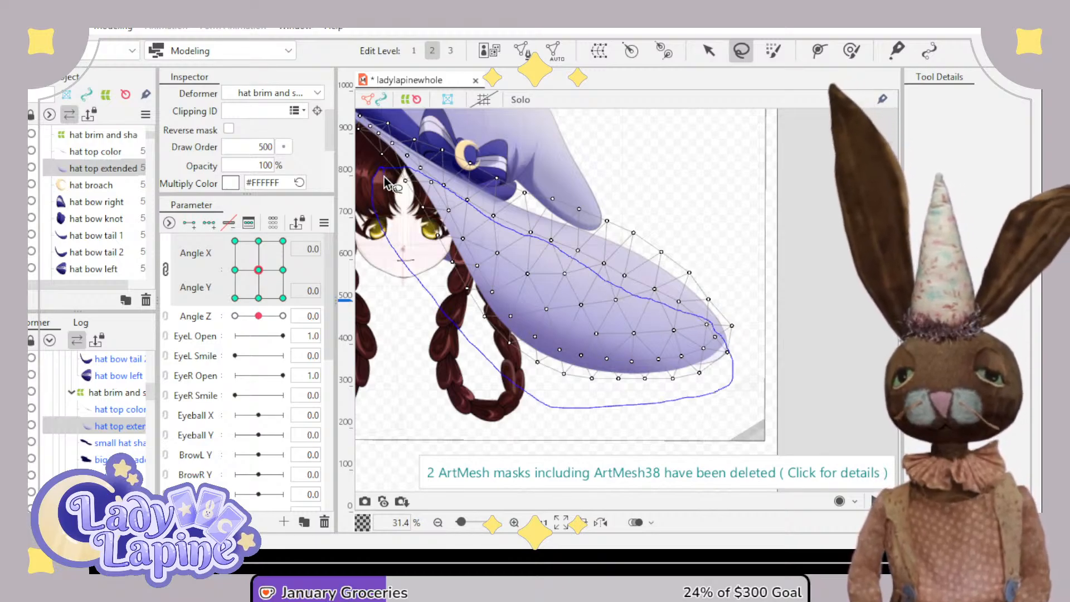
pyautogui.moveTo(383, 176); pyautogui.dragTo(384, 176)
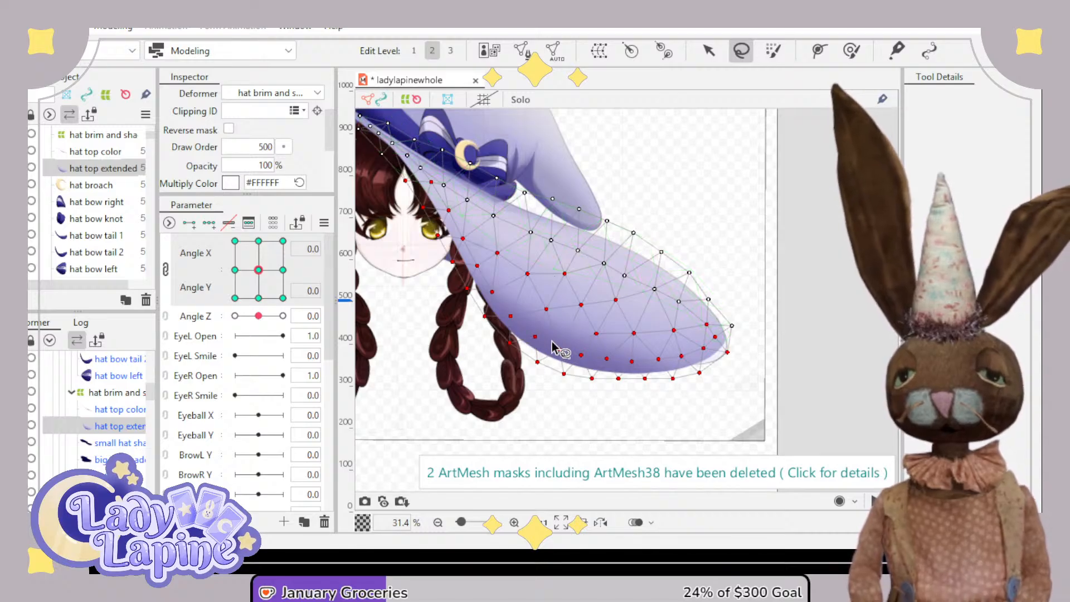
pyautogui.click(713, 56)
pyautogui.moveTo(565, 386); pyautogui.dragTo(566, 290)
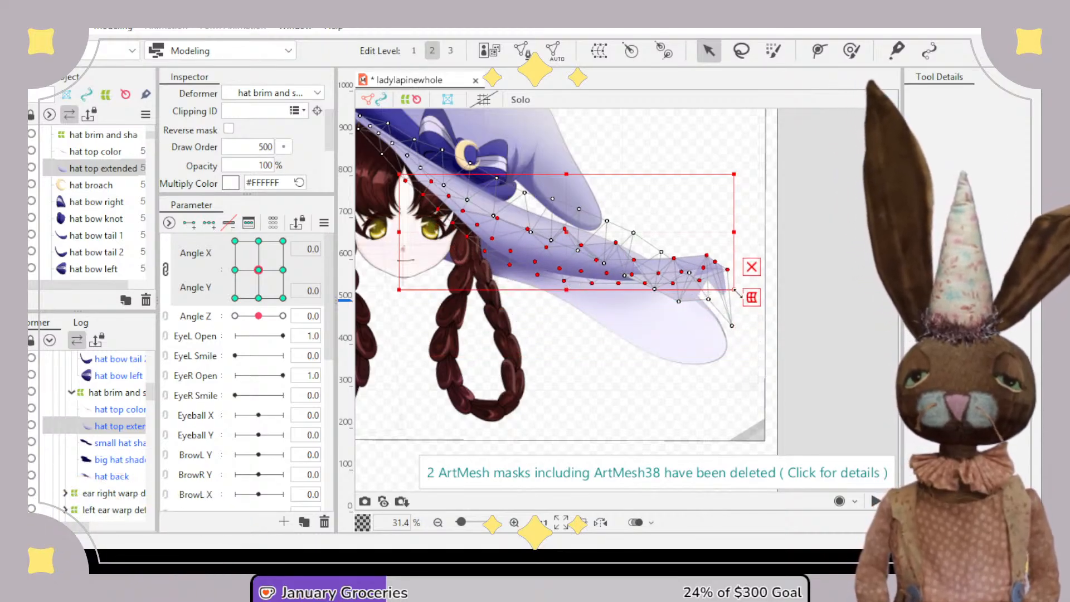
# - Try to rotate and flatten the selected lower vertices into a thin slanted strip along the middle of the brim
pyautogui.moveTo(740, 294); pyautogui.dragTo(716, 344)
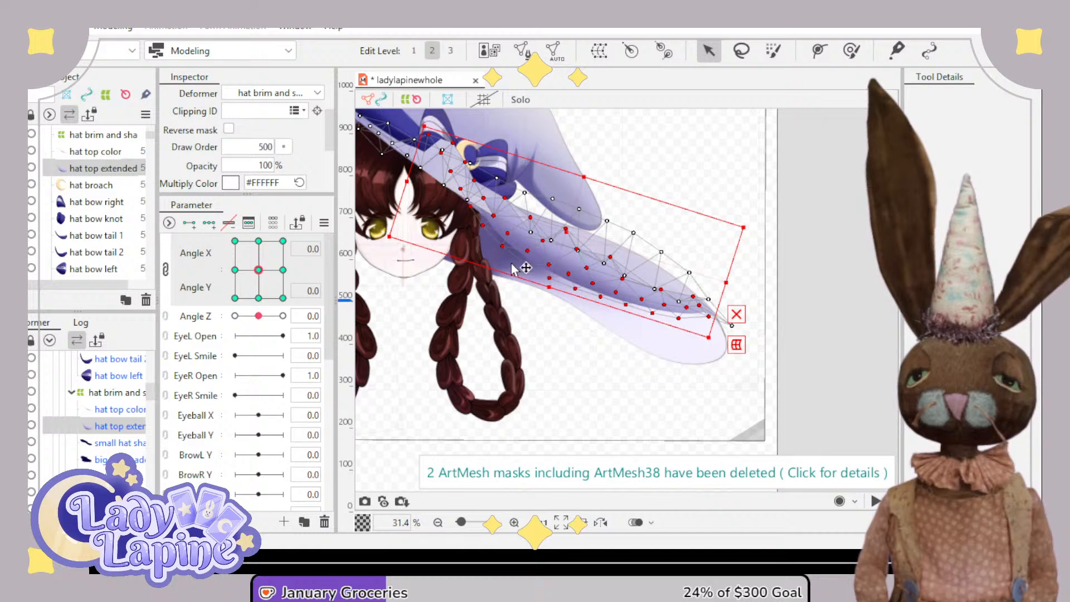
pyautogui.moveTo(590, 174); pyautogui.dragTo(567, 228)
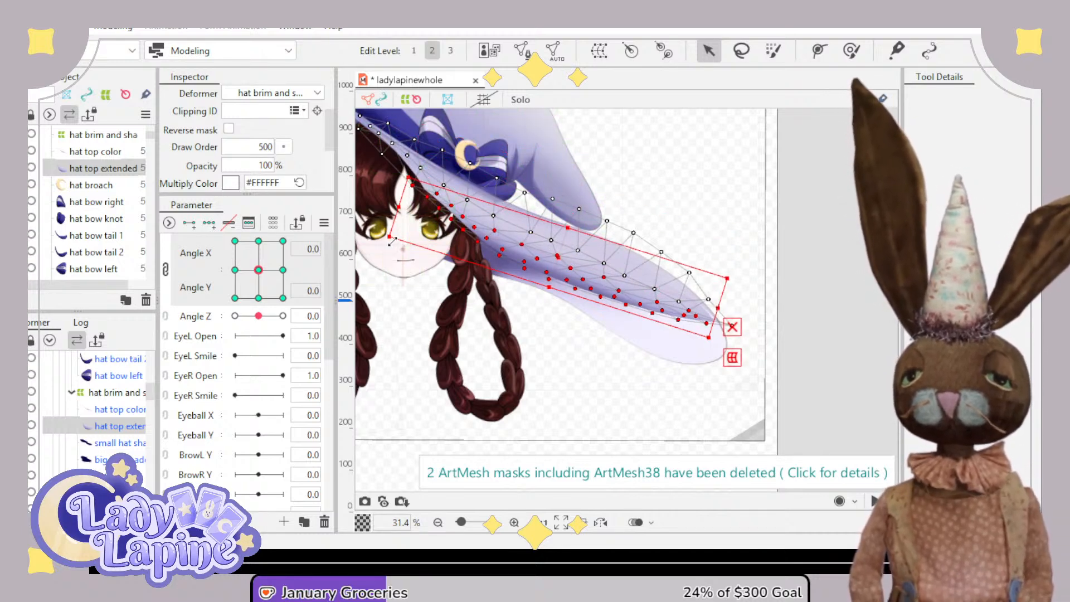
pyautogui.moveTo(390, 238); pyautogui.dragTo(412, 207)
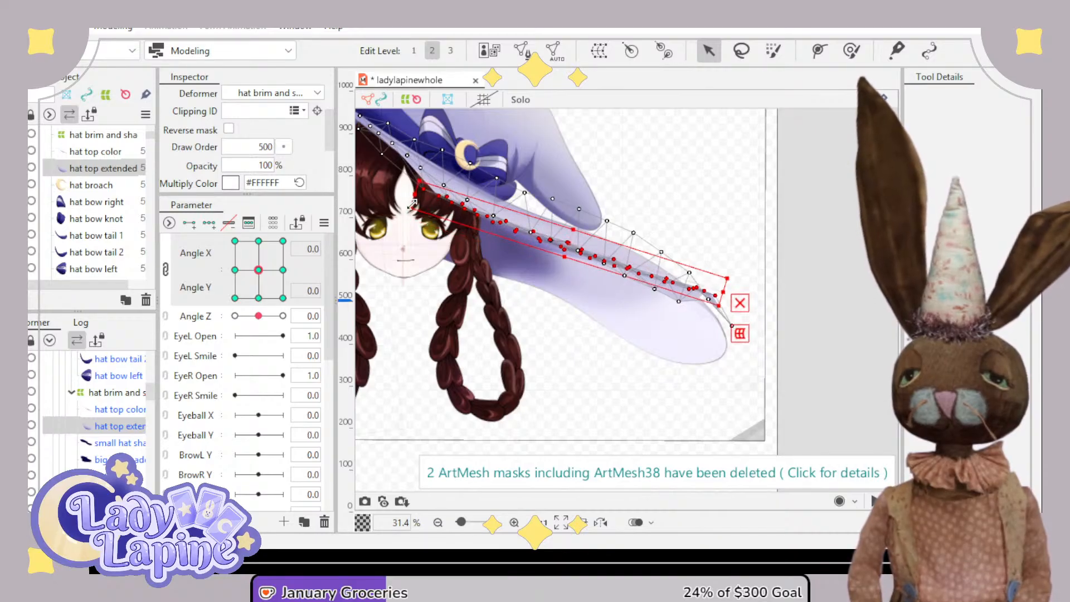
pyautogui.moveTo(741, 274); pyautogui.dragTo(727, 300)
pyautogui.moveTo(728, 300); pyautogui.dragTo(729, 296)
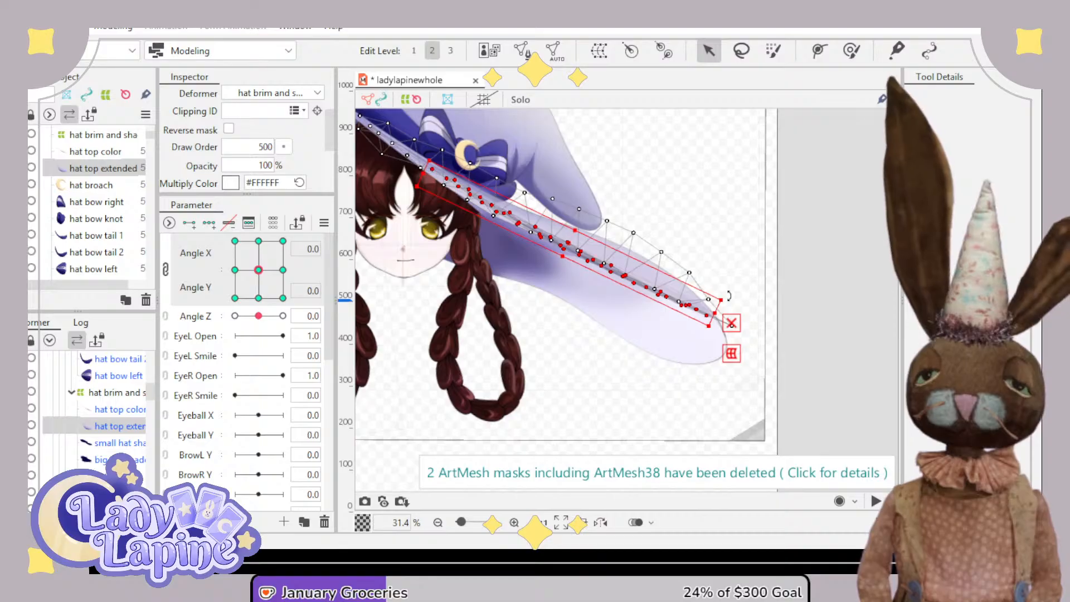
pyautogui.click(775, 267)
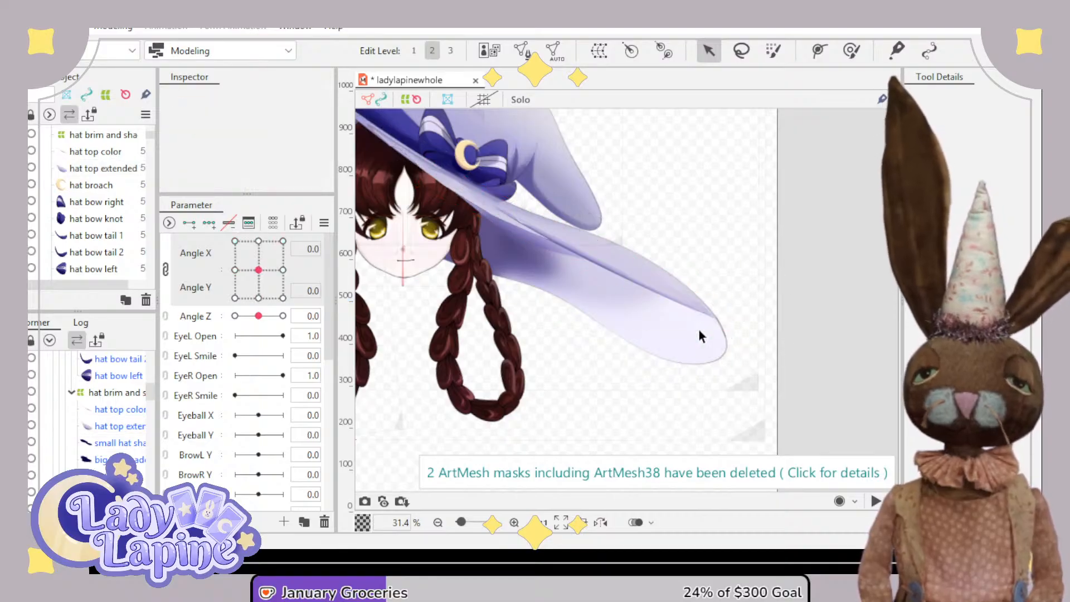
pyautogui.scroll(2, 552, 290)
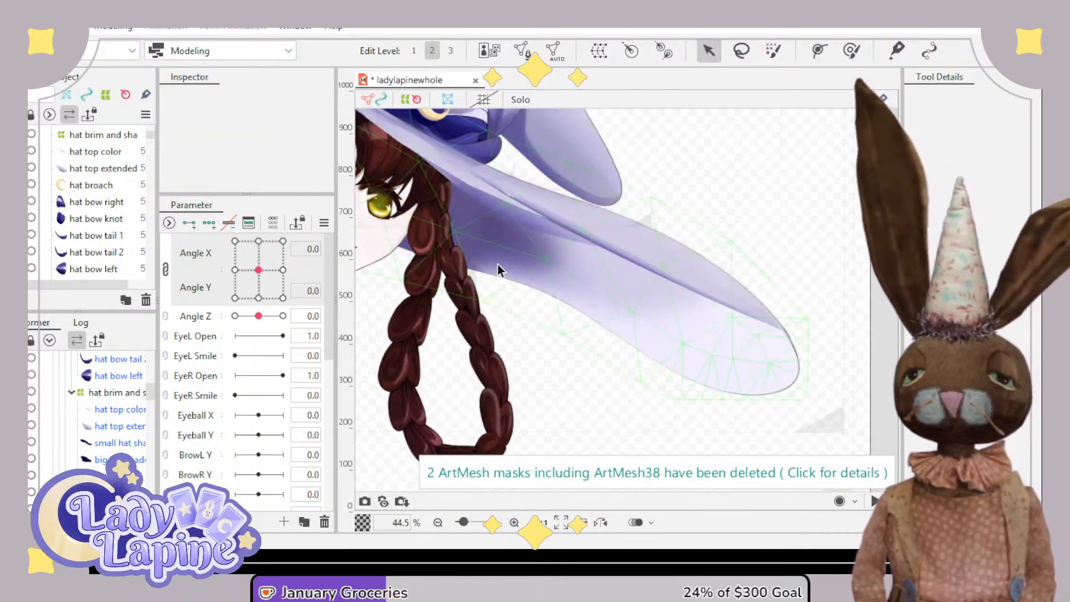
pyautogui.scroll(-2, 507, 256)
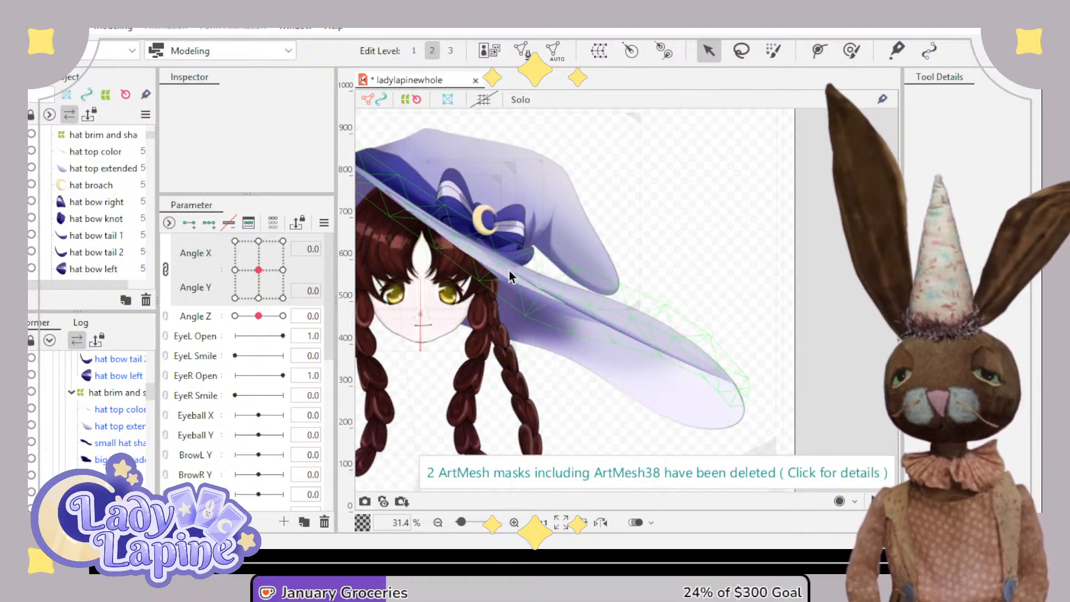
# - Try to shift two groups of the hat top extended mesh's flattened vertices toward the brim's upper edge
pyautogui.click(114, 428)
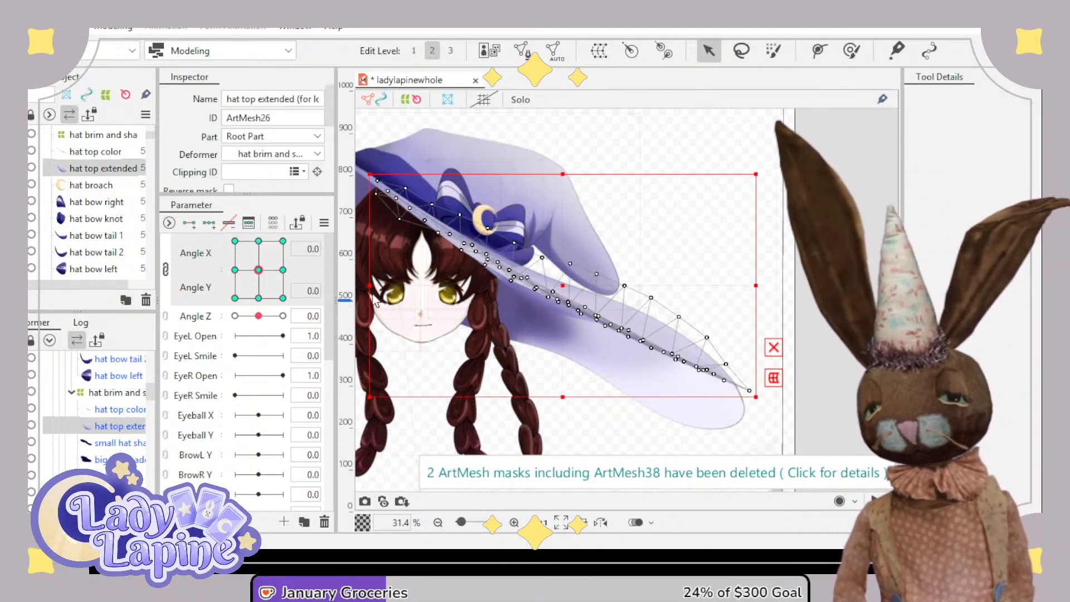
pyautogui.scroll(2, 499, 189)
pyautogui.moveTo(501, 190); pyautogui.dragTo(612, 271)
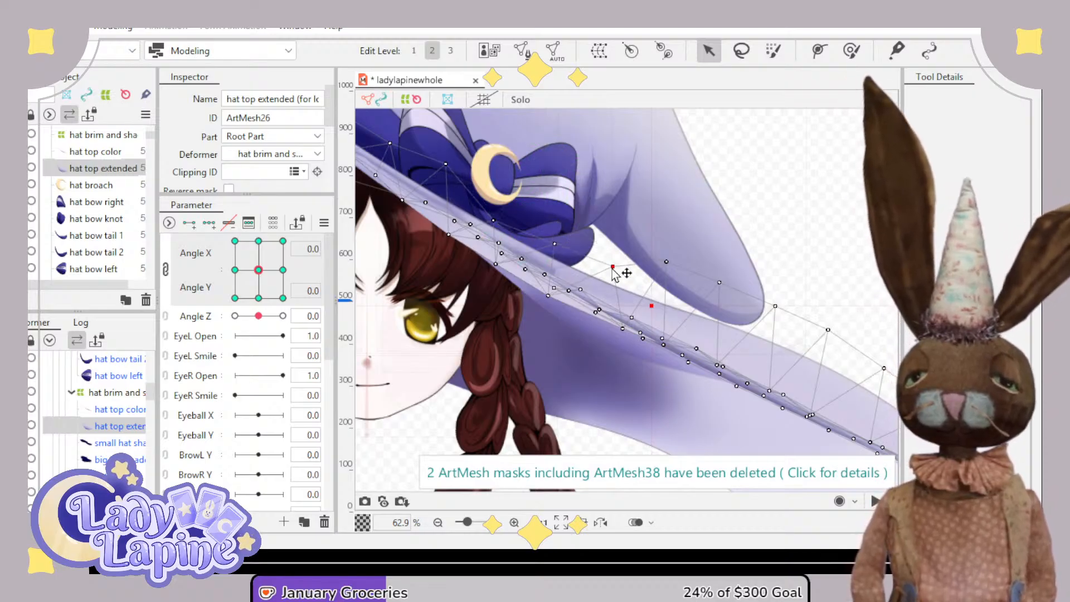
pyautogui.scroll(2, 678, 279)
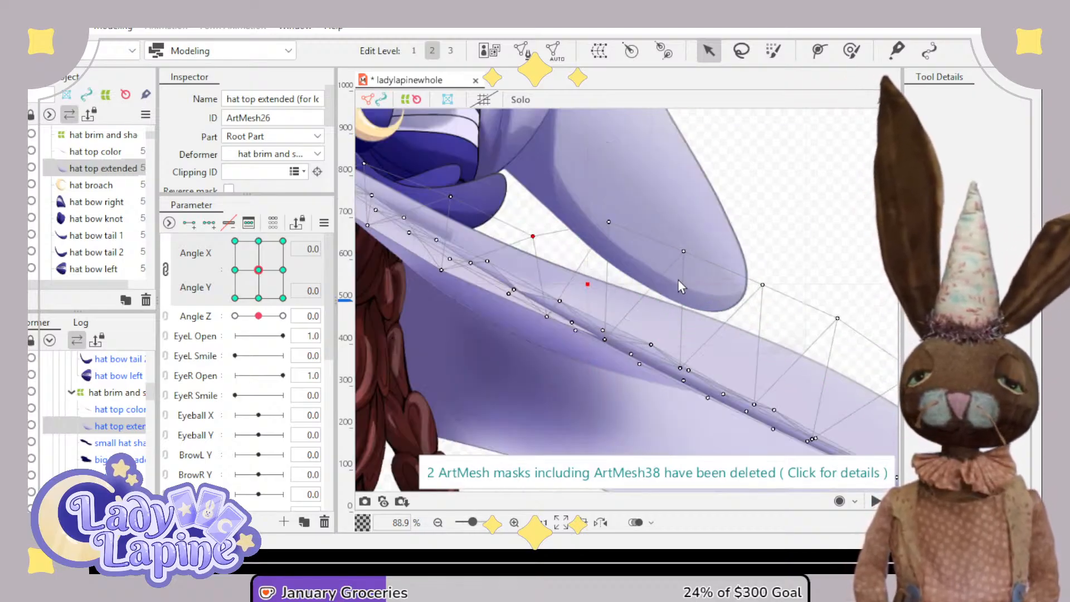
pyautogui.scroll(2, 663, 229)
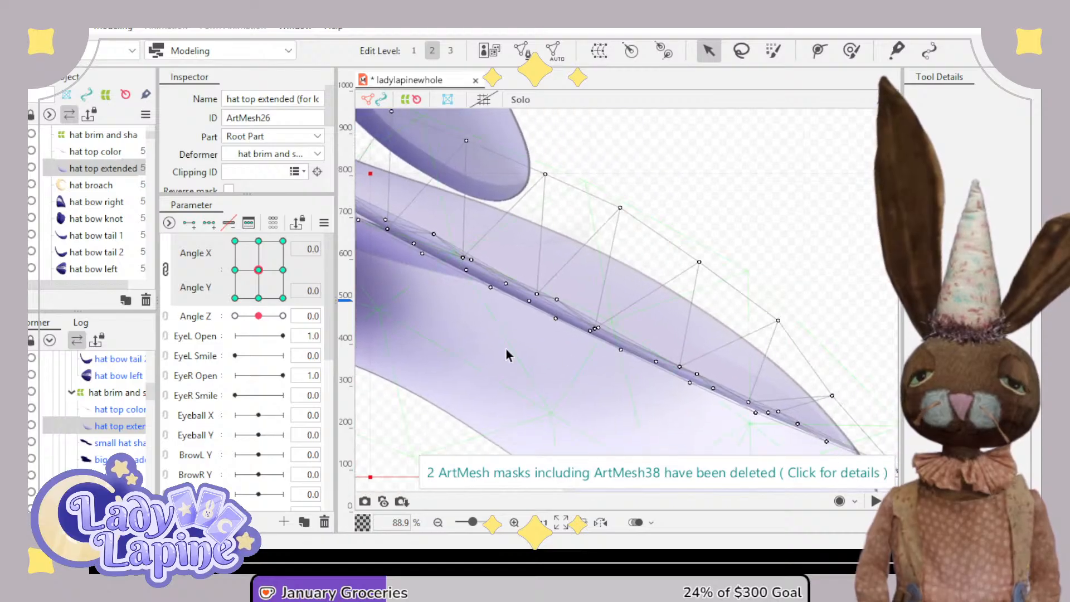
pyautogui.moveTo(440, 333); pyautogui.dragTo(768, 438)
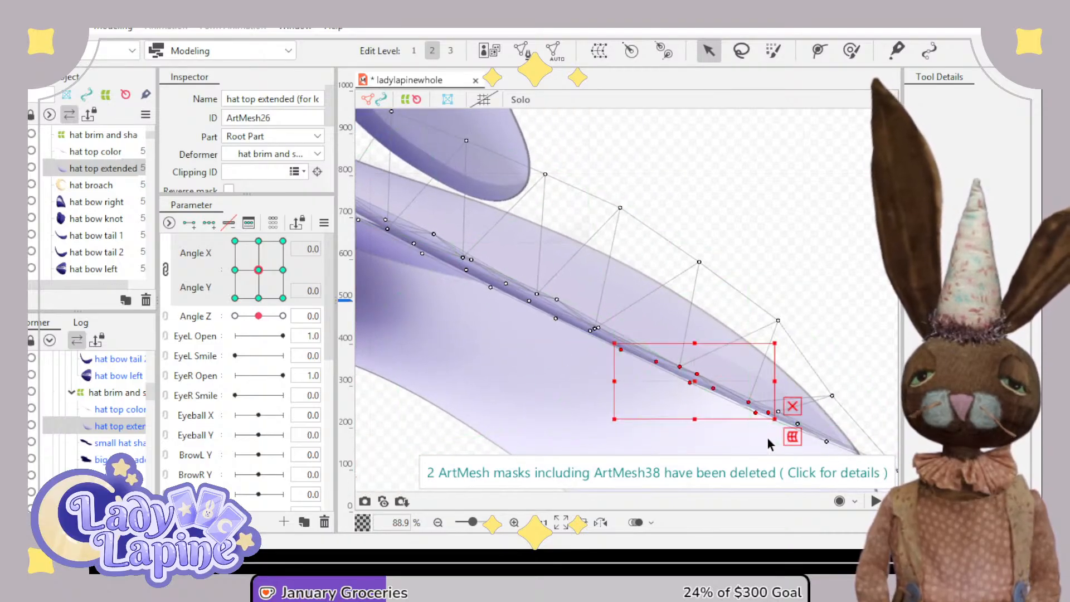
pyautogui.moveTo(692, 380); pyautogui.dragTo(694, 338)
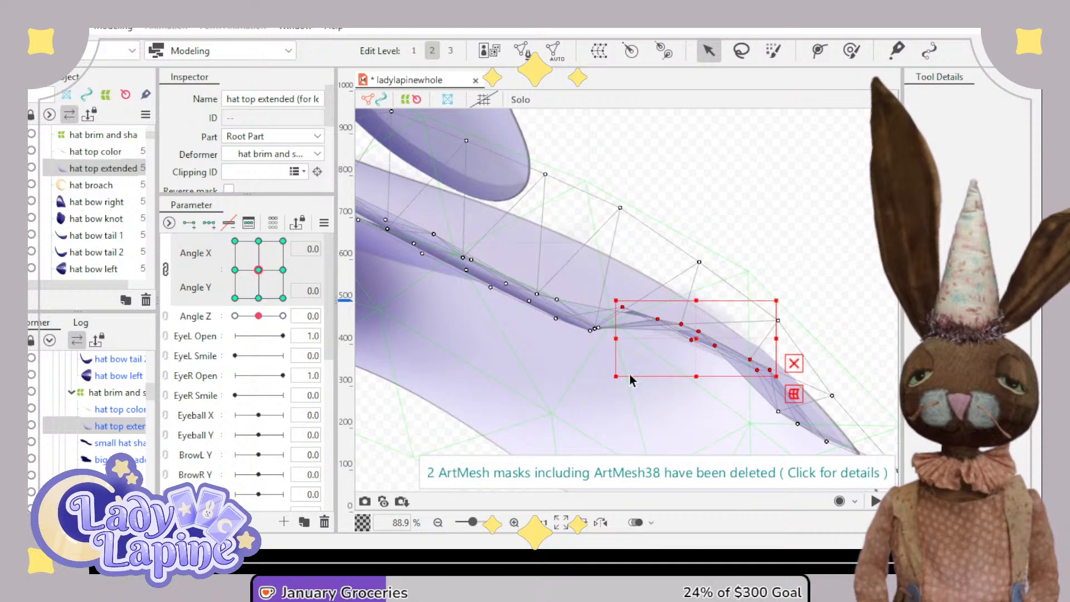
pyautogui.moveTo(630, 374); pyautogui.dragTo(382, 227)
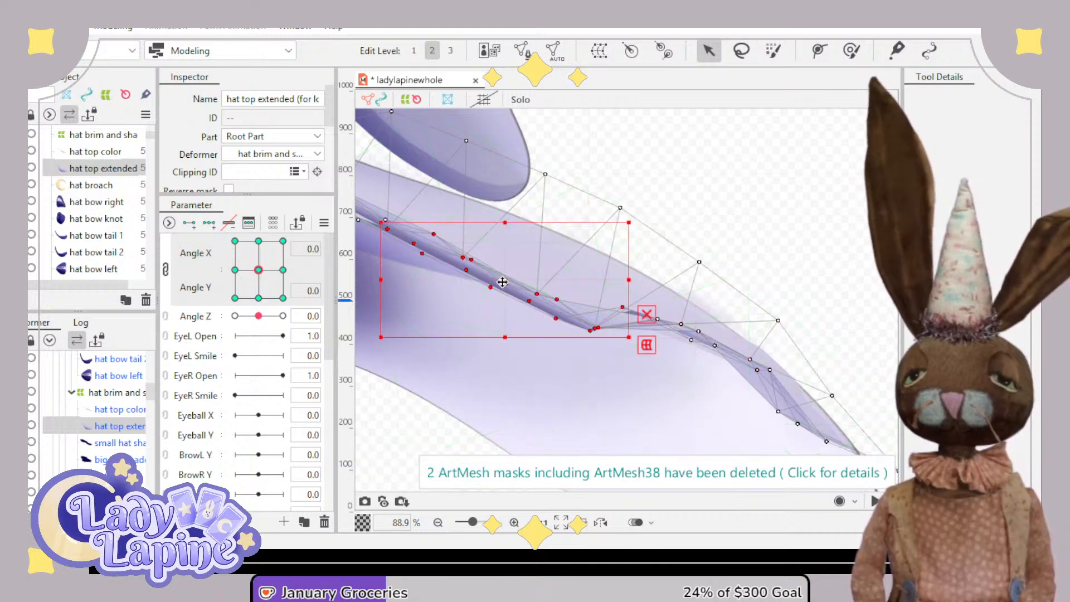
pyautogui.moveTo(502, 283); pyautogui.dragTo(529, 277)
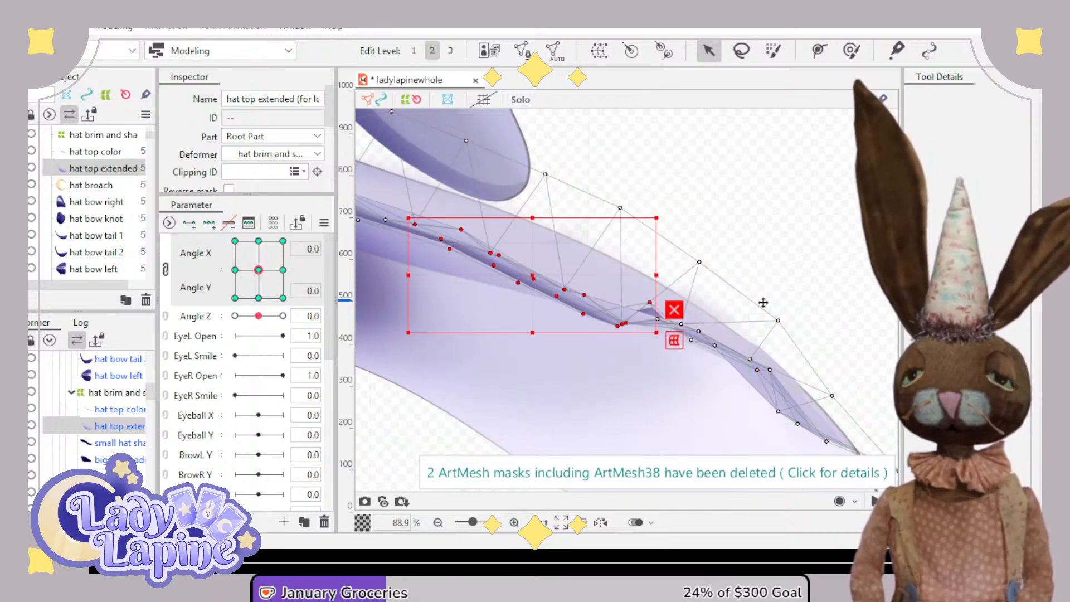
# - Undo the vertex shifts, rotations and squashing of the hat top extended mesh and deselect it
pyautogui.scroll(-5, 764, 302)
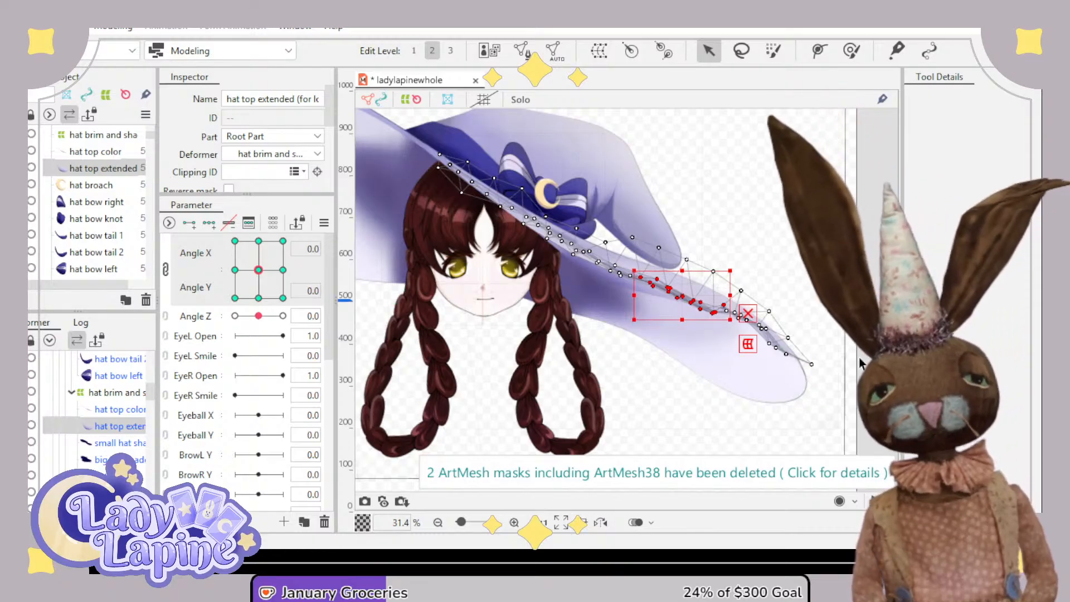
pyautogui.hotkey('ctrl', 'z')
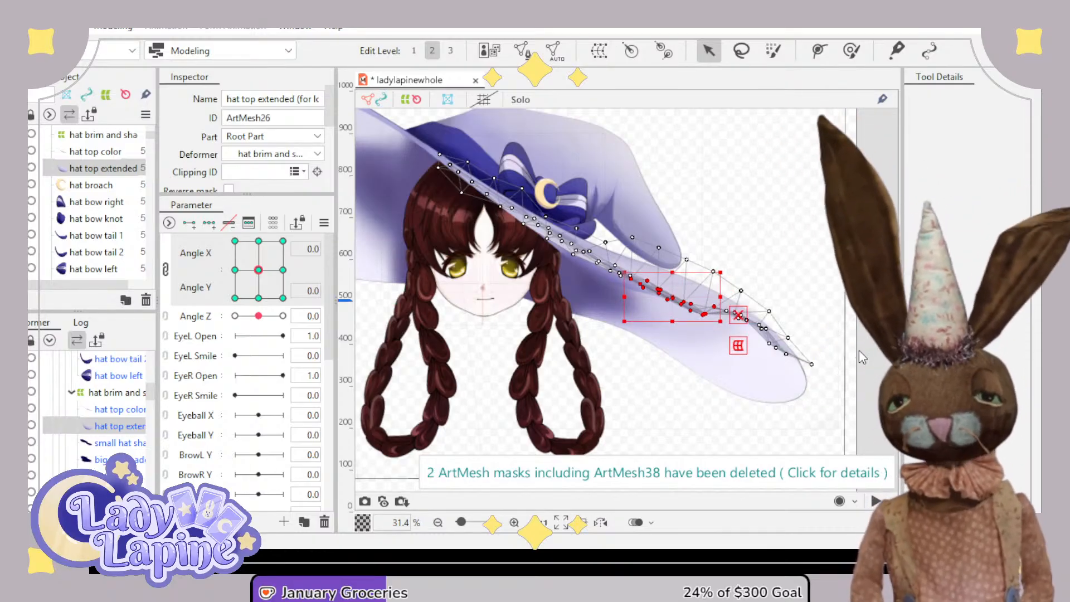
pyautogui.hotkey('ctrl', 'z')
pyautogui.hotkey('ctrl', 'z')
pyautogui.hotkey('ctrl', 'z')
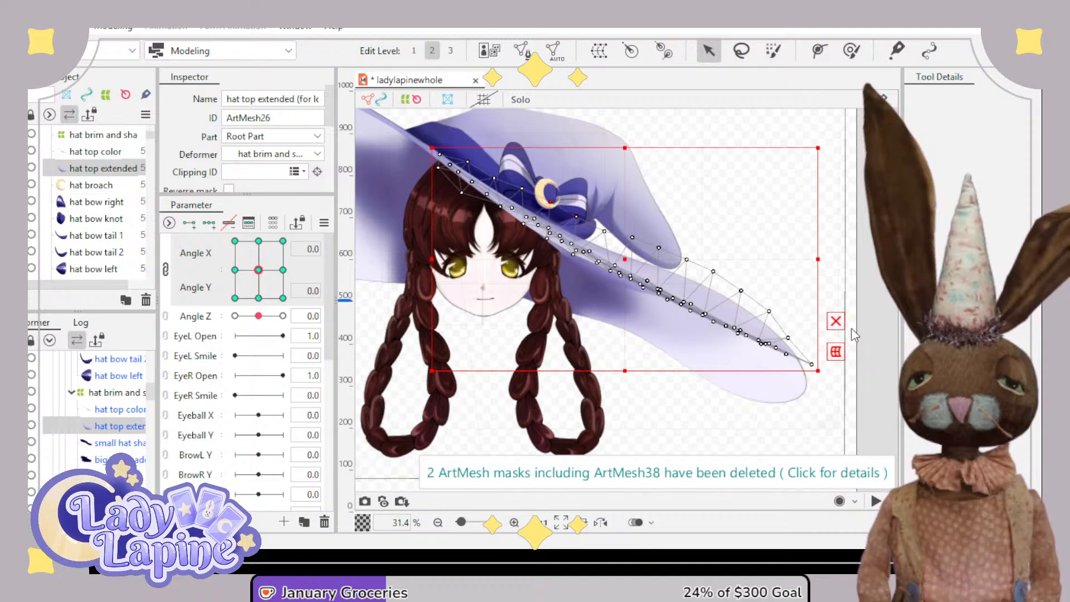
pyautogui.hotkey('ctrl', 'z')
pyautogui.hotkey('ctrl', 'z')
pyautogui.hotkey('ctrl', 'z')
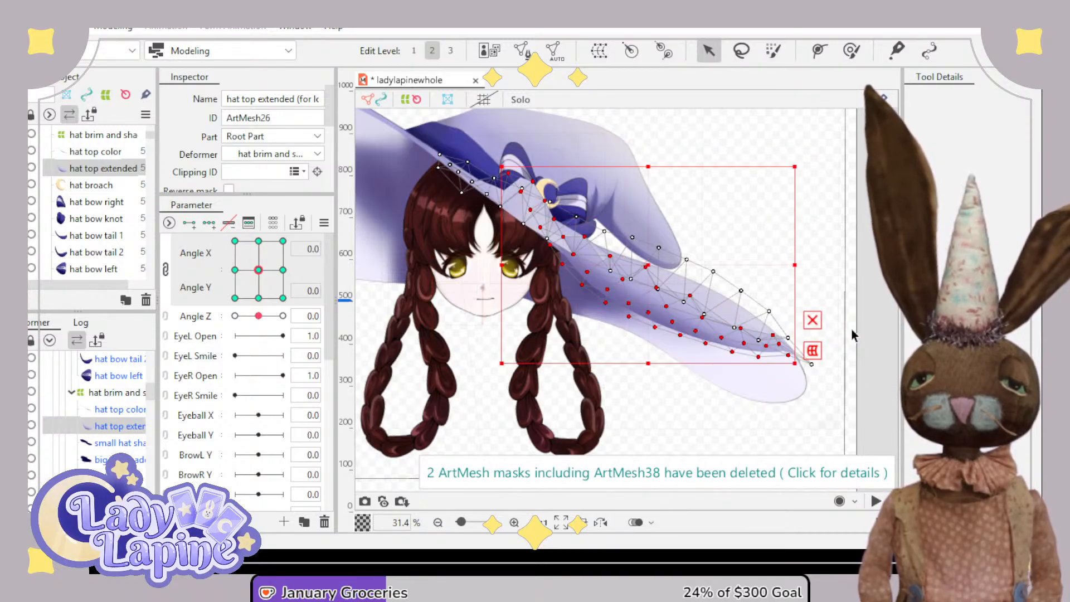
pyautogui.hotkey('ctrl', 'z')
pyautogui.hotkey('ctrl', 'z')
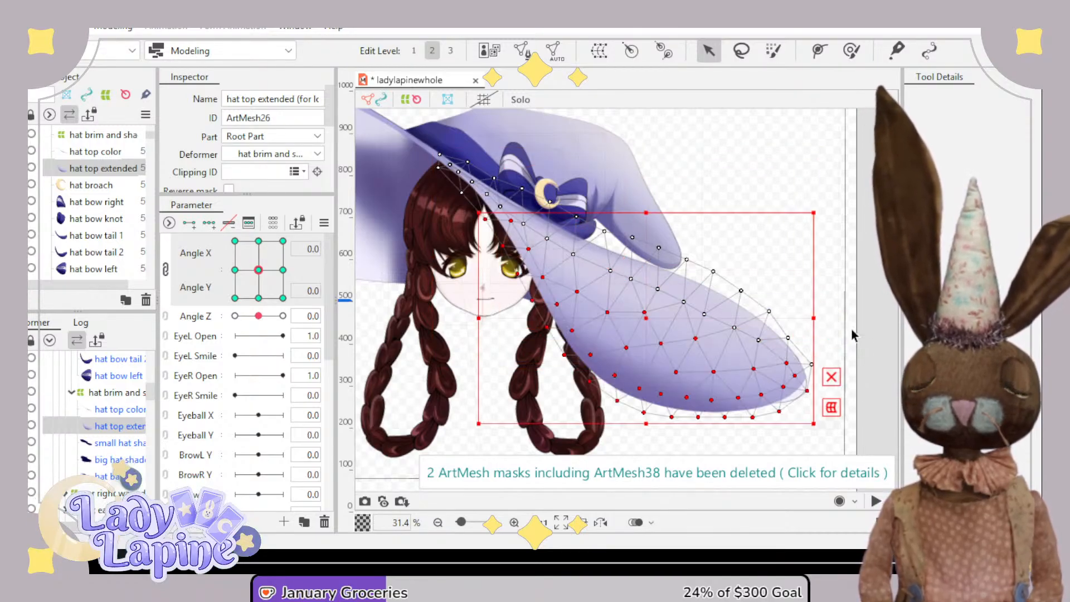
pyautogui.click(848, 259)
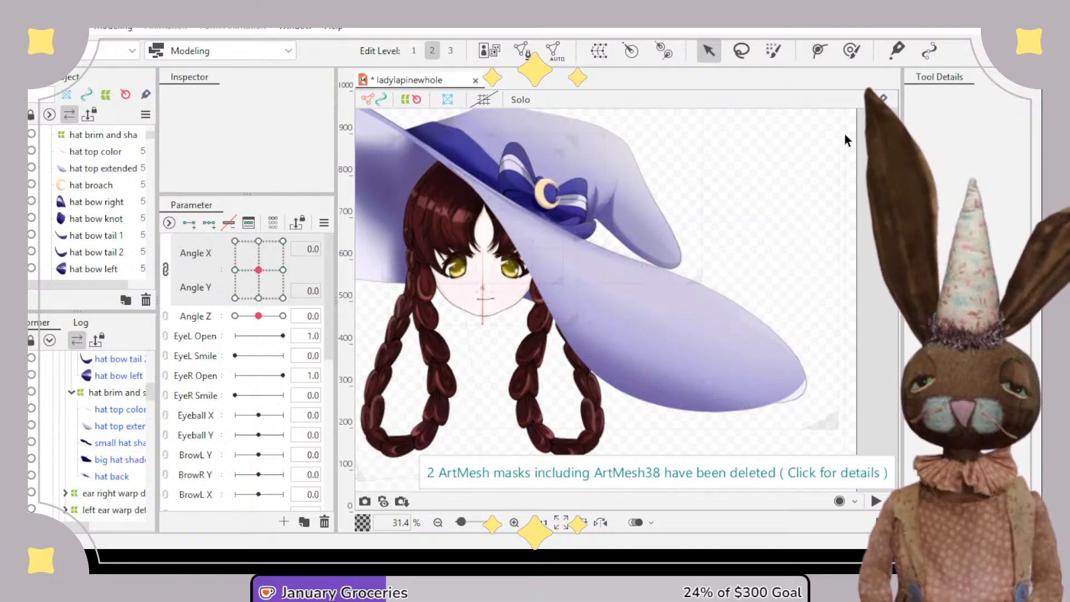
# - Lasso the lower vertices of the hat top extended mesh and try to stretch them slightly below the brim's lower edge
pyautogui.click(742, 50)
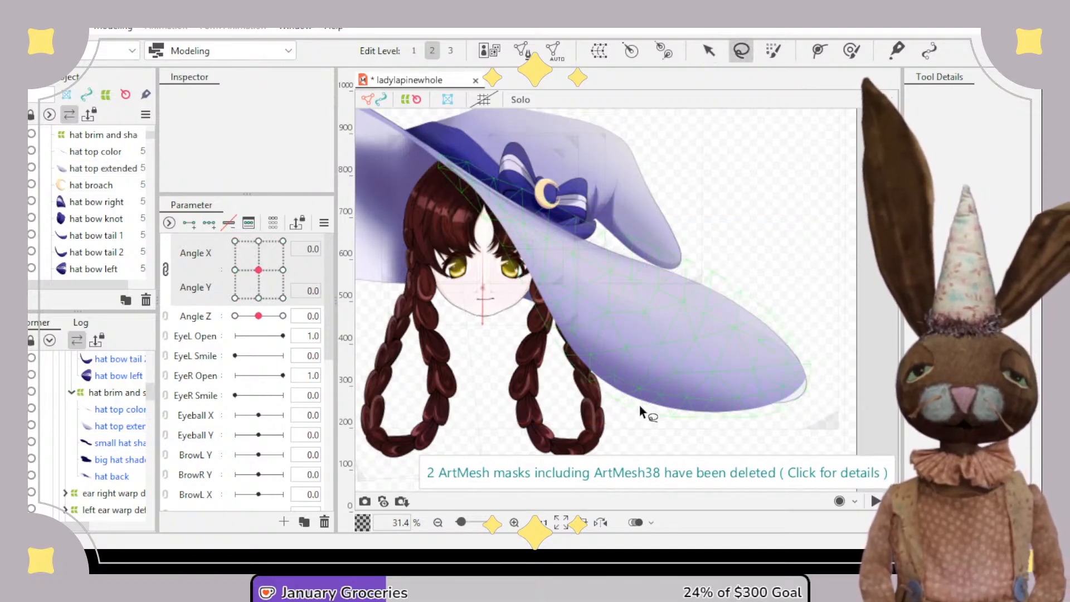
pyautogui.click(112, 477)
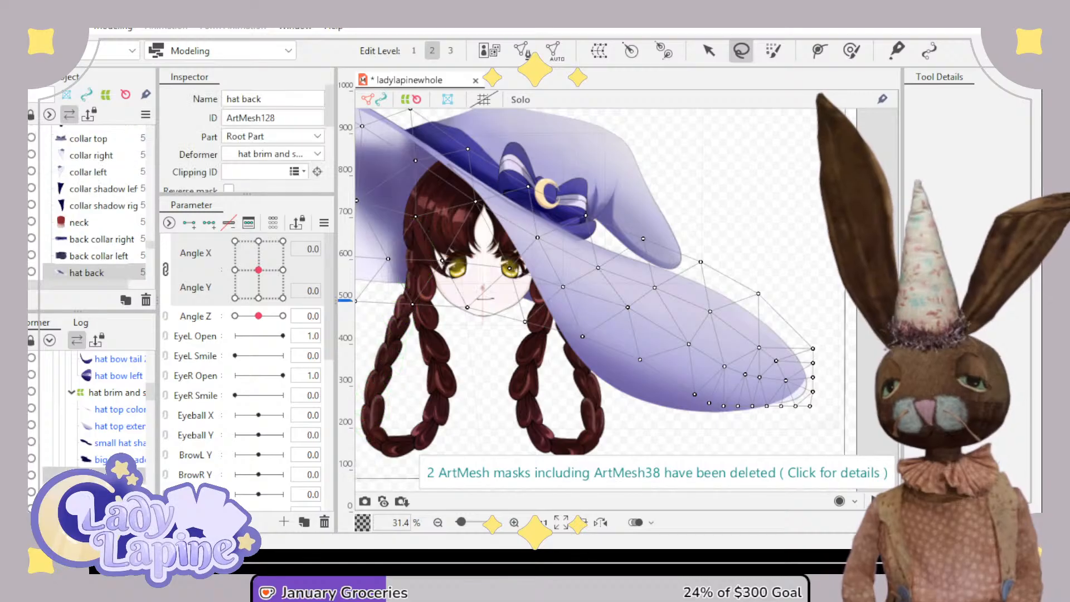
pyautogui.click(119, 428)
pyautogui.moveTo(570, 380)
pyautogui.mouseDown()
pyautogui.moveTo(561, 339)
pyautogui.moveTo(705, 387)
pyautogui.moveTo(734, 408)
pyautogui.moveTo(742, 433)
pyautogui.moveTo(653, 445)
pyautogui.moveTo(582, 406)
pyautogui.moveTo(577, 383)
pyautogui.mouseUp()
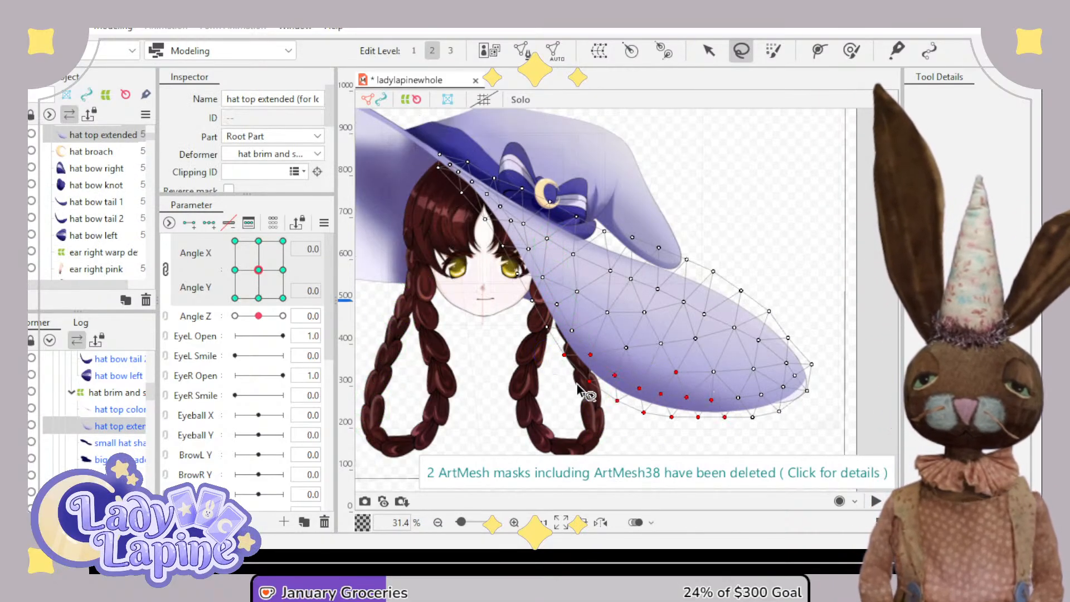
pyautogui.click(709, 51)
pyautogui.moveTo(645, 419)
pyautogui.mouseDown()
pyautogui.moveTo(647, 390)
pyautogui.moveTo(646, 426)
pyautogui.mouseUp()
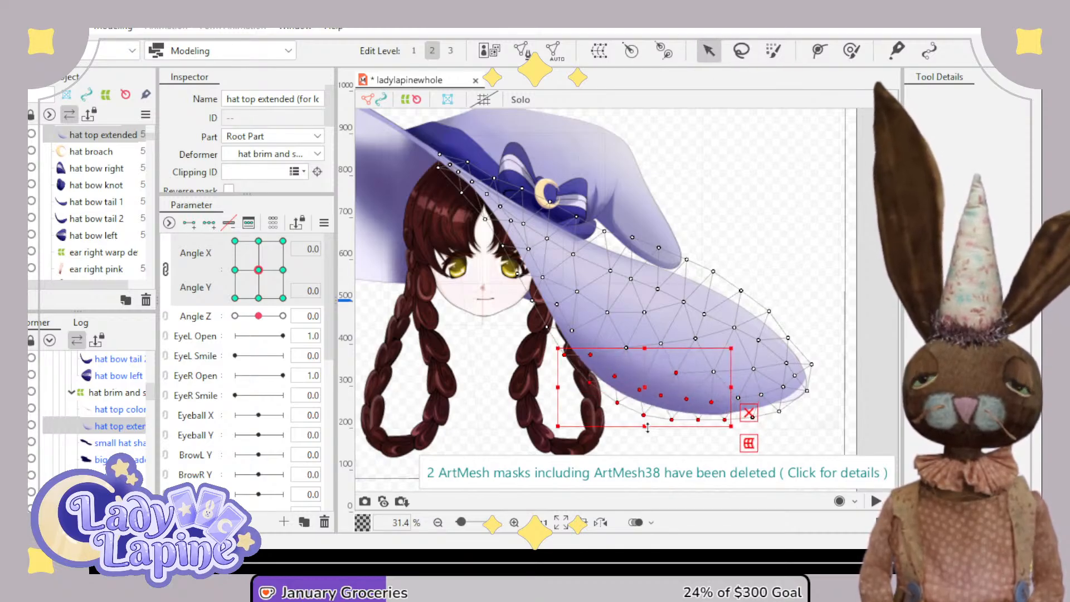
pyautogui.click(771, 436)
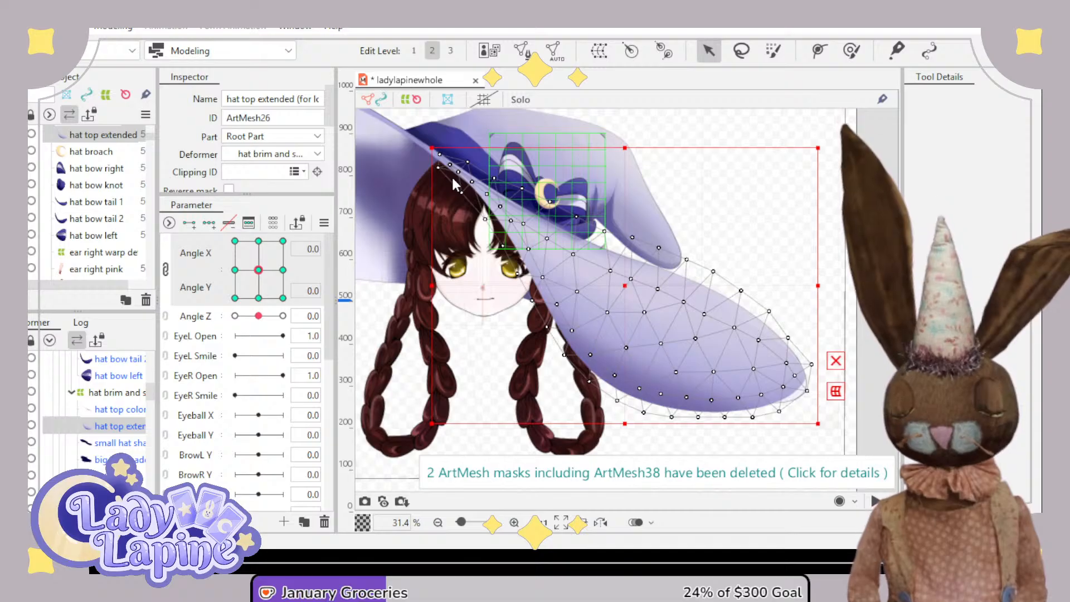
# - Create a warp deformer named hot flop deformer around the hat top extended mesh and try to pull its lower control points up toward the brim
pyautogui.click(537, 434)
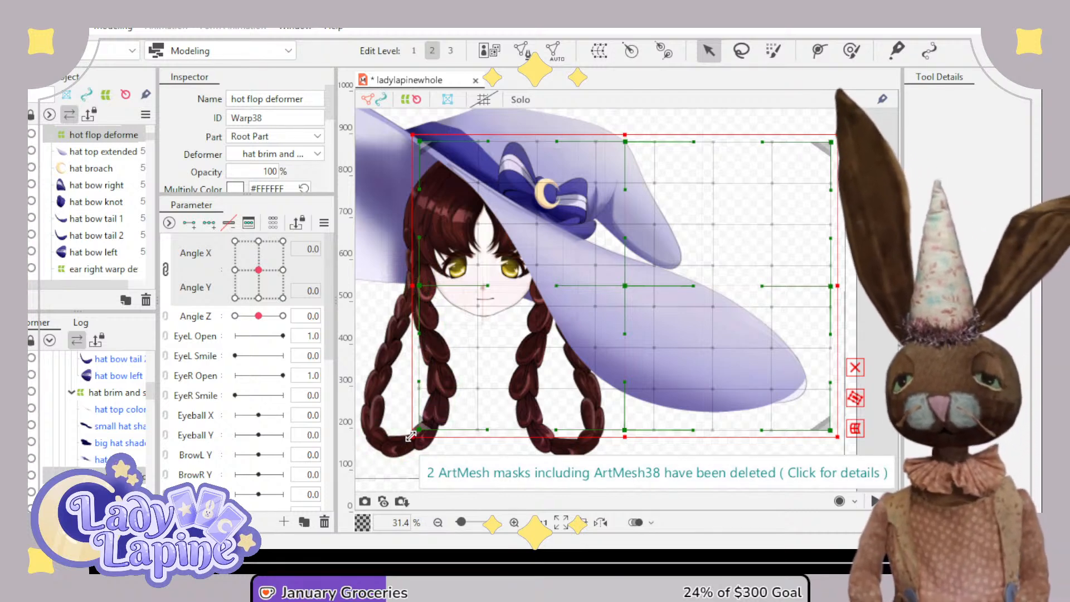
pyautogui.moveTo(413, 437)
pyautogui.mouseDown()
pyautogui.moveTo(437, 417)
pyautogui.moveTo(423, 433)
pyautogui.mouseUp()
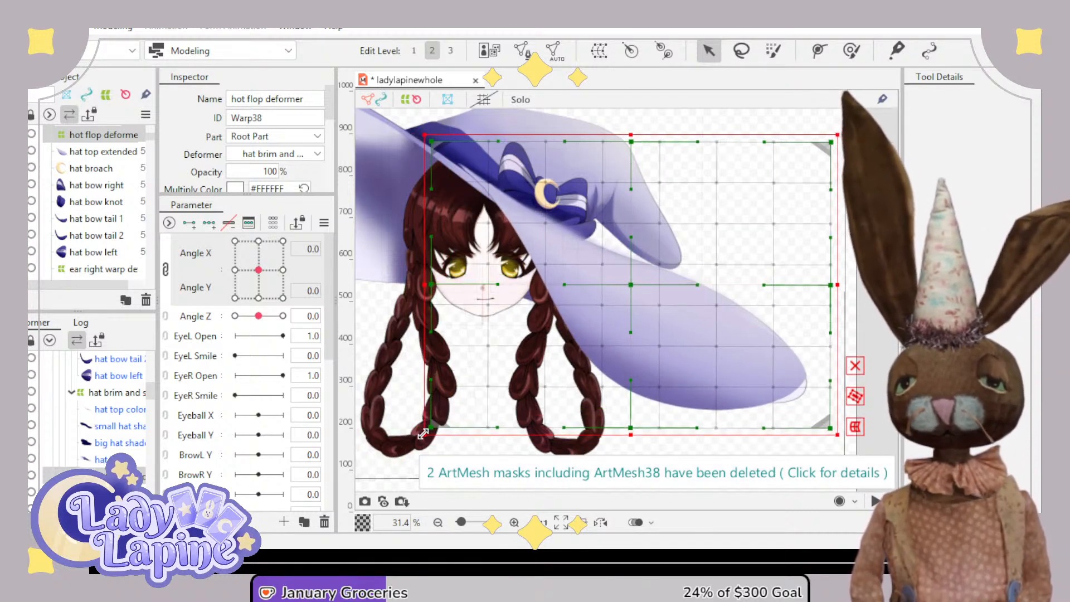
pyautogui.hotkey('ctrl', 'z')
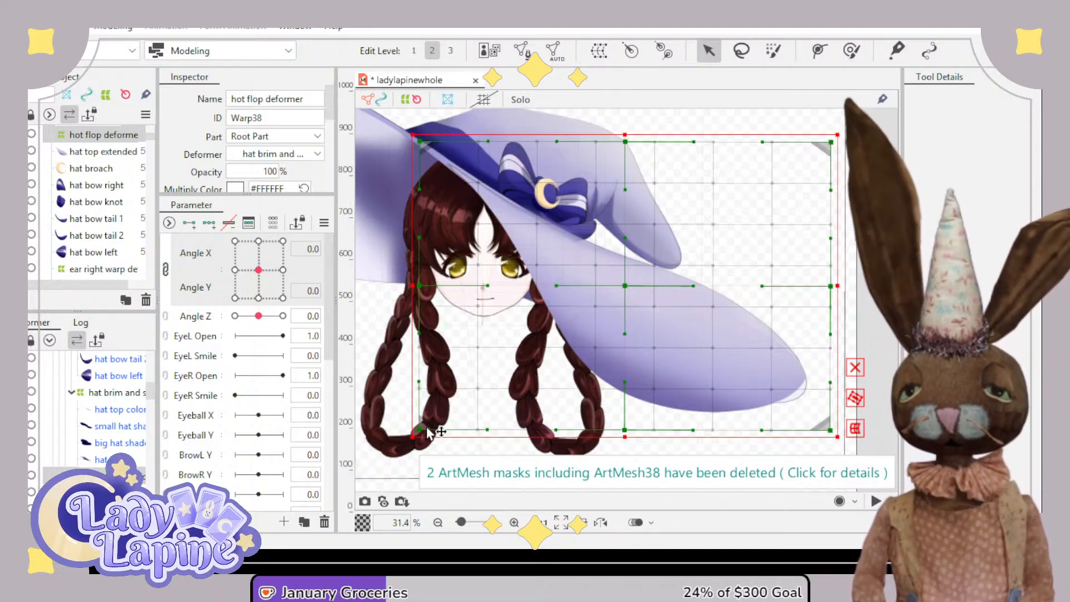
pyautogui.moveTo(427, 429); pyautogui.dragTo(510, 364)
pyautogui.moveTo(623, 431); pyautogui.dragTo(666, 383)
pyautogui.moveTo(504, 372); pyautogui.dragTo(441, 277)
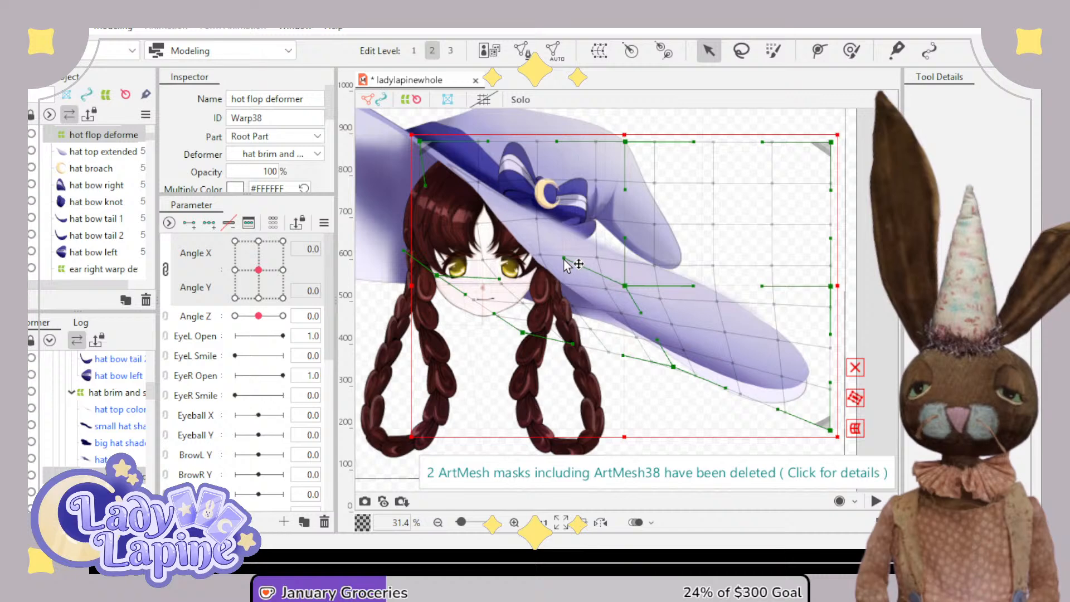
# - Try to pull the hot flop deformer's upper middle control point down and bend the handles along its outer side
pyautogui.moveTo(625, 142); pyautogui.dragTo(631, 174)
pyautogui.moveTo(698, 162); pyautogui.dragTo(701, 182)
pyautogui.moveTo(783, 410); pyautogui.dragTo(776, 399)
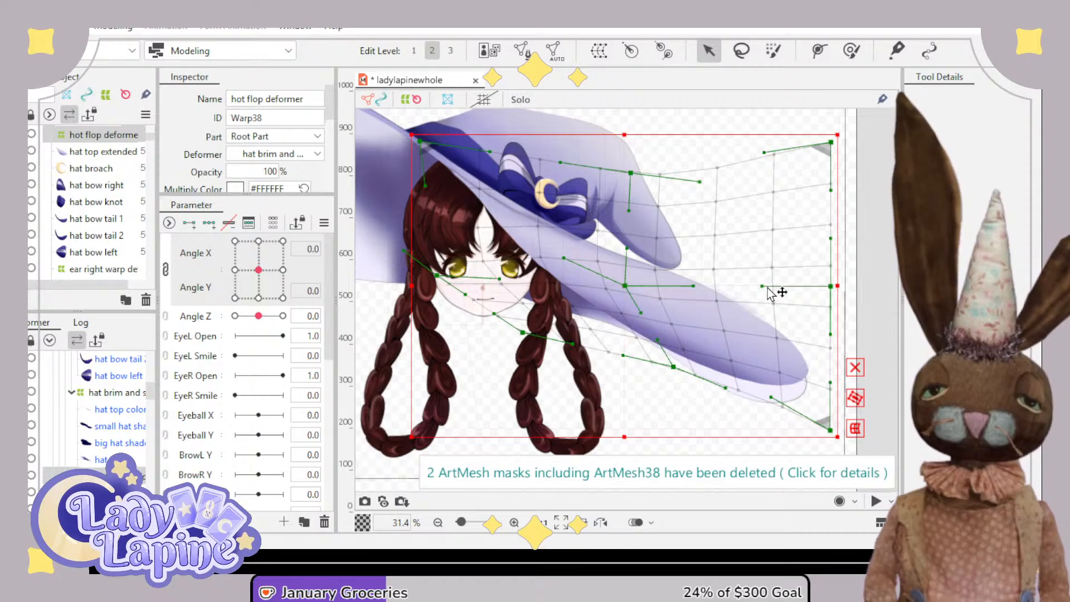
pyautogui.moveTo(769, 292); pyautogui.dragTo(763, 312)
# - Try to raise the hot flop deformer's central control point and tilt its handles to follow the brim's slope
pyautogui.scroll(4, 710, 373)
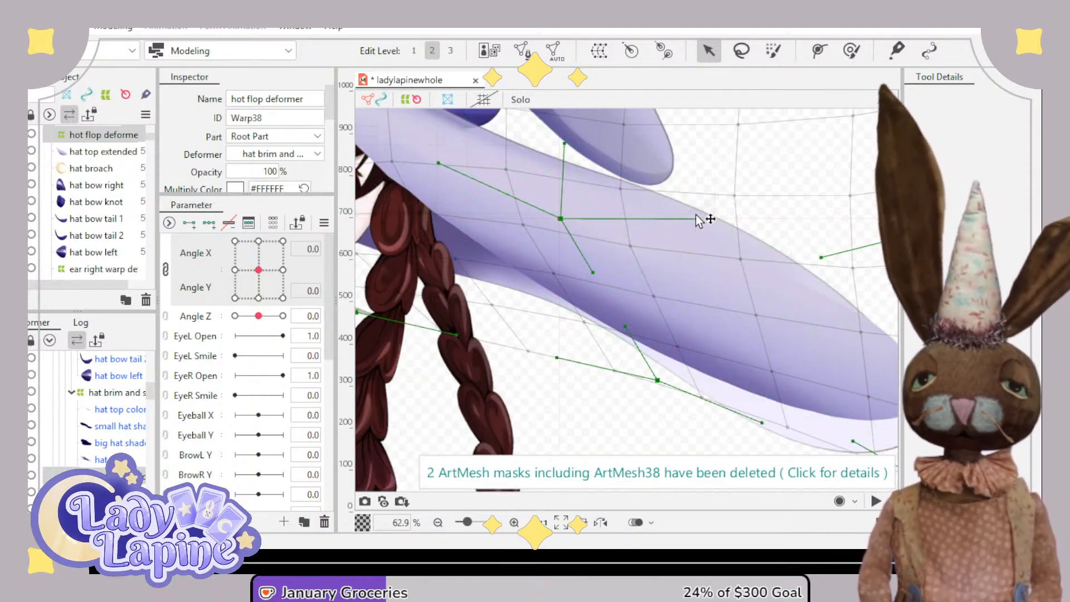
pyautogui.moveTo(697, 217); pyautogui.dragTo(702, 225)
pyautogui.moveTo(558, 220); pyautogui.dragTo(560, 215)
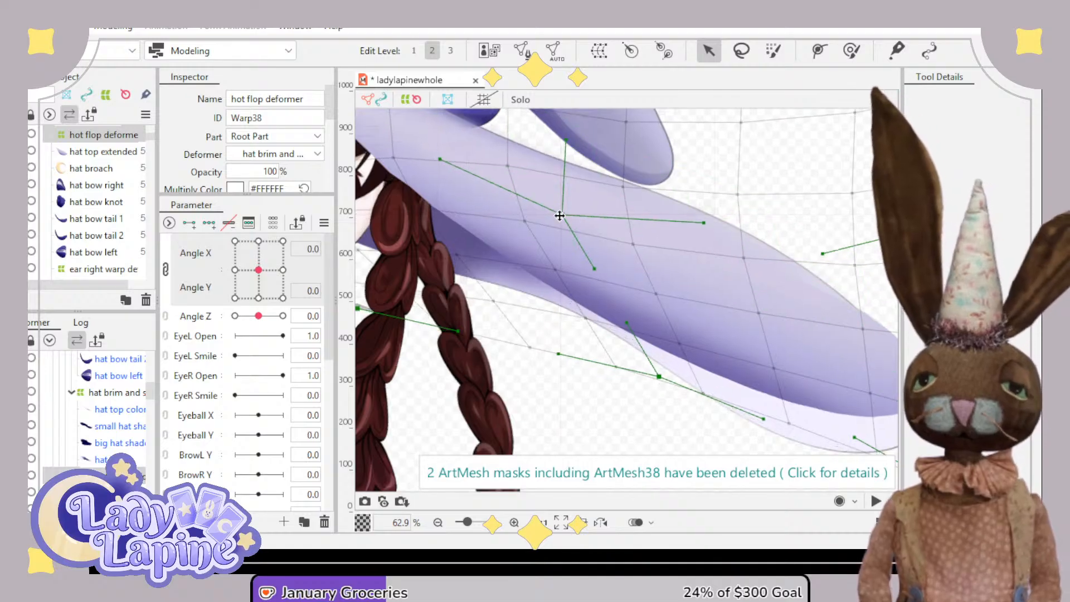
pyautogui.moveTo(571, 263); pyautogui.dragTo(571, 199)
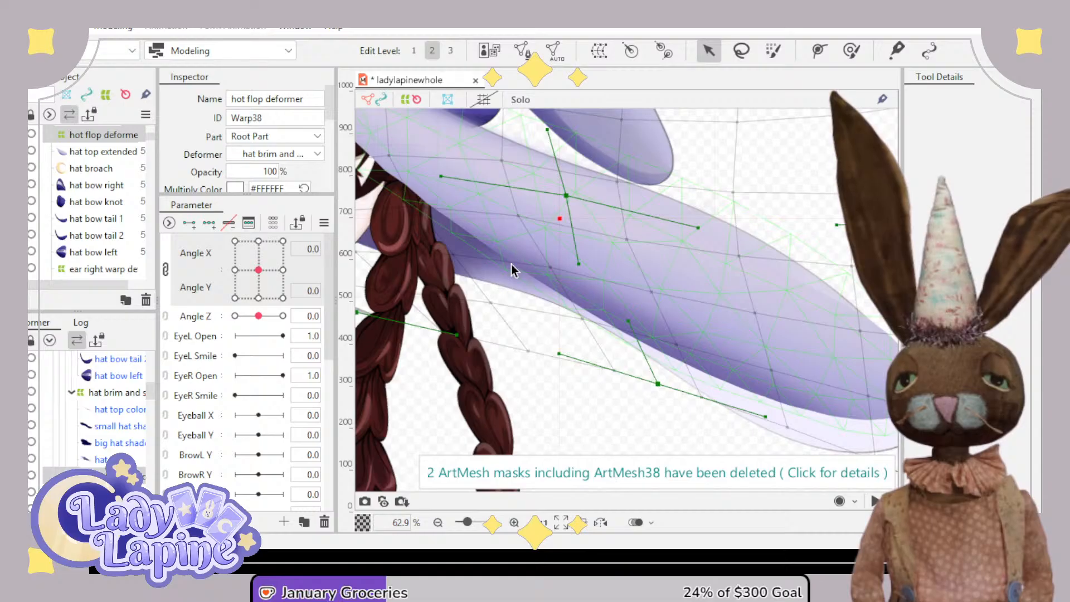
# - Try to nudge the hot flop deformer's corner near the hat band up and lower the upper middle point's handle beside it
pyautogui.moveTo(531, 307); pyautogui.dragTo(631, 451)
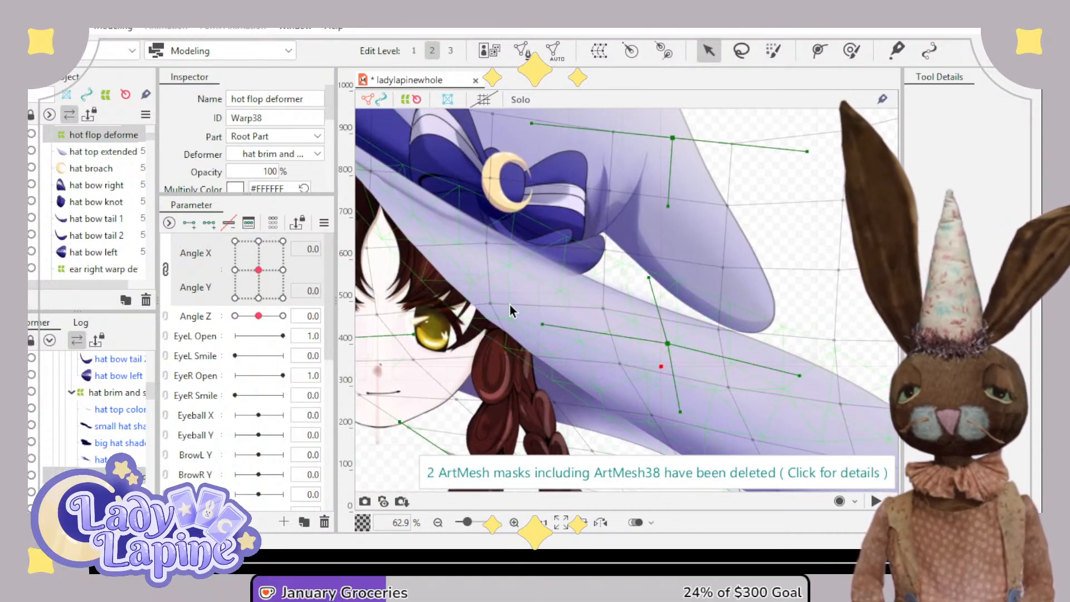
pyautogui.moveTo(513, 304); pyautogui.dragTo(662, 424)
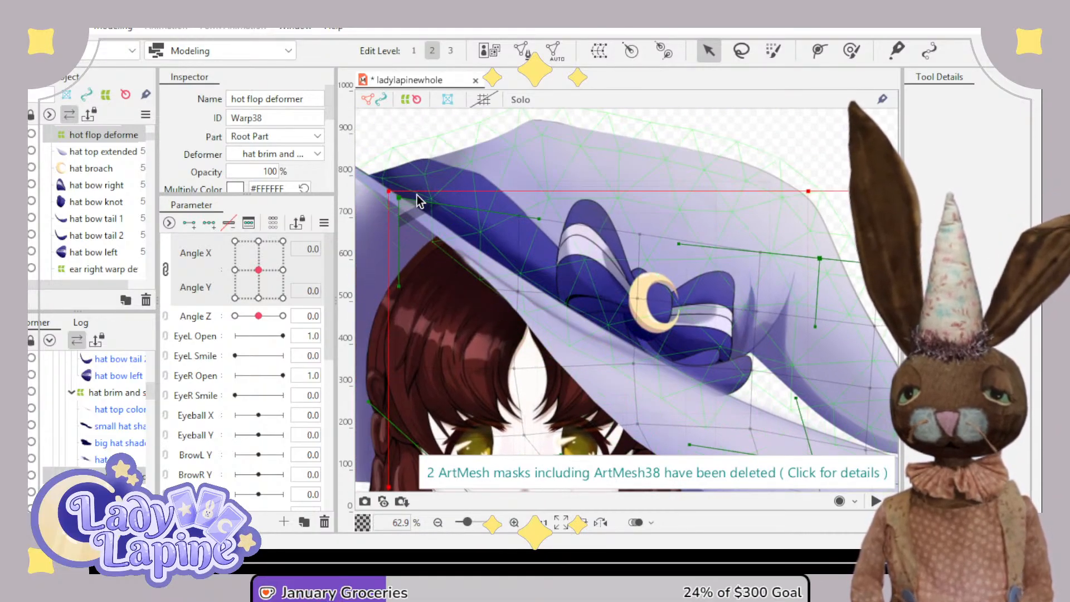
pyautogui.moveTo(399, 197); pyautogui.dragTo(403, 190)
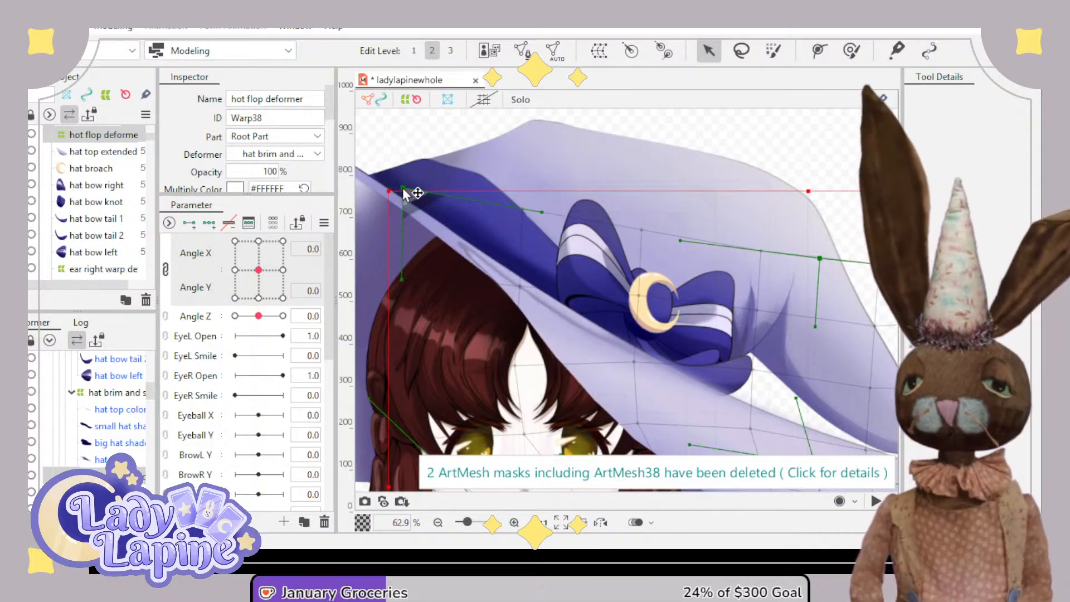
pyautogui.moveTo(681, 241)
pyautogui.mouseDown()
pyautogui.moveTo(694, 214)
pyautogui.moveTo(678, 254)
pyautogui.mouseUp()
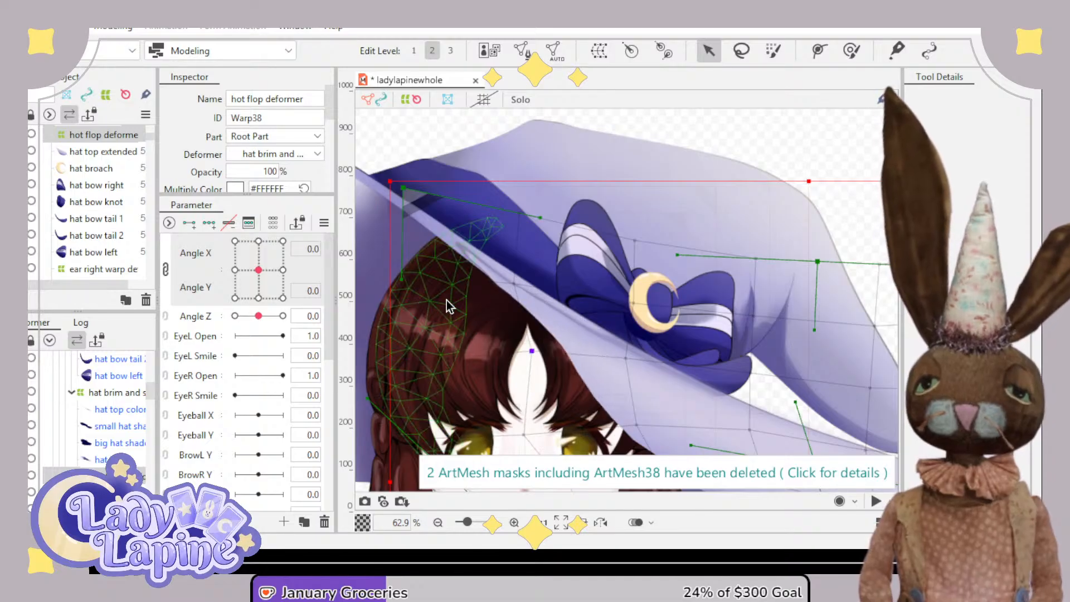
# - Try to lengthen the lower handle of the hot flop deformer's upper middle control point and undo that change
pyautogui.scroll(-2, 453, 356)
pyautogui.moveTo(454, 356); pyautogui.dragTo(376, 255)
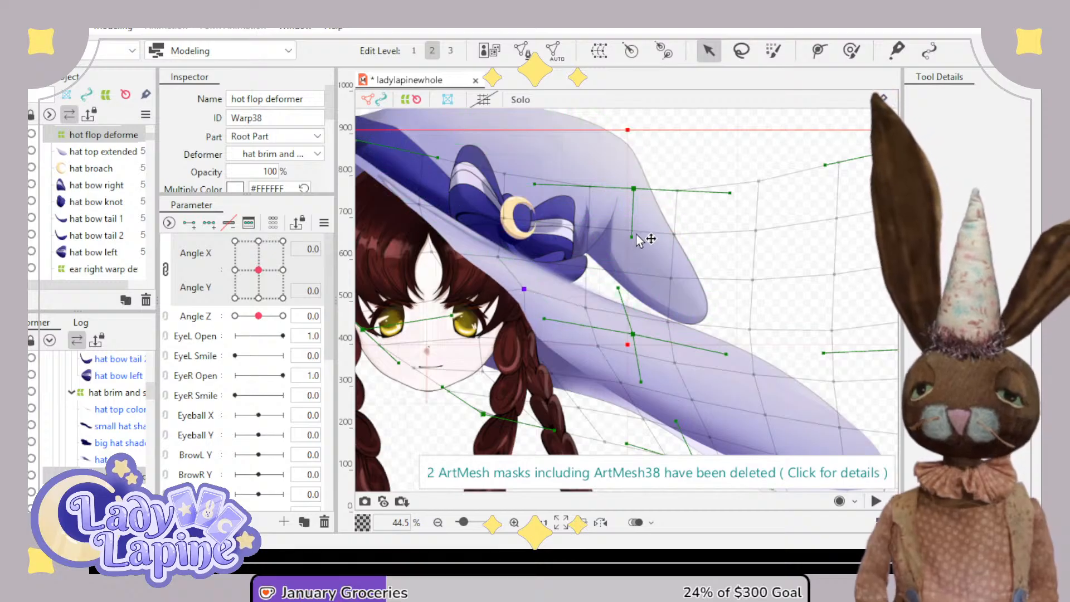
pyautogui.moveTo(637, 235); pyautogui.dragTo(623, 260)
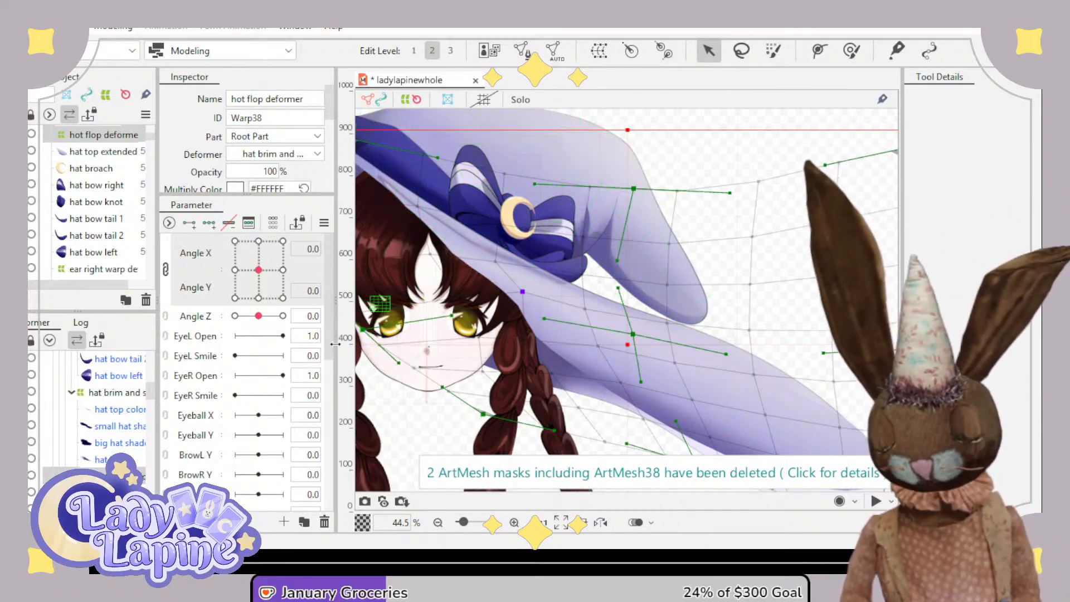
pyautogui.hotkey('ctrl', 'z')
pyautogui.hotkey('ctrl', 'z')
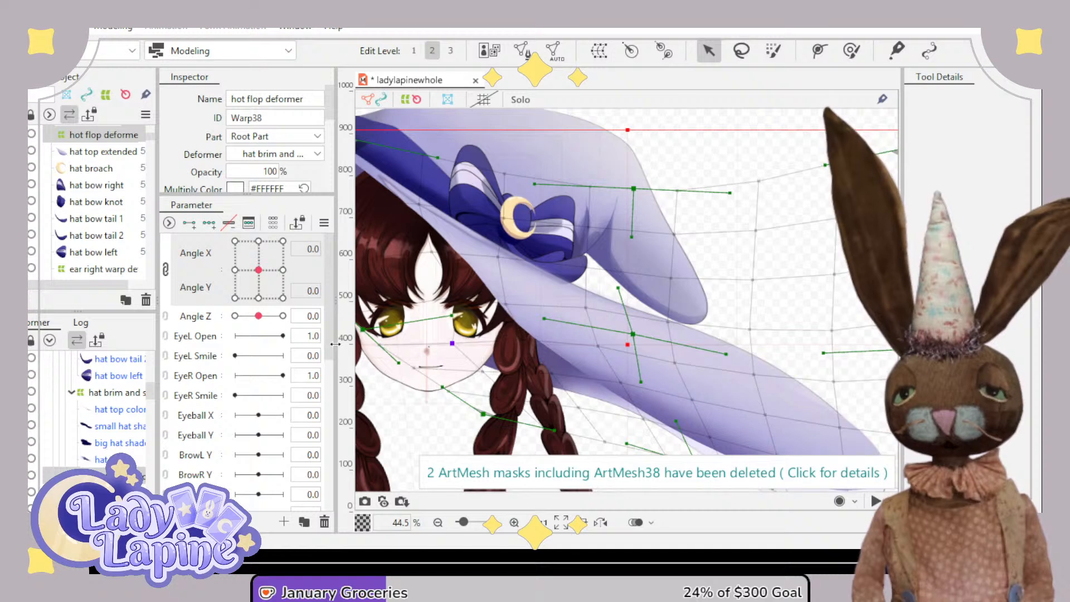
# - Undo all shaping of the hot flop deformer and its creation, going back to the selected hat top color mesh
pyautogui.scroll(-3, 559, 299)
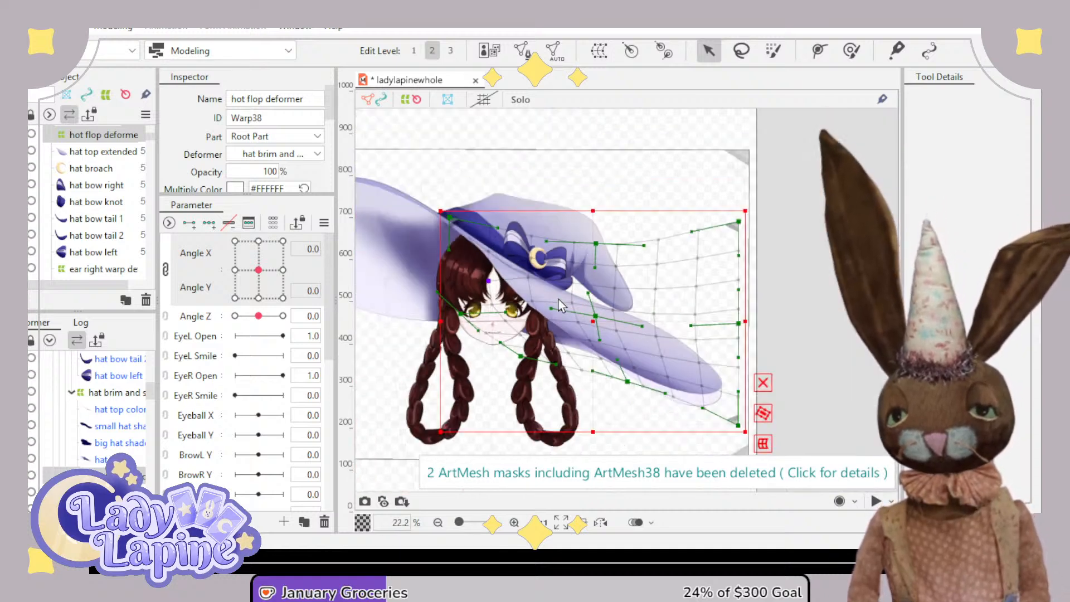
pyautogui.hotkey('ctrl', 'z')
pyautogui.hotkey('ctrl', 'z')
pyautogui.hotkey('ctrl', 'z')
pyautogui.hotkey('ctrl', 'z')
pyautogui.hotkey('ctrl', 'z')
pyautogui.hotkey('ctrl', 'z')
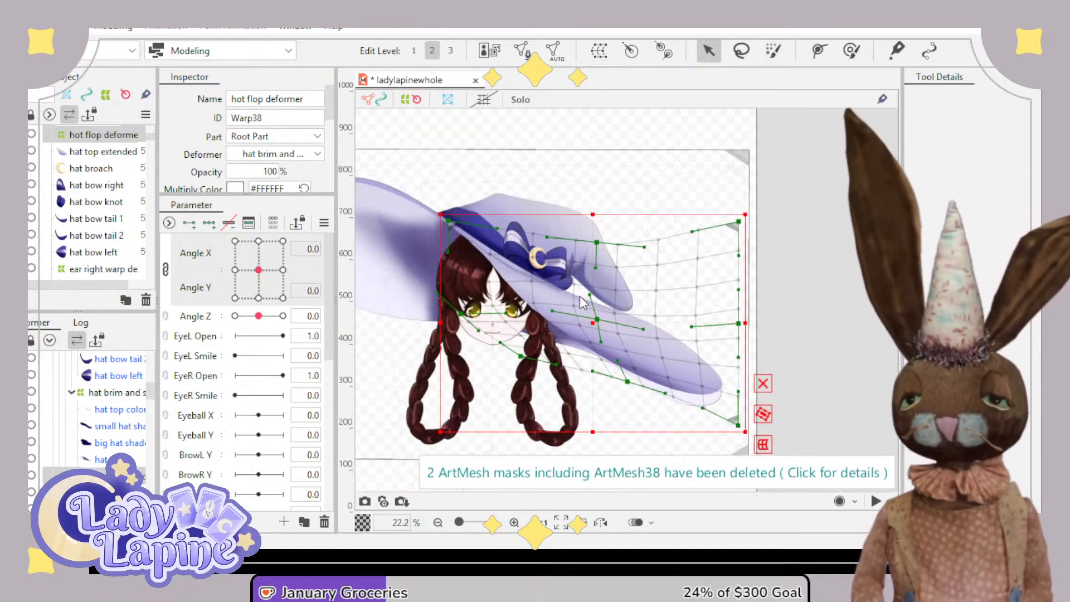
pyautogui.hotkey('ctrl', 'z')
pyautogui.hotkey('ctrl', 'z')
pyautogui.hotkey('ctrl', 'z')
pyautogui.hotkey('ctrl', 'z')
pyautogui.hotkey('ctrl', 'z')
pyautogui.hotkey('ctrl', 'z')
pyautogui.hotkey('ctrl', 'z')
pyautogui.hotkey('ctrl', 'z')
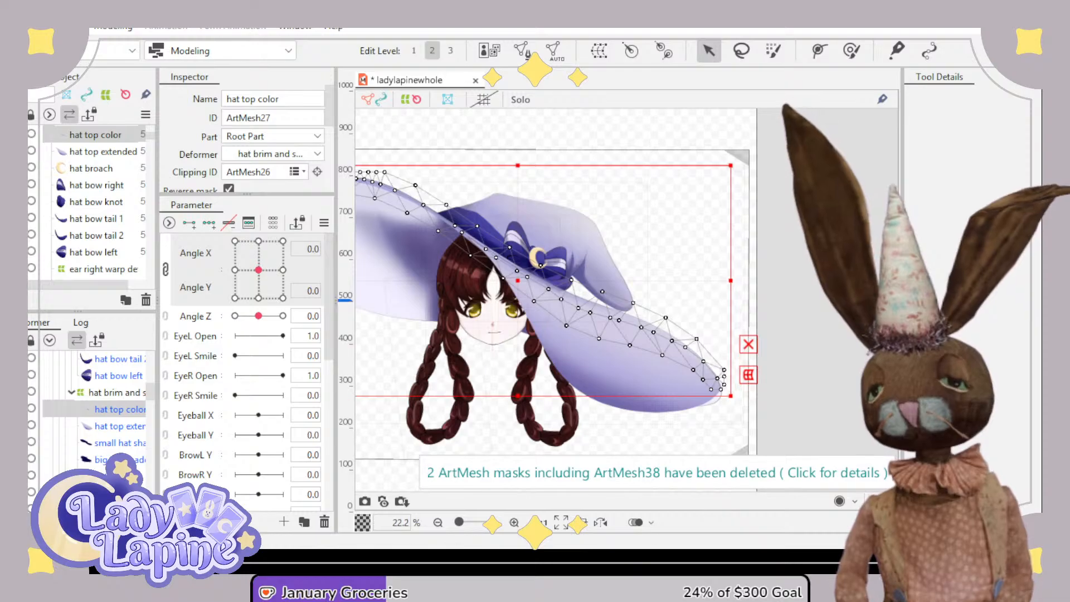
# - Check how the hat deforms with Angle X at -30, reset both angles to 0 and deselect the hat top color mesh
pyautogui.scroll(-2, 518, 341)
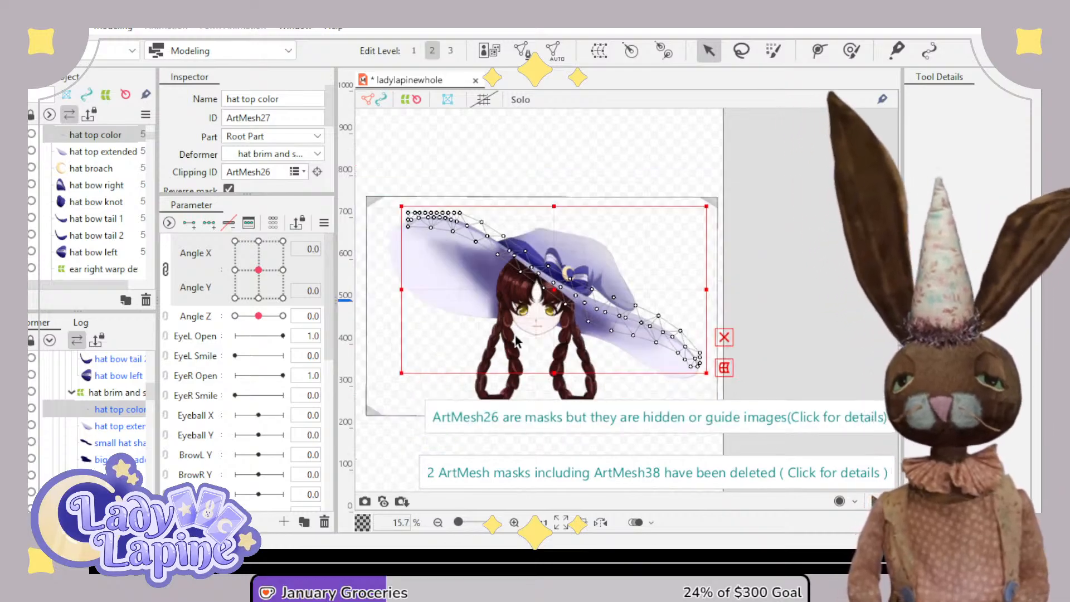
pyautogui.moveTo(258, 273); pyautogui.dragTo(234, 277)
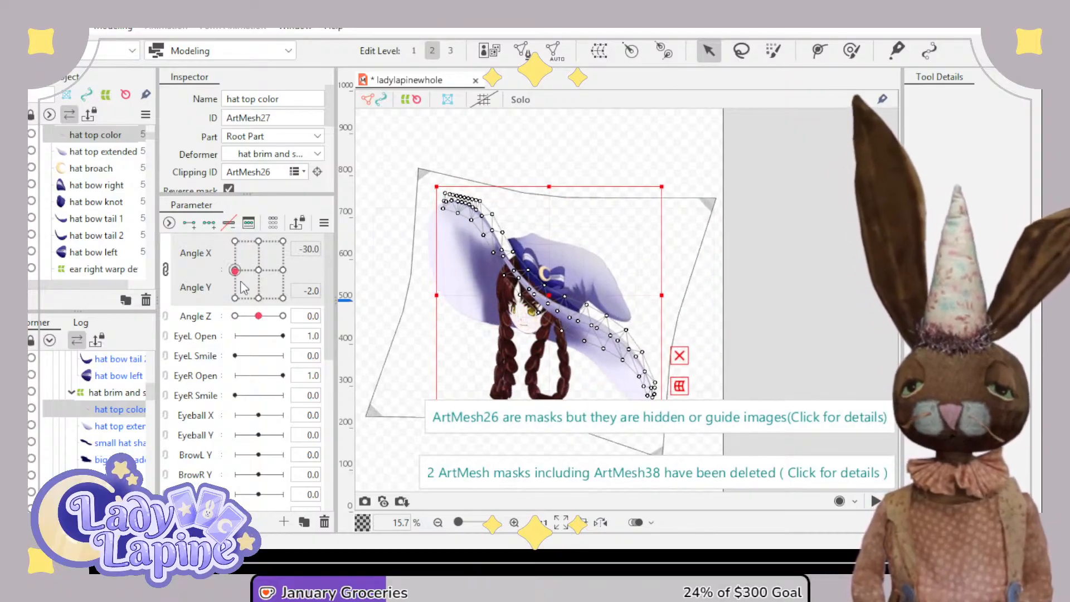
pyautogui.moveTo(243, 270)
pyautogui.mouseDown()
pyautogui.moveTo(293, 275)
pyautogui.moveTo(236, 277)
pyautogui.moveTo(226, 235)
pyautogui.moveTo(226, 299)
pyautogui.moveTo(228, 264)
pyautogui.mouseUp()
pyautogui.moveTo(286, 274)
pyautogui.mouseDown()
pyautogui.moveTo(239, 281)
pyautogui.moveTo(254, 315)
pyautogui.moveTo(266, 277)
pyautogui.mouseUp()
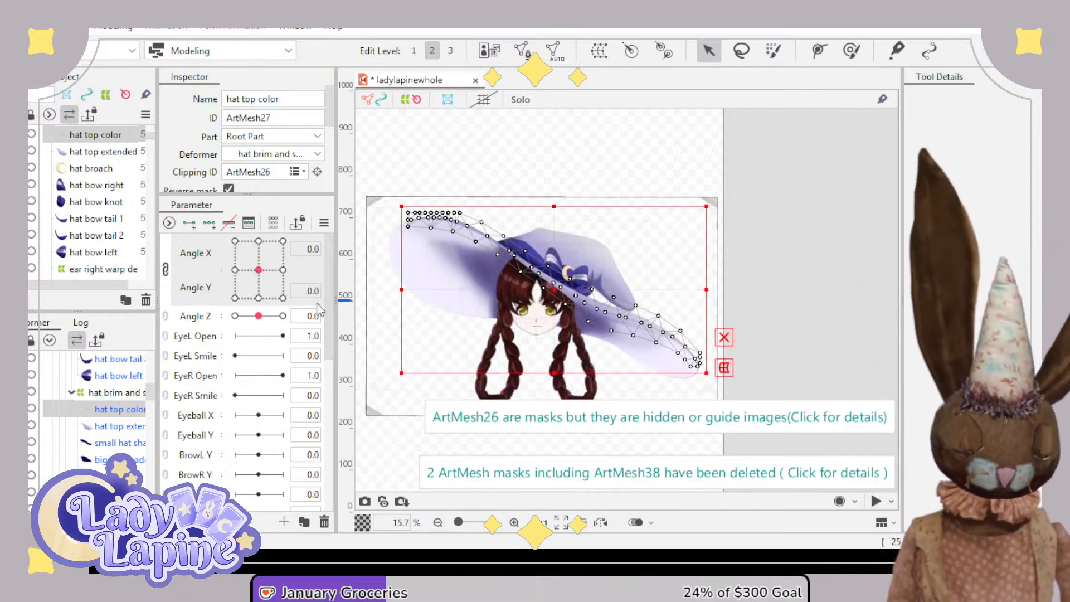
pyautogui.click(750, 218)
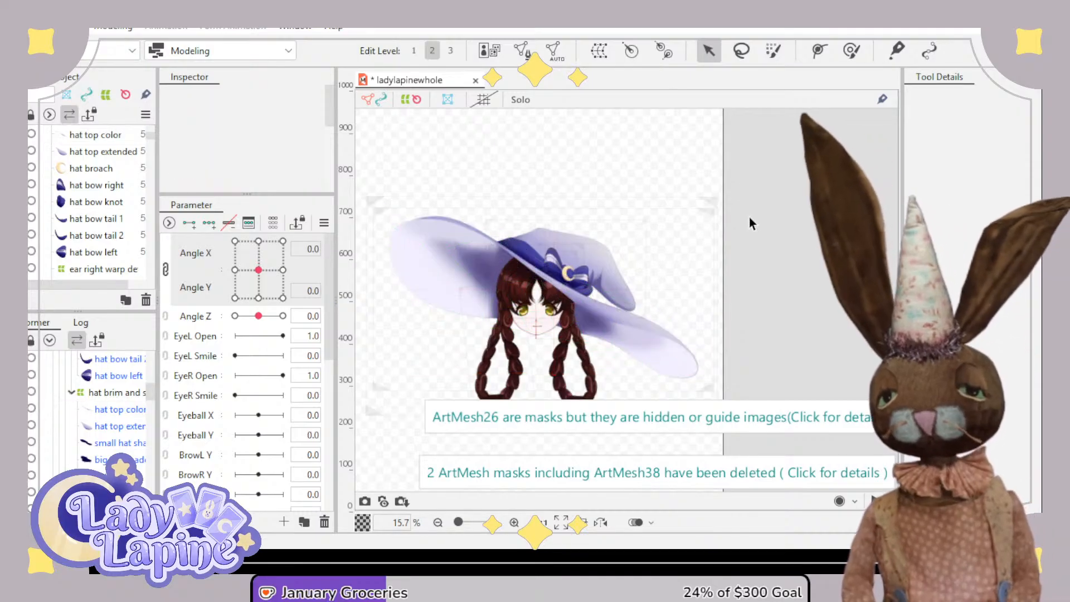
pyautogui.scroll(-2, 721, 263)
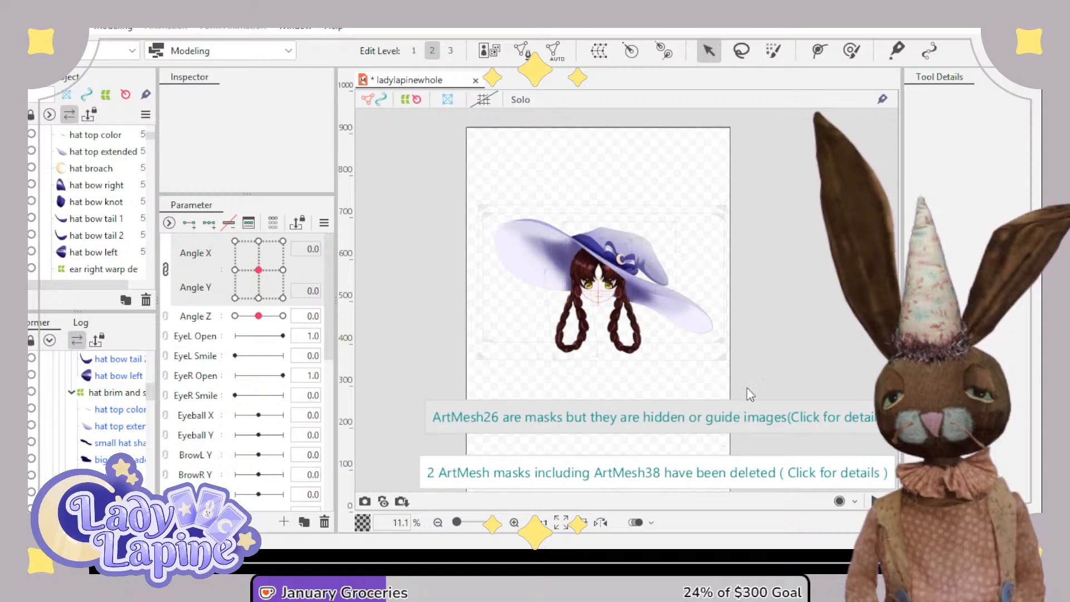
pyautogui.hotkey('ctrl', 'a')
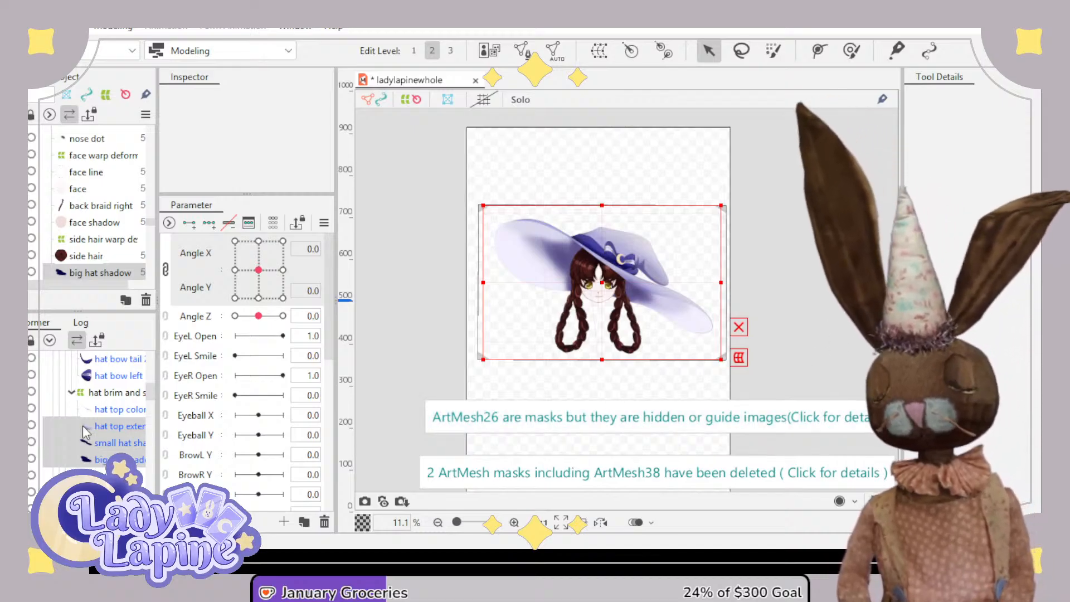
pyautogui.click(102, 411)
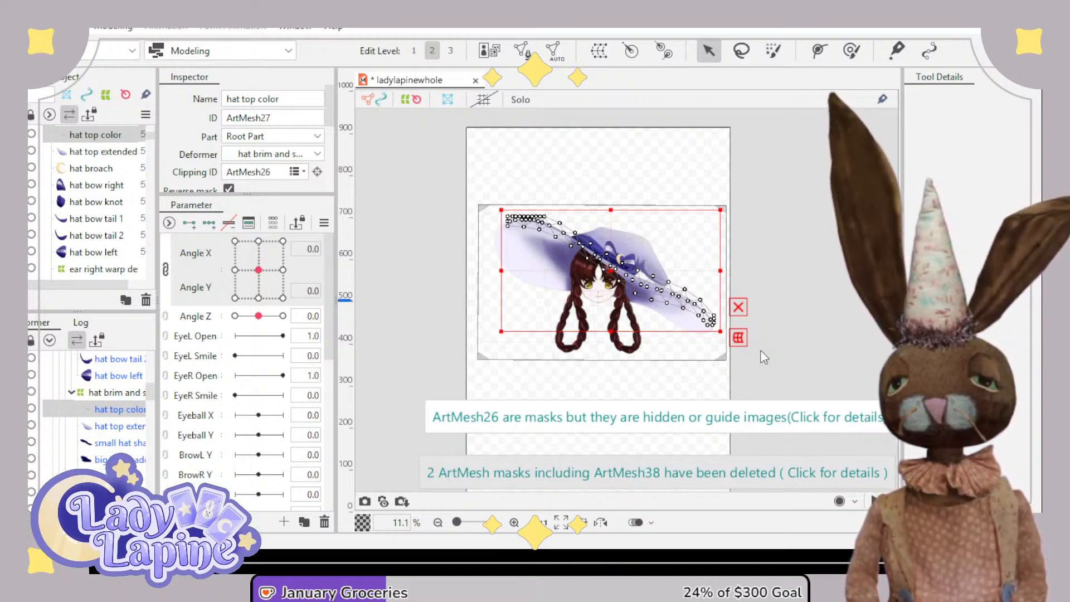
pyautogui.hotkey('ctrl', 'z')
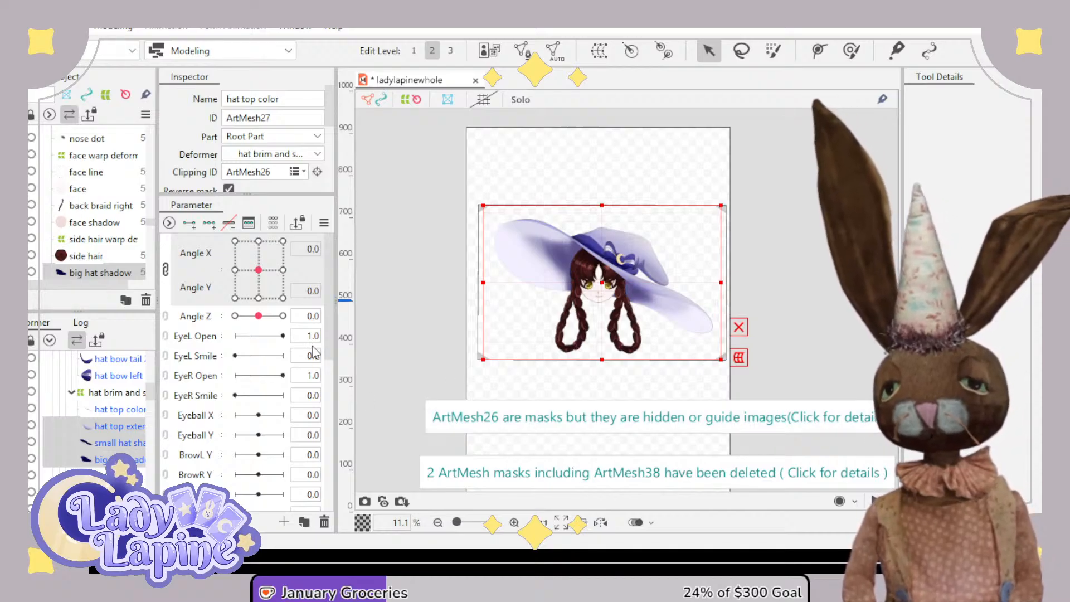
# - Clear the Clipping ID of the hat top color mesh and deselect it
pyautogui.click(109, 411)
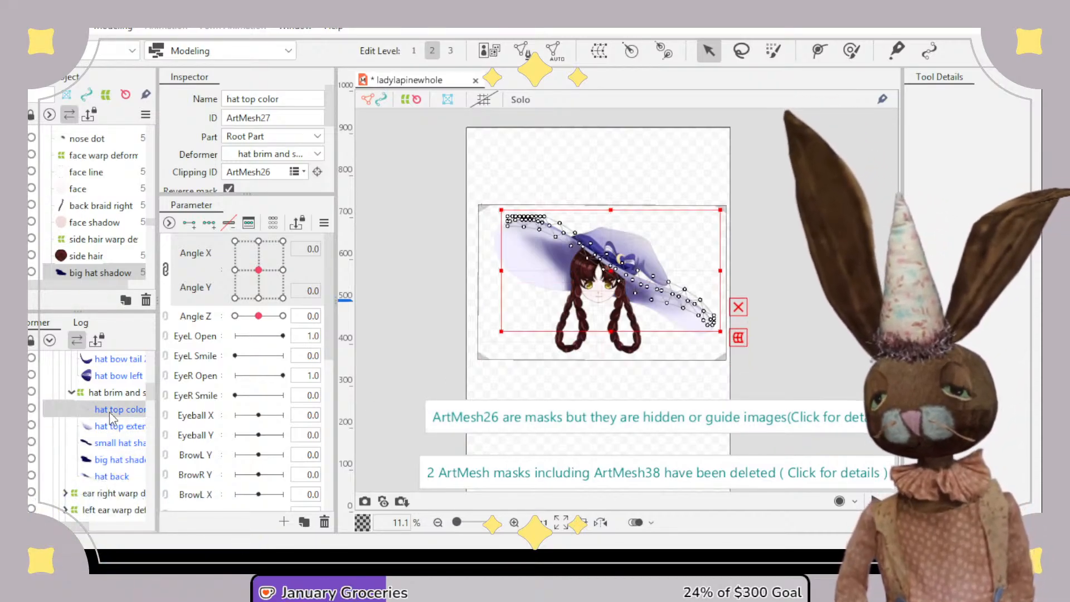
pyautogui.click(298, 173)
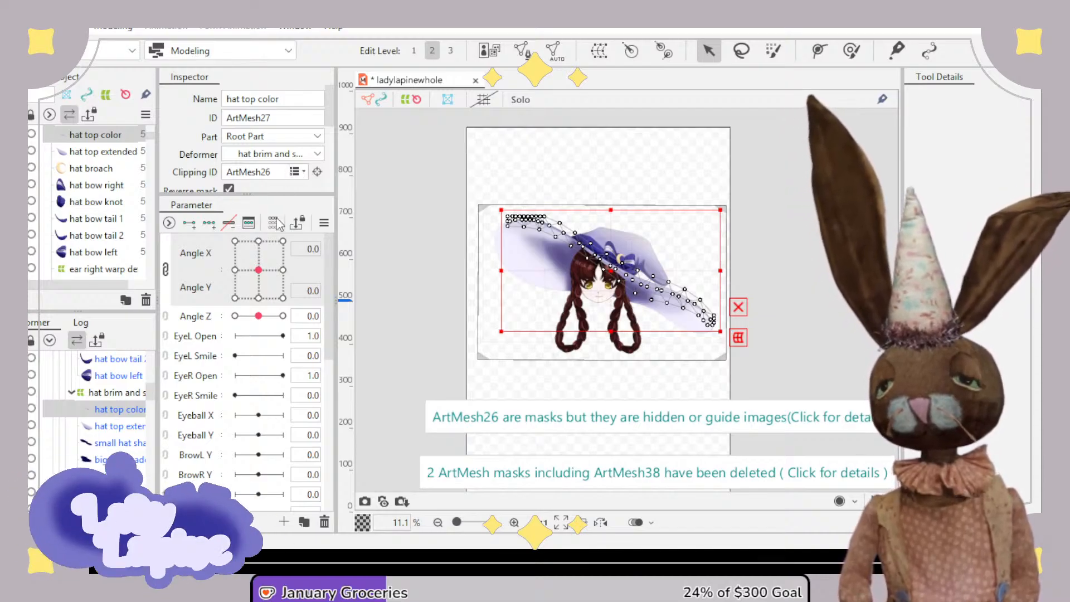
pyautogui.click(230, 447)
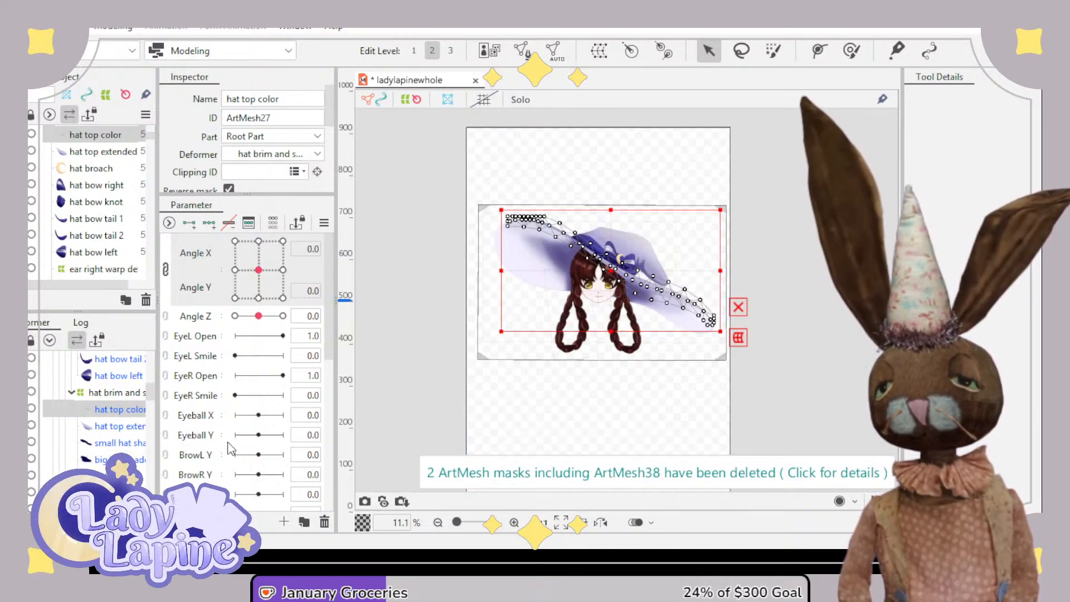
pyautogui.click(405, 337)
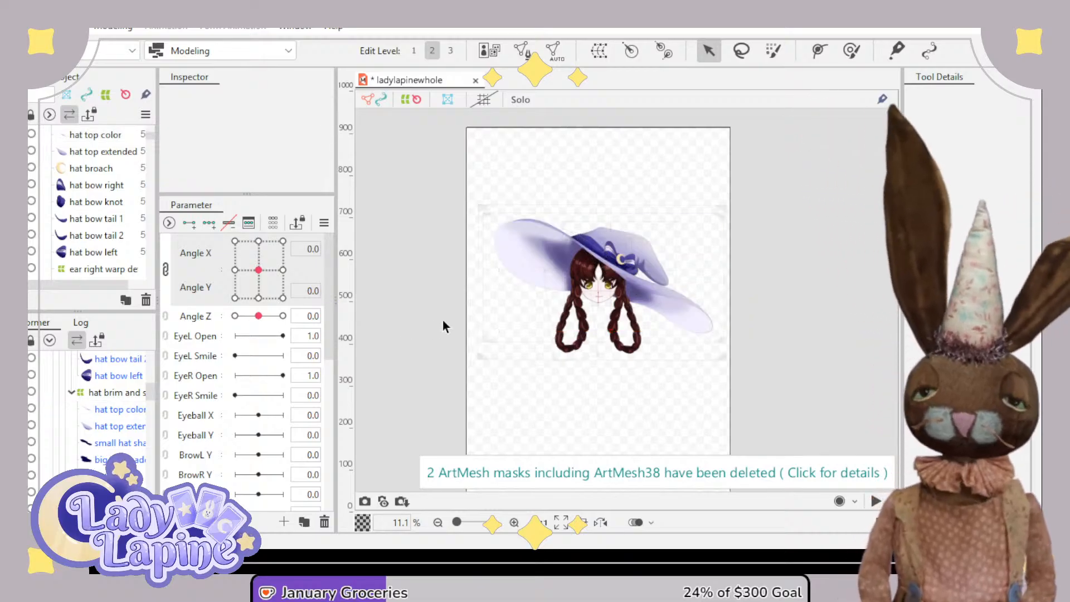
# - Check how the hat follows the head by sweeping Angle X and Angle Y to their extremes, and return both to 0
pyautogui.moveTo(258, 270)
pyautogui.mouseDown()
pyautogui.moveTo(235, 269)
pyautogui.moveTo(295, 271)
pyautogui.moveTo(281, 237)
pyautogui.moveTo(286, 339)
pyautogui.moveTo(282, 245)
pyautogui.moveTo(273, 261)
pyautogui.moveTo(251, 261)
pyautogui.moveTo(310, 260)
pyautogui.moveTo(255, 263)
pyautogui.moveTo(260, 279)
pyautogui.mouseUp()
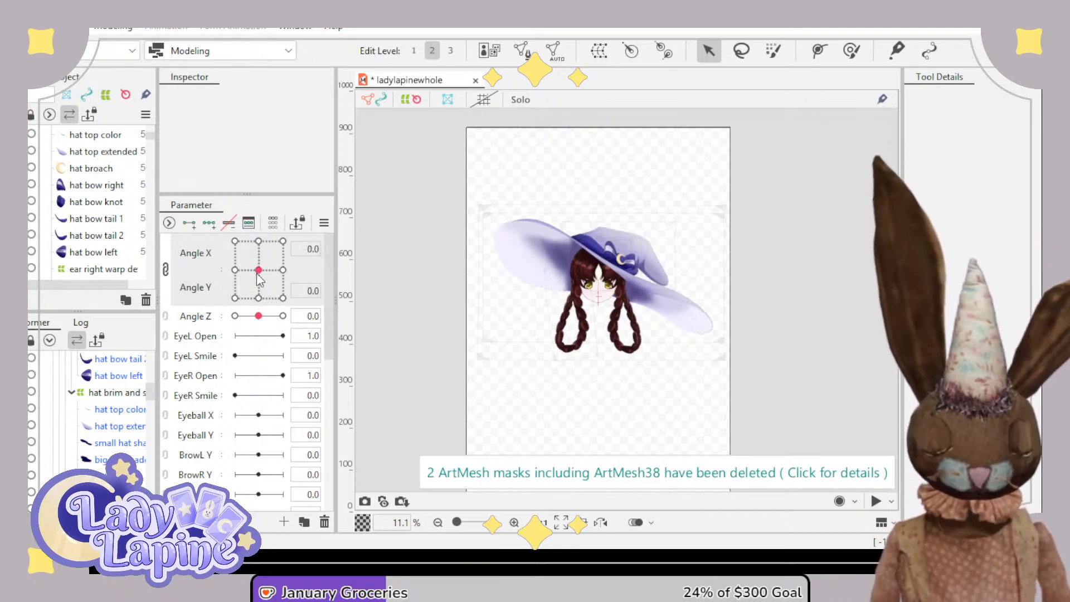
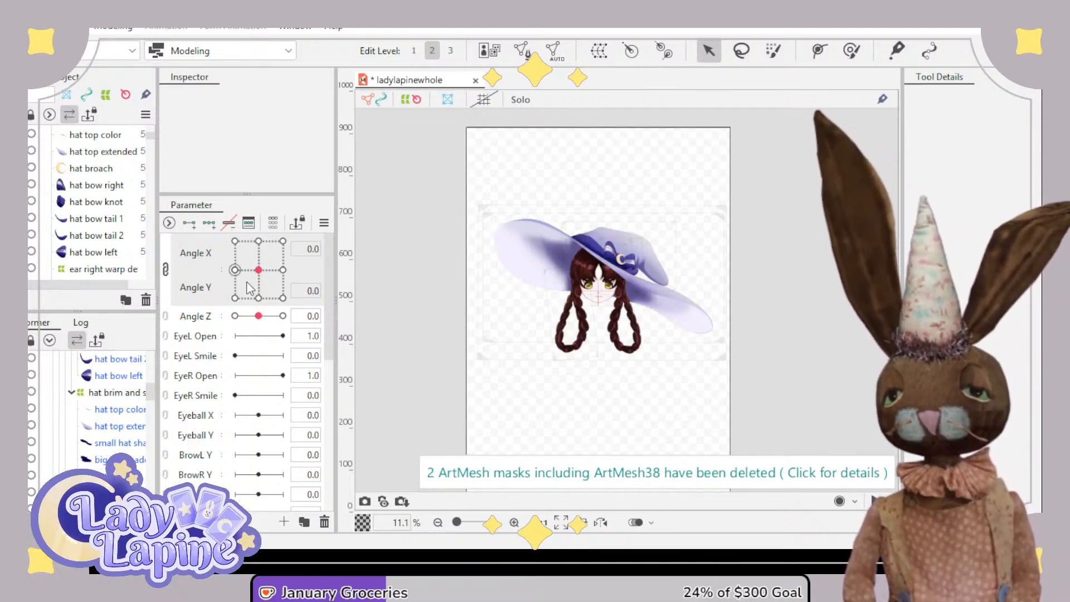
pyautogui.moveTo(265, 272)
pyautogui.mouseDown()
pyautogui.moveTo(268, 245)
pyautogui.moveTo(279, 281)
pyautogui.moveTo(256, 296)
pyautogui.moveTo(274, 242)
pyautogui.moveTo(258, 280)
pyautogui.mouseUp()
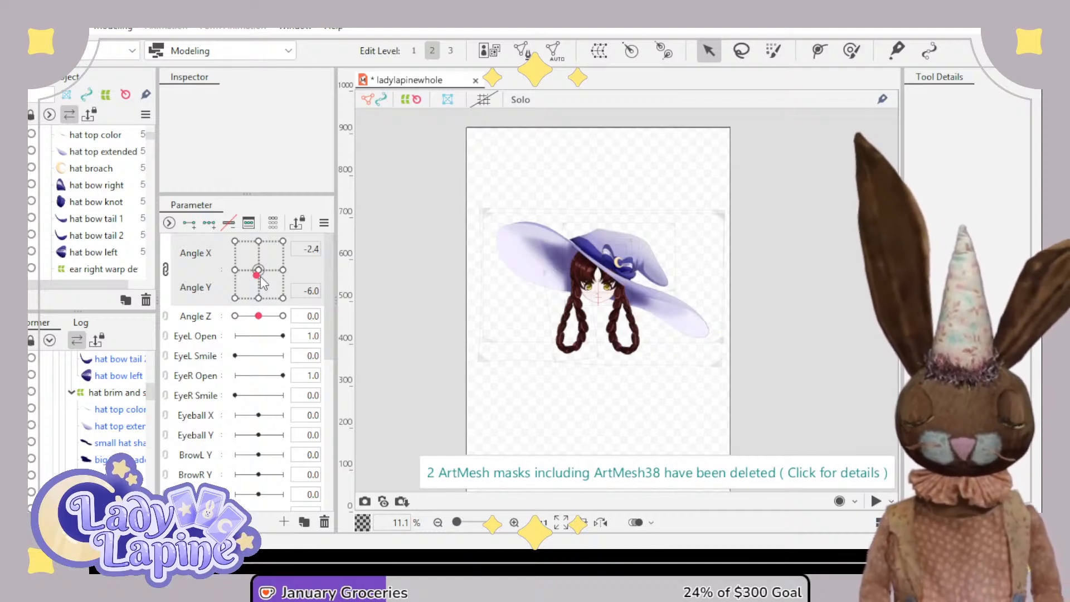
pyautogui.moveTo(270, 280); pyautogui.dragTo(237, 306)
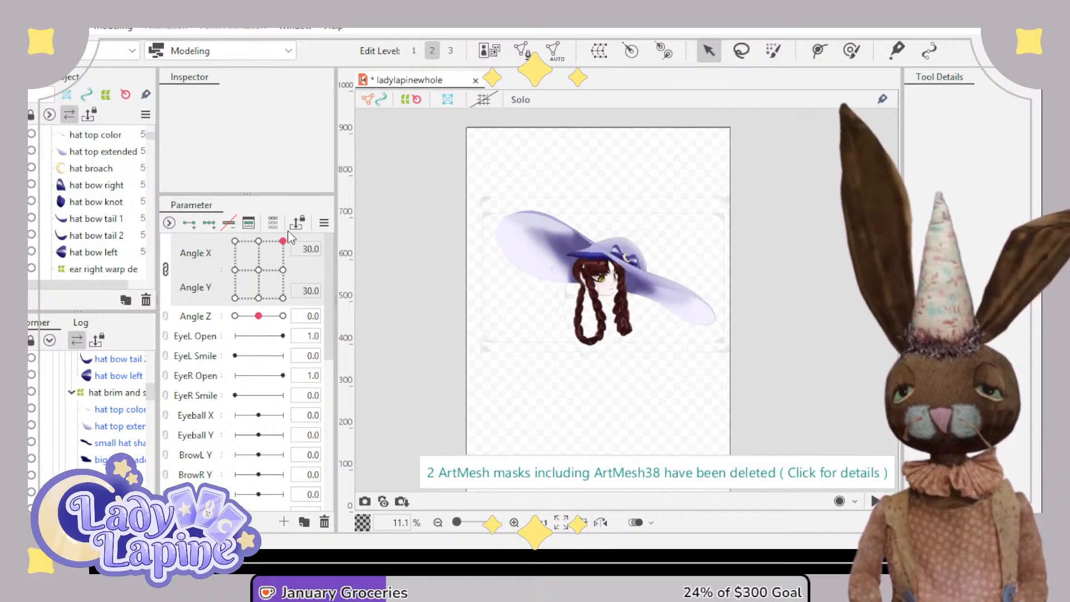
pyautogui.moveTo(215, 245); pyautogui.dragTo(244, 277)
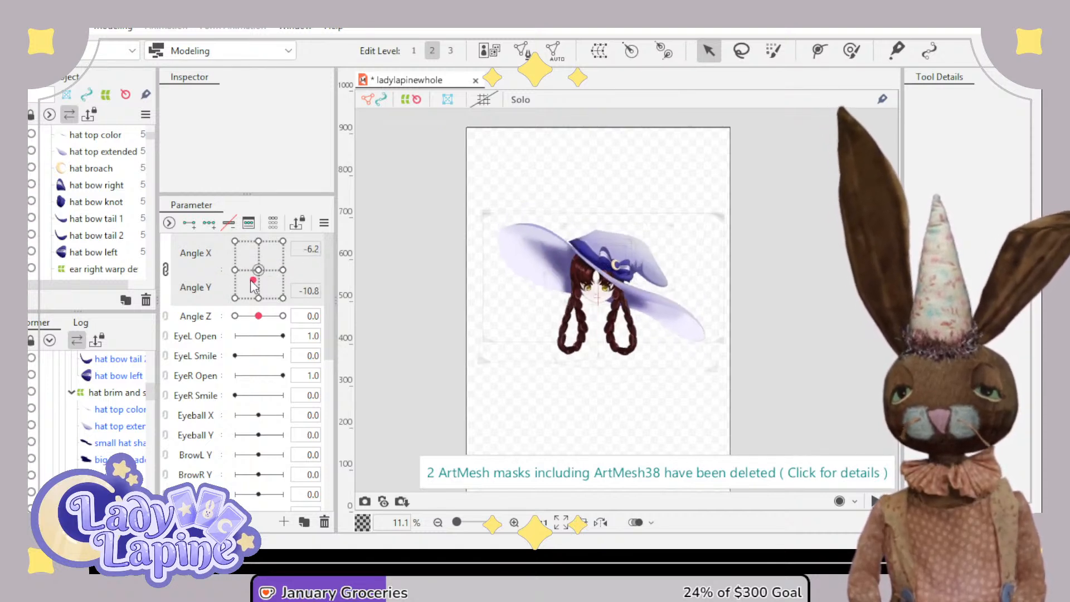
pyautogui.moveTo(235, 282); pyautogui.dragTo(265, 282)
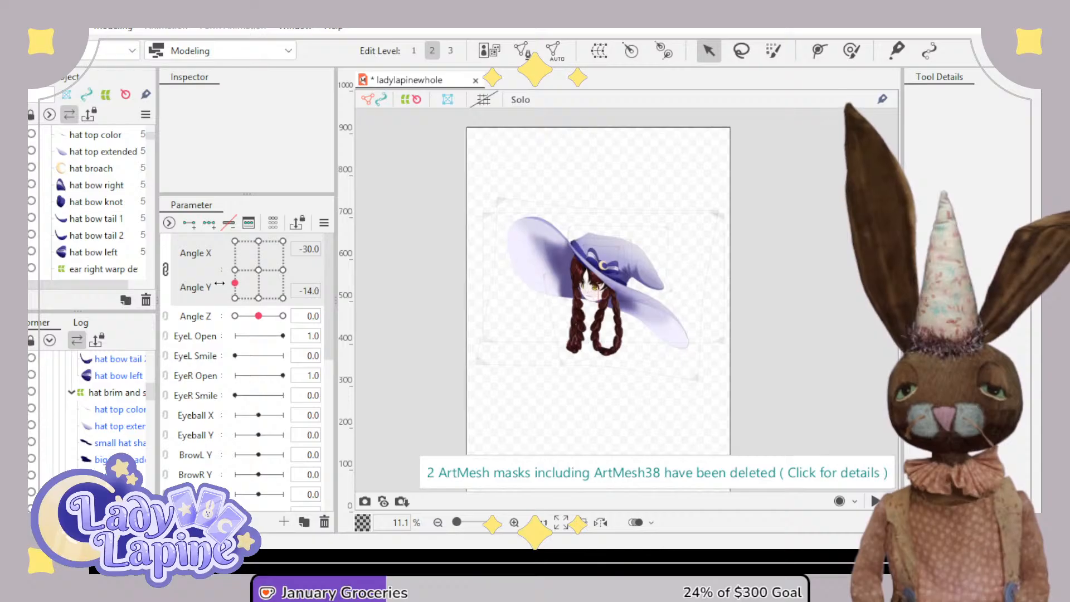
pyautogui.click(252, 269)
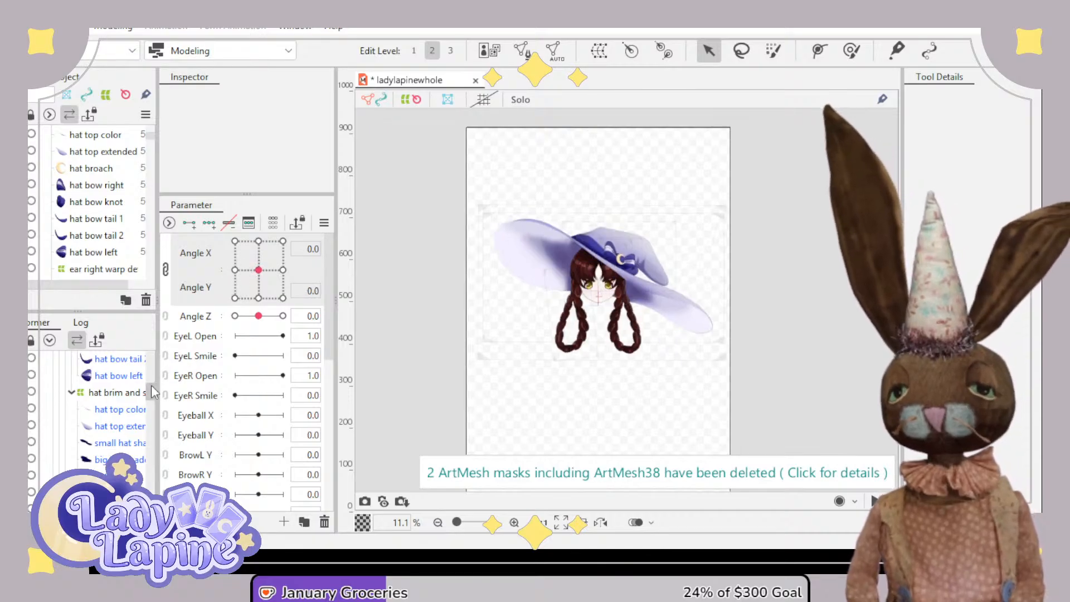
# - At Angle X -30, Angle Y 0, reshape the left edge of the hat brim and shadow deformer by moving its two corners and middle point
pyautogui.click(109, 393)
pyautogui.click(235, 269)
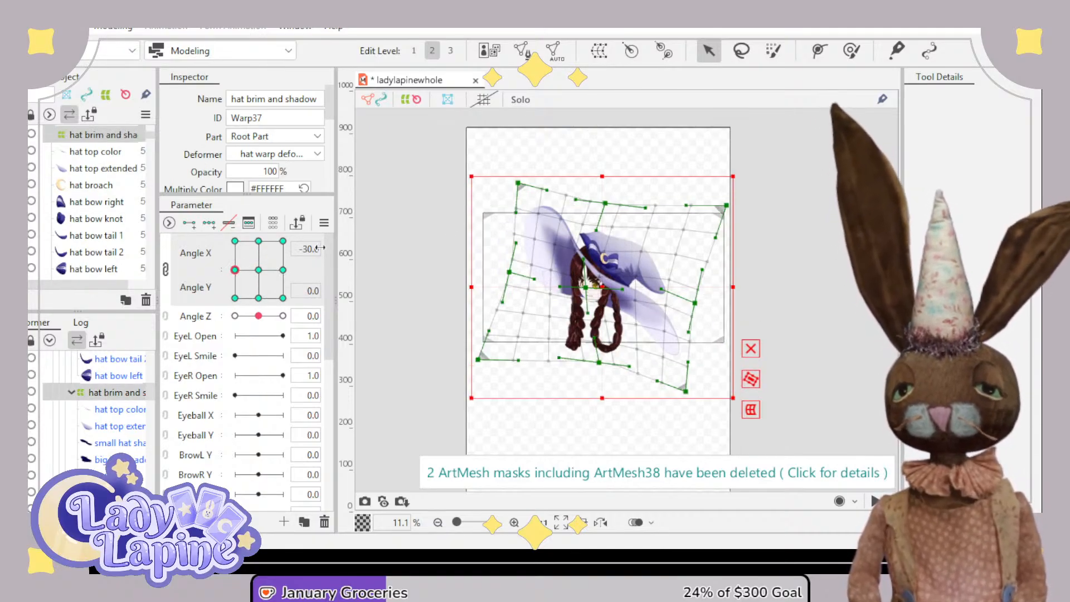
pyautogui.moveTo(527, 186); pyautogui.dragTo(512, 219)
pyautogui.moveTo(485, 361); pyautogui.dragTo(511, 325)
pyautogui.moveTo(514, 272); pyautogui.dragTo(514, 264)
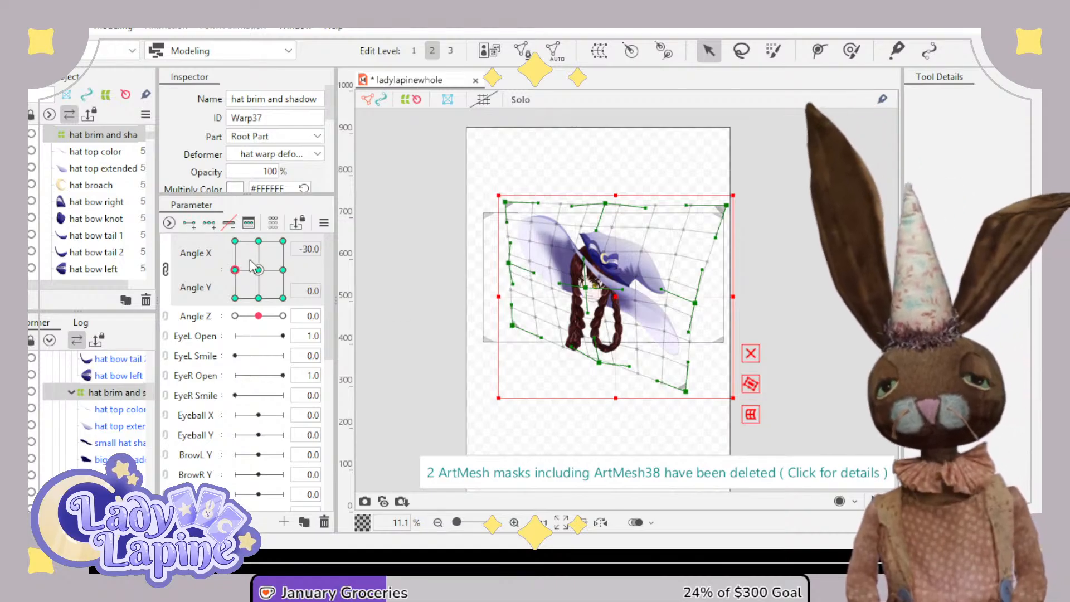
# - At Angle X 30, Angle Y 0, pull the brim deformer's lower right corner up and inward and smooth the bottom edge's handle
pyautogui.moveTo(235, 270); pyautogui.dragTo(284, 271)
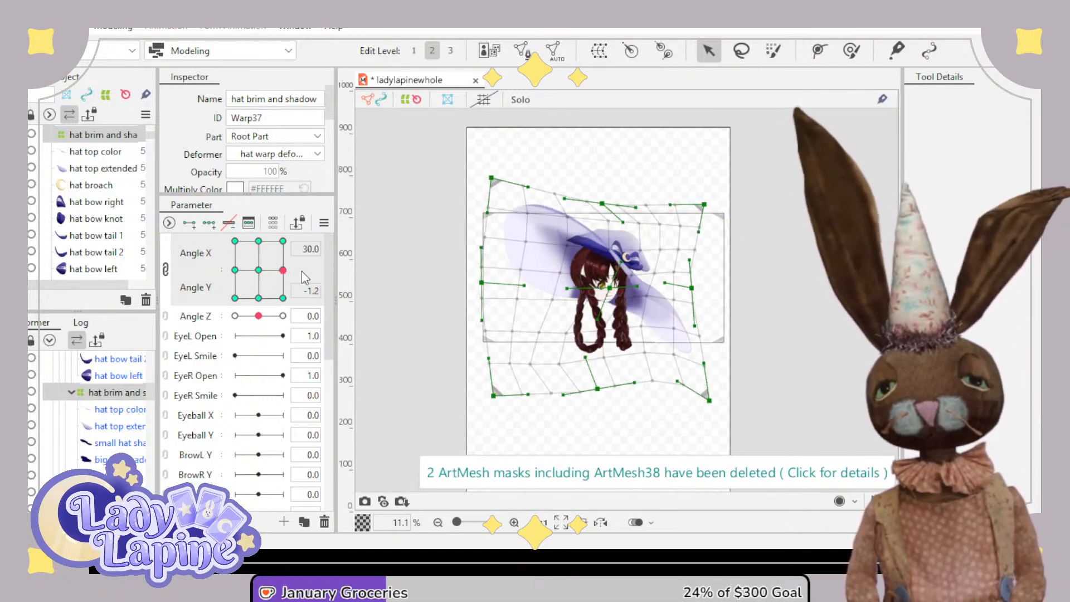
pyautogui.moveTo(710, 398); pyautogui.dragTo(695, 372)
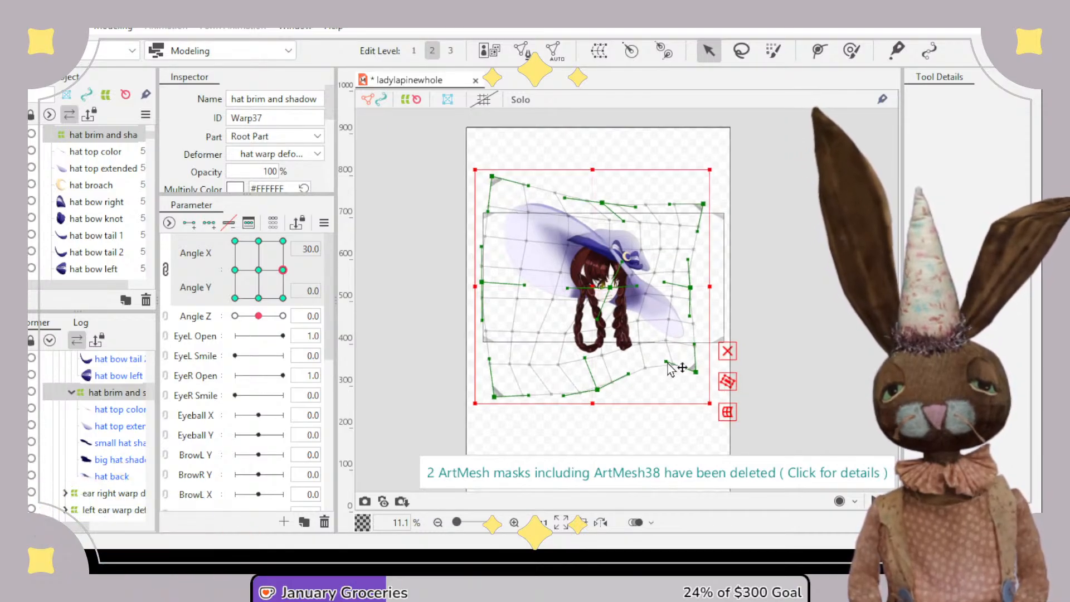
pyautogui.moveTo(629, 374); pyautogui.dragTo(632, 384)
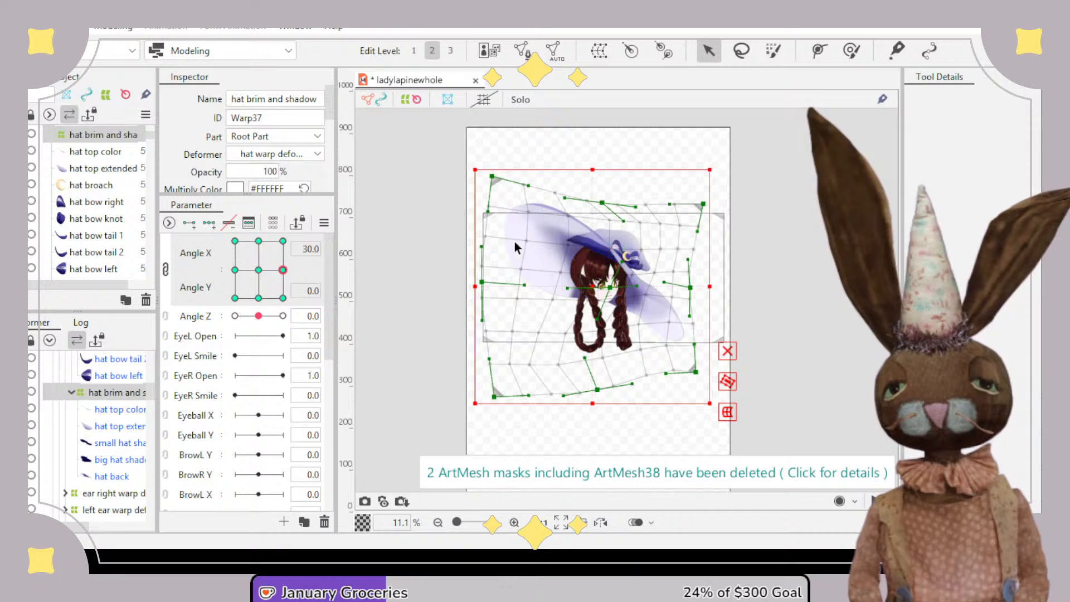
# - At Angle X 0, Angle Y 30, lower the brim deformer's upper right corner, raise its top middle point and pull its bottom middle point far down
pyautogui.moveTo(260, 272); pyautogui.dragTo(259, 241)
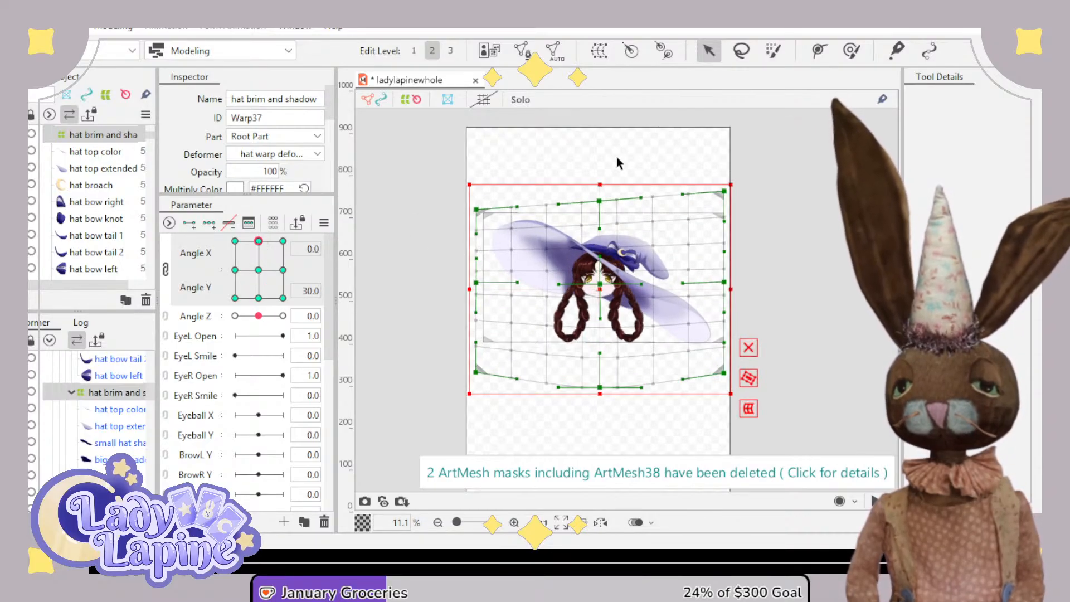
pyautogui.moveTo(724, 191); pyautogui.dragTo(716, 205)
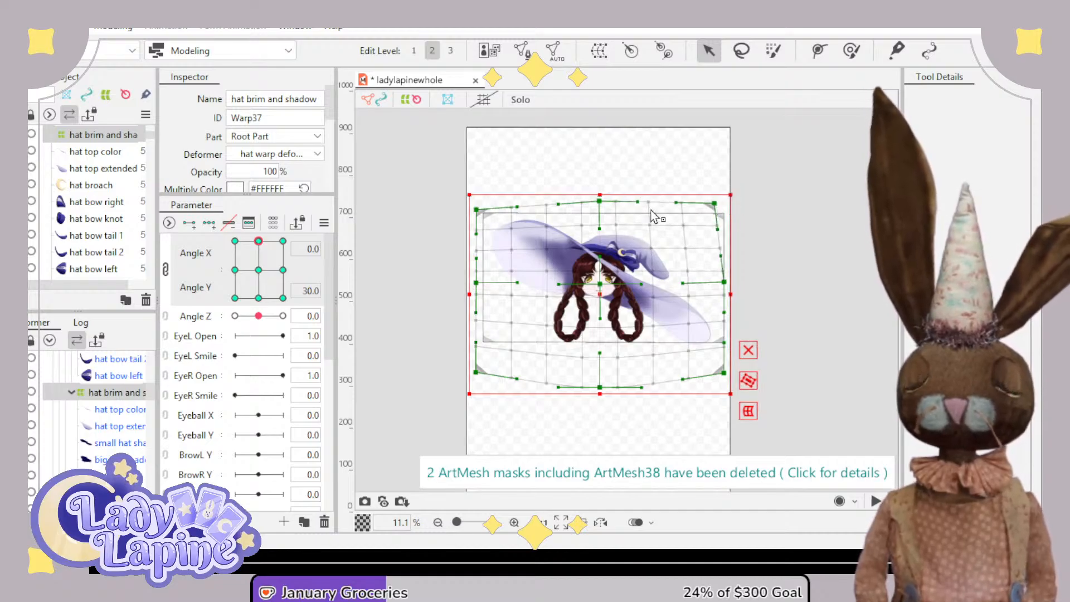
pyautogui.moveTo(597, 201); pyautogui.dragTo(599, 192)
pyautogui.moveTo(599, 390); pyautogui.dragTo(590, 481)
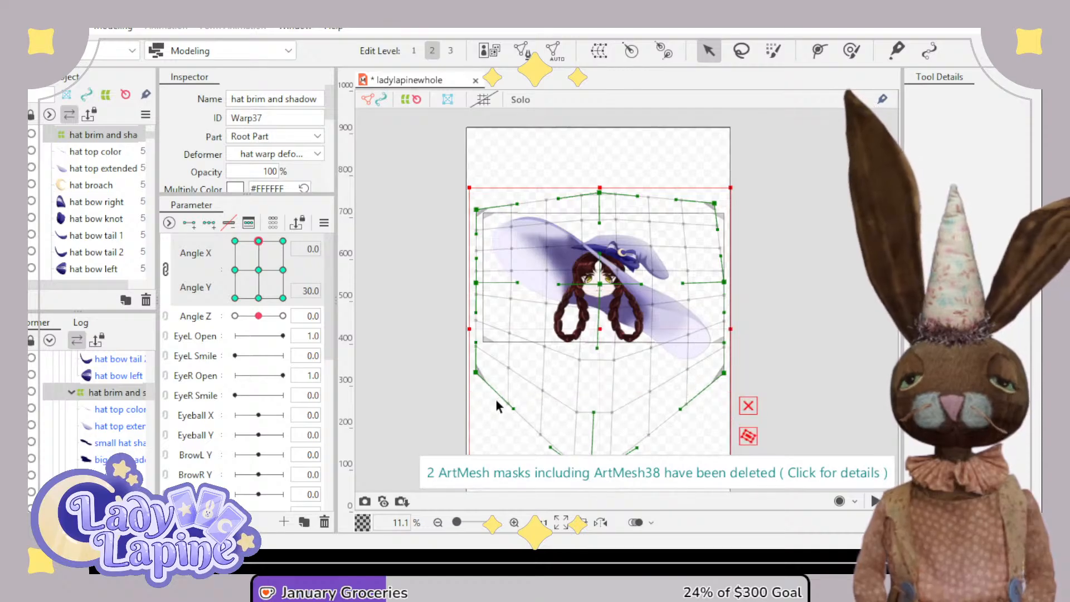
# - With Angle Y at 30, pull the brim deformer's bottom middle point far down at Angle X 30 and -30, and return both angles to 0
pyautogui.moveTo(253, 263); pyautogui.dragTo(290, 246)
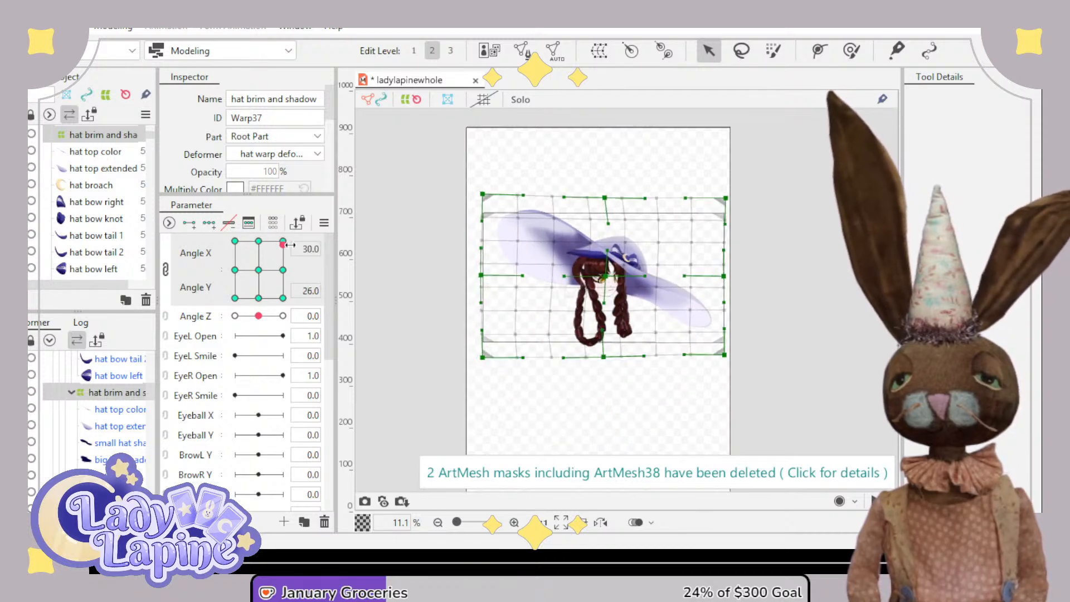
pyautogui.click(607, 364)
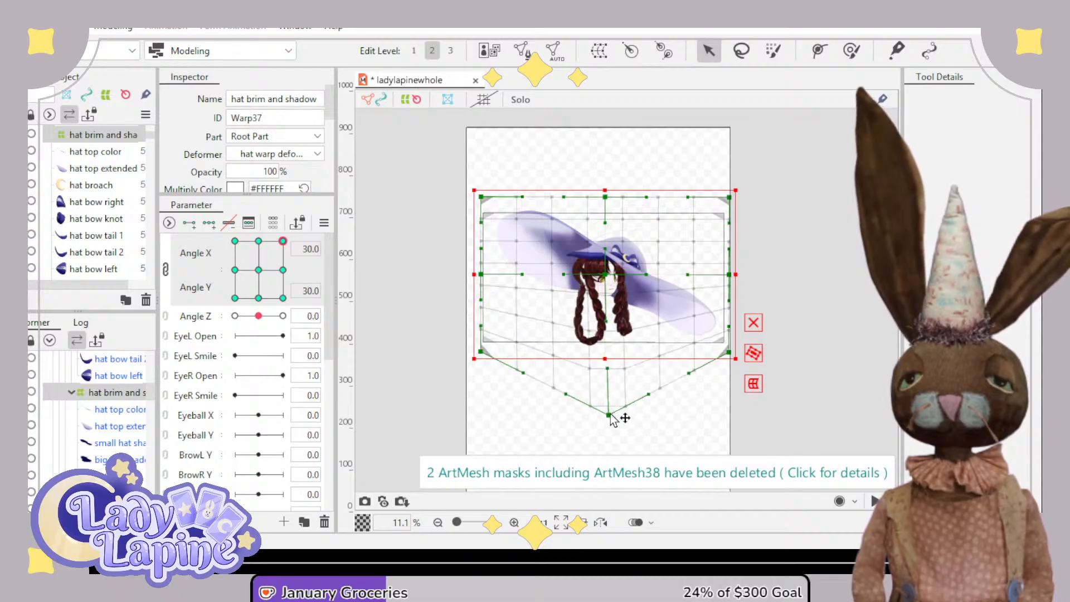
pyautogui.moveTo(611, 418); pyautogui.dragTo(600, 479)
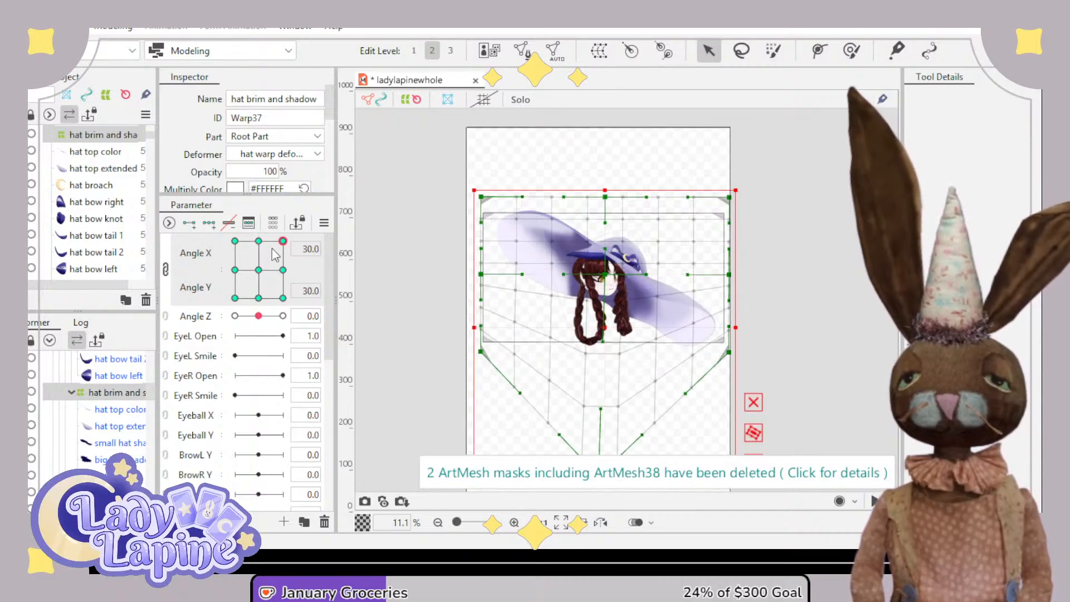
pyautogui.moveTo(283, 242); pyautogui.dragTo(235, 245)
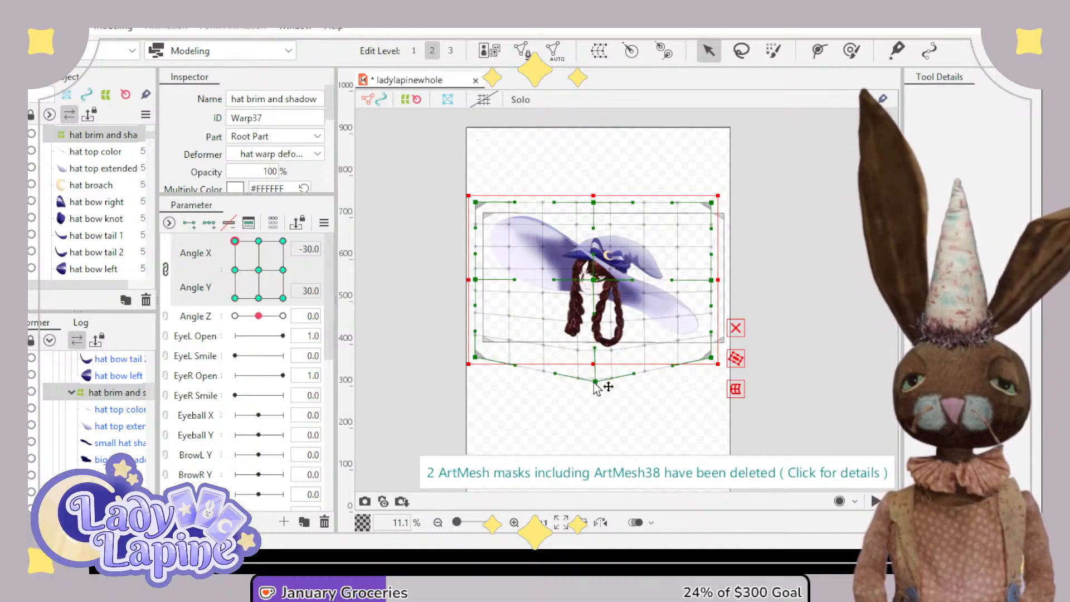
pyautogui.moveTo(592, 446); pyautogui.dragTo(597, 474)
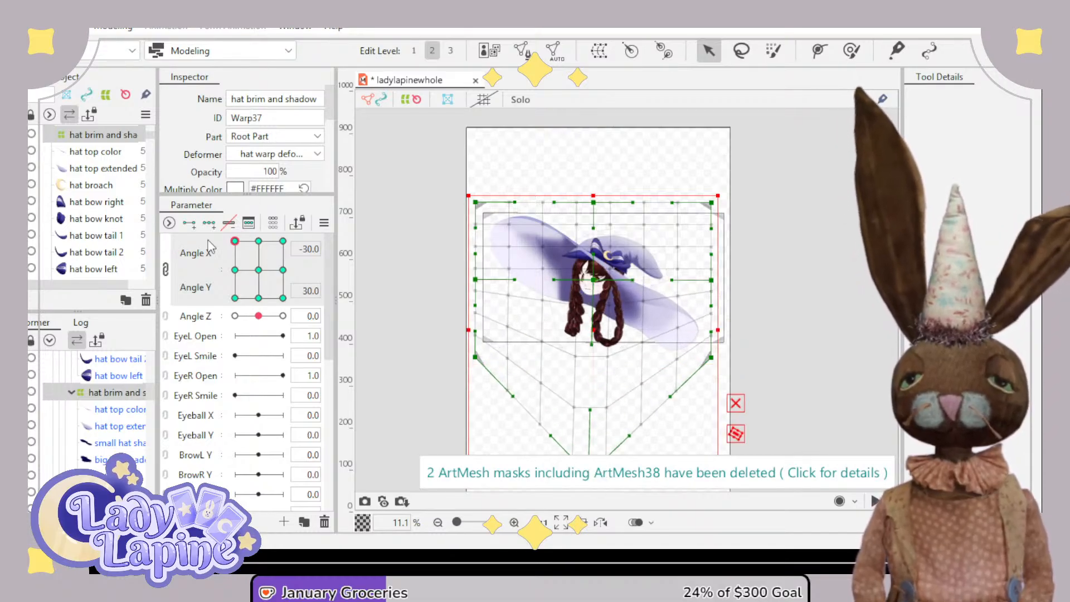
pyautogui.moveTo(235, 245); pyautogui.dragTo(233, 275)
pyautogui.moveTo(273, 268)
pyautogui.mouseDown()
pyautogui.moveTo(252, 318)
pyautogui.moveTo(269, 322)
pyautogui.moveTo(256, 246)
pyautogui.moveTo(258, 298)
pyautogui.moveTo(282, 299)
pyautogui.moveTo(268, 251)
pyautogui.moveTo(318, 306)
pyautogui.moveTo(261, 245)
pyautogui.moveTo(281, 299)
pyautogui.moveTo(252, 249)
pyautogui.moveTo(273, 246)
pyautogui.moveTo(258, 270)
pyautogui.mouseUp()
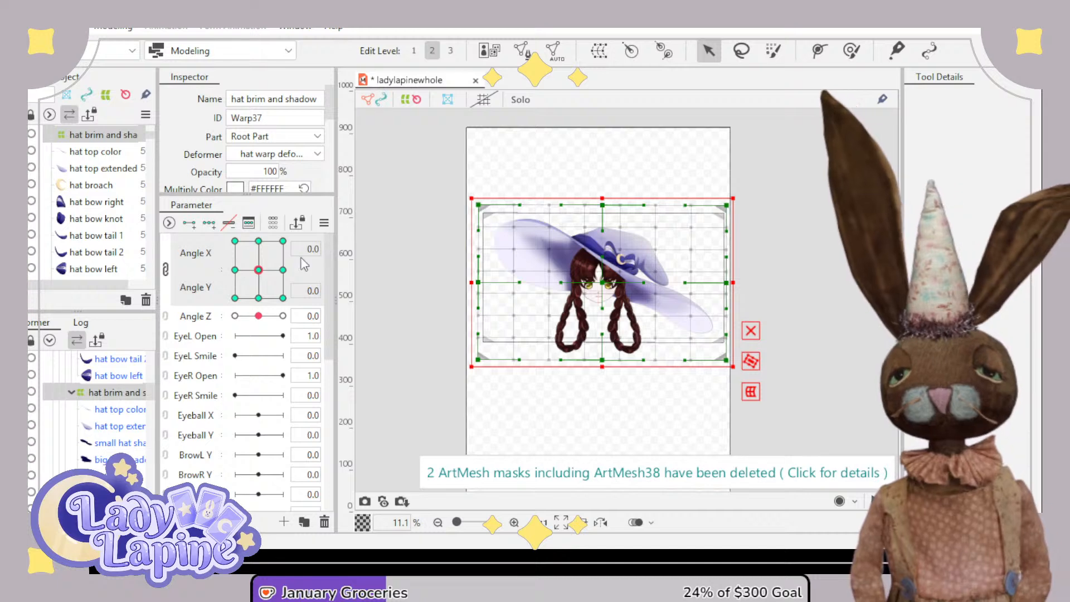
# - At Angle X 30, Angle Y 30, raise the left side of the hat not brim warp deformer so the hat band follows the brim's slope
pyautogui.moveTo(265, 270); pyautogui.dragTo(340, 229)
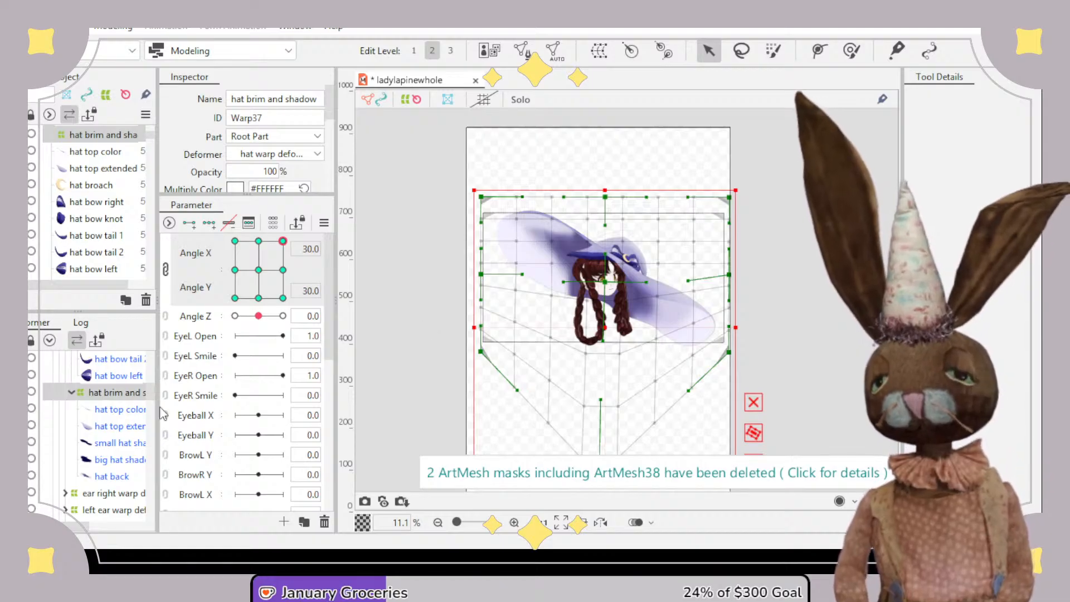
pyautogui.scroll(3, 109, 424)
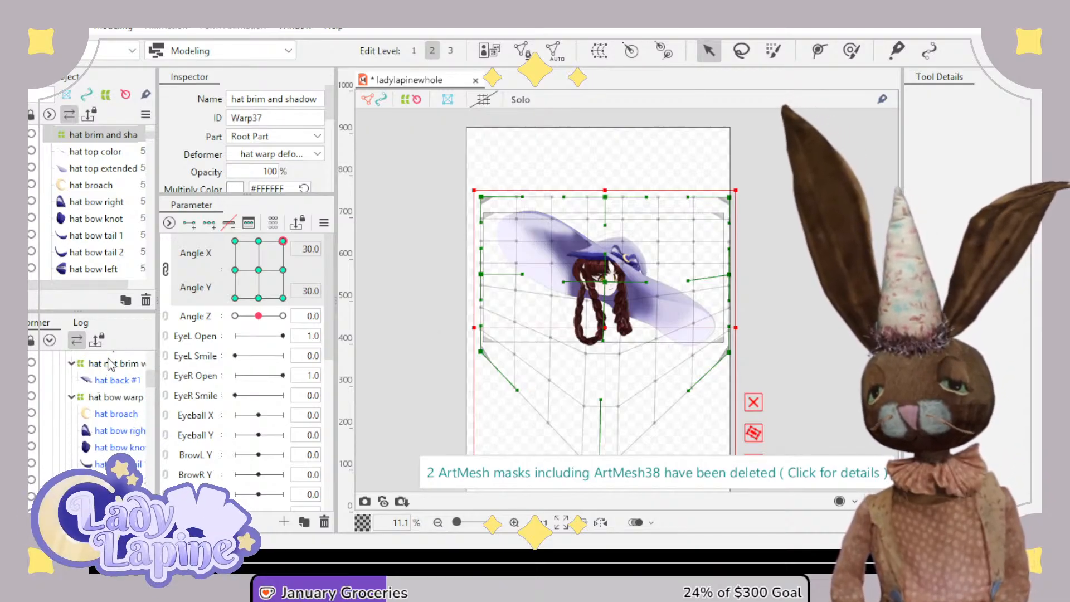
pyautogui.click(111, 363)
pyautogui.scroll(5, 557, 339)
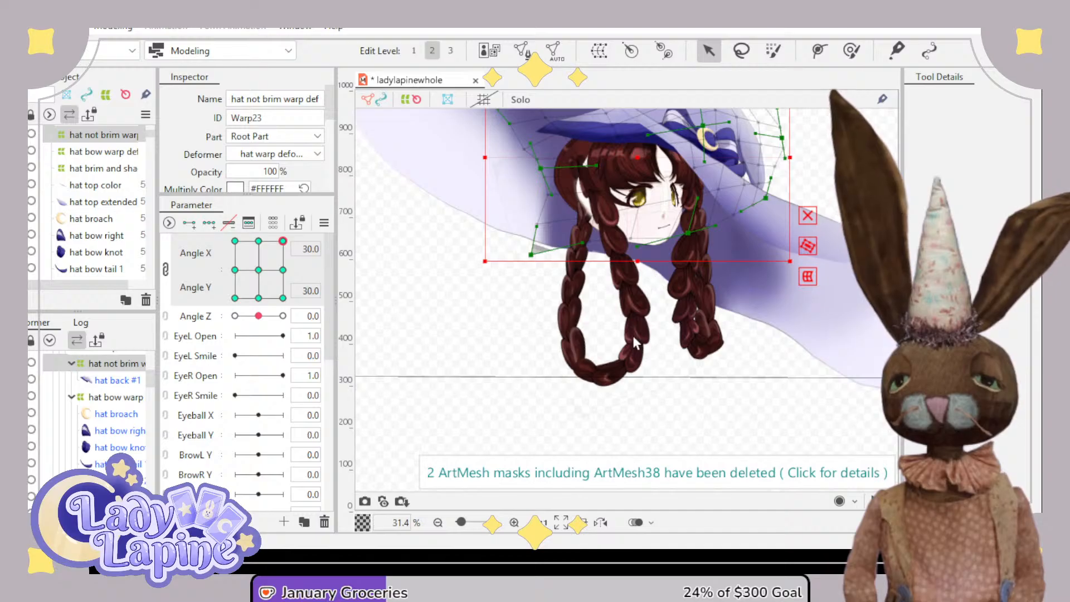
pyautogui.moveTo(615, 280); pyautogui.dragTo(524, 389)
pyautogui.scroll(2, 393, 227)
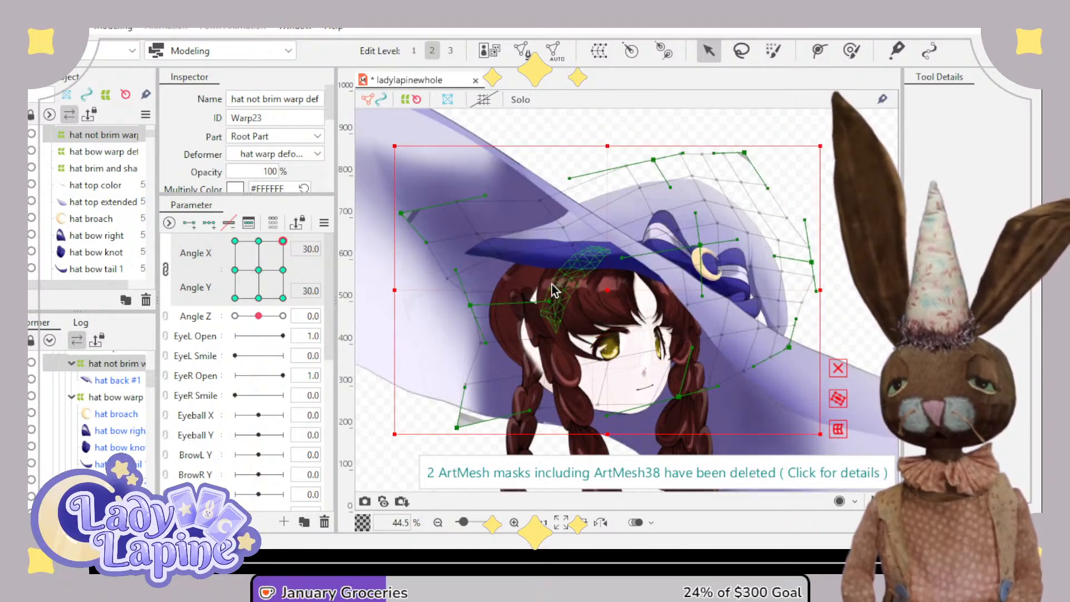
pyautogui.moveTo(407, 216); pyautogui.dragTo(446, 184)
pyautogui.moveTo(471, 305); pyautogui.dragTo(537, 243)
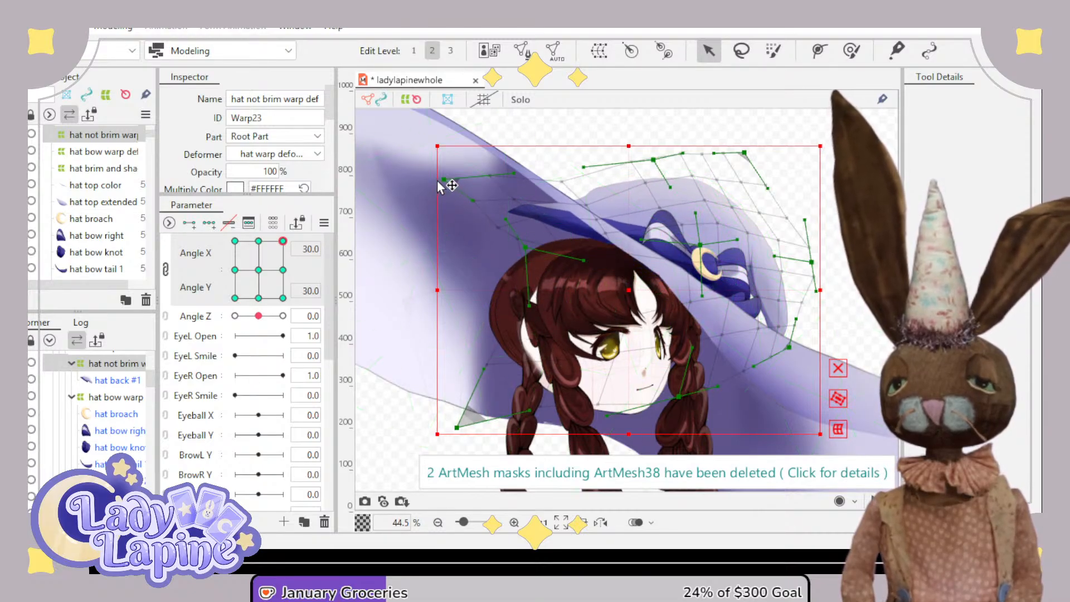
pyautogui.moveTo(442, 182); pyautogui.dragTo(517, 122)
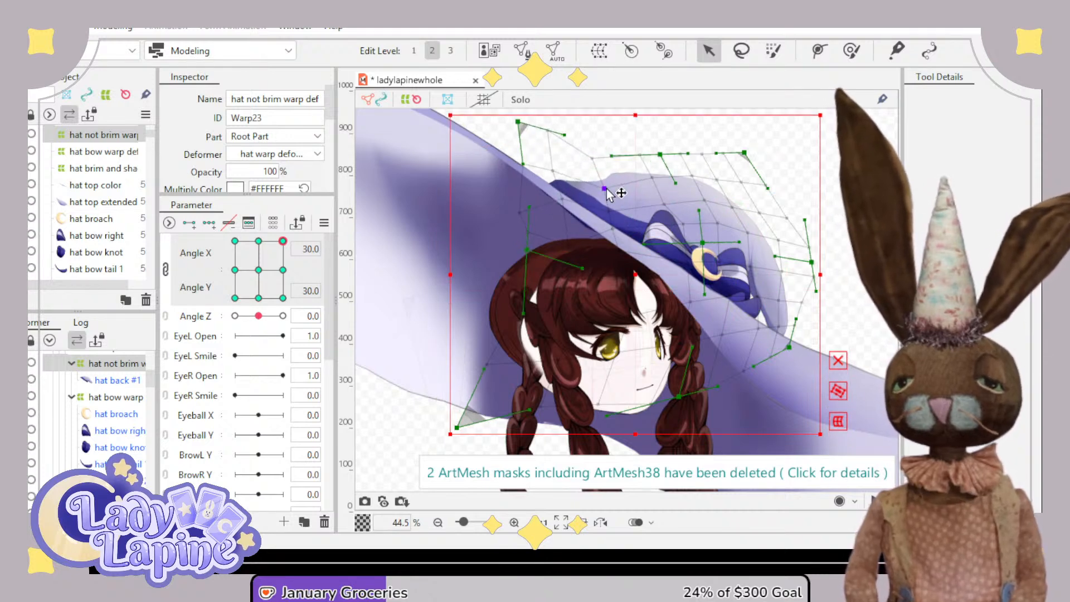
pyautogui.moveTo(606, 189); pyautogui.dragTo(614, 199)
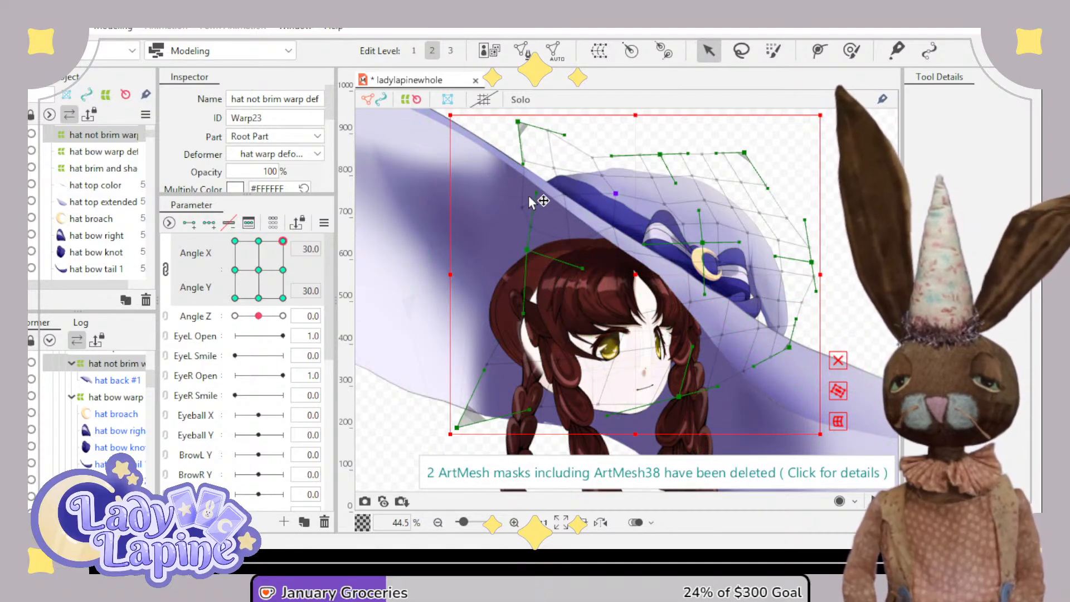
# - At Angle X 0, Angle Y 30, raise the hat not brim deformer's upper left corner, tilt it clockwise, shift it down-left and move its left middle point inward
pyautogui.moveTo(279, 242); pyautogui.dragTo(258, 241)
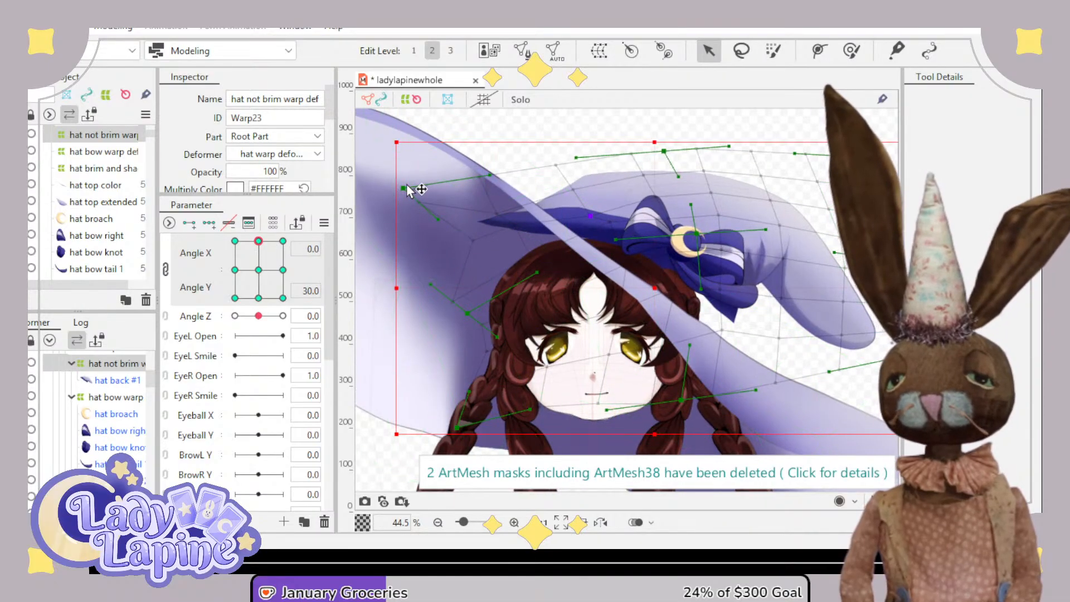
pyautogui.moveTo(406, 185); pyautogui.dragTo(446, 110)
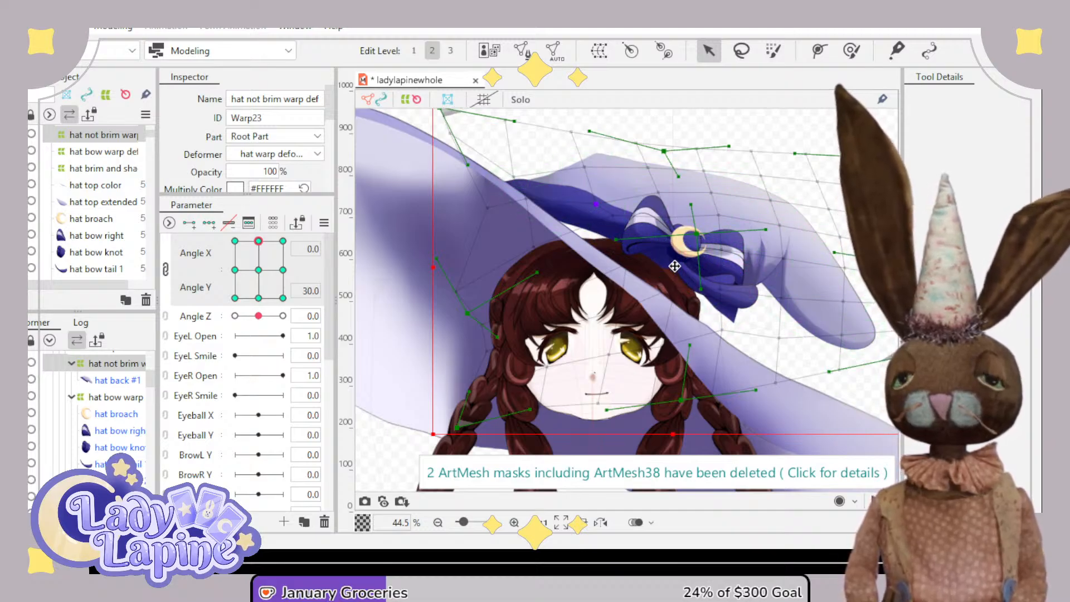
pyautogui.scroll(-2, 675, 267)
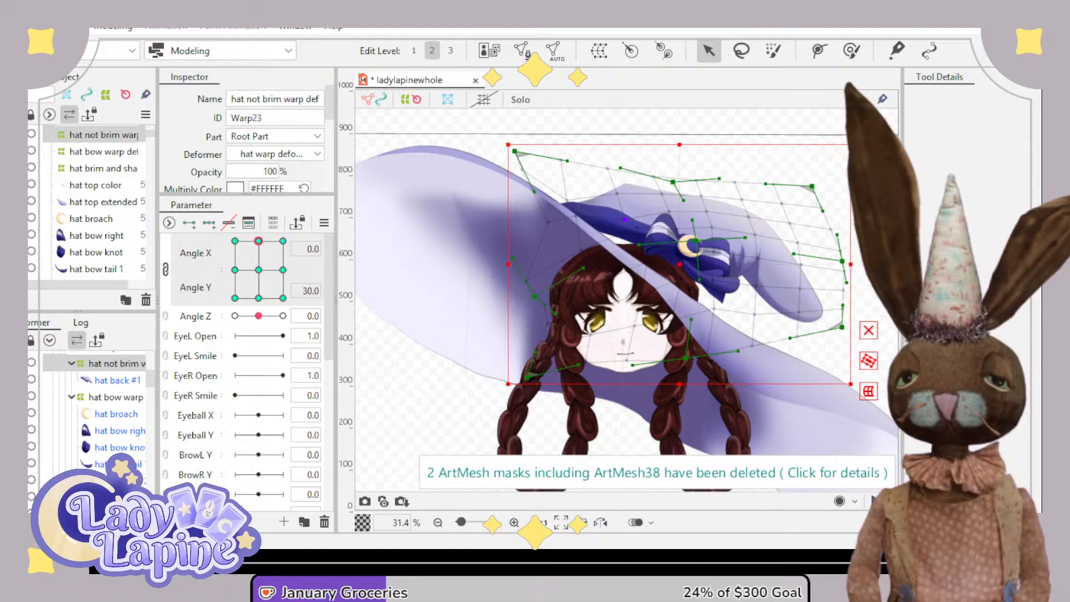
pyautogui.moveTo(857, 138); pyautogui.dragTo(869, 157)
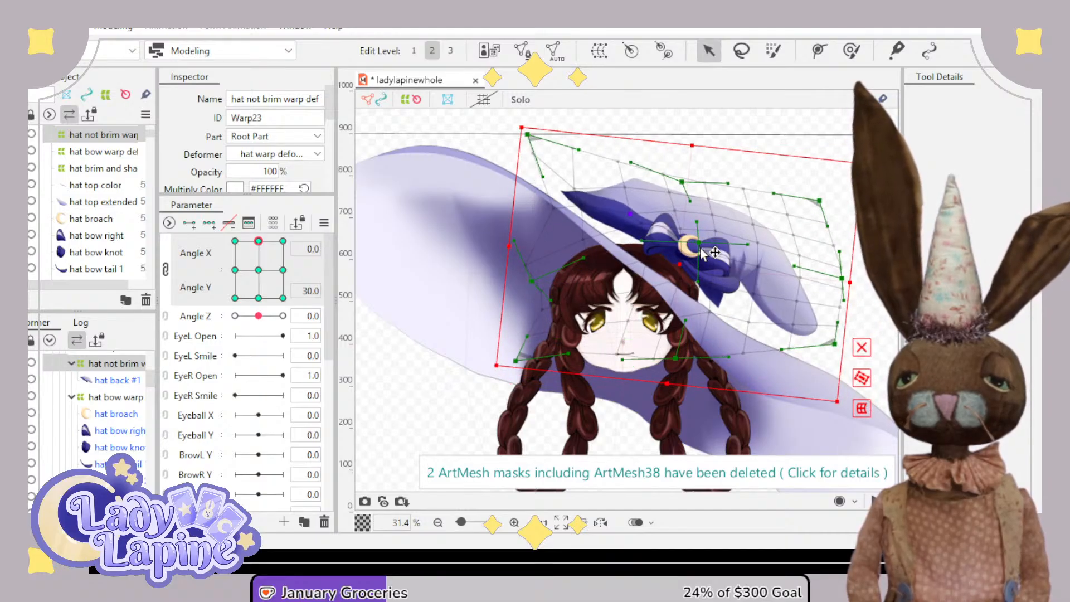
pyautogui.moveTo(683, 262)
pyautogui.mouseDown()
pyautogui.moveTo(660, 286)
pyautogui.moveTo(669, 277)
pyautogui.mouseUp()
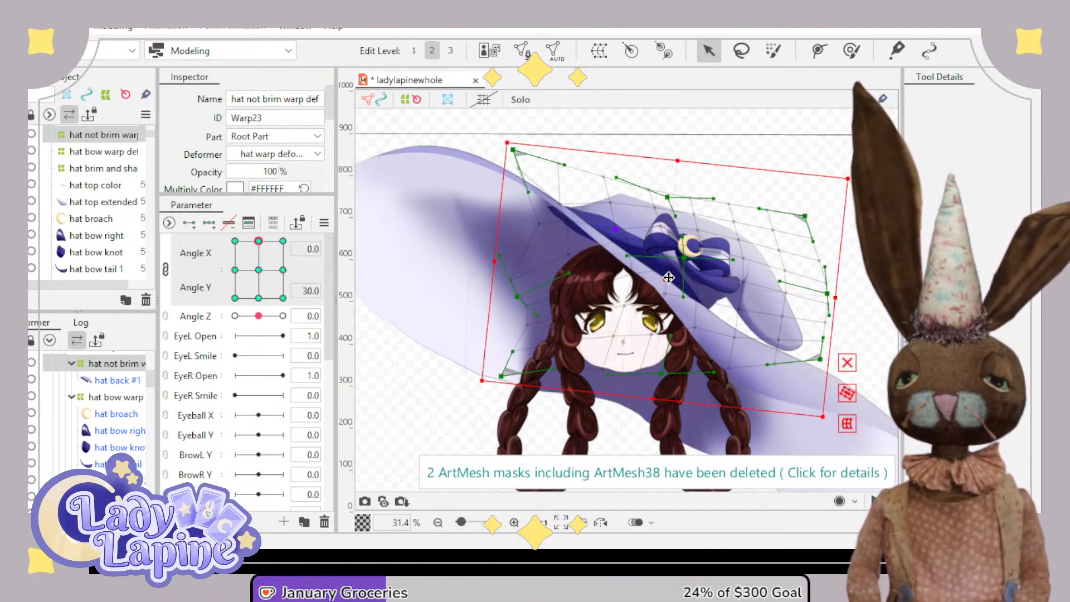
pyautogui.moveTo(513, 282); pyautogui.dragTo(545, 272)
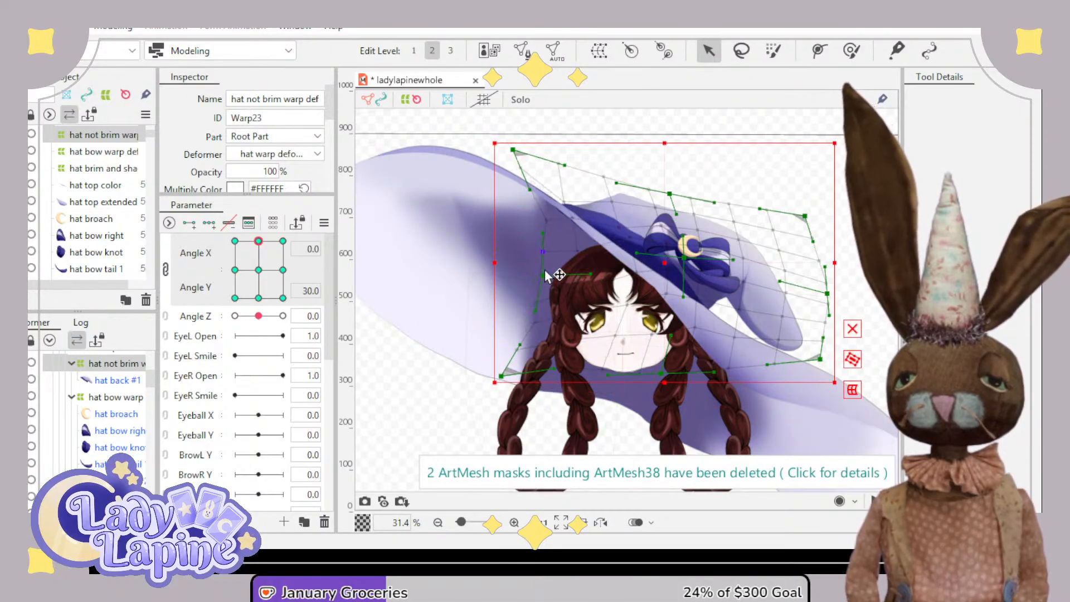
# - At Angle X 0, Angle Y 30, shift the hat bow warp deformer down-left and raise its left middle point slightly inward
pyautogui.click(106, 398)
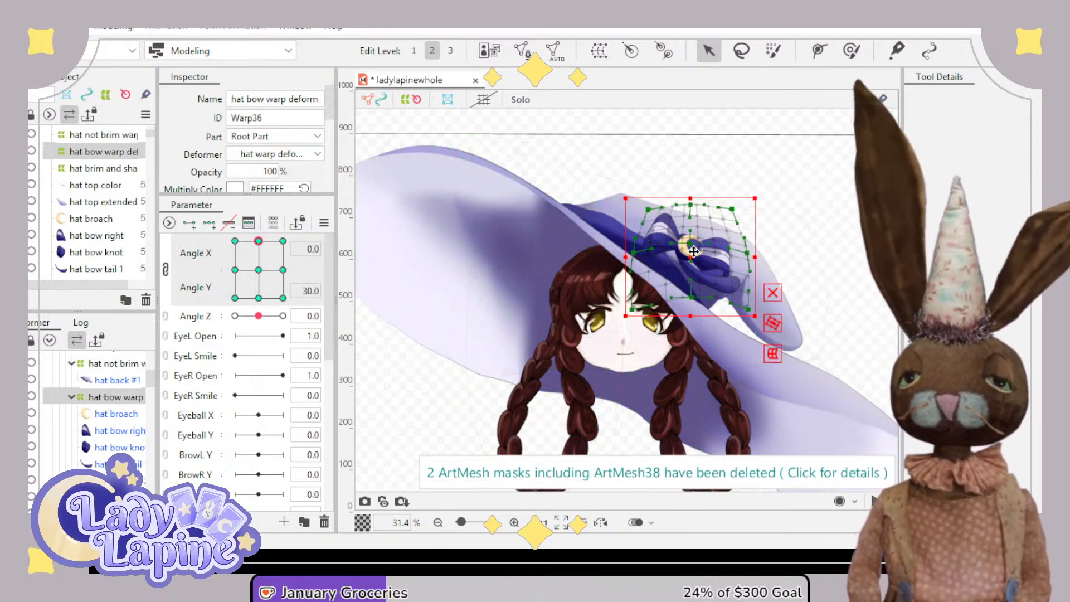
pyautogui.moveTo(694, 252); pyautogui.dragTo(681, 273)
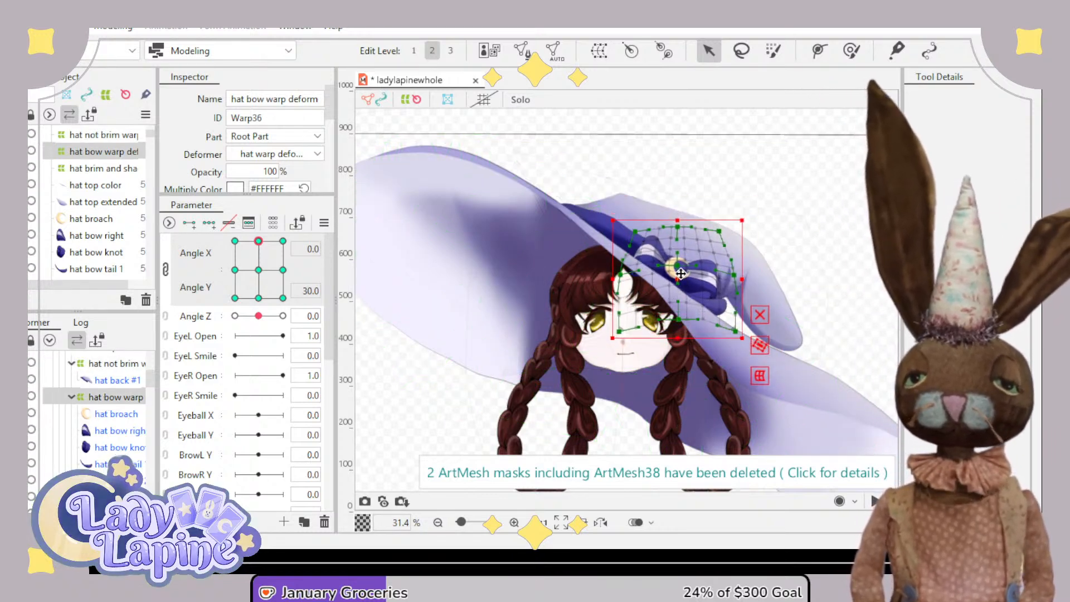
pyautogui.scroll(4, 613, 301)
pyautogui.moveTo(629, 245); pyautogui.dragTo(639, 225)
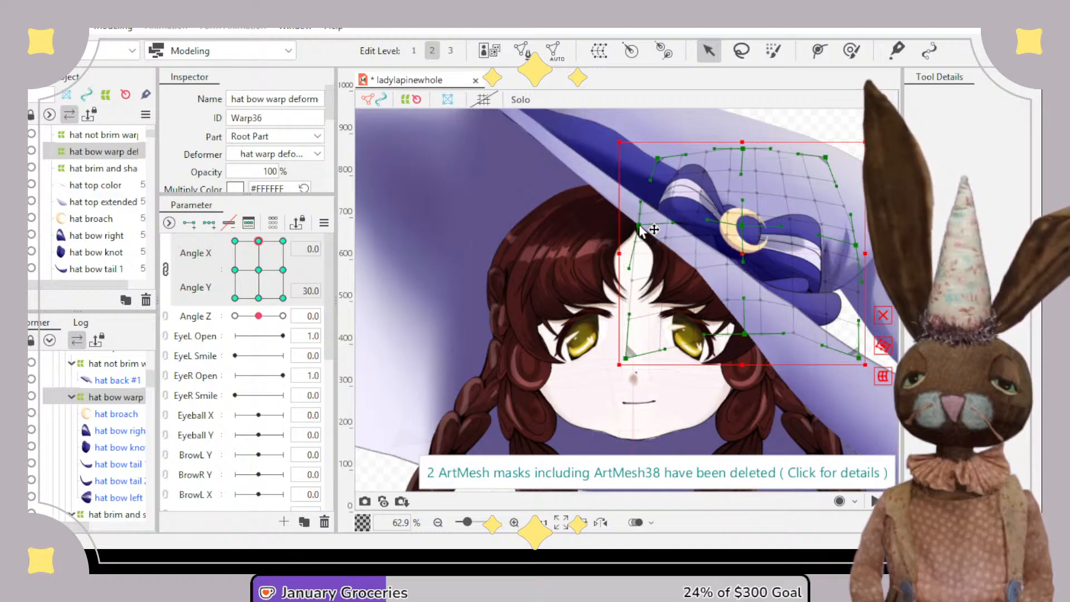
# - At Angle X -30, Angle Y 30, tilt the hat not brim deformer clockwise and pull its upper left corner and left middle point up and inward
pyautogui.click(235, 241)
pyautogui.scroll(-4, 831, 283)
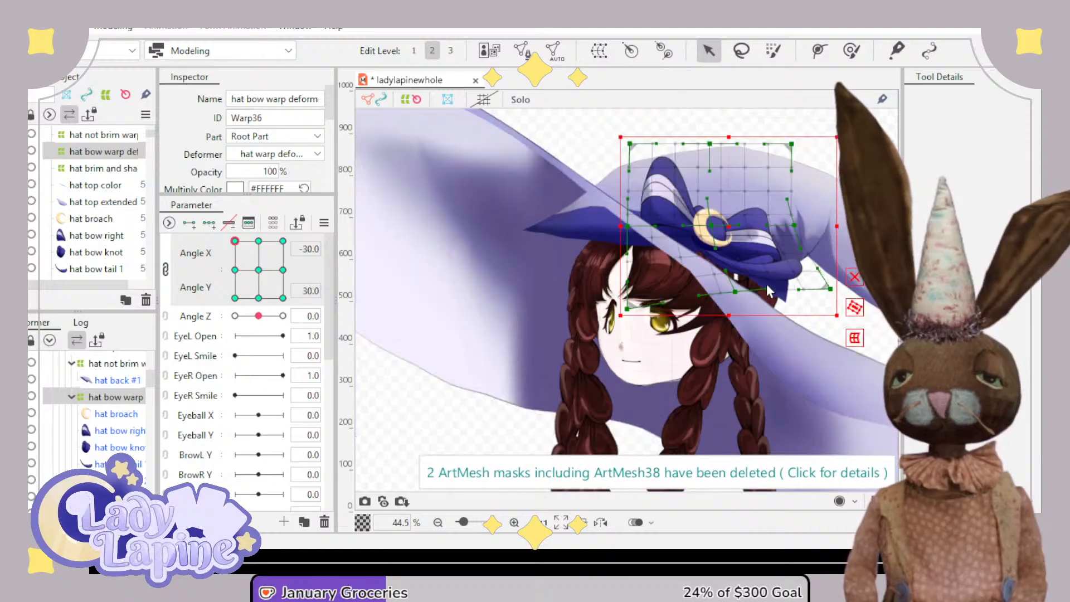
pyautogui.click(118, 368)
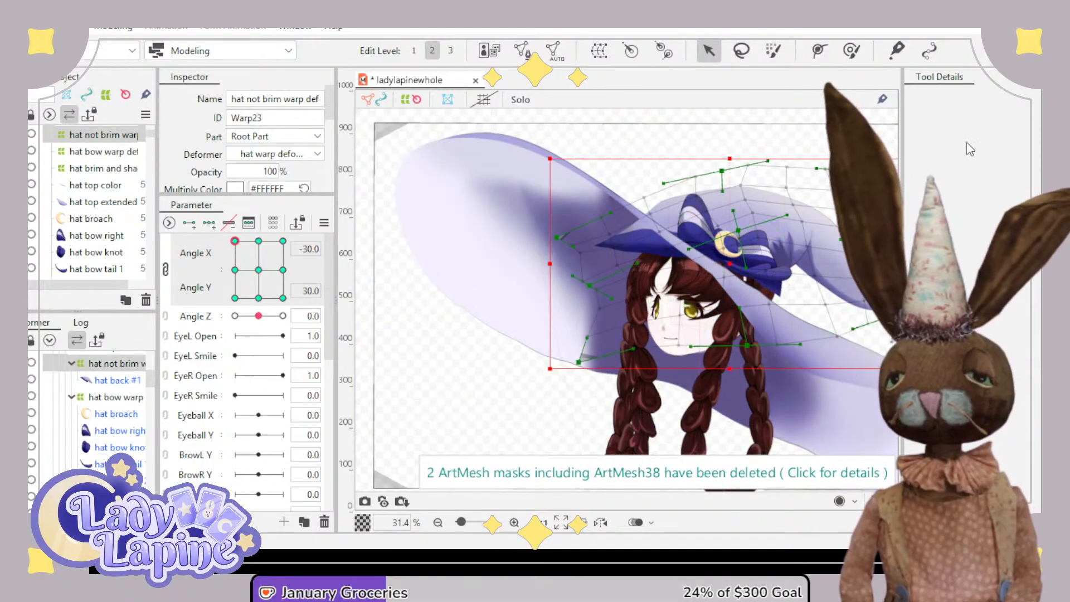
pyautogui.moveTo(541, 160); pyautogui.dragTo(577, 120)
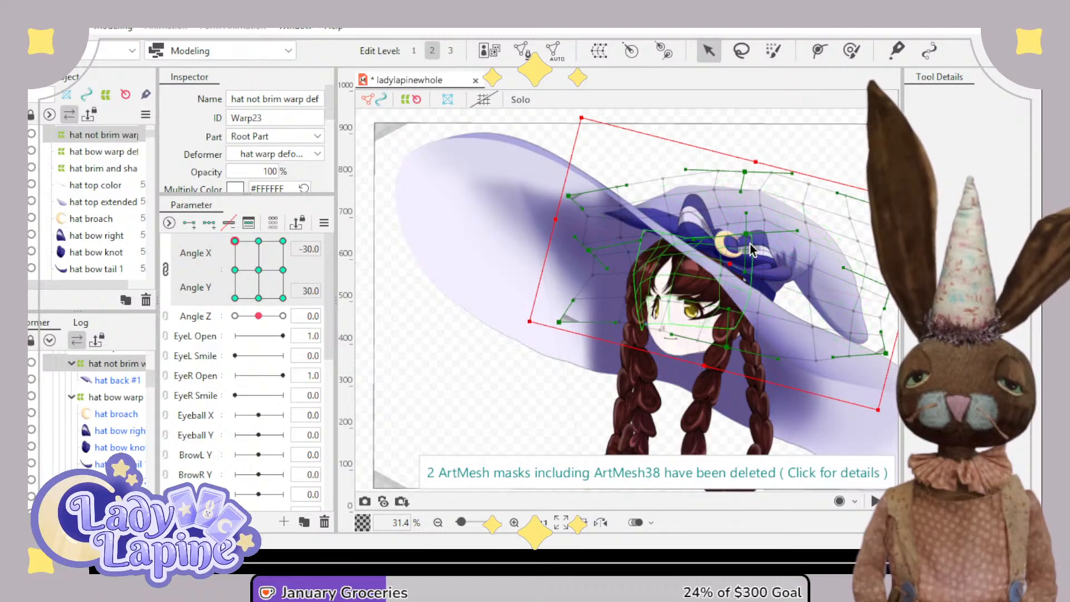
pyautogui.moveTo(736, 261)
pyautogui.mouseDown()
pyautogui.moveTo(740, 276)
pyautogui.moveTo(734, 263)
pyautogui.mouseUp()
pyautogui.scroll(3, 582, 255)
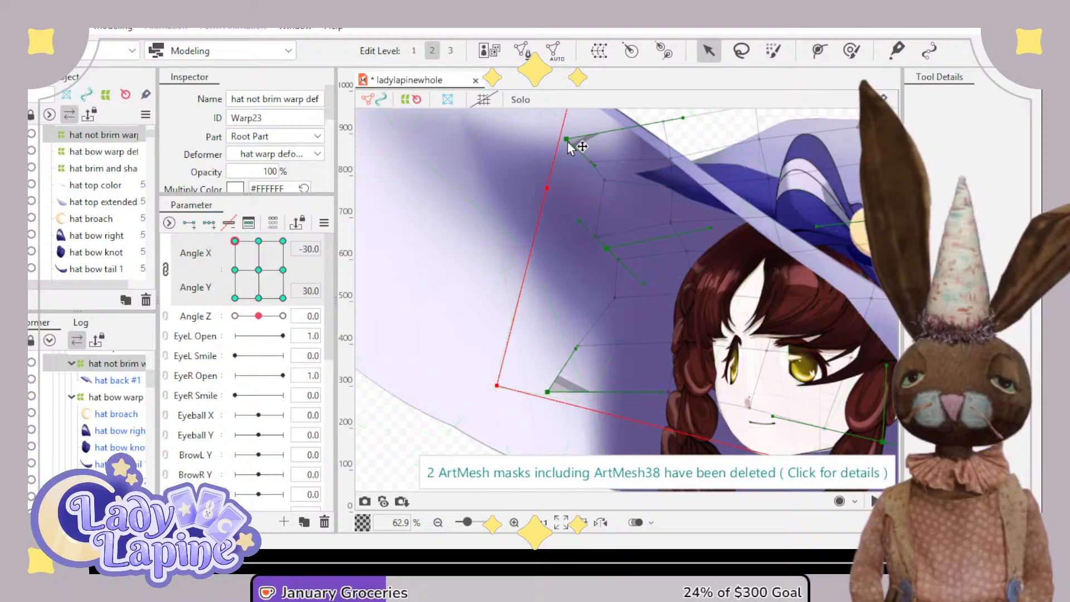
pyautogui.moveTo(617, 92); pyautogui.dragTo(615, 108)
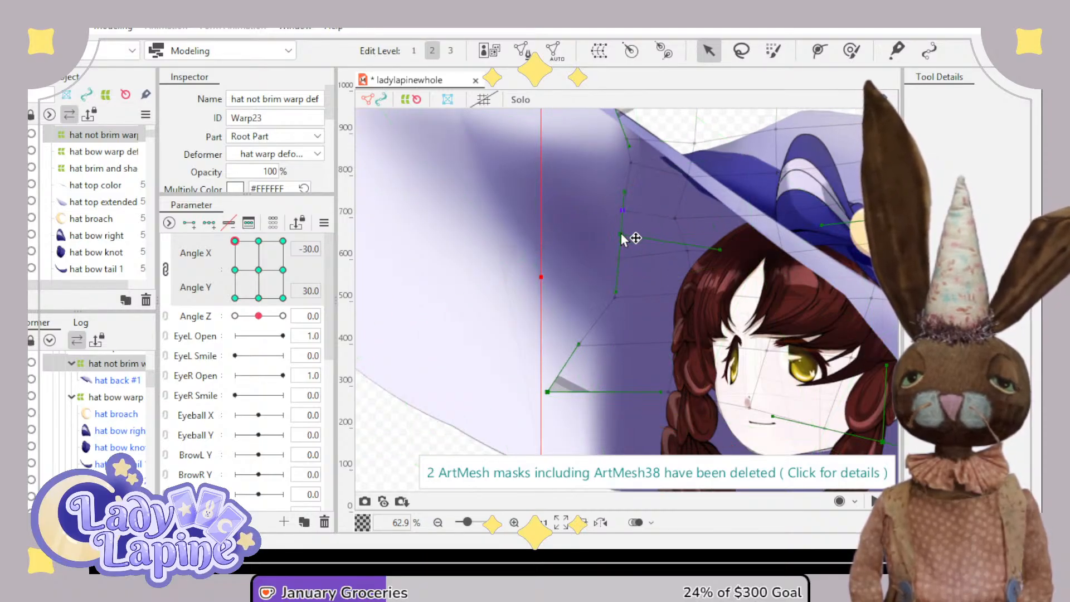
pyautogui.moveTo(623, 238); pyautogui.dragTo(630, 229)
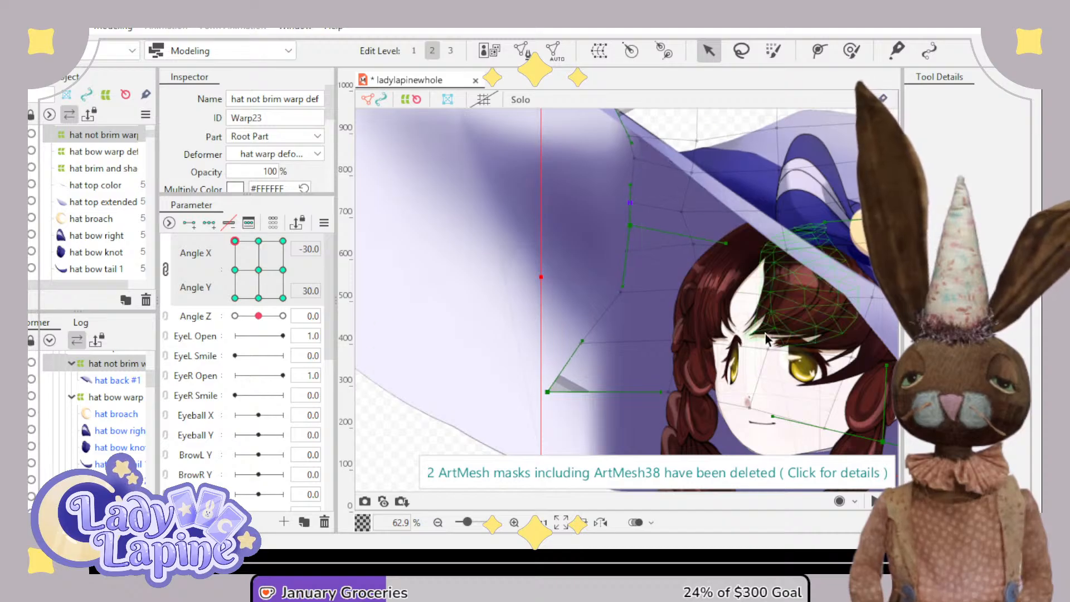
pyautogui.moveTo(766, 339); pyautogui.dragTo(581, 324)
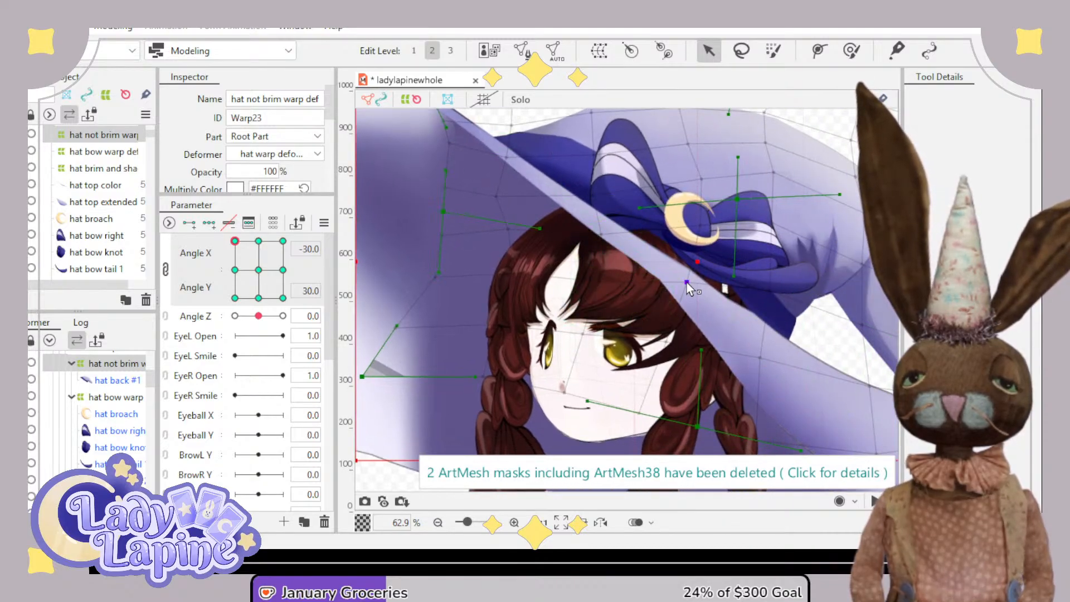
pyautogui.moveTo(686, 283); pyautogui.dragTo(667, 322)
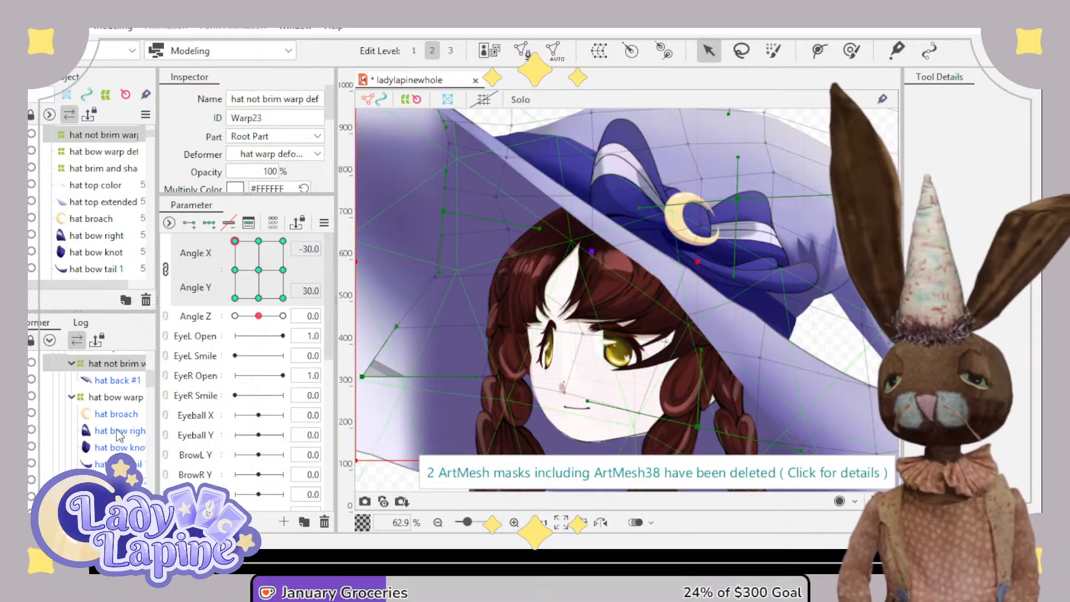
# - At Angle X -30, Angle Y 30, shift the hat bow warp deformer down-left and move its left middle point up and inward
pyautogui.click(112, 398)
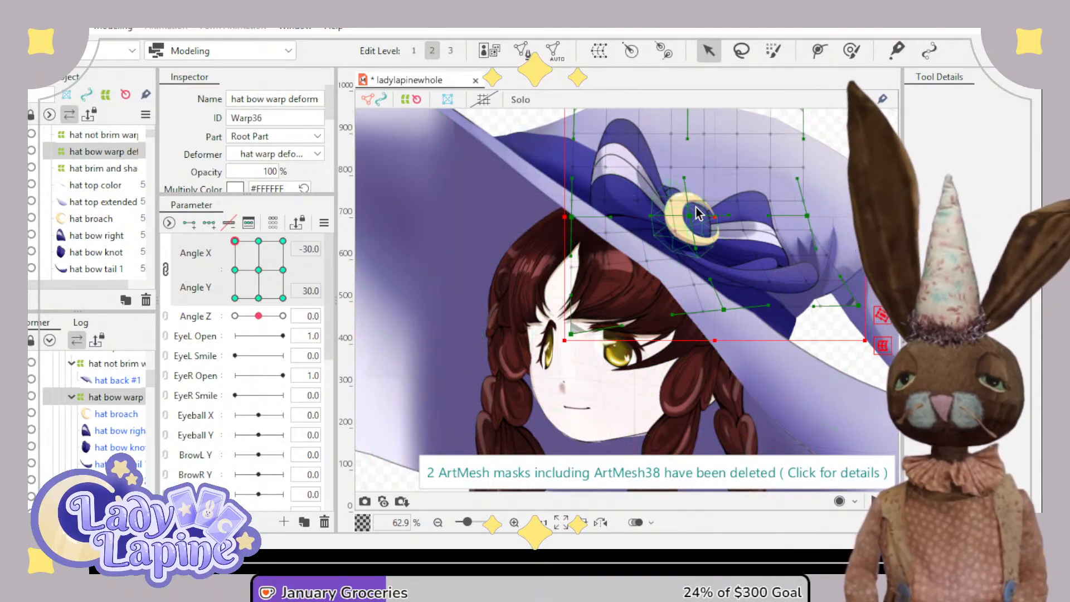
pyautogui.moveTo(709, 215); pyautogui.dragTo(687, 229)
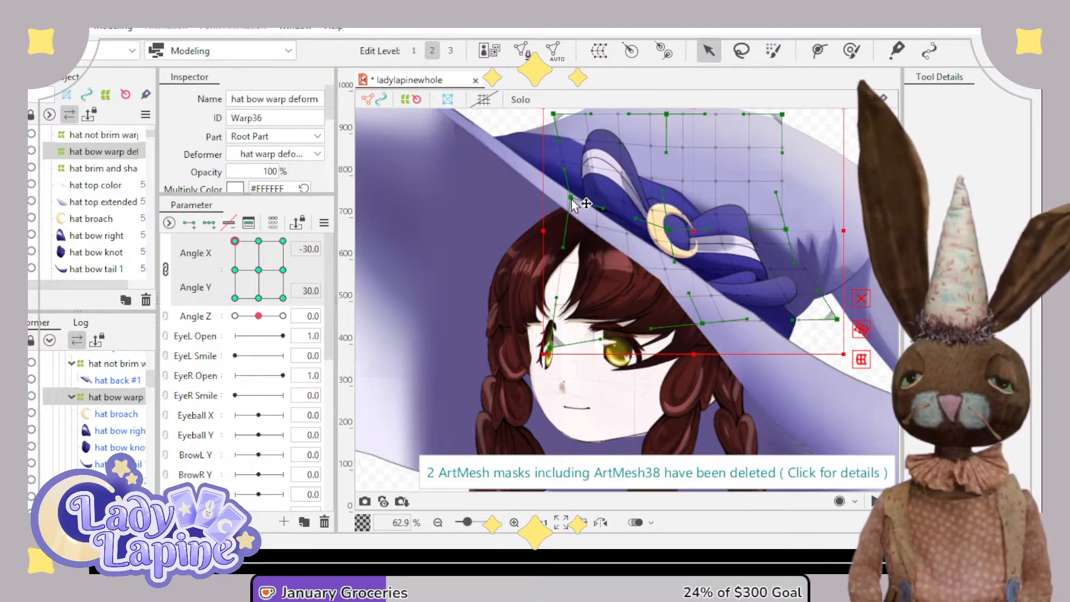
pyautogui.scroll(-2, 519, 295)
# - At Angle X -30, Angle Y 0, try to shift the hat back #1 mesh down-left and stretch its upper left corner outward
pyautogui.moveTo(255, 256); pyautogui.dragTo(234, 278)
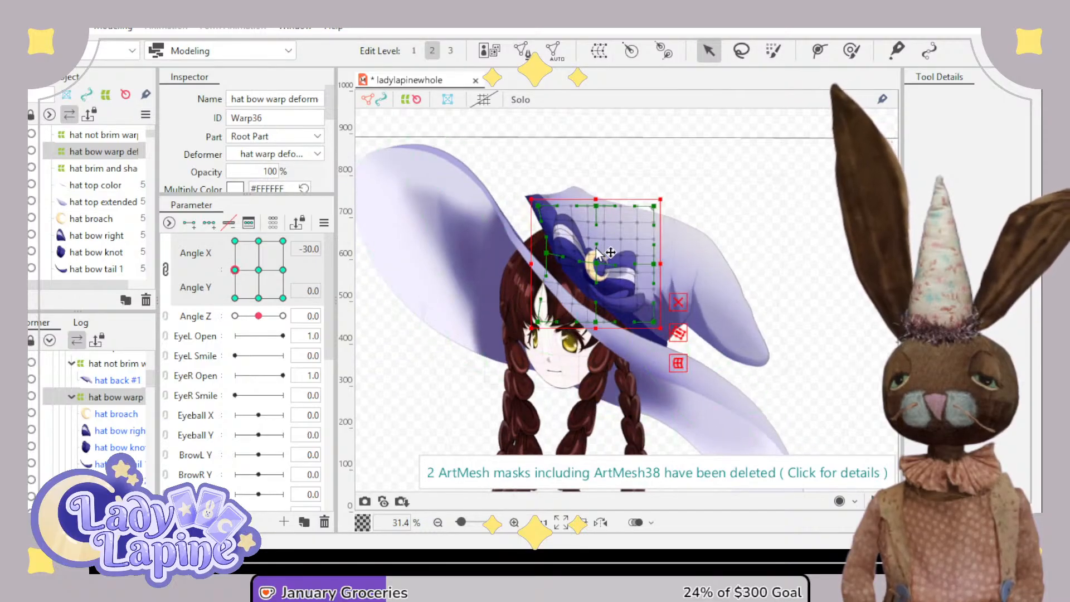
pyautogui.click(99, 381)
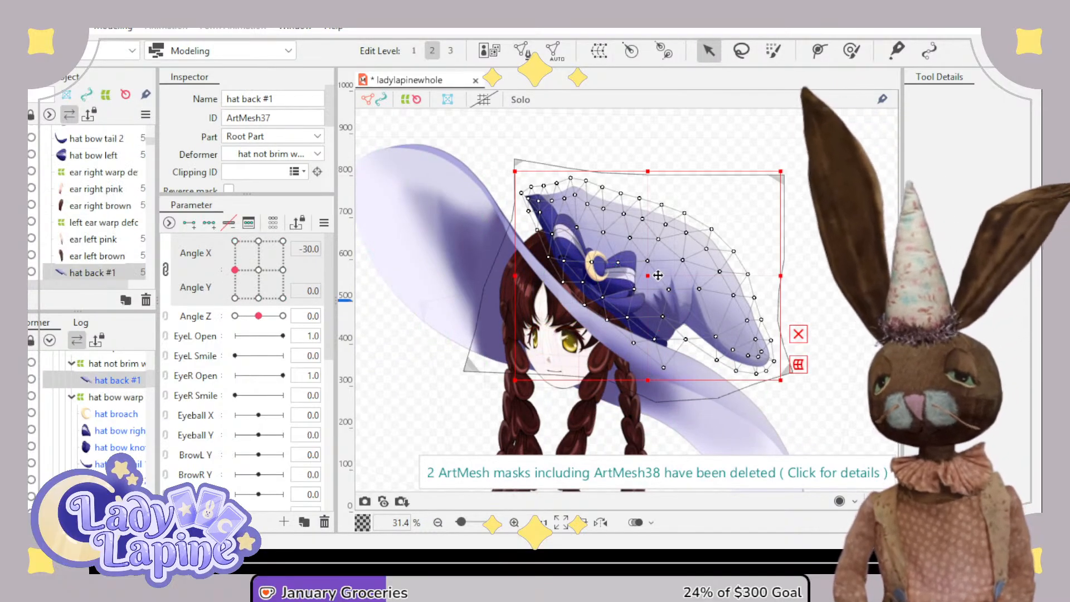
pyautogui.moveTo(647, 281); pyautogui.dragTo(628, 285)
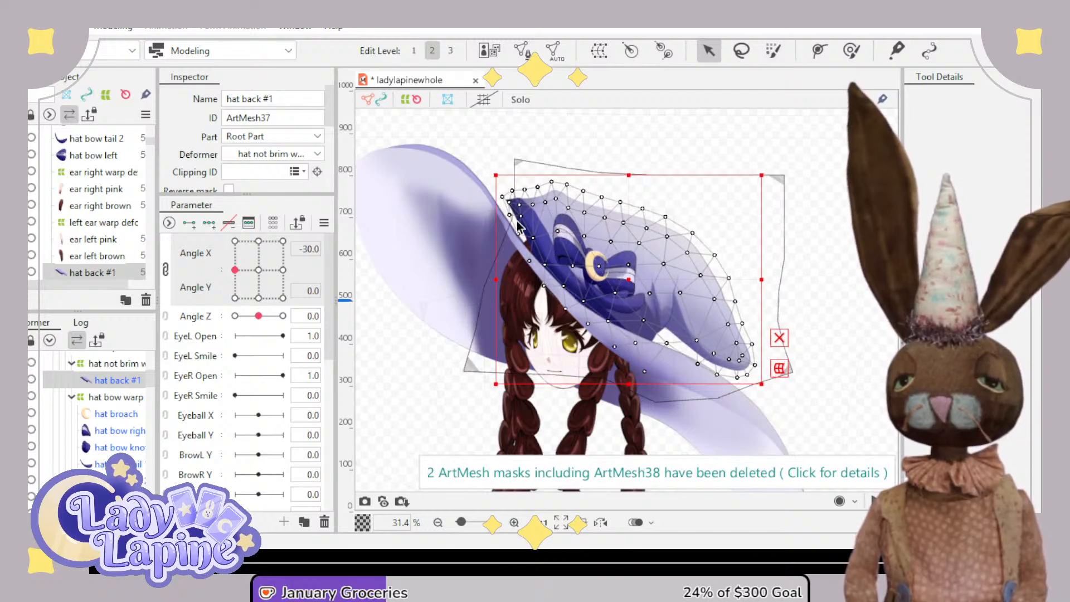
pyautogui.moveTo(496, 175); pyautogui.dragTo(484, 186)
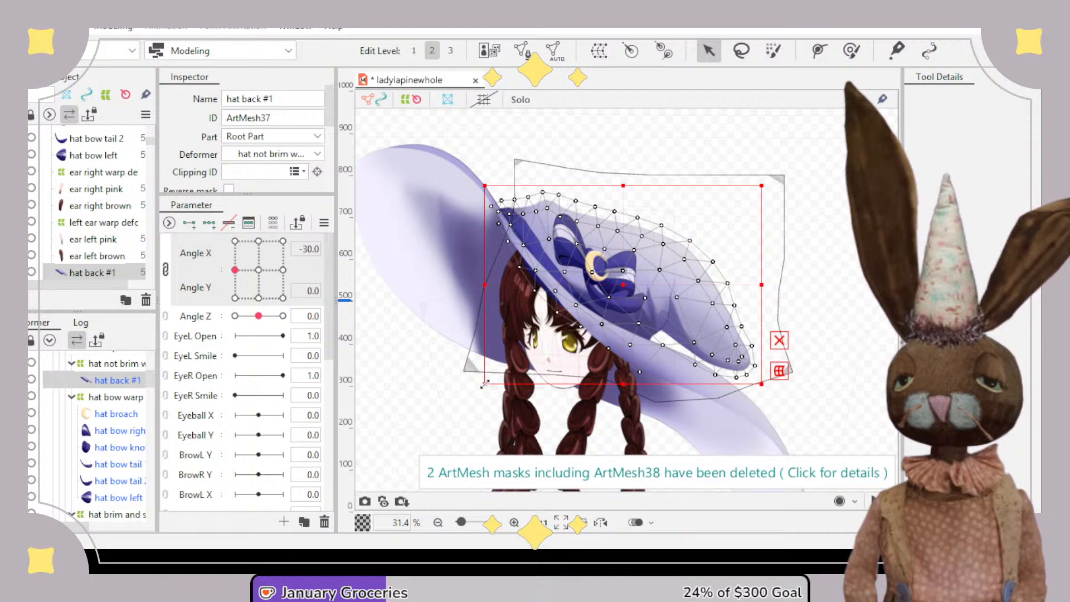
pyautogui.moveTo(485, 384); pyautogui.dragTo(491, 372)
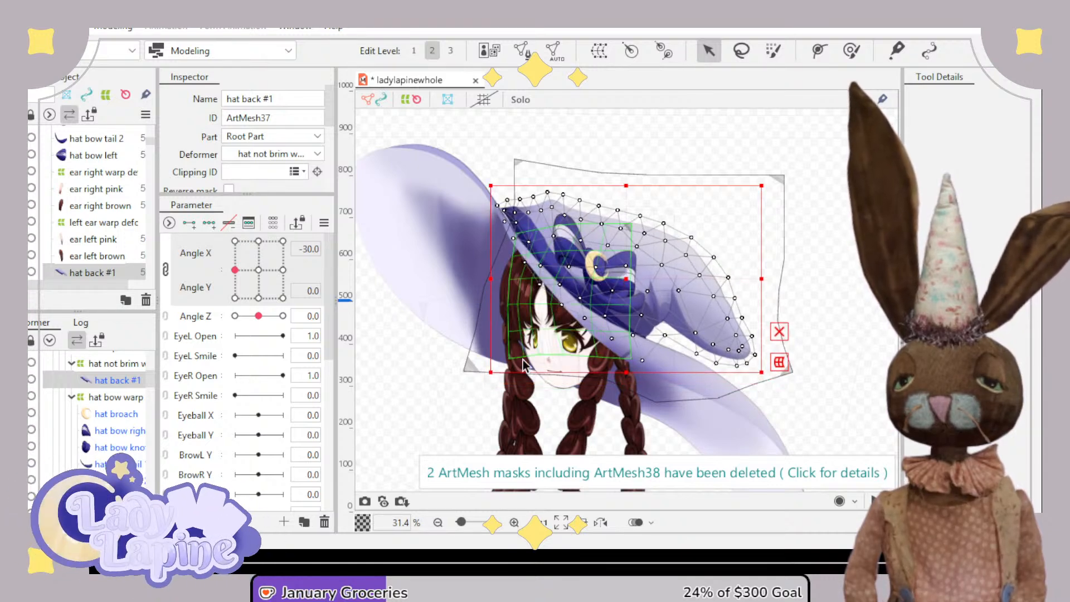
pyautogui.hotkey('ctrl', 'z')
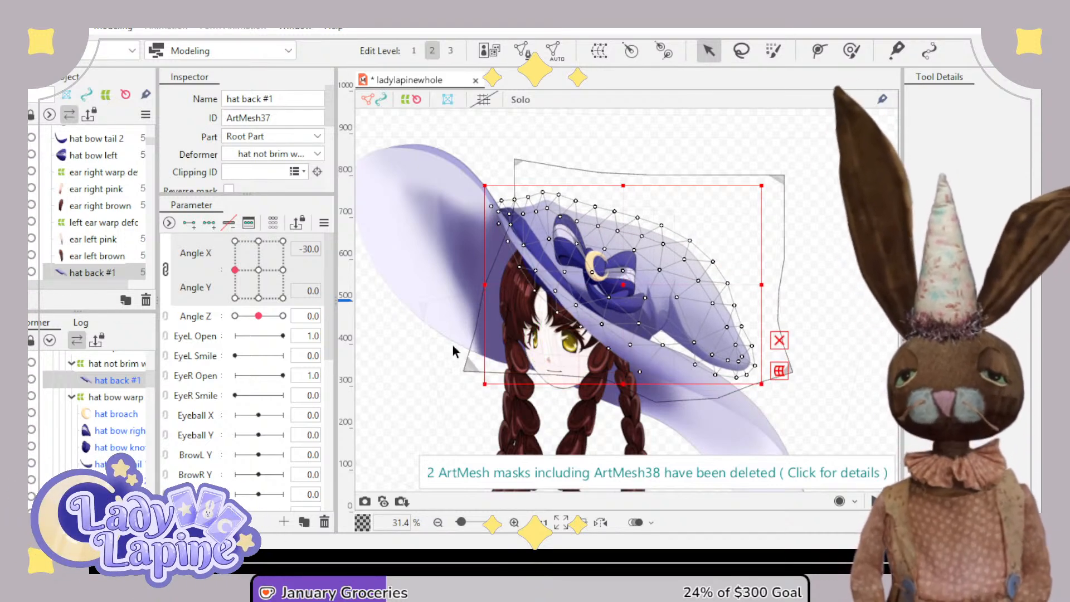
# - Check the hat at Angle X -30, Angle Y 30 and undo the edits made directly to the hat back #1 mesh
pyautogui.click(97, 370)
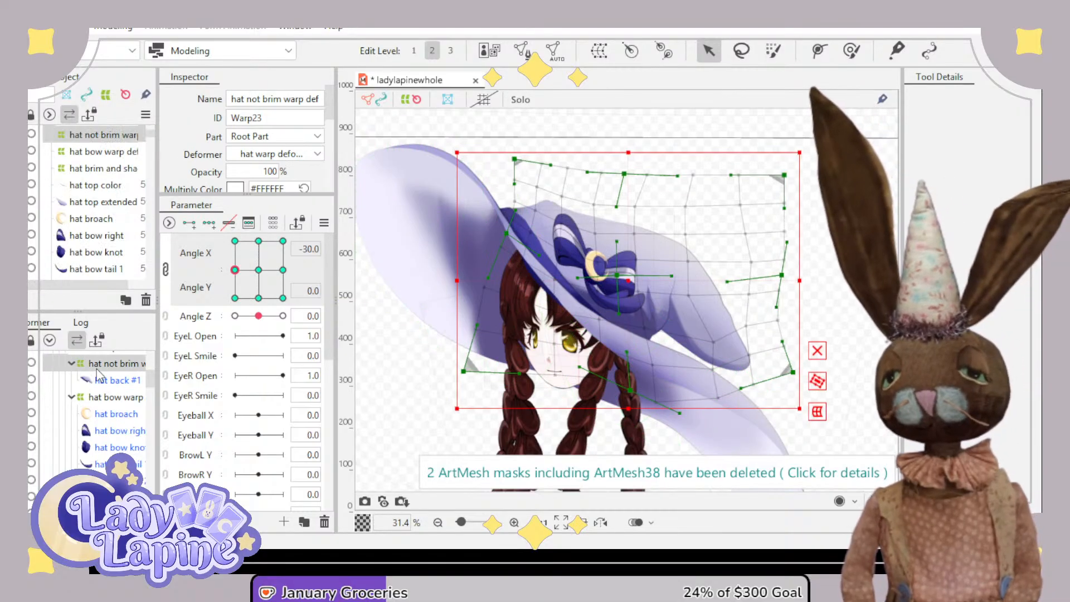
pyautogui.click(103, 382)
pyautogui.click(102, 369)
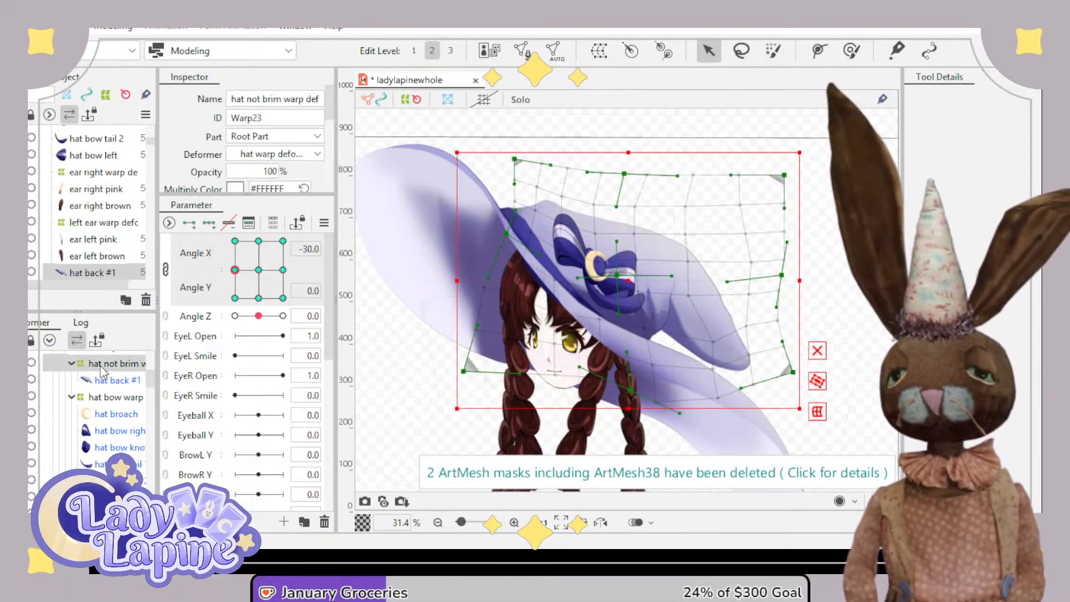
pyautogui.moveTo(237, 270); pyautogui.dragTo(265, 275)
pyautogui.hotkey('ctrl', 'z')
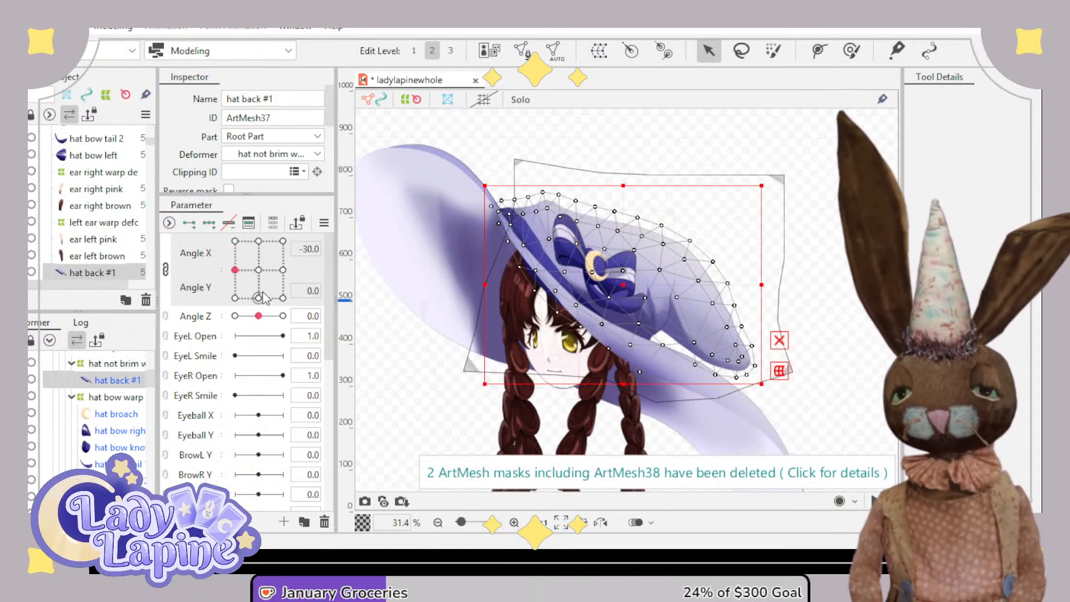
pyautogui.hotkey('ctrl', 'z')
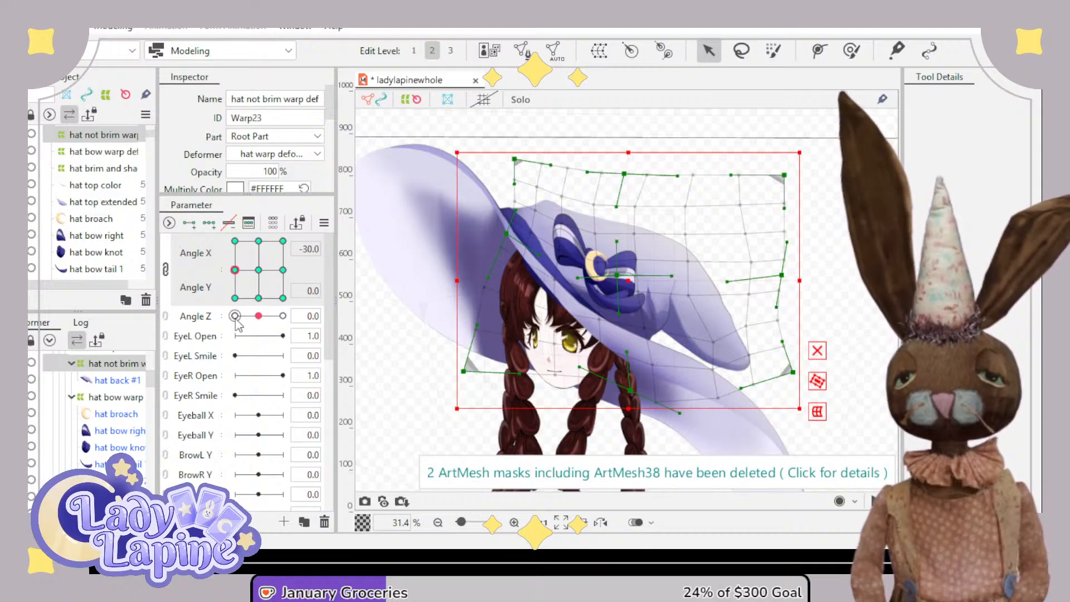
pyautogui.moveTo(255, 250); pyautogui.dragTo(210, 258)
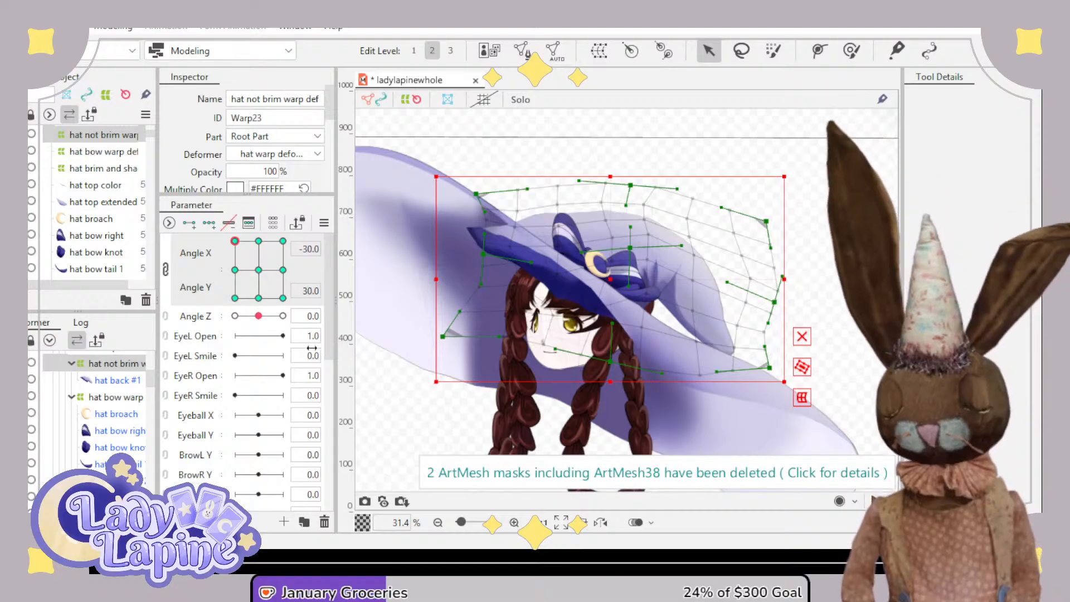
pyautogui.hotkey('ctrl', 'z')
pyautogui.hotkey('ctrl', 'z')
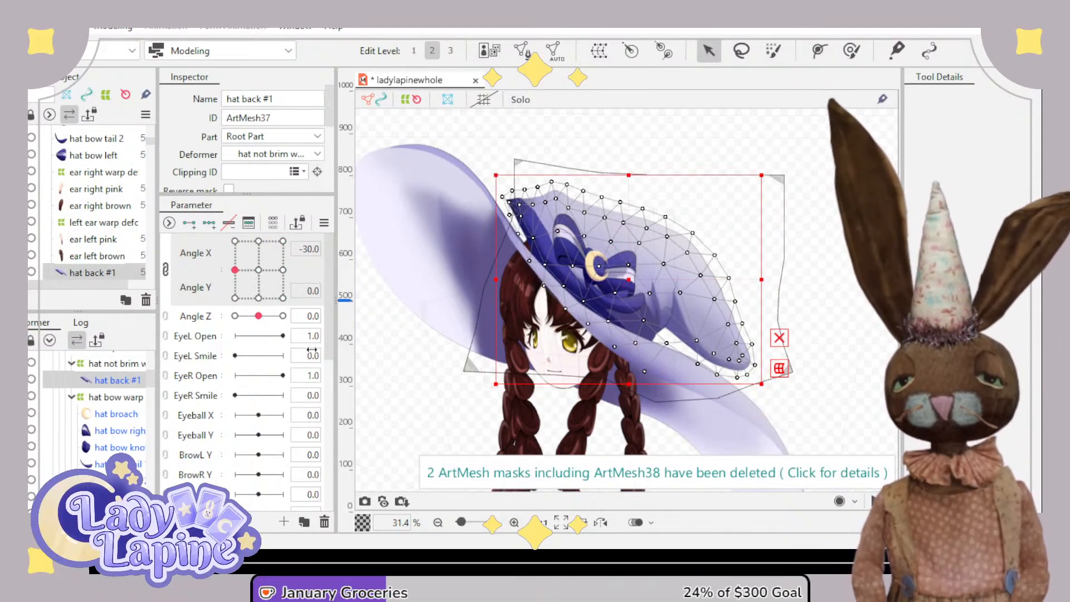
pyautogui.hotkey('ctrl', 'z')
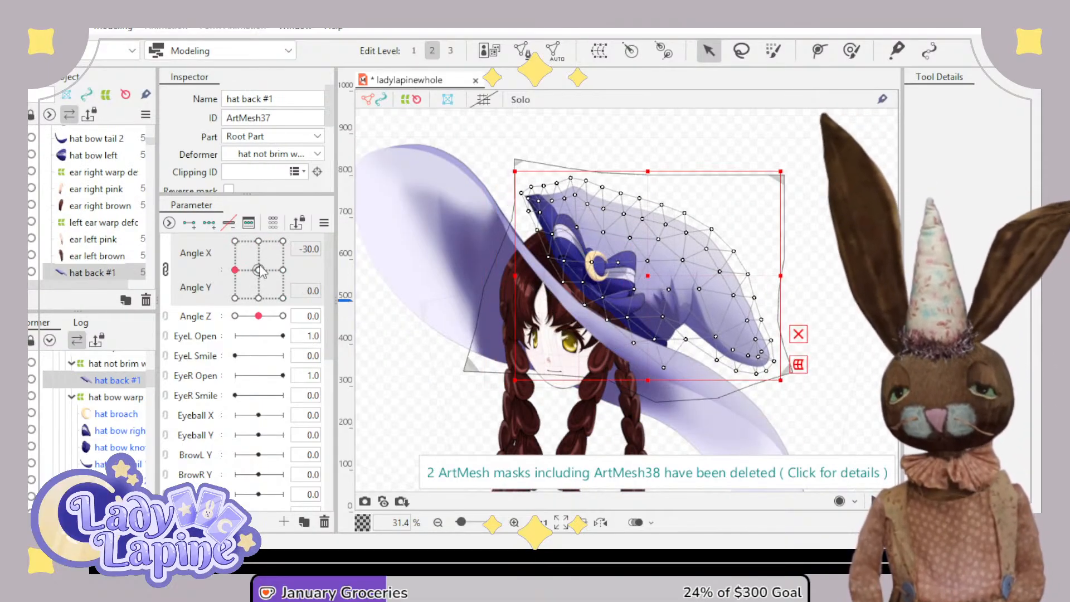
pyautogui.hotkey('ctrl', 'z')
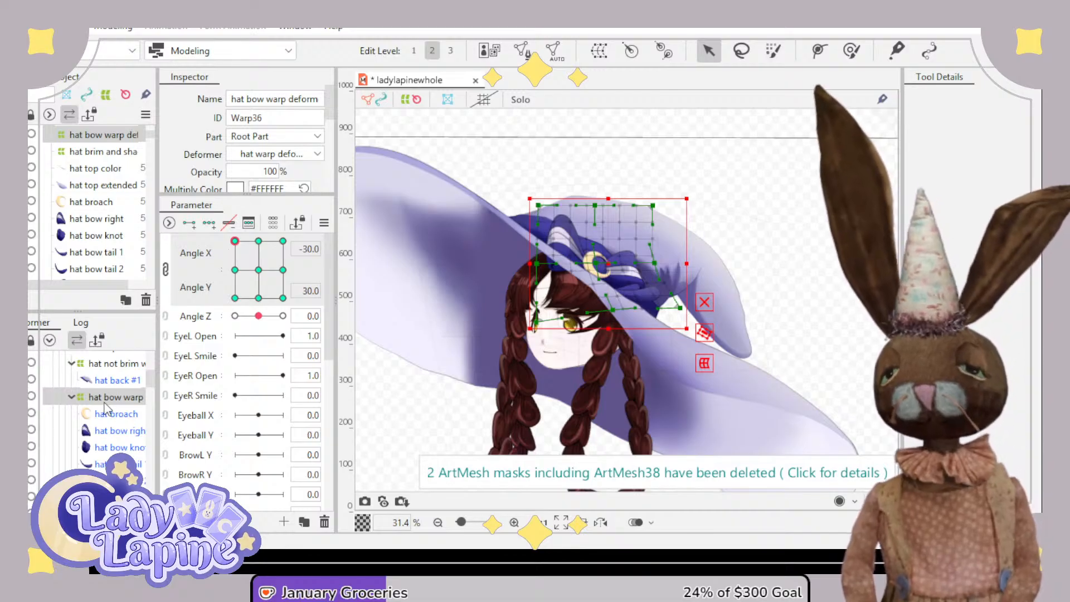
# - At Angle X -30, Angle Y 0, shift the hat not brim deformer down-left and pull its upper left corner and left middle point outward
pyautogui.click(235, 271)
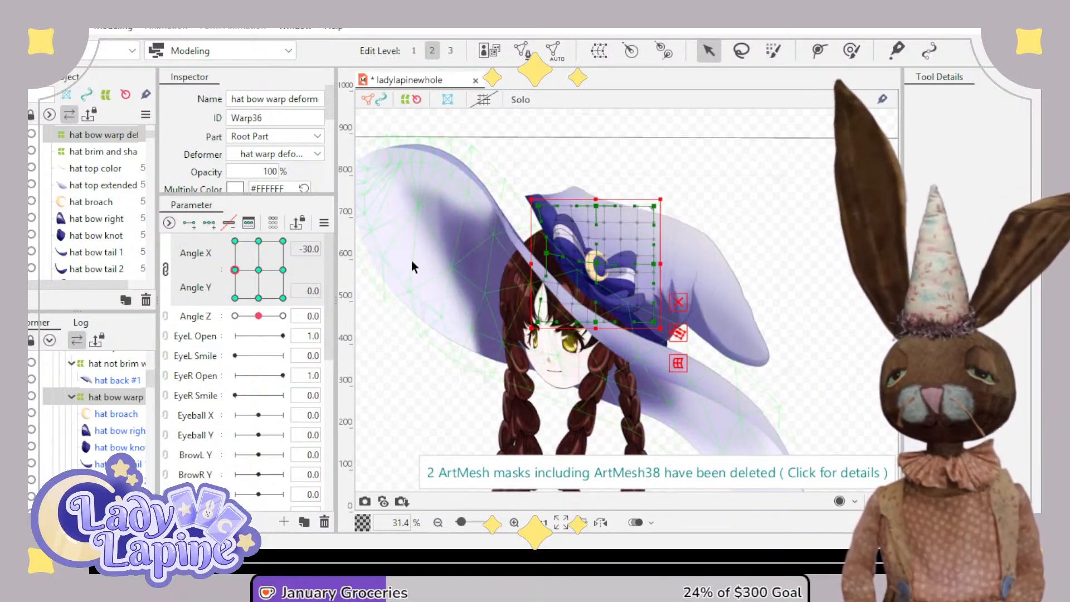
pyautogui.click(122, 366)
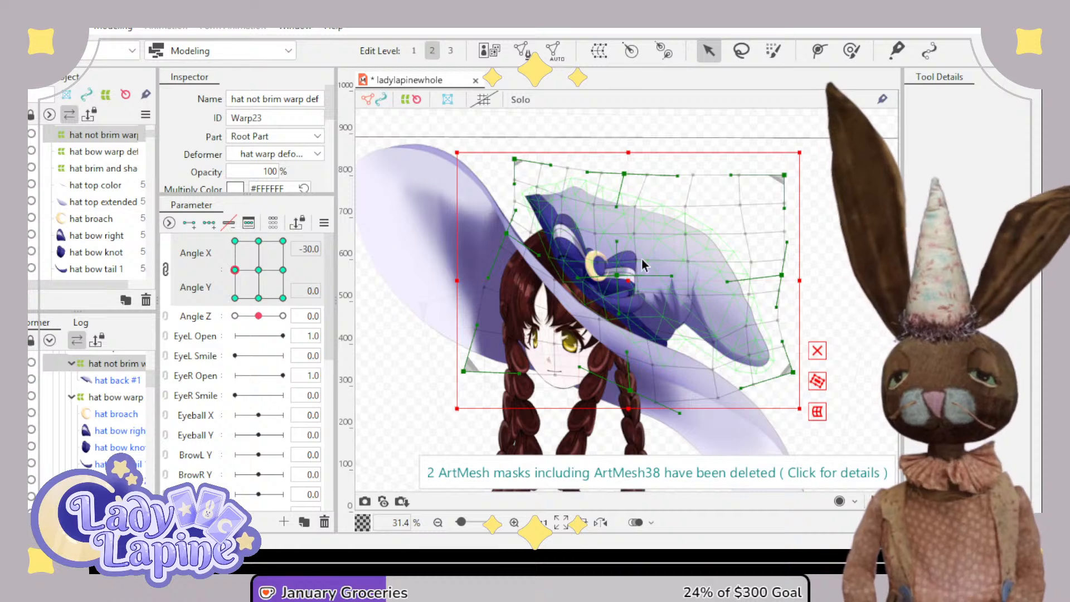
pyautogui.moveTo(633, 279); pyautogui.dragTo(617, 289)
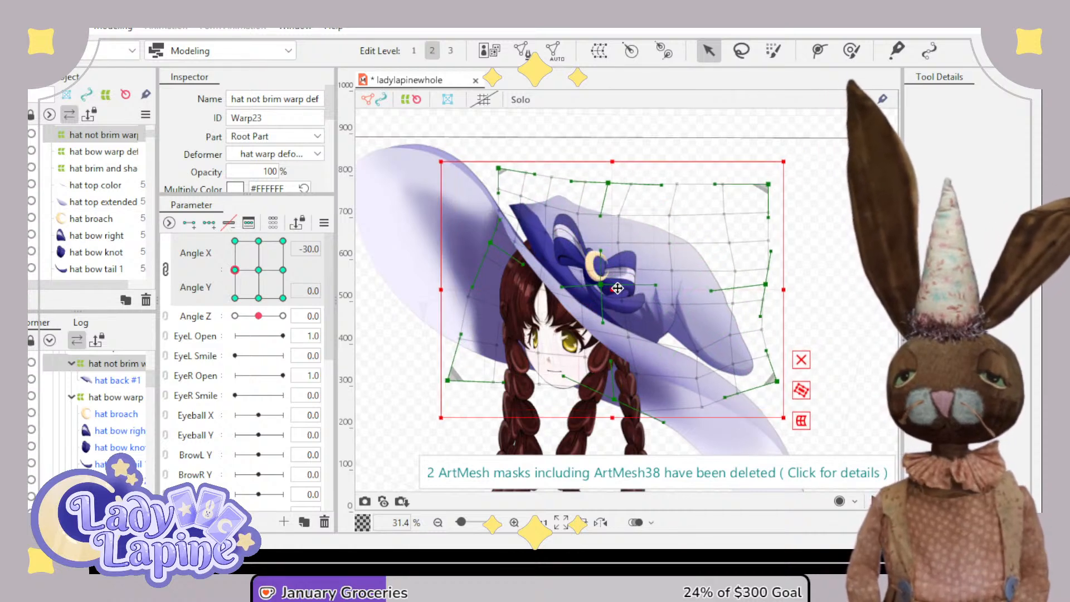
pyautogui.moveTo(500, 171); pyautogui.dragTo(477, 184)
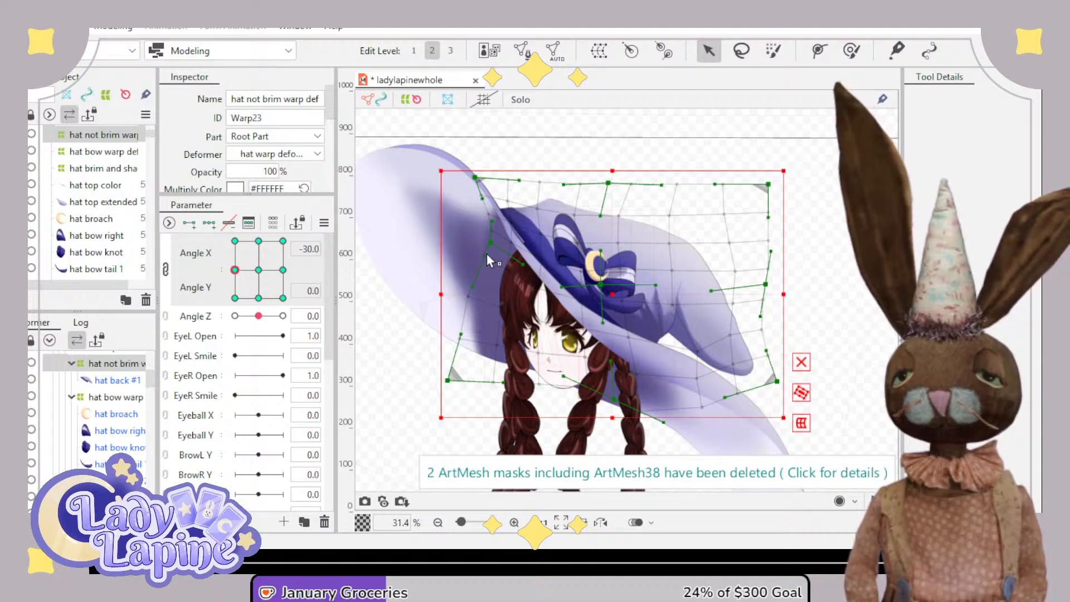
pyautogui.moveTo(491, 254); pyautogui.dragTo(485, 259)
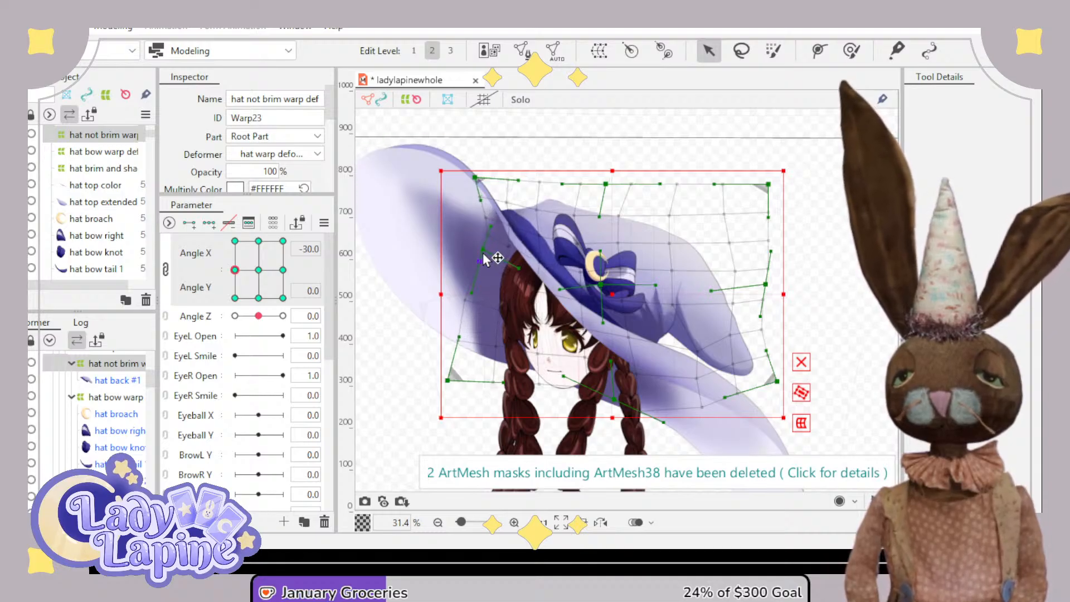
pyautogui.moveTo(486, 164); pyautogui.dragTo(481, 172)
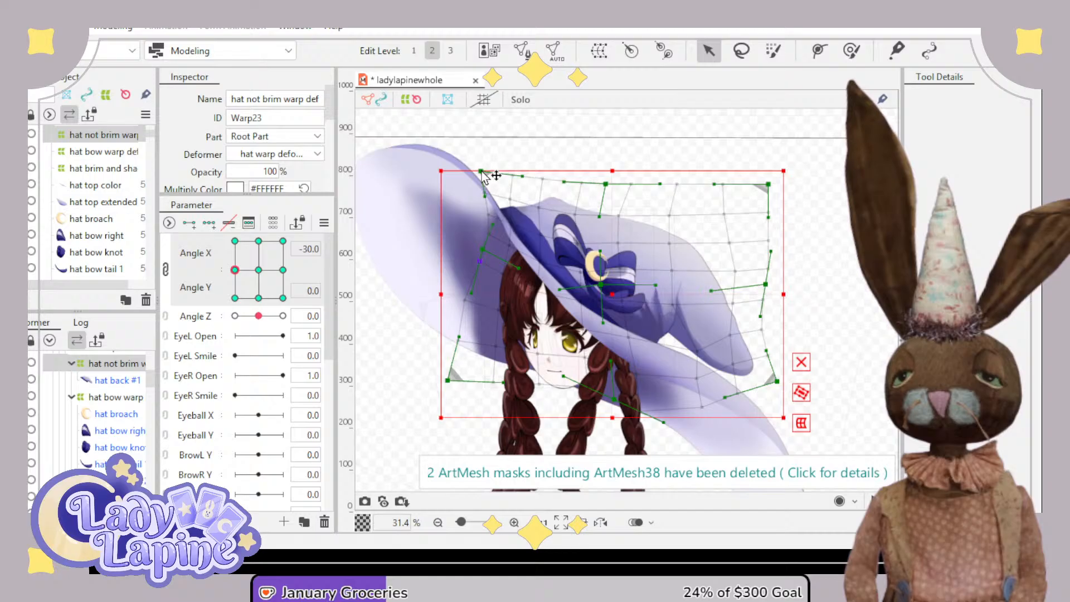
pyautogui.moveTo(489, 218); pyautogui.dragTo(491, 222)
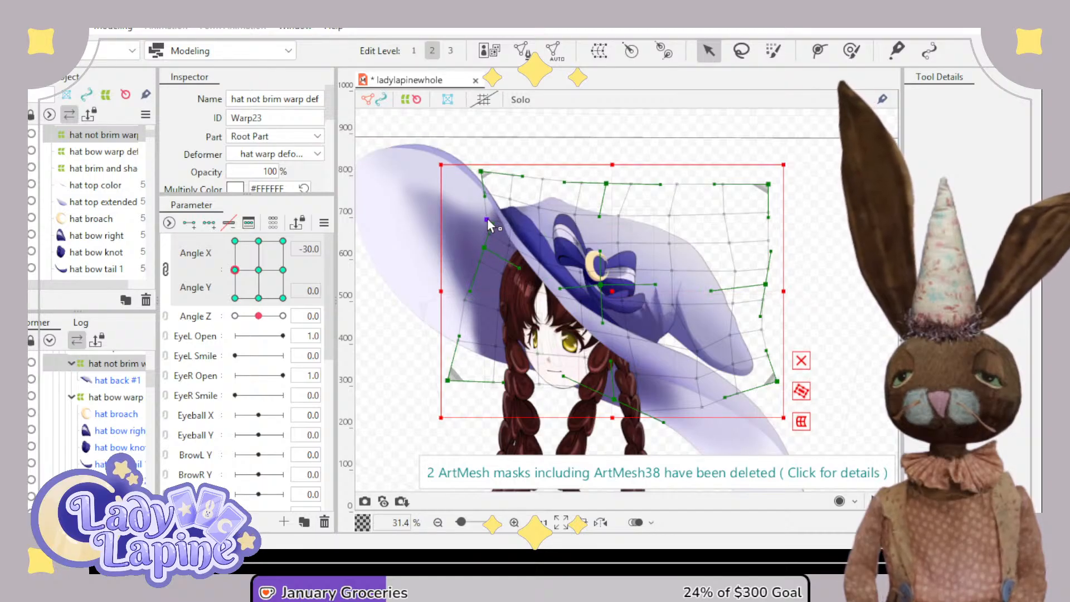
# - At Angle X -30, Angle Y 0, lower the hat bow warp deformer onto the hat band
pyautogui.click(107, 397)
pyautogui.moveTo(597, 260); pyautogui.dragTo(593, 286)
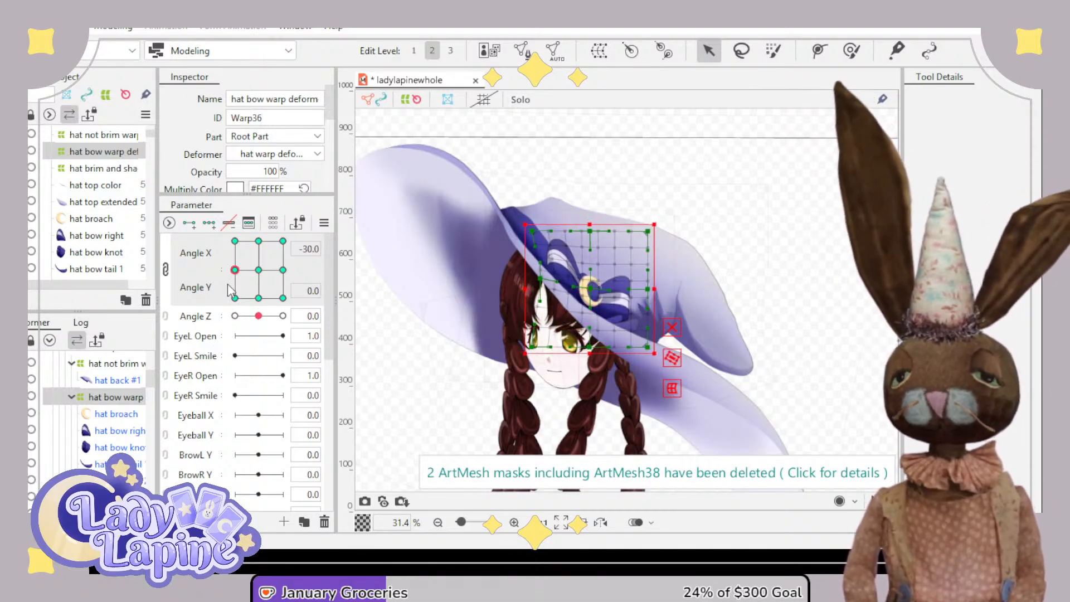
# - At Angle X 30, Angle Y 0, rotate the hat not brim warp deformer clockwise and shift it slightly right
pyautogui.moveTo(235, 269); pyautogui.dragTo(327, 269)
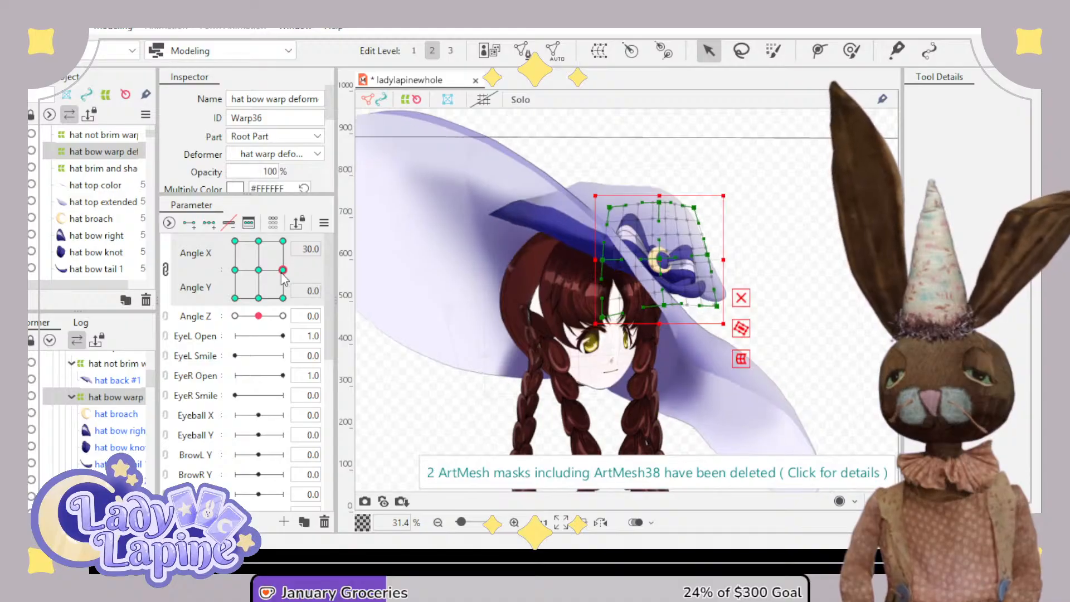
pyautogui.click(120, 365)
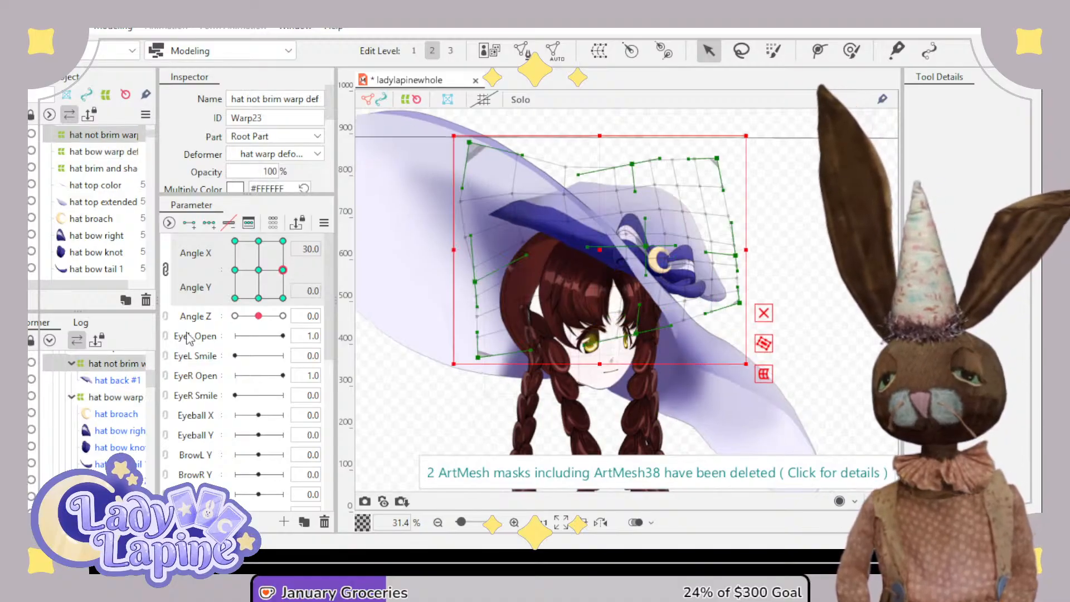
pyautogui.moveTo(753, 127); pyautogui.dragTo(779, 162)
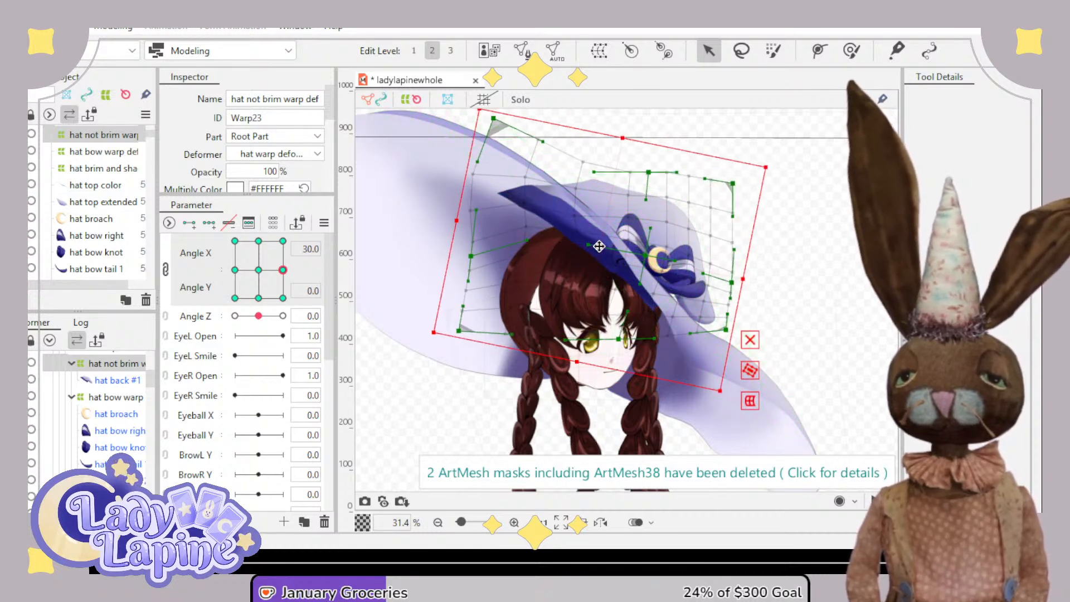
pyautogui.moveTo(599, 247); pyautogui.dragTo(613, 247)
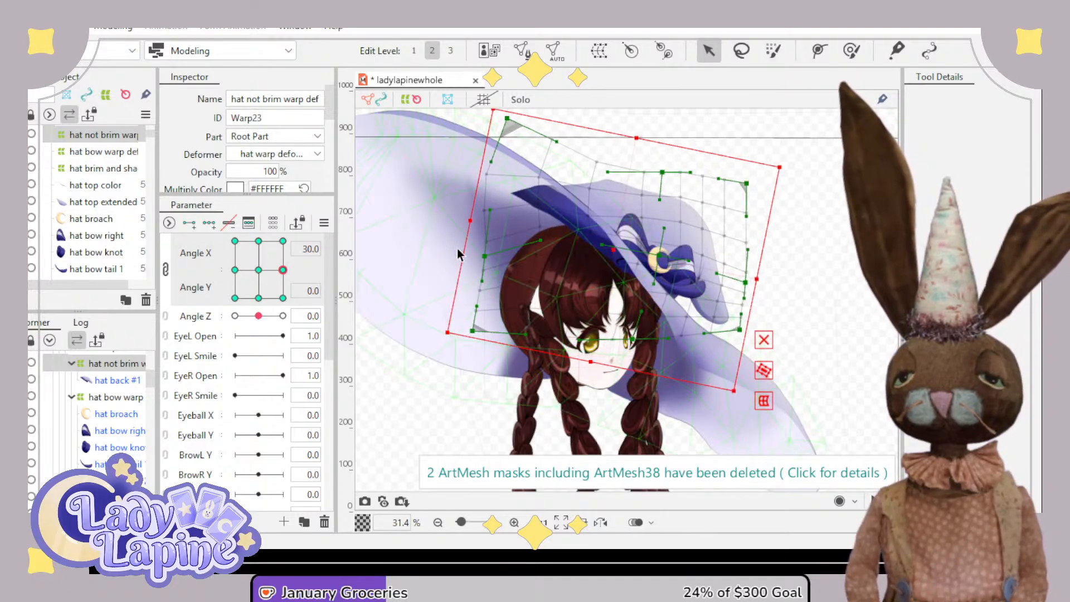
# - Look through the hat not brim deformer's properties for clipping options and select the hat back #1 mesh
pyautogui.scroll(-2, 222, 163)
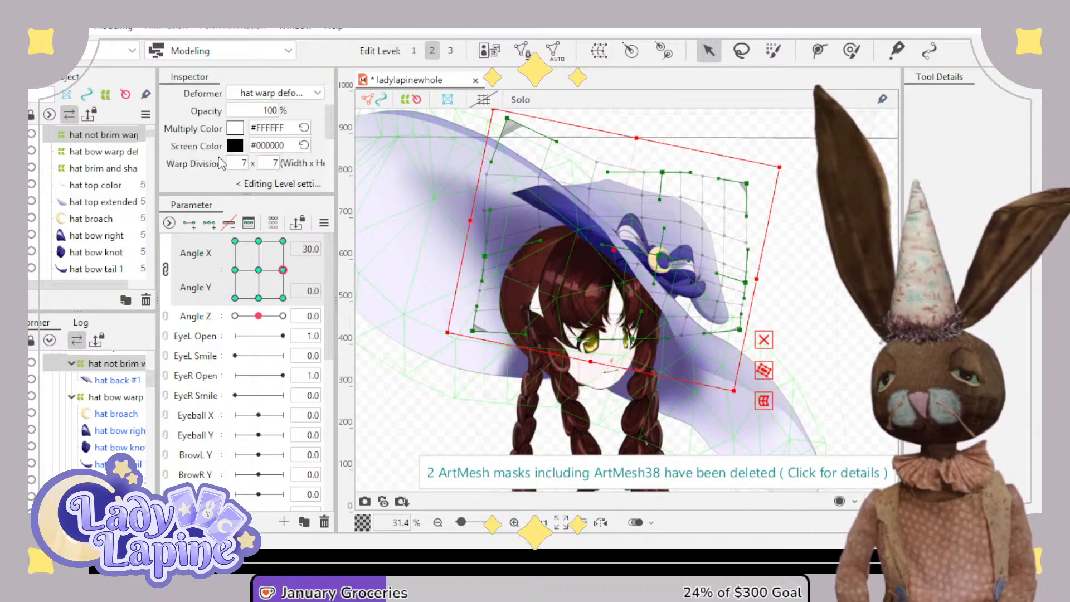
pyautogui.scroll(-2, 222, 163)
pyautogui.scroll(-2, 221, 163)
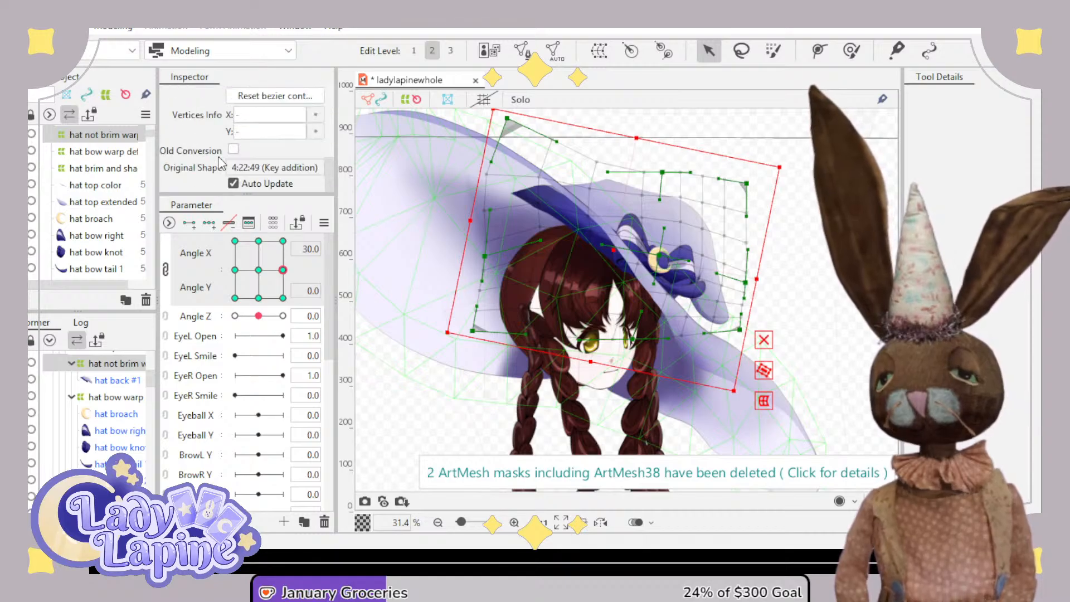
pyautogui.scroll(6, 222, 163)
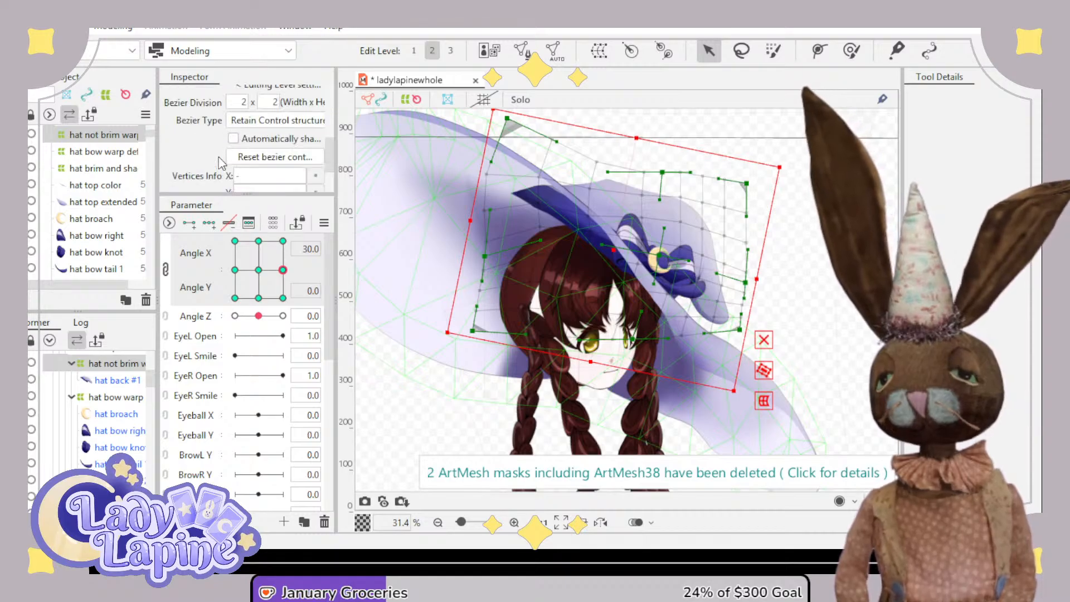
pyautogui.click(95, 384)
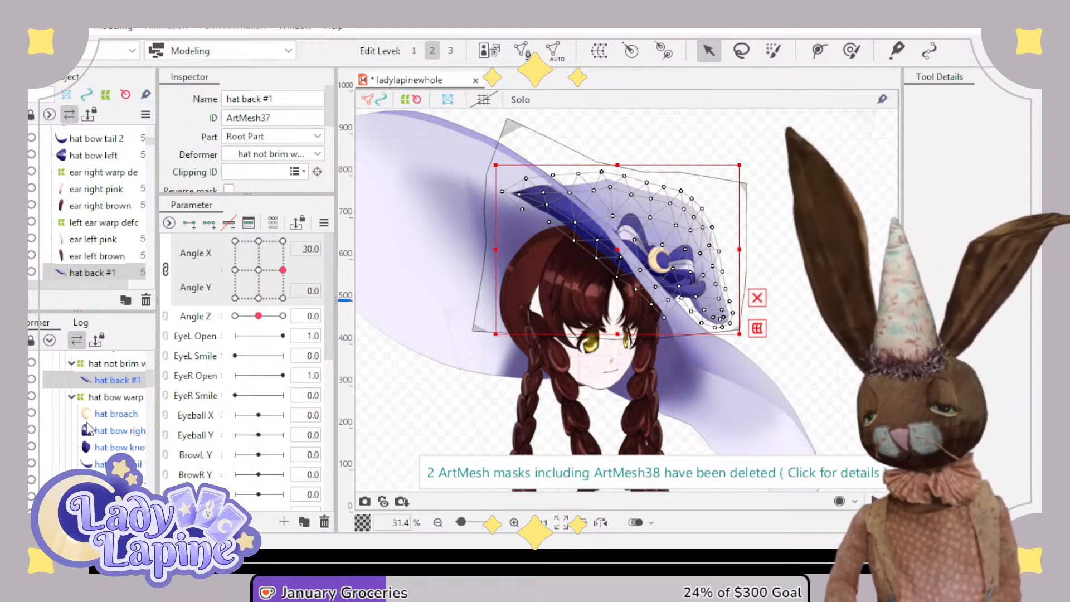
pyautogui.scroll(-5, 92, 428)
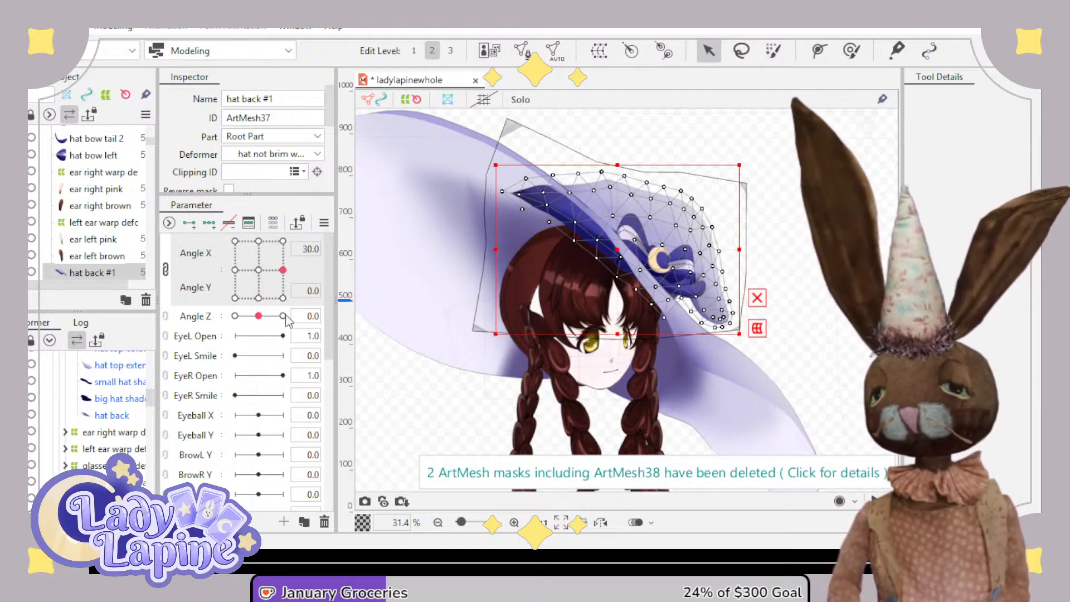
# - Try to set the hat back #1 mesh's Clipping ID to "hat back"
pyautogui.click(255, 176)
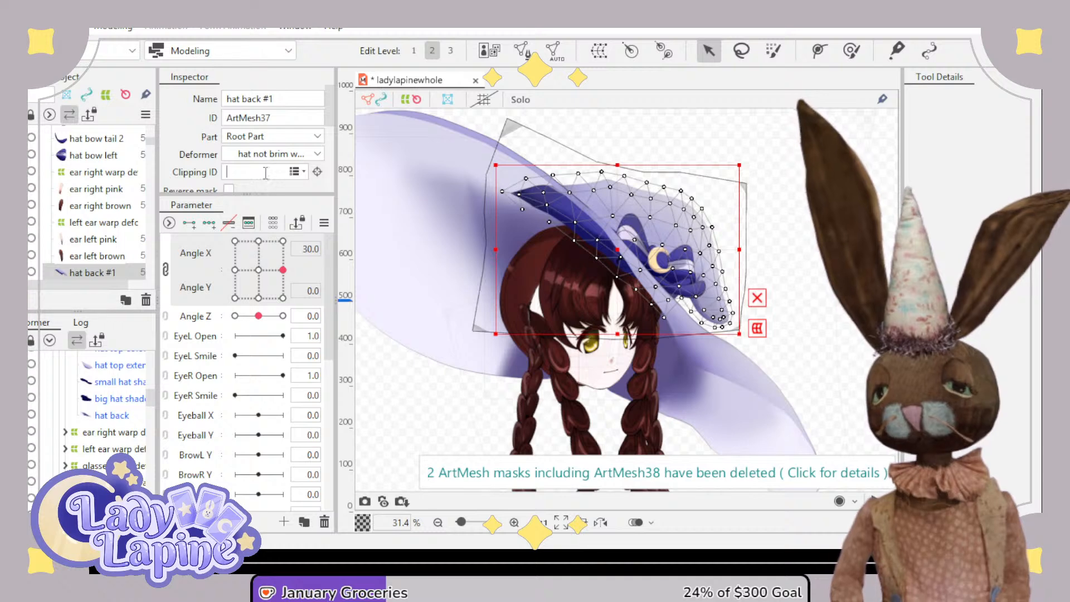
pyautogui.write('hat')
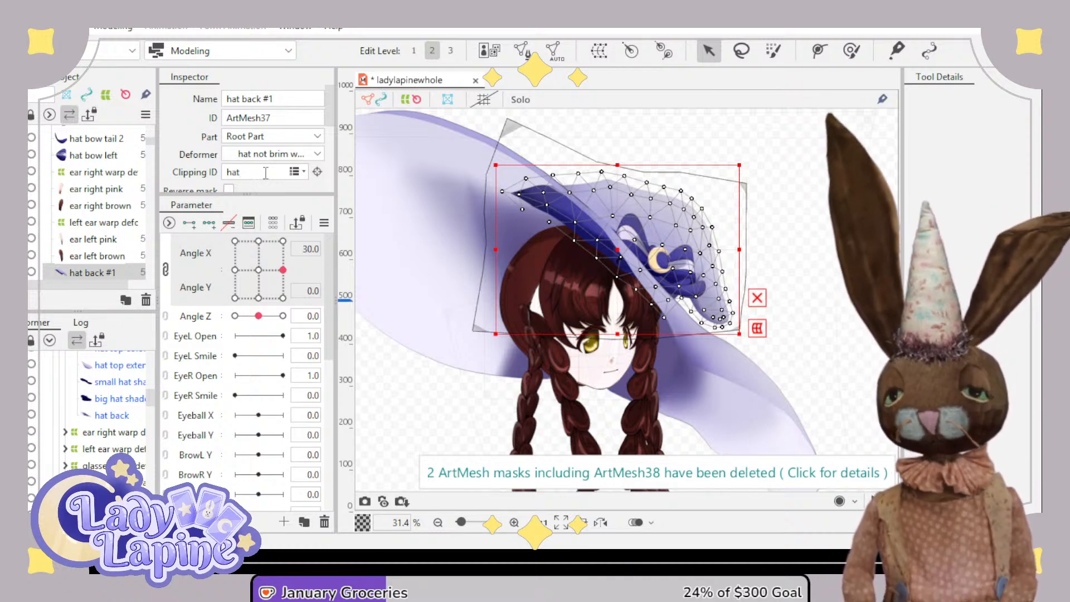
pyautogui.write(' back')
pyautogui.press('Return')
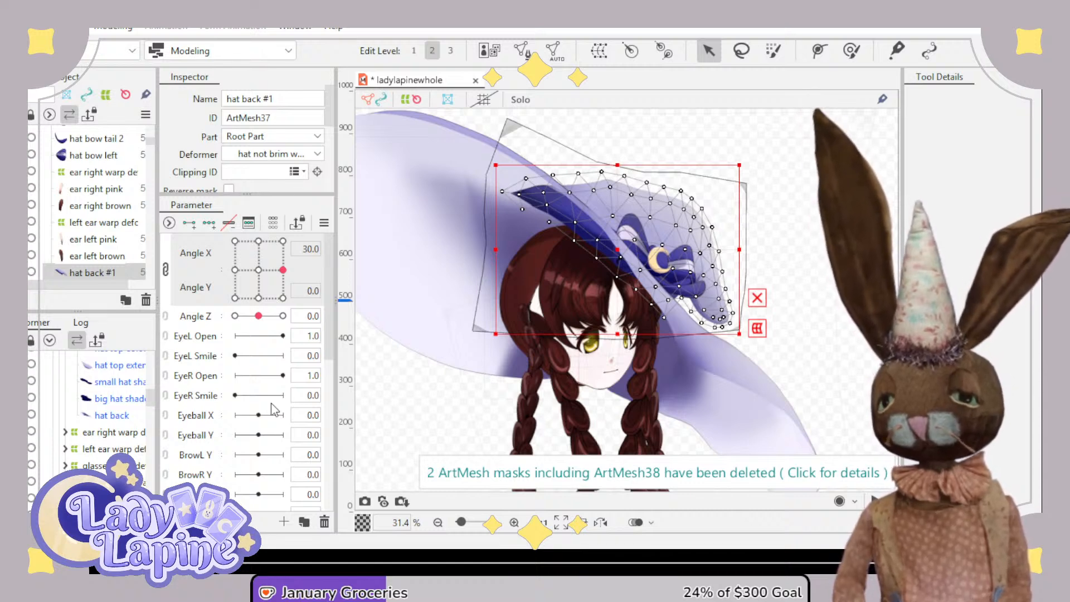
# - Set the hat back #1 mesh's Clipping ID to ArtMesh128 with Reverse mask on, and test it across the head angles
pyautogui.hotkey('ctrl', 'z')
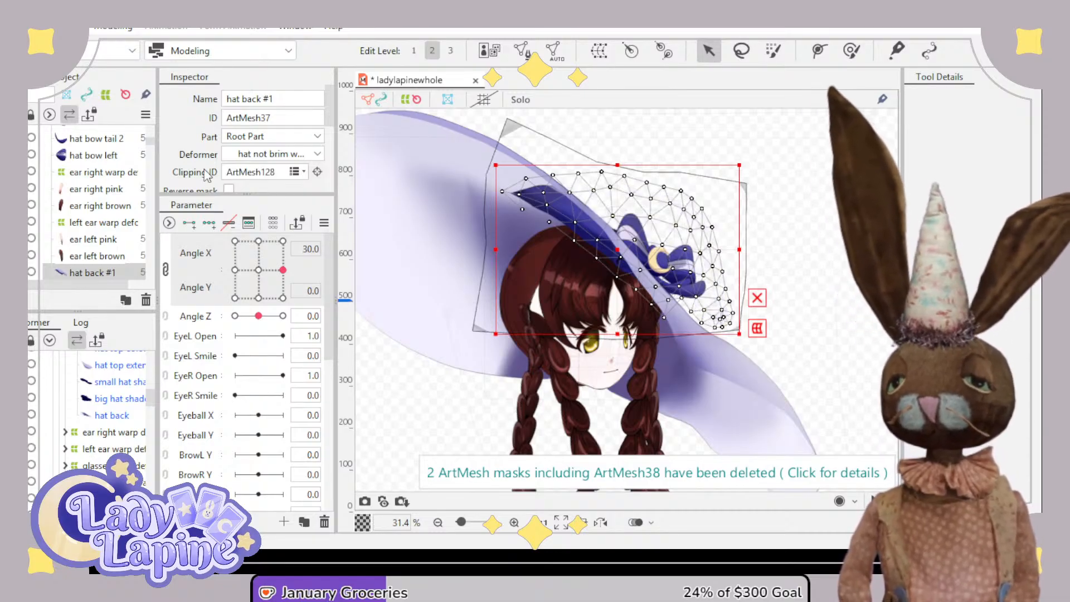
pyautogui.doubleClick(224, 173)
pyautogui.click(229, 191)
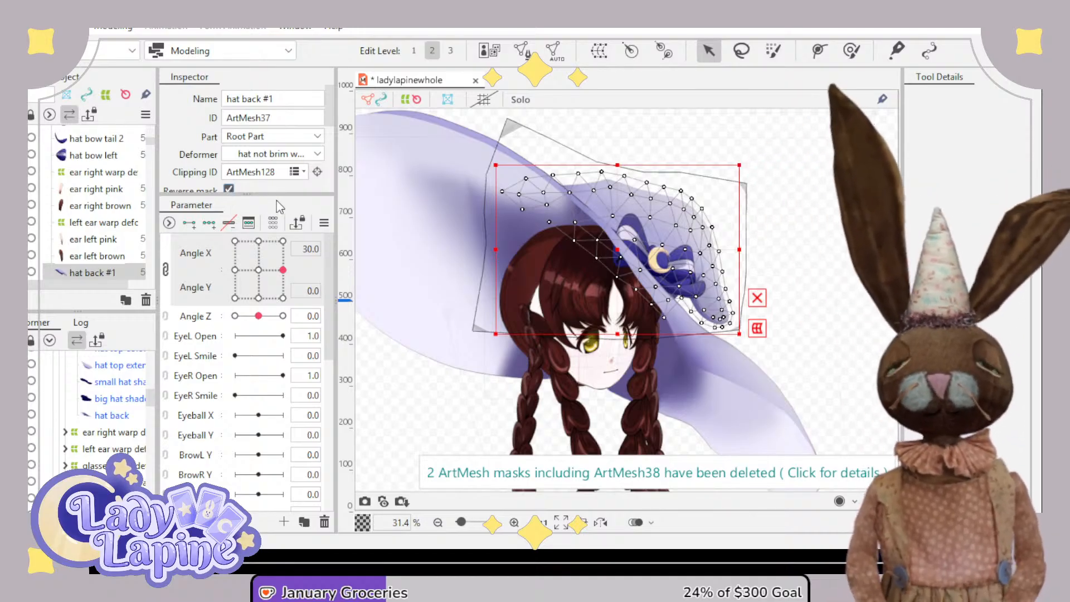
pyautogui.moveTo(283, 270); pyautogui.dragTo(216, 322)
pyautogui.click(256, 272)
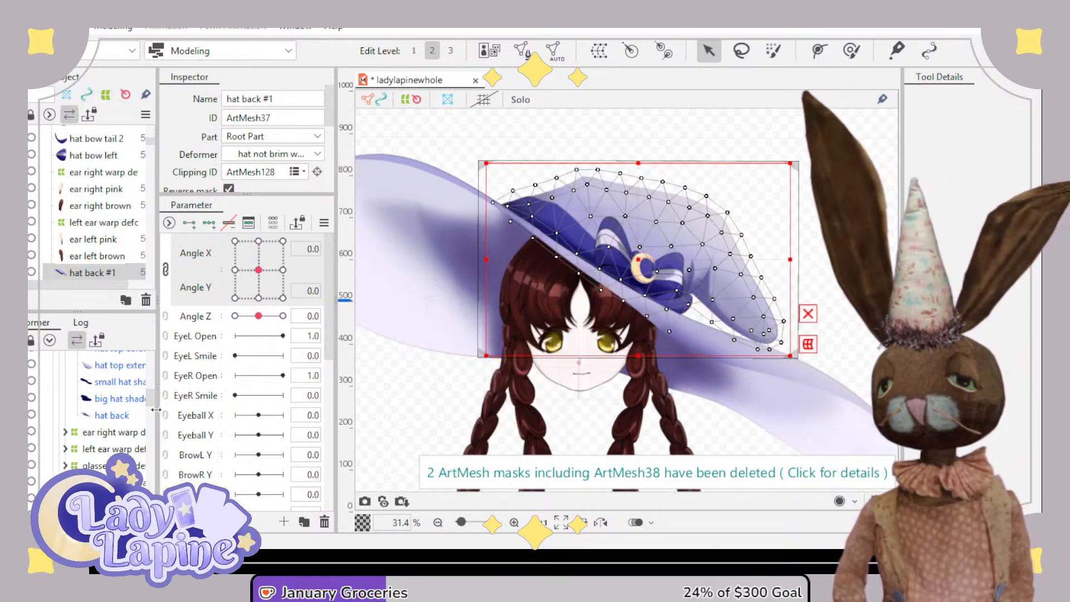
# - Examine the hat bow warp deformer's properties for a clipping setting
pyautogui.scroll(3, 118, 398)
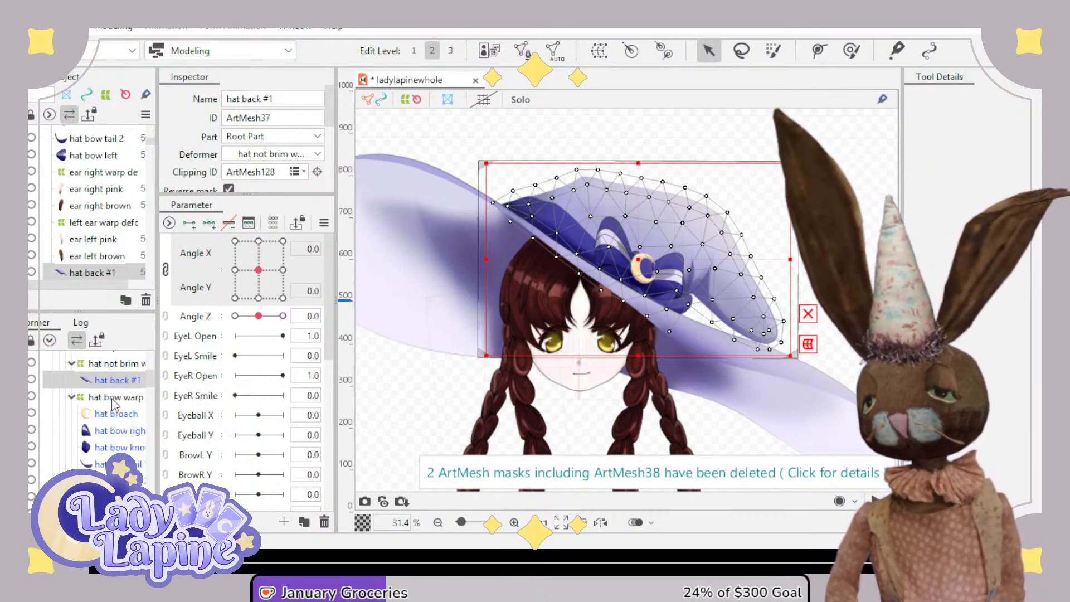
pyautogui.click(116, 397)
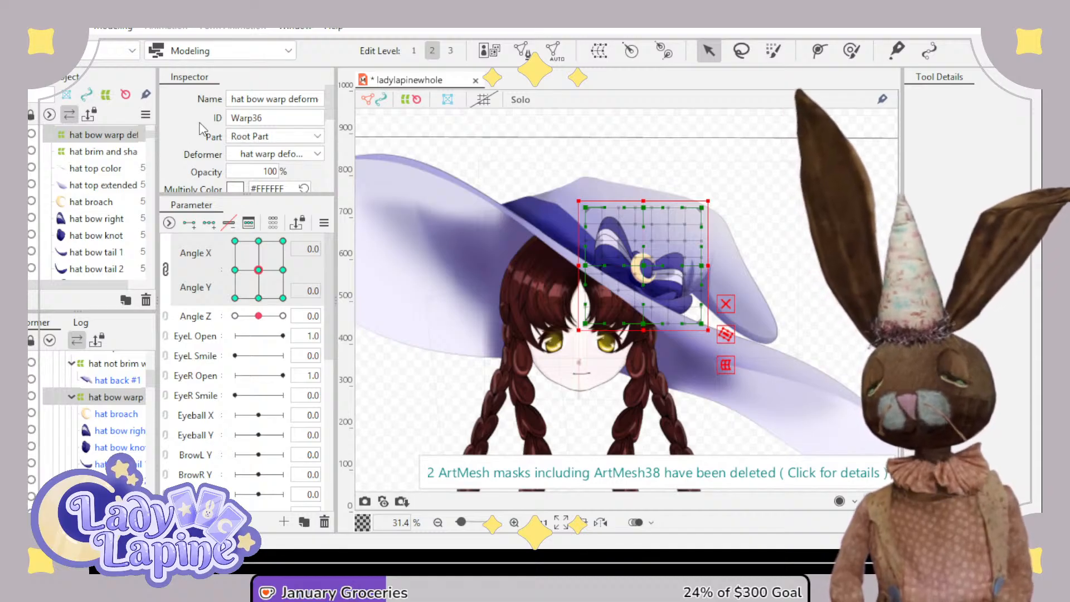
pyautogui.scroll(-5, 200, 128)
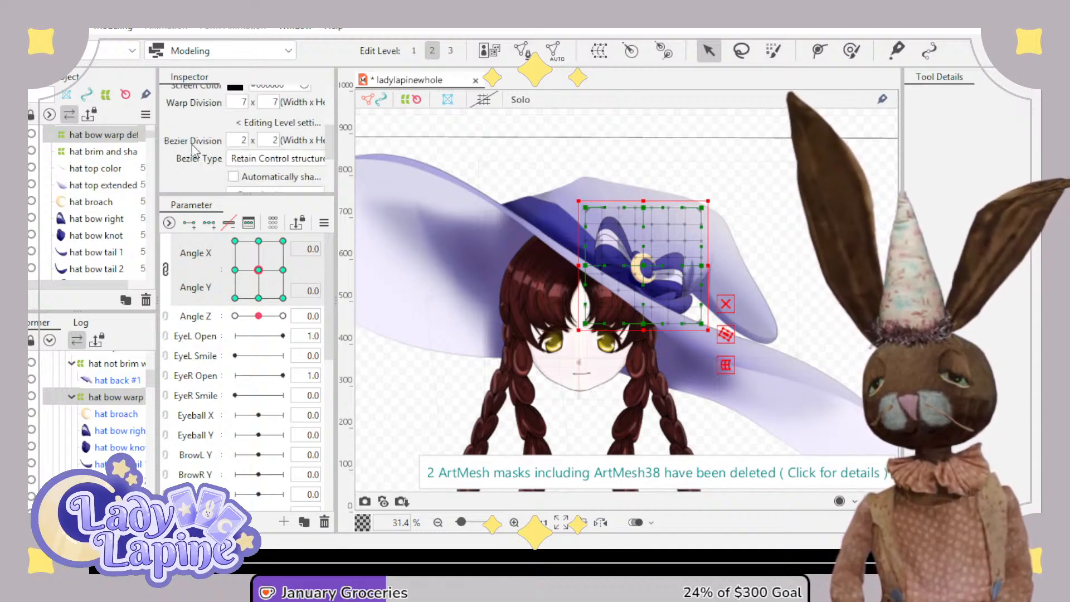
pyautogui.scroll(-3, 193, 149)
pyautogui.scroll(5, 194, 151)
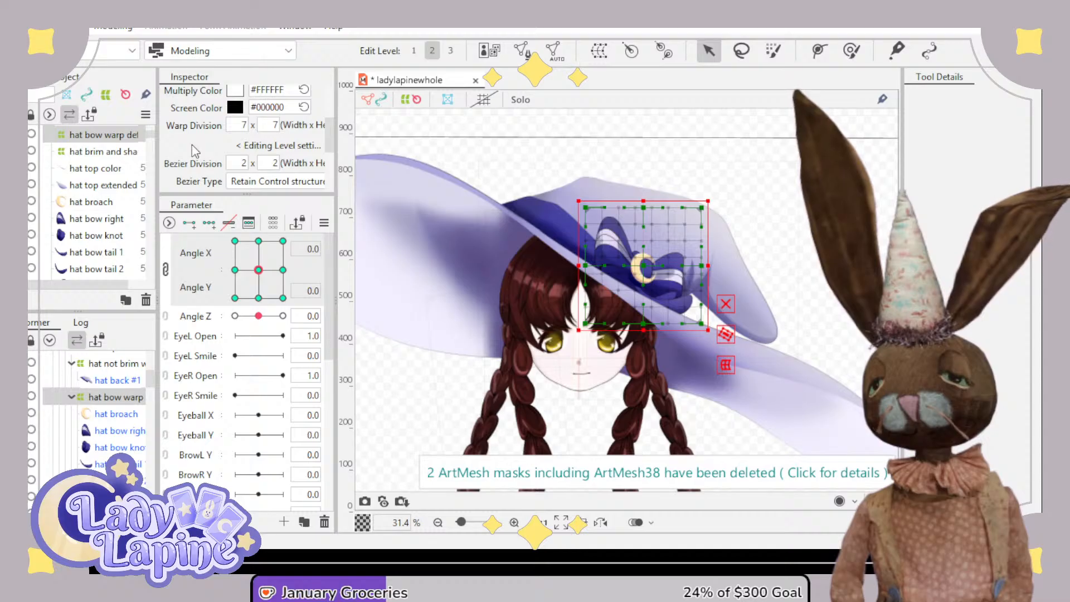
pyautogui.scroll(2, 194, 150)
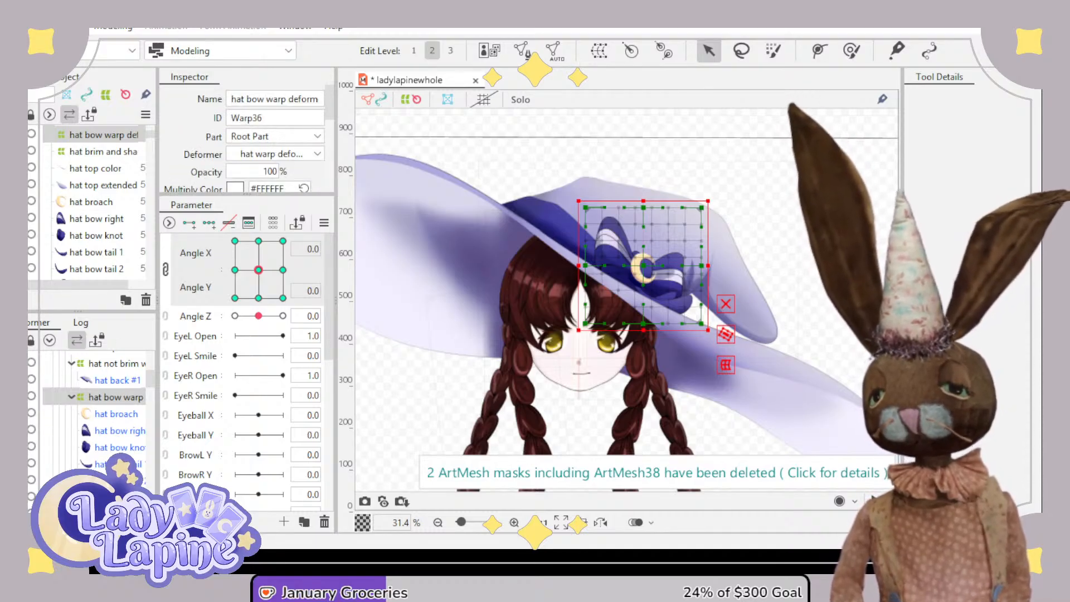
# - Clip the hat bow tail 2 mesh to ArtMesh128 with Reverse mask on, and check it at Angle X -30, Angle Y -30
pyautogui.click(117, 480)
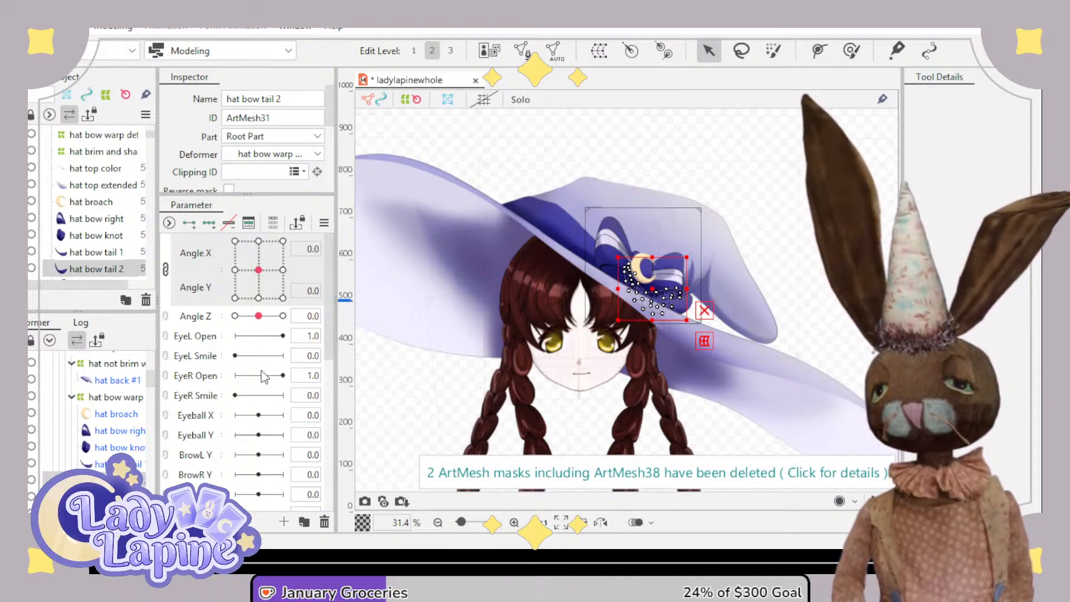
pyautogui.hotkey('ctrl', 'z')
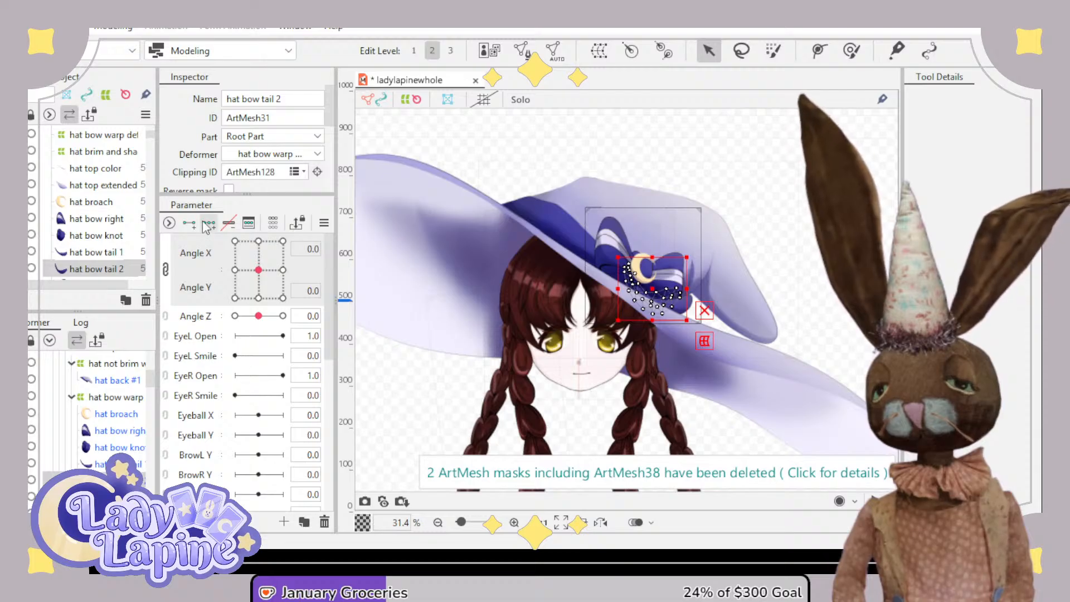
pyautogui.click(229, 188)
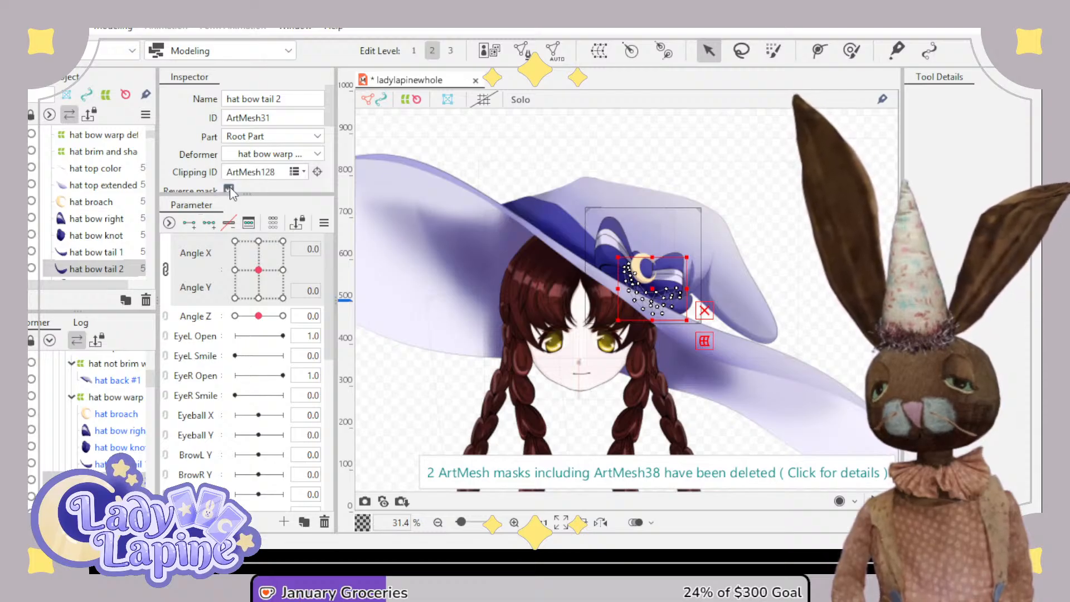
pyautogui.click(272, 299)
pyautogui.moveTo(268, 311); pyautogui.dragTo(287, 315)
pyautogui.moveTo(256, 318); pyautogui.dragTo(222, 314)
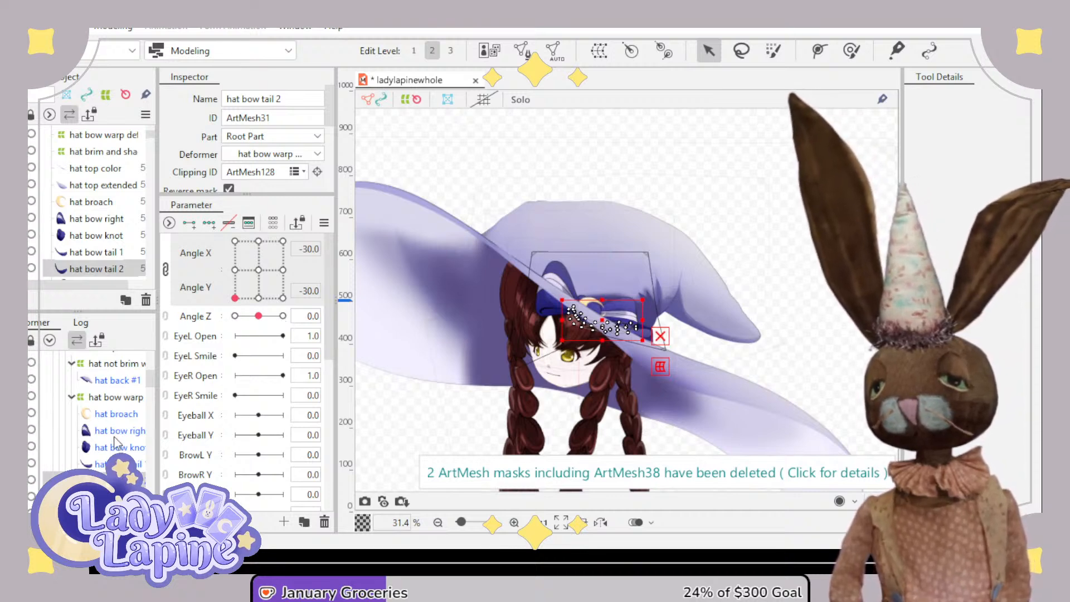
# - Try clipping the hat bow right mesh to ArtMesh128 with Reverse mask on, inspect it closely, and undo both settings
pyautogui.click(117, 431)
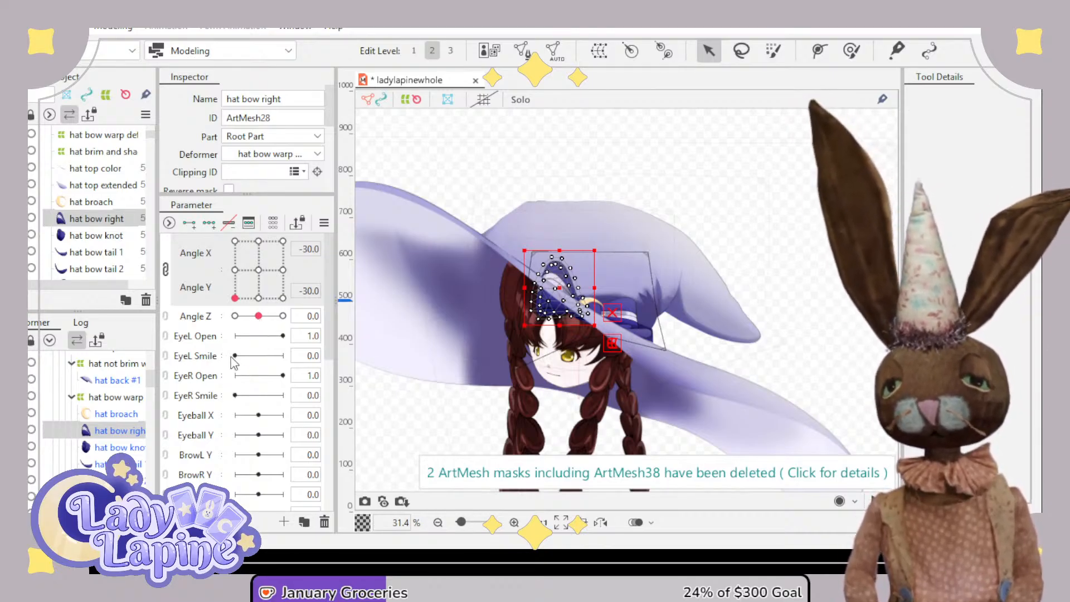
pyautogui.hotkey('ctrl', 'z')
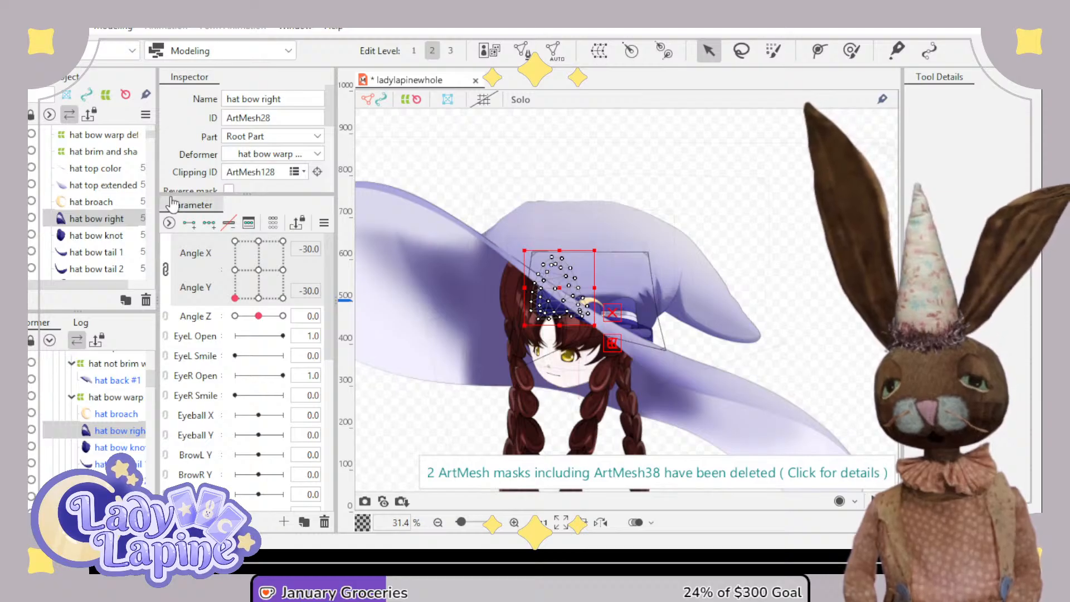
pyautogui.click(228, 189)
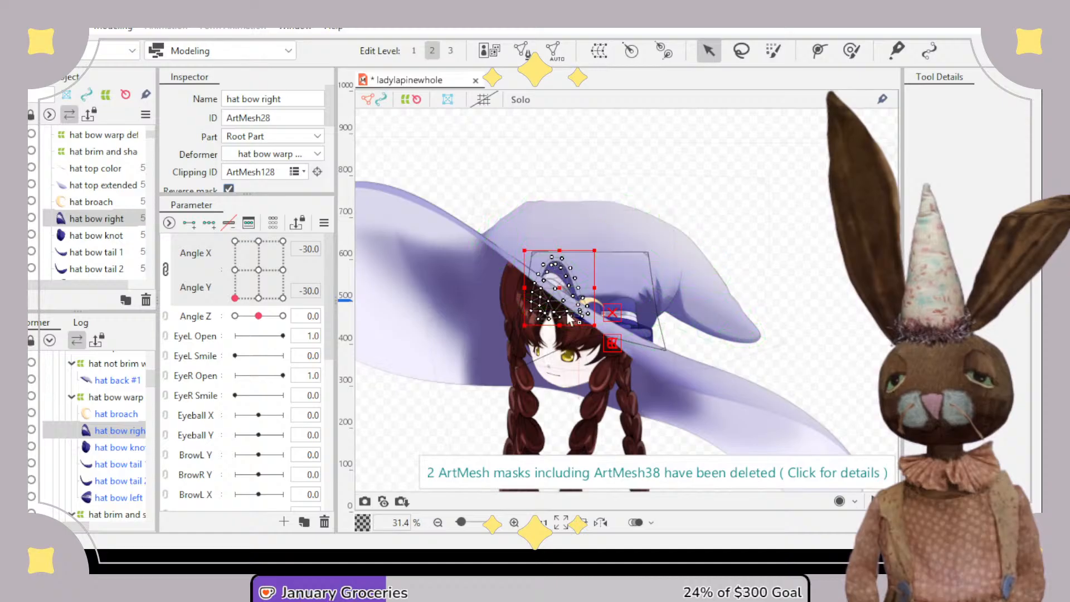
pyautogui.scroll(5, 580, 346)
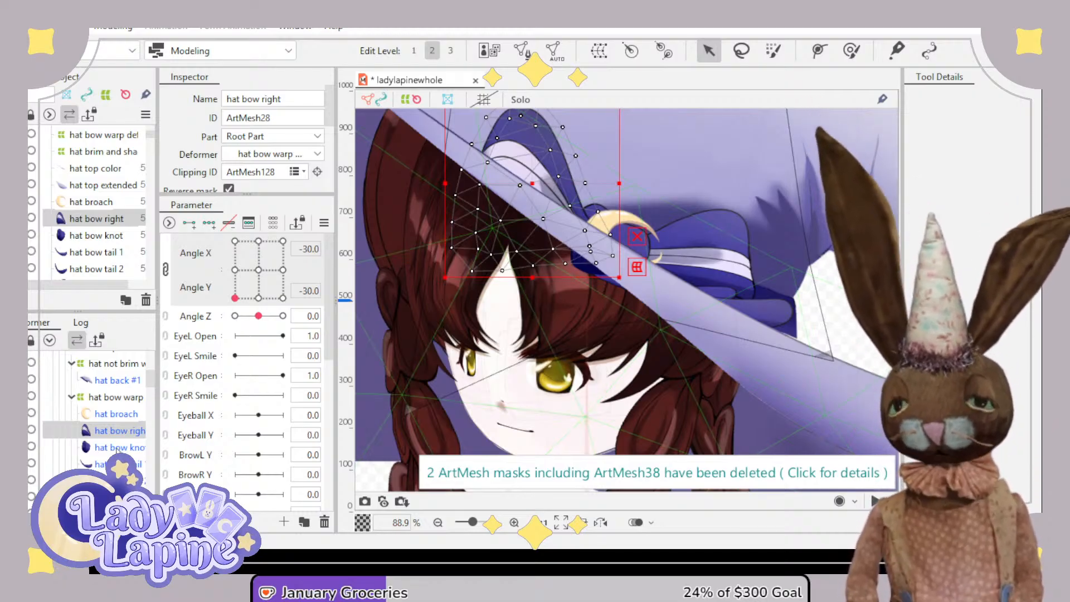
pyautogui.hotkey('ctrl', 'z')
pyautogui.hotkey('ctrl', 'z')
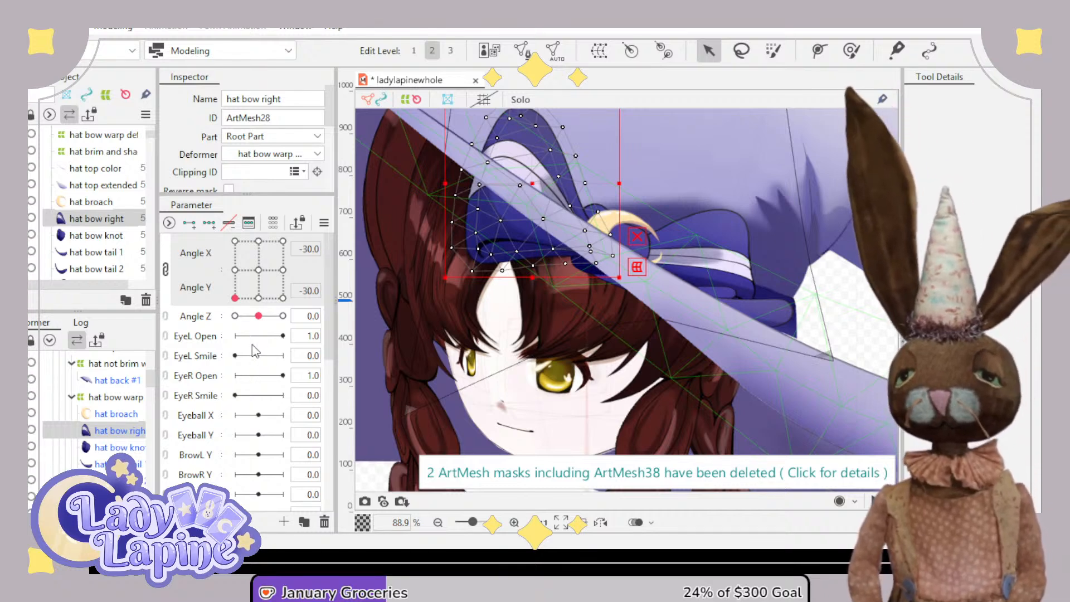
# - At Angle X -30, Angle Y -30, move the hat bow warp deformer up-right and raise its lower left corner and left middle point
pyautogui.click(148, 399)
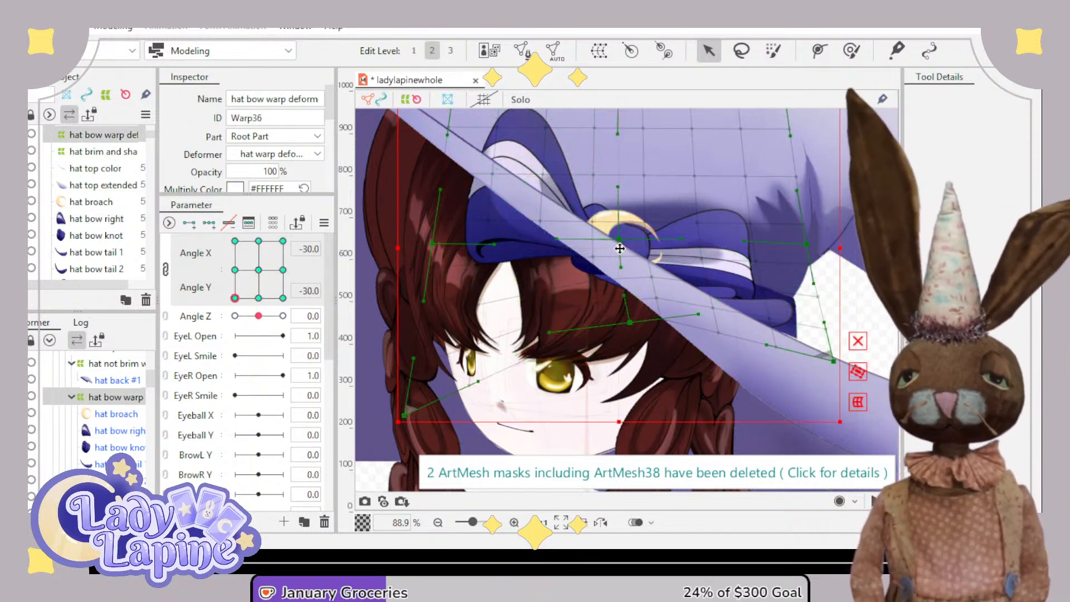
pyautogui.moveTo(620, 249); pyautogui.dragTo(646, 221)
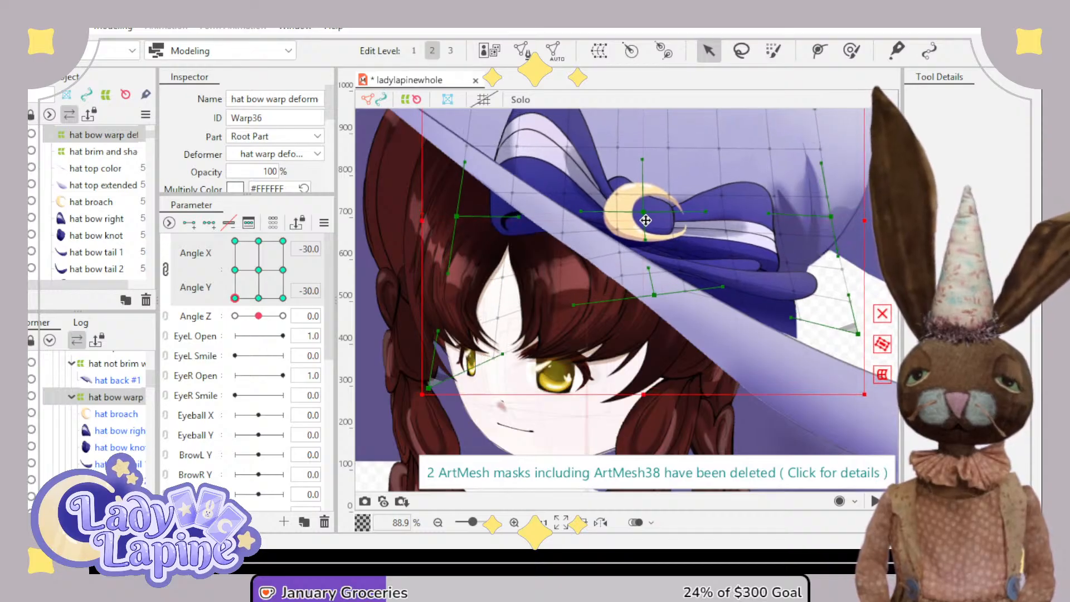
pyautogui.moveTo(436, 396); pyautogui.dragTo(466, 341)
pyautogui.moveTo(466, 189)
pyautogui.mouseDown()
pyautogui.moveTo(470, 220)
pyautogui.moveTo(474, 179)
pyautogui.mouseUp()
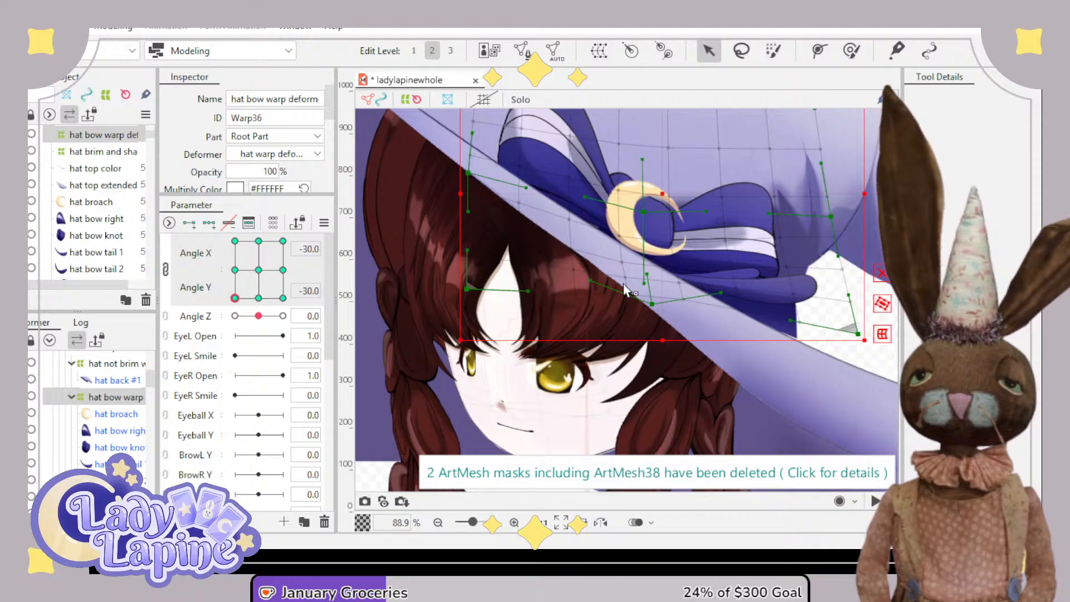
# - Select the hat not brim warp deformer and check the crown from Angle X -30, Angle Y -30 through intermediate angles
pyautogui.scroll(-2, 601, 288)
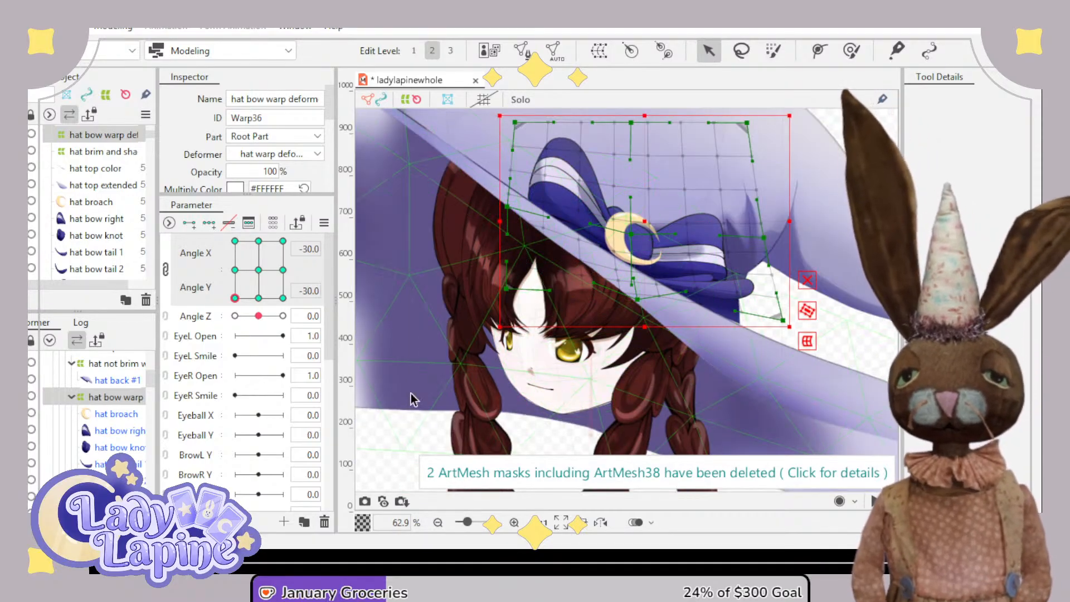
pyautogui.click(109, 365)
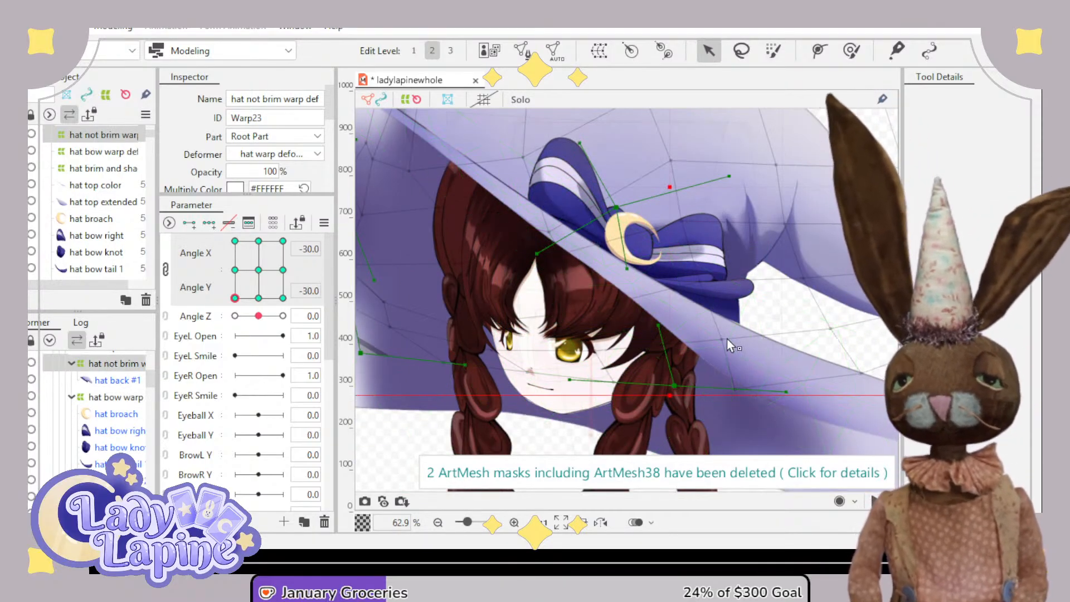
pyautogui.scroll(-4, 389, 330)
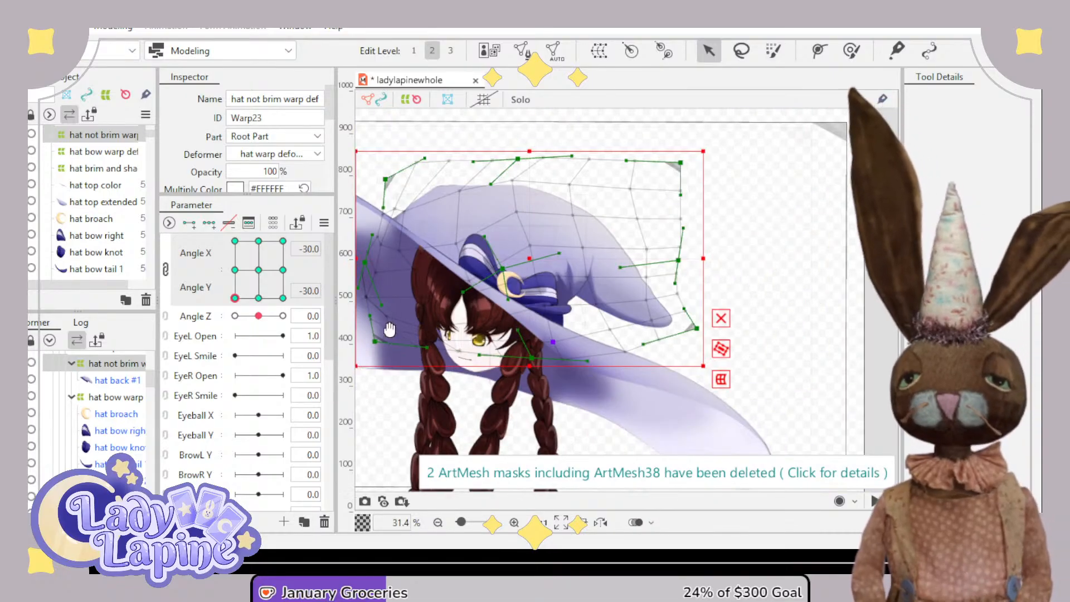
pyautogui.moveTo(390, 330); pyautogui.dragTo(496, 339)
pyautogui.moveTo(234, 298); pyautogui.dragTo(246, 269)
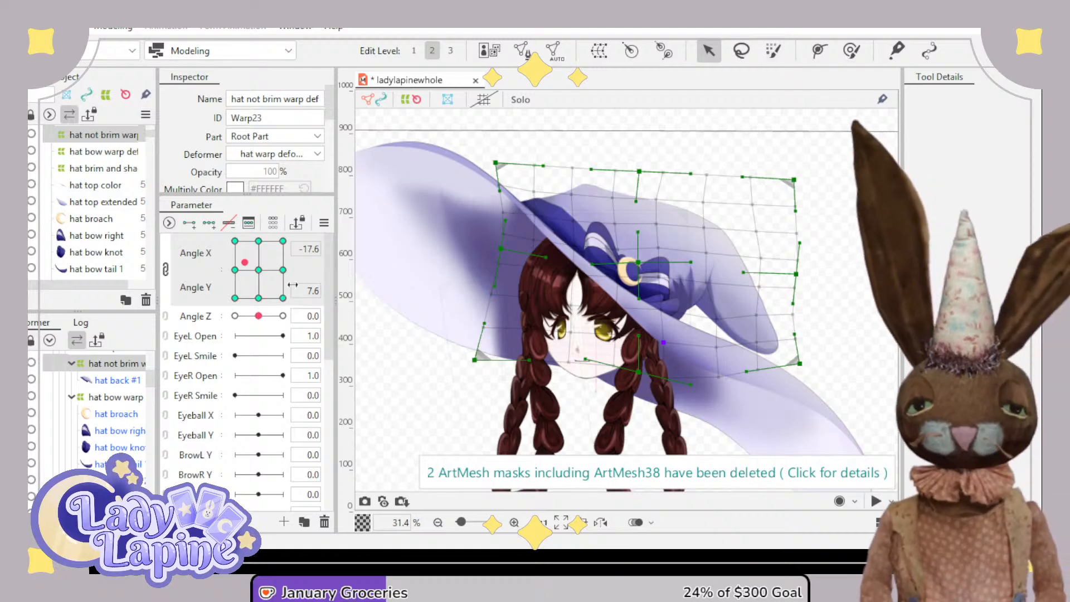
# - At Angle X -30, Angle Y 30, raise the hat bow warp deformer's lower left corner slightly, and check the hat down to Angle Y -30
pyautogui.moveTo(282, 268); pyautogui.dragTo(230, 226)
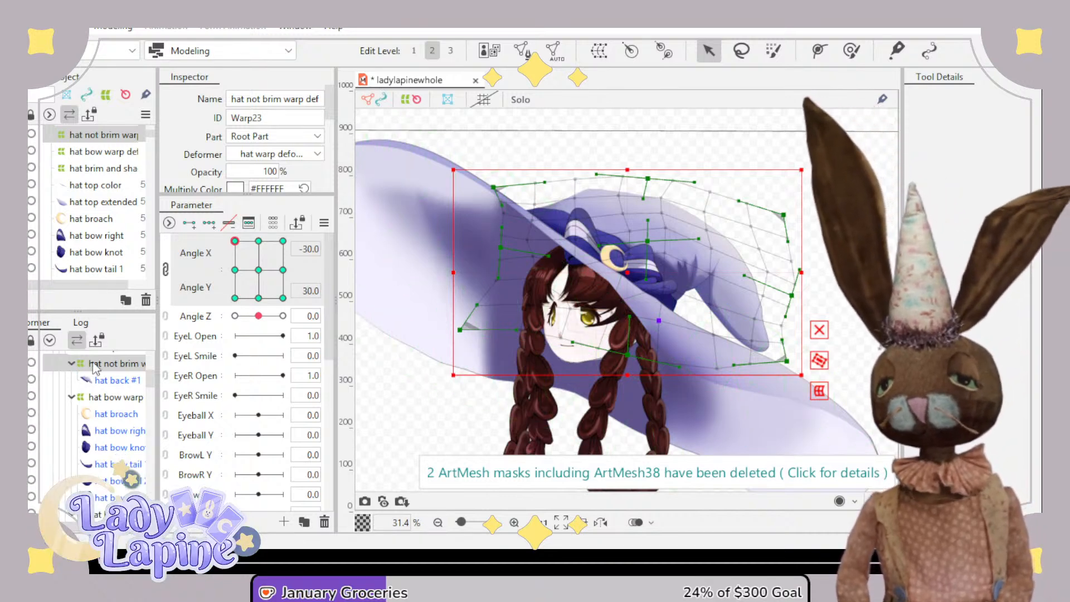
pyautogui.click(115, 396)
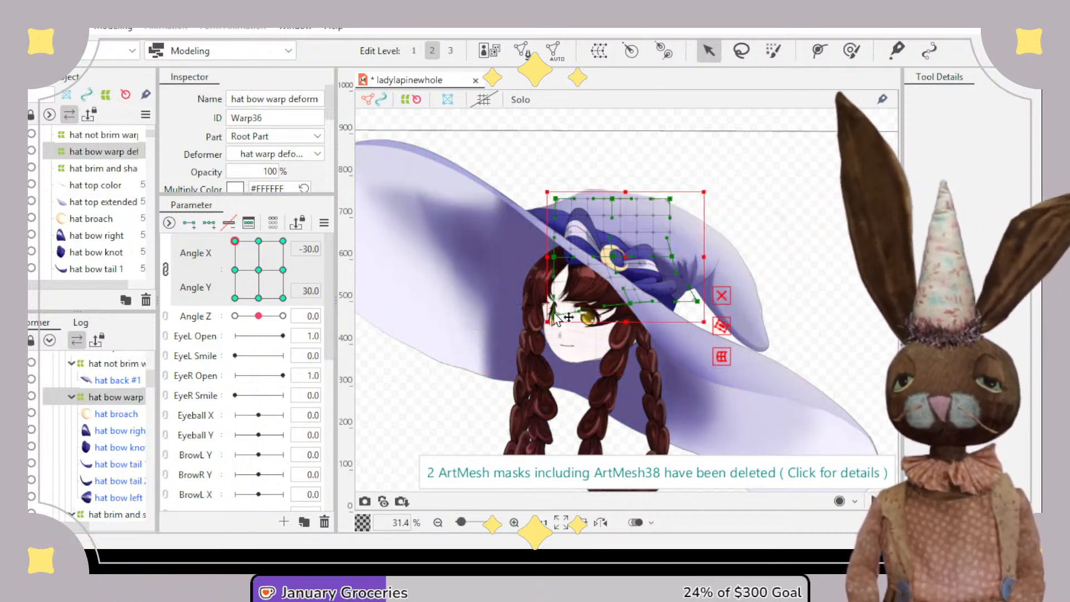
pyautogui.moveTo(555, 314); pyautogui.dragTo(562, 303)
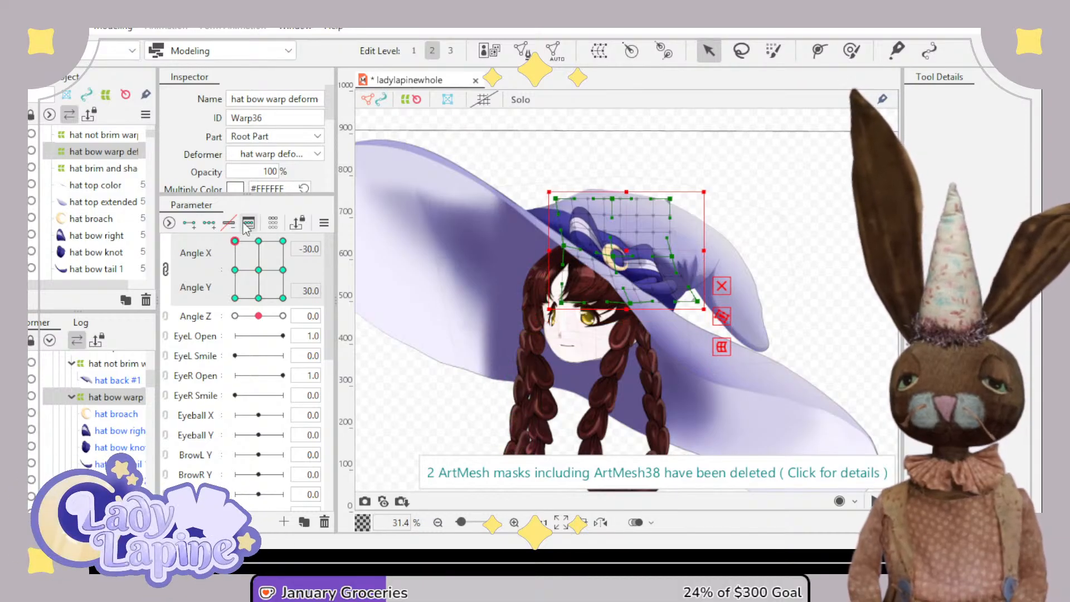
pyautogui.click(237, 241)
pyautogui.moveTo(237, 241); pyautogui.dragTo(272, 310)
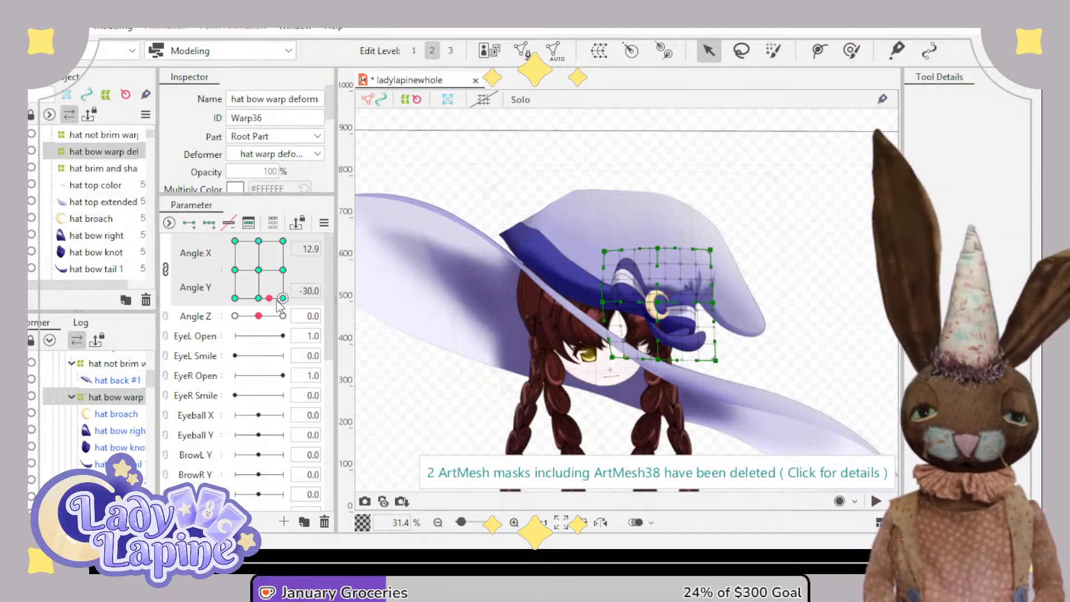
pyautogui.moveTo(256, 274); pyautogui.dragTo(260, 298)
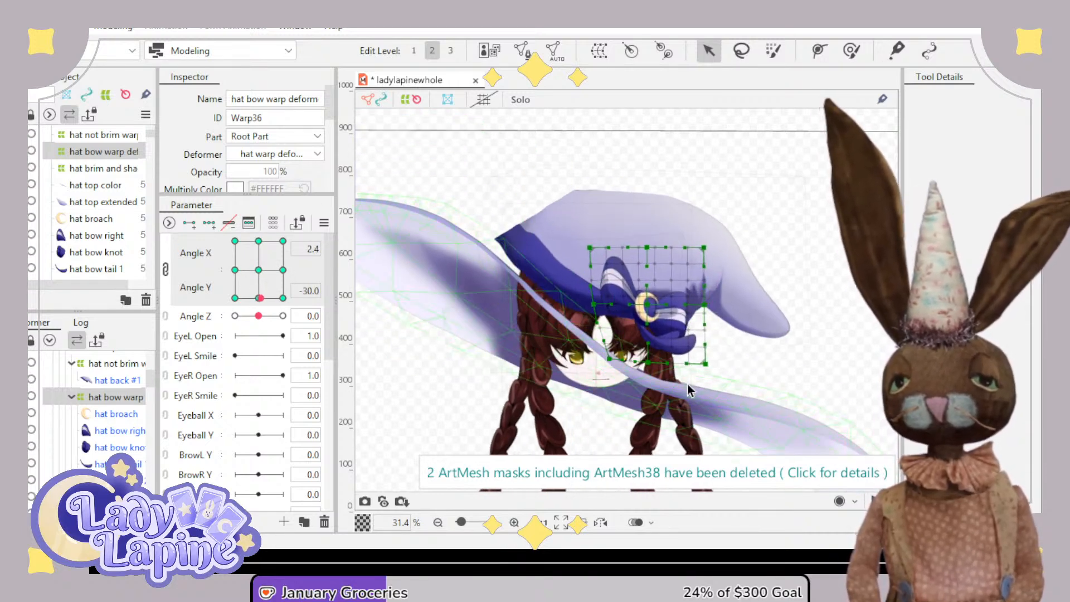
pyautogui.scroll(-3, 648, 341)
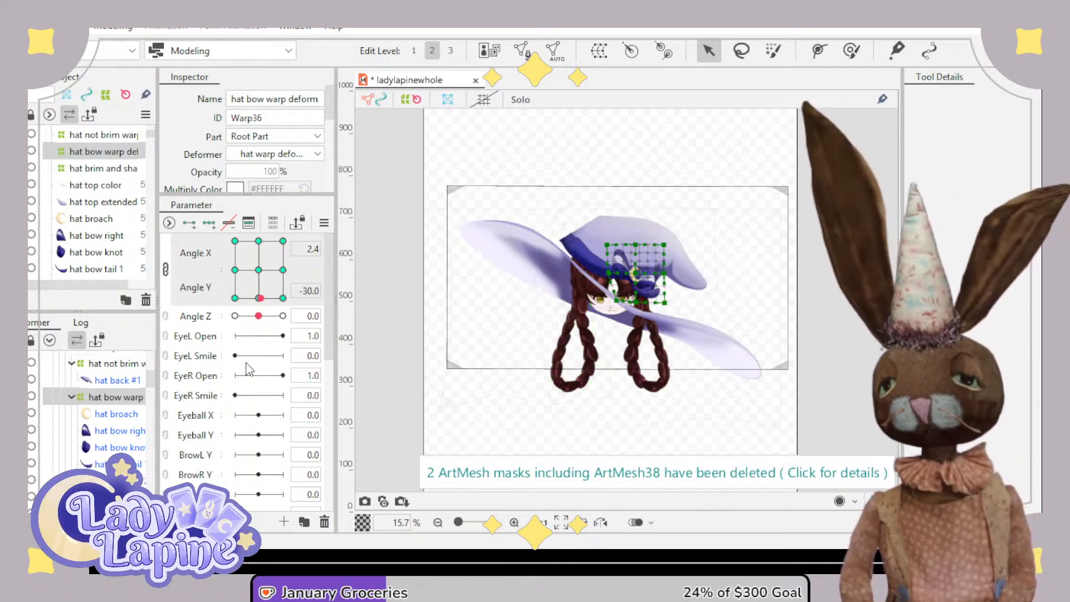
# - Add three-point Angle X and Y keyforms to the hat back mesh, then try raising it at Angle X 0, Angle Y -30, and undo the move
pyautogui.click(259, 298)
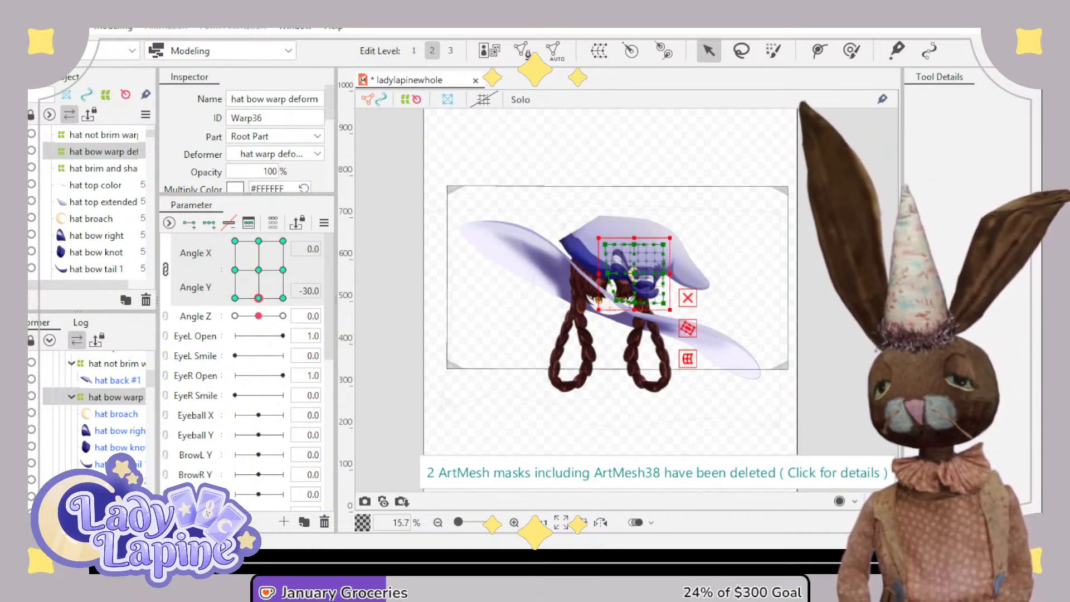
pyautogui.scroll(-3, 105, 412)
pyautogui.click(117, 476)
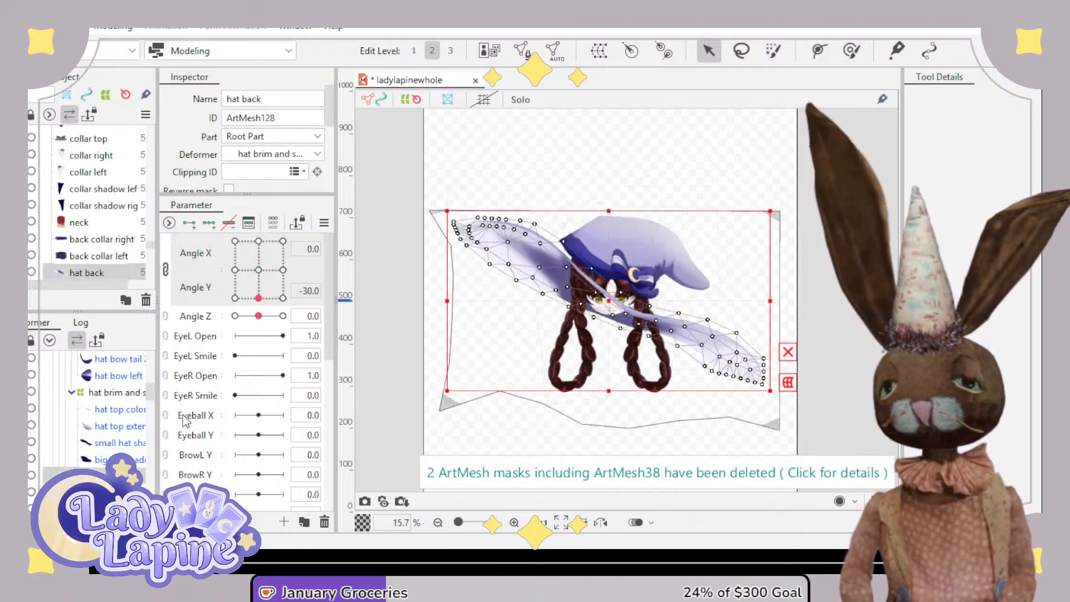
pyautogui.click(213, 220)
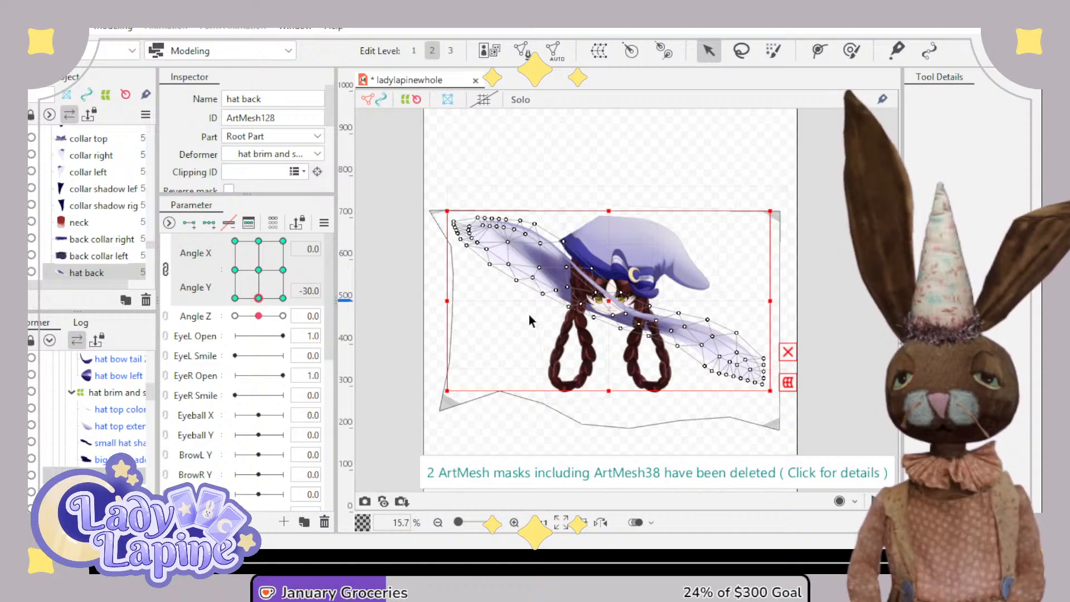
pyautogui.moveTo(609, 303); pyautogui.dragTo(611, 289)
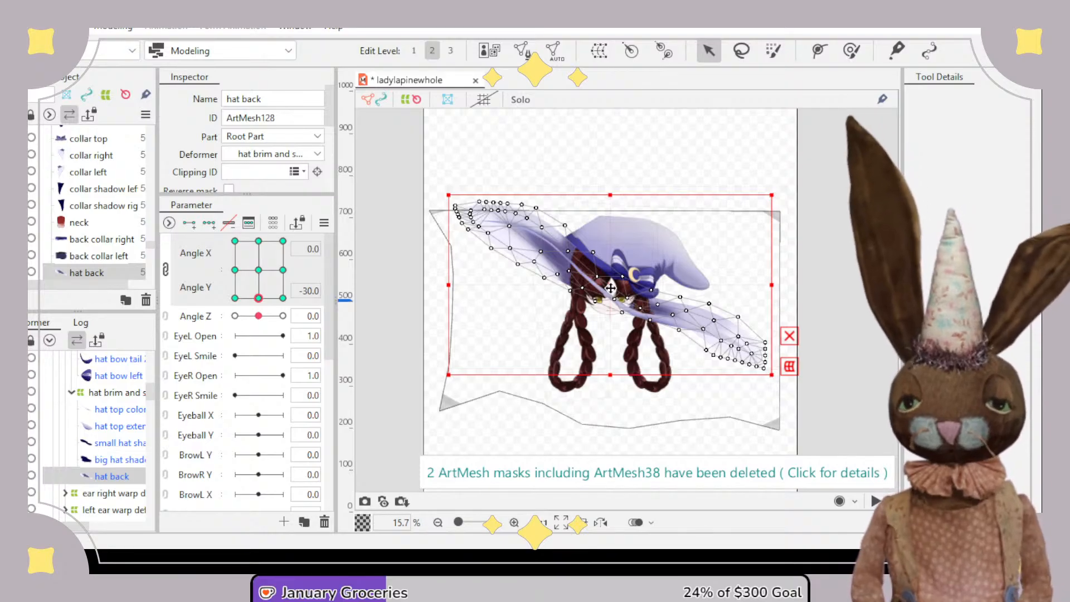
pyautogui.hotkey('ctrl', 'z')
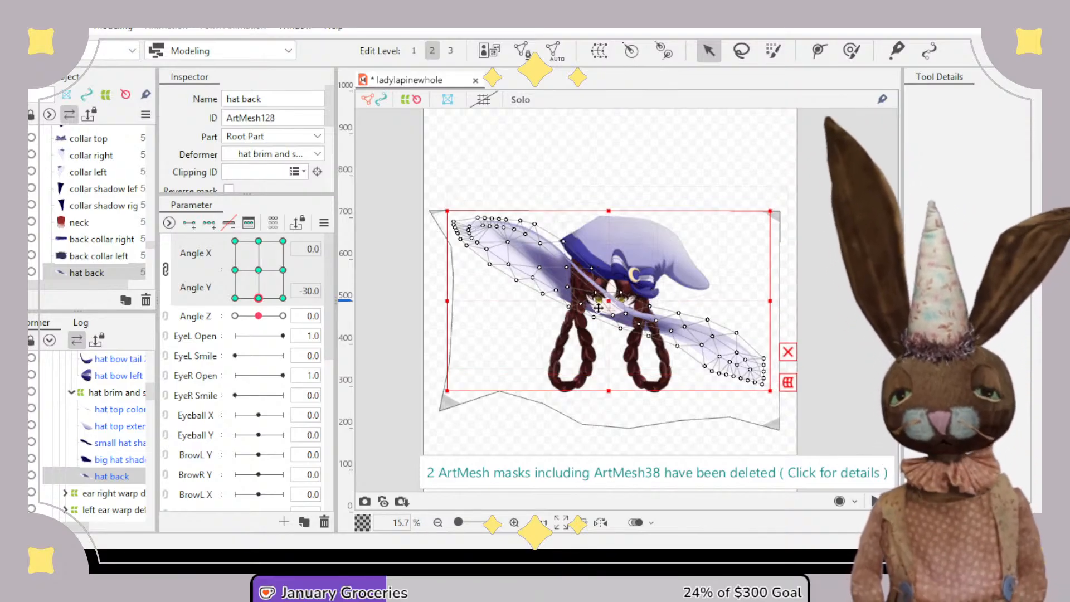
pyautogui.click(410, 316)
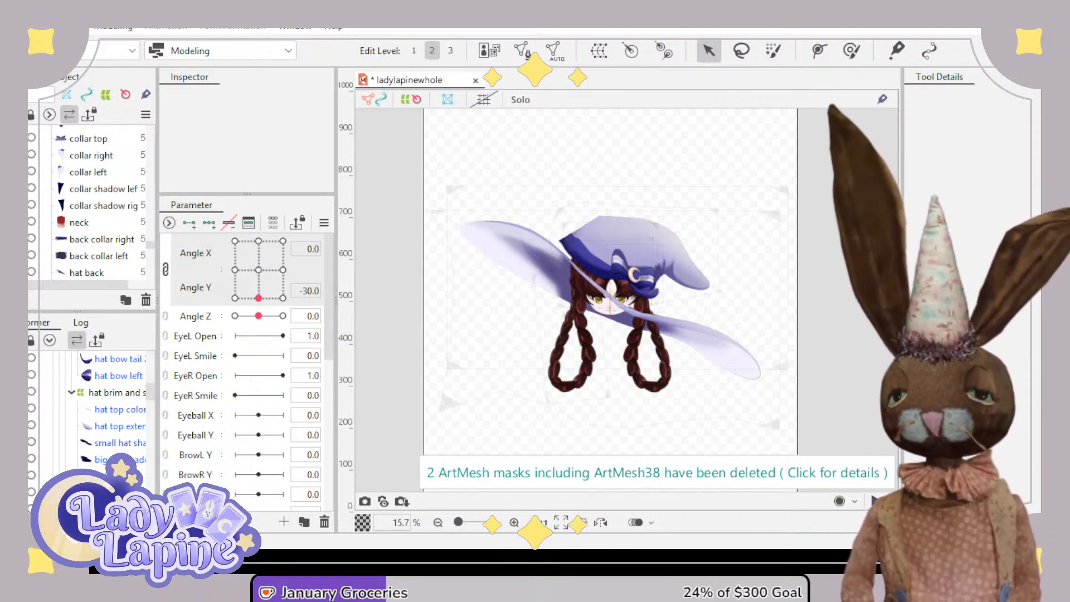
# - Raise the hat brim and shadow warp deformer slightly at Angle X 0, Angle Y -30, and compare it with Angle X -30 and 30
pyautogui.click(119, 410)
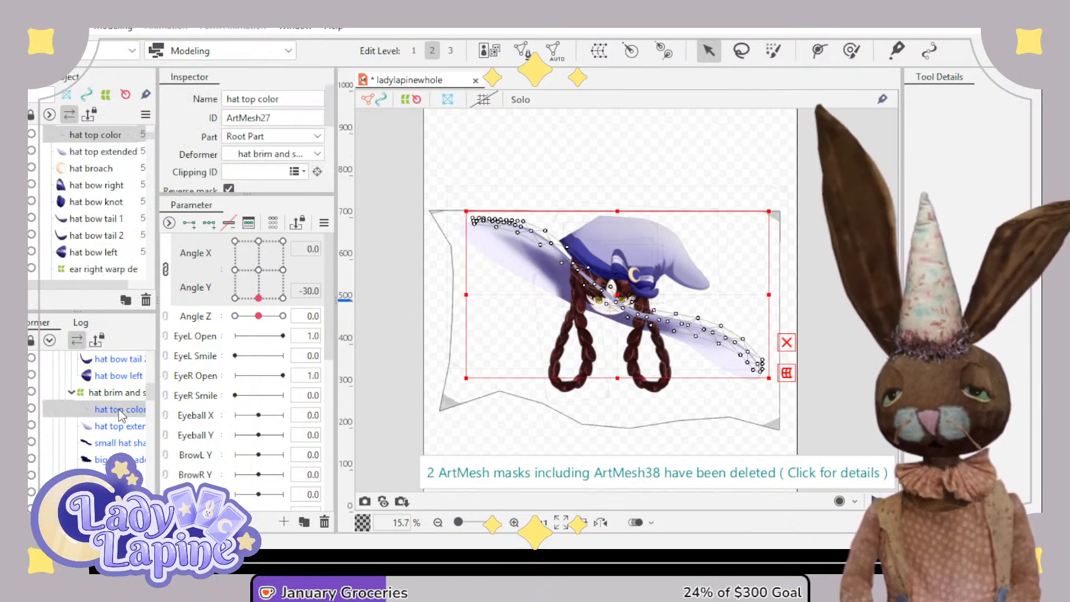
pyautogui.click(119, 394)
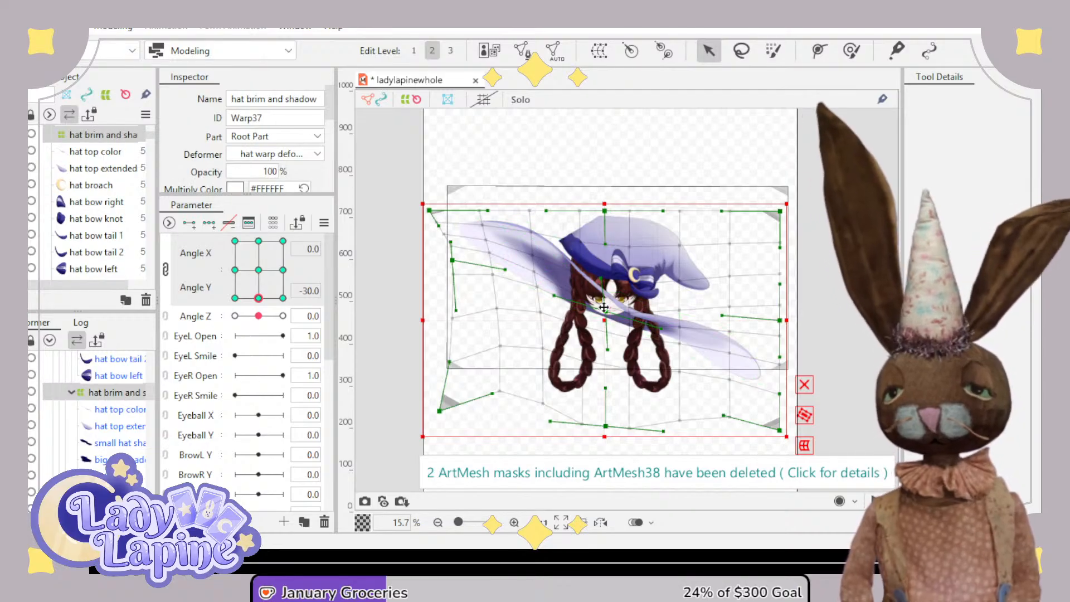
pyautogui.moveTo(601, 311); pyautogui.dragTo(601, 299)
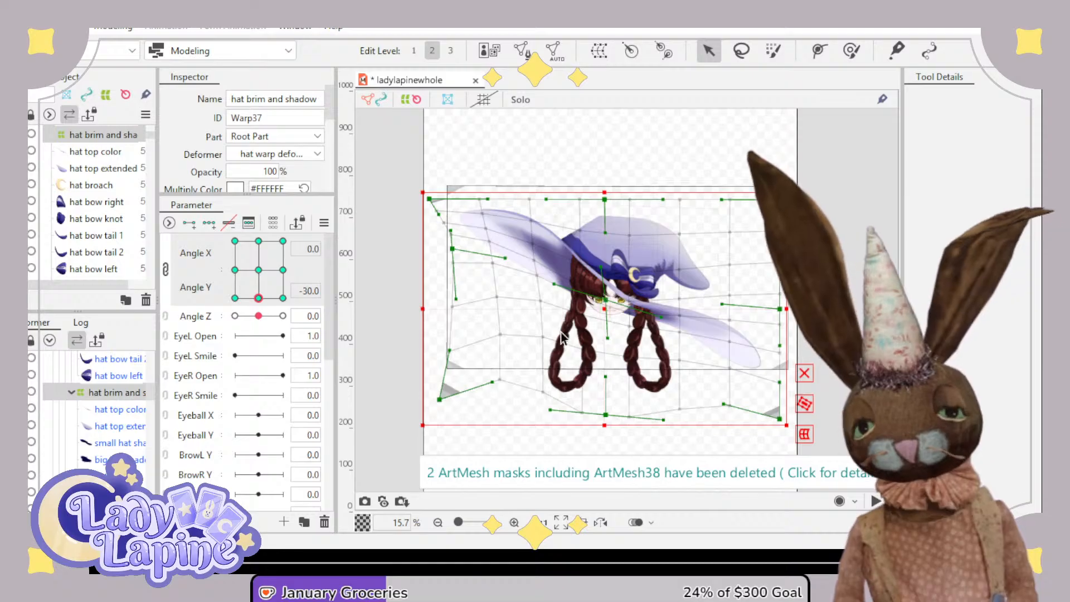
pyautogui.moveTo(265, 299); pyautogui.dragTo(220, 310)
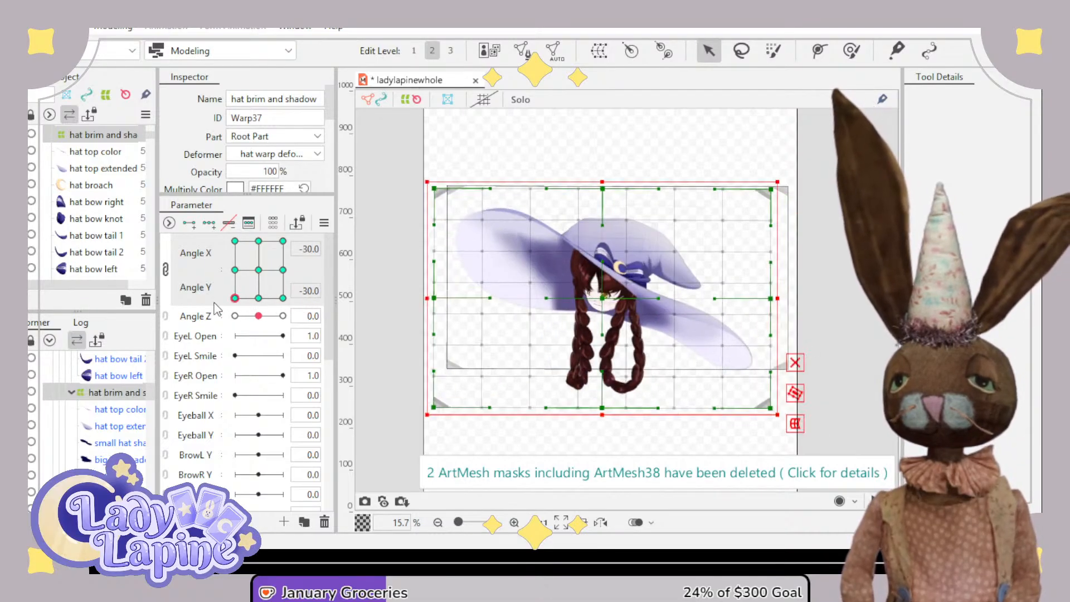
pyautogui.click(258, 299)
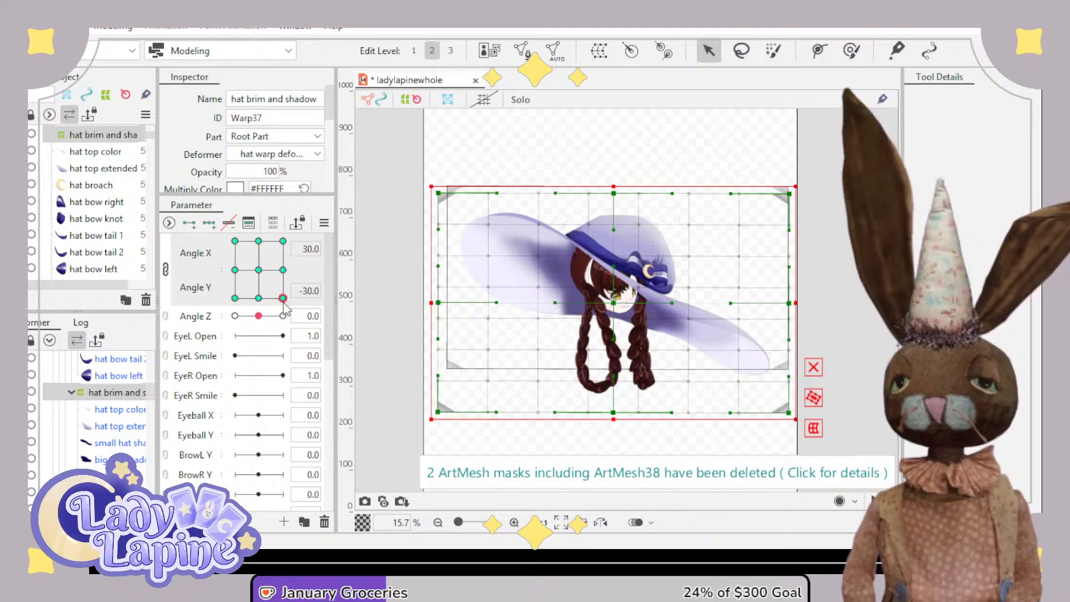
# - At Angle X 30, Angle Y -30, pull the lower right corner of the hat not brim warp deformer down over the brim
pyautogui.scroll(3, 631, 345)
pyautogui.moveTo(601, 255); pyautogui.dragTo(570, 319)
pyautogui.scroll(2, 563, 316)
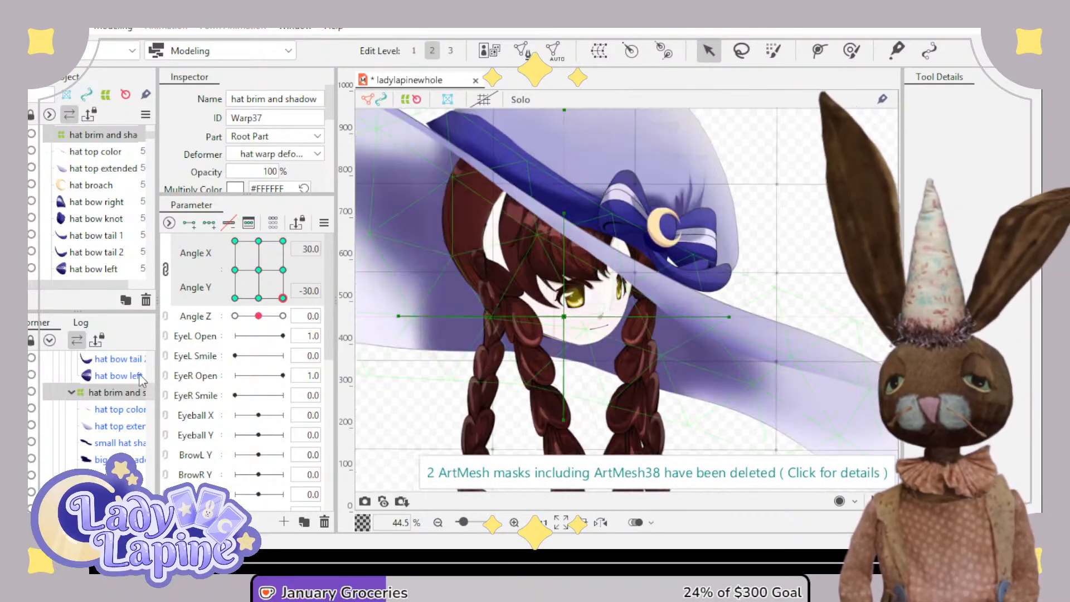
pyautogui.scroll(3, 122, 382)
pyautogui.click(118, 366)
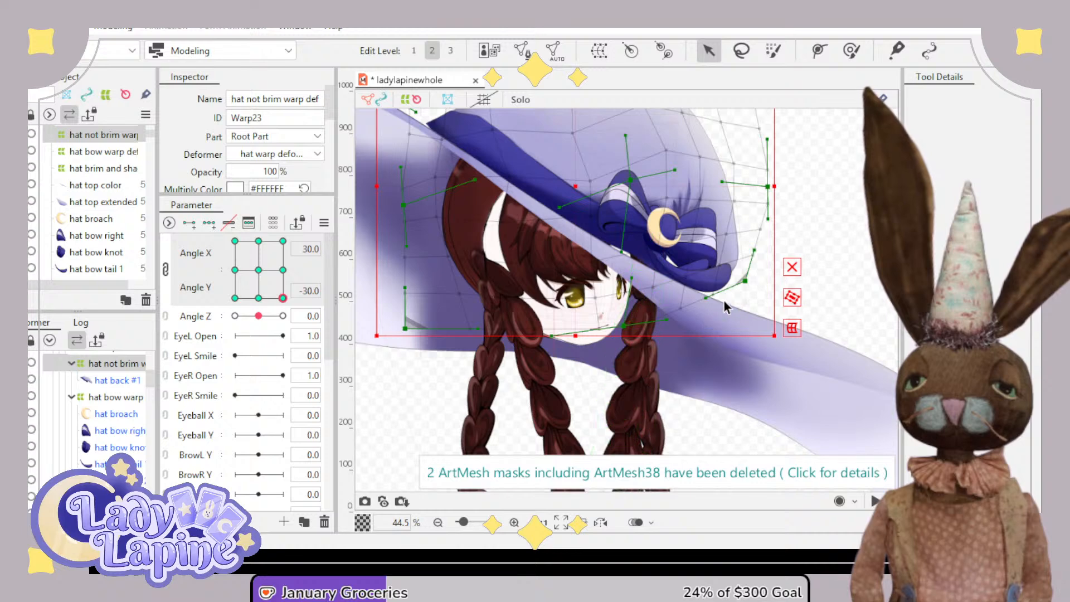
pyautogui.moveTo(745, 281); pyautogui.dragTo(754, 325)
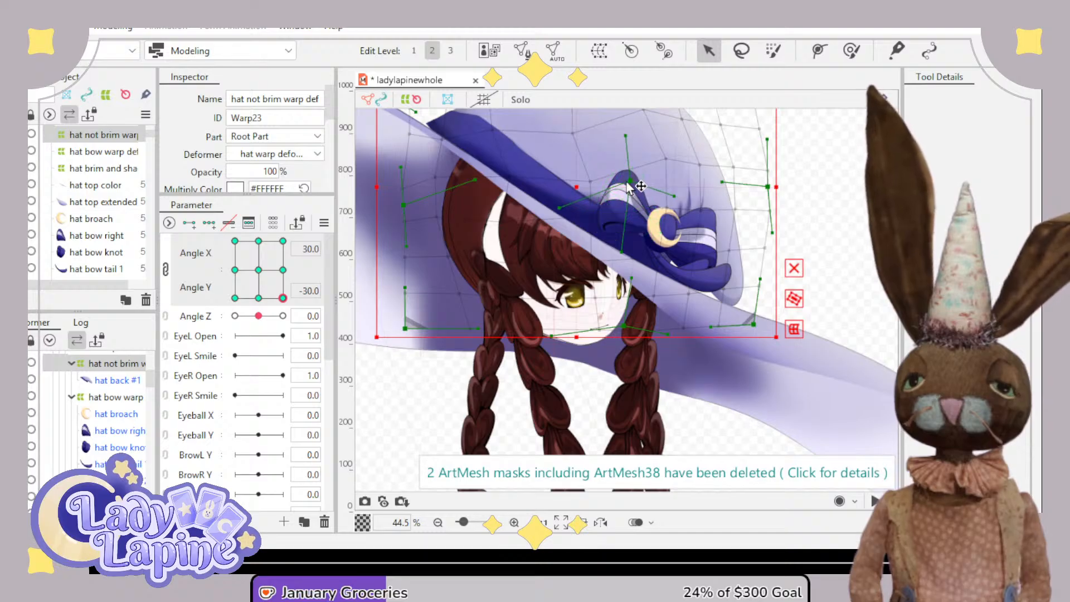
# - At Angle X 30, Angle Y -30, move the hat bow warp deformer down, shift its left middle point inward and reshape three corners to narrow the bow
pyautogui.click(114, 397)
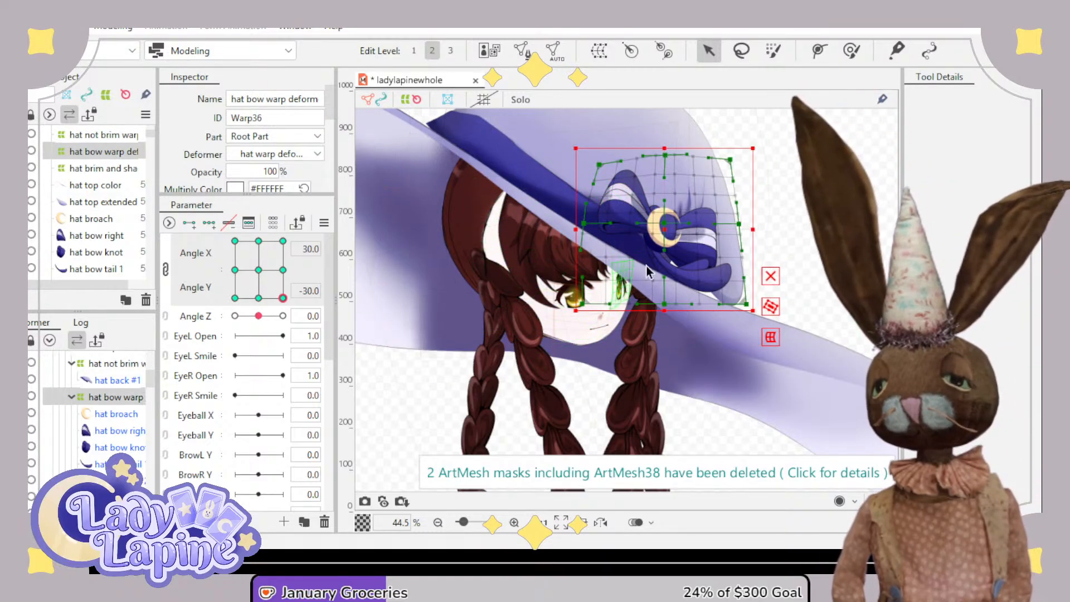
pyautogui.moveTo(670, 223); pyautogui.dragTo(668, 245)
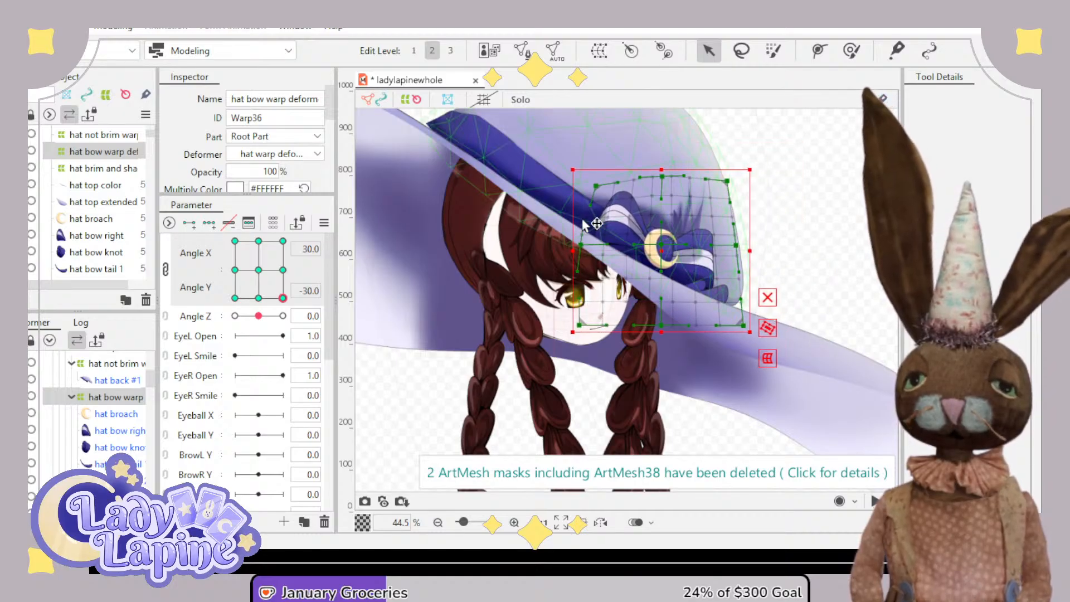
pyautogui.moveTo(583, 246); pyautogui.dragTo(616, 255)
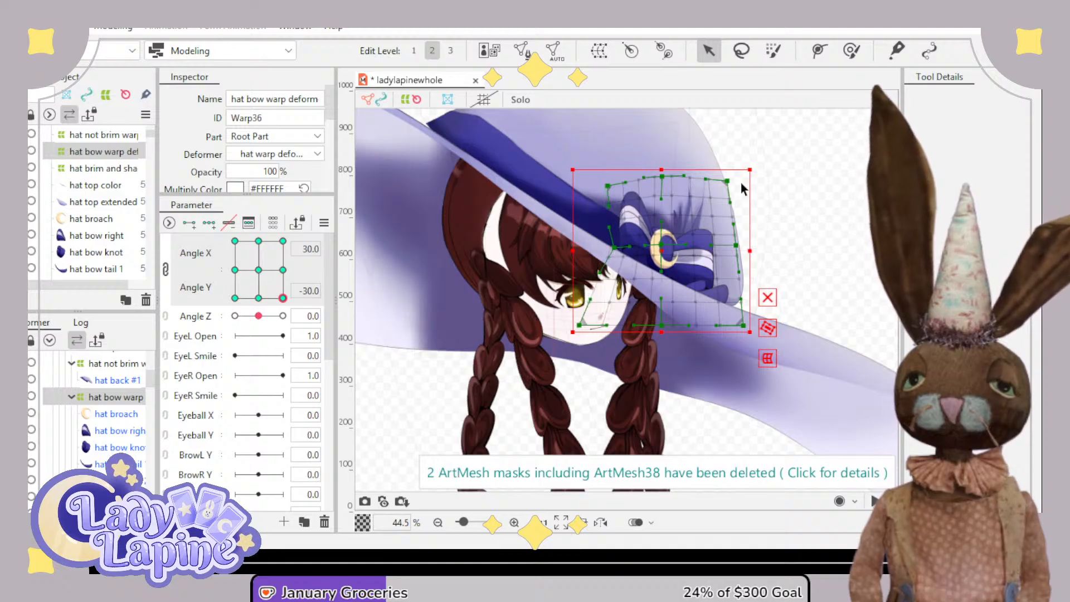
pyautogui.moveTo(727, 181); pyautogui.dragTo(726, 217)
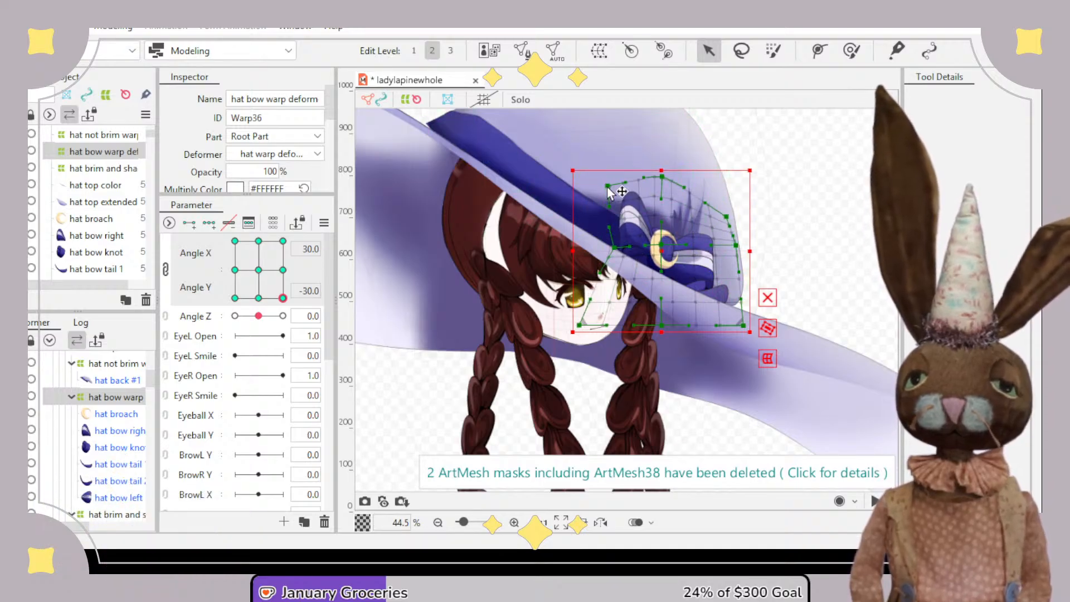
pyautogui.moveTo(613, 174); pyautogui.dragTo(614, 181)
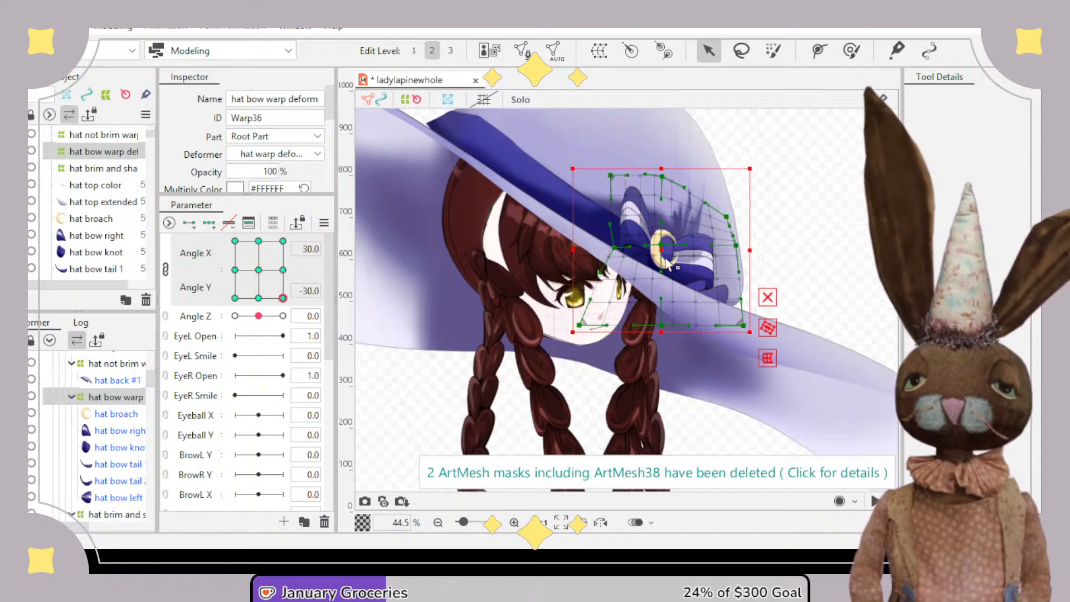
pyautogui.moveTo(747, 330); pyautogui.dragTo(736, 324)
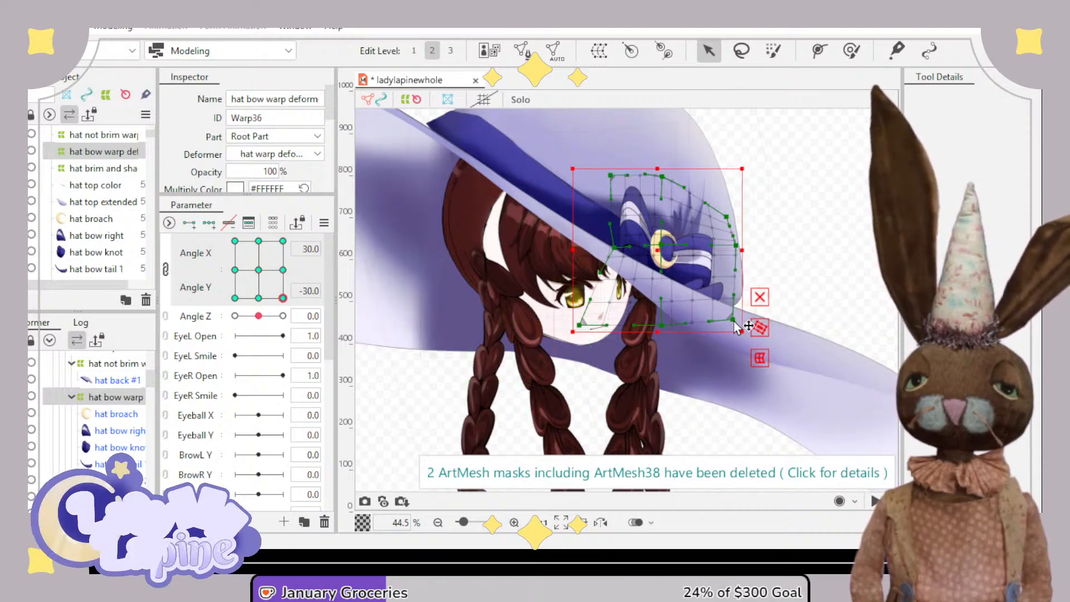
# - At Angle X 0, Angle Y -30, raise the right curve handle of the hat brim and shadow warp deformer's center point to lift the brim
pyautogui.moveTo(283, 298); pyautogui.dragTo(266, 313)
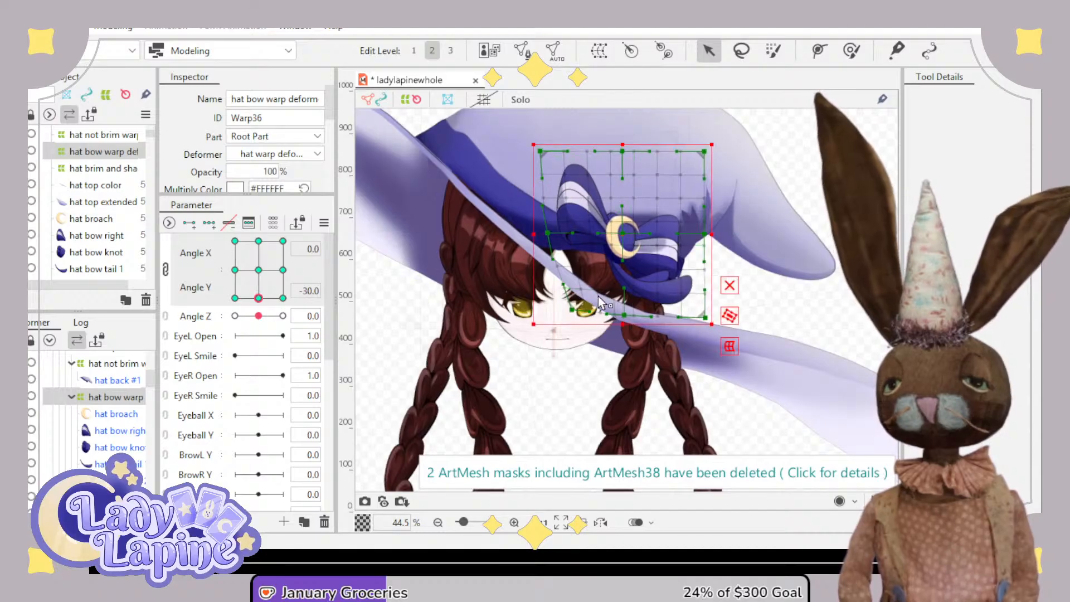
pyautogui.scroll(-2, 424, 364)
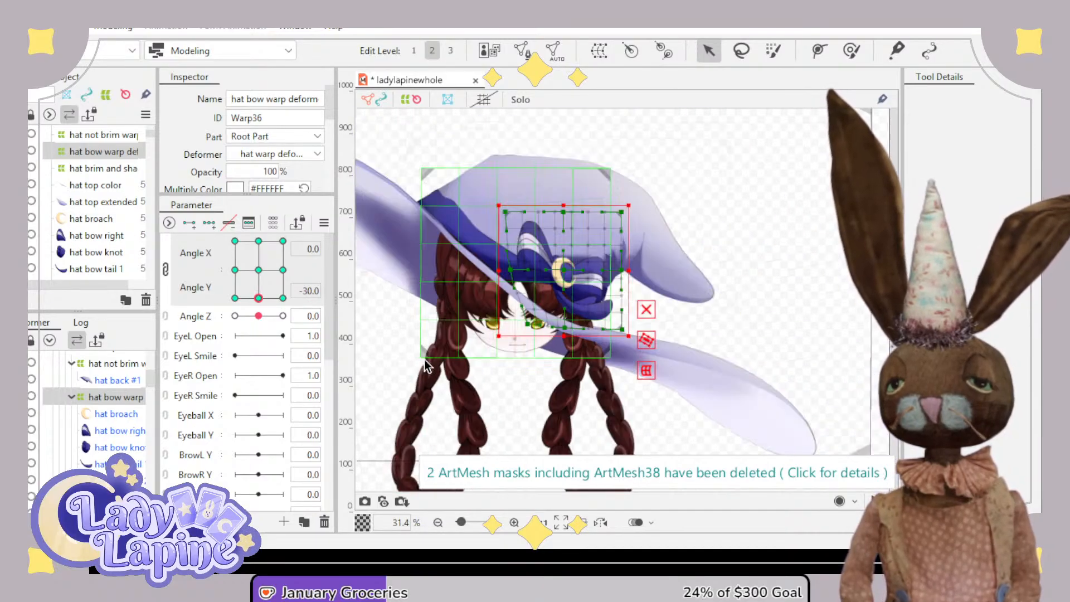
pyautogui.moveTo(427, 371); pyautogui.dragTo(505, 356)
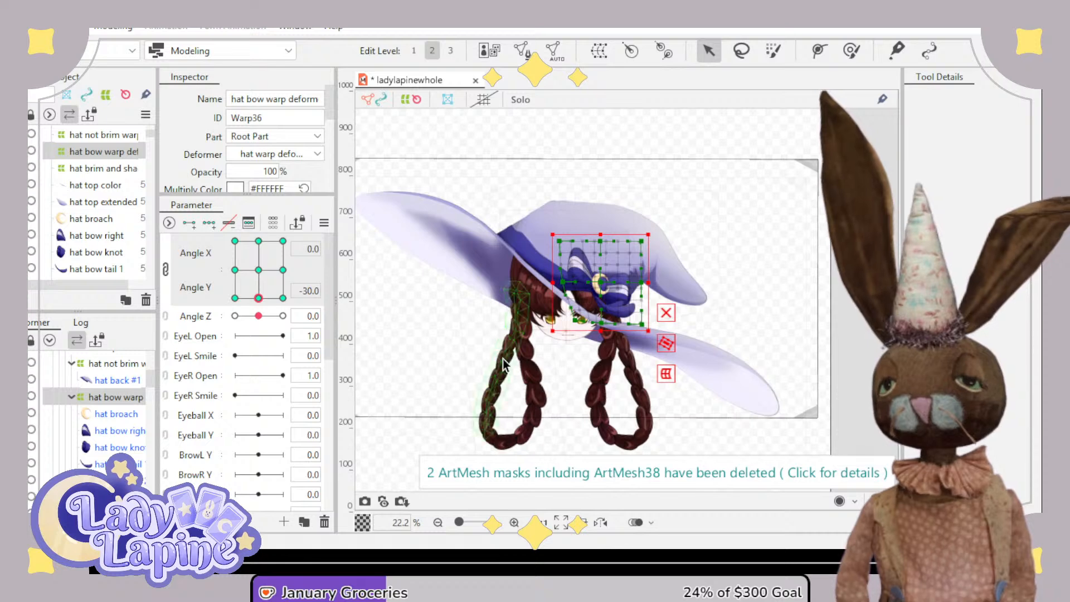
pyautogui.scroll(1, 106, 437)
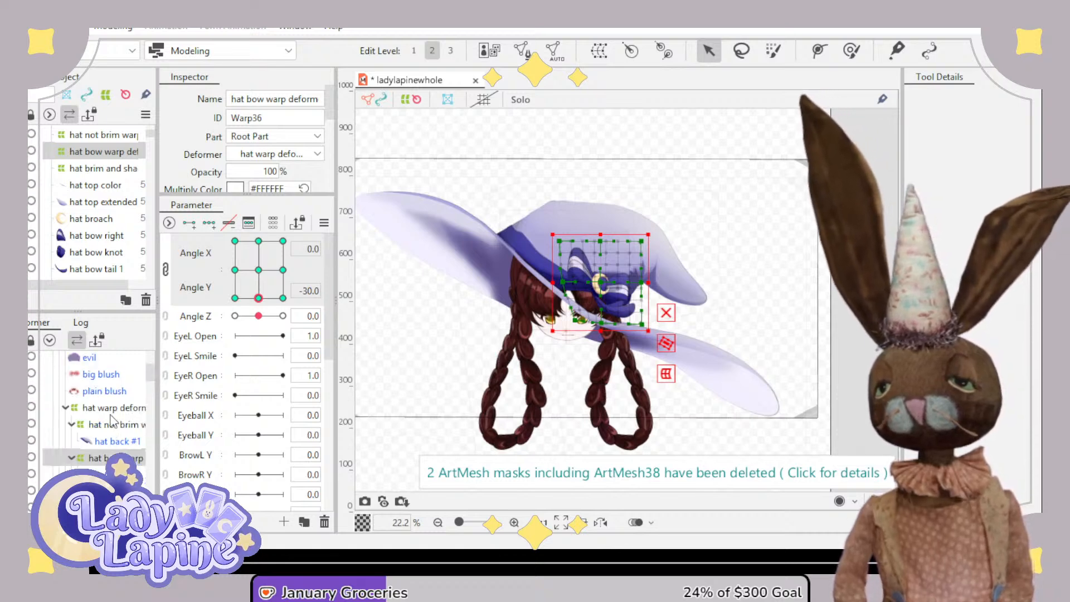
pyautogui.scroll(-3, 113, 422)
pyautogui.click(115, 393)
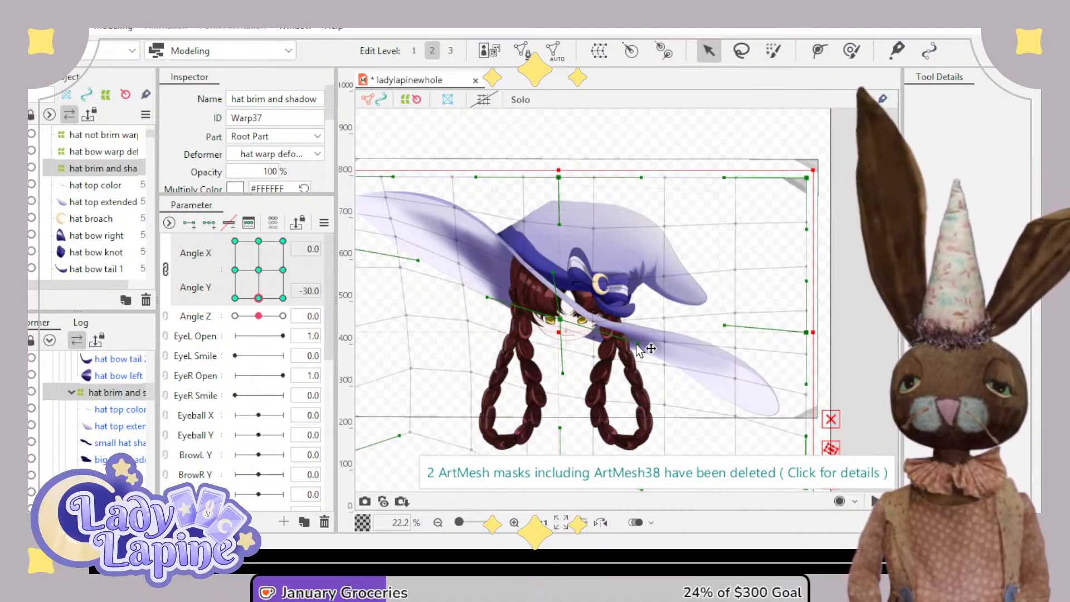
pyautogui.moveTo(638, 345); pyautogui.dragTo(645, 308)
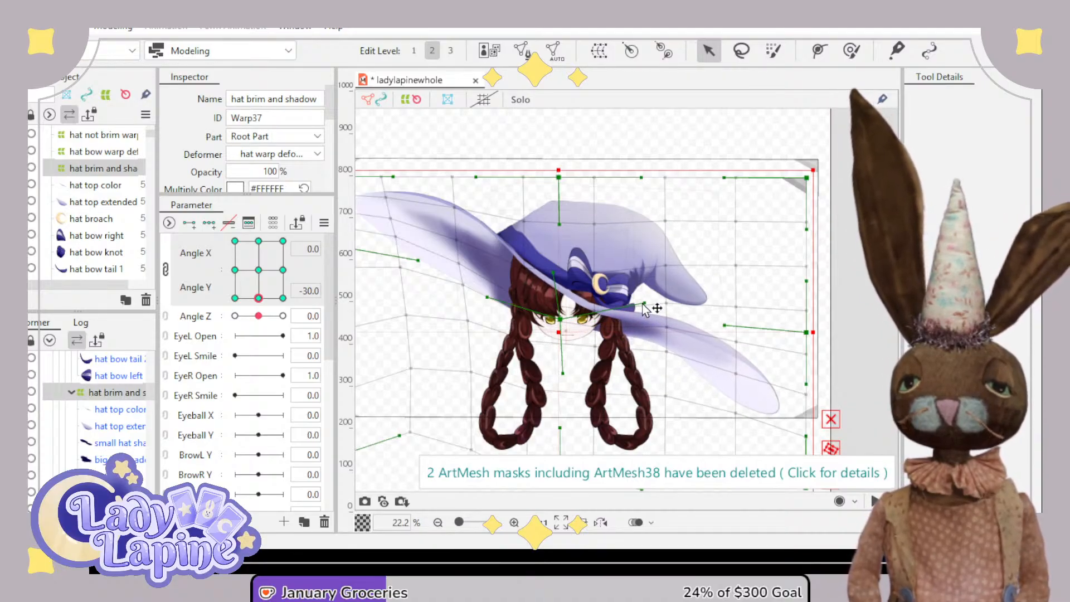
pyautogui.scroll(2, 518, 354)
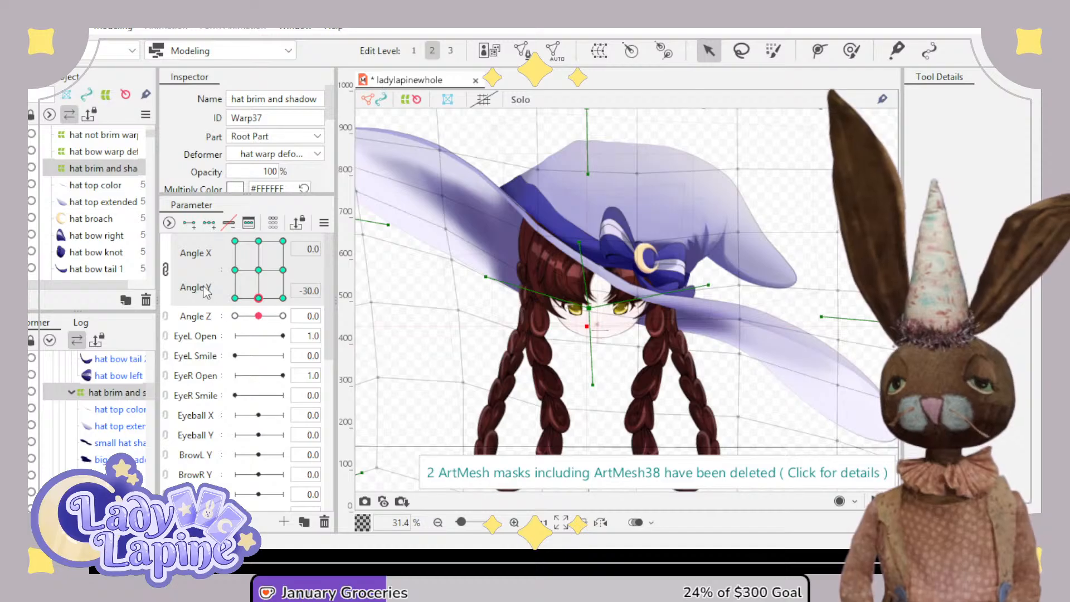
# - At Angle X 0, Angle Y -30, pull the lower curve handle of the hat not brim warp deformer's center point downward behind the bow
pyautogui.scroll(3, 114, 413)
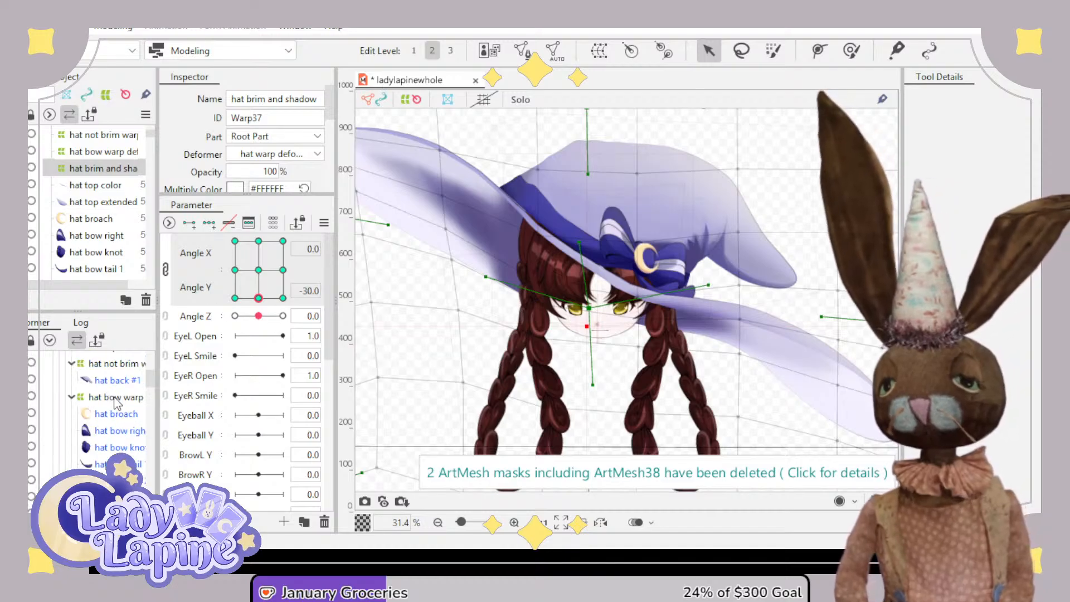
pyautogui.click(120, 370)
pyautogui.scroll(2, 704, 262)
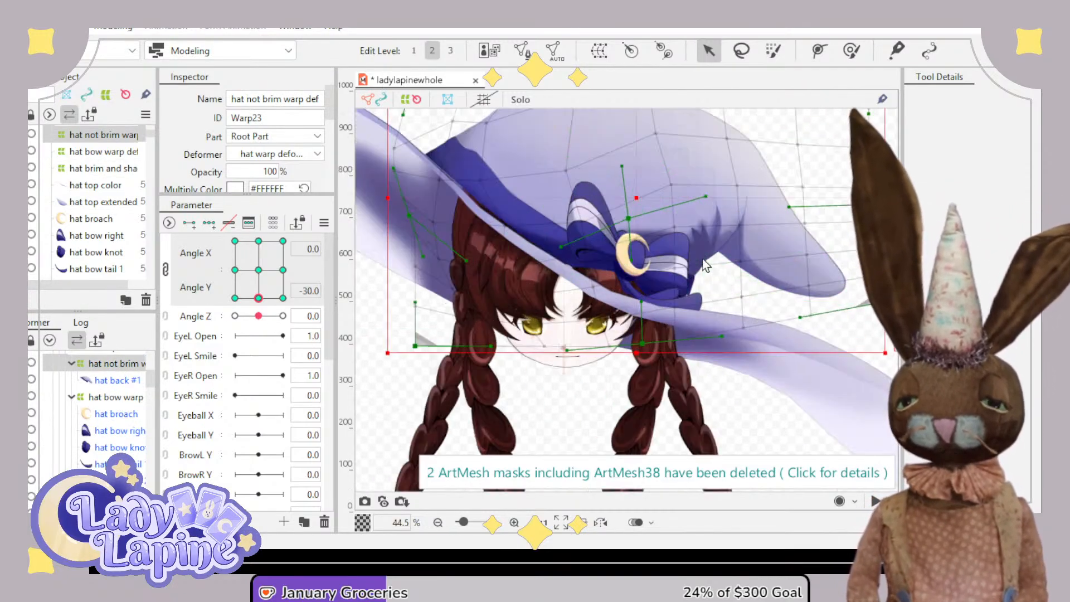
pyautogui.moveTo(684, 277); pyautogui.dragTo(718, 315)
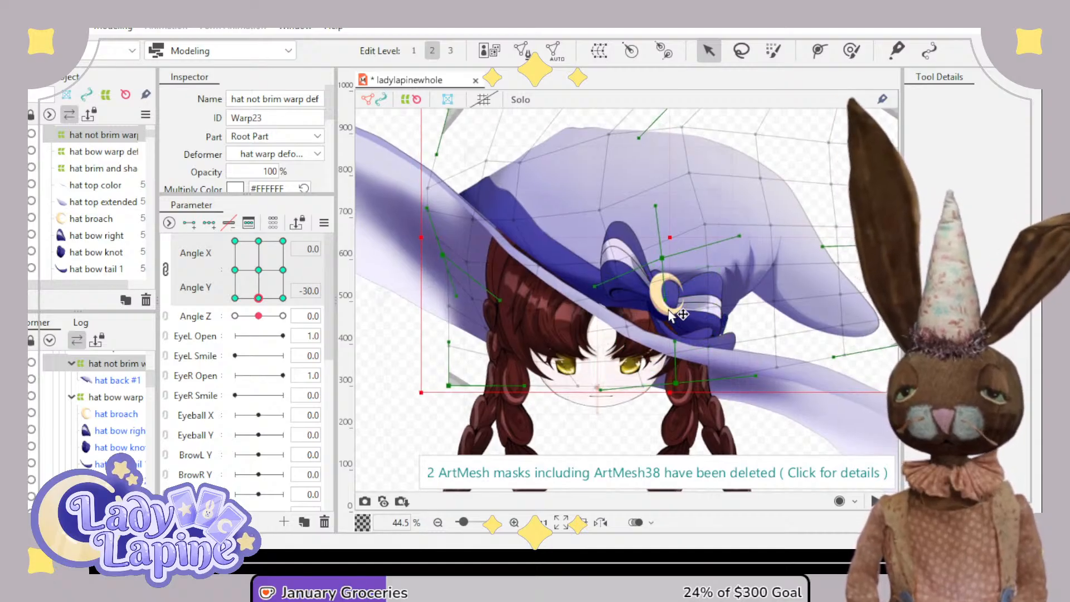
pyautogui.scroll(4, 671, 315)
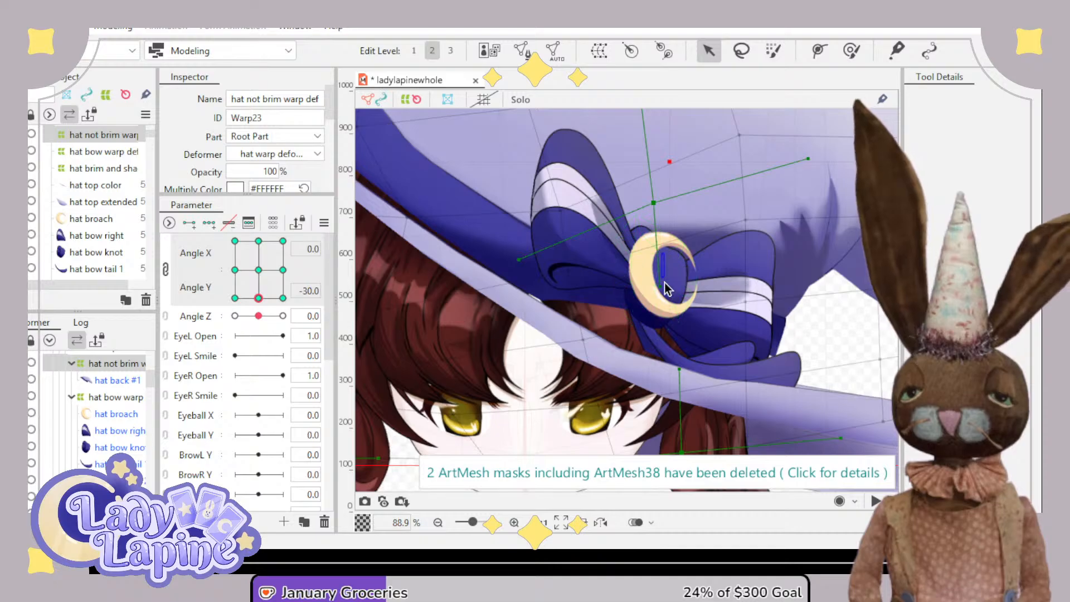
pyautogui.moveTo(665, 283); pyautogui.dragTo(661, 321)
pyautogui.scroll(4, 658, 318)
pyautogui.moveTo(658, 255); pyautogui.dragTo(628, 451)
pyautogui.scroll(-6, 664, 363)
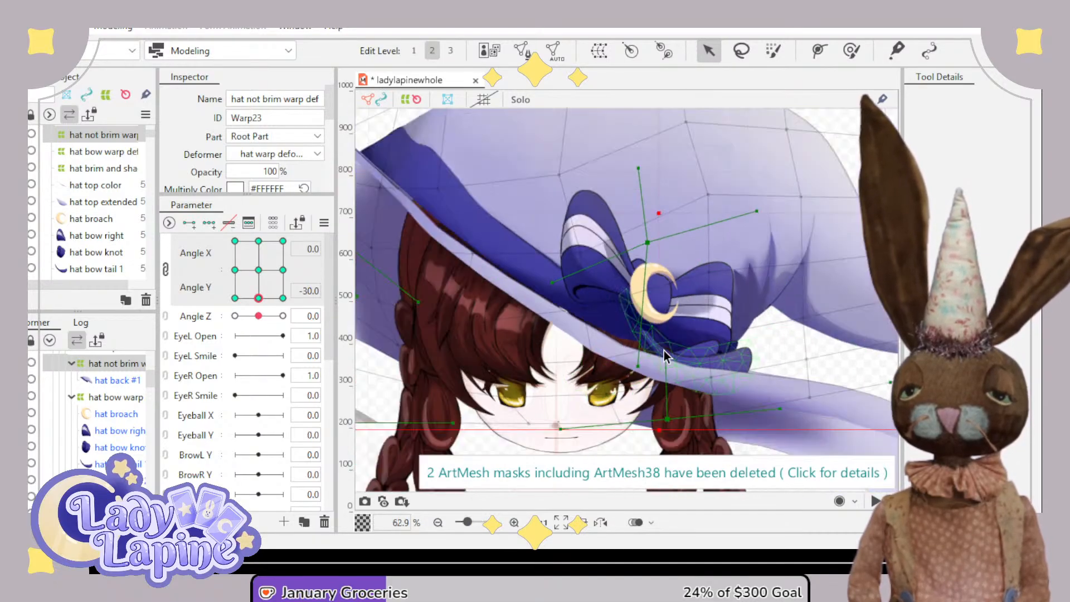
pyautogui.moveTo(672, 365); pyautogui.dragTo(693, 400)
pyautogui.moveTo(681, 249)
pyautogui.mouseDown()
pyautogui.moveTo(677, 264)
pyautogui.moveTo(686, 250)
pyautogui.mouseUp()
pyautogui.click(684, 250)
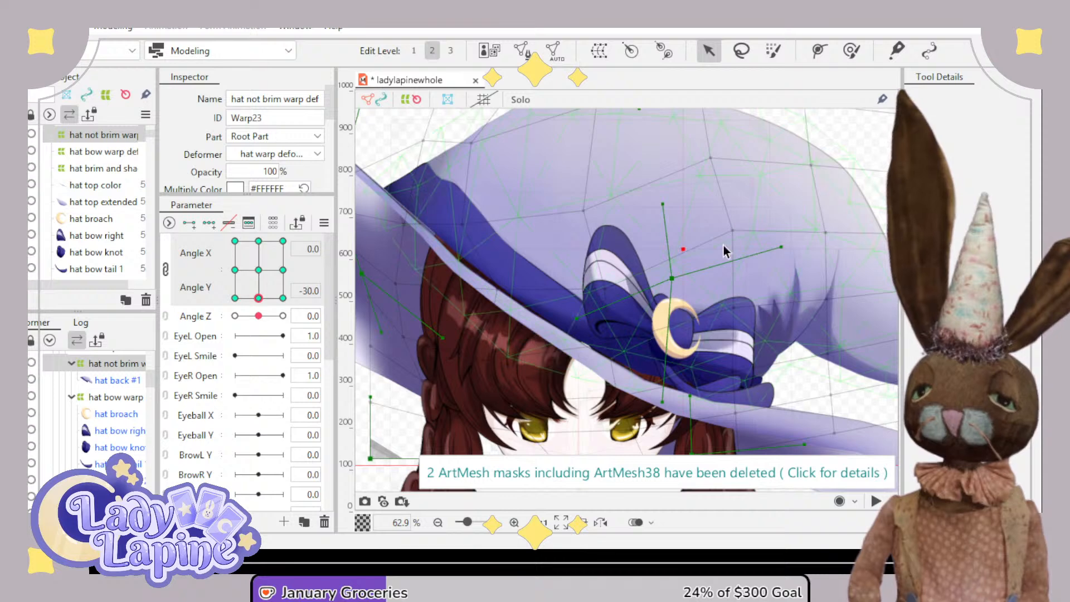
pyautogui.scroll(-3, 777, 294)
pyautogui.moveTo(732, 325); pyautogui.dragTo(634, 287)
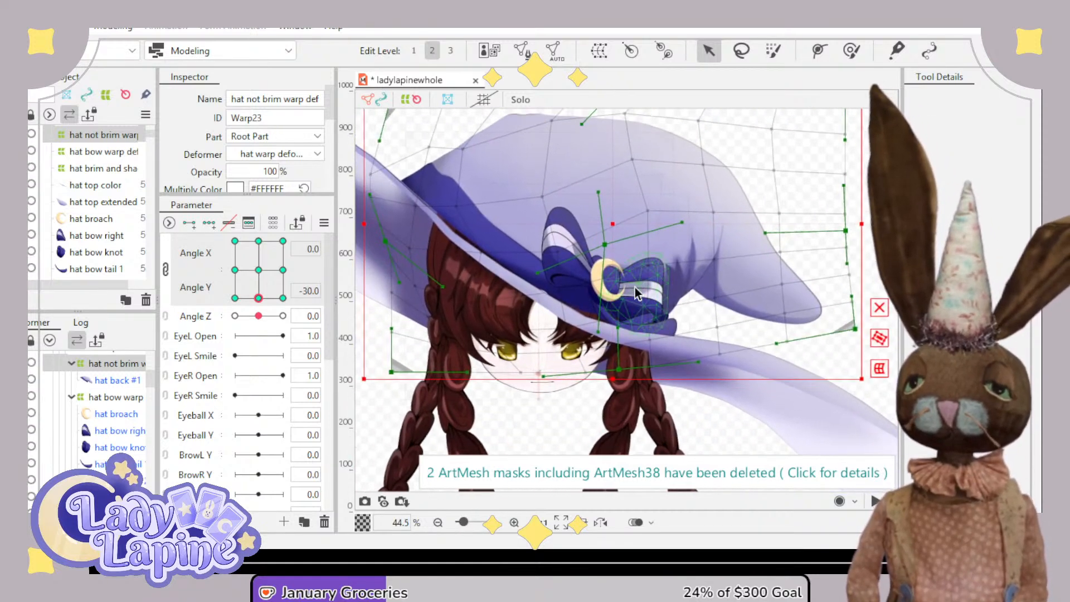
# - At Angle X 0, Angle Y -30, shift the hat back mesh points along the brim edge above the face and below the bow downward
pyautogui.scroll(3, 634, 287)
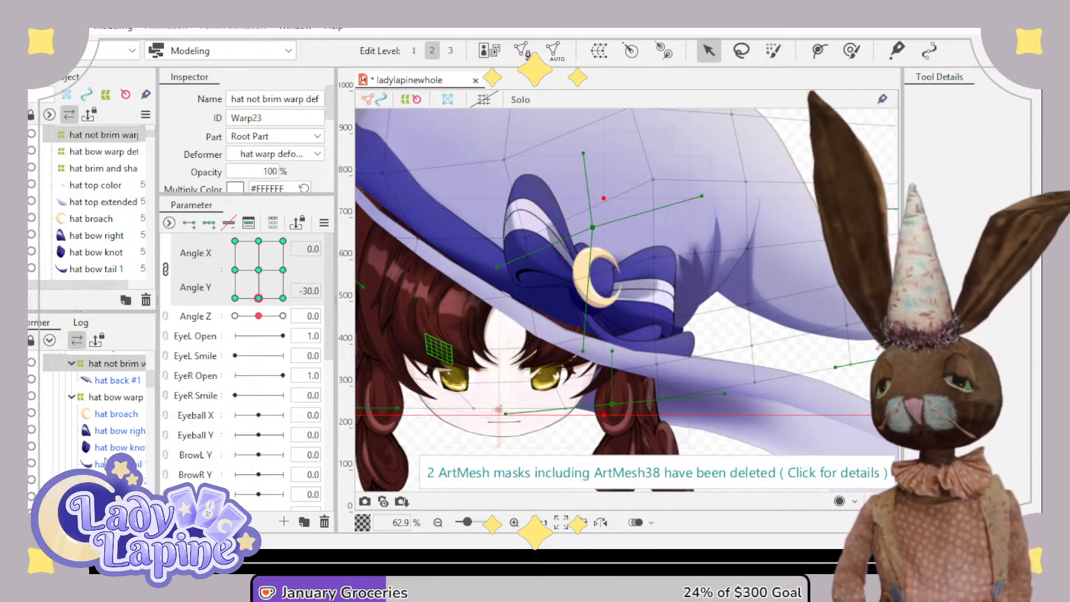
pyautogui.scroll(-2, 113, 439)
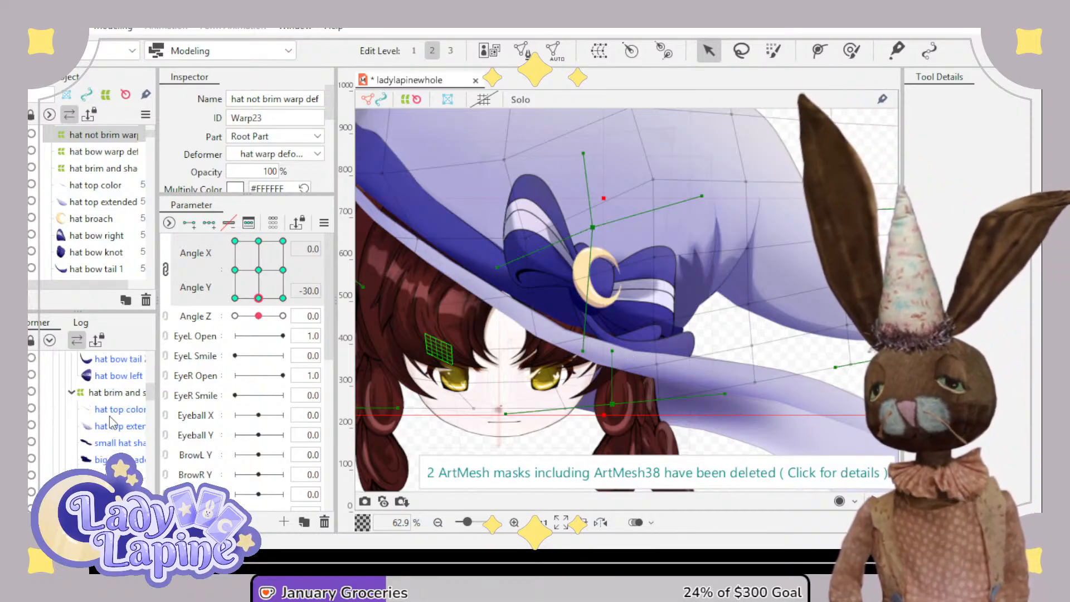
pyautogui.click(111, 412)
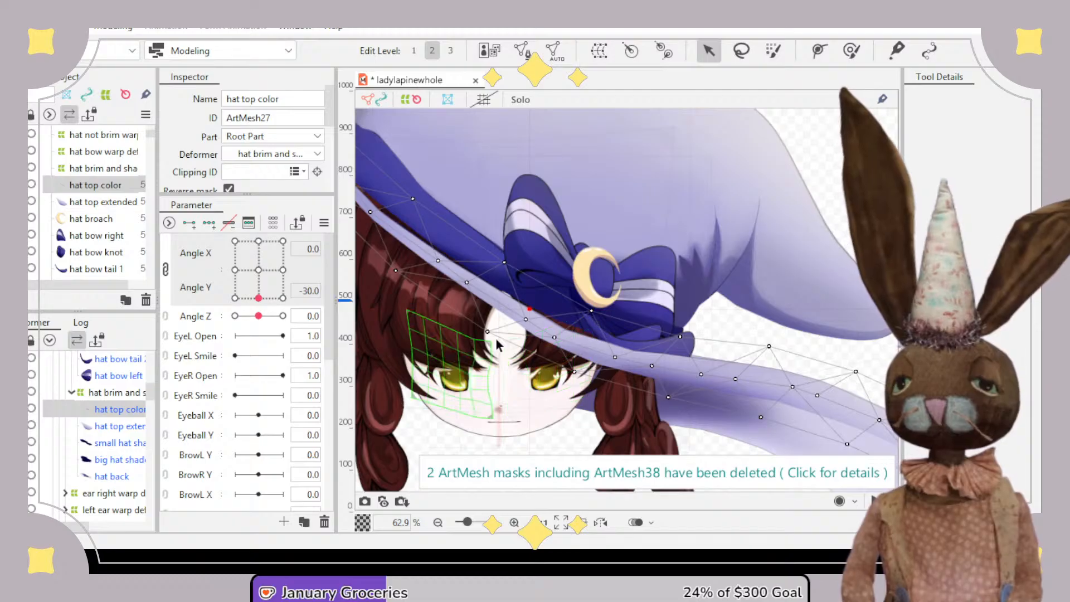
pyautogui.scroll(-3, 497, 345)
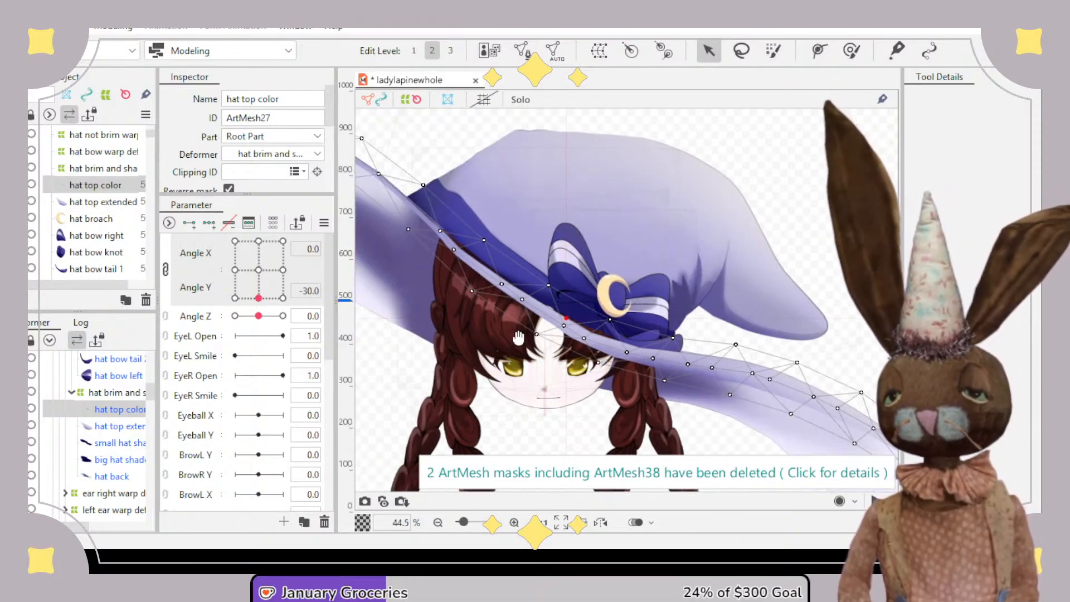
pyautogui.moveTo(259, 298)
pyautogui.mouseDown()
pyautogui.moveTo(259, 271)
pyautogui.moveTo(262, 298)
pyautogui.moveTo(232, 308)
pyautogui.moveTo(295, 327)
pyautogui.moveTo(263, 326)
pyautogui.moveTo(258, 267)
pyautogui.moveTo(267, 241)
pyautogui.moveTo(296, 226)
pyautogui.moveTo(285, 304)
pyautogui.moveTo(264, 329)
pyautogui.moveTo(259, 303)
pyautogui.mouseUp()
pyautogui.scroll(2, 529, 350)
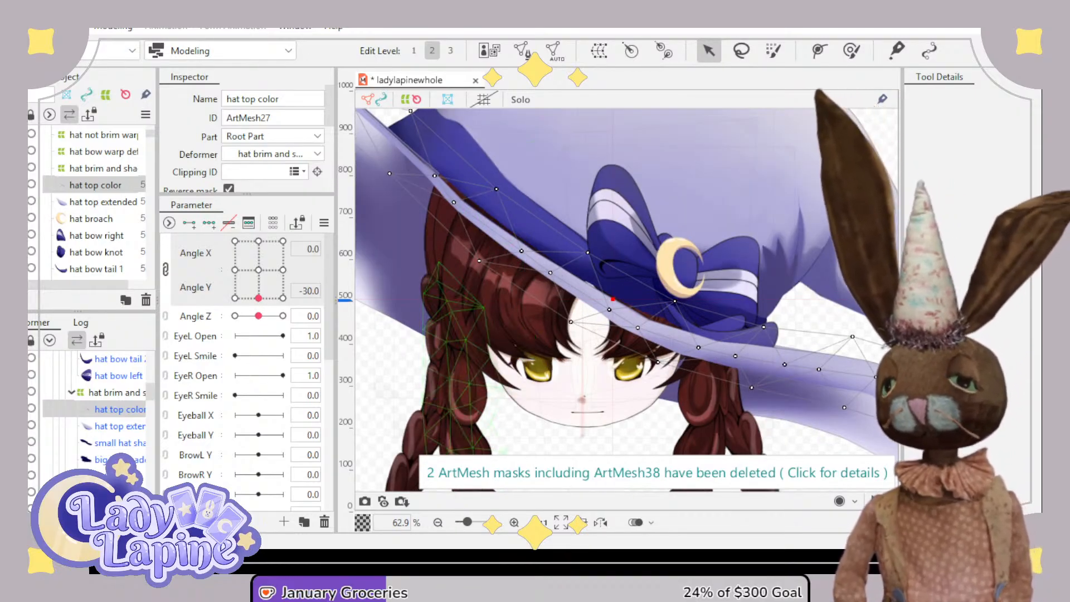
pyautogui.click(559, 263)
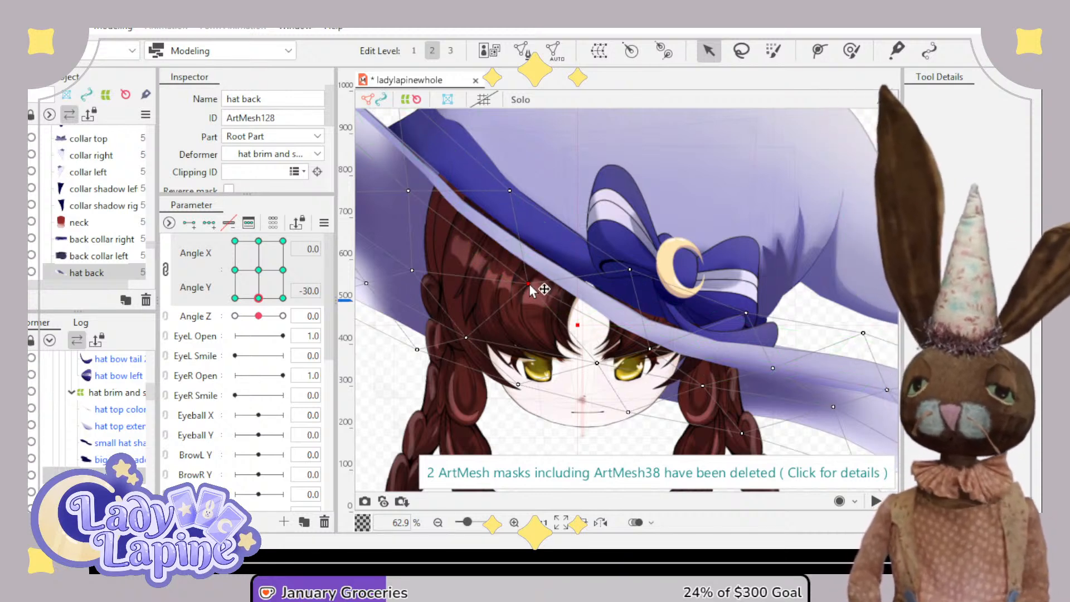
pyautogui.moveTo(529, 285); pyautogui.dragTo(519, 300)
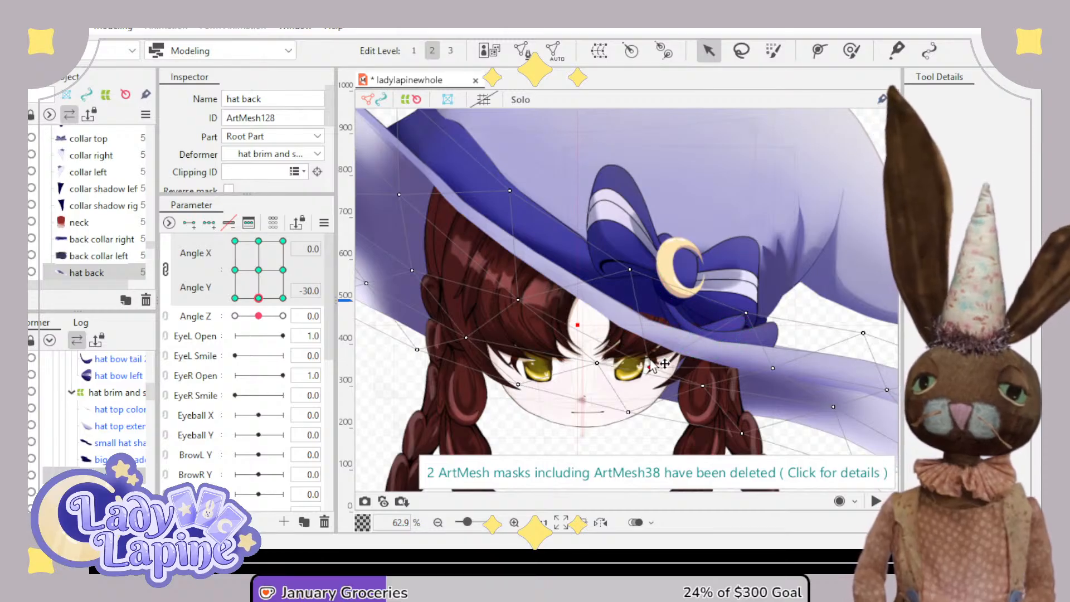
pyautogui.moveTo(631, 271); pyautogui.dragTo(634, 283)
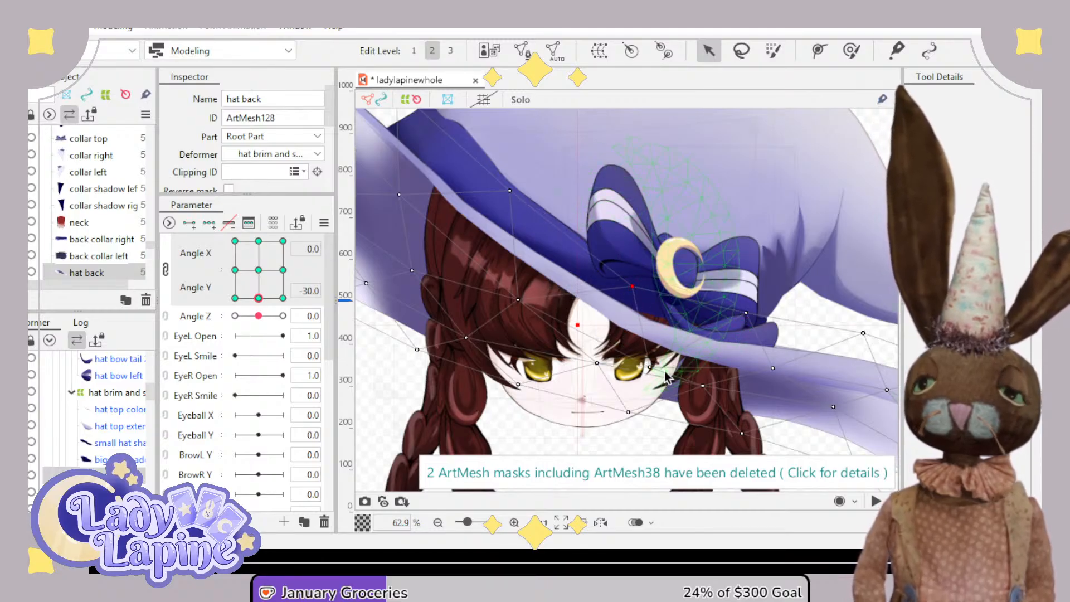
pyautogui.moveTo(655, 352); pyautogui.dragTo(674, 331)
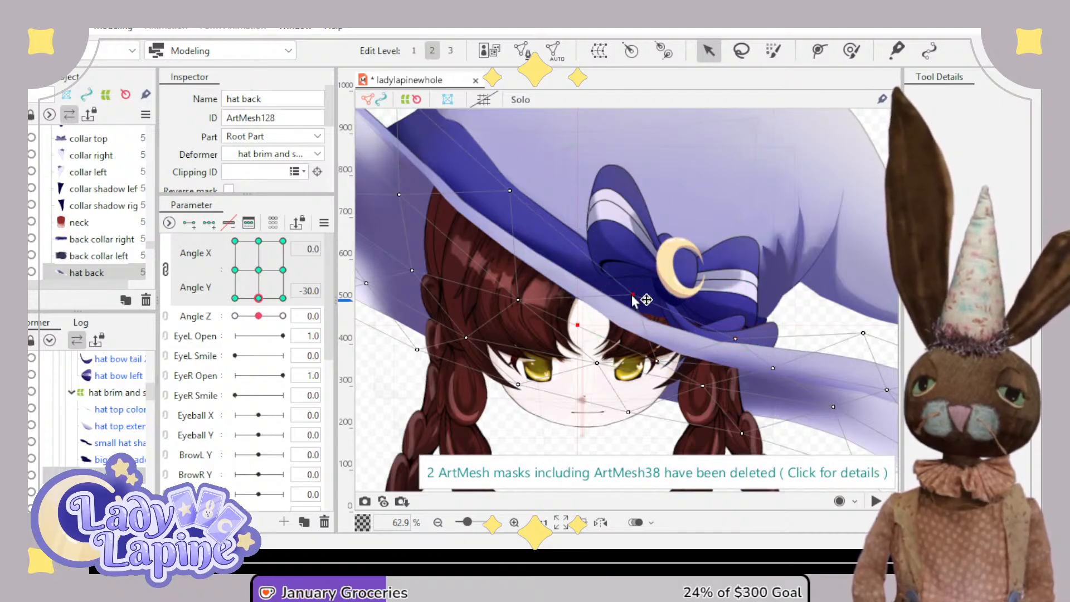
# - At Angle X 0, Angle Y -30, move the hat bow warp deformer down, then raise its lower right corner outward and its lower middle point
pyautogui.click(101, 394)
pyautogui.scroll(3, 109, 398)
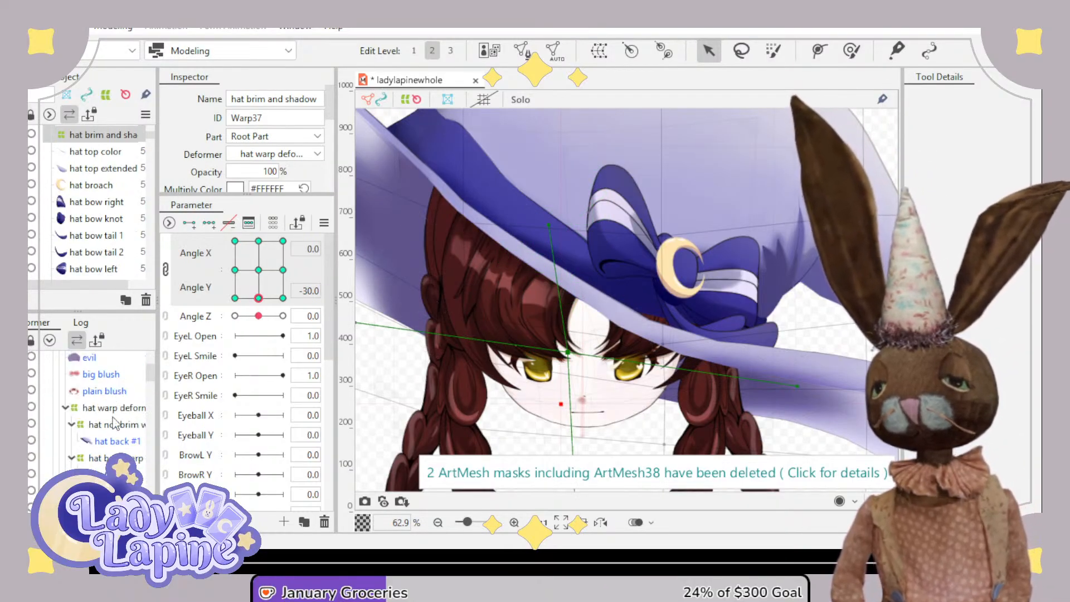
pyautogui.click(114, 424)
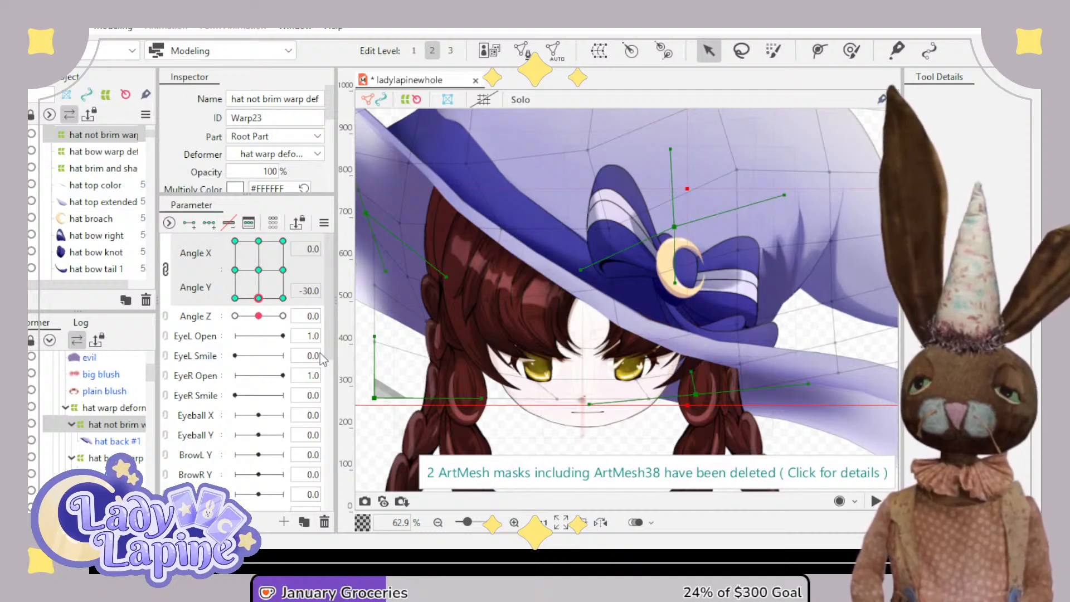
pyautogui.click(687, 266)
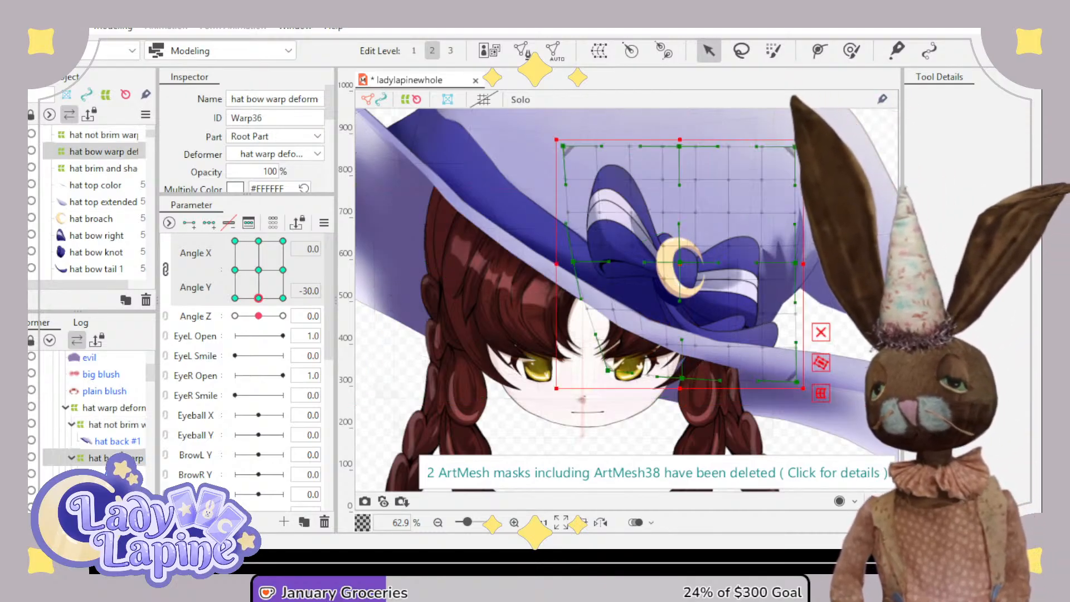
pyautogui.moveTo(687, 265); pyautogui.dragTo(701, 302)
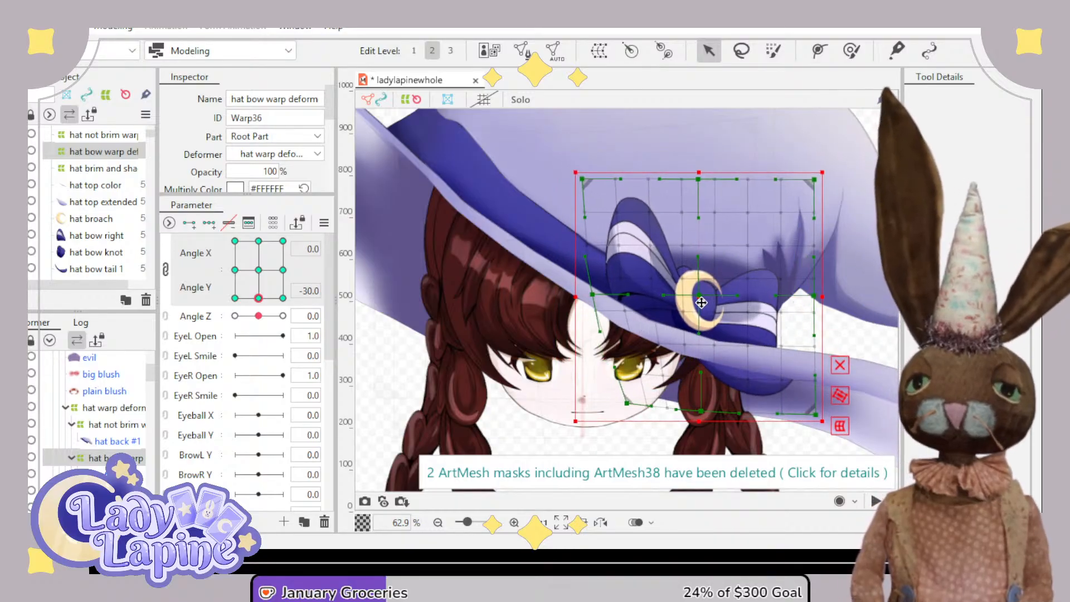
pyautogui.moveTo(817, 413); pyautogui.dragTo(855, 354)
pyautogui.click(700, 416)
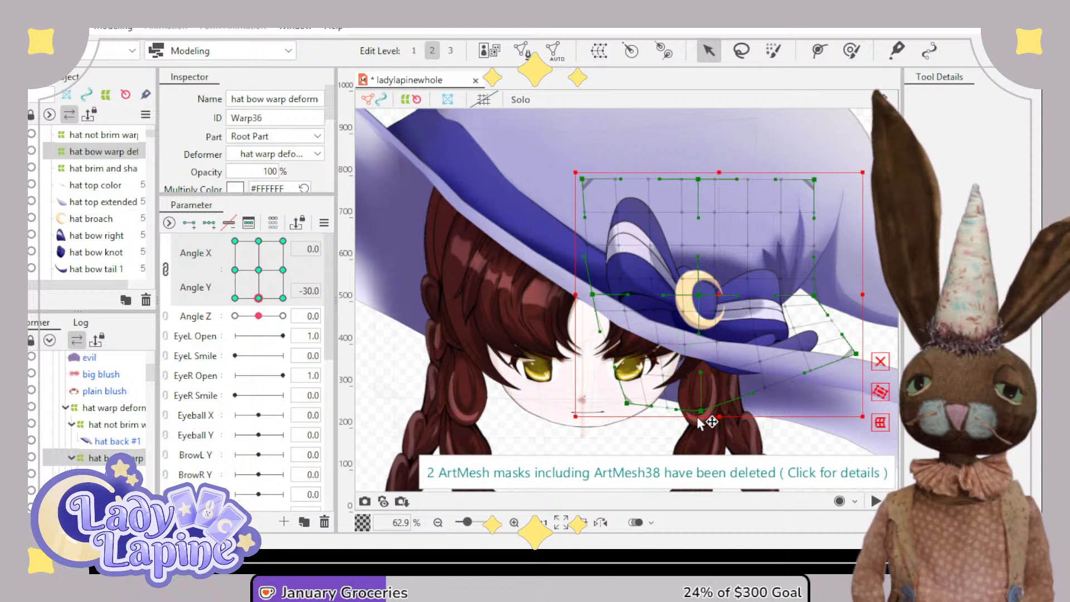
pyautogui.moveTo(706, 411); pyautogui.dragTo(709, 385)
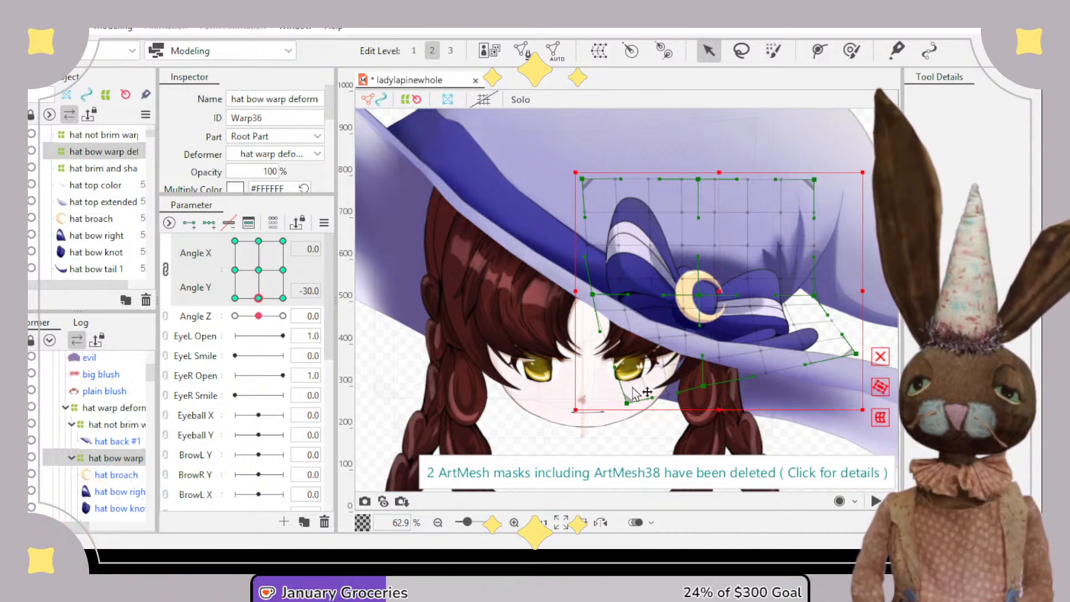
# - Preview the whole hat while sweeping from Angle X 0, Angle Y -30 to Angle X 30, Angle Y 28.4, and select the hat not brim warp deformer
pyautogui.scroll(-6, 518, 323)
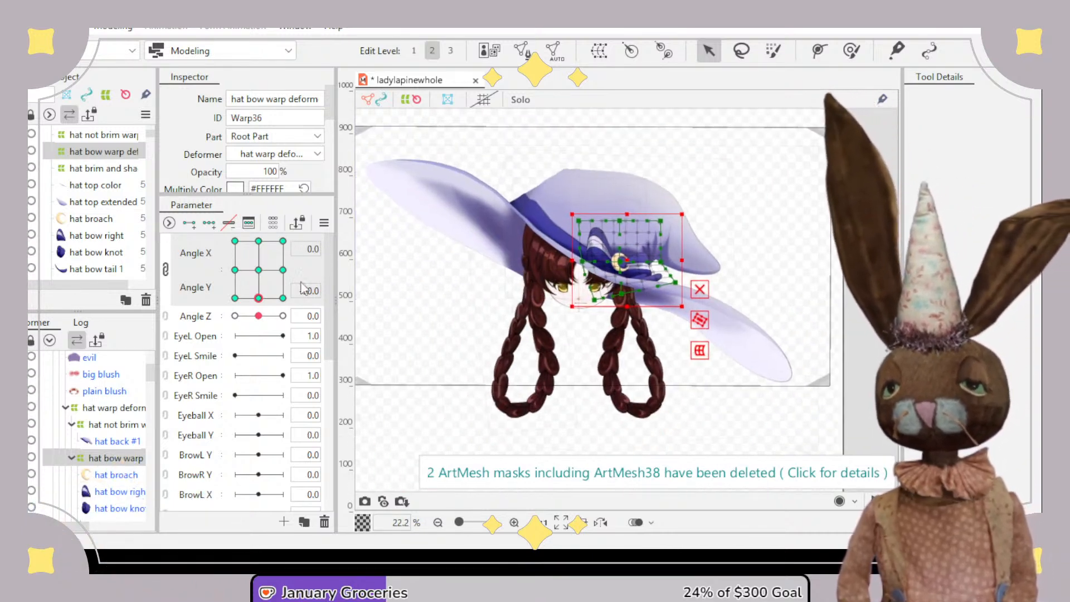
pyautogui.click(87, 409)
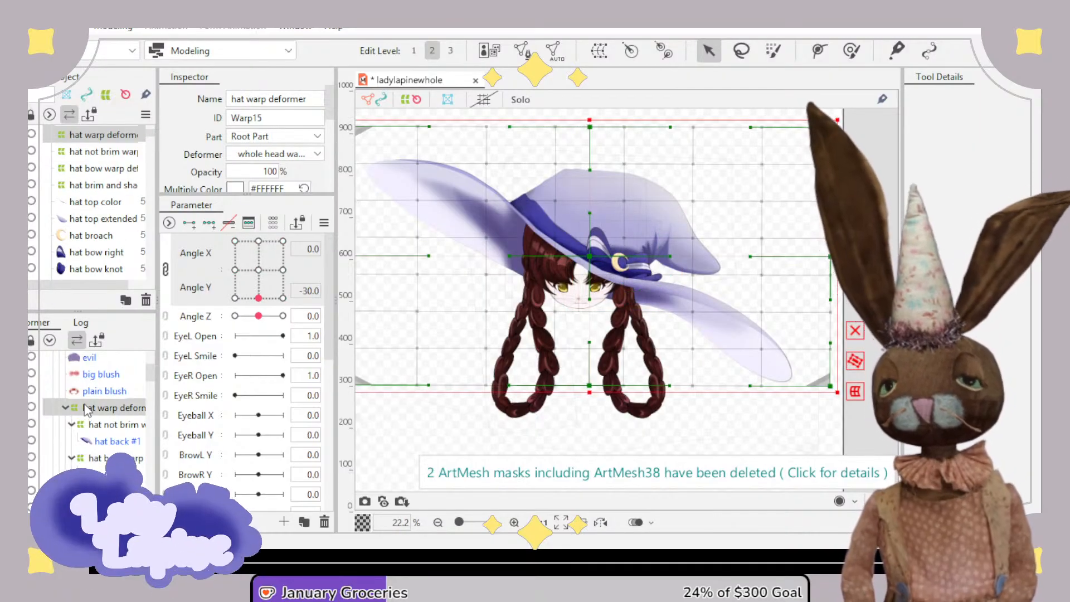
pyautogui.click(16, 408)
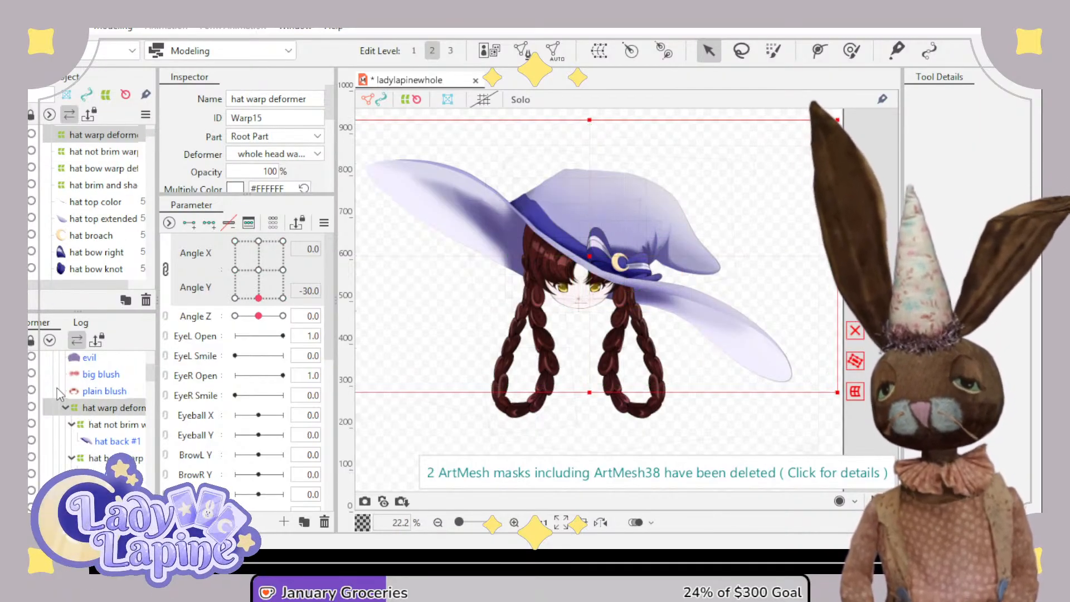
pyautogui.moveTo(257, 300)
pyautogui.mouseDown()
pyautogui.moveTo(254, 271)
pyautogui.moveTo(280, 280)
pyautogui.moveTo(260, 299)
pyautogui.moveTo(266, 282)
pyautogui.moveTo(241, 296)
pyautogui.moveTo(248, 267)
pyautogui.moveTo(276, 248)
pyautogui.moveTo(273, 279)
pyautogui.moveTo(266, 289)
pyautogui.moveTo(268, 269)
pyautogui.moveTo(256, 288)
pyautogui.mouseUp()
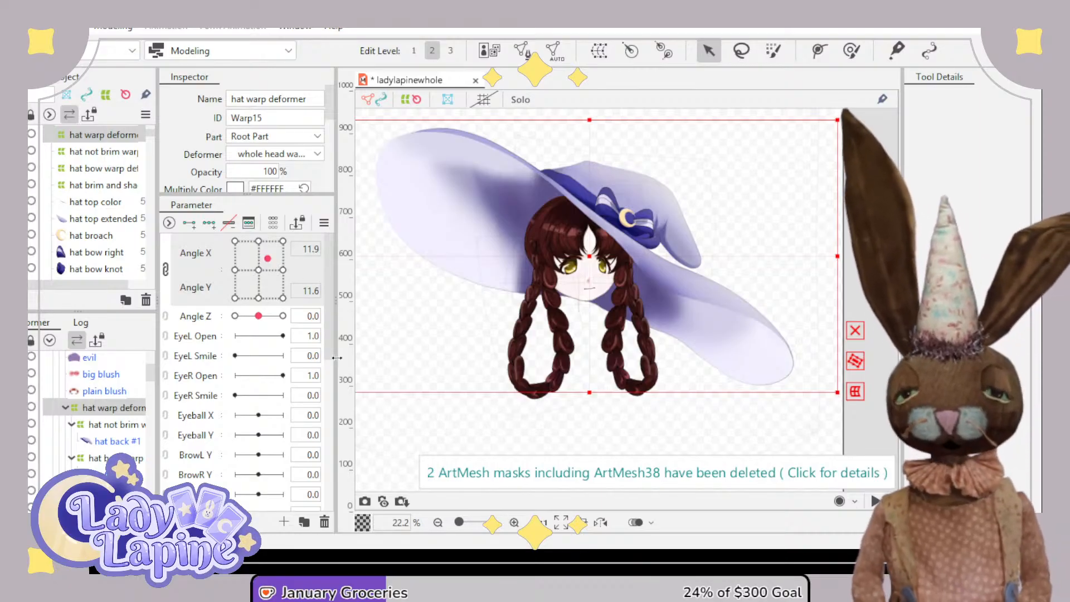
pyautogui.moveTo(263, 275); pyautogui.dragTo(298, 243)
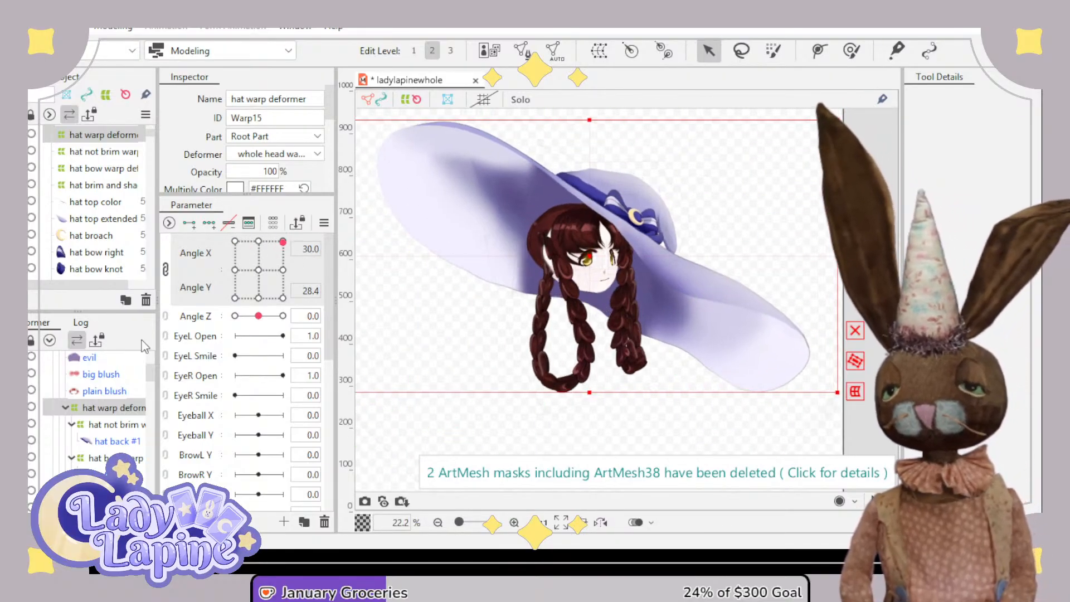
pyautogui.click(100, 429)
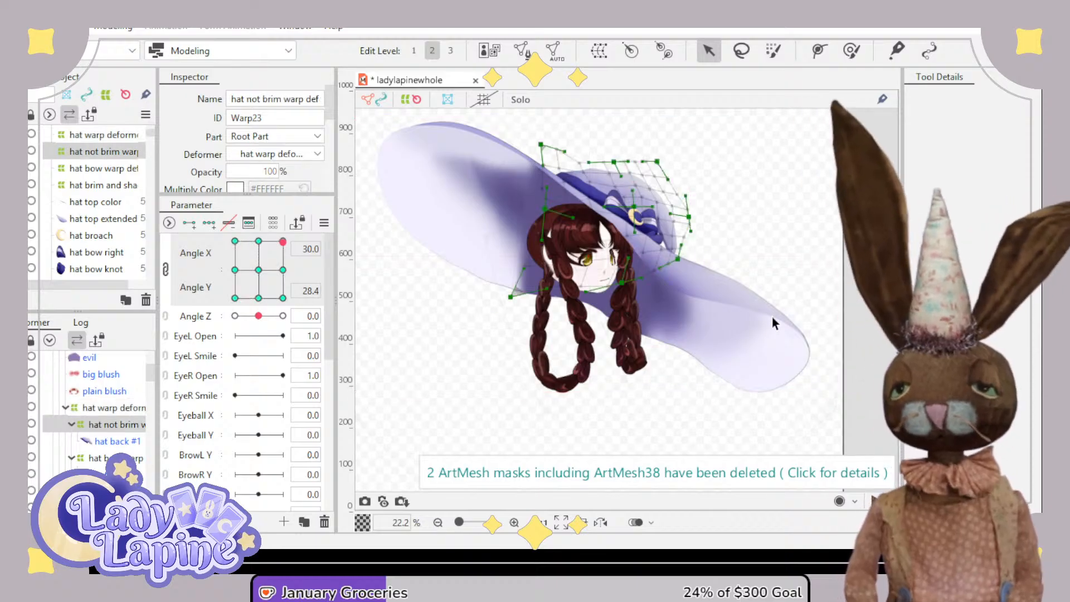
# - At Angle X 30, Angle Y 30, pull the hat not brim warp deformer's lower middle point, lower right corner and adjoining curve handle downward
pyautogui.scroll(3, 510, 295)
pyautogui.moveTo(639, 282); pyautogui.dragTo(692, 362)
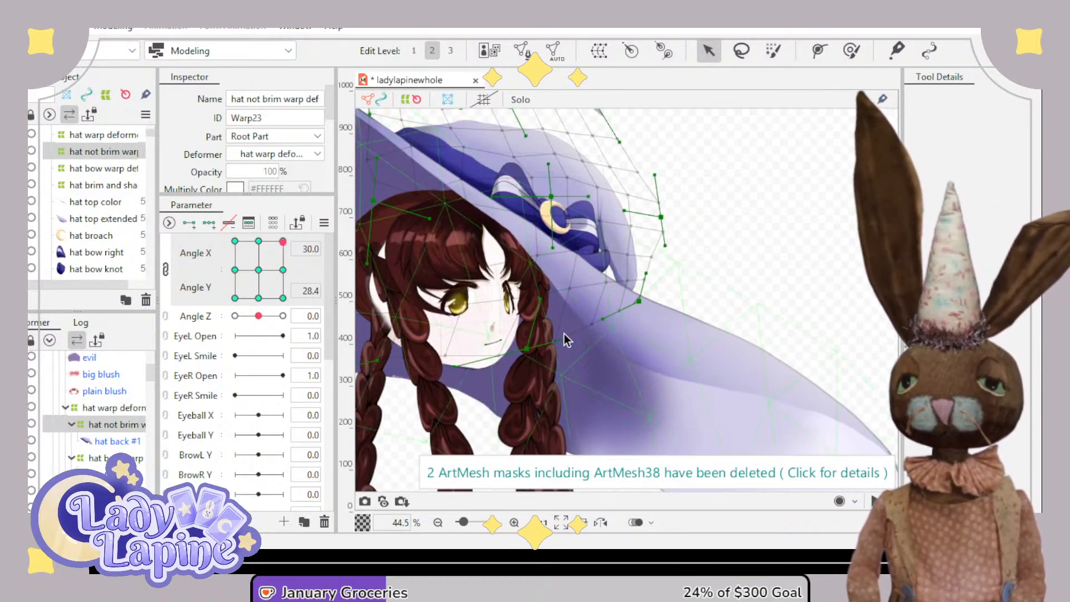
pyautogui.moveTo(530, 350); pyautogui.dragTo(534, 385)
pyautogui.moveTo(643, 308); pyautogui.dragTo(698, 368)
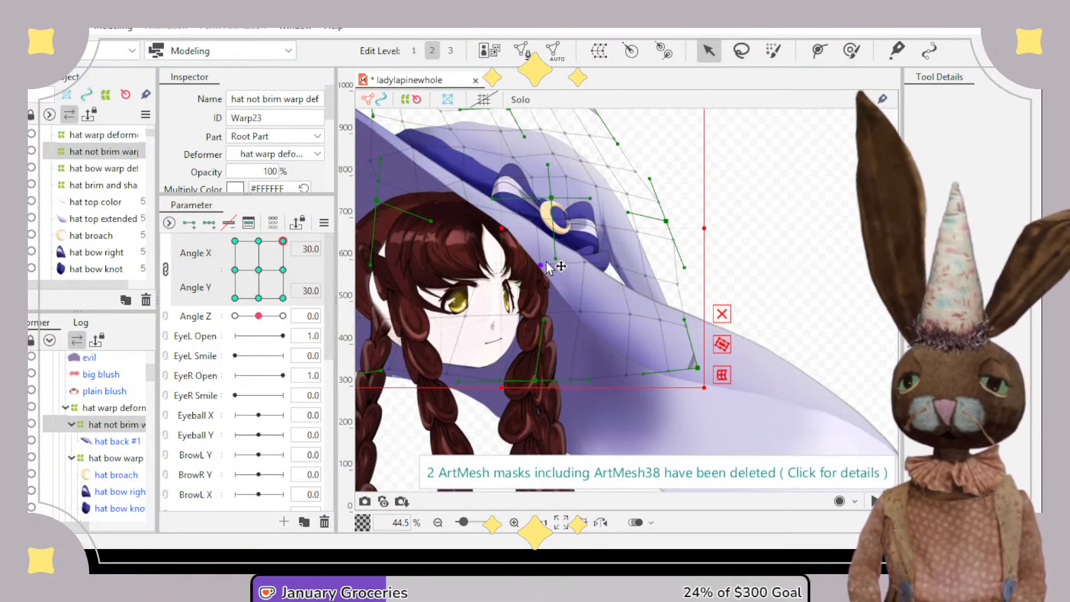
pyautogui.moveTo(557, 262); pyautogui.dragTo(552, 356)
# - Raise the hat not brim warp deformer's lower right corner at Angle X 30, Angle Y -30, and move it up and inward at Angle Y 30
pyautogui.moveTo(283, 241); pyautogui.dragTo(301, 314)
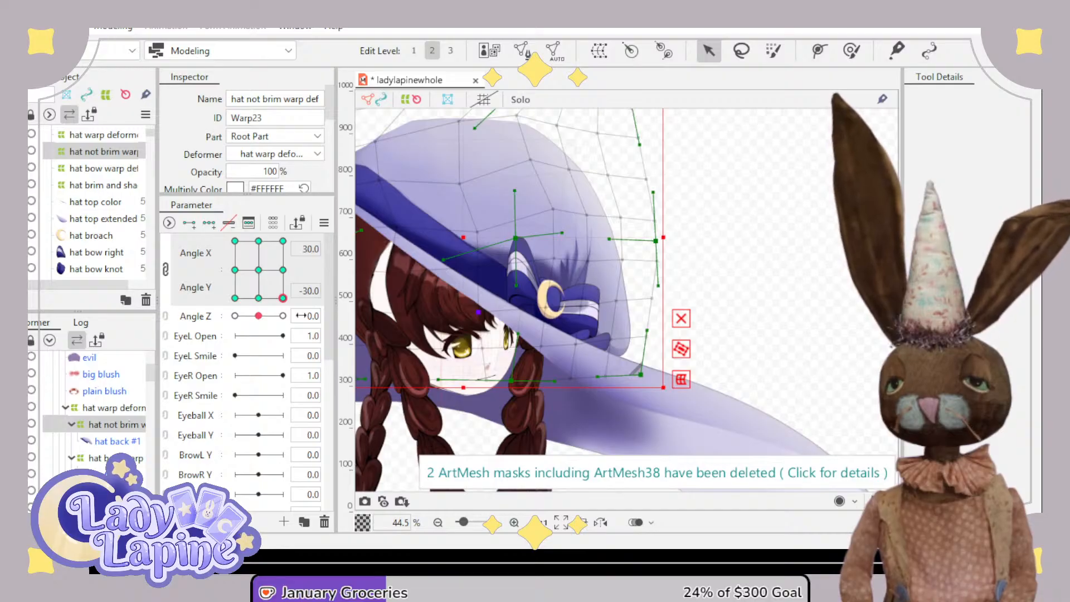
pyautogui.moveTo(646, 381); pyautogui.dragTo(660, 290)
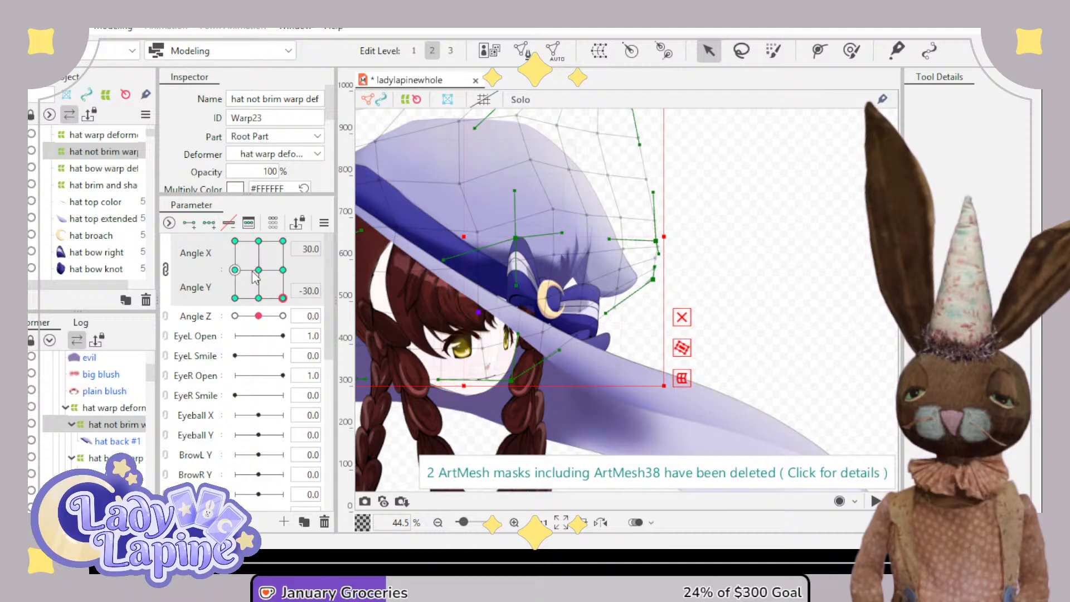
pyautogui.moveTo(283, 298); pyautogui.dragTo(290, 229)
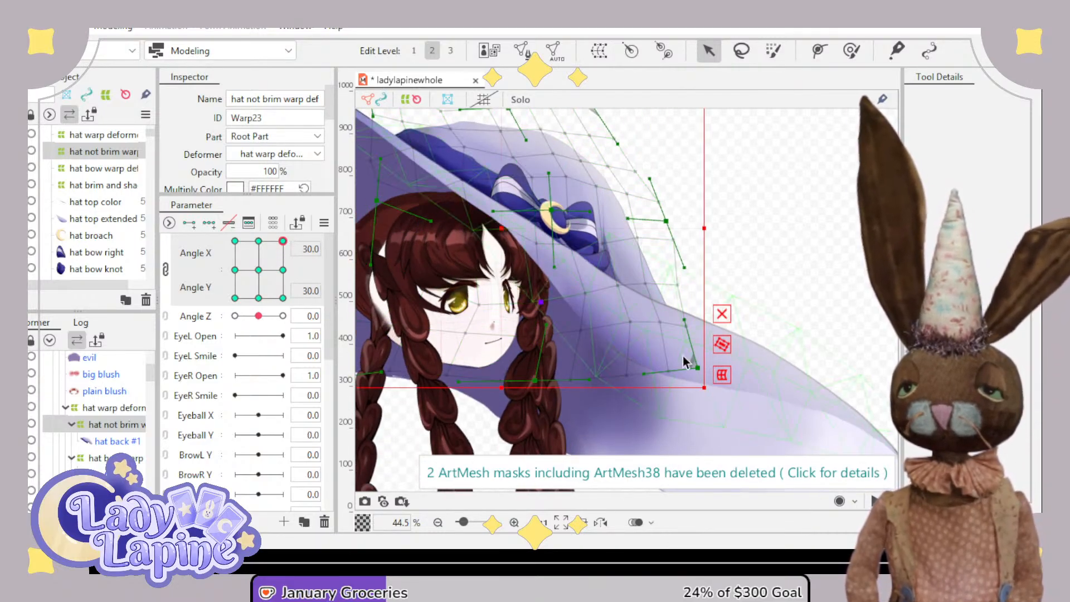
pyautogui.moveTo(698, 368); pyautogui.dragTo(675, 331)
# - At Angle X 30, Angle Y 0, pull the inner curve handle of the hat bow warp deformer's left middle point up and outward
pyautogui.moveTo(284, 252); pyautogui.dragTo(288, 274)
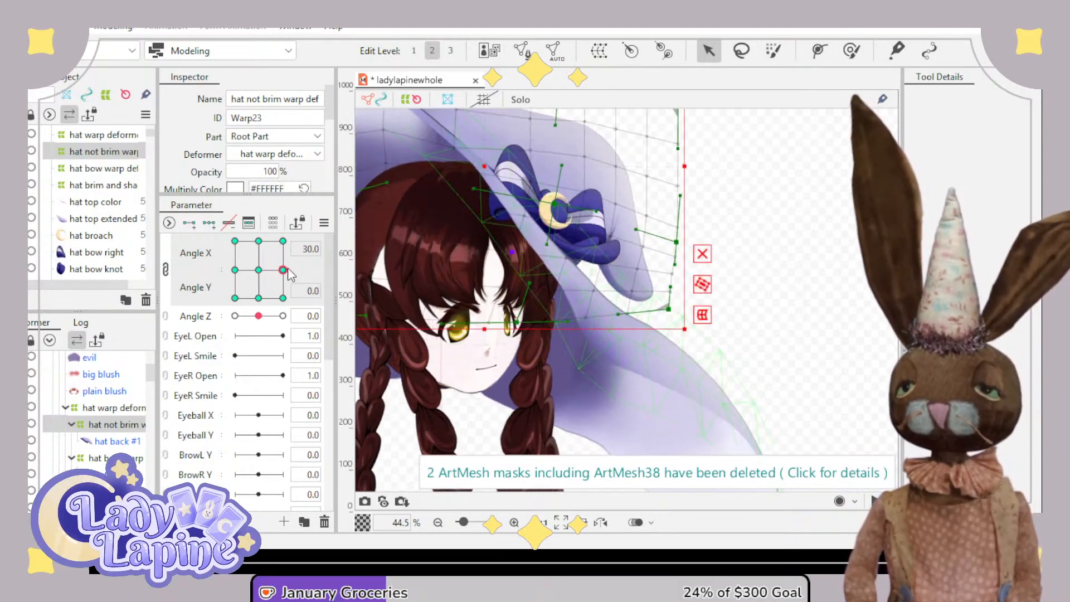
pyautogui.click(102, 463)
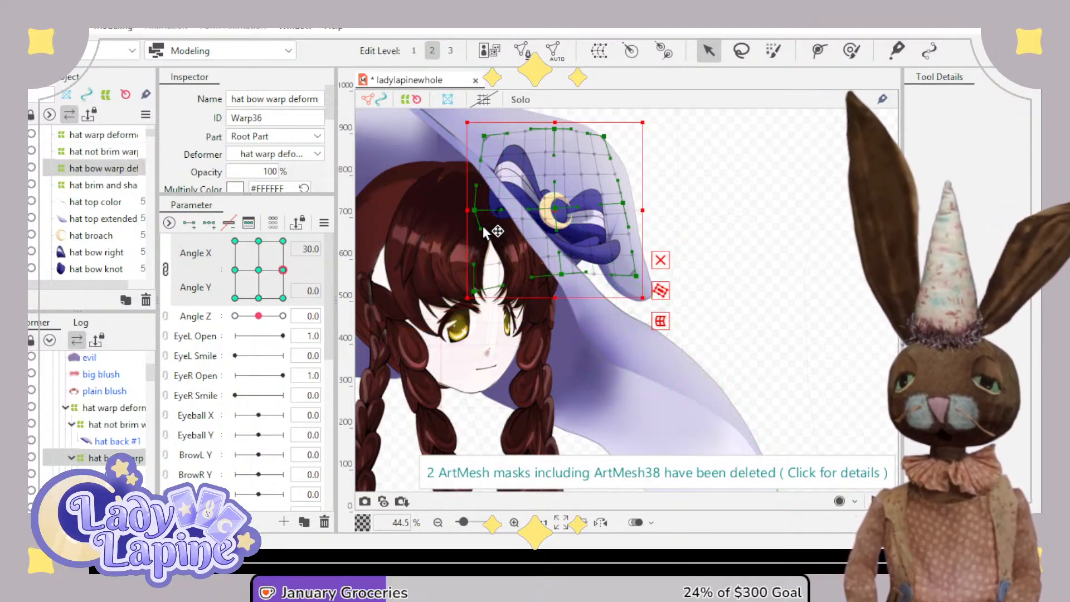
pyautogui.moveTo(502, 211); pyautogui.dragTo(530, 158)
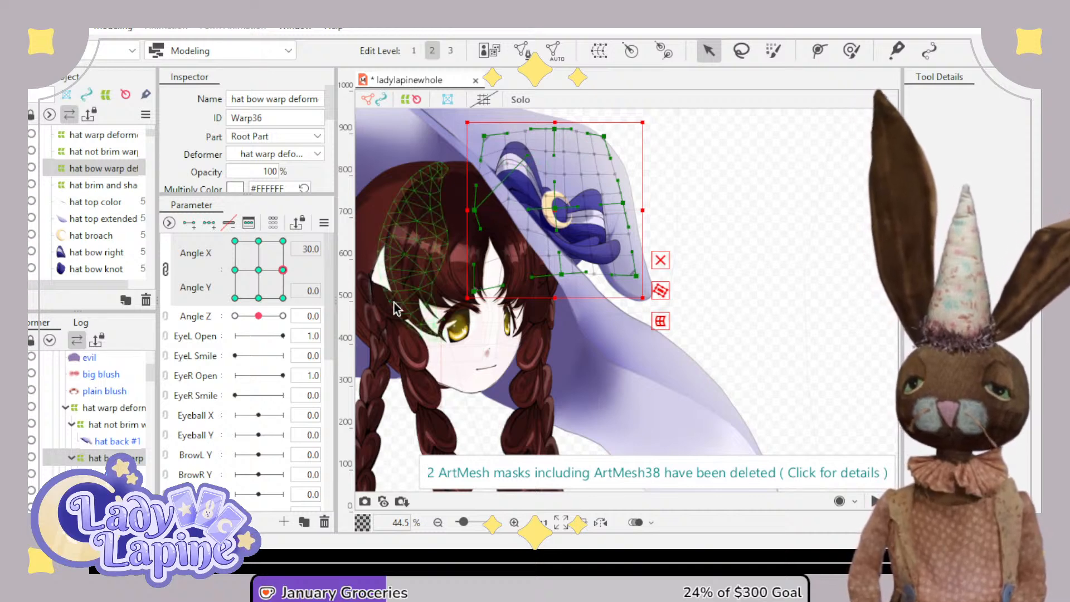
# - Preview the hat and bow while moving the head from Angle X 30, Angle Y 0 back to the neutral pose at Angle X 0, Angle Y 0
pyautogui.scroll(-3, 405, 292)
pyautogui.moveTo(404, 287); pyautogui.dragTo(458, 281)
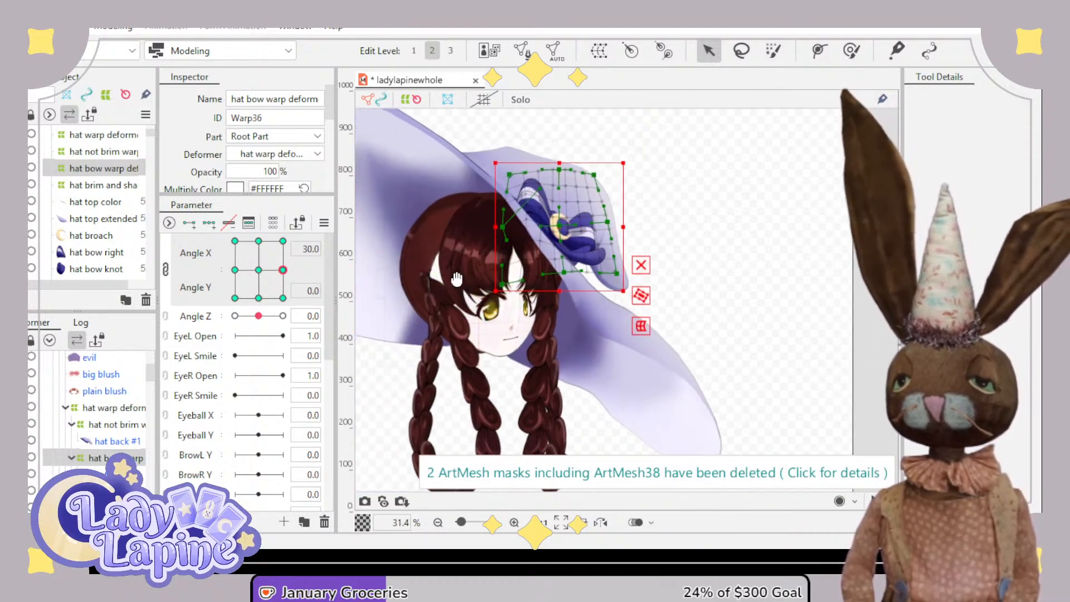
pyautogui.moveTo(284, 267); pyautogui.dragTo(263, 273)
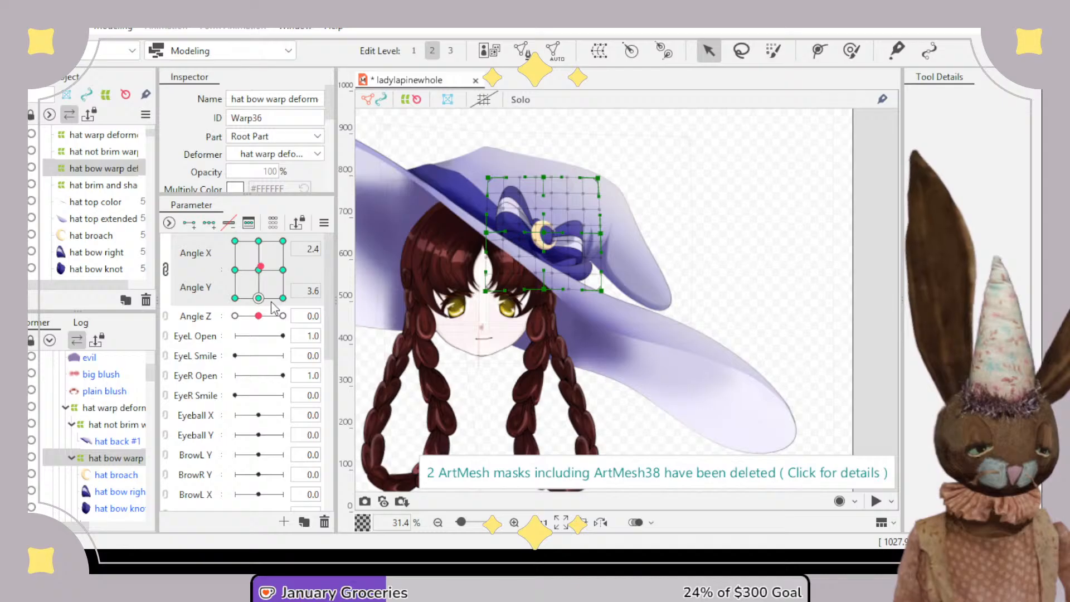
pyautogui.click(259, 270)
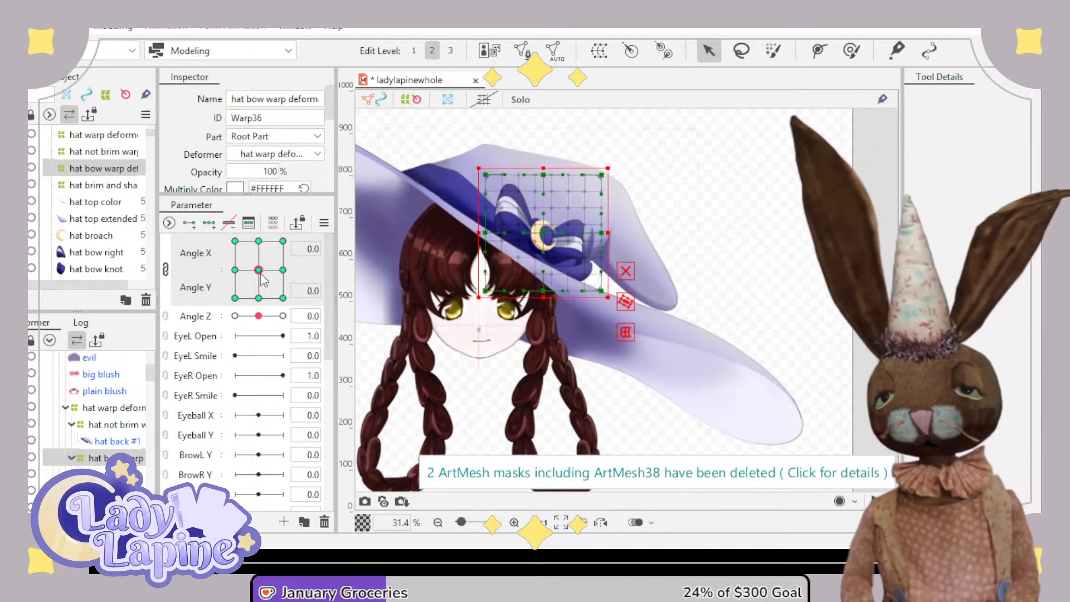
pyautogui.moveTo(261, 277)
pyautogui.mouseDown()
pyautogui.moveTo(252, 258)
pyautogui.moveTo(246, 277)
pyautogui.moveTo(259, 271)
pyautogui.mouseUp()
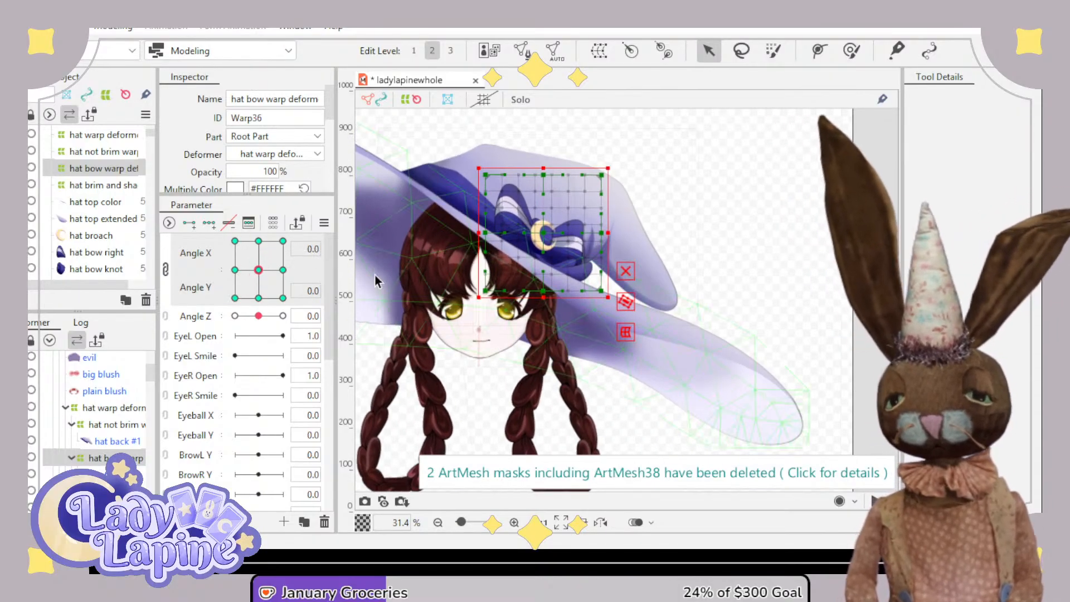
pyautogui.scroll(-2, 549, 303)
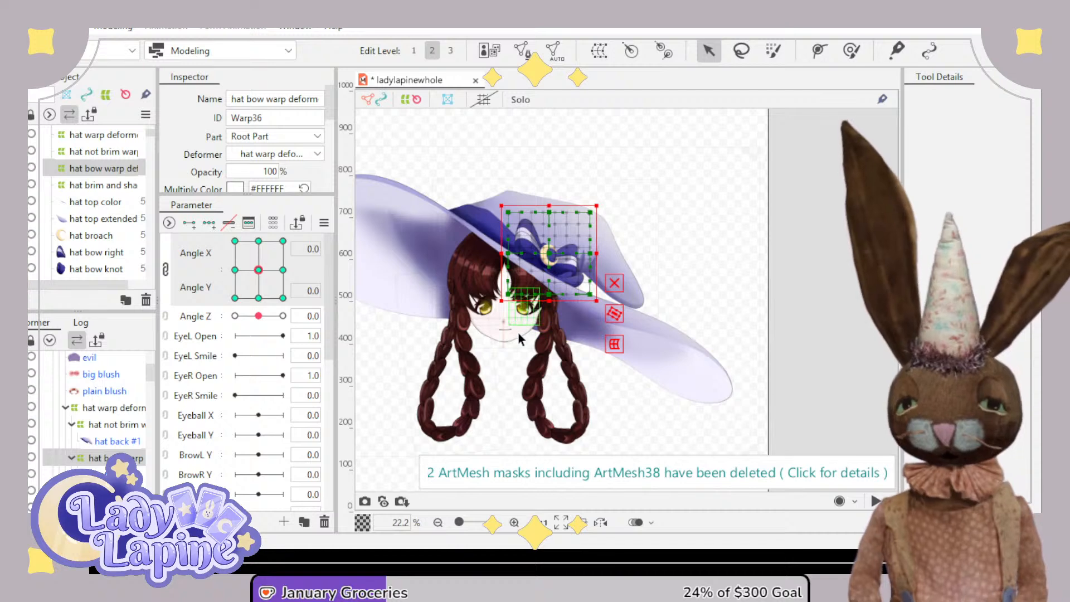
pyautogui.scroll(2, 519, 337)
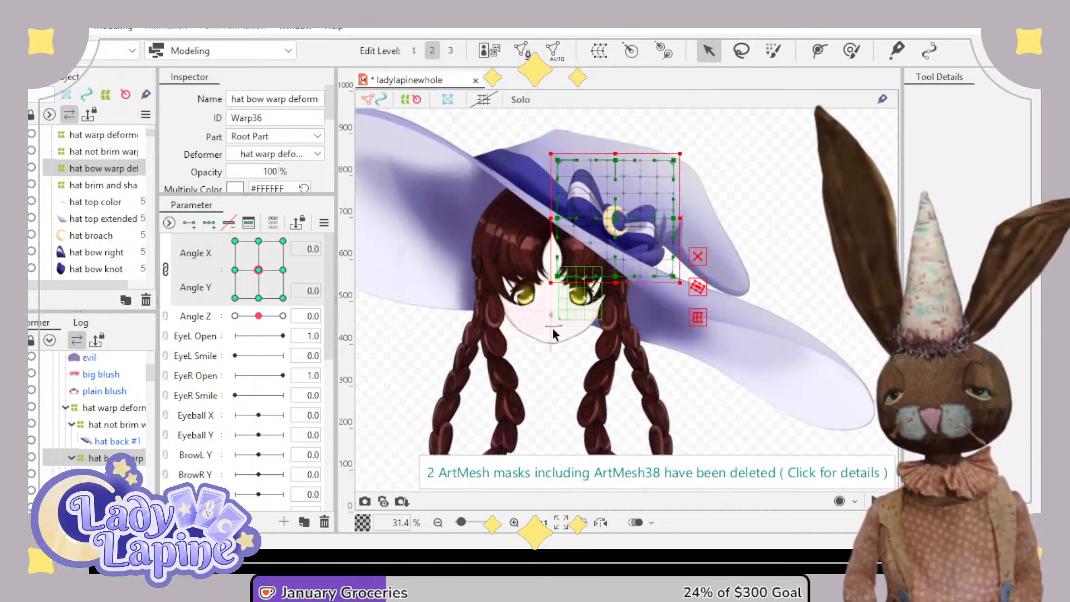
# - At Angle X 30, Angle Y 0, examine the face, face shadow and face warp deformer around the white patch beside the bangs
pyautogui.moveTo(259, 270); pyautogui.dragTo(286, 269)
pyautogui.scroll(2, 480, 301)
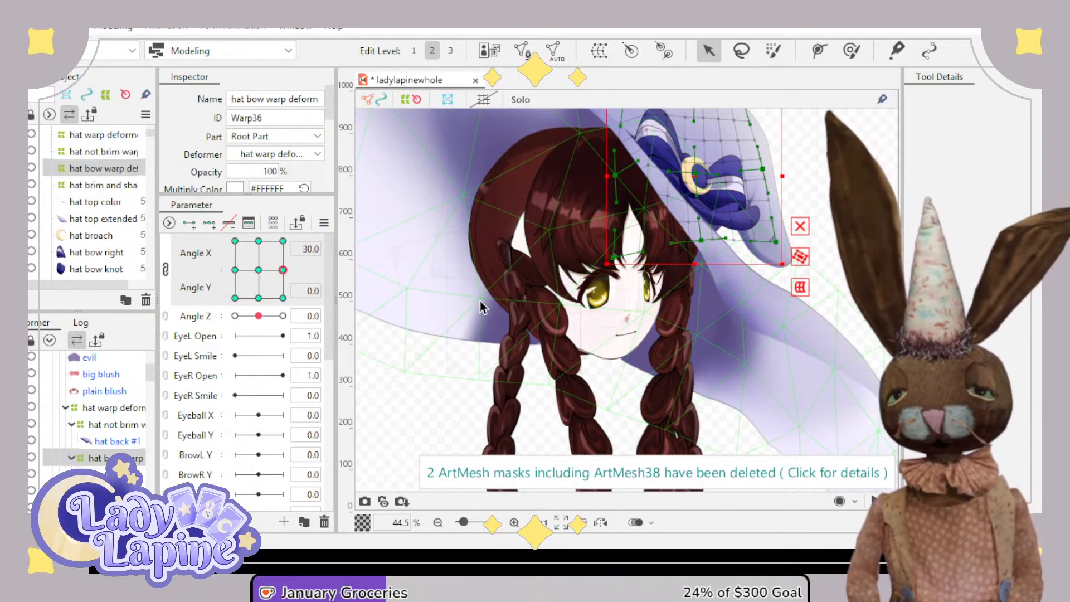
pyautogui.moveTo(508, 271); pyautogui.dragTo(483, 323)
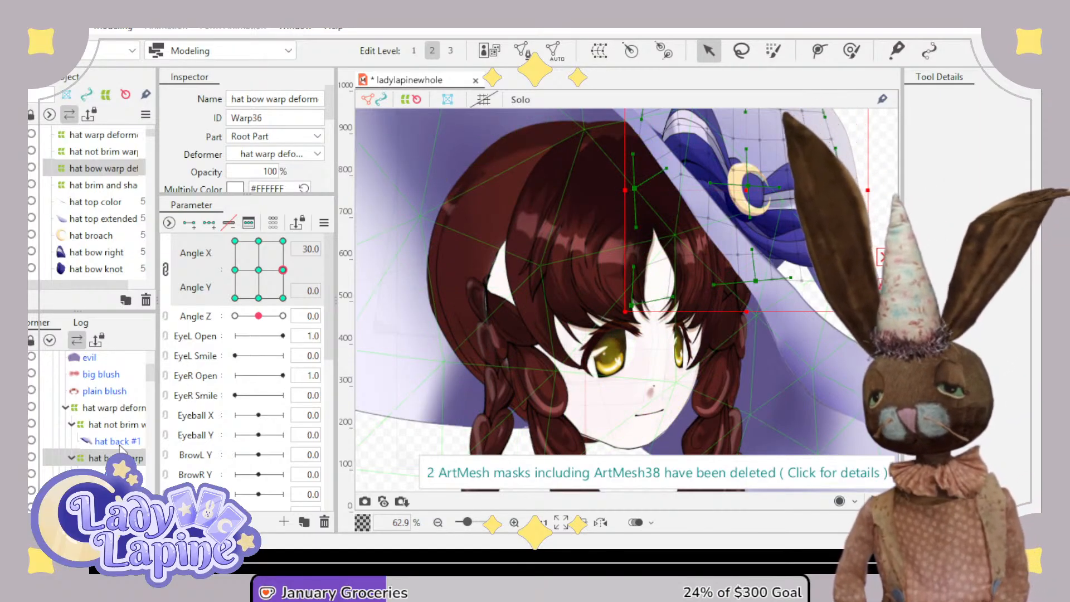
pyautogui.scroll(-5, 118, 446)
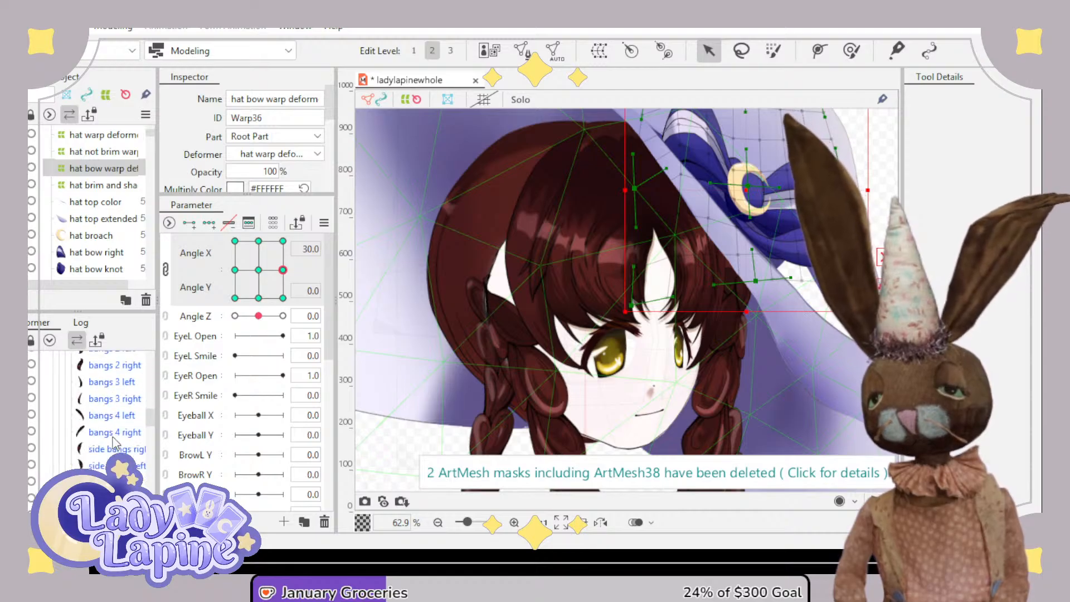
pyautogui.scroll(-8, 114, 443)
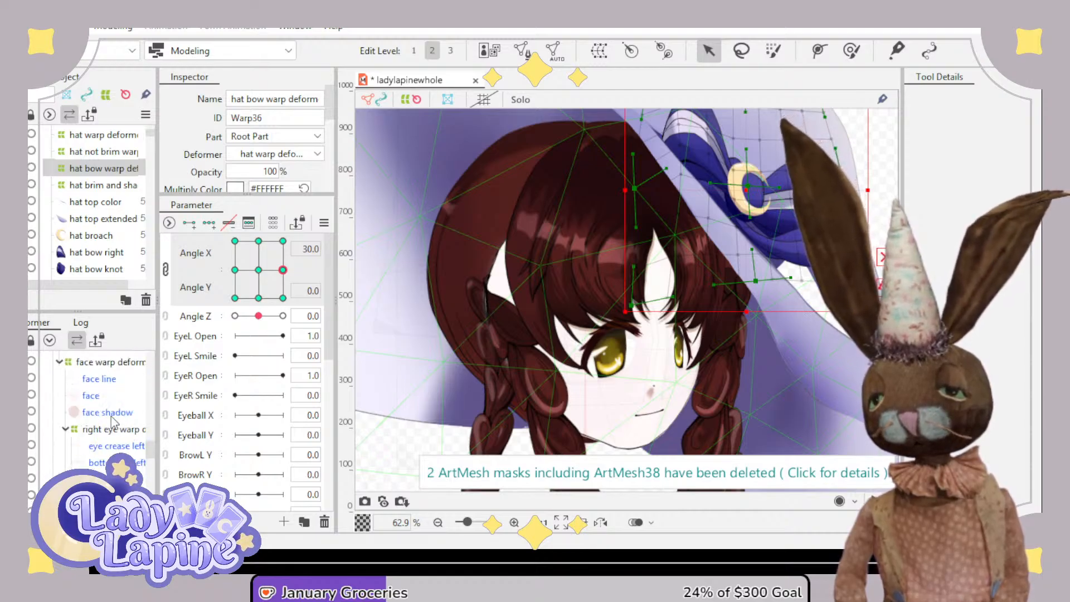
pyautogui.click(114, 414)
pyautogui.click(104, 396)
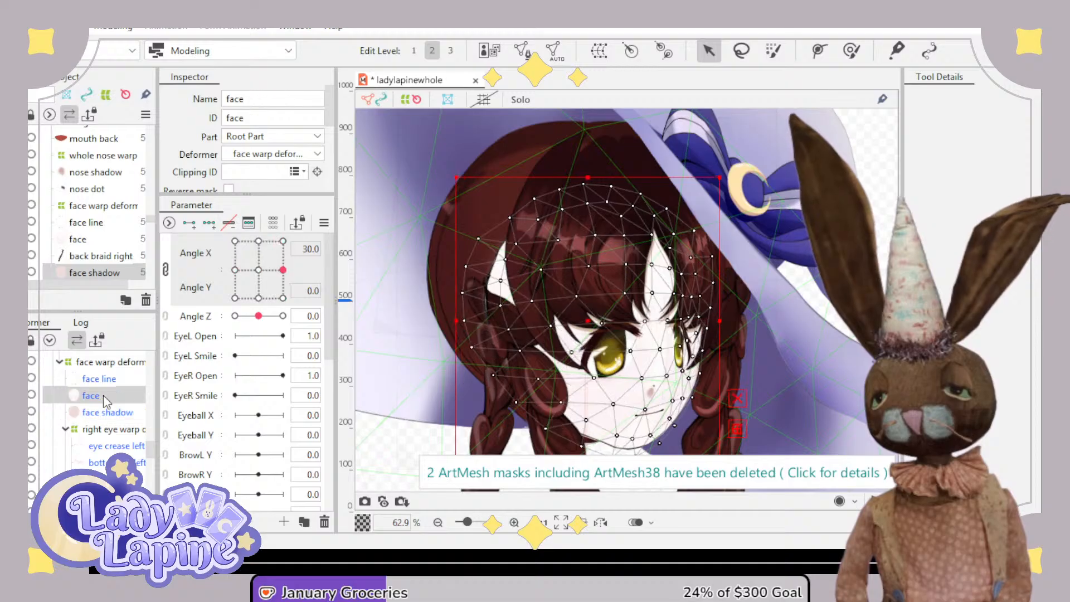
pyautogui.click(114, 363)
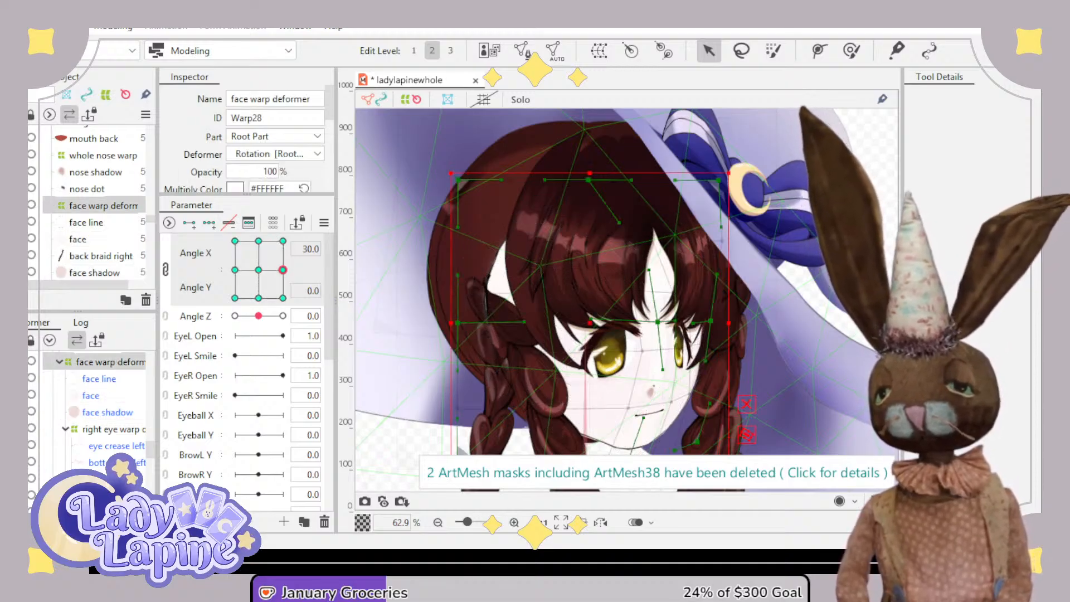
pyautogui.click(84, 379)
pyautogui.click(98, 396)
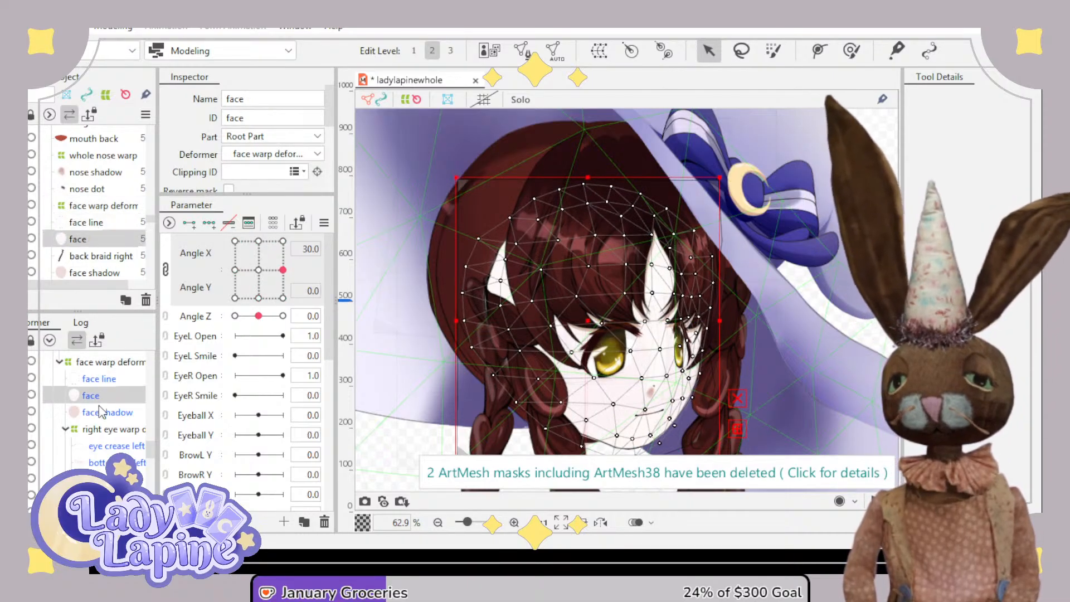
pyautogui.click(100, 413)
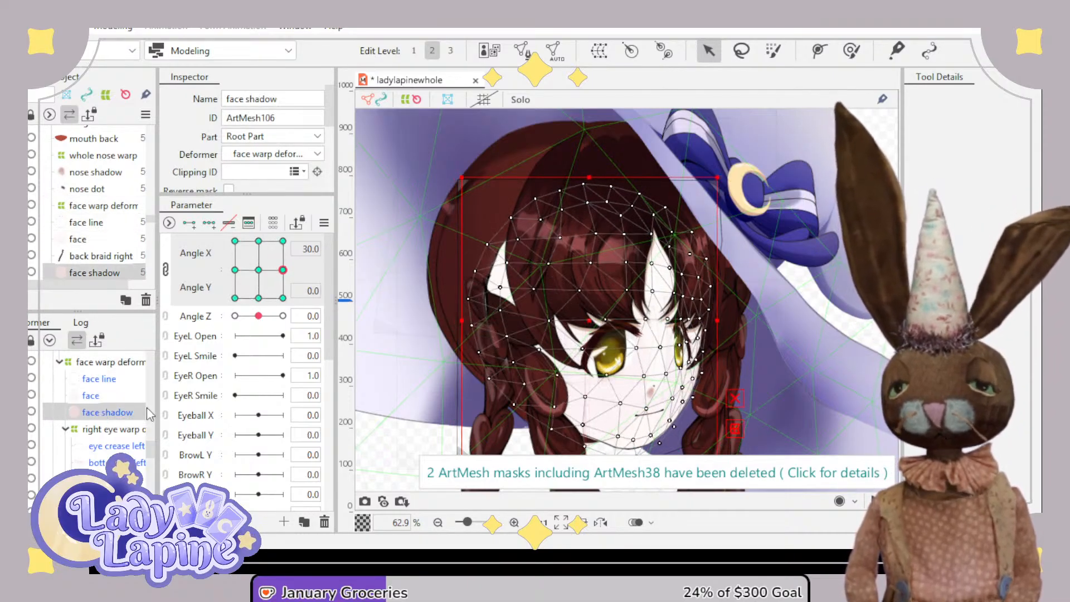
# - Shrink the face mesh's upper left points inward under the hair beside the bangs, and select the face shadow mesh
pyautogui.click(92, 396)
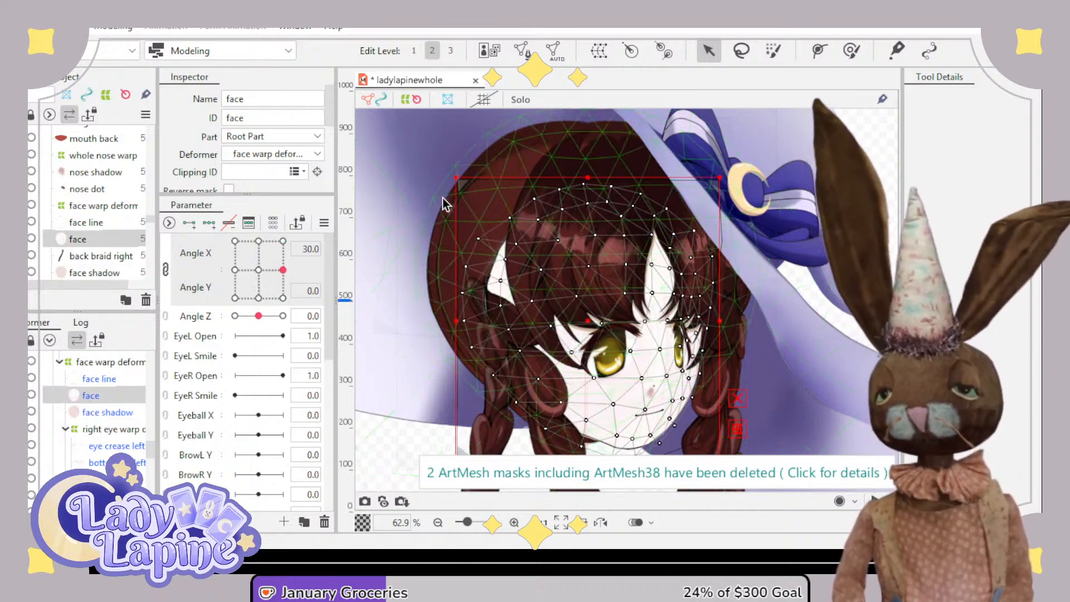
pyautogui.moveTo(440, 160); pyautogui.dragTo(532, 317)
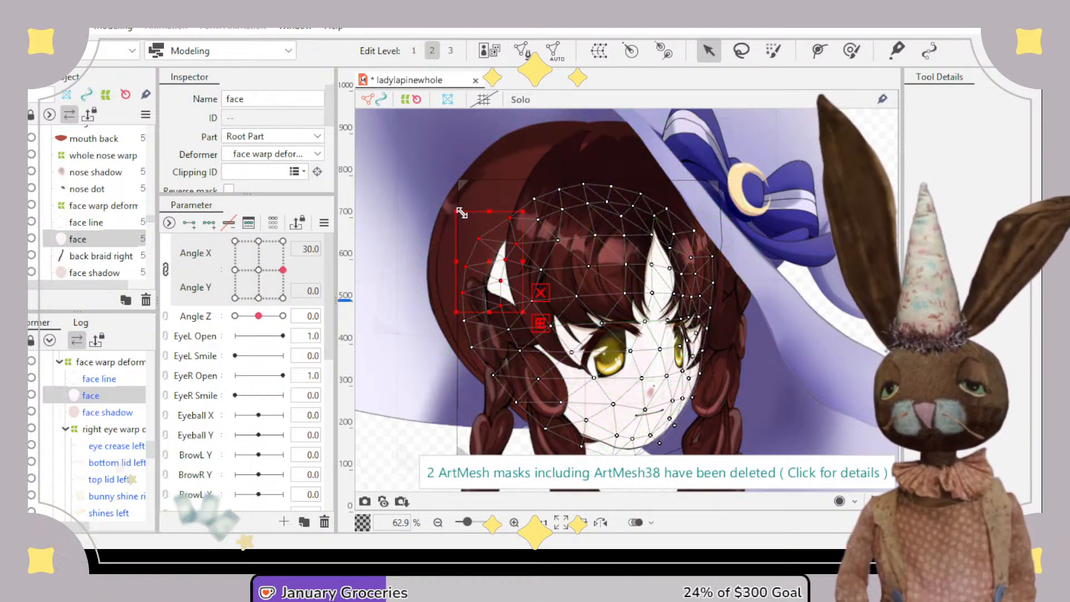
pyautogui.moveTo(462, 213); pyautogui.dragTo(515, 289)
pyautogui.click(123, 413)
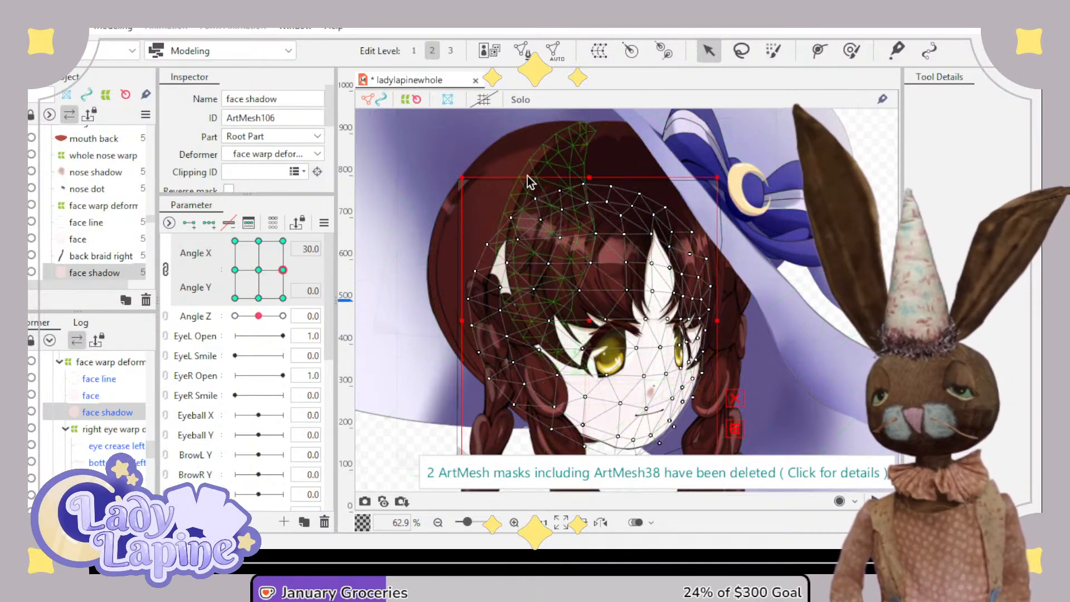
pyautogui.moveTo(470, 199); pyautogui.dragTo(533, 311)
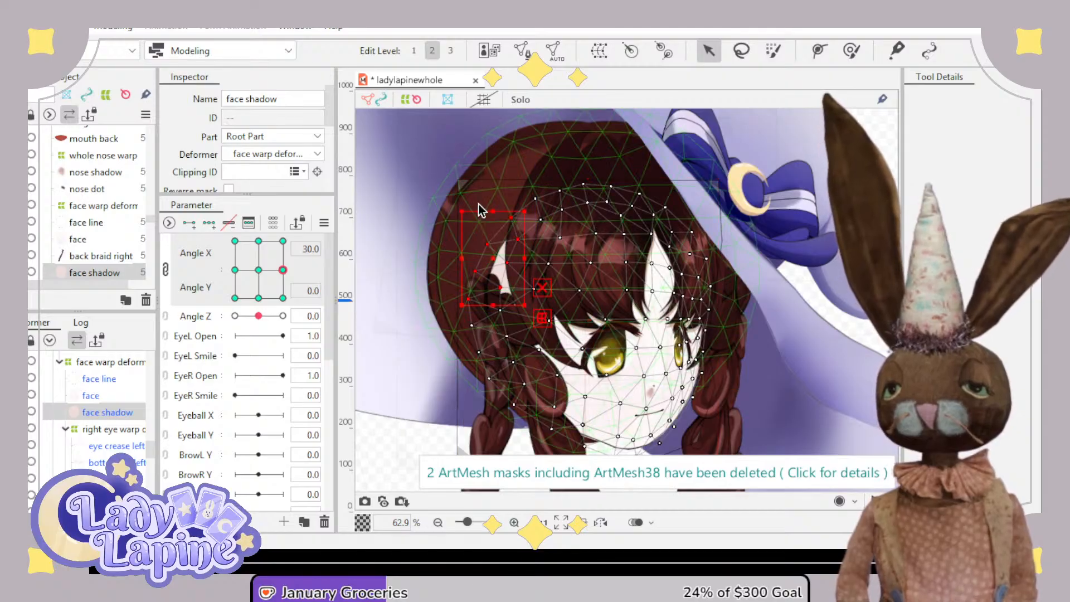
pyautogui.moveTo(463, 211); pyautogui.dragTo(499, 304)
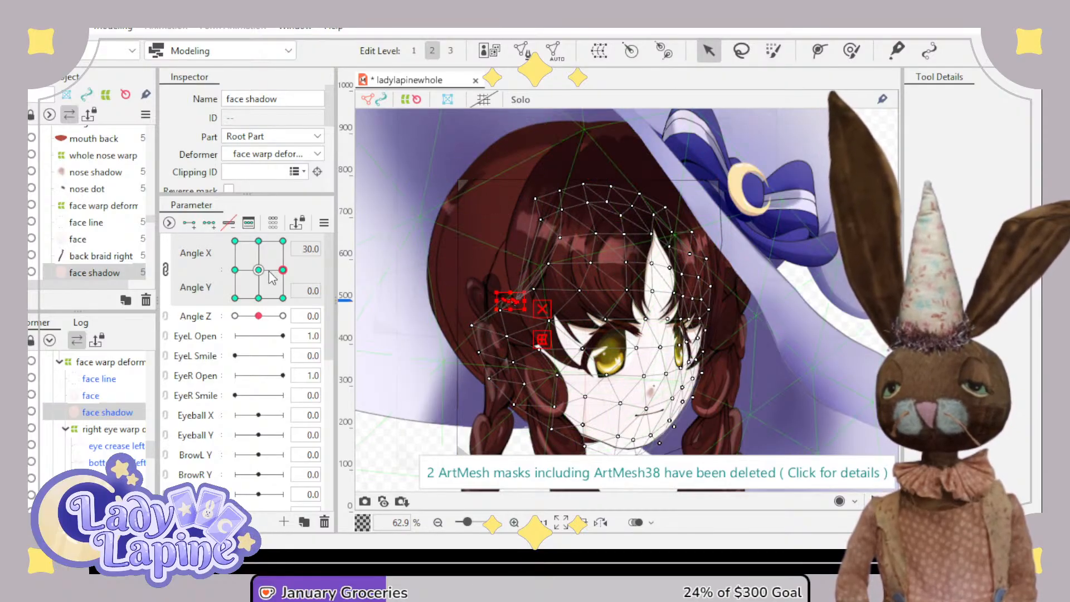
pyautogui.click(99, 383)
pyautogui.click(83, 396)
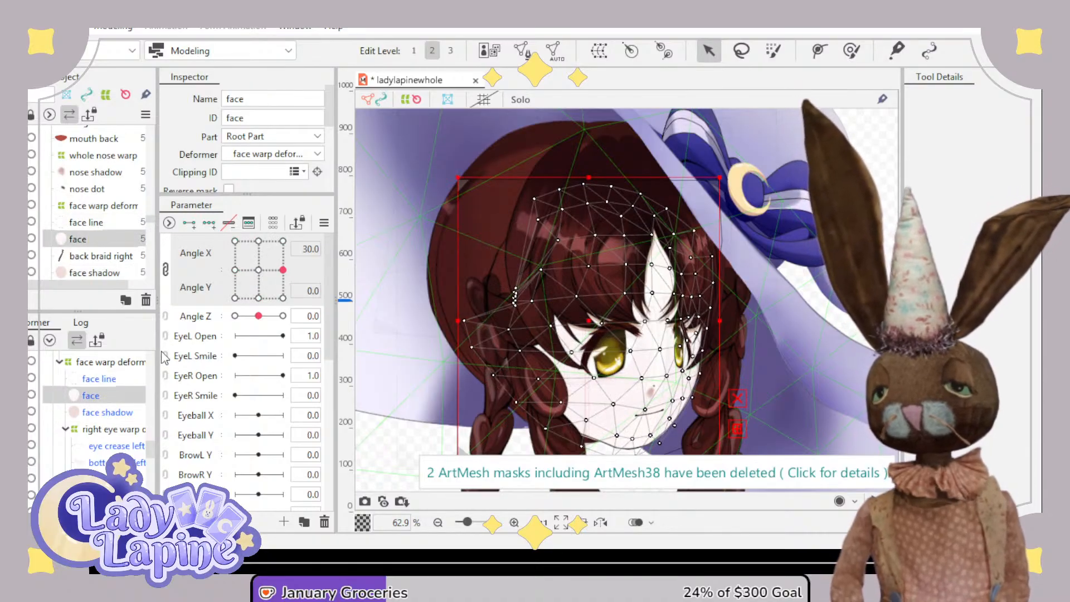
pyautogui.press('Up')
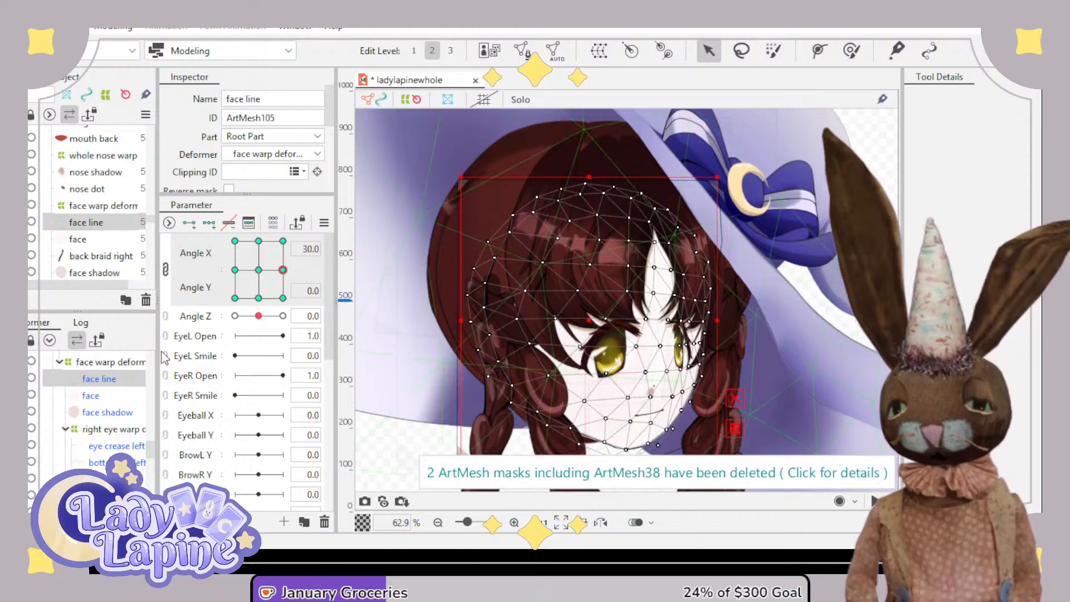
pyautogui.click(91, 397)
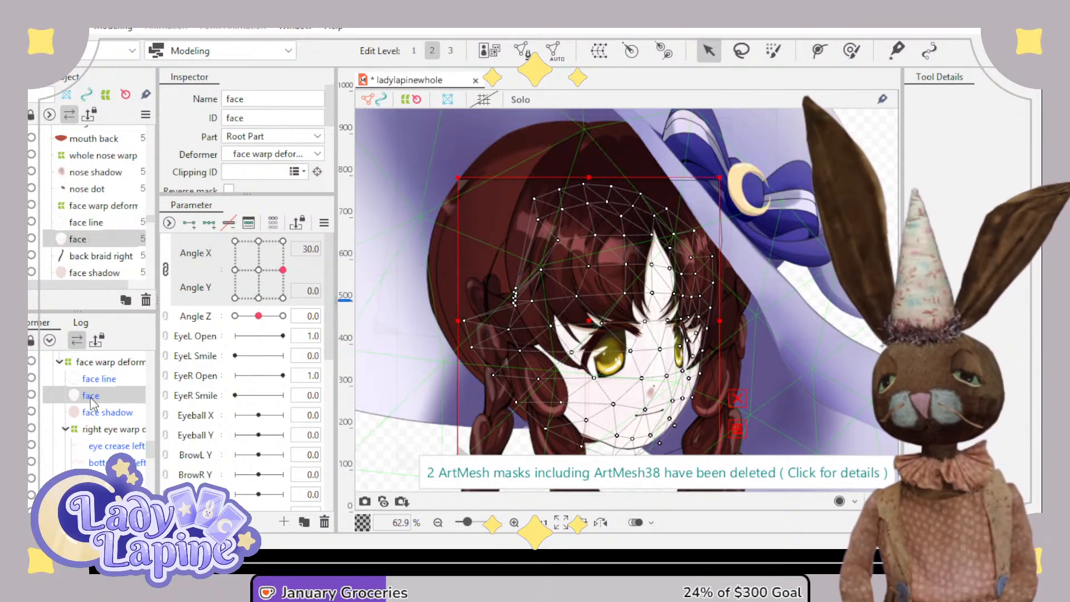
pyautogui.click(209, 224)
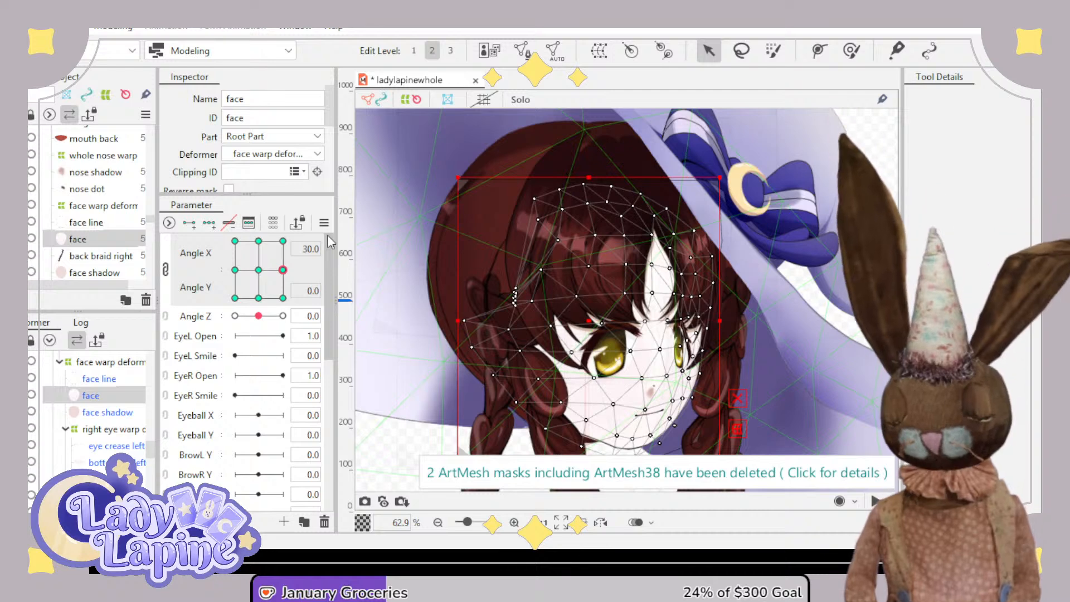
pyautogui.press('Down')
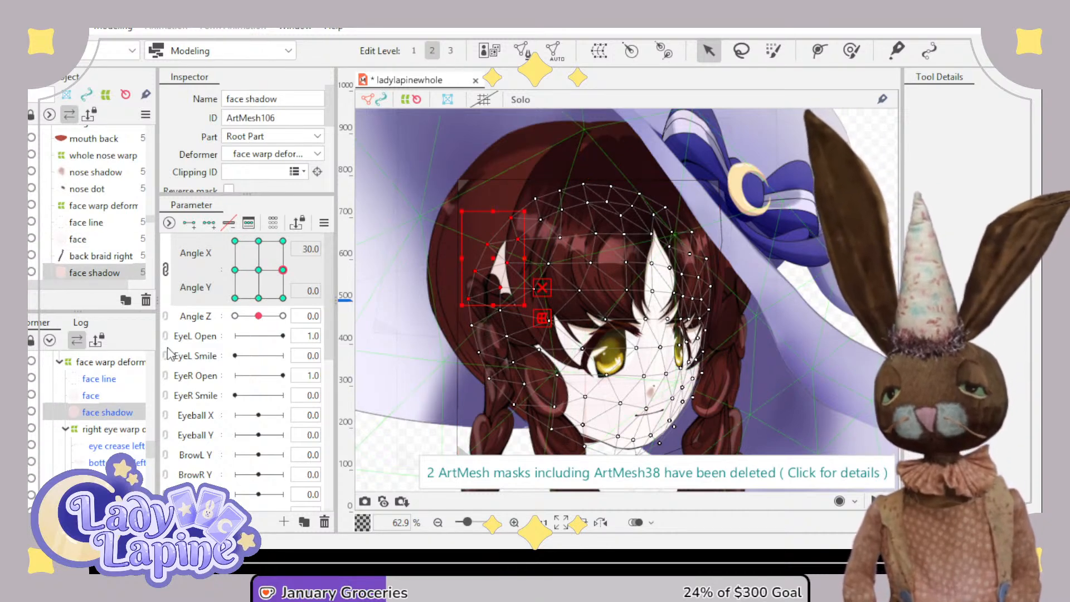
pyautogui.click(90, 396)
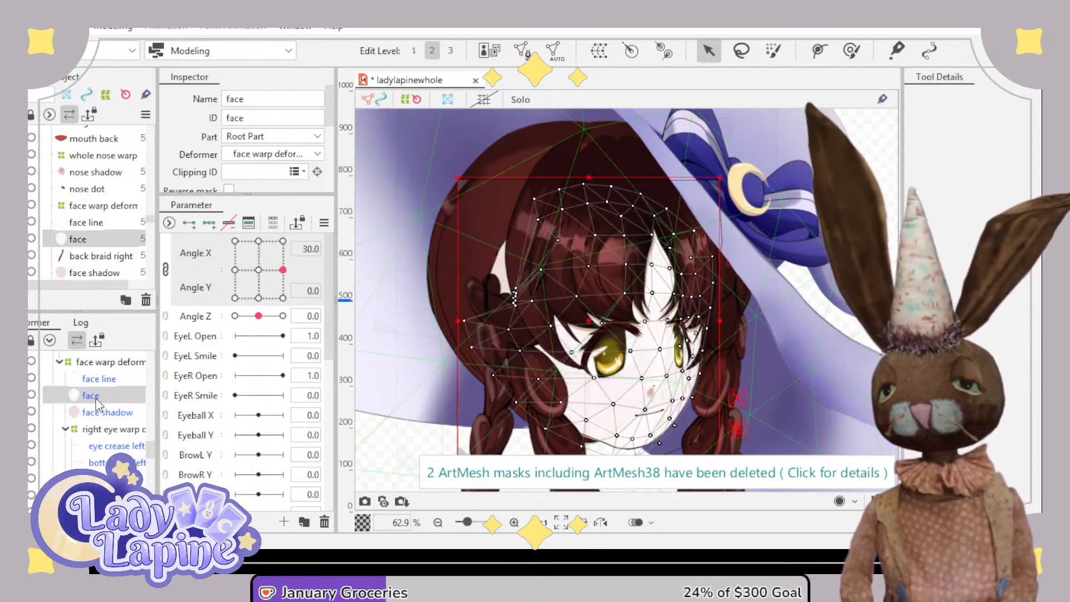
pyautogui.press('Down')
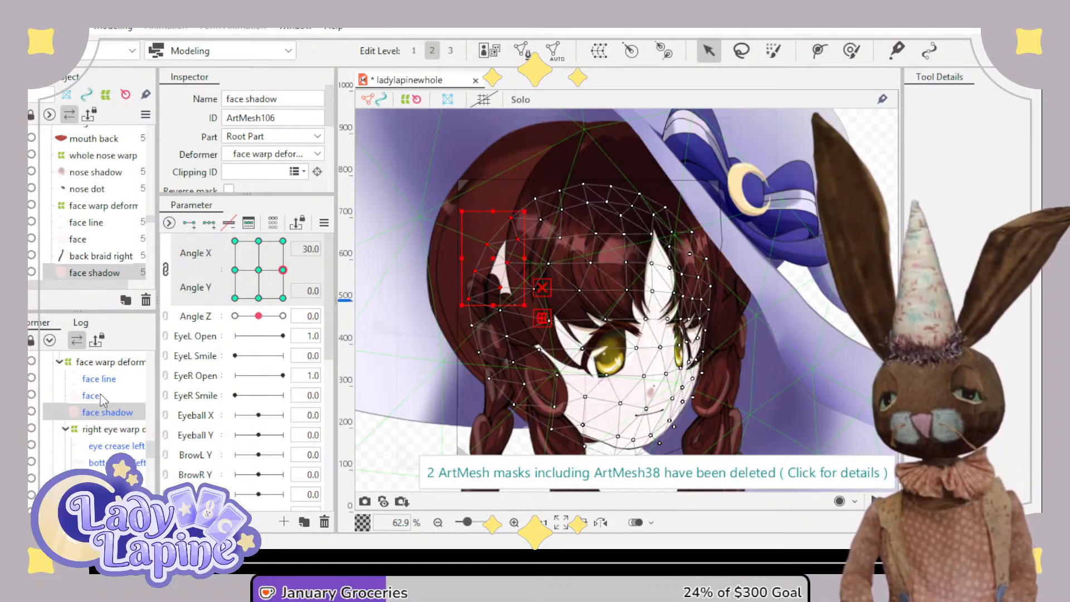
pyautogui.click(103, 397)
pyautogui.hotkey('ctrl', 'z')
pyautogui.hotkey('ctrl', 'z')
pyautogui.hotkey('ctrl', 'z')
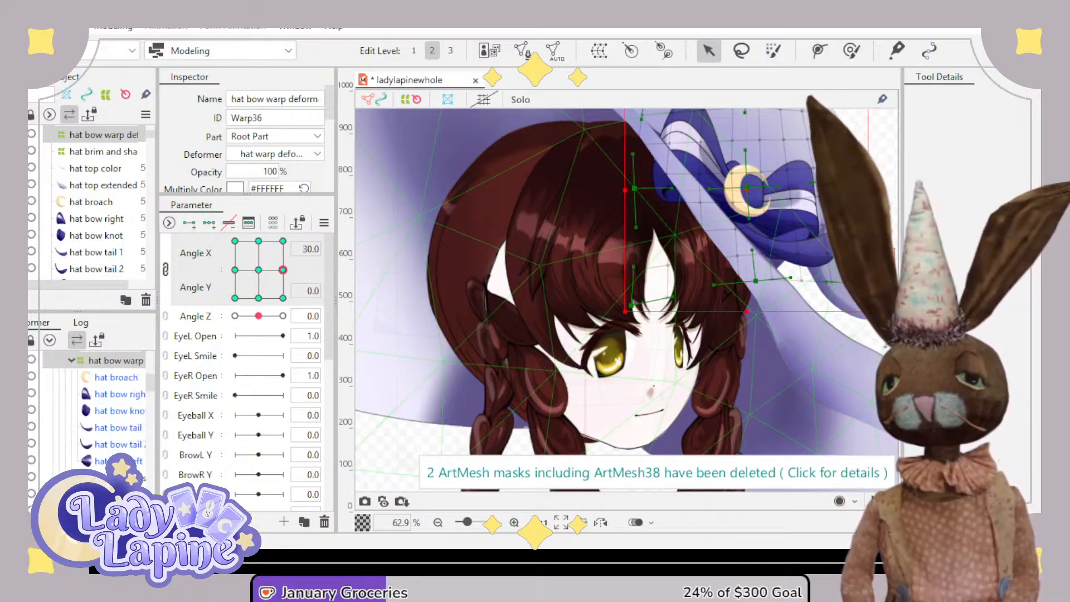
# - Add three keyforms per axis for Angle X and Angle Y to the face mesh from neutral, and return to Angle X 30, Angle Y 0
pyautogui.scroll(-5, 109, 416)
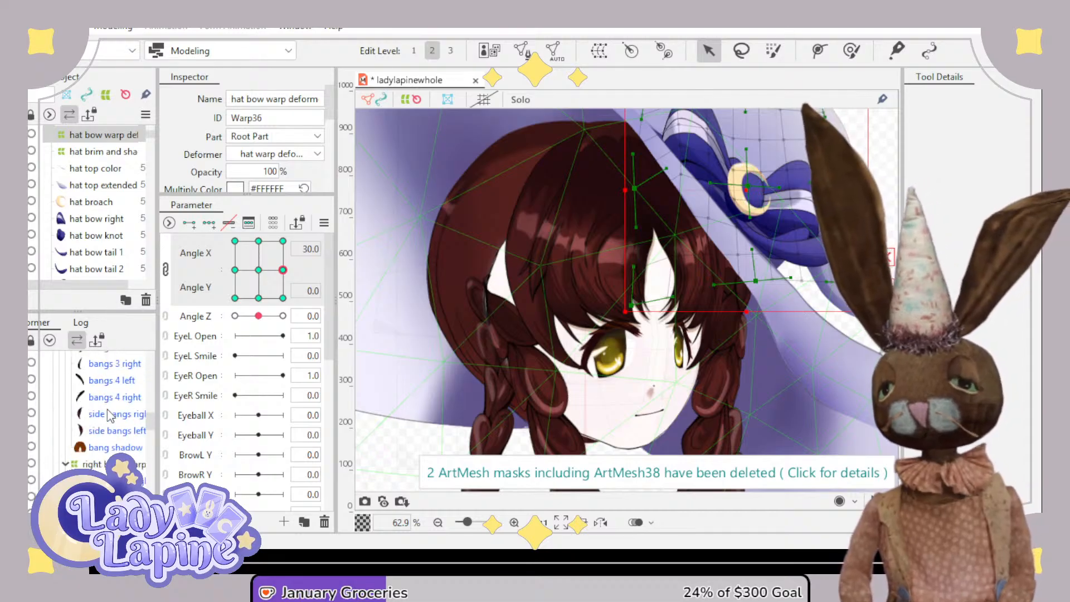
pyautogui.scroll(-5, 110, 416)
pyautogui.click(107, 378)
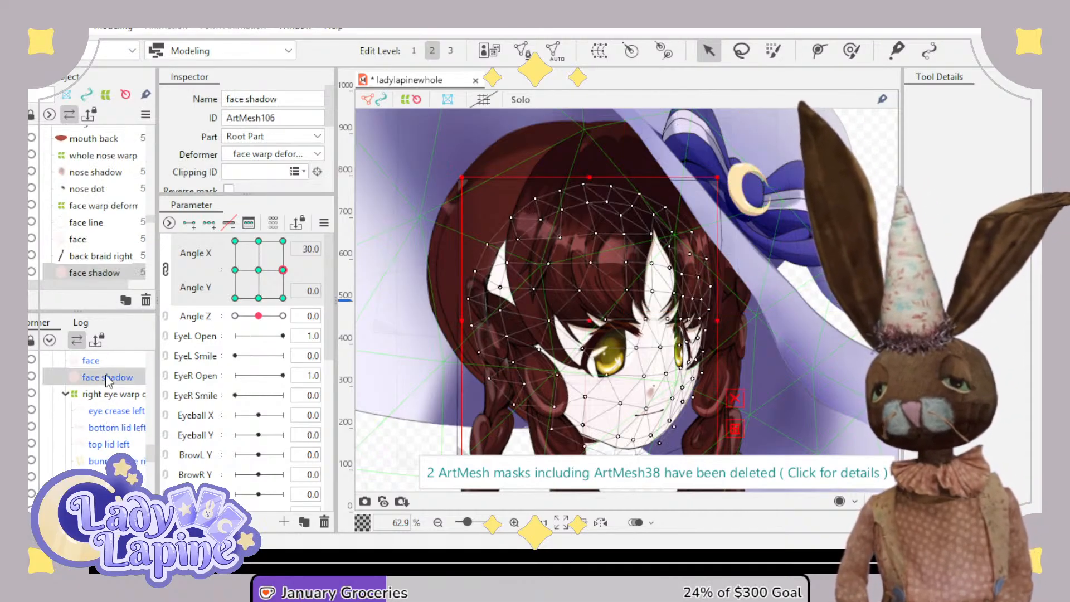
pyautogui.click(98, 424)
pyautogui.click(100, 406)
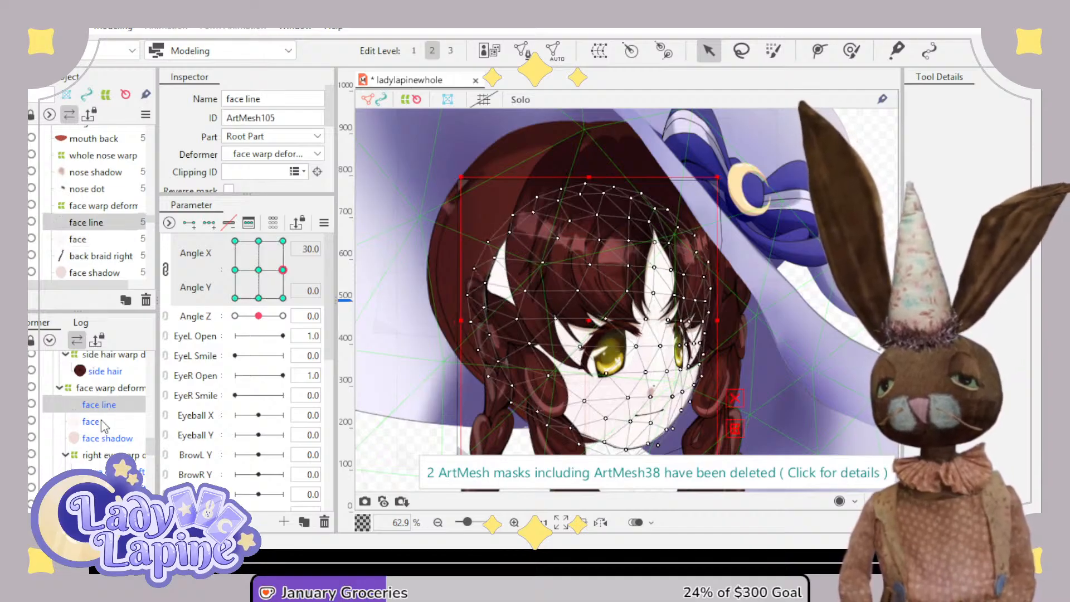
pyautogui.click(101, 422)
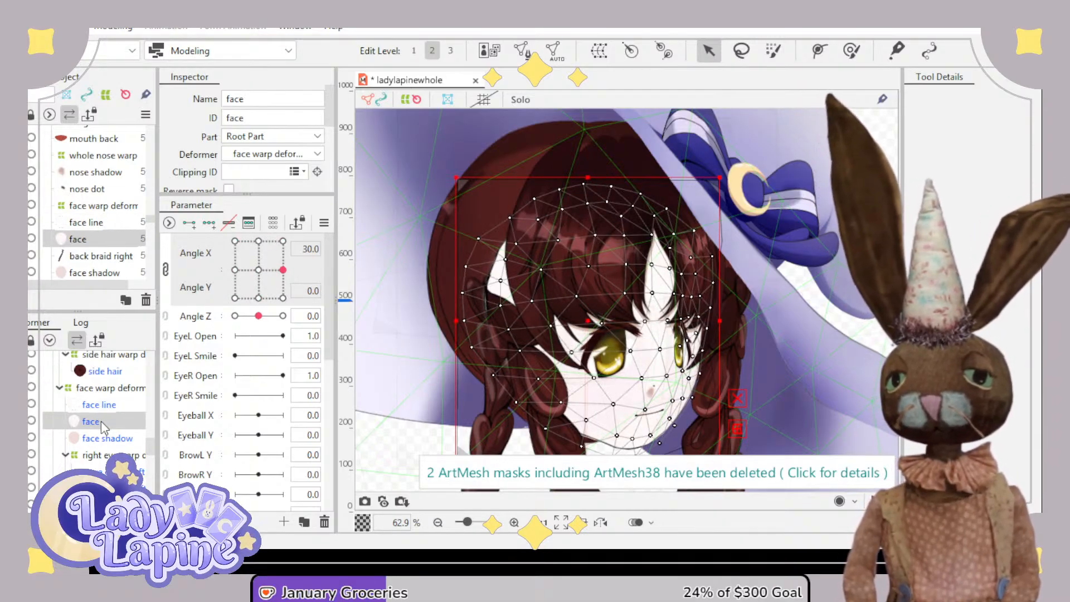
pyautogui.moveTo(283, 269); pyautogui.dragTo(259, 270)
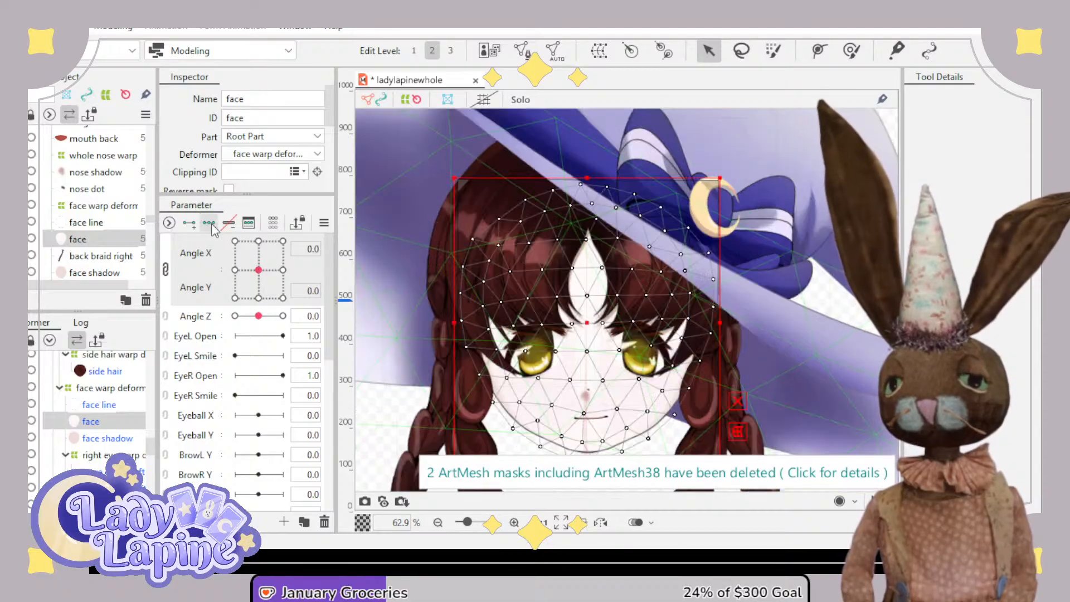
pyautogui.click(210, 224)
pyautogui.click(284, 269)
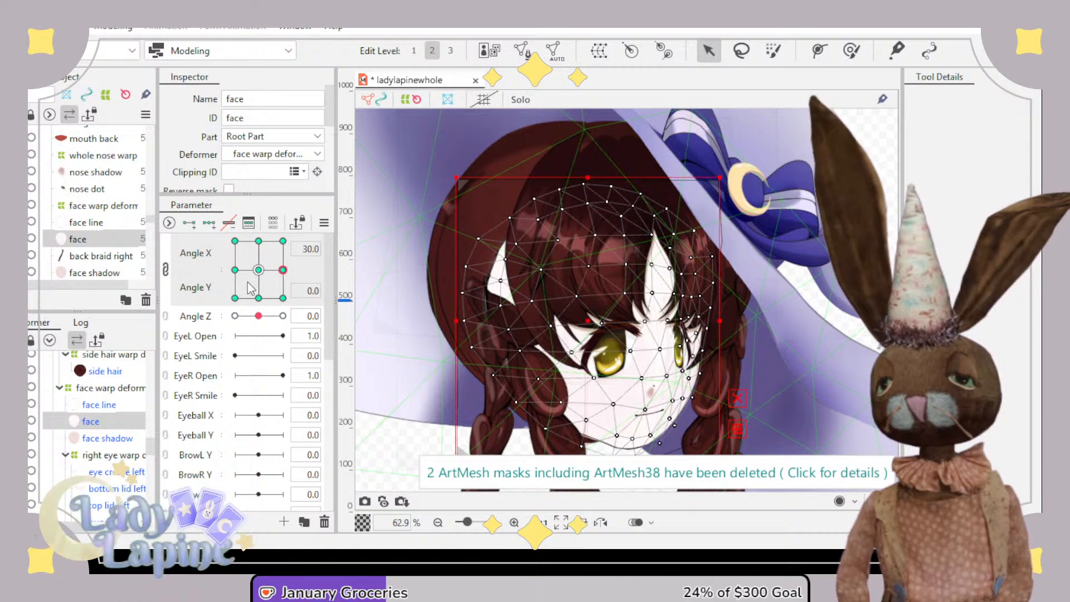
# - Squash the upper-left edge vertices of the face and face line meshes inward beneath the bangs, closing the hair gap at Angle X 30, Angle Y 0
pyautogui.moveTo(440, 169); pyautogui.dragTo(536, 325)
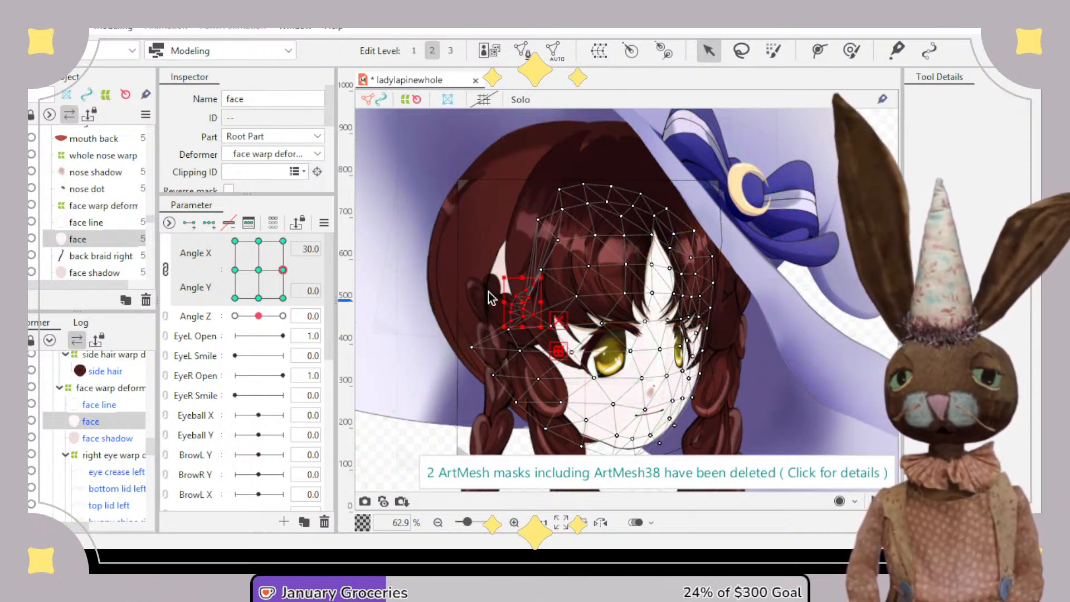
pyautogui.click(110, 406)
pyautogui.moveTo(422, 160); pyautogui.dragTo(538, 317)
pyautogui.moveTo(461, 191); pyautogui.dragTo(499, 288)
# - Squash the face shadow mesh's upper-left edge vertices down and inward beneath the bangs at Angle X 30, Angle Y 0
pyautogui.click(134, 438)
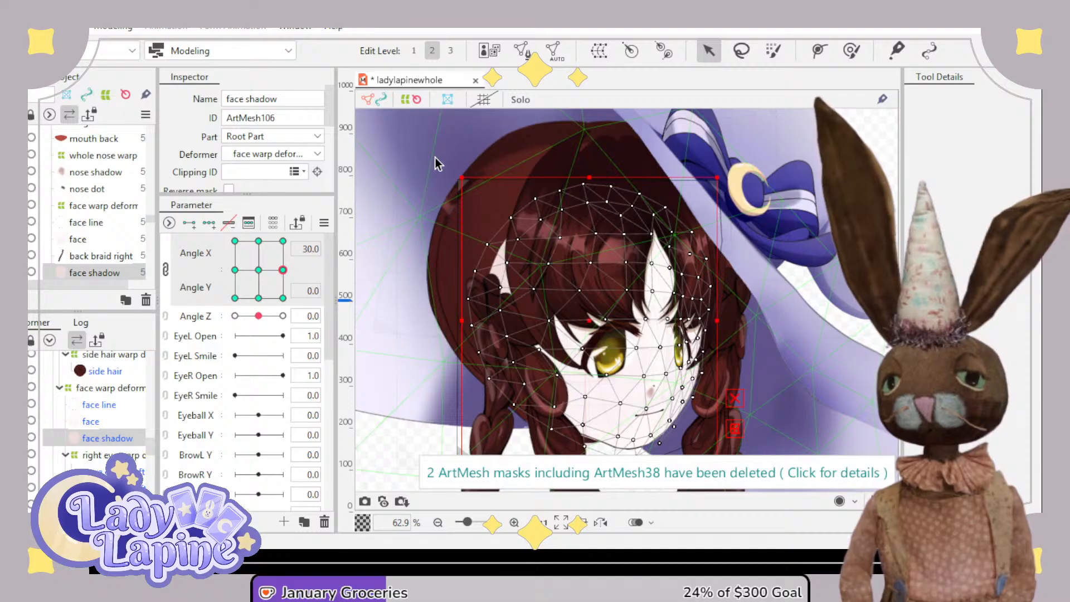
pyautogui.moveTo(445, 150); pyautogui.dragTo(504, 279)
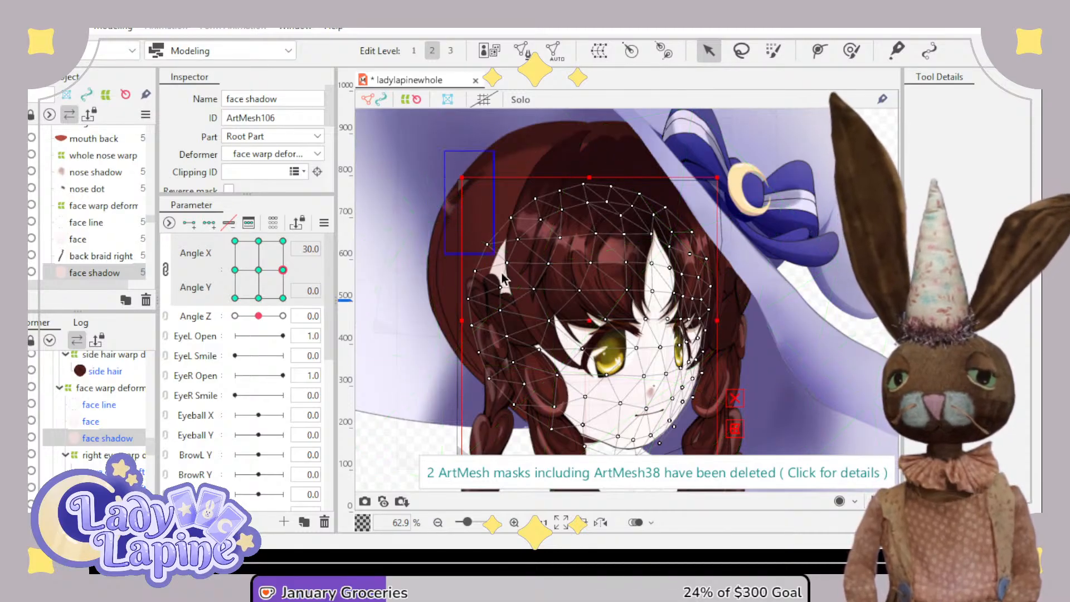
pyautogui.moveTo(543, 324); pyautogui.dragTo(546, 325)
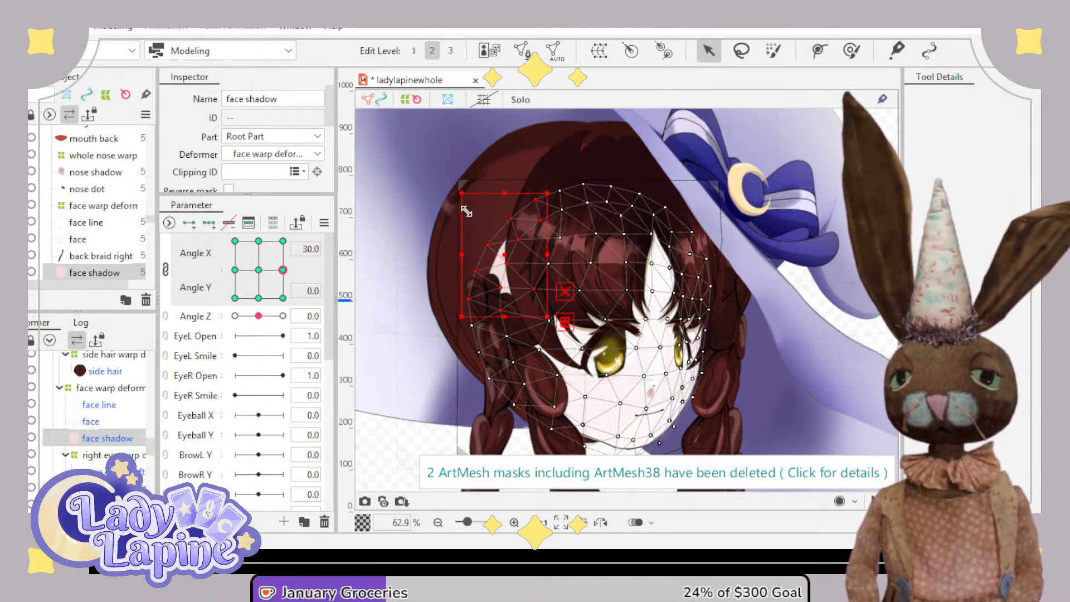
pyautogui.moveTo(467, 211); pyautogui.dragTo(506, 305)
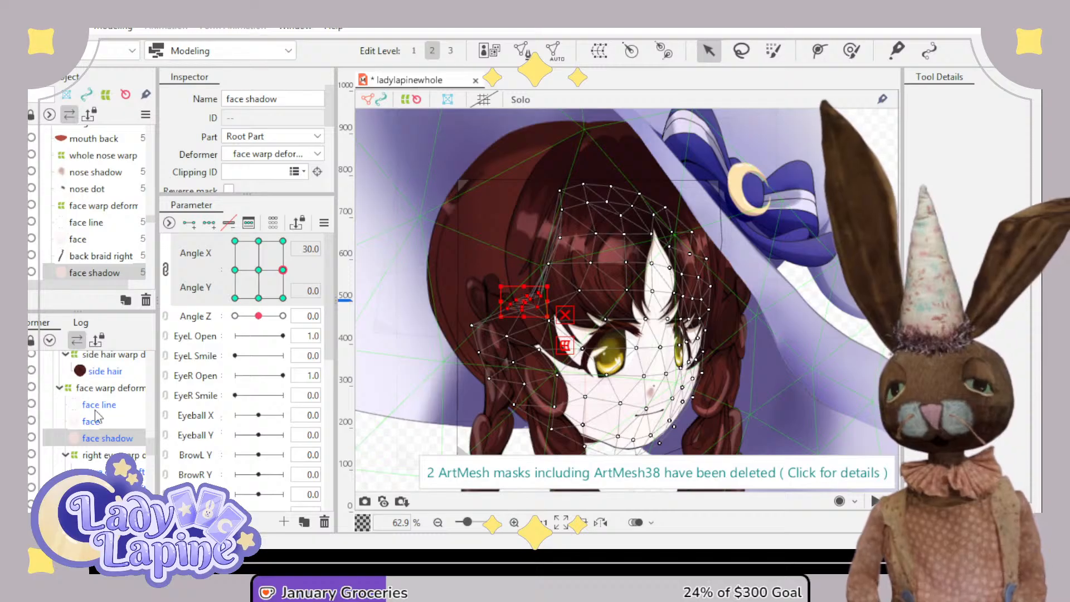
pyautogui.click(110, 372)
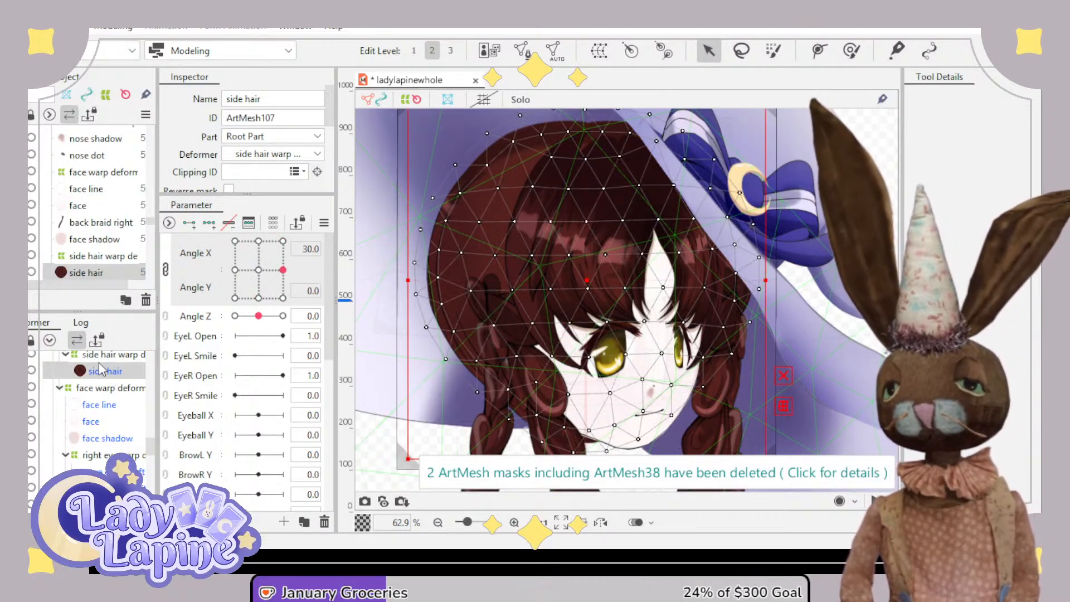
pyautogui.click(110, 357)
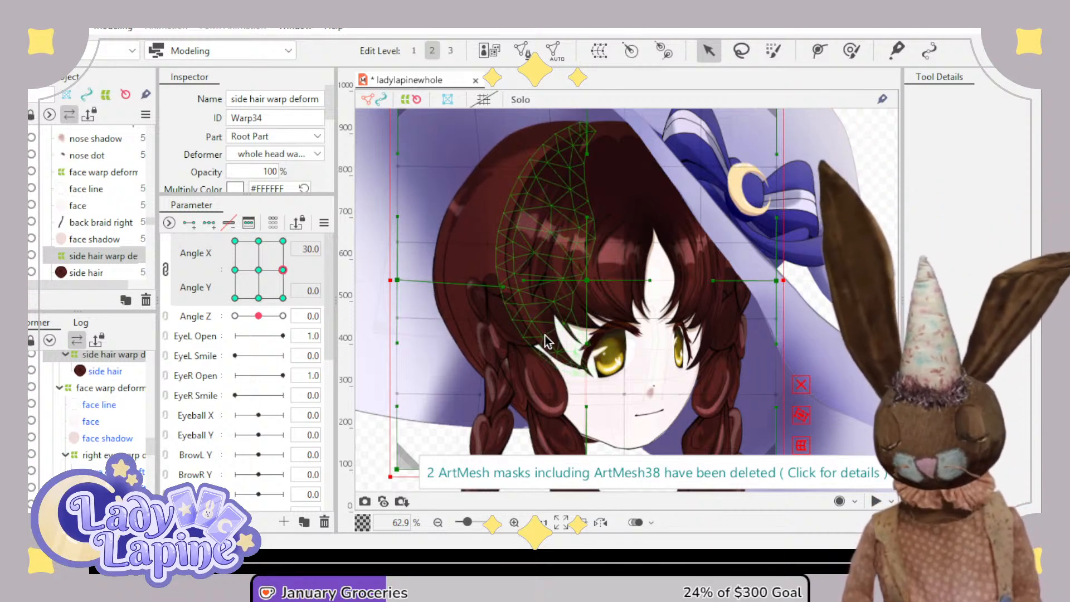
pyautogui.hotkey('ctrl', 'z')
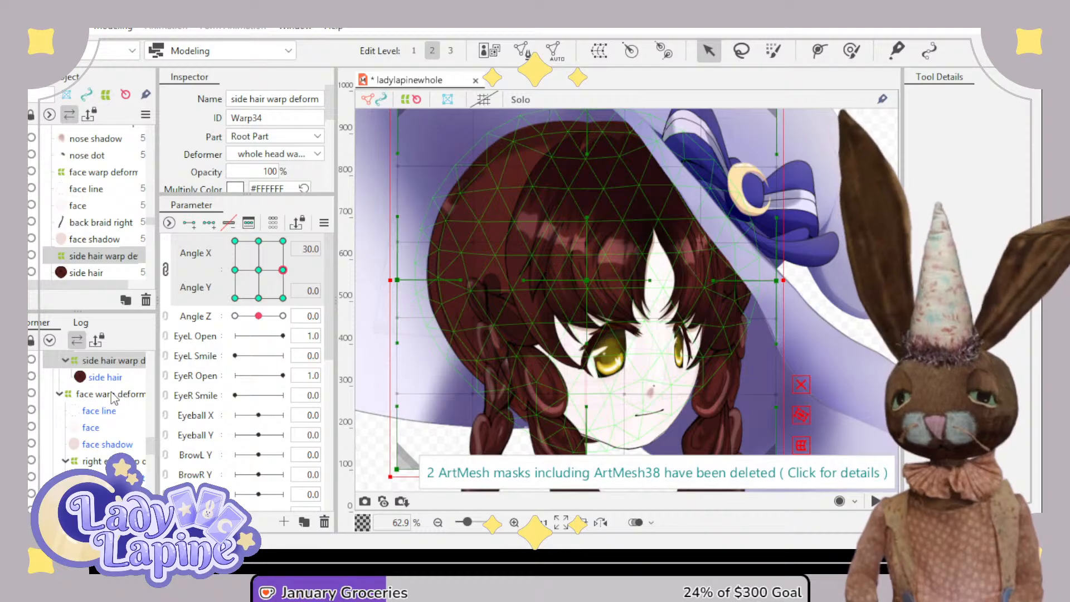
# - Pose the head at Angle X 30, Angle Y 30 and squeeze the face shadow mesh's left edge vertices horizontally behind the front braid
pyautogui.moveTo(284, 273); pyautogui.dragTo(289, 247)
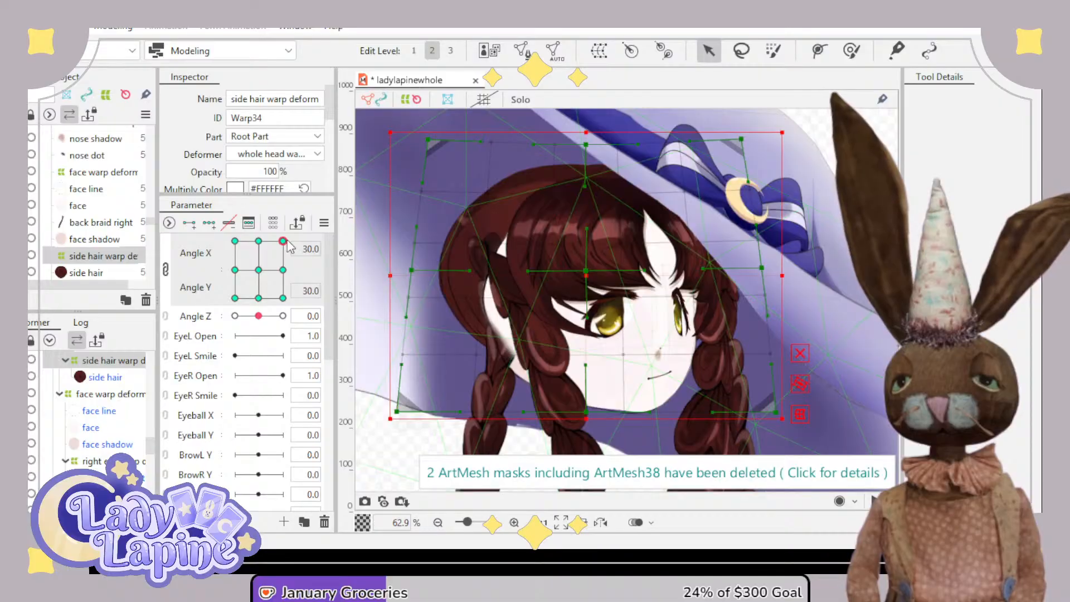
pyautogui.click(98, 411)
pyautogui.click(101, 443)
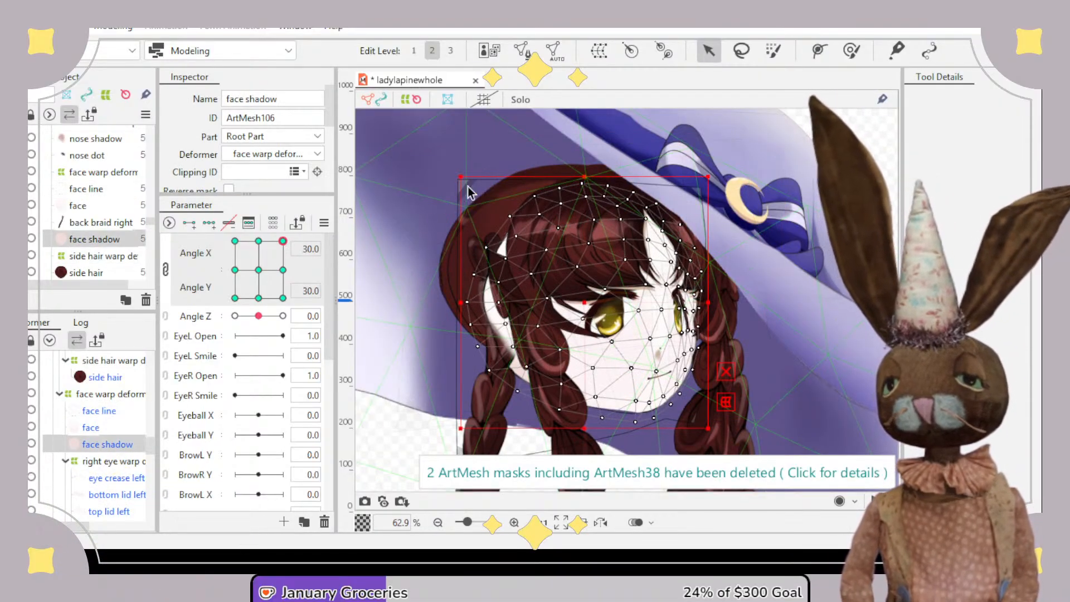
pyautogui.moveTo(544, 434); pyautogui.dragTo(545, 434)
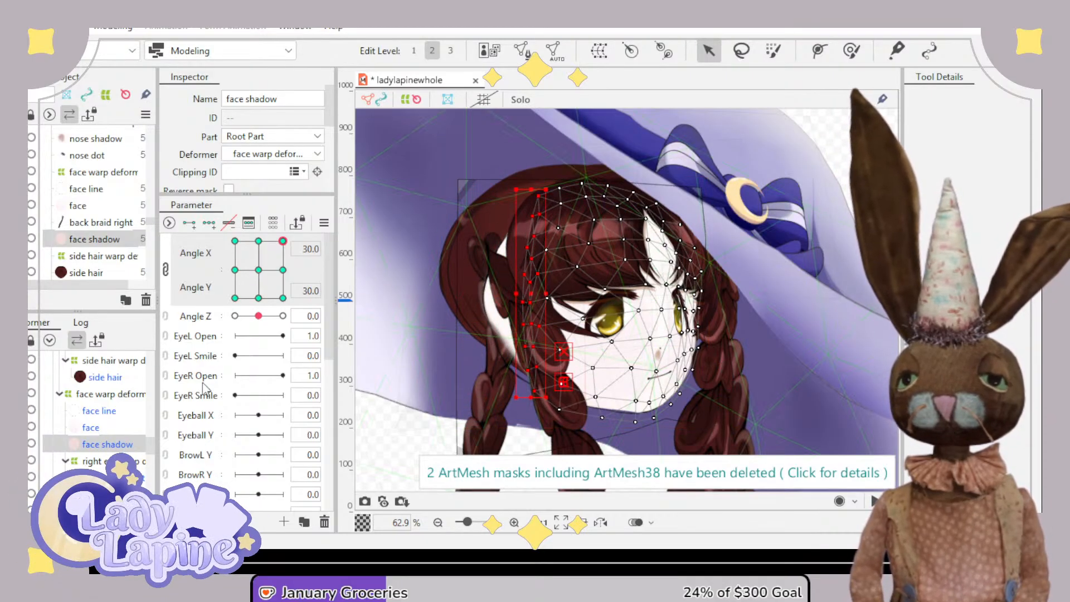
# - Squeeze the face mesh's left edge vertices horizontally inward behind the front braid at Angle X 30, Angle Y 30
pyautogui.click(92, 428)
pyautogui.moveTo(485, 284); pyautogui.dragTo(535, 433)
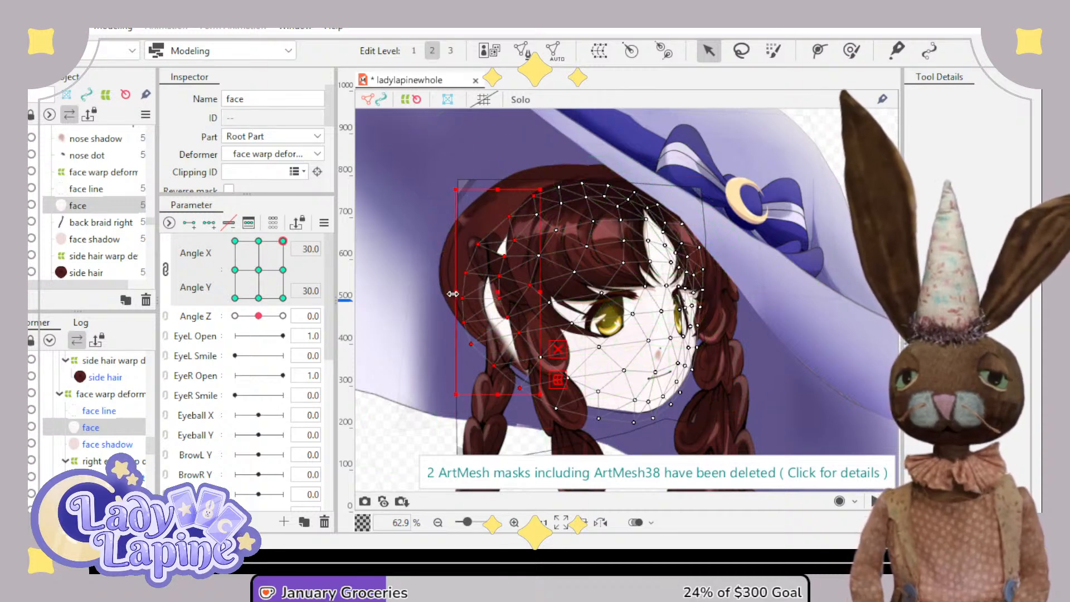
pyautogui.moveTo(453, 294); pyautogui.dragTo(509, 294)
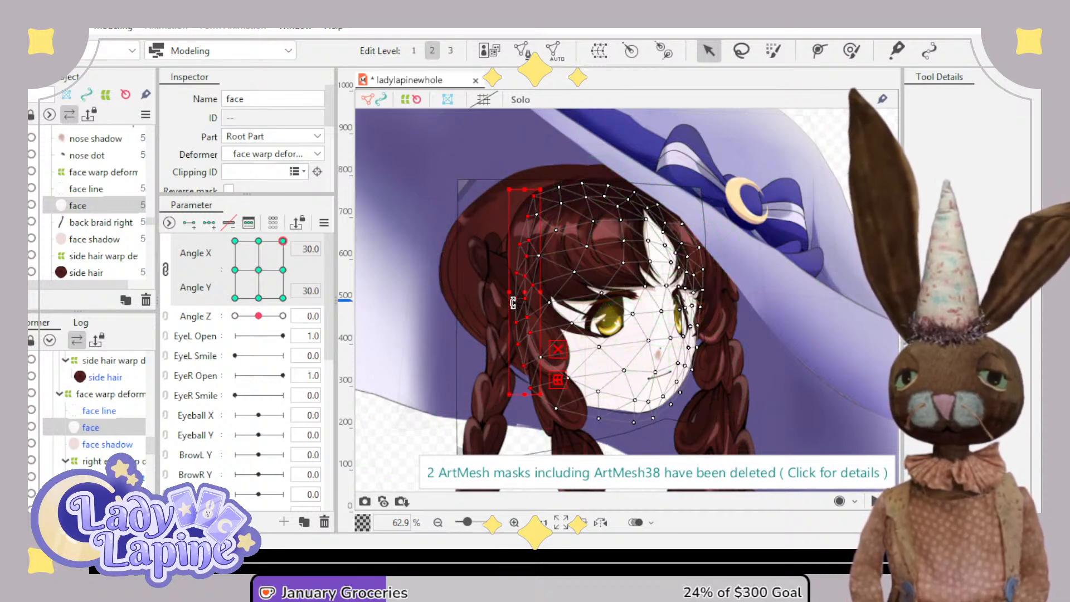
# - Squeeze the face line mesh's left edge vertices horizontally inward to match the face at Angle X 30, Angle Y 30
pyautogui.click(99, 411)
pyautogui.moveTo(432, 146); pyautogui.dragTo(545, 446)
pyautogui.moveTo(457, 293); pyautogui.dragTo(519, 292)
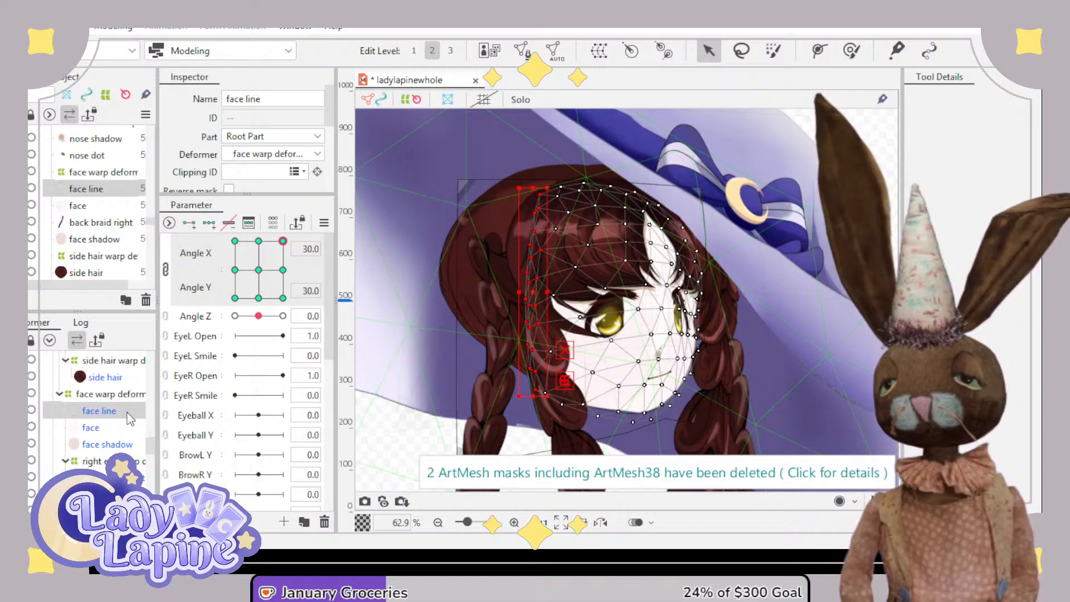
# - Pose the head at Angle X 30, Angle Y -30 and squash the face line mesh's upper-left edge vertices down and inward beneath the bangs
pyautogui.click(283, 270)
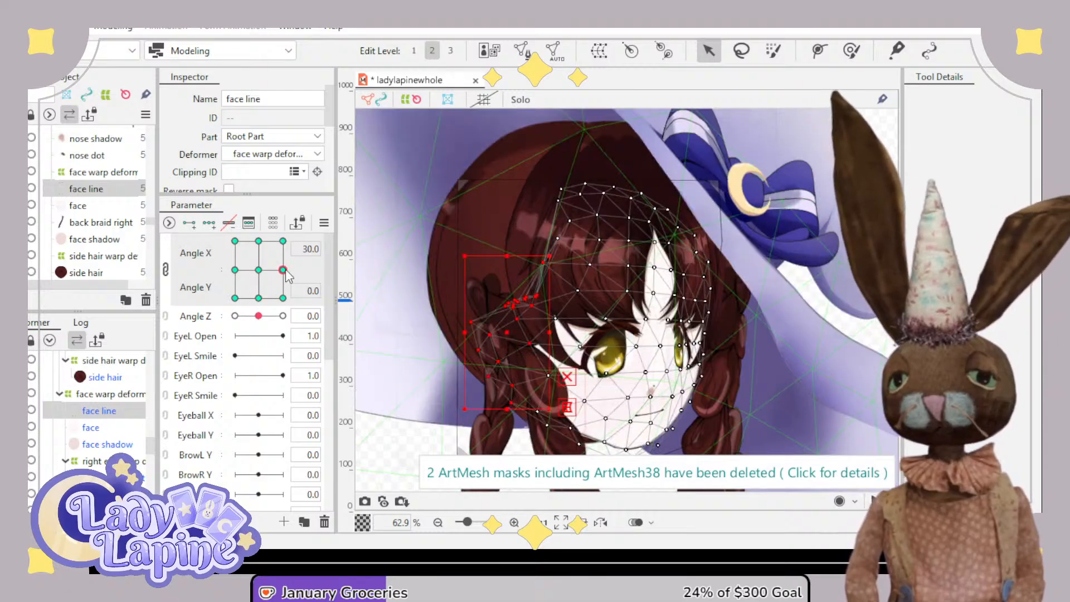
pyautogui.click(284, 298)
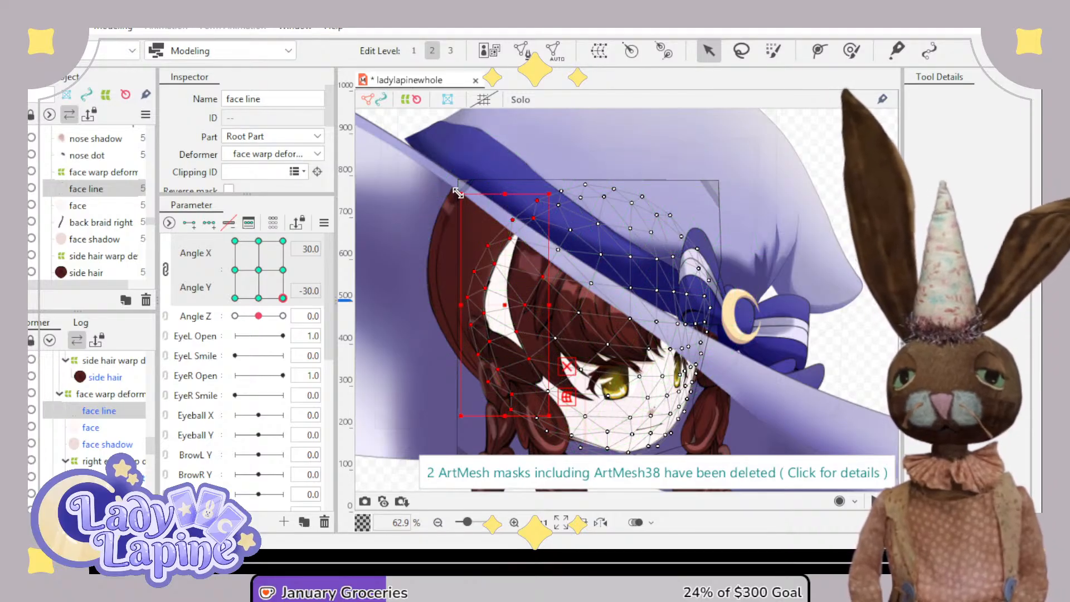
pyautogui.moveTo(441, 167); pyautogui.dragTo(536, 363)
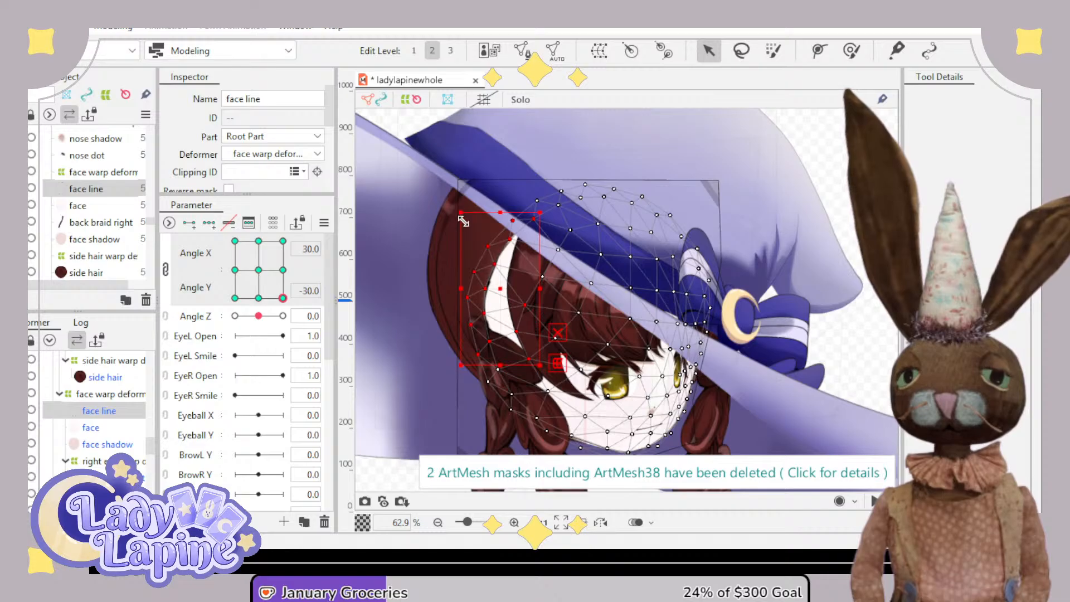
pyautogui.moveTo(463, 221); pyautogui.dragTo(514, 333)
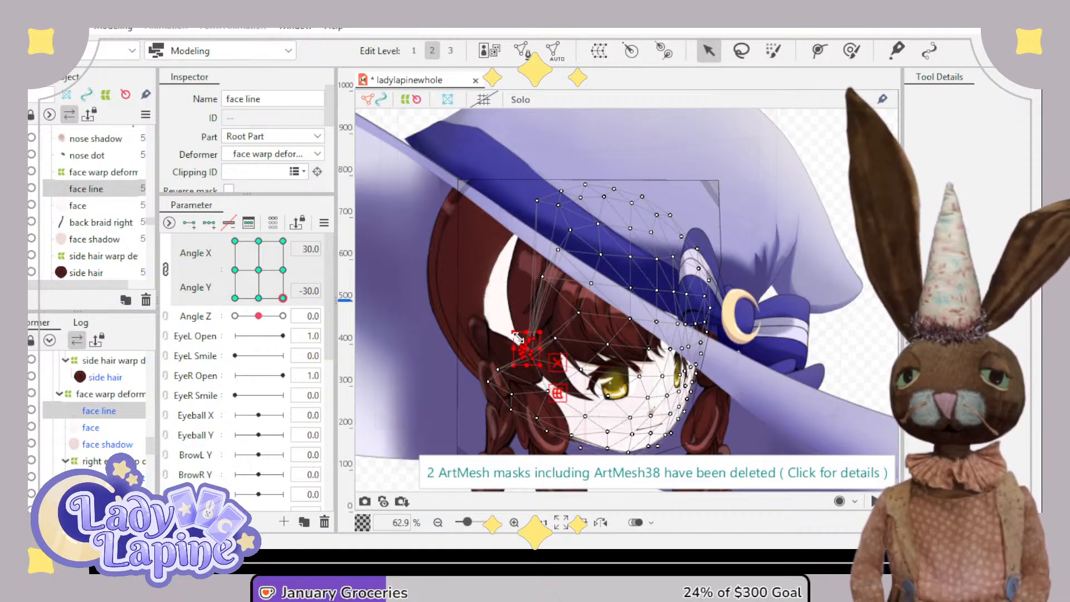
# - Squash the face mesh's upper-left edge vertices down and inward beneath the bangs at Angle X 30, Angle Y -30
pyautogui.click(91, 428)
pyautogui.moveTo(436, 157); pyautogui.dragTo(534, 362)
pyautogui.moveTo(456, 217); pyautogui.dragTo(529, 349)
# - Squash the face shadow mesh's upper-left edge vertices down and inward beneath the bangs at Angle X 30, Angle Y -30
pyautogui.click(107, 445)
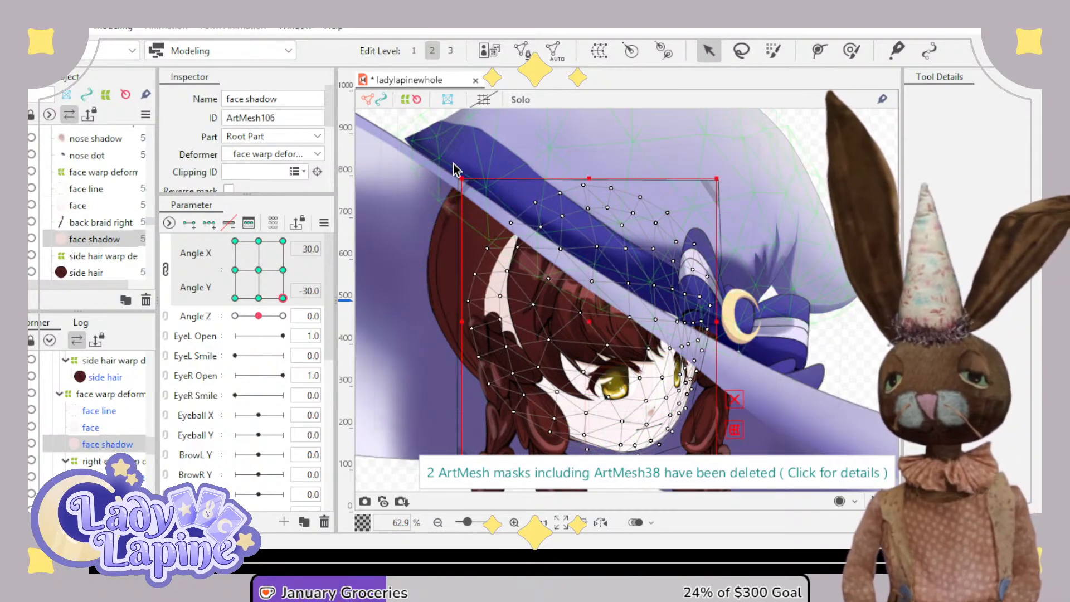
pyautogui.moveTo(454, 163); pyautogui.dragTo(533, 363)
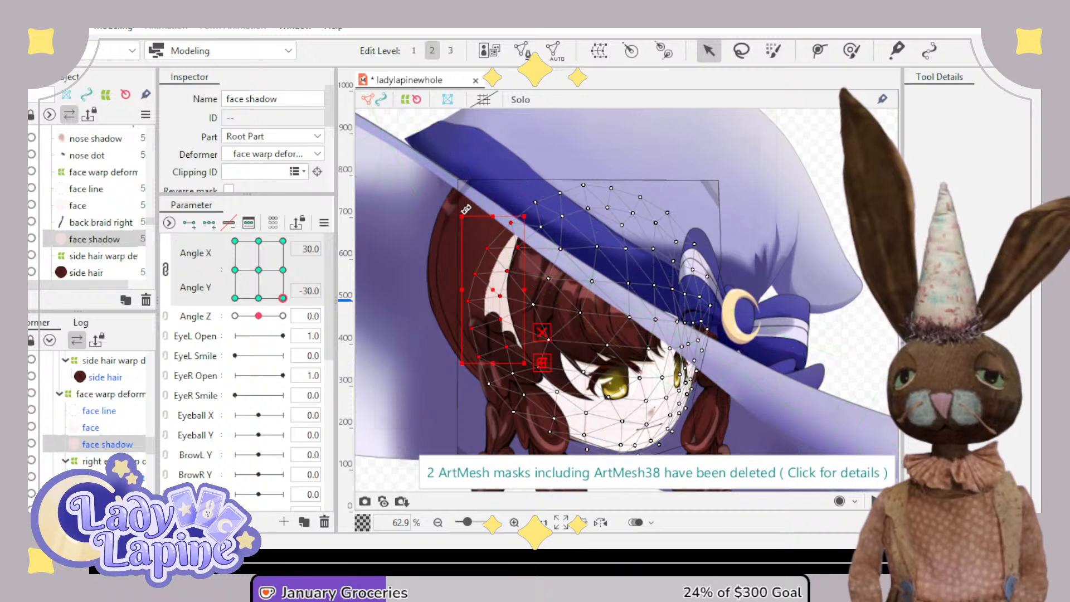
pyautogui.moveTo(461, 216); pyautogui.dragTo(534, 356)
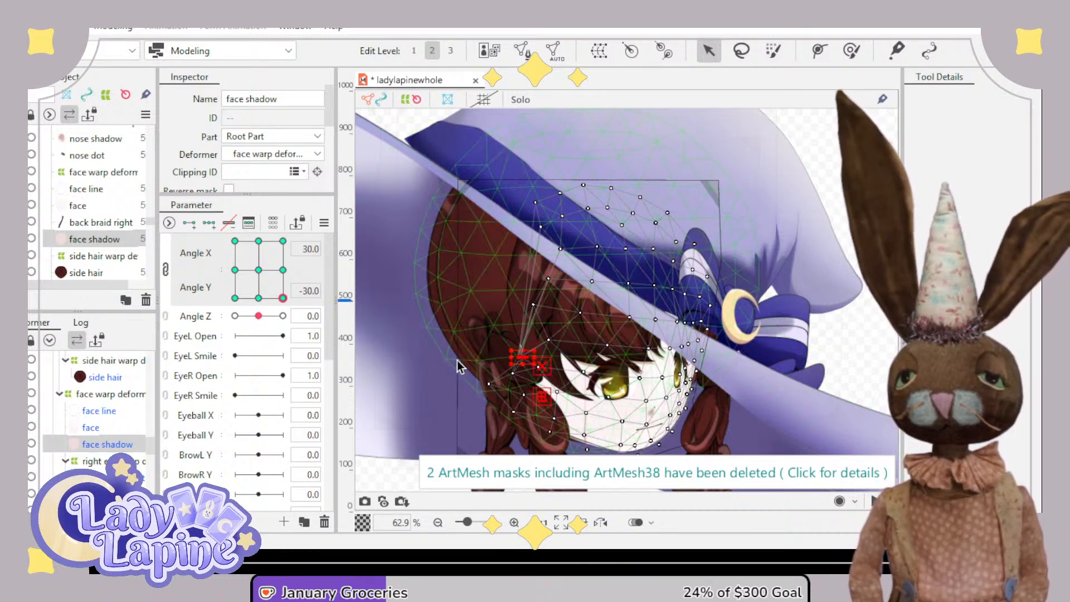
# - Check the face shadow at the different Angle X and Angle Y key poses, returning the head to the neutral pose
pyautogui.click(258, 299)
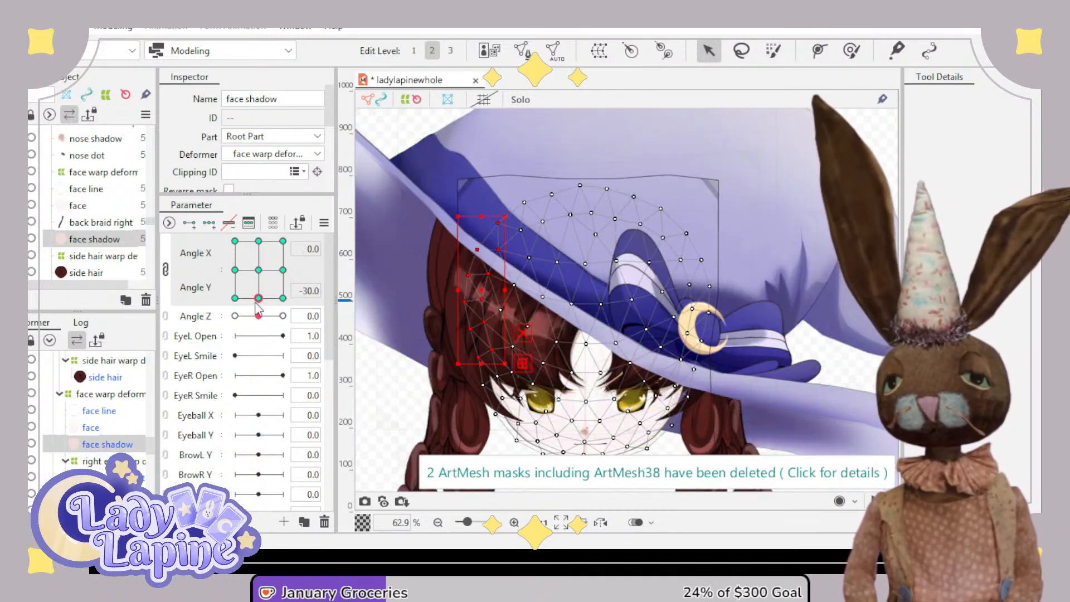
pyautogui.click(235, 298)
pyautogui.click(235, 270)
pyautogui.click(234, 242)
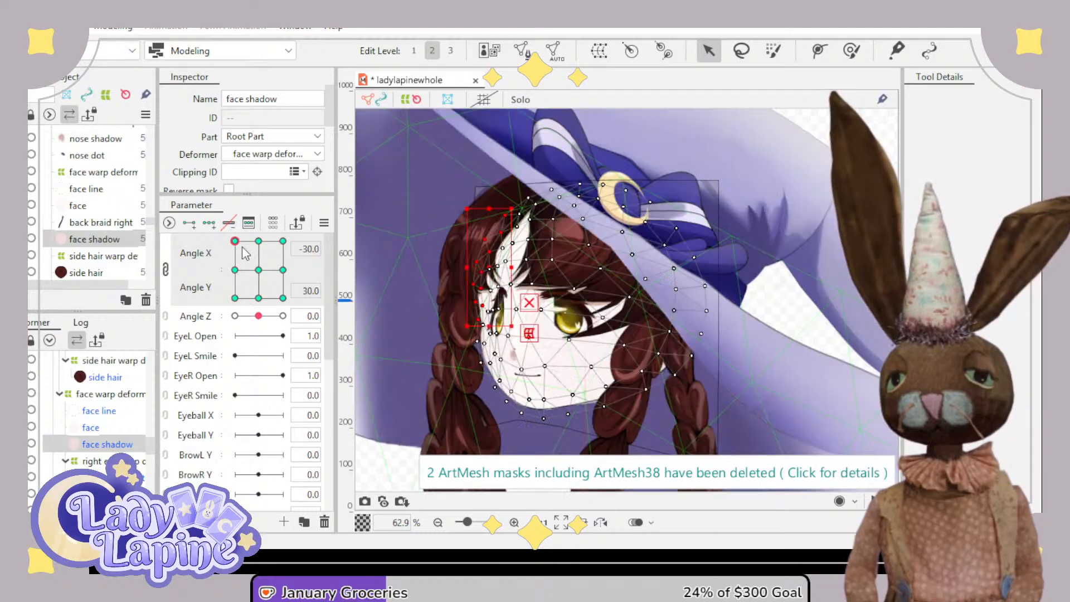
pyautogui.click(258, 242)
pyautogui.click(260, 269)
pyautogui.click(283, 241)
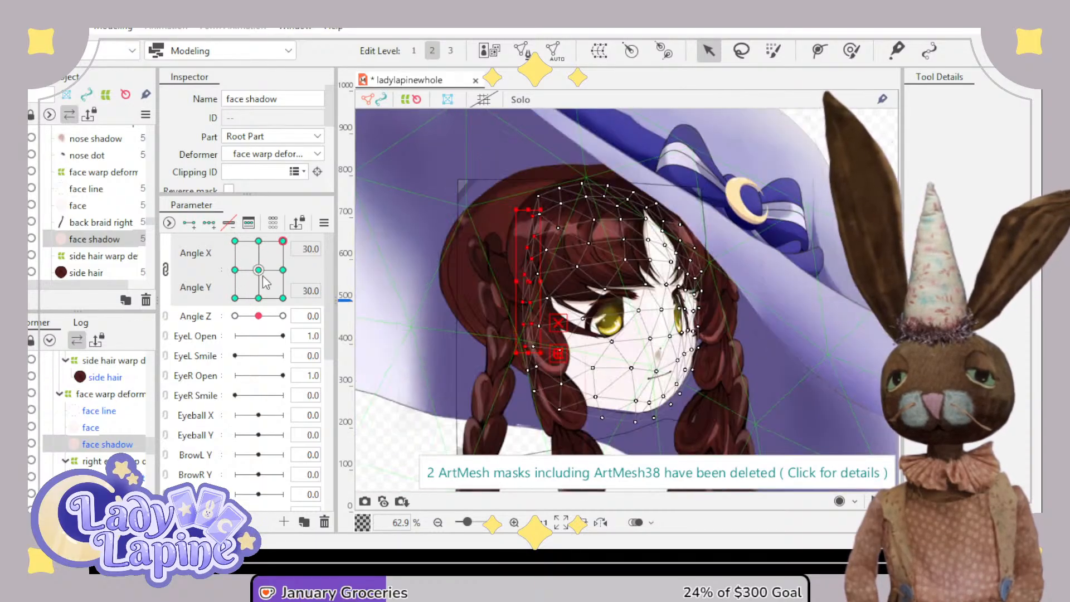
pyautogui.click(259, 270)
pyautogui.scroll(-5, 673, 349)
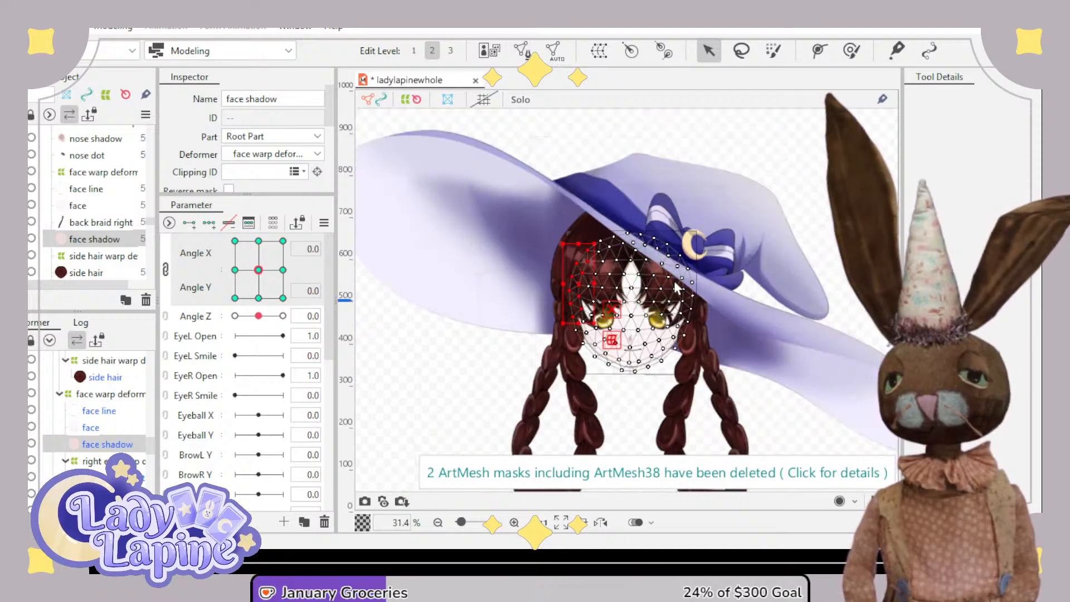
pyautogui.moveTo(664, 377); pyautogui.dragTo(631, 310)
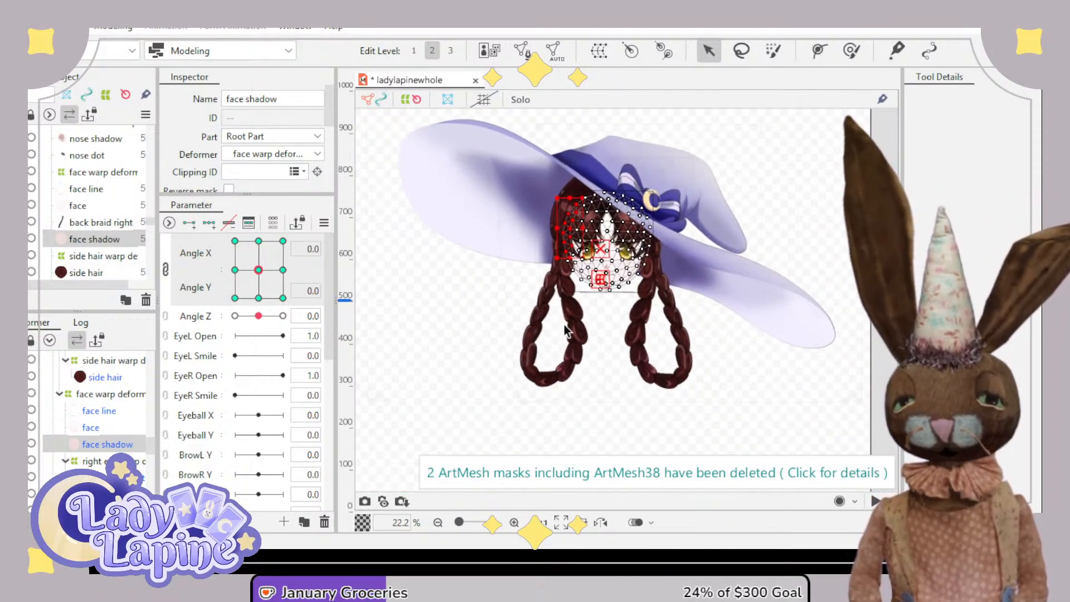
# - Select the face warp deformer and preview the head turning through the Angle X and Angle Y range, ending at the neutral pose
pyautogui.click(107, 396)
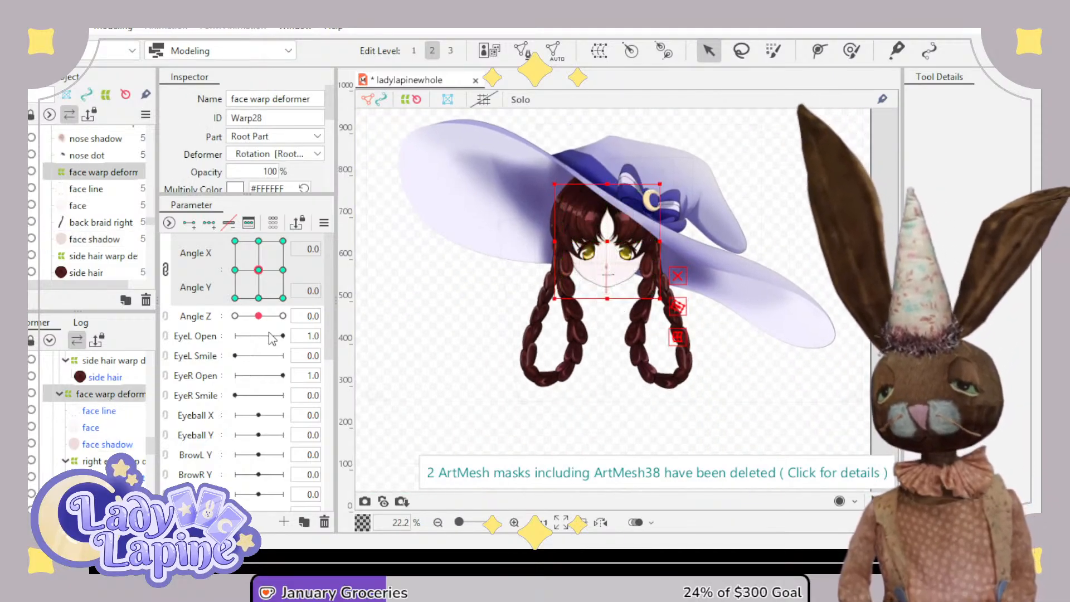
pyautogui.moveTo(258, 270); pyautogui.dragTo(283, 241)
pyautogui.click(279, 295)
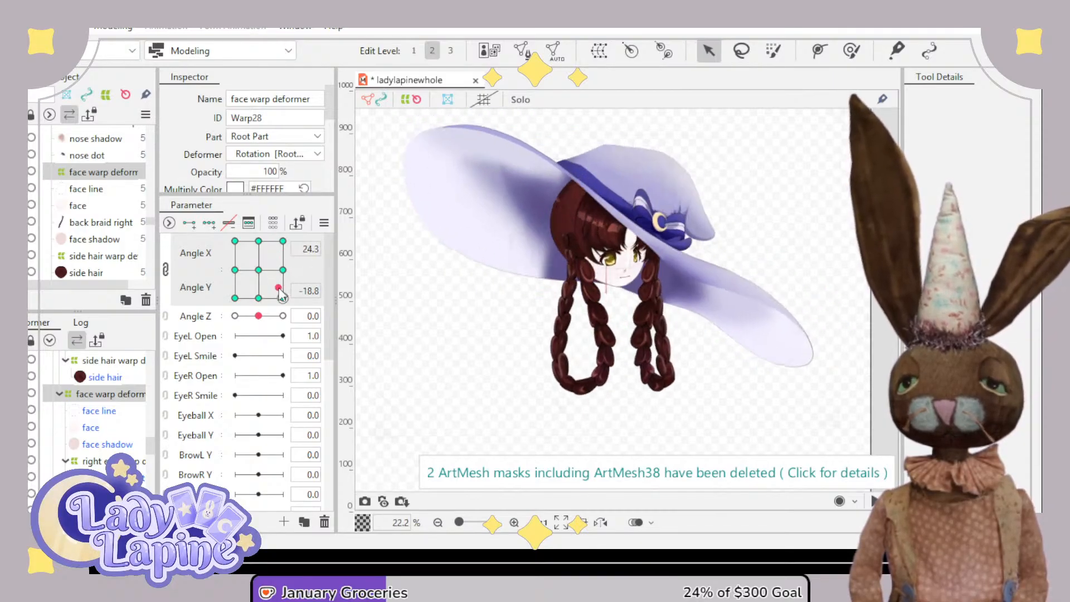
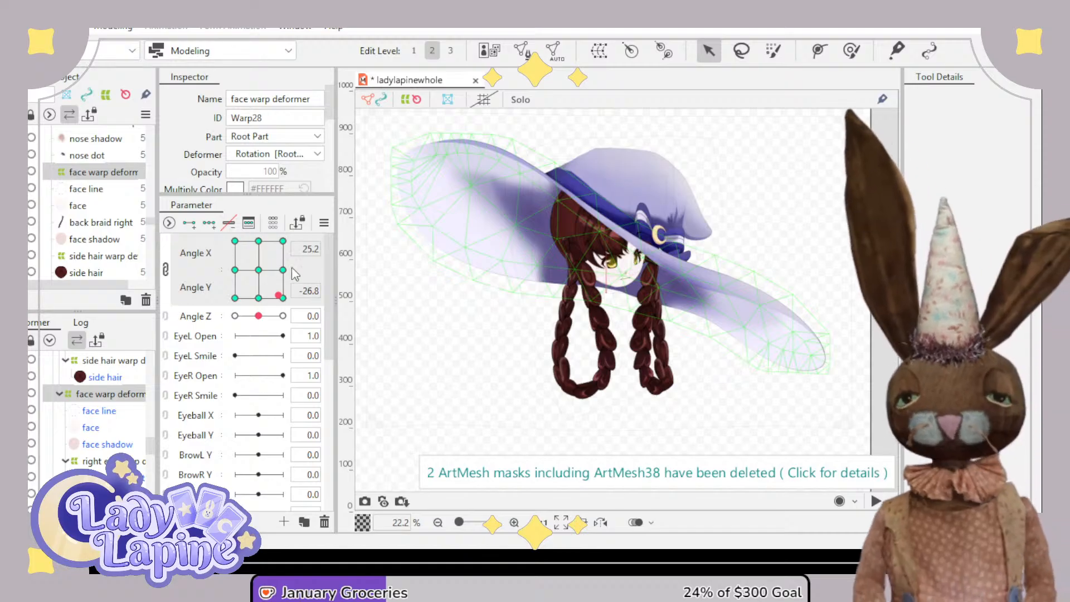
pyautogui.moveTo(281, 294); pyautogui.dragTo(260, 262)
pyautogui.moveTo(232, 223); pyautogui.dragTo(258, 270)
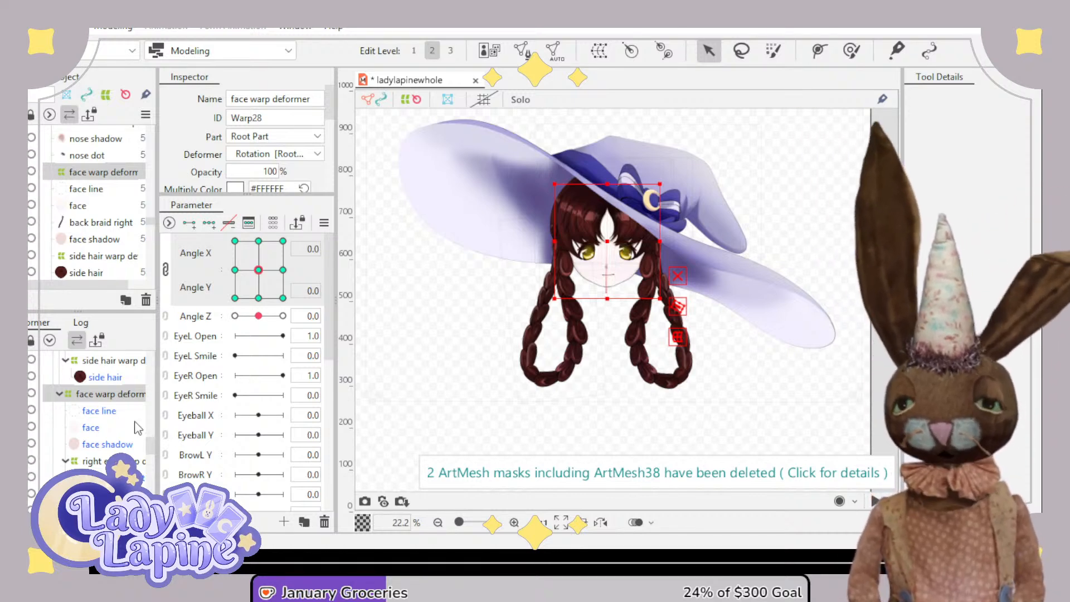
# - Expand the right and left ear warp deformers and make the meshes of both ears visible
pyautogui.scroll(-6, 128, 429)
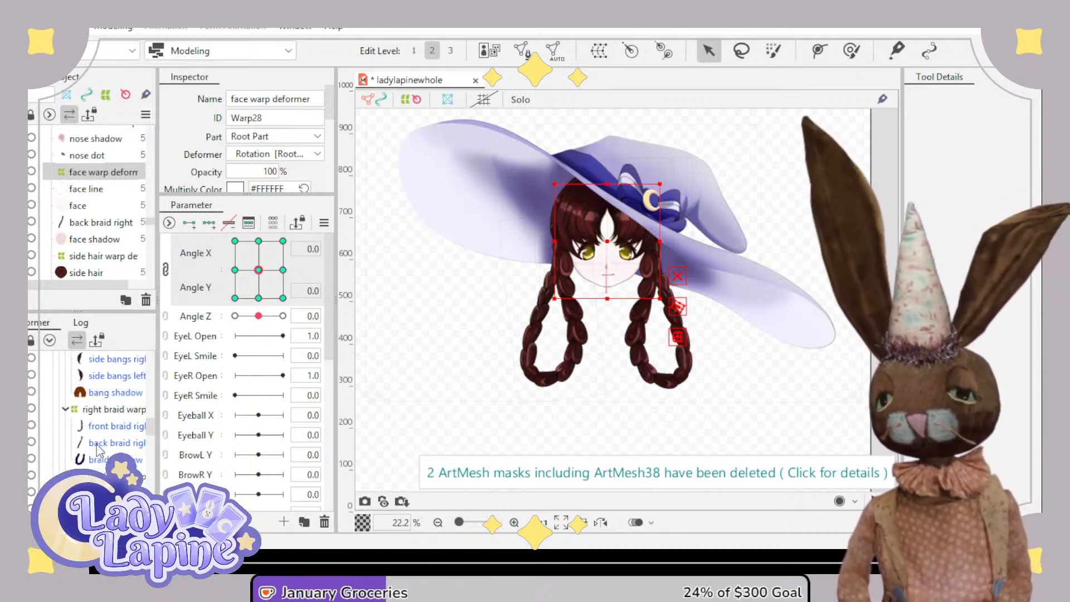
pyautogui.scroll(5, 98, 450)
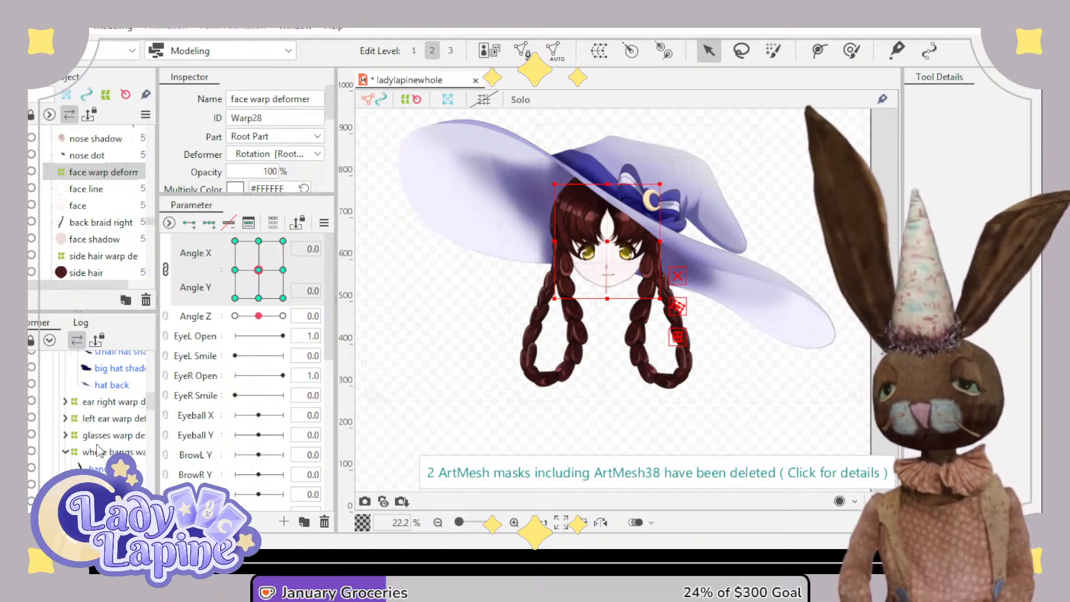
pyautogui.click(65, 402)
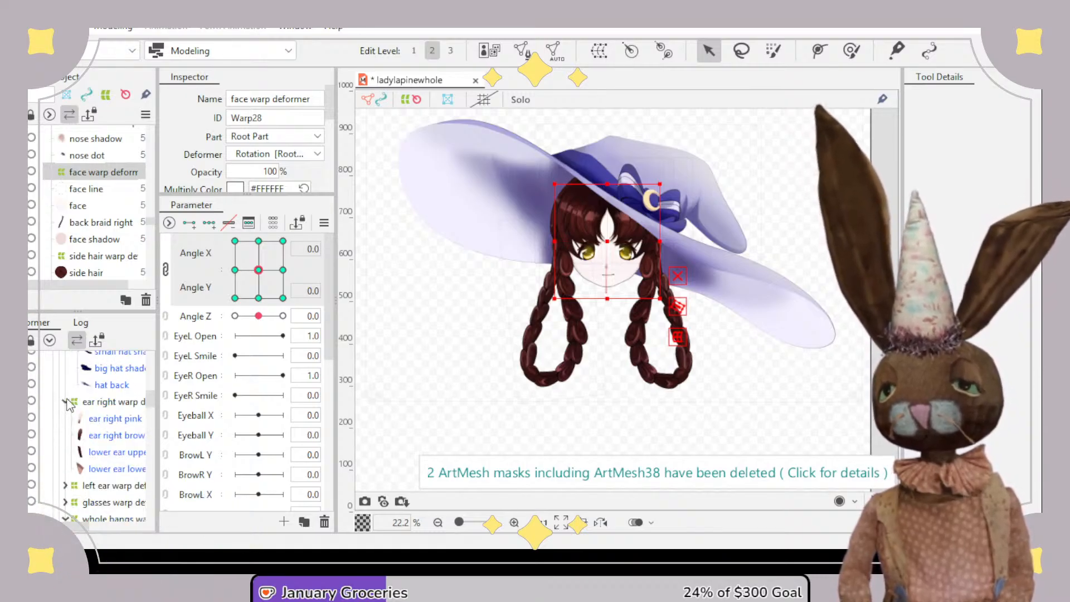
pyautogui.click(66, 486)
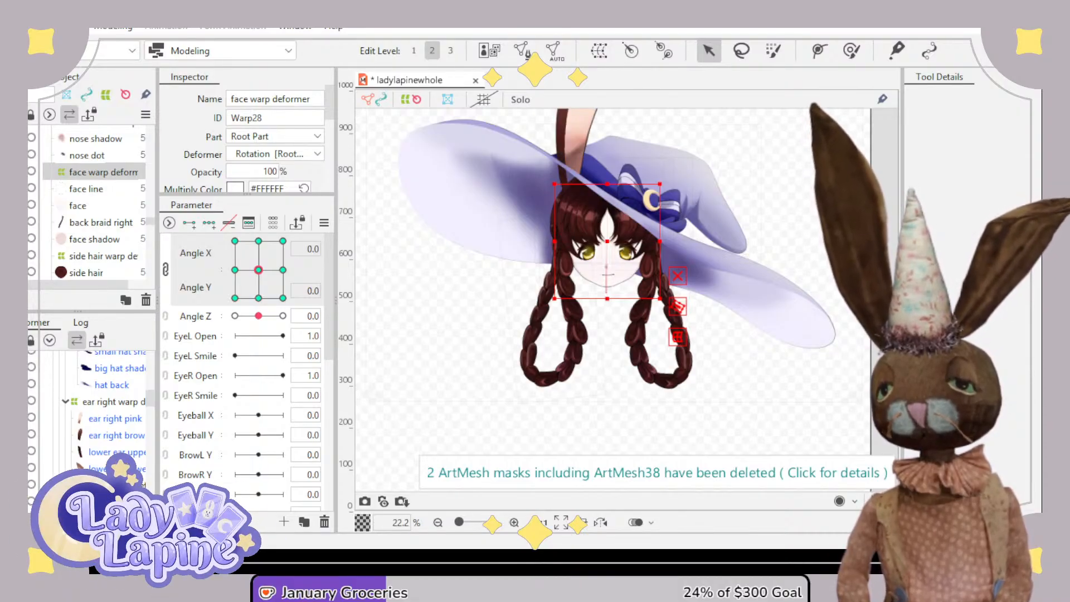
pyautogui.scroll(-1, 106, 413)
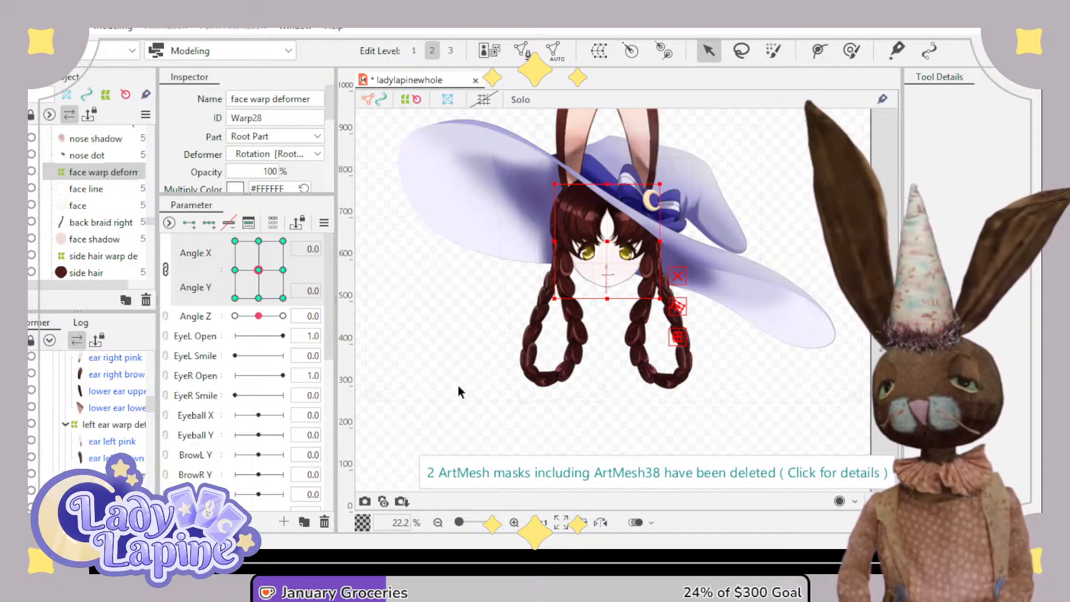
pyautogui.scroll(-2, 485, 256)
pyautogui.moveTo(478, 251); pyautogui.dragTo(475, 316)
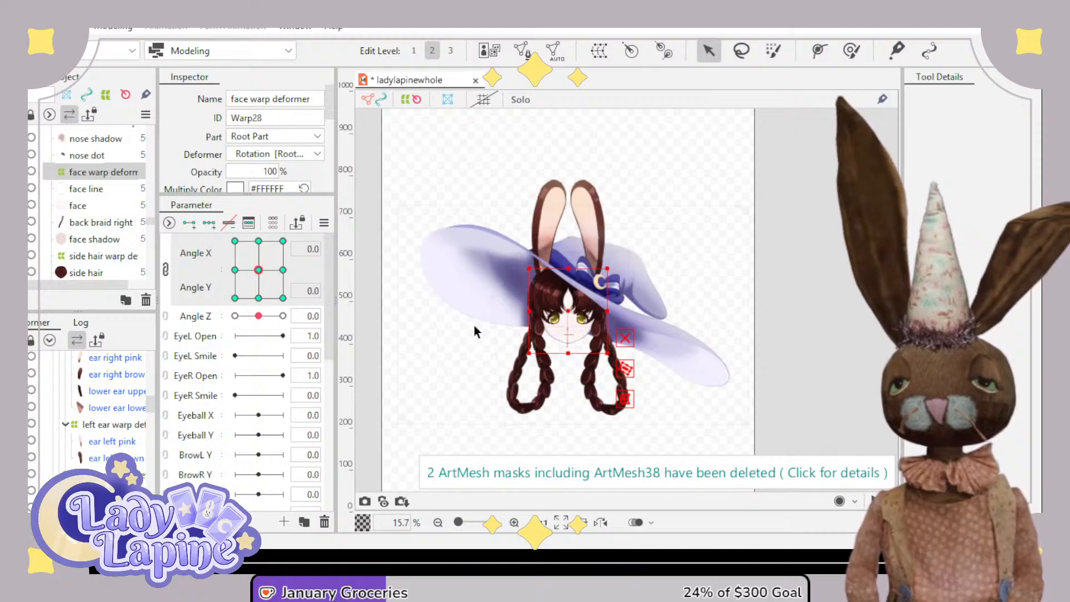
pyautogui.scroll(2, 474, 326)
# - Add three keys each on Angle X and Angle Y to the left ear and right ear warp deformers
pyautogui.click(107, 427)
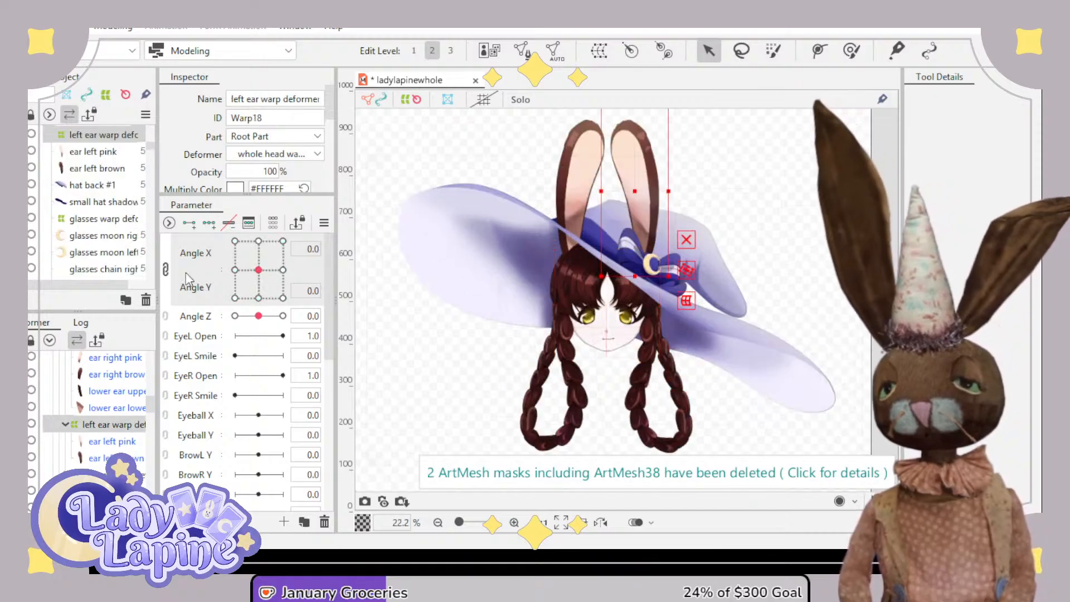
pyautogui.click(214, 225)
pyautogui.scroll(2, 127, 408)
pyautogui.click(115, 403)
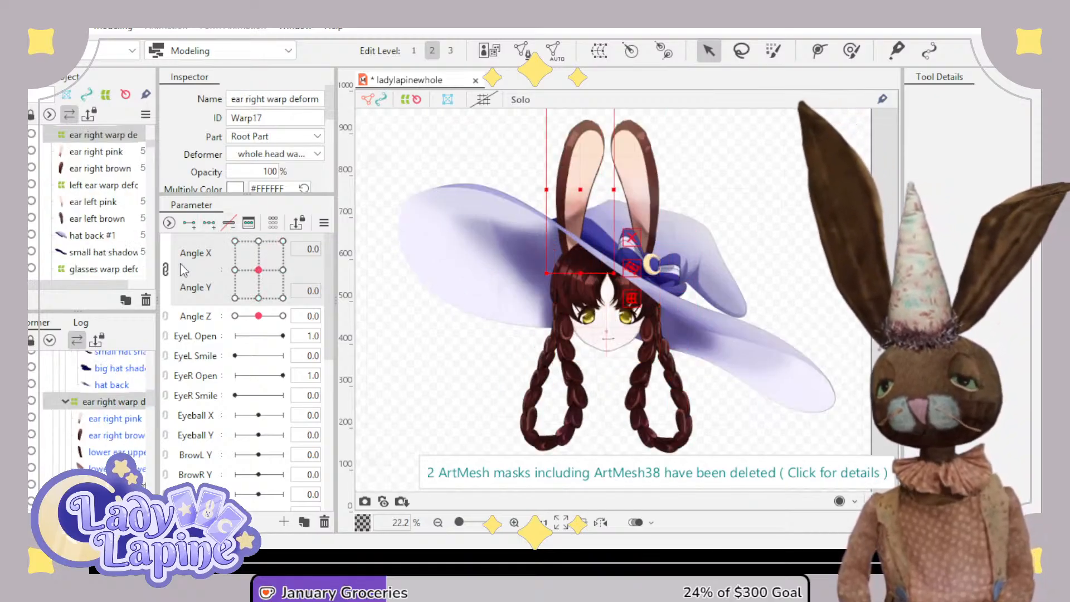
pyautogui.click(211, 226)
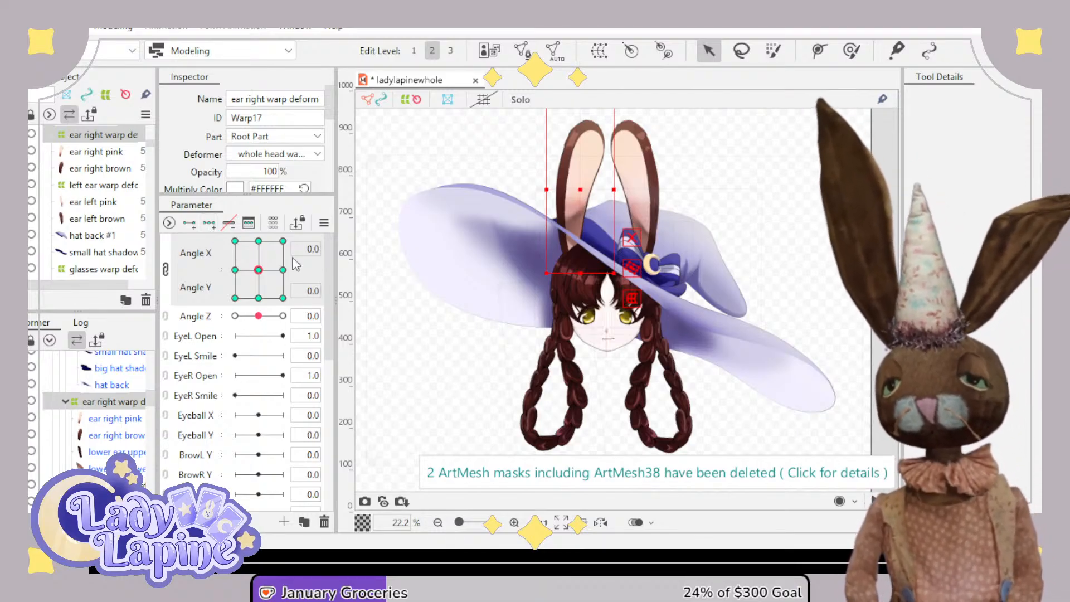
# - Pose the head at Angle X 0, Angle Y 30 and create a parent warp deformer named both ears warp deformer around the right and left ear deformers
pyautogui.moveTo(263, 280); pyautogui.dragTo(262, 237)
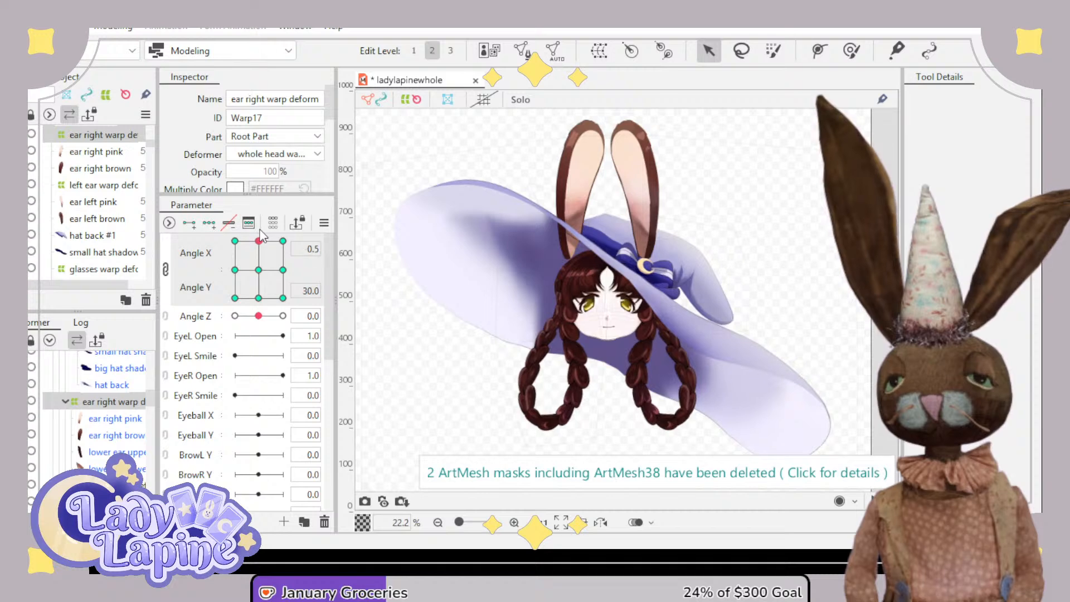
pyautogui.click(260, 243)
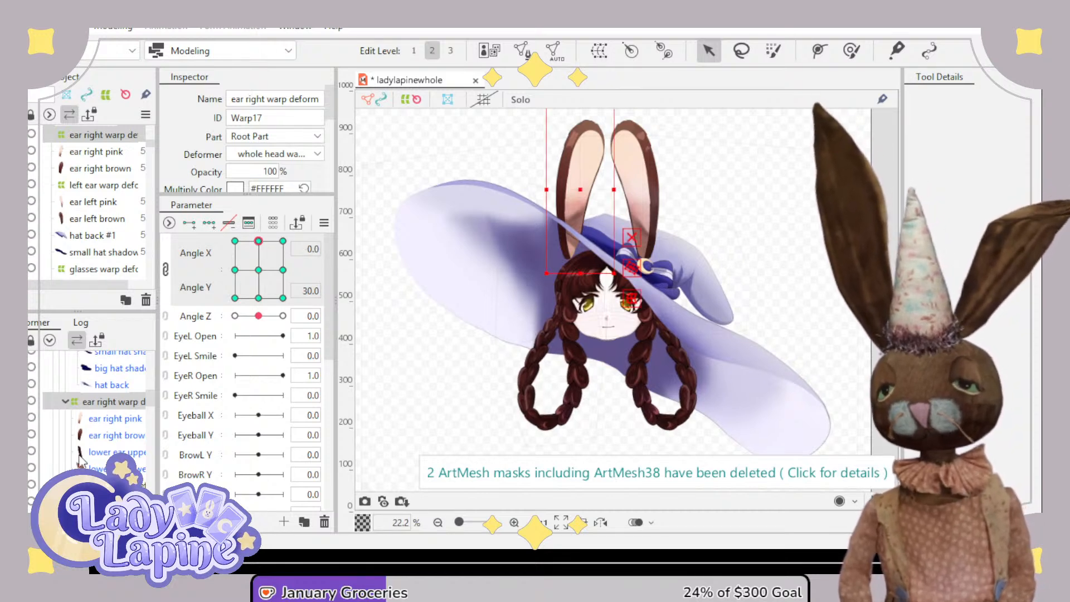
pyautogui.scroll(5, 89, 446)
pyautogui.scroll(-4, 103, 423)
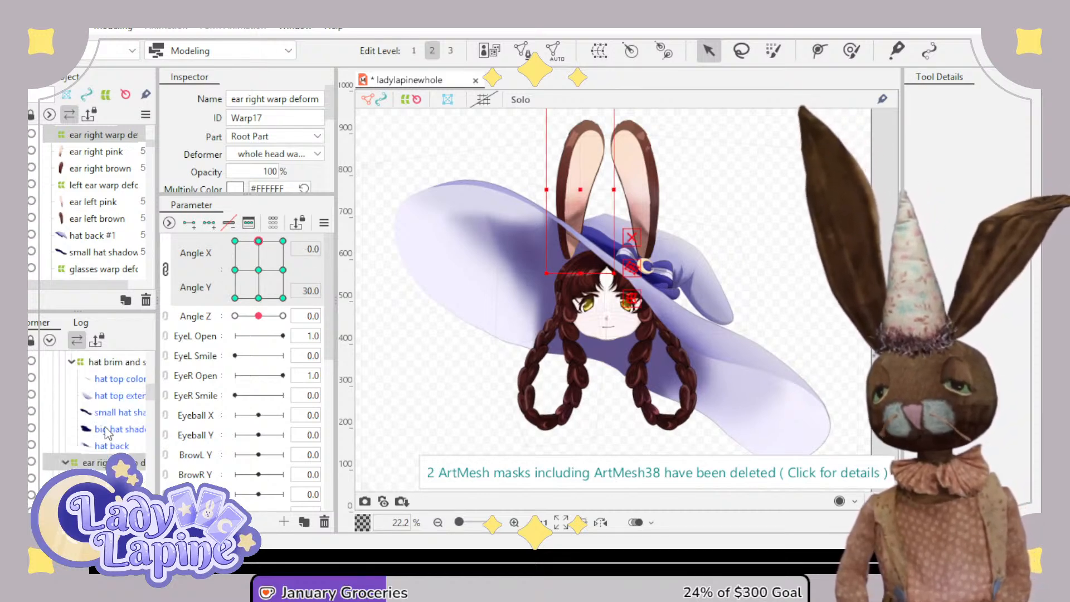
pyautogui.click(66, 402)
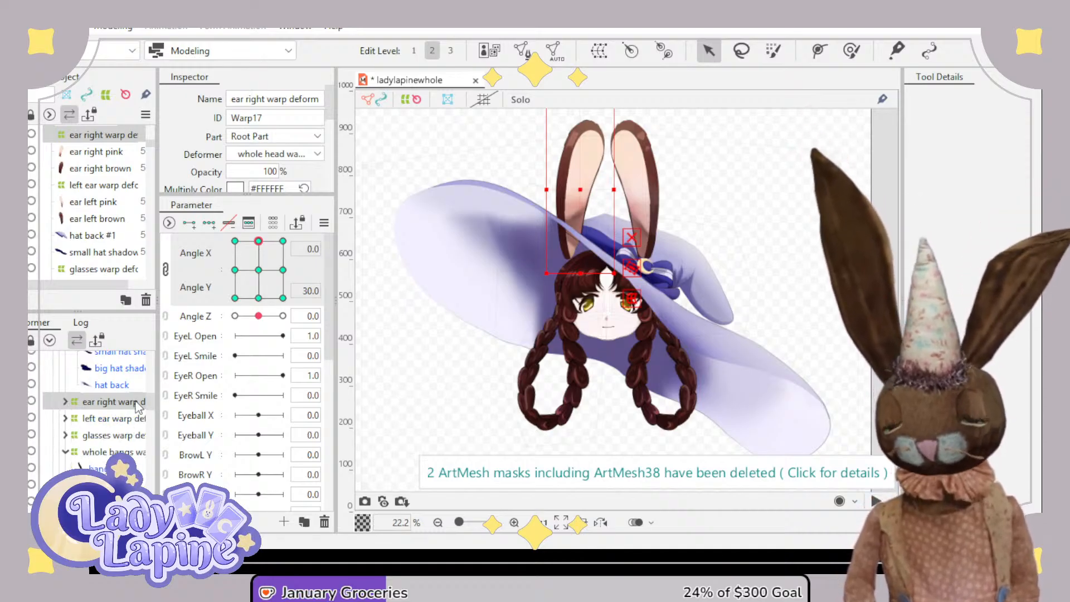
pyautogui.keyDown('ctrl'); pyautogui.click(120, 419); pyautogui.keyUp('ctrl')
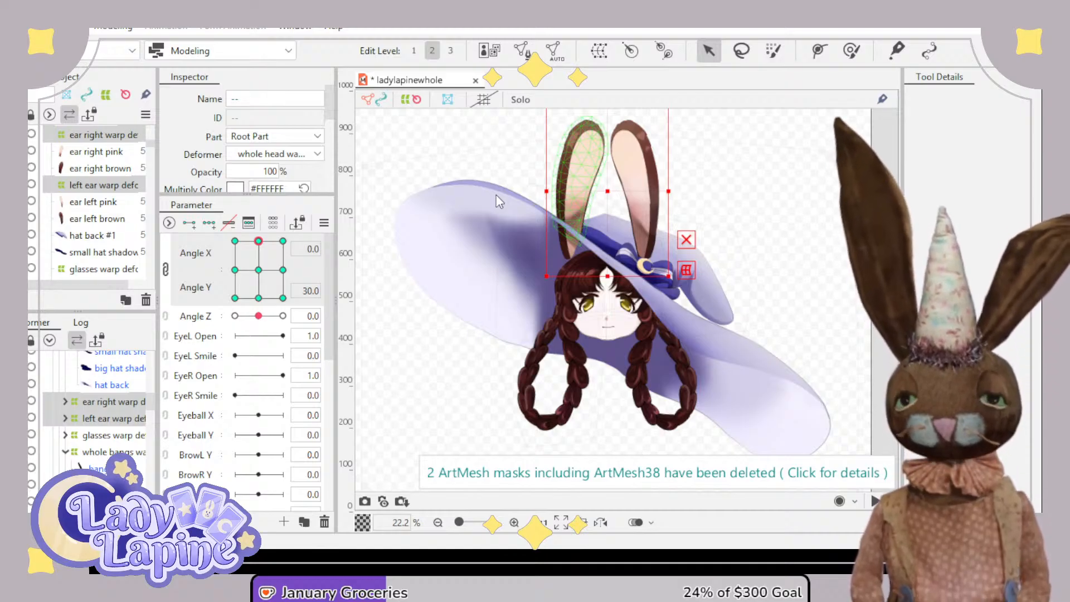
pyautogui.click(521, 440)
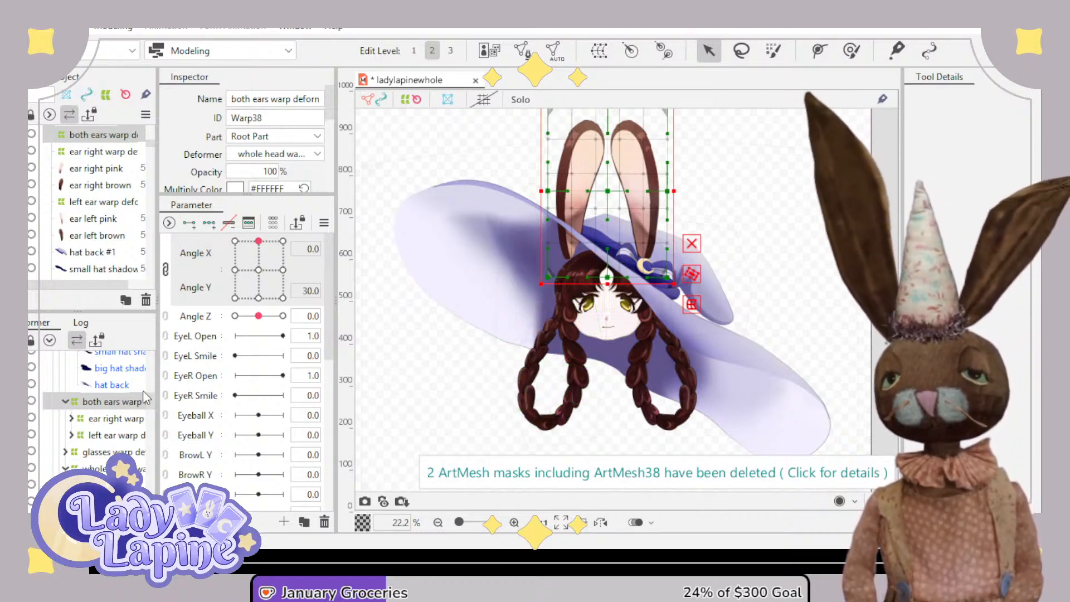
# - Delete the Angle X and Angle Y keys from the right ear and left ear warp deformers
pyautogui.click(110, 420)
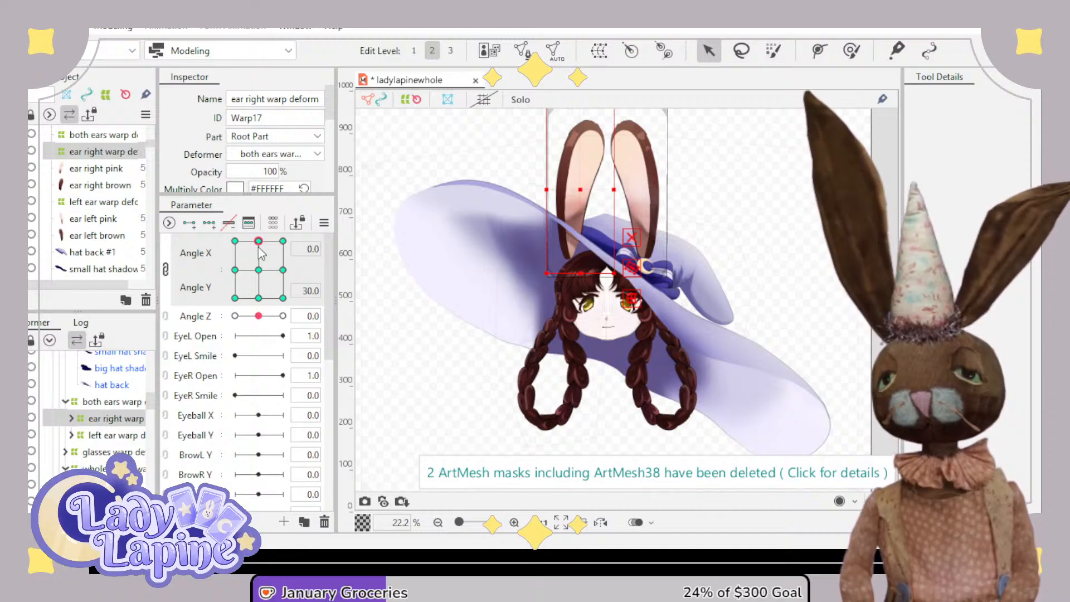
pyautogui.click(229, 225)
pyautogui.click(230, 228)
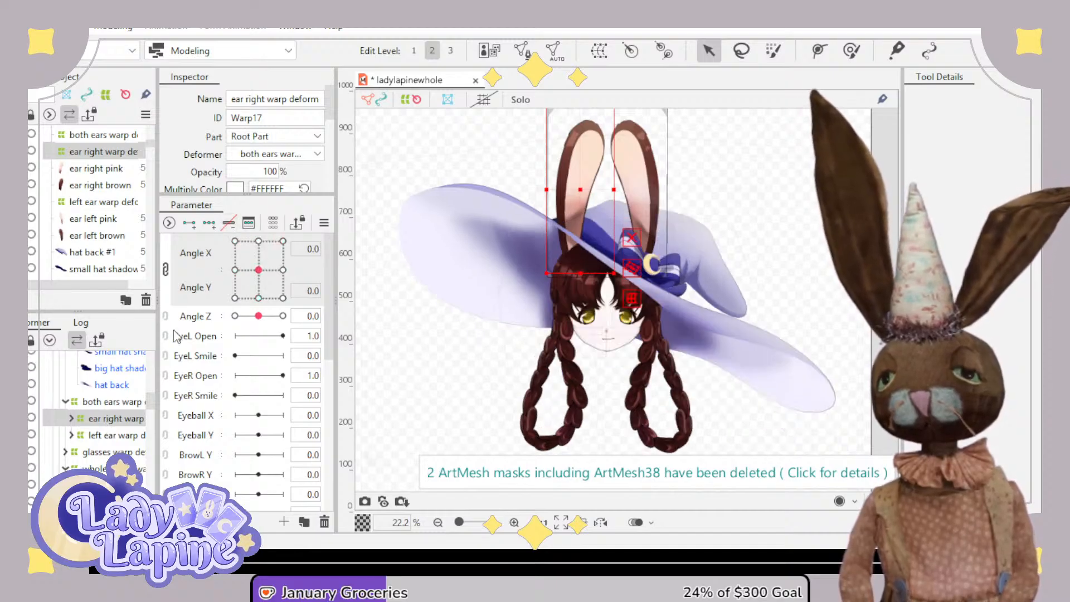
pyautogui.click(118, 437)
pyautogui.click(230, 224)
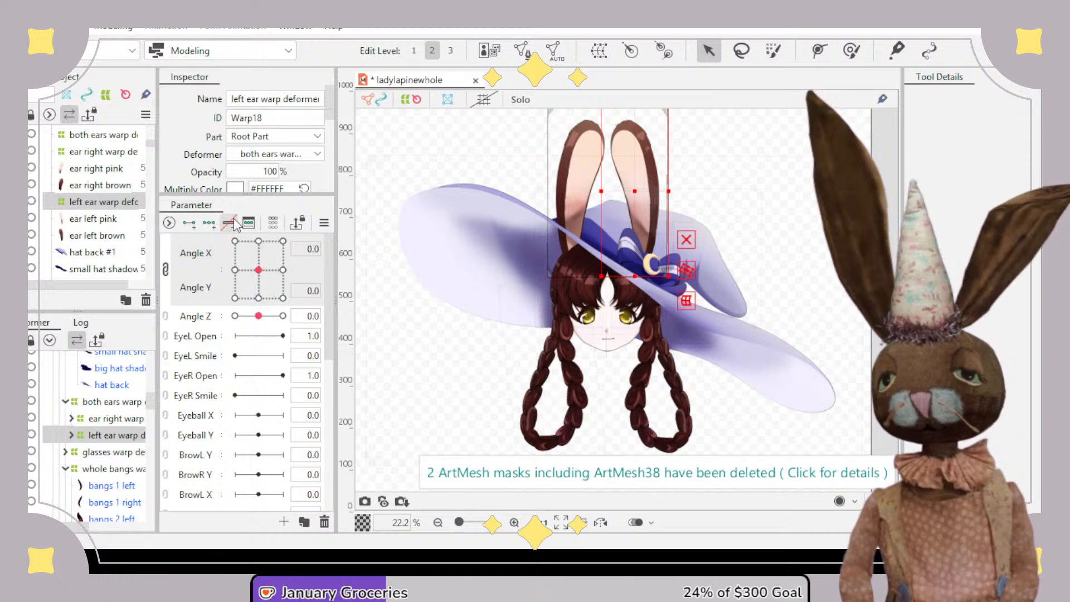
# - Add three keys each on Angle X and Angle Y to the both ears warp deformer and pose the head at Angle Y 30
pyautogui.click(103, 403)
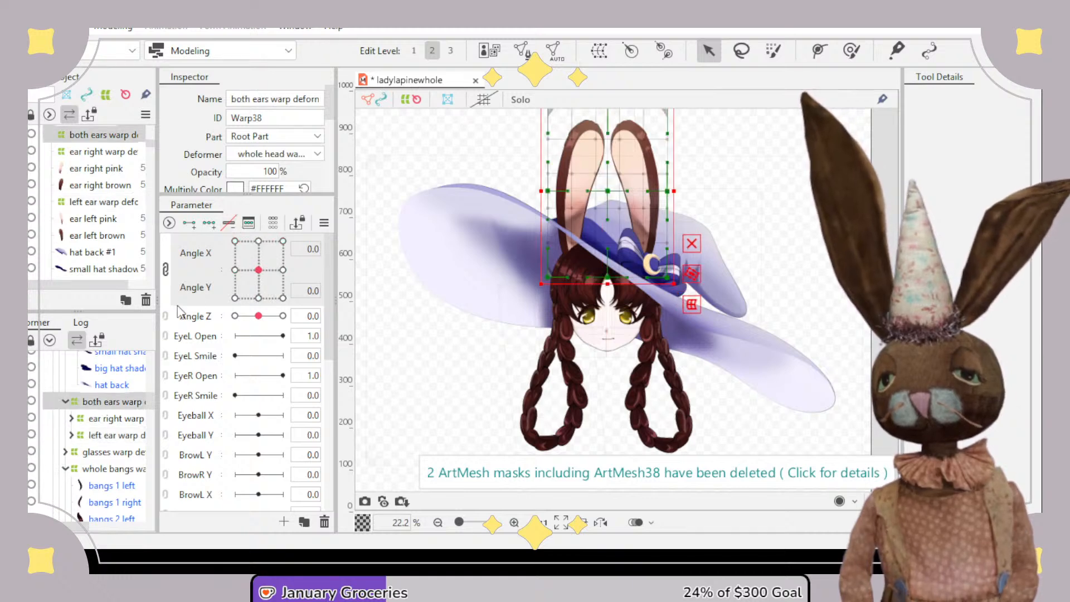
pyautogui.click(209, 223)
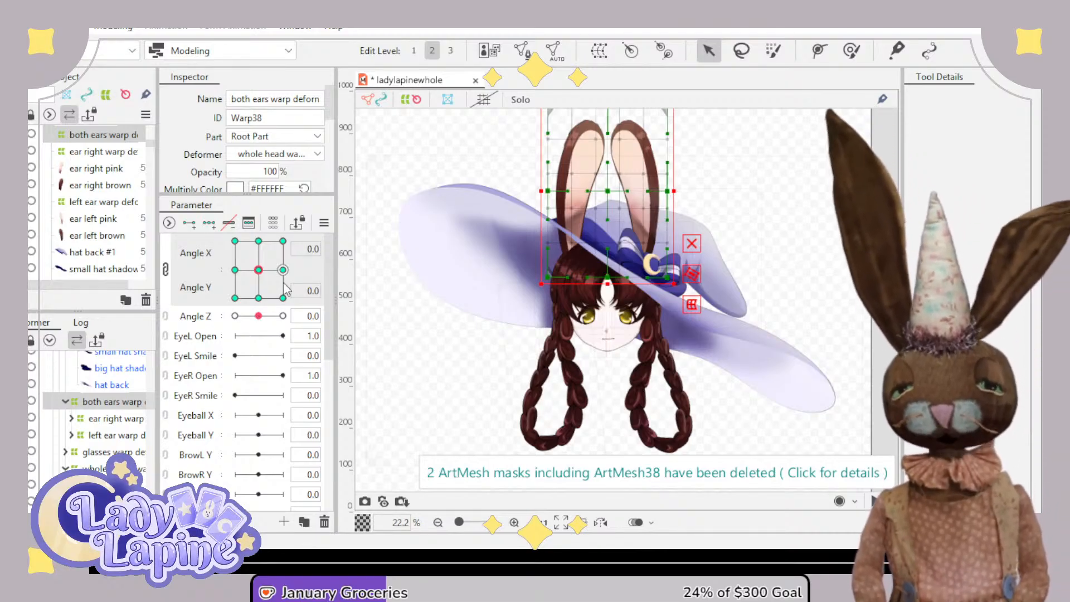
pyautogui.click(257, 253)
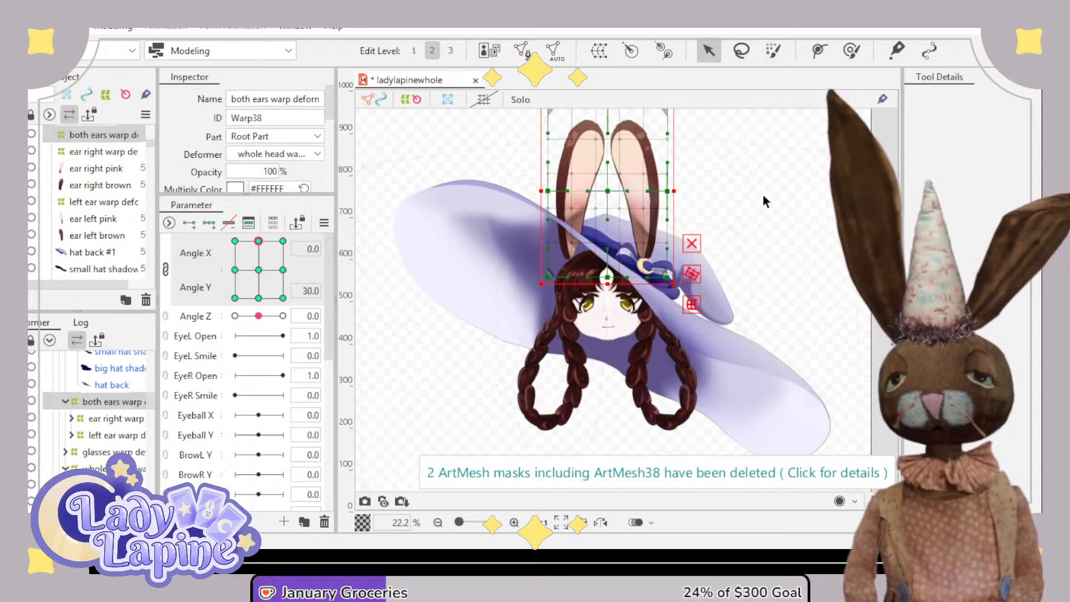
# - Pull down and reshape the upper edge of the both ears warp deformer to foreshorten the ears at Angle Y 30
pyautogui.moveTo(741, 163); pyautogui.dragTo(744, 219)
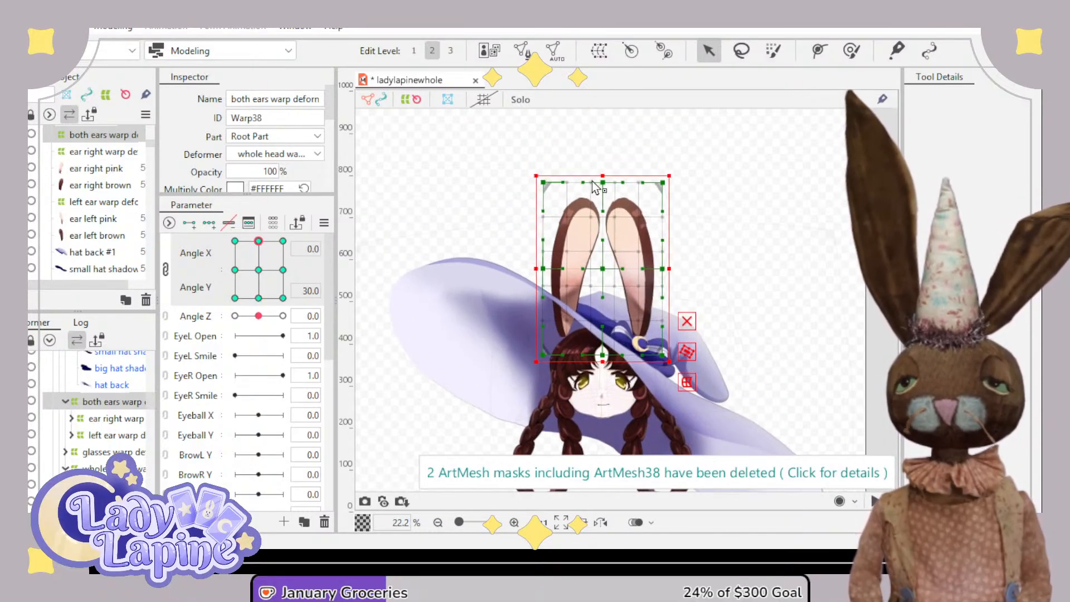
pyautogui.moveTo(544, 182); pyautogui.dragTo(564, 230)
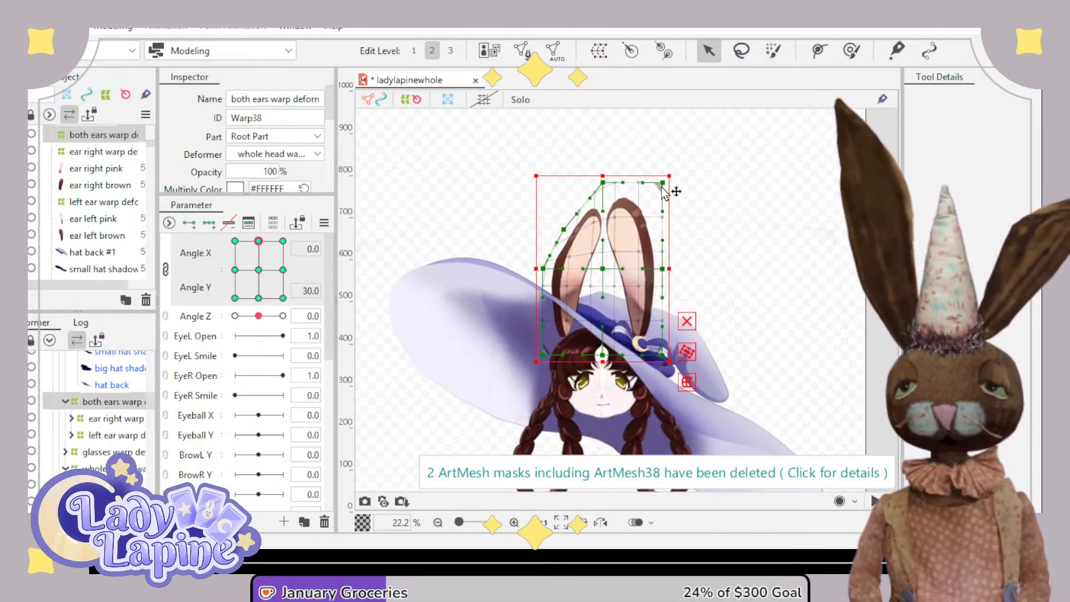
pyautogui.moveTo(662, 184); pyautogui.dragTo(653, 220)
pyautogui.moveTo(603, 182); pyautogui.dragTo(603, 224)
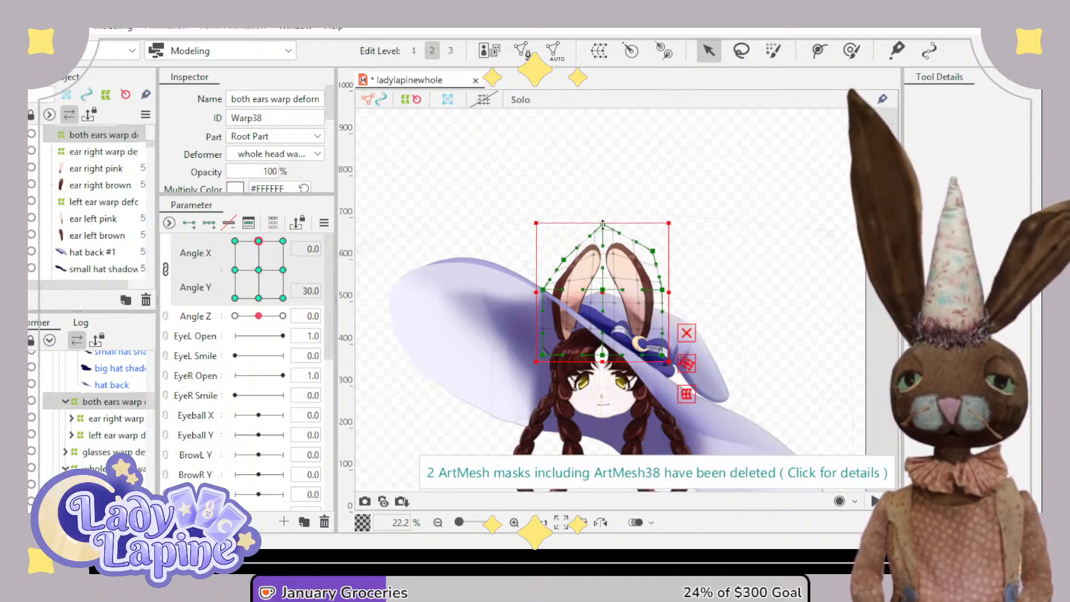
pyautogui.moveTo(564, 260); pyautogui.dragTo(556, 243)
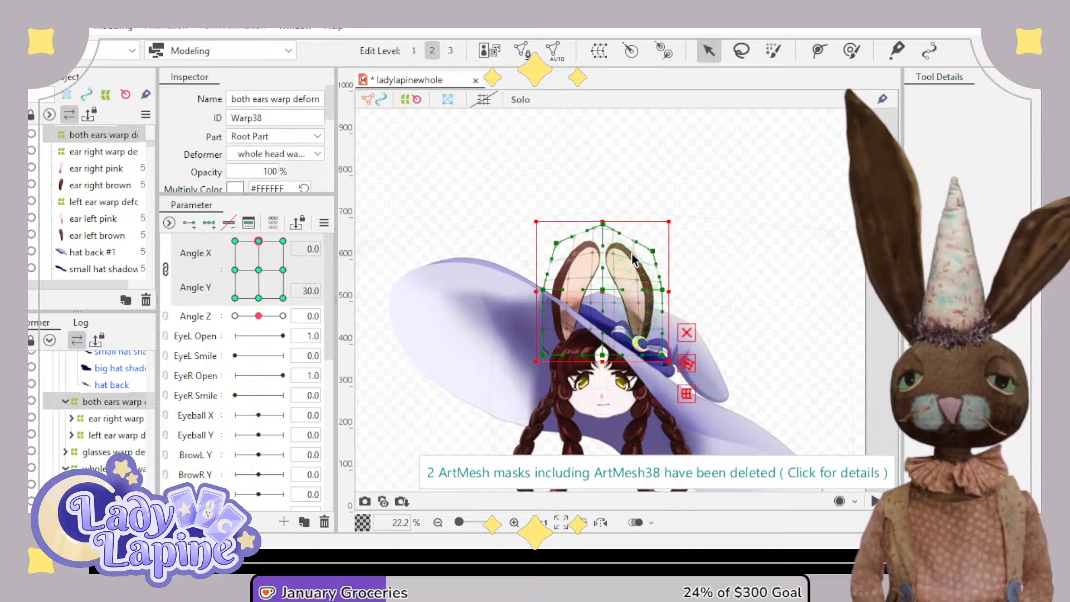
pyautogui.moveTo(653, 251); pyautogui.dragTo(605, 261)
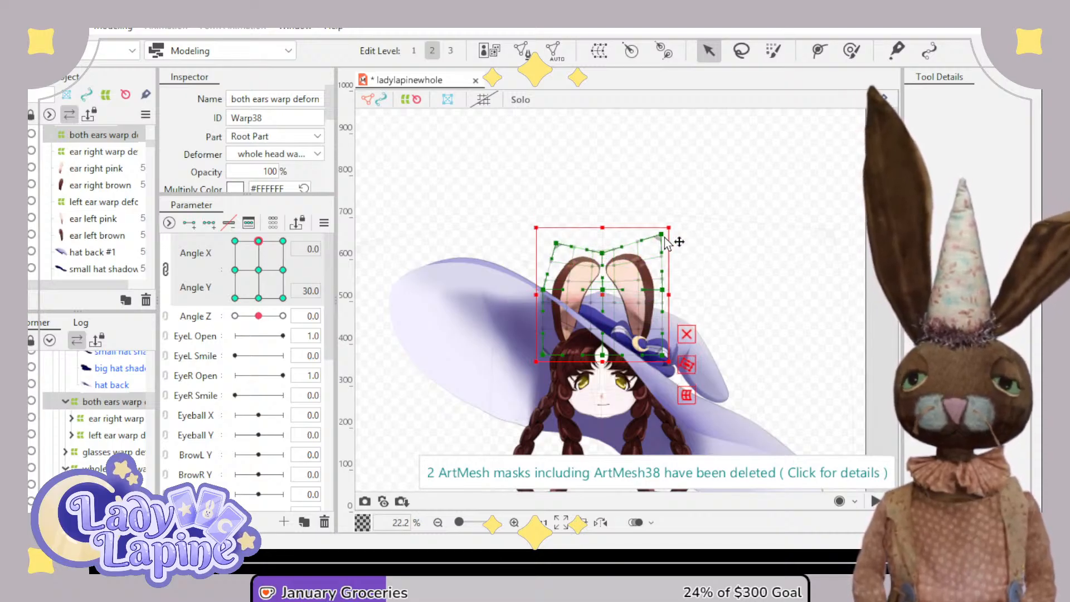
pyautogui.moveTo(663, 235); pyautogui.dragTo(651, 241)
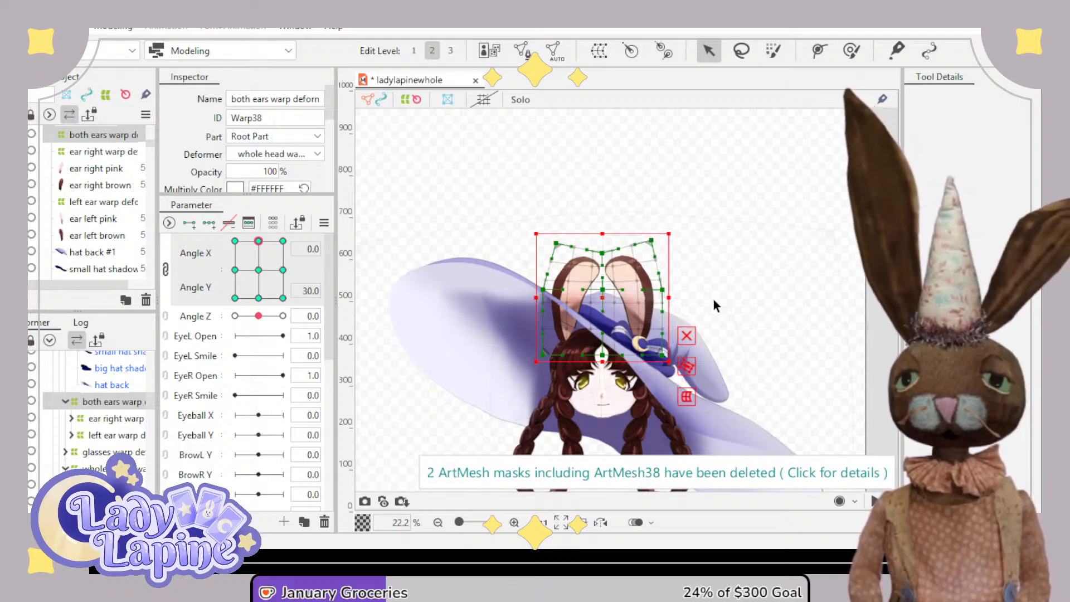
# - Stretch the both ears warp deformer's lower edge down toward the head and bring its middle side points inward
pyautogui.scroll(5, 714, 300)
pyautogui.scroll(-1, 720, 330)
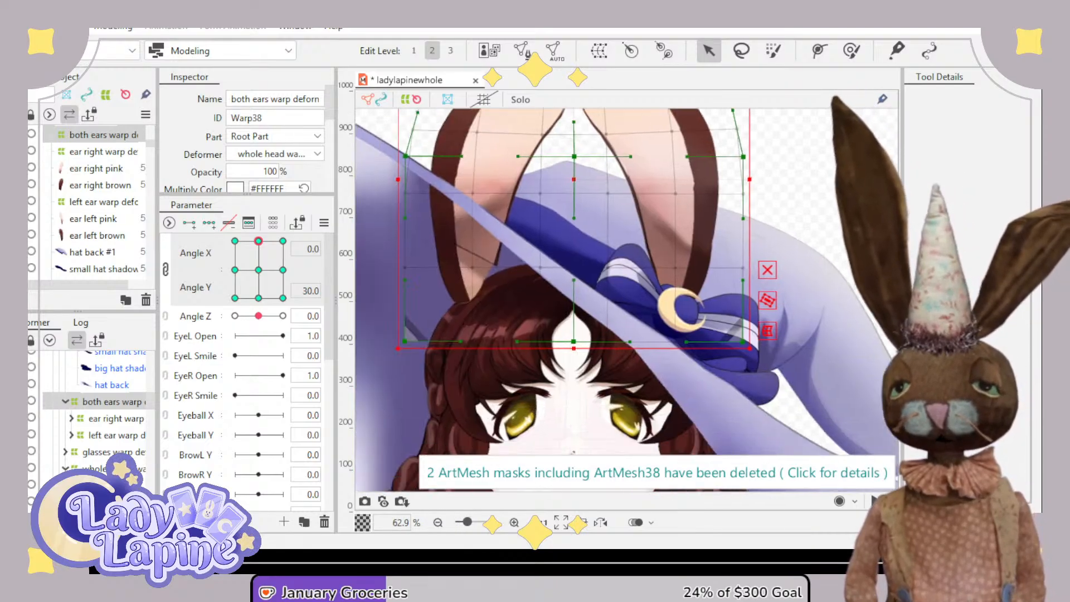
pyautogui.scroll(1, 848, 187)
pyautogui.scroll(-2, 829, 312)
pyautogui.moveTo(778, 289); pyautogui.dragTo(798, 254)
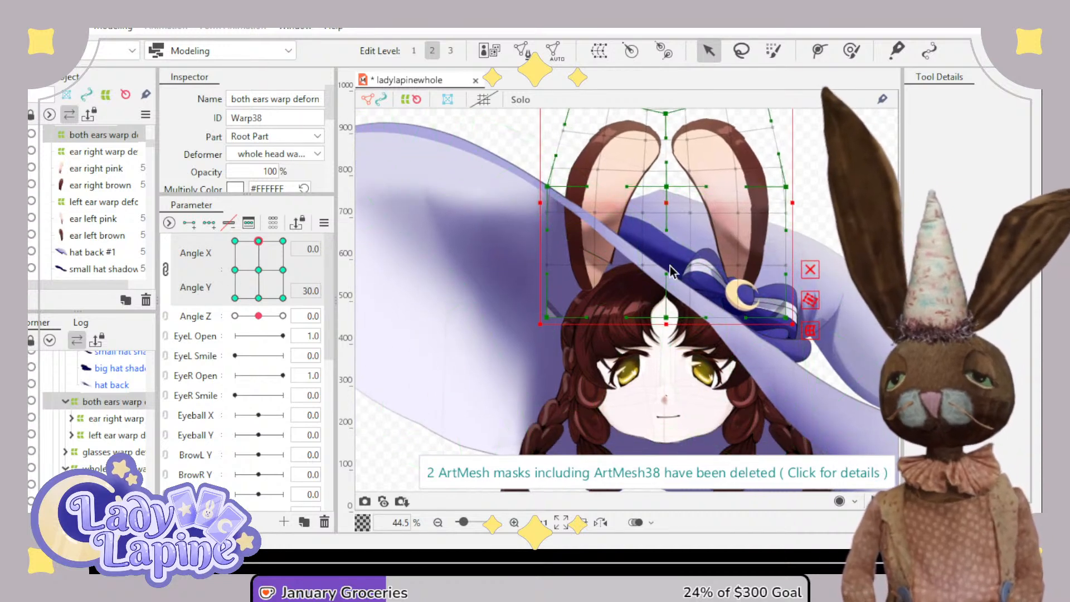
pyautogui.moveTo(667, 323); pyautogui.dragTo(667, 356)
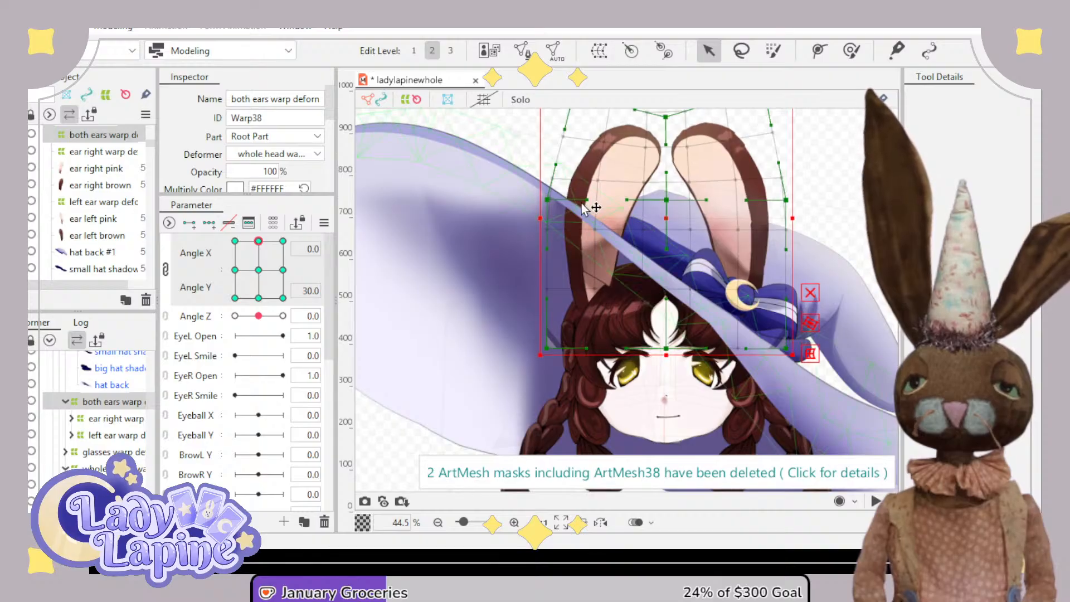
pyautogui.moveTo(548, 199); pyautogui.dragTo(557, 200)
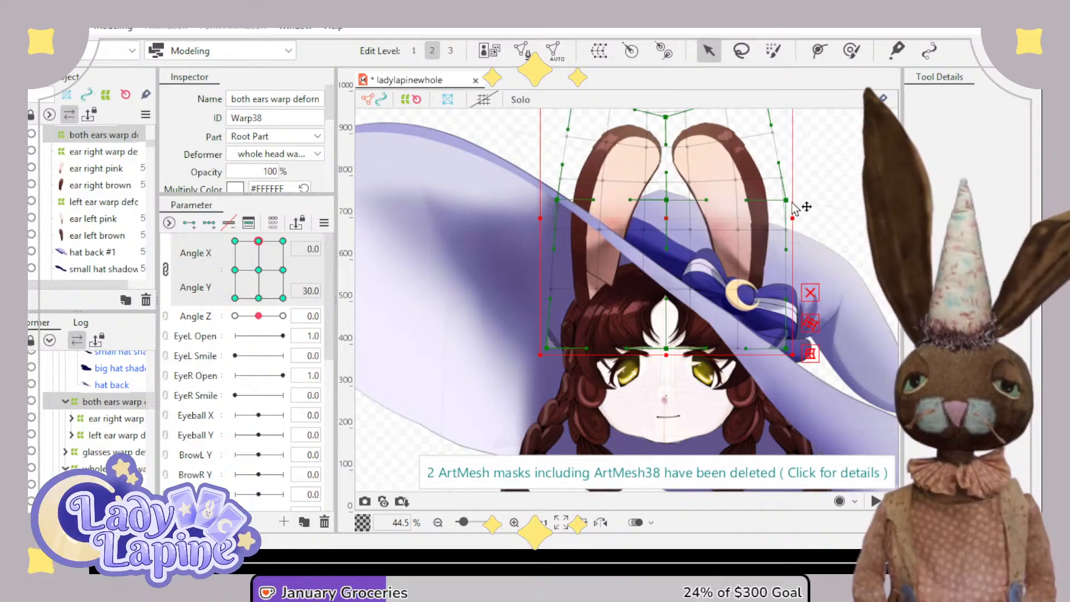
pyautogui.moveTo(786, 199); pyautogui.dragTo(773, 200)
pyautogui.scroll(-2, 816, 195)
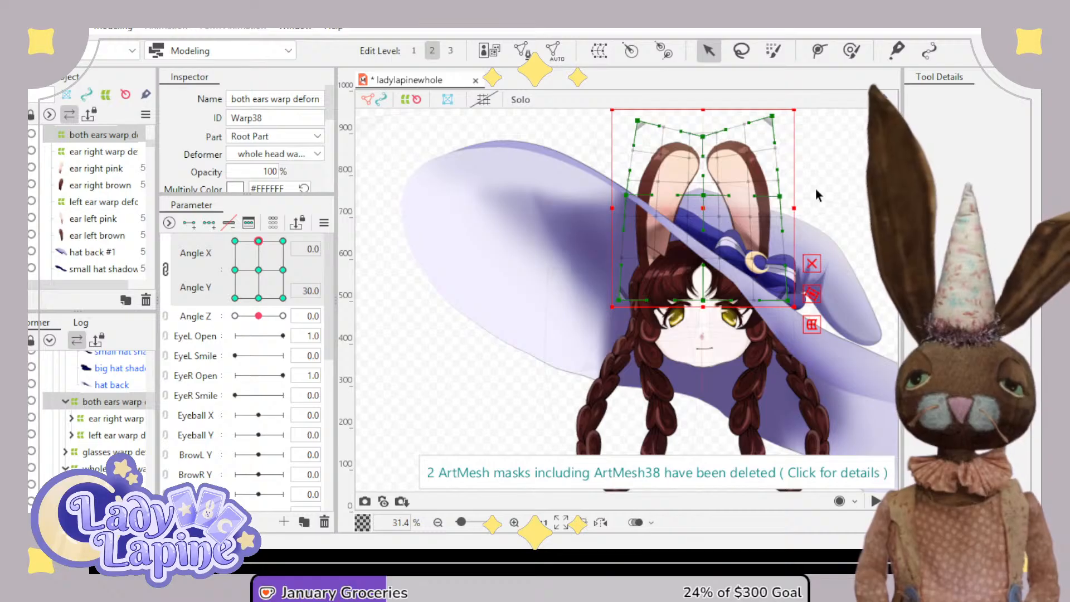
# - Examine how the ears sit on the head at Angle Y 30 and at the neutral Angle X 0, Angle Y 0 pose
pyautogui.scroll(1, 820, 203)
pyautogui.scroll(1, 644, 285)
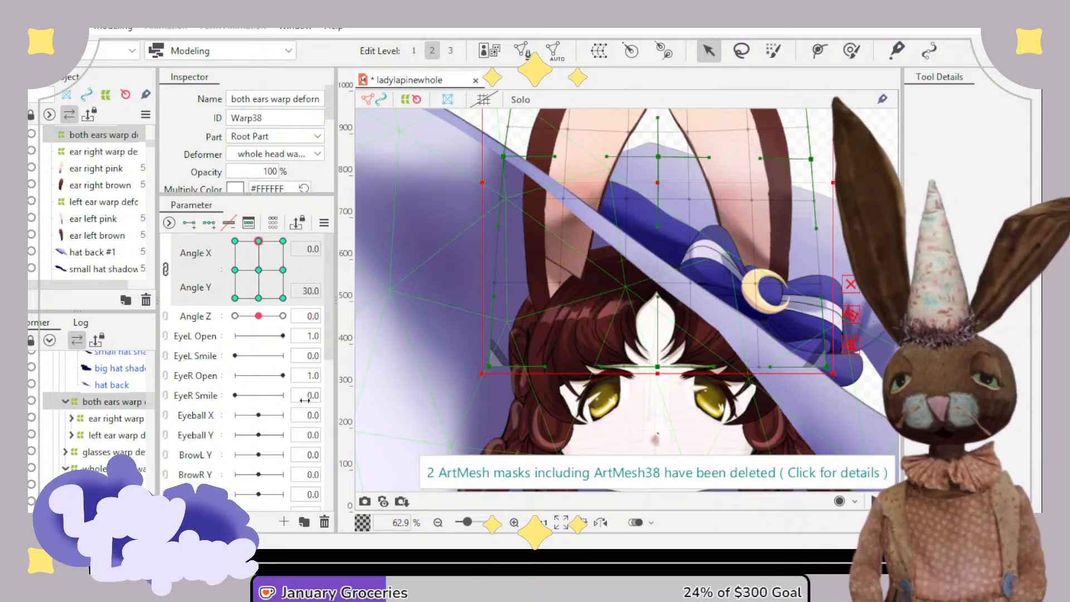
pyautogui.scroll(-2, 441, 379)
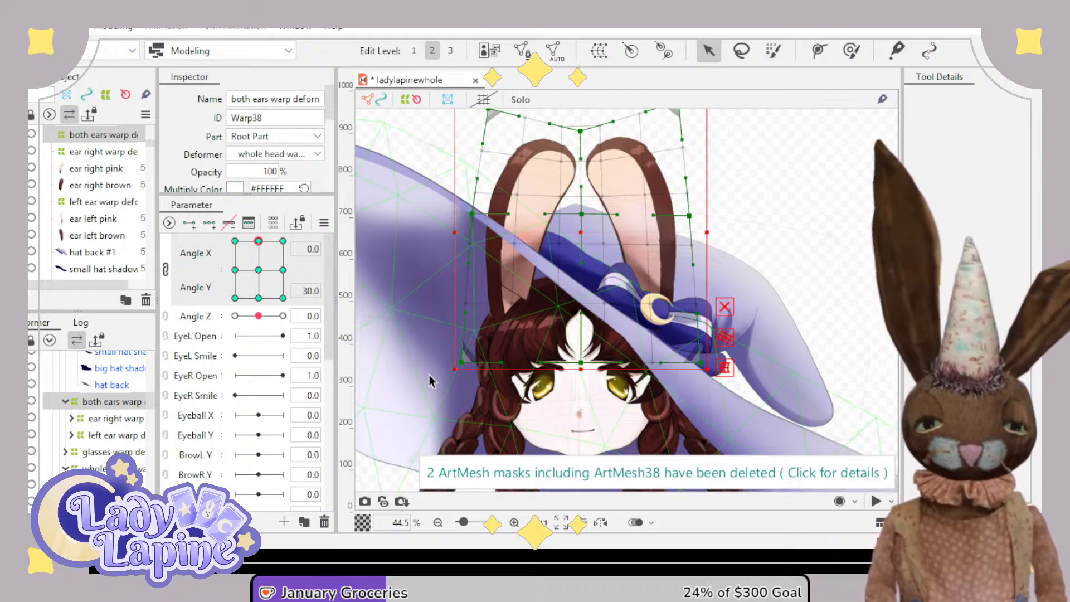
pyautogui.scroll(-3, 463, 357)
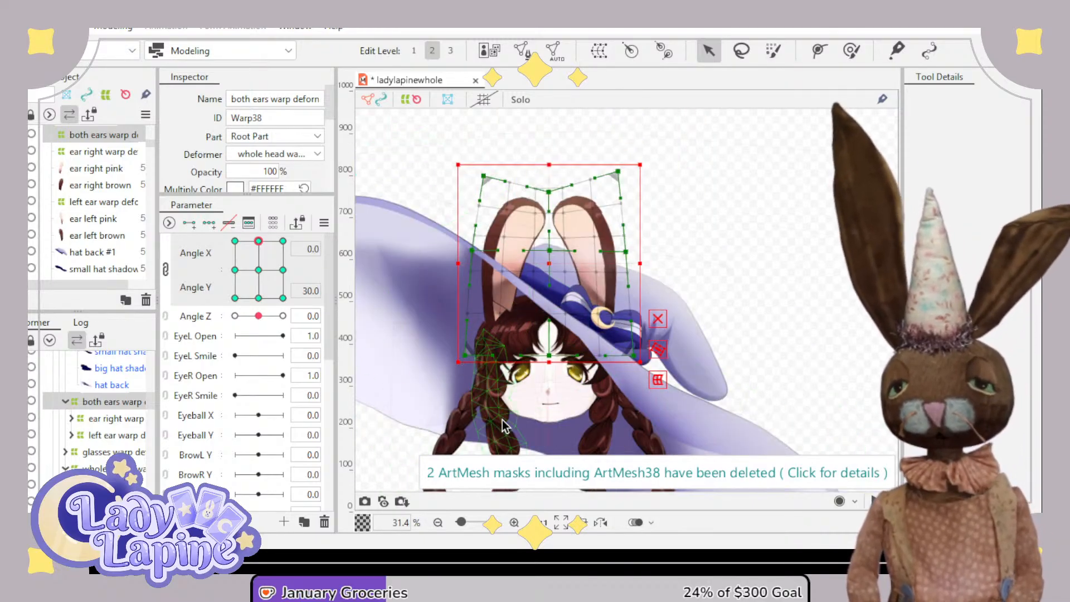
pyautogui.moveTo(491, 424); pyautogui.dragTo(574, 335)
pyautogui.moveTo(262, 266)
pyautogui.mouseDown()
pyautogui.moveTo(273, 260)
pyautogui.moveTo(256, 291)
pyautogui.moveTo(259, 261)
pyautogui.moveTo(282, 251)
pyautogui.moveTo(279, 237)
pyautogui.moveTo(257, 276)
pyautogui.moveTo(285, 256)
pyautogui.moveTo(258, 270)
pyautogui.mouseUp()
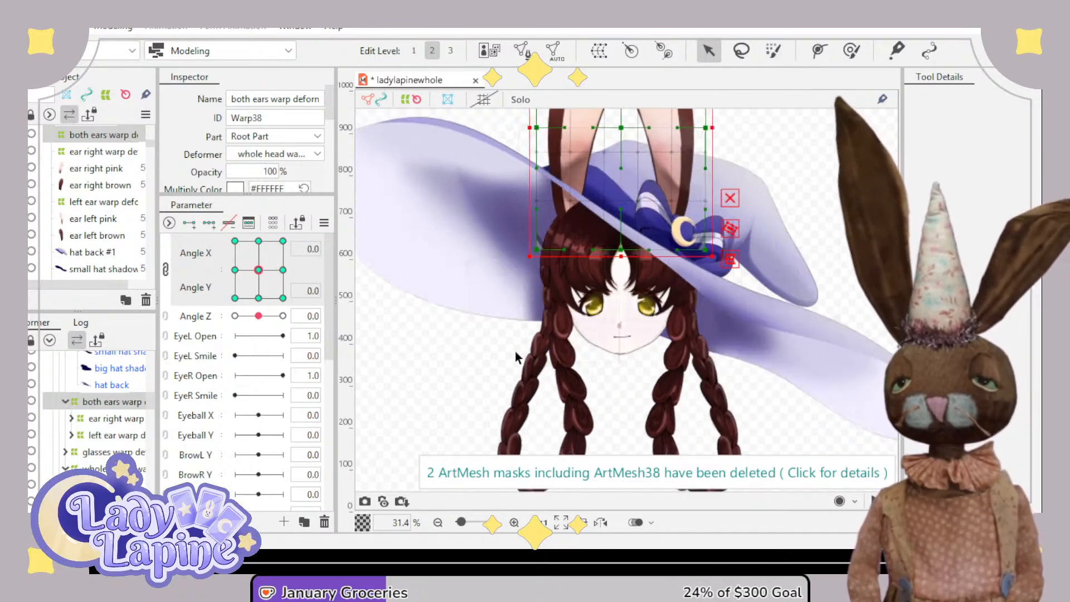
pyautogui.scroll(2, 568, 338)
pyautogui.moveTo(586, 280); pyautogui.dragTo(545, 345)
pyautogui.scroll(-2, 544, 347)
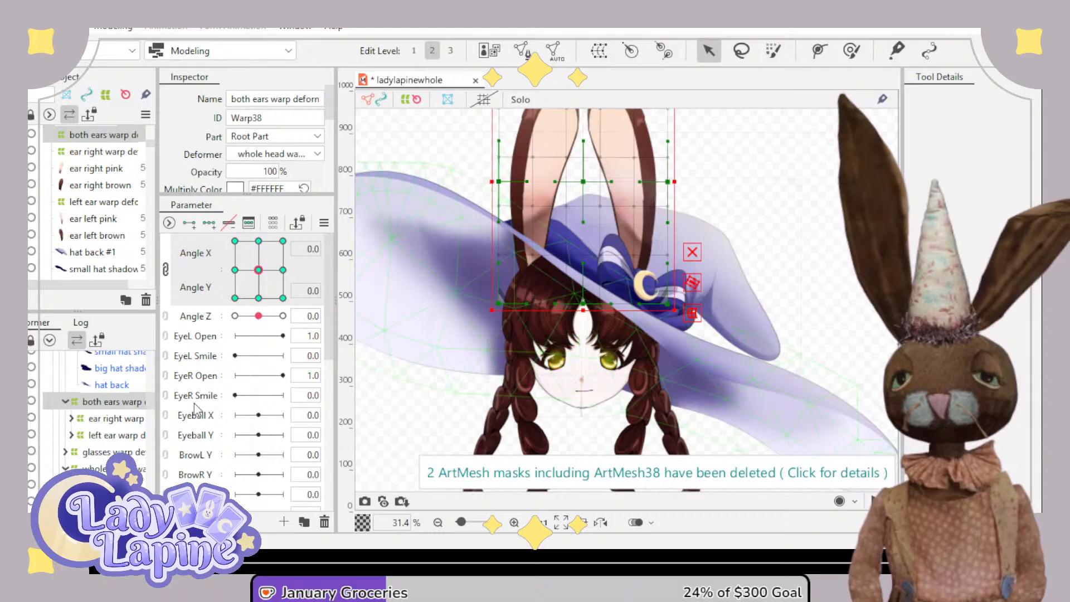
# - Duplicate the left ear warp deformer with its pink and brown meshes and mirror the copy onto the right ear's place
pyautogui.click(83, 421)
pyautogui.click(72, 429)
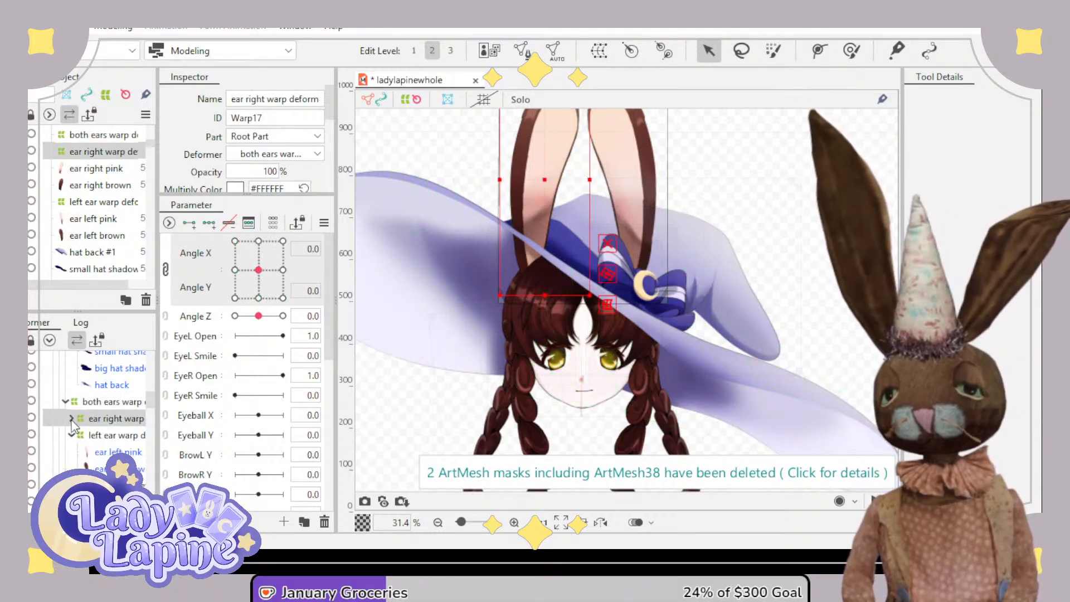
pyautogui.click(71, 419)
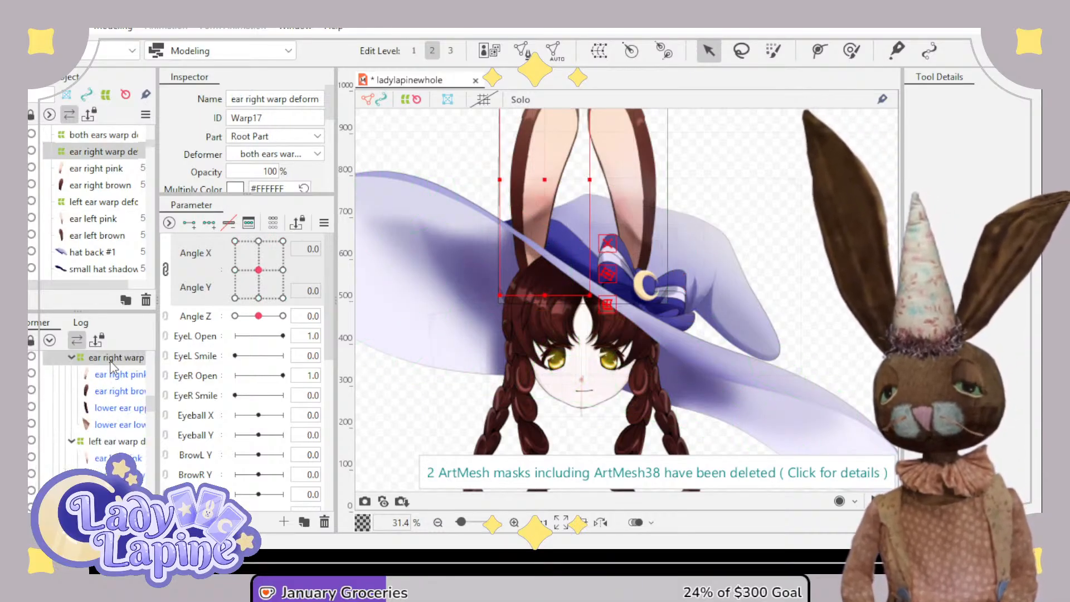
pyautogui.click(110, 443)
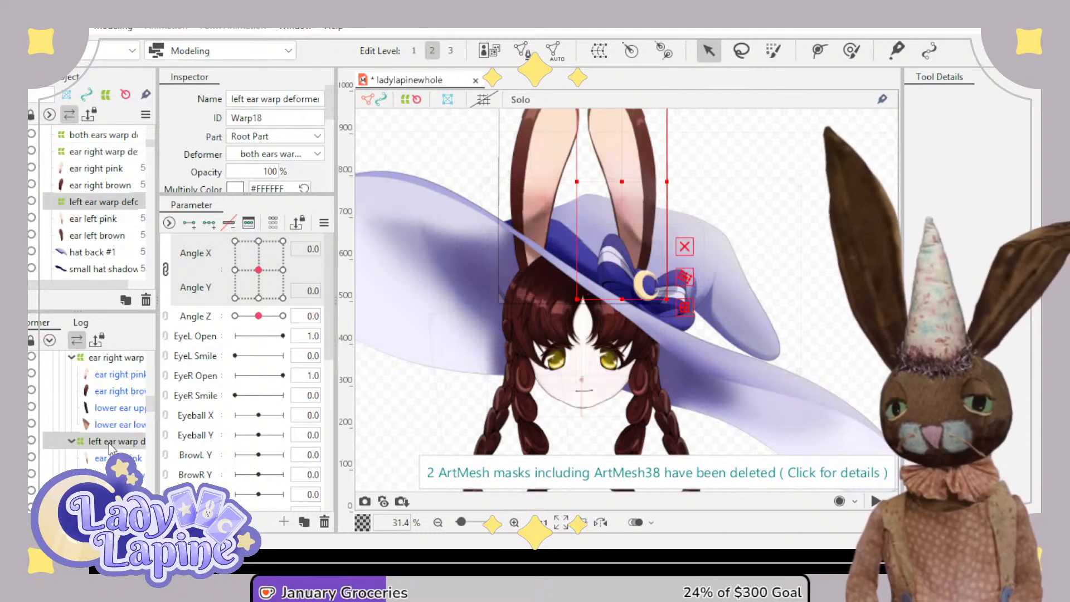
pyautogui.keyDown('shift'); pyautogui.click(116, 475); pyautogui.keyUp('shift')
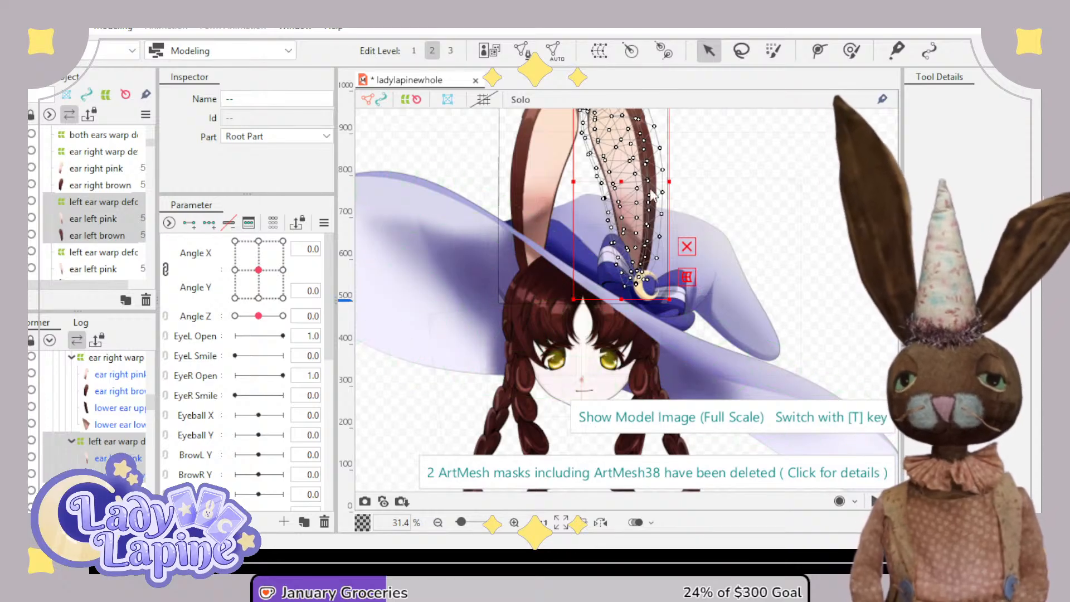
pyautogui.click(491, 410)
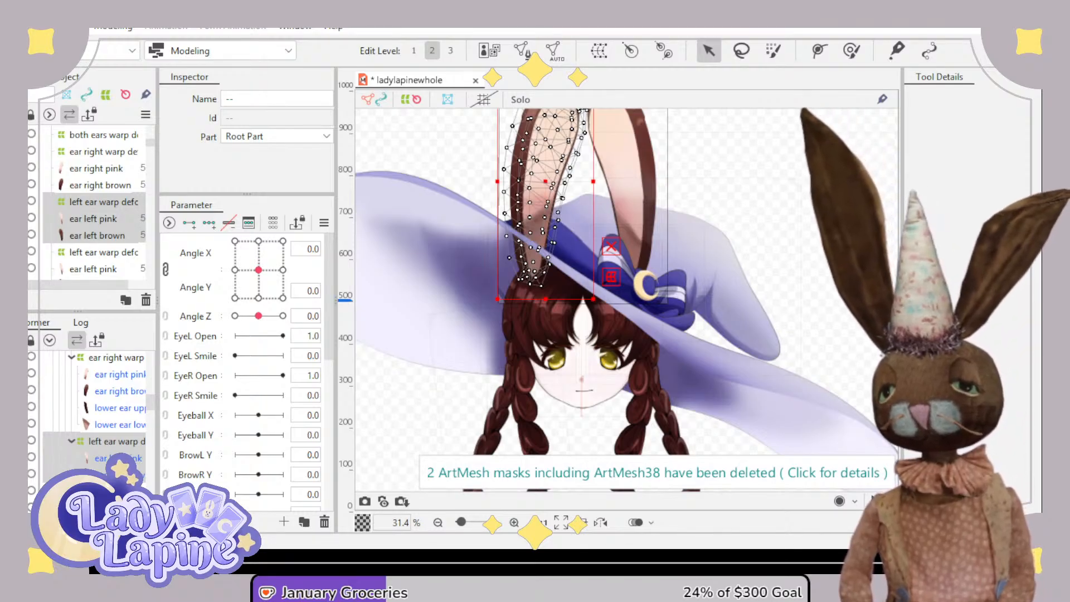
# - Identify the mirrored ear's meshes and check how it follows the head at Angle Y -30 and Angle Y 30
pyautogui.click(119, 425)
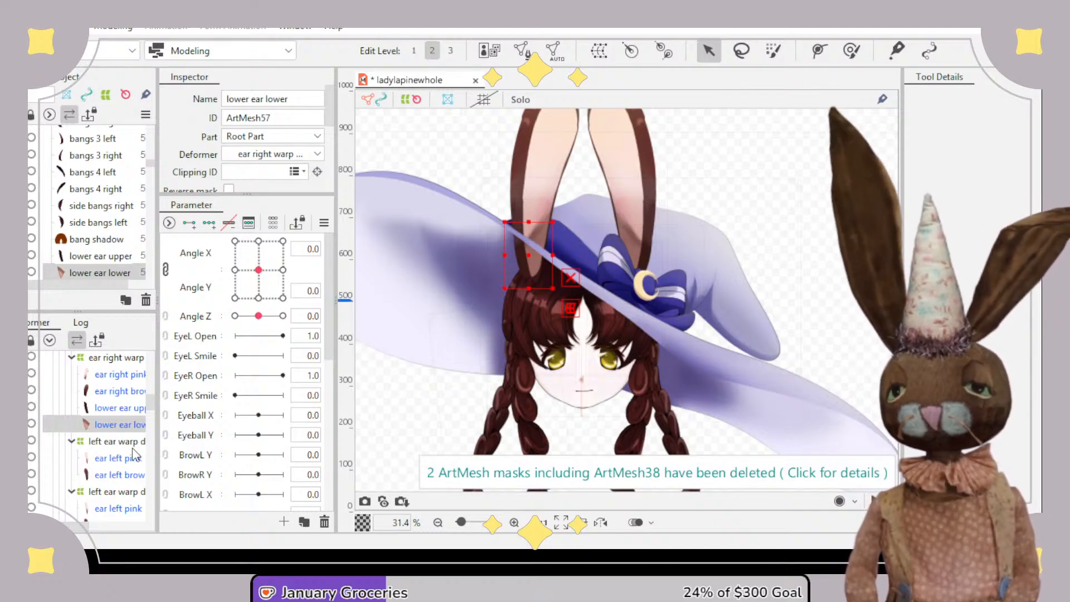
pyautogui.click(117, 459)
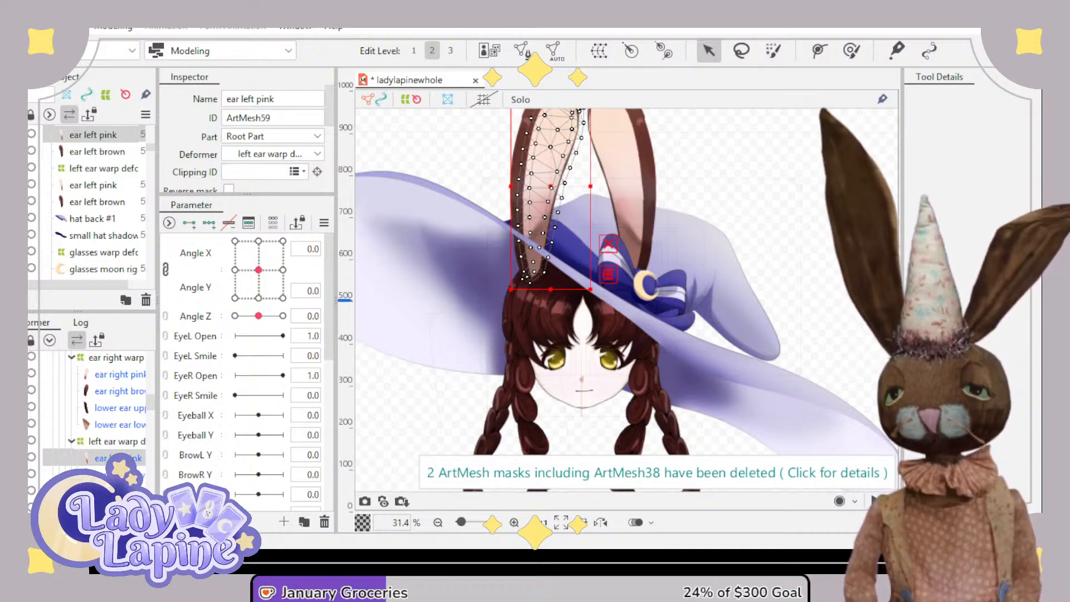
pyautogui.scroll(-2, 92, 412)
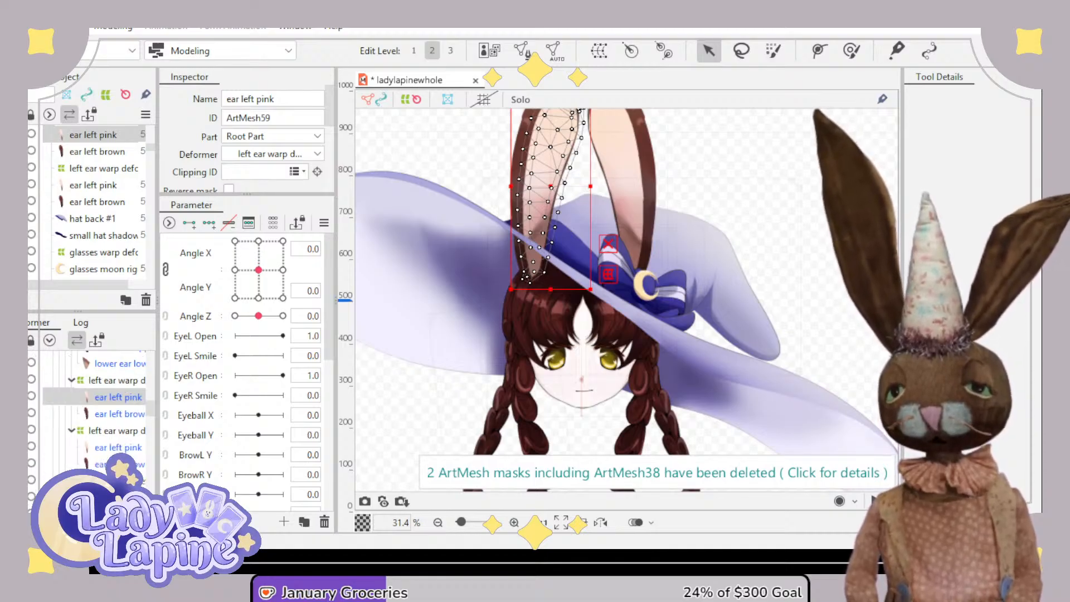
pyautogui.moveTo(262, 269); pyautogui.dragTo(272, 299)
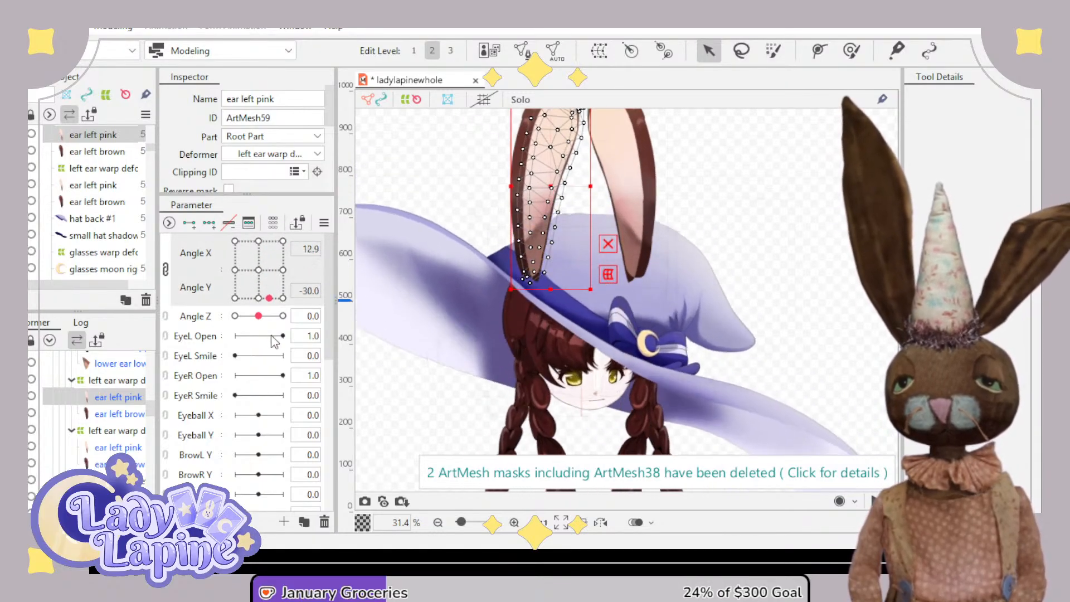
pyautogui.moveTo(259, 340); pyautogui.dragTo(259, 241)
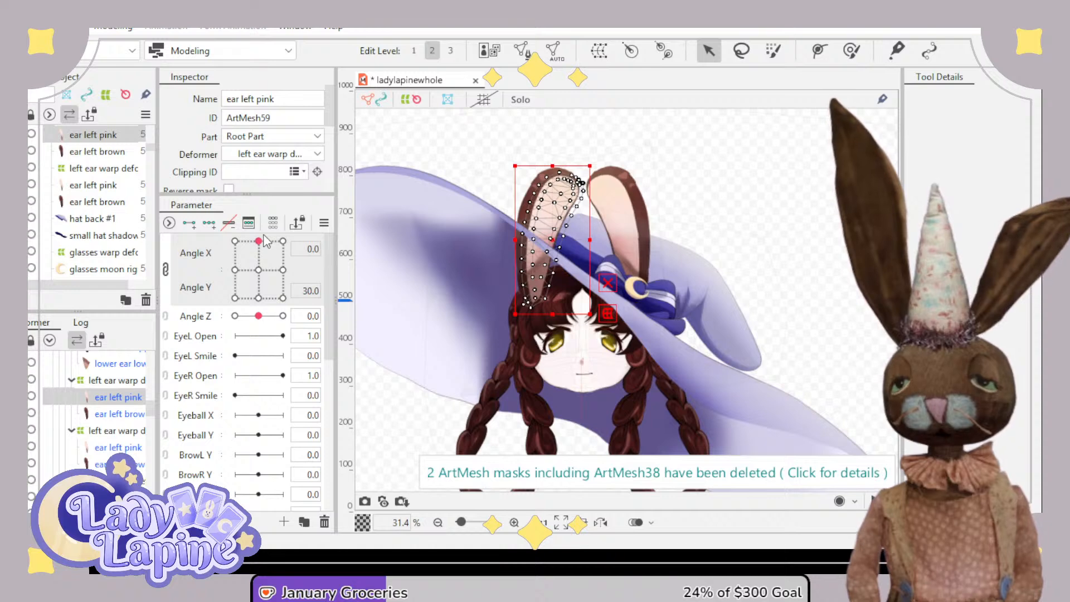
pyautogui.scroll(1, 100, 446)
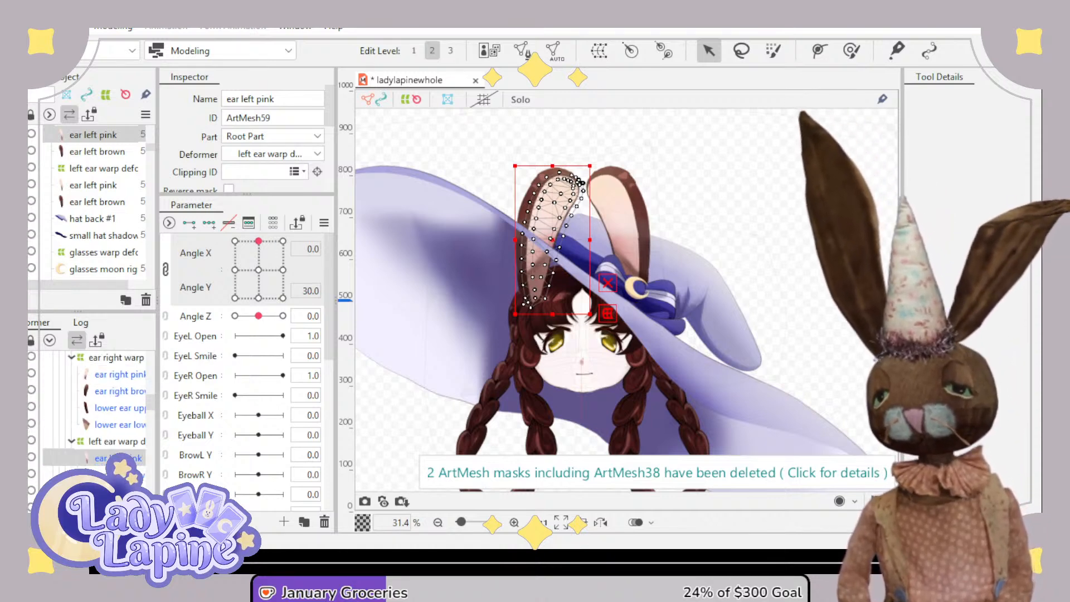
# - Delete the original ear right warp deformer together with its pink, brown, lower ear upper and lower ear lower meshes
pyautogui.click(117, 425)
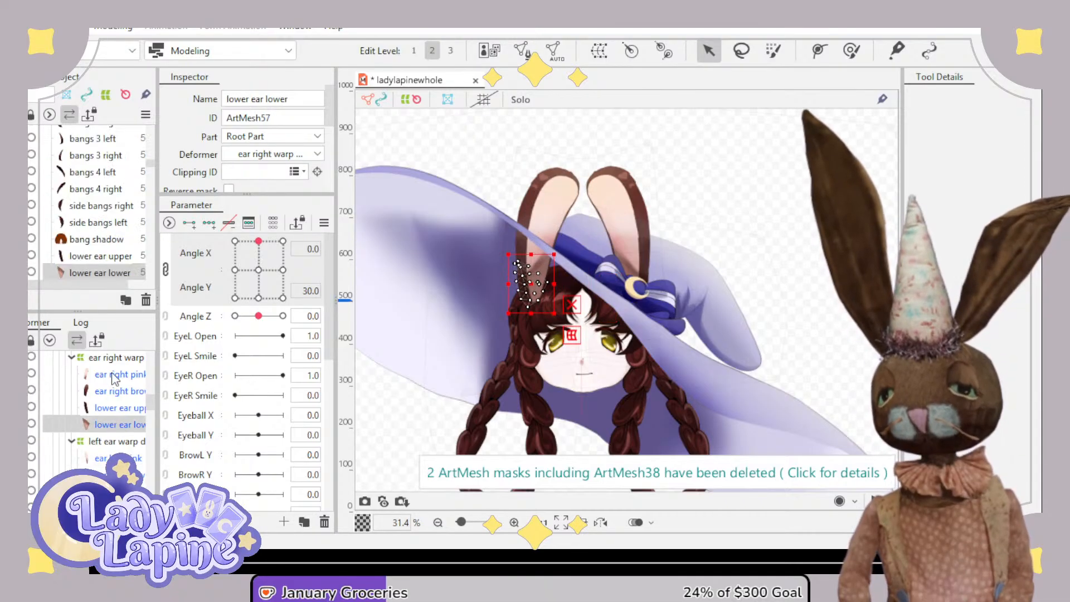
pyautogui.keyDown('shift'); pyautogui.click(111, 360); pyautogui.keyUp('shift')
pyautogui.press('Delete')
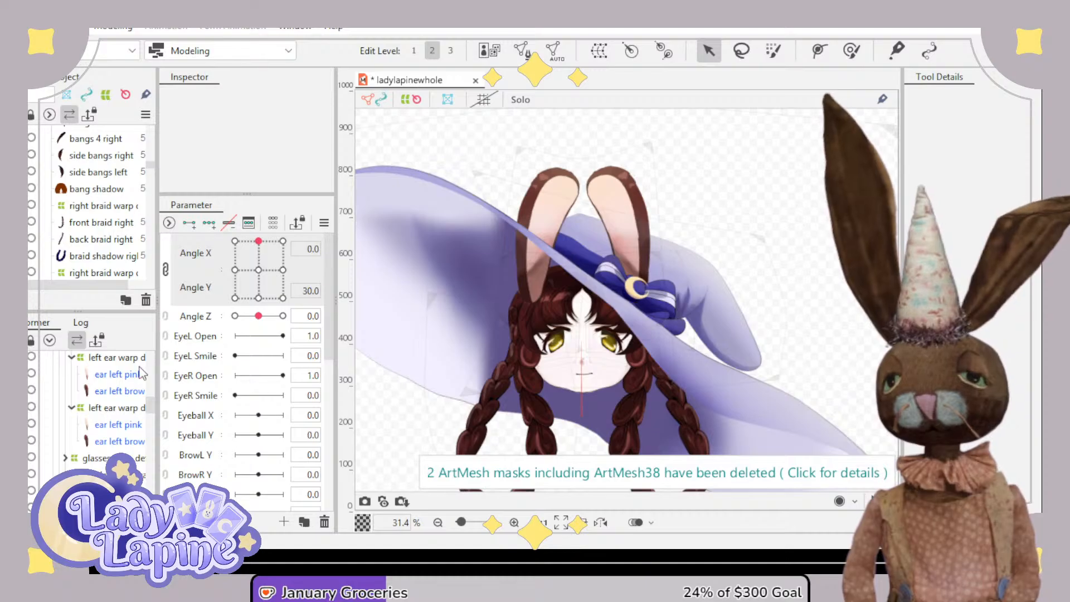
# - Select the both ears warp deformer and compare the ears between Angle Y 0 and Angle Y 30
pyautogui.scroll(1, 119, 401)
pyautogui.click(112, 407)
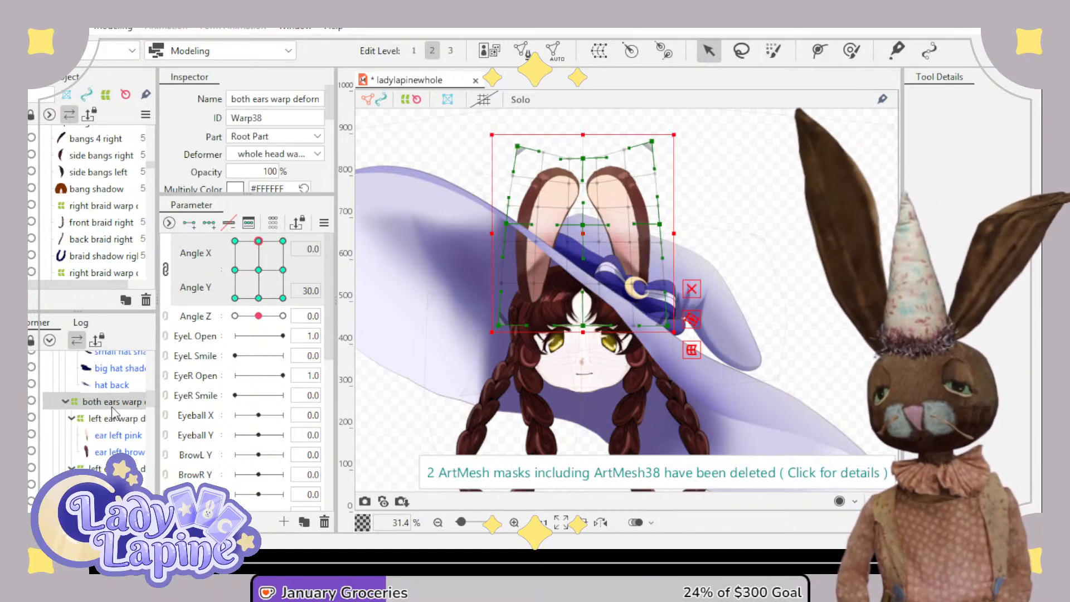
pyautogui.click(259, 269)
pyautogui.click(258, 241)
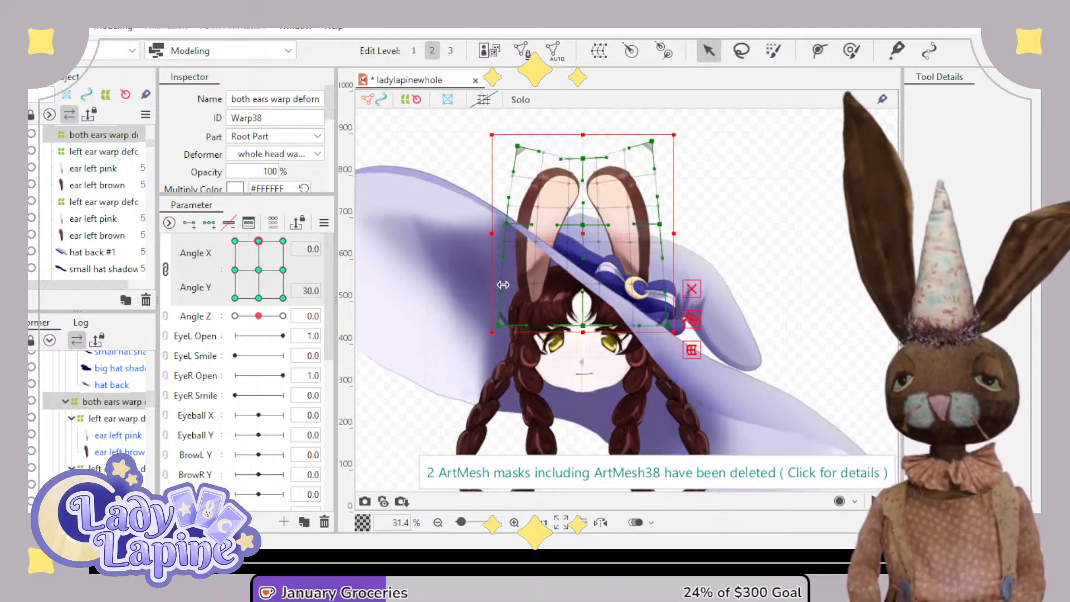
pyautogui.scroll(2, 596, 301)
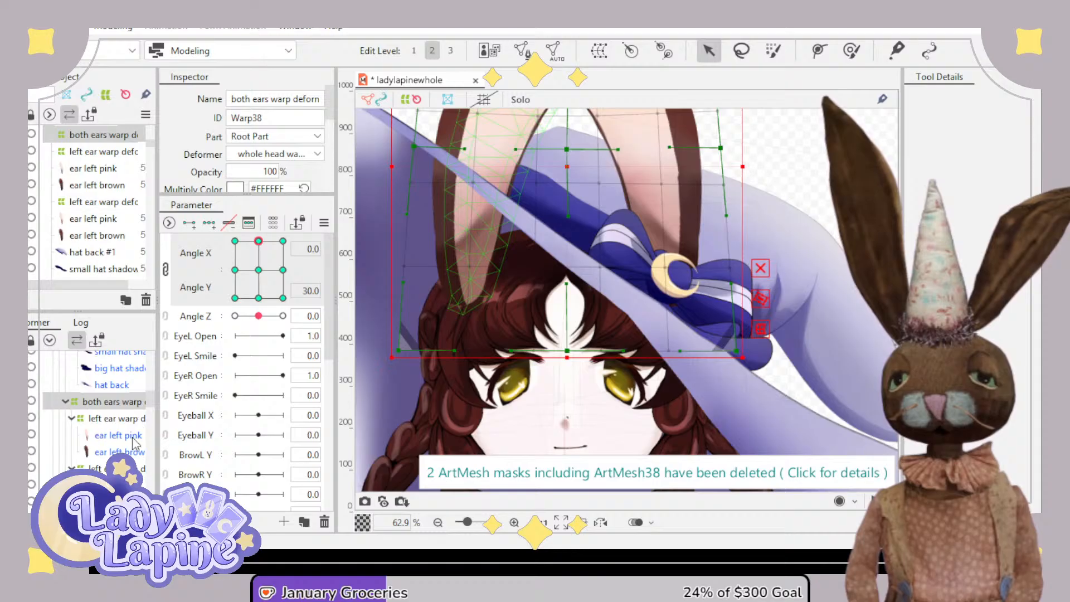
# - Give the mirrored ear's pink mesh the clipping ID list beginning with ArtMesh45 and enable Reverse mask
pyautogui.scroll(-2, 134, 440)
pyautogui.scroll(-4, 134, 443)
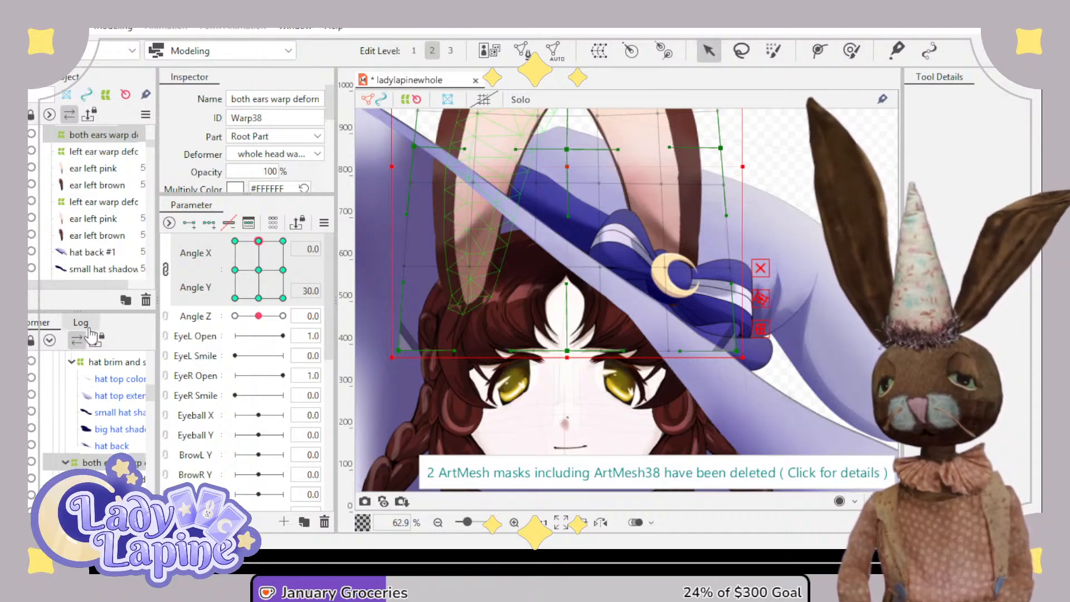
pyautogui.scroll(2, 89, 234)
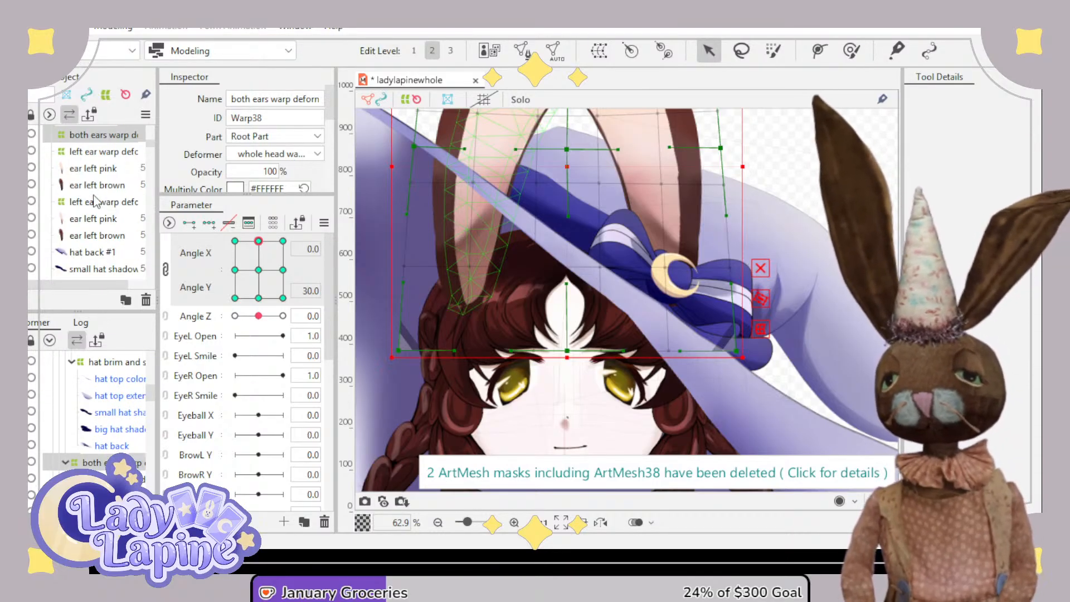
pyautogui.click(100, 214)
pyautogui.scroll(-2, 102, 220)
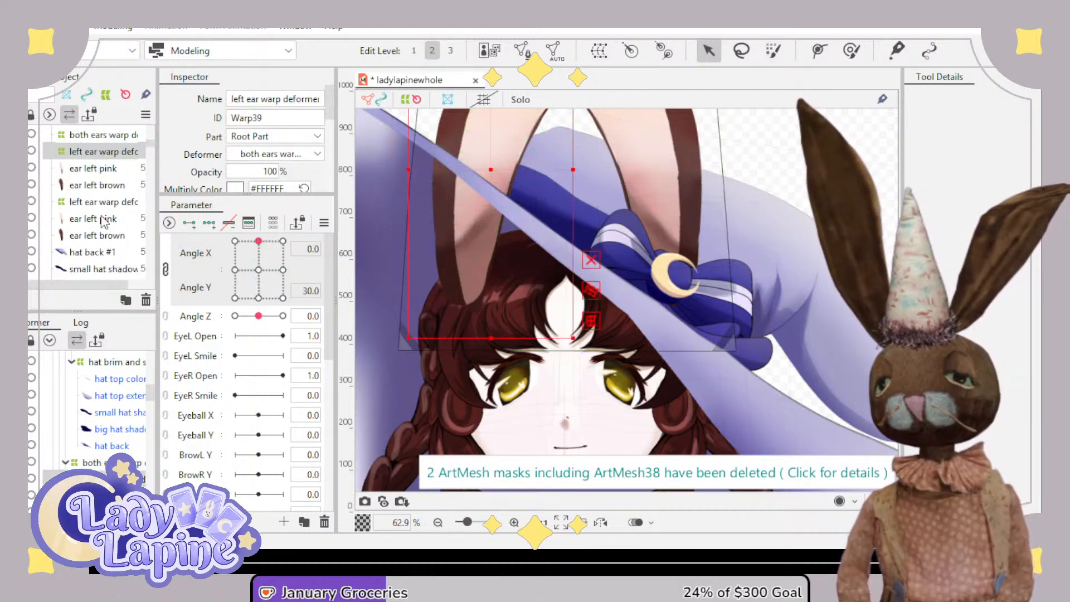
pyautogui.keyDown('shift'); pyautogui.click(98, 239); pyautogui.keyUp('shift')
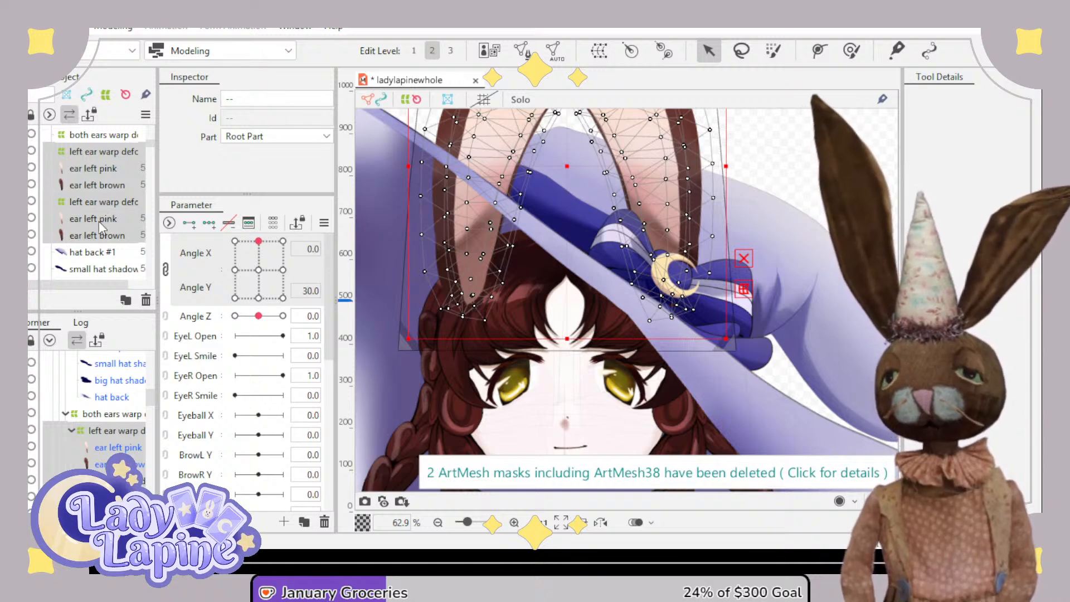
pyautogui.click(93, 168)
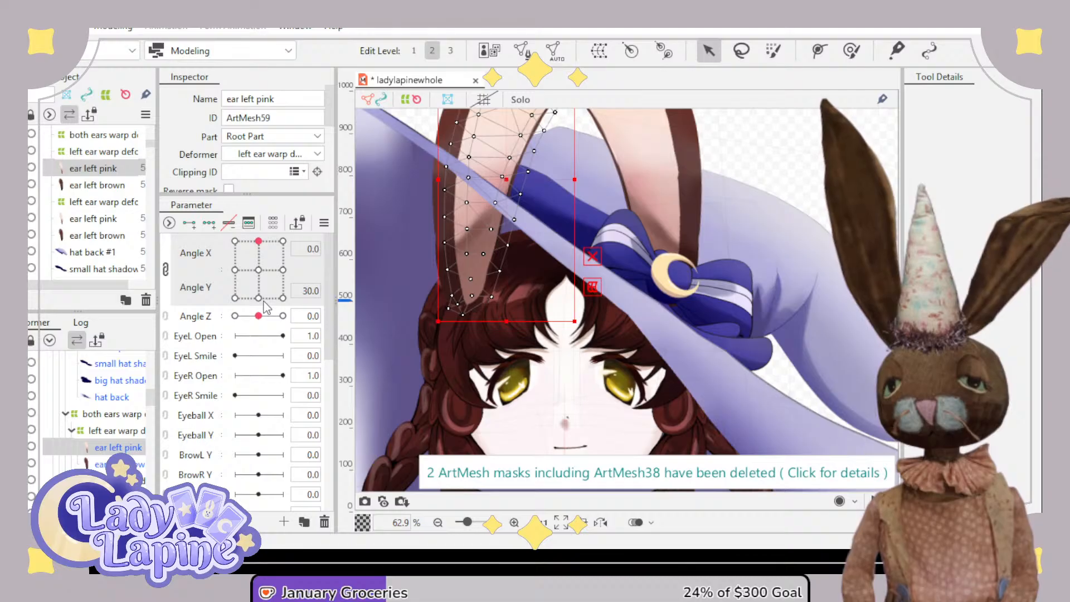
pyautogui.hotkey('ctrl', 'z')
pyautogui.hotkey('ctrl', 'z')
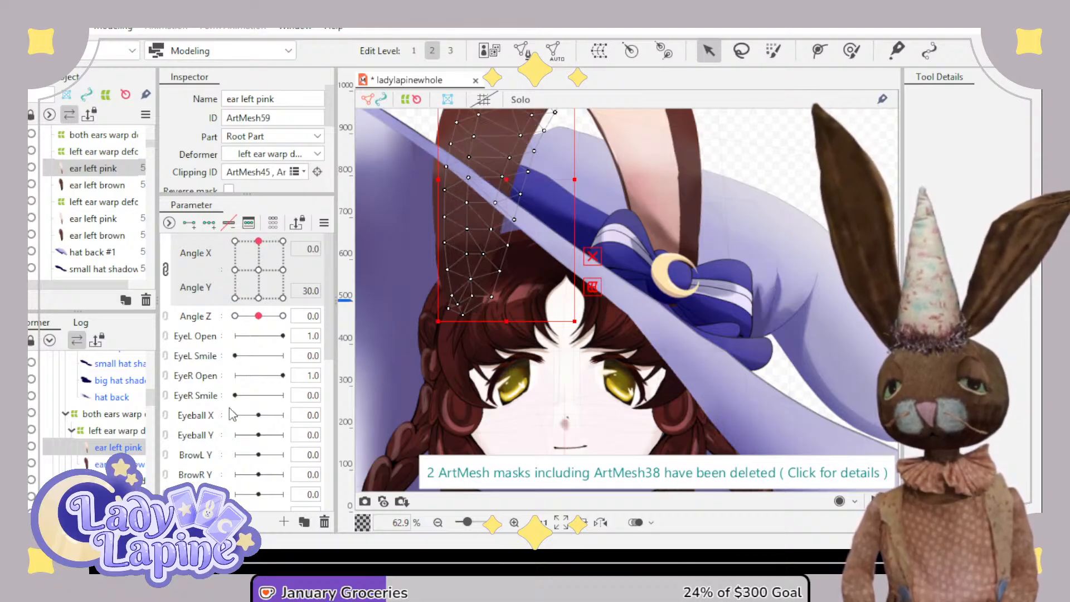
pyautogui.hotkey('ctrl', 'z')
pyautogui.hotkey('ctrl', 'z')
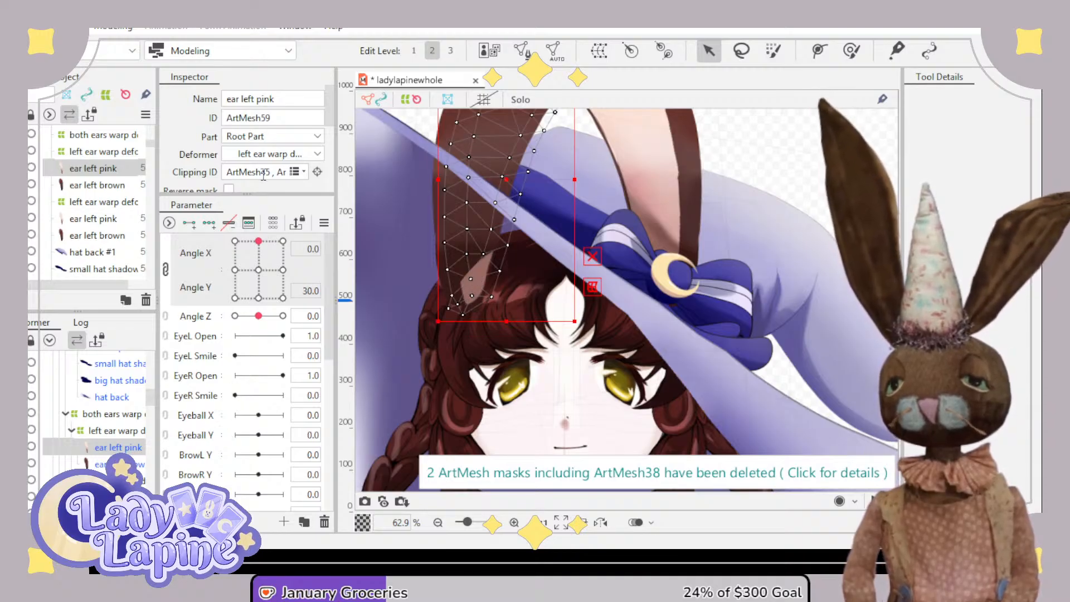
pyautogui.click(228, 189)
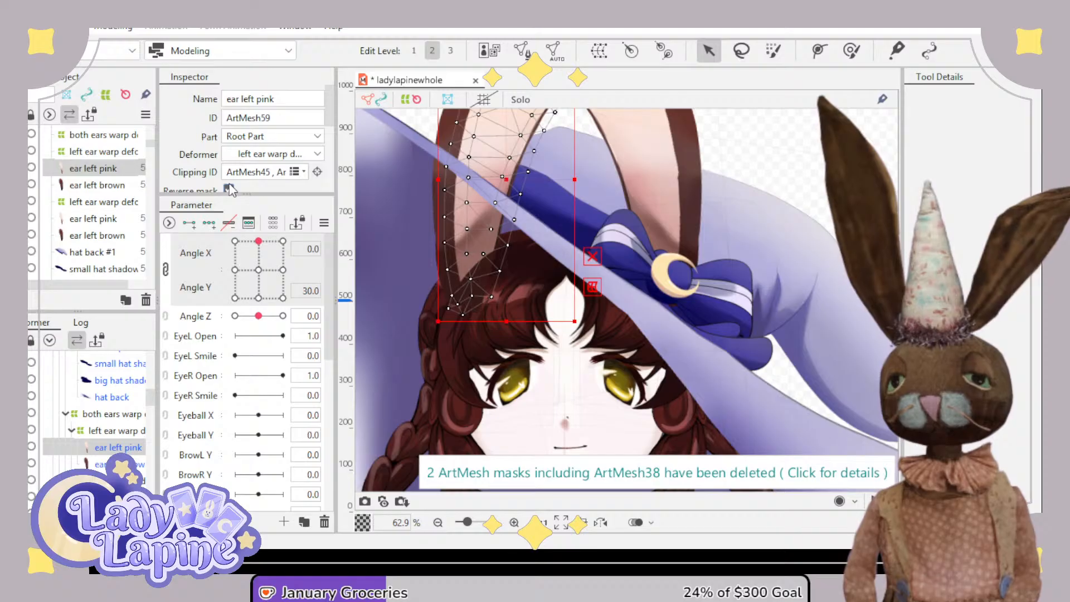
# - Apply the same reversed clipping ID list to the mirrored ear's brown mesh and check the ears at Angle Y 30
pyautogui.click(96, 186)
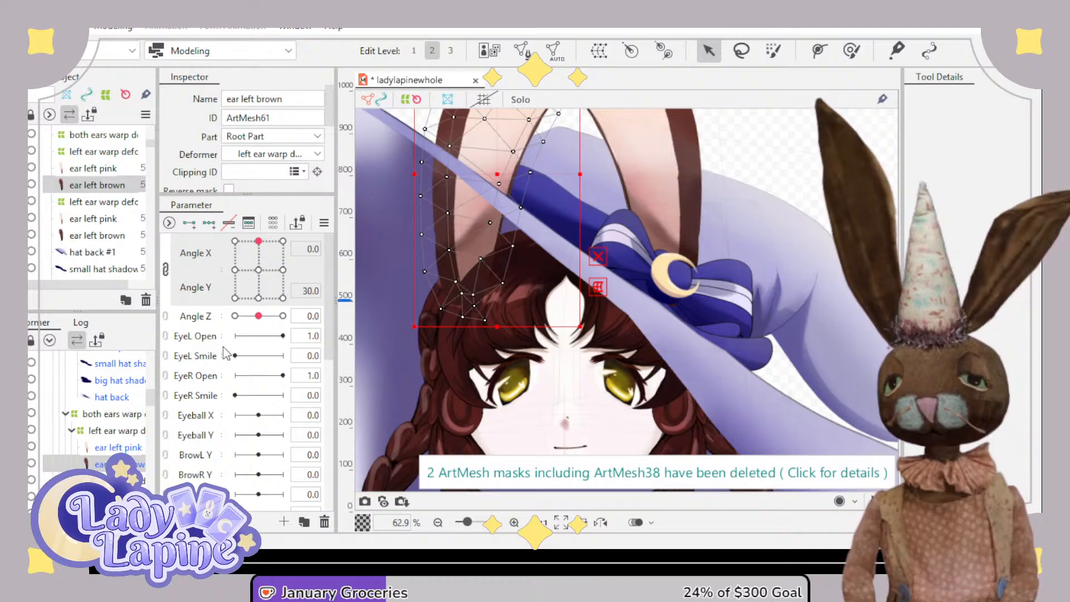
pyautogui.hotkey('ctrl', 'v')
pyautogui.press('Return')
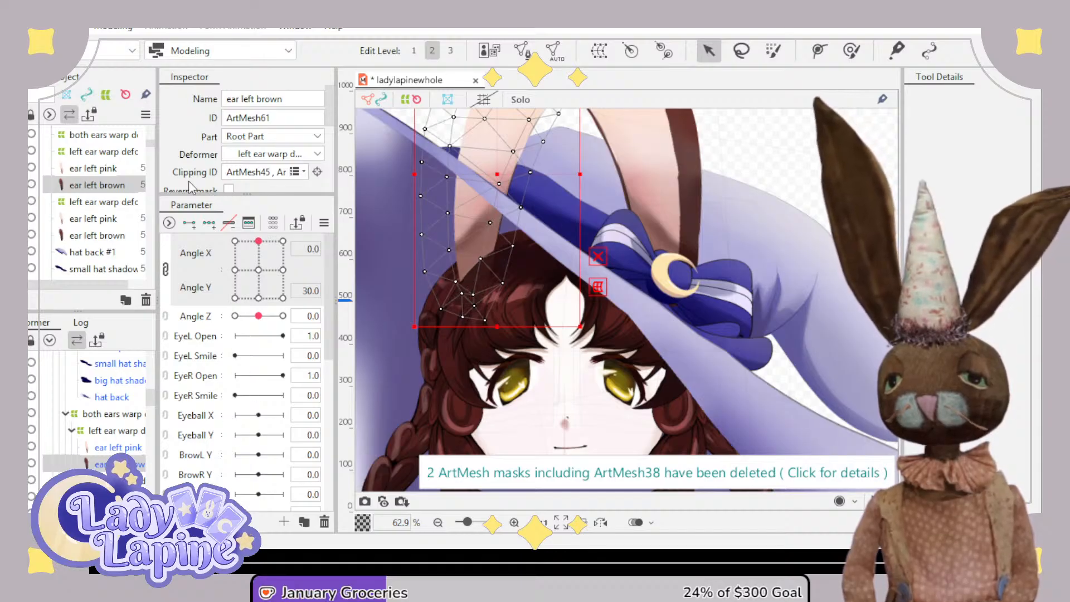
pyautogui.click(229, 188)
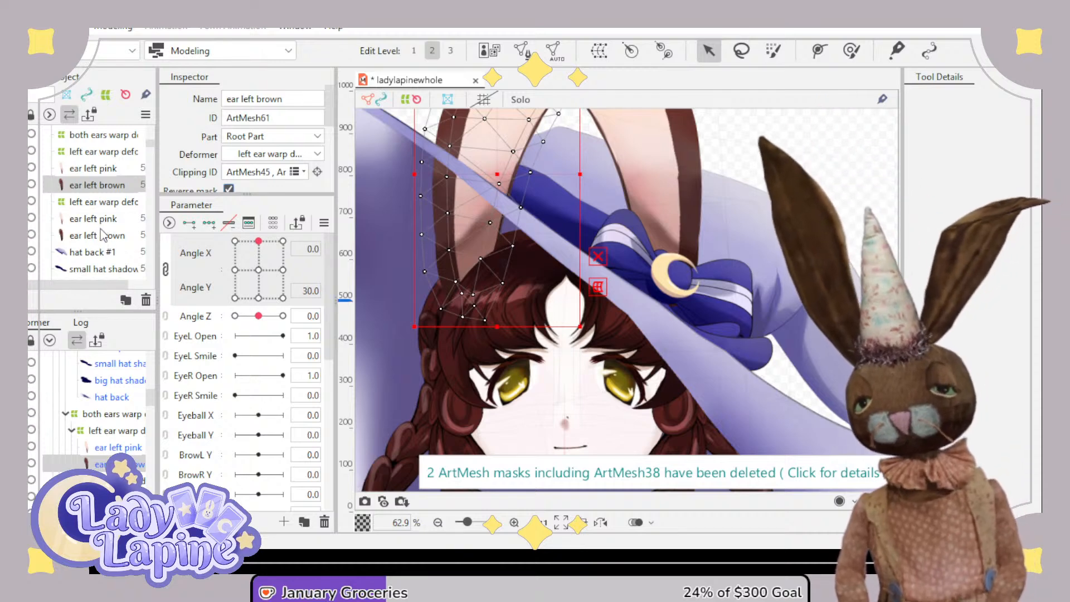
pyautogui.click(258, 270)
pyautogui.scroll(-3, 475, 262)
pyautogui.click(258, 241)
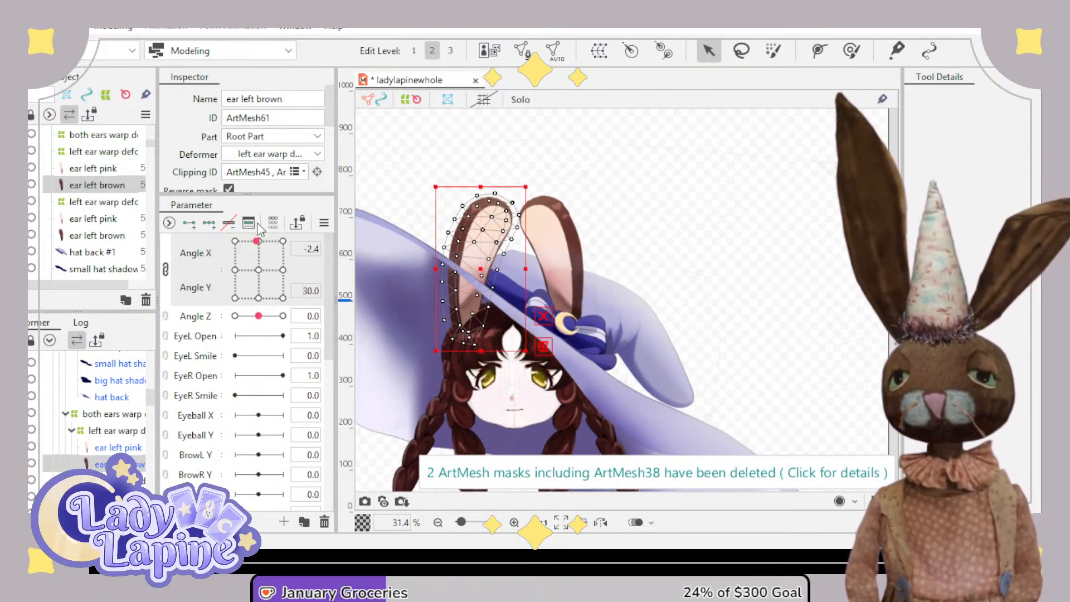
# - At Angle Y -30, lower and shorten the both ears warp deformer, then fan its upper corners outward and raise its upper center
pyautogui.moveTo(259, 234); pyautogui.dragTo(262, 310)
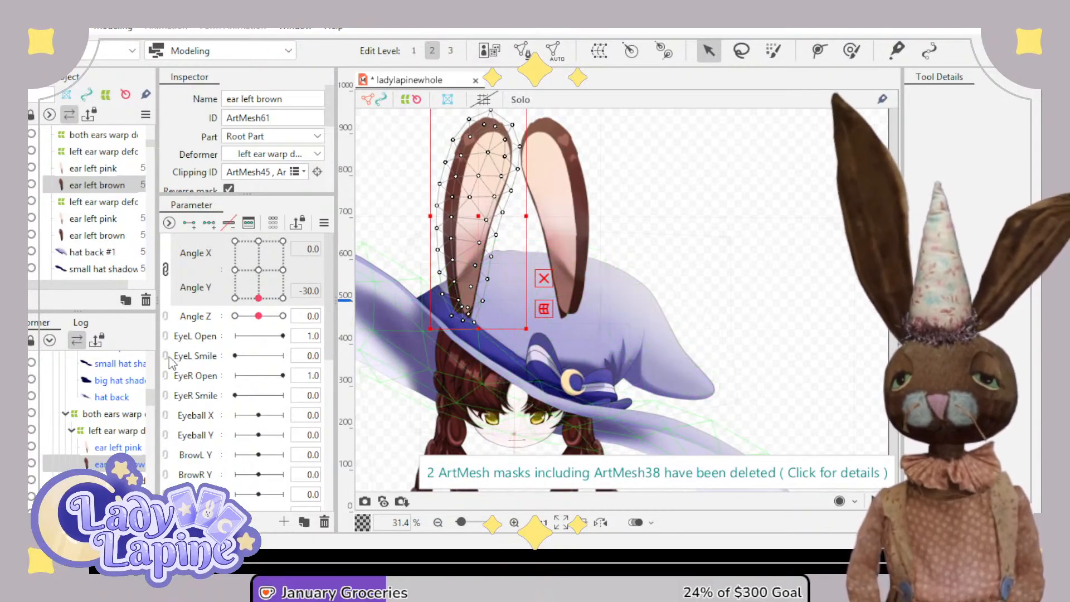
pyautogui.click(124, 418)
pyautogui.moveTo(515, 220); pyautogui.dragTo(514, 249)
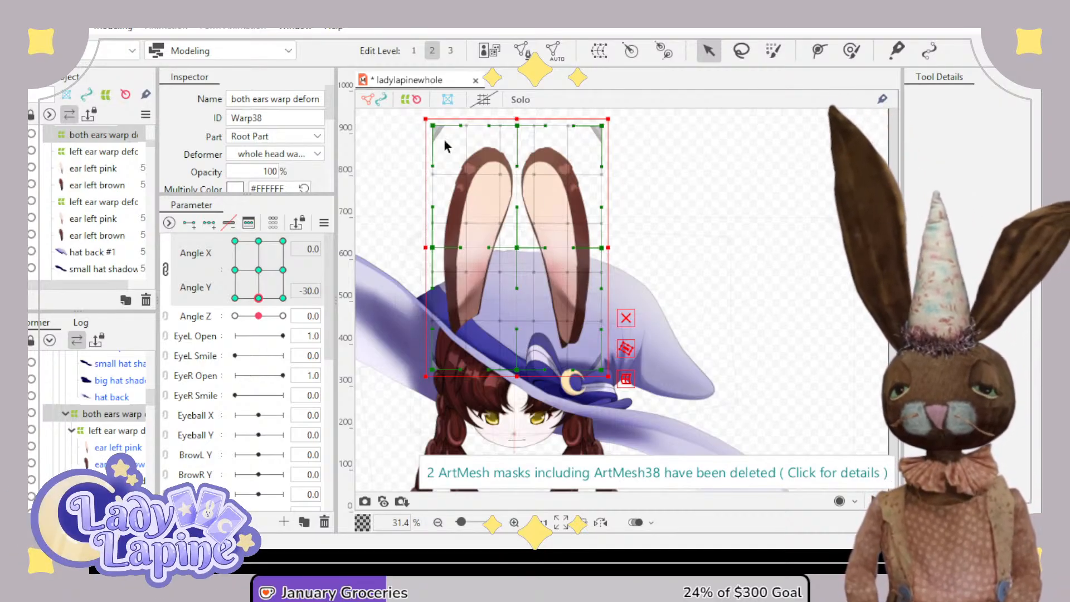
pyautogui.moveTo(514, 117); pyautogui.dragTo(514, 179)
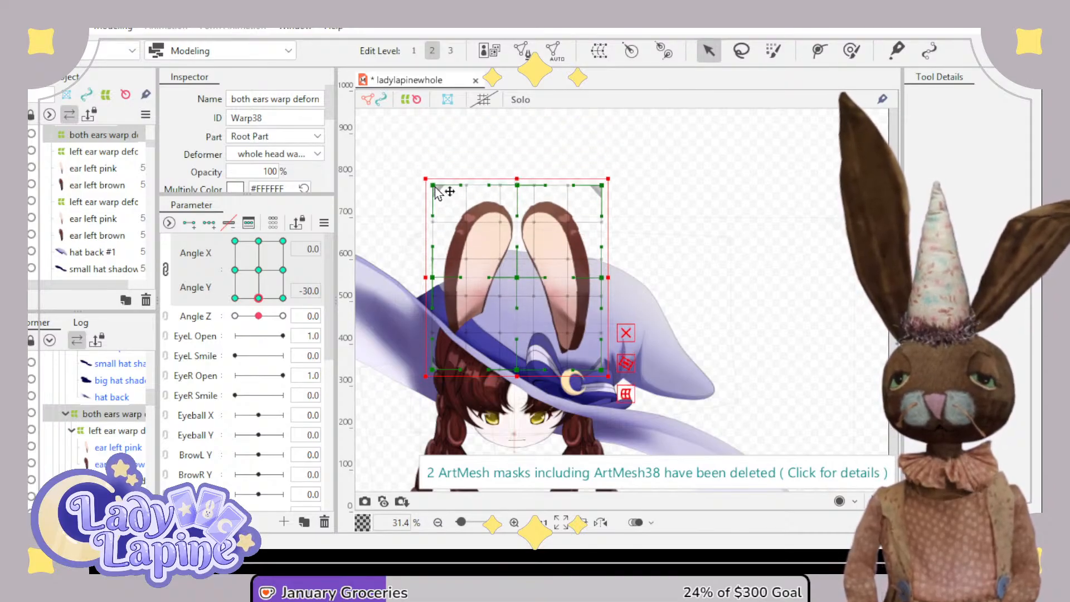
pyautogui.moveTo(441, 185); pyautogui.dragTo(394, 172)
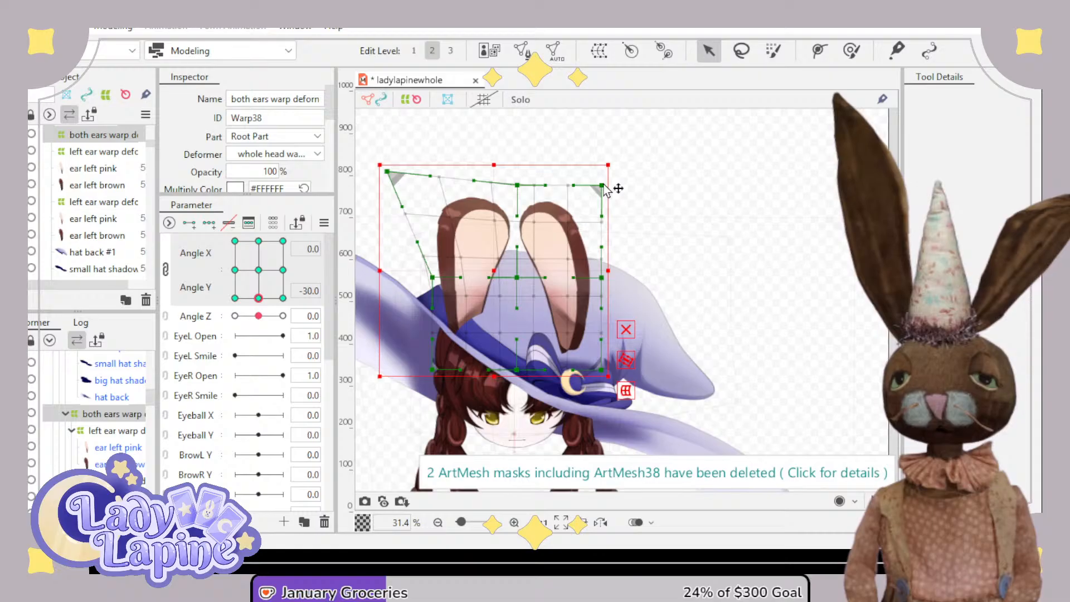
pyautogui.moveTo(603, 185); pyautogui.dragTo(658, 170)
pyautogui.moveTo(518, 184); pyautogui.dragTo(517, 159)
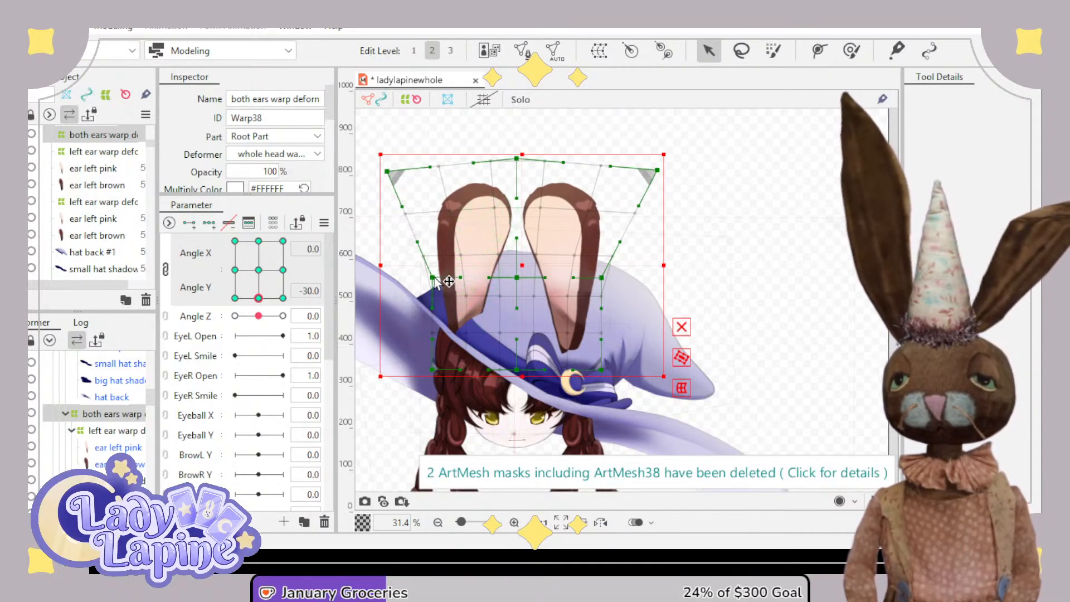
# - Lower the middle points of the both ears warp deformer, pull its base corners inward and reposition it over the head
pyautogui.moveTo(433, 278)
pyautogui.mouseDown()
pyautogui.moveTo(423, 283)
pyautogui.moveTo(438, 283)
pyautogui.mouseUp()
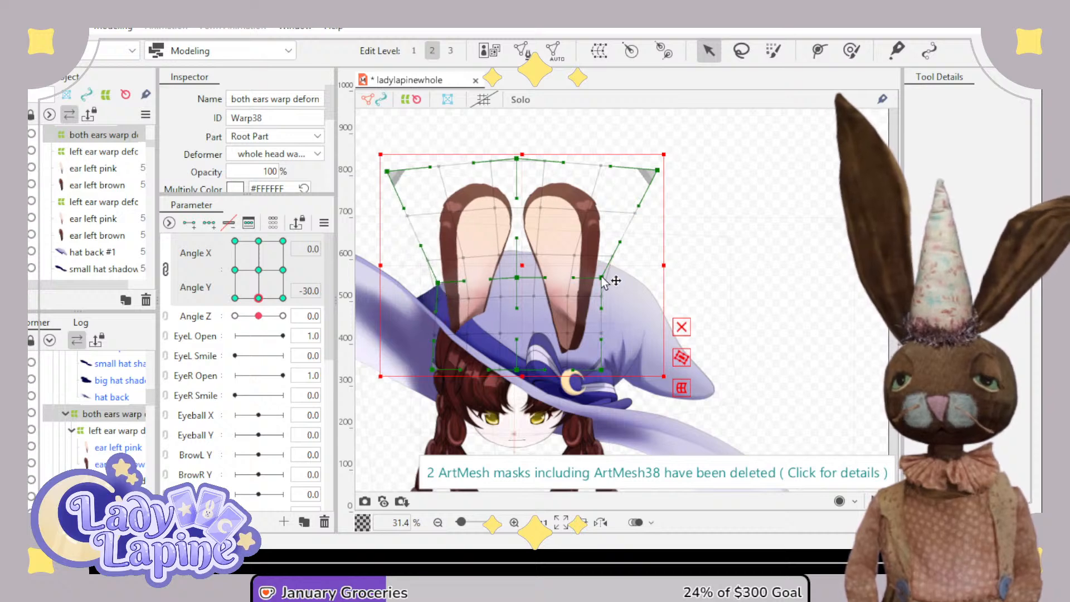
pyautogui.moveTo(602, 277); pyautogui.dragTo(604, 283)
pyautogui.moveTo(517, 278)
pyautogui.mouseDown()
pyautogui.moveTo(520, 305)
pyautogui.moveTo(529, 281)
pyautogui.mouseUp()
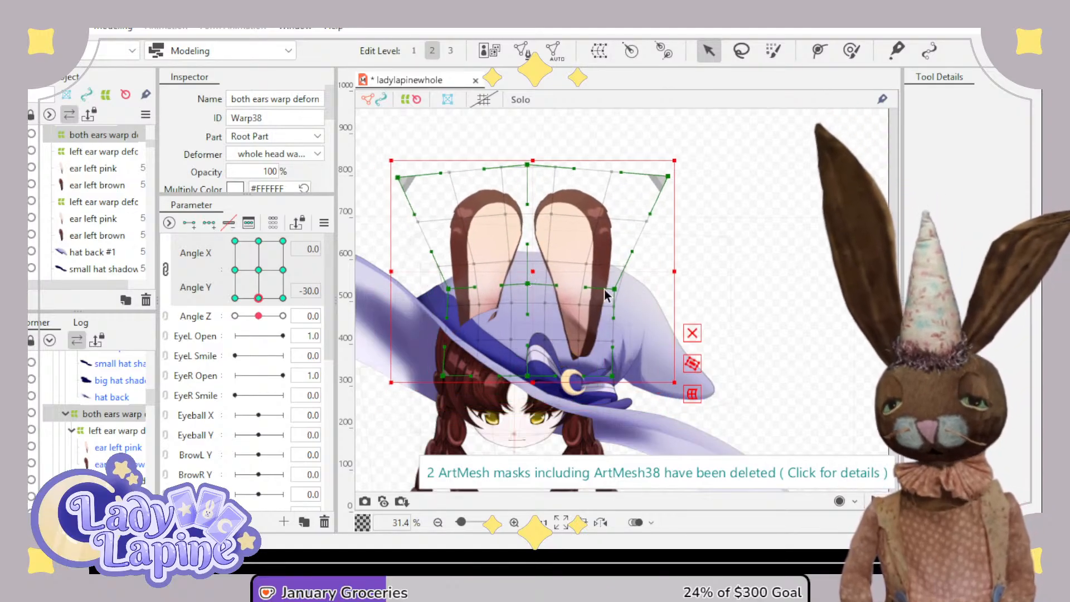
pyautogui.moveTo(617, 377); pyautogui.dragTo(589, 376)
pyautogui.moveTo(443, 375); pyautogui.dragTo(475, 377)
pyautogui.moveTo(529, 282)
pyautogui.mouseDown()
pyautogui.moveTo(519, 289)
pyautogui.moveTo(521, 277)
pyautogui.mouseUp()
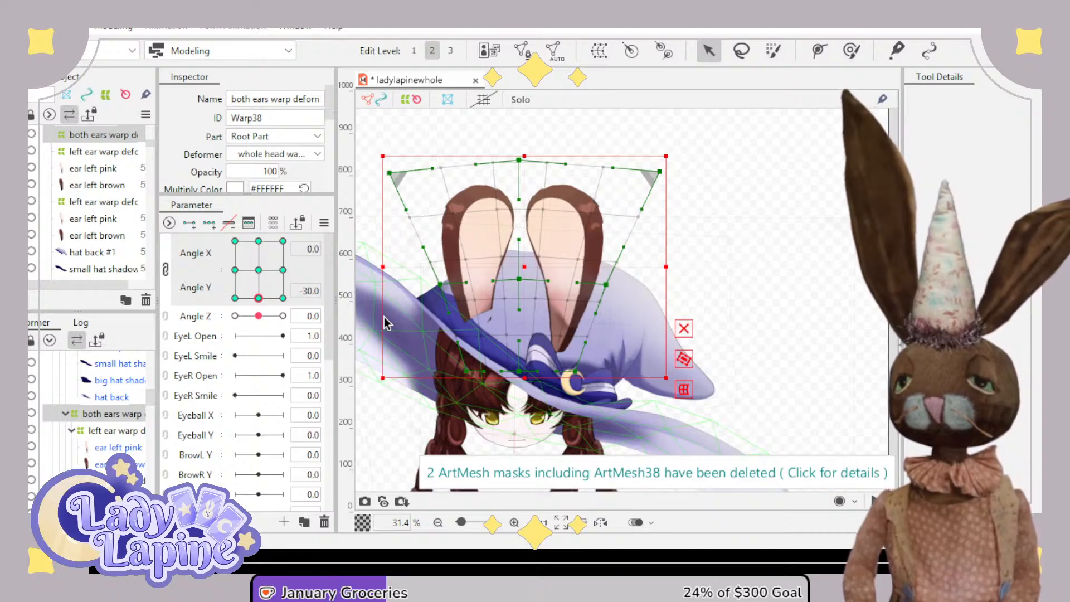
# - Preview the reshaped ears between Angle Y -30 and Angle Y 0 with the whole head in view
pyautogui.moveTo(258, 298)
pyautogui.mouseDown()
pyautogui.moveTo(267, 241)
pyautogui.moveTo(234, 246)
pyautogui.moveTo(266, 277)
pyautogui.moveTo(266, 238)
pyautogui.moveTo(258, 304)
pyautogui.mouseUp()
pyautogui.moveTo(260, 287)
pyautogui.mouseDown()
pyautogui.moveTo(258, 300)
pyautogui.moveTo(259, 270)
pyautogui.mouseUp()
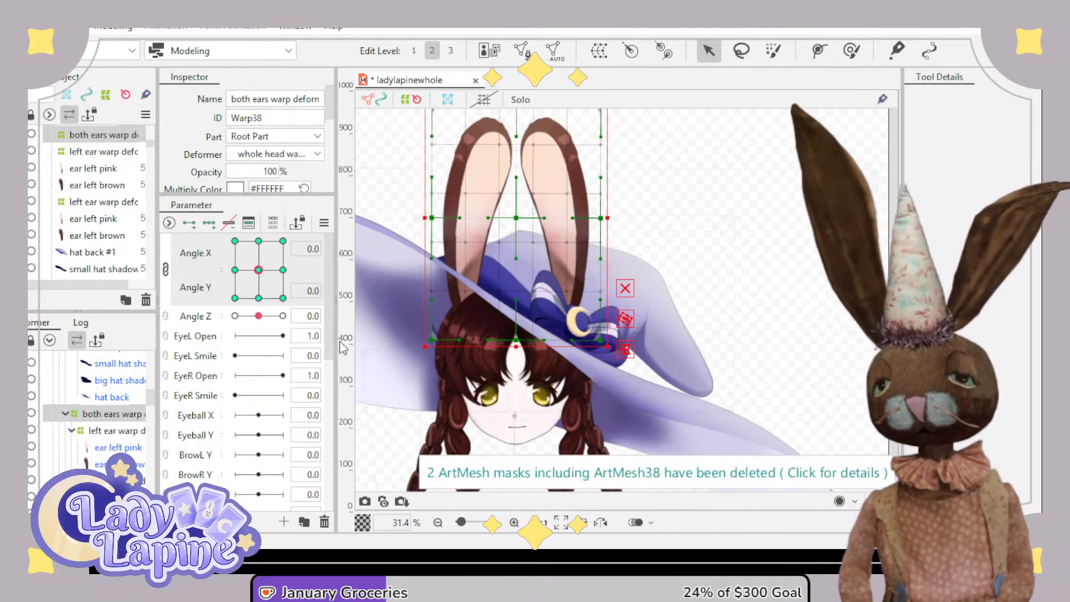
pyautogui.scroll(-5, 683, 261)
pyautogui.moveTo(682, 260); pyautogui.dragTo(679, 276)
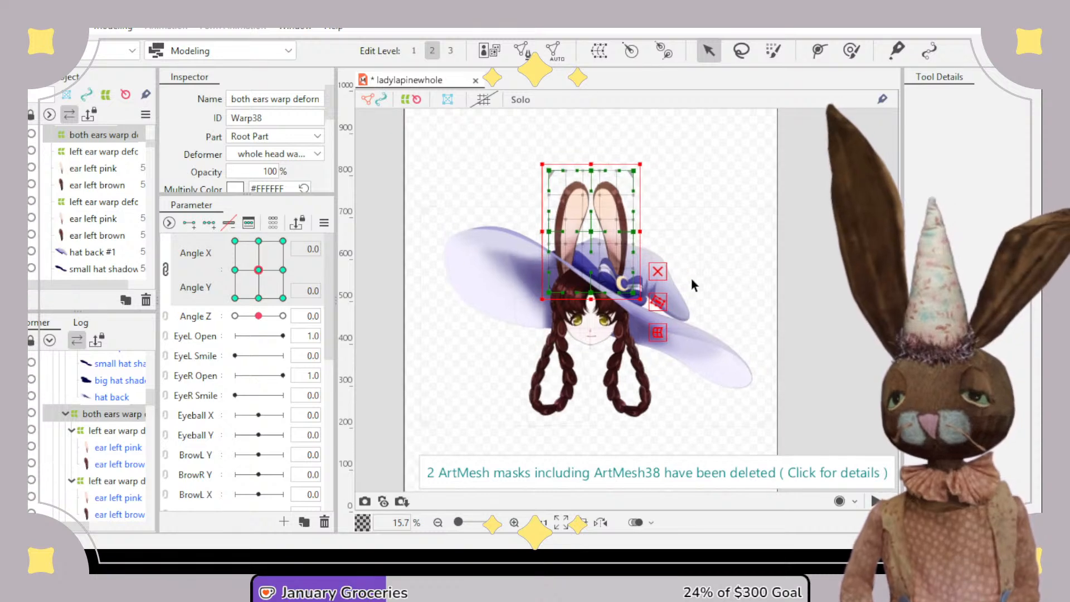
pyautogui.scroll(-5, 111, 384)
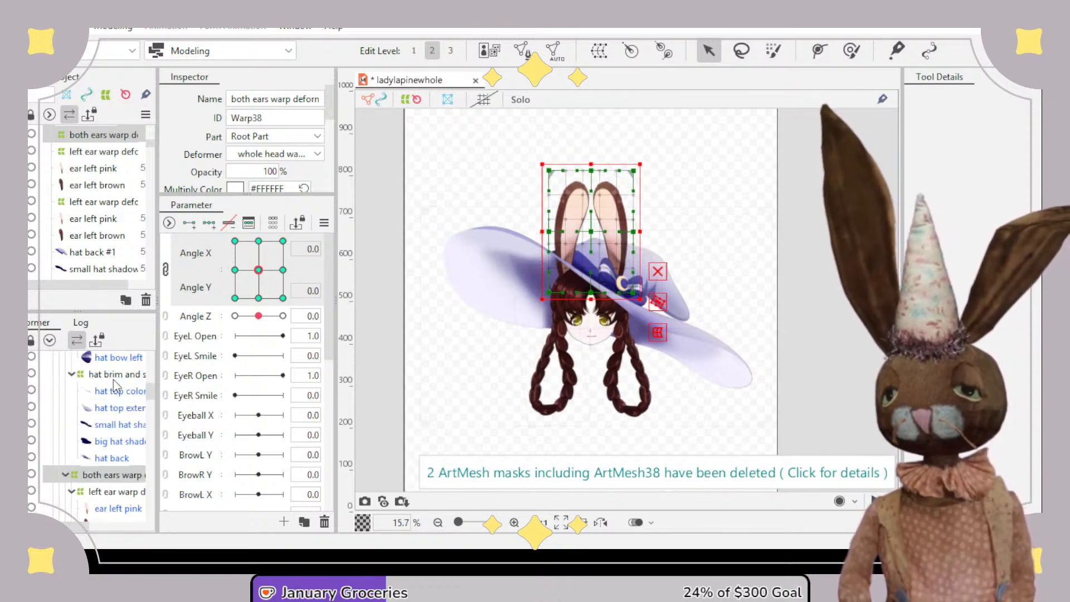
pyautogui.scroll(-8, 115, 384)
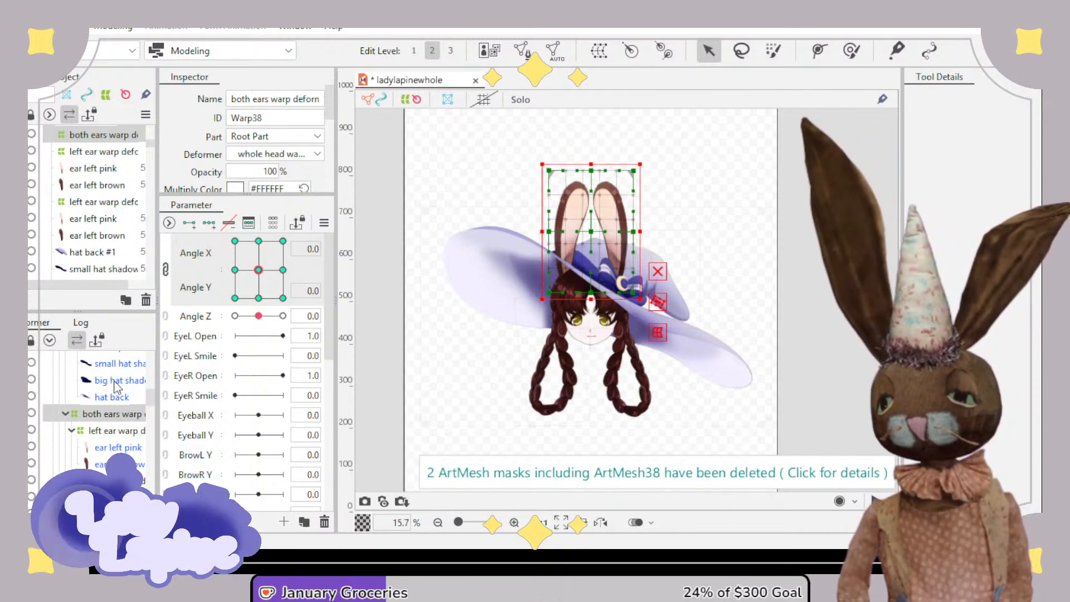
# - Undo all reshaping of the both ears warp deformer at Angle Y -30
pyautogui.hotkey('ctrl', 'z')
pyautogui.hotkey('ctrl', 'z')
pyautogui.hotkey('ctrl', 'z')
pyautogui.hotkey('ctrl', 'z')
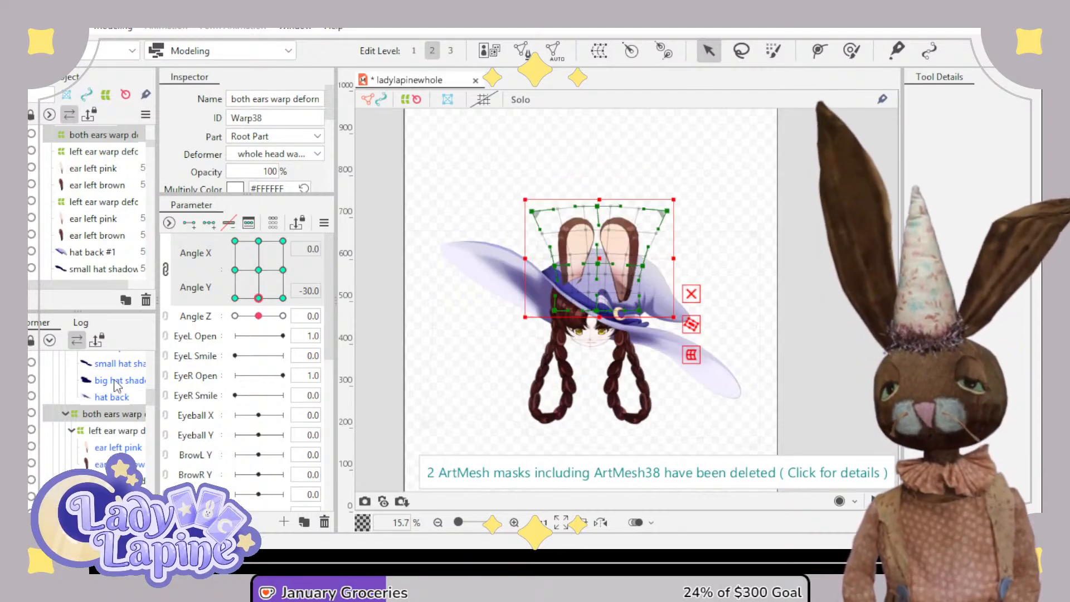
pyautogui.hotkey('ctrl', 'z')
pyautogui.hotkey('ctrl', 'z')
pyautogui.hotkey('ctrl', 'z')
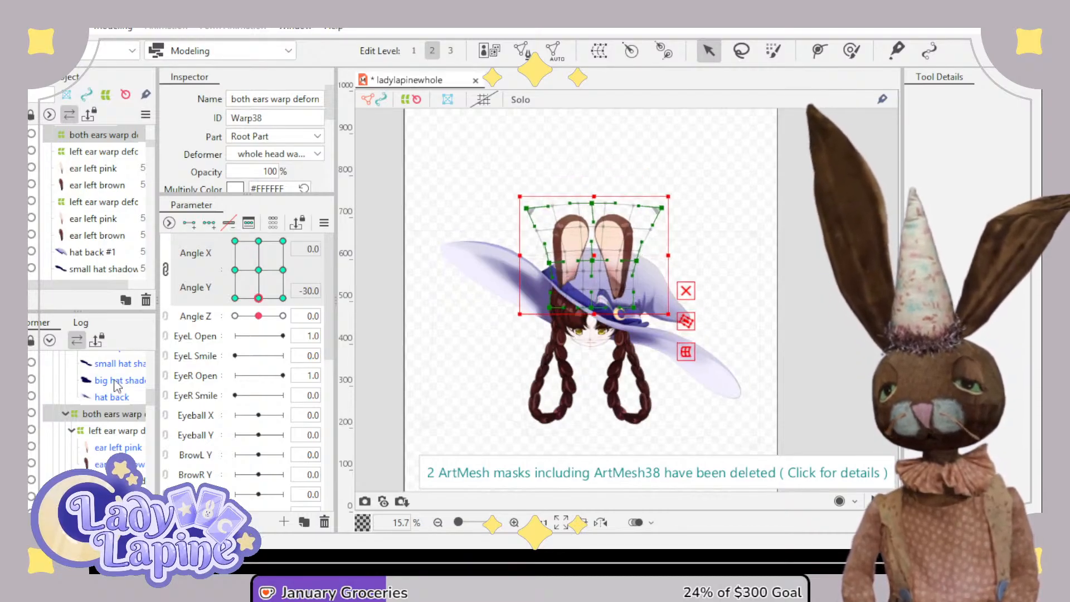
pyautogui.hotkey('ctrl', 'z')
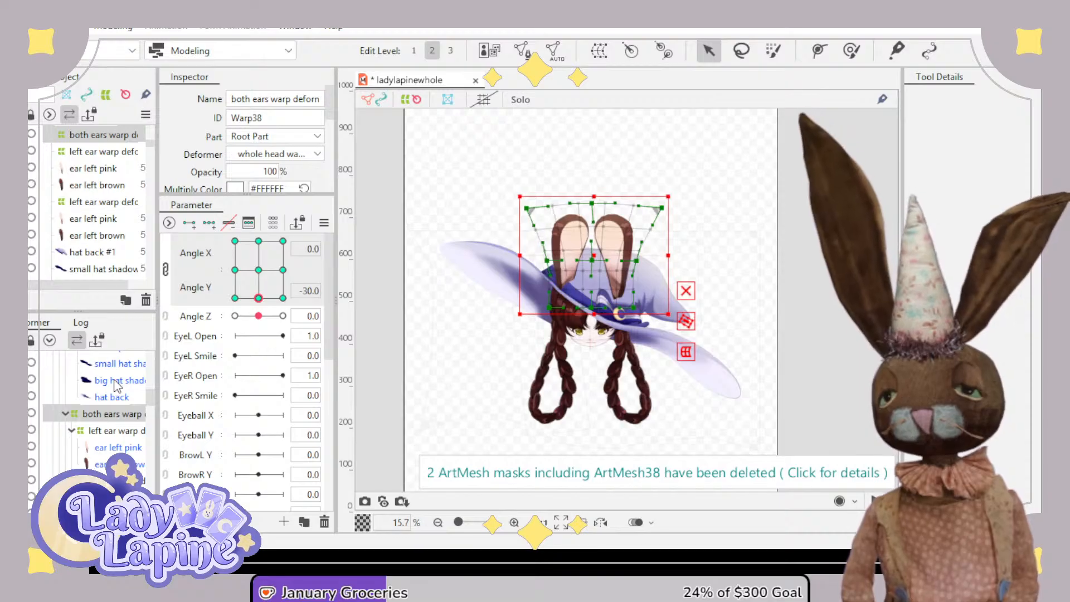
pyautogui.hotkey('ctrl', 'z')
pyautogui.hotkey('ctrl', 'z')
pyautogui.hotkey('ctrl', 'z')
pyautogui.hotkey('ctrl', 'z')
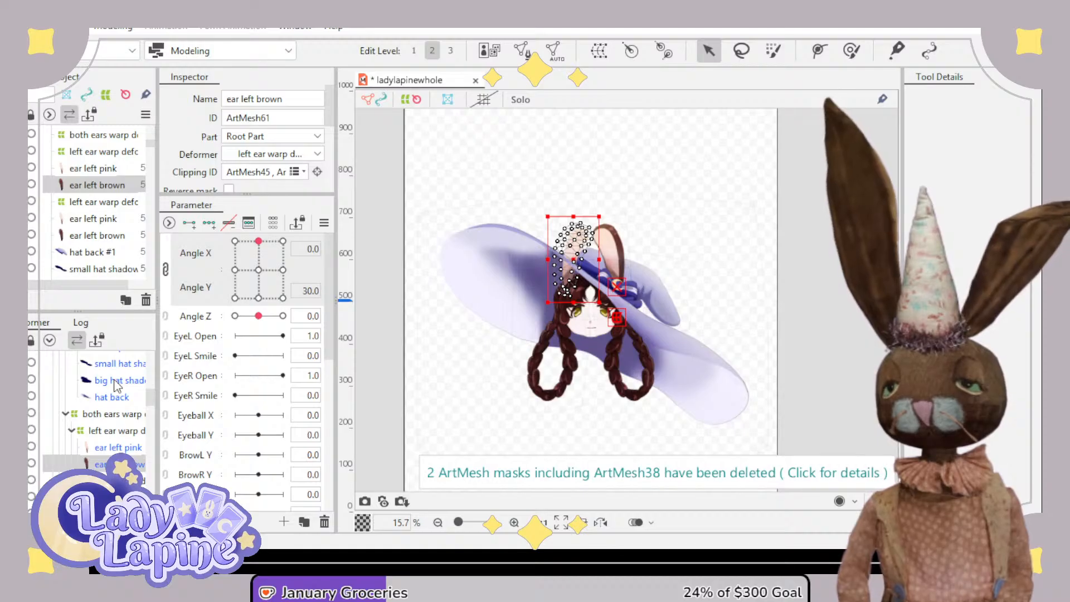
# - Undo the clipping and Reverse mask changes on the mirrored ear meshes and the deletion of the original right ear
pyautogui.hotkey('ctrl', 'z')
pyautogui.hotkey('ctrl', 'z')
pyautogui.hotkey('ctrl', 'z')
pyautogui.hotkey('ctrl', 'z')
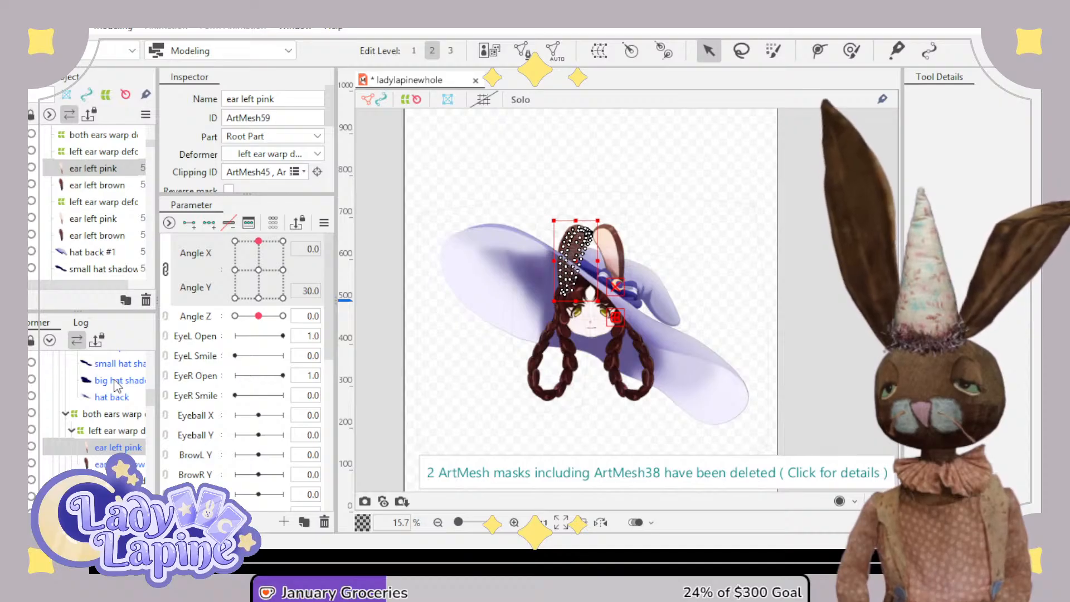
pyautogui.hotkey('ctrl', 'z')
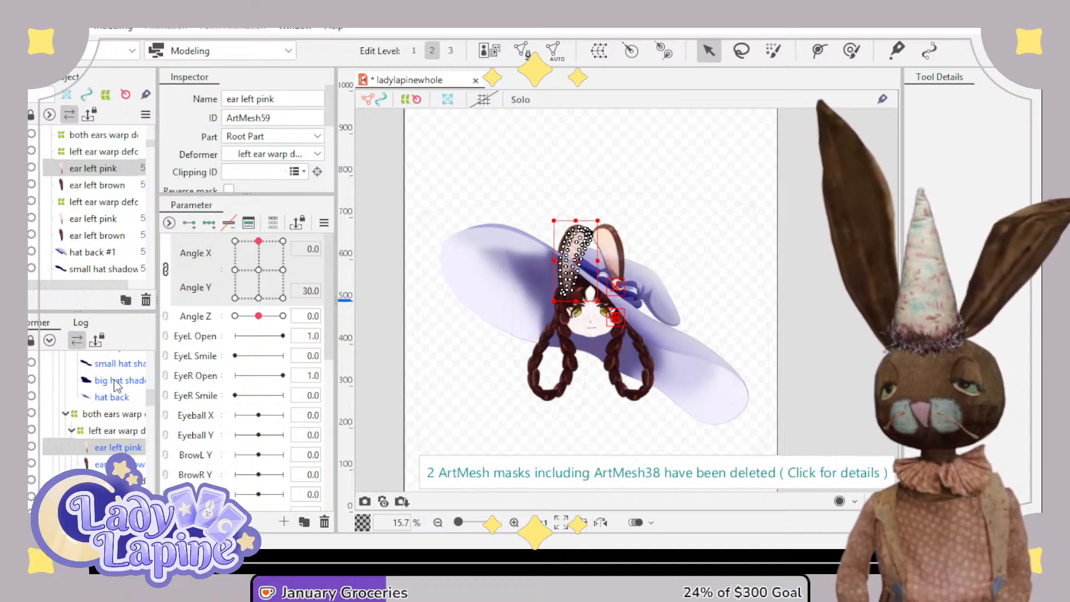
pyautogui.hotkey('ctrl', 'z')
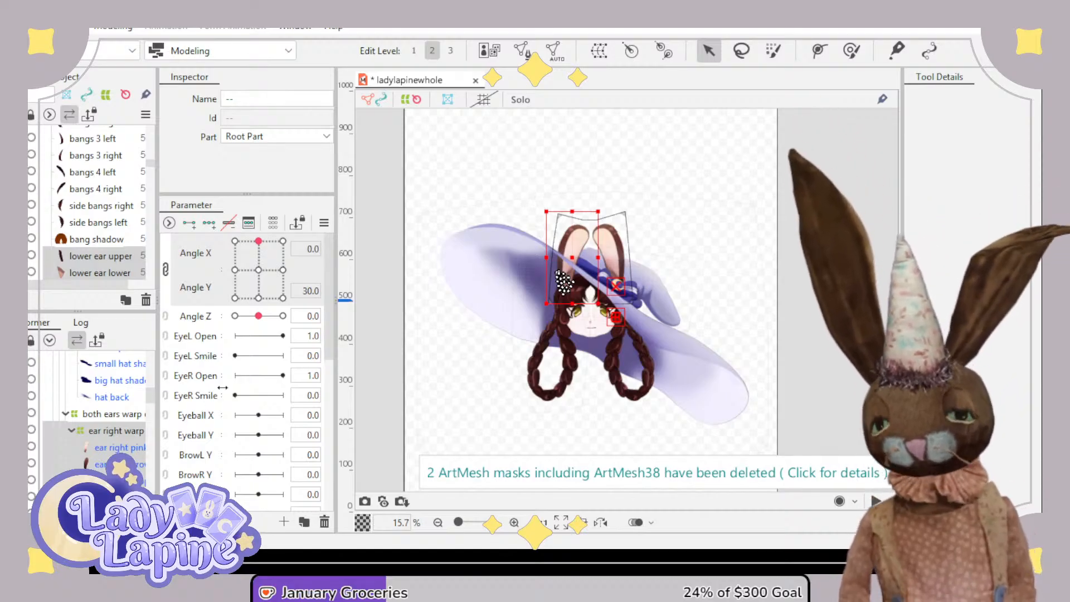
# - Inspect the clipping settings of the original ear right pink and ear right brown meshes
pyautogui.scroll(5, 574, 340)
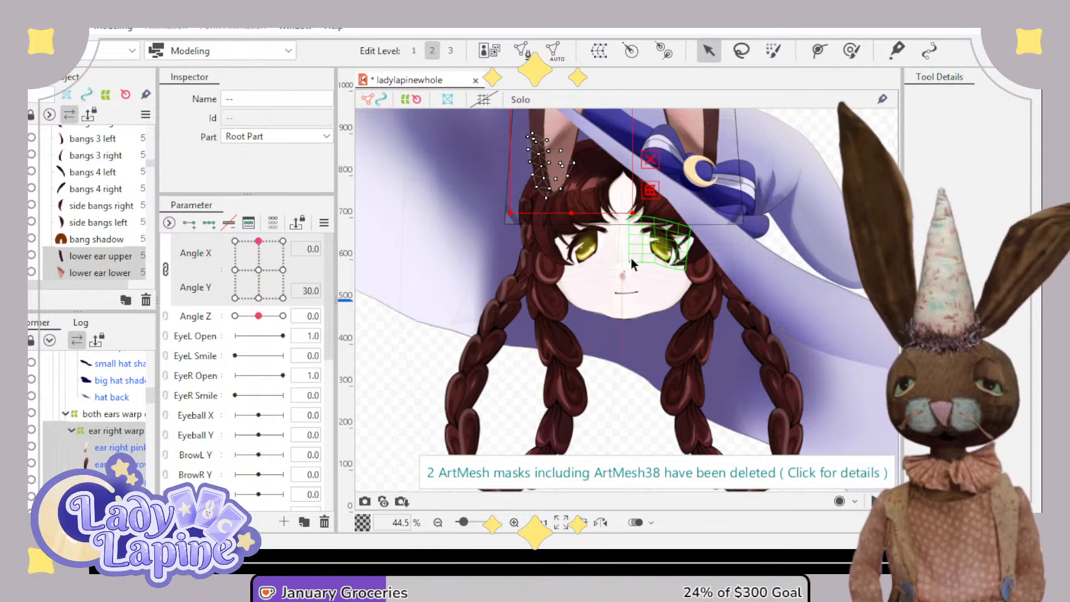
pyautogui.moveTo(624, 258); pyautogui.dragTo(607, 380)
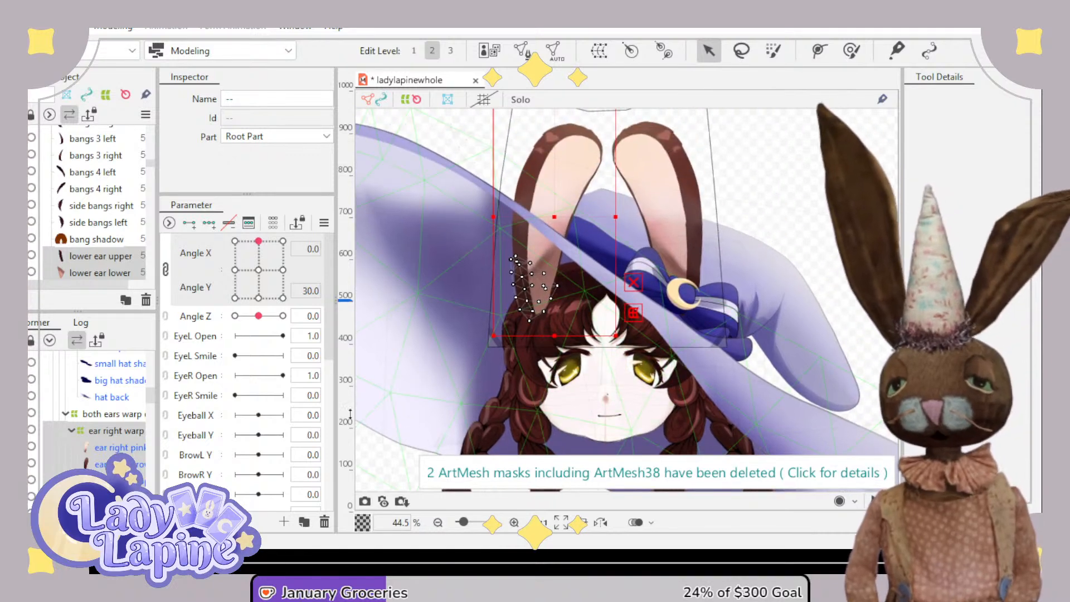
pyautogui.click(119, 448)
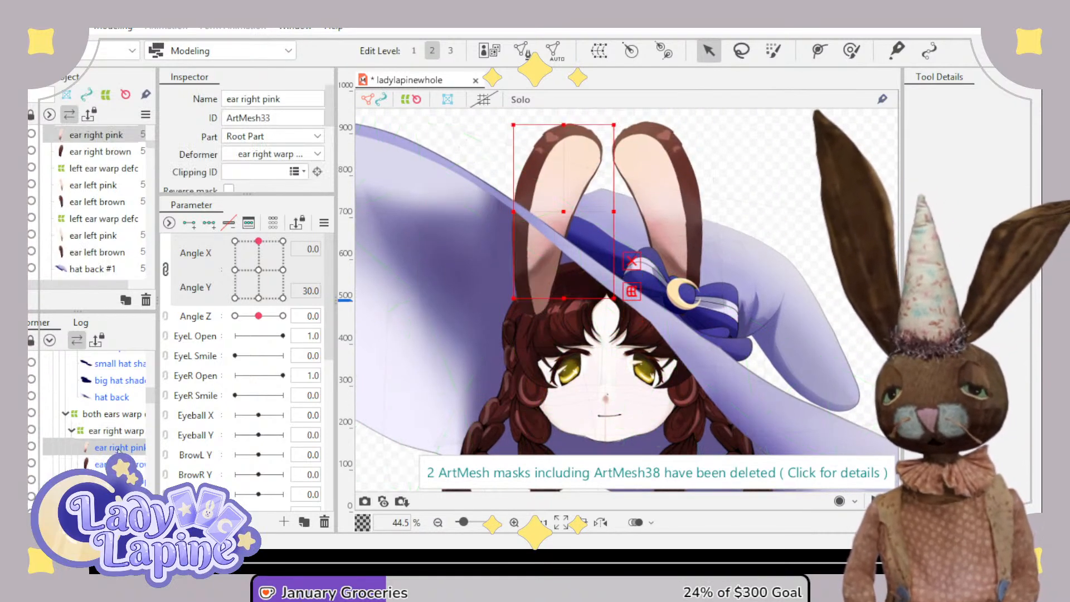
pyautogui.click(119, 464)
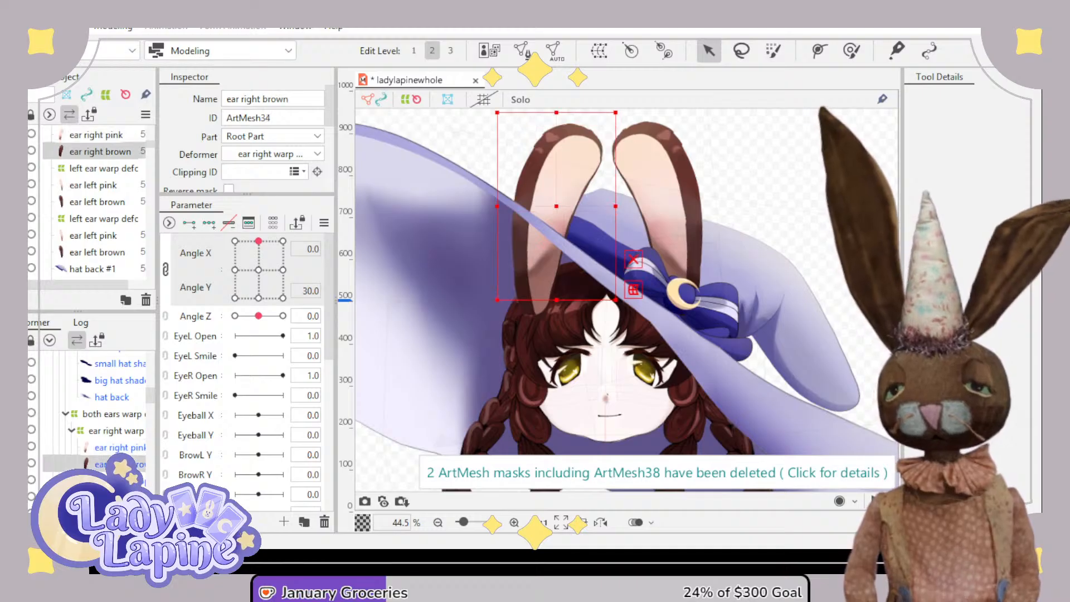
# - Inspect the clipping settings of the lower ear lower and hat back meshes at Angle Y 30
pyautogui.click(119, 481)
pyautogui.click(119, 498)
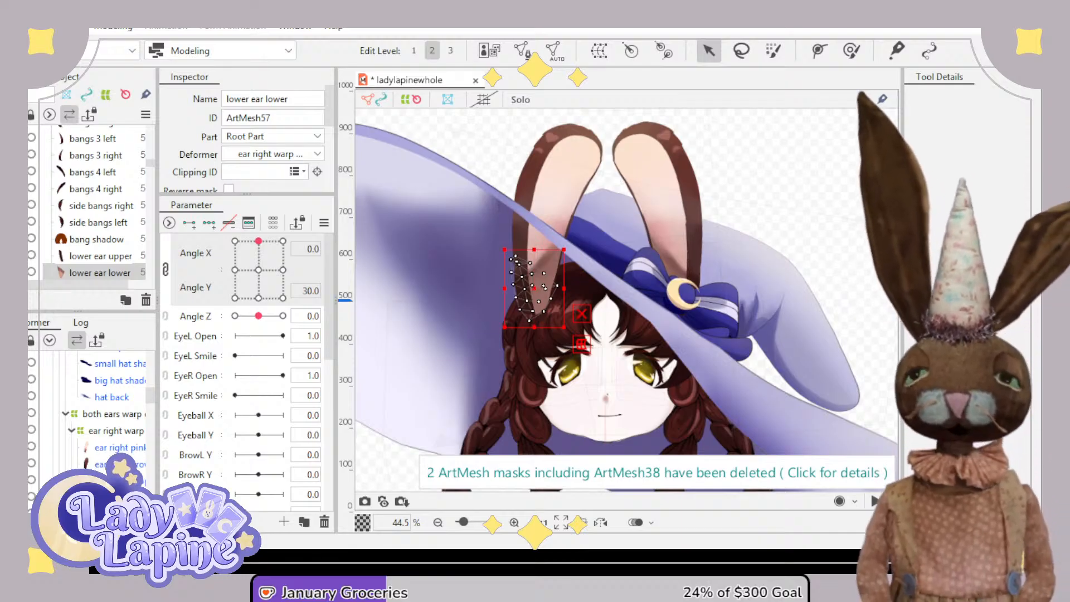
pyautogui.moveTo(235, 272); pyautogui.dragTo(258, 235)
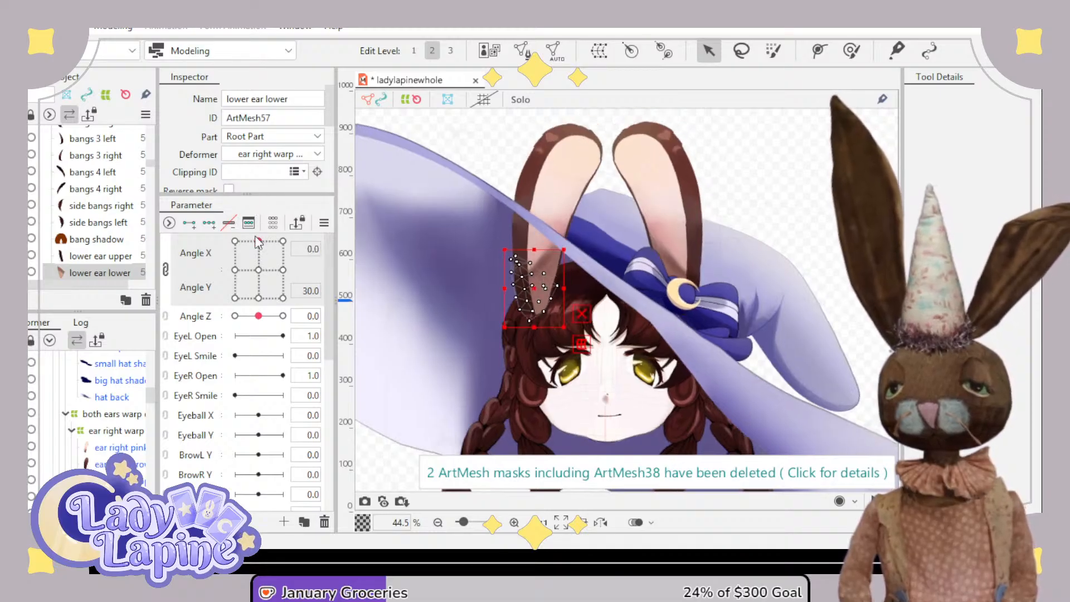
pyautogui.click(399, 233)
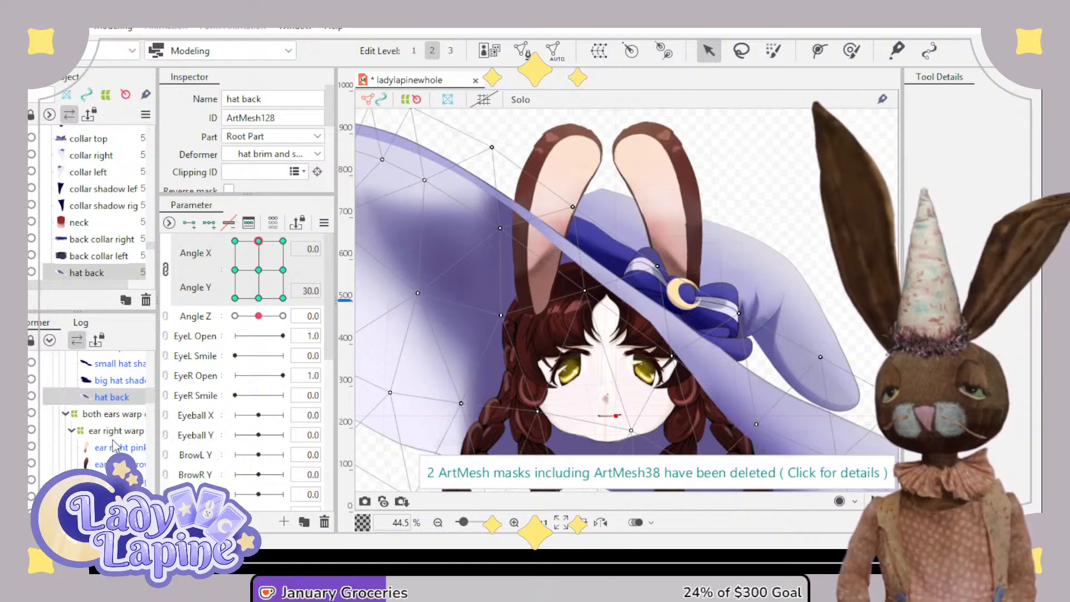
# - Temporarily hide the mirrored ear's pink and brown meshes to check what lies beneath, and restore their visibility
pyautogui.scroll(-1, 107, 442)
pyautogui.scroll(-1, 108, 442)
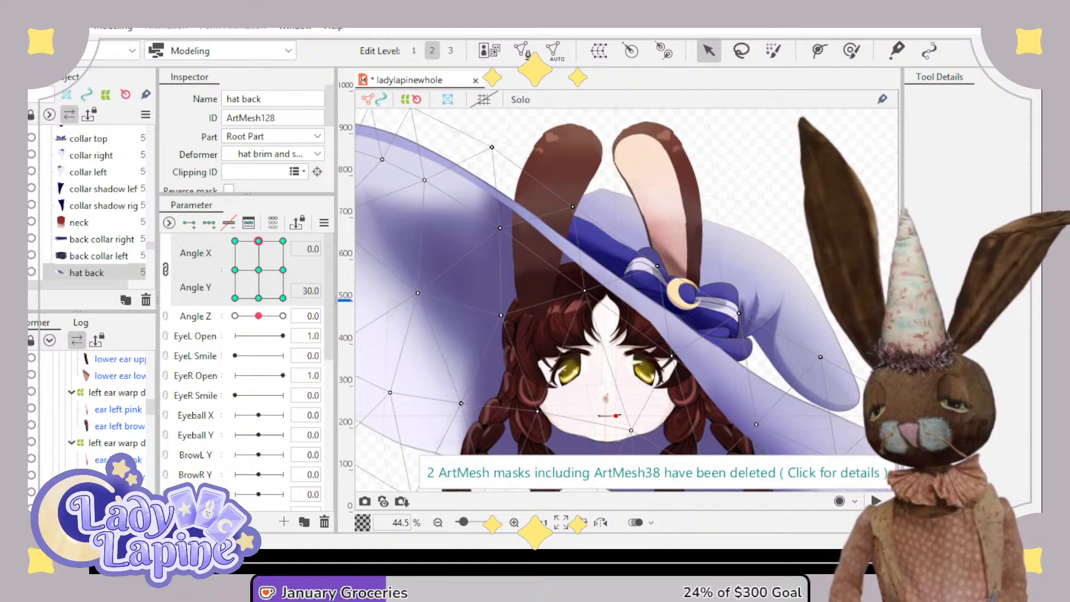
pyautogui.click(14, 426)
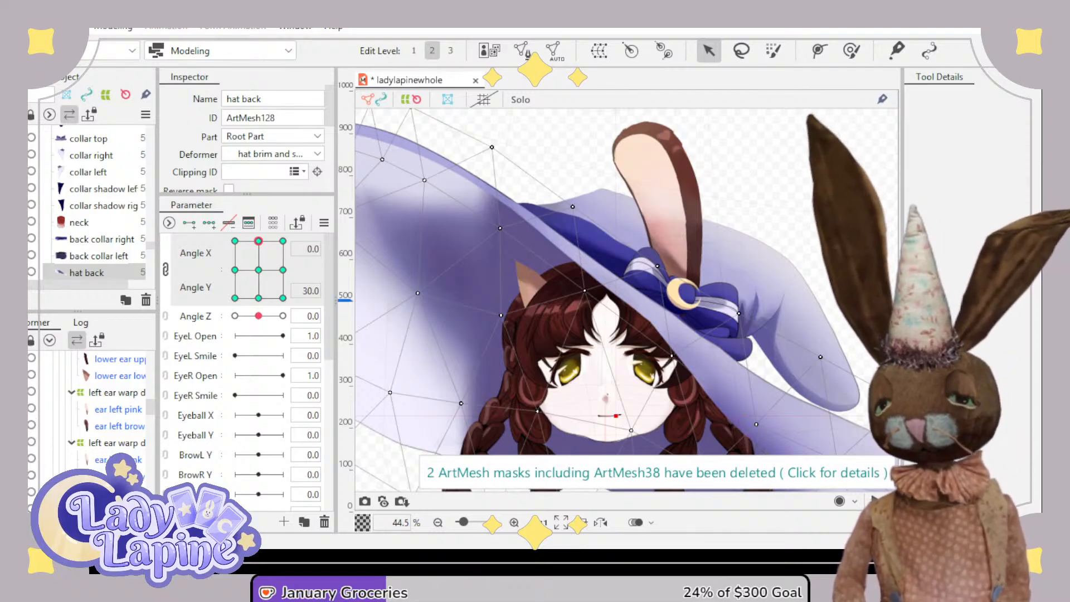
pyautogui.hotkey('ctrl', 'z')
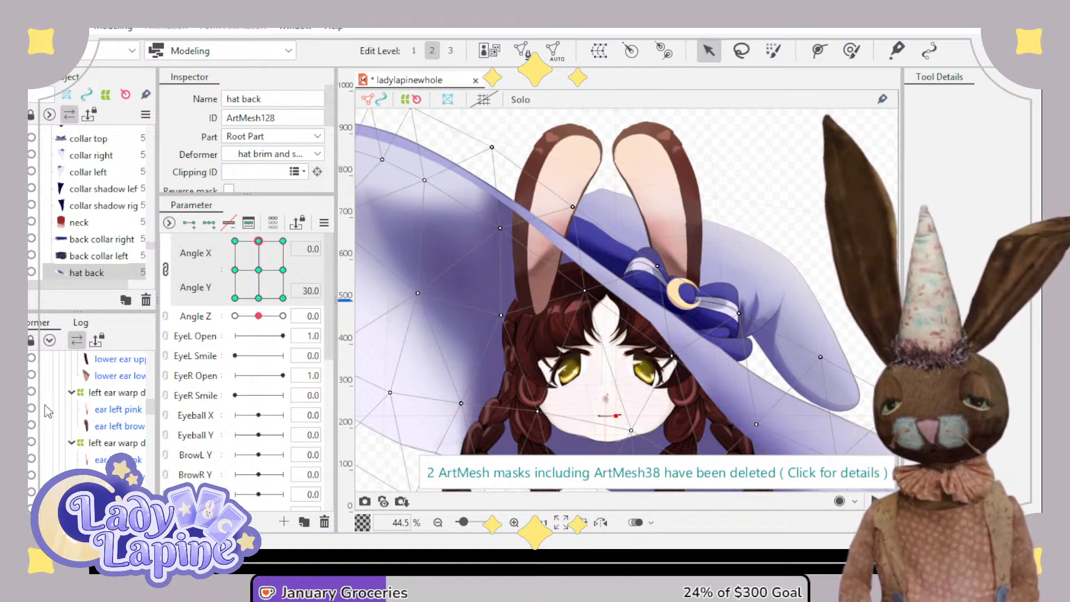
# - At Angle X 0 and Angle Y -30, move the both ears warp deformer down so the ear bases meet the hat brim
pyautogui.moveTo(258, 241); pyautogui.dragTo(261, 317)
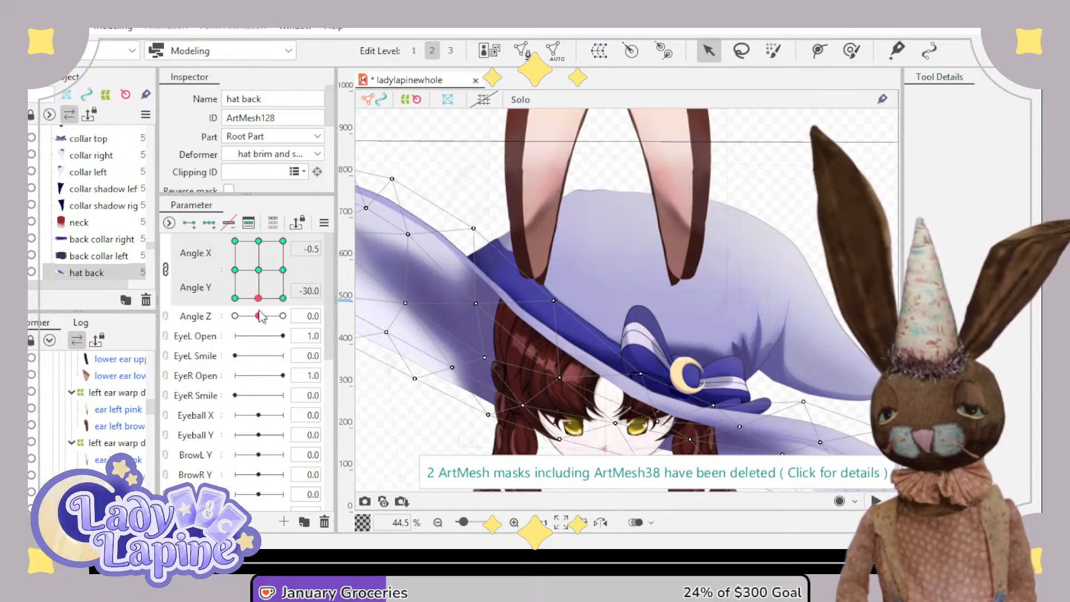
pyautogui.scroll(2, 105, 393)
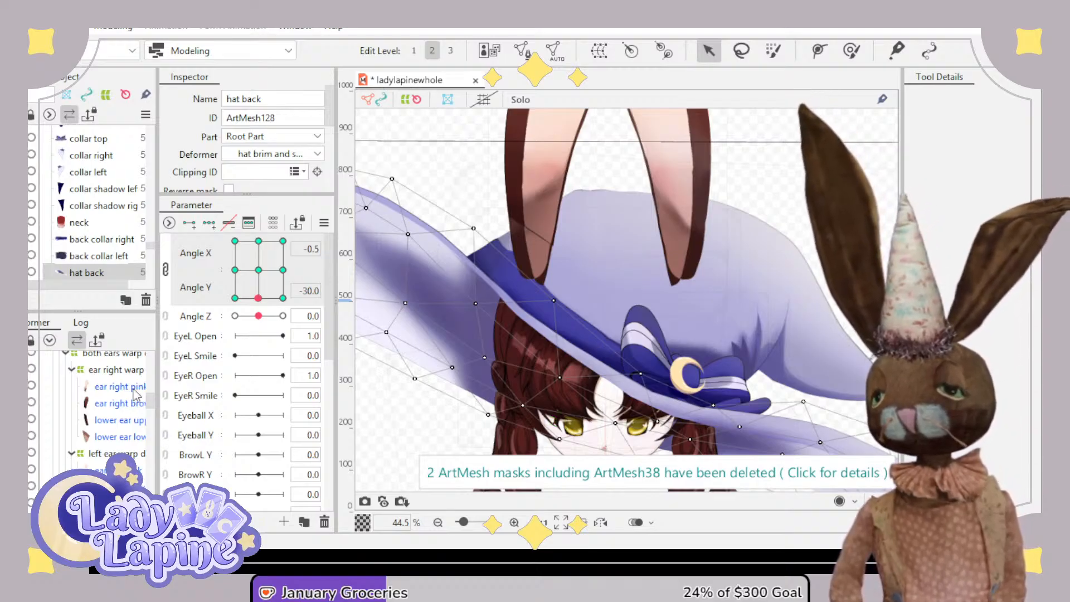
pyautogui.scroll(1, 77, 446)
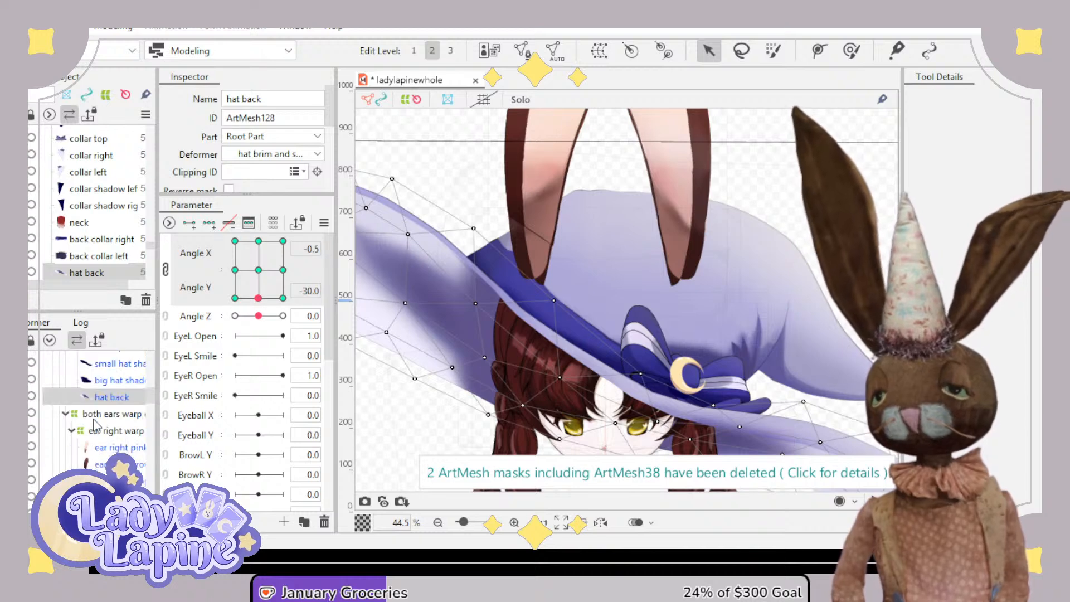
pyautogui.click(109, 414)
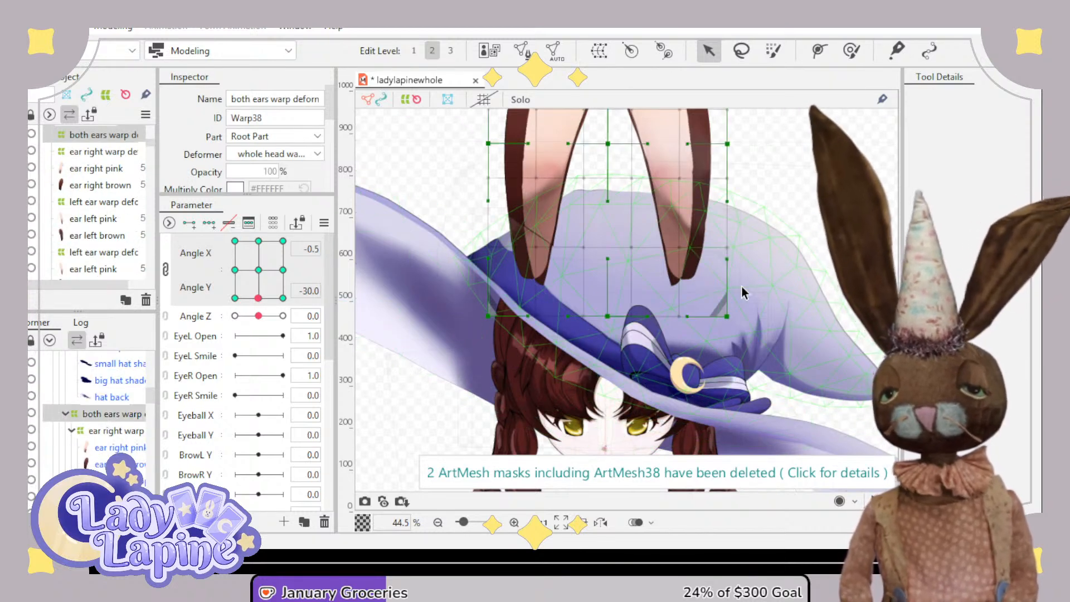
pyautogui.scroll(-3, 803, 274)
pyautogui.moveTo(819, 220); pyautogui.dragTo(792, 253)
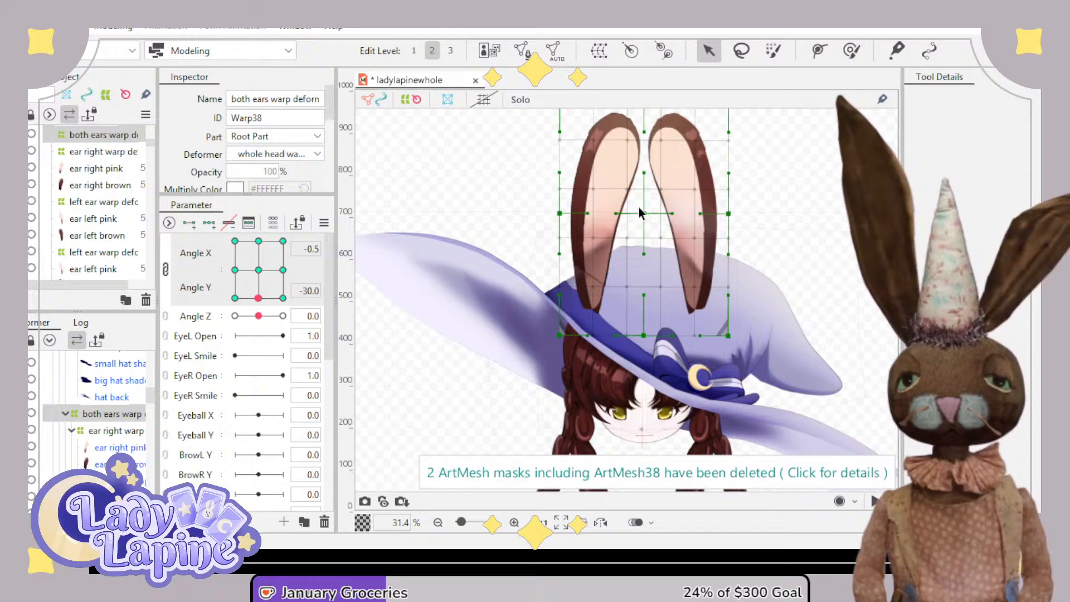
pyautogui.moveTo(645, 214); pyautogui.dragTo(644, 272)
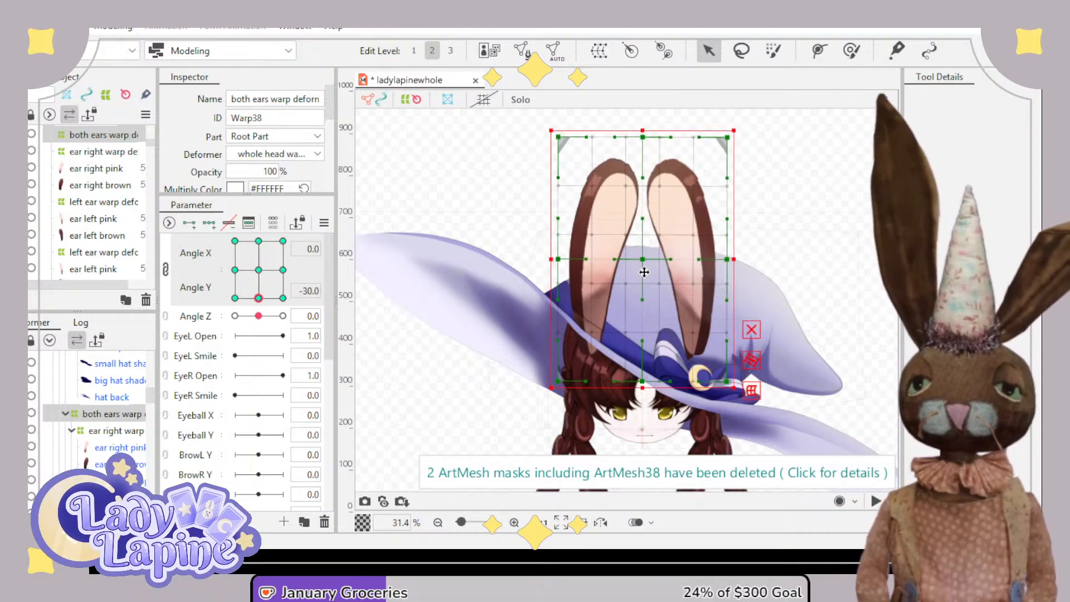
# - At Angle Y 30, assign the ArtMesh45 clipping ID list to the mirrored ear left pink mesh and enable Reverse mask
pyautogui.moveTo(258, 298); pyautogui.dragTo(259, 241)
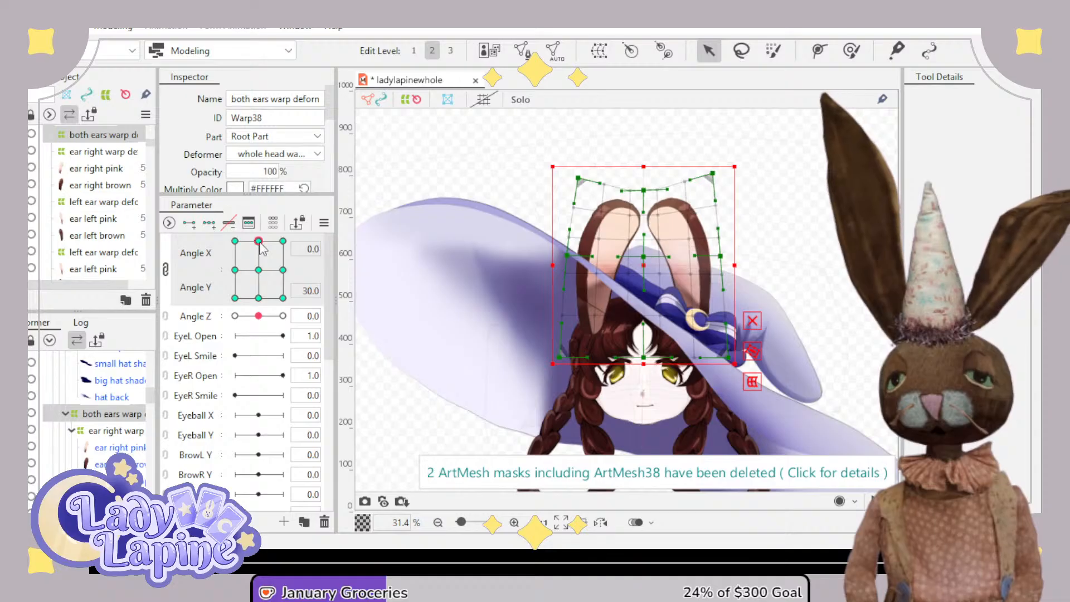
pyautogui.scroll(5, 634, 310)
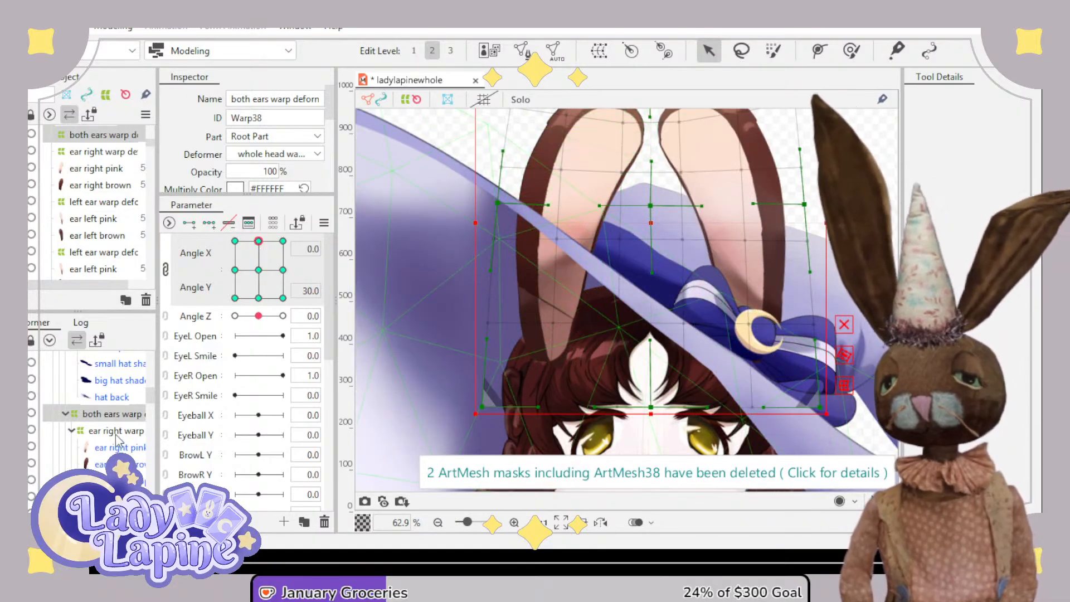
pyautogui.scroll(-3, 106, 413)
pyautogui.scroll(-3, 119, 441)
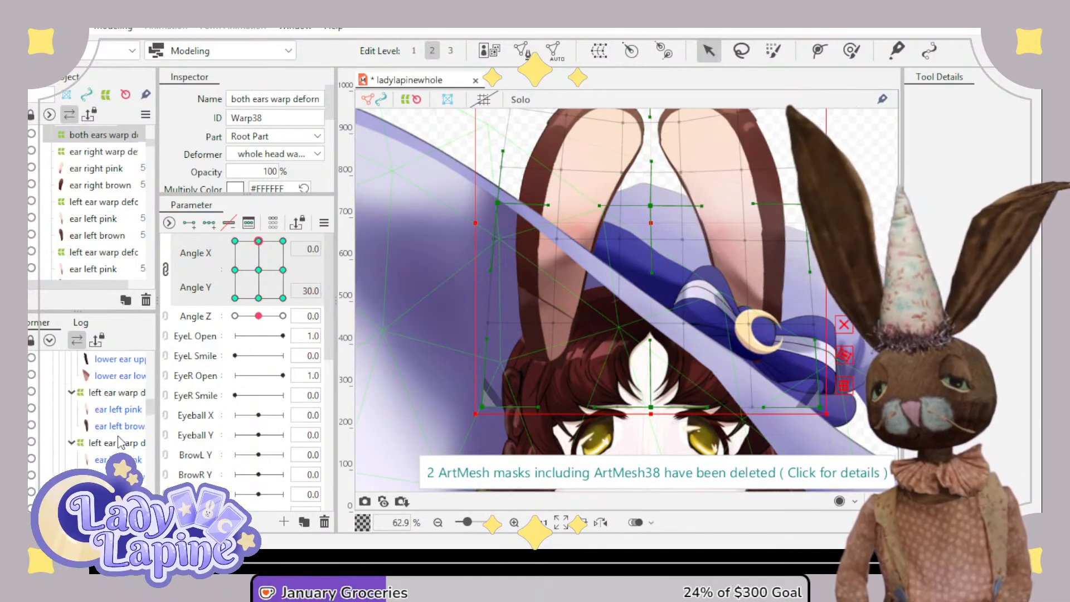
pyautogui.click(115, 411)
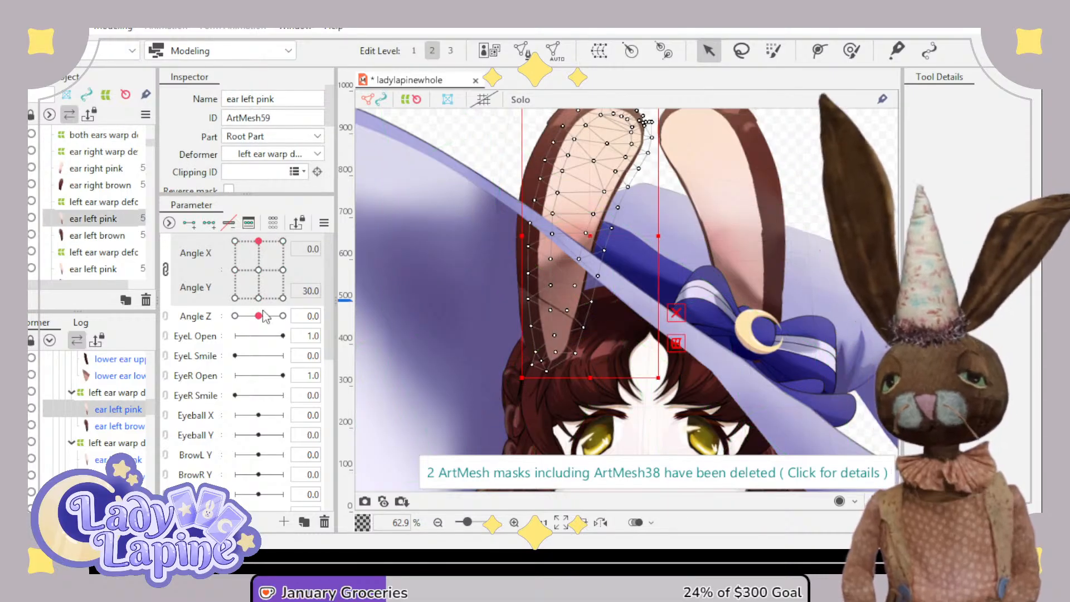
pyautogui.hotkey('ctrl', 'z')
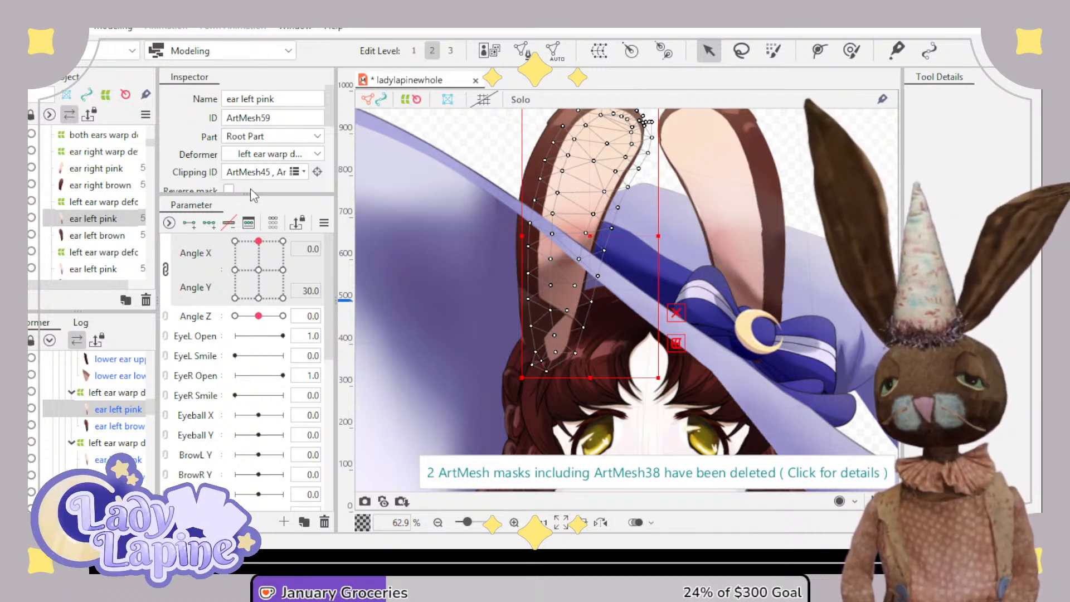
pyautogui.click(228, 189)
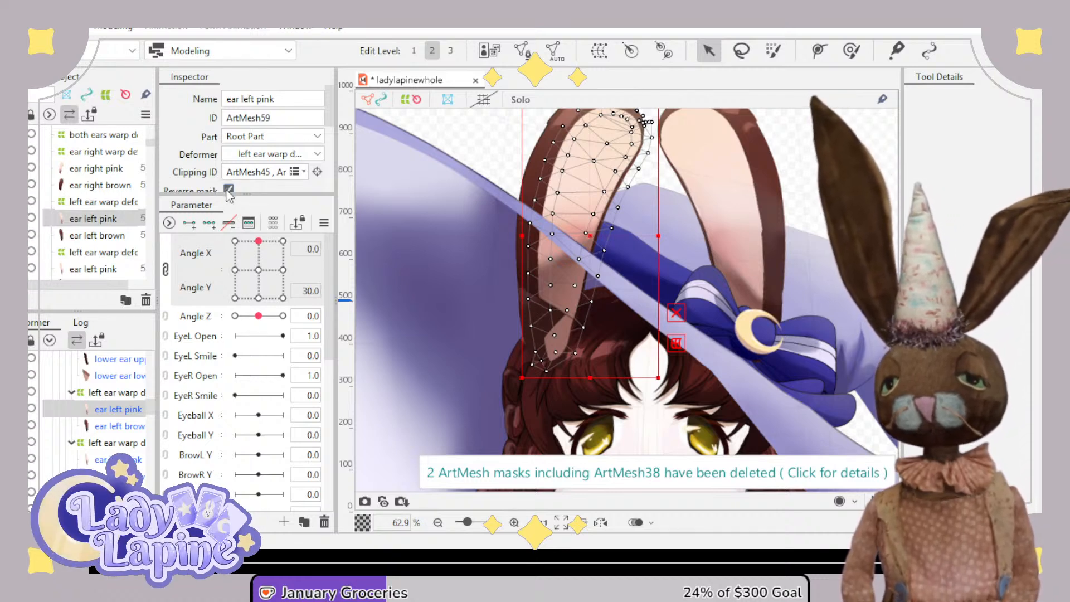
# - Assign the ArtMesh45 clipping ID list to the mirrored ear left brown mesh and enable Reverse mask
pyautogui.click(112, 427)
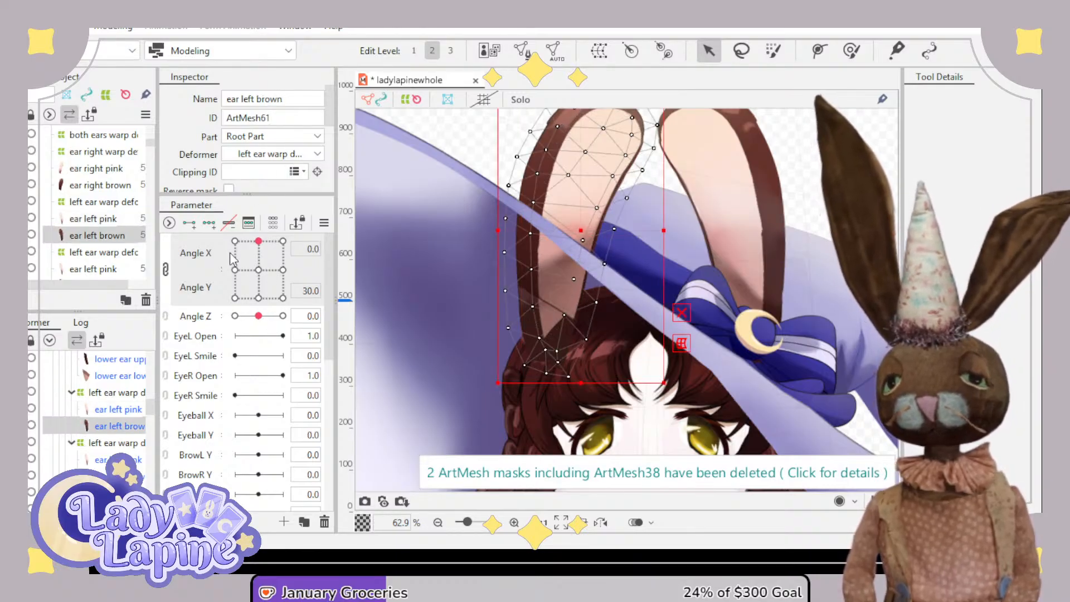
pyautogui.hotkey('ctrl', 'z')
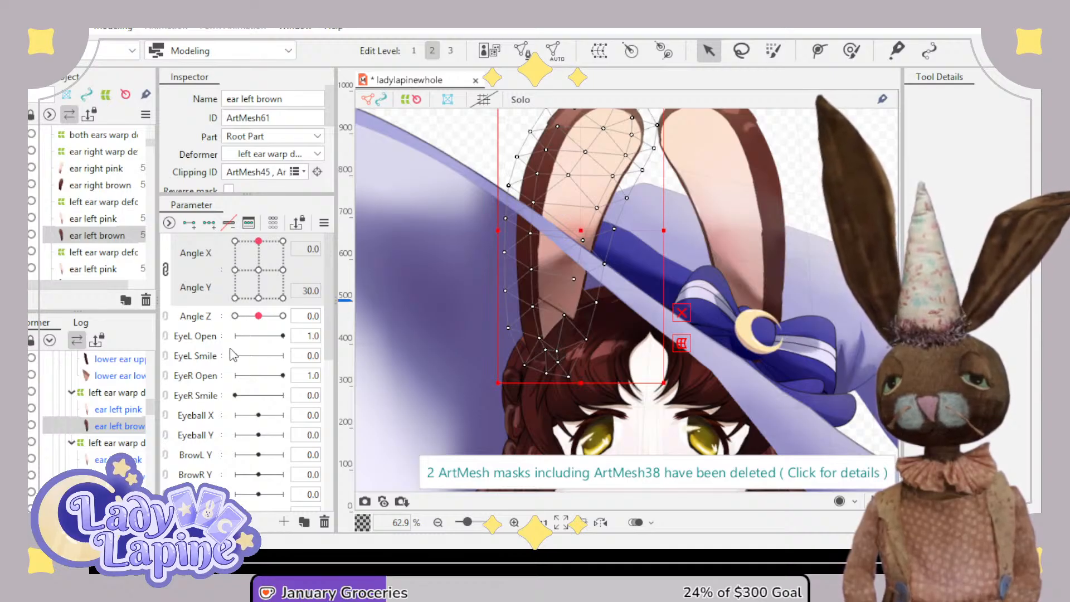
pyautogui.click(229, 190)
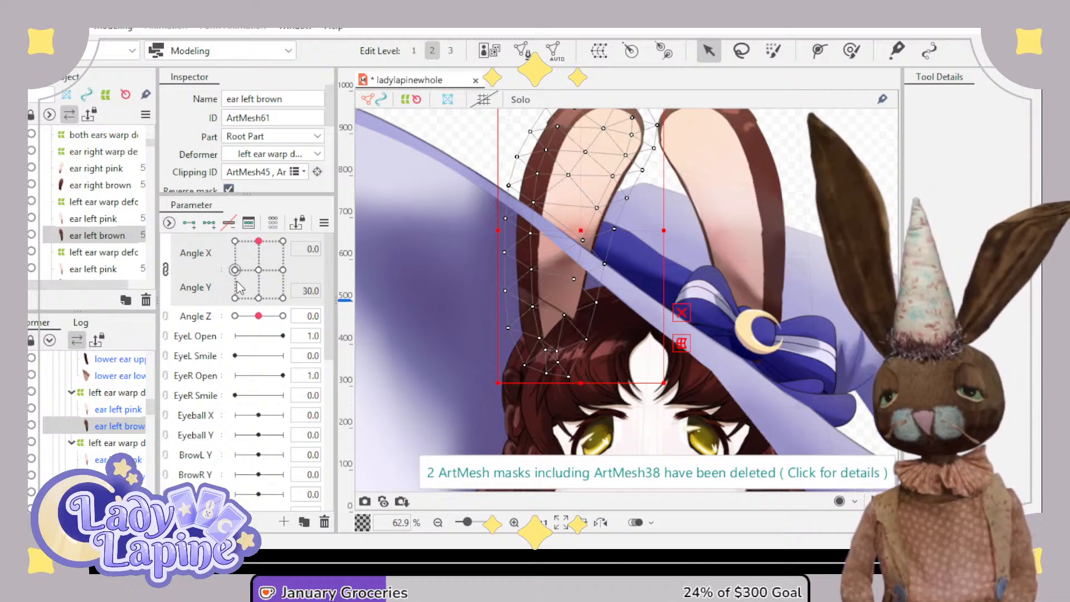
pyautogui.click(259, 270)
pyautogui.click(258, 241)
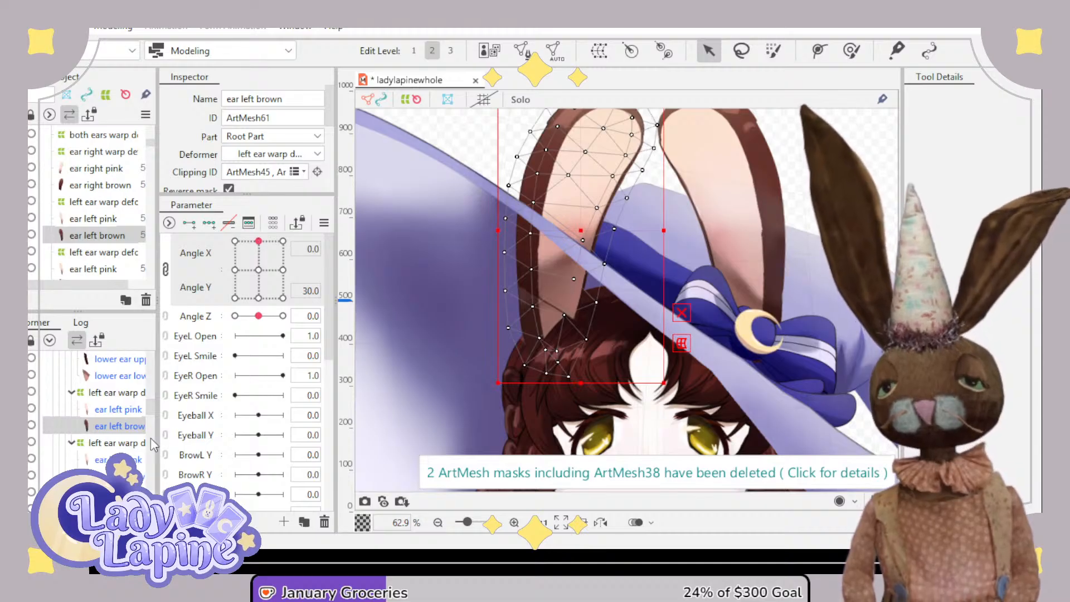
# - Try to move the mirrored left ear warp deformer with its pink and brown meshes up to the ear right warp deformer
pyautogui.scroll(1, 97, 441)
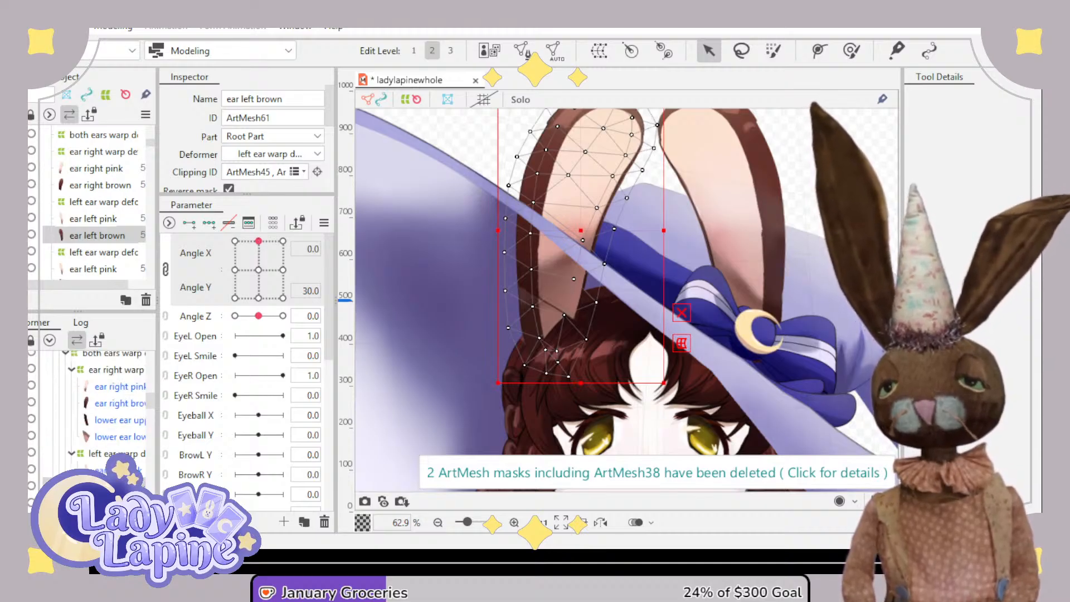
pyautogui.click(114, 454)
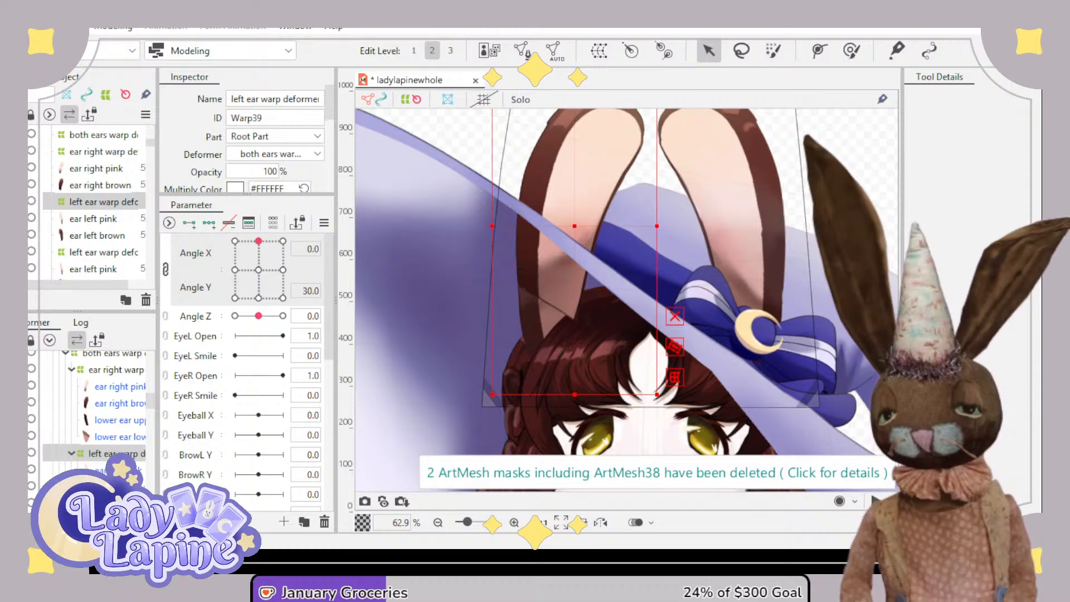
pyautogui.keyDown('shift'); pyautogui.click(114, 487); pyautogui.keyUp('shift')
pyautogui.moveTo(114, 459); pyautogui.dragTo(117, 365)
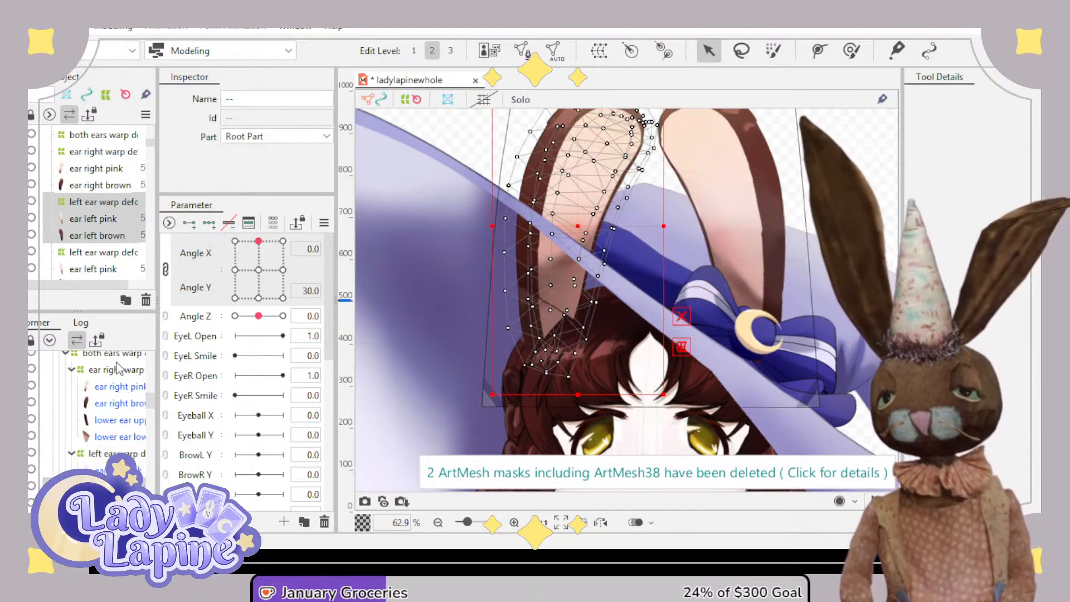
pyautogui.click(120, 453)
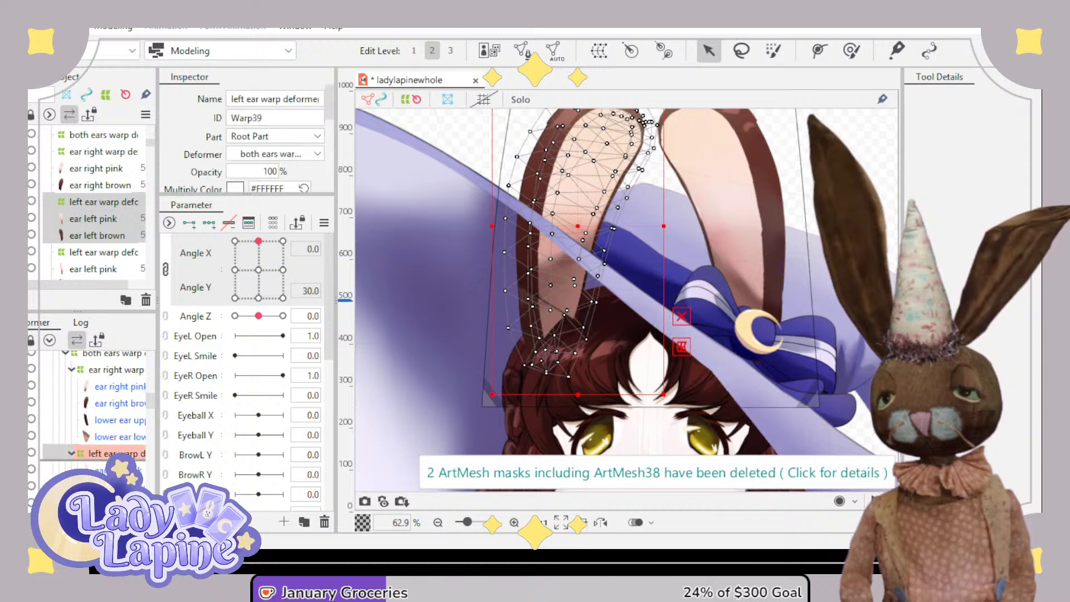
pyautogui.moveTo(113, 456); pyautogui.dragTo(108, 381)
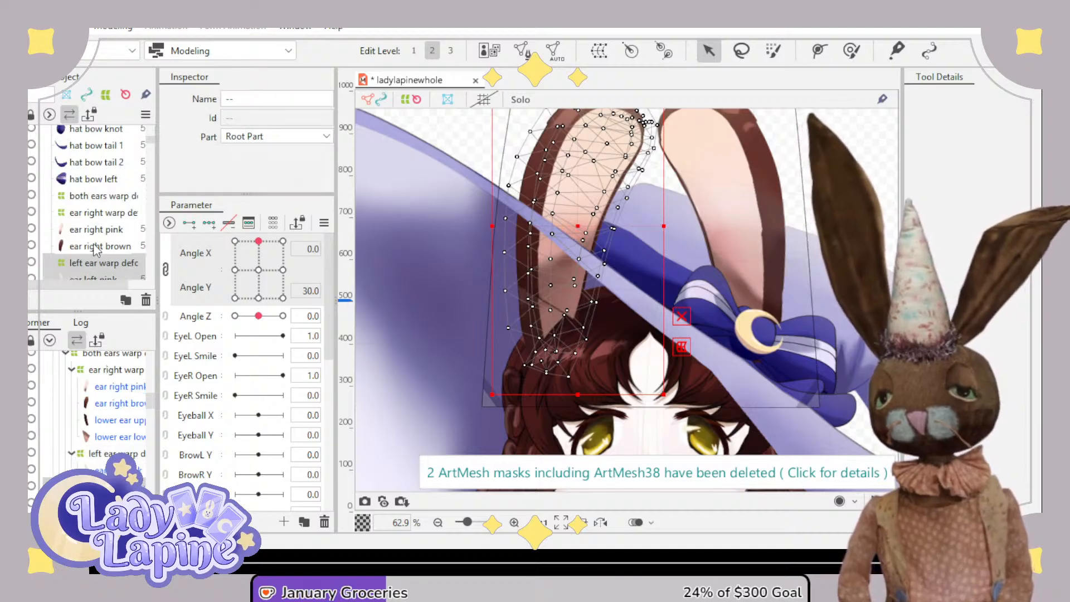
# - Examine the order of the ear deformers and meshes relative to the surrounding hat and glasses parts
pyautogui.scroll(-2, 93, 259)
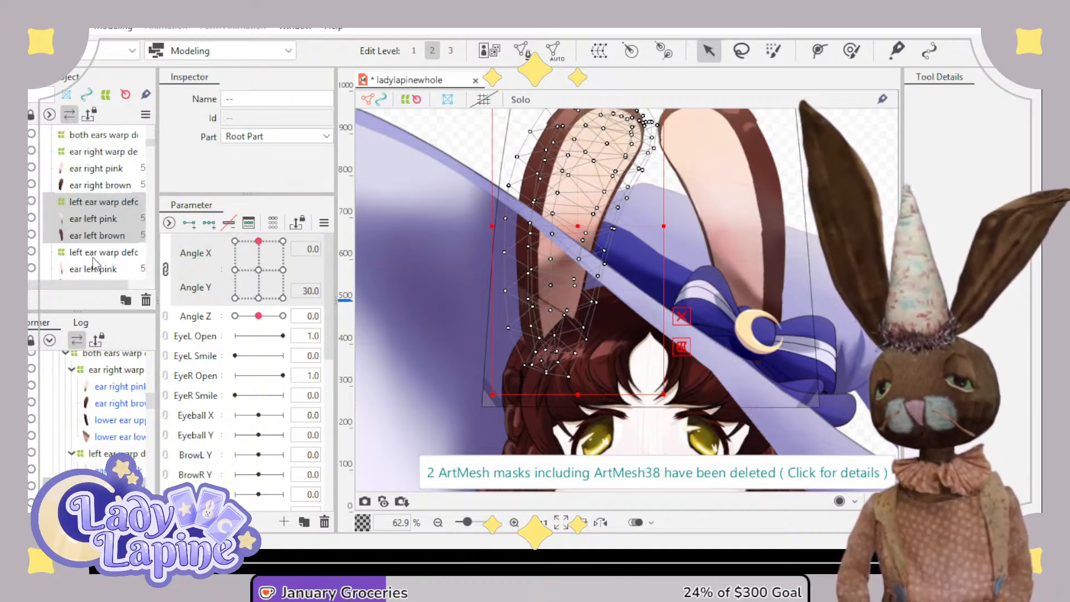
pyautogui.scroll(-2, 96, 264)
pyautogui.scroll(4, 93, 259)
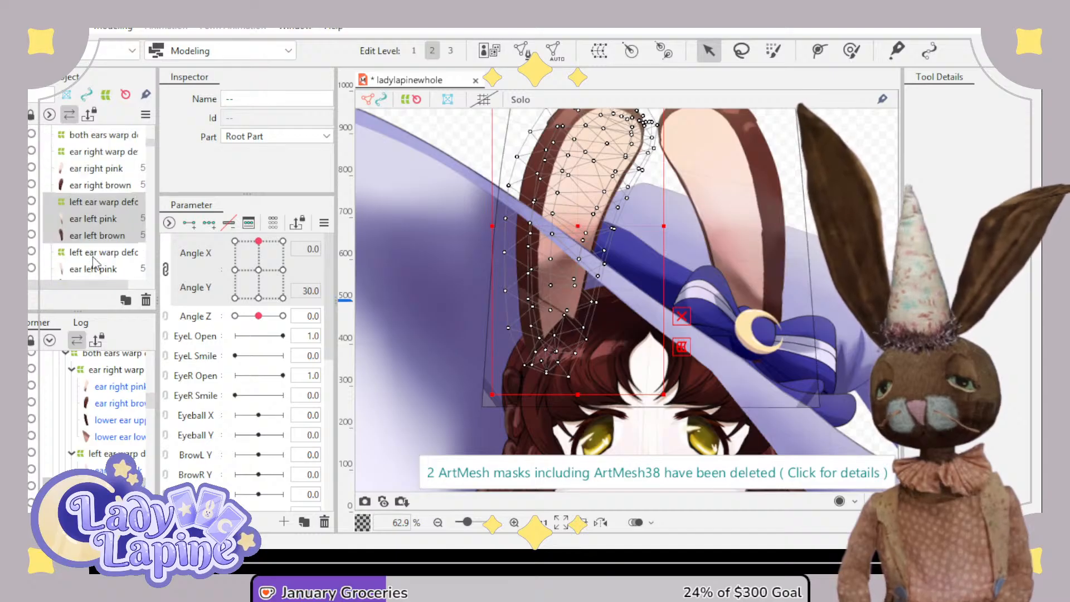
pyautogui.scroll(-2, 124, 228)
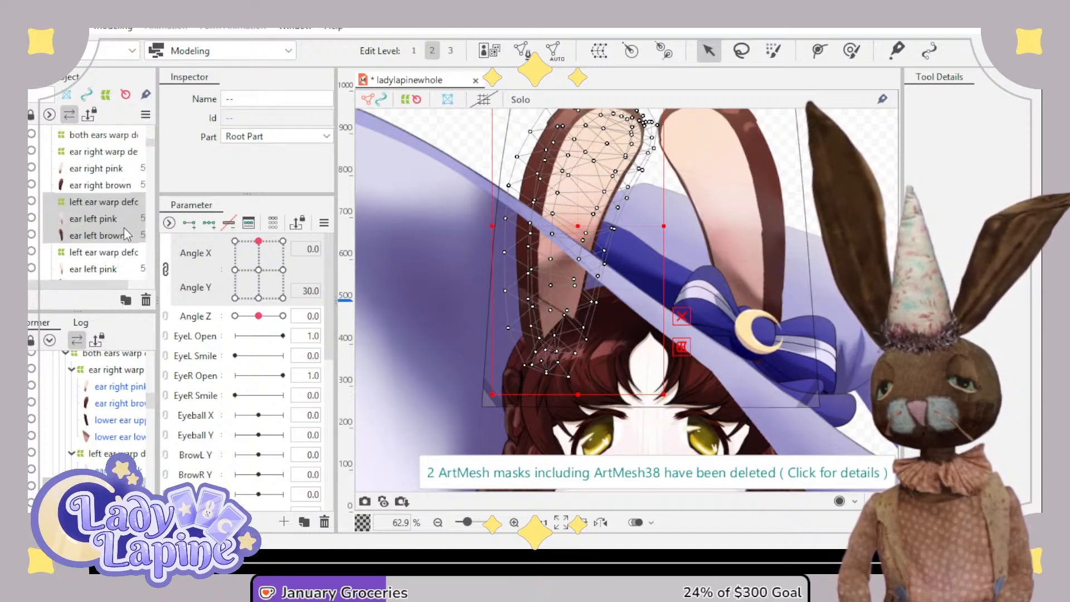
pyautogui.scroll(-2, 123, 233)
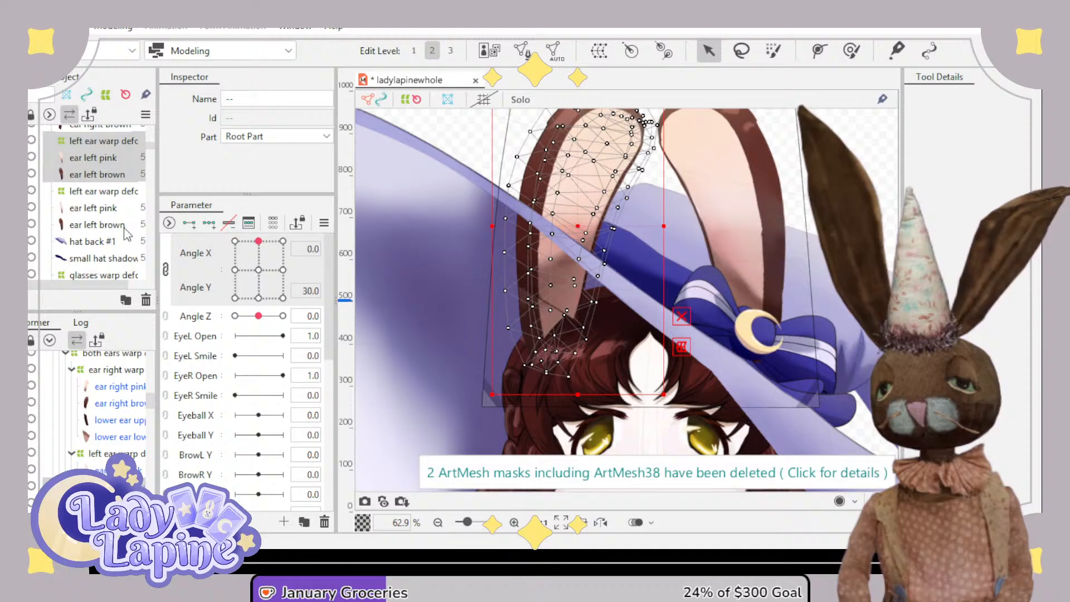
pyautogui.scroll(-2, 127, 234)
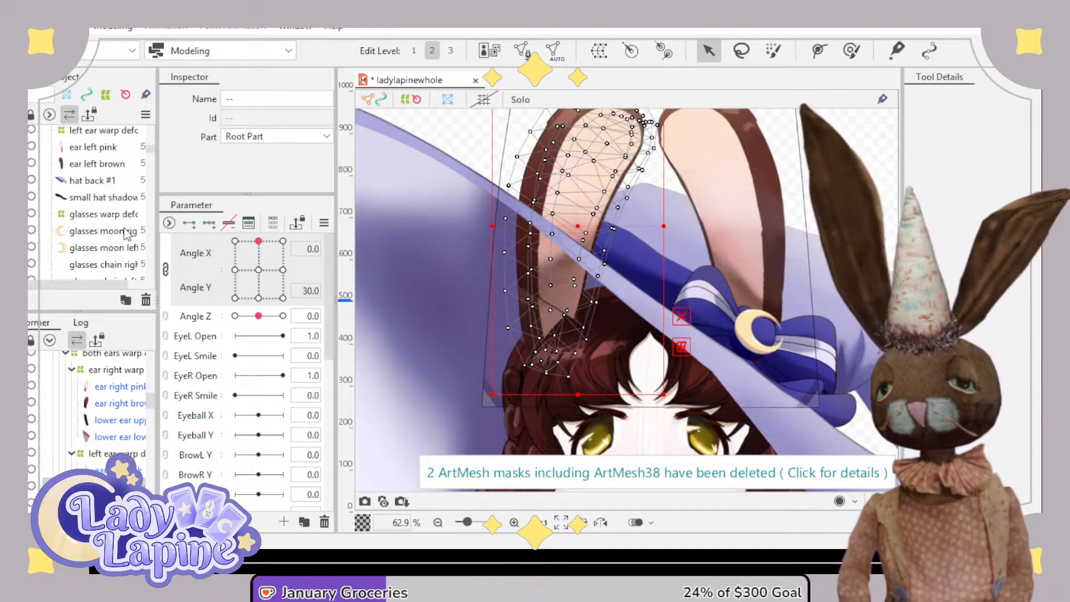
pyautogui.scroll(2, 127, 233)
pyautogui.scroll(2, 127, 233)
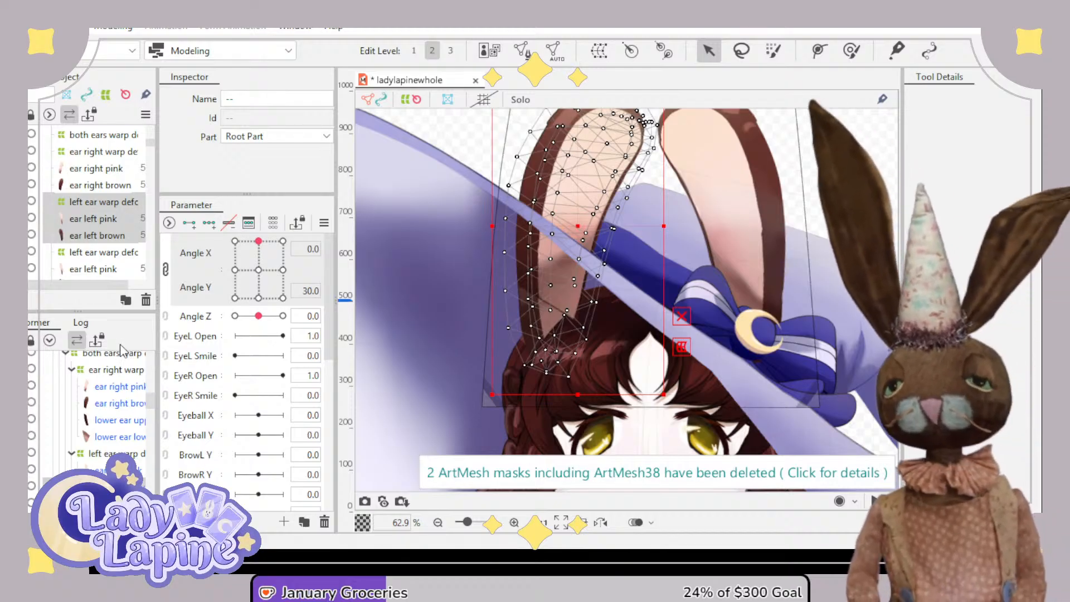
# - Preview the masked mirrored ear from Angle Y 30 to Angle Y -30 with both whole ears in view
pyautogui.moveTo(258, 241)
pyautogui.mouseDown()
pyautogui.moveTo(262, 301)
pyautogui.moveTo(266, 231)
pyautogui.moveTo(263, 304)
pyautogui.moveTo(261, 236)
pyautogui.mouseUp()
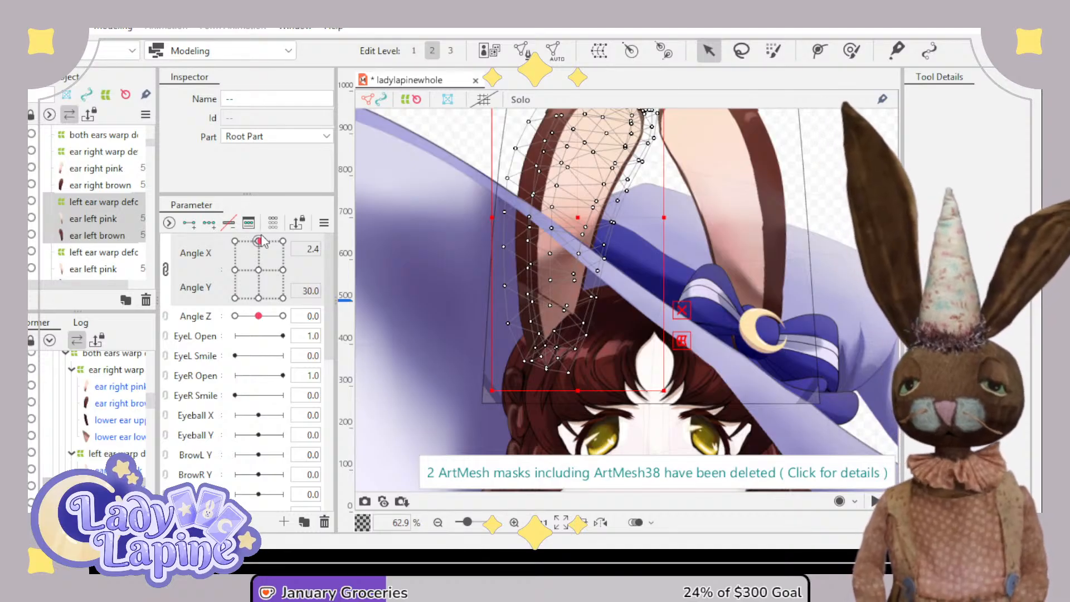
pyautogui.moveTo(262, 239); pyautogui.dragTo(259, 300)
pyautogui.scroll(-1, 628, 296)
pyautogui.scroll(-1, 704, 318)
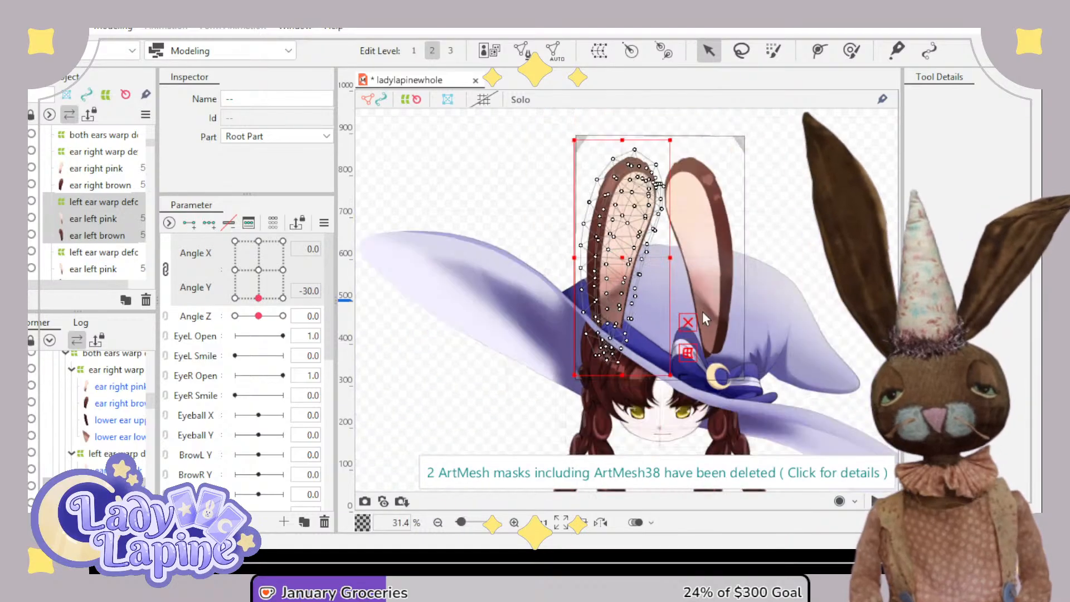
# - Shift the both ears warp deformer slightly downward over the hat at Angle Y -30
pyautogui.moveTo(666, 287); pyautogui.dragTo(633, 264)
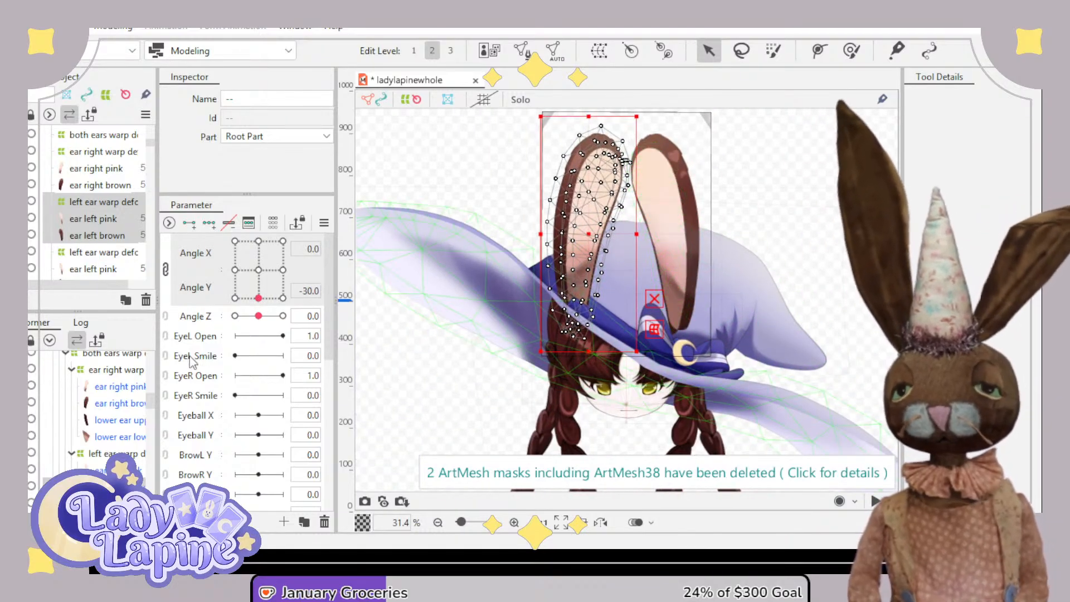
pyautogui.click(109, 357)
pyautogui.scroll(1, 768, 297)
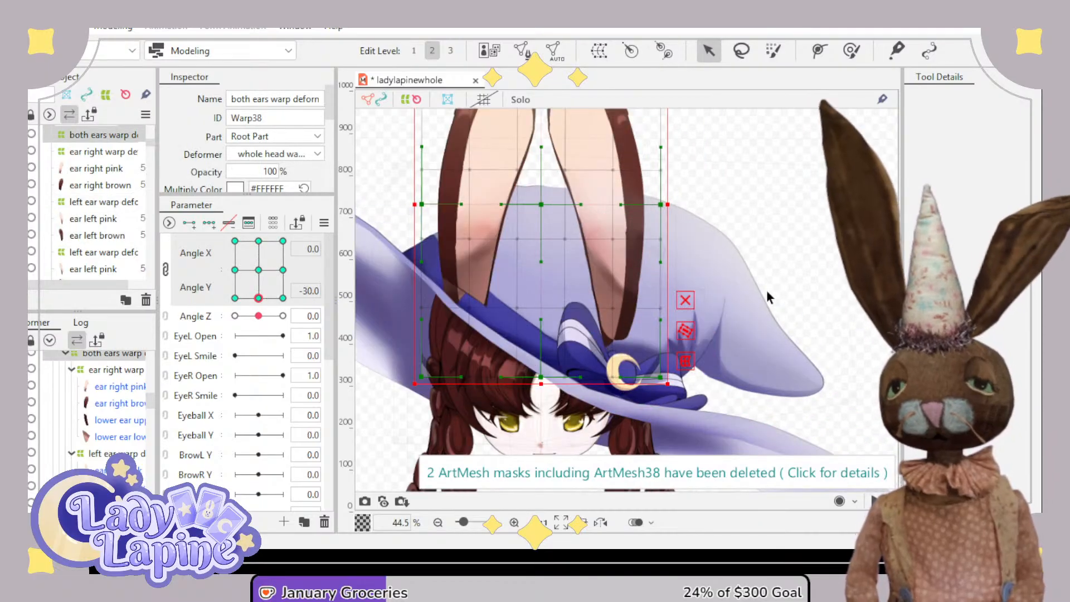
pyautogui.scroll(1, 775, 307)
pyautogui.scroll(-2, 754, 277)
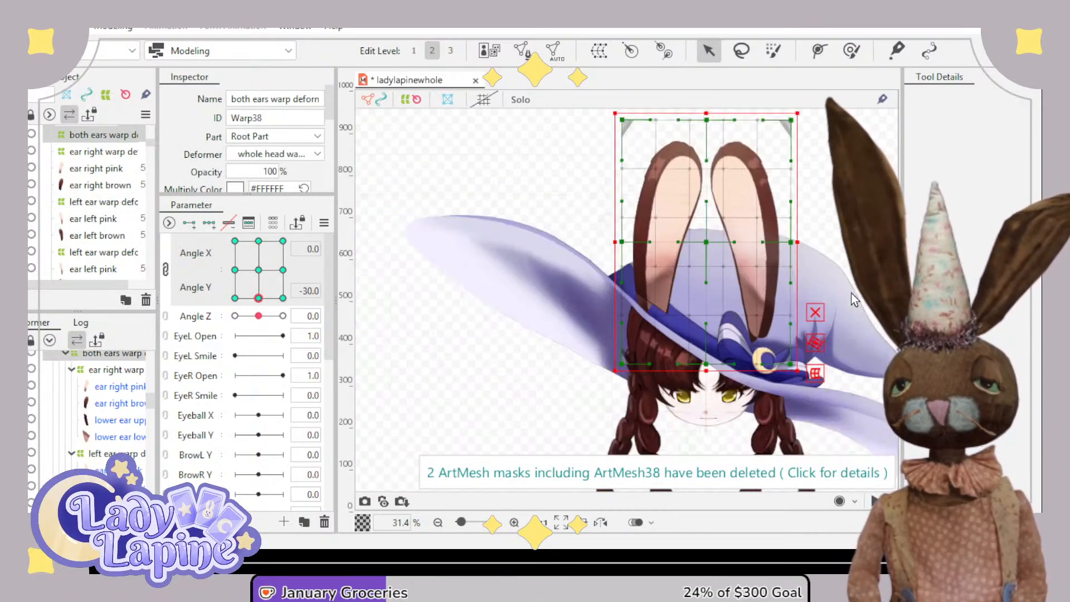
pyautogui.moveTo(852, 293); pyautogui.dragTo(791, 281)
pyautogui.moveTo(643, 234); pyautogui.dragTo(643, 247)
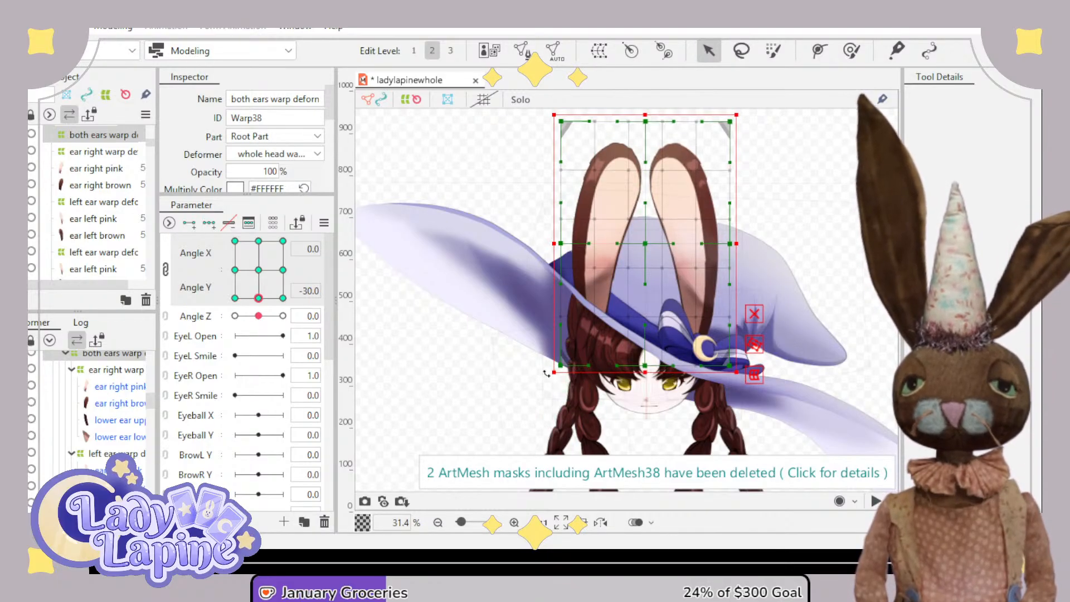
# - Taper the both ears warp deformer at Angle Y -30 by pulling its lower corners inward and its upper corners outward
pyautogui.moveTo(560, 365); pyautogui.dragTo(593, 369)
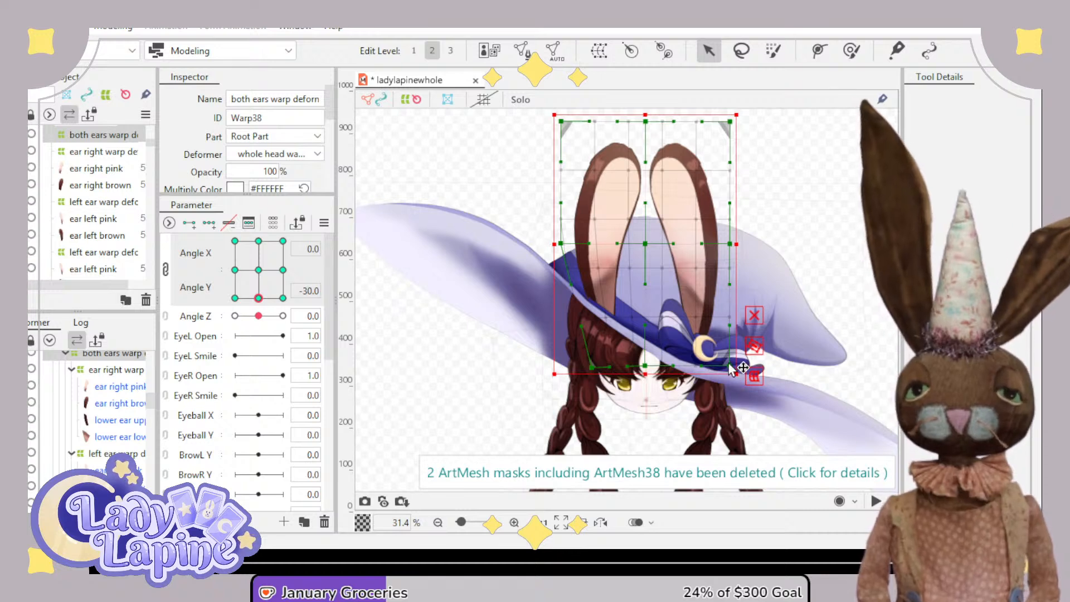
pyautogui.moveTo(732, 368); pyautogui.dragTo(709, 377)
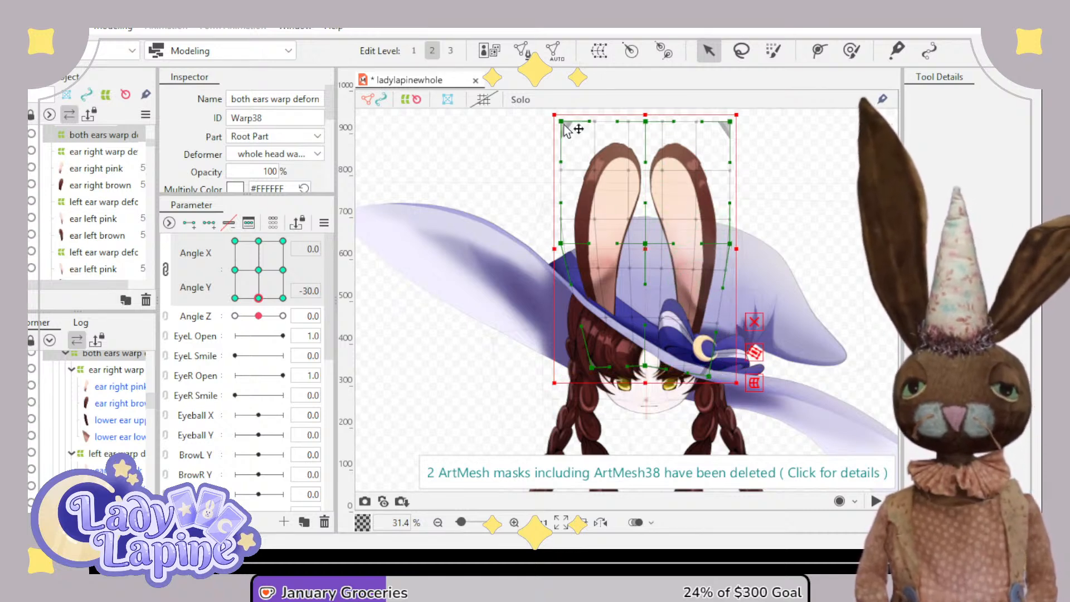
pyautogui.moveTo(562, 122); pyautogui.dragTo(541, 120)
pyautogui.moveTo(731, 122); pyautogui.dragTo(757, 121)
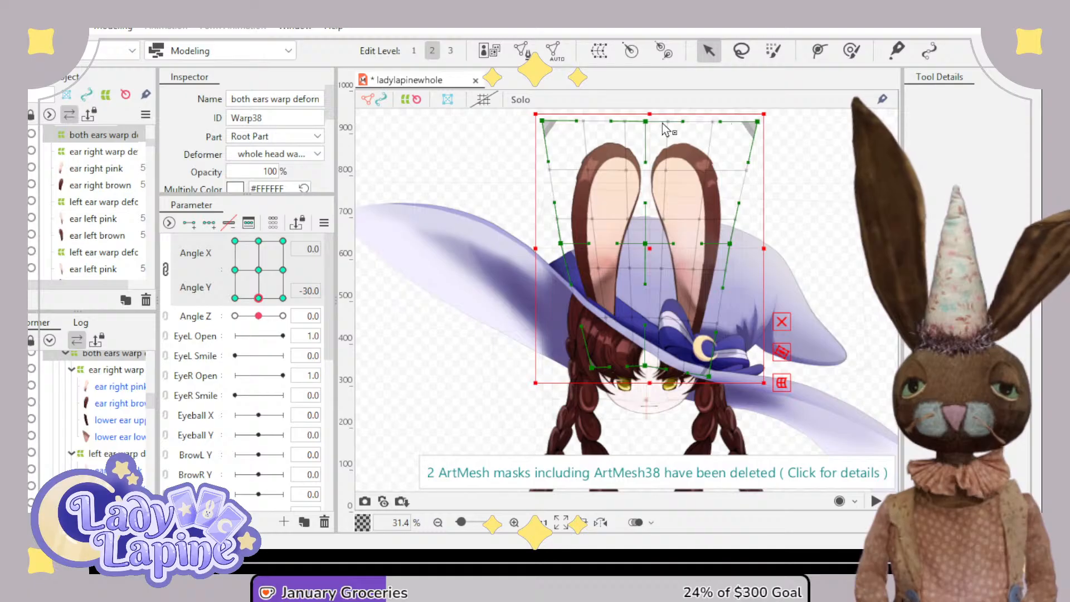
# - Lower the middle point and both corners of the both ears warp deformer's upper edge to shorten the ears at Angle Y -30
pyautogui.moveTo(645, 120); pyautogui.dragTo(645, 139)
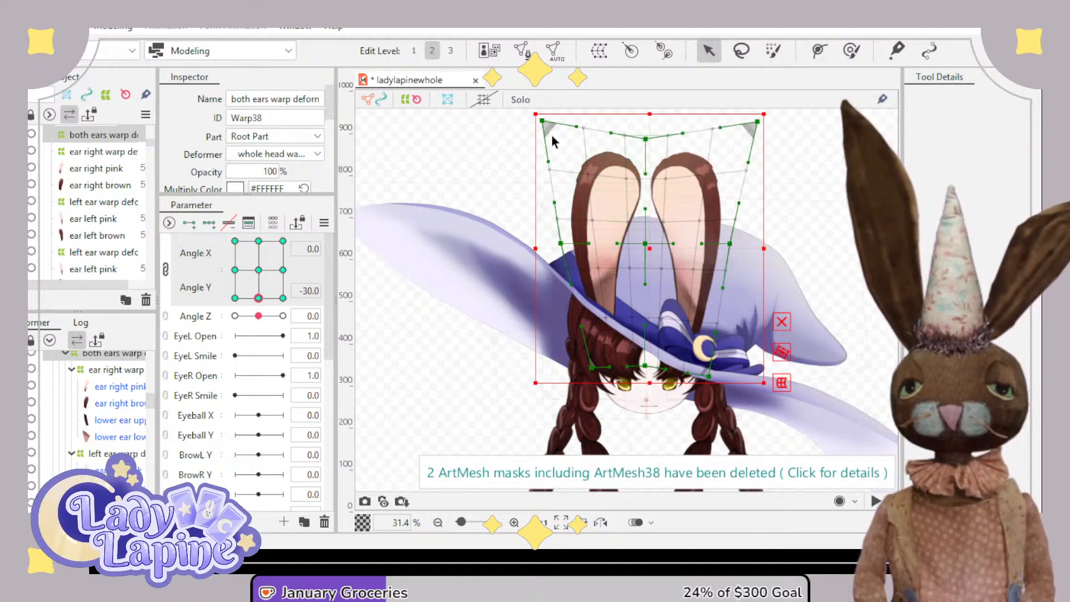
pyautogui.moveTo(542, 121); pyautogui.dragTo(542, 142)
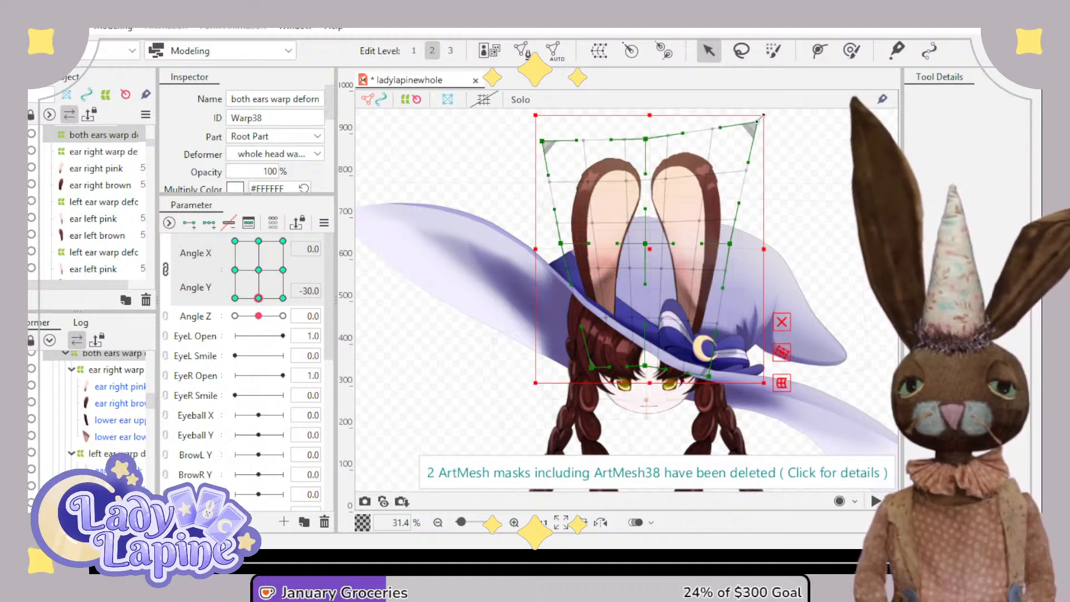
pyautogui.moveTo(760, 117); pyautogui.dragTo(751, 156)
# - Preview the ears and hat overlap at Angle Y 30 and again at Angle Y -30
pyautogui.moveTo(258, 299); pyautogui.dragTo(258, 241)
pyautogui.click(258, 241)
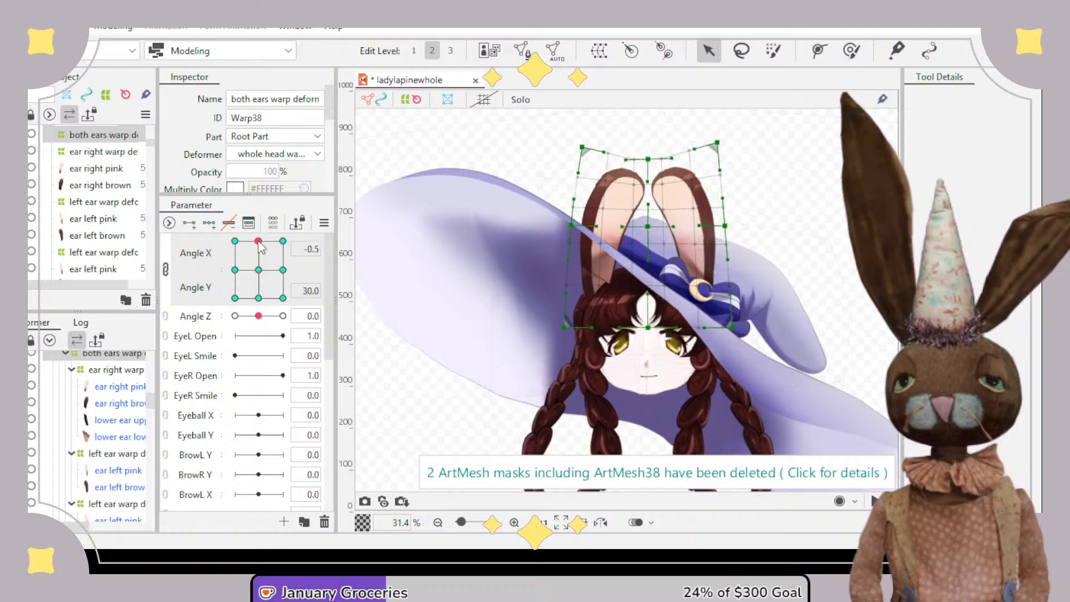
pyautogui.scroll(3, 437, 292)
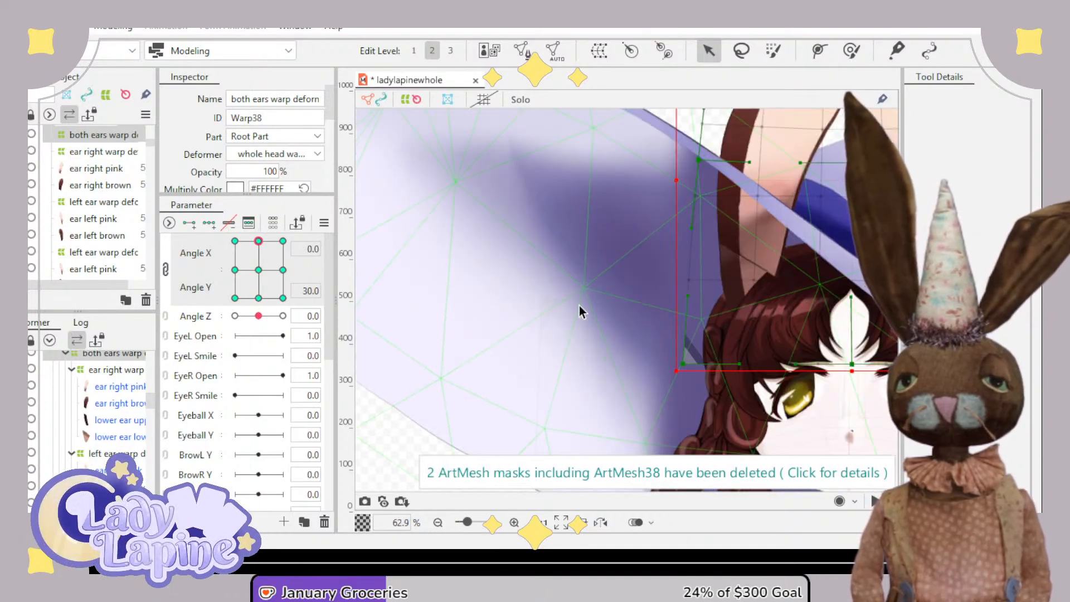
pyautogui.moveTo(580, 306); pyautogui.dragTo(390, 329)
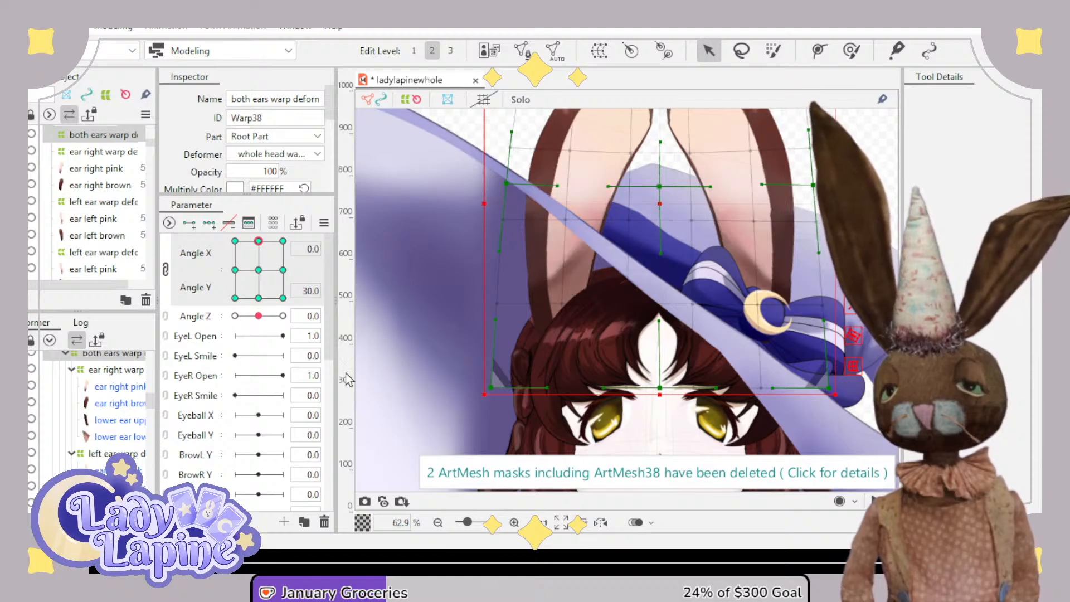
pyautogui.moveTo(259, 243); pyautogui.dragTo(260, 318)
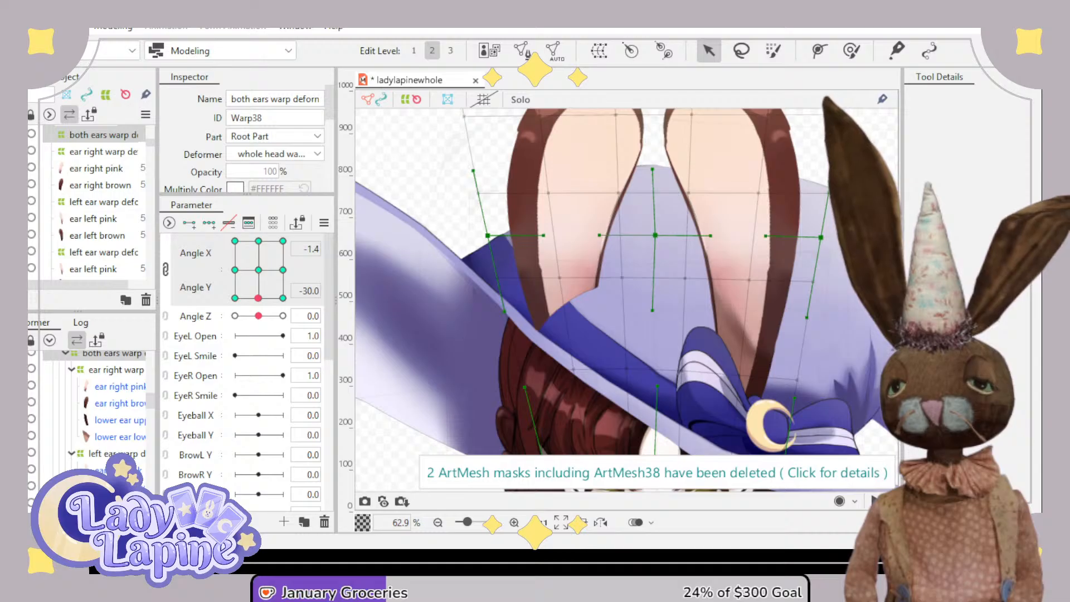
# - Try undoing the latest ear edit and recheck the ears against the hat at Angle Y -30
pyautogui.hotkey('ctrl', 'z')
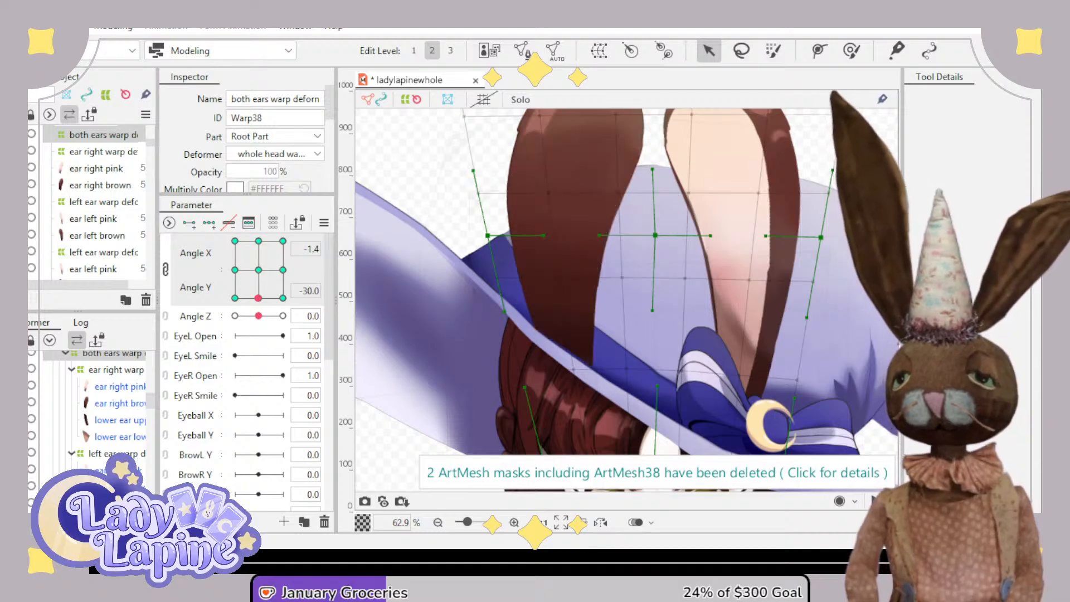
pyautogui.hotkey('ctrl', 'z')
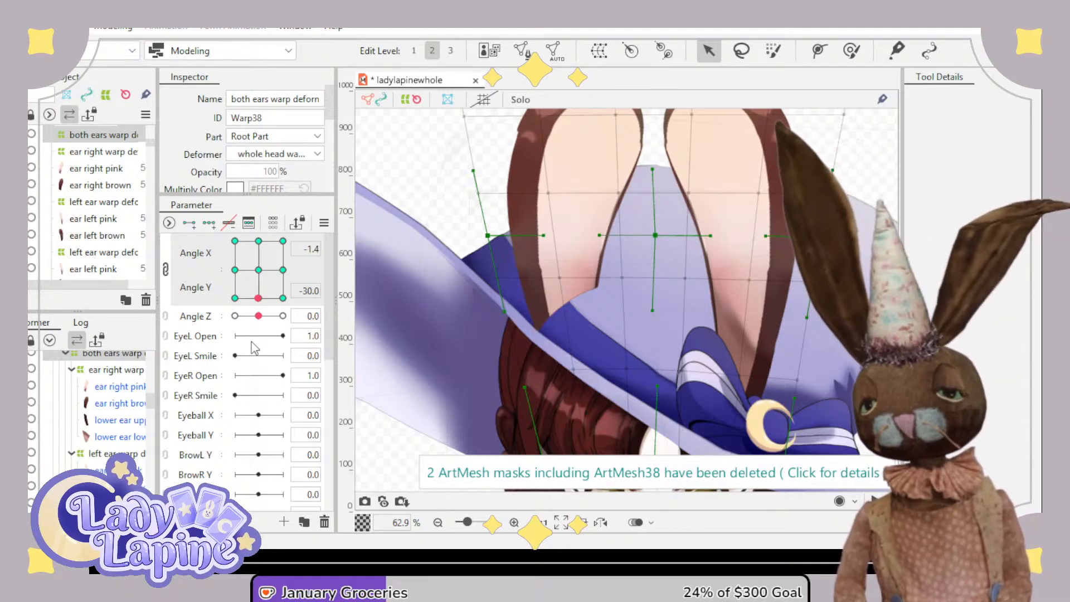
pyautogui.moveTo(258, 298); pyautogui.dragTo(259, 331)
pyautogui.scroll(-3, 652, 321)
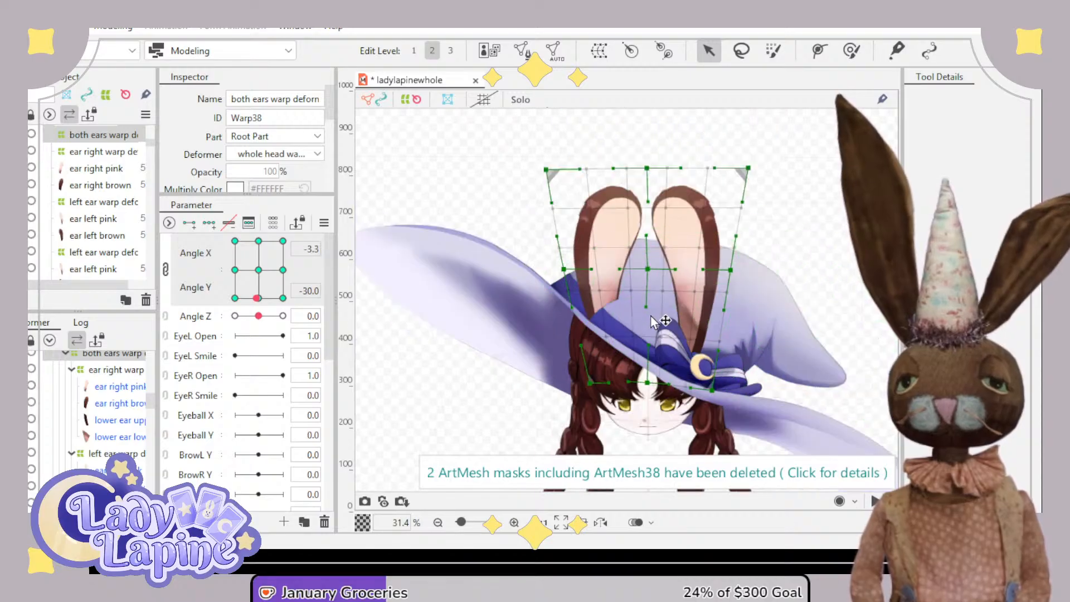
pyautogui.moveTo(661, 344); pyautogui.dragTo(620, 242)
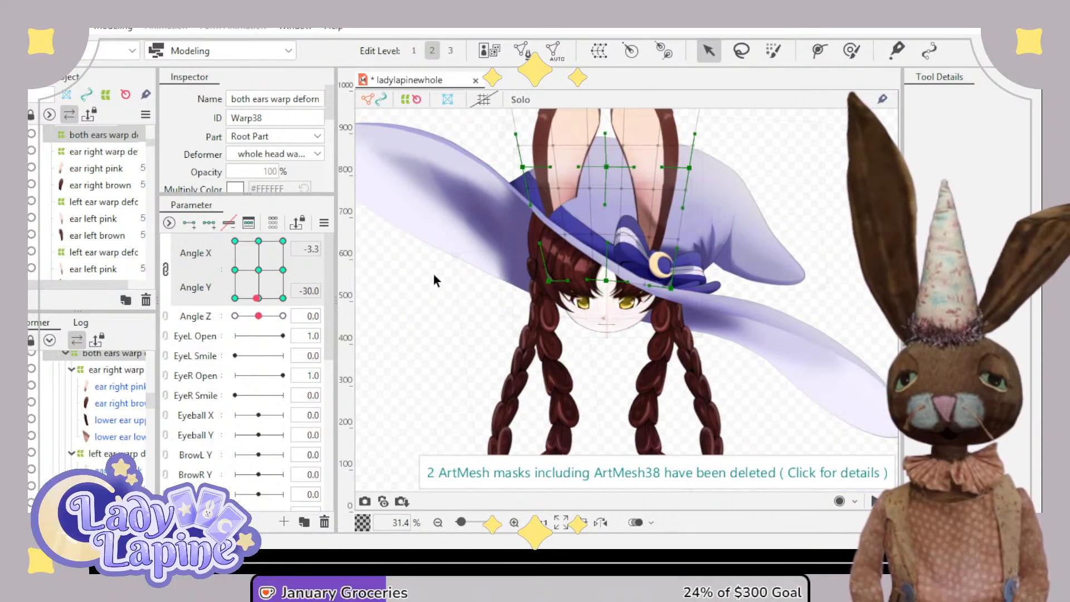
# - Narrow the both ears warp deformer at Angle X 30 by moving its left edge inward
pyautogui.moveTo(258, 298); pyautogui.dragTo(284, 270)
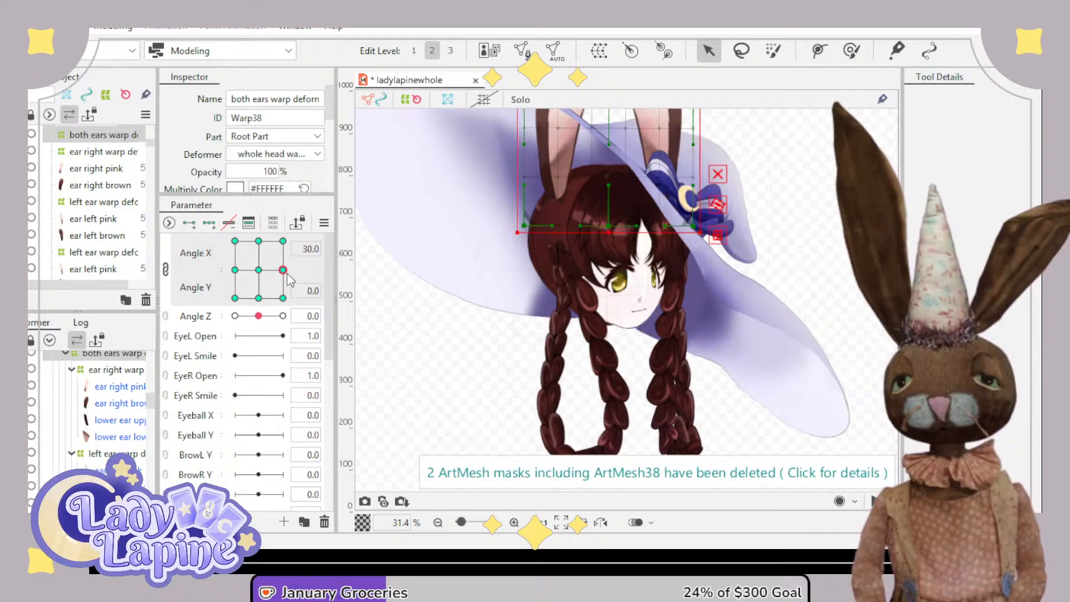
pyautogui.scroll(-2, 558, 301)
pyautogui.moveTo(557, 304); pyautogui.dragTo(568, 359)
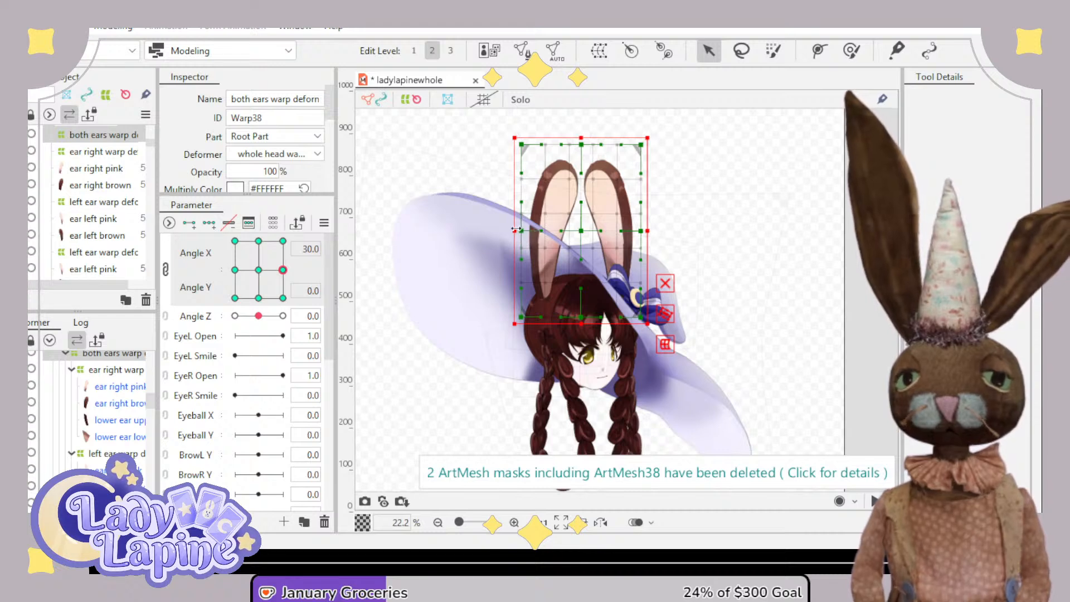
pyautogui.moveTo(516, 230); pyautogui.dragTo(539, 232)
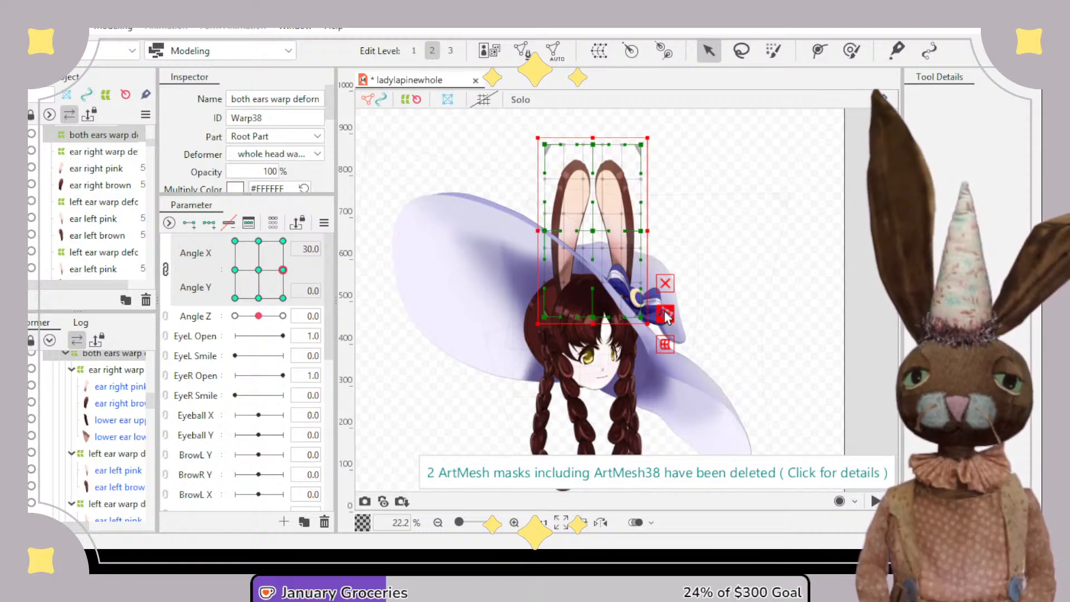
pyautogui.click(666, 284)
# - Bend the center line of the both ears warp deformer toward the right at Angle X 30 to add perspective
pyautogui.moveTo(594, 231); pyautogui.dragTo(608, 231)
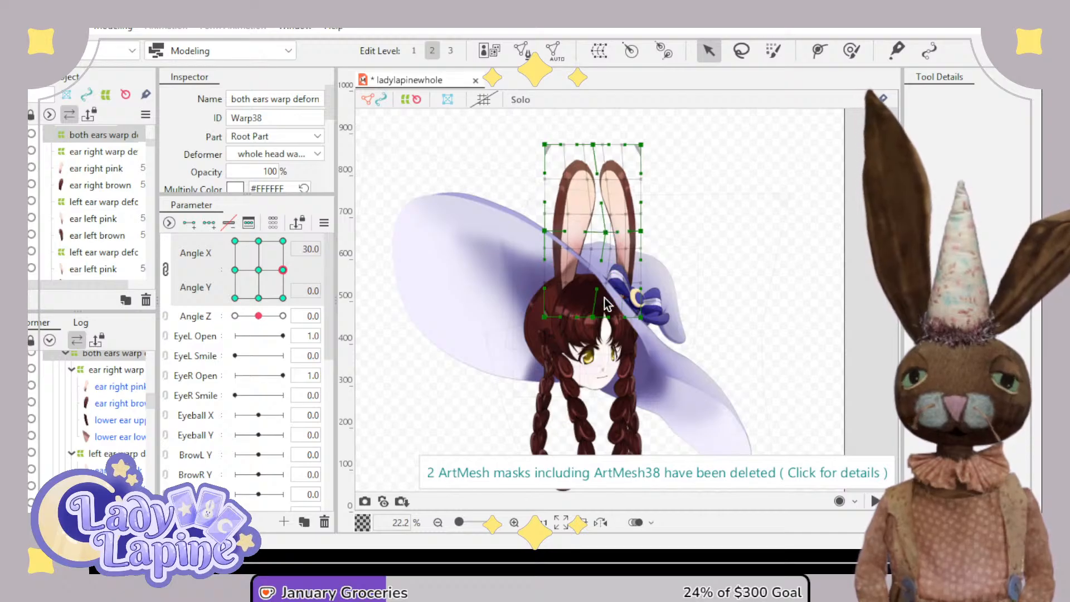
pyautogui.moveTo(599, 288); pyautogui.dragTo(608, 286)
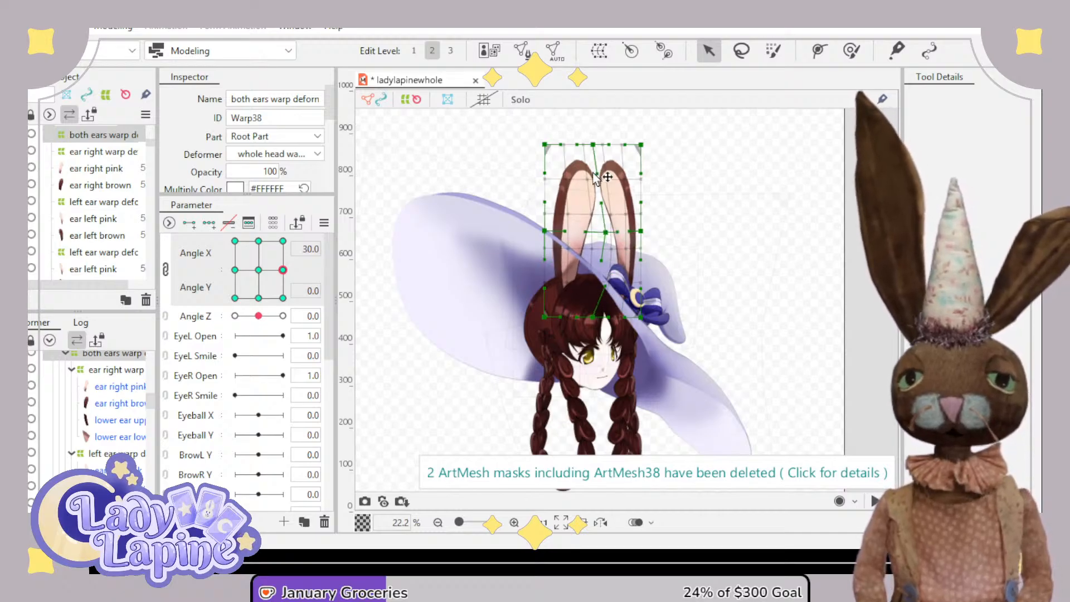
pyautogui.moveTo(594, 174); pyautogui.dragTo(607, 167)
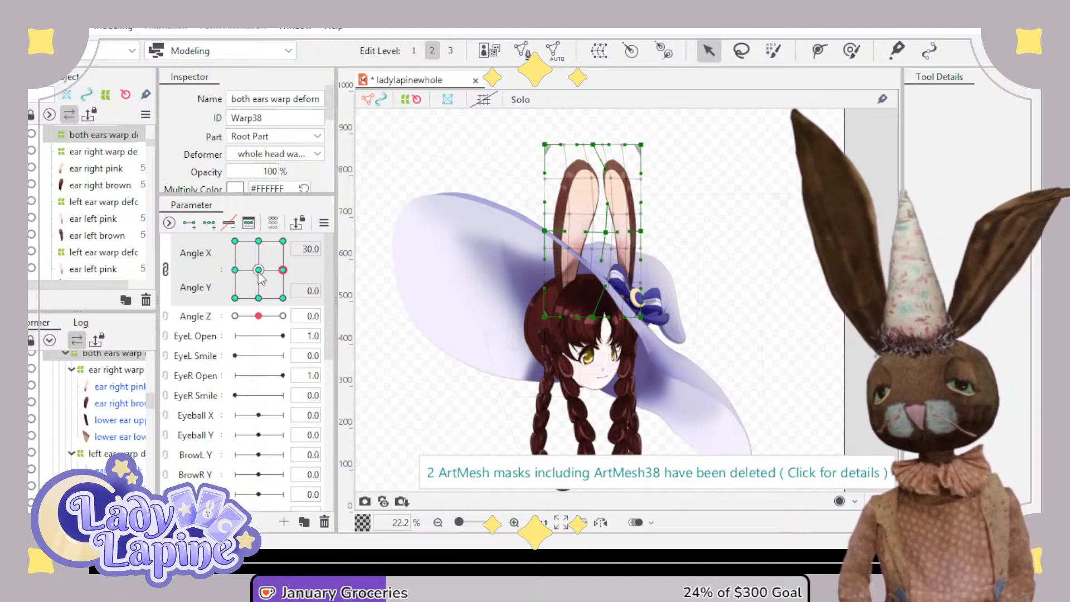
# - Unlink Angle X and Angle Y, mirror the Angle X 30 ear shape onto Angle X -30, and link the two parameters again
pyautogui.click(166, 271)
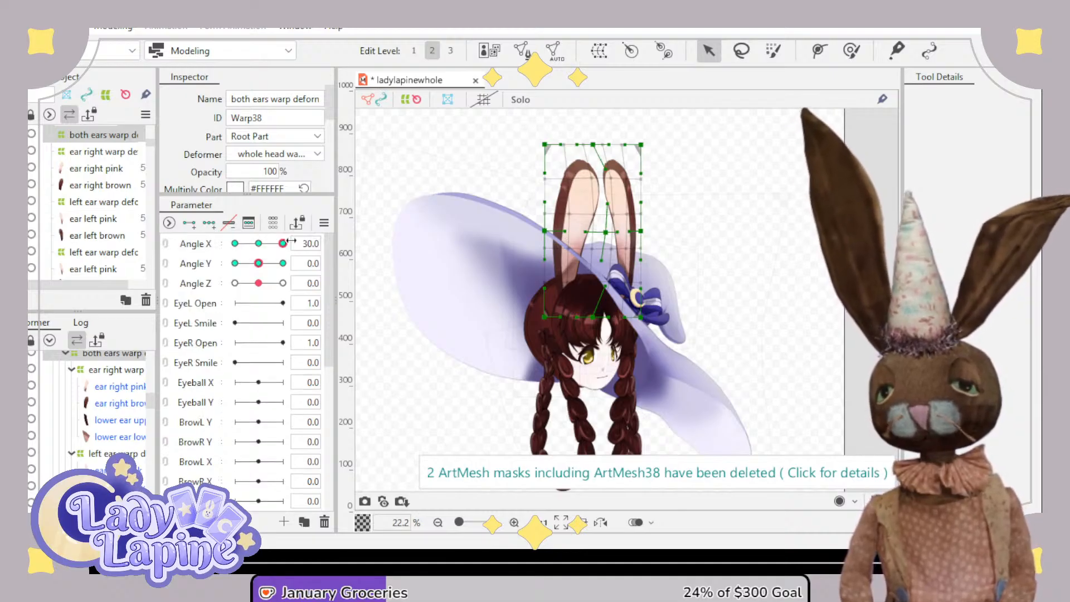
pyautogui.moveTo(284, 243)
pyautogui.mouseDown()
pyautogui.moveTo(256, 243)
pyautogui.moveTo(285, 243)
pyautogui.mouseUp()
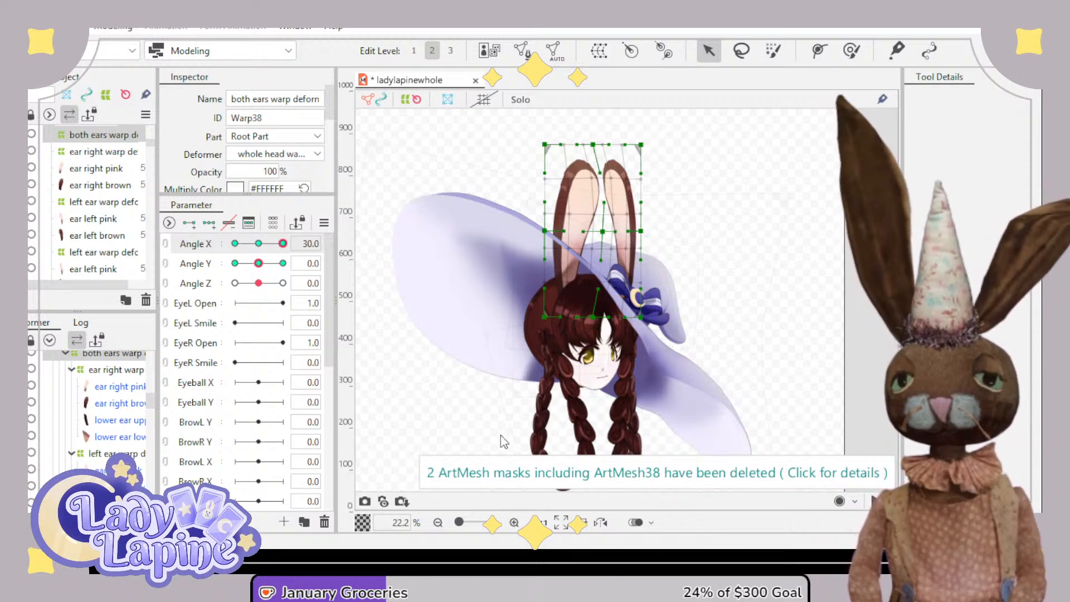
pyautogui.hotkey('ctrl', 'z')
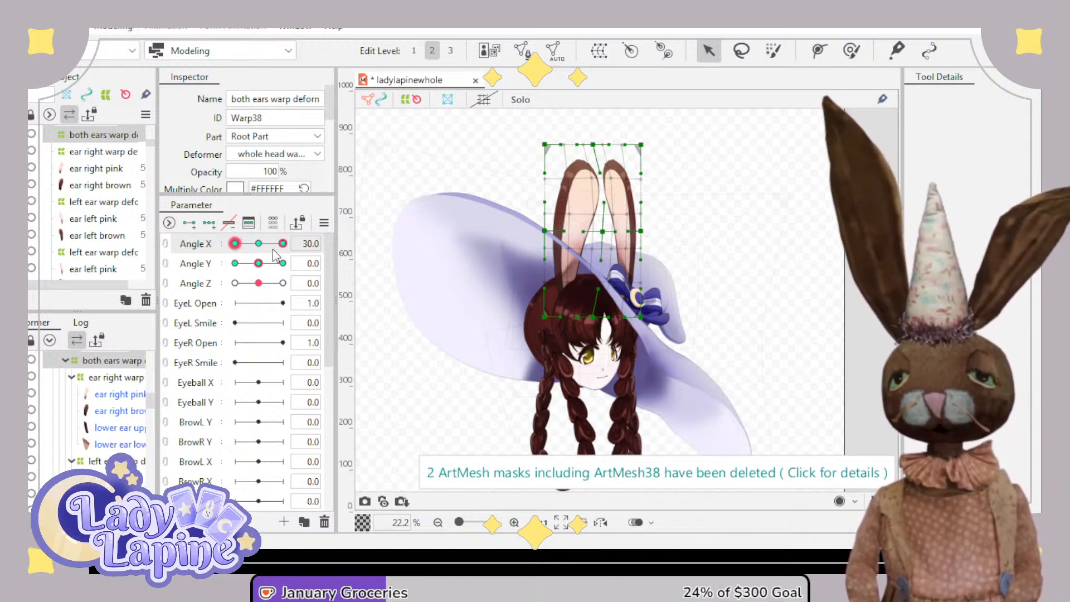
pyautogui.moveTo(274, 253)
pyautogui.mouseDown()
pyautogui.moveTo(229, 244)
pyautogui.moveTo(290, 246)
pyautogui.mouseUp()
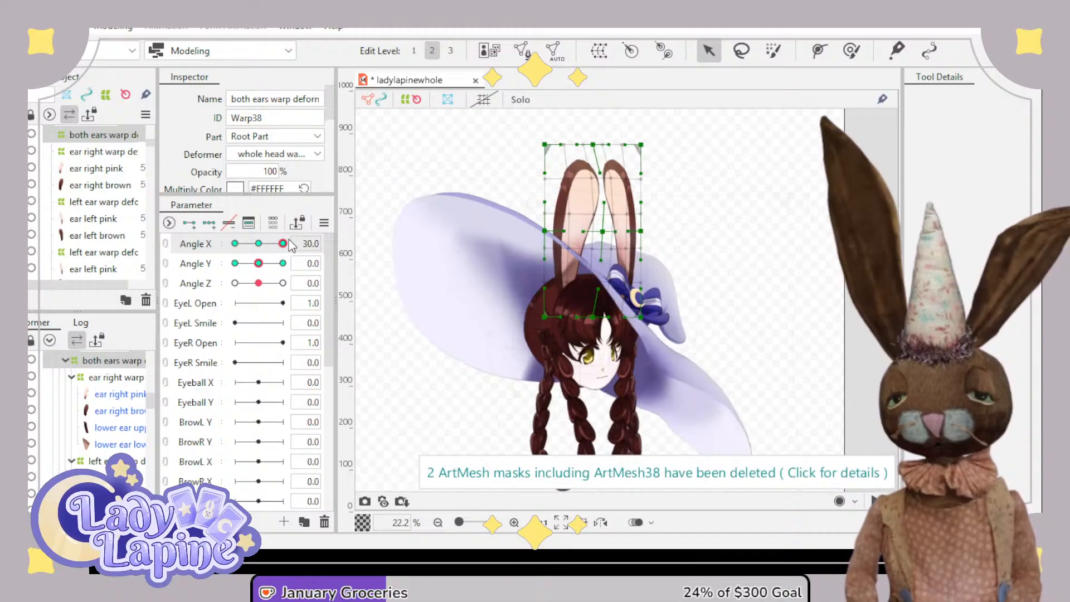
pyautogui.click(258, 244)
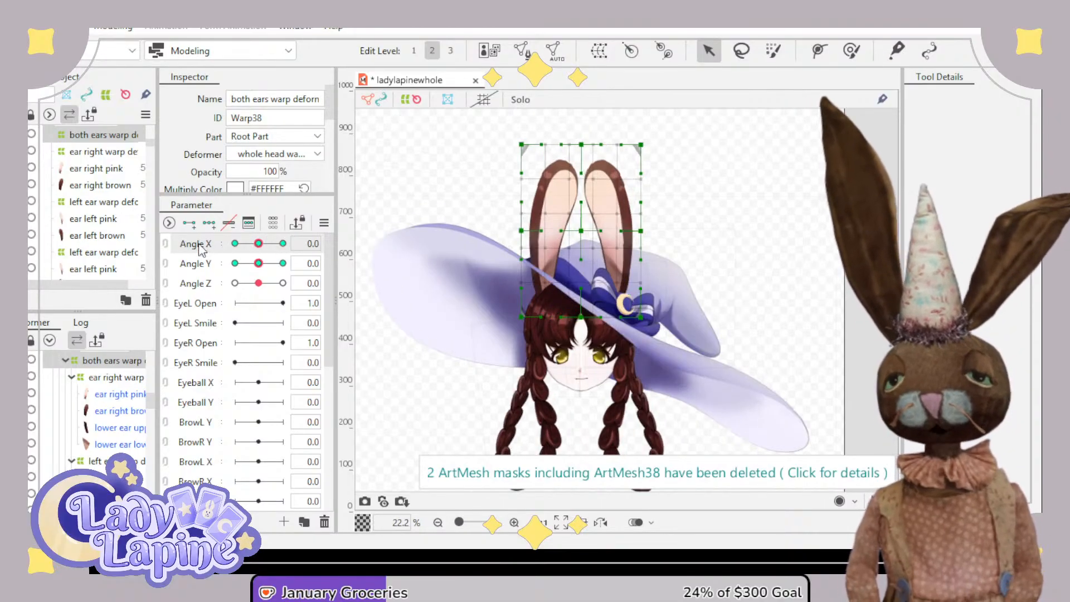
pyautogui.click(168, 245)
# - Examine the ears and their overlap with the hat and hair at Angle Y 30 and at Angle X -30
pyautogui.moveTo(258, 271); pyautogui.dragTo(260, 241)
pyautogui.scroll(4, 624, 264)
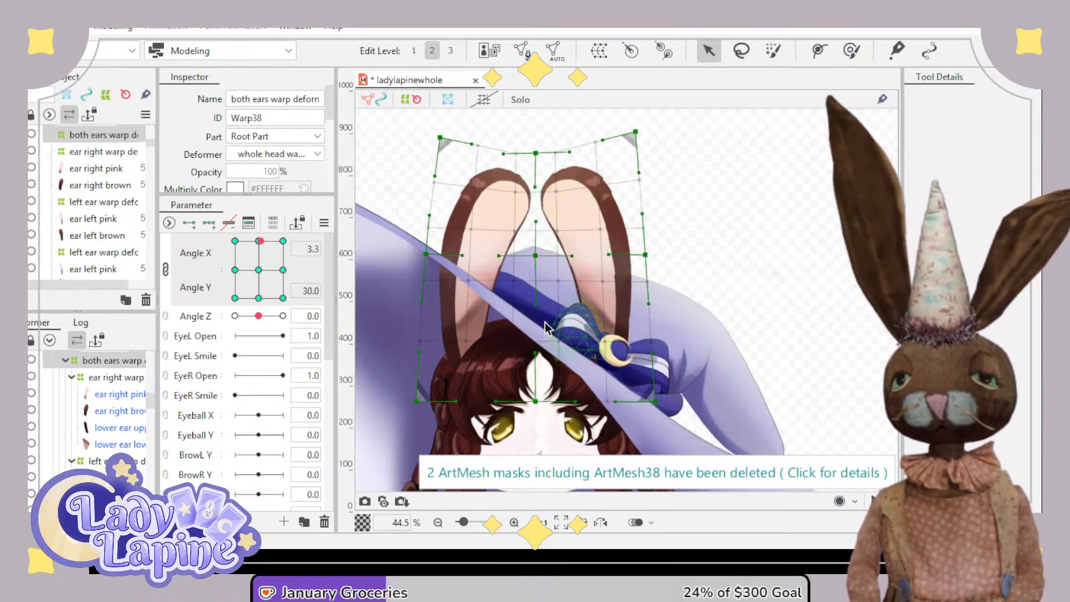
pyautogui.moveTo(513, 343); pyautogui.dragTo(519, 284)
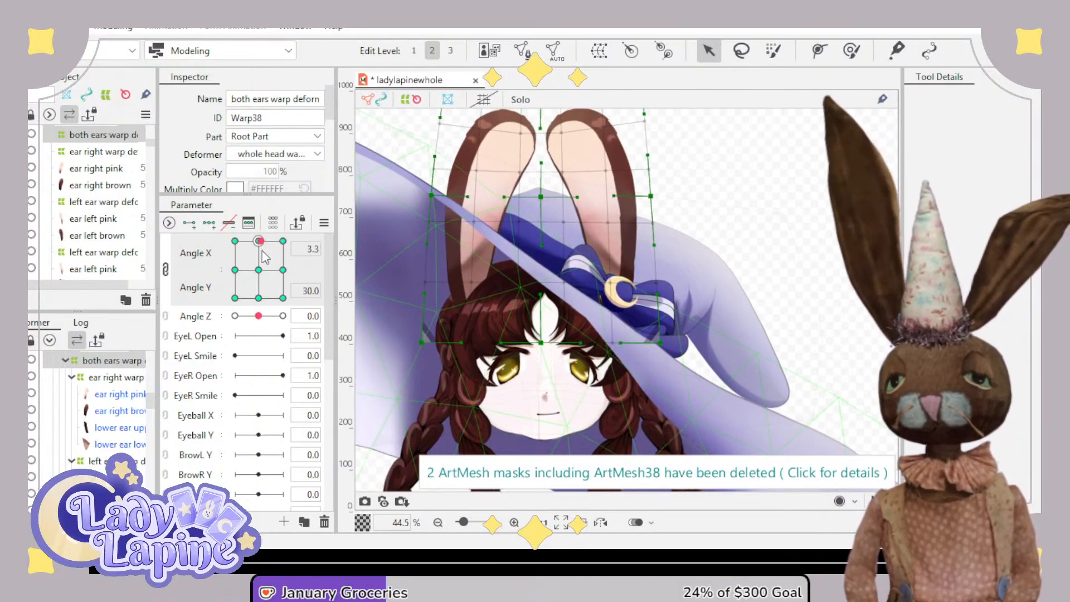
pyautogui.moveTo(265, 257); pyautogui.dragTo(233, 269)
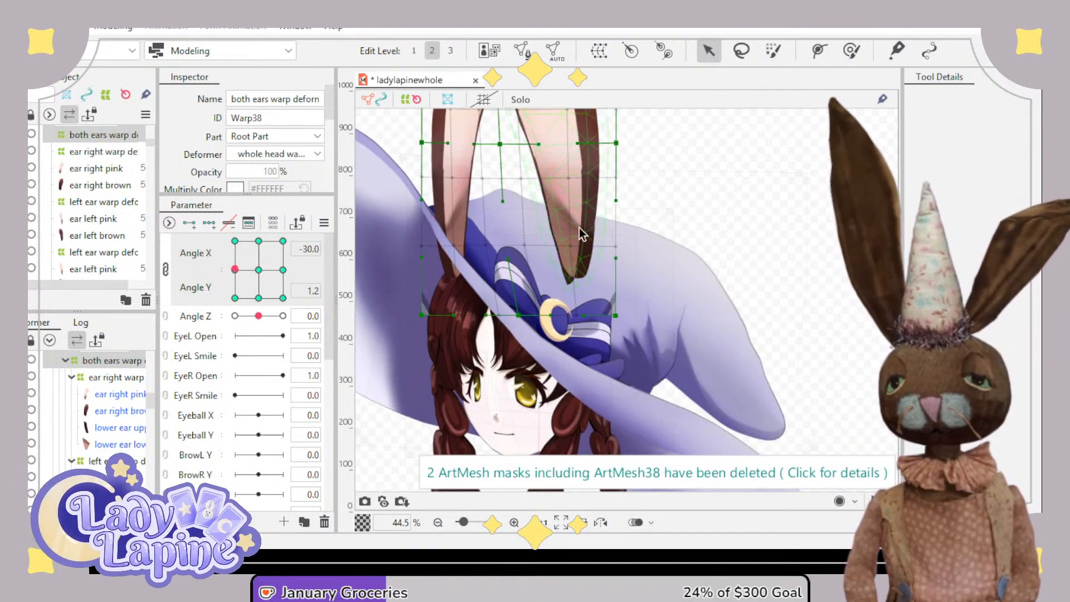
pyautogui.scroll(-3, 591, 272)
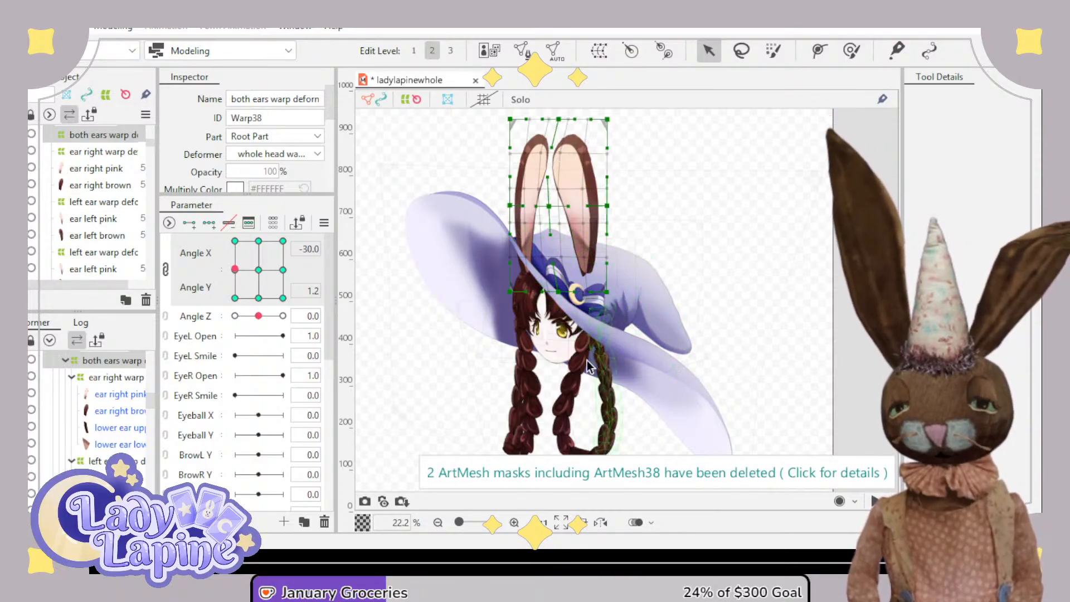
pyautogui.scroll(2, 556, 350)
pyautogui.scroll(2, 557, 351)
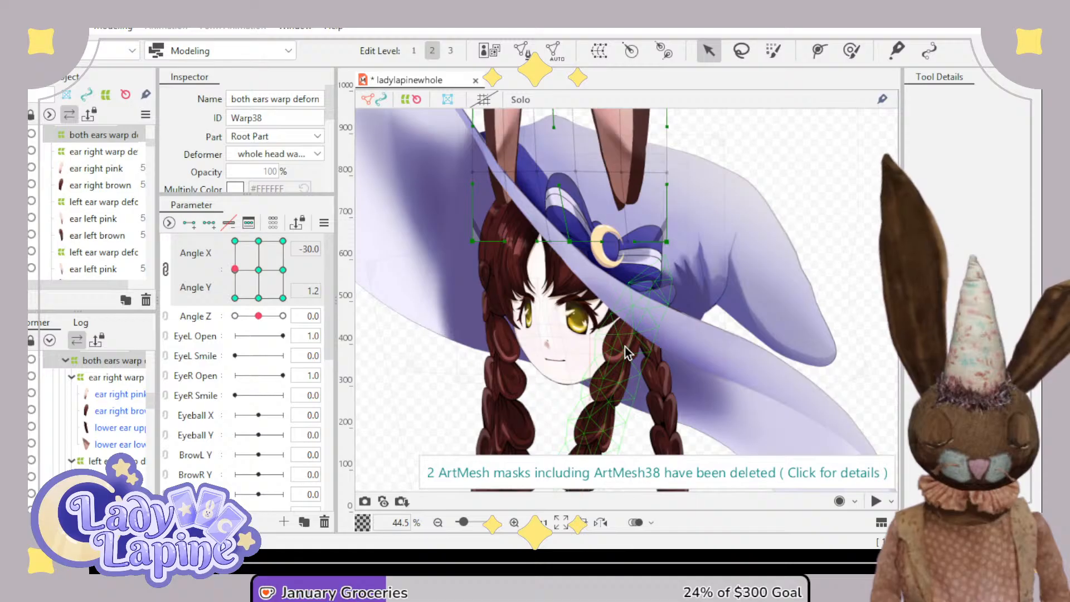
pyautogui.scroll(-1, 559, 299)
pyautogui.scroll(1, 559, 300)
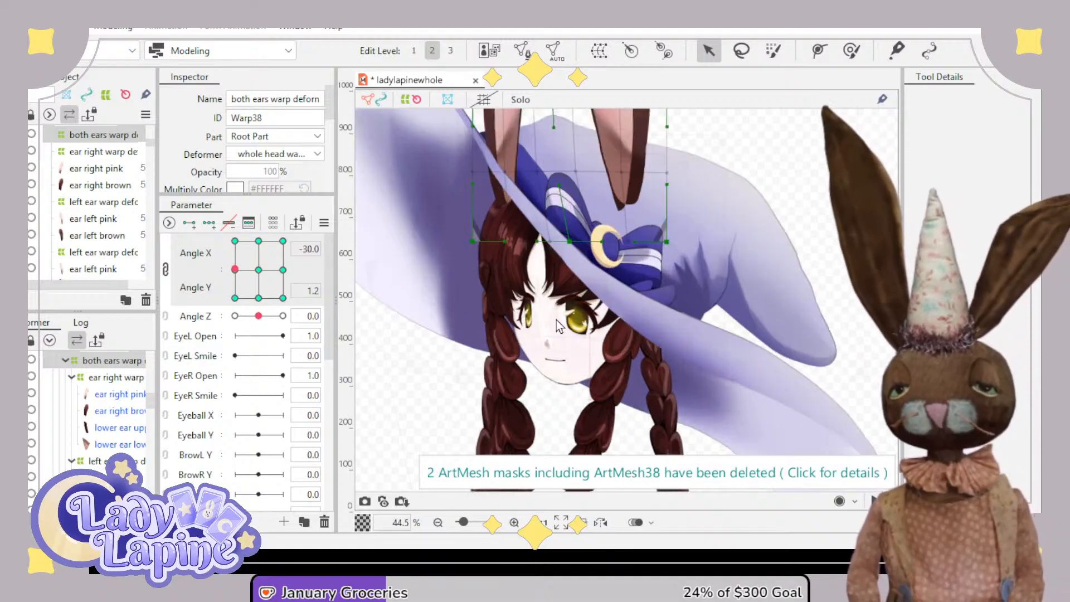
pyautogui.scroll(-1, 559, 300)
pyautogui.scroll(-1, 560, 304)
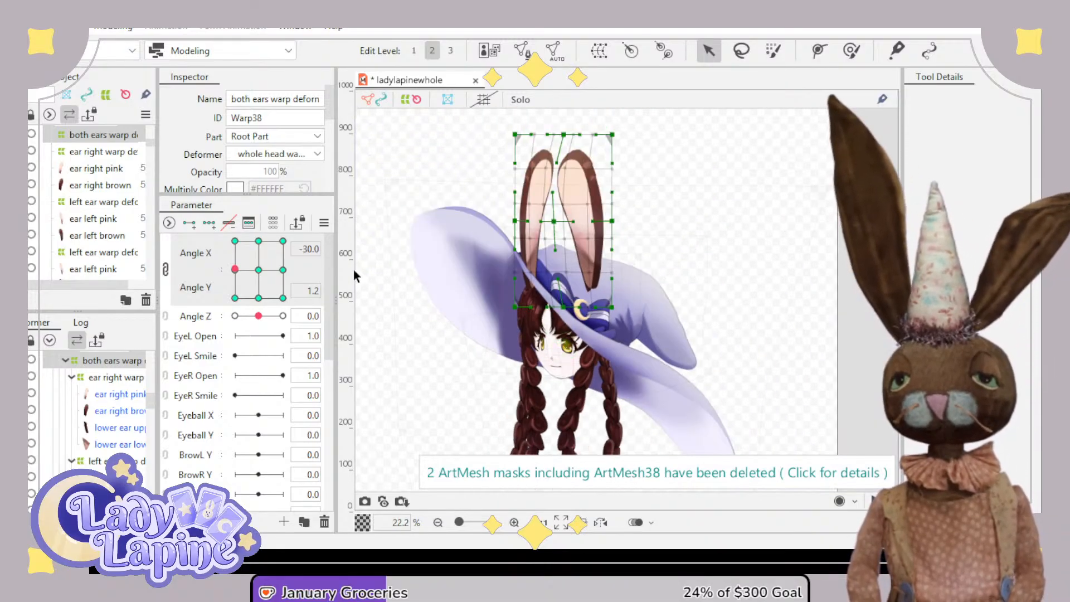
# - Set Angle X to -30 and Angle Y to 0 and select the hat not brim warp deformer
pyautogui.moveTo(235, 269)
pyautogui.mouseDown()
pyautogui.moveTo(298, 277)
pyautogui.moveTo(231, 276)
pyautogui.mouseUp()
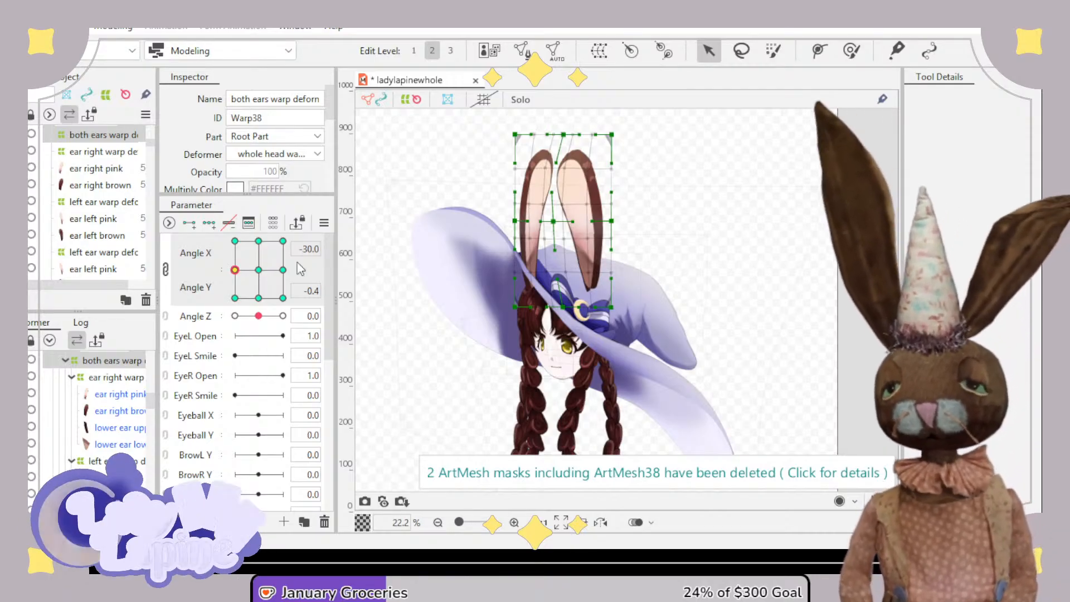
pyautogui.click(262, 272)
pyautogui.moveTo(271, 280); pyautogui.dragTo(210, 270)
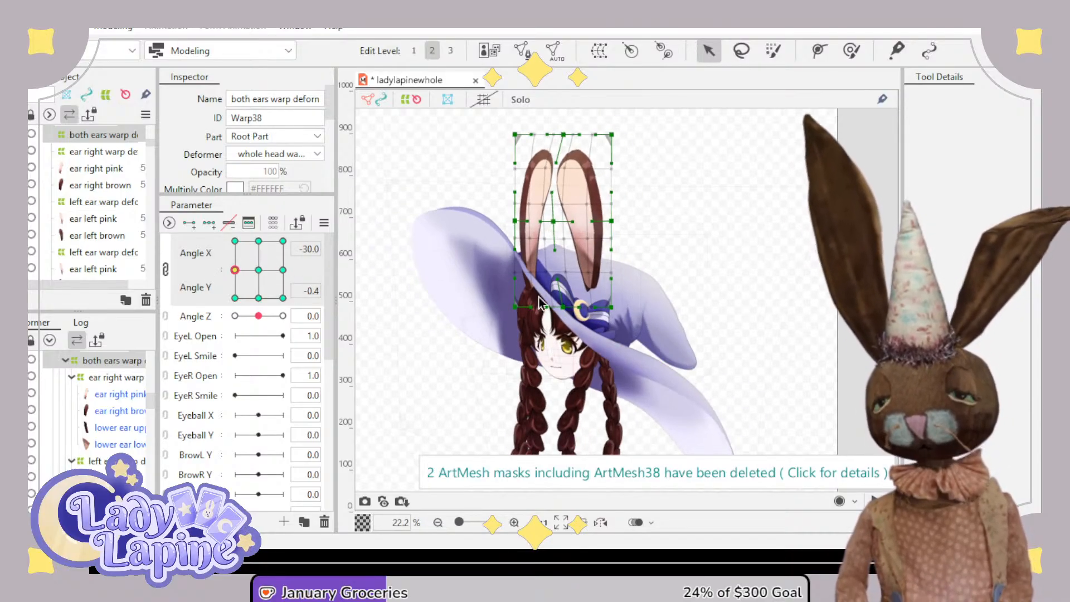
pyautogui.scroll(2, 613, 328)
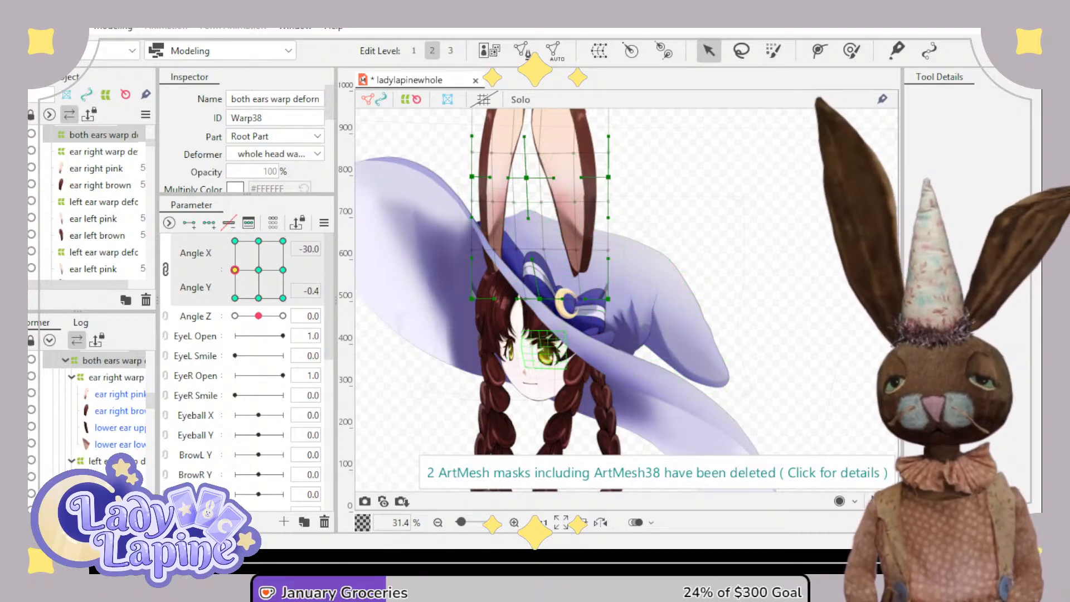
pyautogui.scroll(-9, 99, 435)
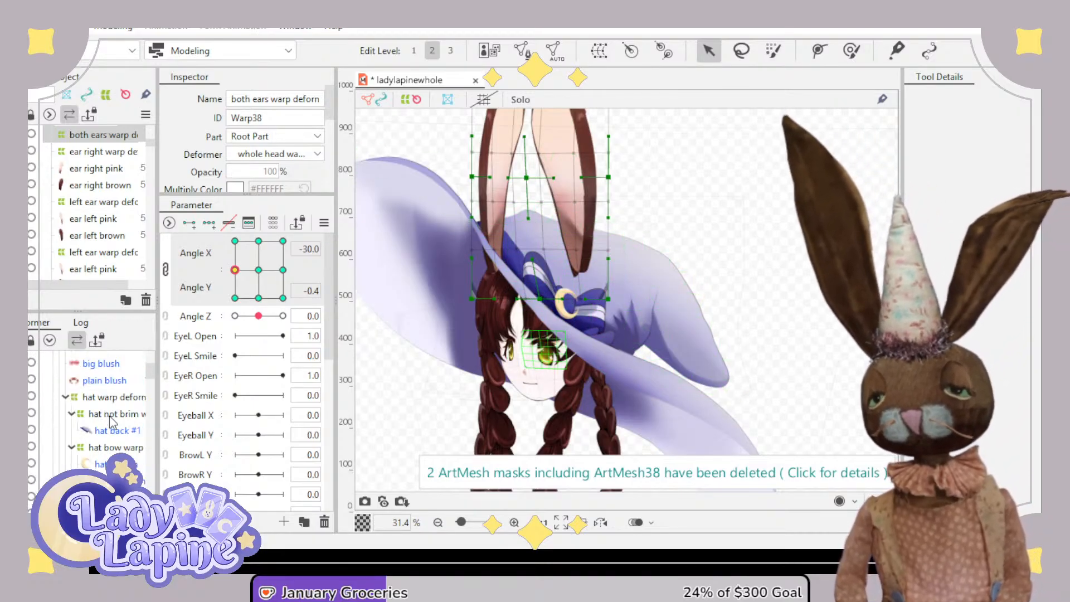
pyautogui.click(112, 415)
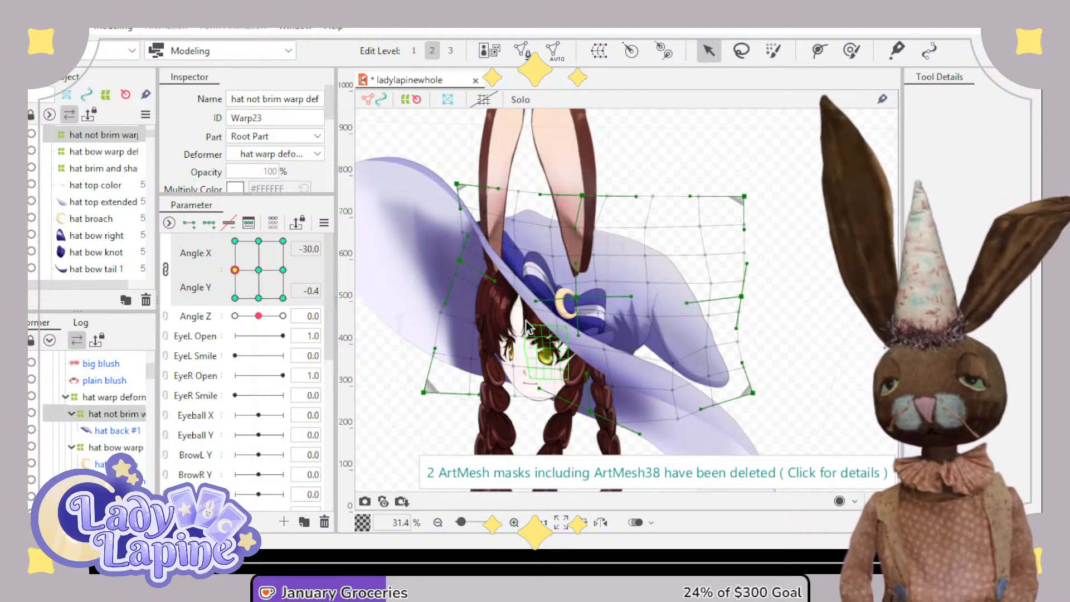
pyautogui.click(580, 298)
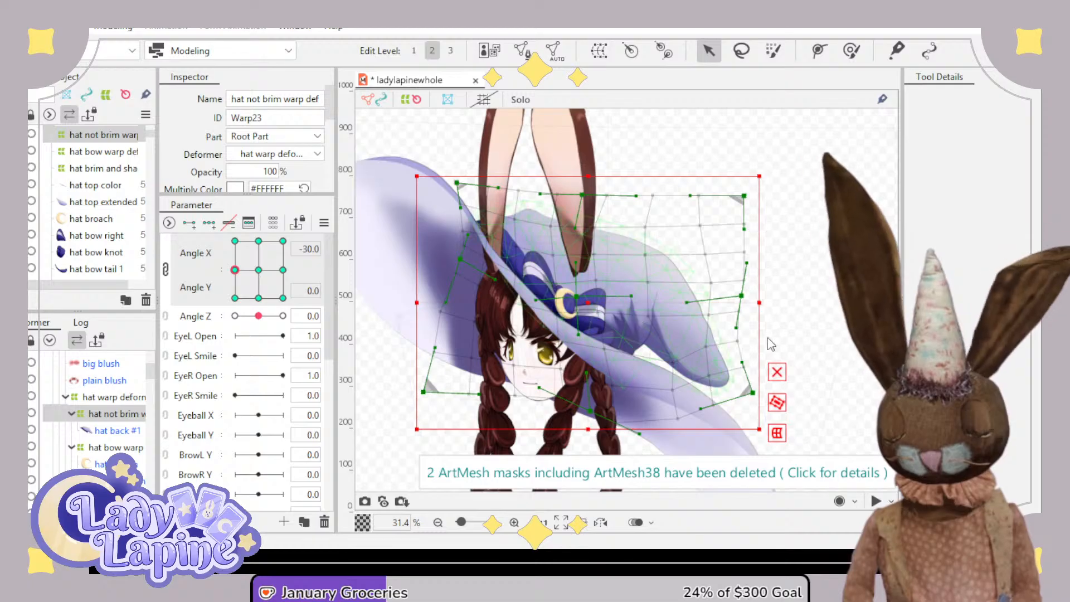
pyautogui.press('Delete')
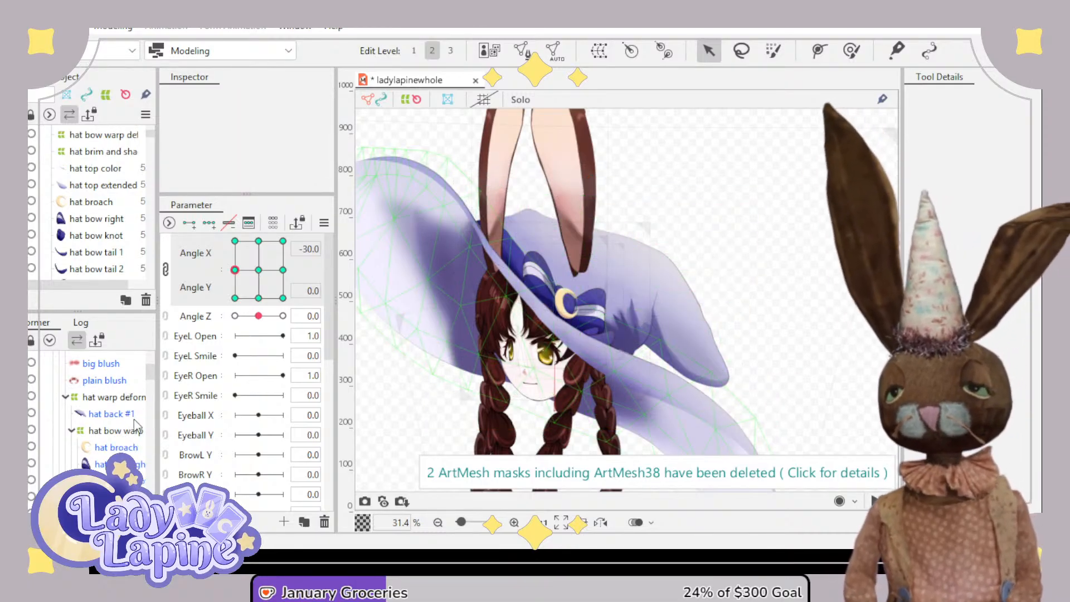
pyautogui.scroll(1, 137, 428)
pyautogui.click(107, 461)
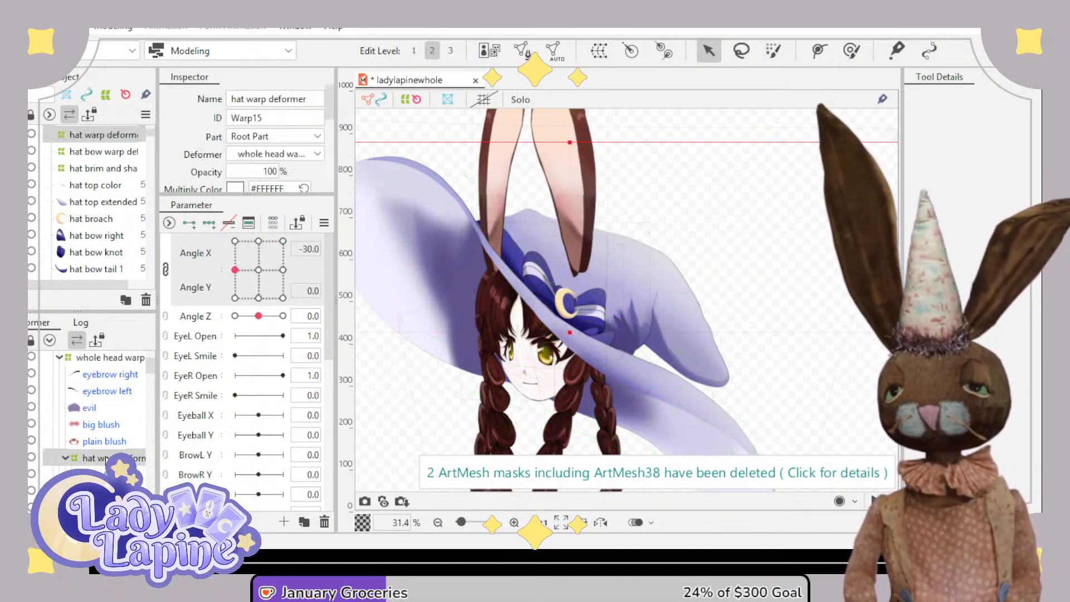
pyautogui.click(106, 475)
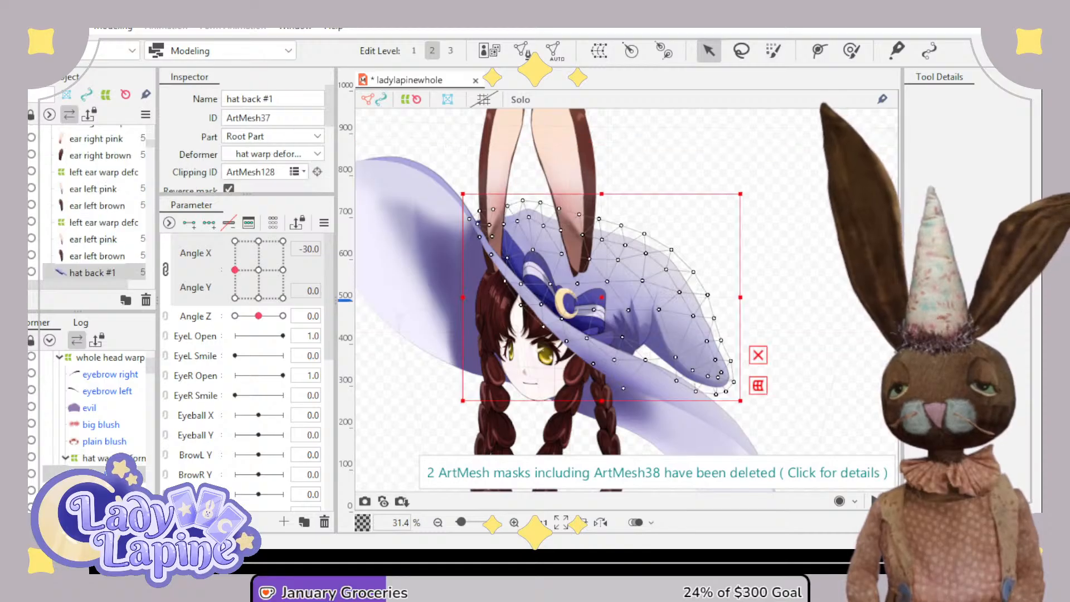
pyautogui.click(114, 460)
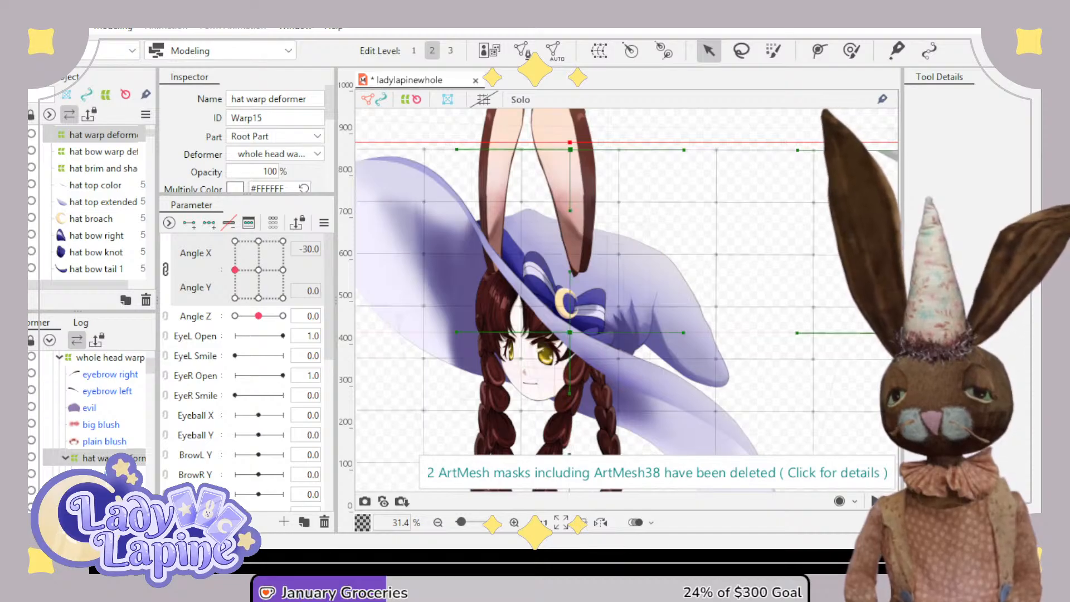
pyautogui.hotkey('ctrl', 'z')
pyautogui.hotkey('ctrl', 'z')
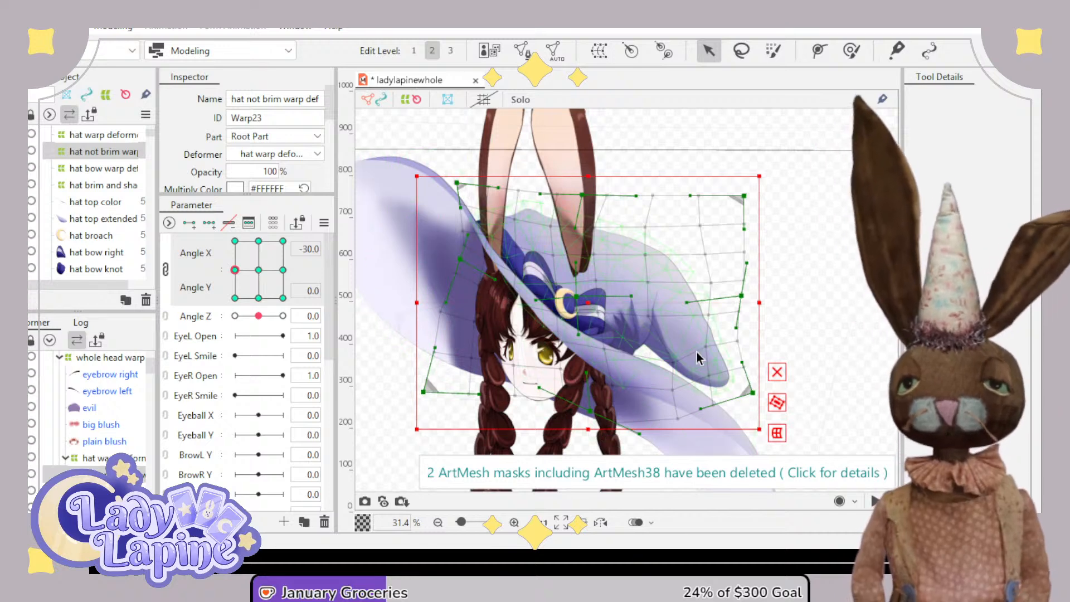
# - Try to bend the hat not brim warp deformer at Angle X -30 by raising its center point and left-edge curve handle
pyautogui.click(777, 373)
pyautogui.moveTo(580, 299); pyautogui.dragTo(621, 266)
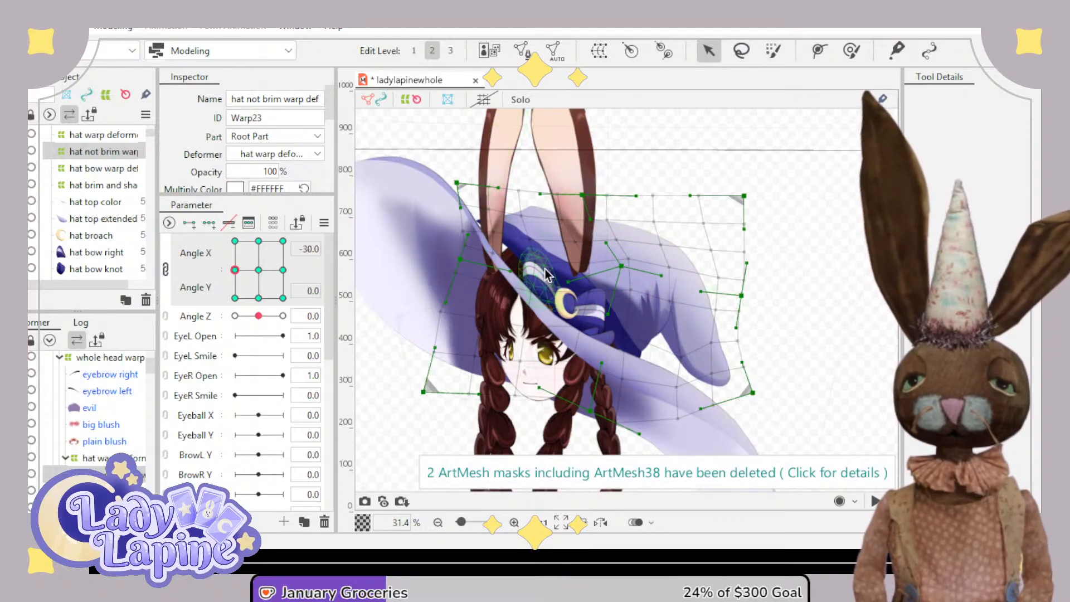
pyautogui.scroll(3, 532, 309)
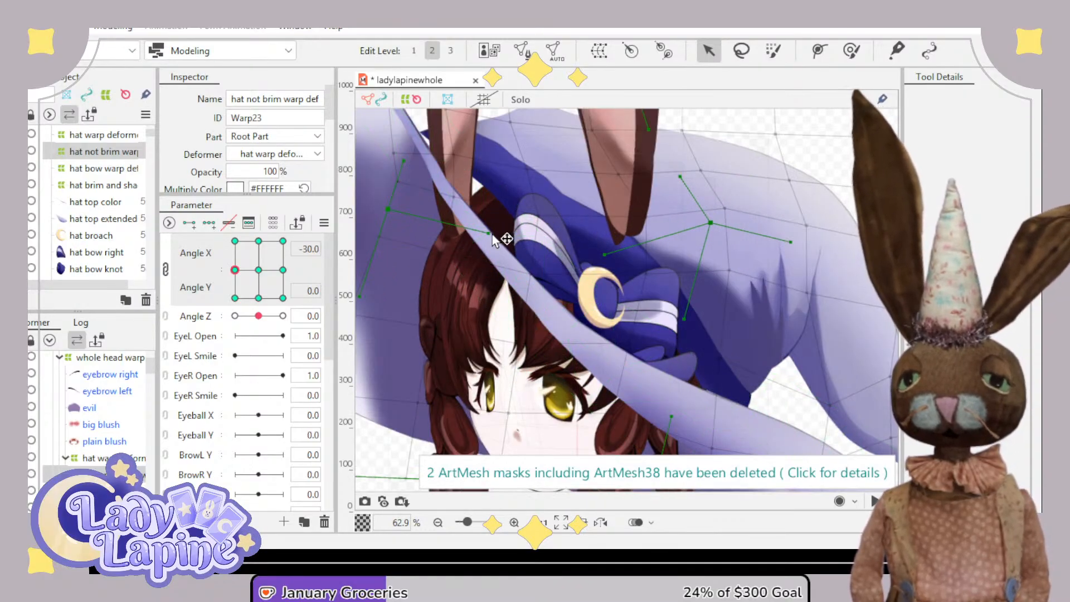
pyautogui.moveTo(493, 235); pyautogui.dragTo(508, 202)
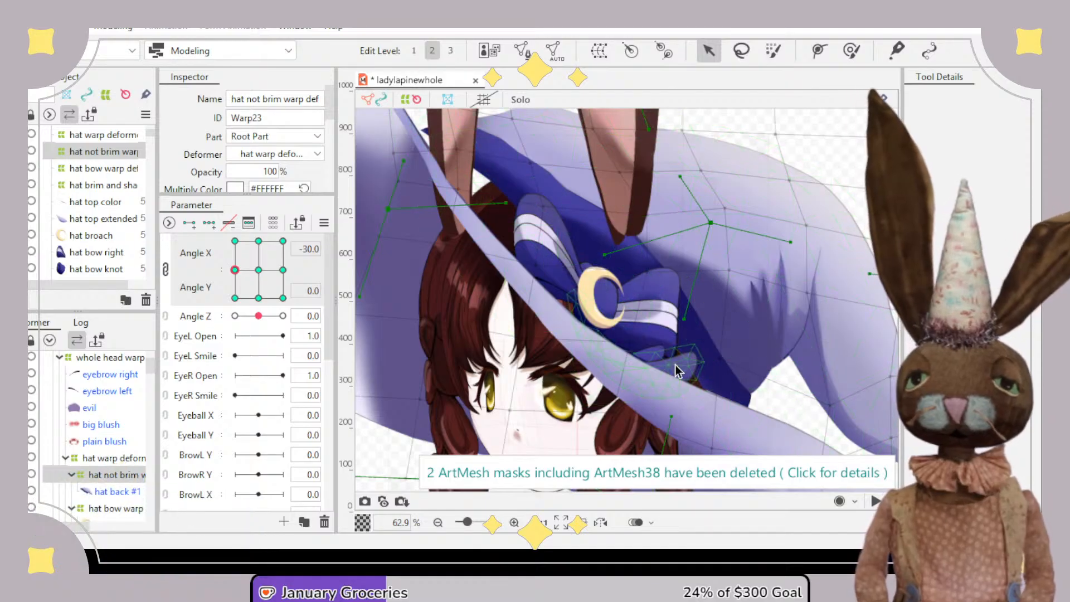
# - Try to shift the hat bow warp deformer up and to the right at Angle X -30
pyautogui.click(112, 510)
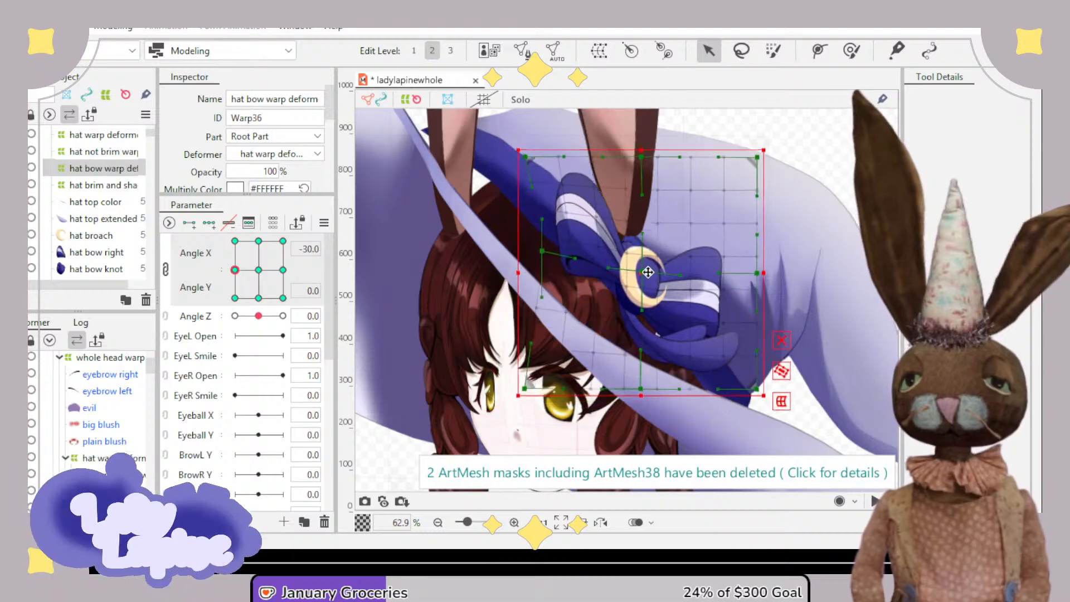
pyautogui.scroll(-5, 654, 272)
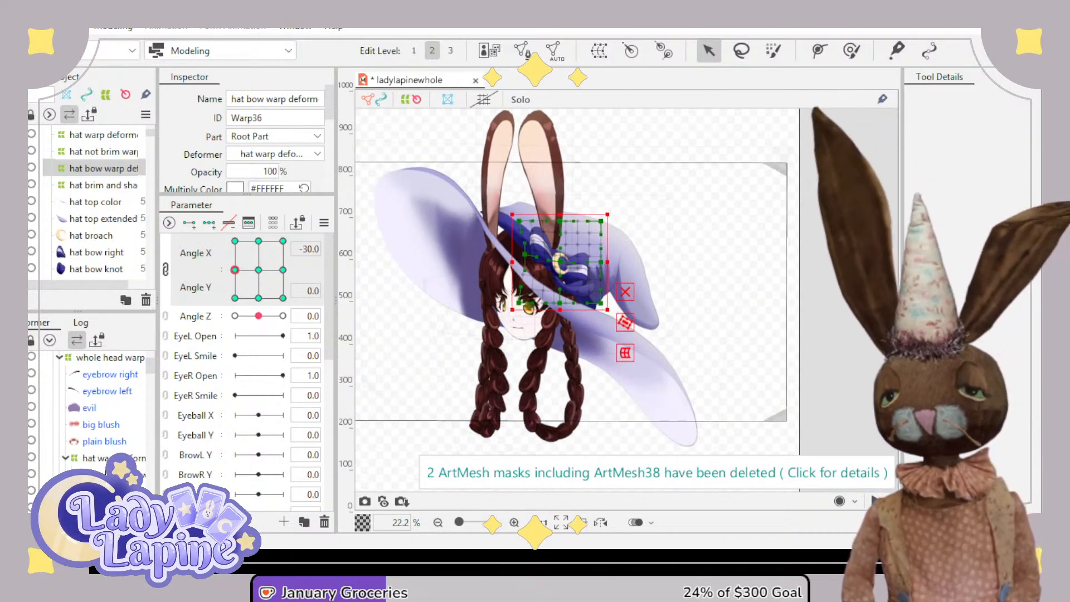
pyautogui.scroll(-1, 94, 412)
pyautogui.scroll(-2, 94, 412)
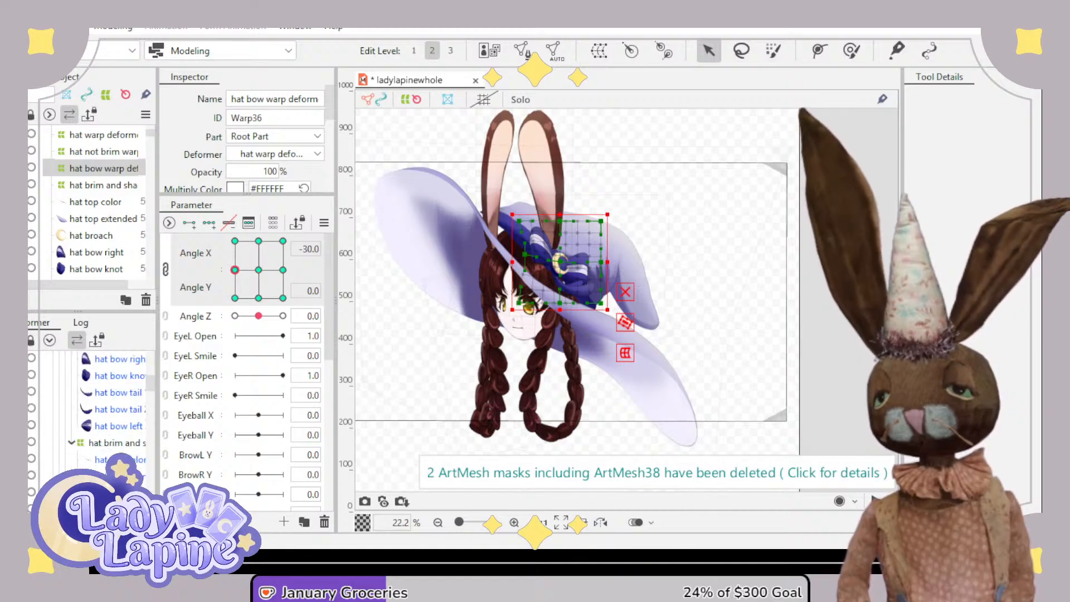
# - Try to reshape the brim line of the hat top color mesh with the deform brush, using a brush size of about 682 px
pyautogui.click(549, 329)
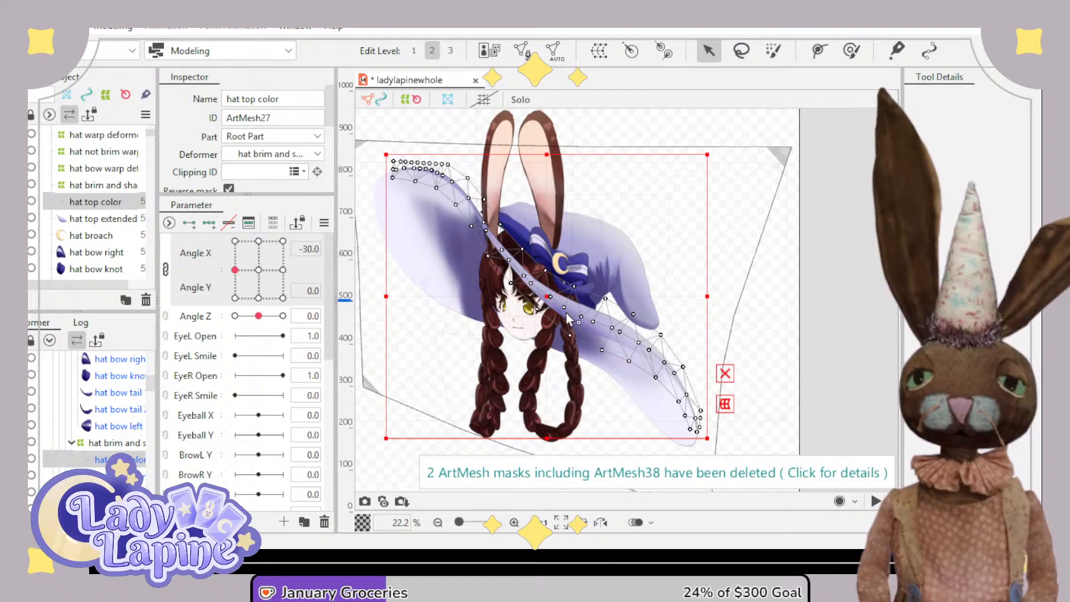
pyautogui.click(856, 51)
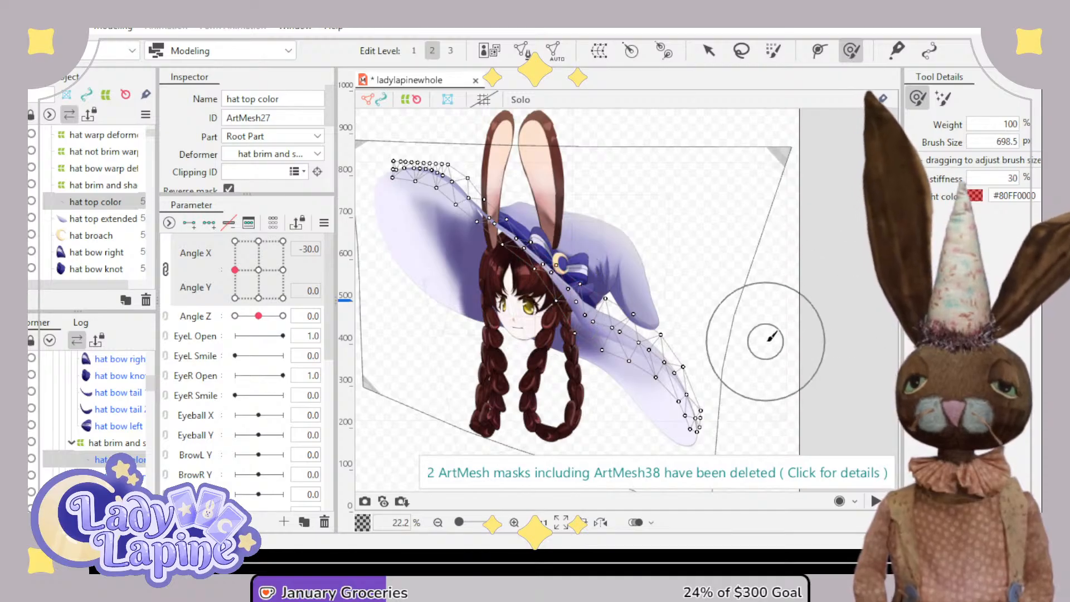
pyautogui.moveTo(591, 314); pyautogui.dragTo(589, 304)
pyautogui.scroll(3, 483, 309)
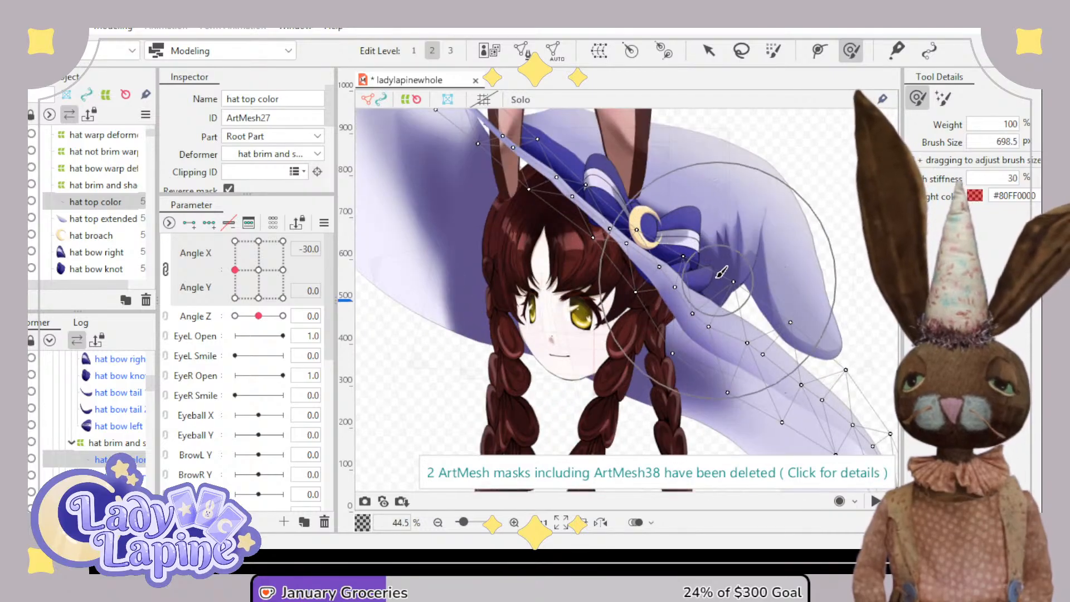
pyautogui.moveTo(714, 263); pyautogui.dragTo(702, 273)
pyautogui.moveTo(990, 142); pyautogui.dragTo(987, 141)
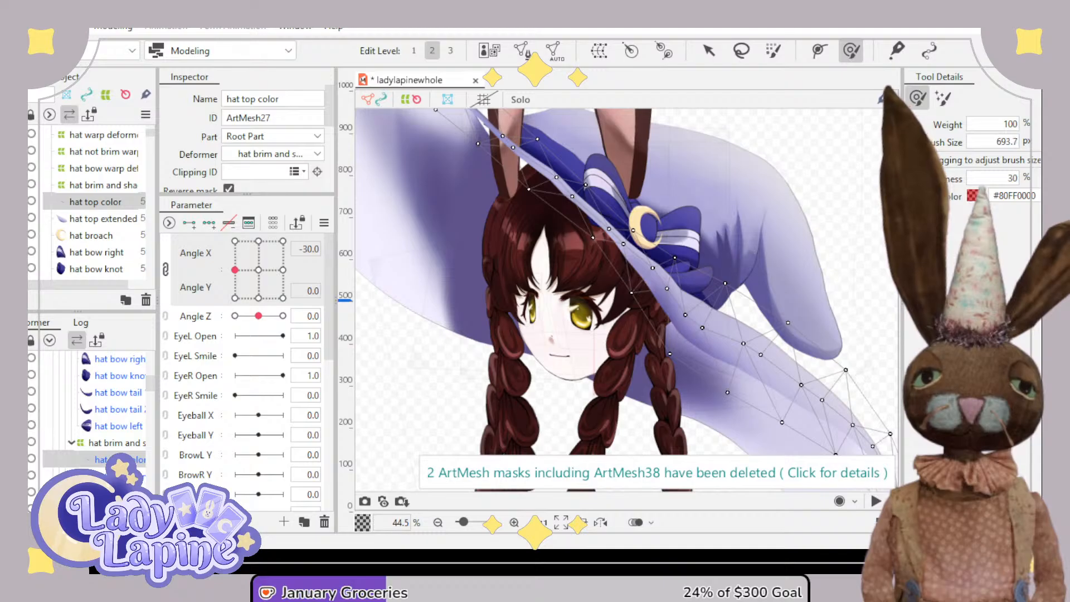
pyautogui.moveTo(716, 279); pyautogui.dragTo(728, 278)
pyautogui.scroll(-2, 428, 266)
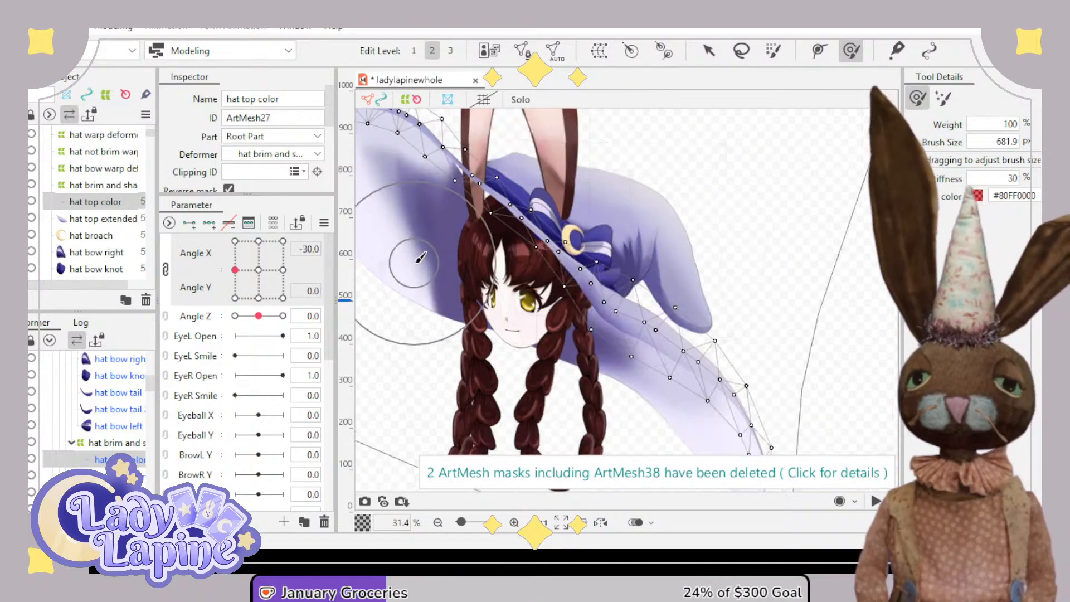
pyautogui.moveTo(428, 268); pyautogui.dragTo(488, 328)
pyautogui.moveTo(562, 238); pyautogui.dragTo(556, 247)
pyautogui.moveTo(518, 207); pyautogui.dragTo(527, 212)
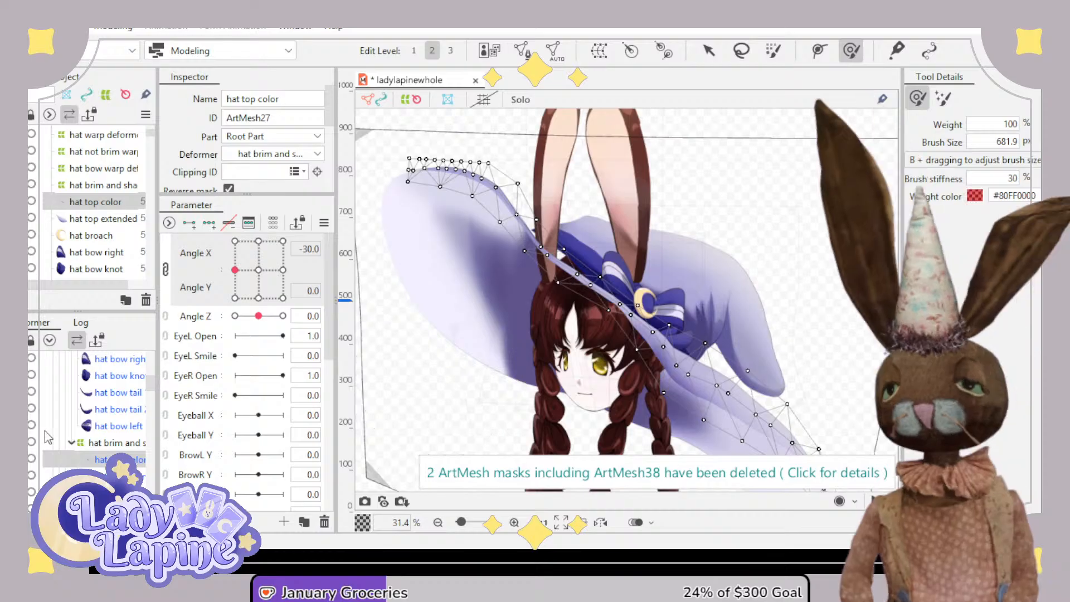
# - Try to refine the left inner curve of the hat not brim warp deformer around the front hair at Angle X -30
pyautogui.click(103, 152)
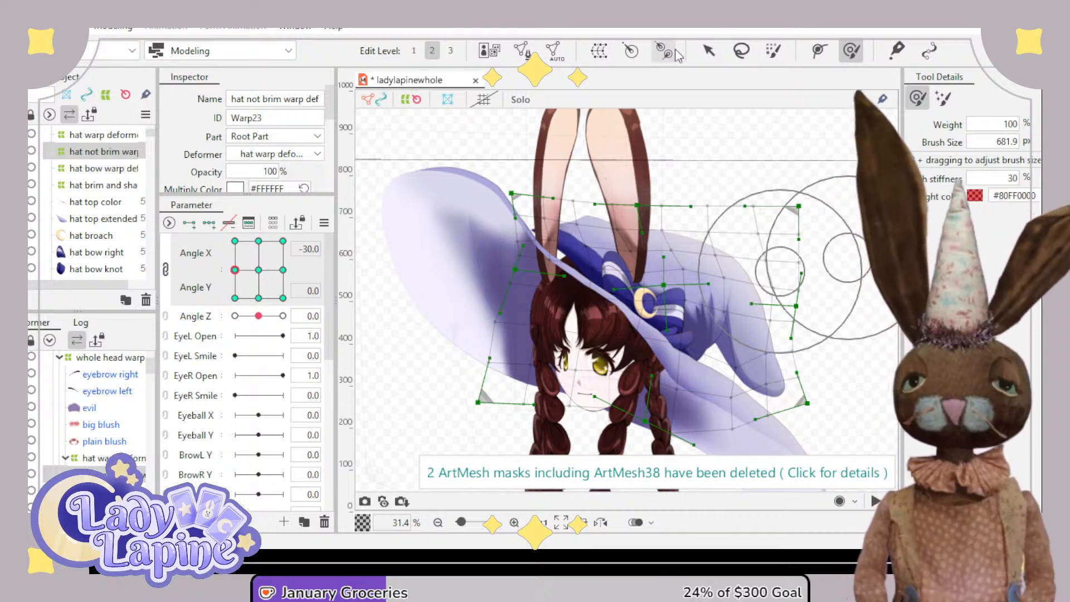
pyautogui.click(709, 51)
pyautogui.scroll(2, 574, 277)
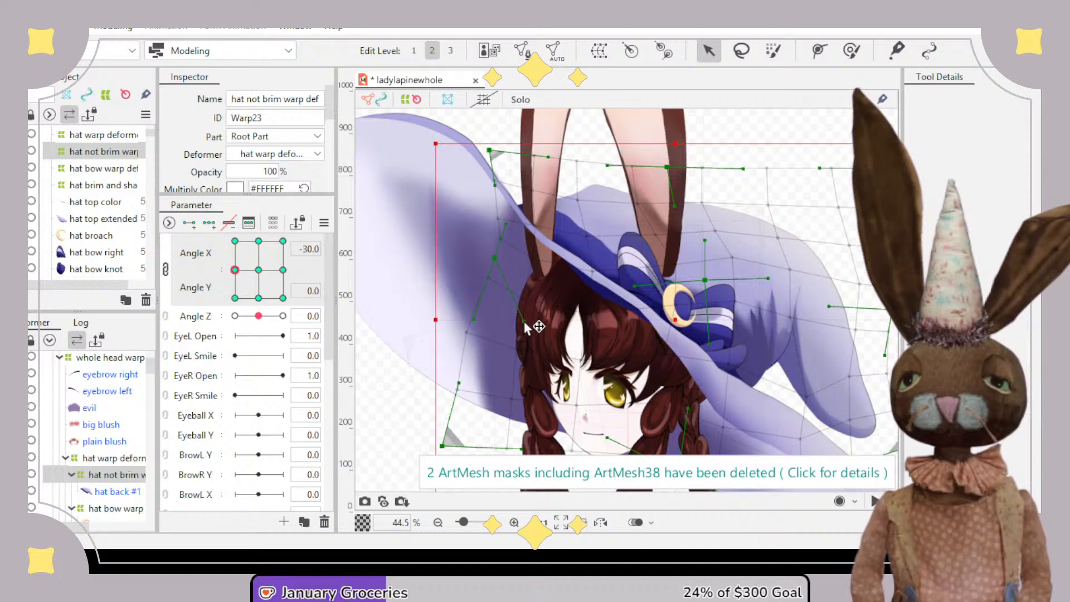
pyautogui.scroll(4, 602, 324)
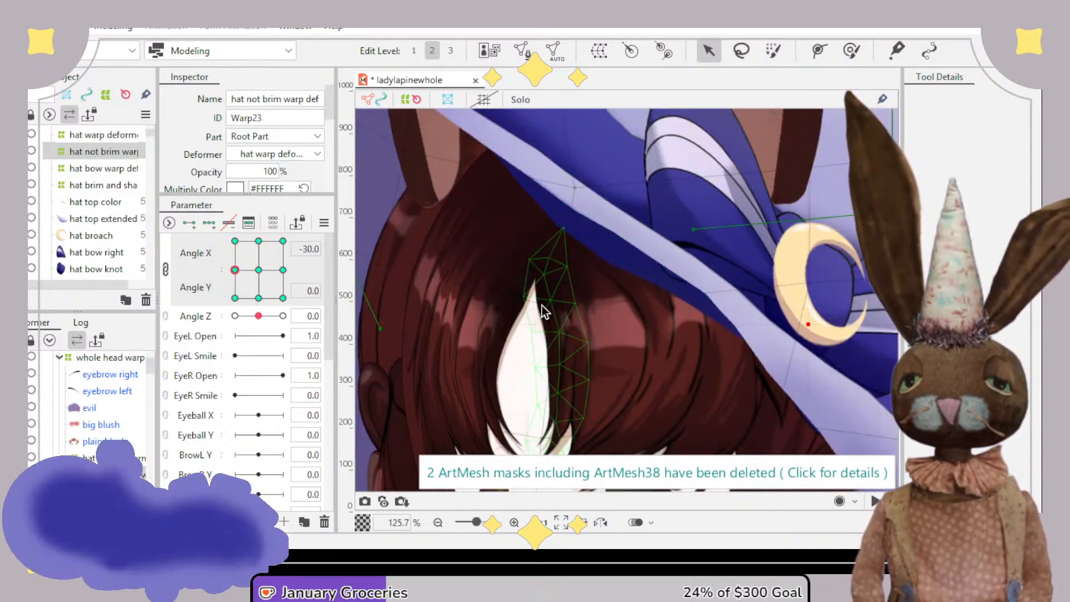
pyautogui.scroll(3, 567, 313)
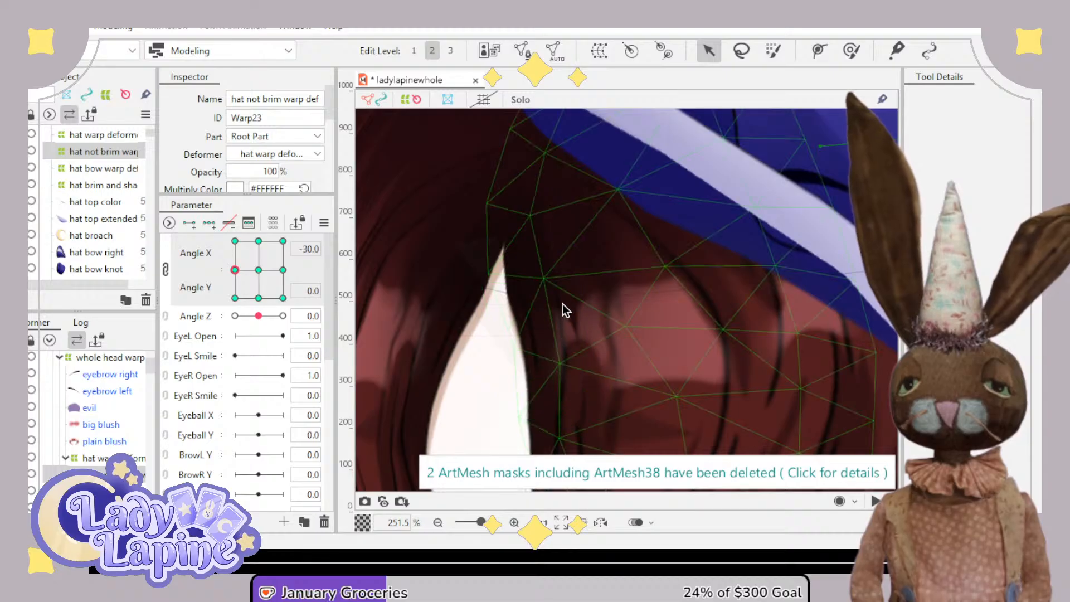
pyautogui.moveTo(550, 305); pyautogui.dragTo(626, 195)
pyautogui.scroll(-6, 606, 266)
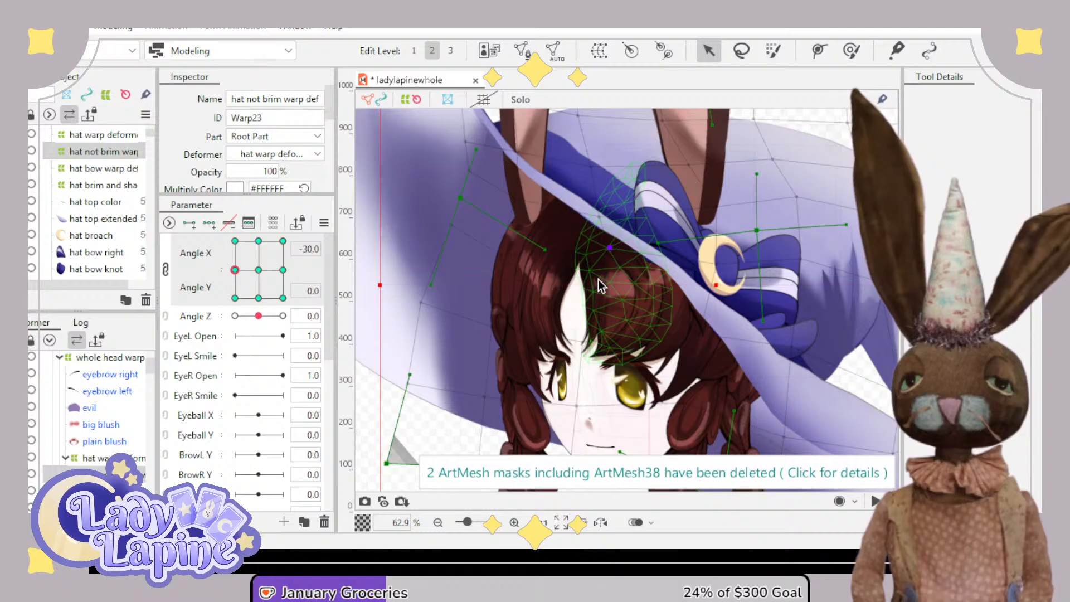
pyautogui.scroll(-3, 600, 285)
pyautogui.moveTo(599, 304); pyautogui.dragTo(548, 291)
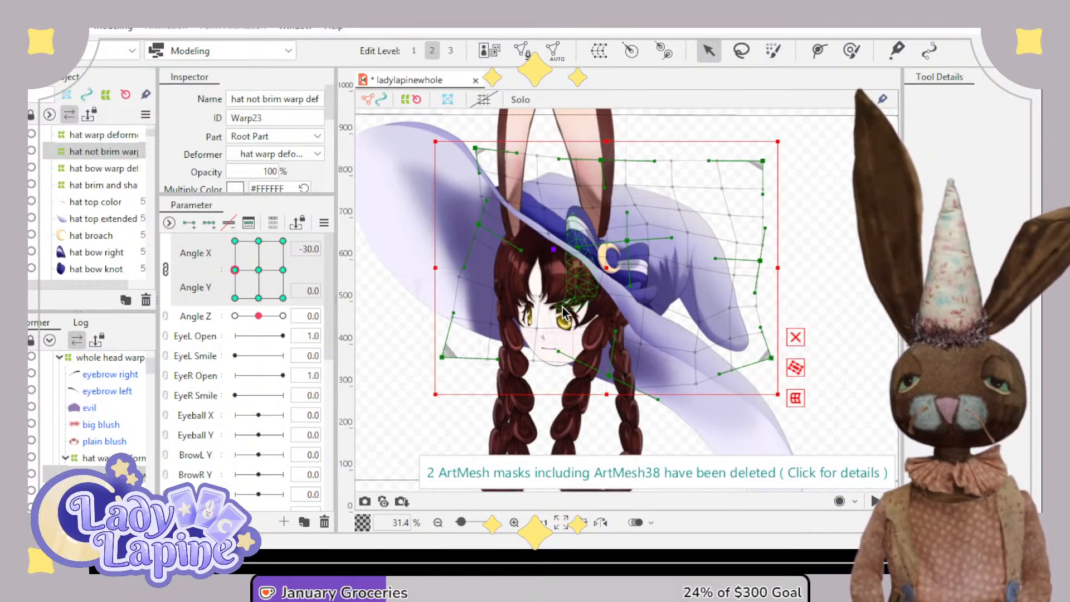
# - Move the hat bow warp deformer upward onto the hat crown at Angle X -30
pyautogui.scroll(-2, 119, 411)
pyautogui.click(116, 377)
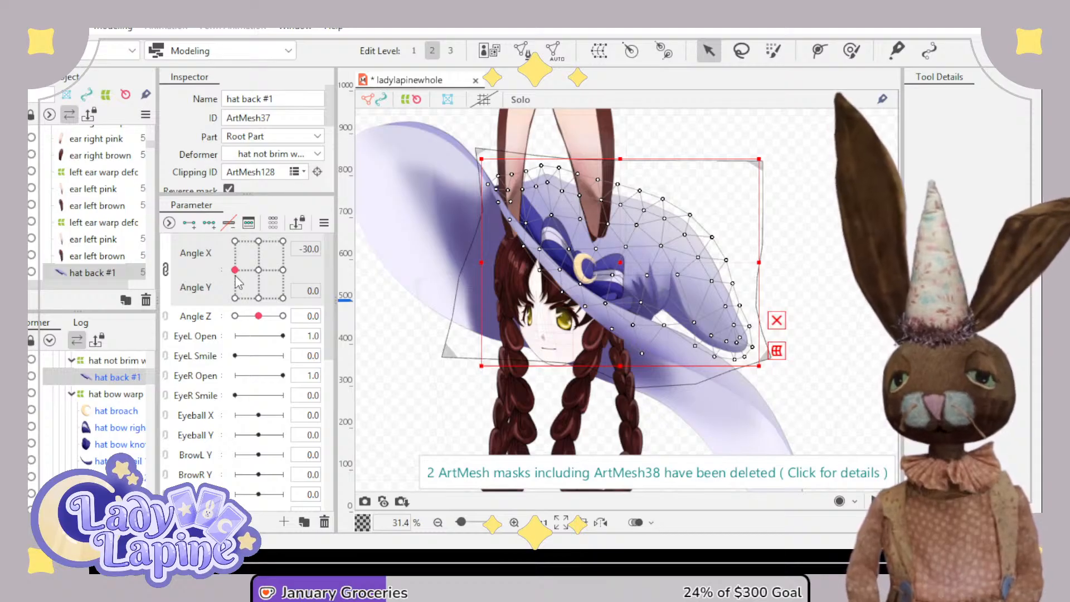
pyautogui.click(115, 394)
pyautogui.moveTo(590, 271); pyautogui.dragTo(598, 235)
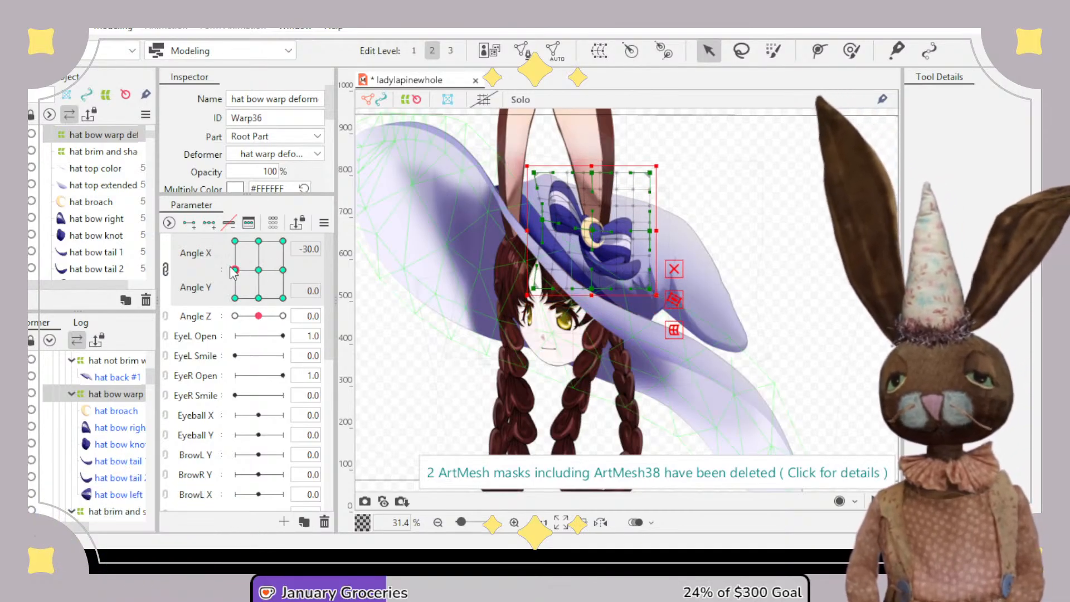
# - Shift the hat bow warp deformer slightly left at Angle X 30 and return the head to Angle X 0
pyautogui.moveTo(233, 271); pyautogui.dragTo(303, 281)
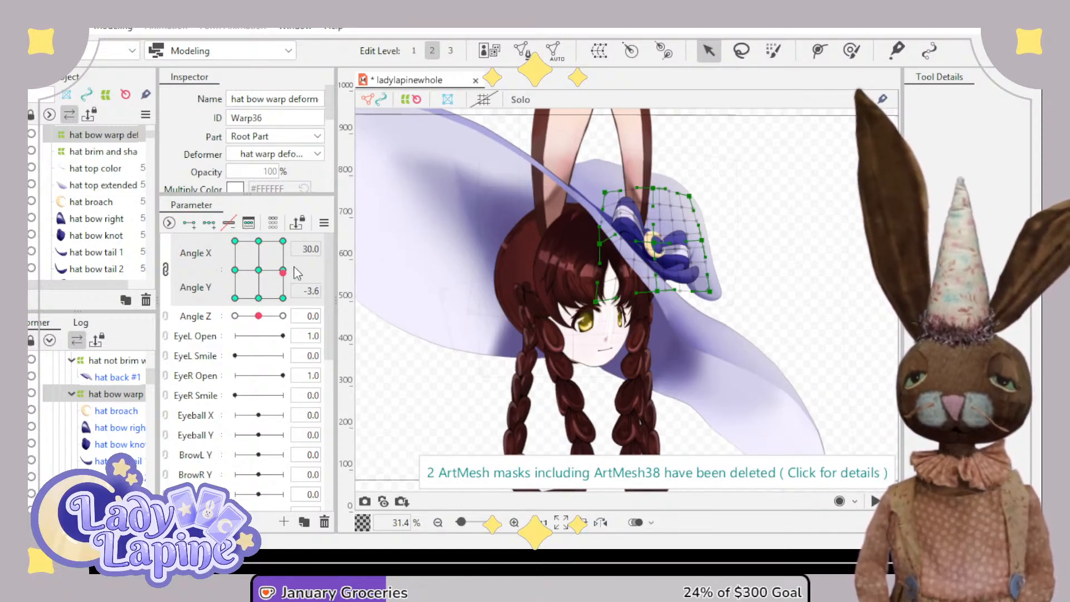
pyautogui.click(283, 270)
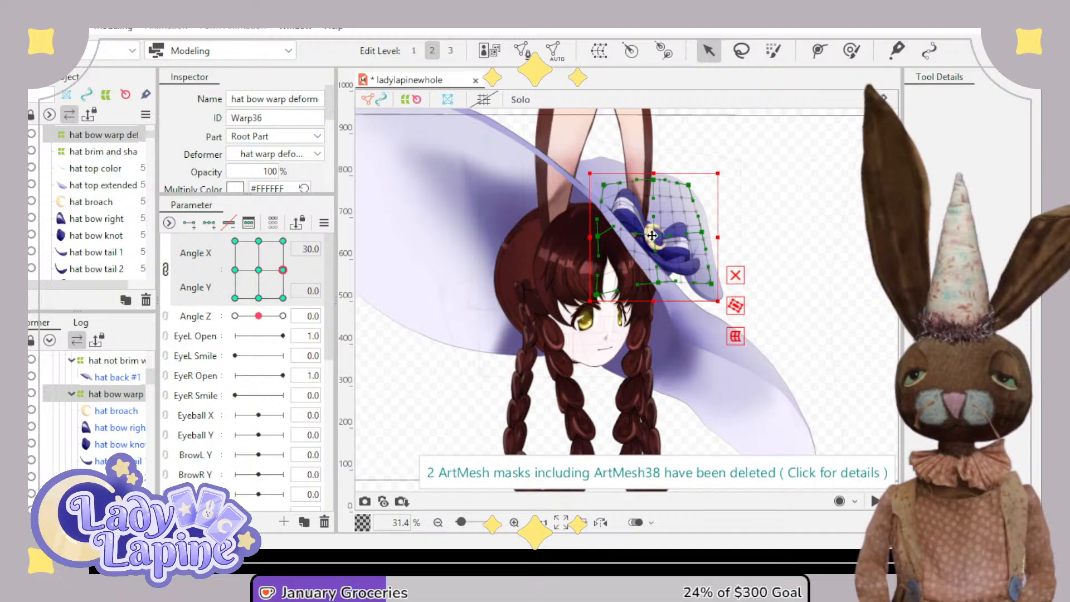
pyautogui.moveTo(652, 236); pyautogui.dragTo(640, 234)
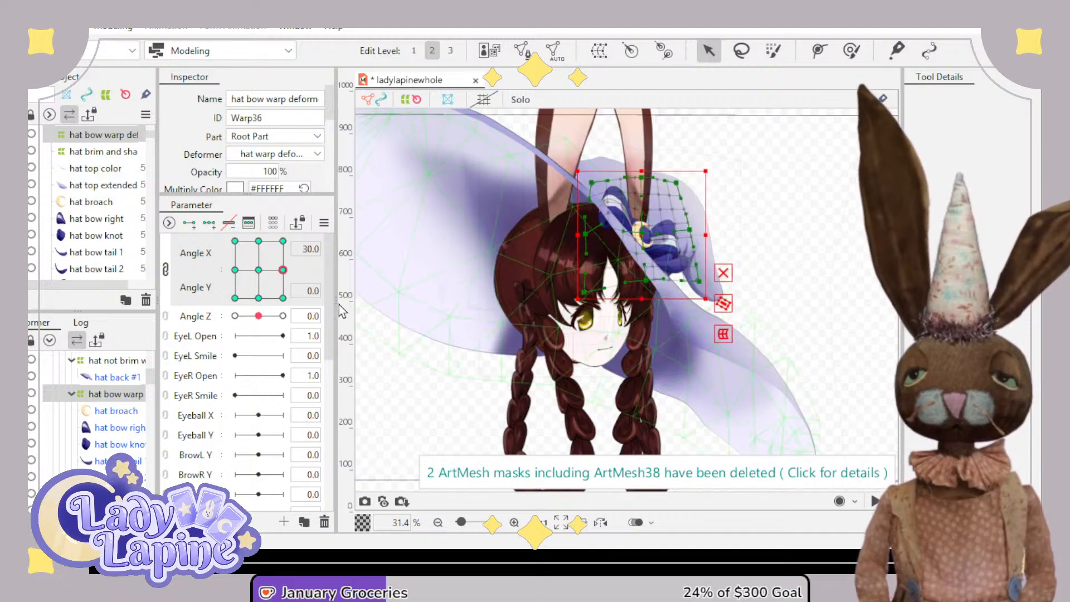
pyautogui.click(258, 271)
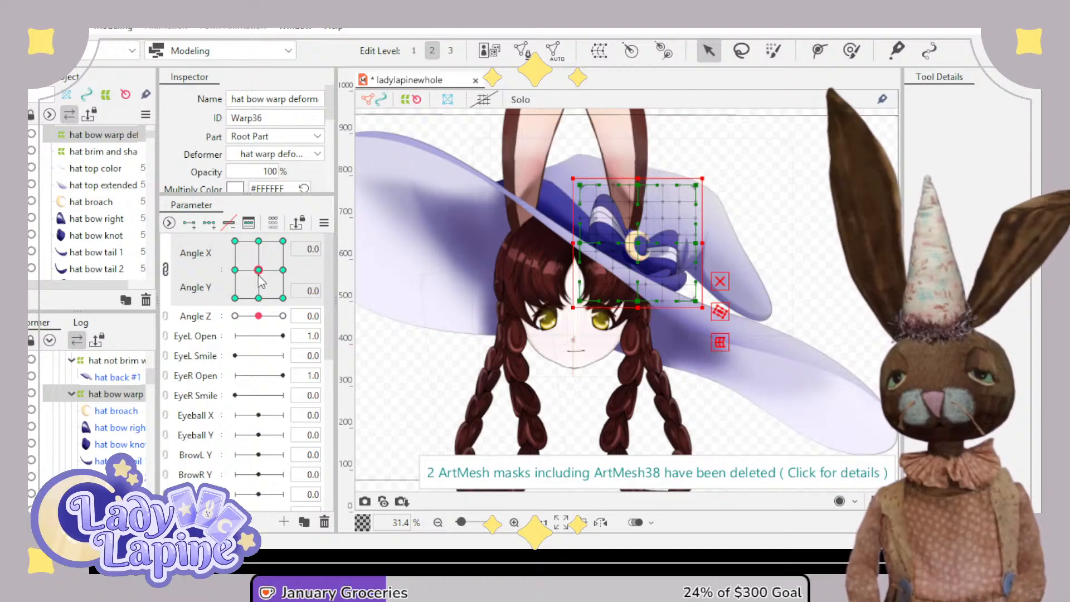
# - Shift the hat bow warp deformer slightly up and left at Angle X 0, Angle Y -30
pyautogui.click(234, 270)
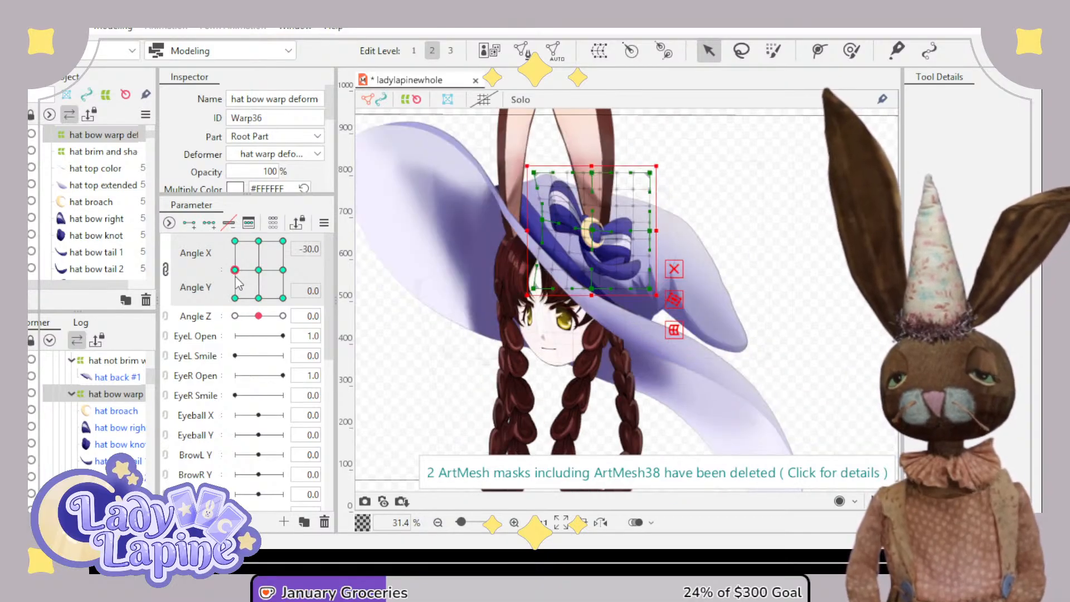
pyautogui.click(261, 298)
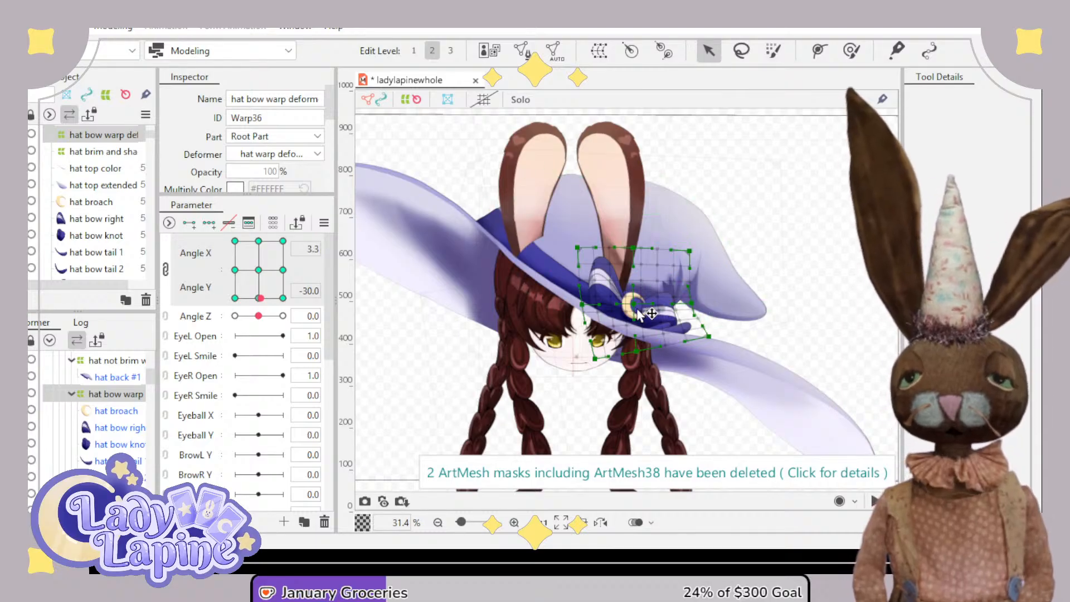
pyautogui.click(258, 298)
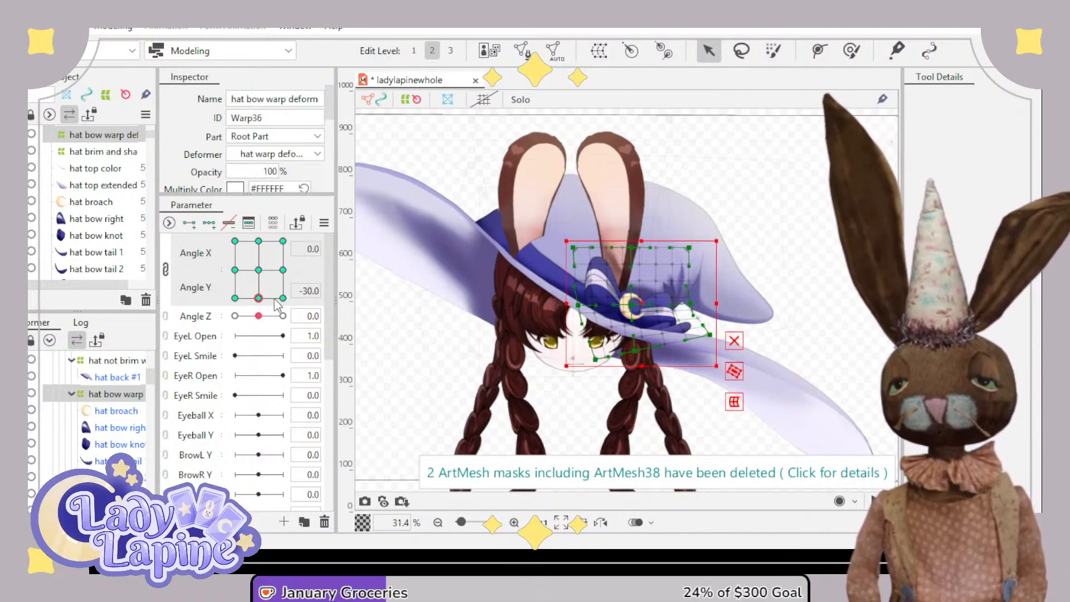
pyautogui.moveTo(637, 301); pyautogui.dragTo(622, 293)
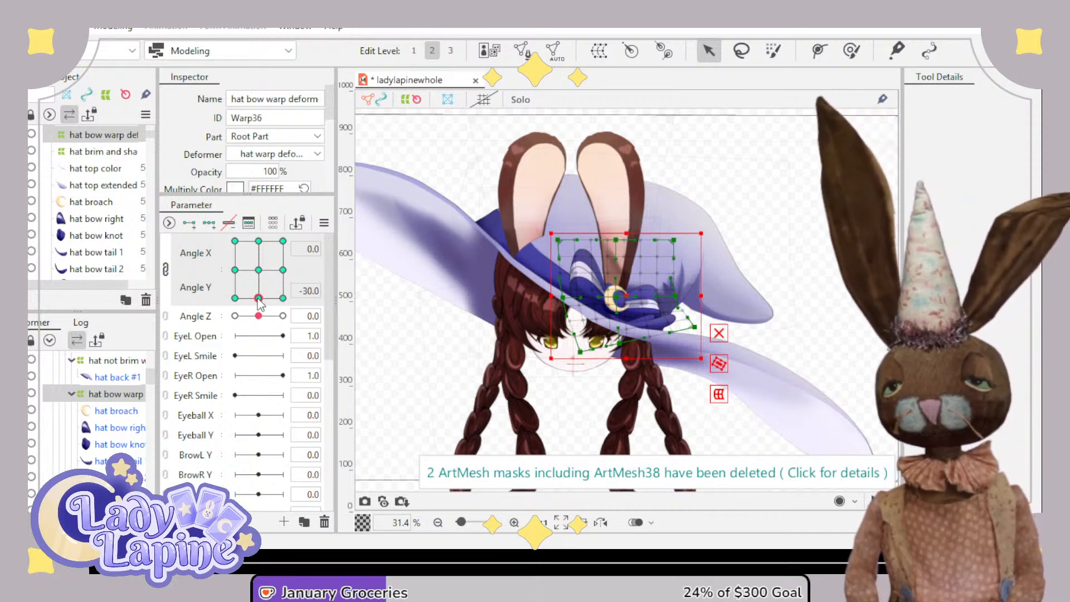
pyautogui.moveTo(261, 302); pyautogui.dragTo(242, 285)
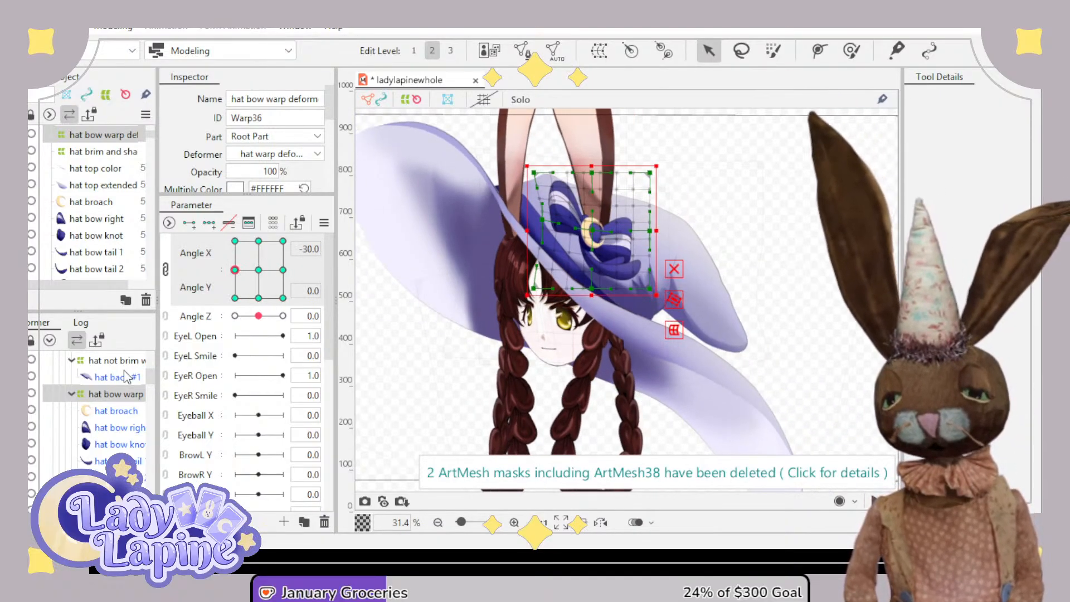
# - Reshape the centre and left edge of the hat not brim warp deformer at Angle X -30 to adjust the crown's base above the brim
pyautogui.click(106, 363)
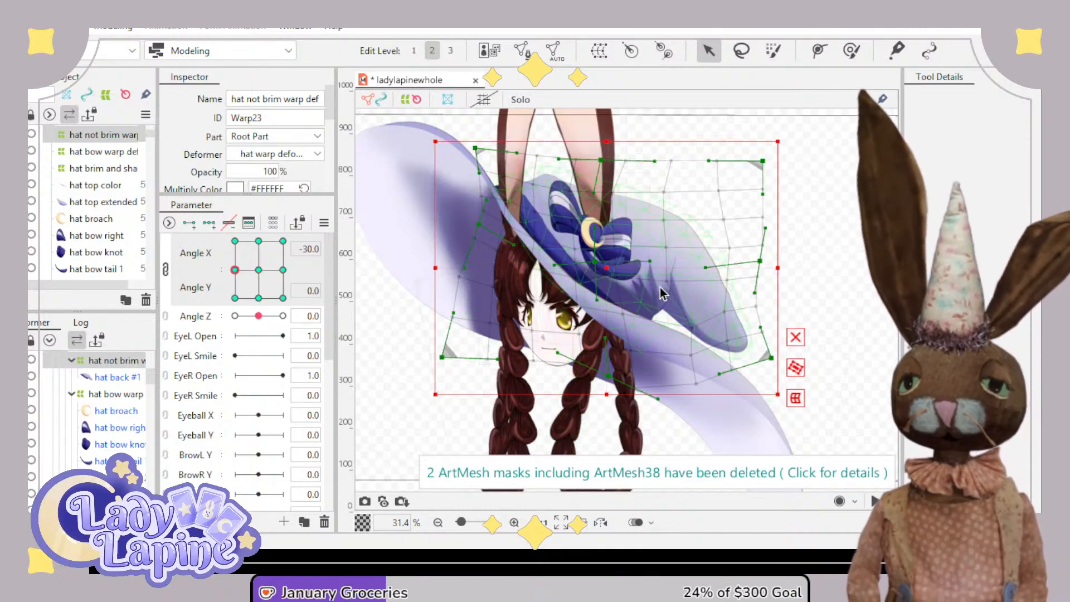
pyautogui.click(794, 339)
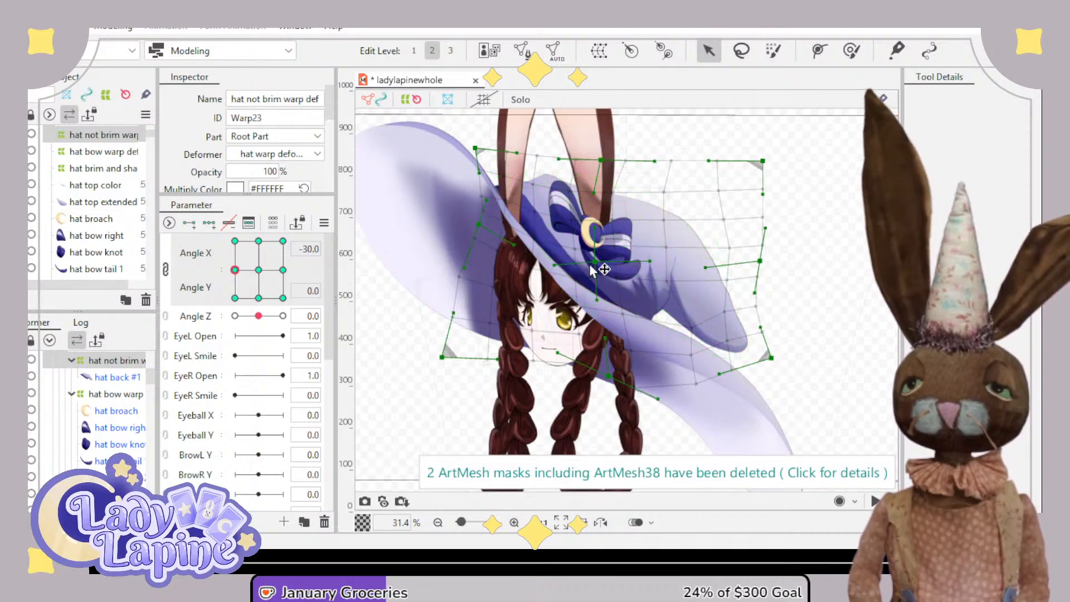
pyautogui.moveTo(596, 267); pyautogui.dragTo(628, 229)
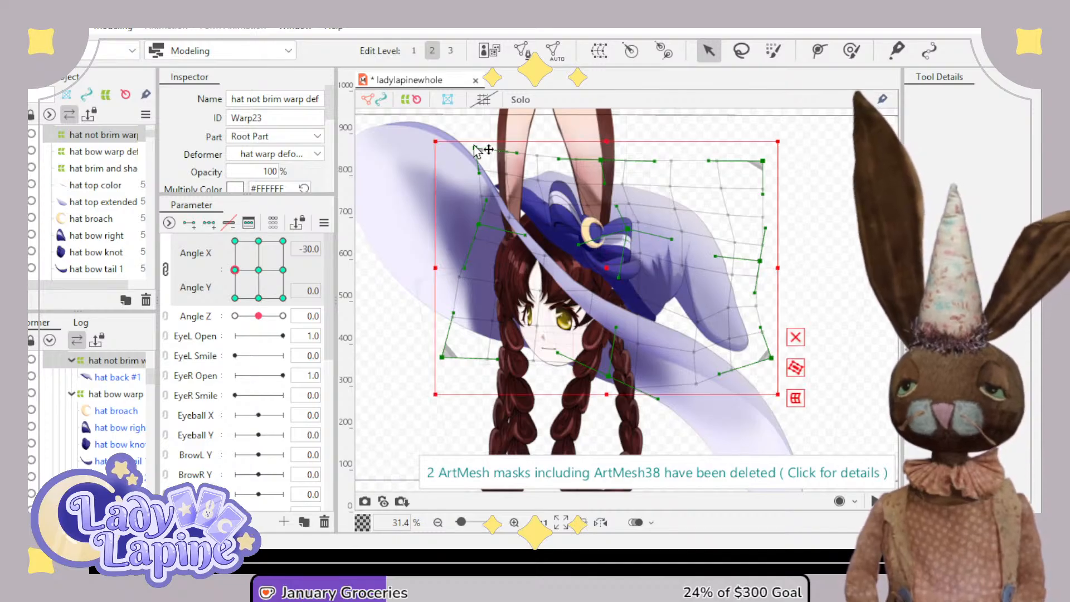
pyautogui.moveTo(475, 149); pyautogui.dragTo(475, 163)
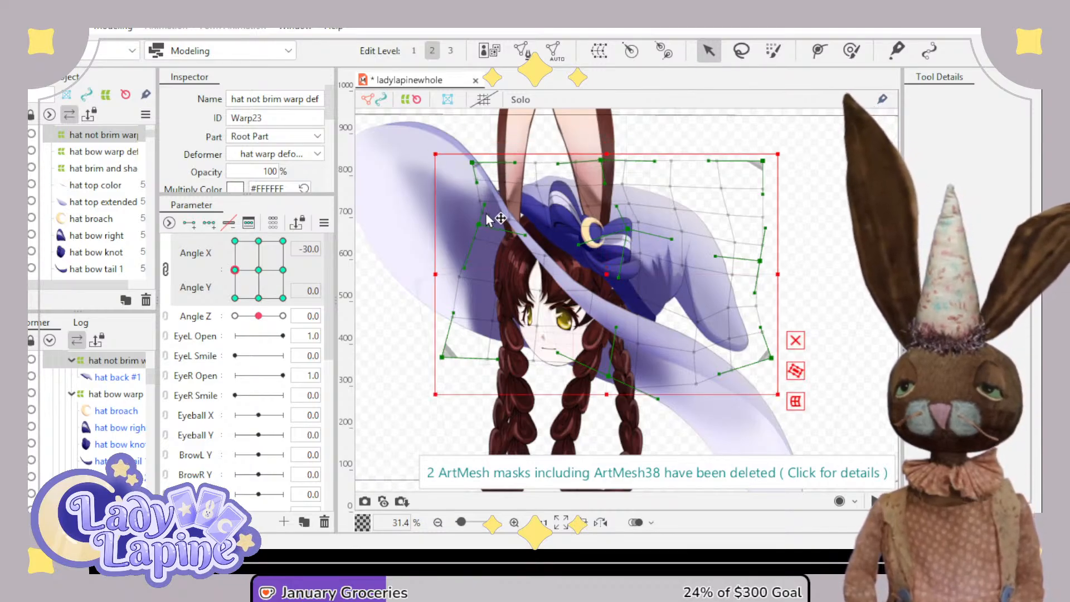
pyautogui.moveTo(482, 228); pyautogui.dragTo(524, 222)
pyautogui.moveTo(542, 257); pyautogui.dragTo(543, 250)
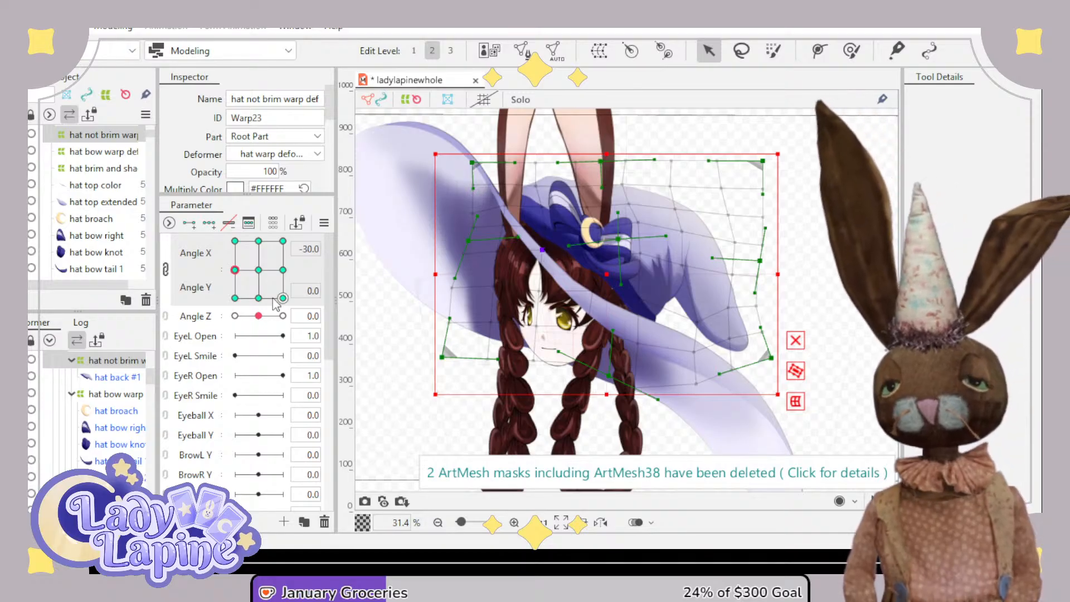
# - Examine how the hat crown and bow follow the head across the Angle X and Angle Y key positions
pyautogui.moveTo(257, 271); pyautogui.dragTo(285, 271)
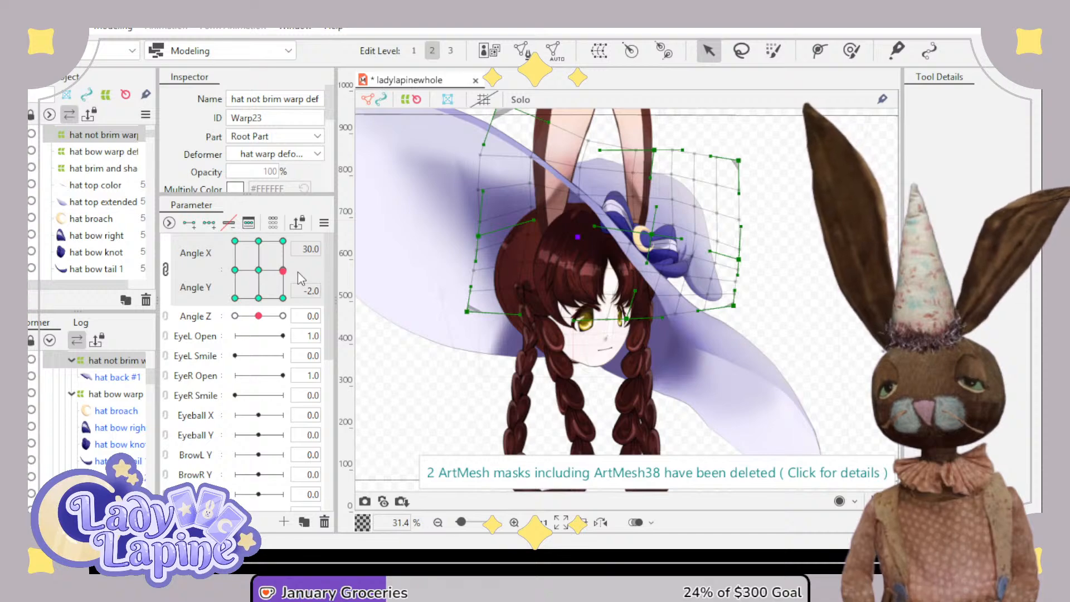
pyautogui.moveTo(284, 271); pyautogui.dragTo(237, 276)
pyautogui.click(235, 271)
pyautogui.click(259, 270)
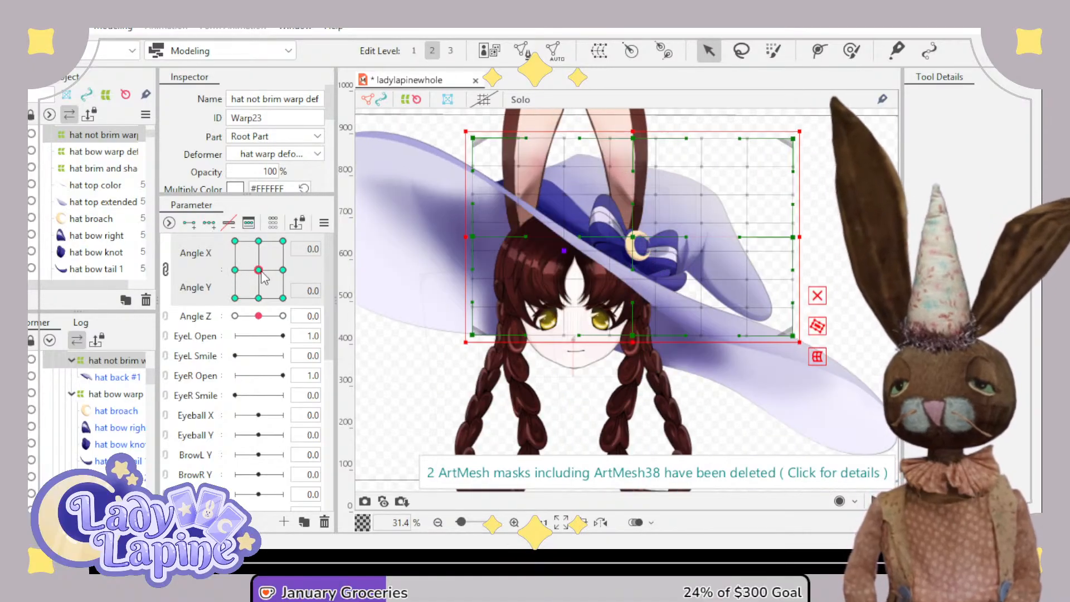
pyautogui.click(284, 271)
pyautogui.click(257, 270)
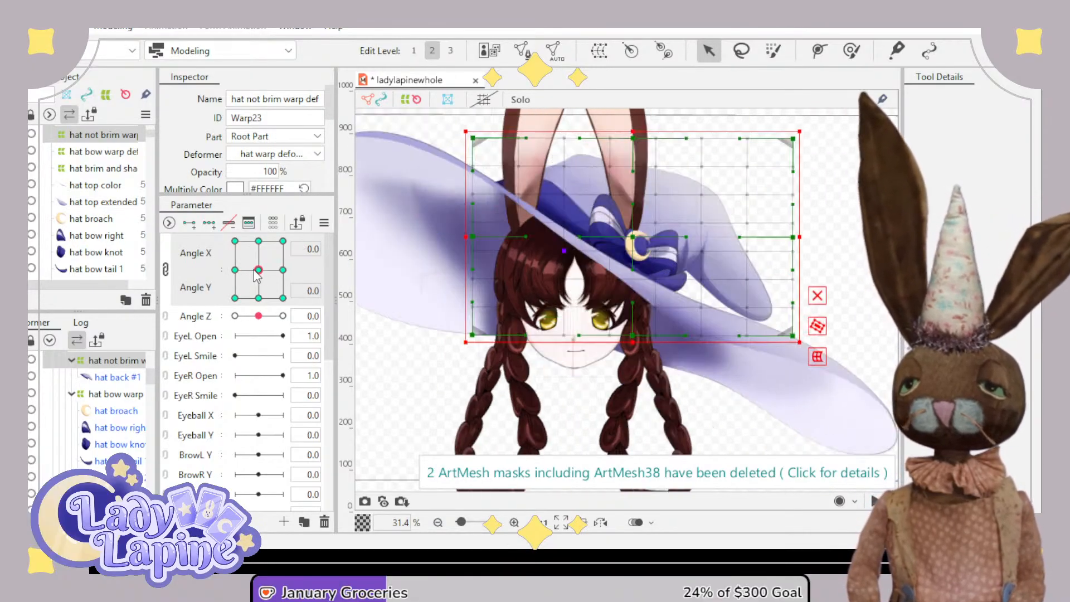
pyautogui.click(236, 271)
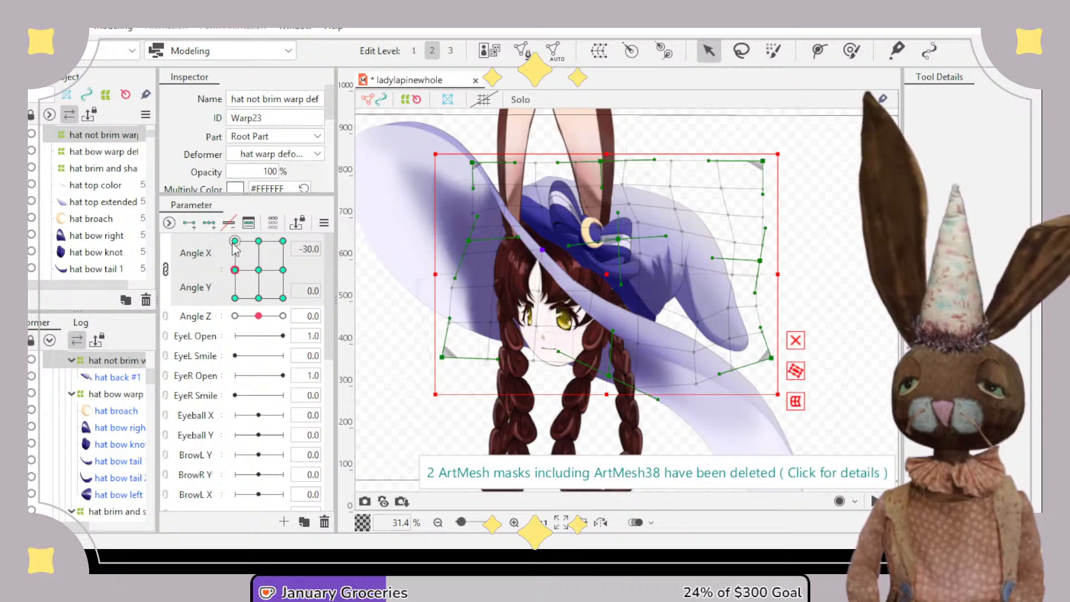
pyautogui.click(258, 246)
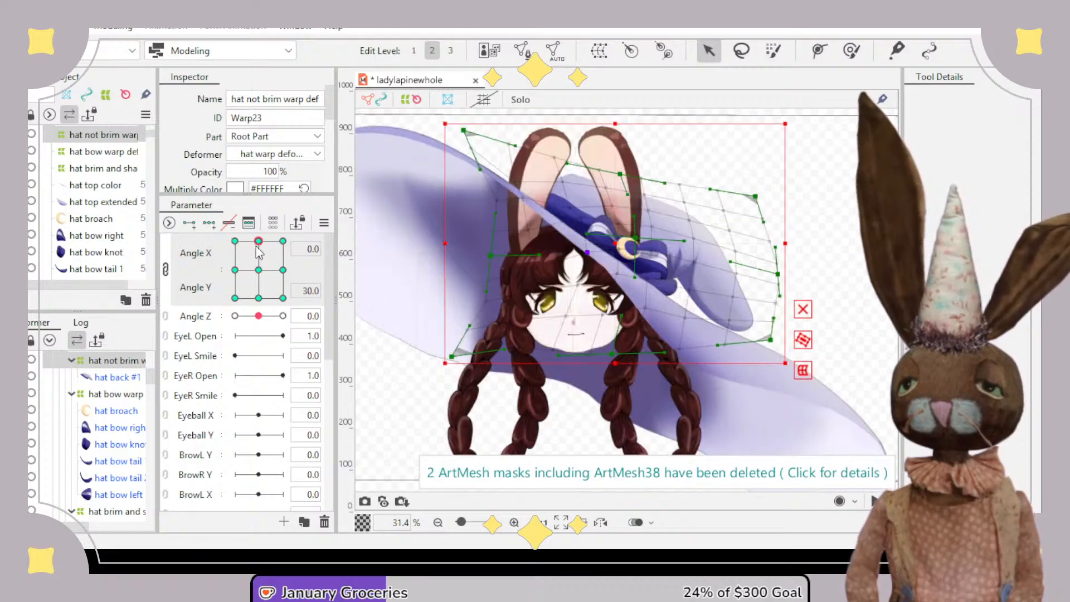
pyautogui.click(259, 298)
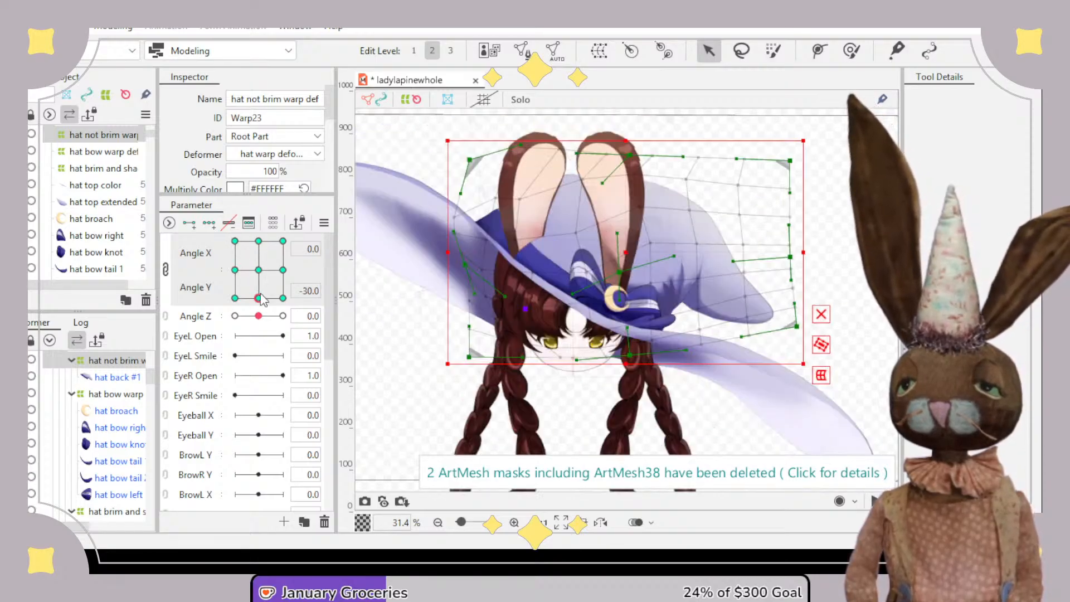
pyautogui.click(258, 243)
pyautogui.click(260, 268)
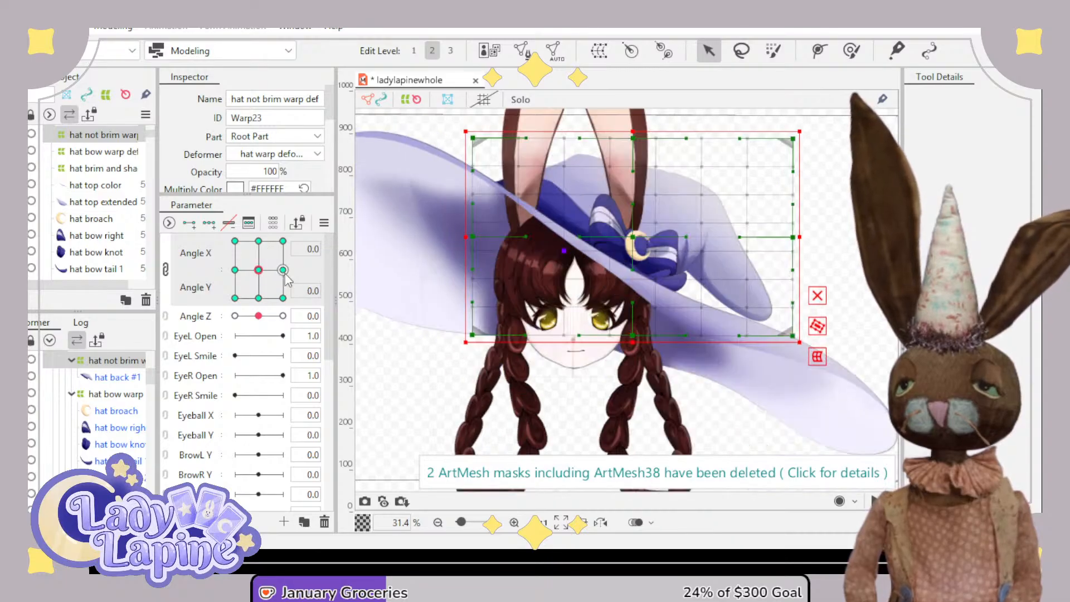
pyautogui.click(283, 270)
pyautogui.click(235, 270)
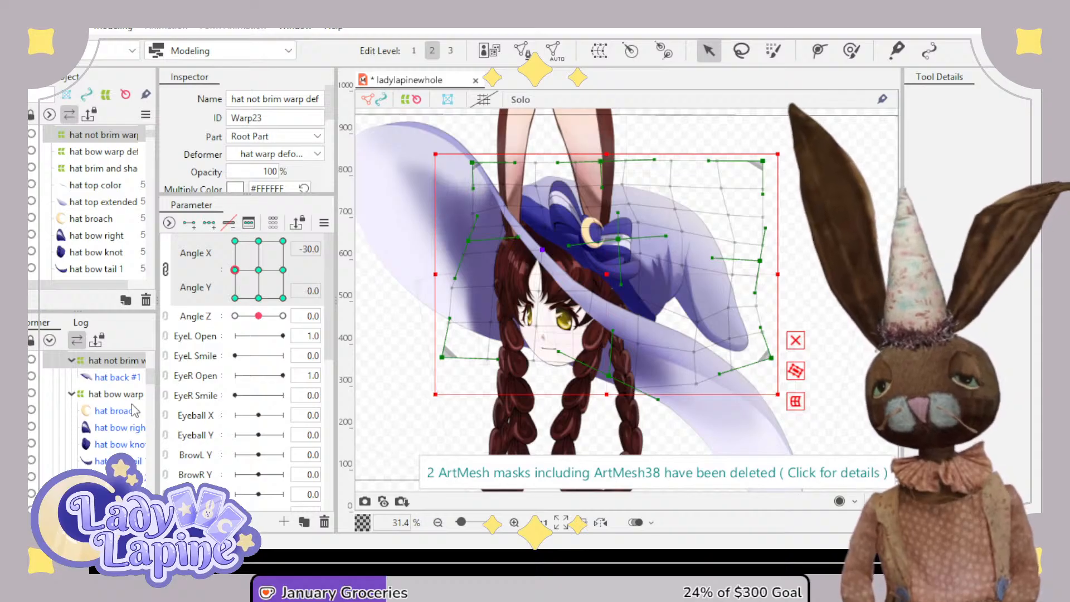
# - Raise the centre of the hat brim and shadow warp deformer and bend its curve handles upward over the front hair at Angle X -30
pyautogui.scroll(-2, 134, 440)
pyautogui.click(114, 389)
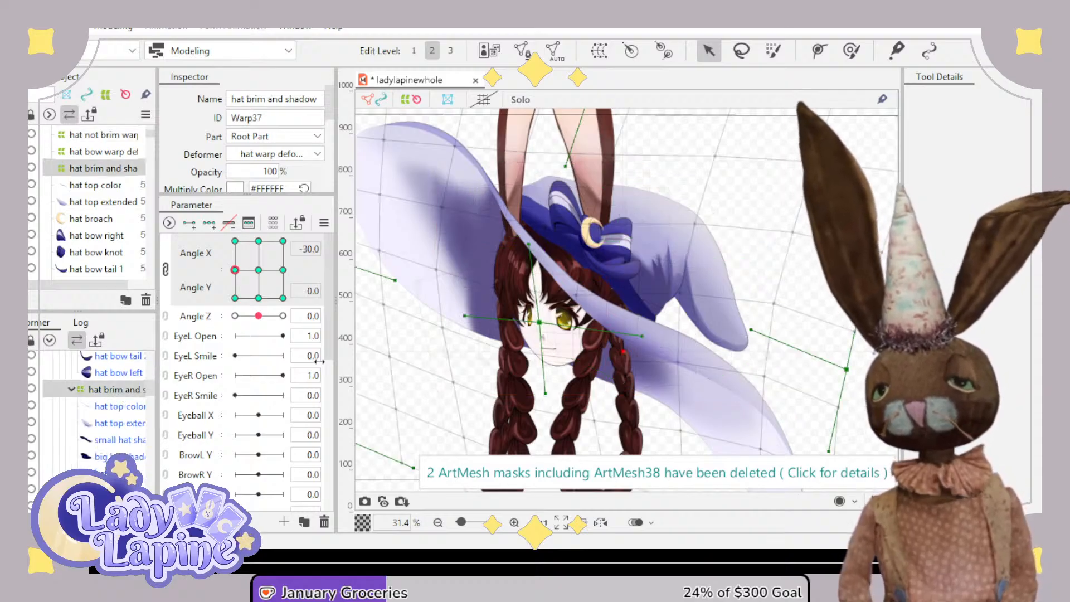
pyautogui.moveTo(529, 244); pyautogui.dragTo(536, 225)
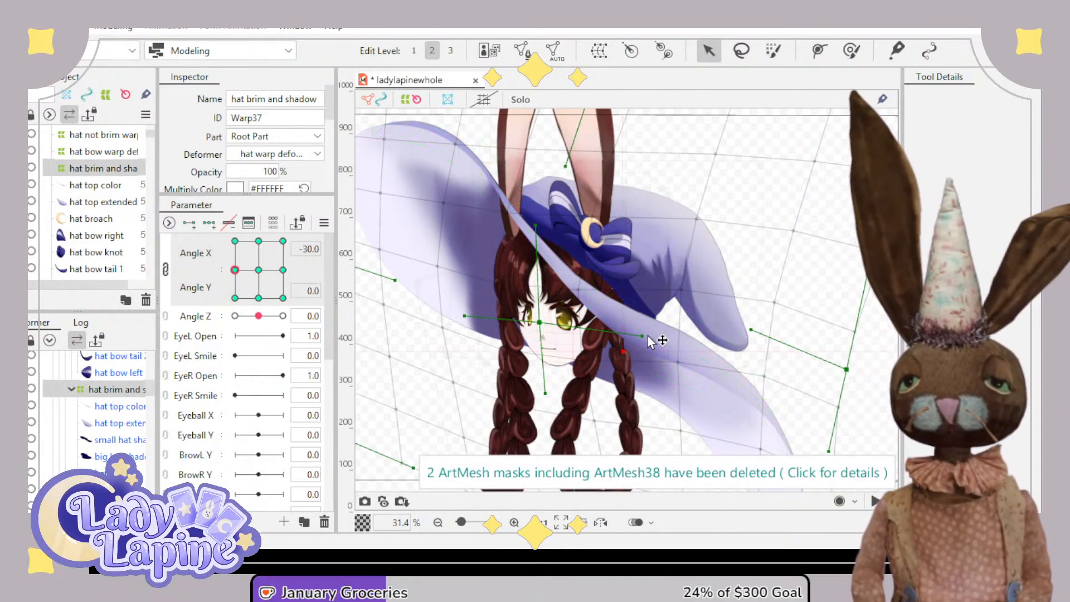
pyautogui.moveTo(643, 336); pyautogui.dragTo(655, 291)
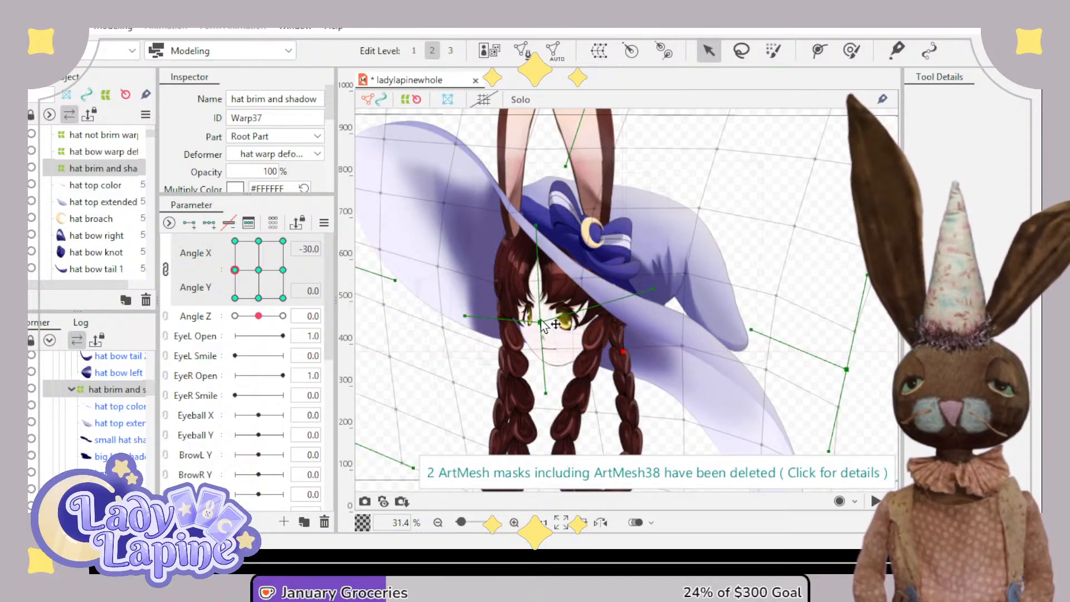
pyautogui.moveTo(540, 322); pyautogui.dragTo(544, 311)
pyautogui.scroll(-2, 548, 316)
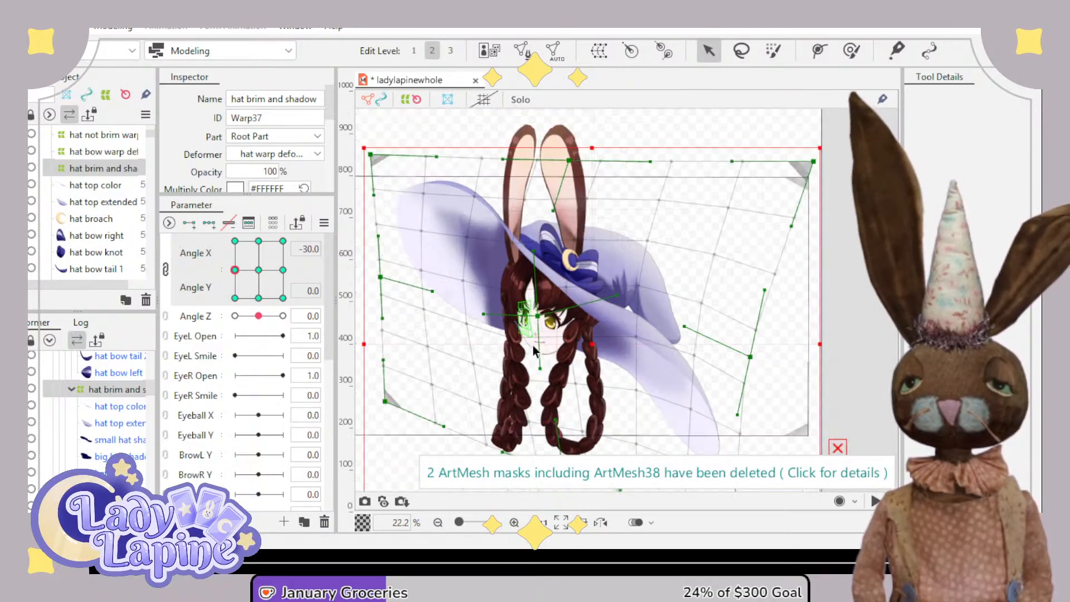
pyautogui.moveTo(548, 320); pyautogui.dragTo(546, 312)
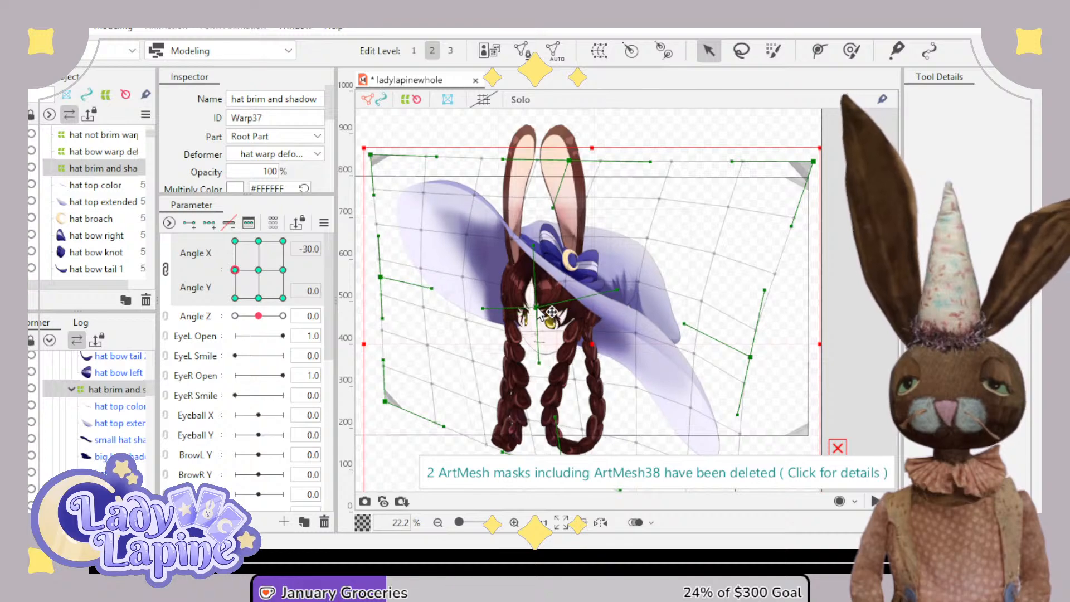
# - Adjust the top-middle and centre curve handles of the hat brim and shadow warp deformer at Angle X 30 to reshape the brim line
pyautogui.moveTo(246, 277); pyautogui.dragTo(289, 273)
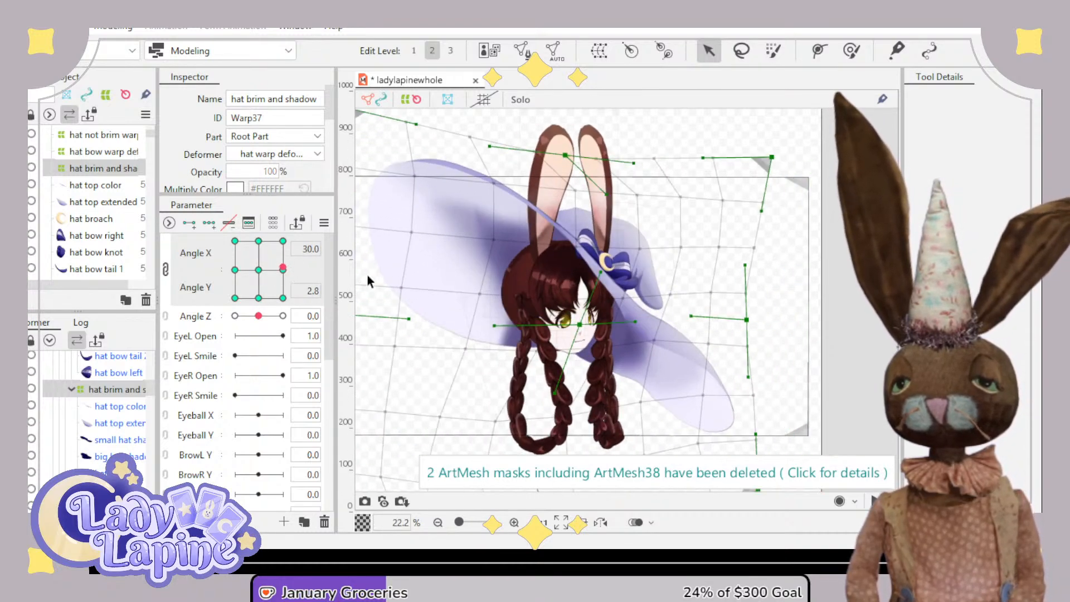
pyautogui.click(283, 270)
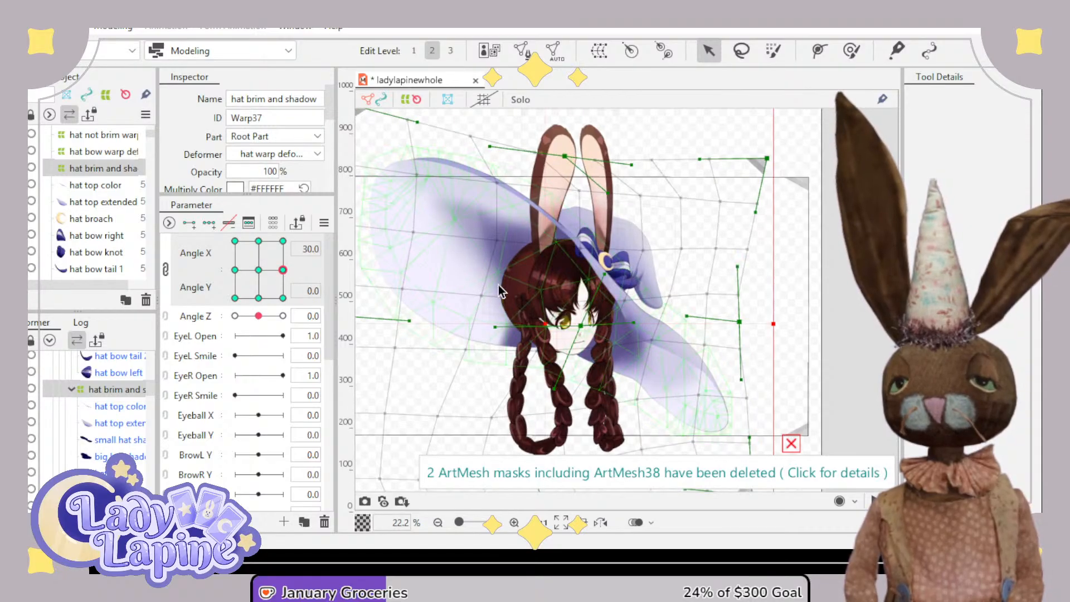
pyautogui.scroll(3, 558, 282)
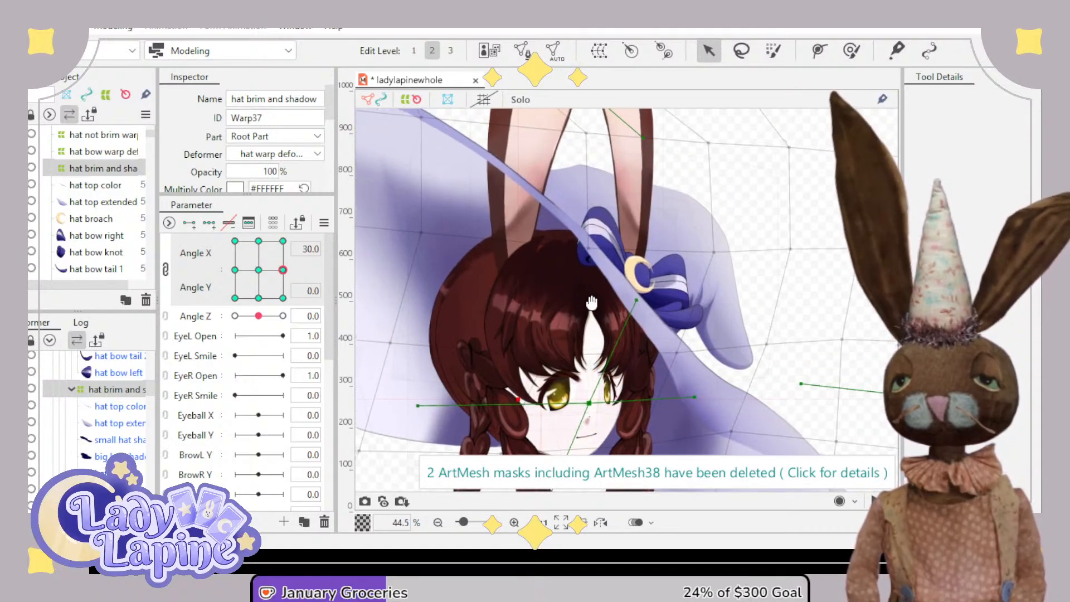
pyautogui.scroll(-3, 470, 304)
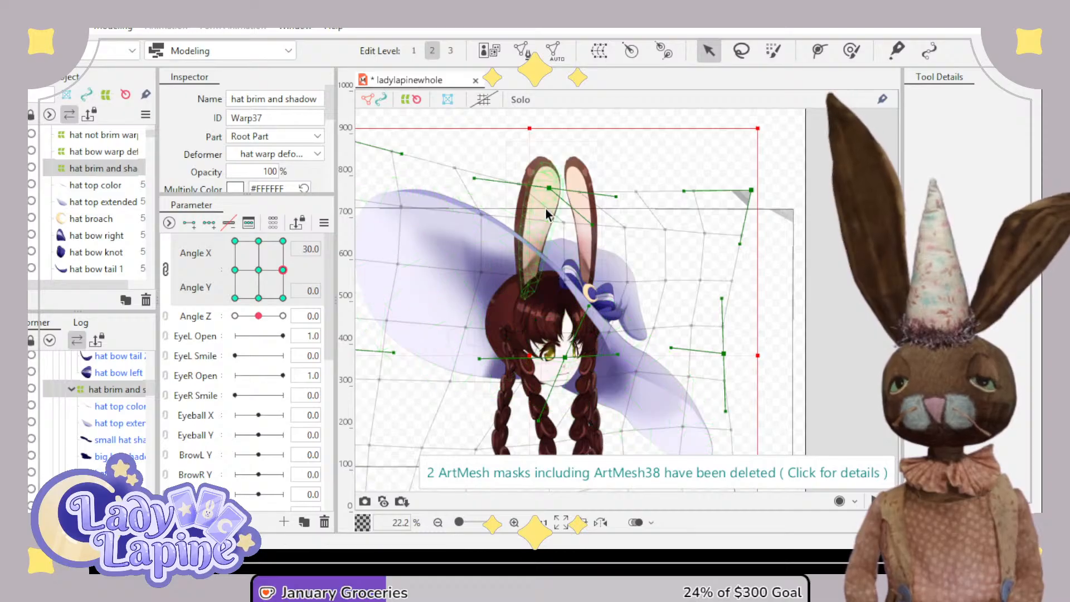
pyautogui.moveTo(473, 179); pyautogui.dragTo(475, 227)
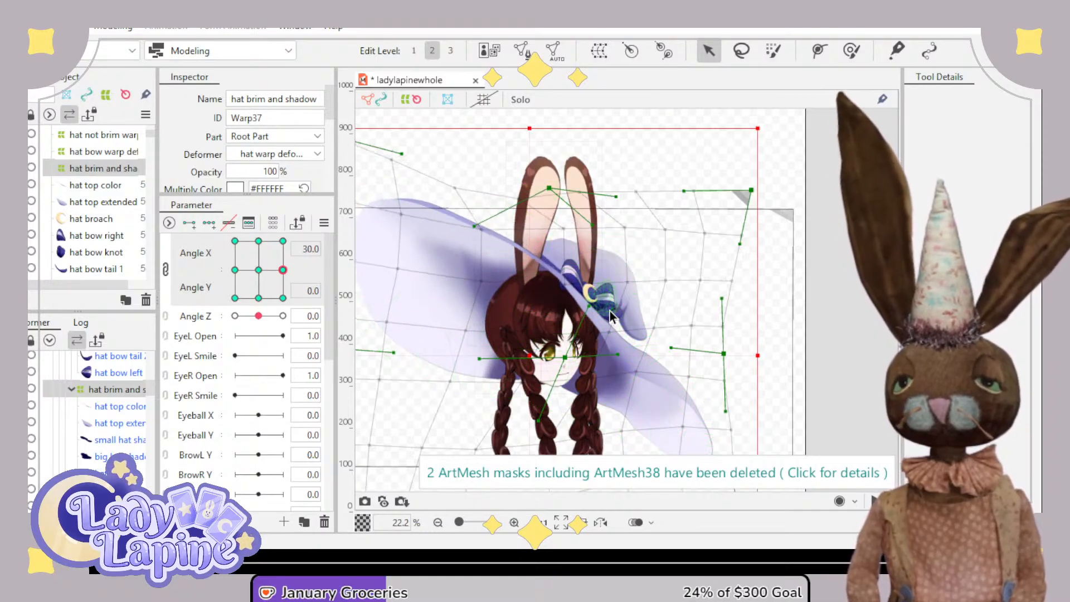
pyautogui.moveTo(589, 307); pyautogui.dragTo(586, 327)
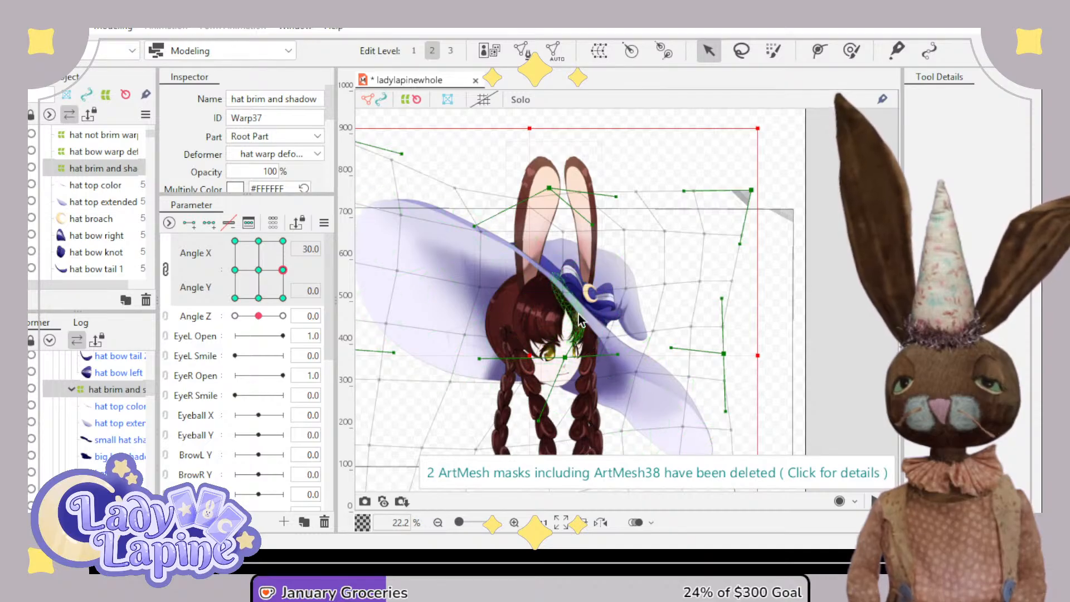
pyautogui.moveTo(584, 327)
pyautogui.mouseDown()
pyautogui.moveTo(568, 300)
pyautogui.moveTo(584, 332)
pyautogui.mouseUp()
# - Lower the upper-left corner and top-middle point of the hat brim and shadow warp deformer at Angle X 30, comparing the brim across Angle X
pyautogui.moveTo(382, 134); pyautogui.dragTo(389, 198)
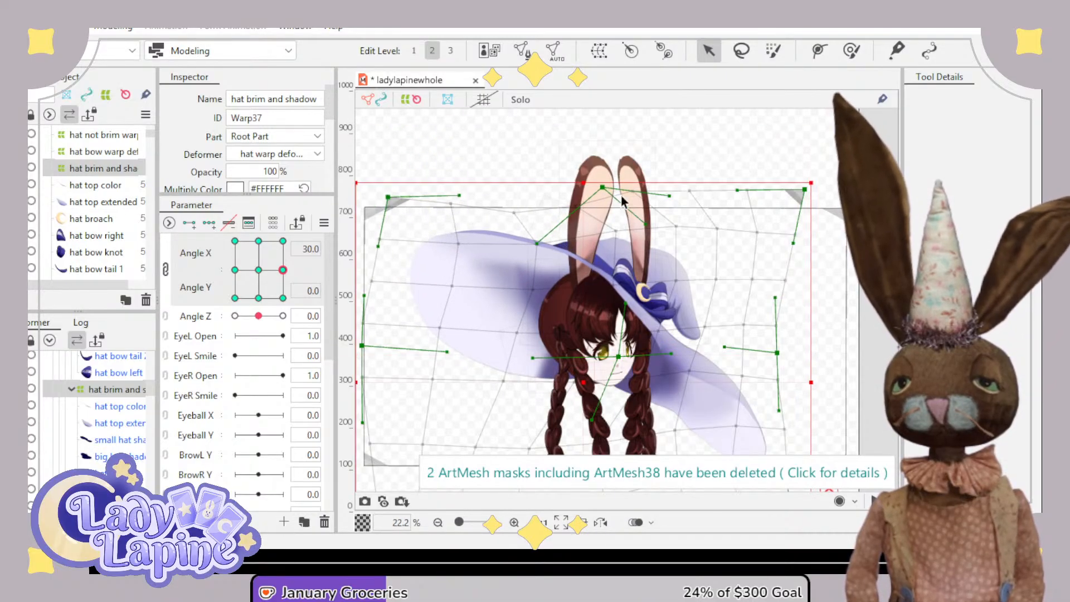
pyautogui.moveTo(603, 187); pyautogui.dragTo(603, 200)
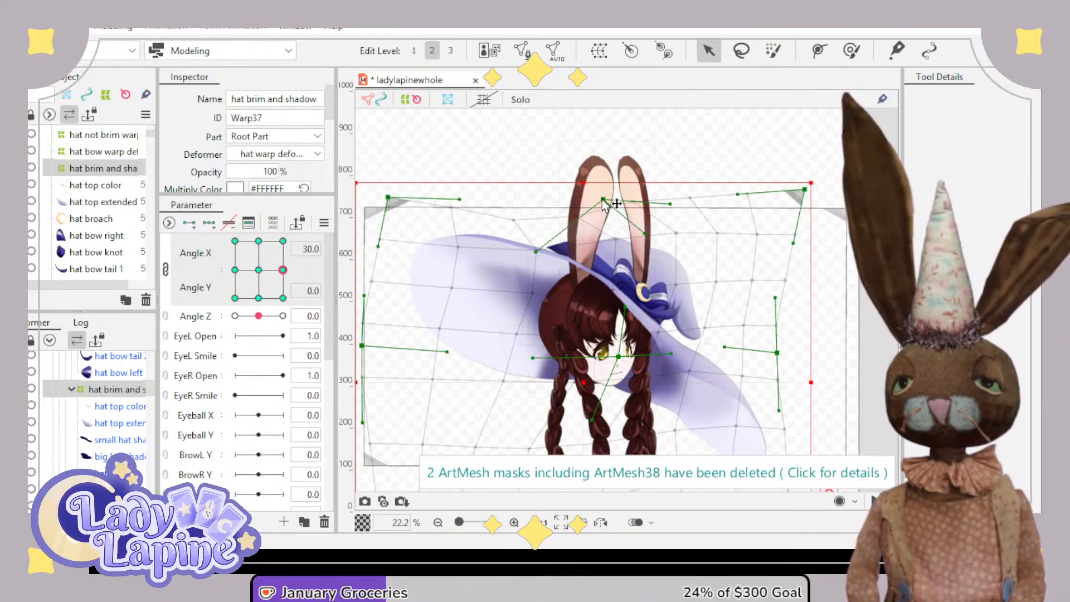
pyautogui.moveTo(283, 270); pyautogui.dragTo(260, 275)
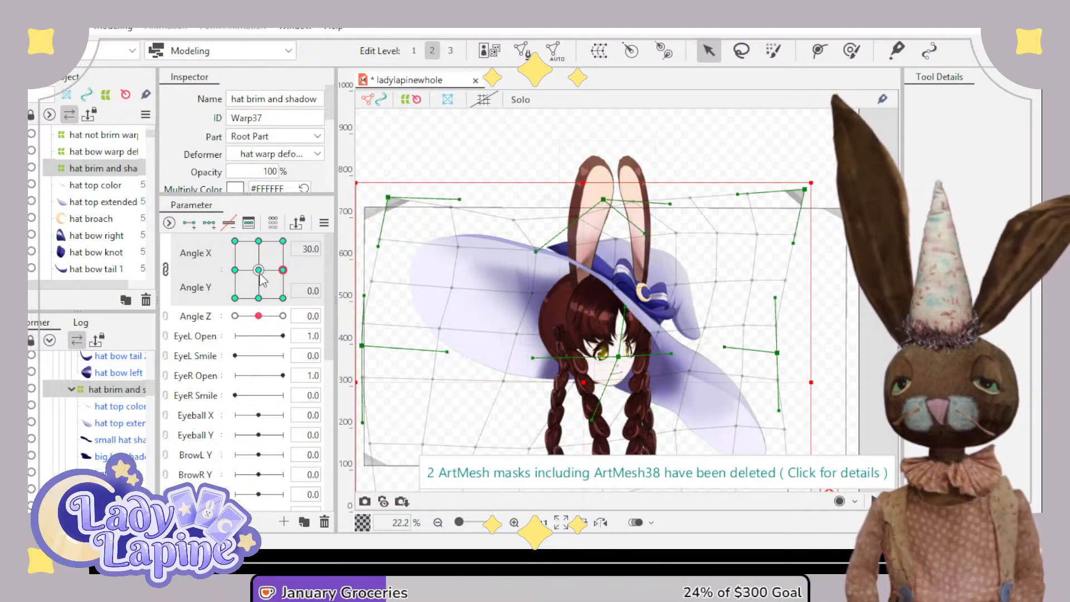
pyautogui.click(235, 270)
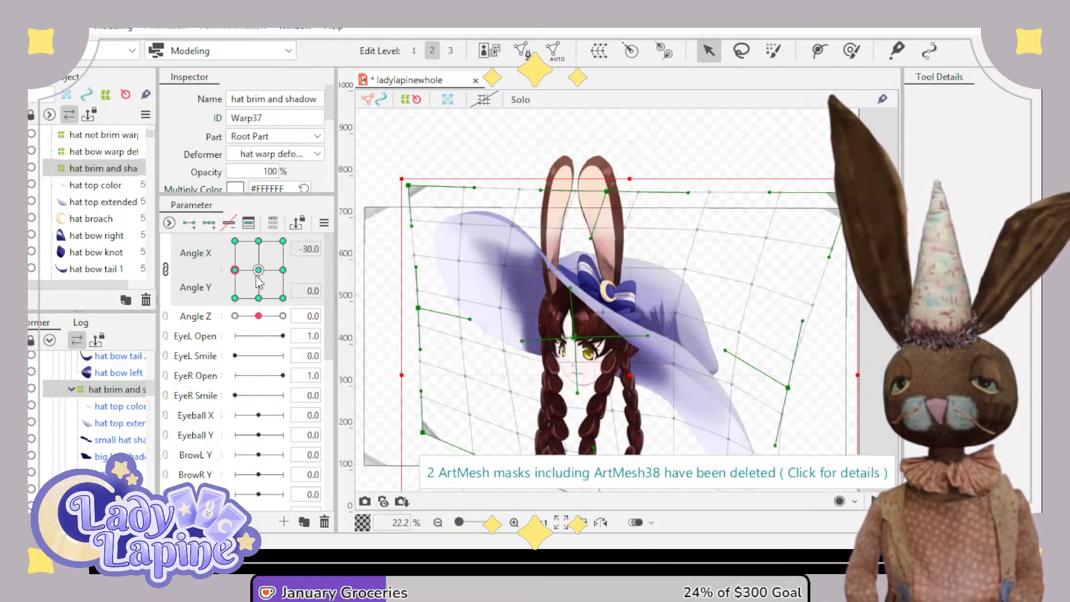
pyautogui.click(258, 269)
pyautogui.click(283, 271)
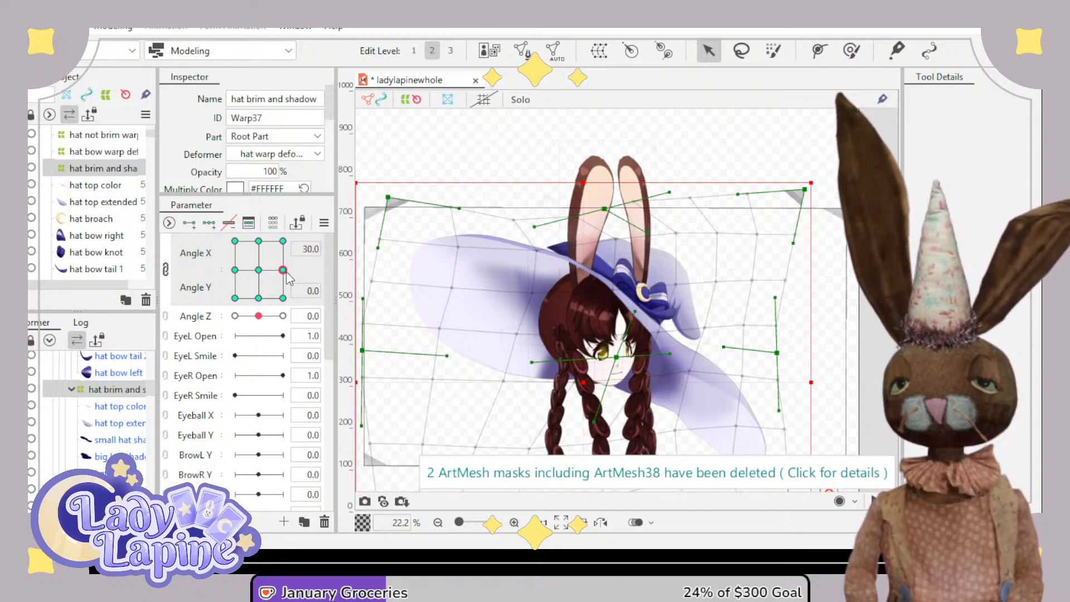
pyautogui.scroll(3, 115, 439)
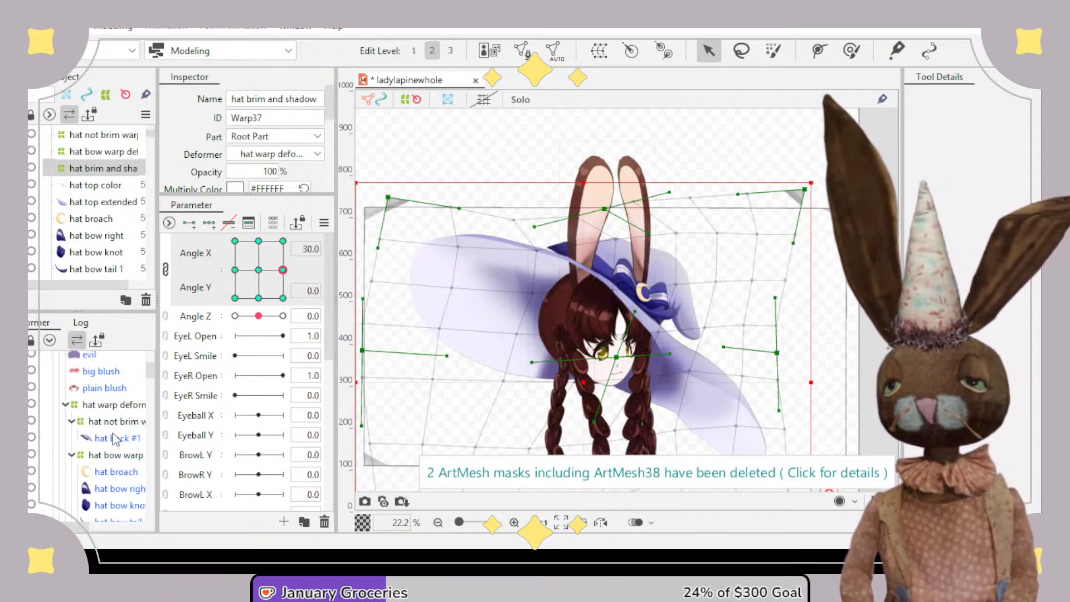
# - Move the upper-left corner of the hat crown's warp deformer down and outward at Angle X 30, comparing it across Angle X
pyautogui.click(115, 422)
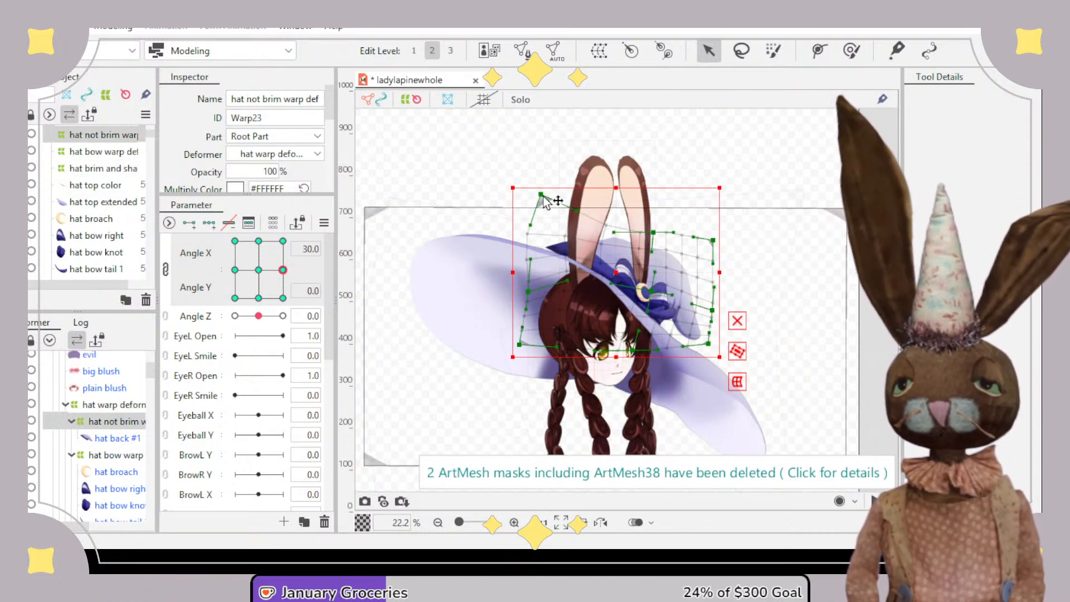
pyautogui.moveTo(544, 196); pyautogui.dragTo(528, 205)
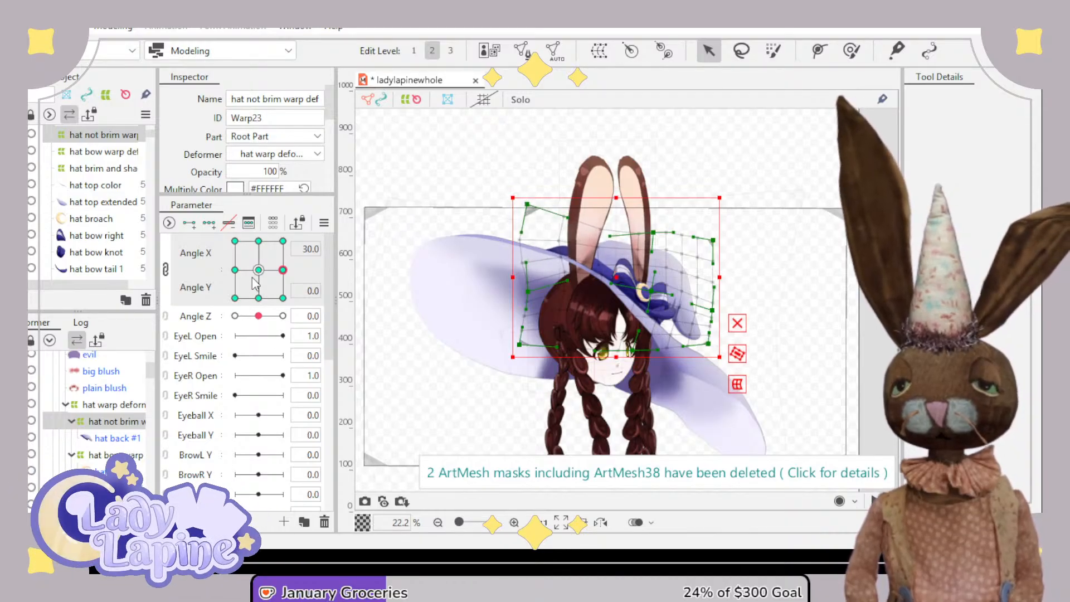
pyautogui.click(235, 272)
pyautogui.click(259, 272)
pyautogui.click(278, 272)
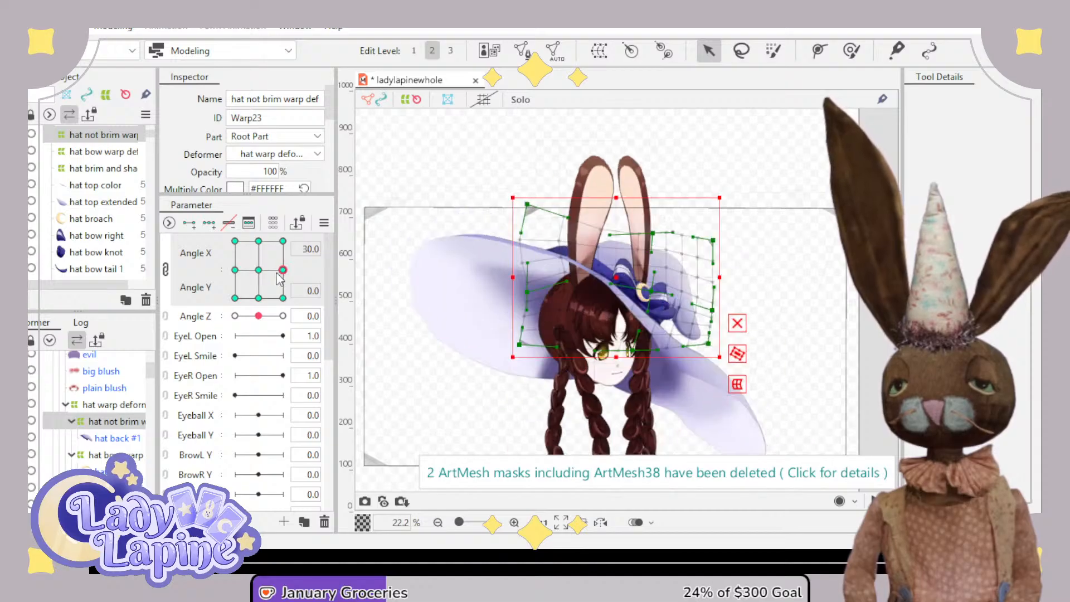
# - Examine how the hat crown, bow and brim sit around the ears at the Angle X and Angle Y extremes
pyautogui.click(259, 298)
pyautogui.click(259, 241)
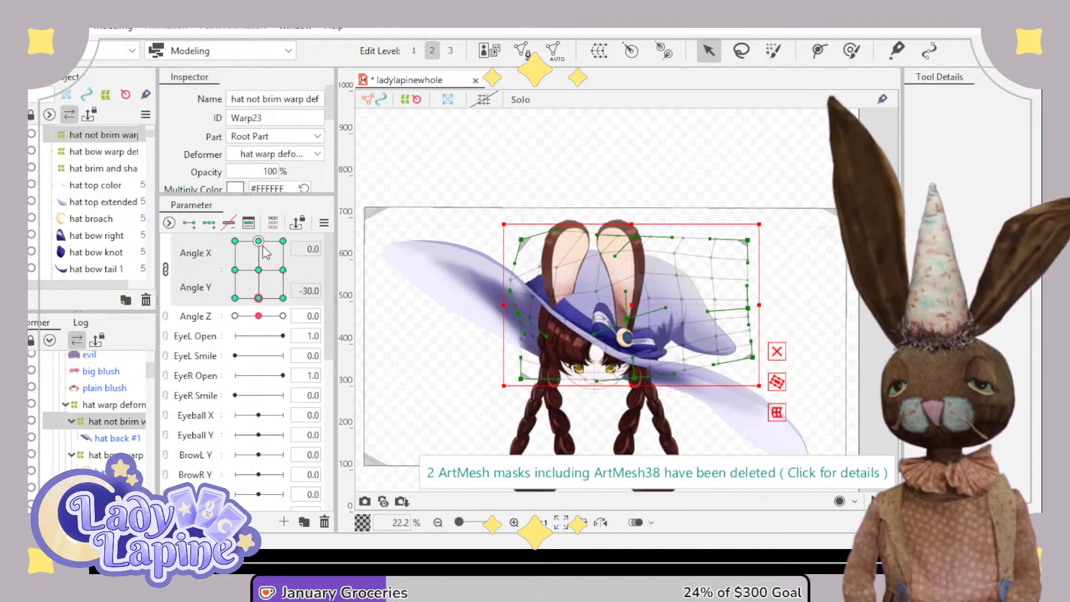
pyautogui.click(258, 271)
pyautogui.click(258, 297)
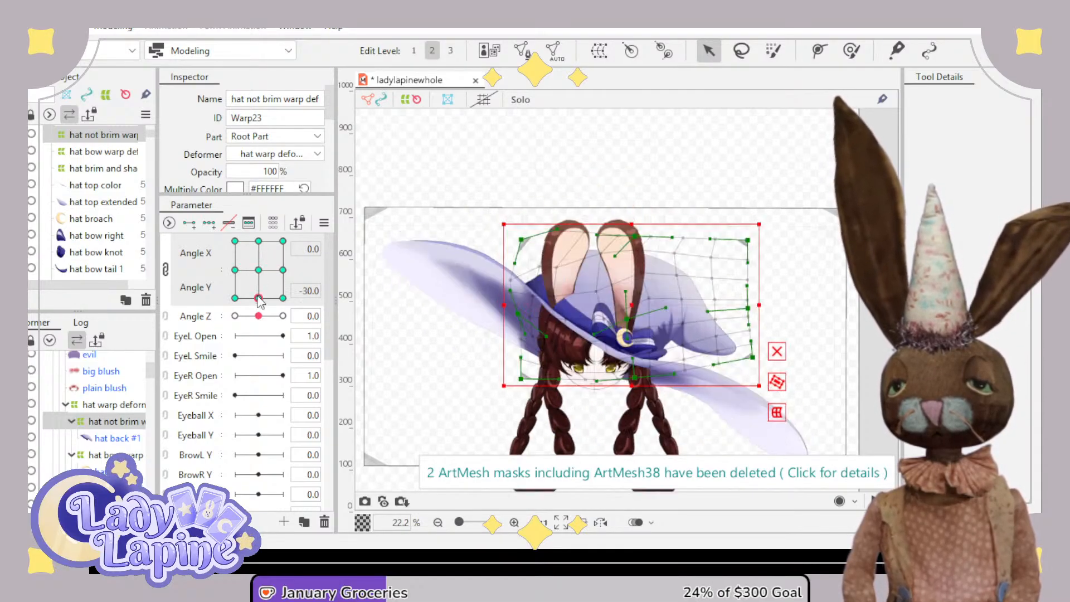
pyautogui.click(236, 271)
pyautogui.click(282, 278)
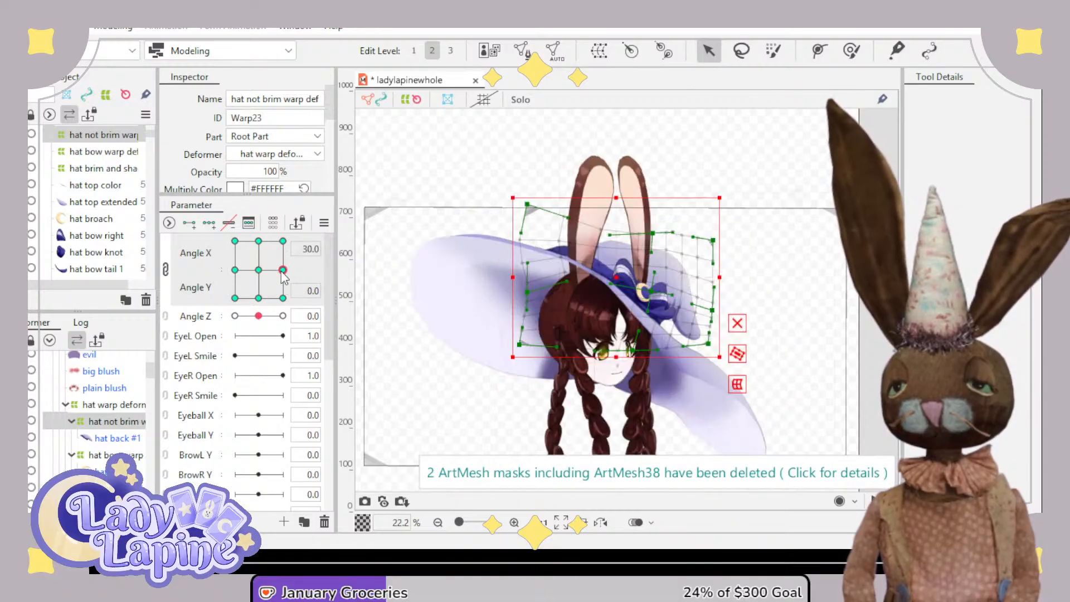
pyautogui.click(260, 245)
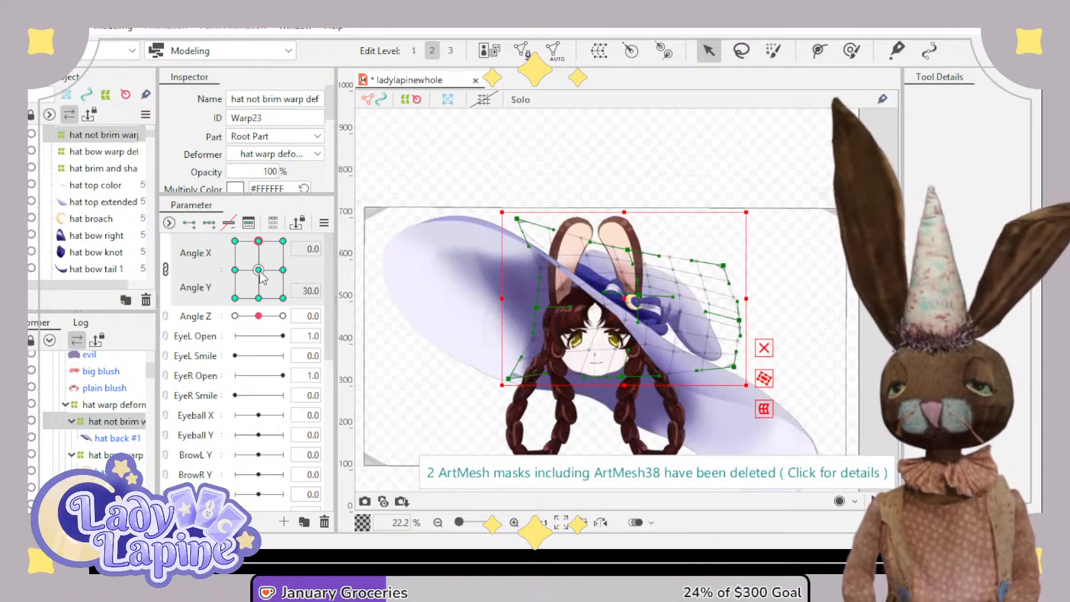
pyautogui.click(259, 271)
pyautogui.click(258, 300)
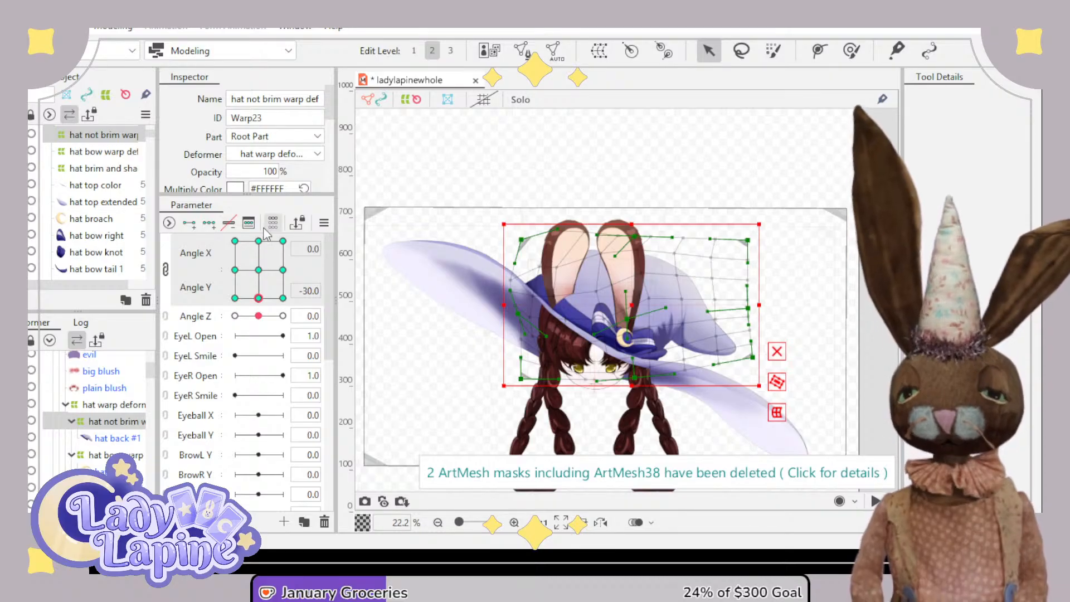
pyautogui.click(260, 243)
pyautogui.click(234, 270)
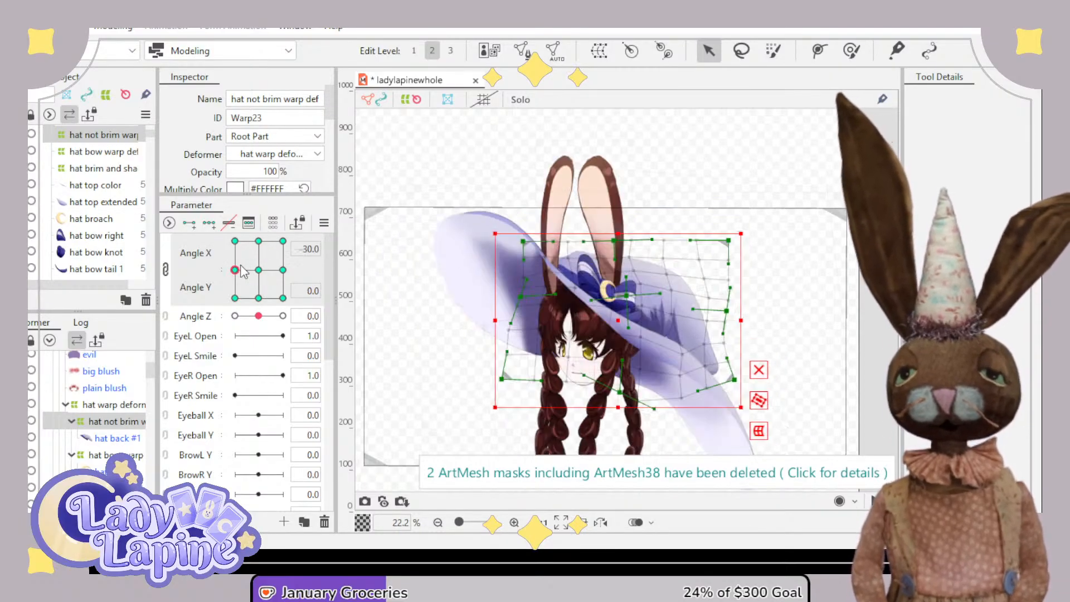
pyautogui.click(271, 277)
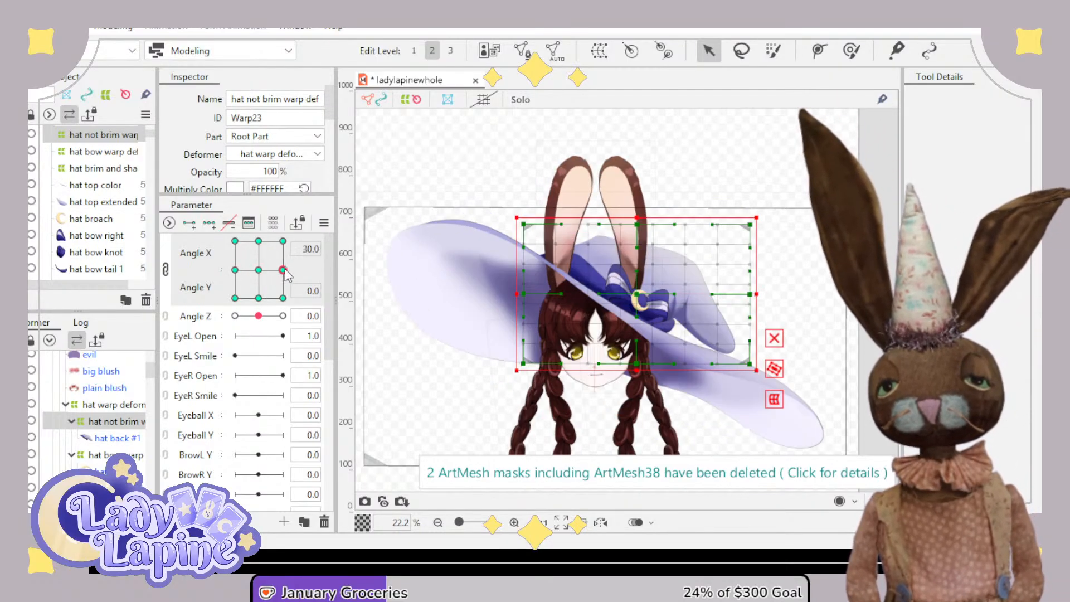
pyautogui.click(283, 270)
pyautogui.click(258, 299)
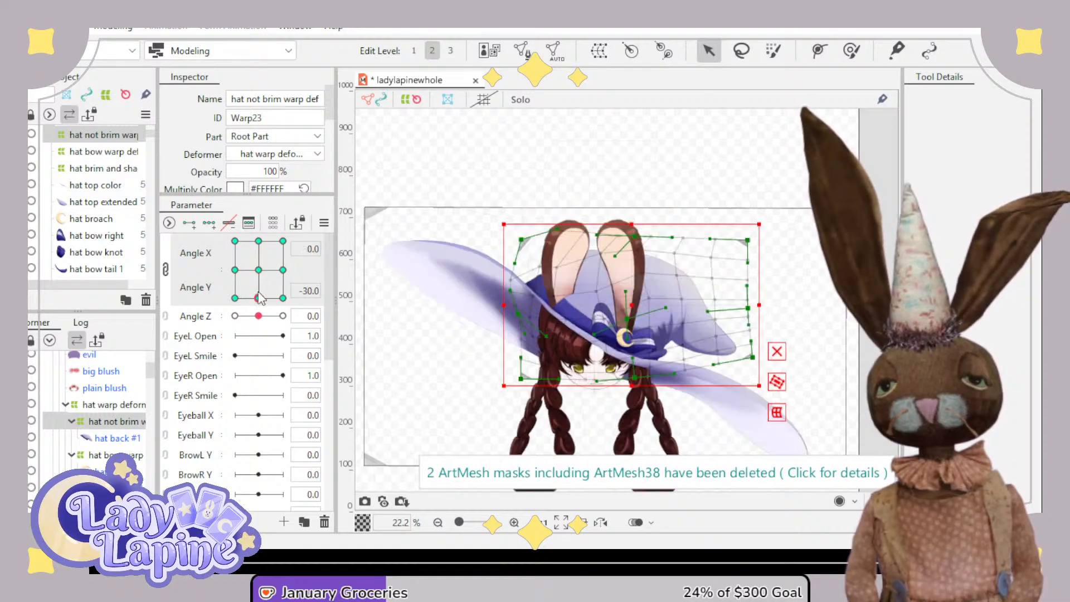
pyautogui.click(258, 242)
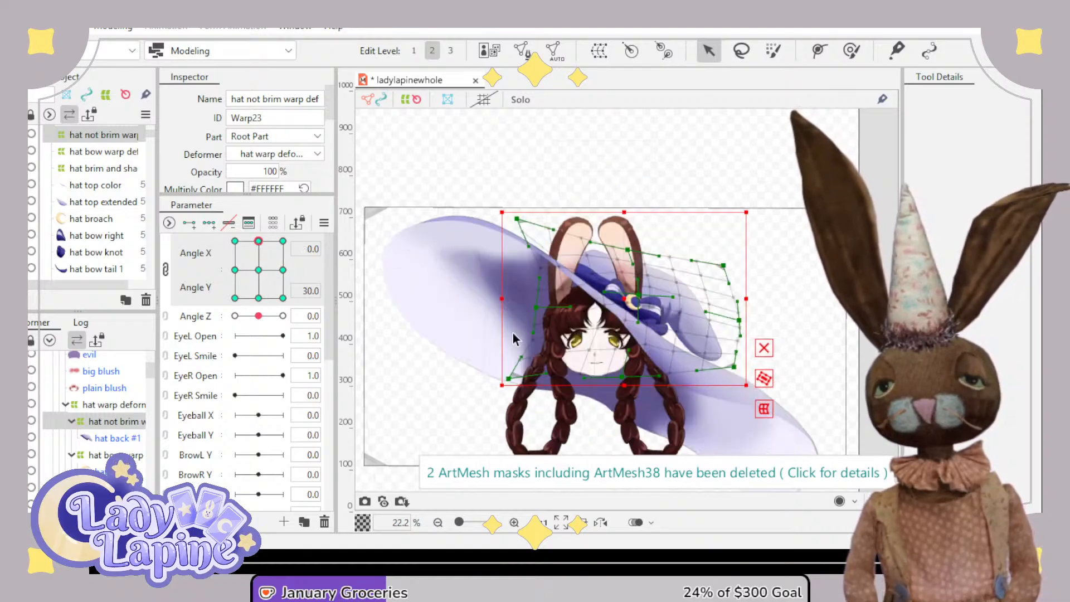
# - Raise the lower-left and lower-right corners of the face warp deformer at Angle Y 30 to reshape the lower face
pyautogui.scroll(5, 513, 339)
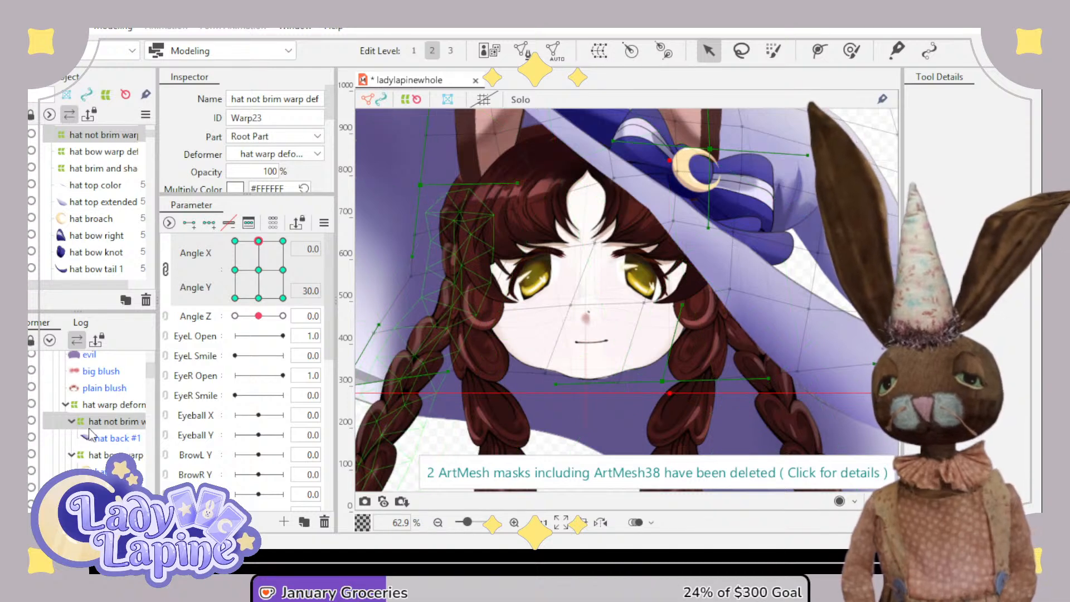
pyautogui.scroll(-8, 94, 432)
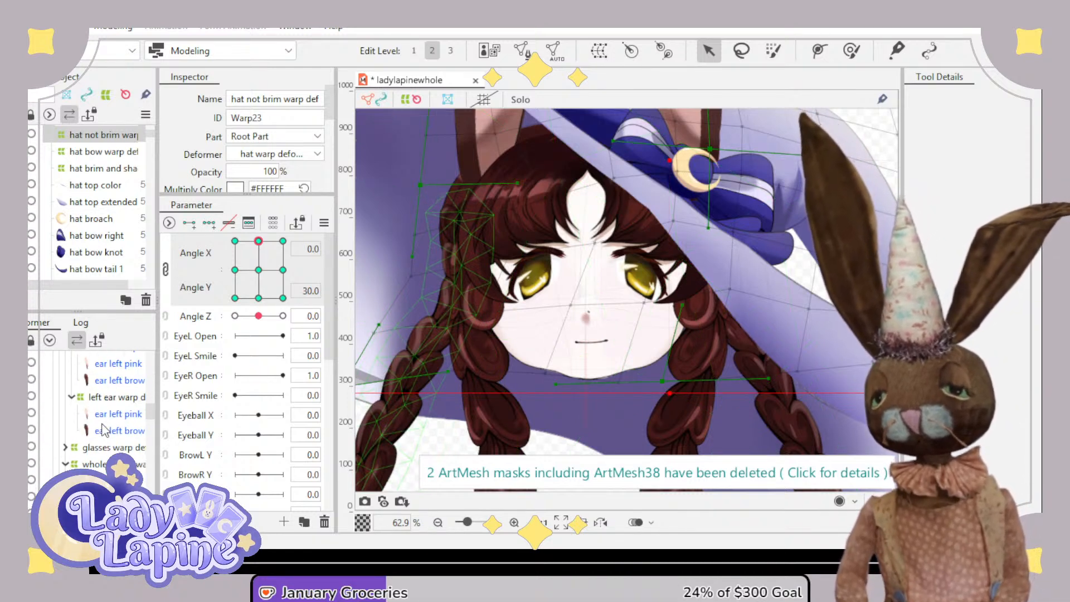
pyautogui.scroll(-8, 102, 430)
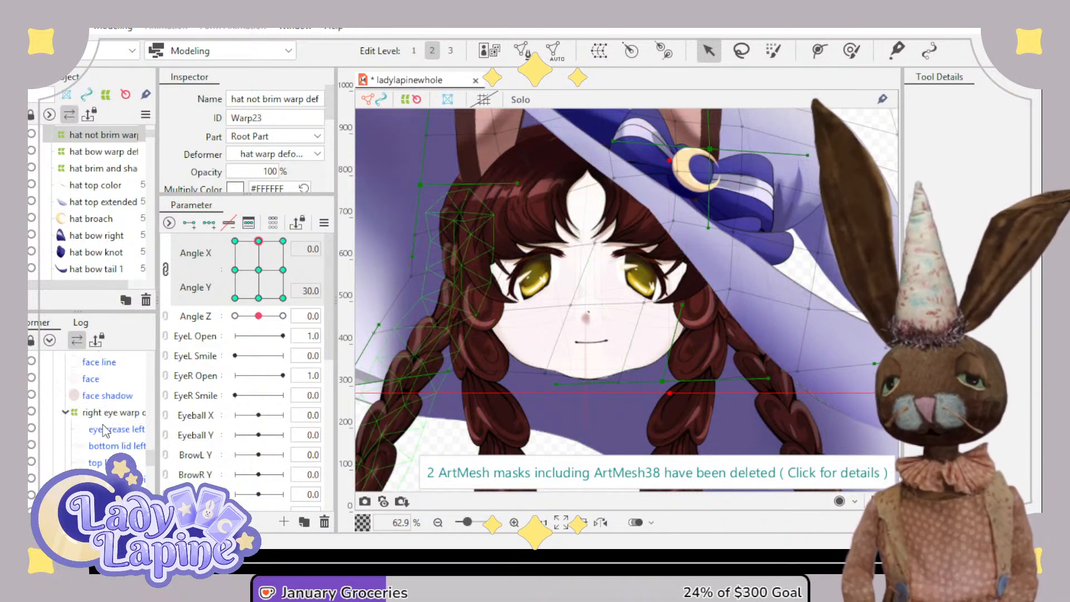
pyautogui.scroll(-3, 106, 435)
pyautogui.scroll(-3, 112, 446)
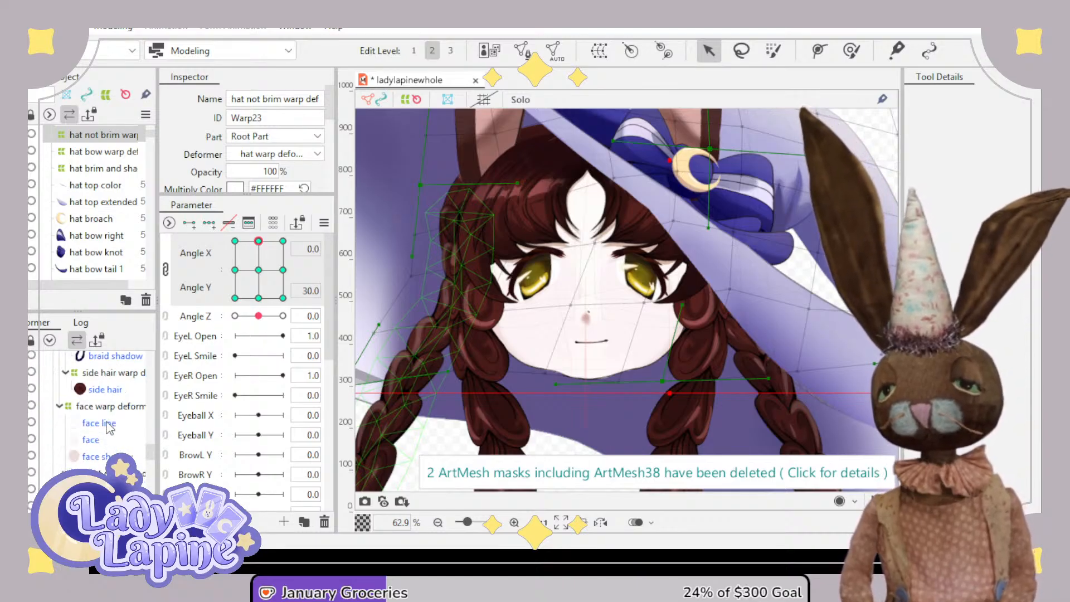
pyautogui.click(107, 406)
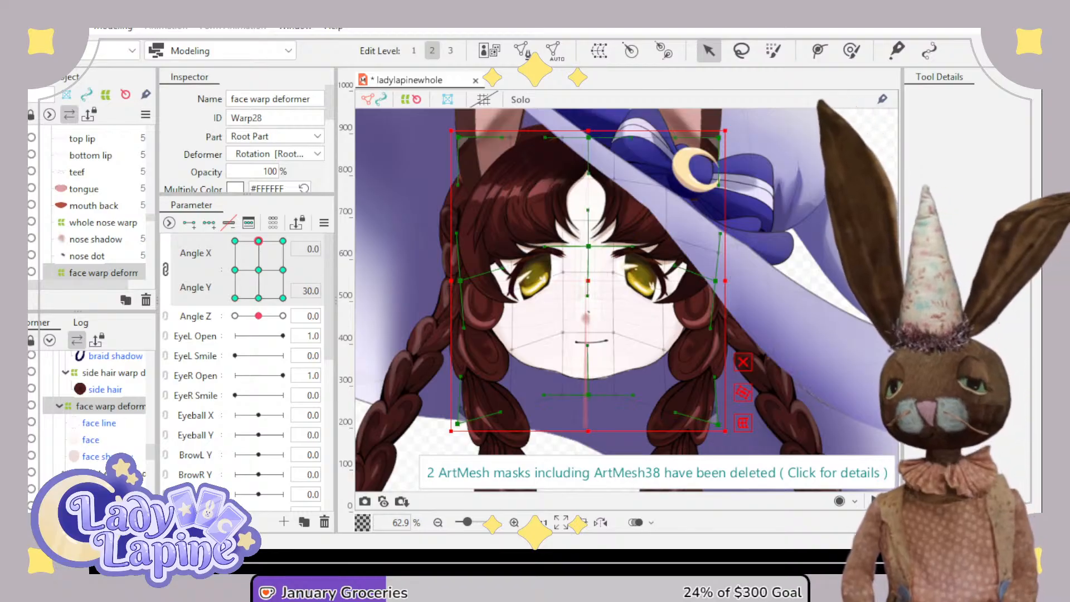
pyautogui.scroll(3, 449, 455)
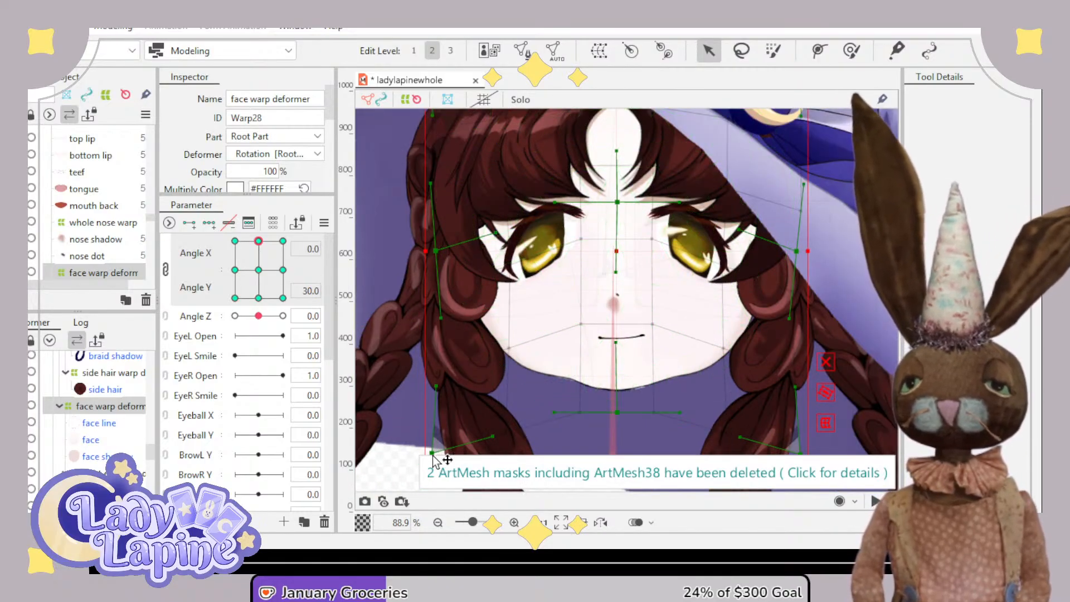
pyautogui.moveTo(436, 453); pyautogui.dragTo(435, 417)
pyautogui.scroll(-3, 673, 422)
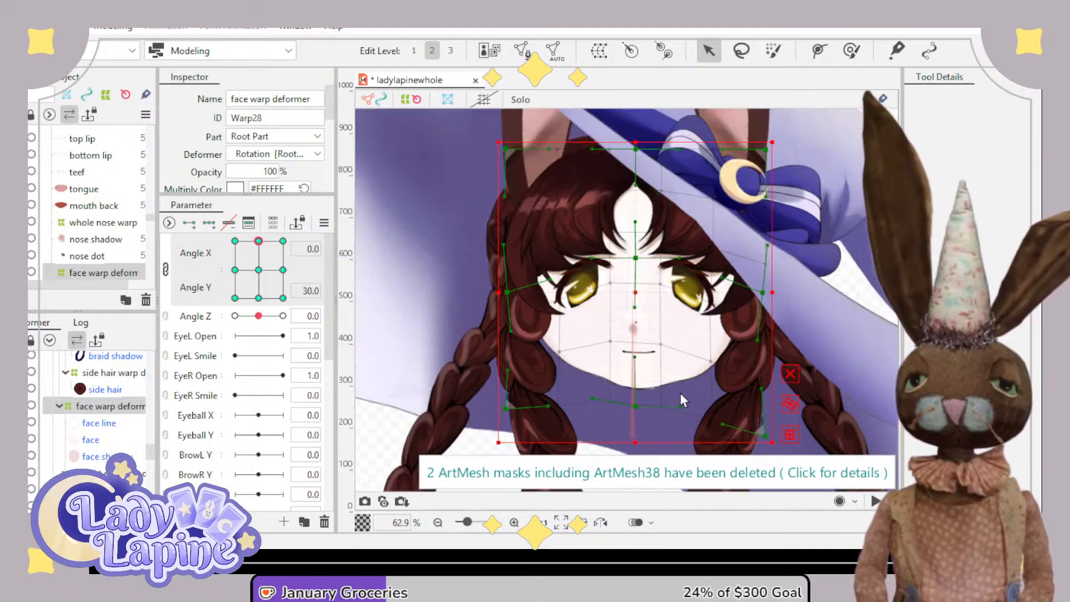
pyautogui.moveTo(763, 435); pyautogui.dragTo(765, 418)
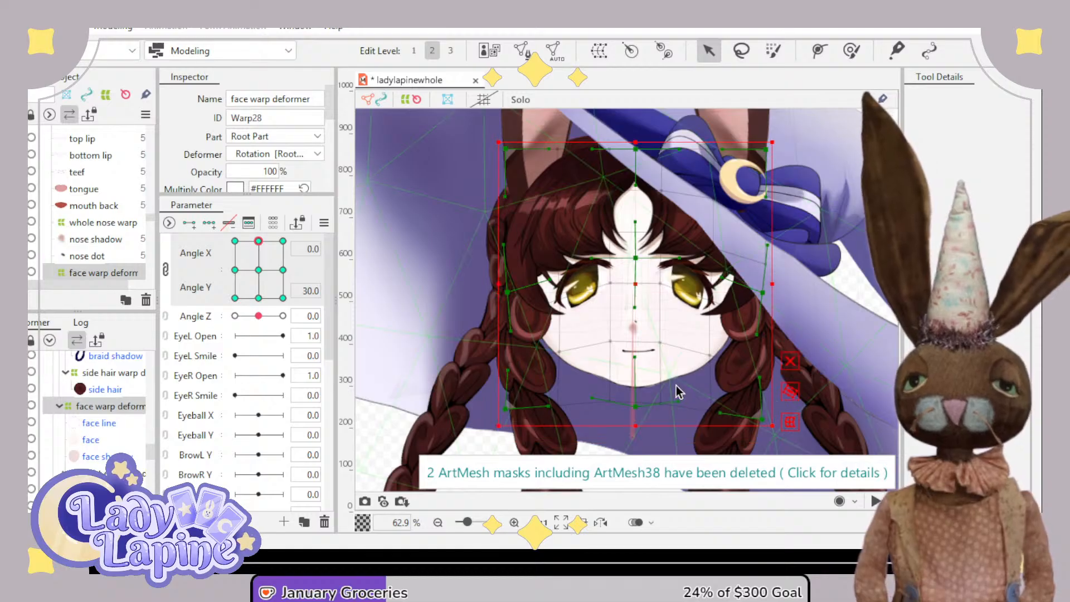
# - Nudge the left jaw grid point of the face warp deformer slightly down and outward at Angle Y 30 to smooth the jawline
pyautogui.scroll(3, 571, 382)
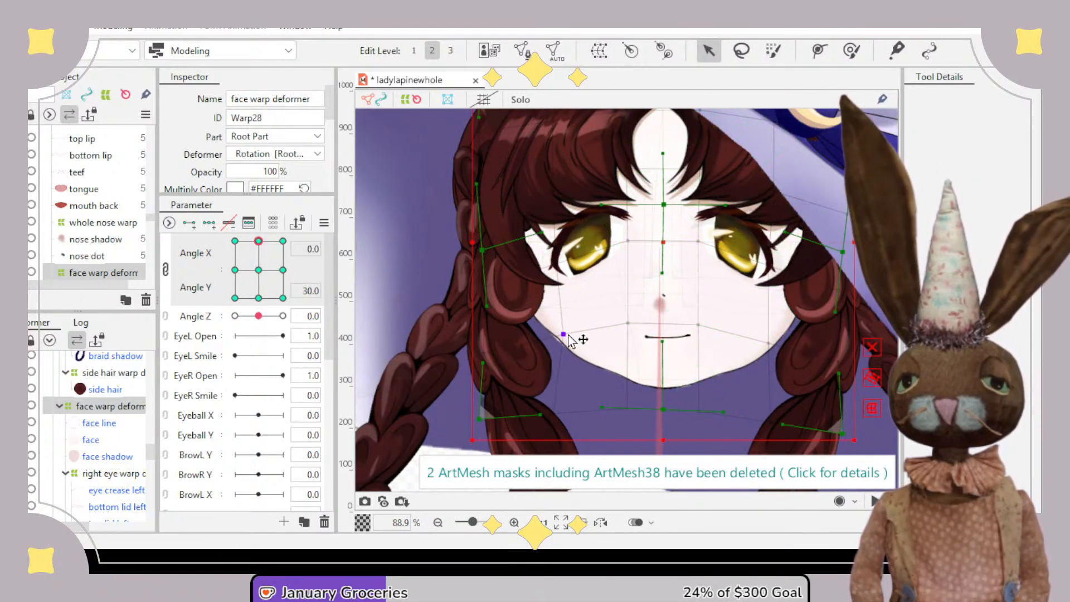
pyautogui.moveTo(569, 336); pyautogui.dragTo(568, 344)
pyautogui.click(535, 343)
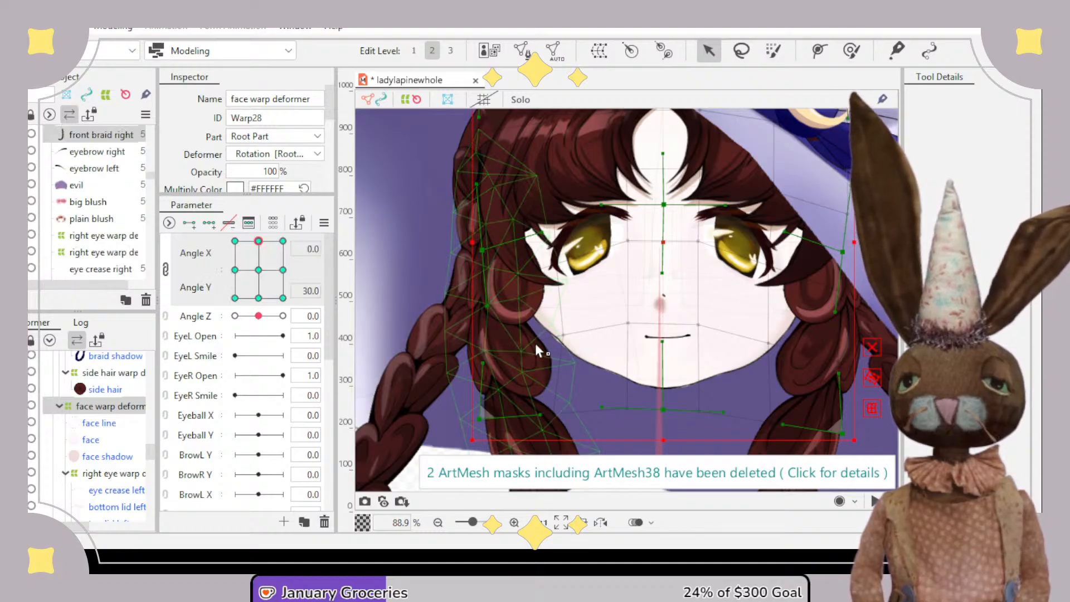
pyautogui.scroll(3, 557, 346)
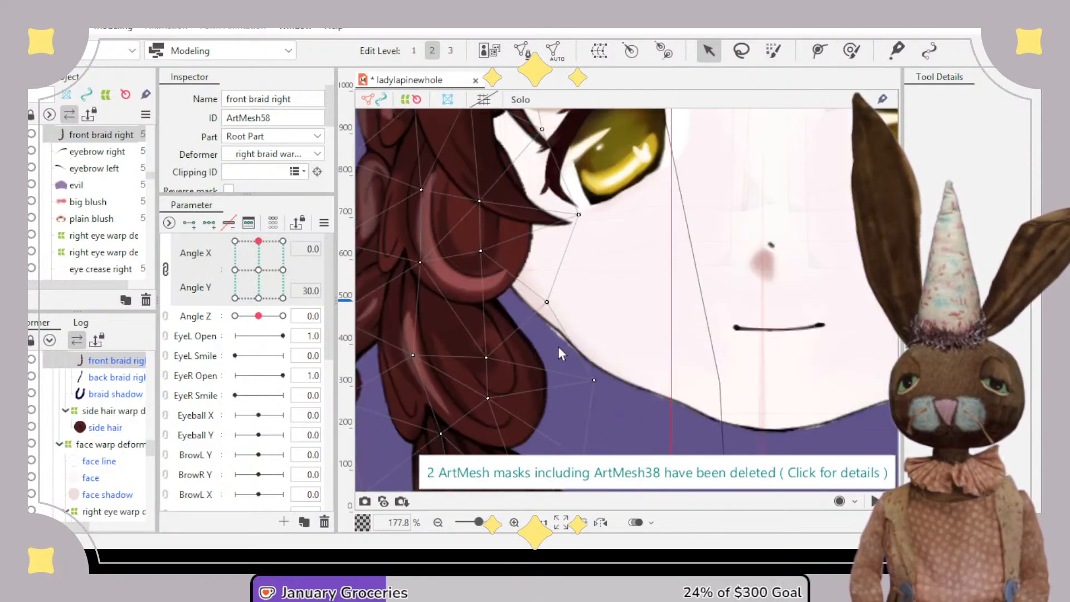
pyautogui.click(110, 445)
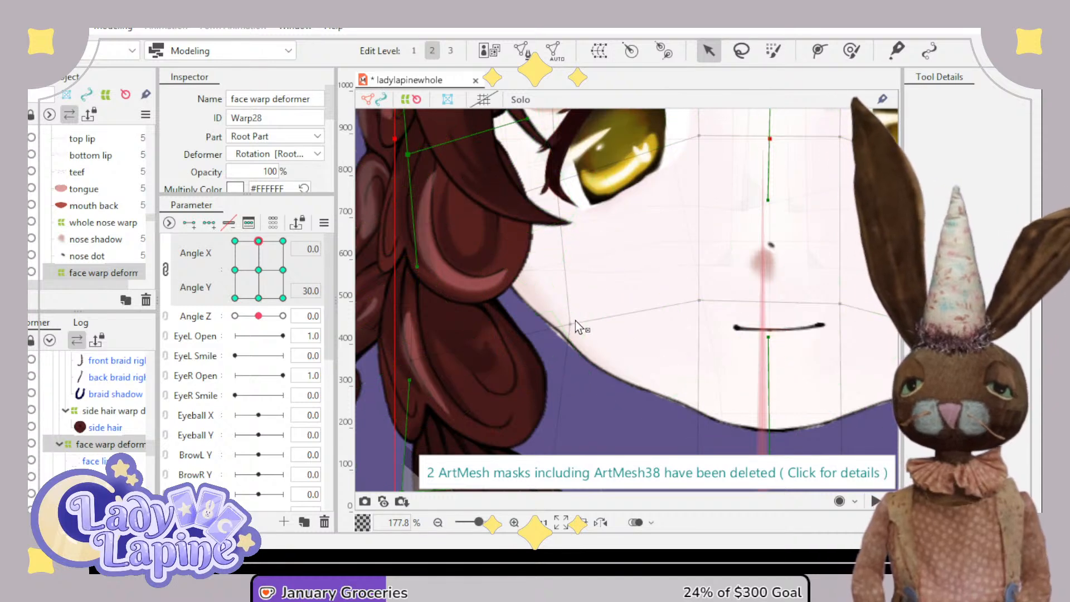
pyautogui.moveTo(574, 320); pyautogui.dragTo(568, 323)
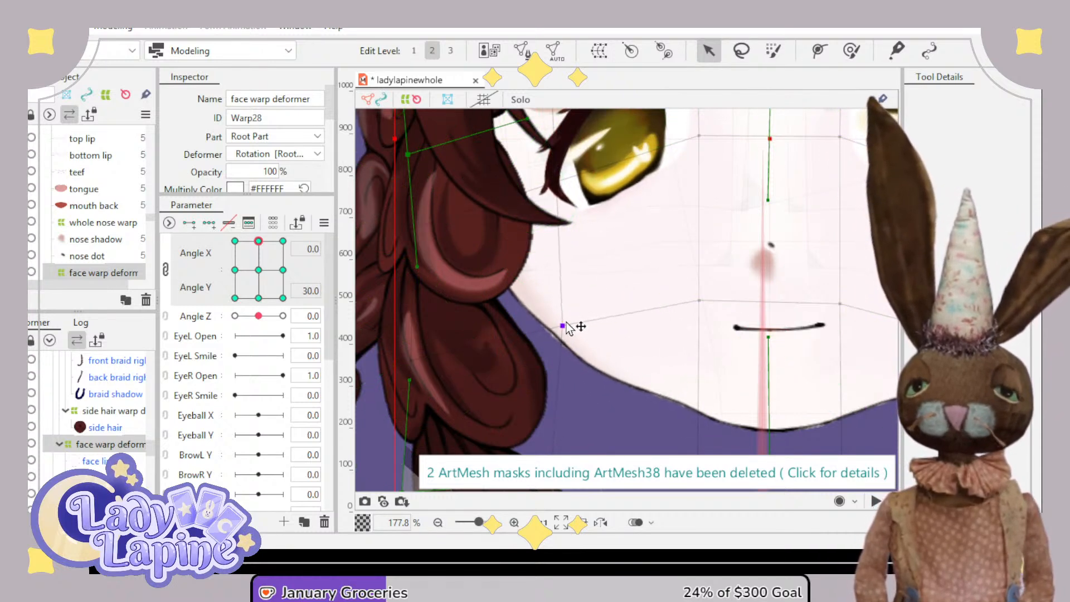
pyautogui.scroll(-5, 711, 355)
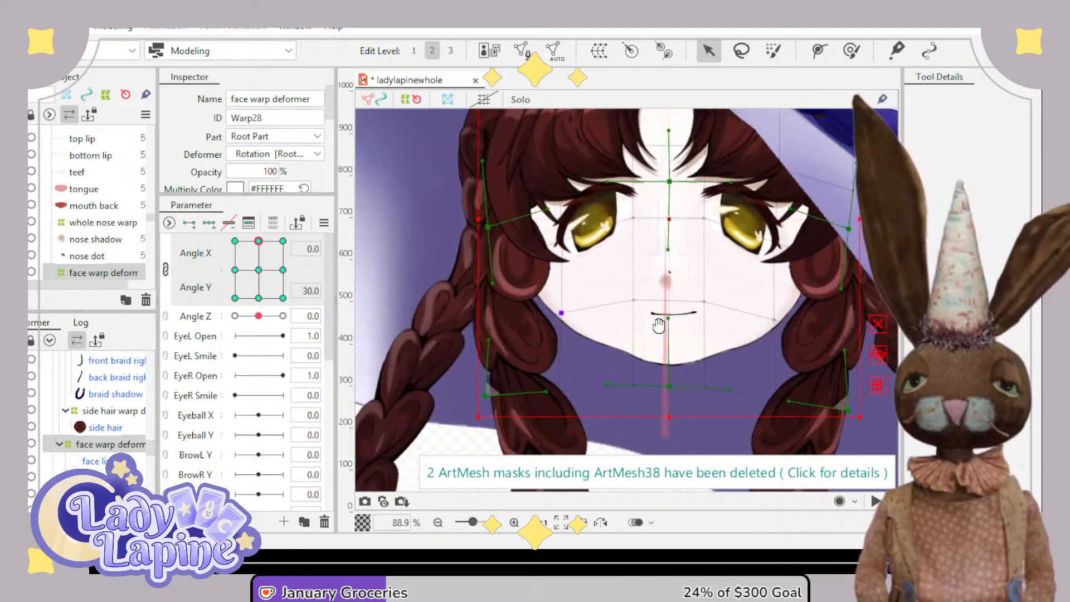
pyautogui.moveTo(659, 326); pyautogui.dragTo(601, 327)
# - Regenerate denser automatic meshes for the face line, face and face shadow together
pyautogui.click(104, 494)
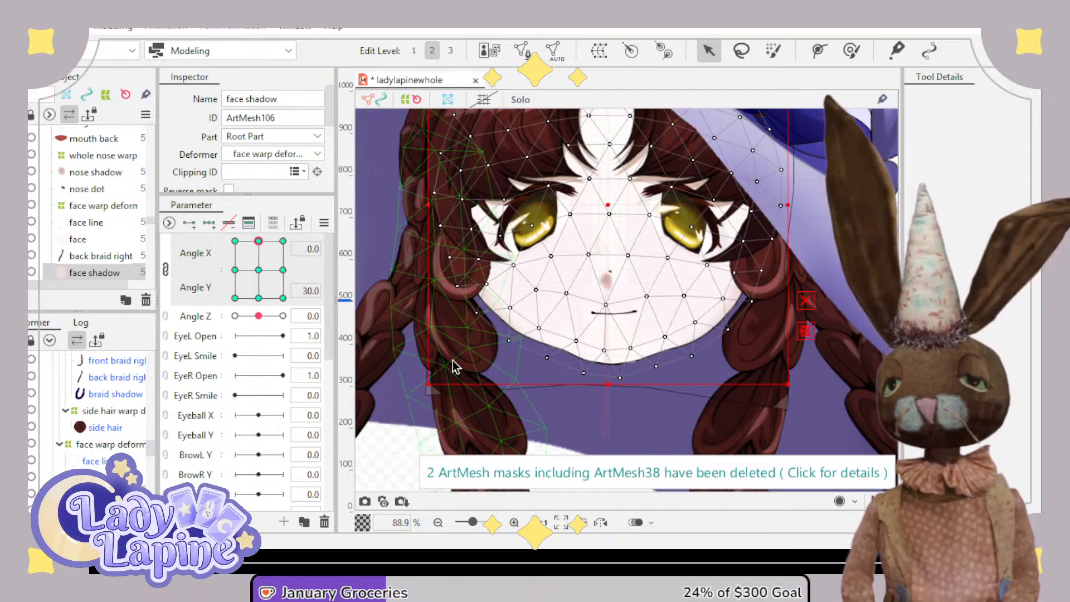
pyautogui.click(94, 461)
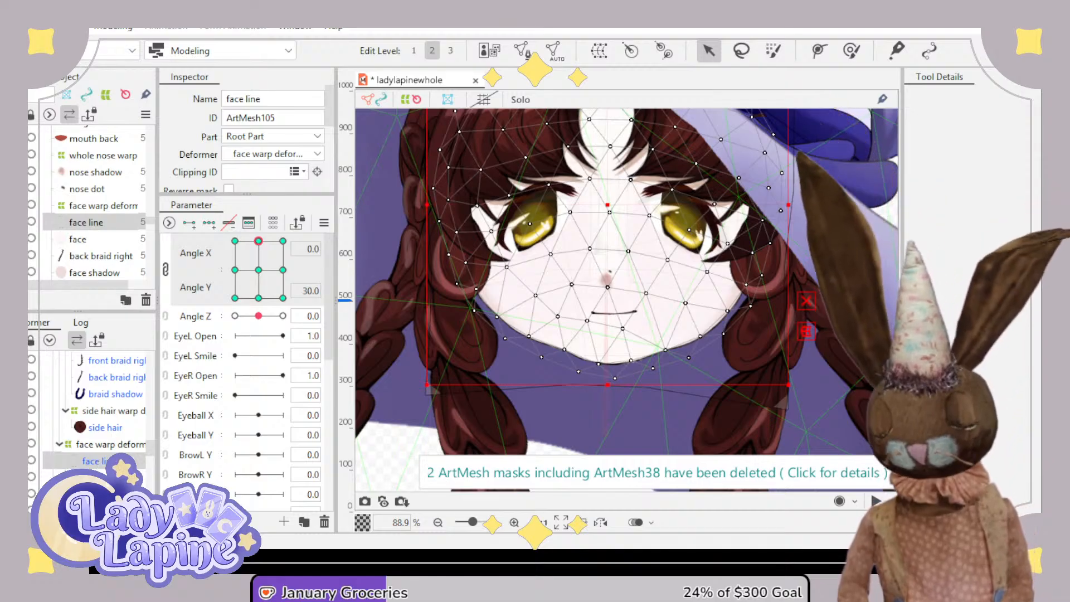
pyautogui.keyDown('shift'); pyautogui.click(94, 494); pyautogui.keyUp('shift')
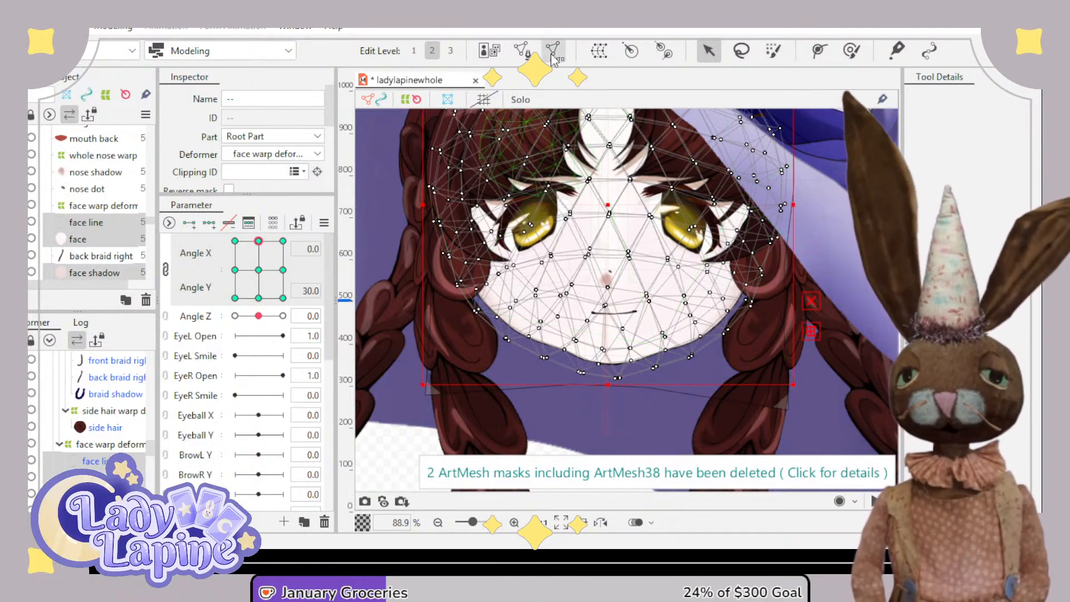
pyautogui.click(501, 266)
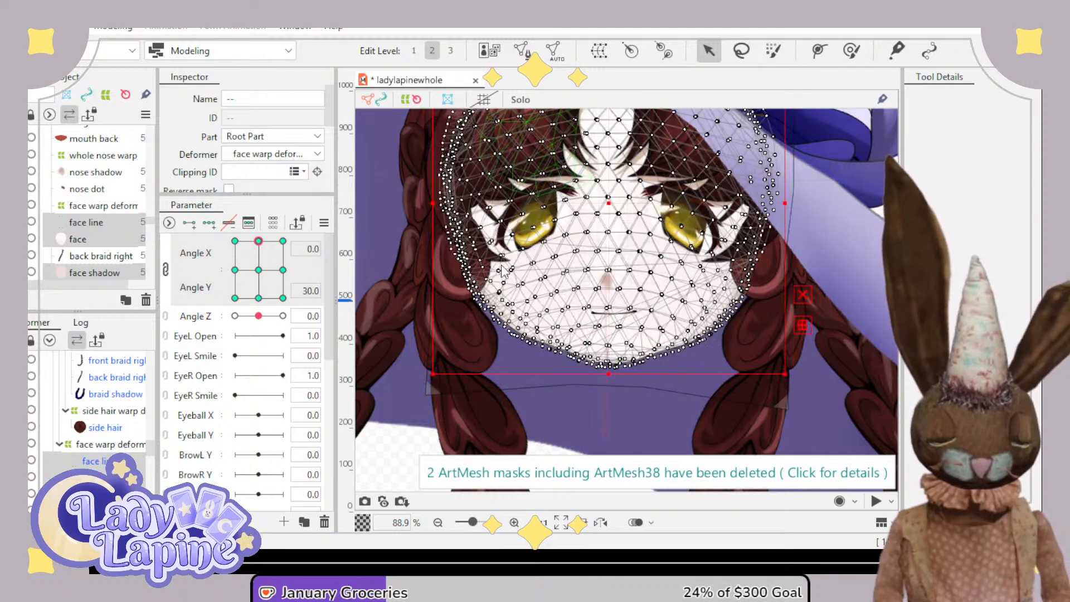
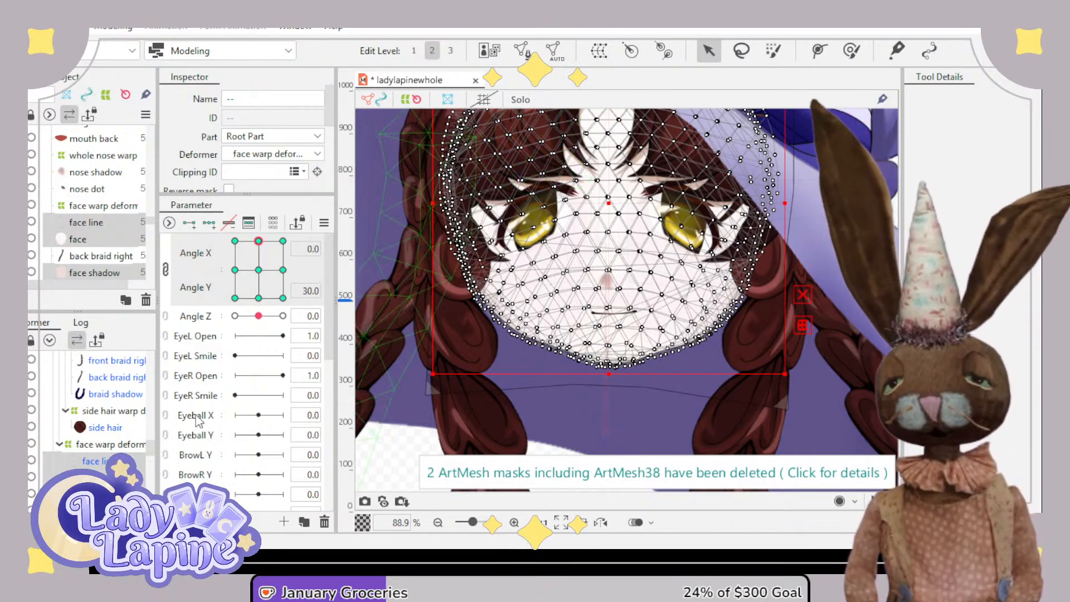
# - Examine the remeshed face and jawline with the face warp deformer at Angle Y -30, with Angle X at -30, 0 and 30
pyautogui.click(546, 362)
pyautogui.scroll(-5, 546, 363)
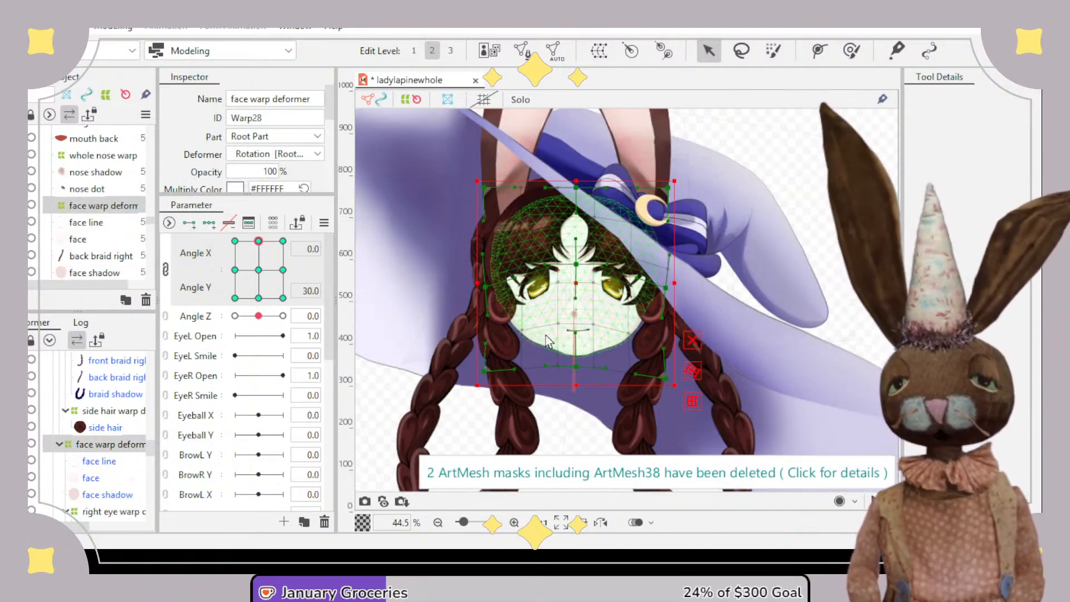
pyautogui.moveTo(259, 241); pyautogui.dragTo(259, 304)
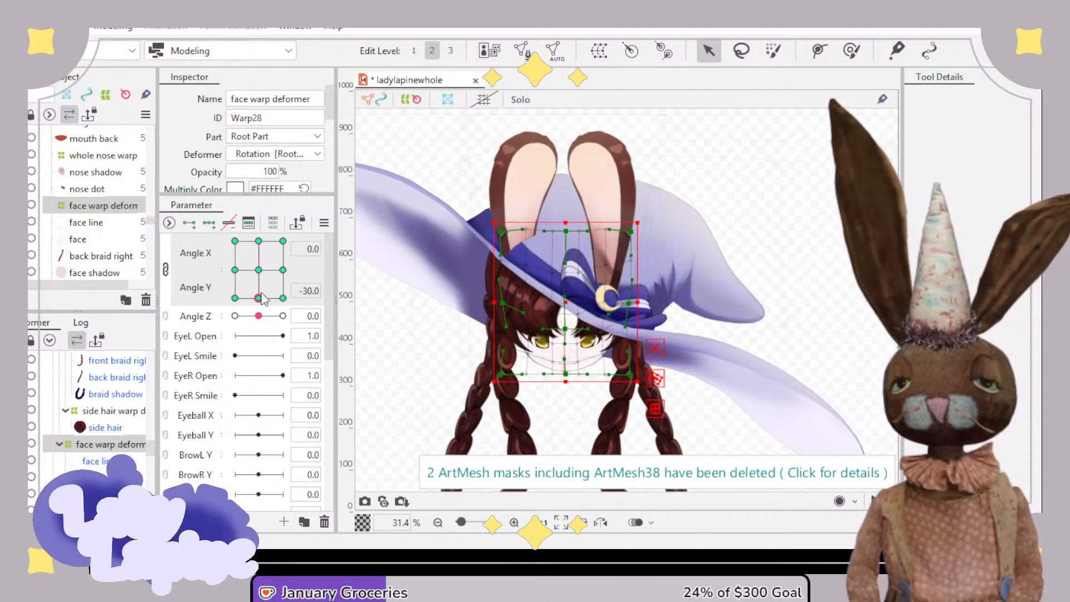
pyautogui.scroll(5, 580, 419)
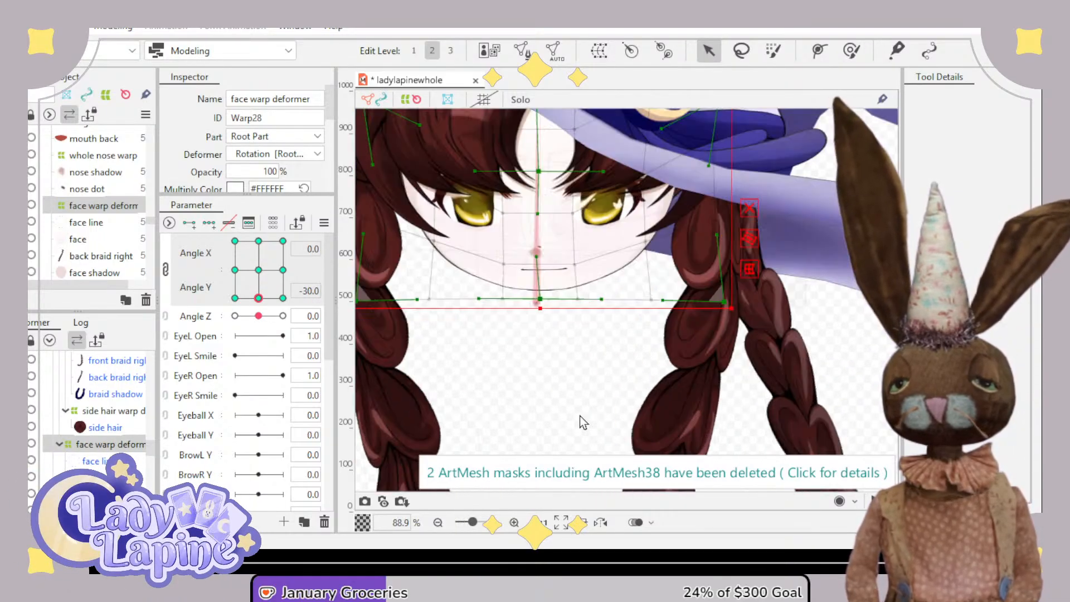
pyautogui.moveTo(537, 349); pyautogui.dragTo(547, 407)
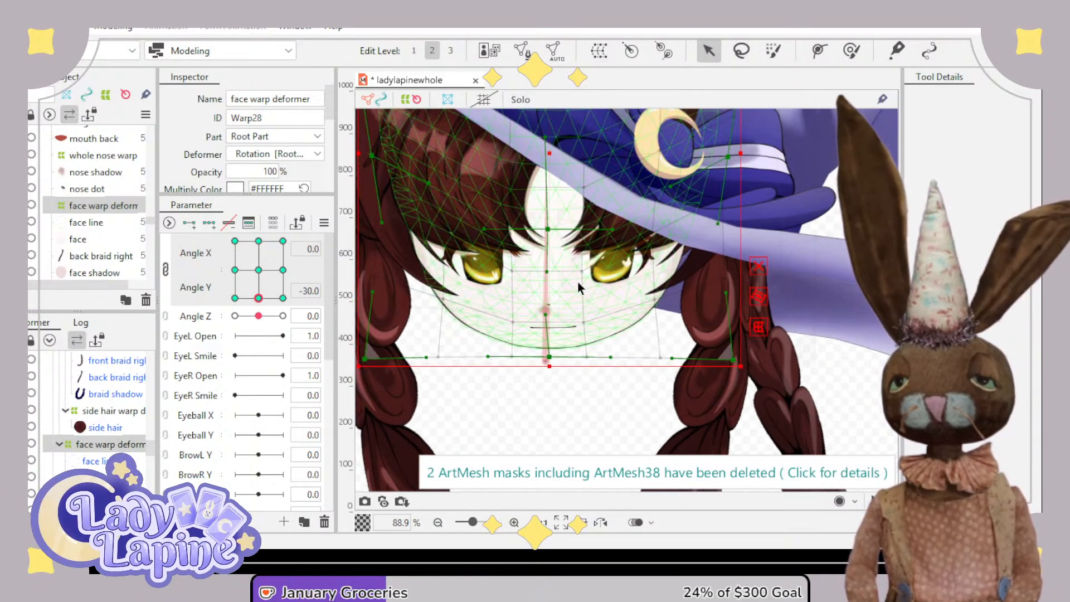
pyautogui.click(283, 299)
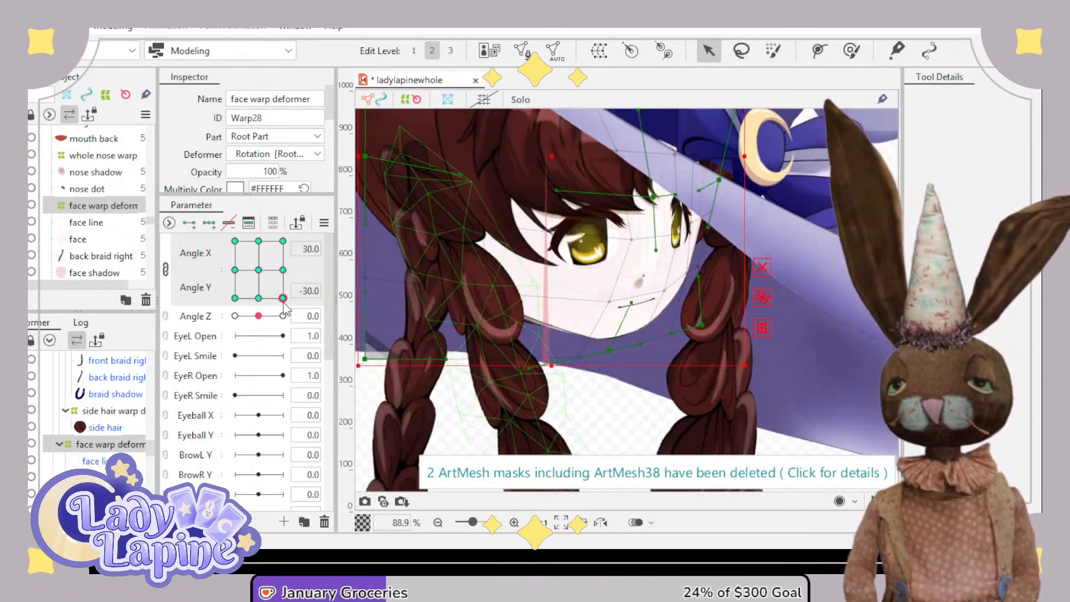
pyautogui.click(235, 299)
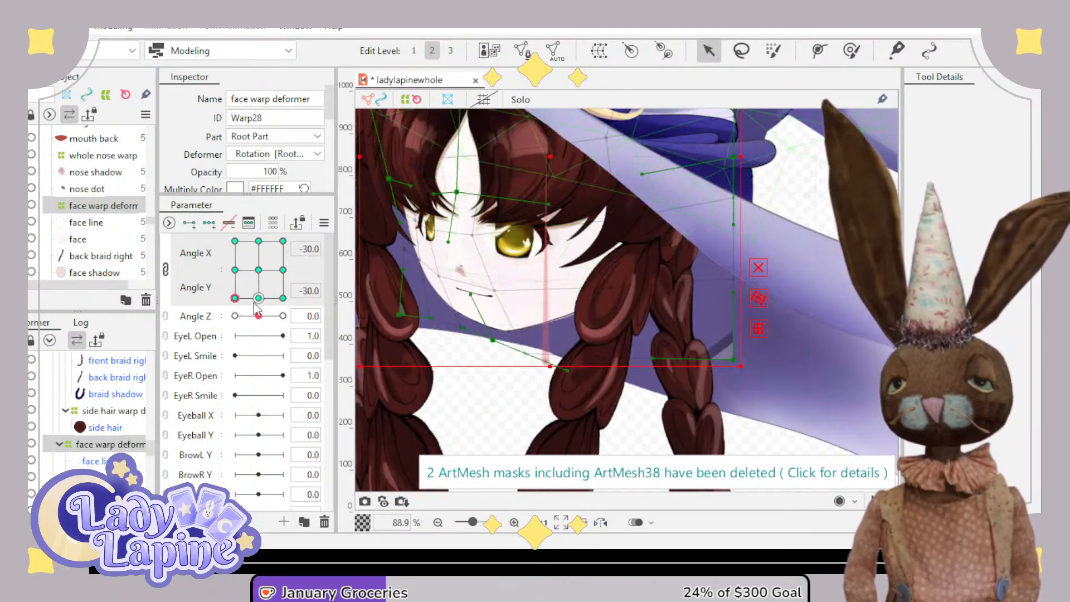
pyautogui.click(259, 299)
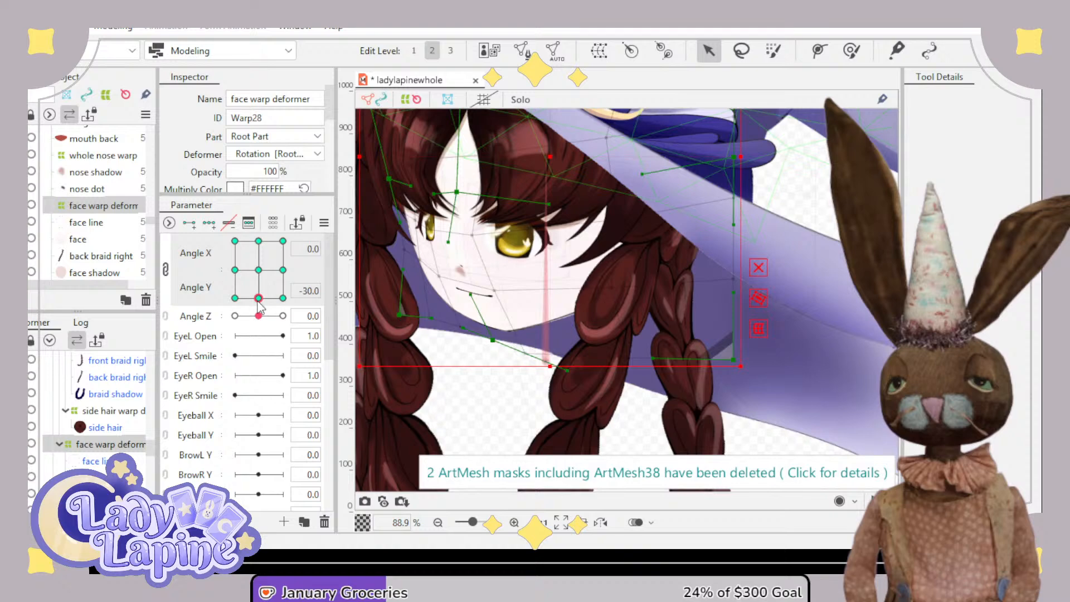
pyautogui.click(235, 299)
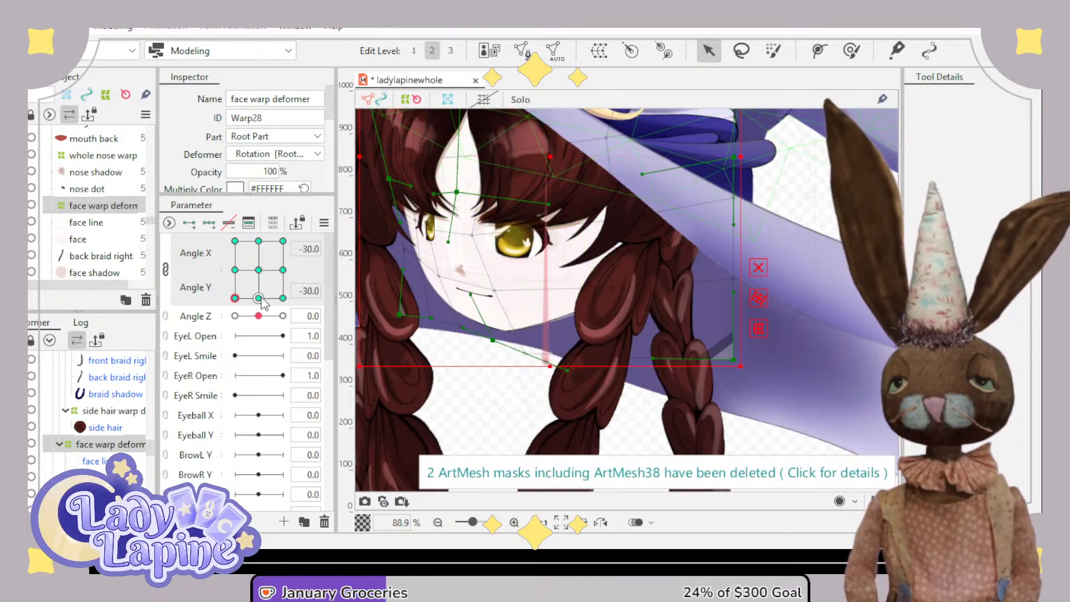
pyautogui.click(259, 298)
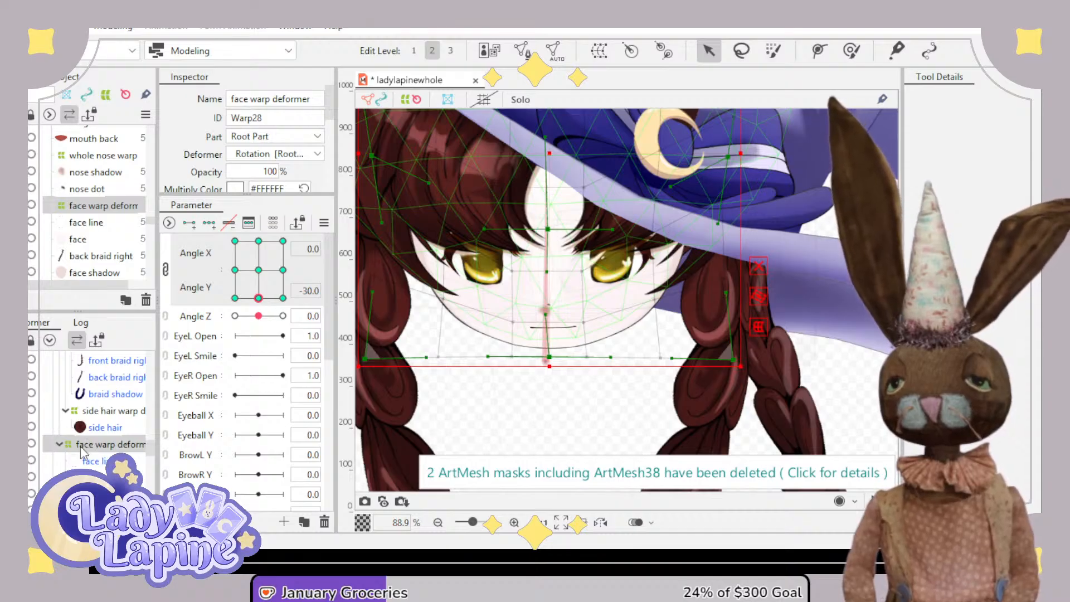
# - Shift the eye warp deformer Warp29 slightly inward and down at Angle X 0, Angle Y -30
pyautogui.scroll(-10, 89, 446)
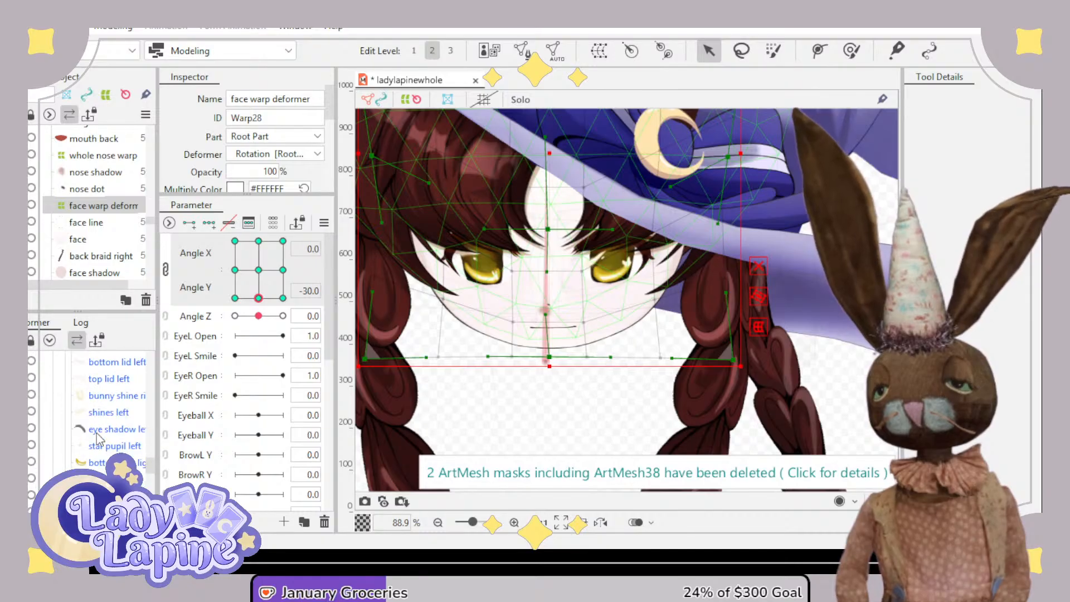
pyautogui.scroll(6, 99, 439)
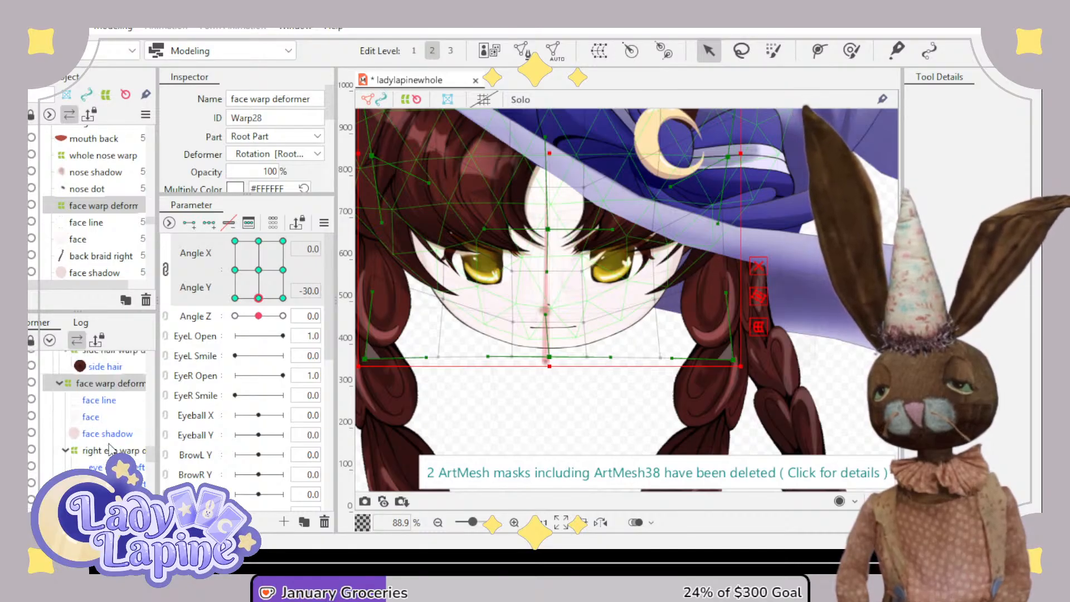
pyautogui.click(110, 450)
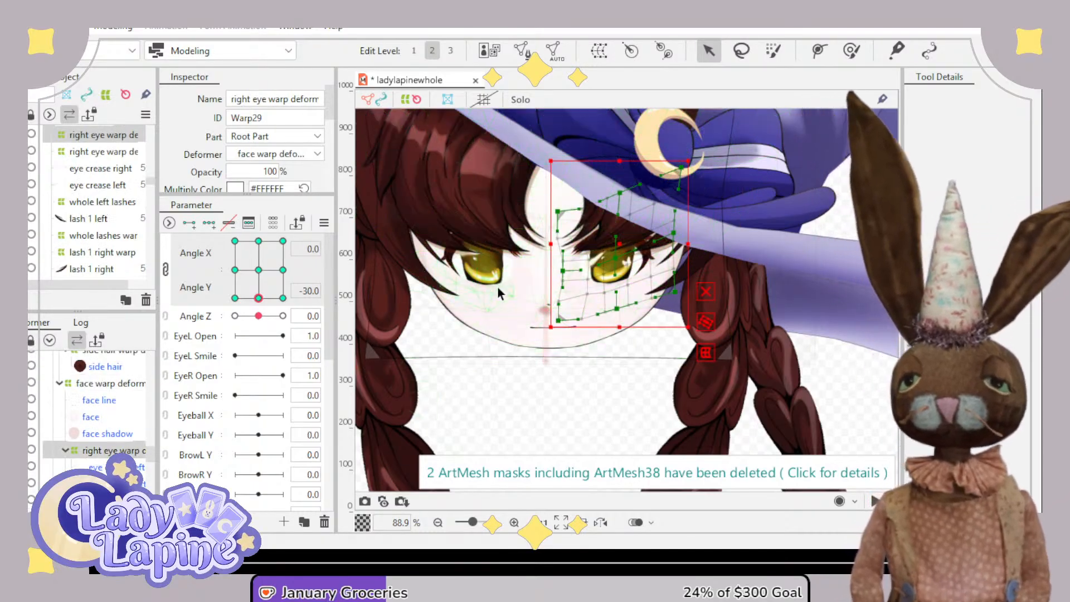
pyautogui.scroll(2, 498, 286)
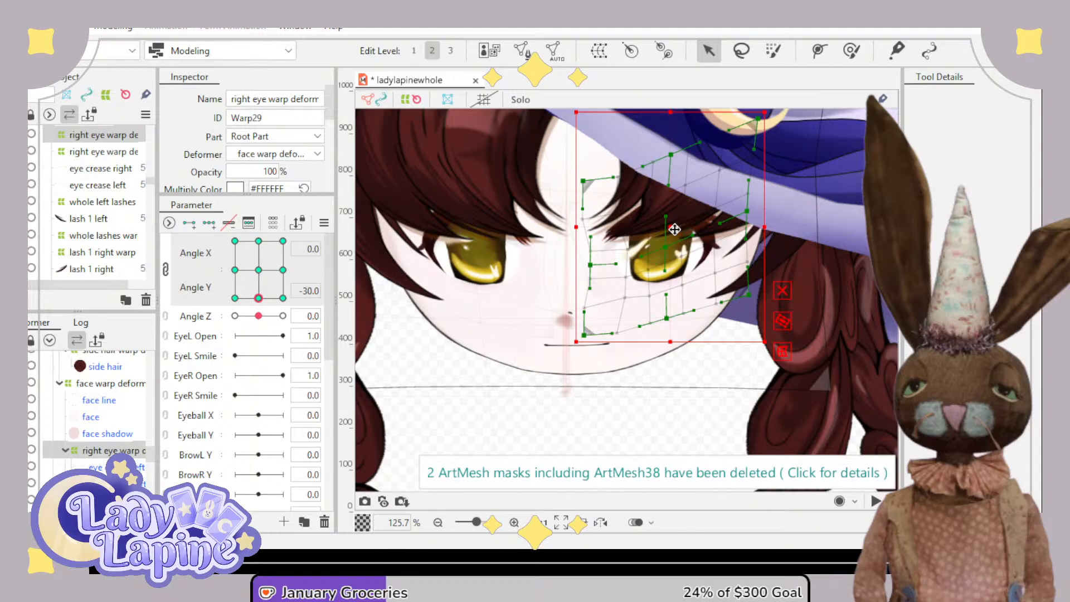
pyautogui.moveTo(673, 232); pyautogui.dragTo(660, 240)
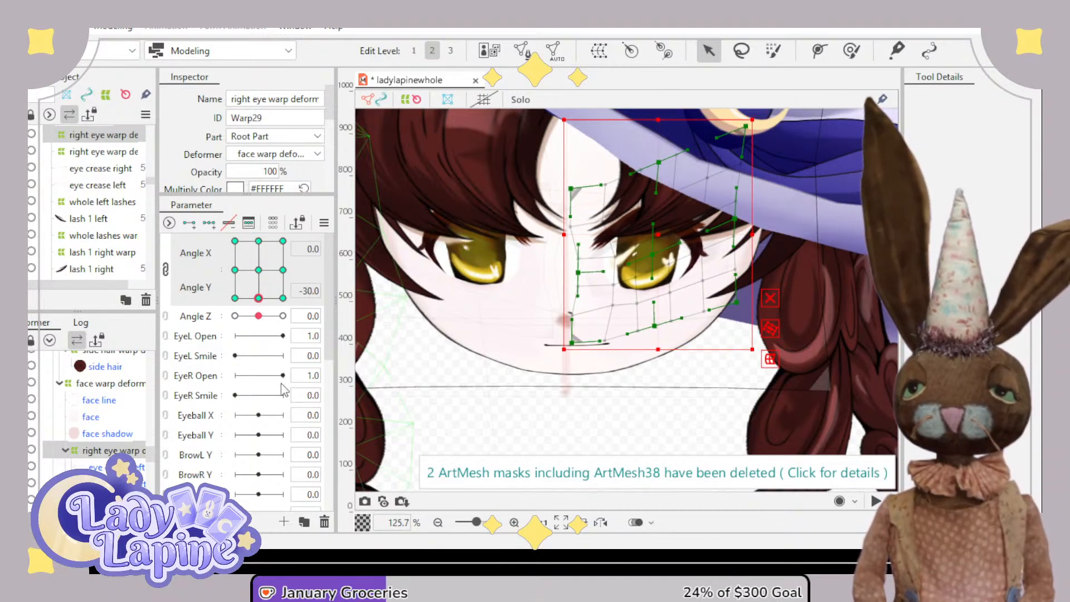
# - Move the opposite eye warp deformer Warp20 slightly inward and down at Angle Y -30 to match the other eye
pyautogui.scroll(-5, 95, 407)
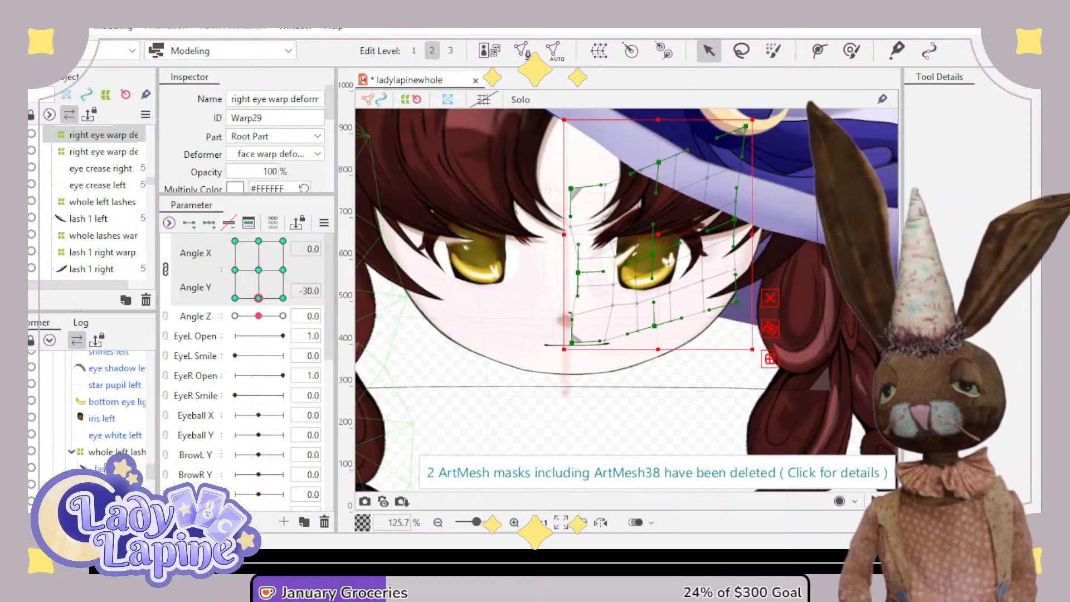
pyautogui.scroll(-3, 115, 452)
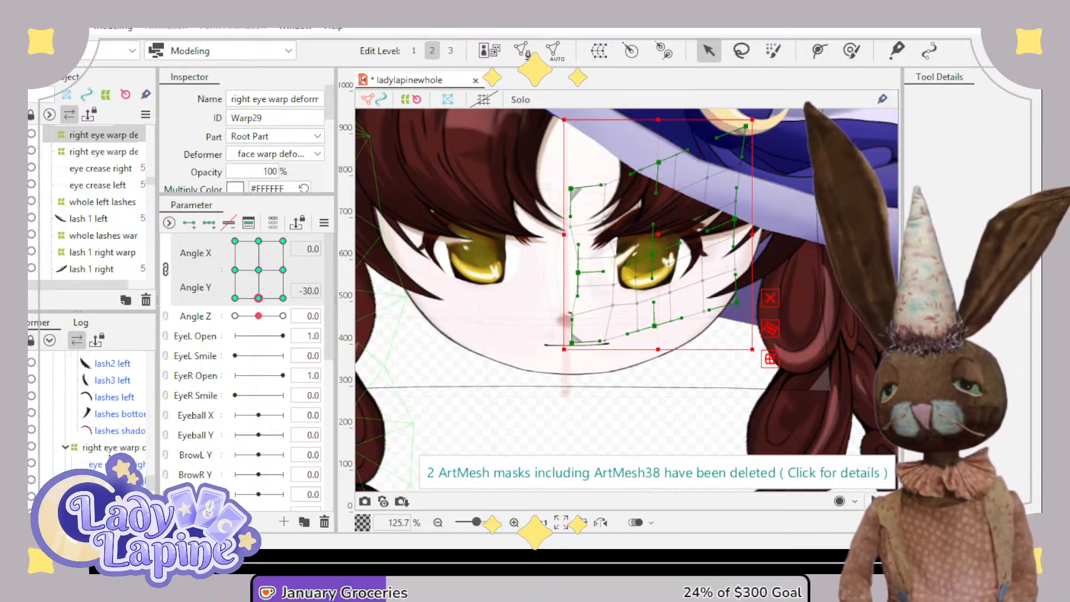
pyautogui.click(114, 448)
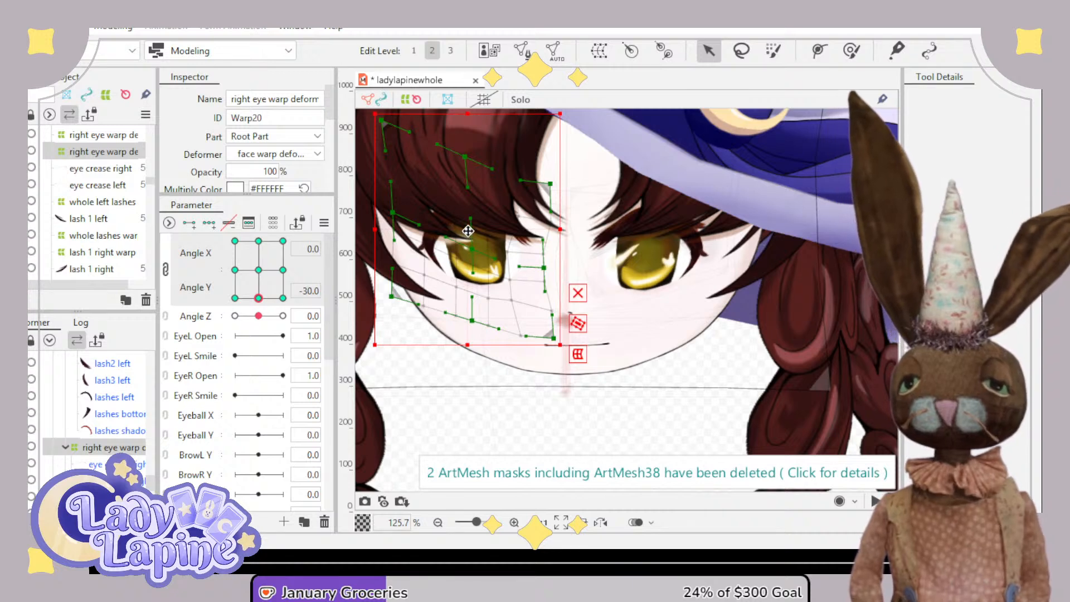
pyautogui.moveTo(469, 231); pyautogui.dragTo(484, 239)
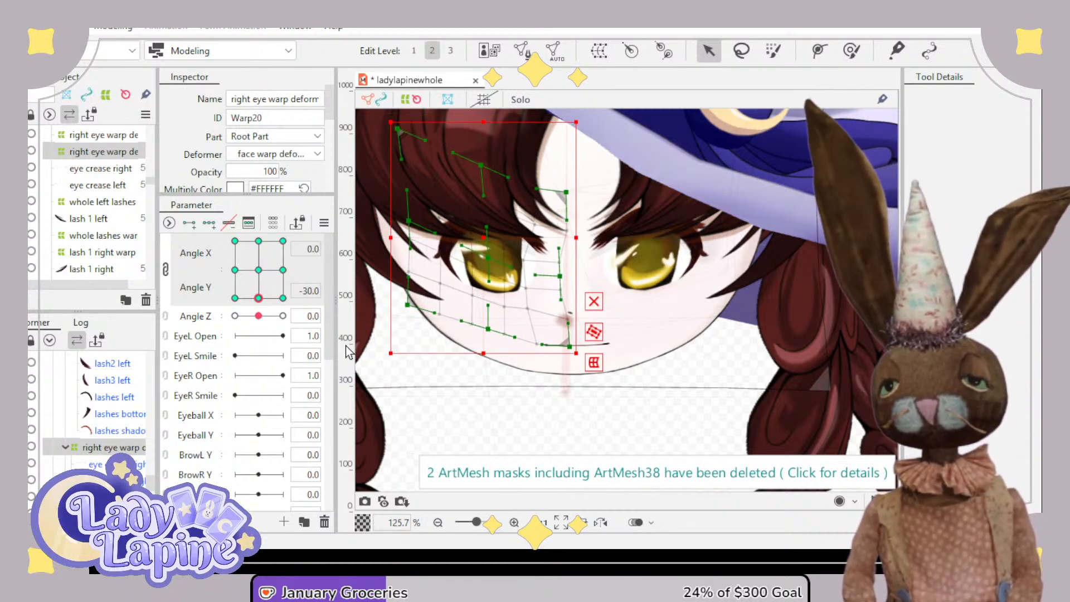
# - Compare both eye warp deformers at Angle Y -30 and nudge Warp20 a little closer to the nose
pyautogui.scroll(3, 115, 432)
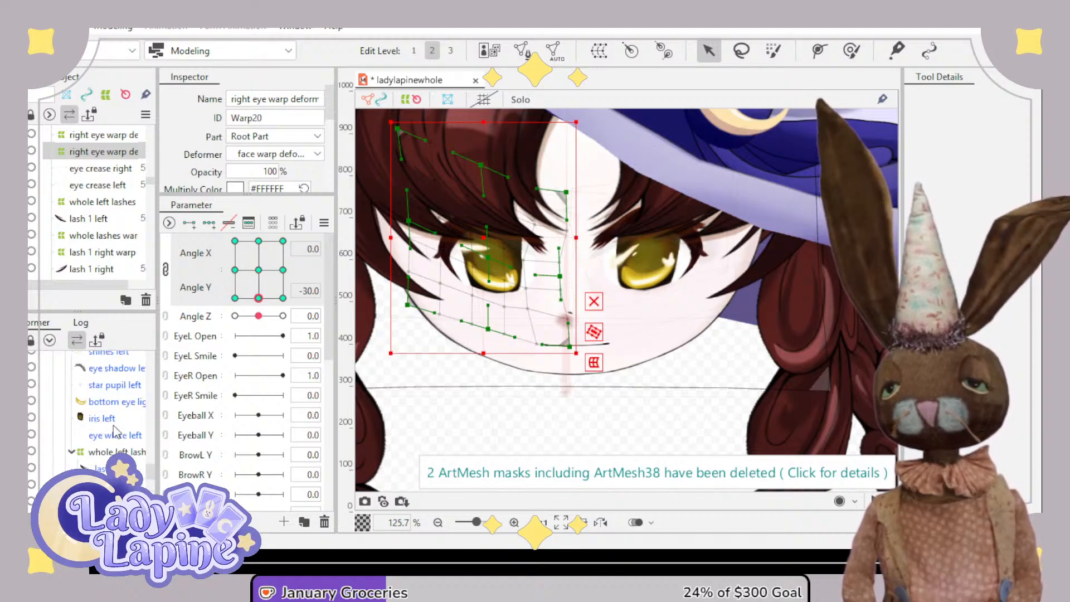
pyautogui.scroll(2, 114, 432)
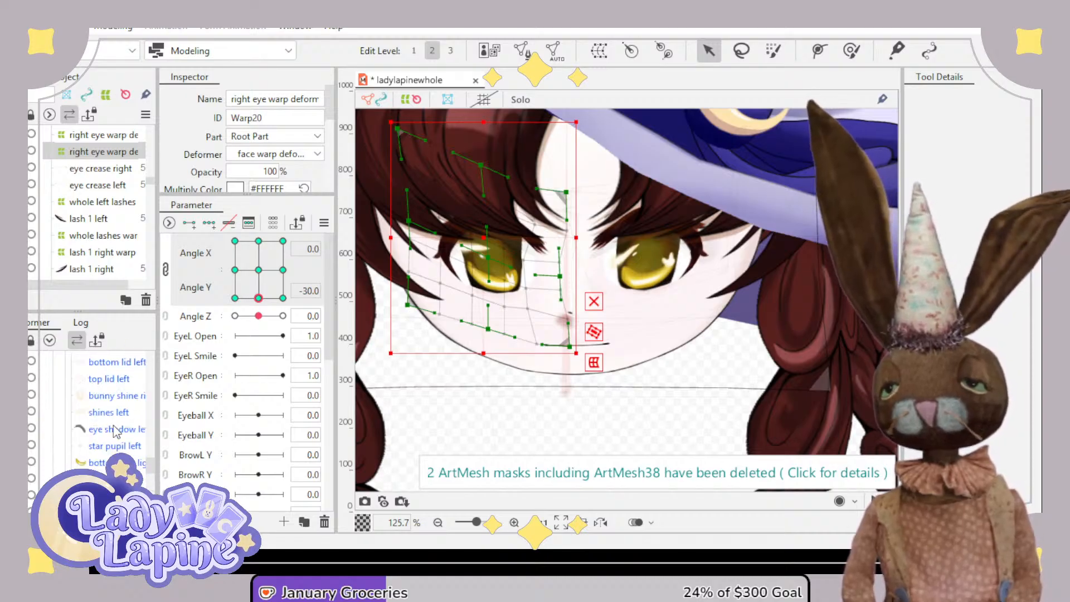
pyautogui.scroll(4, 115, 440)
pyautogui.click(113, 451)
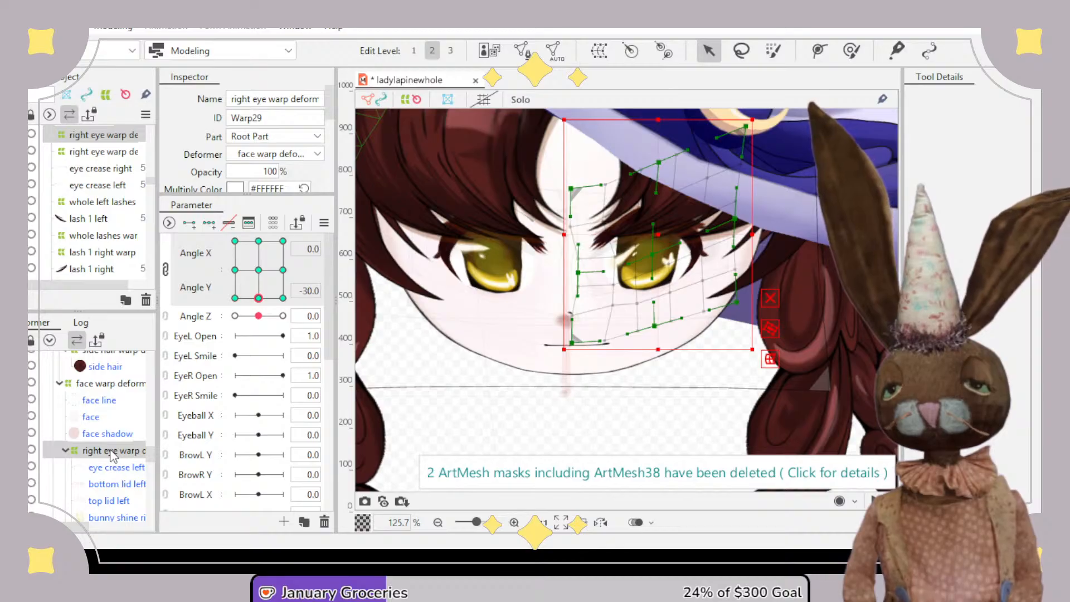
pyautogui.scroll(-5, 113, 455)
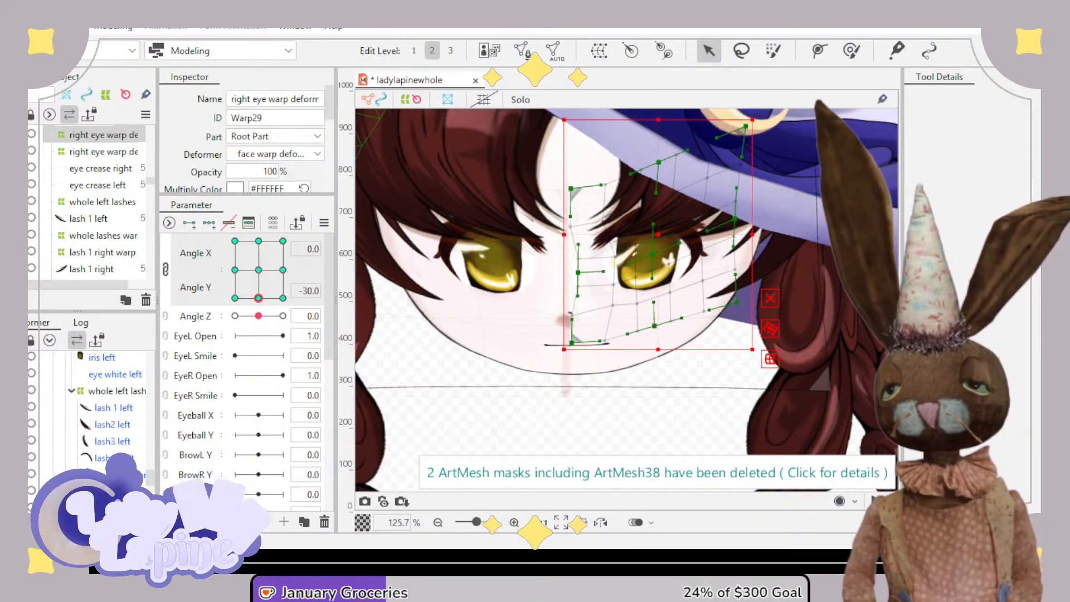
pyautogui.click(485, 243)
pyautogui.moveTo(486, 243); pyautogui.dragTo(489, 244)
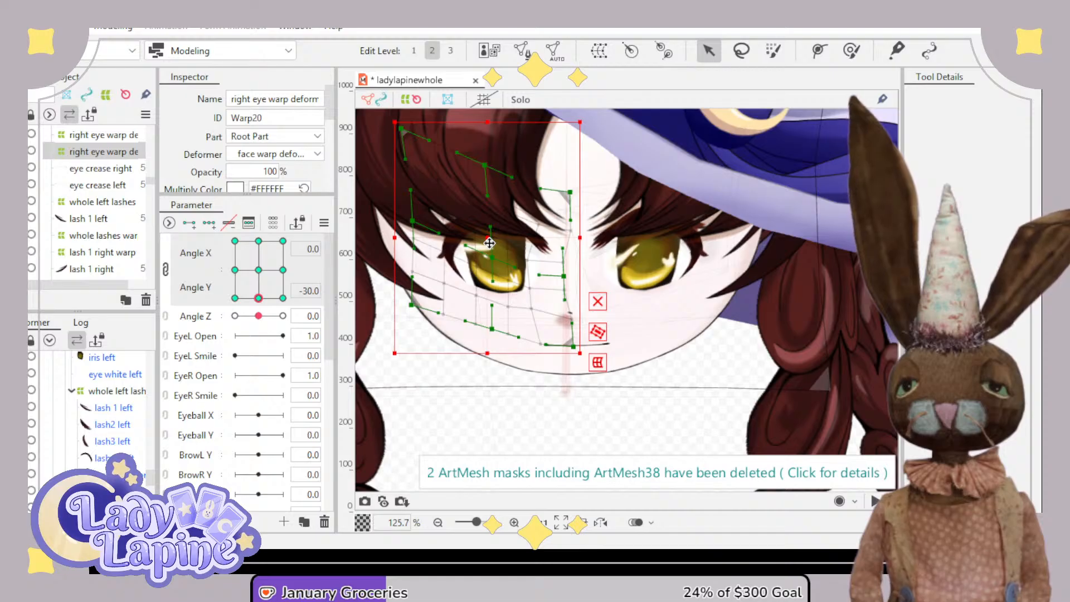
# - Examine the eye spacing, face shadow, face line and face warp deformer across Angle Y -30 and 30
pyautogui.scroll(3, 108, 426)
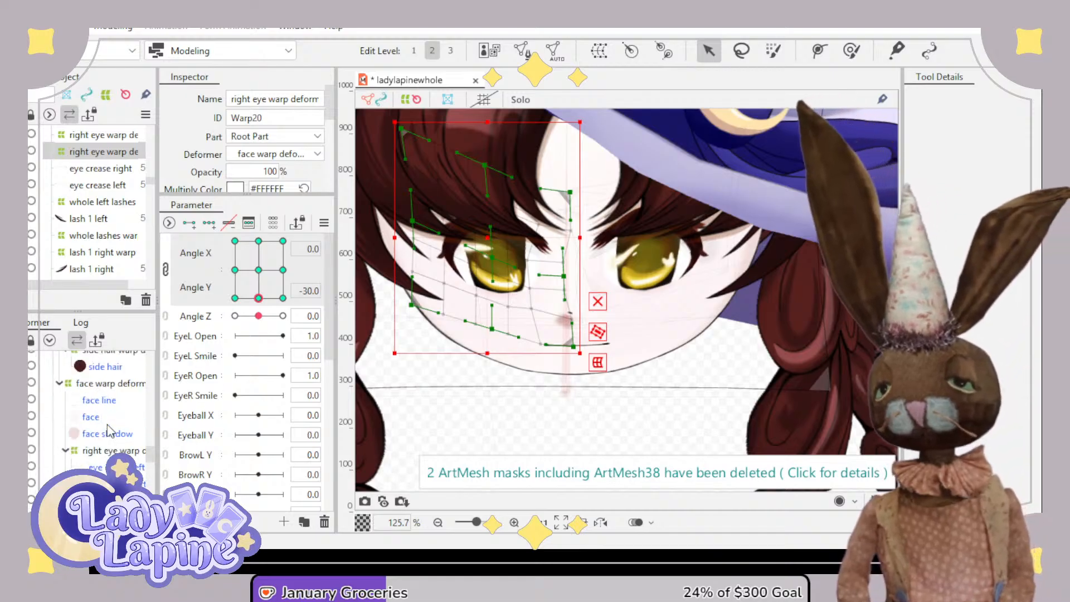
pyautogui.scroll(-3, 109, 429)
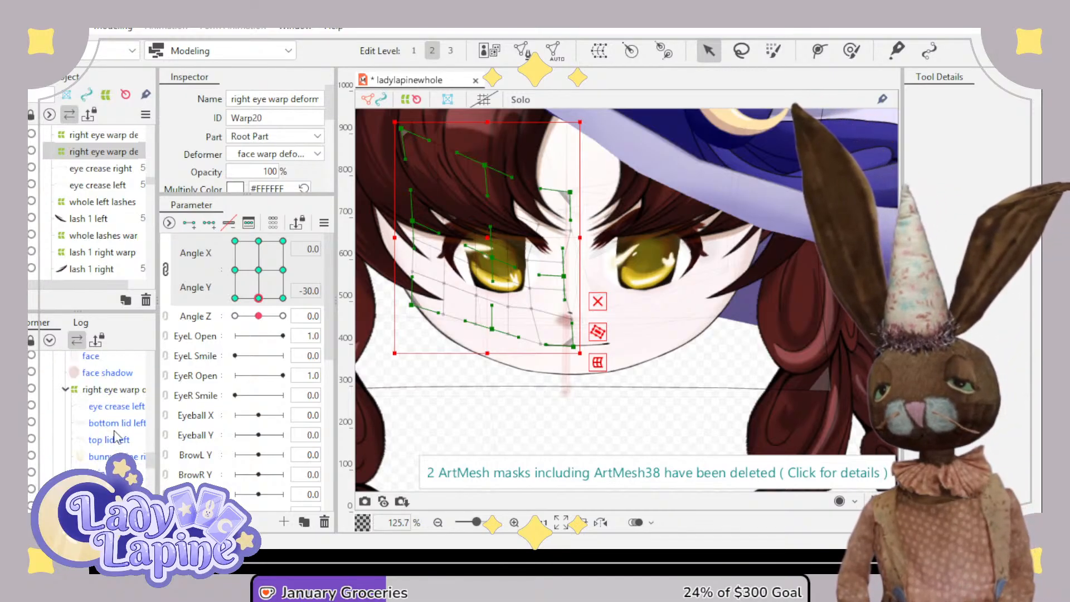
pyautogui.click(118, 390)
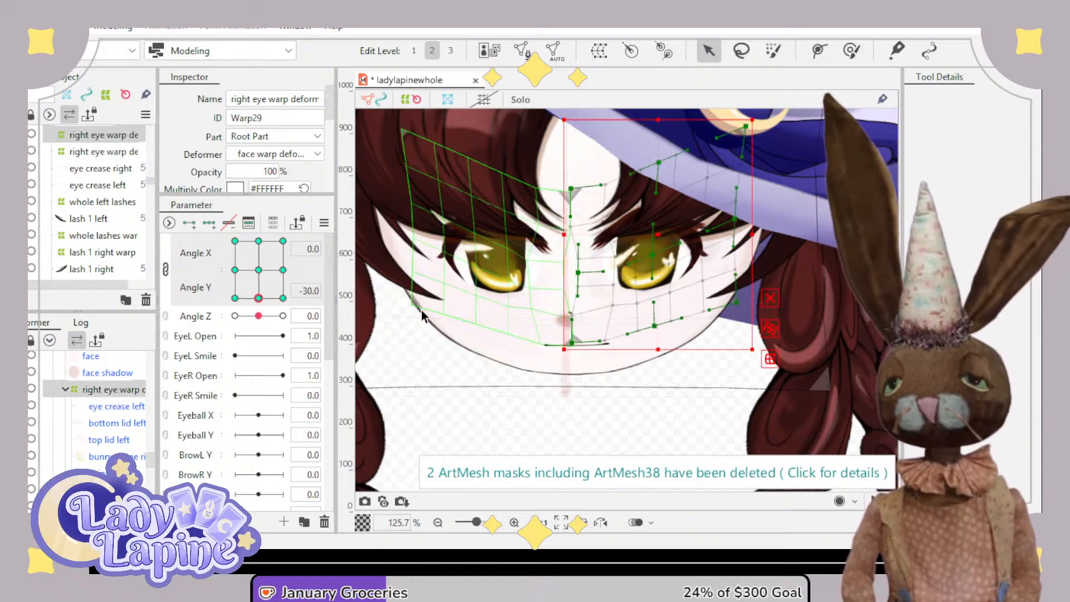
pyautogui.scroll(-3, 490, 295)
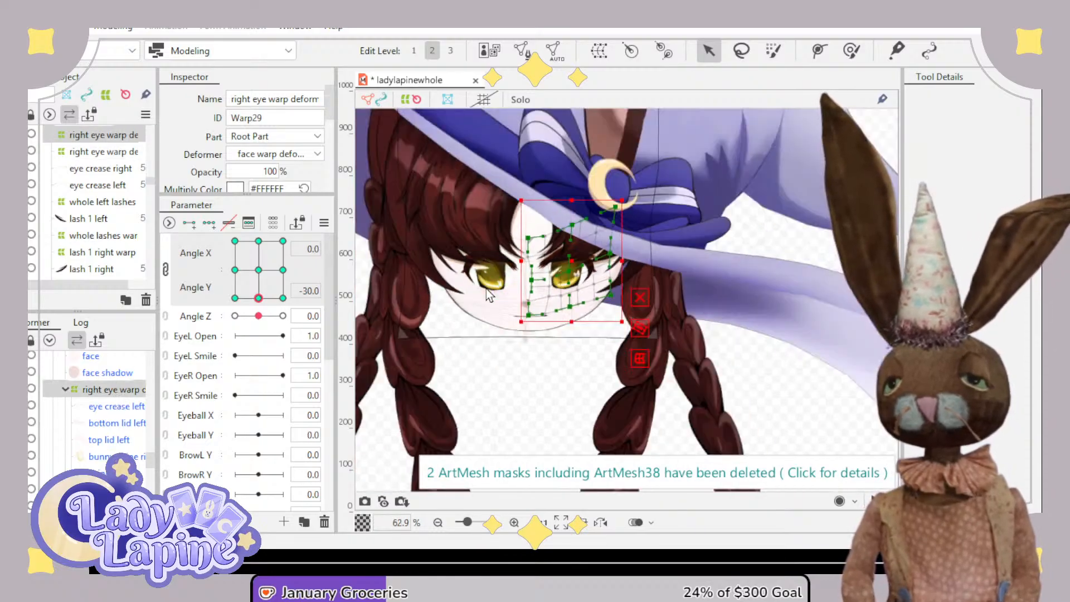
pyautogui.scroll(-3, 489, 295)
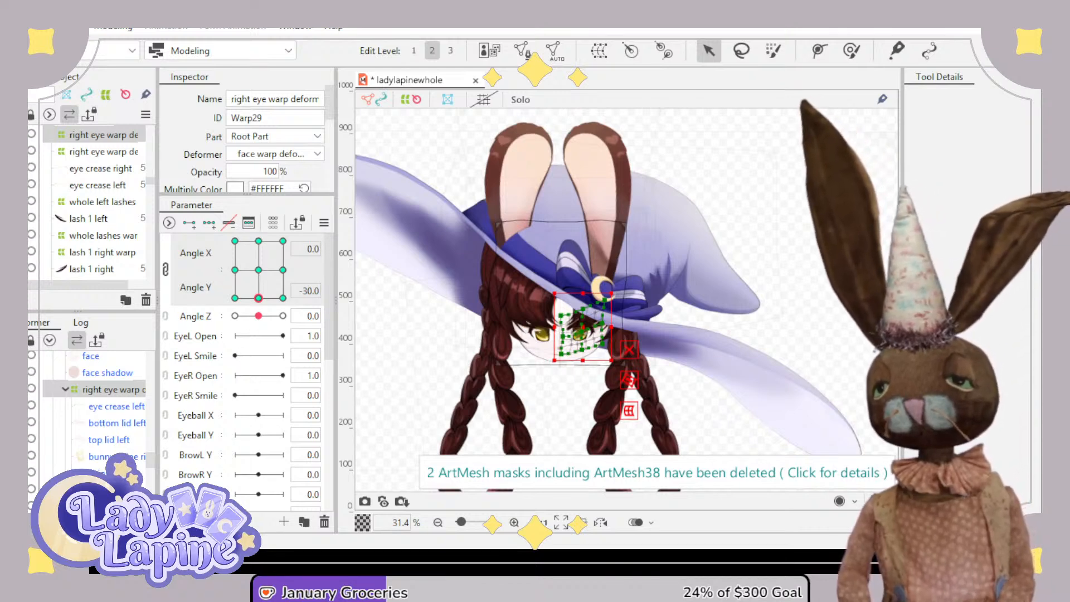
pyautogui.click(109, 372)
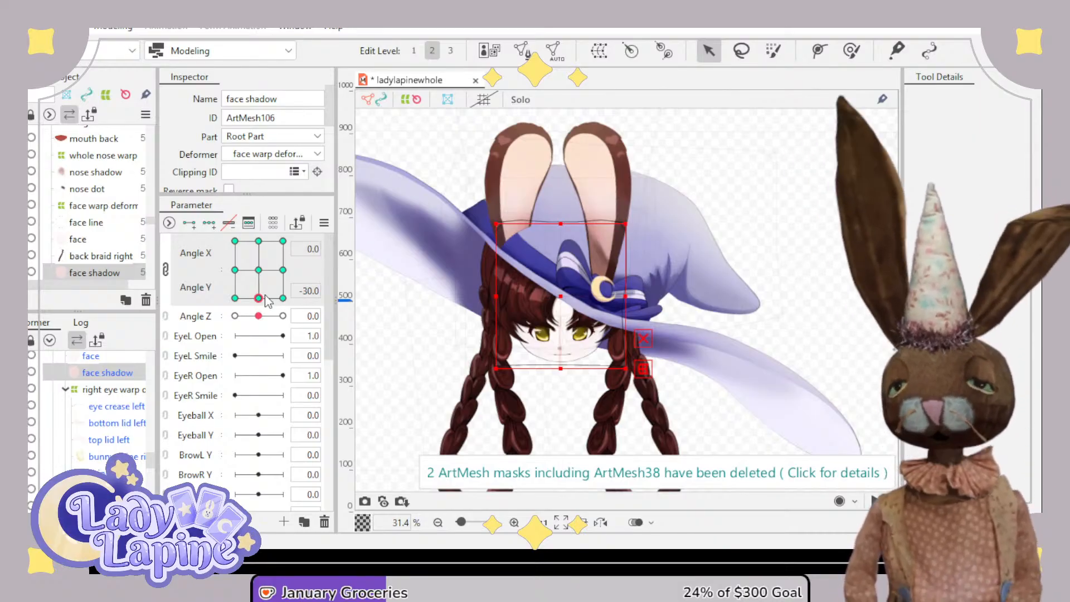
pyautogui.moveTo(265, 296); pyautogui.dragTo(260, 250)
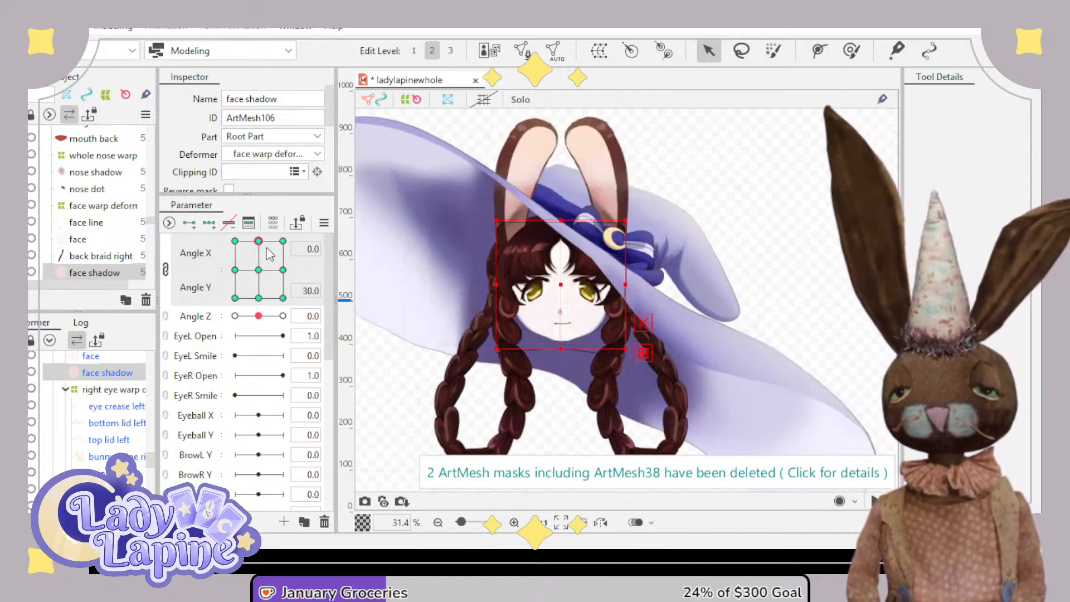
pyautogui.scroll(5, 561, 333)
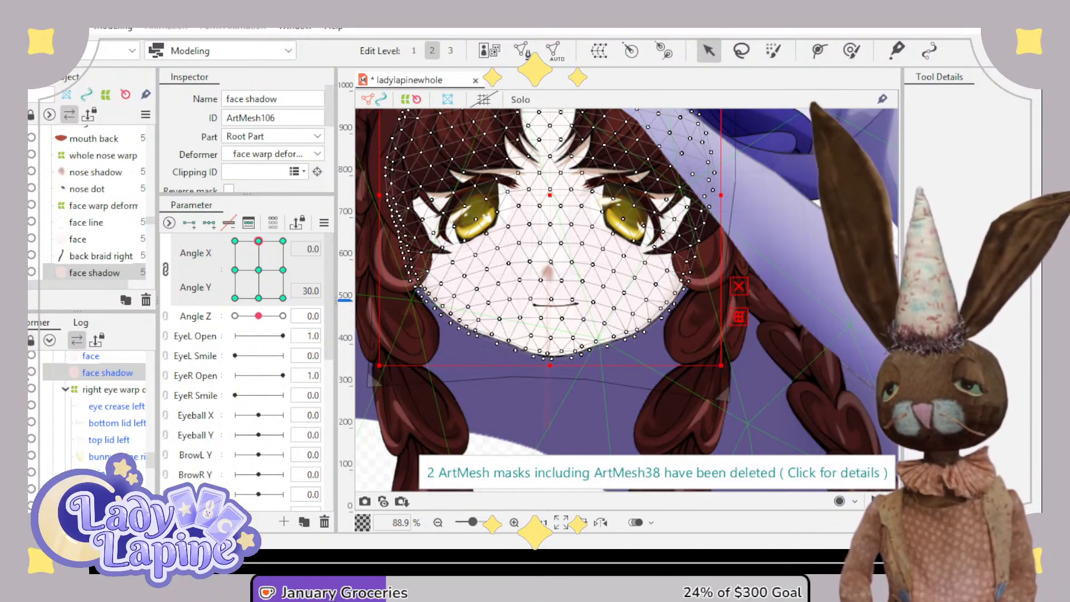
pyautogui.scroll(2, 49, 393)
pyautogui.click(97, 461)
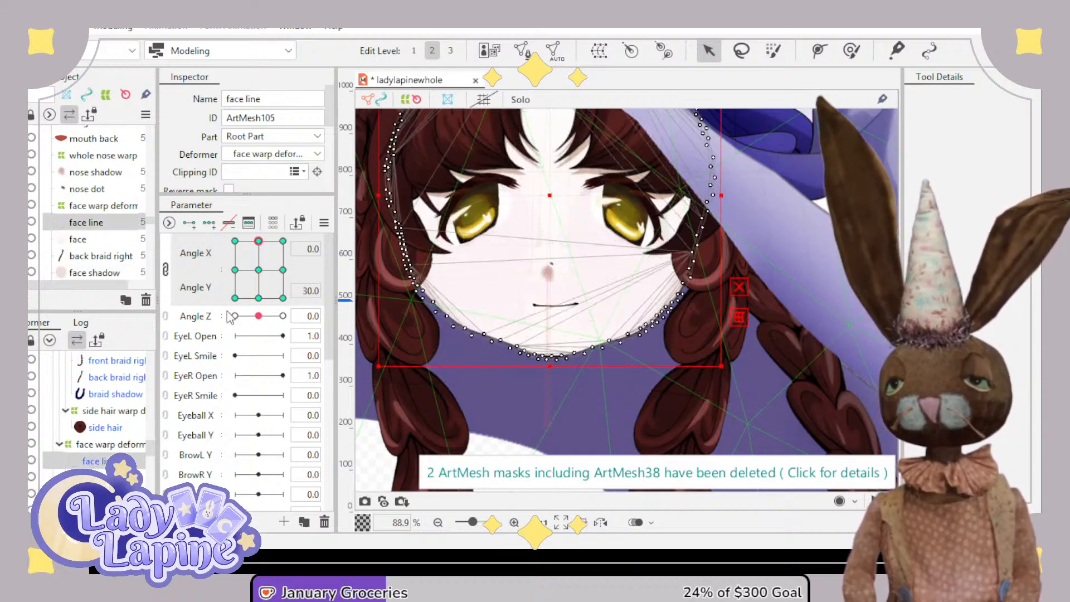
pyautogui.click(114, 446)
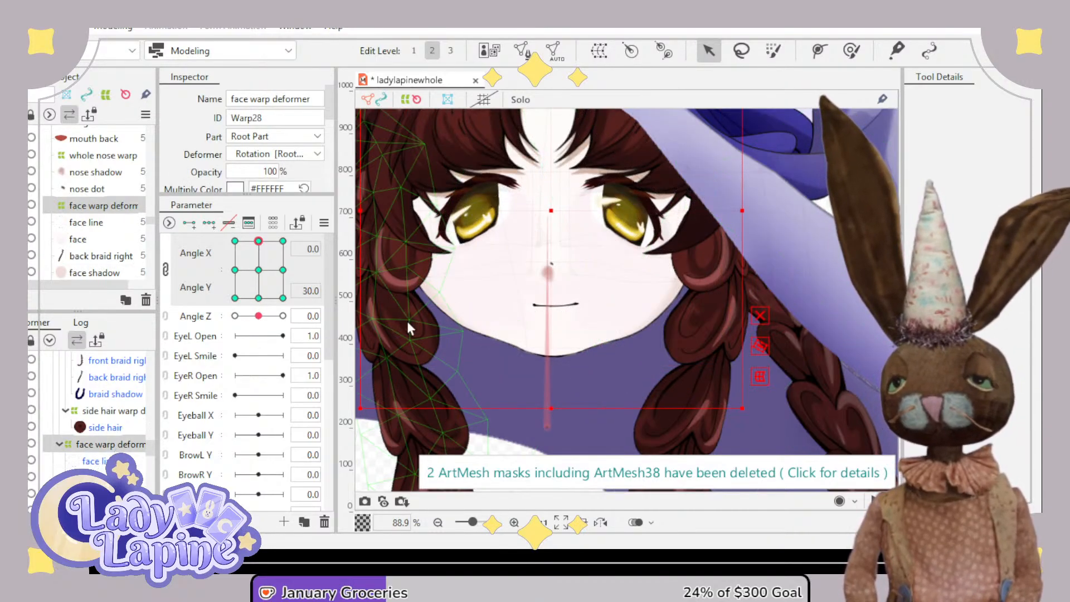
pyautogui.scroll(-5, 406, 319)
pyautogui.moveTo(261, 275); pyautogui.dragTo(263, 303)
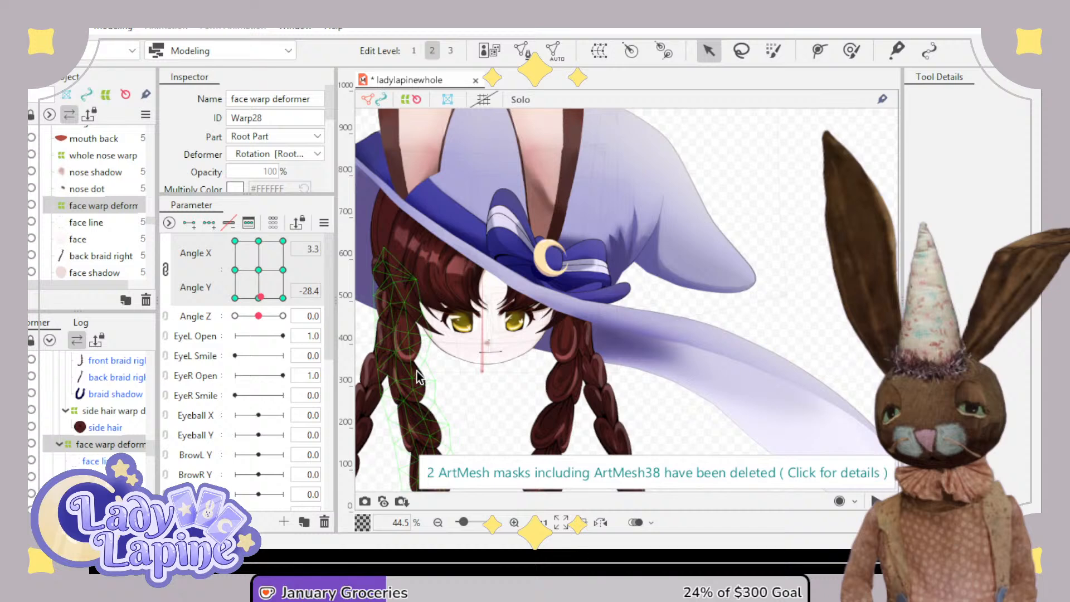
# - Undo the most recent changes back to the Warp20 eye deformer adjustment at Angle Y -30
pyautogui.hotkey('ctrl', 'z')
pyautogui.hotkey('ctrl', 'z')
pyautogui.hotkey('ctrl', 'z')
pyautogui.hotkey('ctrl', 'z')
pyautogui.hotkey('ctrl', 'z')
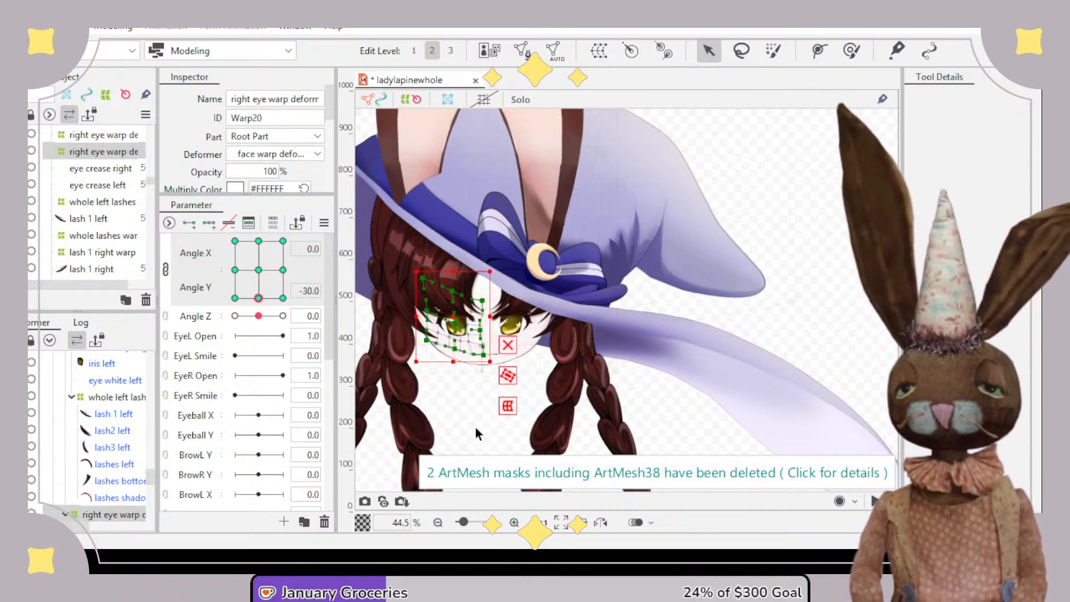
# - Undo the latest eye deformer and face mesh edits, and select the face warp deformer Warp28
pyautogui.hotkey('ctrl', 'z')
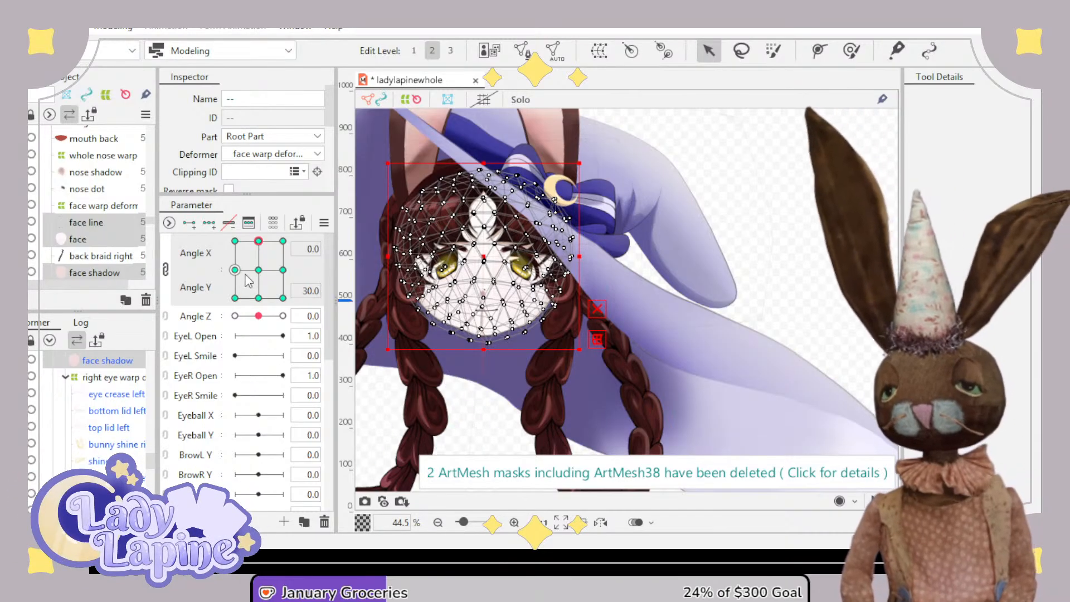
pyautogui.hotkey('ctrl', 'z')
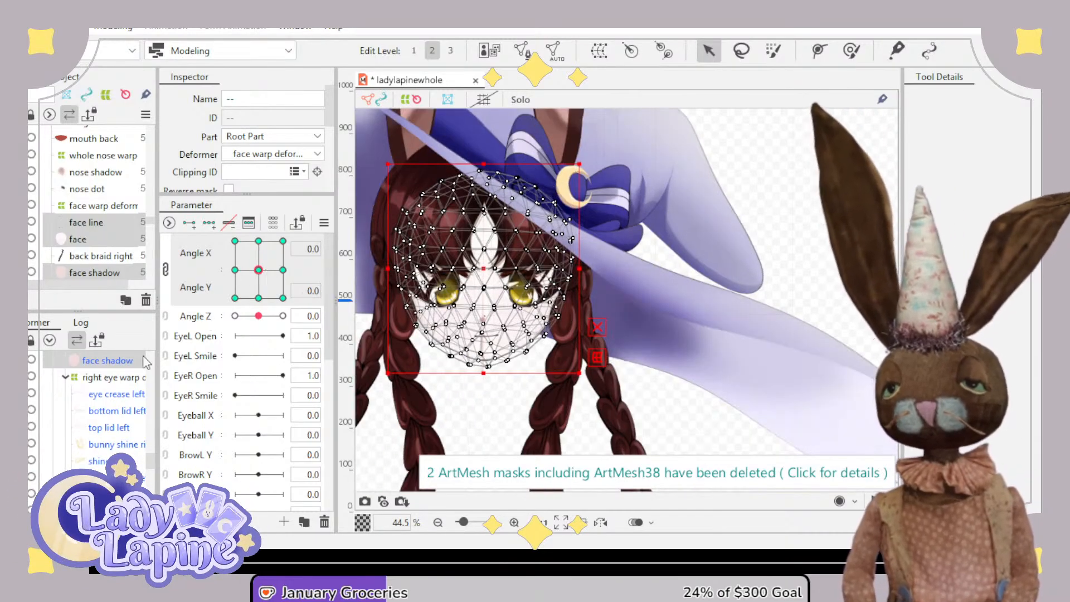
pyautogui.scroll(2, 55, 388)
pyautogui.click(75, 373)
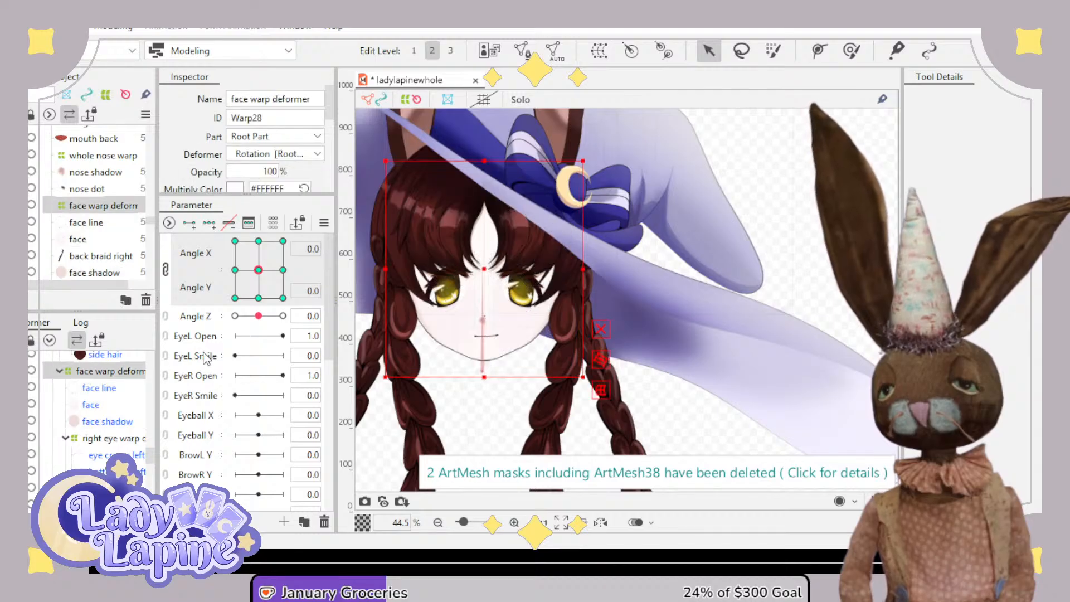
# - Examine the face, eyes and hair with Angle X and Angle Y at their 0, -30 and 30 key combinations
pyautogui.click(258, 298)
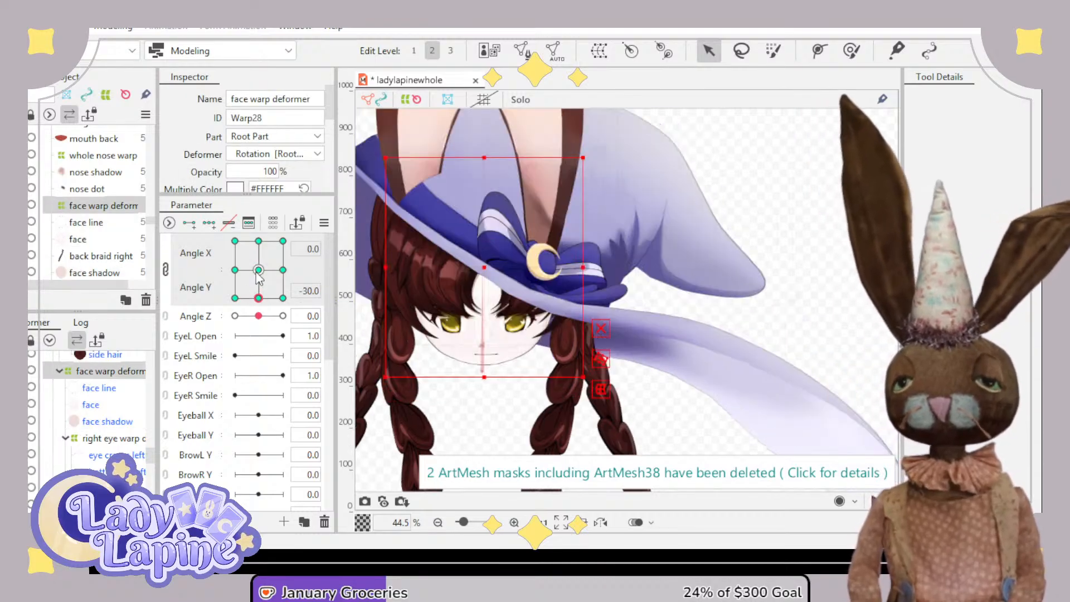
pyautogui.click(258, 271)
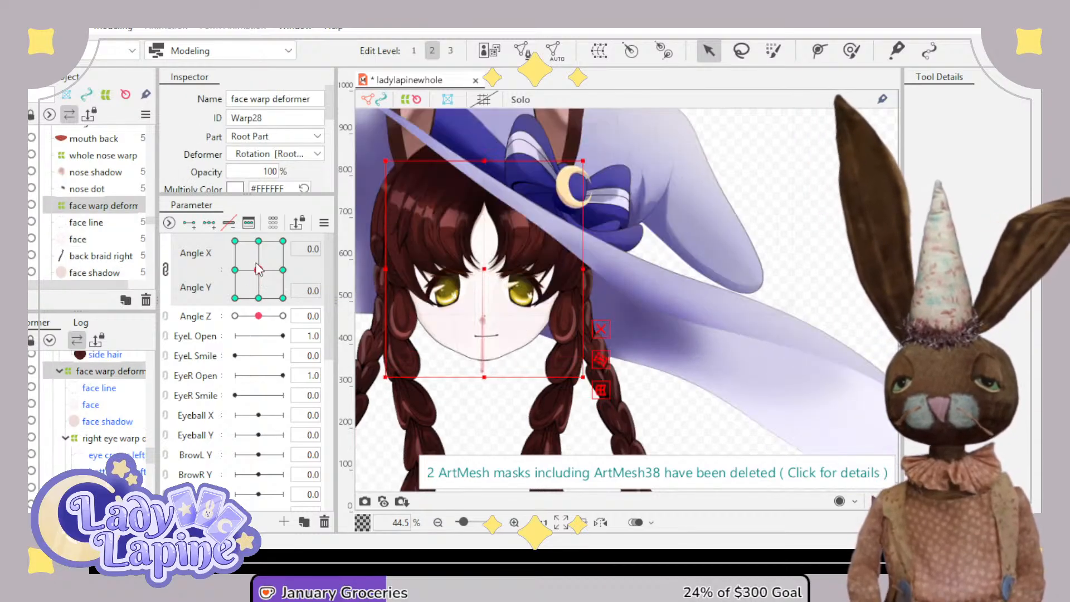
pyautogui.moveTo(258, 271); pyautogui.dragTo(235, 270)
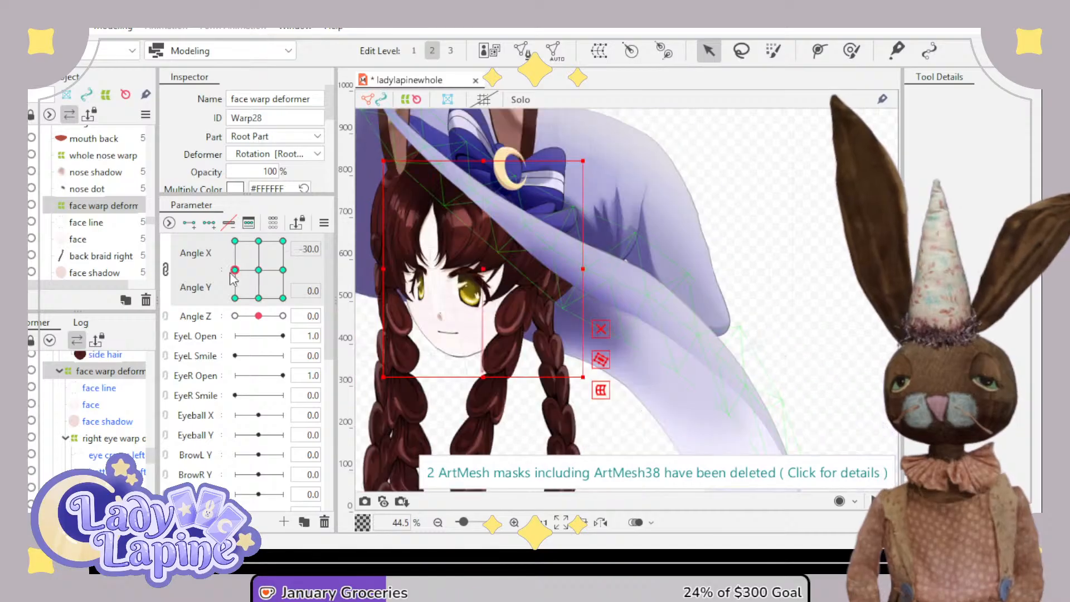
pyautogui.click(284, 271)
pyautogui.click(285, 242)
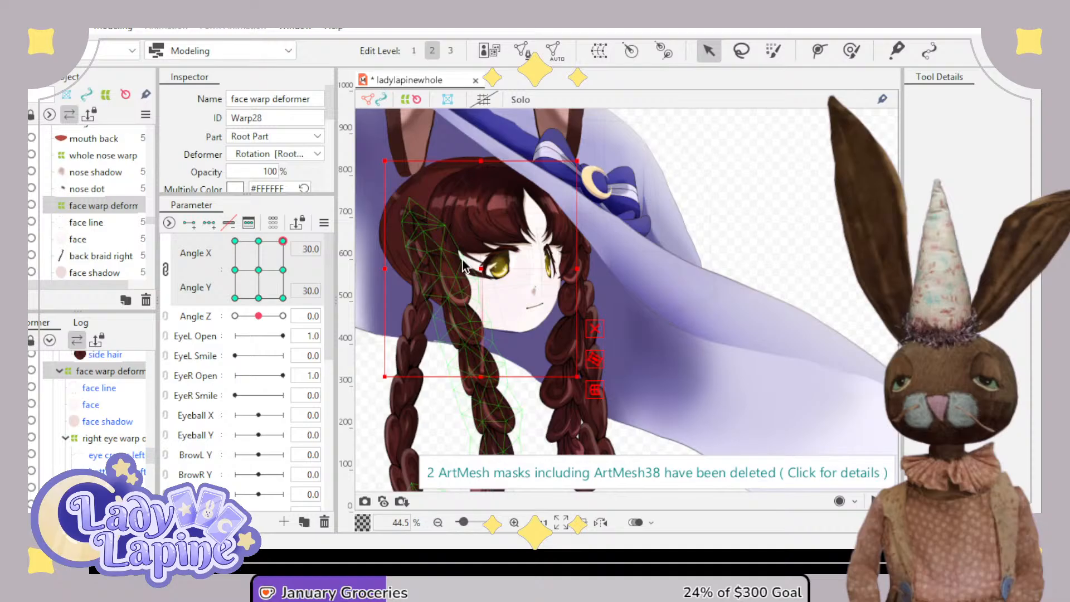
pyautogui.scroll(-3, 462, 266)
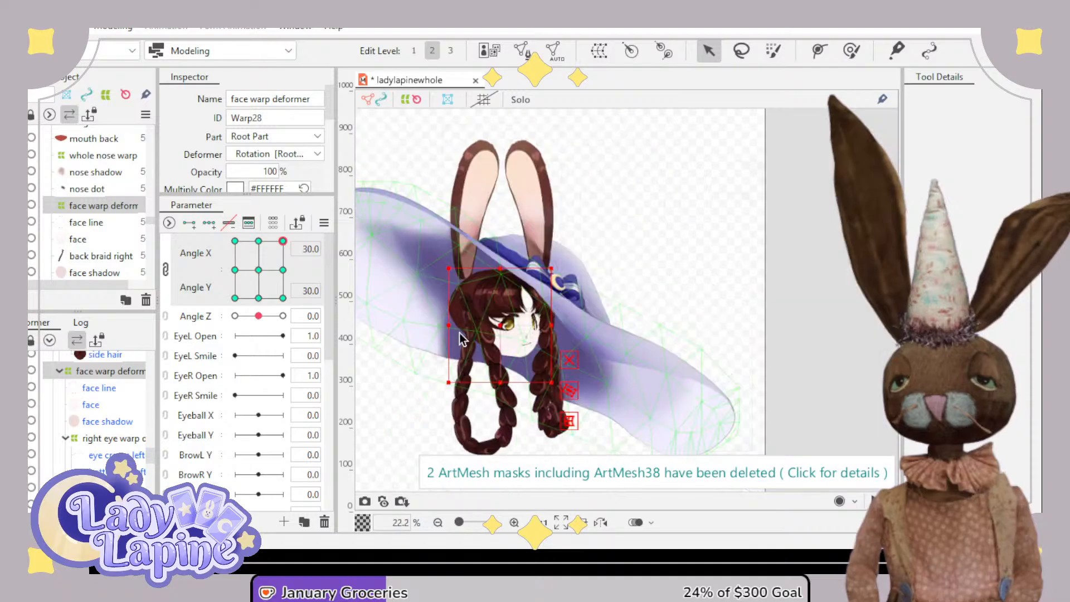
pyautogui.scroll(2, 460, 333)
pyautogui.click(235, 270)
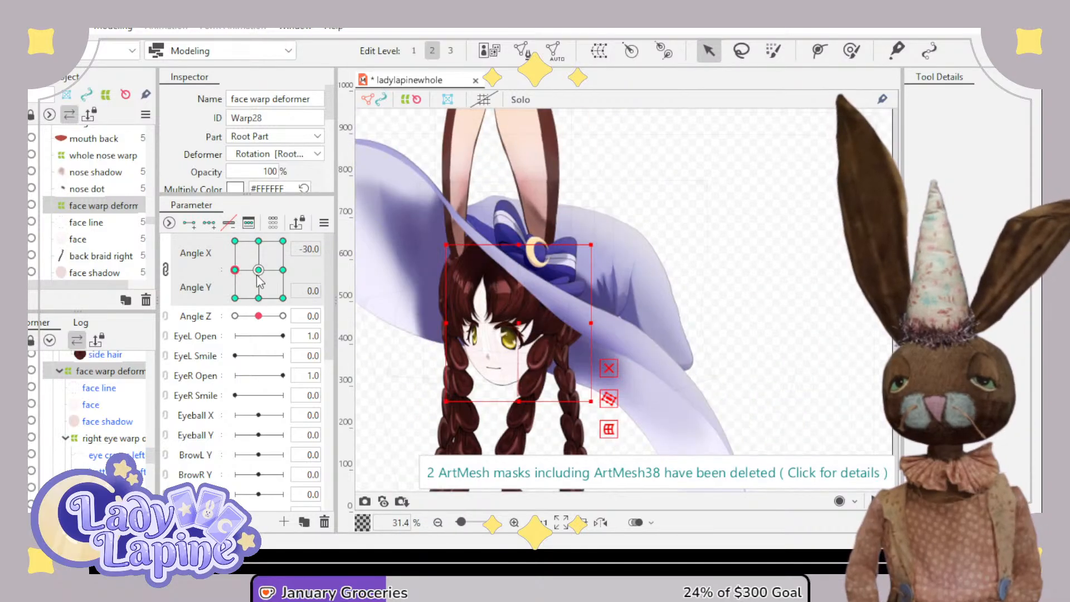
pyautogui.click(258, 270)
pyautogui.click(283, 270)
pyautogui.click(235, 270)
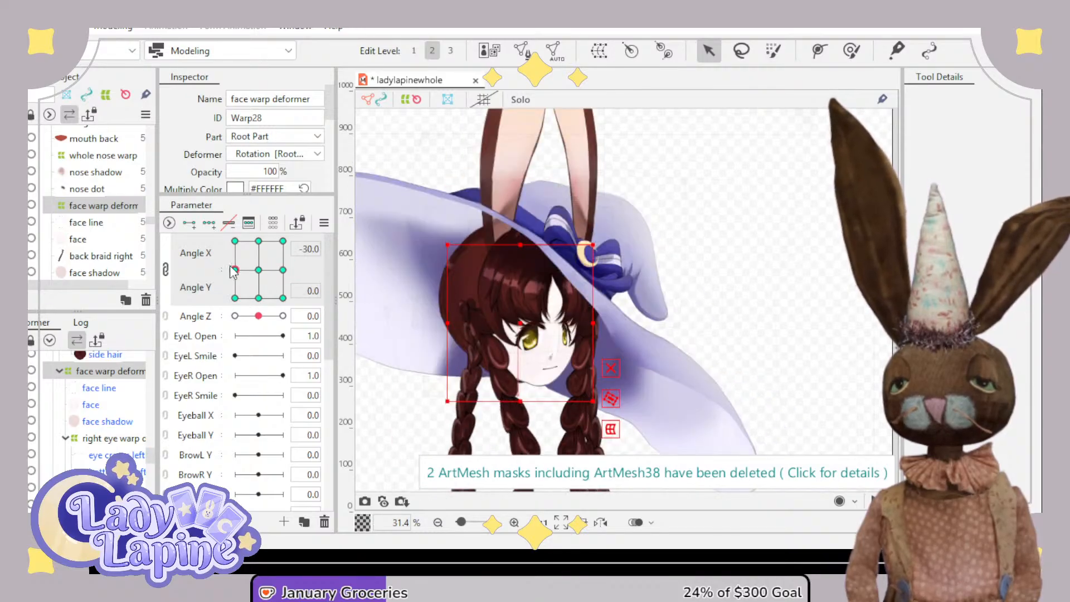
pyautogui.click(259, 241)
pyautogui.click(234, 241)
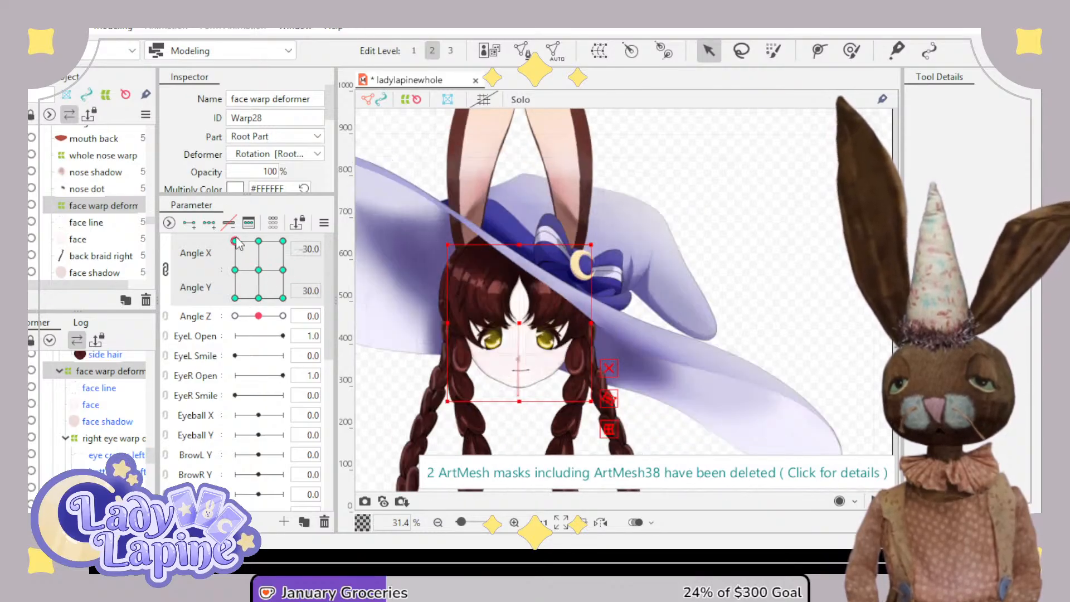
pyautogui.click(283, 241)
pyautogui.click(283, 299)
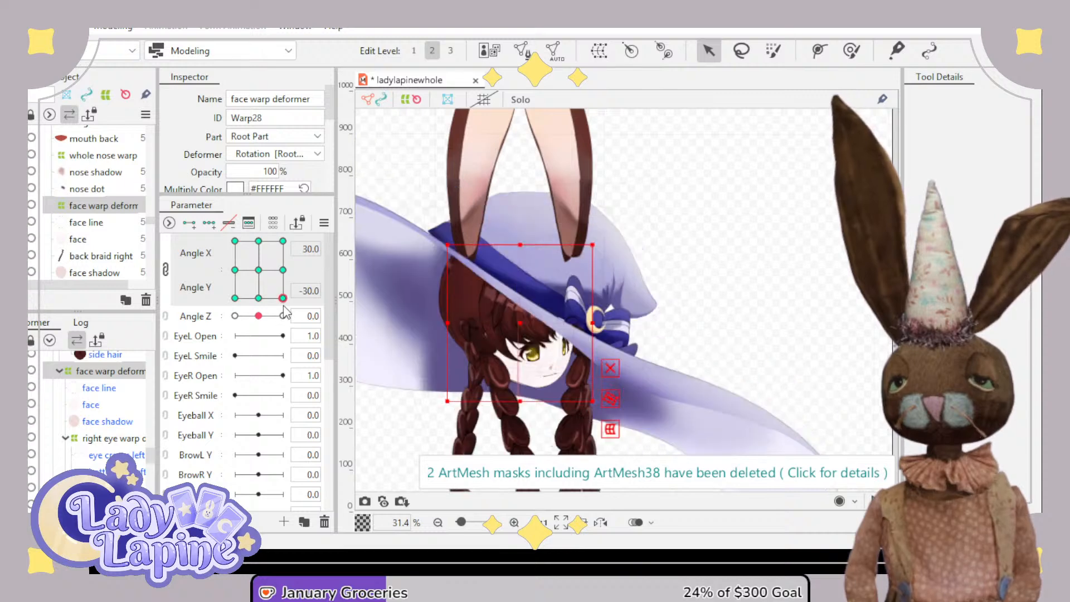
pyautogui.click(234, 298)
pyautogui.click(259, 270)
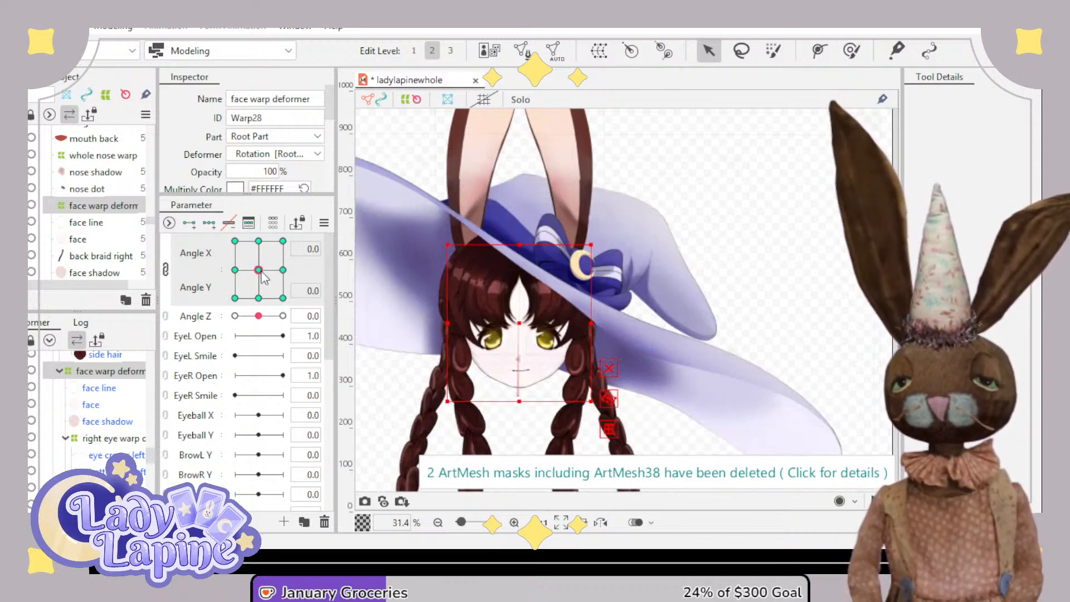
# - Select the both ears warp deformer Warp38 and compare the ears at the Angle X and Angle Y corner poses of -30 and 30
pyautogui.scroll(-10, 109, 419)
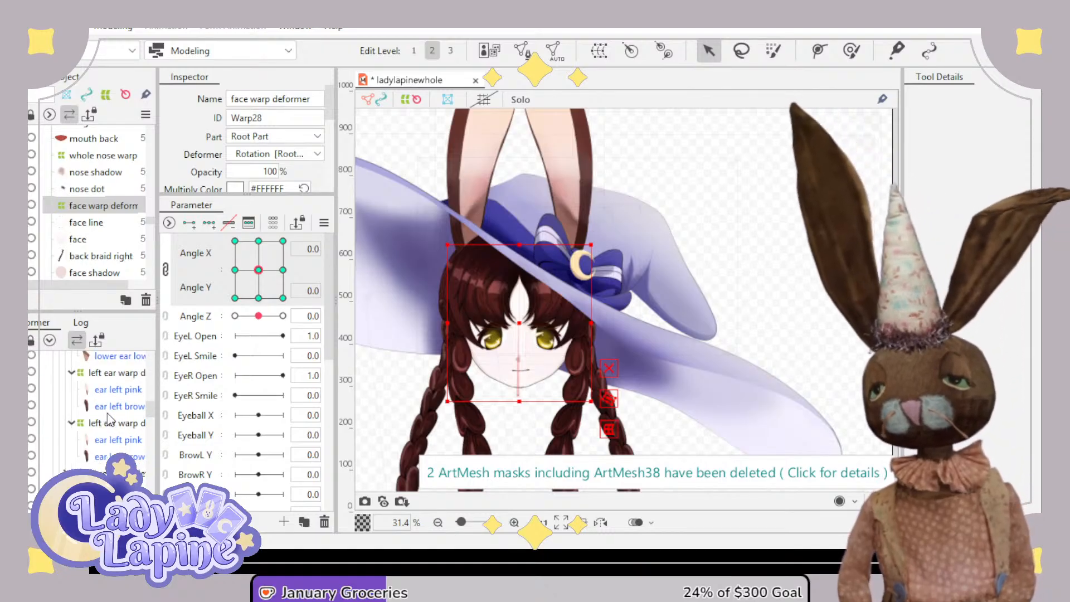
pyautogui.scroll(-8, 109, 419)
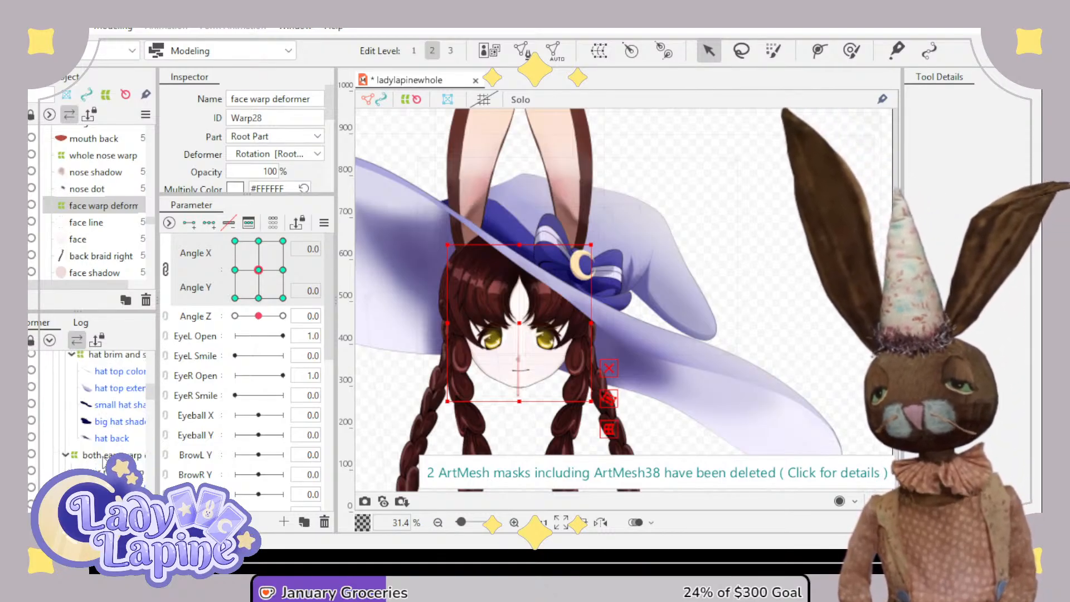
pyautogui.click(104, 456)
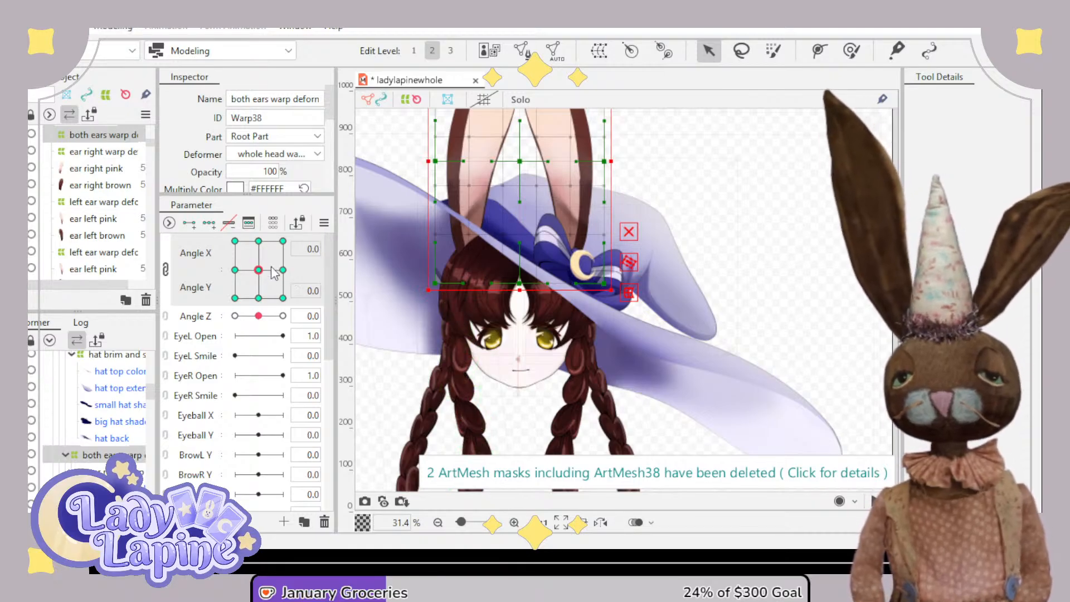
pyautogui.click(258, 242)
pyautogui.click(283, 241)
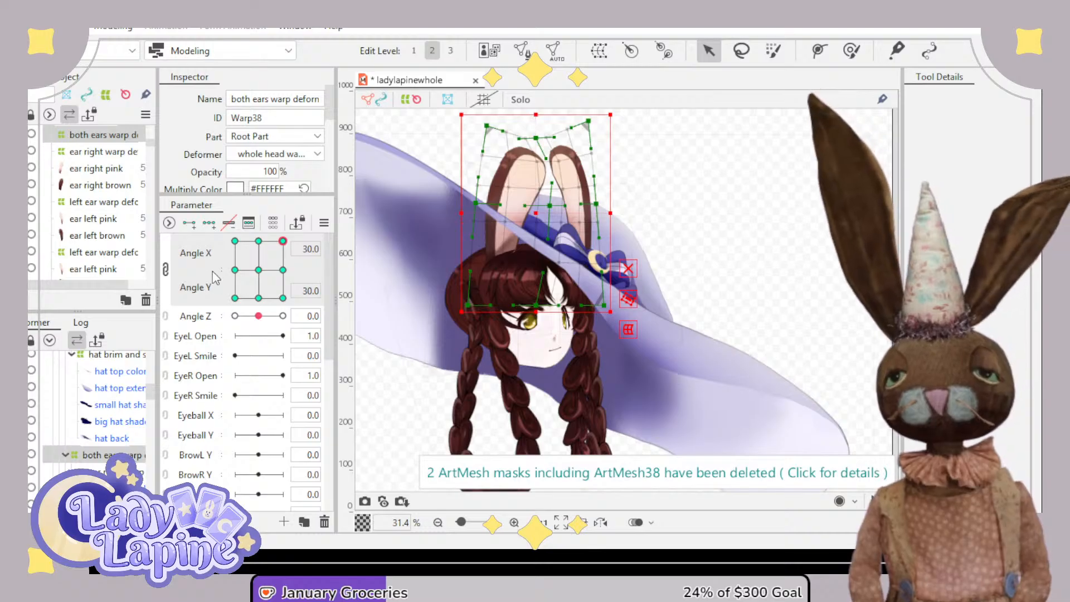
pyautogui.click(234, 242)
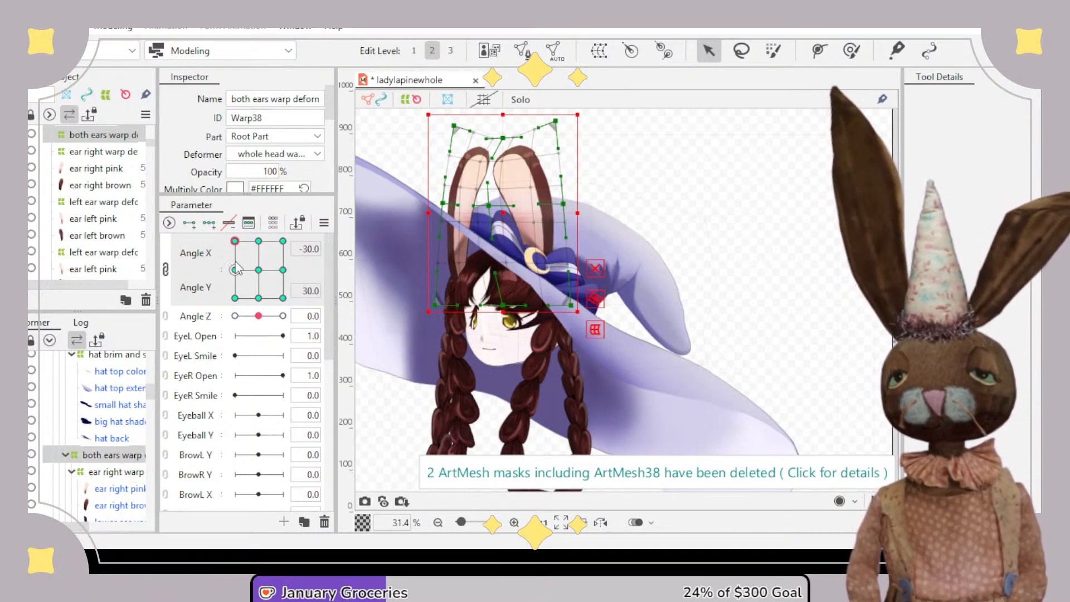
pyautogui.click(234, 298)
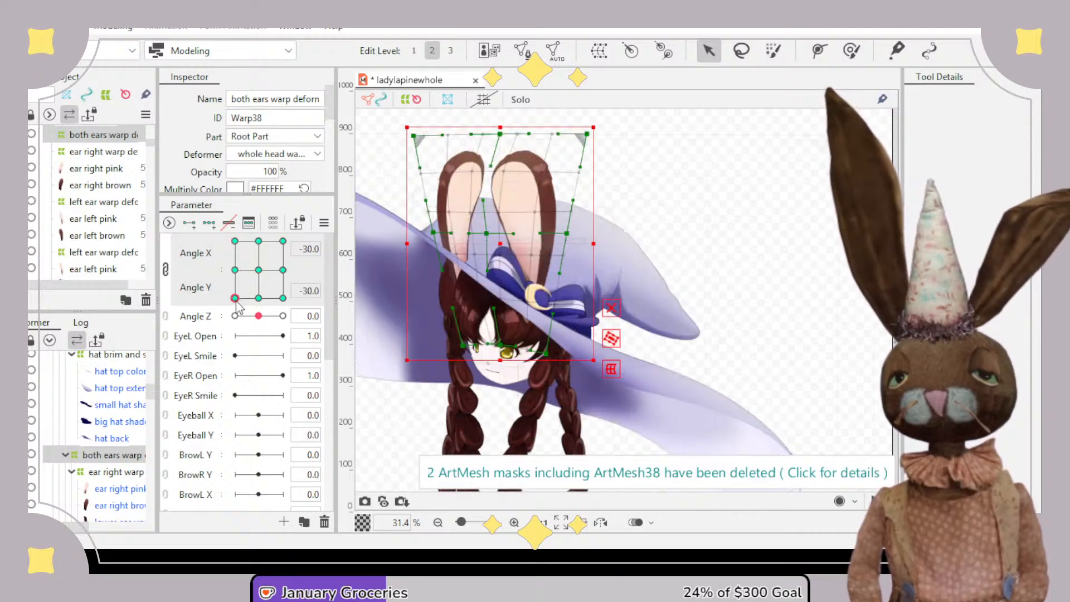
pyautogui.click(284, 298)
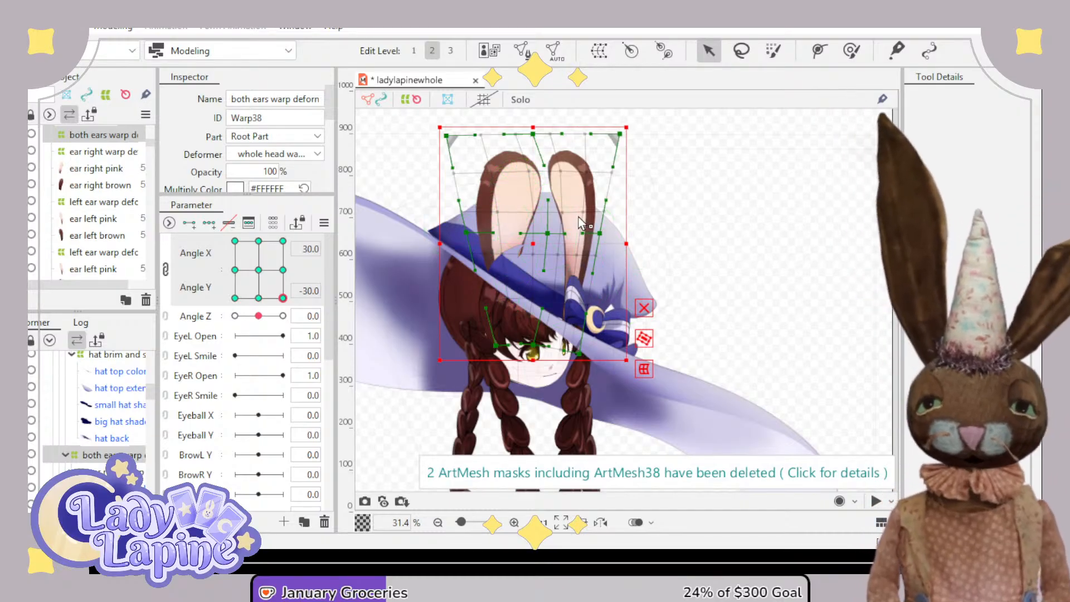
pyautogui.scroll(-2, 669, 257)
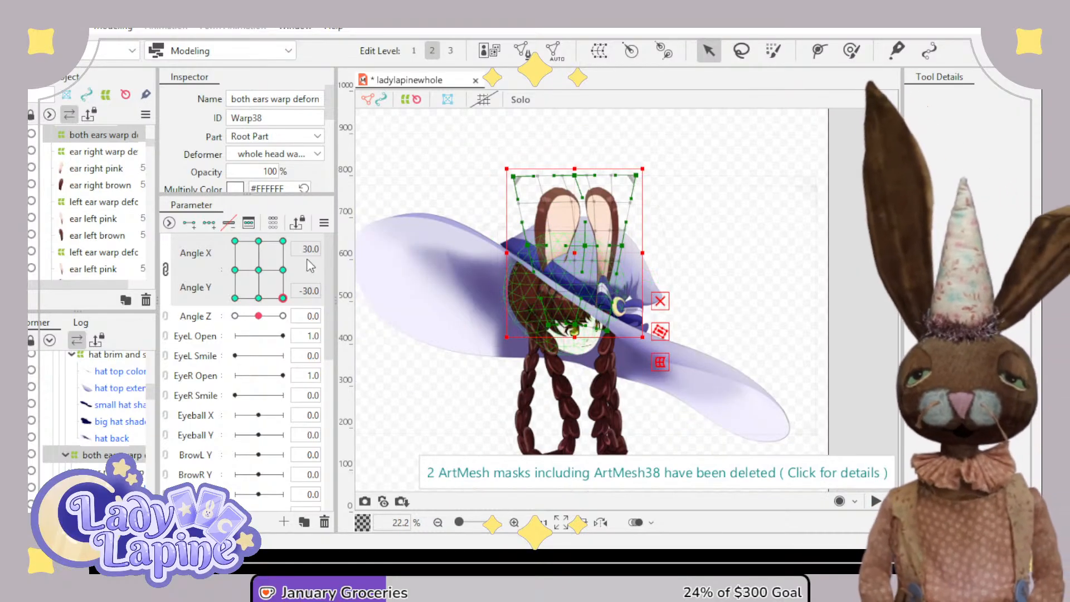
pyautogui.click(234, 298)
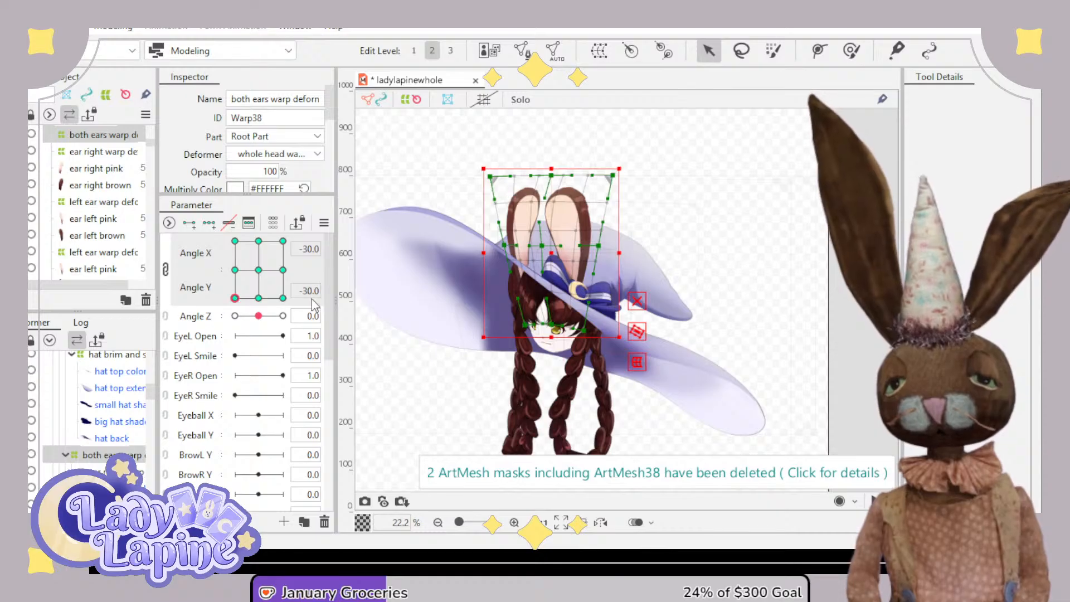
pyautogui.click(283, 299)
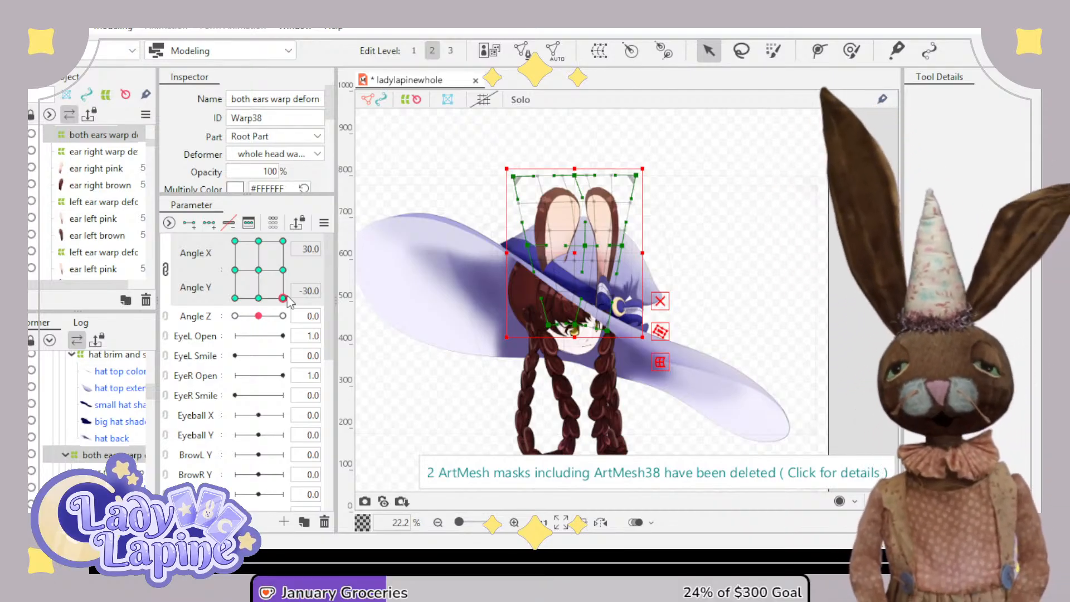
# - Reset Angle X and Angle Y to 0 and save the model with the ears deformer deselected
pyautogui.click(258, 270)
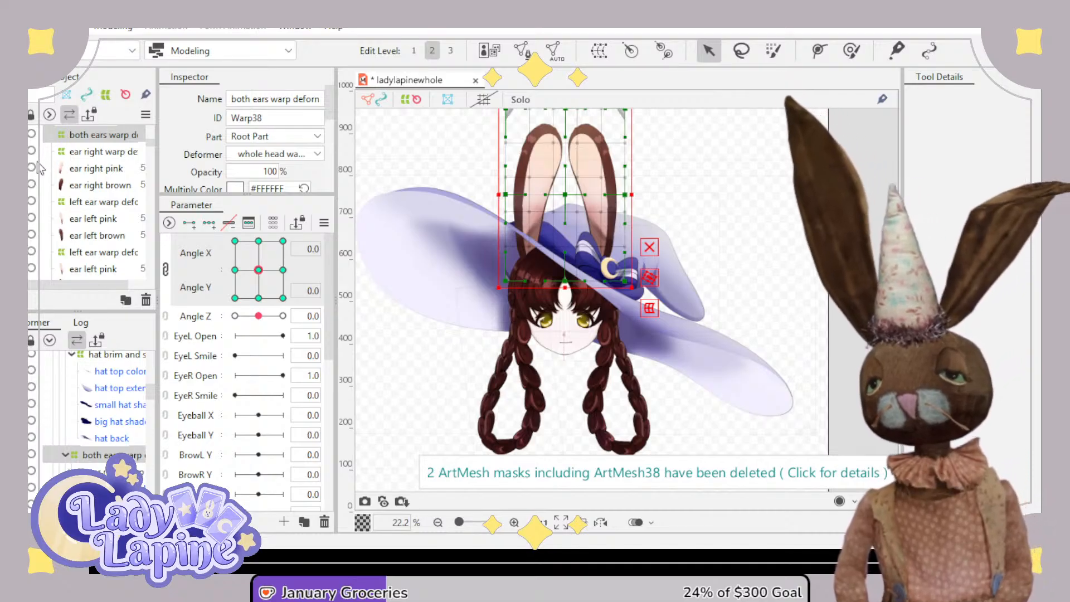
pyautogui.hotkey('ctrl', 's')
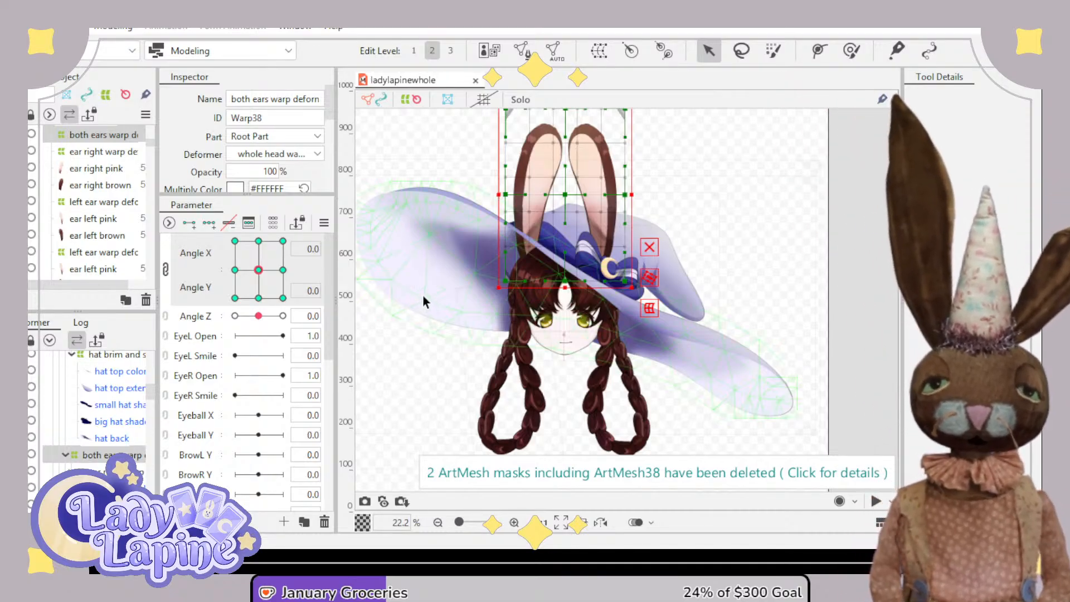
pyautogui.scroll(-2, 422, 301)
pyautogui.click(451, 381)
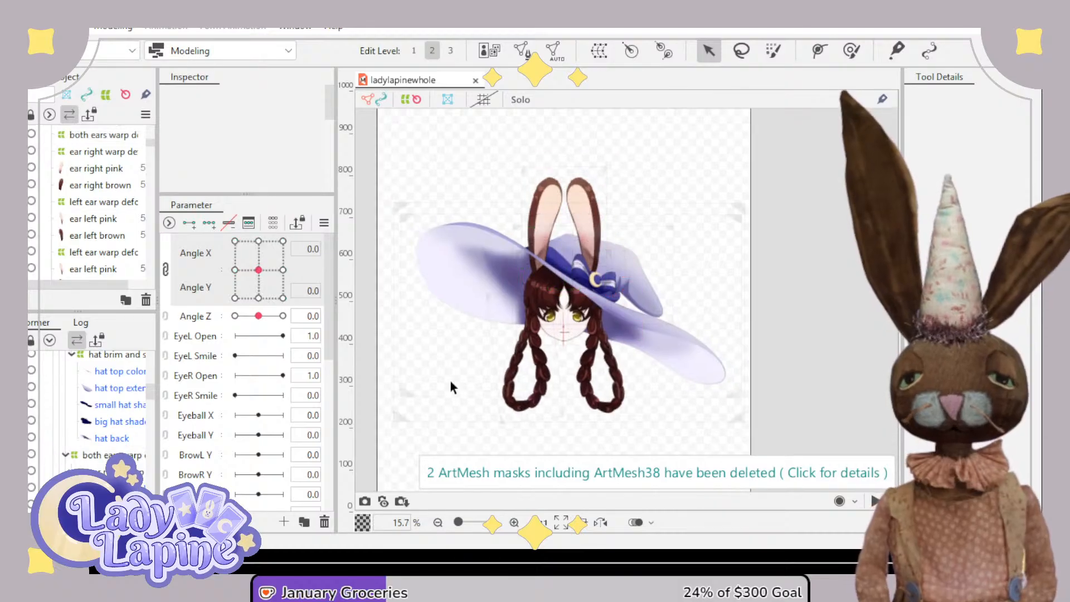